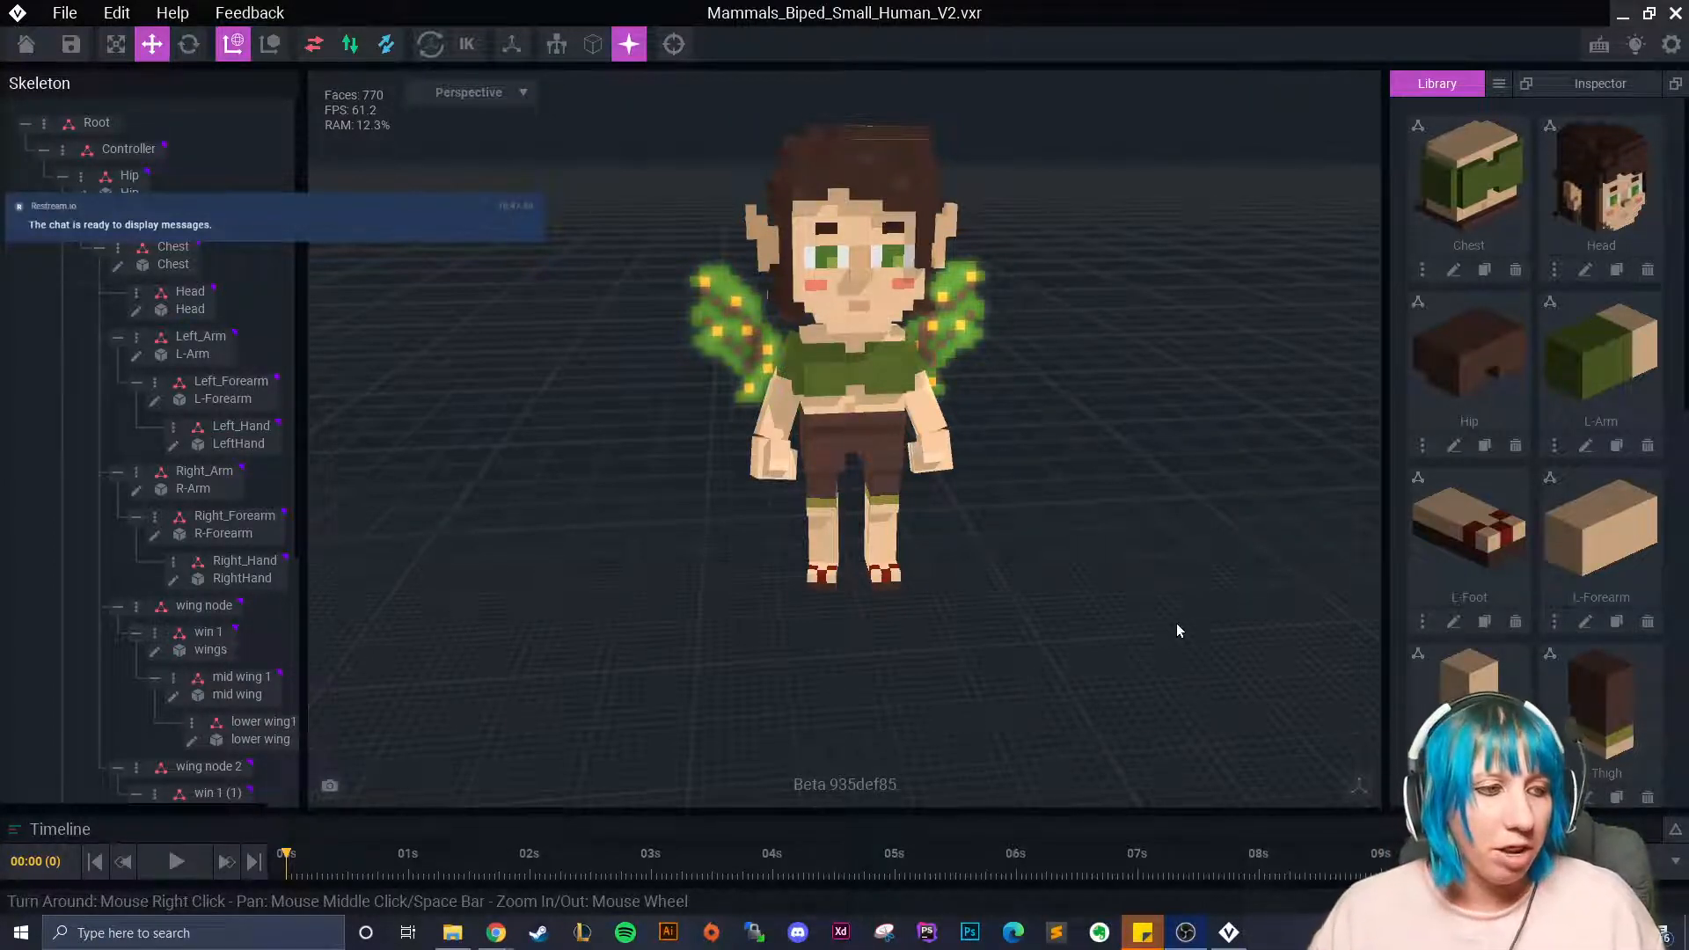
Orbit and zoom around the fairy to inspect her wings from the front and back.
{"action": "right_click_drag", "start_coordinate": [844, 533], "coordinate": [871, 565]}
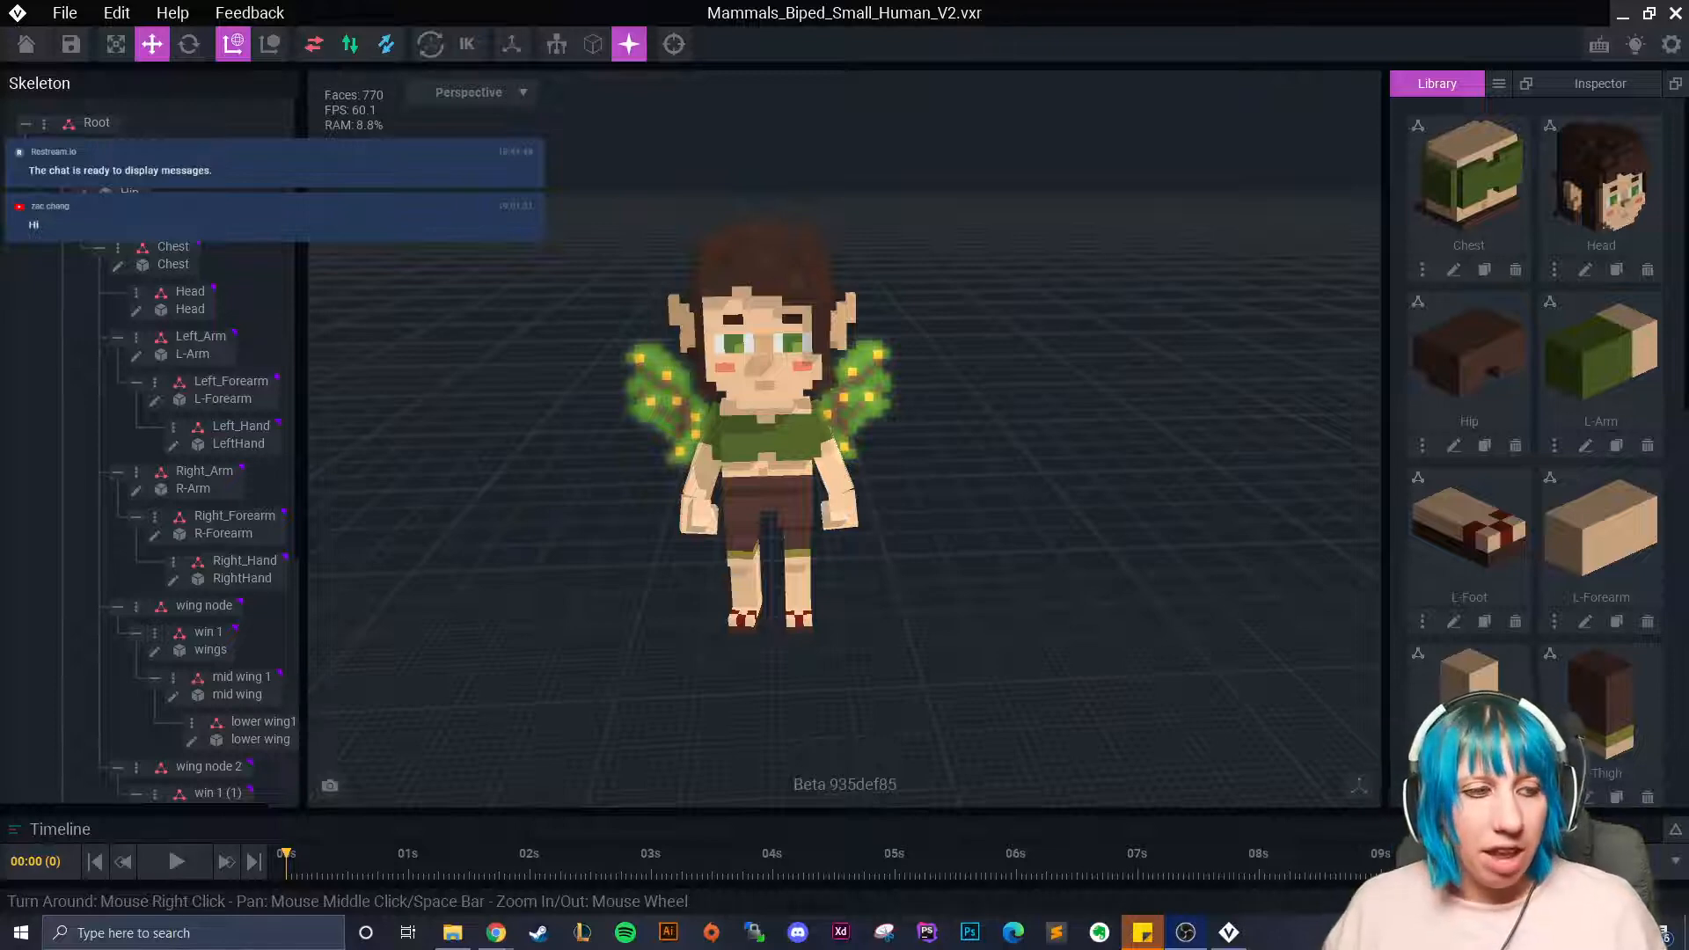
{"action": "right_click_drag", "start_coordinate": [930, 396], "coordinate": [881, 489]}
{"action": "scroll", "coordinate": [881, 489], "scroll_direction": "up", "scroll_amount": 4}
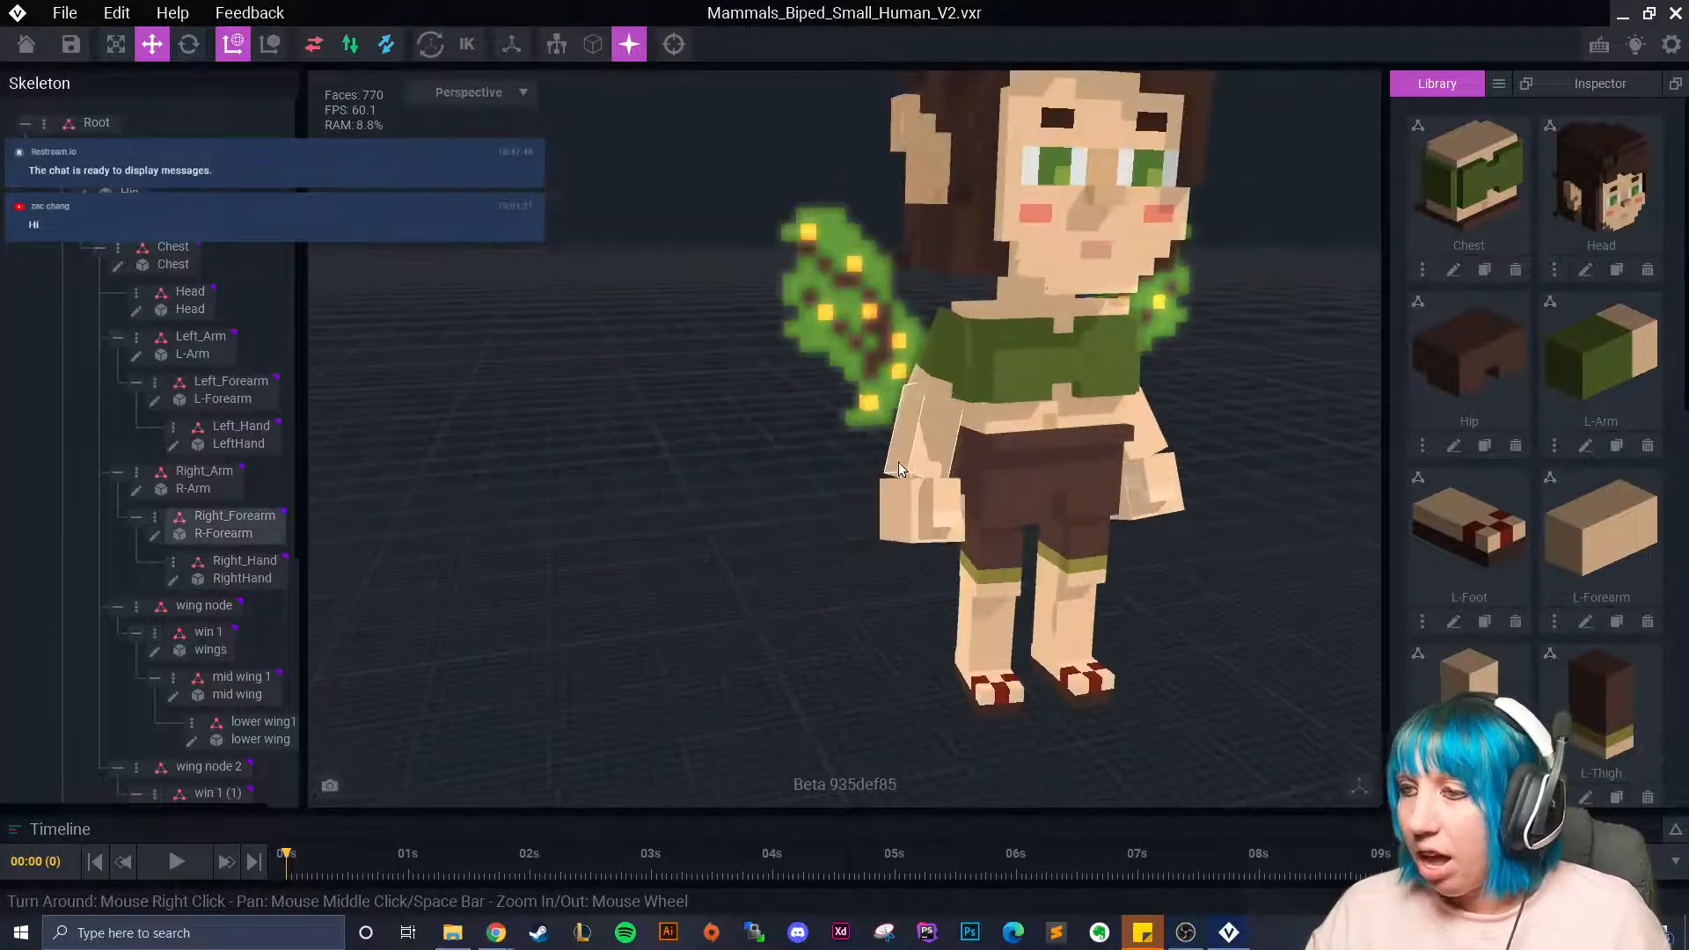
{"action": "middle_click_drag", "start_coordinate": [895, 463], "coordinate": [828, 568]}
{"action": "right_click_drag", "start_coordinate": [828, 567], "coordinate": [836, 531]}
{"action": "middle_click_drag", "start_coordinate": [836, 532], "coordinate": [802, 508]}
{"action": "right_click_drag", "start_coordinate": [801, 513], "coordinate": [805, 587]}
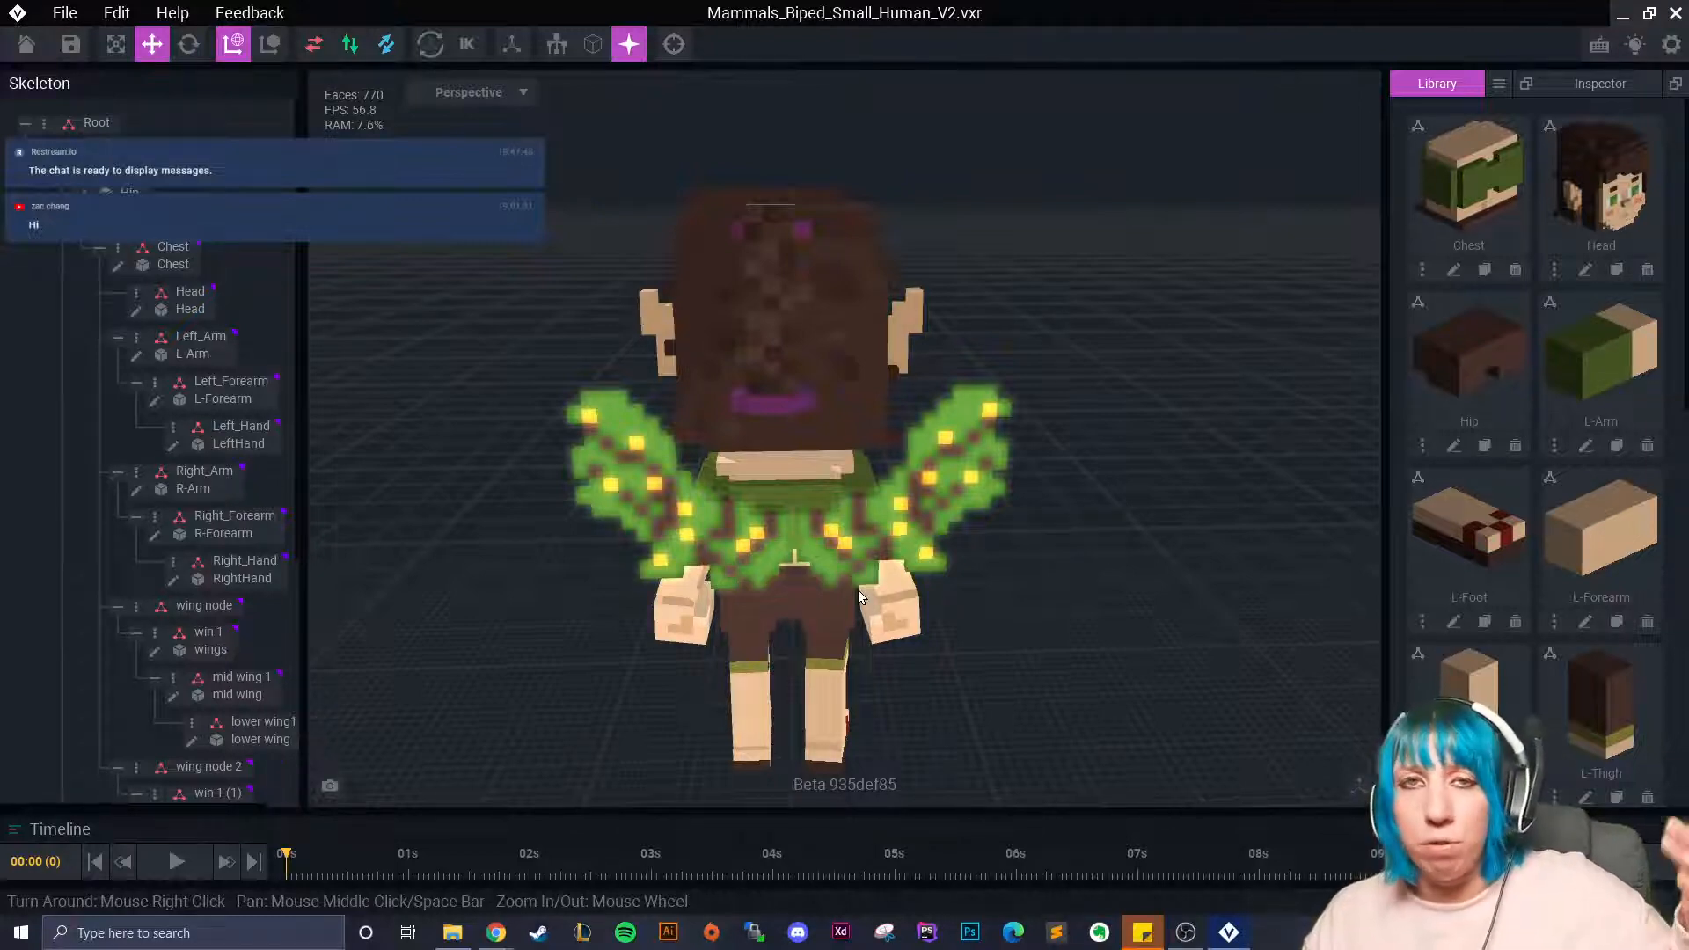
{"action": "right_click_drag", "start_coordinate": [858, 590], "coordinate": [861, 627]}
{"action": "scroll", "coordinate": [899, 623], "scroll_direction": "up", "scroll_amount": 4}
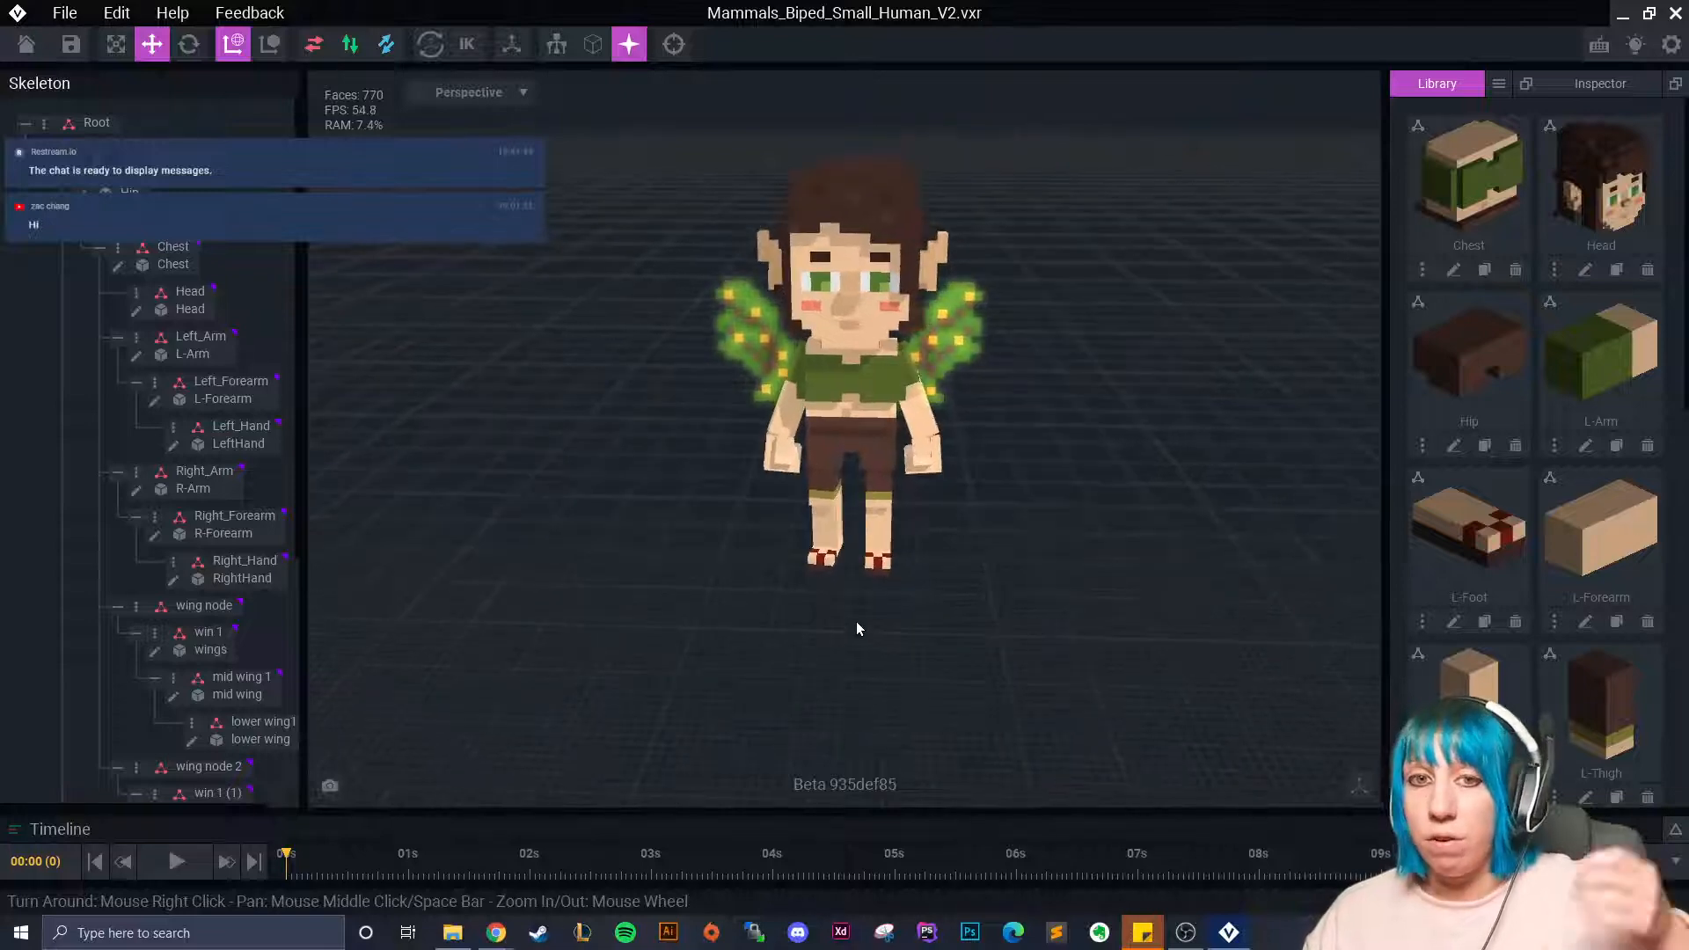
{"action": "right_click_drag", "start_coordinate": [890, 560], "coordinate": [871, 560]}
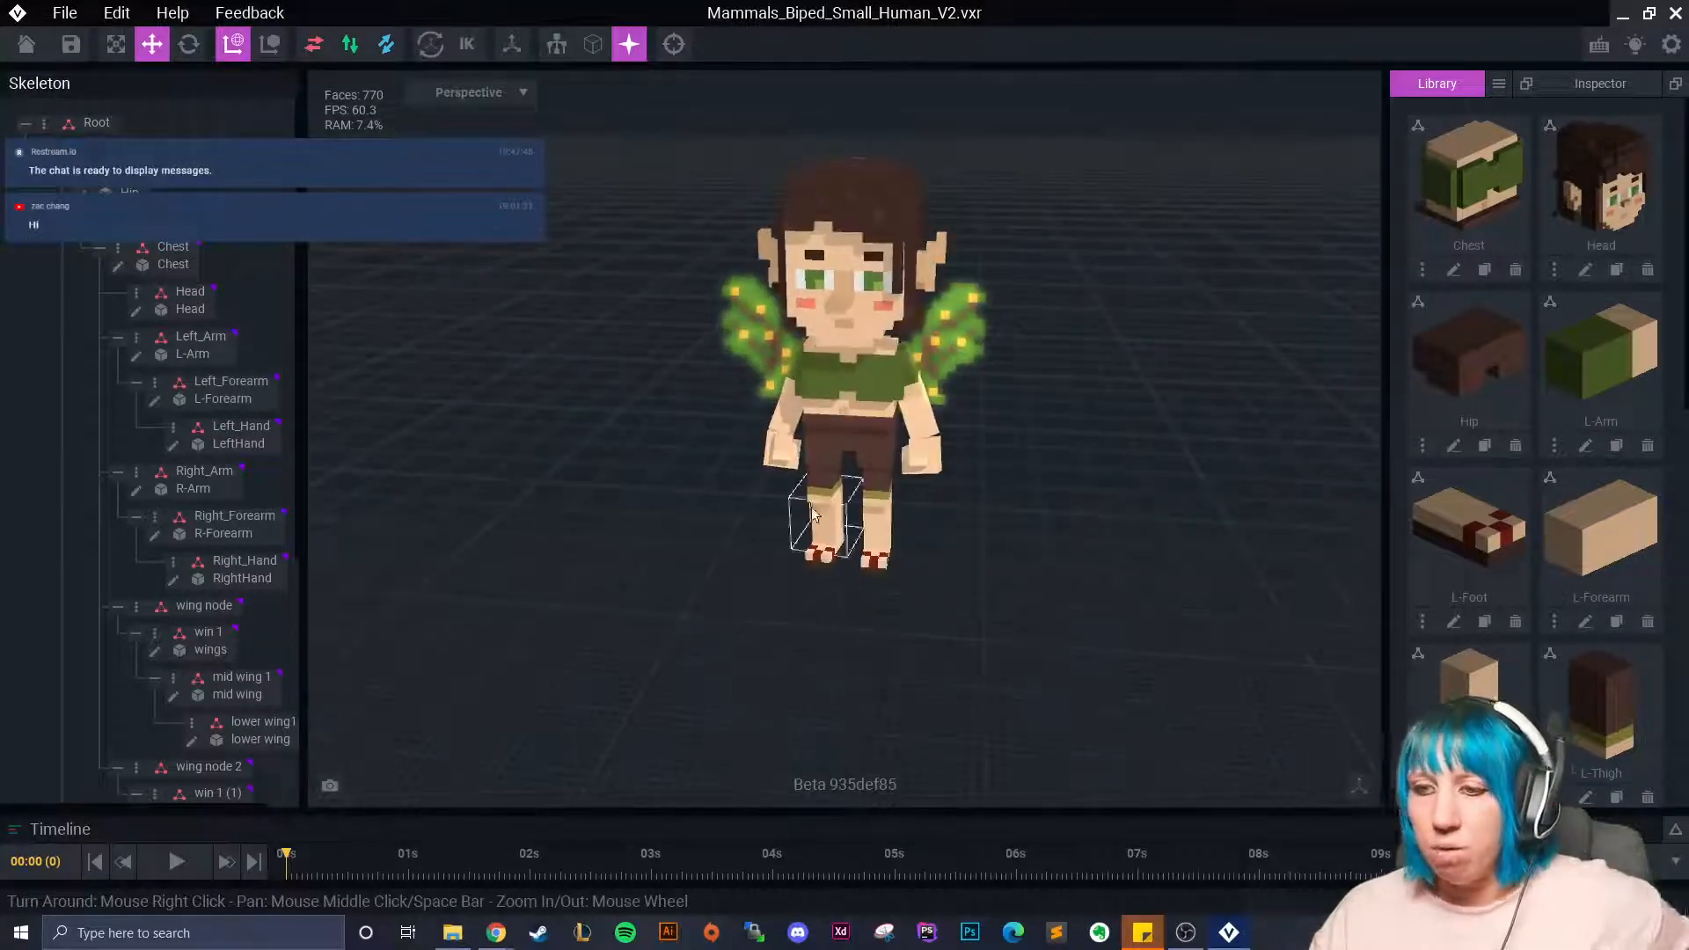
Expand the timeline and load Death 01, Attack 01, then Idle 01 animation keyframes.
{"action": "left_click", "coordinate": [1675, 829]}
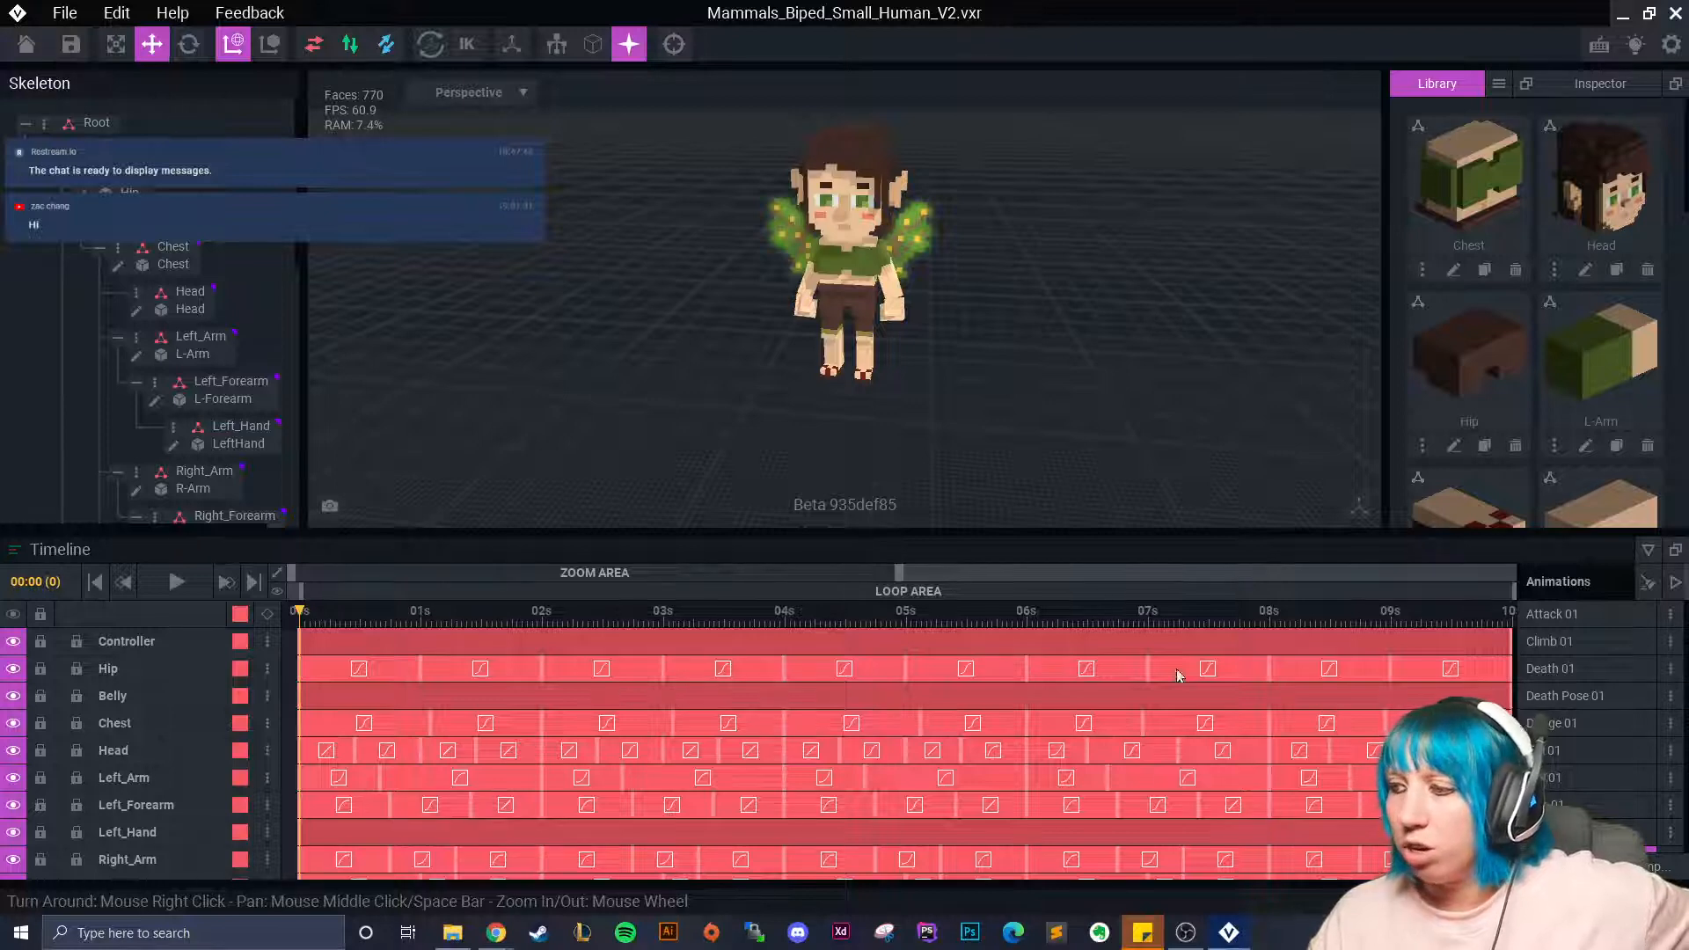
{"action": "left_click", "coordinate": [1550, 668]}
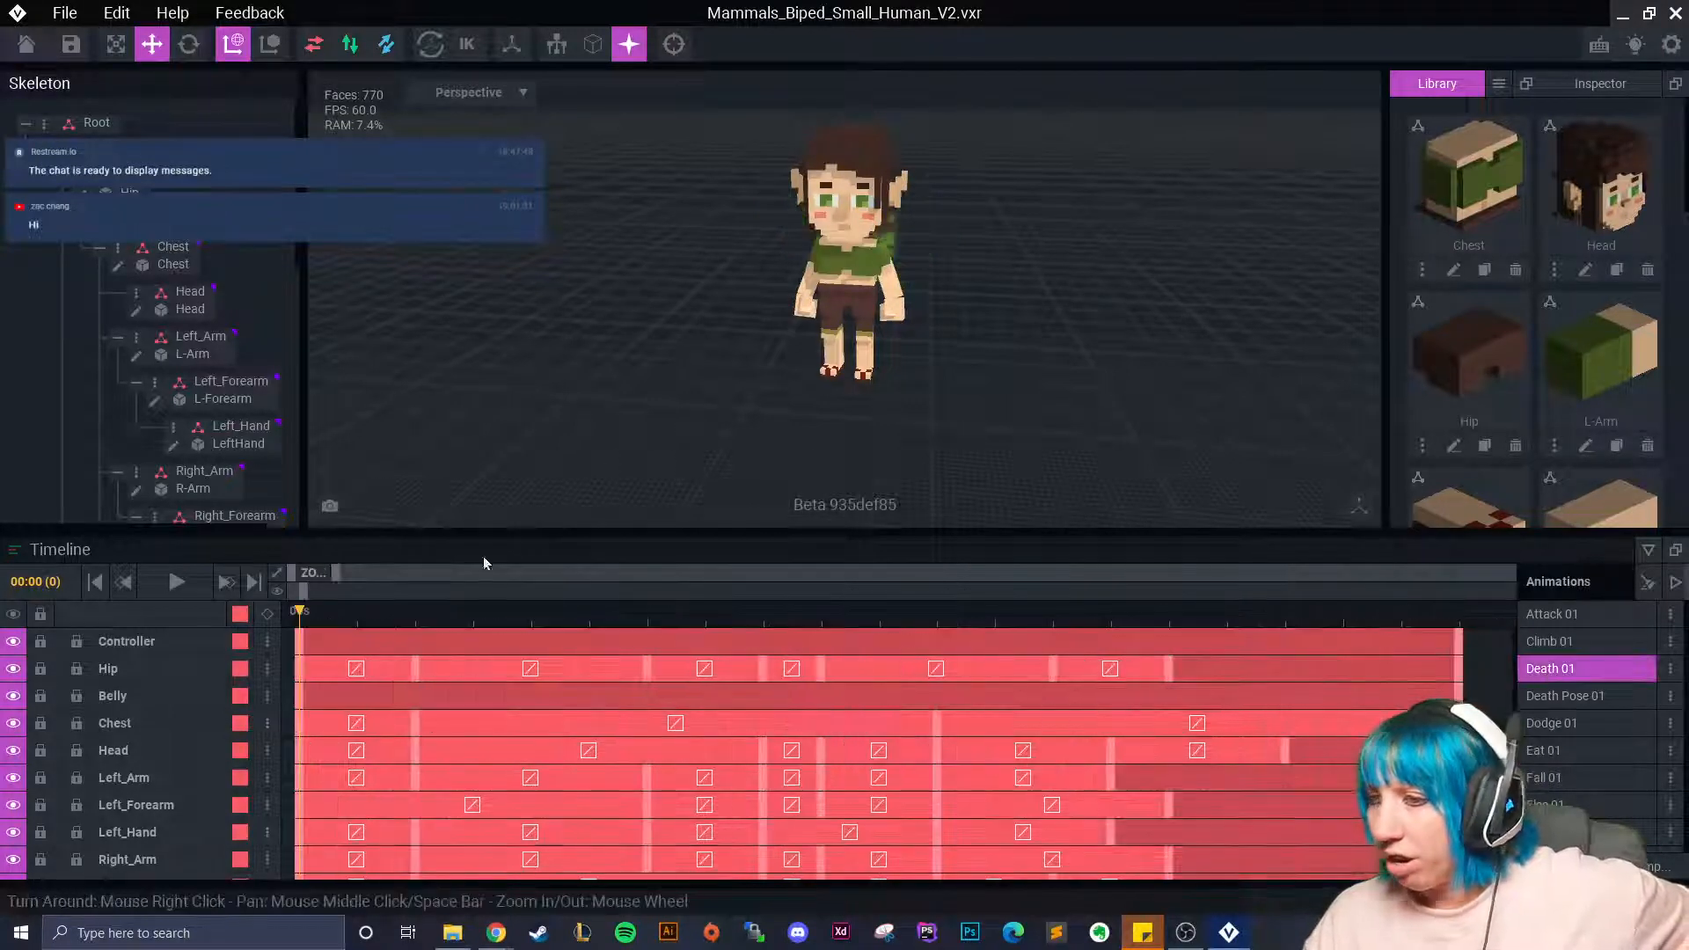
{"action": "right_click_drag", "start_coordinate": [957, 380], "coordinate": [1023, 394]}
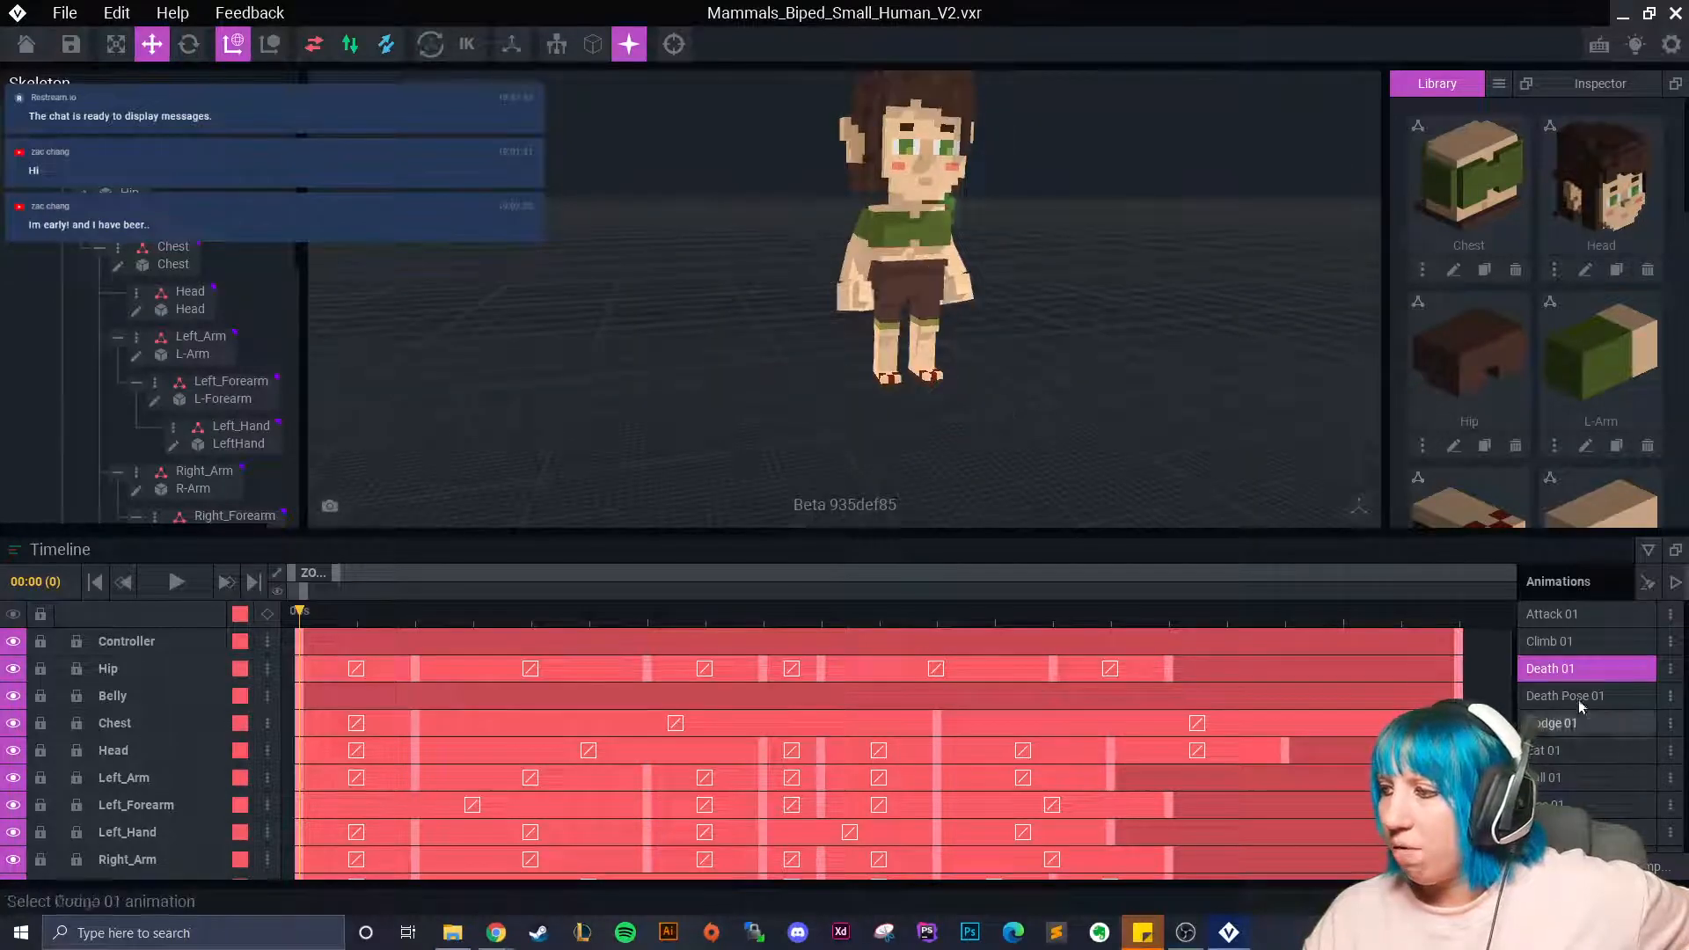
{"action": "left_click", "coordinate": [1566, 616]}
{"action": "scroll", "coordinate": [1623, 748], "scroll_direction": "down", "scroll_amount": 1}
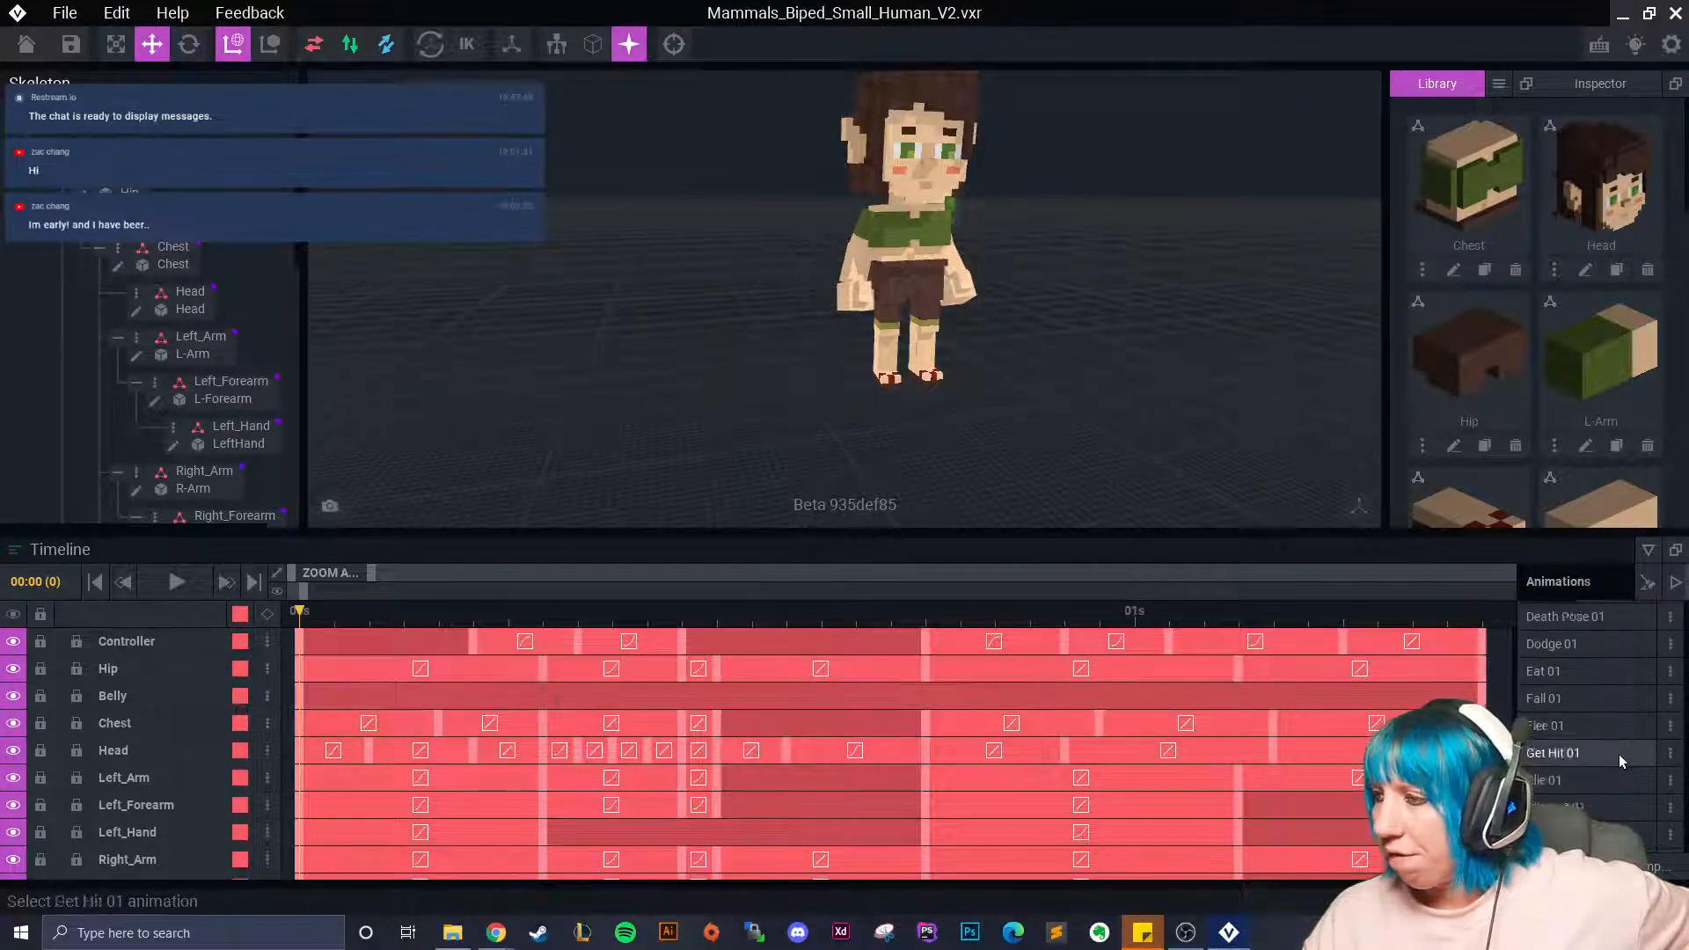
{"action": "scroll", "coordinate": [1589, 791], "scroll_direction": "down", "scroll_amount": 3}
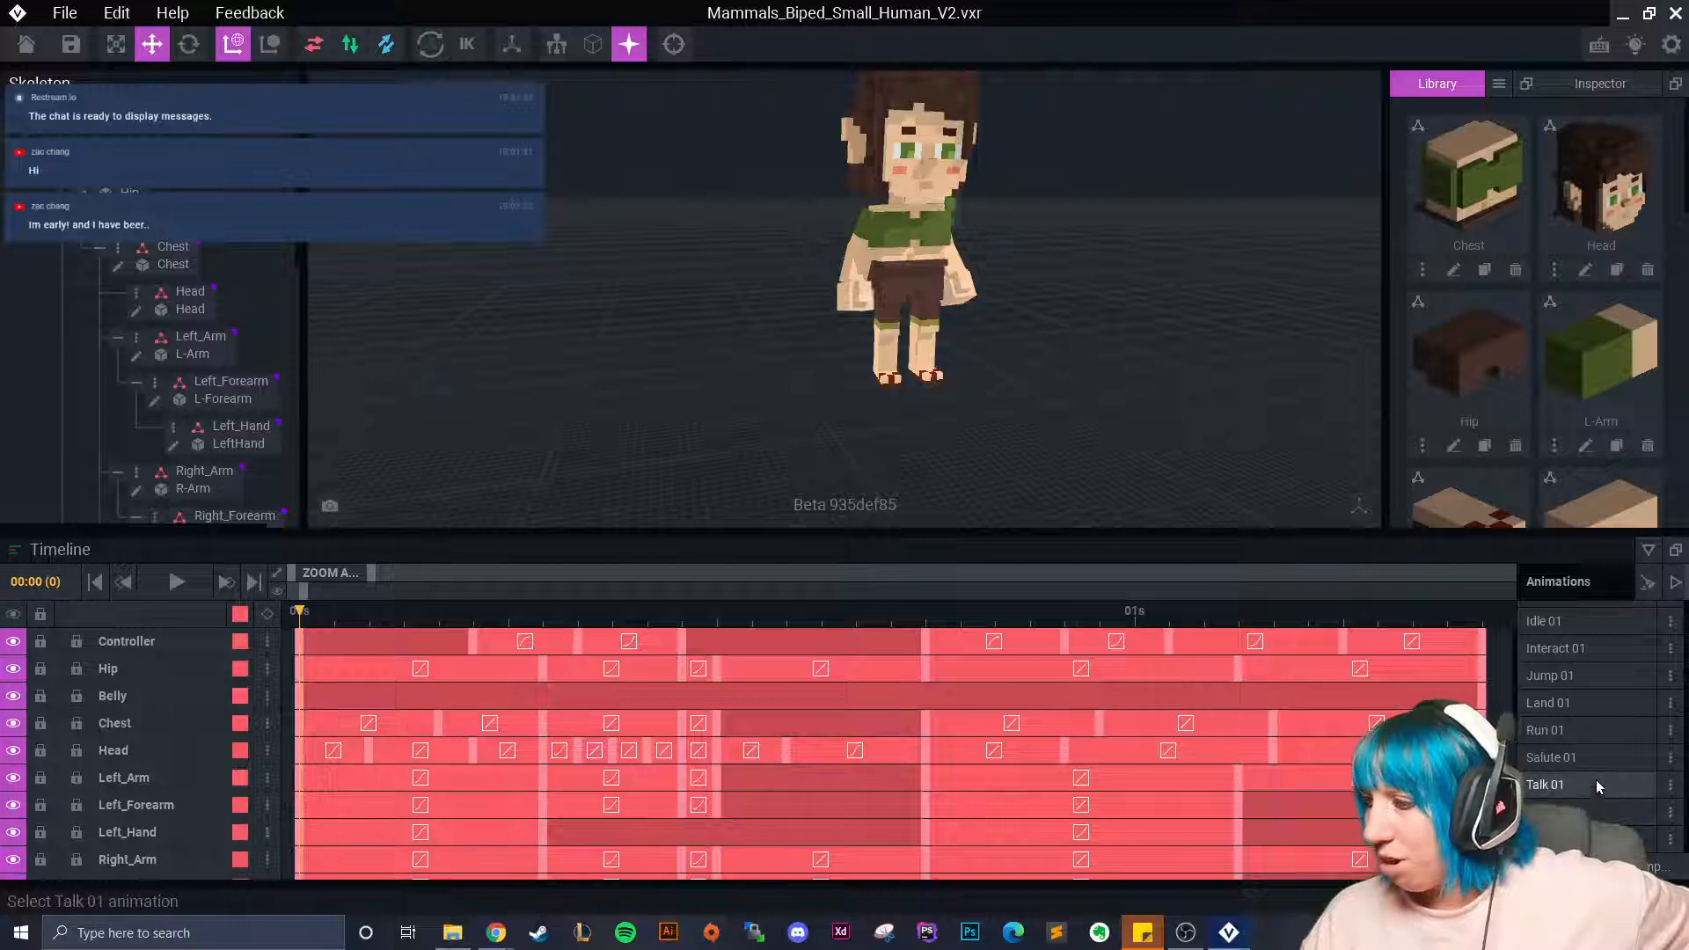
{"action": "scroll", "coordinate": [1584, 669], "scroll_direction": "up", "scroll_amount": 1}
{"action": "left_click", "coordinate": [1582, 653]}
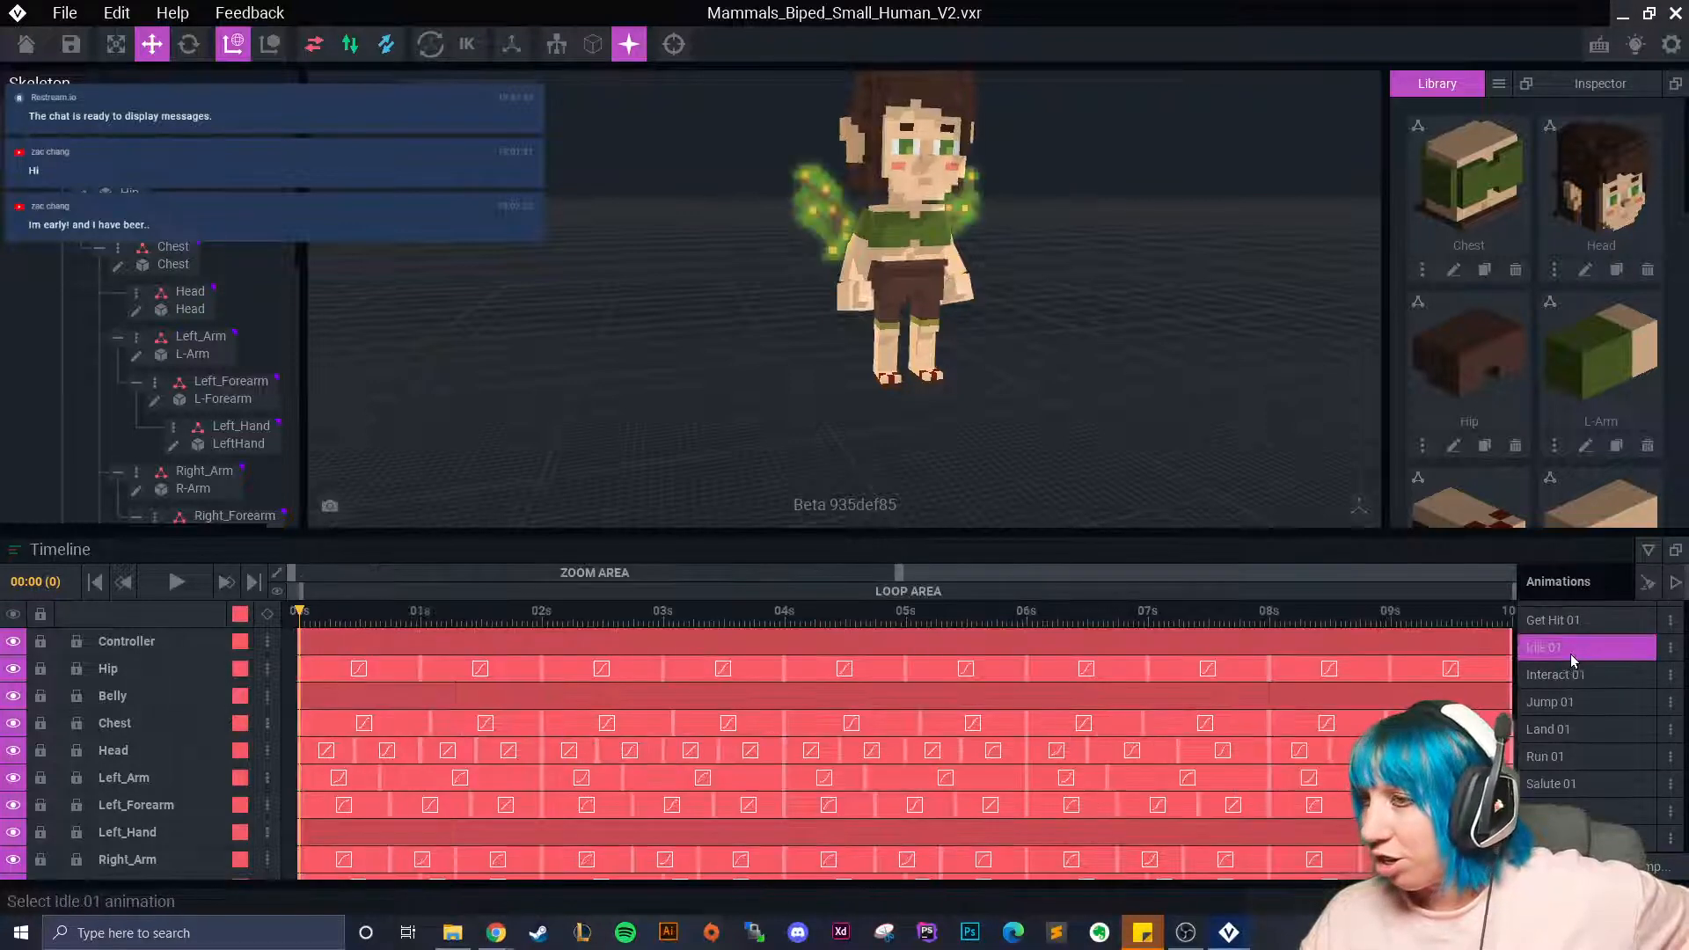
{"action": "scroll", "coordinate": [1056, 414], "scroll_direction": "up", "scroll_amount": 3}
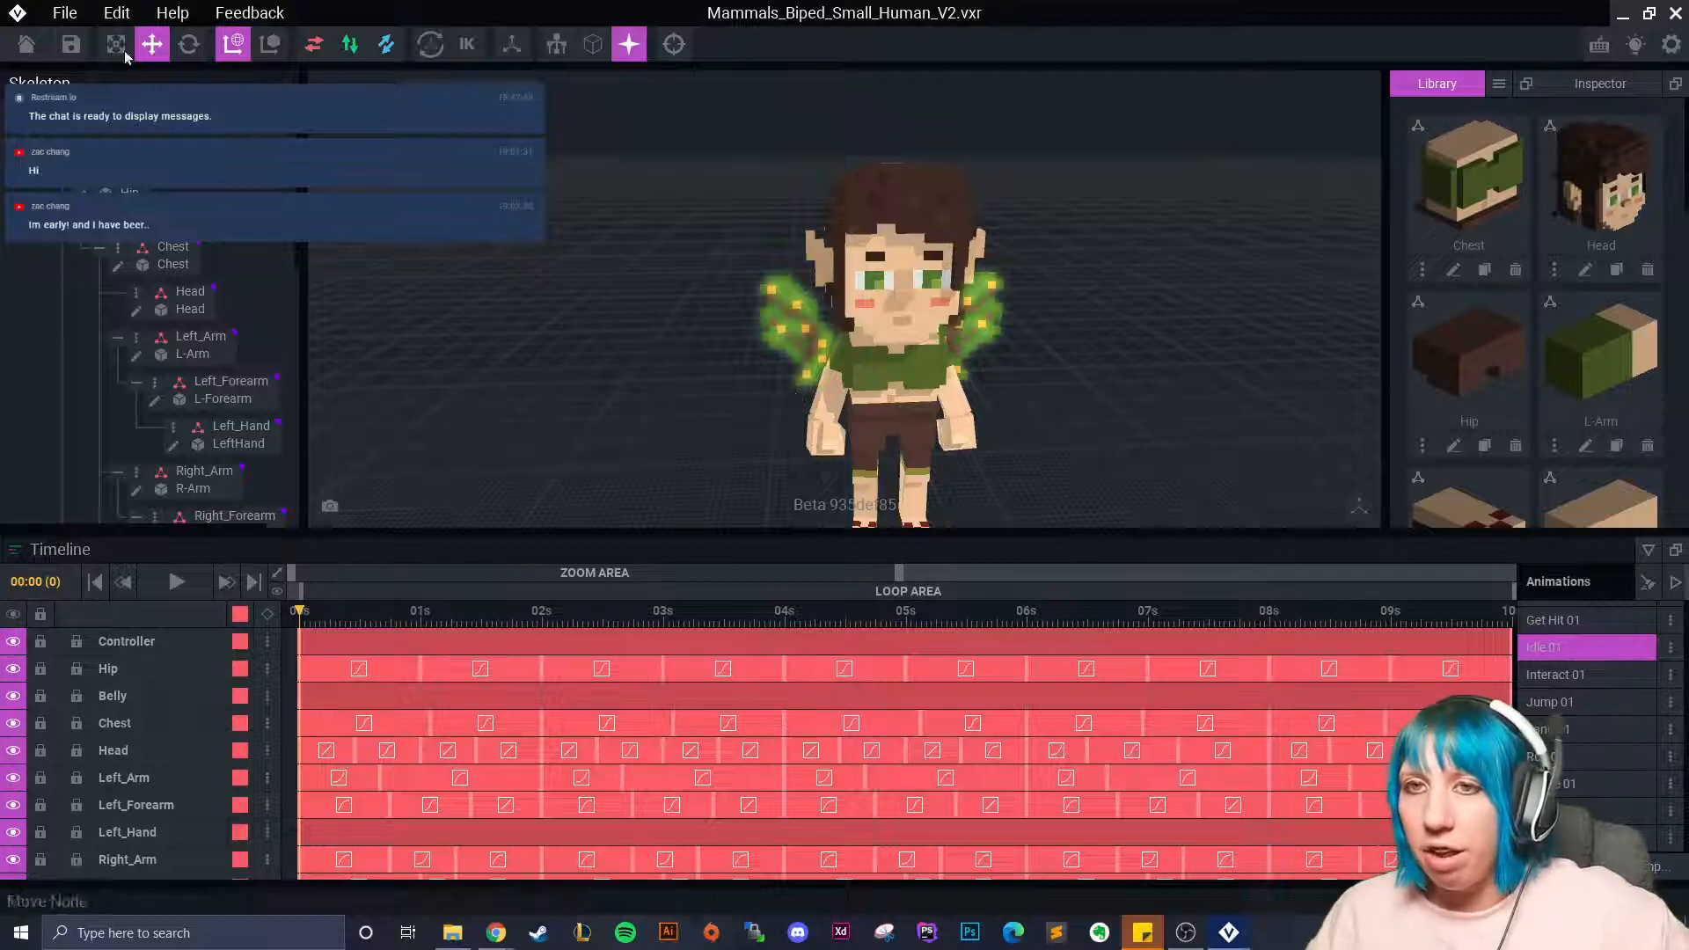
Close the fairy project and open weapon create final.vxr from the Sandbox random bits folder.
{"action": "left_click", "coordinate": [26, 44]}
{"action": "left_click", "coordinate": [704, 352]}
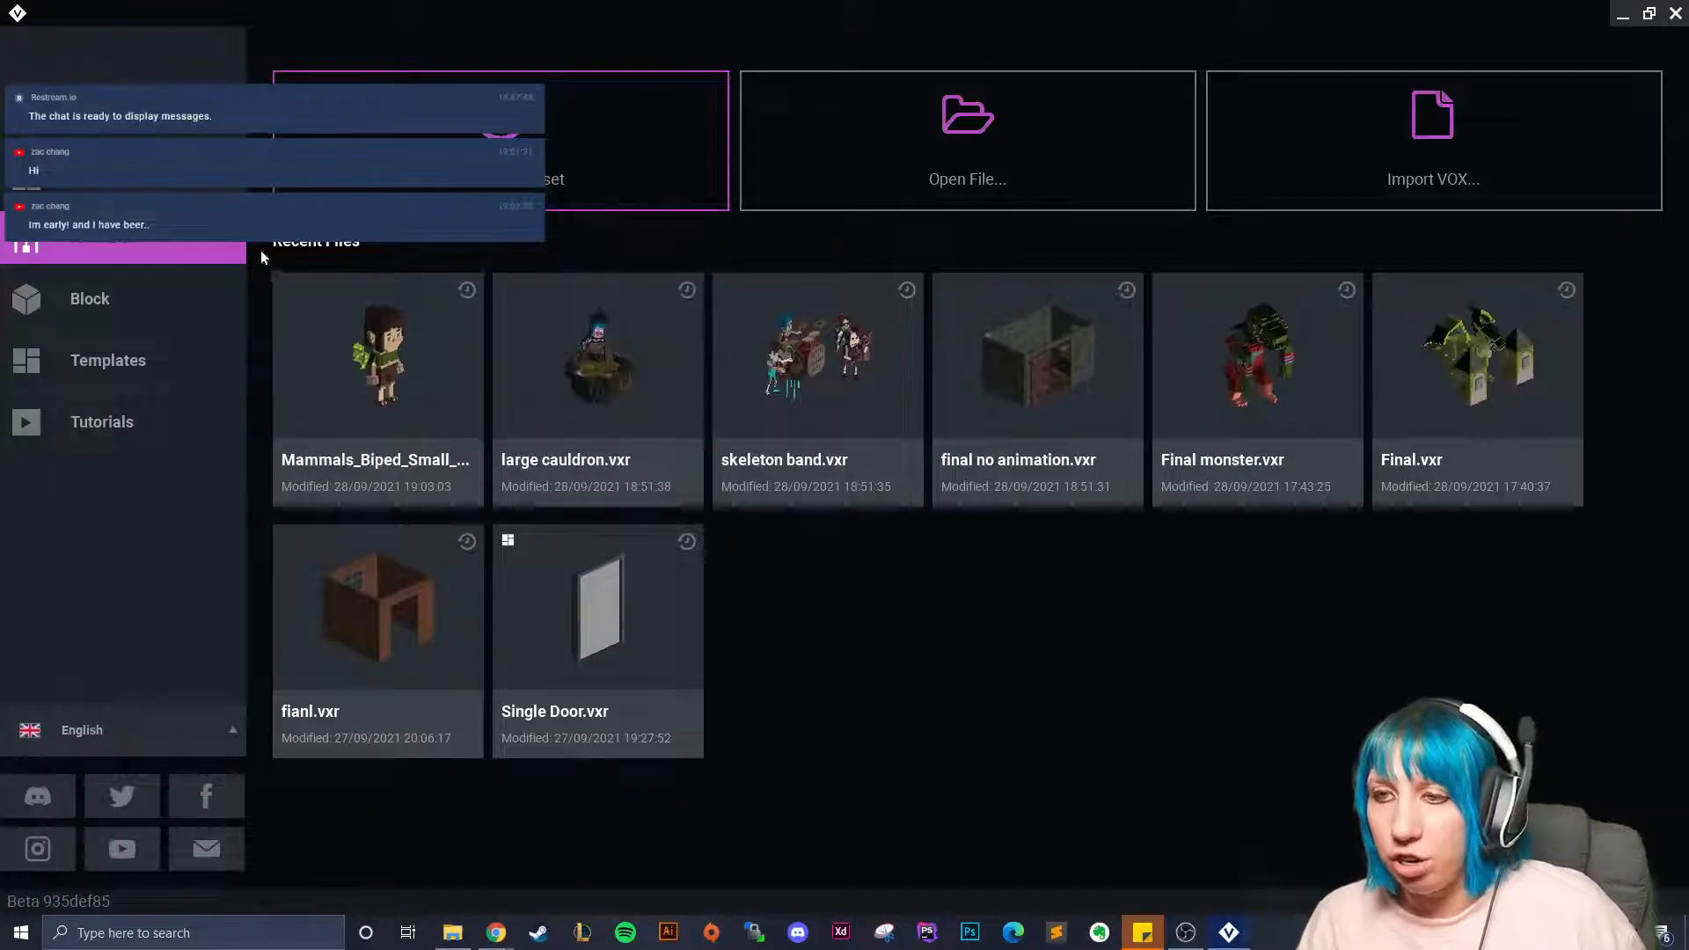
{"action": "left_click", "coordinate": [800, 157]}
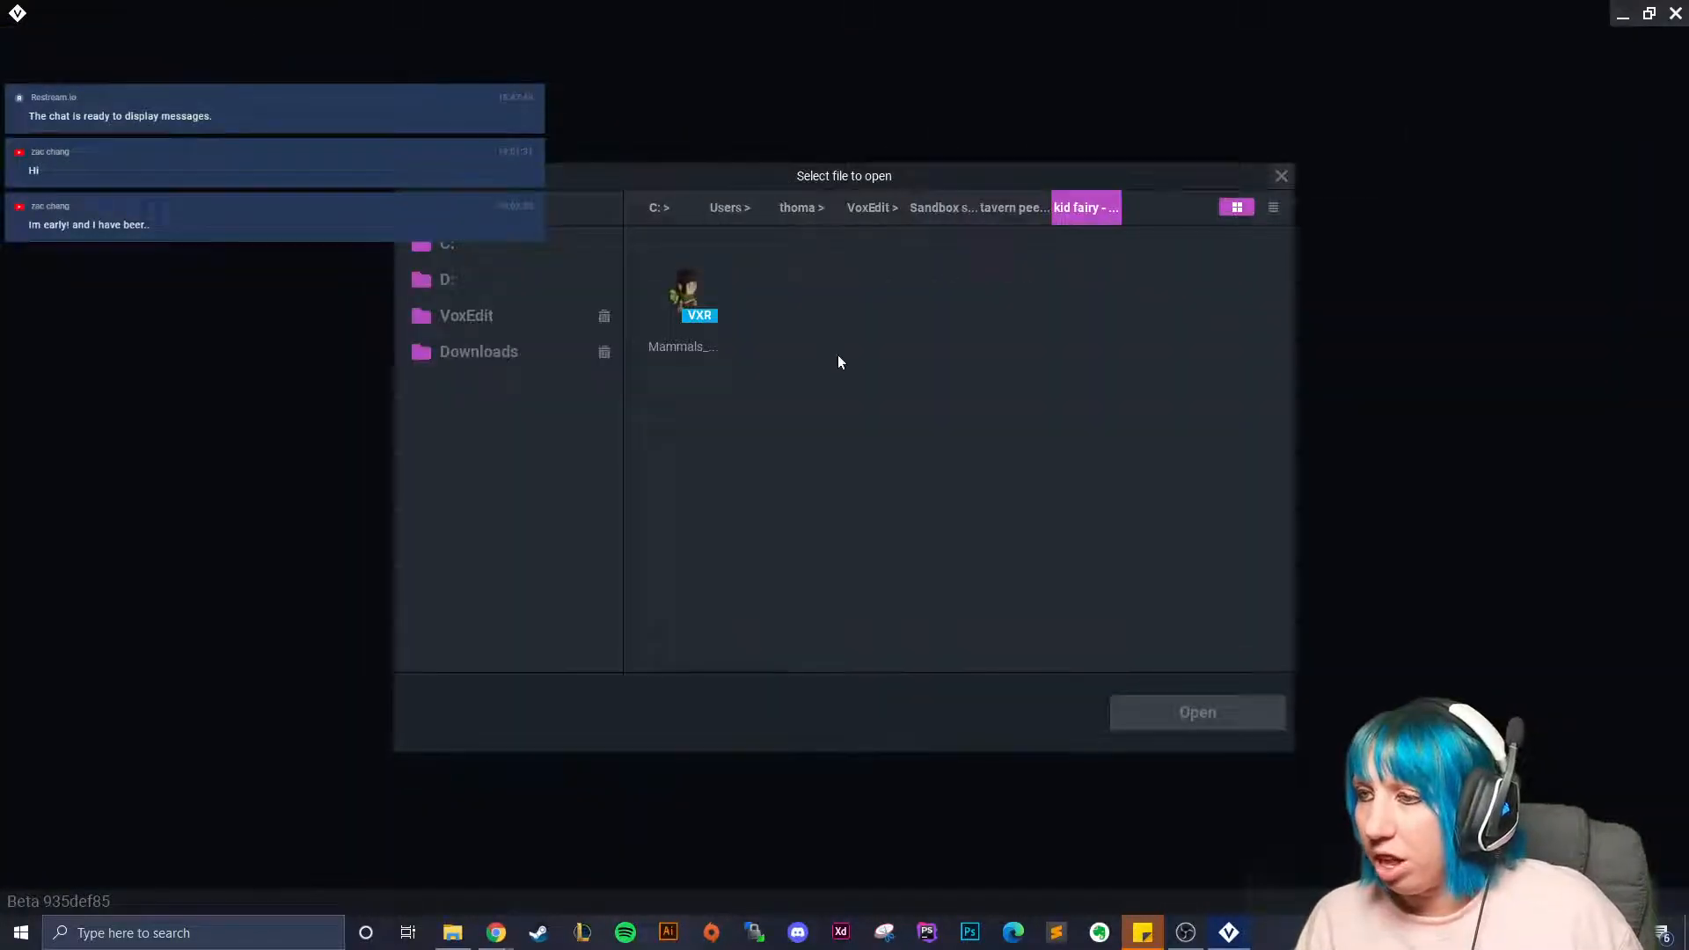
{"action": "left_click", "coordinate": [922, 209]}
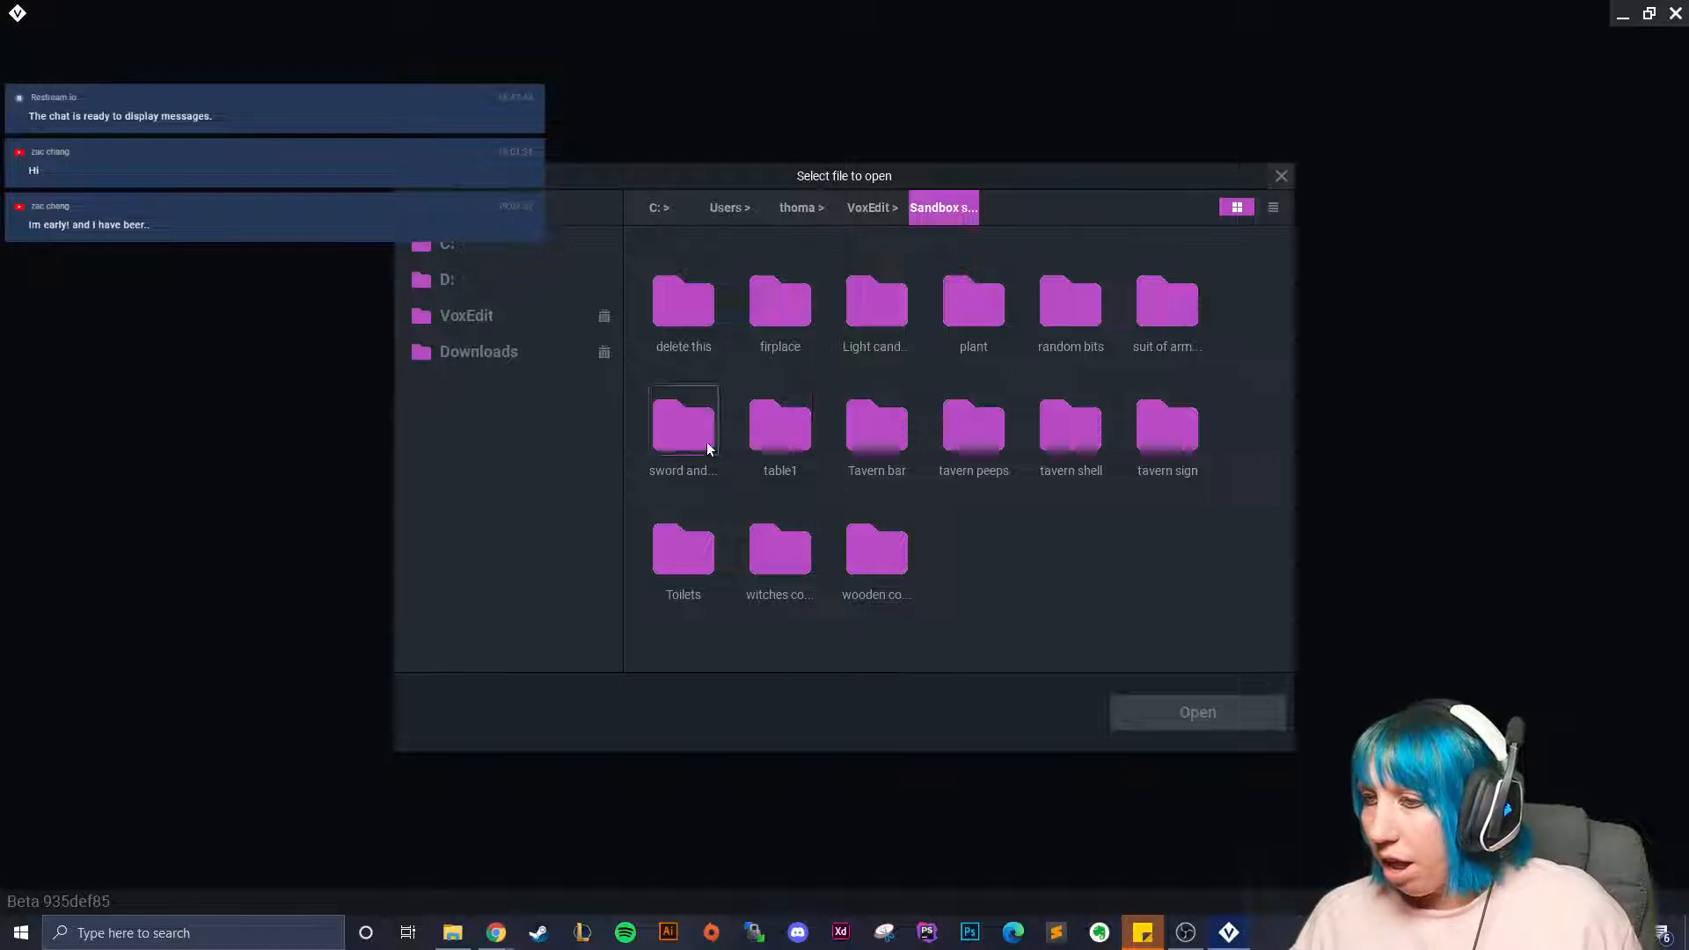
{"action": "double_click", "coordinate": [1052, 310]}
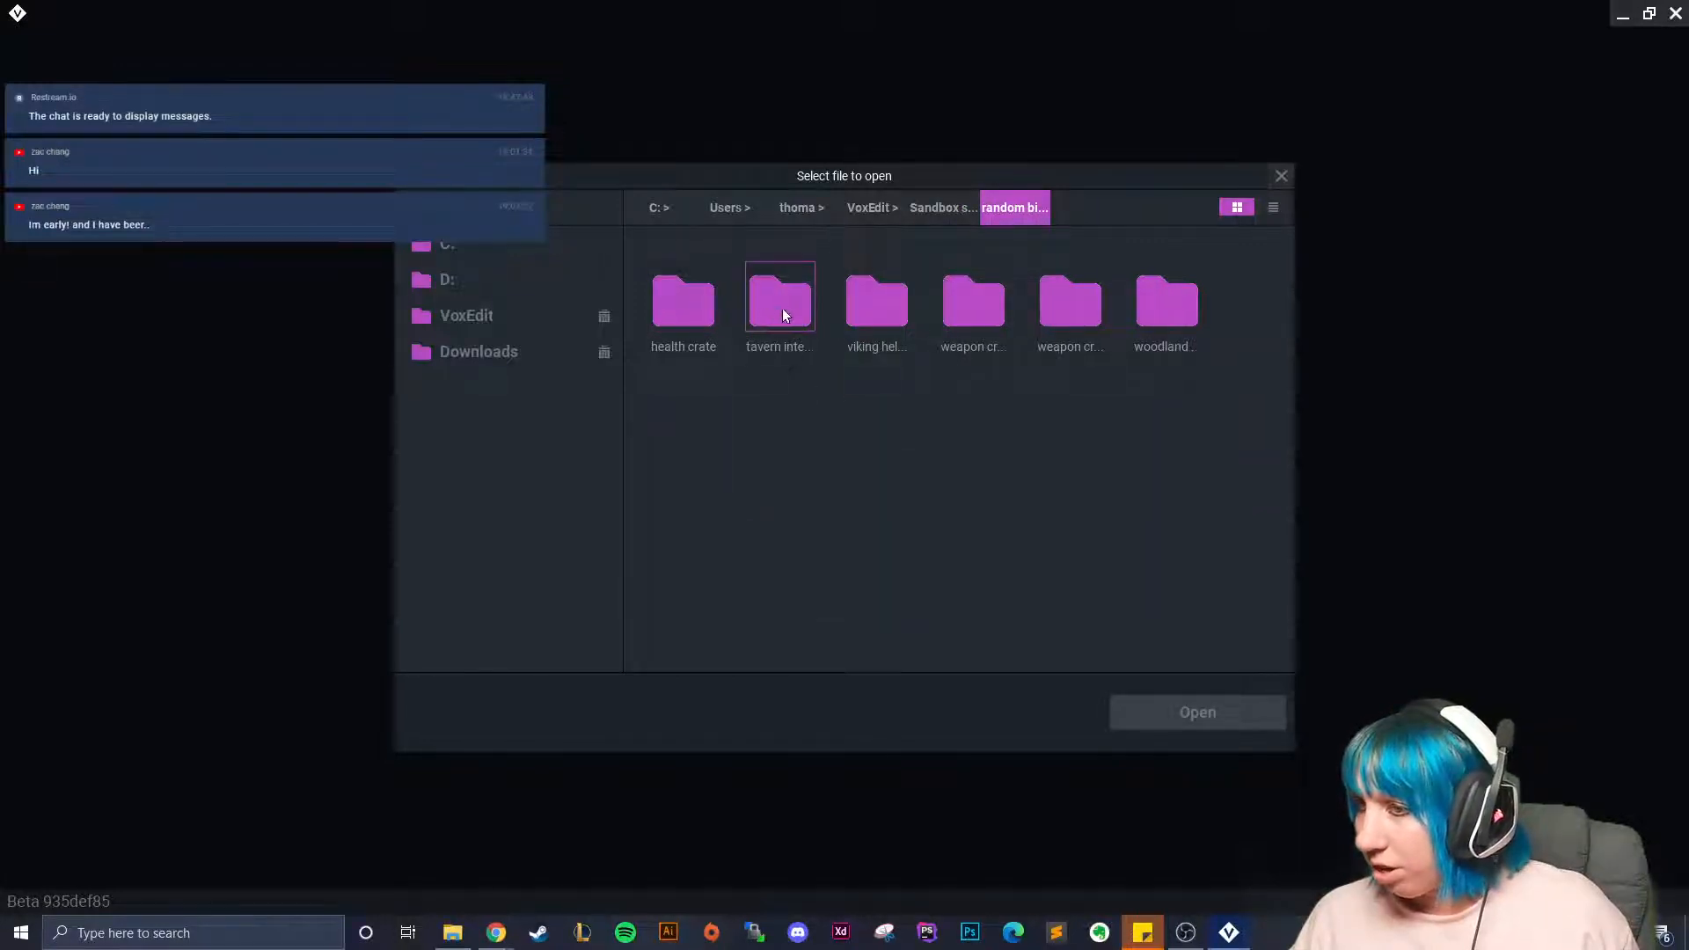
{"action": "double_click", "coordinate": [975, 308]}
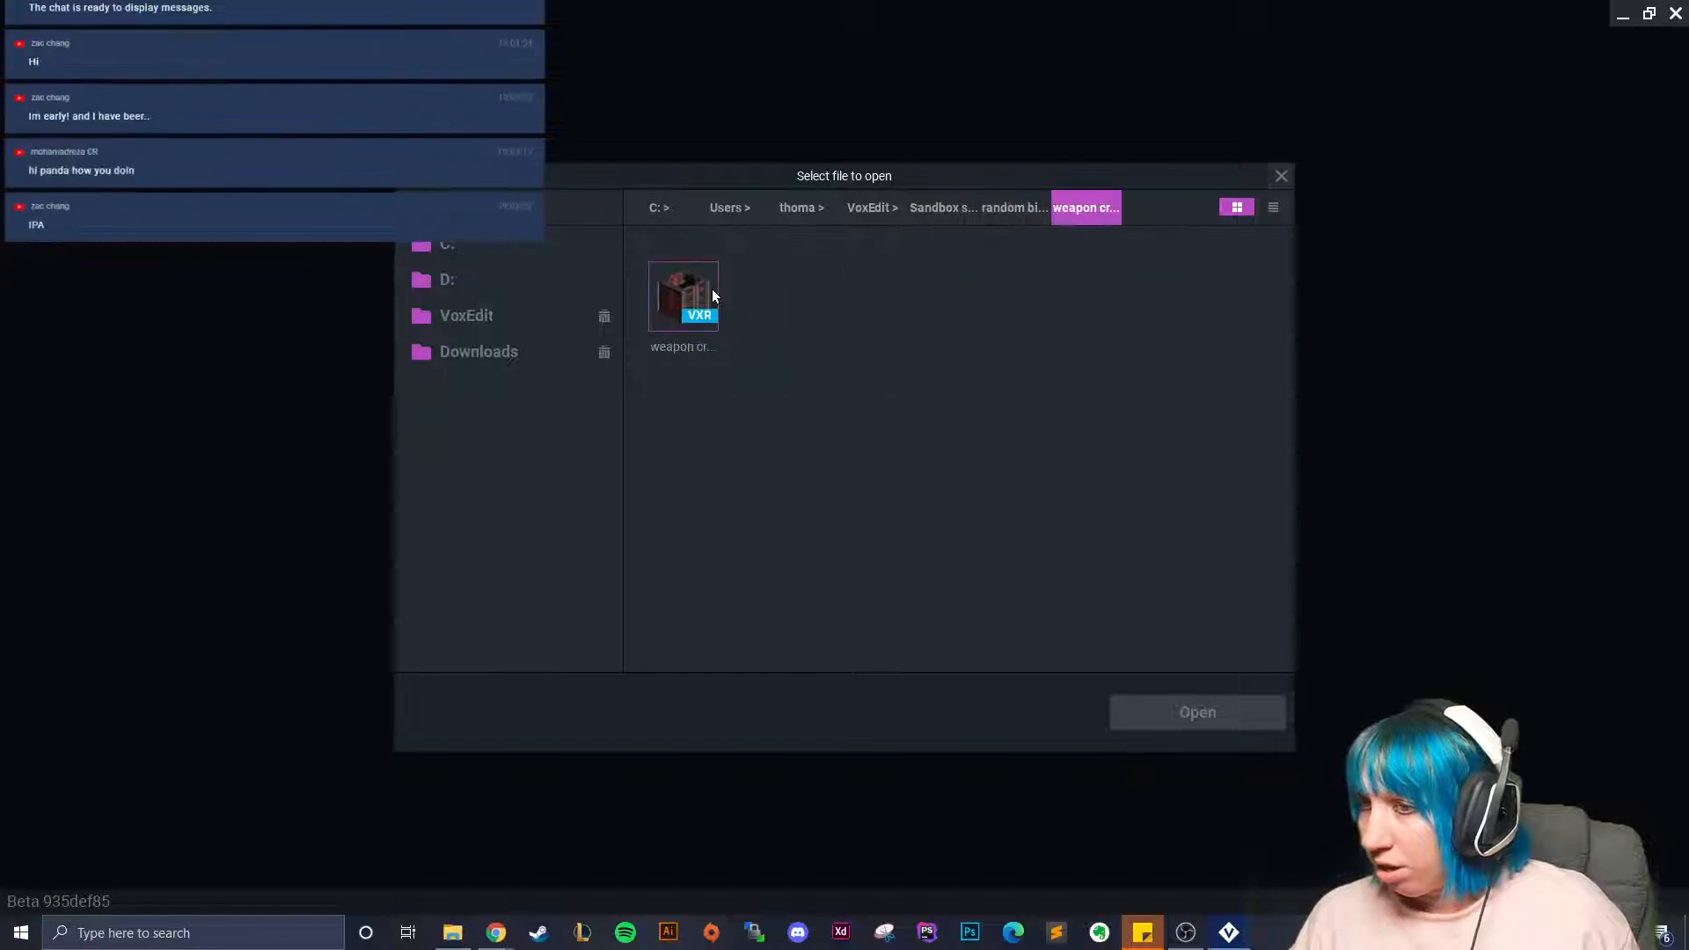
{"action": "left_click", "coordinate": [1021, 207]}
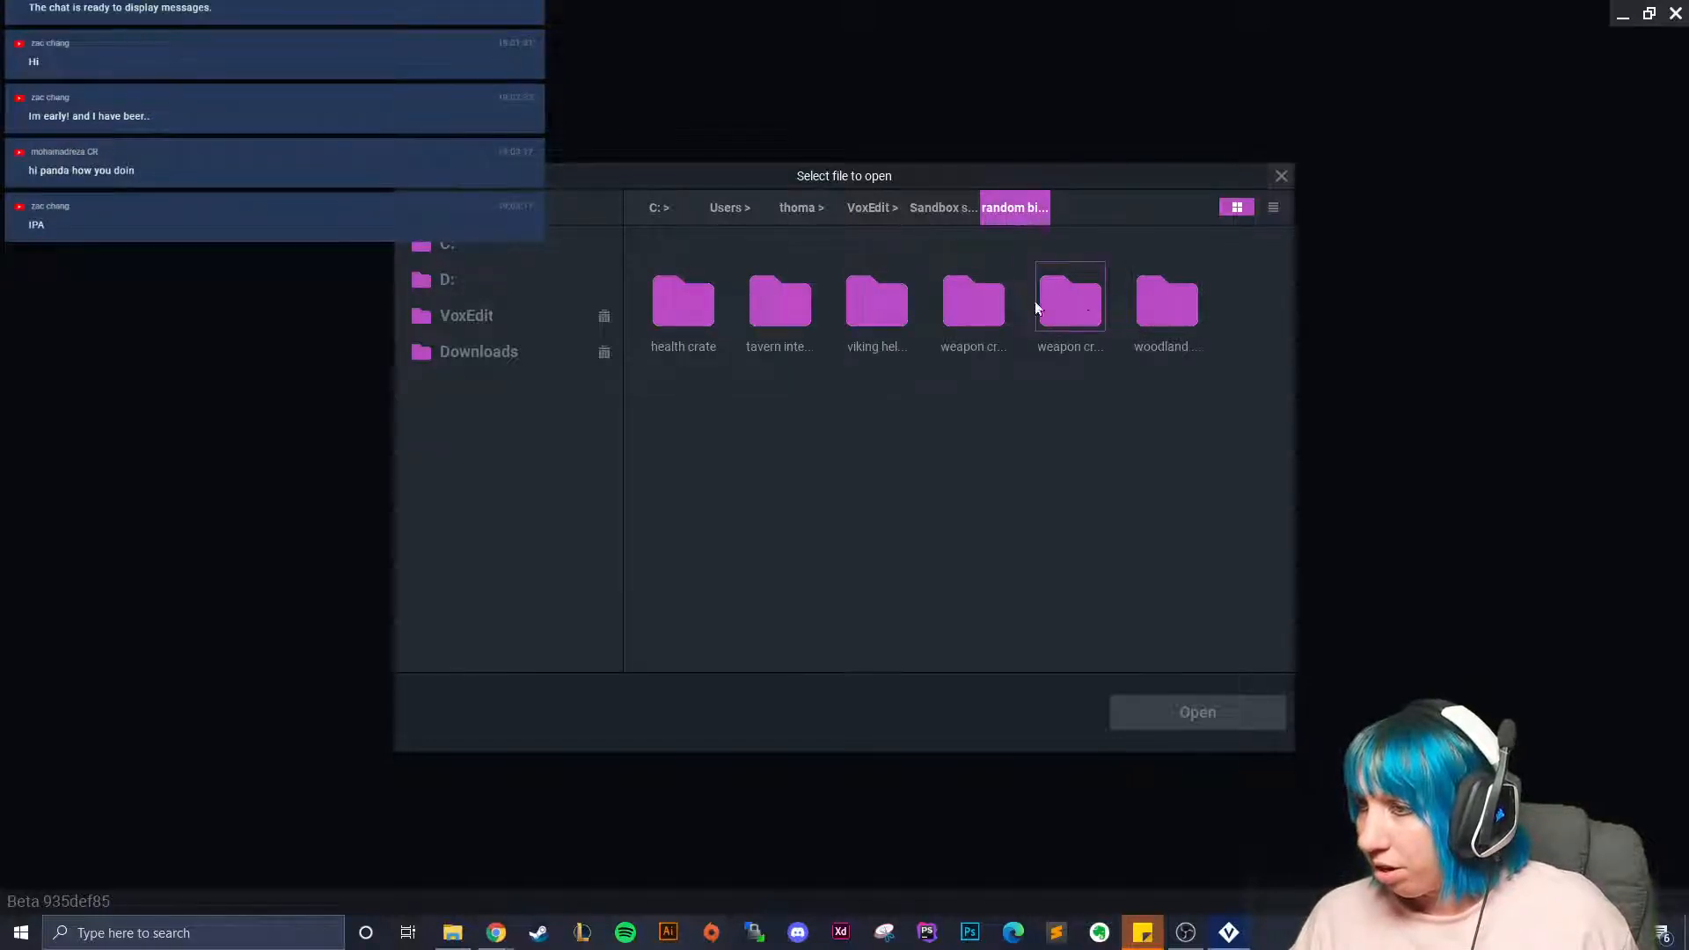
{"action": "double_click", "coordinate": [1084, 320]}
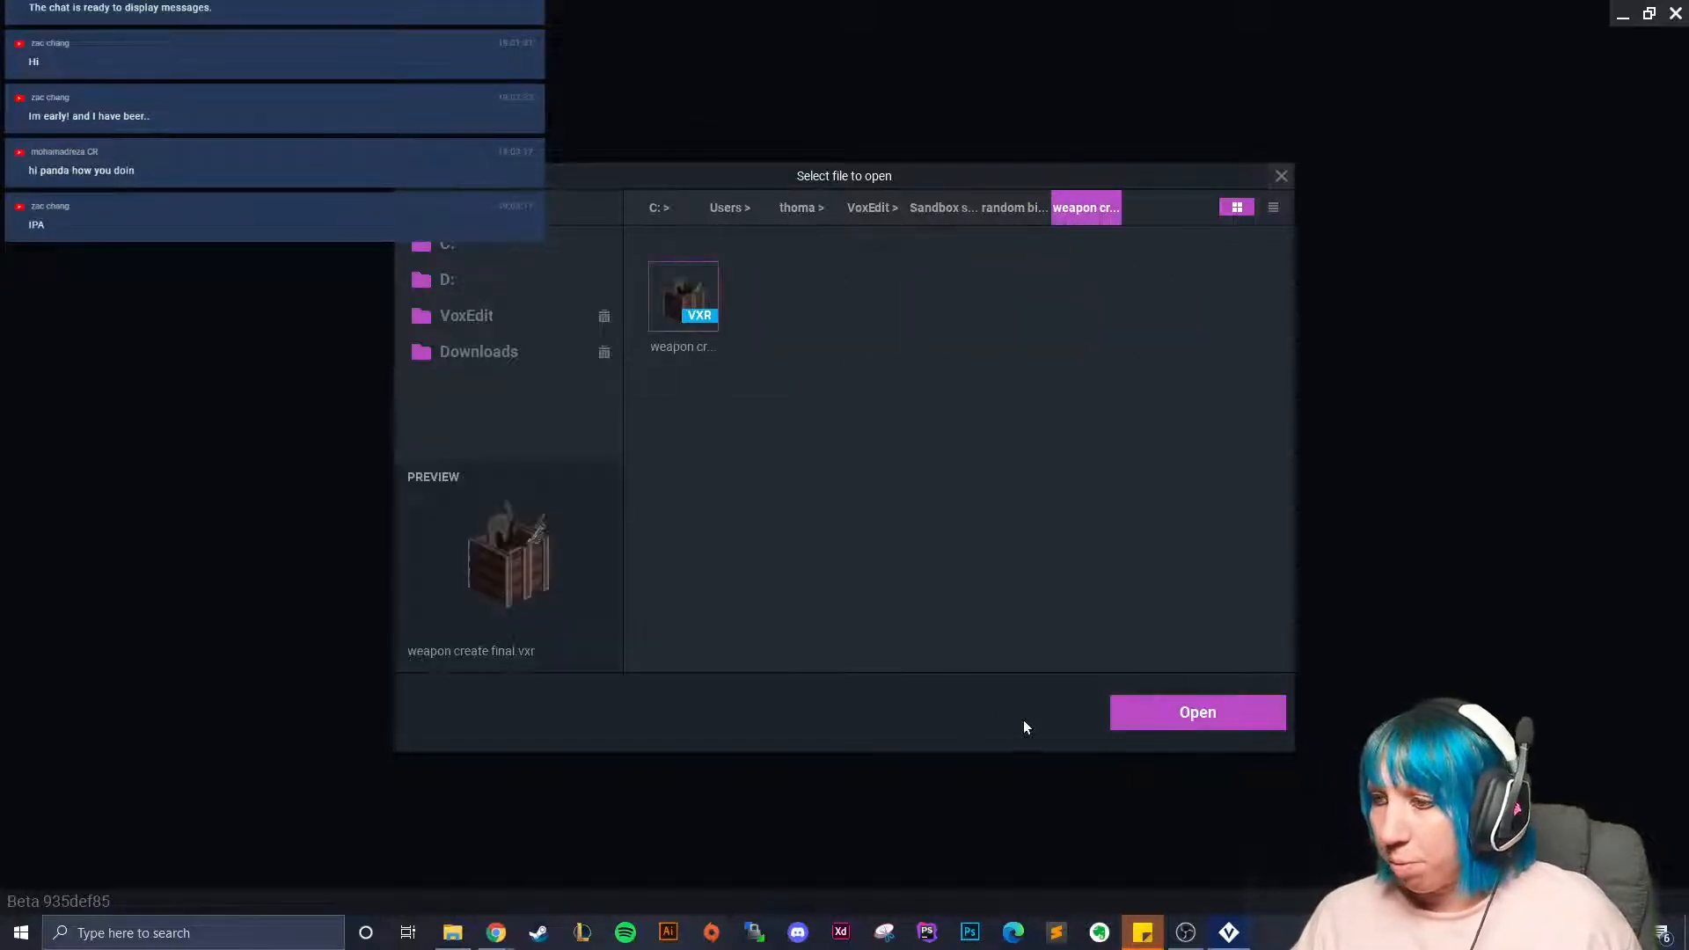
{"action": "left_click", "coordinate": [1148, 710]}
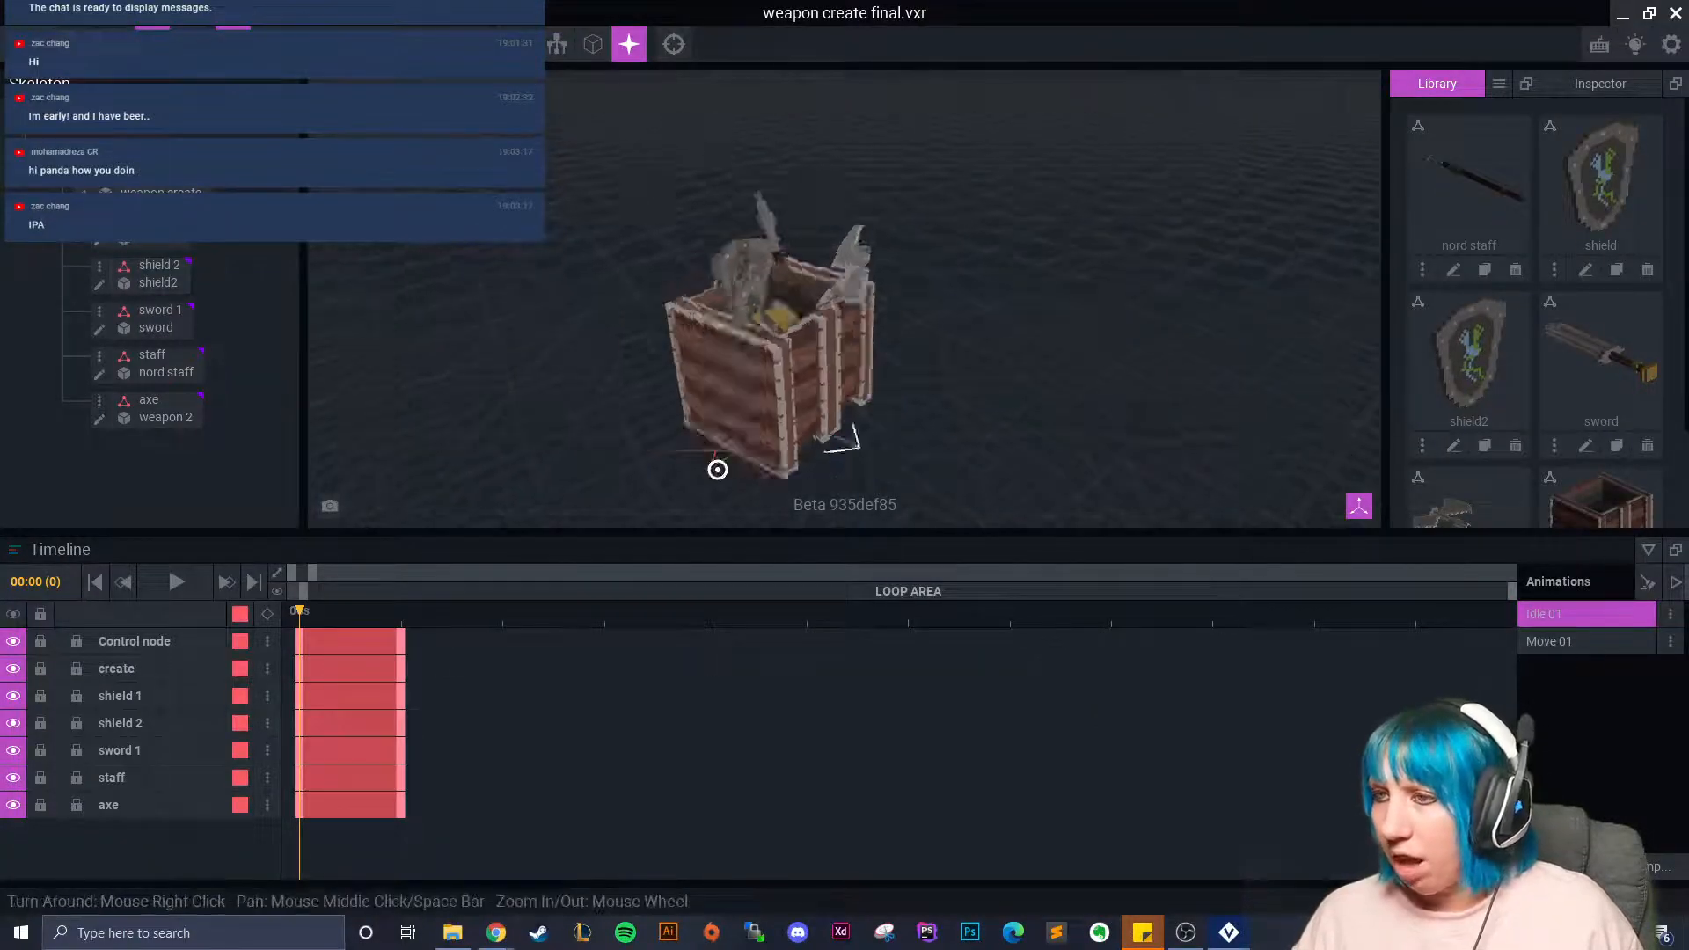
Play the crate's Move 01 animation, then close the project, saving changes.
{"action": "left_click", "coordinate": [1575, 641]}
{"action": "left_click", "coordinate": [176, 582]}
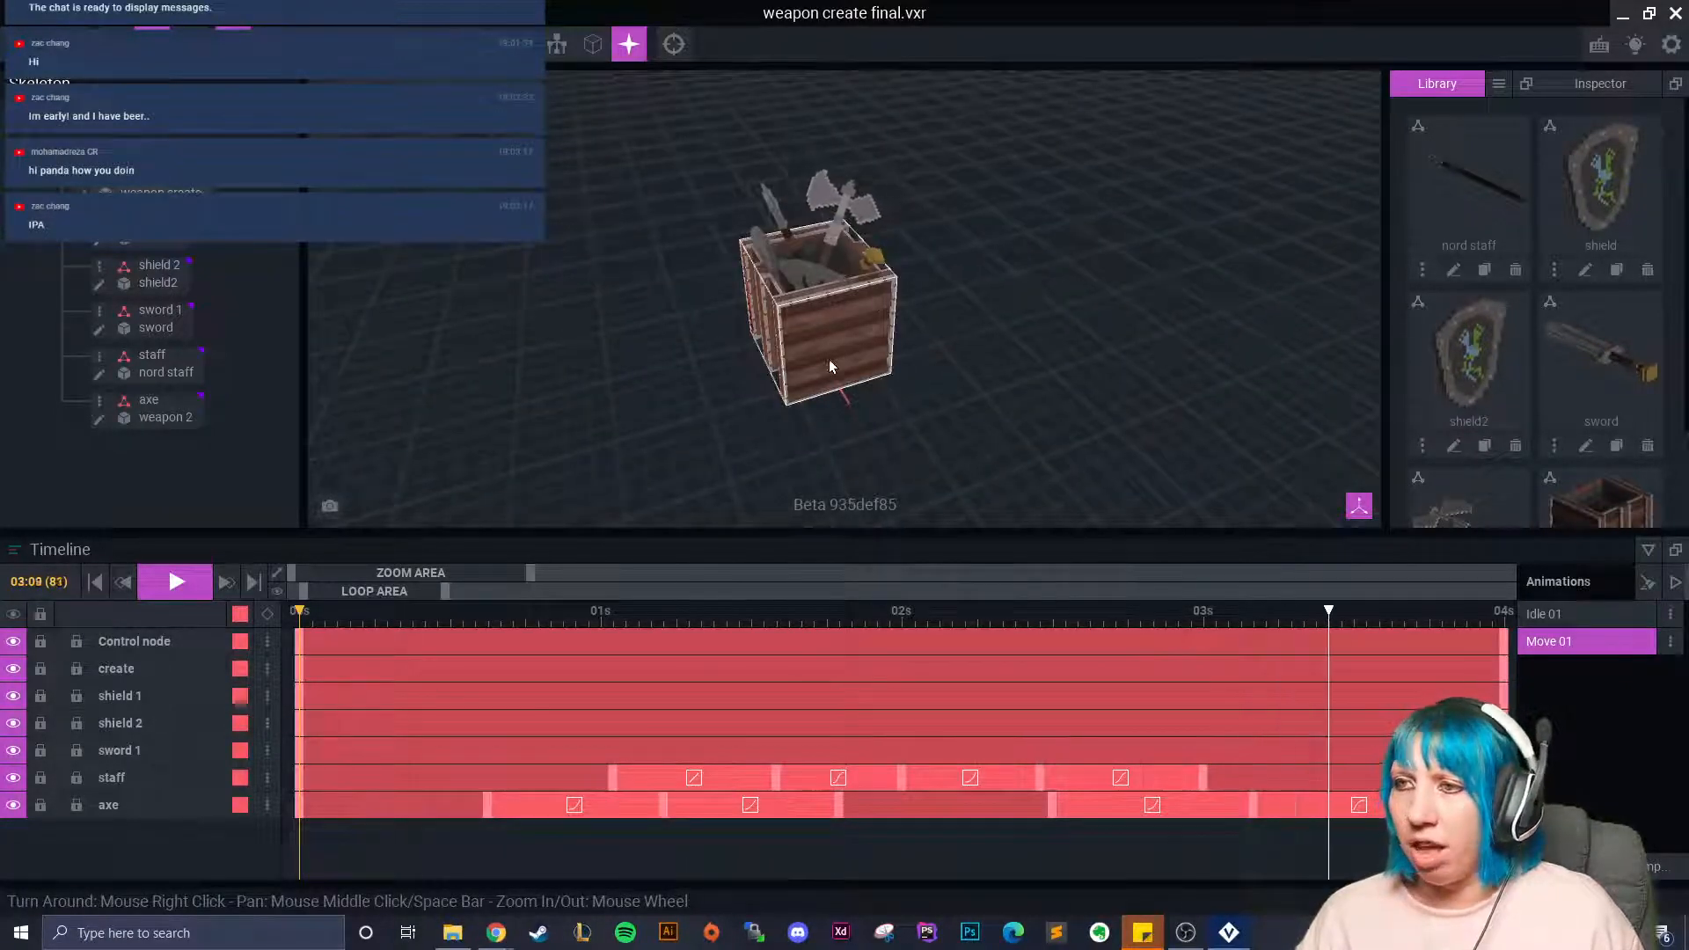
{"action": "right_click_drag", "start_coordinate": [561, 371], "coordinate": [503, 457]}
{"action": "left_click", "coordinate": [179, 584]}
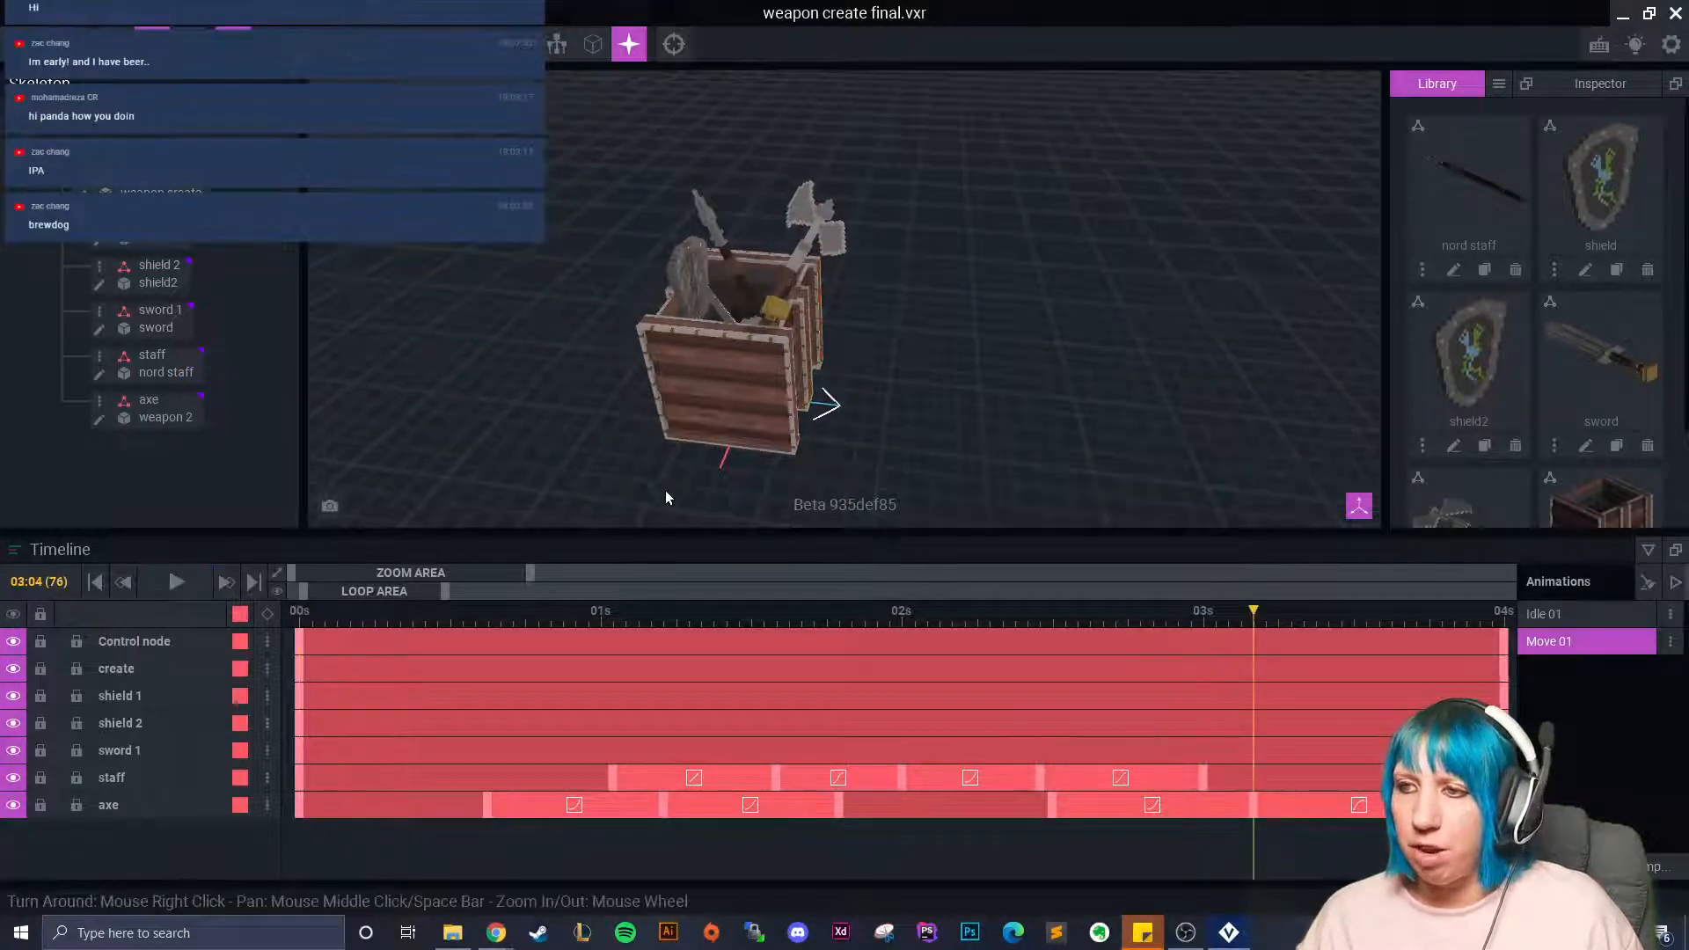
{"action": "right_click_drag", "start_coordinate": [688, 497], "coordinate": [607, 489]}
{"action": "left_click", "coordinate": [18, 44]}
{"action": "left_click", "coordinate": [660, 342]}
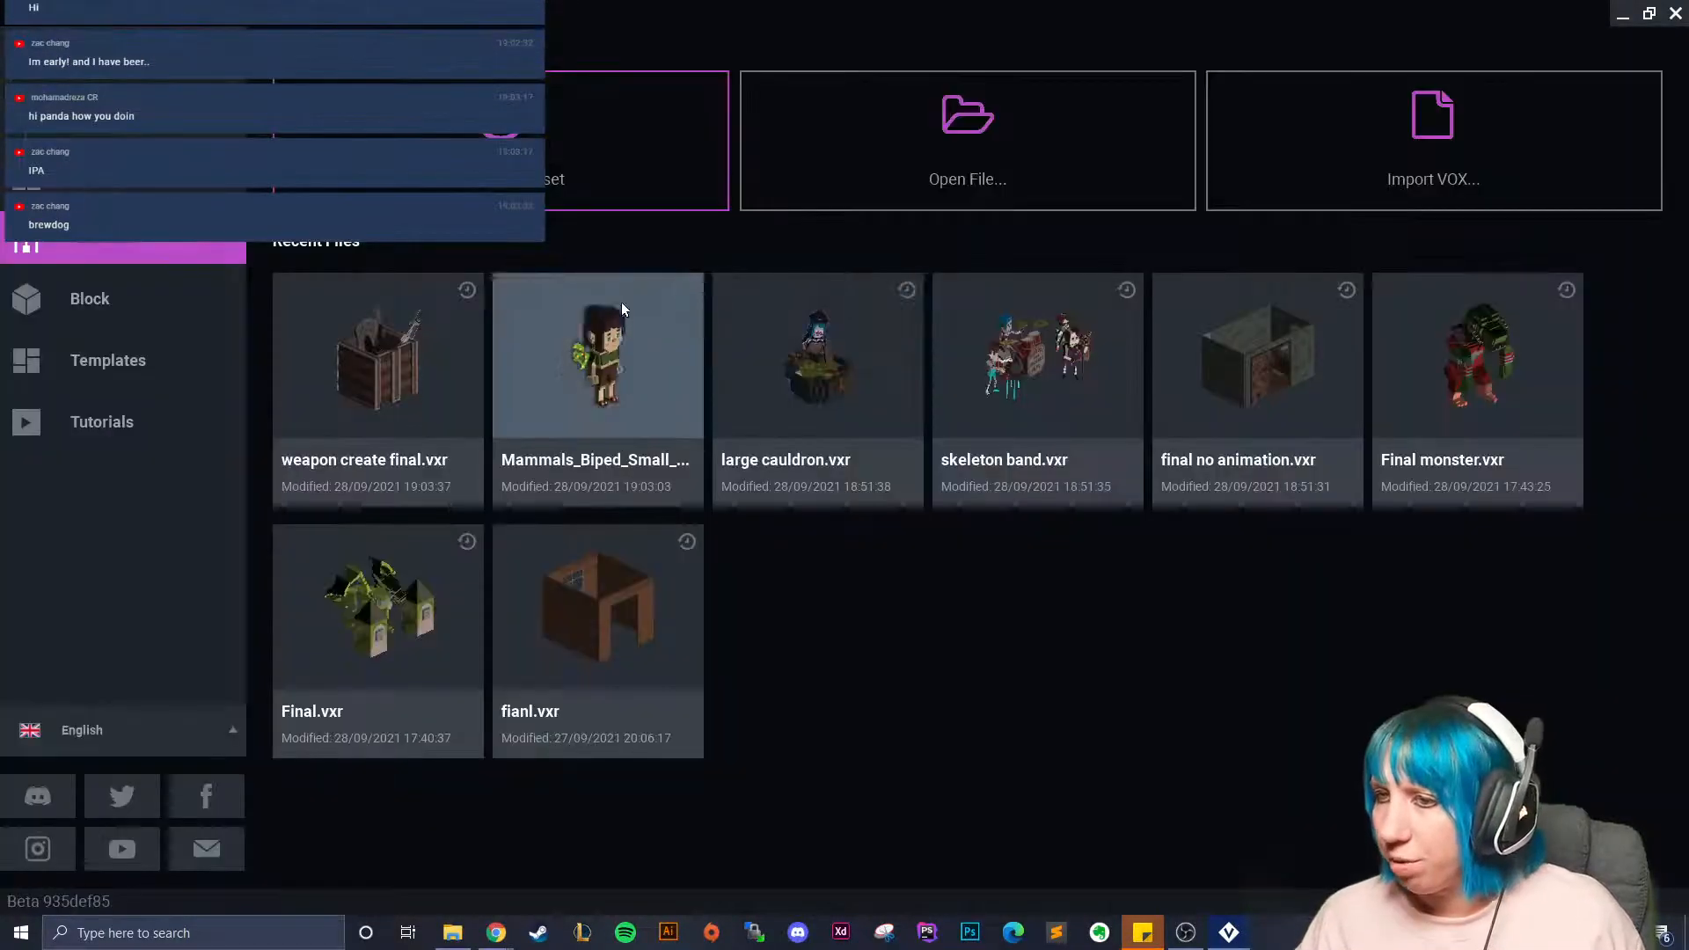
{"action": "left_click", "coordinate": [558, 387]}
{"action": "scroll", "coordinate": [728, 362], "scroll_direction": "up", "scroll_amount": 5}
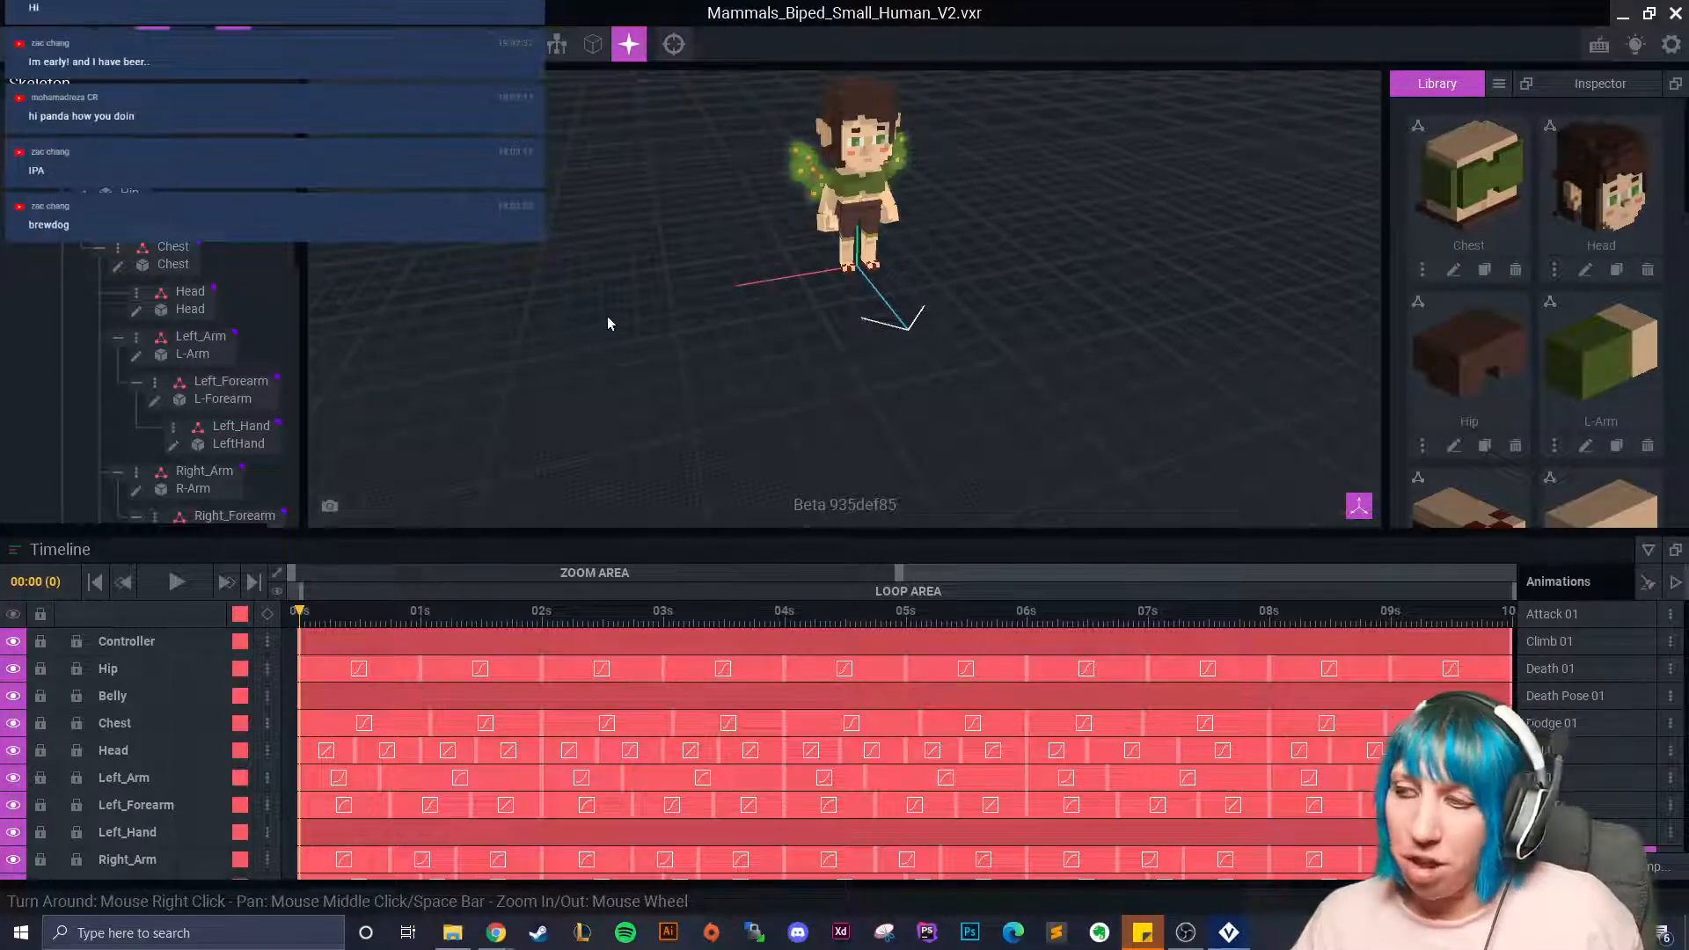
{"action": "right_click_drag", "start_coordinate": [788, 309], "coordinate": [713, 310]}
{"action": "middle_click_drag", "start_coordinate": [713, 310], "coordinate": [598, 350]}
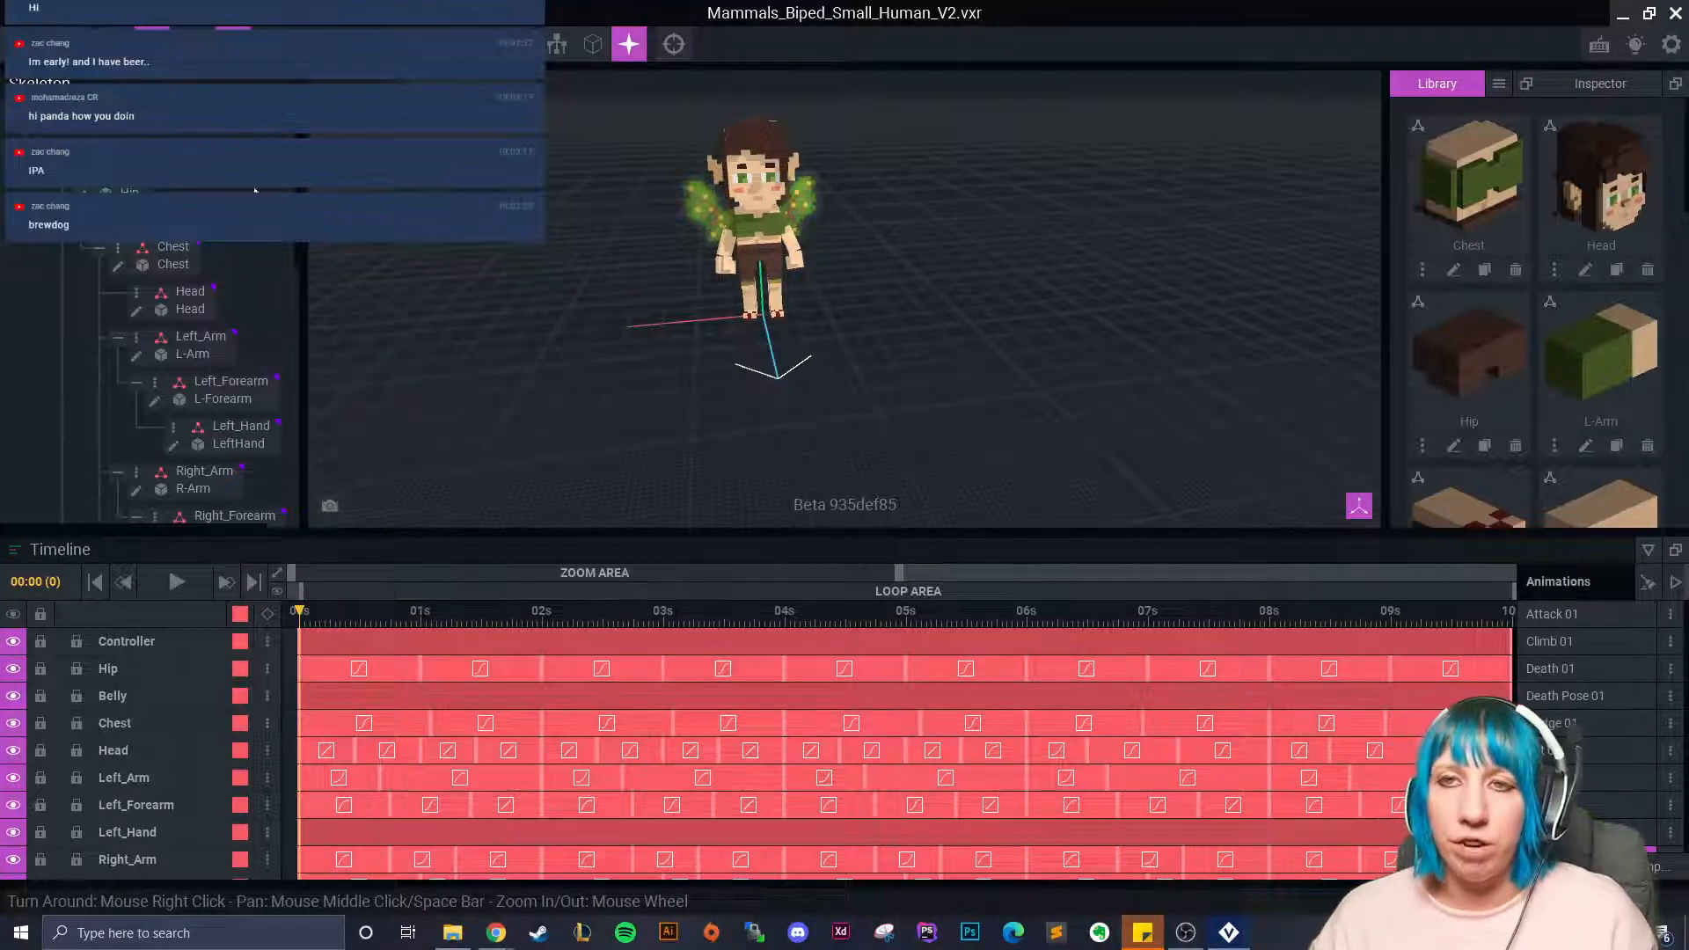
{"action": "key", "text": "ctrl+w"}
In File Explorer, go to Windows (C:) > Users > home folder > VoxEdit.
{"action": "left_click", "coordinate": [698, 337]}
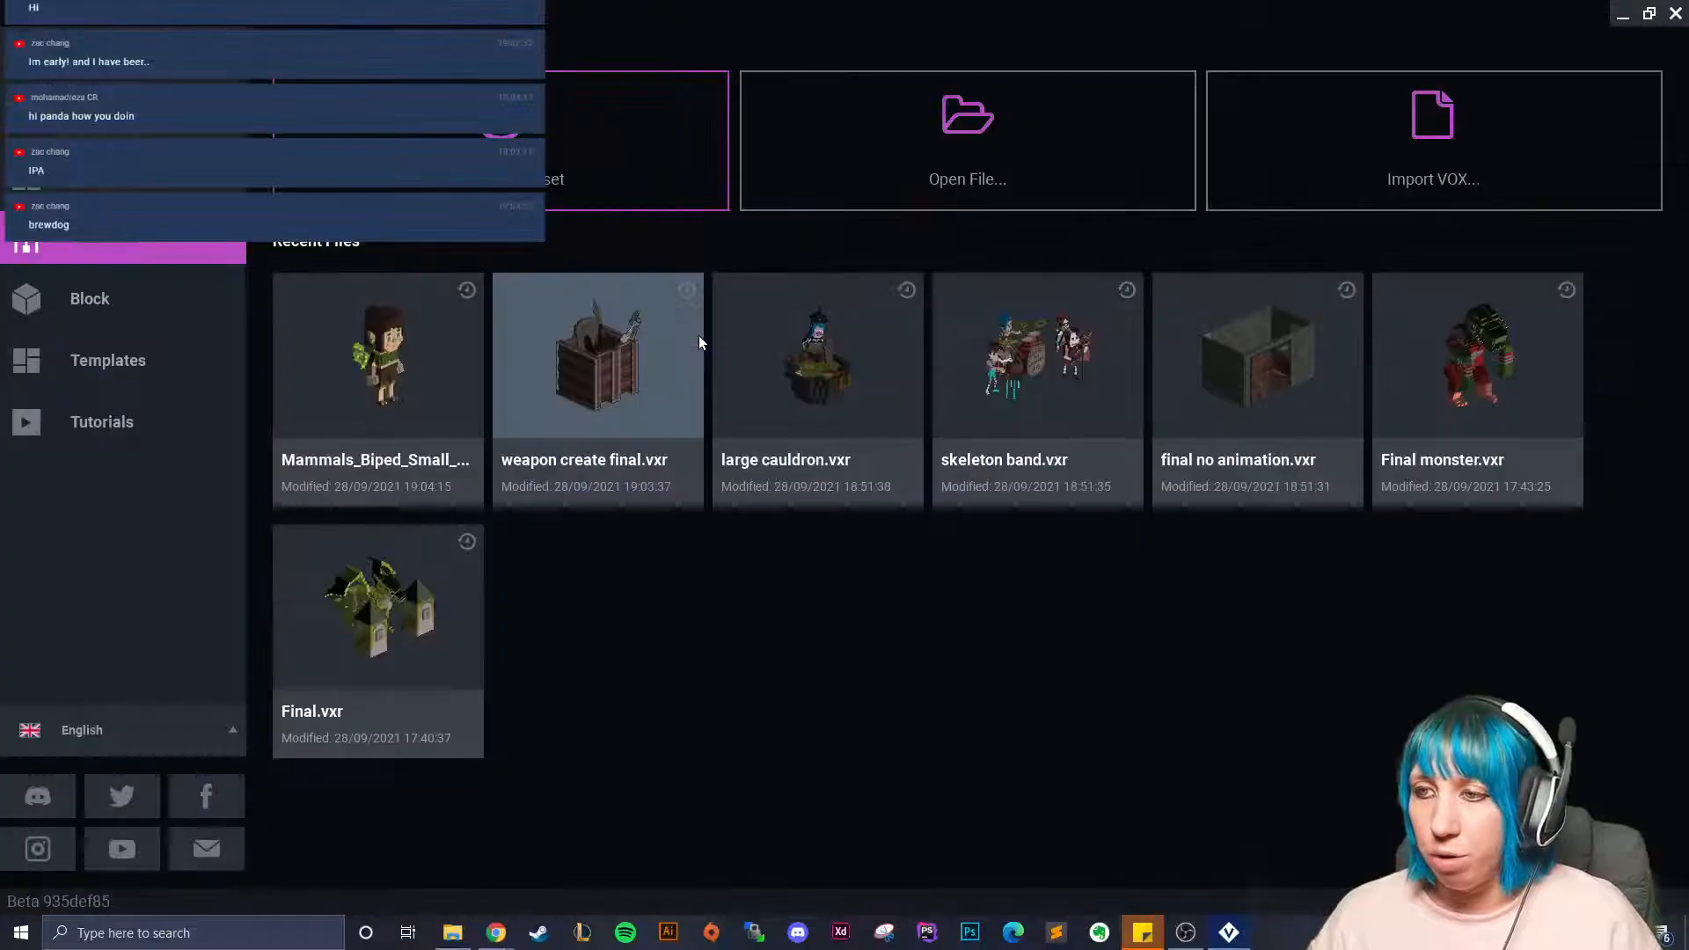
{"action": "left_click", "coordinate": [453, 933]}
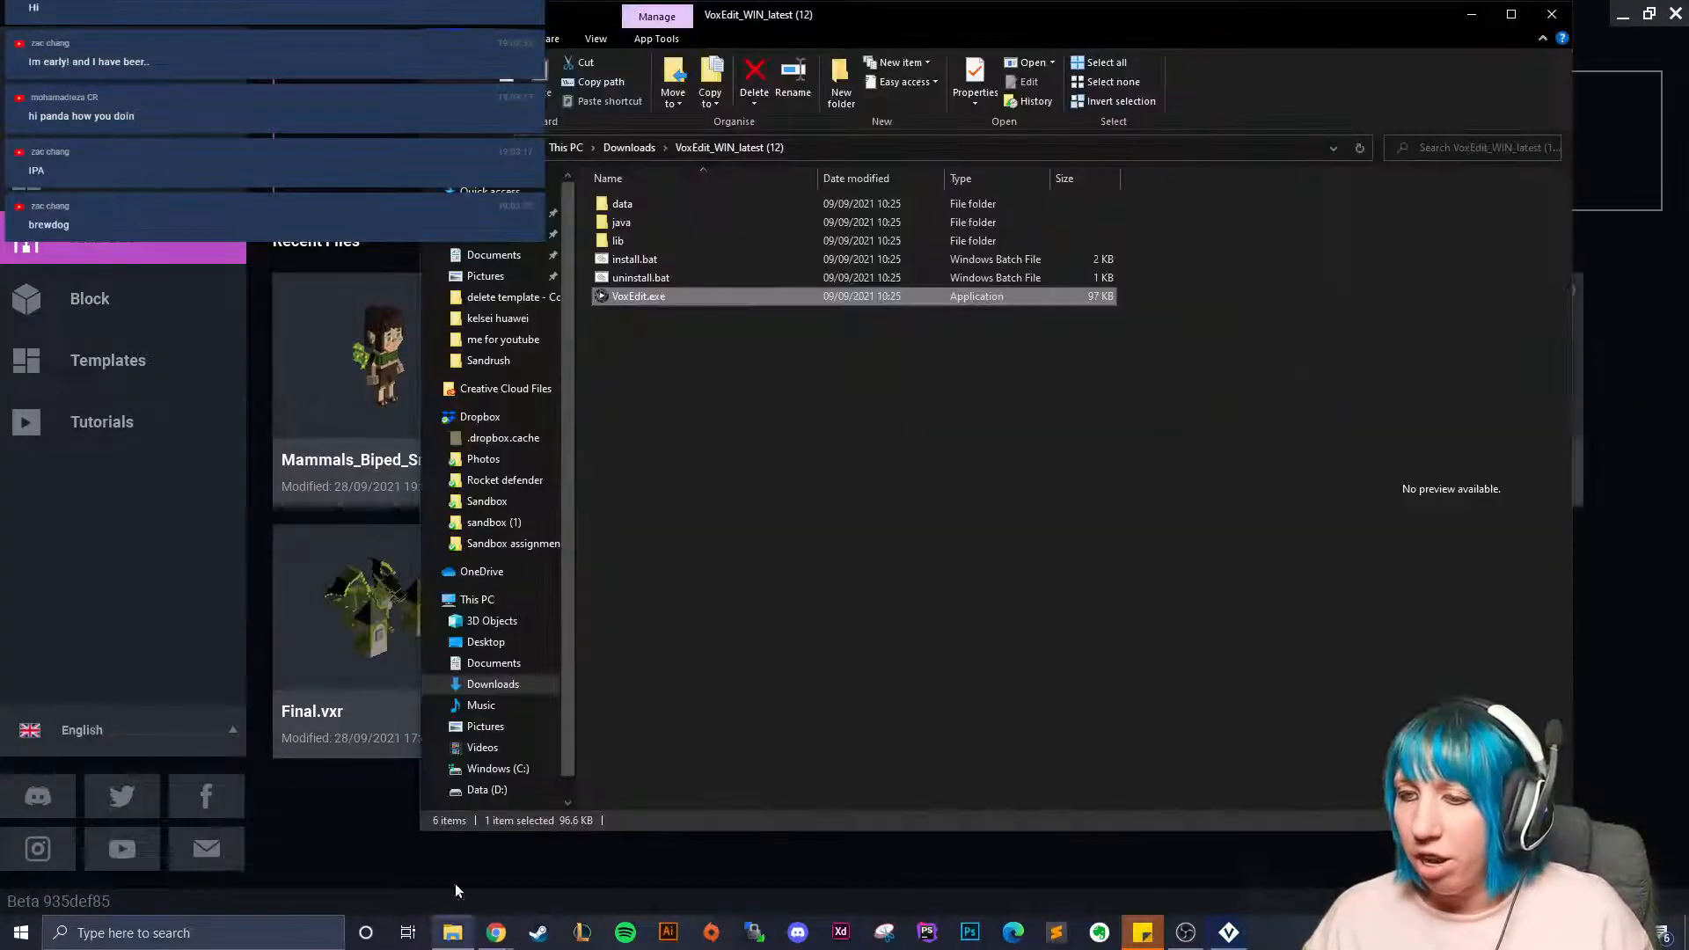
{"action": "scroll", "coordinate": [458, 713], "scroll_direction": "down", "scroll_amount": 1}
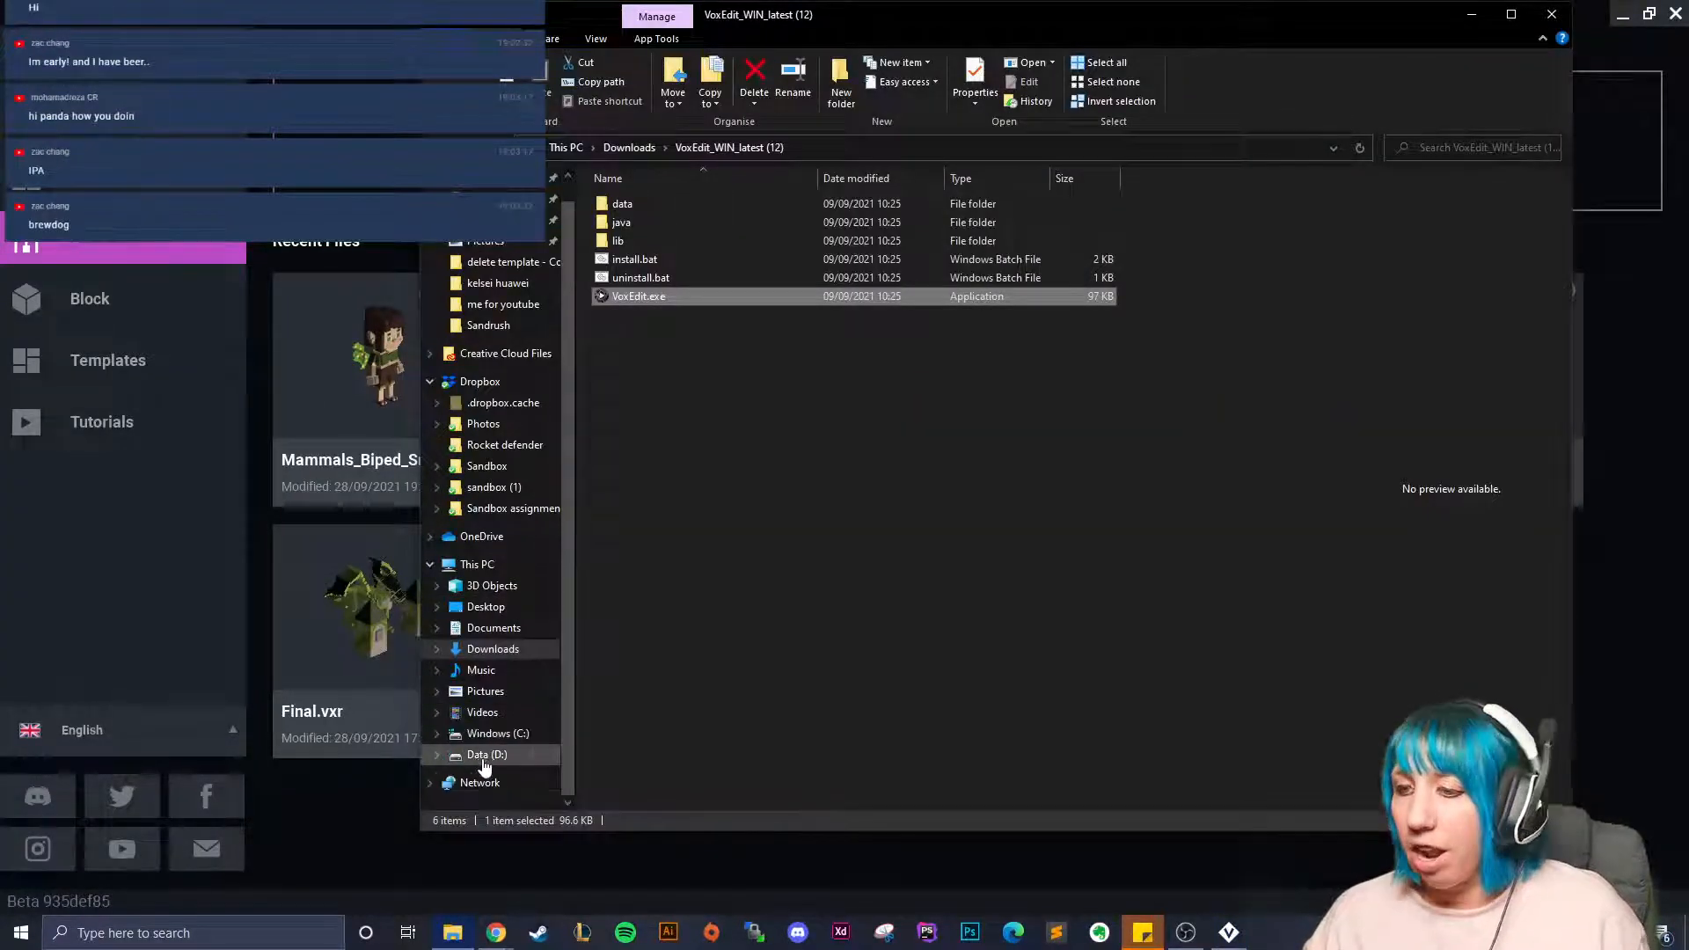
{"action": "left_click", "coordinate": [487, 755]}
{"action": "left_click", "coordinate": [496, 735]}
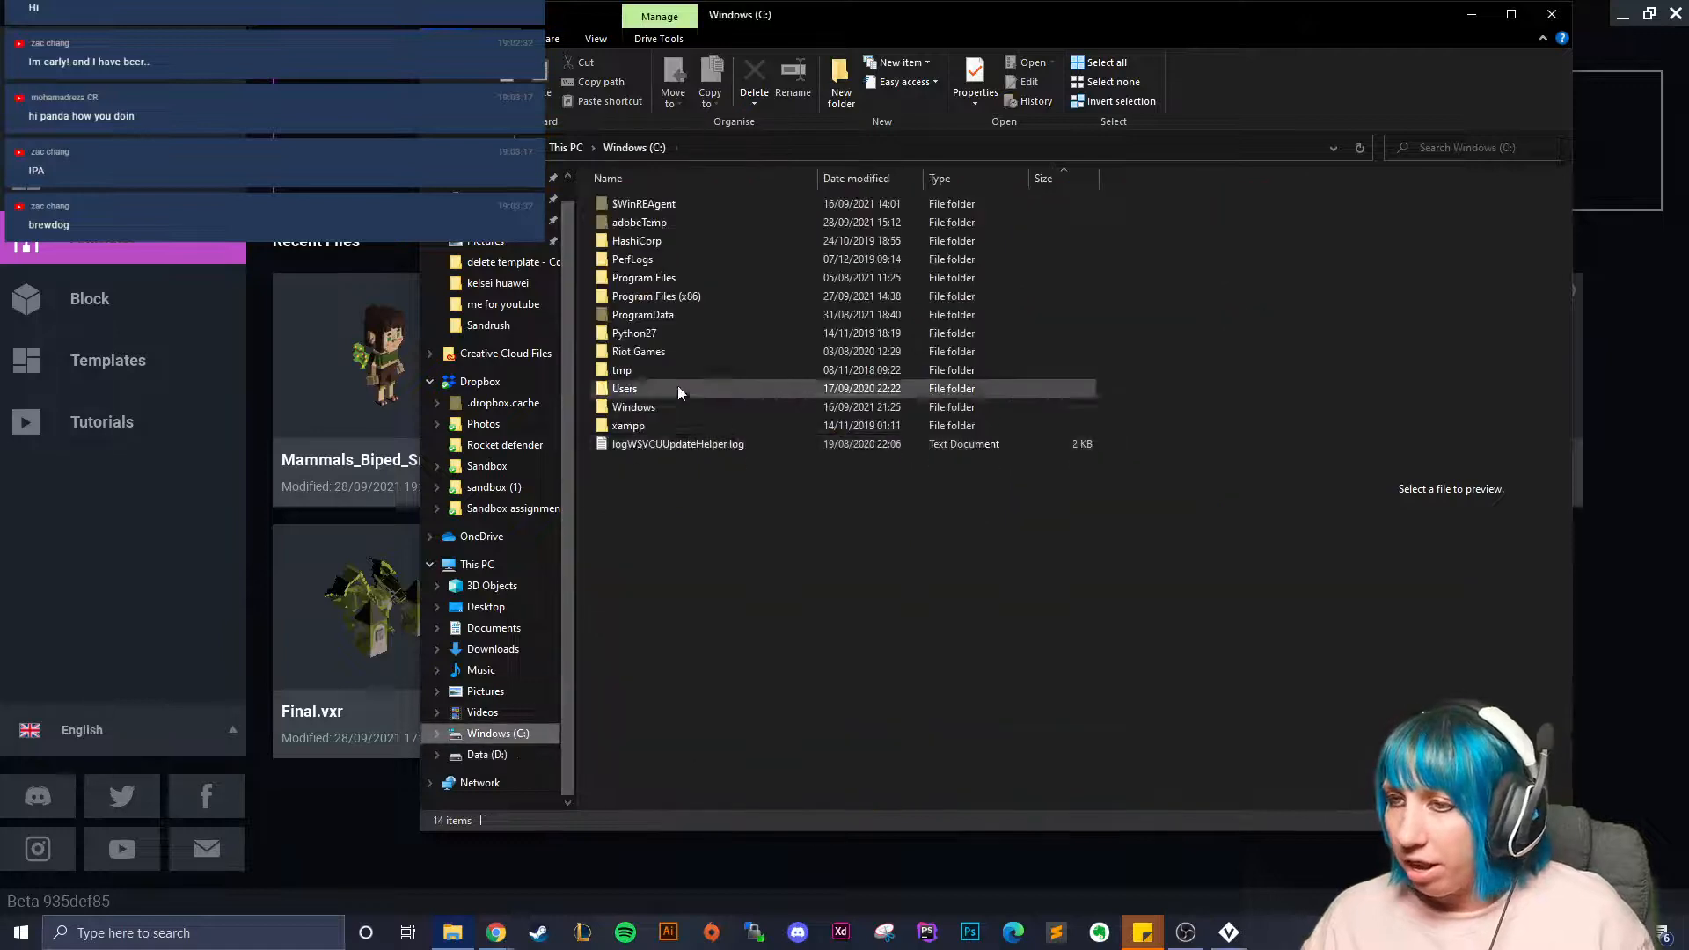
{"action": "double_click", "coordinate": [640, 391]}
{"action": "double_click", "coordinate": [669, 260]}
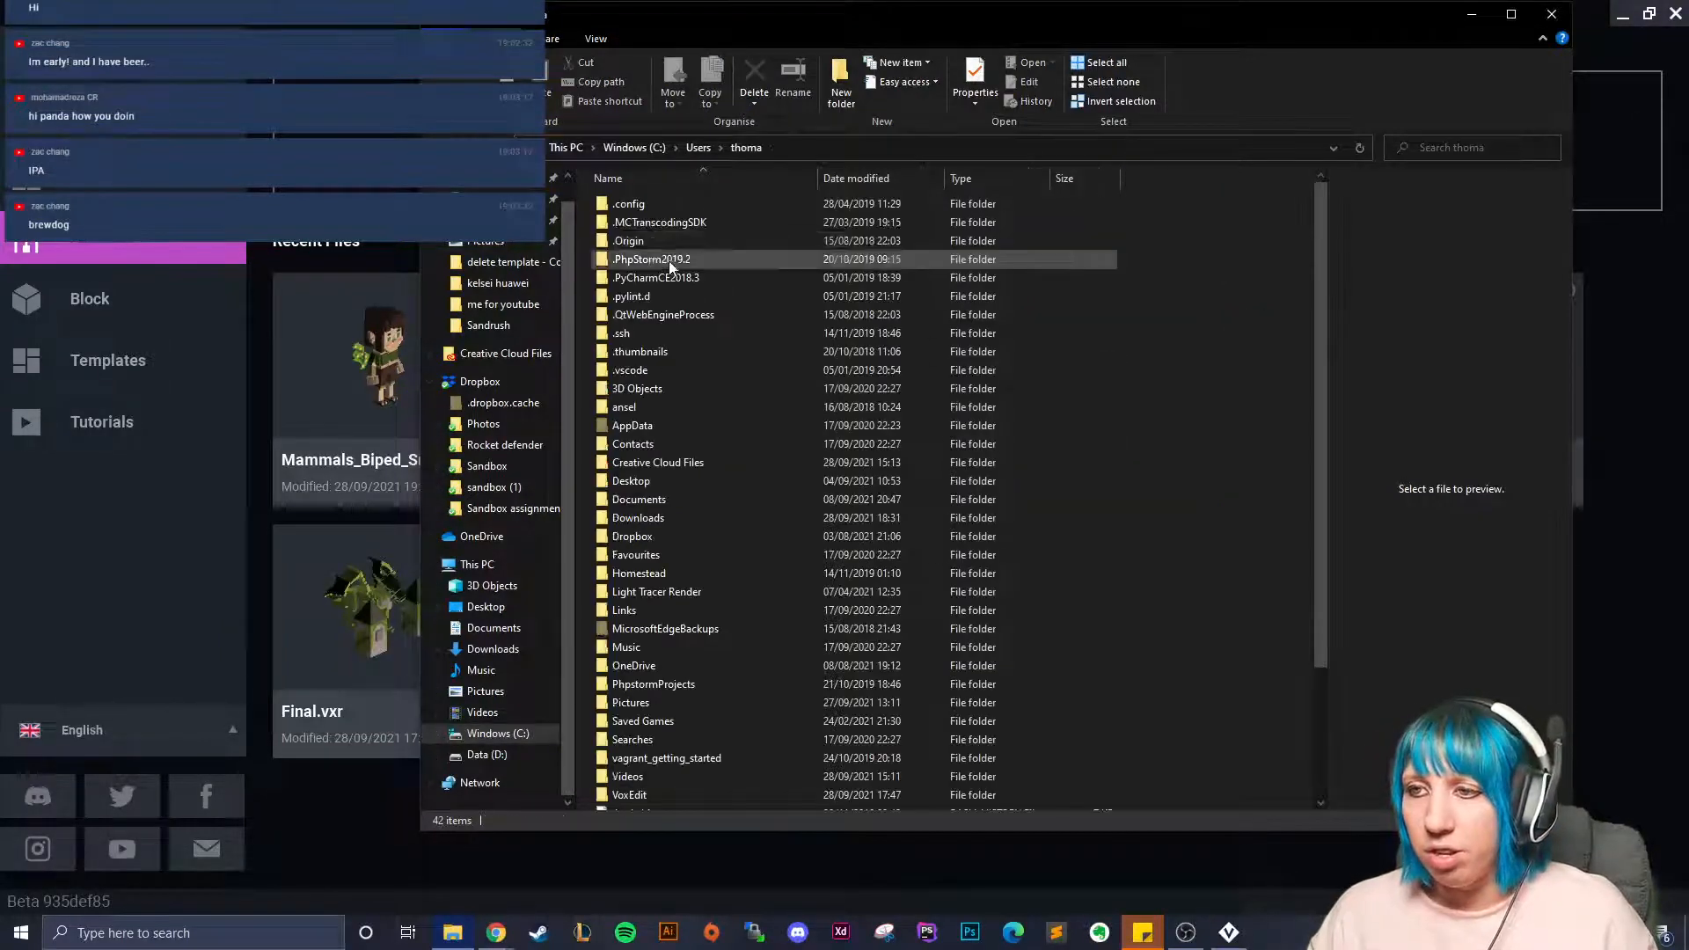
{"action": "scroll", "coordinate": [651, 474], "scroll_direction": "down", "scroll_amount": 3}
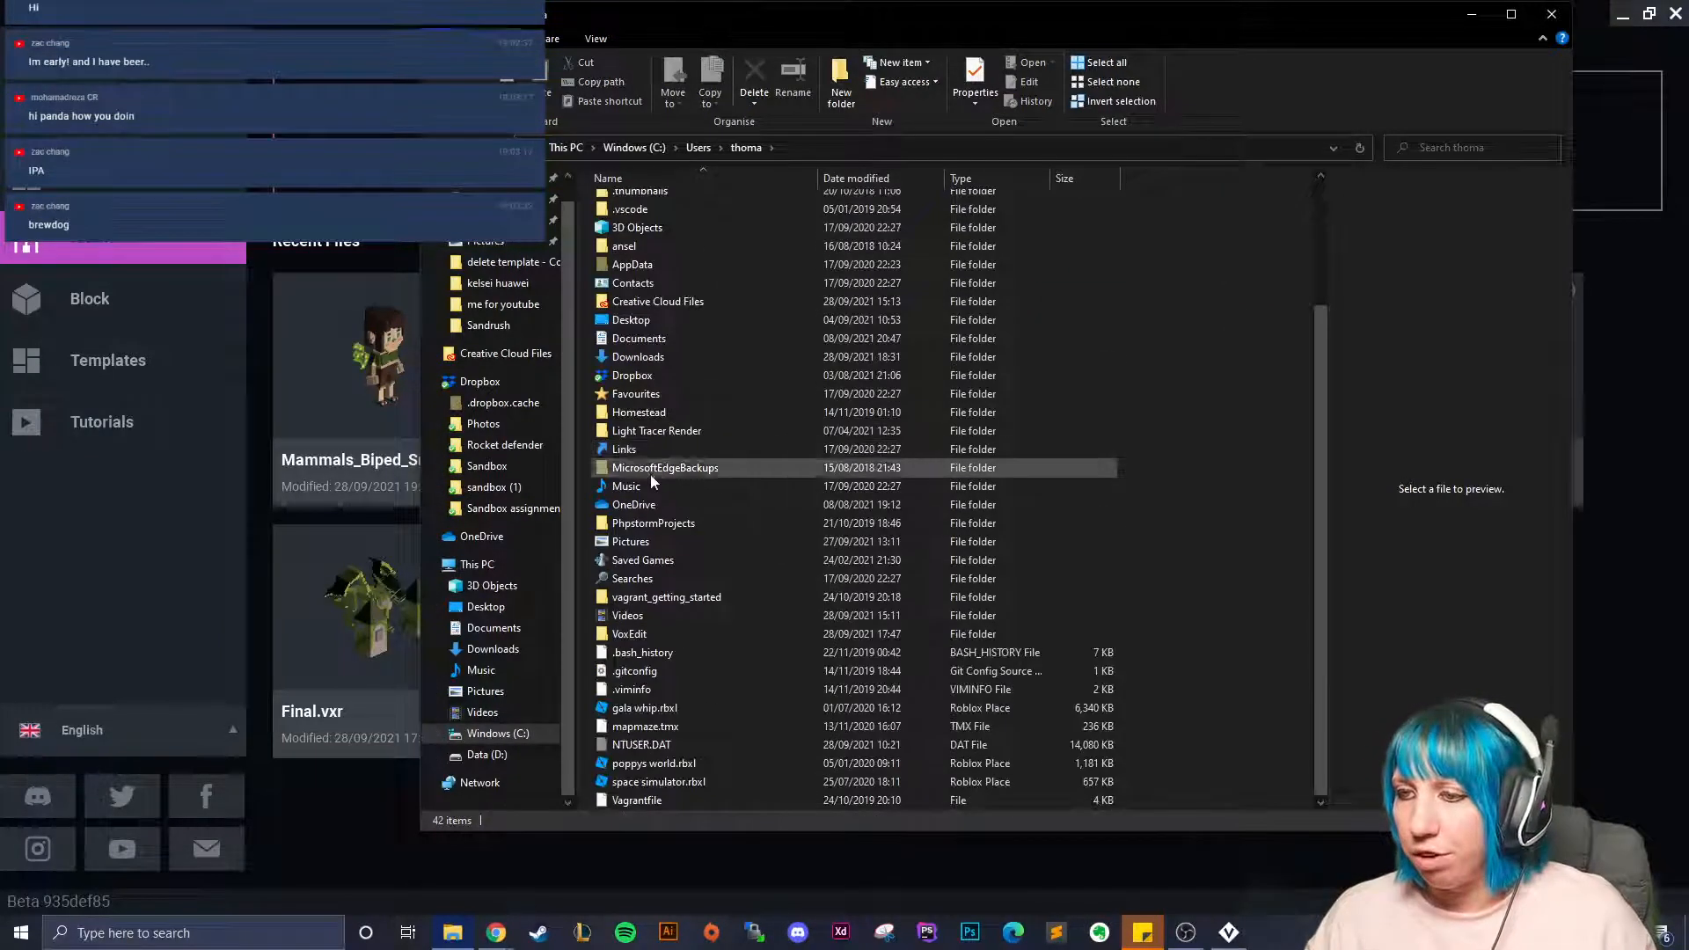
{"action": "double_click", "coordinate": [626, 633]}
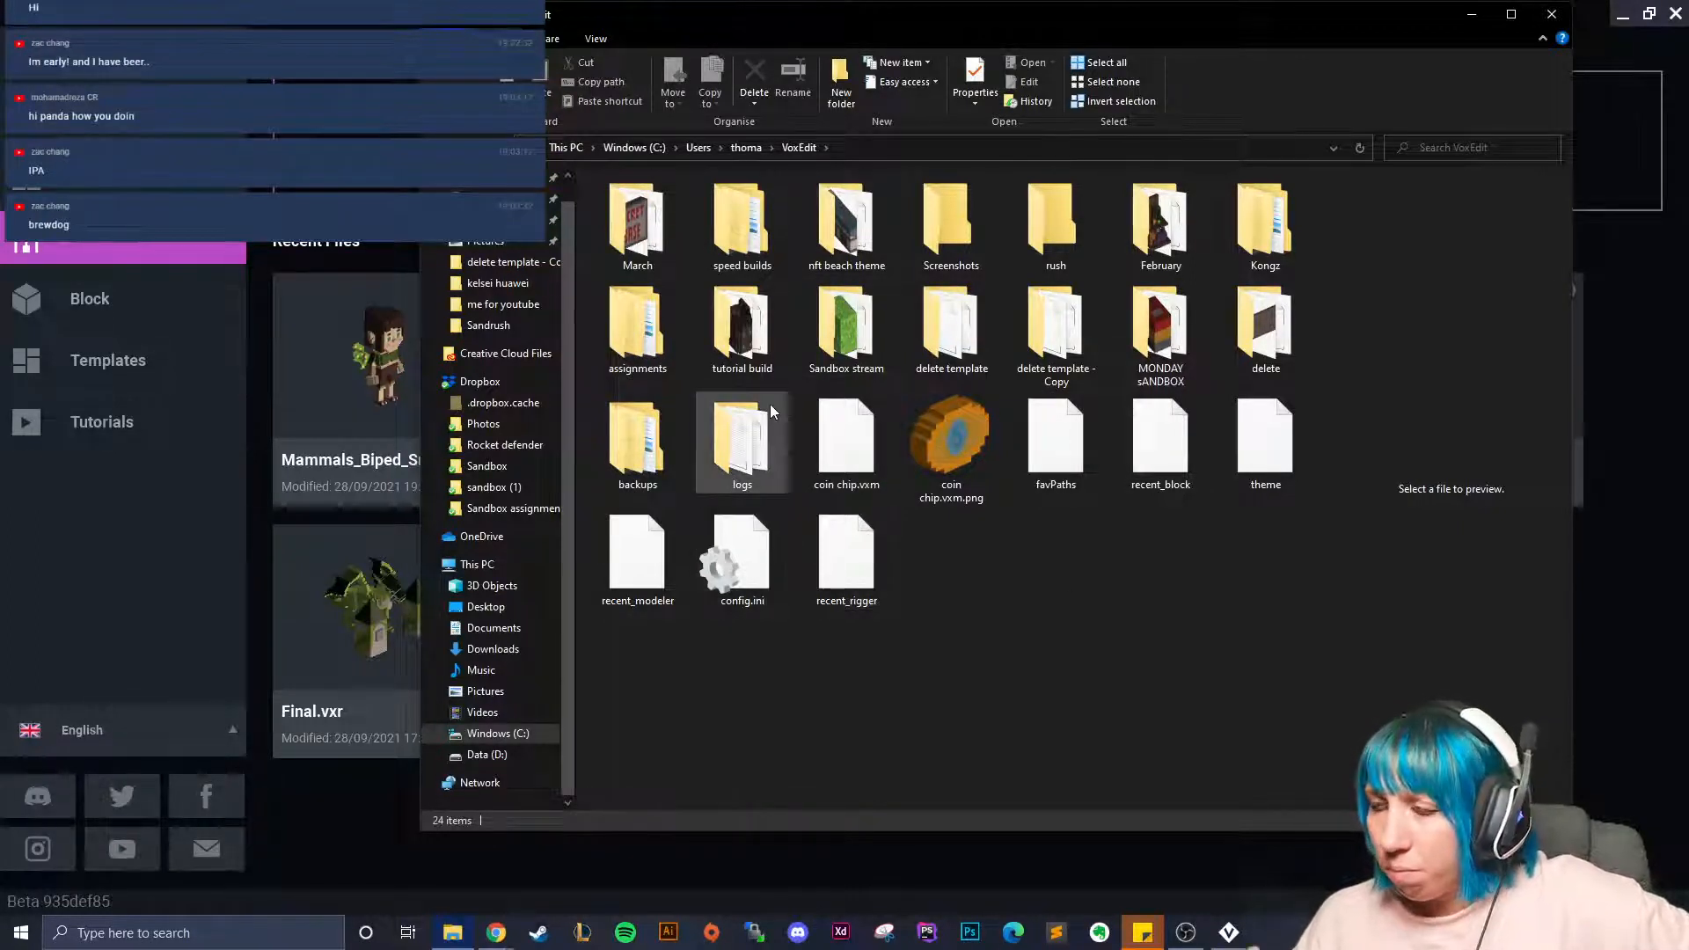
Open Sandbox stream > tavern peeps > kid fairy - Copy and review its files.
{"action": "double_click", "coordinate": [838, 335]}
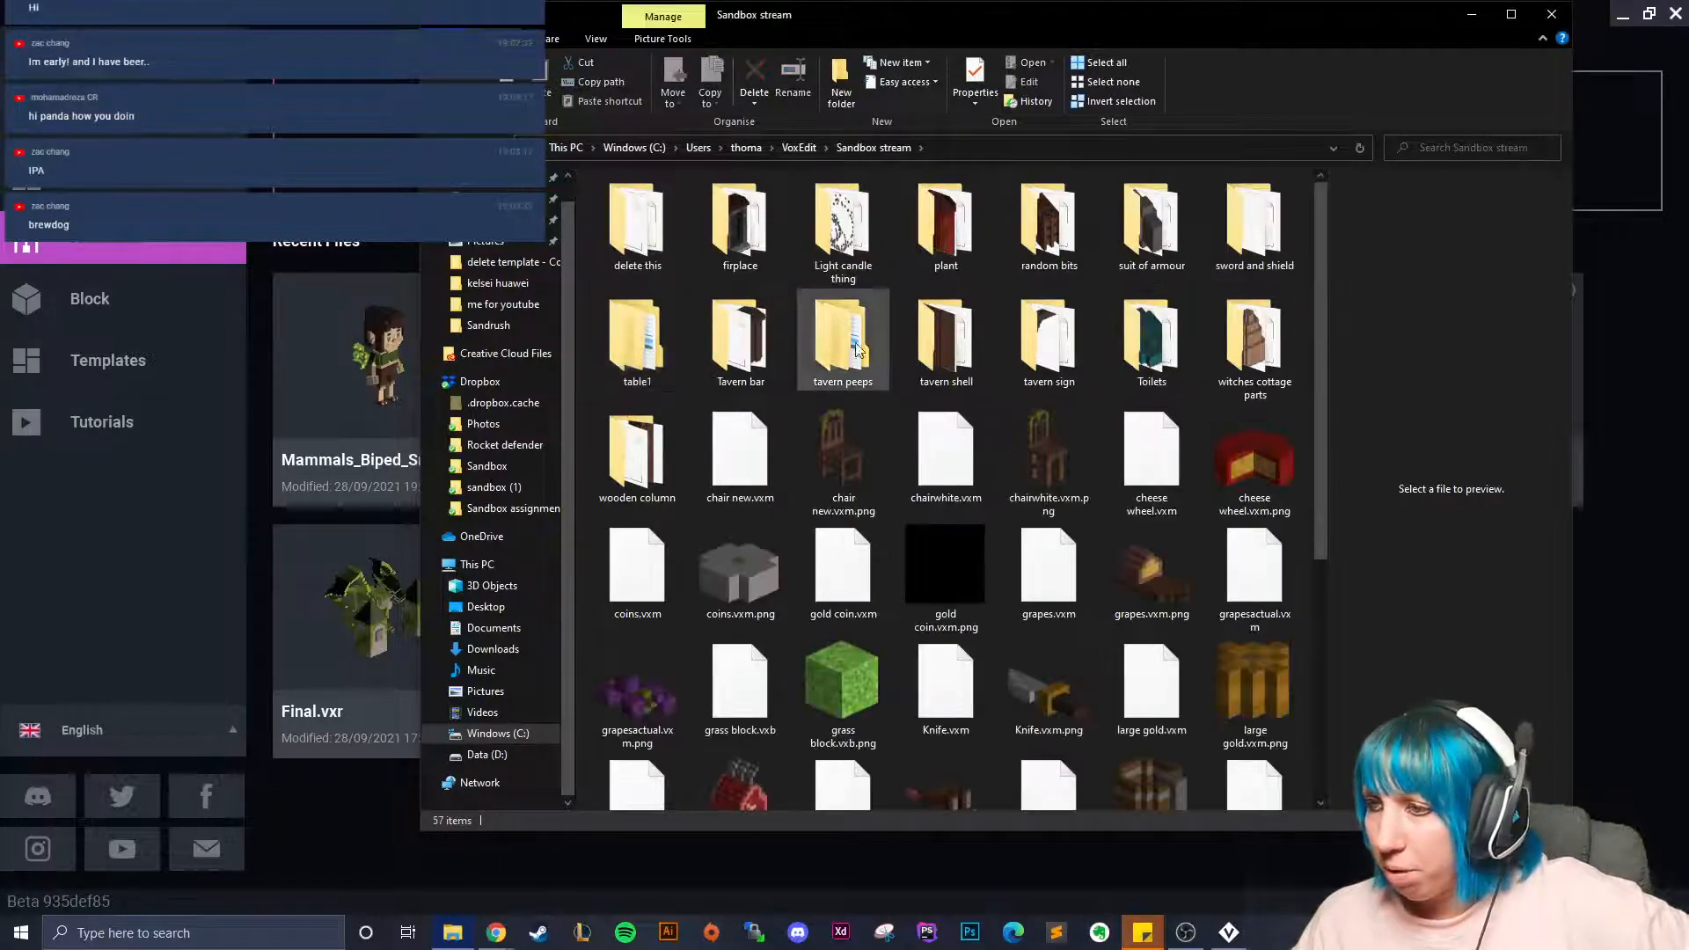
{"action": "double_click", "coordinate": [875, 354]}
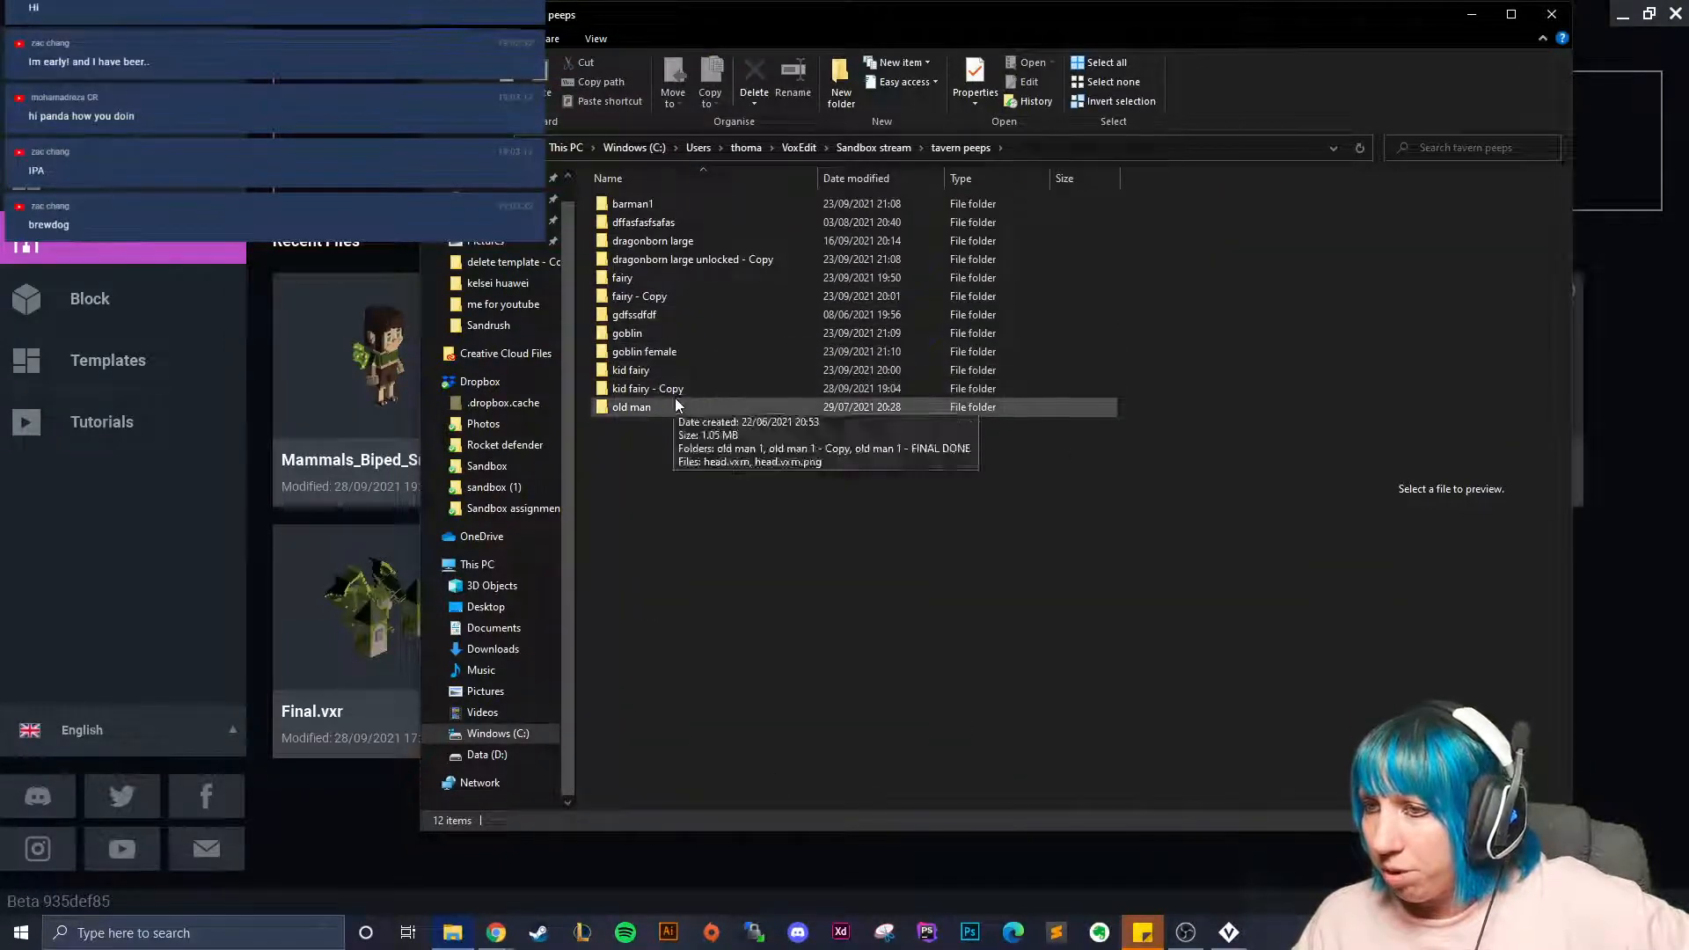
{"action": "double_click", "coordinate": [715, 389]}
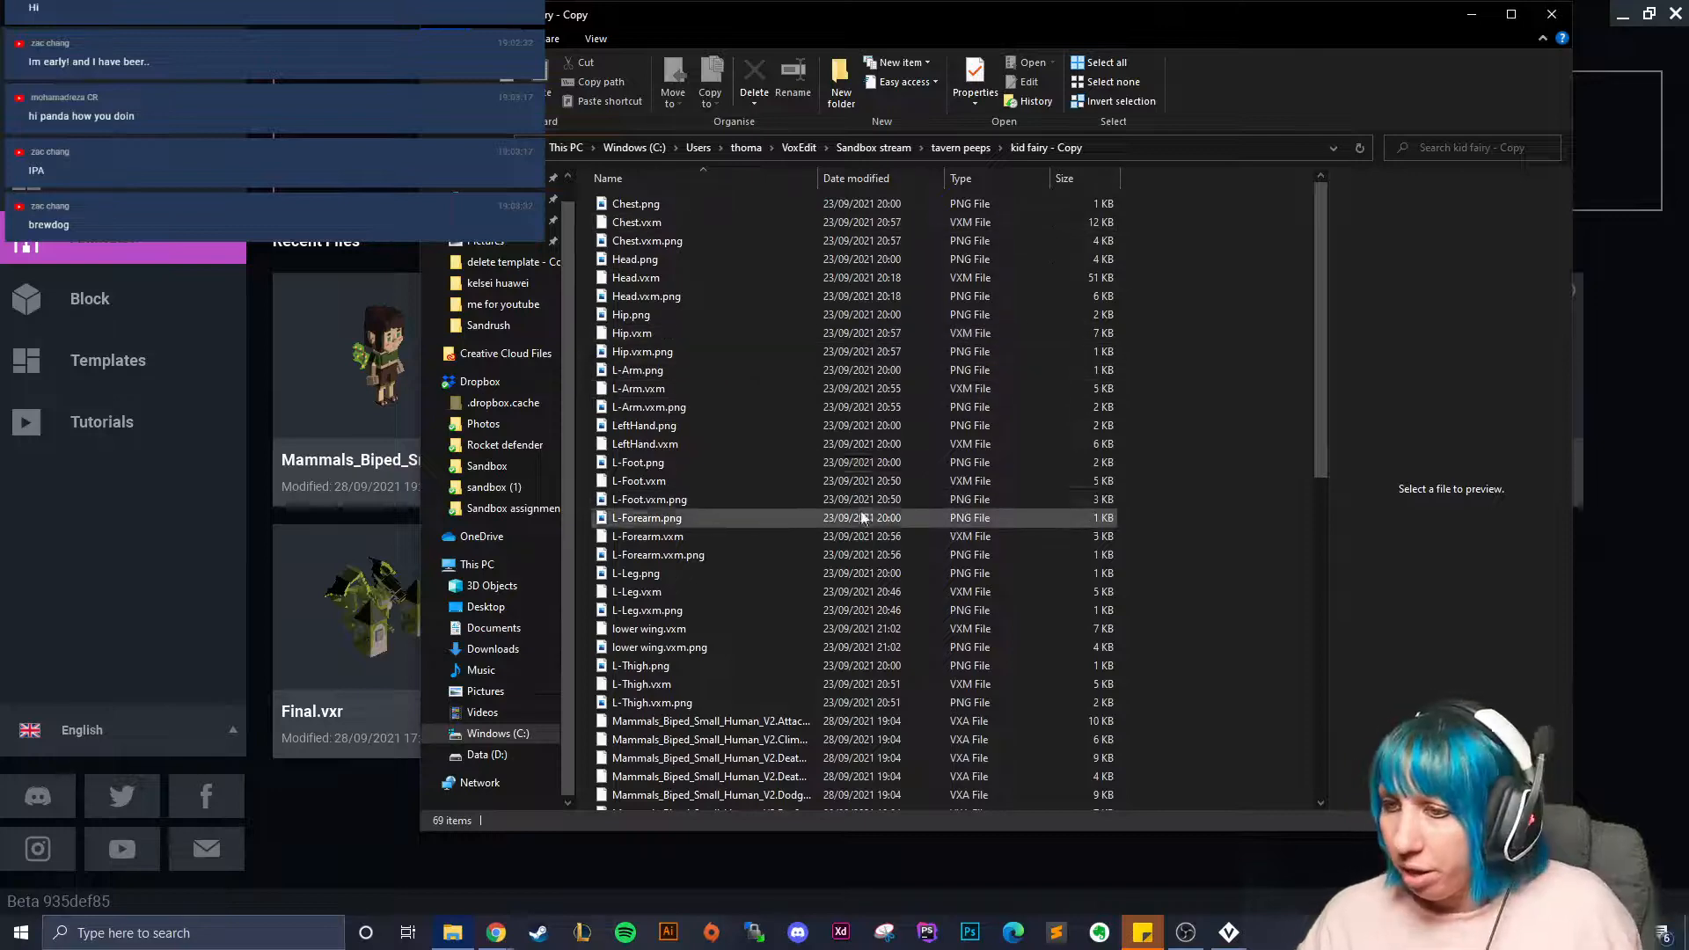
{"action": "scroll", "coordinate": [862, 515], "scroll_direction": "down", "scroll_amount": 12}
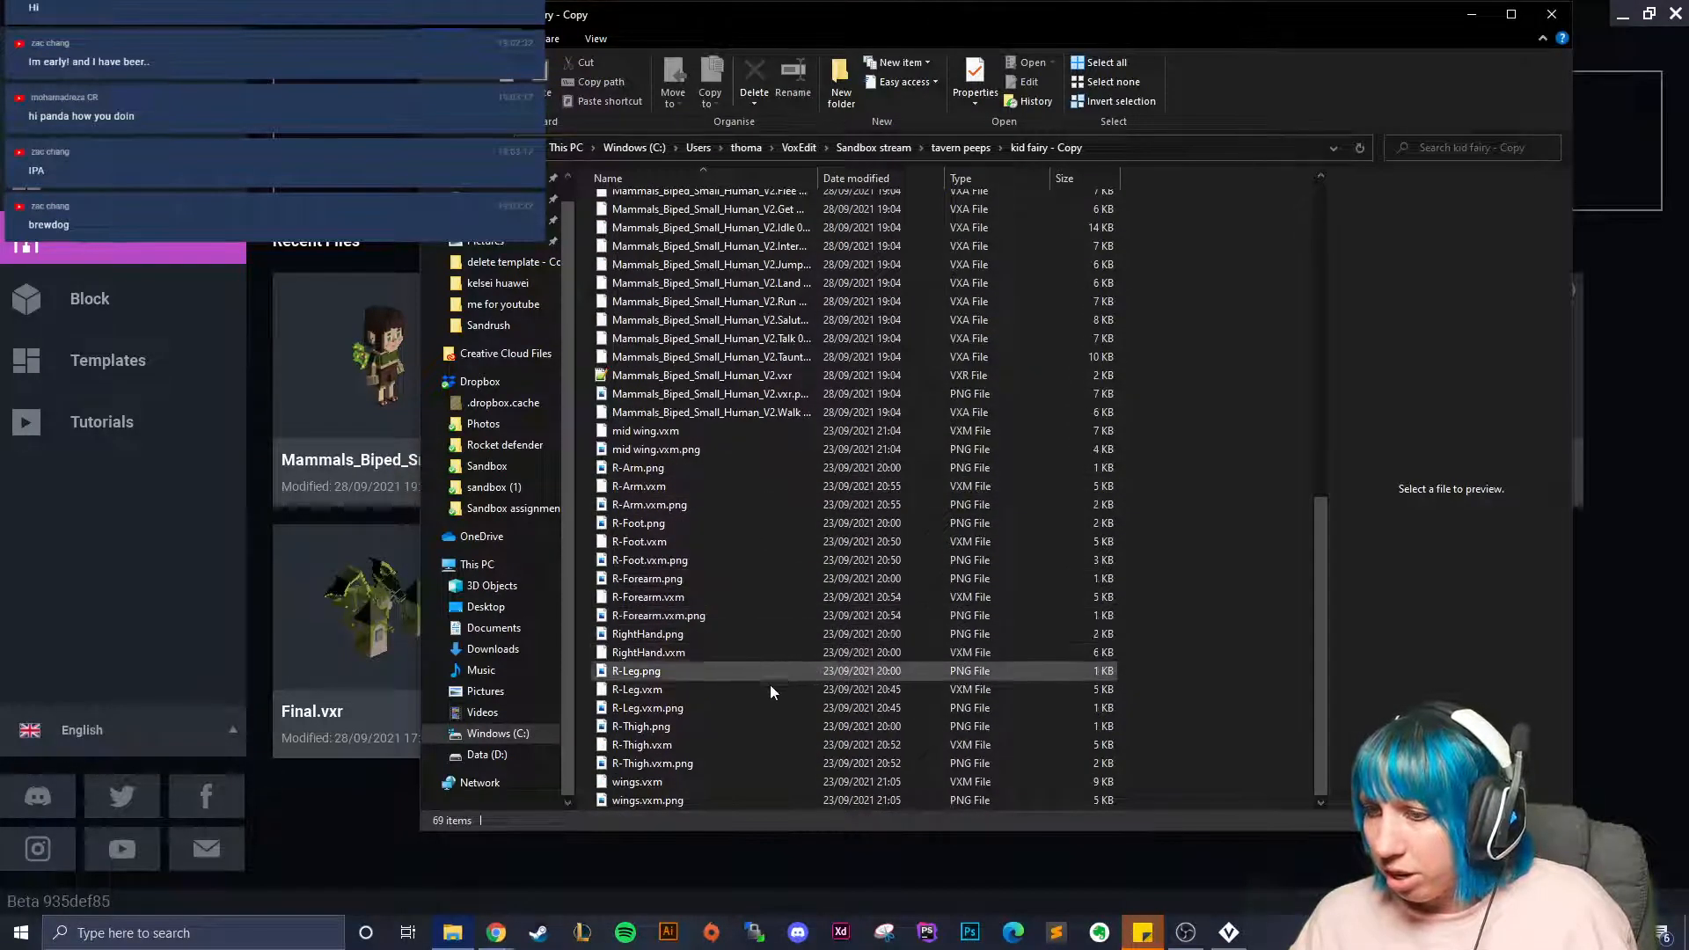
{"action": "scroll", "coordinate": [748, 719], "scroll_direction": "up", "scroll_amount": 12}
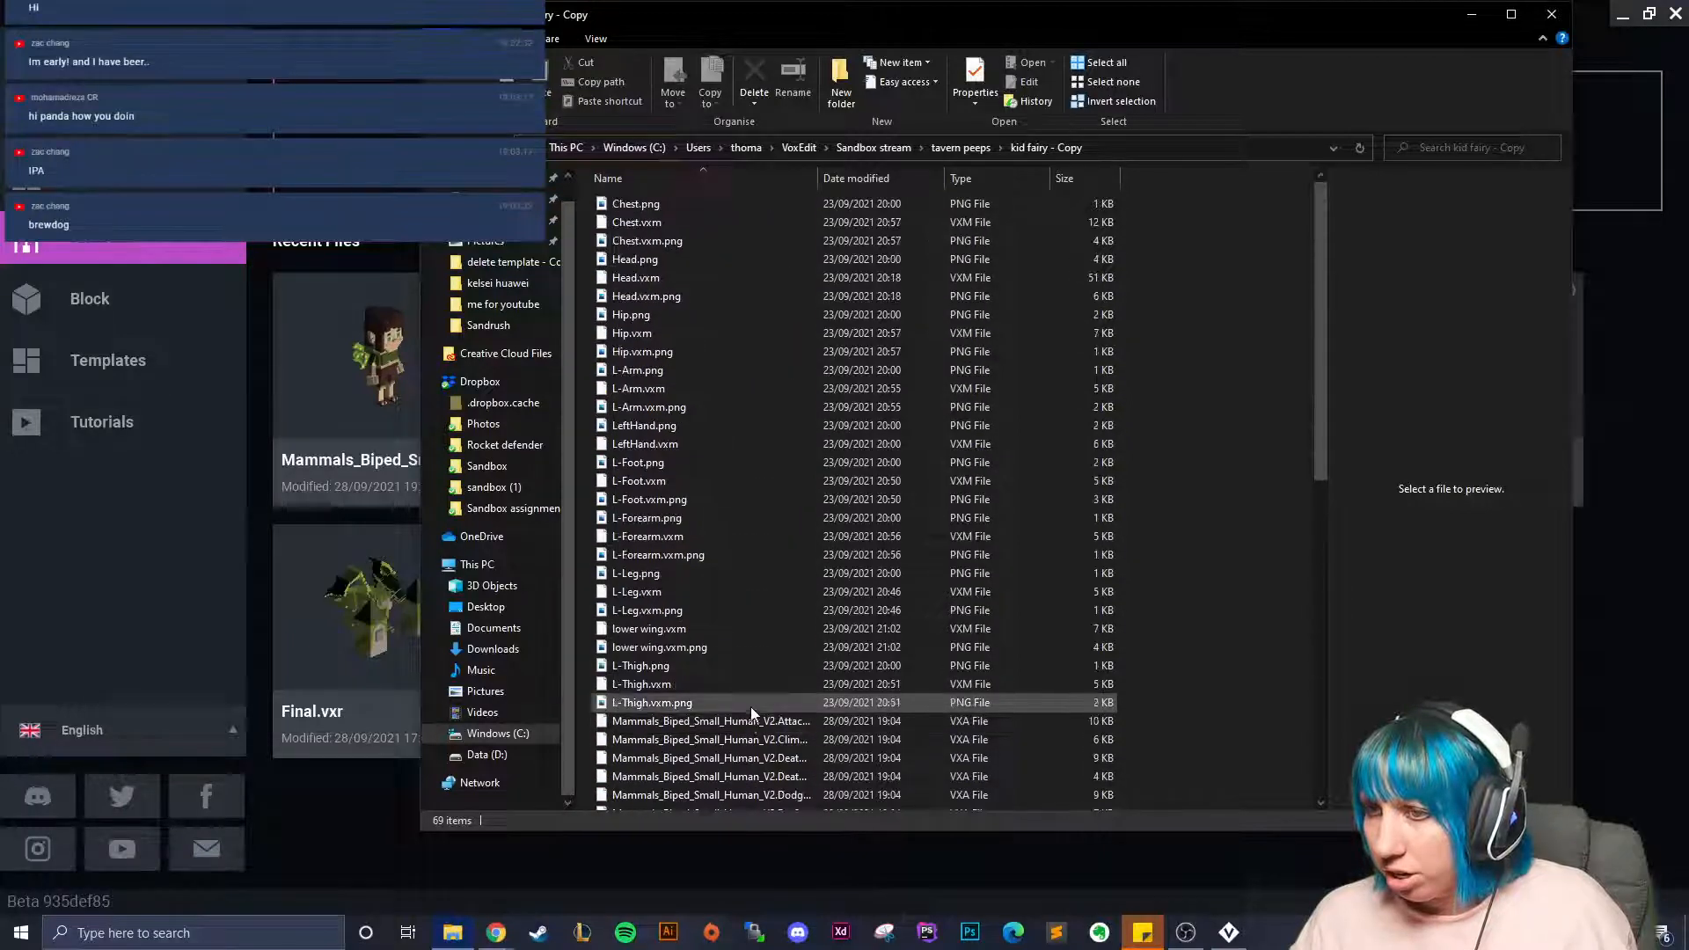
{"action": "scroll", "coordinate": [788, 598], "scroll_direction": "down", "scroll_amount": 10}
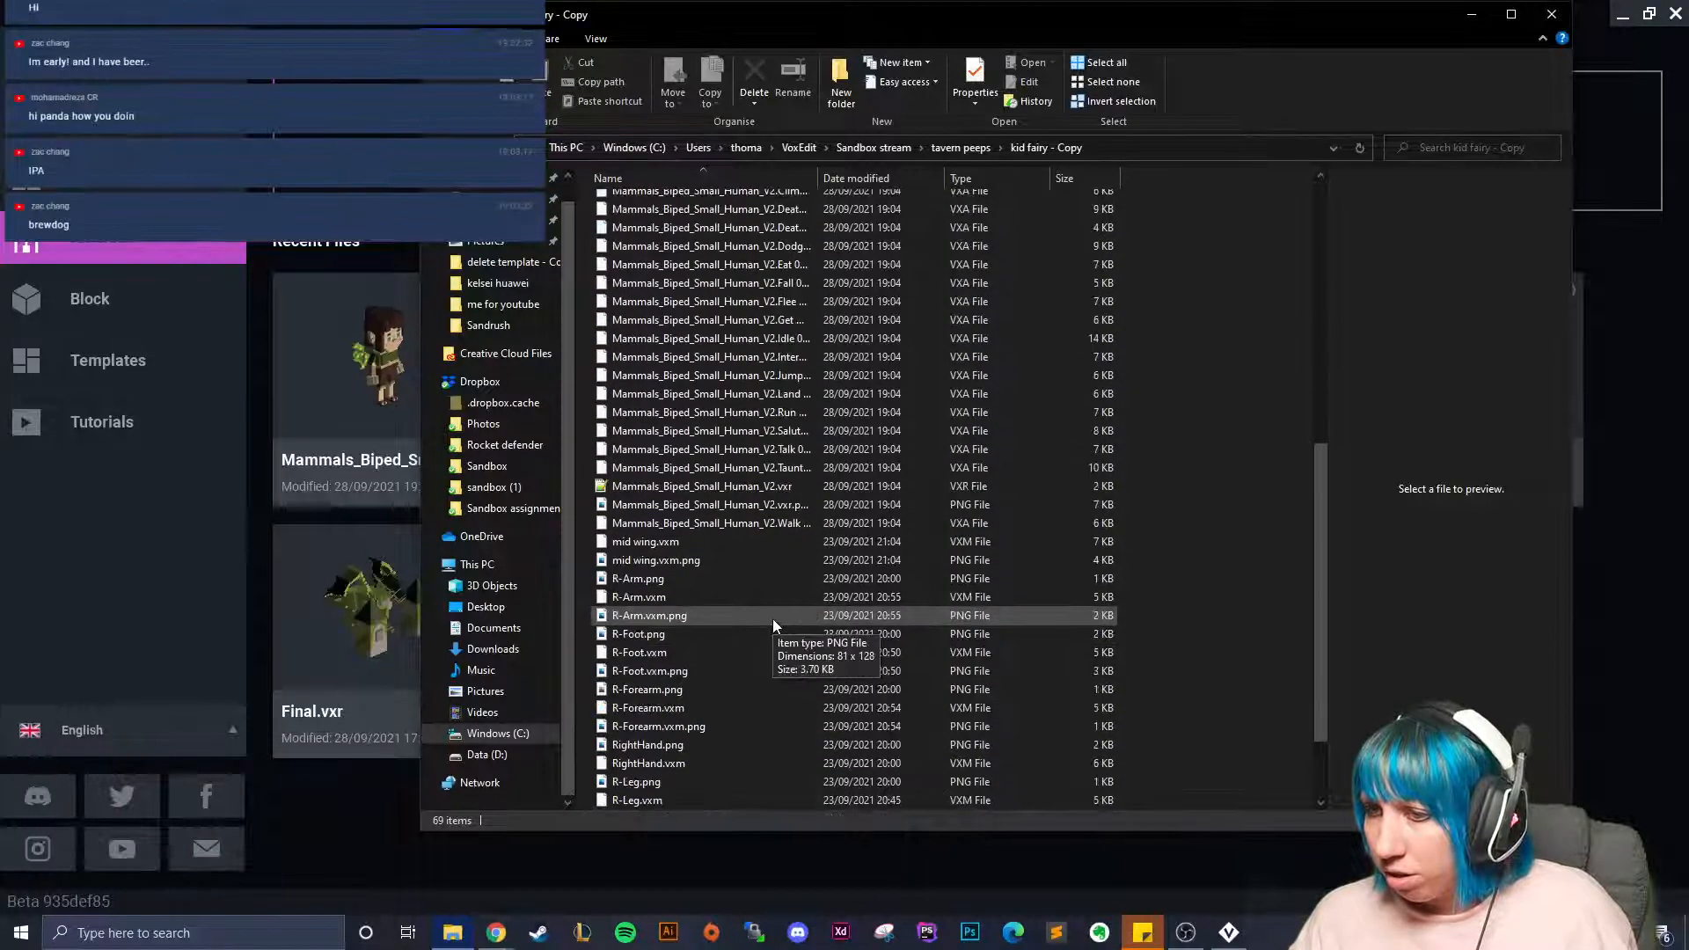
{"action": "scroll", "coordinate": [773, 620], "scroll_direction": "up", "scroll_amount": 4}
Delete the Climb 01 animation file, restoring an accidentally deleted first file with Ctrl+Z.
{"action": "left_click", "coordinate": [734, 385]}
{"action": "key", "text": "Delete"}
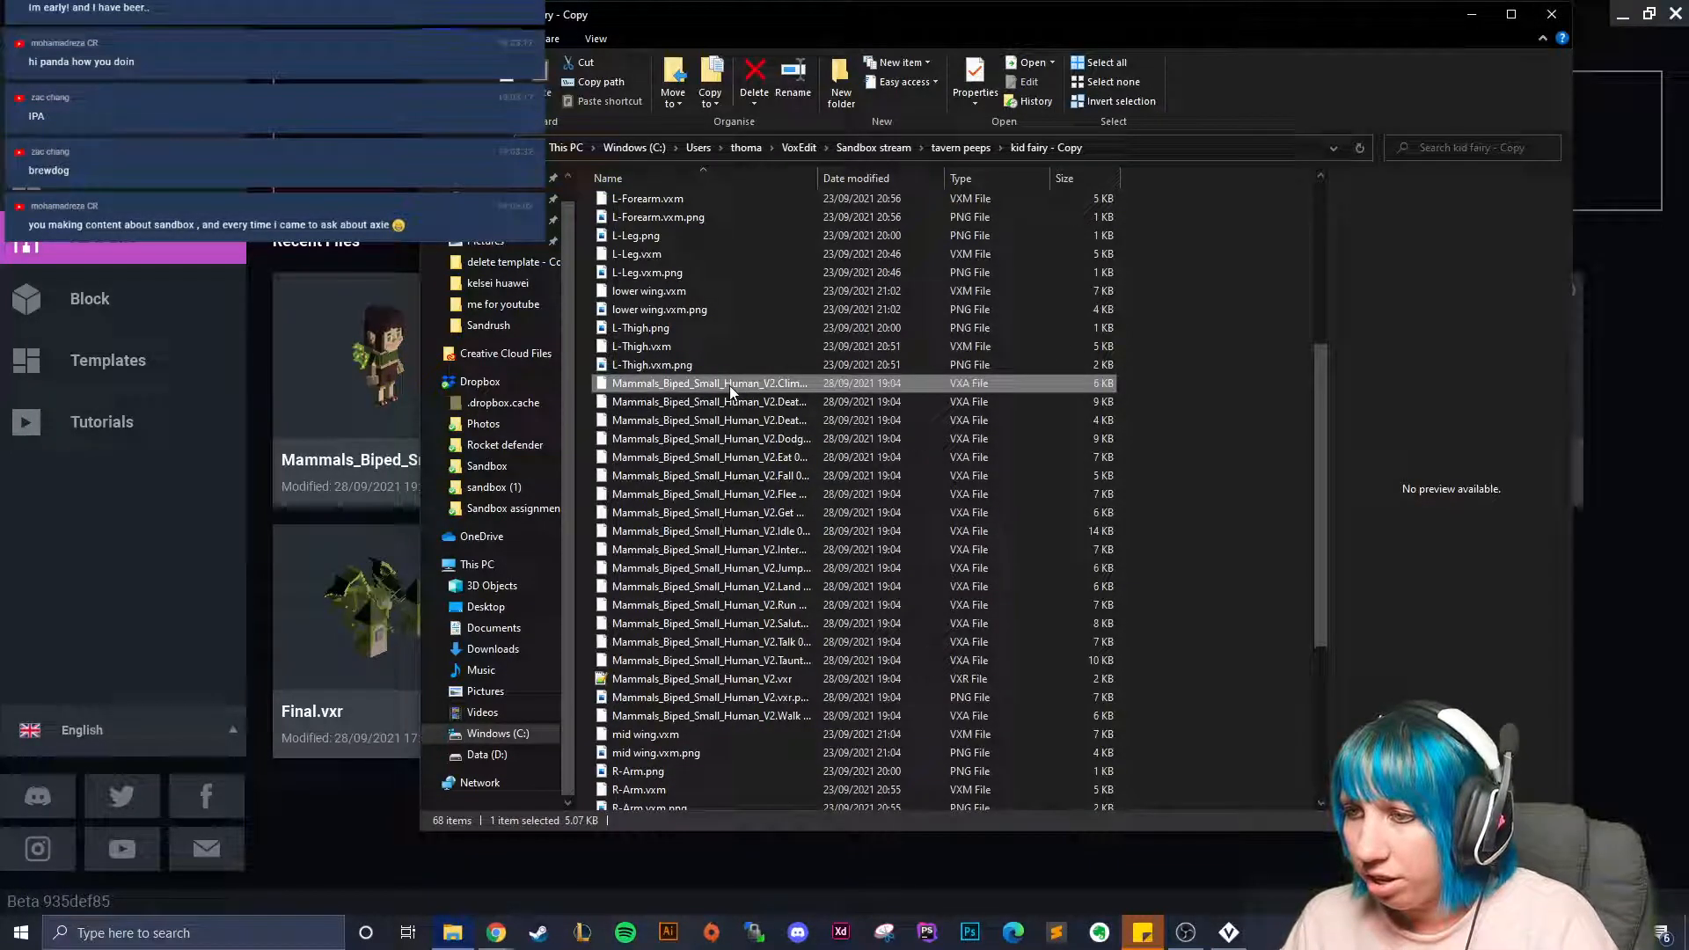
{"action": "key", "text": "ctrl+z"}
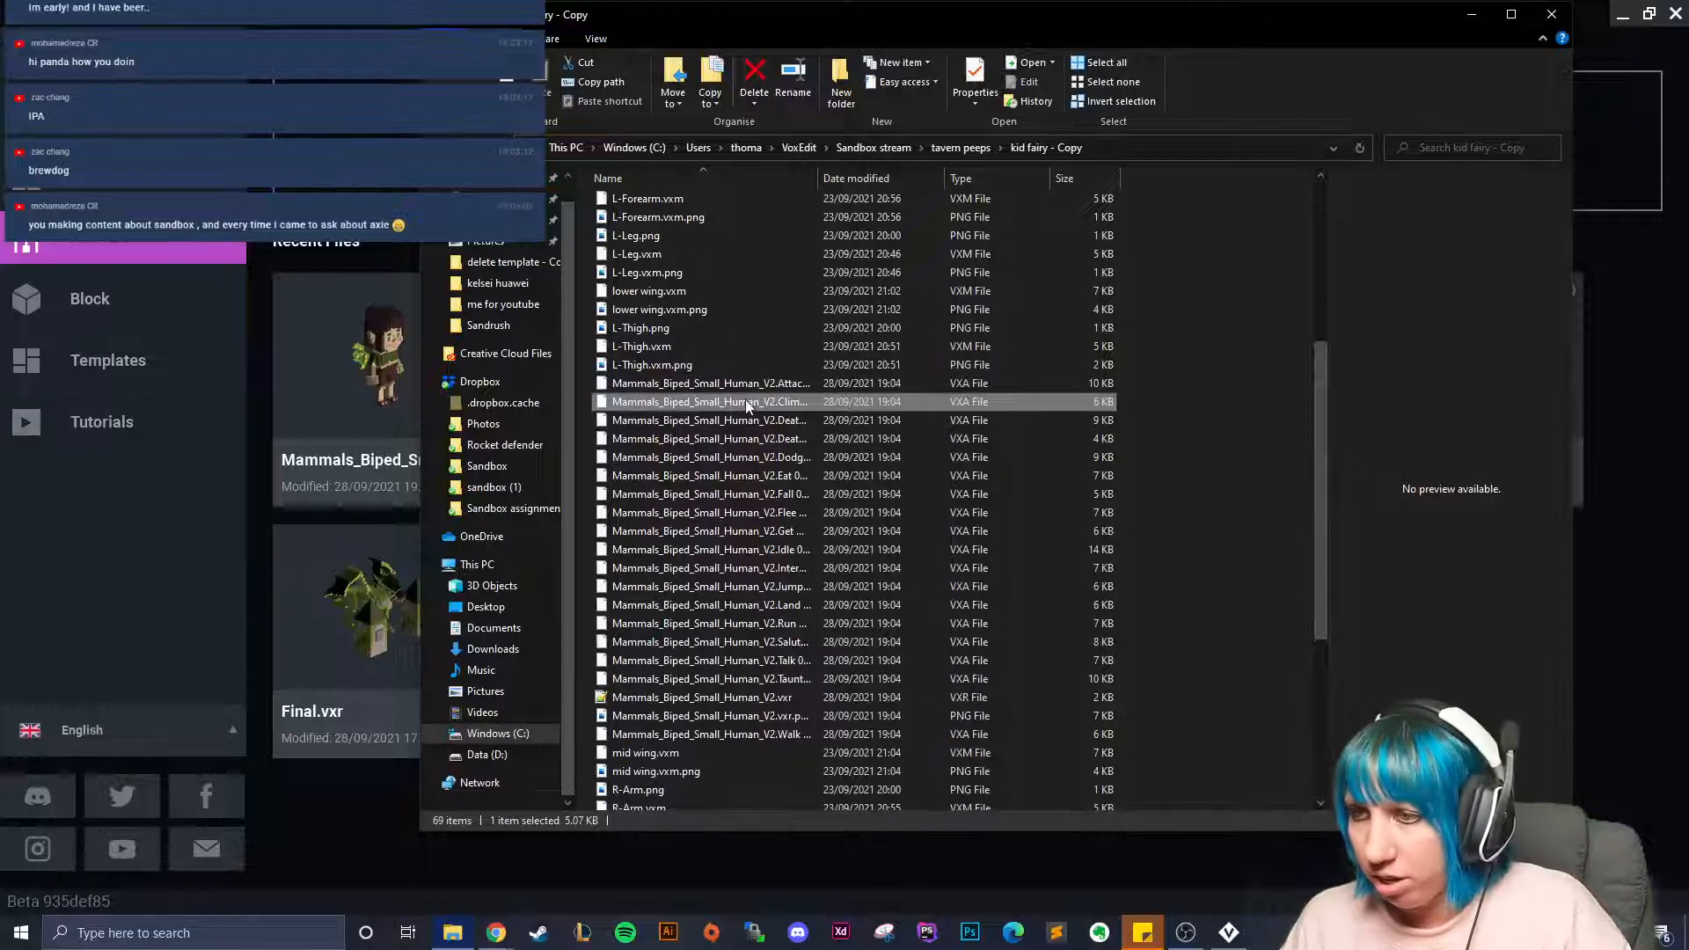
{"action": "left_click", "coordinate": [747, 403]}
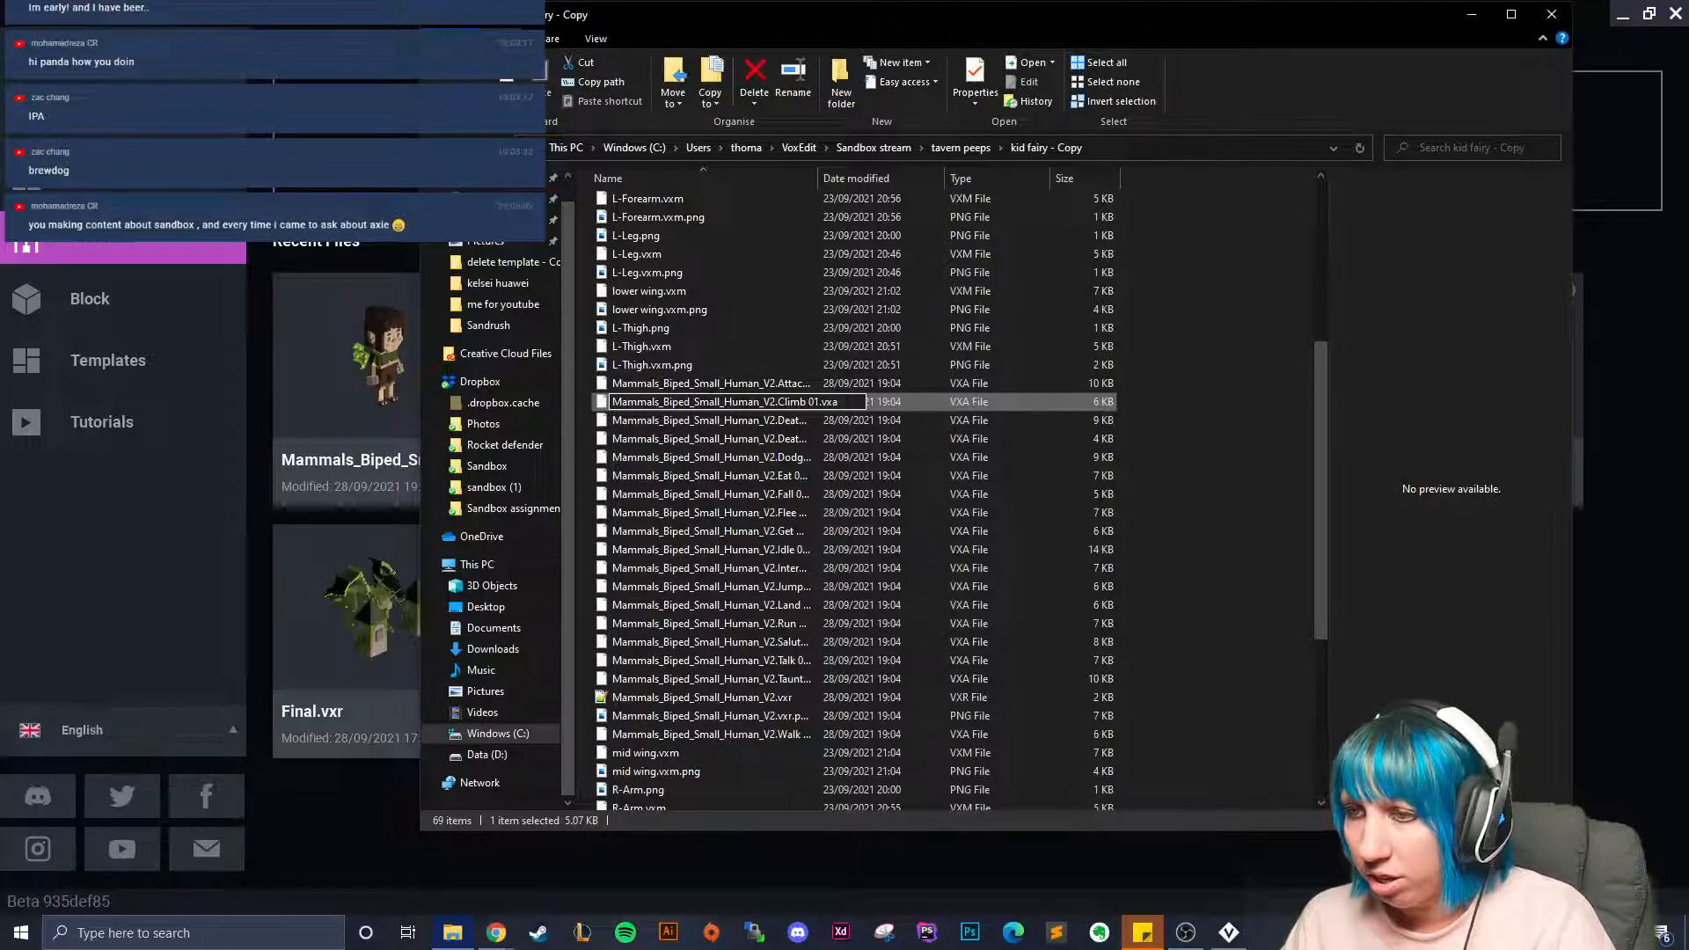
{"action": "left_click", "coordinate": [929, 403]}
{"action": "left_click", "coordinate": [795, 403]}
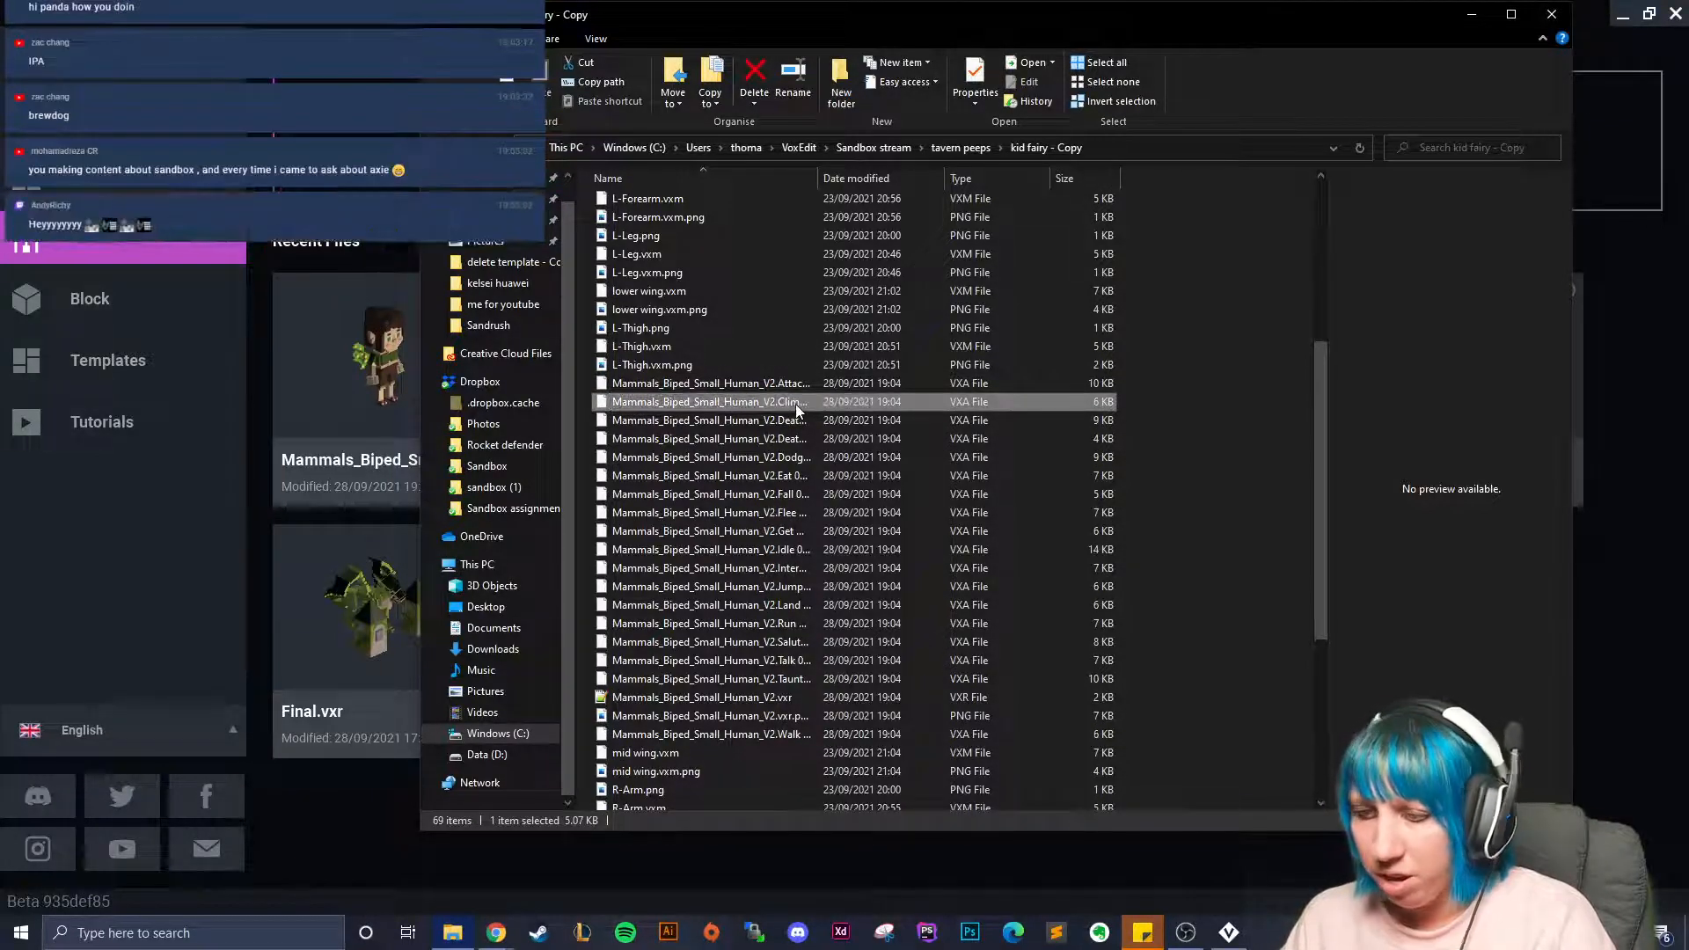
{"action": "key", "text": "Delete"}
Delete the Death, Dodge, Eat, Fall, Flee and Get Hit animation files.
{"action": "left_click", "coordinate": [710, 418]}
{"action": "key", "text": "Delete"}
{"action": "left_click", "coordinate": [721, 420]}
{"action": "key", "text": "Delete"}
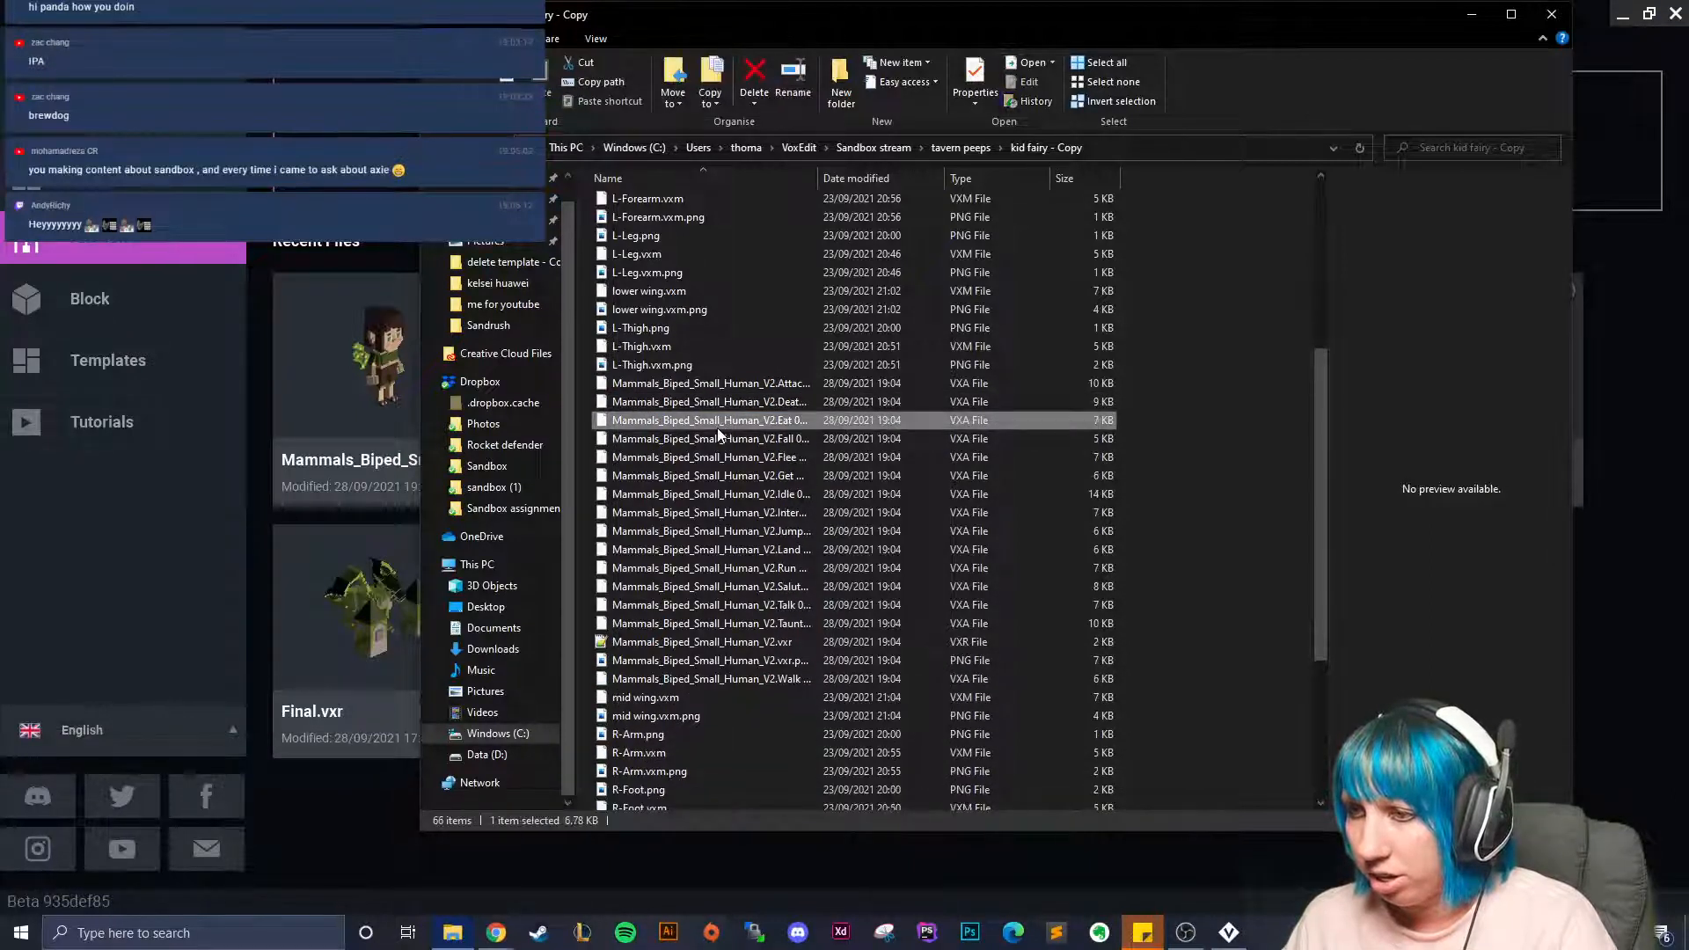
{"action": "key", "text": "Delete"}
{"action": "left_click", "coordinate": [714, 420]}
{"action": "key", "text": "Delete"}
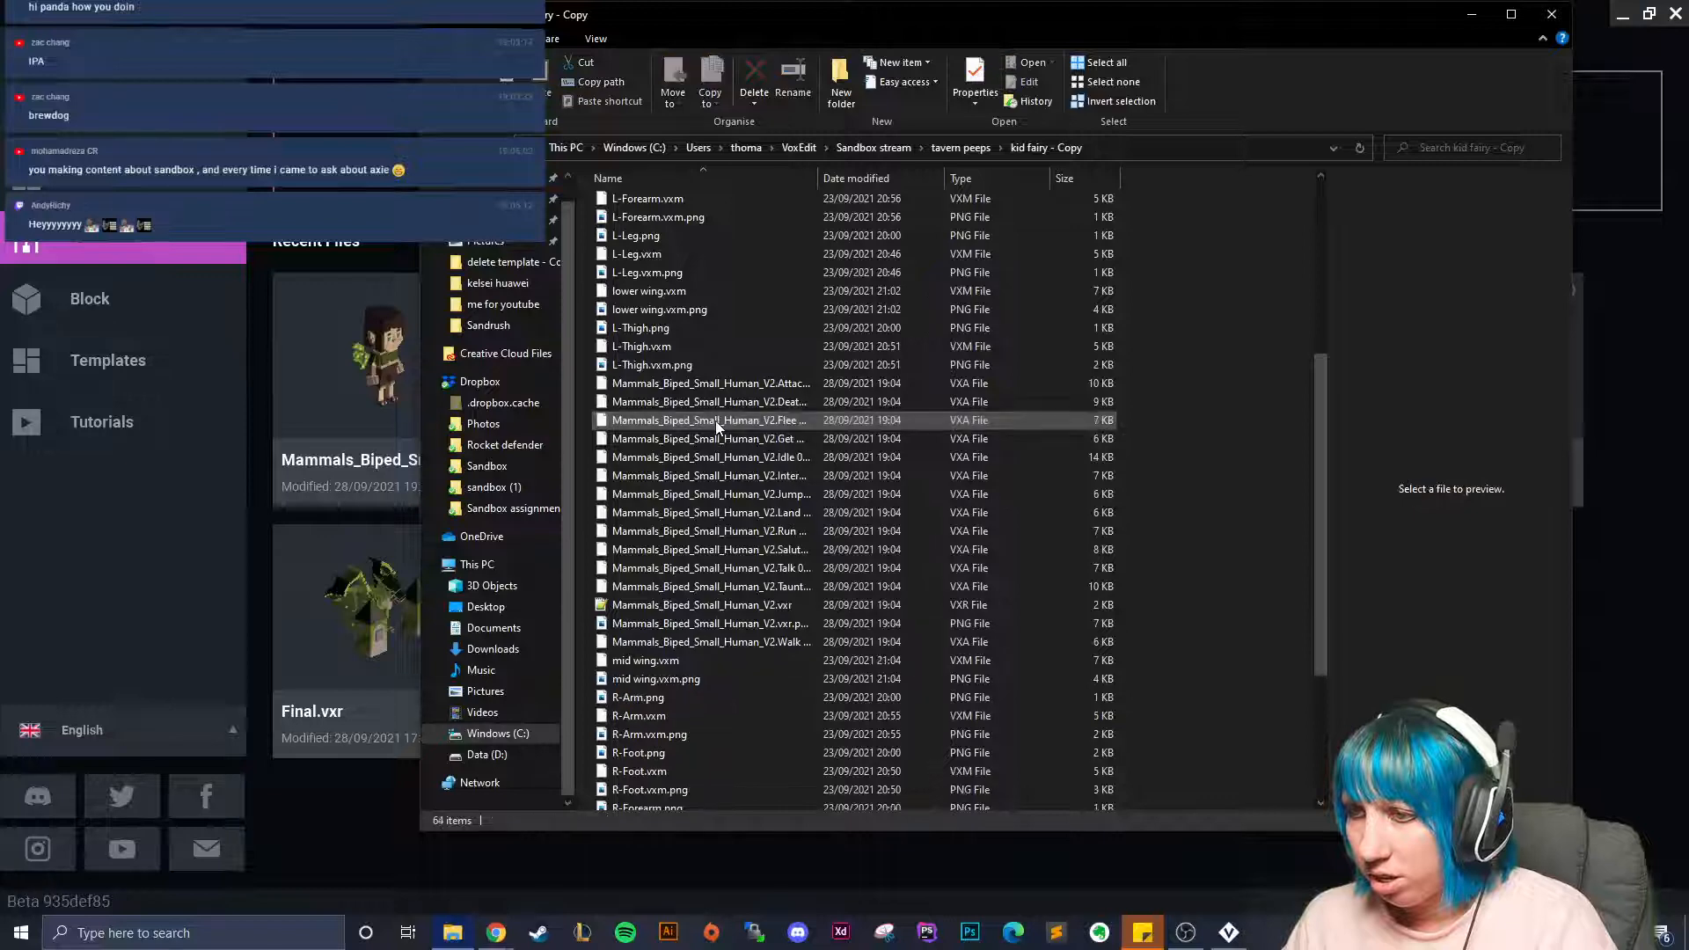
{"action": "key", "text": "Delete"}
{"action": "left_click", "coordinate": [716, 425]}
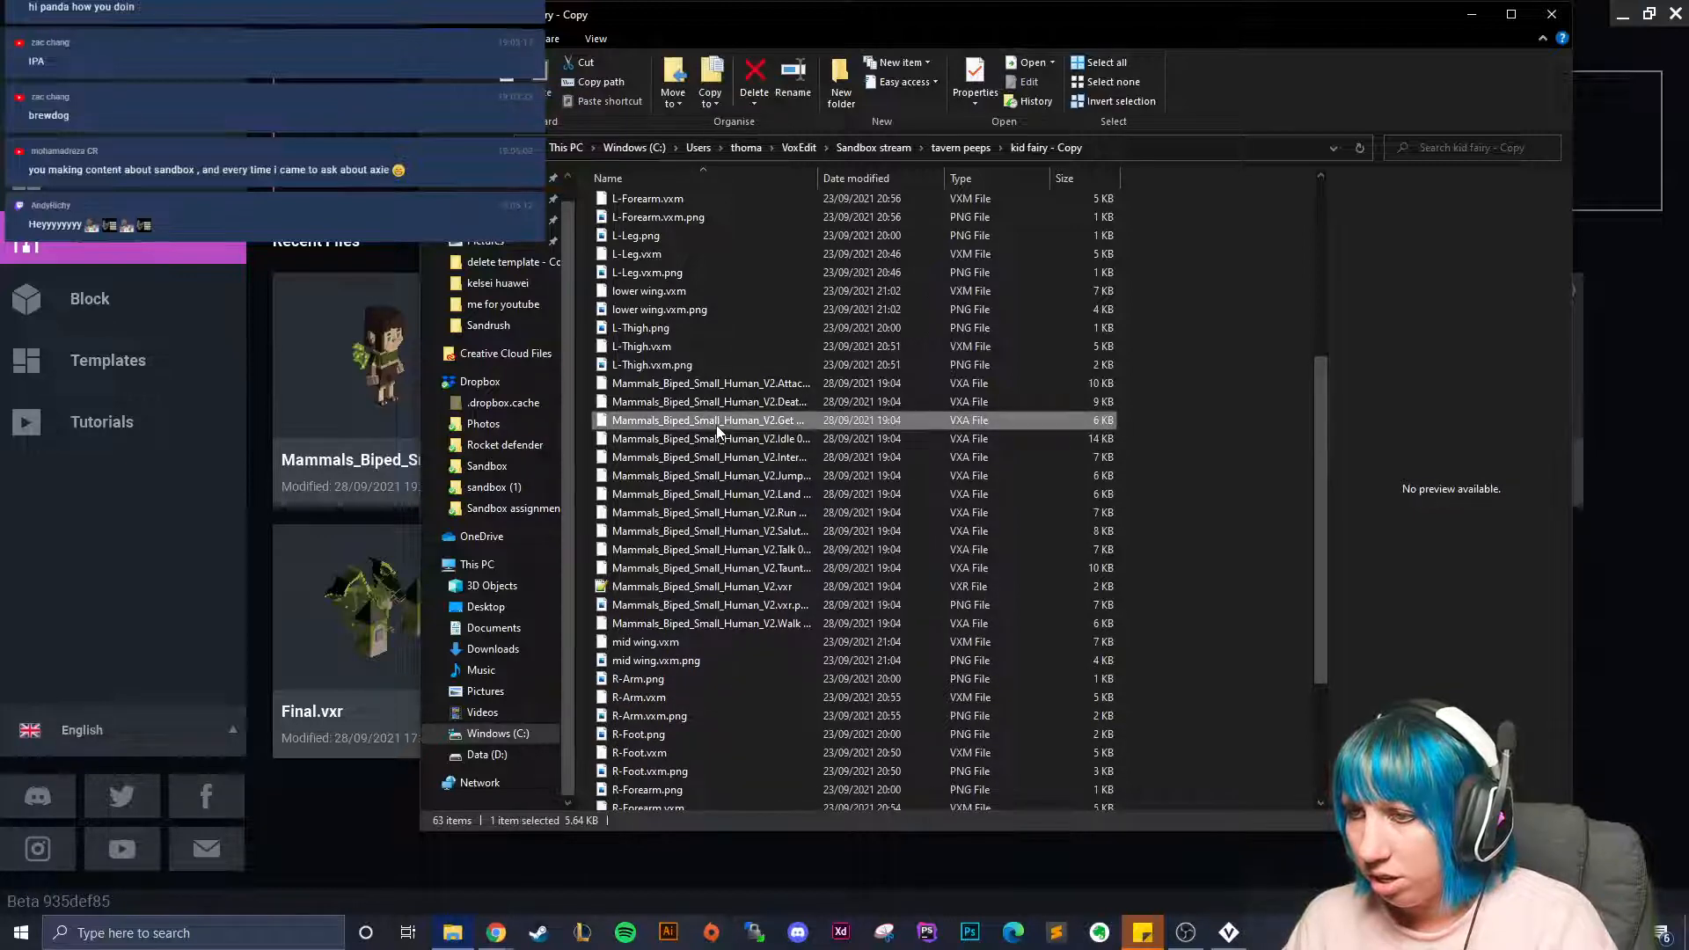
{"action": "double_click", "coordinate": [793, 424]}
{"action": "left_click", "coordinate": [1047, 354]}
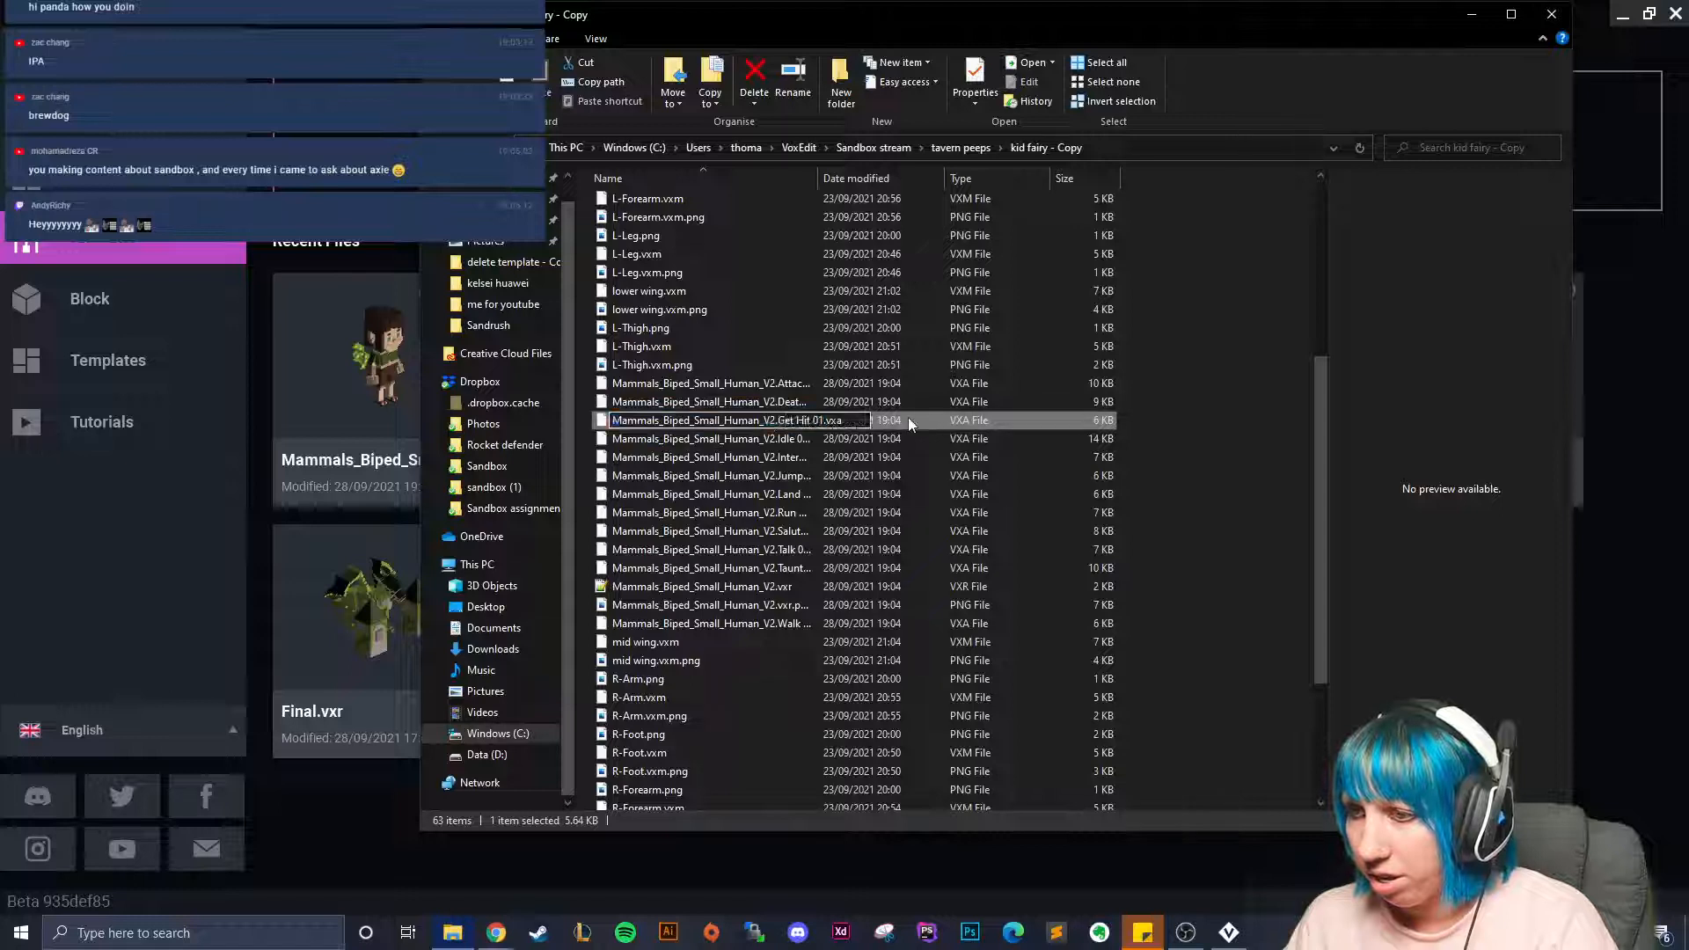
{"action": "key", "text": "Delete"}
Delete the Interact, Land, Salute, Talk and Taunt animation files.
{"action": "left_click", "coordinate": [726, 442]}
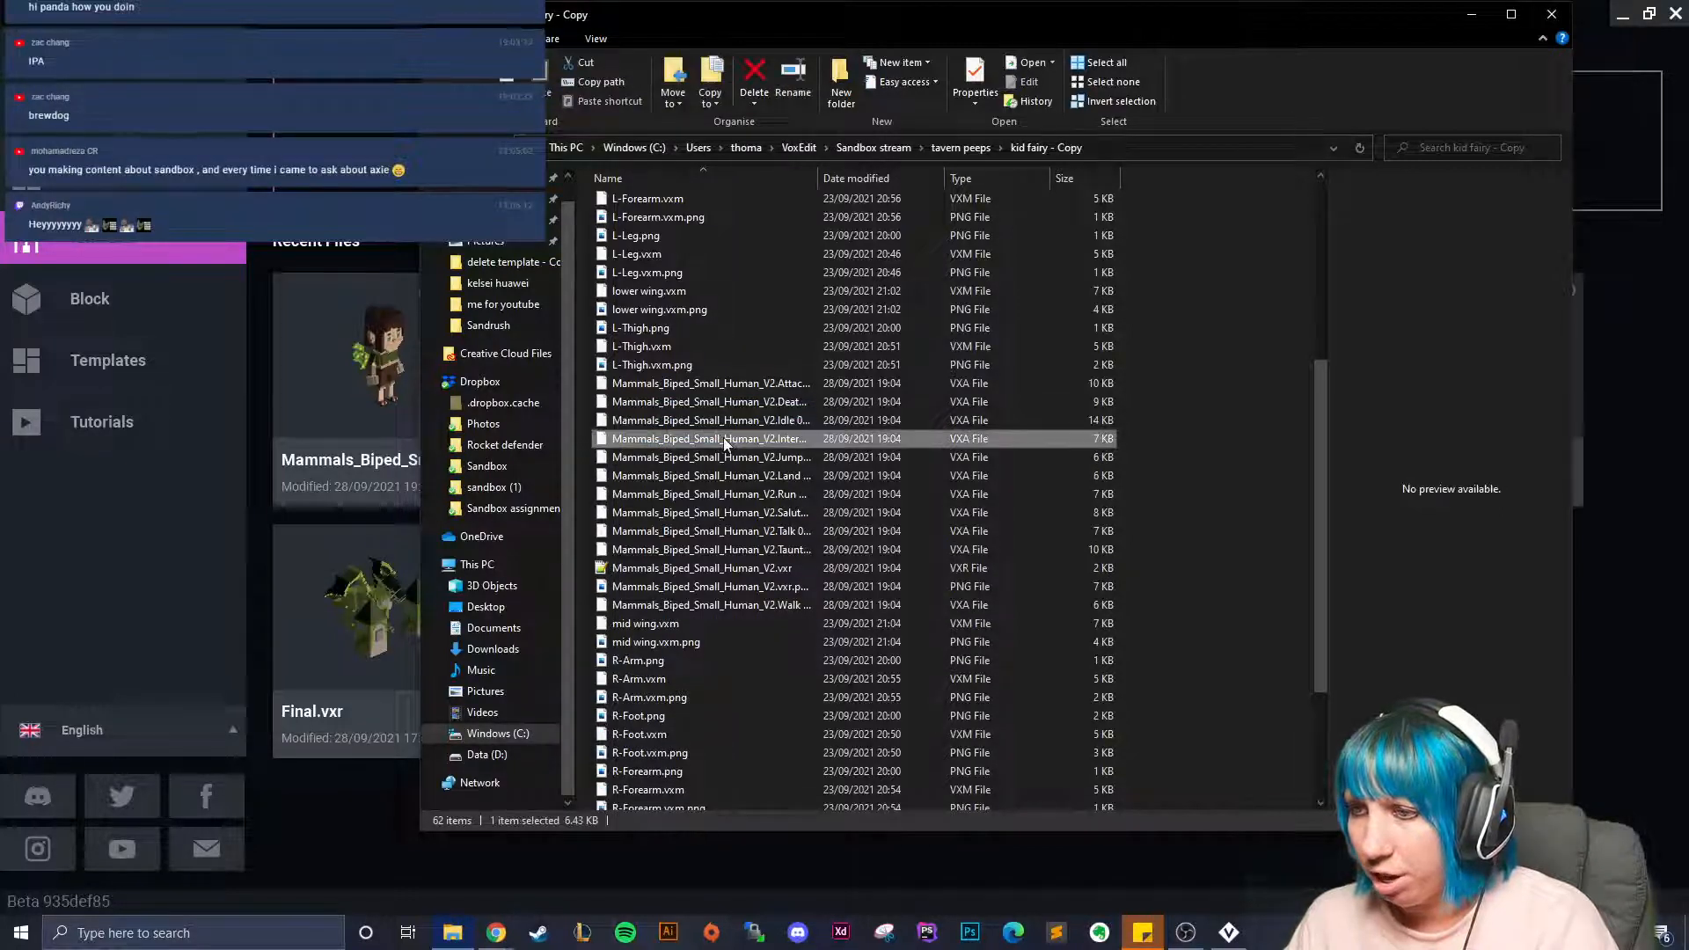
{"action": "left_click", "coordinate": [797, 439]}
{"action": "key", "text": "Escape"}
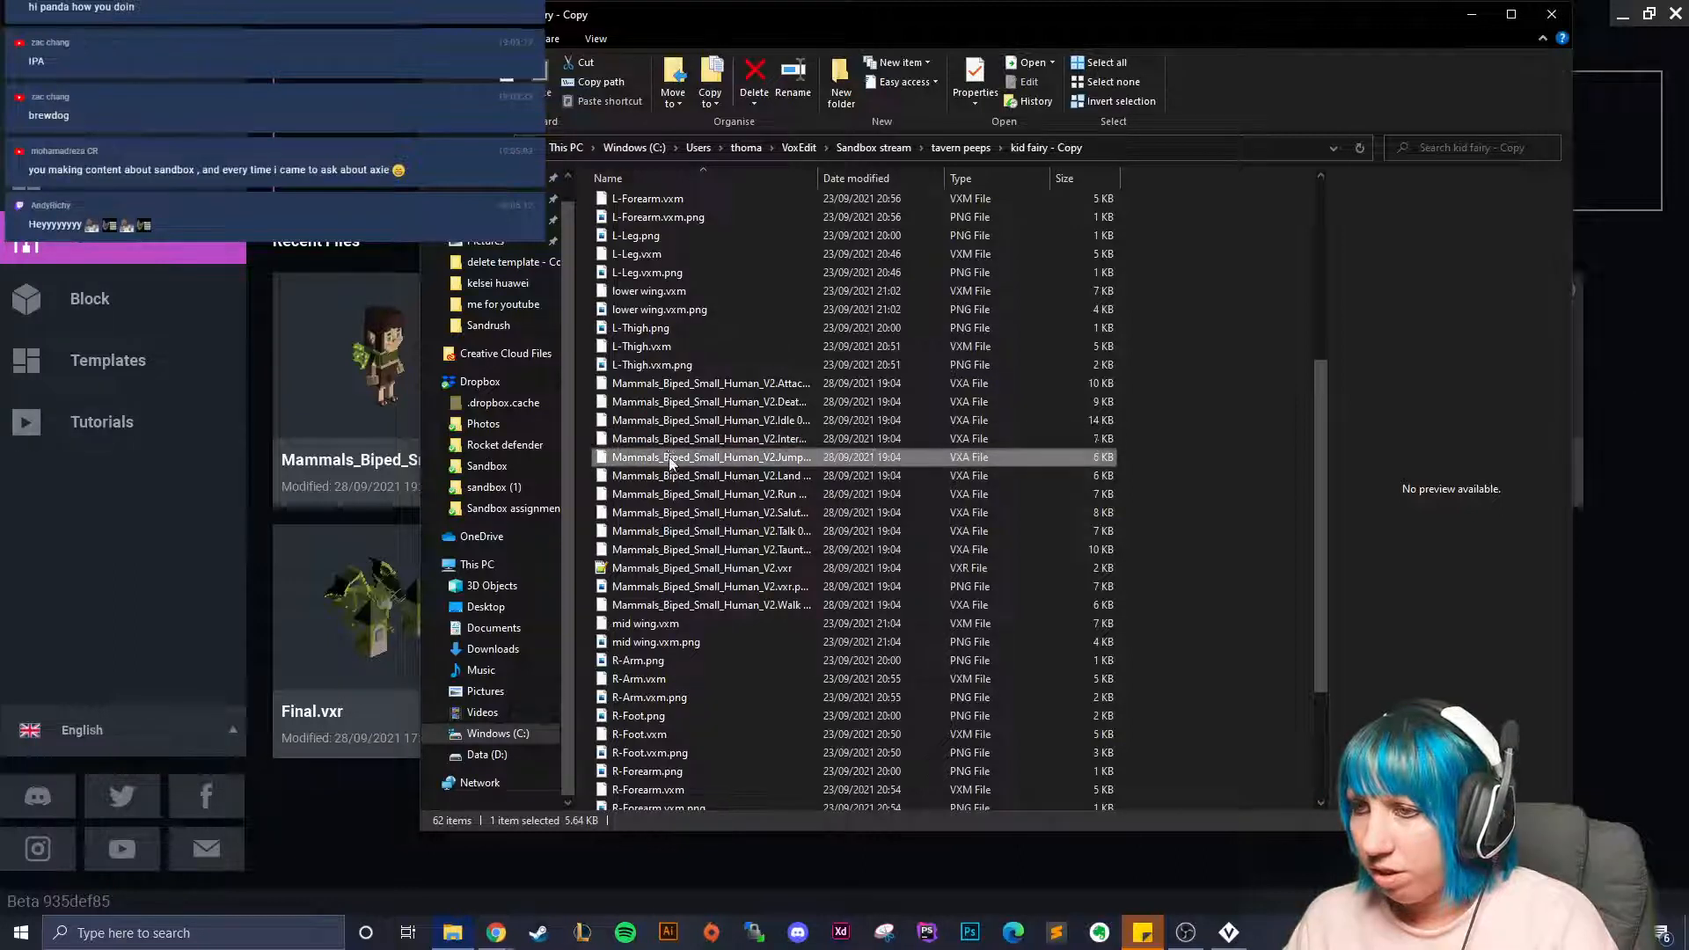
{"action": "key", "text": "Delete"}
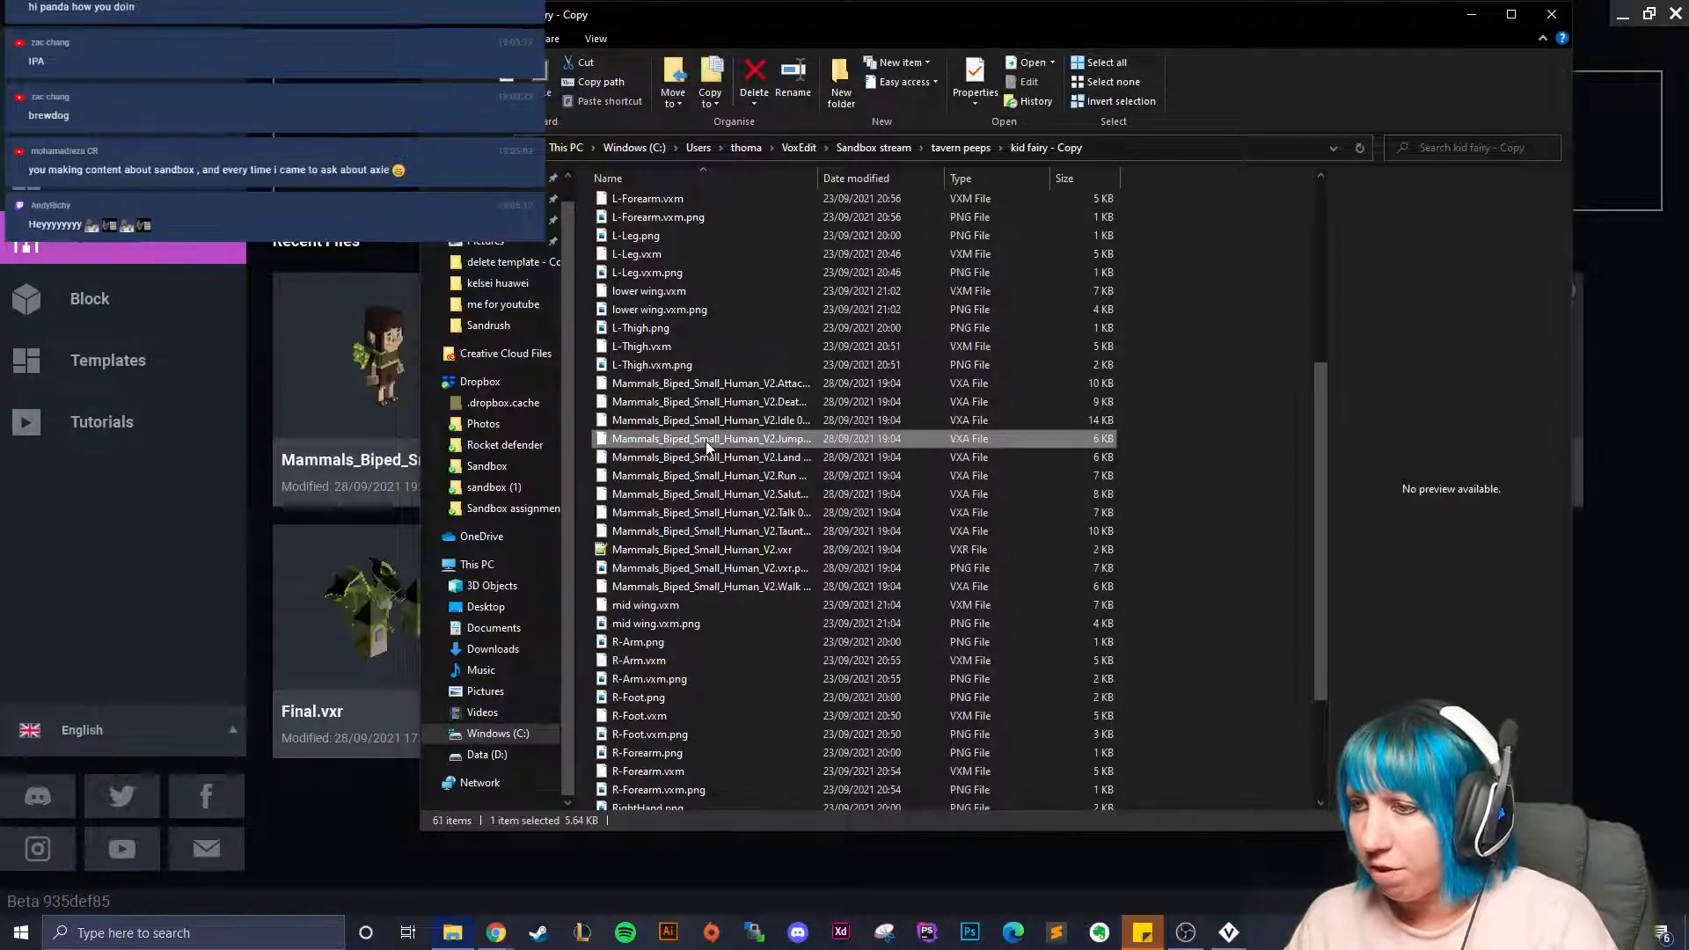
{"action": "left_click", "coordinate": [718, 457]}
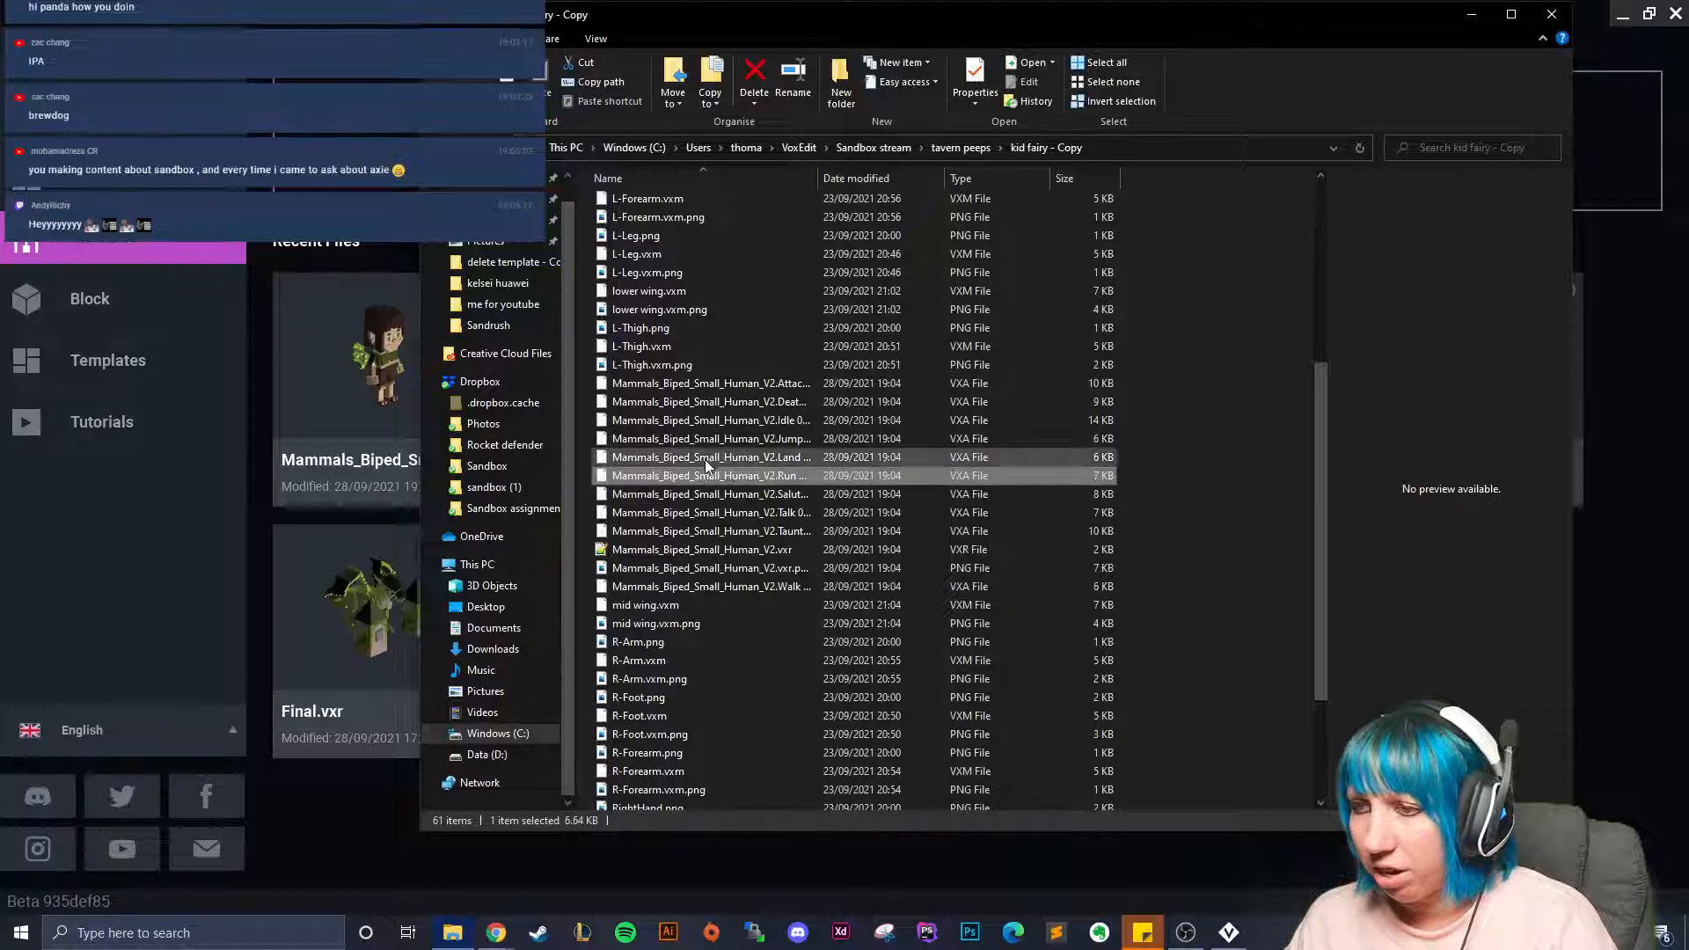
{"action": "key", "text": "Delete"}
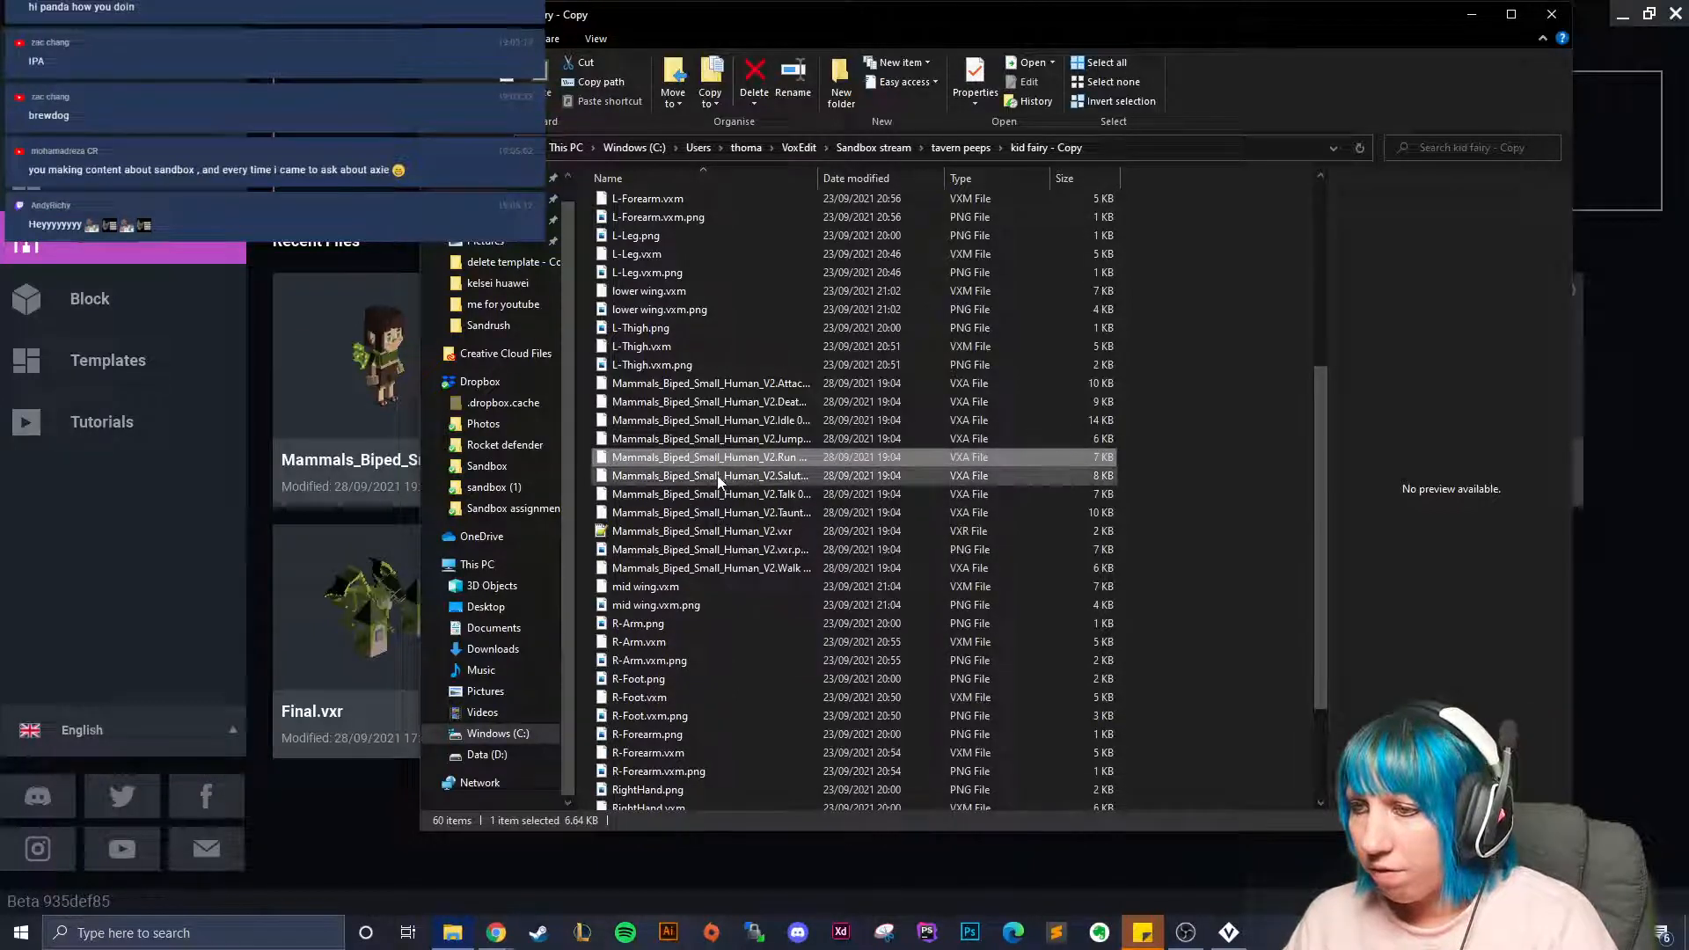
{"action": "left_click", "coordinate": [716, 475]}
{"action": "key", "text": "Delete"}
{"action": "left_click", "coordinate": [713, 478]}
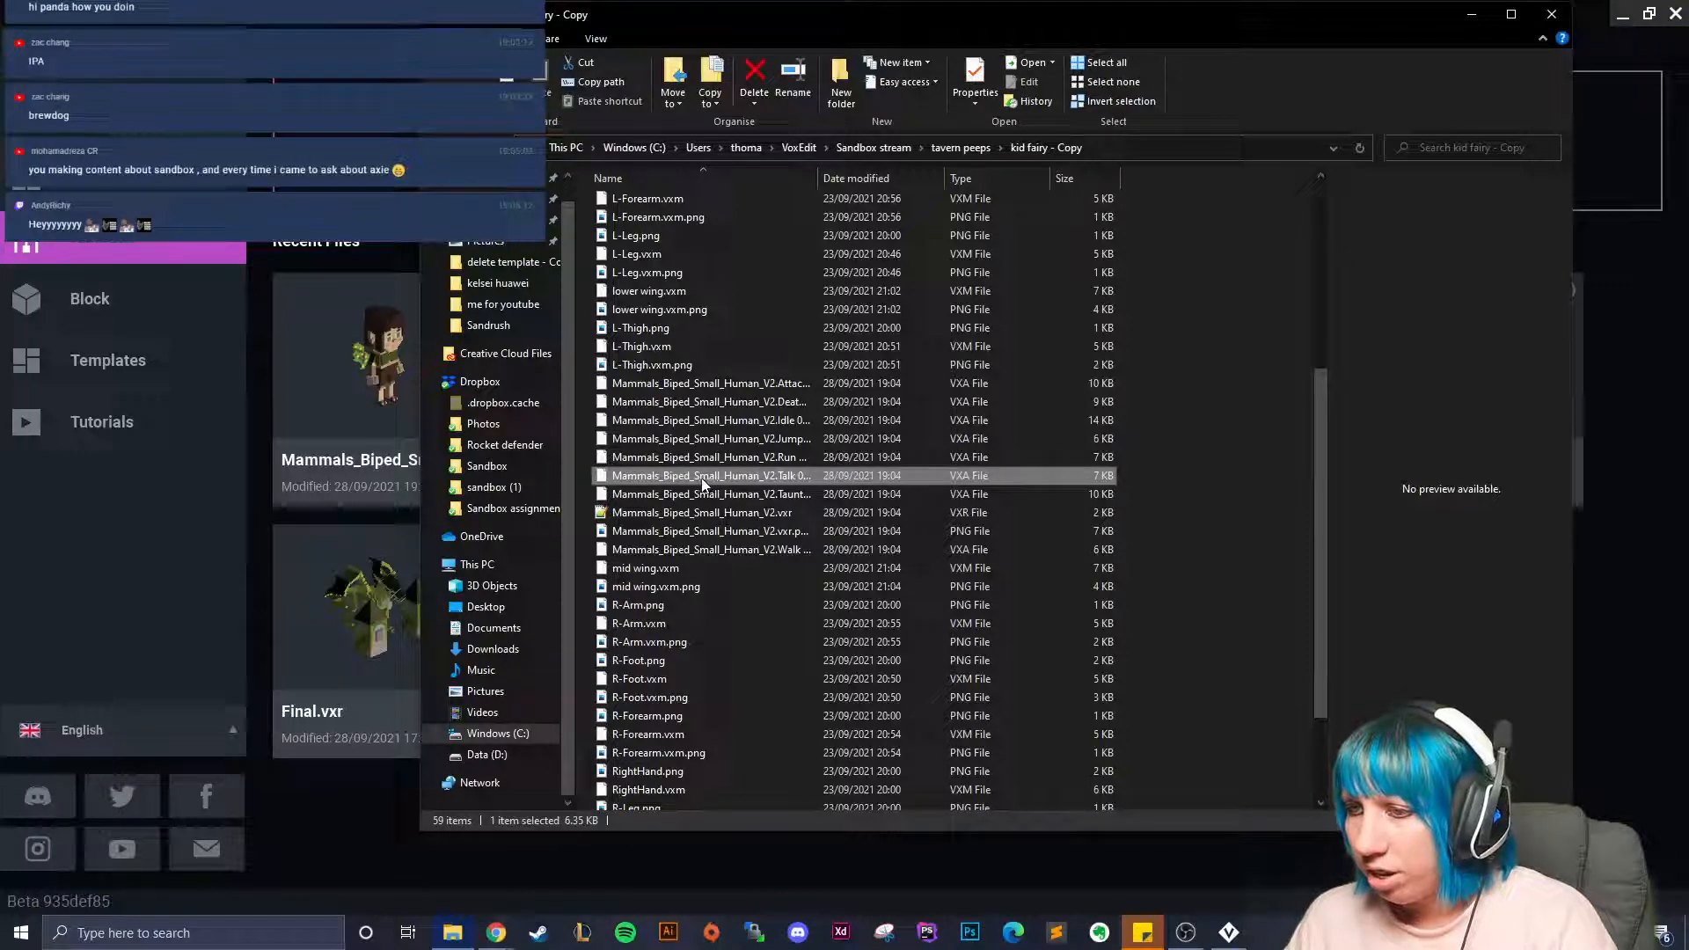
{"action": "key", "text": "Delete"}
{"action": "left_click", "coordinate": [715, 475]}
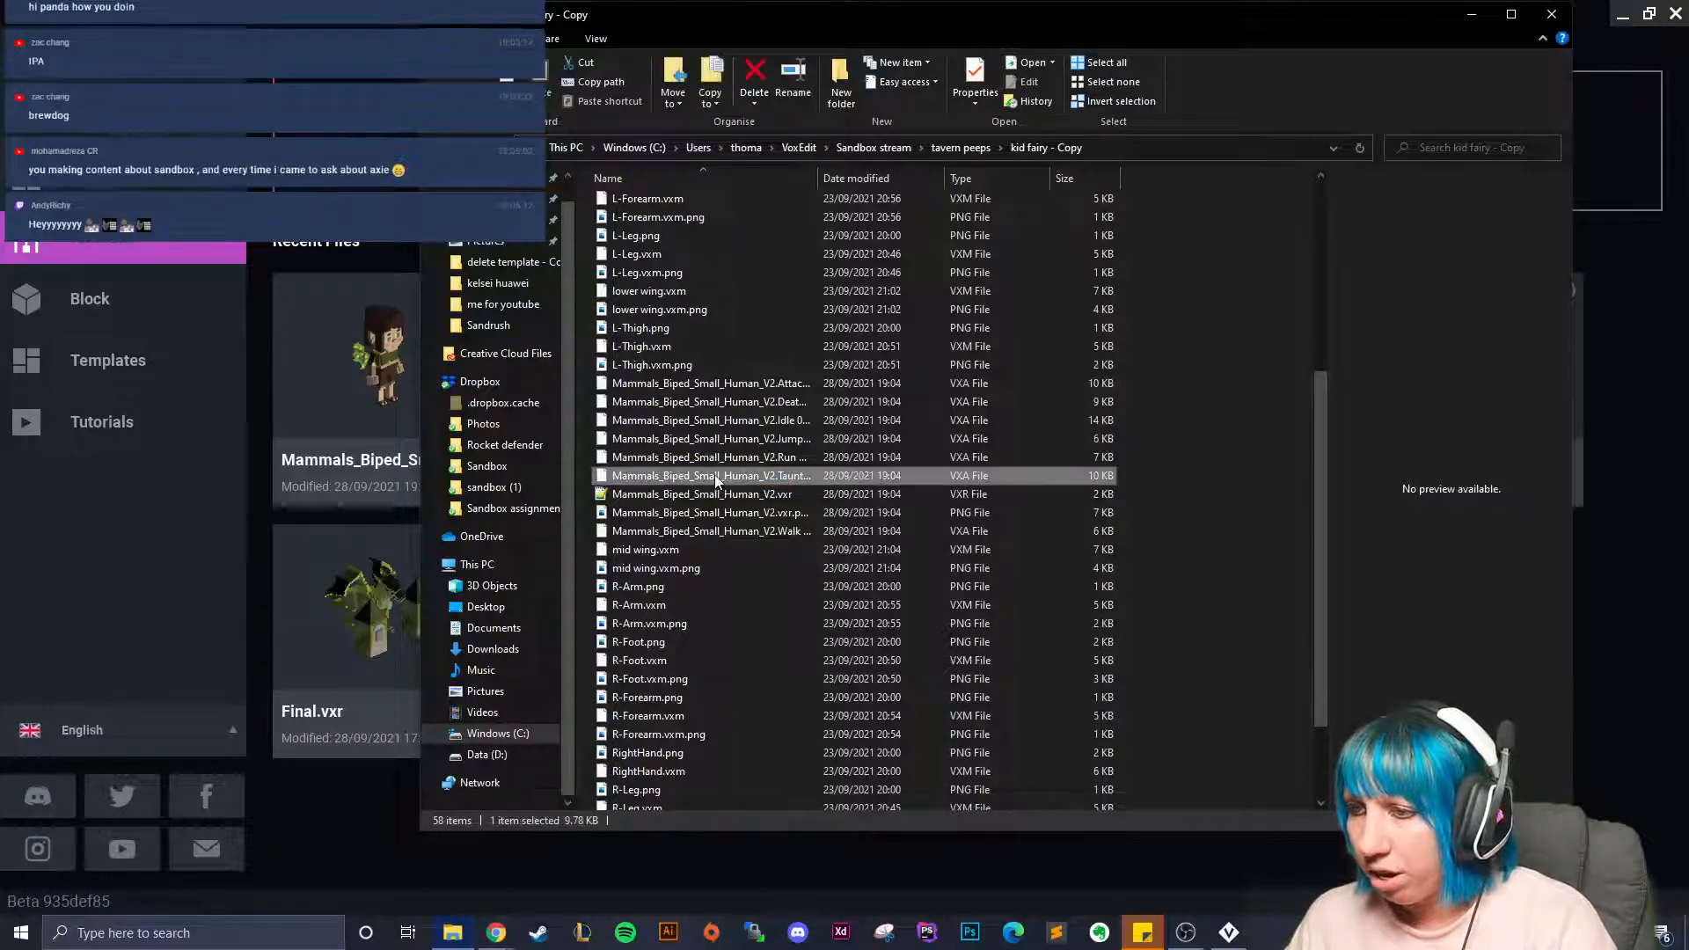
{"action": "key", "text": "Delete"}
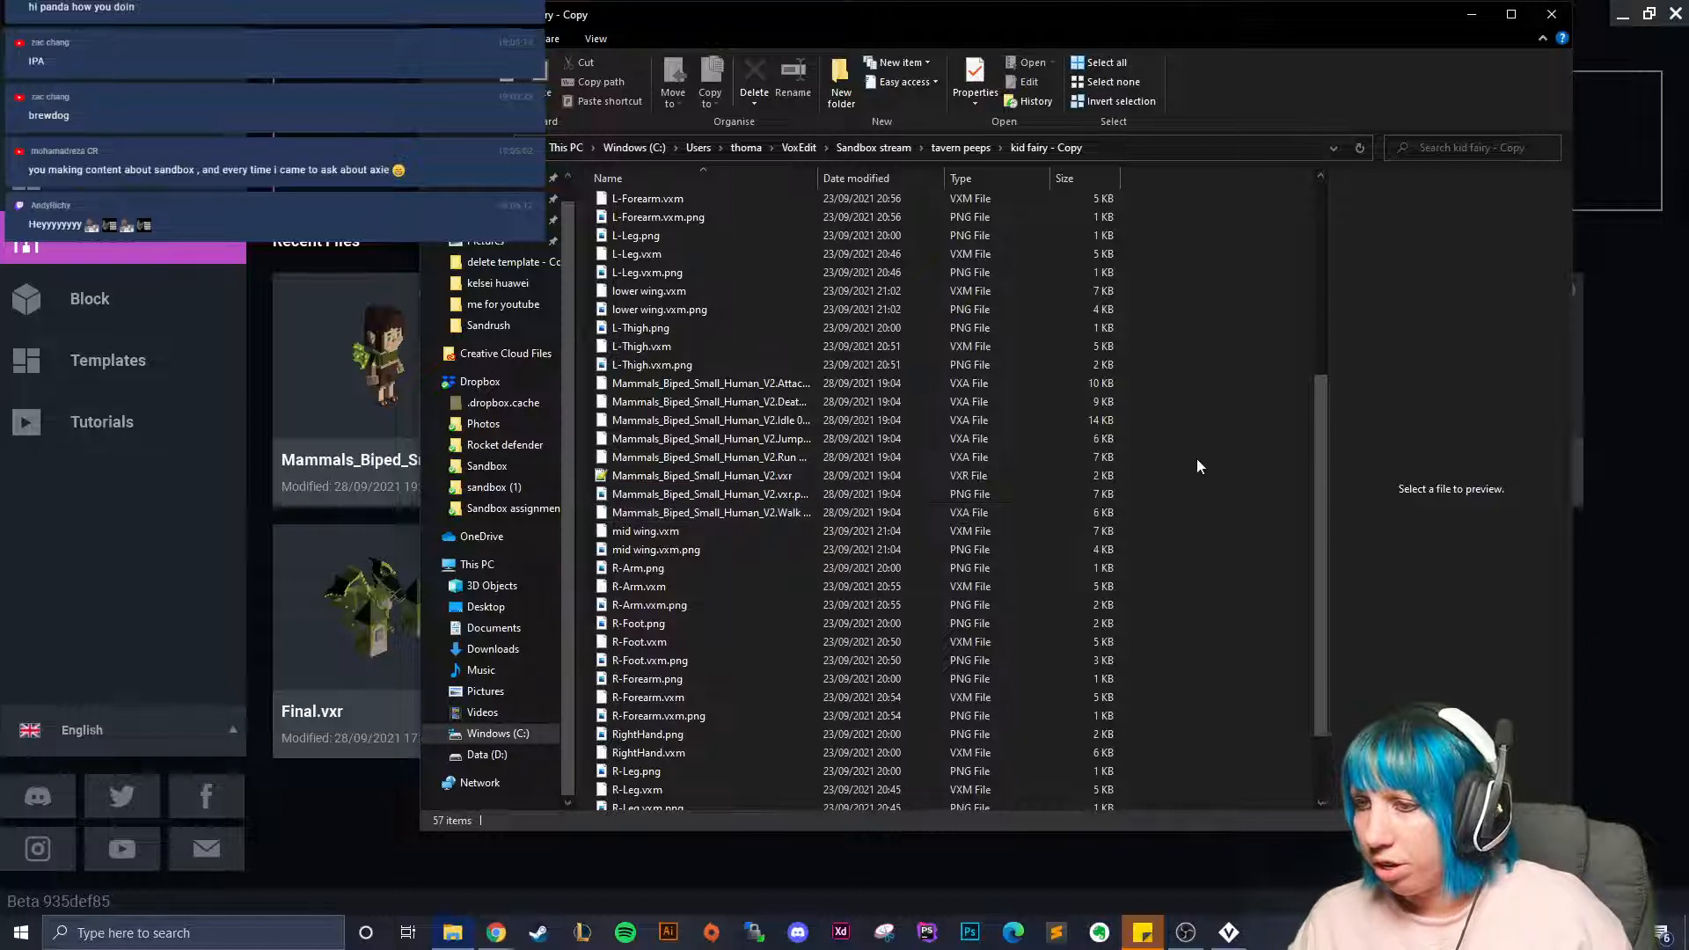
Close File Explorer and reopen the Mammals_Biped_Small_Human_V2.vxr fairy rig in VoxEdit.
{"action": "left_click", "coordinate": [762, 570]}
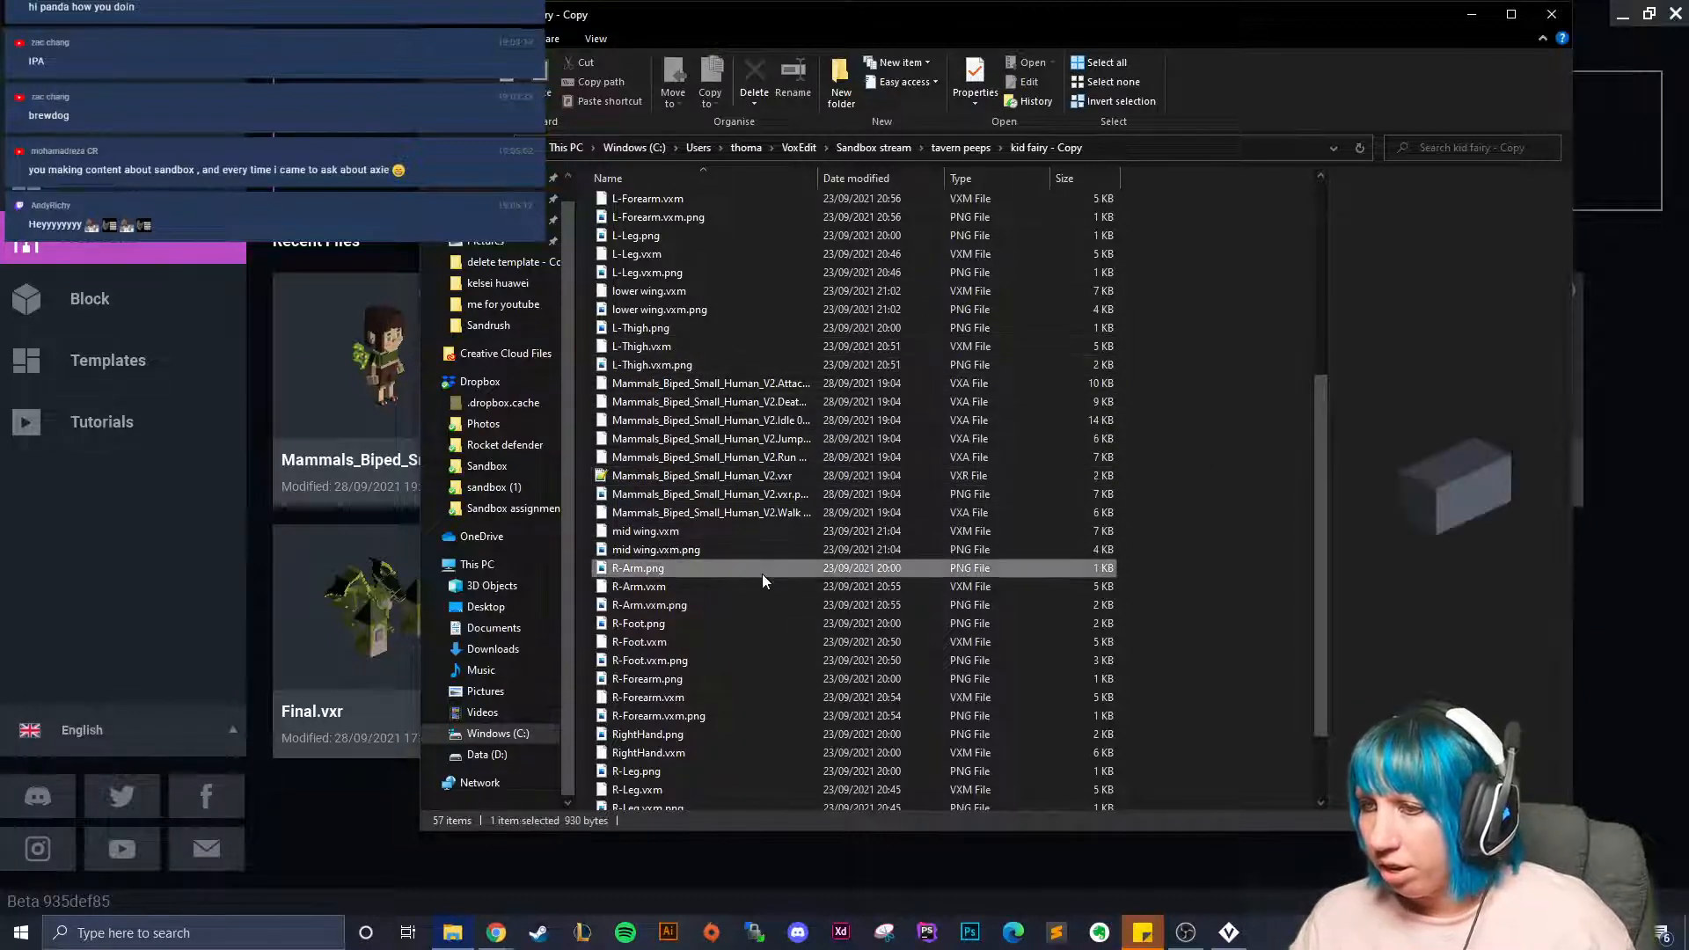
{"action": "left_click", "coordinate": [713, 514]}
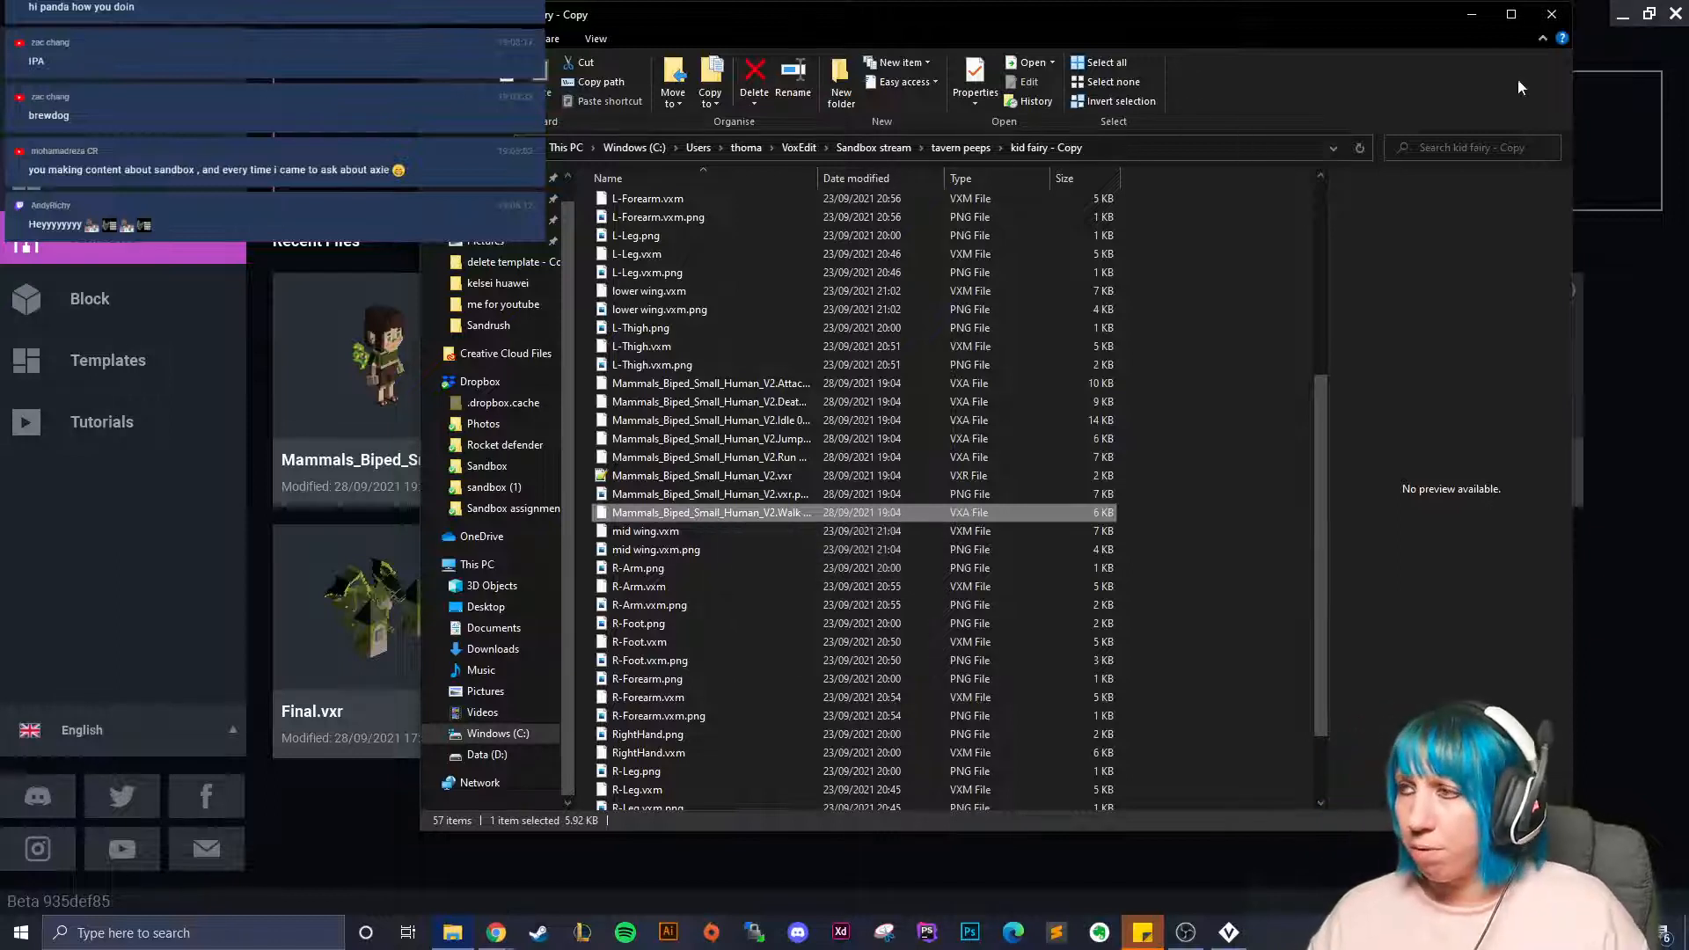
{"action": "left_click", "coordinate": [1552, 15]}
{"action": "left_click", "coordinate": [453, 366]}
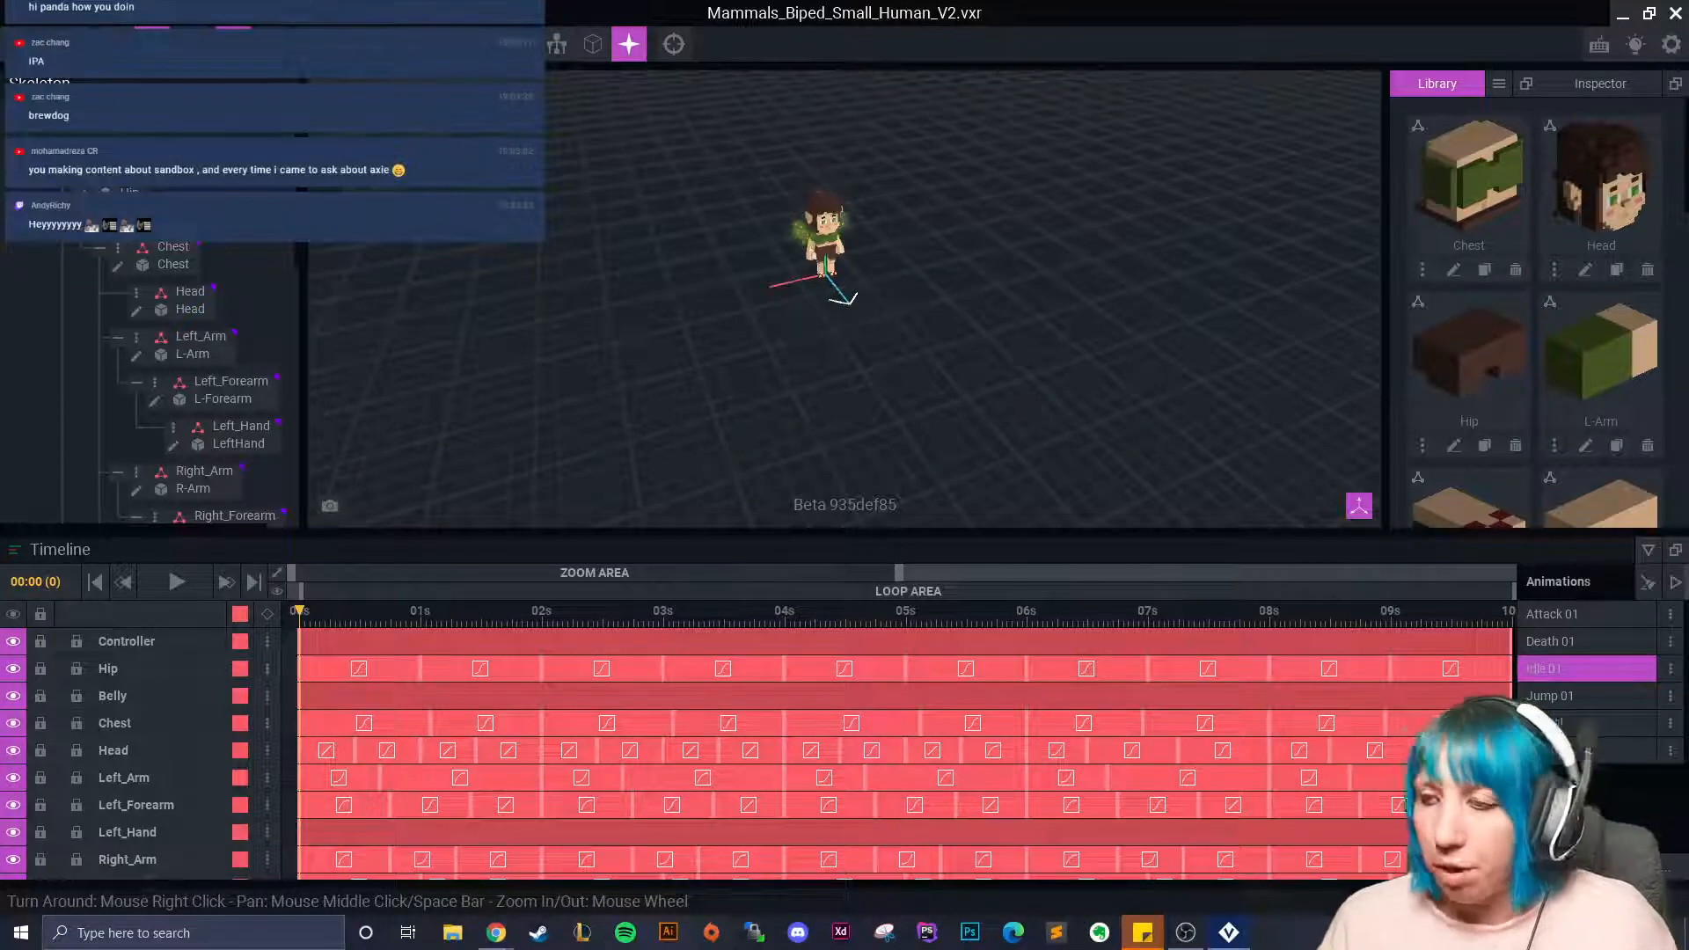
Scrub Idle 01, orbit behind the fairy, and select the lower wing1 bone.
{"action": "scroll", "coordinate": [855, 361], "scroll_direction": "up", "scroll_amount": 5}
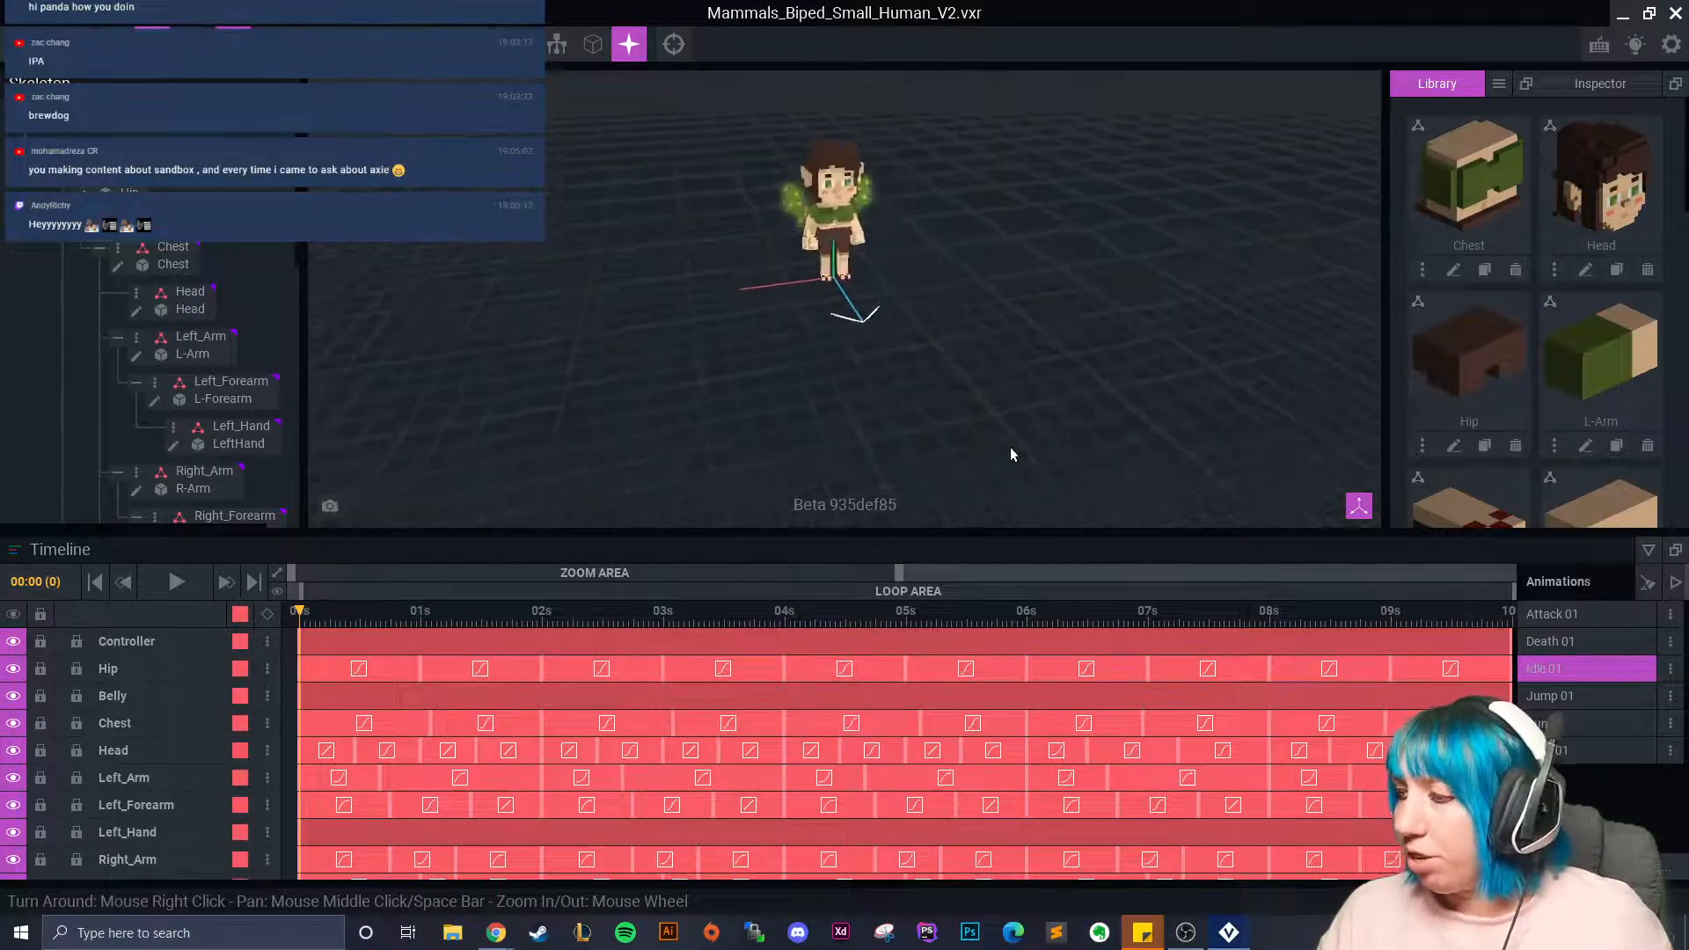
{"action": "scroll", "coordinate": [710, 492], "scroll_direction": "up", "scroll_amount": 4}
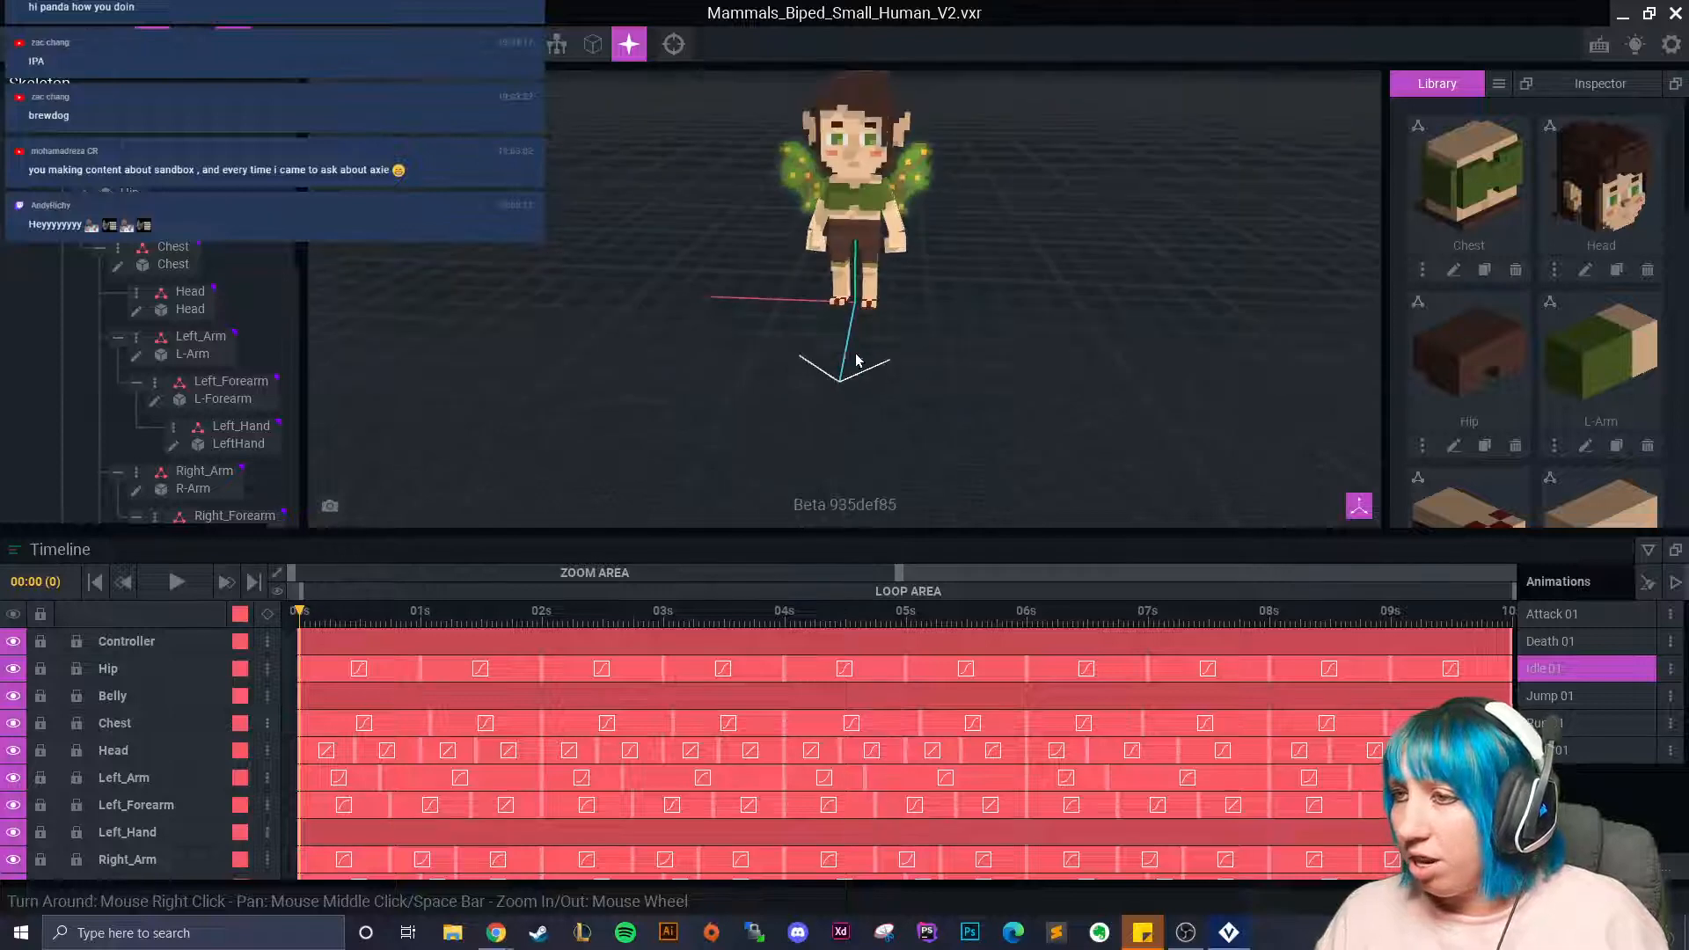
{"action": "middle_click_drag", "start_coordinate": [788, 354], "coordinate": [790, 385]}
{"action": "left_click_drag", "start_coordinate": [301, 614], "coordinate": [265, 716]}
{"action": "right_click_drag", "start_coordinate": [677, 339], "coordinate": [716, 366]}
{"action": "middle_click_drag", "start_coordinate": [716, 366], "coordinate": [757, 381]}
{"action": "scroll", "coordinate": [757, 381], "scroll_direction": "up", "scroll_amount": 4}
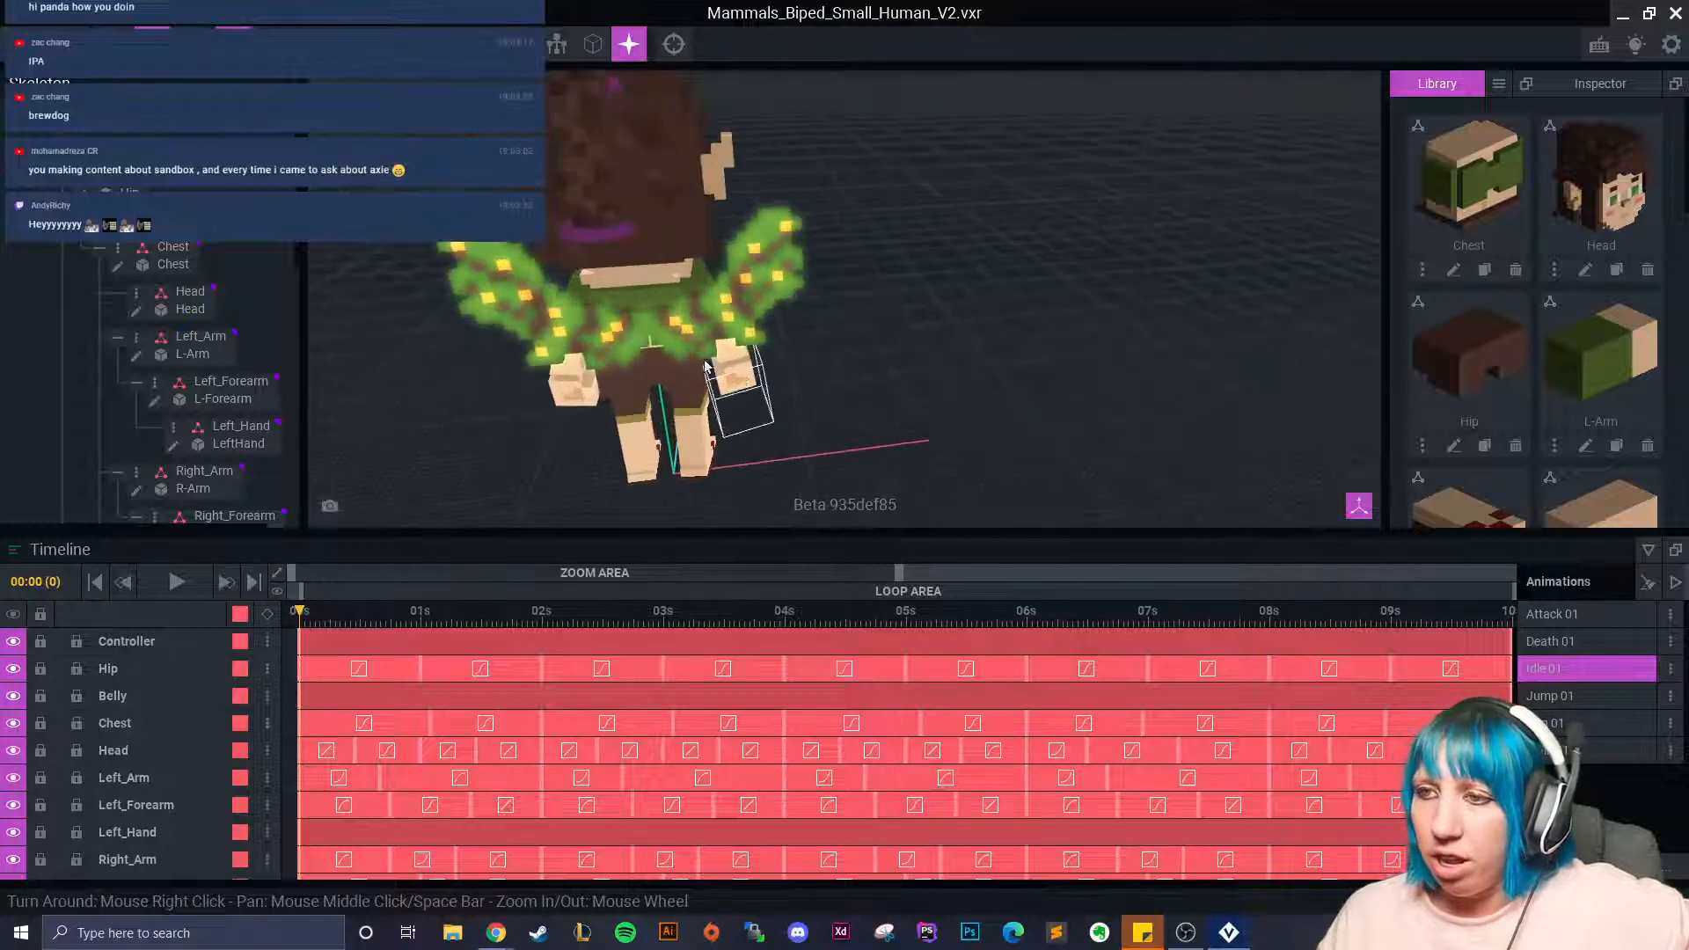
{"action": "left_click", "coordinate": [596, 325]}
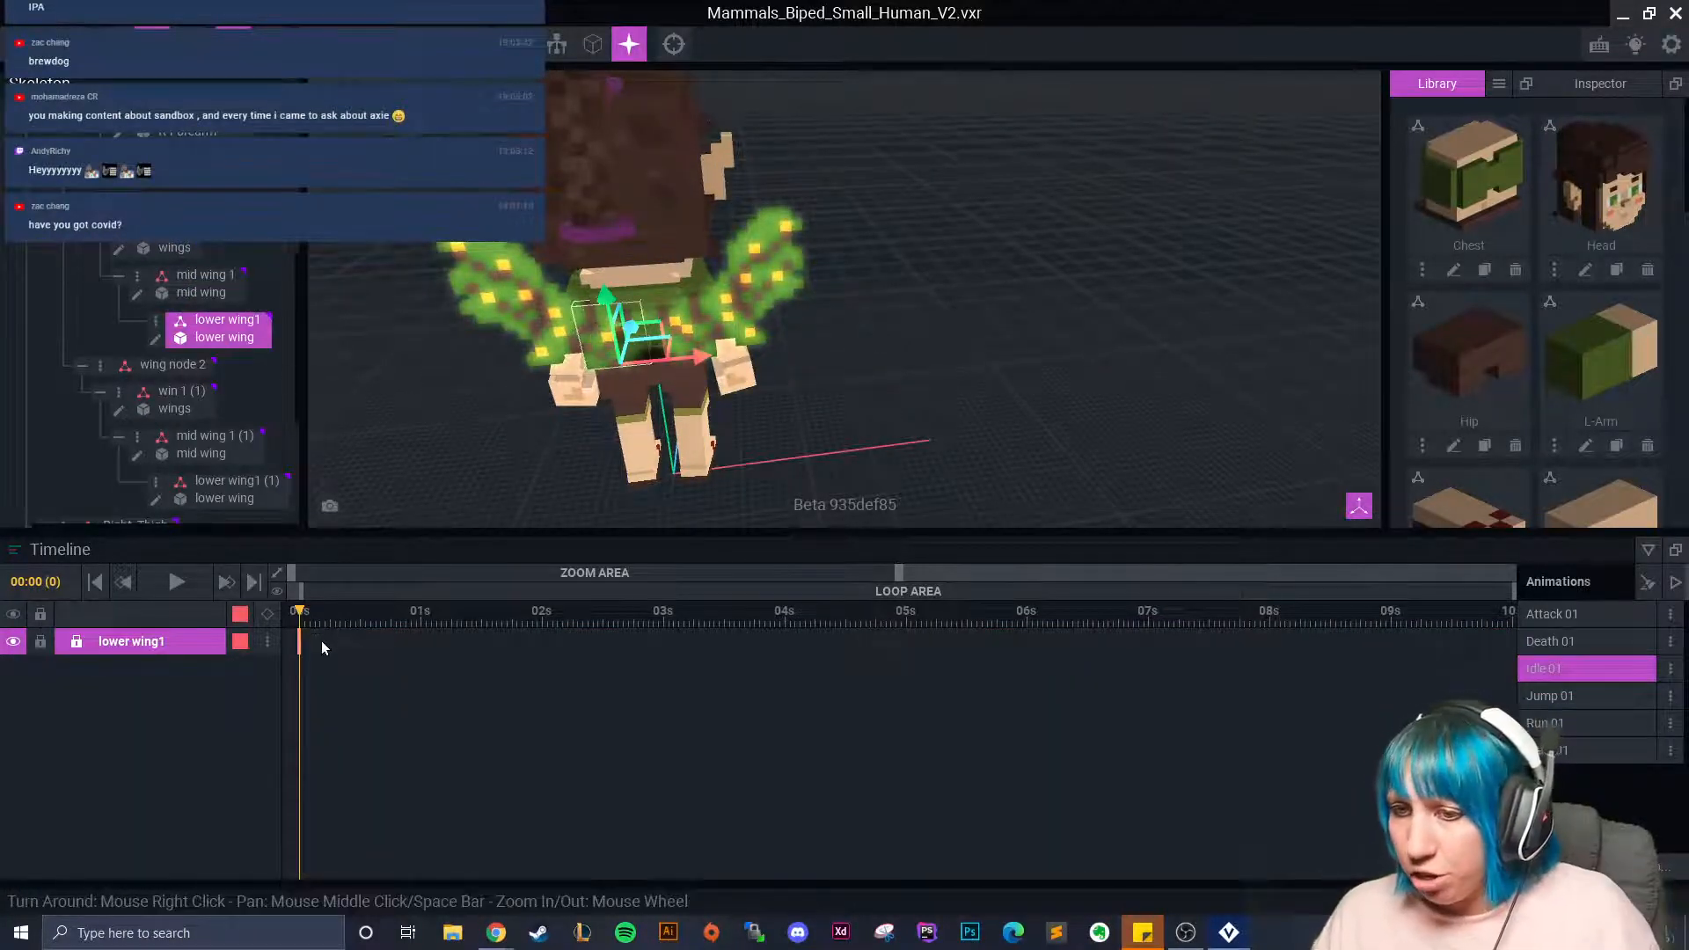
Copy the wing node's frame-0 keyframes from Idle 01.
{"action": "scroll", "coordinate": [220, 242], "scroll_direction": "up", "scroll_amount": 1}
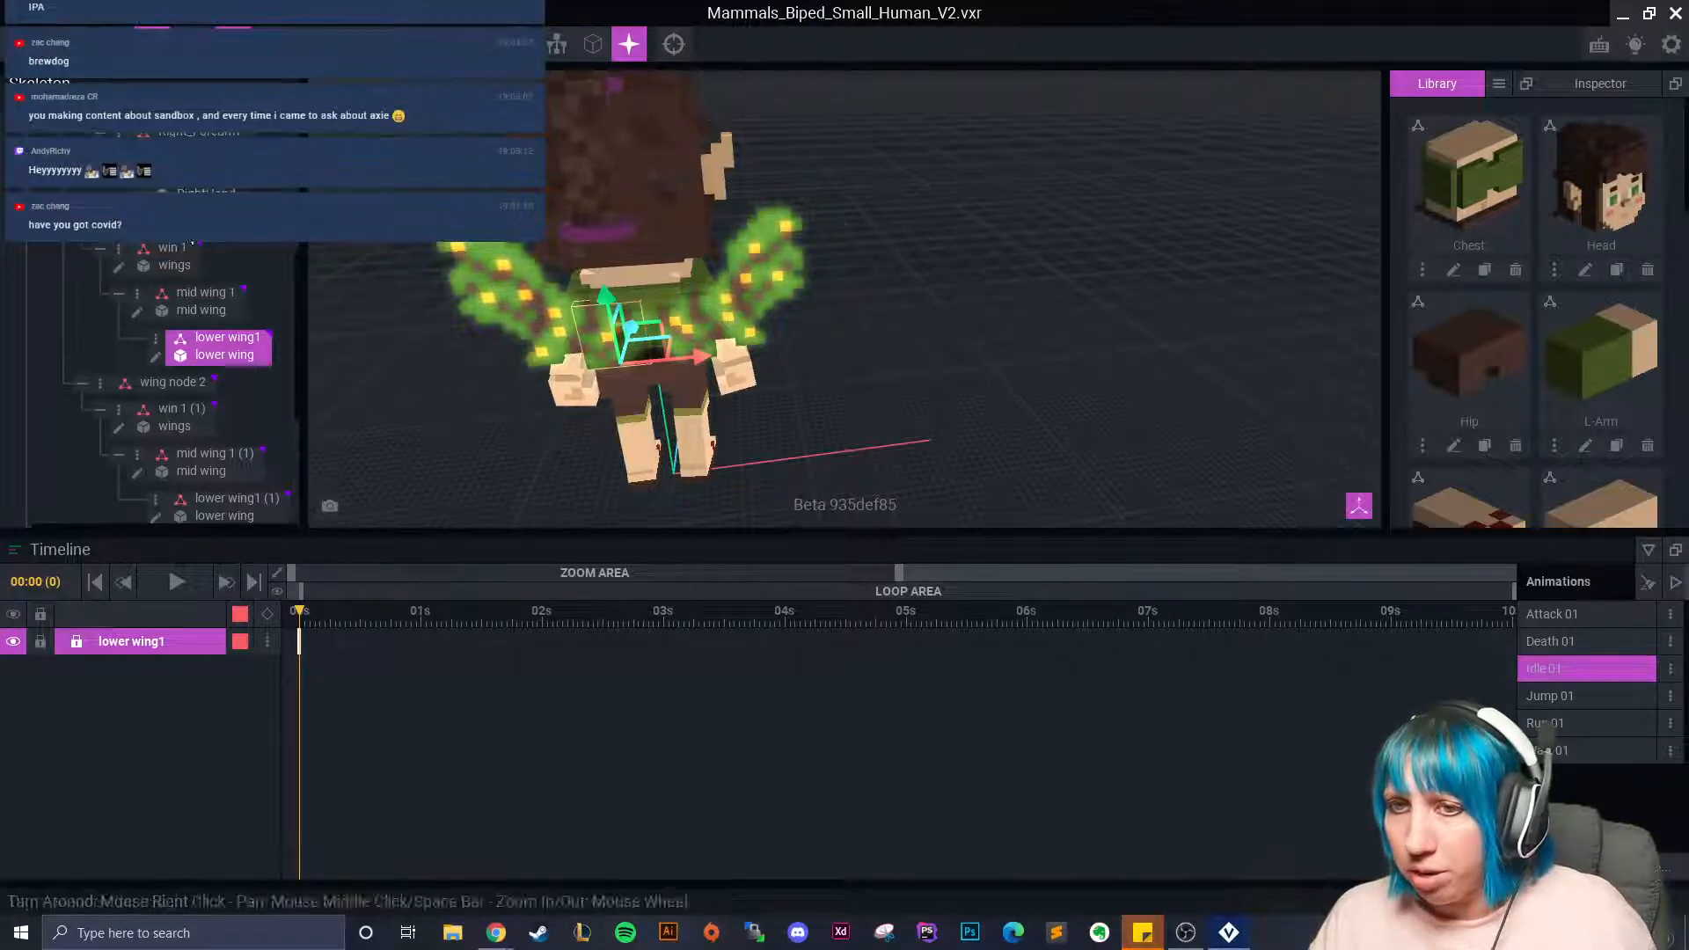
{"action": "left_click", "coordinate": [169, 221]}
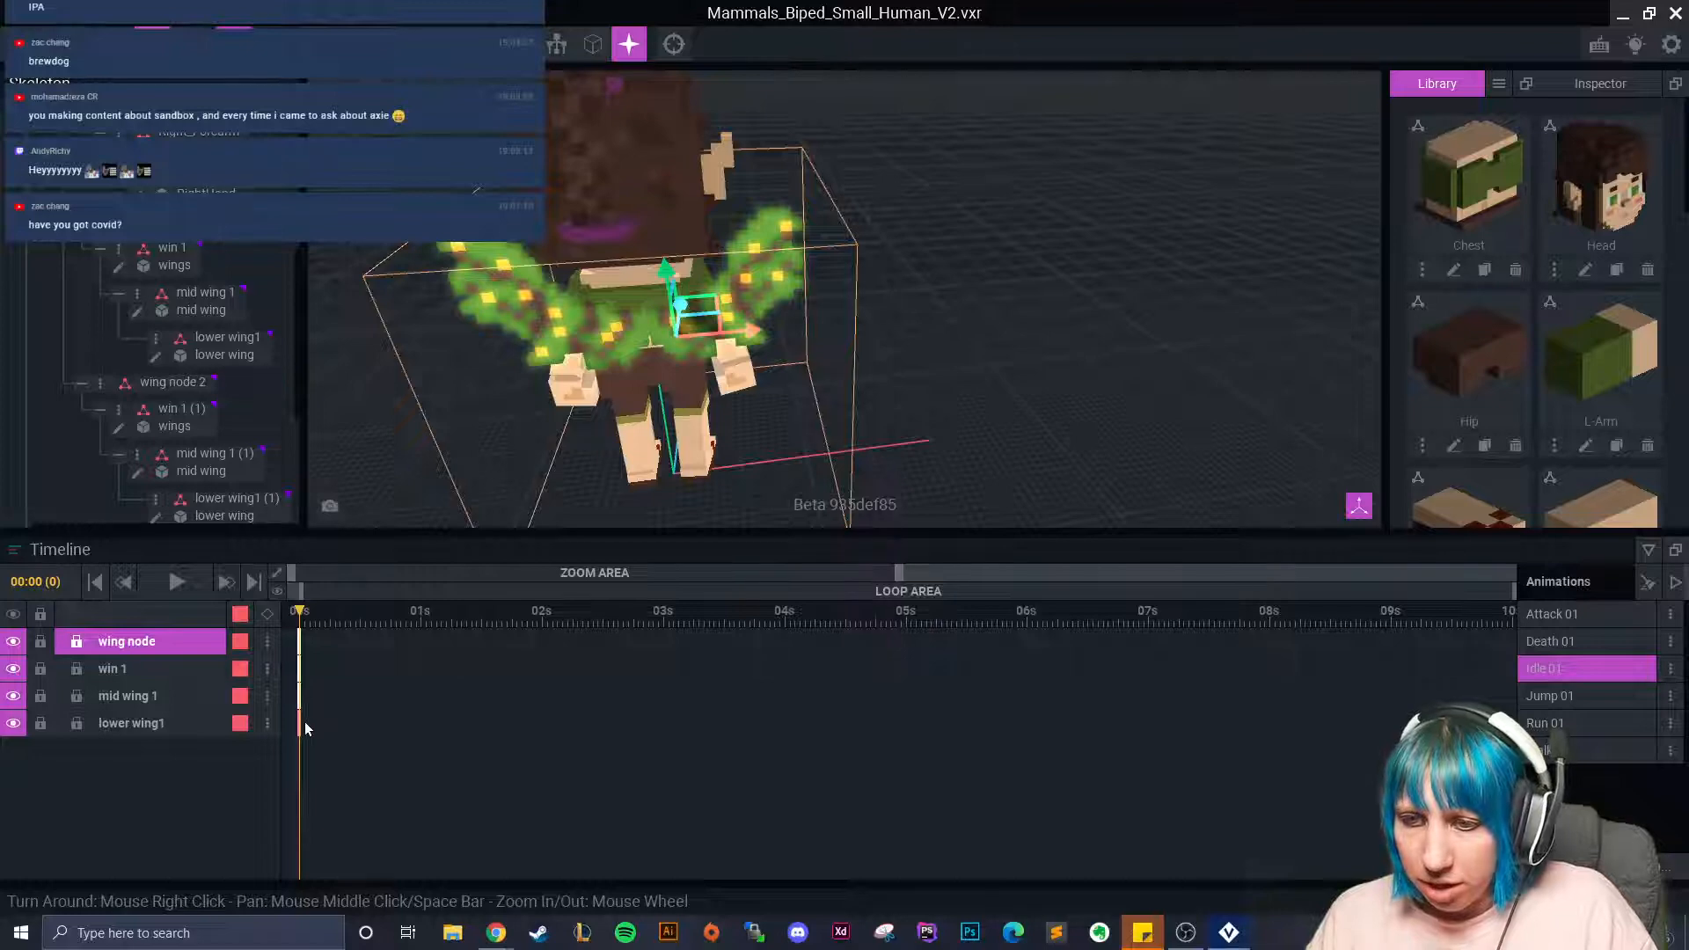
{"action": "right_click", "coordinate": [300, 649]}
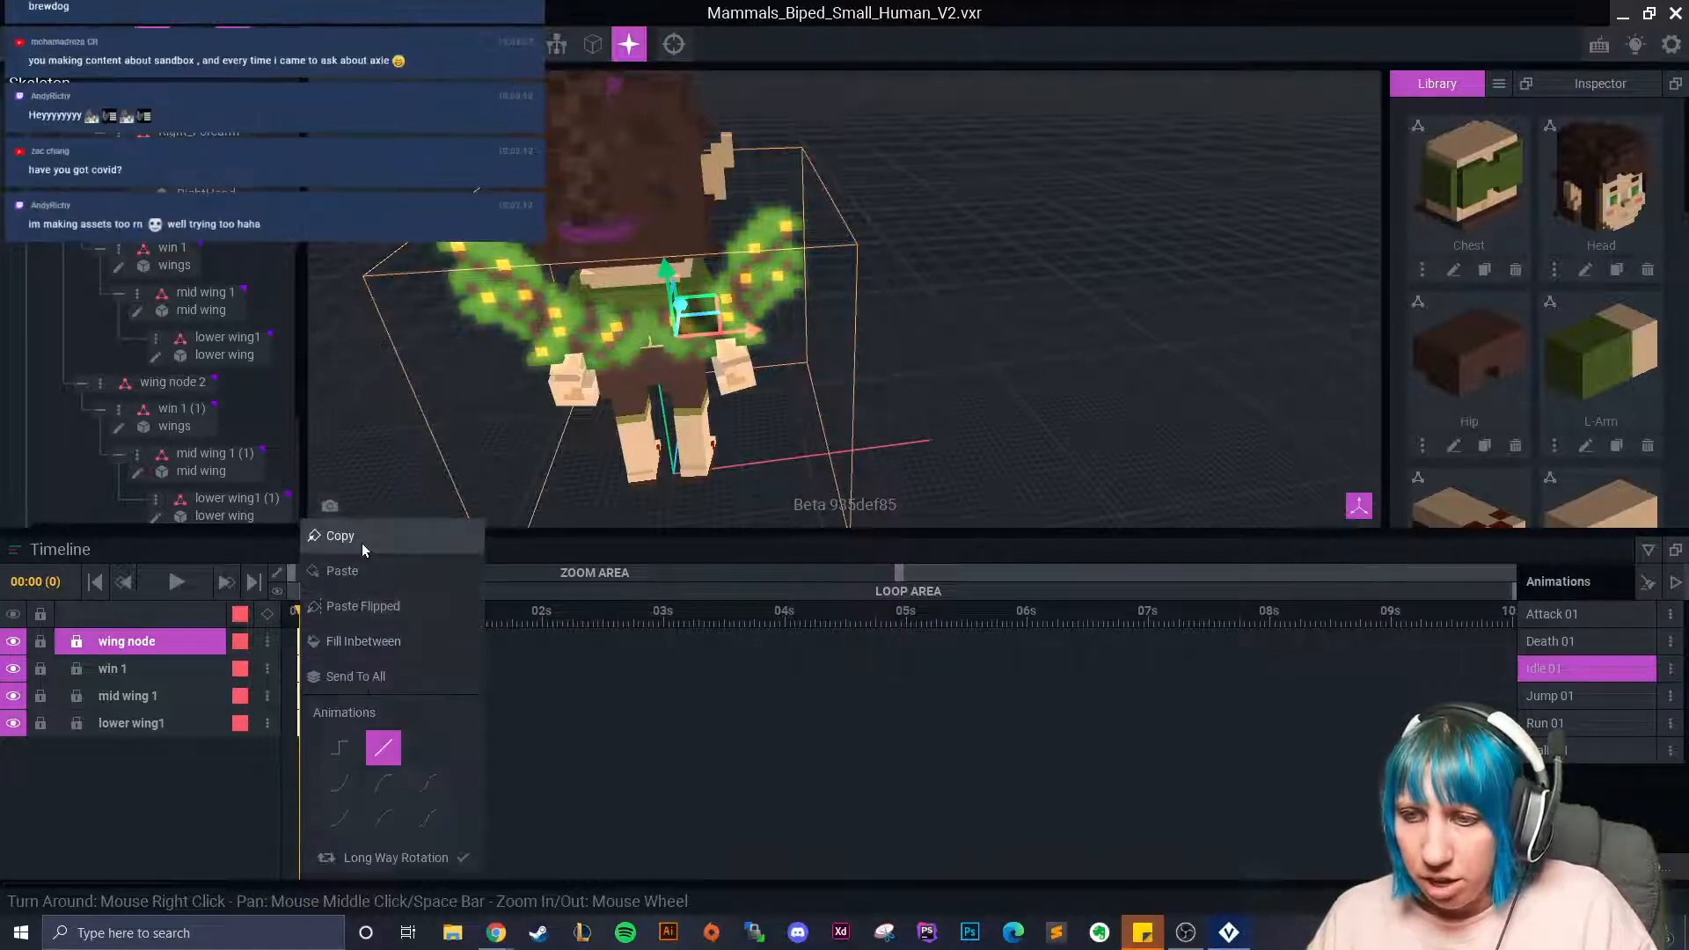
{"action": "left_click", "coordinate": [364, 546]}
Paste the frame-0 wing pose into Attack 01 and Death 01.
{"action": "left_click", "coordinate": [1553, 614]}
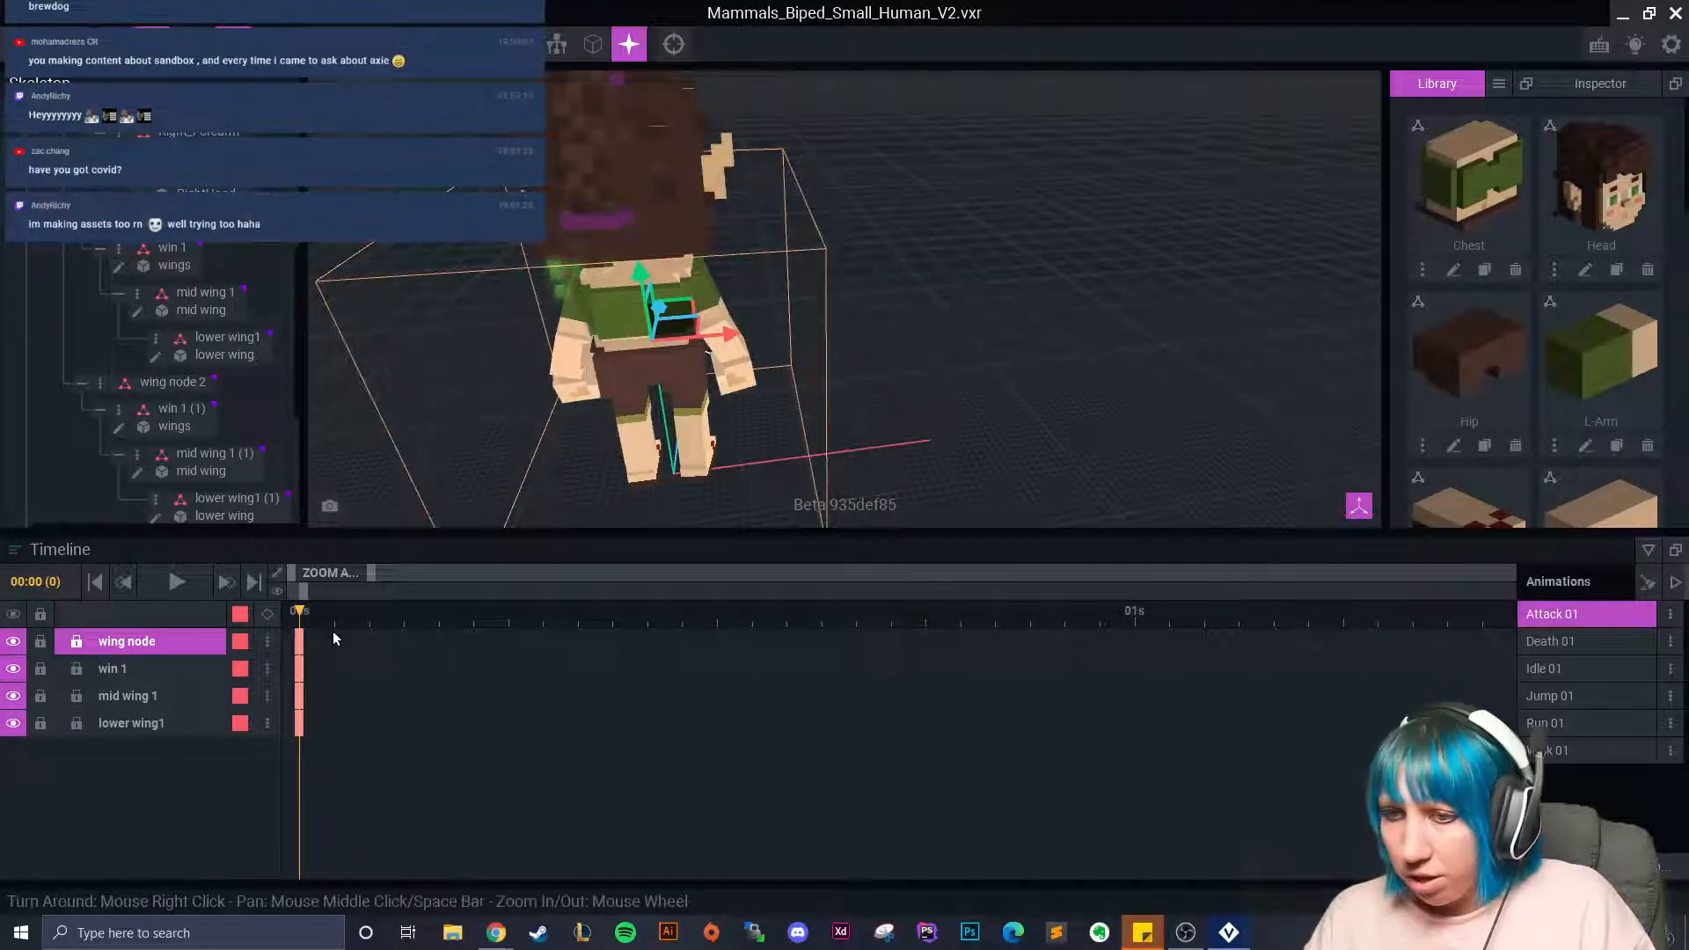
{"action": "right_click", "coordinate": [300, 648]}
{"action": "left_click", "coordinate": [368, 571]}
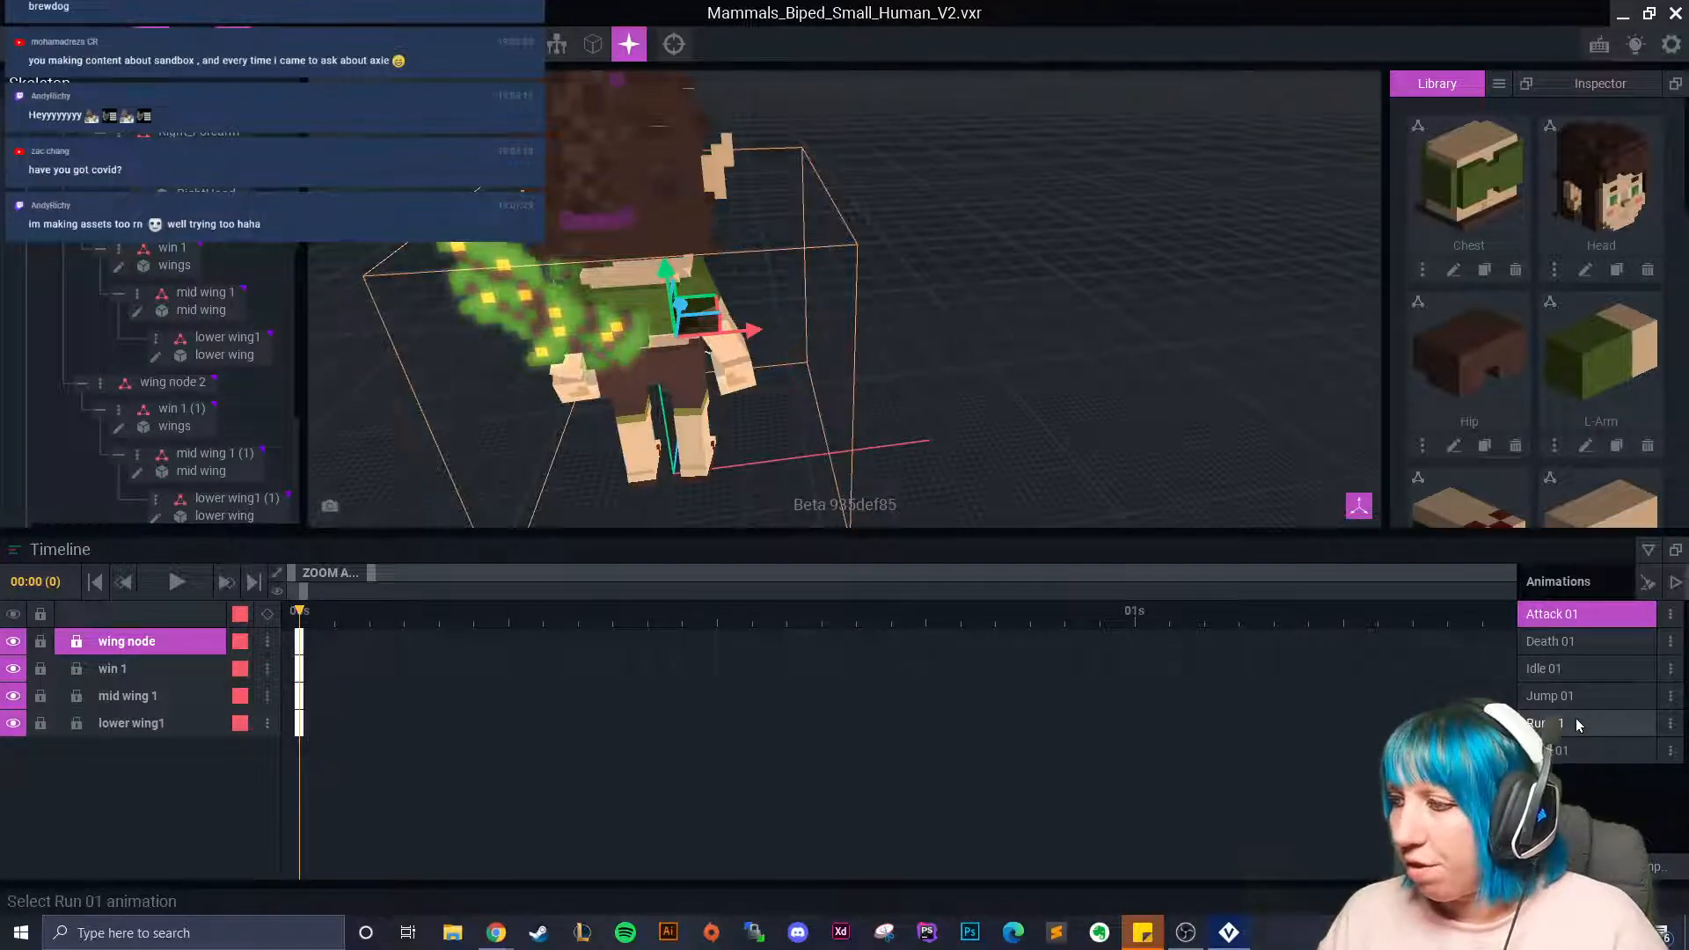
{"action": "left_click", "coordinate": [1575, 669]}
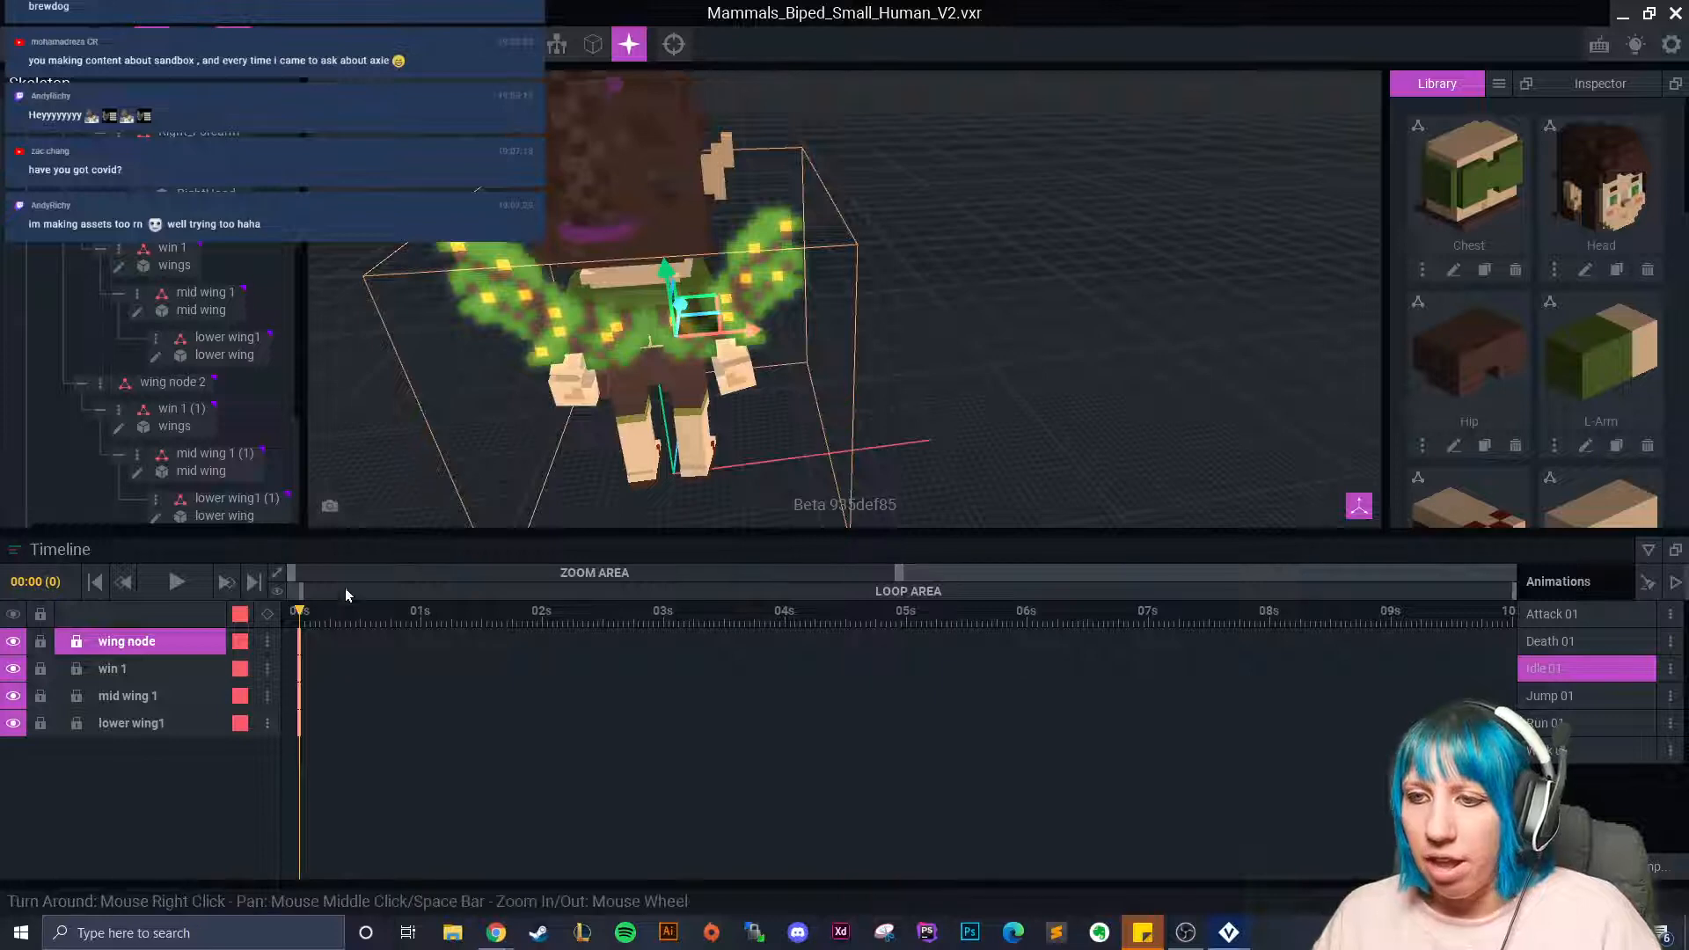
{"action": "left_click", "coordinate": [1575, 614]}
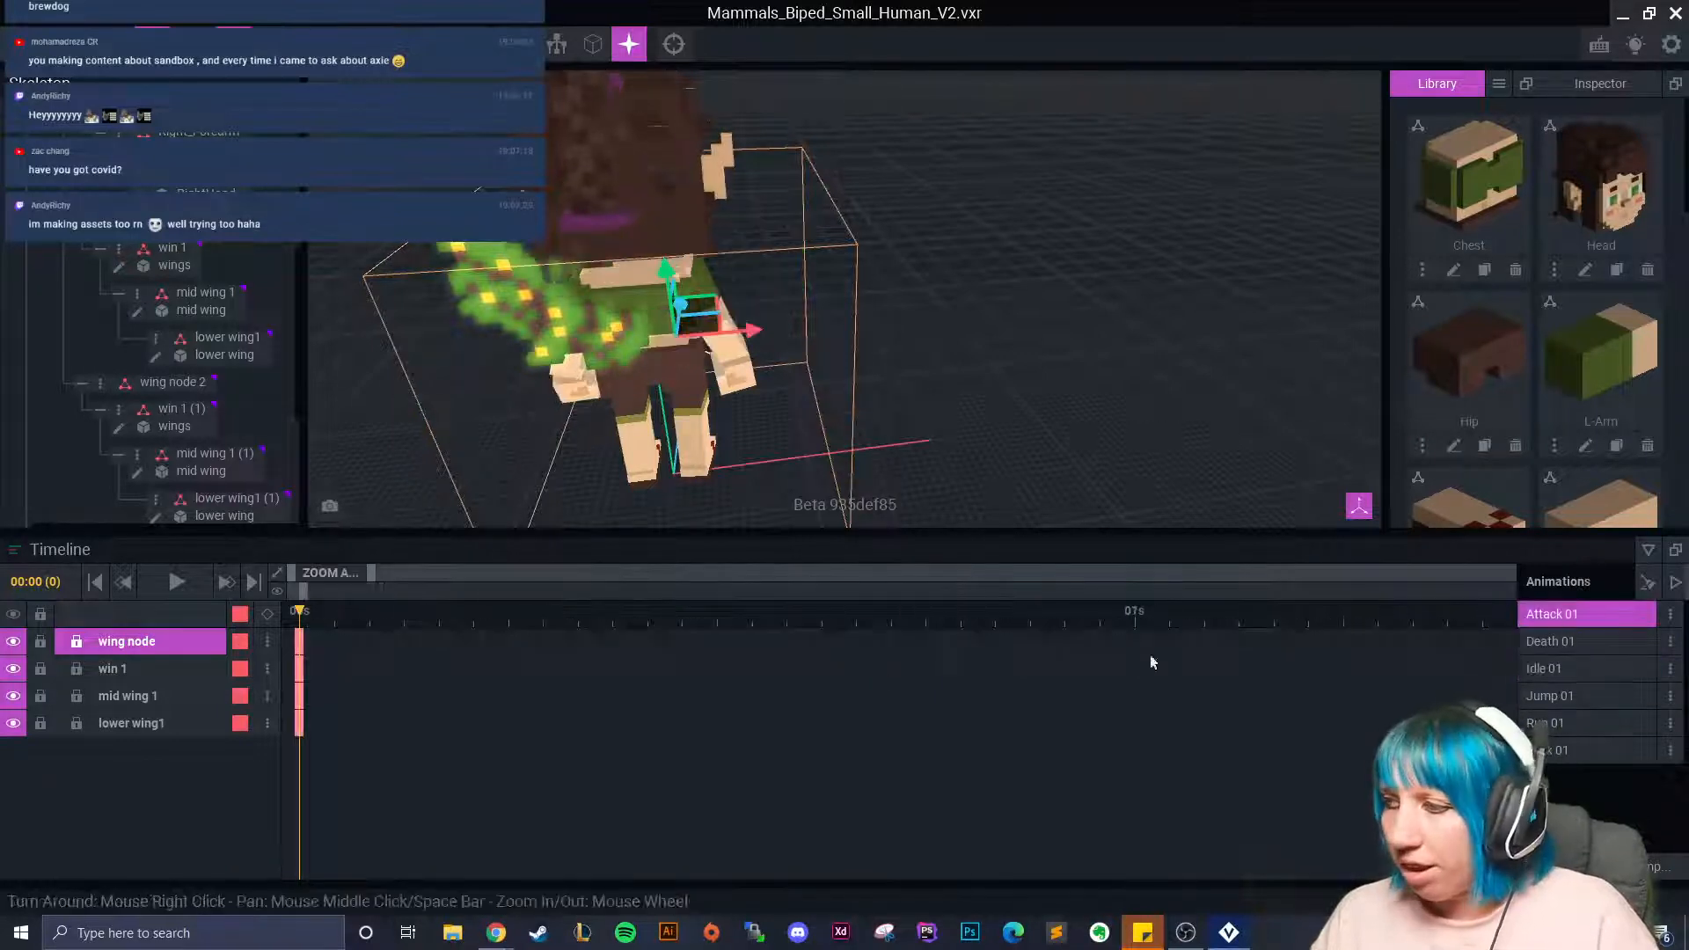
{"action": "left_click", "coordinate": [1566, 642]}
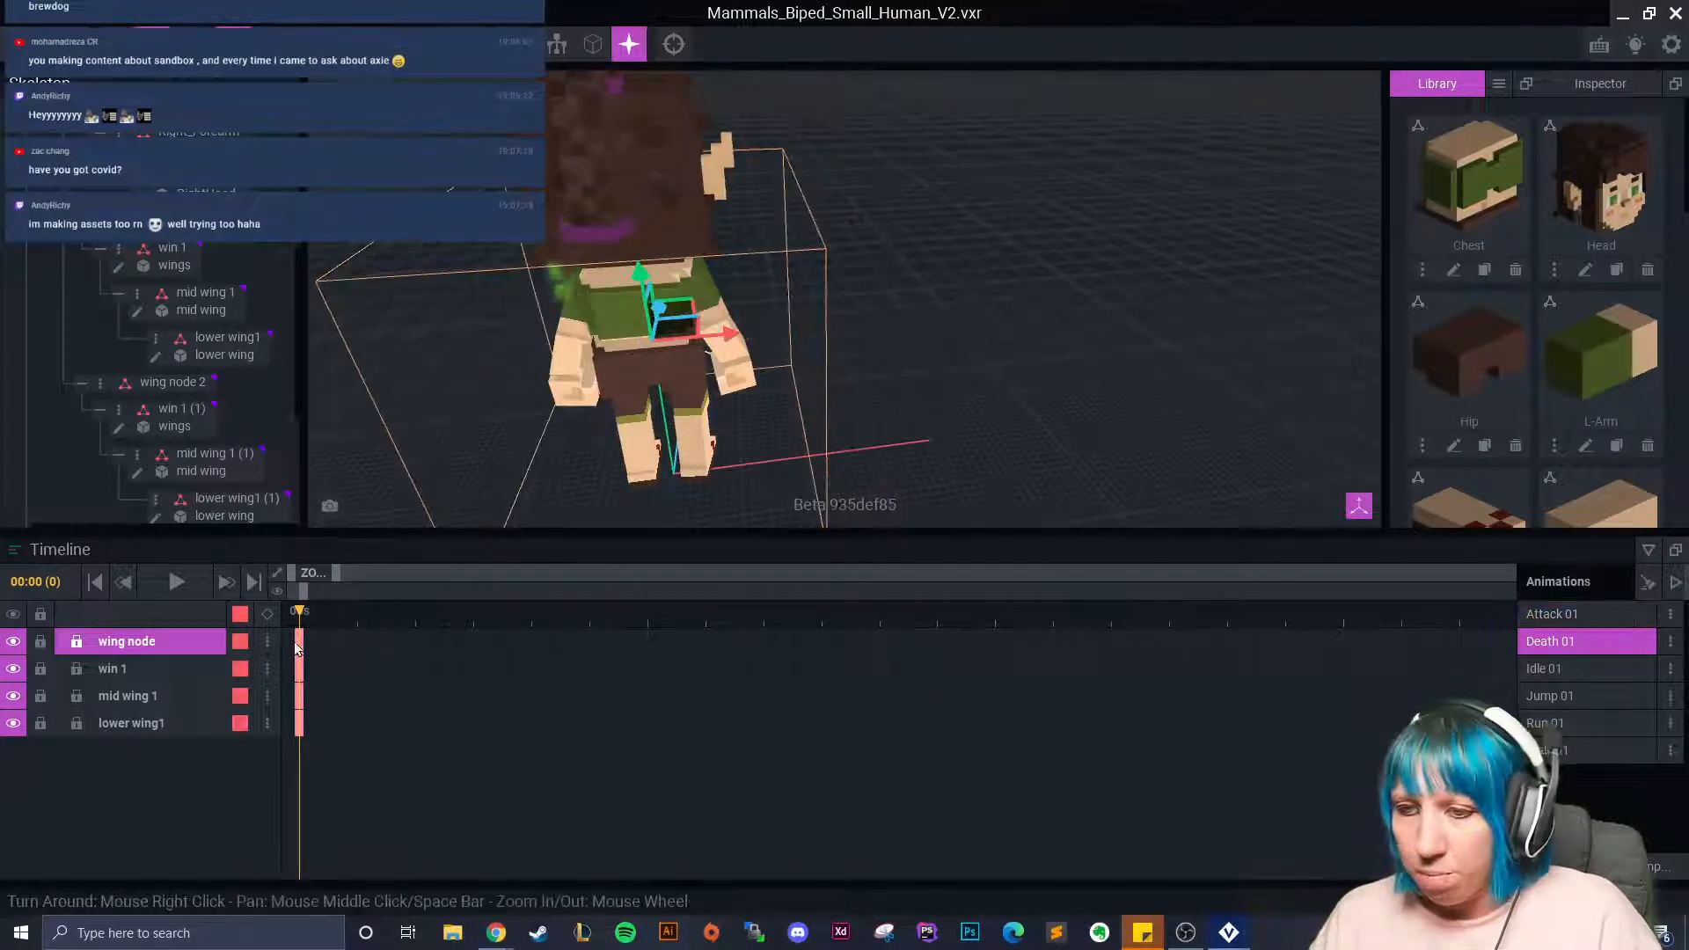
{"action": "right_click", "coordinate": [298, 644]}
{"action": "left_click", "coordinate": [303, 710]}
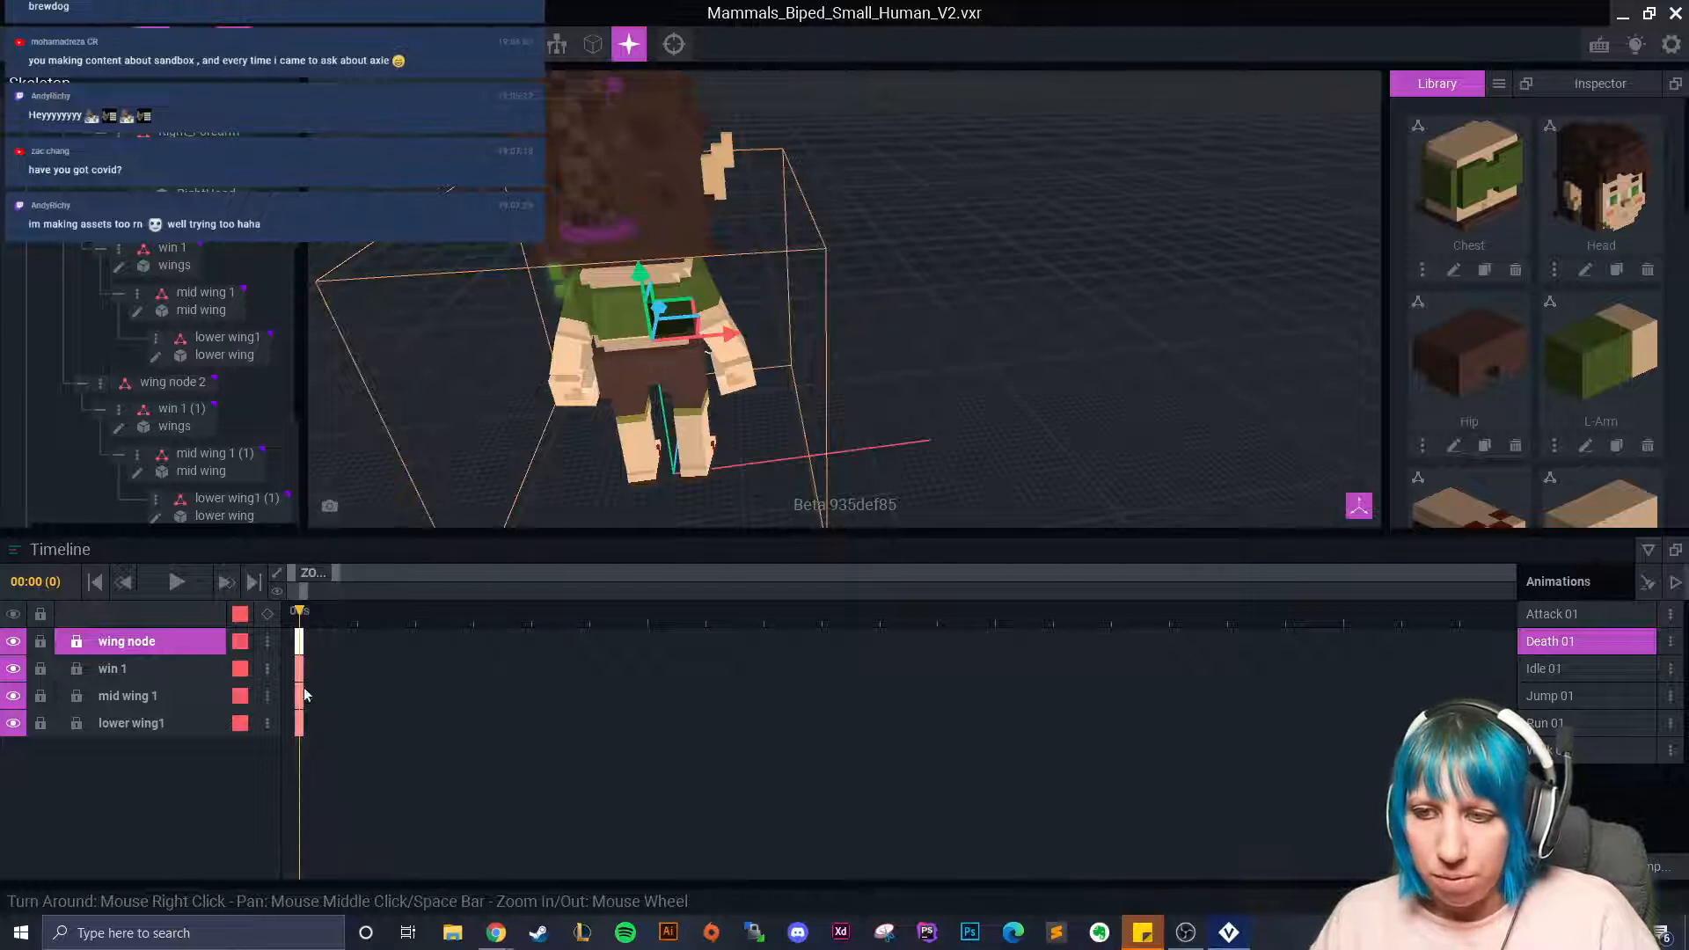
{"action": "left_click_drag", "start_coordinate": [297, 656], "coordinate": [302, 643]}
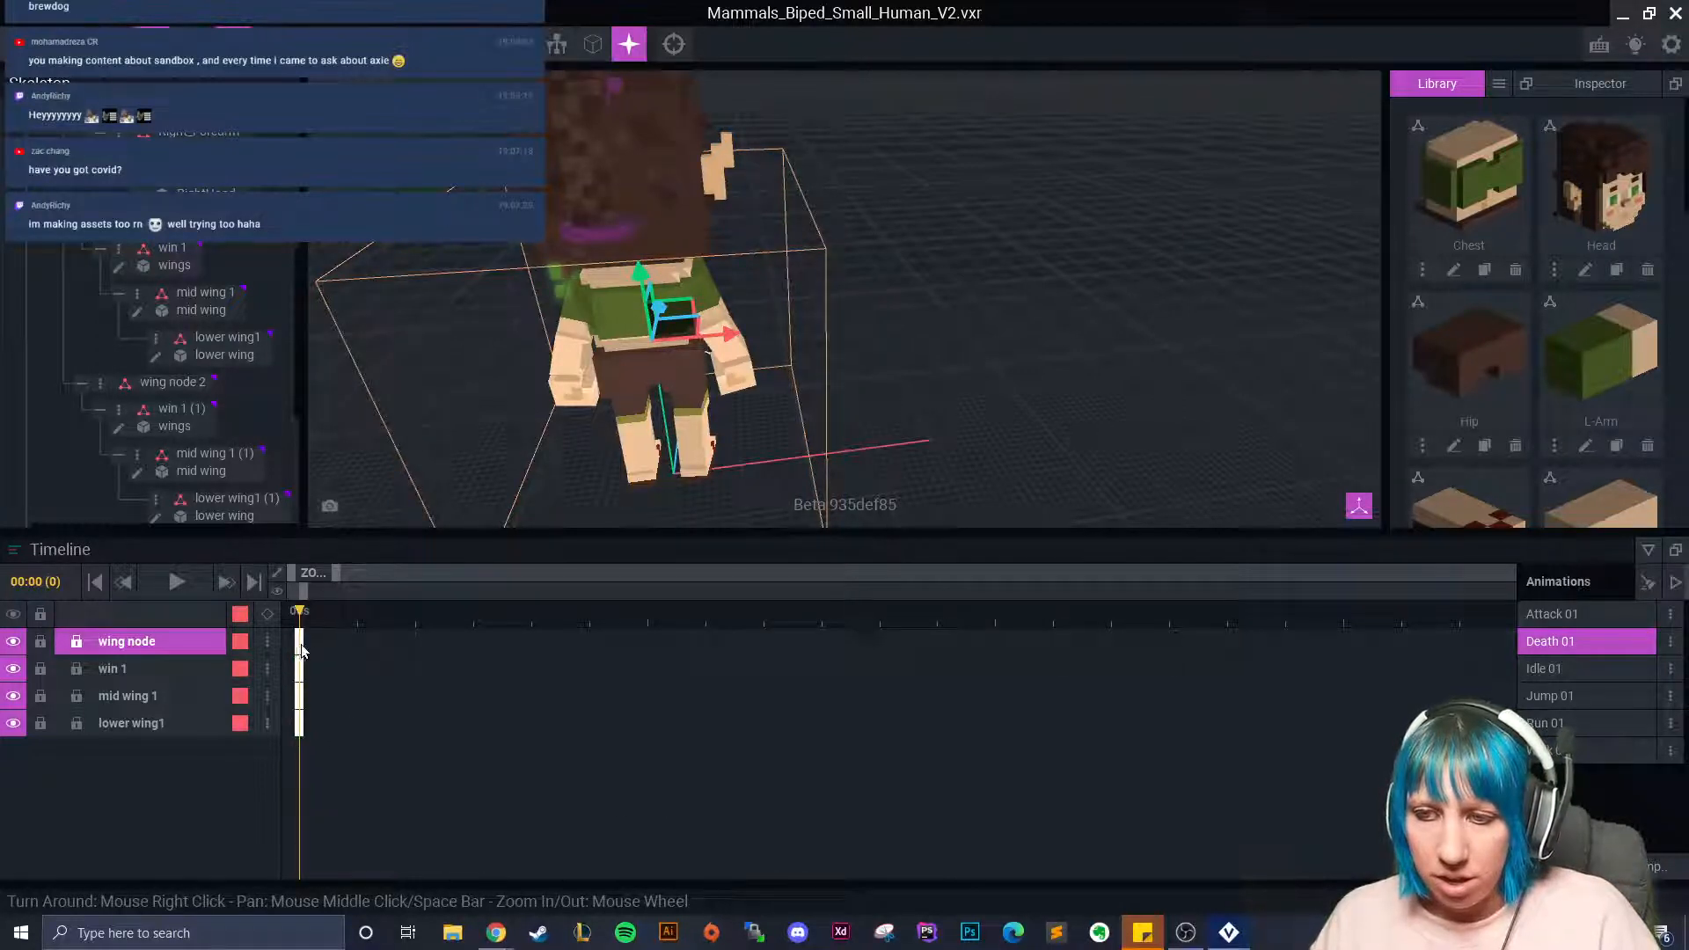
{"action": "right_click", "coordinate": [300, 642]}
{"action": "left_click", "coordinate": [362, 572]}
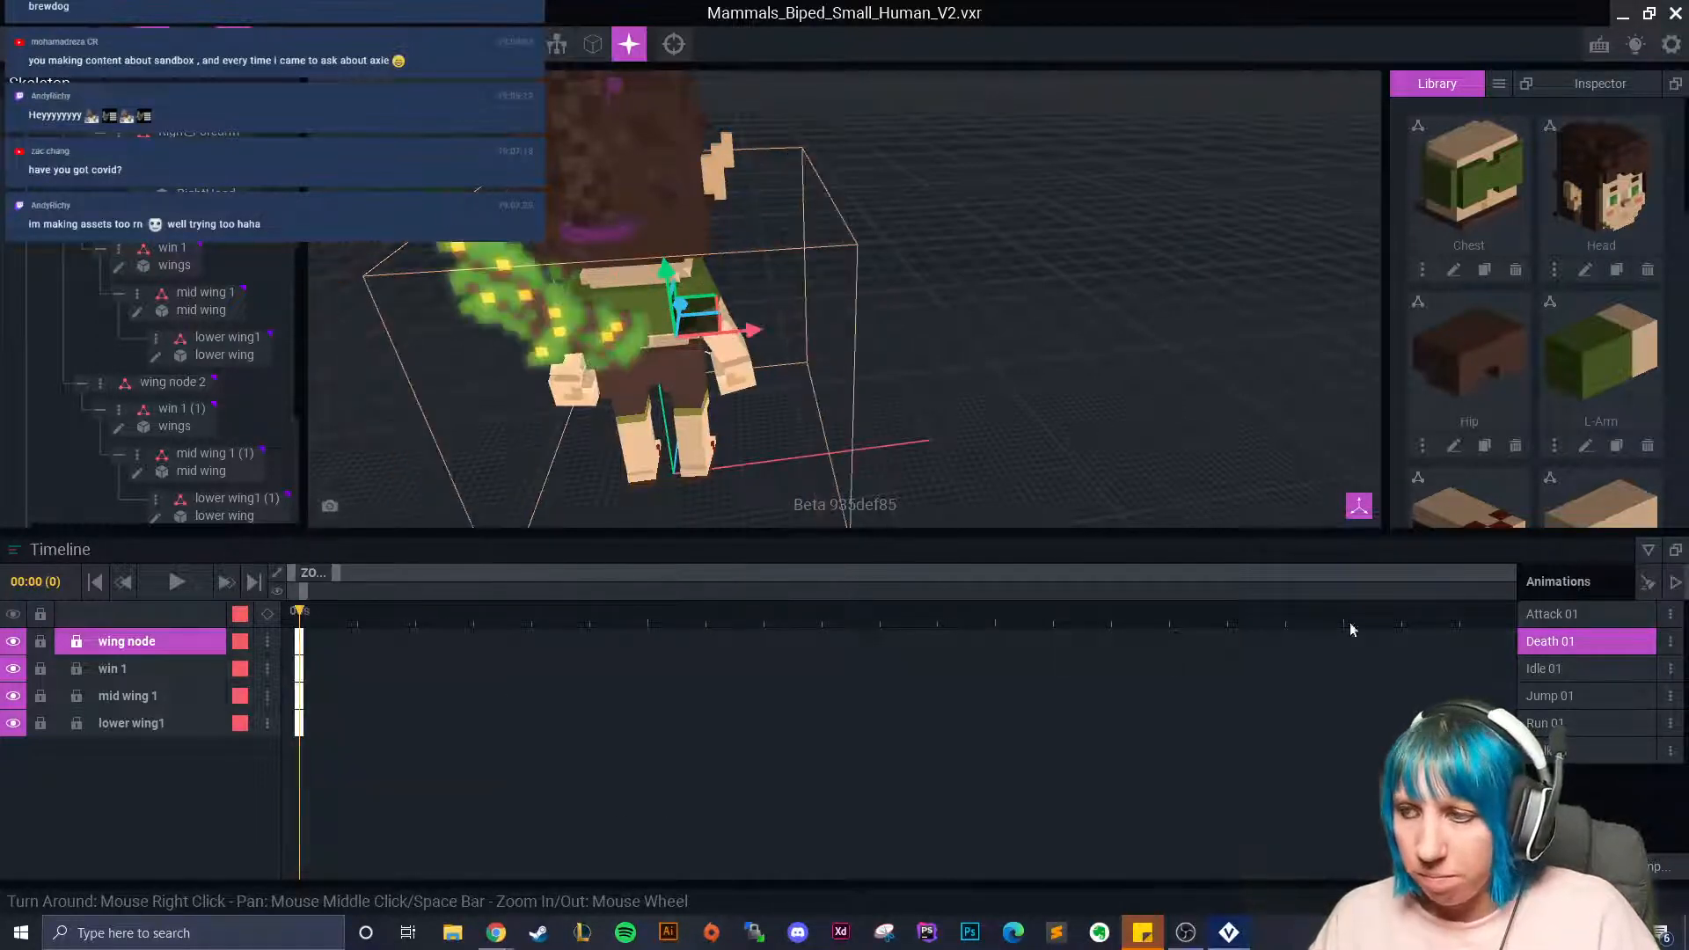
Paste the frame-0 wing pose into Jump 01 and Run 01.
{"action": "left_click", "coordinate": [1550, 696]}
{"action": "left_click_drag", "start_coordinate": [317, 748], "coordinate": [300, 633]}
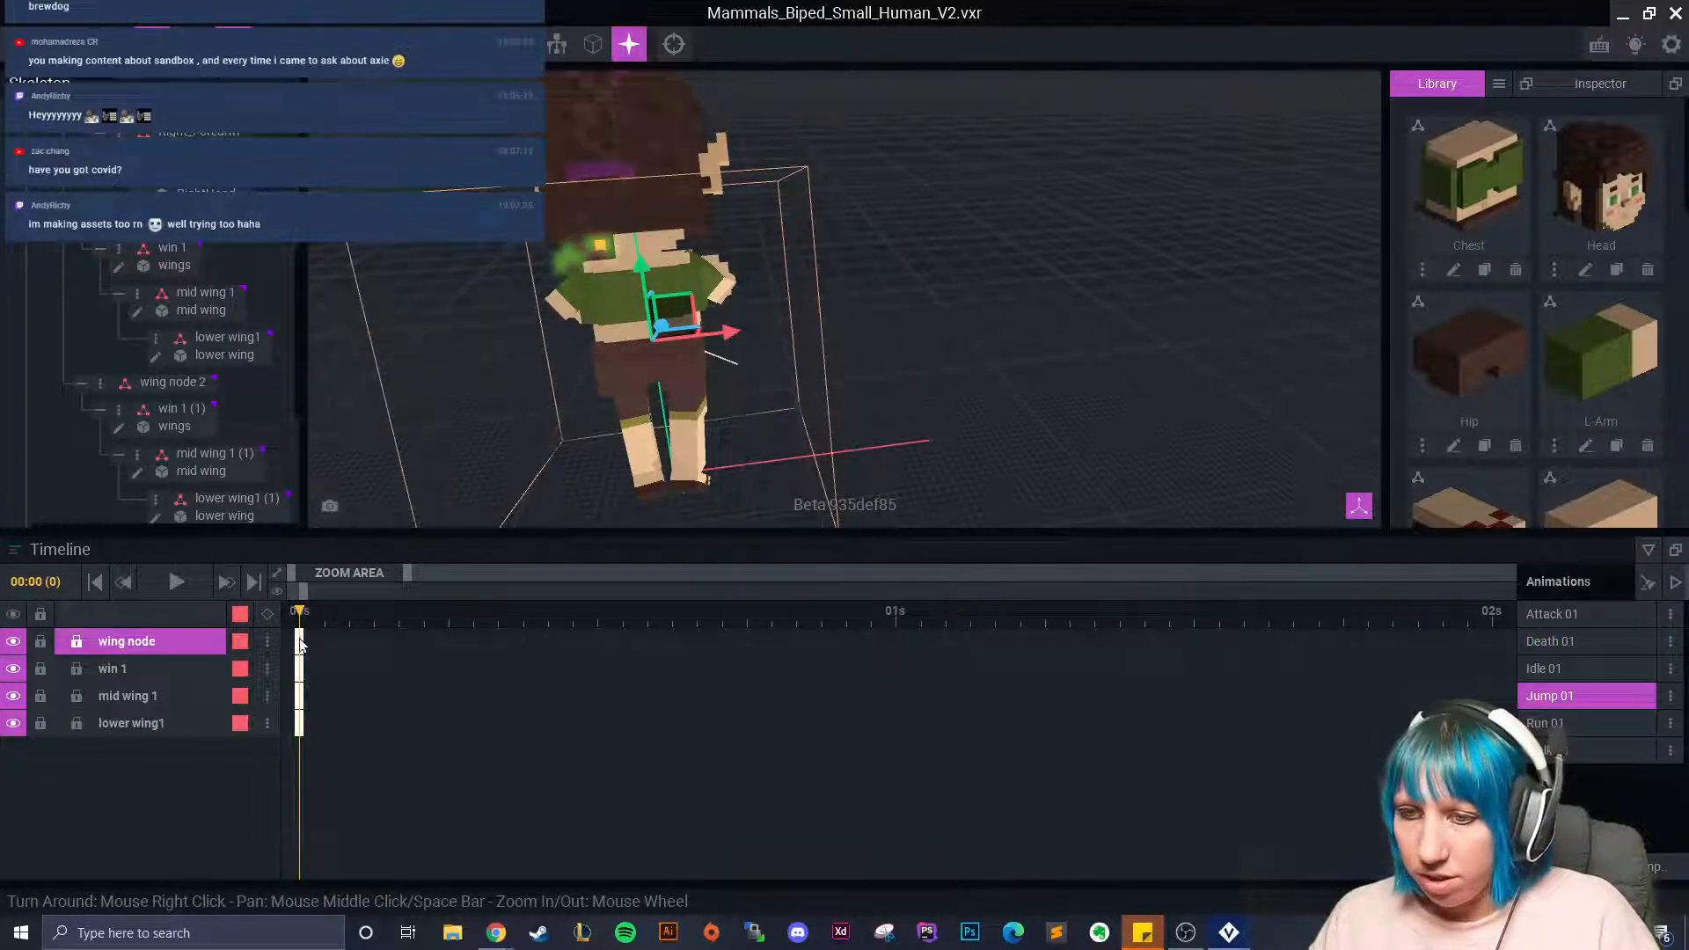
{"action": "right_click", "coordinate": [300, 647]}
{"action": "left_click", "coordinate": [361, 572]}
{"action": "left_click", "coordinate": [1546, 723]}
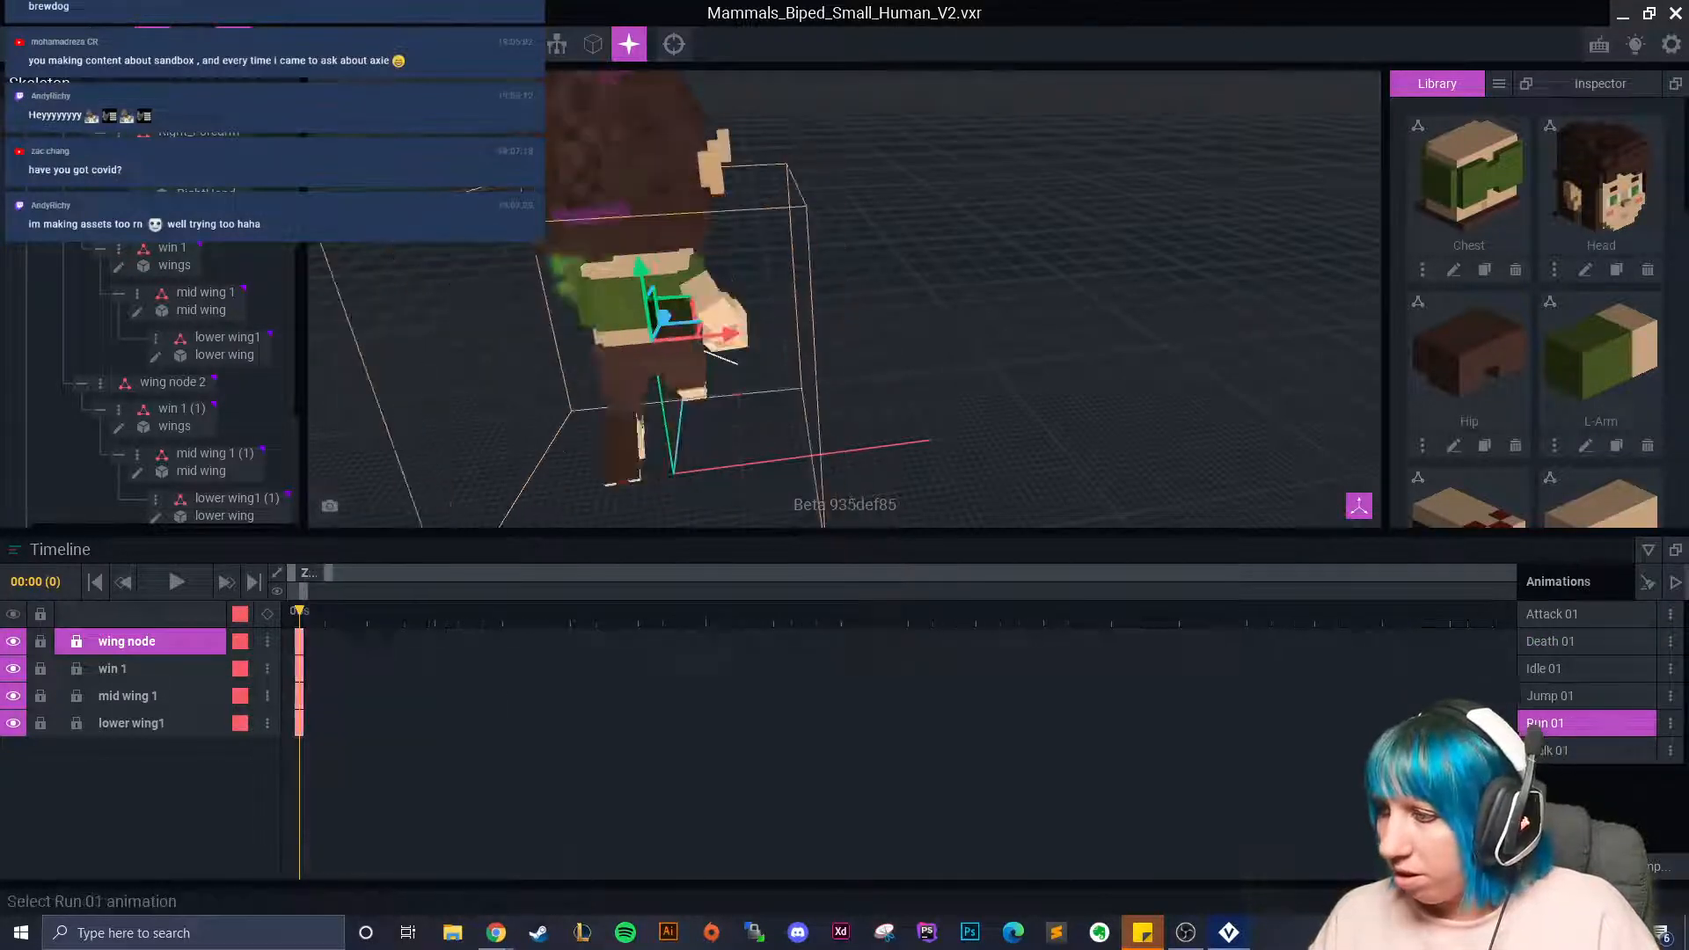
{"action": "left_click_drag", "start_coordinate": [339, 739], "coordinate": [301, 633]}
{"action": "right_click", "coordinate": [306, 646]}
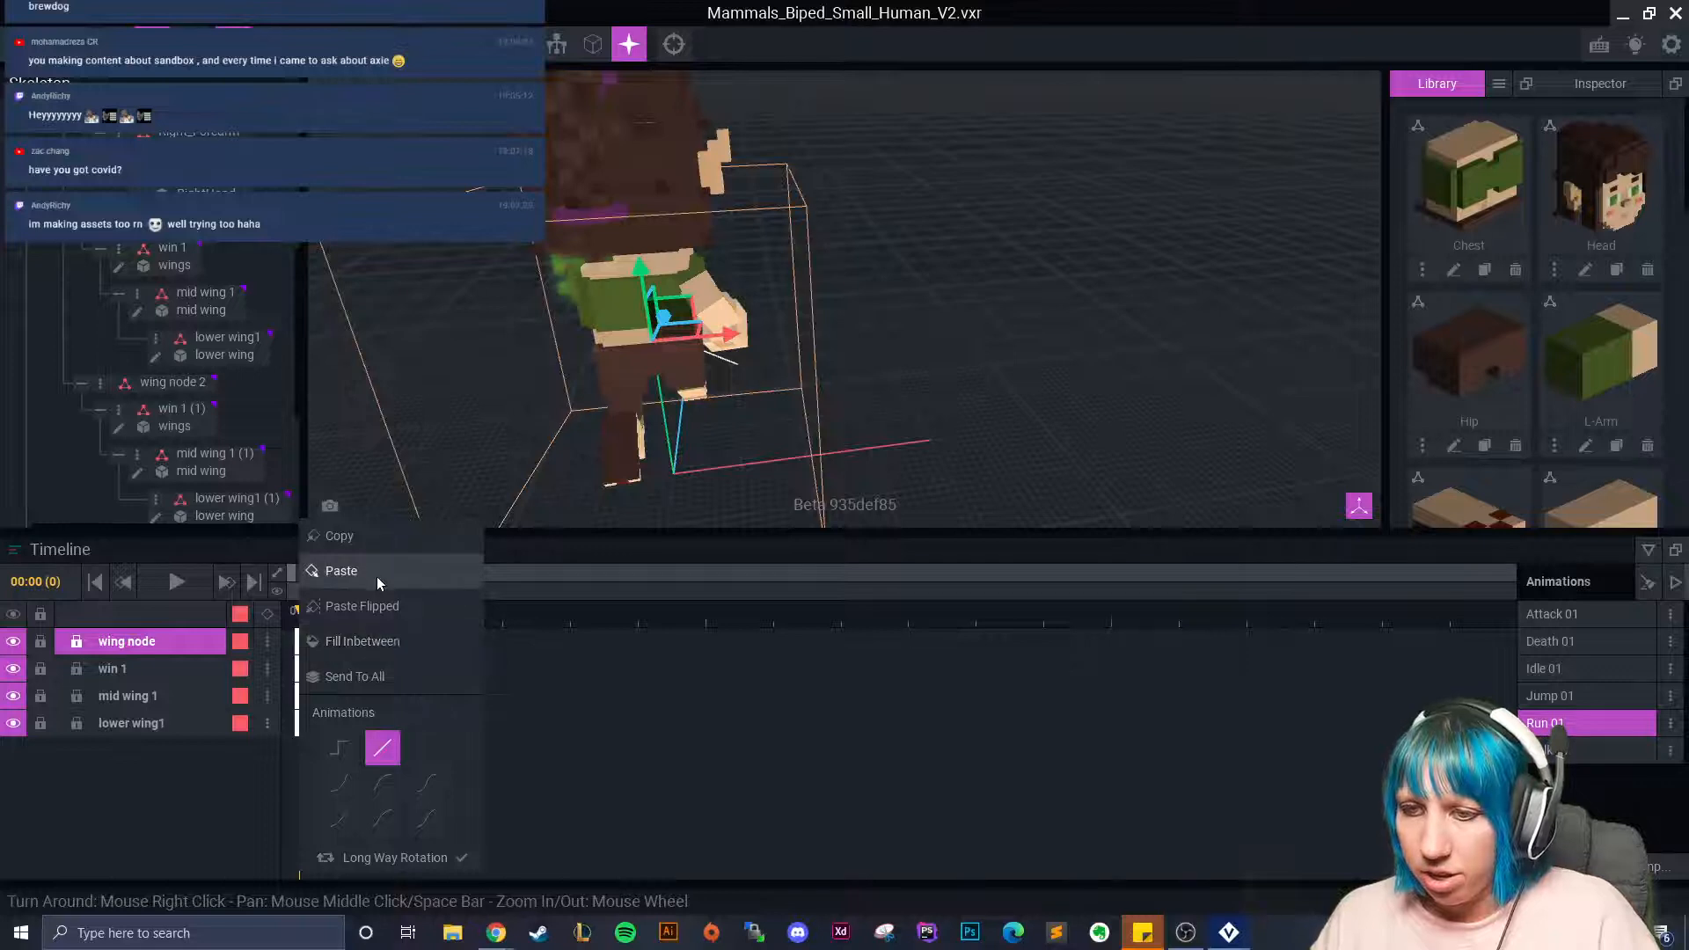
{"action": "left_click", "coordinate": [341, 571]}
Paste the frame-0 wing pose into Walk 01, then return to Idle 01.
{"action": "left_click", "coordinate": [1561, 750]}
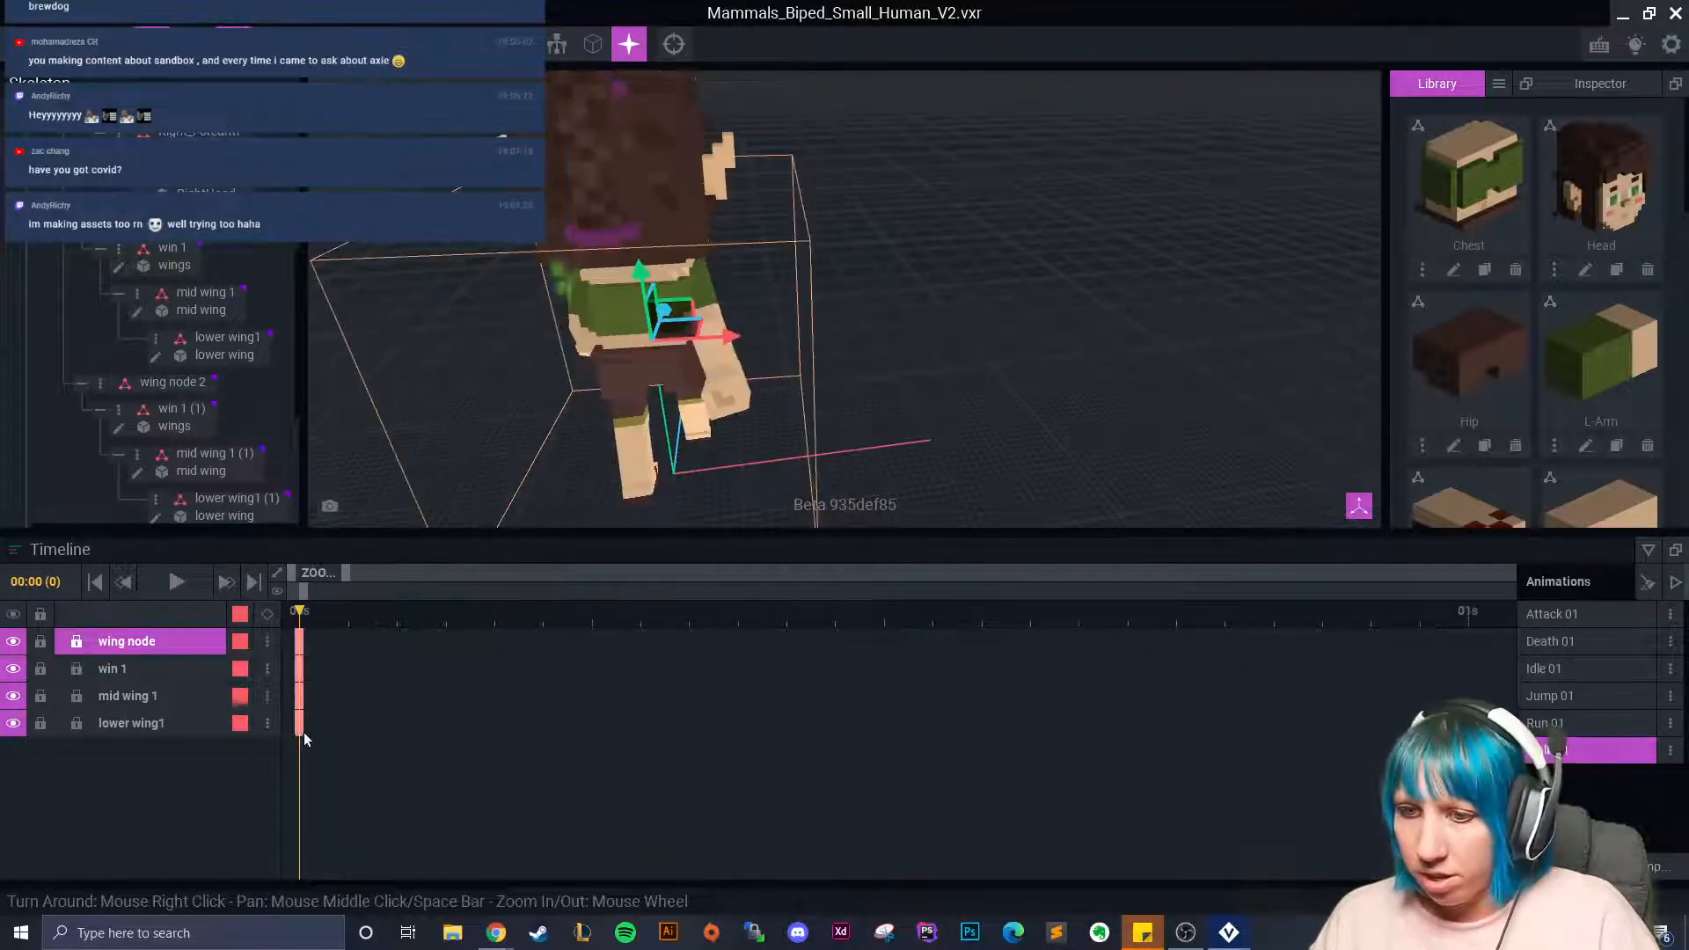
{"action": "left_click_drag", "start_coordinate": [302, 736], "coordinate": [301, 633]}
{"action": "right_click", "coordinate": [302, 647]}
{"action": "left_click", "coordinate": [339, 574]}
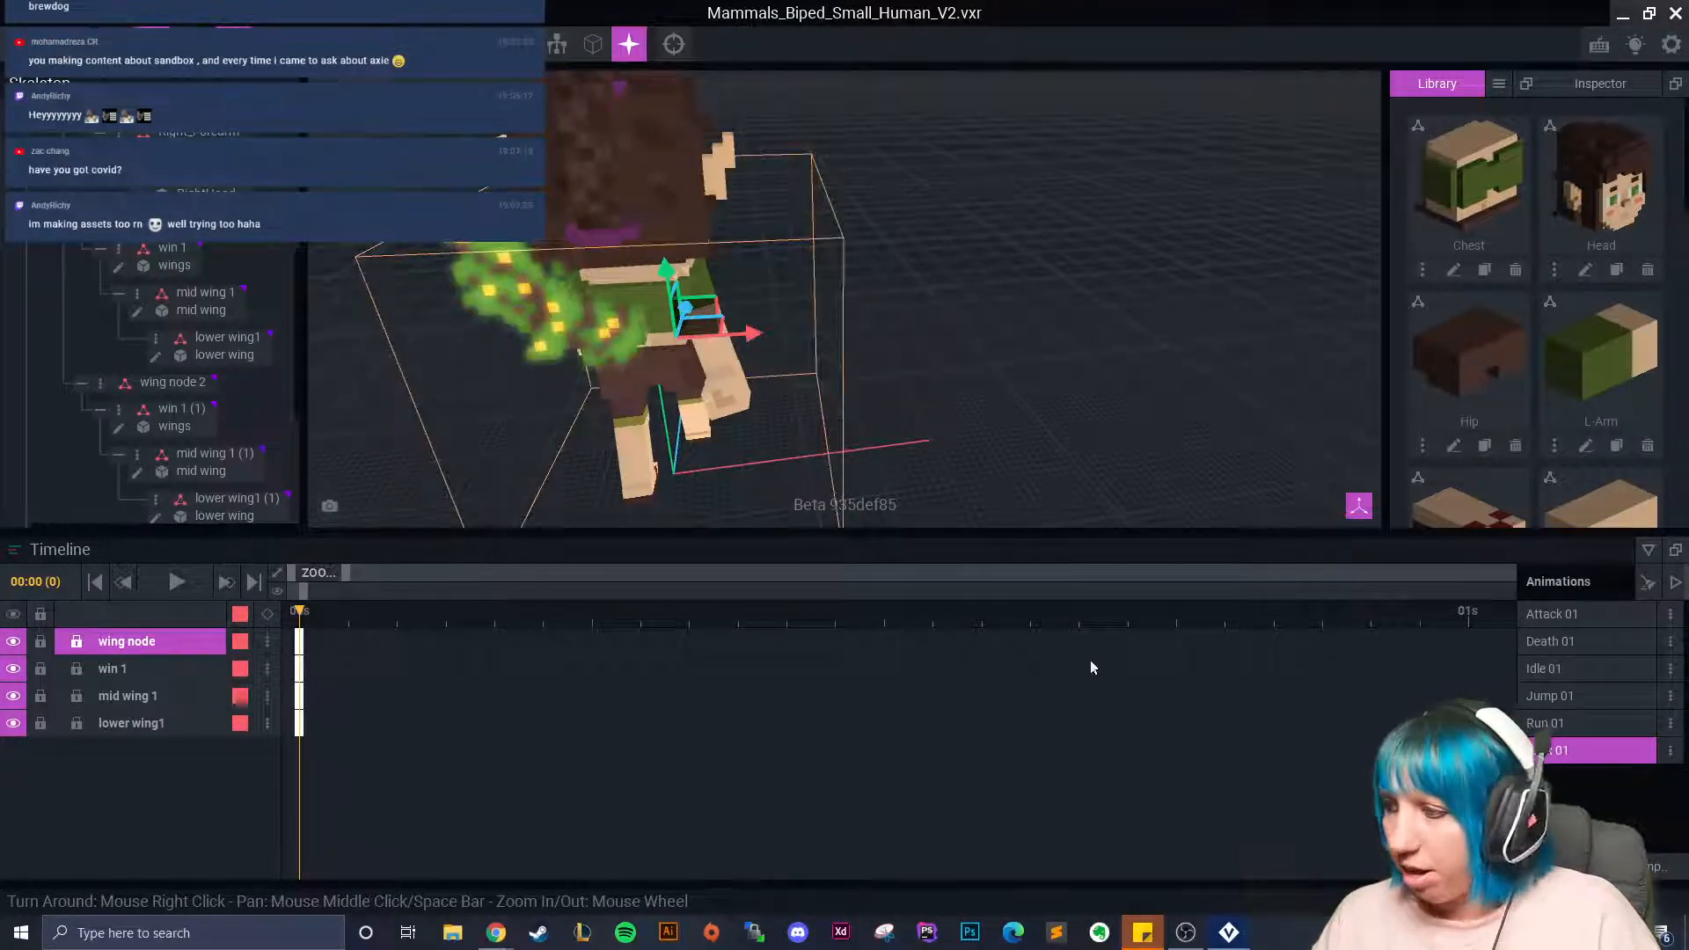
{"action": "left_click", "coordinate": [1554, 670]}
Copy the frame-0 keyframes of wing node 2 and its child bones.
{"action": "left_click", "coordinate": [670, 345]}
{"action": "scroll", "coordinate": [110, 317], "scroll_direction": "down", "scroll_amount": 3}
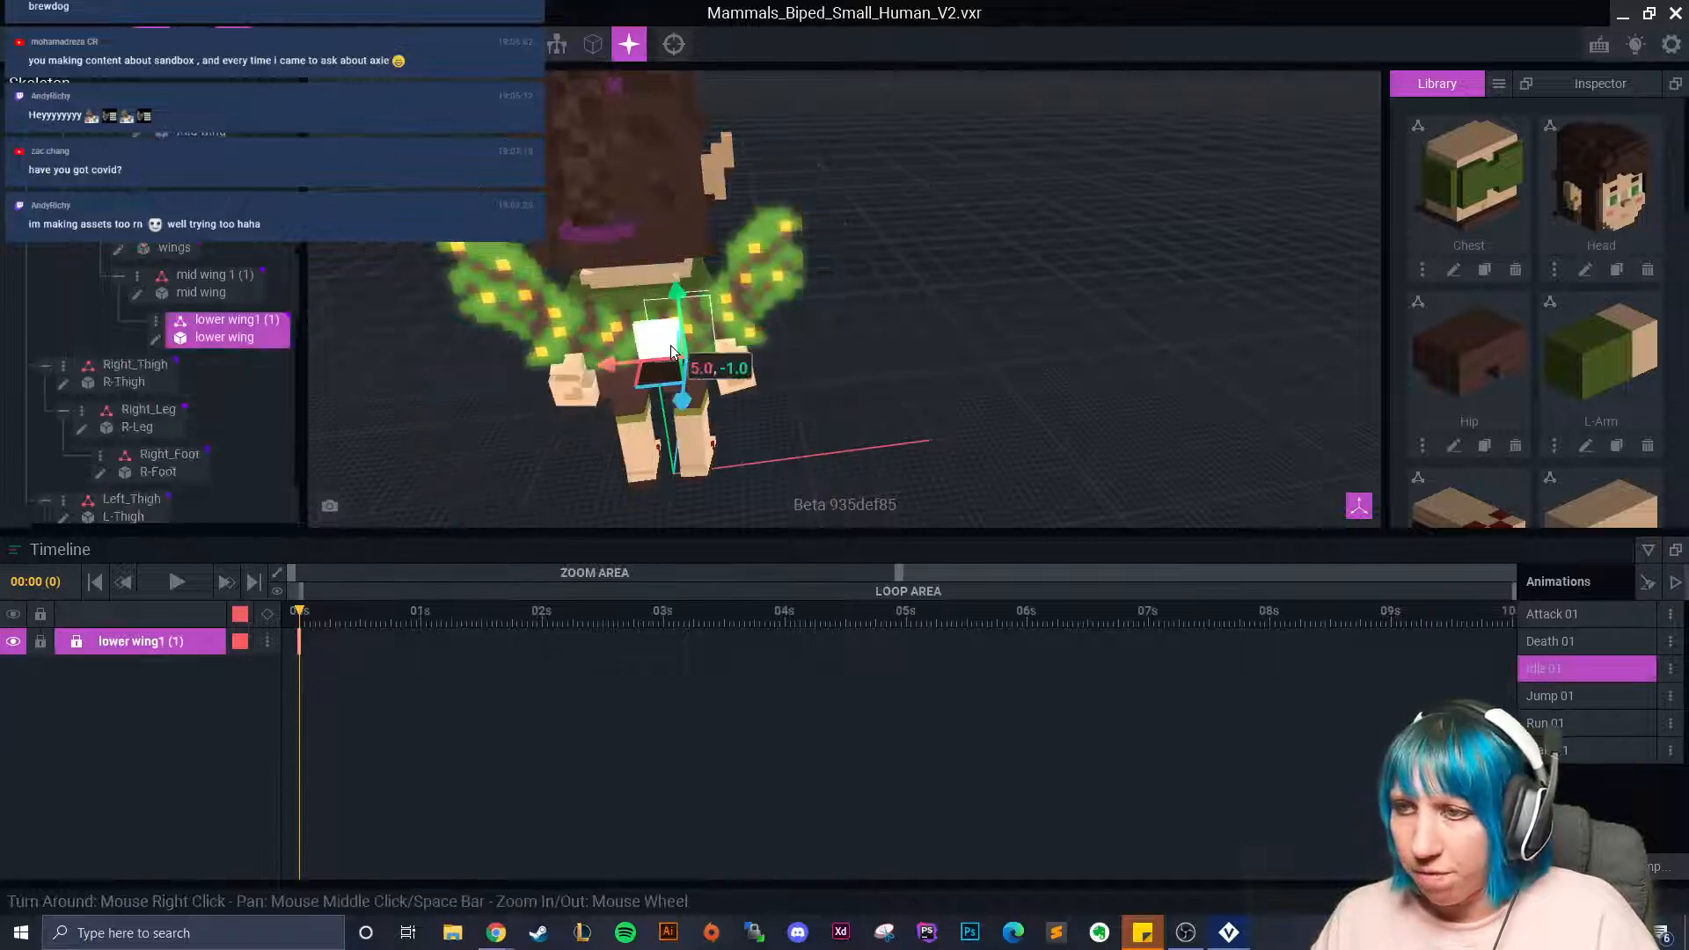
{"action": "left_click", "coordinate": [167, 203]}
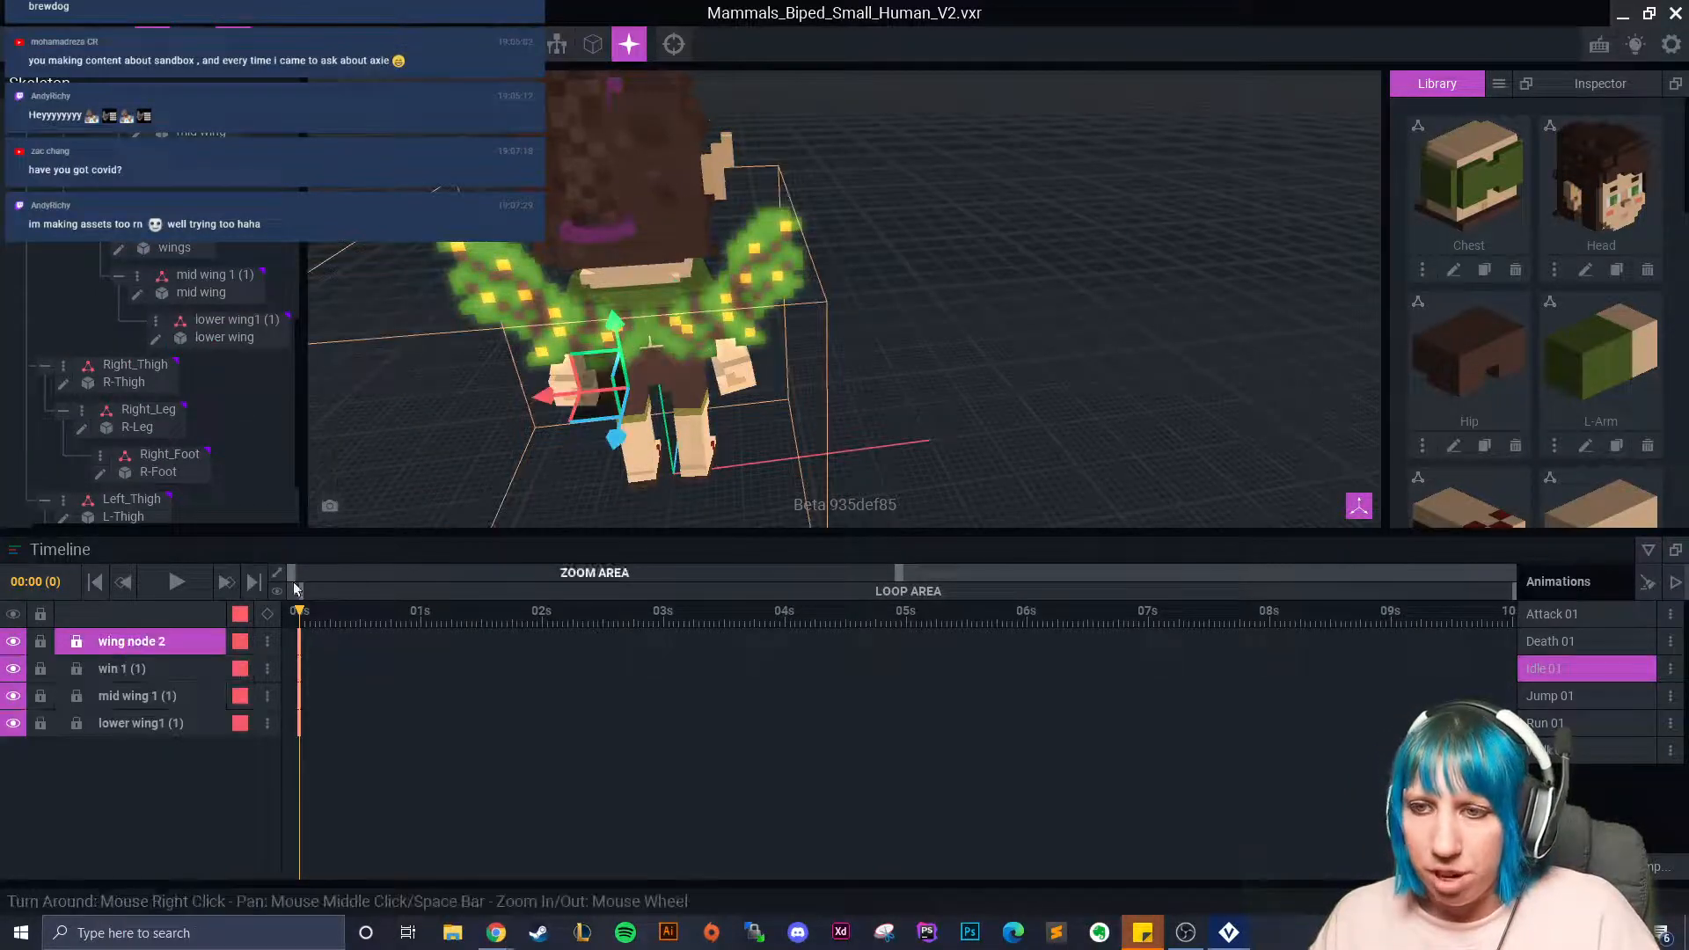
{"action": "left_click_drag", "start_coordinate": [319, 759], "coordinate": [304, 645]}
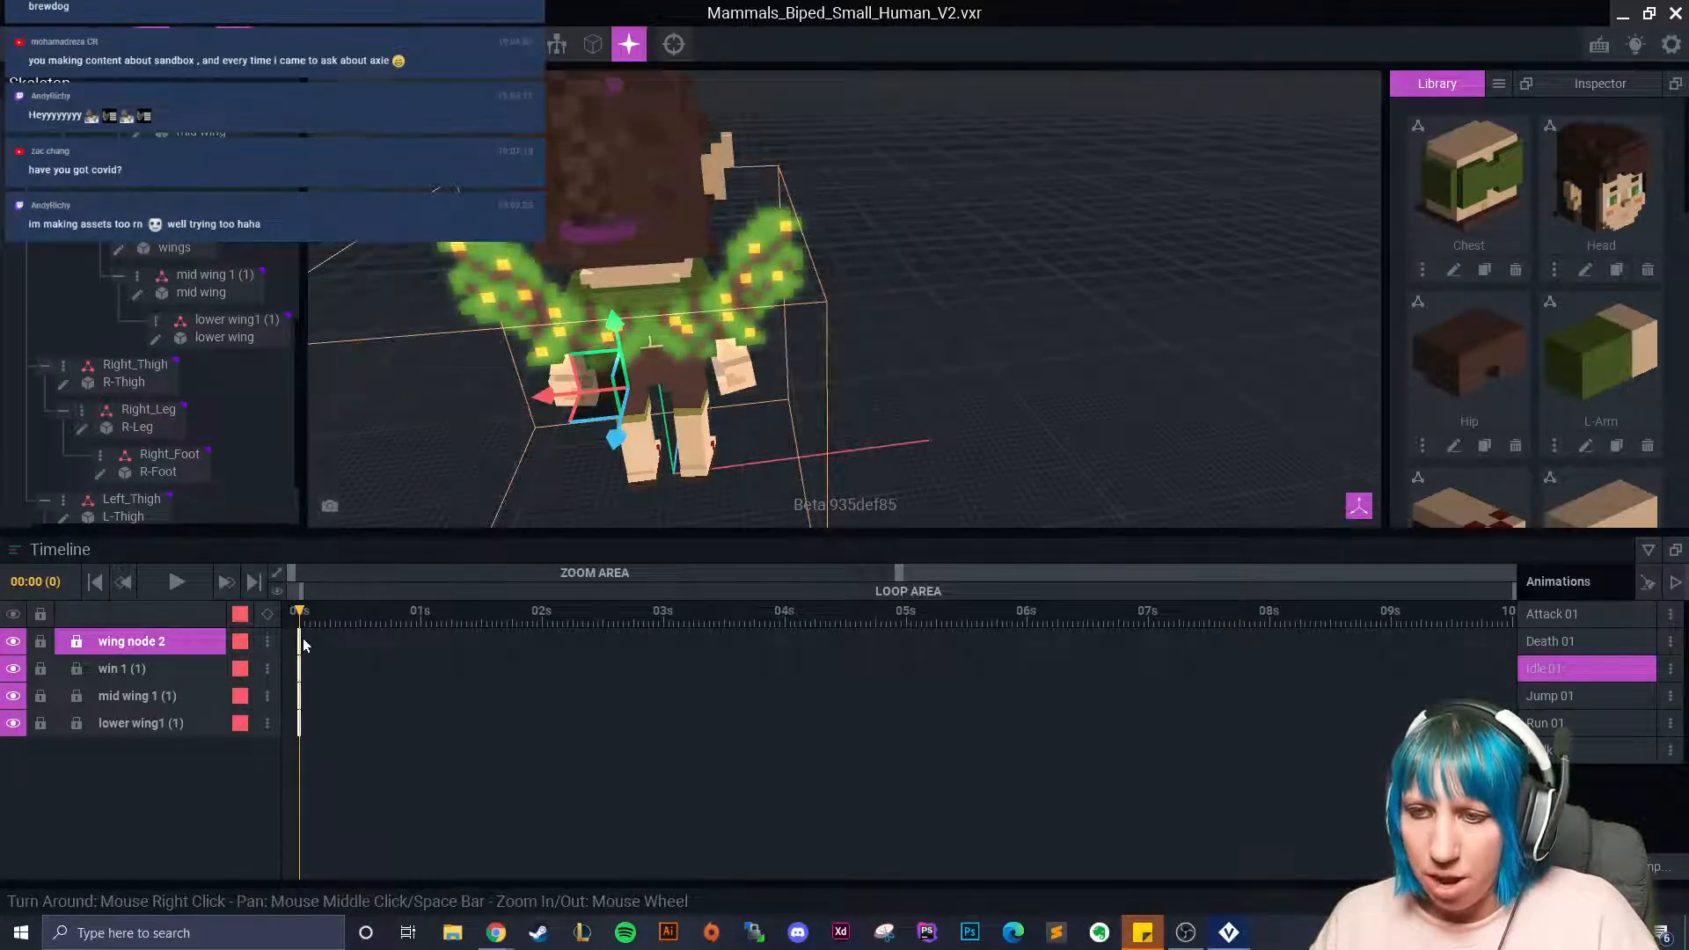
{"action": "right_click", "coordinate": [301, 645]}
{"action": "left_click", "coordinate": [383, 538]}
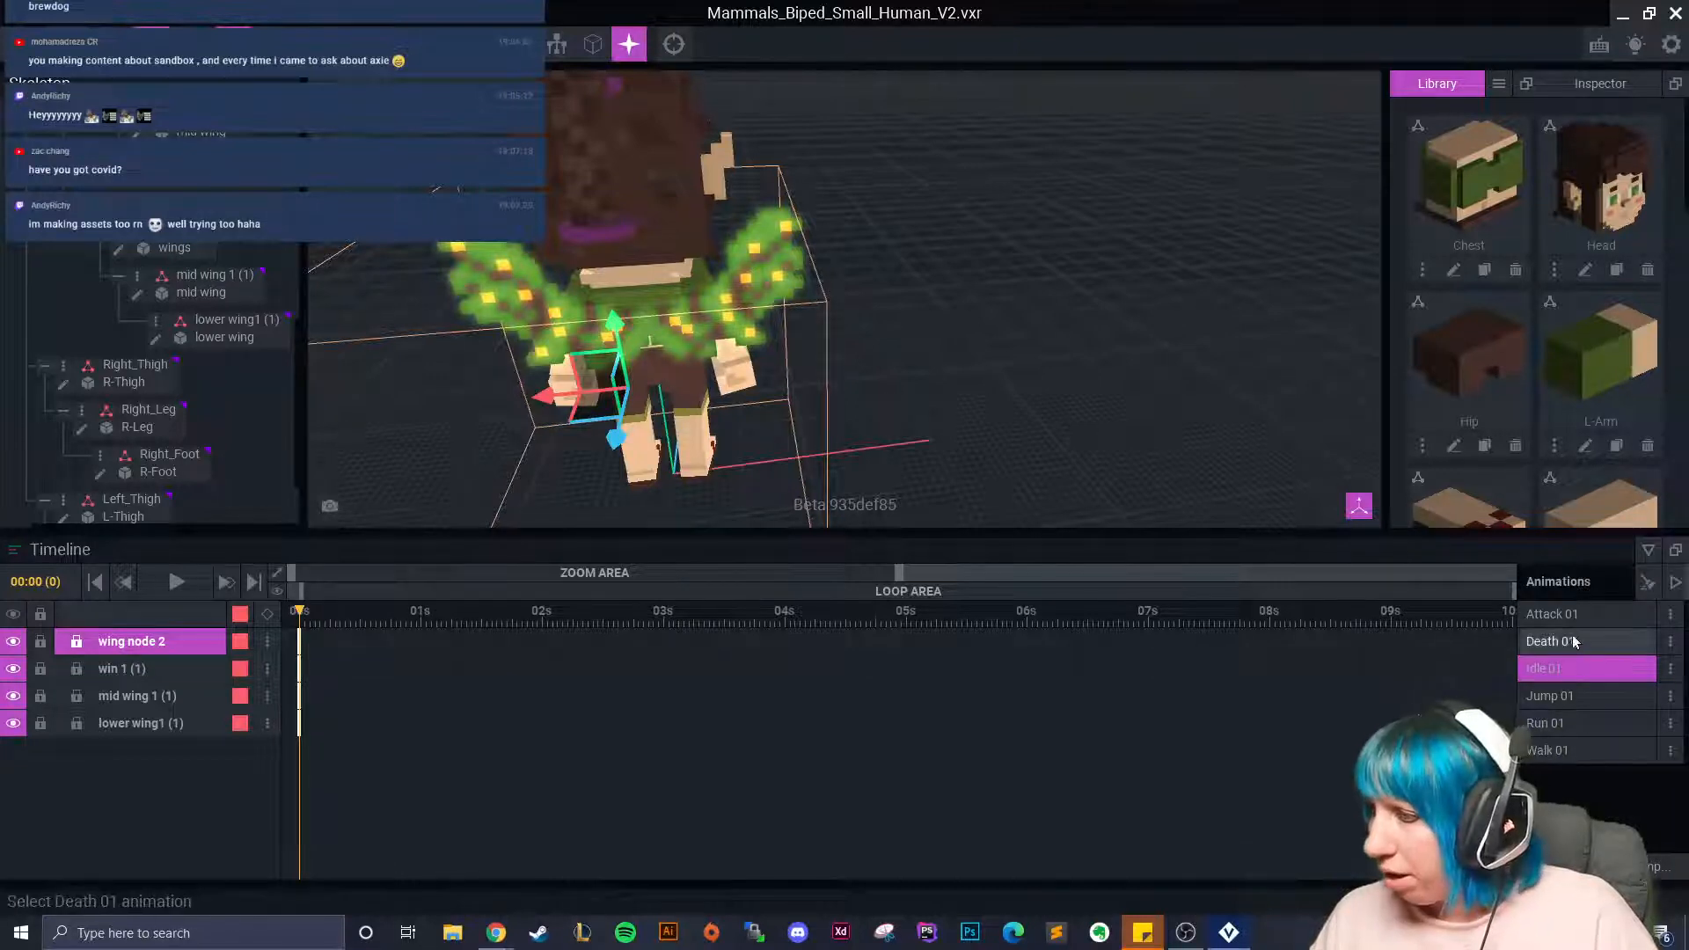
Paste the second wing pose into the Attack 01 and Death 01 animations.
{"action": "left_click", "coordinate": [1553, 615]}
{"action": "right_click", "coordinate": [302, 645]}
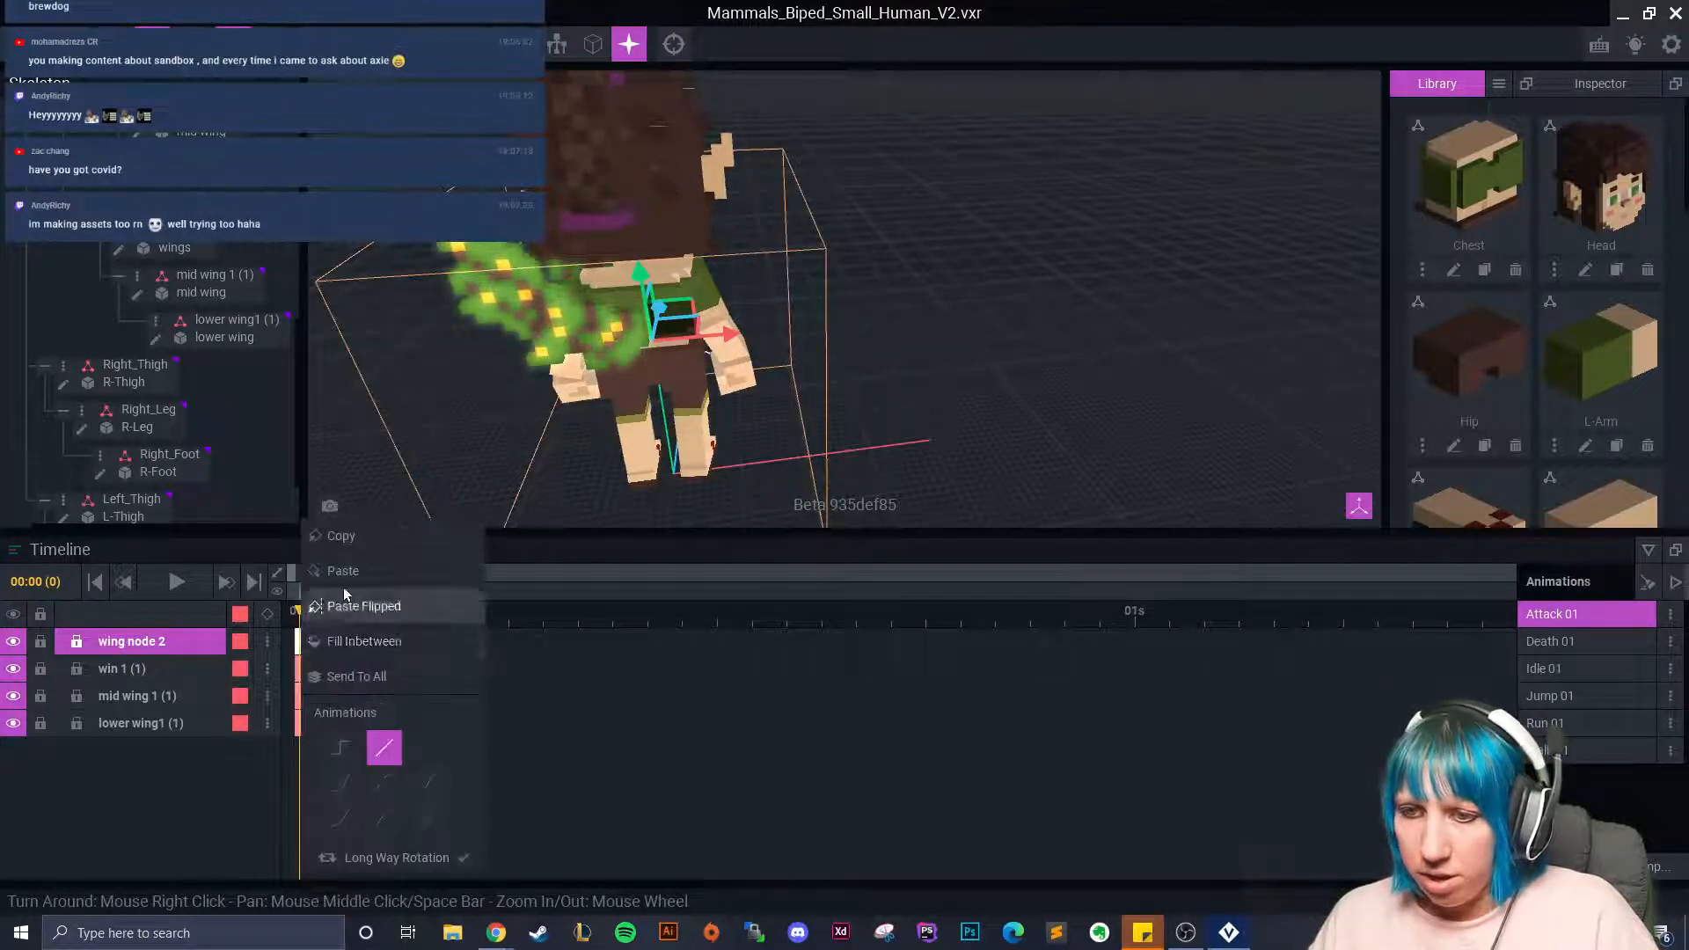
{"action": "left_click", "coordinate": [366, 573]}
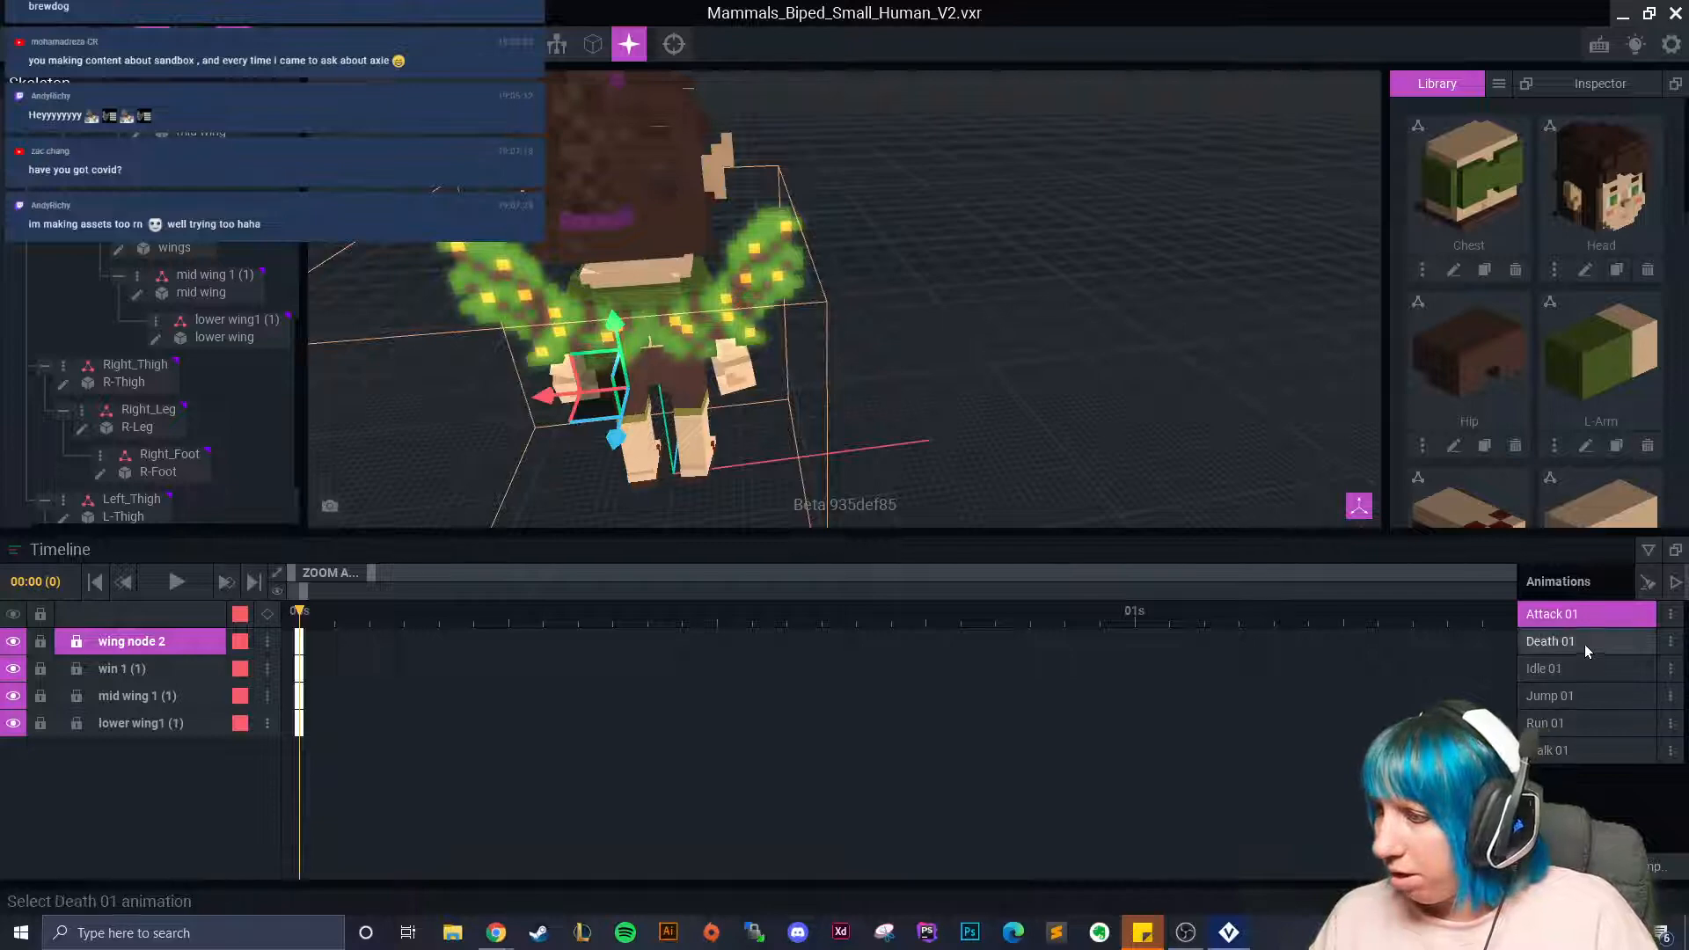
{"action": "left_click", "coordinate": [1553, 641]}
{"action": "right_click", "coordinate": [301, 645]}
{"action": "left_click", "coordinate": [354, 569]}
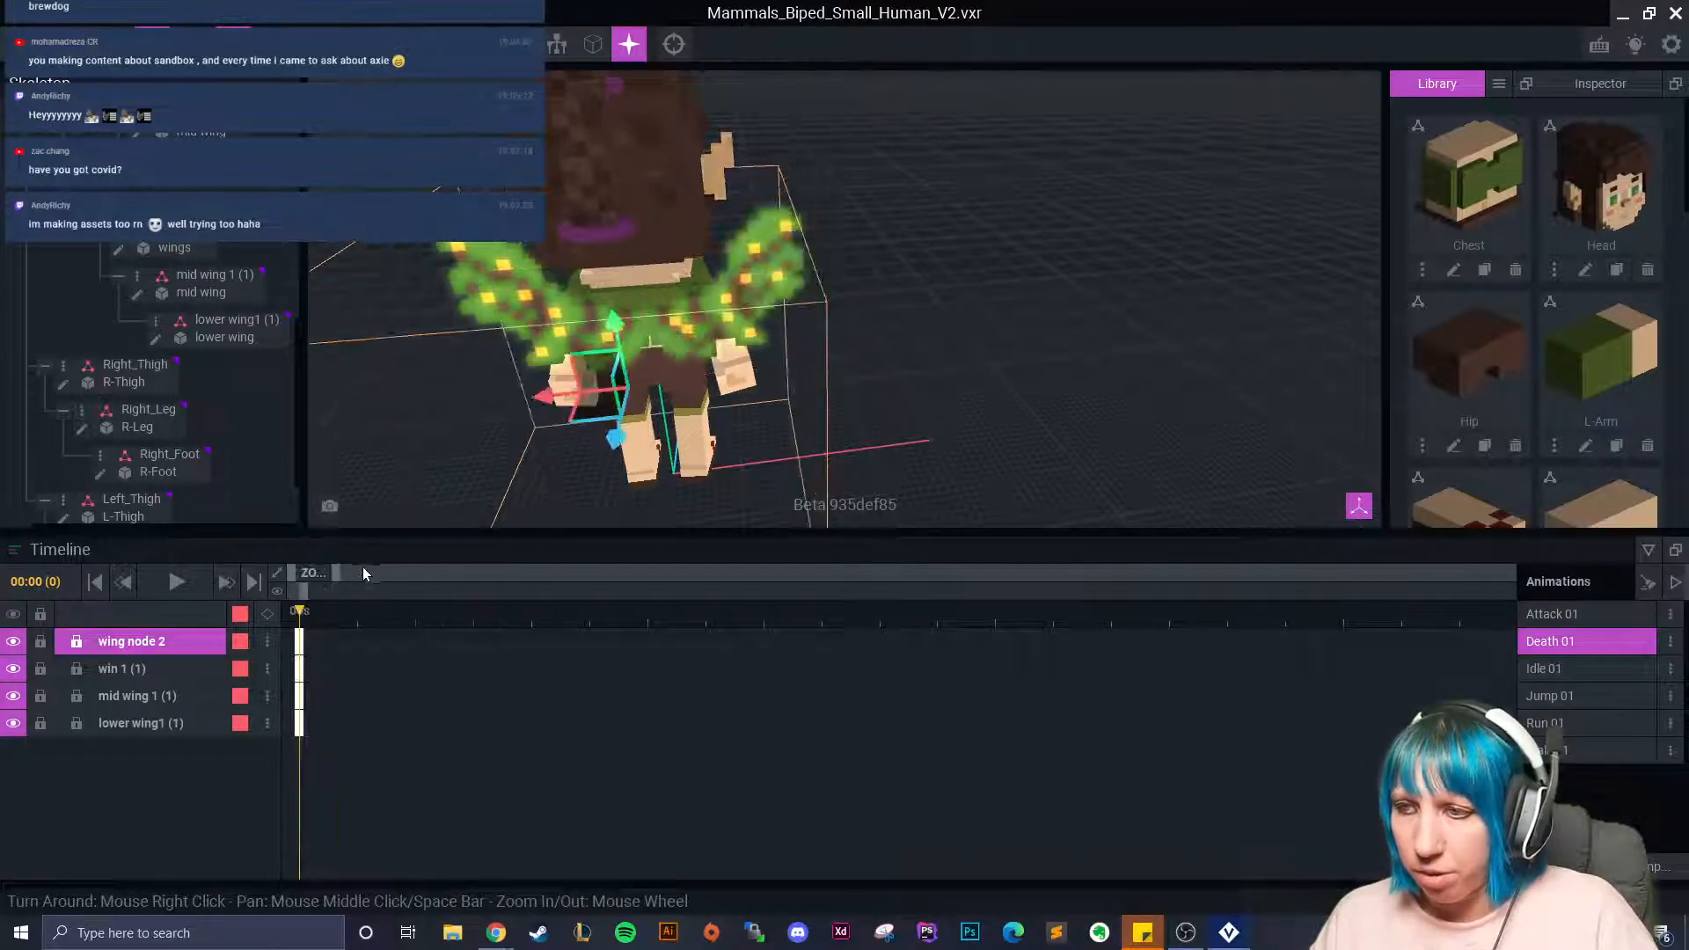
Paste the wing pose mirrored into Jump 01 and Walk 01, and unflipped into Run 01.
{"action": "left_click", "coordinate": [1570, 698]}
{"action": "right_click", "coordinate": [302, 641]}
{"action": "left_click", "coordinate": [356, 607]}
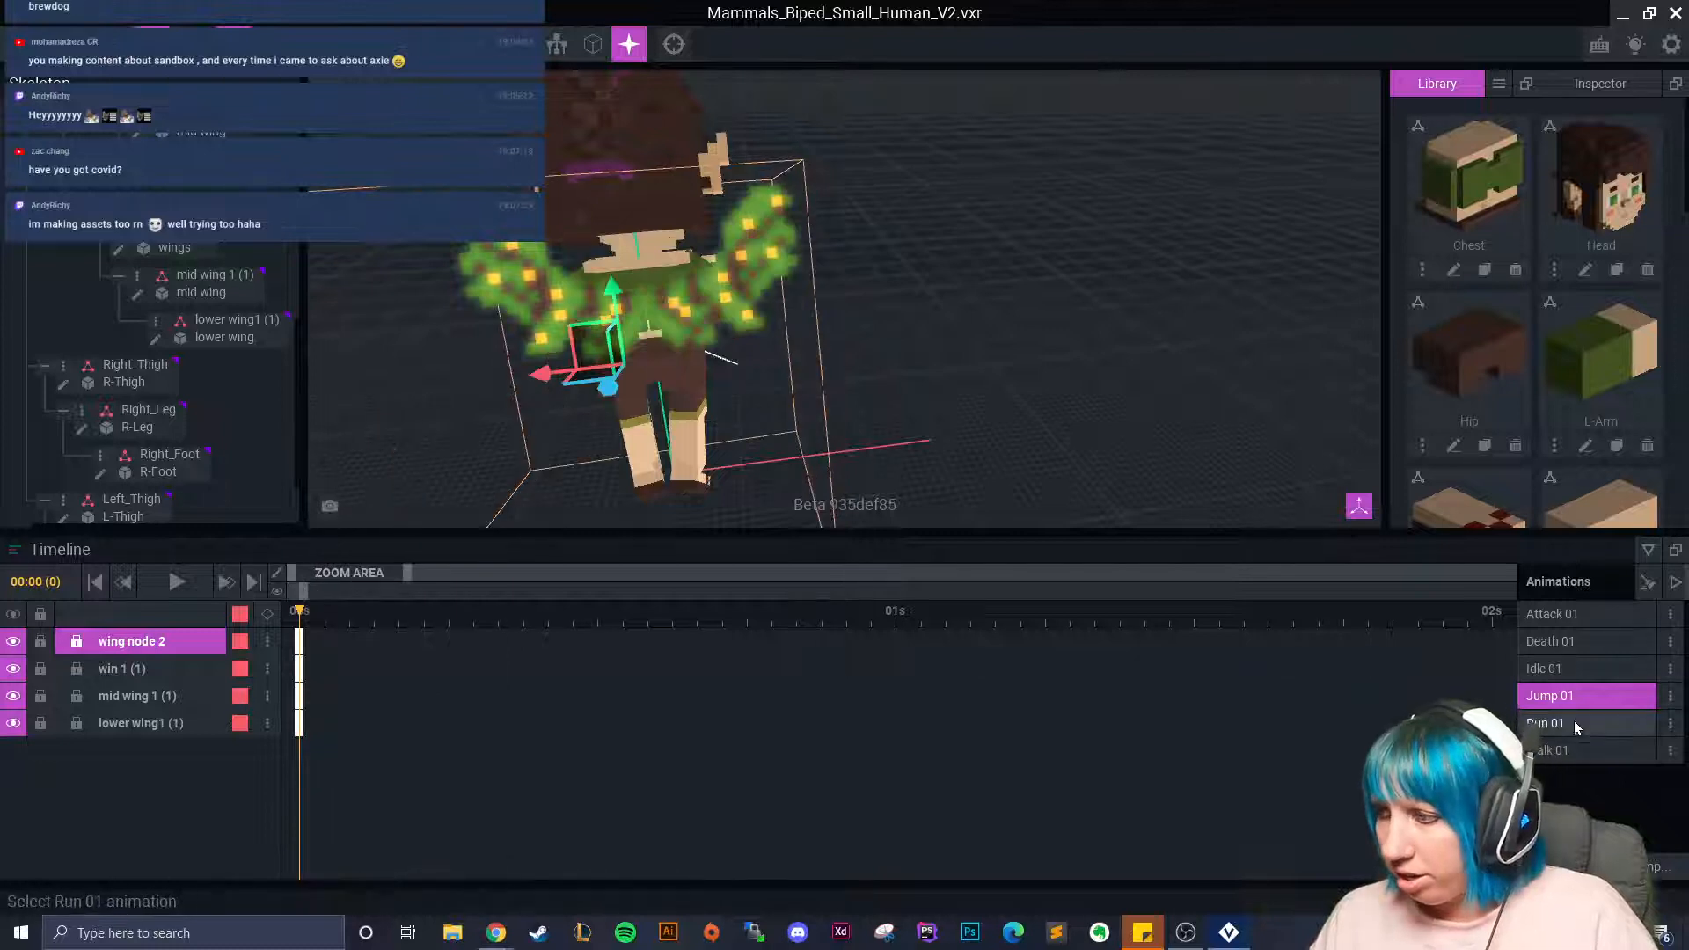
{"action": "left_click", "coordinate": [1546, 723]}
{"action": "right_click", "coordinate": [300, 643]}
{"action": "left_click", "coordinate": [354, 572]}
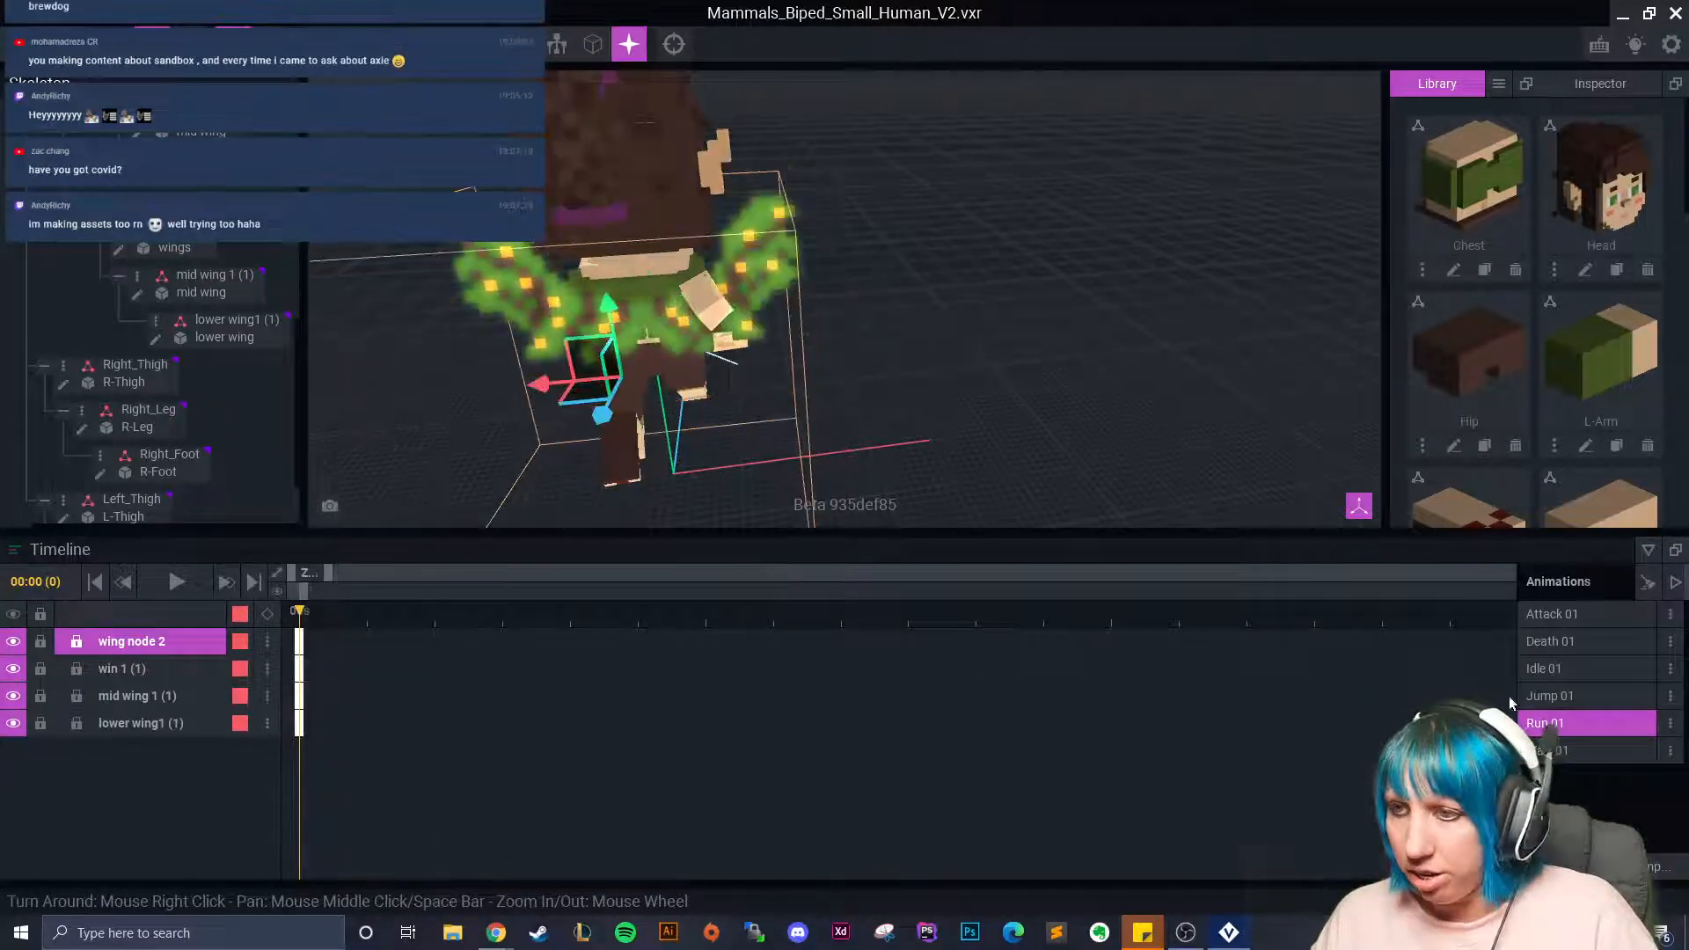
{"action": "left_click", "coordinate": [1575, 749]}
{"action": "right_click", "coordinate": [300, 643]}
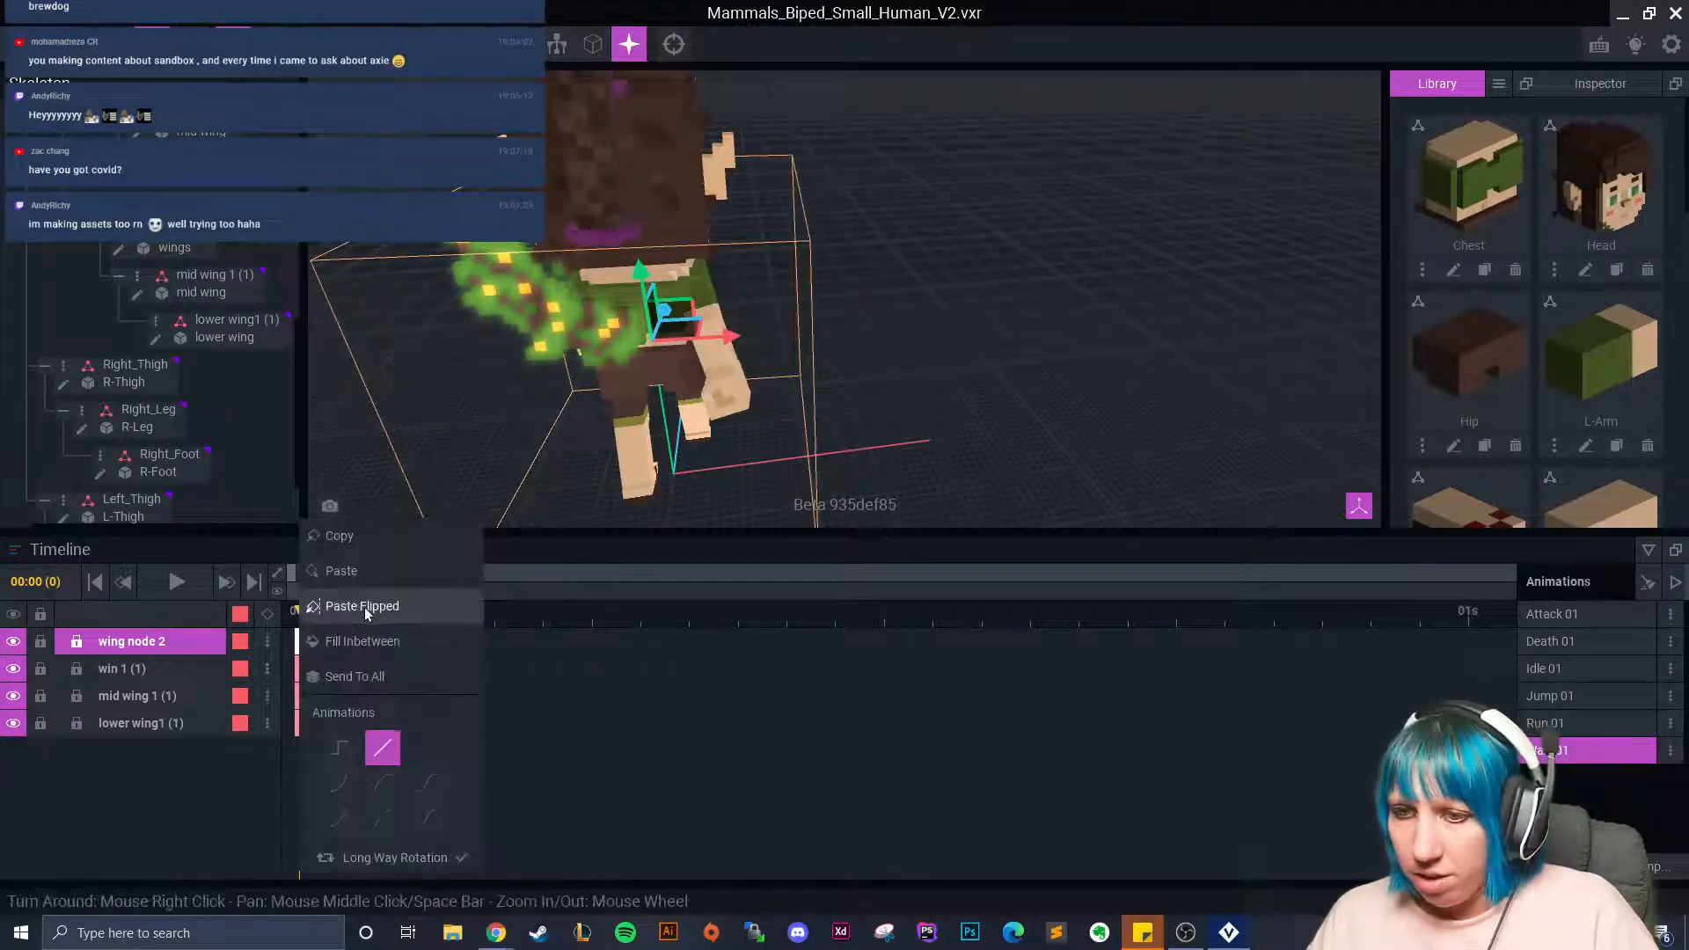
{"action": "left_click", "coordinate": [360, 602]}
Return to Run 01 and orbit around the running character.
{"action": "left_click", "coordinate": [1598, 723]}
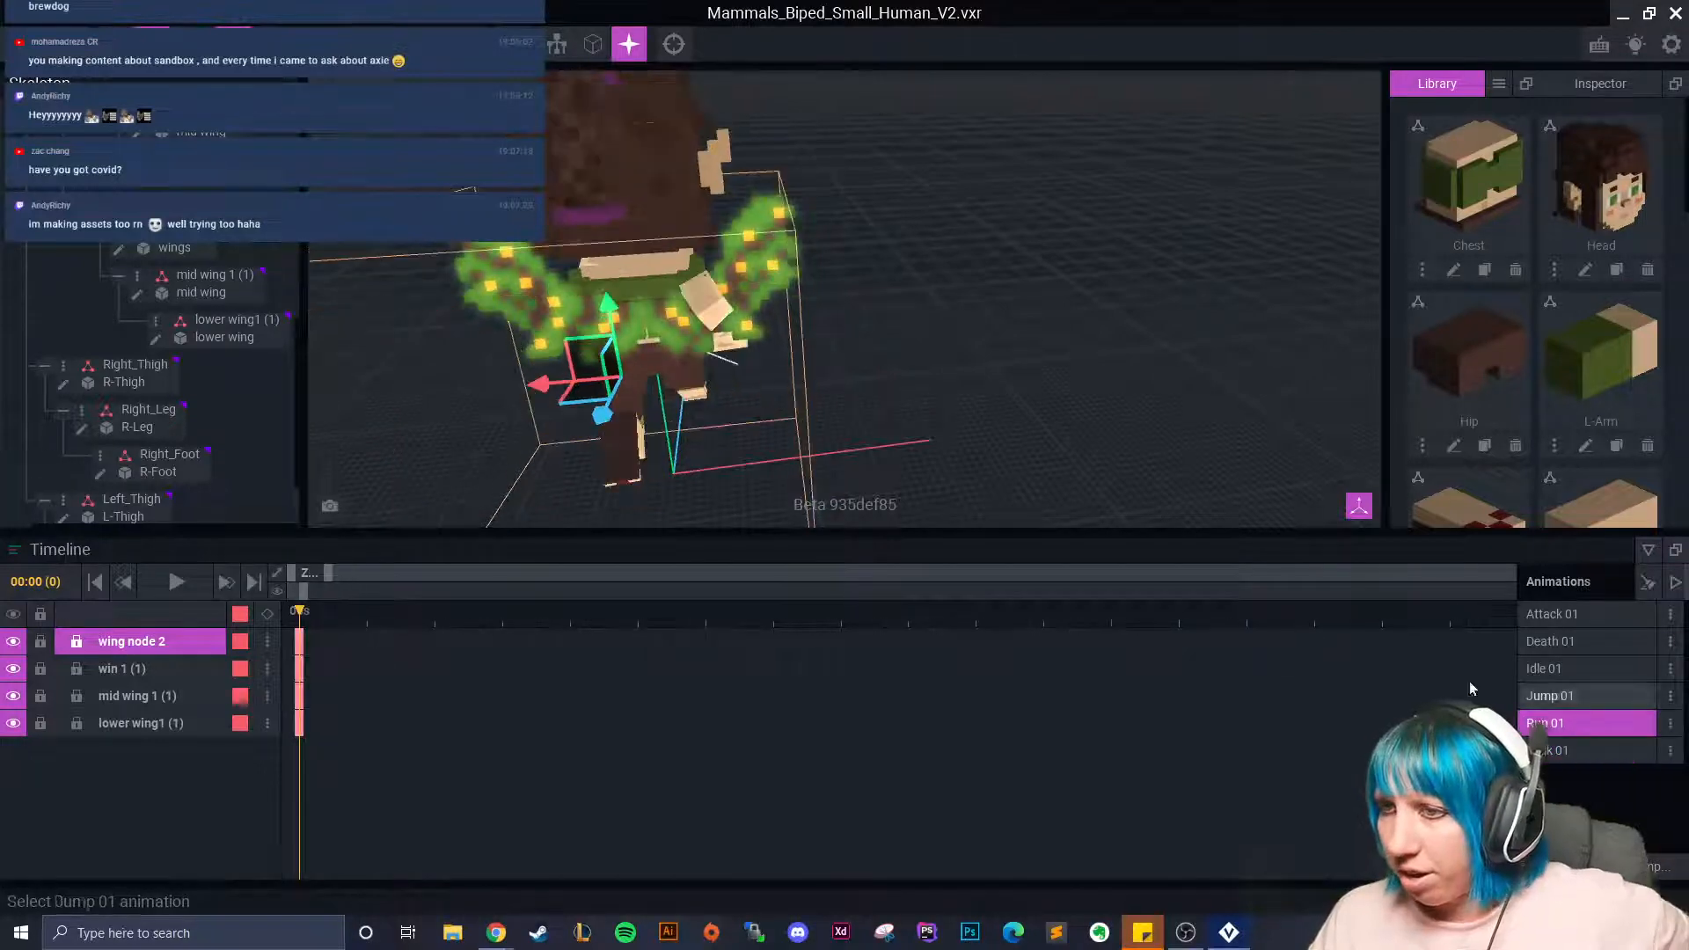
{"action": "right_click_drag", "start_coordinate": [706, 378], "coordinate": [742, 376]}
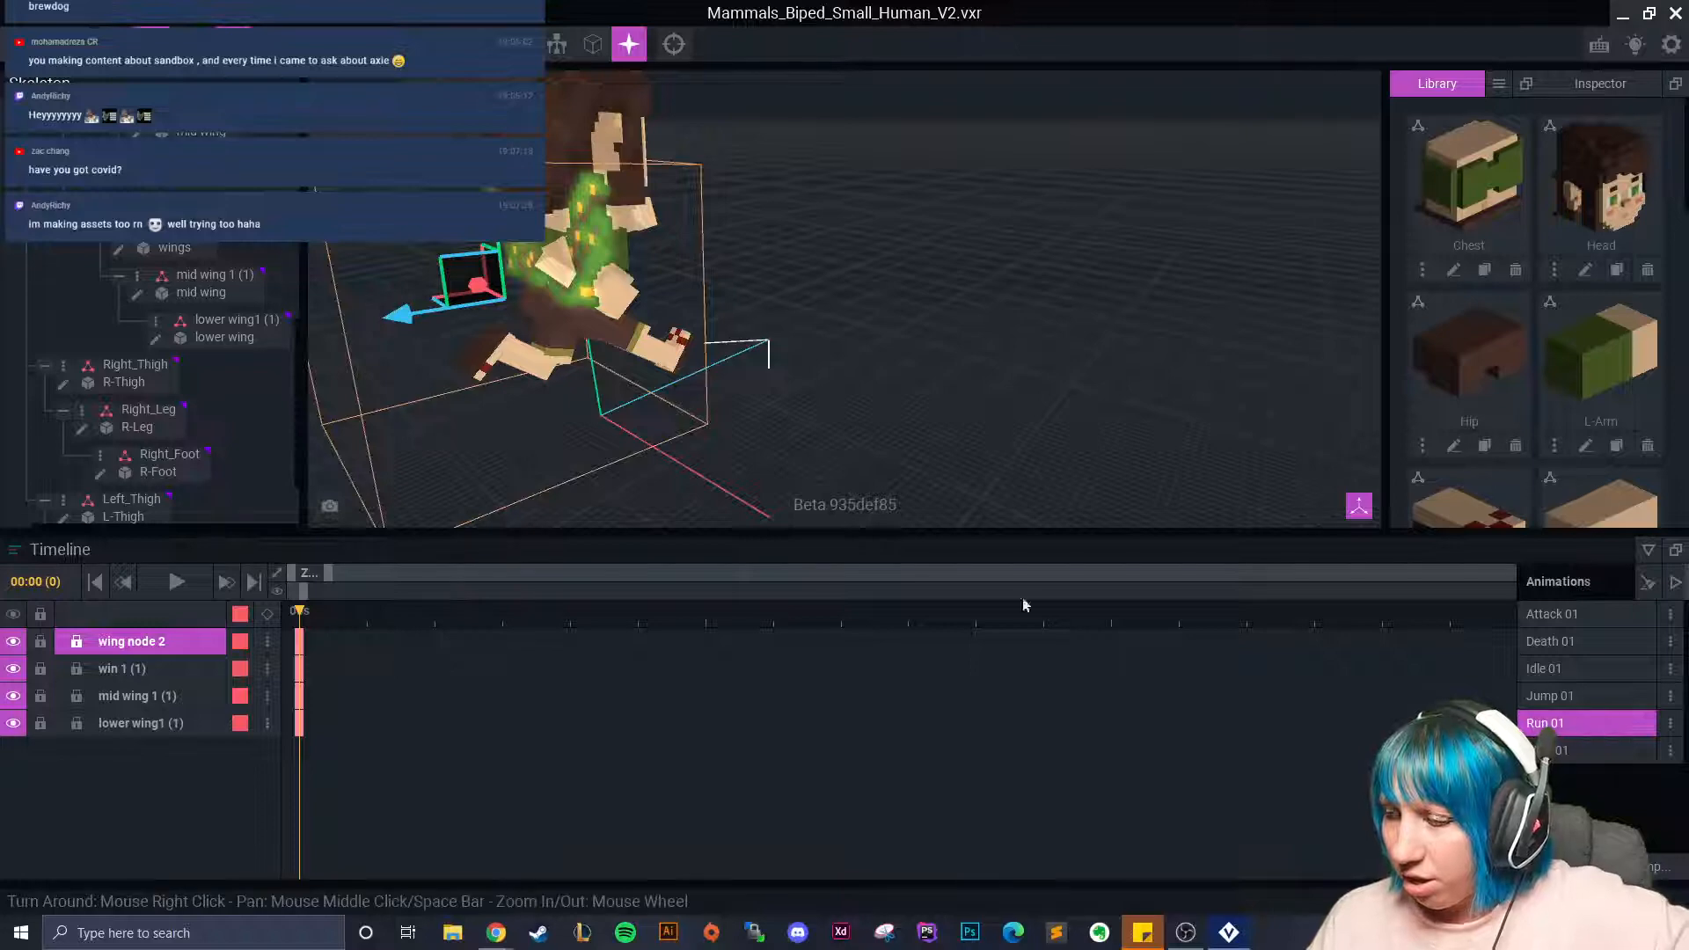
{"action": "right_click_drag", "start_coordinate": [577, 434], "coordinate": [572, 435]}
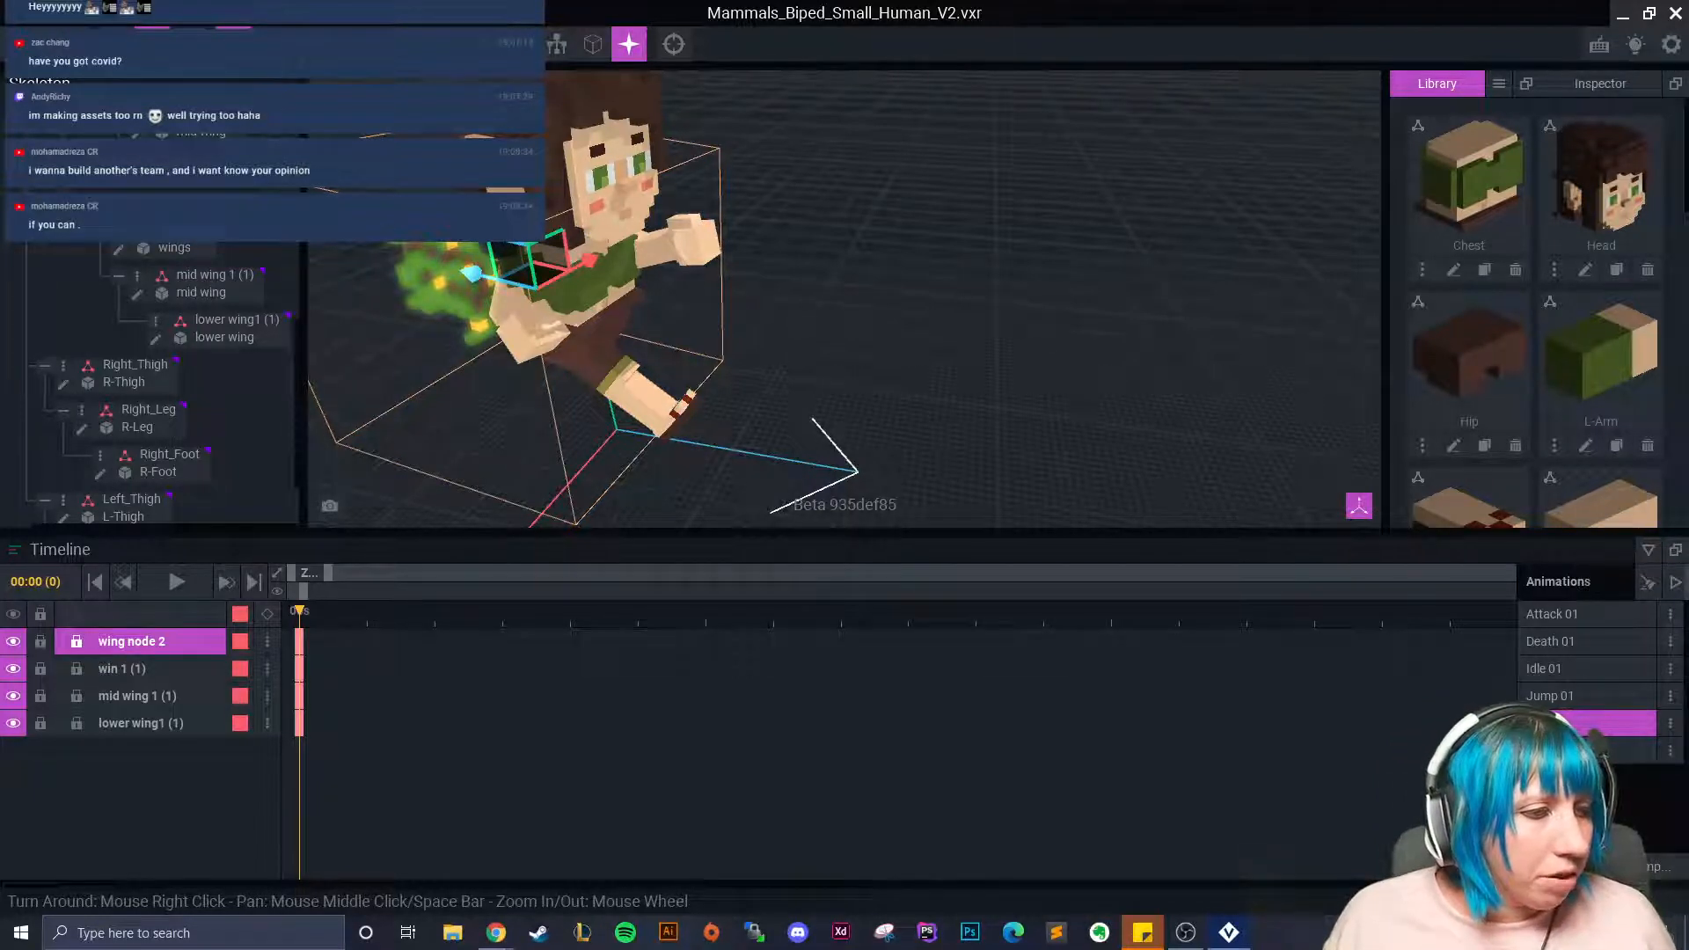
Orbit and zoom around the fairy to view its wings from the left, from above and from low behind.
{"action": "right_click_drag", "start_coordinate": [695, 432], "coordinate": [634, 391]}
{"action": "scroll", "coordinate": [634, 387], "scroll_direction": "up", "scroll_amount": 3}
{"action": "right_click_drag", "start_coordinate": [722, 361], "coordinate": [363, 388]}
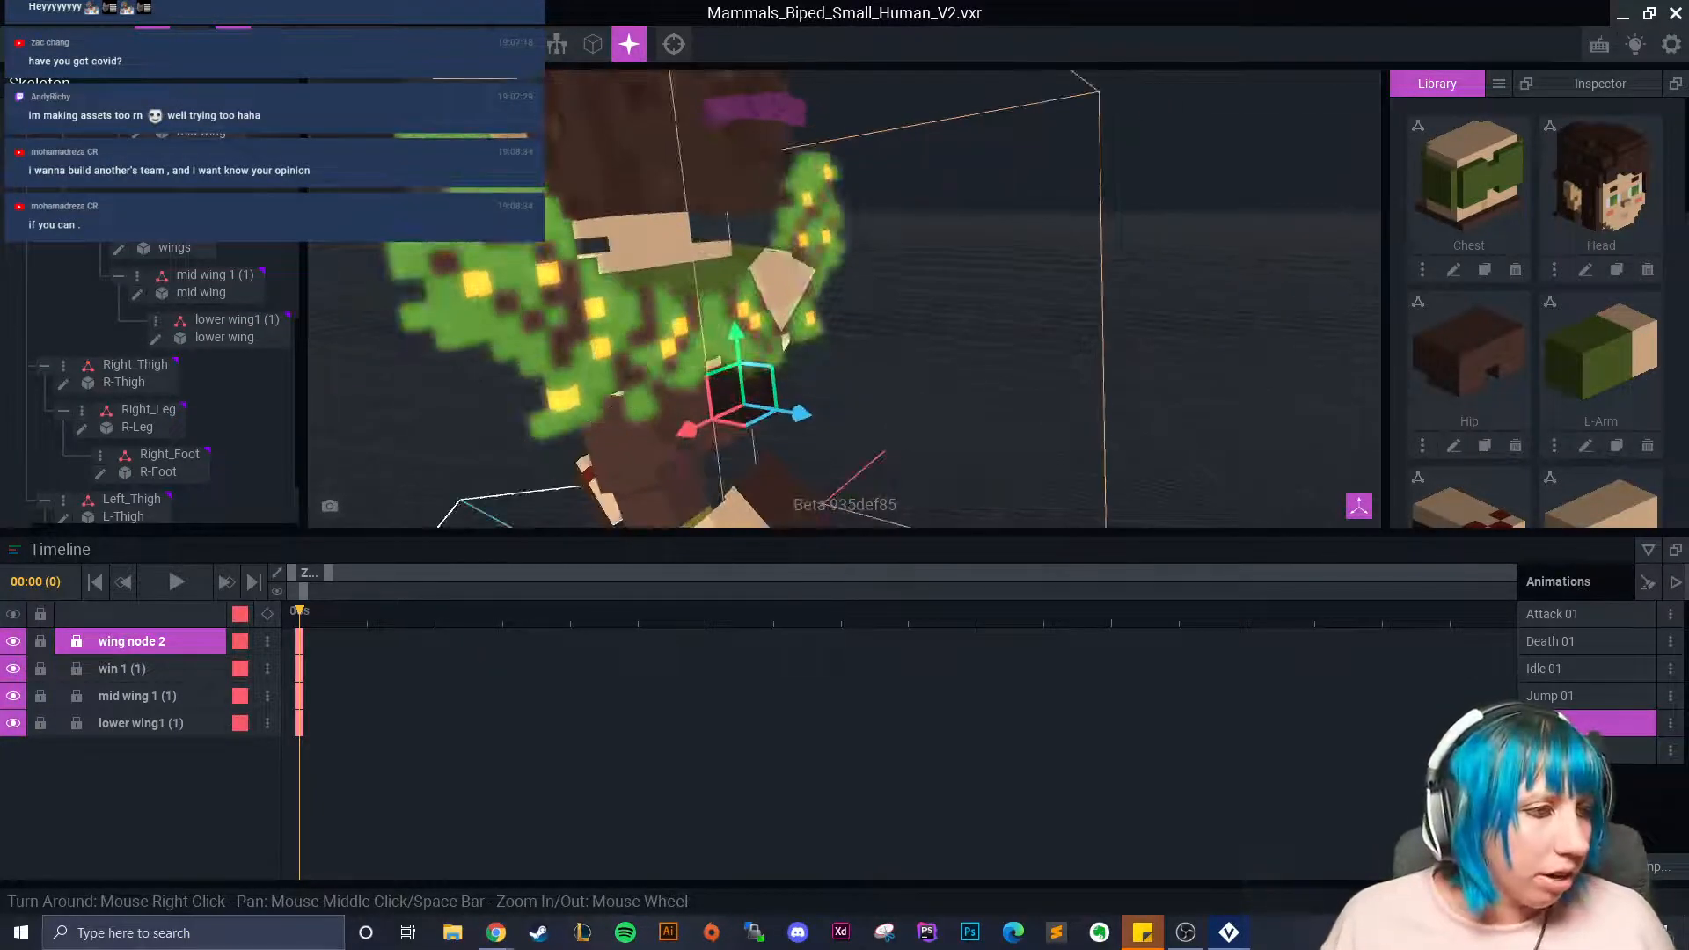
{"action": "scroll", "coordinate": [918, 410], "scroll_direction": "down", "scroll_amount": 4}
{"action": "right_click_drag", "start_coordinate": [915, 412], "coordinate": [850, 426]}
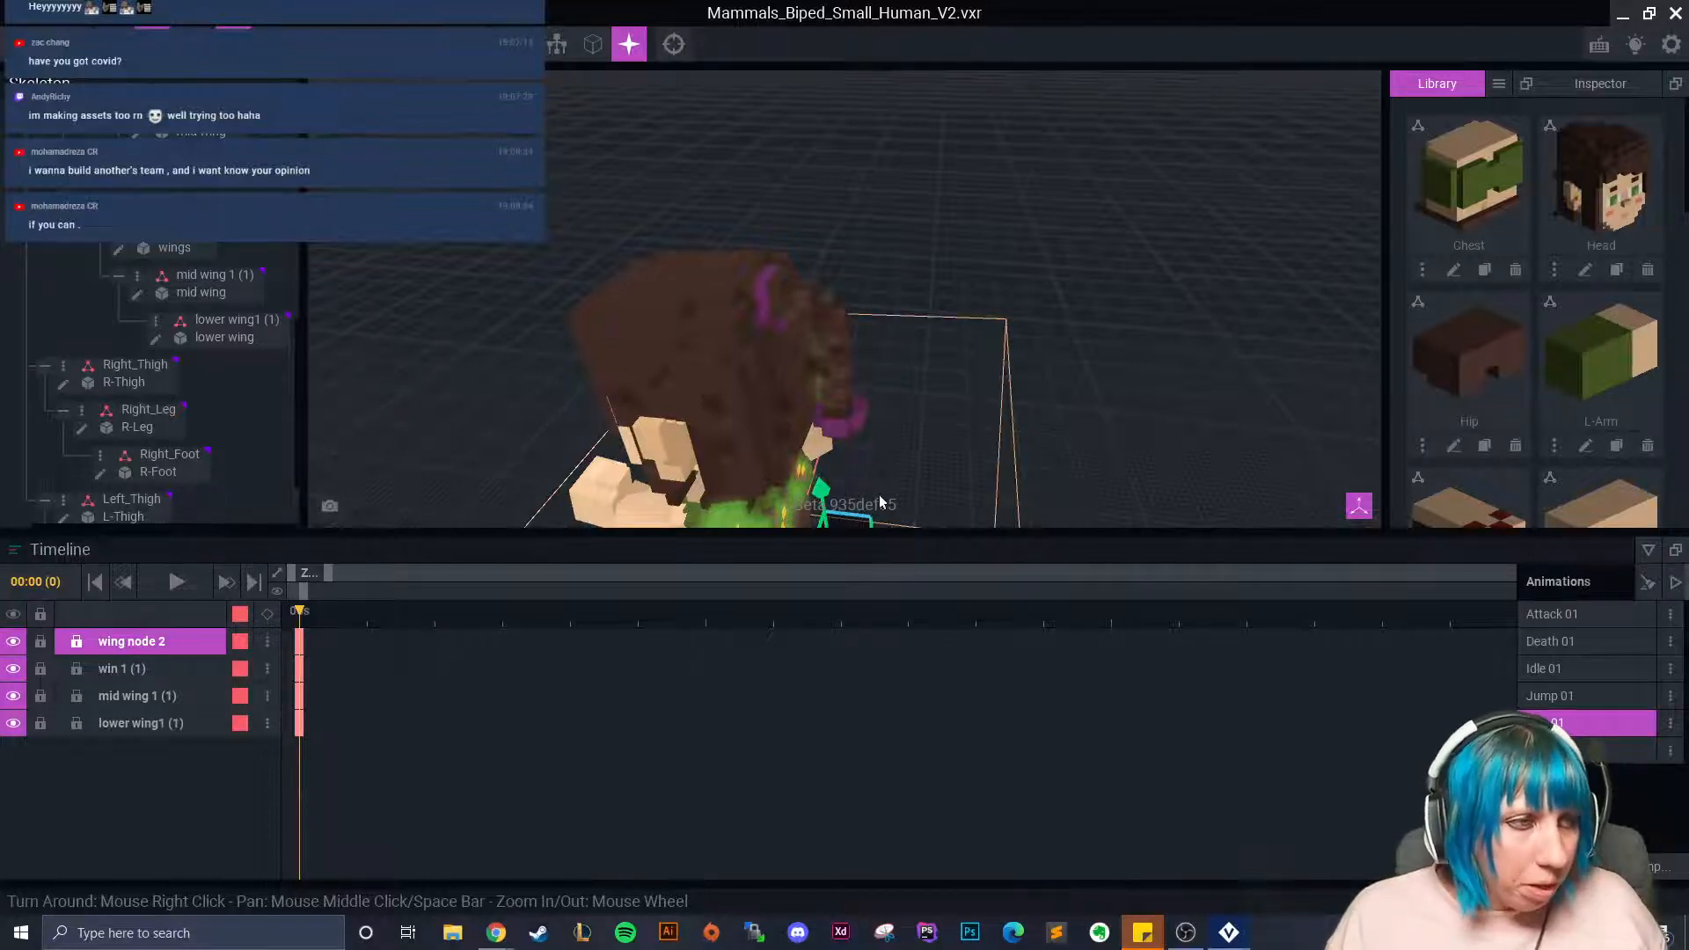
{"action": "right_click_drag", "start_coordinate": [985, 400], "coordinate": [1093, 381]}
In Idle 01, key a rotated flap pose for win 1 at frame 19.
{"action": "left_click", "coordinate": [1548, 669]}
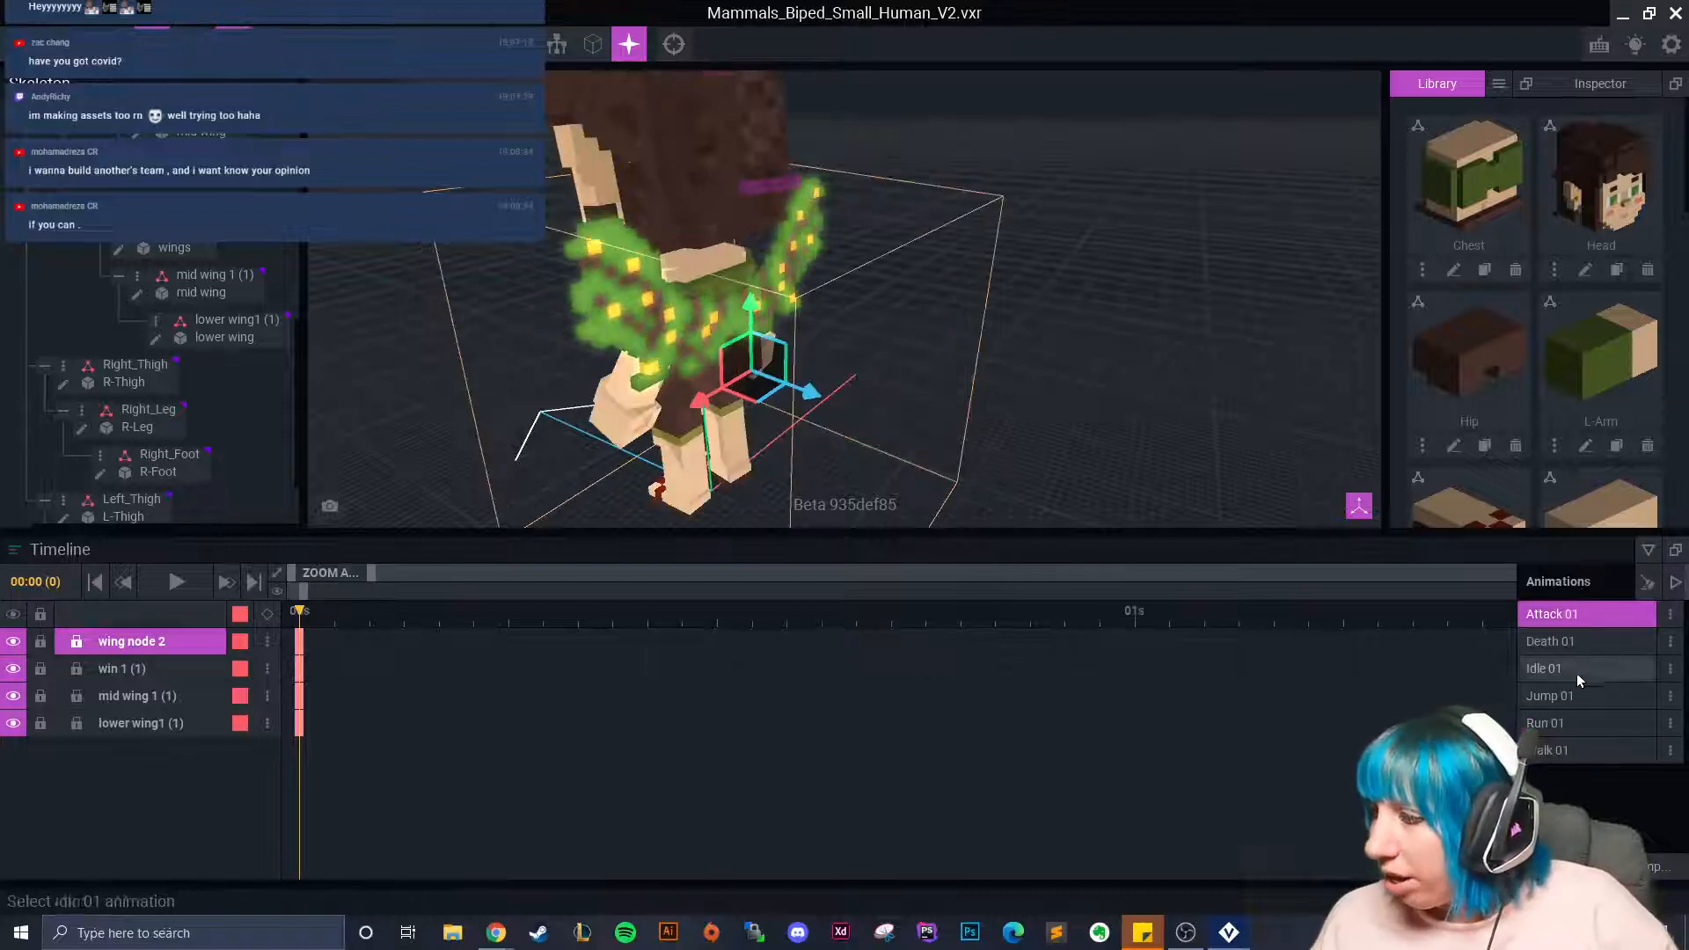
{"action": "left_click", "coordinate": [1027, 422]}
{"action": "right_click_drag", "start_coordinate": [1027, 422], "coordinate": [474, 390]}
{"action": "left_click", "coordinate": [798, 336]}
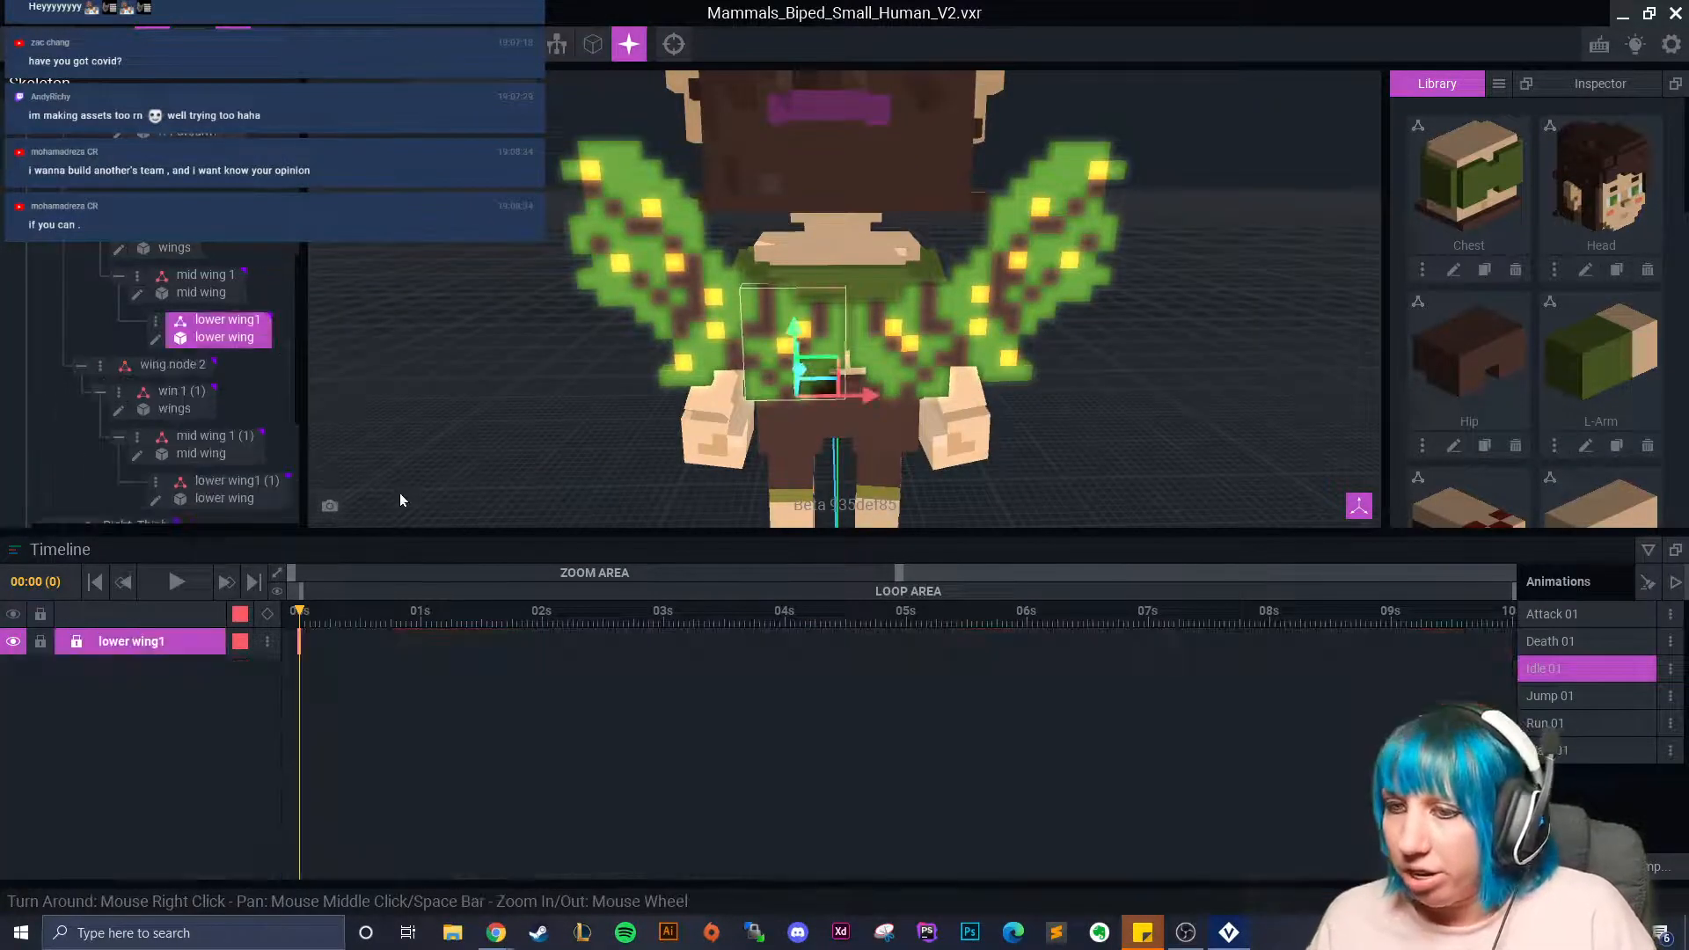
{"action": "left_click_drag", "start_coordinate": [304, 614], "coordinate": [366, 615]}
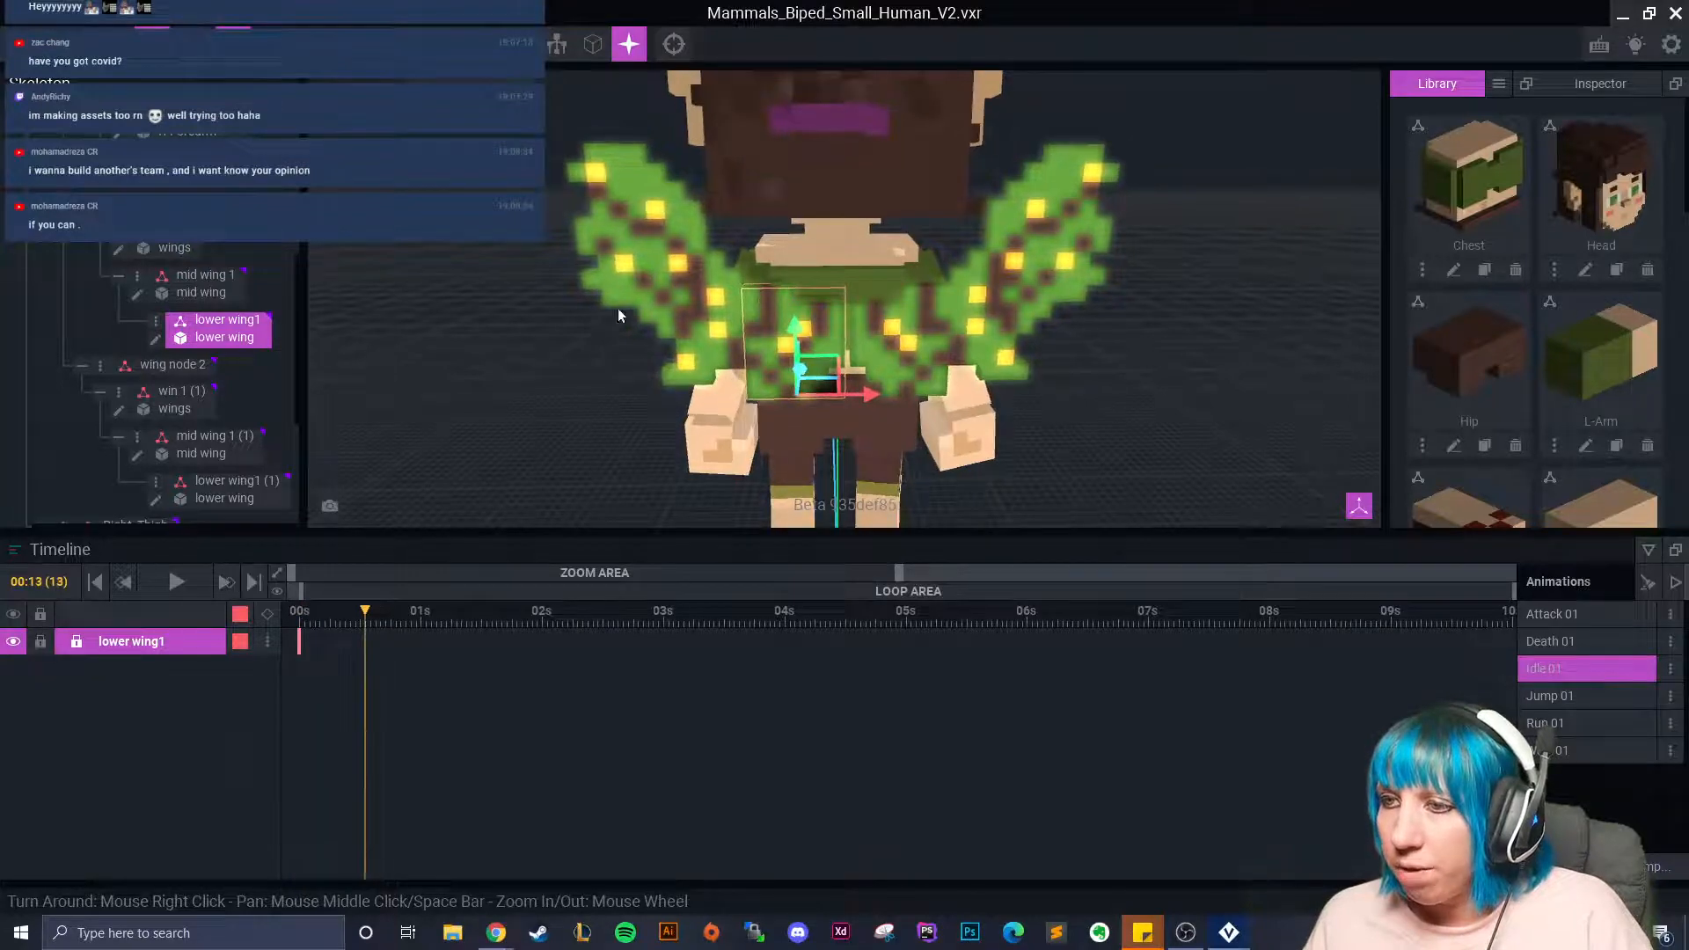
{"action": "left_click", "coordinate": [604, 324]}
{"action": "key", "text": "e"}
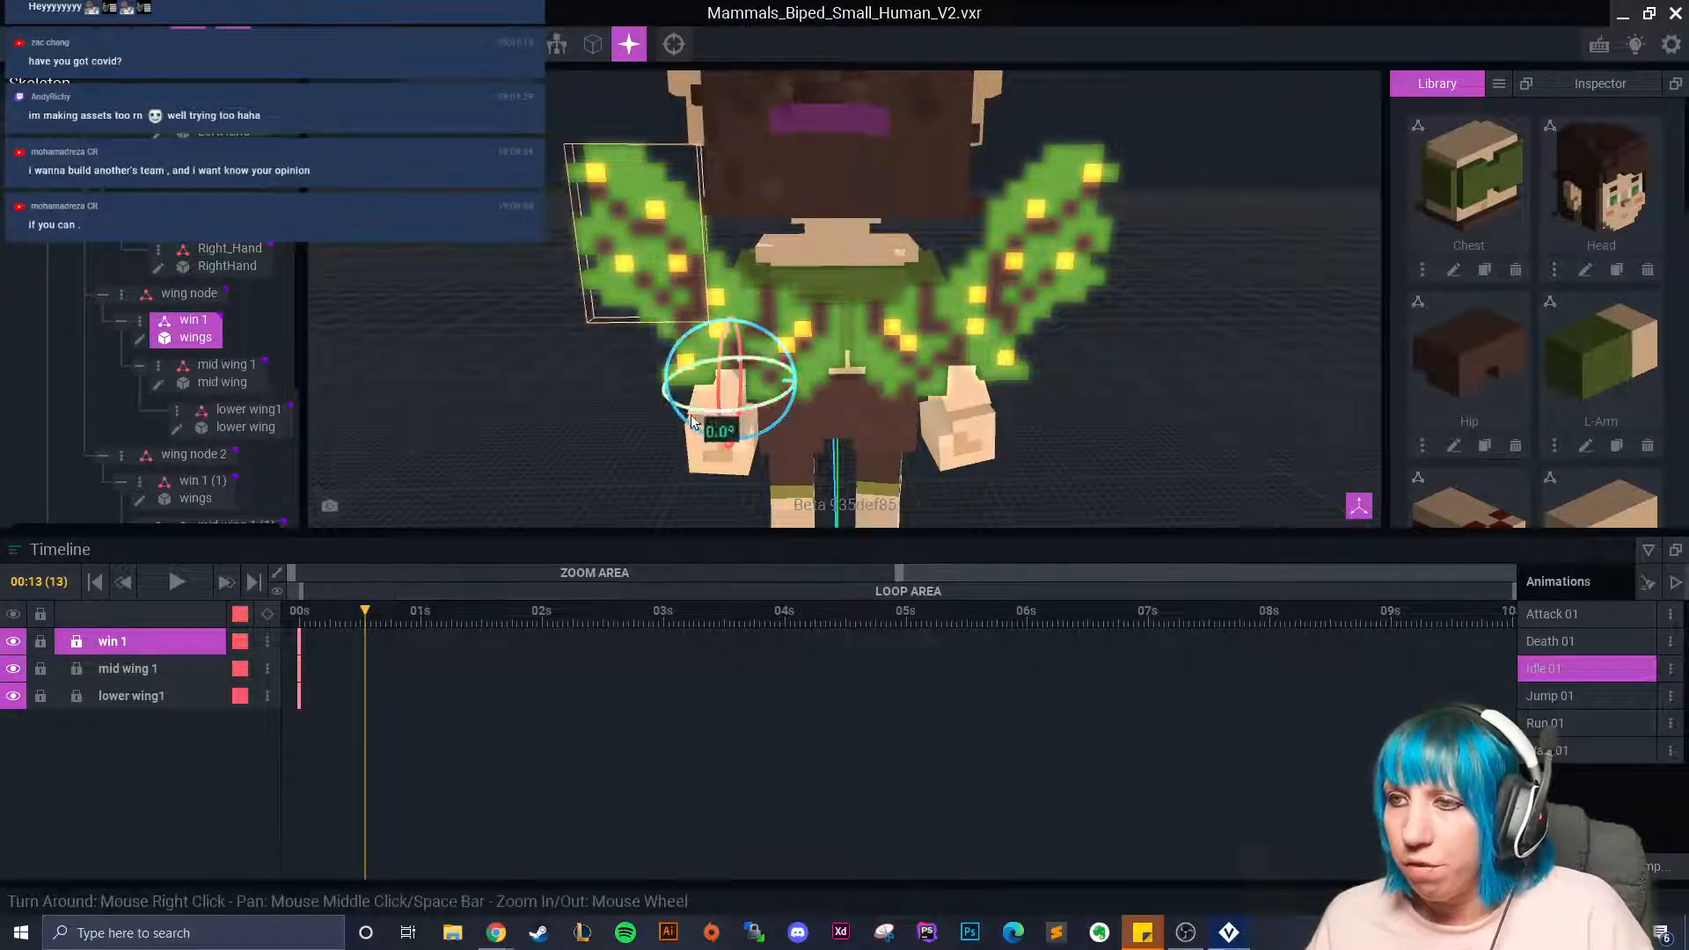
{"action": "mouse_move", "coordinate": [366, 616]}
{"action": "left_mouse_down"}
{"action": "mouse_move", "coordinate": [302, 616]}
{"action": "mouse_move", "coordinate": [398, 625]}
{"action": "left_mouse_up"}
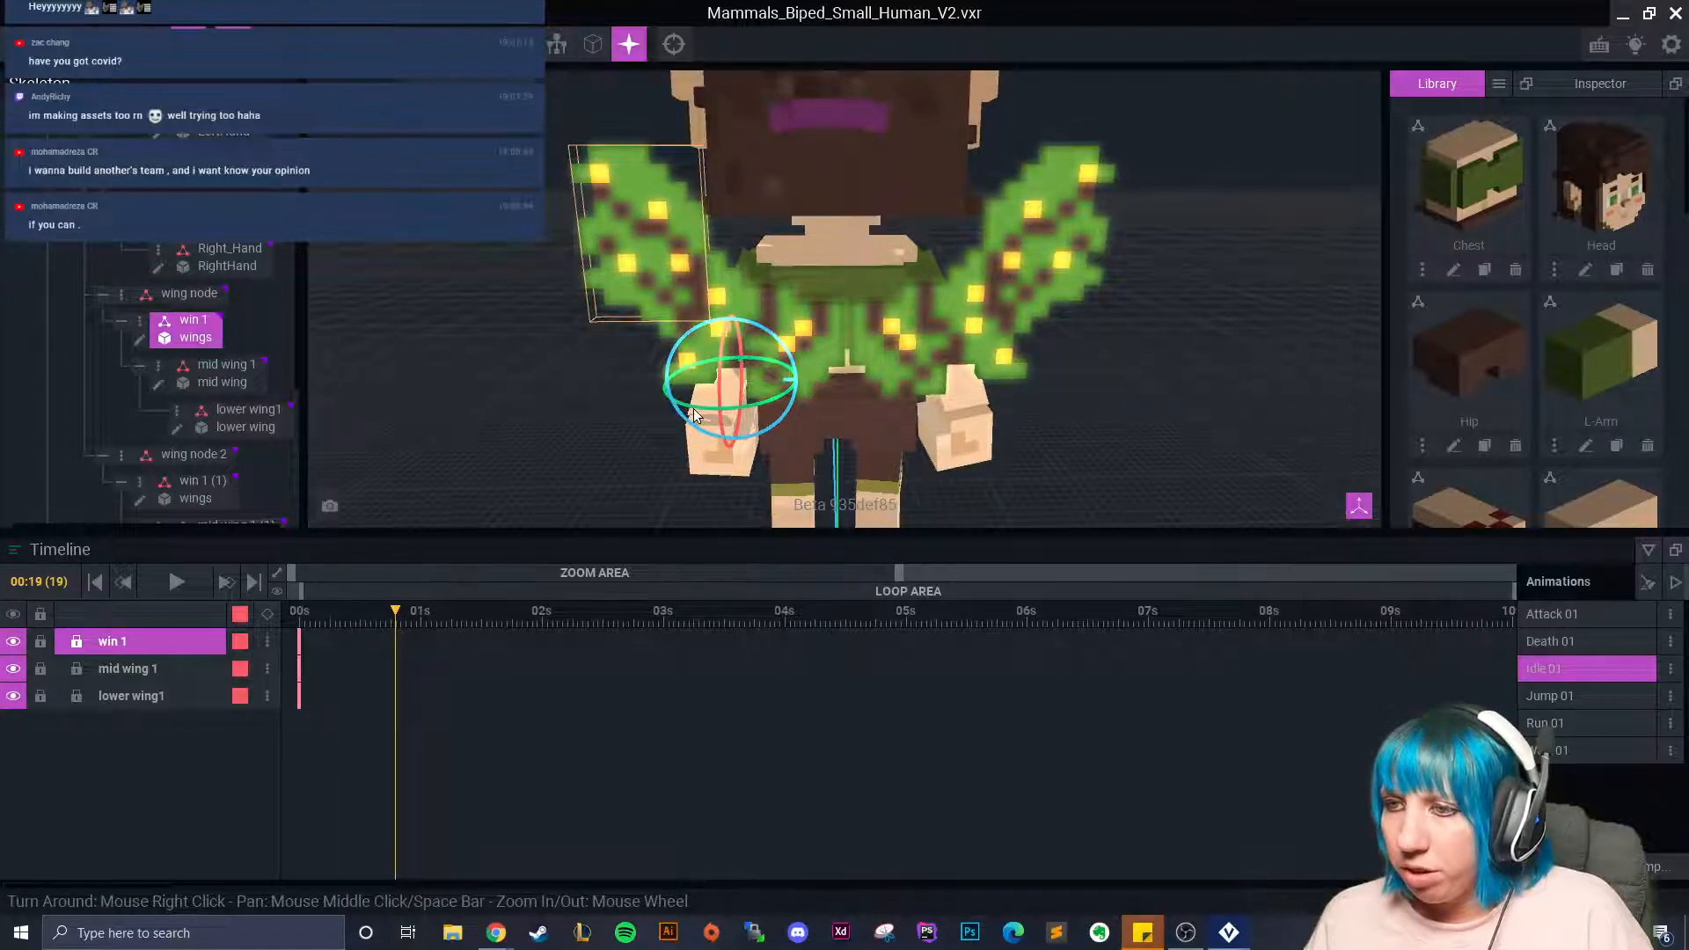
{"action": "left_click_drag", "start_coordinate": [695, 405], "coordinate": [699, 408]}
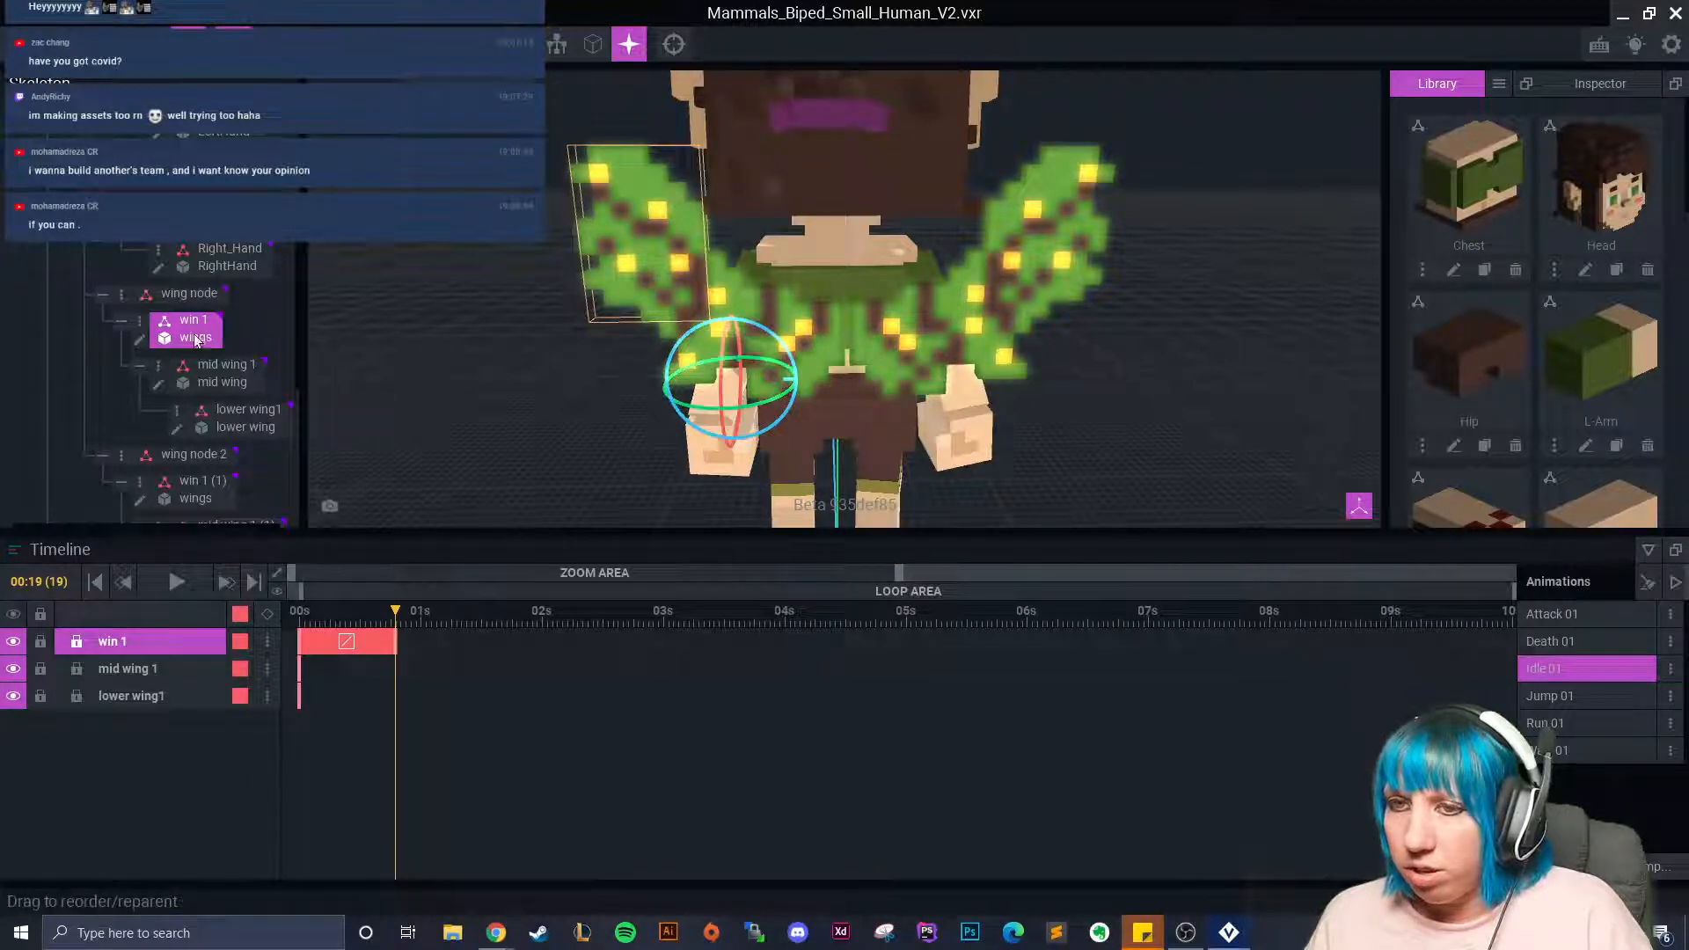
Rotate lower wing1 to key its pose, preview the flap, then clear the selection.
{"action": "left_click", "coordinate": [254, 428]}
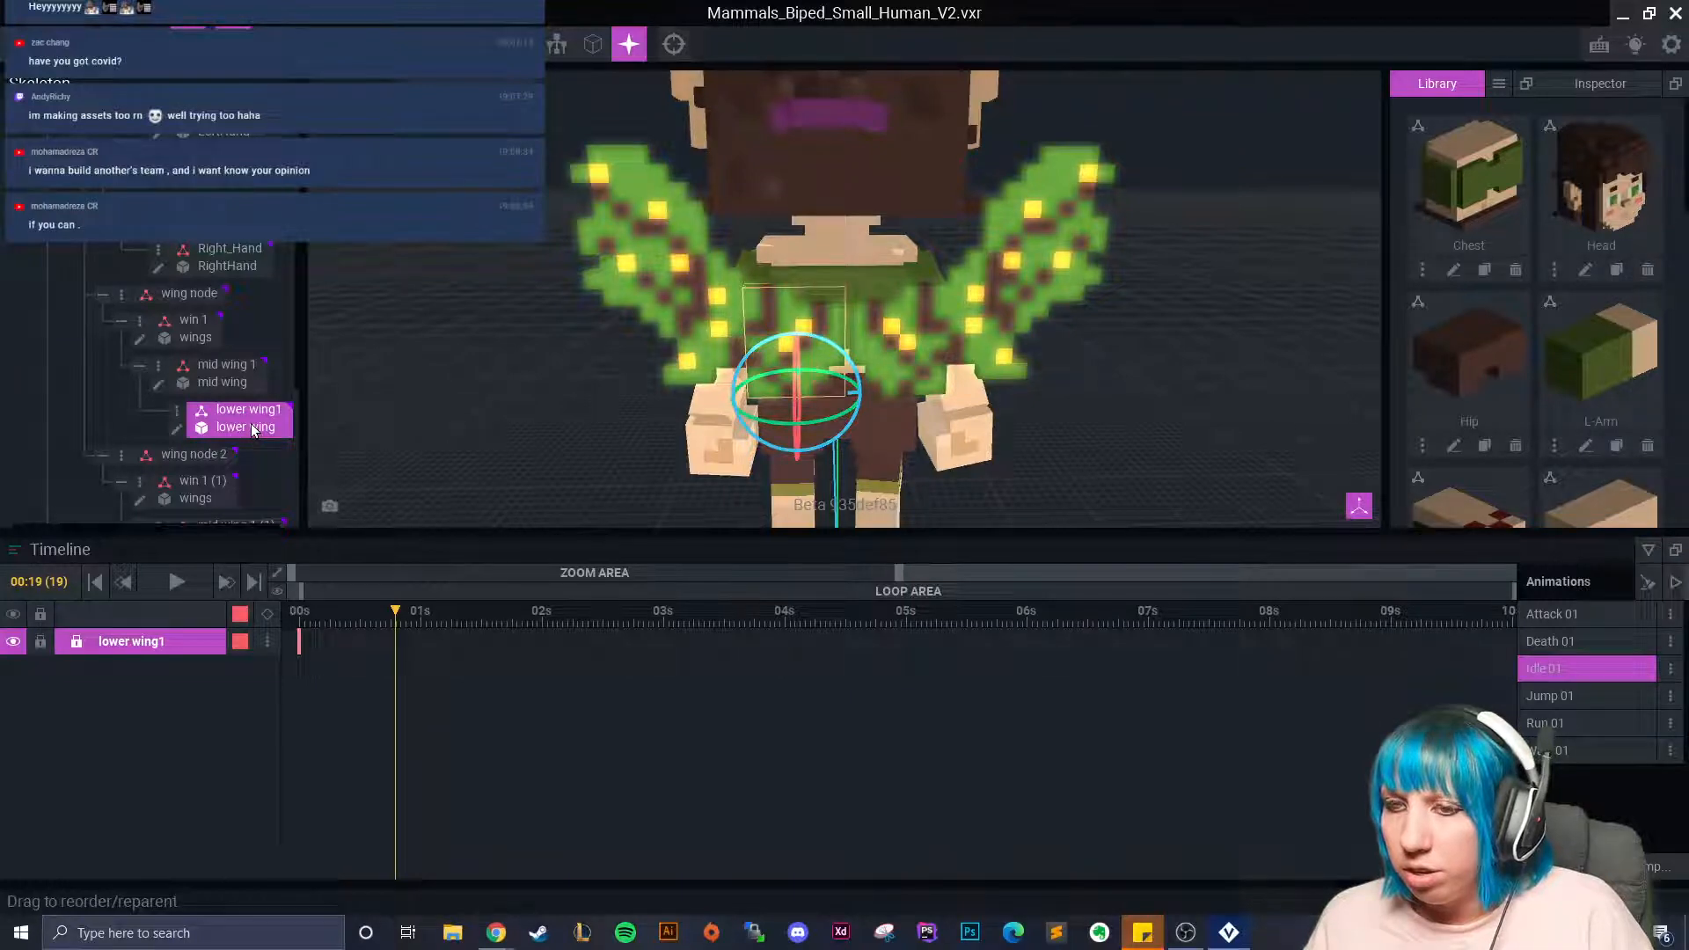
{"action": "left_click_drag", "start_coordinate": [758, 420], "coordinate": [766, 417]}
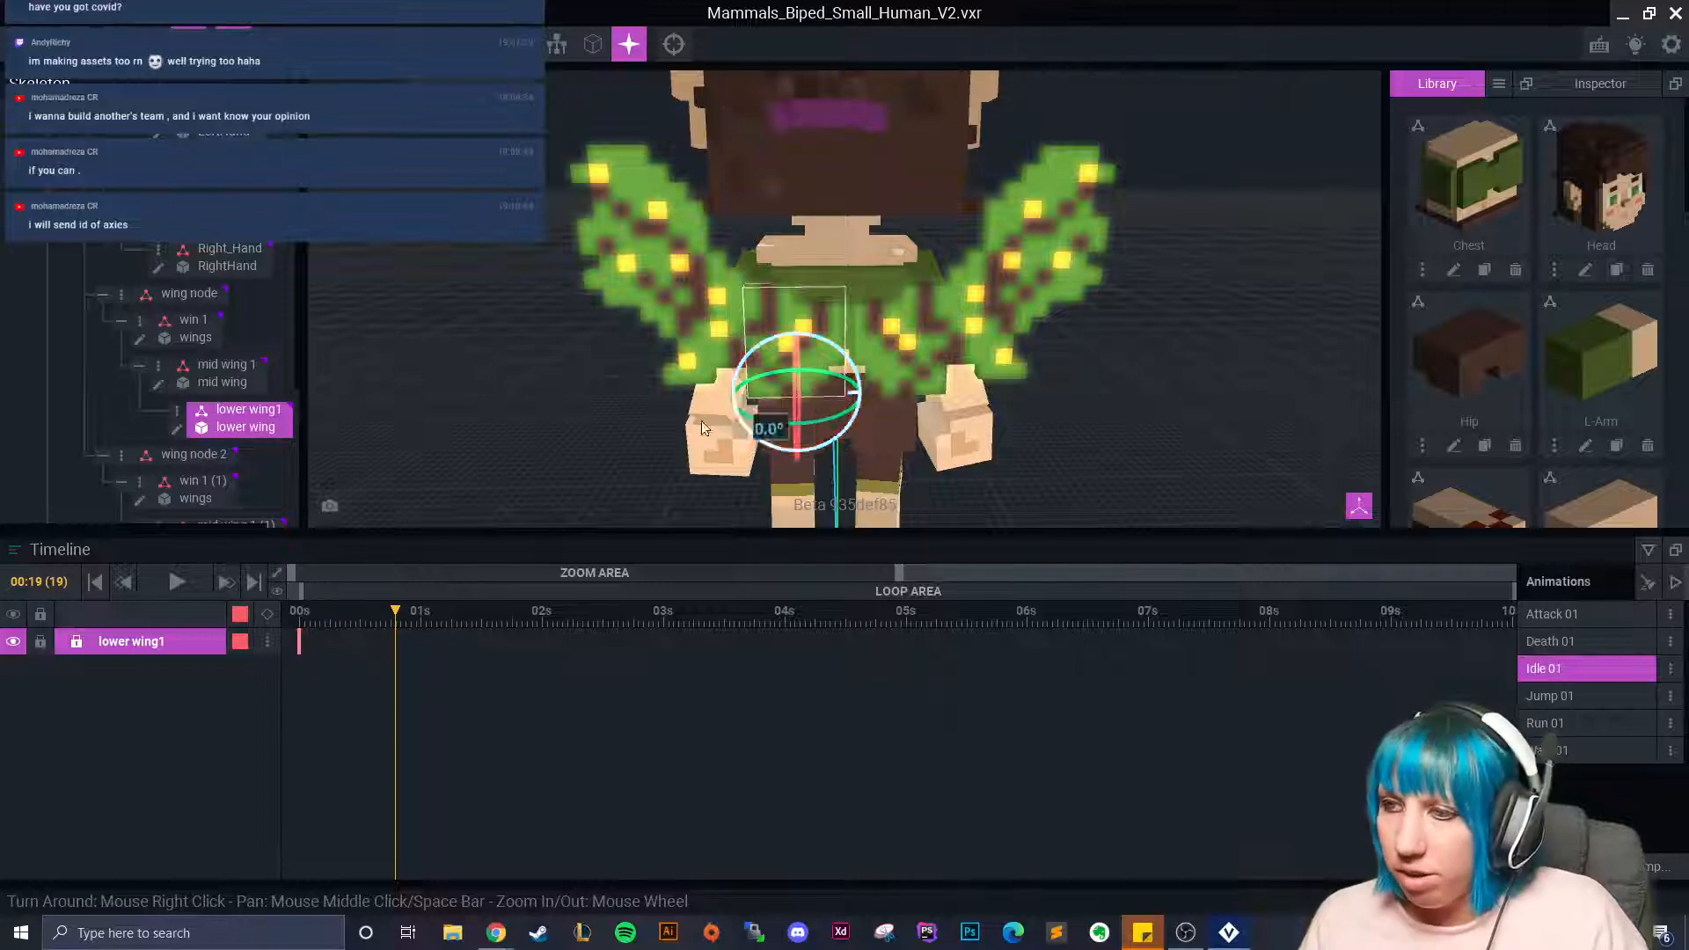
{"action": "mouse_move", "coordinate": [396, 608]}
{"action": "left_mouse_down"}
{"action": "mouse_move", "coordinate": [211, 636]}
{"action": "mouse_move", "coordinate": [420, 647]}
{"action": "mouse_move", "coordinate": [293, 644]}
{"action": "mouse_move", "coordinate": [415, 642]}
{"action": "mouse_move", "coordinate": [283, 624]}
{"action": "mouse_move", "coordinate": [394, 627]}
{"action": "left_mouse_up"}
{"action": "left_click", "coordinate": [636, 250]}
{"action": "right_click_drag", "start_coordinate": [756, 405], "coordinate": [704, 355]}
{"action": "scroll", "coordinate": [704, 356], "scroll_direction": "up", "scroll_amount": 3}
{"action": "middle_click_drag", "start_coordinate": [607, 347], "coordinate": [752, 304]}
{"action": "left_click", "coordinate": [691, 271]}
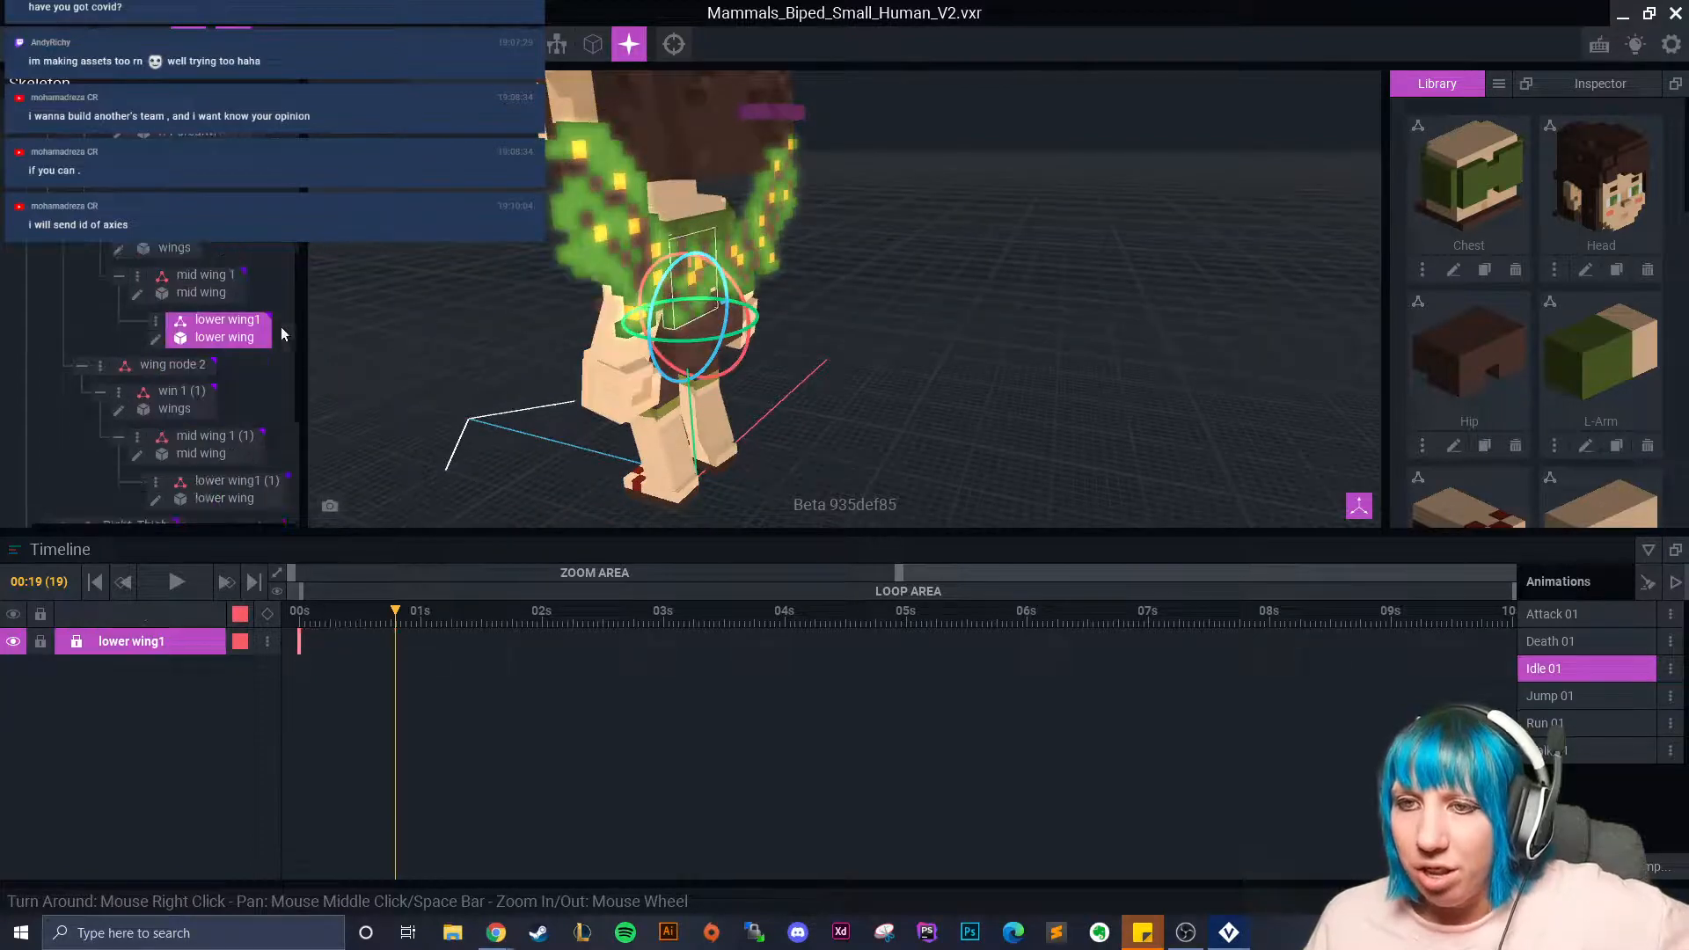
{"action": "mouse_move", "coordinate": [607, 335]}
{"action": "right_mouse_down"}
{"action": "mouse_move", "coordinate": [580, 327]}
{"action": "mouse_move", "coordinate": [633, 313]}
{"action": "right_mouse_up"}
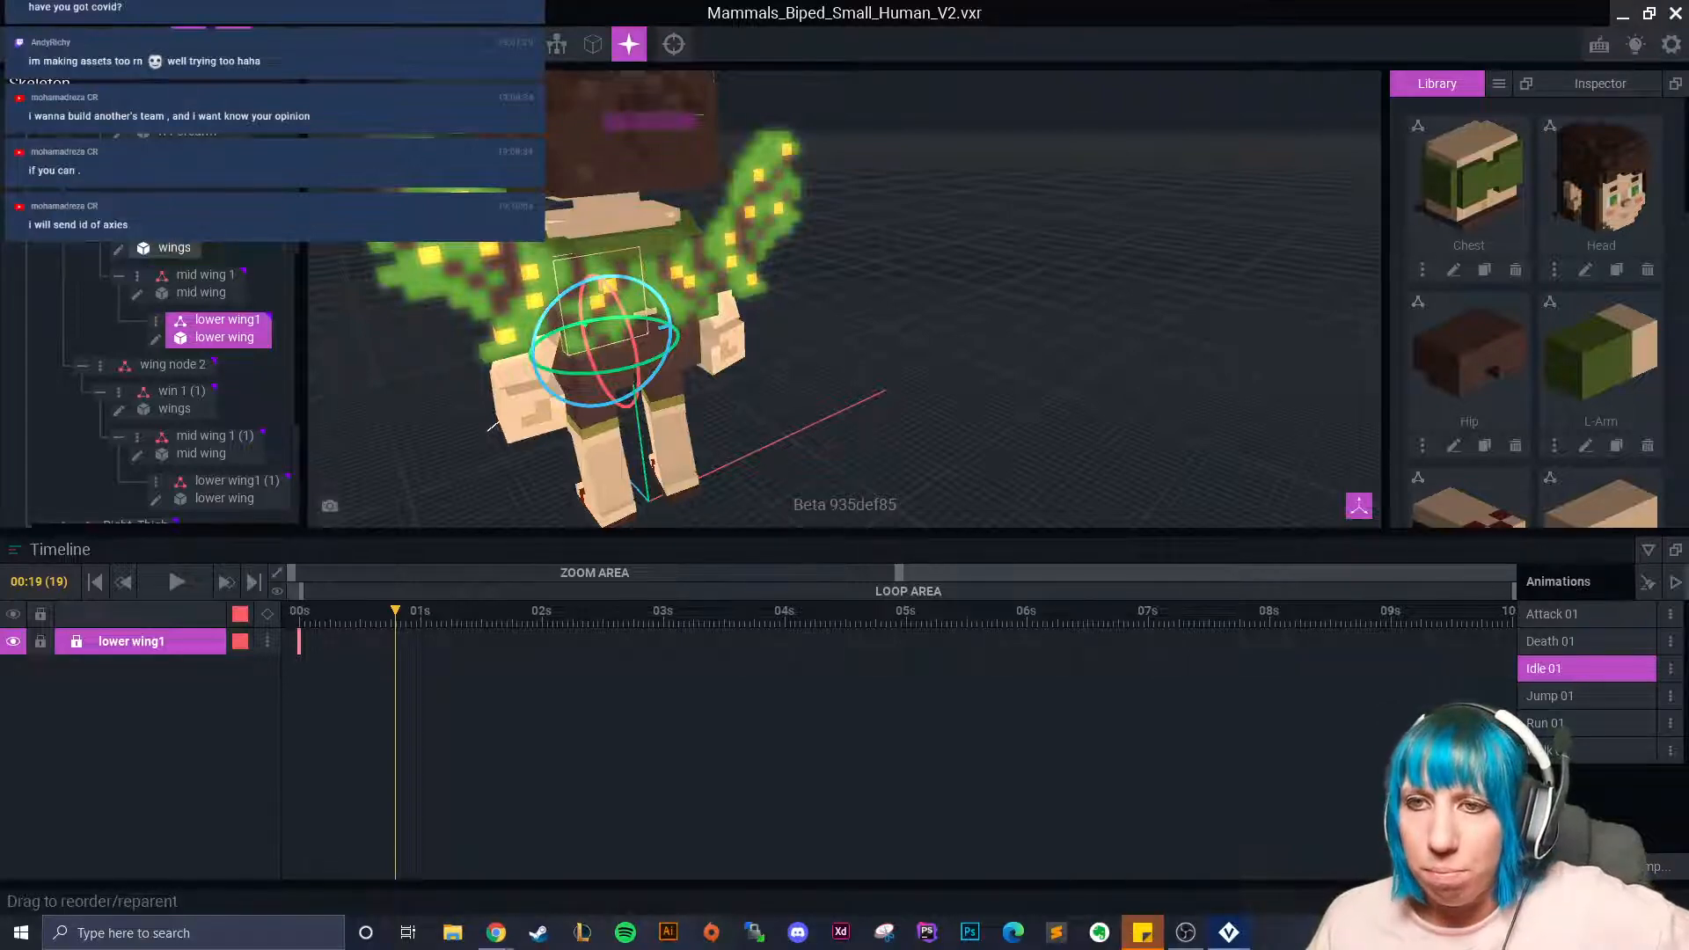
{"action": "right_click_drag", "start_coordinate": [890, 358], "coordinate": [841, 350]}
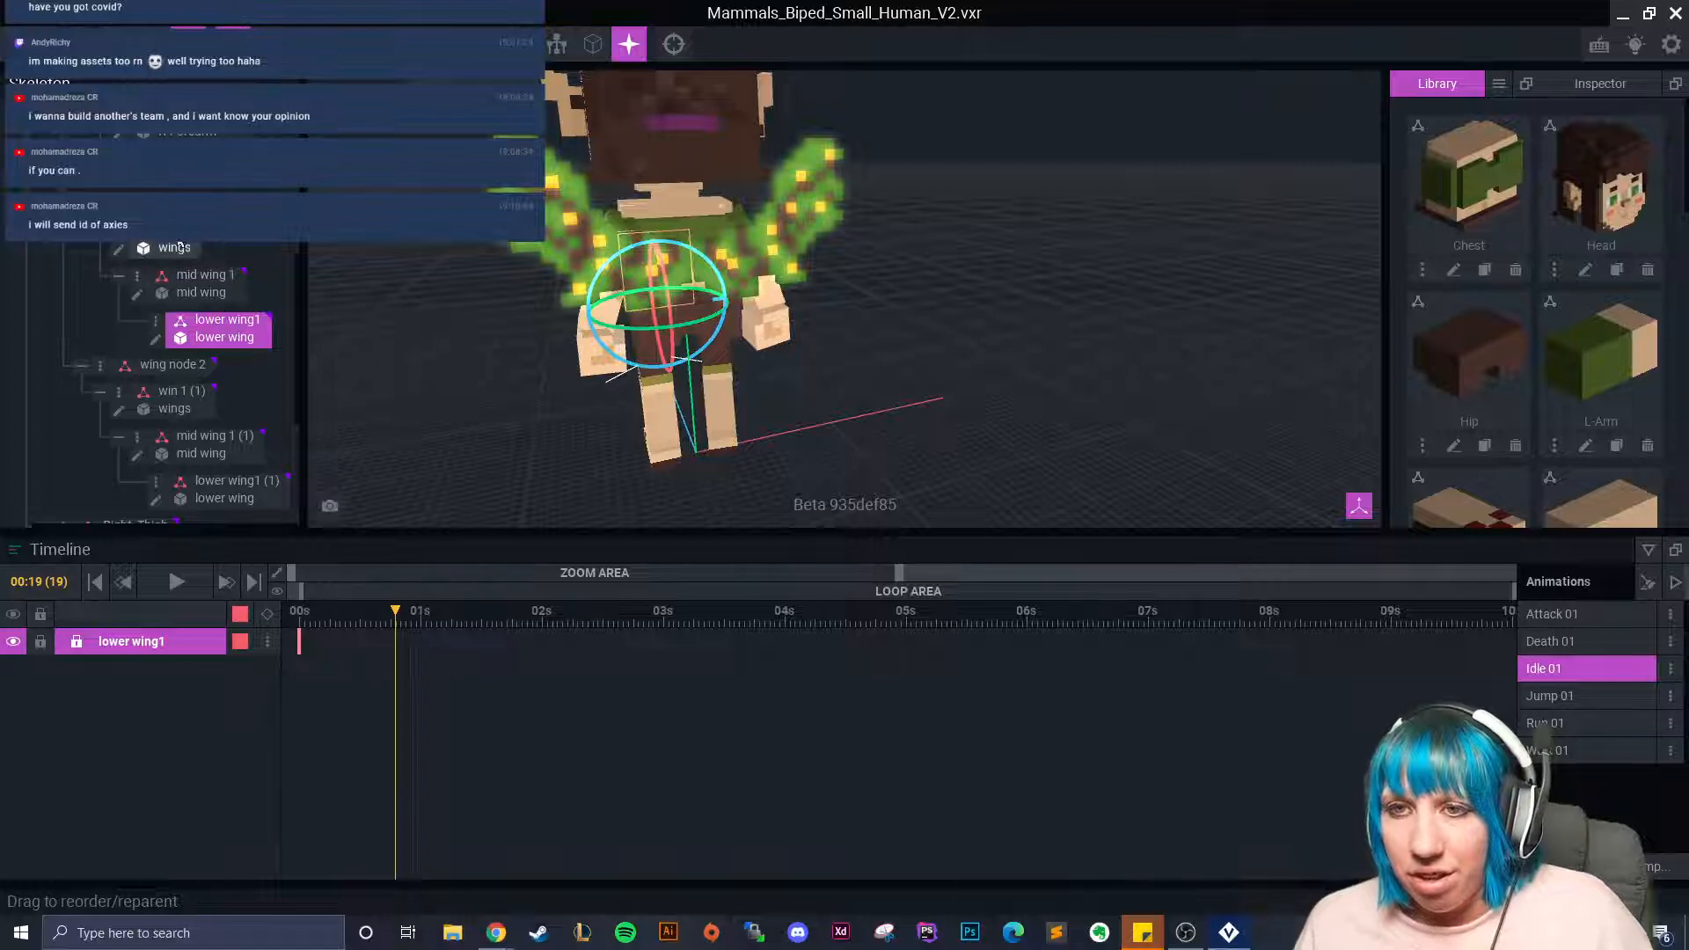
{"action": "left_click", "coordinate": [989, 278]}
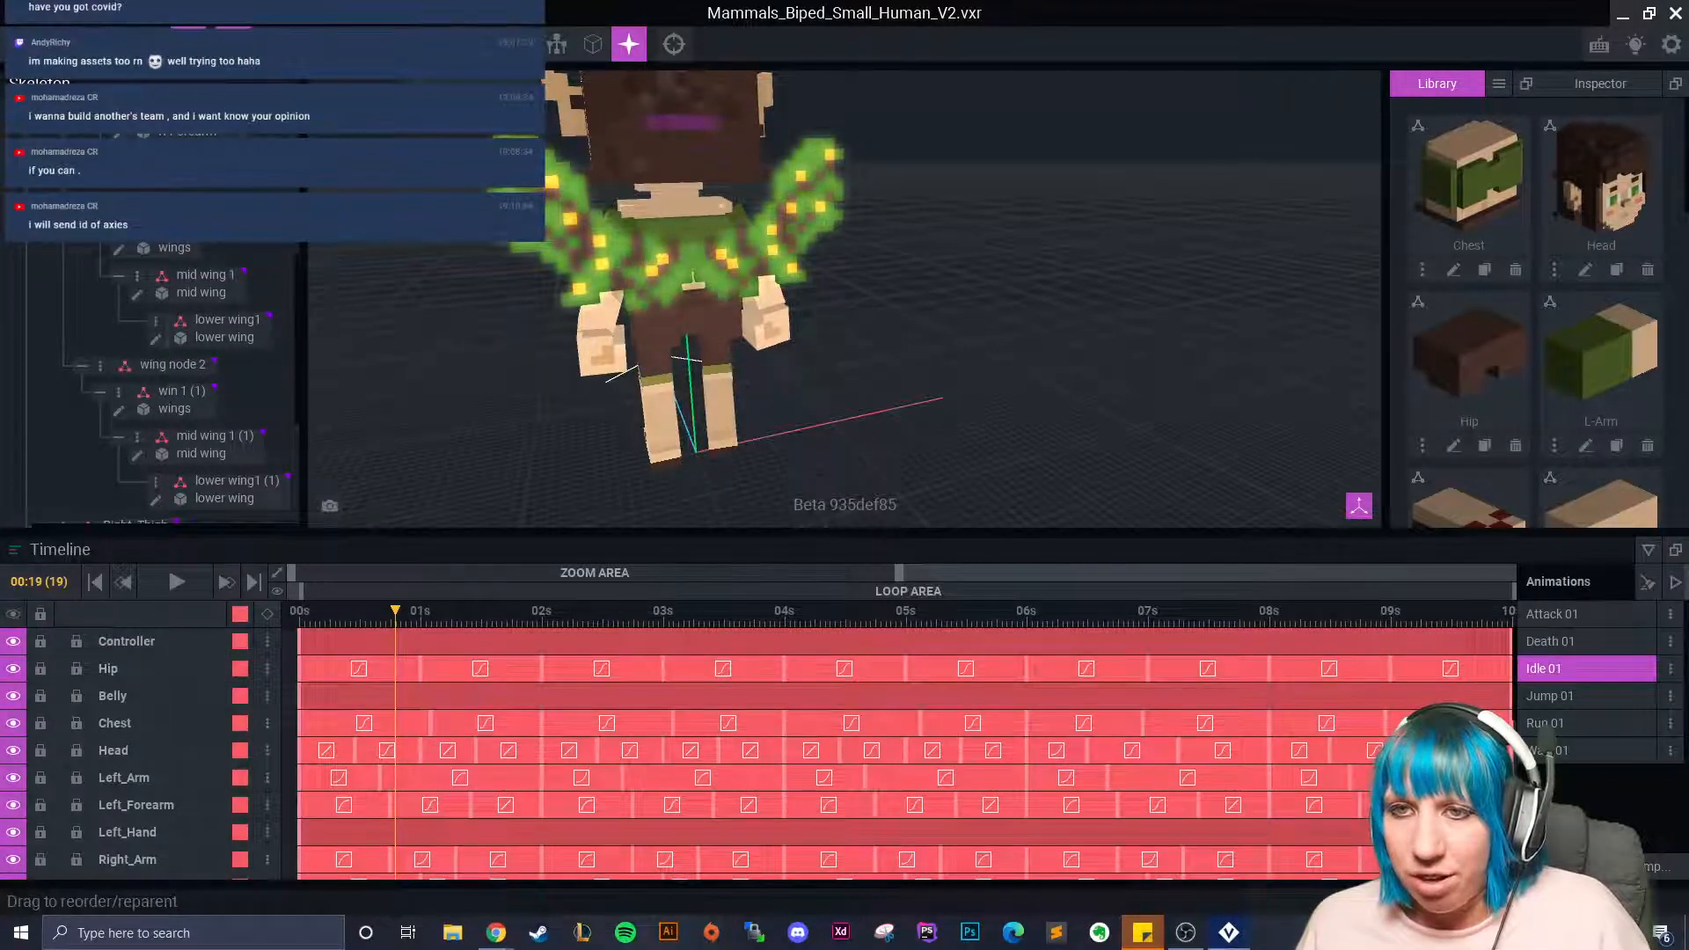
Re-parent the first wing chain so lower wing1 holds mid wing 1, which holds win 1.
{"action": "left_click_drag", "start_coordinate": [226, 322], "coordinate": [174, 204]}
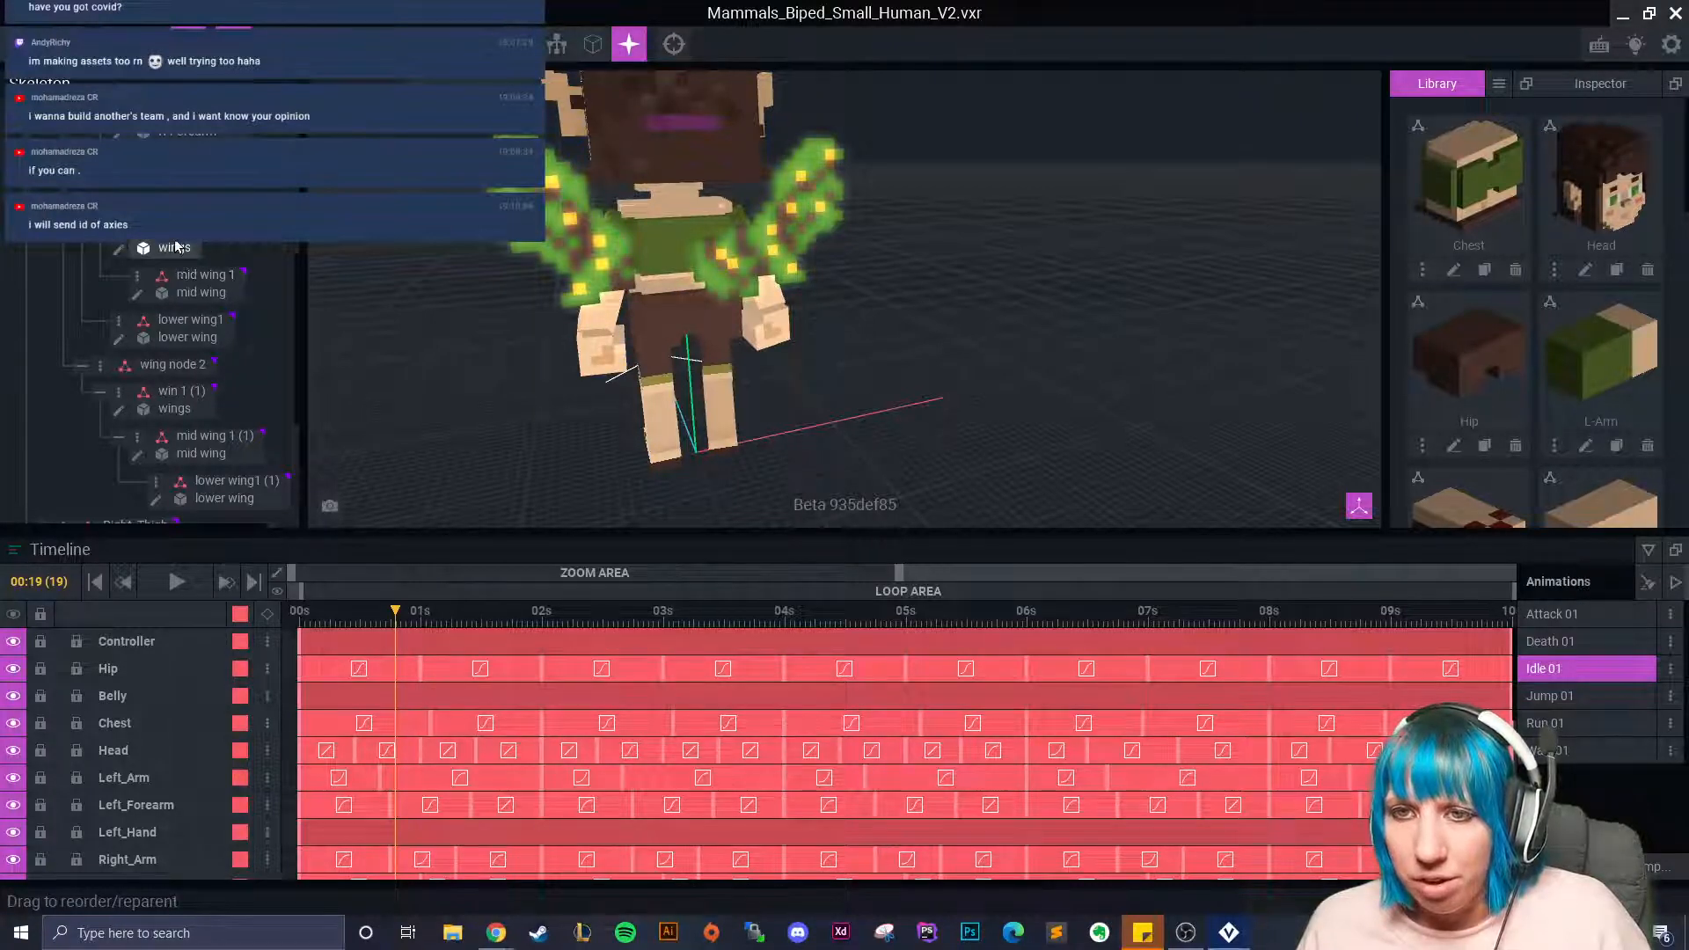
{"action": "left_click", "coordinate": [188, 291]}
{"action": "left_click_drag", "start_coordinate": [187, 291], "coordinate": [214, 337]}
{"action": "left_click", "coordinate": [202, 248]}
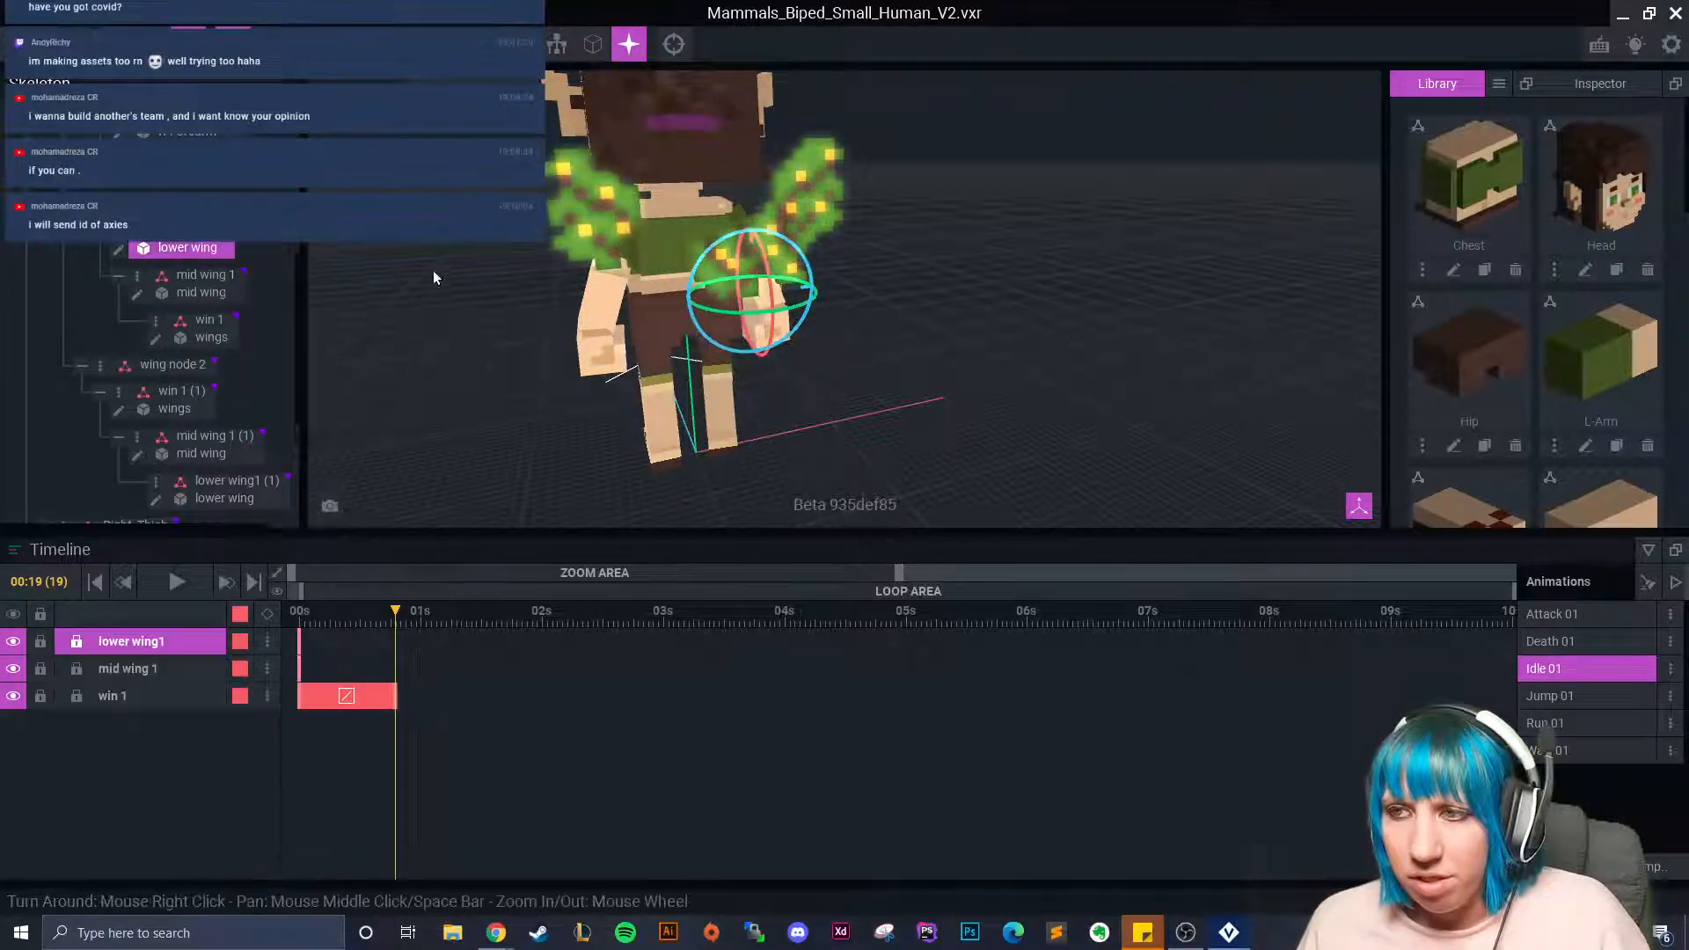
Move the first chain's lower wing onto the back, 4 units along X, and slide mid wing left.
{"action": "left_click", "coordinate": [152, 43]}
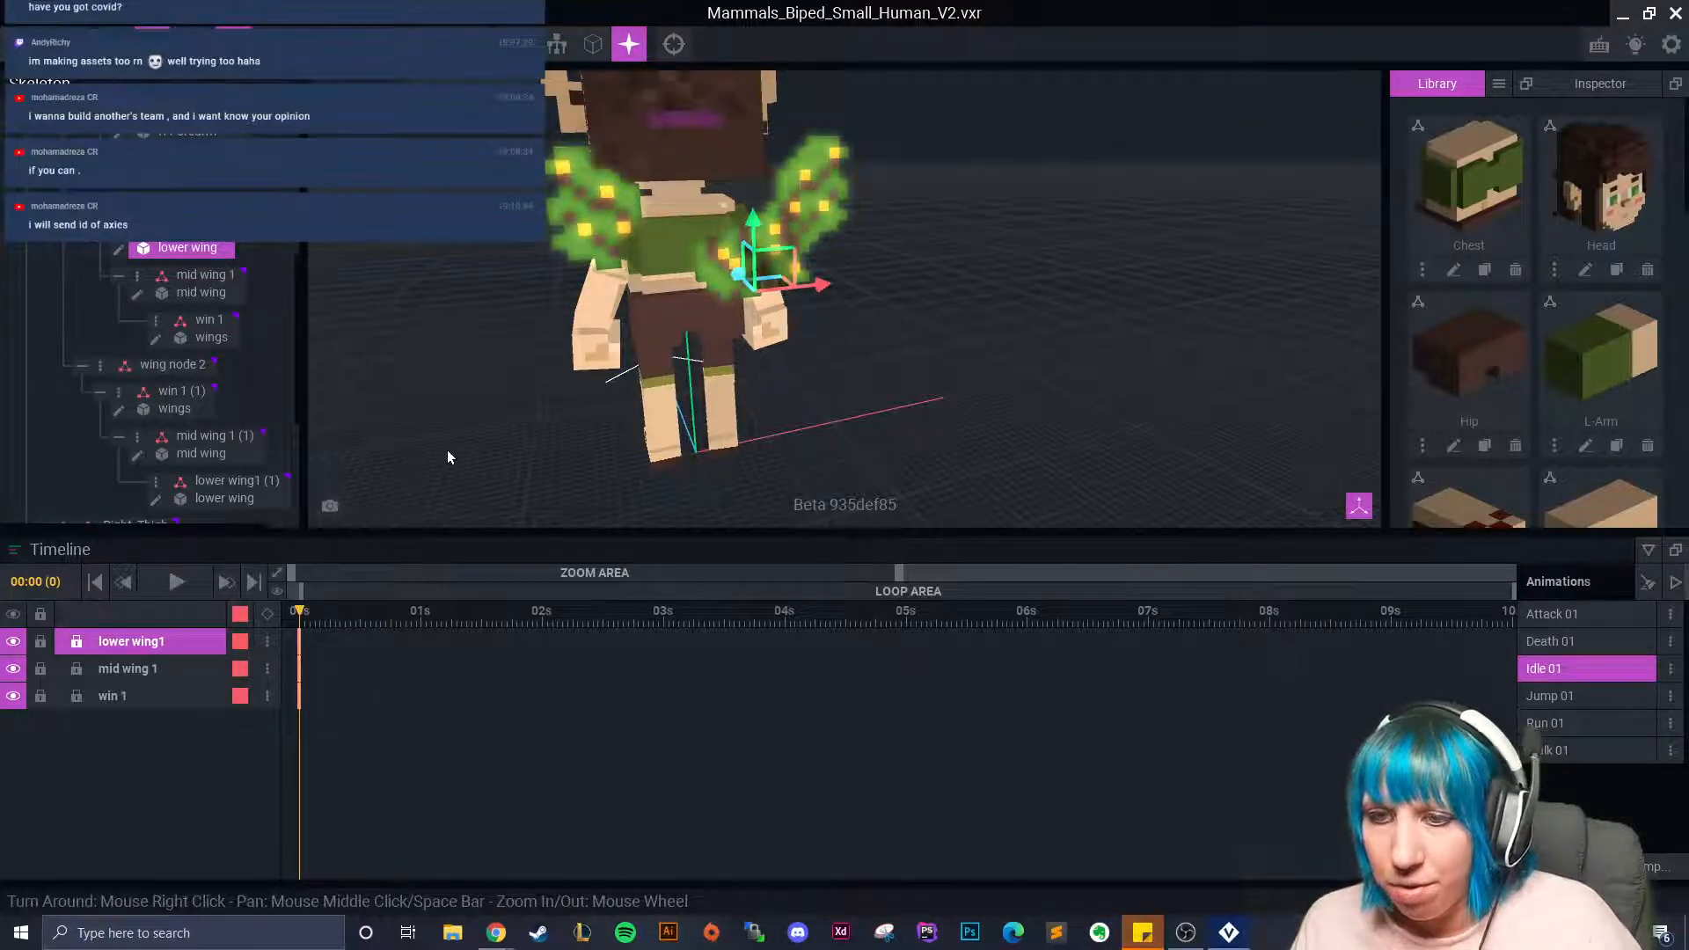
{"action": "scroll", "coordinate": [630, 325], "scroll_direction": "up", "scroll_amount": 5}
{"action": "middle_click_drag", "start_coordinate": [631, 324], "coordinate": [703, 336]}
{"action": "left_click_drag", "start_coordinate": [867, 322], "coordinate": [677, 365]}
{"action": "scroll", "coordinate": [620, 332], "scroll_direction": "down", "scroll_amount": 3}
{"action": "left_click", "coordinate": [700, 367]}
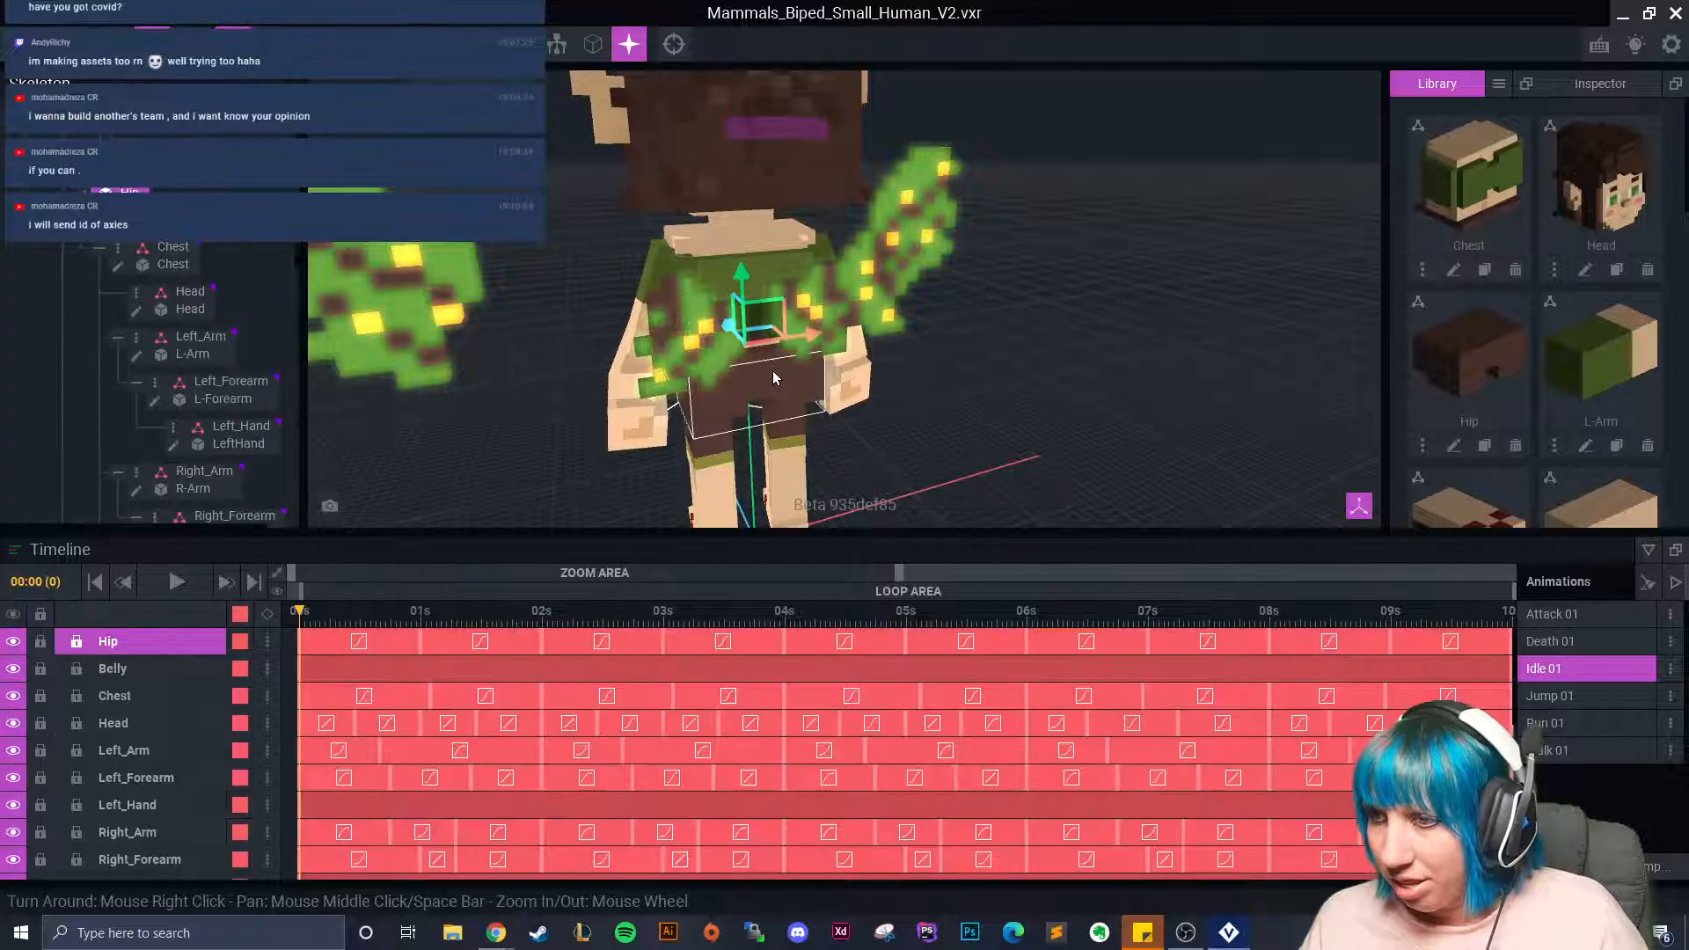
{"action": "left_click", "coordinate": [700, 367]}
{"action": "left_click_drag", "start_coordinate": [784, 371], "coordinate": [817, 380]}
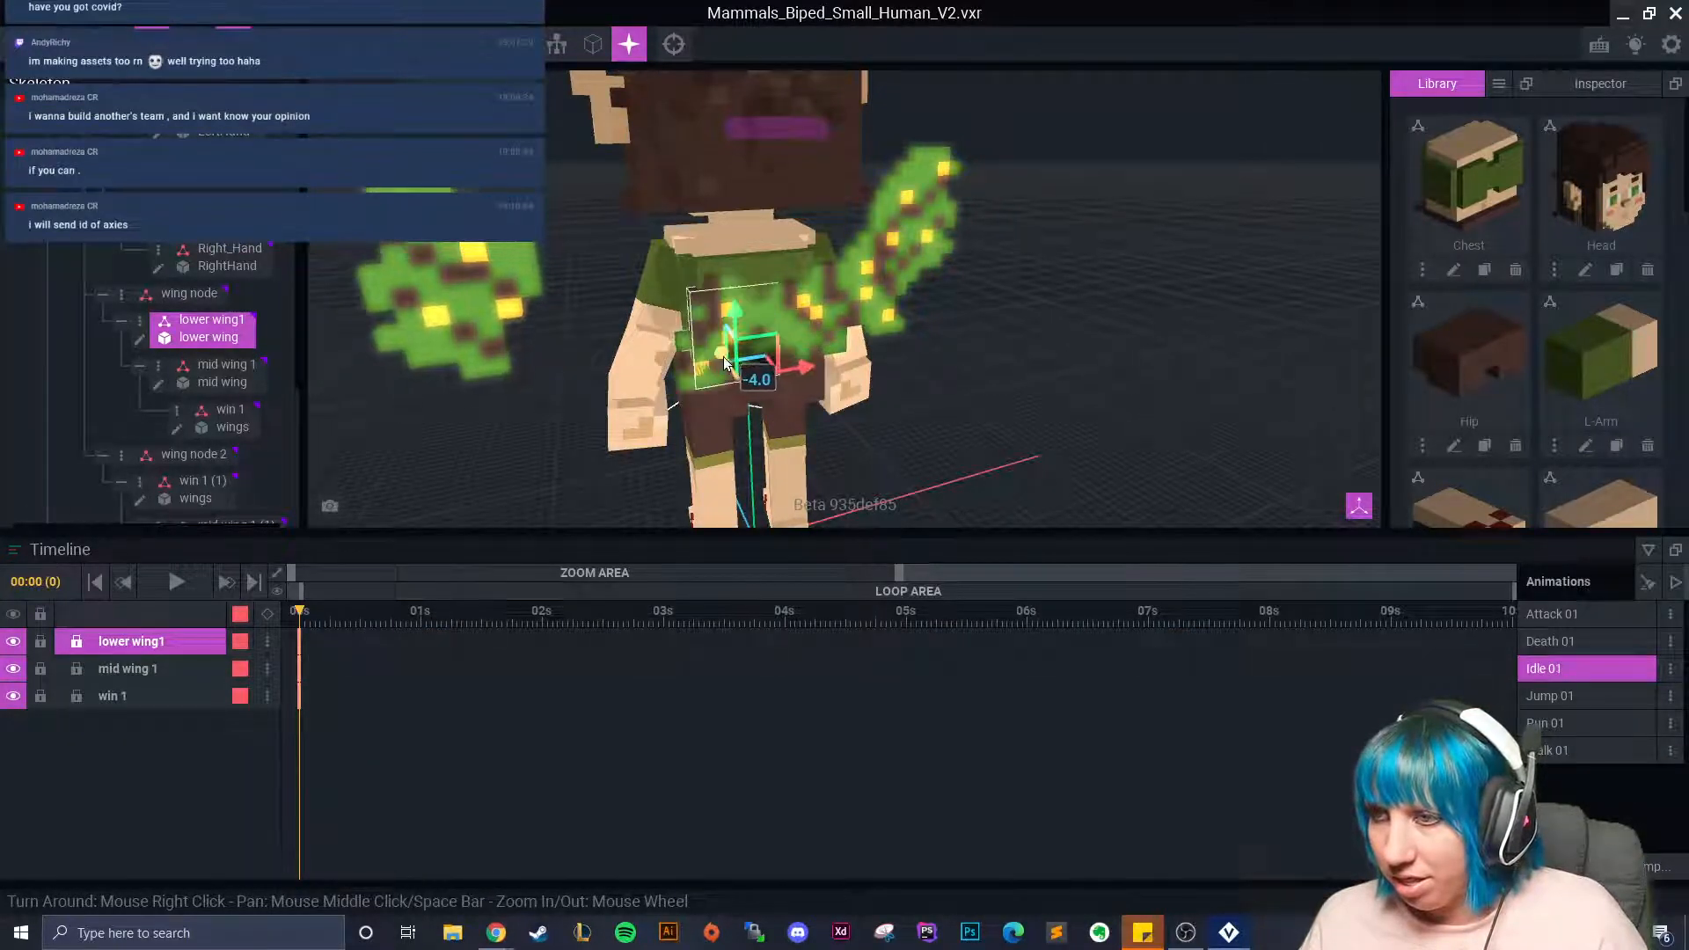
{"action": "left_click", "coordinate": [985, 352]}
{"action": "right_click_drag", "start_coordinate": [986, 352], "coordinate": [858, 379]}
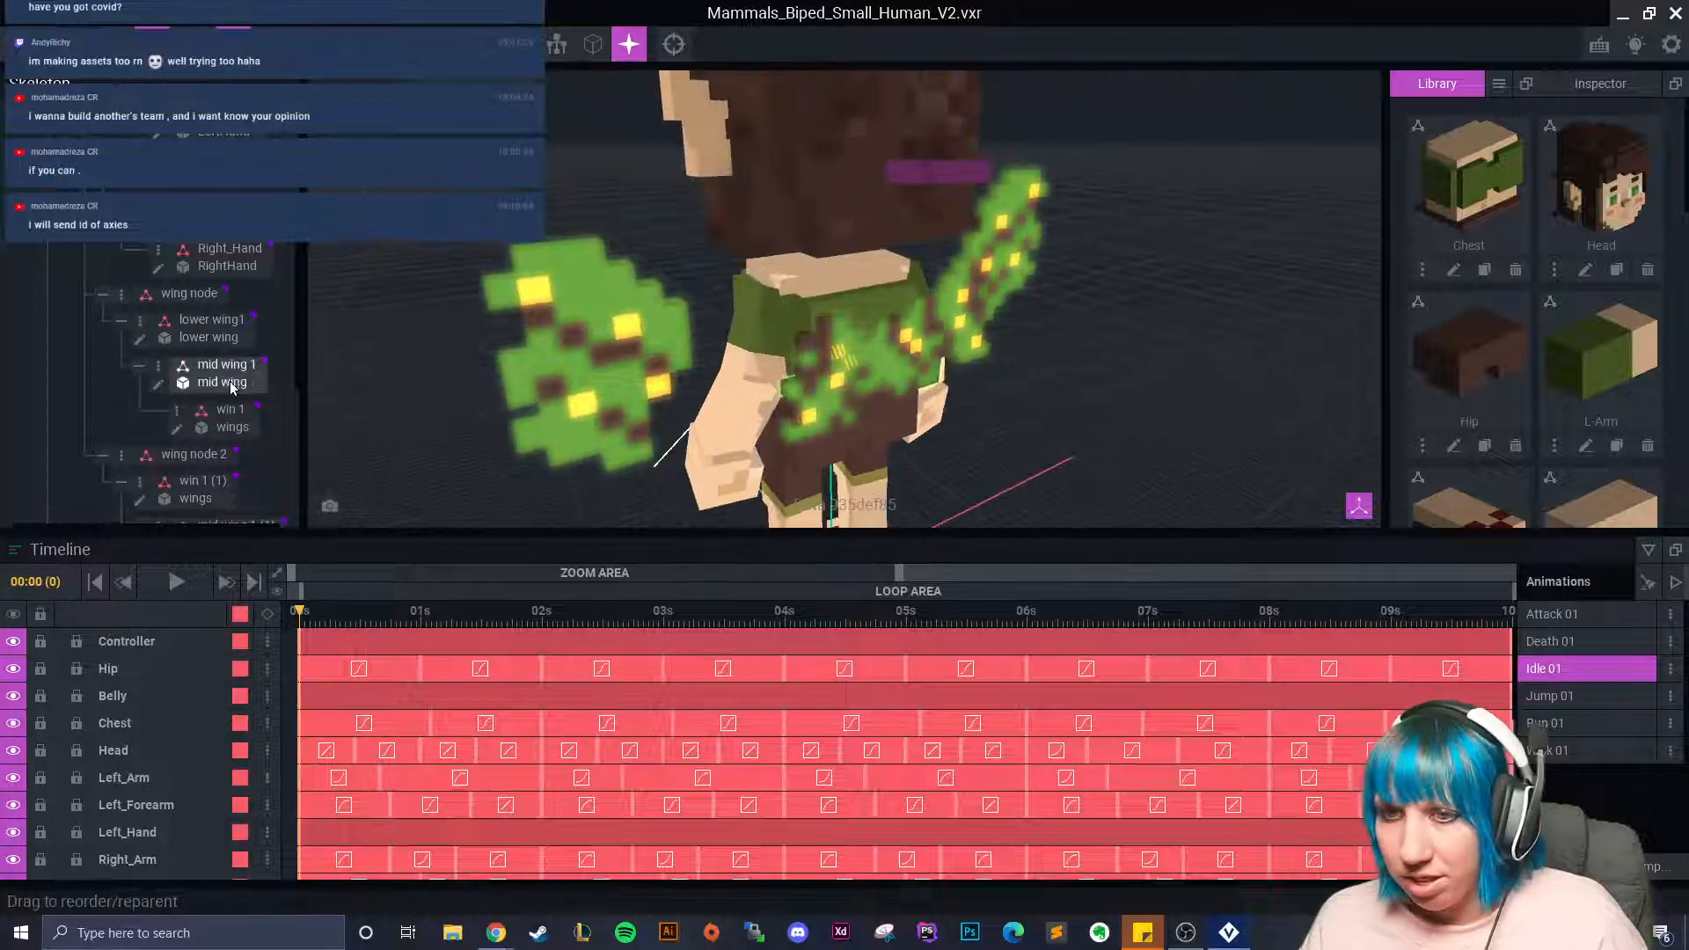
{"action": "left_click", "coordinate": [850, 381]}
{"action": "left_click_drag", "start_coordinate": [882, 407], "coordinate": [792, 423]}
Fine-tune the lower wing: lower it along Y, shift it 5 units left, raise it 1 unit.
{"action": "scroll", "coordinate": [857, 382], "scroll_direction": "up", "scroll_amount": 4}
{"action": "right_click_drag", "start_coordinate": [857, 382], "coordinate": [765, 340]}
{"action": "scroll", "coordinate": [820, 352], "scroll_direction": "down", "scroll_amount": 3}
{"action": "left_click", "coordinate": [737, 300]}
{"action": "left_click_drag", "start_coordinate": [724, 286], "coordinate": [715, 267]}
{"action": "right_click_drag", "start_coordinate": [774, 313], "coordinate": [820, 313]}
{"action": "left_click_drag", "start_coordinate": [724, 343], "coordinate": [688, 340]}
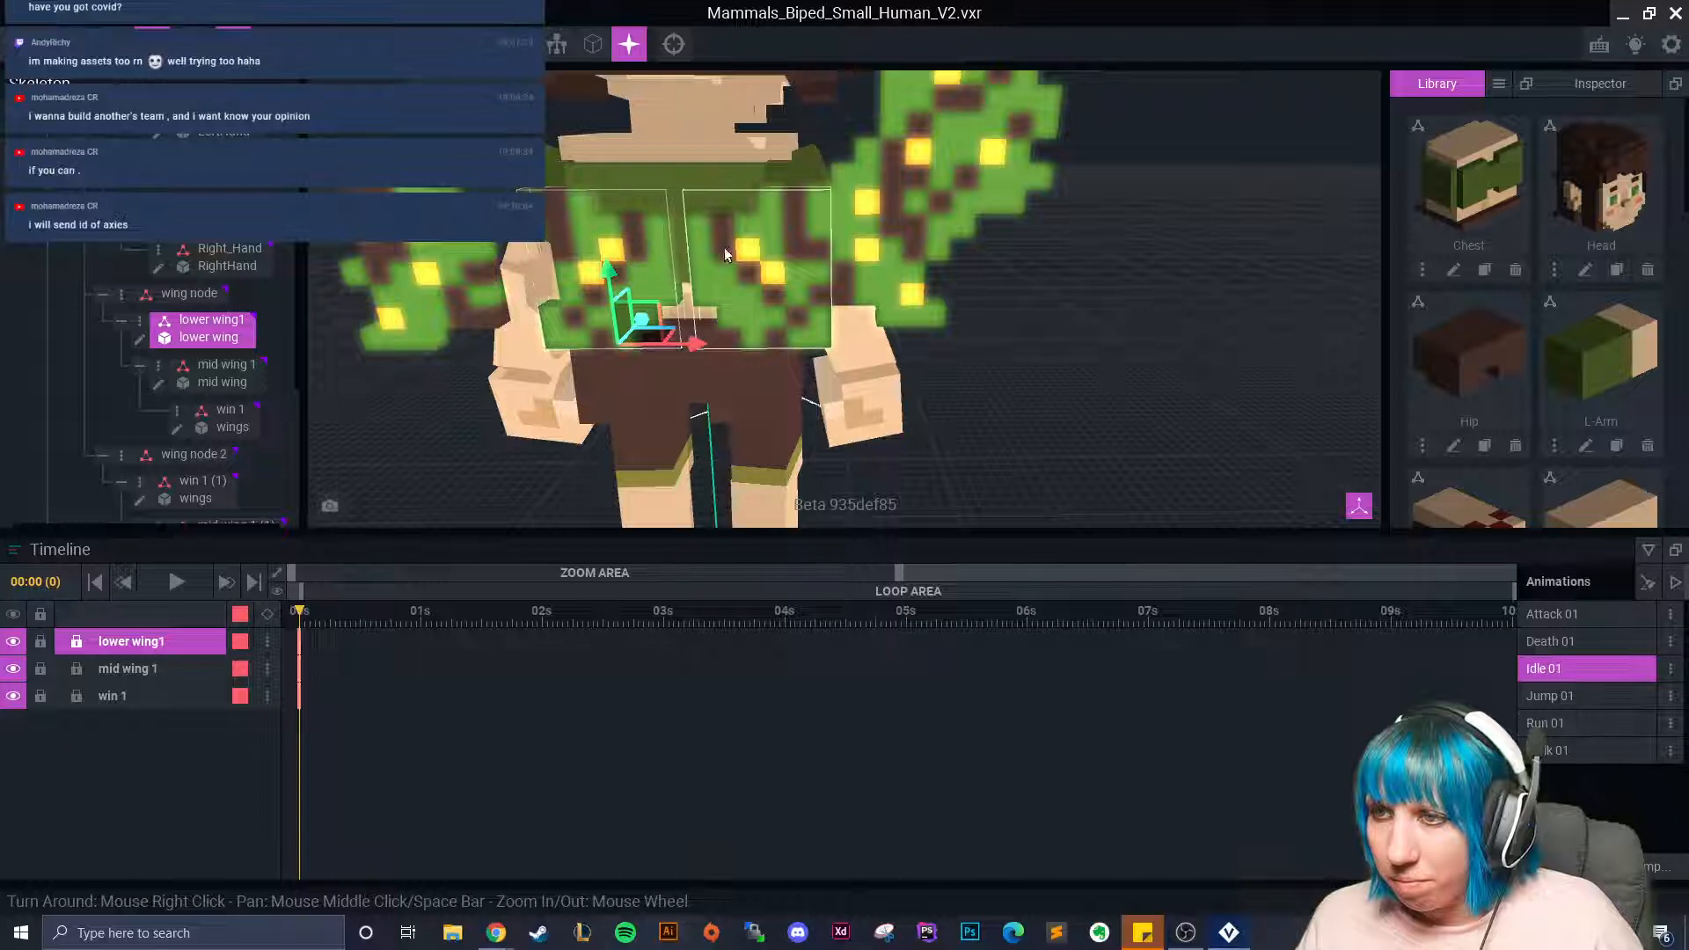
{"action": "left_click", "coordinate": [765, 268]}
{"action": "left_click", "coordinate": [609, 268]}
{"action": "mouse_move", "coordinate": [612, 265]}
{"action": "left_mouse_down"}
{"action": "mouse_move", "coordinate": [617, 243]}
{"action": "mouse_move", "coordinate": [614, 267]}
{"action": "left_mouse_up"}
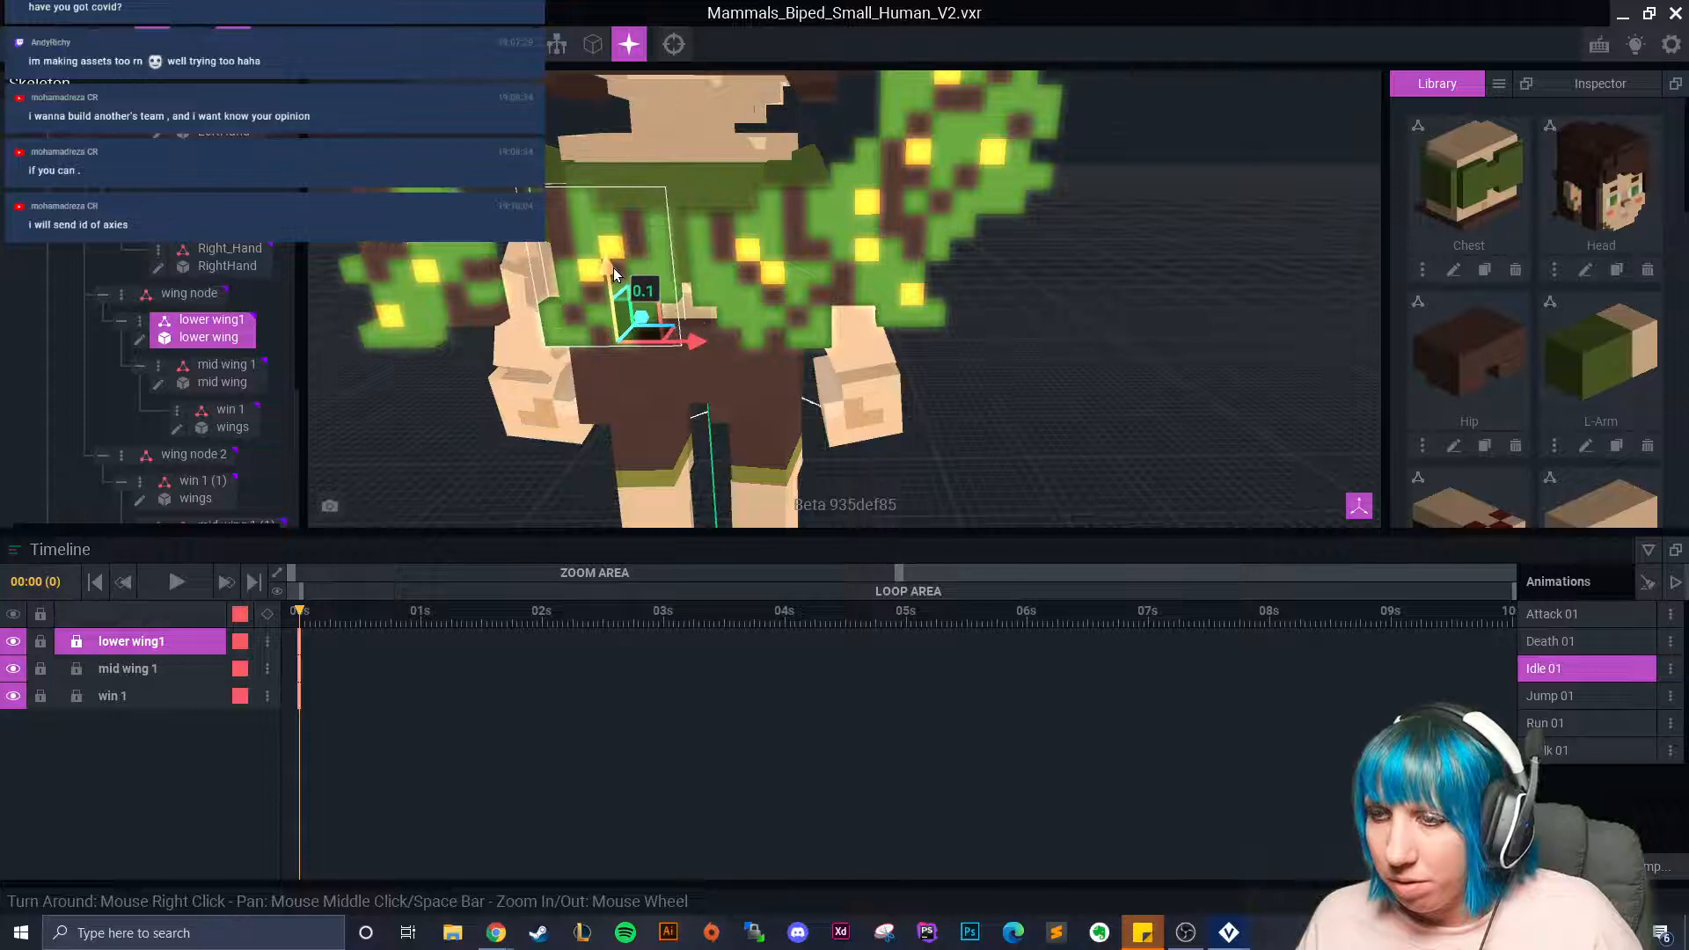
{"action": "scroll", "coordinate": [730, 305], "scroll_direction": "up", "scroll_amount": 5}
{"action": "scroll", "coordinate": [730, 314], "scroll_direction": "down", "scroll_amount": 5}
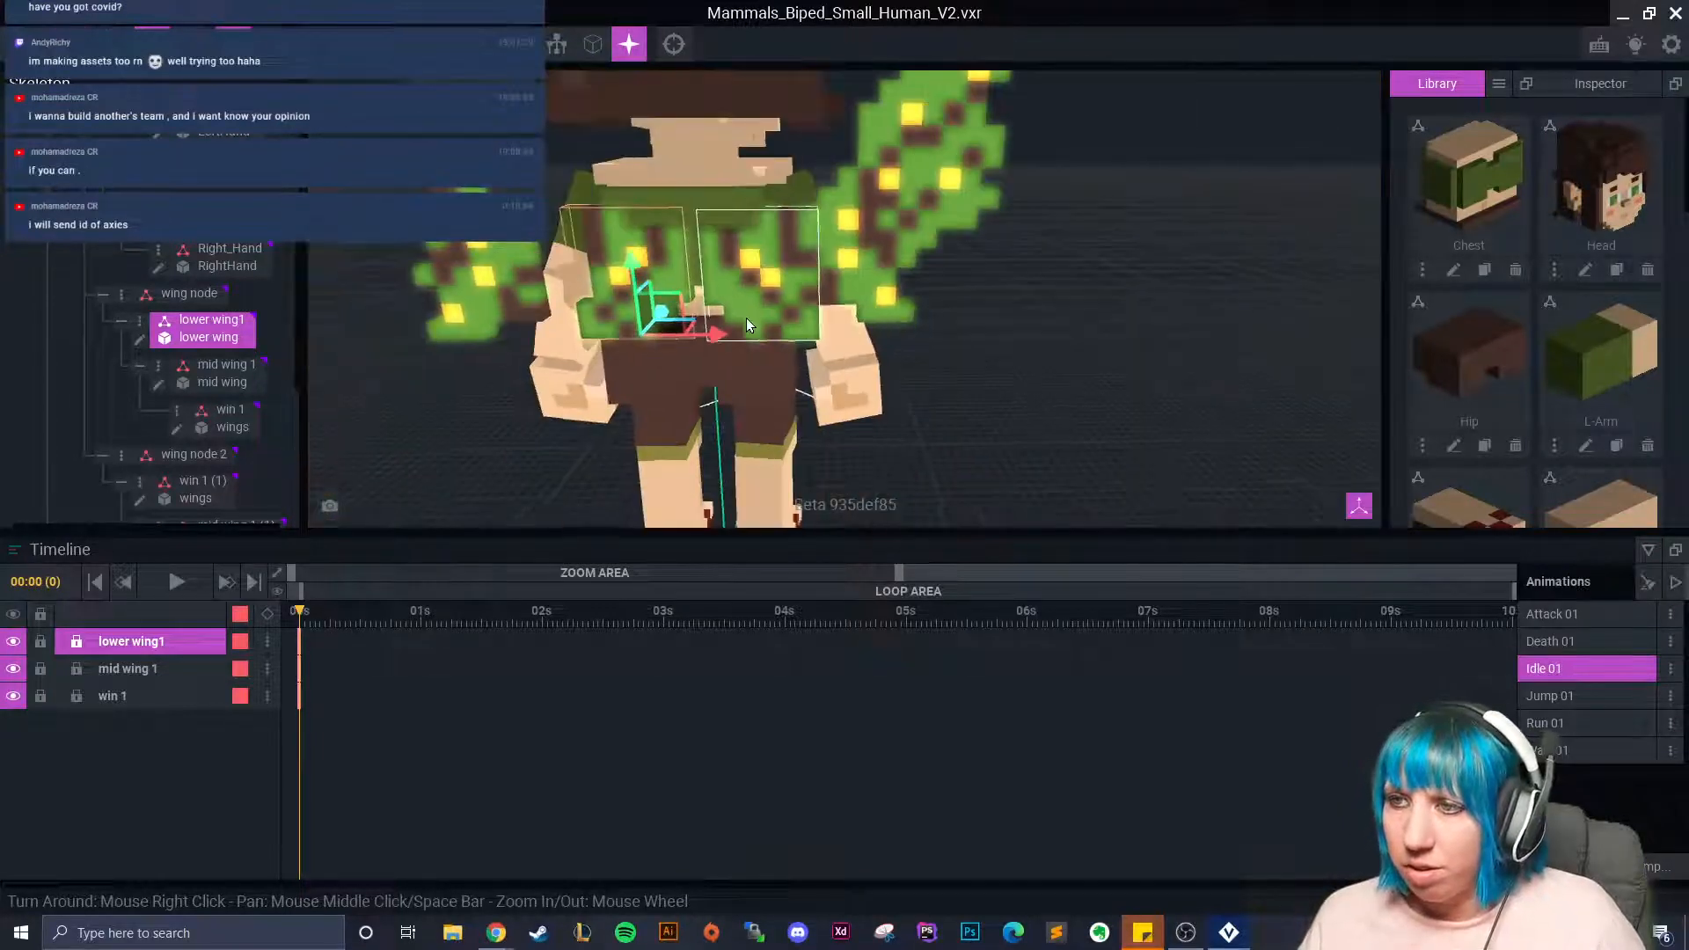
Re-parent the second chain: lower wing1 (1) under wing node 2, then mid wing 1 (1), then win 1 (1).
{"action": "left_click", "coordinate": [904, 173]}
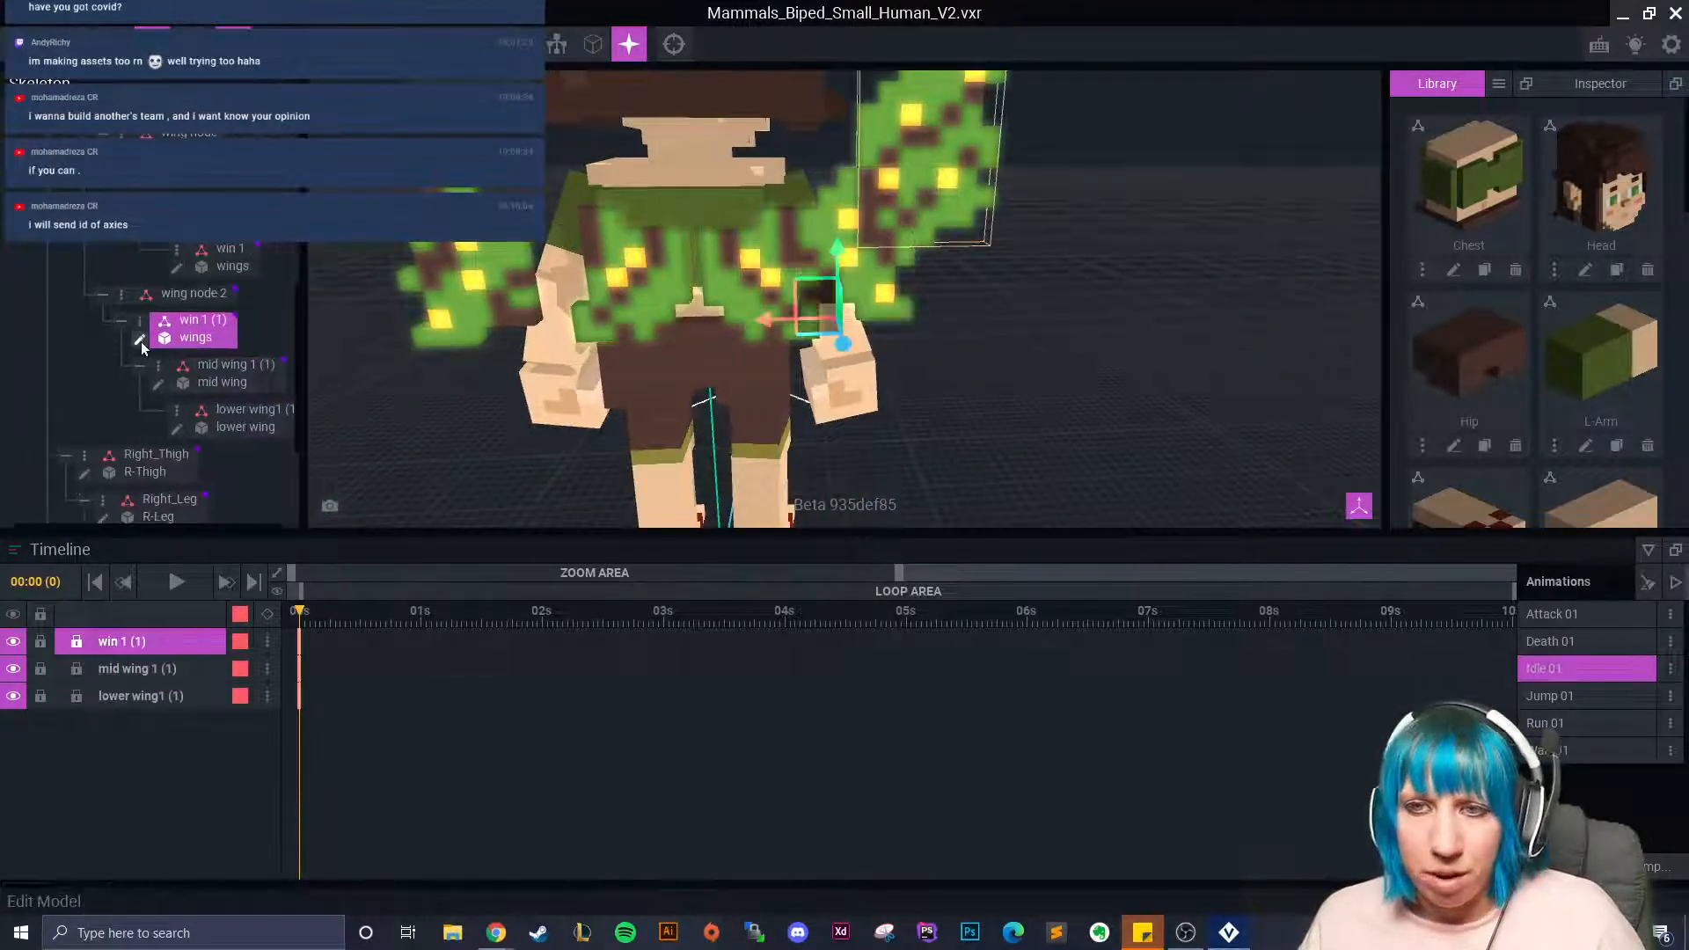
{"action": "left_click_drag", "start_coordinate": [234, 430], "coordinate": [212, 298]}
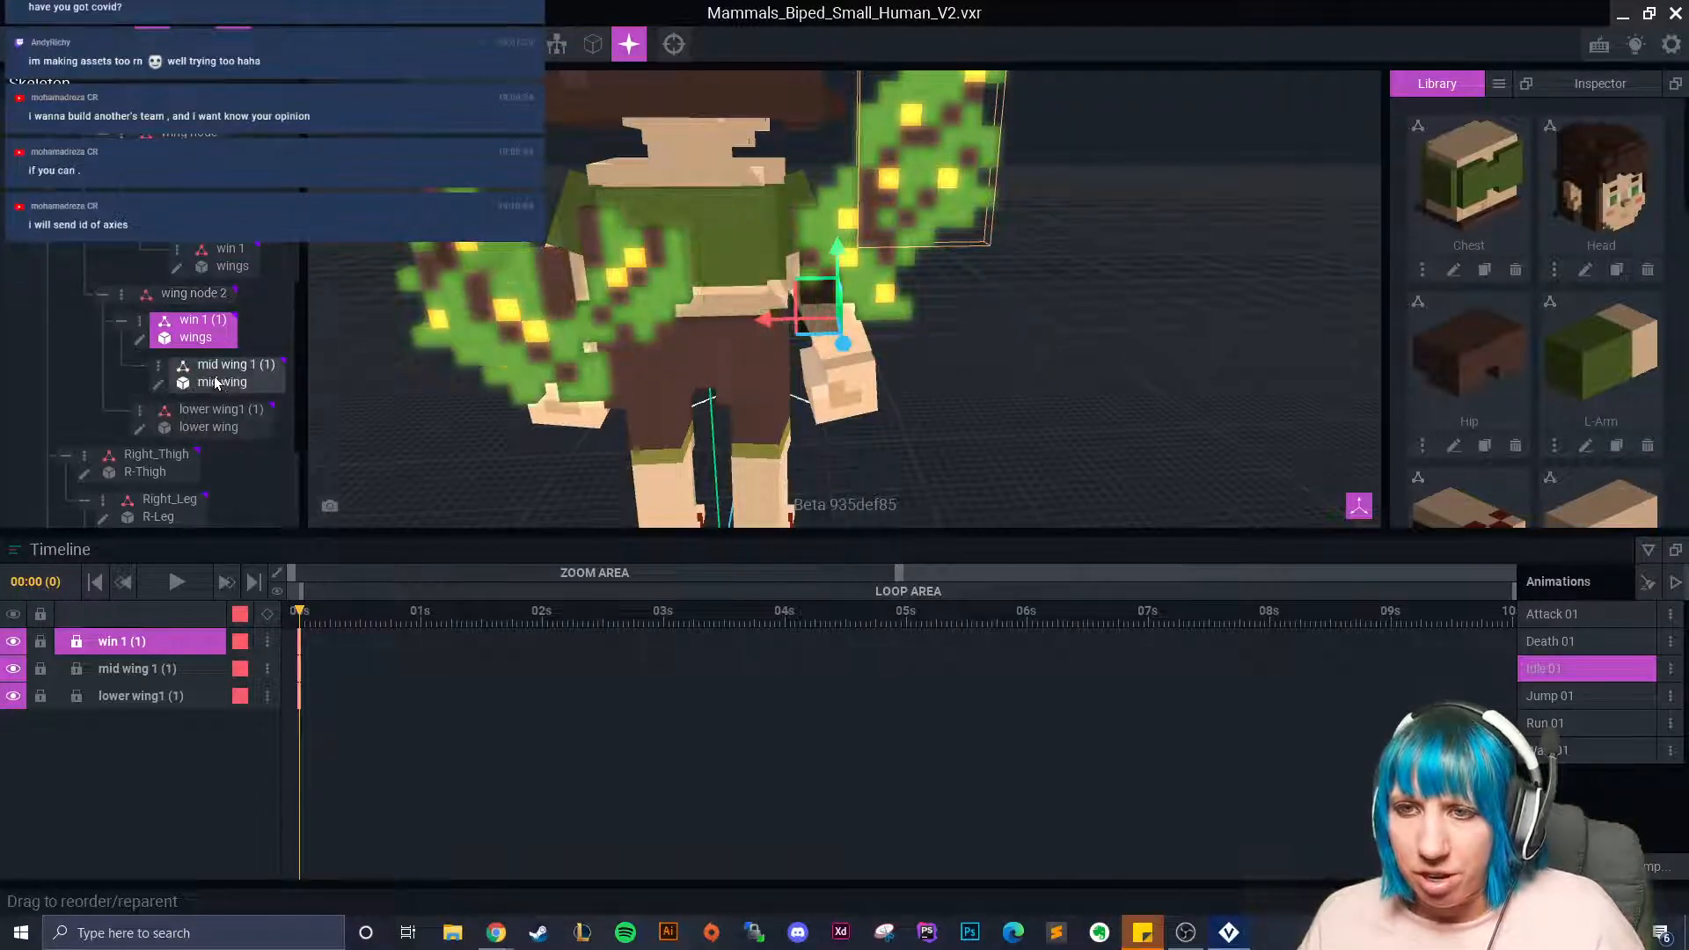
{"action": "left_click_drag", "start_coordinate": [216, 377], "coordinate": [222, 413]}
{"action": "left_click_drag", "start_coordinate": [224, 324], "coordinate": [231, 413]}
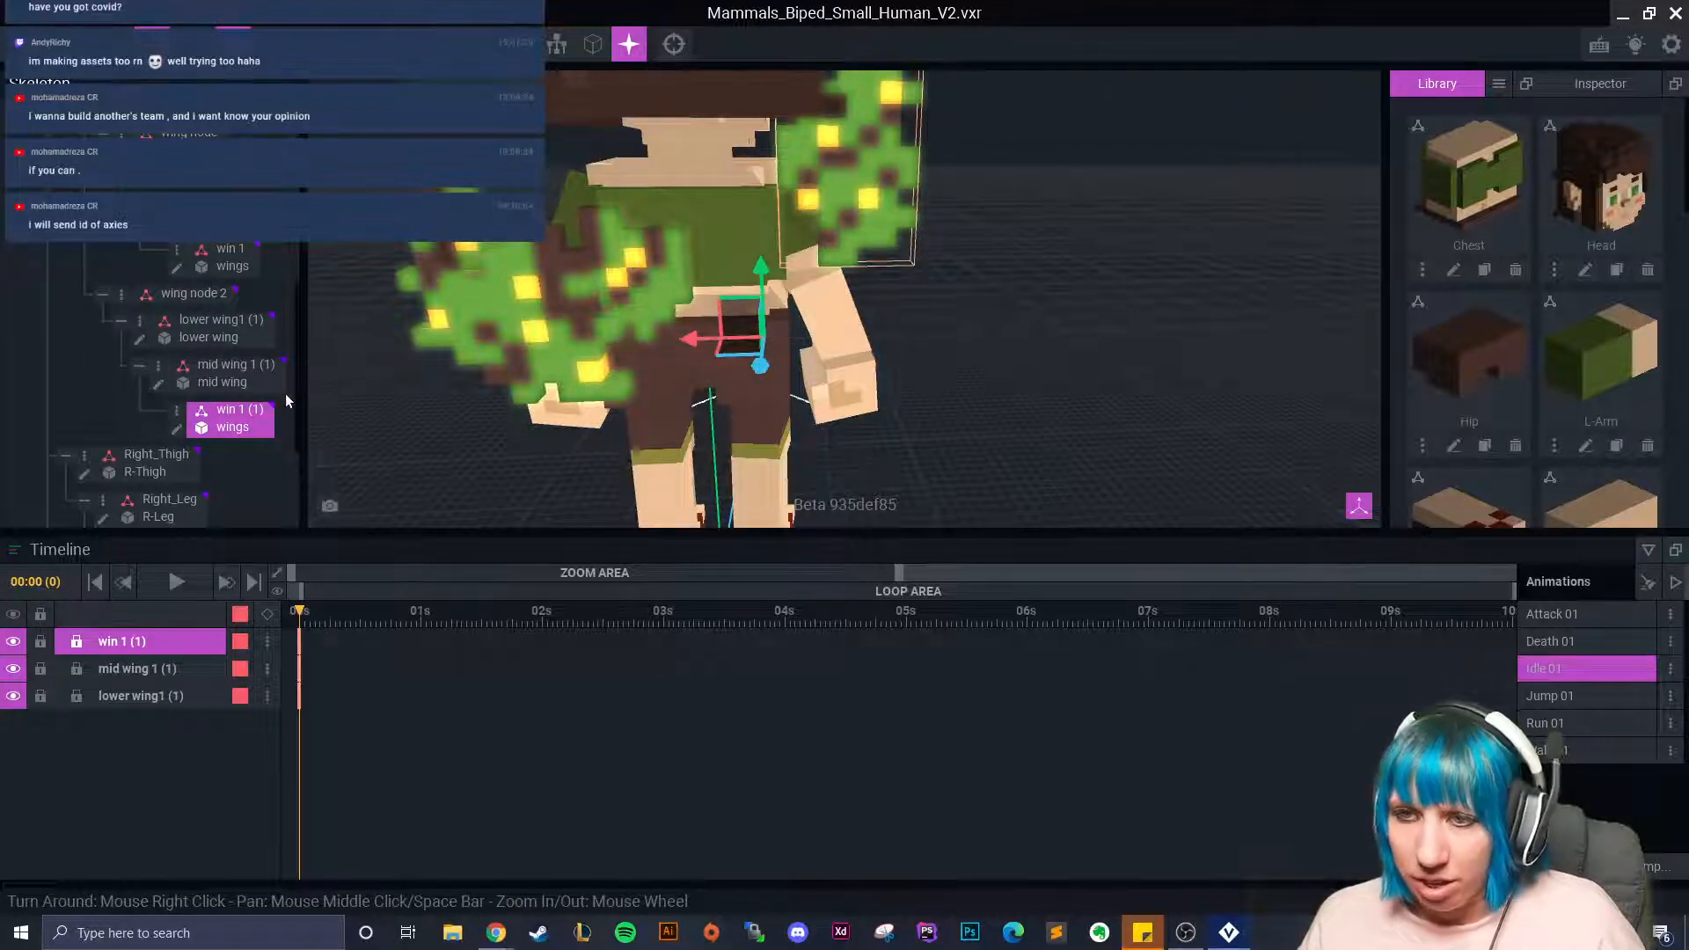
Drag win 1 (1) down, then up and outward from the character's back.
{"action": "mouse_move", "coordinate": [753, 366]}
{"action": "left_mouse_down"}
{"action": "mouse_move", "coordinate": [749, 443]}
{"action": "mouse_move", "coordinate": [758, 394]}
{"action": "left_mouse_up"}
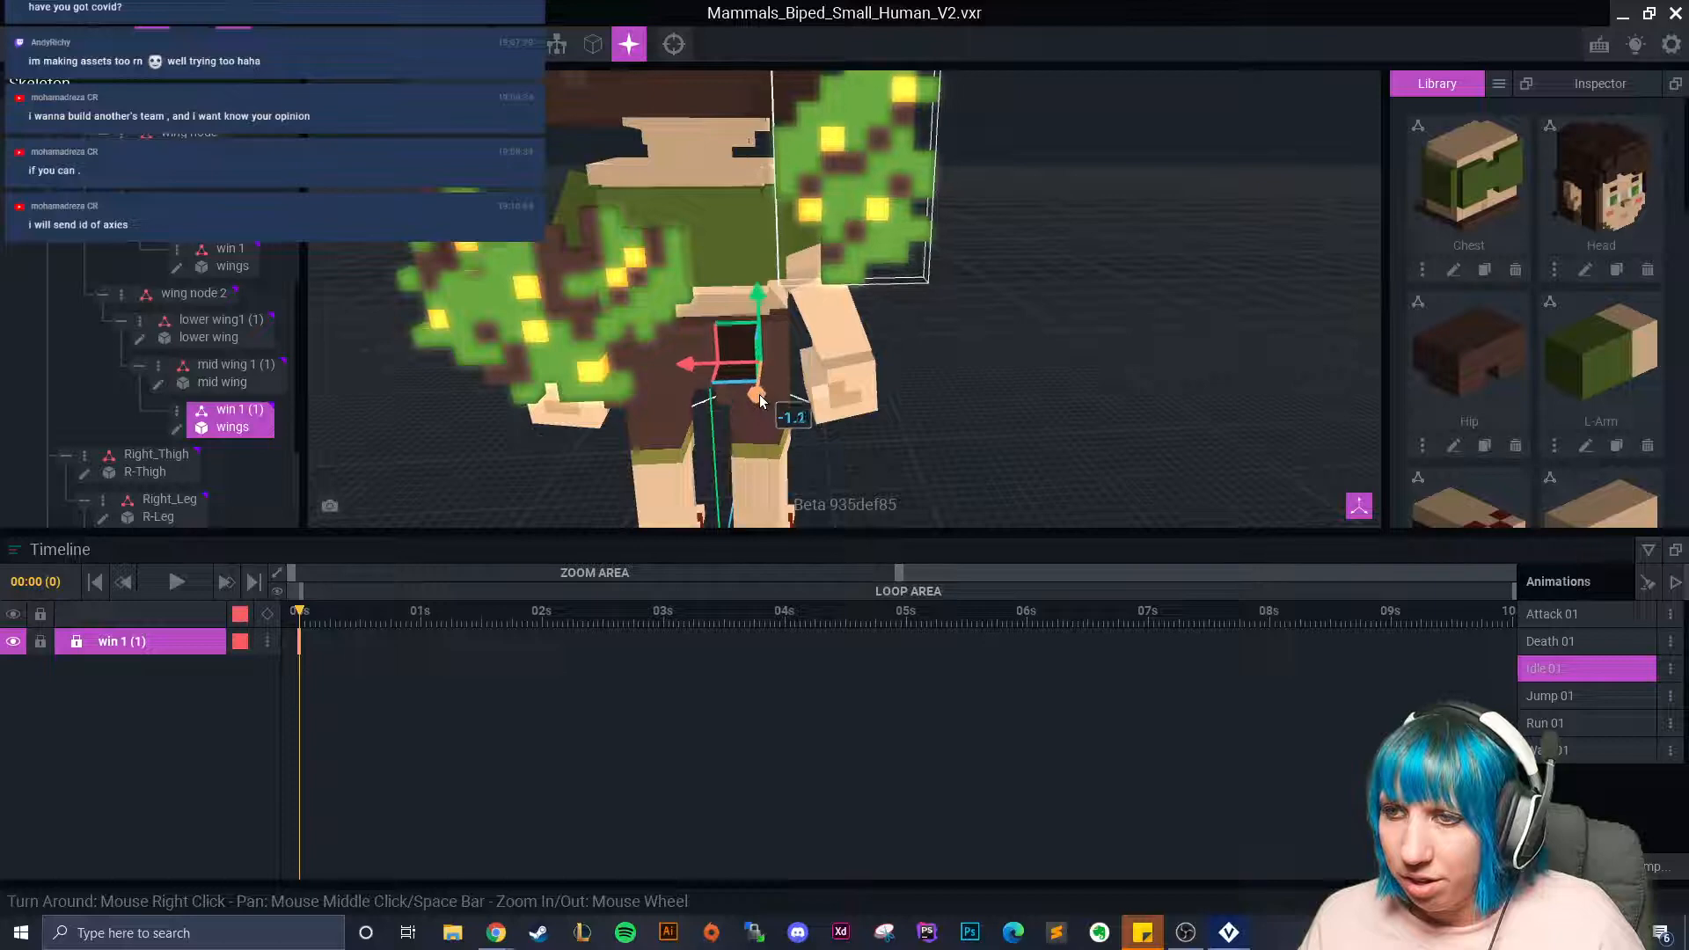
{"action": "mouse_move", "coordinate": [792, 378]}
{"action": "right_mouse_down"}
{"action": "mouse_move", "coordinate": [837, 366]}
{"action": "mouse_move", "coordinate": [815, 380]}
{"action": "right_mouse_up"}
{"action": "left_click_drag", "start_coordinate": [815, 380], "coordinate": [939, 359]}
{"action": "left_click", "coordinate": [232, 370]}
Shift the second chain's lower and mid wings sideways and move its outer wing down.
{"action": "left_click", "coordinate": [220, 328]}
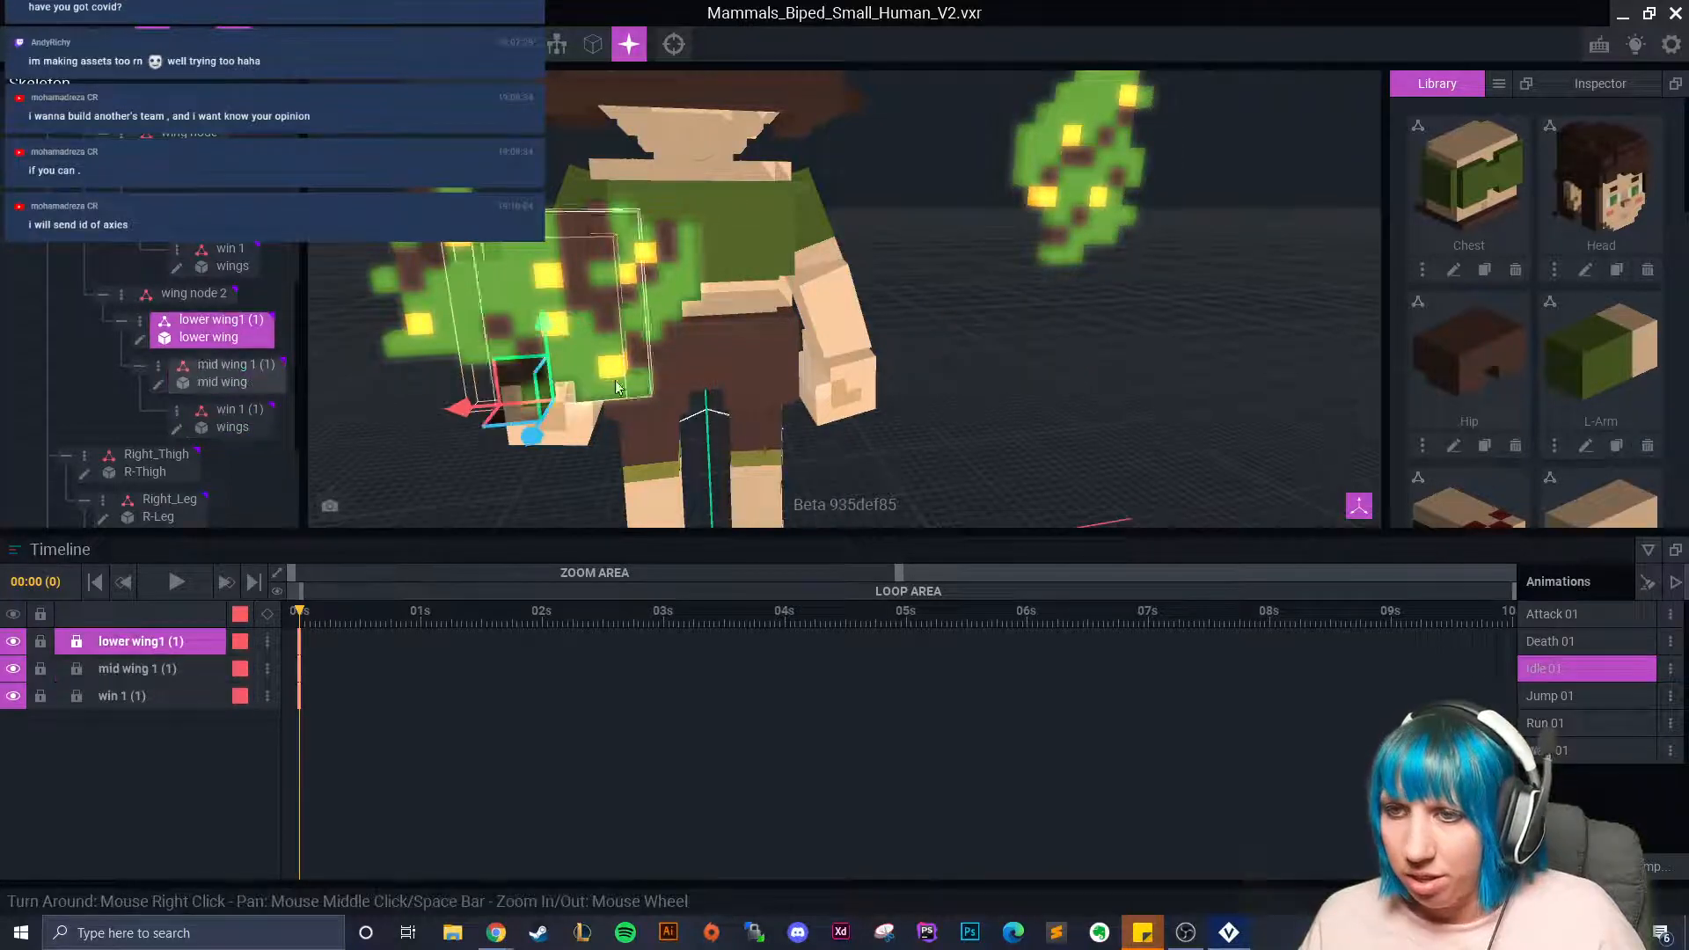
{"action": "left_click_drag", "start_coordinate": [469, 417], "coordinate": [709, 362]}
{"action": "right_click_drag", "start_coordinate": [709, 364], "coordinate": [820, 380]}
{"action": "left_click", "coordinate": [208, 371]}
{"action": "left_click_drag", "start_coordinate": [737, 379], "coordinate": [824, 354]}
{"action": "left_click", "coordinate": [230, 410]}
{"action": "left_click_drag", "start_coordinate": [946, 256], "coordinate": [854, 293]}
Raise the centre lower wing slightly, undoing an extra sideways shift.
{"action": "left_click", "coordinate": [760, 309]}
{"action": "right_click_drag", "start_coordinate": [759, 311], "coordinate": [762, 311]}
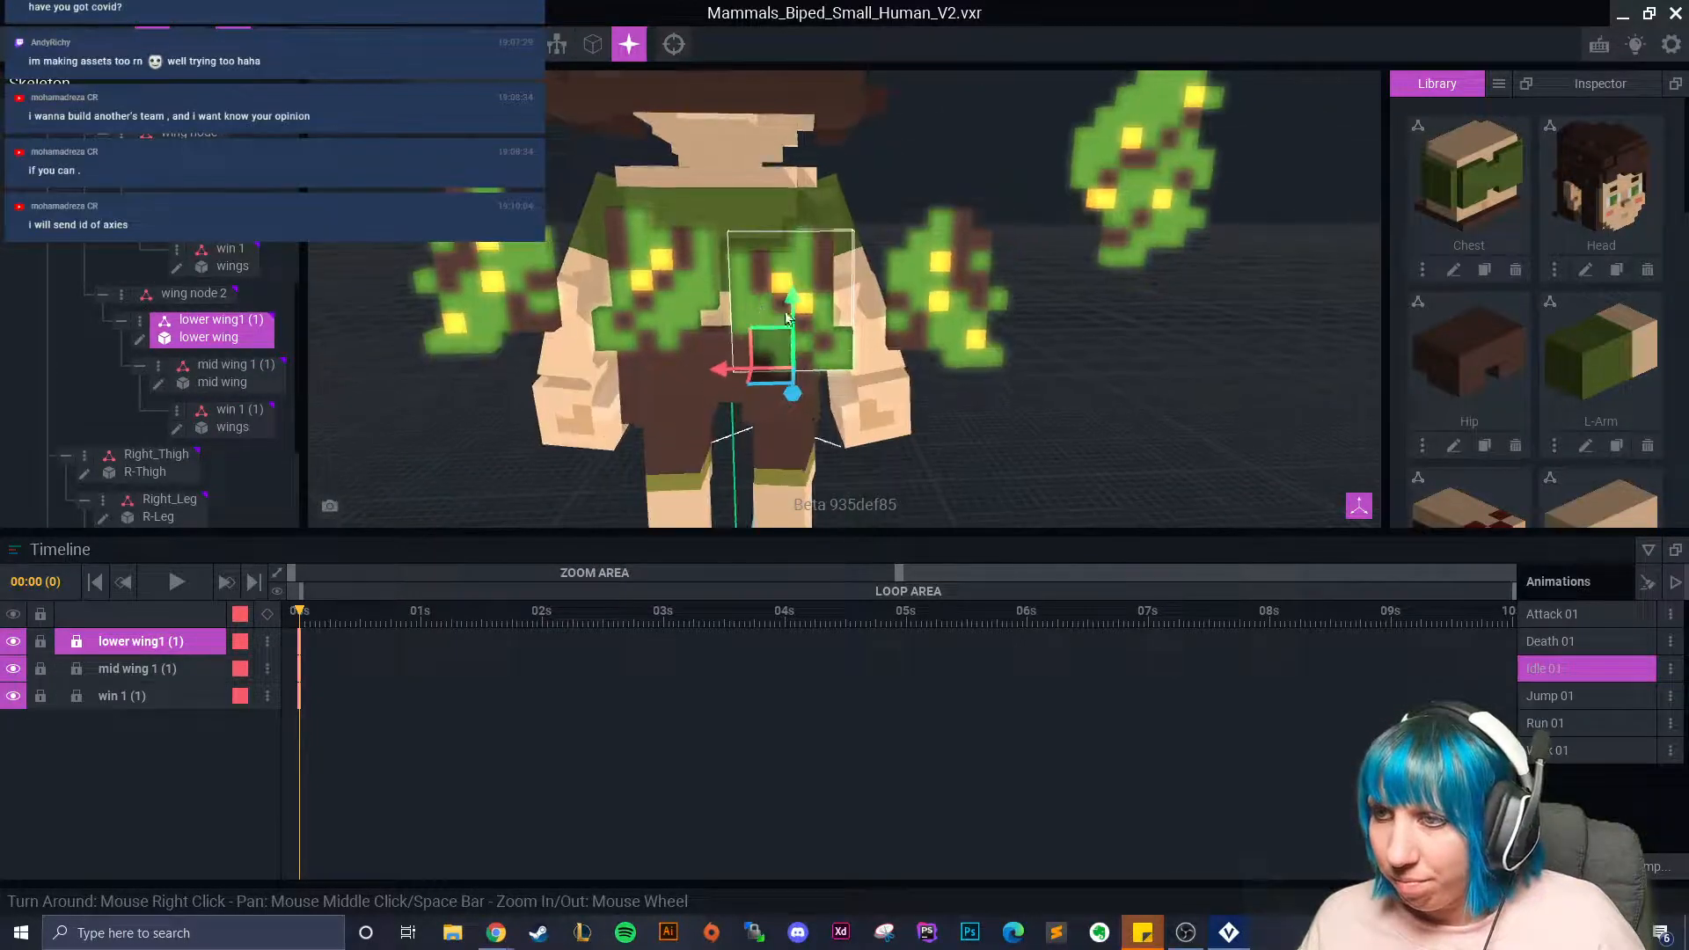
{"action": "left_click_drag", "start_coordinate": [794, 302], "coordinate": [791, 274]}
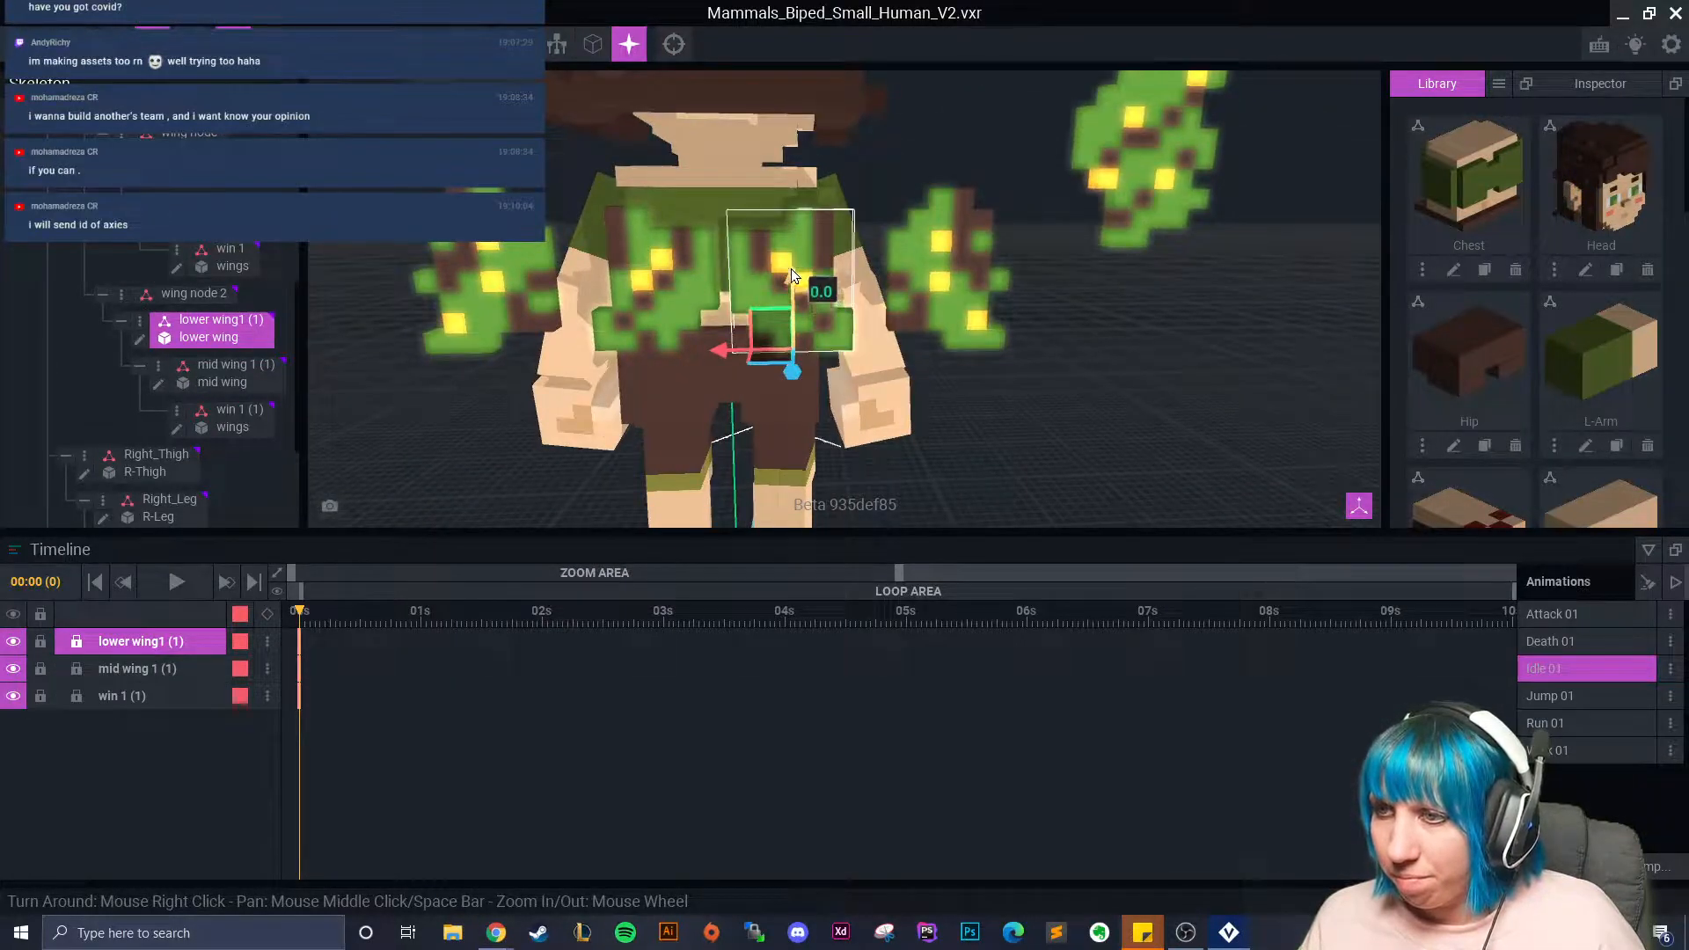
{"action": "scroll", "coordinate": [790, 268], "scroll_direction": "up", "scroll_amount": 5}
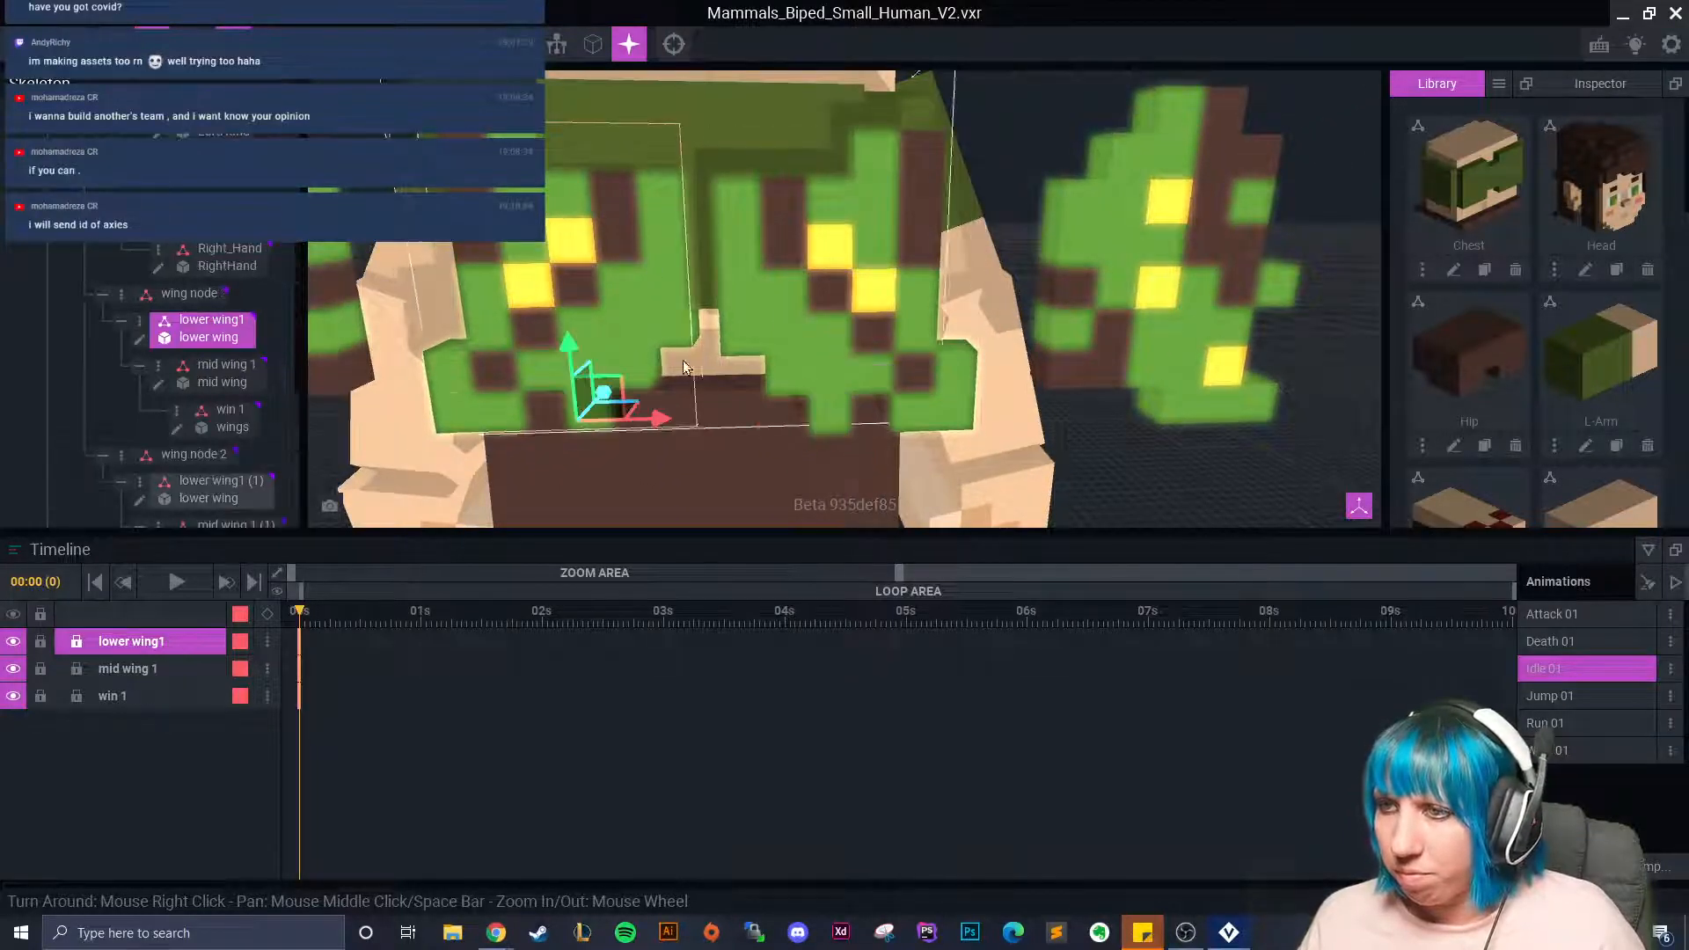
{"action": "left_click", "coordinate": [594, 327]}
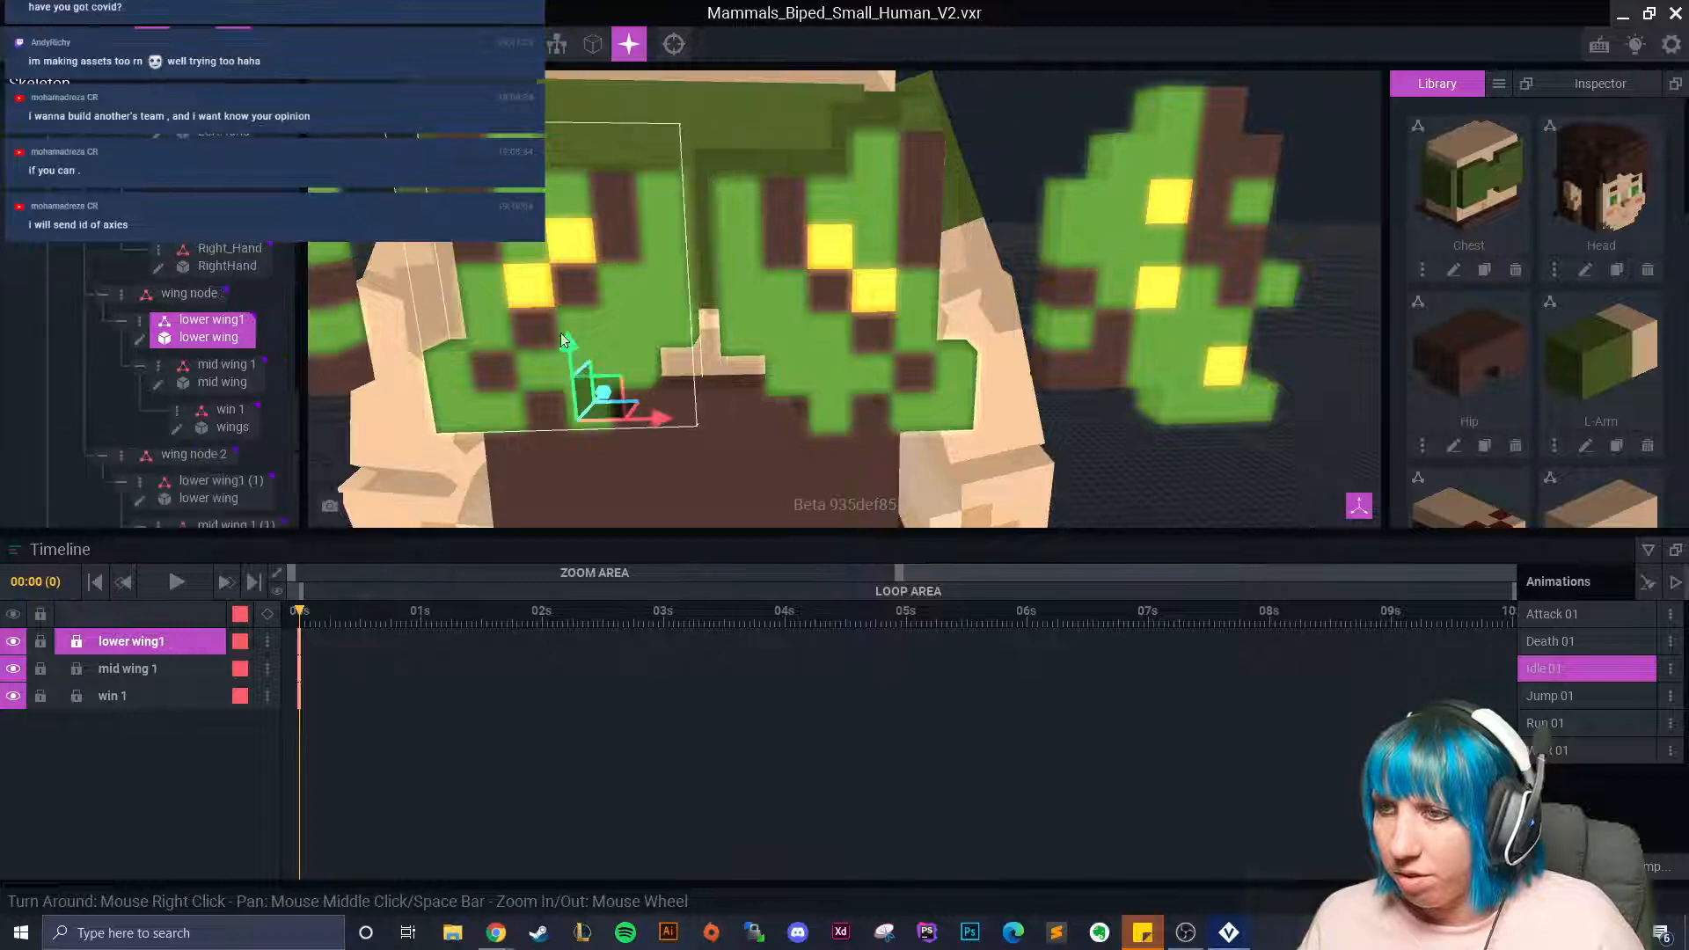
{"action": "left_click", "coordinate": [846, 350]}
{"action": "left_click_drag", "start_coordinate": [851, 351], "coordinate": [852, 347]}
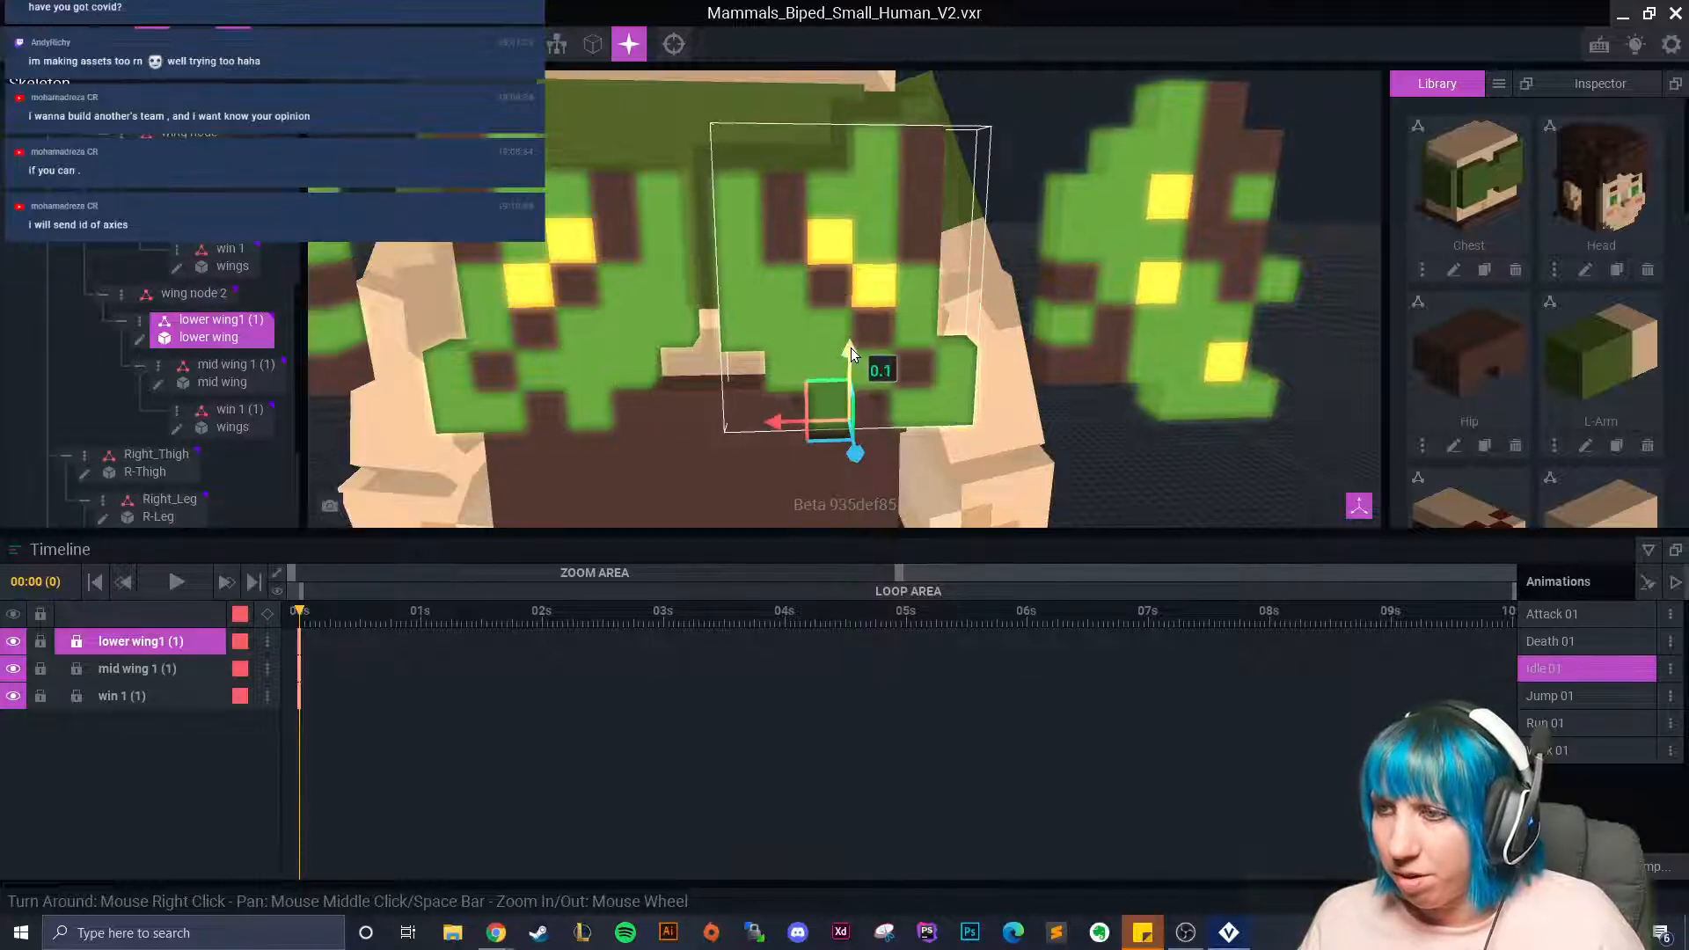
{"action": "left_click_drag", "start_coordinate": [778, 425], "coordinate": [725, 417]}
{"action": "key", "text": "ctrl+z"}
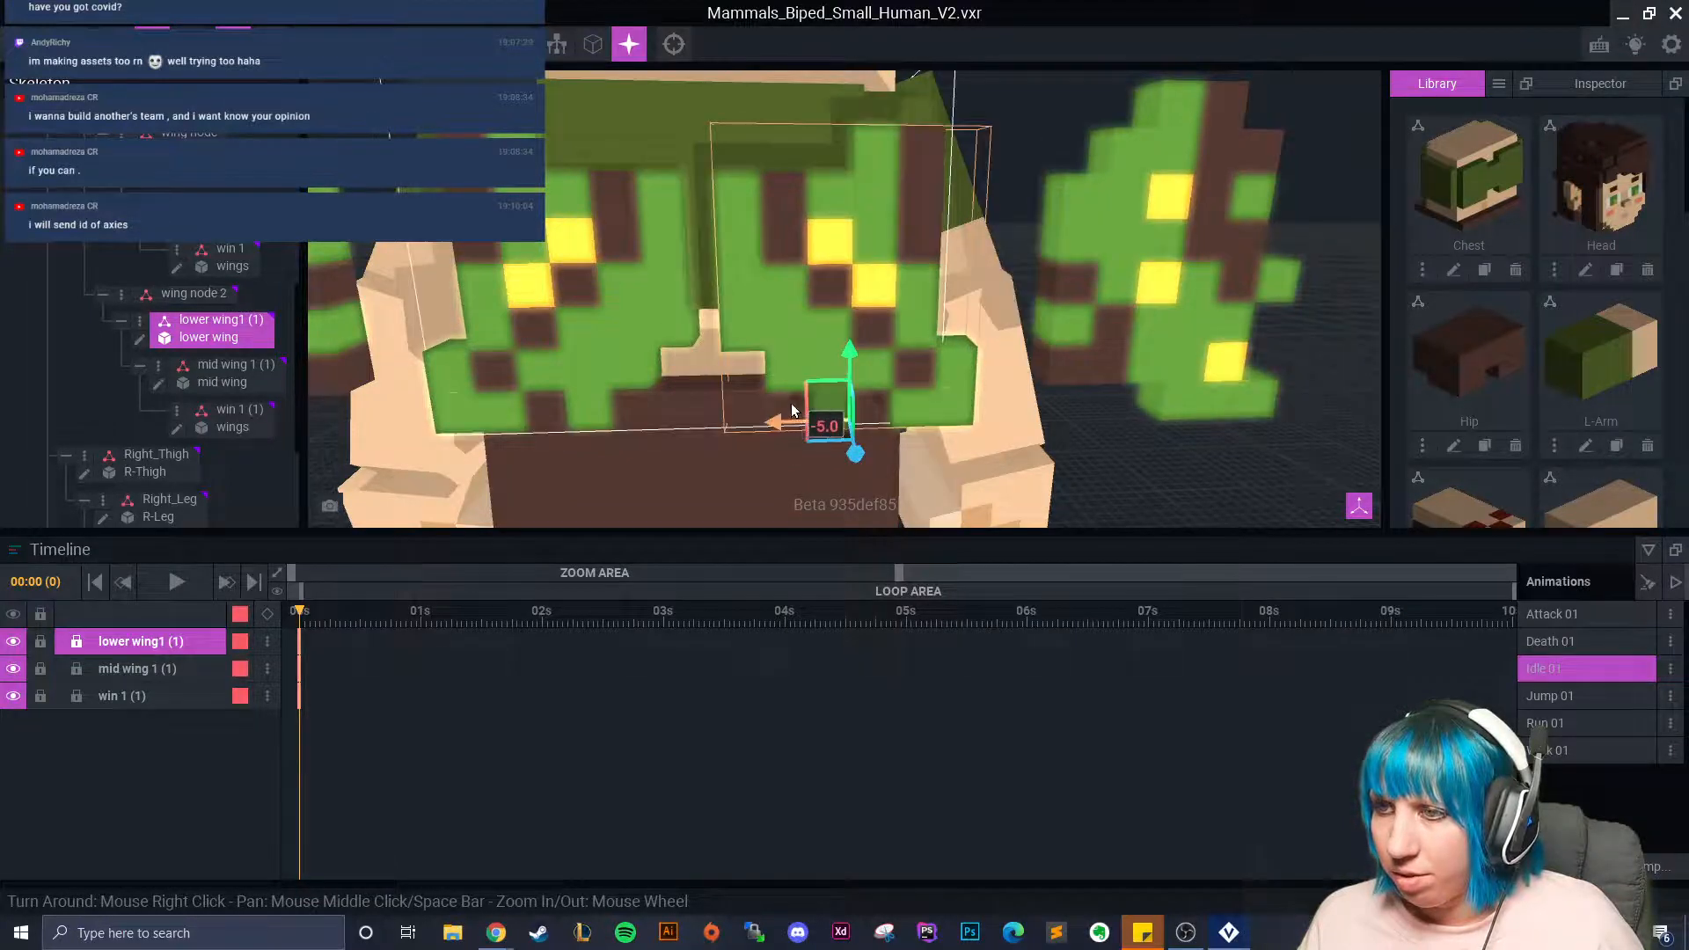
Slide the first chain's lower wing left and move its mid wing sideways and up.
{"action": "left_click", "coordinate": [609, 303]}
{"action": "mouse_move", "coordinate": [658, 428]}
{"action": "left_mouse_down"}
{"action": "mouse_move", "coordinate": [594, 404]}
{"action": "mouse_move", "coordinate": [680, 403]}
{"action": "left_mouse_up"}
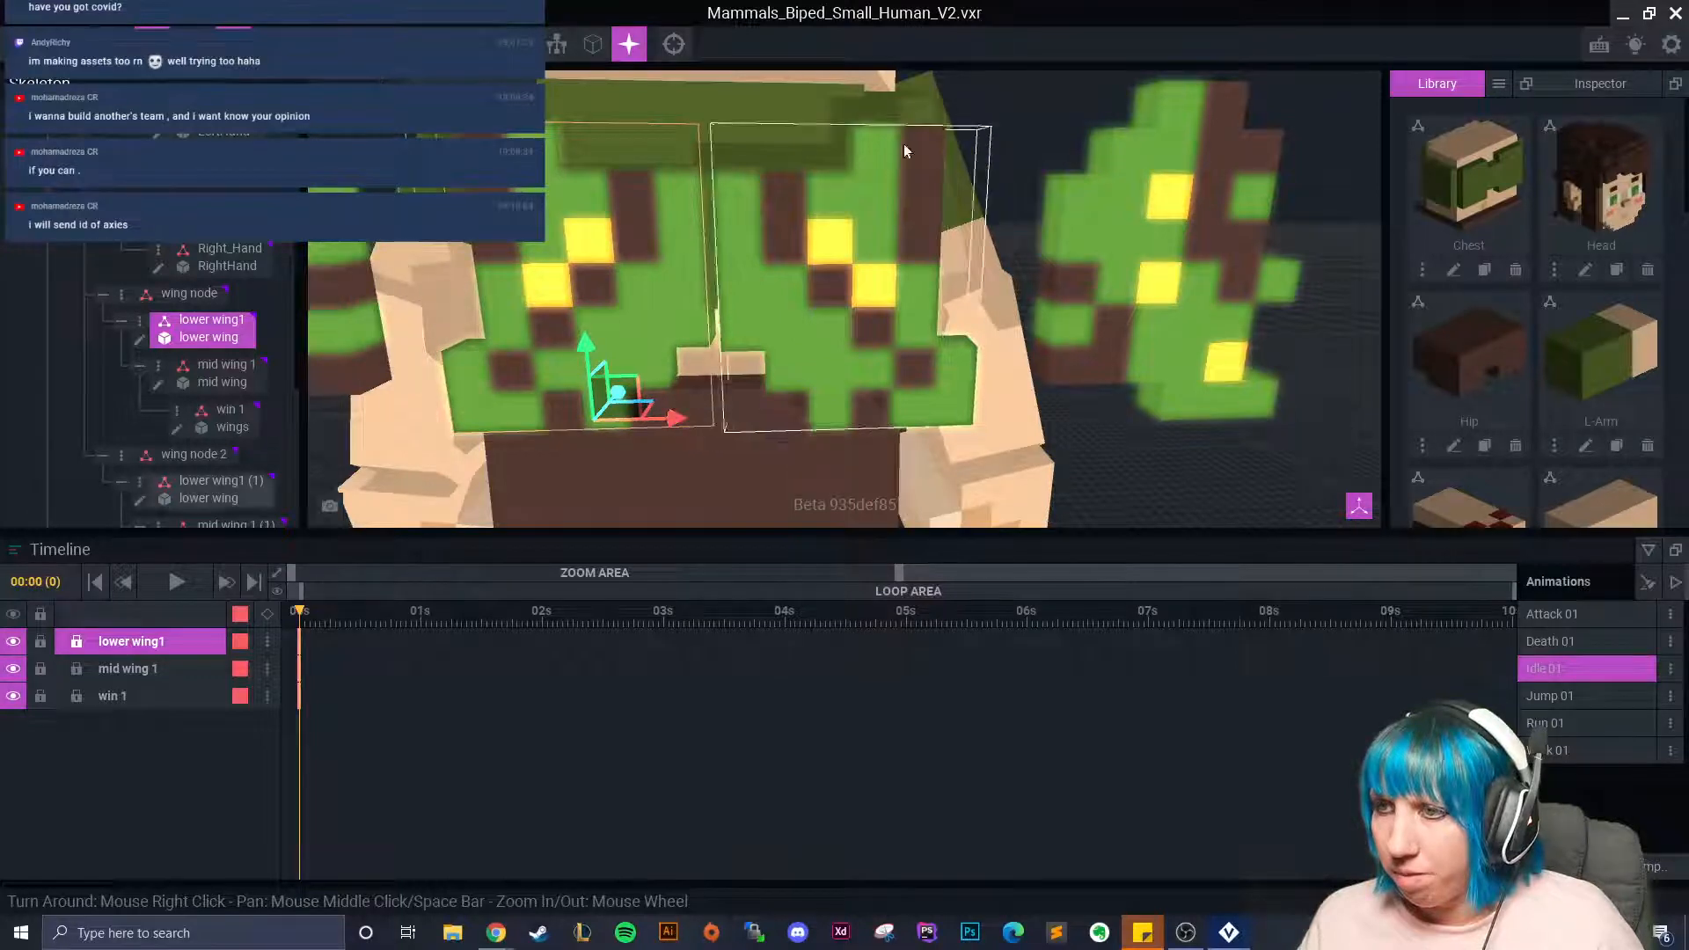
{"action": "right_click_drag", "start_coordinate": [811, 292], "coordinate": [586, 299]}
{"action": "left_click", "coordinate": [591, 339]}
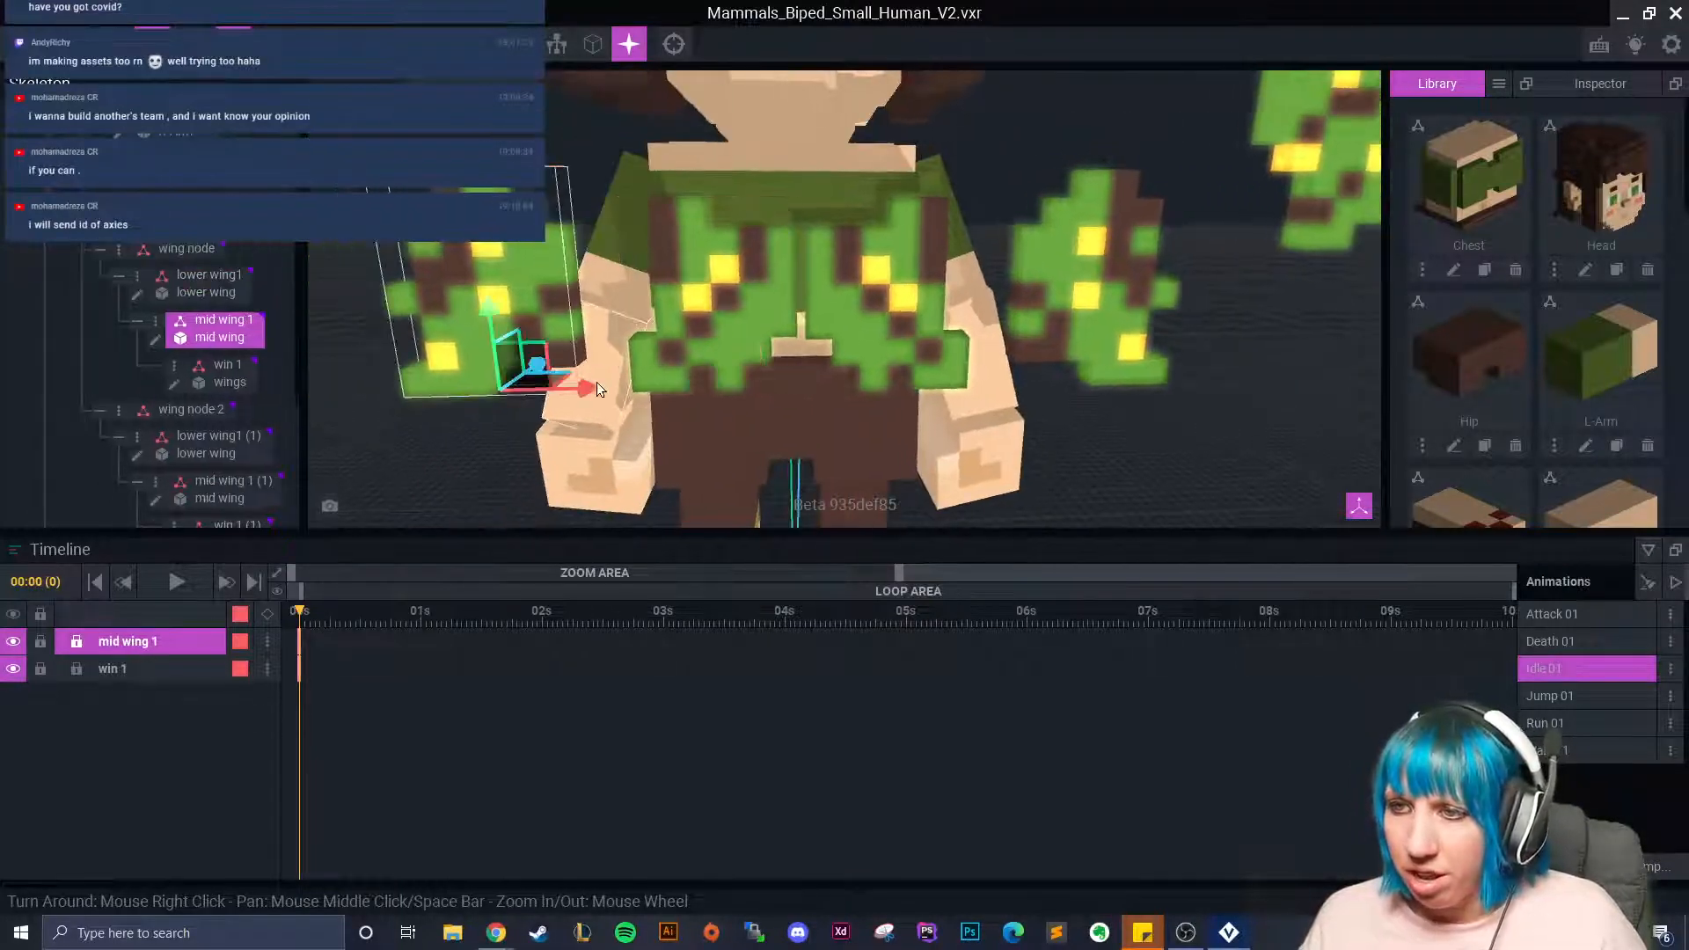
{"action": "left_click_drag", "start_coordinate": [589, 389], "coordinate": [676, 394]}
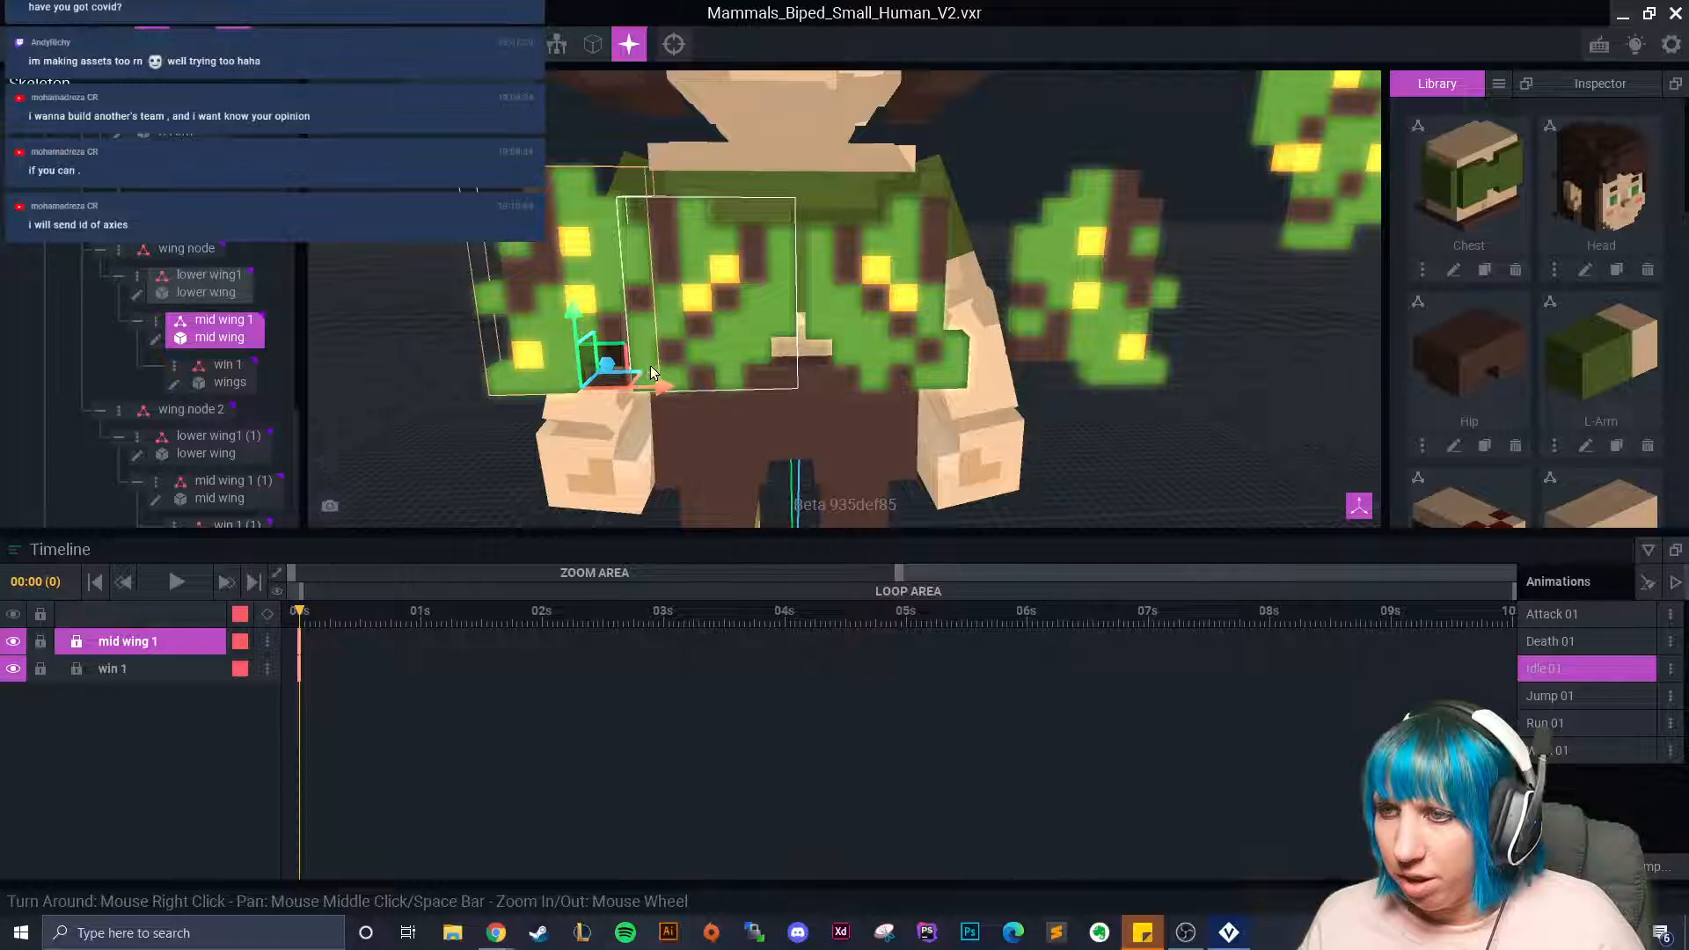
{"action": "left_click_drag", "start_coordinate": [579, 314], "coordinate": [567, 278]}
{"action": "left_click", "coordinate": [394, 355]}
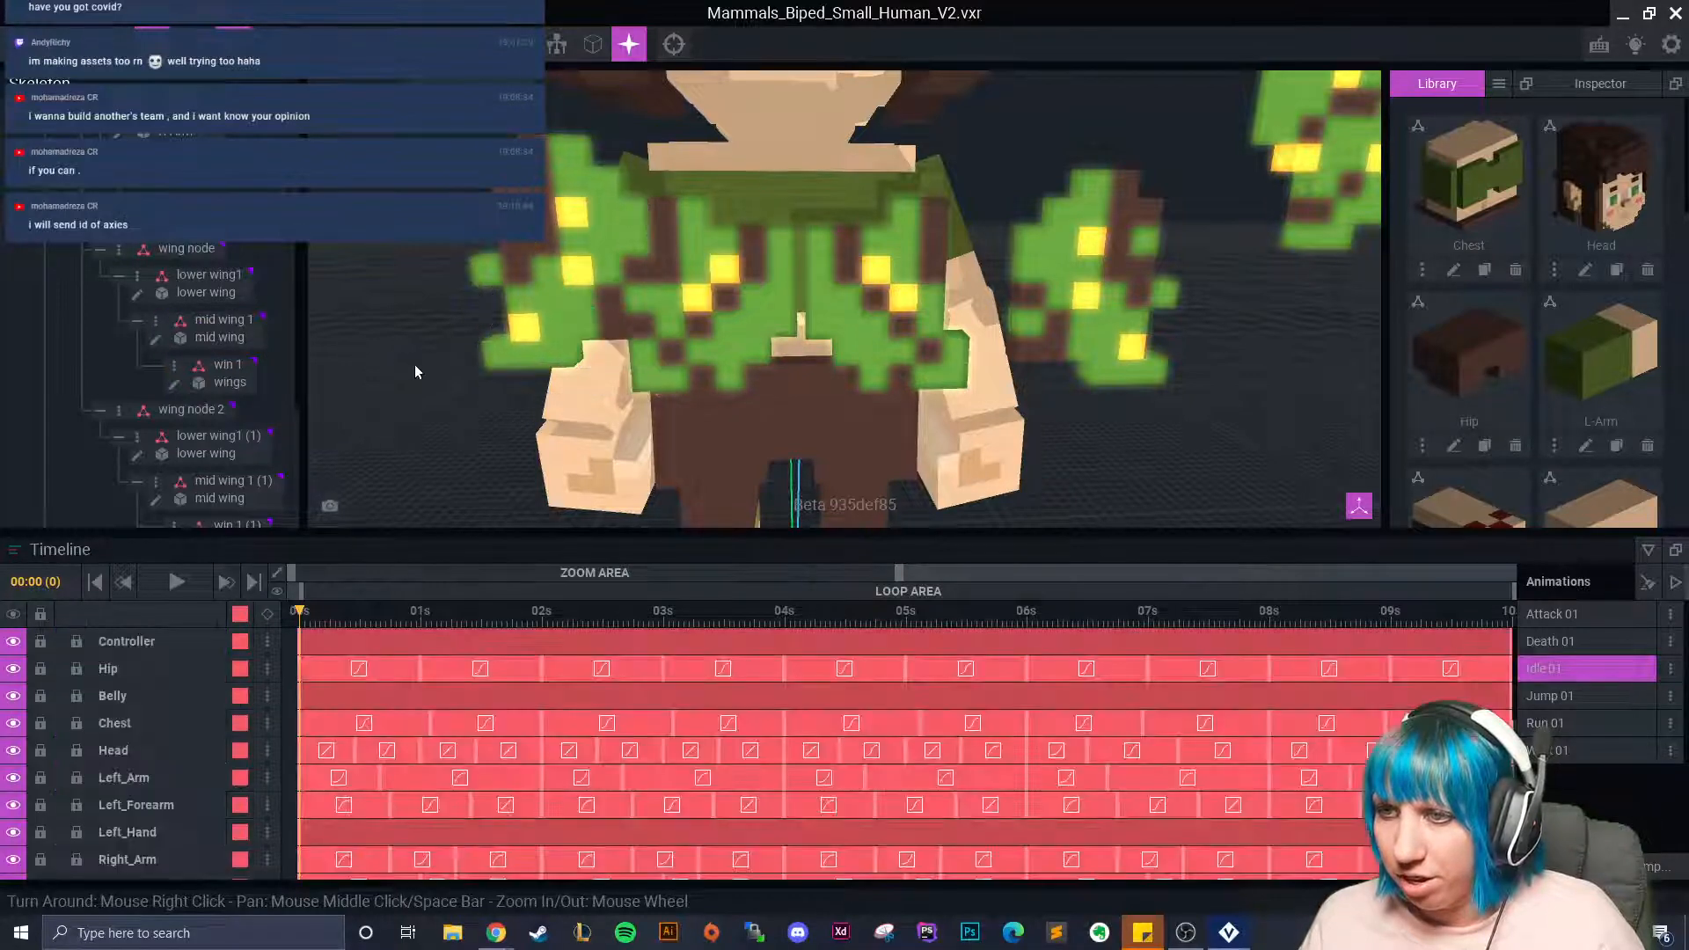
Shift the right mid wing left and up, then bring the outer wing in toward the body.
{"action": "scroll", "coordinate": [528, 364], "scroll_direction": "up", "scroll_amount": 4}
{"action": "scroll", "coordinate": [616, 303], "scroll_direction": "down", "scroll_amount": 3}
{"action": "left_click", "coordinate": [1111, 279]}
{"action": "left_click_drag", "start_coordinate": [1090, 377], "coordinate": [958, 388]}
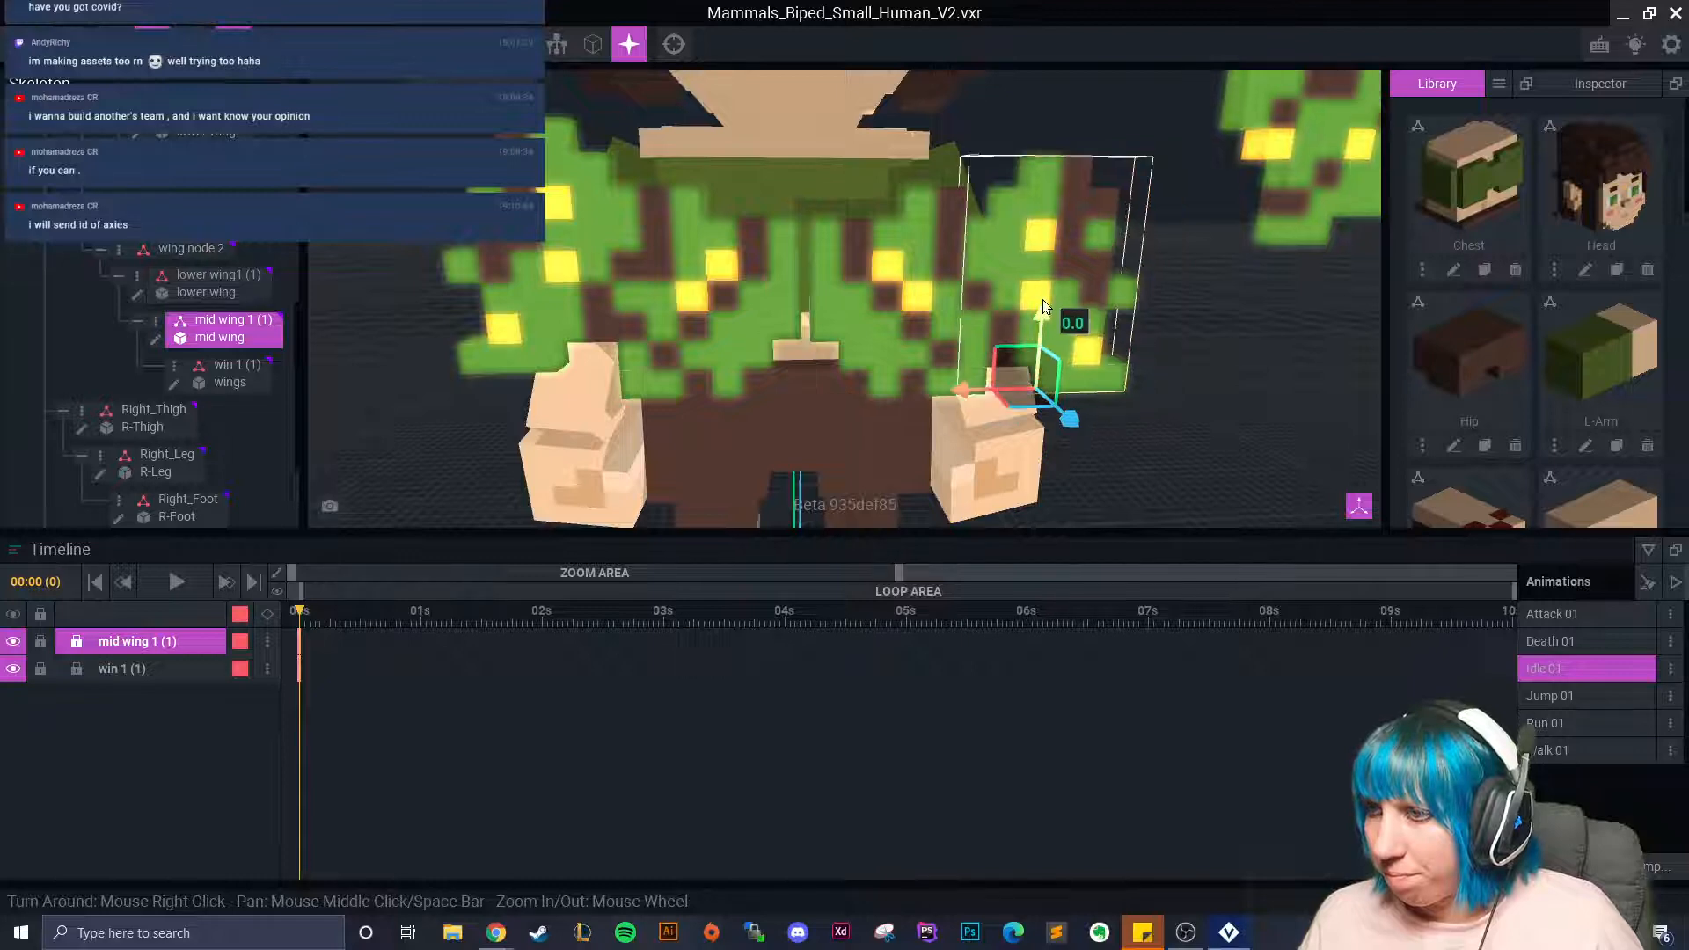
{"action": "left_click_drag", "start_coordinate": [1043, 306], "coordinate": [1049, 286]}
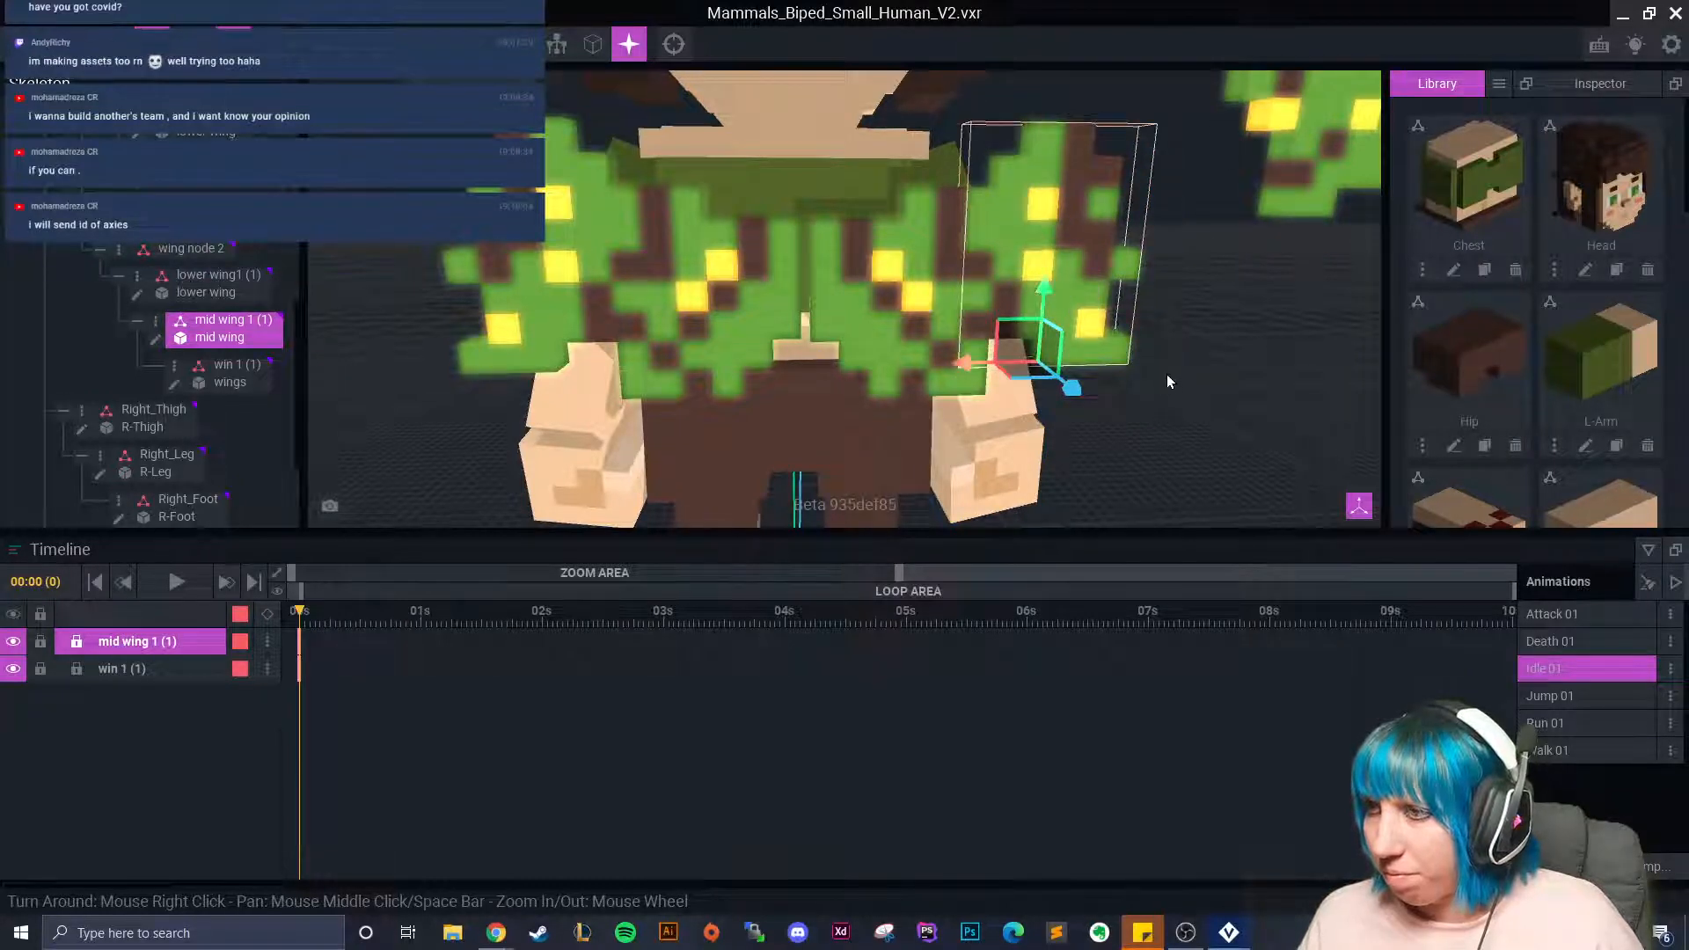
{"action": "scroll", "coordinate": [1168, 379], "scroll_direction": "down", "scroll_amount": 1}
{"action": "middle_click_drag", "start_coordinate": [1169, 378], "coordinate": [1089, 389]}
{"action": "left_click", "coordinate": [1154, 207]}
{"action": "left_click_drag", "start_coordinate": [995, 334], "coordinate": [827, 335]}
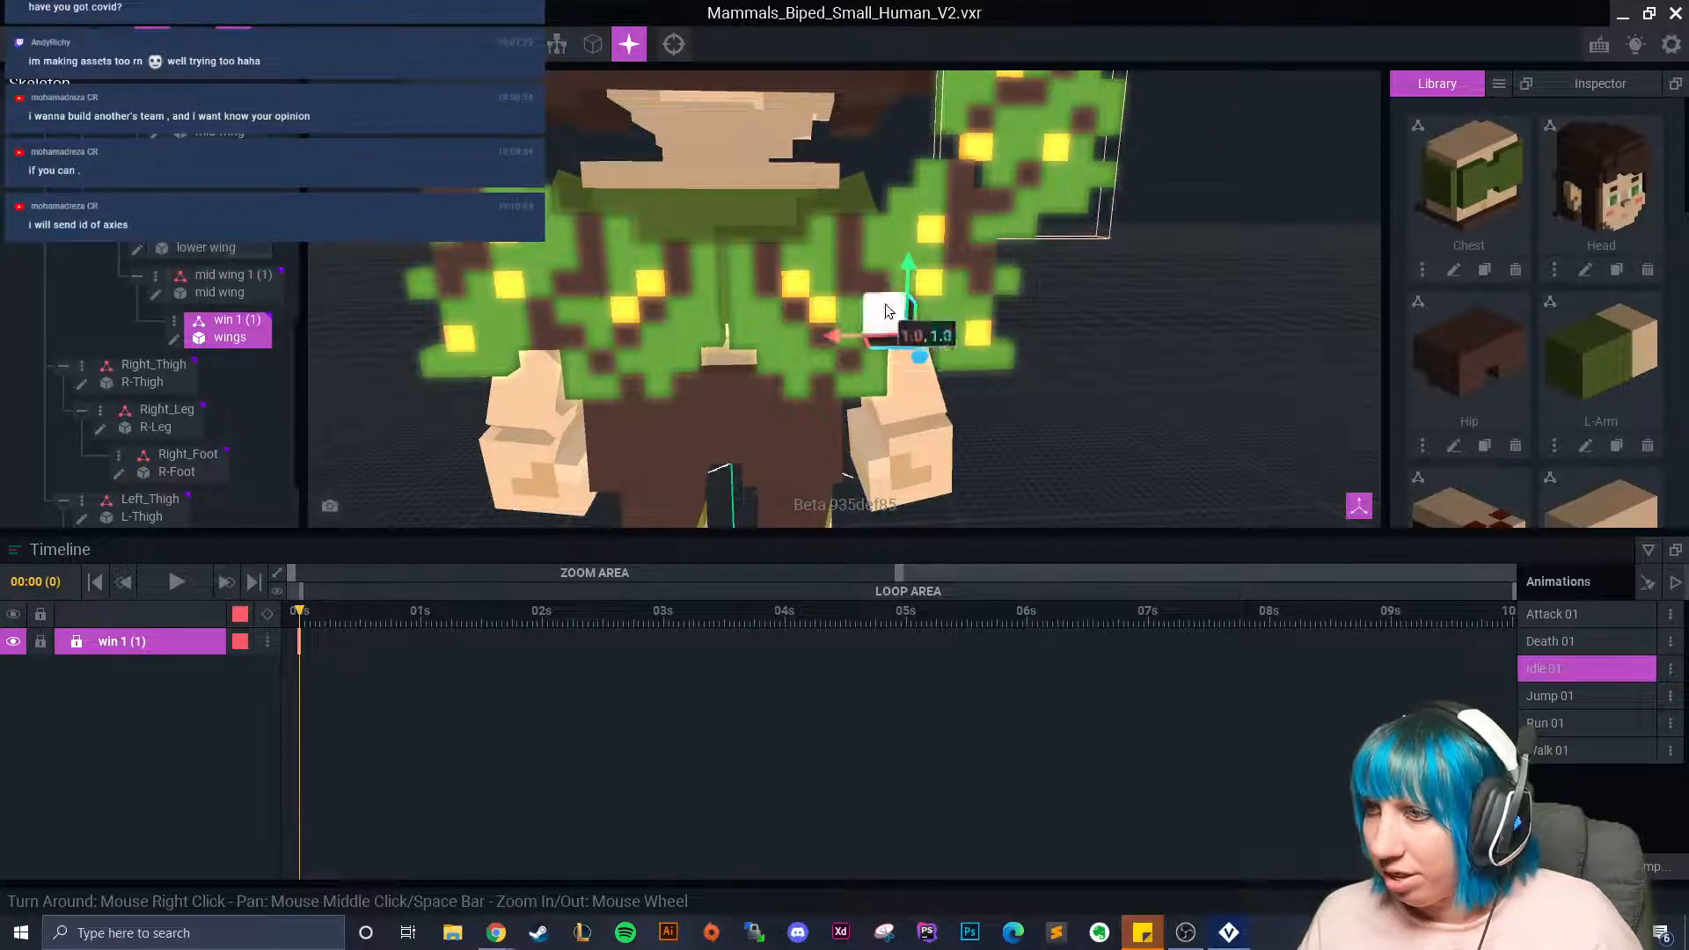
{"action": "left_click_drag", "start_coordinate": [907, 282], "coordinate": [906, 295]}
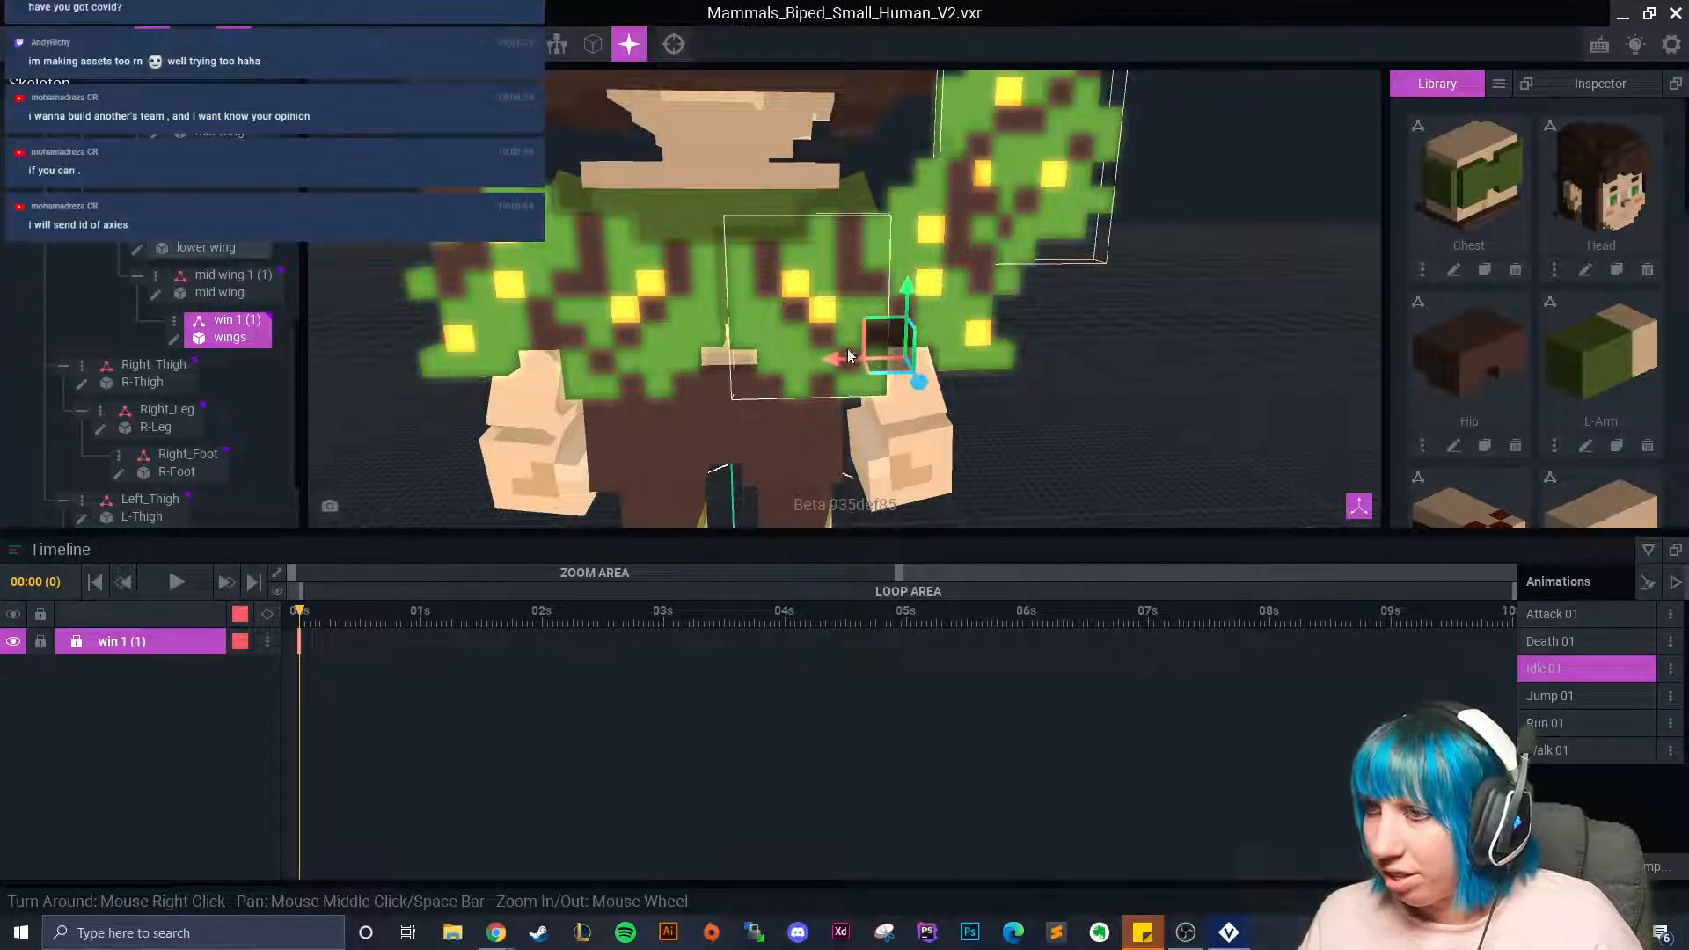
{"action": "left_click_drag", "start_coordinate": [843, 363], "coordinate": [864, 362]}
{"action": "right_click_drag", "start_coordinate": [1012, 321], "coordinate": [1052, 298]}
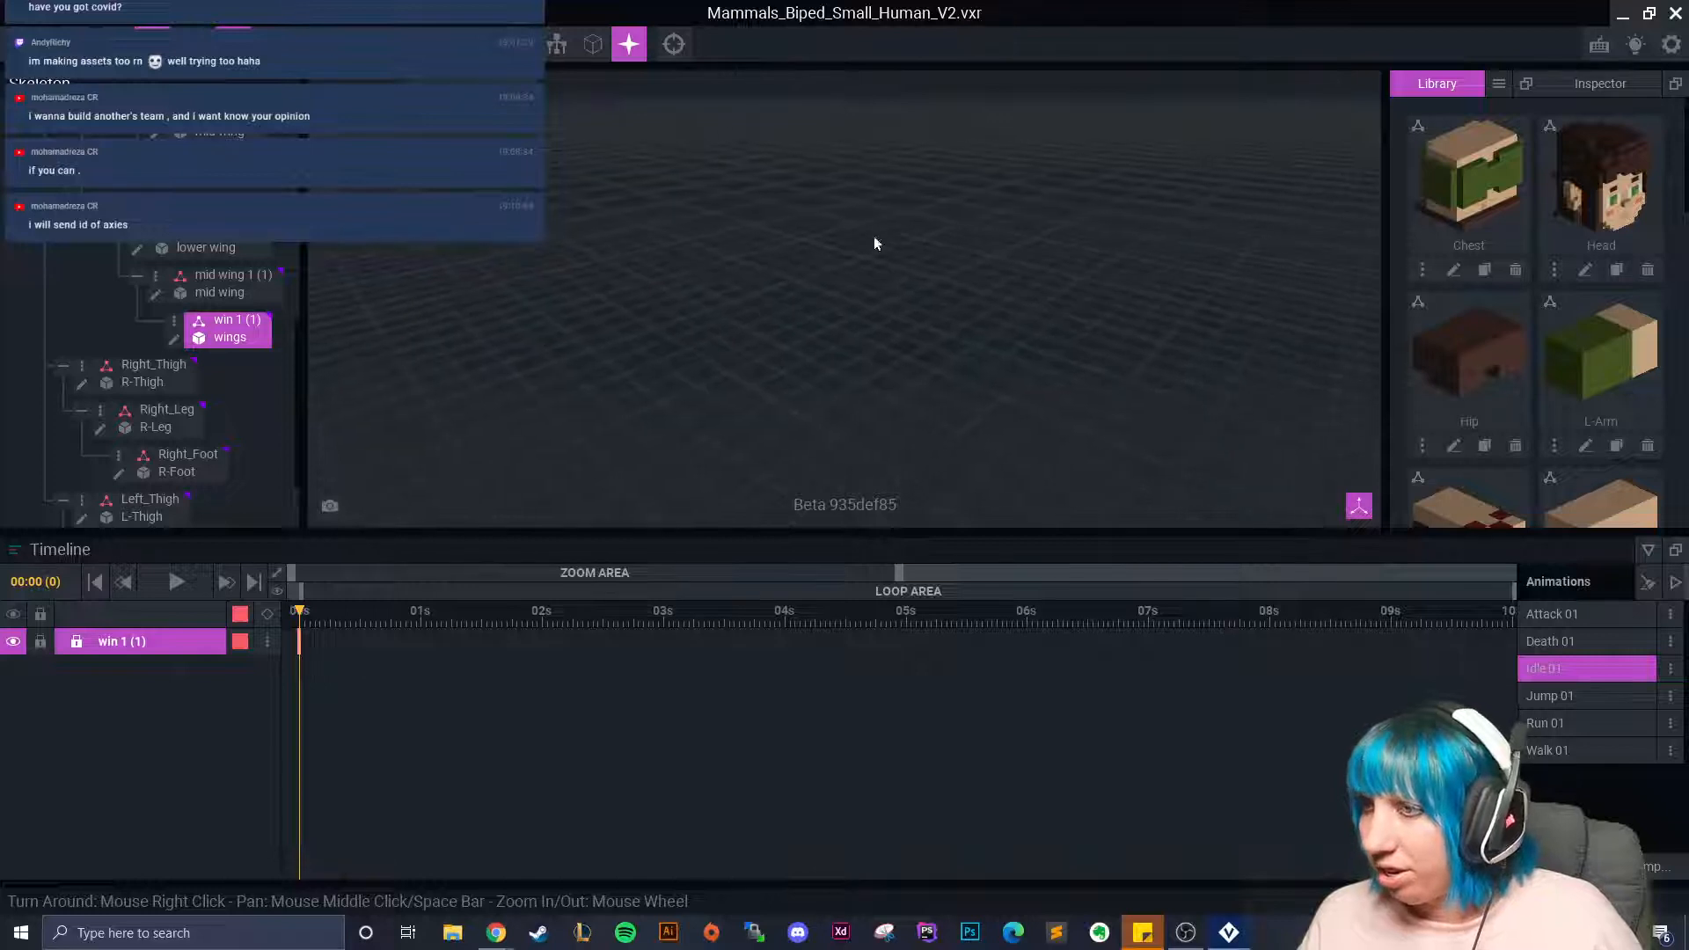
Reset the camera and bring the fairy into a side-on view of her wings.
{"action": "left_click", "coordinate": [674, 54]}
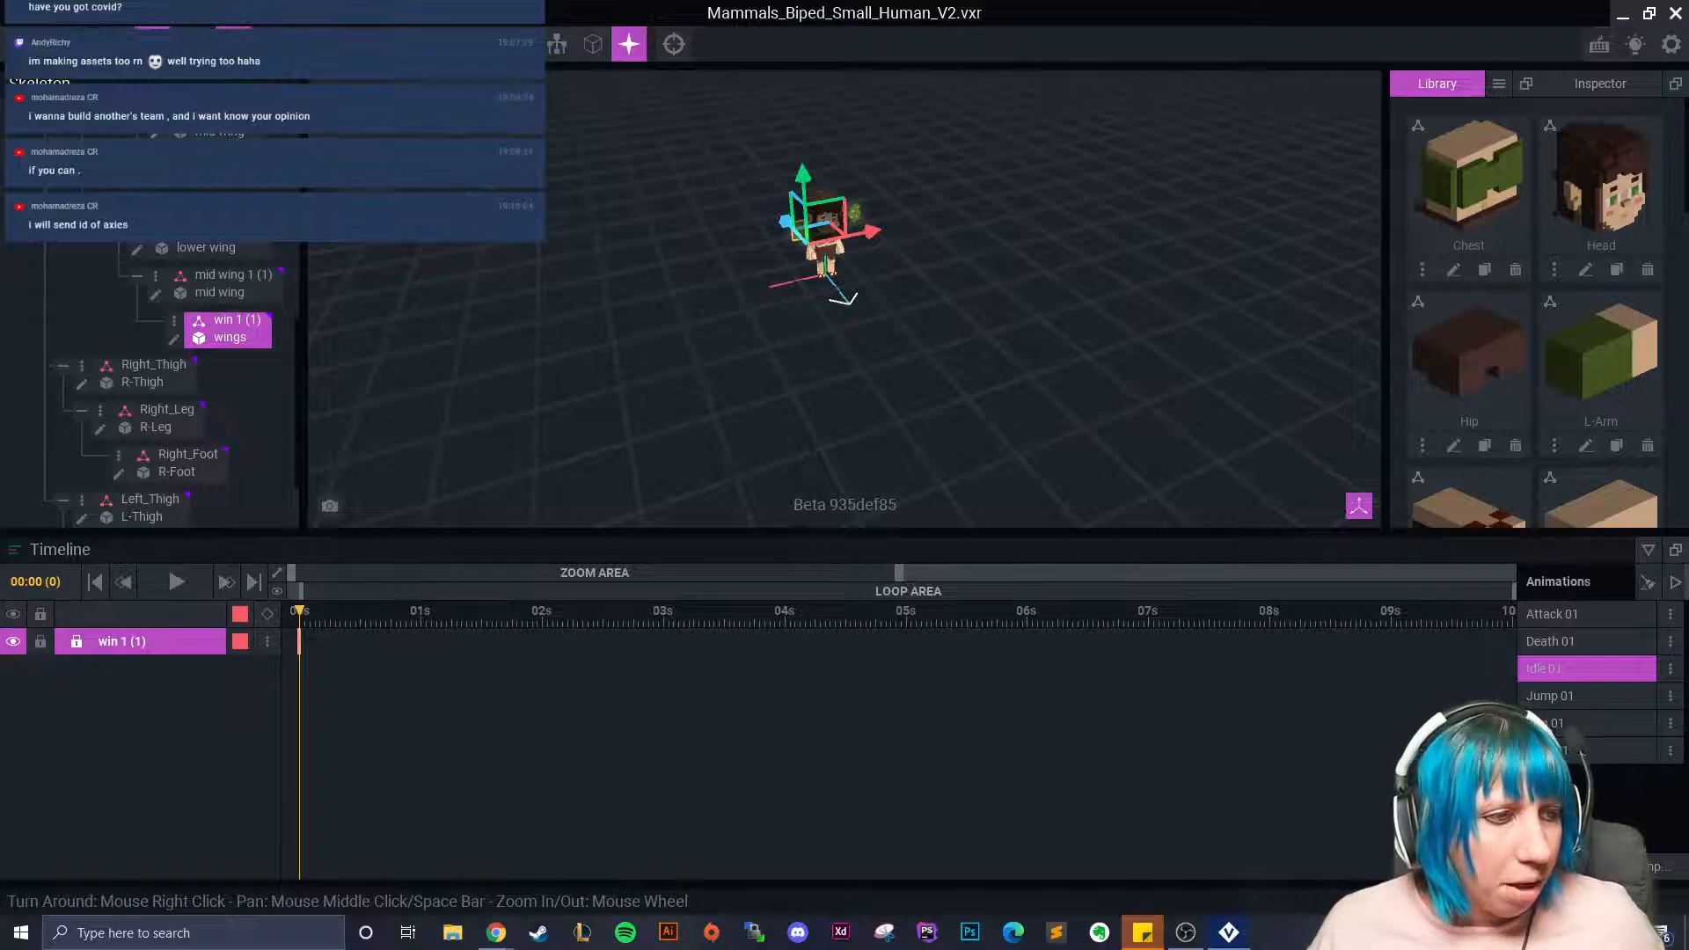
{"action": "scroll", "coordinate": [774, 225], "scroll_direction": "up", "scroll_amount": 6}
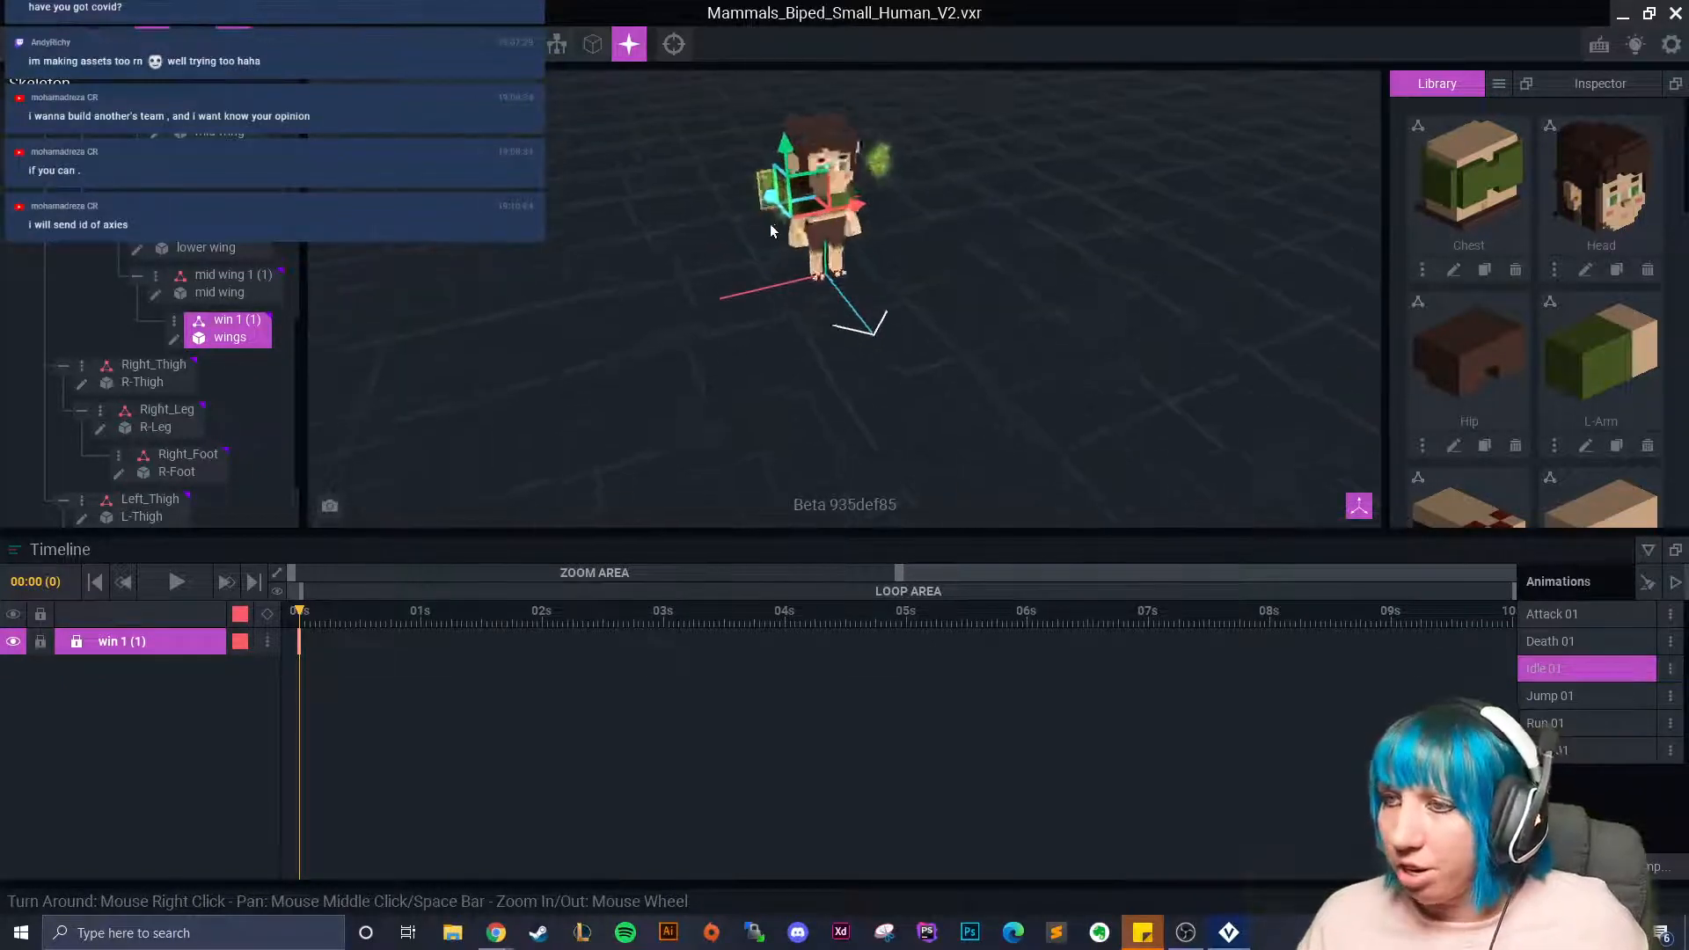
{"action": "middle_click_drag", "start_coordinate": [755, 88], "coordinate": [741, 141]}
{"action": "scroll", "coordinate": [748, 252], "scroll_direction": "down", "scroll_amount": 2}
{"action": "scroll", "coordinate": [741, 255], "scroll_direction": "up", "scroll_amount": 5}
{"action": "right_click_drag", "start_coordinate": [741, 141], "coordinate": [684, 155]}
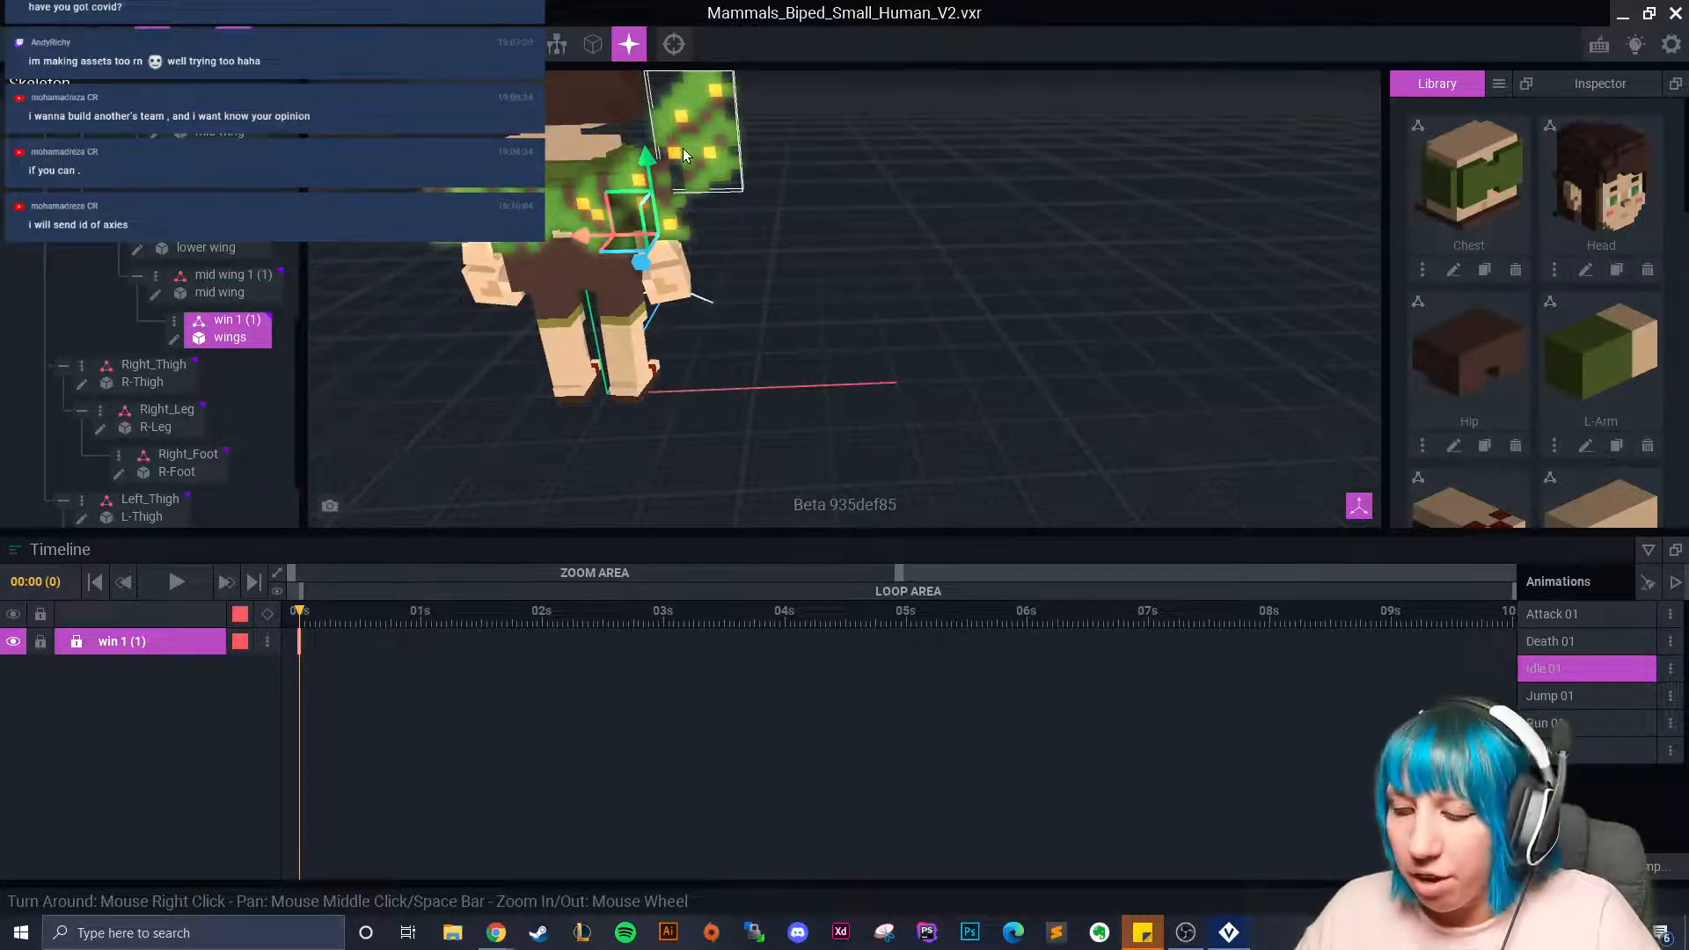
{"action": "right_click_drag", "start_coordinate": [785, 55], "coordinate": [729, 299]}
{"action": "scroll", "coordinate": [728, 308], "scroll_direction": "up", "scroll_amount": 4}
{"action": "middle_click_drag", "start_coordinate": [729, 308], "coordinate": [771, 261]}
{"action": "scroll", "coordinate": [748, 264], "scroll_direction": "up", "scroll_amount": 3}
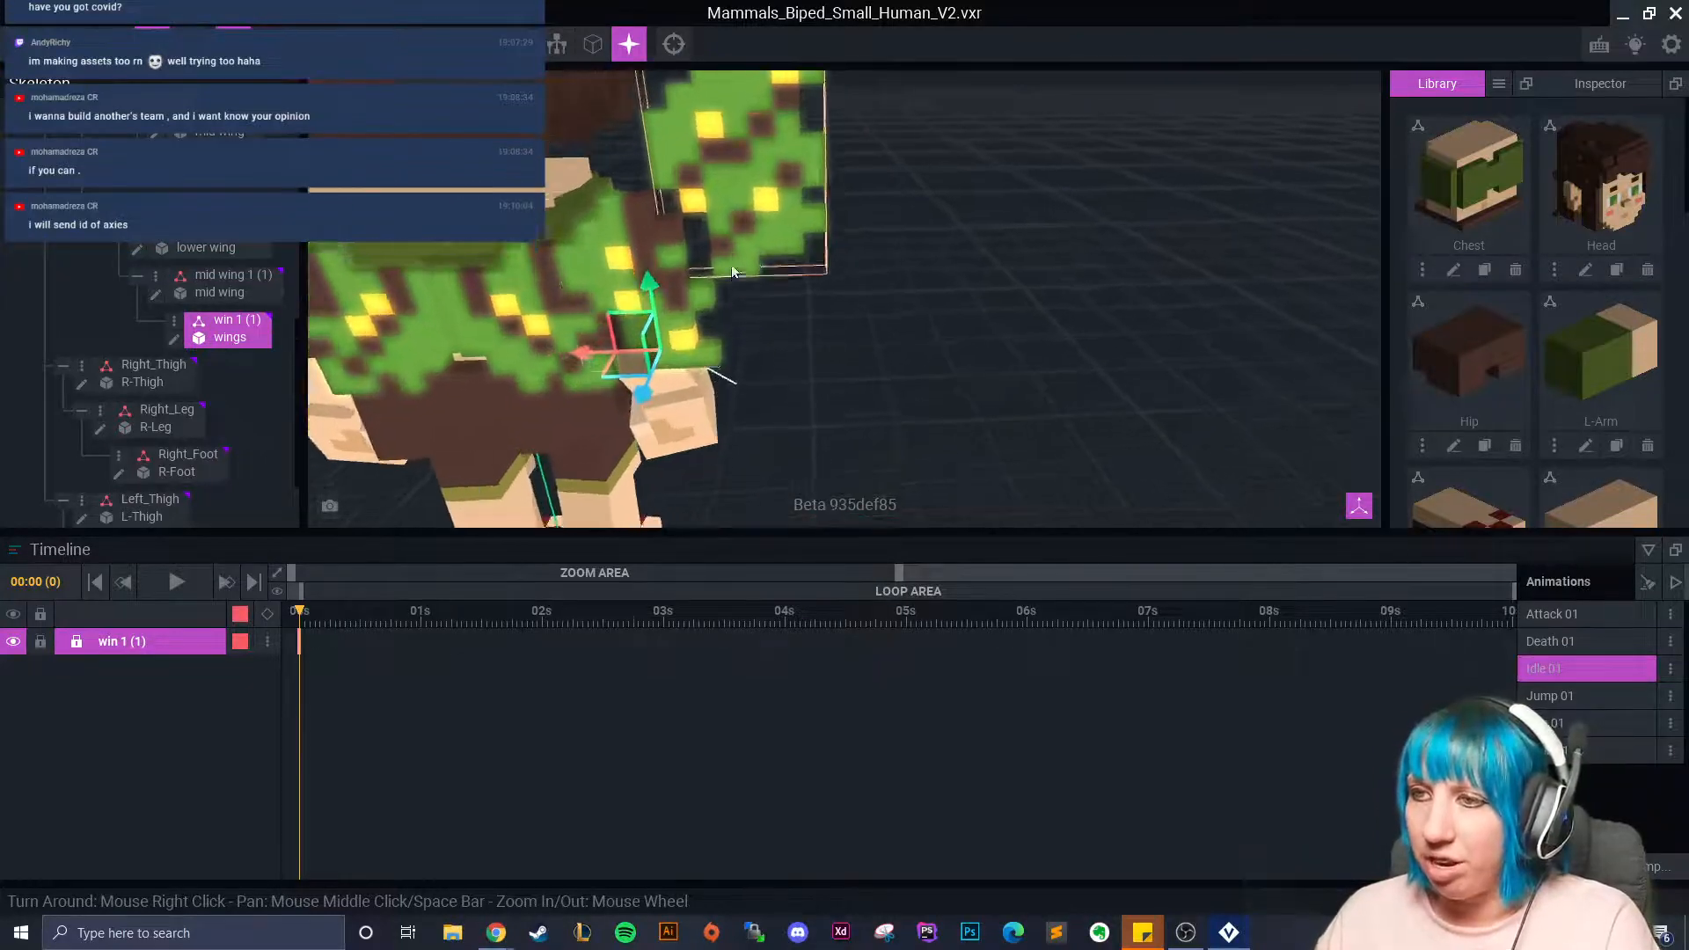
{"action": "right_click_drag", "start_coordinate": [744, 330], "coordinate": [625, 378]}
Push the second chain's outer wing in along its depth axis toward the body.
{"action": "left_click_drag", "start_coordinate": [578, 397], "coordinate": [484, 440]}
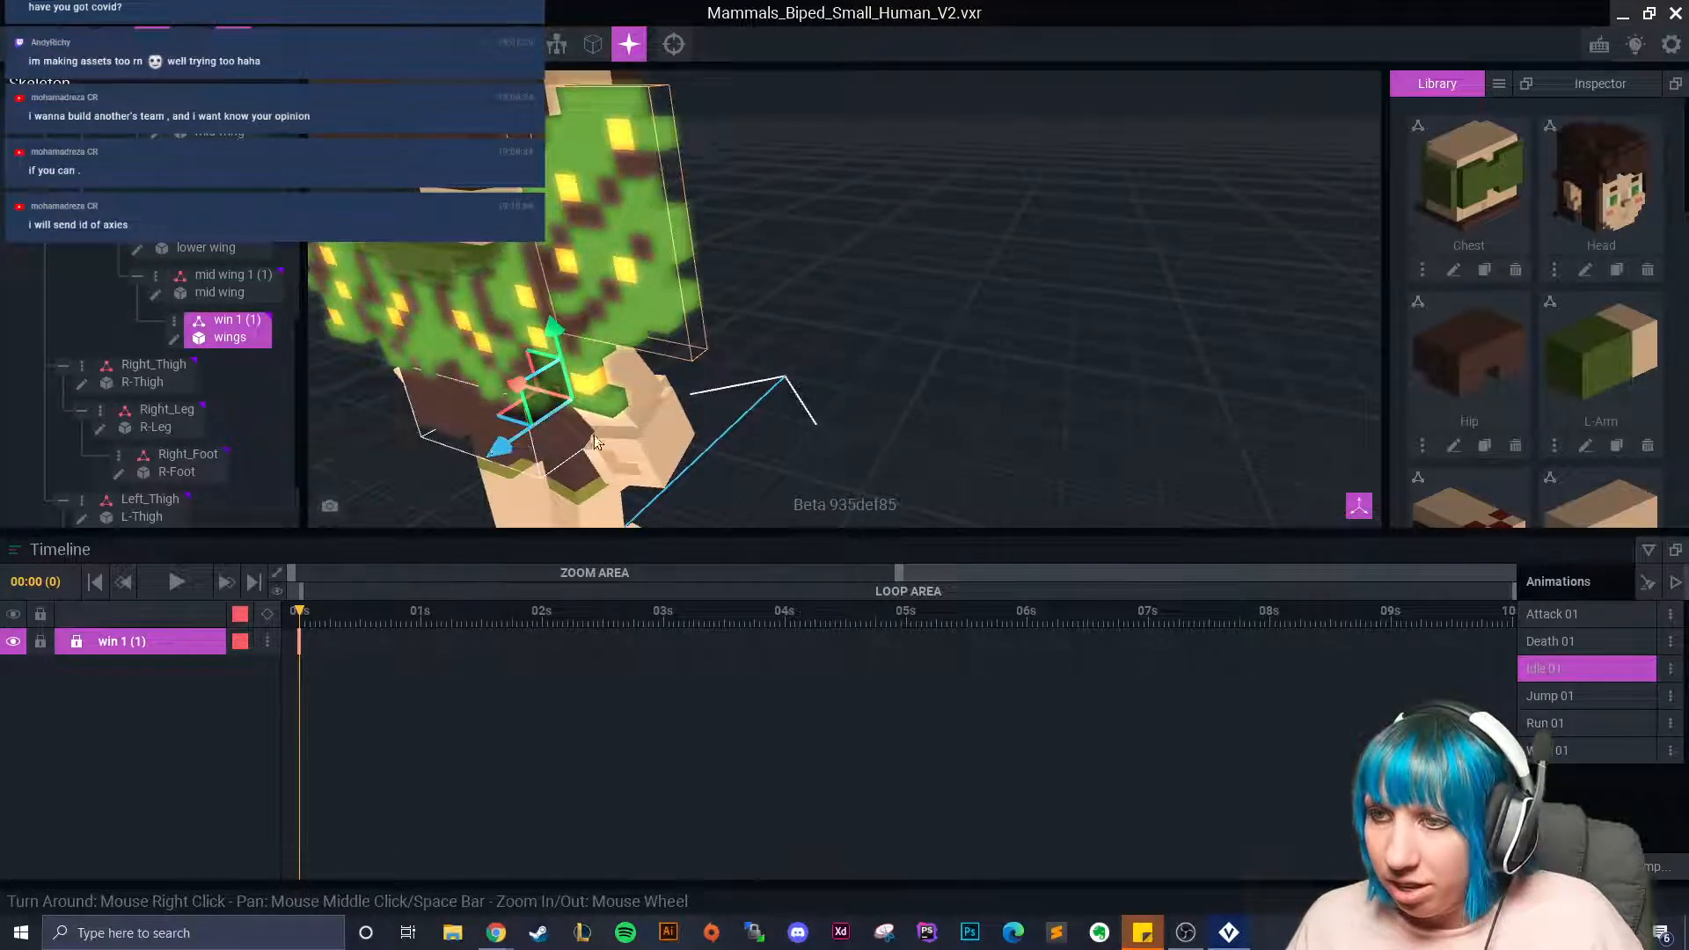
{"action": "left_click", "coordinate": [486, 469]}
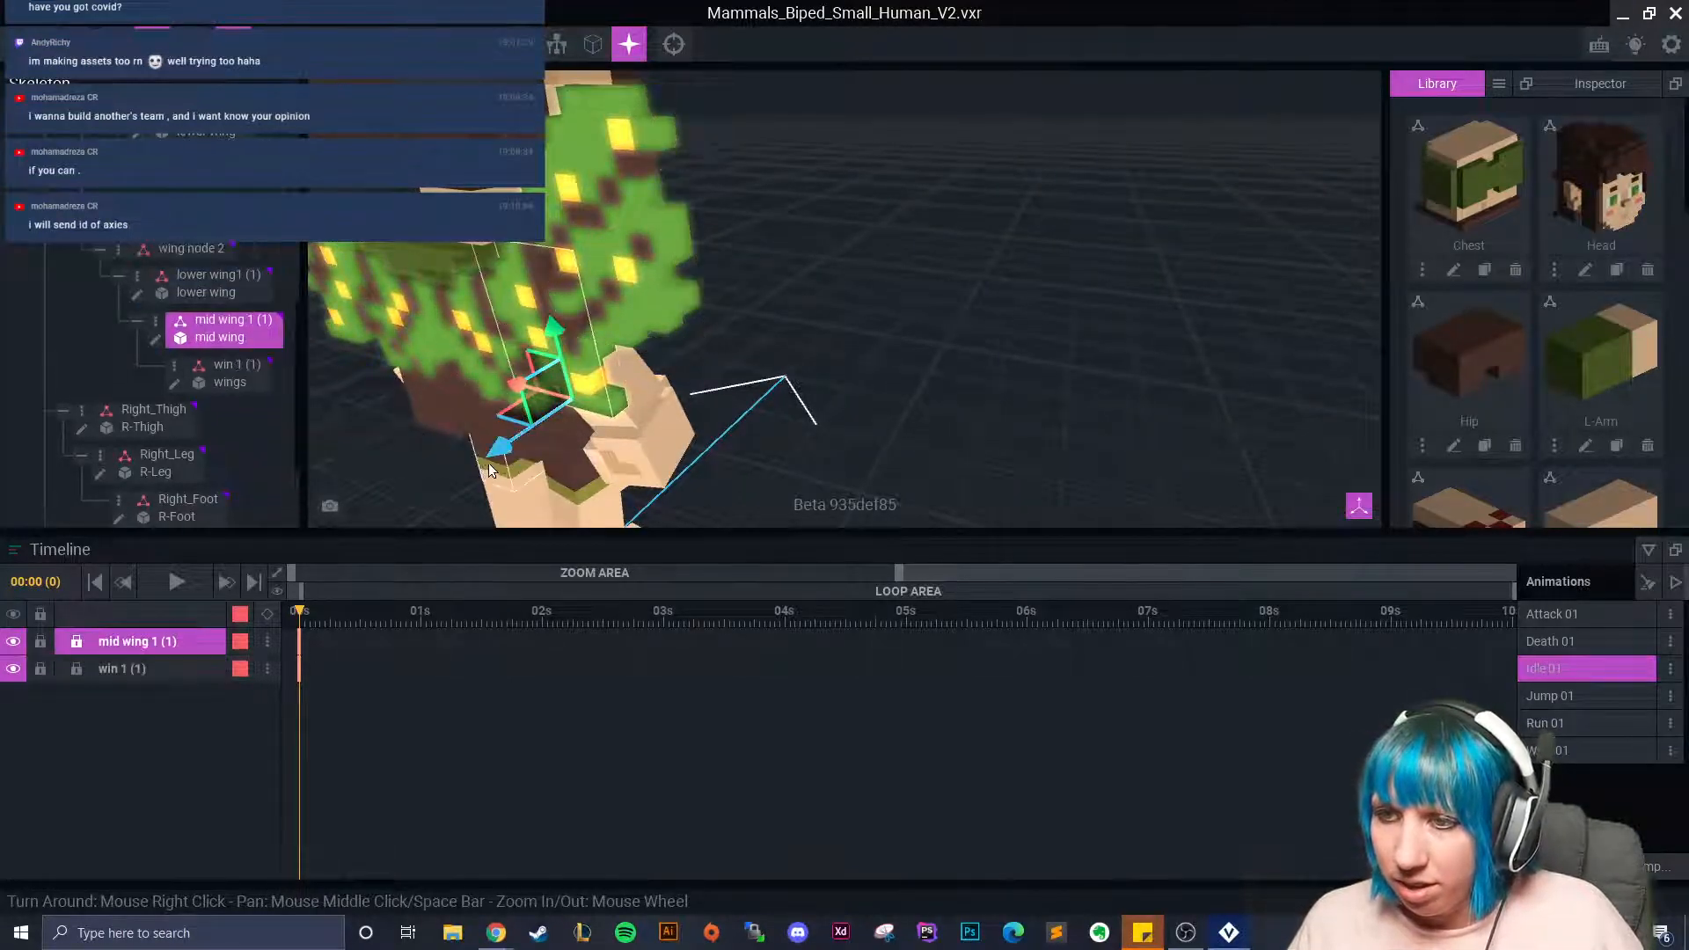
{"action": "left_click", "coordinate": [649, 323]}
{"action": "right_click_drag", "start_coordinate": [649, 323], "coordinate": [648, 324]}
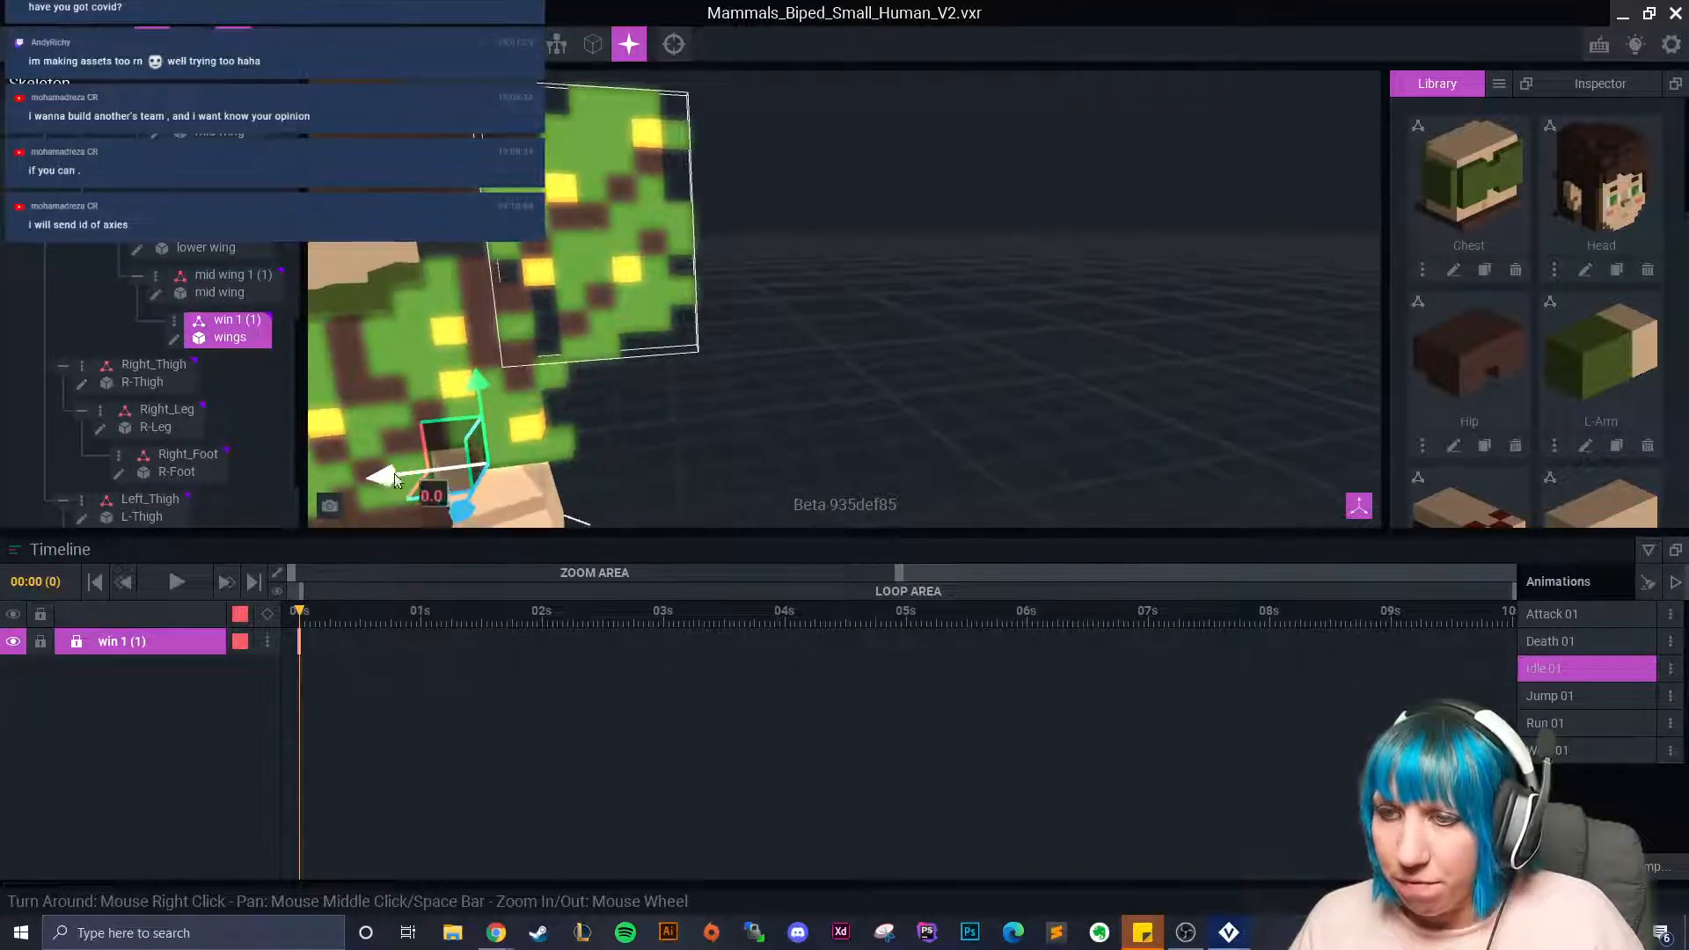
{"action": "left_click", "coordinate": [676, 457]}
{"action": "right_click_drag", "start_coordinate": [675, 457], "coordinate": [477, 412]}
{"action": "right_click_drag", "start_coordinate": [580, 431], "coordinate": [762, 274]}
{"action": "scroll", "coordinate": [744, 329], "scroll_direction": "up", "scroll_amount": 2}
Slide the far-left outer wing sideways until it lies flat against the back.
{"action": "left_click", "coordinate": [463, 359]}
{"action": "scroll", "coordinate": [641, 353], "scroll_direction": "down", "scroll_amount": 2}
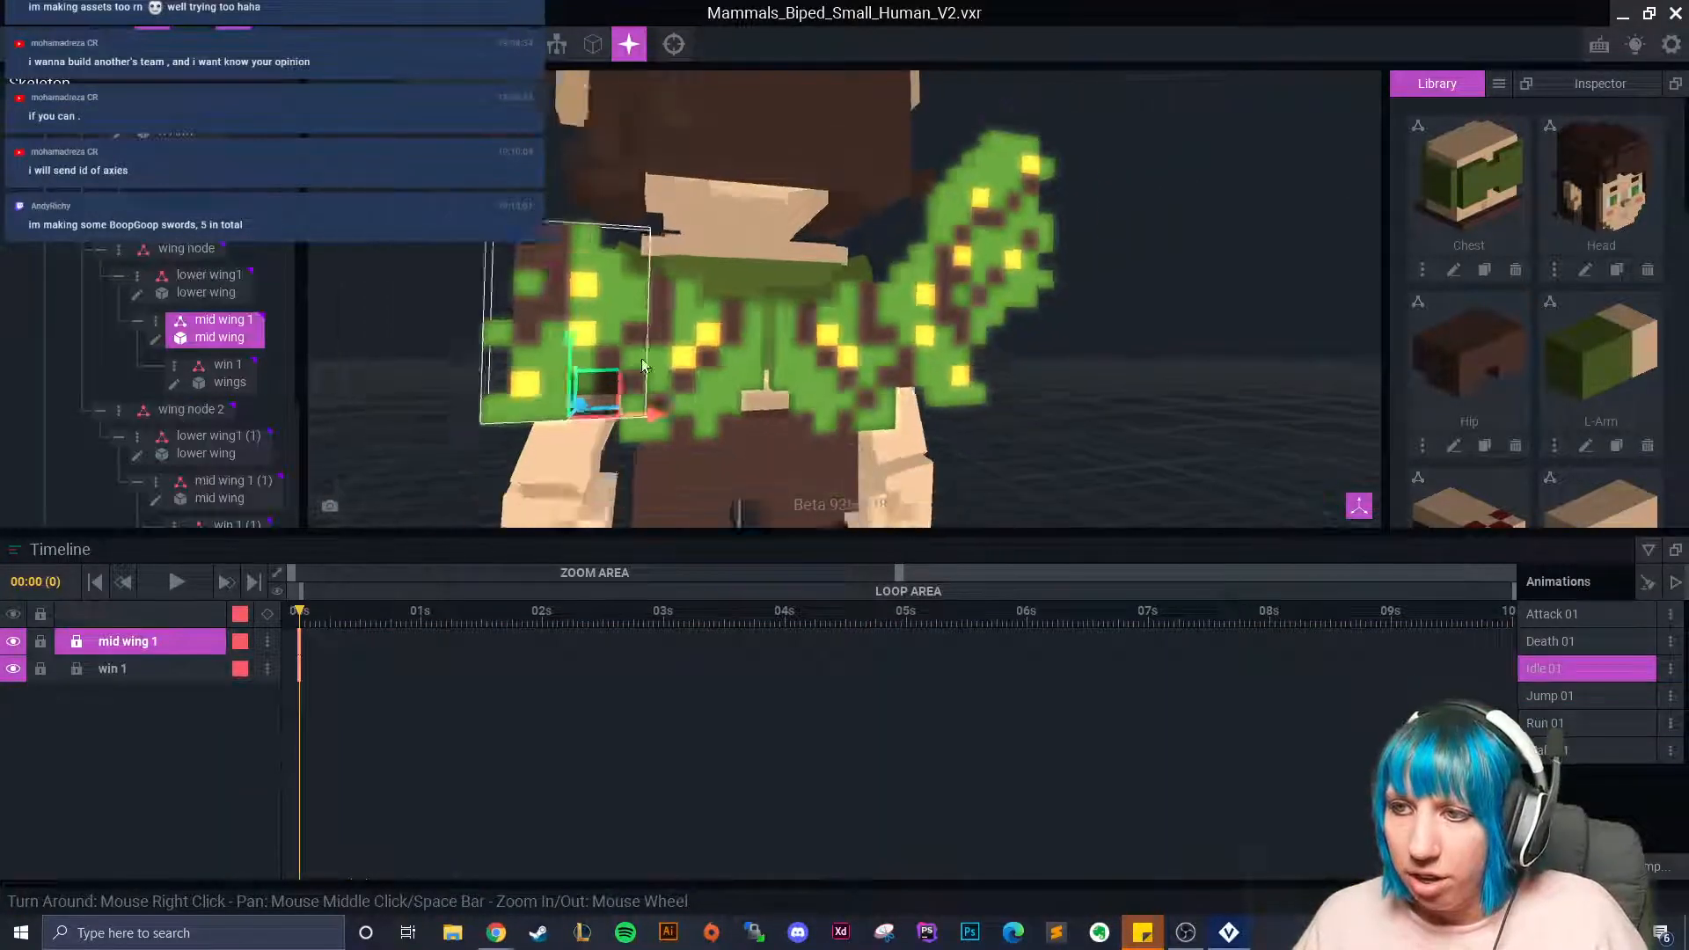
{"action": "scroll", "coordinate": [643, 356], "scroll_direction": "down", "scroll_amount": 3}
{"action": "left_click", "coordinate": [388, 299]}
{"action": "left_click_drag", "start_coordinate": [571, 460], "coordinate": [796, 458]}
{"action": "right_click_drag", "start_coordinate": [761, 453], "coordinate": [827, 418]}
{"action": "left_click_drag", "start_coordinate": [834, 413], "coordinate": [810, 430]}
{"action": "right_click_drag", "start_coordinate": [788, 414], "coordinate": [793, 406]}
{"action": "left_click_drag", "start_coordinate": [741, 413], "coordinate": [647, 409]}
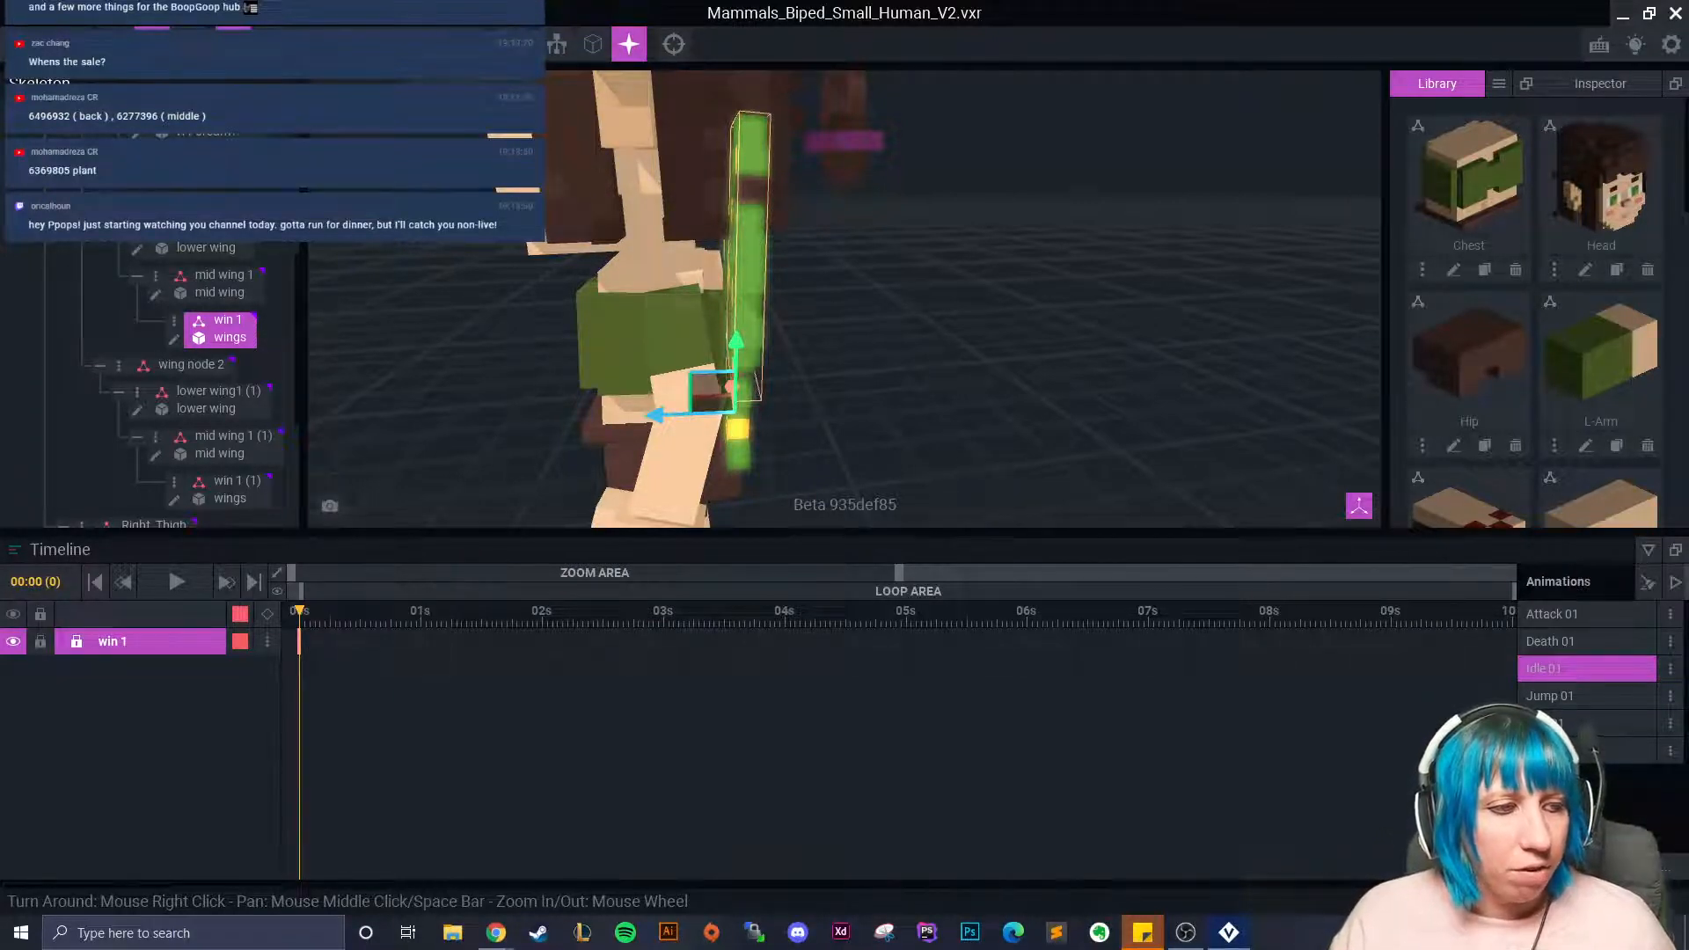
From the back view, slide win 1 left, lower it, and nudge it further left.
{"action": "right_click_drag", "start_coordinate": [728, 384], "coordinate": [674, 443]}
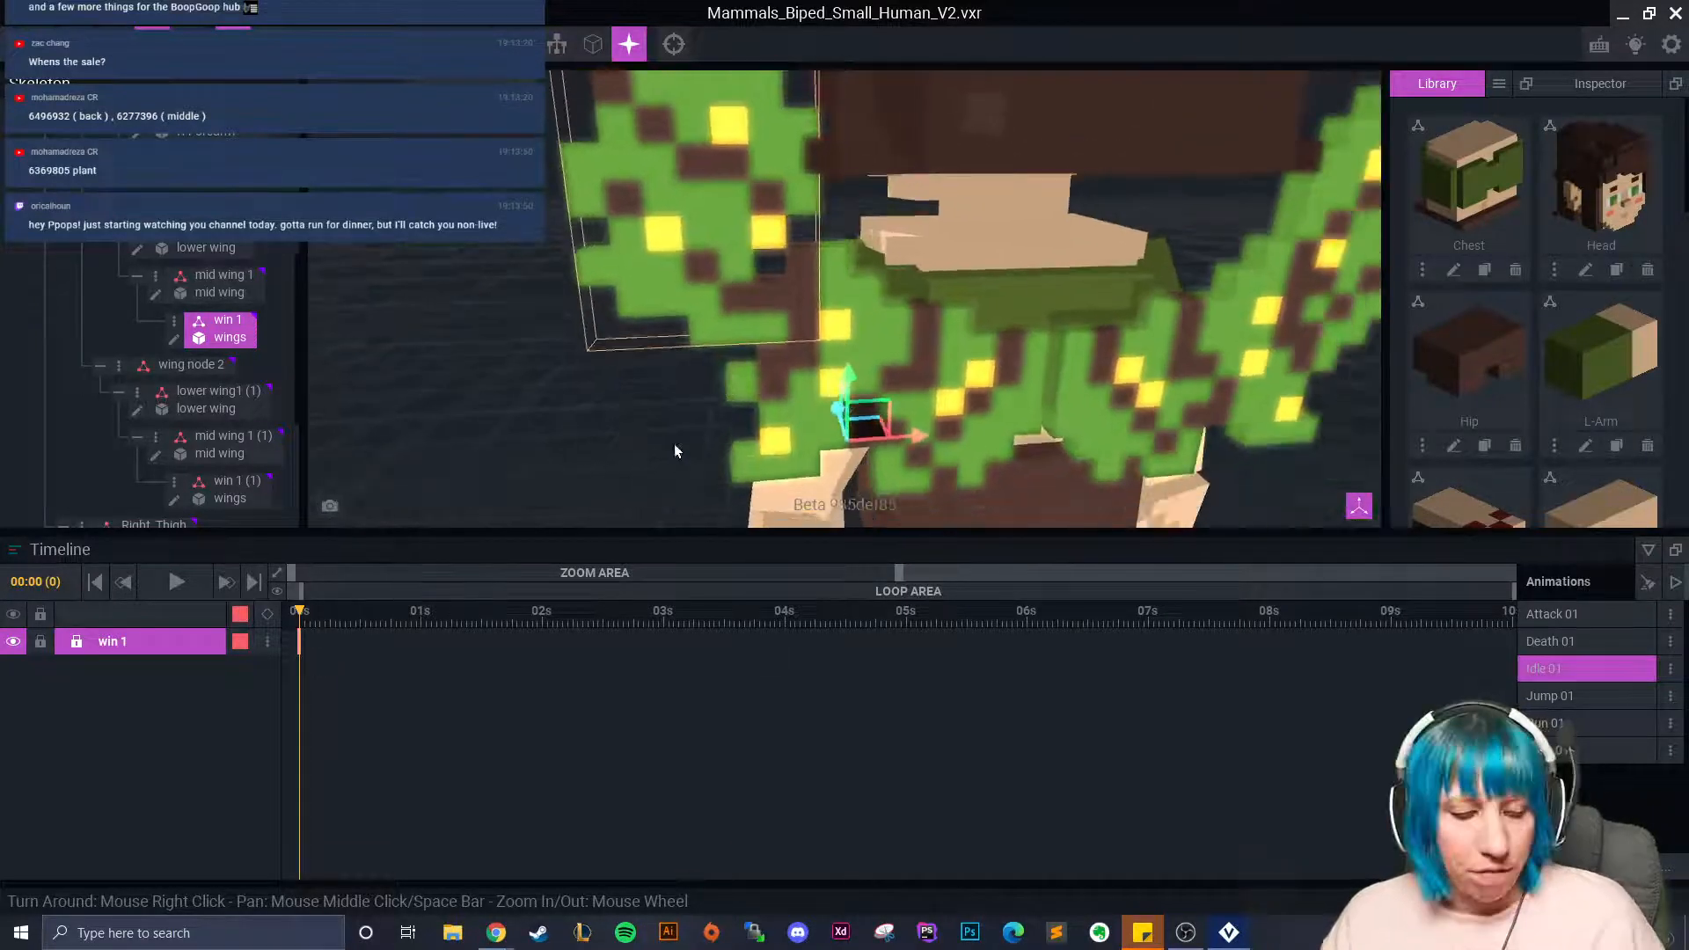
{"action": "scroll", "coordinate": [874, 411], "scroll_direction": "down", "scroll_amount": 5}
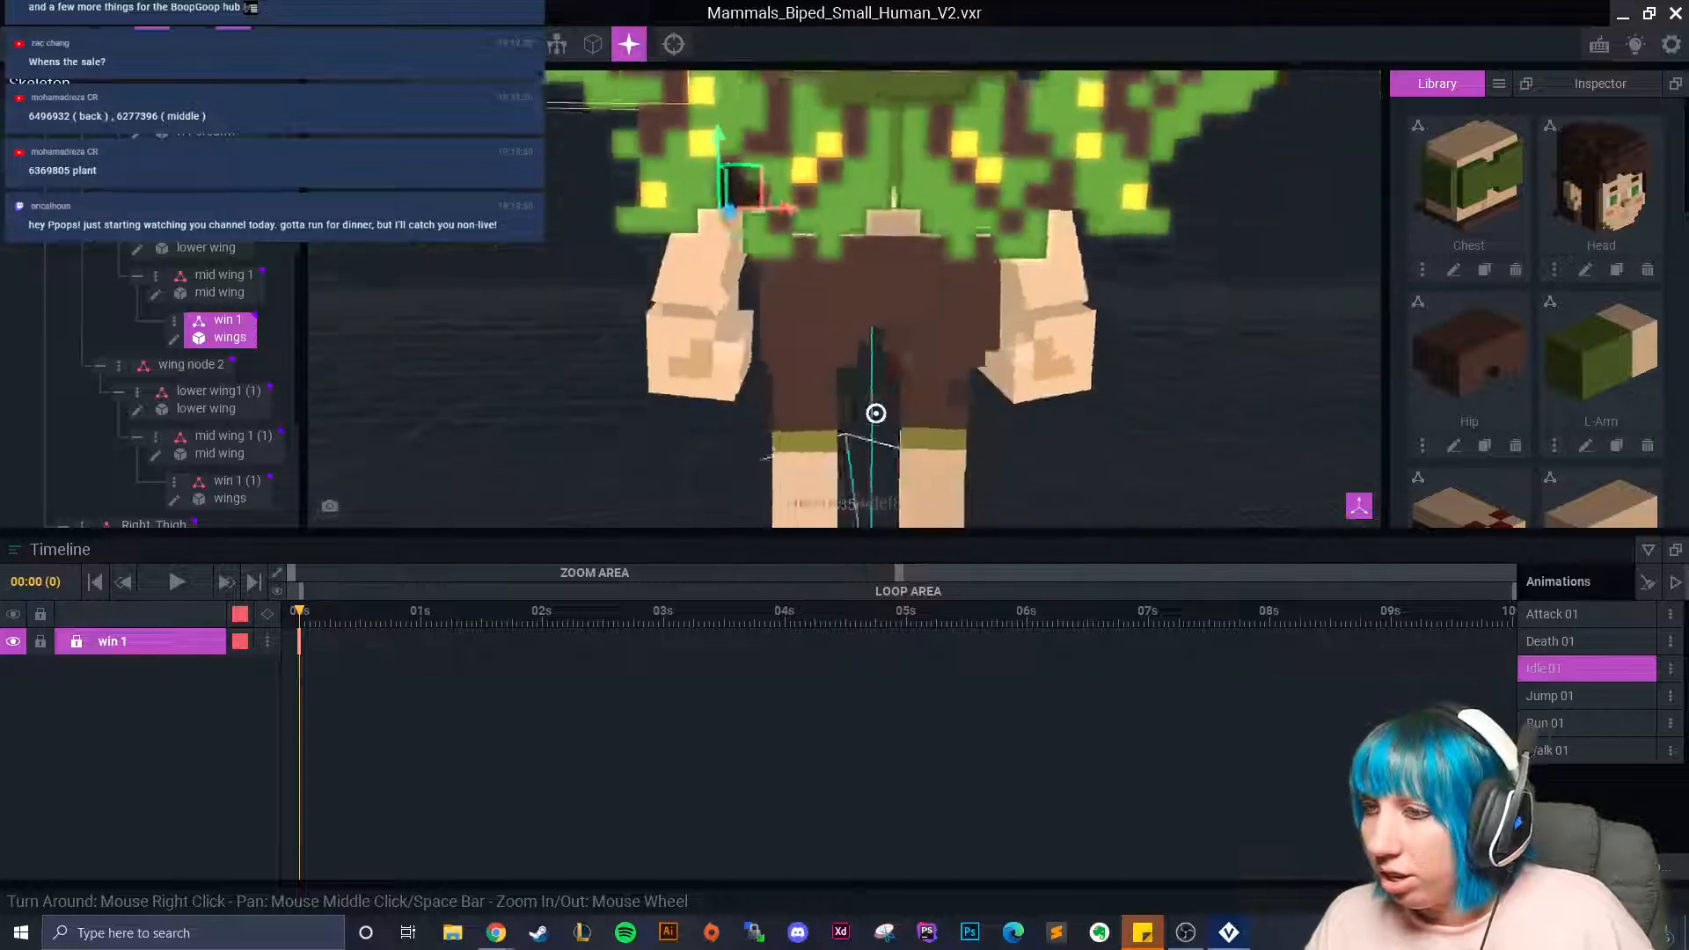
{"action": "scroll", "coordinate": [874, 410], "scroll_direction": "up", "scroll_amount": 6}
{"action": "mouse_move", "coordinate": [862, 370]}
{"action": "left_mouse_down"}
{"action": "mouse_move", "coordinate": [834, 370]}
{"action": "mouse_move", "coordinate": [874, 362]}
{"action": "left_mouse_up"}
{"action": "left_click_drag", "start_coordinate": [790, 299], "coordinate": [793, 329]}
{"action": "mouse_move", "coordinate": [866, 392]}
{"action": "left_mouse_down"}
{"action": "mouse_move", "coordinate": [829, 397]}
{"action": "mouse_move", "coordinate": [874, 390]}
{"action": "left_mouse_up"}
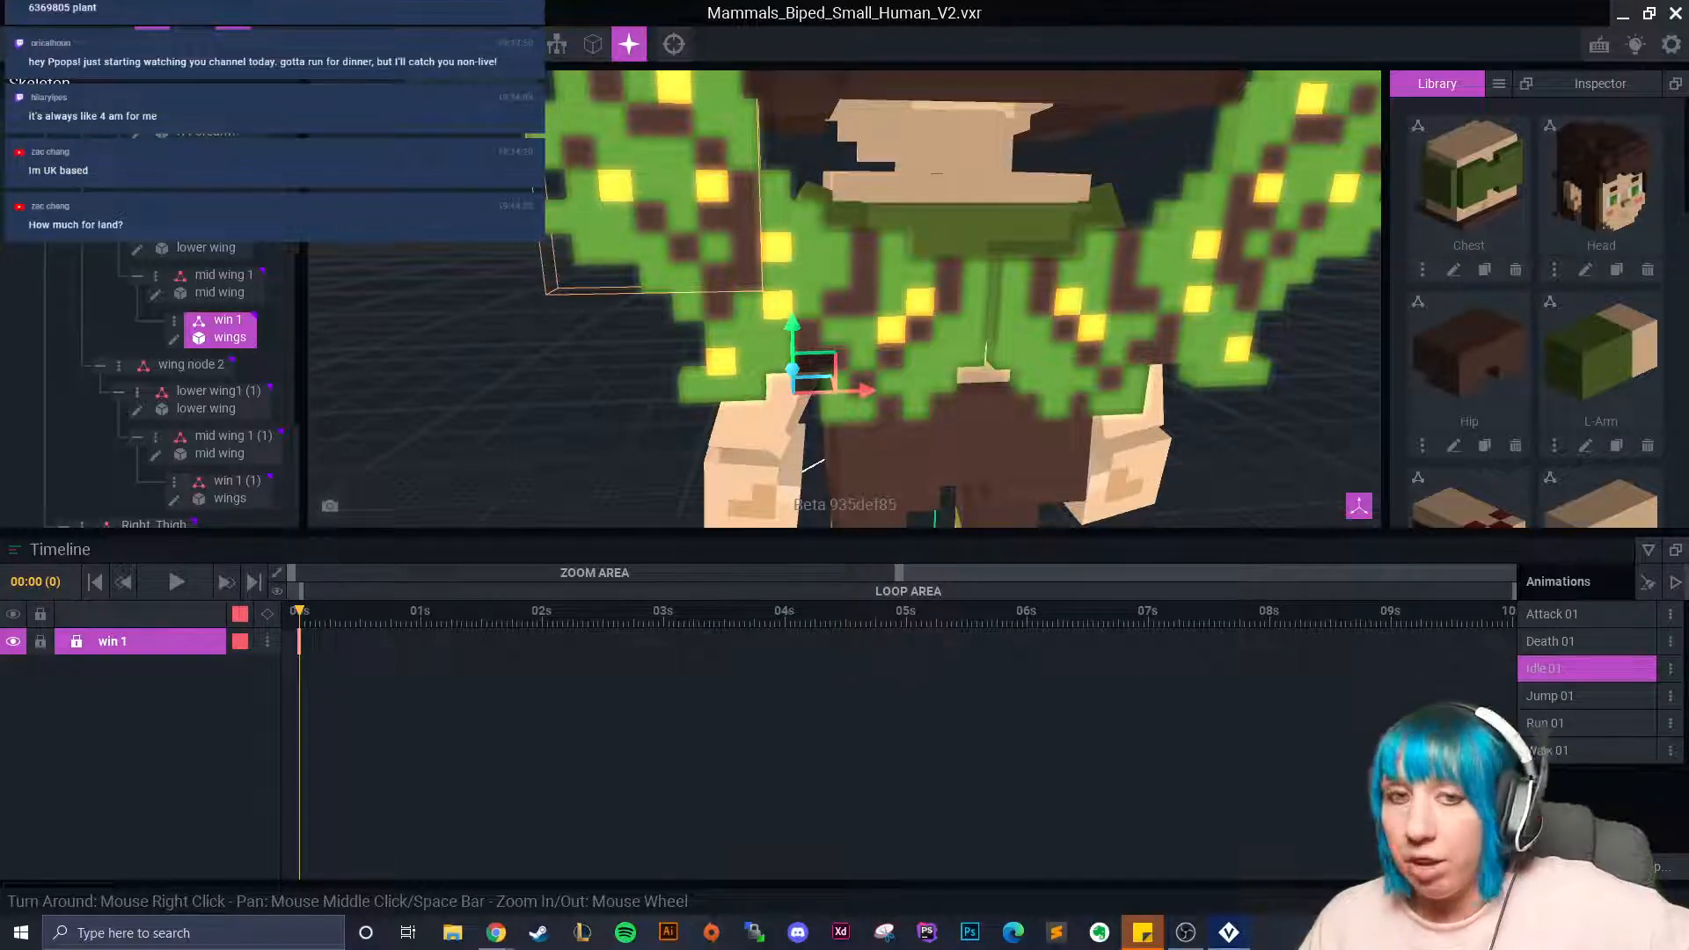
Select wing node so the timeline shows wing node, lower wing1, mid wing 1 and win 1.
{"action": "left_click", "coordinate": [548, 435]}
{"action": "scroll", "coordinate": [555, 419], "scroll_direction": "up", "scroll_amount": 2}
{"action": "scroll", "coordinate": [547, 431], "scroll_direction": "down", "scroll_amount": 3}
{"action": "right_click_drag", "start_coordinate": [754, 435], "coordinate": [780, 450]}
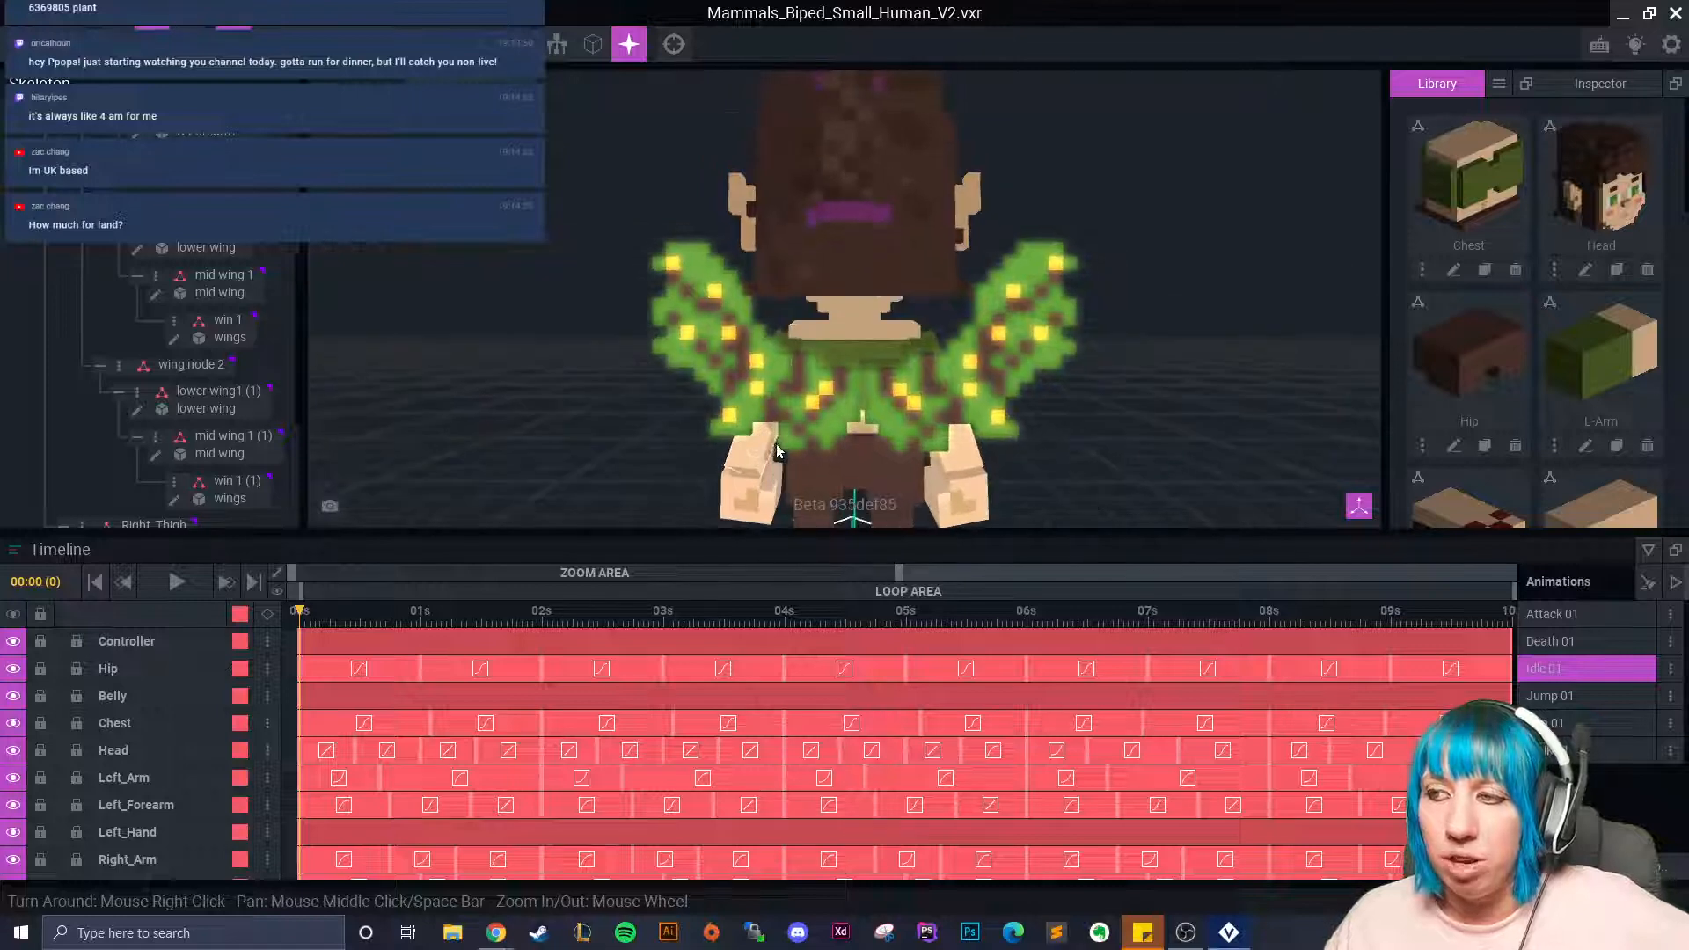
{"action": "scroll", "coordinate": [780, 450], "scroll_direction": "up", "scroll_amount": 1}
{"action": "right_click_drag", "start_coordinate": [440, 436], "coordinate": [400, 511]}
{"action": "left_click", "coordinate": [703, 265]}
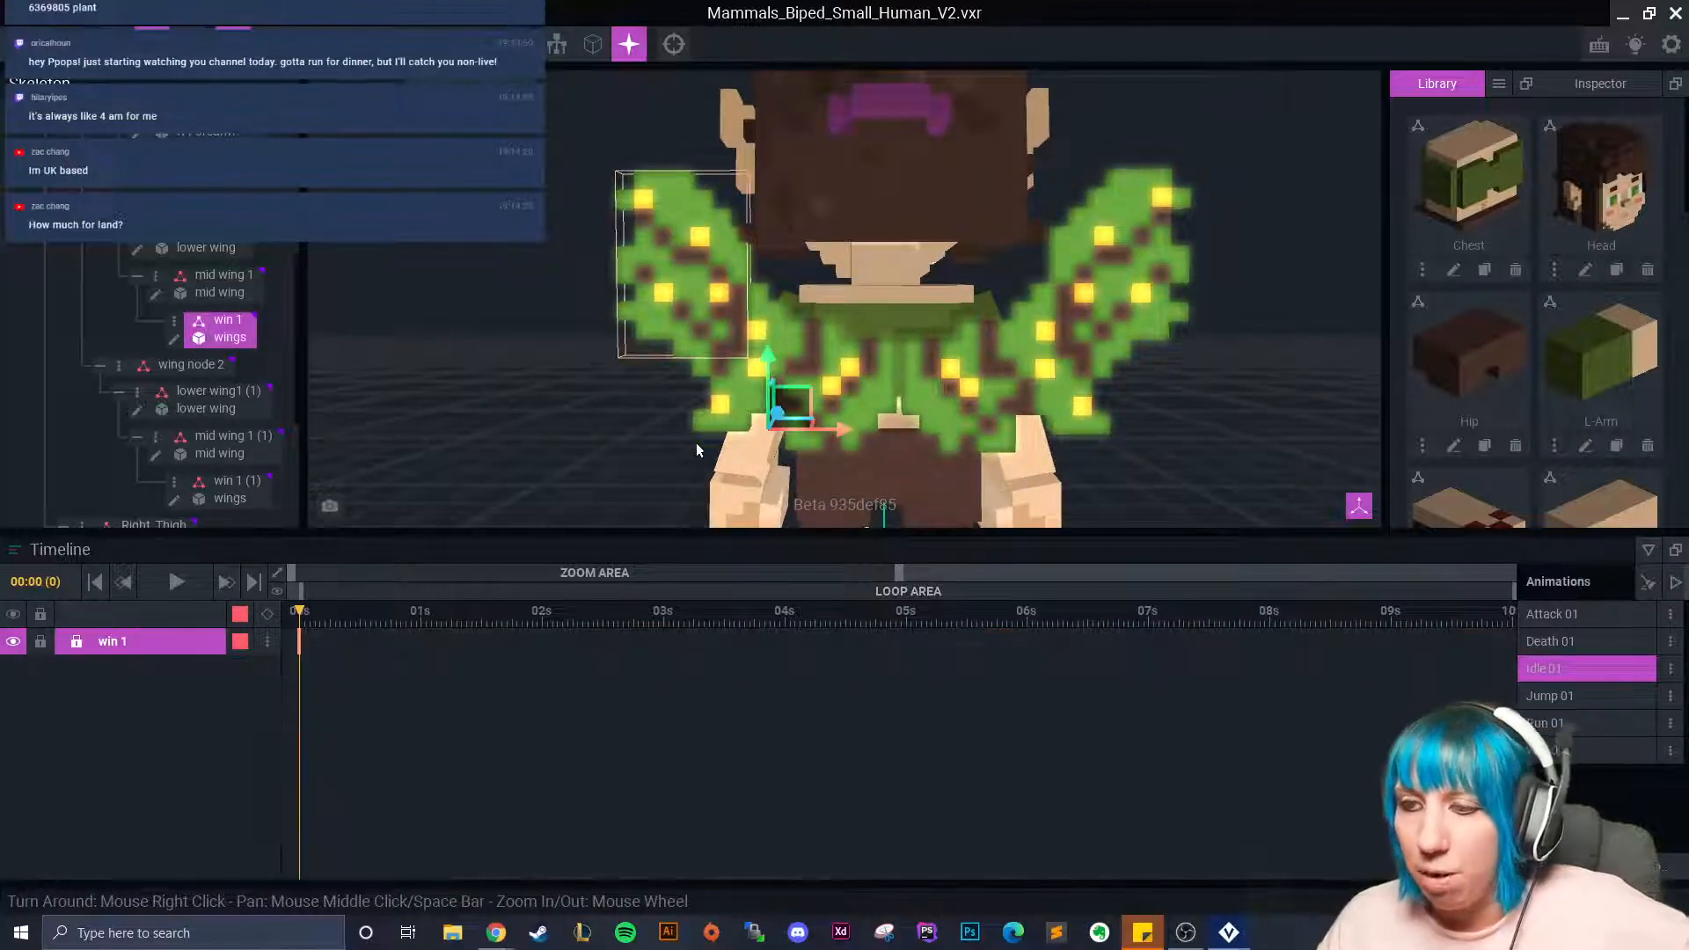
{"action": "left_click", "coordinate": [820, 360]}
{"action": "left_click", "coordinate": [174, 300]}
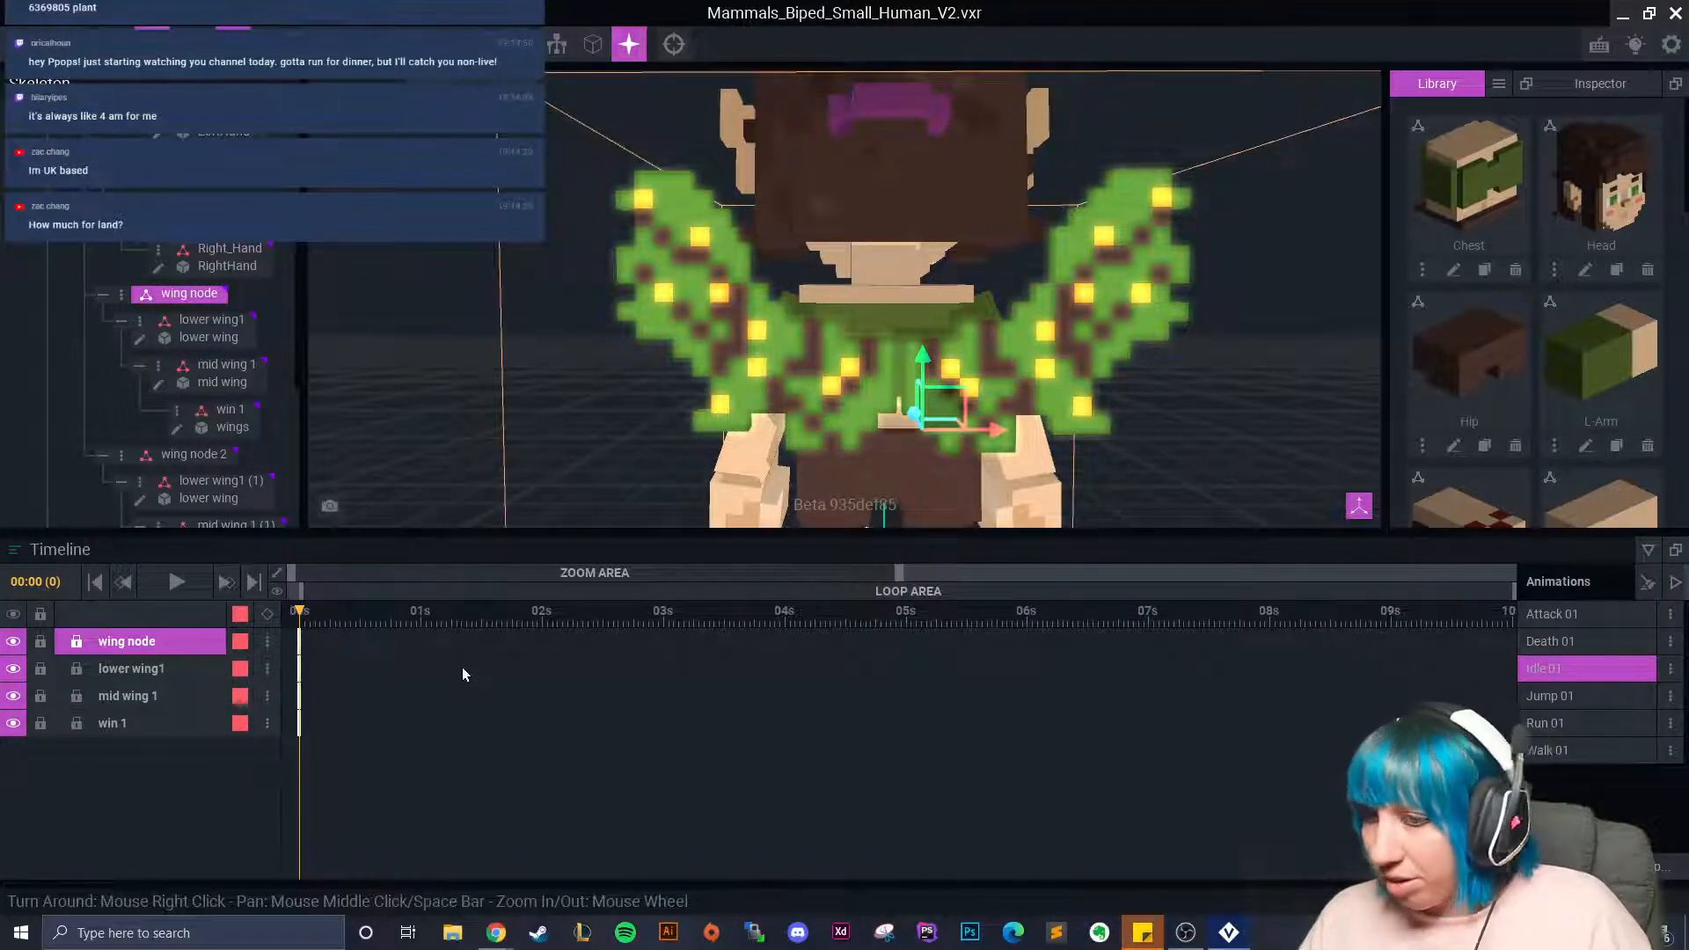
Copy the first wing chain's Idle 01 starting keys and paste them into Attack 01 and Death 01.
{"action": "right_click", "coordinate": [298, 644]}
{"action": "left_click", "coordinate": [377, 533]}
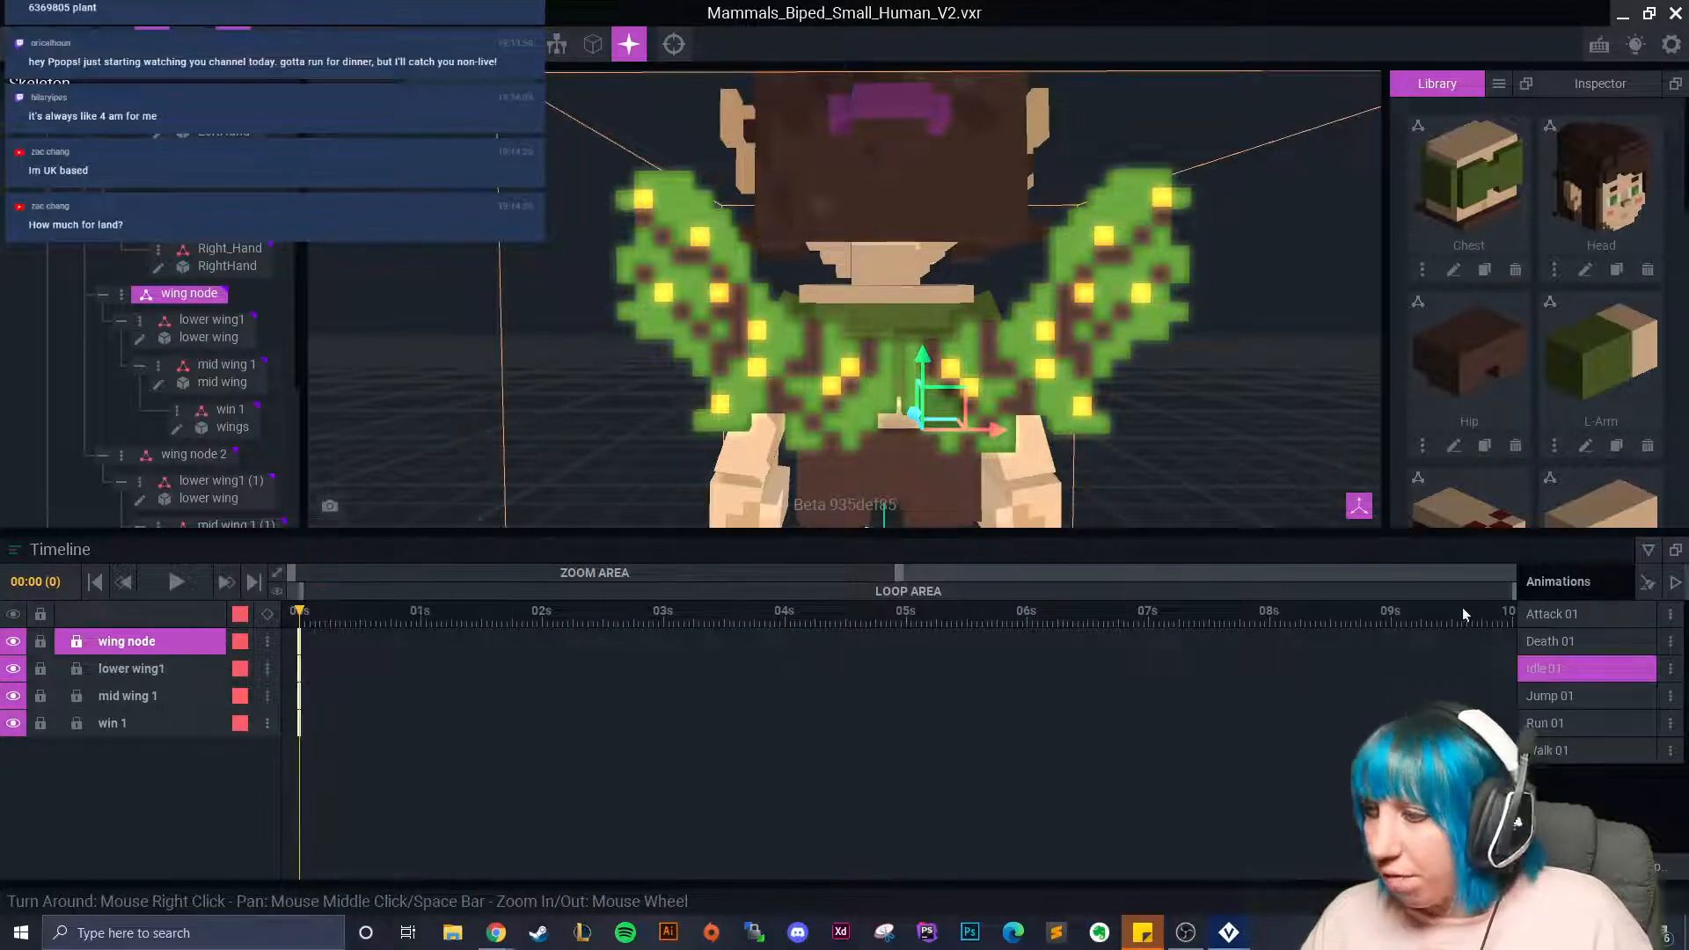
{"action": "left_click", "coordinate": [1563, 619]}
{"action": "right_click", "coordinate": [299, 644]}
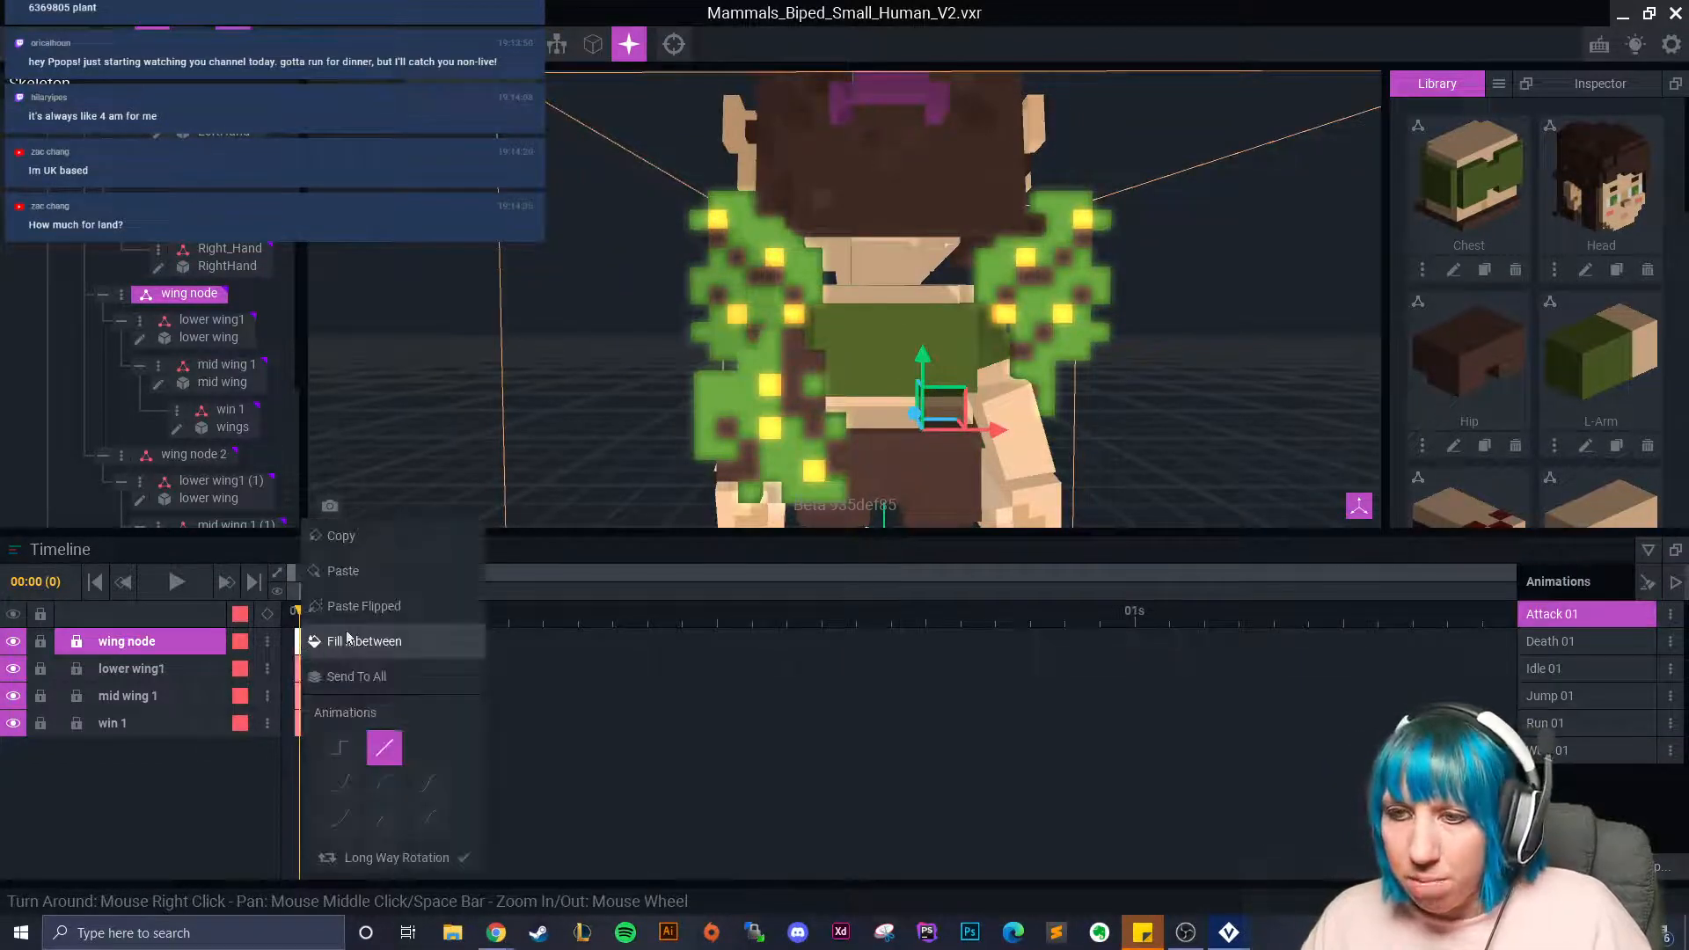
{"action": "left_click", "coordinate": [366, 565]}
{"action": "left_click", "coordinate": [1546, 643]}
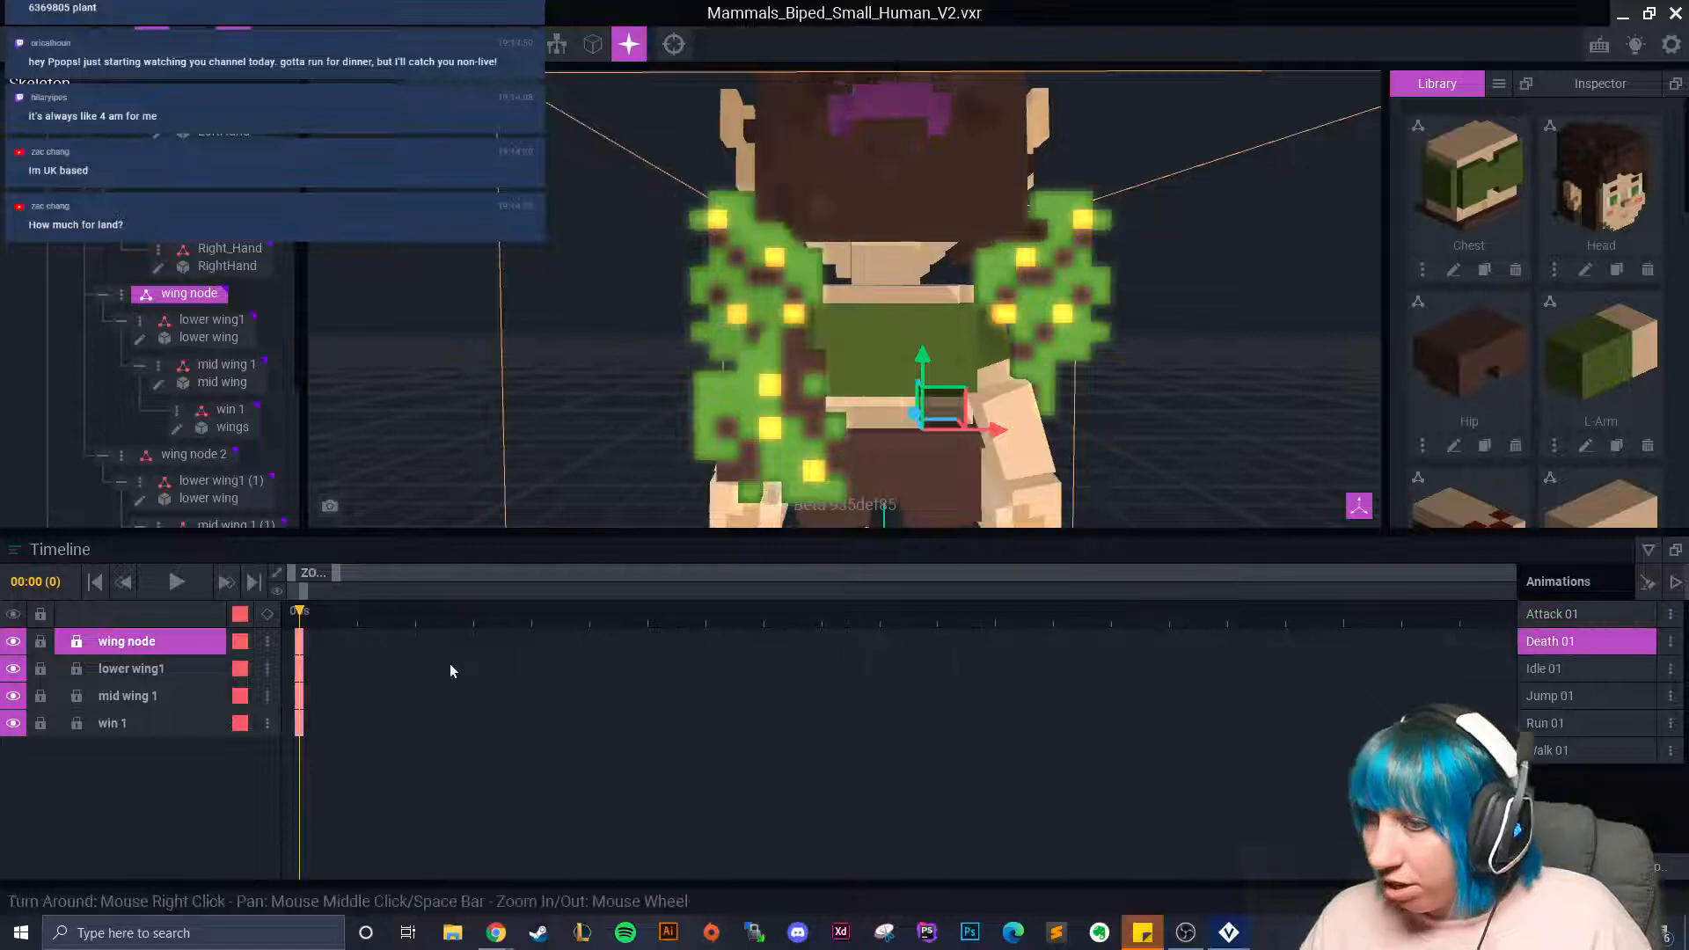
{"action": "right_click", "coordinate": [299, 642]}
{"action": "left_click", "coordinate": [361, 570]}
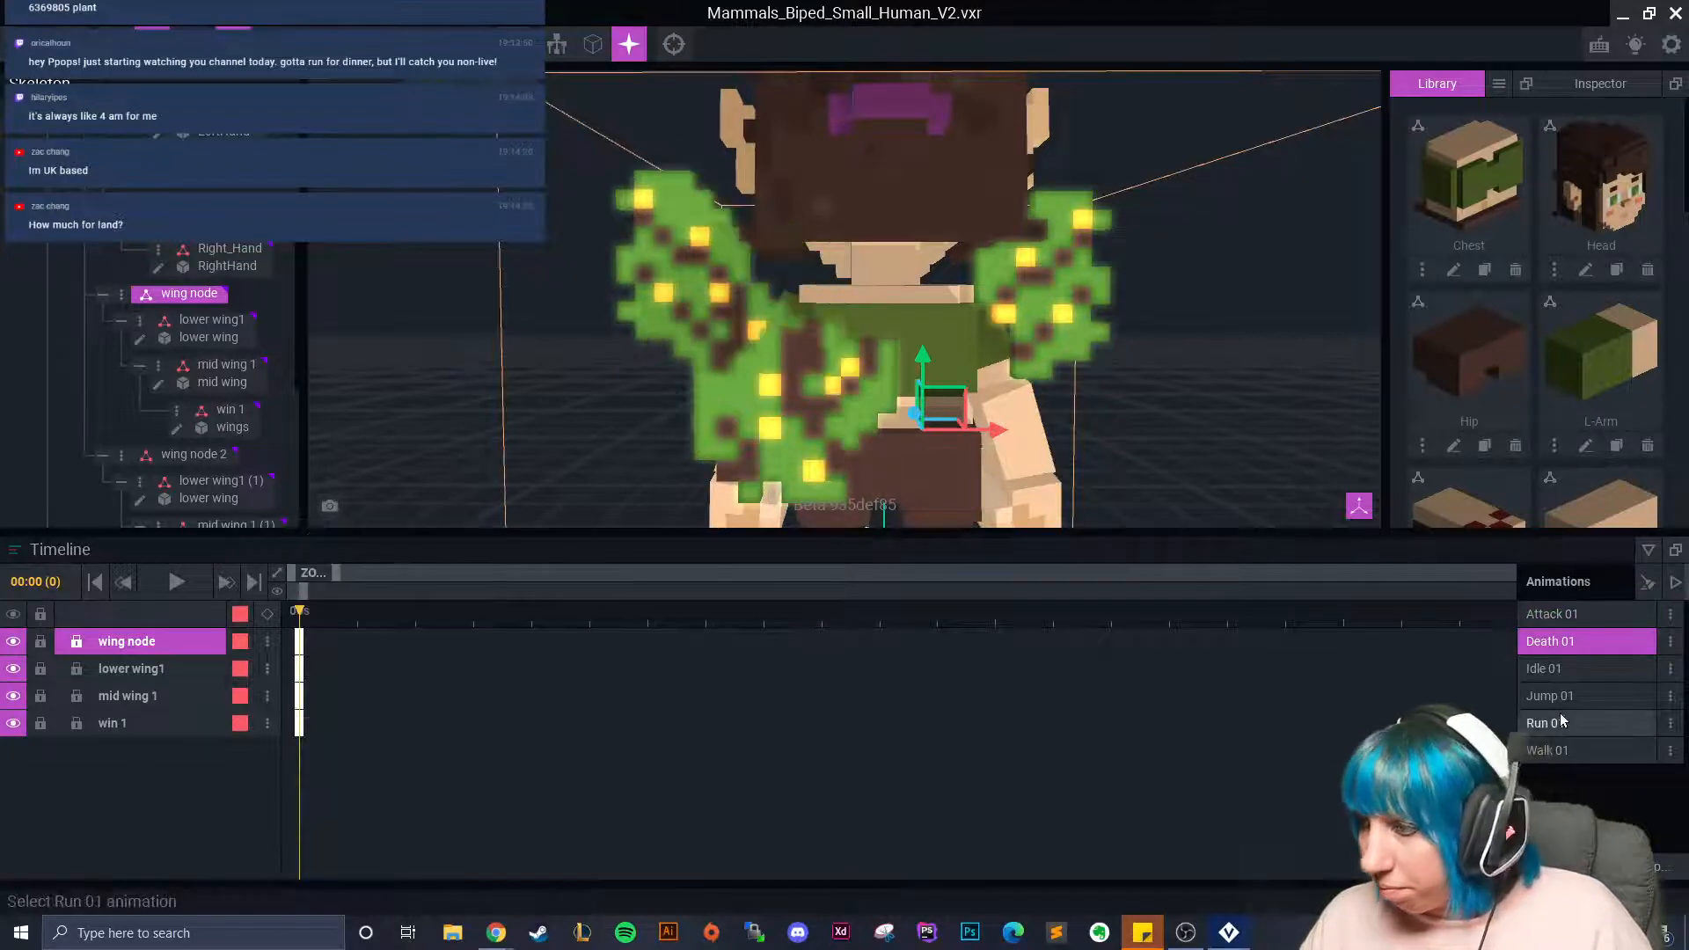
Paste the same wing keys into Jump 01, Run 01 and Walk 01.
{"action": "left_click", "coordinate": [1553, 696]}
{"action": "right_click", "coordinate": [299, 641]}
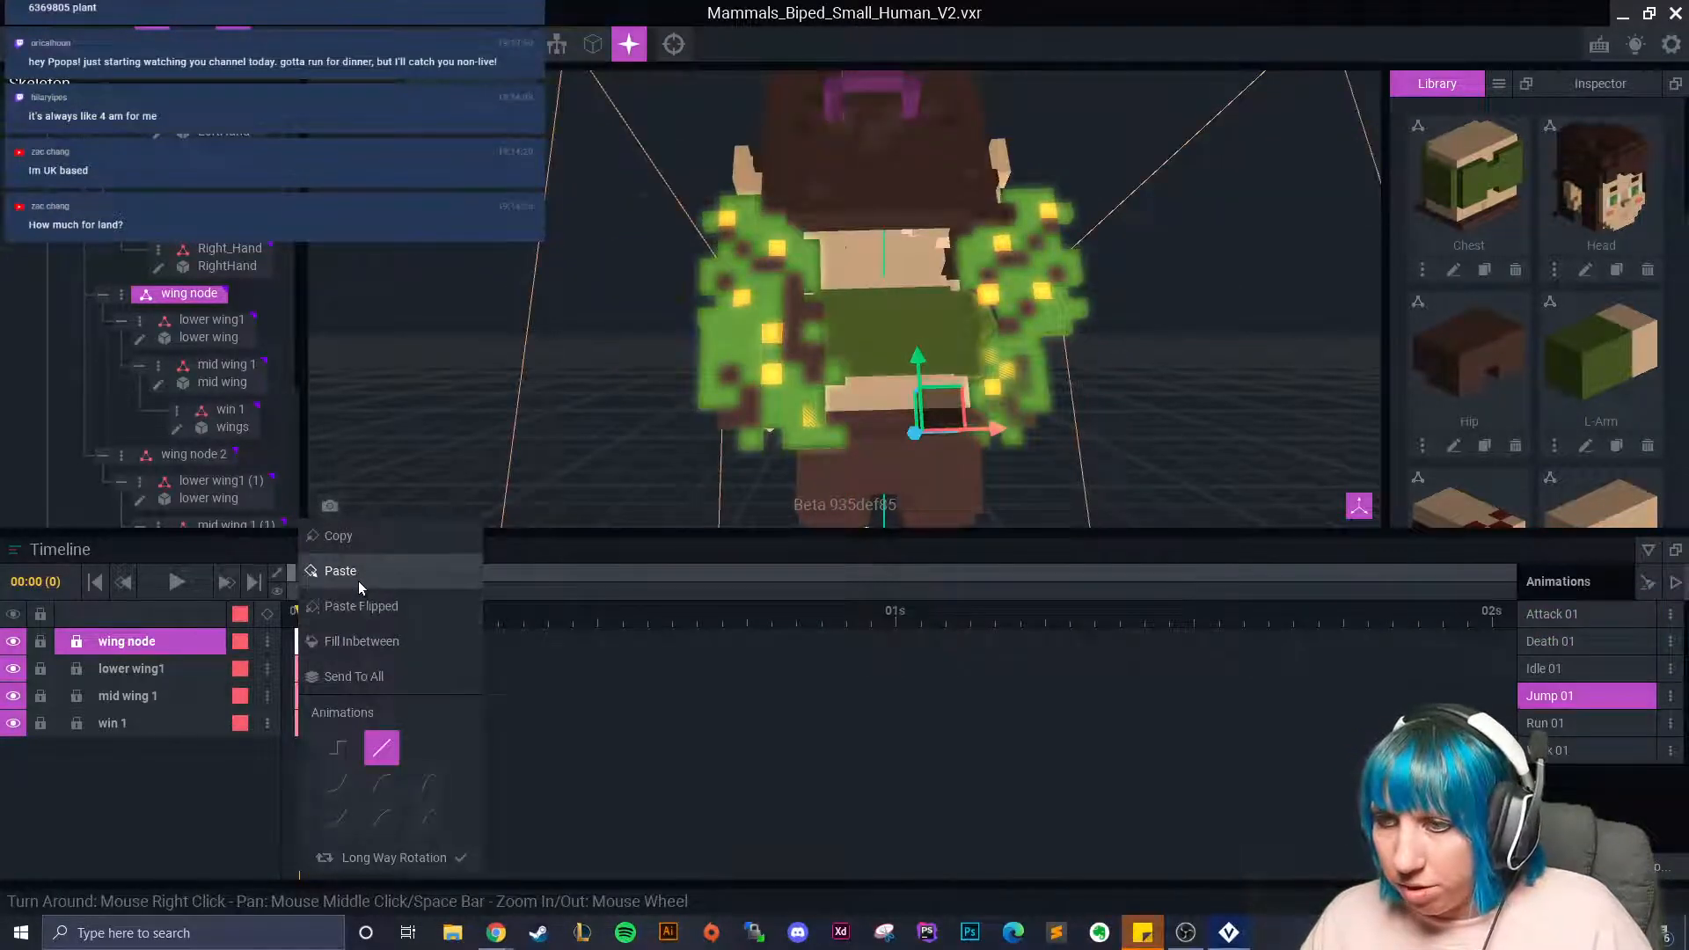
{"action": "left_click", "coordinate": [359, 570]}
{"action": "left_click", "coordinate": [1528, 723]}
{"action": "right_click", "coordinate": [301, 643]}
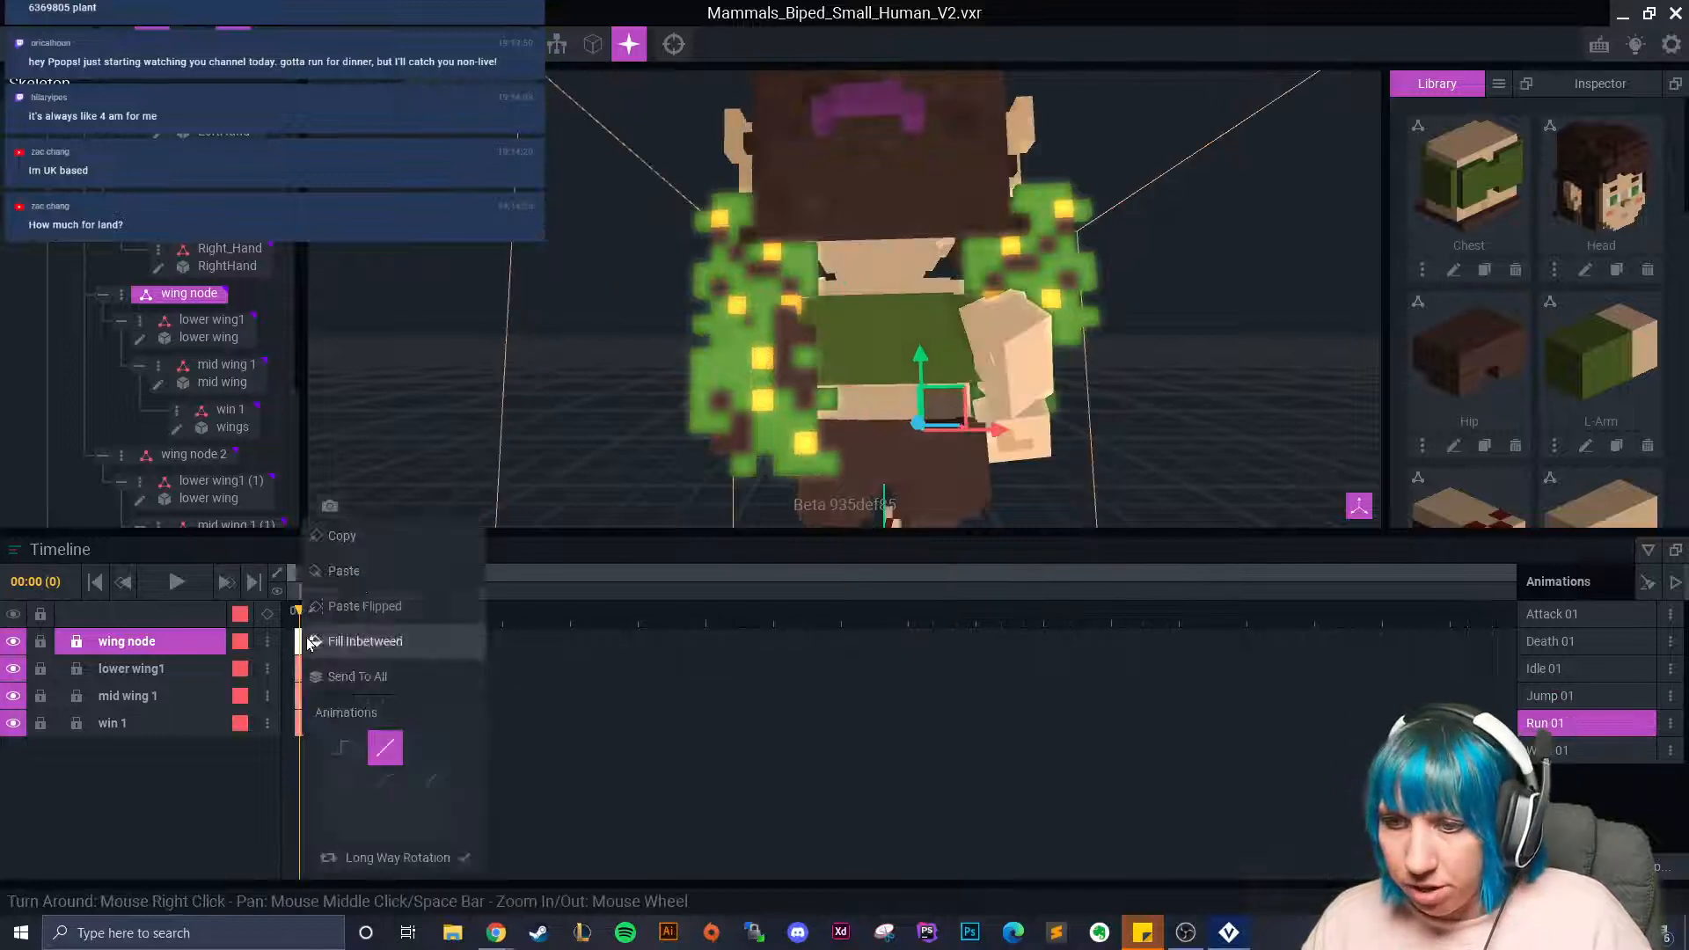
{"action": "left_click", "coordinate": [361, 570]}
{"action": "left_click", "coordinate": [1575, 750]}
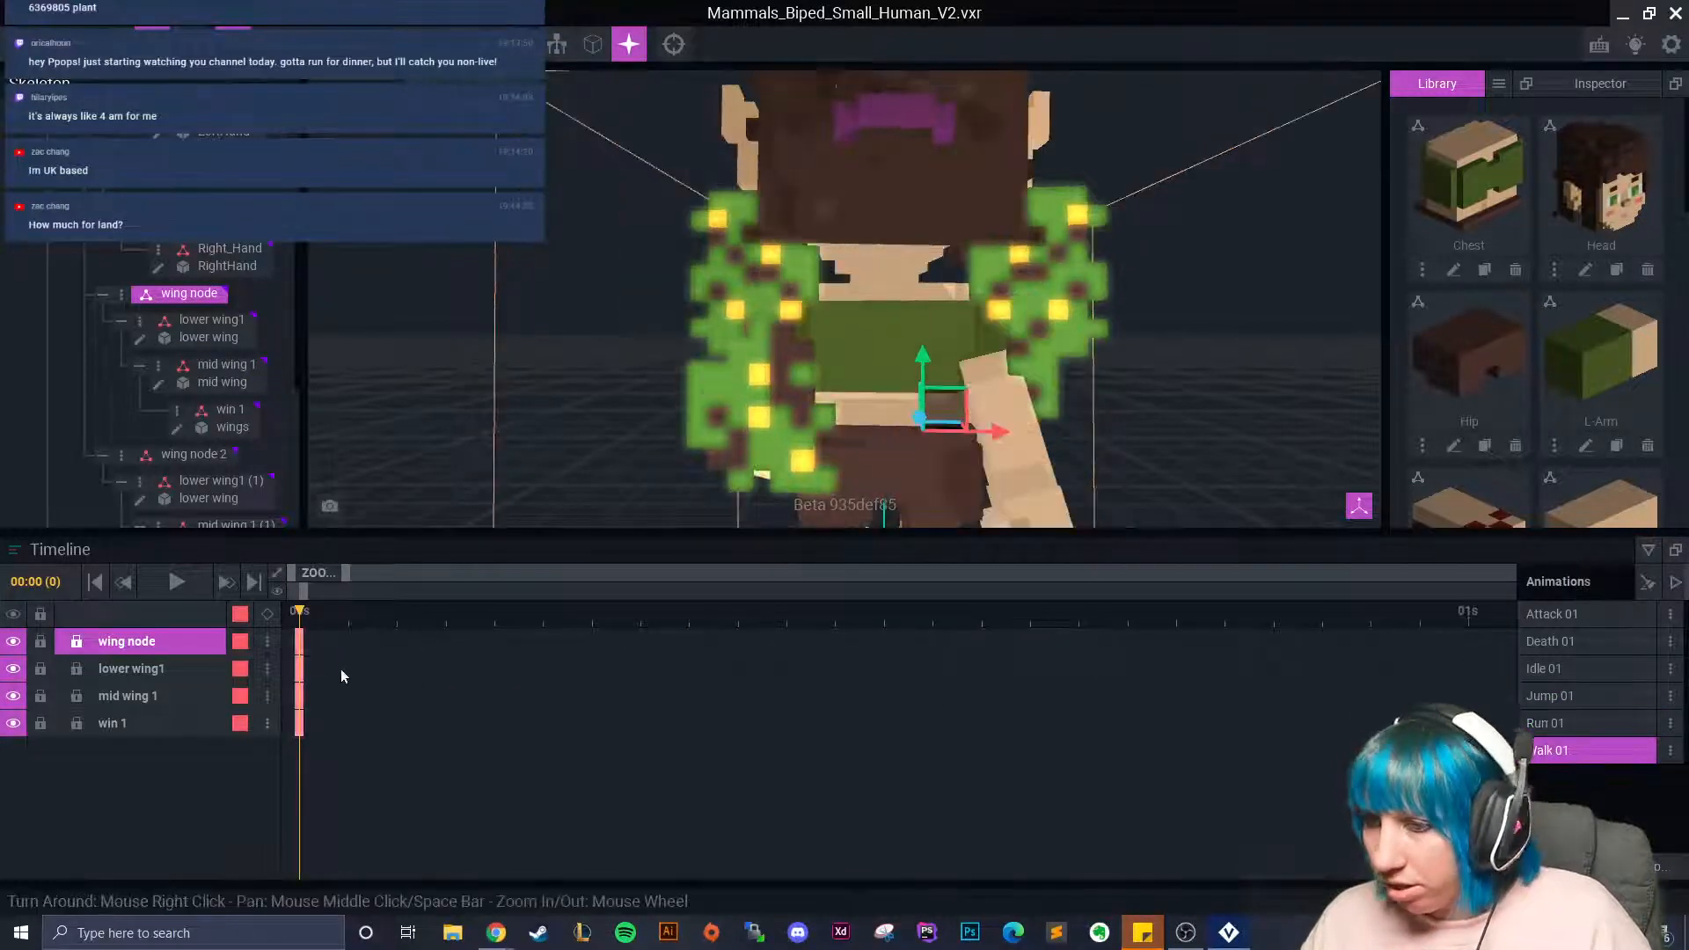
{"action": "right_click", "coordinate": [299, 641]}
{"action": "left_click", "coordinate": [379, 534]}
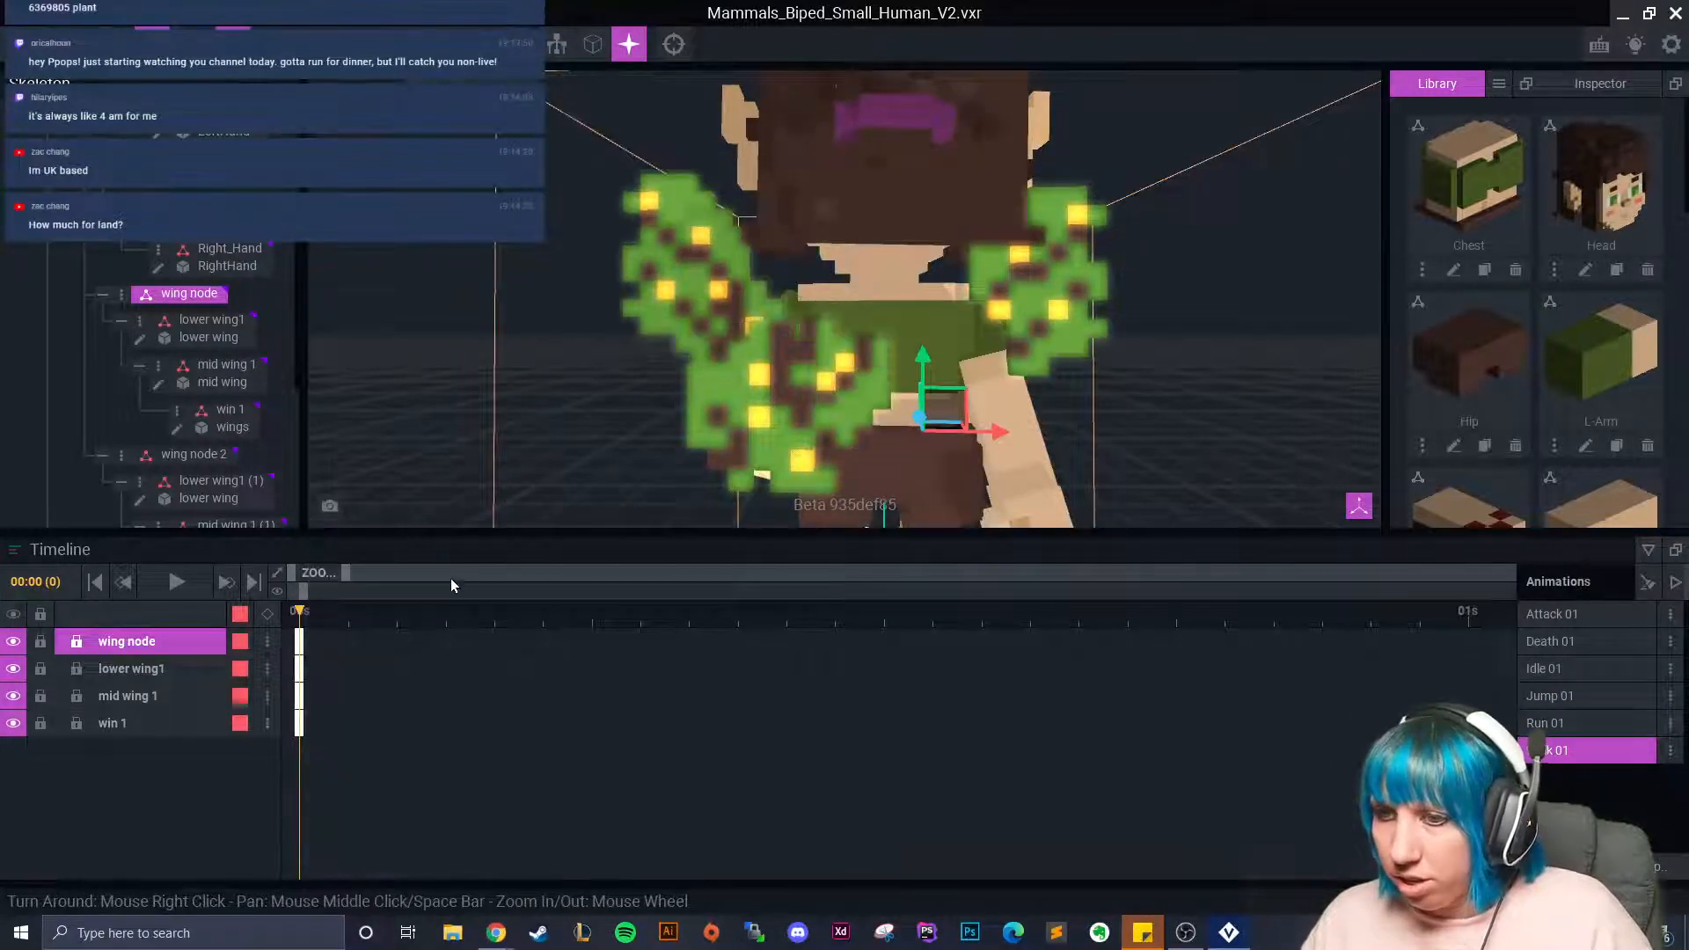
{"action": "left_click", "coordinate": [1571, 669]}
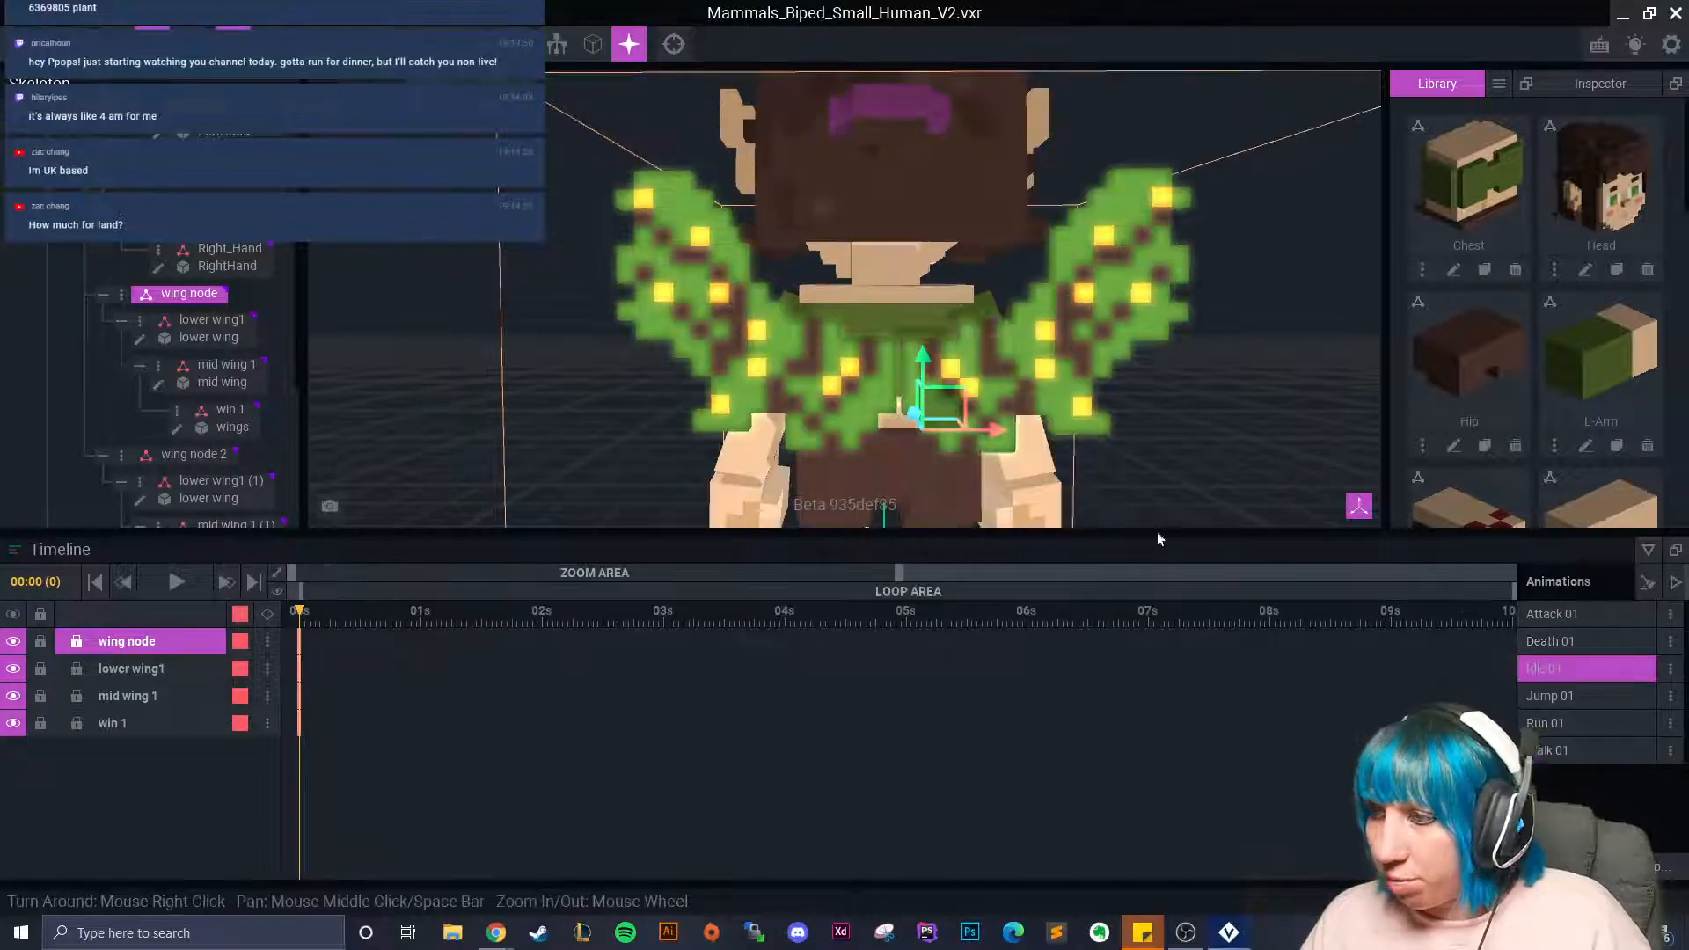
{"action": "left_click", "coordinate": [1008, 387]}
Copy wing node 2's starting keys from Idle 01 and paste them into Attack 01.
{"action": "left_click", "coordinate": [189, 249]}
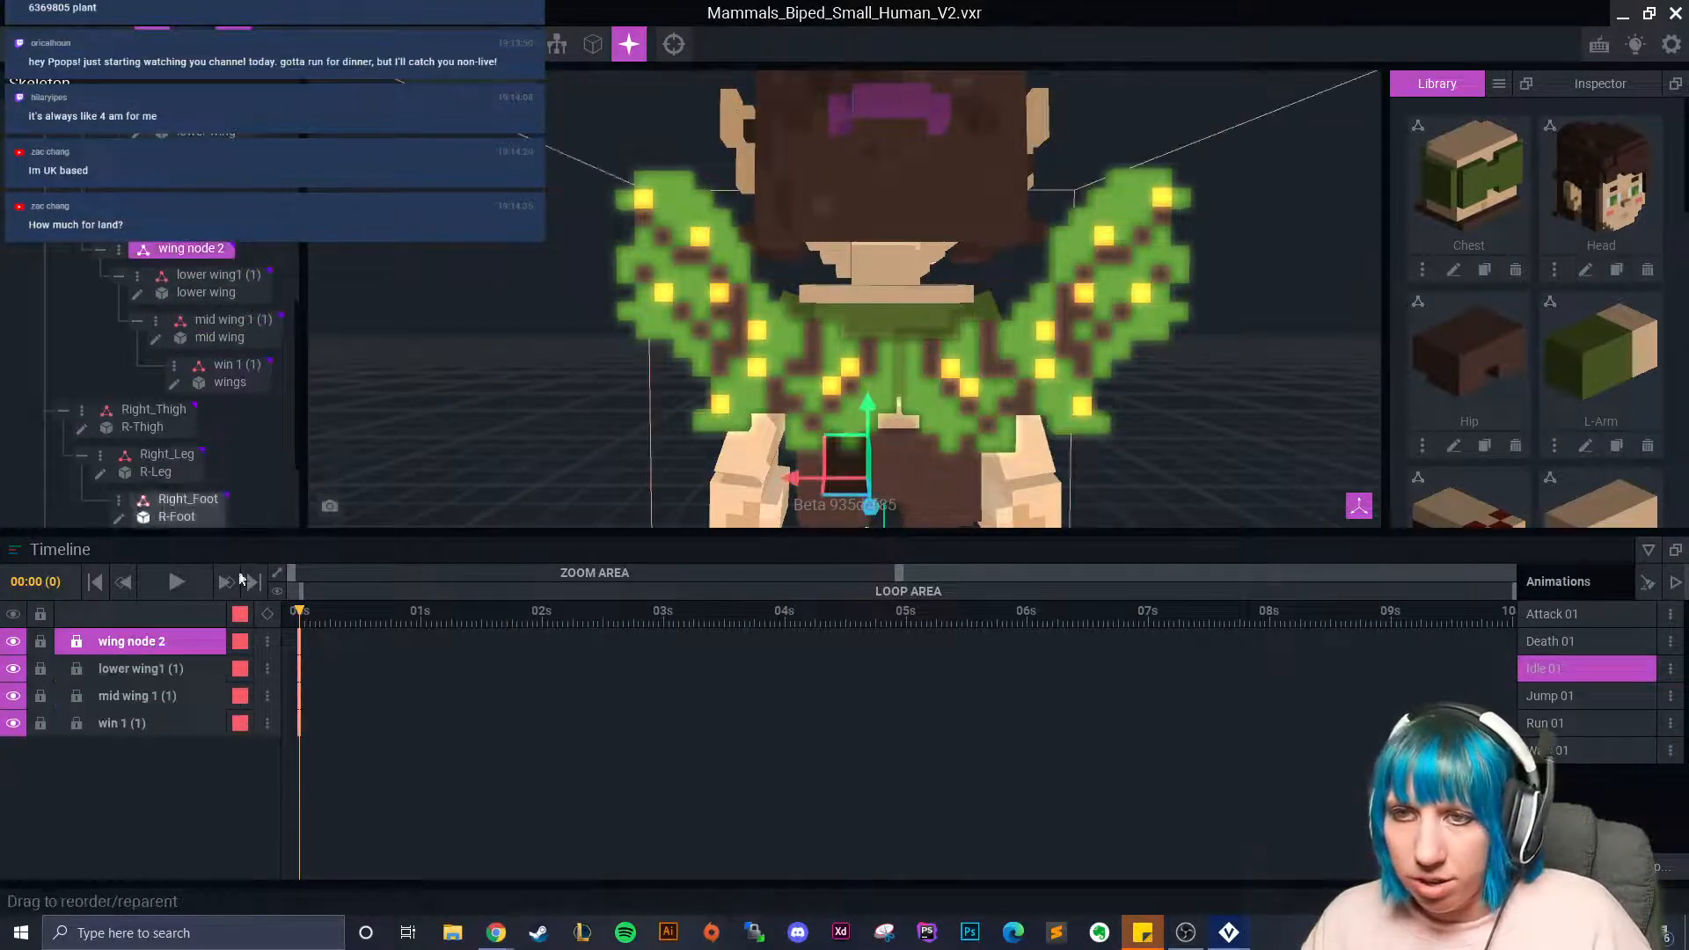
{"action": "left_click_drag", "start_coordinate": [324, 743], "coordinate": [299, 635]}
{"action": "right_click", "coordinate": [299, 641]}
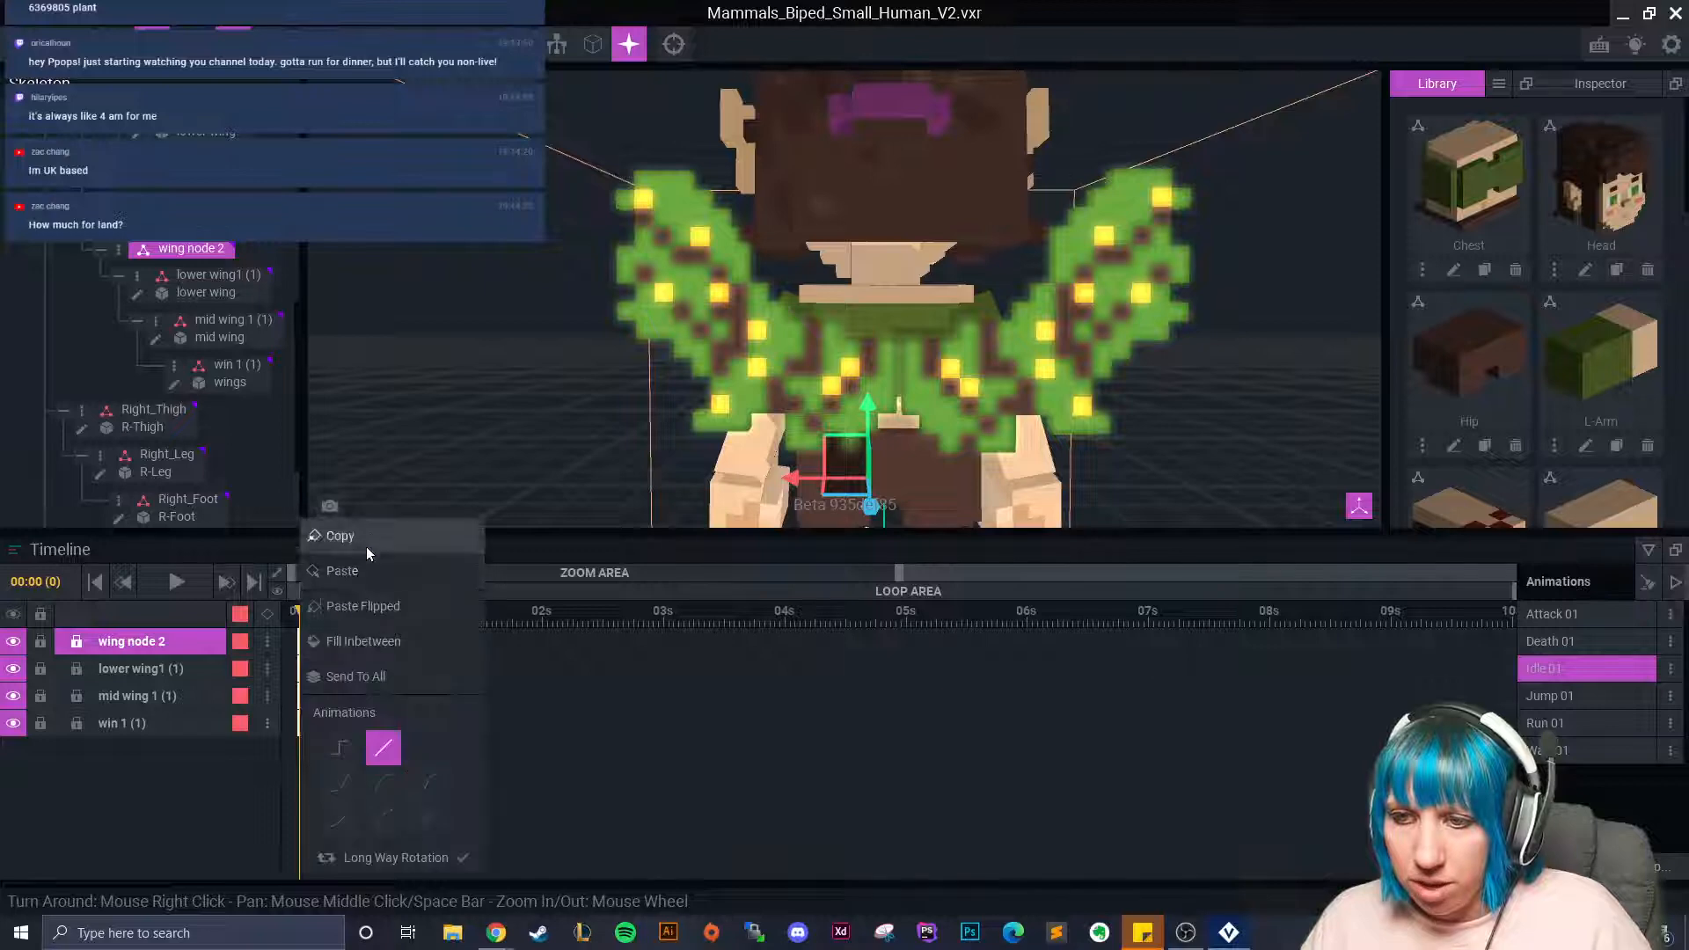
{"action": "left_click", "coordinate": [364, 577]}
{"action": "left_click", "coordinate": [1553, 614]}
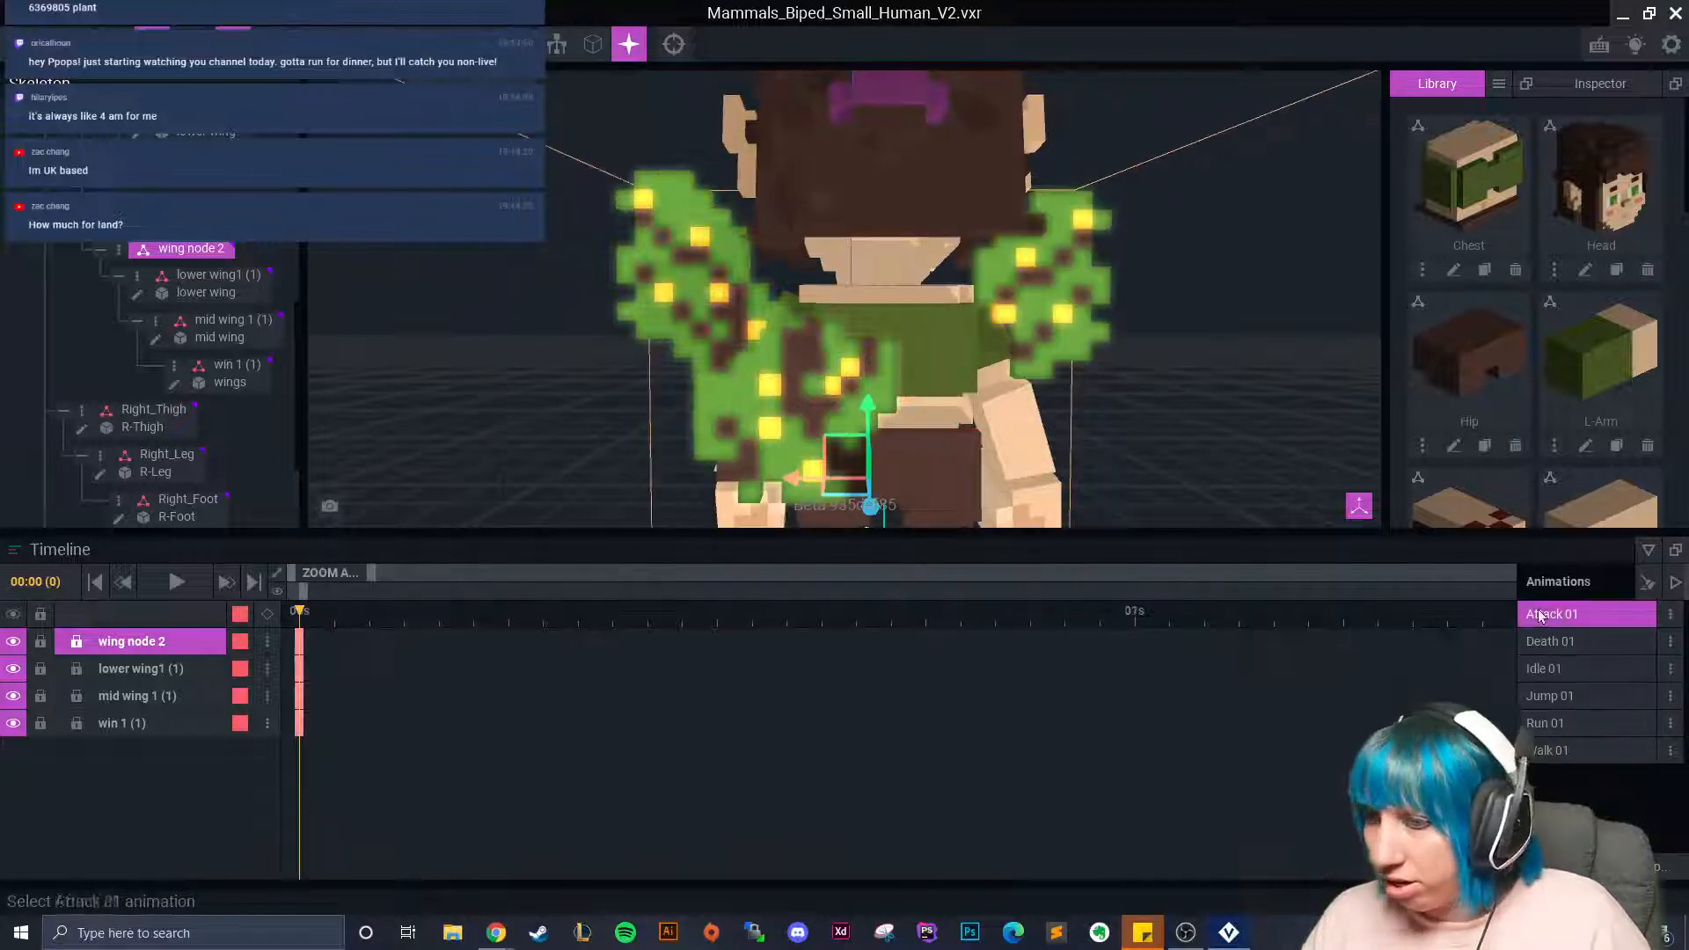
{"action": "right_click", "coordinate": [299, 641]}
{"action": "left_click", "coordinate": [361, 574]}
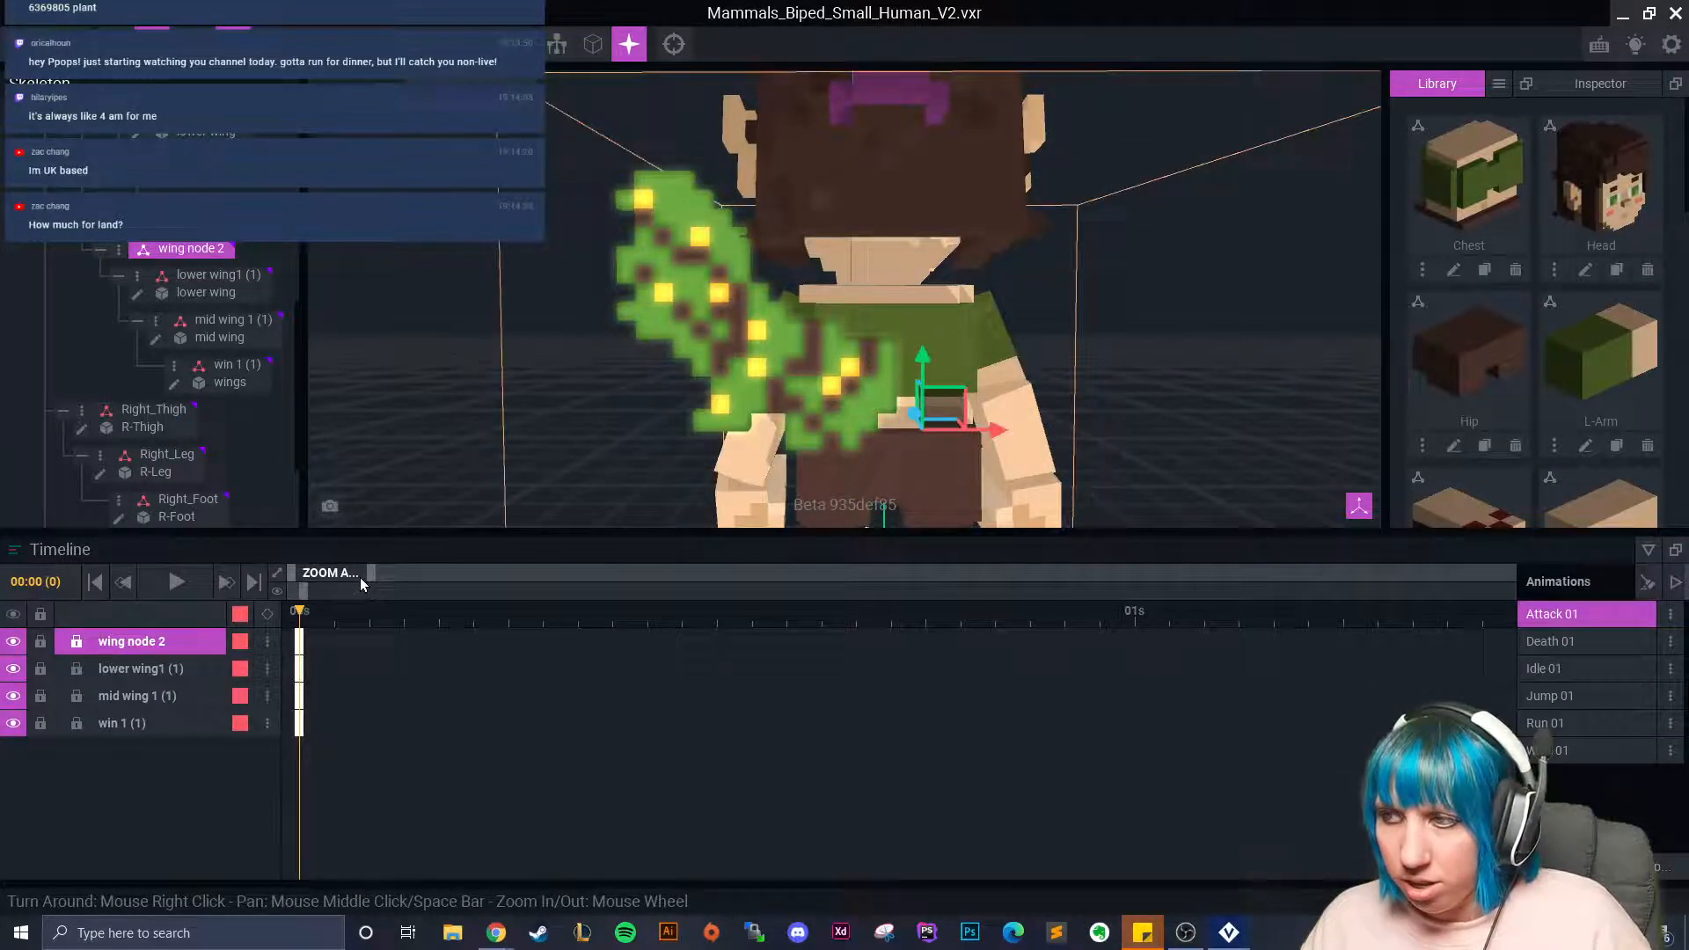
Compare the wing pose across Jump 01, Idle 01 and Attack 01.
{"action": "right_click_drag", "start_coordinate": [847, 501], "coordinate": [851, 492]}
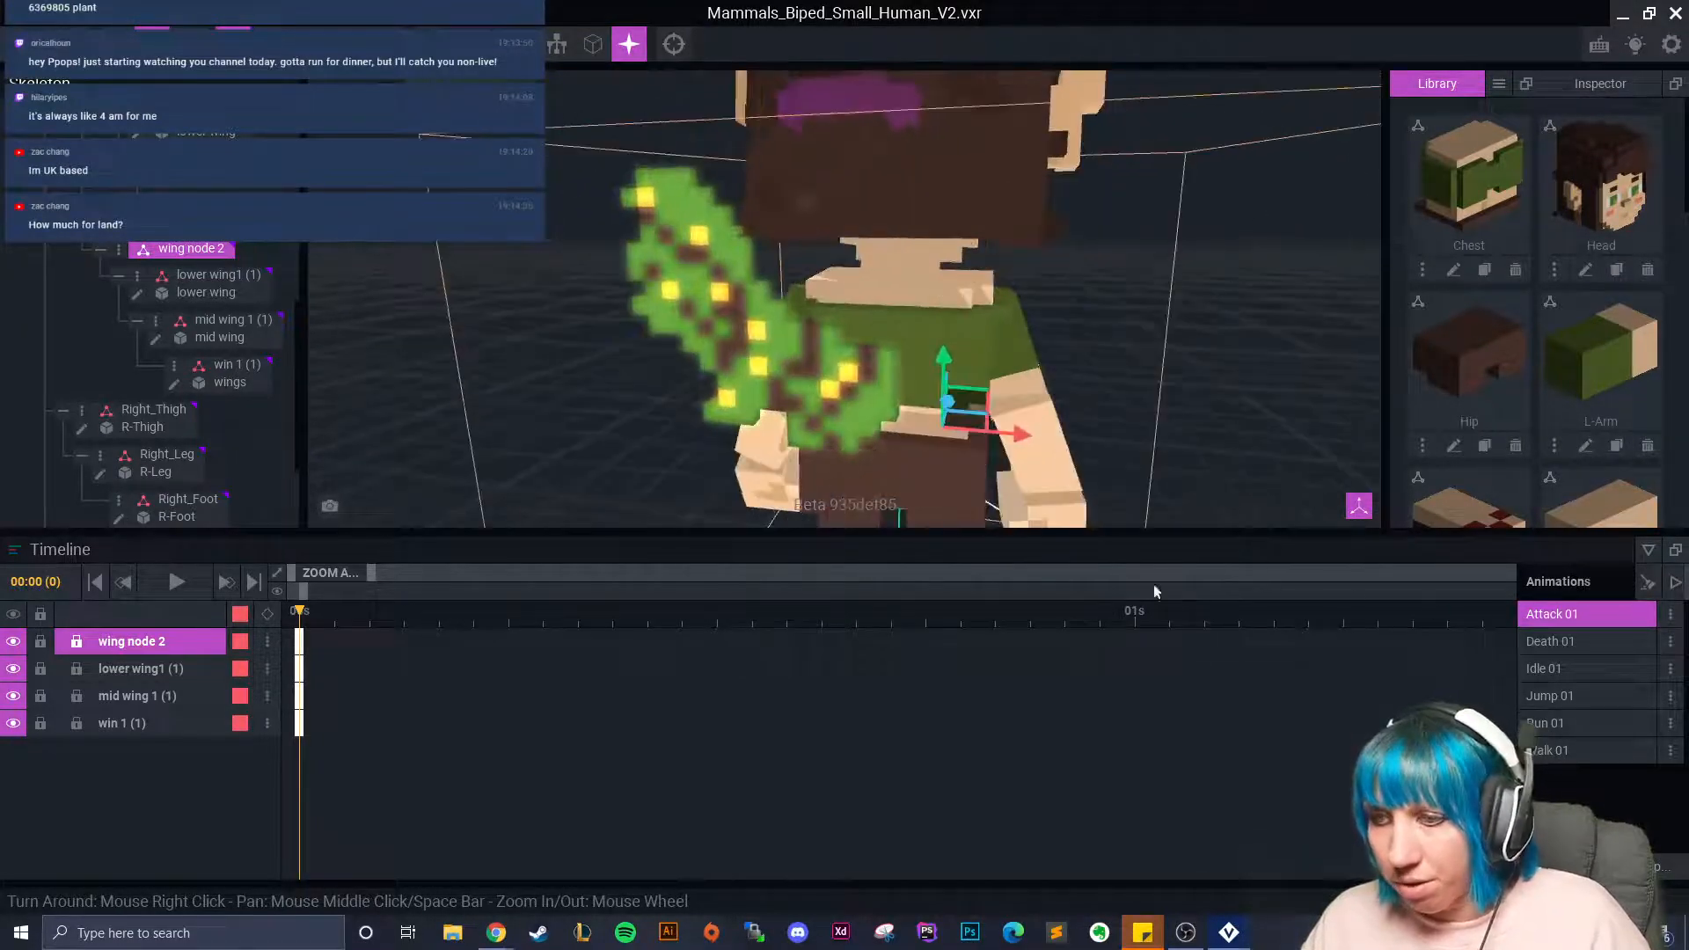
{"action": "left_click", "coordinate": [1586, 694]}
{"action": "left_click", "coordinate": [1582, 674]}
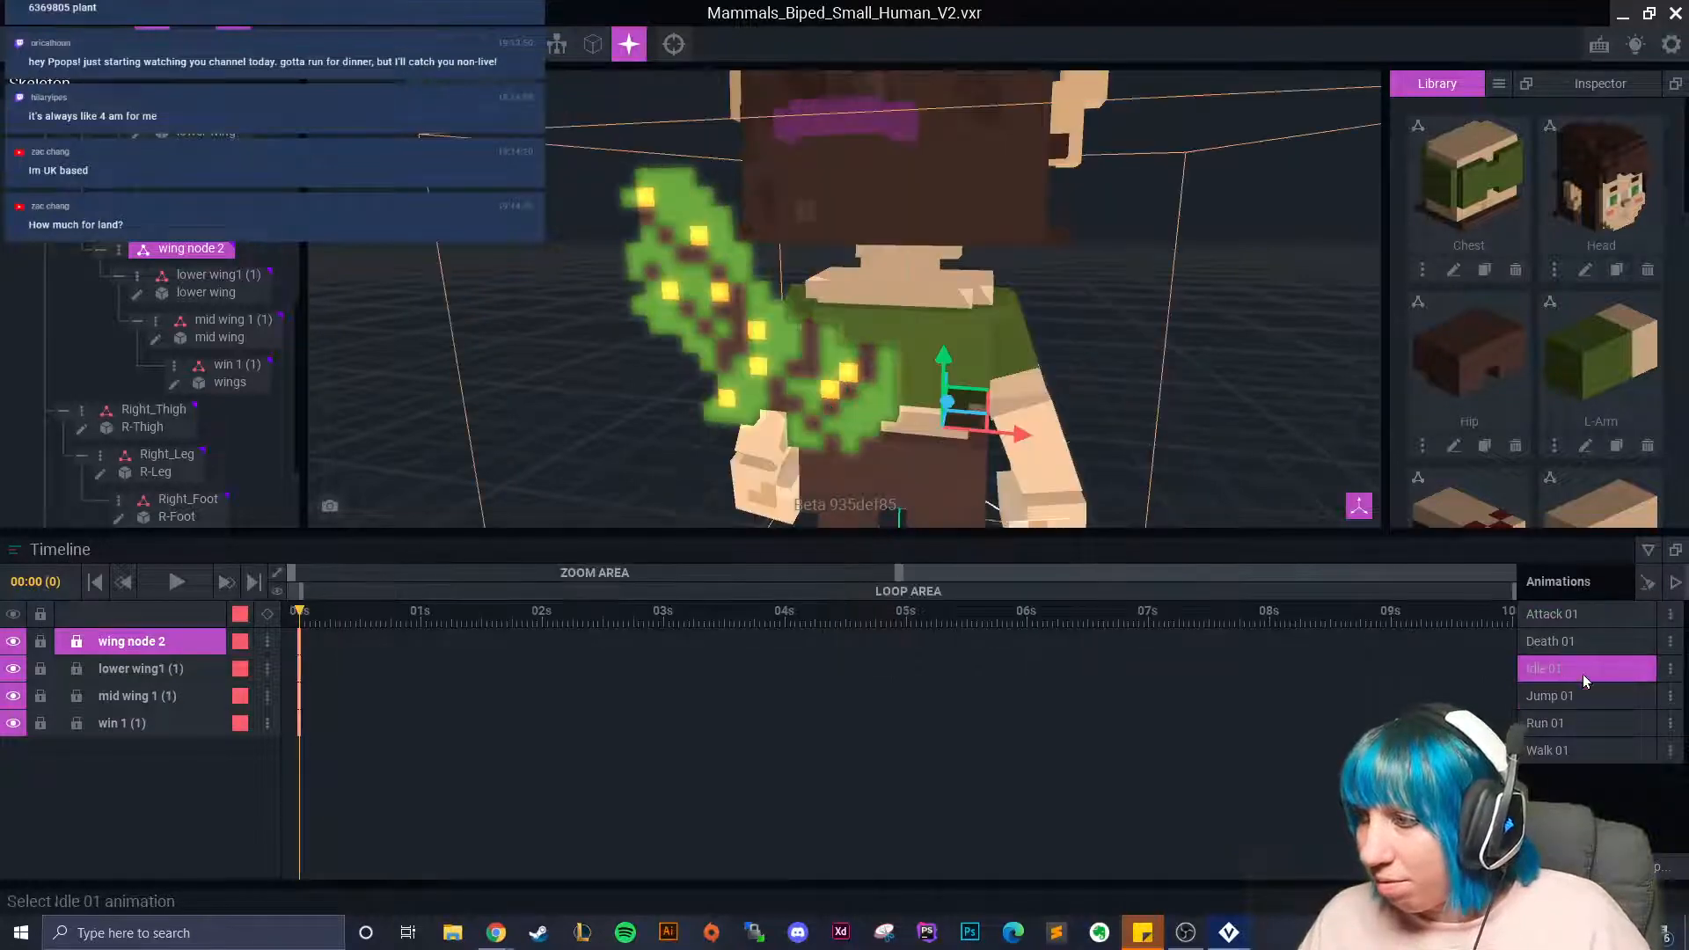
{"action": "left_click", "coordinate": [1573, 614]}
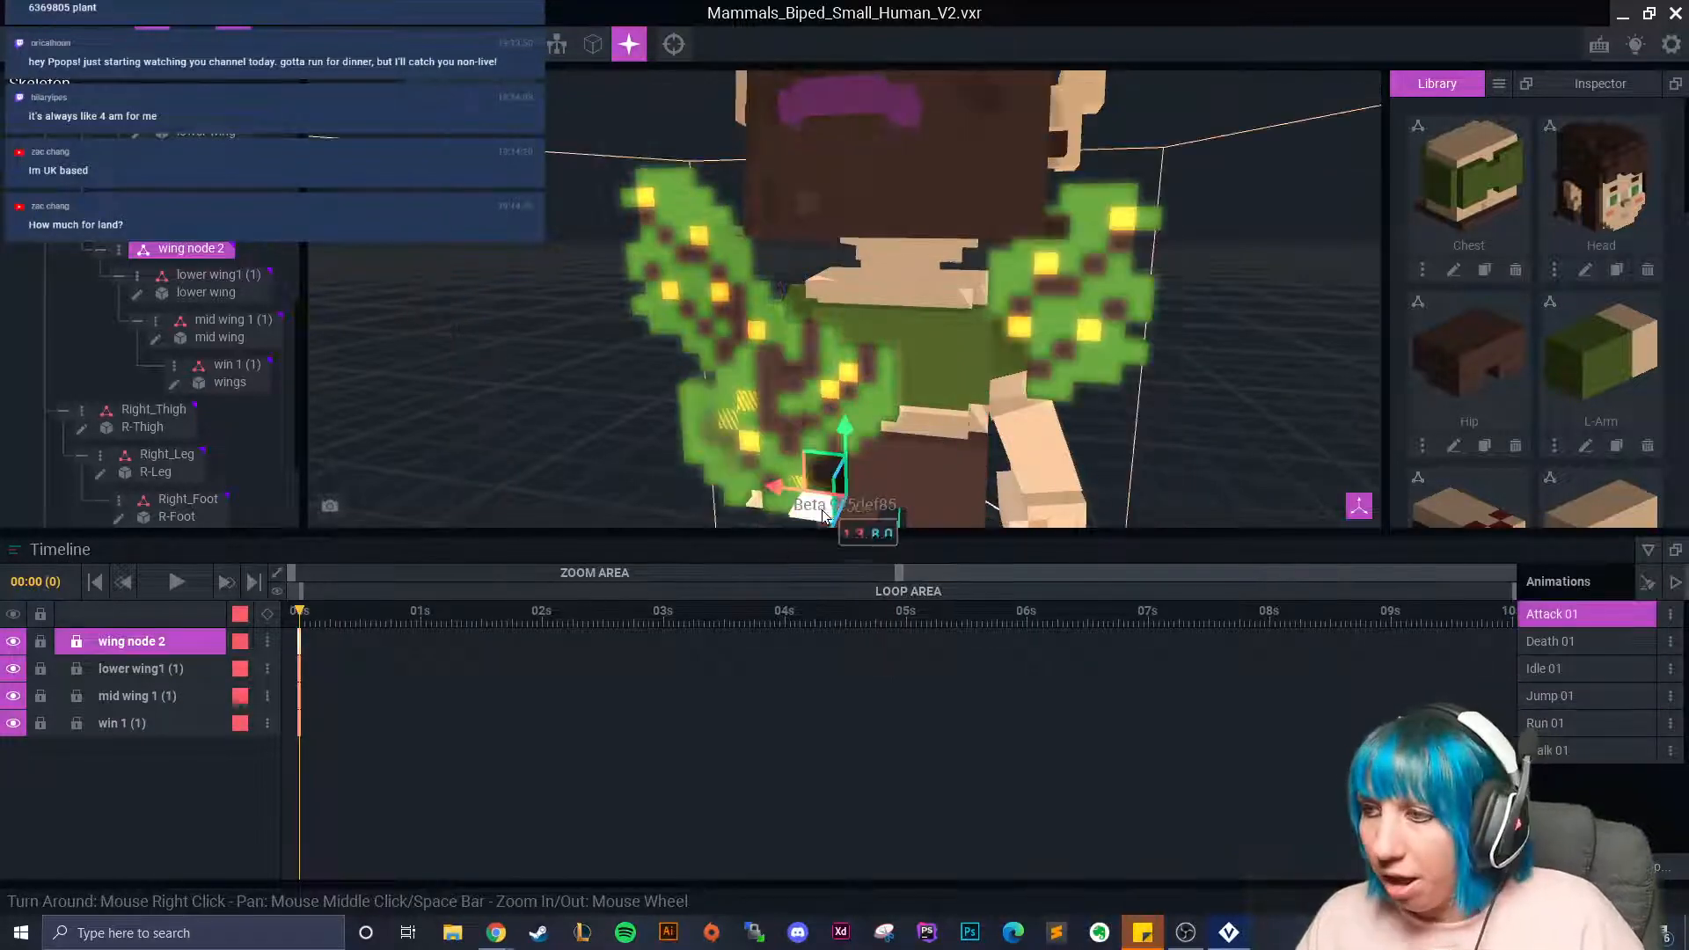
{"action": "left_click", "coordinate": [1572, 672]}
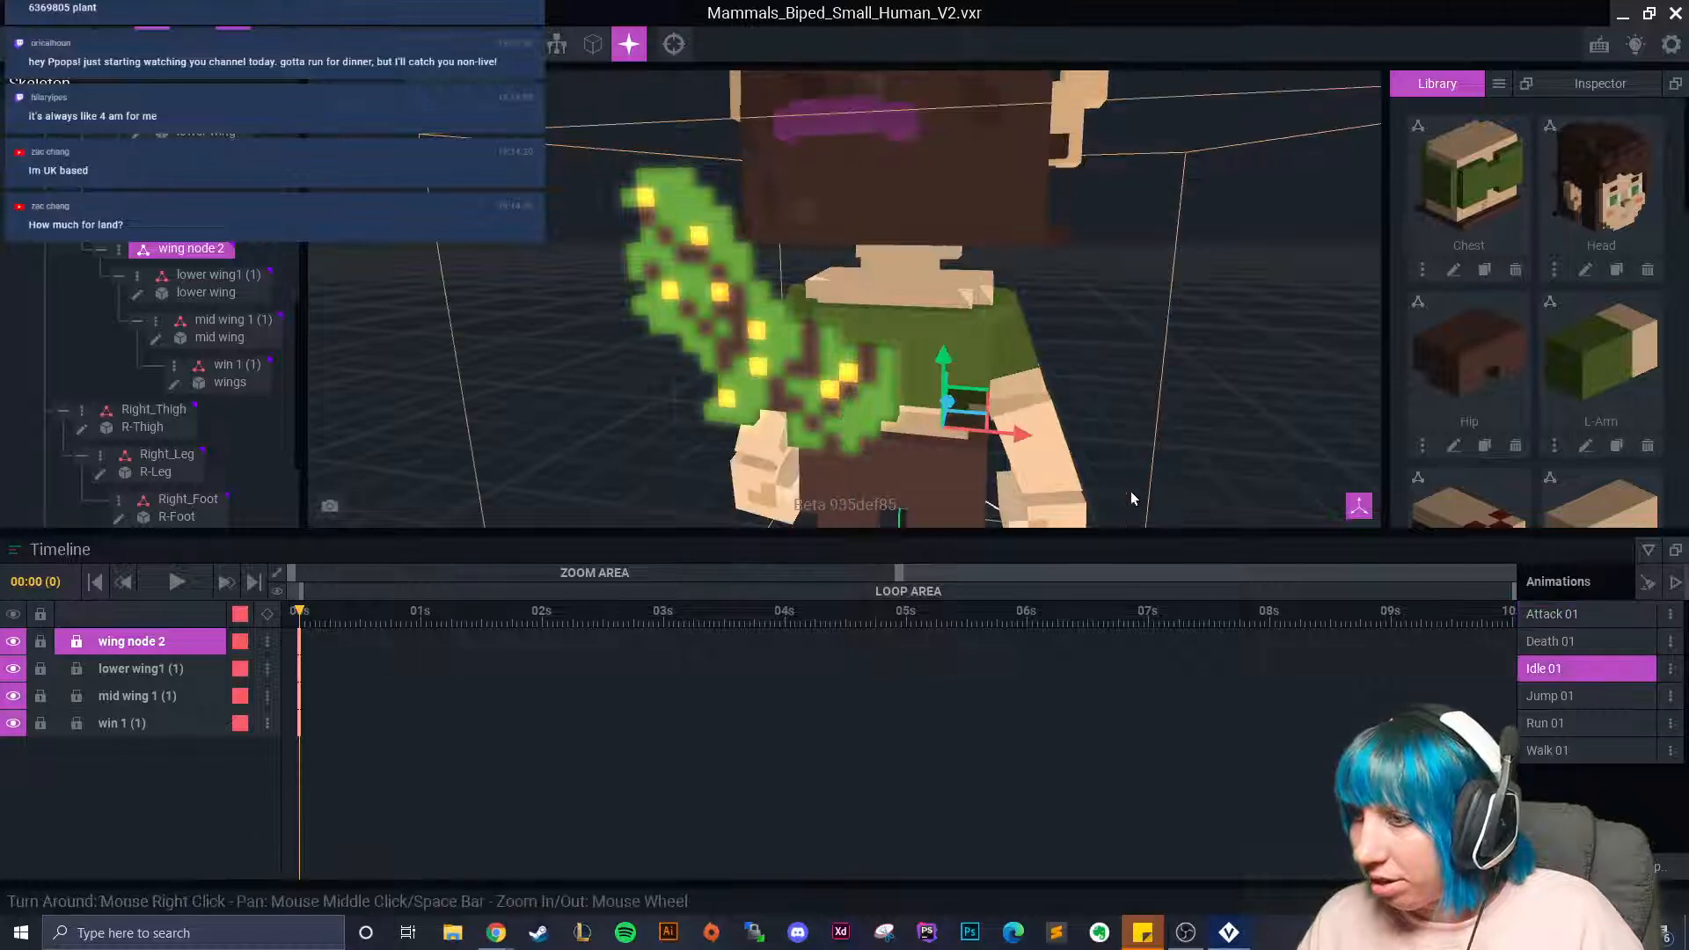
Re-copy the second chain's Idle 01 starting keys and paste them onto wing node 2 in Attack 01.
{"action": "left_click", "coordinate": [211, 280]}
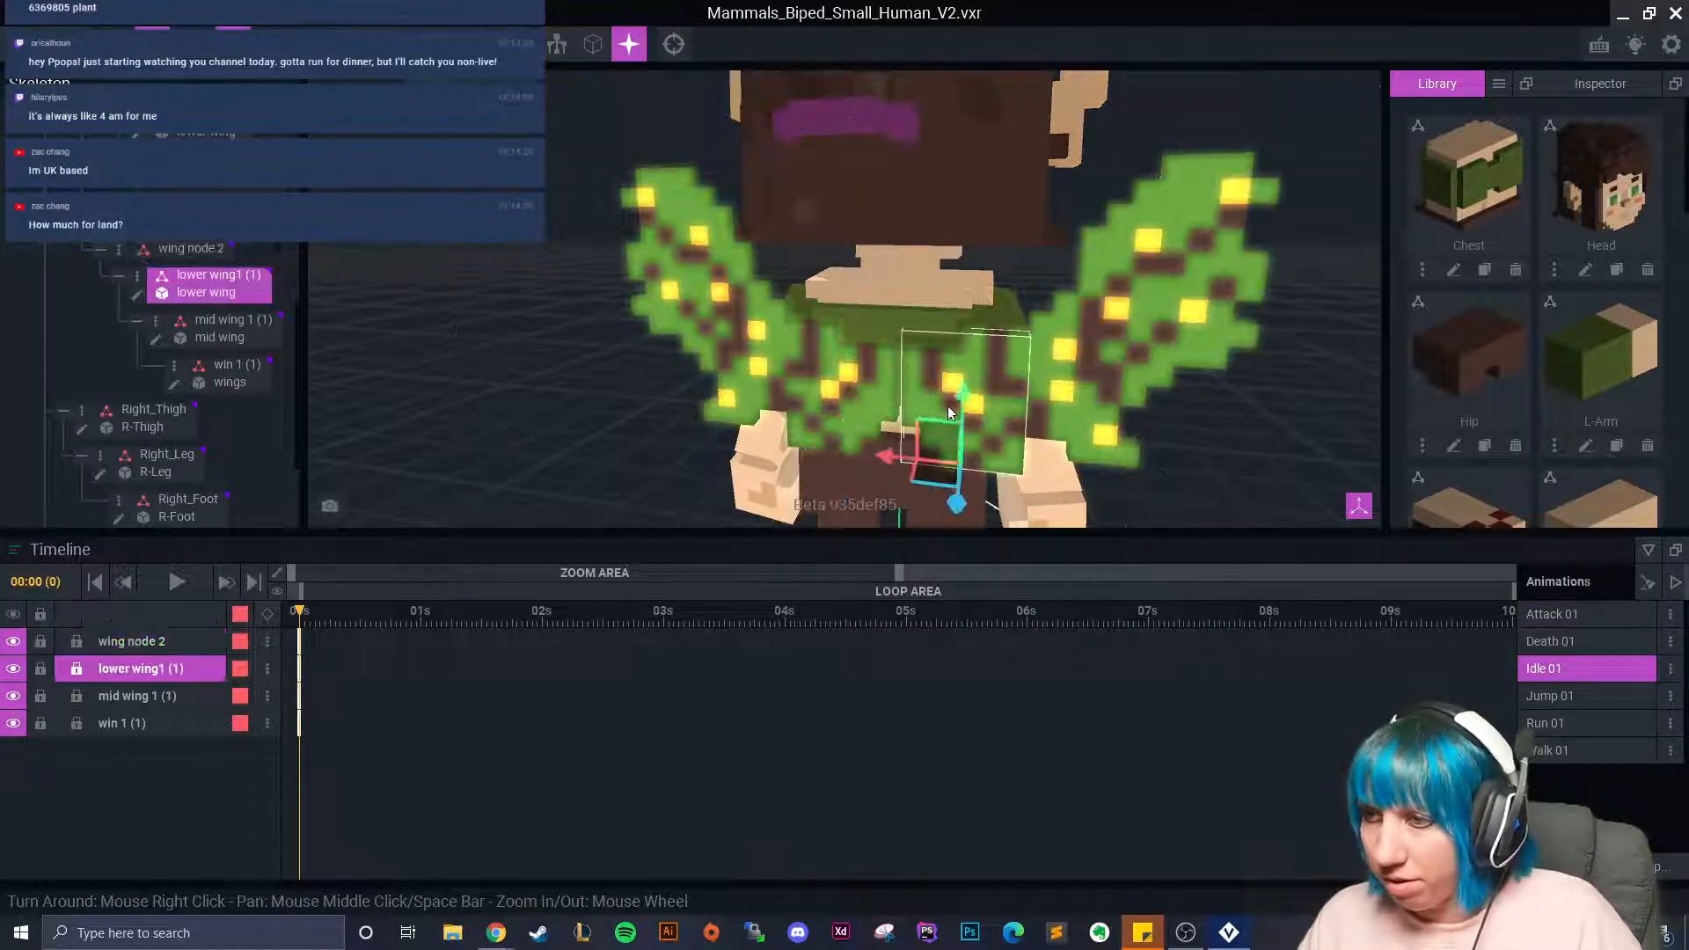
{"action": "scroll", "coordinate": [216, 295], "scroll_direction": "up", "scroll_amount": 1}
{"action": "left_click", "coordinate": [195, 294]}
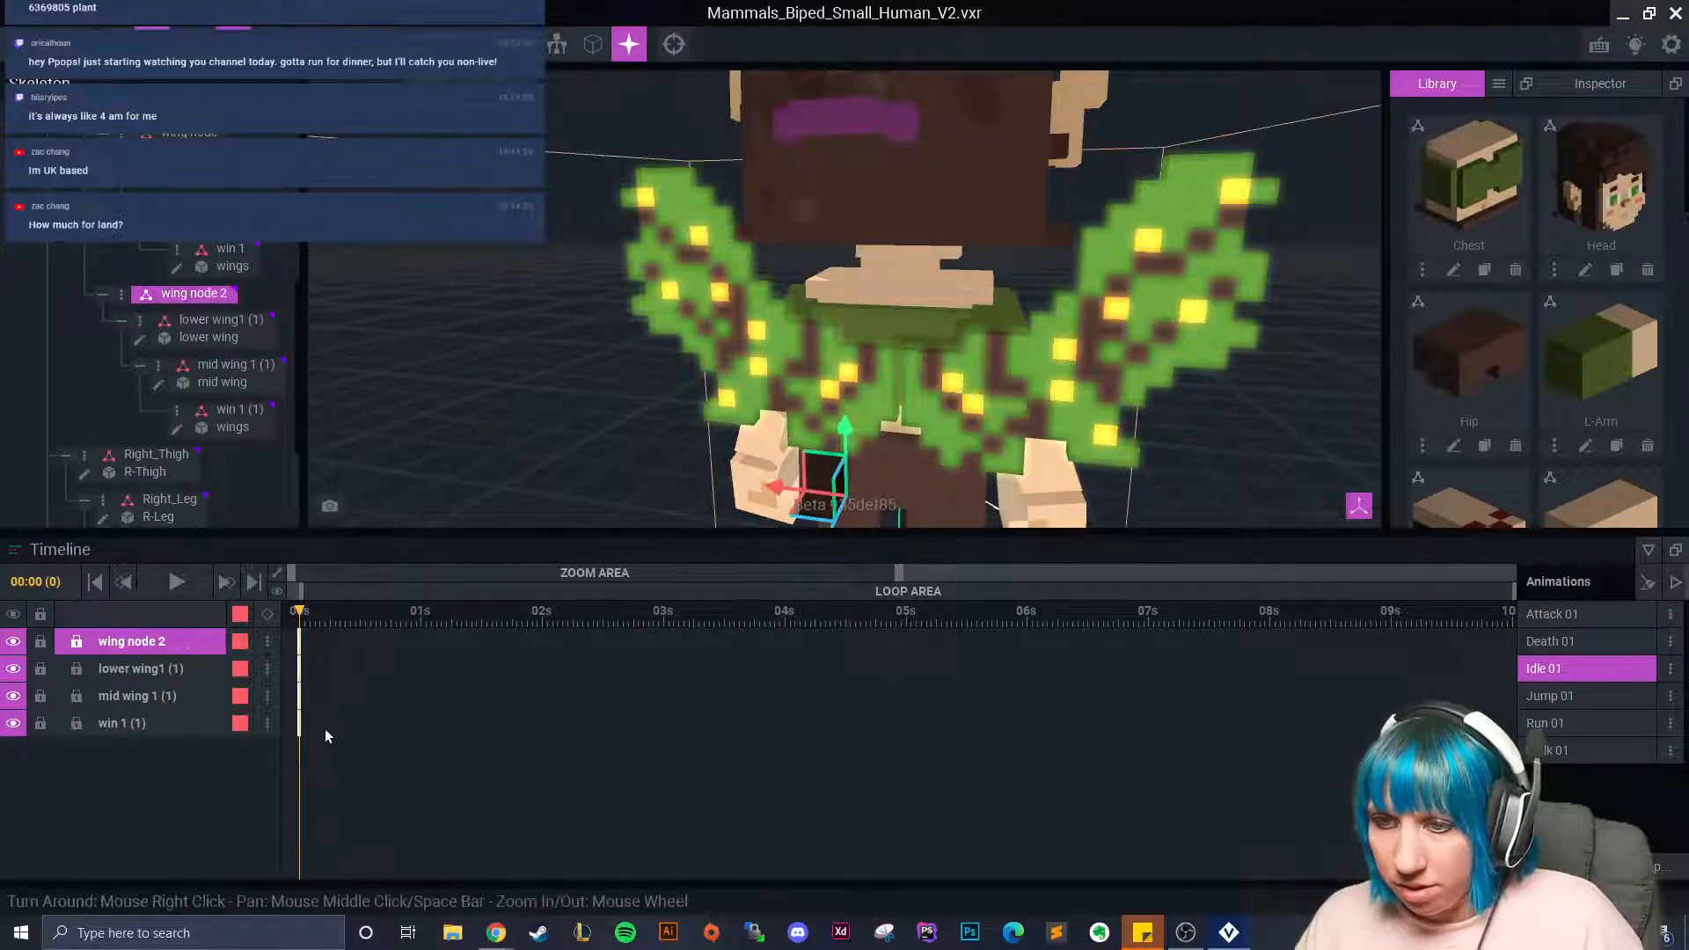
{"action": "left_click_drag", "start_coordinate": [319, 749], "coordinate": [297, 649]}
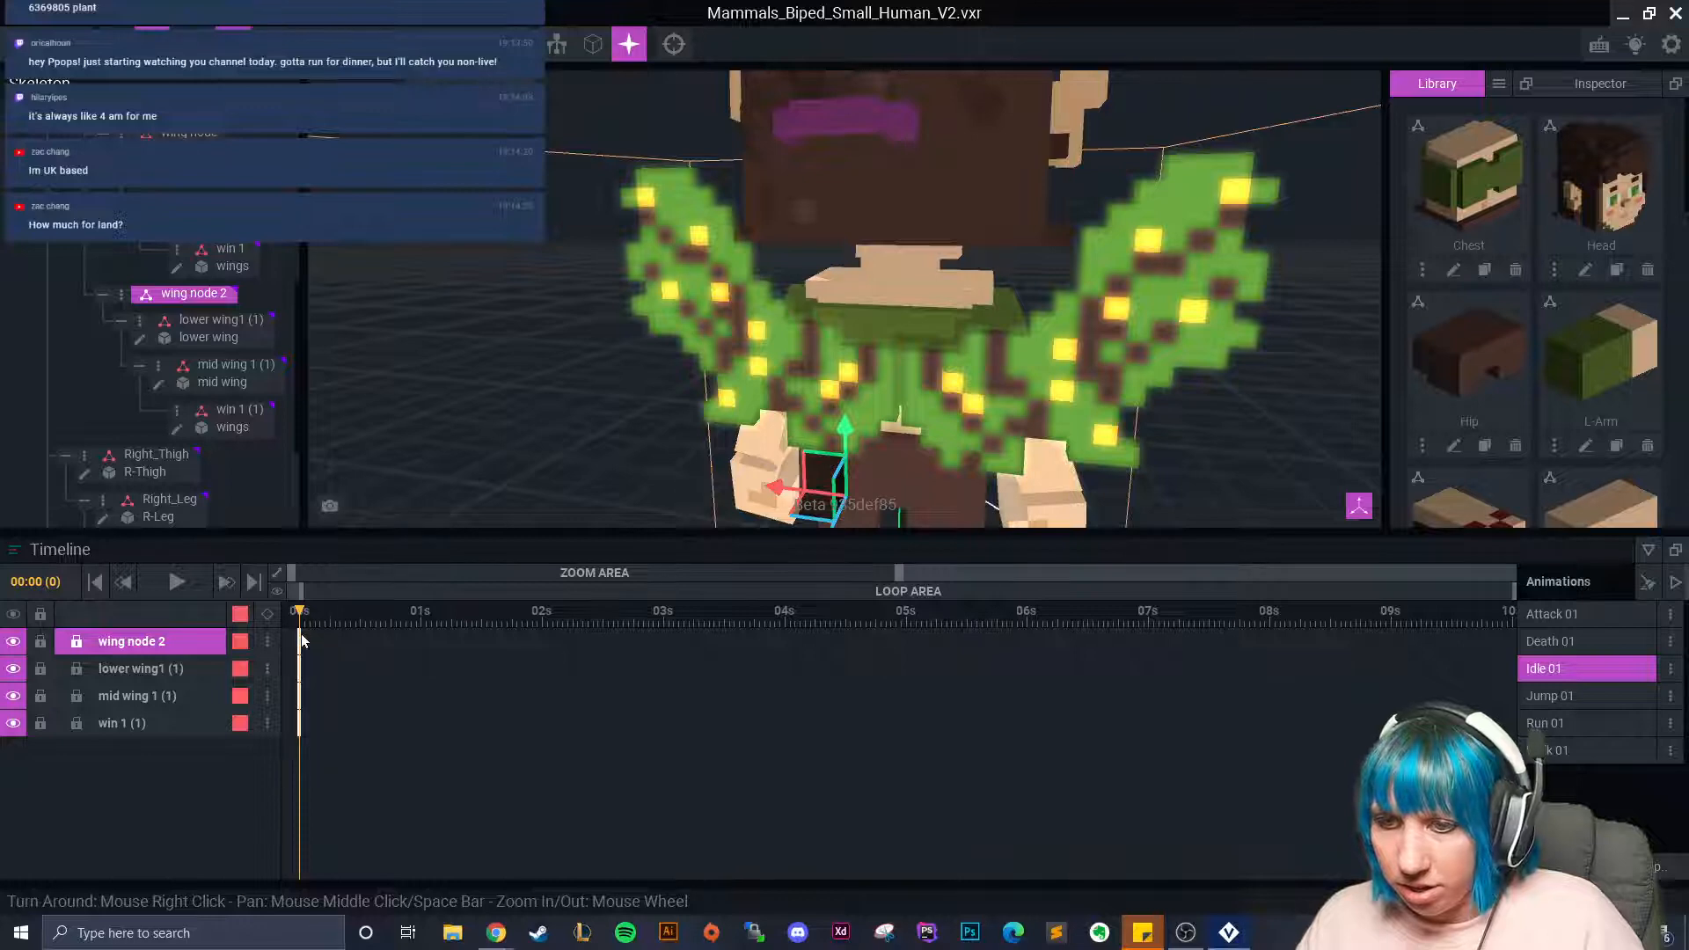
{"action": "right_click", "coordinate": [299, 647]}
{"action": "left_click", "coordinate": [360, 535]}
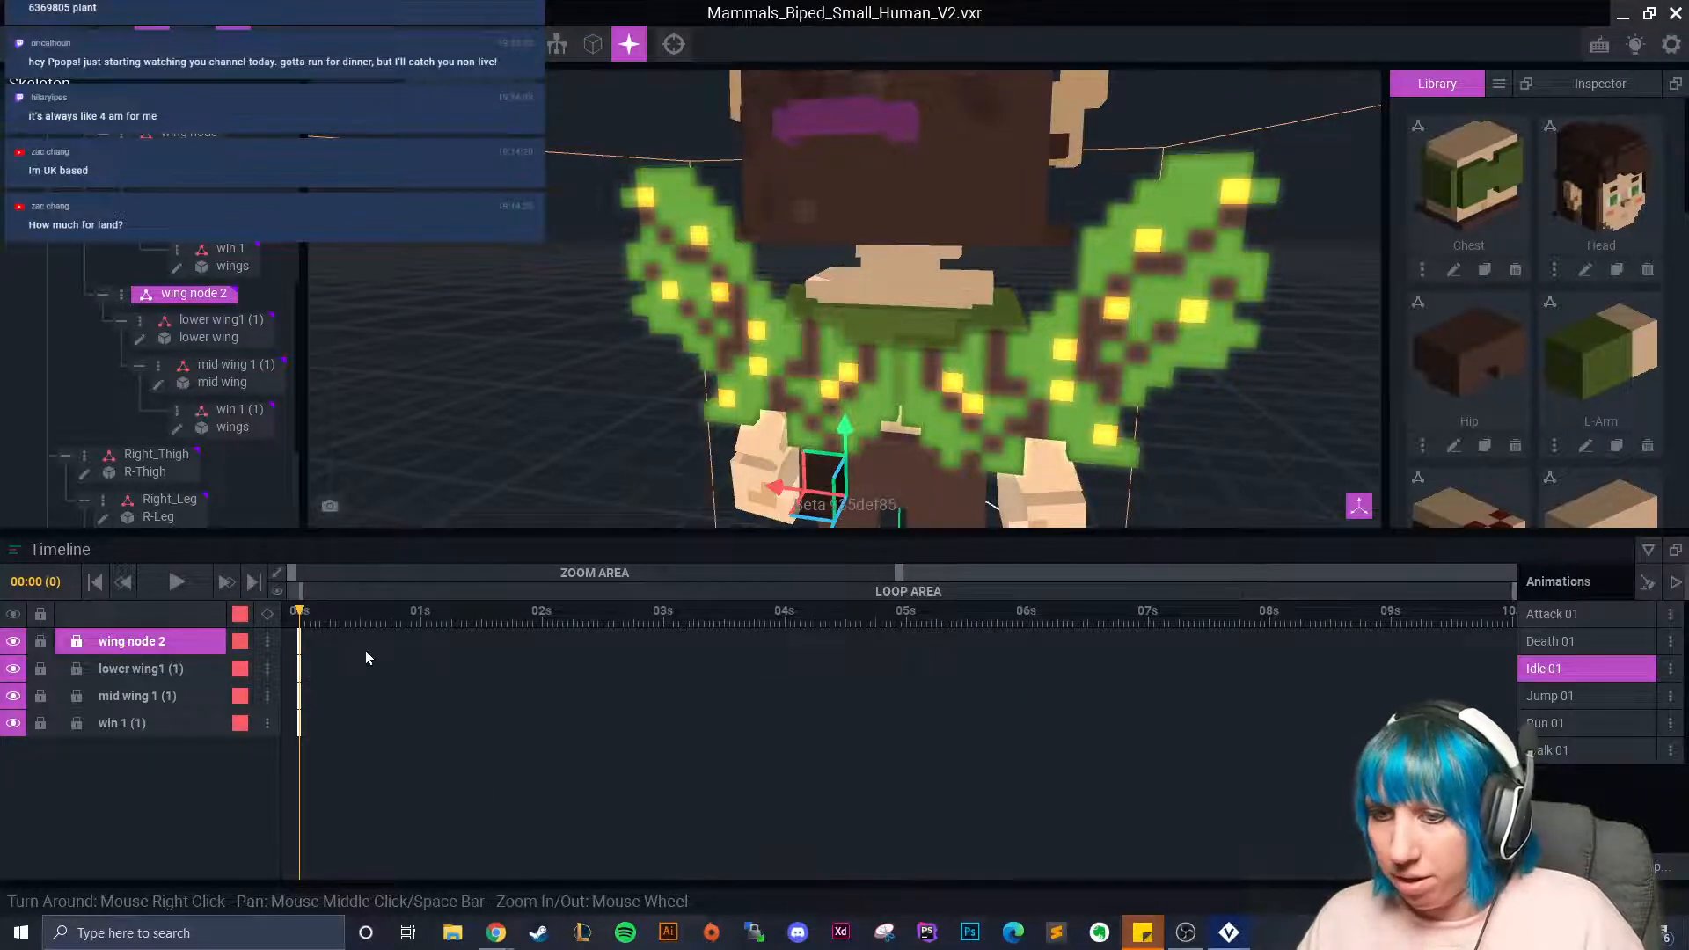
{"action": "left_click", "coordinate": [937, 396]}
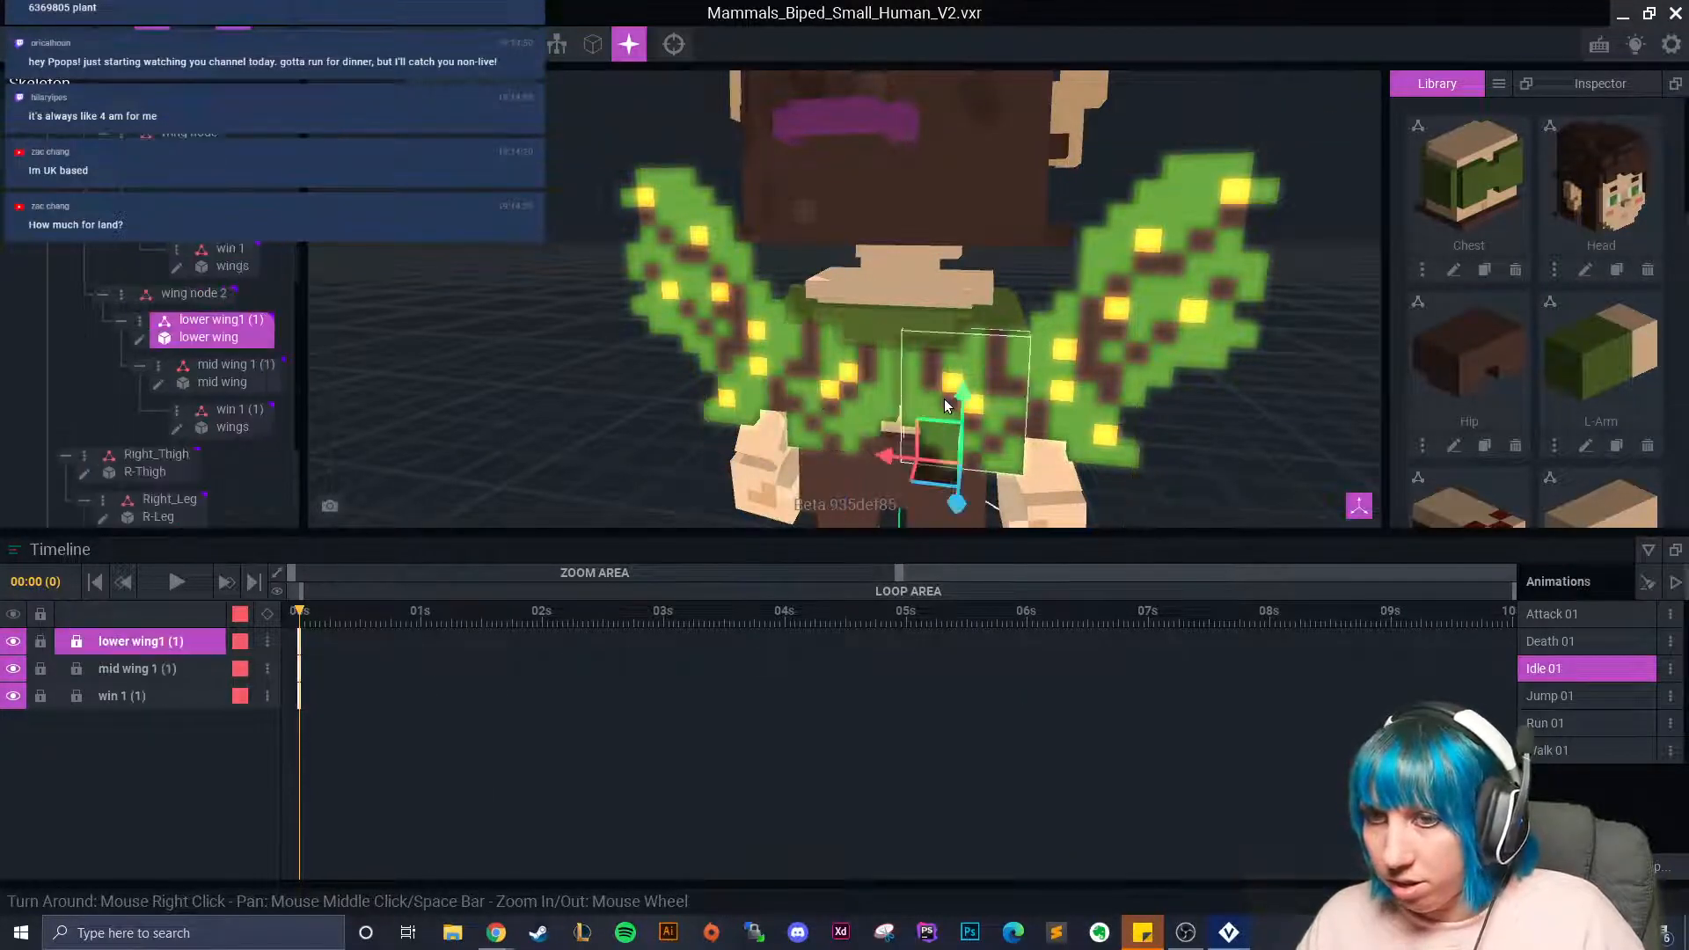
{"action": "left_click", "coordinate": [1576, 616]}
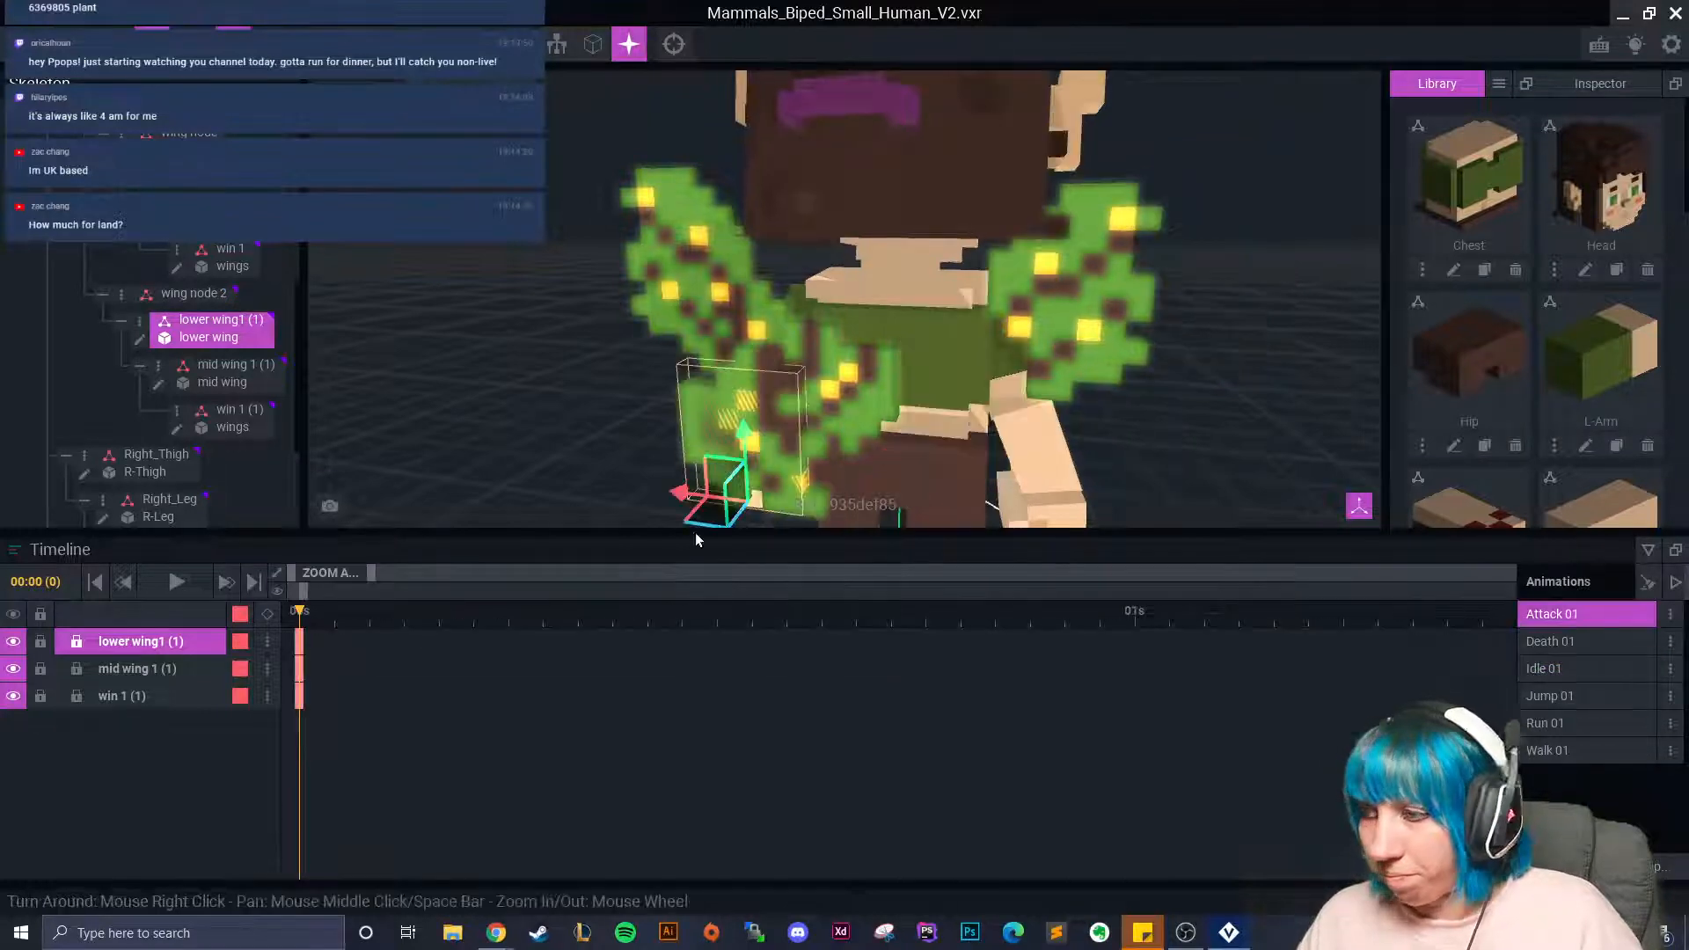
{"action": "left_click", "coordinate": [205, 302]}
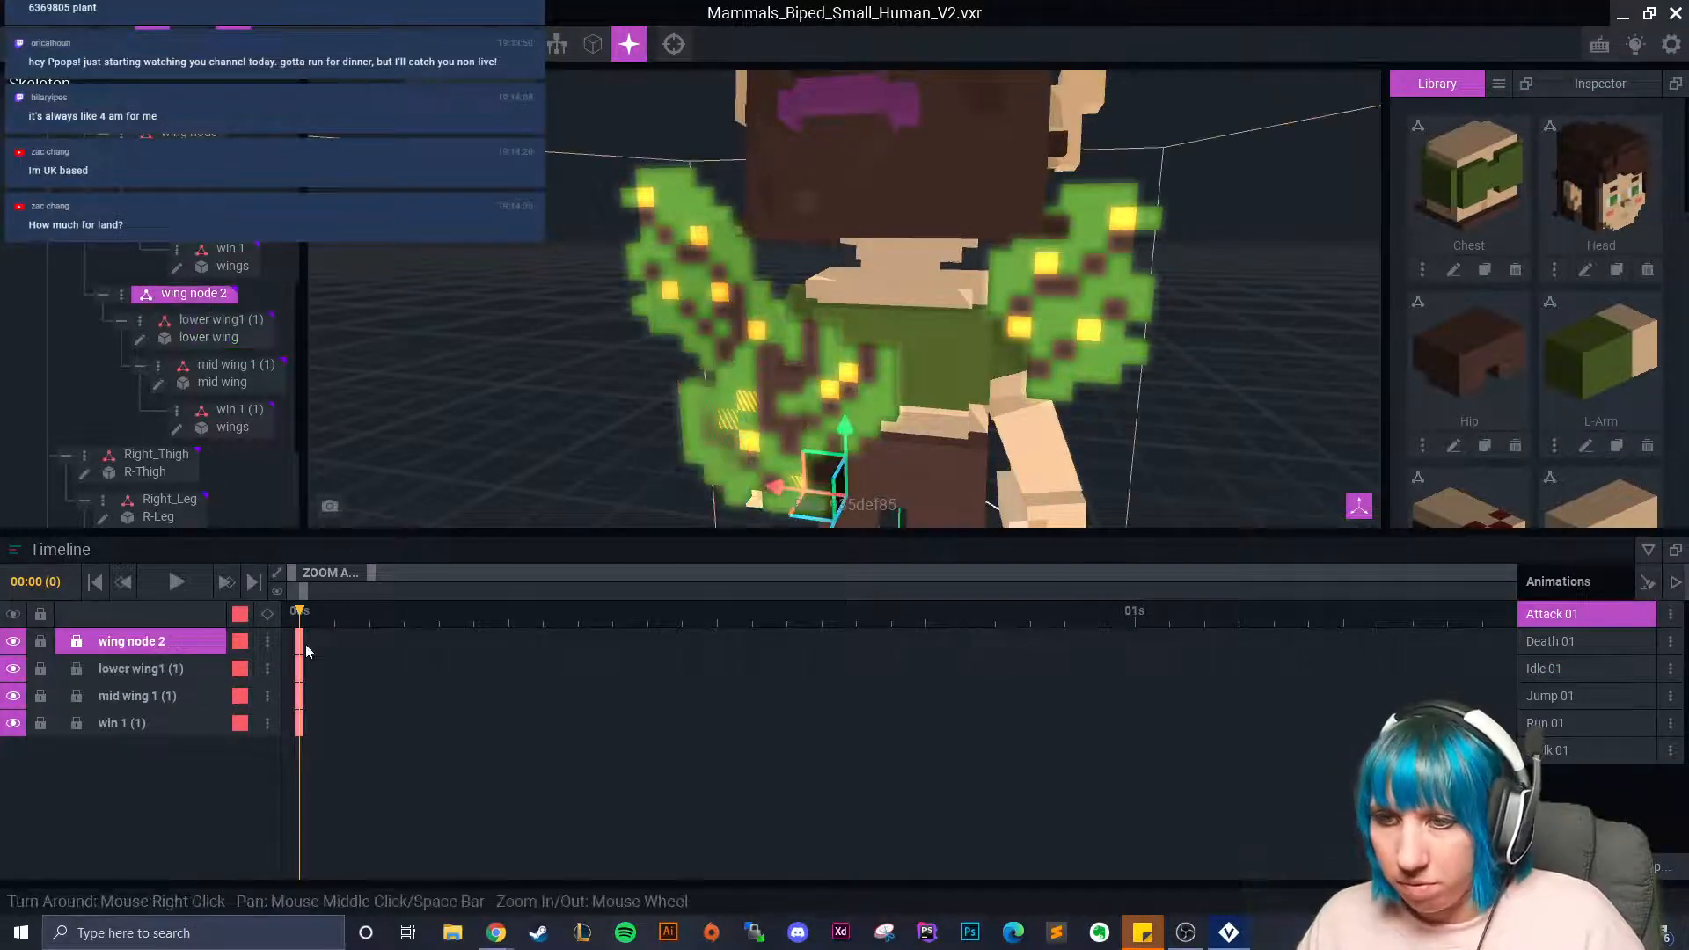
{"action": "right_click", "coordinate": [304, 644]}
{"action": "left_click", "coordinate": [362, 571]}
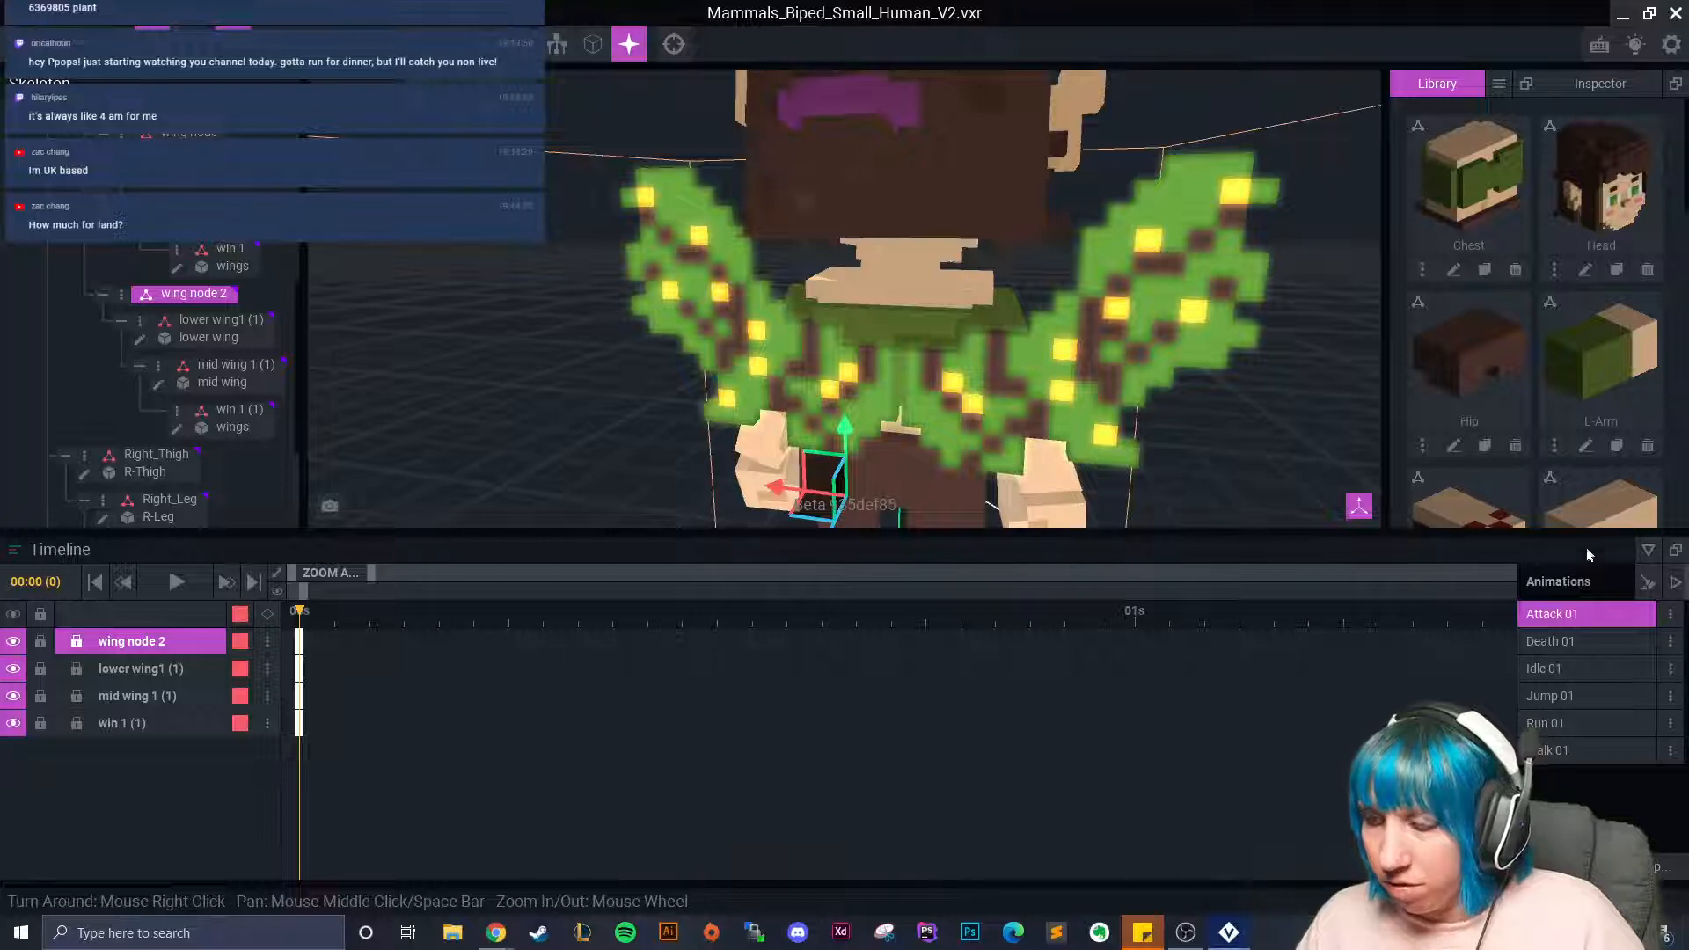
Paste the copied second-chain pose at 00:00 in Death 01, Jump 01, Run 01 and Walk 01.
{"action": "left_click", "coordinate": [1569, 646]}
{"action": "right_click", "coordinate": [303, 641]}
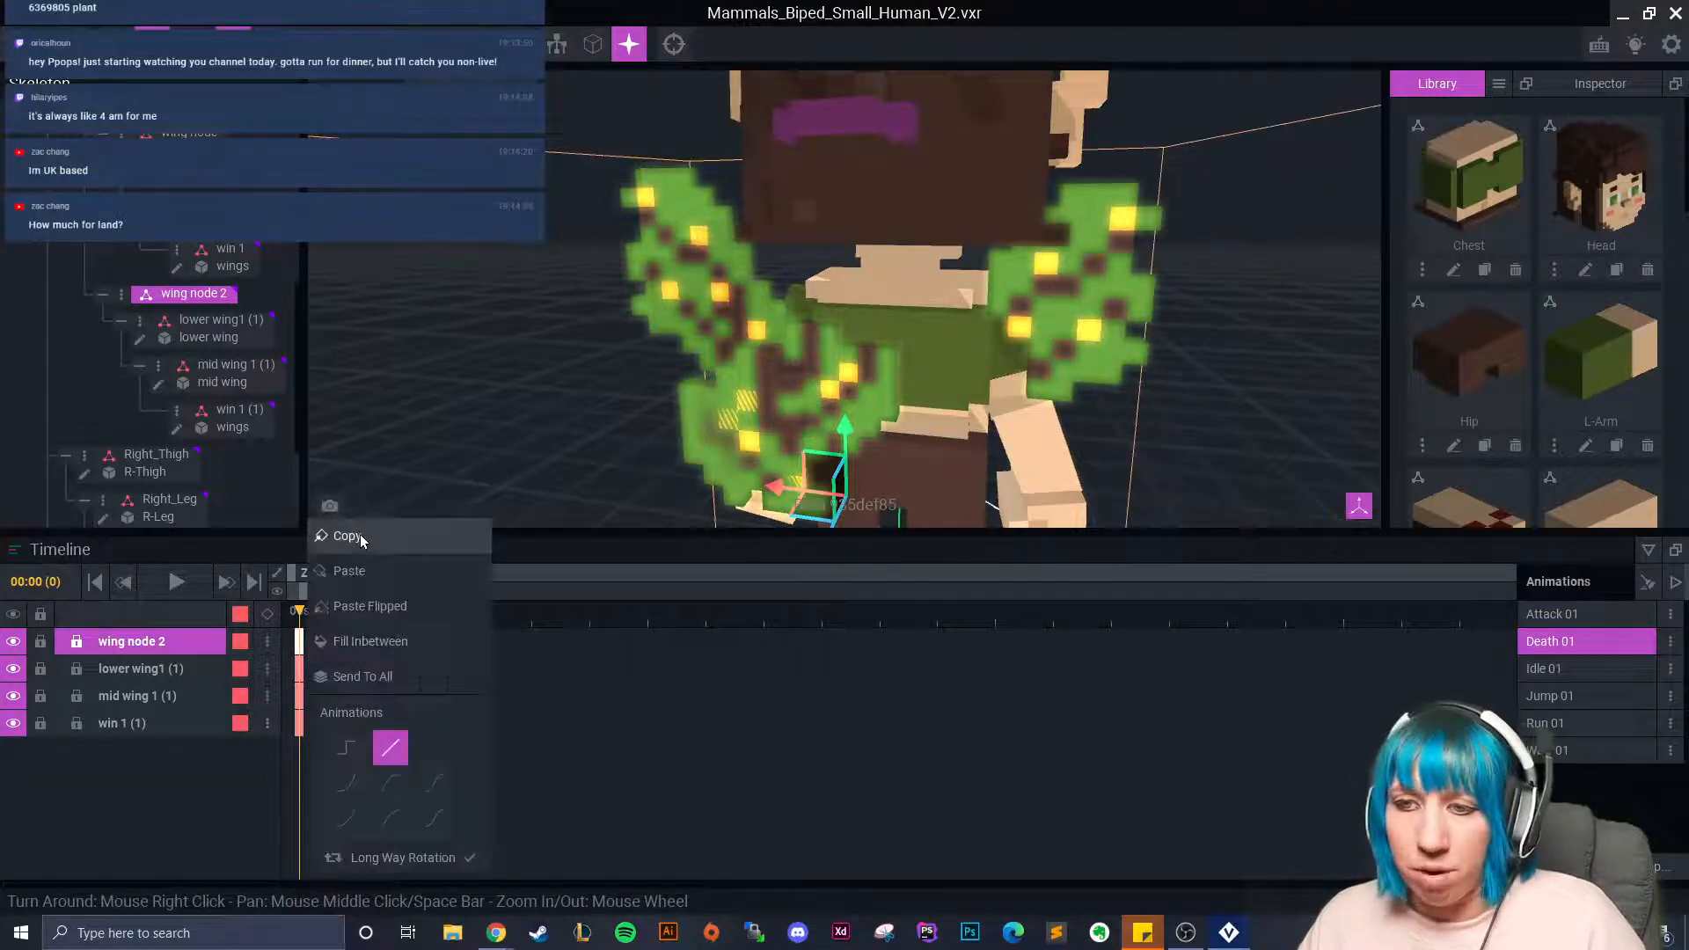
{"action": "left_click", "coordinate": [352, 571]}
{"action": "left_click", "coordinate": [1569, 696]}
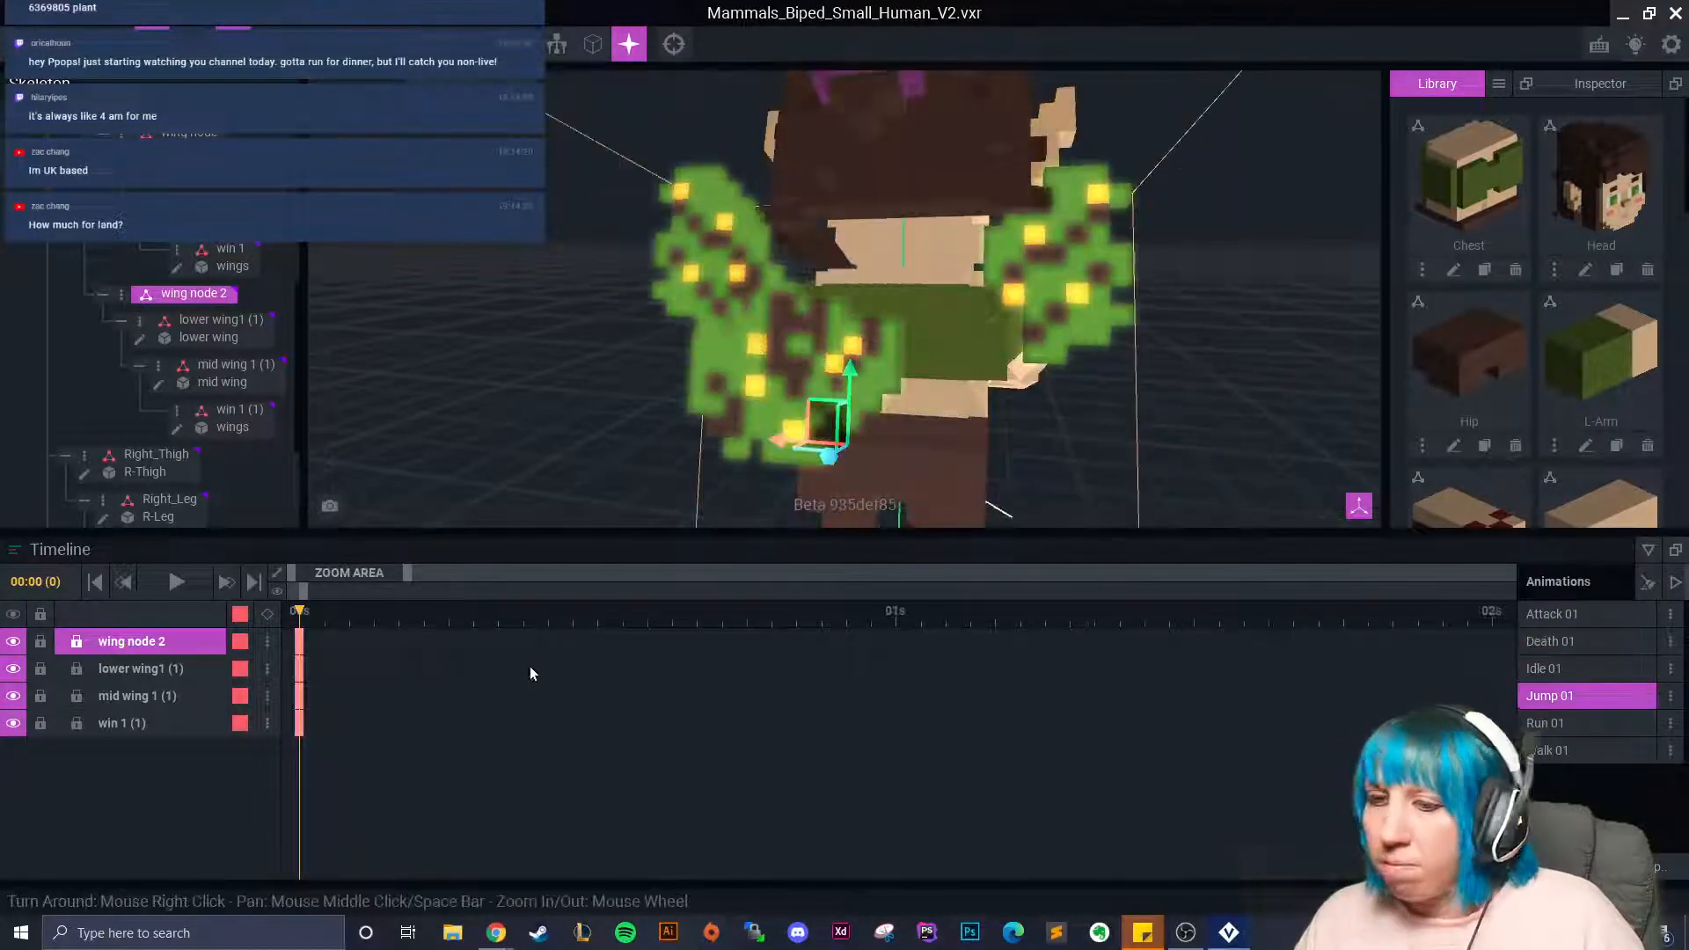
{"action": "right_click", "coordinate": [300, 641]}
{"action": "left_click", "coordinate": [340, 571]}
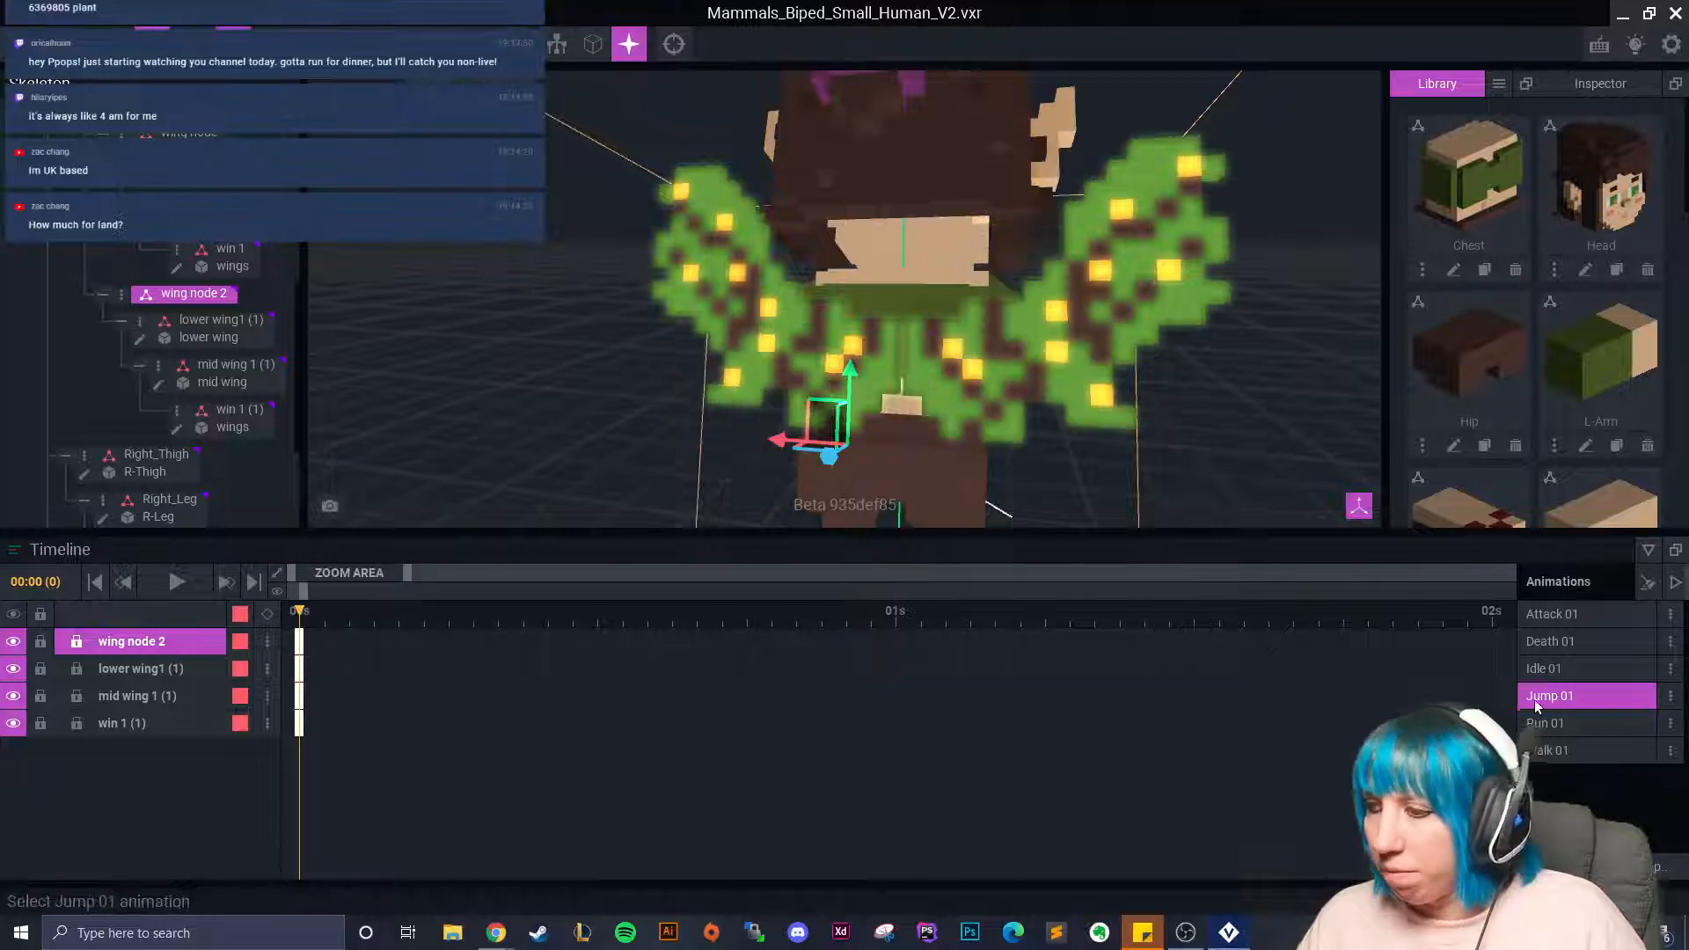
{"action": "left_click", "coordinate": [1557, 723]}
{"action": "right_click", "coordinate": [300, 642]}
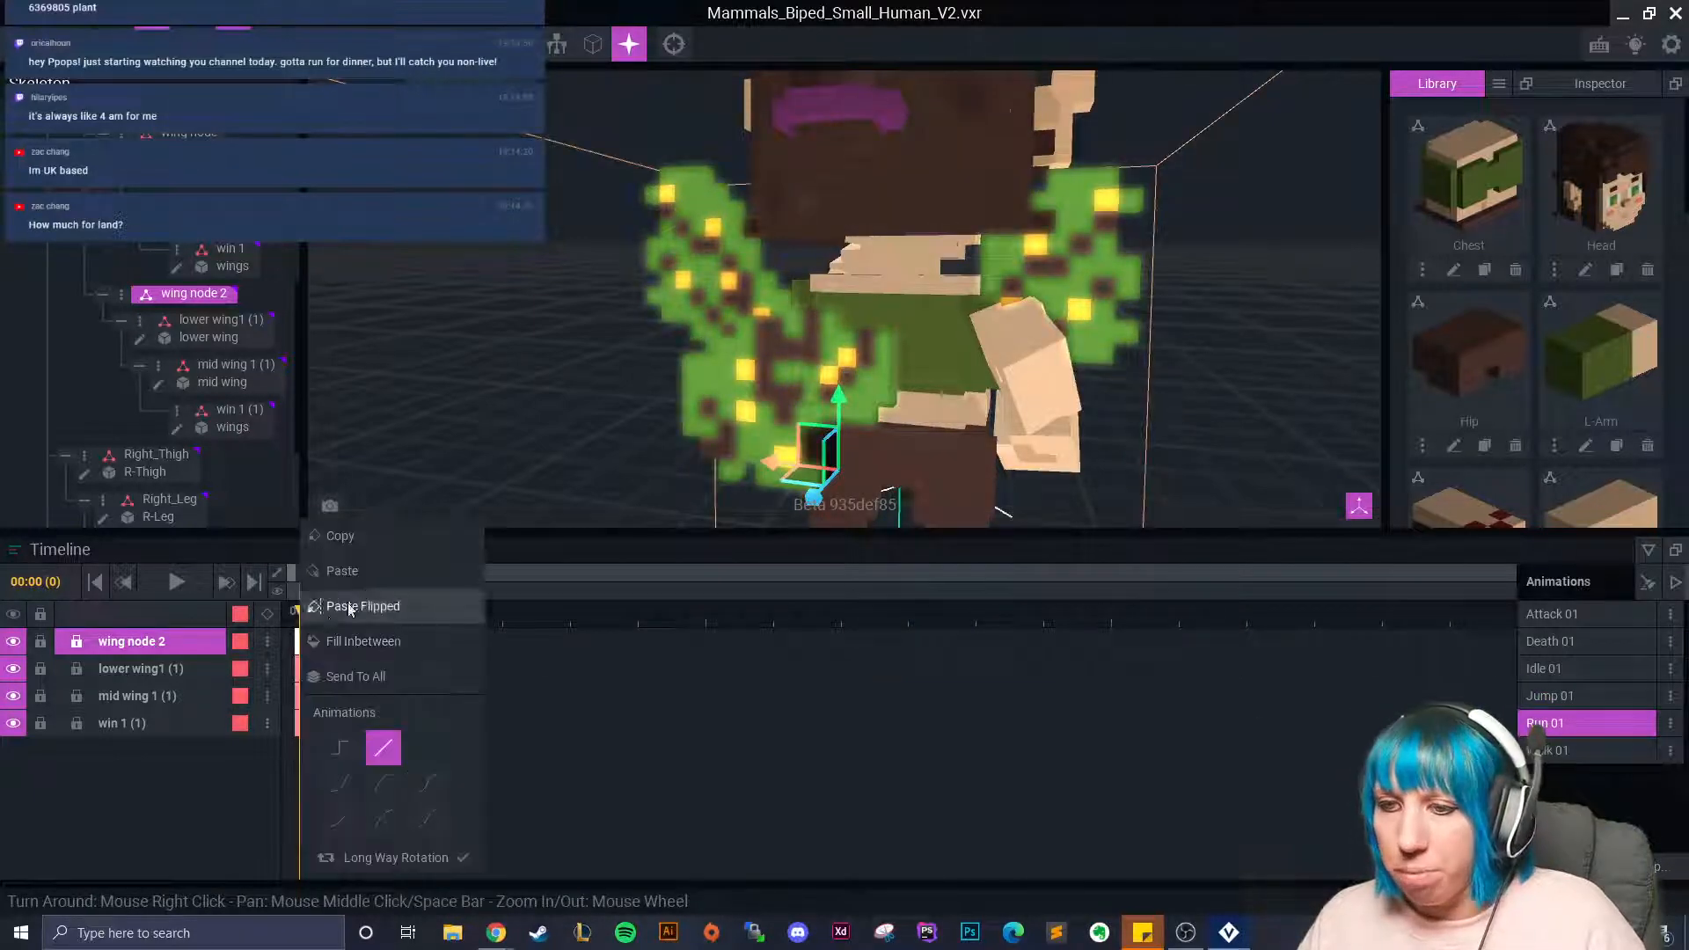
{"action": "left_click", "coordinate": [329, 607]}
{"action": "left_click", "coordinate": [1549, 750]}
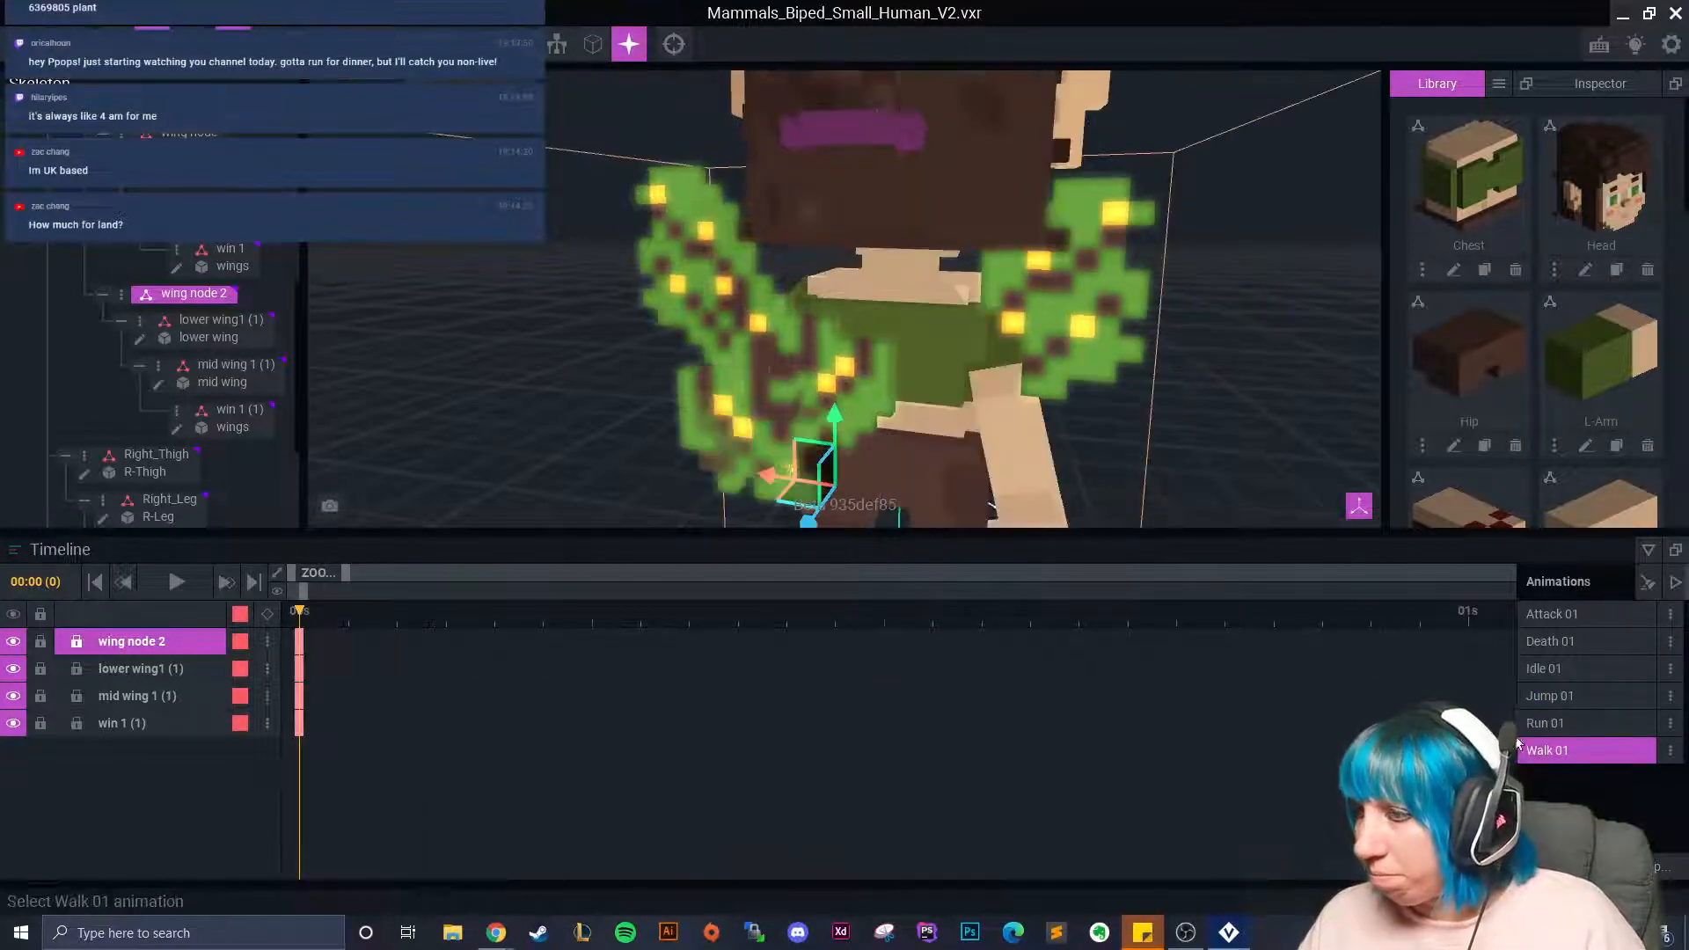
{"action": "right_click", "coordinate": [300, 642]}
{"action": "left_click", "coordinate": [339, 571]}
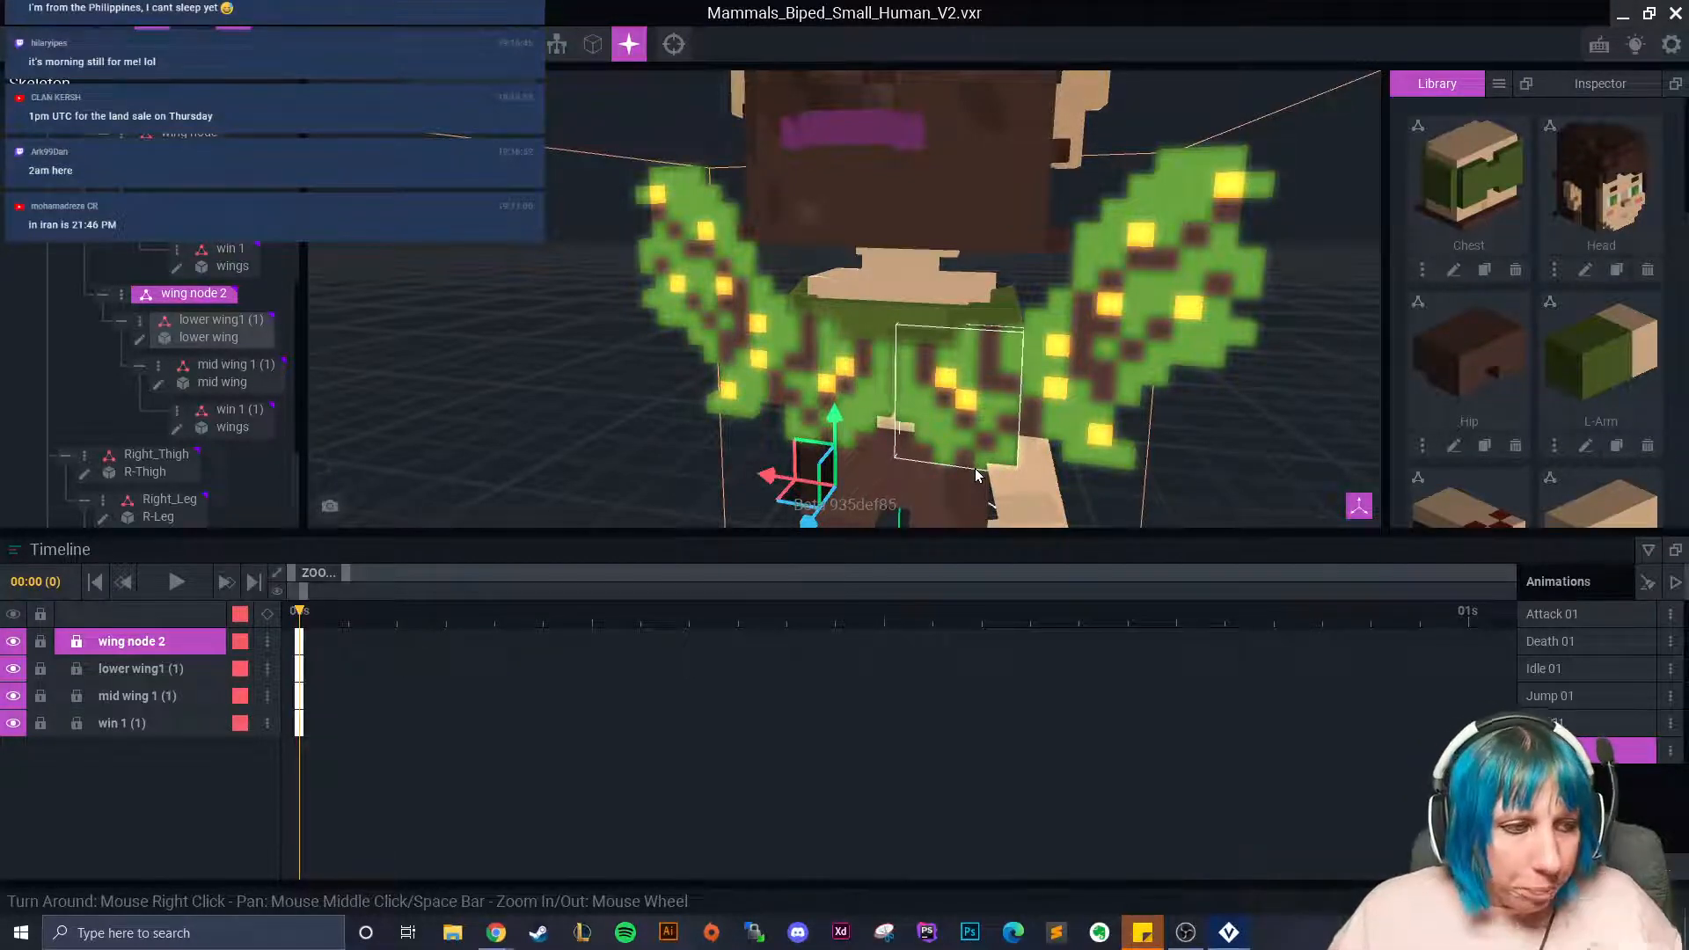
In Idle 01, rotate the left wing tip and key it at 00:12.
{"action": "right_click_drag", "start_coordinate": [1175, 308], "coordinate": [1248, 389]}
{"action": "left_click", "coordinate": [1548, 669]}
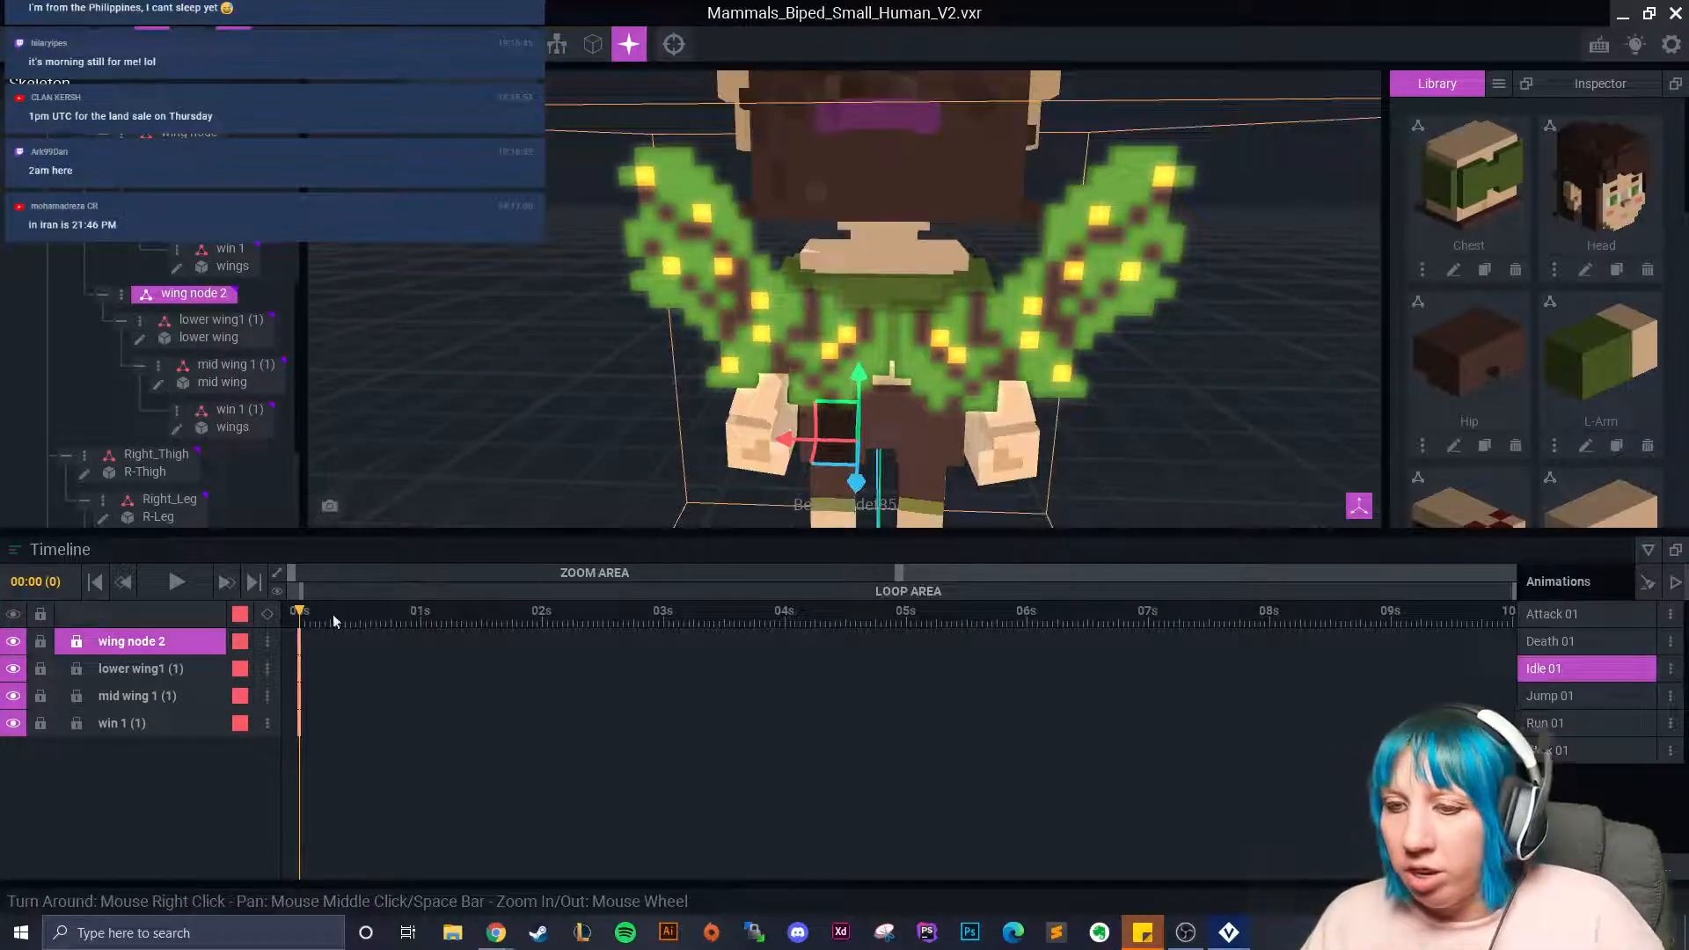
{"action": "left_click", "coordinate": [810, 340]}
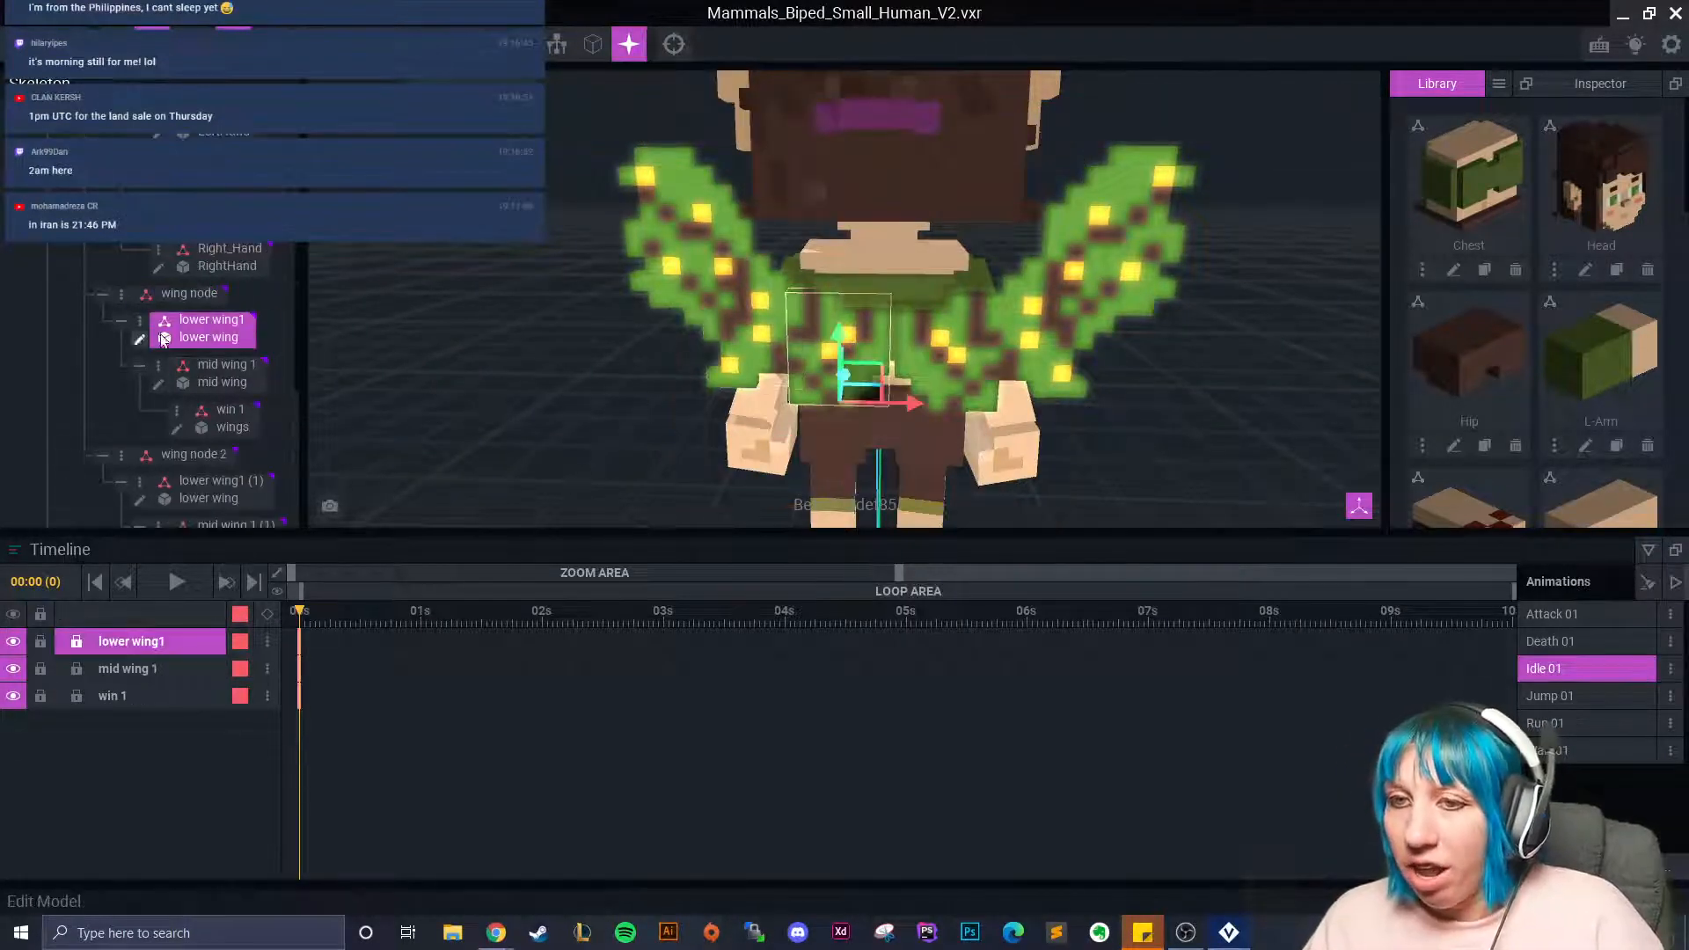
{"action": "left_click", "coordinate": [666, 250]}
{"action": "left_click_drag", "start_coordinate": [296, 600], "coordinate": [360, 620]}
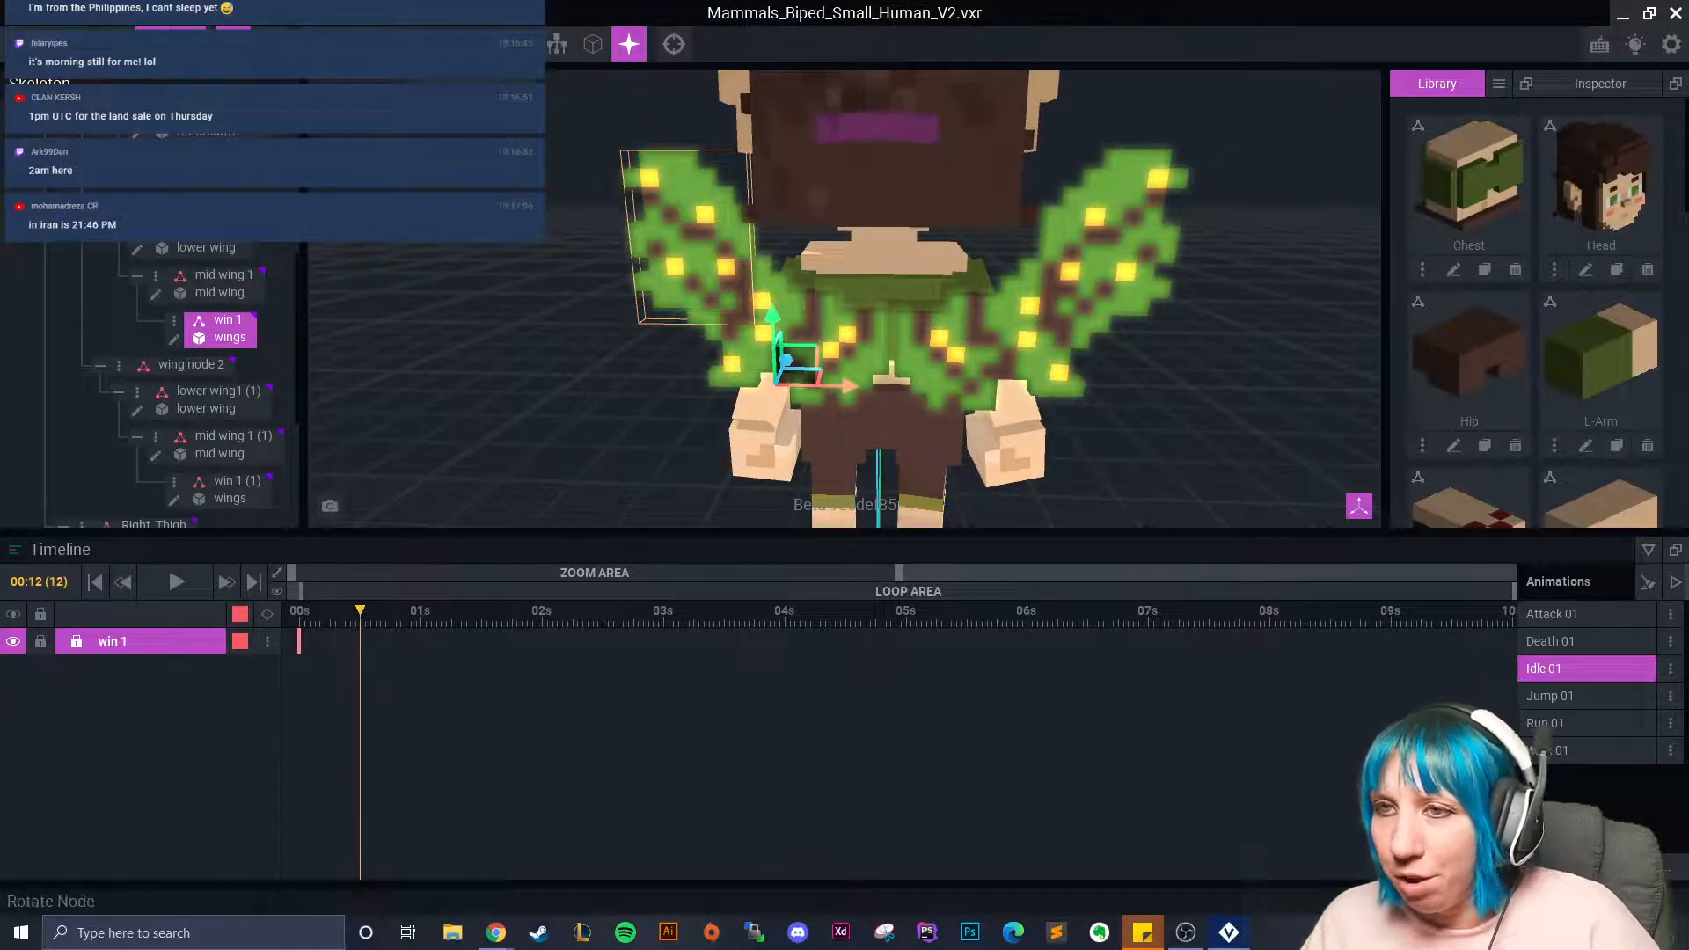
{"action": "left_click", "coordinate": [188, 44]}
{"action": "left_click_drag", "start_coordinate": [754, 414], "coordinate": [760, 417]}
{"action": "scroll", "coordinate": [687, 396], "scroll_direction": "down", "scroll_amount": 3}
{"action": "right_click_drag", "start_coordinate": [572, 382], "coordinate": [630, 383]}
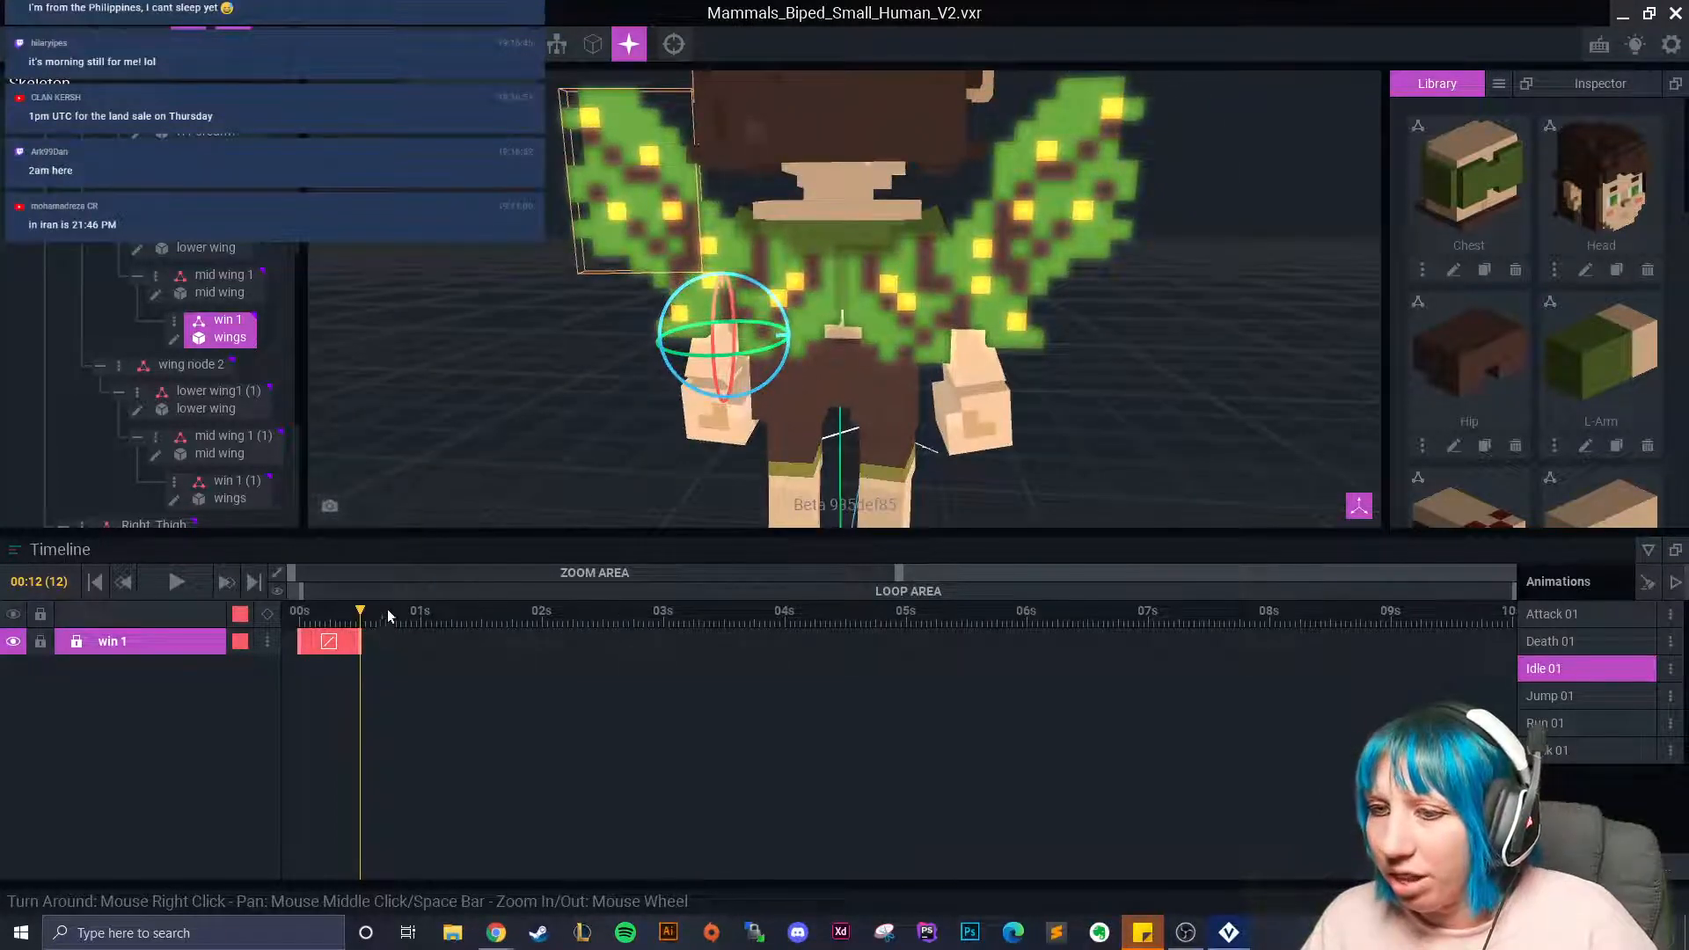
Copy mid wing 1's starting keyframe and paste it at 00:12.
{"action": "left_click", "coordinate": [718, 252]}
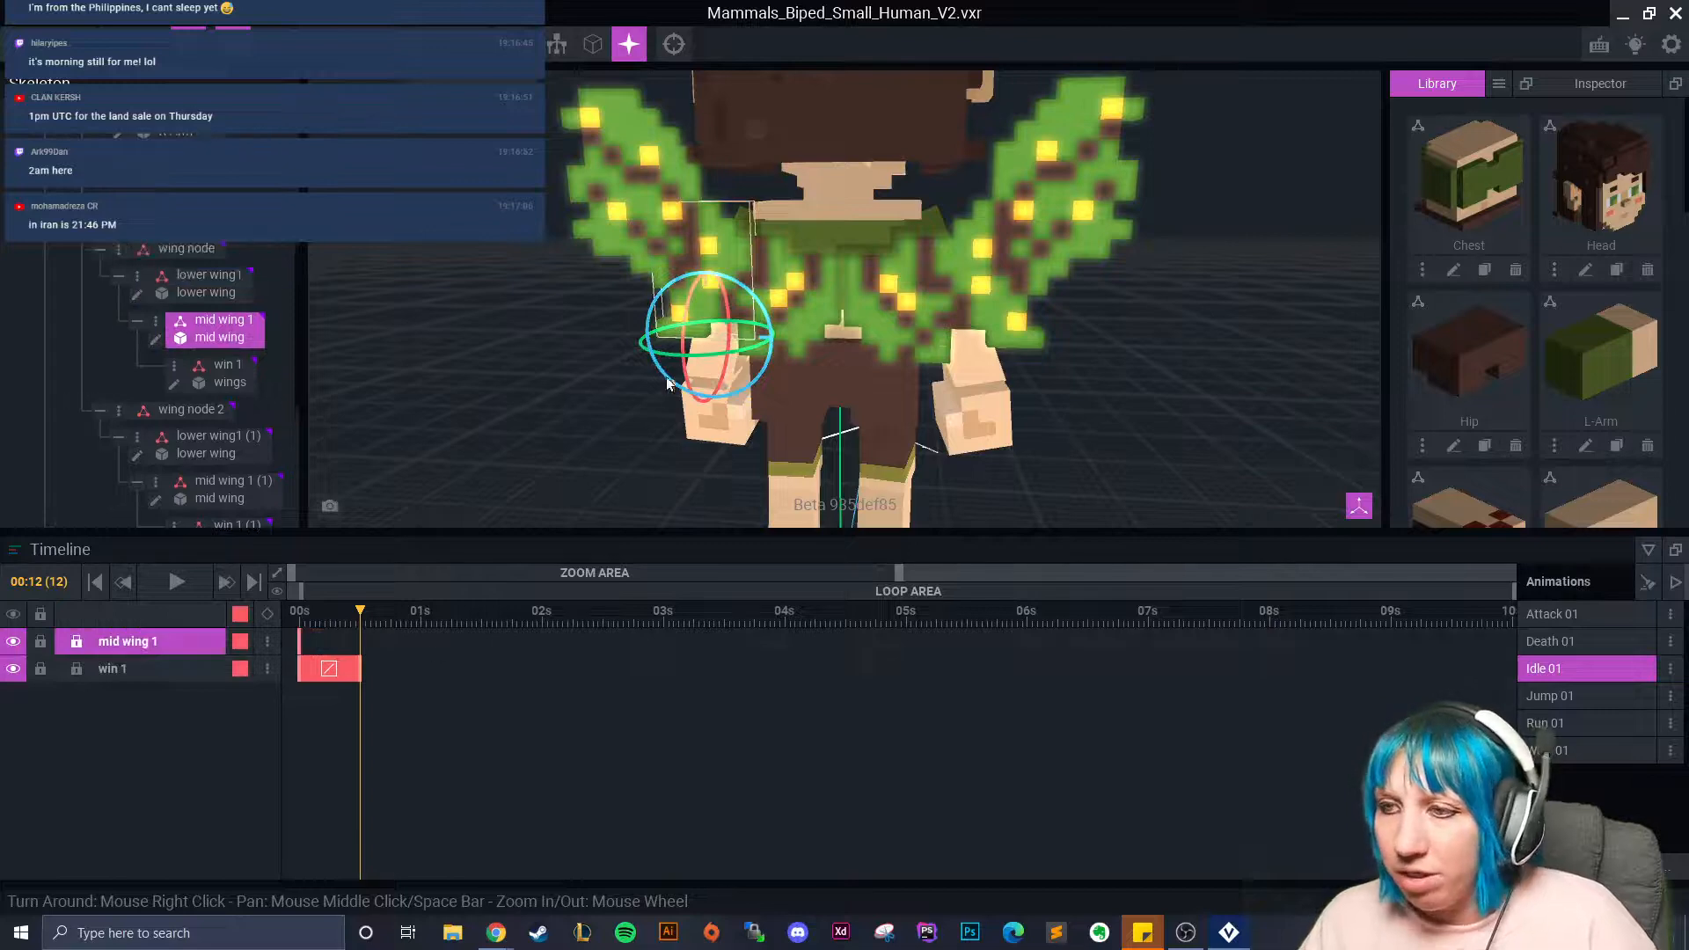
{"action": "right_click", "coordinate": [299, 642]}
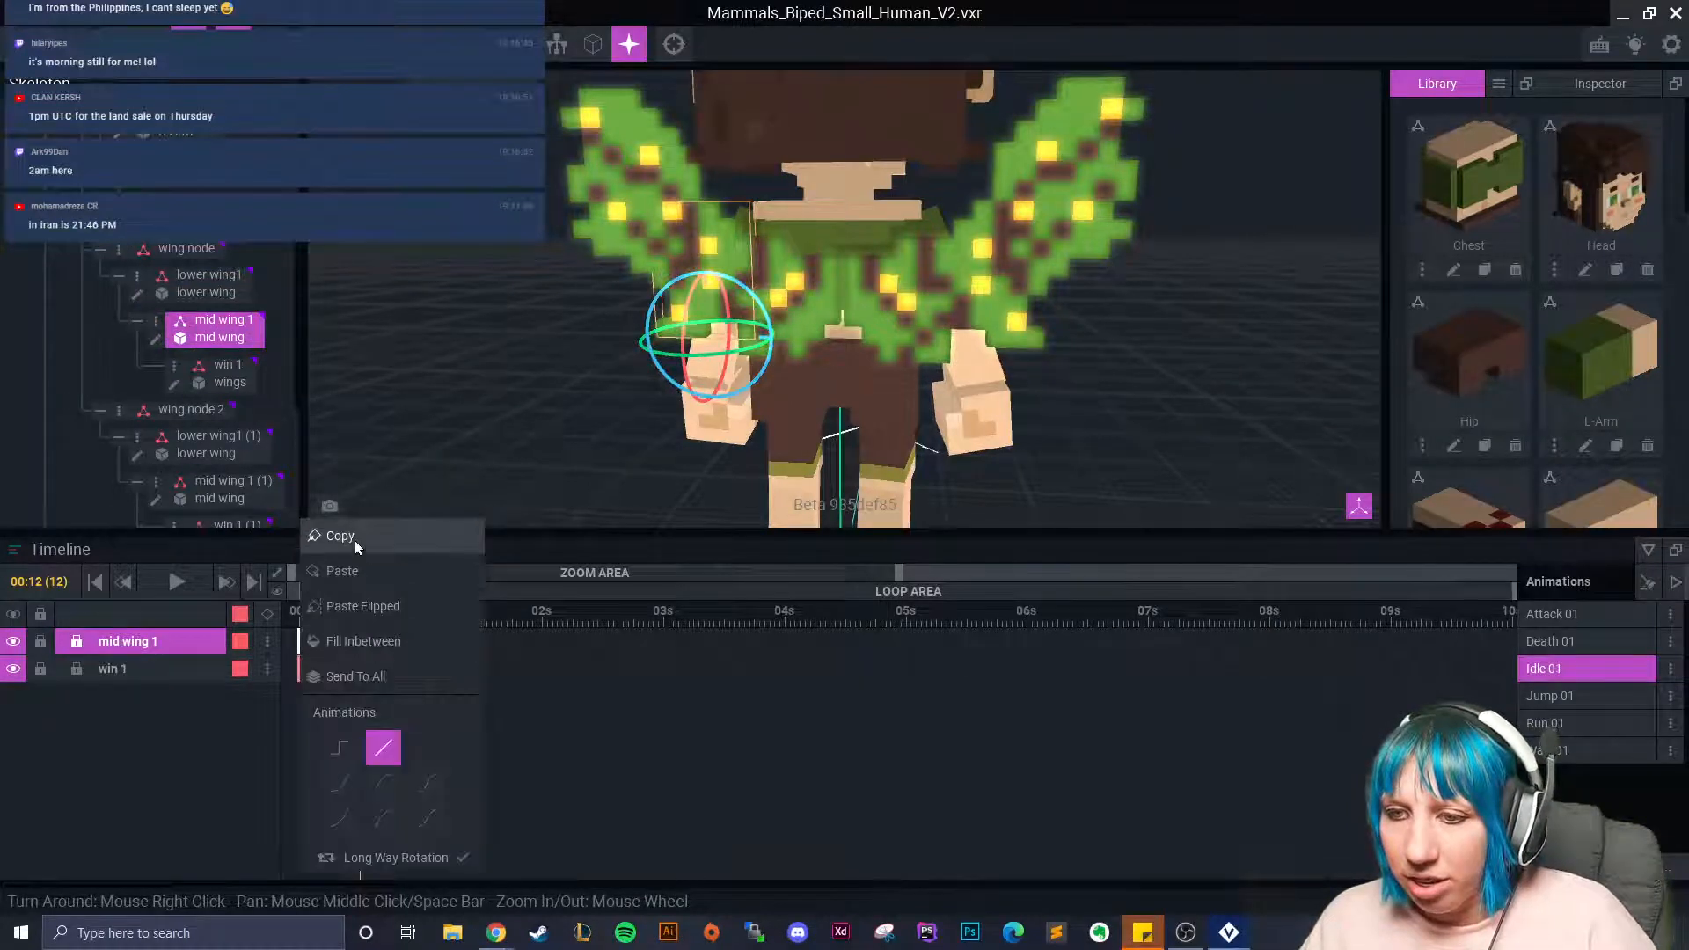
{"action": "left_click", "coordinate": [357, 542]}
{"action": "right_click", "coordinate": [357, 639]}
{"action": "left_click", "coordinate": [410, 580]}
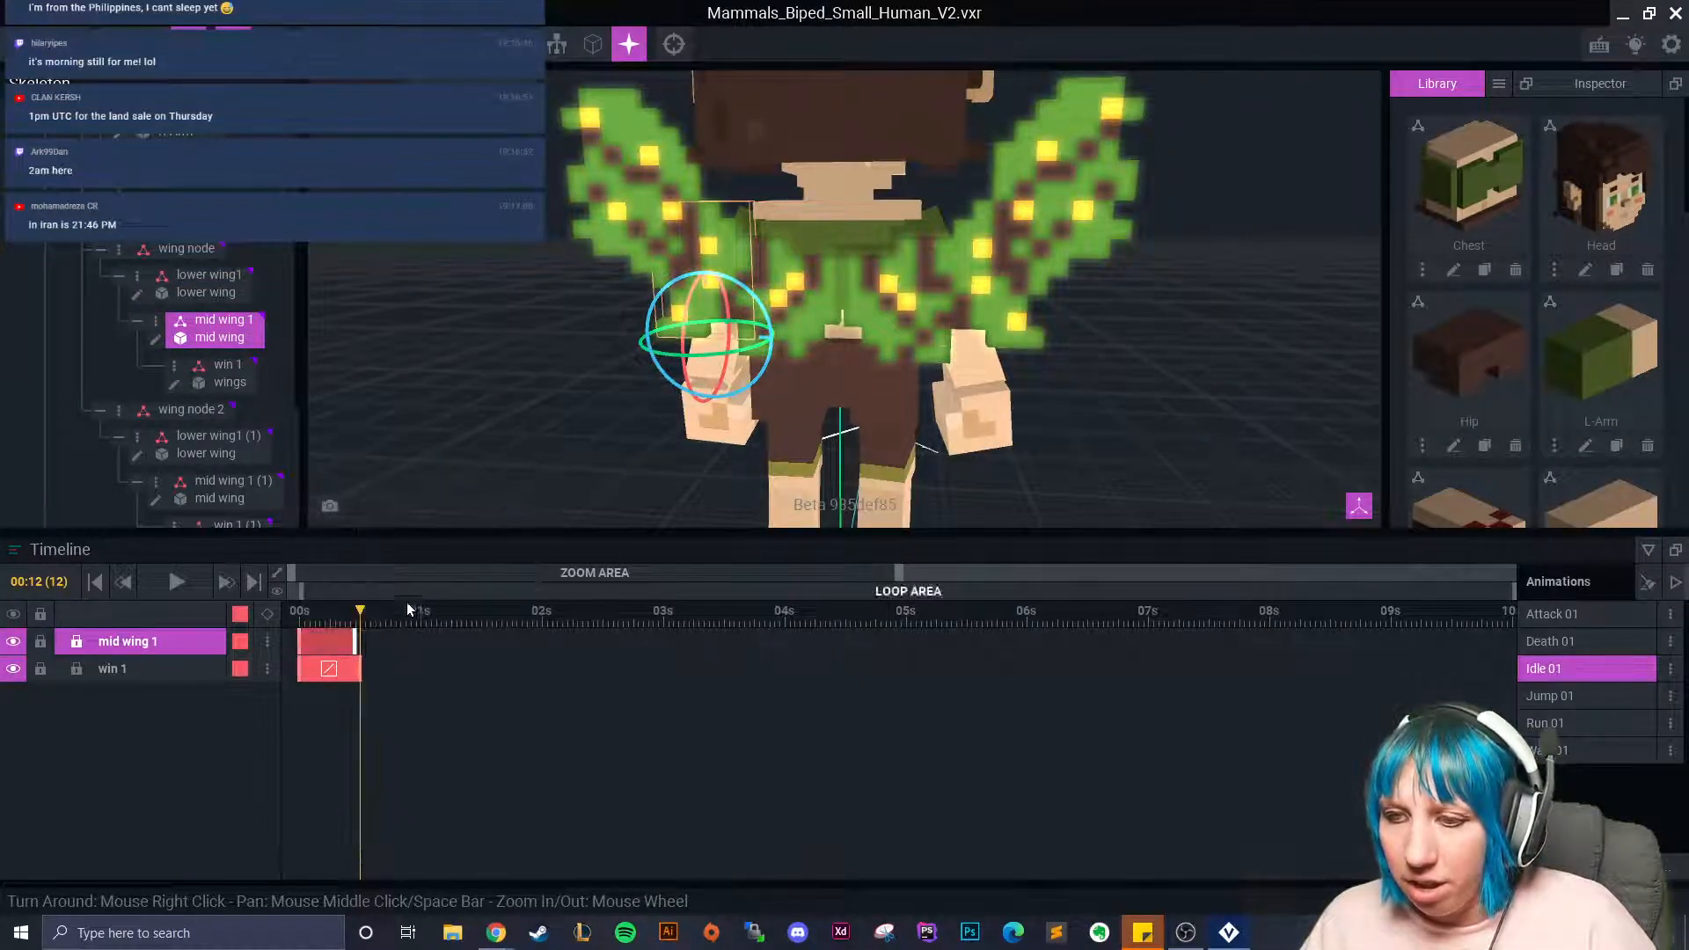
Rotate mid wing 1, keying it at 00:19, 01:04, 01:17 and 02:13.
{"action": "left_click", "coordinate": [386, 616]}
{"action": "left_click_drag", "start_coordinate": [385, 619], "coordinate": [395, 615]}
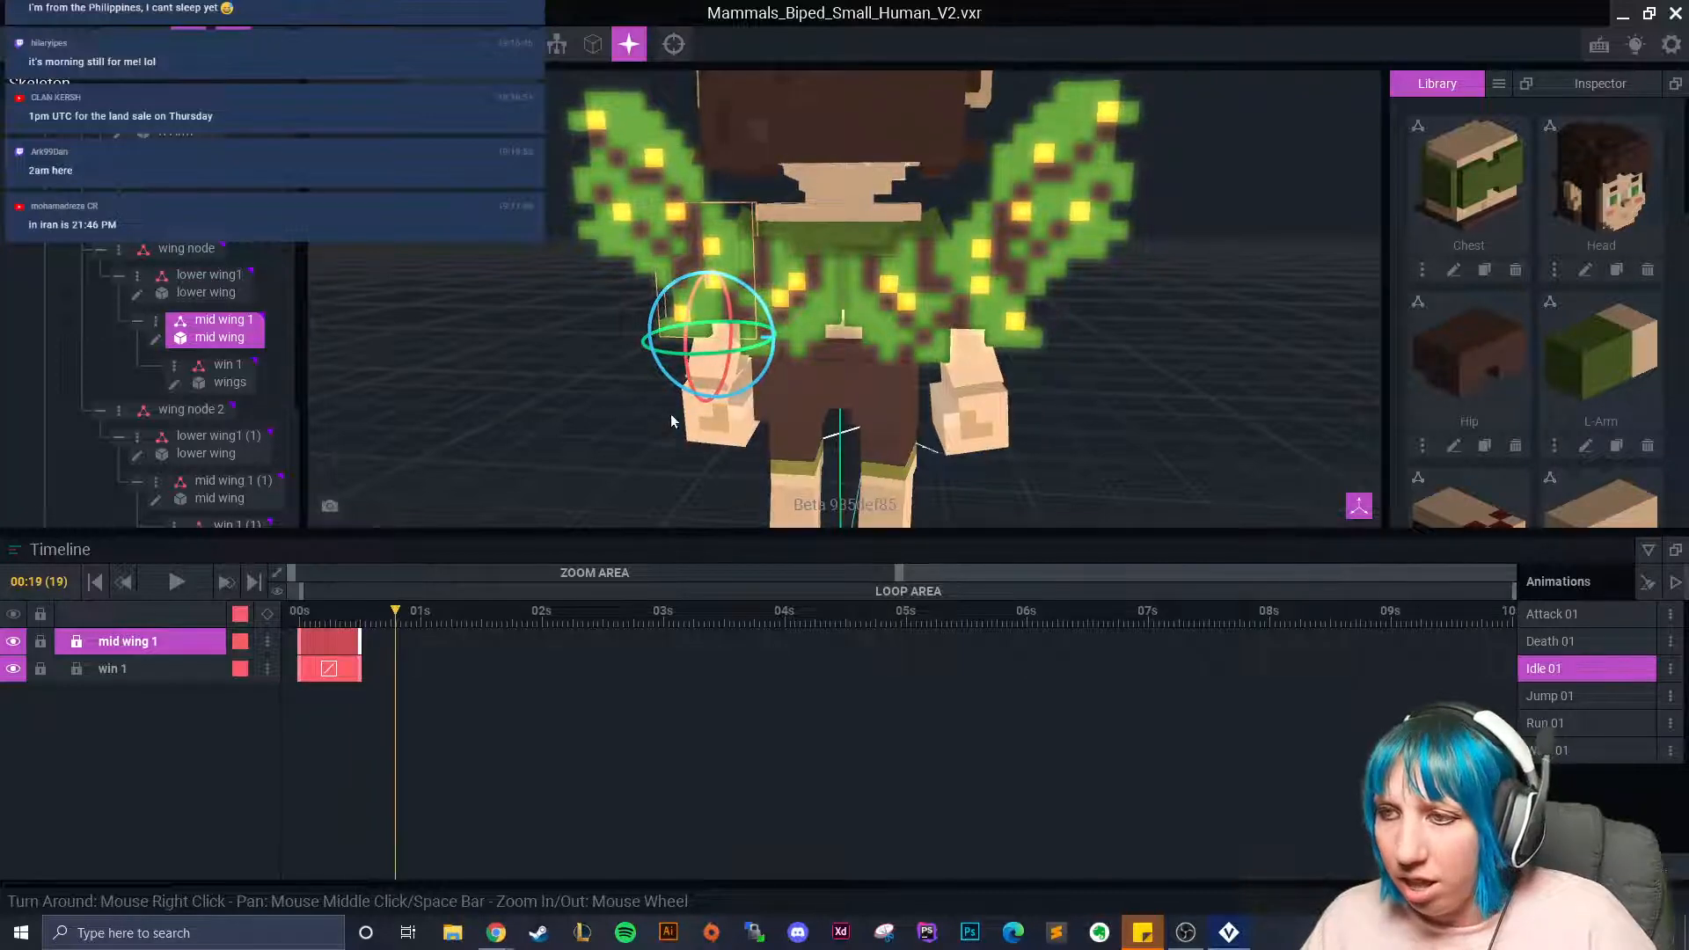
{"action": "left_click_drag", "start_coordinate": [710, 352], "coordinate": [707, 359]}
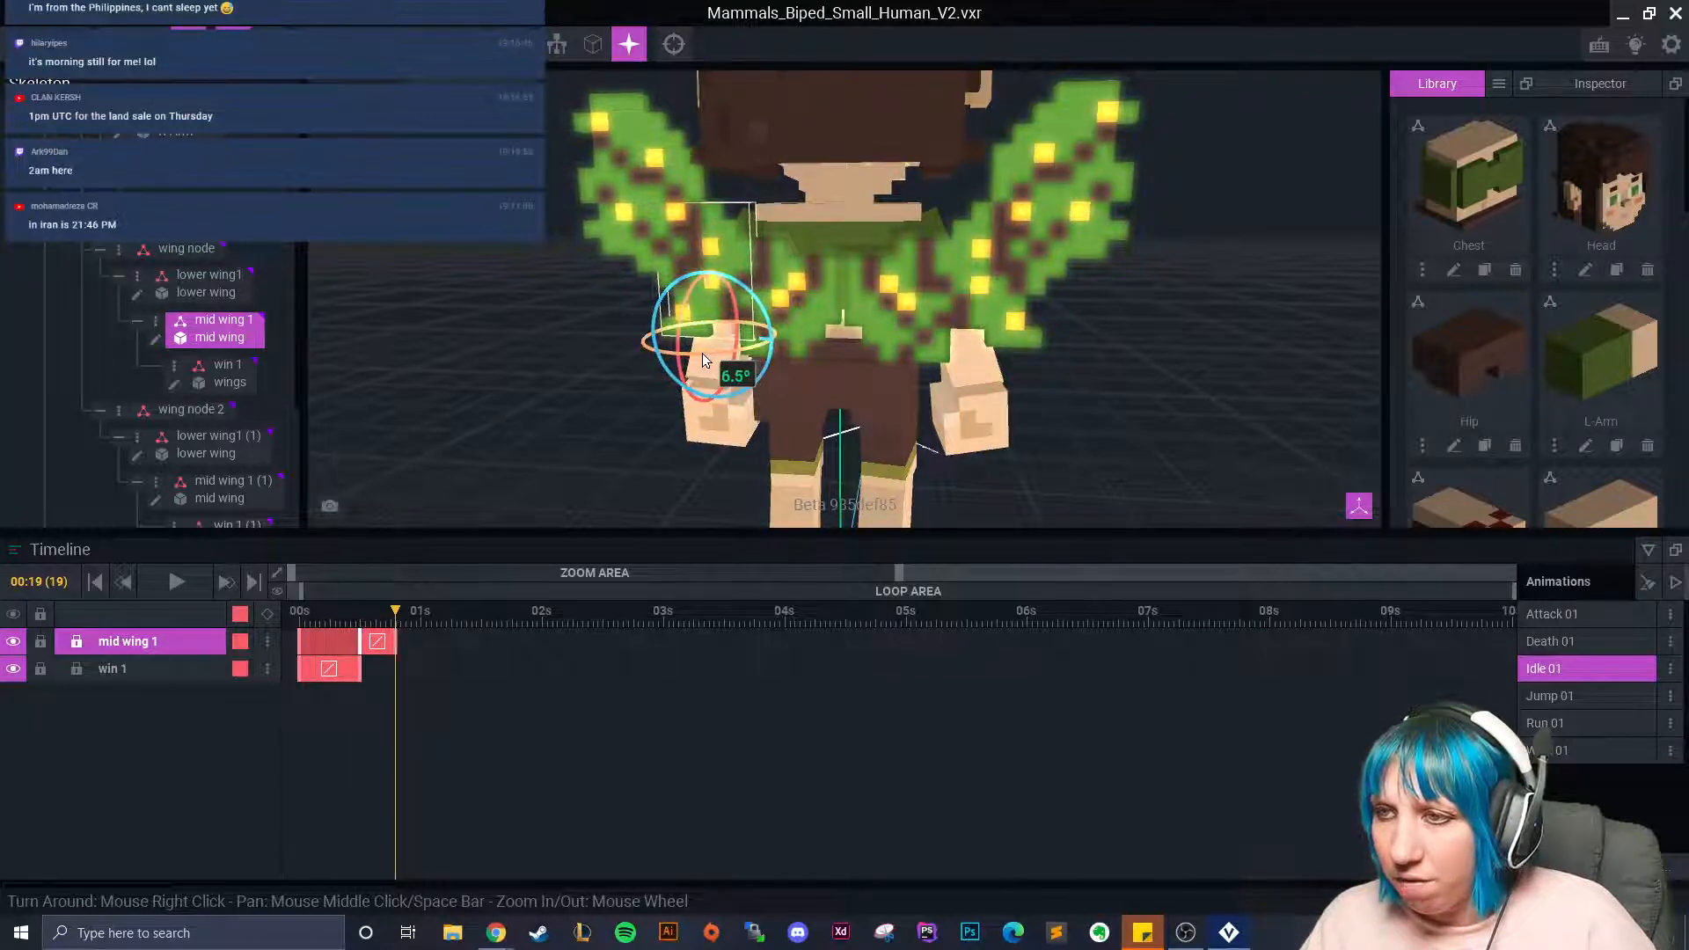
{"action": "left_click", "coordinate": [441, 616]}
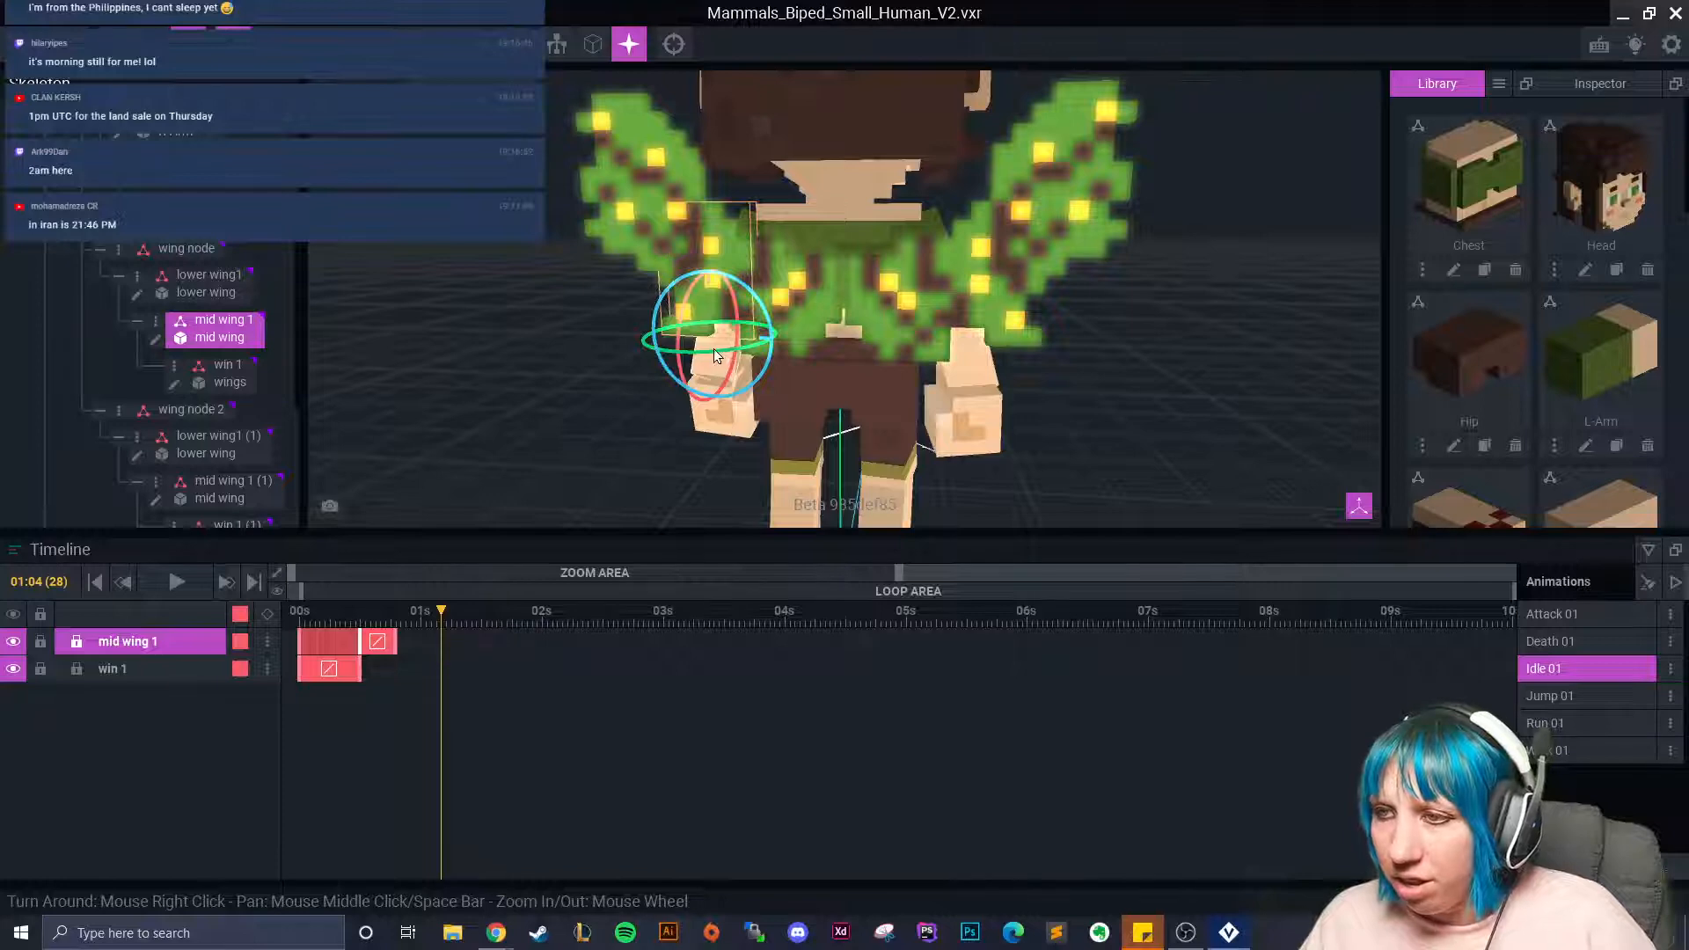
{"action": "mouse_move", "coordinate": [710, 352]}
{"action": "left_mouse_down"}
{"action": "mouse_move", "coordinate": [736, 356]}
{"action": "mouse_move", "coordinate": [706, 355]}
{"action": "left_mouse_up"}
{"action": "left_click", "coordinate": [508, 616]}
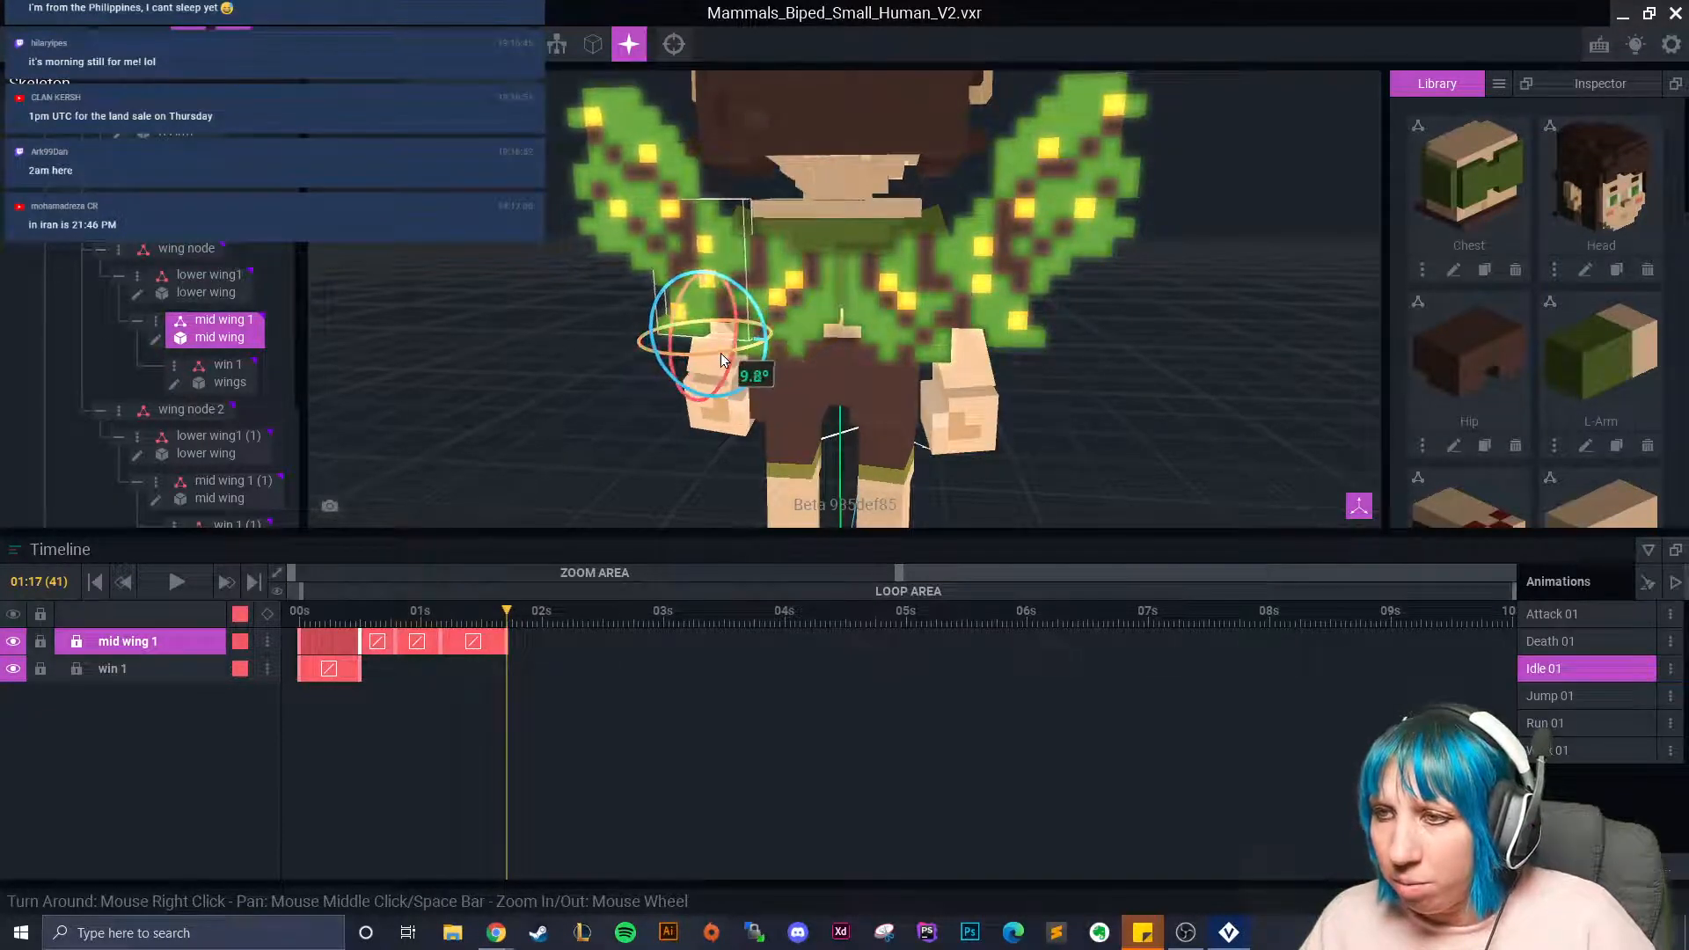
{"action": "left_click_drag", "start_coordinate": [518, 615], "coordinate": [608, 613]}
{"action": "left_click_drag", "start_coordinate": [715, 362], "coordinate": [709, 360]}
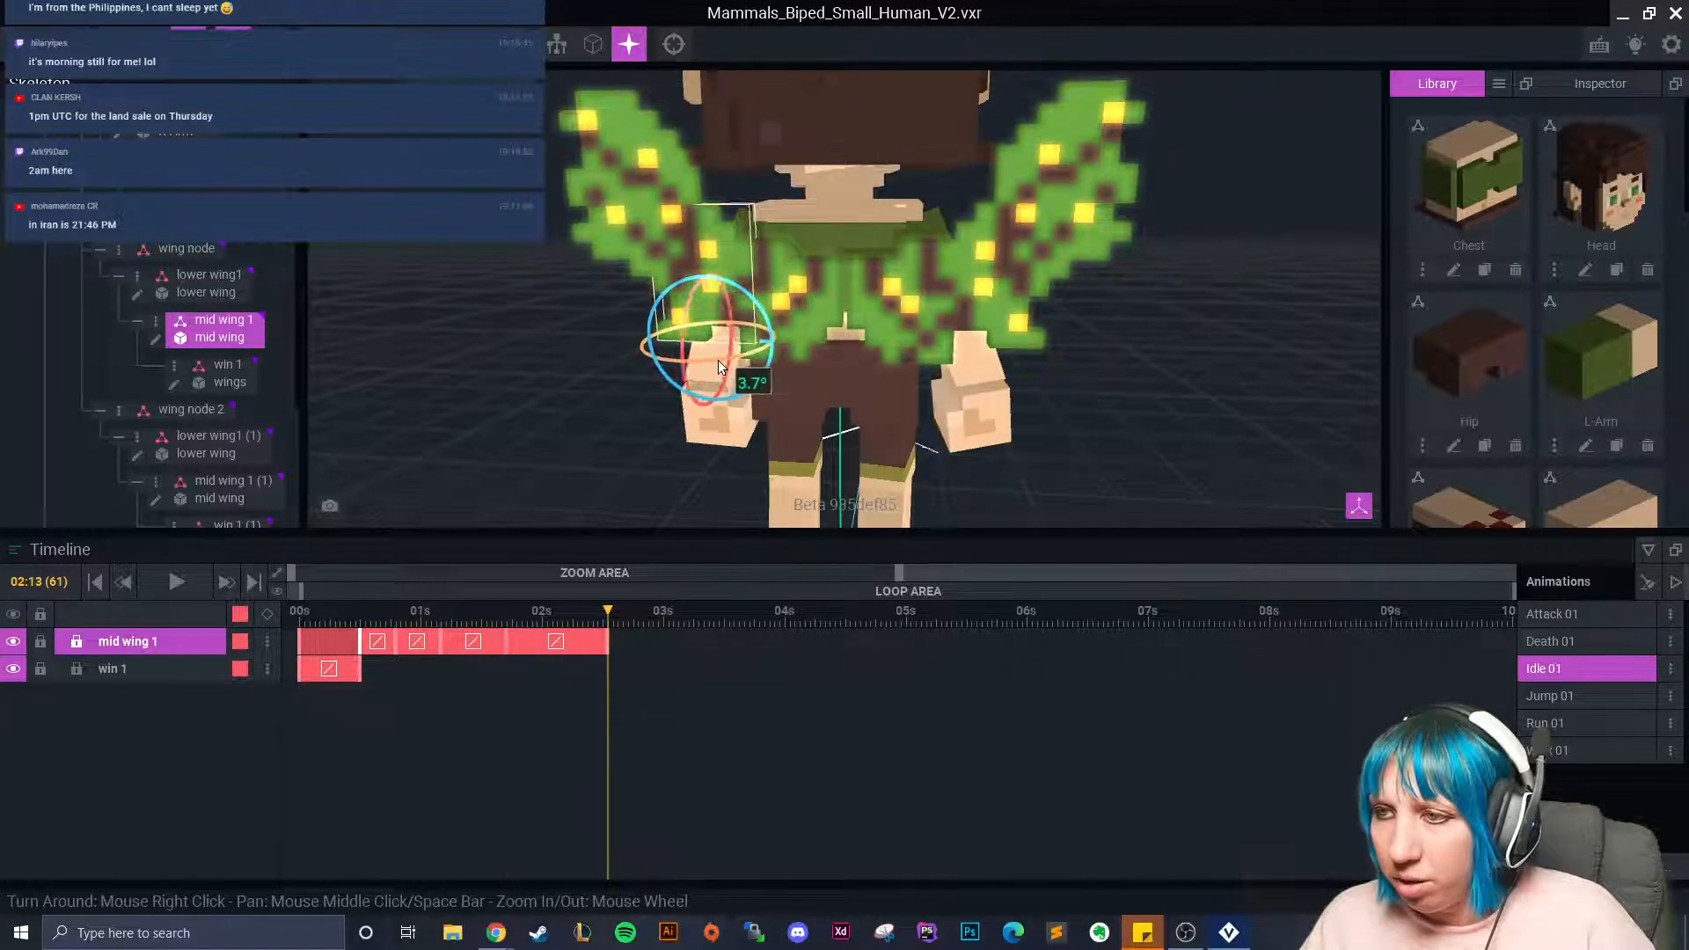
Copy the wing tip's keyframe and paste it at 02:02.
{"action": "right_click", "coordinate": [360, 664]}
{"action": "left_click", "coordinate": [418, 539]}
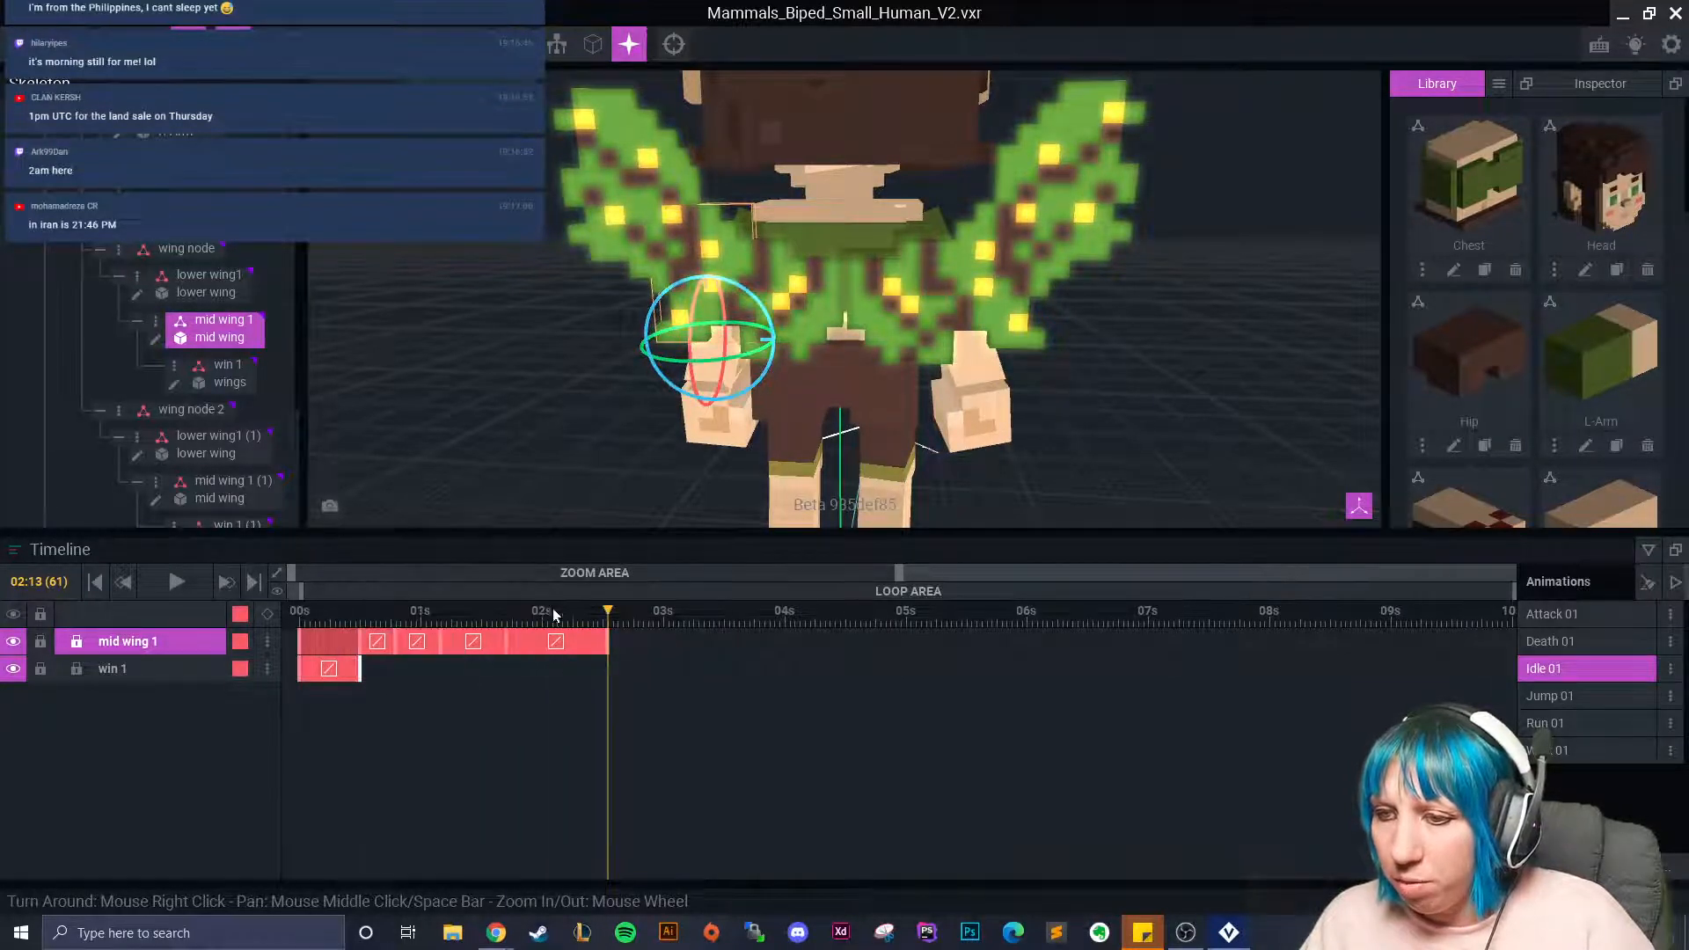
{"action": "left_click", "coordinate": [552, 613]}
{"action": "right_click", "coordinate": [551, 673]}
{"action": "left_click", "coordinate": [591, 573]}
At 02:13, tilt the mid wing further and rotate the wing tip, then rewind to the start.
{"action": "left_click", "coordinate": [608, 613]}
{"action": "left_click_drag", "start_coordinate": [677, 360], "coordinate": [665, 361]}
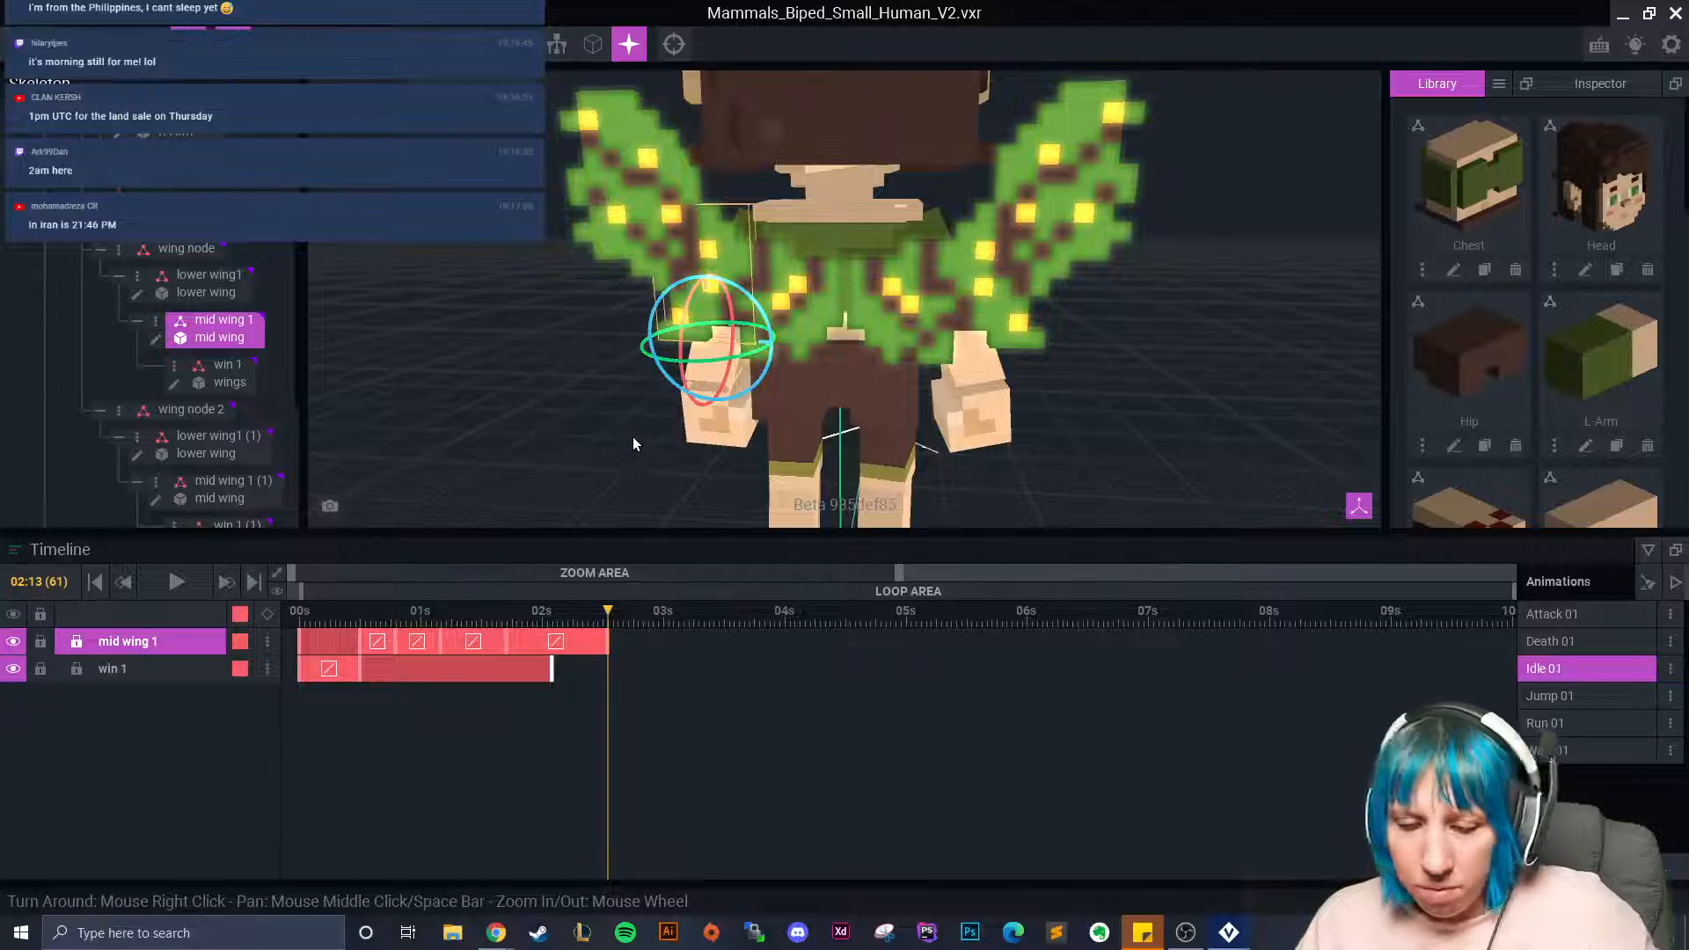
{"action": "left_click", "coordinate": [646, 210]}
{"action": "left_click_drag", "start_coordinate": [713, 361], "coordinate": [703, 362]}
{"action": "left_click_drag", "start_coordinate": [608, 611], "coordinate": [275, 662]}
{"action": "right_click_drag", "start_coordinate": [413, 387], "coordinate": [895, 340]}
{"action": "scroll", "coordinate": [1027, 207], "scroll_direction": "up", "scroll_amount": 3}
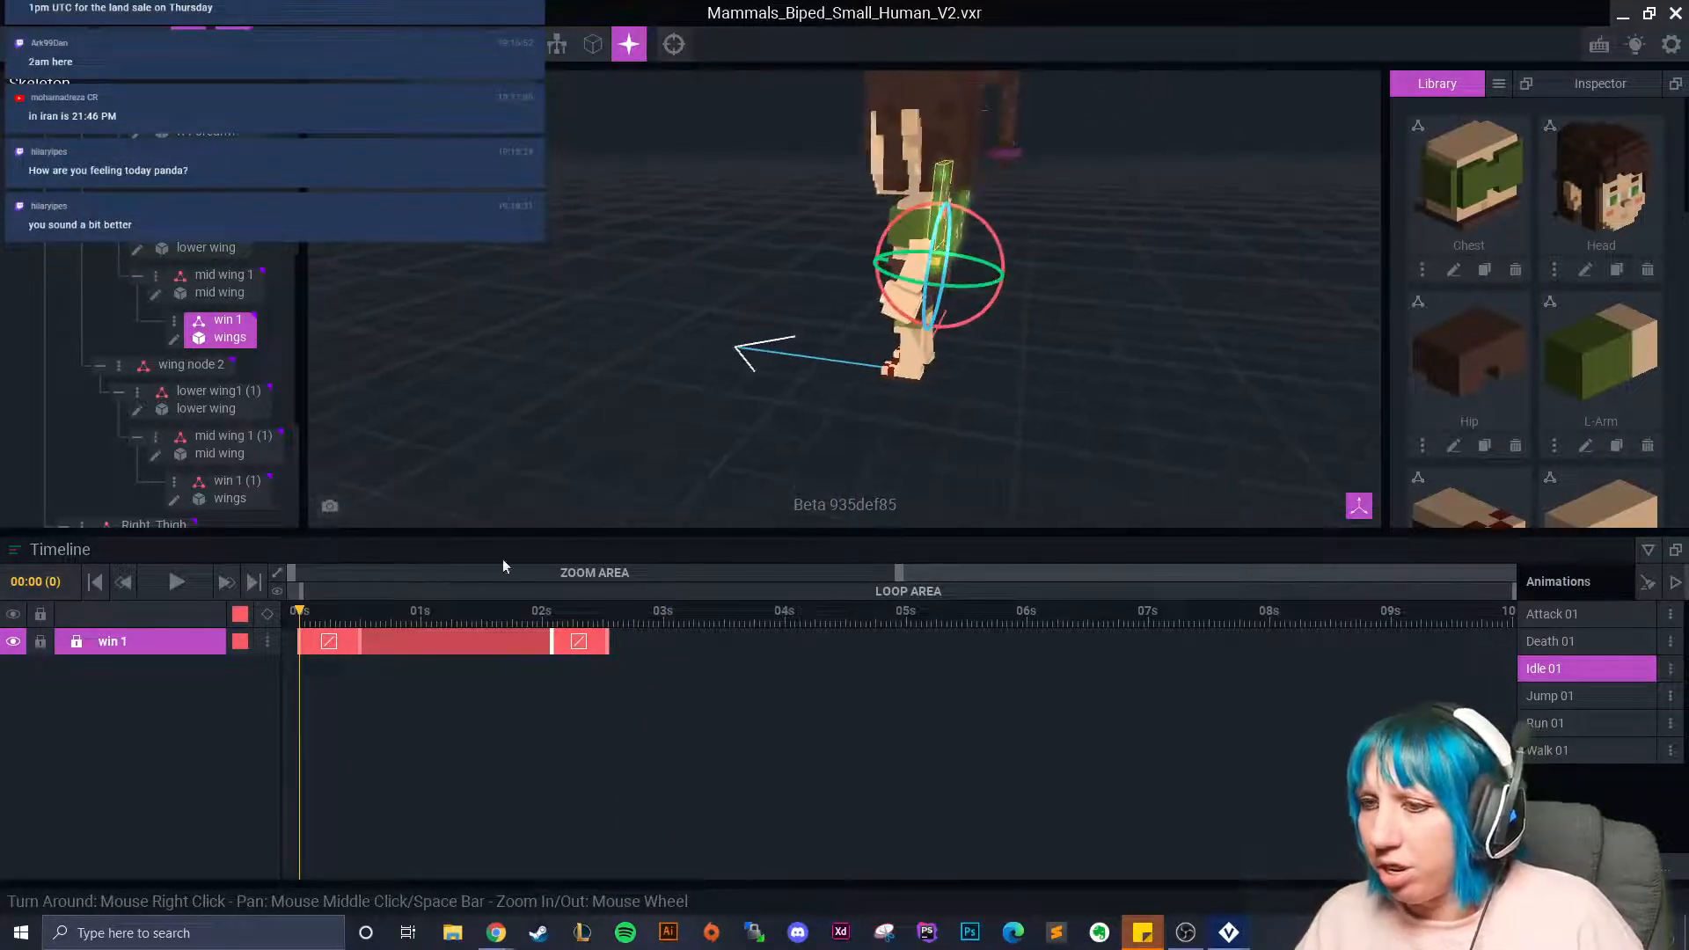
{"action": "left_click", "coordinate": [189, 583]}
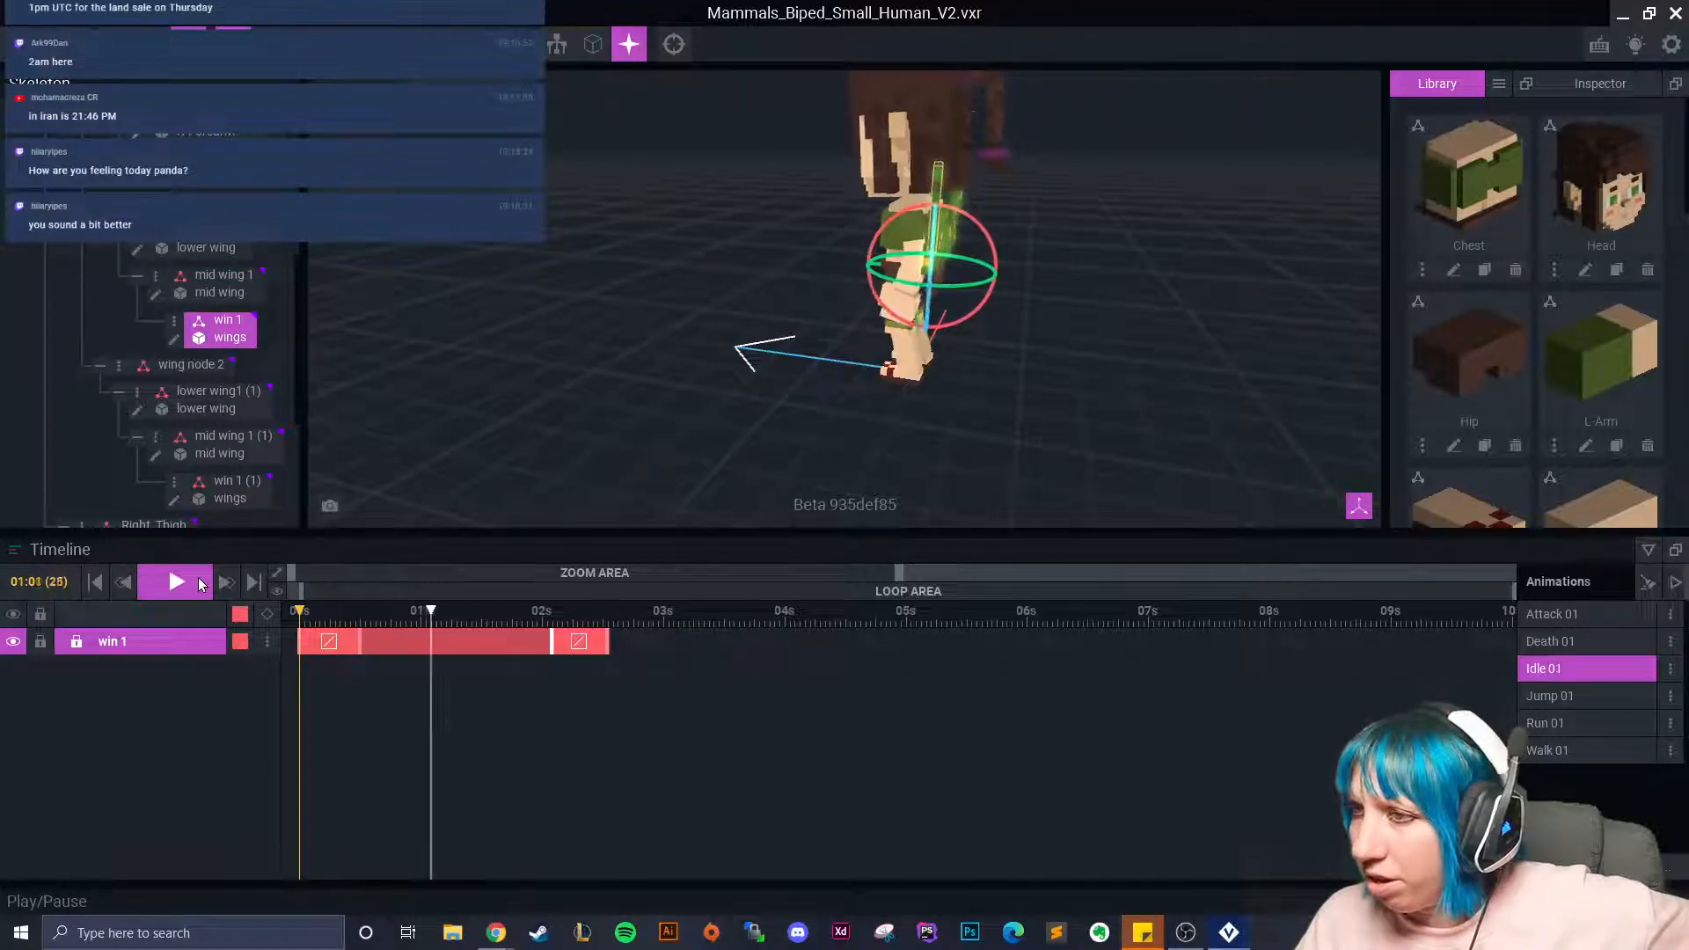
{"action": "left_click", "coordinate": [815, 352]}
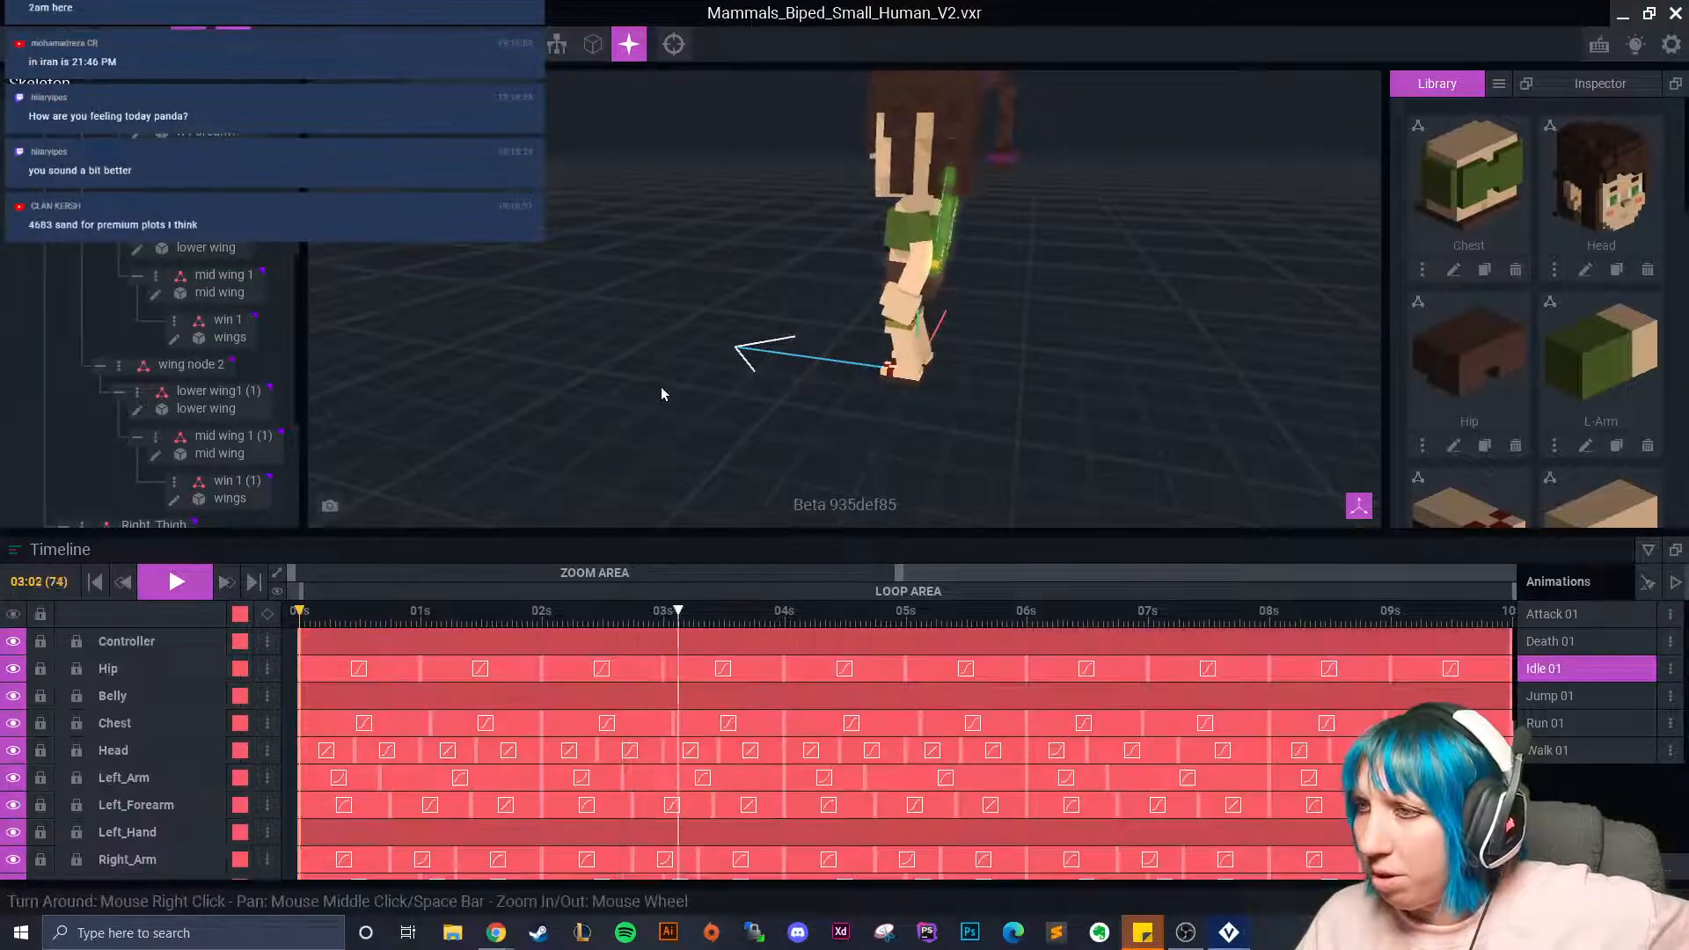
{"action": "right_click_drag", "start_coordinate": [989, 213], "coordinate": [885, 238]}
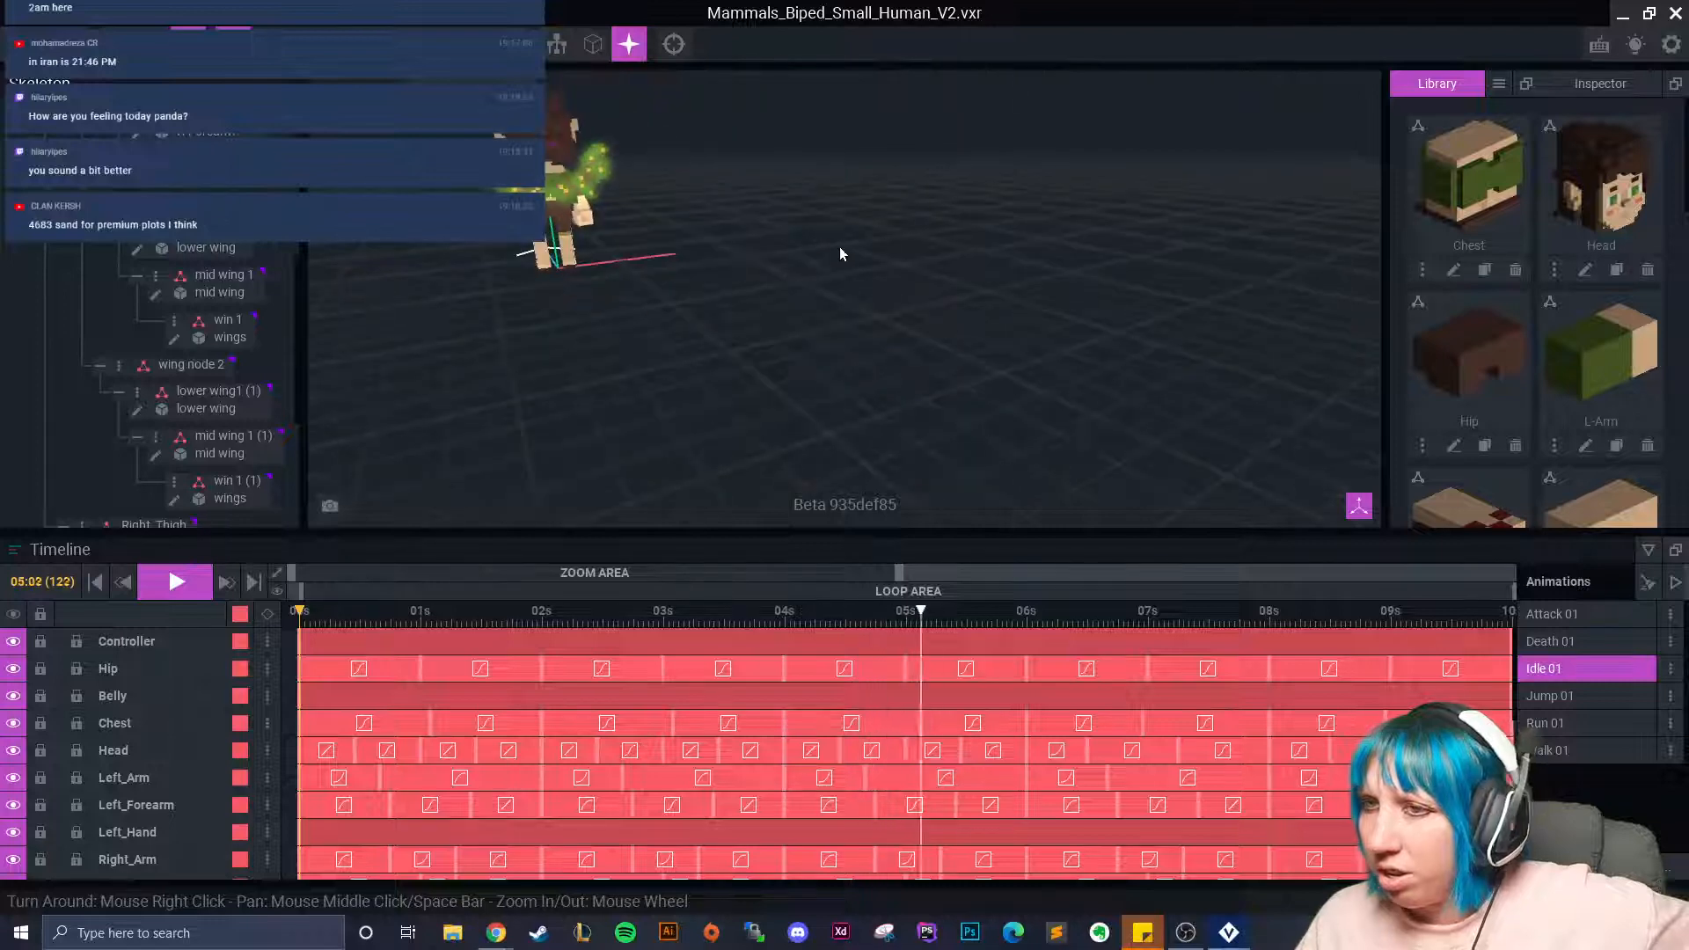
{"action": "right_click_drag", "start_coordinate": [783, 257], "coordinate": [766, 314]}
{"action": "middle_click_drag", "start_coordinate": [766, 317], "coordinate": [831, 317]}
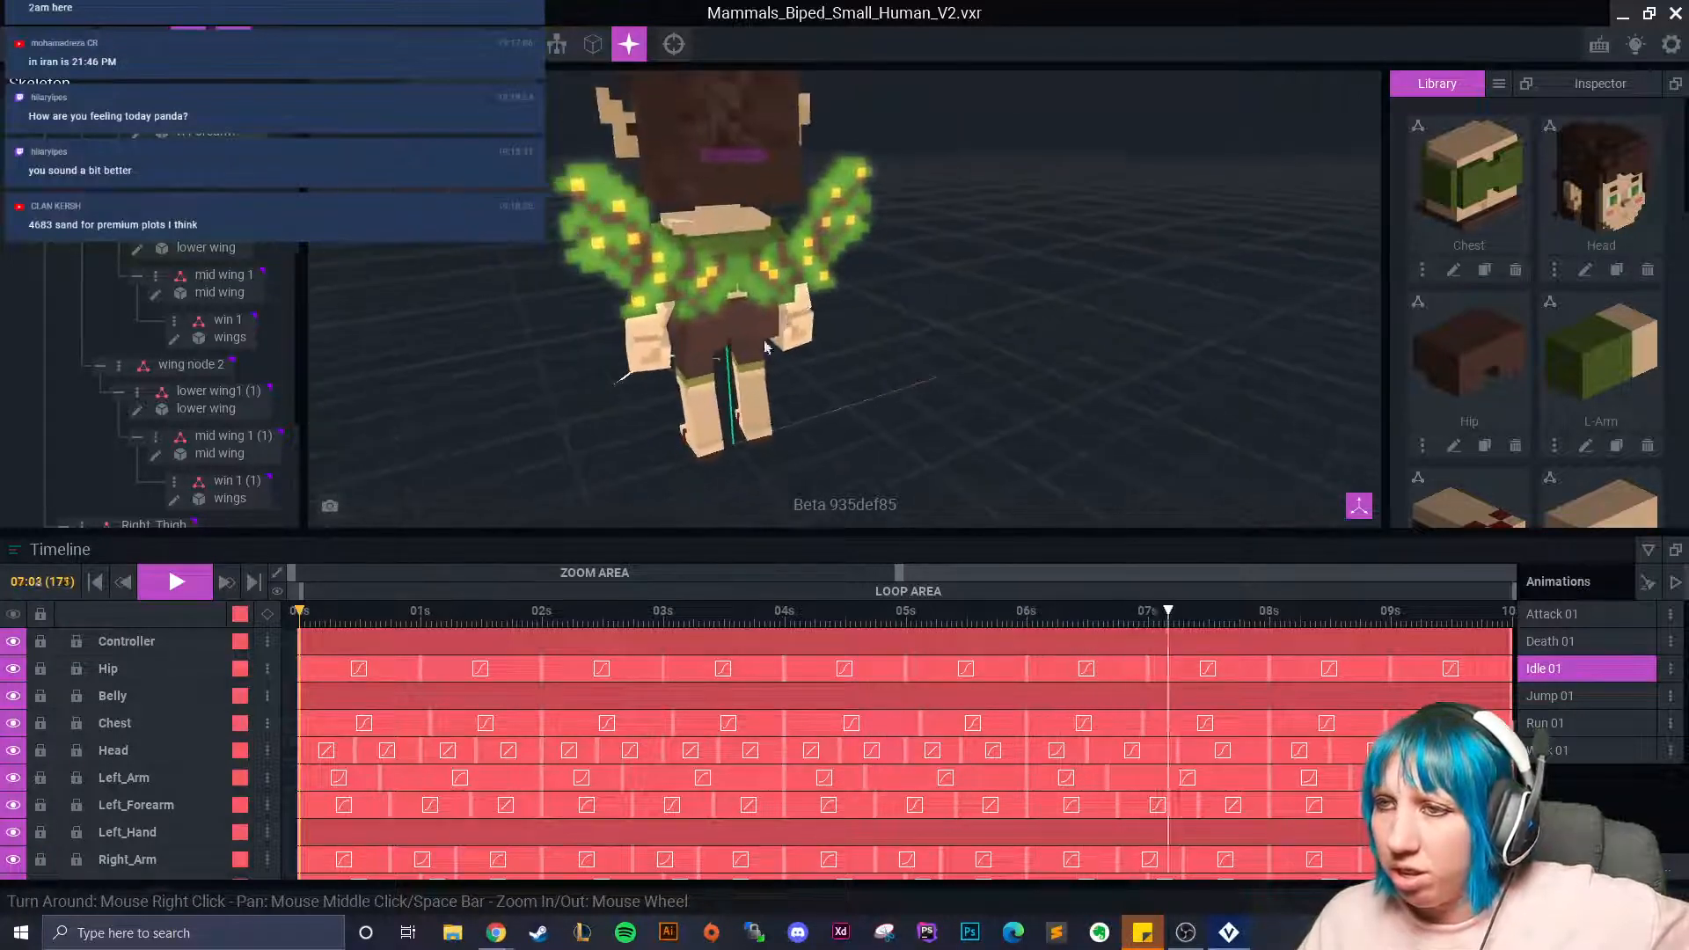
{"action": "left_click", "coordinate": [181, 585]}
{"action": "left_click", "coordinate": [193, 582]}
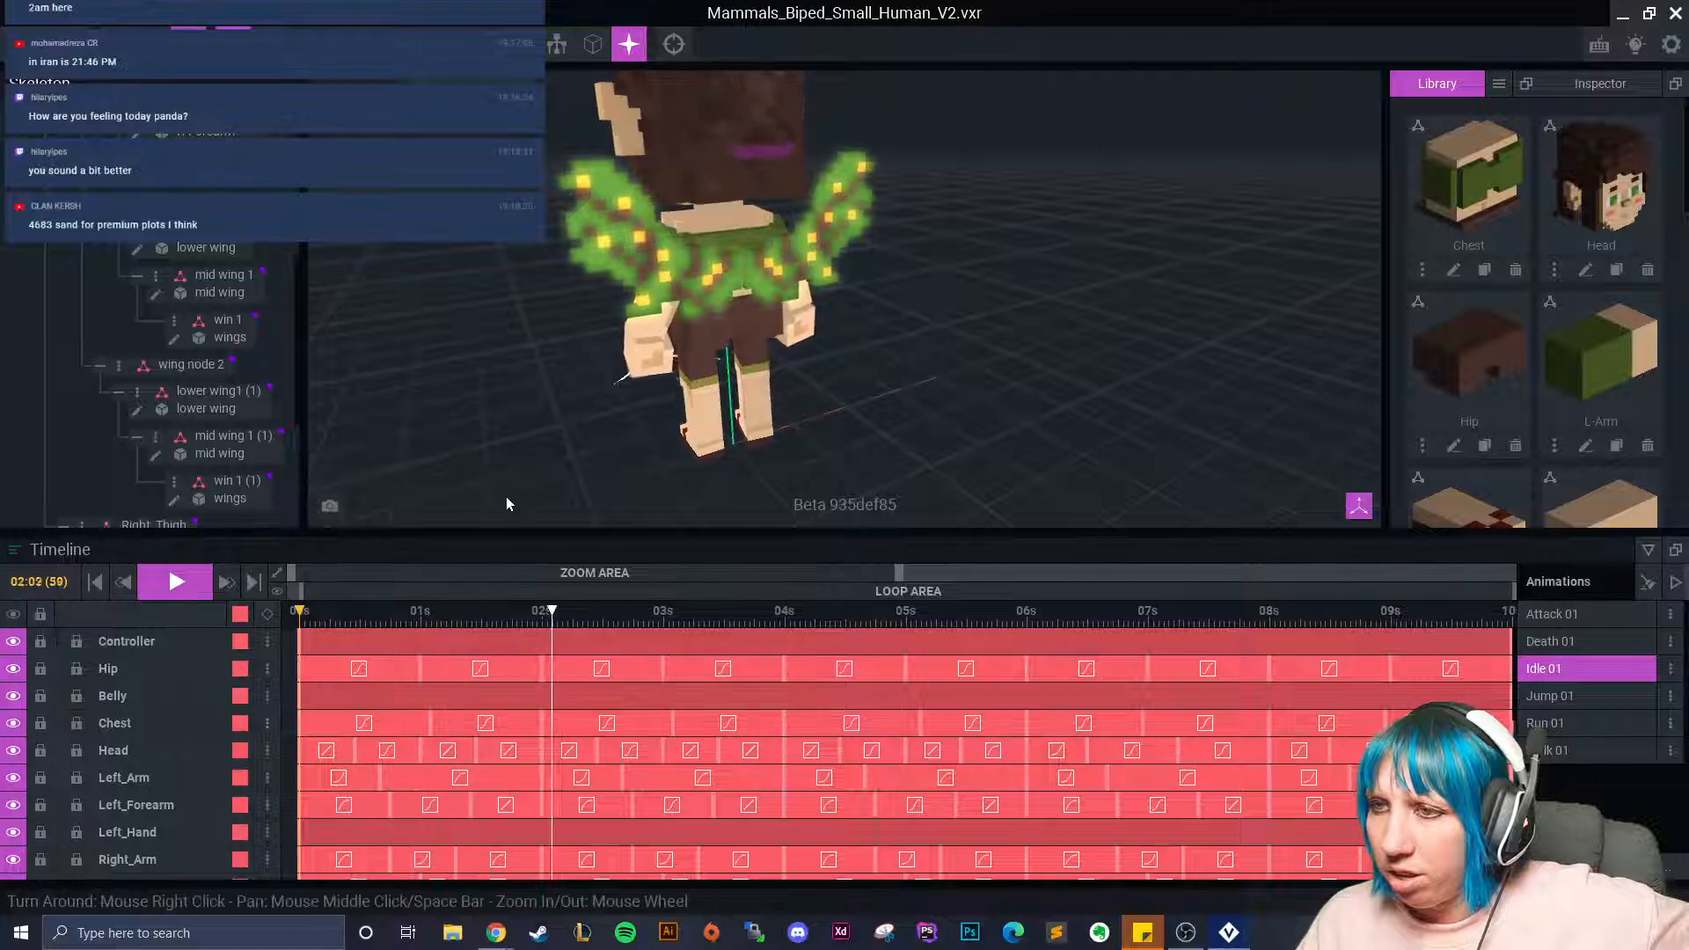
{"action": "right_click_drag", "start_coordinate": [502, 489], "coordinate": [566, 455]}
Stop playback and copy lower wing1's starting keyframe to 03:13.
{"action": "left_click", "coordinate": [728, 608]}
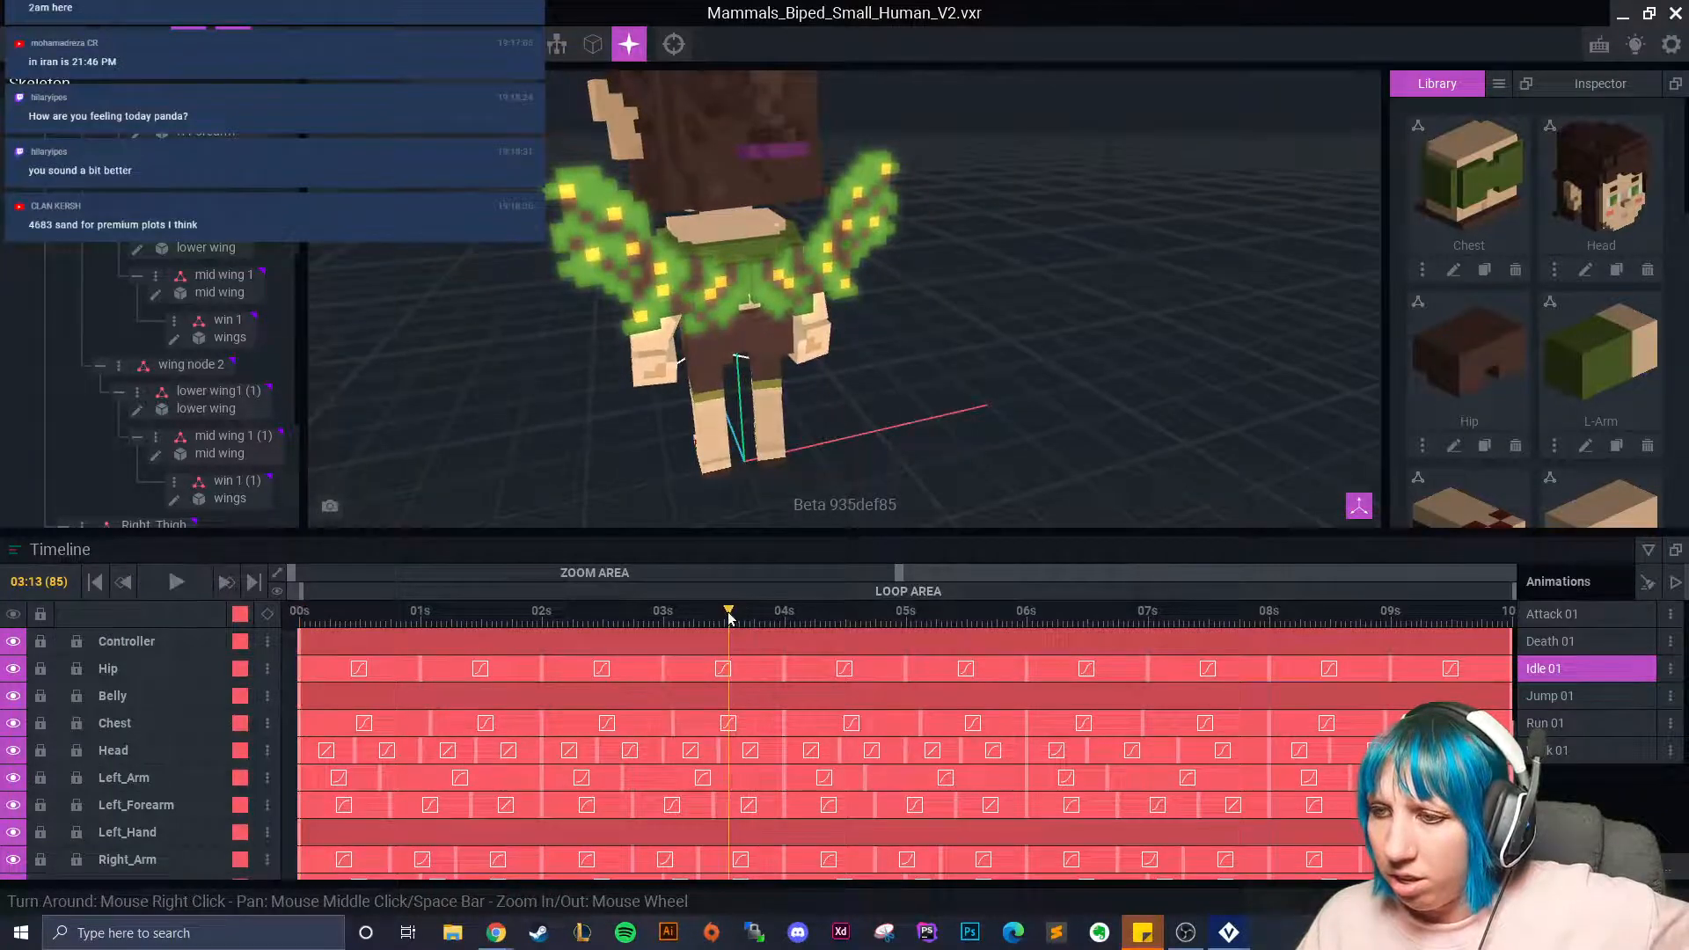
{"action": "left_click", "coordinate": [715, 303]}
{"action": "right_click_drag", "start_coordinate": [678, 475], "coordinate": [704, 632]}
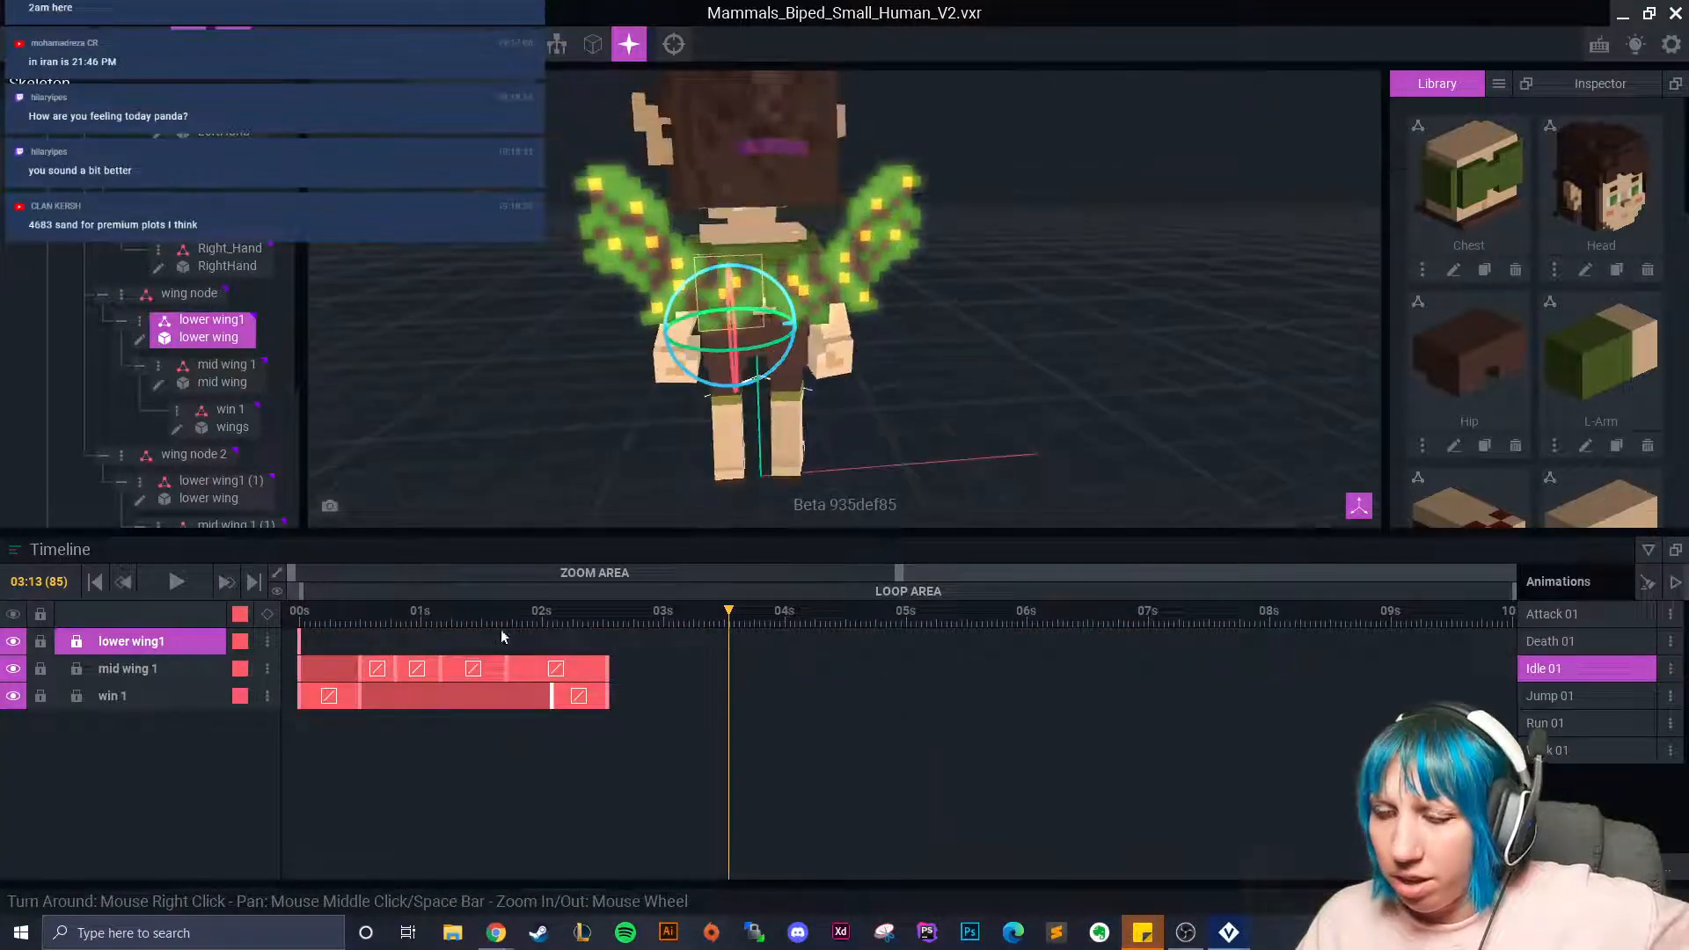
{"action": "right_click", "coordinate": [299, 642]}
{"action": "left_click", "coordinate": [352, 546]}
{"action": "right_click", "coordinate": [727, 628]}
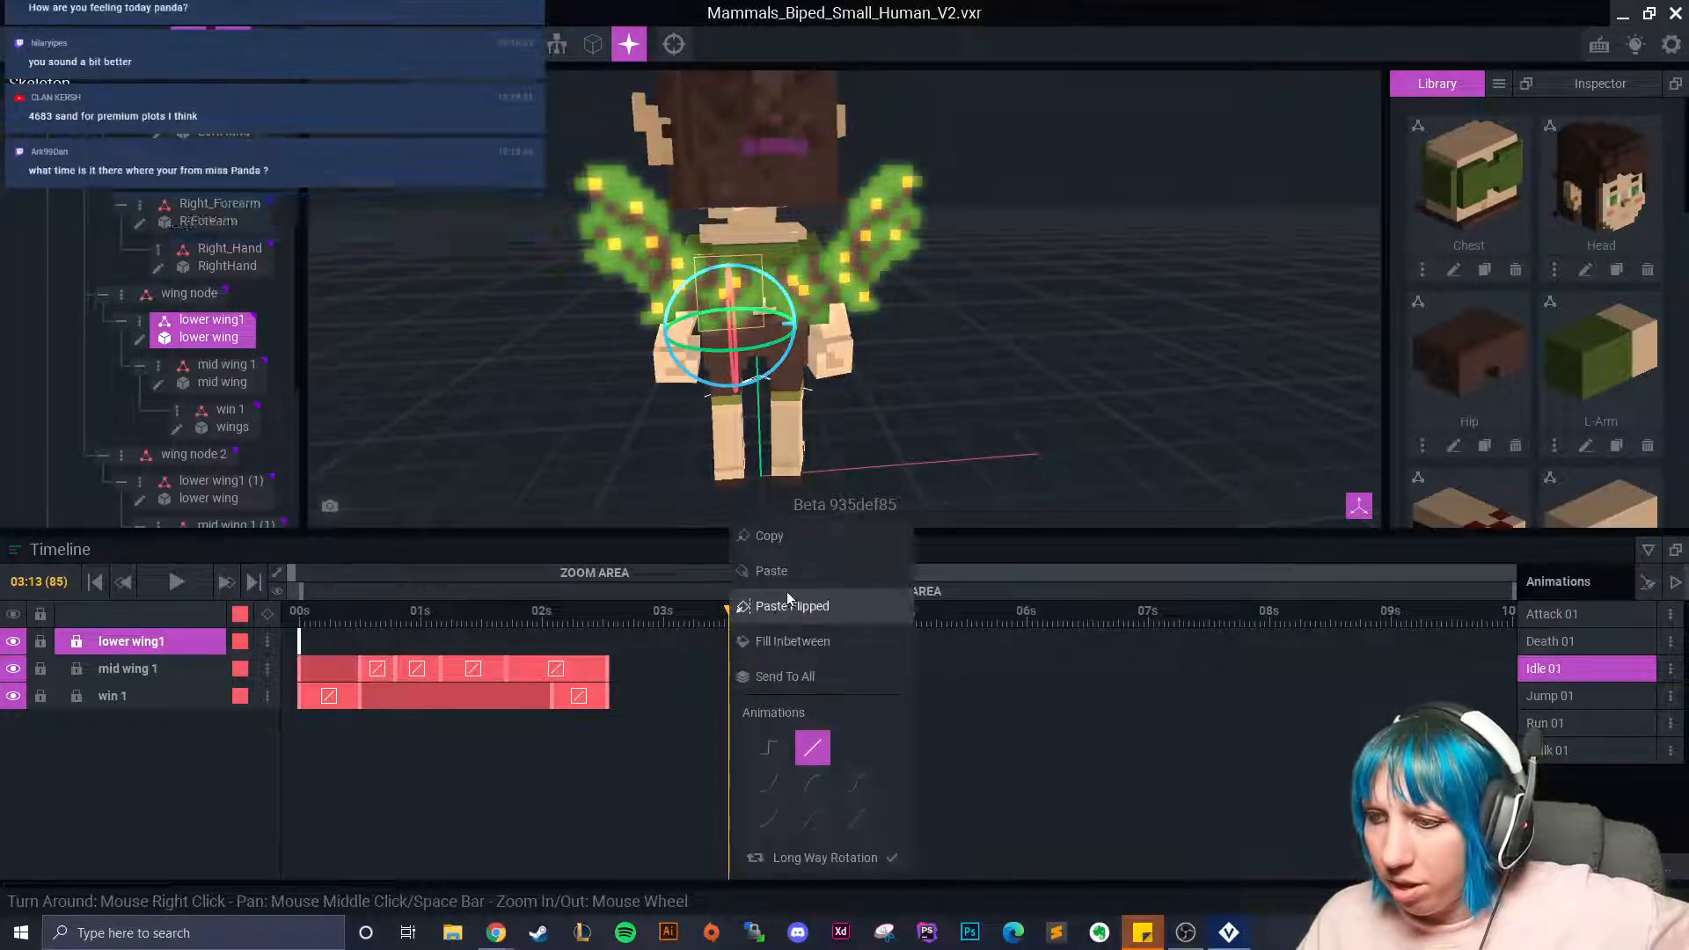
{"action": "left_click", "coordinate": [781, 574]}
Rotate lower wing1 into a new flap pose keyed at 04:16, nudging it slightly.
{"action": "left_click_drag", "start_coordinate": [747, 609], "coordinate": [865, 616]}
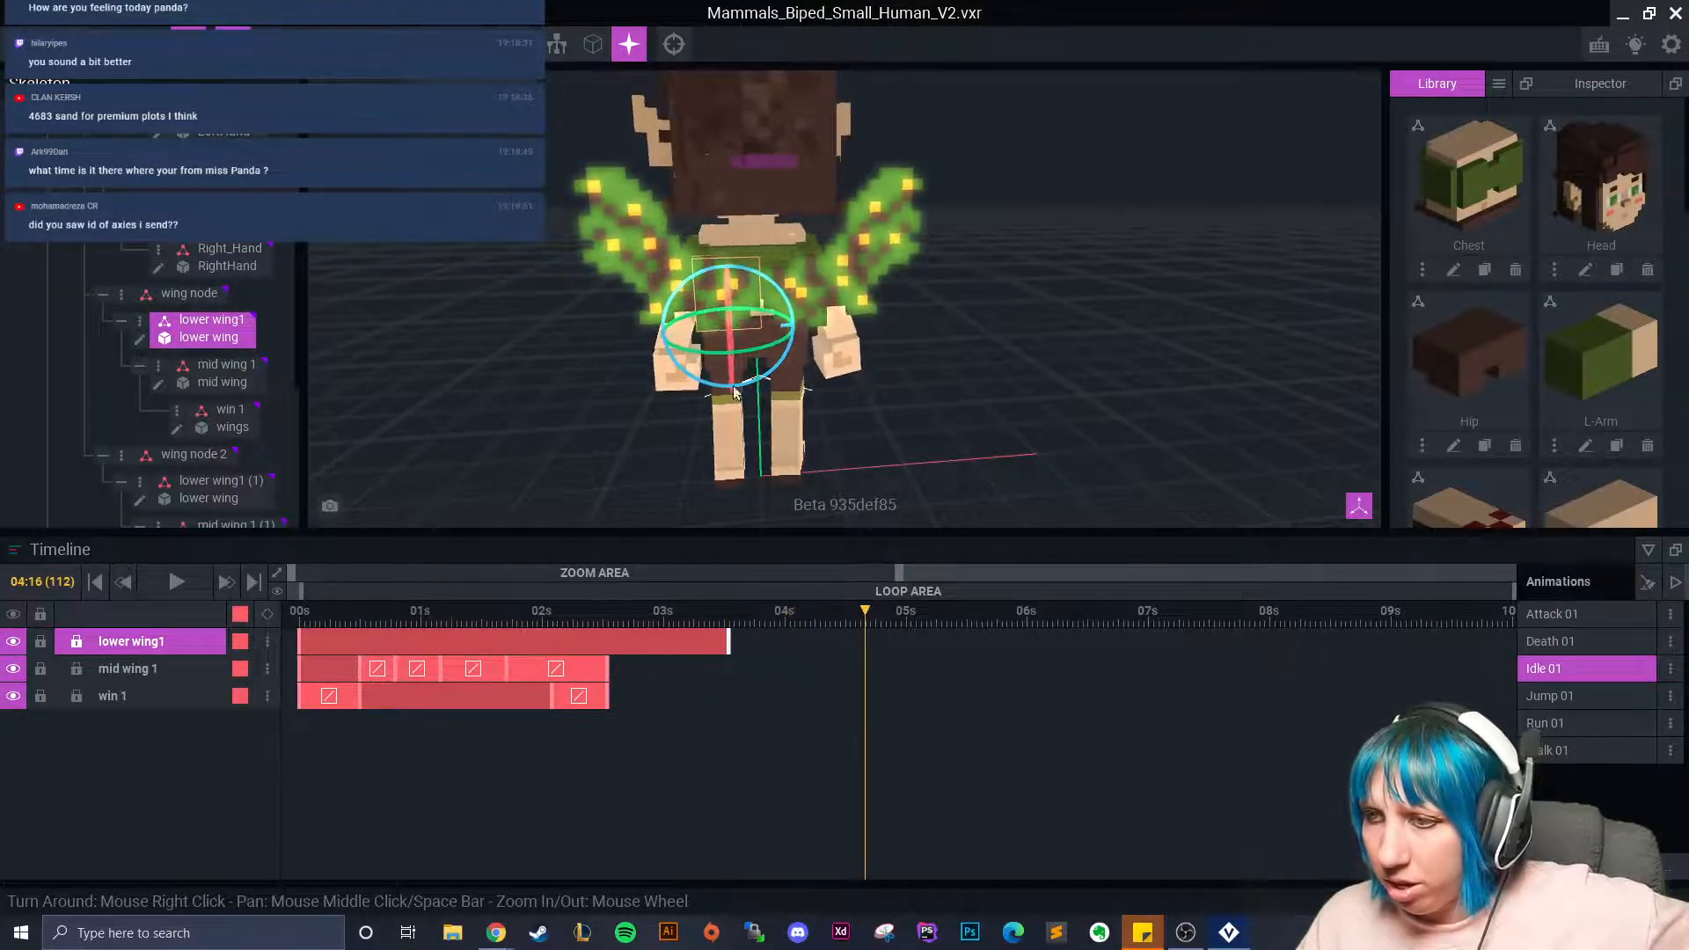
{"action": "left_click_drag", "start_coordinate": [700, 352], "coordinate": [704, 353]}
{"action": "left_click", "coordinate": [152, 44]}
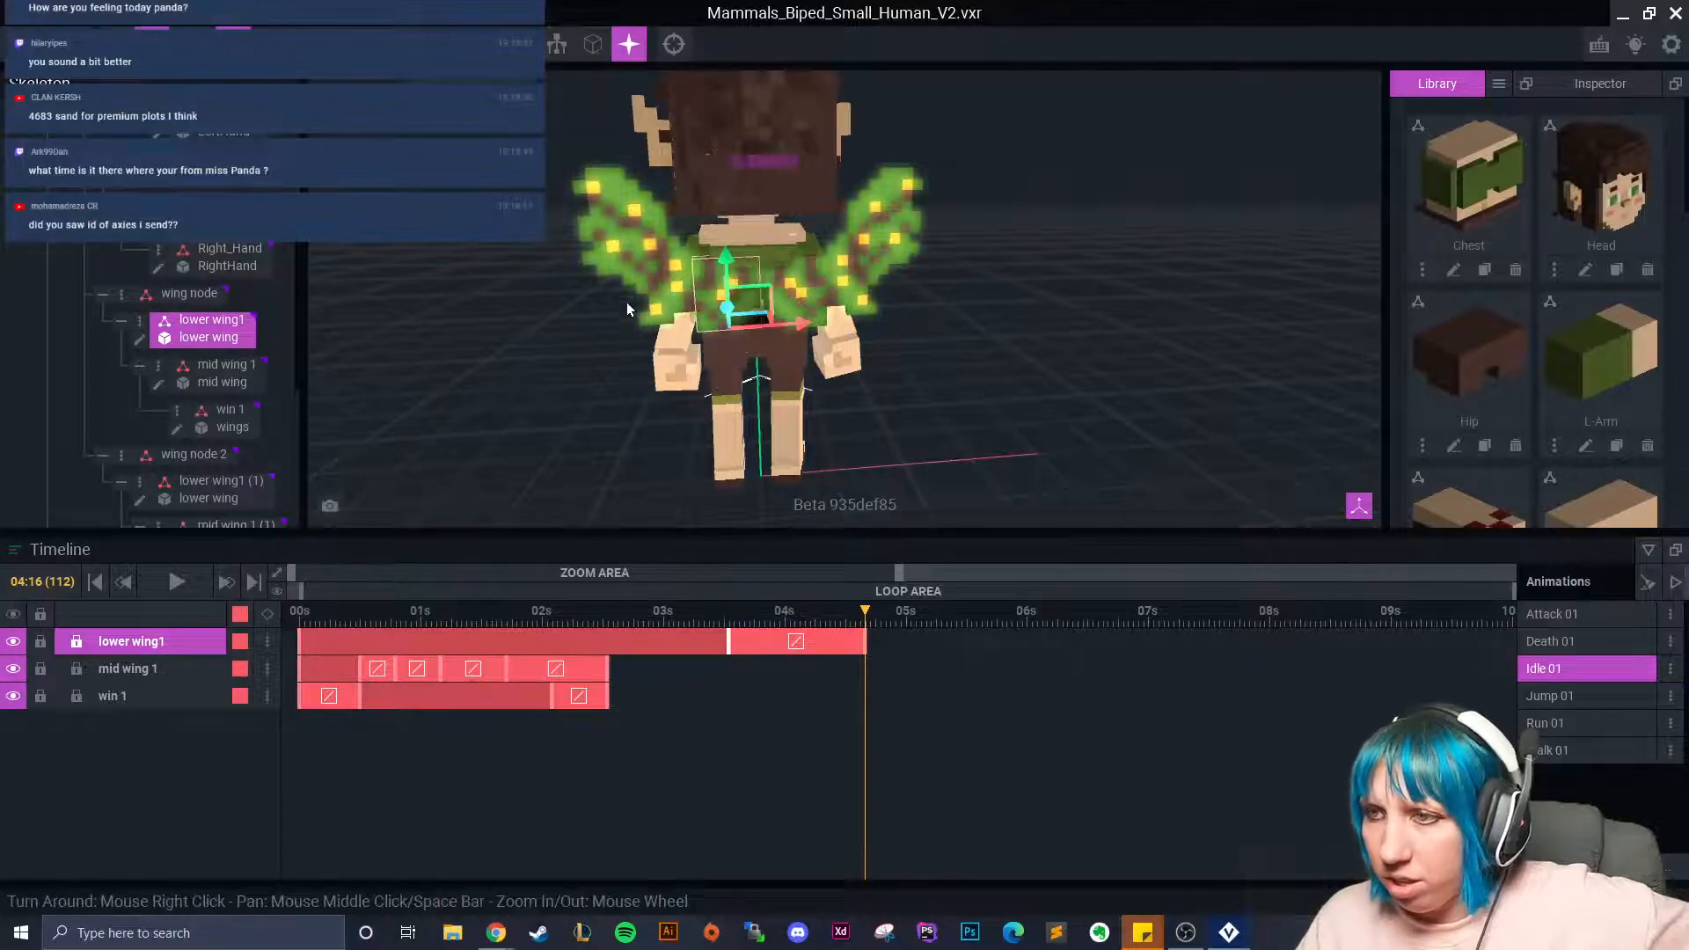
{"action": "scroll", "coordinate": [627, 305], "scroll_direction": "up", "scroll_amount": 3}
{"action": "right_click_drag", "start_coordinate": [693, 299], "coordinate": [693, 294]}
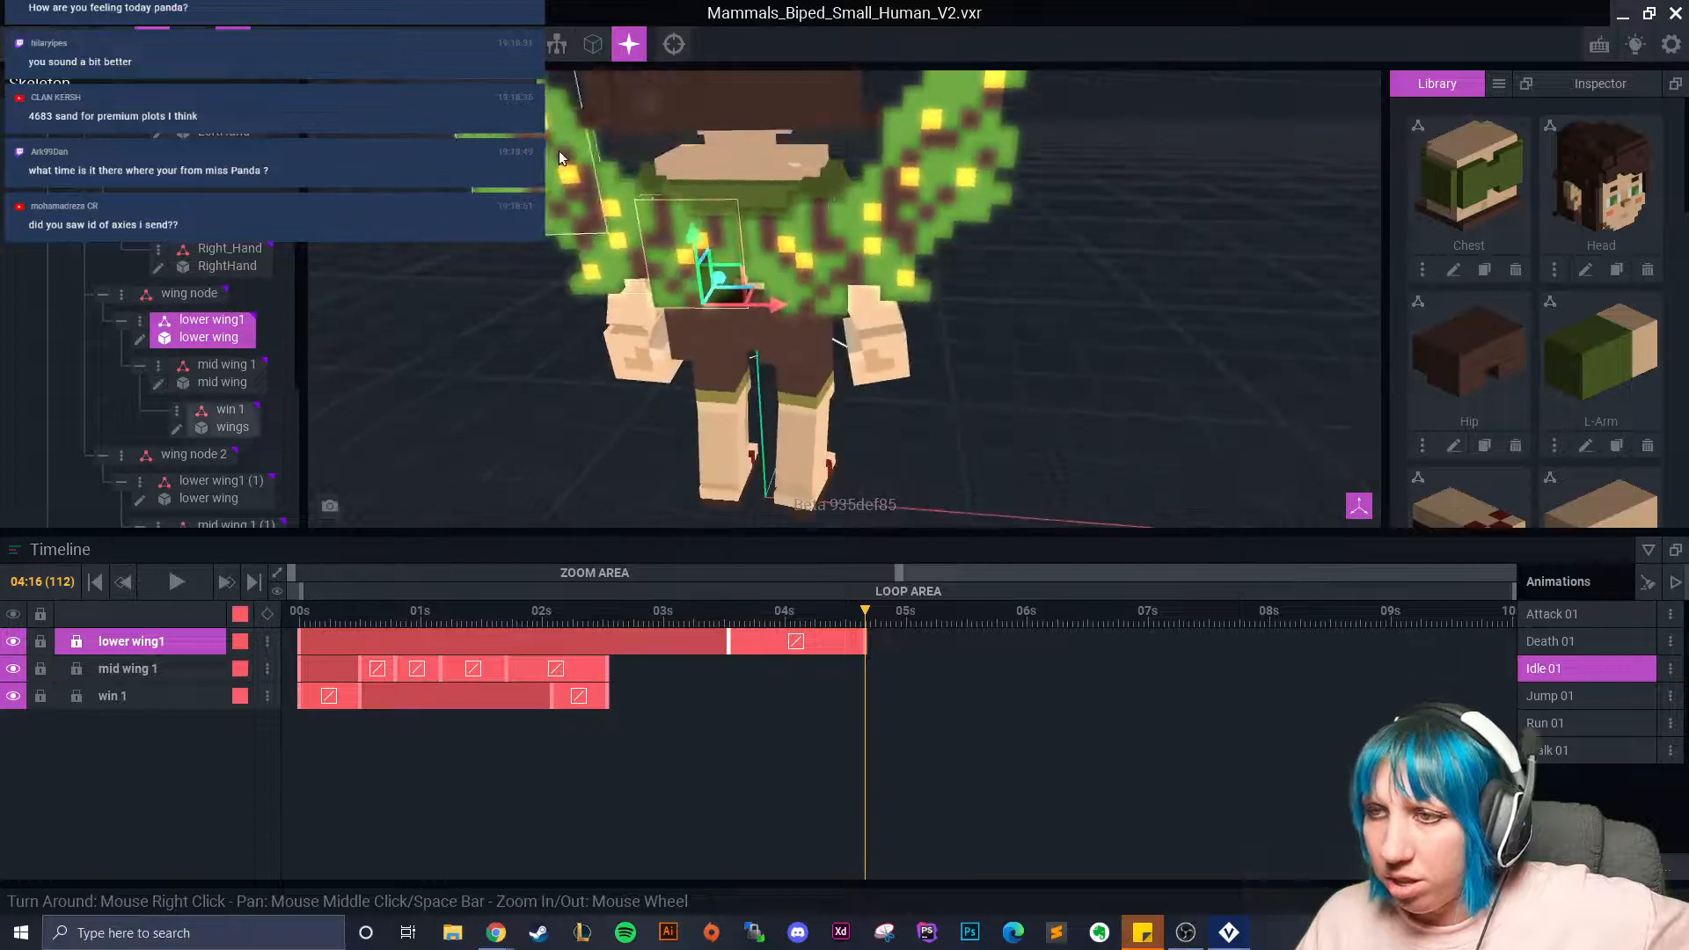
{"action": "left_click_drag", "start_coordinate": [717, 276], "coordinate": [716, 276]}
{"action": "left_click", "coordinate": [189, 44]}
Copy lower wing1's flap keyframe and paste it at 05:09.
{"action": "left_click_drag", "start_coordinate": [865, 618], "coordinate": [896, 642]}
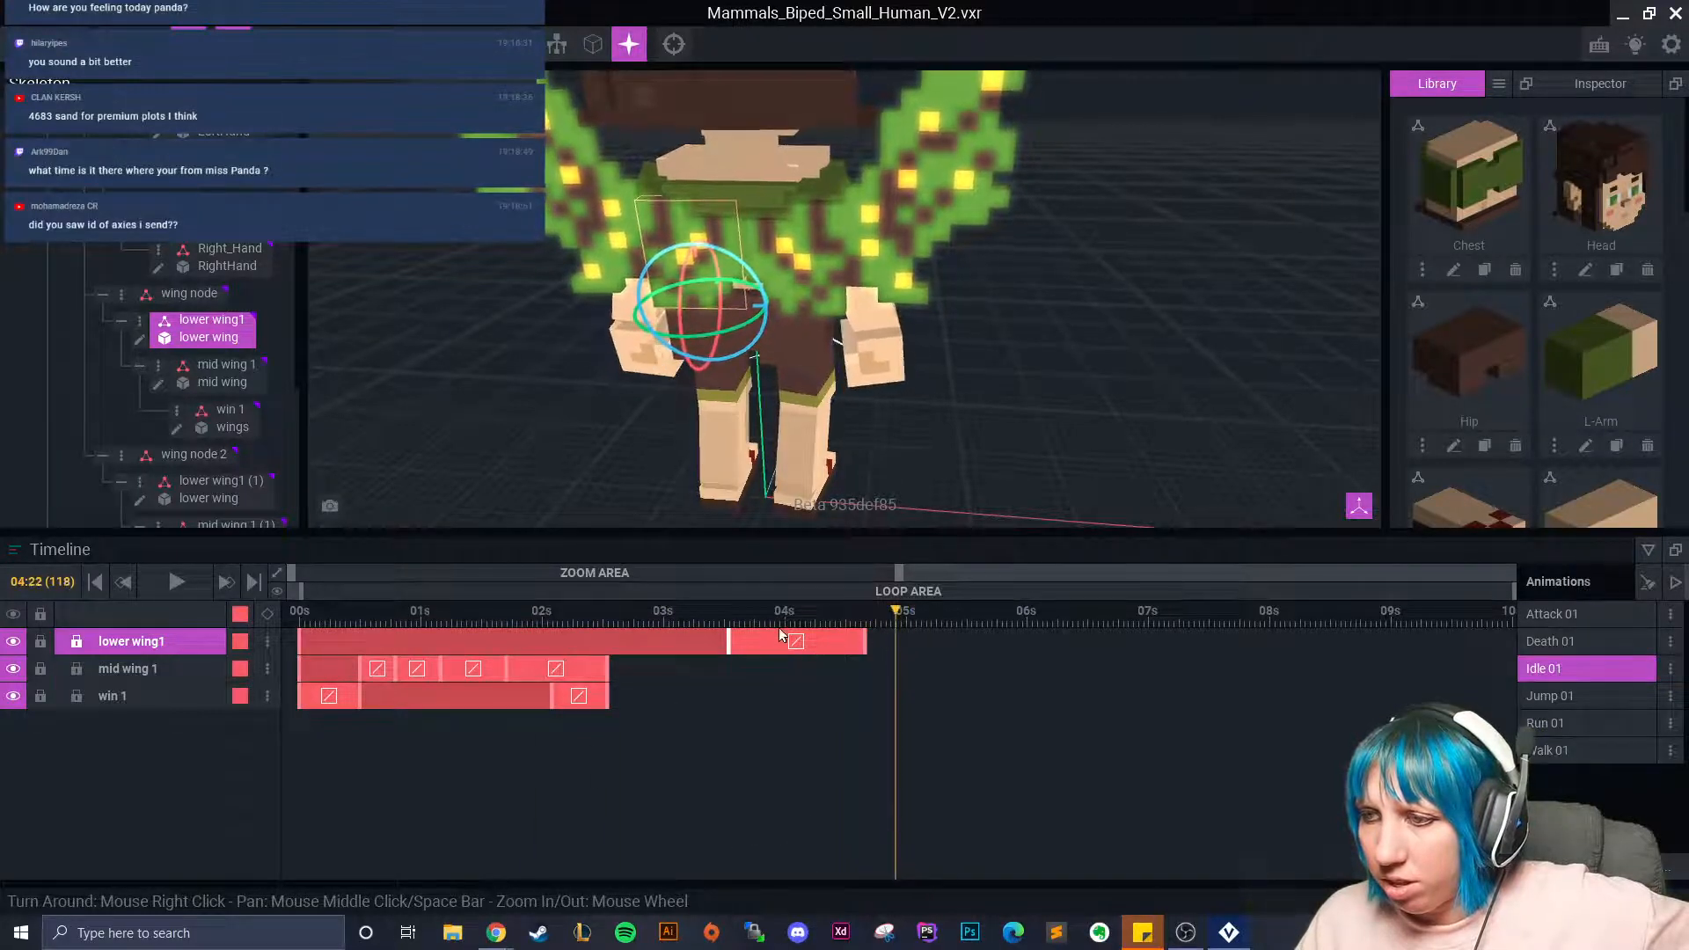
{"action": "right_click", "coordinate": [726, 641]}
{"action": "left_click", "coordinate": [769, 547]}
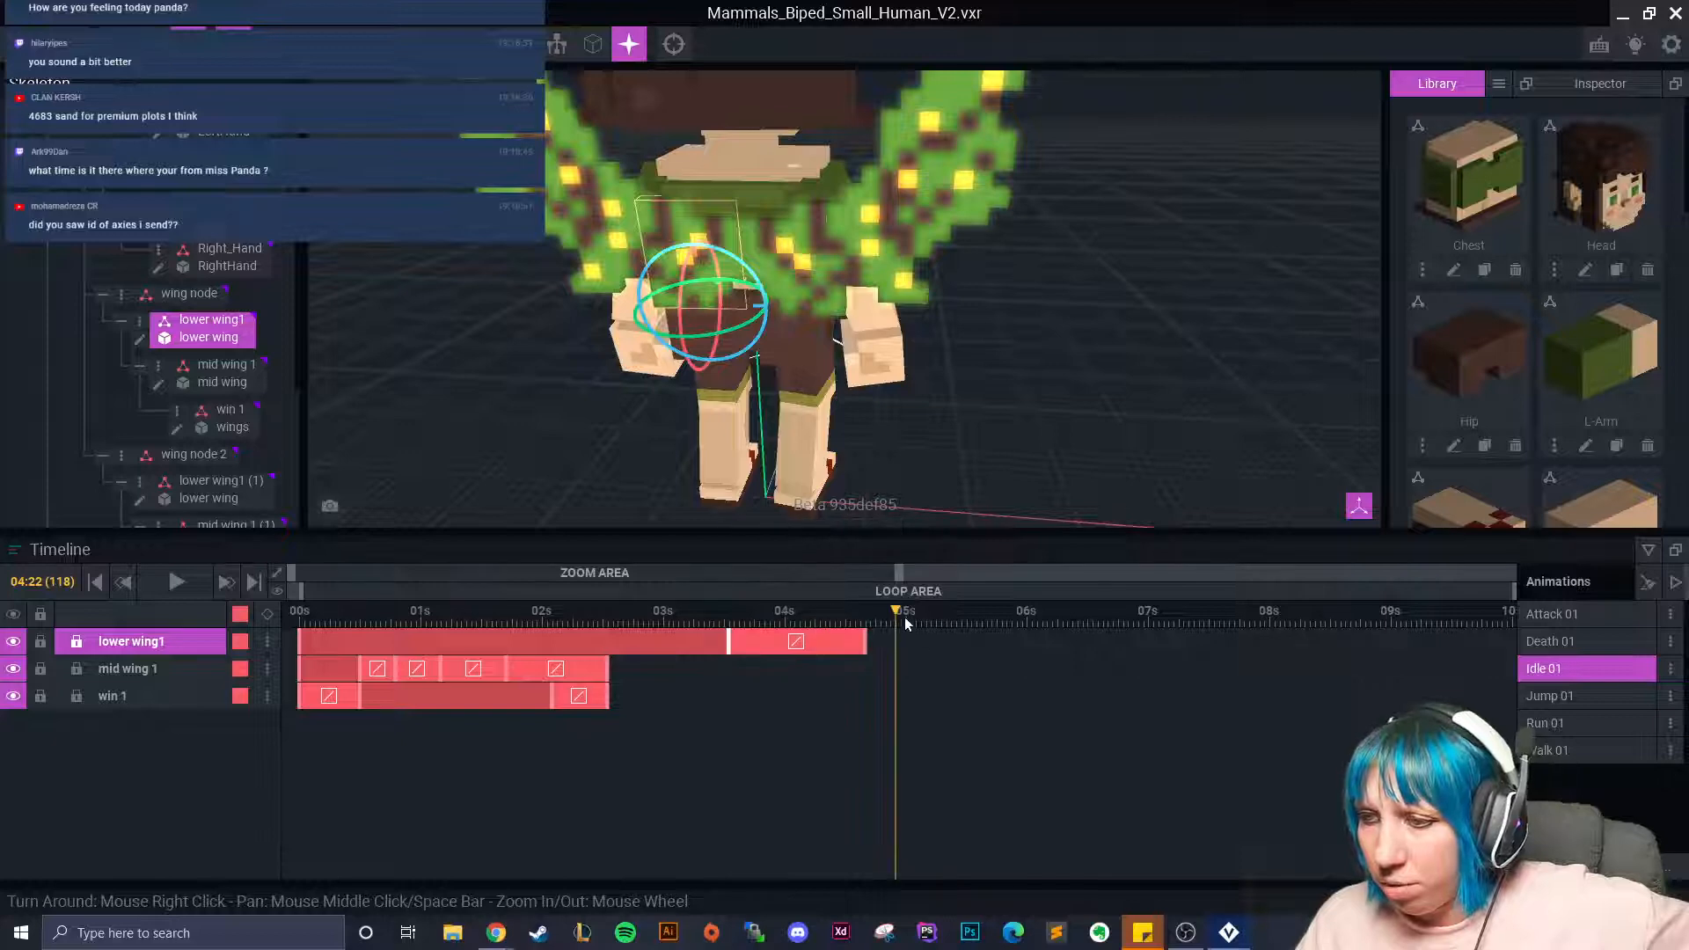
{"action": "left_click", "coordinate": [952, 639]}
{"action": "right_click", "coordinate": [953, 641]}
{"action": "left_click", "coordinate": [1008, 582]}
Scrub back and play the wing-flap animation, then stop it.
{"action": "left_click_drag", "start_coordinate": [948, 609], "coordinate": [1077, 605]}
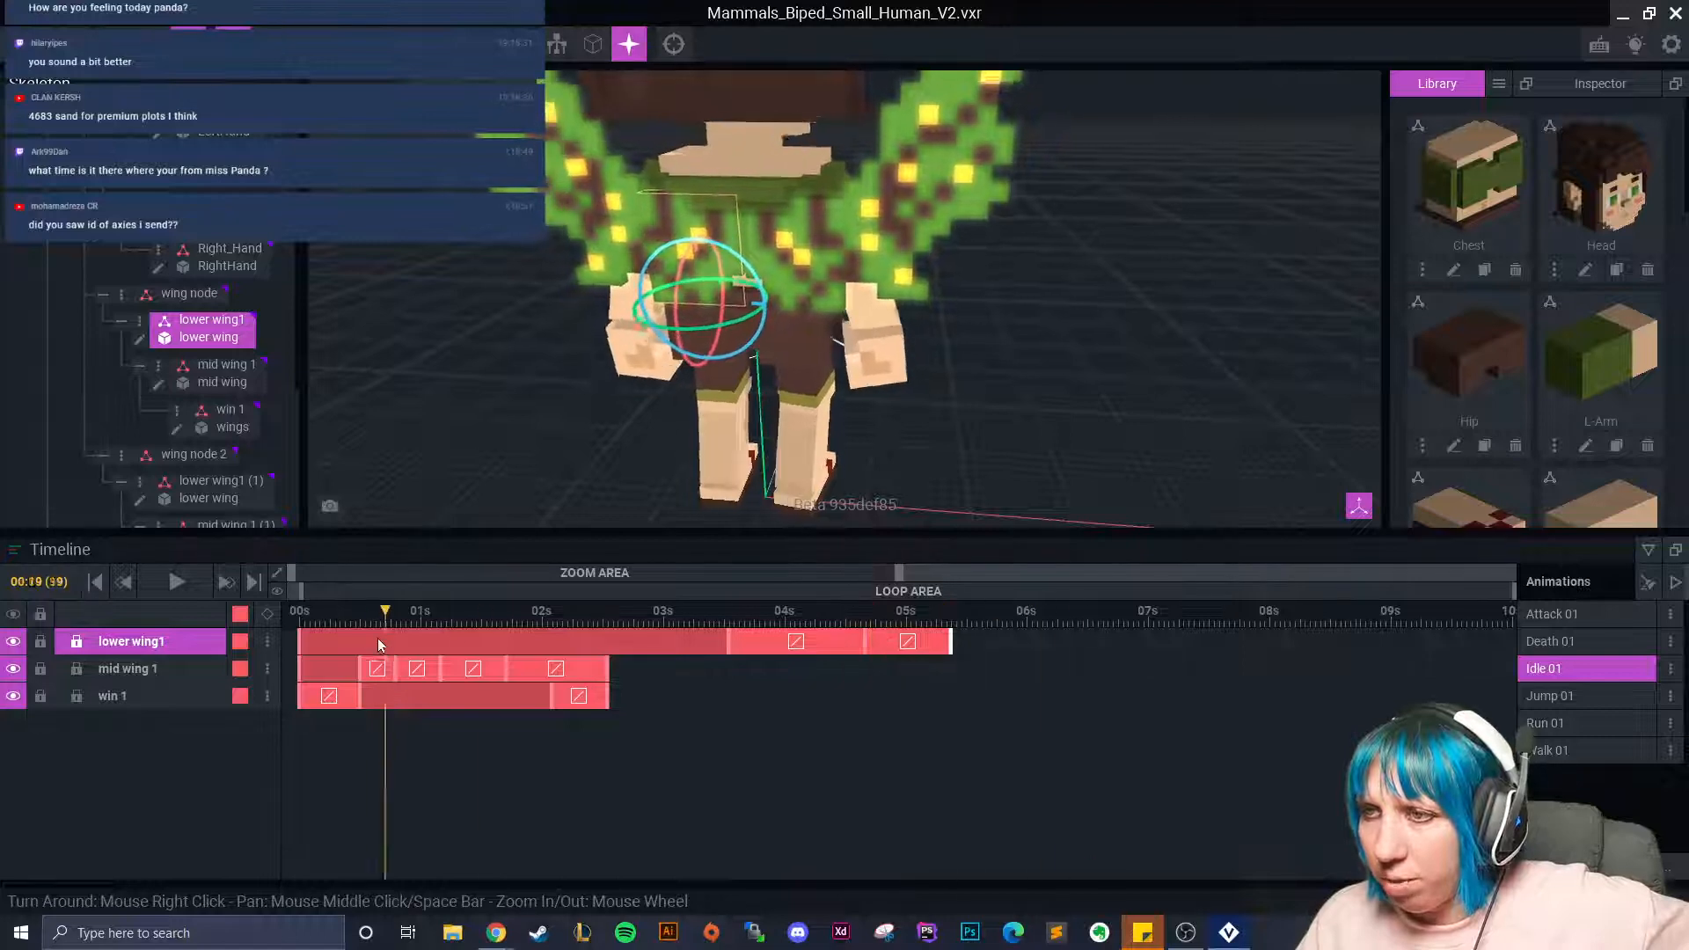
{"action": "left_click", "coordinate": [183, 588]}
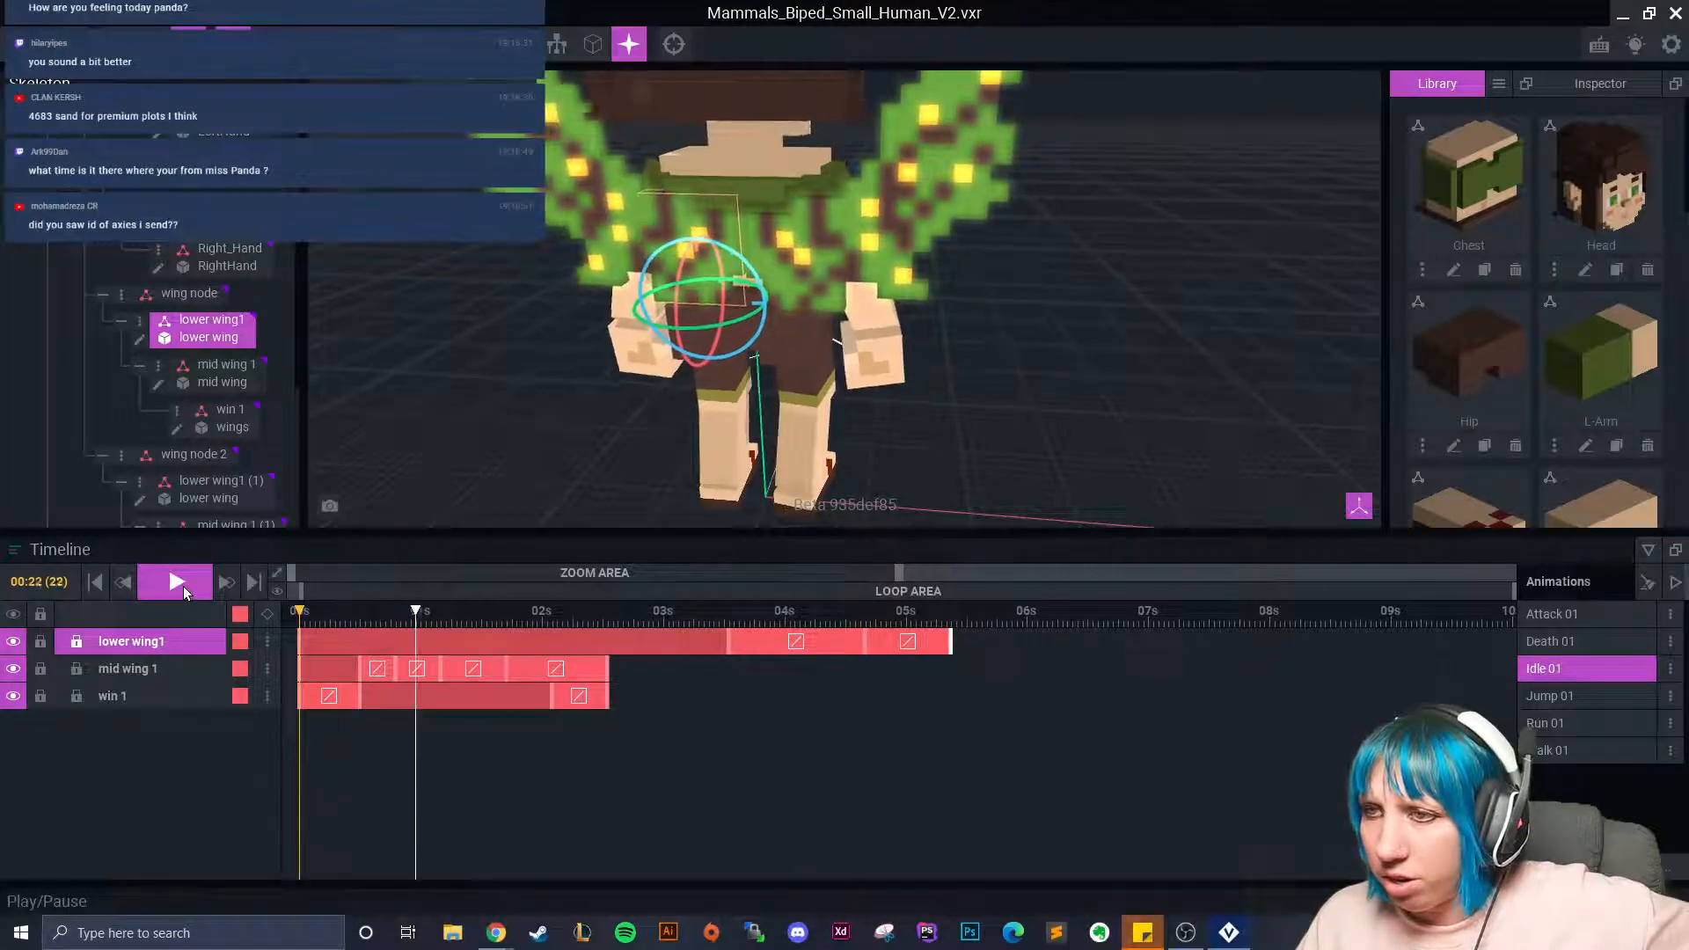
{"action": "left_click", "coordinate": [183, 584]}
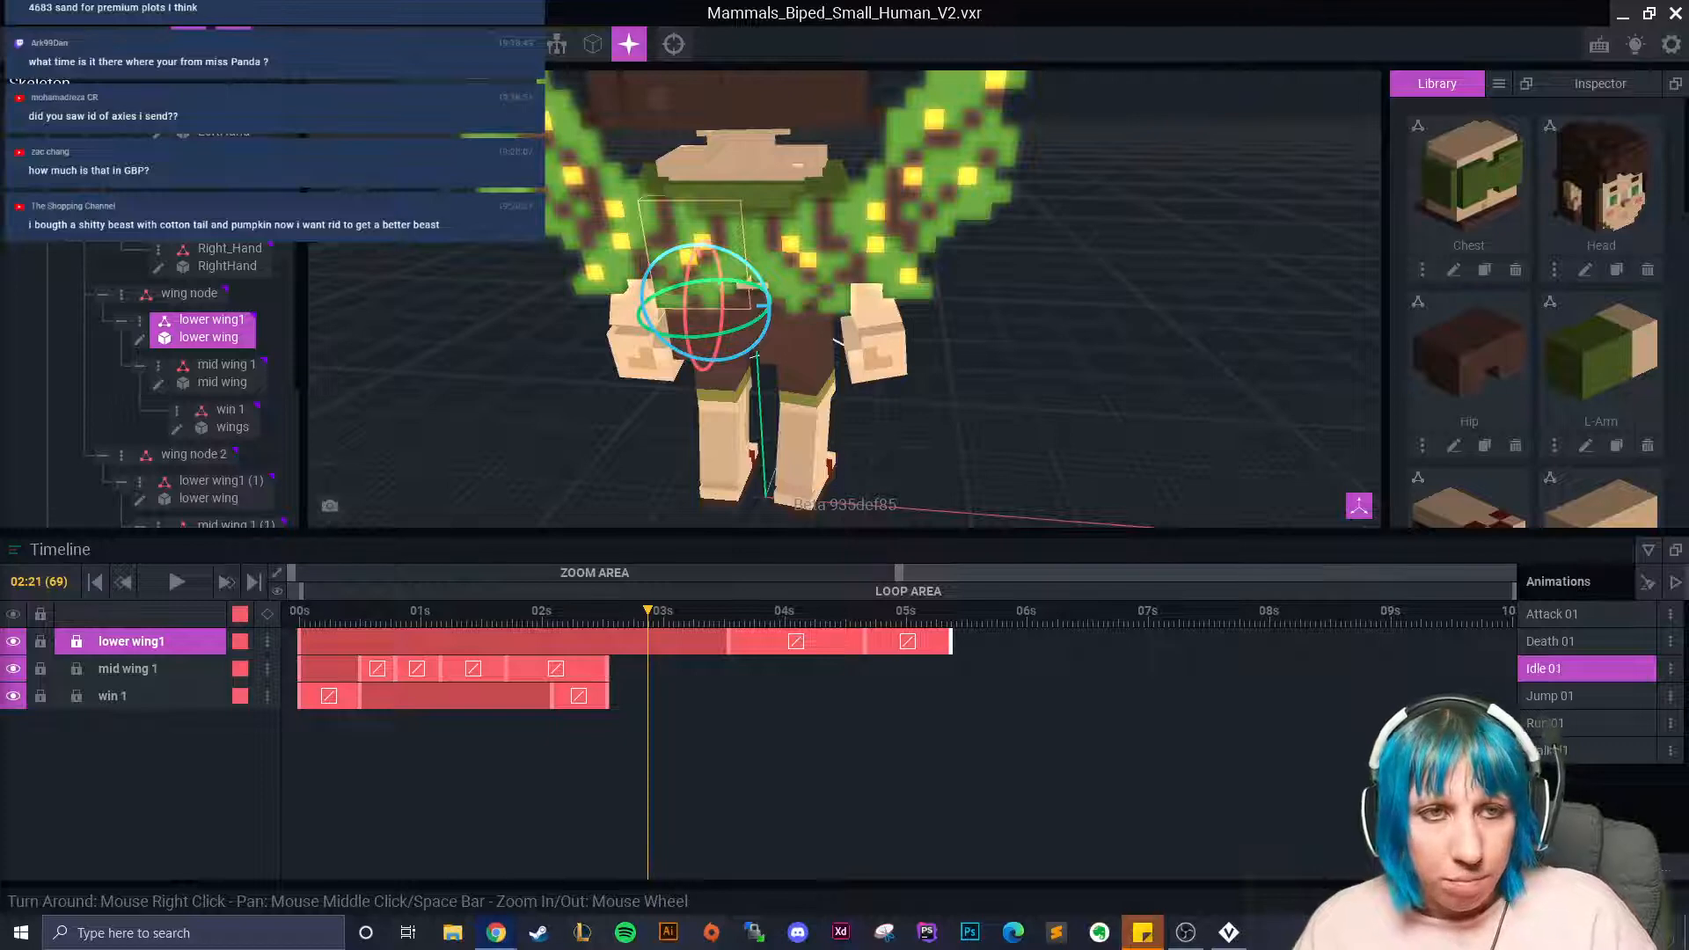
Enter 4683 SAND in CoinGecko's converter to see its US dollar value.
{"action": "key", "text": "alt+Tab"}
{"action": "scroll", "coordinate": [705, 709], "scroll_direction": "down", "scroll_amount": 2}
{"action": "left_click", "coordinate": [700, 682]}
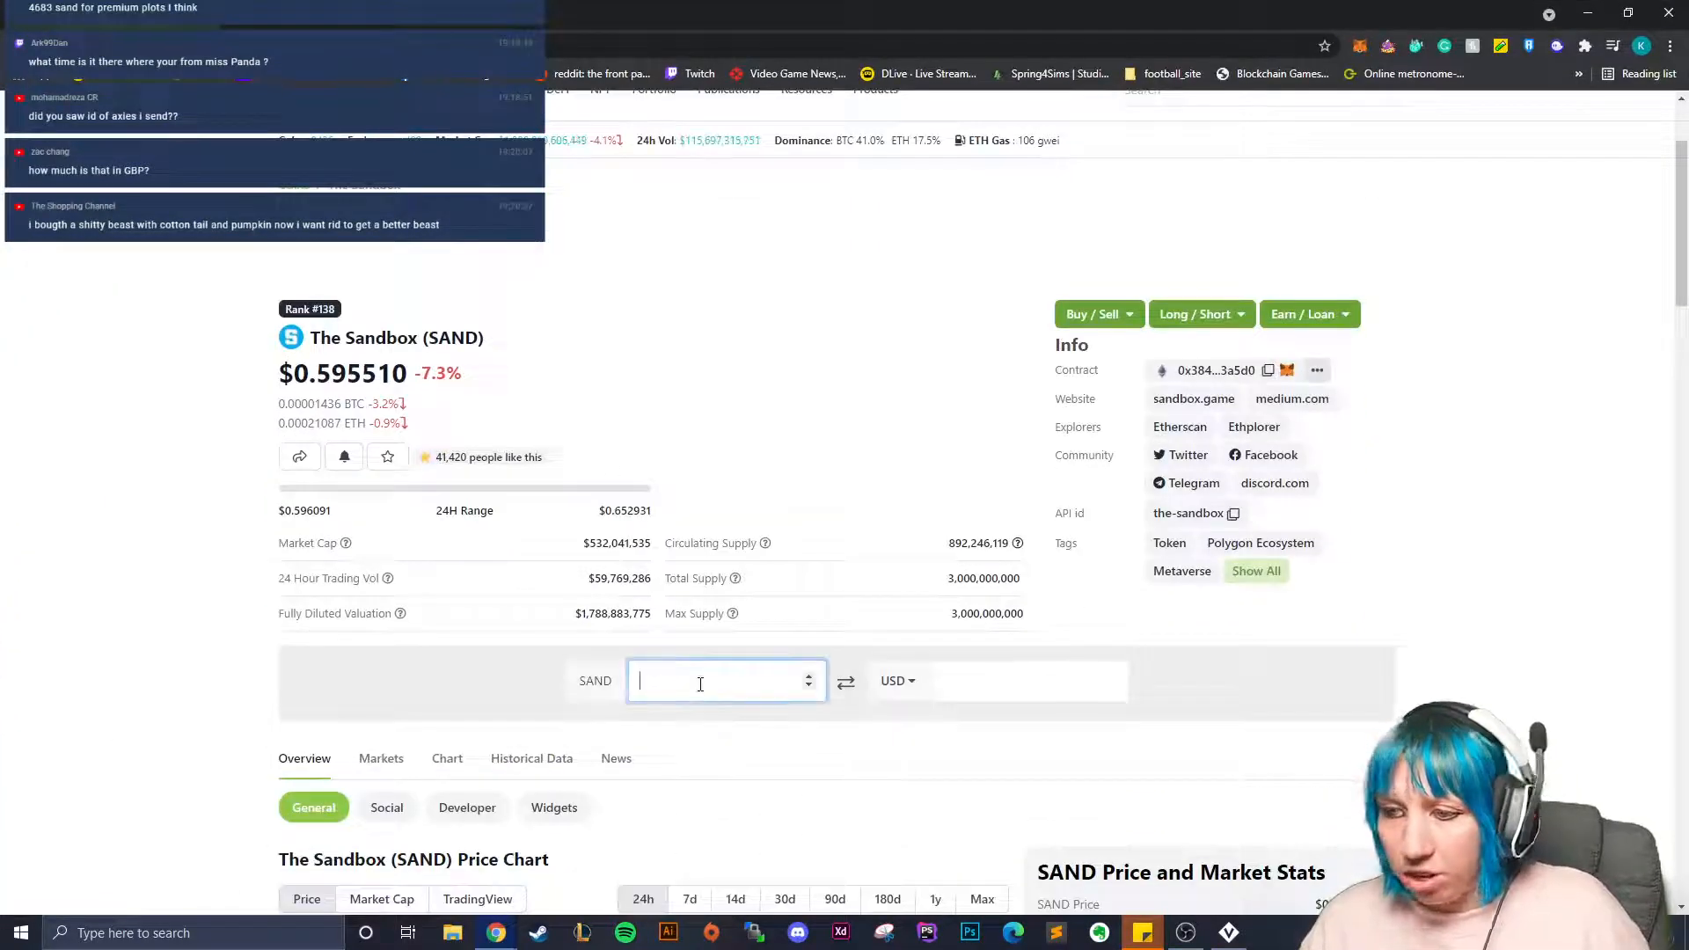
{"action": "type", "text": "4683"}
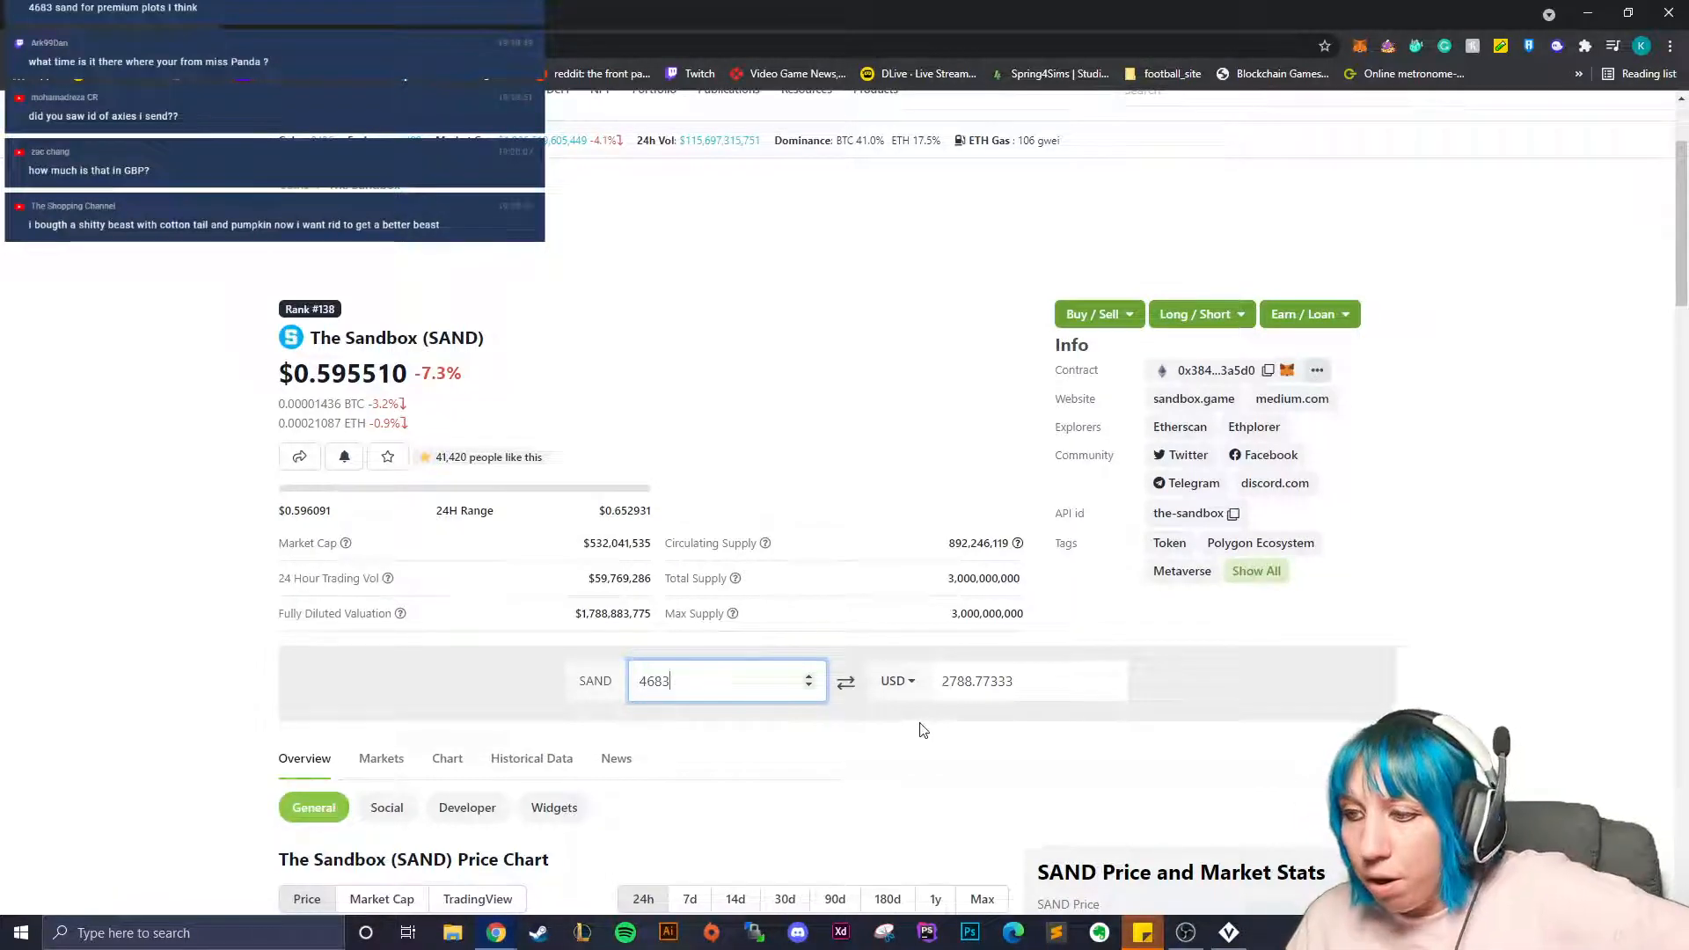
{"action": "scroll", "coordinate": [910, 730], "scroll_direction": "down", "scroll_amount": 2}
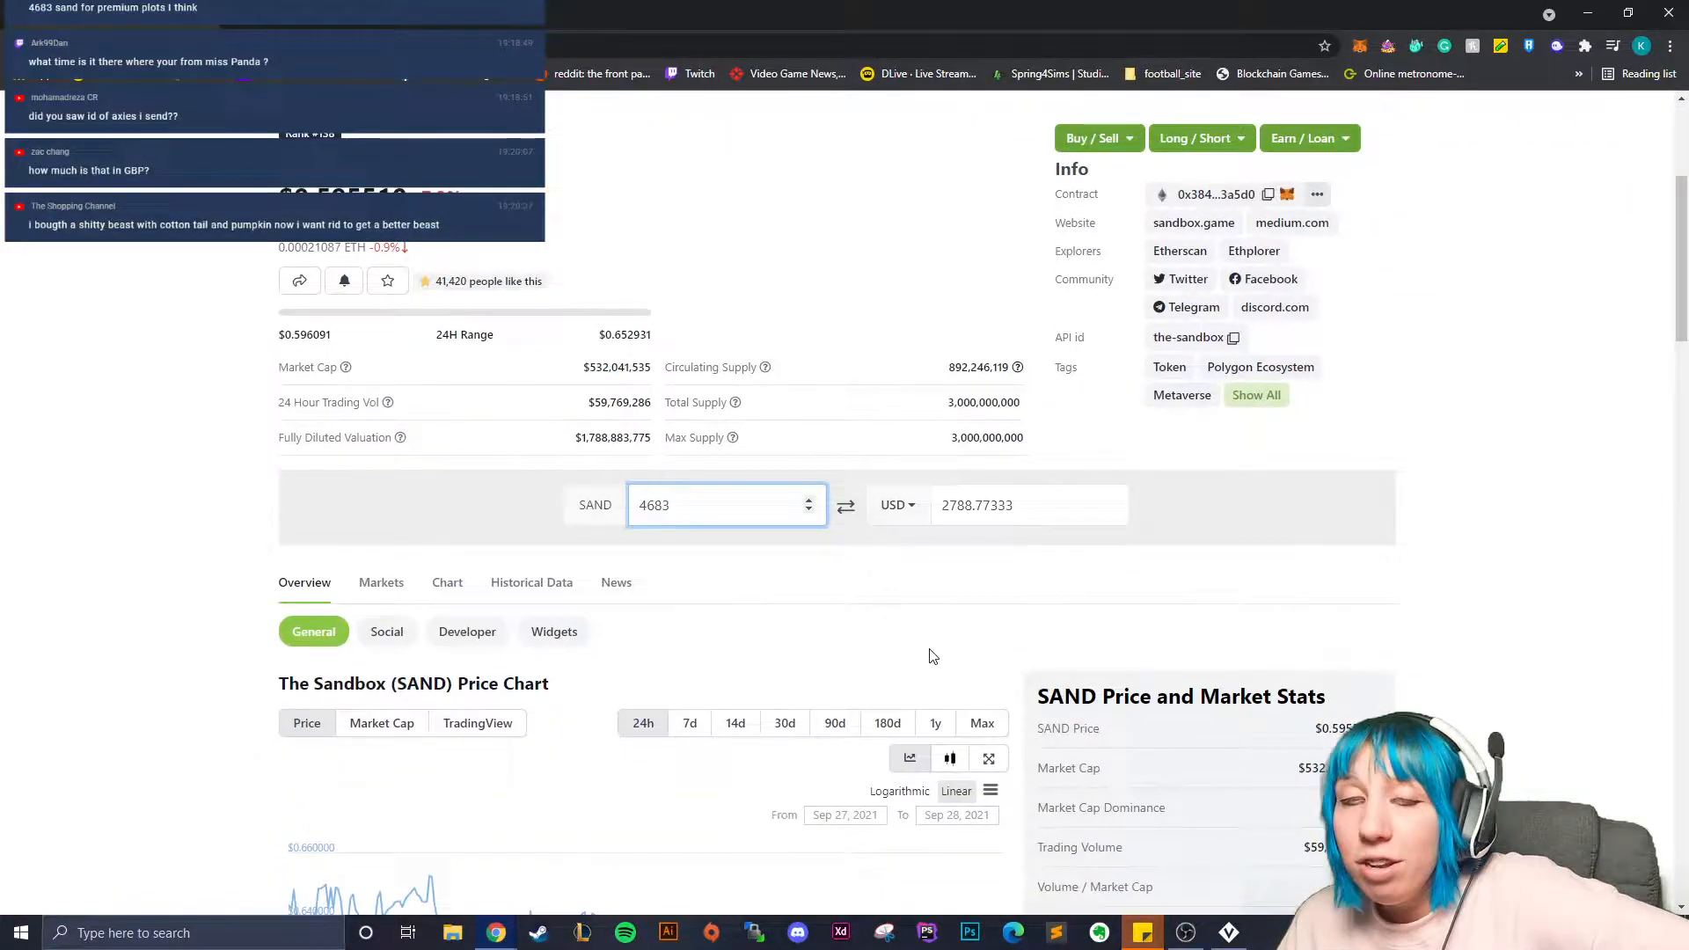
{"action": "double_click", "coordinate": [955, 509]}
{"action": "left_click", "coordinate": [961, 539]}
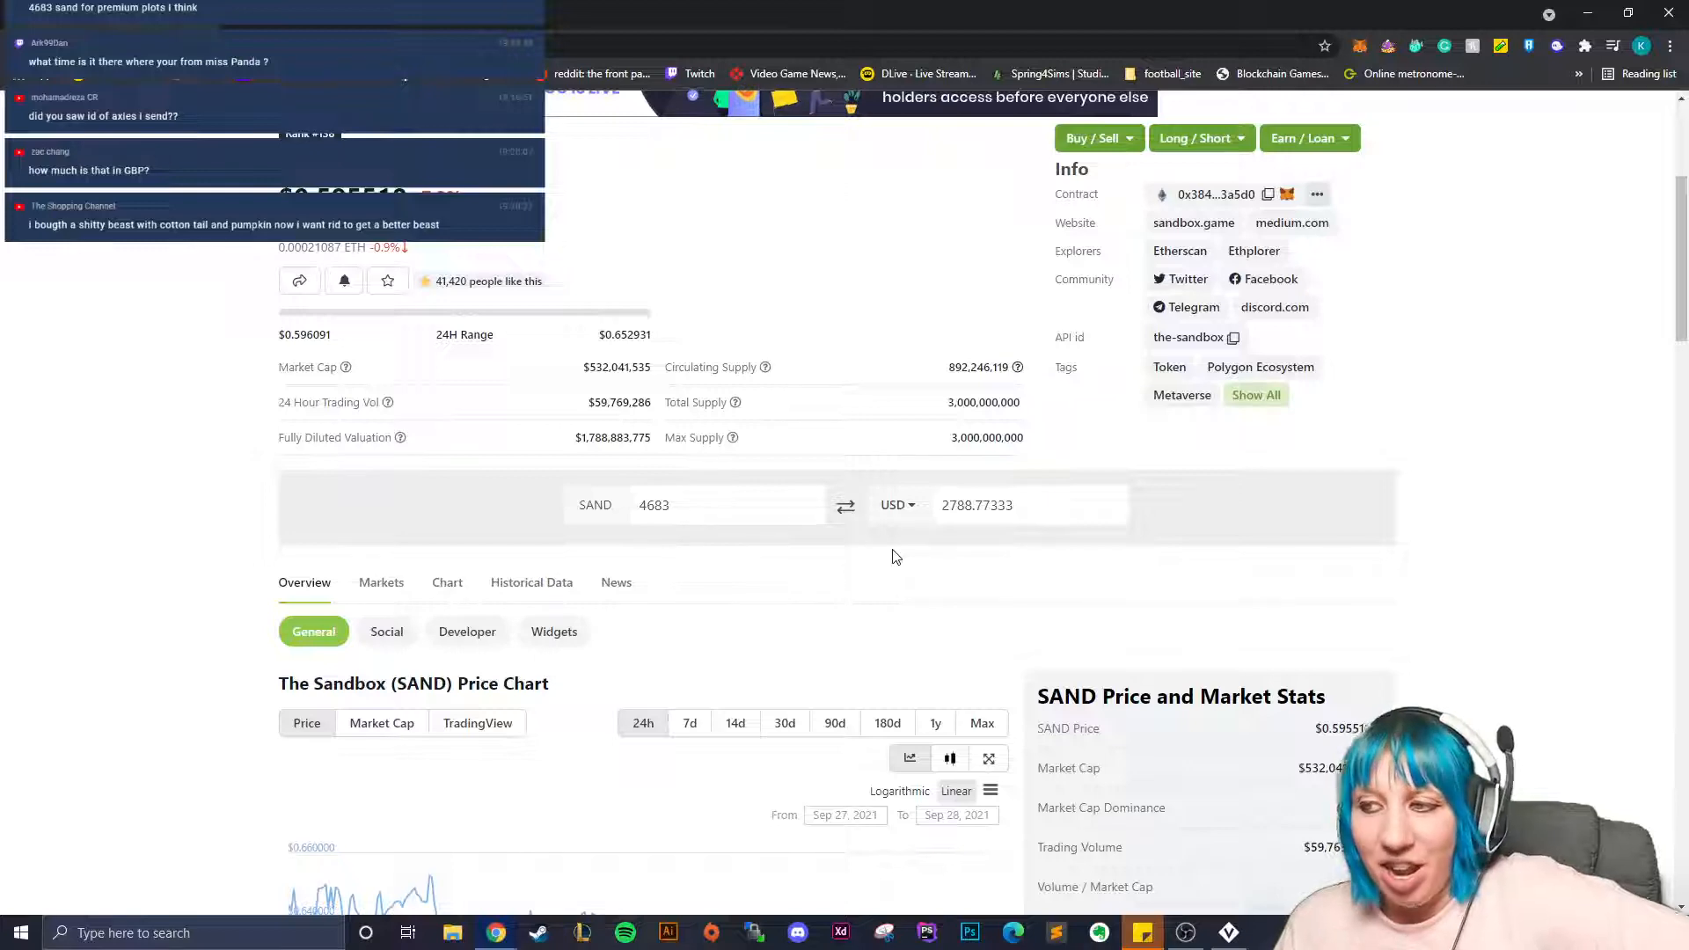
Convert the 4683 SAND to British Pound Sterling.
{"action": "left_click", "coordinate": [893, 509]}
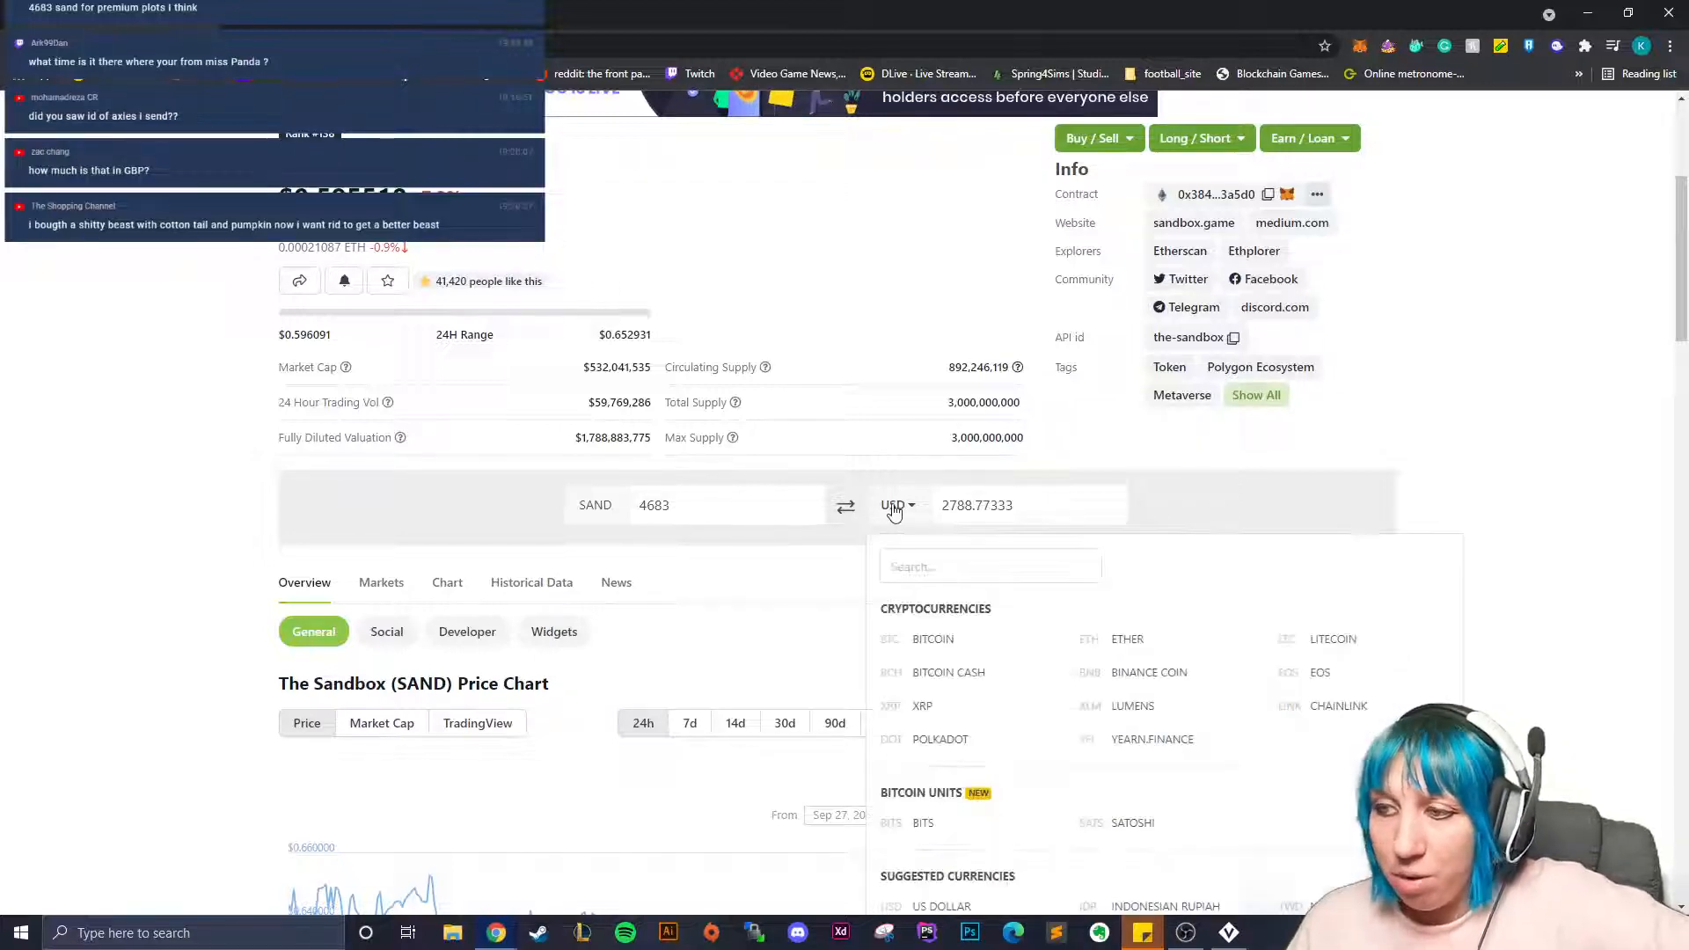
{"action": "scroll", "coordinate": [980, 766], "scroll_direction": "down", "scroll_amount": 5}
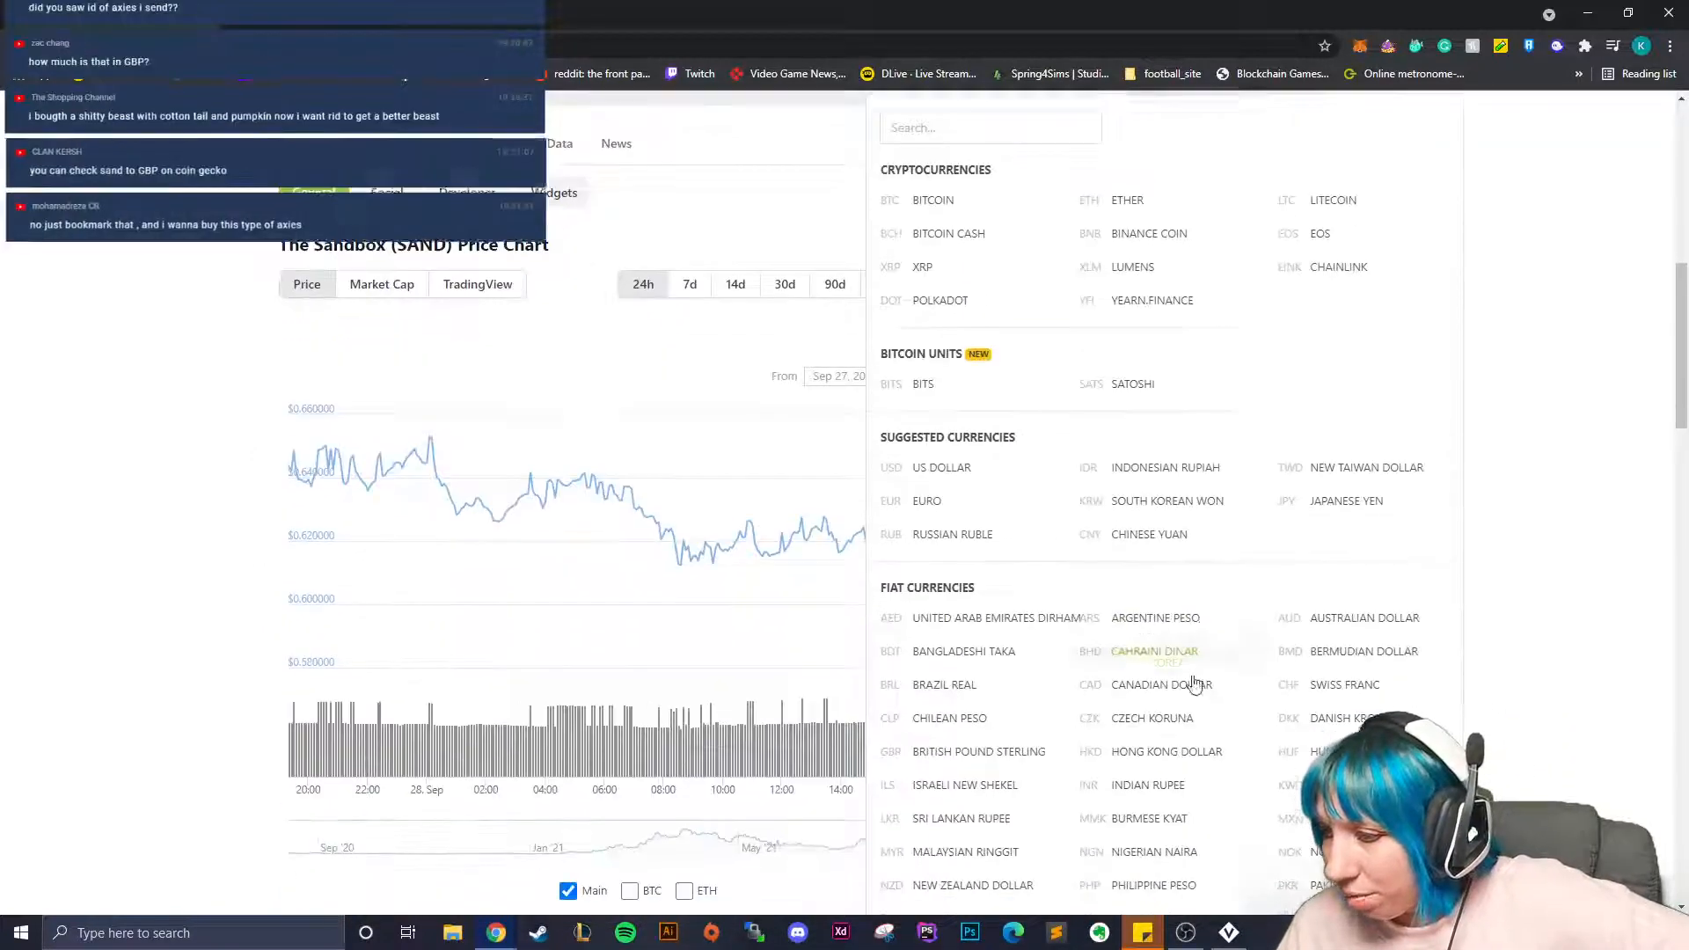
{"action": "scroll", "coordinate": [1076, 390], "scroll_direction": "down", "scroll_amount": 3}
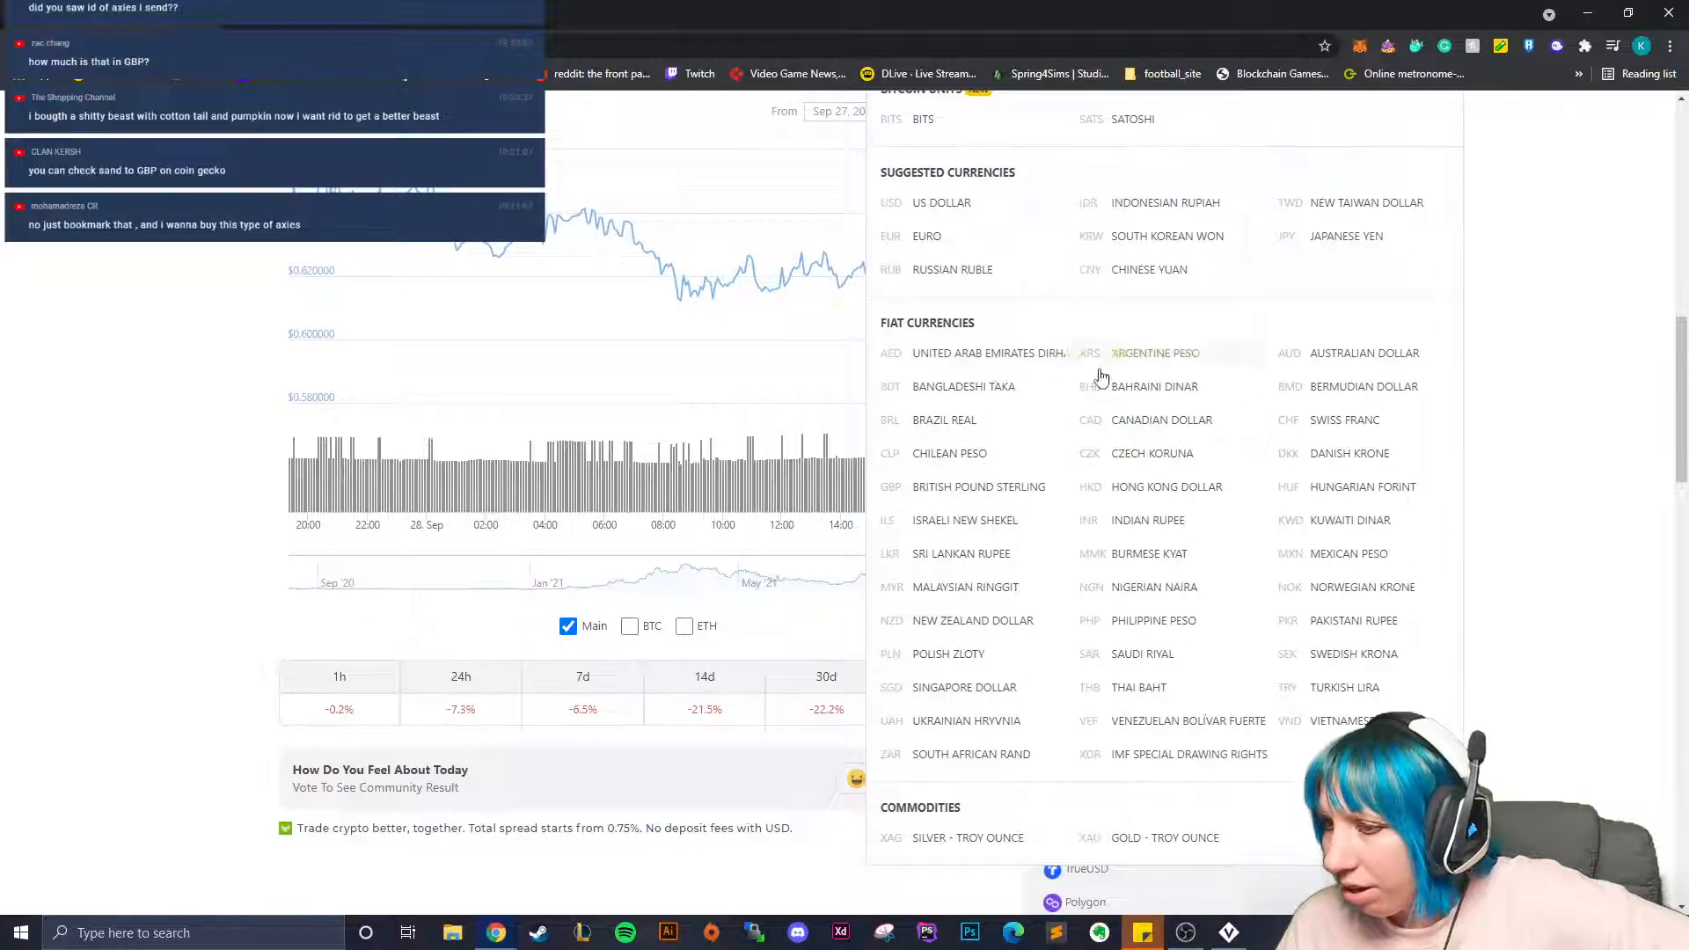
{"action": "scroll", "coordinate": [1074, 414], "scroll_direction": "up", "scroll_amount": 4}
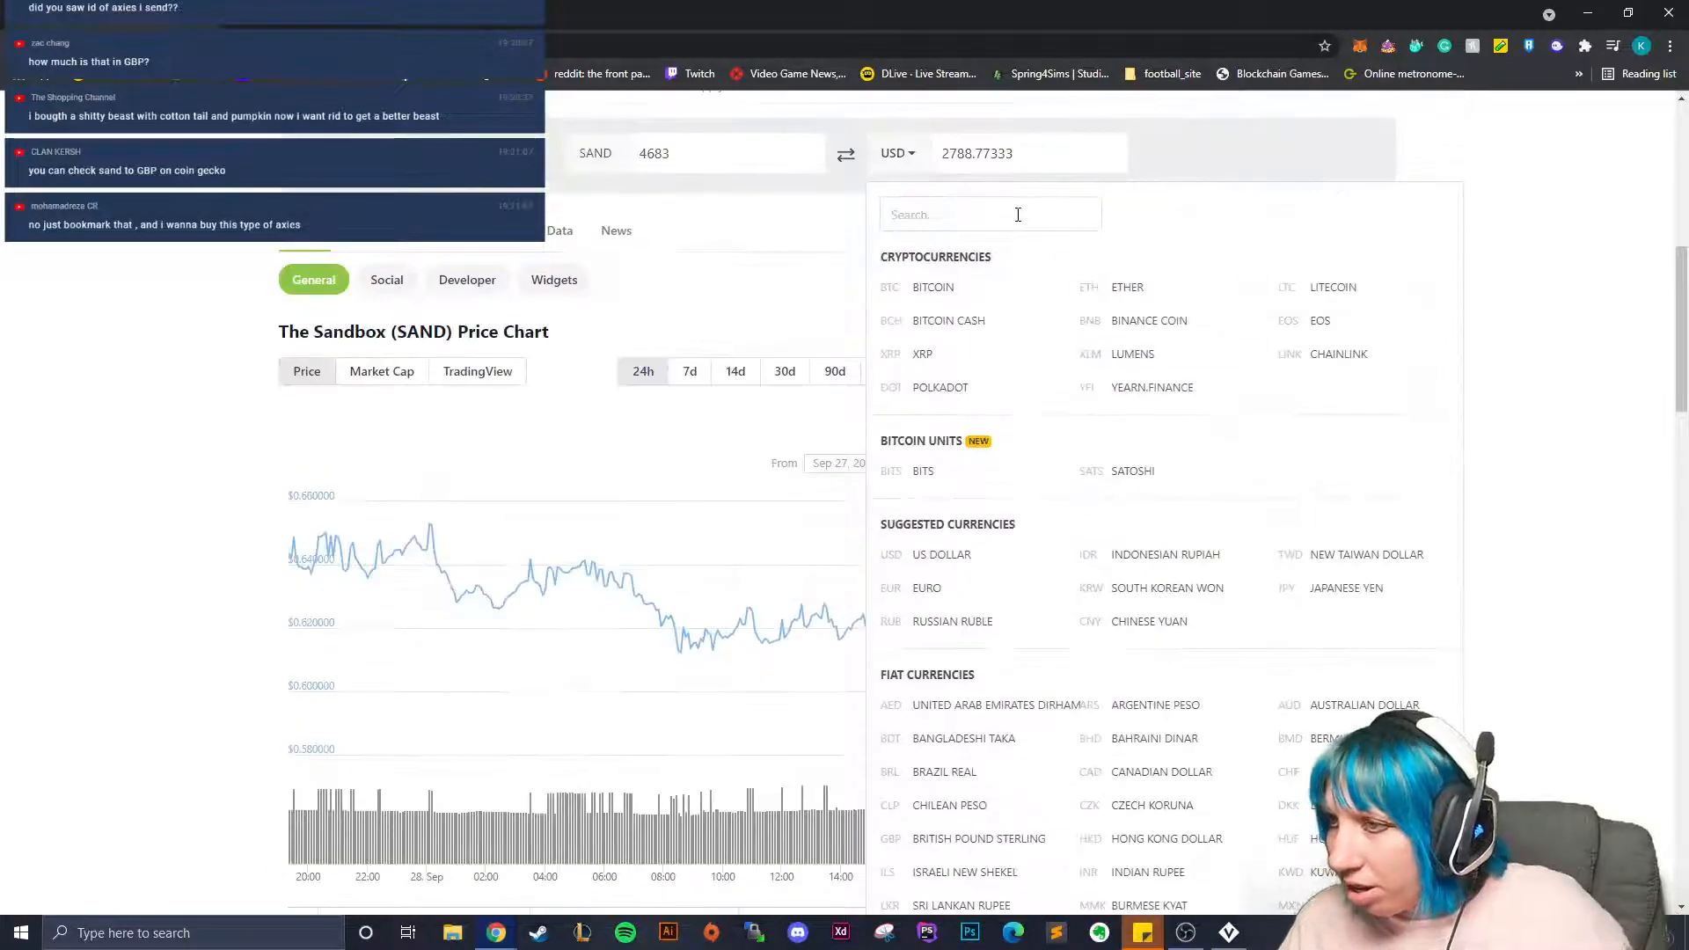
{"action": "left_click", "coordinate": [1017, 215]}
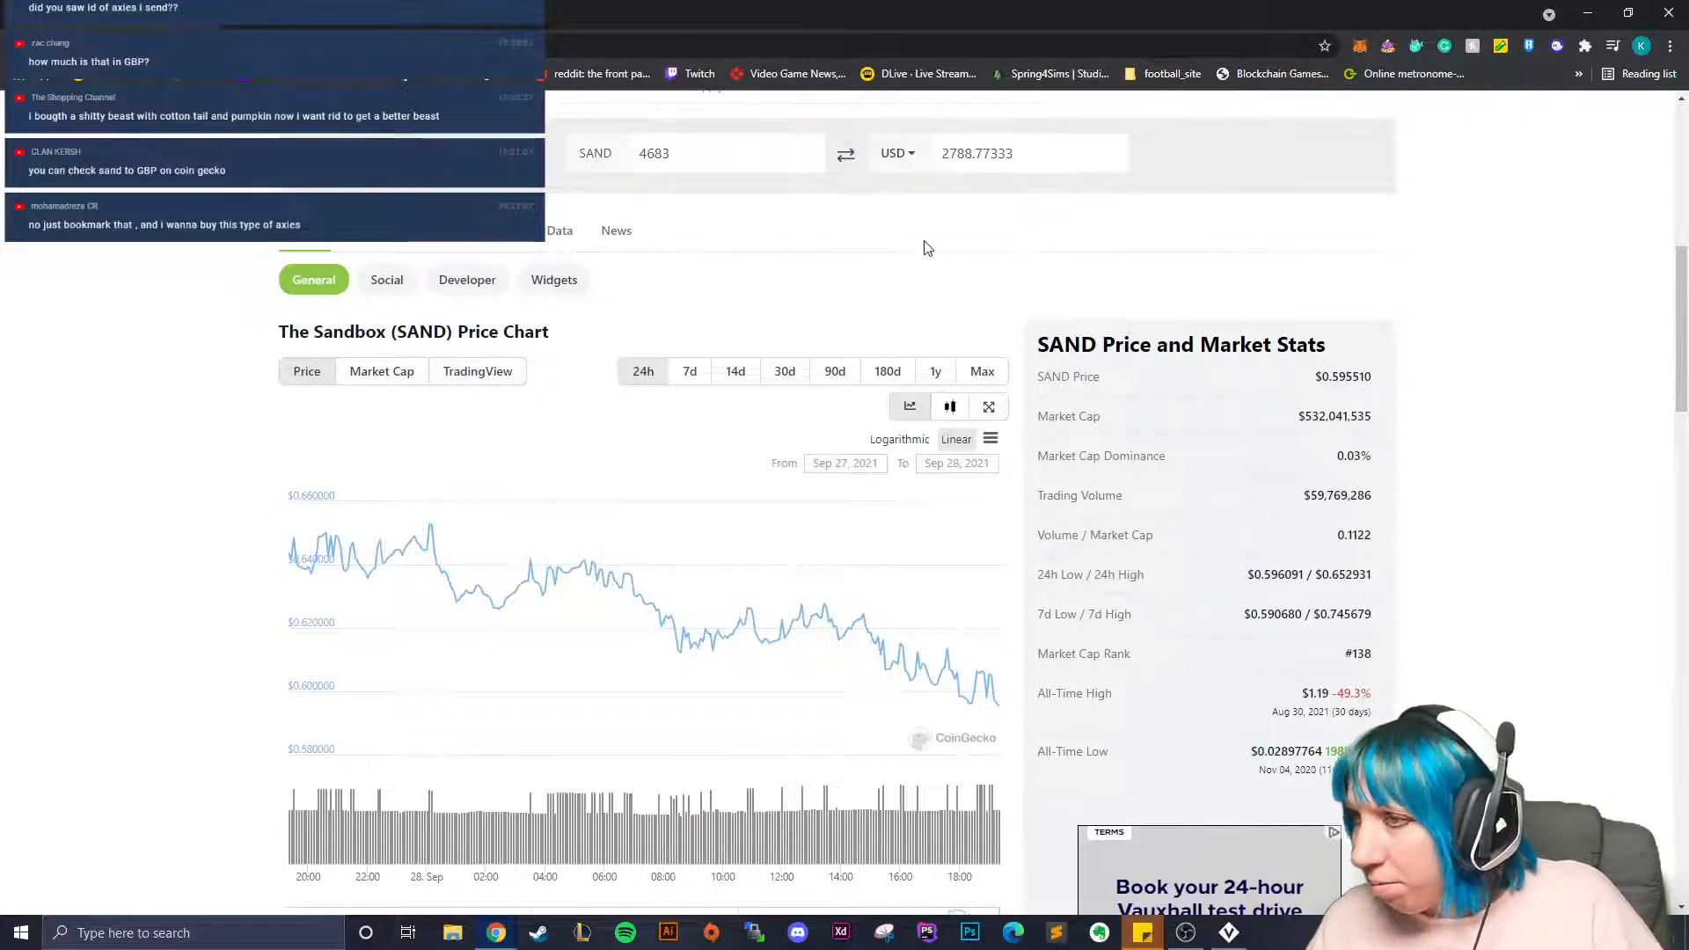
{"action": "scroll", "coordinate": [924, 248], "scroll_direction": "up", "scroll_amount": 3}
{"action": "left_click", "coordinate": [916, 424]}
{"action": "left_click", "coordinate": [965, 445]}
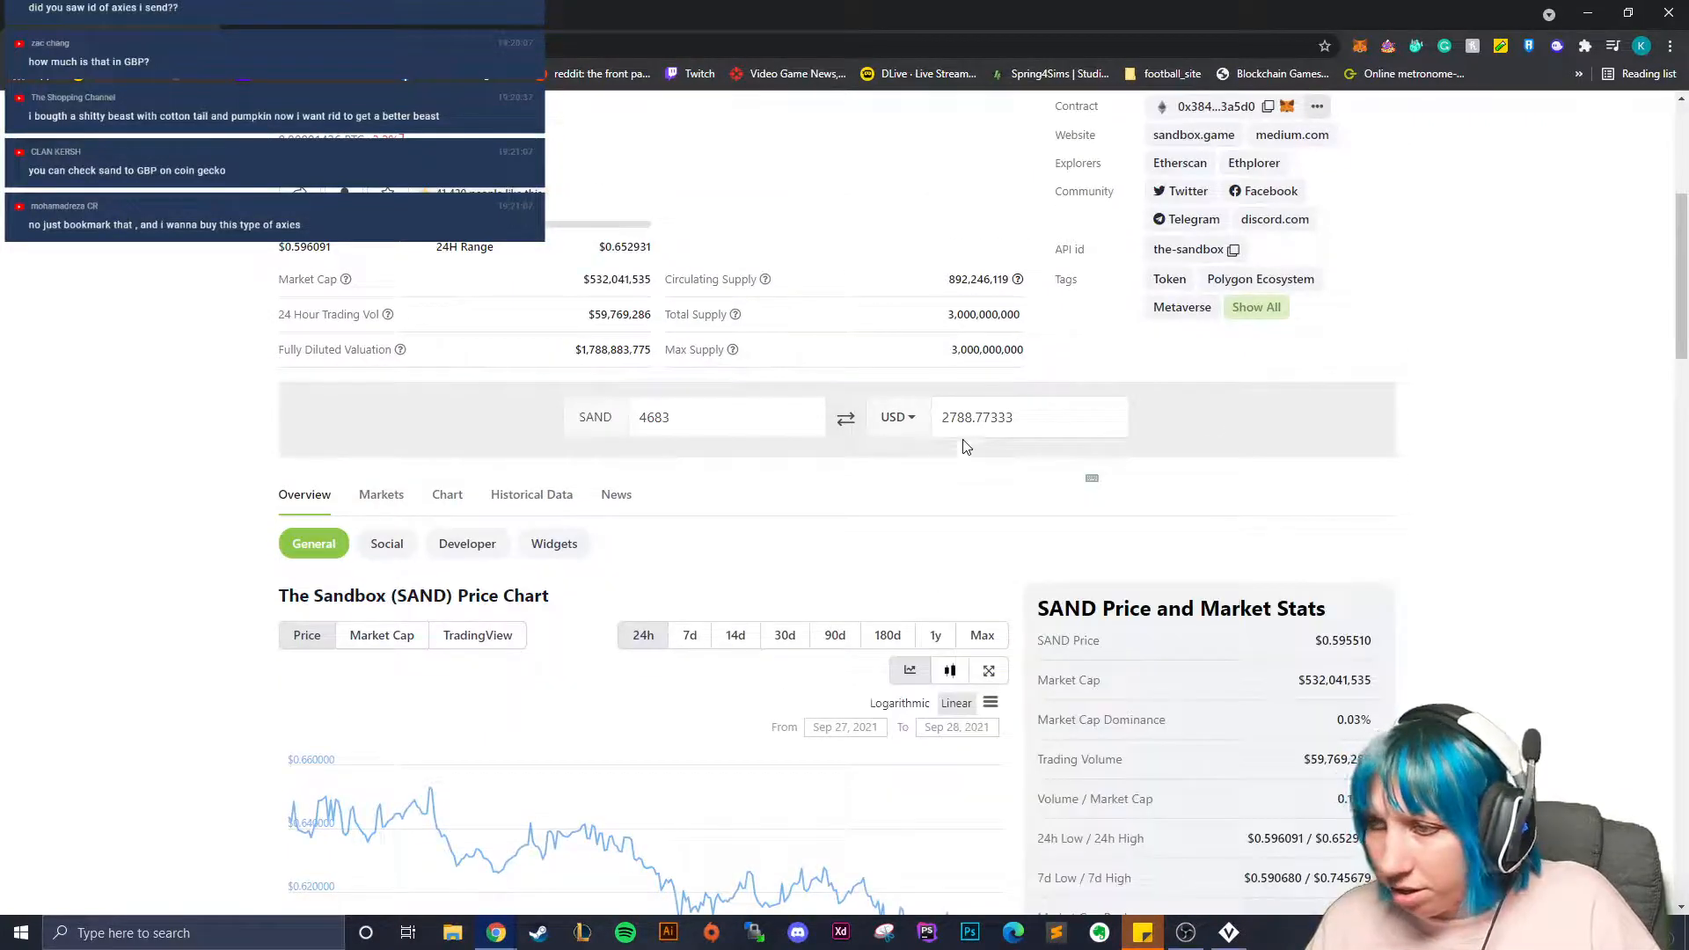
{"action": "scroll", "coordinate": [968, 457], "scroll_direction": "down", "scroll_amount": 3}
{"action": "left_click", "coordinate": [896, 153]}
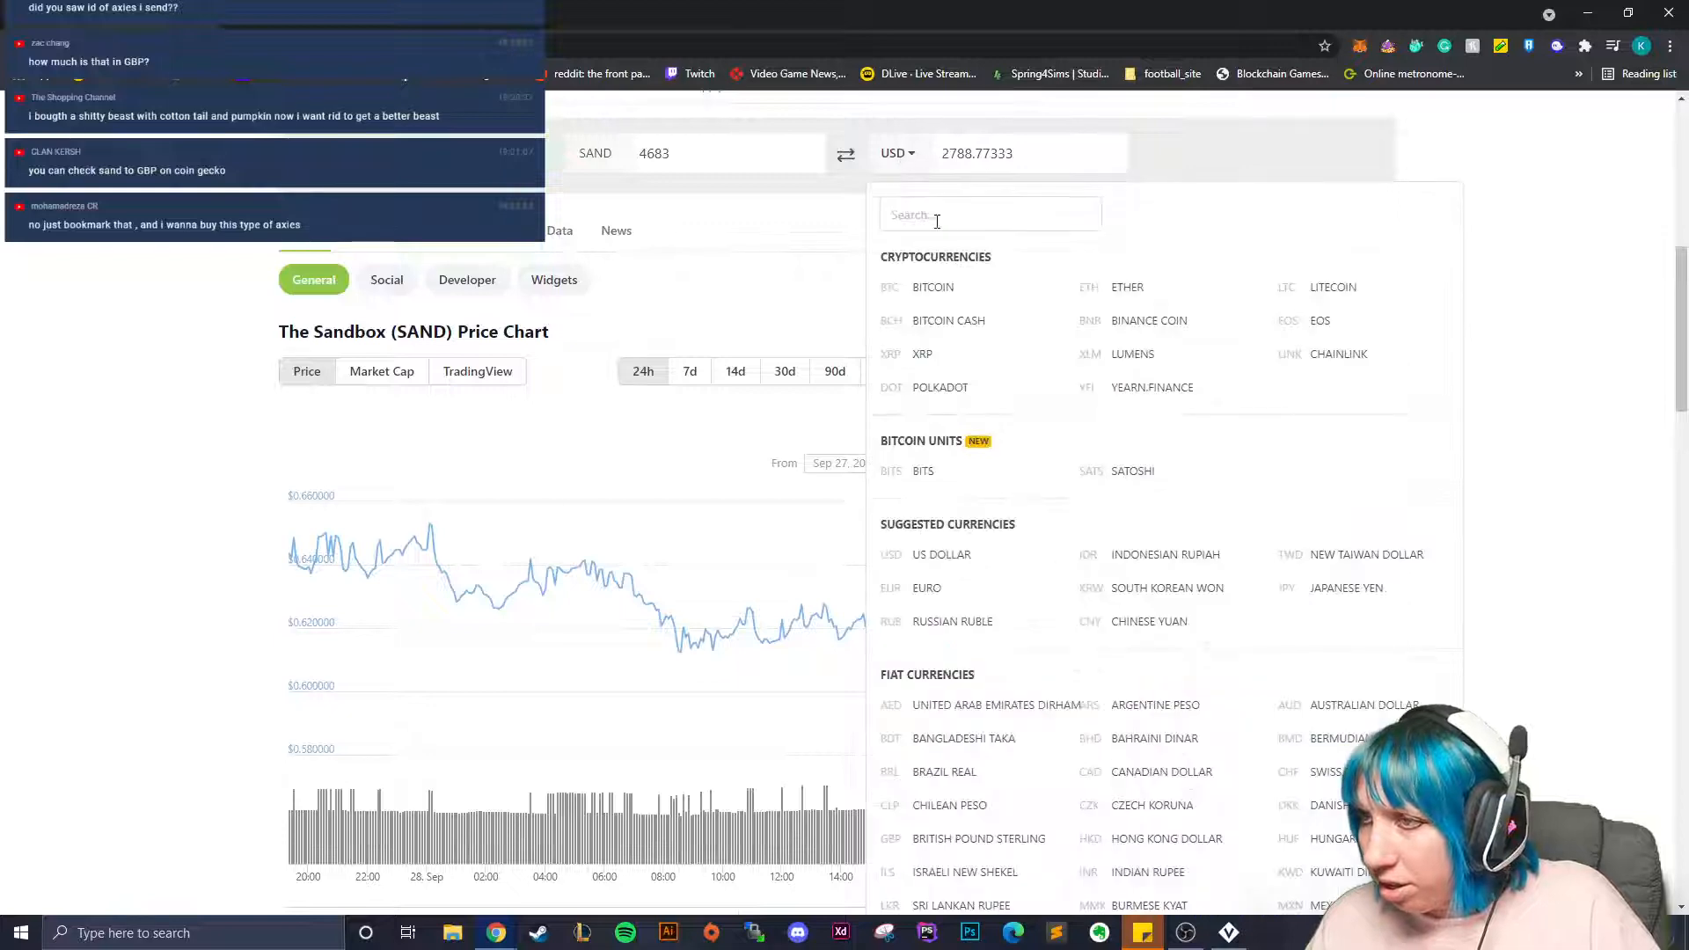
{"action": "left_click", "coordinate": [937, 222]}
{"action": "left_click", "coordinate": [893, 159]}
{"action": "left_click", "coordinate": [895, 160]}
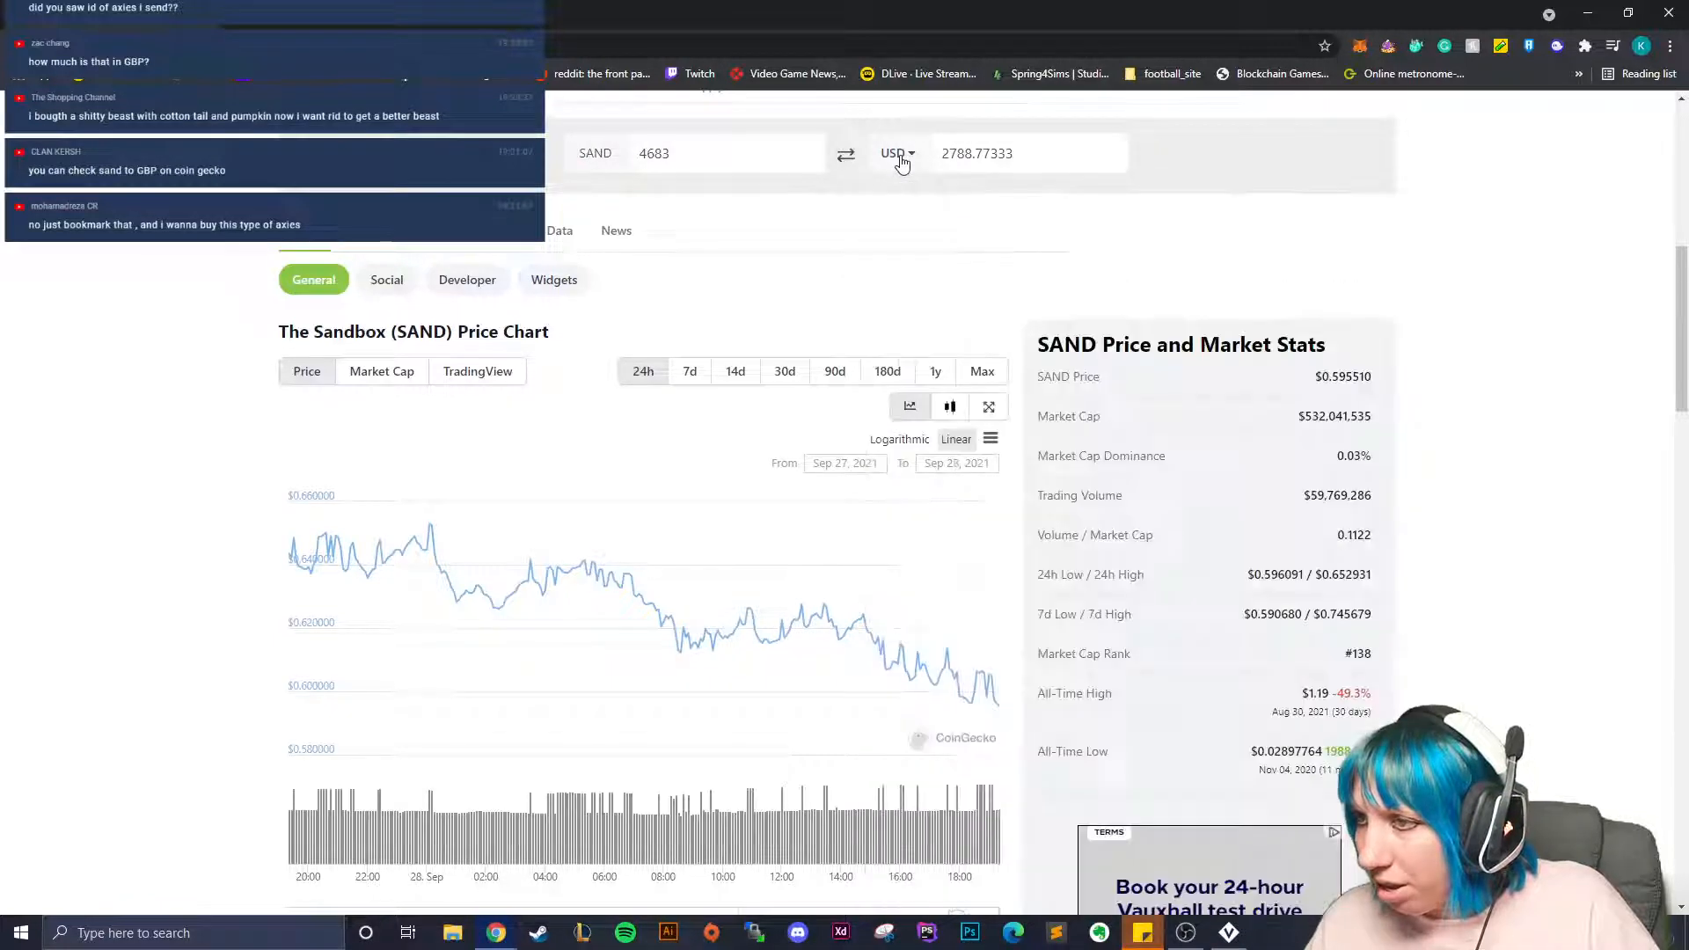
{"action": "left_click", "coordinate": [901, 162]}
{"action": "scroll", "coordinate": [1056, 535], "scroll_direction": "down", "scroll_amount": 2}
{"action": "scroll", "coordinate": [1012, 616], "scroll_direction": "down", "scroll_amount": 2}
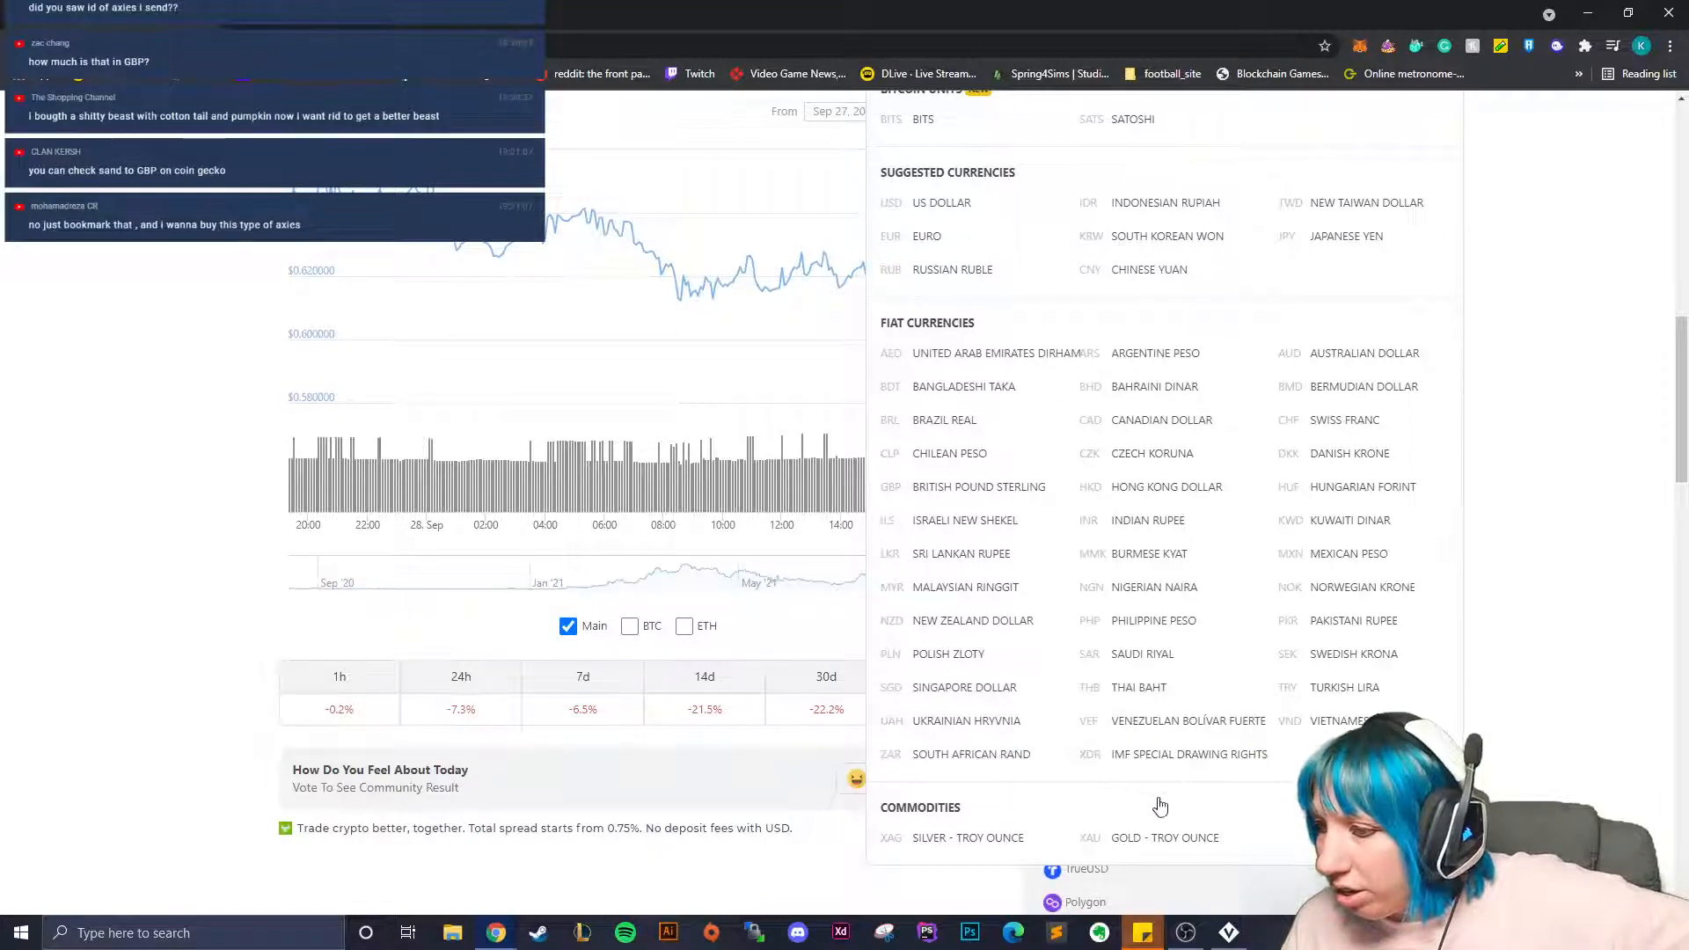
{"action": "scroll", "coordinate": [1160, 801], "scroll_direction": "up", "scroll_amount": 4}
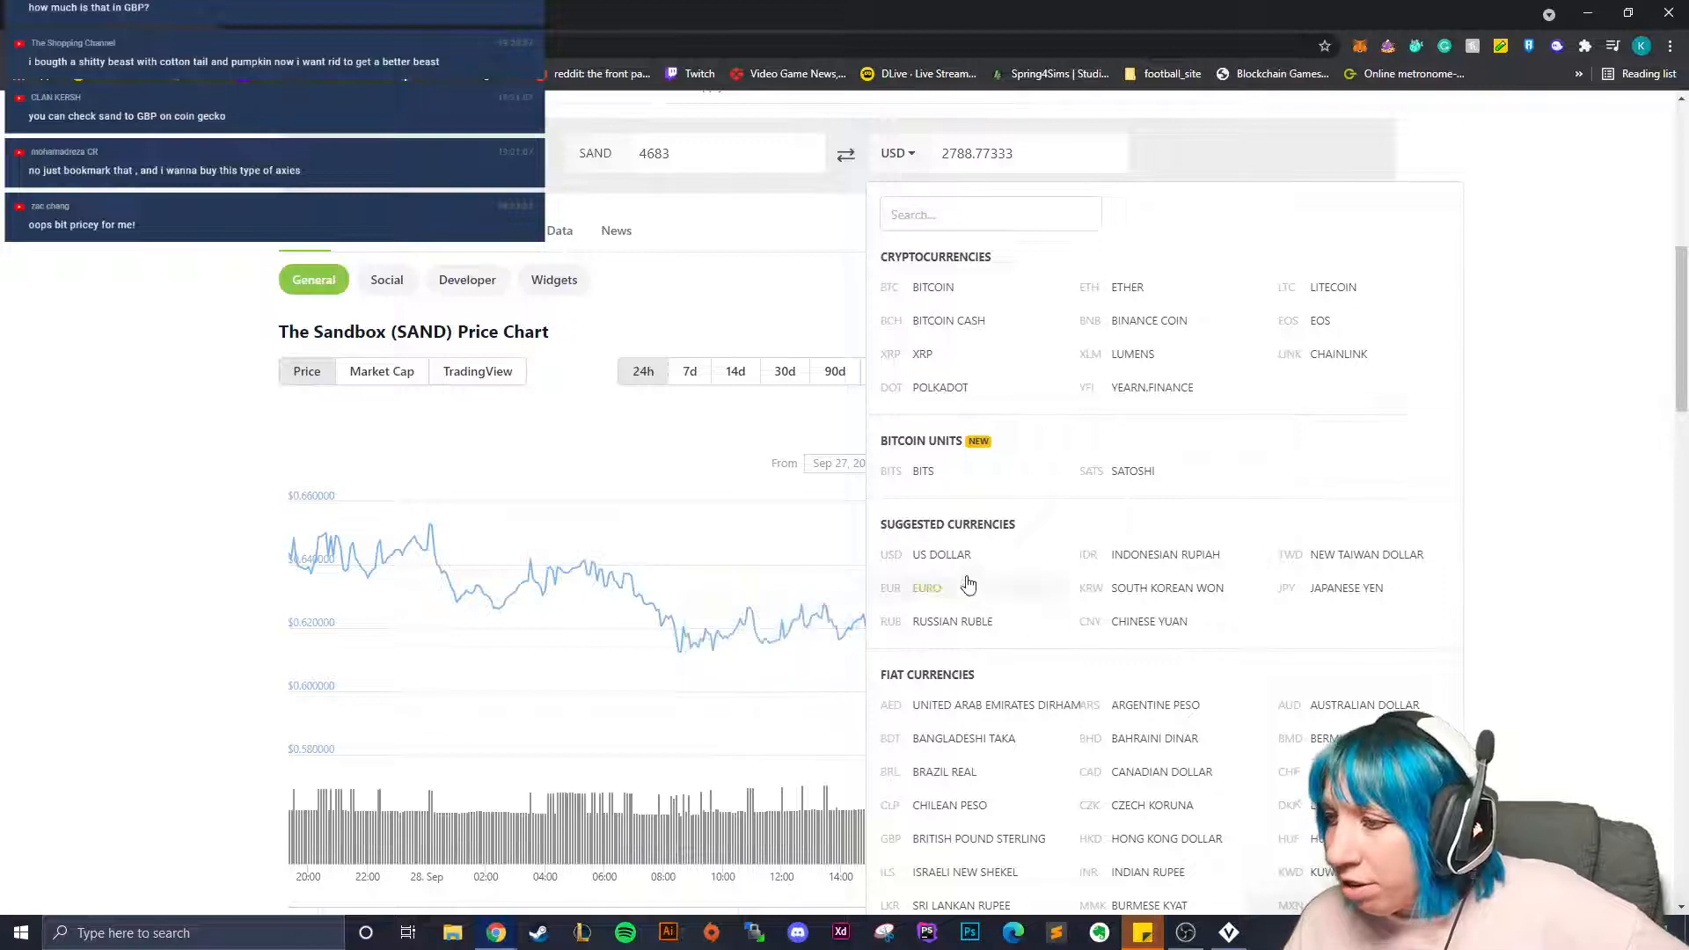
{"action": "scroll", "coordinate": [1108, 594], "scroll_direction": "down", "scroll_amount": 2}
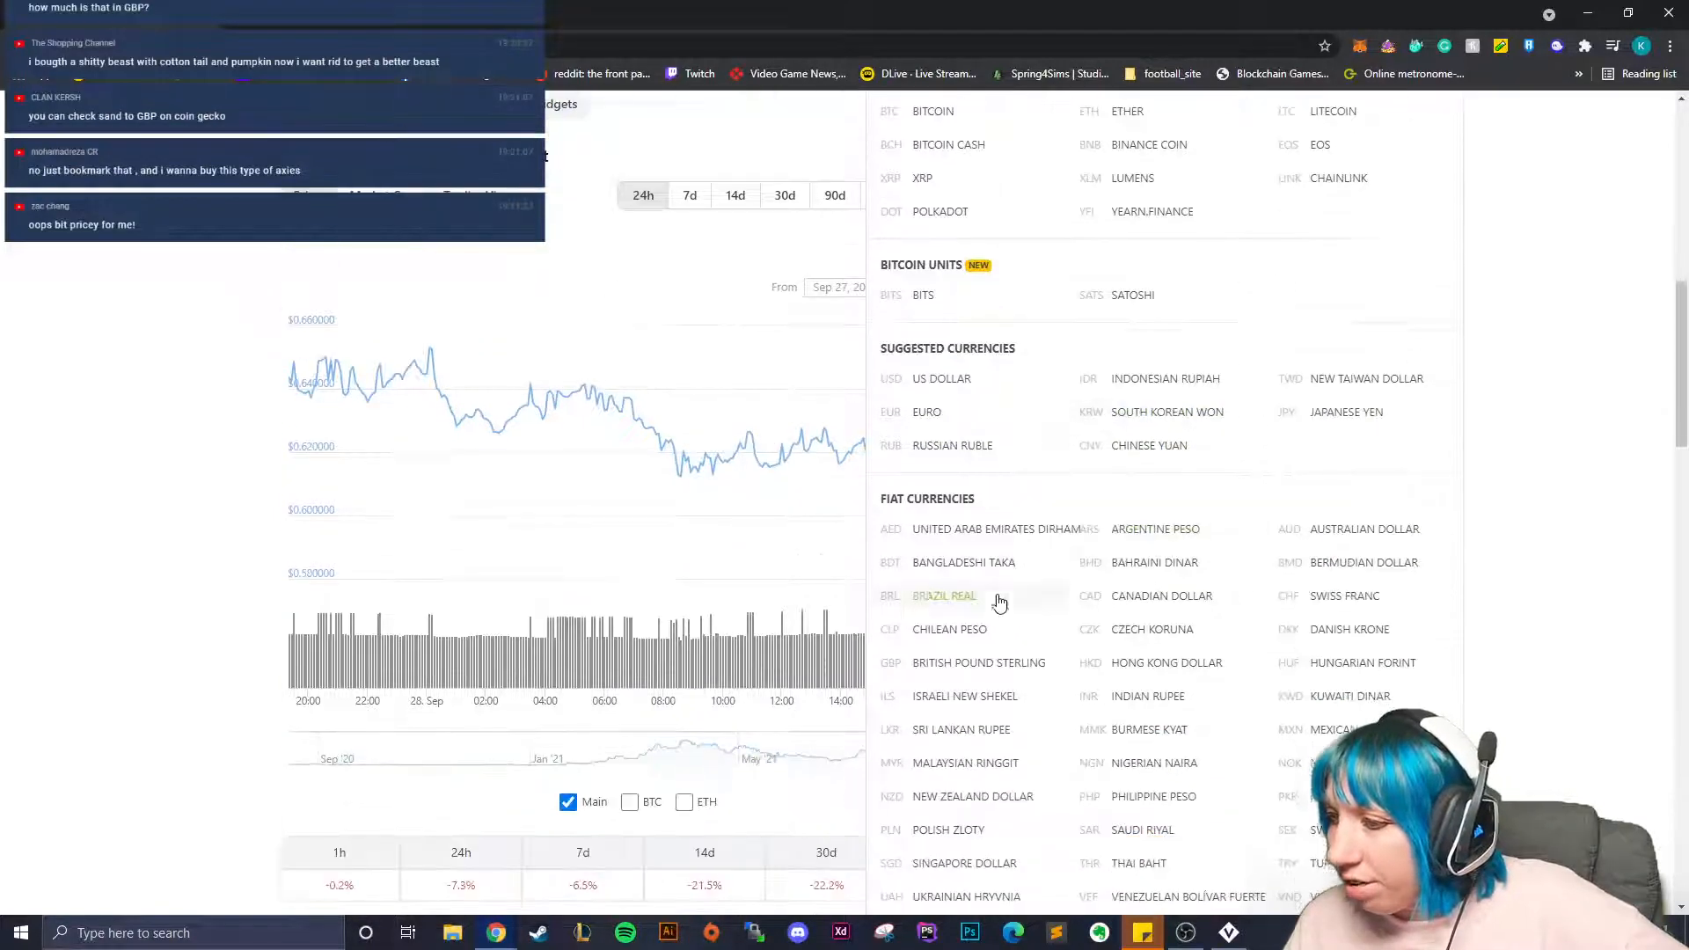
{"action": "left_click", "coordinate": [993, 662]}
Switch the conversion's target currency back to US Dollar.
{"action": "scroll", "coordinate": [864, 548], "scroll_direction": "up", "scroll_amount": 6}
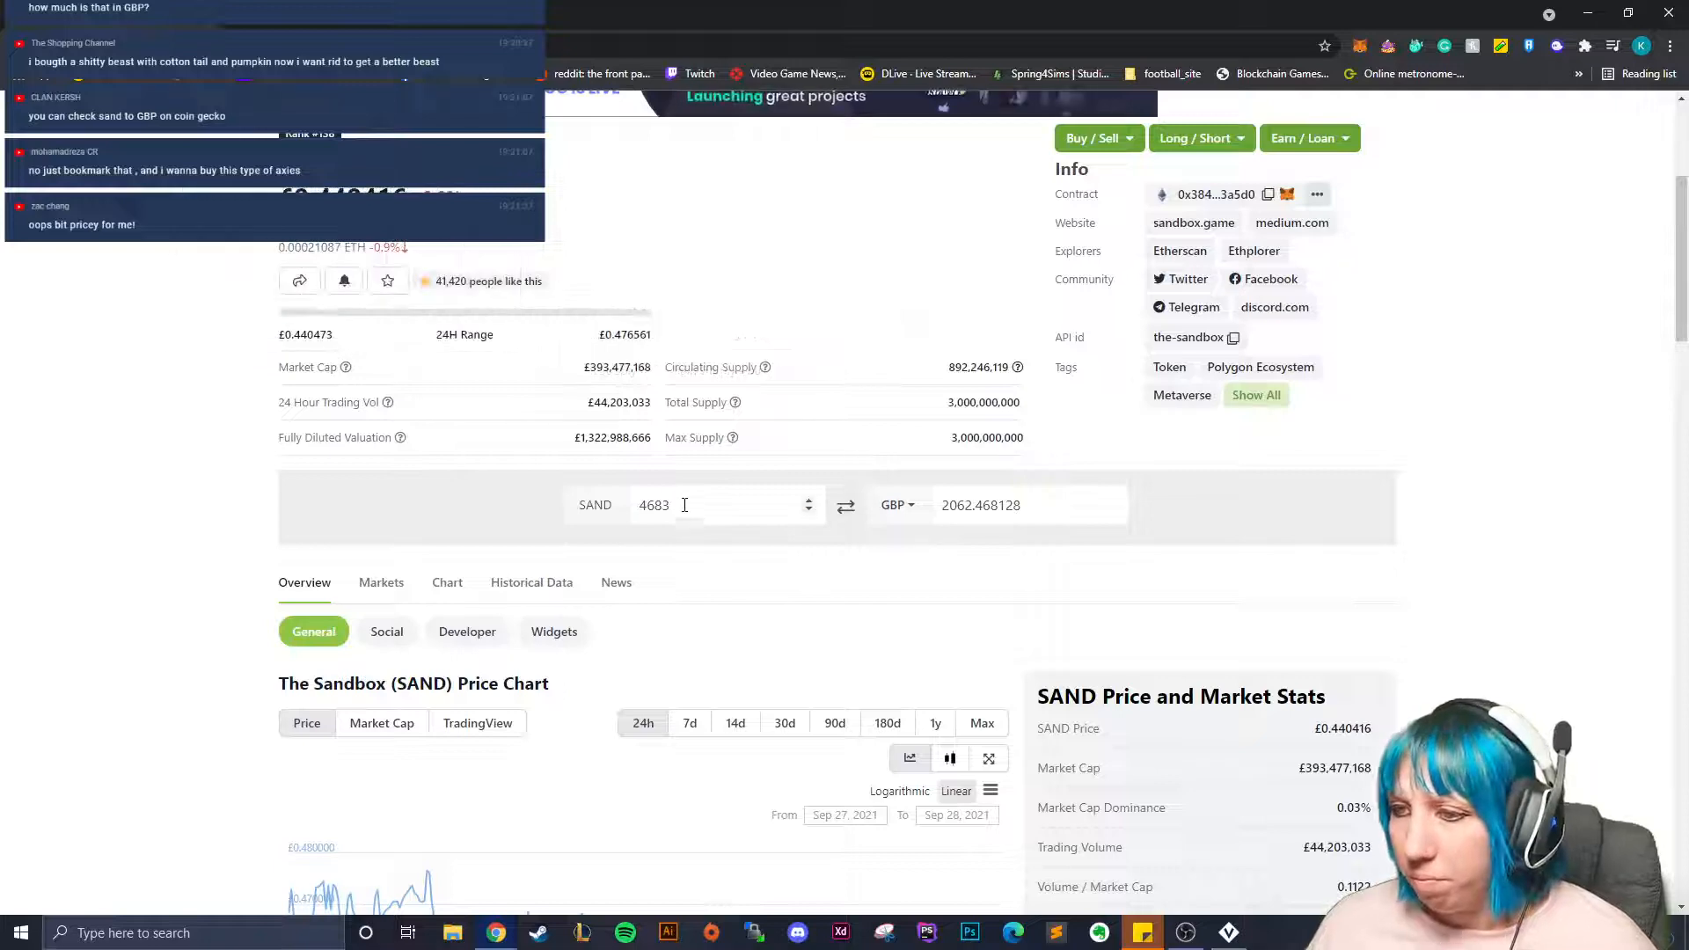
{"action": "scroll", "coordinate": [633, 545], "scroll_direction": "up", "scroll_amount": 4}
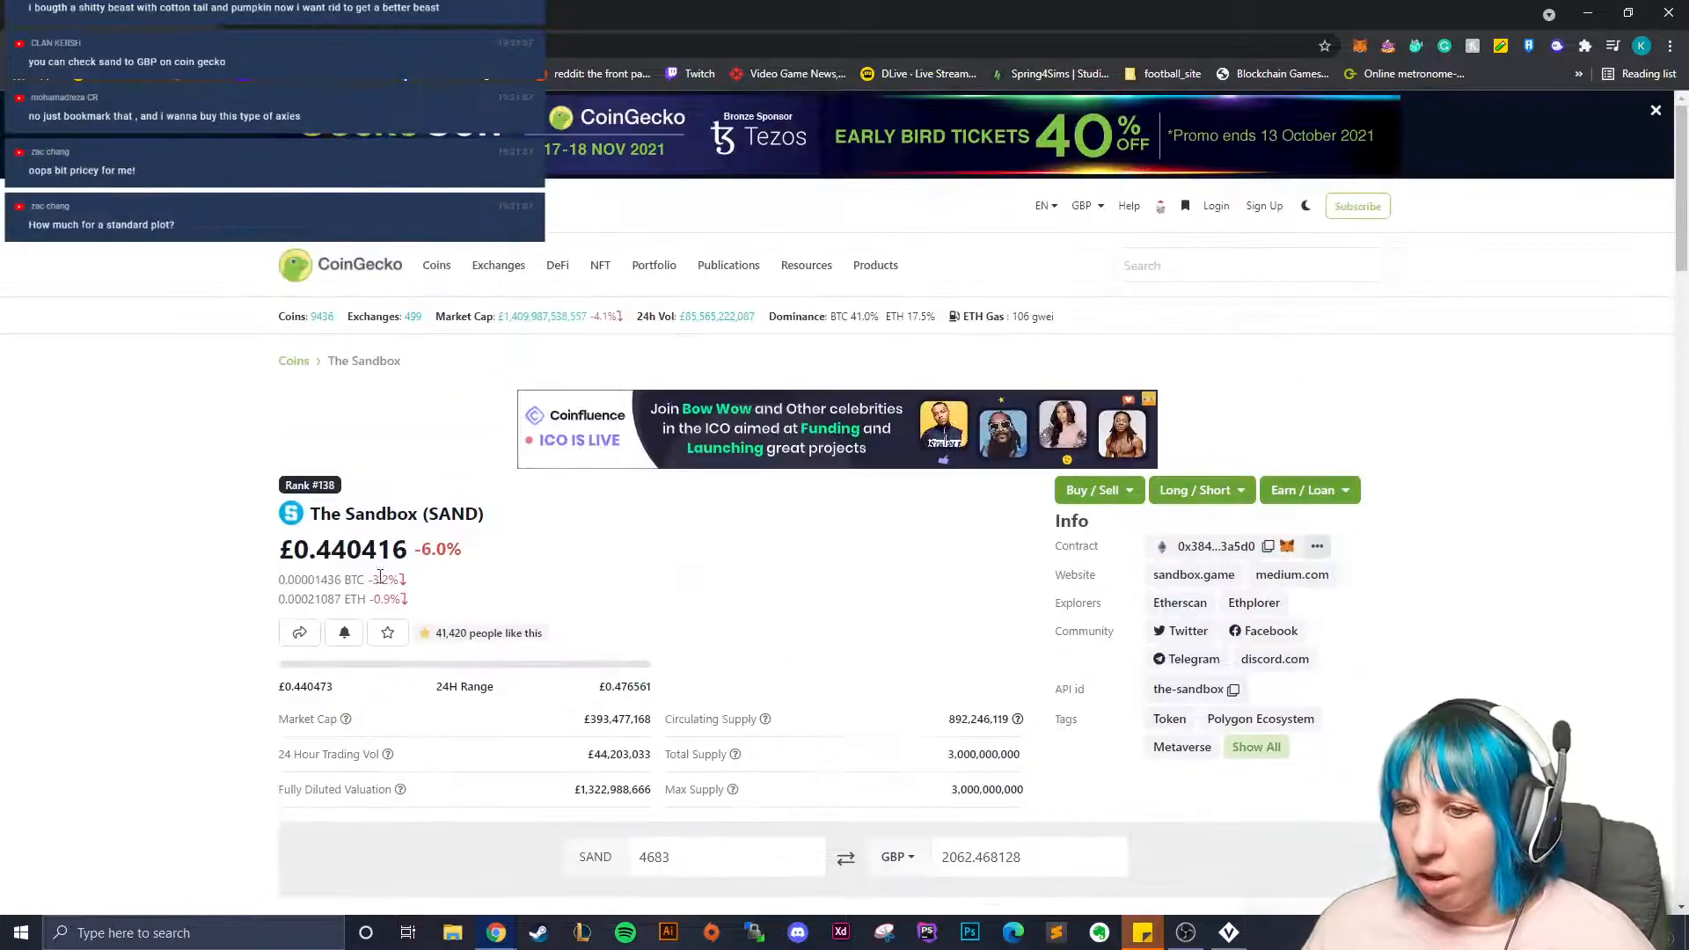
{"action": "scroll", "coordinate": [499, 551], "scroll_direction": "down", "scroll_amount": 3}
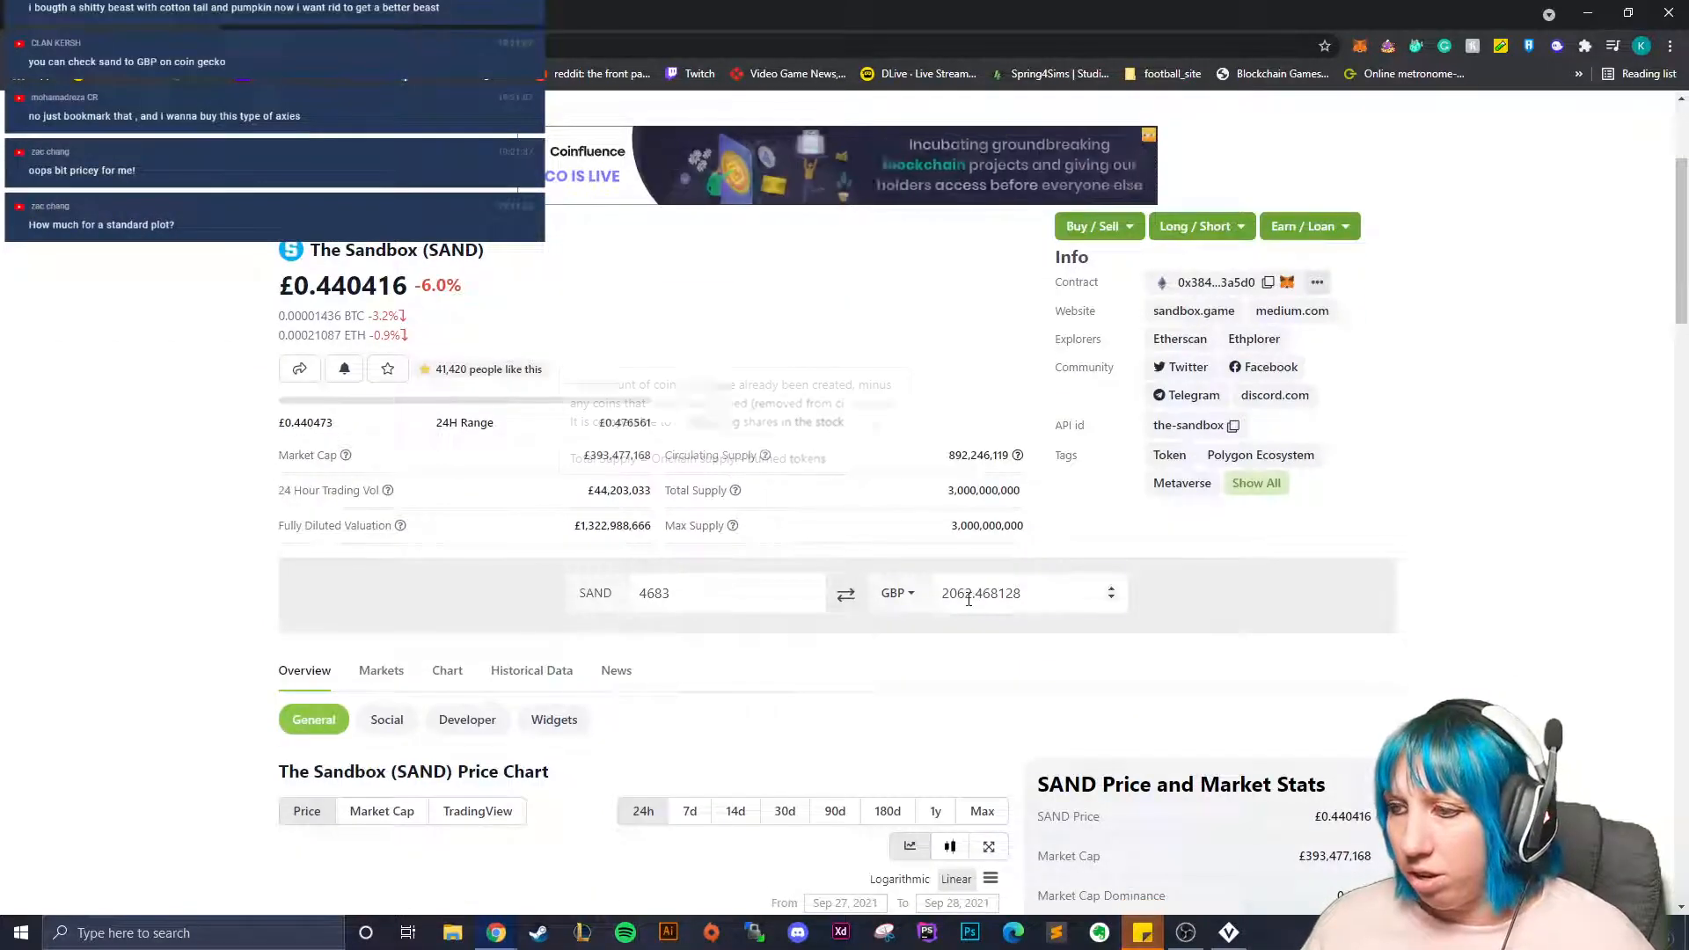
{"action": "left_click", "coordinate": [897, 594]}
{"action": "scroll", "coordinate": [955, 709], "scroll_direction": "down", "scroll_amount": 3}
{"action": "scroll", "coordinate": [954, 709], "scroll_direction": "down", "scroll_amount": 2}
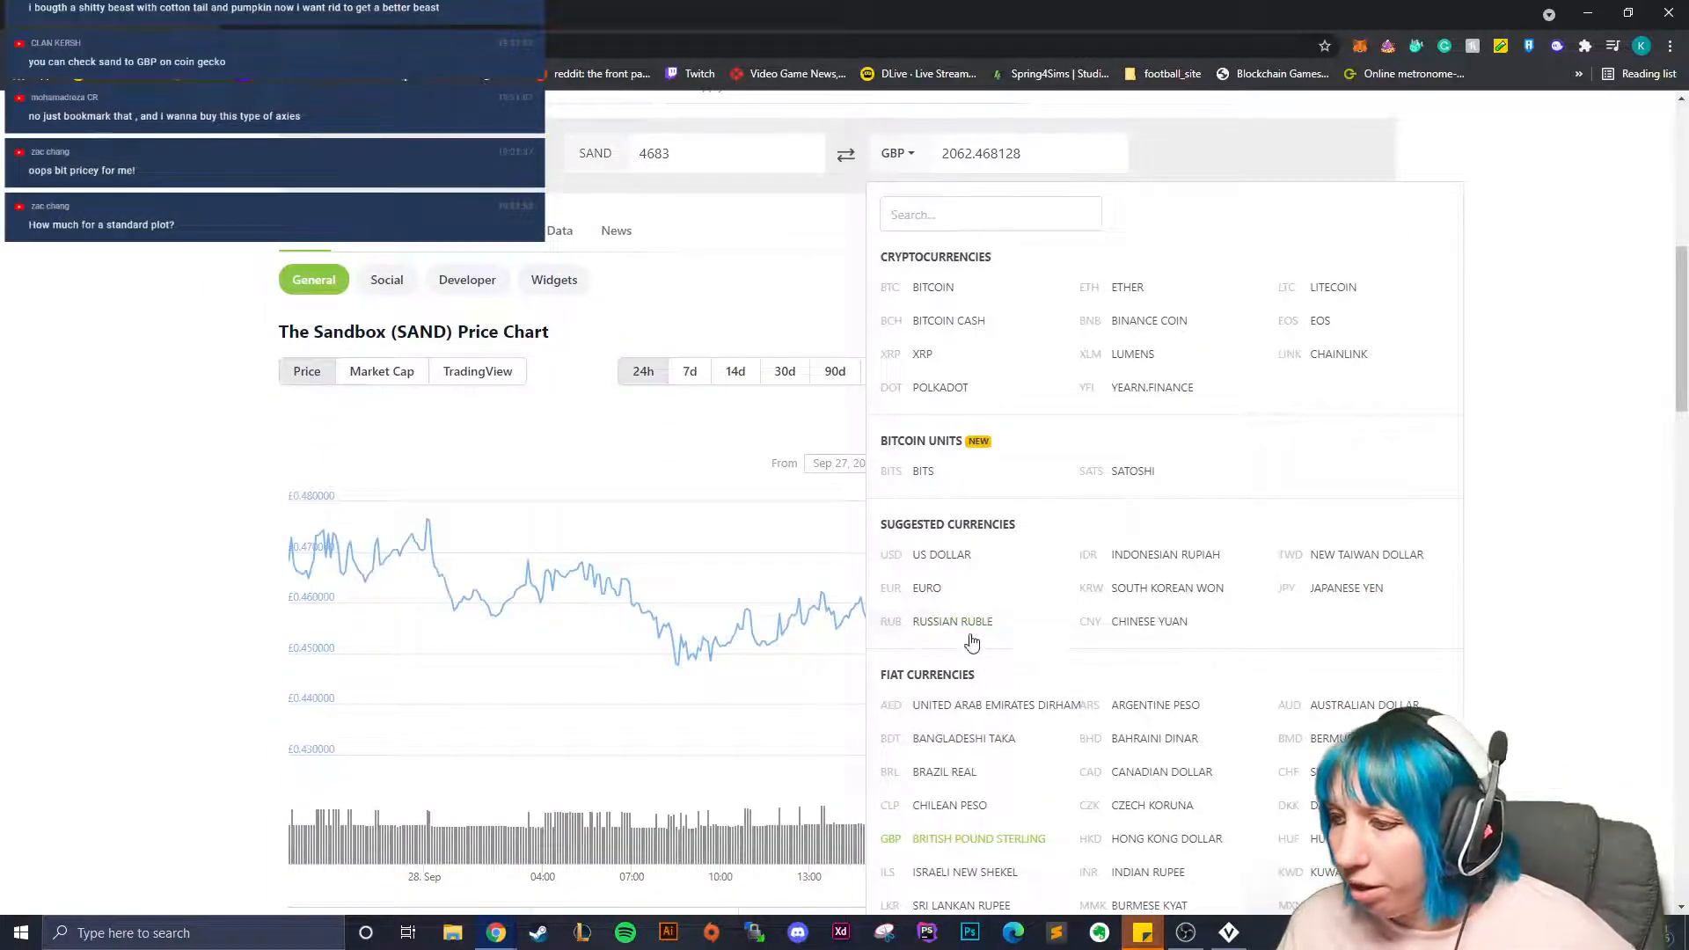
{"action": "left_click", "coordinate": [940, 554]}
Return from the browser to VoxEdit.
{"action": "scroll", "coordinate": [651, 565], "scroll_direction": "up", "scroll_amount": 3}
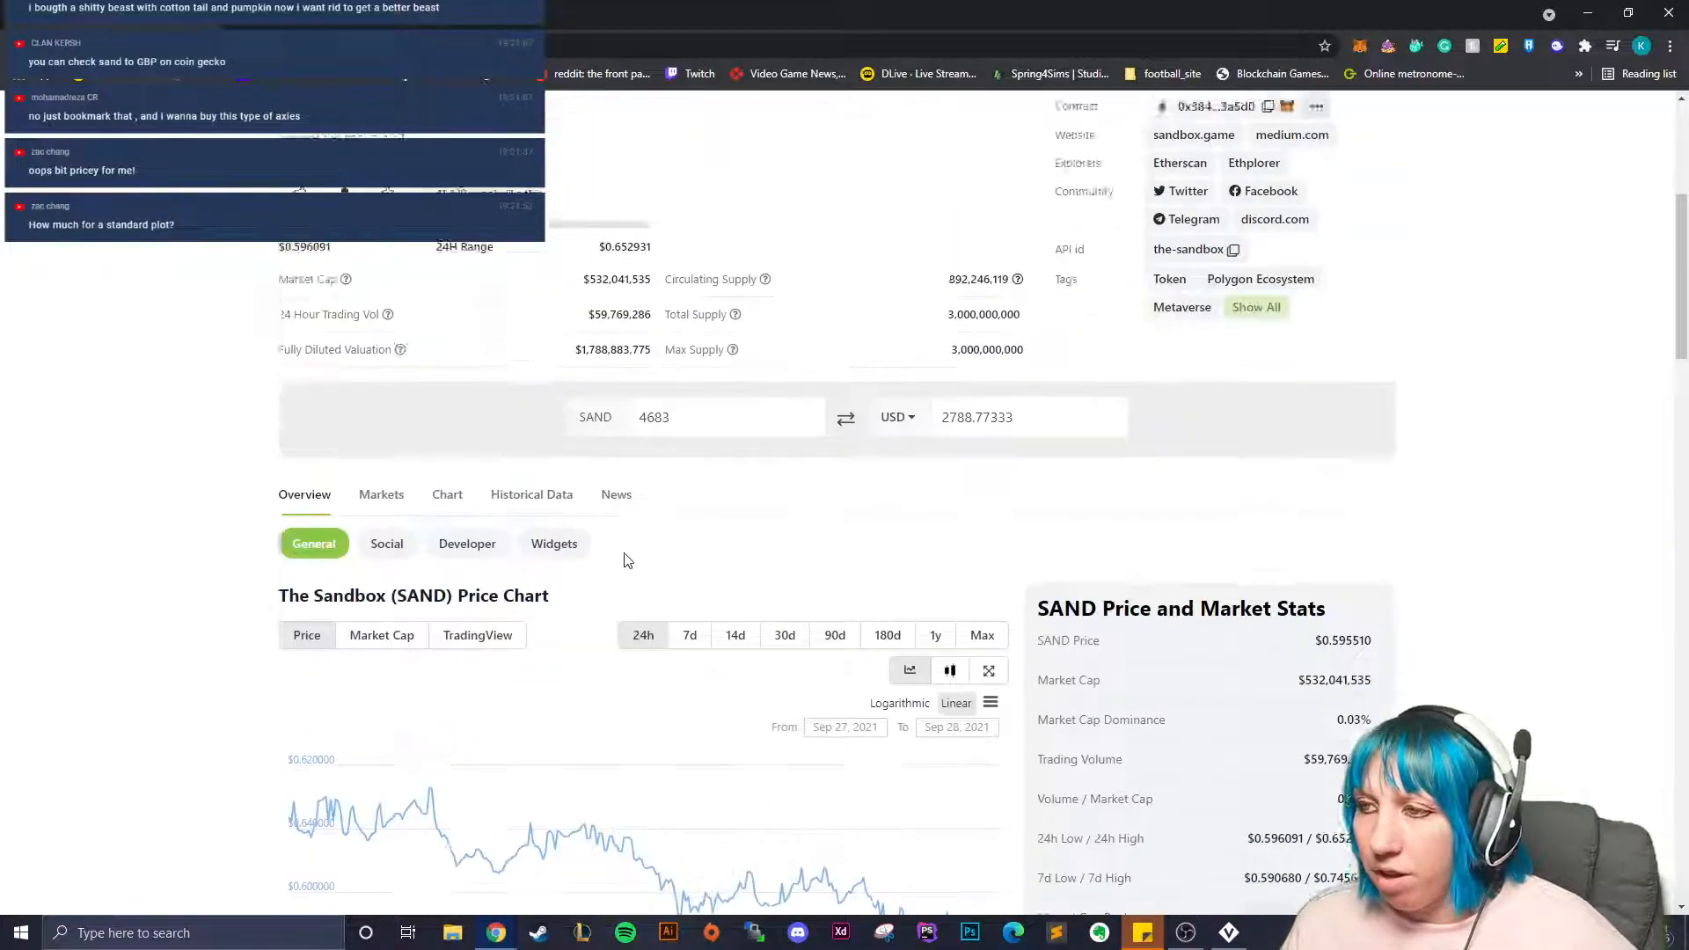
{"action": "scroll", "coordinate": [651, 564], "scroll_direction": "up", "scroll_amount": 2}
{"action": "key", "text": "alt+Tab"}
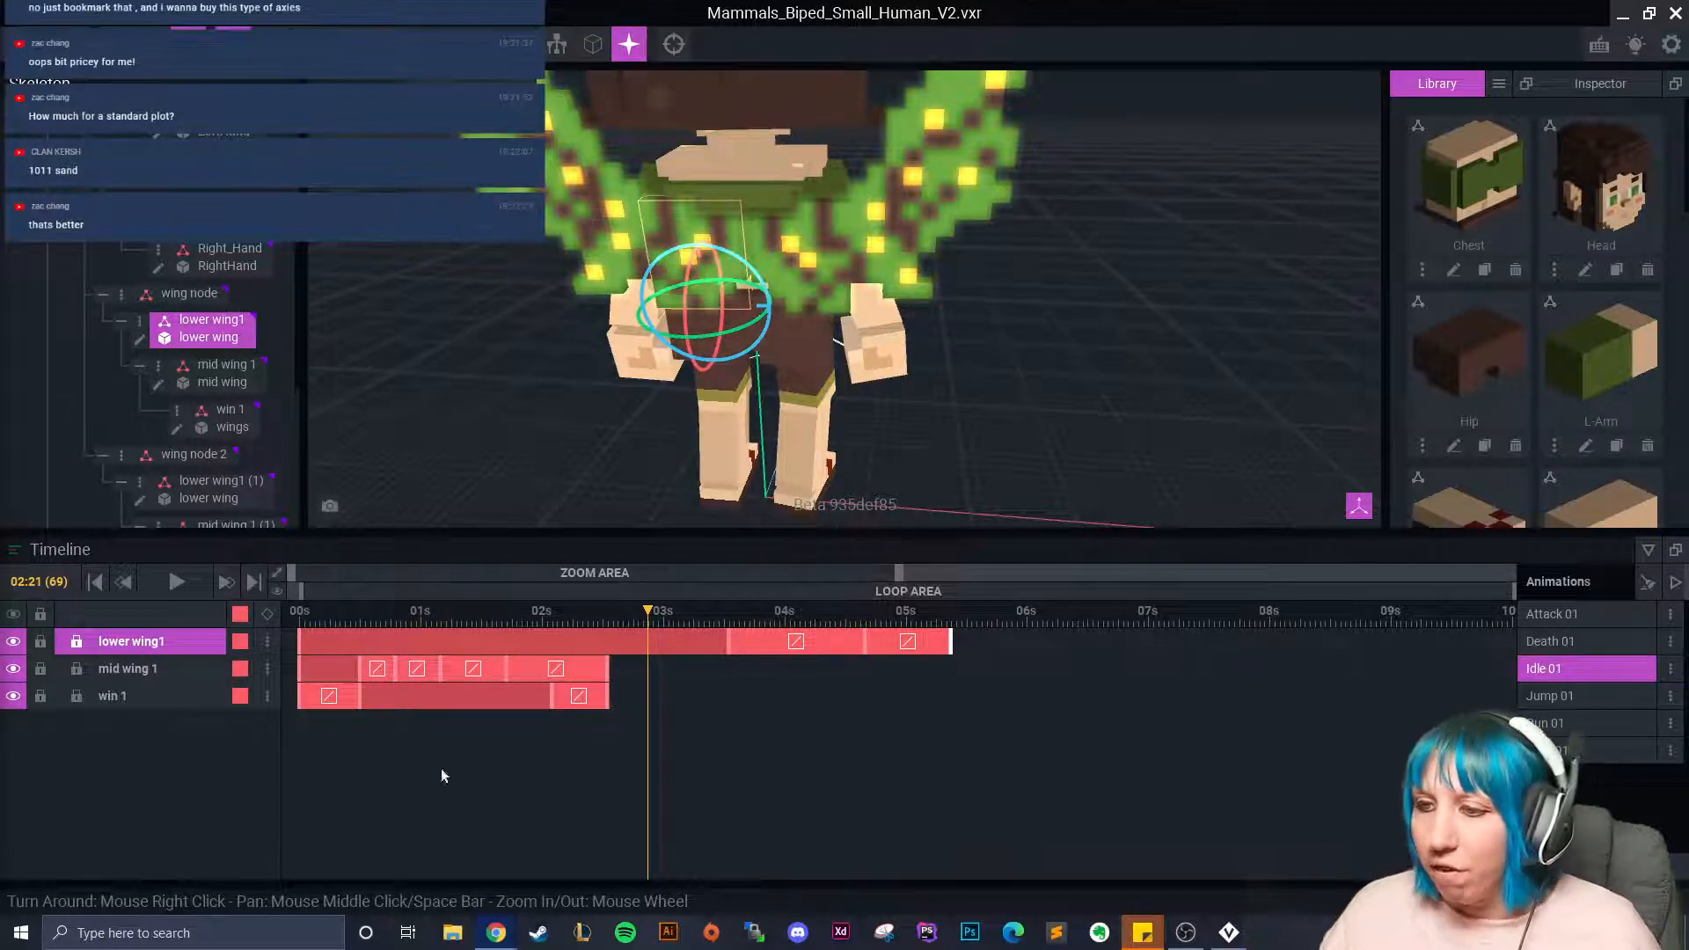
Select mid wing 1 (1) and key a rotated flap pose at frame 14.
{"action": "scroll", "coordinate": [865, 408], "scroll_direction": "up", "scroll_amount": 3}
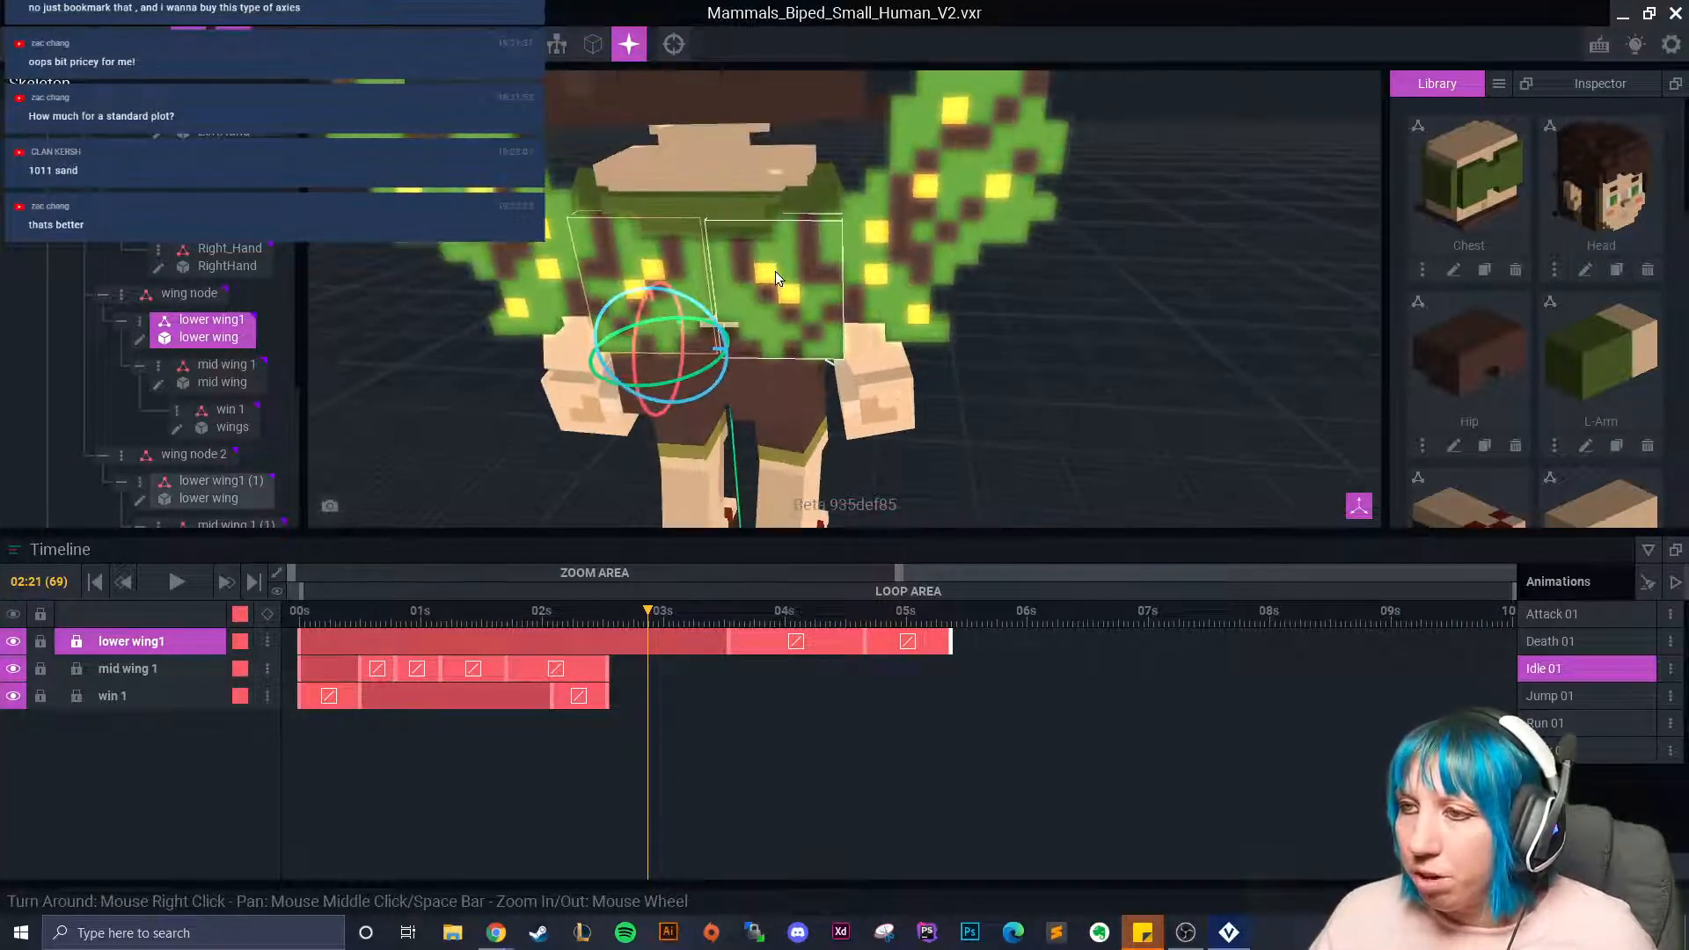
{"action": "left_click", "coordinate": [774, 270]}
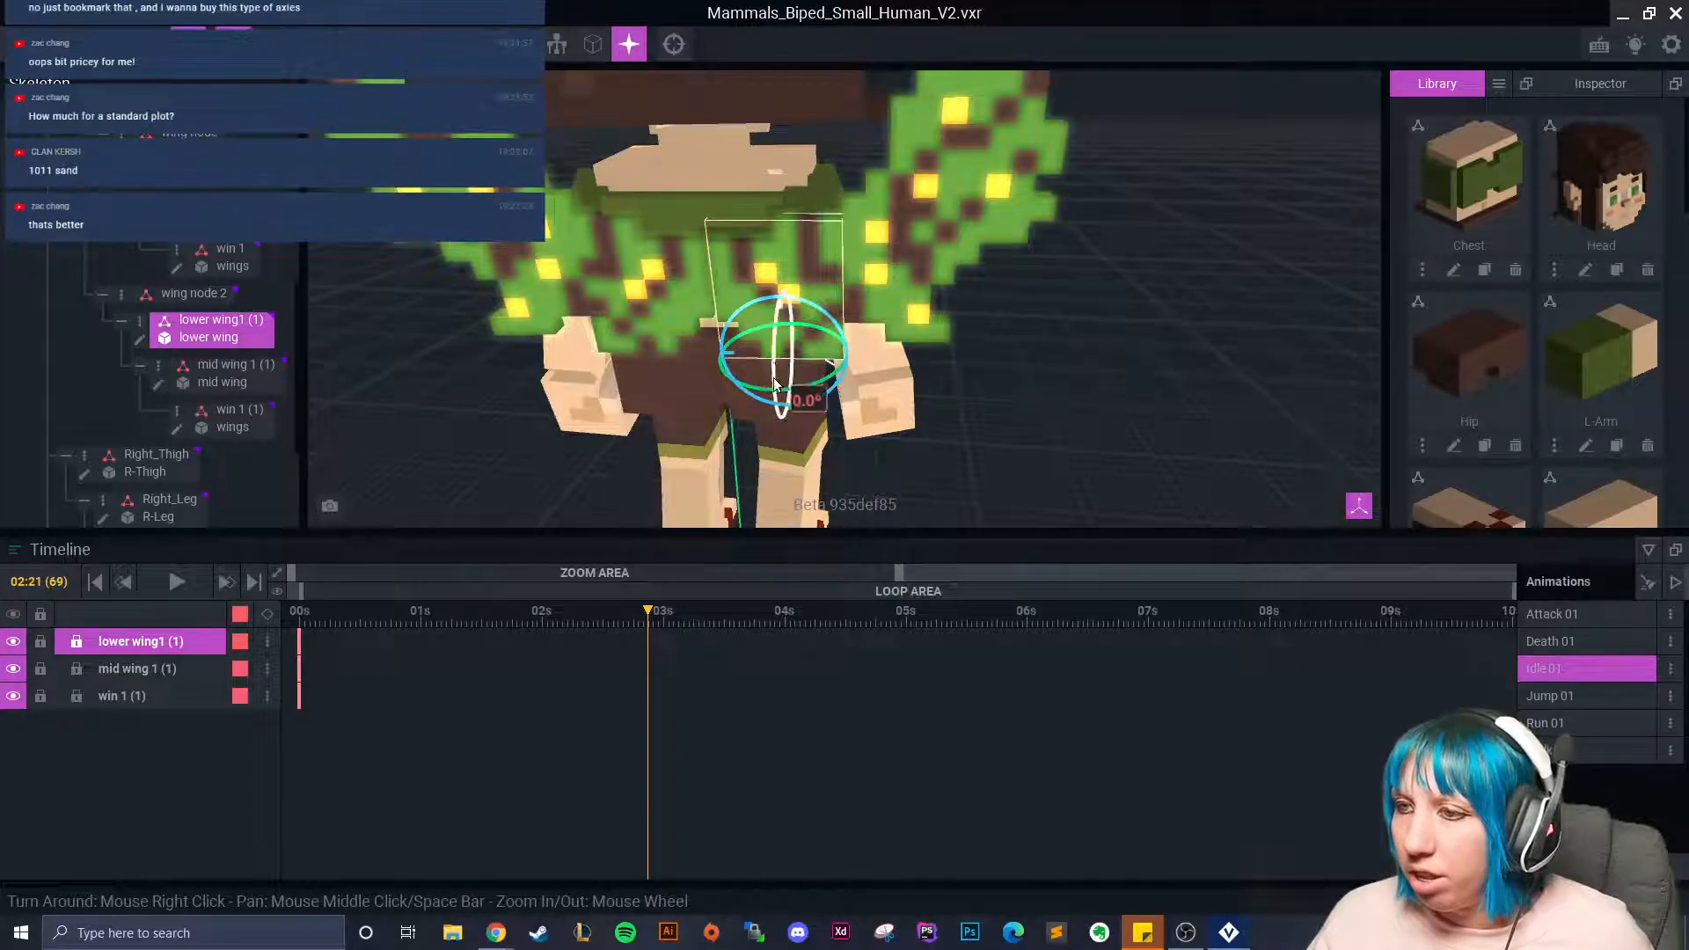
{"action": "left_click", "coordinate": [487, 620]}
{"action": "left_click_drag", "start_coordinate": [472, 639], "coordinate": [400, 633]}
{"action": "left_click", "coordinate": [857, 283]}
{"action": "left_click", "coordinate": [371, 616]}
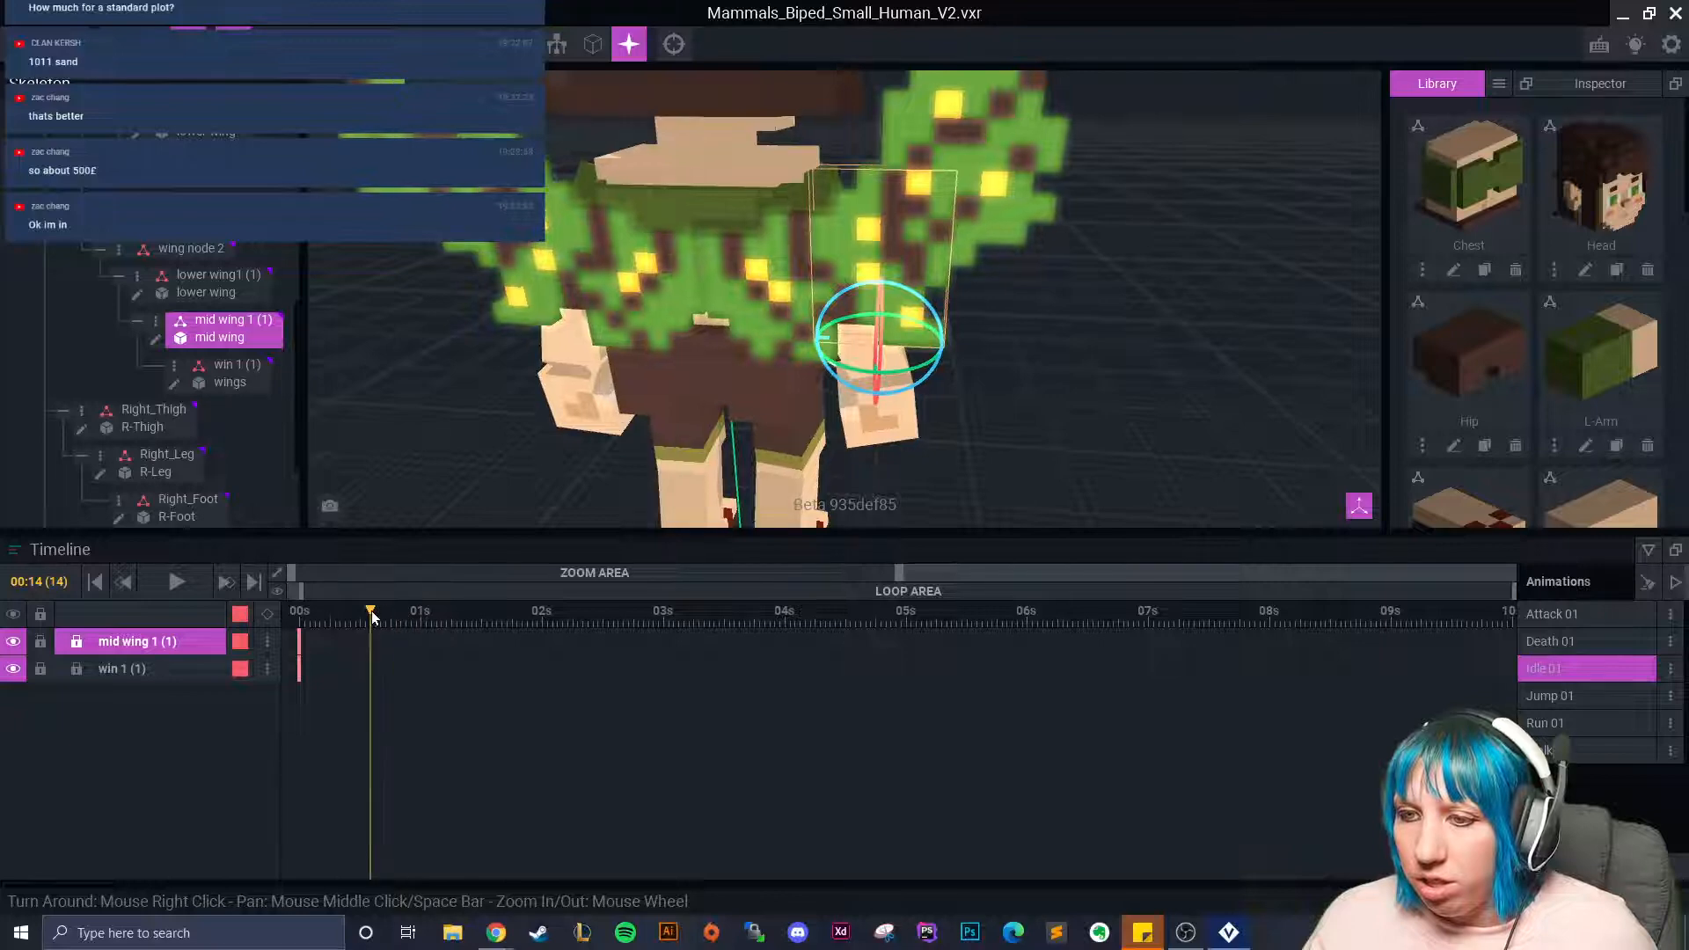
{"action": "left_click_drag", "start_coordinate": [853, 368], "coordinate": [837, 368]}
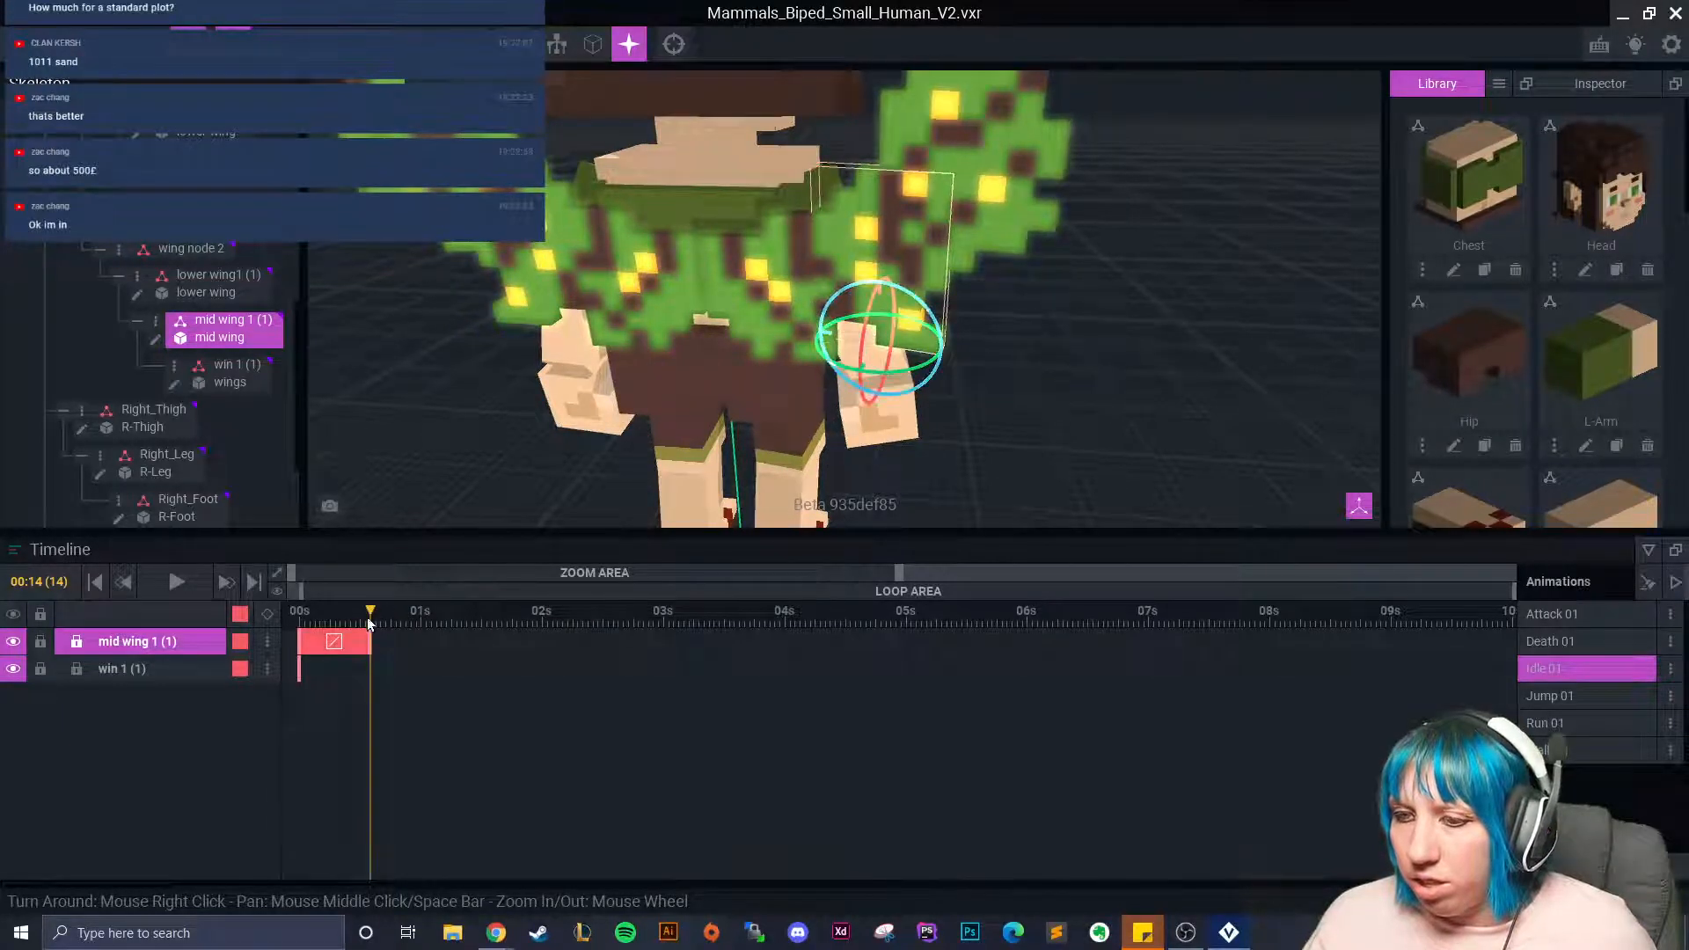
Paste the pose flipped at 01:06 and rotate the mid wing back at 01:22.
{"action": "left_click_drag", "start_coordinate": [367, 616], "coordinate": [451, 626]}
{"action": "right_click", "coordinate": [371, 642]}
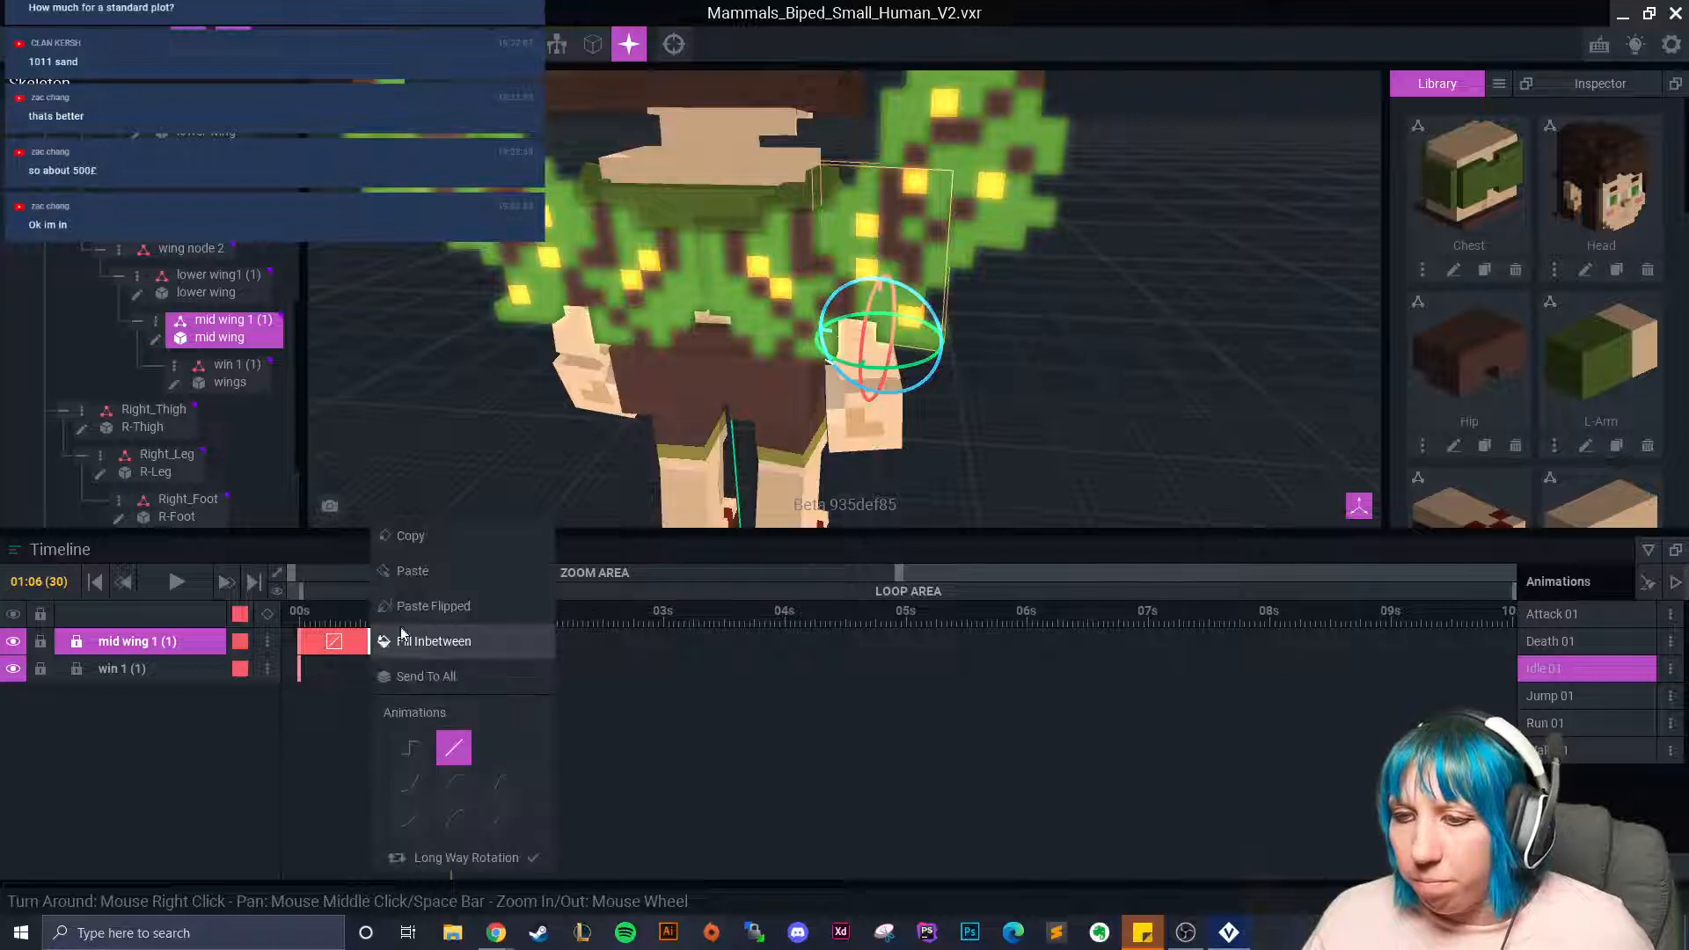
{"action": "left_click", "coordinate": [424, 538]}
{"action": "right_click", "coordinate": [453, 641]}
{"action": "left_click", "coordinate": [494, 607]}
{"action": "left_click_drag", "start_coordinate": [446, 616], "coordinate": [531, 629]}
{"action": "left_click_drag", "start_coordinate": [896, 373], "coordinate": [916, 371]}
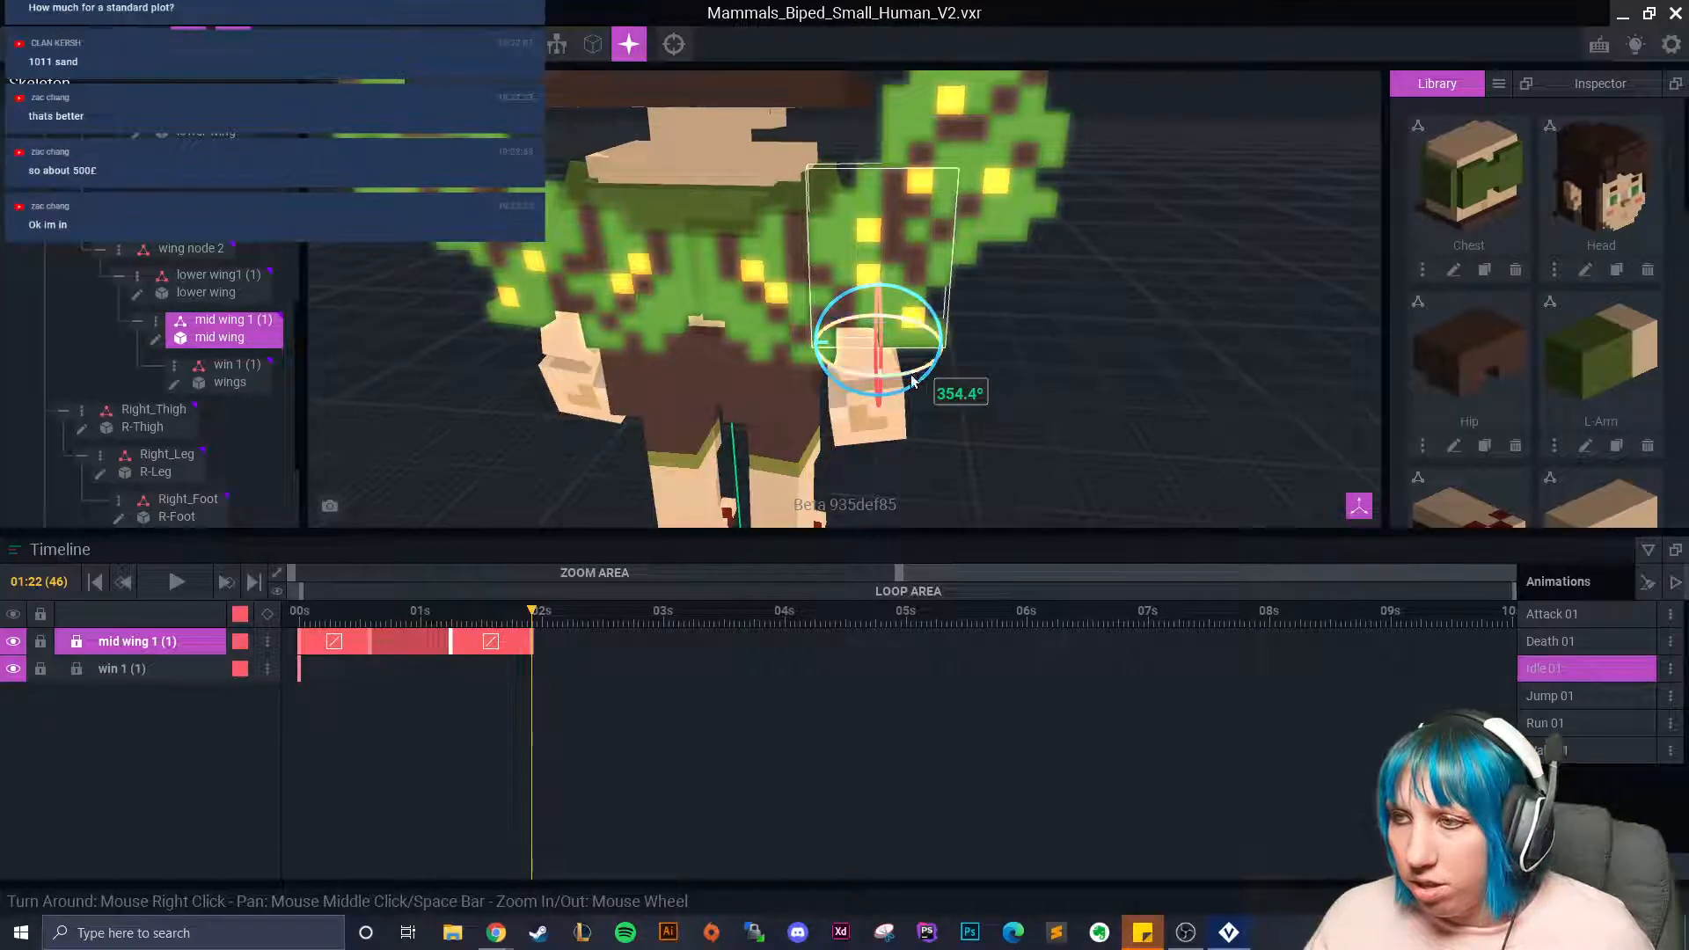
{"action": "left_click_drag", "start_coordinate": [531, 613], "coordinate": [322, 635]}
Select and copy all four mid wing 1 (1) keyframes.
{"action": "left_click", "coordinate": [438, 720]}
{"action": "left_click_drag", "start_coordinate": [561, 647], "coordinate": [405, 650]}
{"action": "left_click_drag", "start_coordinate": [543, 649], "coordinate": [301, 632]}
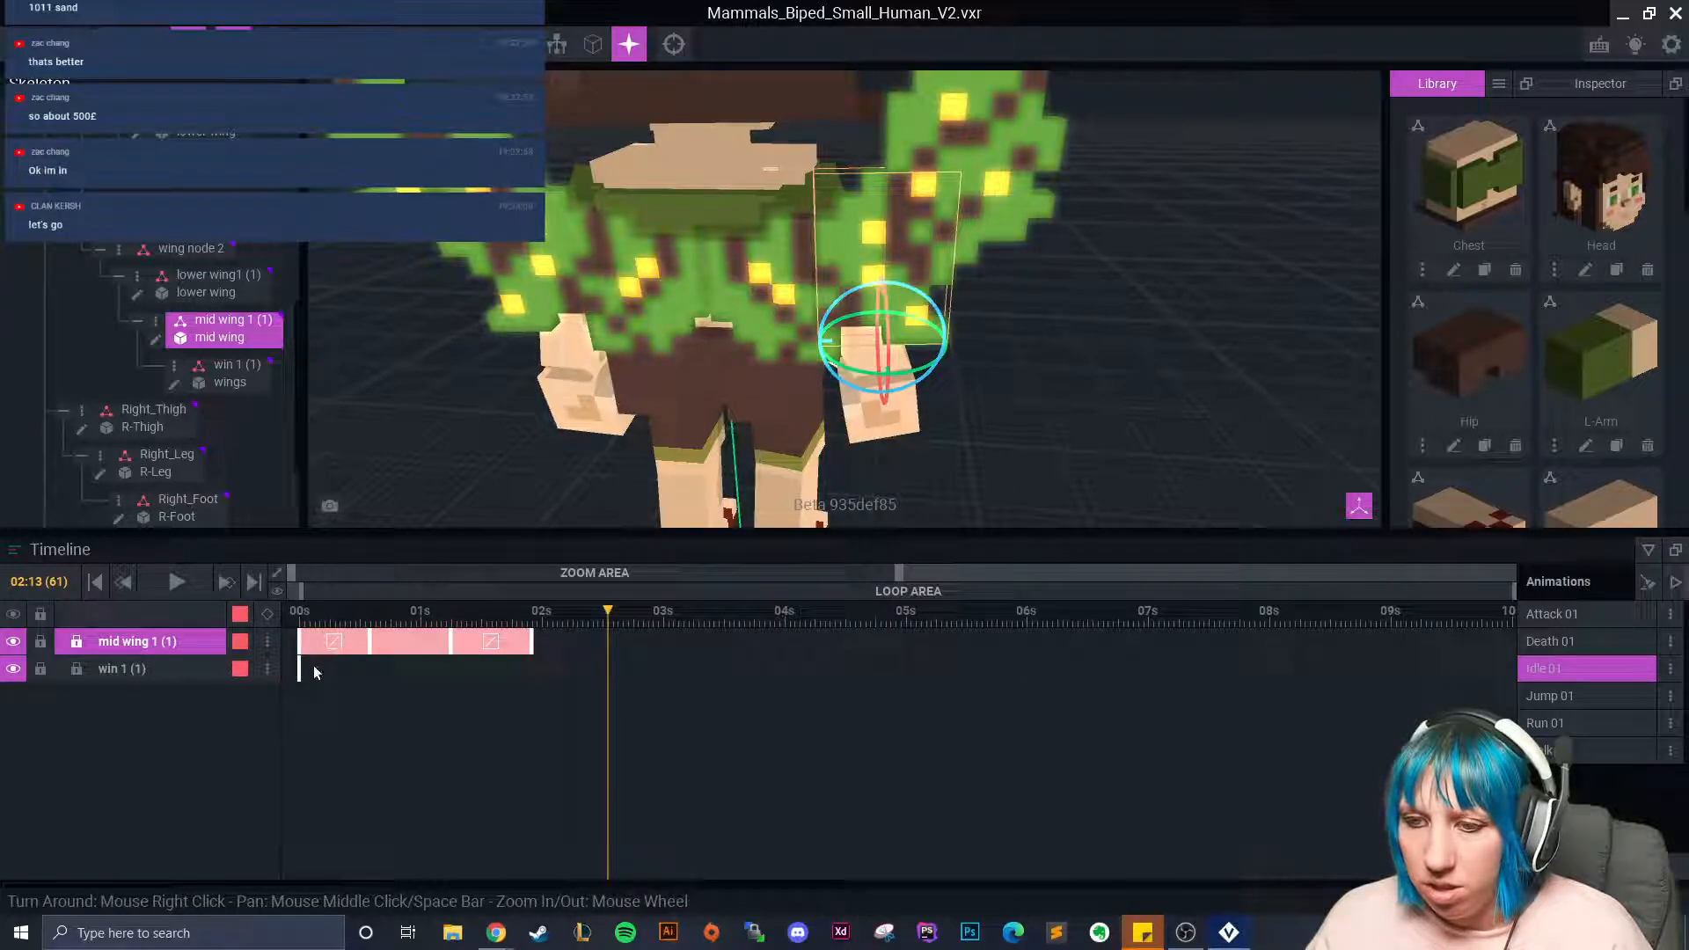
{"action": "left_click", "coordinate": [350, 673]}
{"action": "left_click", "coordinate": [300, 641]}
{"action": "left_click", "coordinate": [368, 641], "text": "shift"}
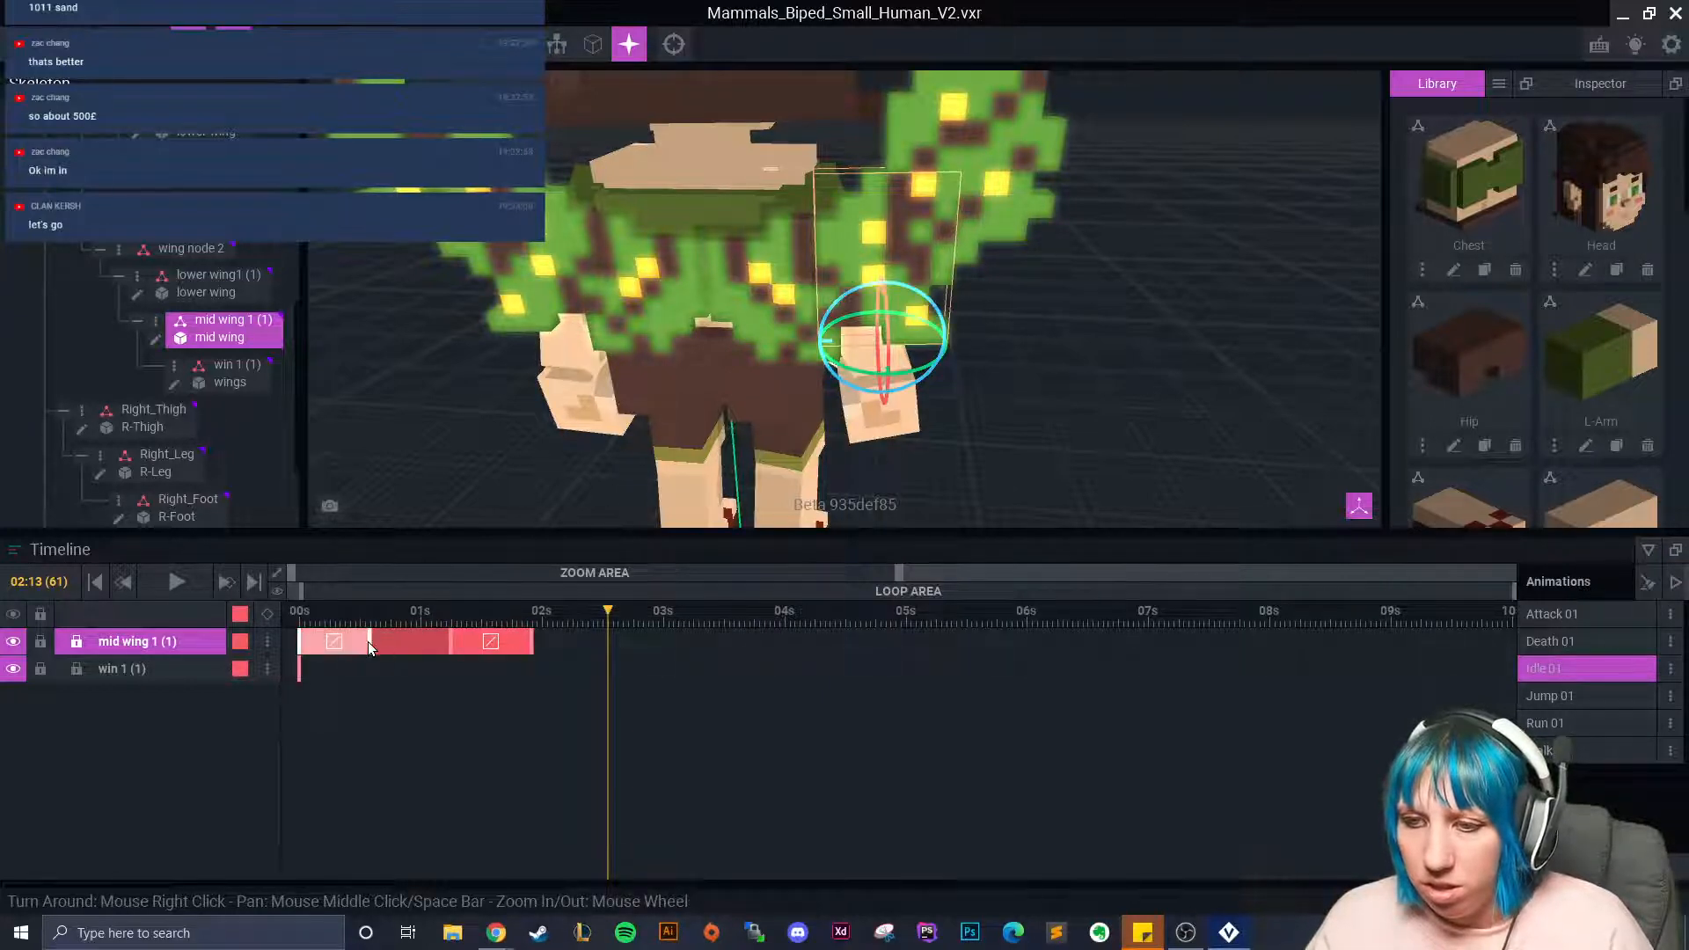
{"action": "left_click", "coordinate": [397, 643]}
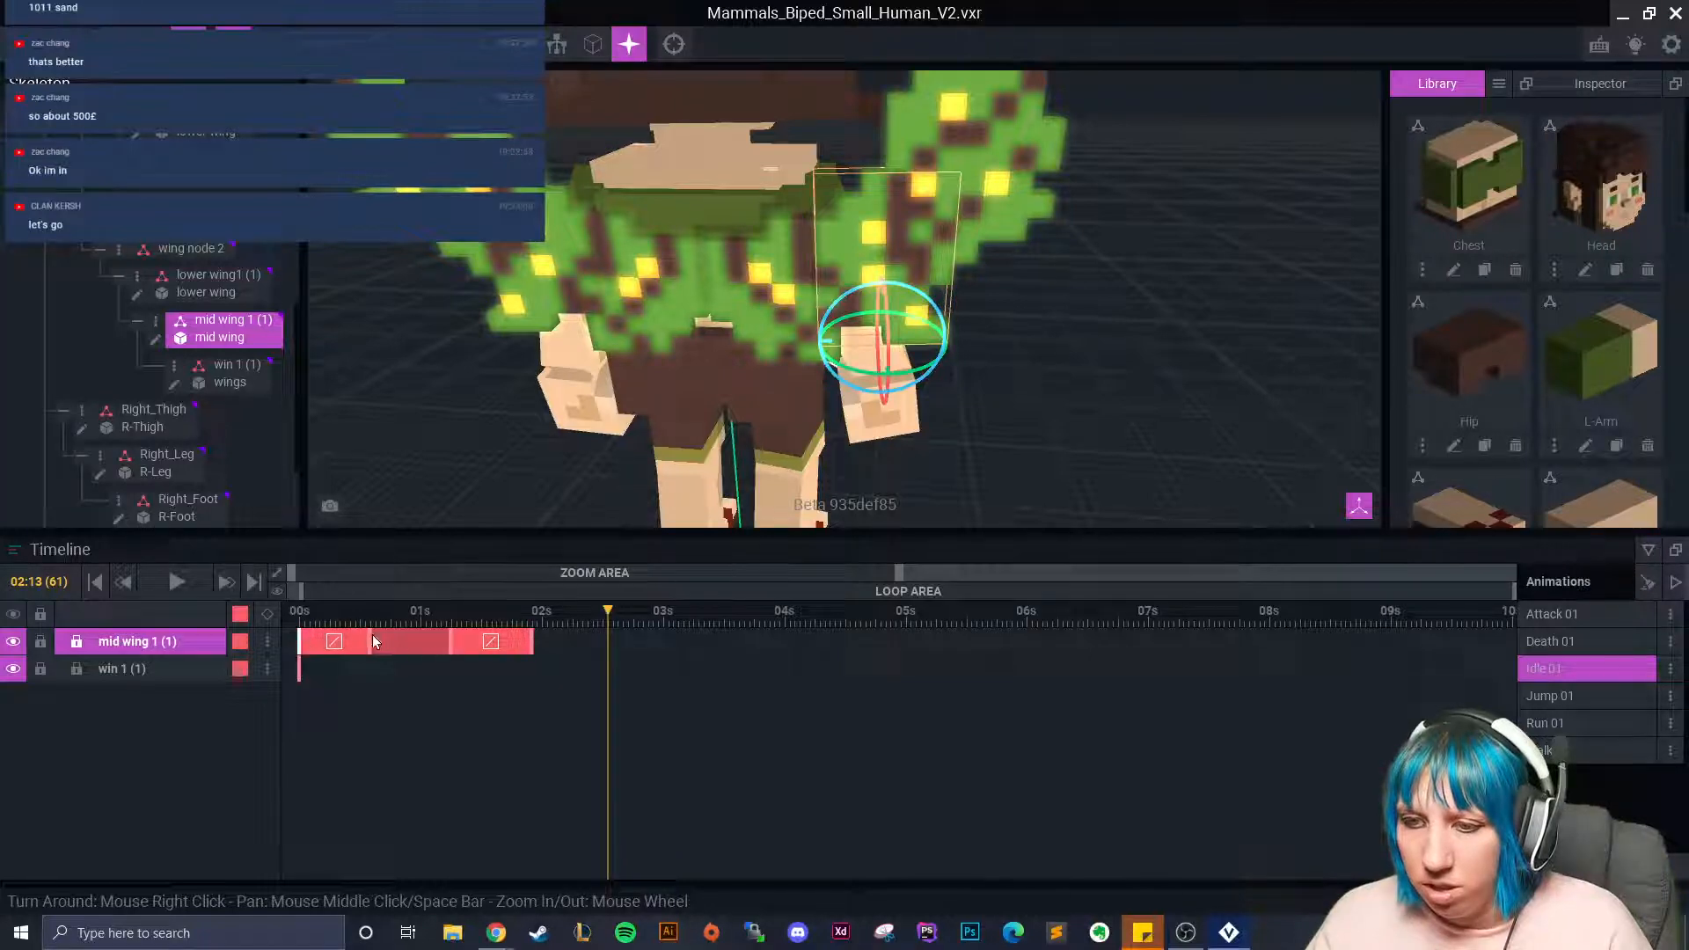
{"action": "left_click", "coordinate": [373, 641], "text": "shift"}
{"action": "left_click", "coordinate": [450, 642], "text": "shift"}
{"action": "left_click", "coordinate": [534, 641], "text": "shift"}
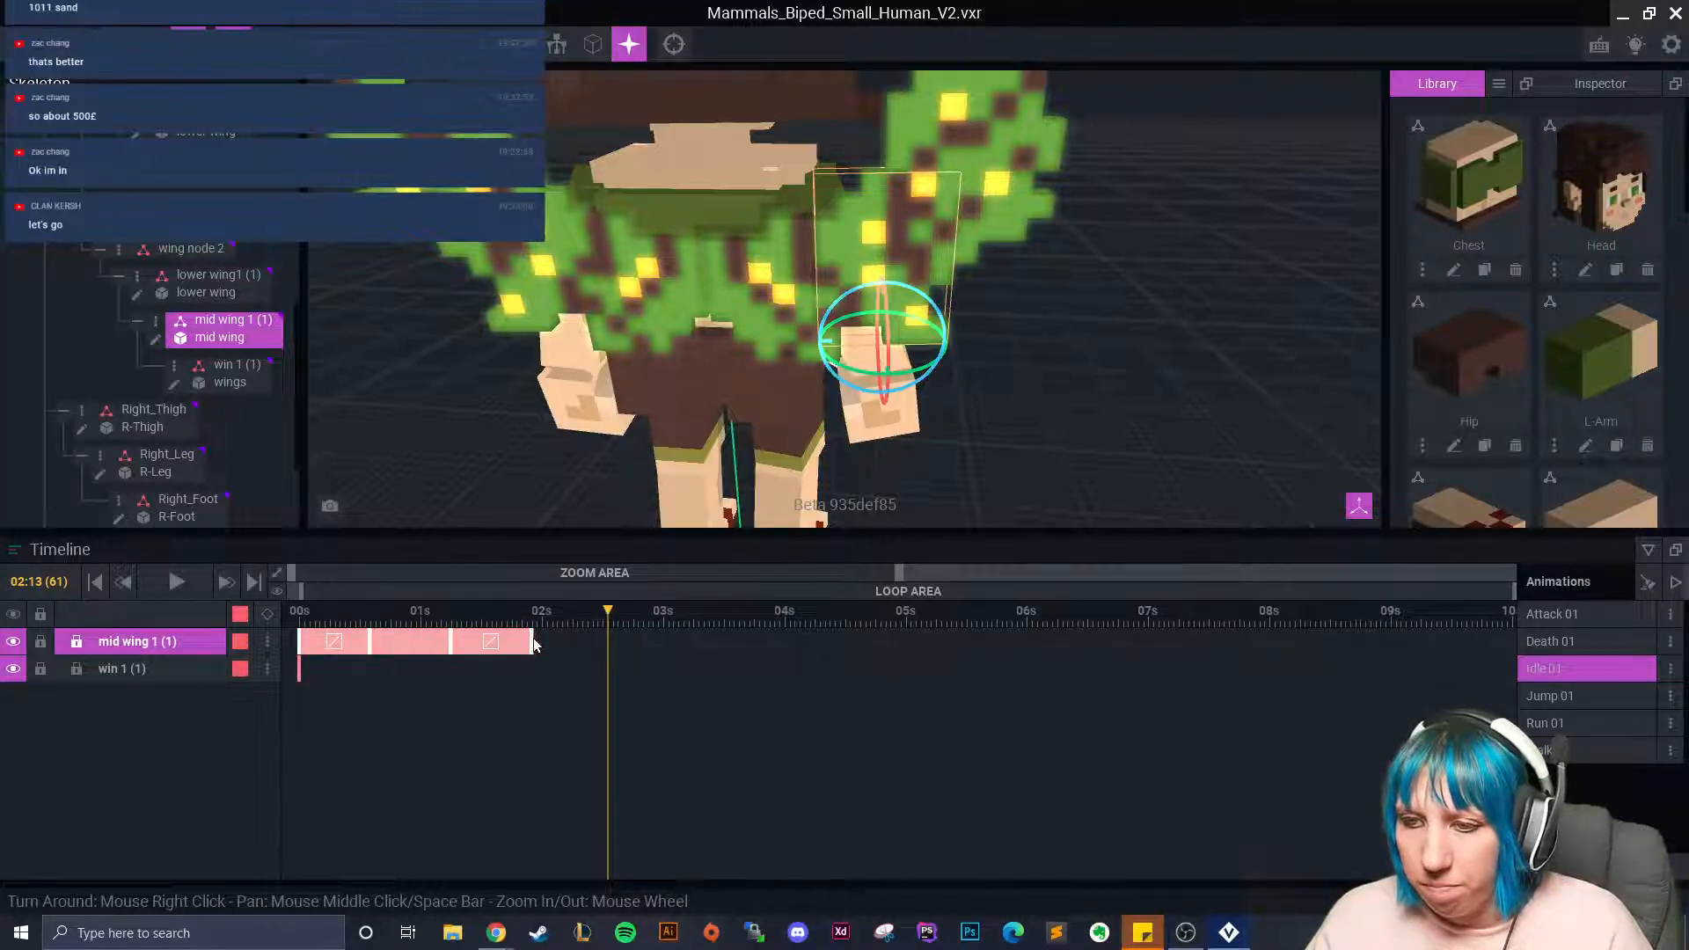
{"action": "right_click", "coordinate": [534, 641]}
{"action": "left_click", "coordinate": [605, 539]}
Paste the copied flap after the existing keys, extending it to nearly 4 seconds.
{"action": "left_click", "coordinate": [532, 628]}
{"action": "right_click", "coordinate": [535, 632]}
{"action": "left_click", "coordinate": [620, 607]}
{"action": "left_click", "coordinate": [582, 618]}
{"action": "left_click_drag", "start_coordinate": [613, 625], "coordinate": [819, 616]}
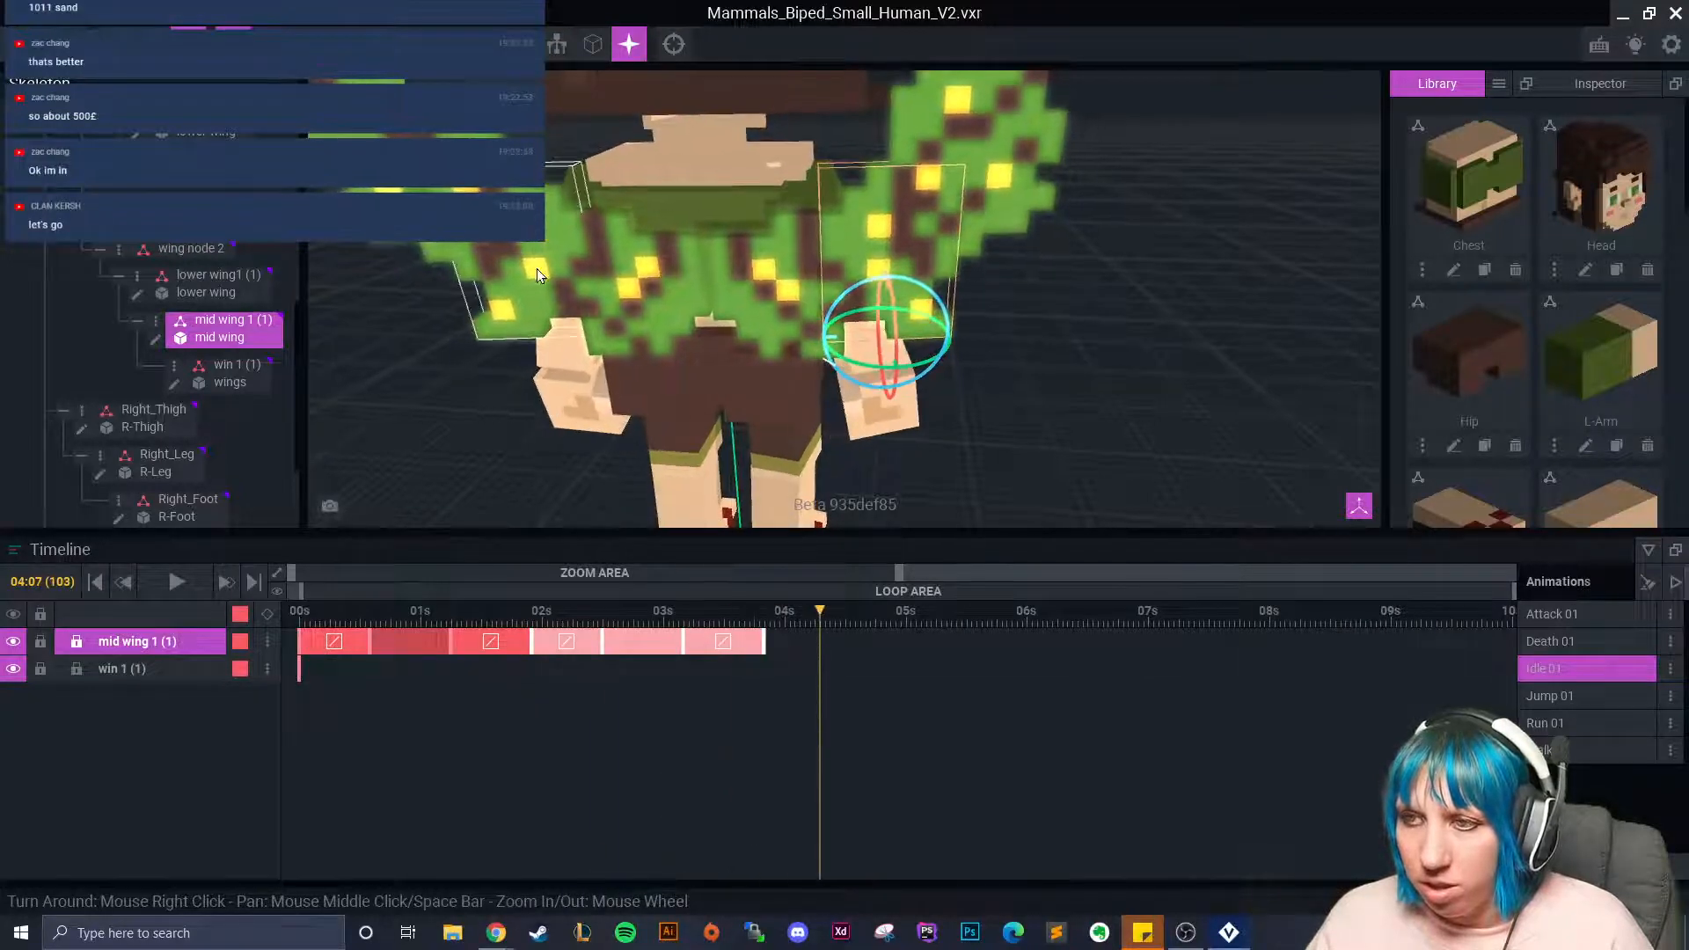
{"action": "left_click", "coordinate": [600, 286]}
{"action": "left_click", "coordinate": [482, 248]}
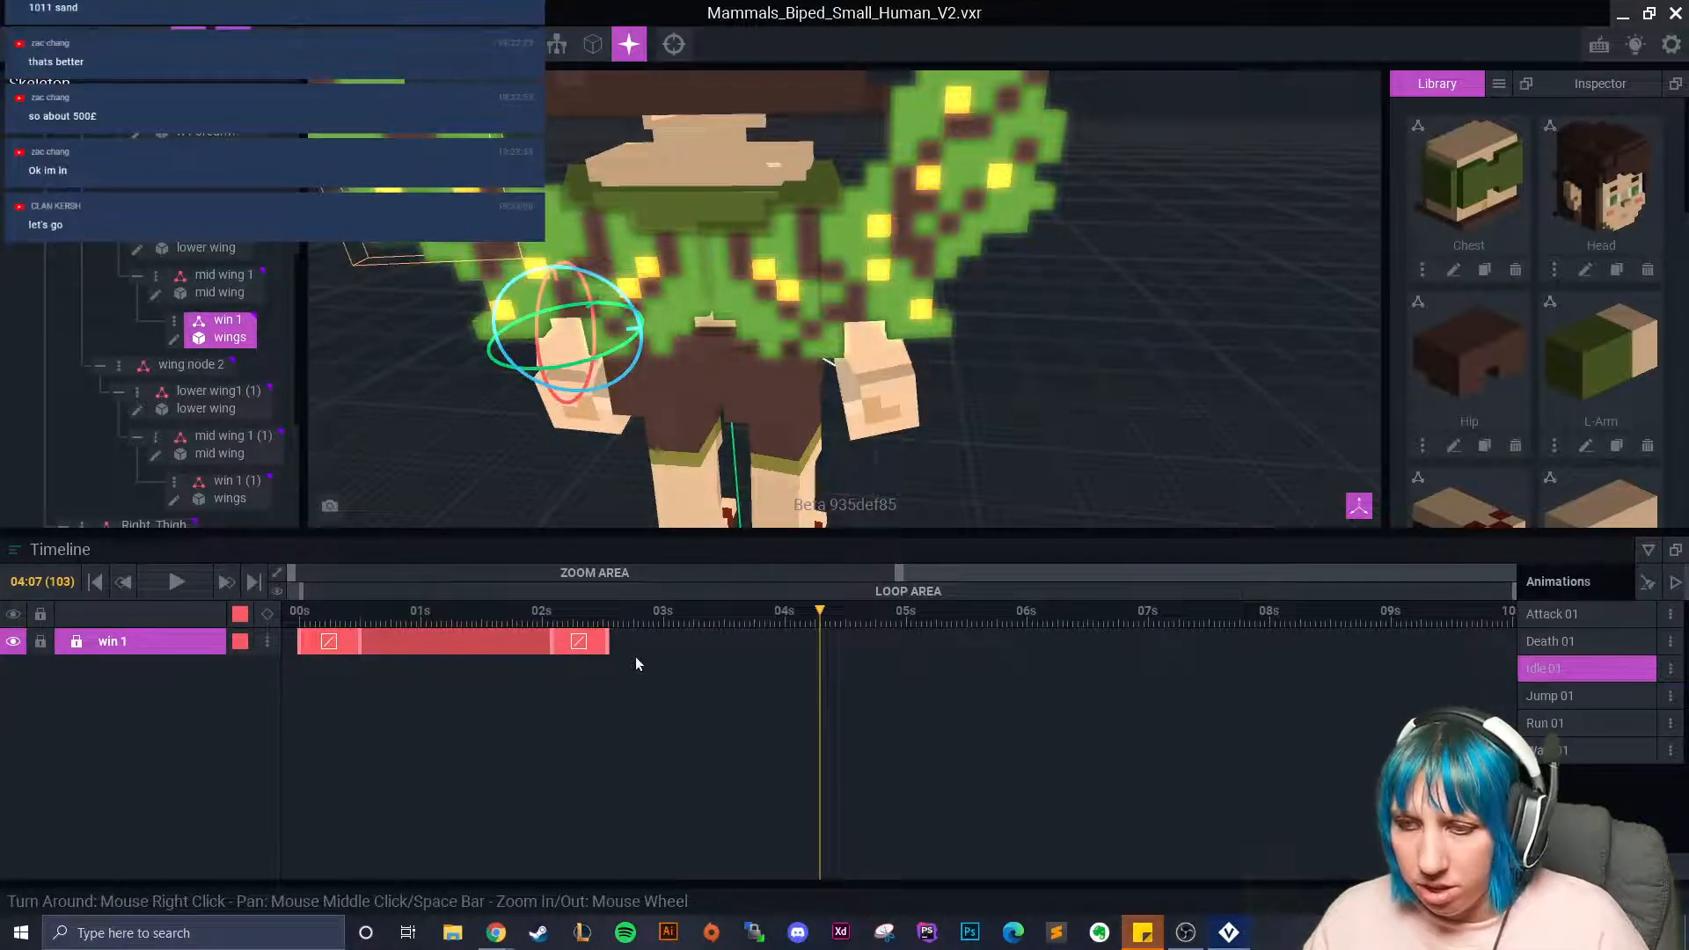
Delete every keyframe on the win 1 track and reselect the win 1 bone.
{"action": "left_click_drag", "start_coordinate": [644, 653], "coordinate": [299, 638]}
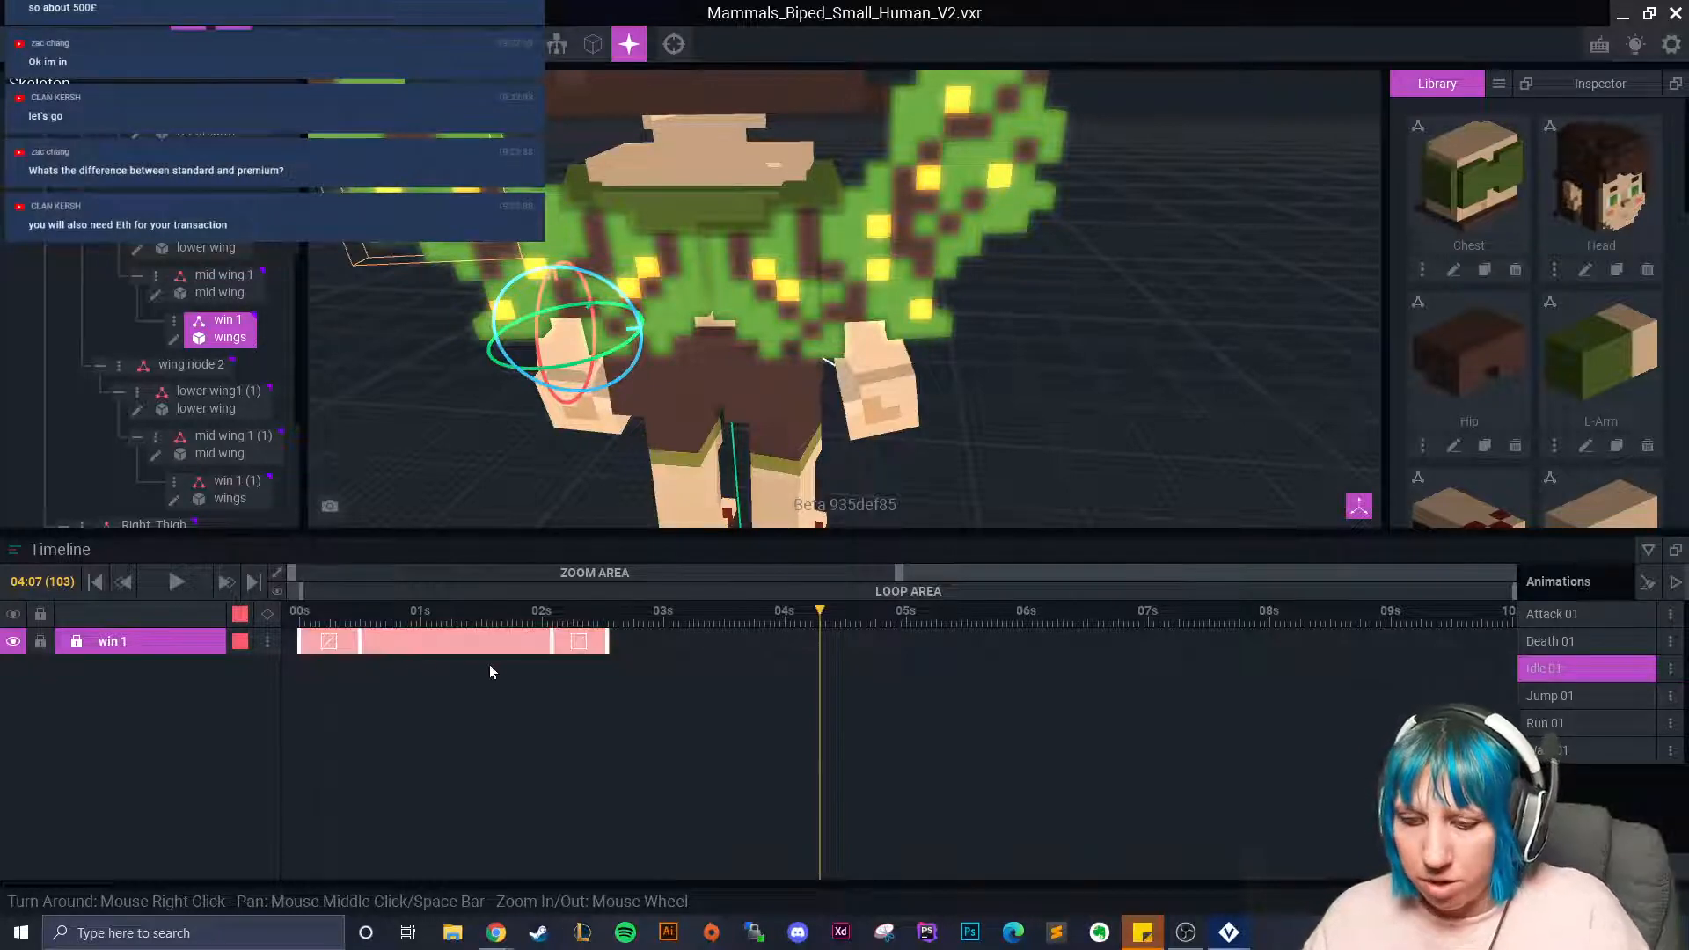
{"action": "key", "text": "Delete"}
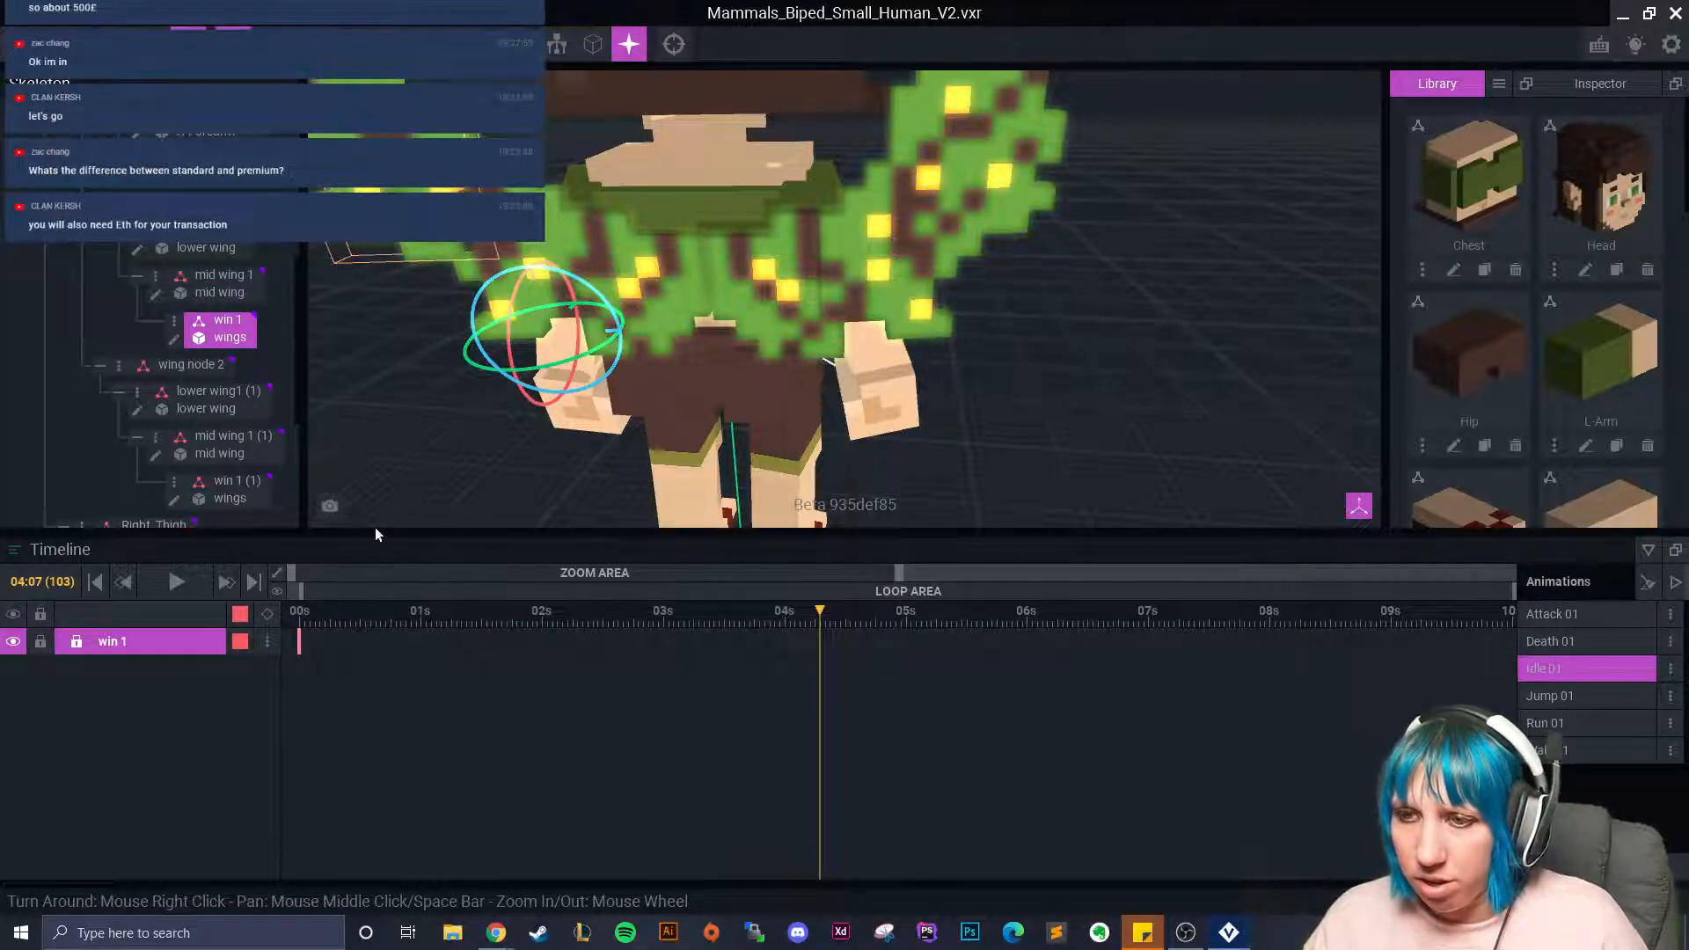
{"action": "middle_click_drag", "start_coordinate": [334, 387], "coordinate": [451, 479]}
{"action": "left_click", "coordinate": [452, 480]}
{"action": "left_click", "coordinate": [232, 325]}
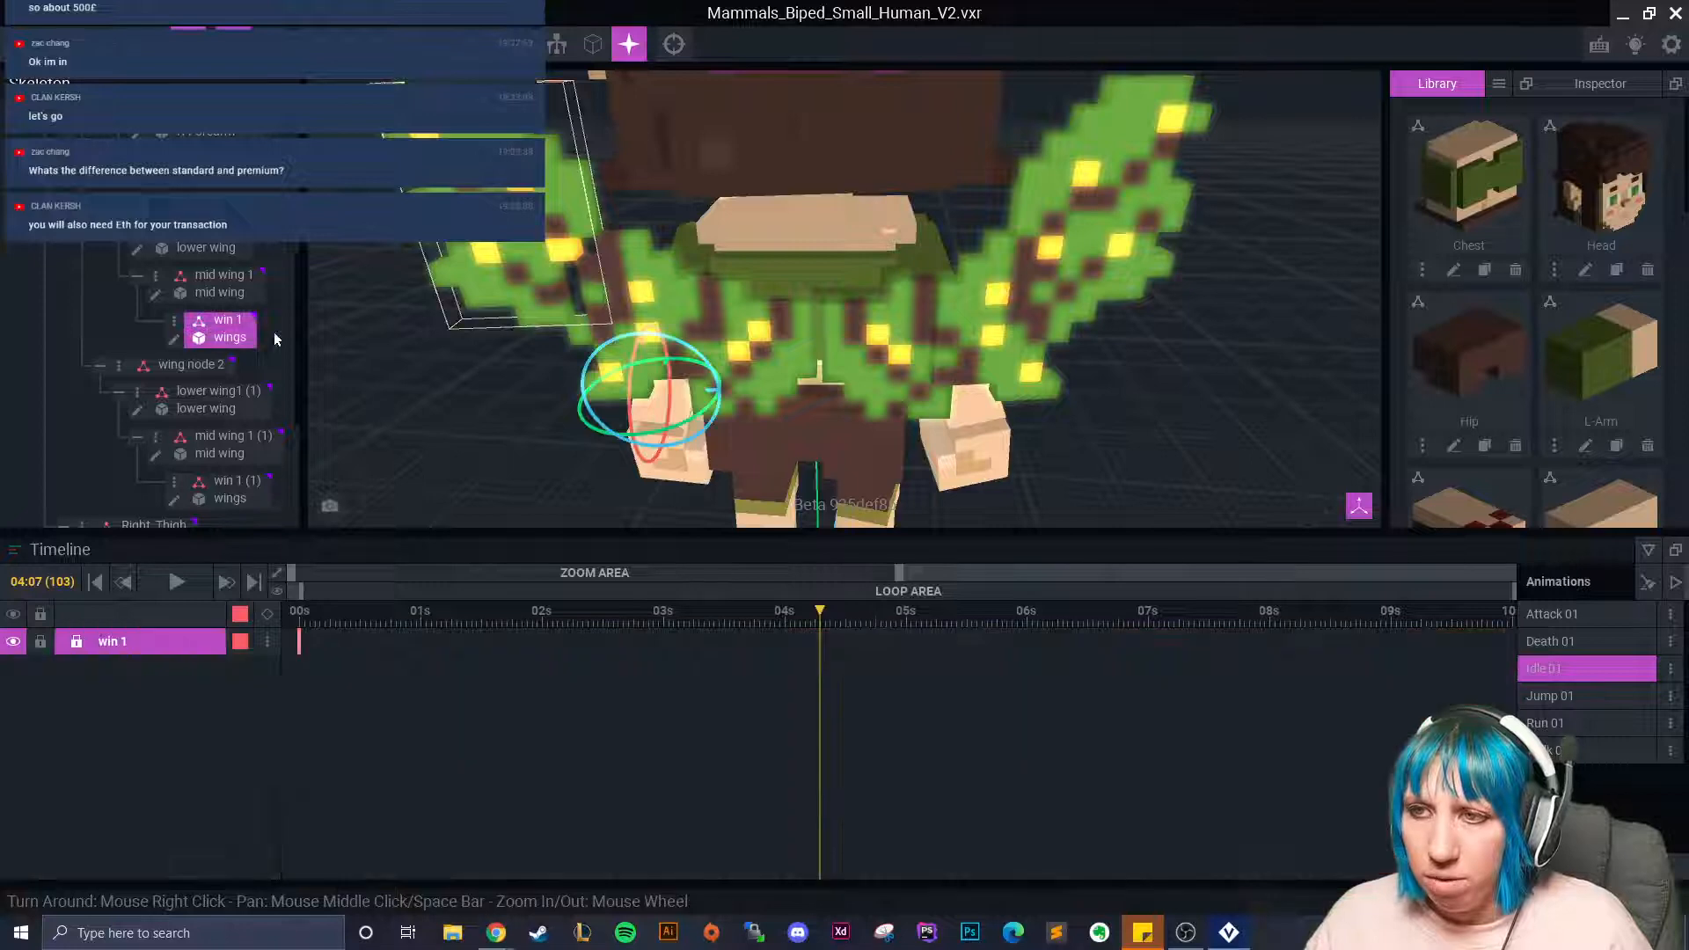
At frame 0, move the win 1 wing 1.0 along X with the move gizmo.
{"action": "left_click", "coordinate": [152, 44]}
{"action": "left_click_drag", "start_coordinate": [816, 614], "coordinate": [276, 625]}
{"action": "right_click_drag", "start_coordinate": [655, 396], "coordinate": [705, 396]}
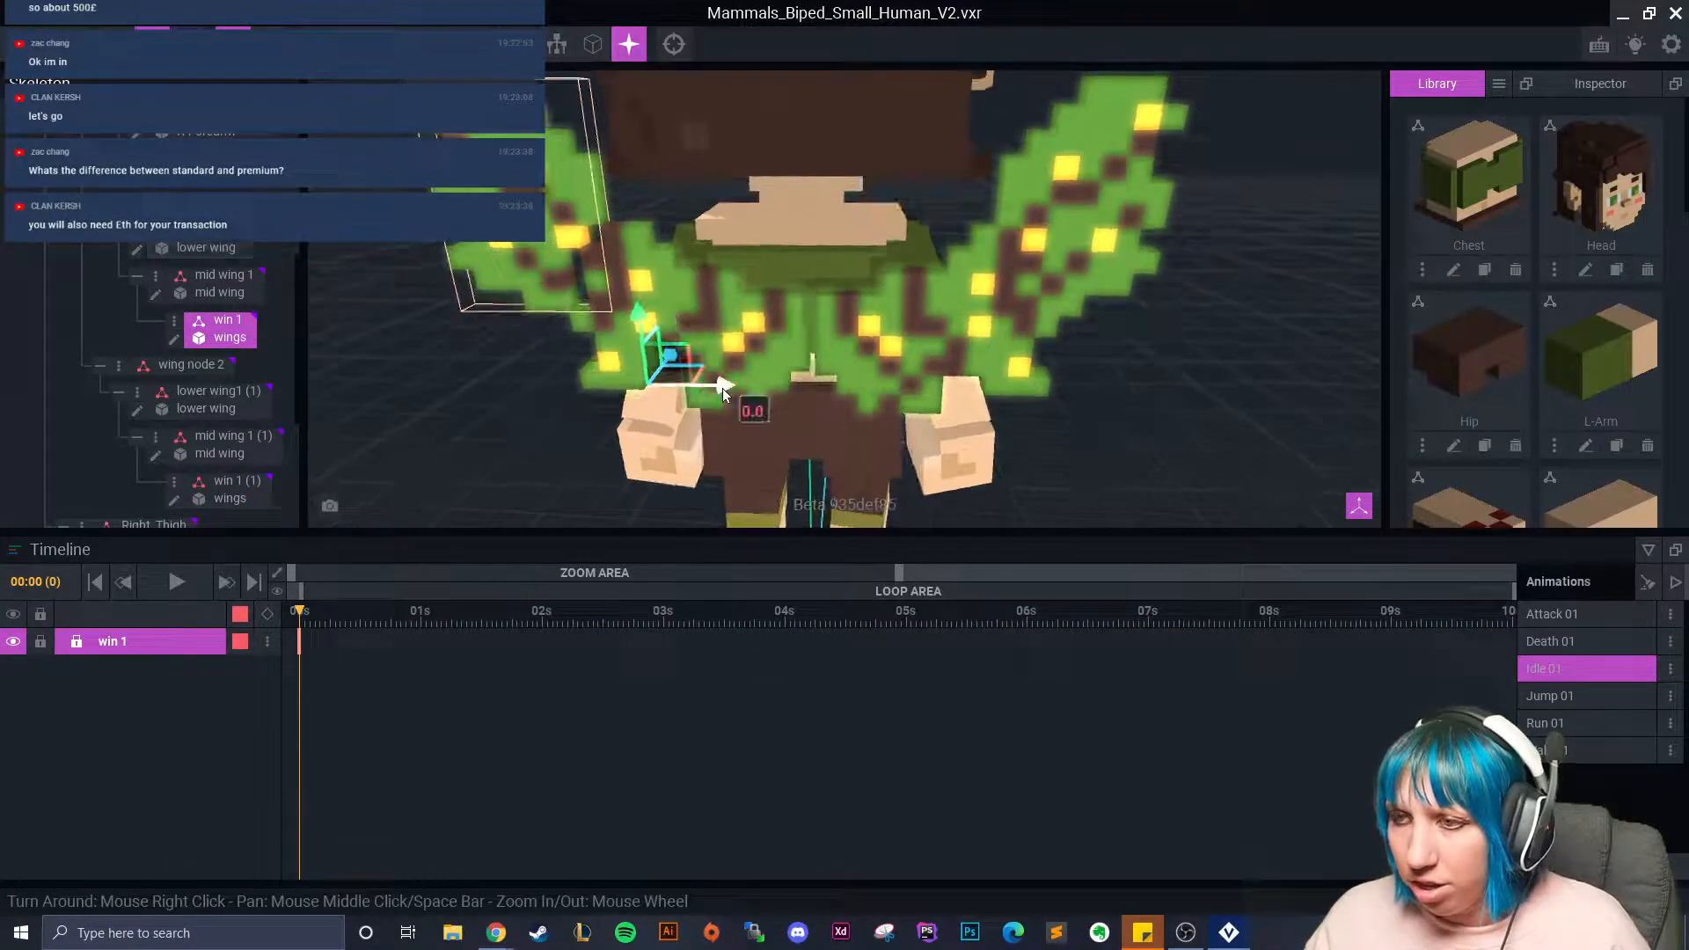
{"action": "left_click_drag", "start_coordinate": [722, 388], "coordinate": [748, 388]}
{"action": "left_click", "coordinate": [546, 454]}
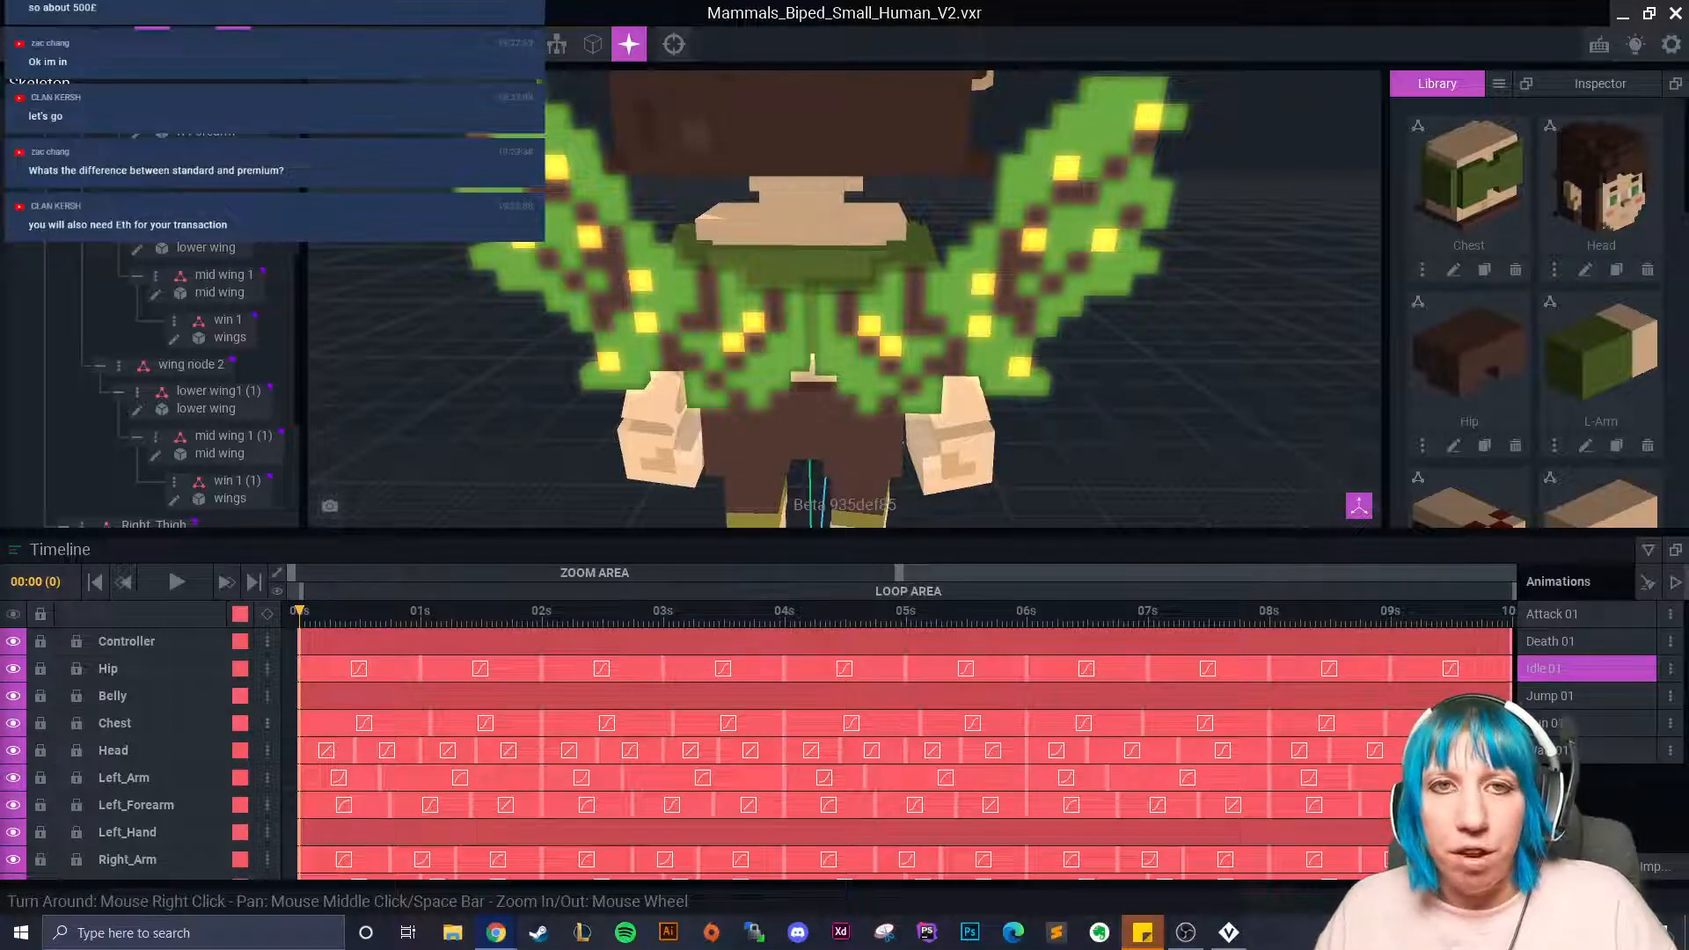
{"action": "left_click_drag", "start_coordinate": [774, 114], "coordinate": [775, 2]}
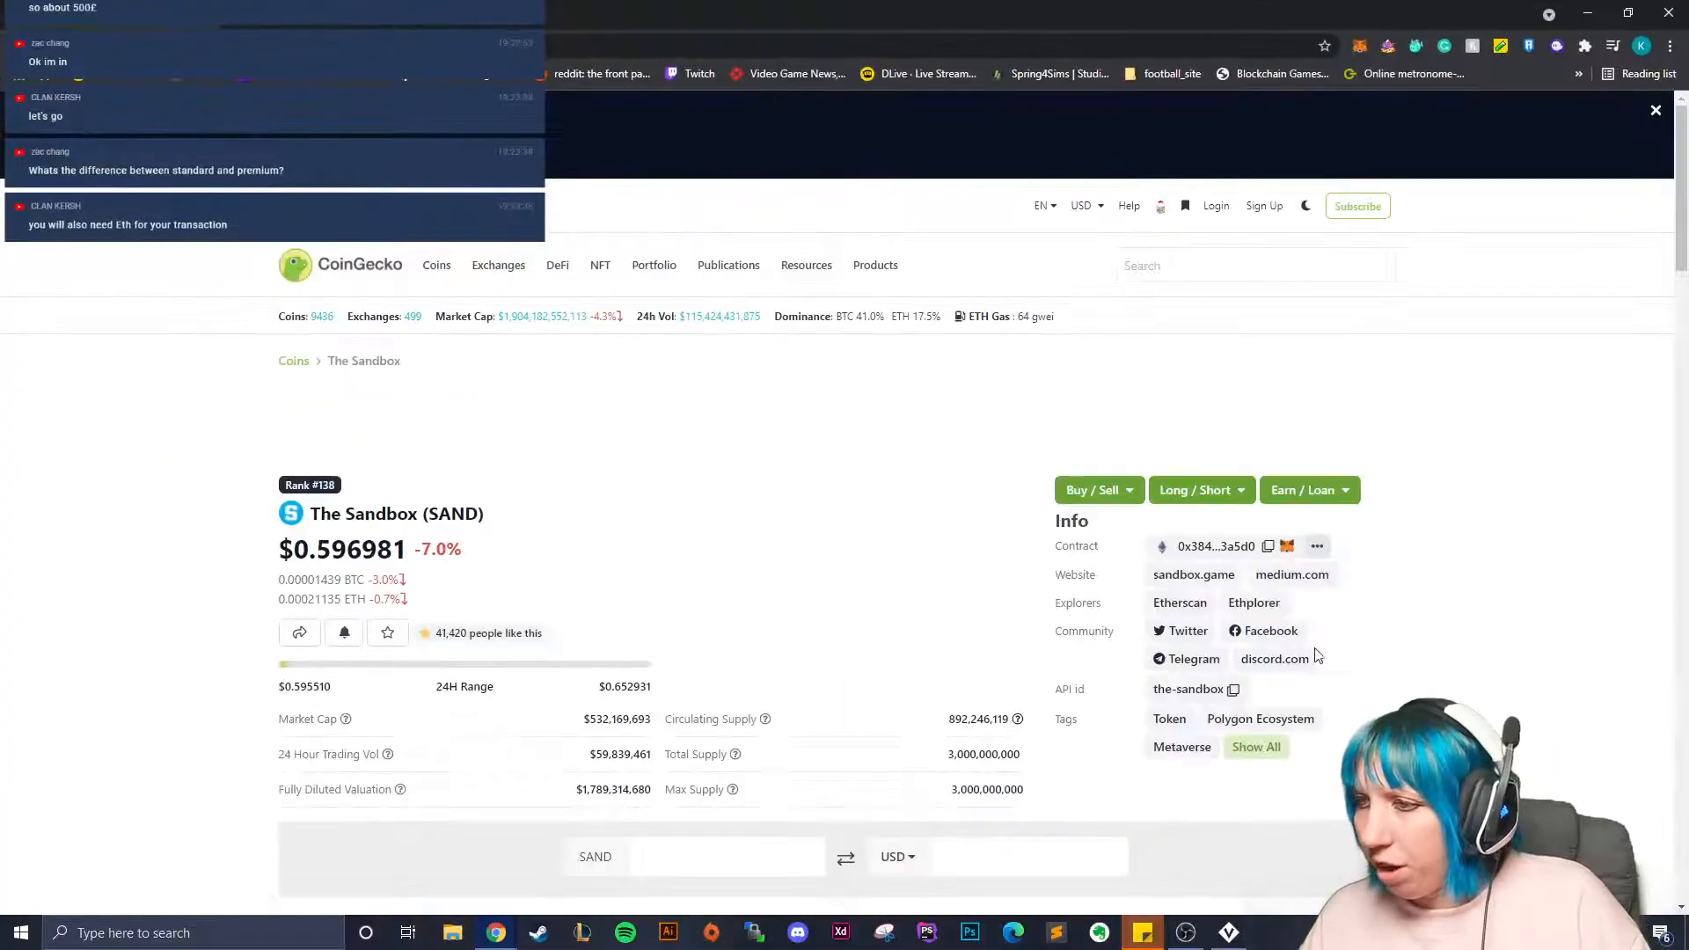
Switch CoinGecko prices to GBP and convert 1011 SAND, giving 446.29584 GBP.
{"action": "scroll", "coordinate": [1005, 508], "scroll_direction": "down", "scroll_amount": 4}
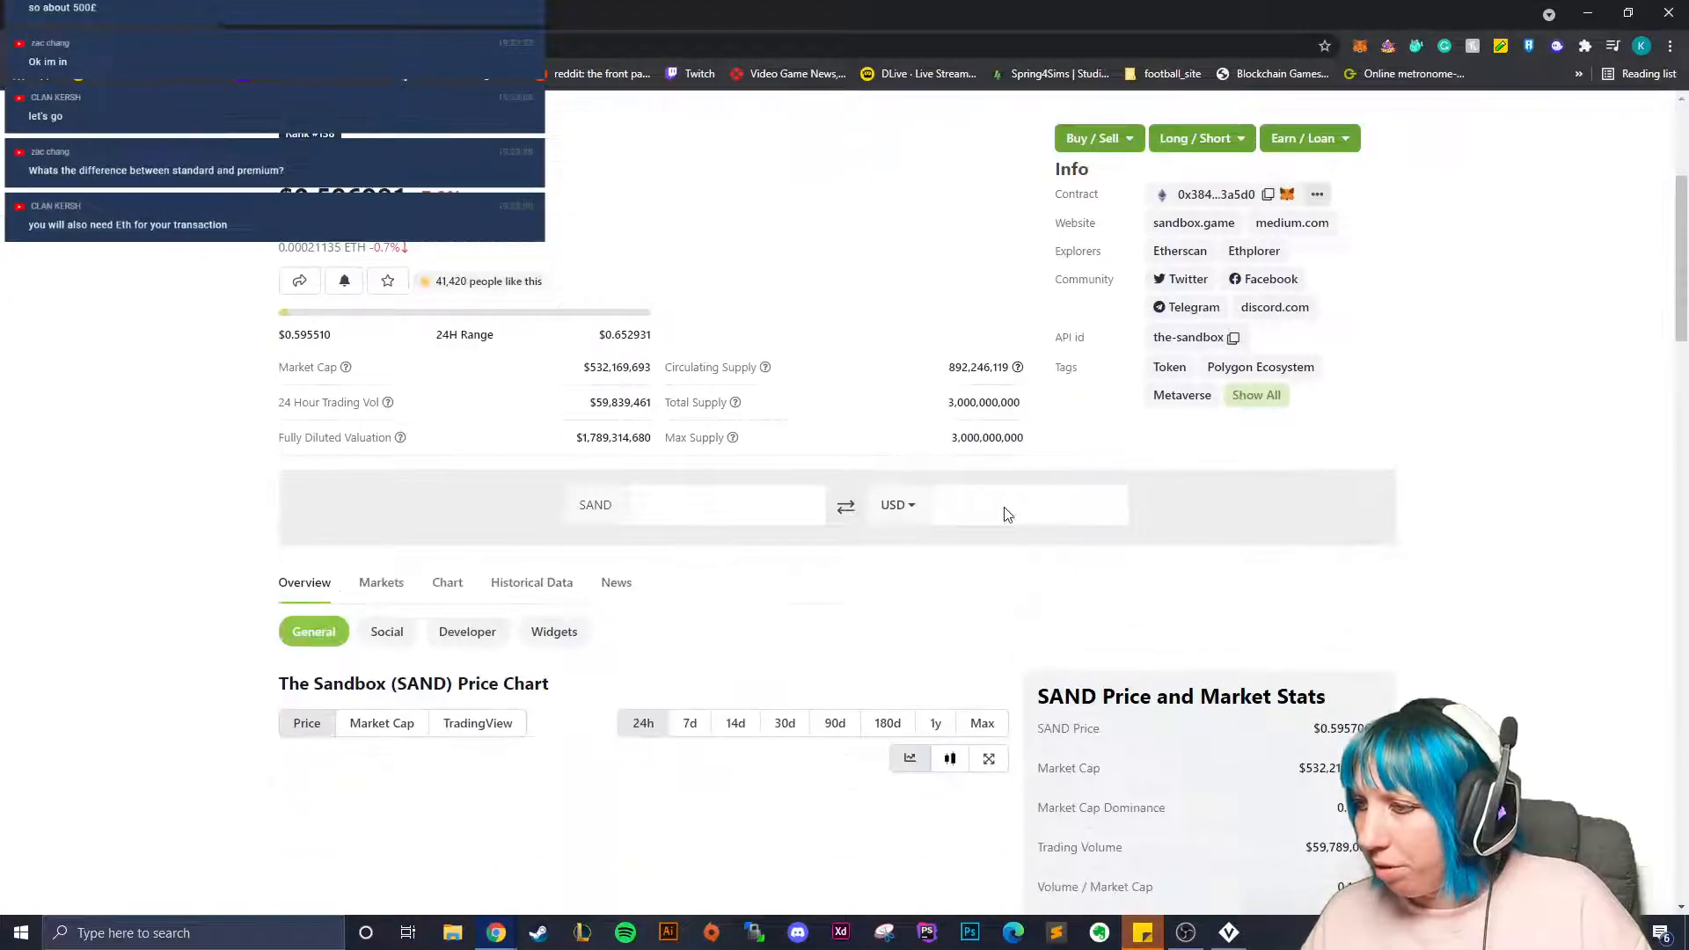
{"action": "left_click", "coordinate": [897, 505]}
{"action": "scroll", "coordinate": [982, 734], "scroll_direction": "down", "scroll_amount": 6}
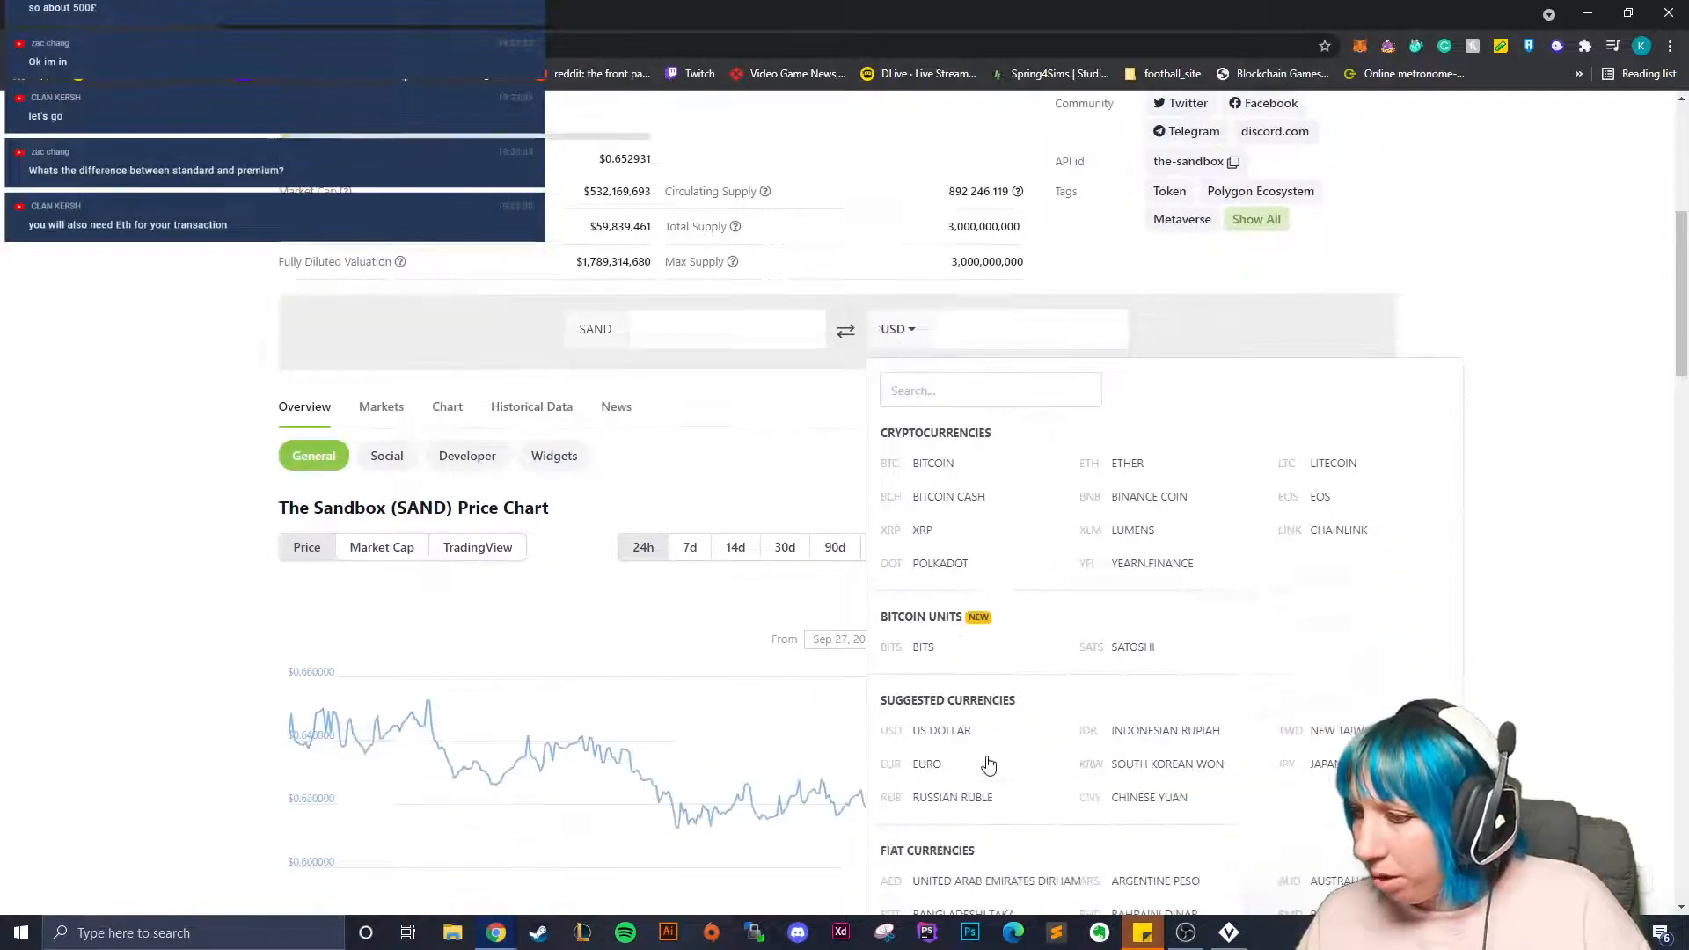
{"action": "left_click", "coordinate": [979, 662]}
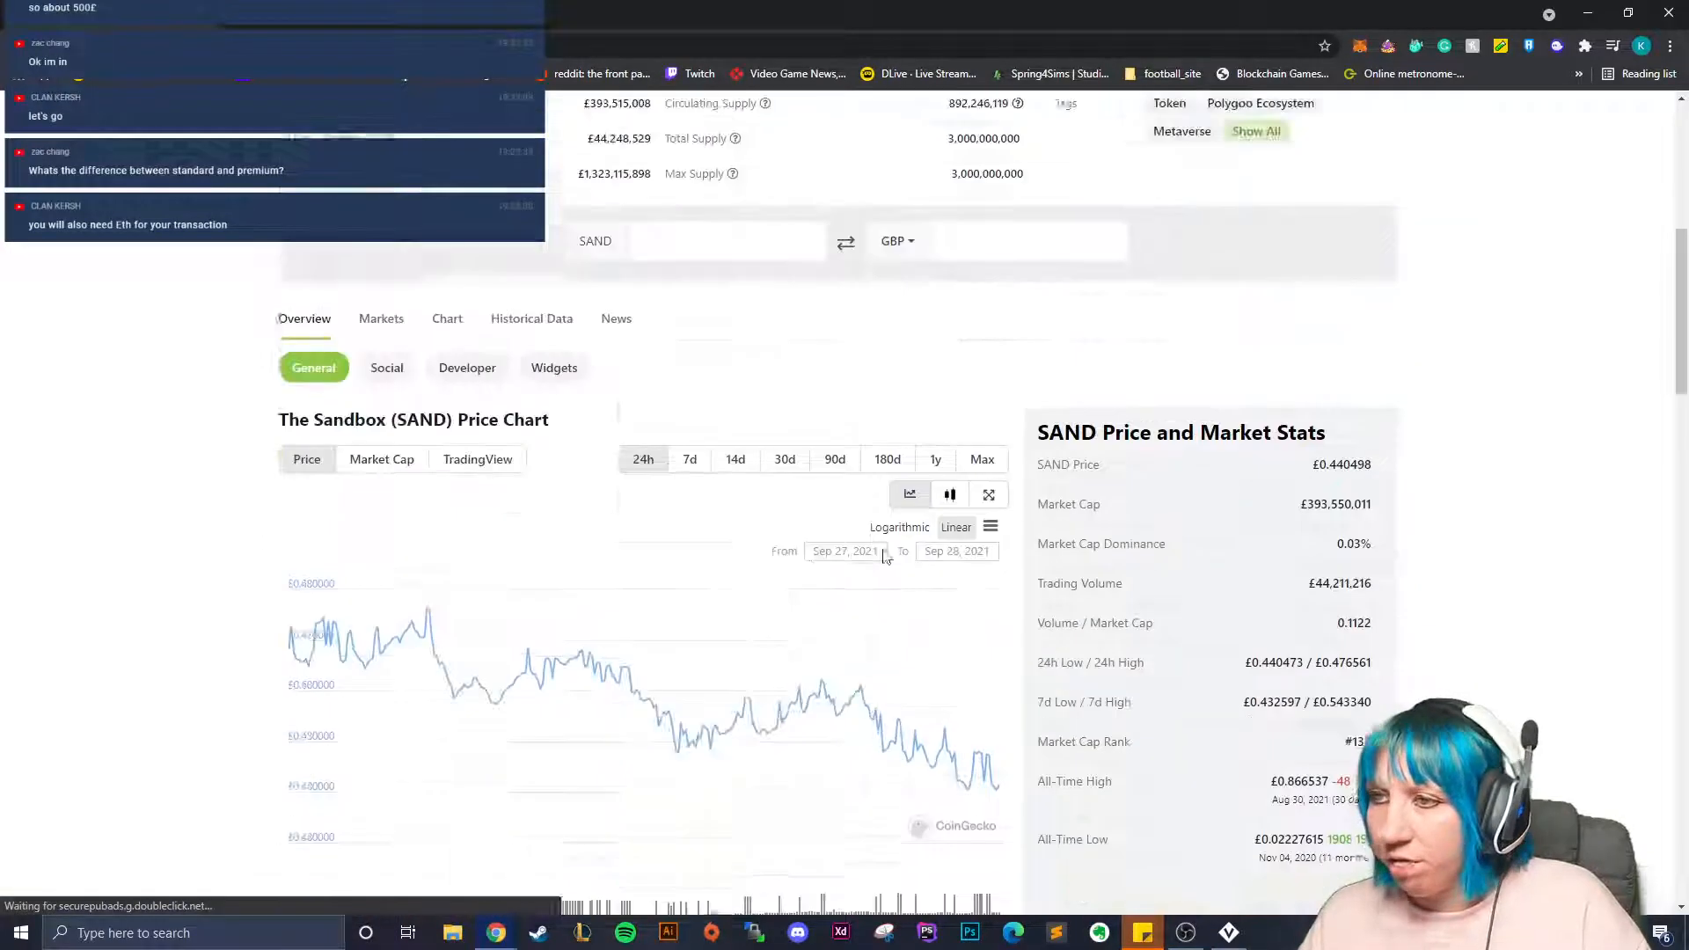
{"action": "scroll", "coordinate": [755, 343], "scroll_direction": "up", "scroll_amount": 4}
{"action": "left_click", "coordinate": [755, 343]}
{"action": "type", "text": "1011"}
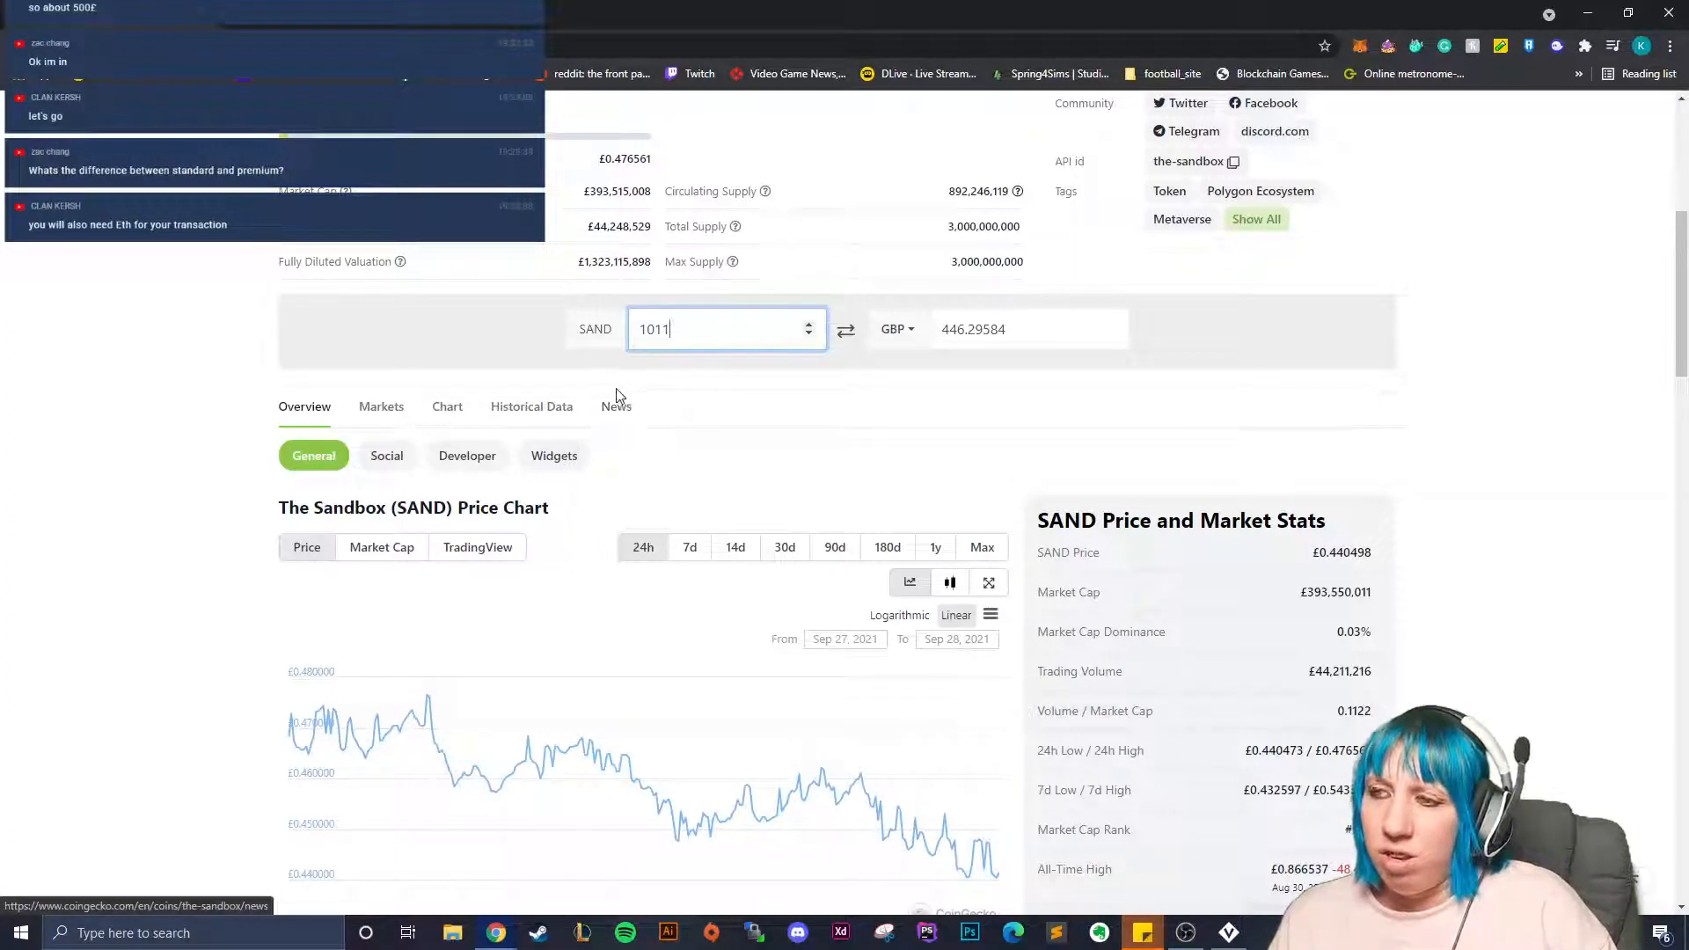
Go to Etherscan's gas tracker from the address bar by typing 'eth'.
{"action": "scroll", "coordinate": [824, 317], "scroll_direction": "up", "scroll_amount": 4}
{"action": "left_click", "coordinate": [458, 46]}
{"action": "type", "text": "eth"}
{"action": "key", "text": "Return"}
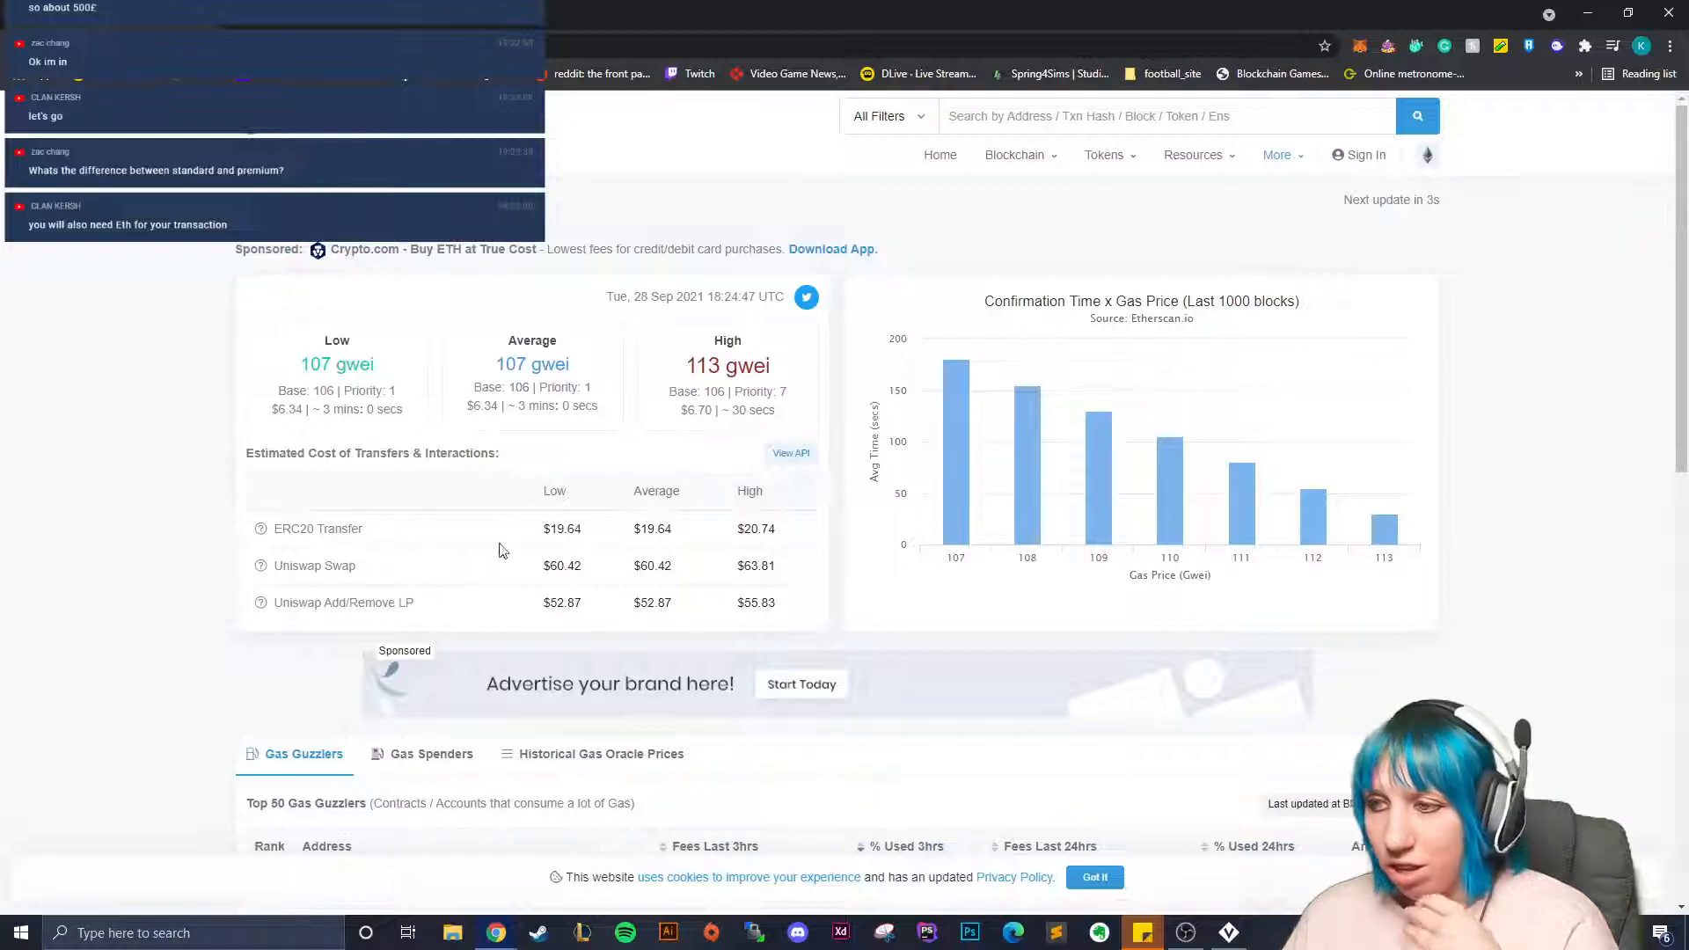
Review Etherscan's gas prices at 107 gwei, then close Chrome to return to VoxEdit.
{"action": "scroll", "coordinate": [792, 572], "scroll_direction": "down", "scroll_amount": 4}
{"action": "scroll", "coordinate": [477, 651], "scroll_direction": "up", "scroll_amount": 4}
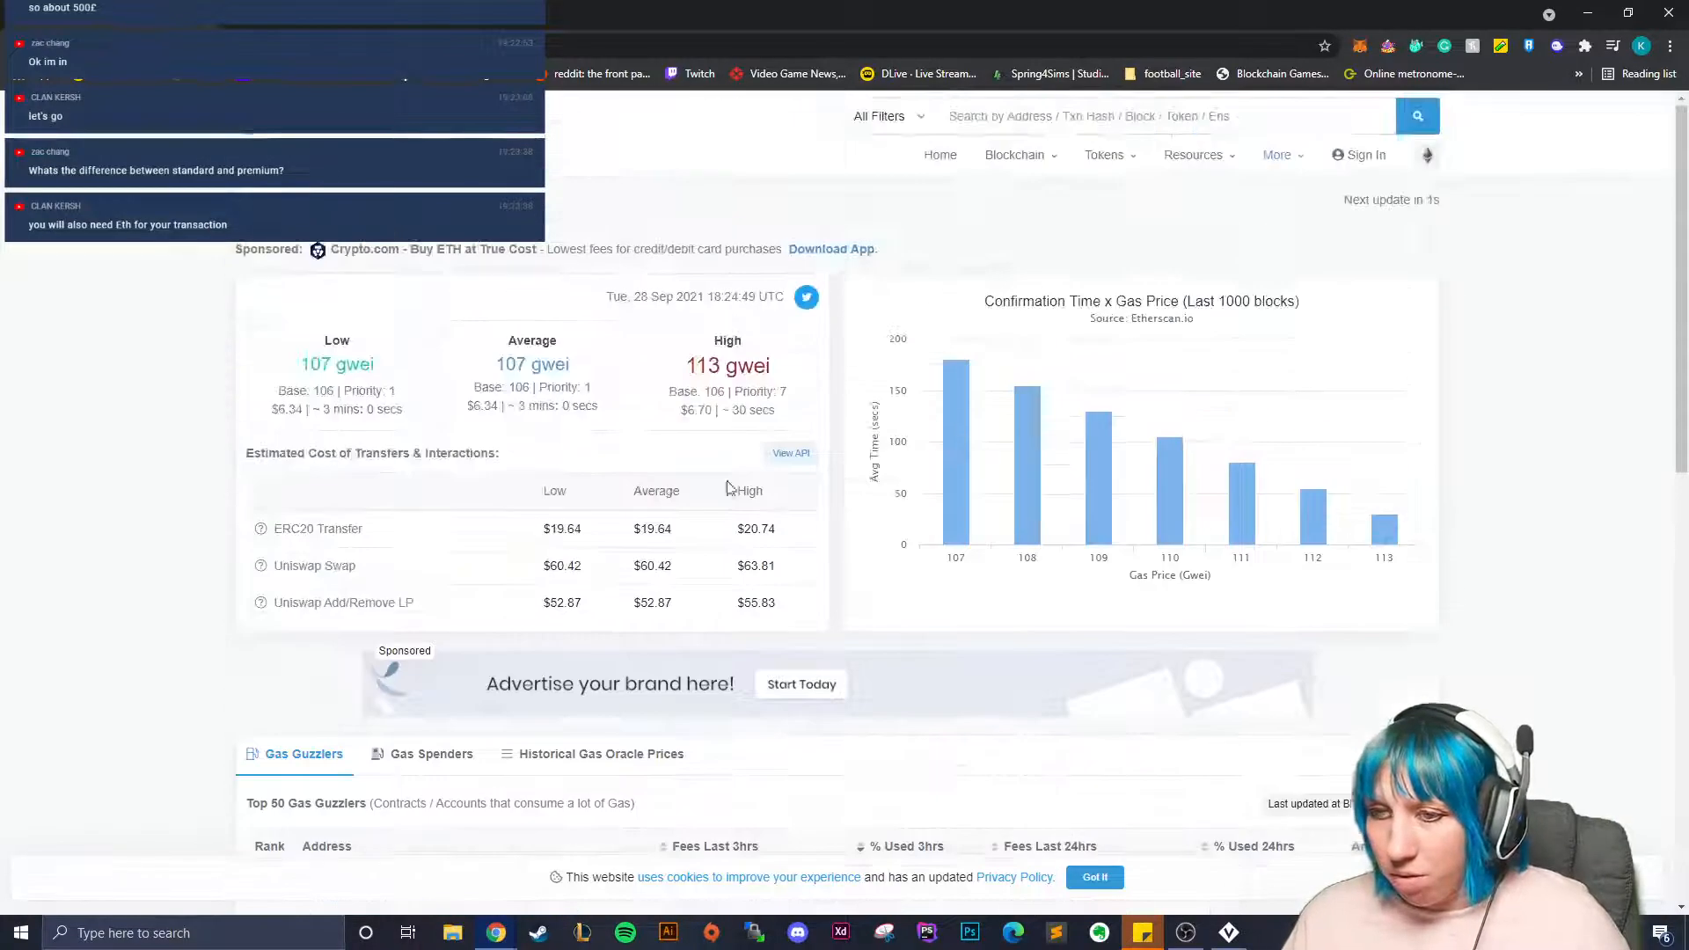
{"action": "left_click", "coordinate": [1669, 13]}
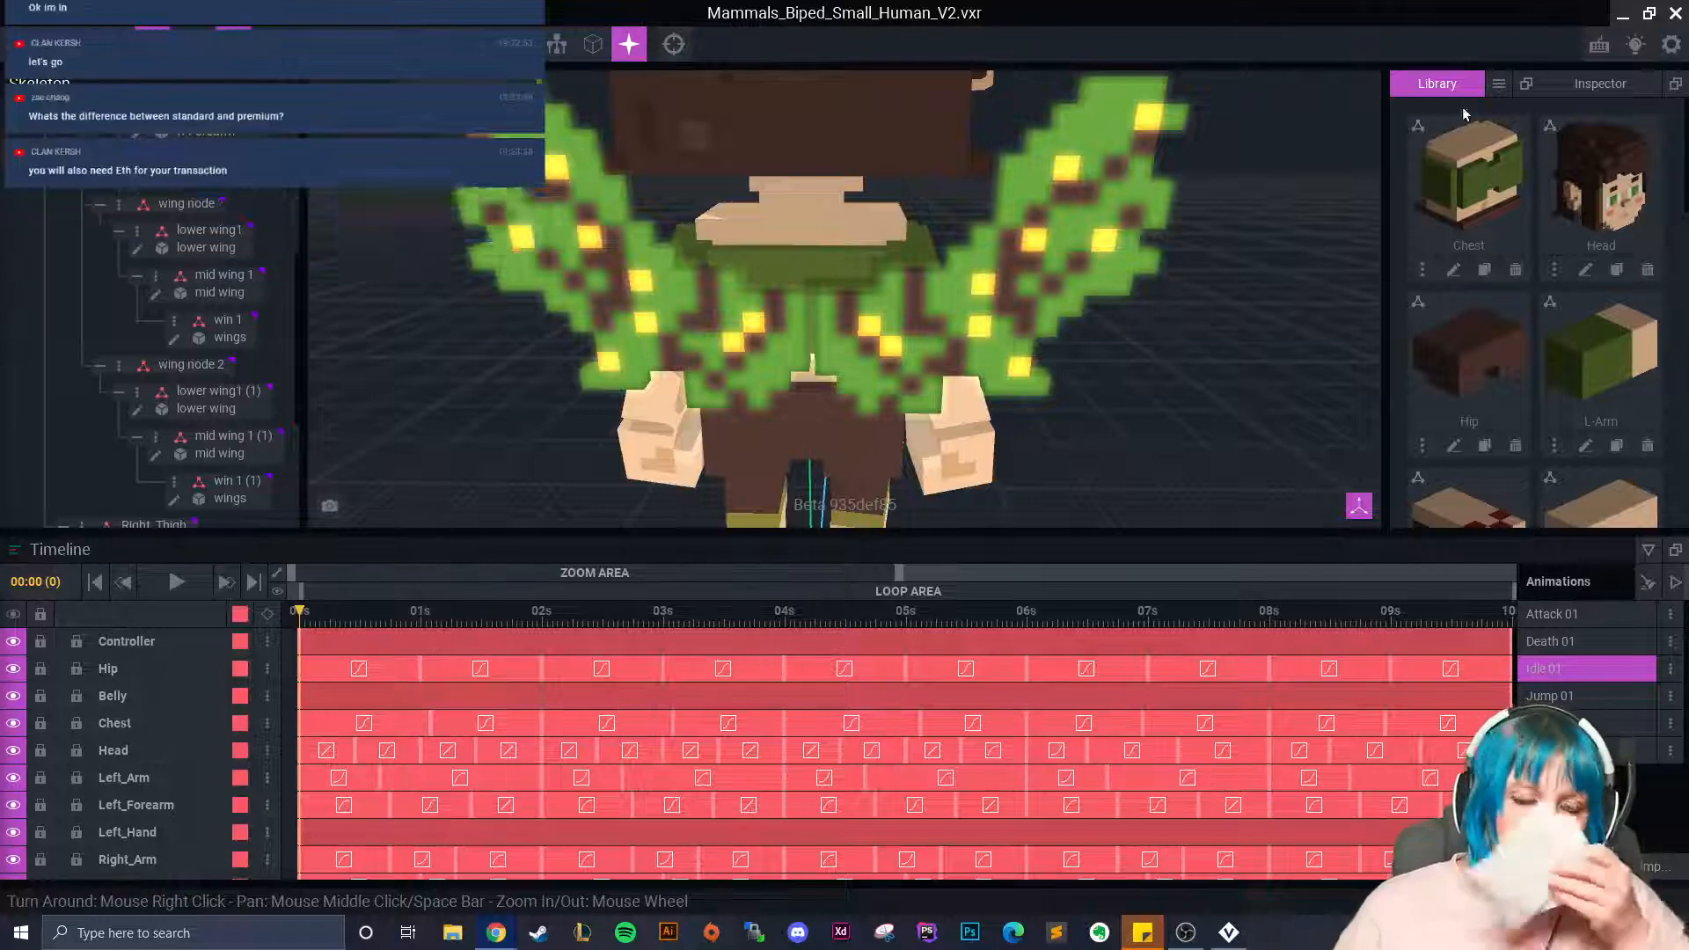
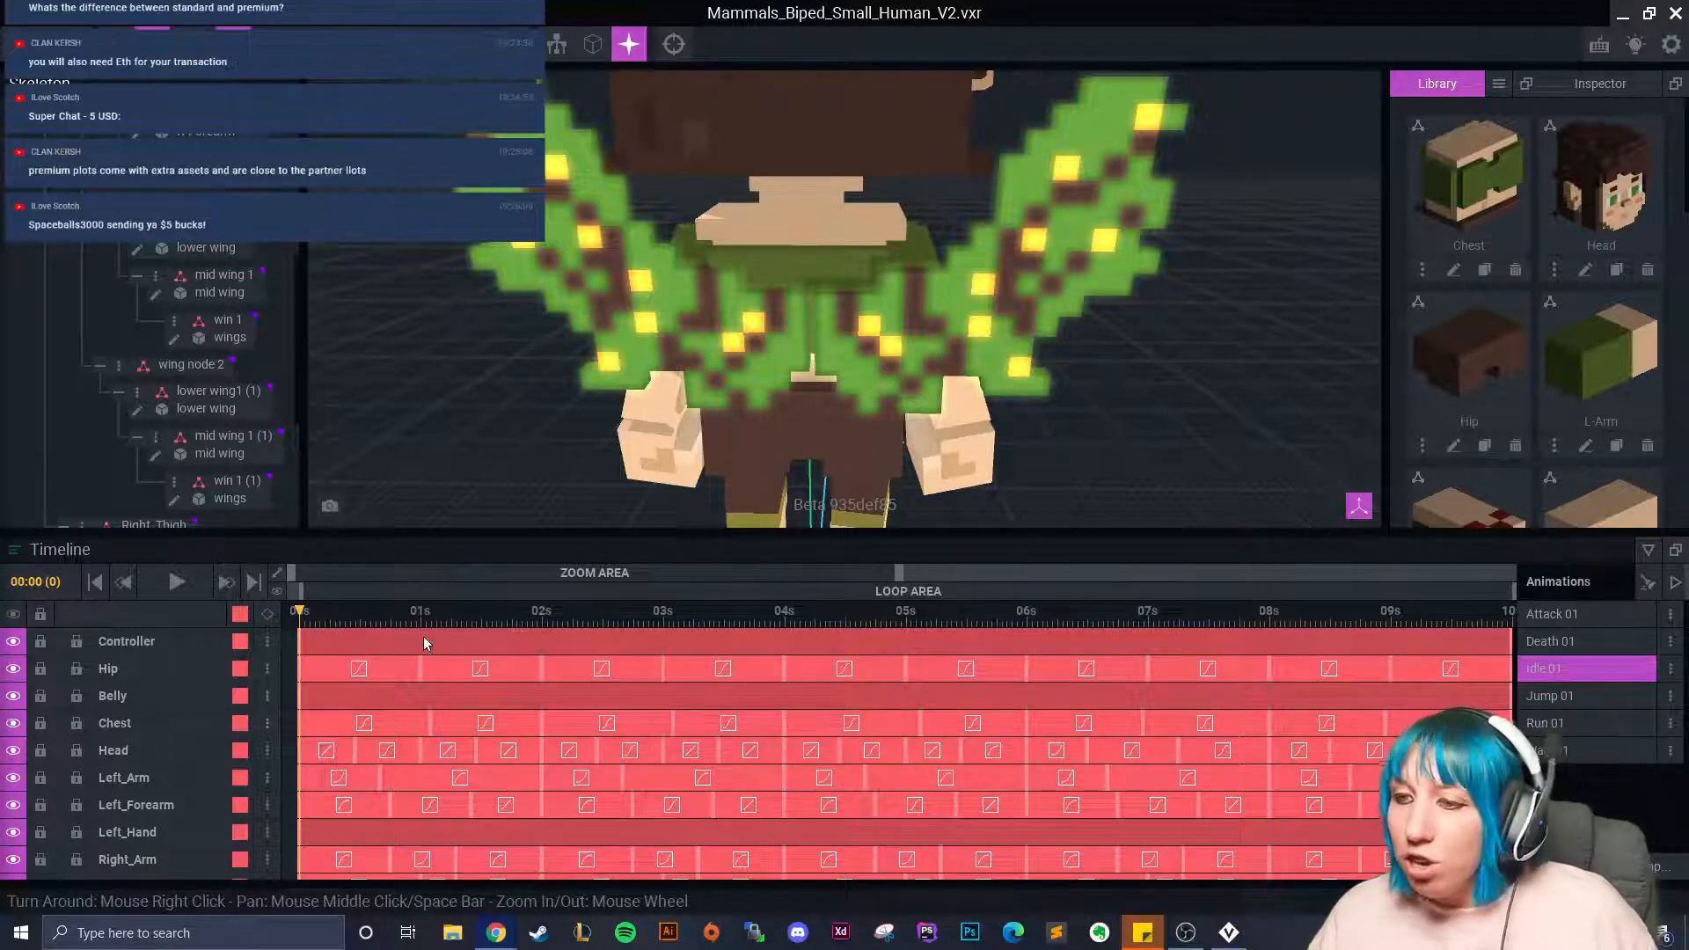
Delete the left mid wing's old Idle flap clip.
{"action": "left_click", "coordinate": [572, 242]}
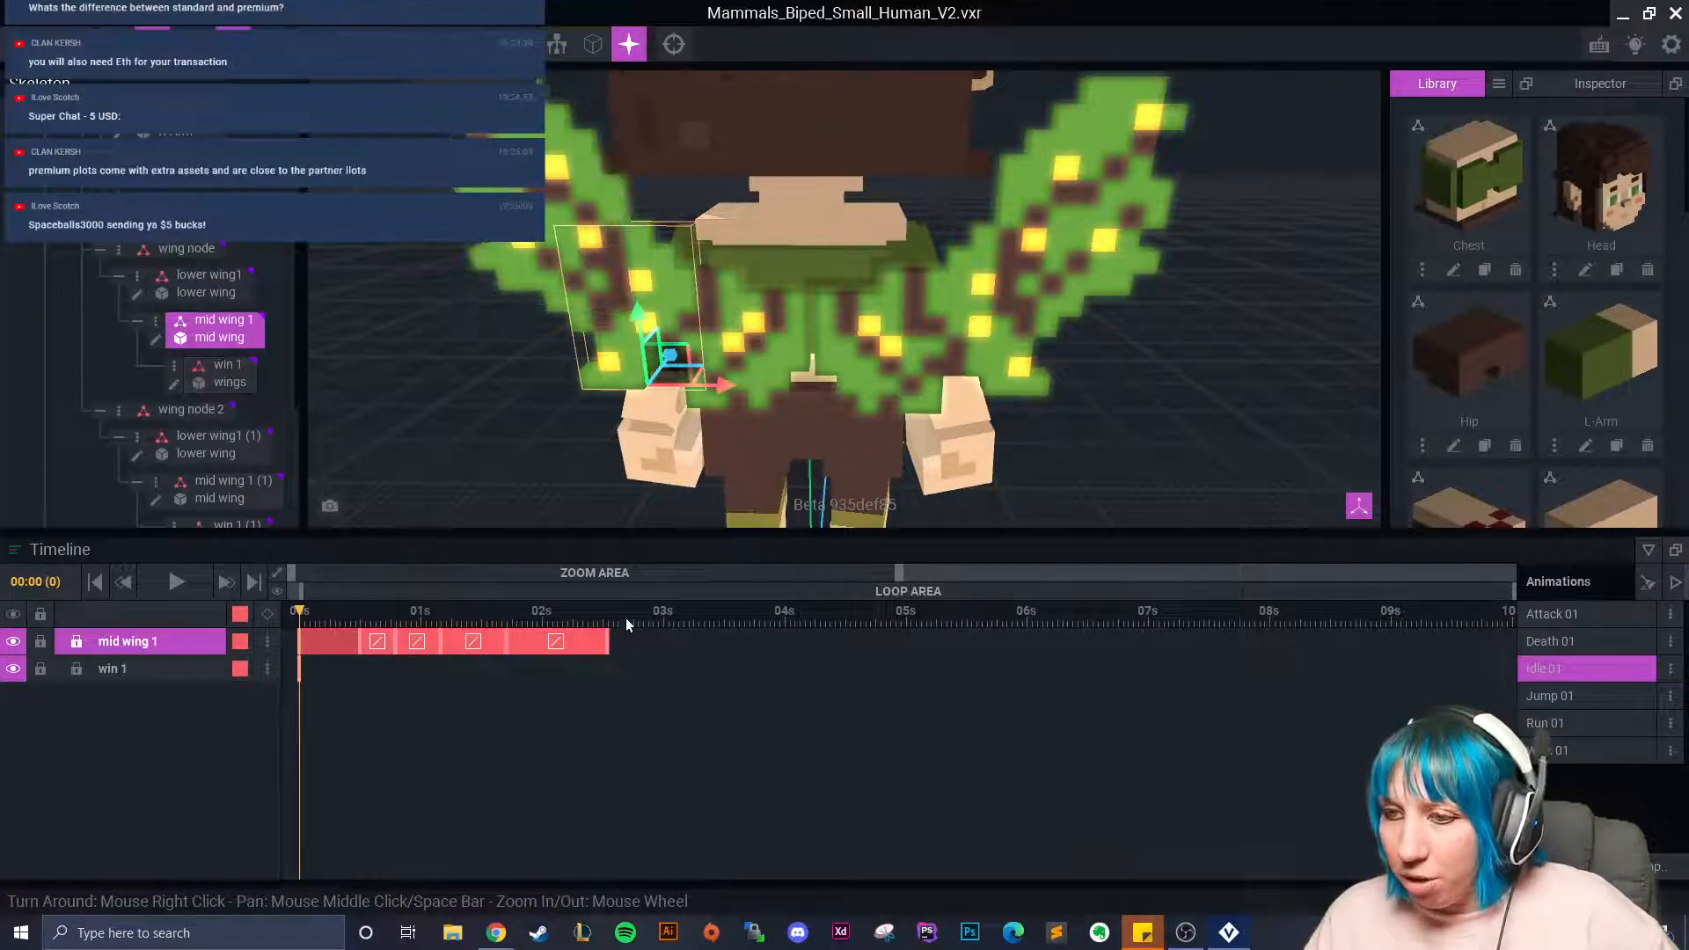
{"action": "left_click", "coordinate": [314, 648]}
{"action": "key", "text": "Delete"}
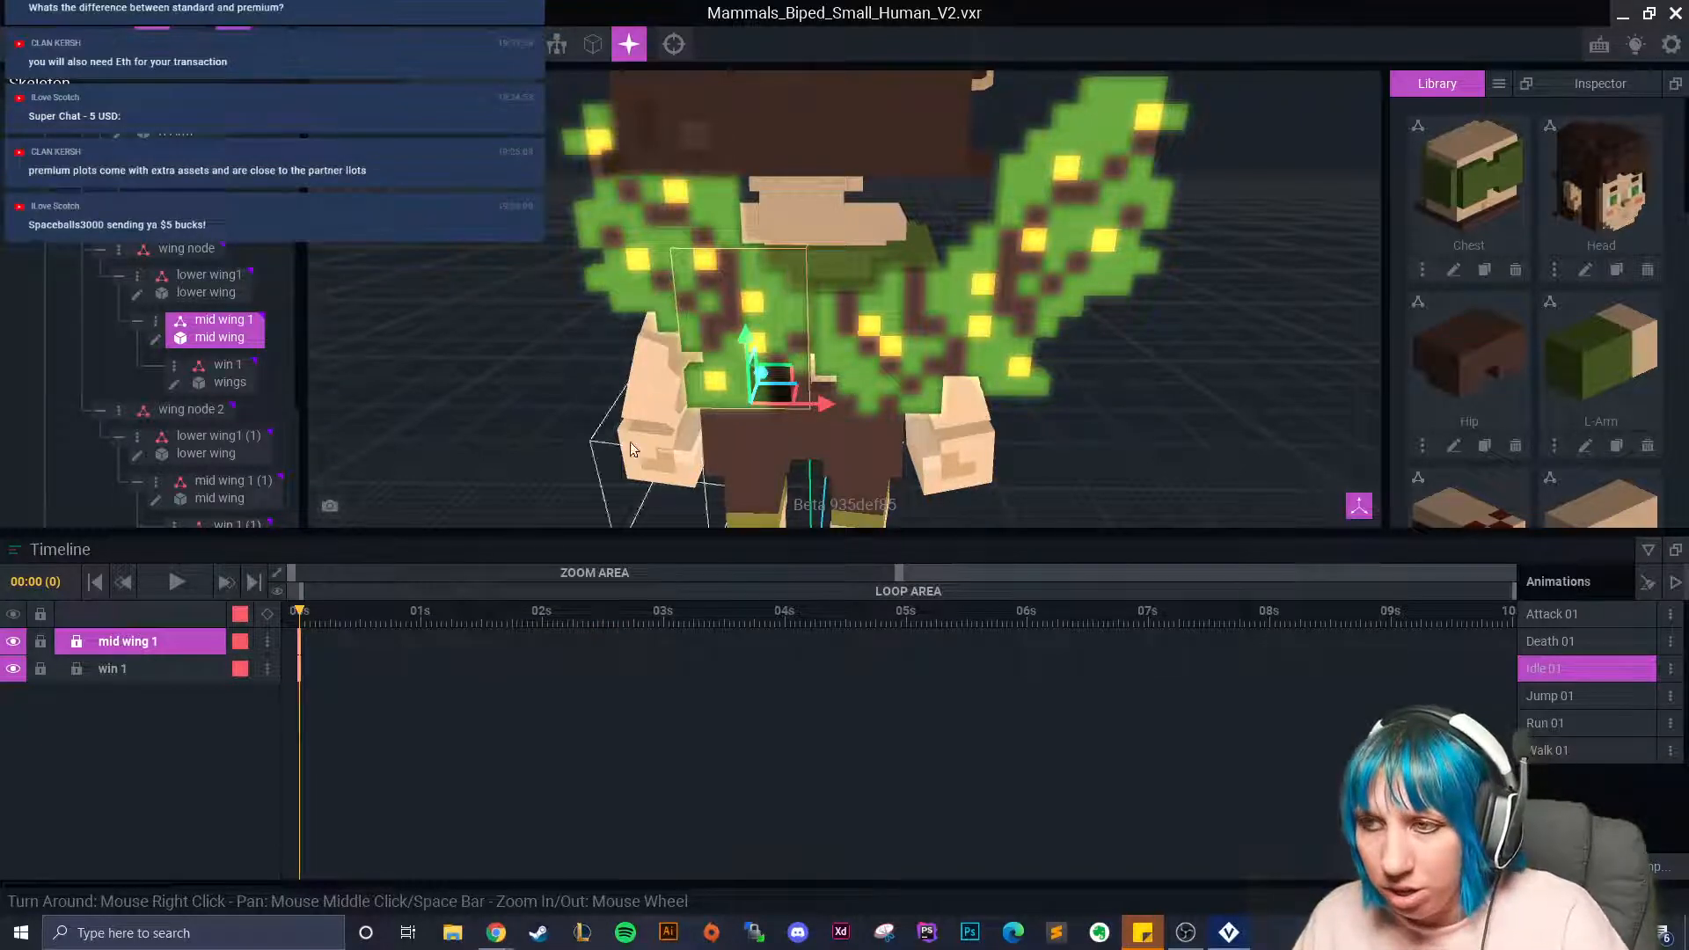
{"action": "key", "text": "ctrl+z"}
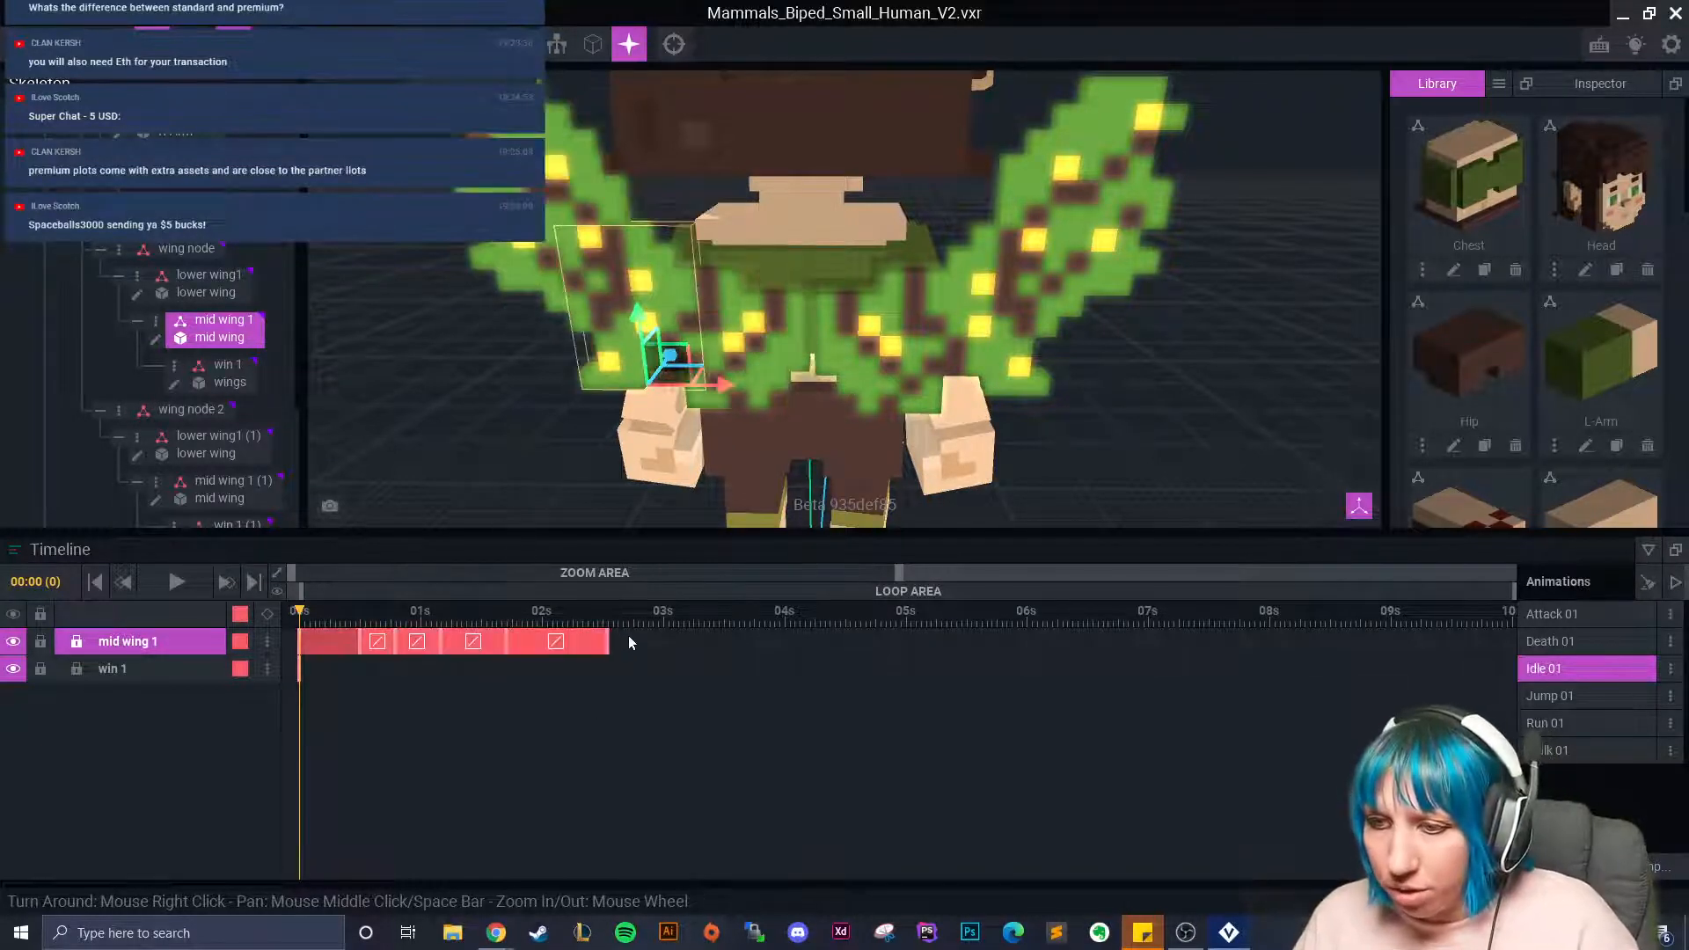
{"action": "left_click", "coordinate": [366, 641]}
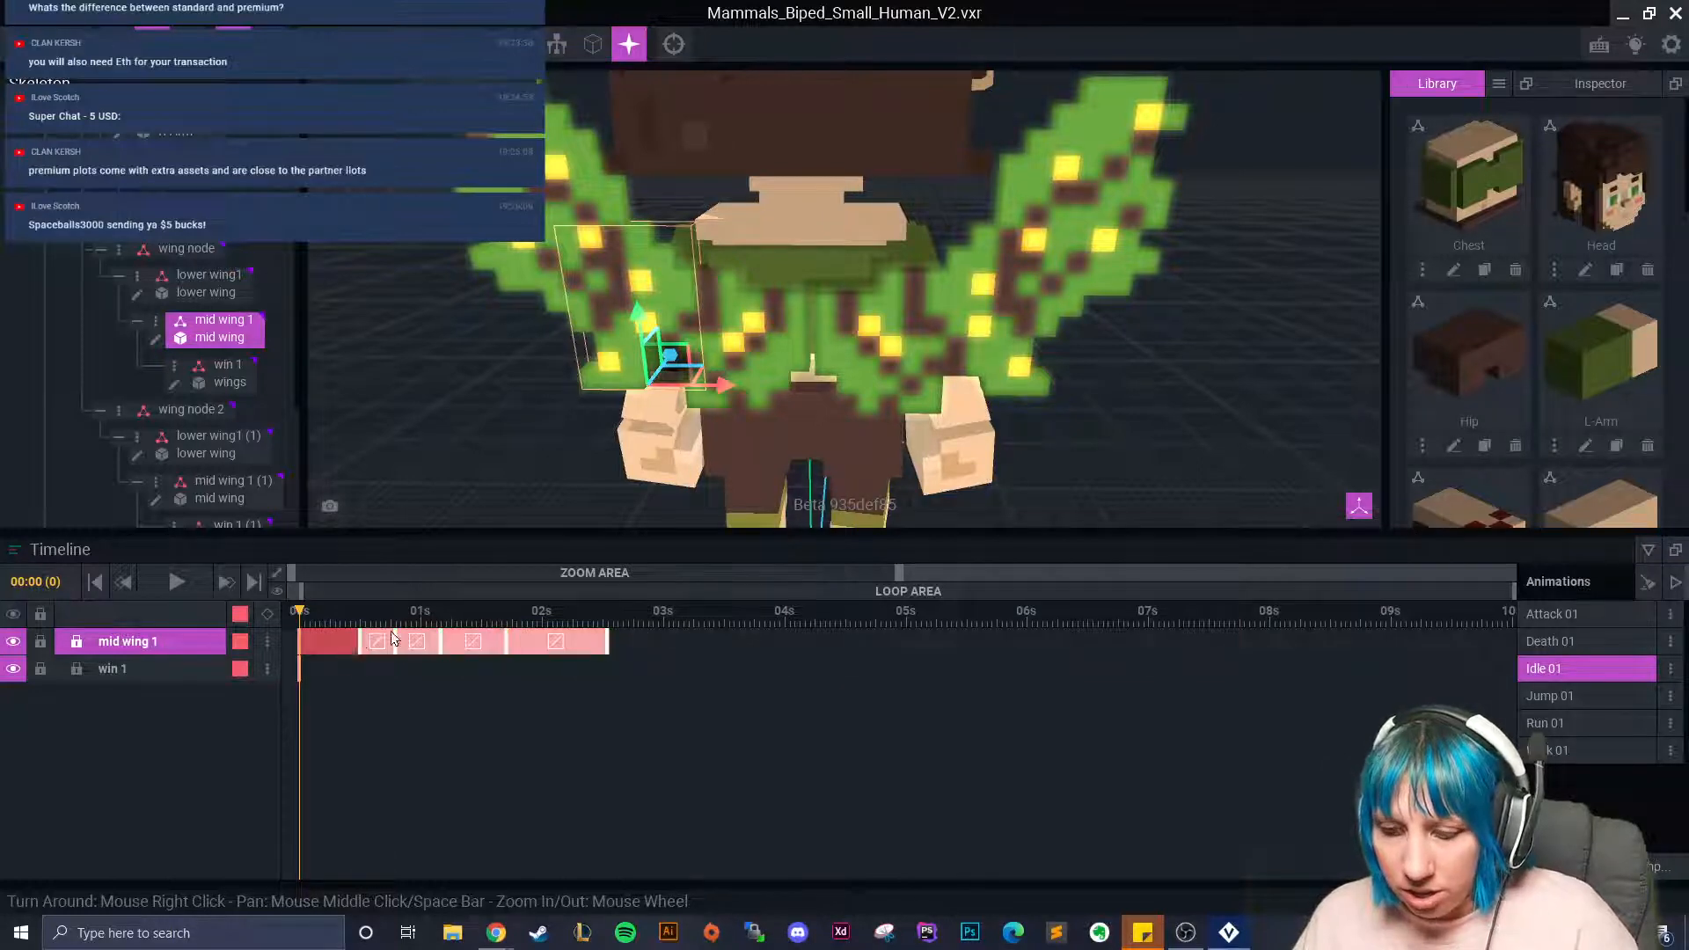
{"action": "key", "text": "Delete"}
Key a new rotation on the left mid wing, using the right mid wing's pose near 1 second as reference.
{"action": "left_click", "coordinate": [984, 266]}
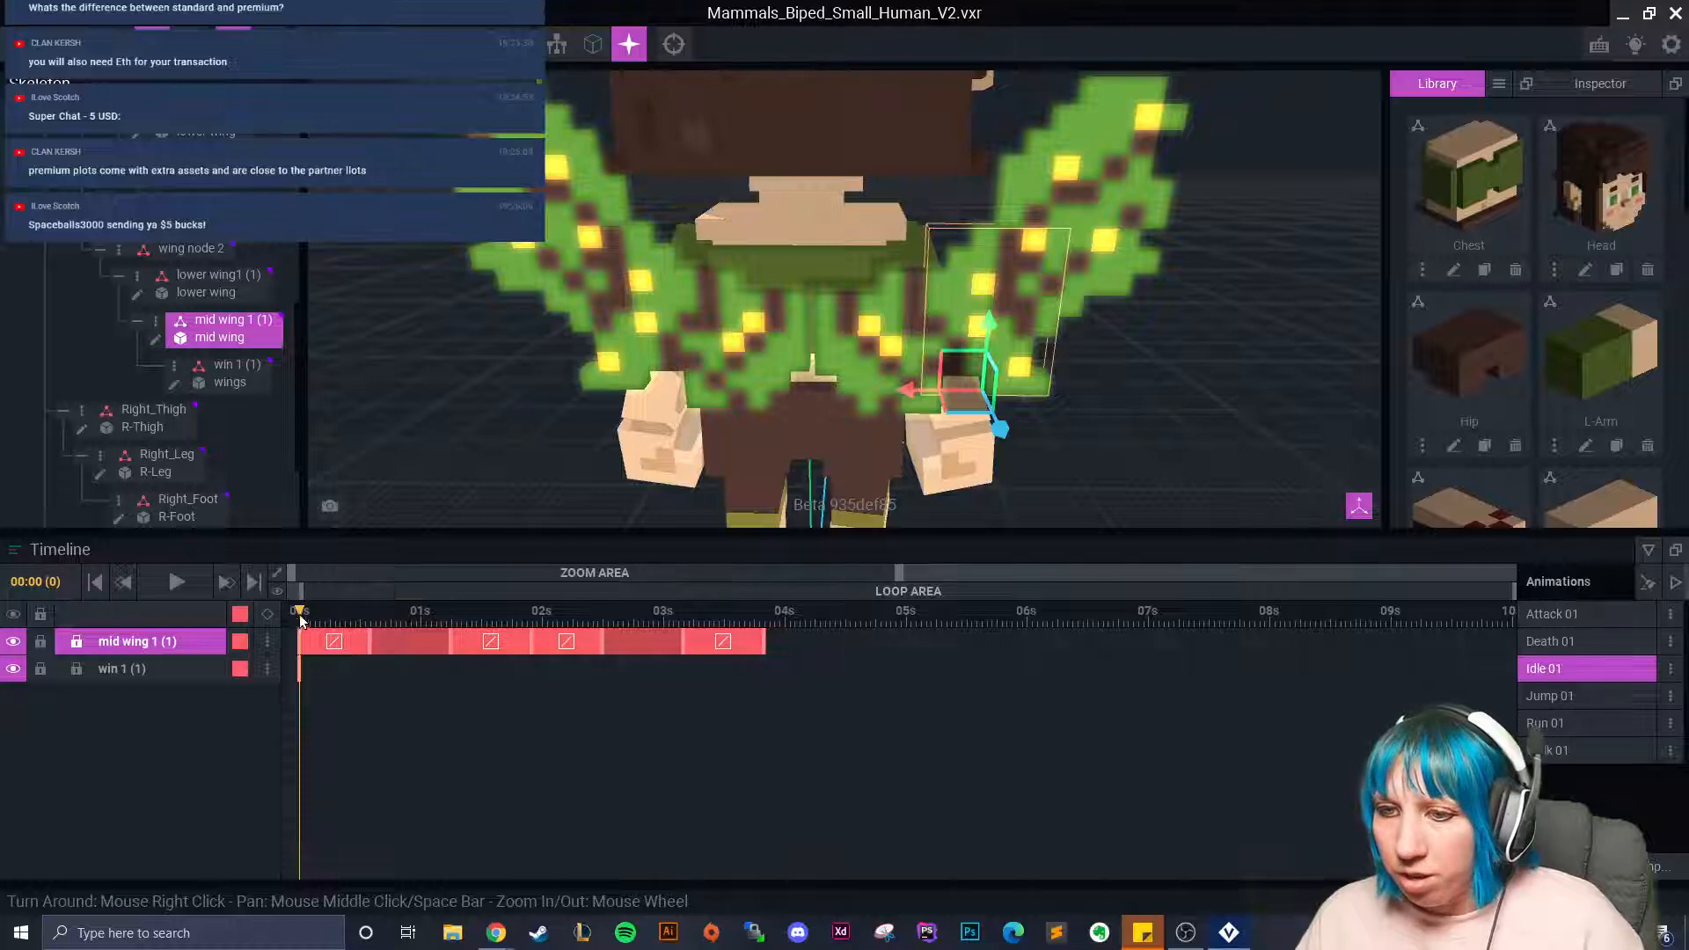
{"action": "left_click", "coordinate": [370, 640]}
{"action": "mouse_move", "coordinate": [370, 640]}
{"action": "left_mouse_down"}
{"action": "mouse_move", "coordinate": [449, 646]}
{"action": "mouse_move", "coordinate": [369, 647]}
{"action": "left_mouse_up"}
{"action": "left_click", "coordinate": [579, 285]}
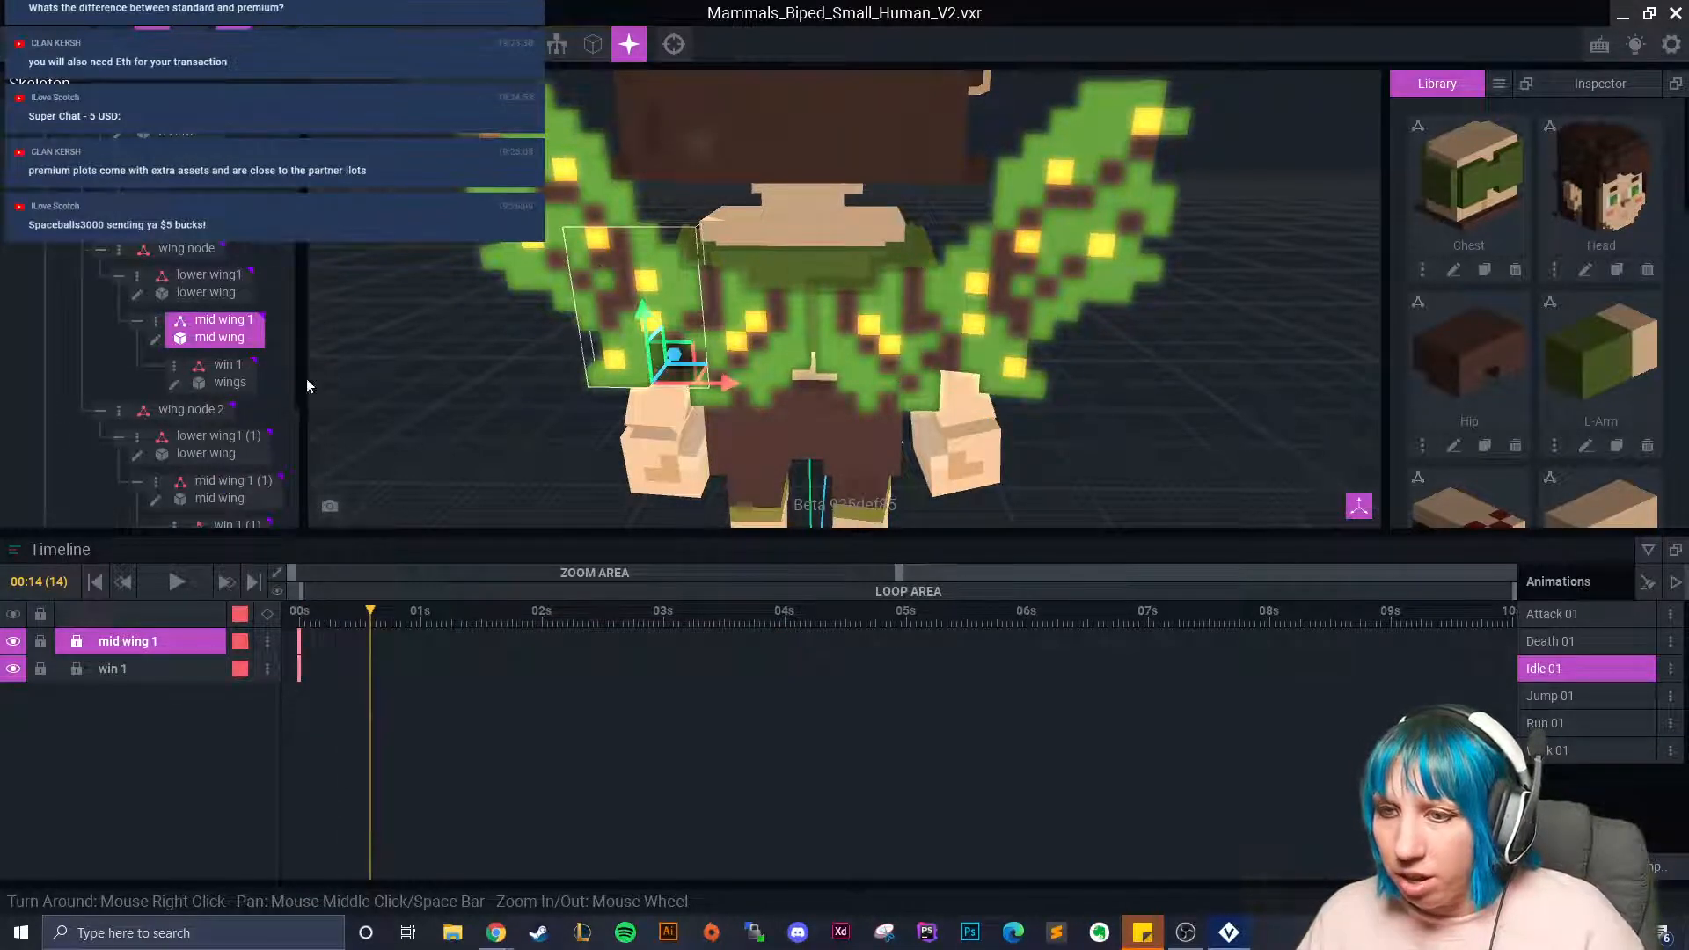
{"action": "key", "text": "e"}
{"action": "left_click_drag", "start_coordinate": [618, 422], "coordinate": [627, 425]}
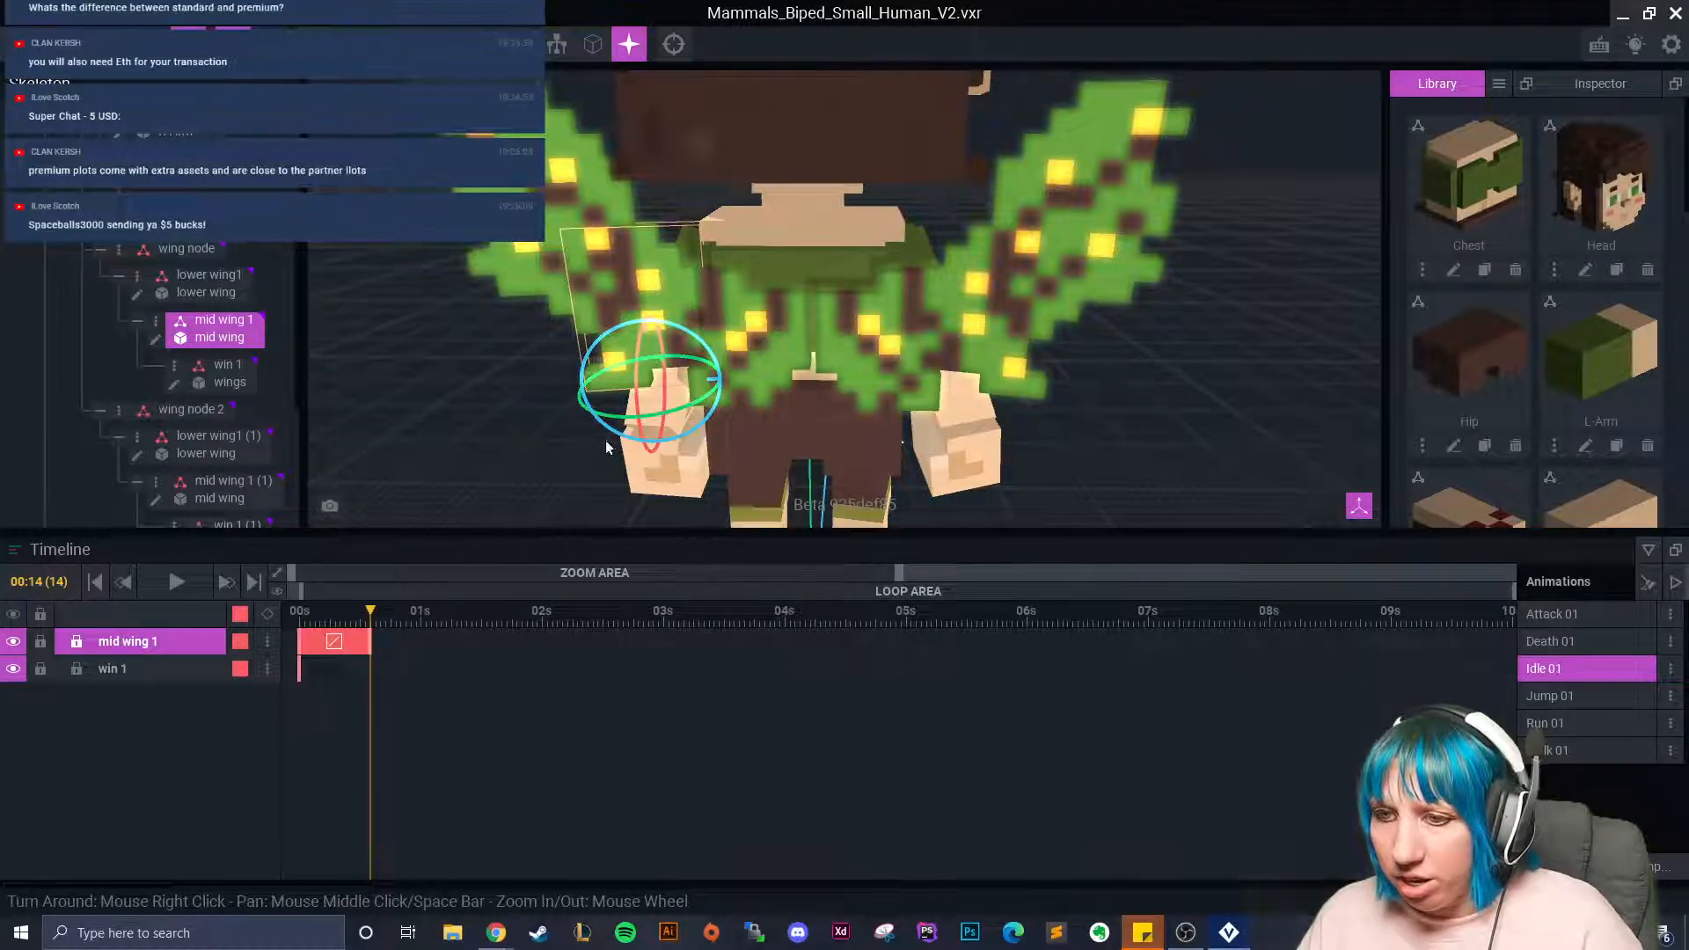
At 01:06, copy and paste the left mid wing's clip so it runs to about 1.3 seconds.
{"action": "left_click", "coordinate": [1014, 299]}
{"action": "left_click", "coordinate": [450, 621]}
{"action": "left_click_drag", "start_coordinate": [918, 370], "coordinate": [919, 368]}
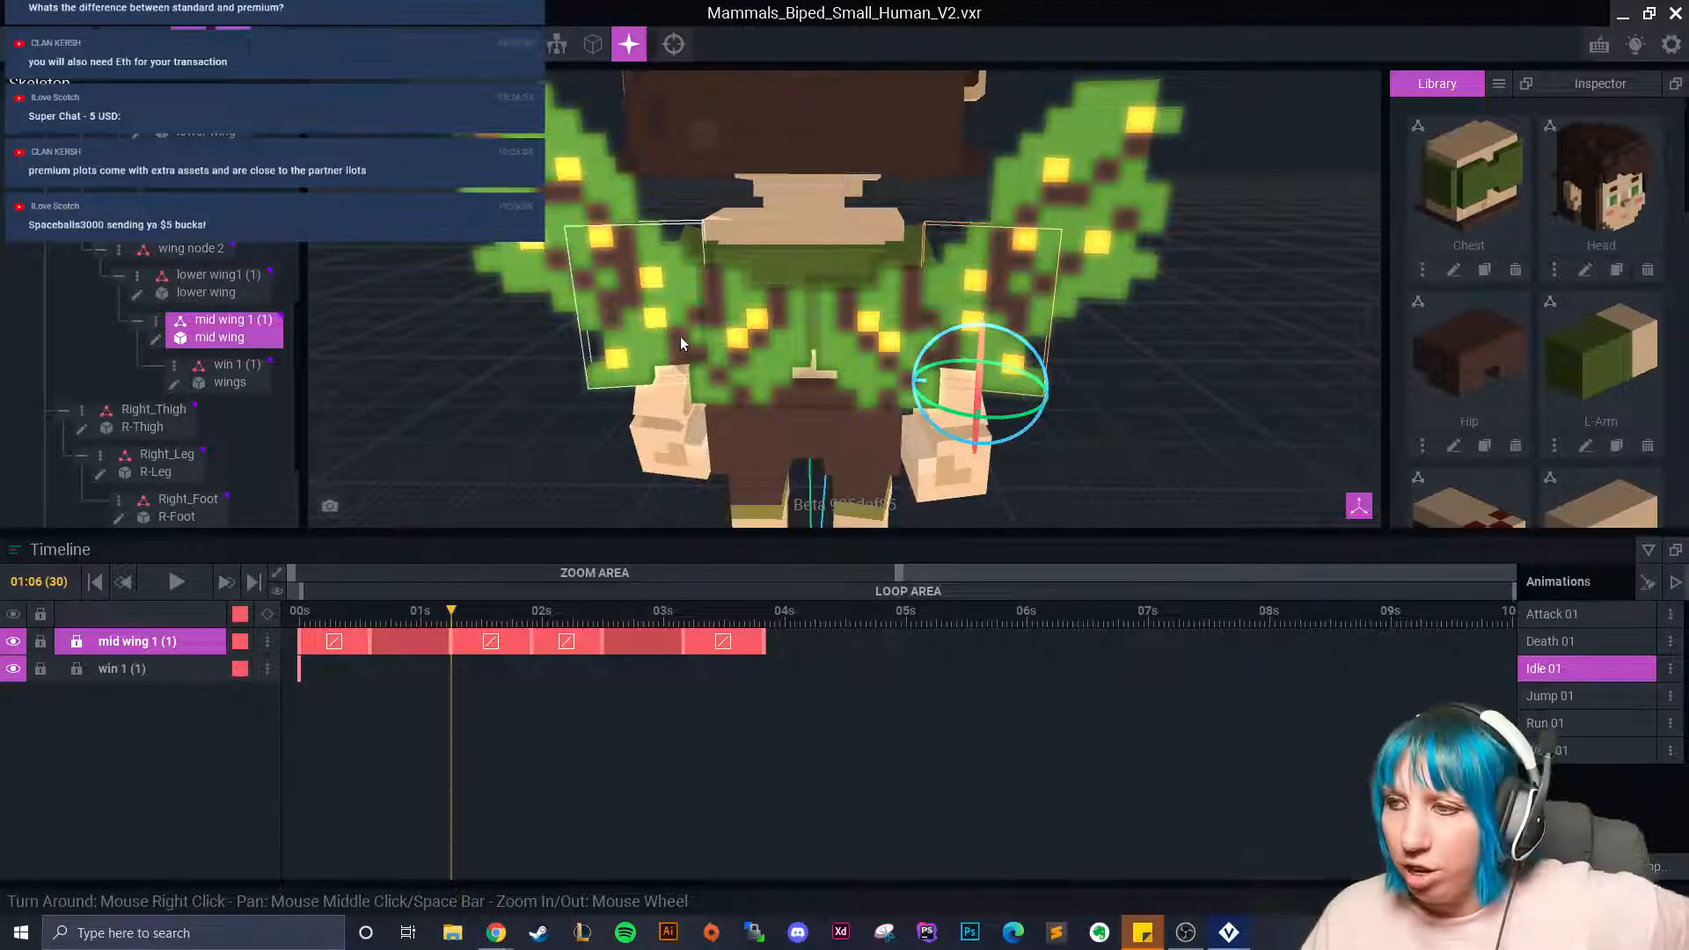
{"action": "left_click", "coordinate": [615, 285]}
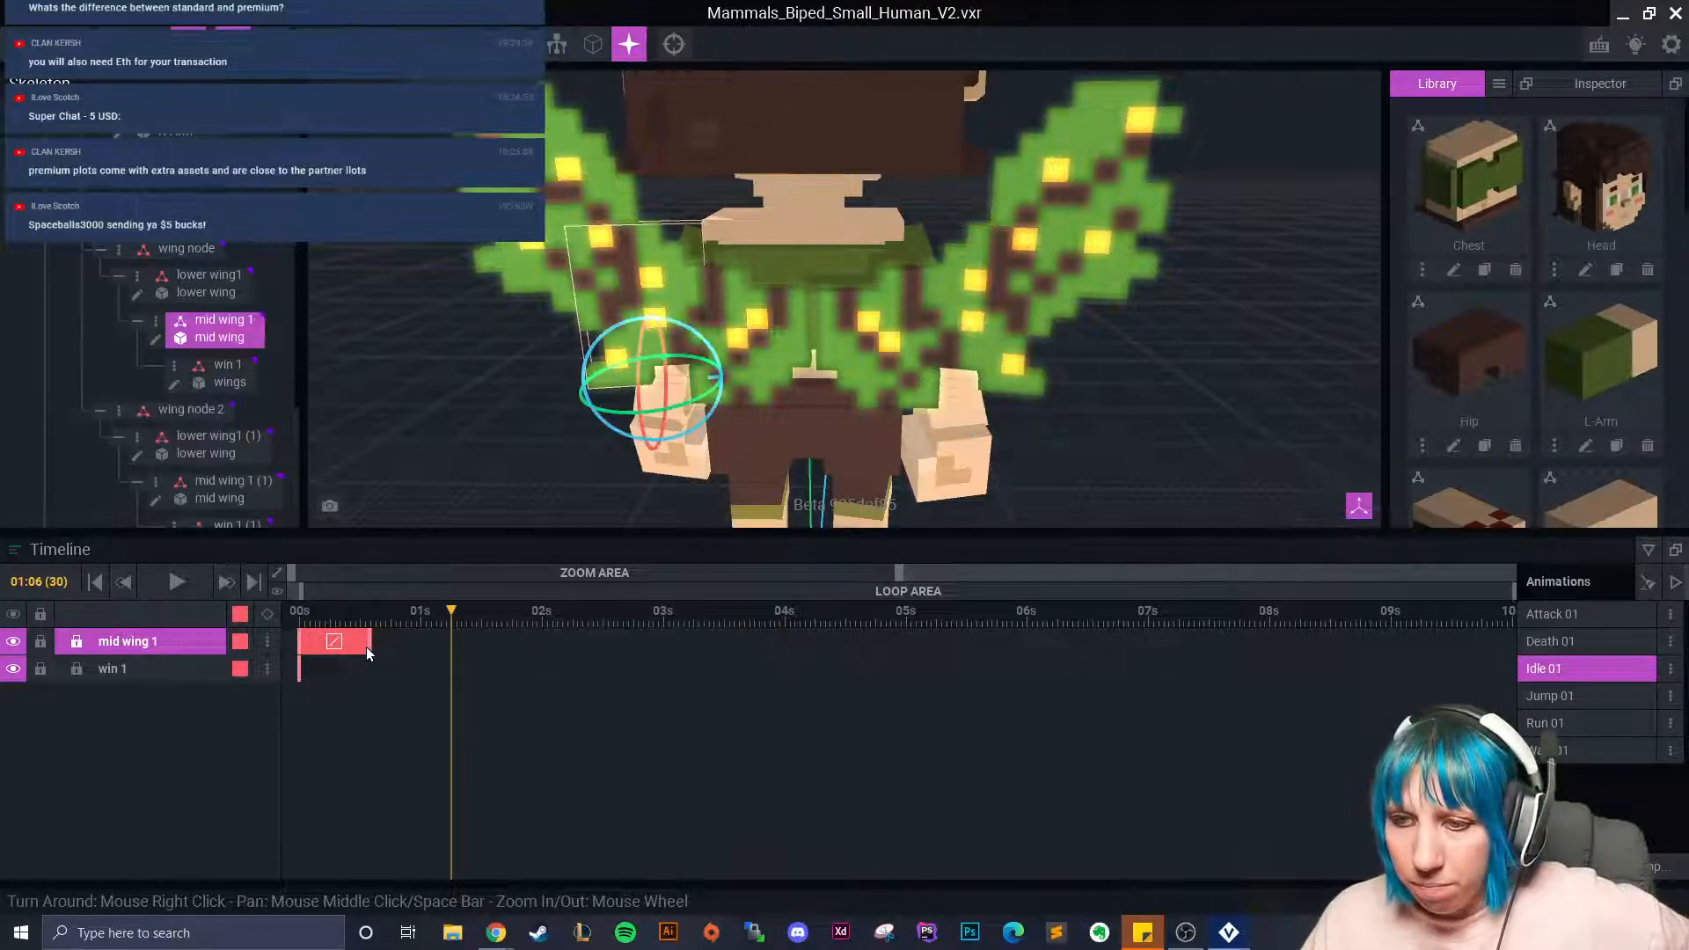
{"action": "right_click", "coordinate": [371, 646]}
{"action": "left_click", "coordinate": [409, 593]}
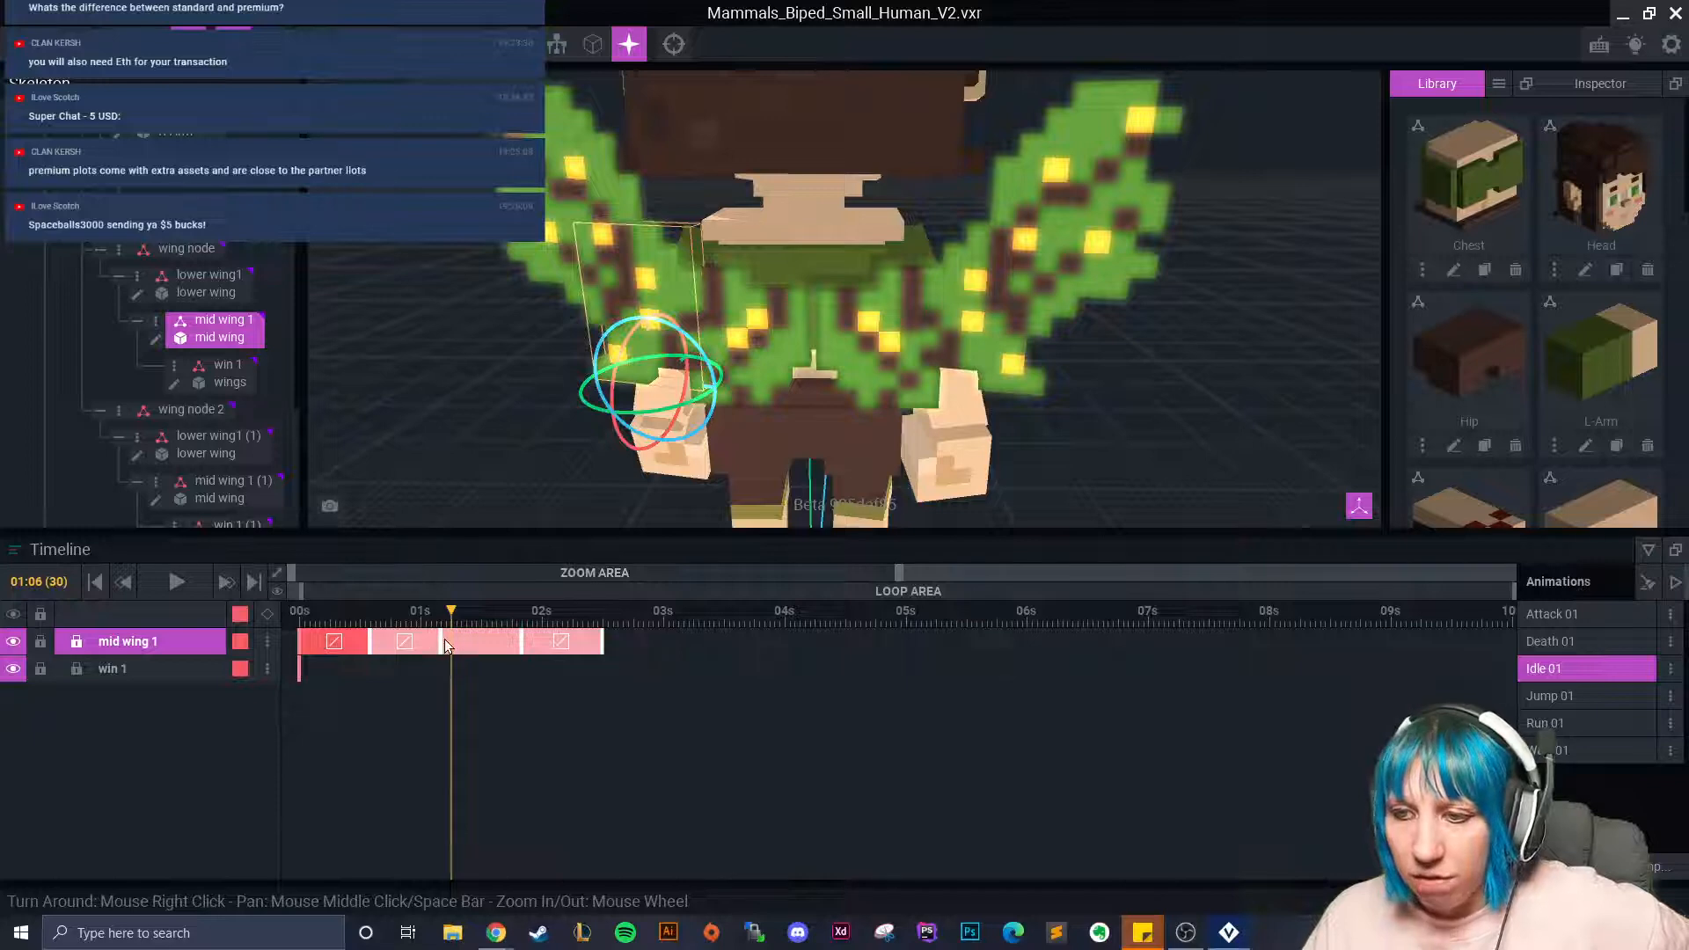
{"action": "key", "text": "ctrl+z"}
{"action": "right_click", "coordinate": [373, 646]}
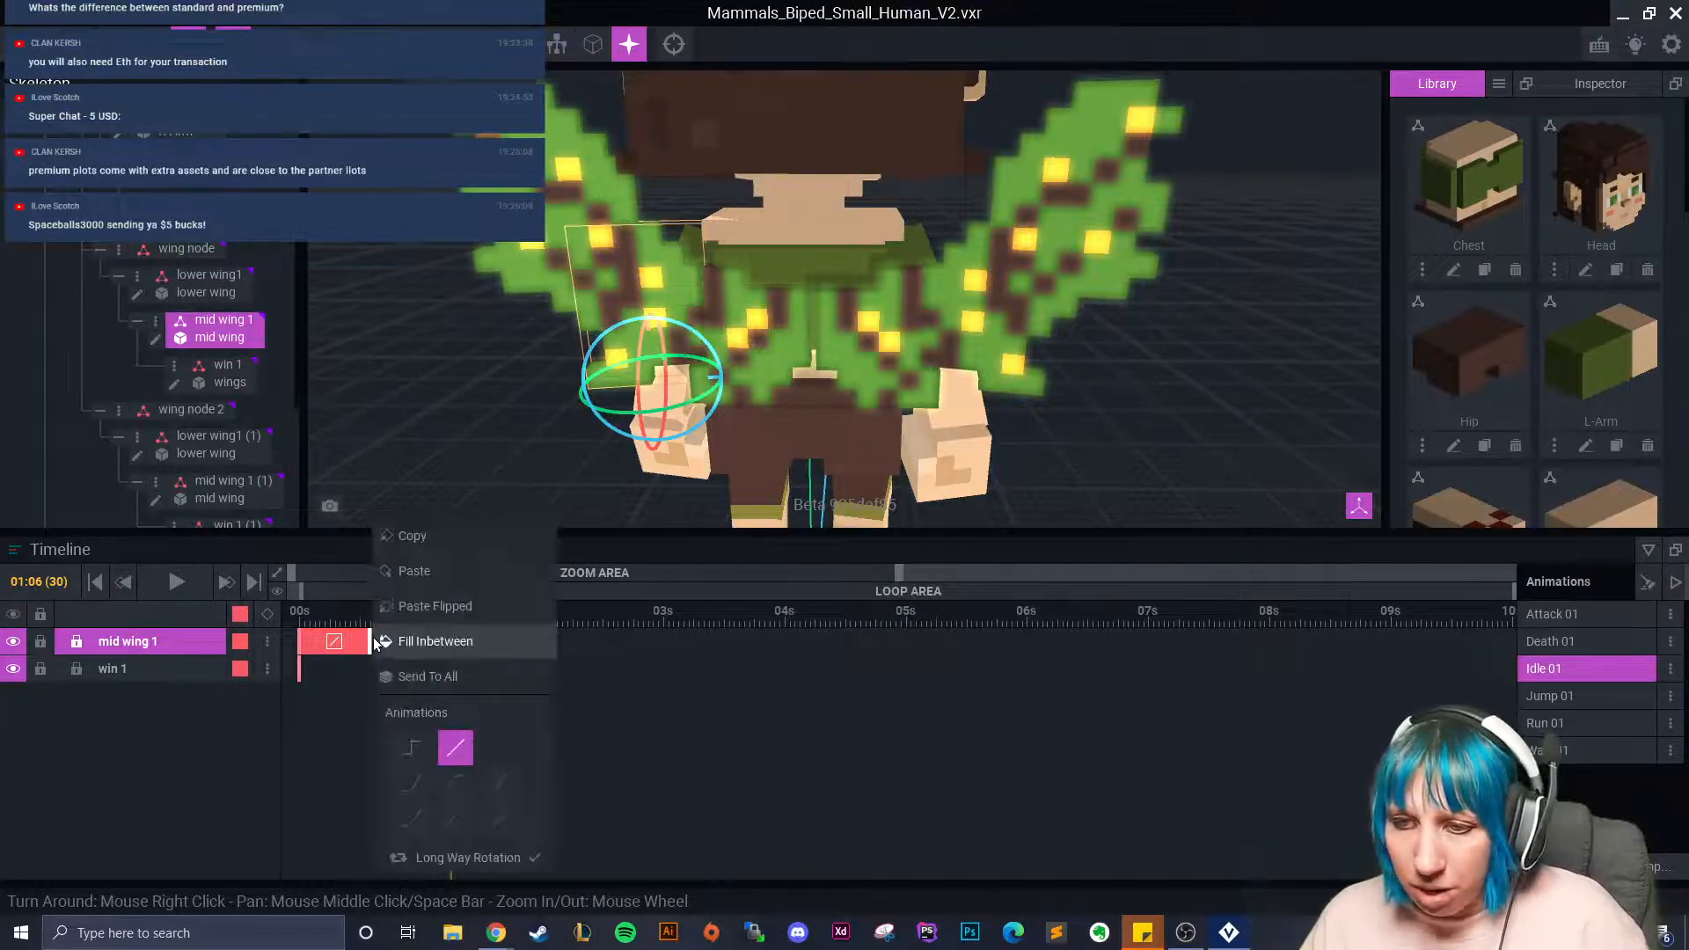
{"action": "left_click", "coordinate": [428, 538]}
{"action": "right_click", "coordinate": [450, 635]}
{"action": "left_click", "coordinate": [495, 574]}
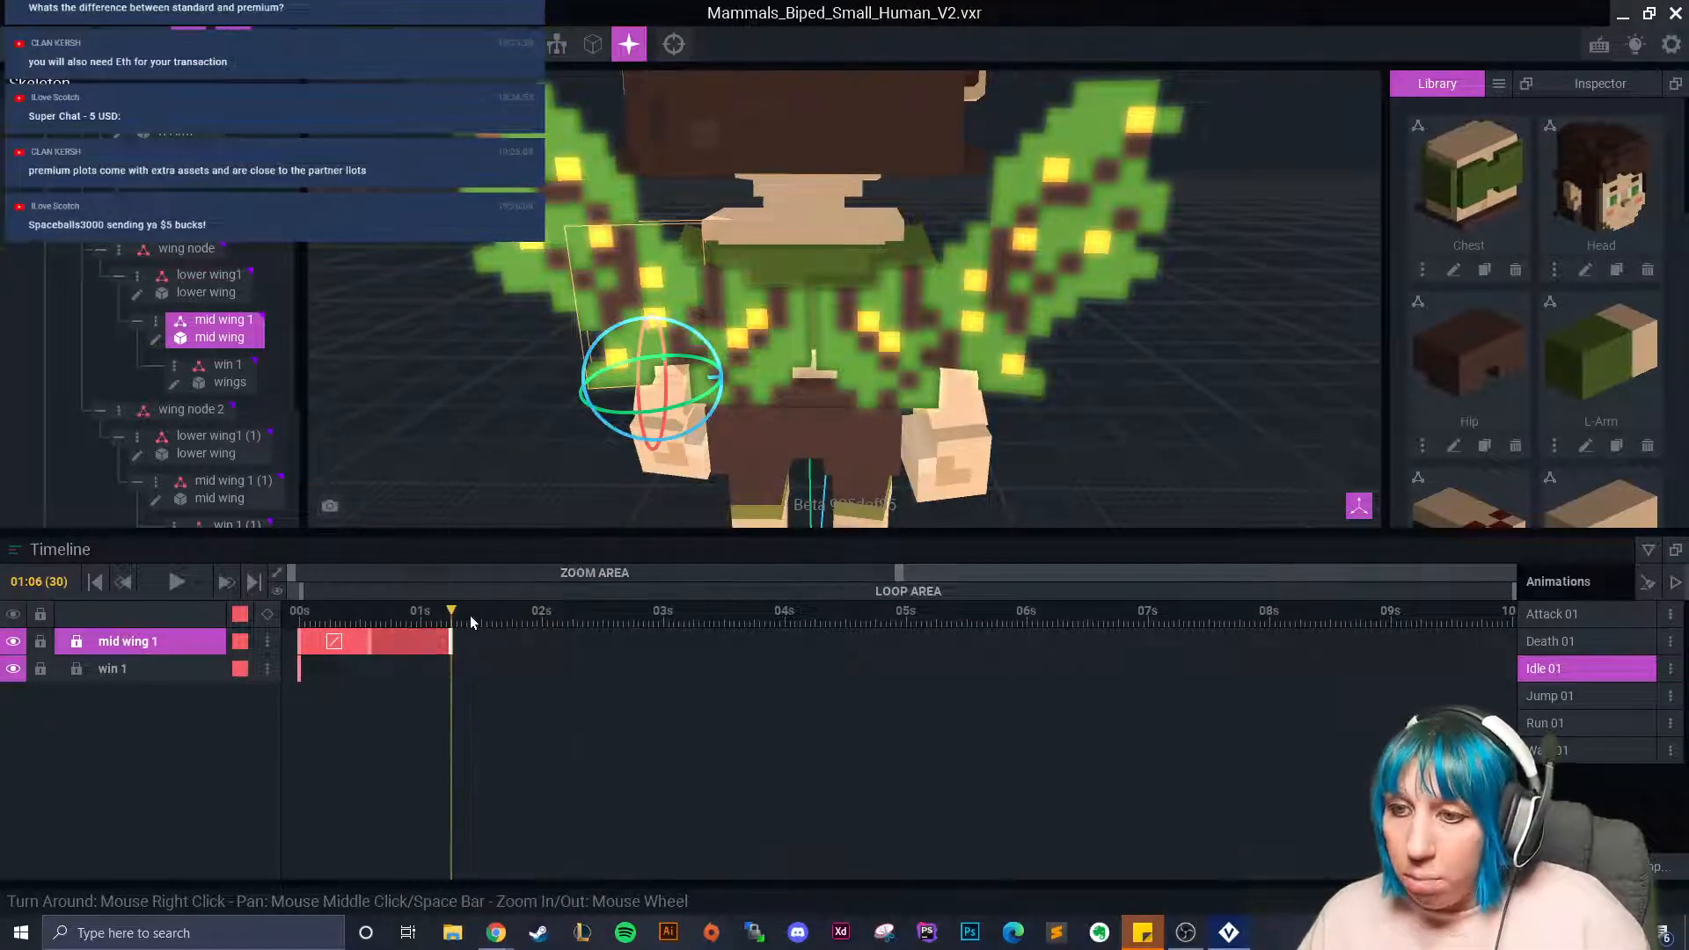
At 01:22, rotate the left mid wing into its next flap pose.
{"action": "left_click", "coordinate": [1007, 303]}
{"action": "left_click_drag", "start_coordinate": [459, 618], "coordinate": [529, 657]}
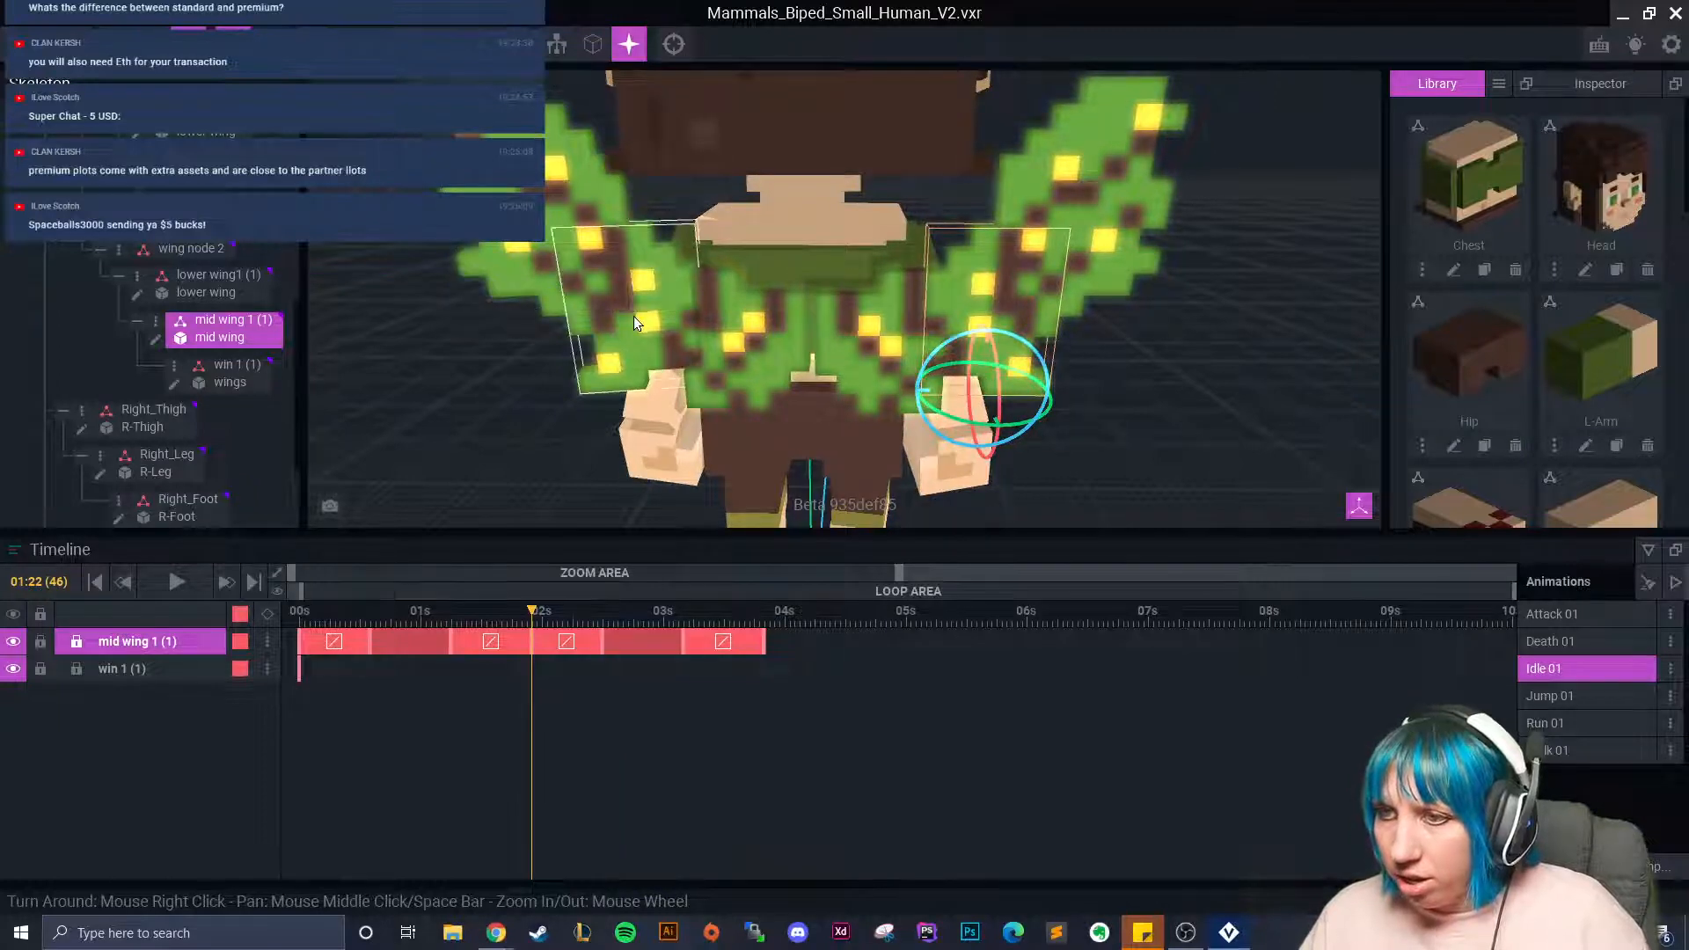
{"action": "left_click", "coordinate": [636, 322]}
{"action": "left_click_drag", "start_coordinate": [618, 427], "coordinate": [602, 426]}
Copy all left mid wing keyframes and paste them twice, out to about 5.7 seconds.
{"action": "left_click", "coordinate": [569, 641]}
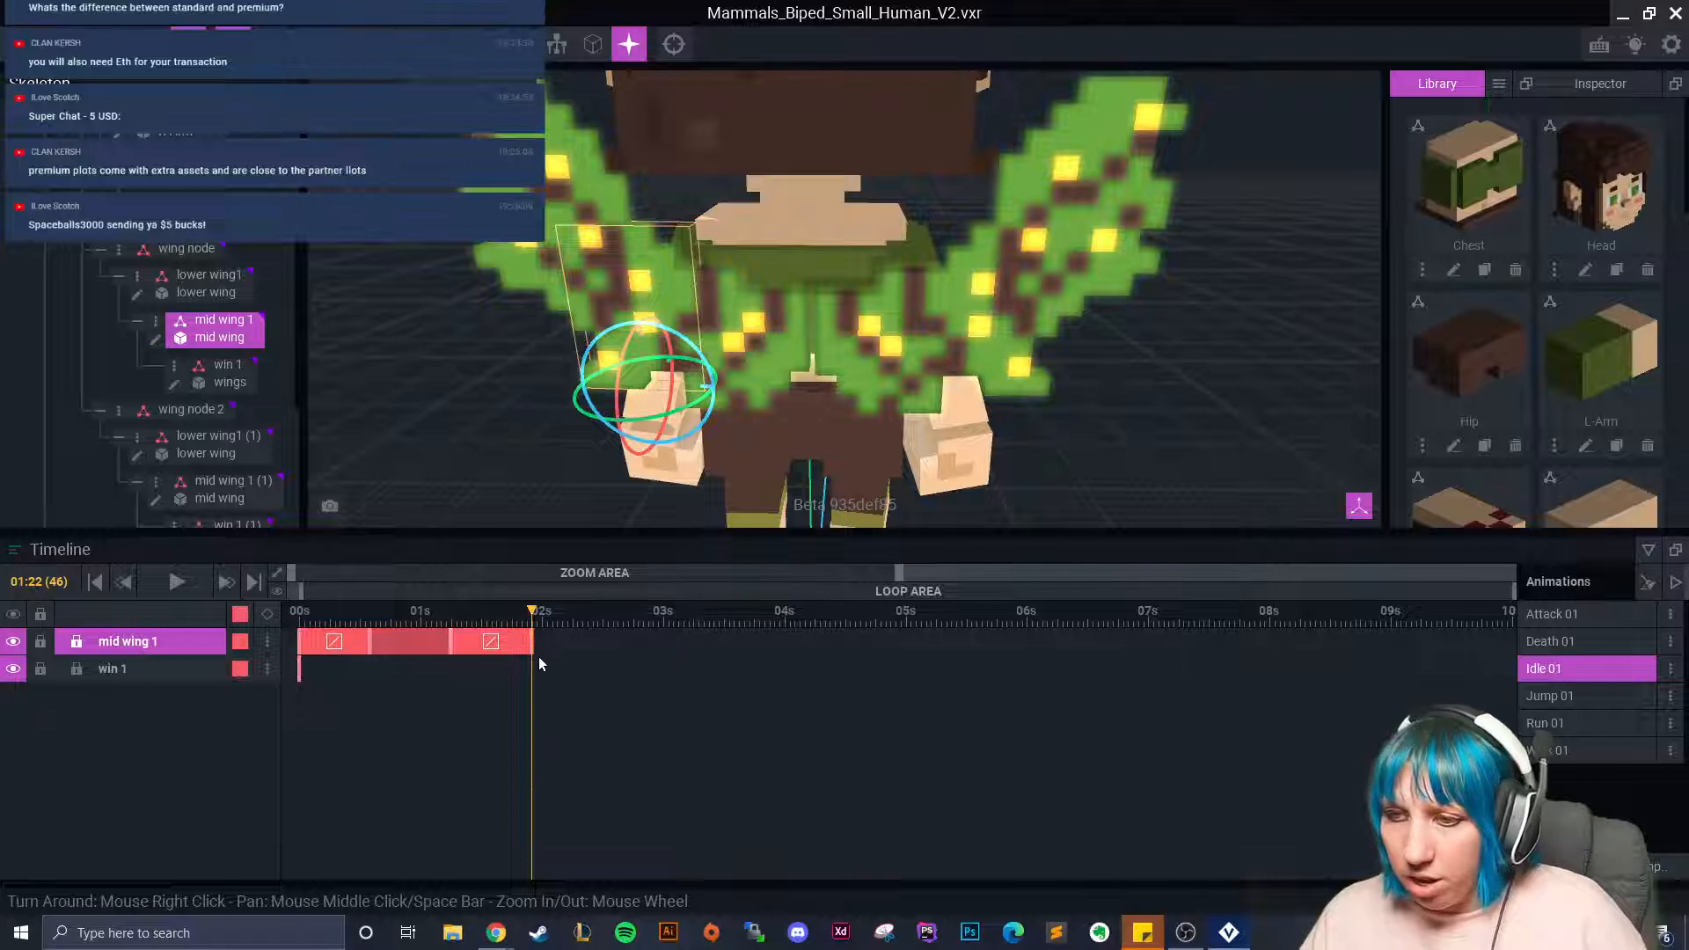
{"action": "left_click_drag", "start_coordinate": [459, 649], "coordinate": [303, 631]}
{"action": "right_click", "coordinate": [303, 631]}
{"action": "left_click", "coordinate": [385, 528]}
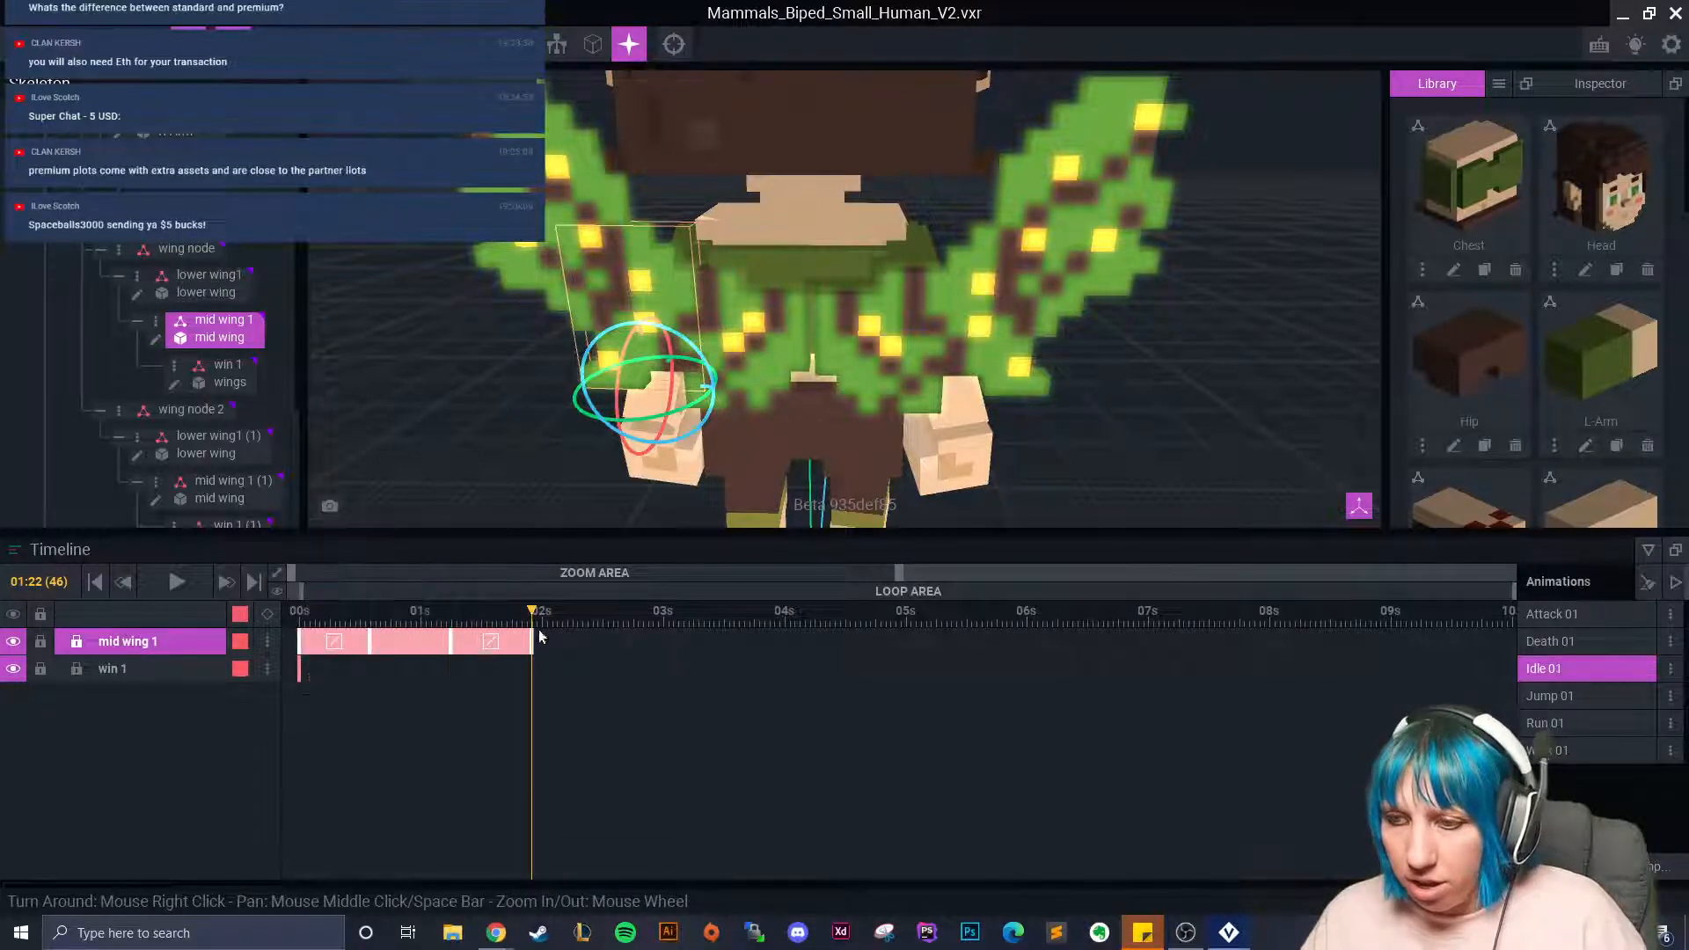
{"action": "right_click", "coordinate": [531, 641]}
{"action": "left_click", "coordinate": [588, 576]}
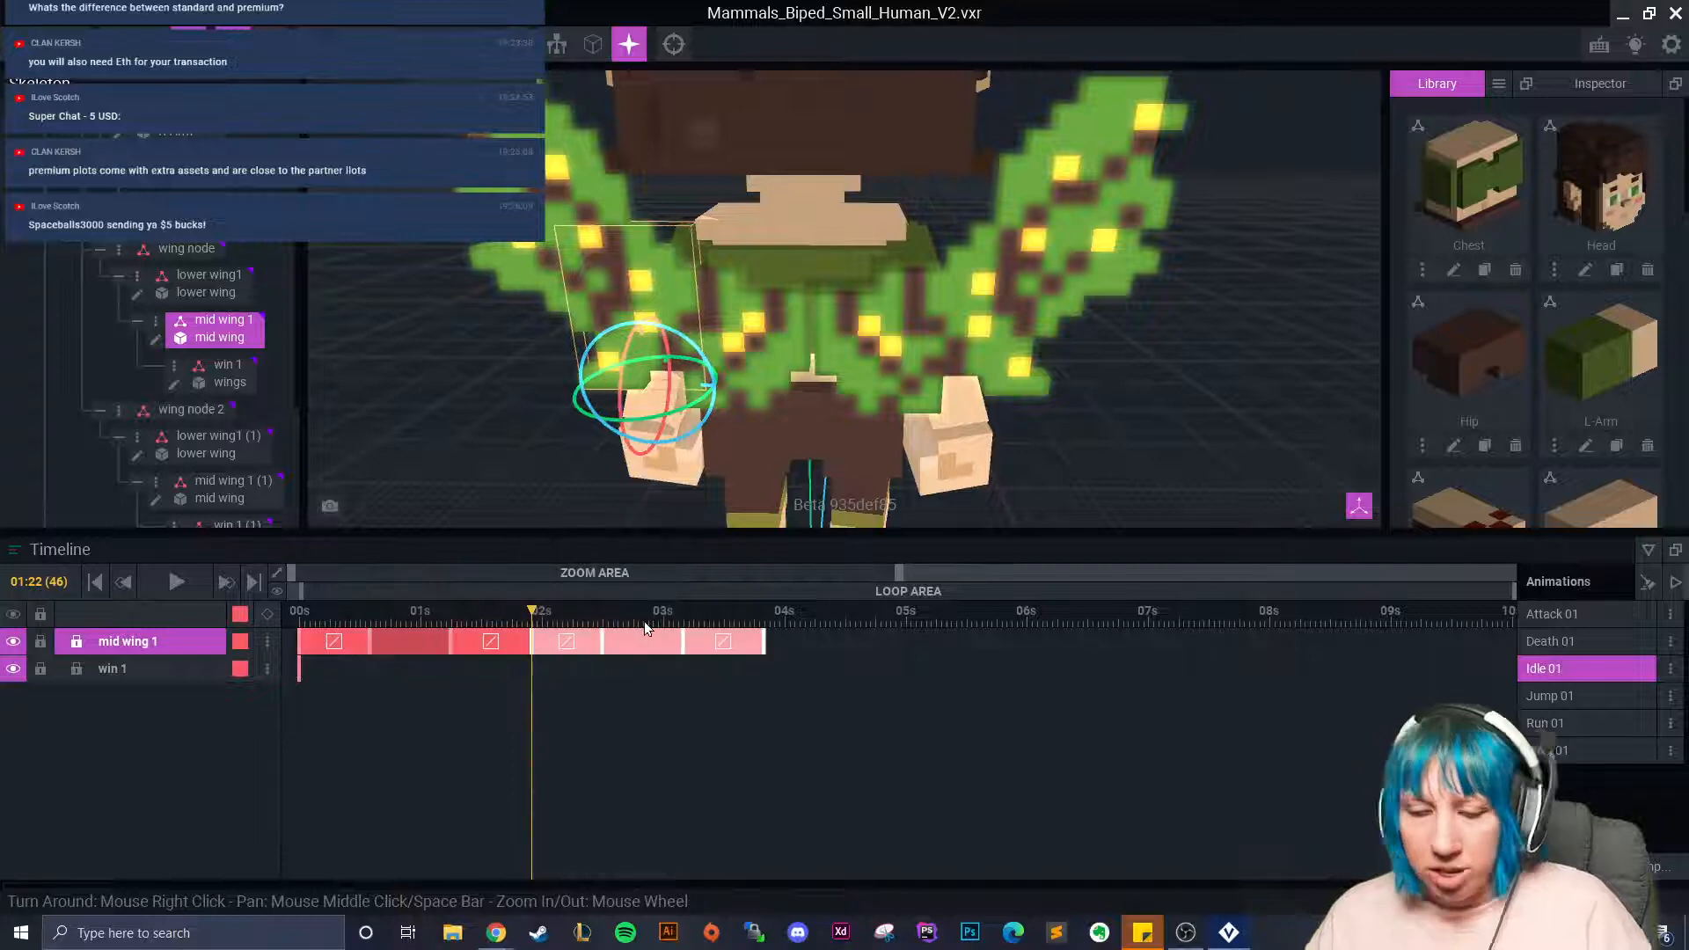
{"action": "left_click_drag", "start_coordinate": [532, 611], "coordinate": [767, 653]}
{"action": "right_click", "coordinate": [767, 641]}
{"action": "left_click", "coordinate": [823, 577]}
Try pasting another copy of the keyframes past 05:09, then undo it.
{"action": "left_click_drag", "start_coordinate": [764, 613], "coordinate": [1021, 651]}
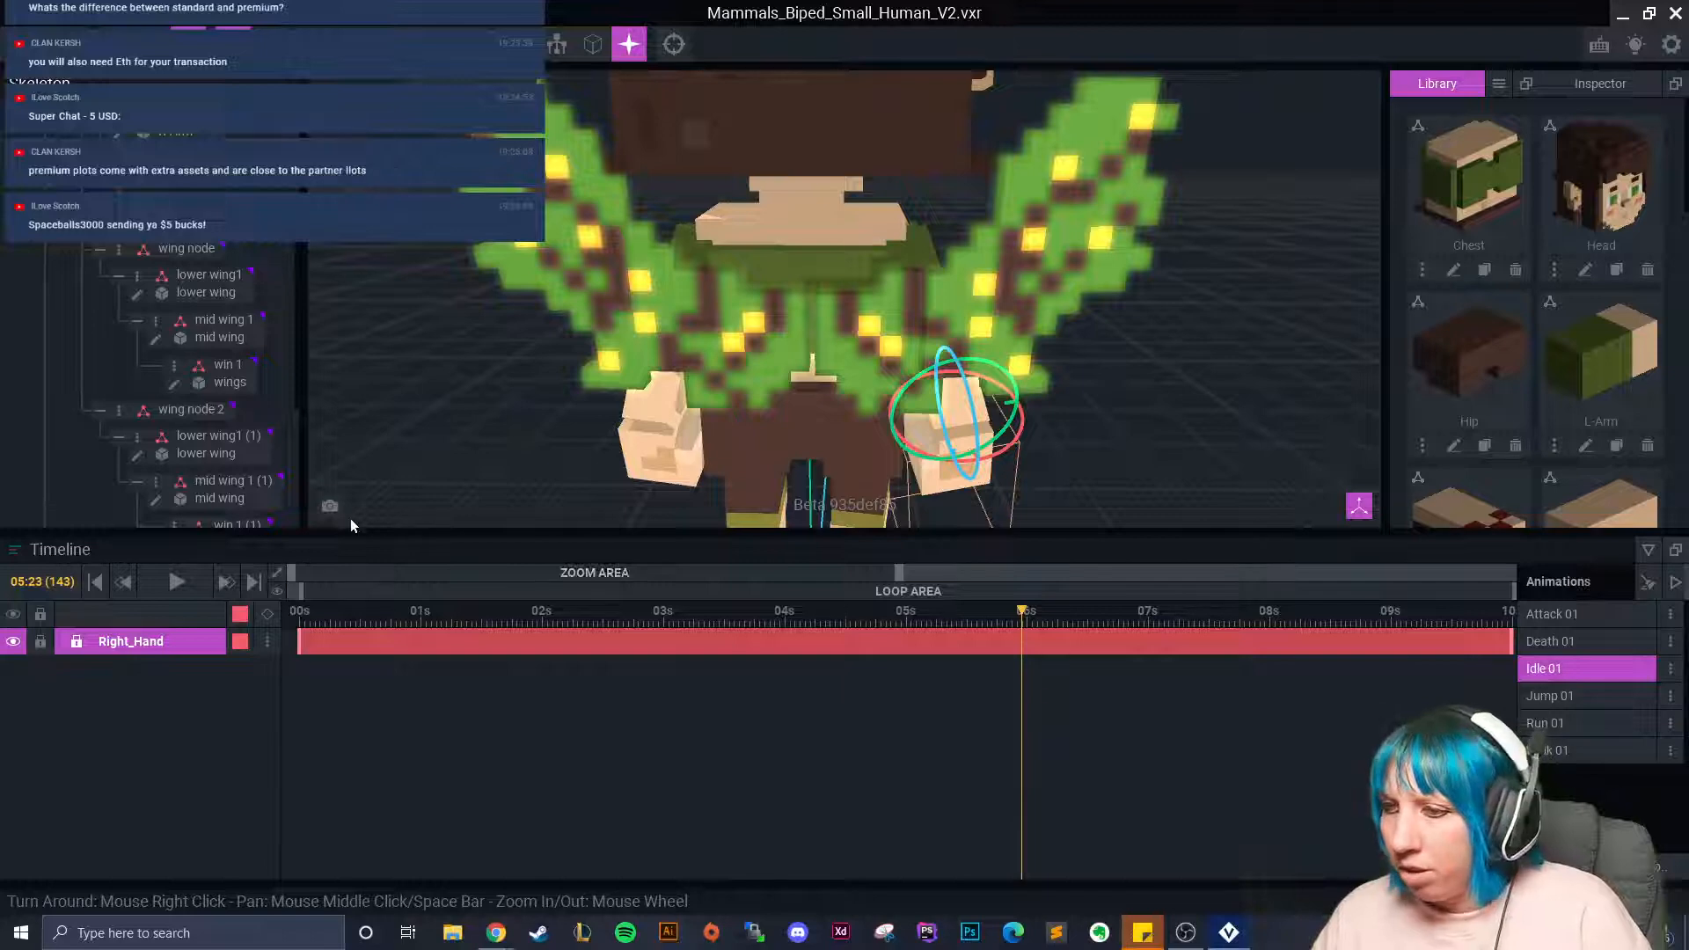
{"action": "mouse_move", "coordinate": [915, 572]}
{"action": "left_mouse_down"}
{"action": "mouse_move", "coordinate": [1198, 599]}
{"action": "mouse_move", "coordinate": [906, 582]}
{"action": "left_mouse_up"}
{"action": "left_click", "coordinate": [614, 301]}
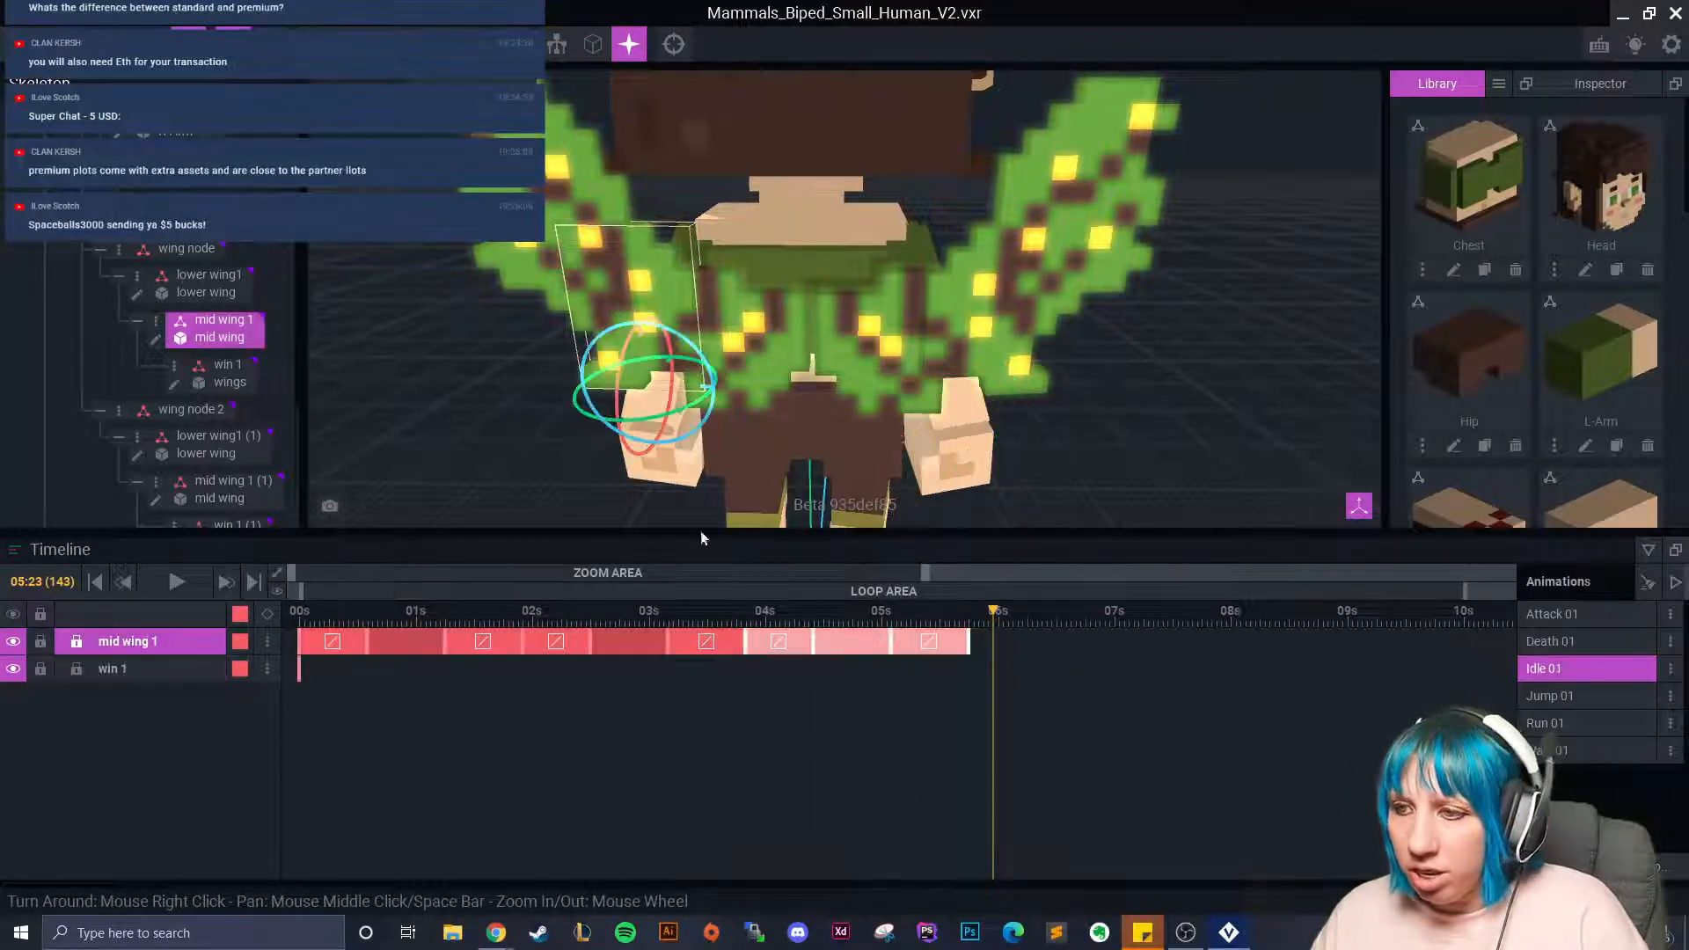
{"action": "left_click", "coordinate": [991, 698]}
{"action": "right_click", "coordinate": [970, 638]}
{"action": "left_click", "coordinate": [1001, 536]}
{"action": "right_click", "coordinate": [973, 649]}
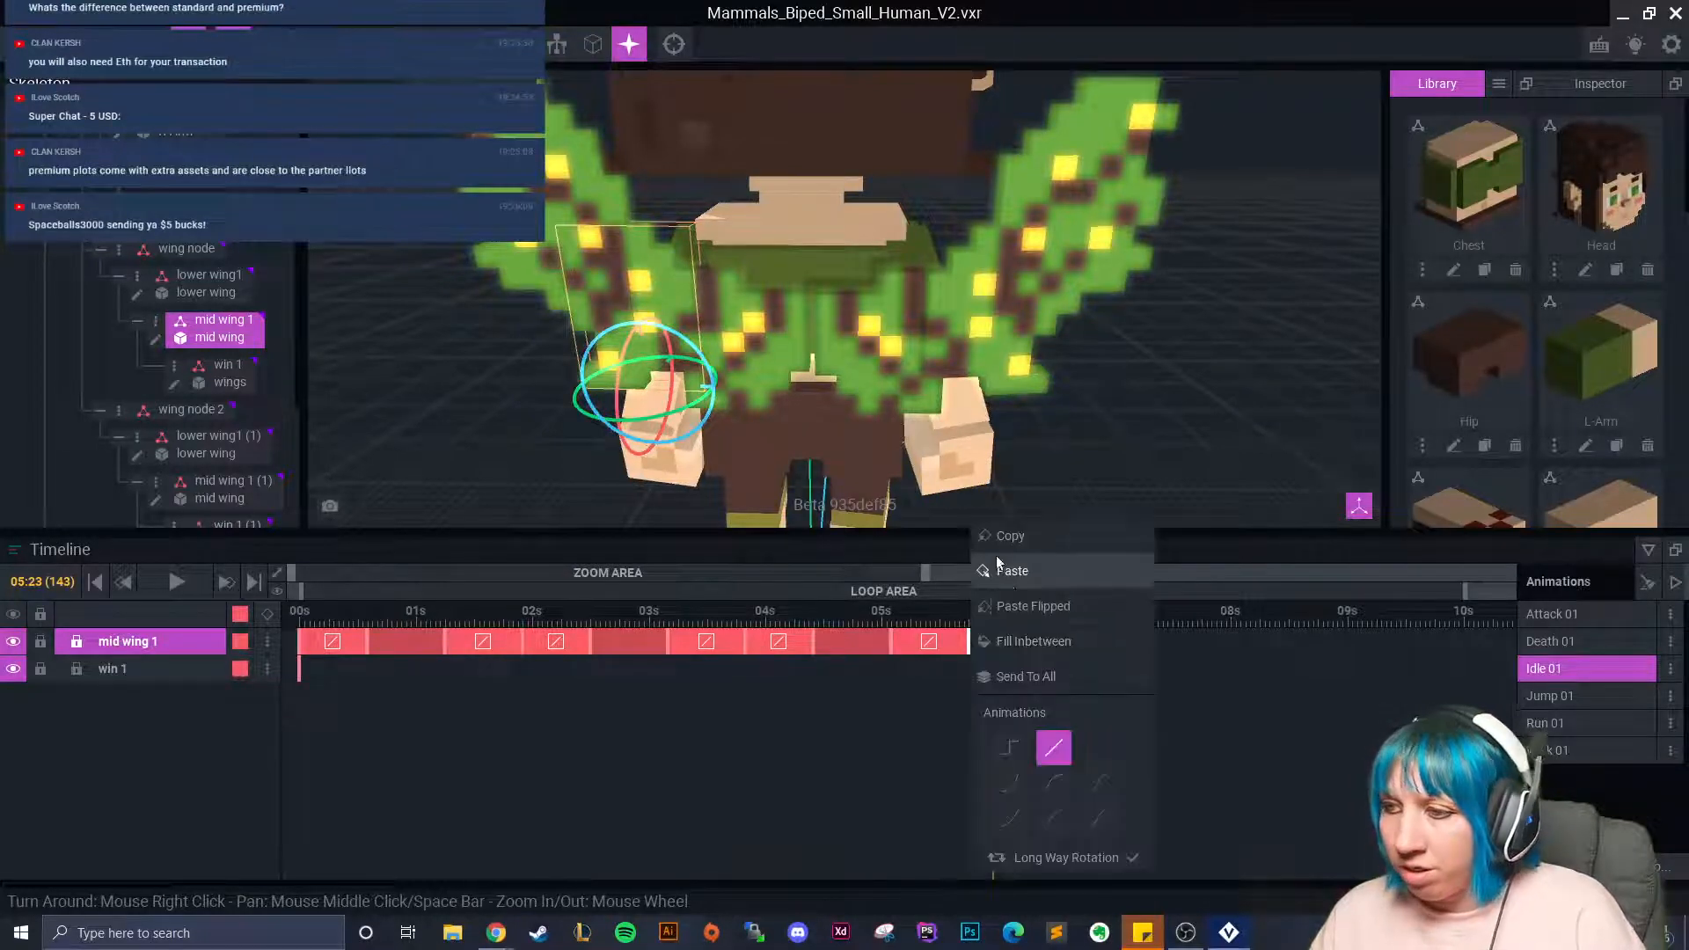
{"action": "left_click", "coordinate": [914, 738]}
{"action": "key", "text": "ctrl+z"}
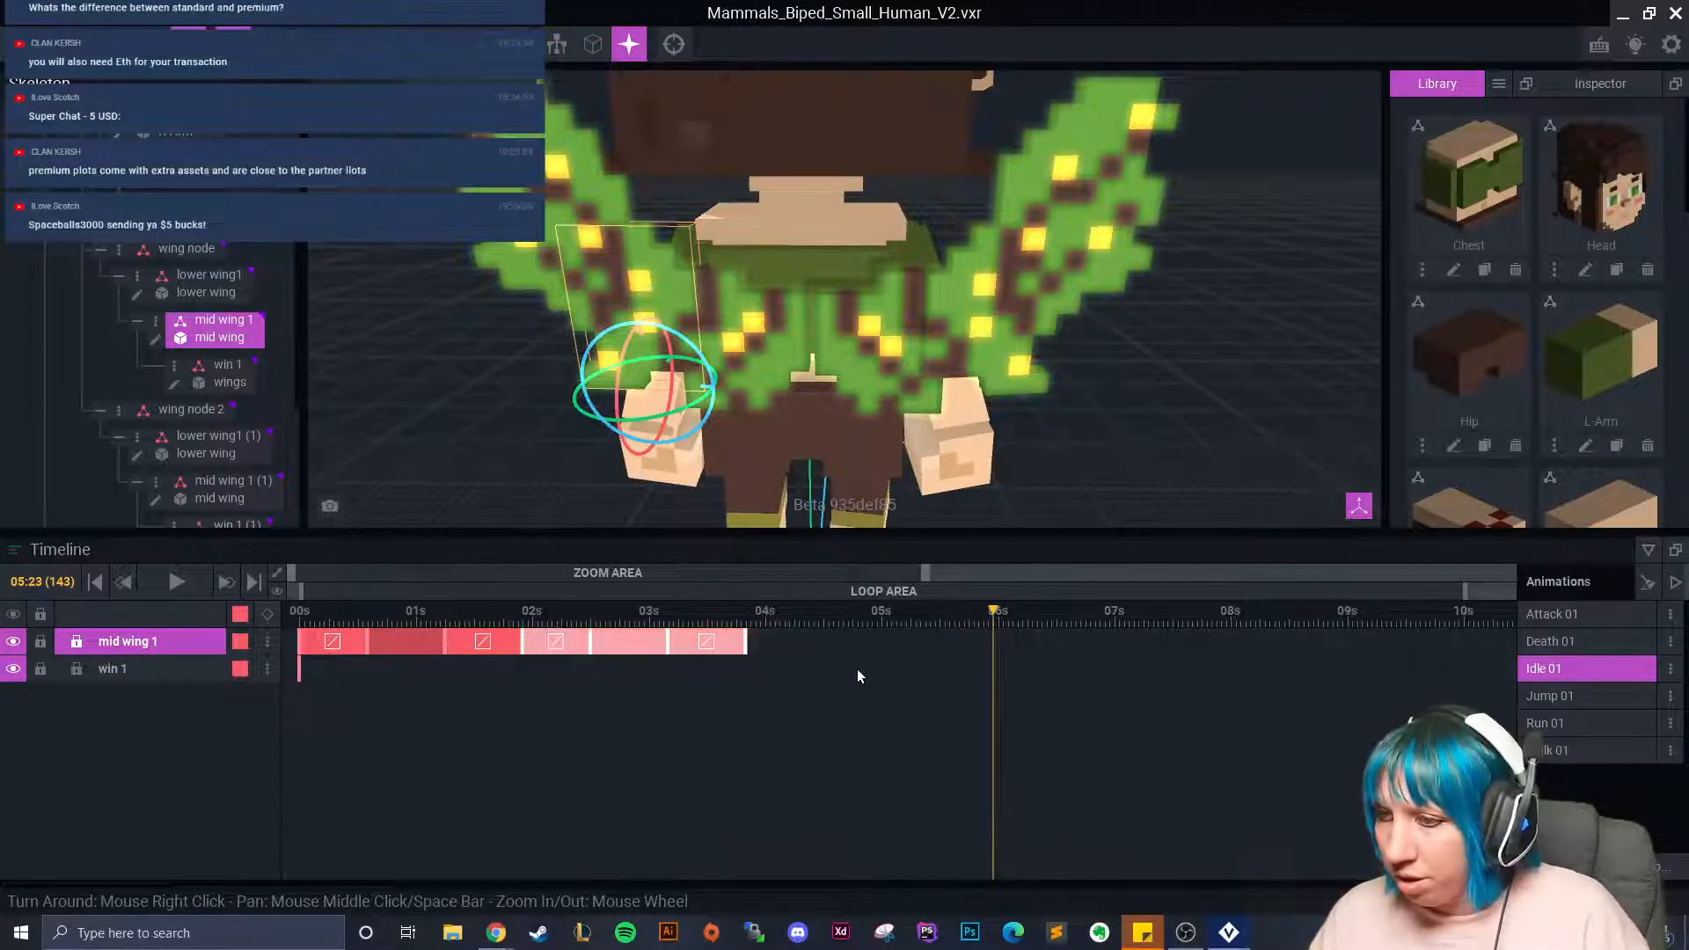
Re-copy the keyframes and paste them at 03:20 and 05:19, extending the flap to about 7.8 seconds.
{"action": "right_click", "coordinate": [747, 643]}
{"action": "left_click", "coordinate": [806, 538]}
{"action": "right_click", "coordinate": [747, 643]}
{"action": "left_click", "coordinate": [746, 616]}
{"action": "left_click", "coordinate": [746, 616]}
{"action": "right_click", "coordinate": [747, 643]}
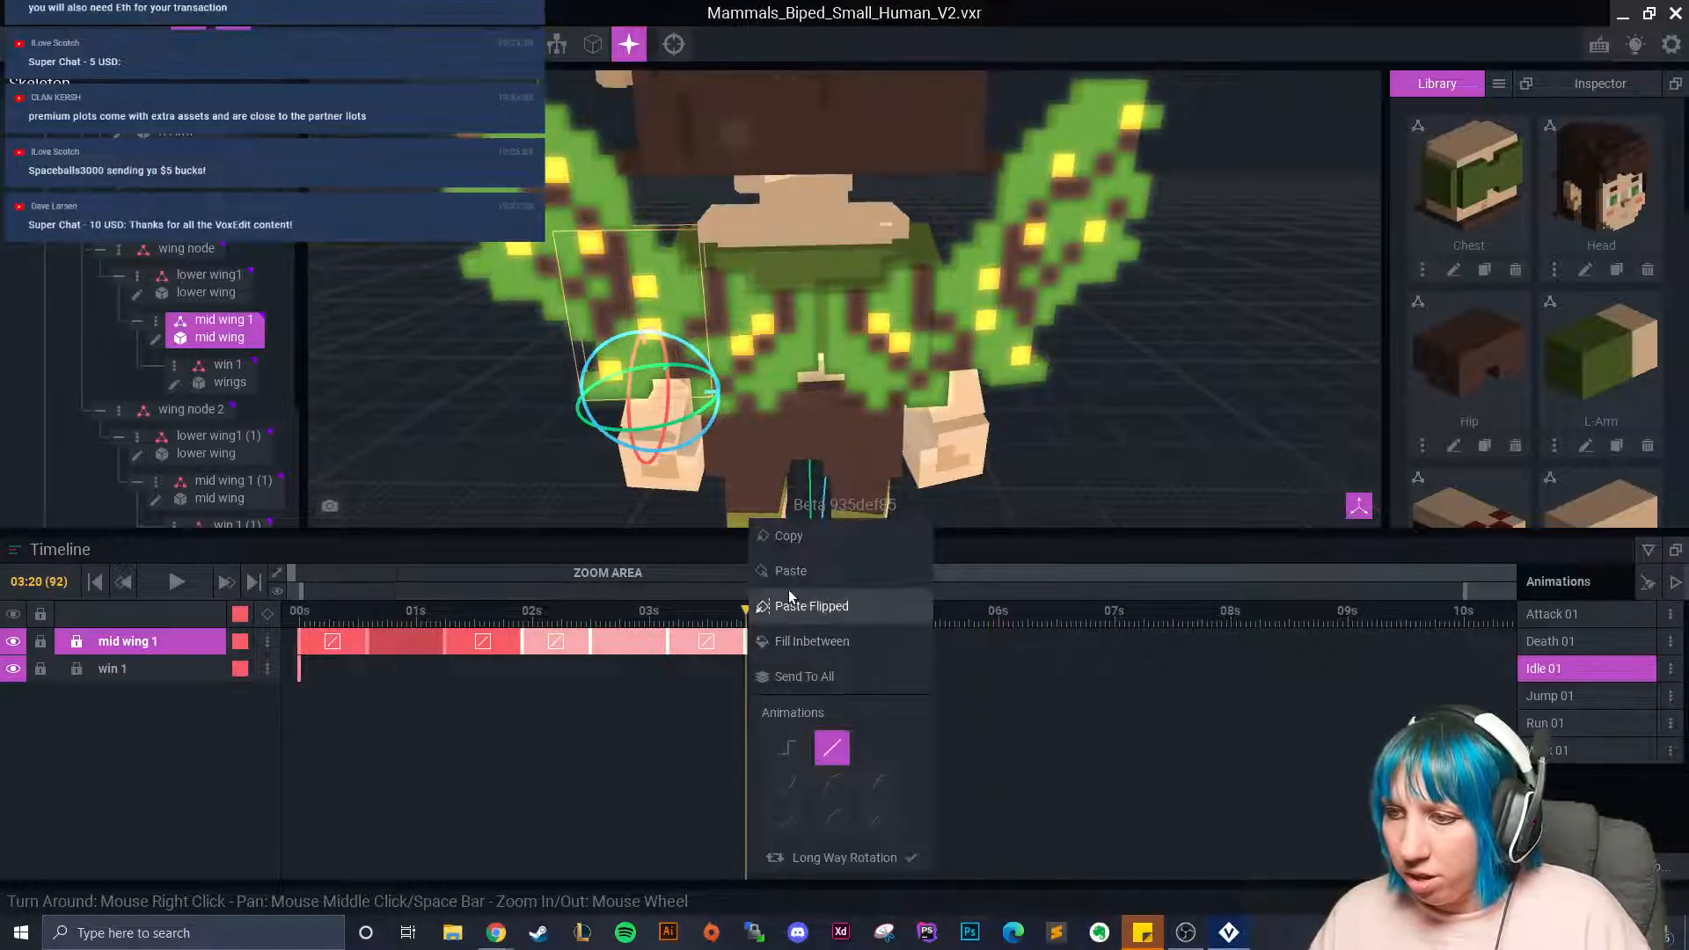
{"action": "left_click", "coordinate": [785, 603]}
{"action": "left_click", "coordinate": [973, 656]}
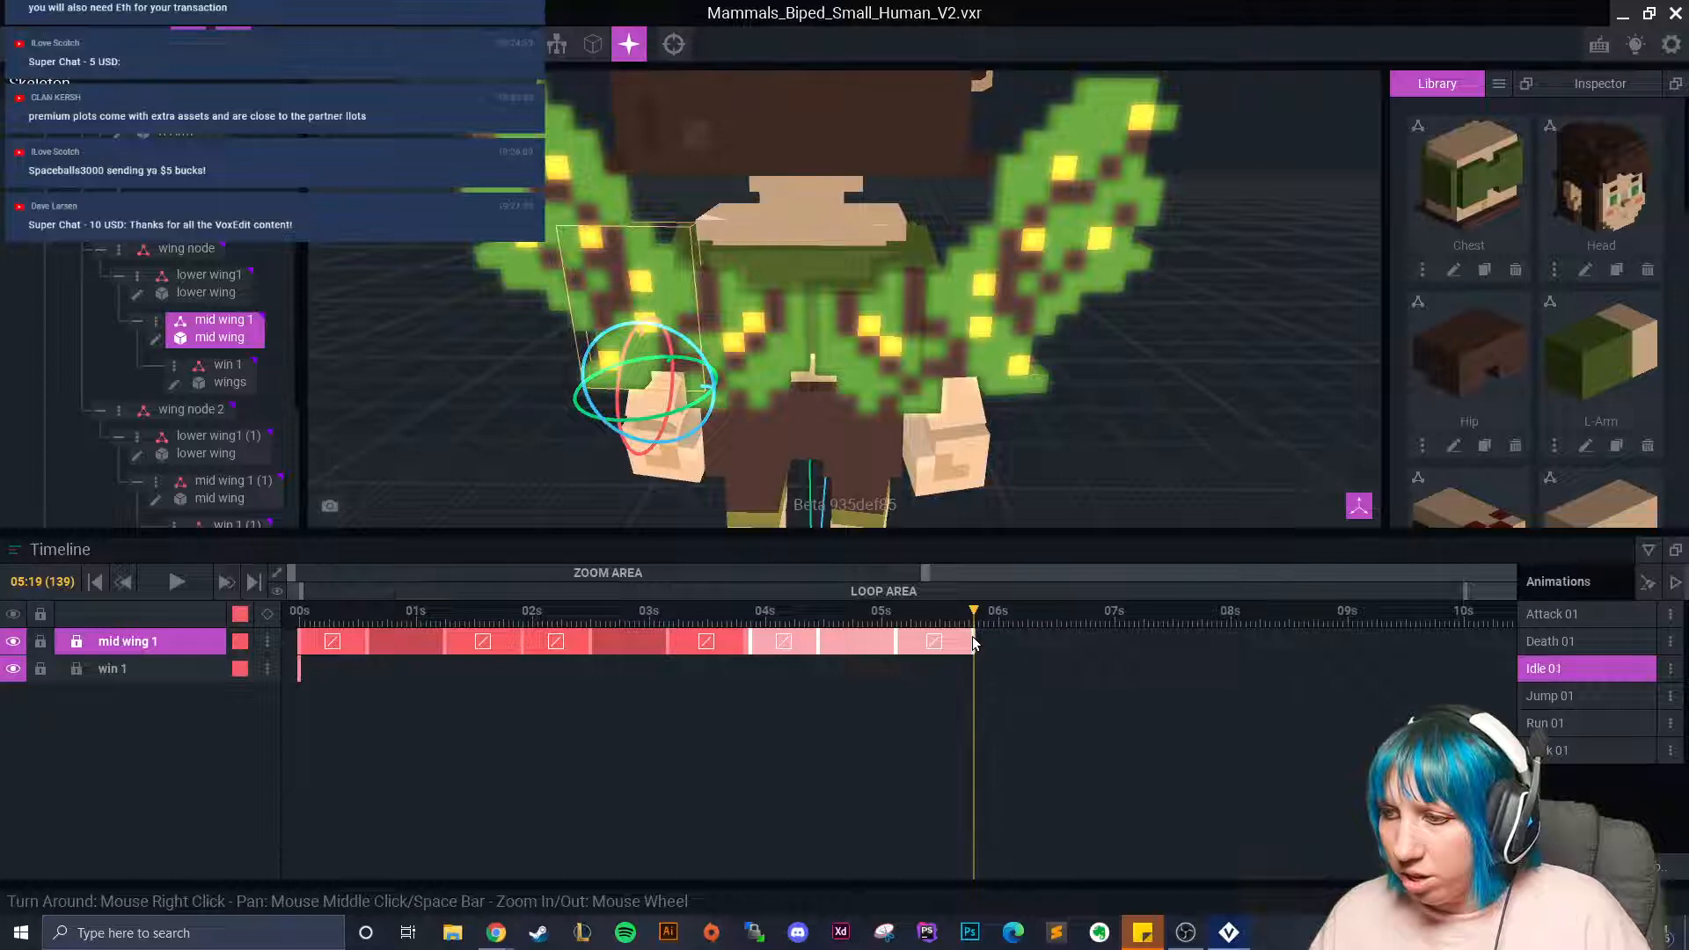
{"action": "right_click", "coordinate": [973, 655]}
{"action": "left_click", "coordinate": [1020, 572]}
{"action": "left_click_drag", "start_coordinate": [976, 613], "coordinate": [1196, 647]}
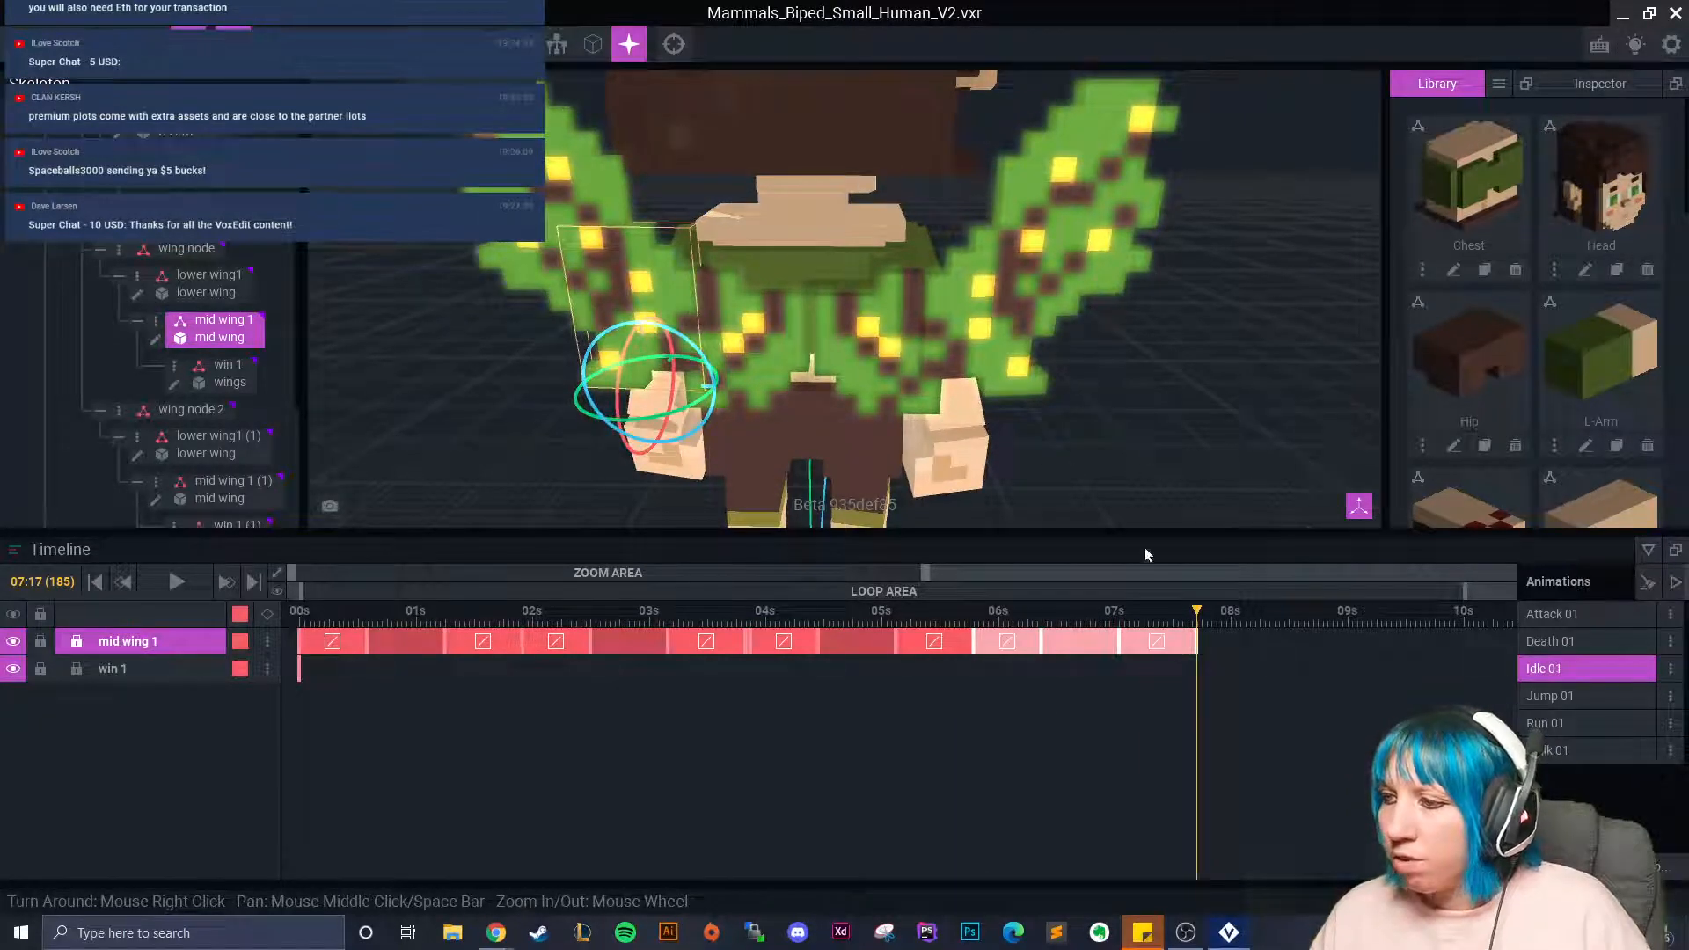
{"action": "left_click", "coordinate": [989, 335]}
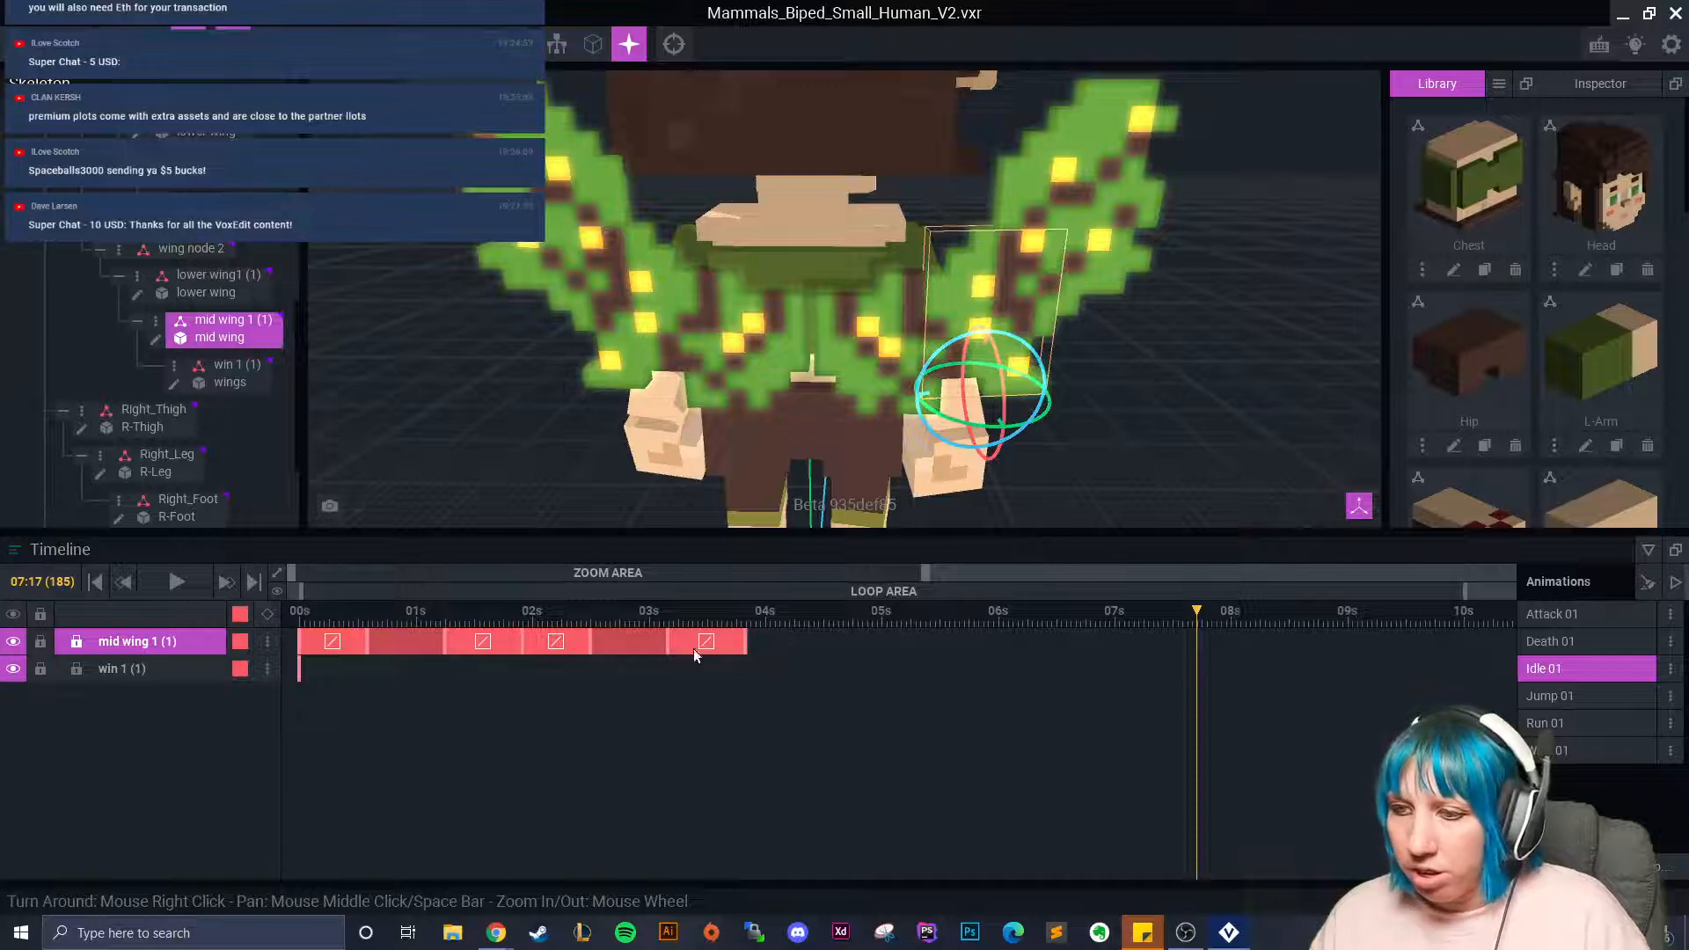
Copy the right mid wing's 02s–04s keyframes and trial a paste at 03:20, then undo it.
{"action": "left_click", "coordinate": [525, 640]}
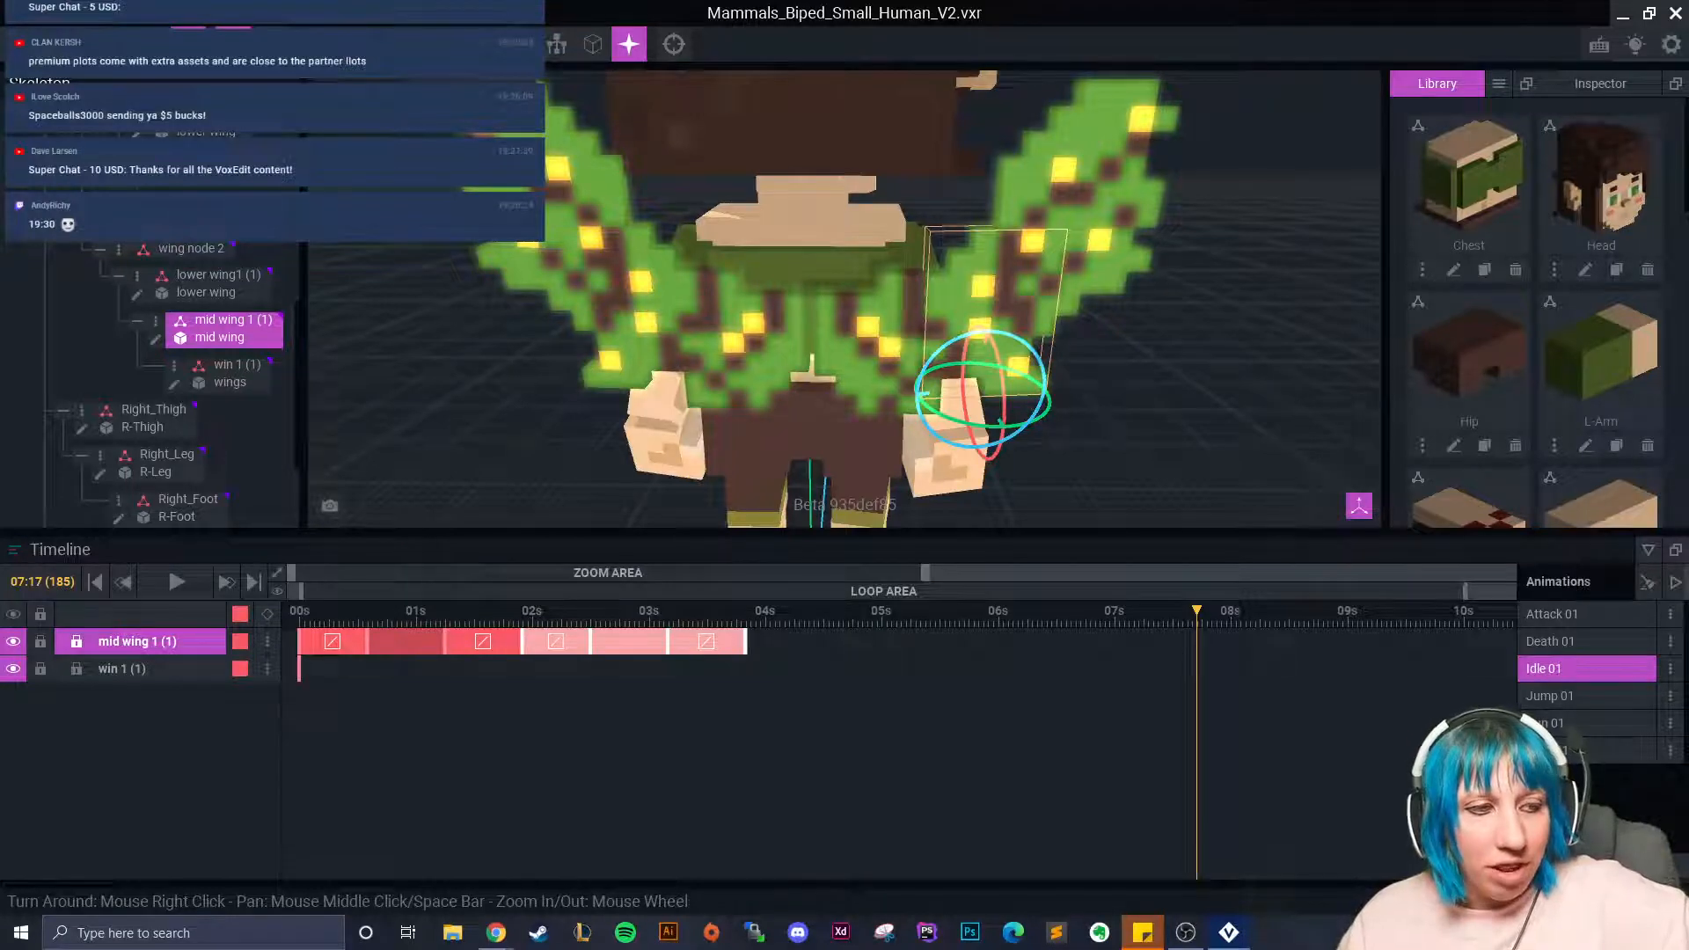
{"action": "left_click_drag", "start_coordinate": [1197, 673], "coordinate": [739, 688]}
{"action": "right_click", "coordinate": [747, 647]}
{"action": "left_click", "coordinate": [797, 540]}
{"action": "left_click_drag", "start_coordinate": [733, 616], "coordinate": [745, 623]}
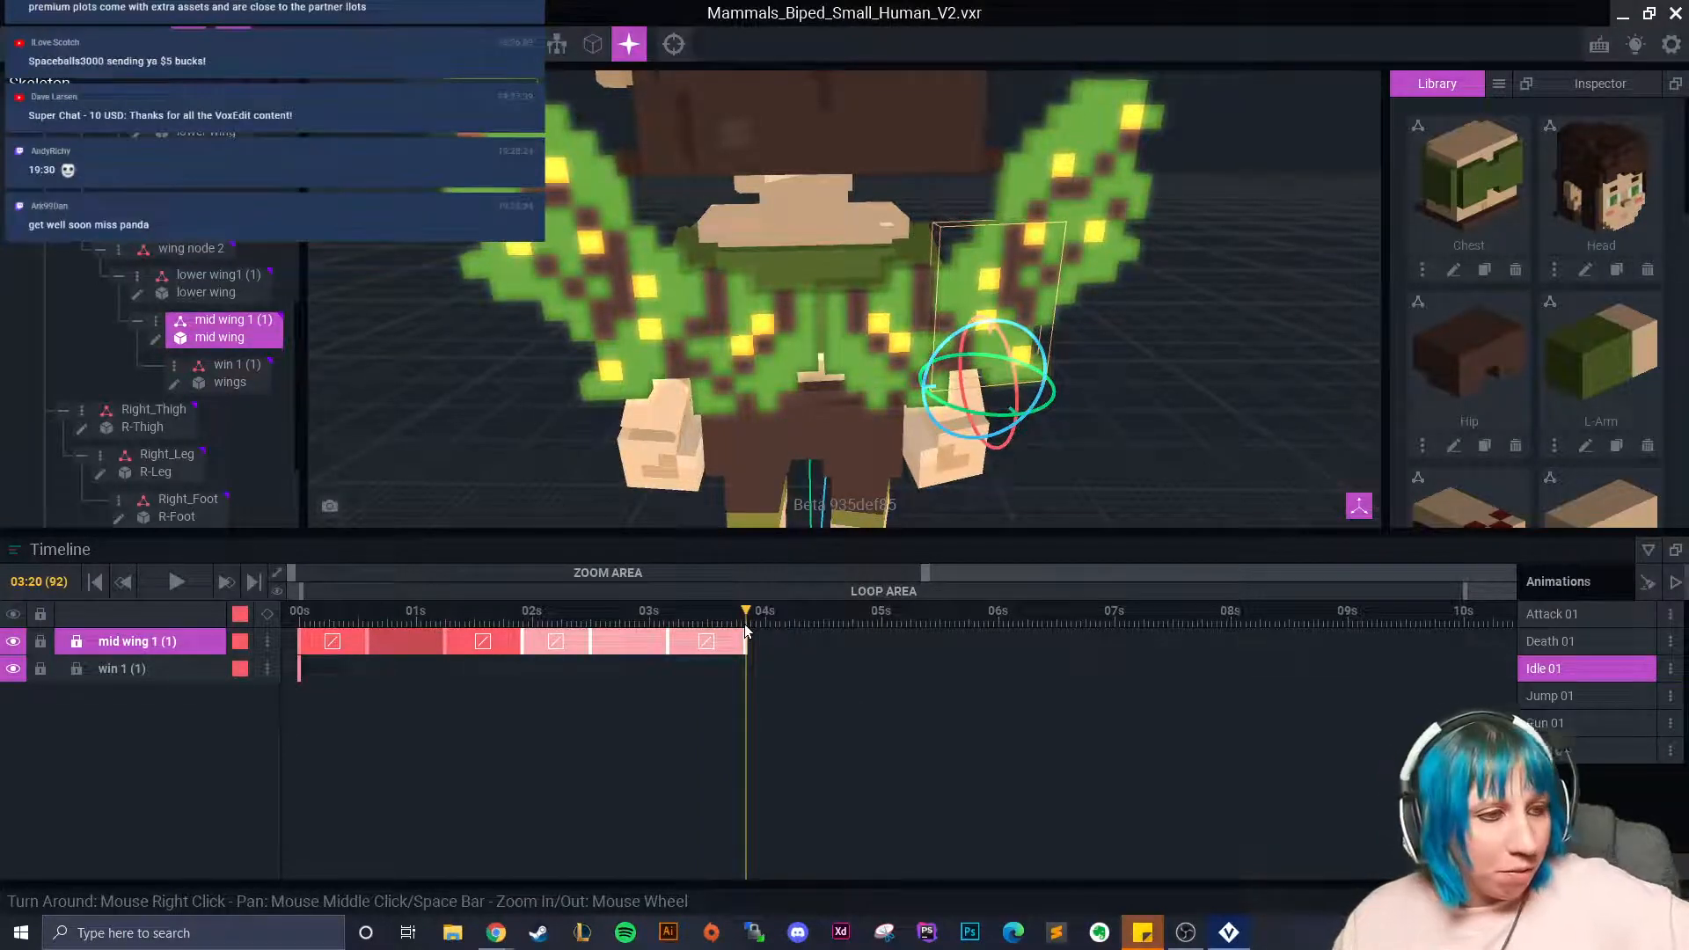
{"action": "right_click", "coordinate": [748, 646]}
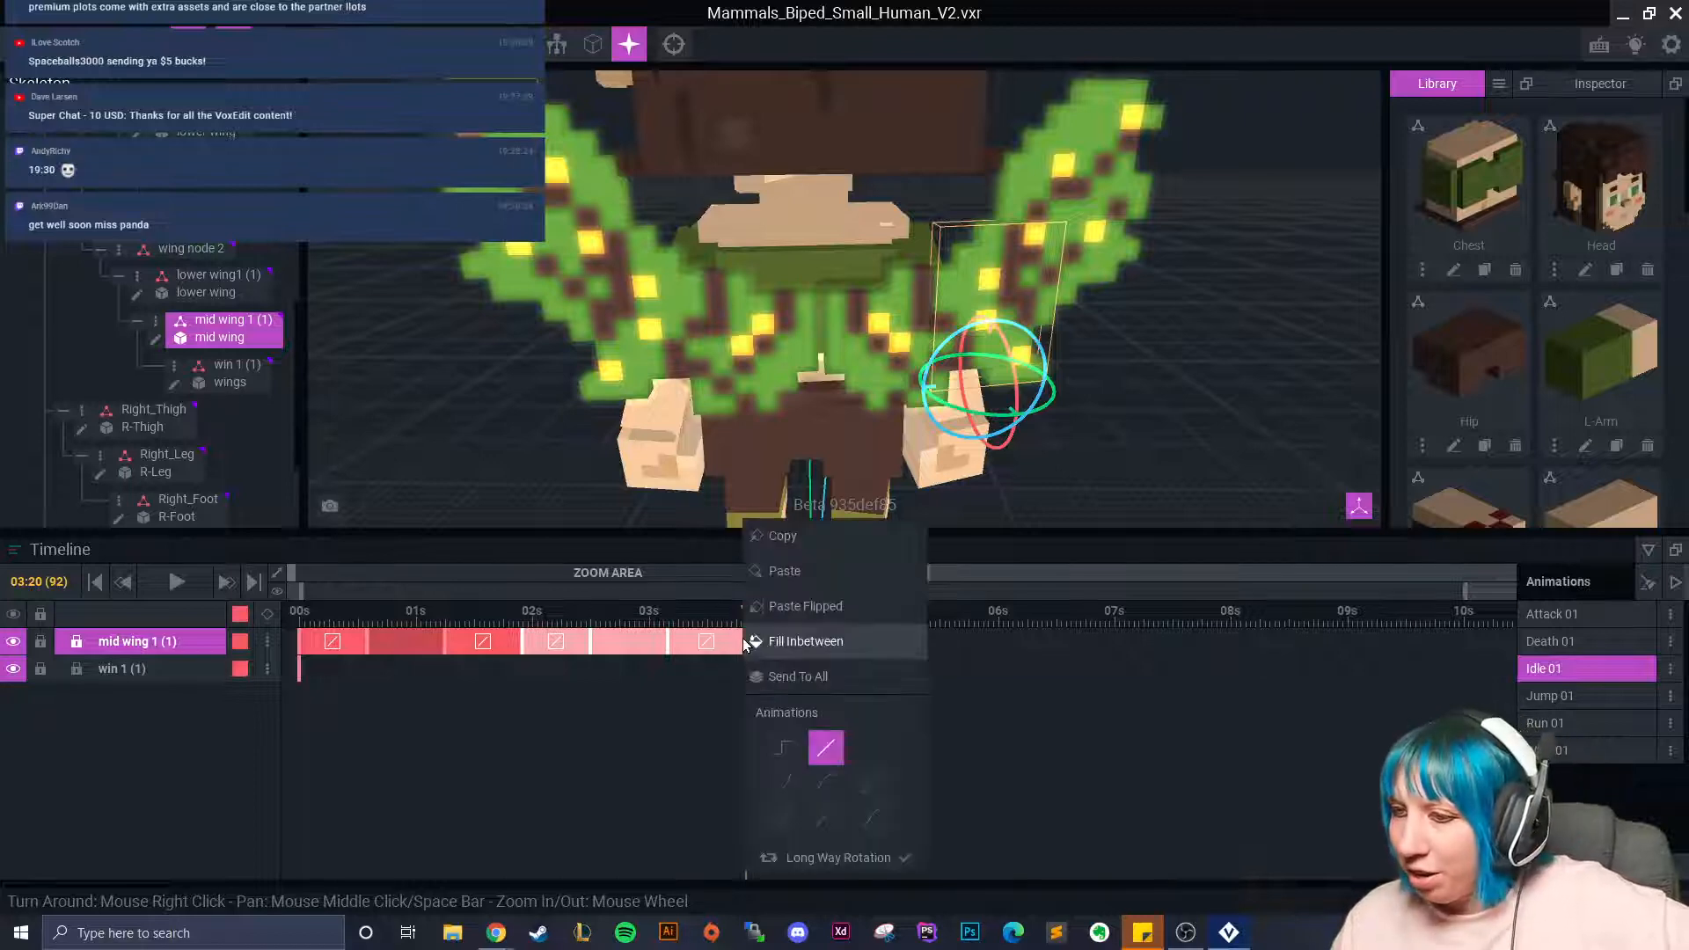
{"action": "left_click", "coordinate": [786, 572]}
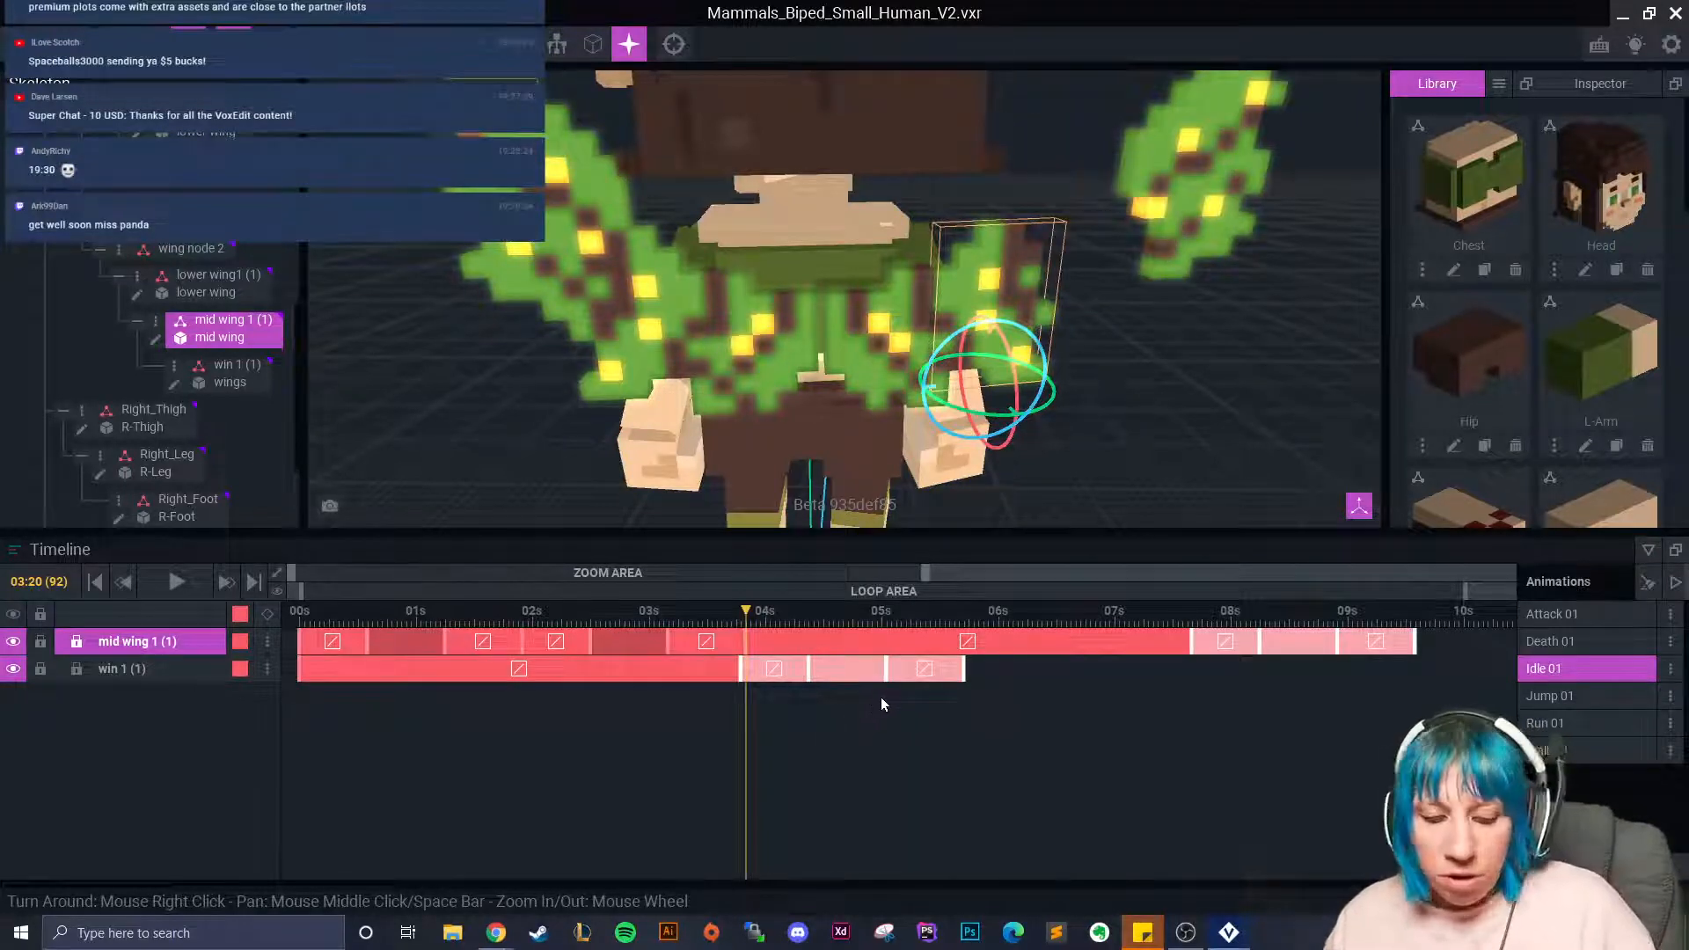
{"action": "key", "text": "ctrl+z"}
Retry and undo another paste, then compare both mid wings at frame 93.
{"action": "right_click", "coordinate": [744, 648]}
{"action": "left_click", "coordinate": [783, 539]}
{"action": "right_click", "coordinate": [747, 643]}
{"action": "left_click", "coordinate": [787, 572]}
{"action": "key", "text": "ctrl+z"}
{"action": "left_click", "coordinate": [811, 684]}
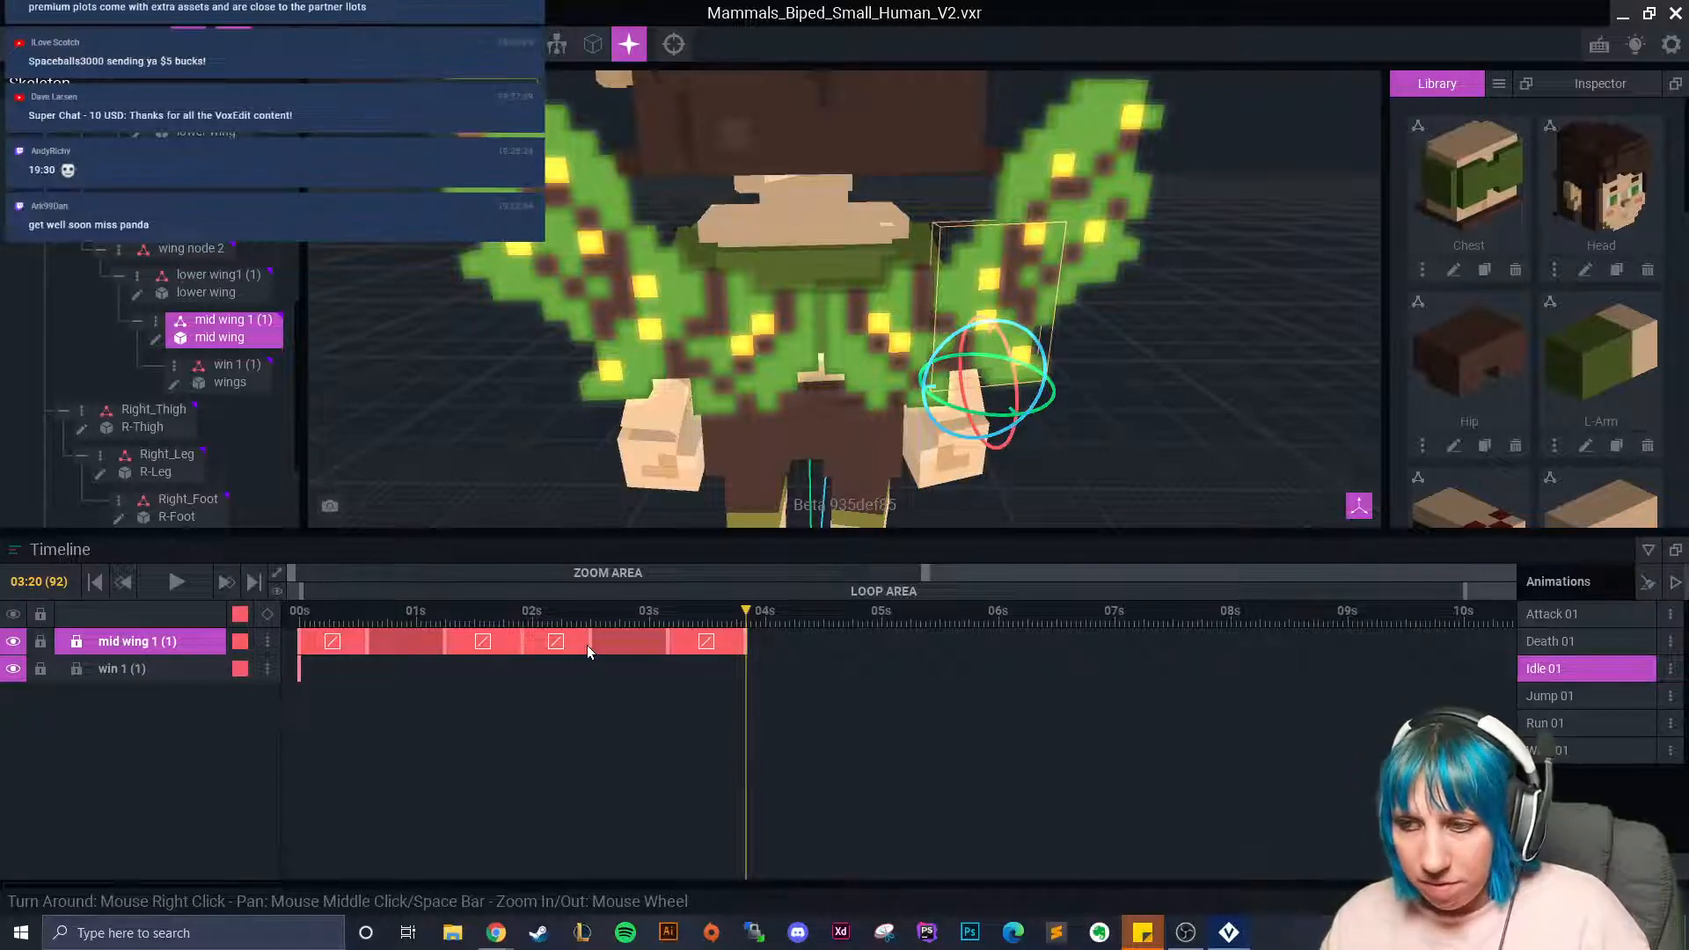
{"action": "left_click", "coordinate": [652, 342]}
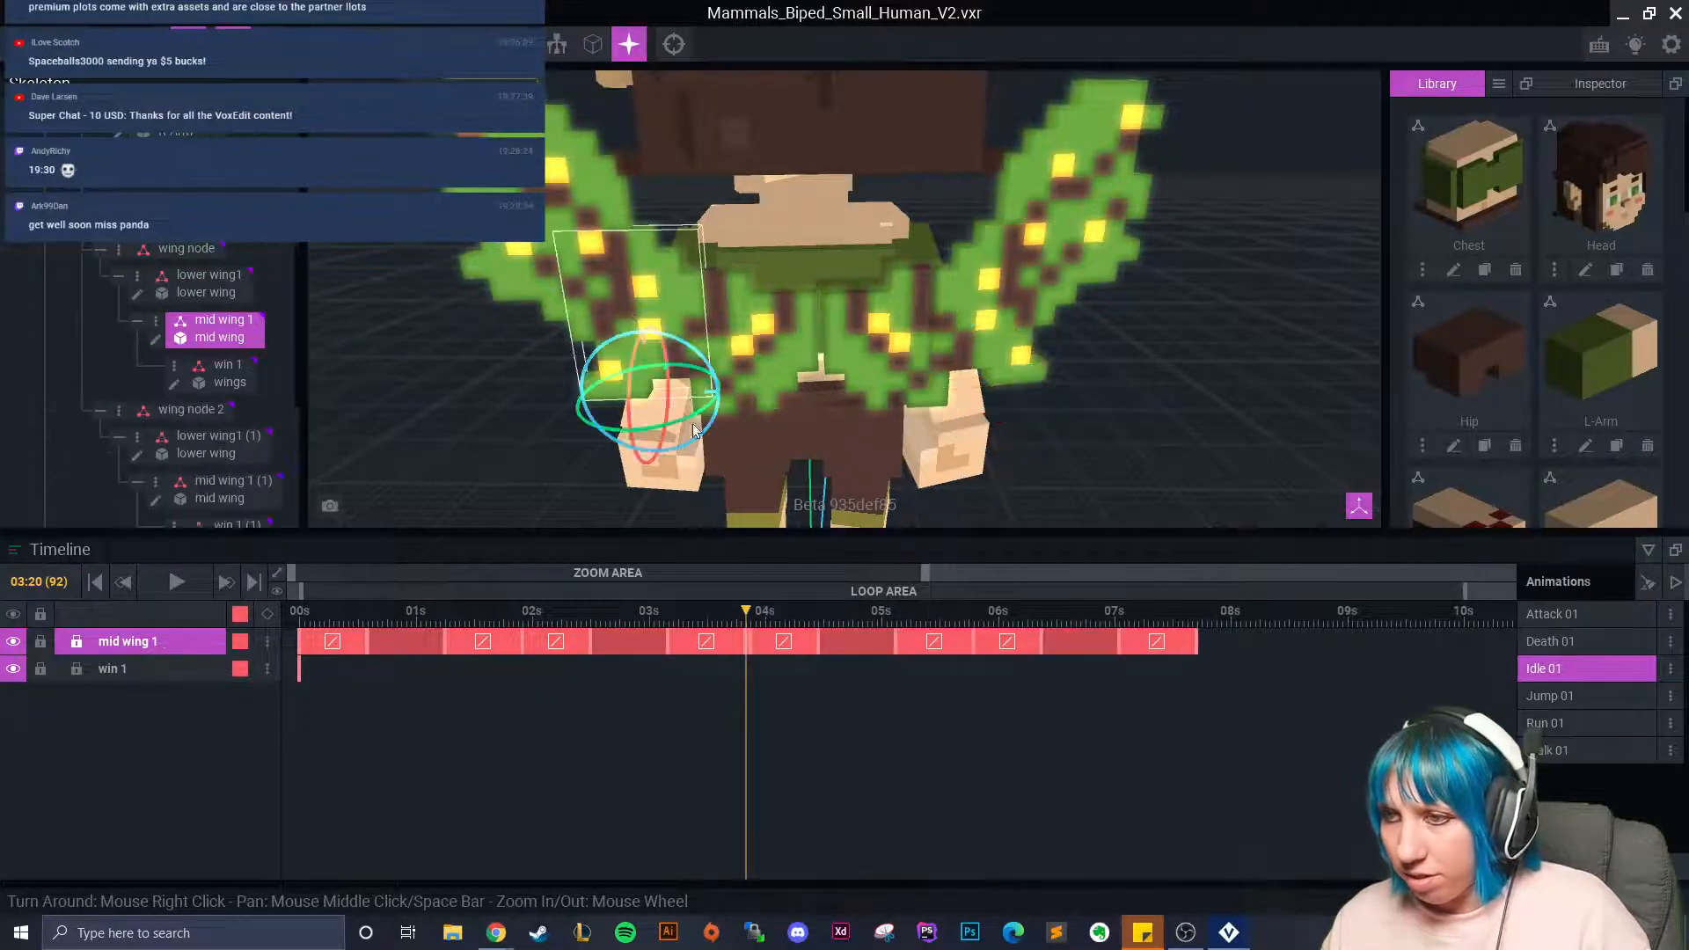
{"action": "left_click_drag", "start_coordinate": [749, 610], "coordinate": [752, 609]}
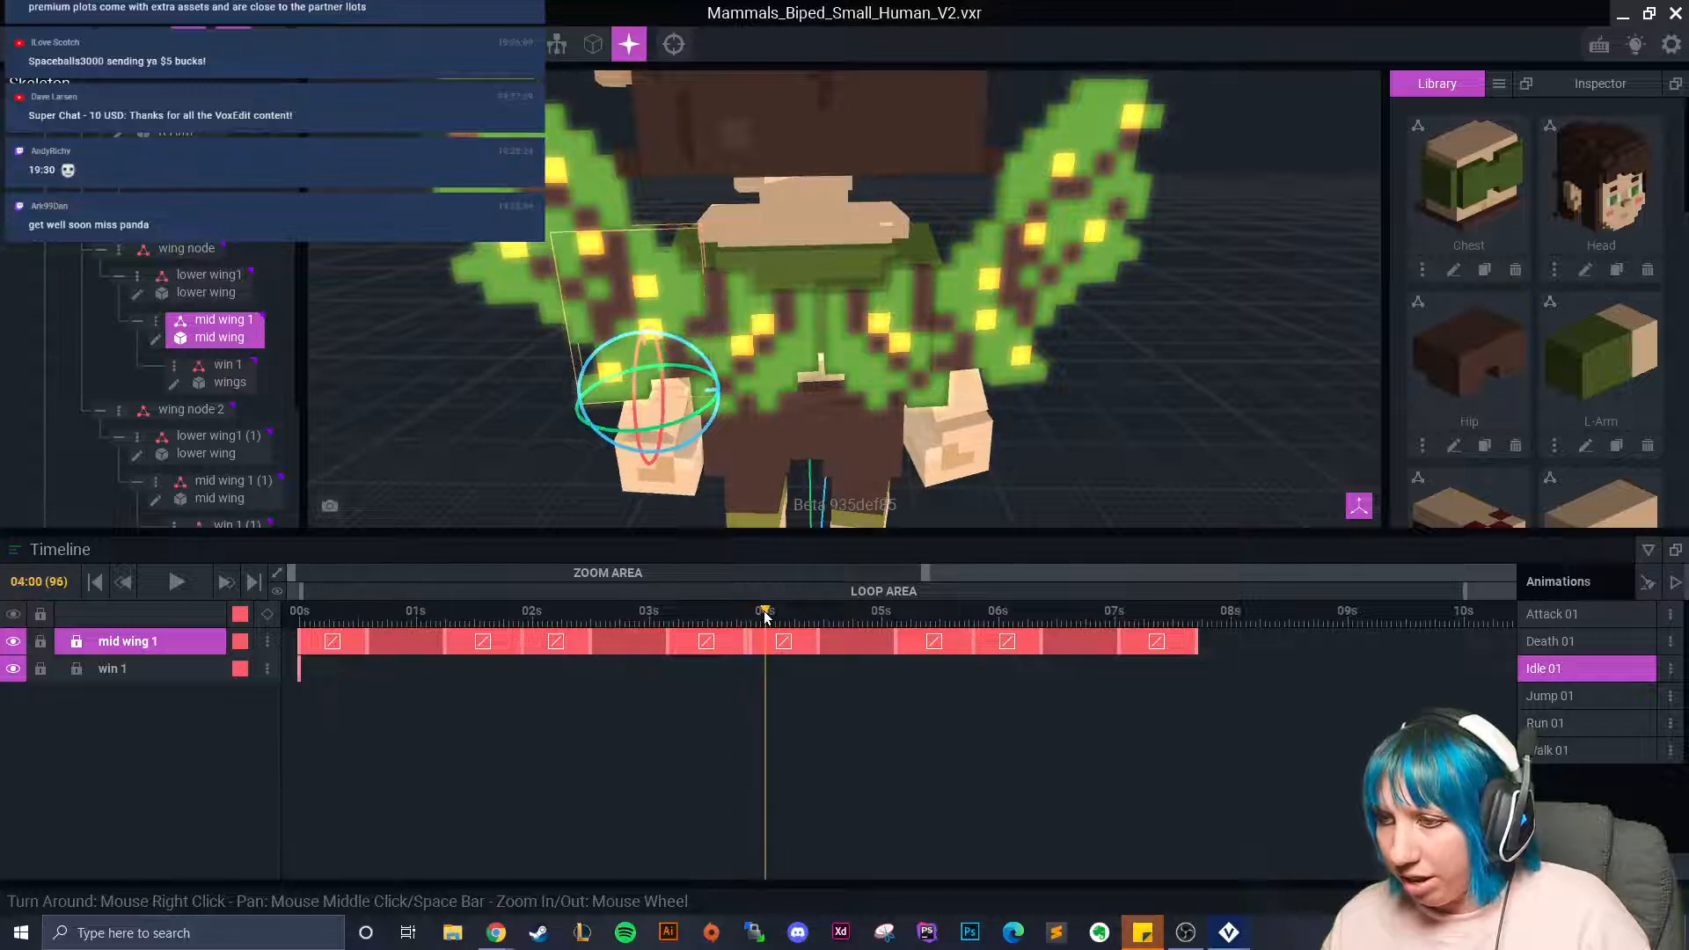
{"action": "left_click", "coordinate": [968, 331]}
{"action": "right_click", "coordinate": [748, 645]}
{"action": "left_click", "coordinate": [726, 684]}
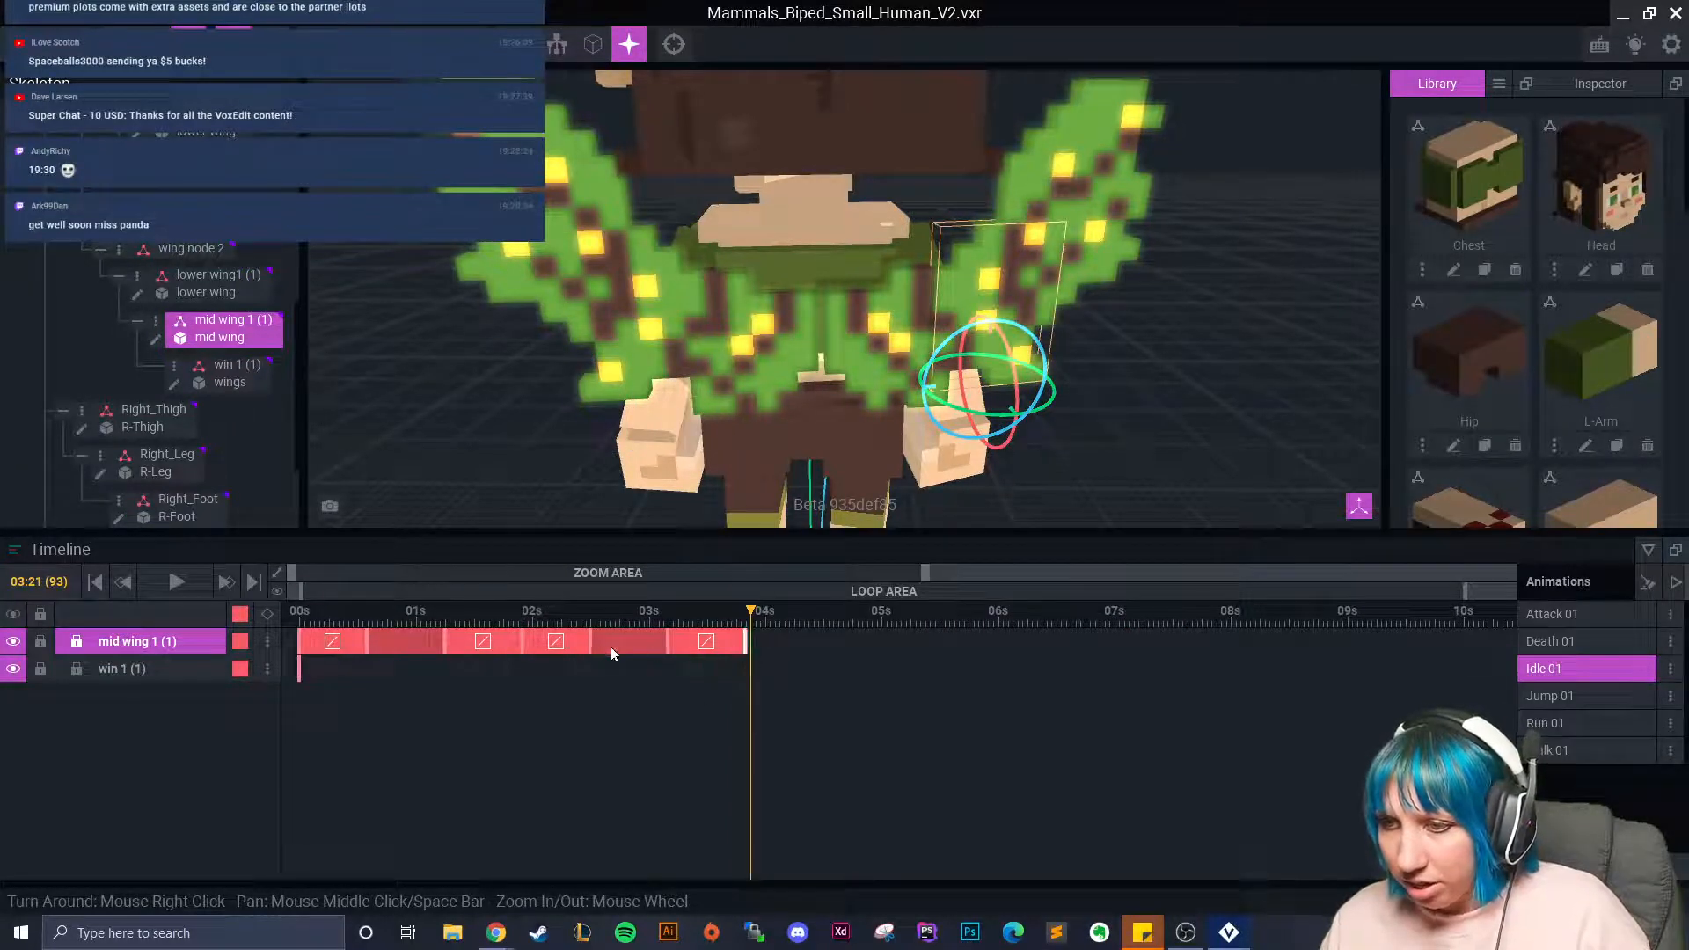
Box-select the right mid wing's 2–4s keyframes and paste them twice, reaching about 7.7 seconds.
{"action": "left_click_drag", "start_coordinate": [750, 656], "coordinate": [531, 641]}
{"action": "right_click", "coordinate": [525, 640]}
{"action": "left_click", "coordinate": [558, 539]}
{"action": "right_click", "coordinate": [750, 647]}
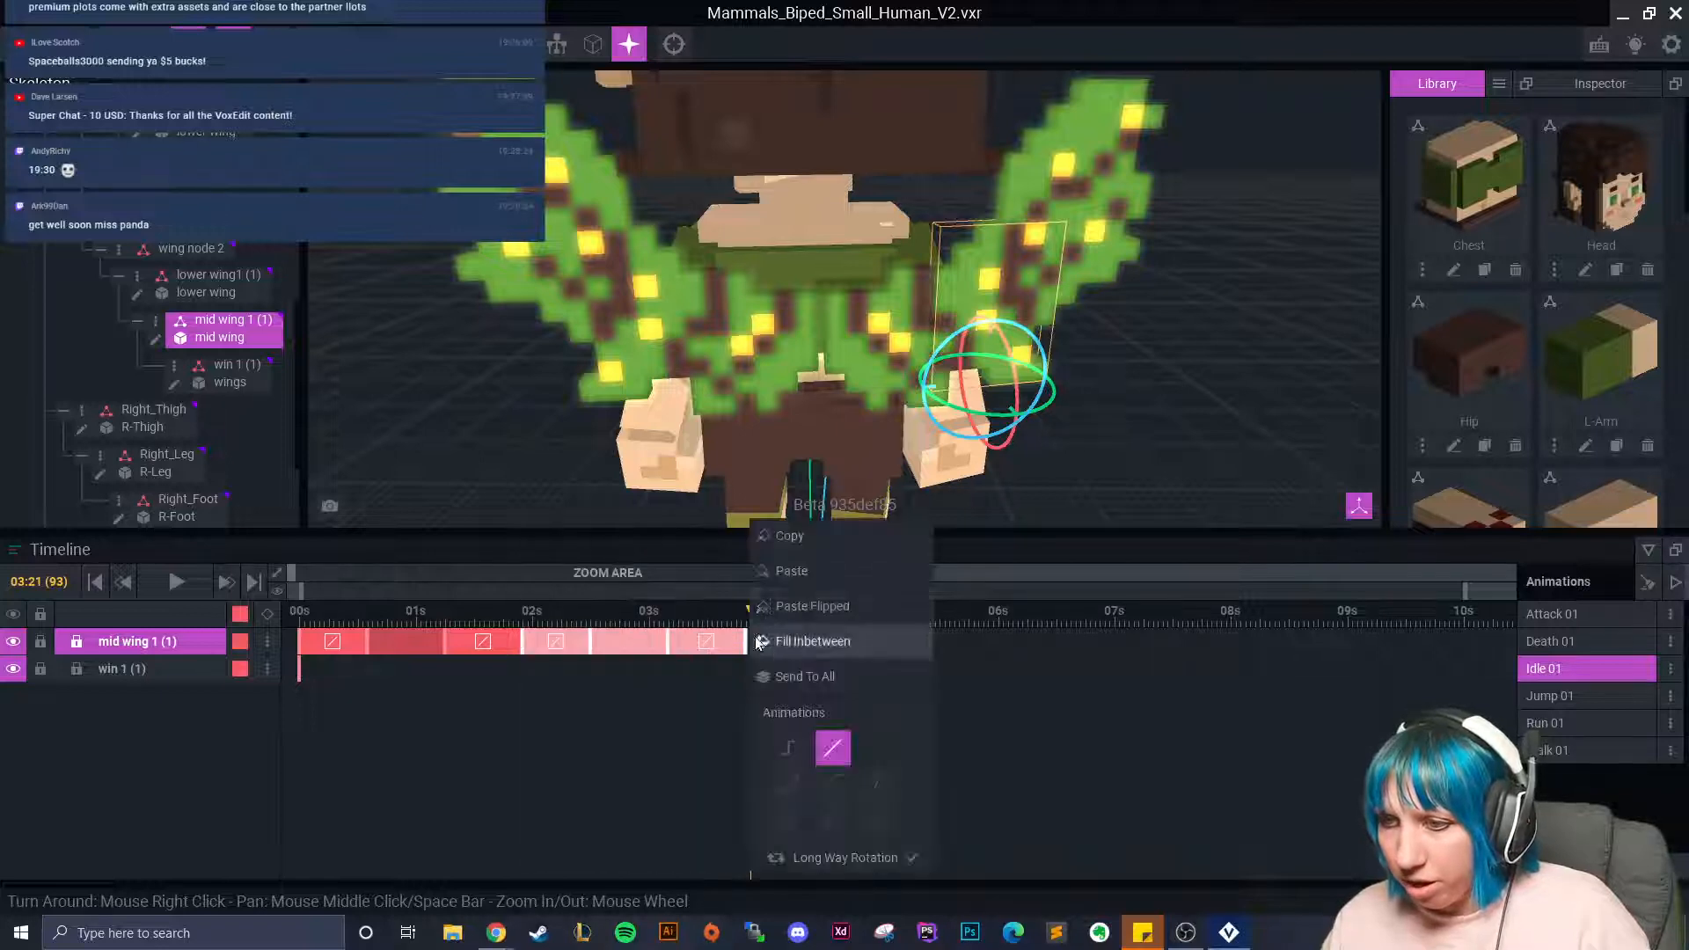
{"action": "left_click", "coordinate": [774, 573]}
{"action": "left_click_drag", "start_coordinate": [754, 647], "coordinate": [974, 649]}
{"action": "right_click", "coordinate": [973, 650]}
{"action": "left_click", "coordinate": [1031, 584]}
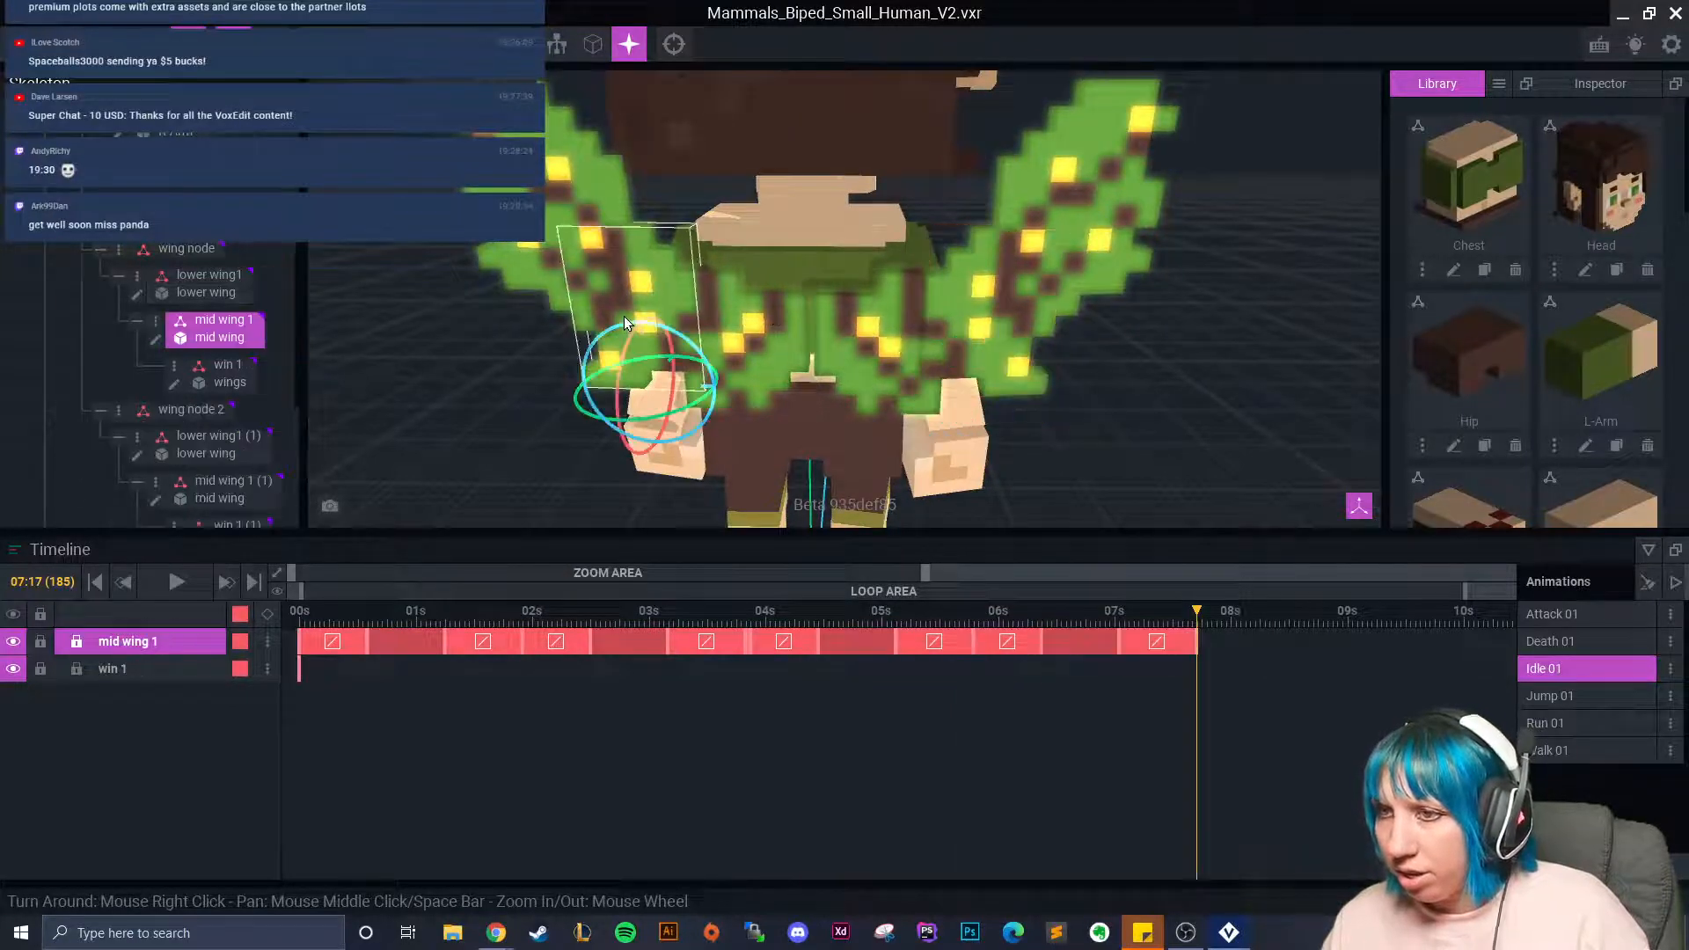
{"action": "left_click_drag", "start_coordinate": [1198, 610], "coordinate": [1465, 636]}
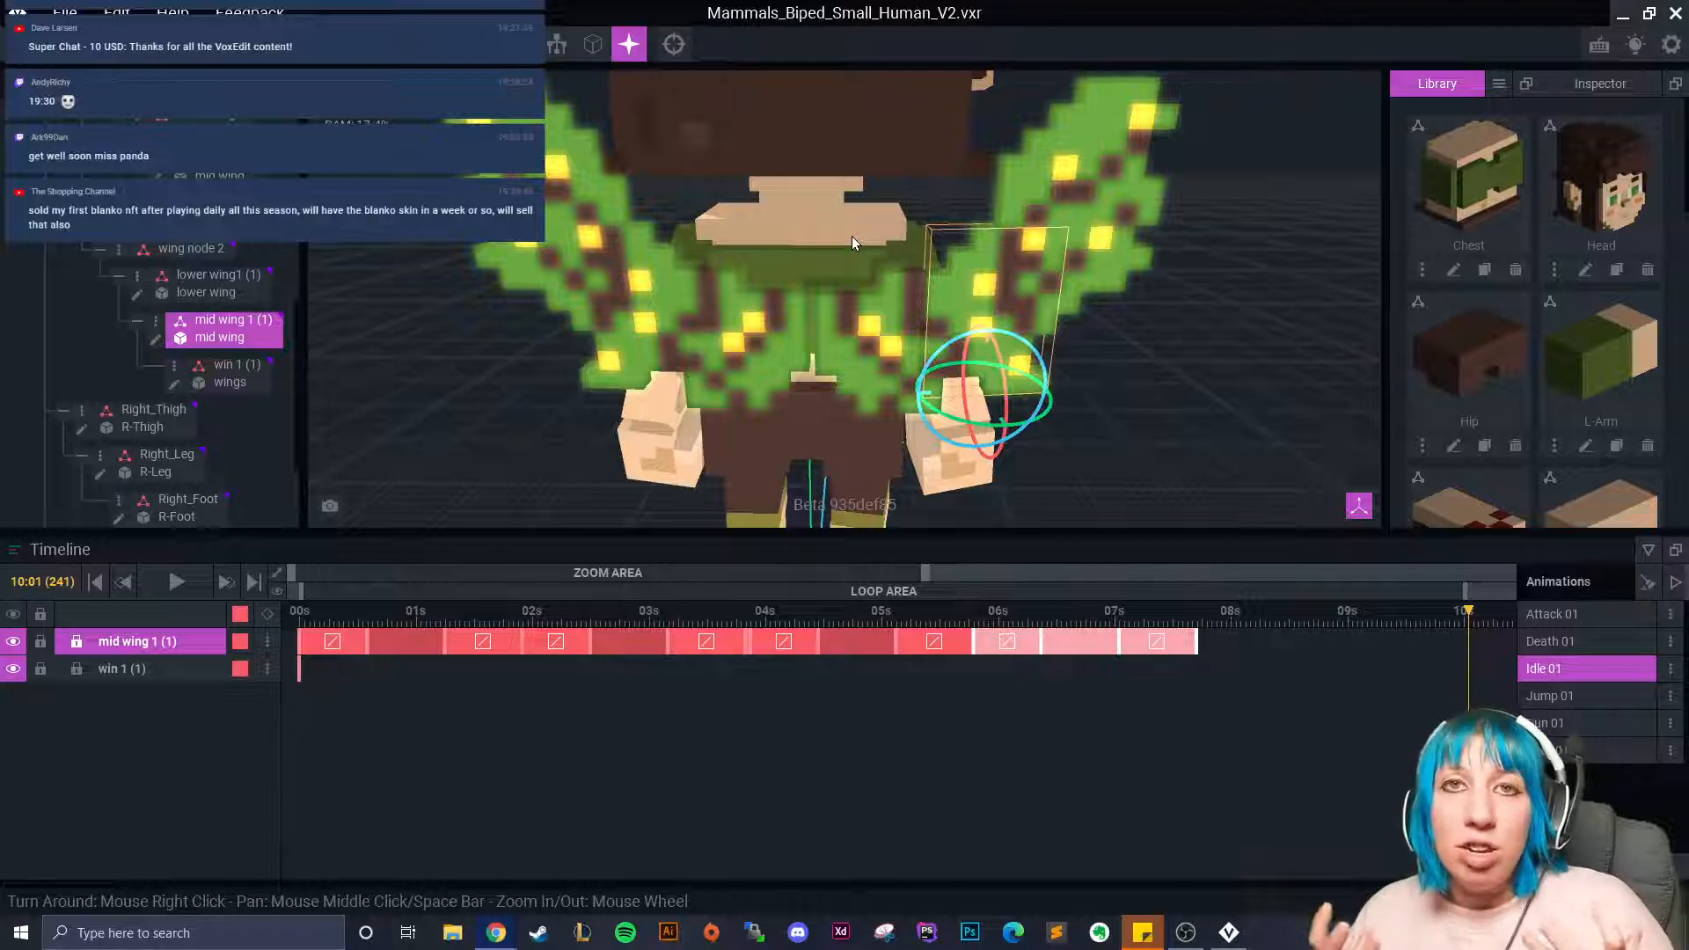
{"action": "left_click", "coordinate": [1160, 411]}
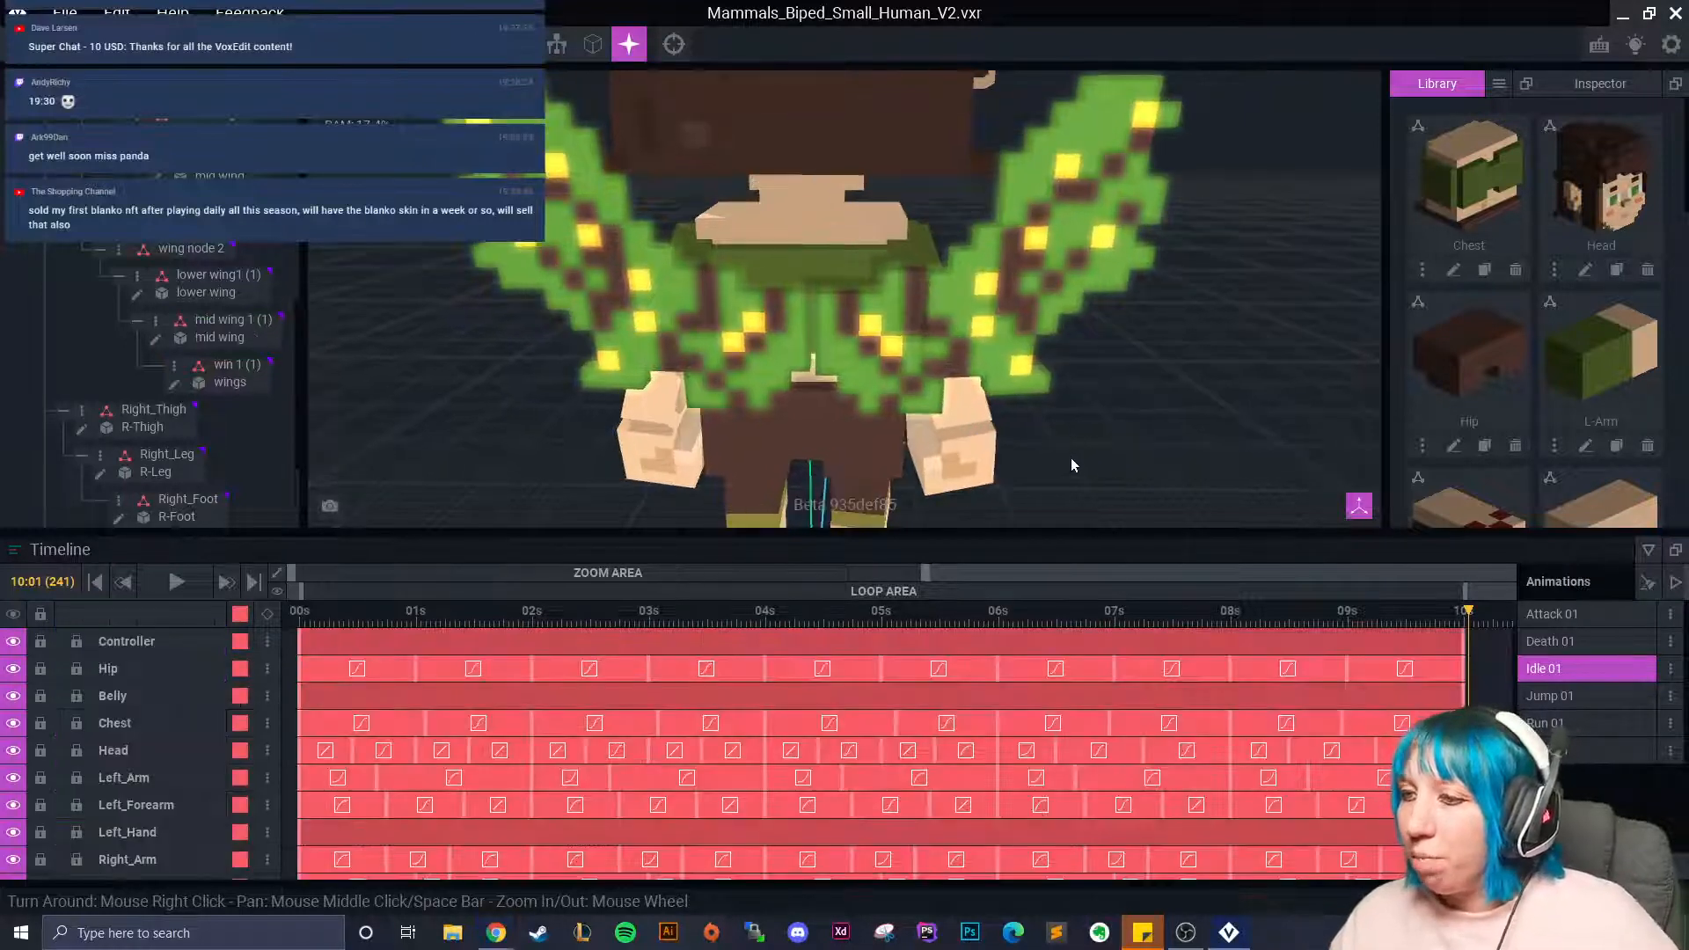
Reset the playhead to 0, select the left mid wing, and scrub toward 8 seconds.
{"action": "scroll", "coordinate": [904, 453], "scroll_direction": "up", "scroll_amount": 2}
{"action": "mouse_move", "coordinate": [904, 453]}
{"action": "right_mouse_down"}
{"action": "mouse_move", "coordinate": [891, 446]}
{"action": "mouse_move", "coordinate": [914, 454]}
{"action": "right_mouse_up"}
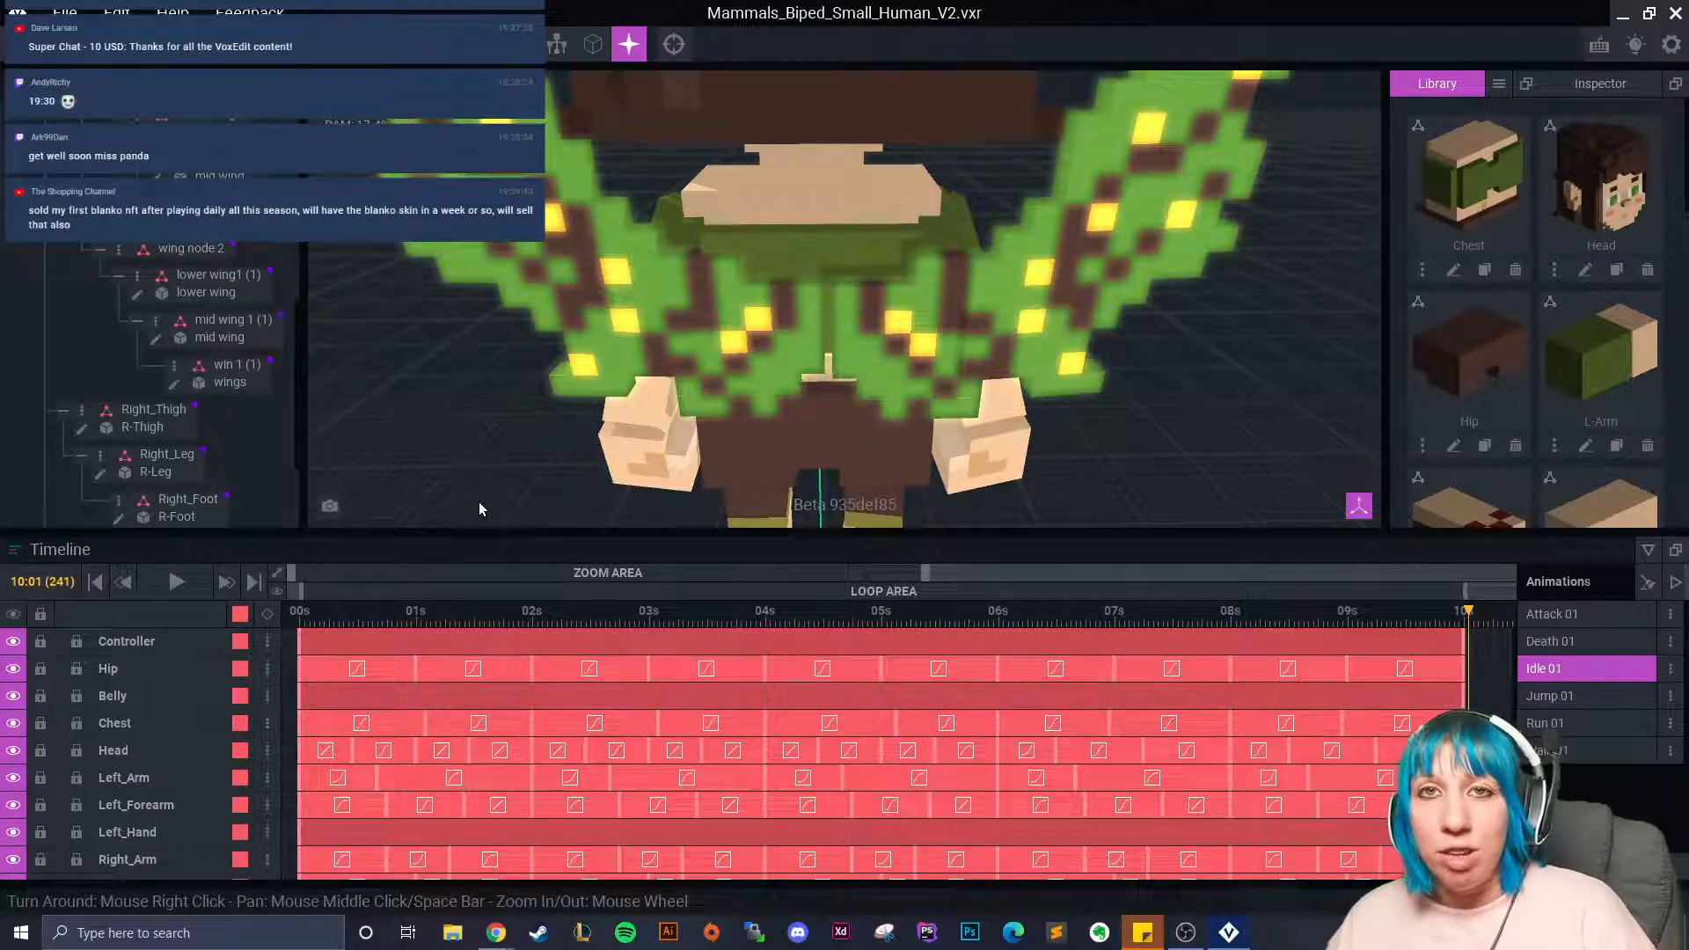
{"action": "left_click", "coordinate": [299, 623]}
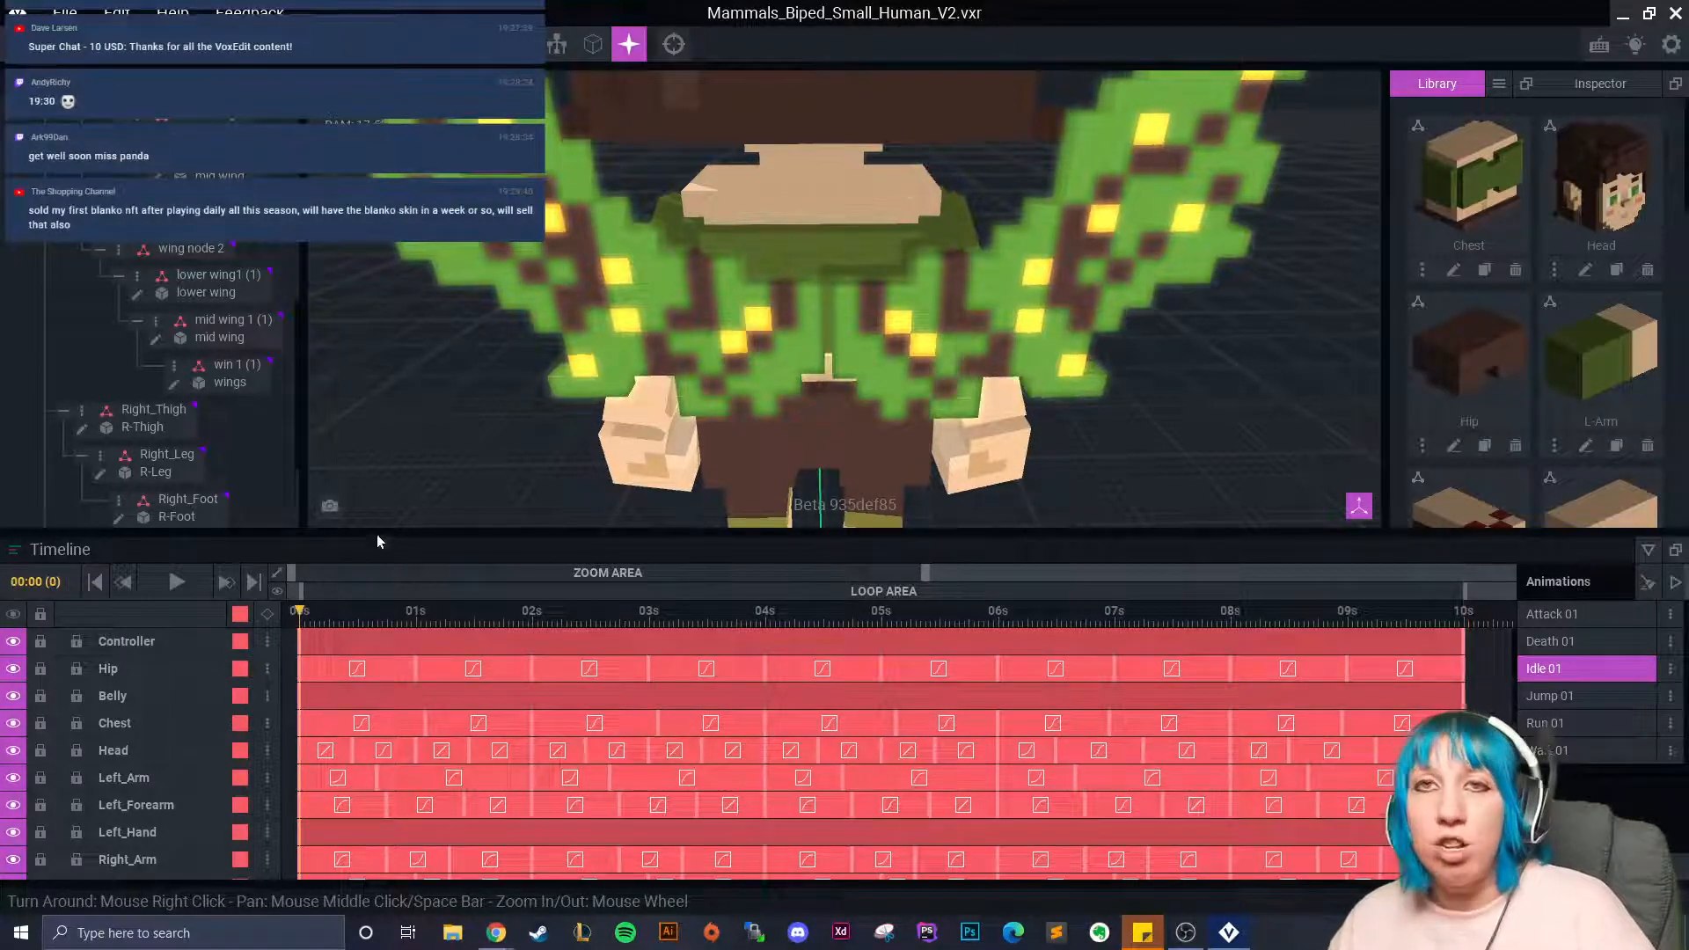
{"action": "scroll", "coordinate": [478, 461], "scroll_direction": "down", "scroll_amount": 2}
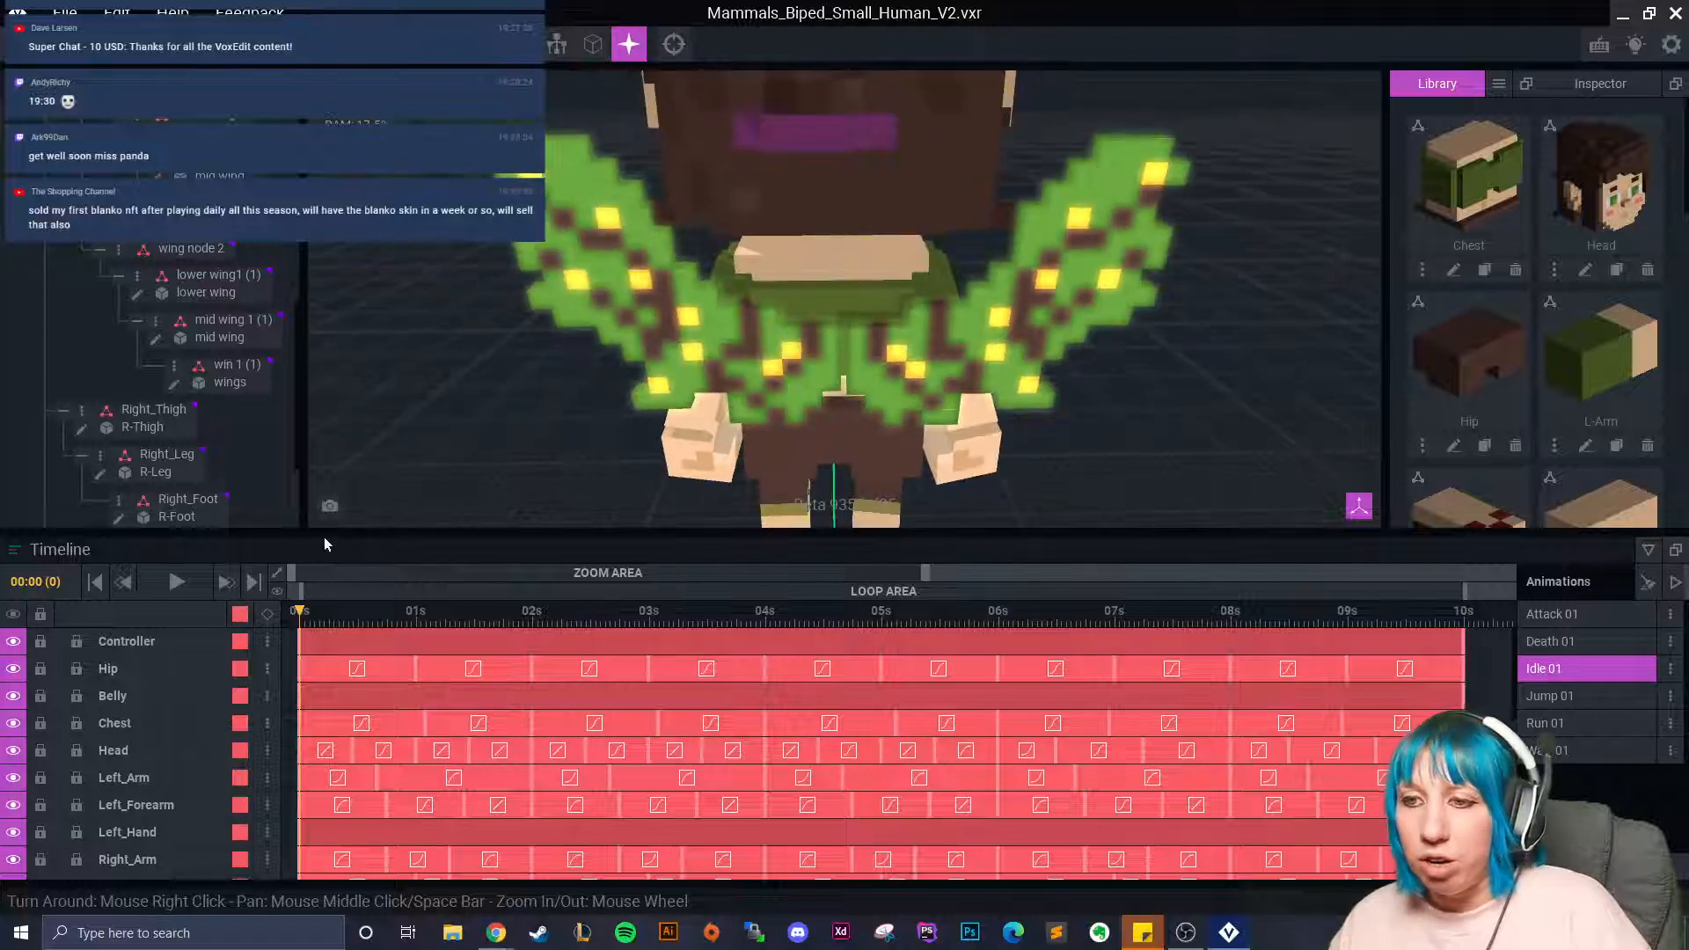
{"action": "left_click", "coordinate": [683, 368]}
{"action": "left_click", "coordinate": [323, 613]}
{"action": "left_click_drag", "start_coordinate": [343, 613], "coordinate": [1234, 669]}
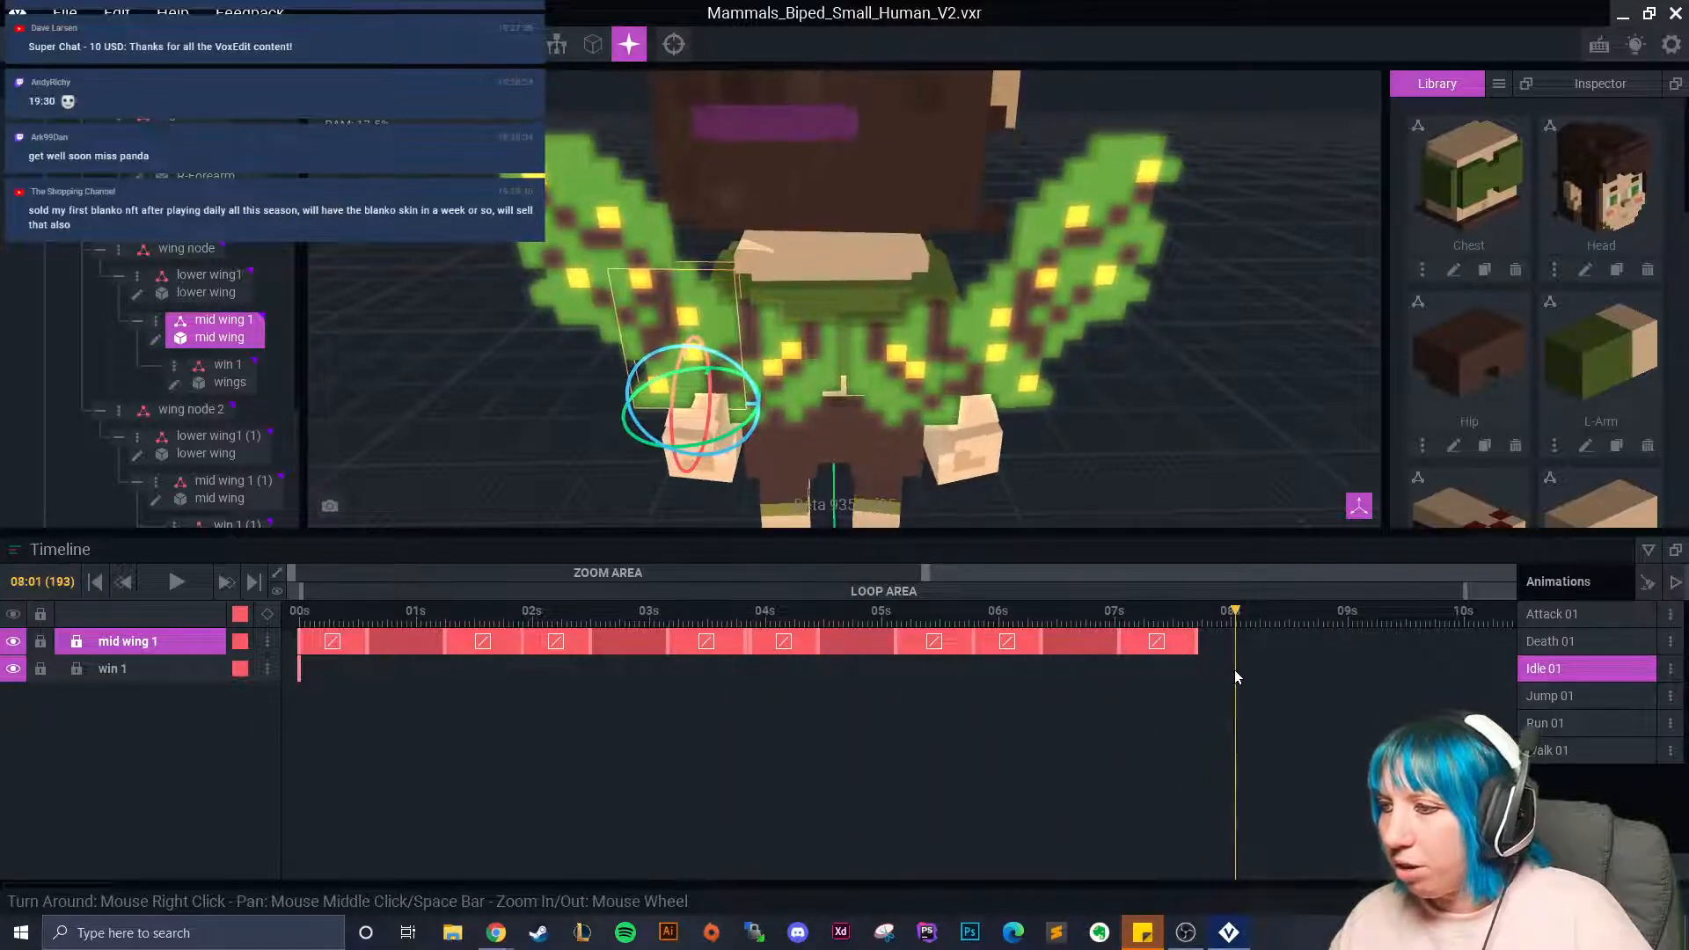
Rotate the left mid wing about 10° and copy-paste keyframes to extend its track toward 9 seconds.
{"action": "right_click_drag", "start_coordinate": [685, 426], "coordinate": [719, 365]}
{"action": "left_click_drag", "start_coordinate": [720, 365], "coordinate": [714, 426]}
{"action": "left_click_drag", "start_coordinate": [1235, 646], "coordinate": [1324, 642]}
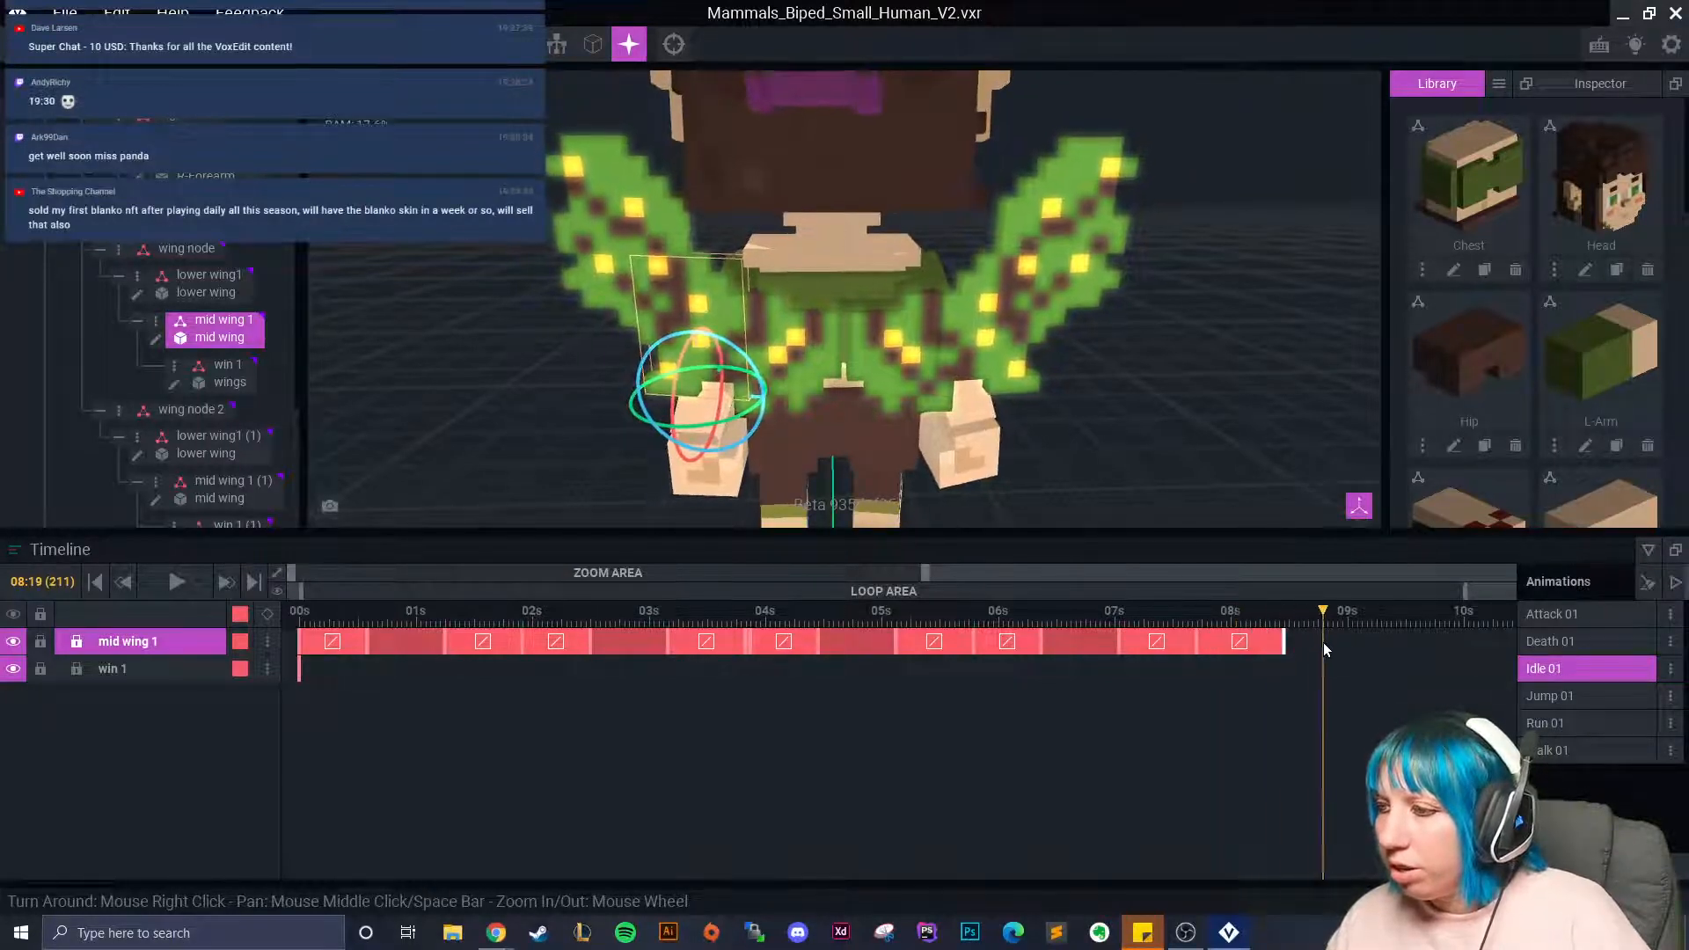
{"action": "right_click", "coordinate": [1286, 642]}
{"action": "left_click", "coordinate": [1327, 548]}
{"action": "right_click", "coordinate": [1327, 641]}
{"action": "left_click", "coordinate": [1368, 572]}
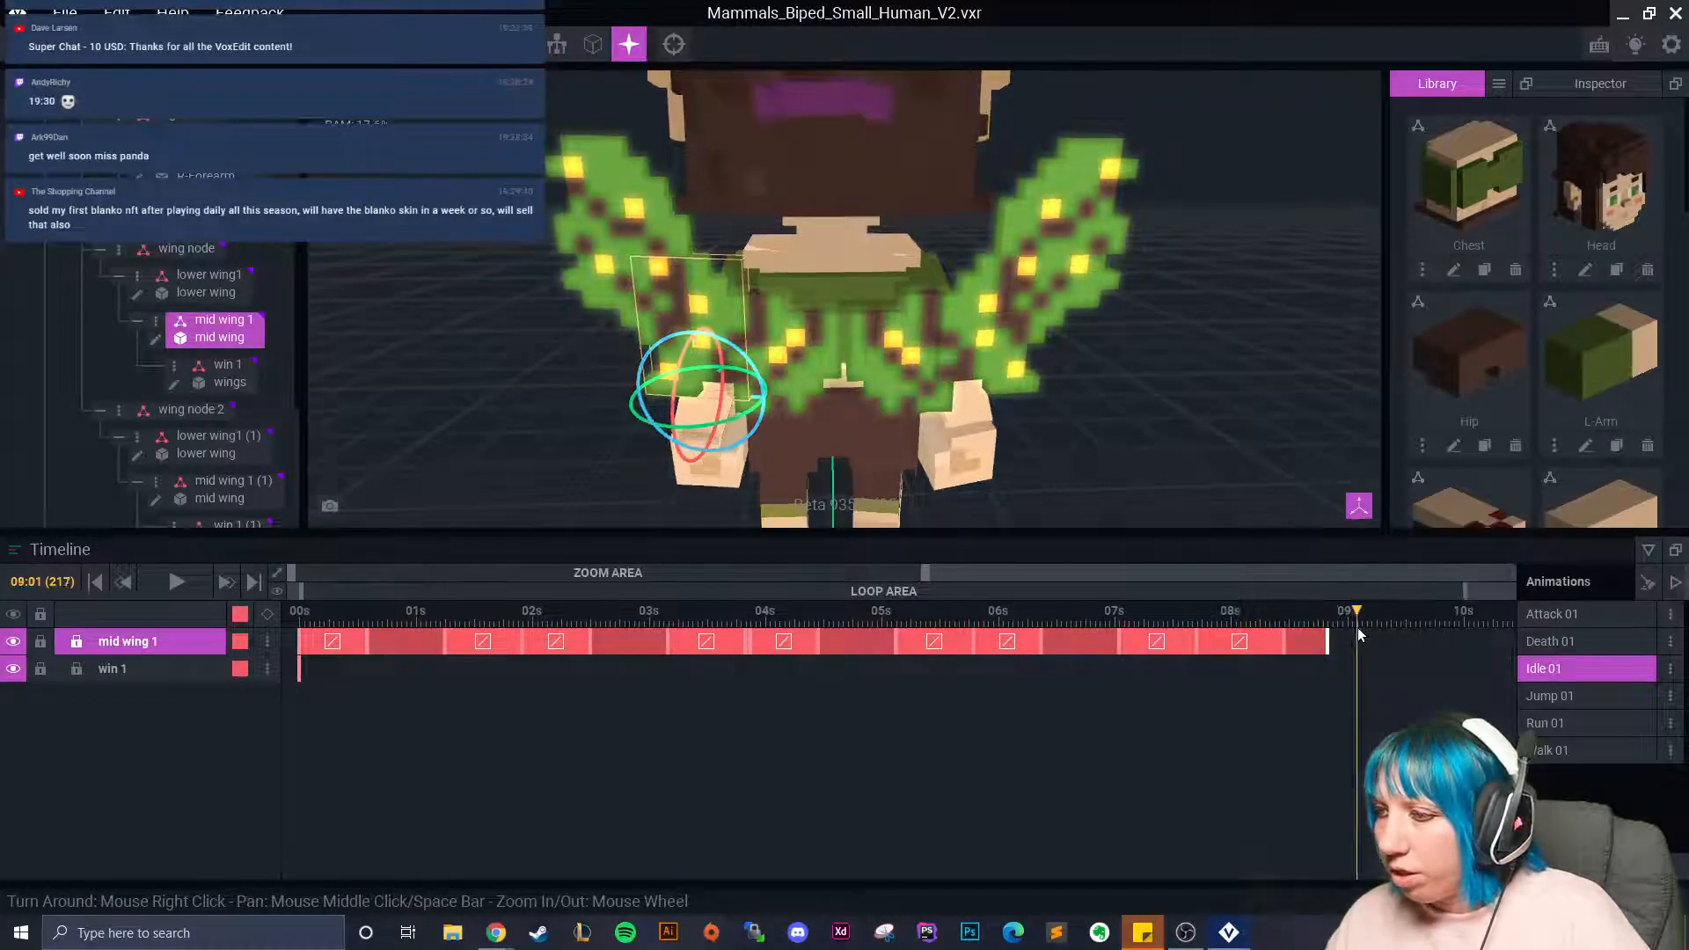
{"action": "left_click_drag", "start_coordinate": [725, 422], "coordinate": [746, 424]}
{"action": "left_click_drag", "start_coordinate": [1370, 619], "coordinate": [1417, 630]}
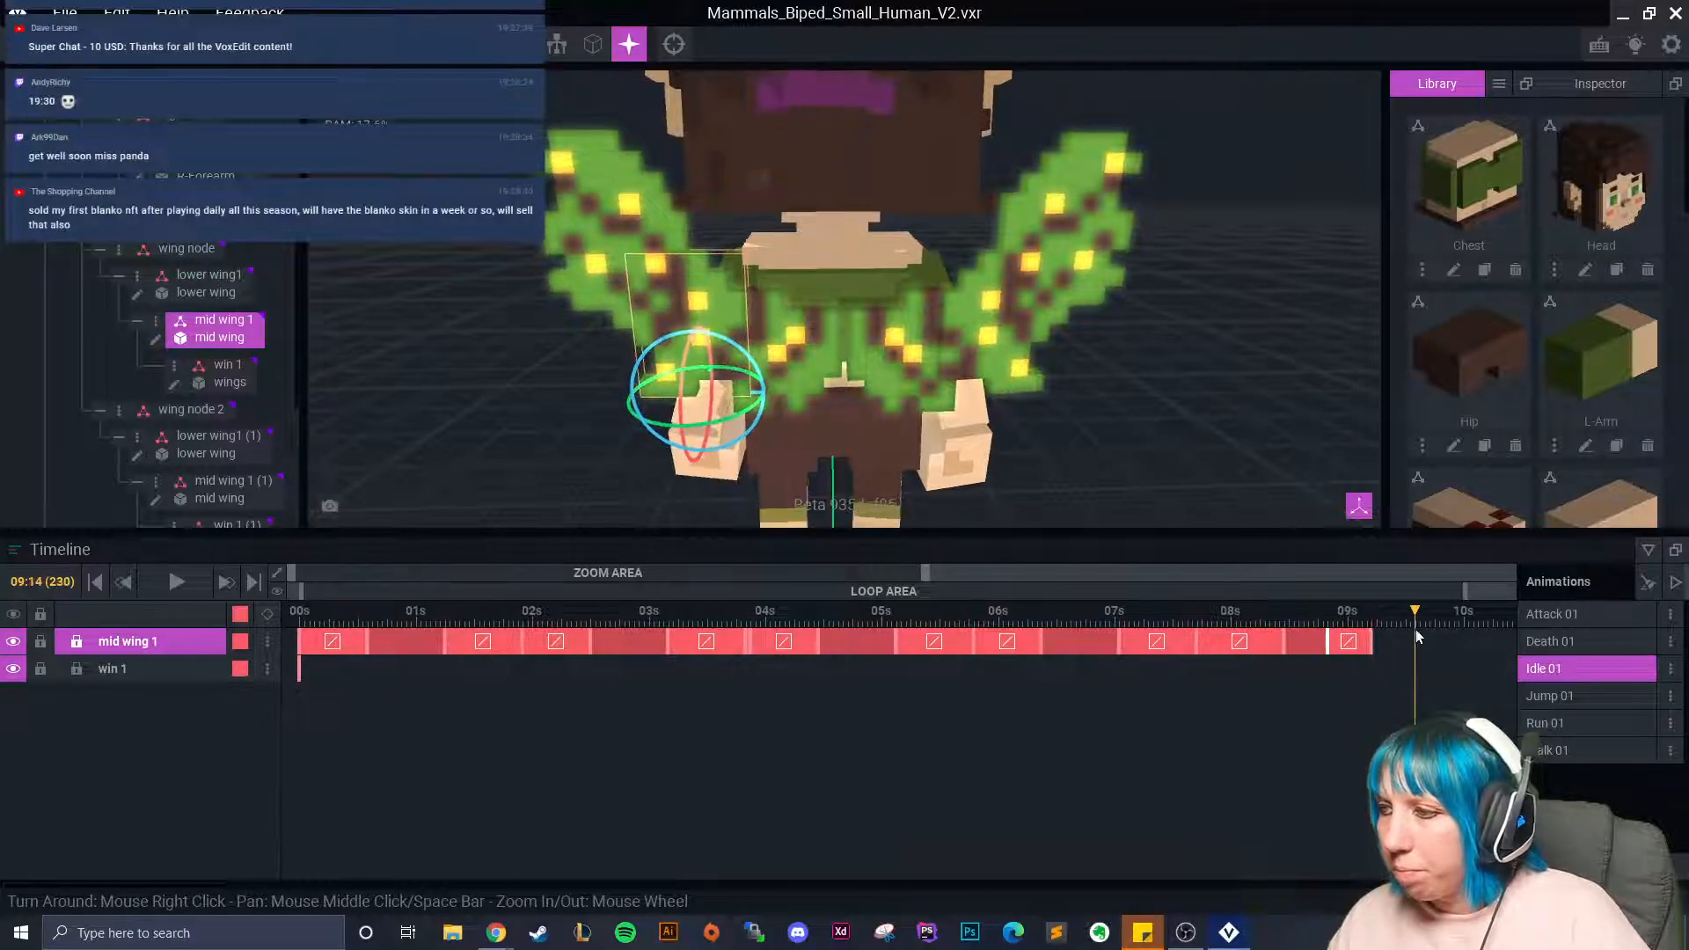
Copy the win 1 wing tip's first keyframe and paste it flipped onto the mid wing at 09:05.
{"action": "left_click", "coordinate": [762, 342]}
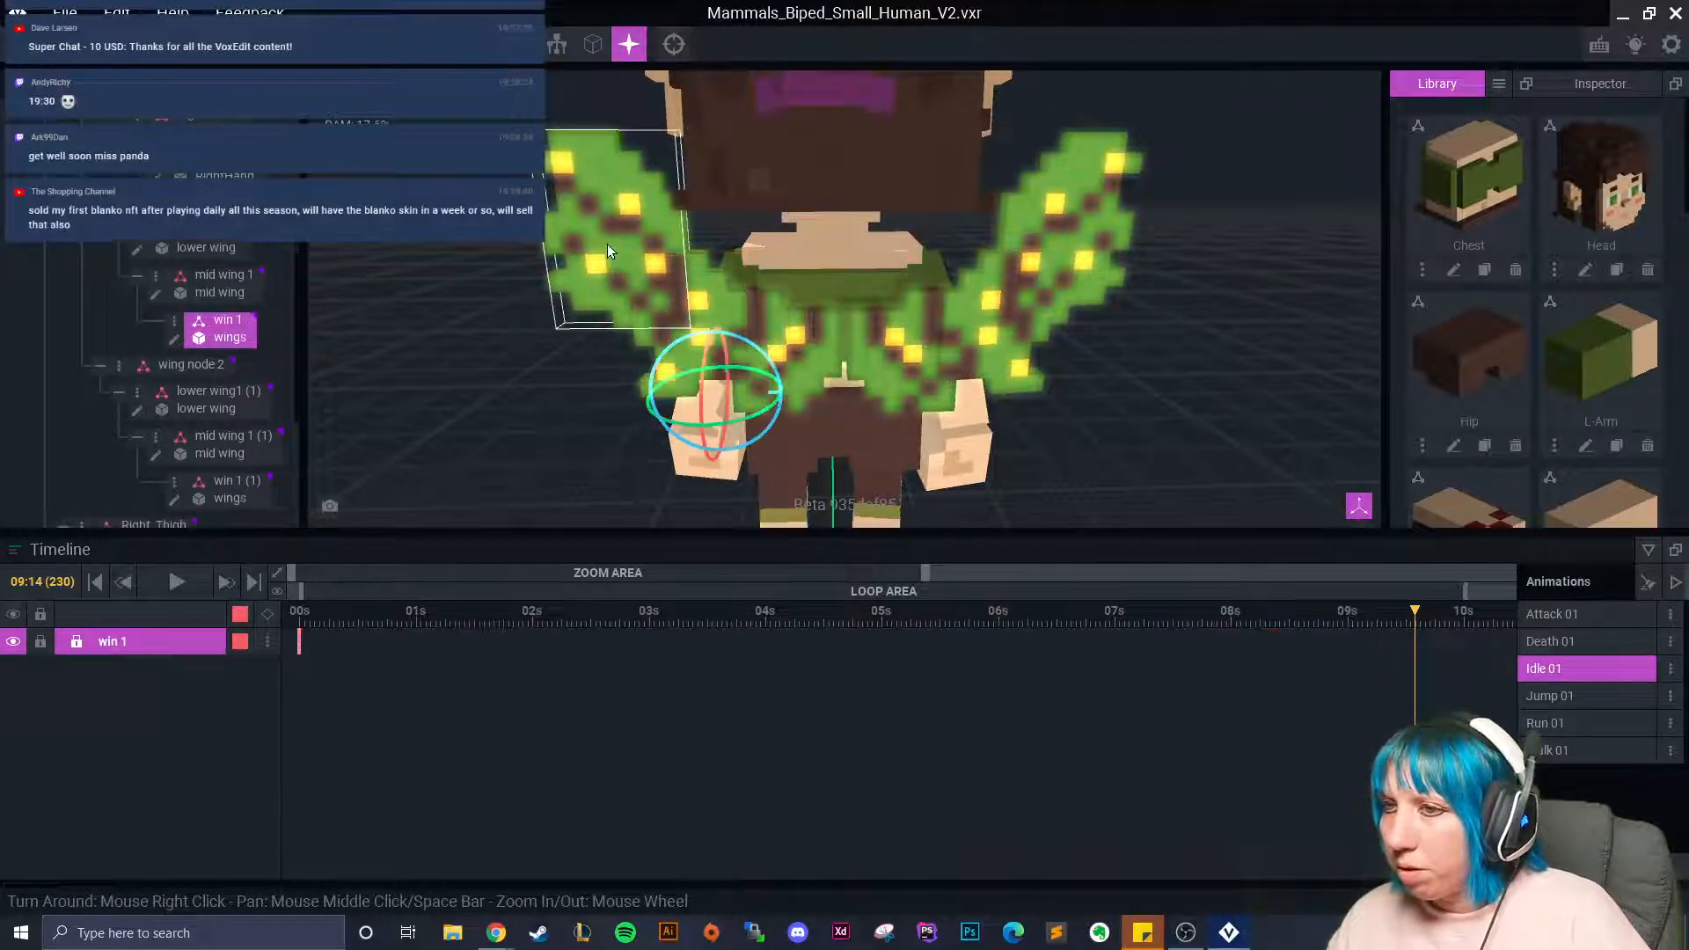
{"action": "right_click", "coordinate": [300, 643]}
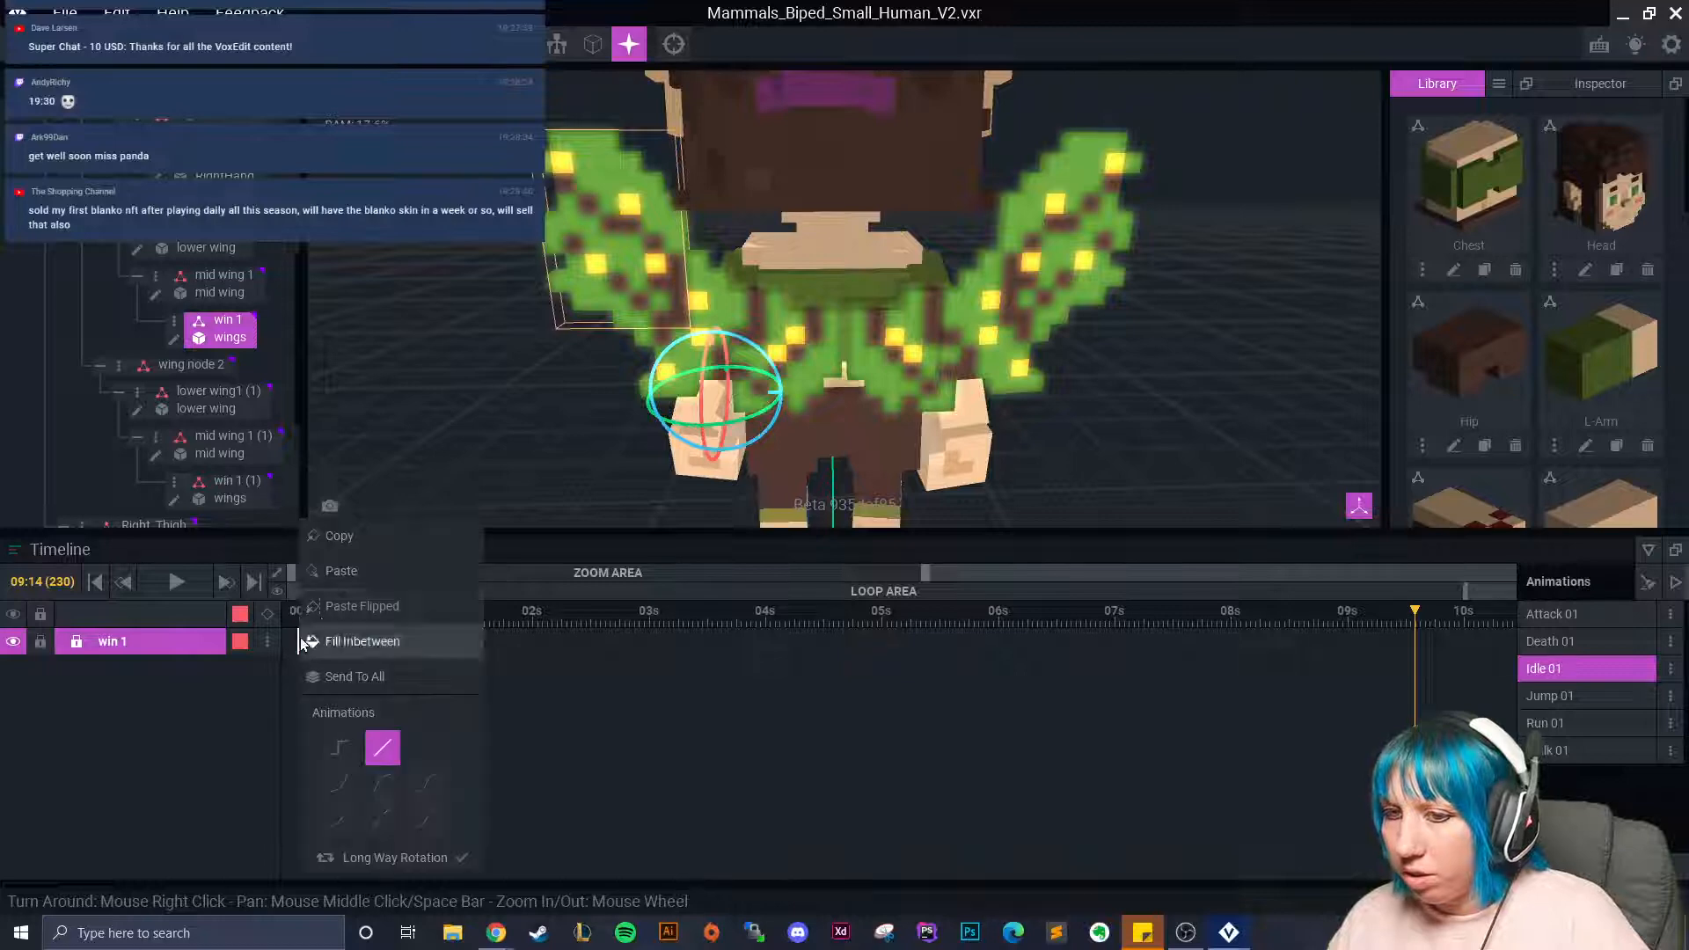
{"action": "left_click", "coordinate": [345, 538]}
{"action": "left_click", "coordinate": [727, 315]}
{"action": "left_click_drag", "start_coordinate": [1414, 611], "coordinate": [1370, 616]}
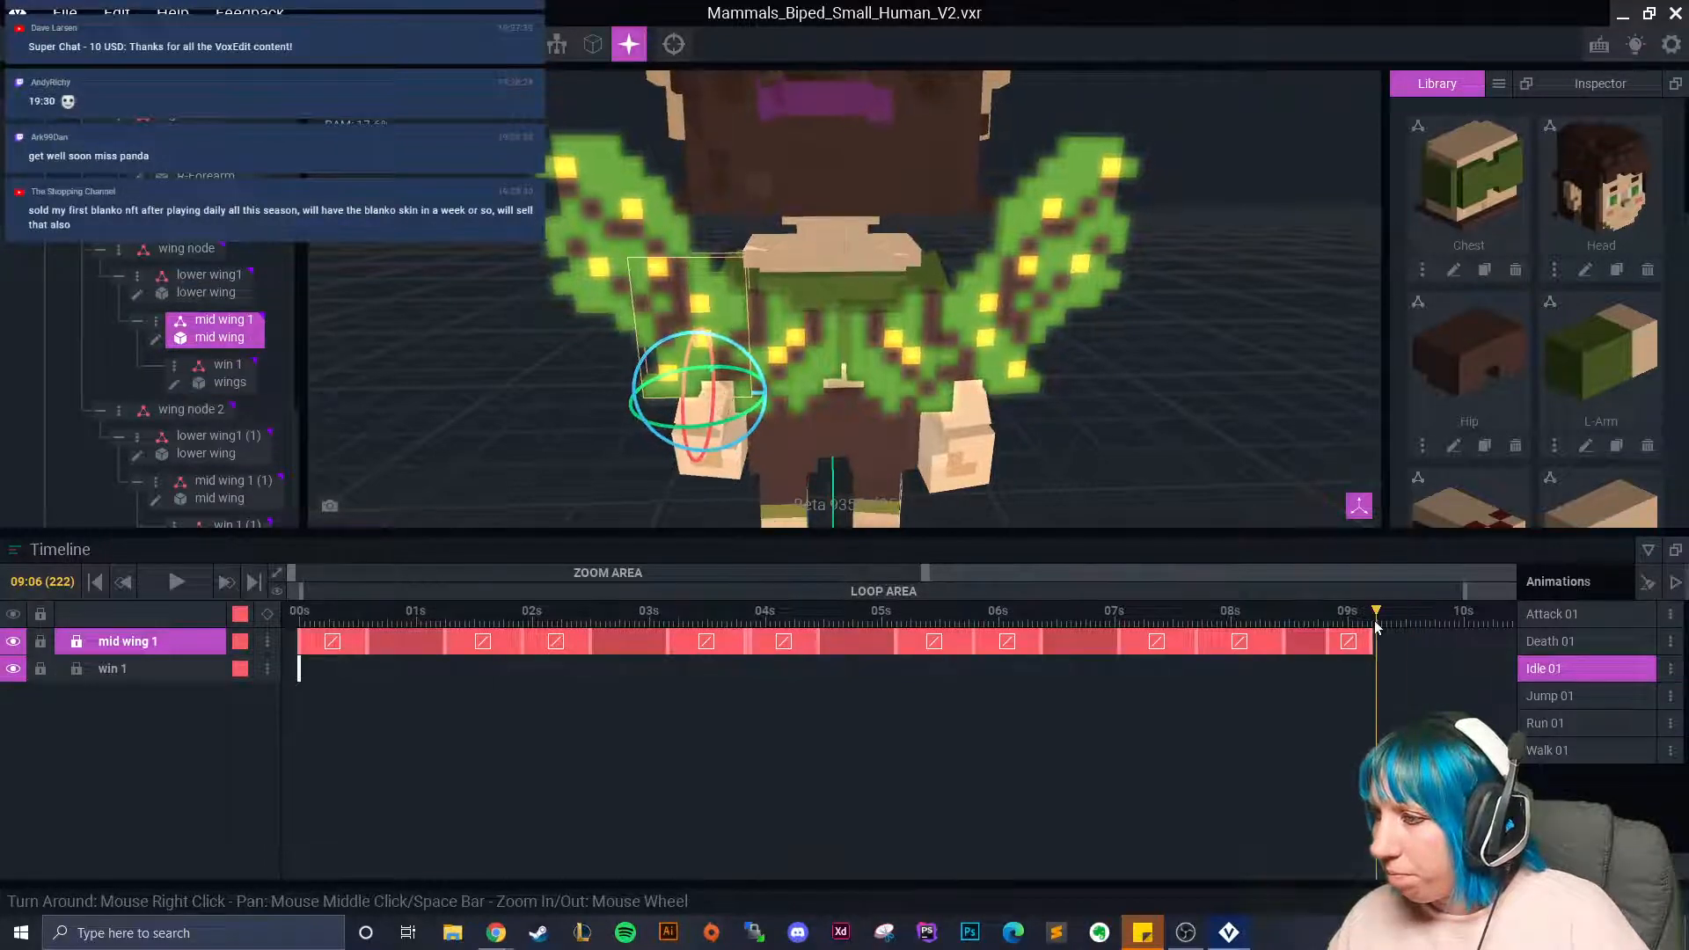
{"action": "right_click", "coordinate": [1371, 645]}
{"action": "left_click", "coordinate": [1434, 606]}
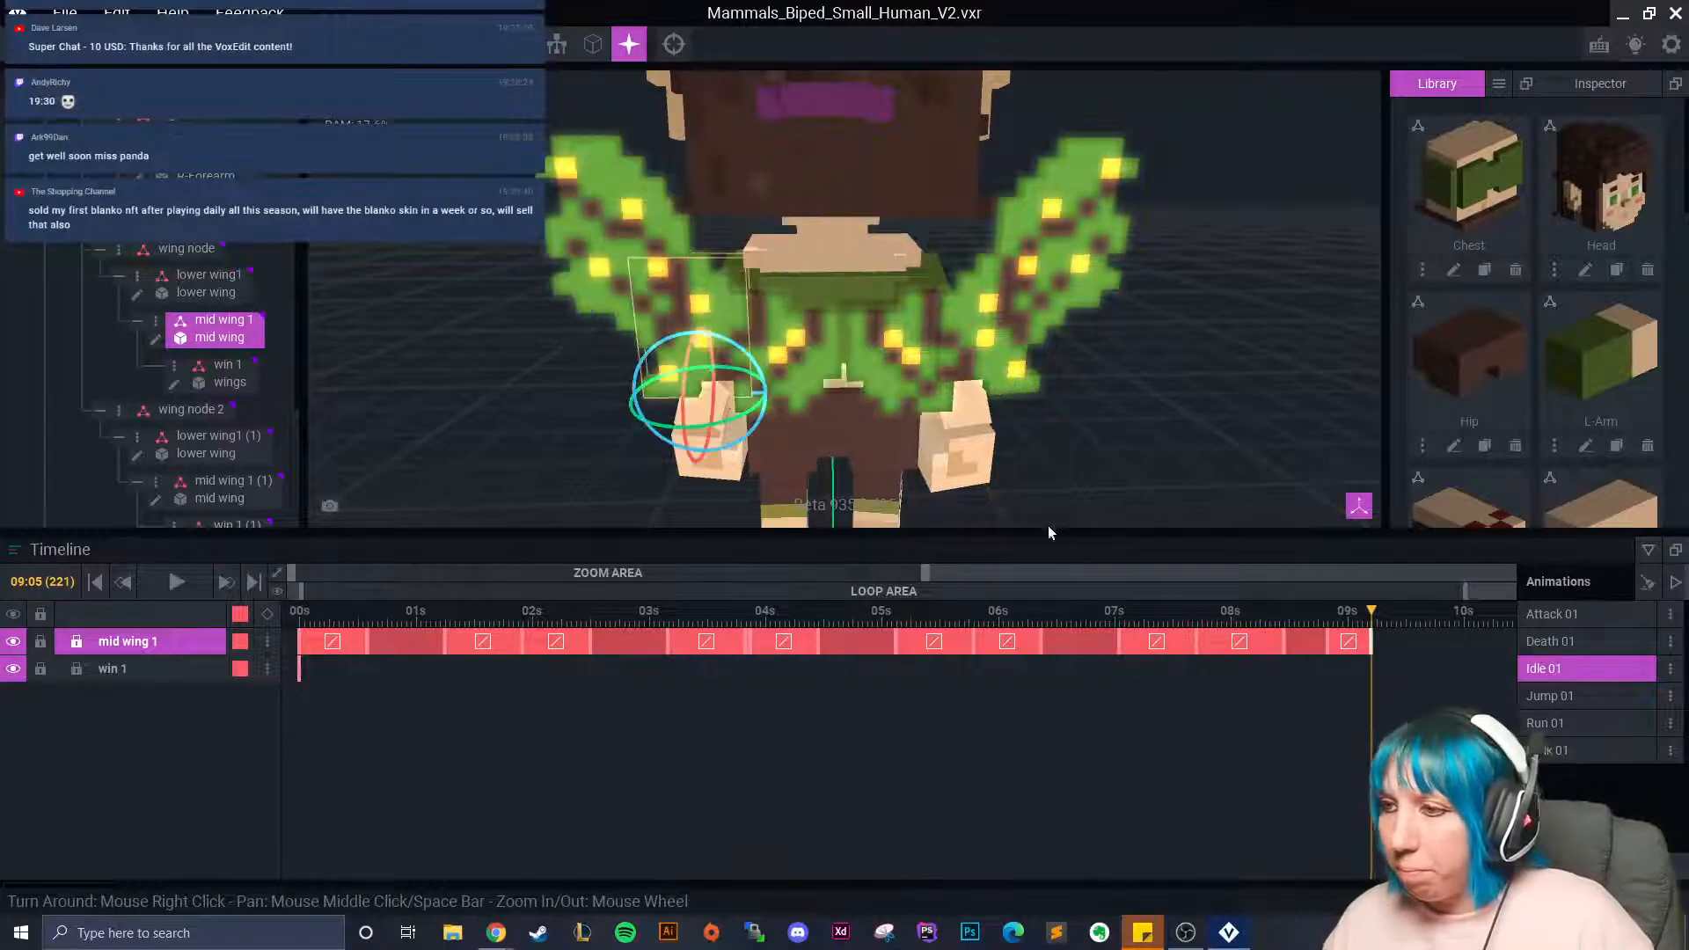
Paste a keyframe on the win 1 wing tip and rotate it 9.5° at 09:15, nudging it sideways.
{"action": "left_click", "coordinate": [598, 250]}
{"action": "right_click", "coordinate": [1371, 638]}
{"action": "left_click", "coordinate": [1426, 570]}
{"action": "left_click_drag", "start_coordinate": [1373, 611], "coordinate": [1396, 616]}
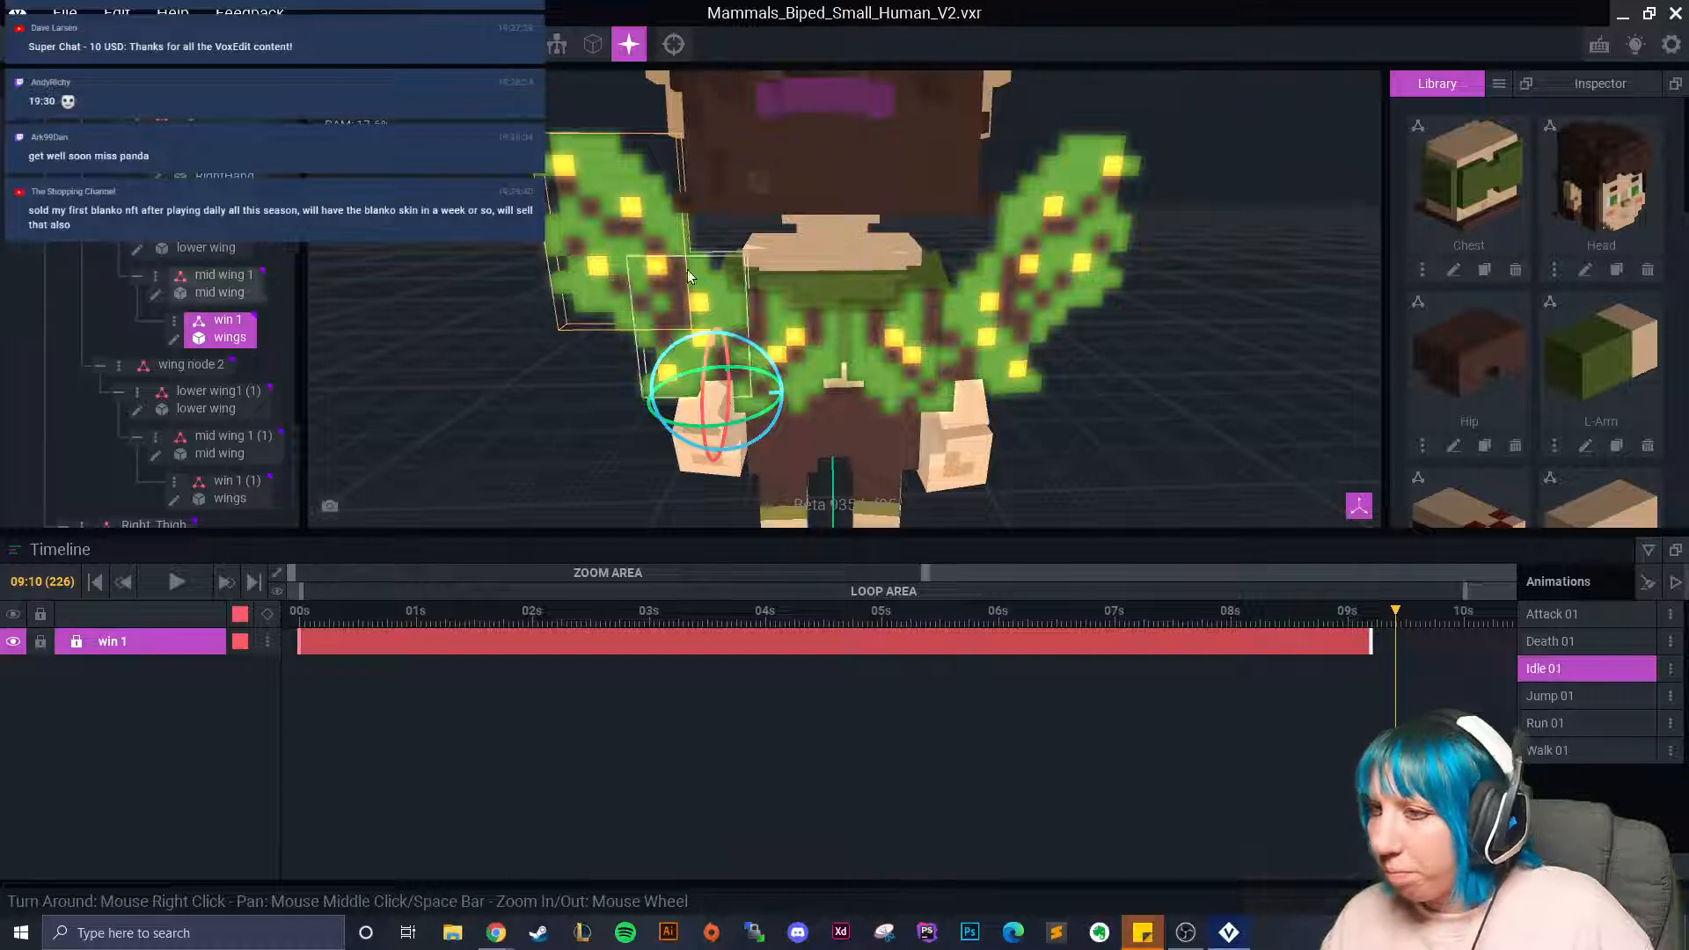
{"action": "left_click_drag", "start_coordinate": [683, 426], "coordinate": [685, 425]}
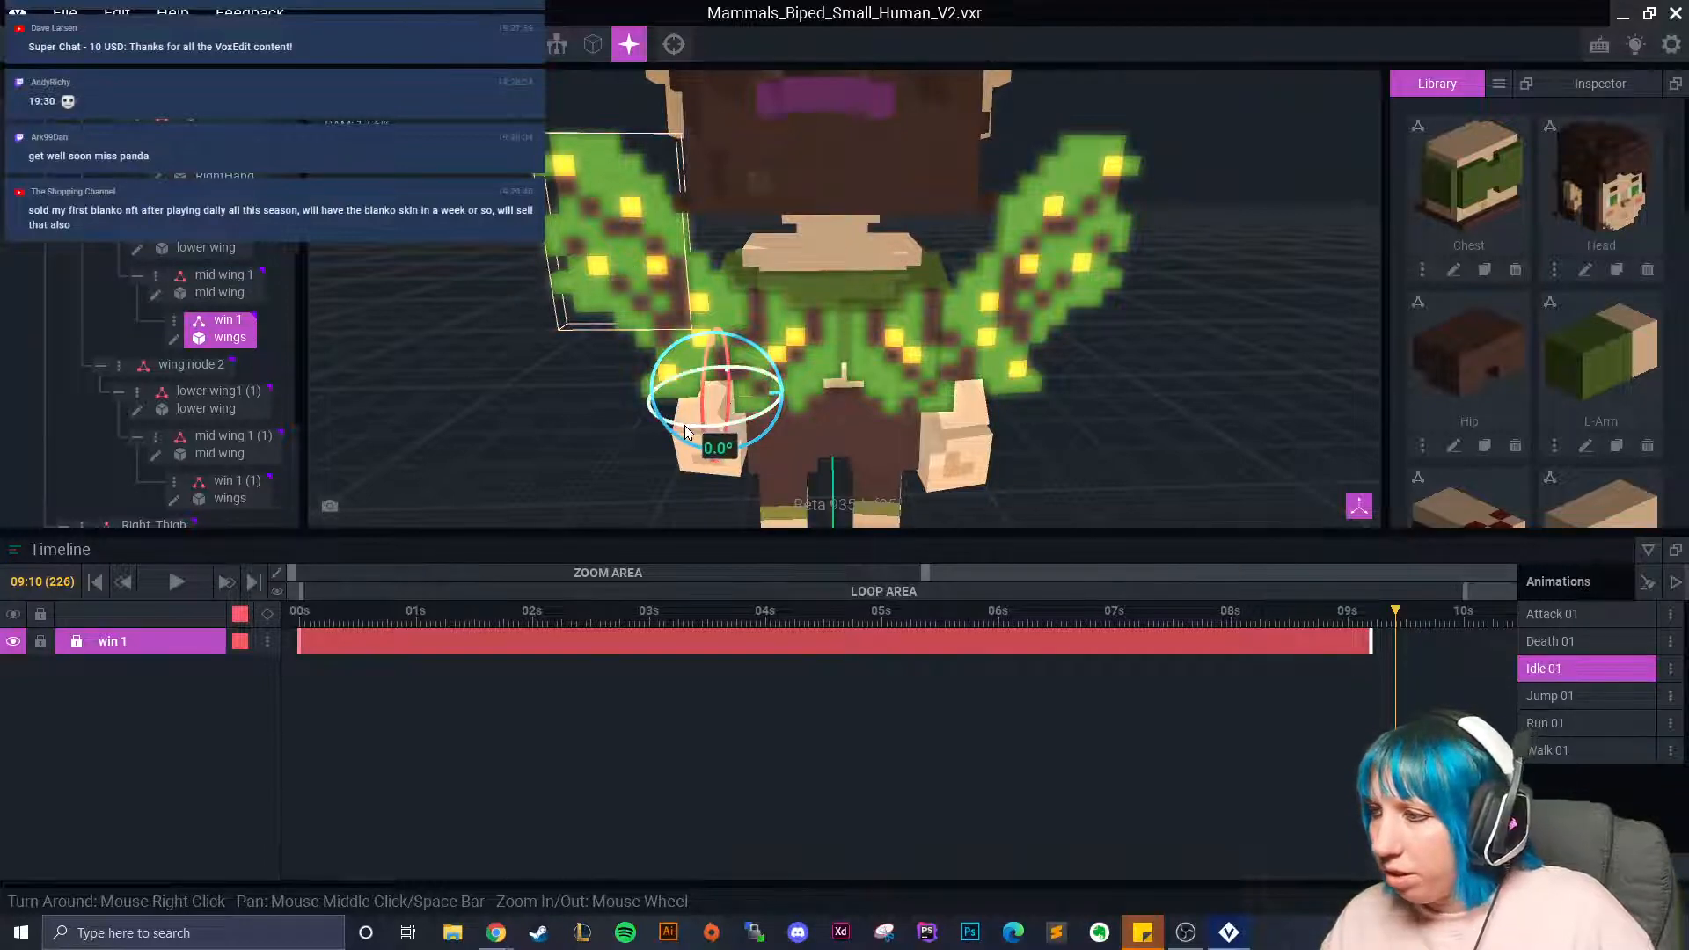
{"action": "left_click", "coordinate": [1418, 616]}
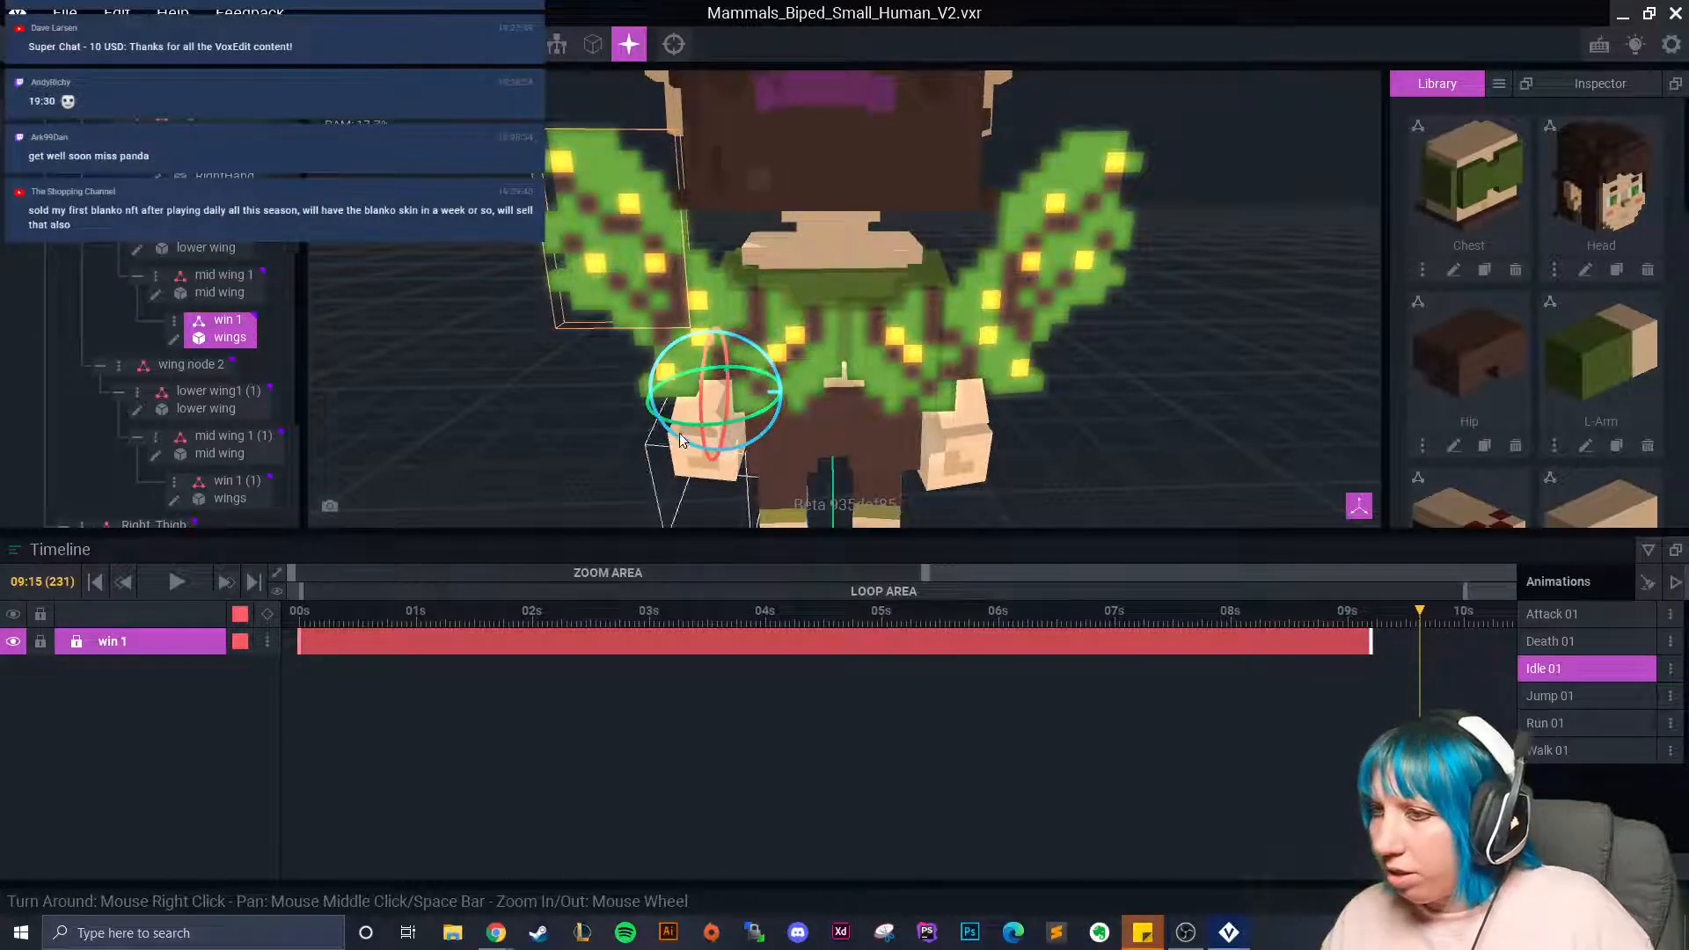
{"action": "left_click_drag", "start_coordinate": [684, 424], "coordinate": [673, 423]}
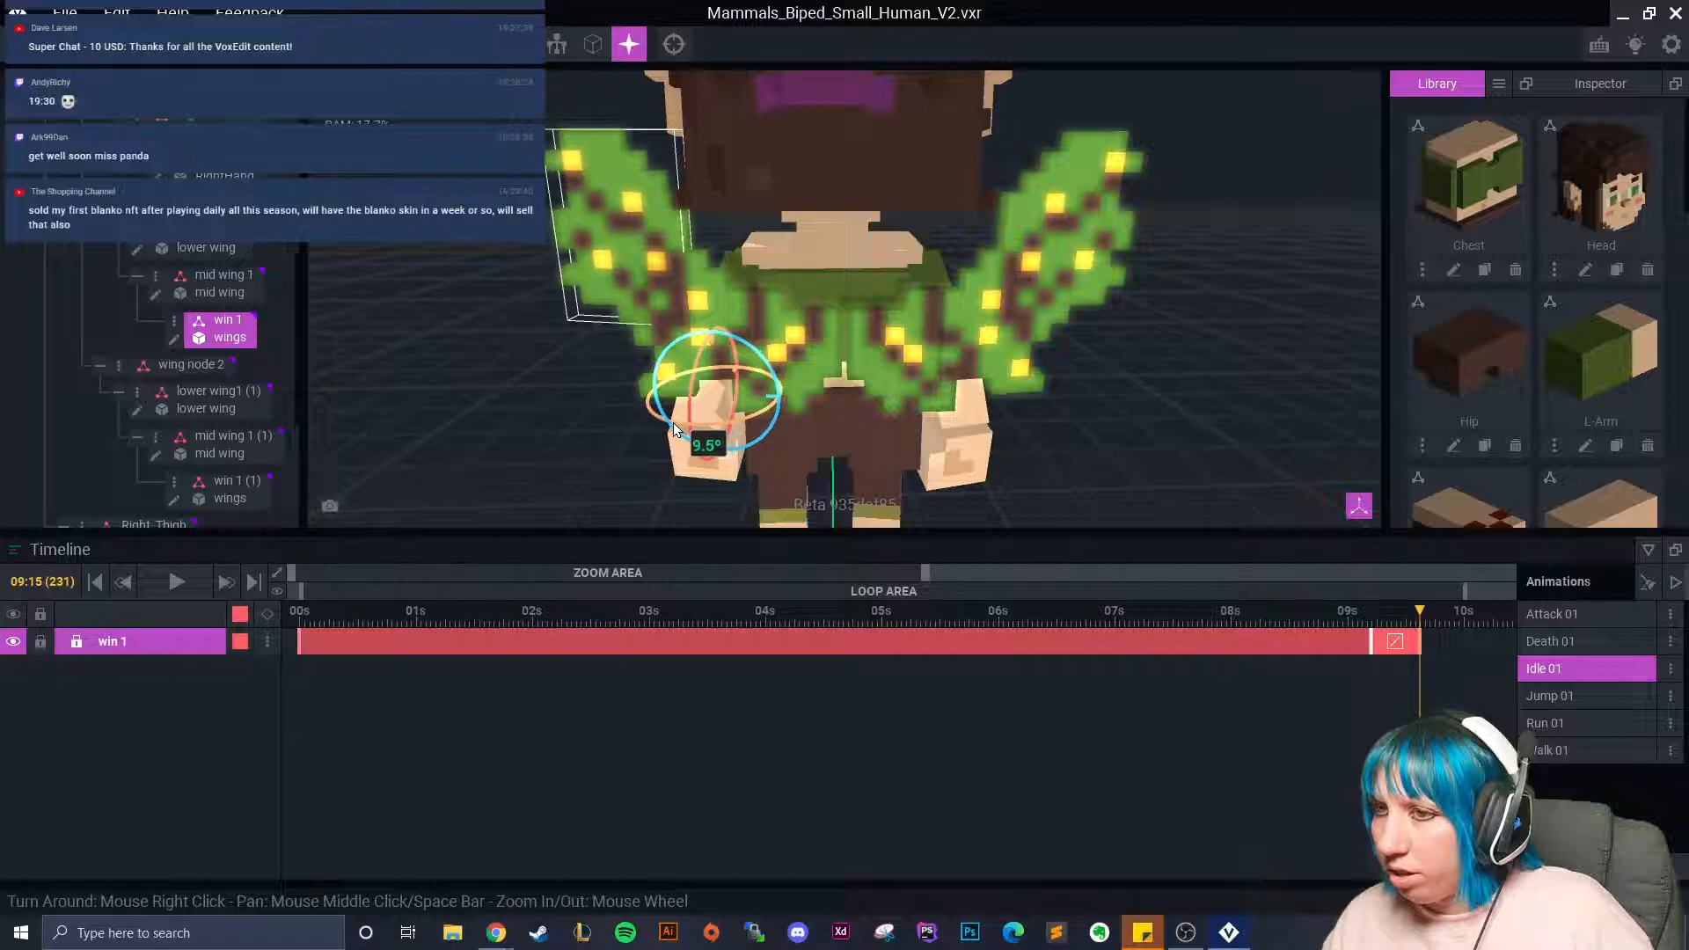
{"action": "right_click_drag", "start_coordinate": [563, 409], "coordinate": [476, 404]}
{"action": "right_click_drag", "start_coordinate": [701, 392], "coordinate": [396, 339]}
{"action": "left_click", "coordinate": [156, 51]}
{"action": "mouse_move", "coordinate": [781, 433]}
{"action": "left_mouse_down"}
{"action": "mouse_move", "coordinate": [715, 405]}
{"action": "mouse_move", "coordinate": [767, 441]}
{"action": "left_mouse_up"}
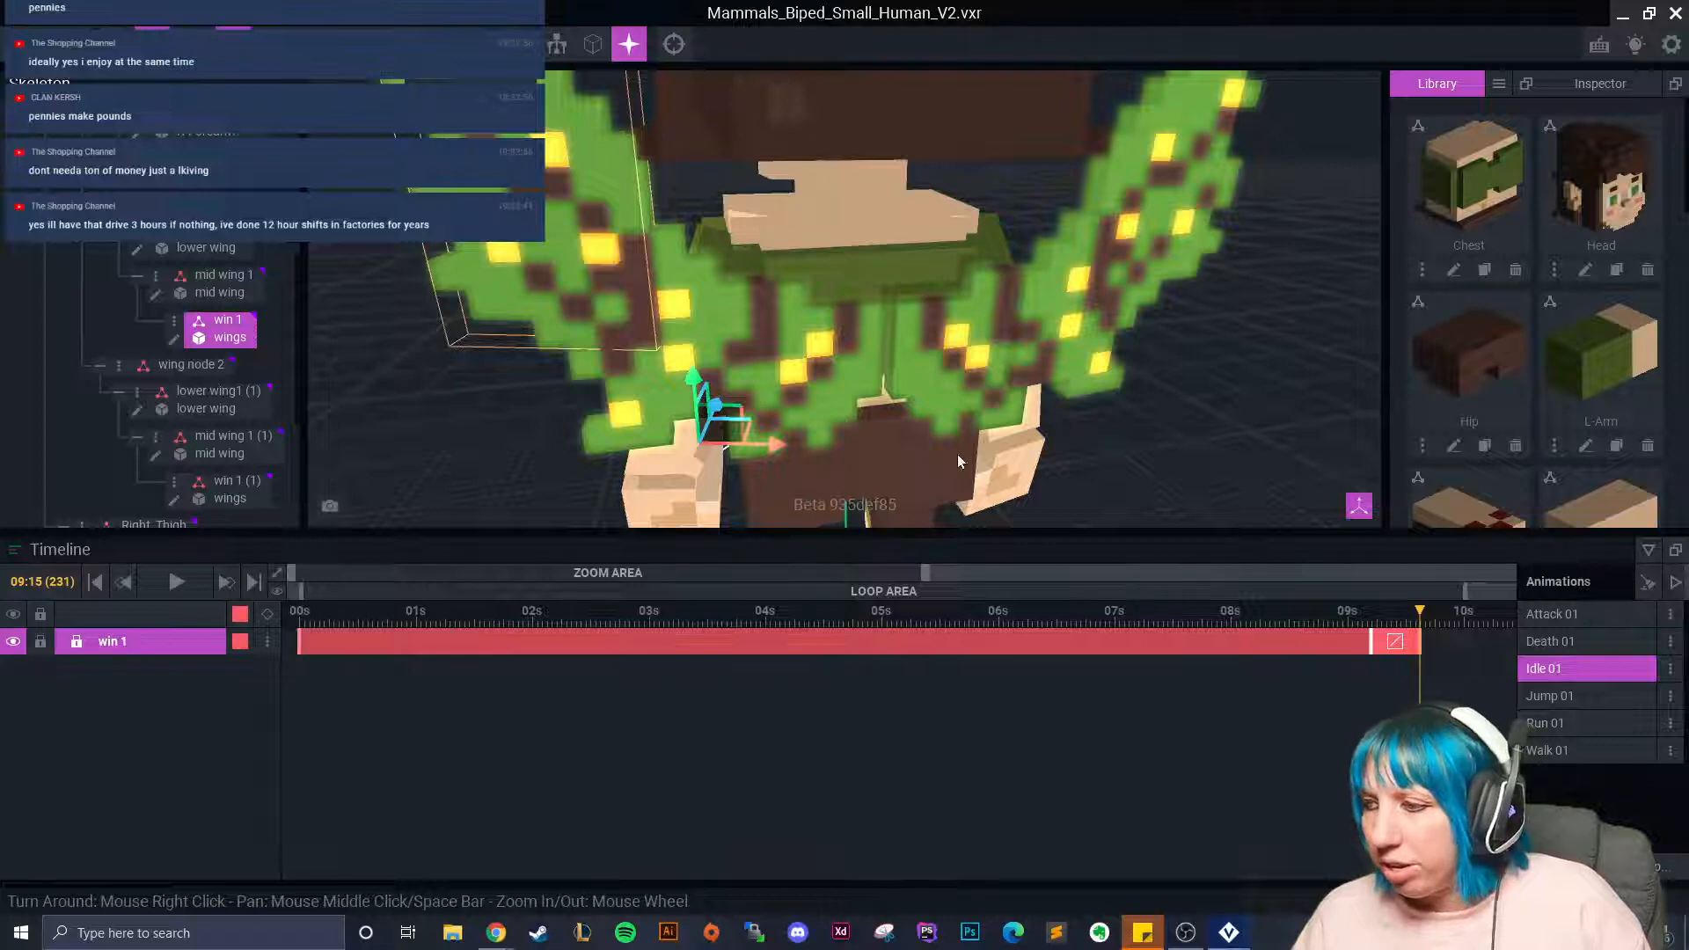
Paste a keyframe at the 10-second mark on the left mid wing's track.
{"action": "left_click", "coordinate": [666, 343]}
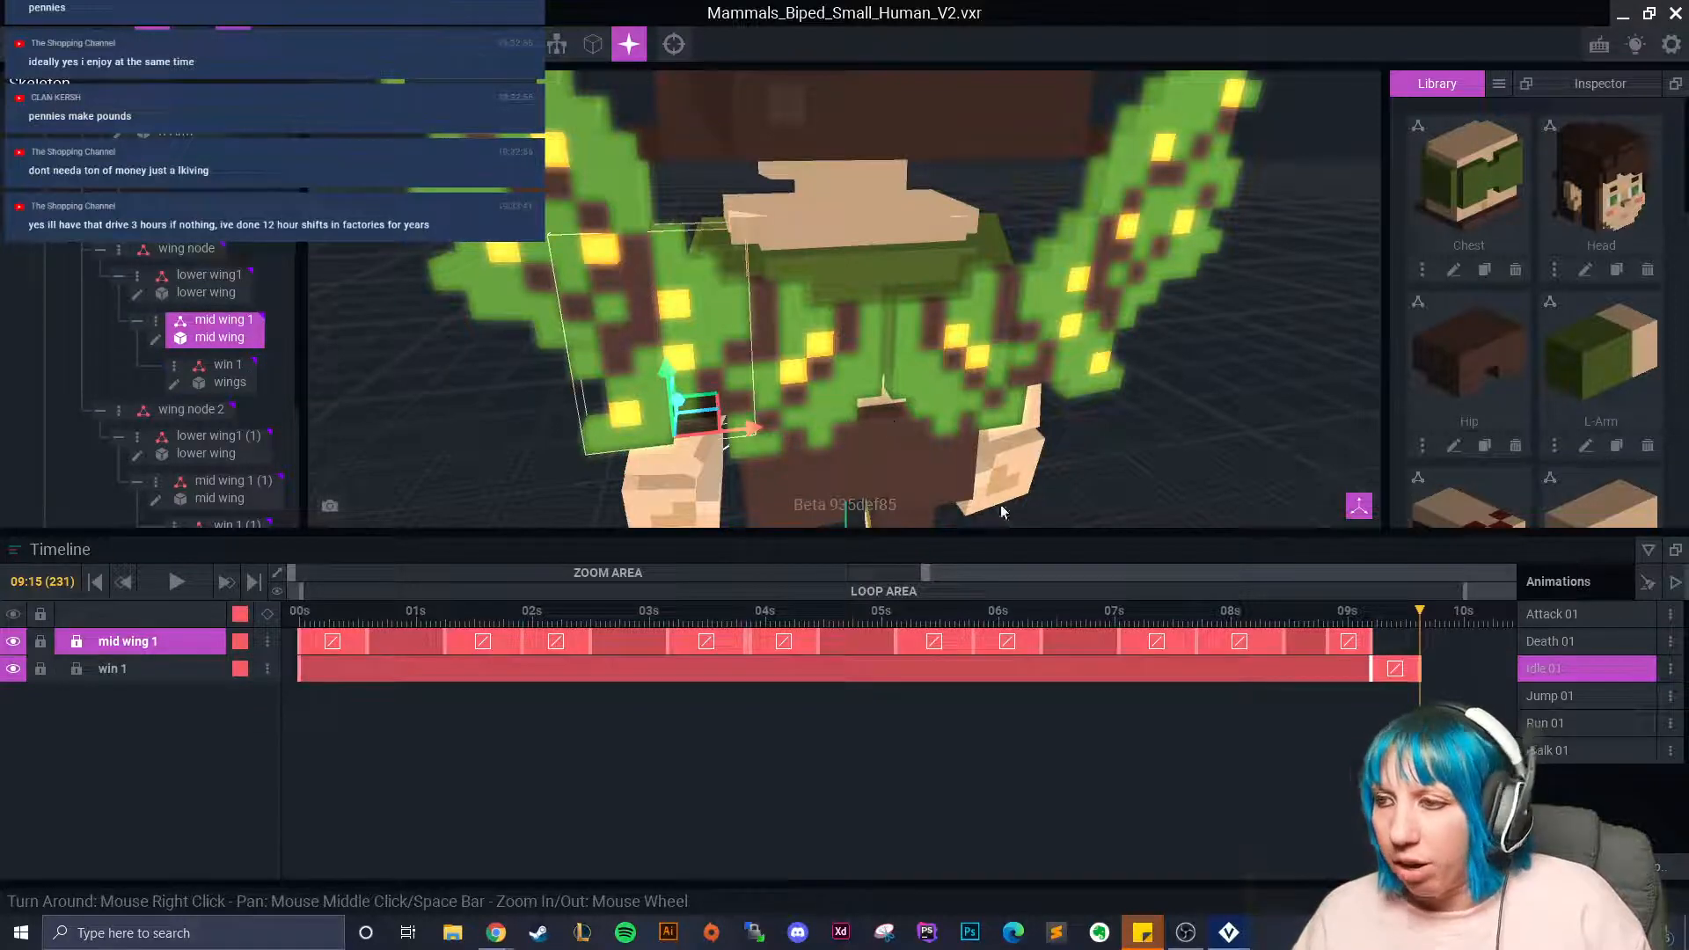
{"action": "right_click", "coordinate": [300, 662]}
{"action": "left_click", "coordinate": [561, 562]}
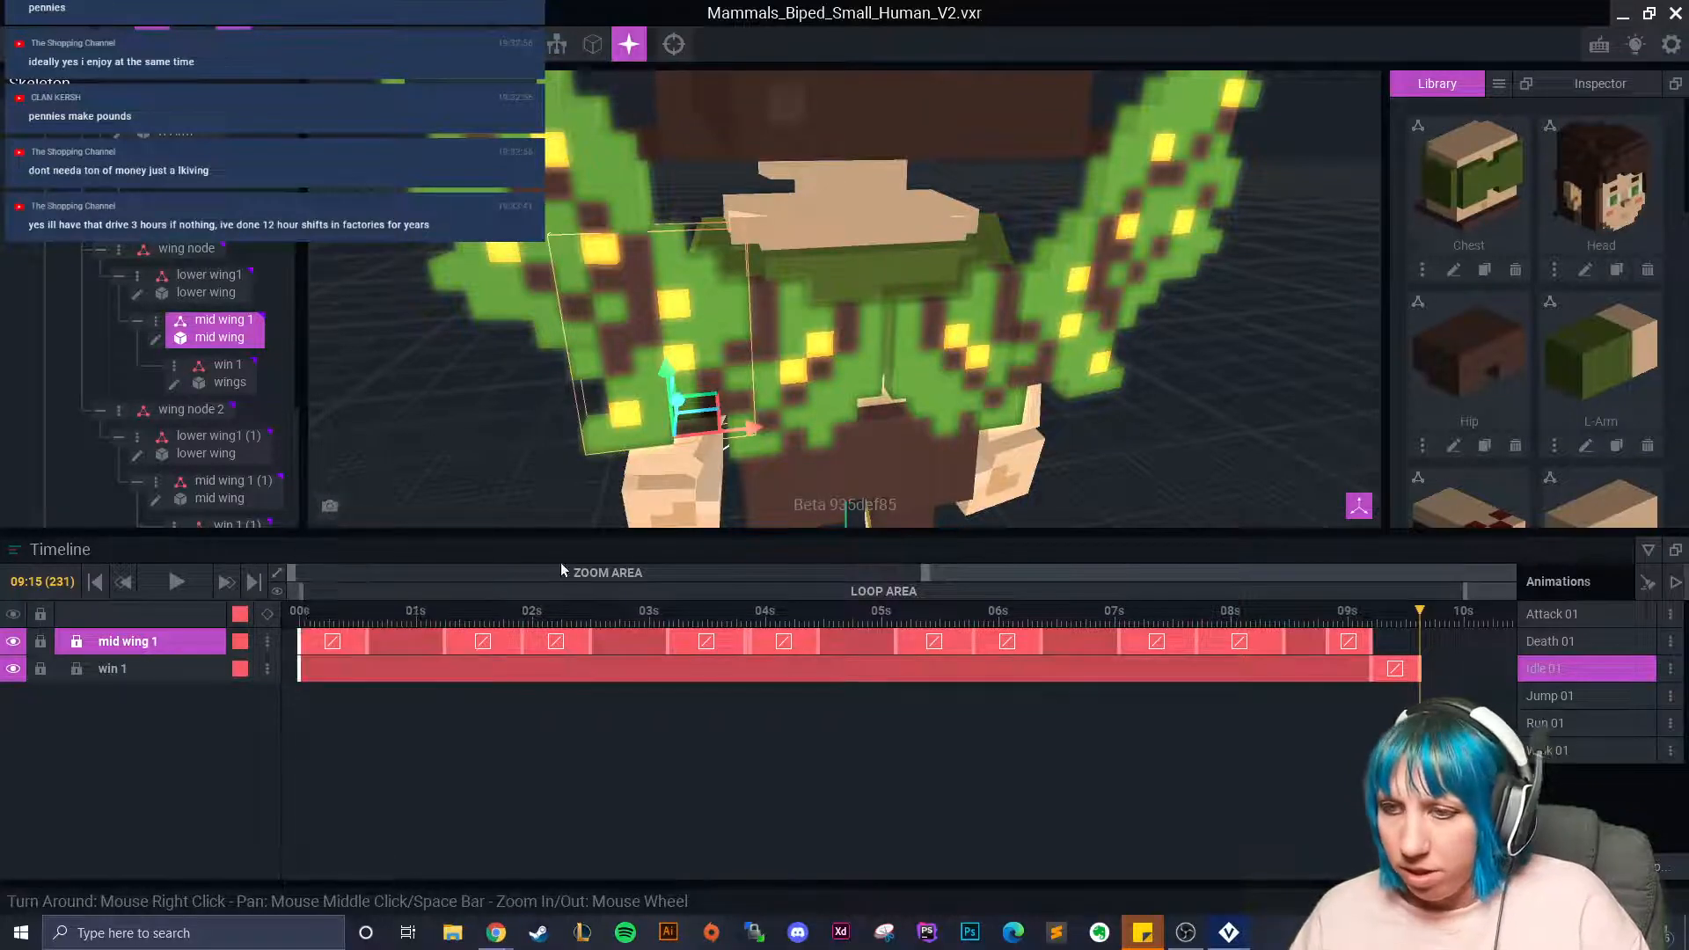
{"action": "left_click", "coordinate": [1456, 622]}
{"action": "left_click_drag", "start_coordinate": [1456, 624], "coordinate": [1462, 626]}
{"action": "right_click", "coordinate": [1464, 637]}
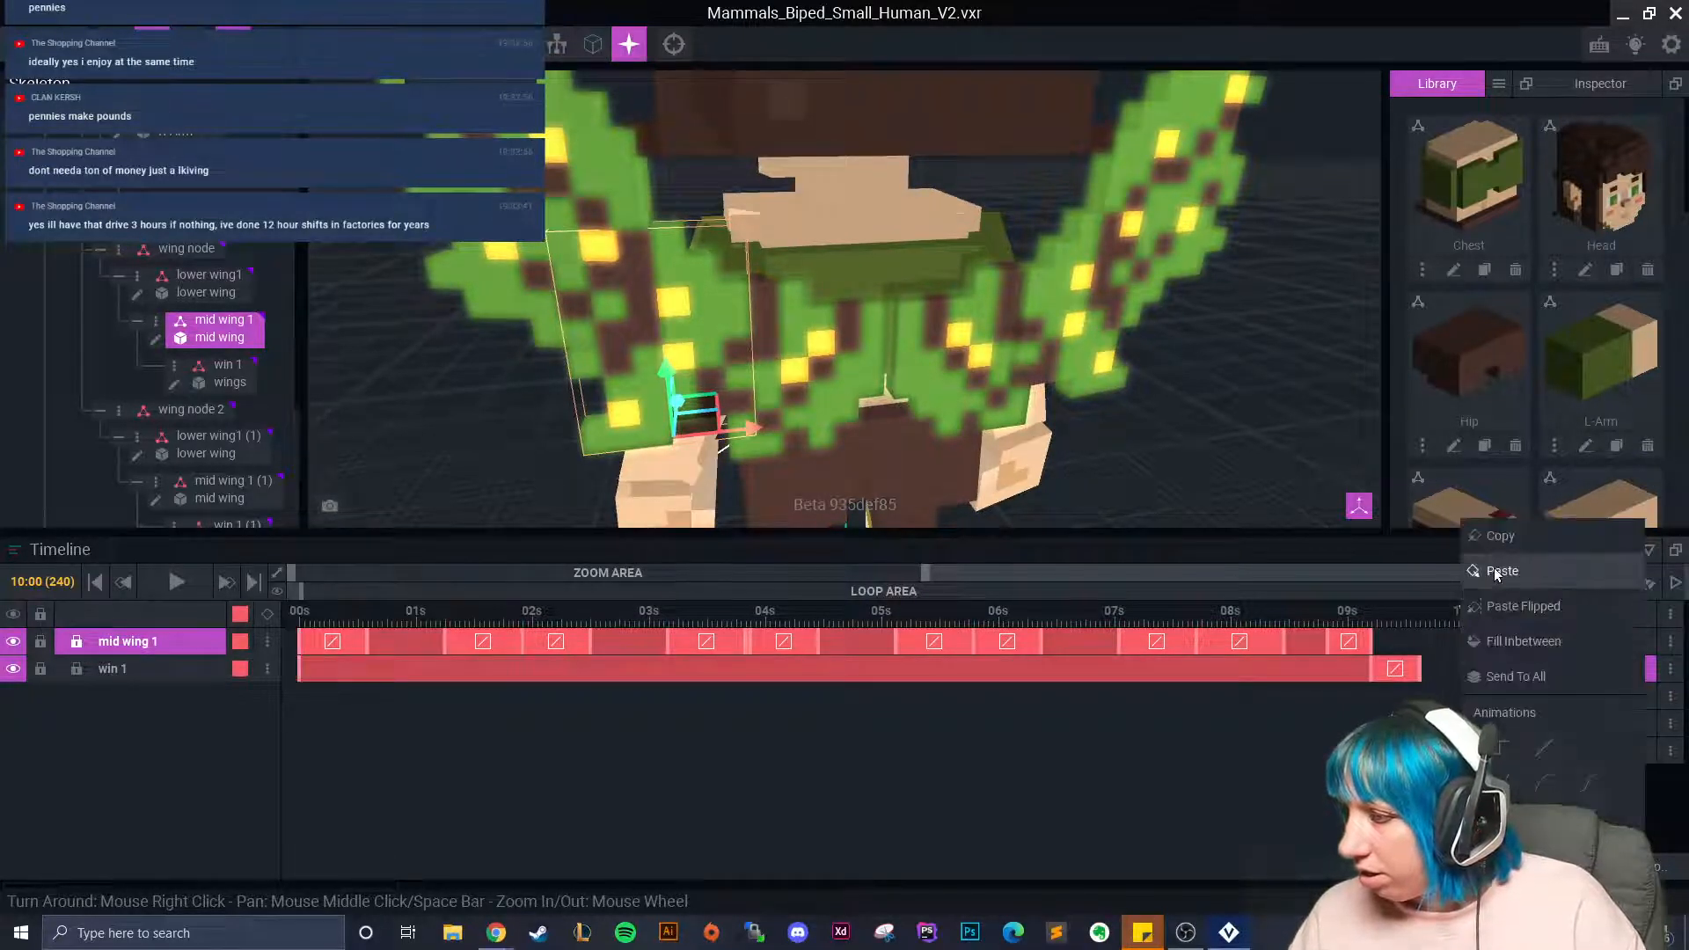
{"action": "left_click", "coordinate": [1497, 575]}
Select the lower wing1 bone, paste a keyframe at 10s, and scrub back to about 3 seconds.
{"action": "left_click", "coordinate": [1025, 453]}
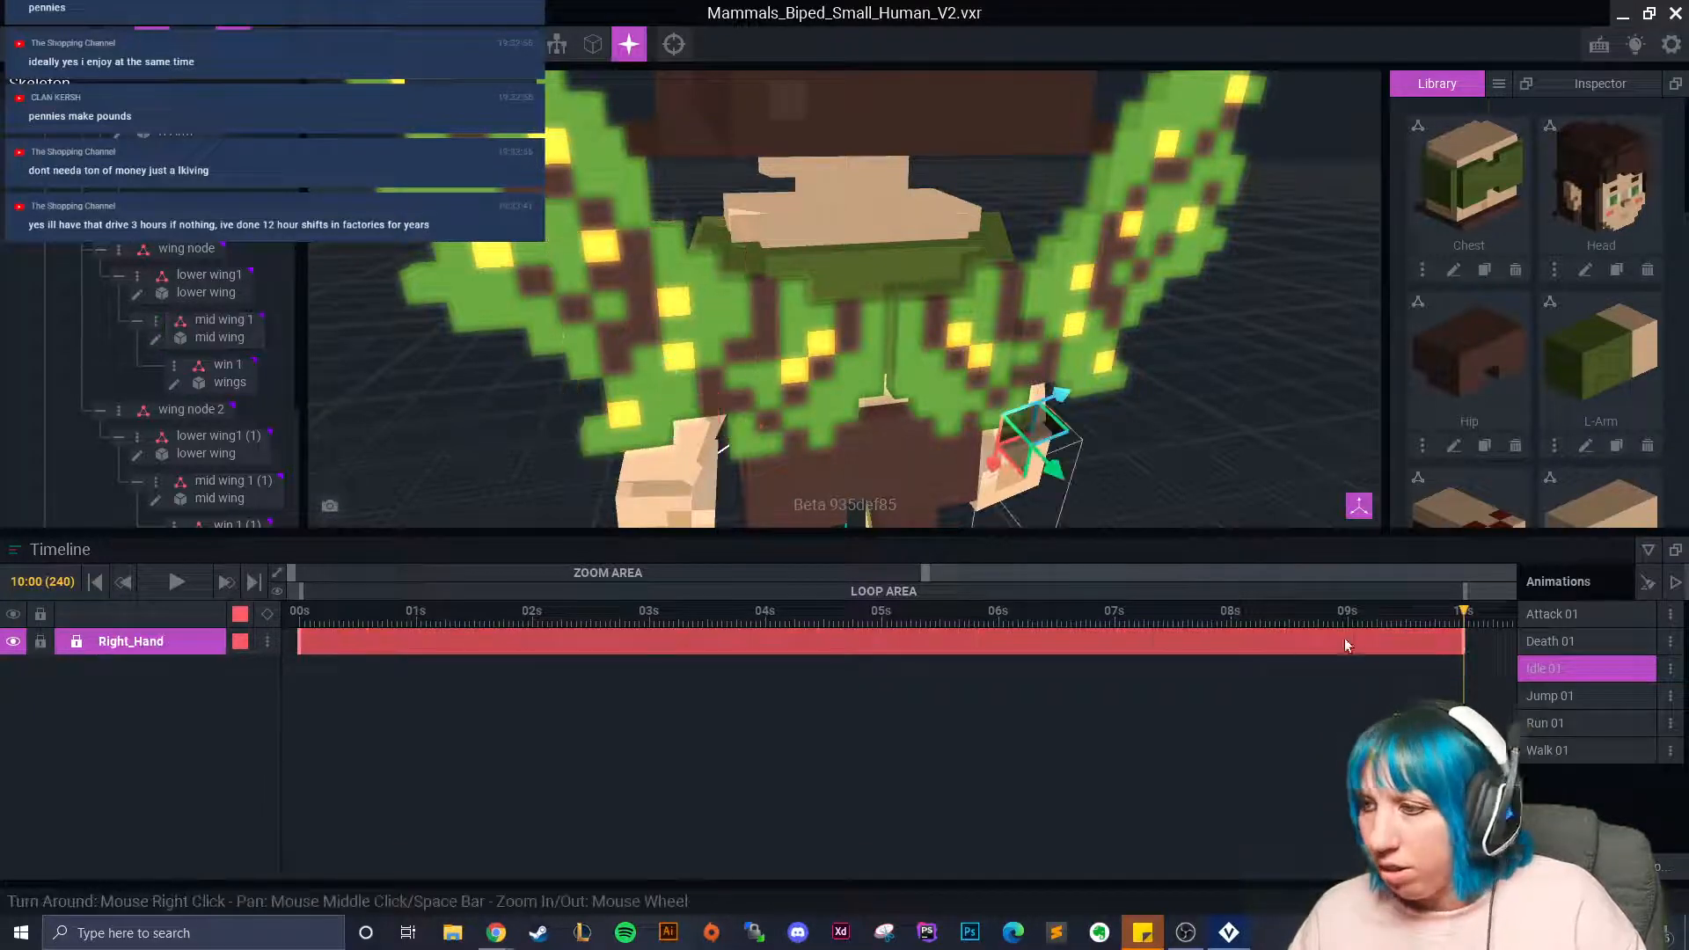
{"action": "left_click", "coordinate": [657, 325]}
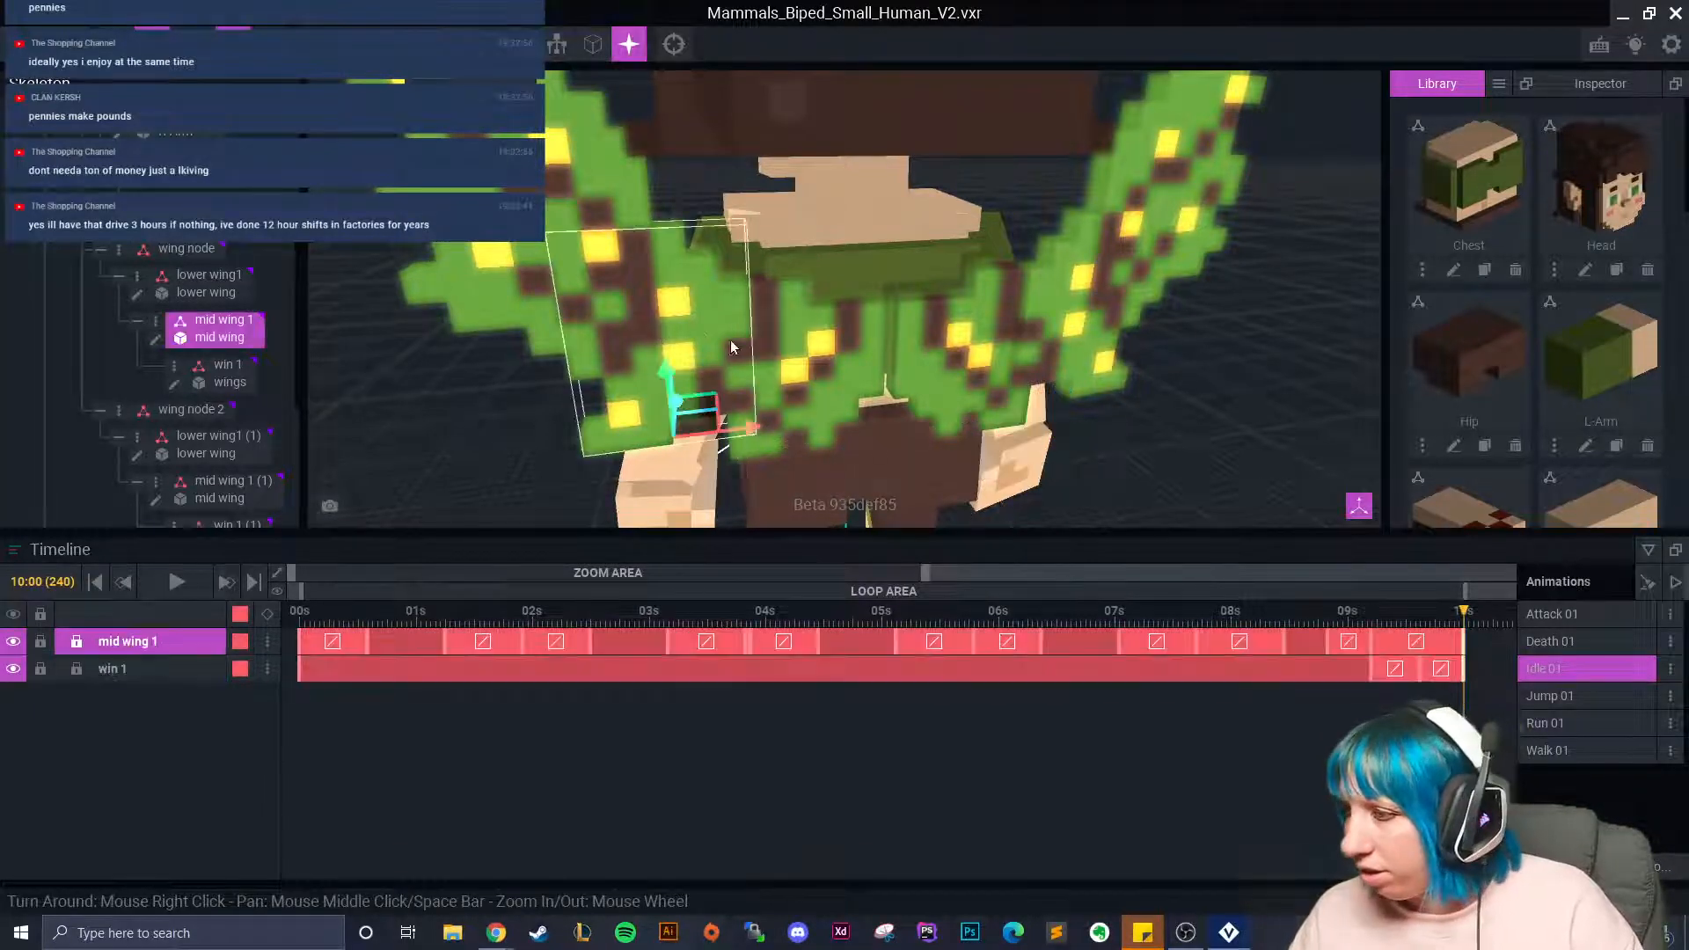
{"action": "left_click", "coordinate": [859, 380]}
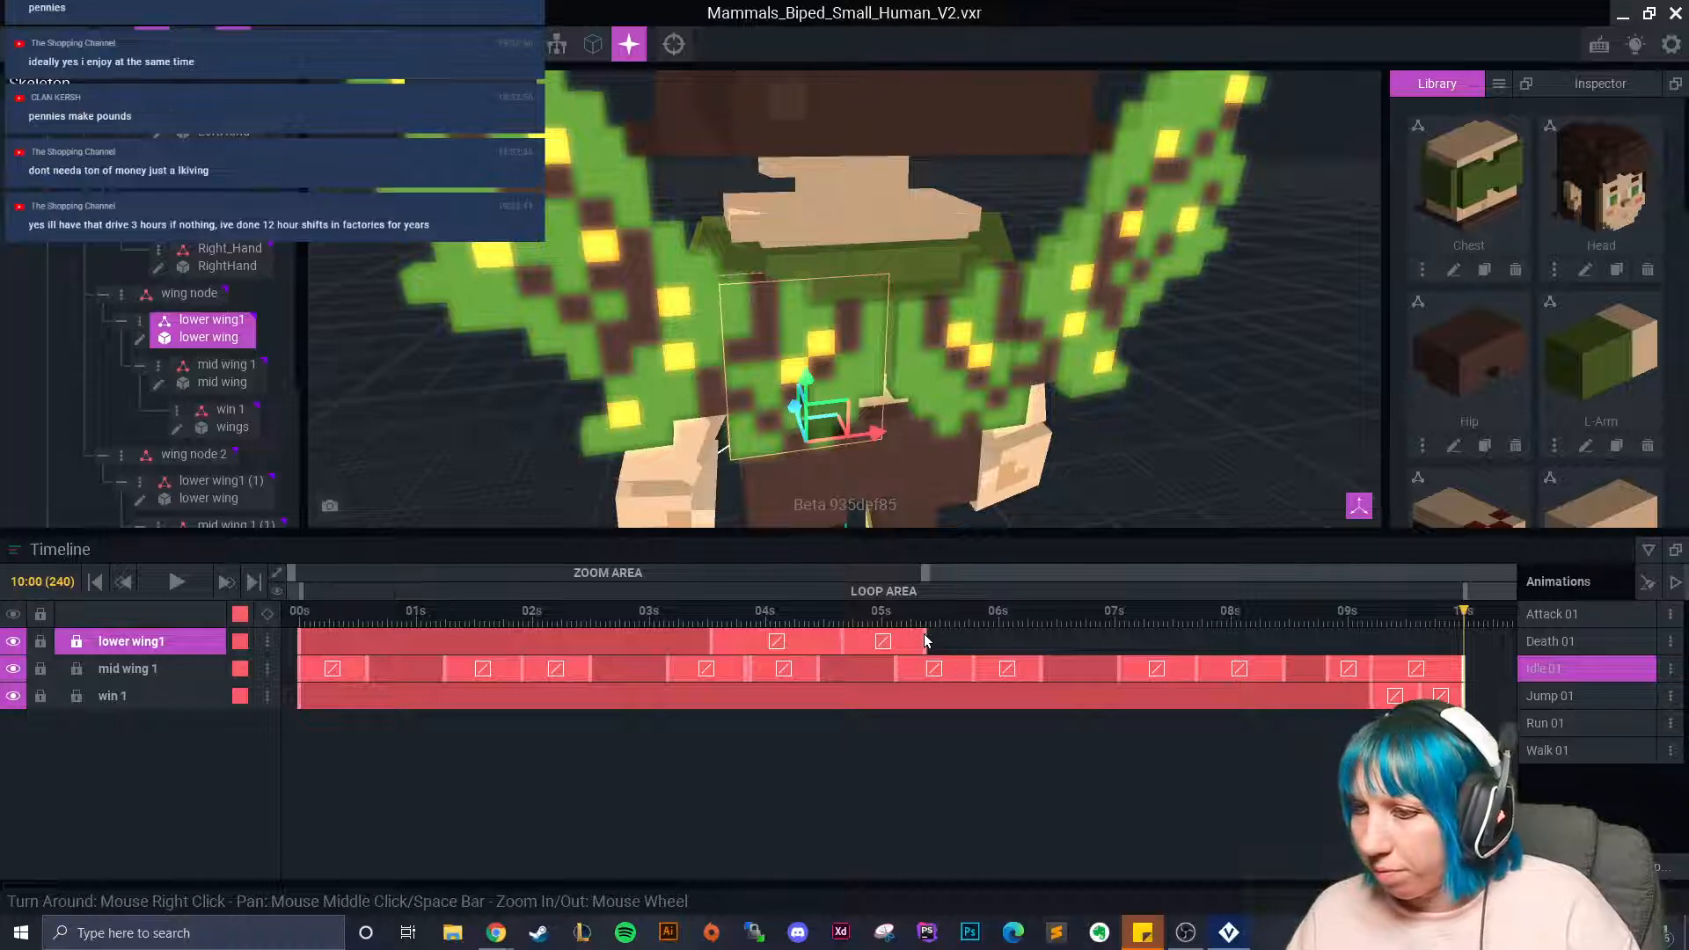
{"action": "right_click", "coordinate": [298, 640]}
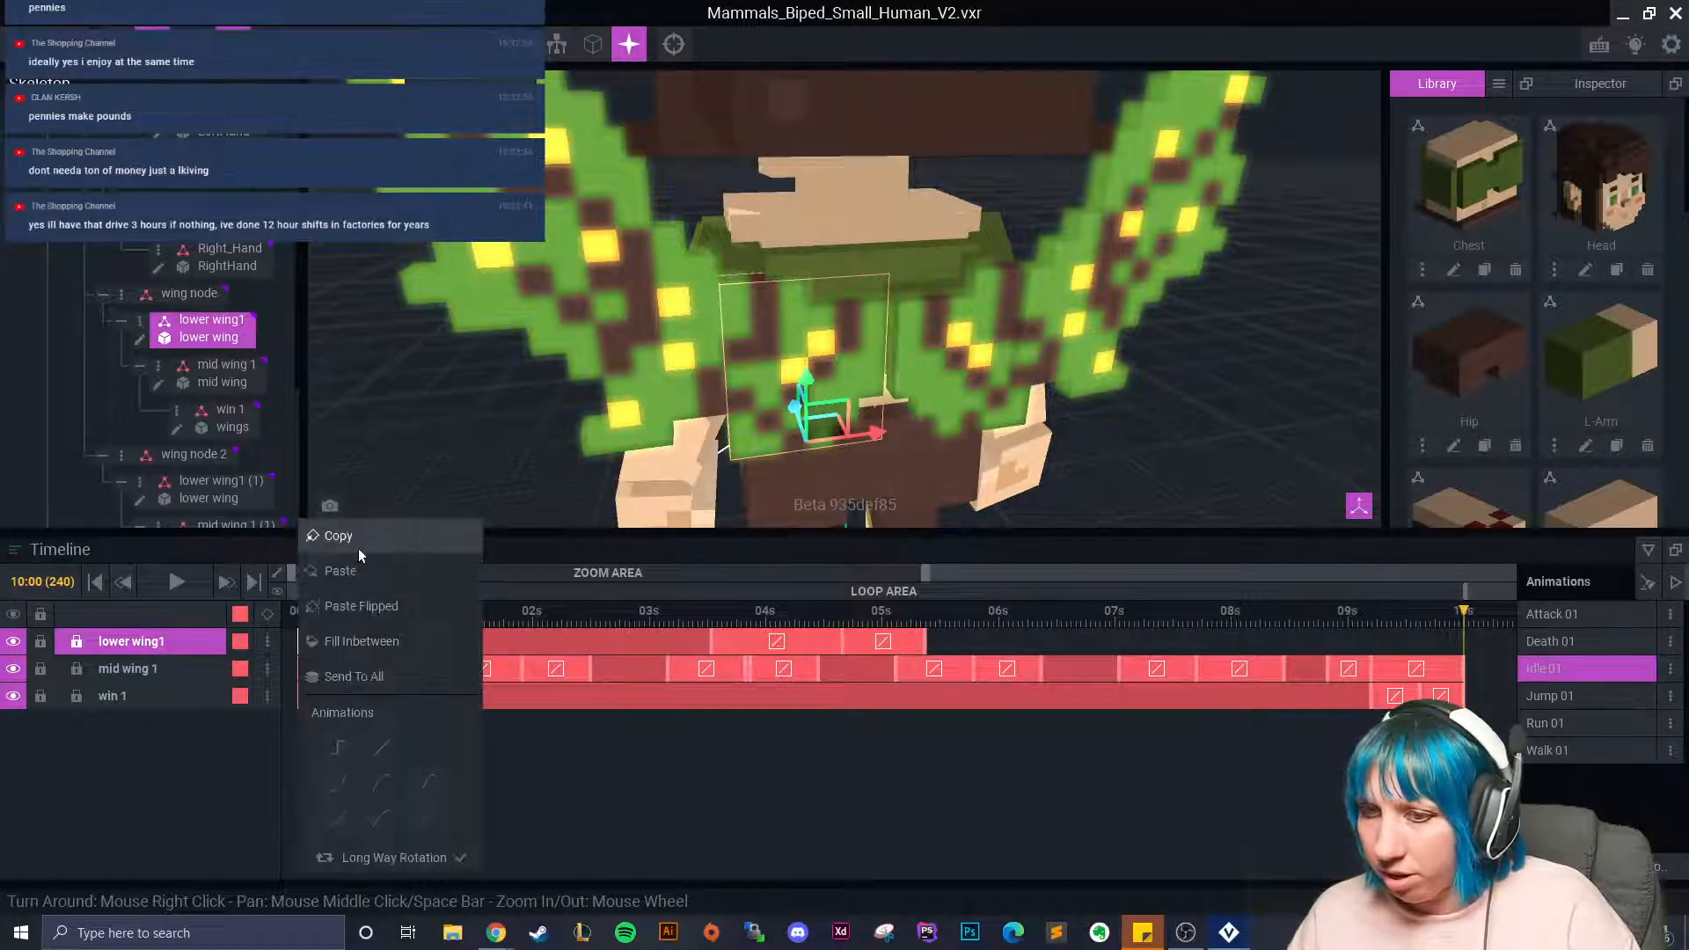
{"action": "right_click", "coordinate": [1466, 643]}
{"action": "left_click", "coordinate": [1486, 572]}
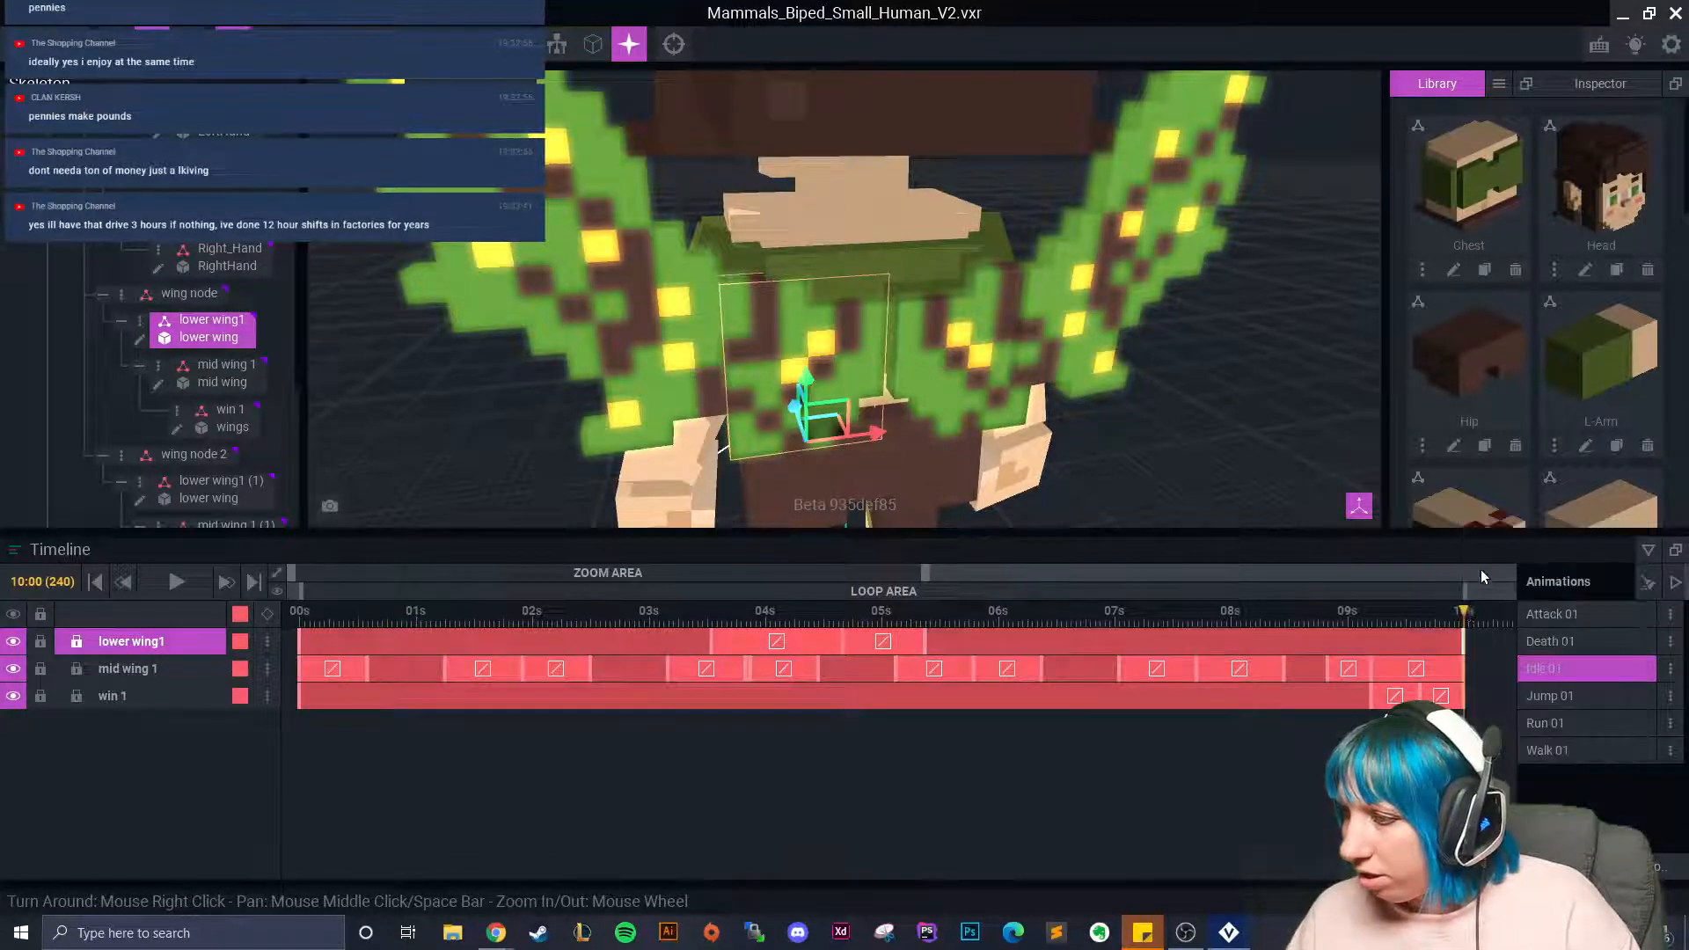
{"action": "left_click_drag", "start_coordinate": [1465, 612], "coordinate": [1329, 695]}
Rotate the right wing's mid wing 1 (1) bone to key a tilted pose at 08:11.
{"action": "left_click", "coordinate": [1070, 316]}
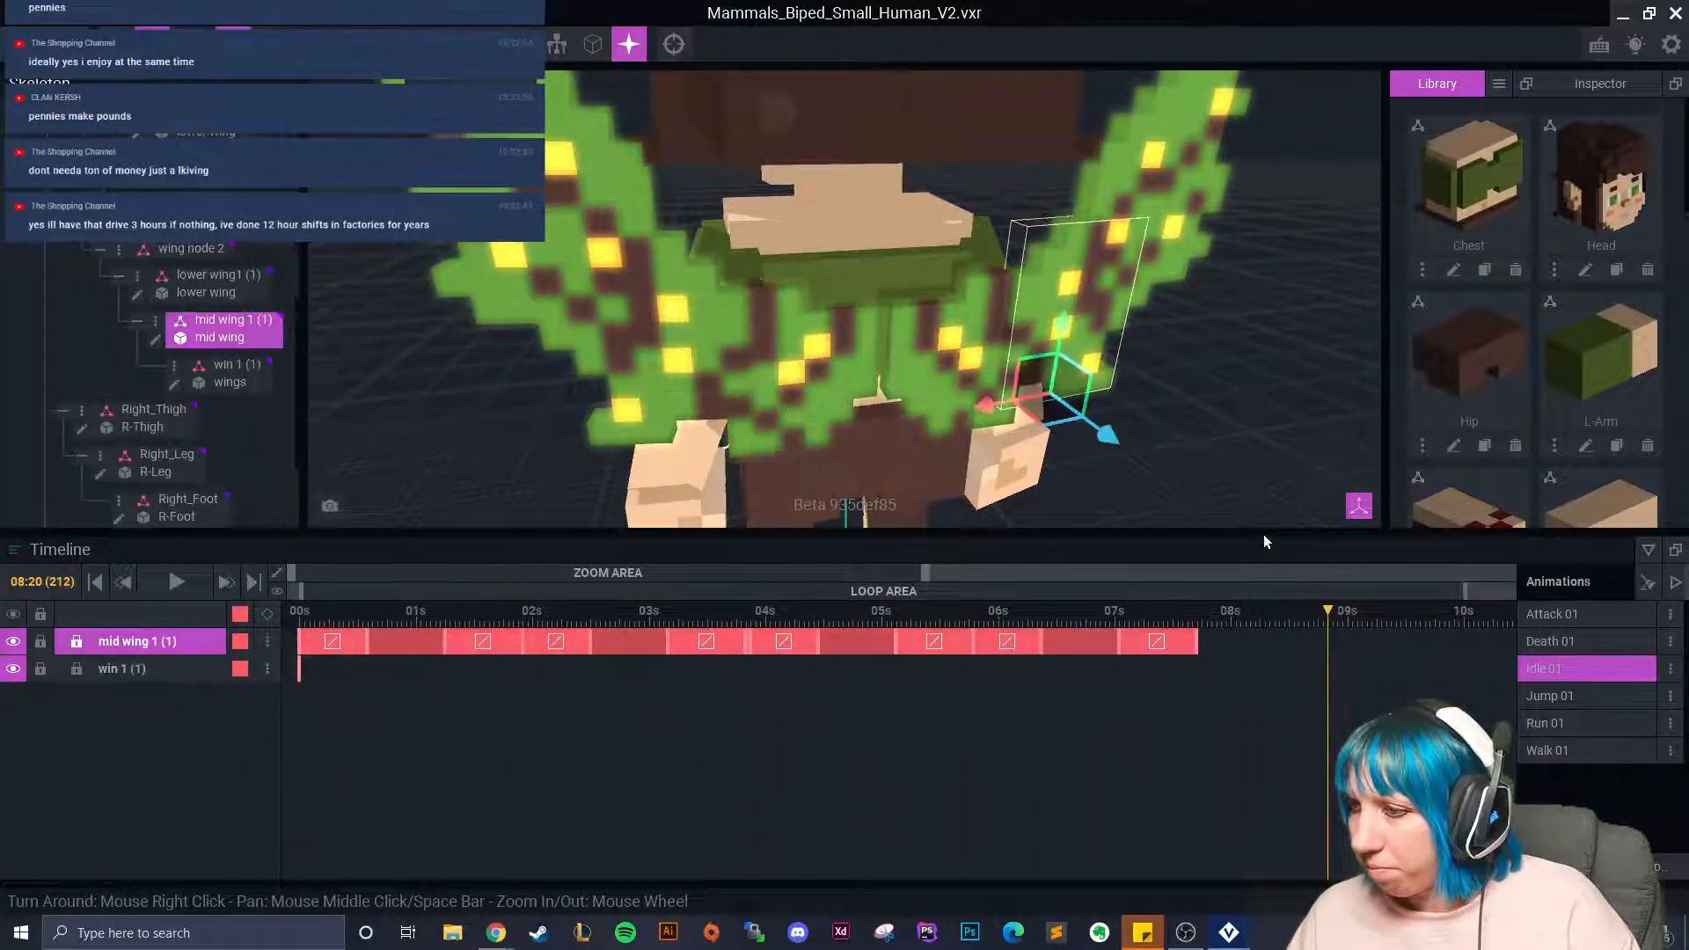
{"action": "left_click", "coordinate": [634, 327]}
{"action": "left_click_drag", "start_coordinate": [1327, 616], "coordinate": [1287, 647]}
{"action": "left_click", "coordinate": [1079, 345]}
{"action": "left_click", "coordinate": [688, 356]}
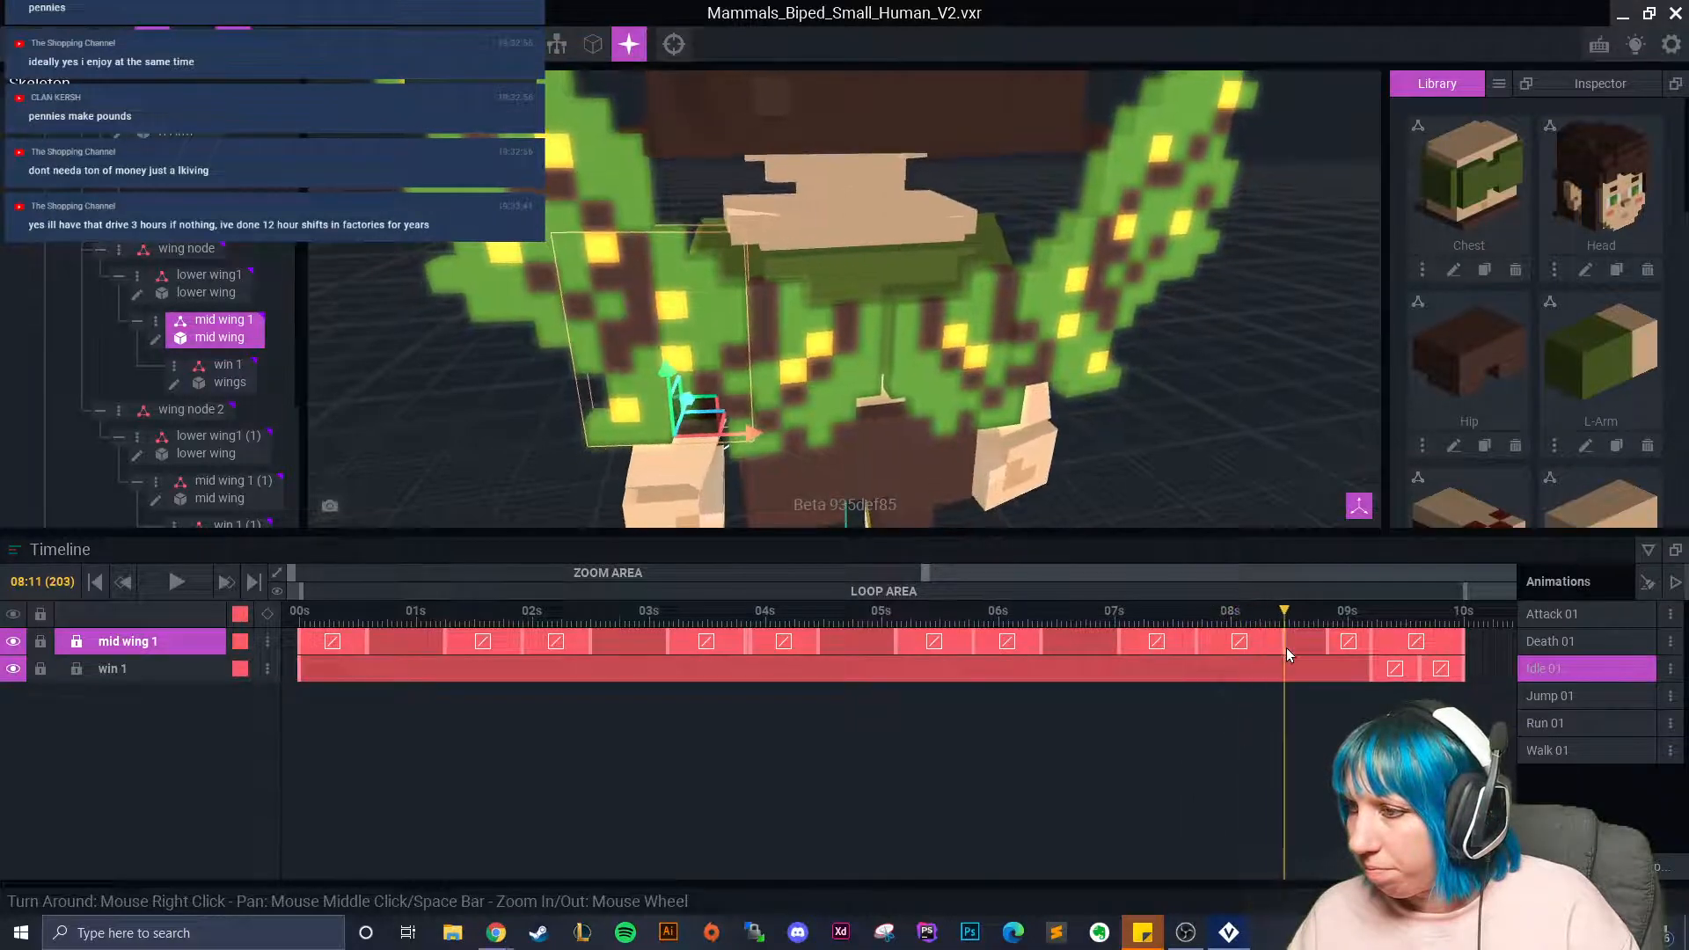
{"action": "left_click", "coordinate": [1082, 334]}
{"action": "left_click_drag", "start_coordinate": [1053, 431], "coordinate": [1063, 434]}
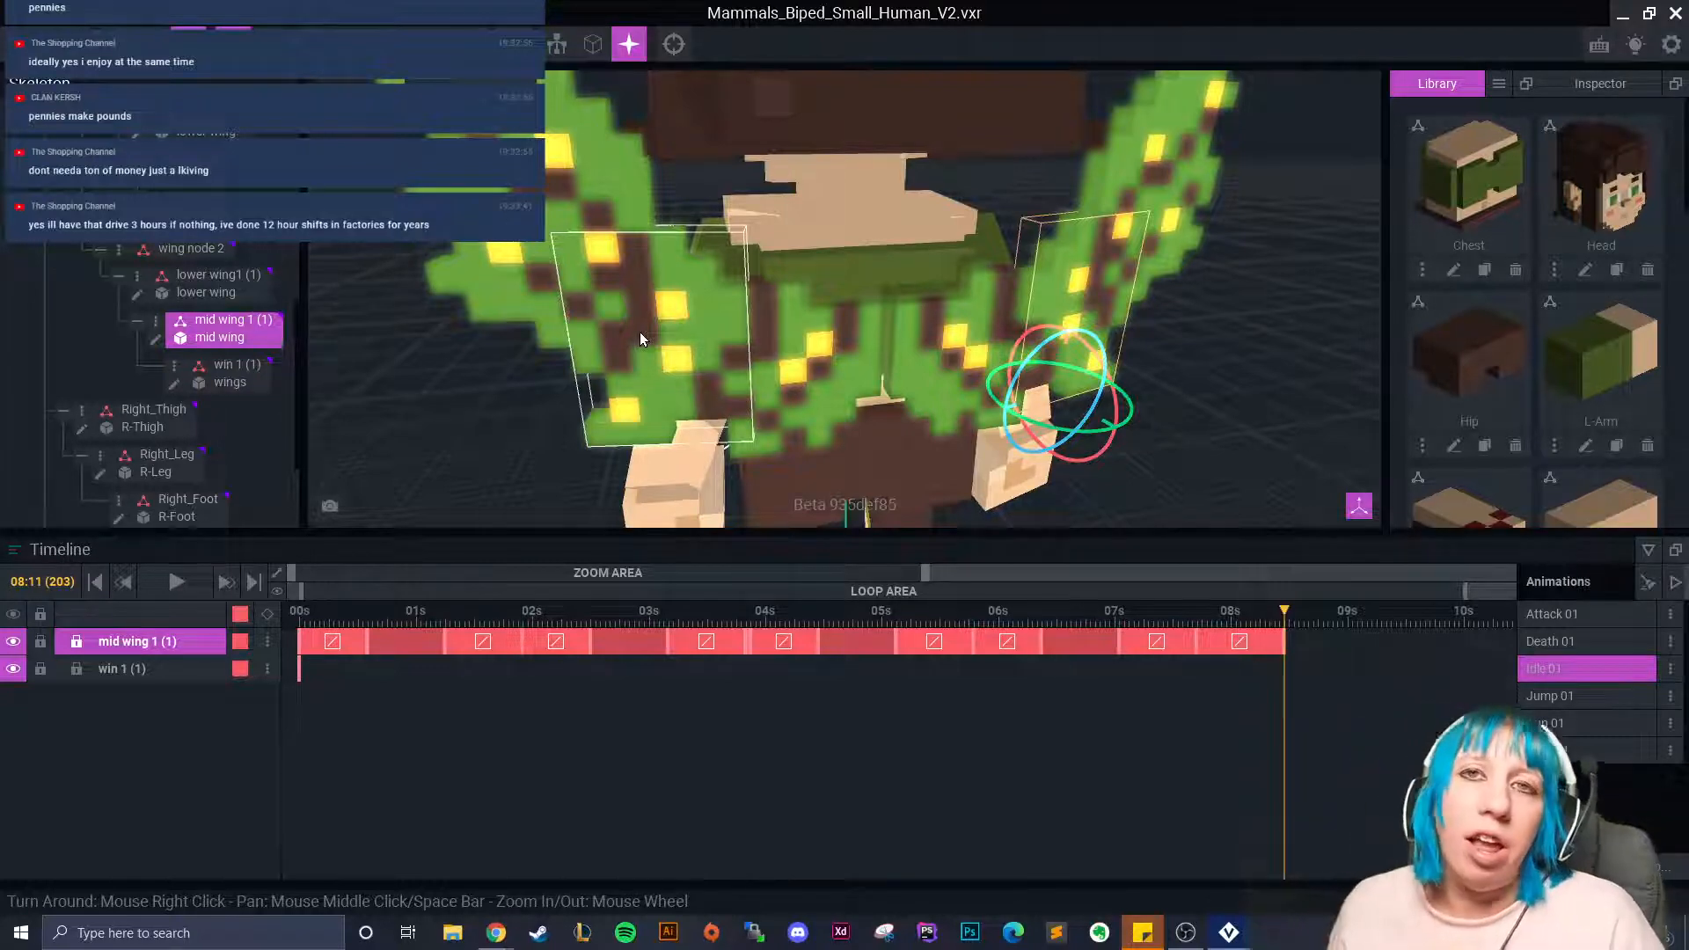
Copy mid wing 1 (1)'s last keyframe and paste it flipped at 08:20.
{"action": "right_click_drag", "start_coordinate": [871, 370], "coordinate": [1004, 411]}
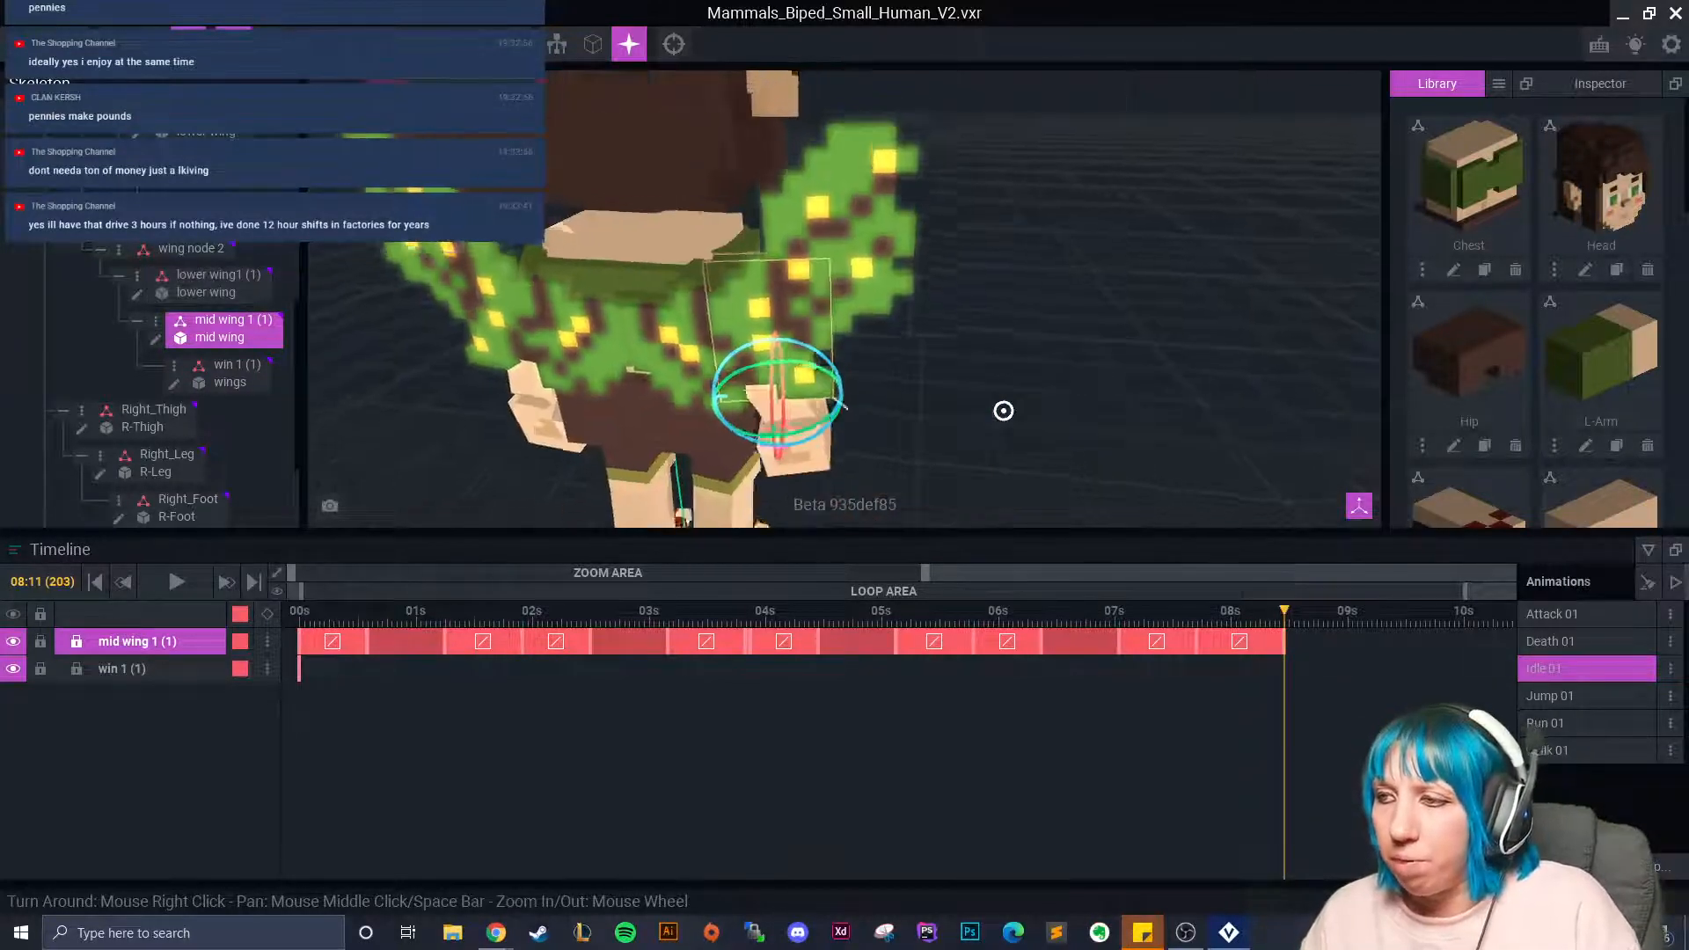
{"action": "scroll", "coordinate": [999, 416], "scroll_direction": "up", "scroll_amount": 3}
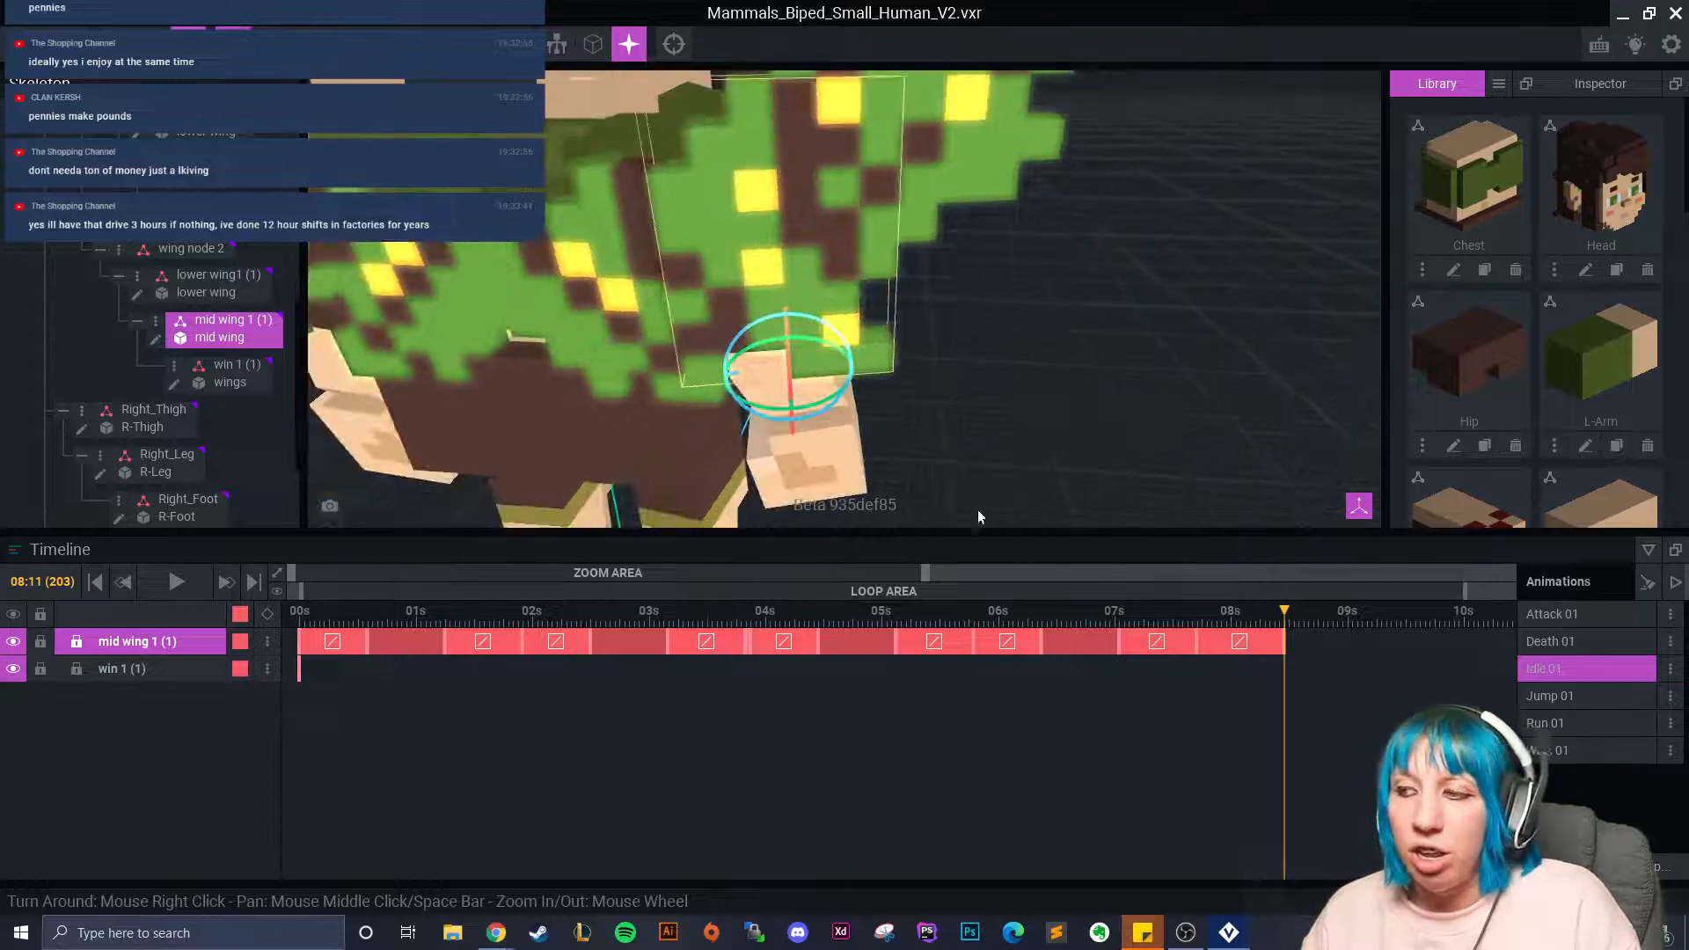
{"action": "scroll", "coordinate": [649, 356], "scroll_direction": "down", "scroll_amount": 2}
{"action": "middle_click_drag", "start_coordinate": [649, 355], "coordinate": [805, 346]}
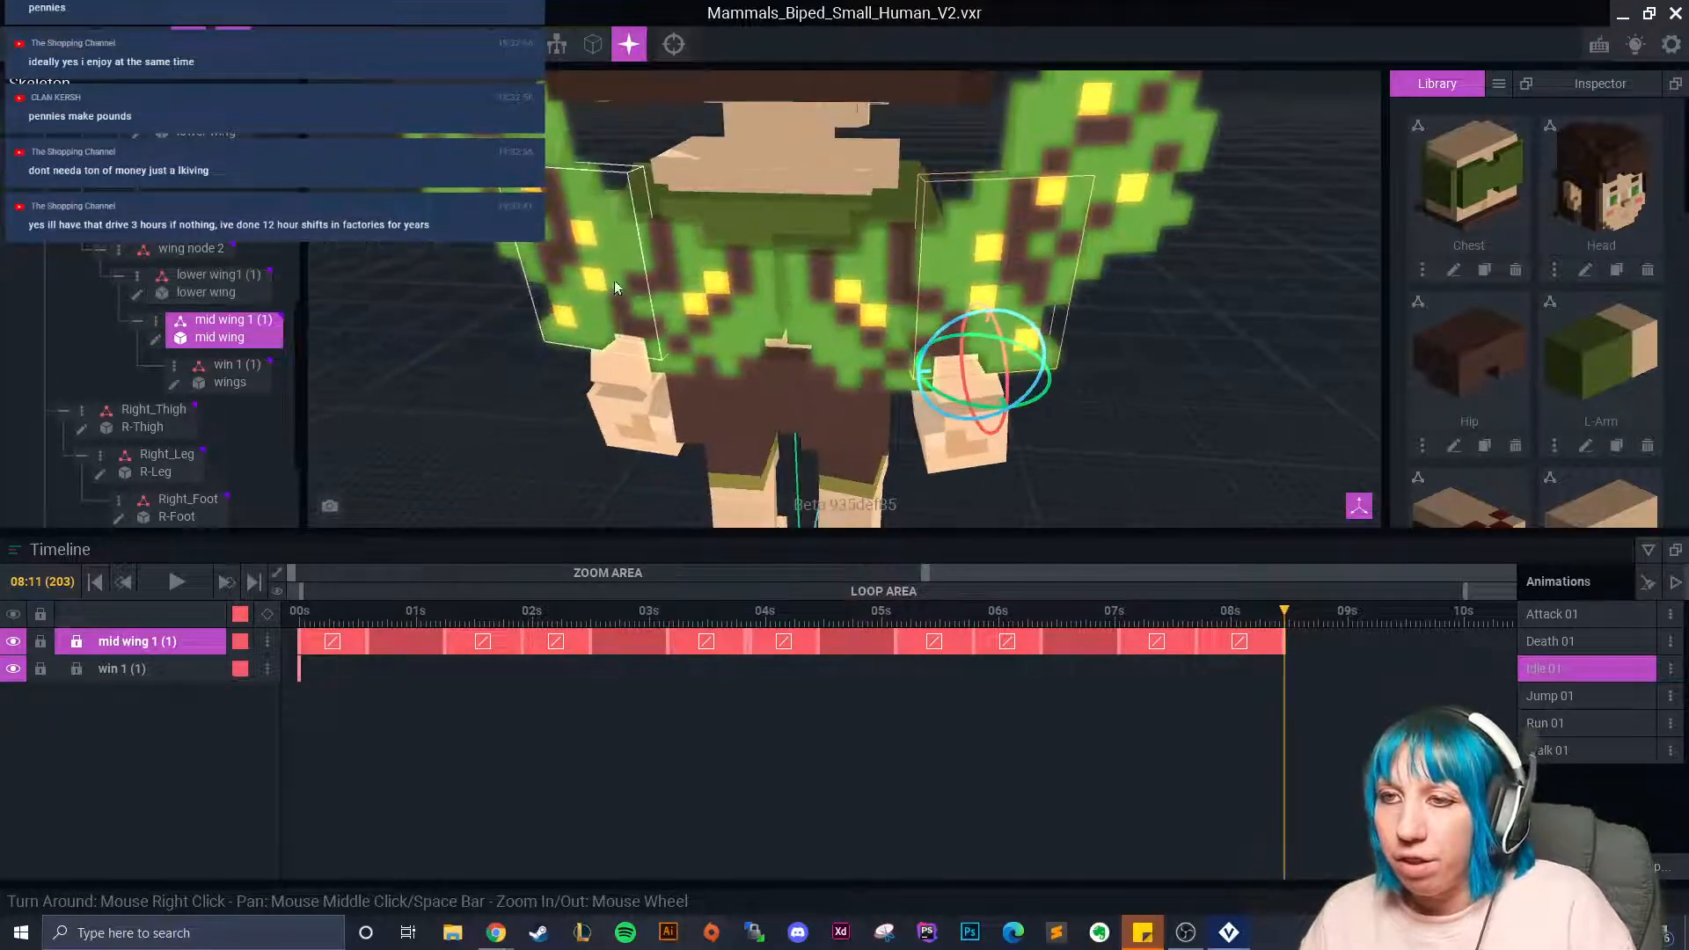
{"action": "left_click", "coordinate": [626, 298]}
{"action": "left_click", "coordinate": [1329, 621]}
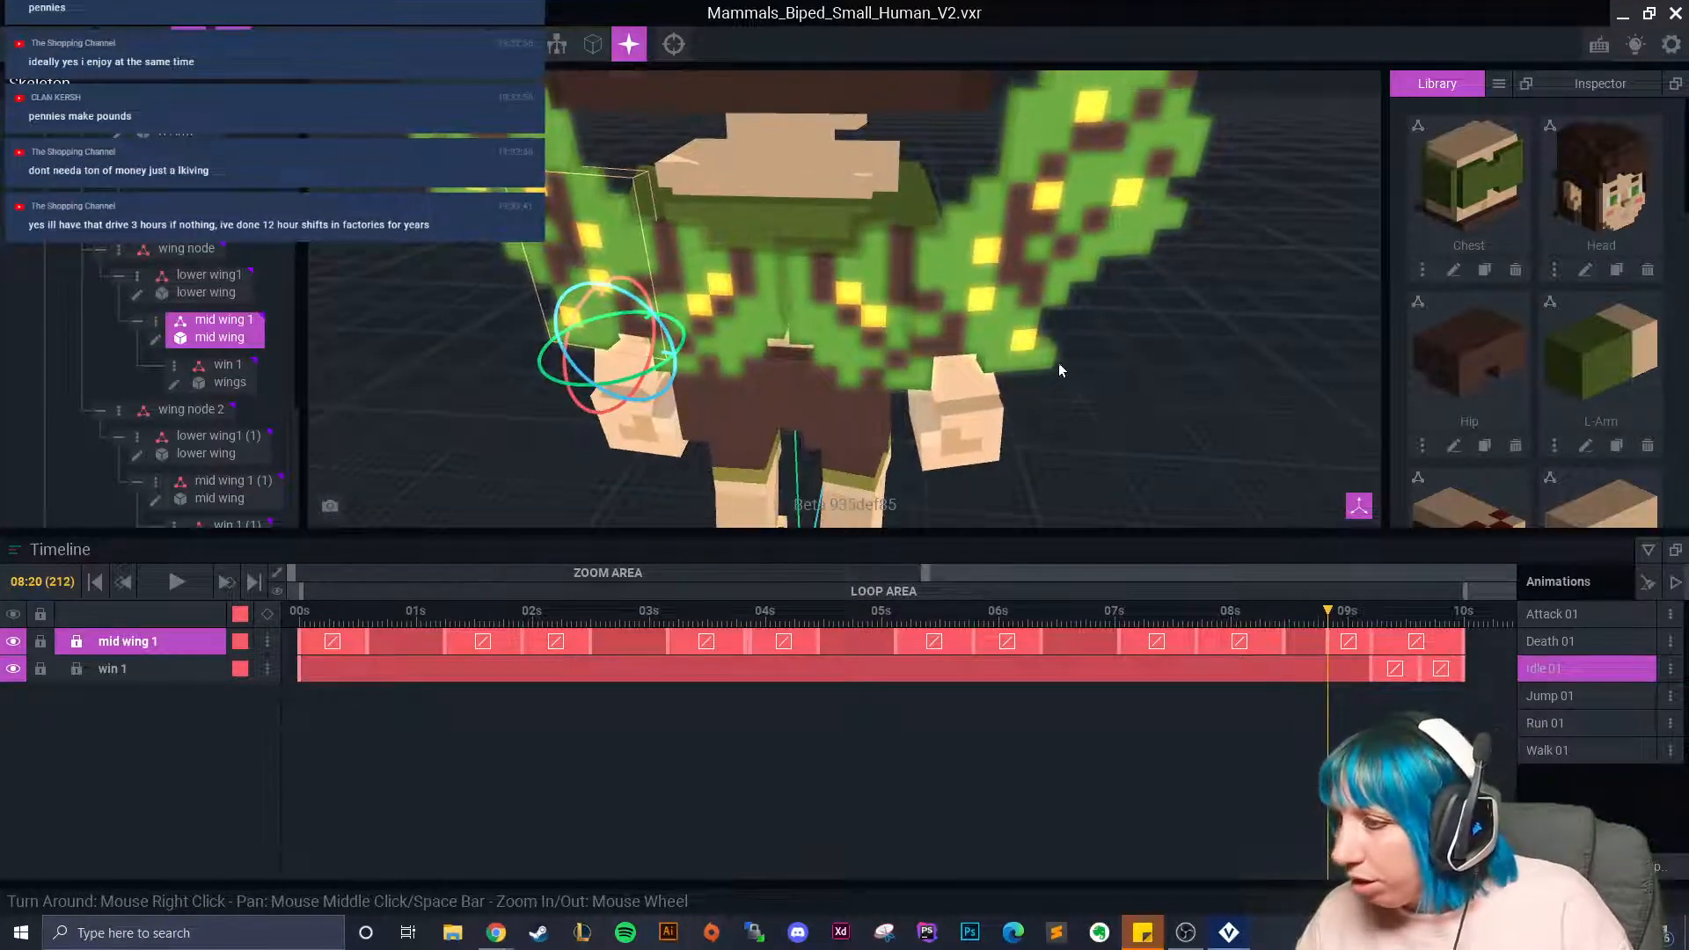
{"action": "left_click", "coordinate": [1038, 350]}
{"action": "right_click", "coordinate": [1286, 644]}
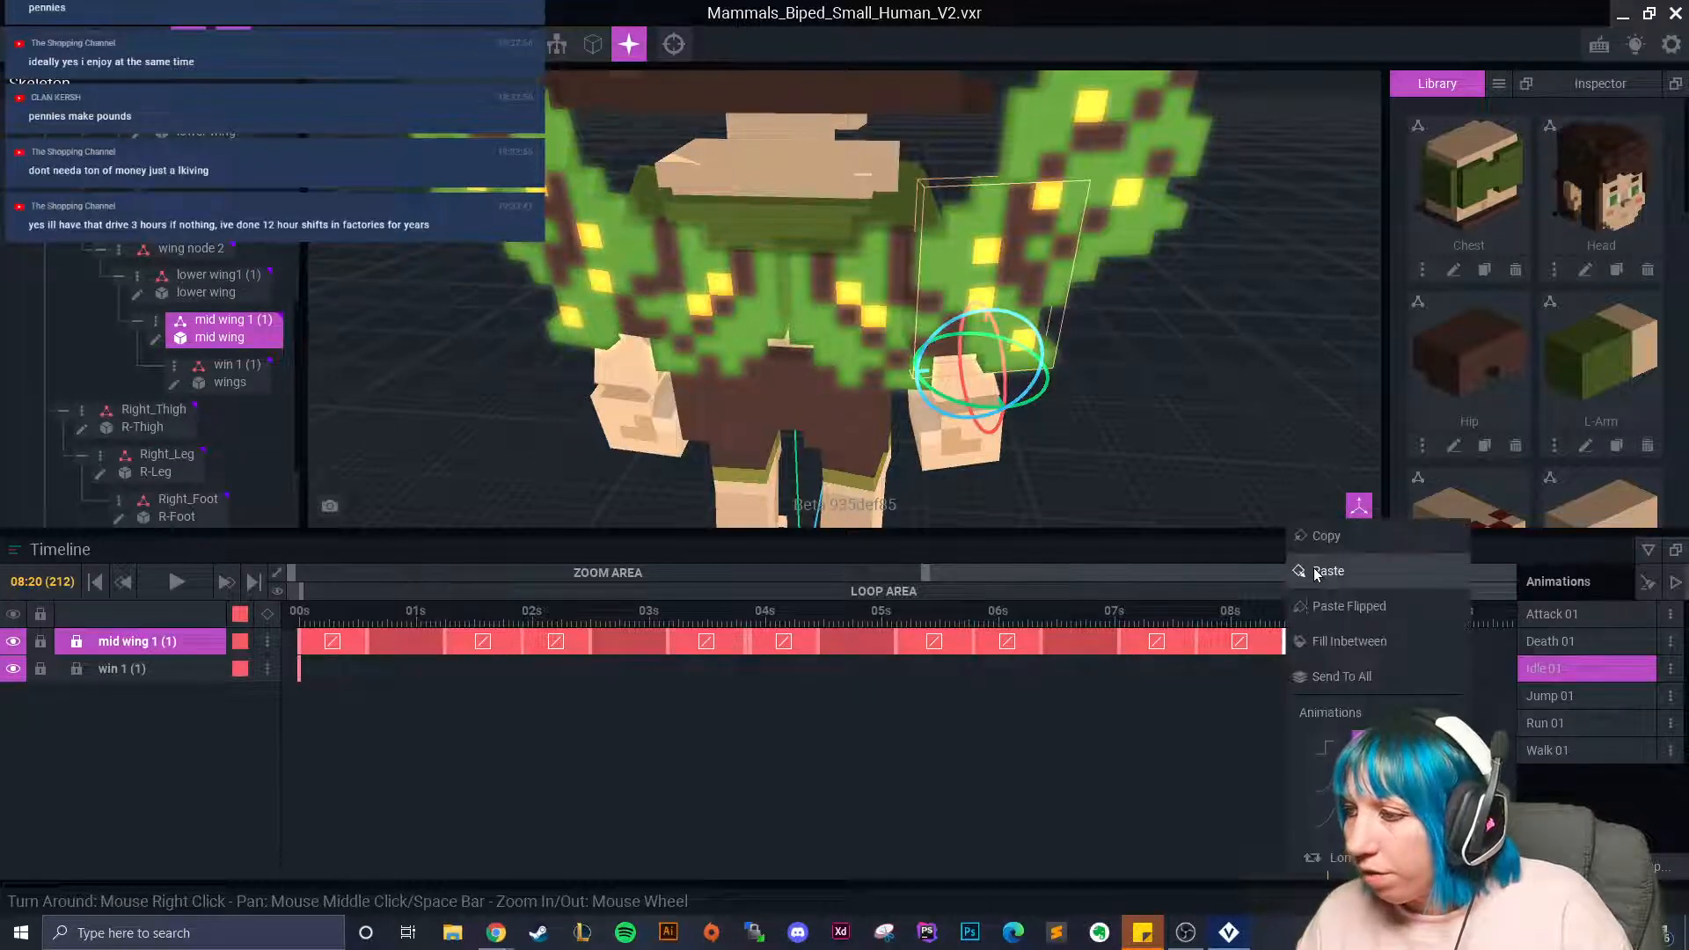
{"action": "left_click", "coordinate": [1317, 549]}
{"action": "right_click", "coordinate": [1327, 643]}
{"action": "left_click", "coordinate": [1359, 605]}
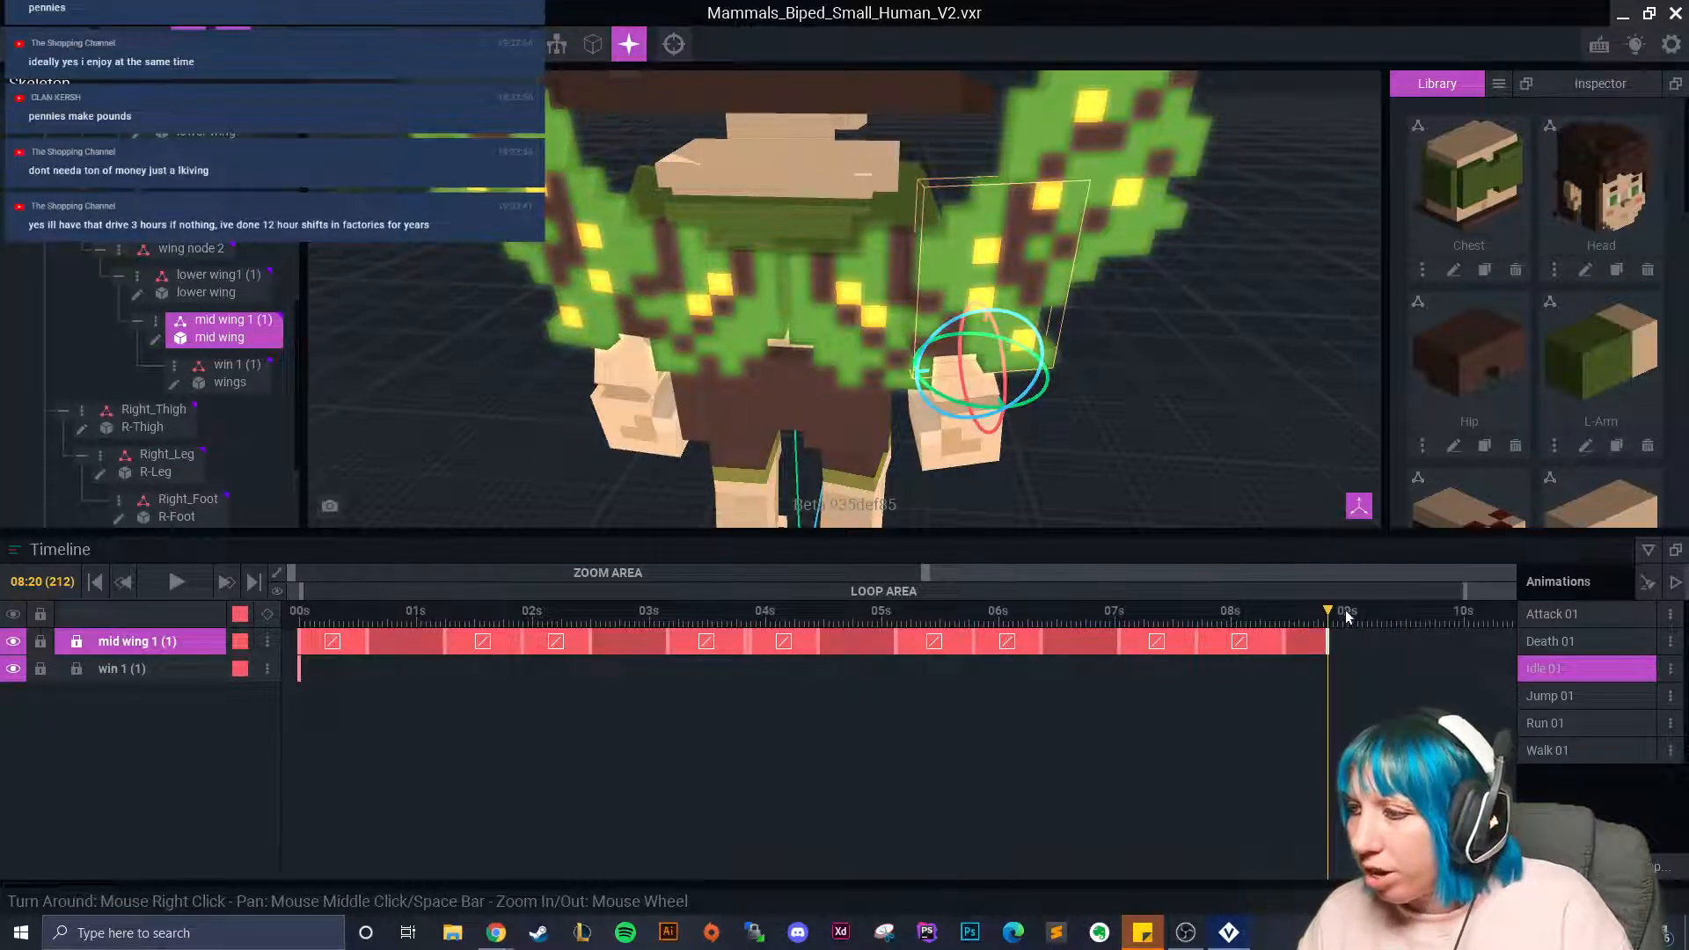
Tilt the right mid wing 1 (1) slightly further near 09s.
{"action": "left_click", "coordinate": [607, 260]}
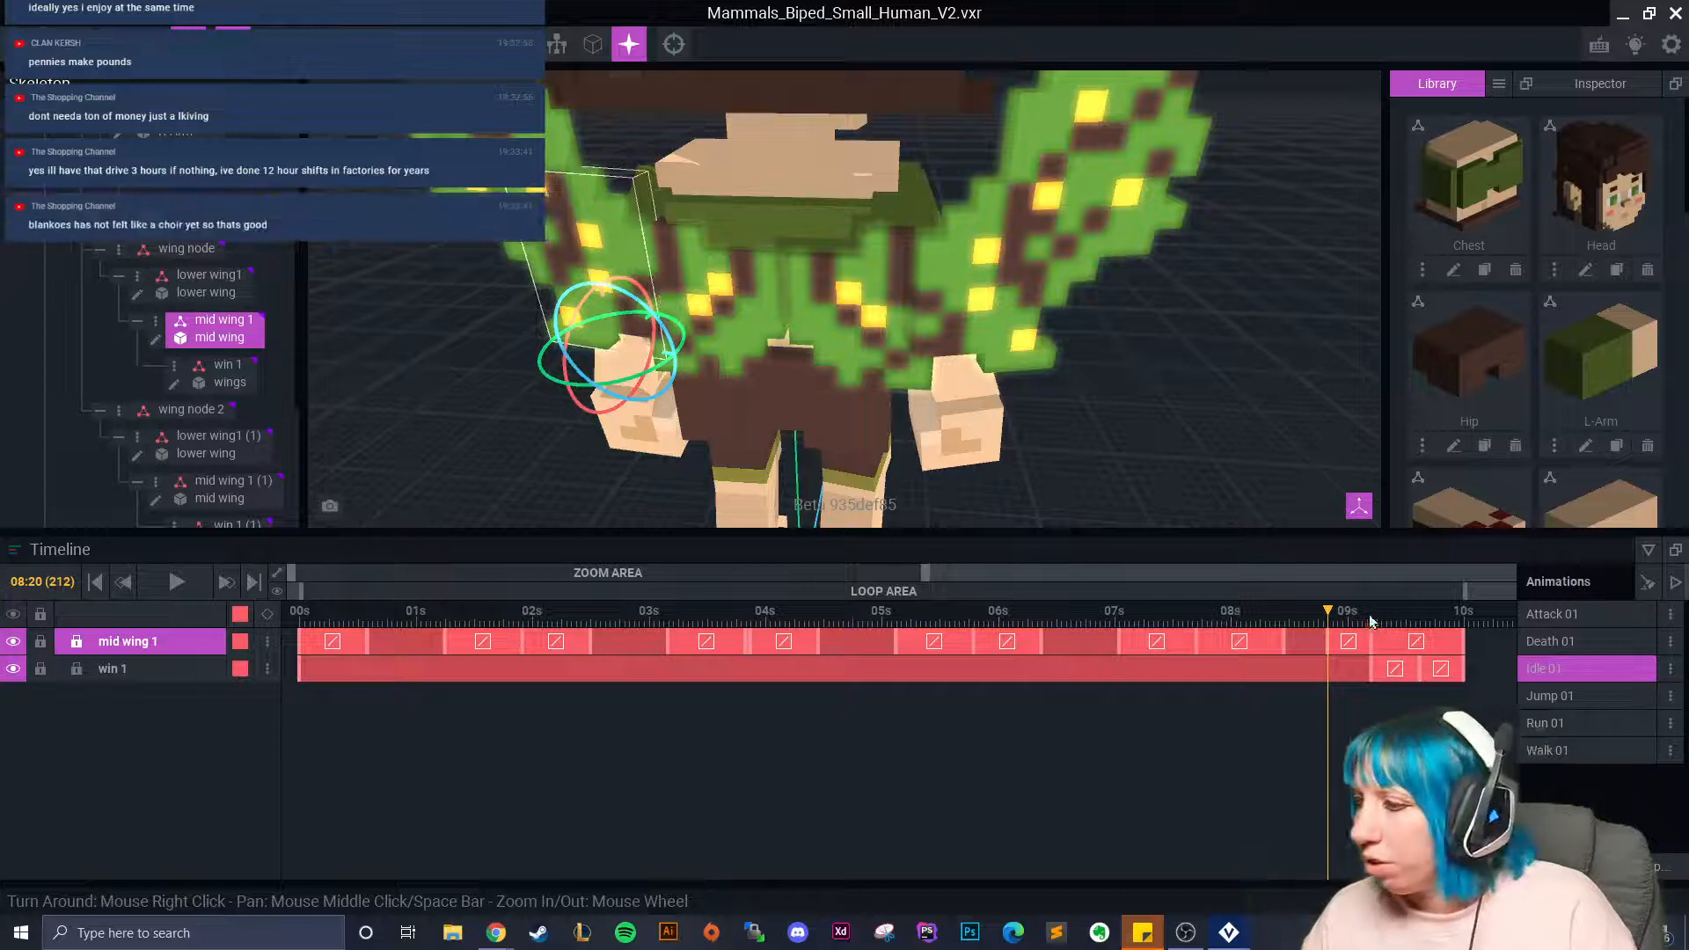
{"action": "left_click_drag", "start_coordinate": [1334, 620], "coordinate": [1370, 621]}
{"action": "left_click", "coordinate": [1020, 309]}
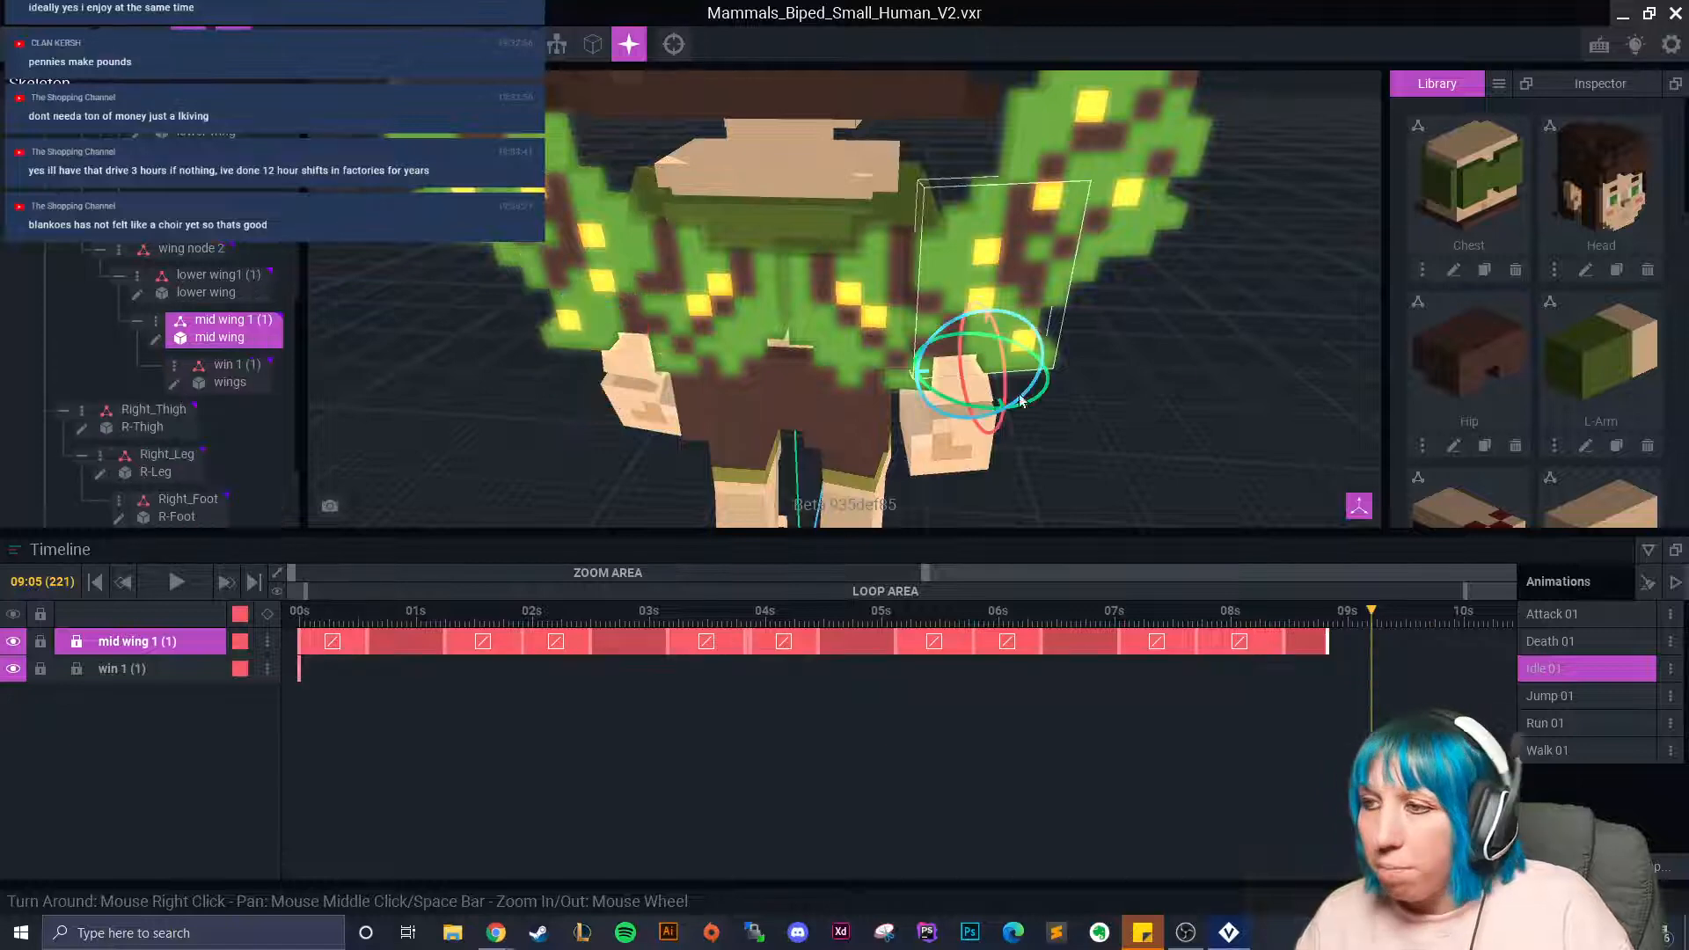
{"action": "left_click_drag", "start_coordinate": [978, 402], "coordinate": [941, 410]}
Copy the right upper wing bone win 1 (1)'s 00s keyframe for pasting at 09s.
{"action": "left_click", "coordinate": [1066, 215]}
{"action": "right_click", "coordinate": [300, 646]}
{"action": "left_click", "coordinate": [334, 535]}
{"action": "right_click", "coordinate": [1371, 635]}
Paste win 1 (1)'s starting pose flipped at 09s, then rotate it to key 09:15.
{"action": "left_click", "coordinate": [1392, 607]}
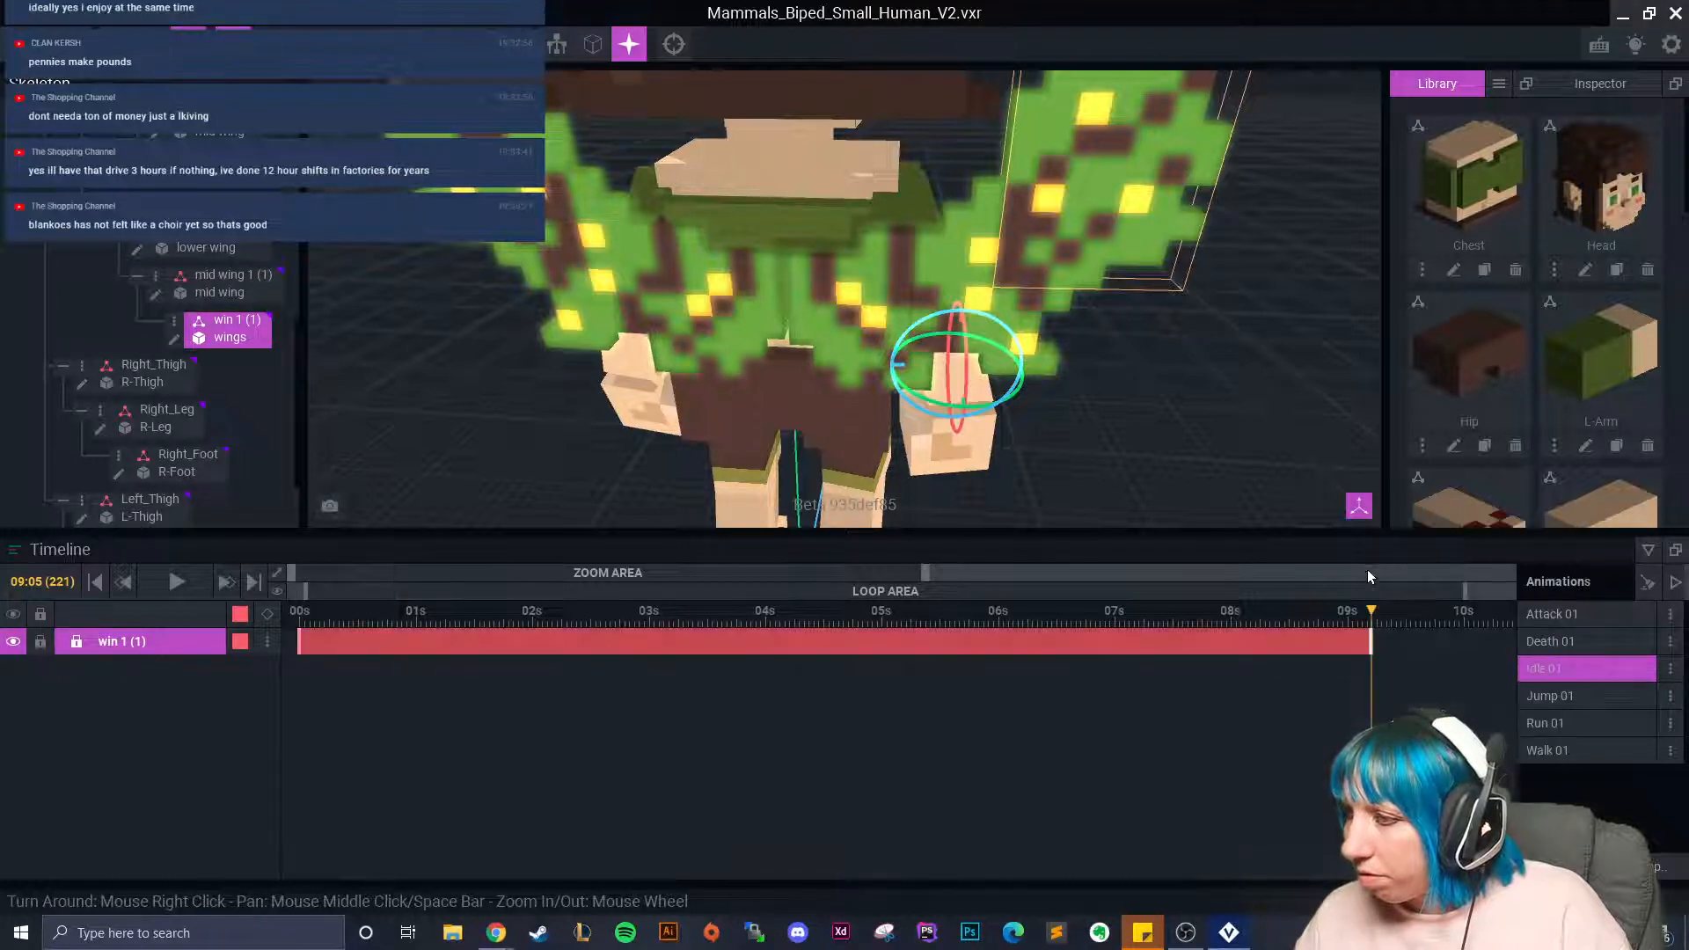
{"action": "left_click_drag", "start_coordinate": [1409, 619], "coordinate": [1420, 621]}
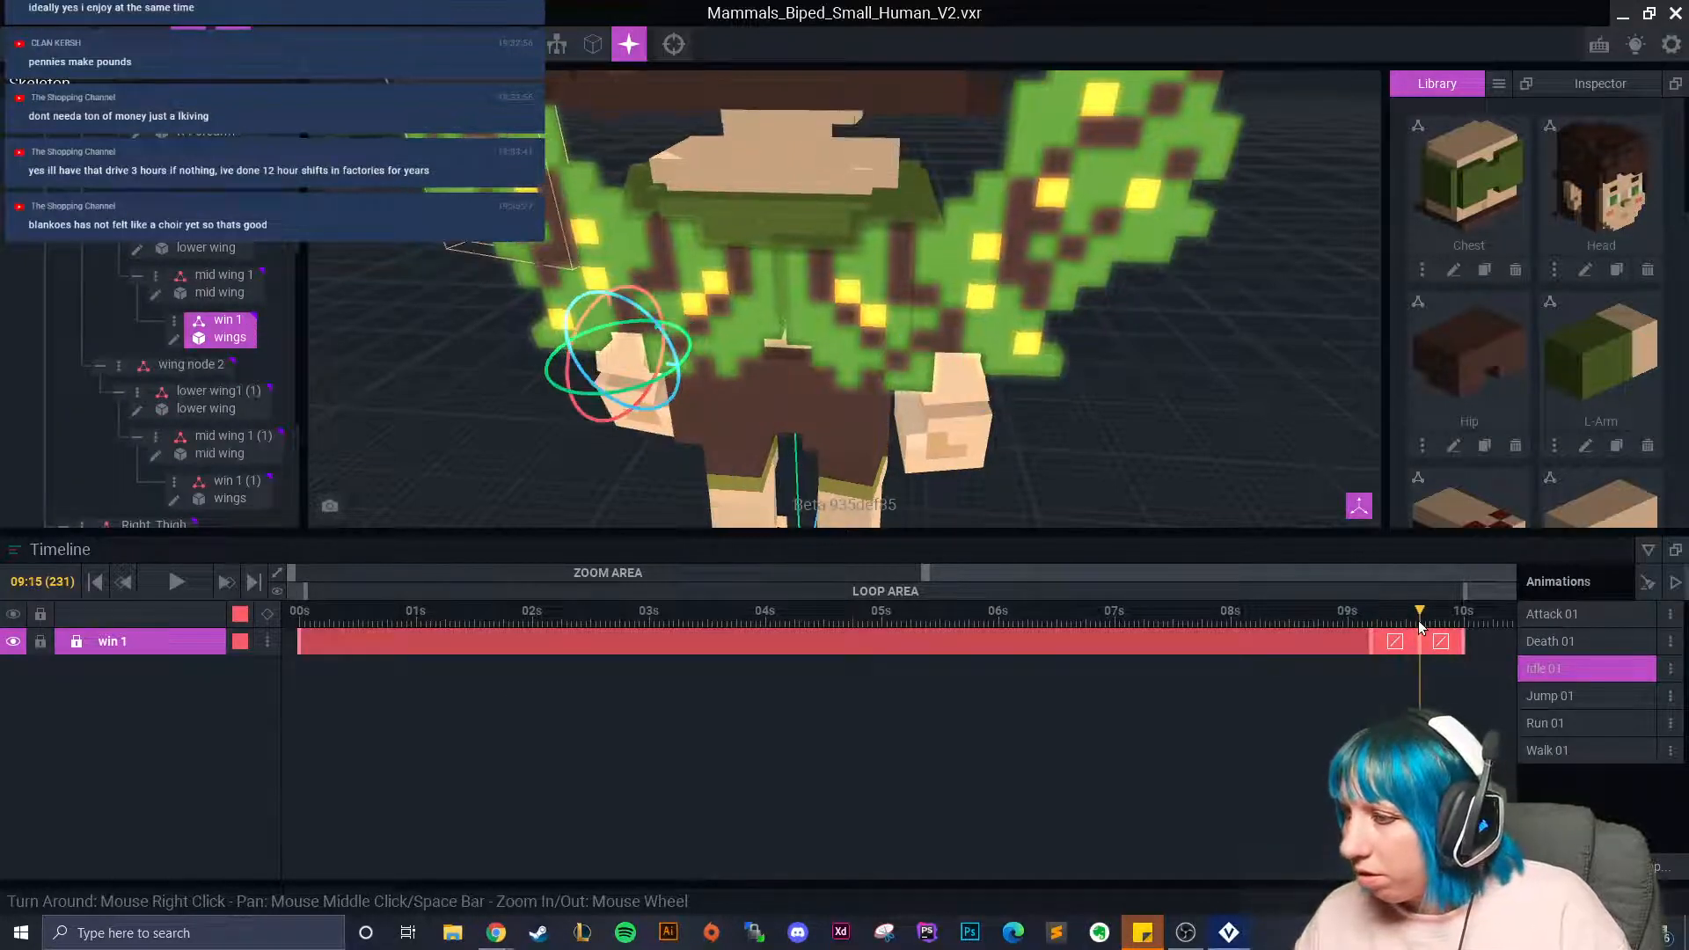
{"action": "left_click", "coordinate": [1086, 212]}
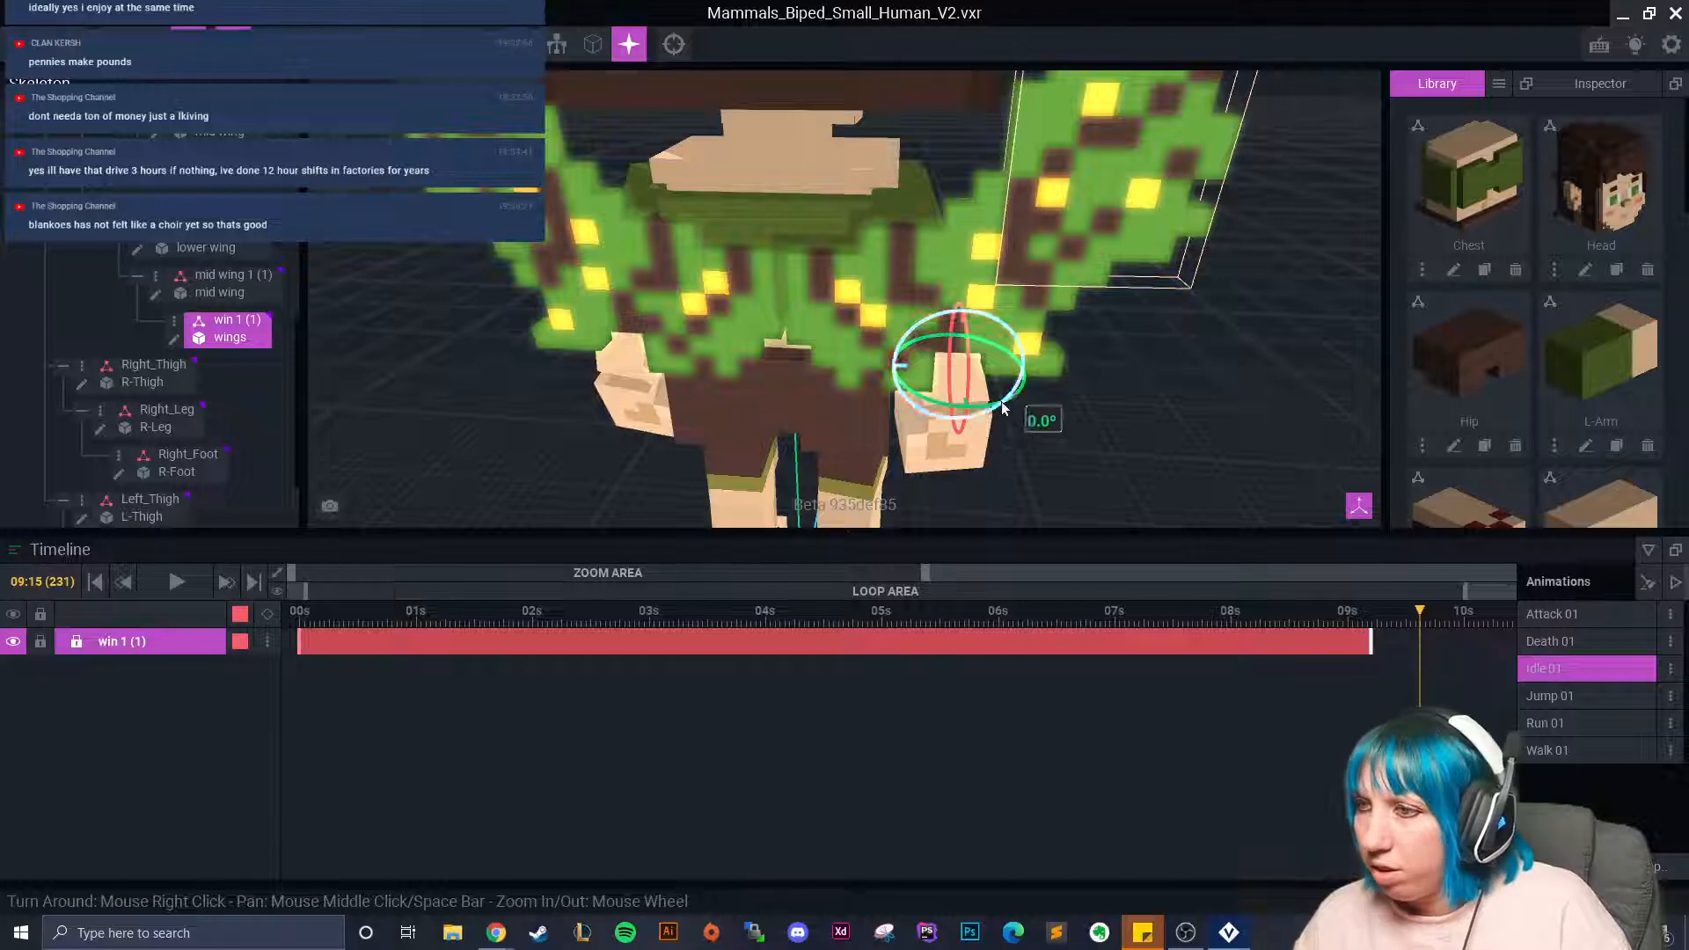
{"action": "mouse_move", "coordinate": [971, 405]}
{"action": "left_mouse_down"}
{"action": "mouse_move", "coordinate": [993, 408]}
{"action": "mouse_move", "coordinate": [989, 427]}
{"action": "left_mouse_up"}
Switch to the Move tool and select win 1 (1) and mid wing 1 (1) at 10:00.
{"action": "left_click", "coordinate": [152, 44]}
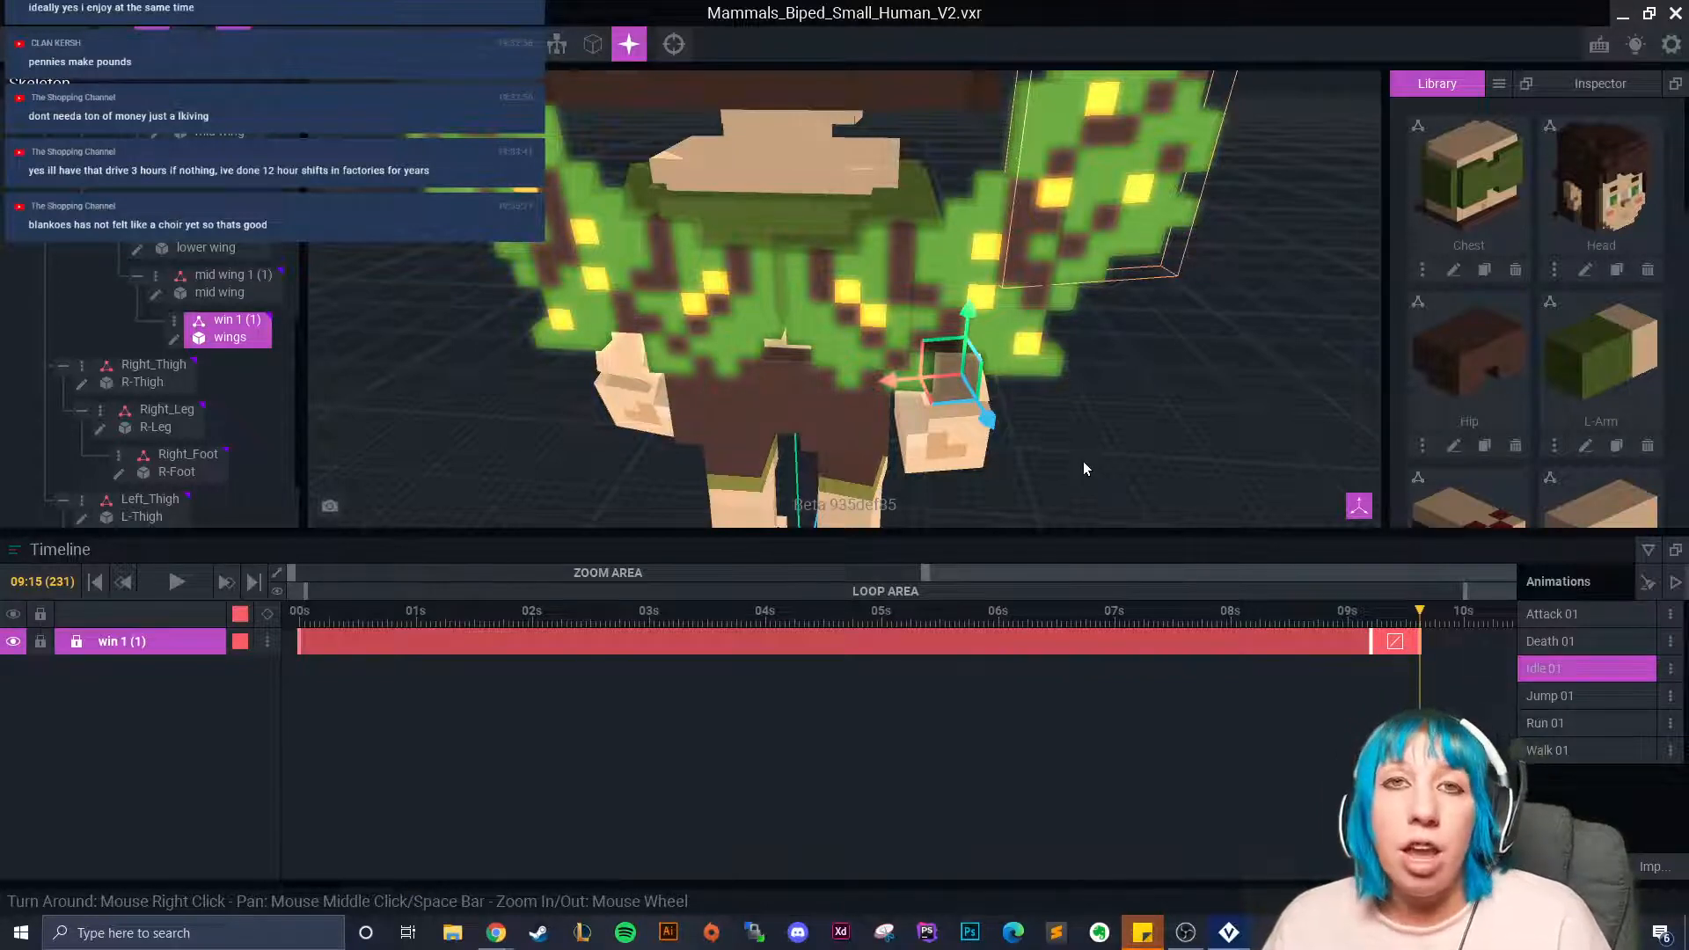
{"action": "left_click", "coordinate": [519, 211]}
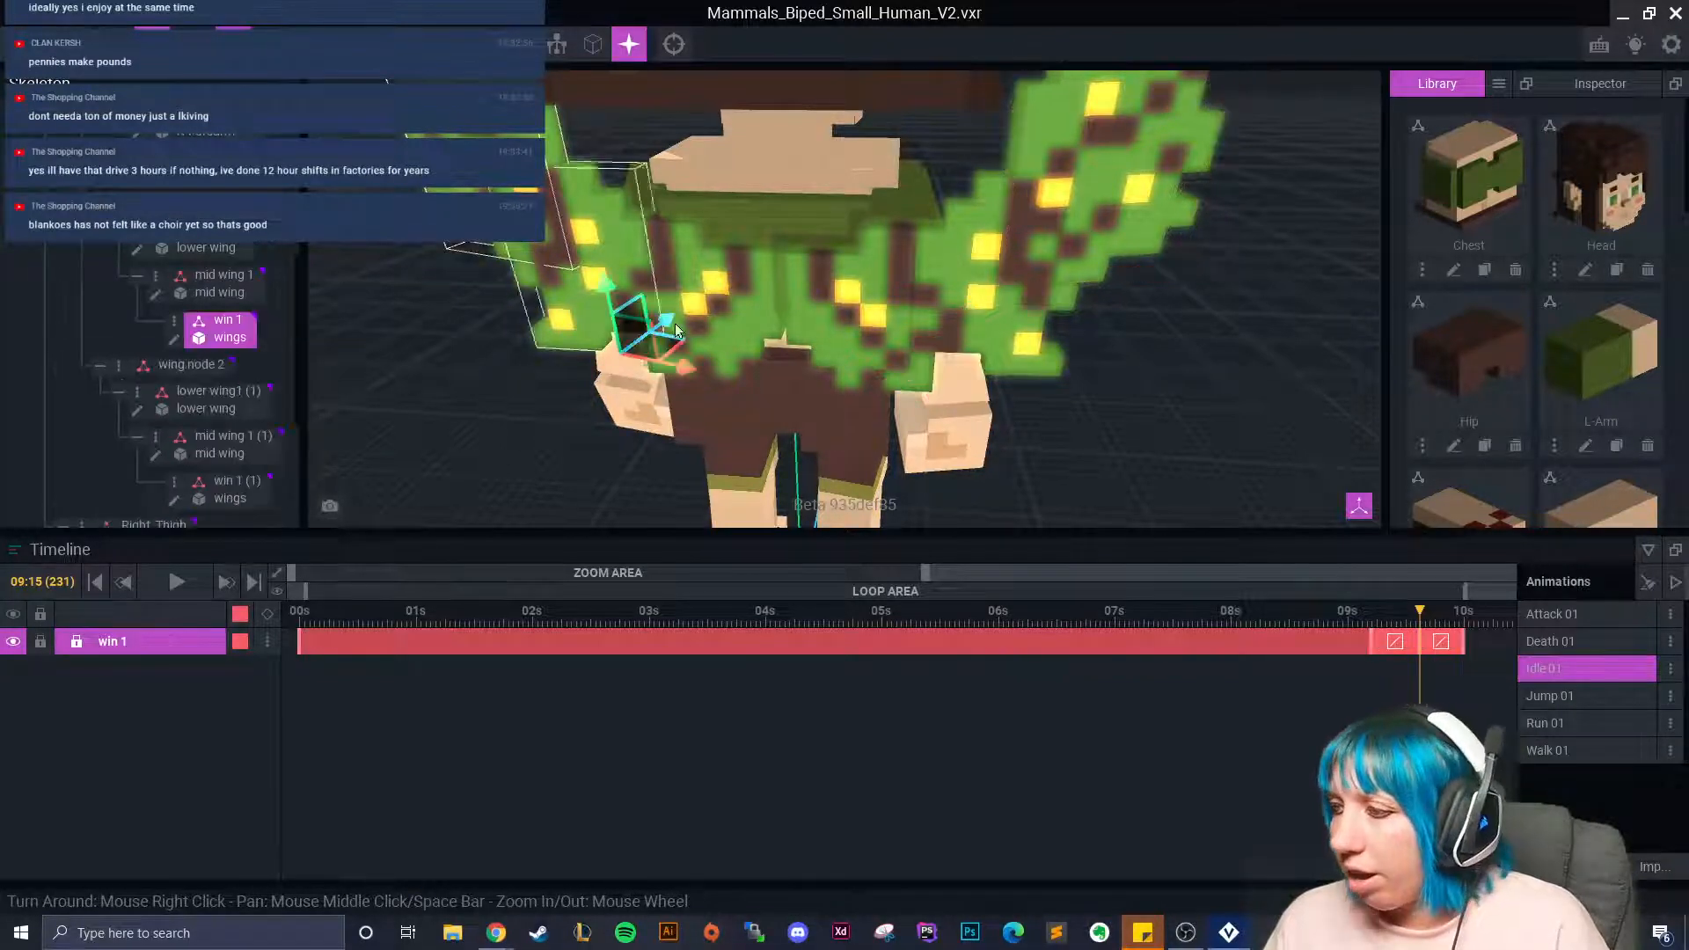
{"action": "left_click", "coordinate": [1466, 622]}
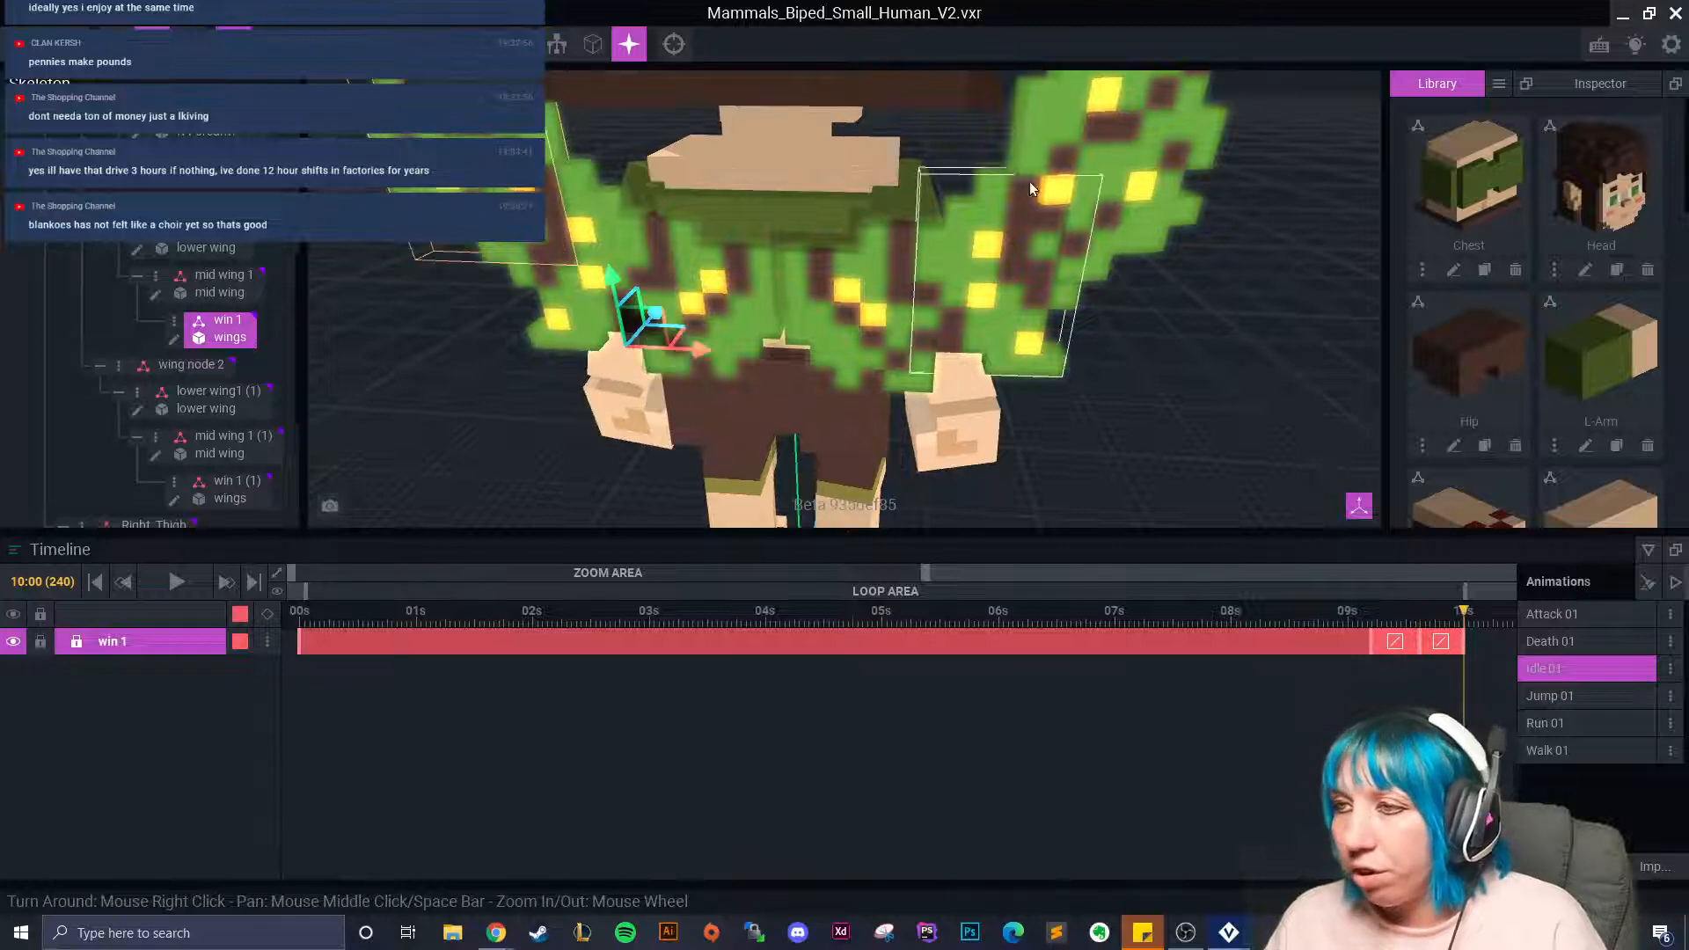
{"action": "left_click", "coordinate": [1090, 219]}
{"action": "left_click", "coordinate": [980, 298]}
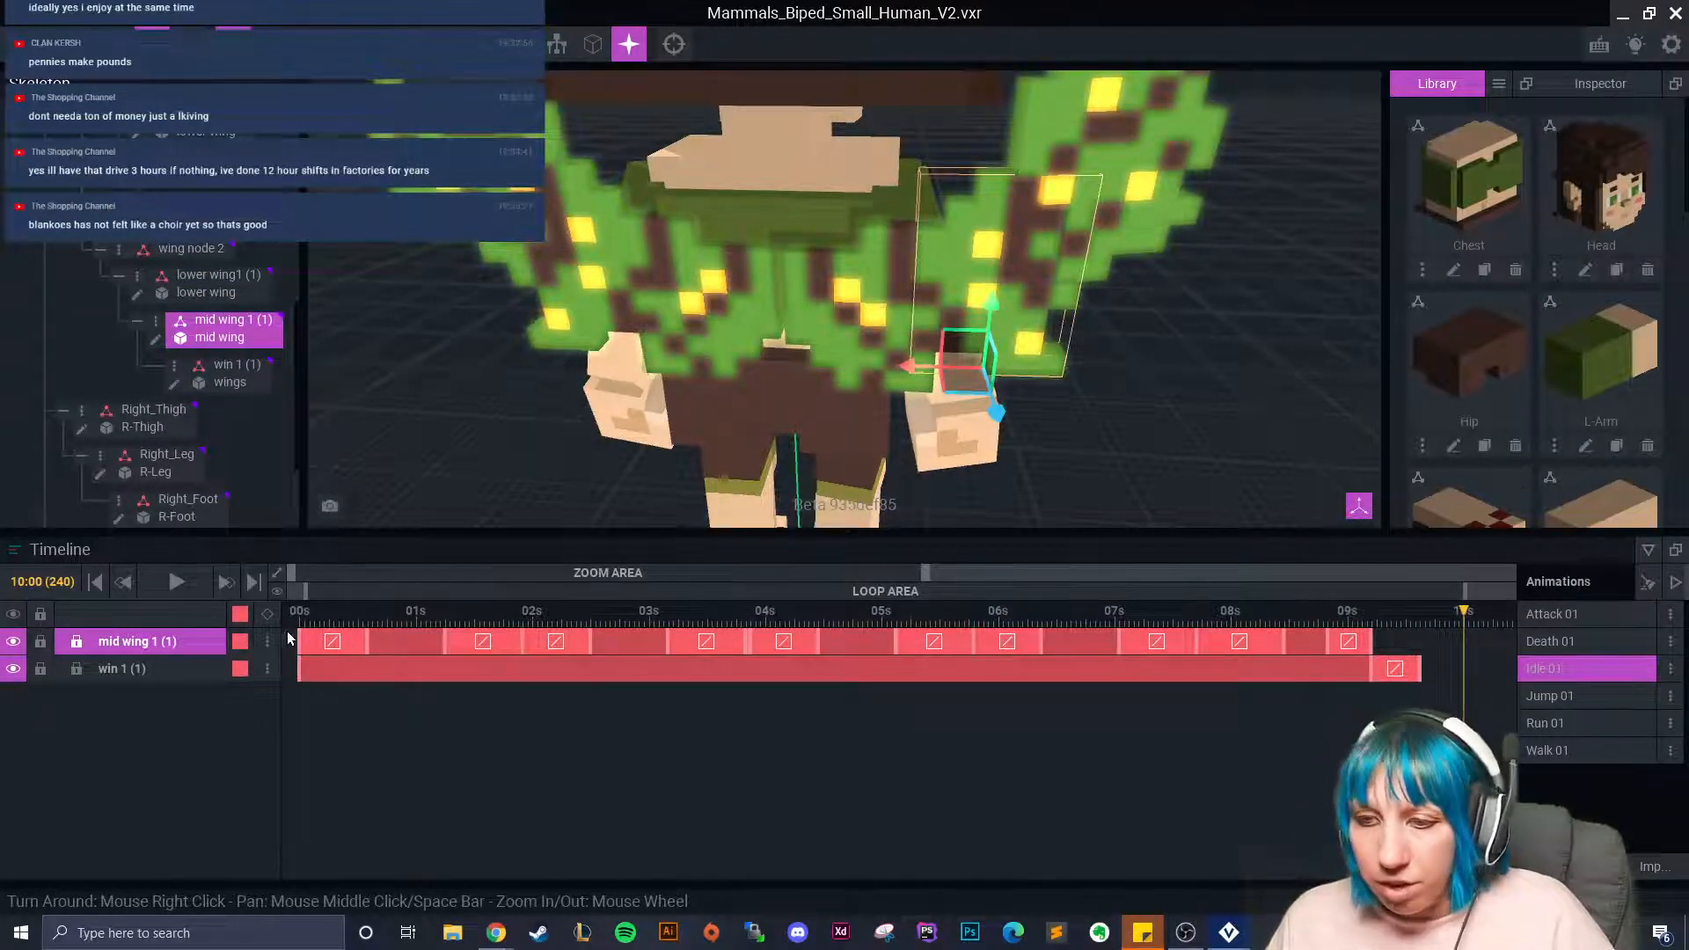
Copy the 00s keyframes of mid wing 1 (1) and win 1 (1) and paste them at 10s.
{"action": "left_click", "coordinate": [300, 673], "text": "shift"}
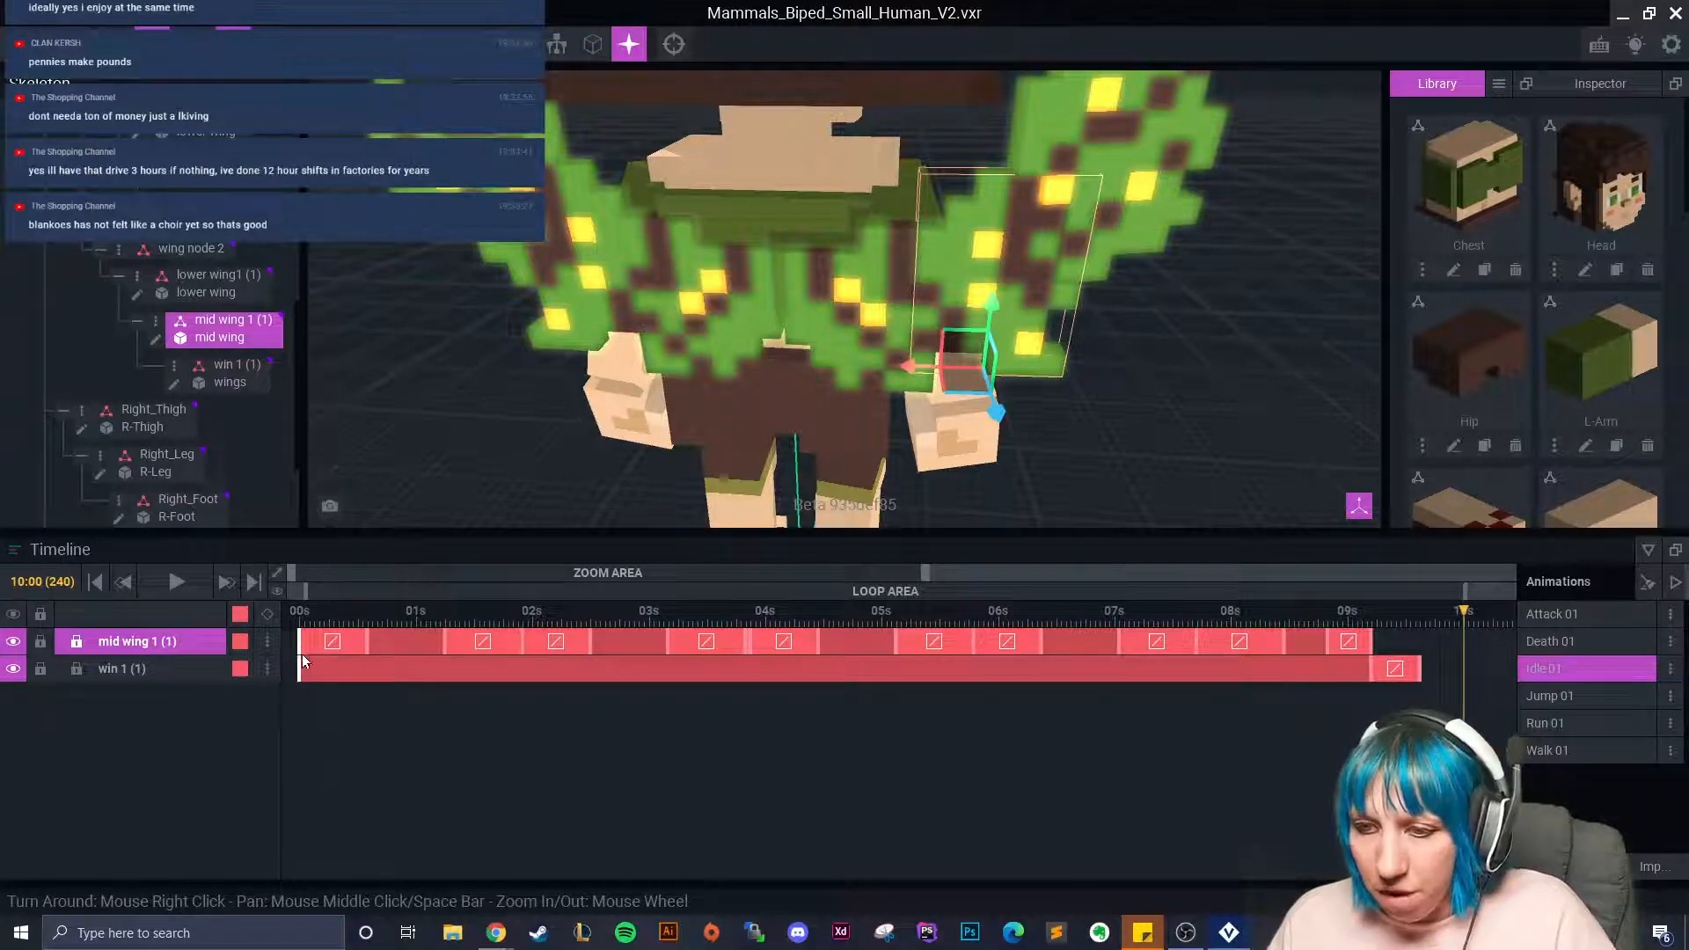
{"action": "right_click", "coordinate": [299, 673]}
{"action": "left_click", "coordinate": [357, 545]}
{"action": "right_click", "coordinate": [1464, 643]}
{"action": "left_click", "coordinate": [1515, 574]}
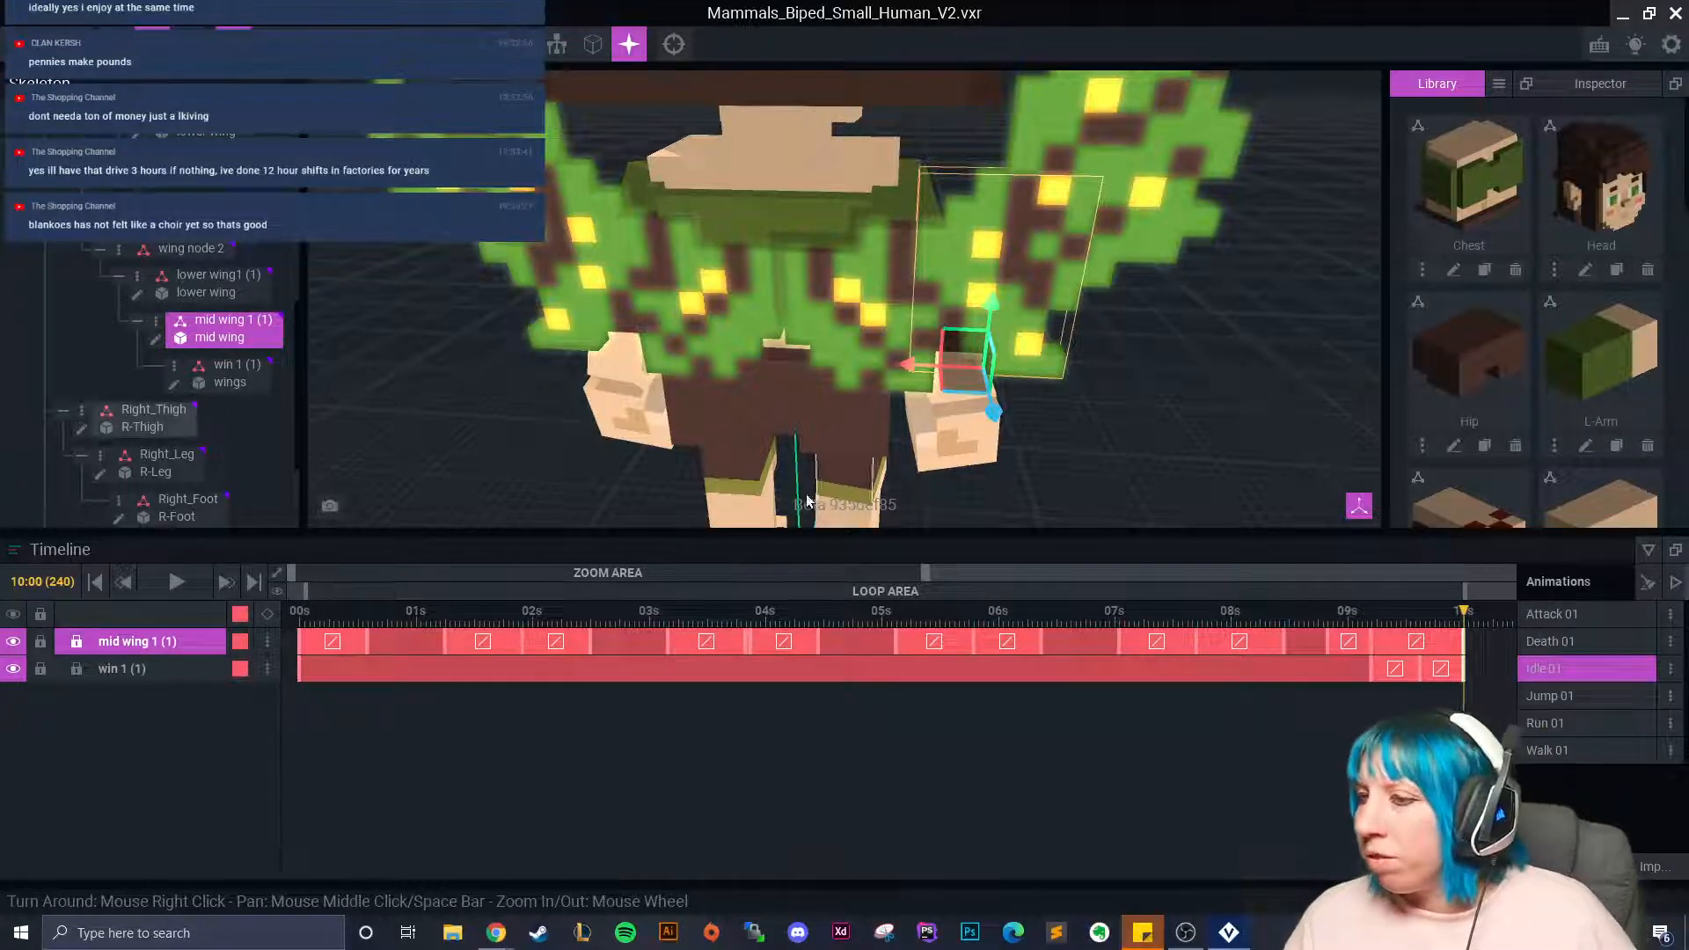
Copy lower wing1 (1)'s 00s keyframe and paste it at 03:13.
{"action": "left_click", "coordinate": [720, 334]}
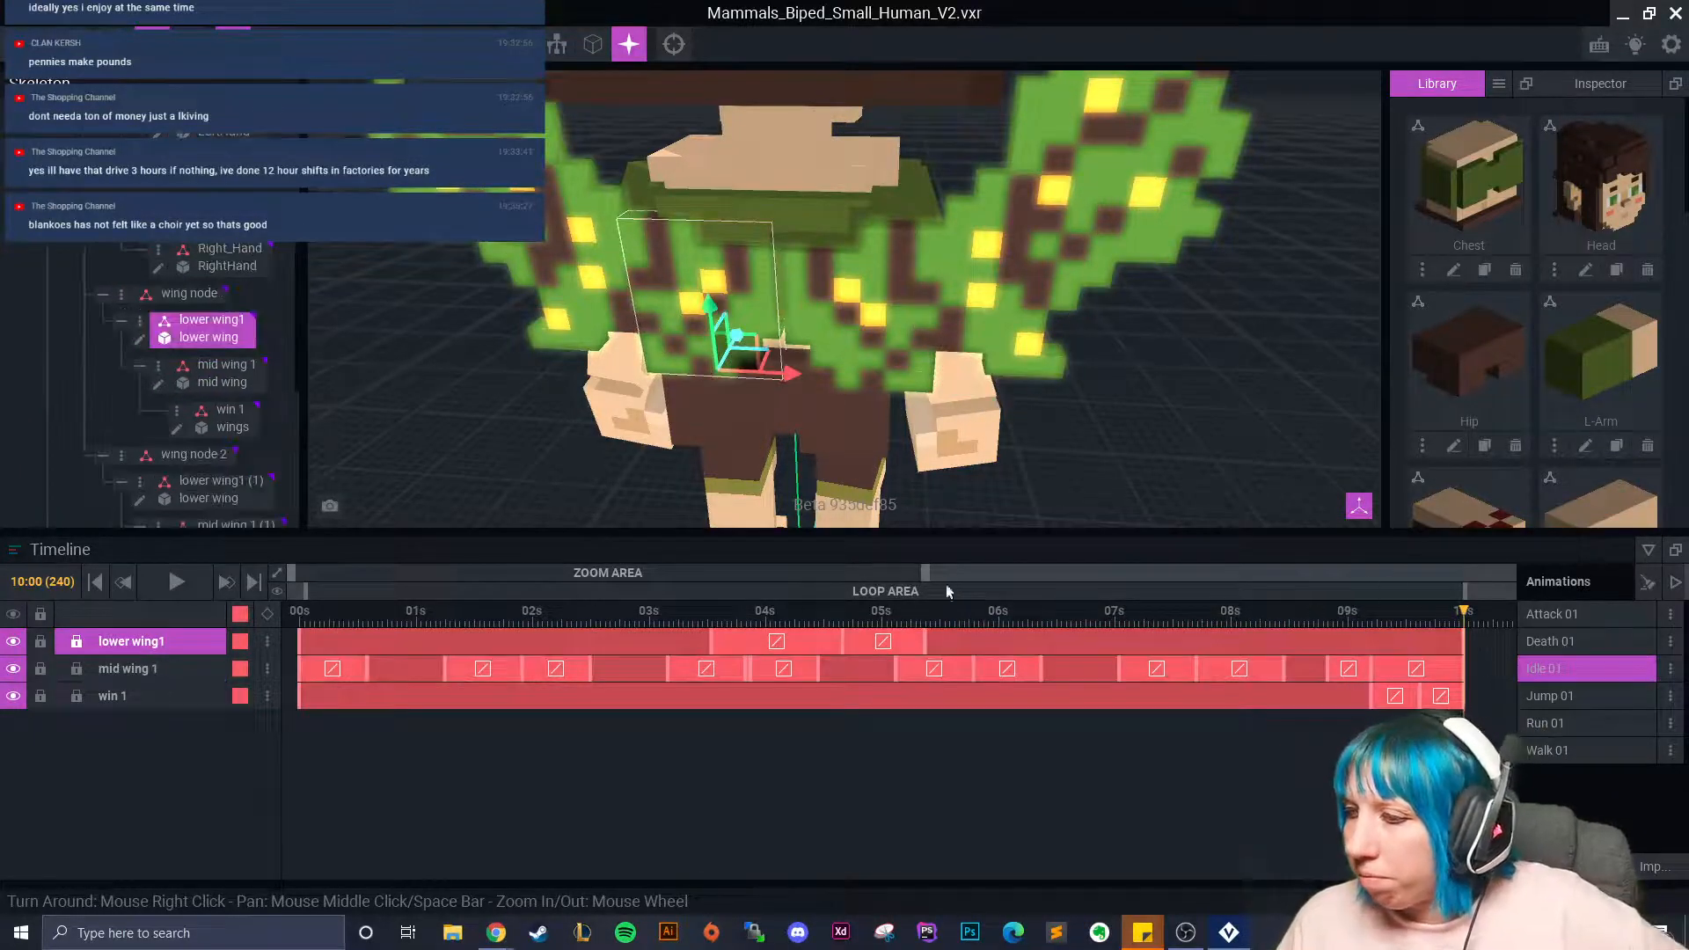
{"action": "left_click", "coordinate": [885, 353]}
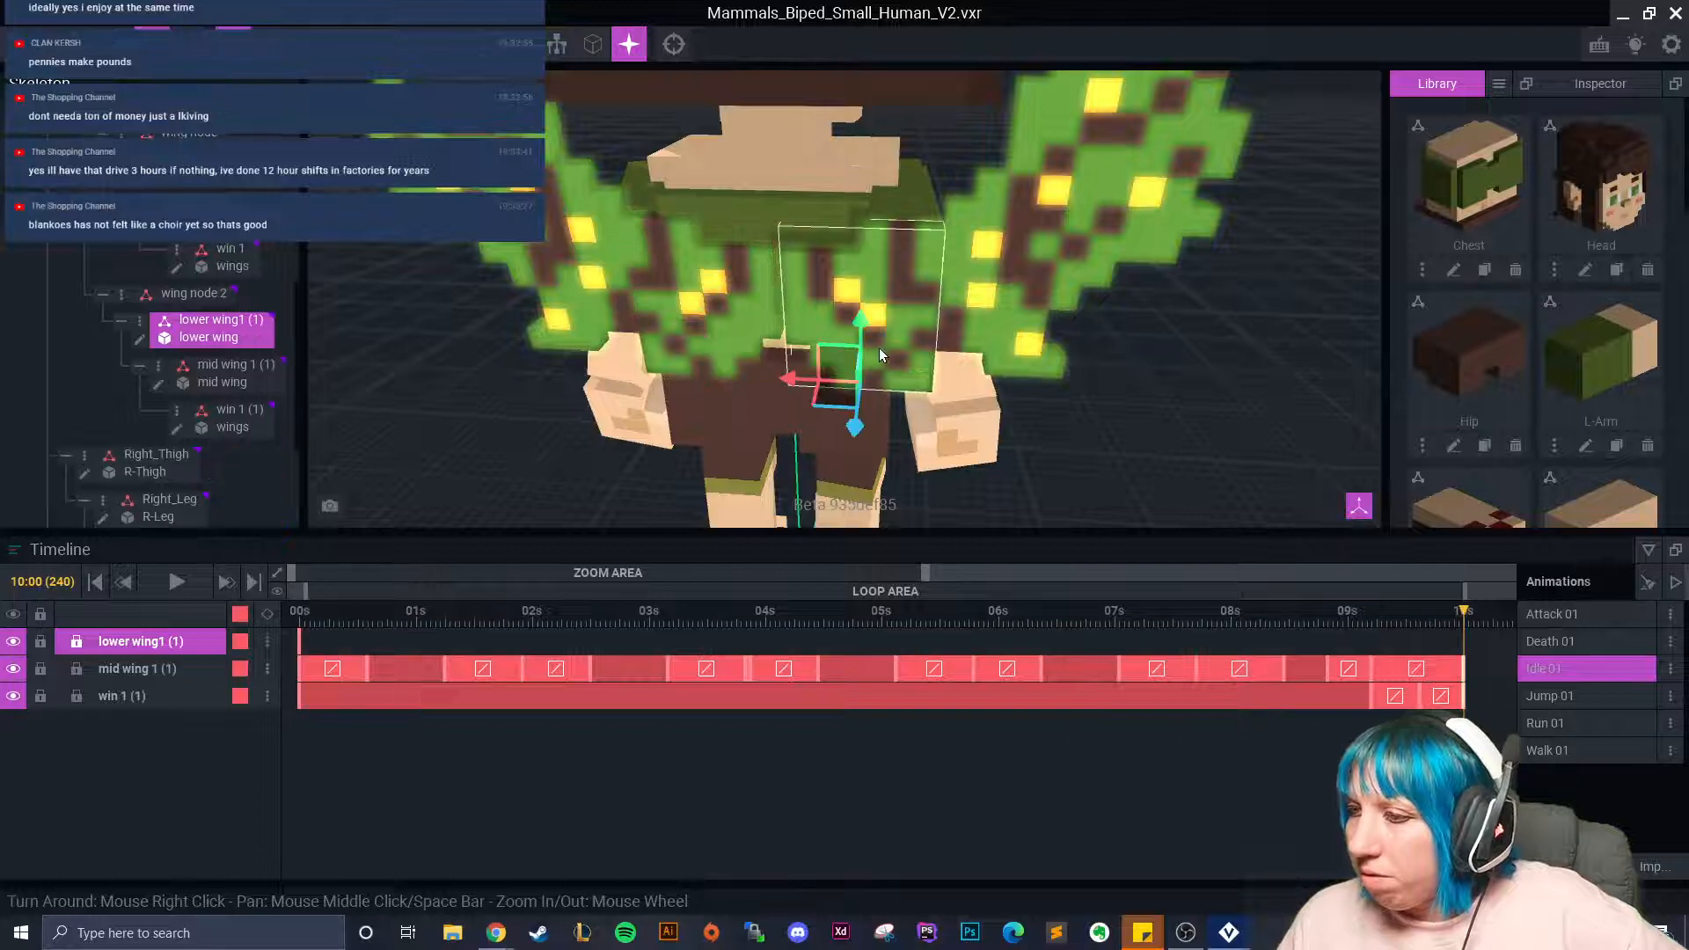
{"action": "left_click", "coordinate": [713, 315]}
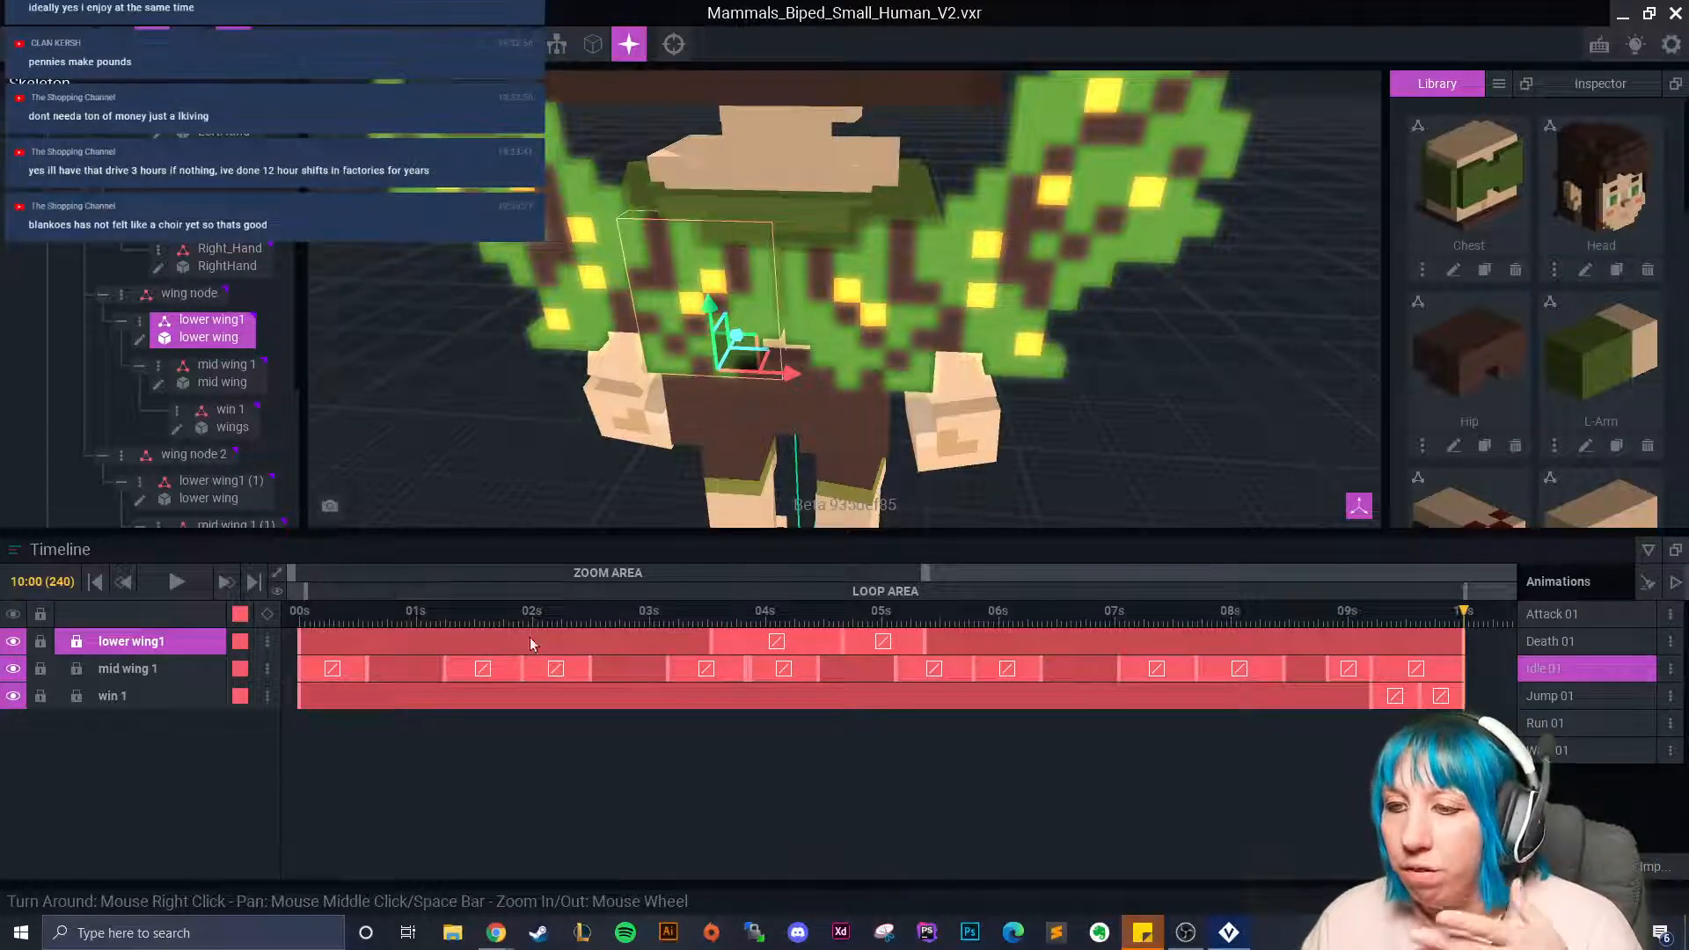
{"action": "left_click", "coordinate": [713, 621]}
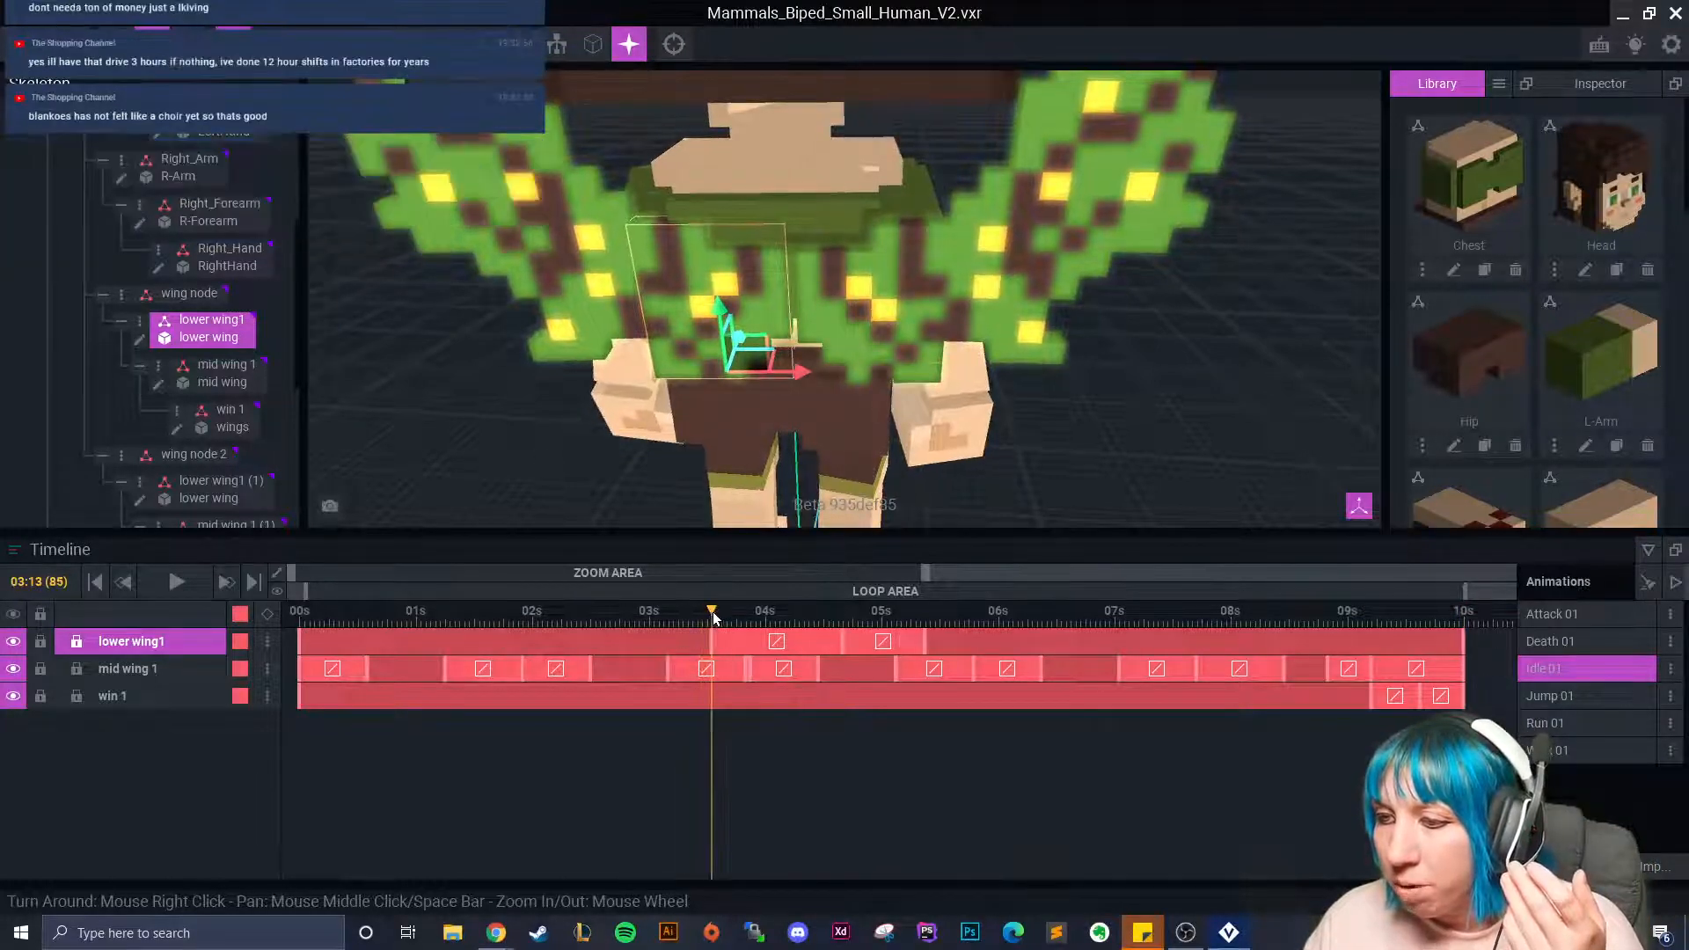
{"action": "left_click", "coordinate": [847, 354]}
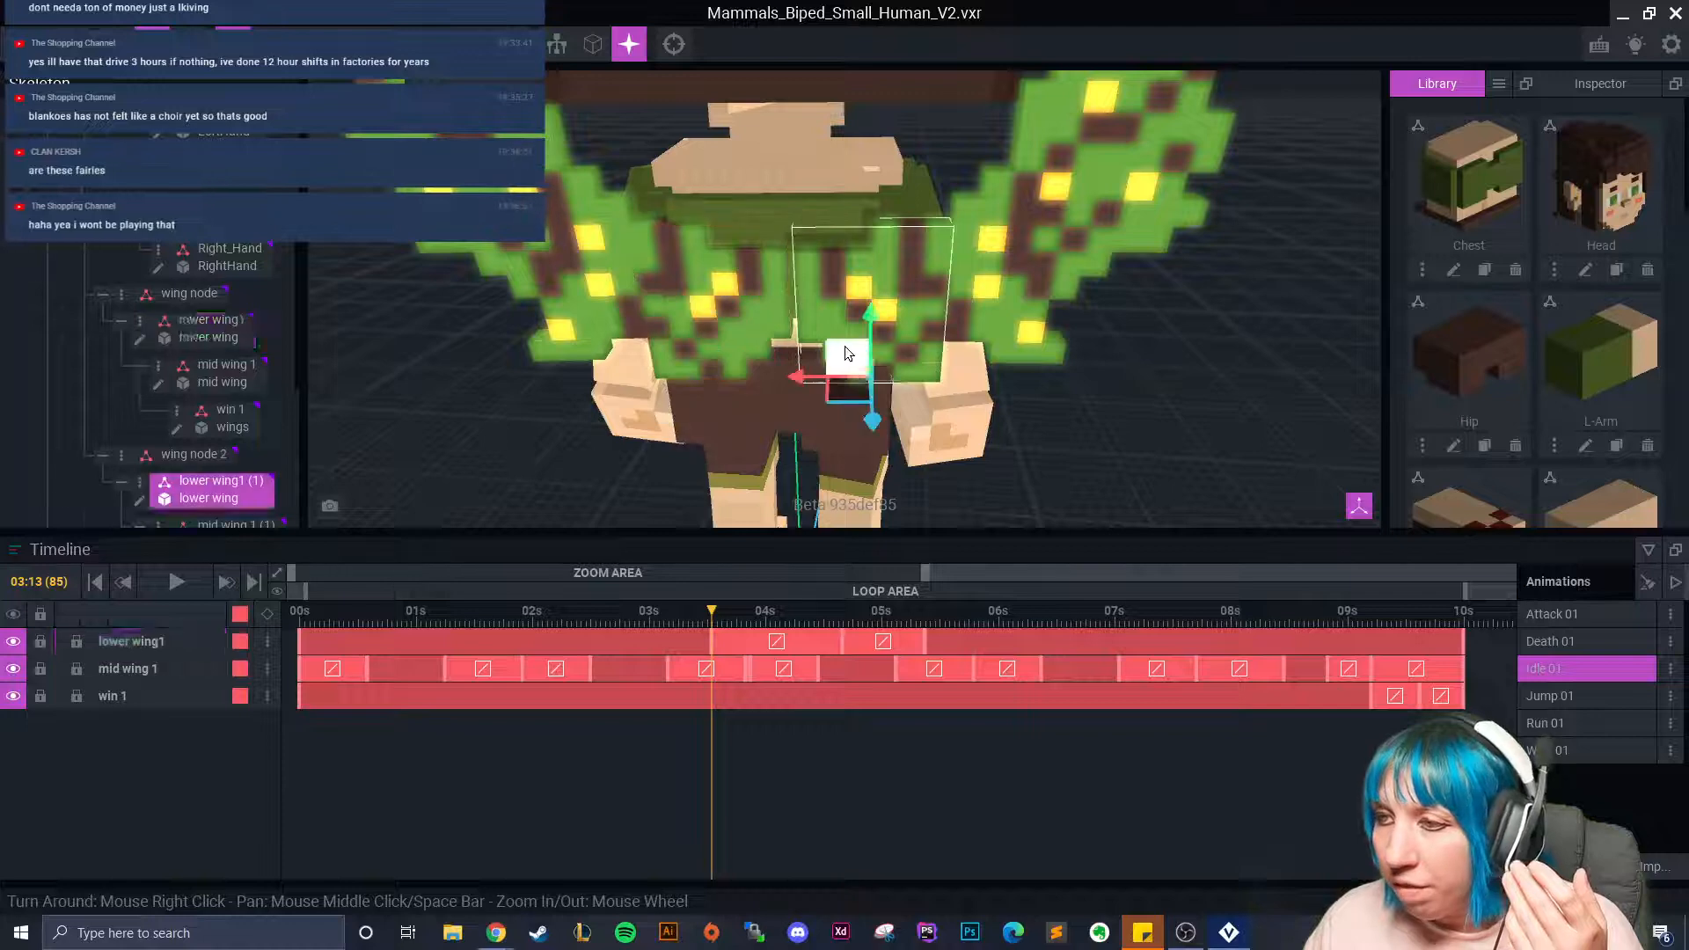
{"action": "right_click", "coordinate": [300, 634]}
{"action": "left_click", "coordinate": [367, 536]}
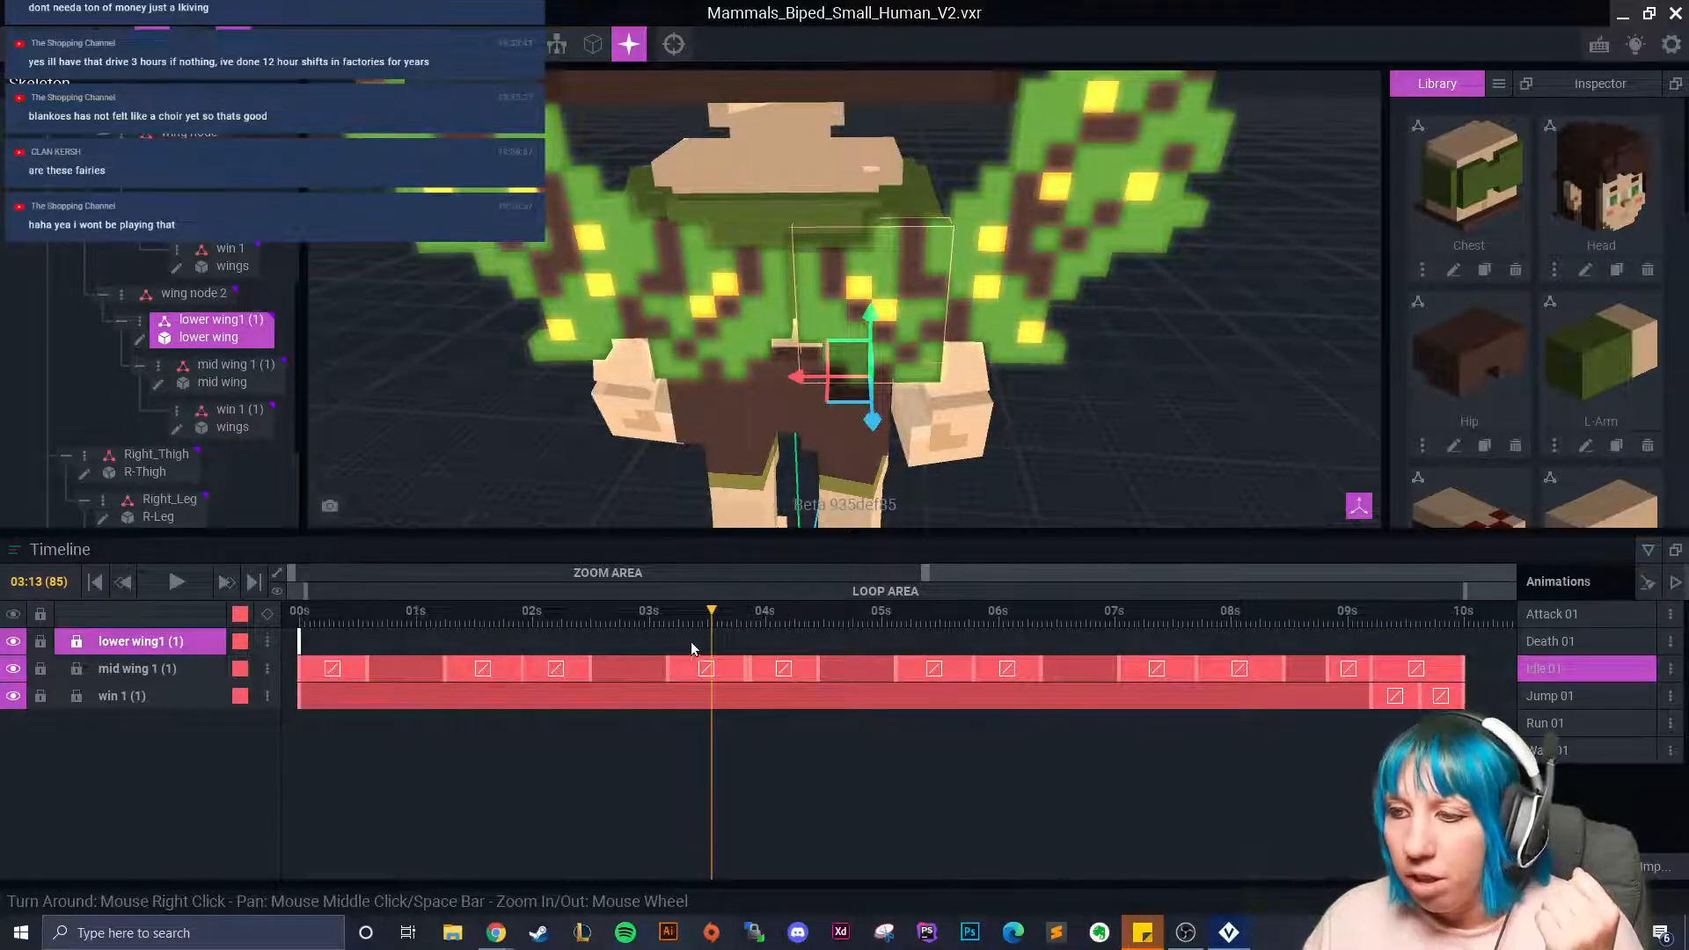
{"action": "right_click", "coordinate": [716, 637]}
{"action": "left_click", "coordinate": [753, 572]}
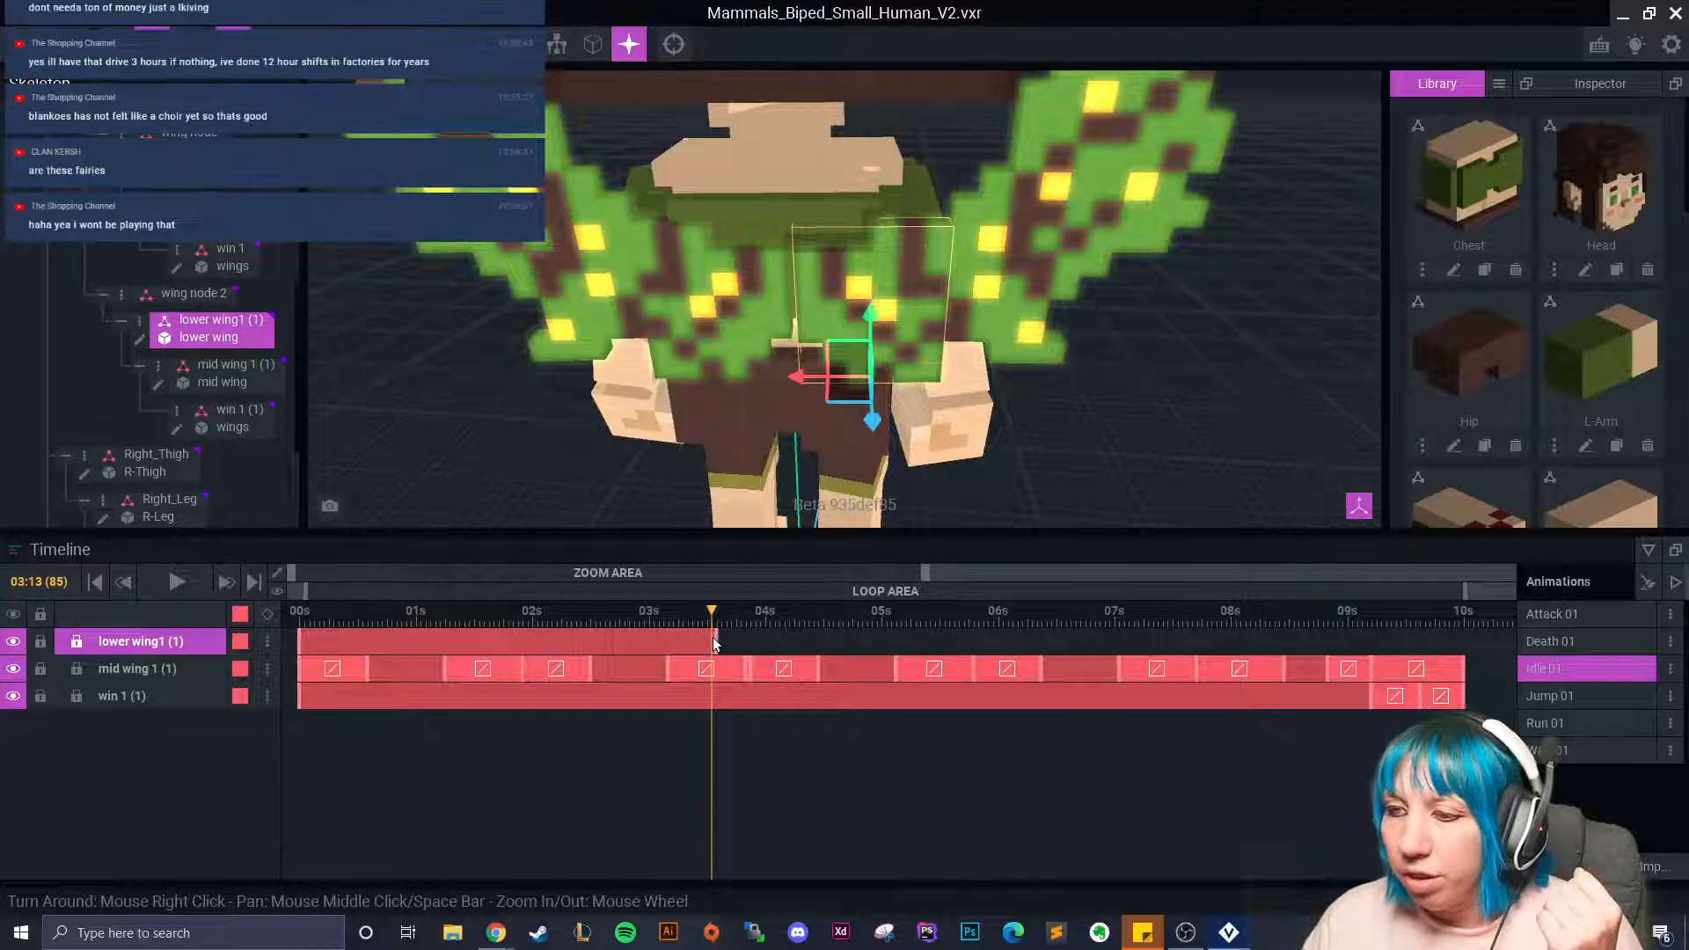
Preview the lower wing motion and bring the playhead back to 04:04.
{"action": "left_click", "coordinate": [745, 357]}
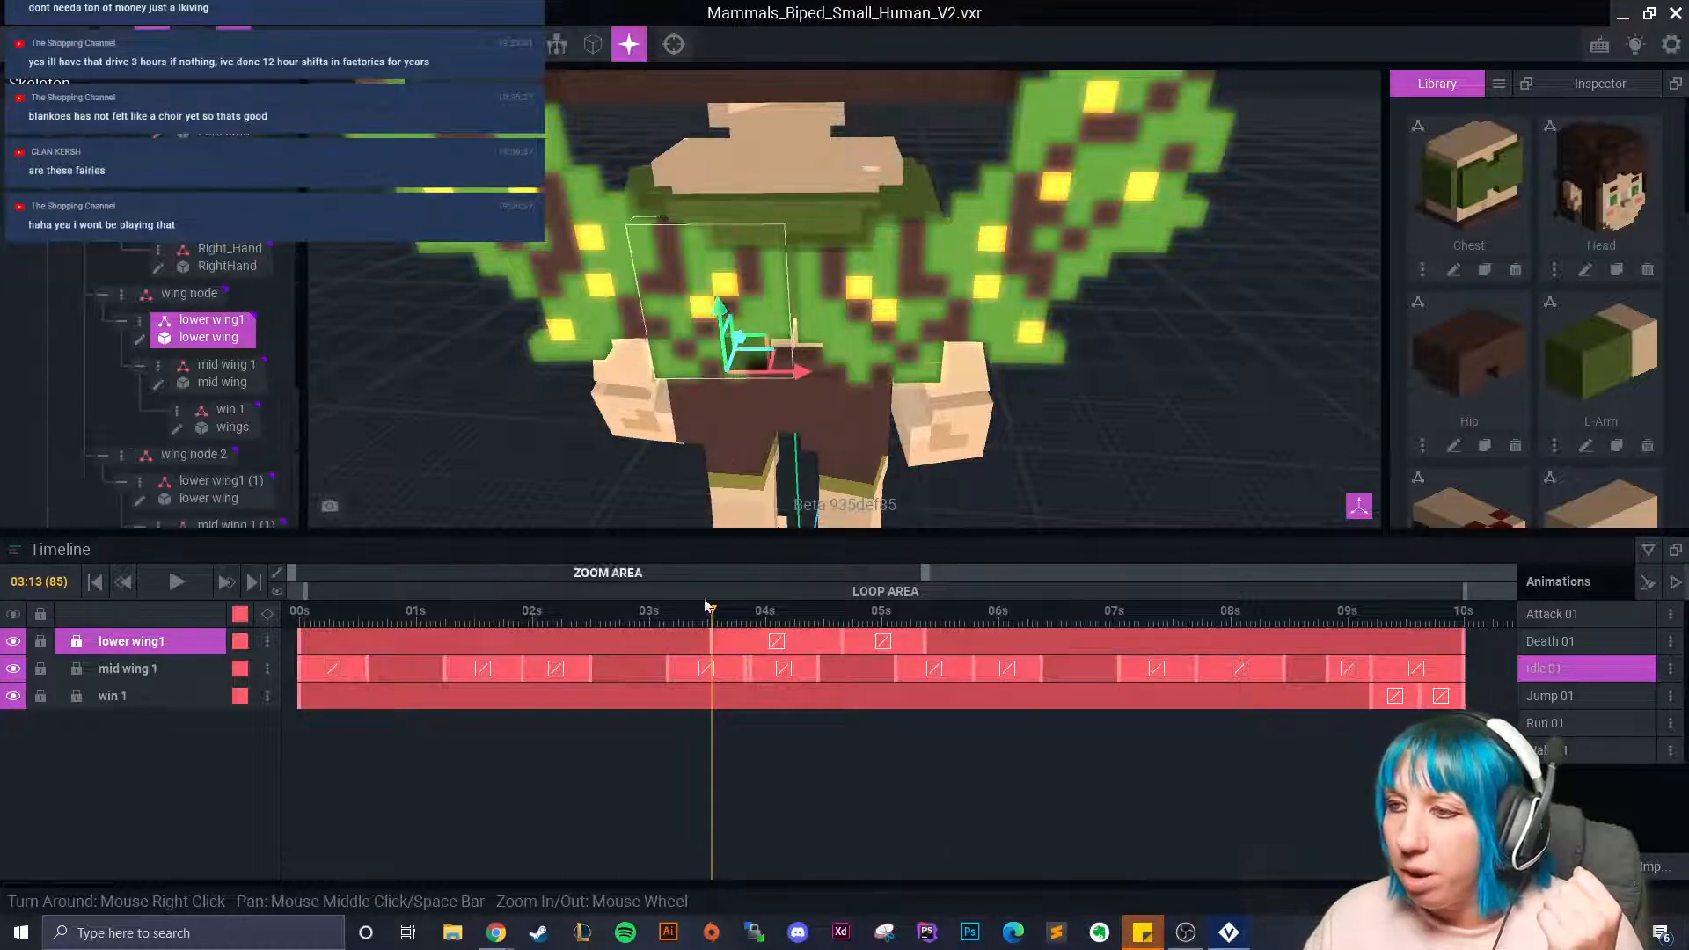
{"action": "left_click_drag", "start_coordinate": [713, 610], "coordinate": [842, 647]}
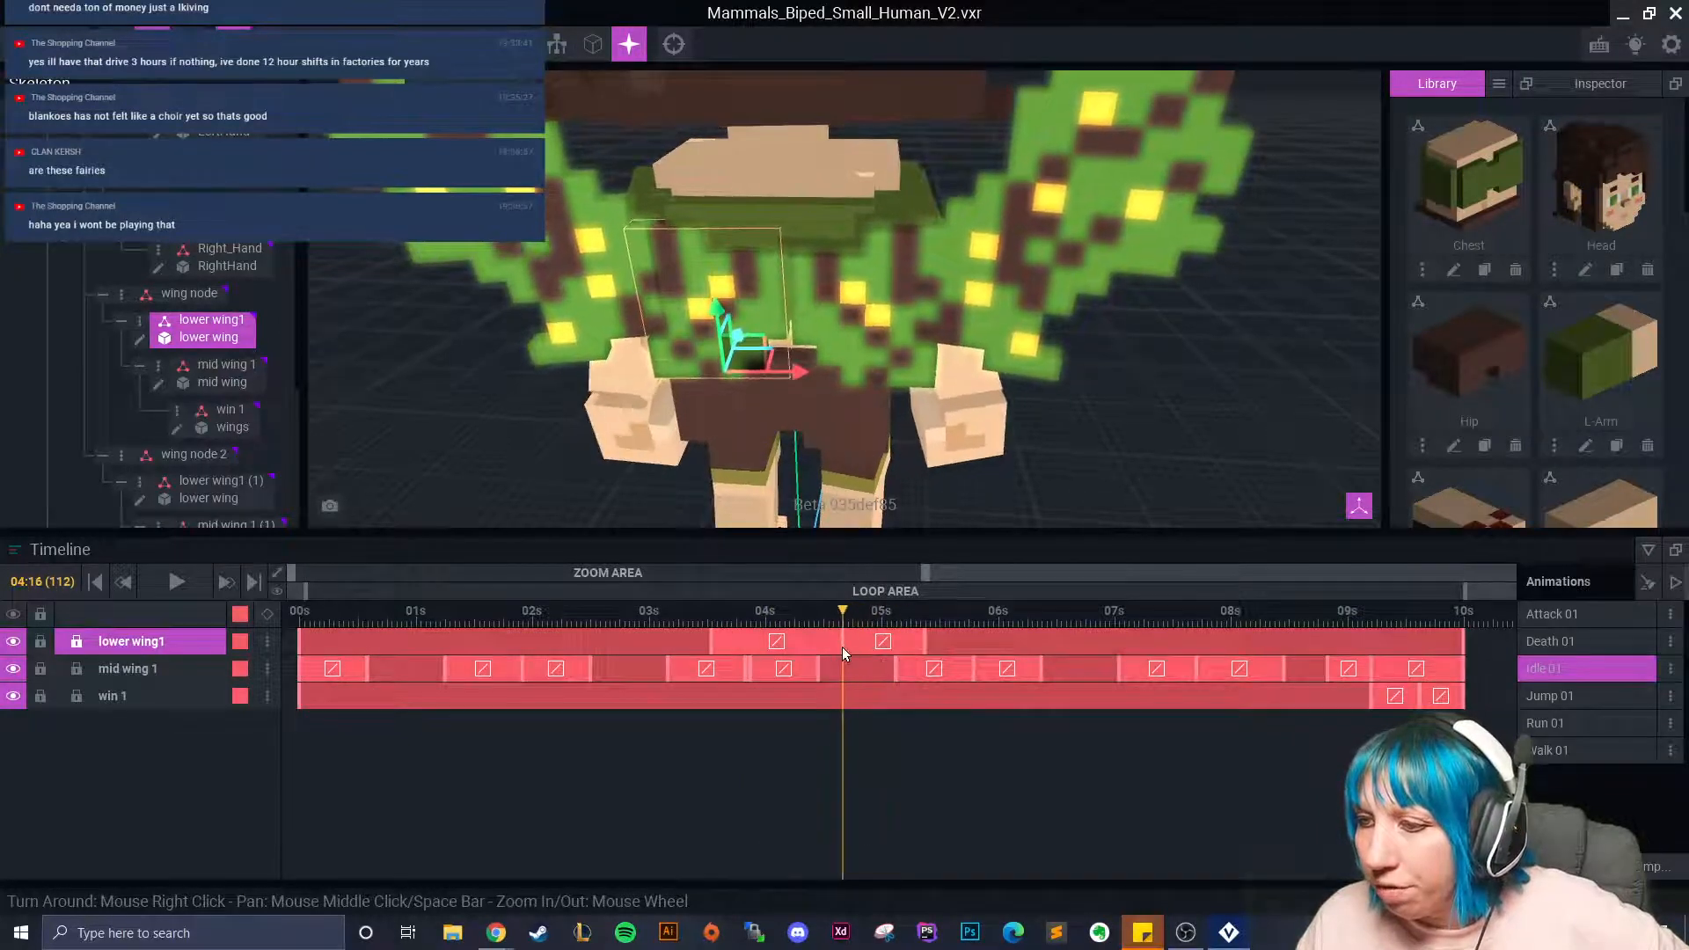
{"action": "scroll", "coordinate": [722, 377], "scroll_direction": "up", "scroll_amount": 8}
{"action": "right_click_drag", "start_coordinate": [853, 429], "coordinate": [823, 427]}
{"action": "left_click_drag", "start_coordinate": [850, 613], "coordinate": [711, 611]}
Rotate the right lower wing to key a new pose at about 4 seconds.
{"action": "left_click", "coordinate": [711, 610]}
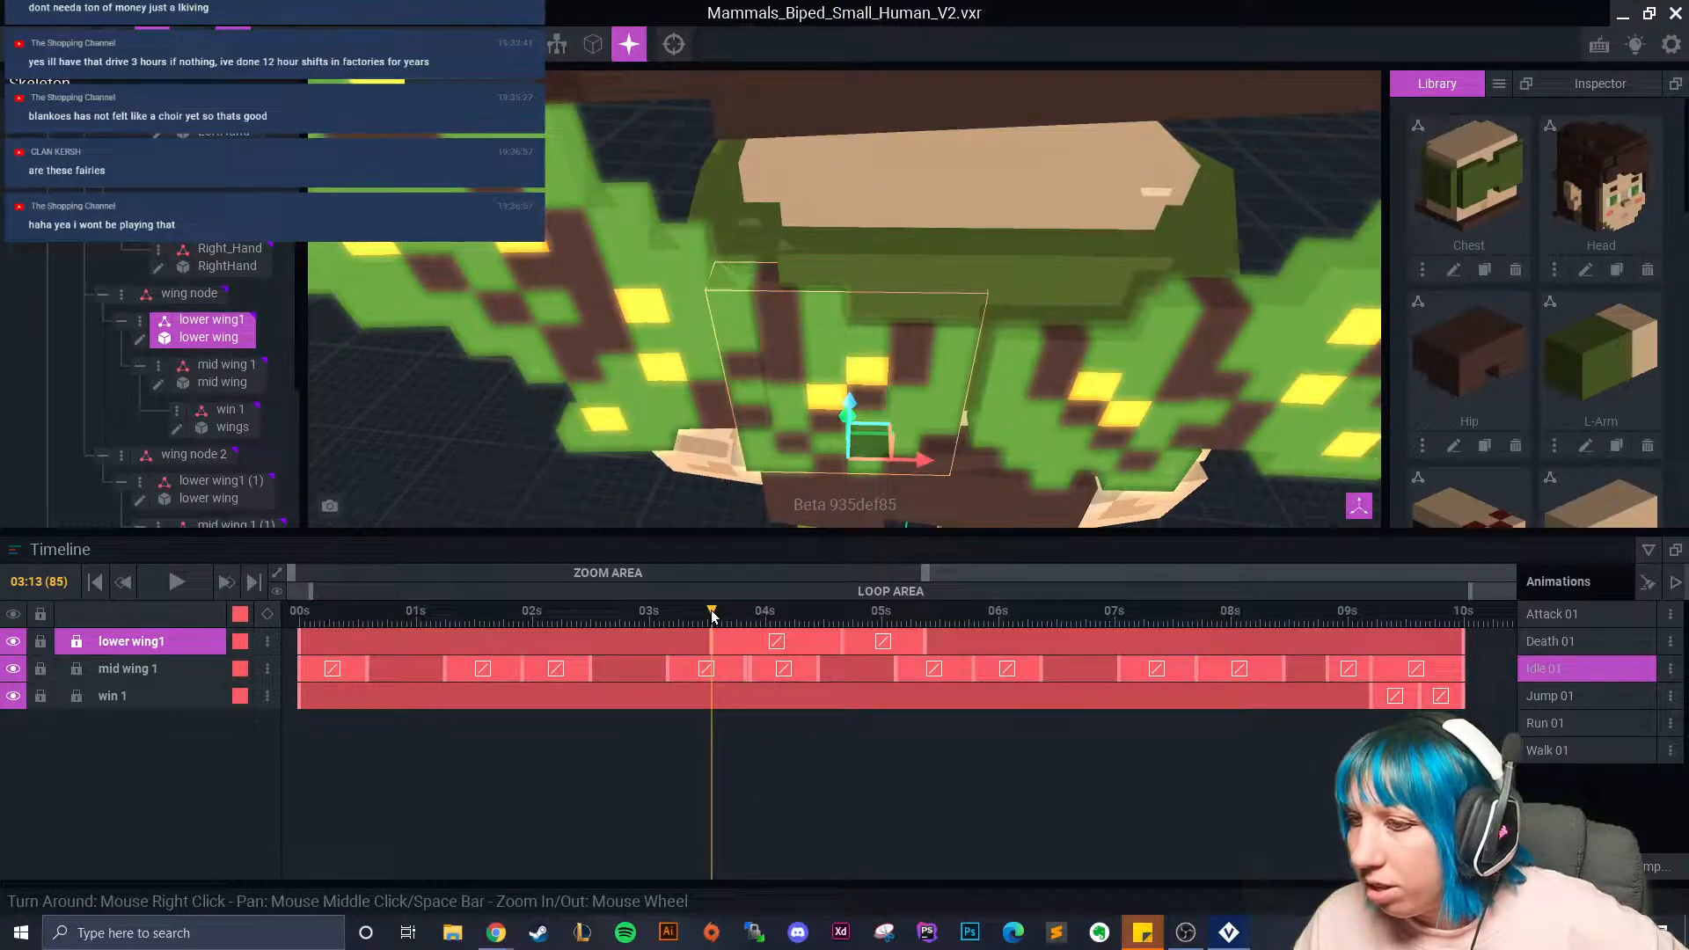
{"action": "left_click_drag", "start_coordinate": [706, 619], "coordinate": [896, 625]}
{"action": "left_click_drag", "start_coordinate": [926, 627], "coordinate": [843, 628]}
{"action": "left_click", "coordinate": [1036, 401]}
{"action": "middle_click_drag", "start_coordinate": [836, 387], "coordinate": [766, 361]}
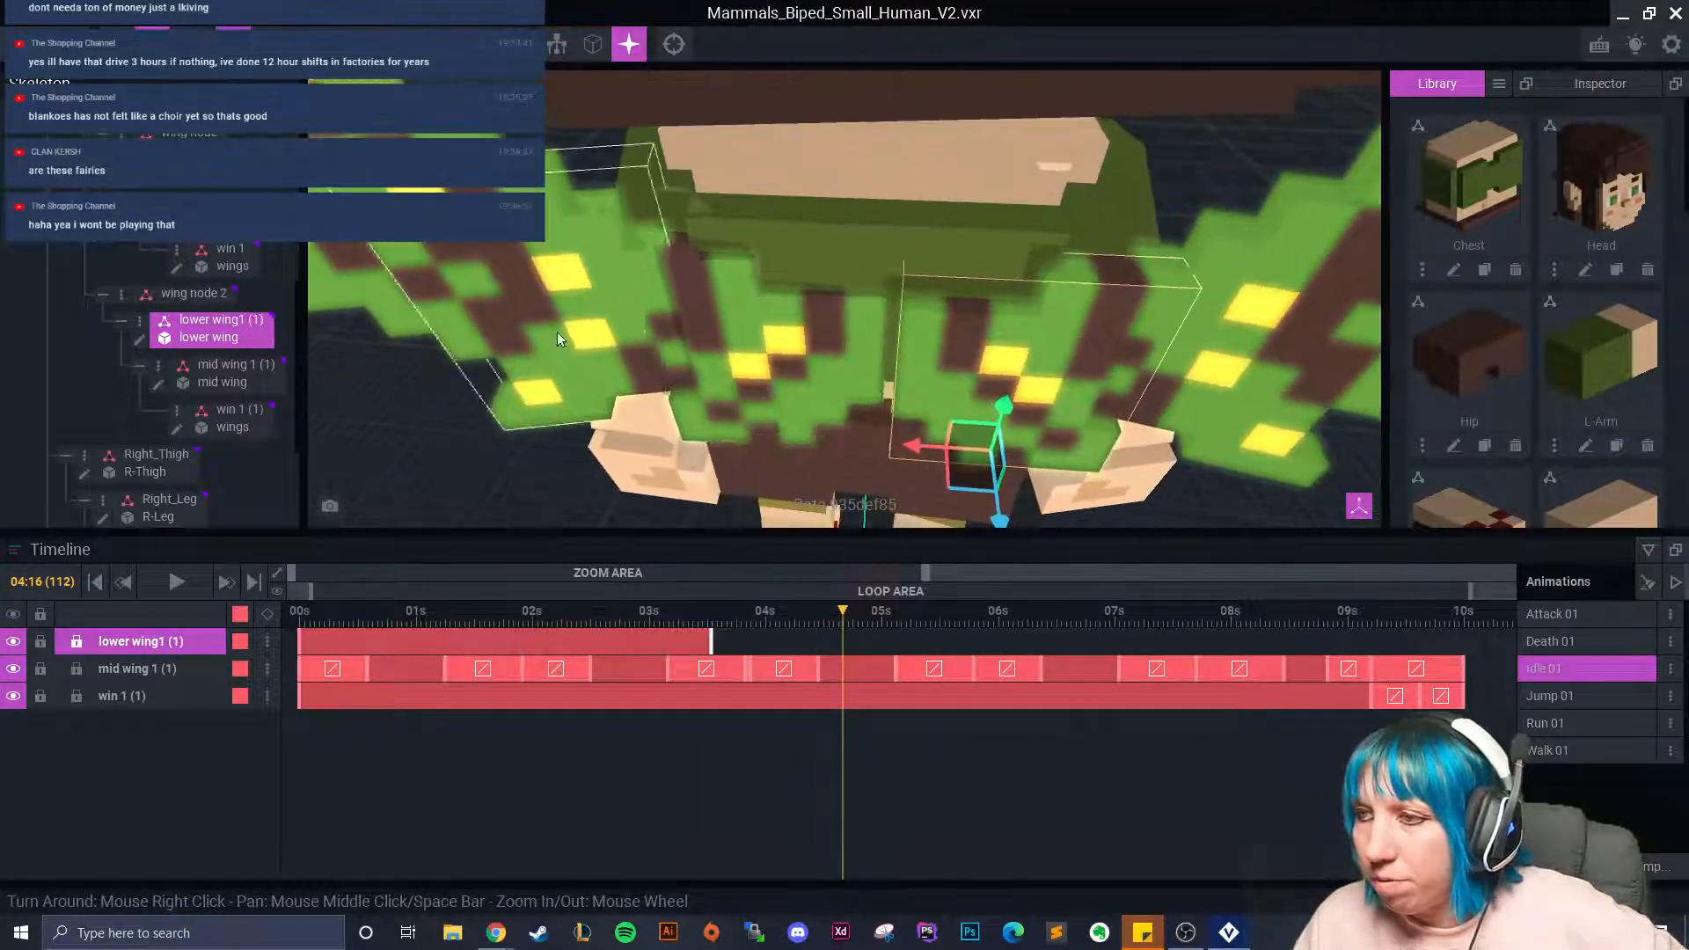
{"action": "left_click", "coordinate": [187, 44]}
{"action": "left_click_drag", "start_coordinate": [961, 500], "coordinate": [955, 499]}
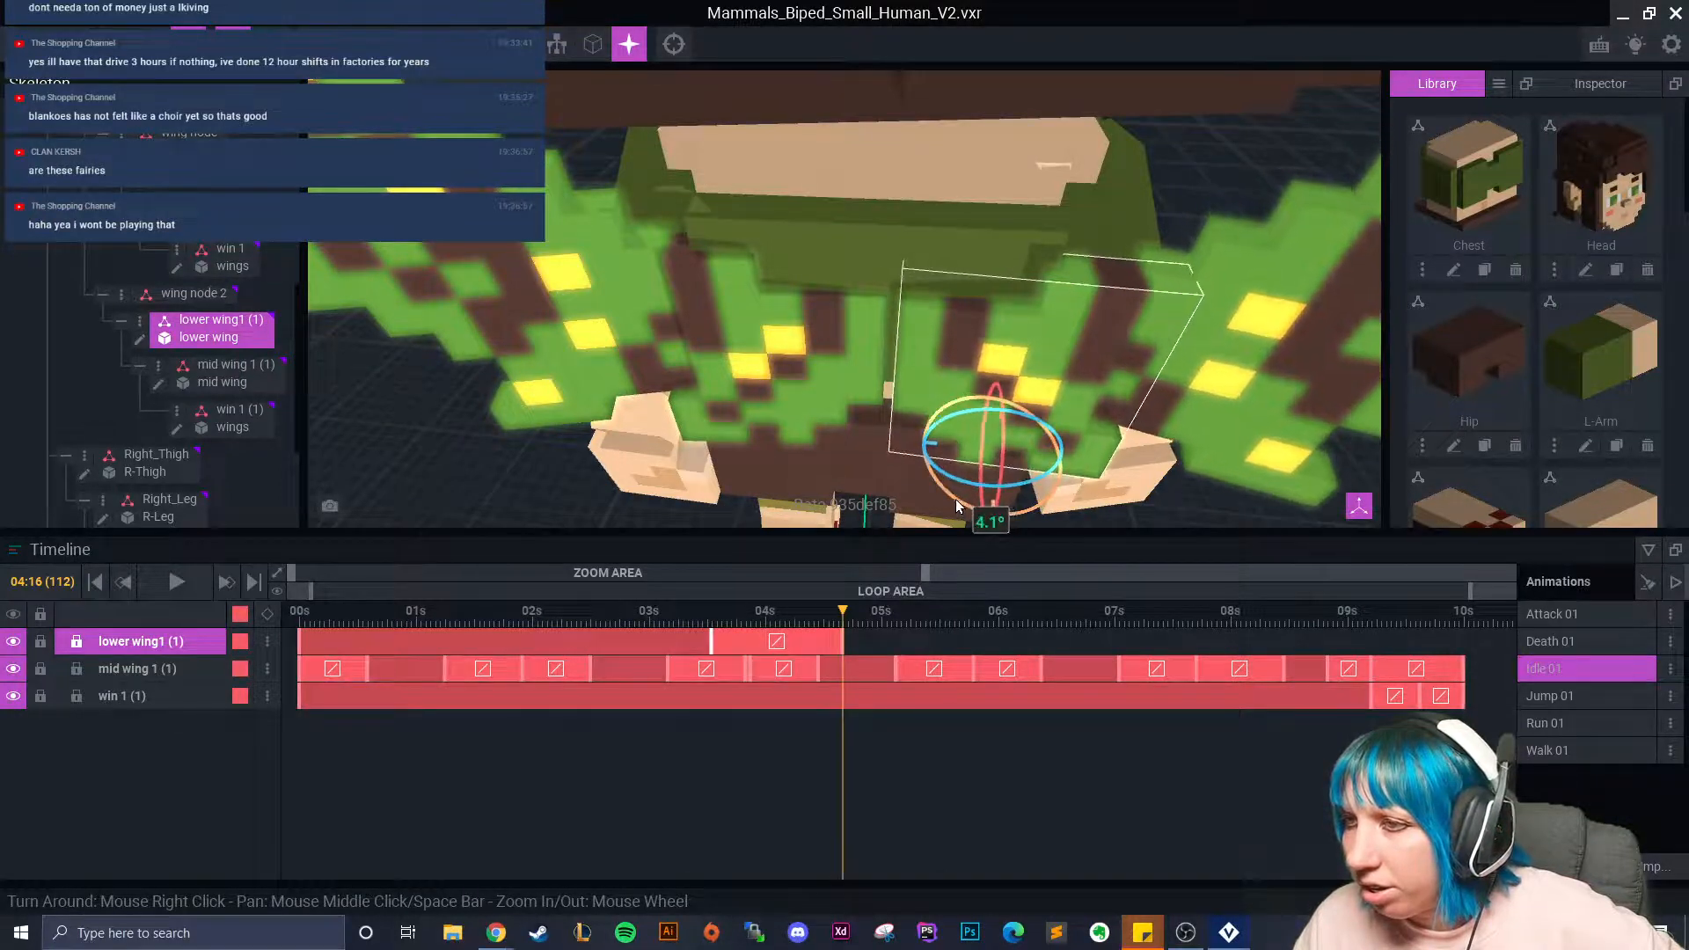
Key another rotated pose for the right lower wing at about 5 seconds.
{"action": "left_click", "coordinate": [774, 378]}
{"action": "left_click_drag", "start_coordinate": [844, 613], "coordinate": [929, 644]}
{"action": "left_click", "coordinate": [970, 430]}
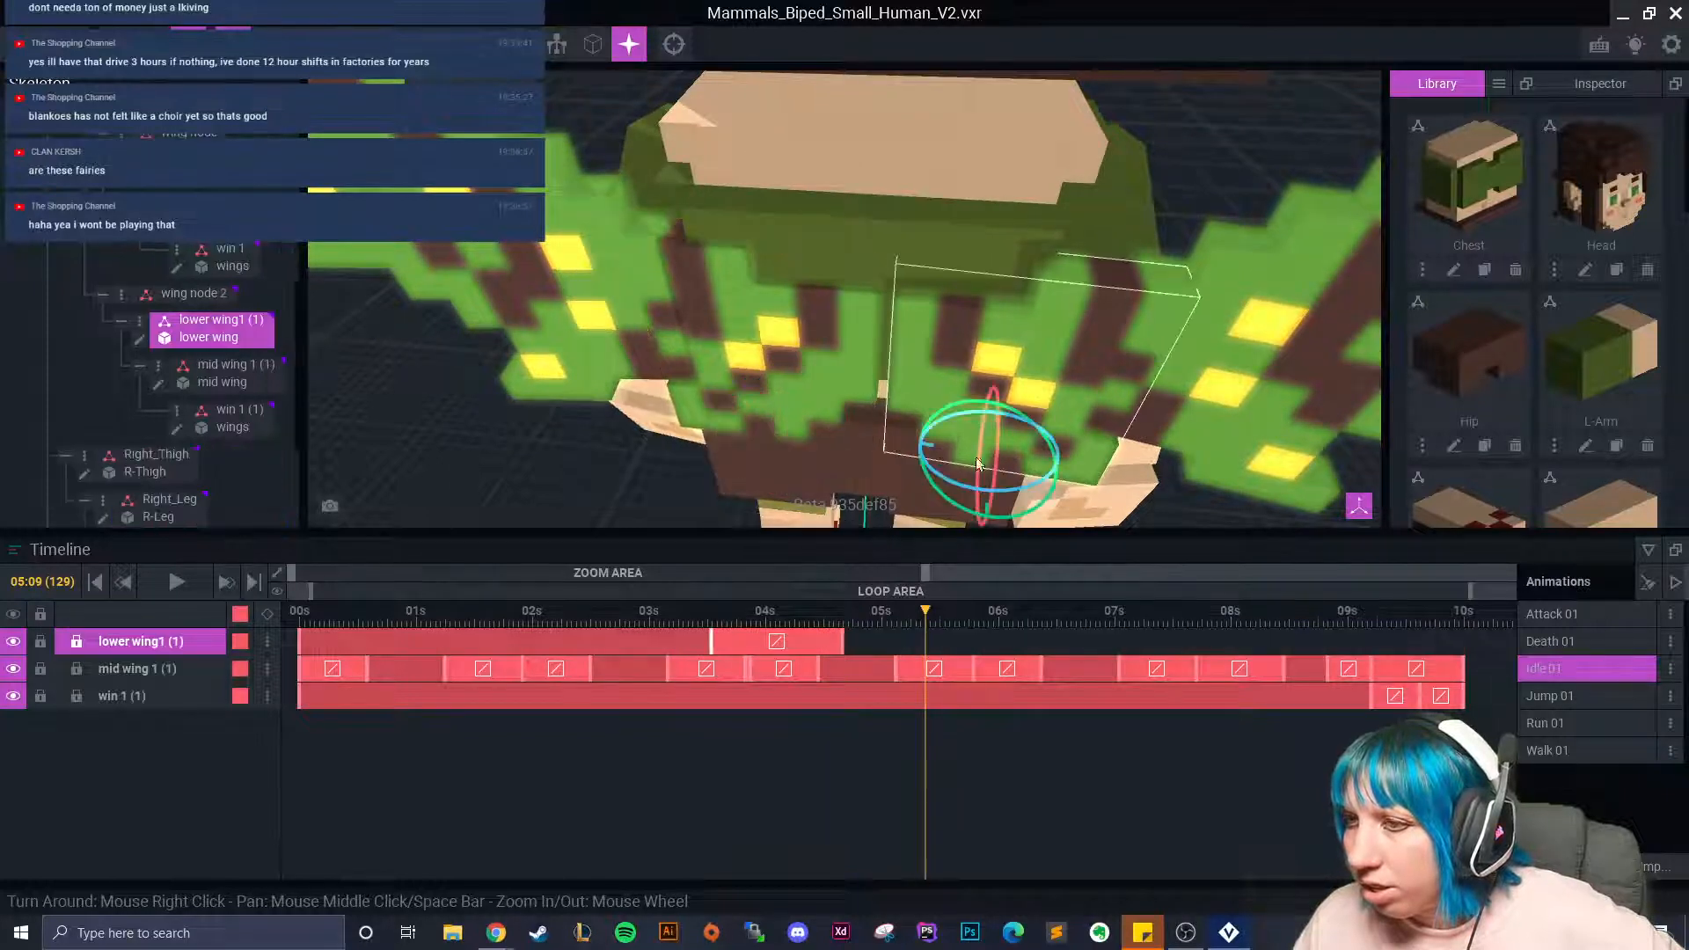
{"action": "left_click_drag", "start_coordinate": [959, 514], "coordinate": [995, 523]}
{"action": "left_click", "coordinate": [151, 44]}
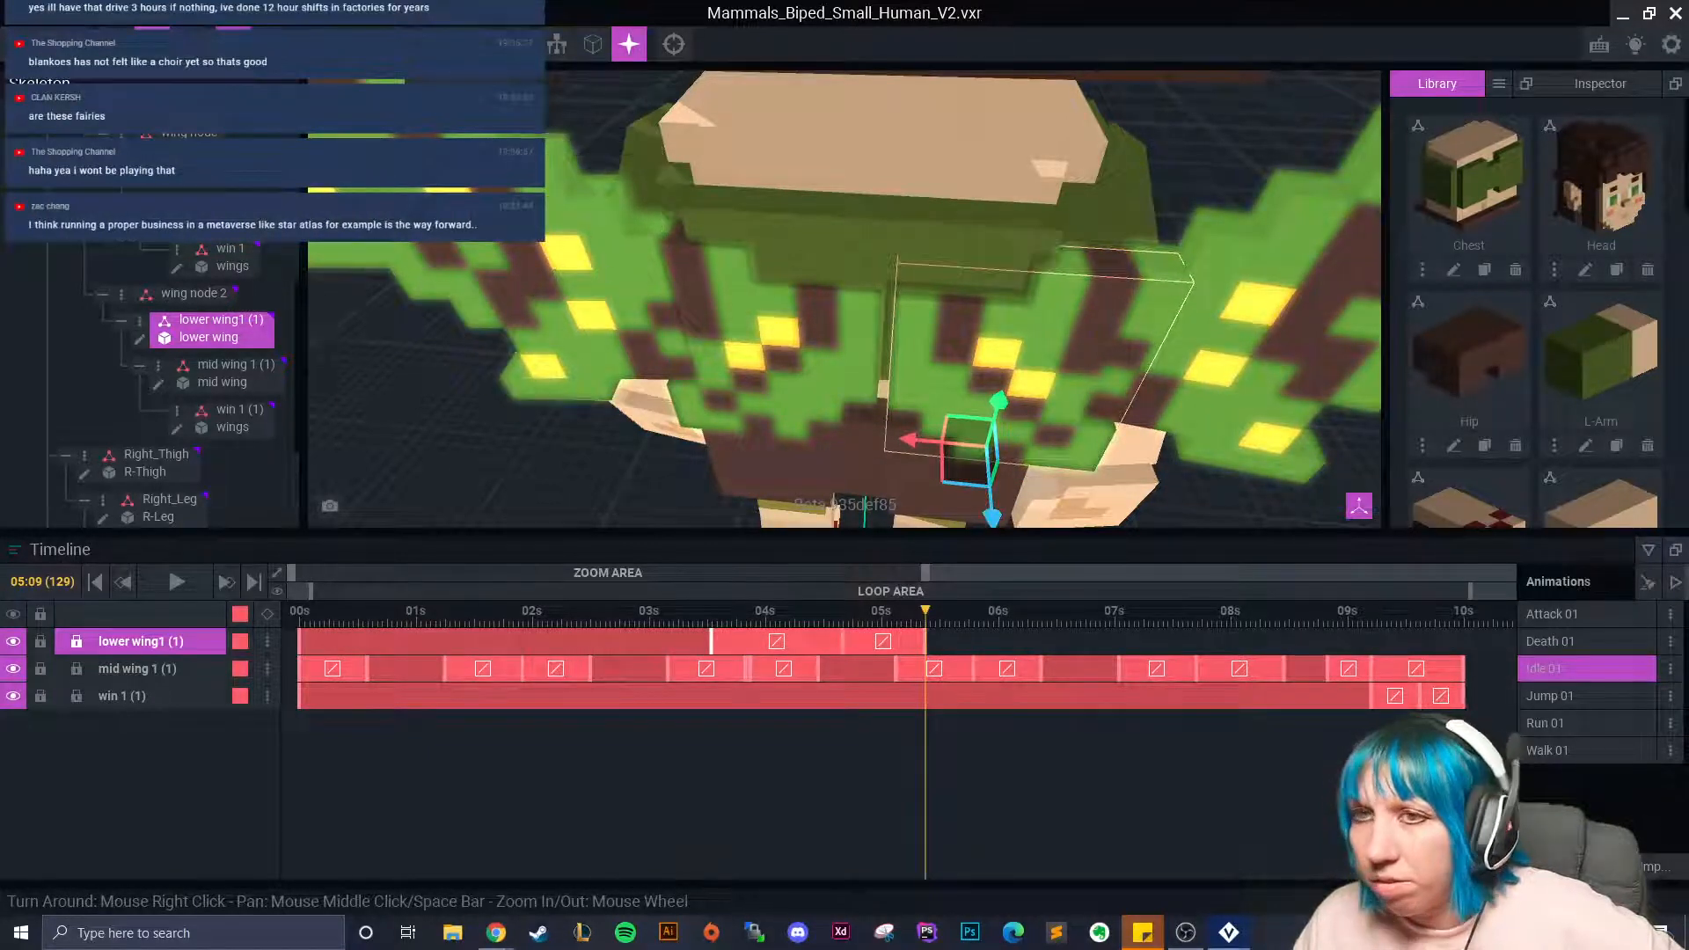
{"action": "left_click", "coordinate": [188, 44]}
{"action": "mouse_move", "coordinate": [974, 509]}
{"action": "left_mouse_down"}
{"action": "mouse_move", "coordinate": [958, 512]}
{"action": "mouse_move", "coordinate": [988, 524]}
{"action": "left_mouse_up"}
{"action": "left_click", "coordinate": [152, 44]}
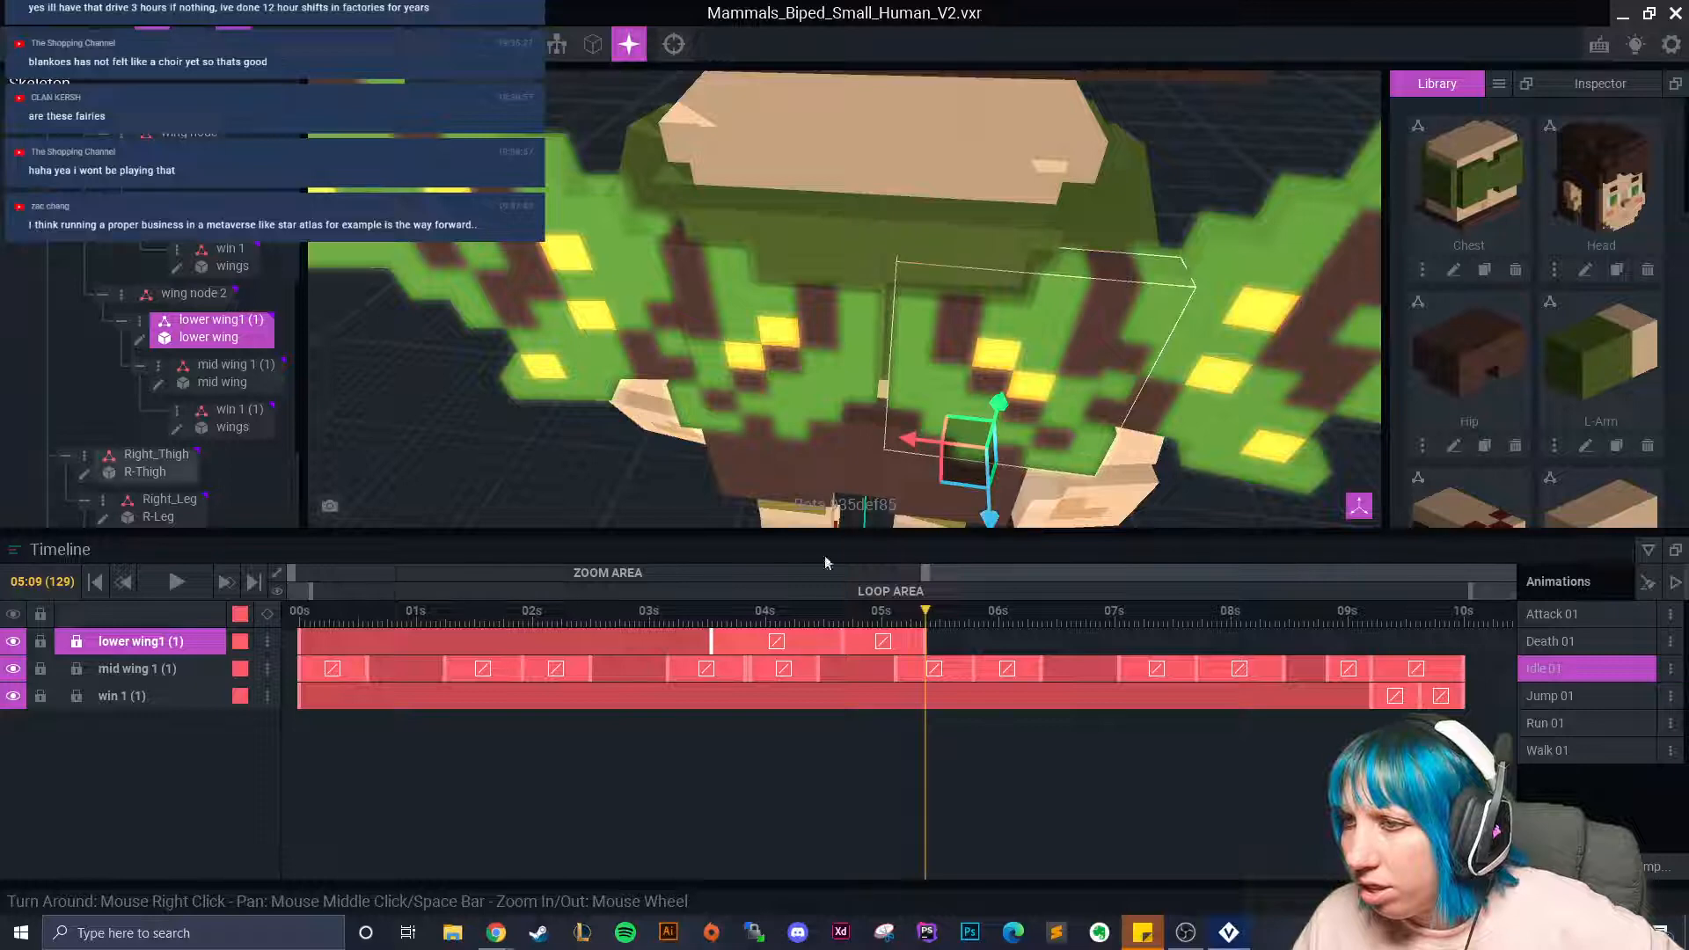
{"action": "left_click", "coordinate": [799, 378]}
{"action": "left_click", "coordinate": [1462, 680]}
Paste the lower wing's starting keyframe at 10s and delete the keyframe near 7.7s.
{"action": "left_click", "coordinate": [1464, 680]}
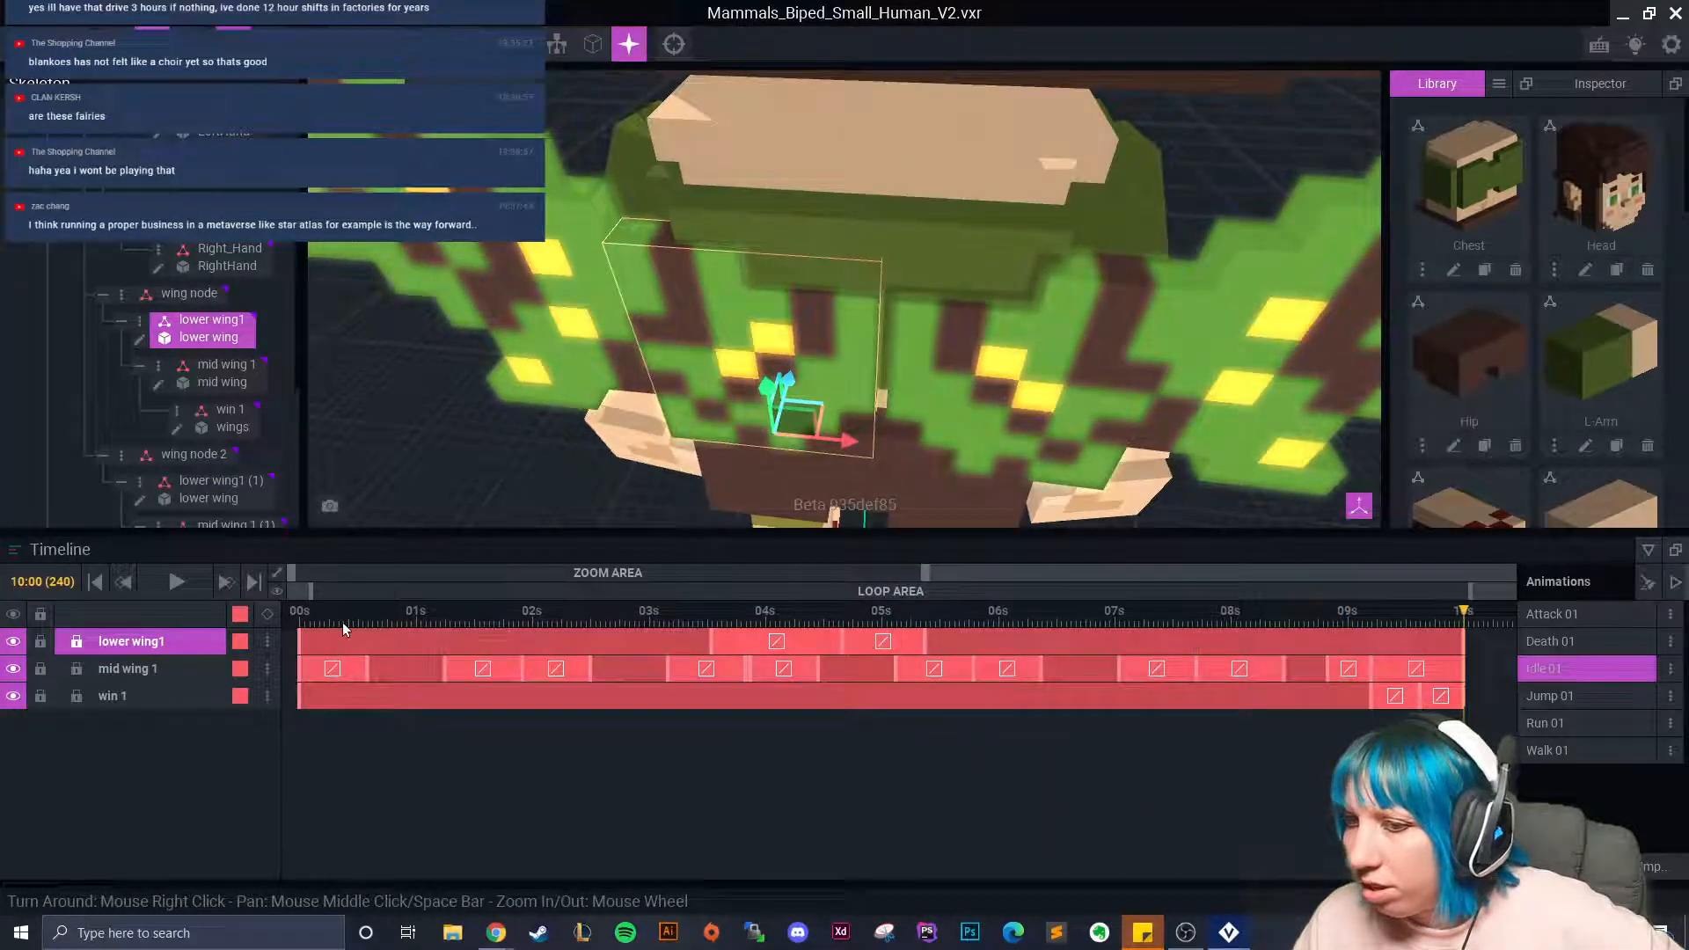
{"action": "right_click", "coordinate": [299, 641]}
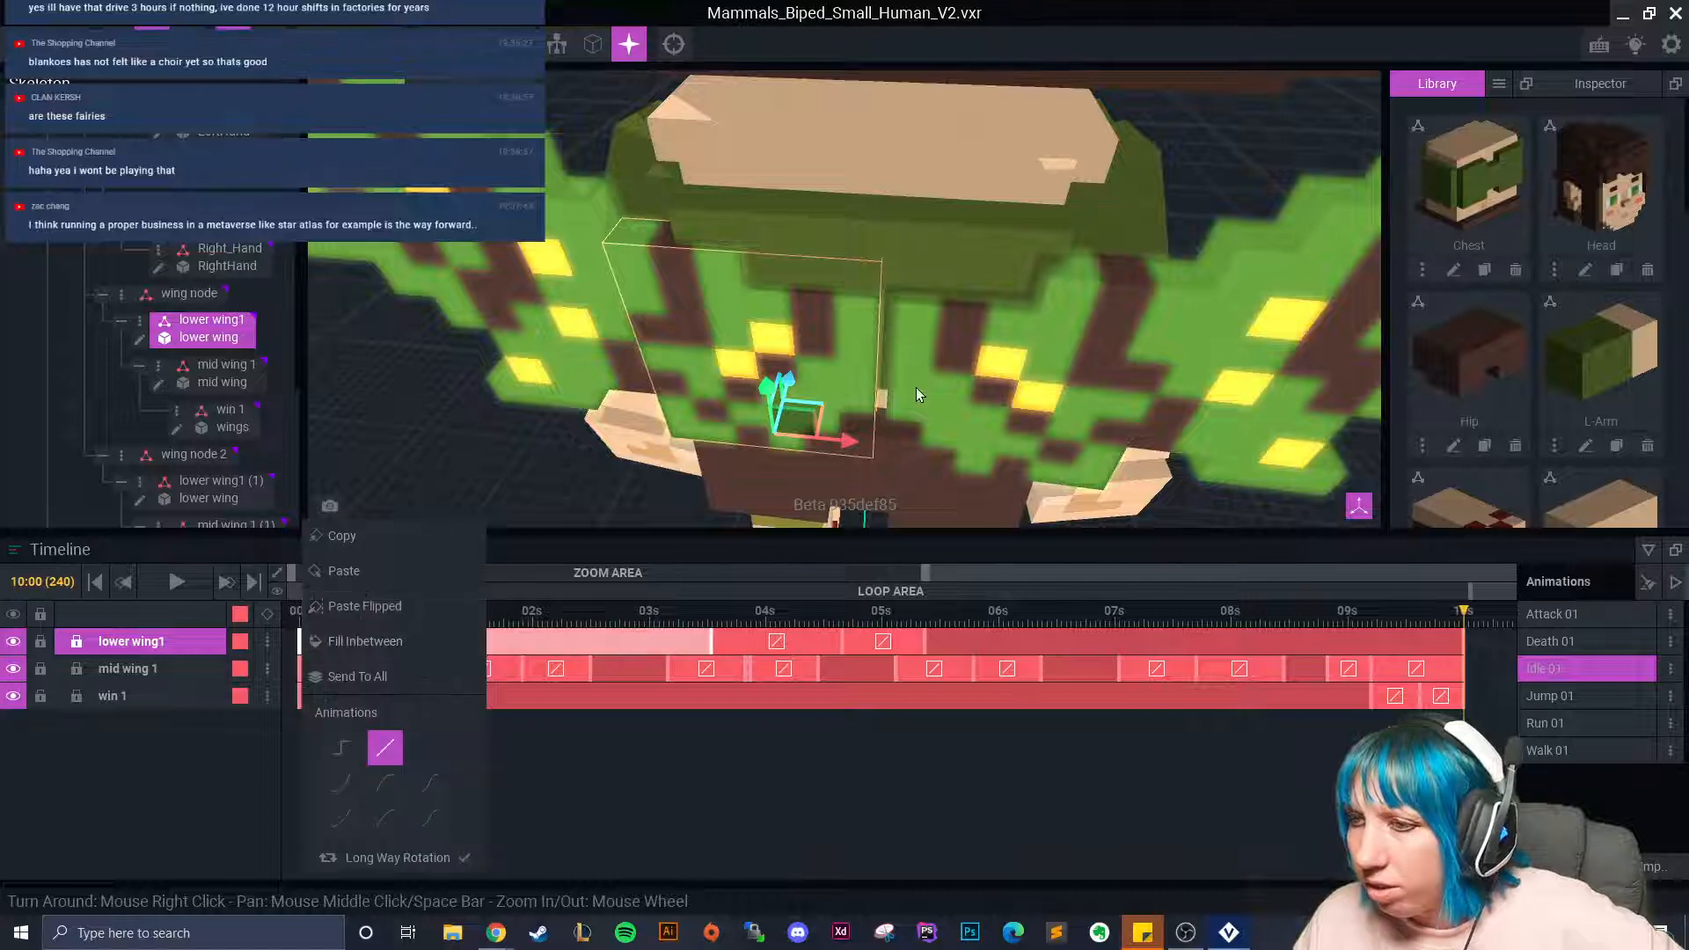
{"action": "left_click", "coordinate": [984, 399]}
{"action": "right_click", "coordinate": [299, 654]}
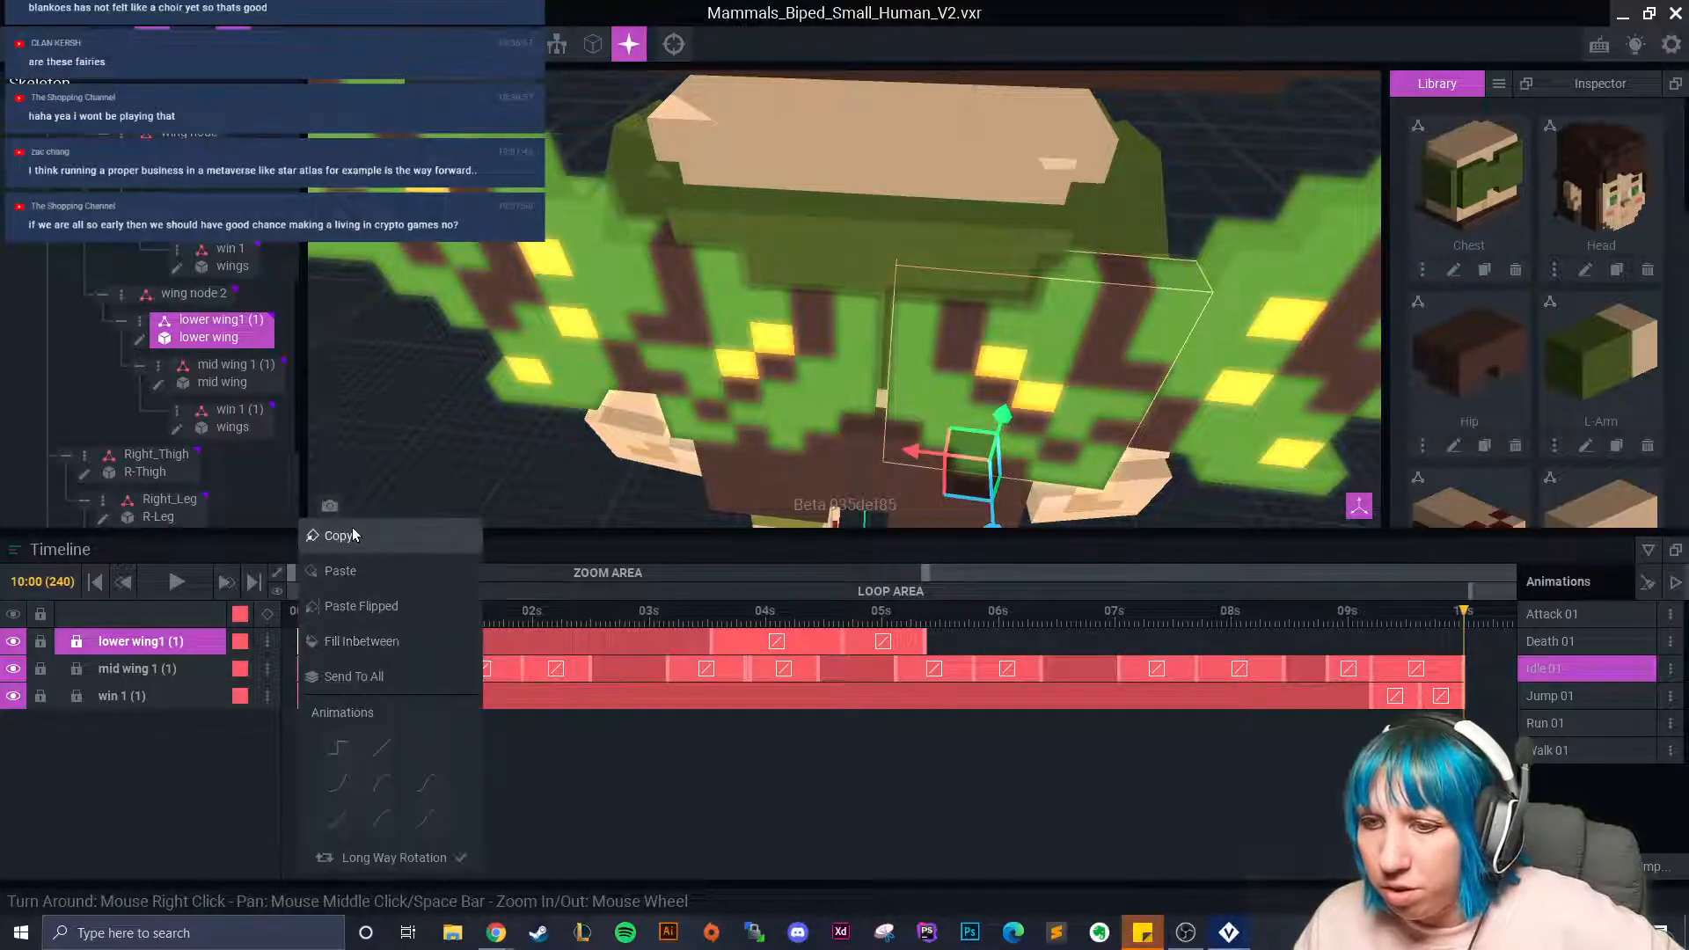
{"action": "right_click", "coordinate": [1464, 648]}
{"action": "left_click", "coordinate": [1496, 579]}
{"action": "right_click", "coordinate": [928, 647]}
{"action": "left_click", "coordinate": [983, 578]}
{"action": "left_click_drag", "start_coordinate": [847, 618], "coordinate": [299, 620]}
Adjust the lower wings' starting pose, rotating and slightly raising the right lower wing.
{"action": "left_click", "coordinate": [818, 405]}
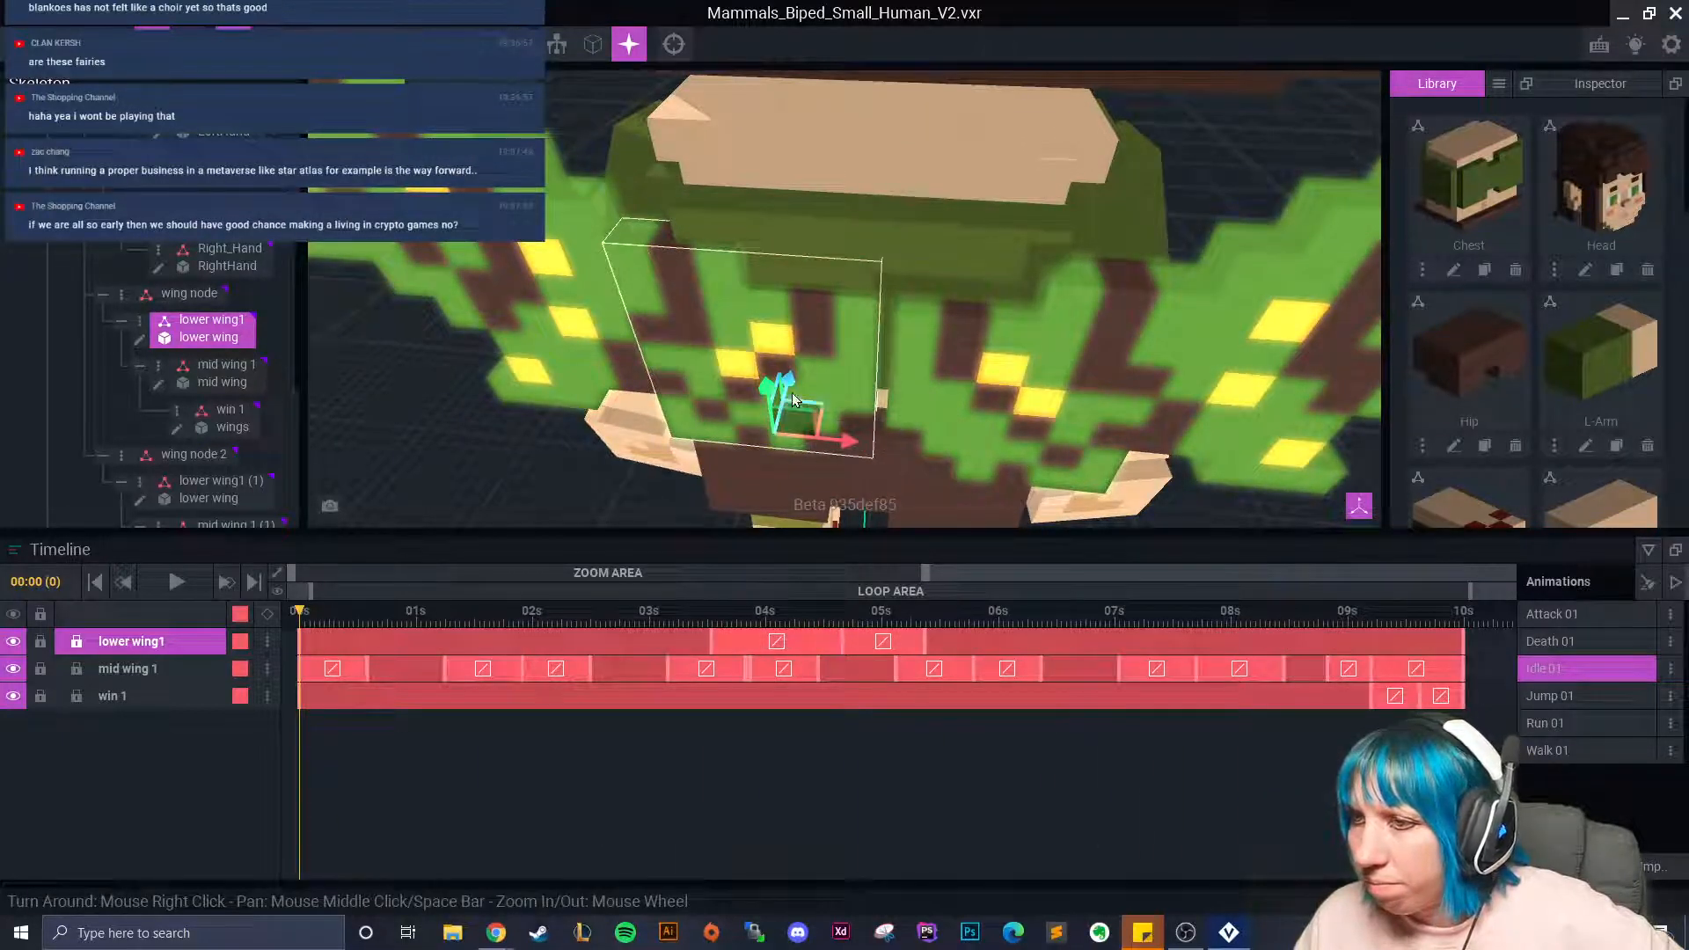
{"action": "left_click", "coordinate": [982, 362]}
{"action": "left_click_drag", "start_coordinate": [987, 493], "coordinate": [987, 524]}
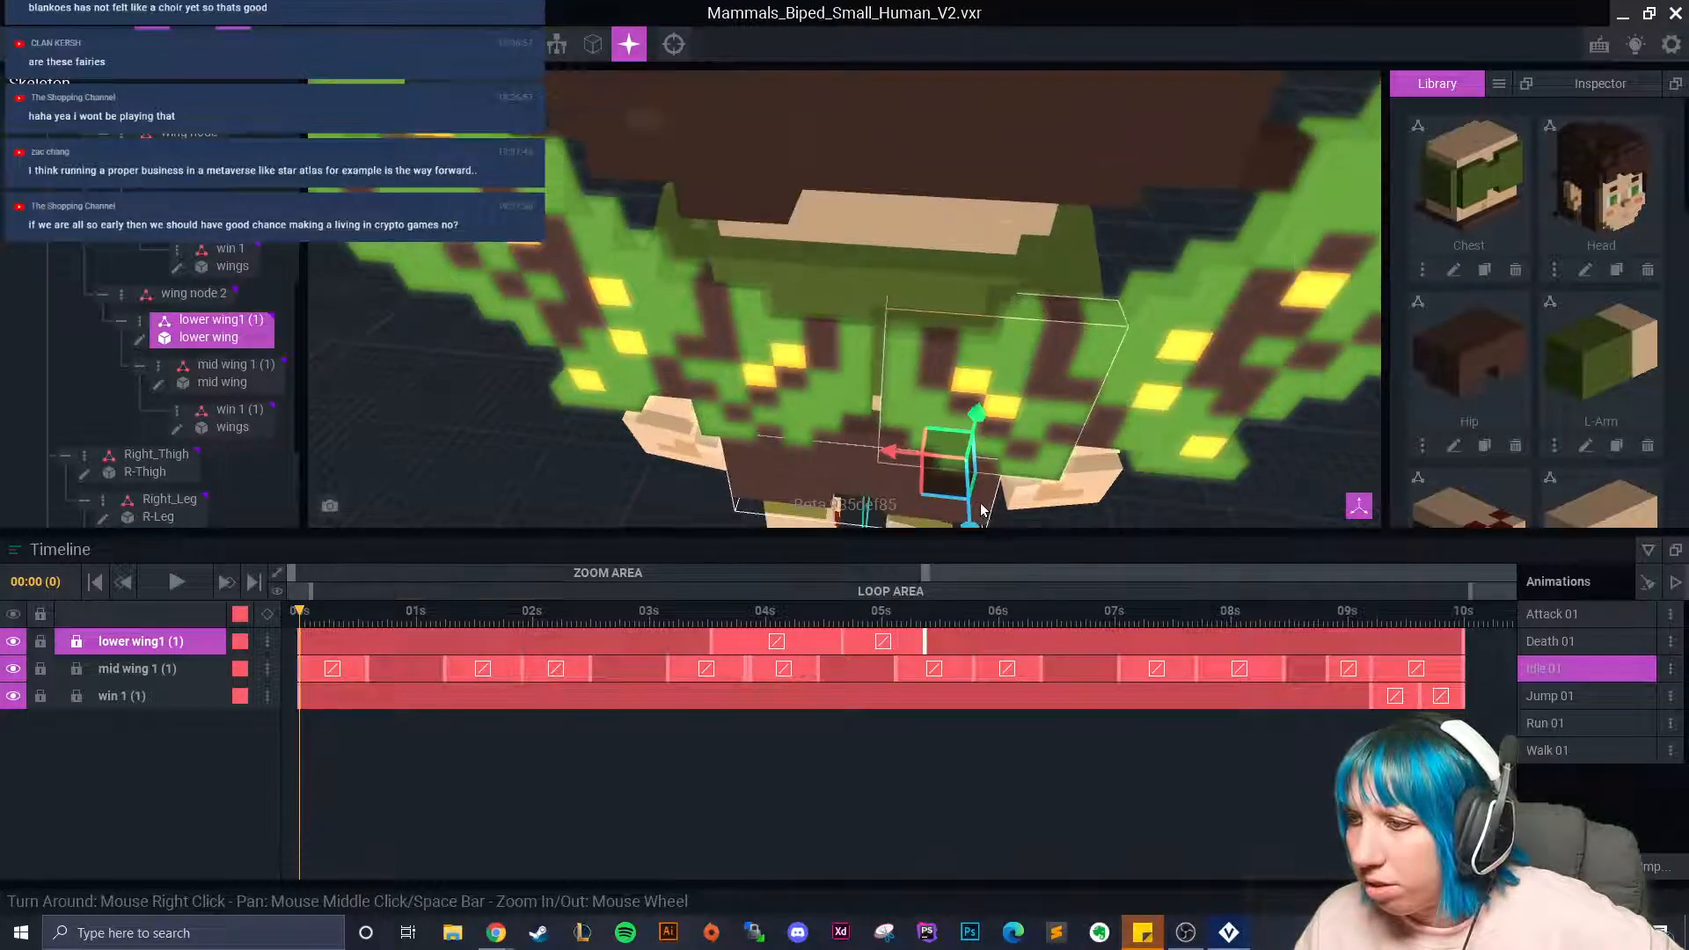
{"action": "right_click_drag", "start_coordinate": [987, 524], "coordinate": [985, 425]}
{"action": "left_click", "coordinate": [796, 352]}
{"action": "left_click_drag", "start_coordinate": [799, 345], "coordinate": [805, 325]}
{"action": "right_click_drag", "start_coordinate": [809, 330], "coordinate": [834, 461]}
{"action": "scroll", "coordinate": [908, 388], "scroll_direction": "up", "scroll_amount": 2}
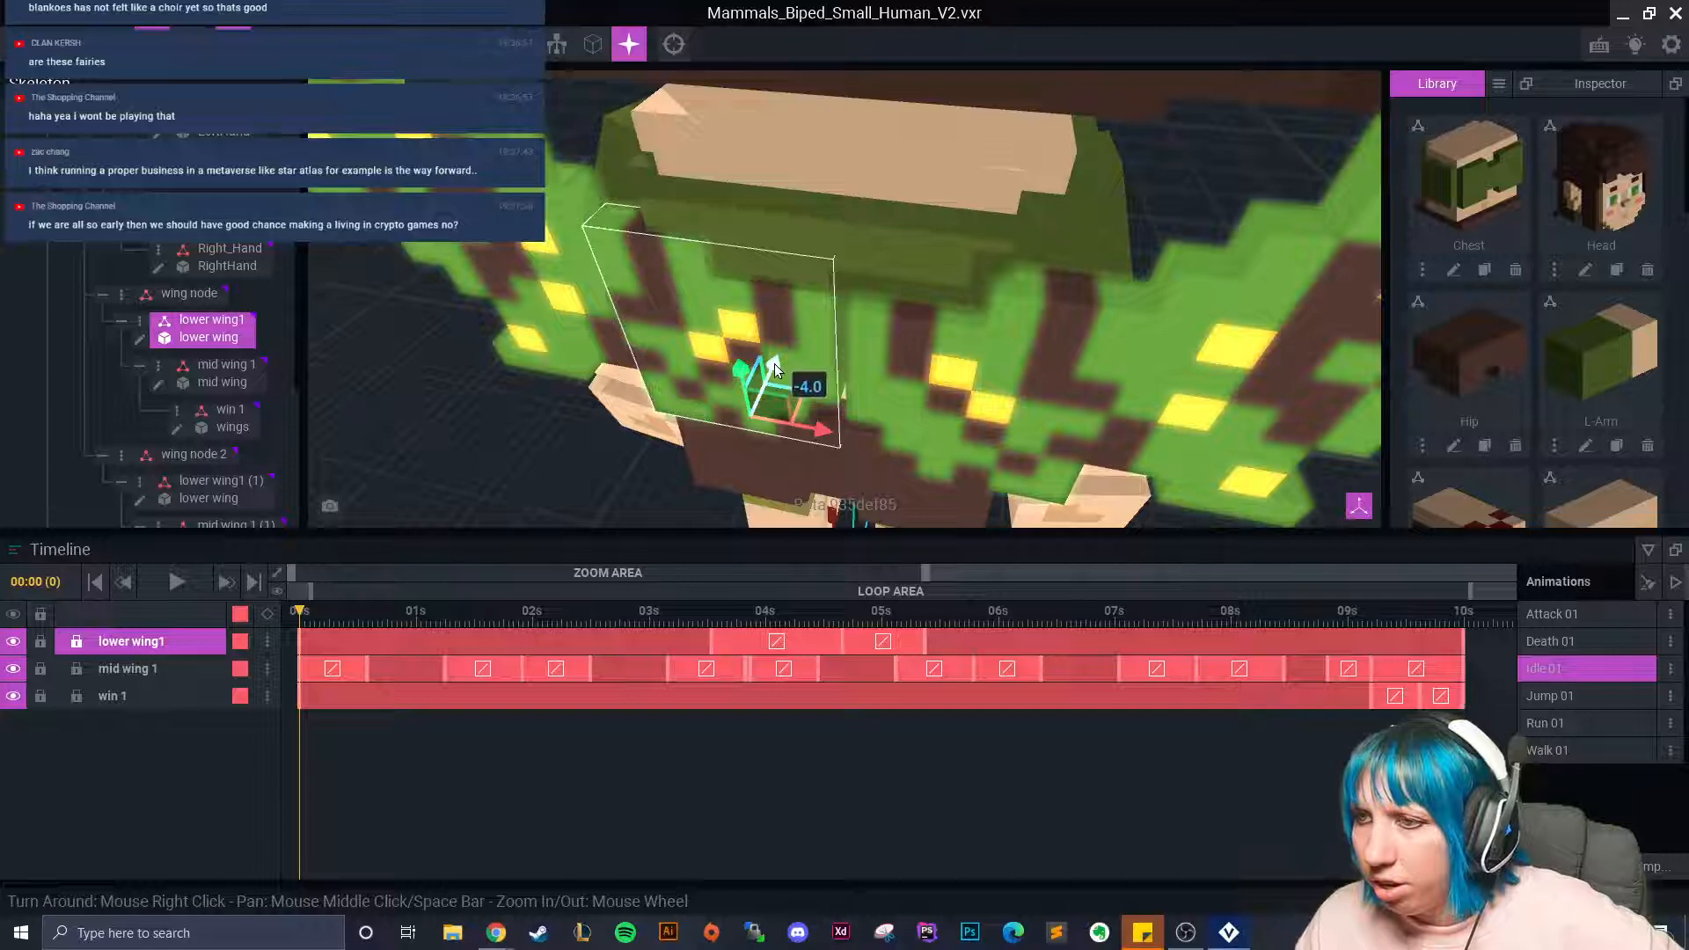
{"action": "left_click", "coordinate": [931, 392]}
{"action": "right_click_drag", "start_coordinate": [931, 393], "coordinate": [946, 401]}
{"action": "right_click_drag", "start_coordinate": [950, 500], "coordinate": [952, 480]}
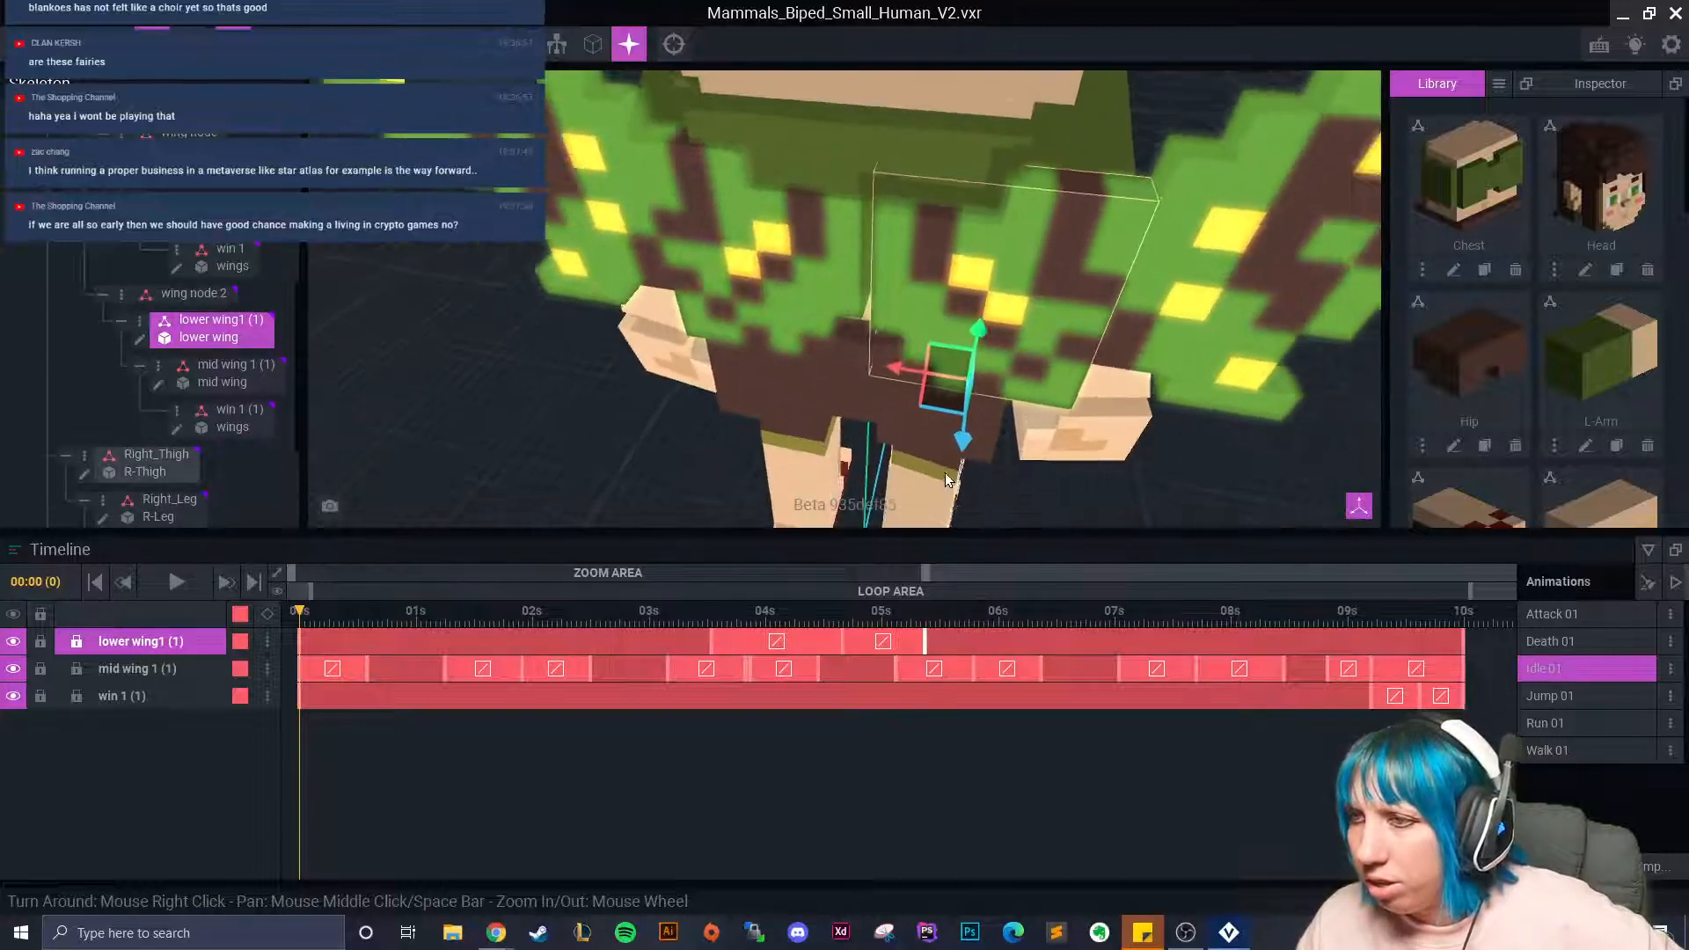
{"action": "left_click_drag", "start_coordinate": [962, 435], "coordinate": [963, 437]}
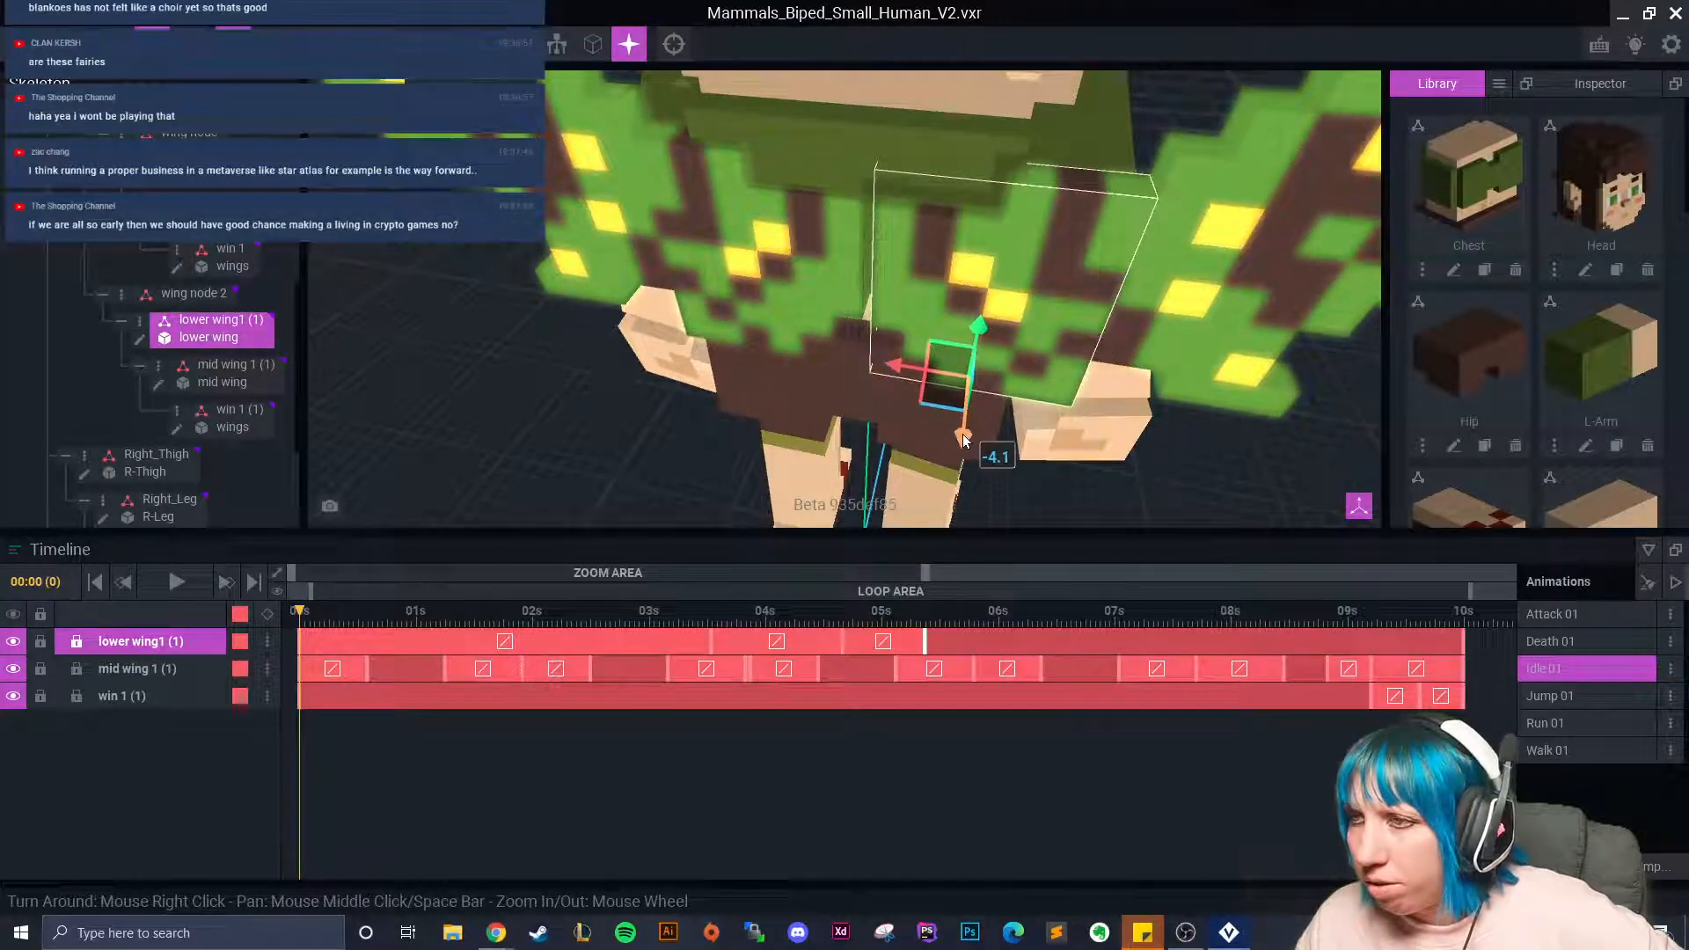
{"action": "mouse_move", "coordinate": [958, 437]}
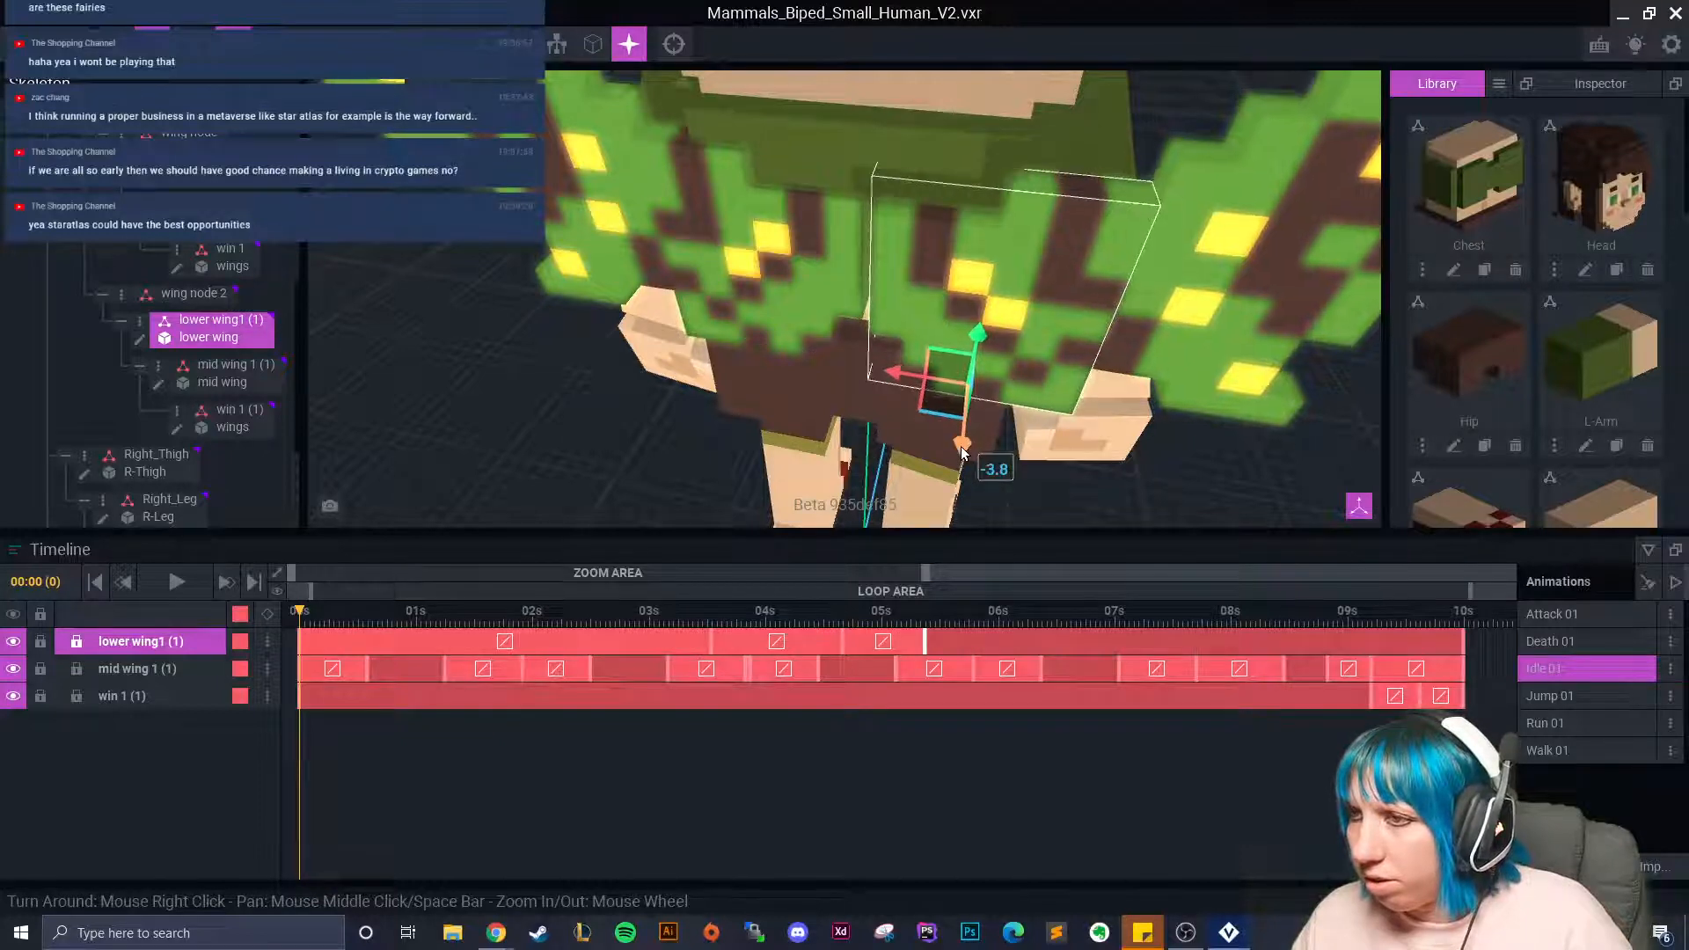
{"action": "left_click_drag", "start_coordinate": [963, 438], "coordinate": [963, 436]}
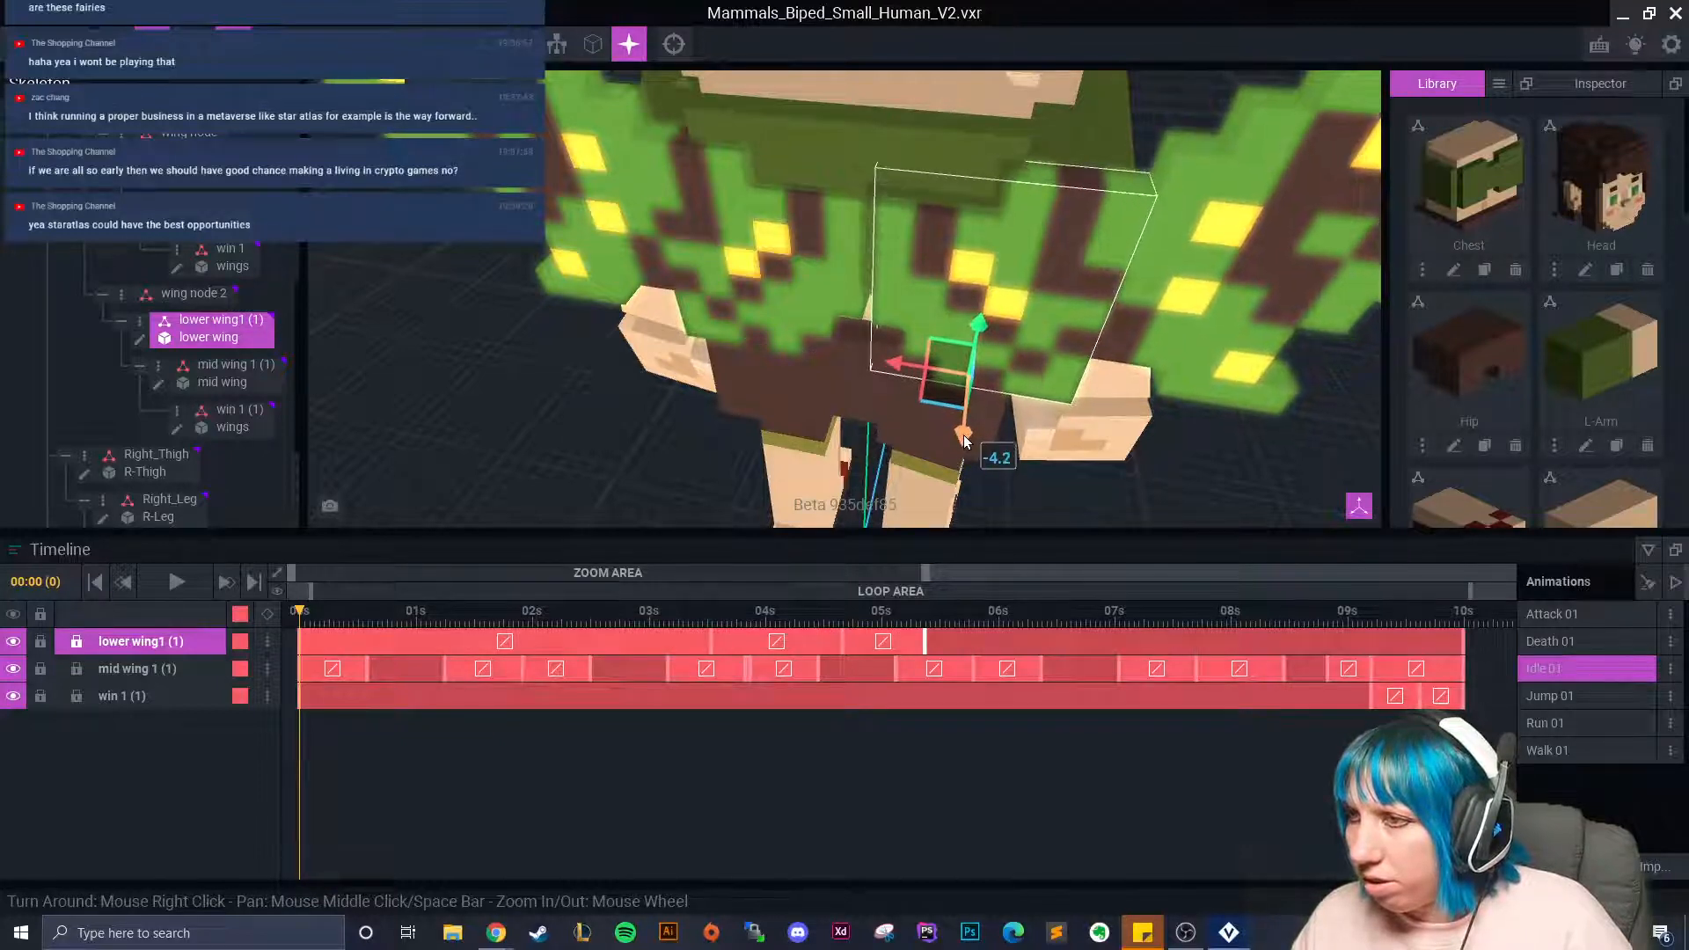
Paste the first keyframe near 3.5s and 5s, and delete the keyframe near 8.7s.
{"action": "right_click", "coordinate": [301, 638]}
{"action": "left_click", "coordinate": [355, 544]}
{"action": "left_click_drag", "start_coordinate": [305, 611], "coordinate": [1469, 651]}
{"action": "right_click", "coordinate": [712, 642]}
{"action": "left_click", "coordinate": [717, 605]}
{"action": "right_click", "coordinate": [931, 647]}
{"action": "left_click", "coordinate": [966, 572]}
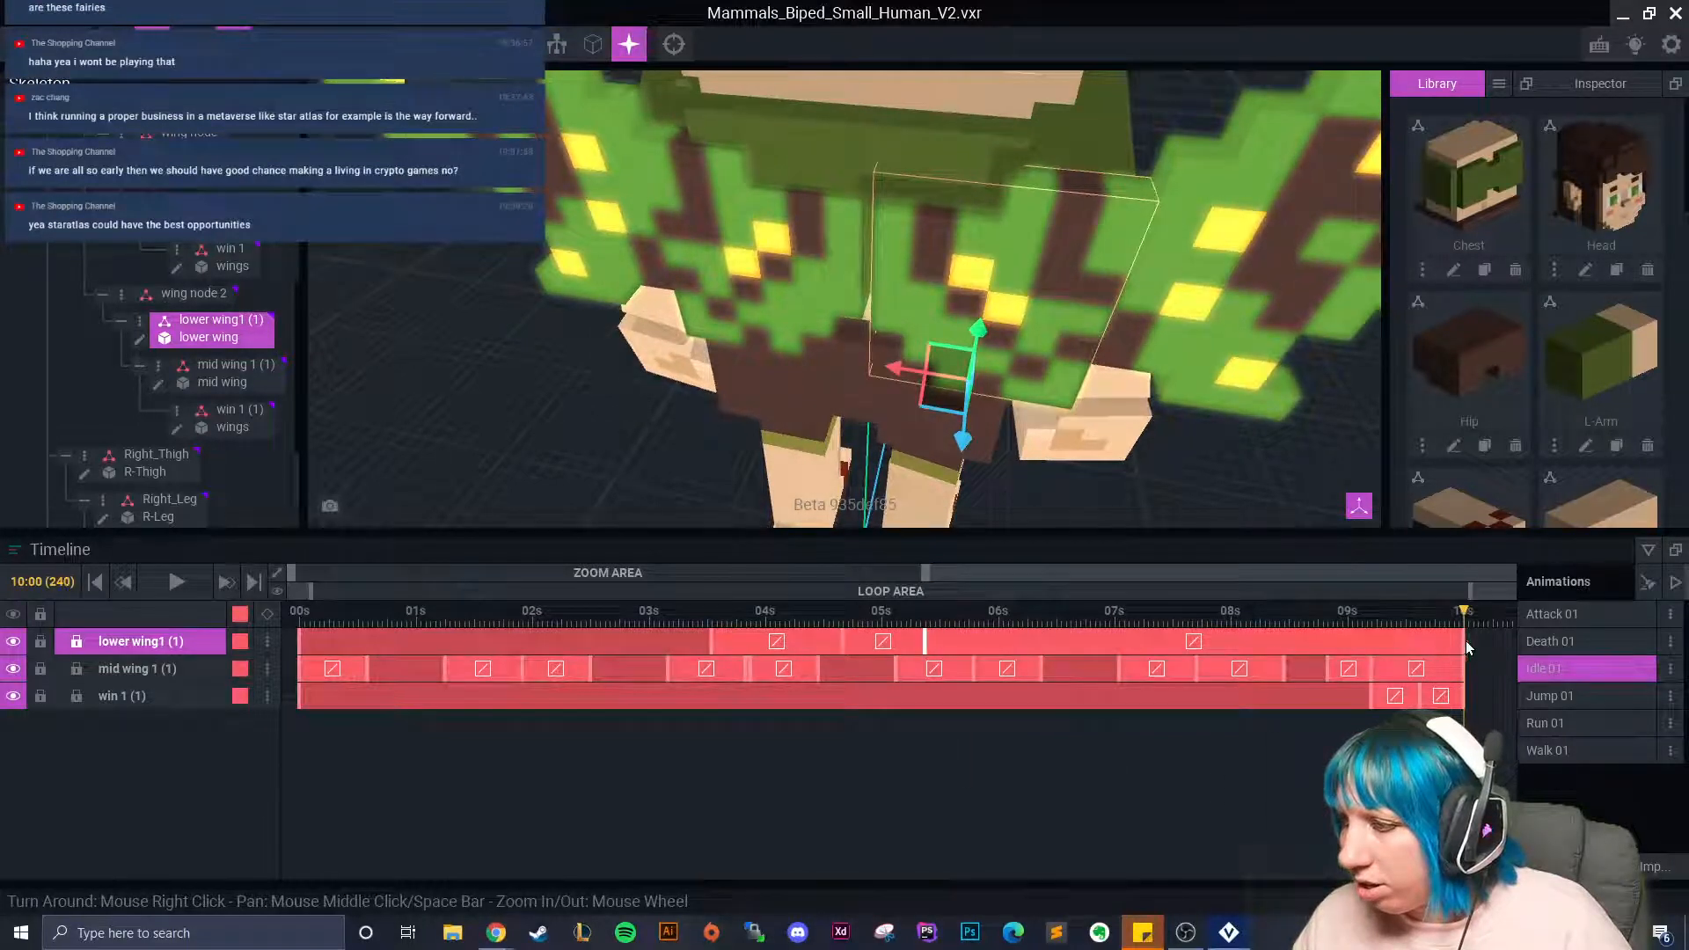
{"action": "right_click", "coordinate": [1465, 644]}
{"action": "left_click", "coordinate": [1493, 589]}
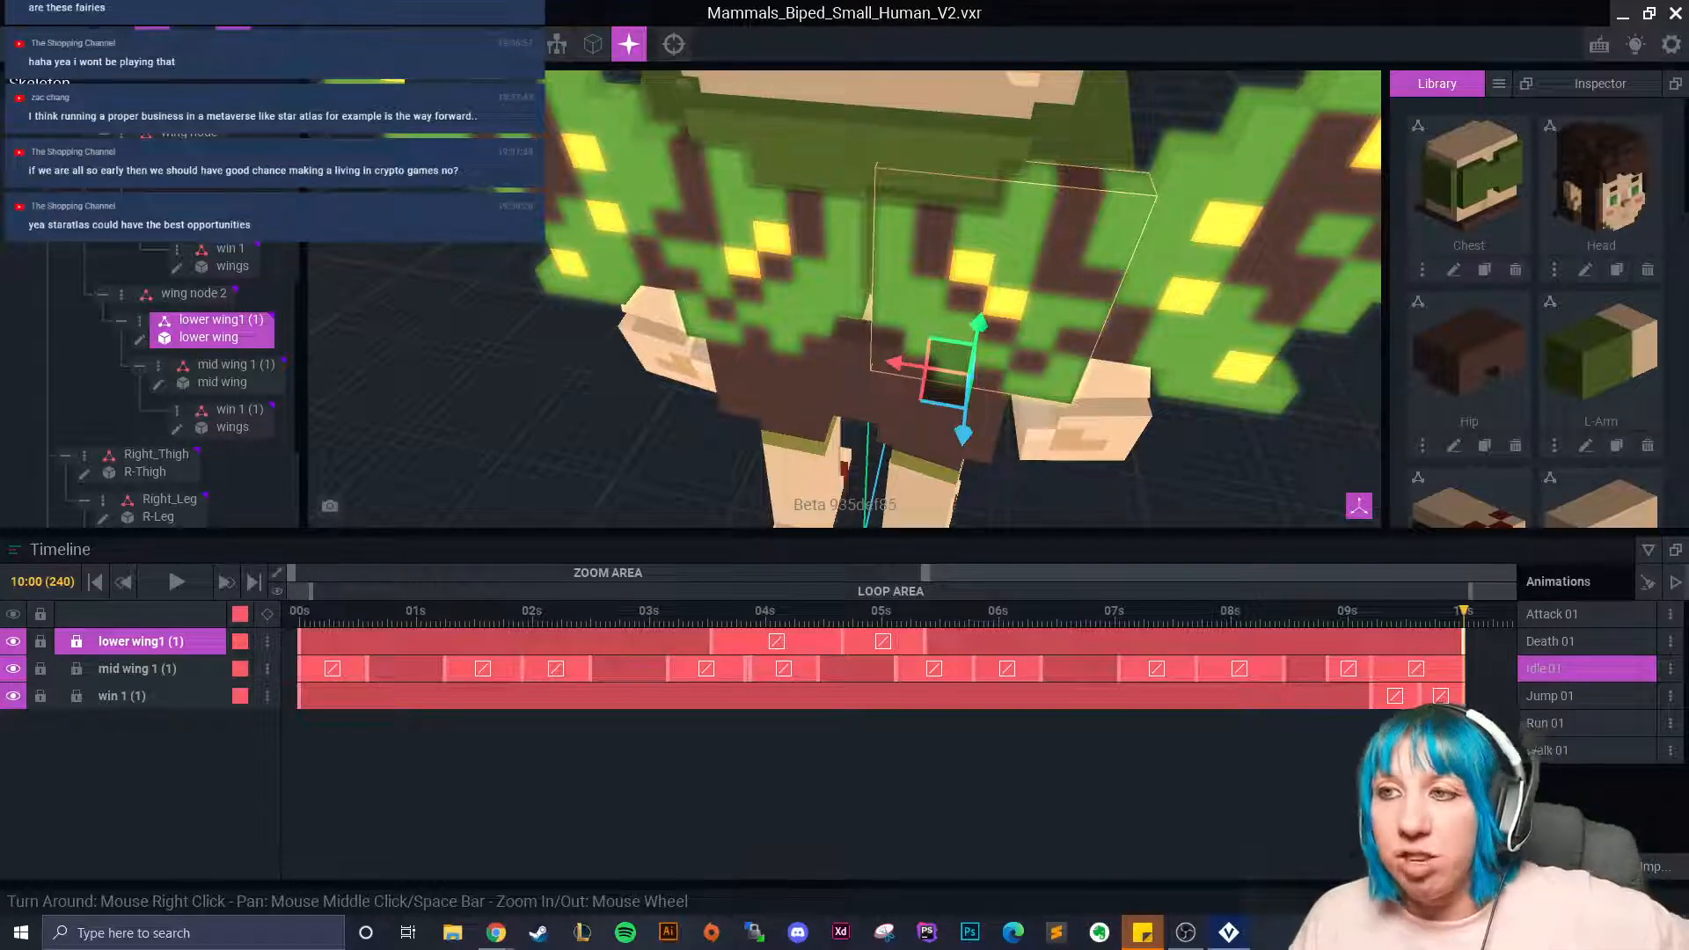
Orbit behind the character and play Idle 01 from the start to watch the wings.
{"action": "right_click_drag", "start_coordinate": [622, 466], "coordinate": [35, 399]}
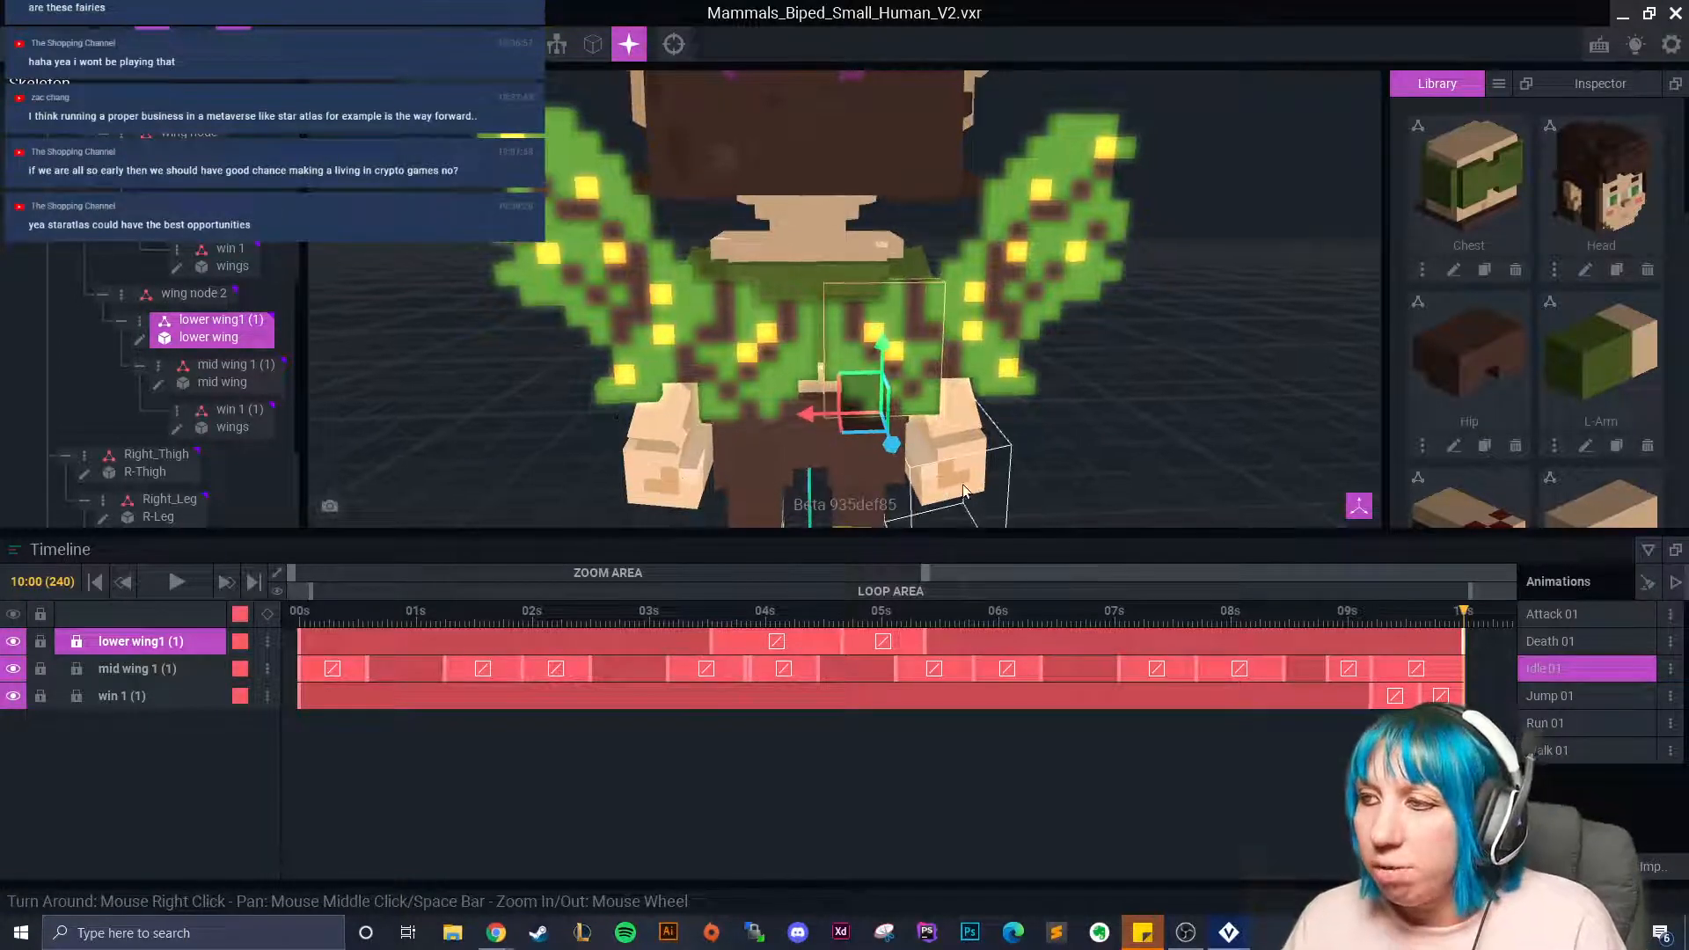
{"action": "left_click", "coordinate": [299, 616]}
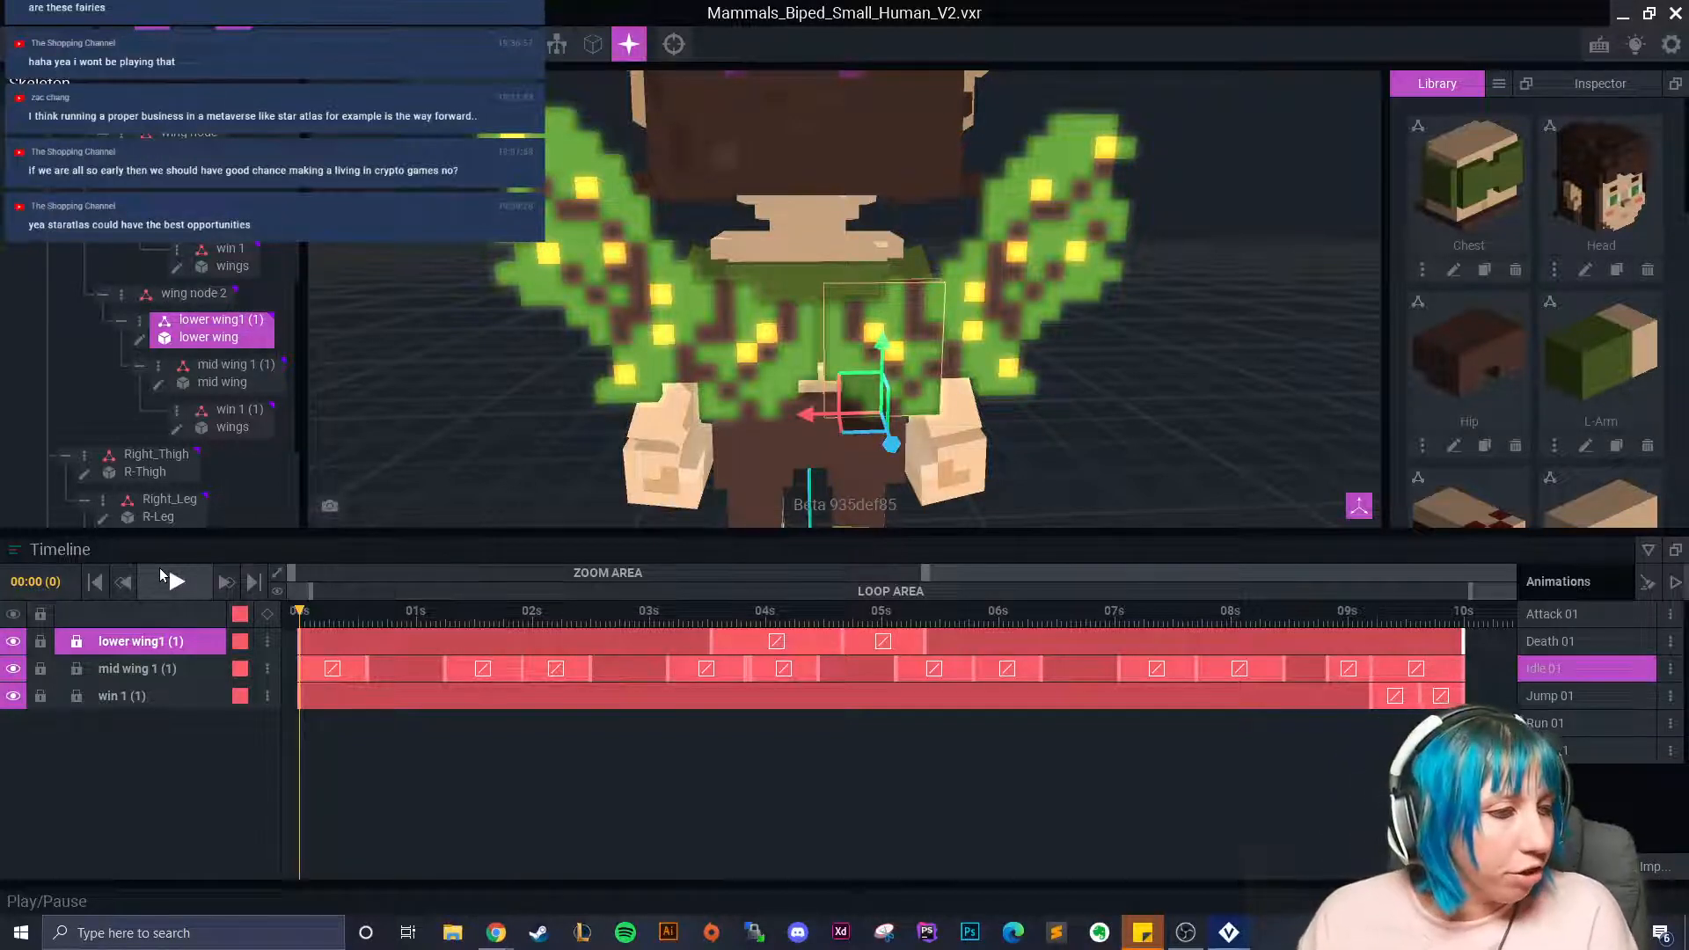
{"action": "left_click", "coordinate": [176, 581]}
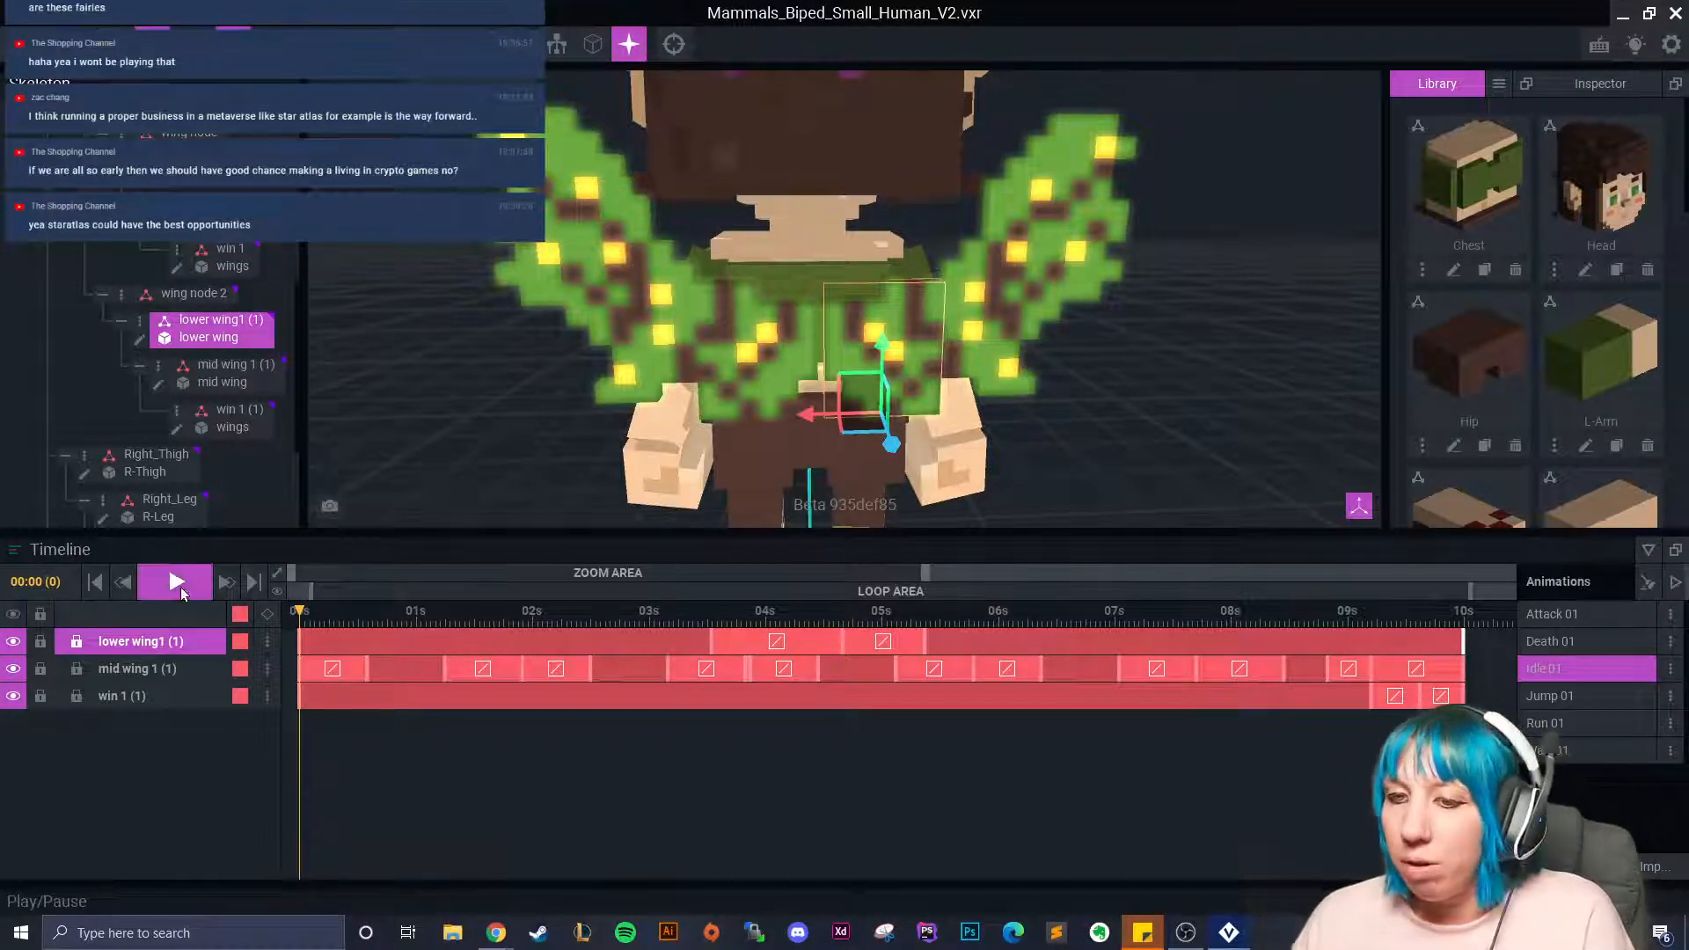
{"action": "left_click", "coordinate": [1118, 467]}
{"action": "scroll", "coordinate": [1118, 467], "scroll_direction": "up", "scroll_amount": 3}
{"action": "scroll", "coordinate": [1118, 467], "scroll_direction": "down", "scroll_amount": 6}
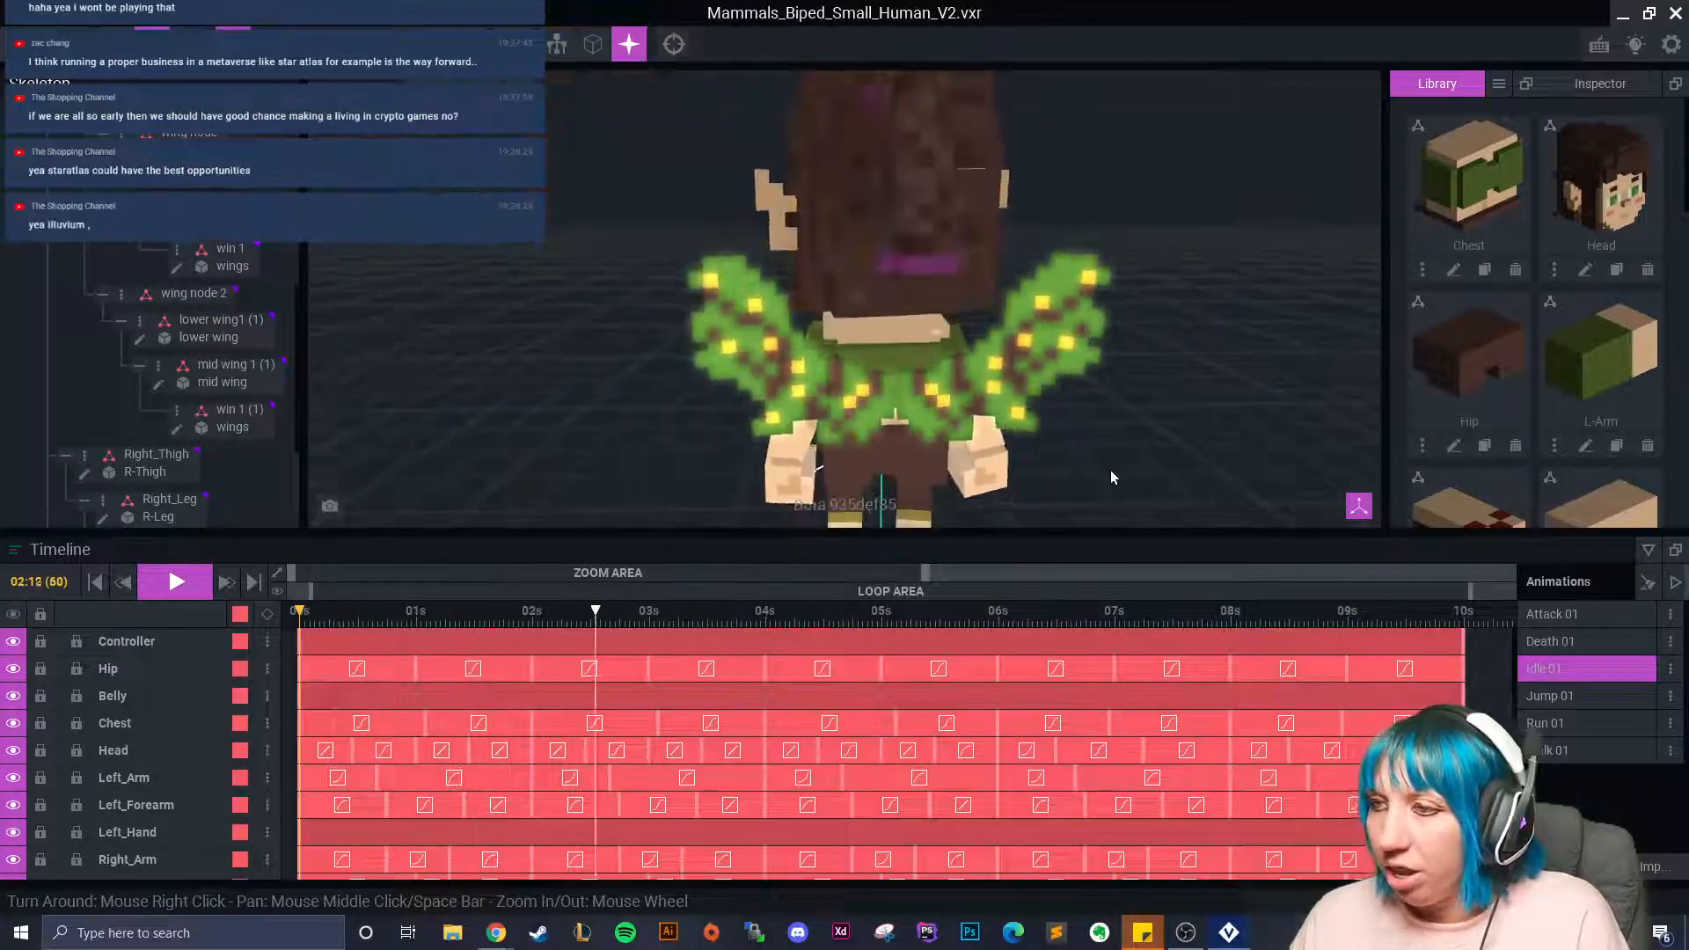
{"action": "right_click_drag", "start_coordinate": [739, 465], "coordinate": [739, 469]}
Replay Idle 01 from the start, stop it, and open the Death 01 animation.
{"action": "left_click", "coordinate": [297, 614]}
{"action": "left_click", "coordinate": [190, 591]}
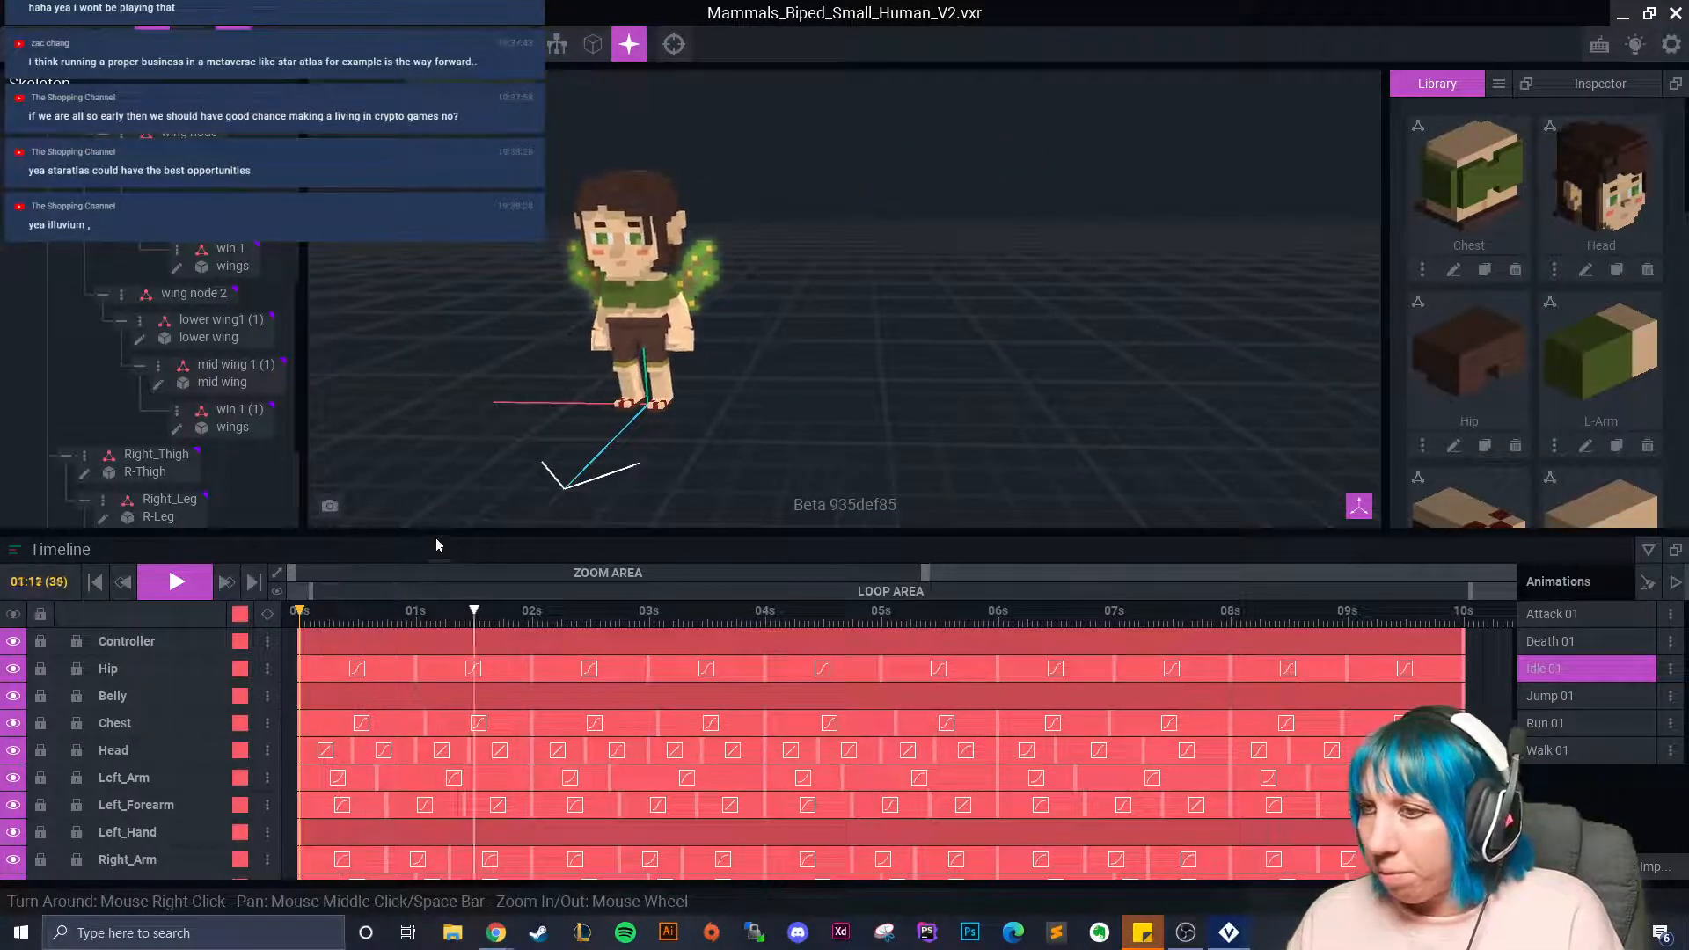
{"action": "left_click", "coordinate": [534, 615]}
{"action": "left_click", "coordinate": [1549, 641]}
Copy the right mid wing's starting keyframe and paste it at frame 3.
{"action": "left_click", "coordinate": [176, 582]}
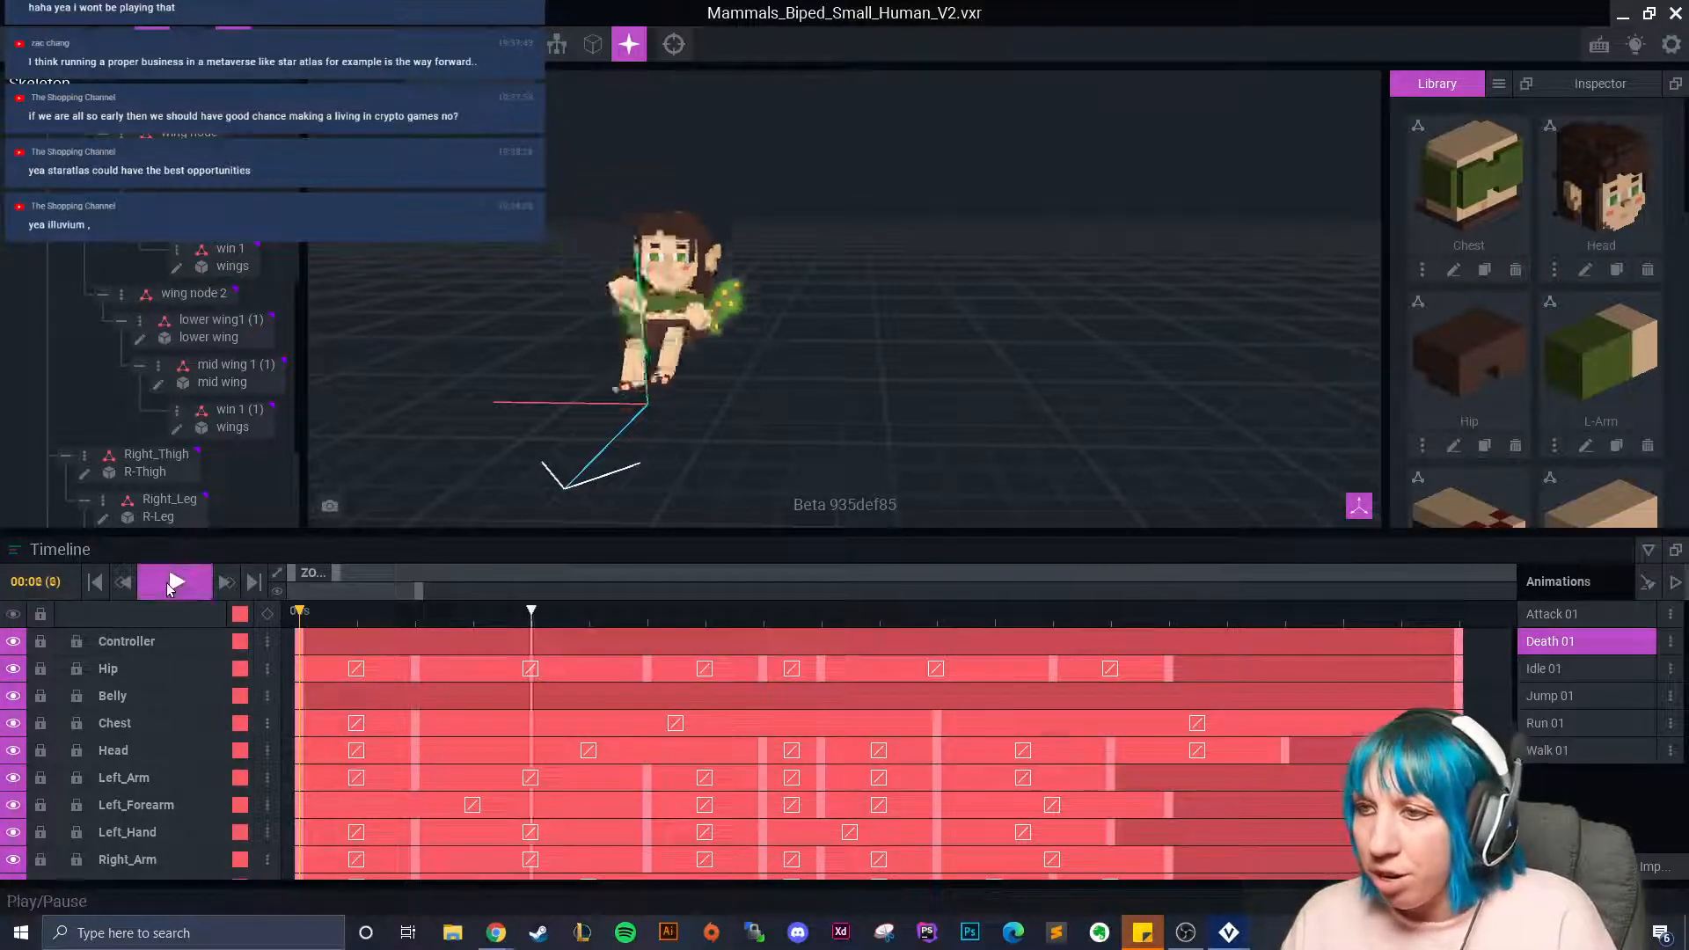
{"action": "left_click", "coordinate": [176, 582]}
{"action": "right_click_drag", "start_coordinate": [528, 464], "coordinate": [633, 464]}
{"action": "middle_click_drag", "start_coordinate": [528, 464], "coordinate": [832, 469]}
{"action": "right_click_drag", "start_coordinate": [757, 435], "coordinate": [627, 453]}
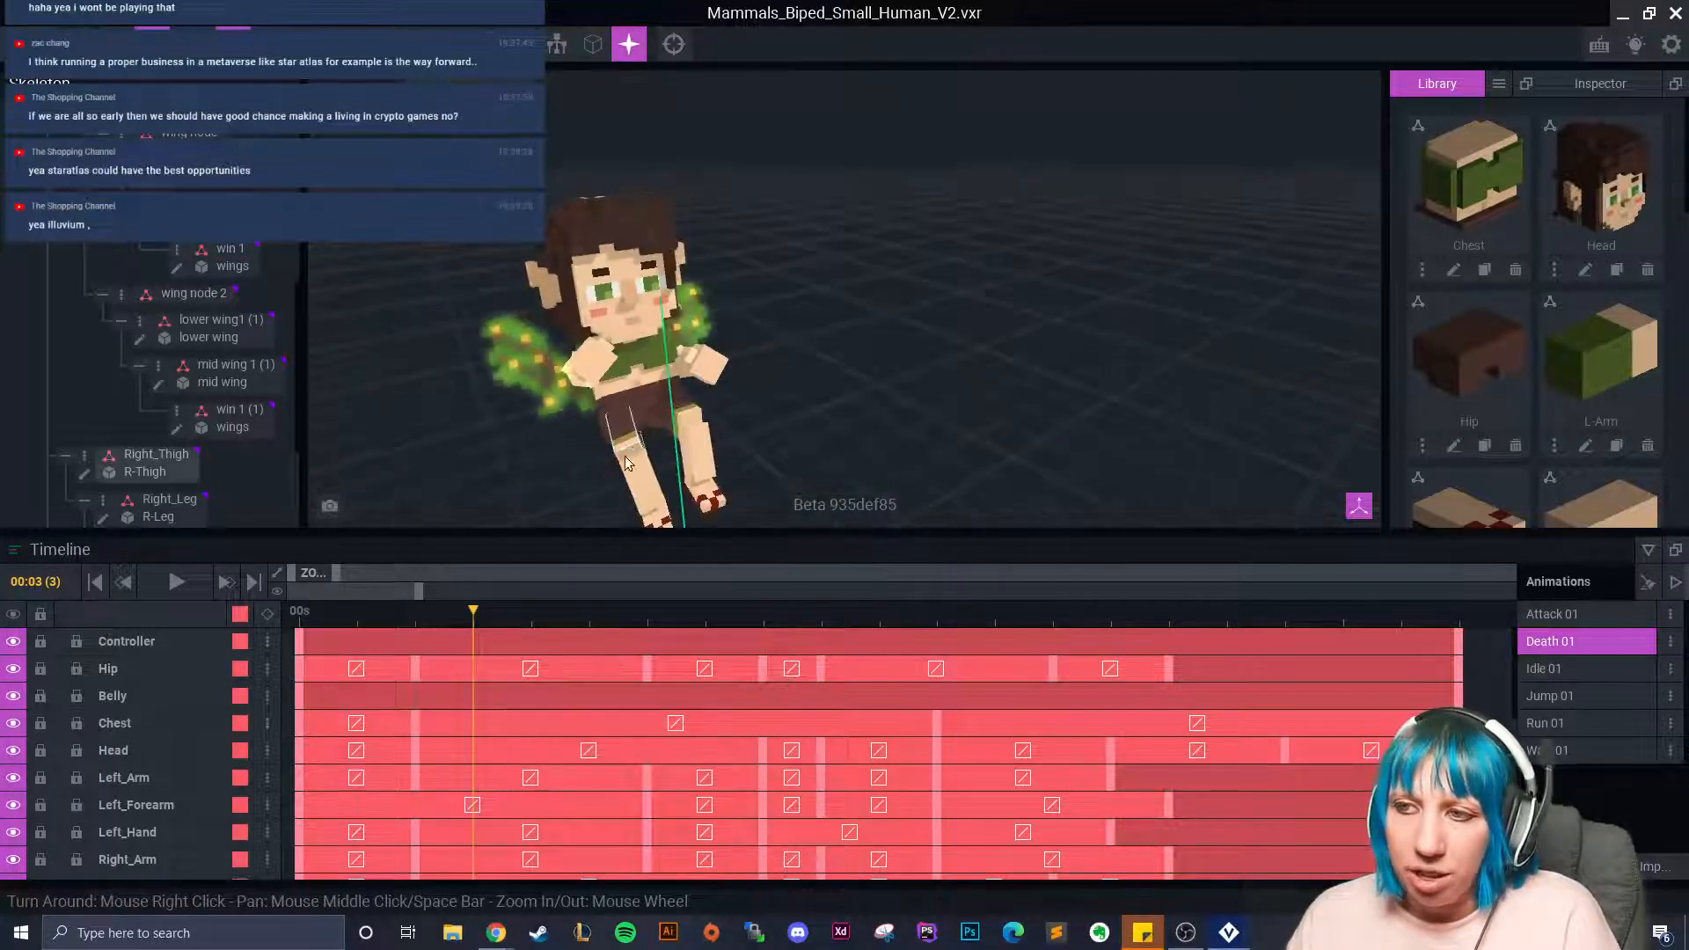
{"action": "left_click", "coordinate": [556, 399]}
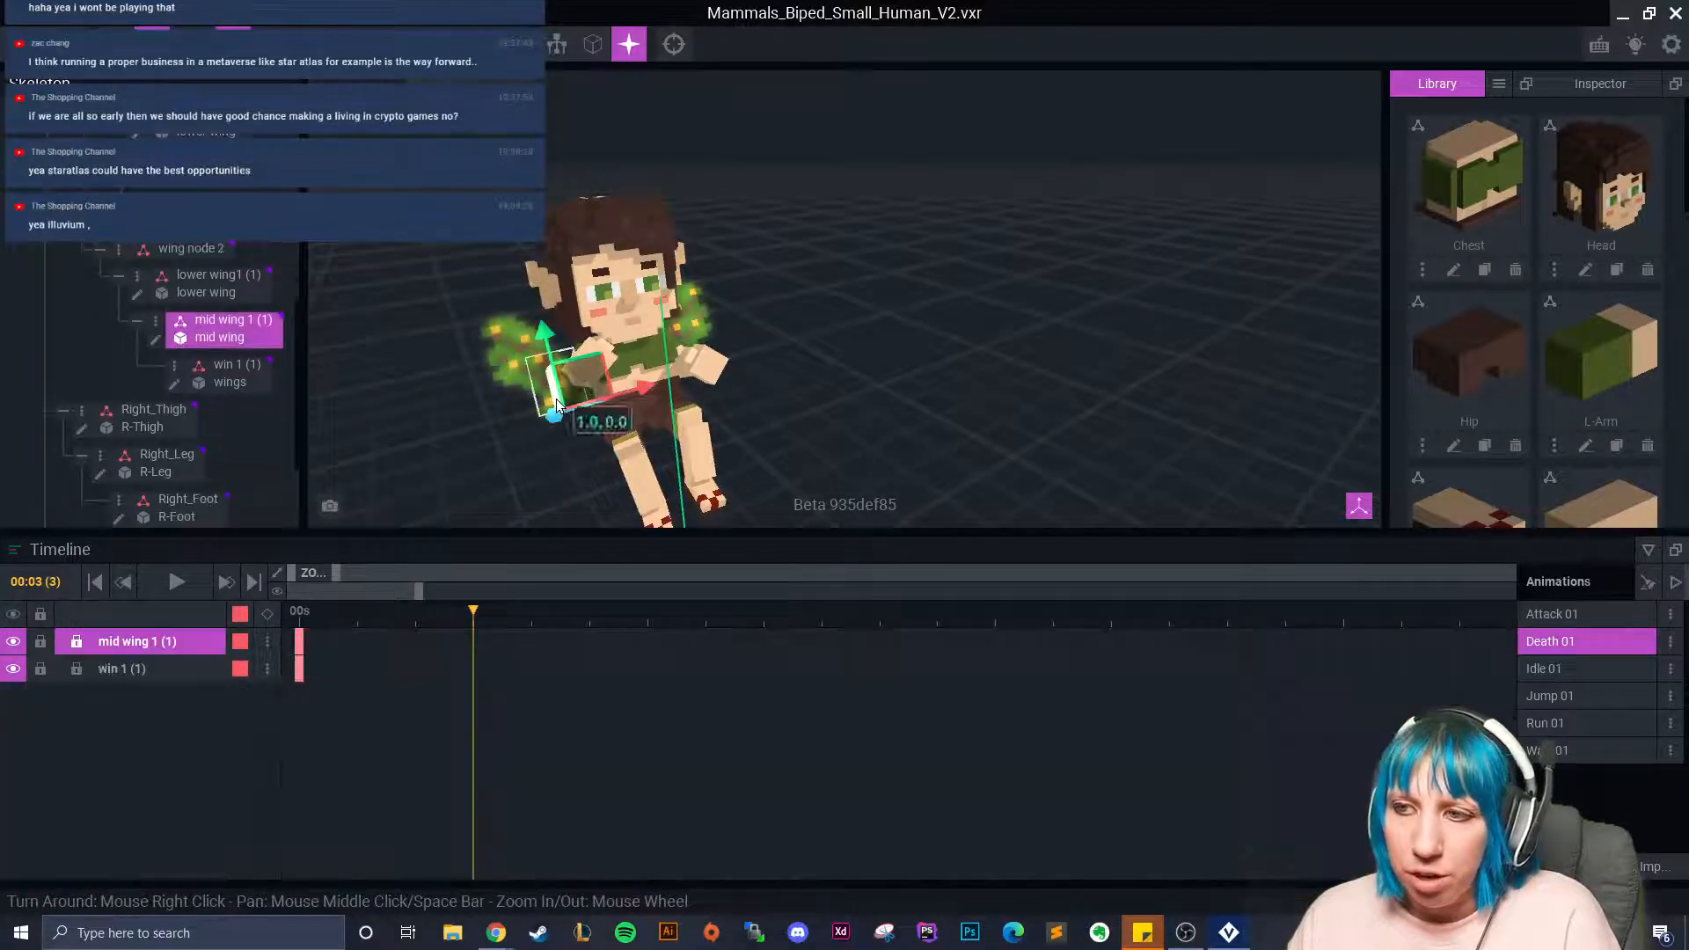
{"action": "right_click", "coordinate": [298, 643]}
{"action": "left_click", "coordinate": [345, 570]}
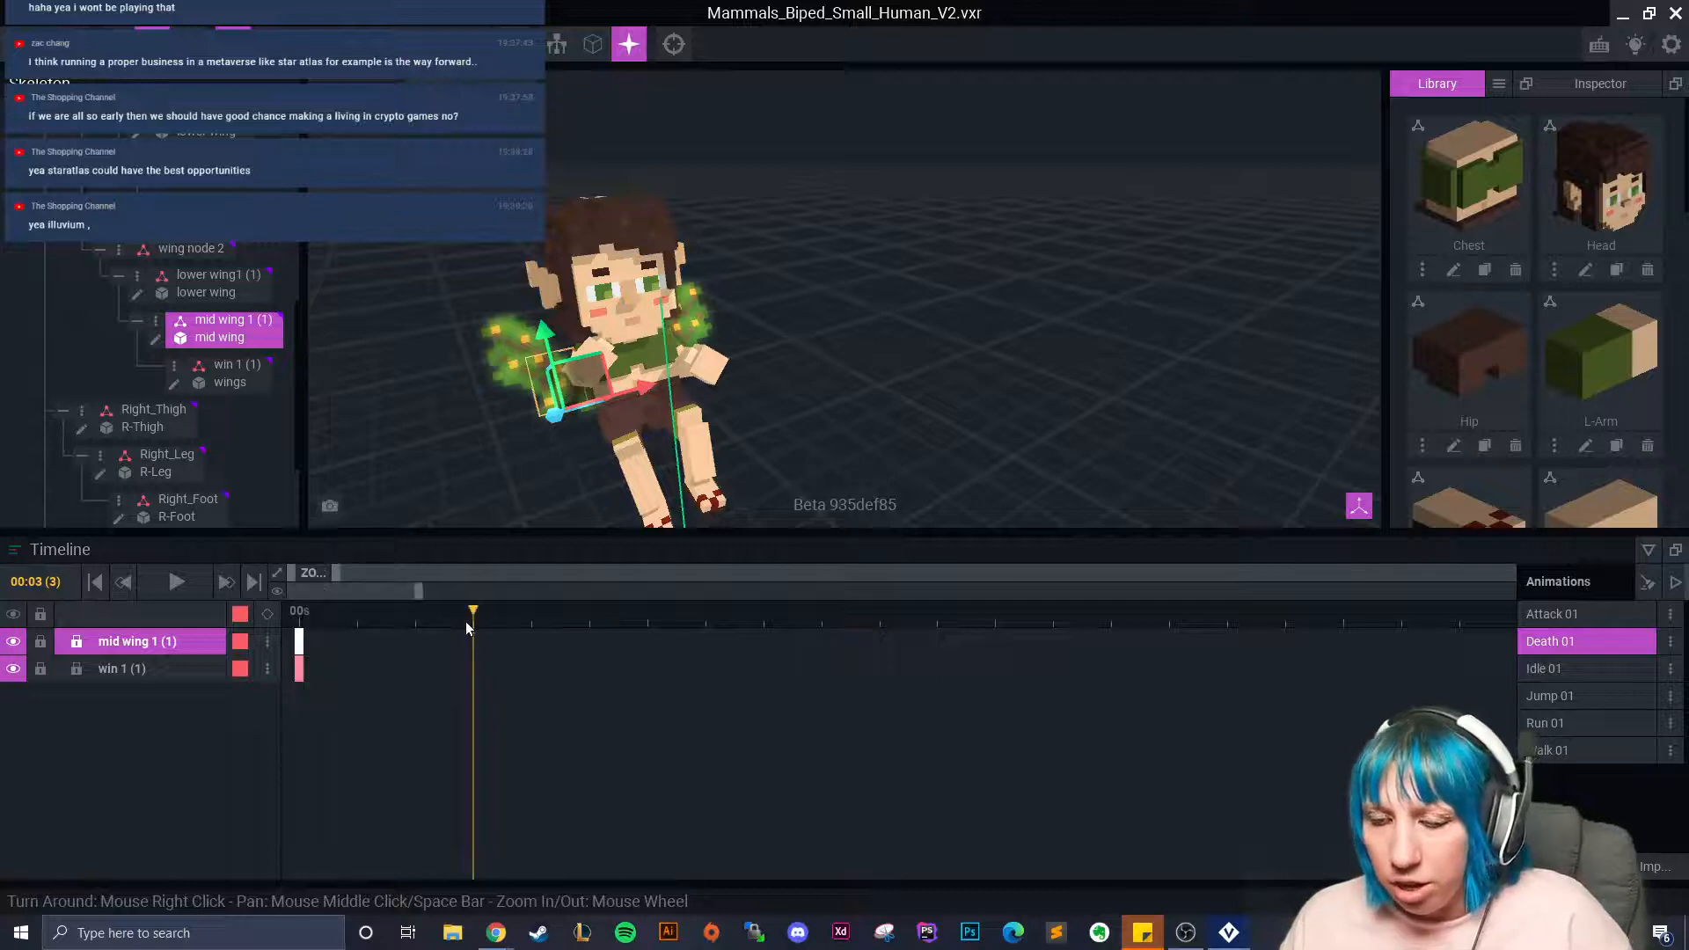
{"action": "right_click", "coordinate": [476, 643]}
{"action": "left_click", "coordinate": [522, 574]}
Rotate the mid wing at frame 4 to about 330° with the rotate gizmo.
{"action": "left_click_drag", "start_coordinate": [499, 612], "coordinate": [556, 621]}
{"action": "left_click", "coordinate": [186, 44]}
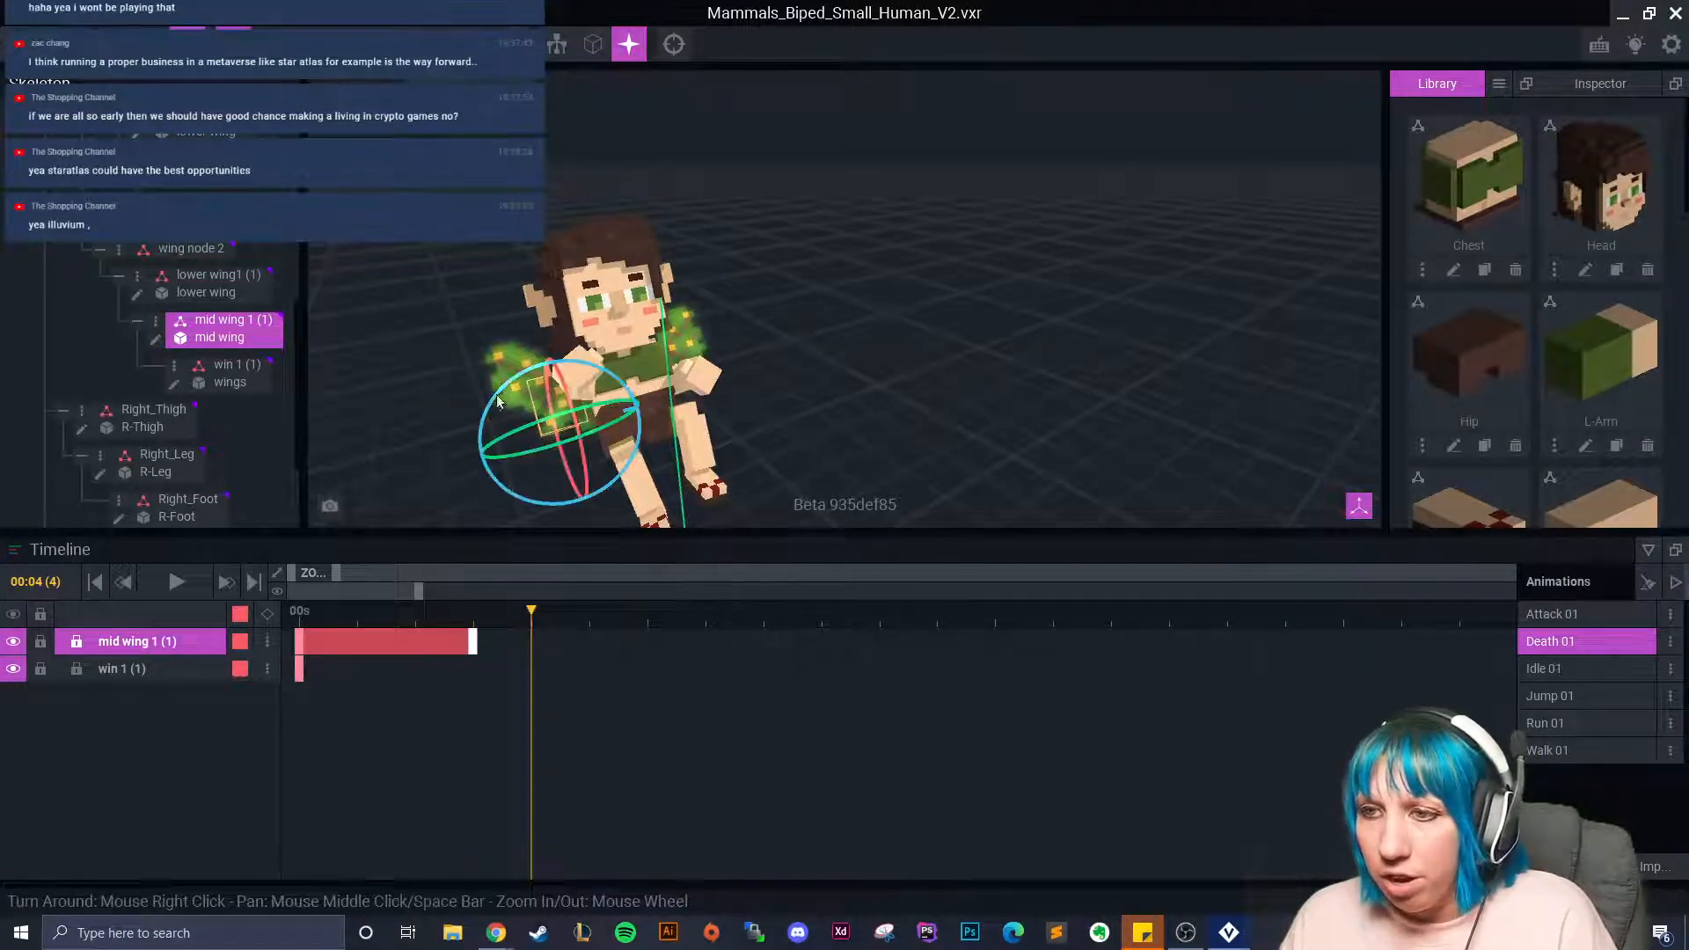
{"action": "left_click", "coordinate": [516, 453]}
{"action": "left_click_drag", "start_coordinate": [518, 427], "coordinate": [572, 420]}
{"action": "left_click_drag", "start_coordinate": [531, 615], "coordinate": [860, 664]}
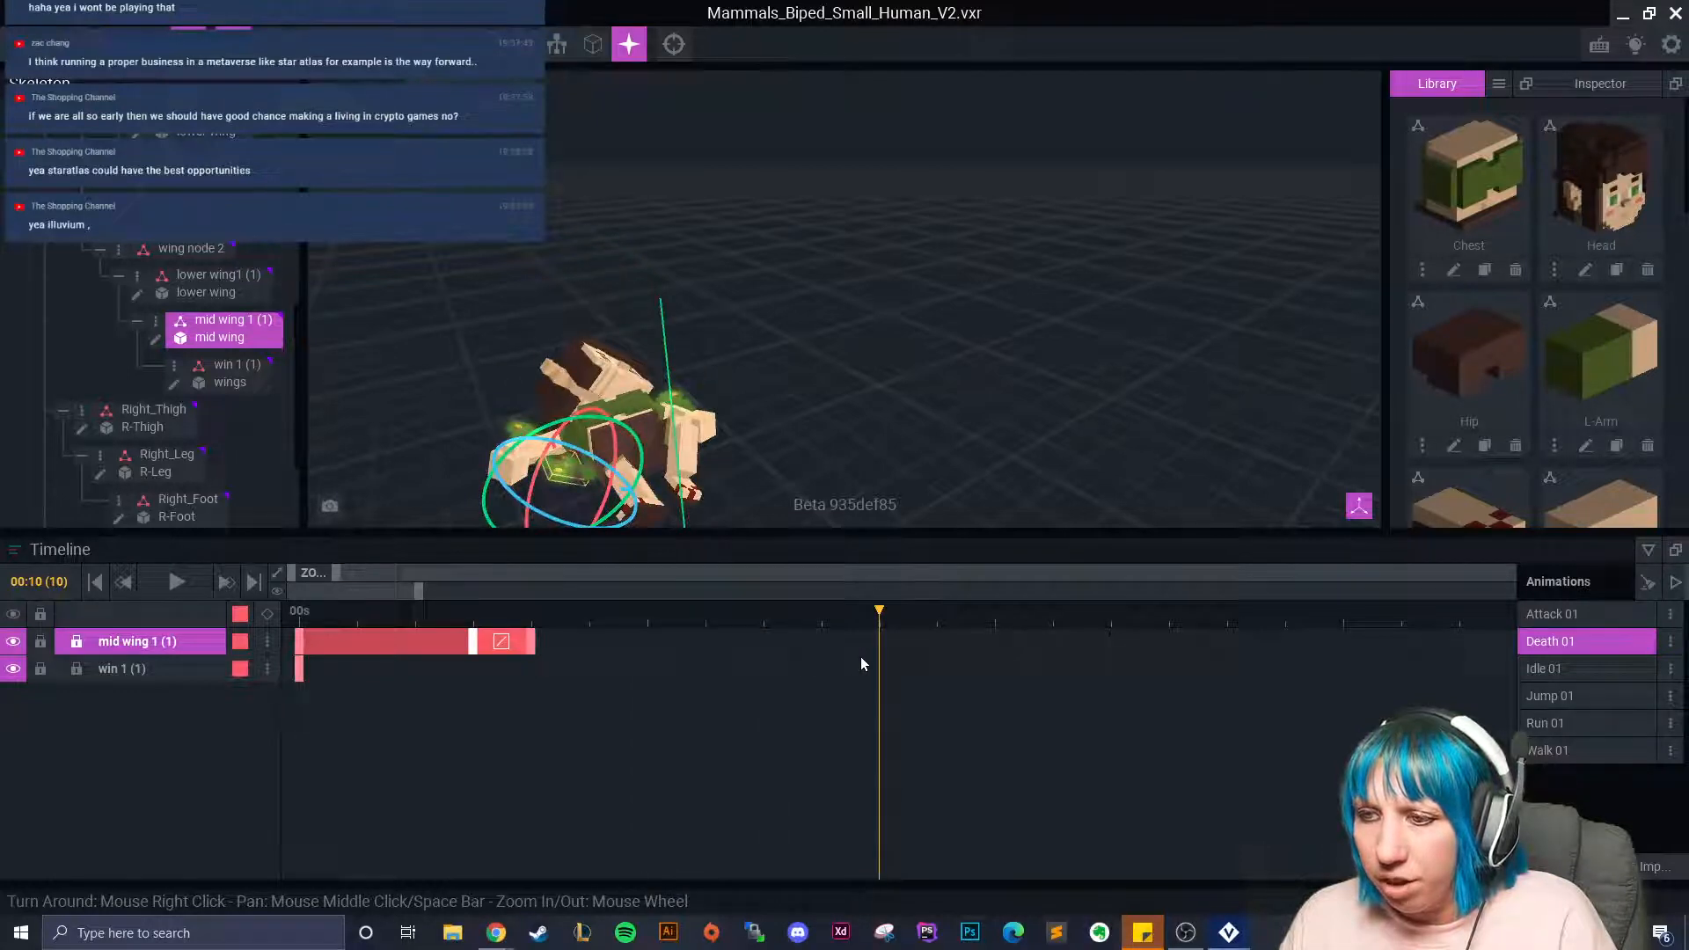
Extend the mid wing's motion to frame 6 and paste that pose at frame 10.
{"action": "left_click_drag", "start_coordinate": [535, 647], "coordinate": [644, 646]}
{"action": "right_click", "coordinate": [644, 647]}
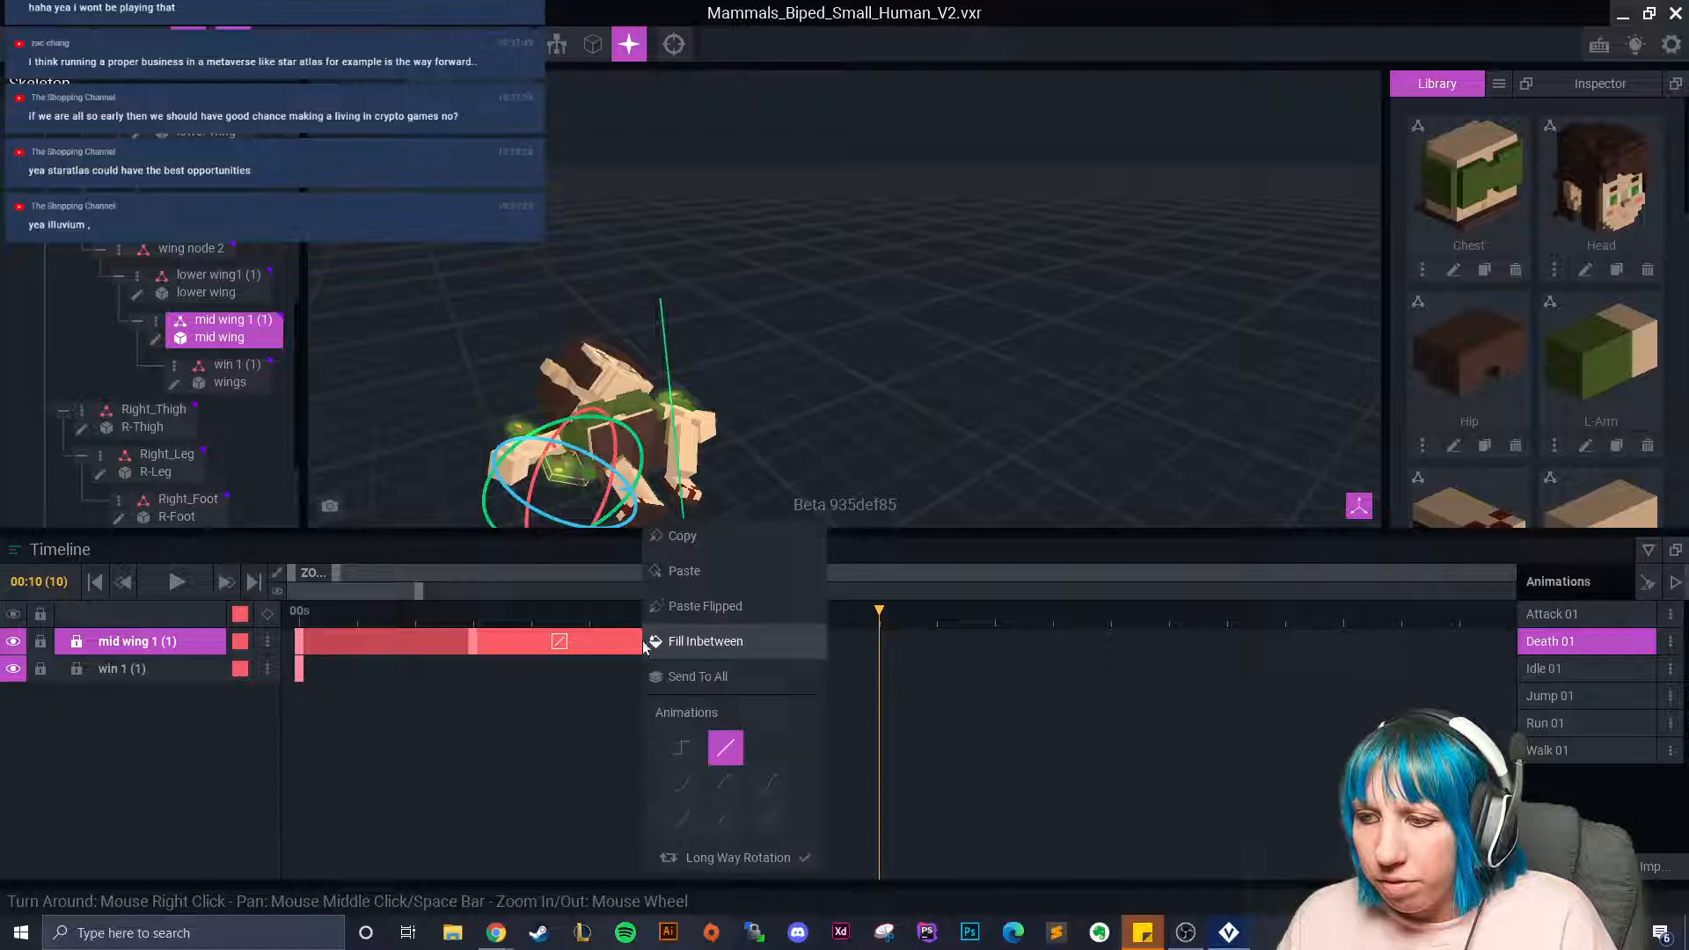
{"action": "left_click", "coordinate": [701, 543]}
{"action": "right_click", "coordinate": [882, 642]}
{"action": "left_click", "coordinate": [923, 571]}
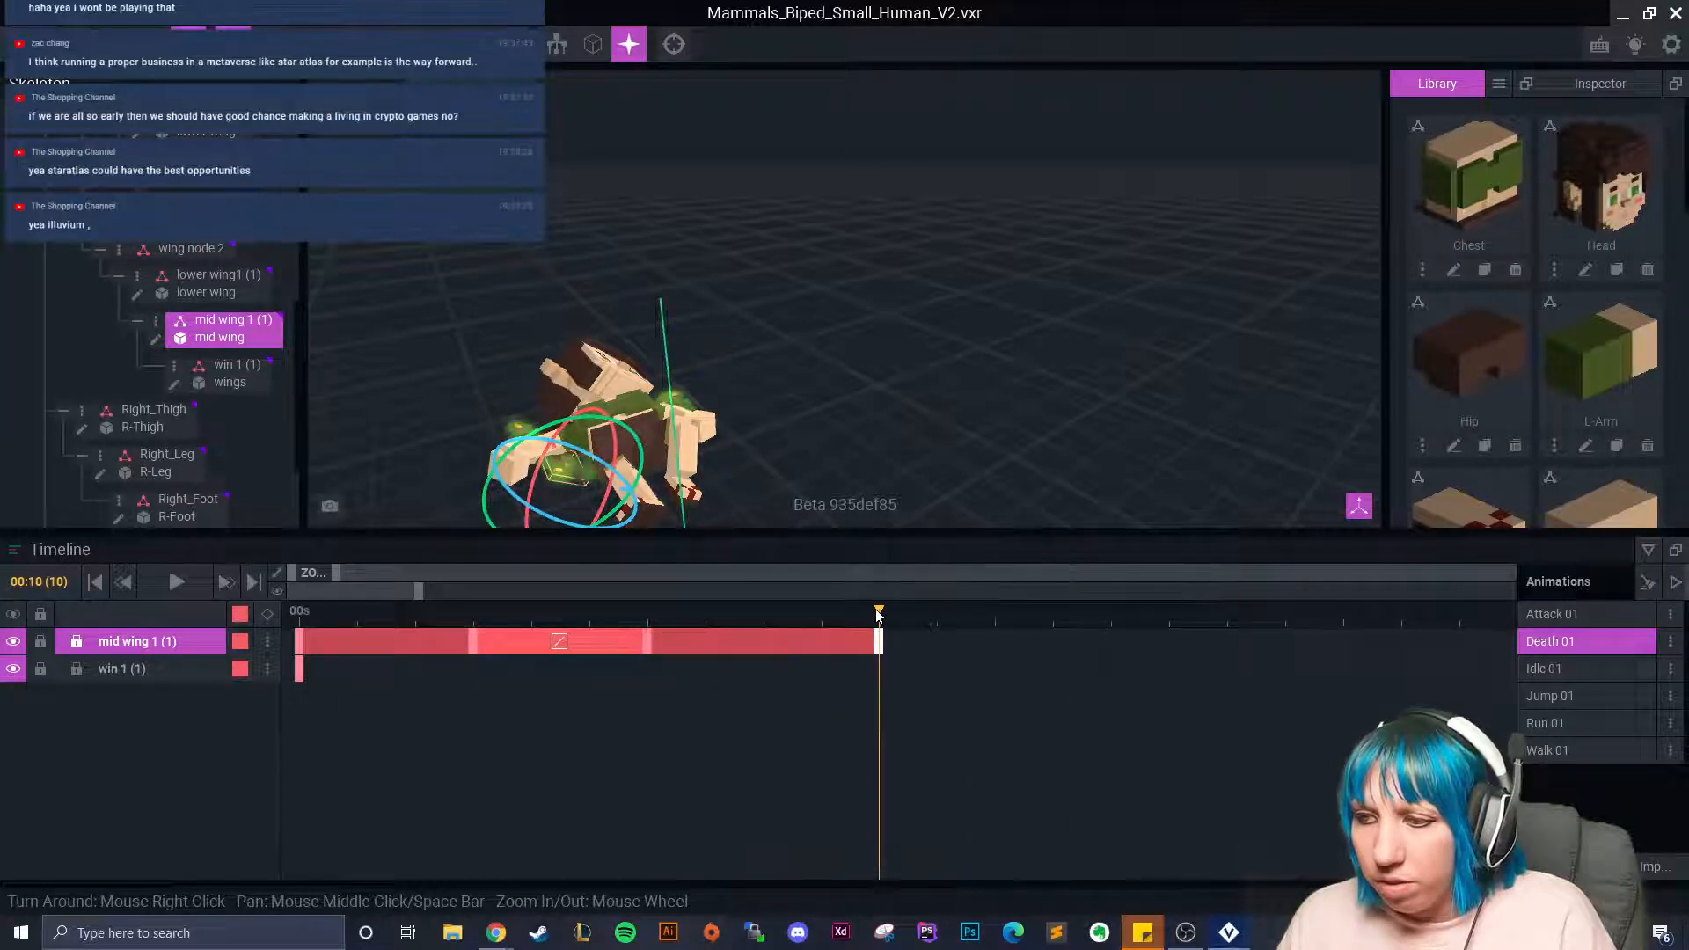
{"action": "left_click", "coordinate": [931, 618]}
Rotate the mid wing at frame 13, then paste the first keyframe's pose there.
{"action": "left_click_drag", "start_coordinate": [962, 622], "coordinate": [1047, 634]}
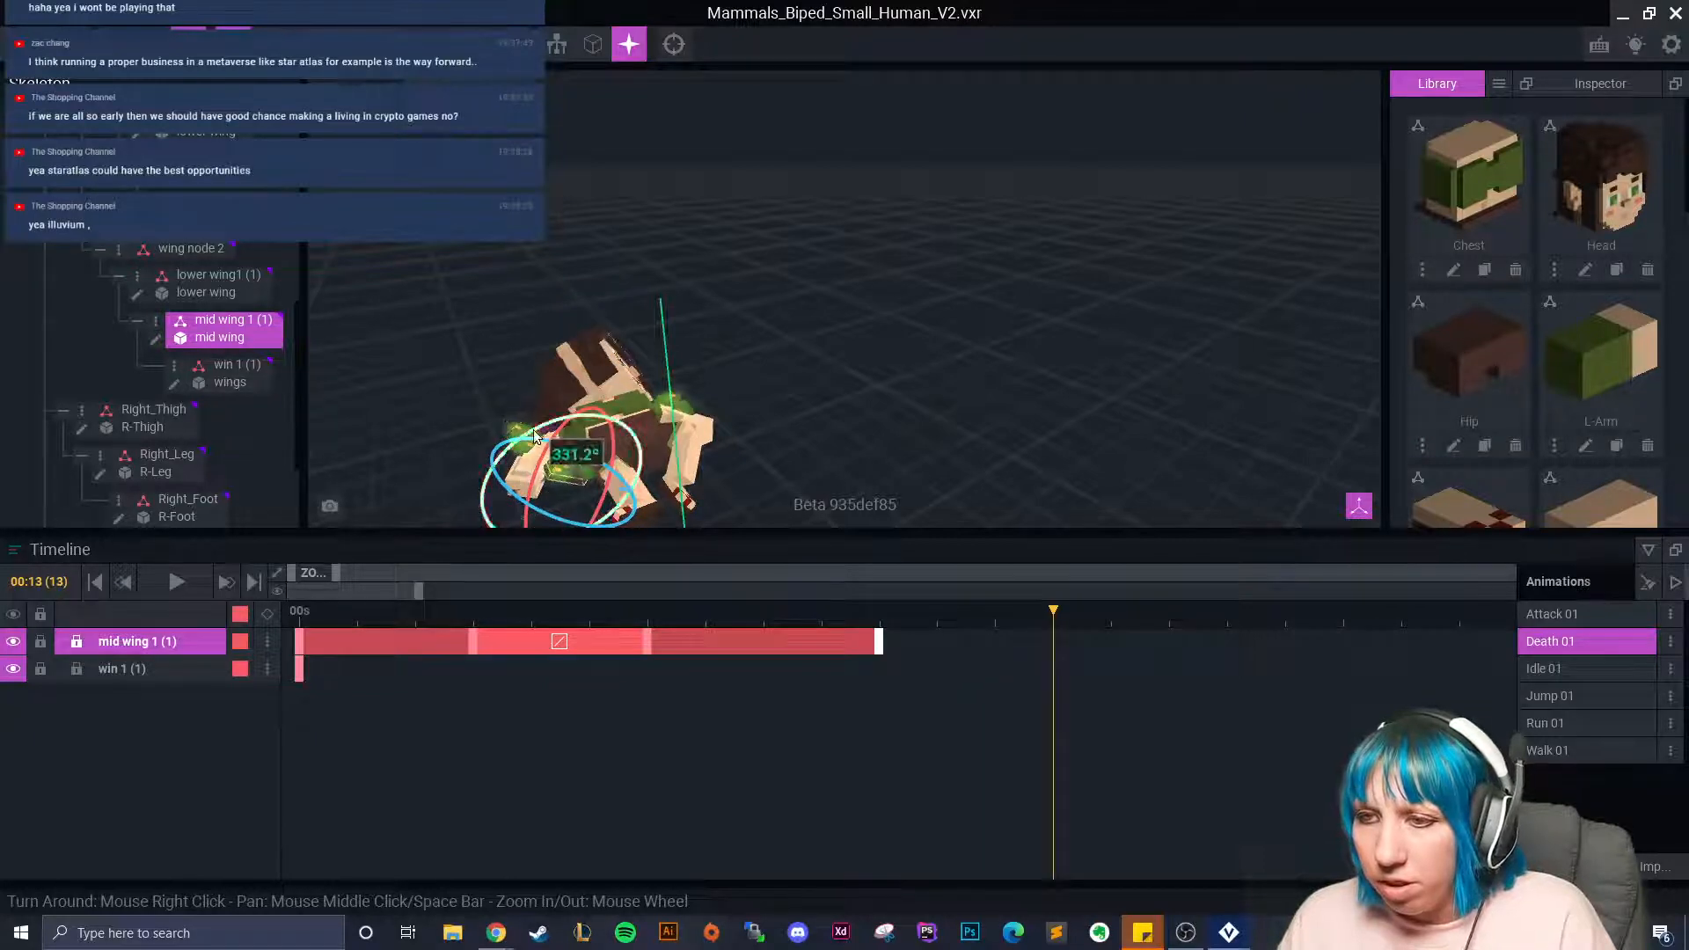
{"action": "left_click_drag", "start_coordinate": [539, 428], "coordinate": [521, 437]}
{"action": "left_click", "coordinate": [302, 637]}
{"action": "right_click", "coordinate": [301, 639]}
{"action": "left_click", "coordinate": [353, 535]}
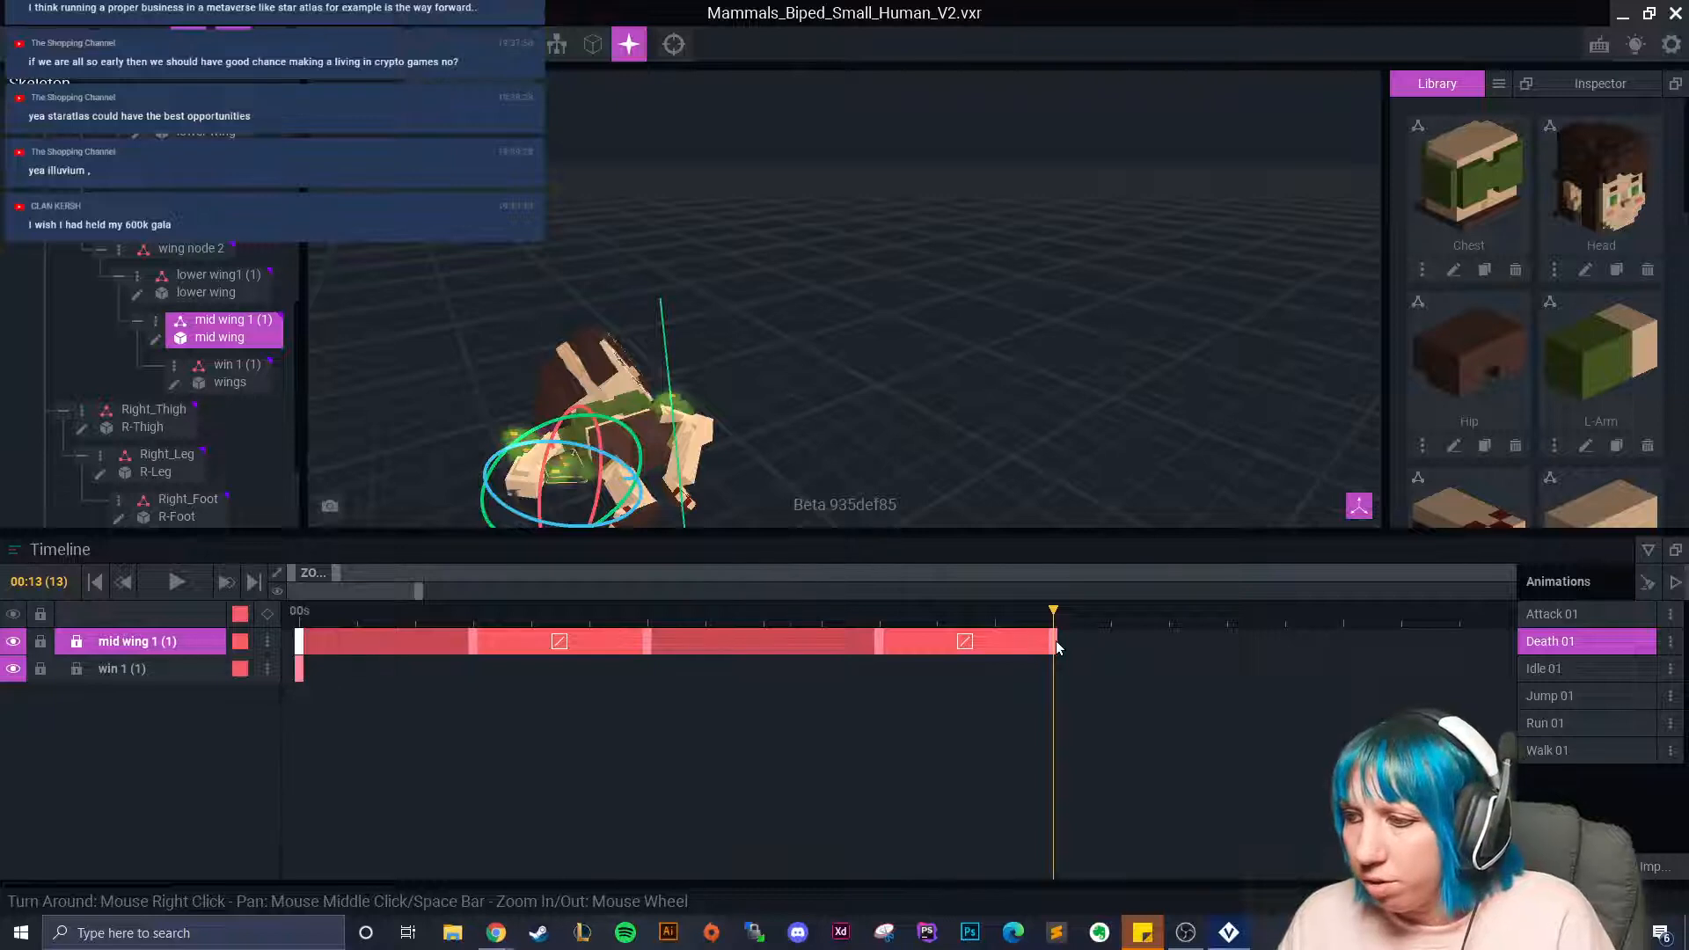
{"action": "right_click", "coordinate": [1055, 648]}
{"action": "left_click", "coordinate": [1110, 577]}
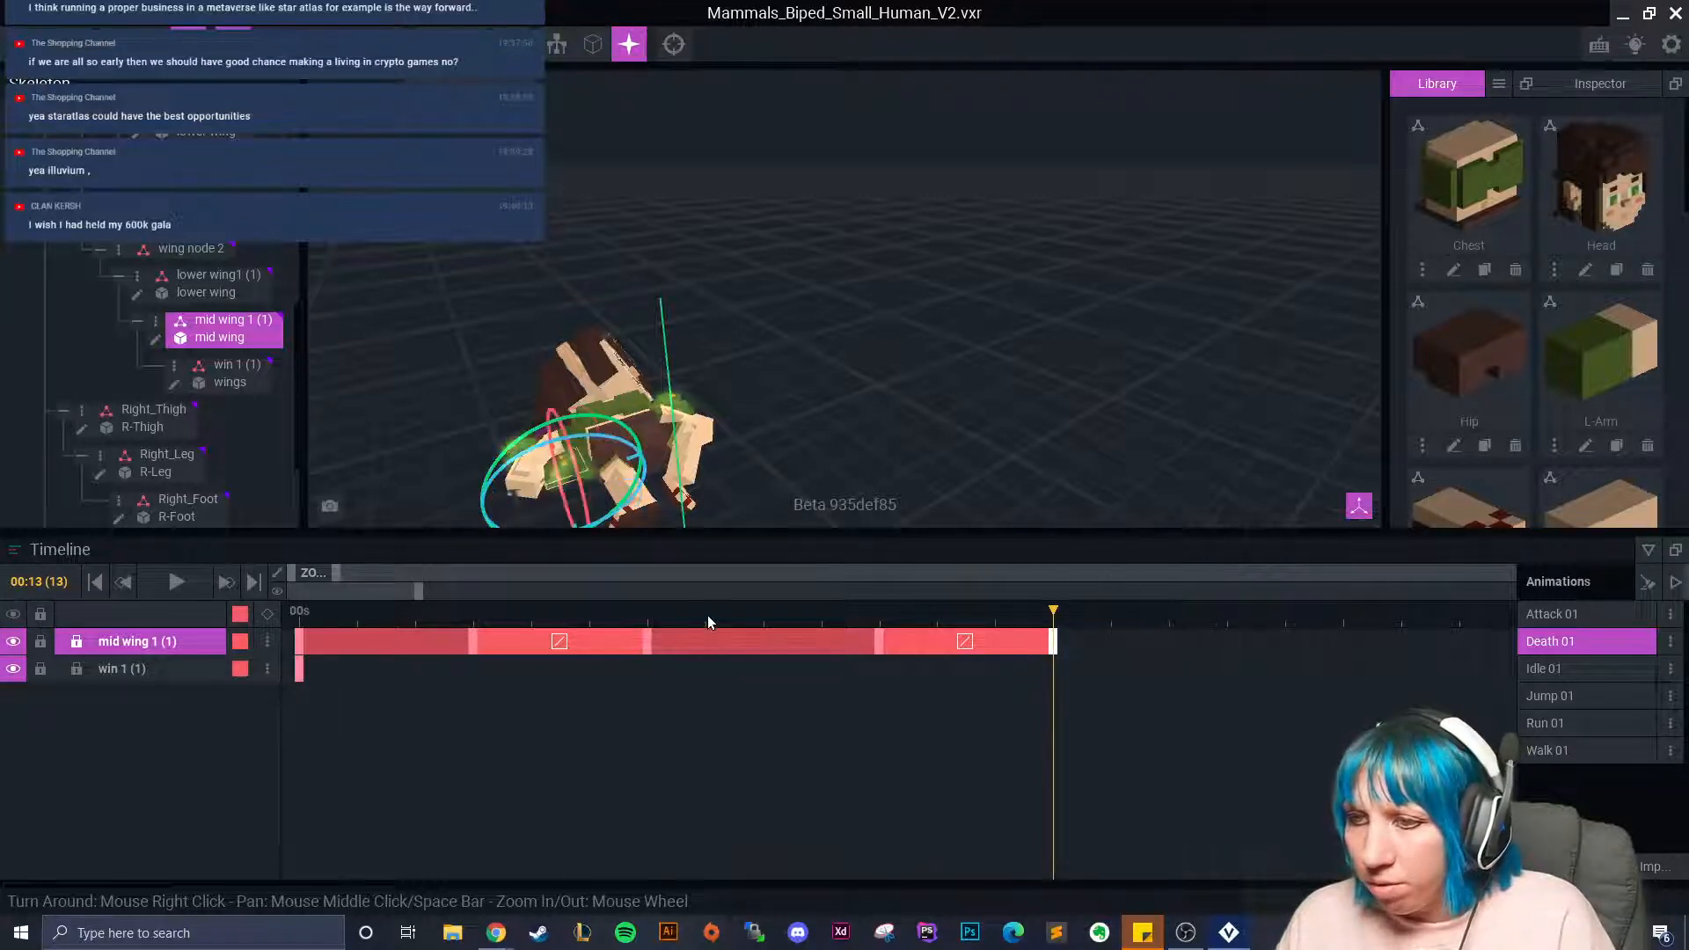
Re-copy the starting pose onto the frame-13 keyframe and rewind to frame 0.
{"action": "right_click", "coordinate": [300, 641]}
{"action": "left_click", "coordinate": [350, 546]}
{"action": "right_click", "coordinate": [1055, 645]}
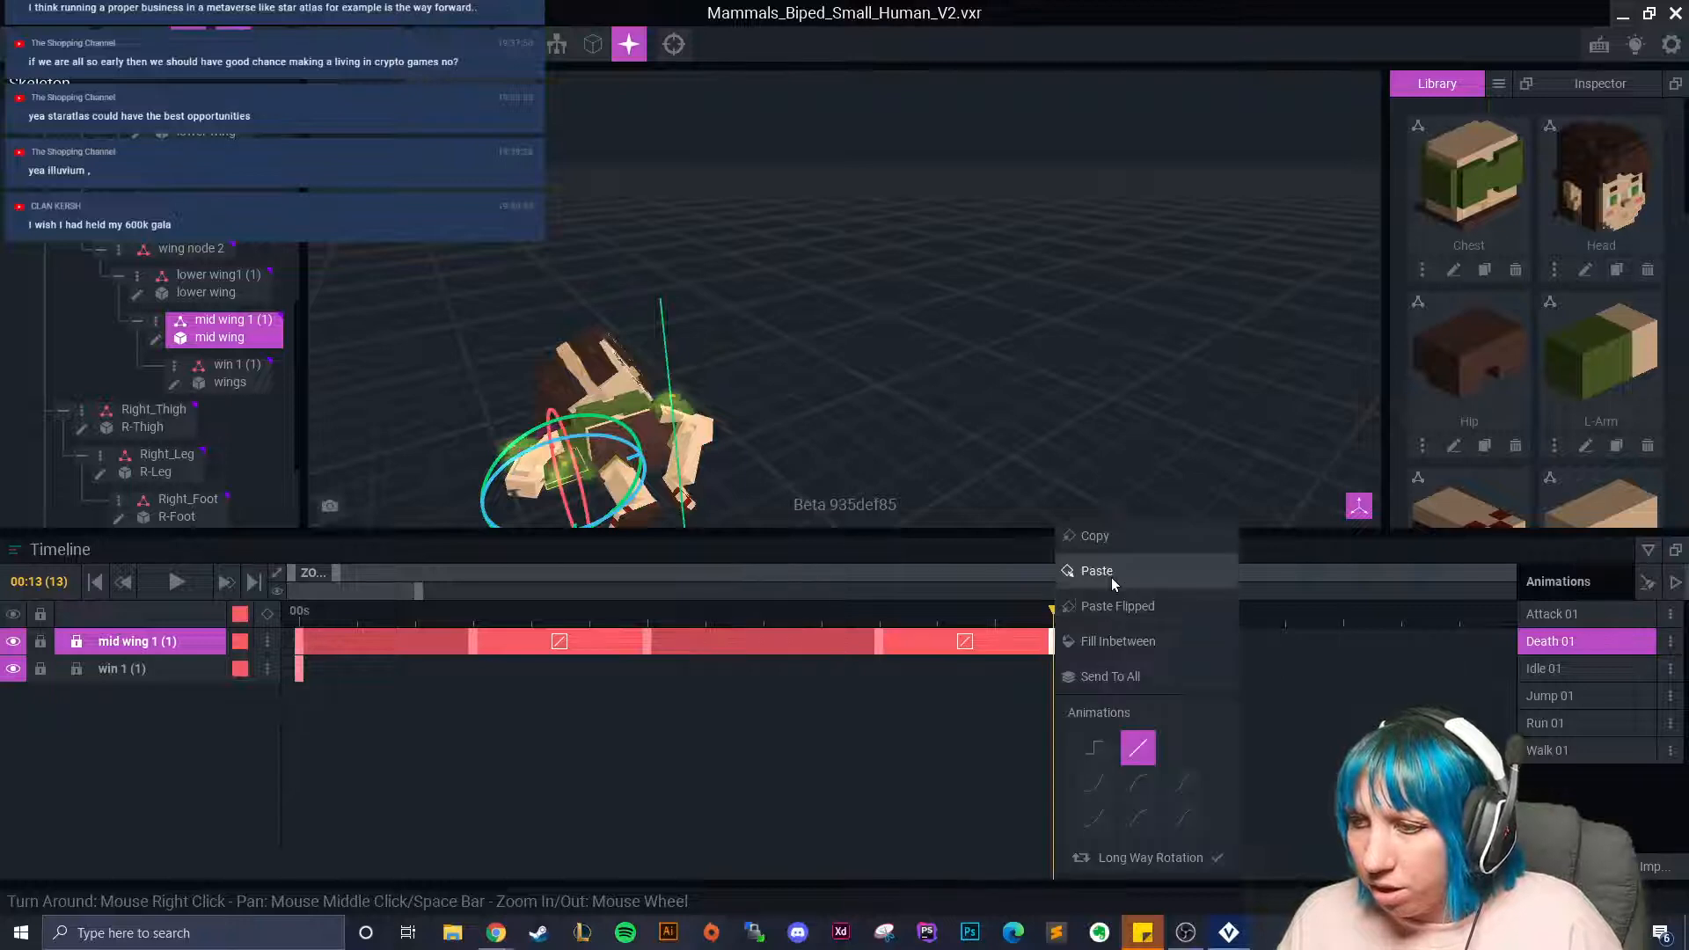
{"action": "left_click", "coordinate": [1110, 577]}
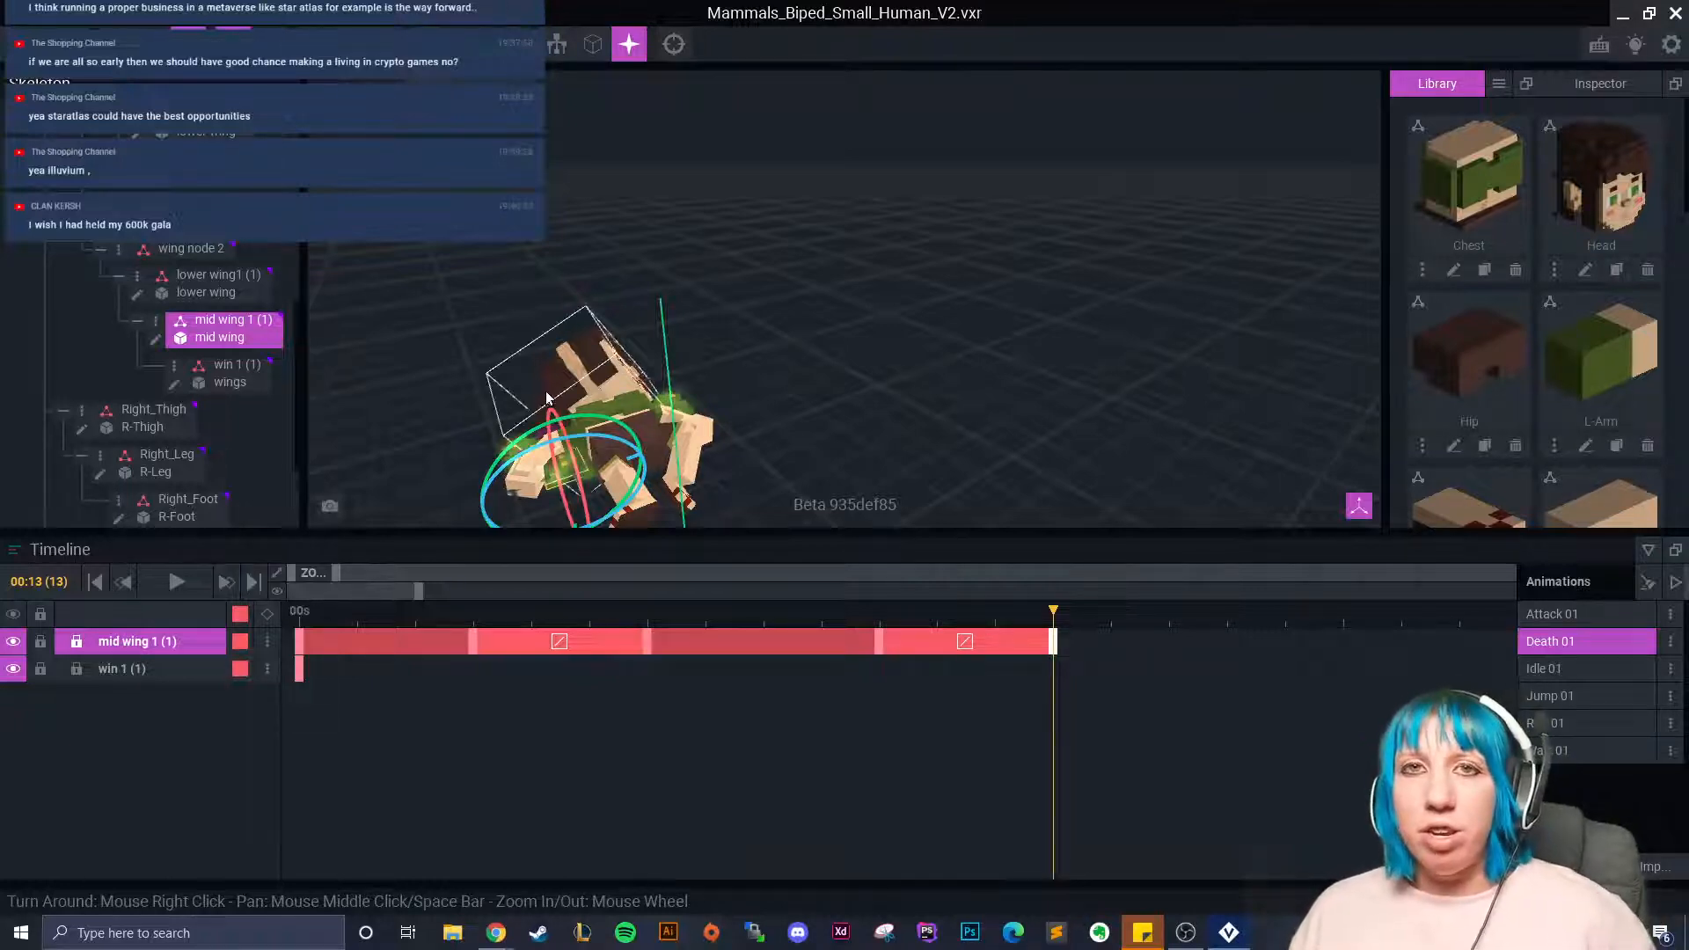
{"action": "right_click_drag", "start_coordinate": [972, 493], "coordinate": [924, 379]}
{"action": "left_click_drag", "start_coordinate": [1059, 609], "coordinate": [229, 685]}
{"action": "right_click_drag", "start_coordinate": [810, 382], "coordinate": [666, 343]}
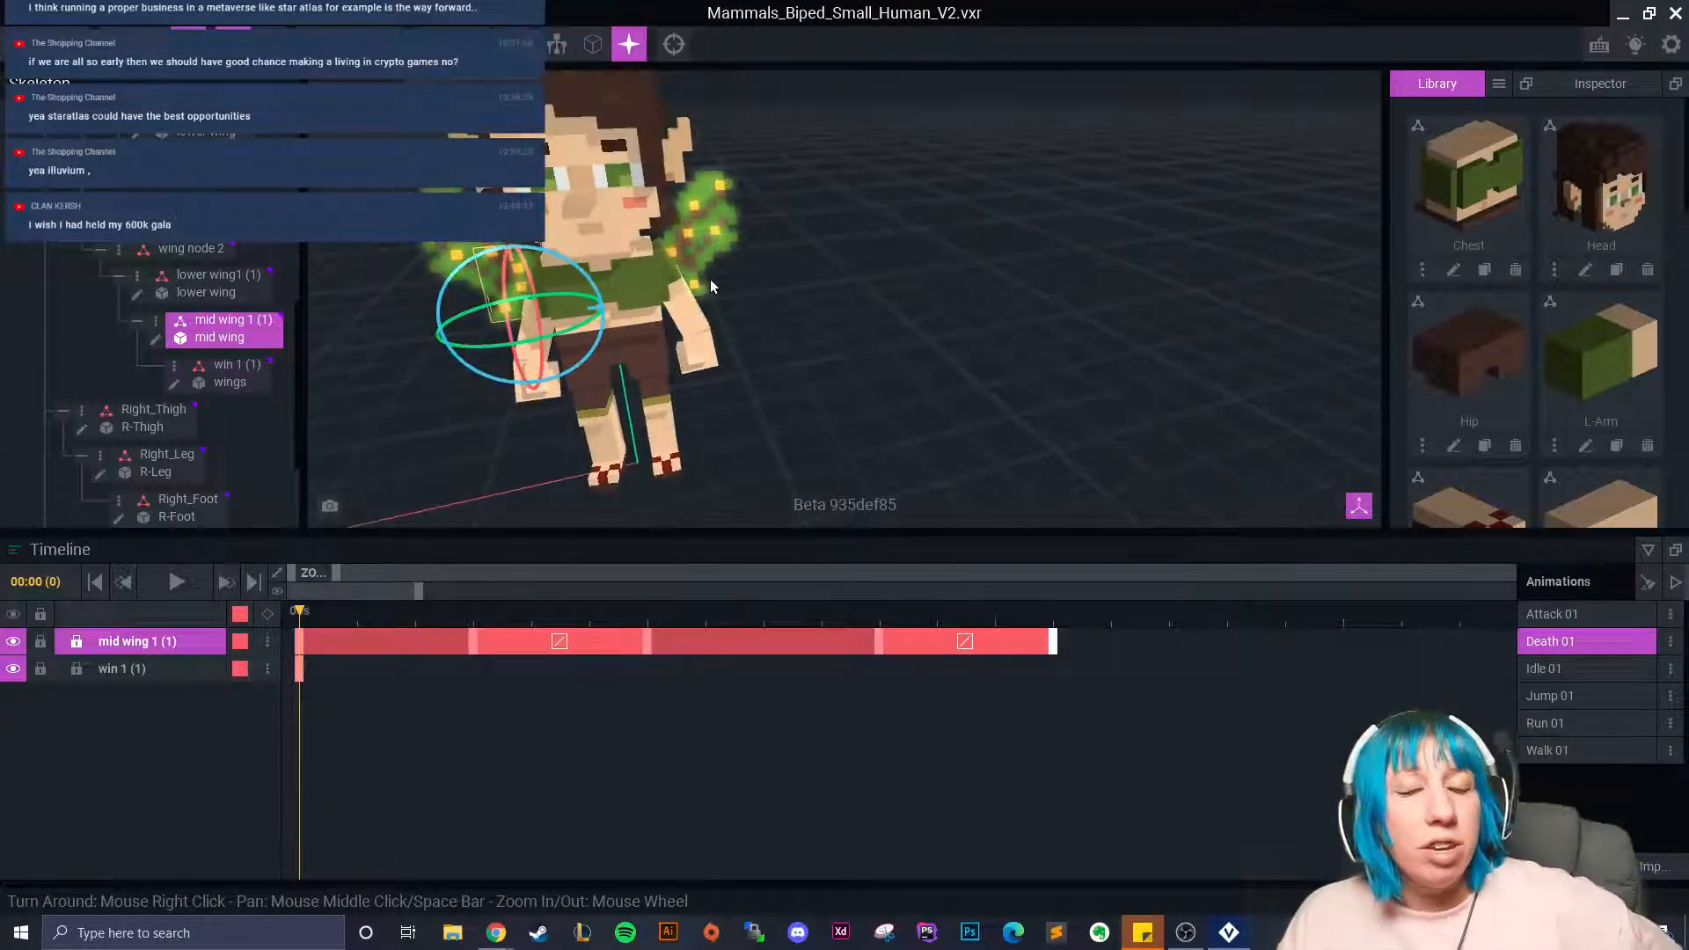
Select mid wing 1 and paste its frame-0 pose at frame 3.
{"action": "right_click_drag", "start_coordinate": [642, 257], "coordinate": [727, 286]}
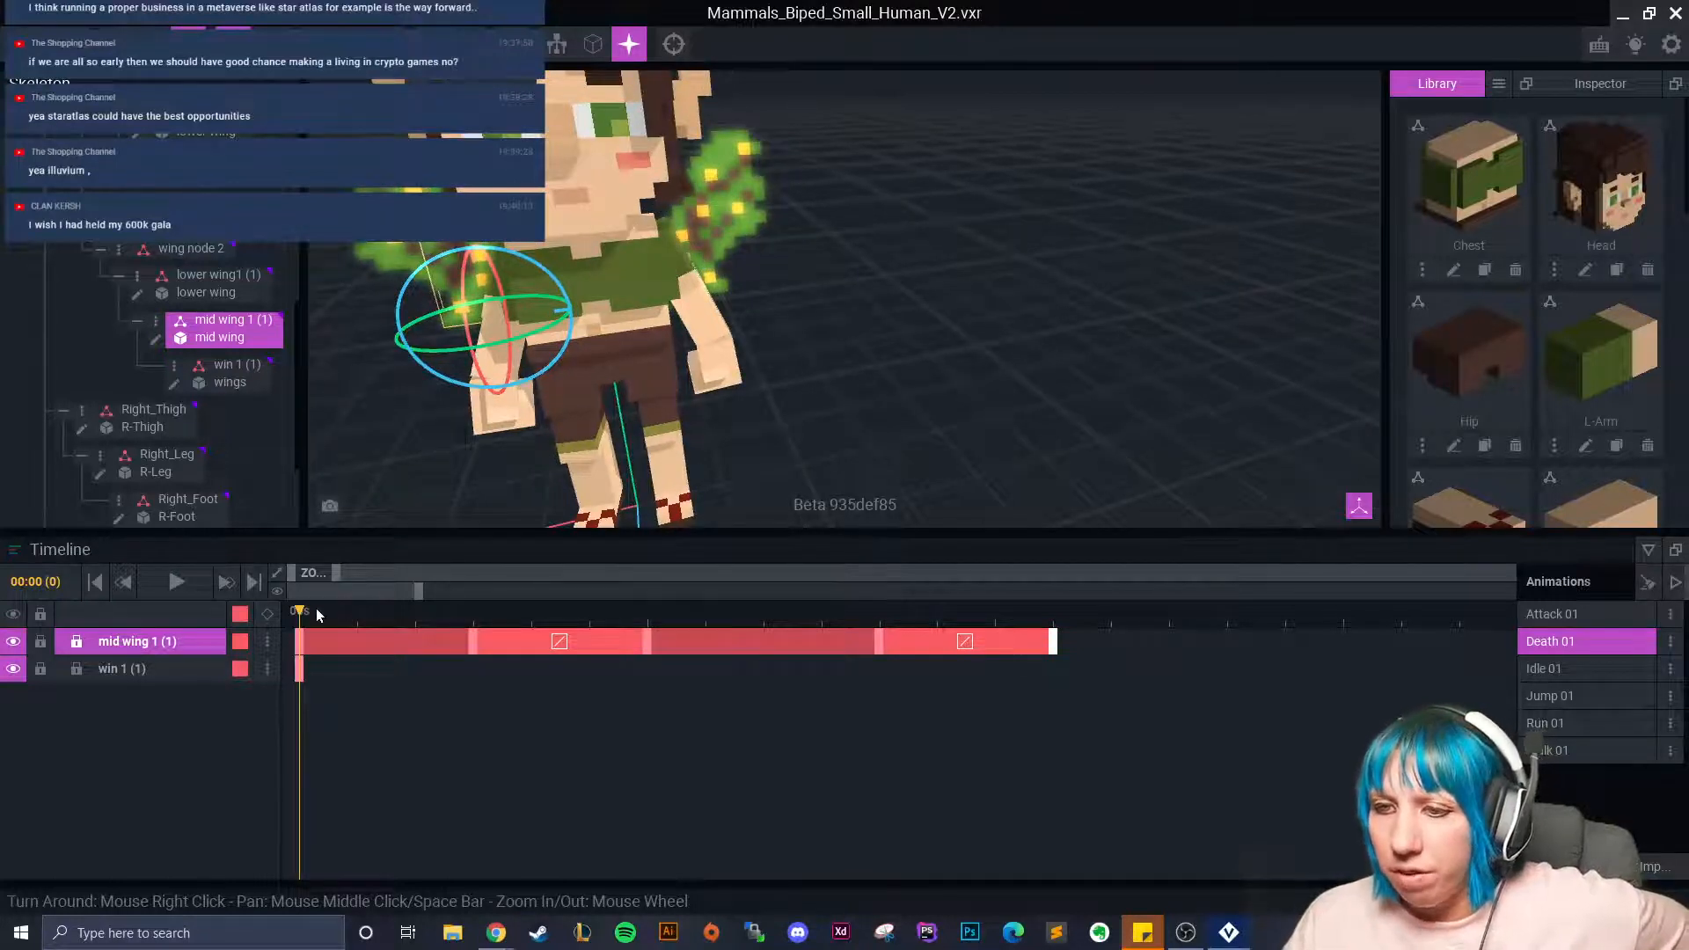
{"action": "left_click", "coordinate": [461, 645]}
{"action": "right_click_drag", "start_coordinate": [695, 254], "coordinate": [677, 261]}
{"action": "left_click", "coordinate": [678, 262]}
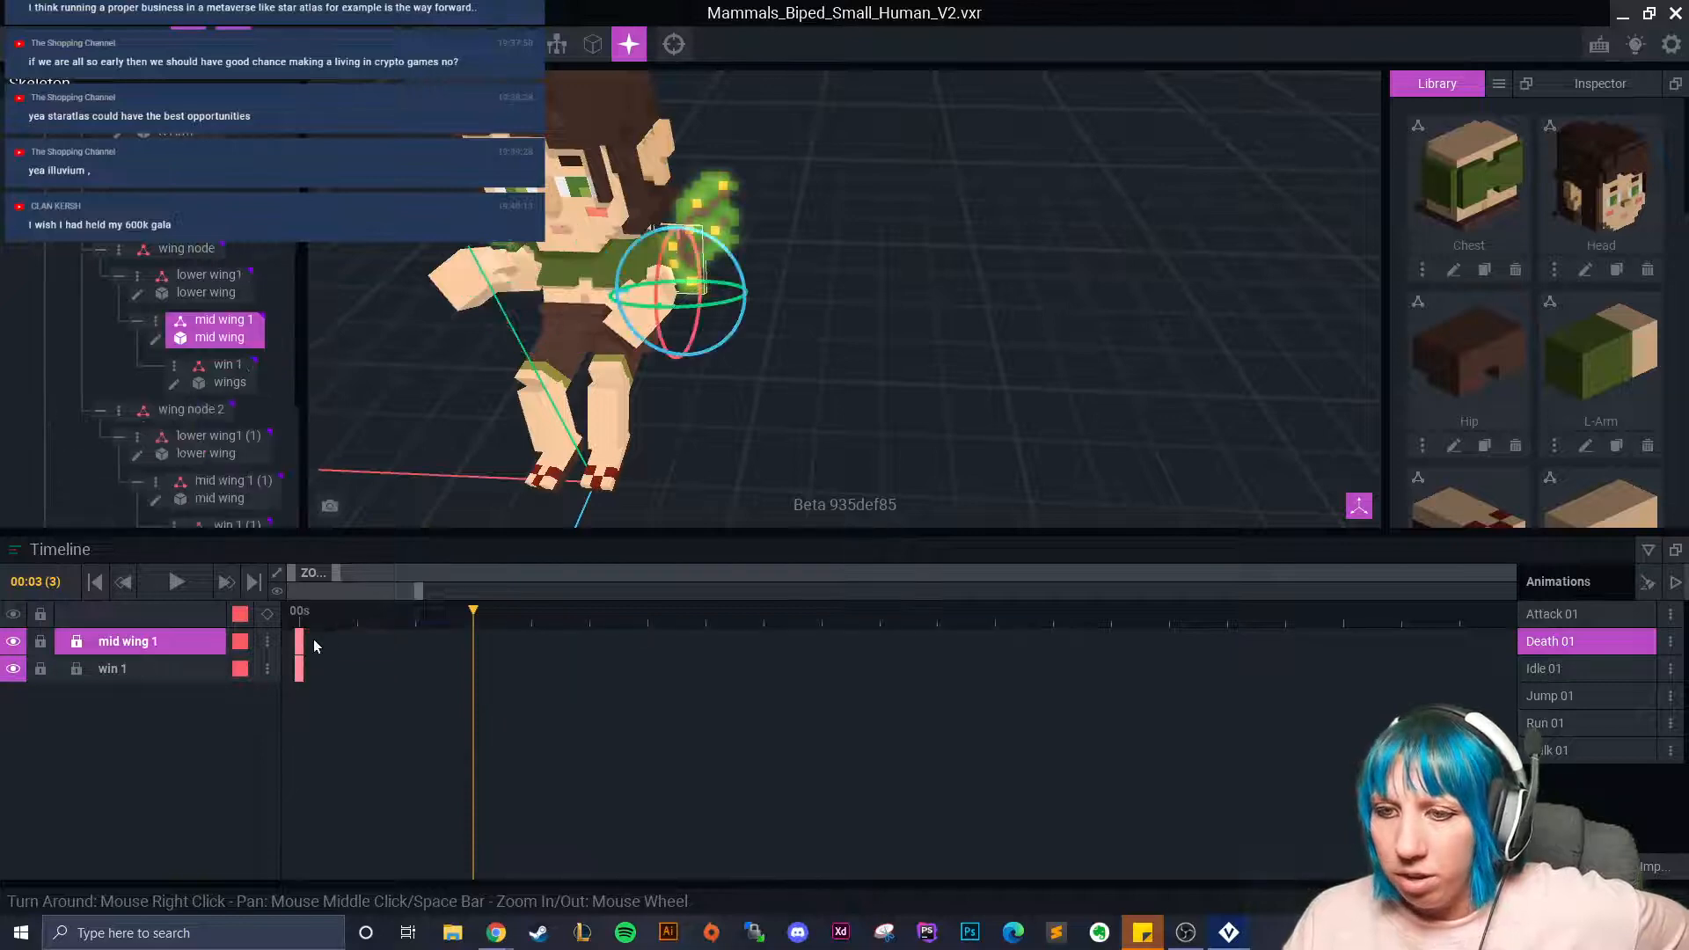
{"action": "right_click_drag", "start_coordinate": [536, 400], "coordinate": [635, 356]}
{"action": "left_click", "coordinate": [478, 304]}
{"action": "right_click_drag", "start_coordinate": [592, 483], "coordinate": [567, 475]}
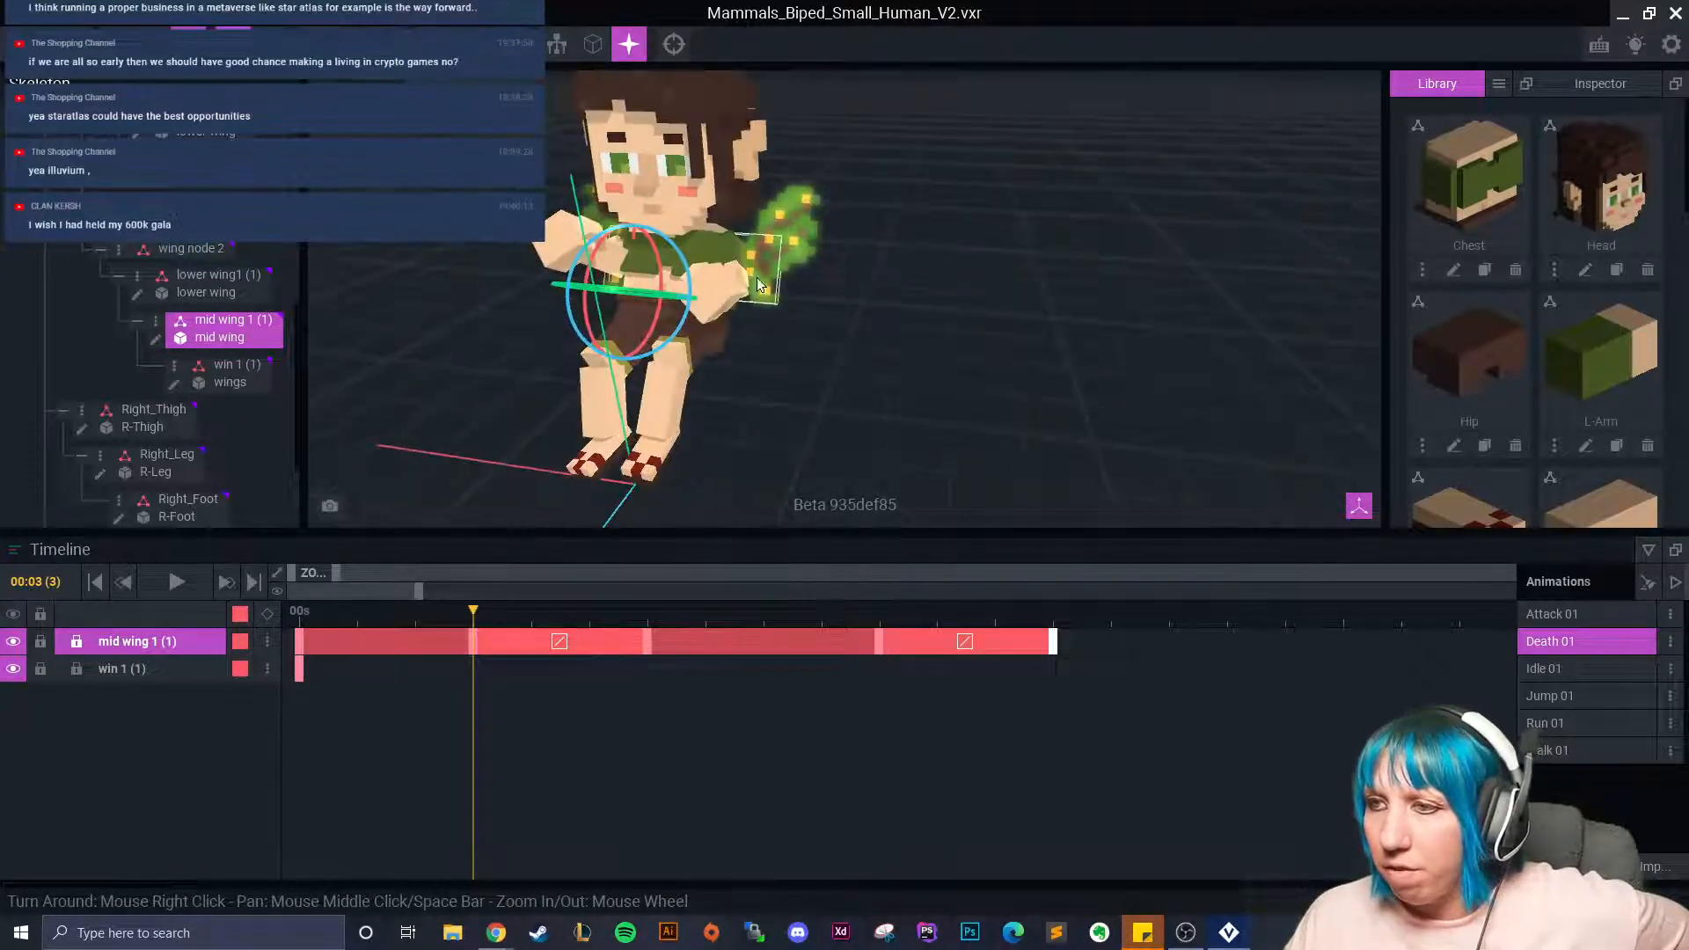
{"action": "left_click", "coordinate": [764, 262]}
{"action": "left_click", "coordinate": [303, 642]}
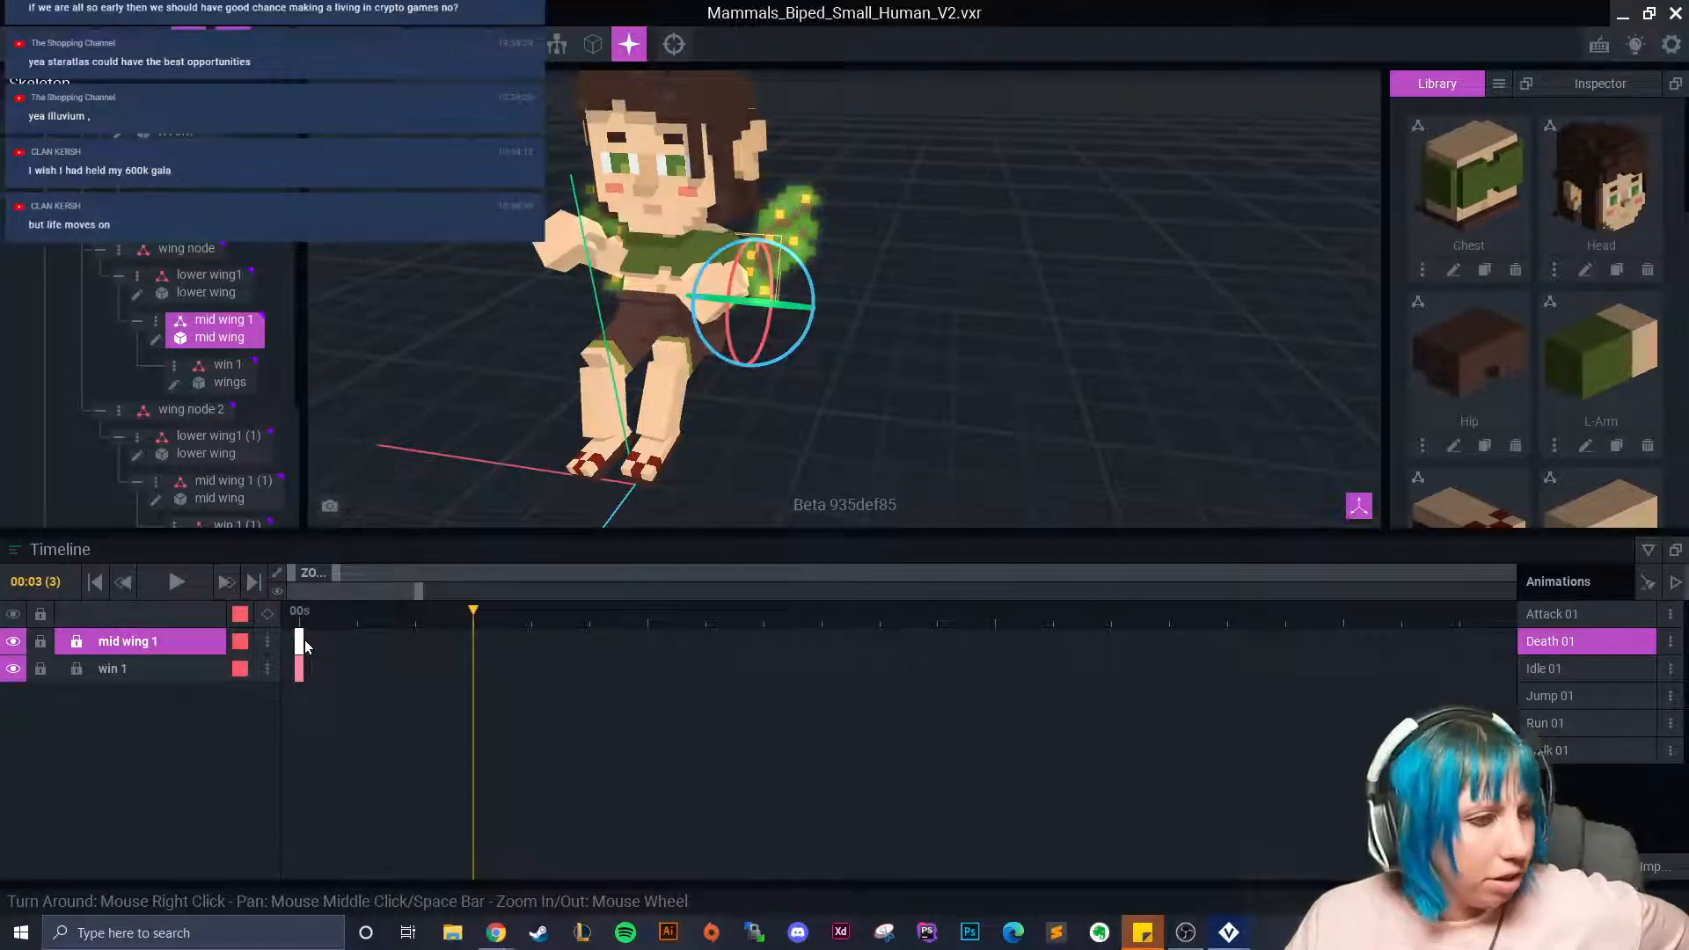
{"action": "right_click", "coordinate": [305, 640]}
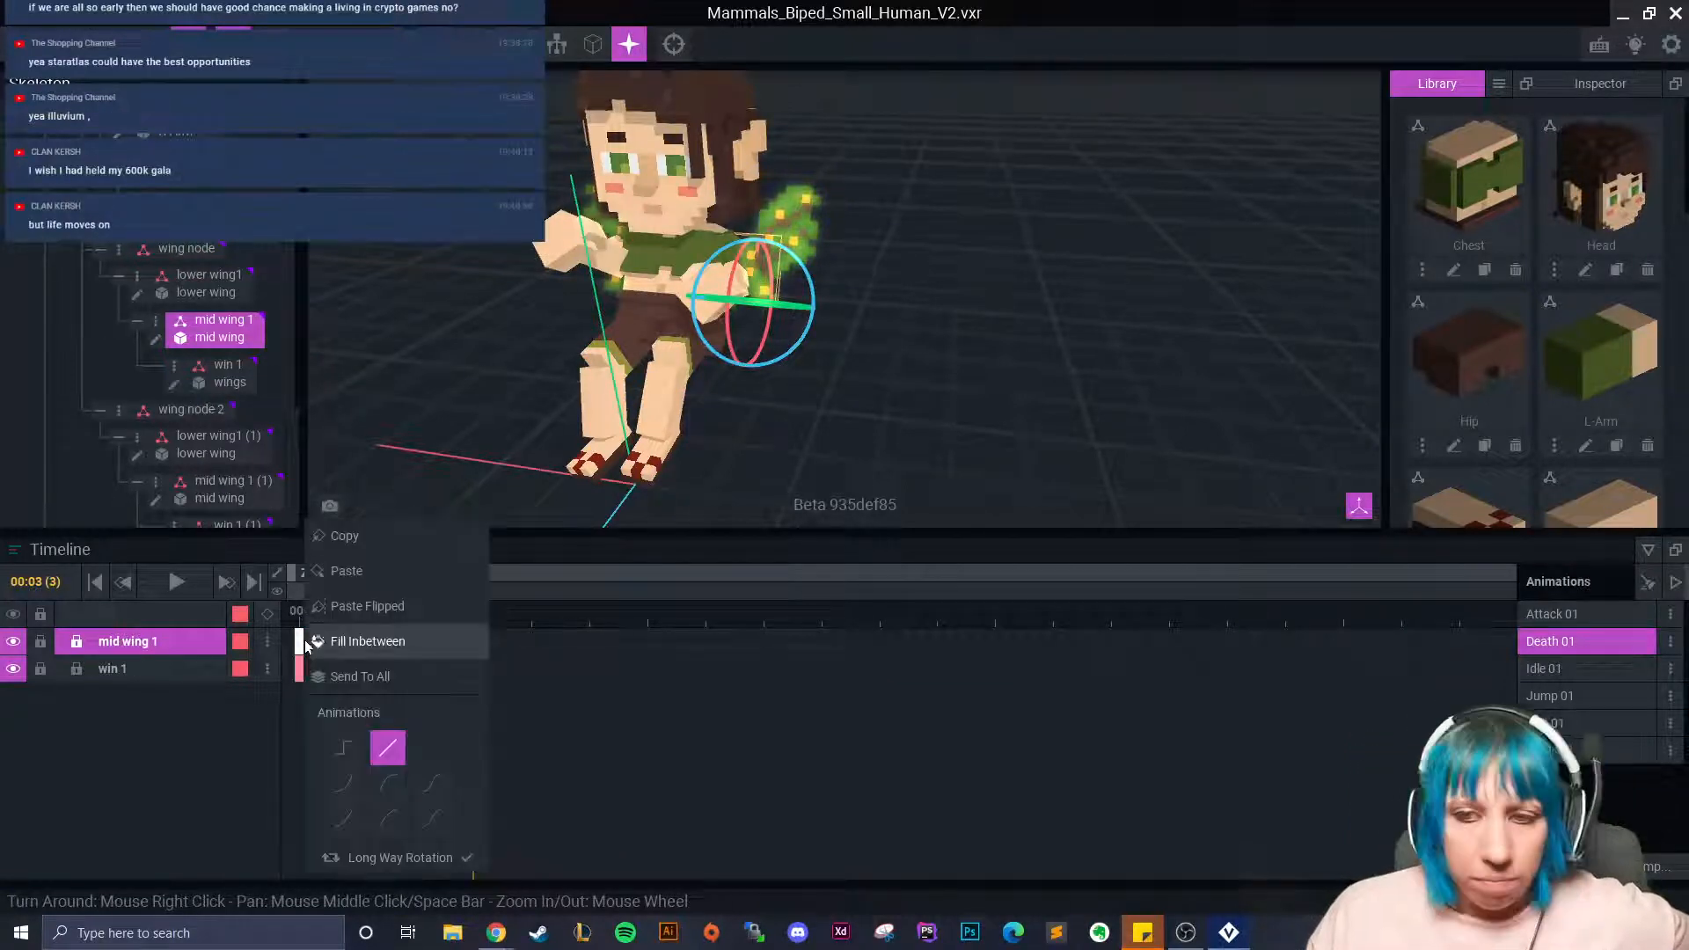
{"action": "left_click", "coordinate": [368, 534]}
{"action": "right_click", "coordinate": [464, 648]}
{"action": "left_click", "coordinate": [518, 577]}
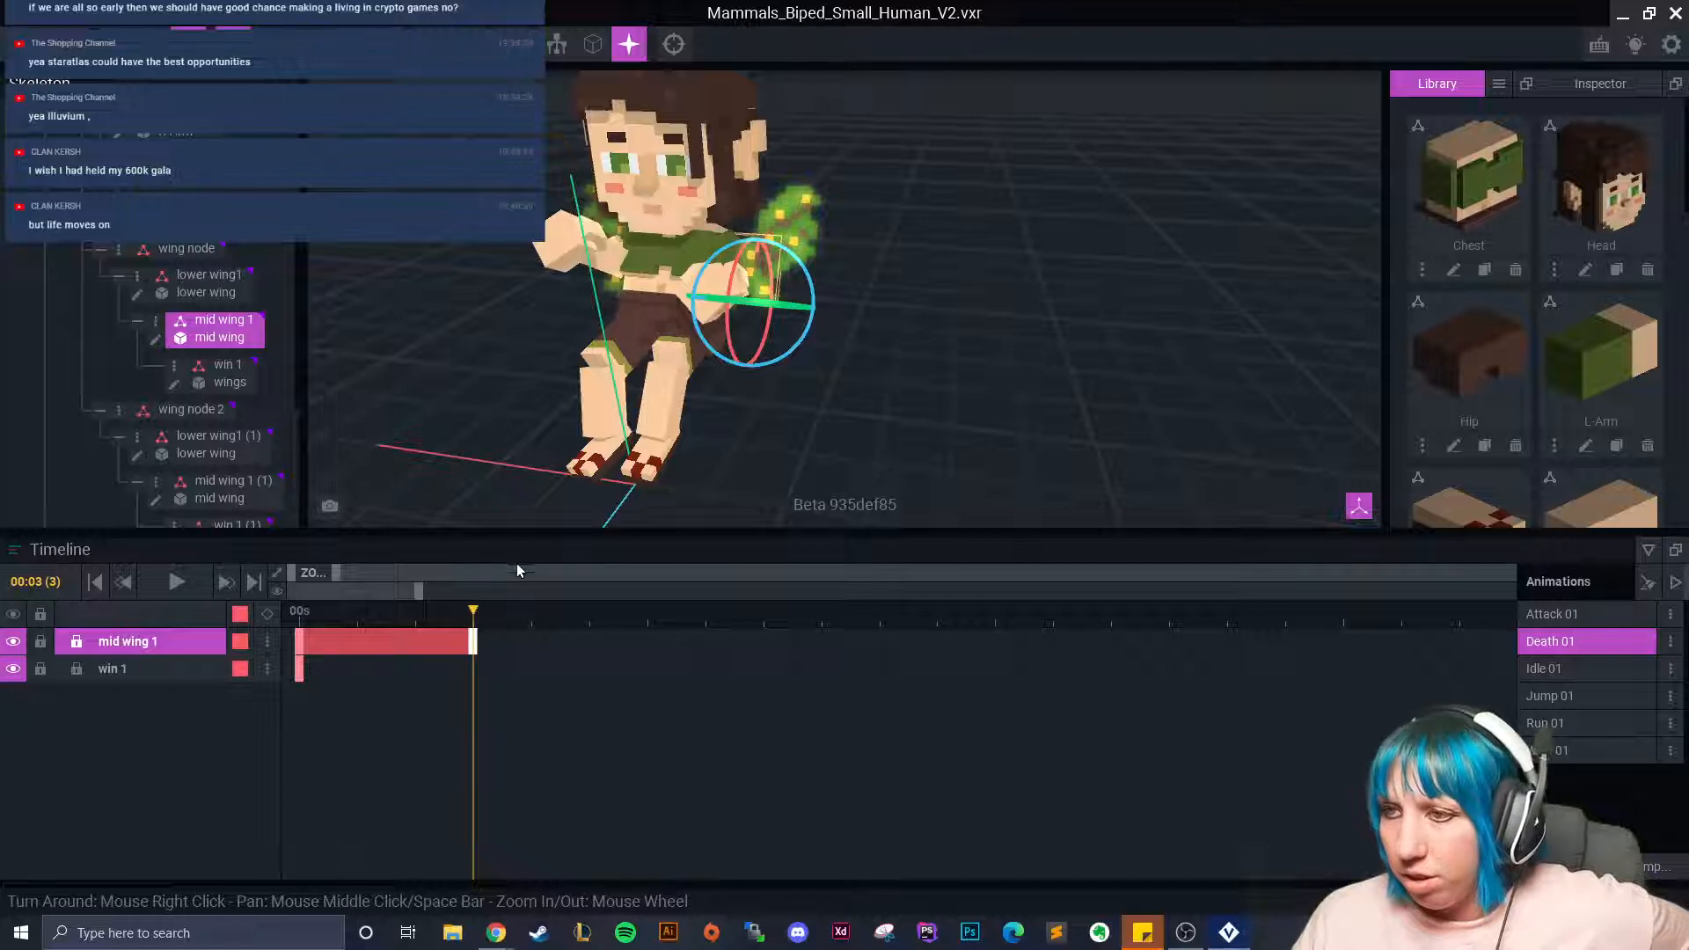
Rotate mid wing 1 to 9.8° at frame 6.
{"action": "right_click_drag", "start_coordinate": [479, 450], "coordinate": [588, 429]}
{"action": "left_click", "coordinate": [574, 266]}
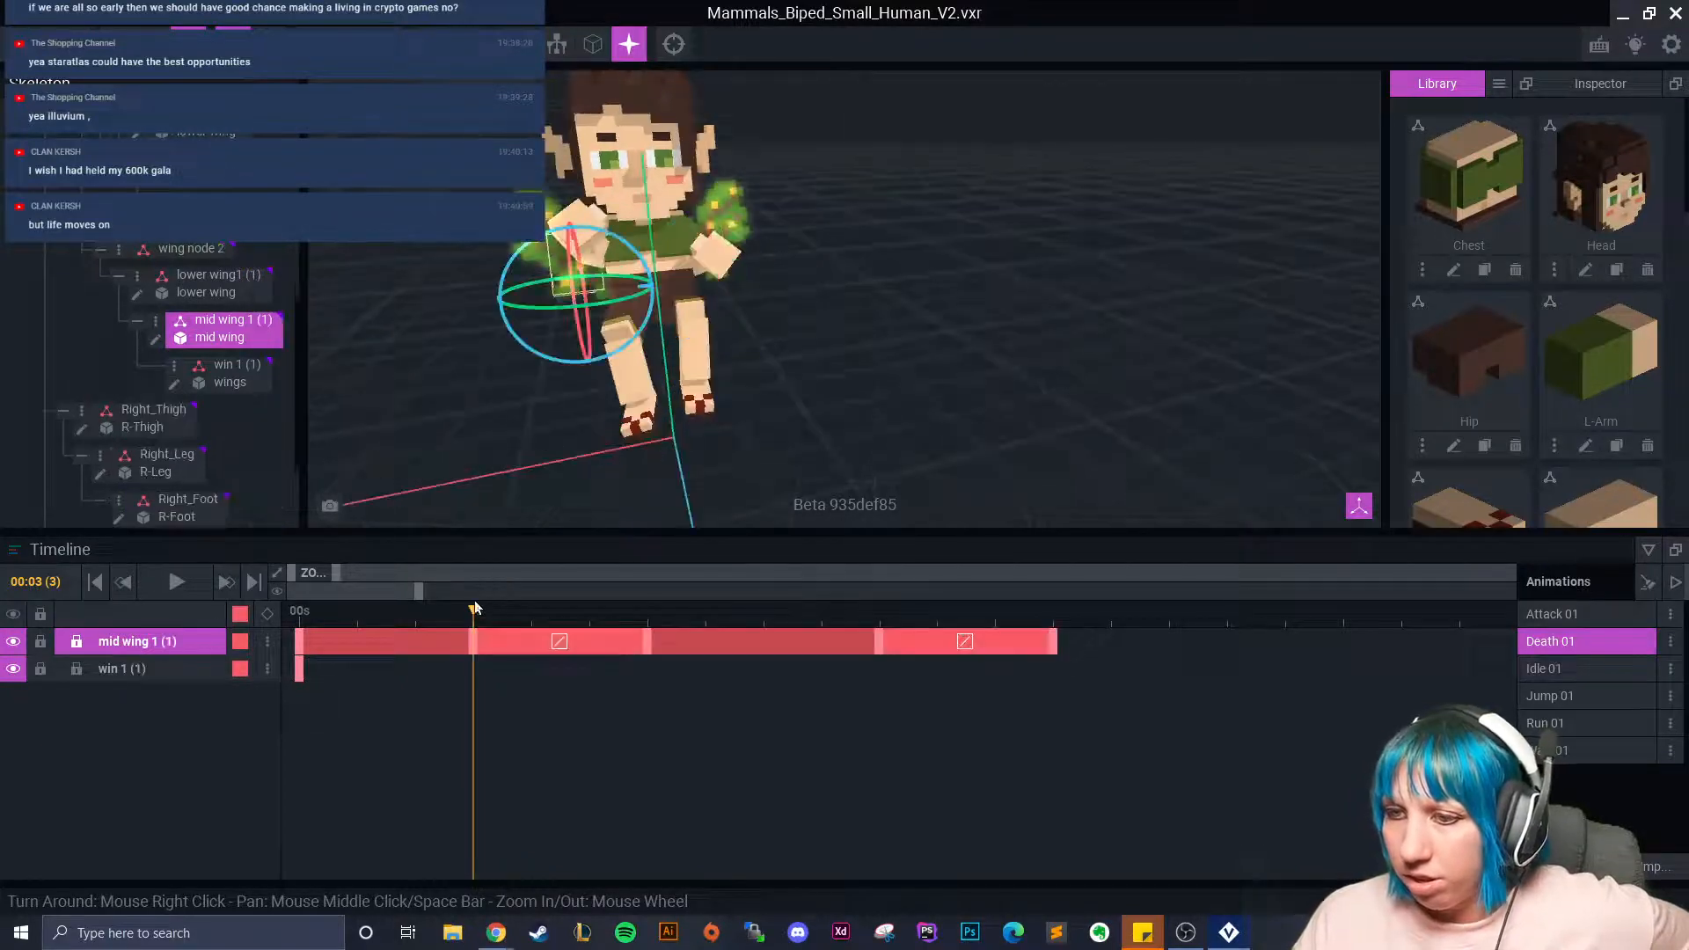
{"action": "left_click_drag", "start_coordinate": [476, 611], "coordinate": [649, 645]}
{"action": "right_click_drag", "start_coordinate": [714, 447], "coordinate": [695, 483]}
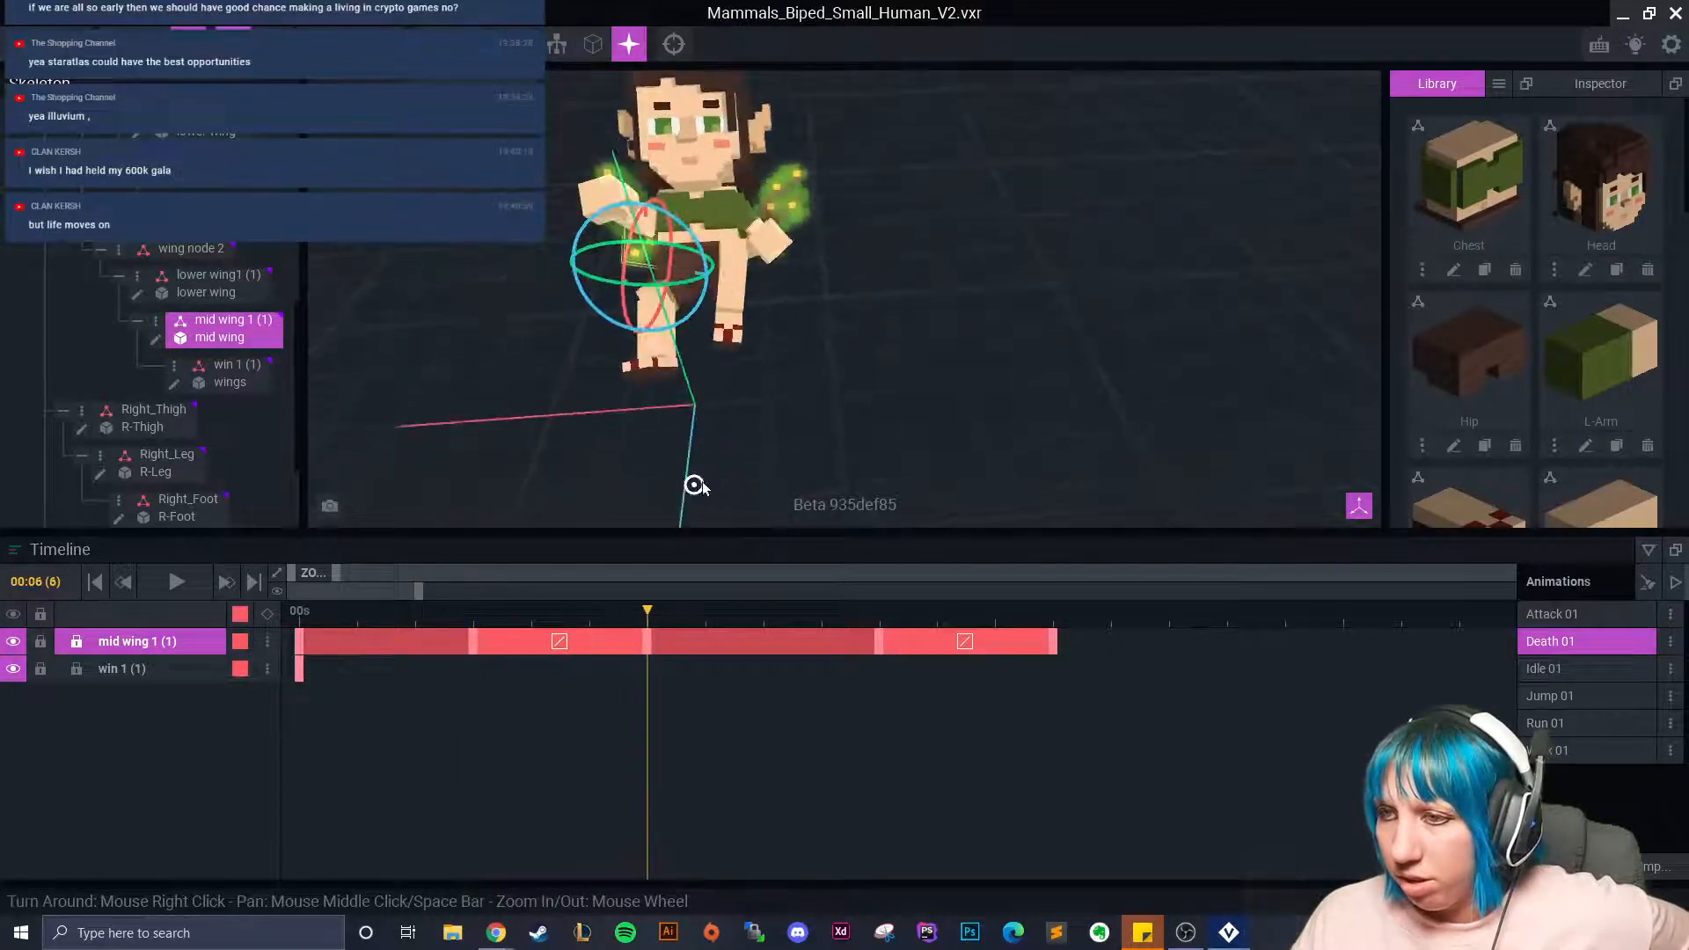
{"action": "right_click_drag", "start_coordinate": [789, 265], "coordinate": [780, 234]}
{"action": "left_click", "coordinate": [780, 234]}
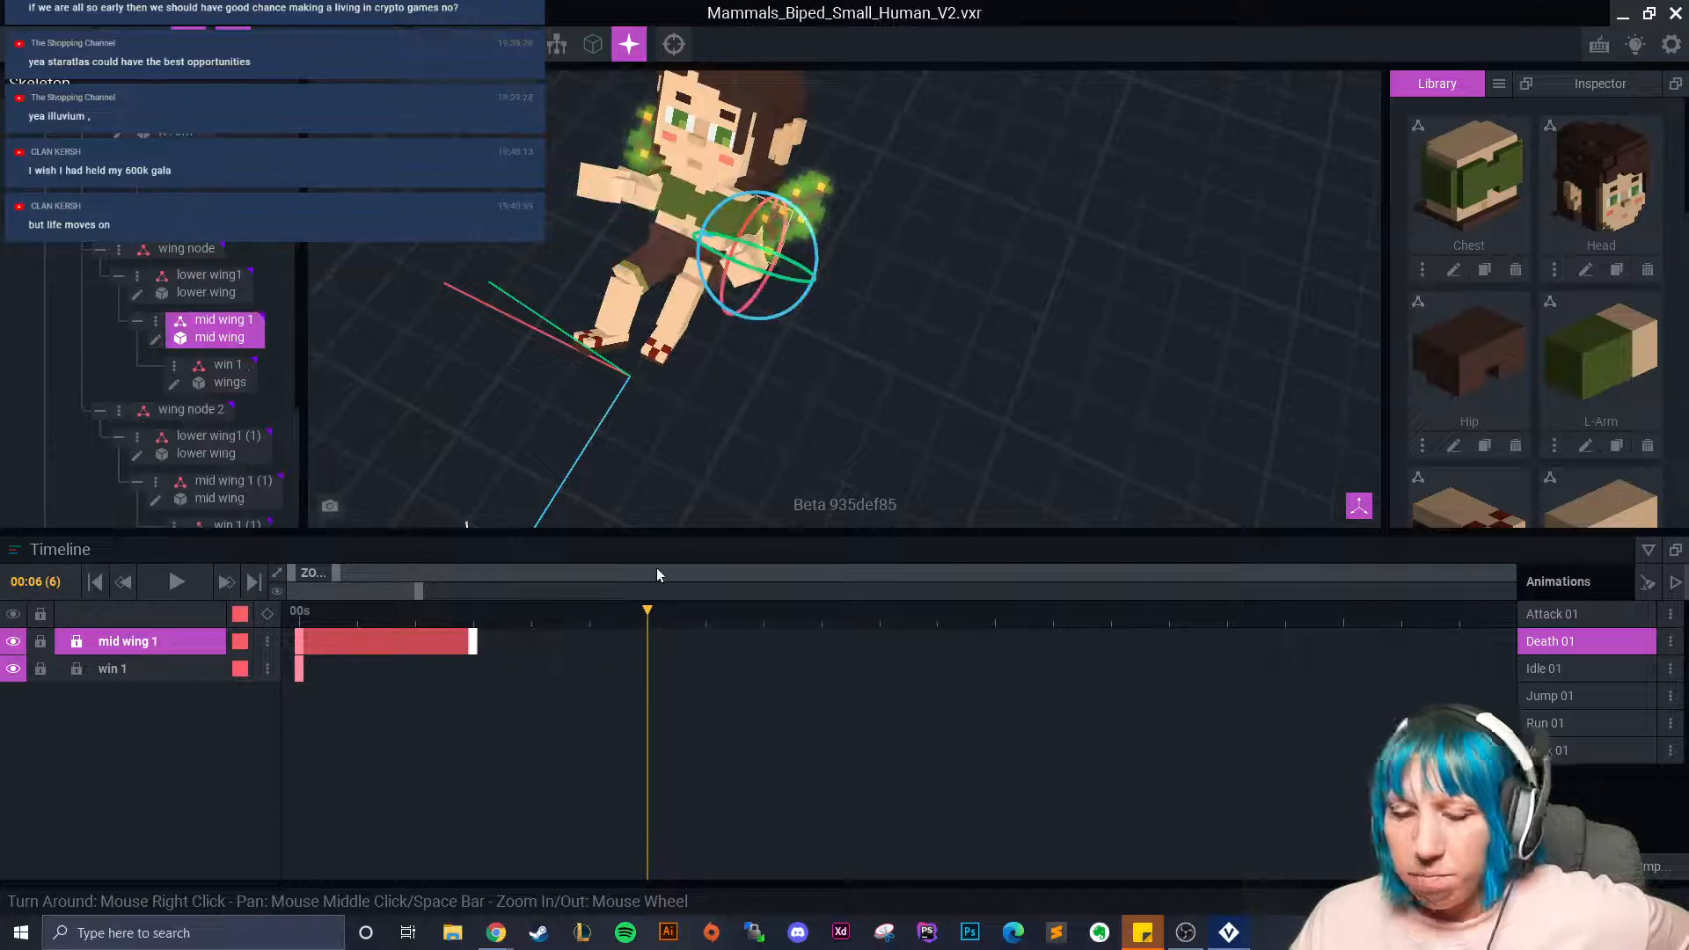
{"action": "scroll", "coordinate": [802, 323], "scroll_direction": "up", "scroll_amount": 4}
{"action": "scroll", "coordinate": [802, 323], "scroll_direction": "up", "scroll_amount": 1}
{"action": "left_click_drag", "start_coordinate": [744, 238], "coordinate": [744, 243]}
{"action": "mouse_move", "coordinate": [749, 261]}
{"action": "right_mouse_down"}
{"action": "mouse_move", "coordinate": [746, 276]}
{"action": "mouse_move", "coordinate": [758, 249]}
{"action": "right_mouse_up"}
{"action": "left_click_drag", "start_coordinate": [752, 238], "coordinate": [720, 220]}
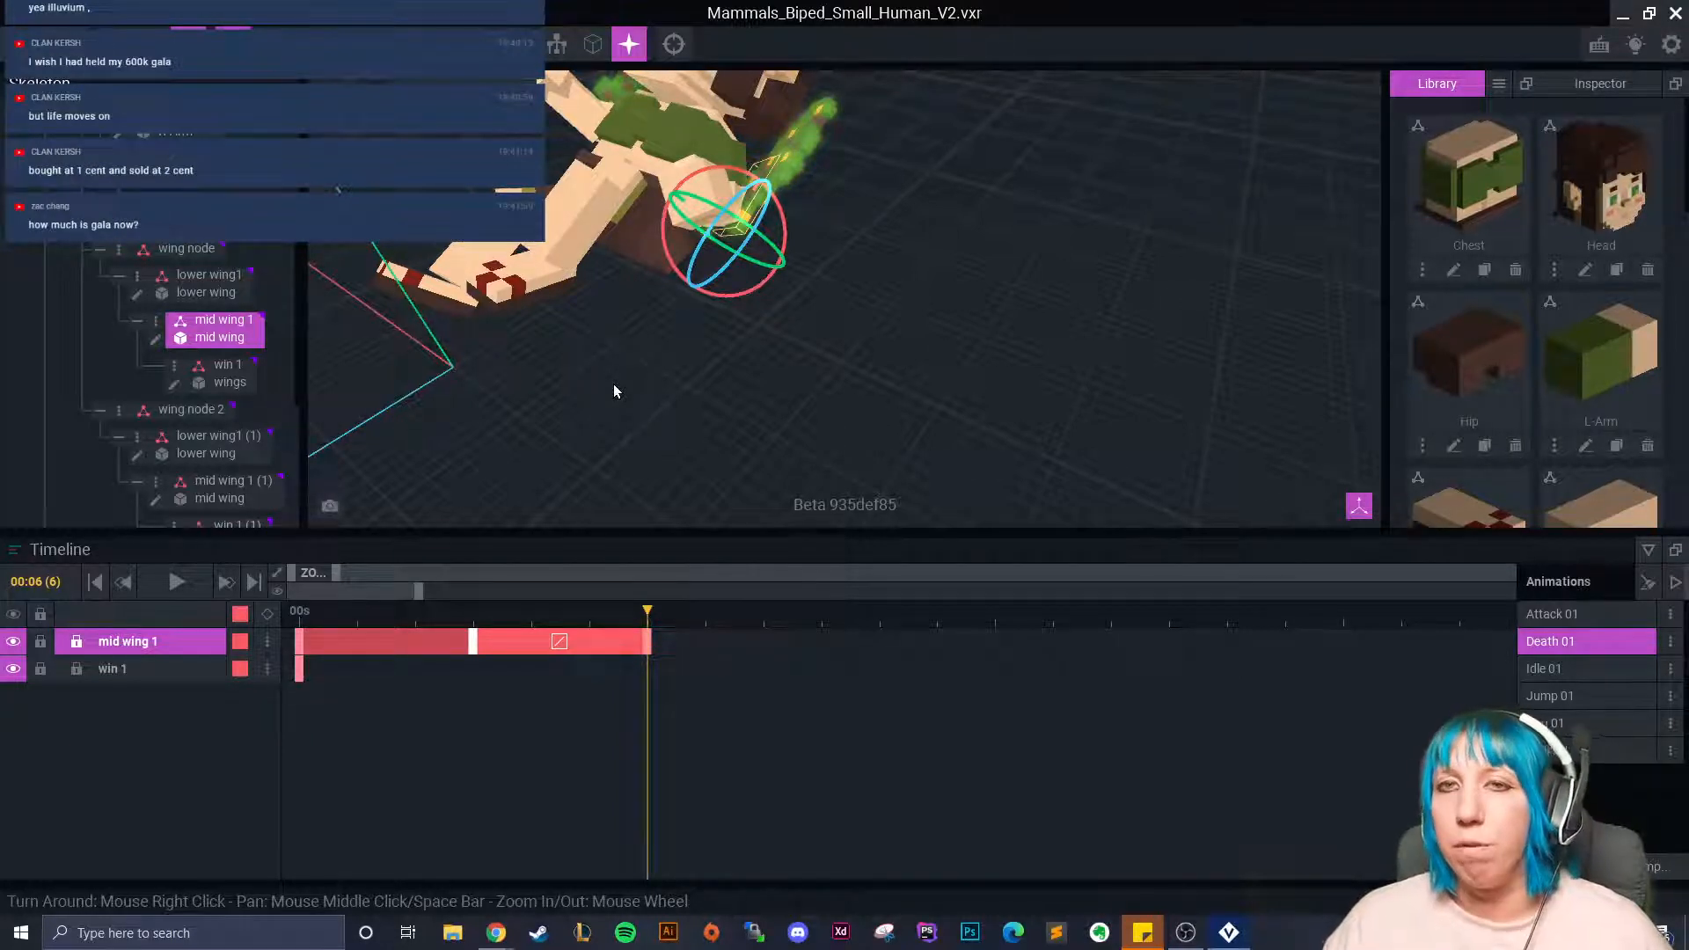
{"action": "right_click_drag", "start_coordinate": [614, 391], "coordinate": [791, 344]}
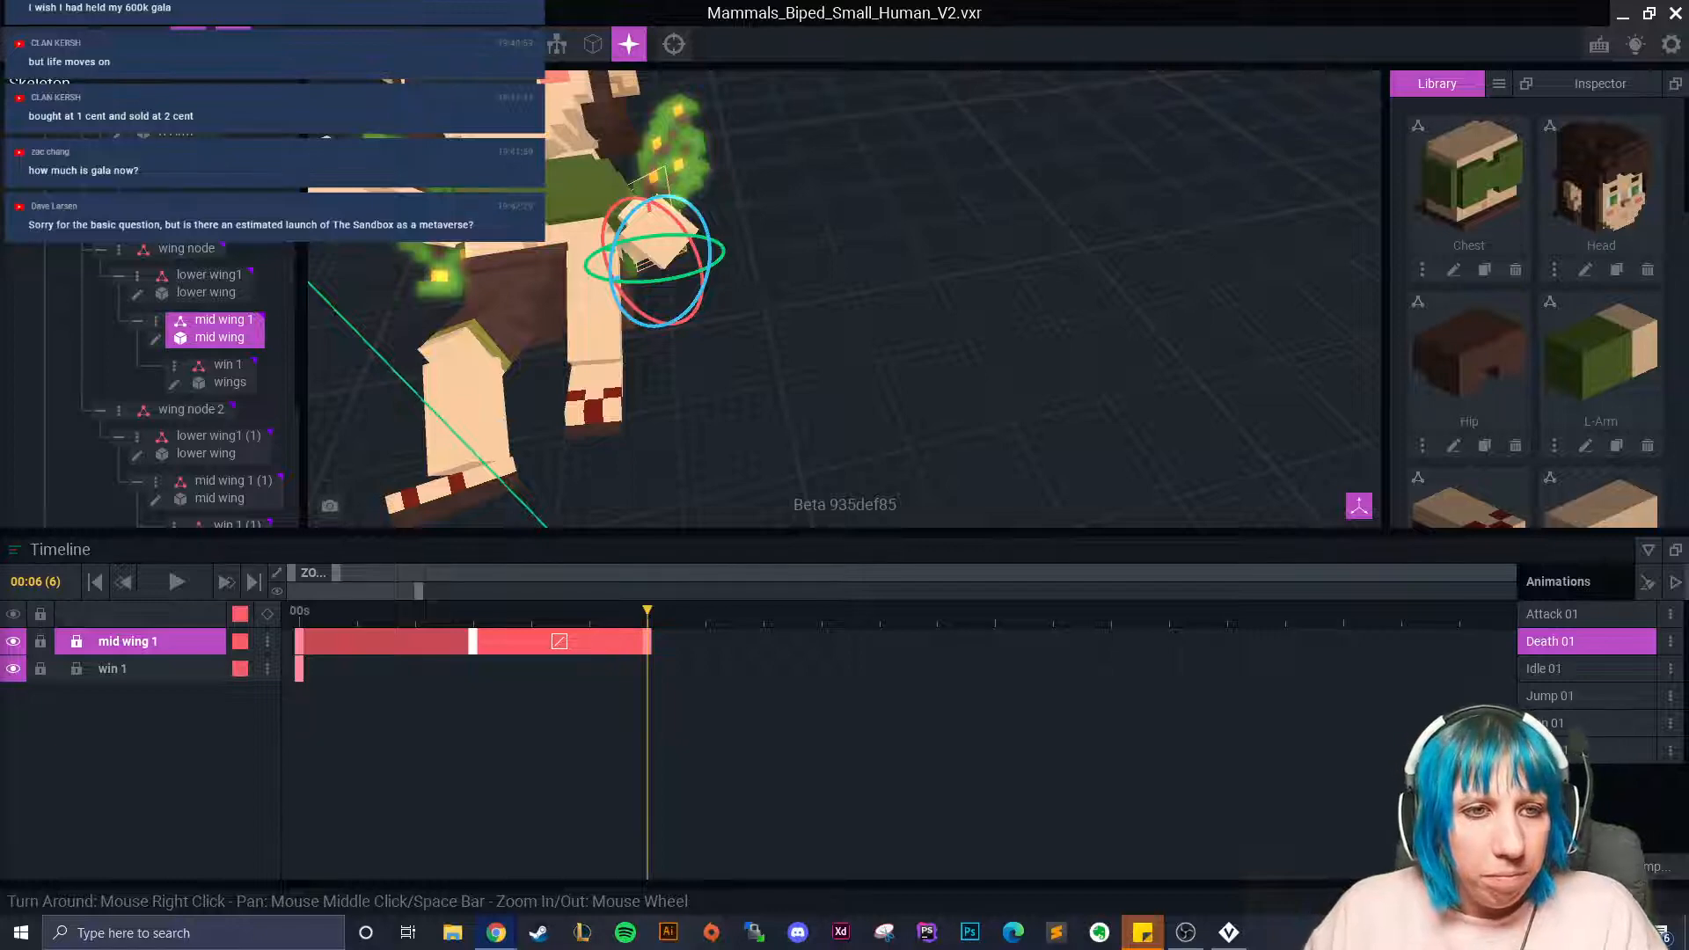
Bring the CoinGecko Gala page over VoxEdit and scroll down to its price chart.
{"action": "left_click_drag", "start_coordinate": [871, 126], "coordinate": [875, 7]}
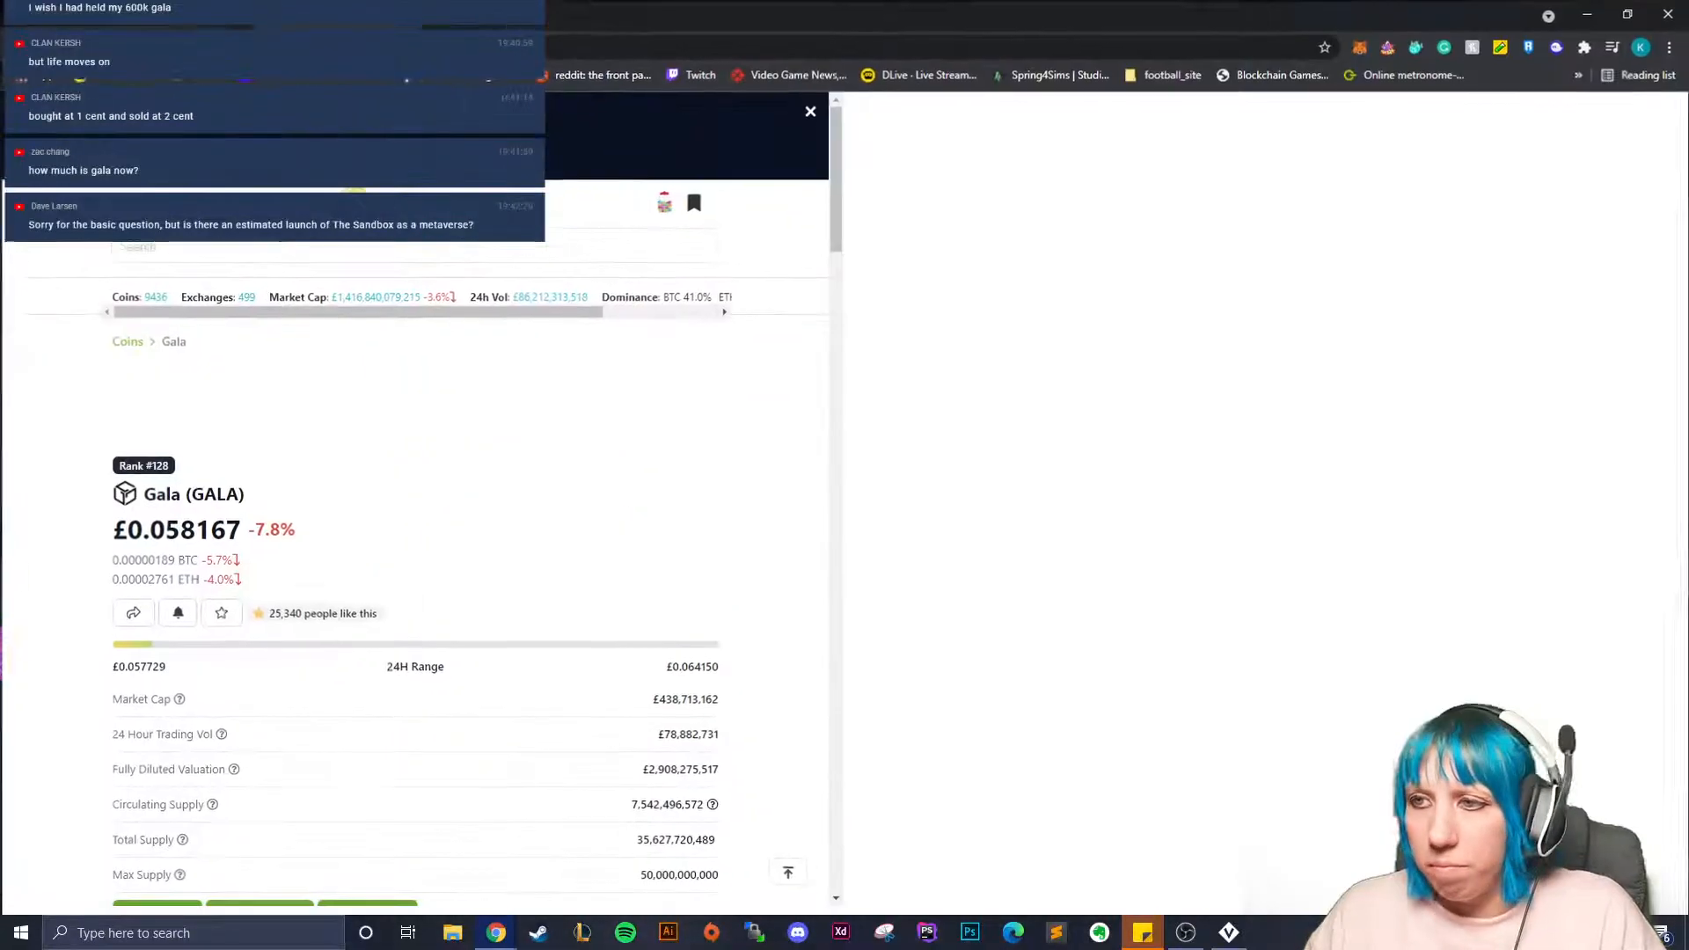
{"action": "scroll", "coordinate": [934, 553], "scroll_direction": "down", "scroll_amount": 3}
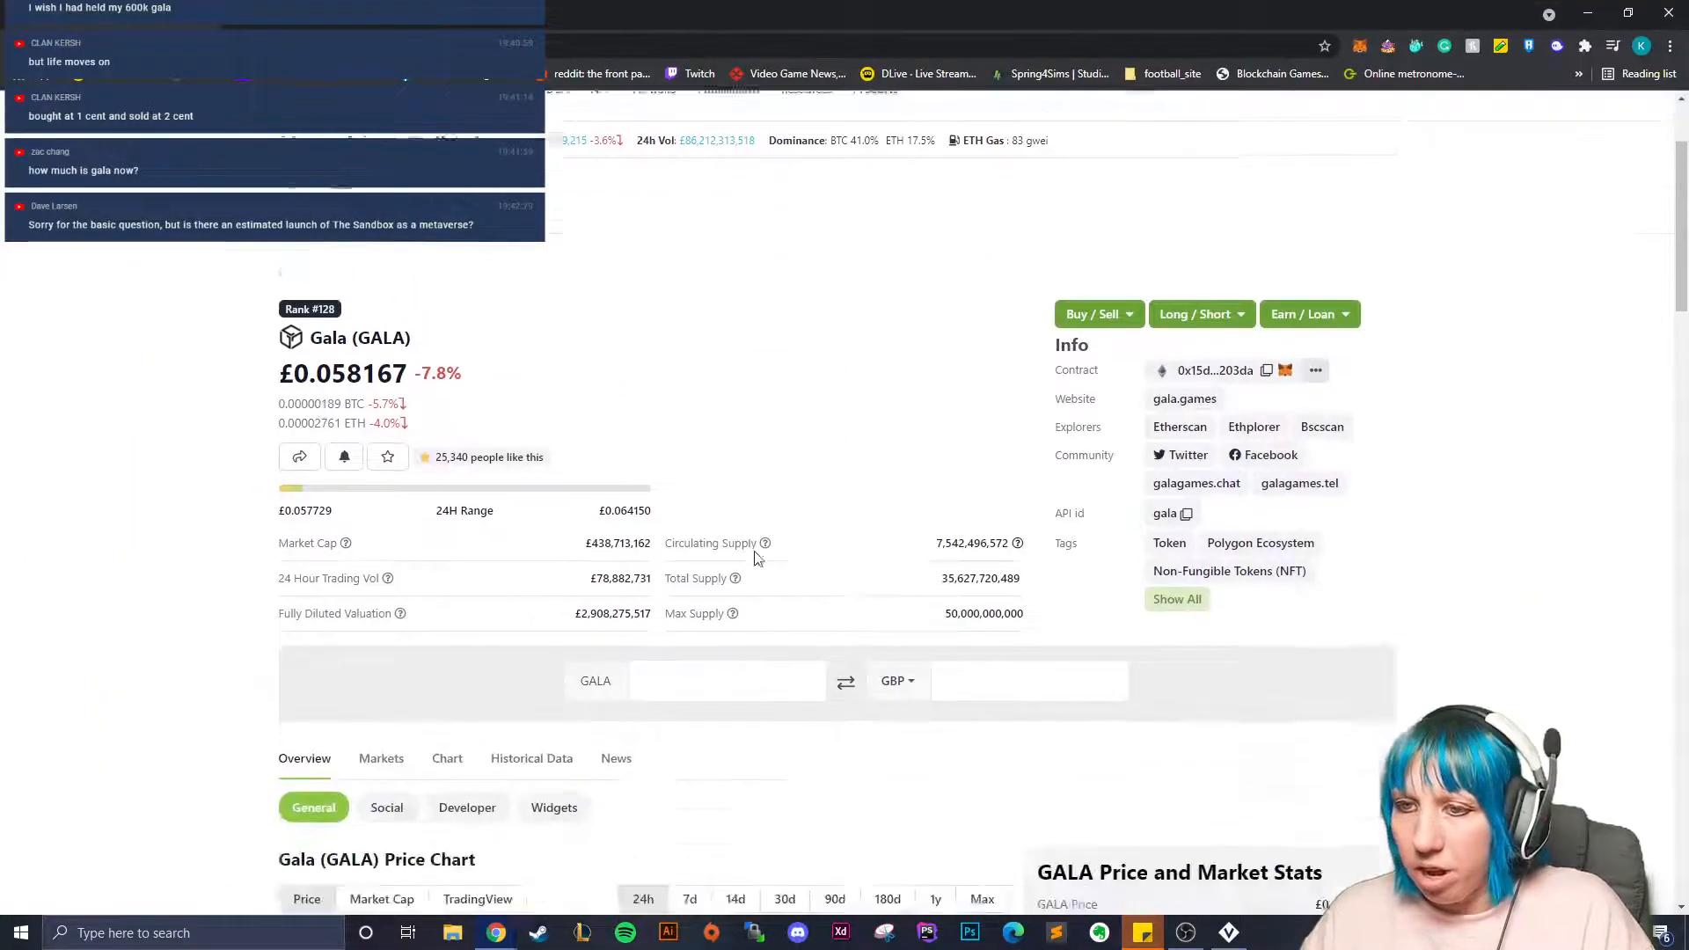
{"action": "left_click_drag", "start_coordinate": [332, 285], "coordinate": [392, 285]}
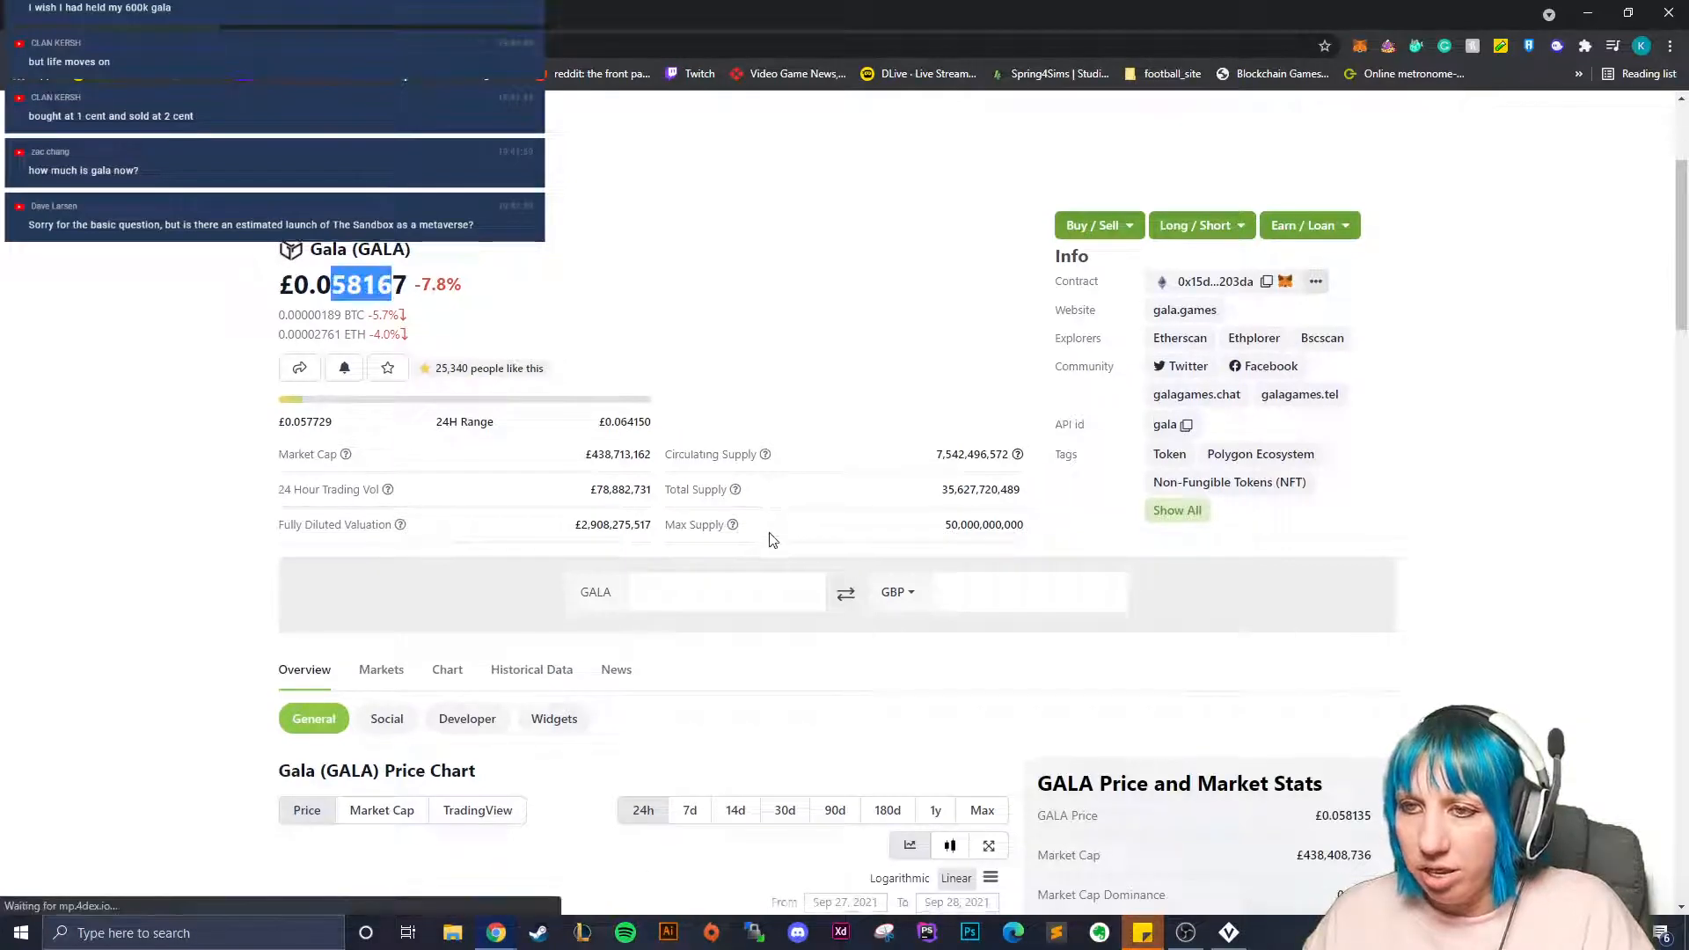
{"action": "scroll", "coordinate": [631, 478], "scroll_direction": "down", "scroll_amount": 3}
{"action": "scroll", "coordinate": [632, 478], "scroll_direction": "up", "scroll_amount": 4}
{"action": "left_click", "coordinate": [632, 478]}
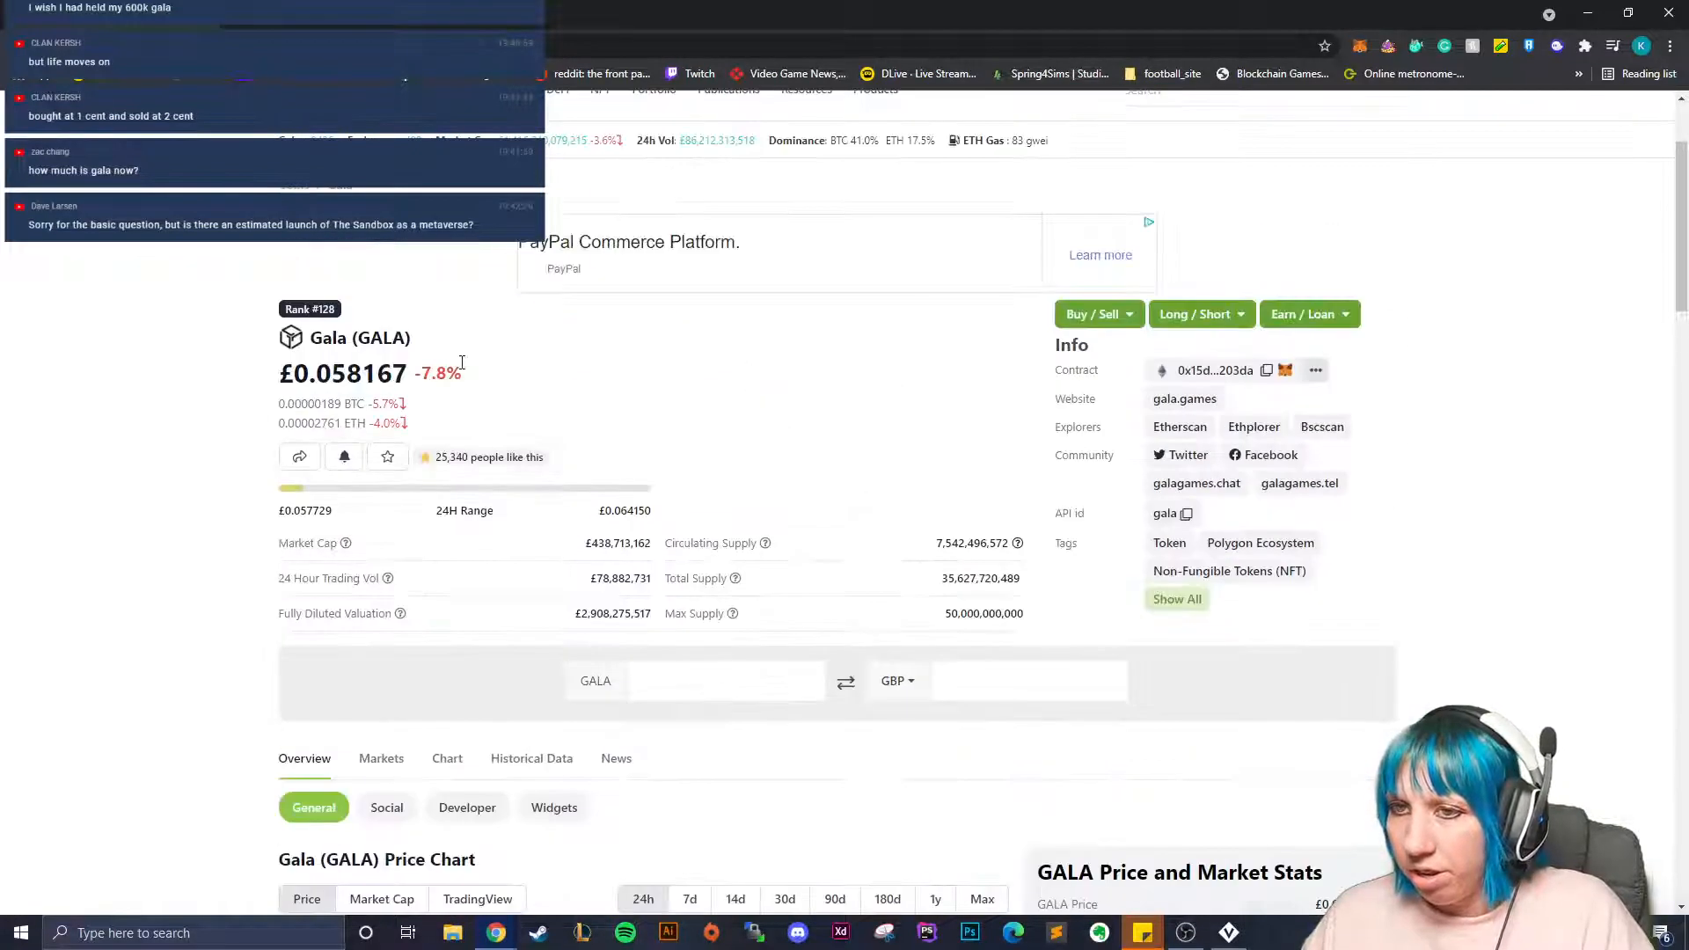
{"action": "scroll", "coordinate": [631, 478], "scroll_direction": "down", "scroll_amount": 6}
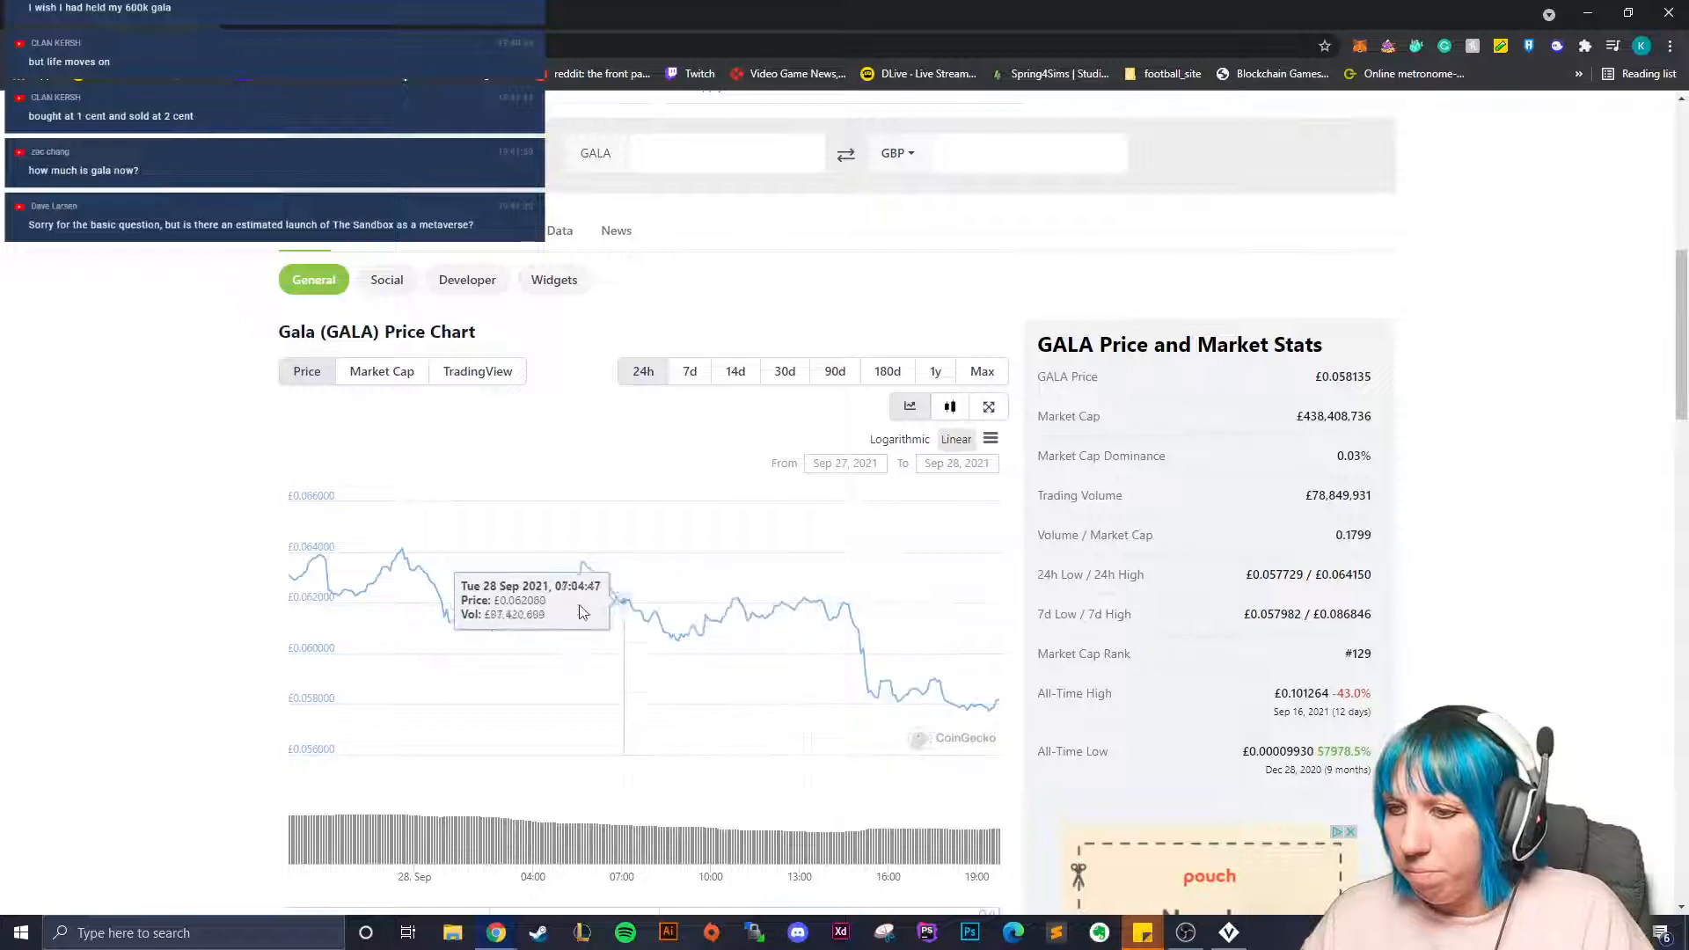
Switch the Gala price chart to the 7d range, then to 1y.
{"action": "left_click", "coordinate": [689, 373]}
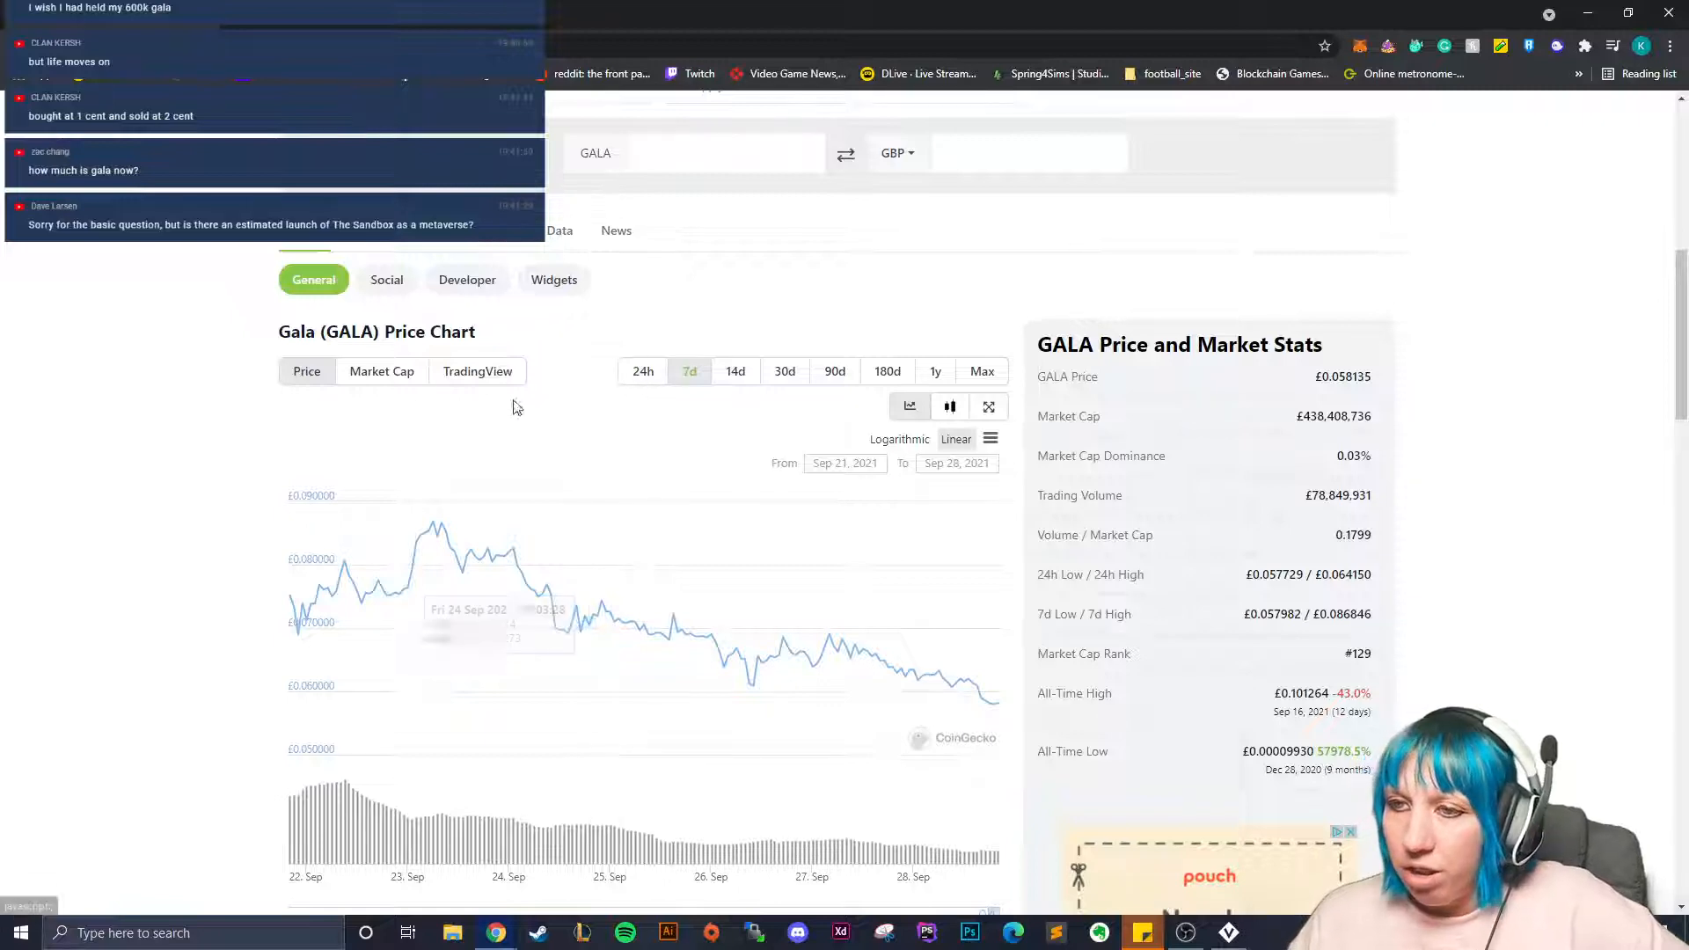
{"action": "scroll", "coordinate": [678, 477], "scroll_direction": "up", "scroll_amount": 2}
{"action": "scroll", "coordinate": [678, 478], "scroll_direction": "down", "scroll_amount": 2}
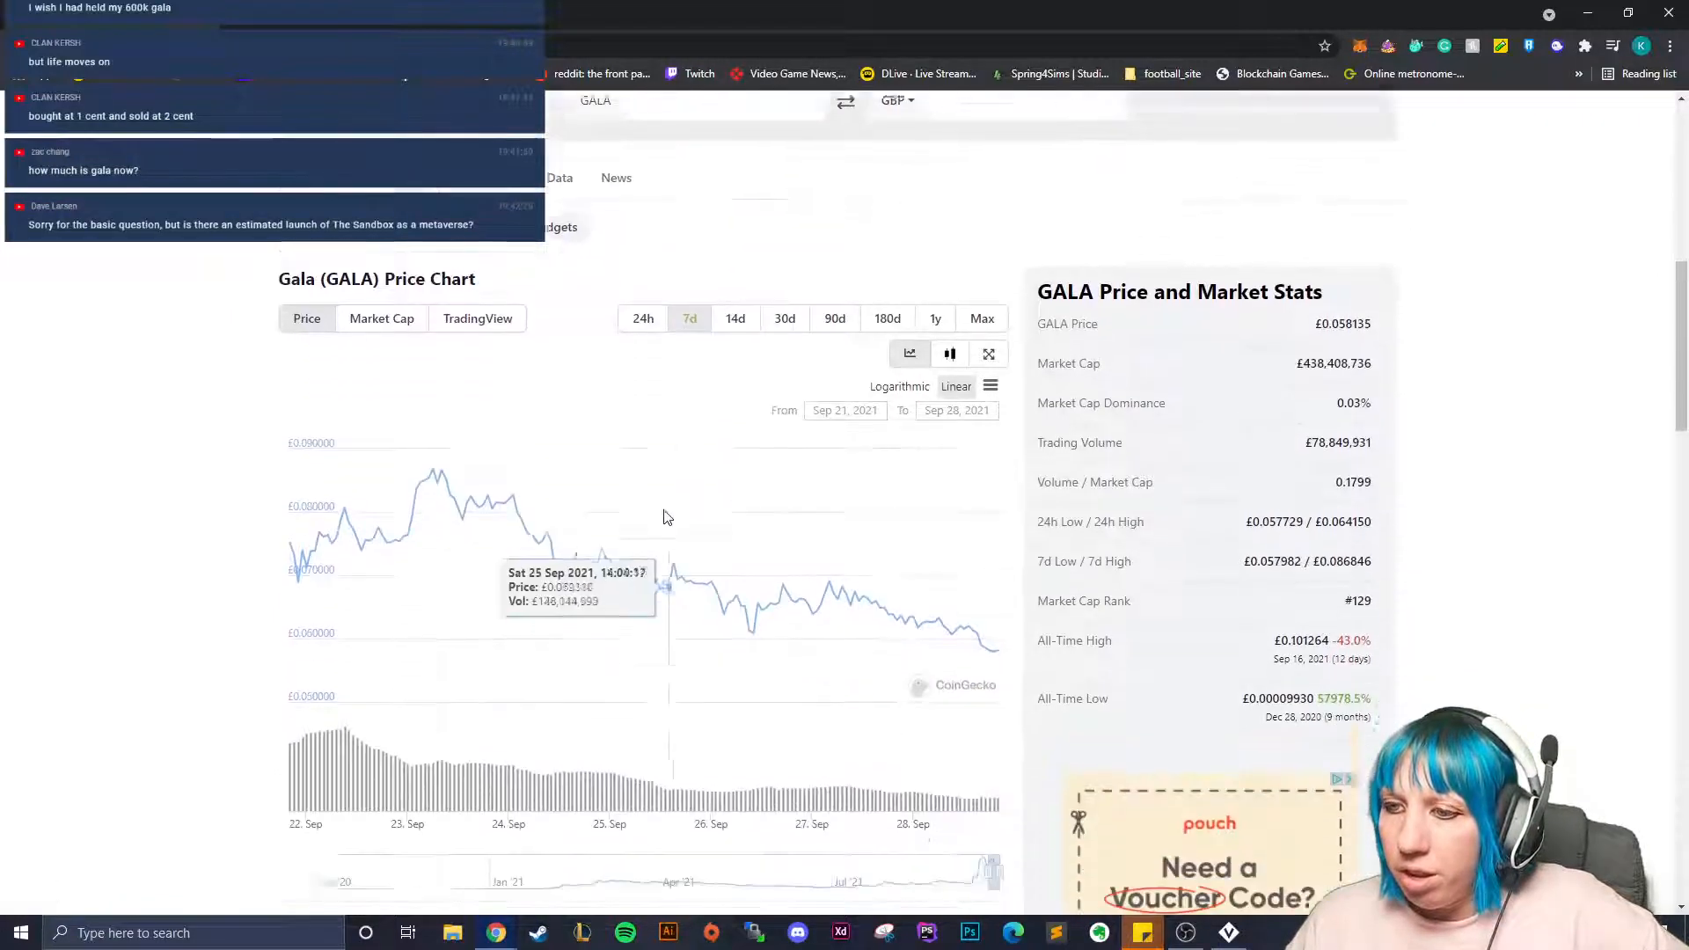
{"action": "scroll", "coordinate": [672, 502], "scroll_direction": "up", "scroll_amount": 1}
{"action": "left_click", "coordinate": [935, 461]}
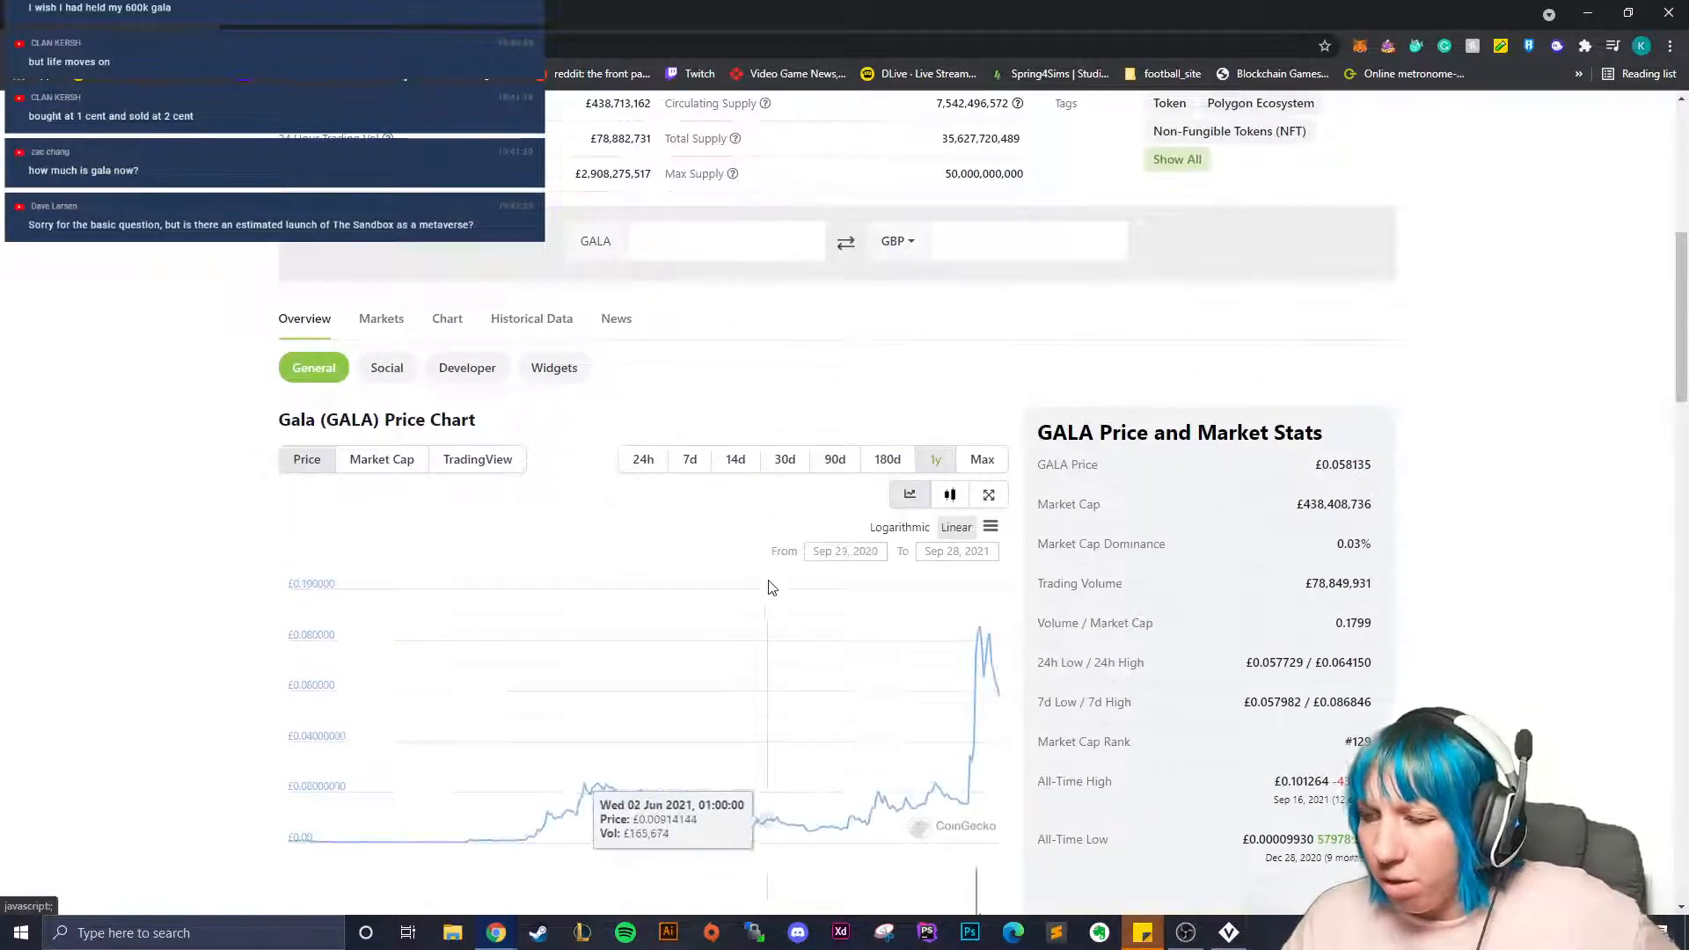
{"action": "scroll", "coordinate": [645, 686], "scroll_direction": "down", "scroll_amount": 2}
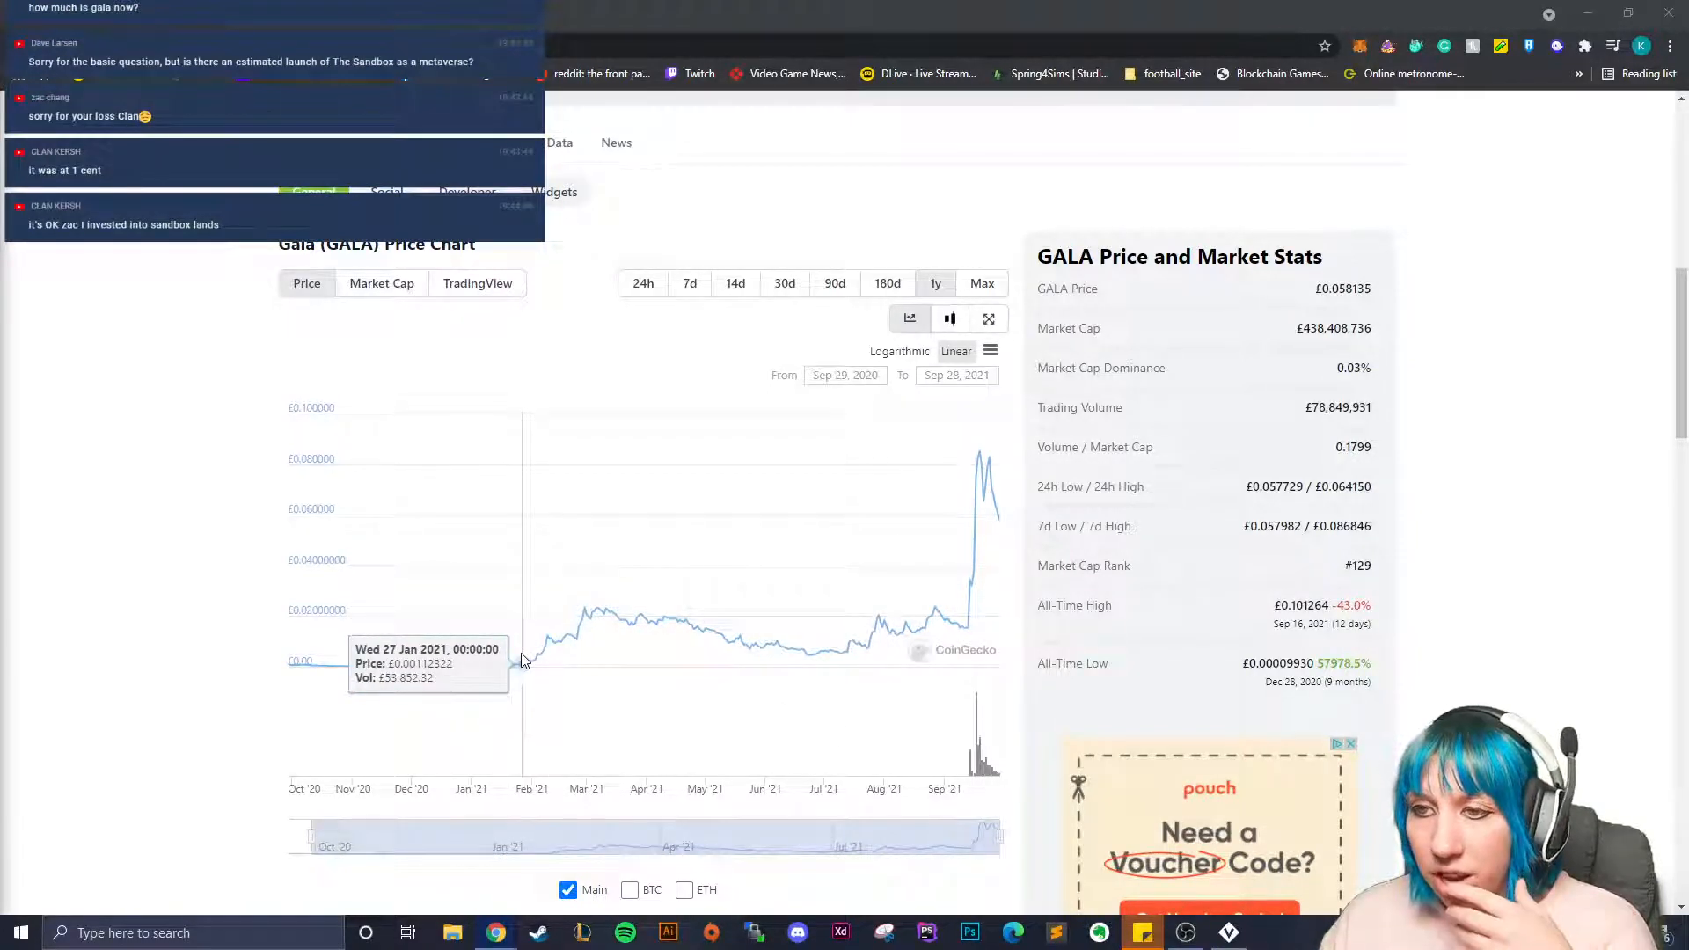
Scroll the Gala page, then Alt+Tab back to the VoxEdit fairy project.
{"action": "scroll", "coordinate": [630, 653], "scroll_direction": "up", "scroll_amount": 2}
{"action": "scroll", "coordinate": [630, 653], "scroll_direction": "up", "scroll_amount": 4}
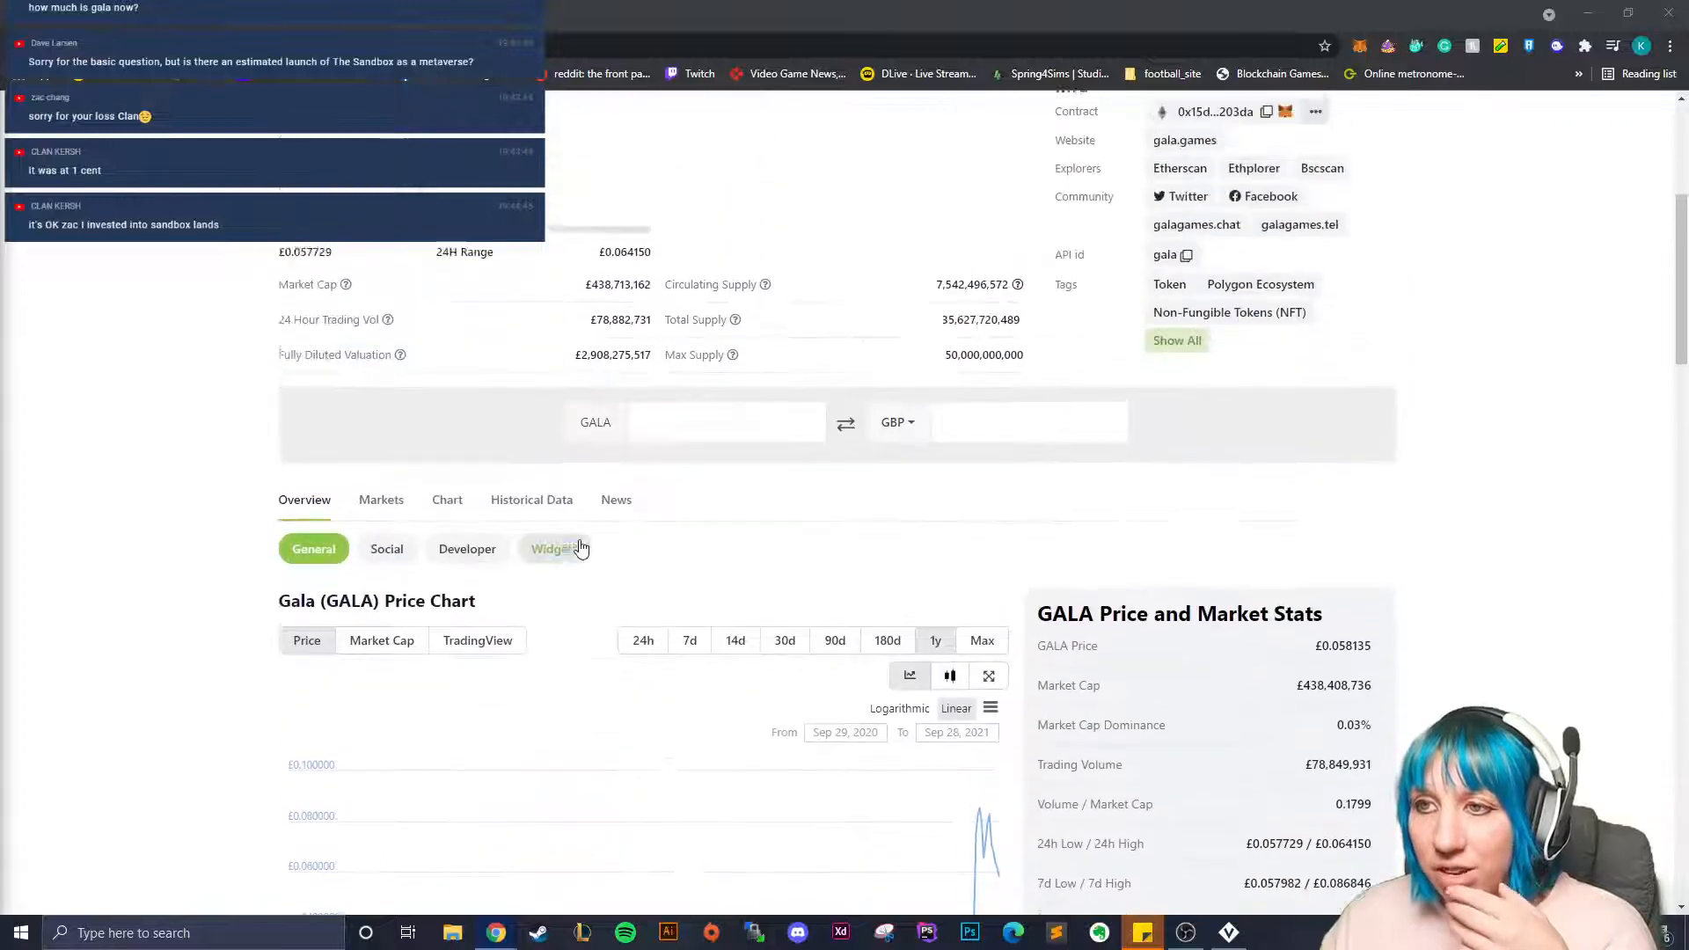
{"action": "scroll", "coordinate": [524, 669], "scroll_direction": "down", "scroll_amount": 7}
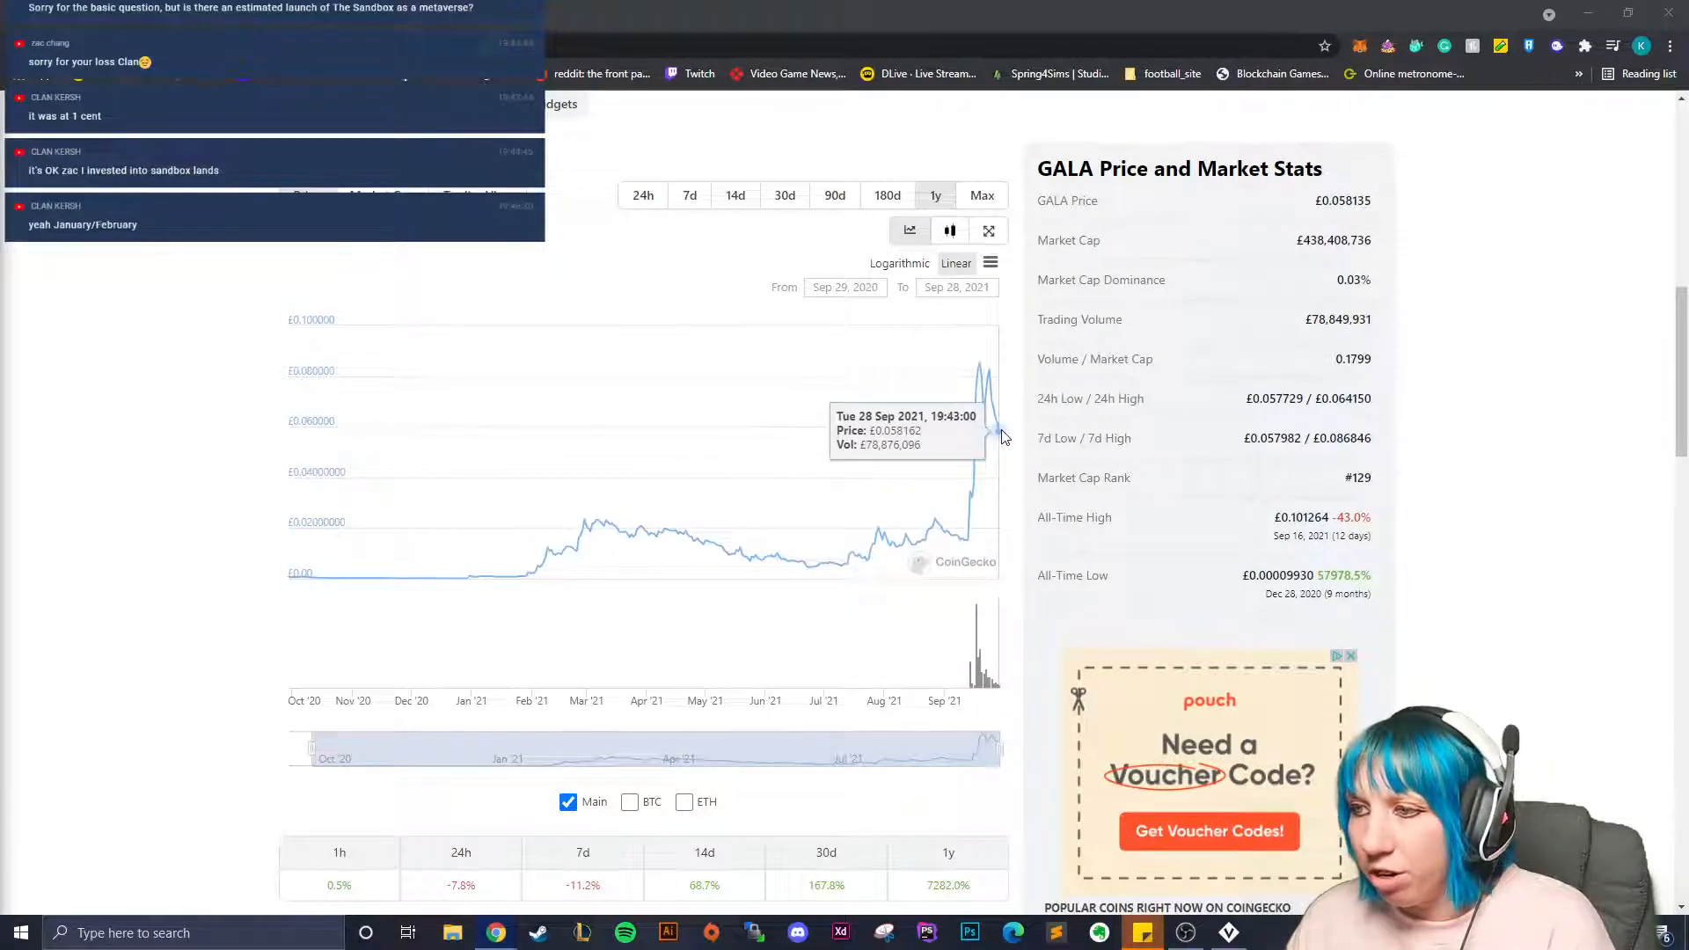
{"action": "scroll", "coordinate": [882, 439], "scroll_direction": "up", "scroll_amount": 8}
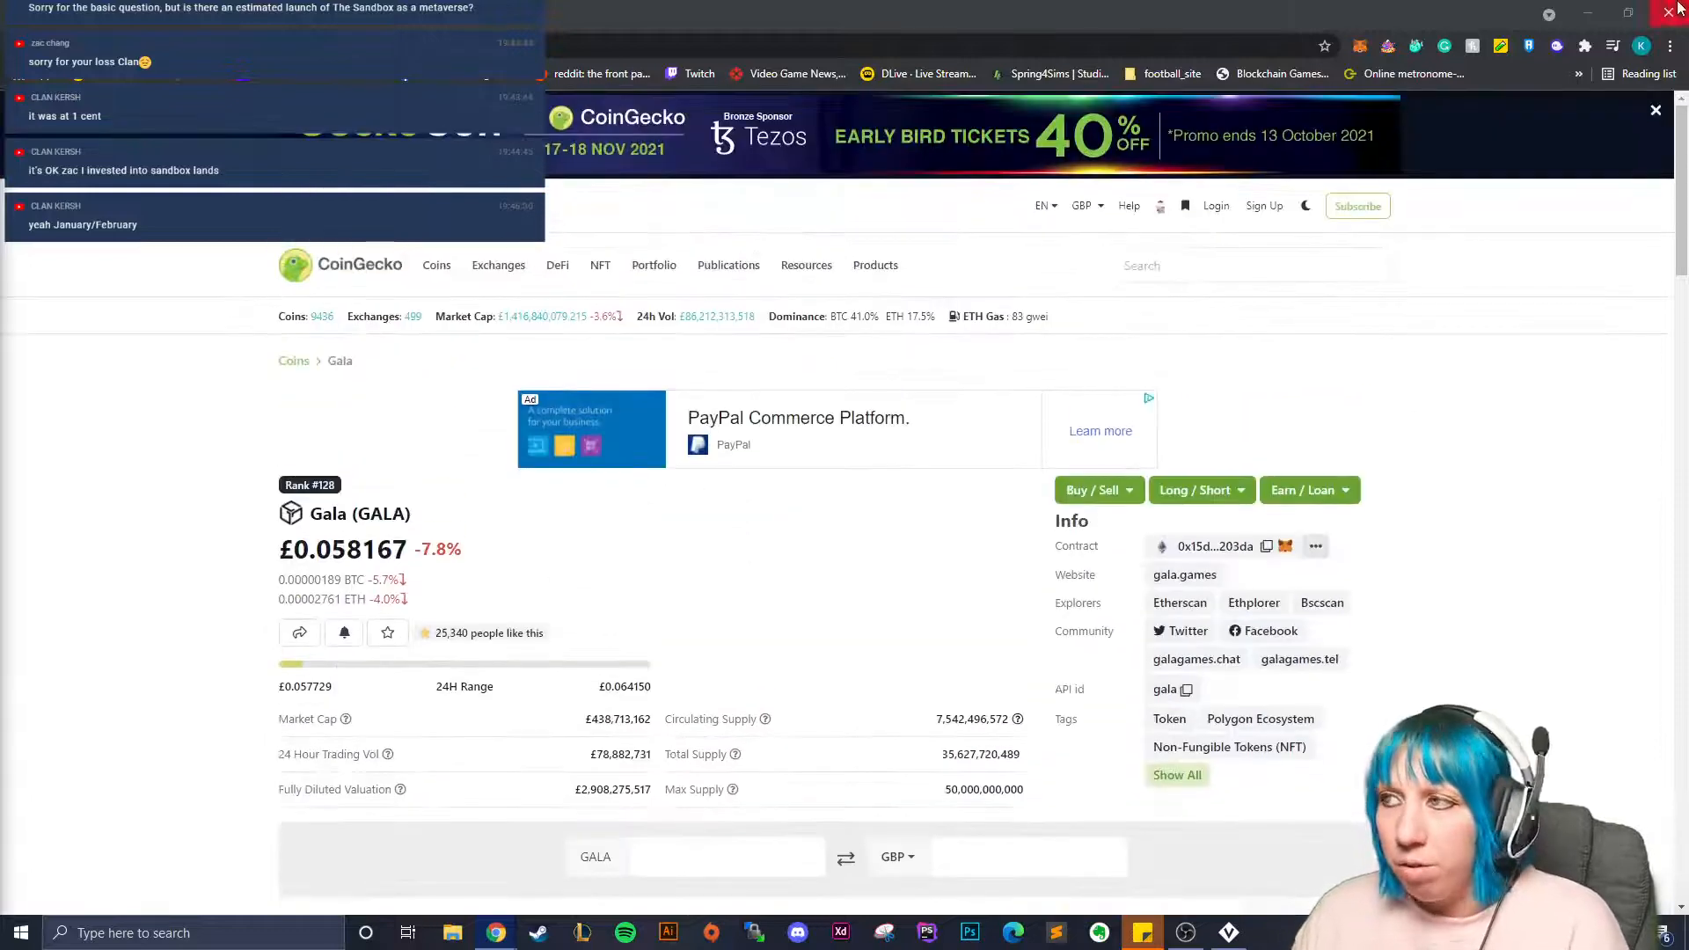
{"action": "key", "text": "alt+Tab"}
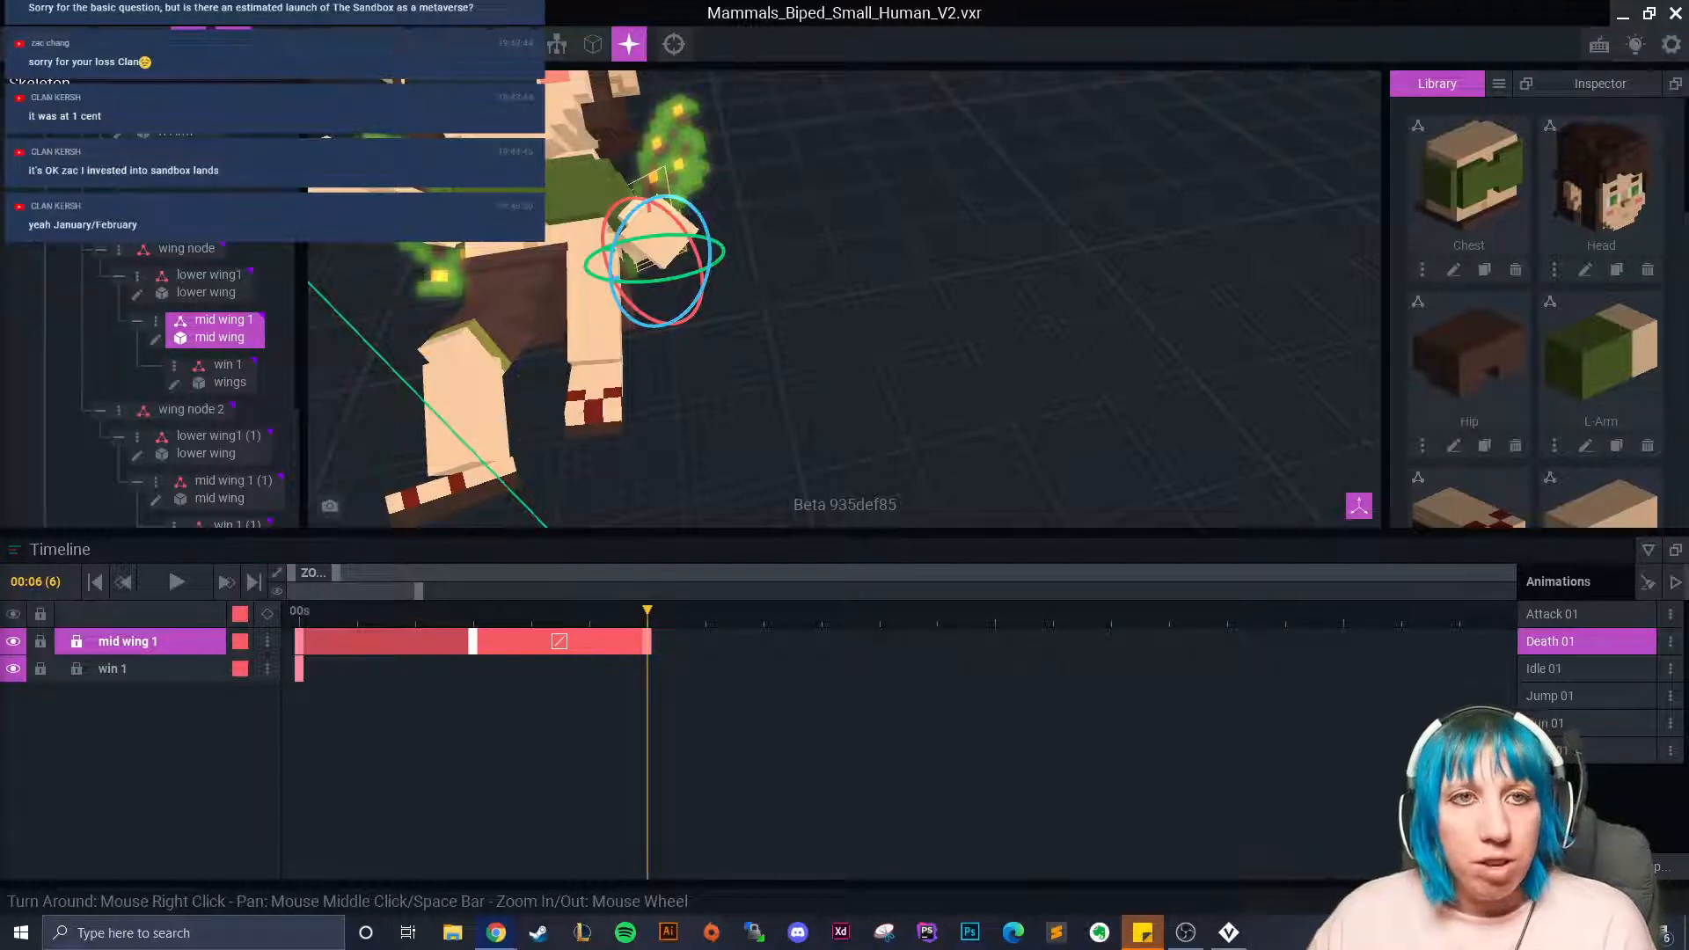
Copy the mid wing 1 (1) bone's end keyframe and paste it at frame 10.
{"action": "mouse_move", "coordinate": [607, 300]}
{"action": "right_mouse_down"}
{"action": "mouse_move", "coordinate": [622, 294]}
{"action": "mouse_move", "coordinate": [648, 345]}
{"action": "mouse_move", "coordinate": [624, 296]}
{"action": "right_mouse_up"}
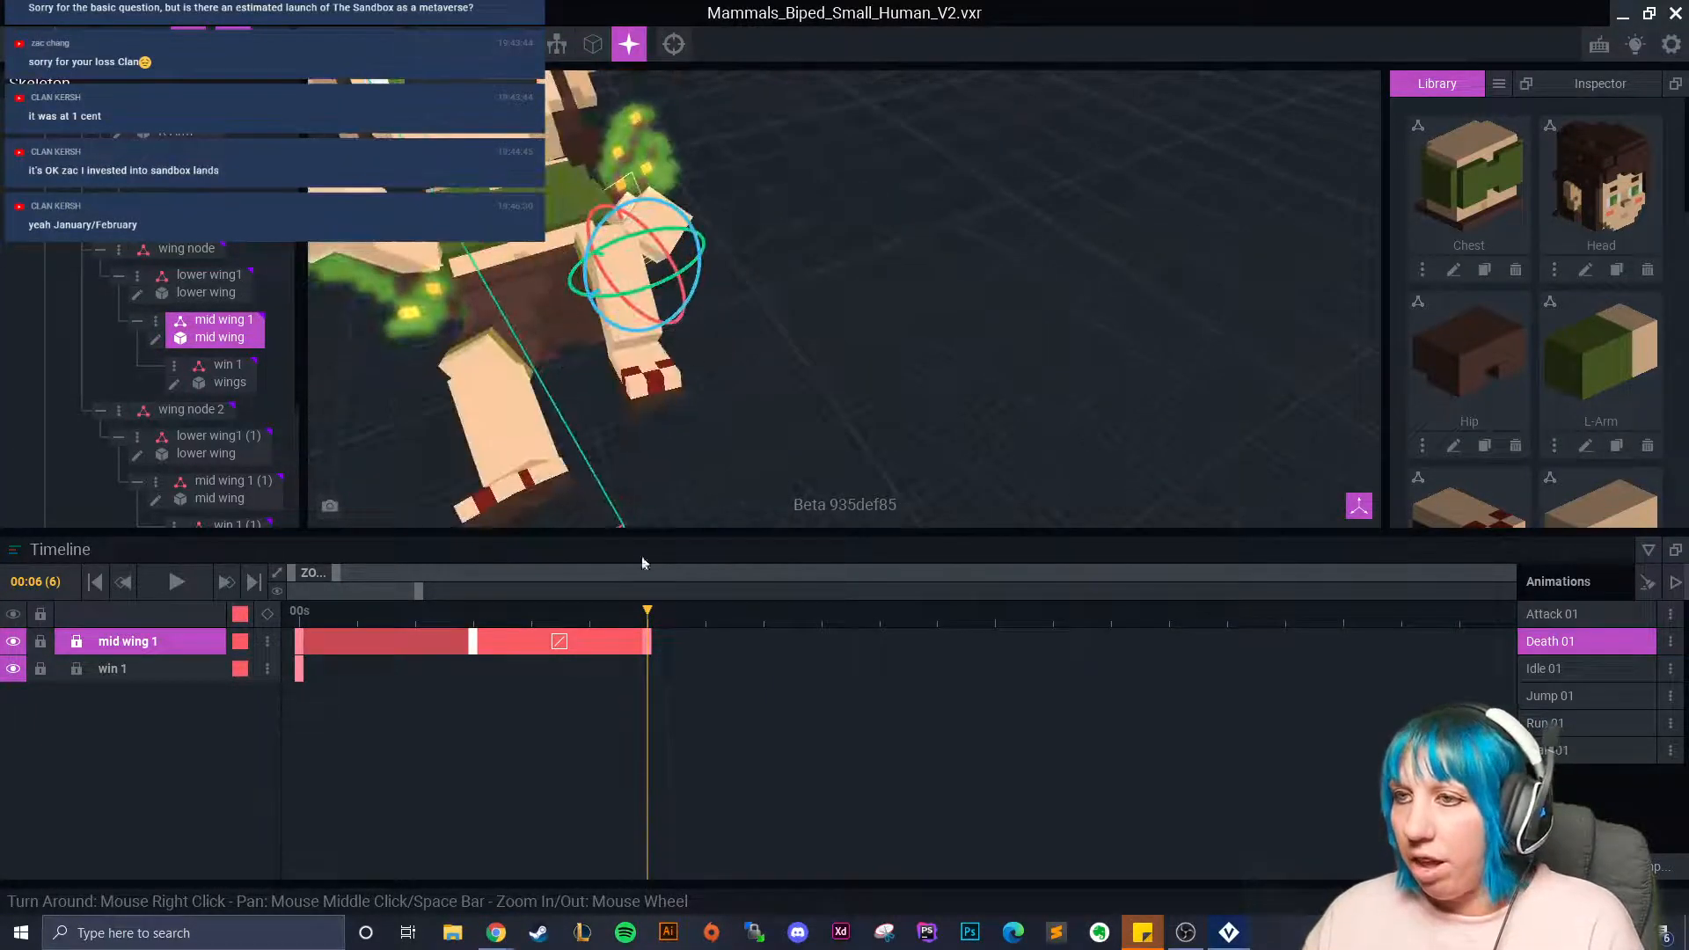
{"action": "left_click", "coordinate": [403, 299]}
{"action": "left_click_drag", "start_coordinate": [649, 610], "coordinate": [878, 642]}
{"action": "mouse_move", "coordinate": [750, 304]}
{"action": "right_mouse_down"}
{"action": "mouse_move", "coordinate": [754, 322]}
{"action": "mouse_move", "coordinate": [752, 286]}
{"action": "right_mouse_up"}
{"action": "left_click", "coordinate": [749, 349]}
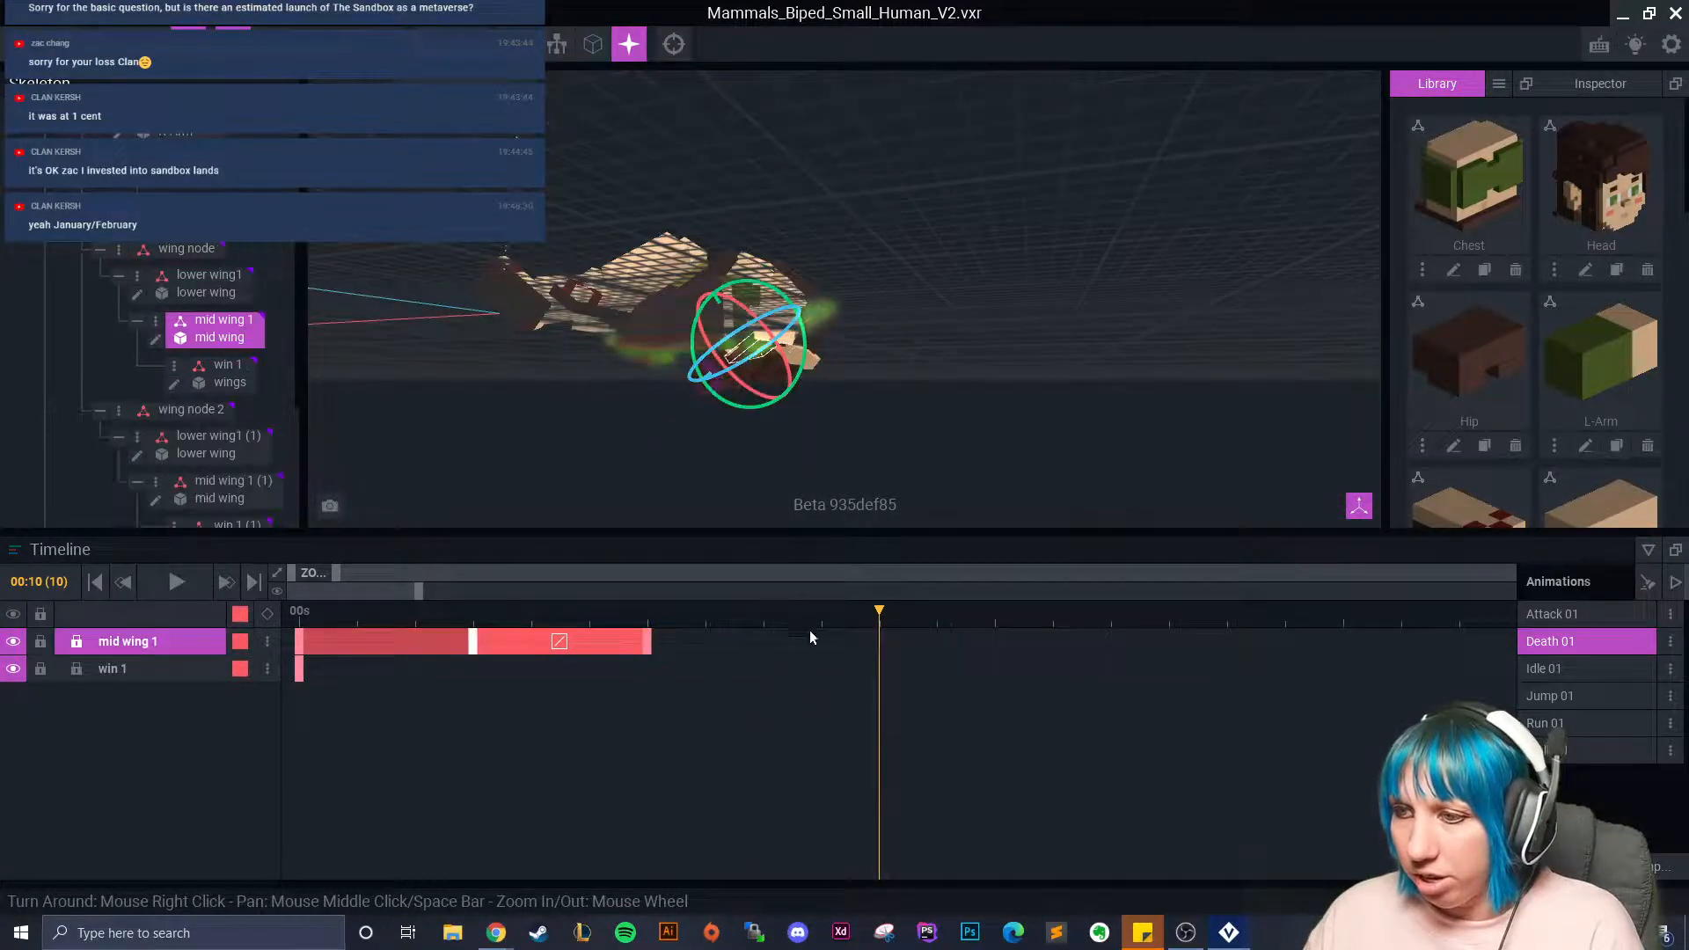
{"action": "right_click", "coordinate": [644, 644]}
{"action": "left_click", "coordinate": [889, 643]}
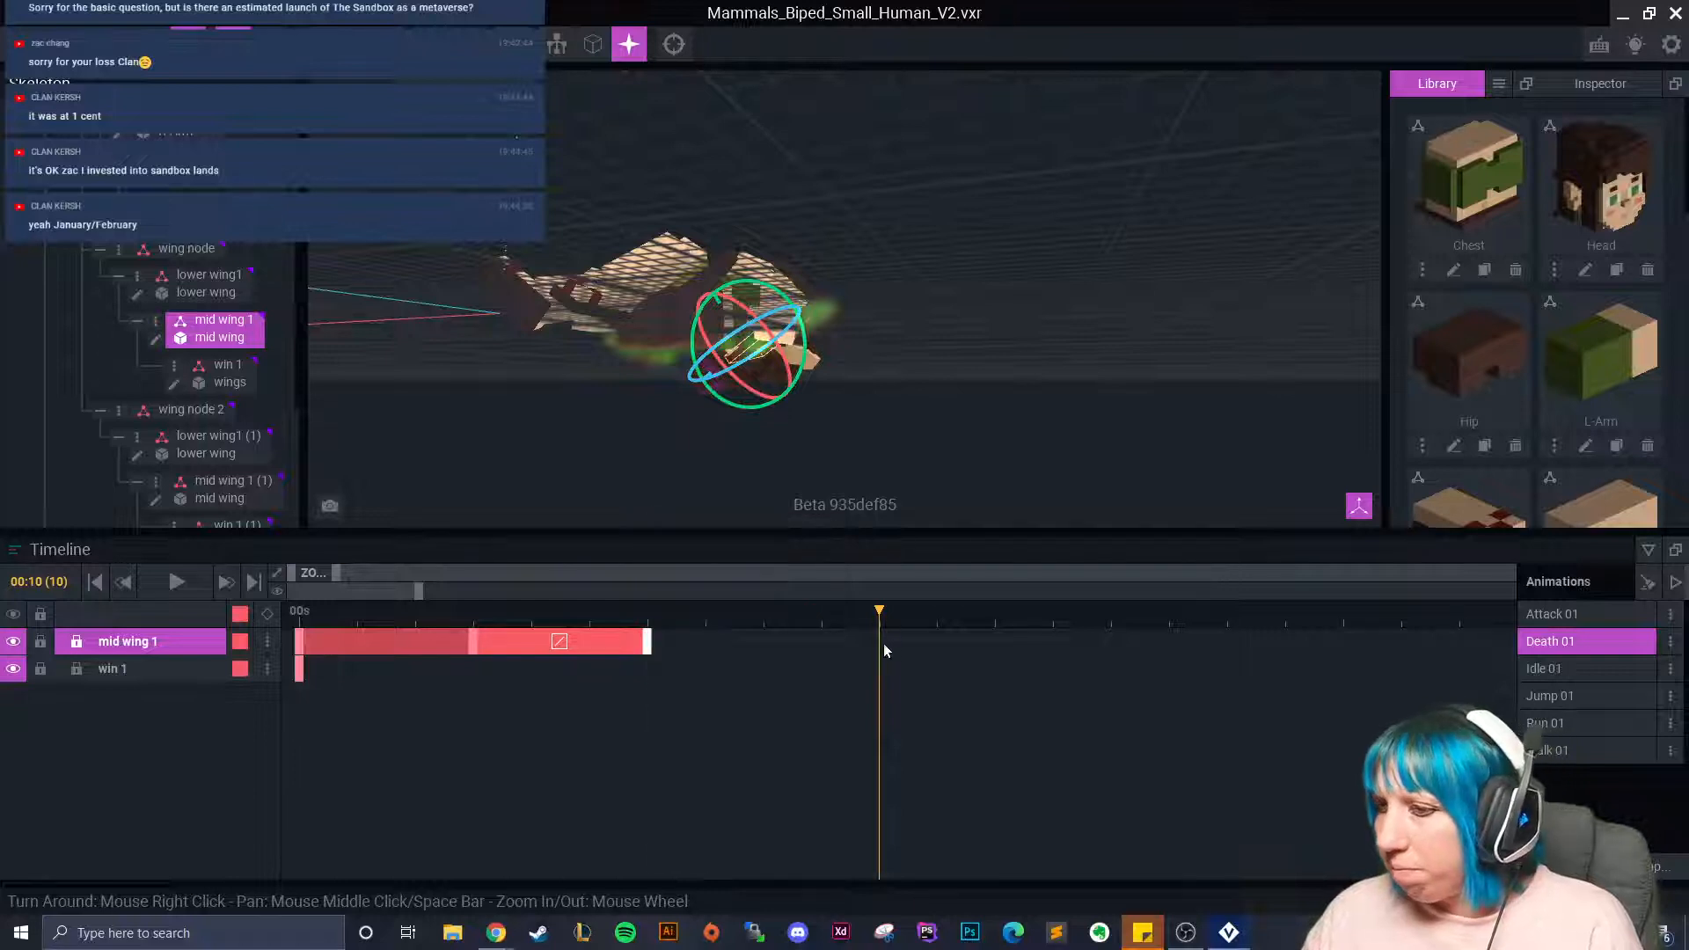
{"action": "right_click", "coordinate": [888, 643]}
{"action": "left_click", "coordinate": [923, 572]}
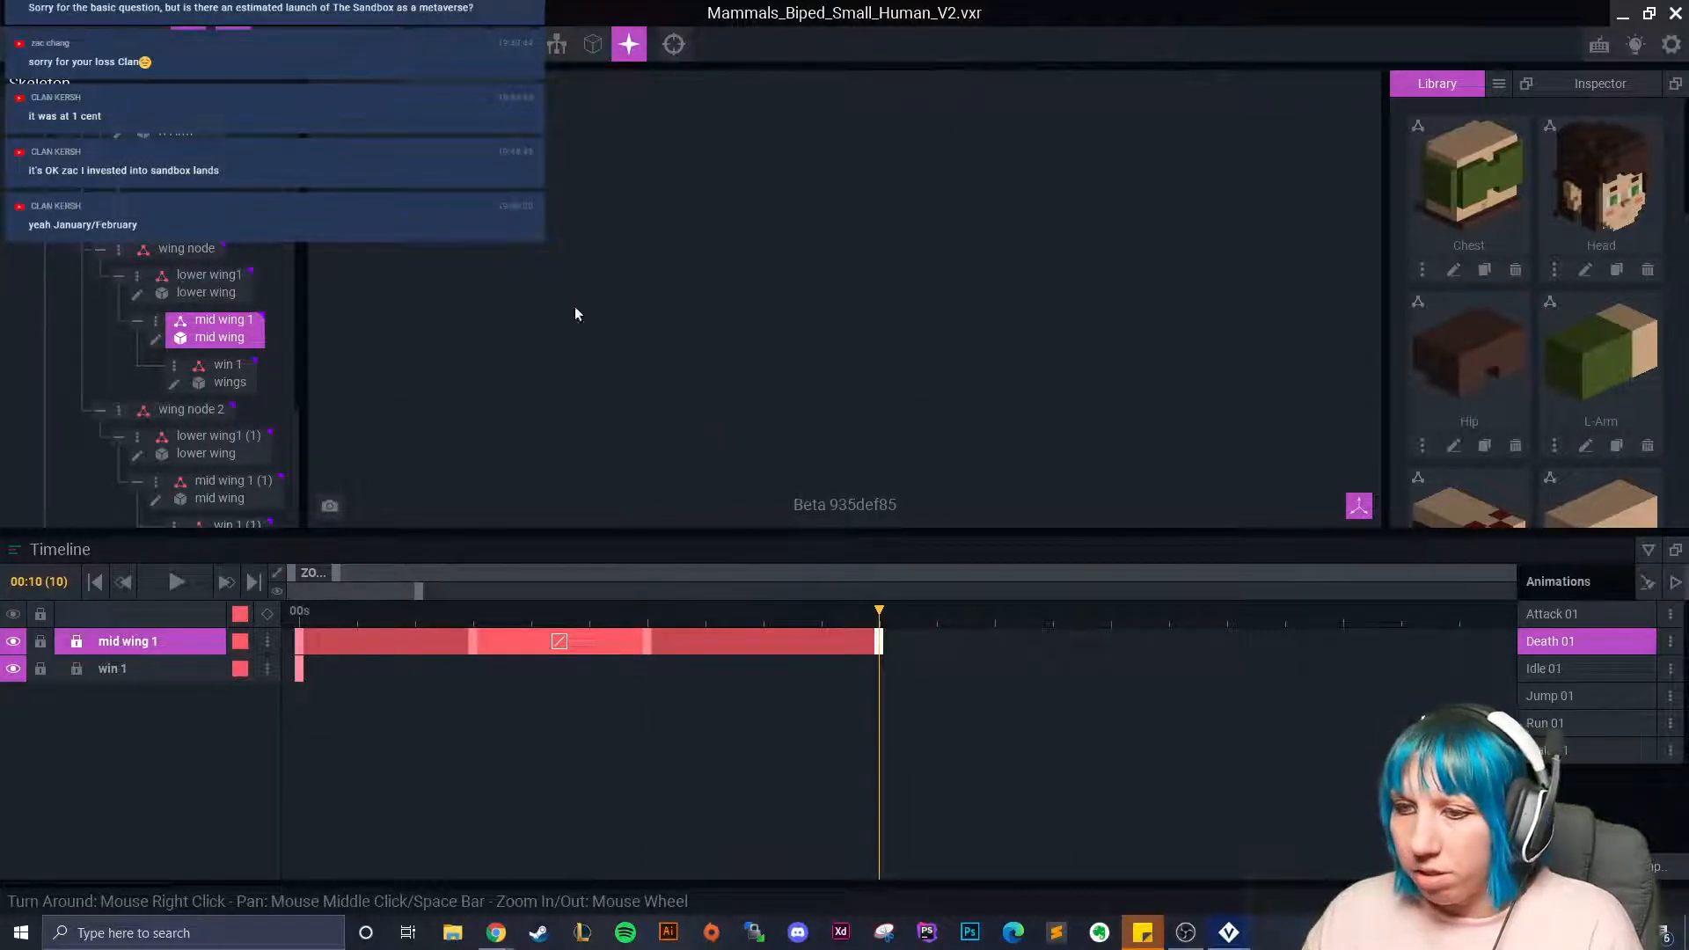
Paste mid wing 1's first keyframe at frame 13.
{"action": "left_click", "coordinate": [674, 44]}
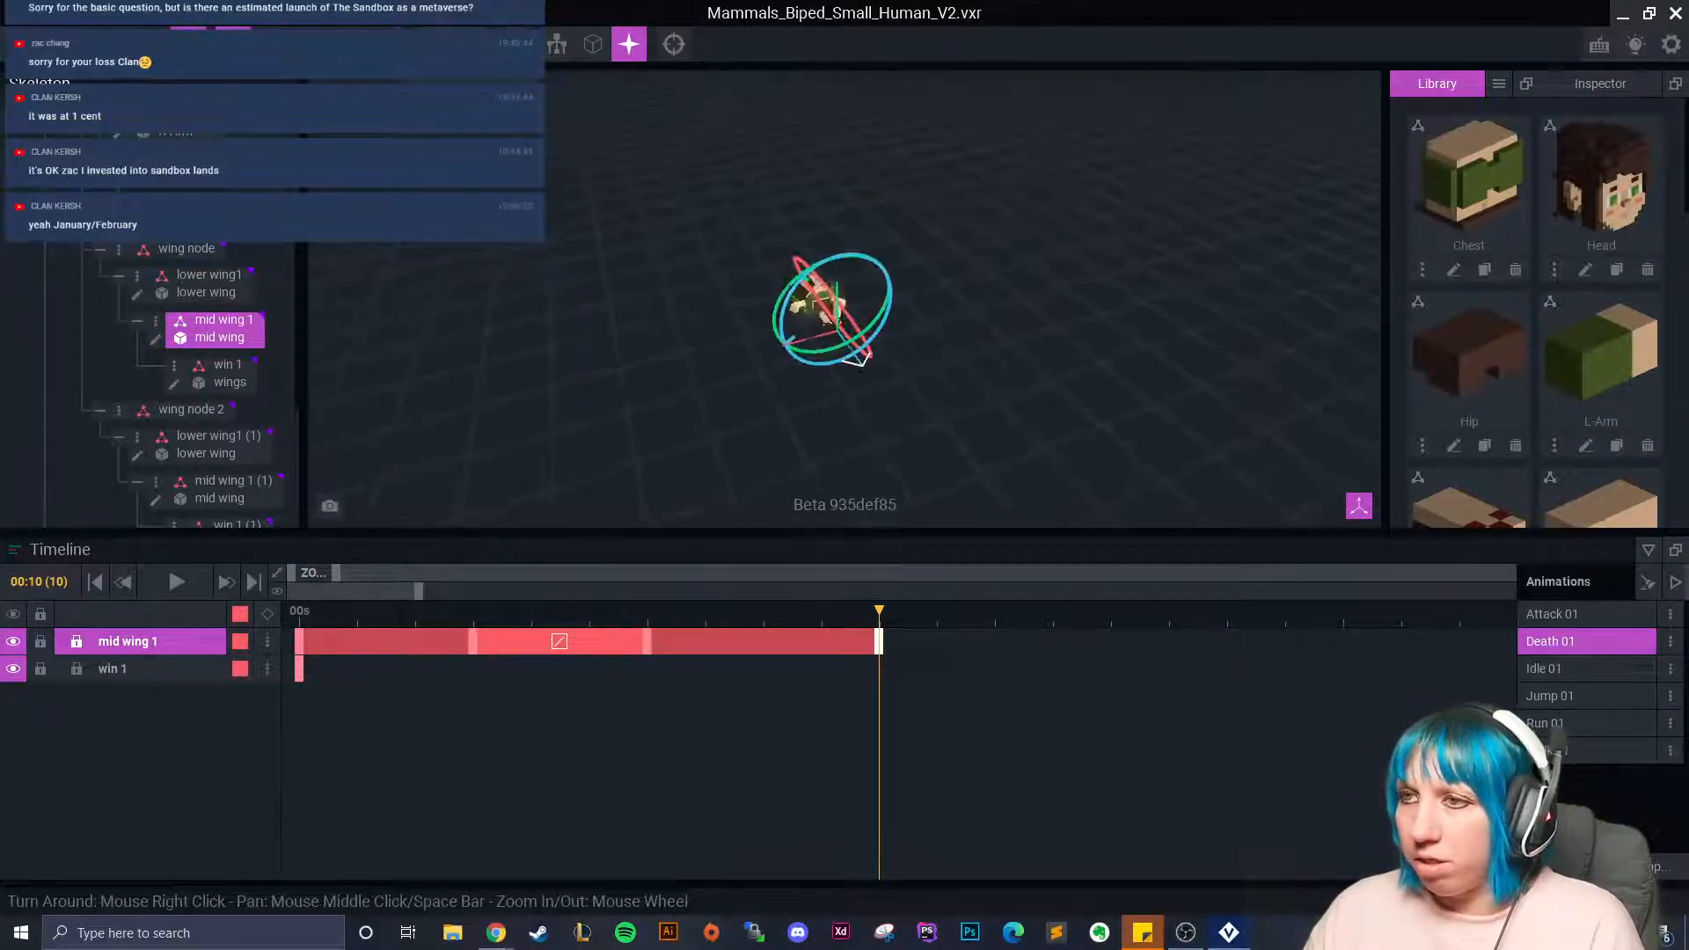
{"action": "left_click", "coordinate": [762, 379]}
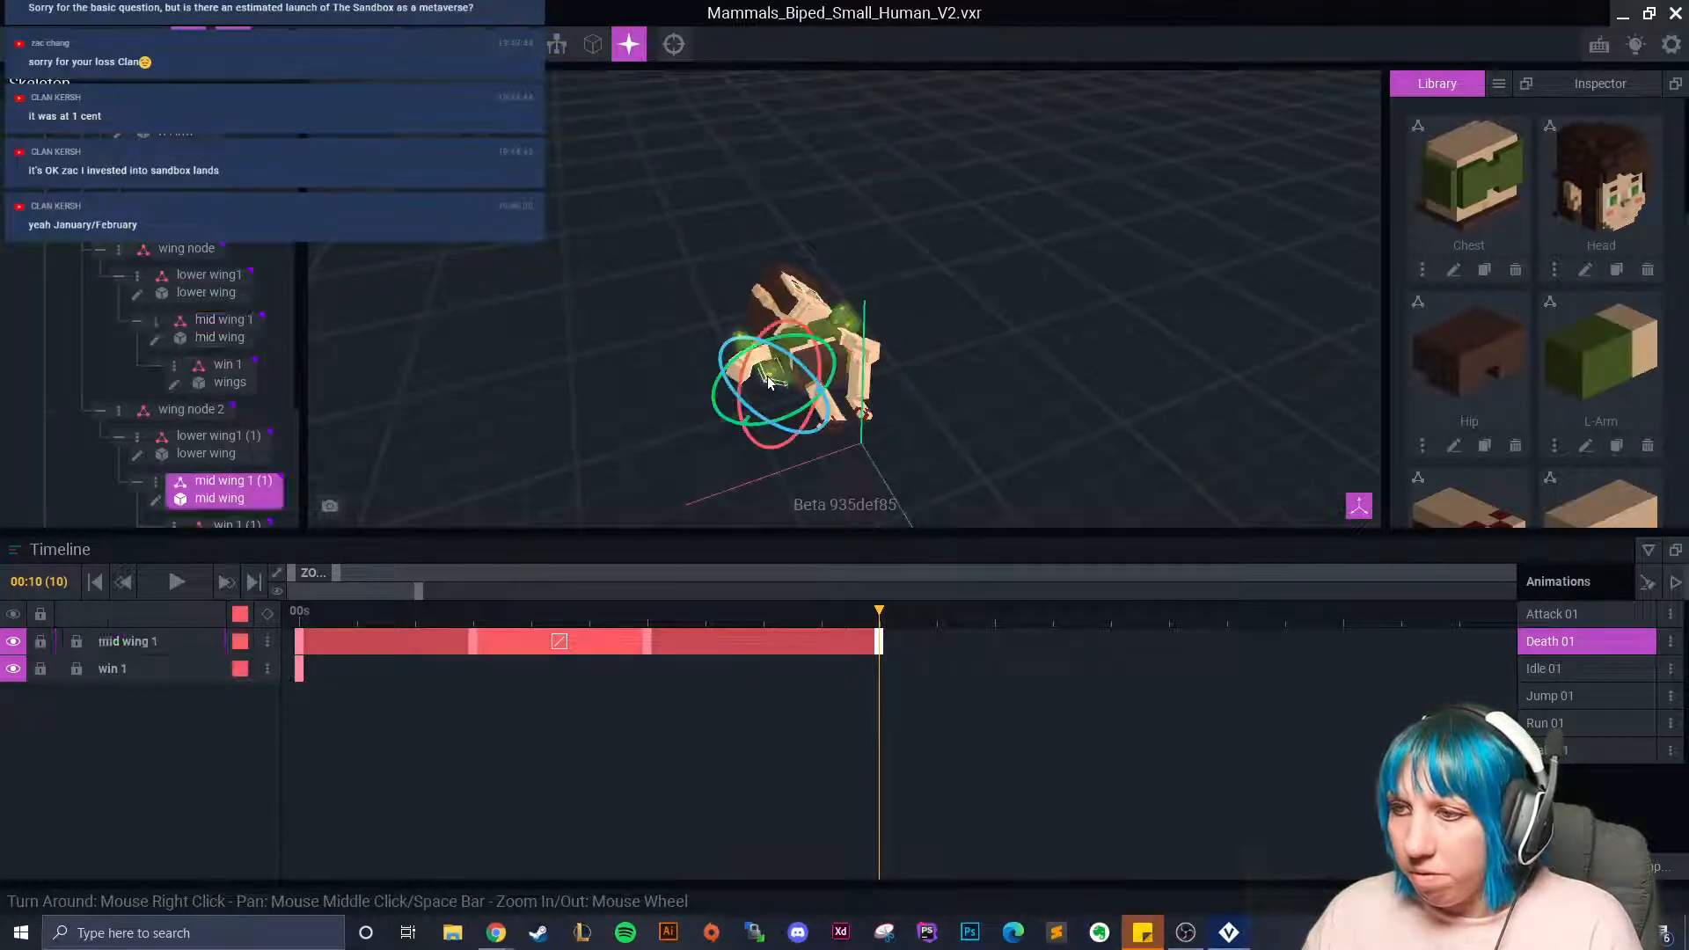
{"action": "left_click", "coordinate": [1029, 665]}
{"action": "mouse_move", "coordinate": [883, 384]}
{"action": "right_mouse_down"}
{"action": "mouse_move", "coordinate": [840, 348]}
{"action": "mouse_move", "coordinate": [851, 395]}
{"action": "right_mouse_up"}
{"action": "left_click", "coordinate": [1042, 363]}
{"action": "left_click", "coordinate": [302, 643]}
{"action": "right_click", "coordinate": [303, 643]}
{"action": "left_click", "coordinate": [360, 538]}
{"action": "right_click", "coordinate": [1054, 632]}
{"action": "left_click", "coordinate": [1103, 573]}
Deselect to show all tracks, then select the wing node bone.
{"action": "right_click_drag", "start_coordinate": [1091, 471], "coordinate": [927, 456]}
{"action": "left_click", "coordinate": [673, 375]}
{"action": "right_click_drag", "start_coordinate": [677, 373], "coordinate": [764, 380]}
{"action": "left_click", "coordinate": [180, 252]}
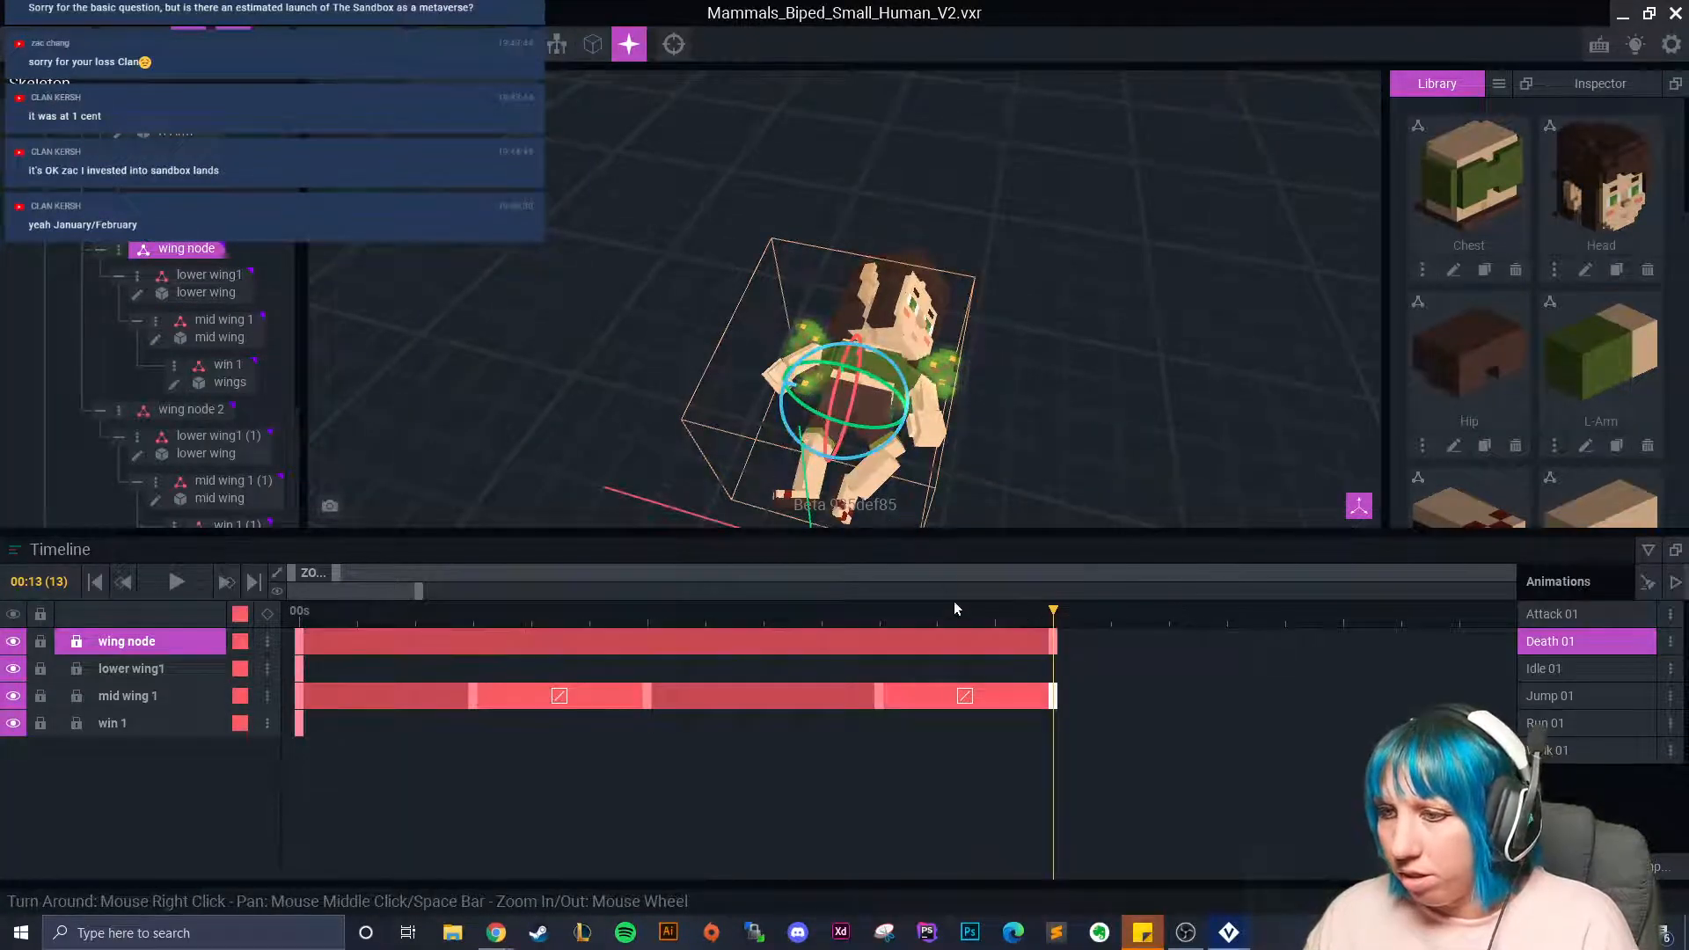
Delete the wing node's frame-13 key and show every track with the playhead at frame 20.
{"action": "key", "text": "Delete"}
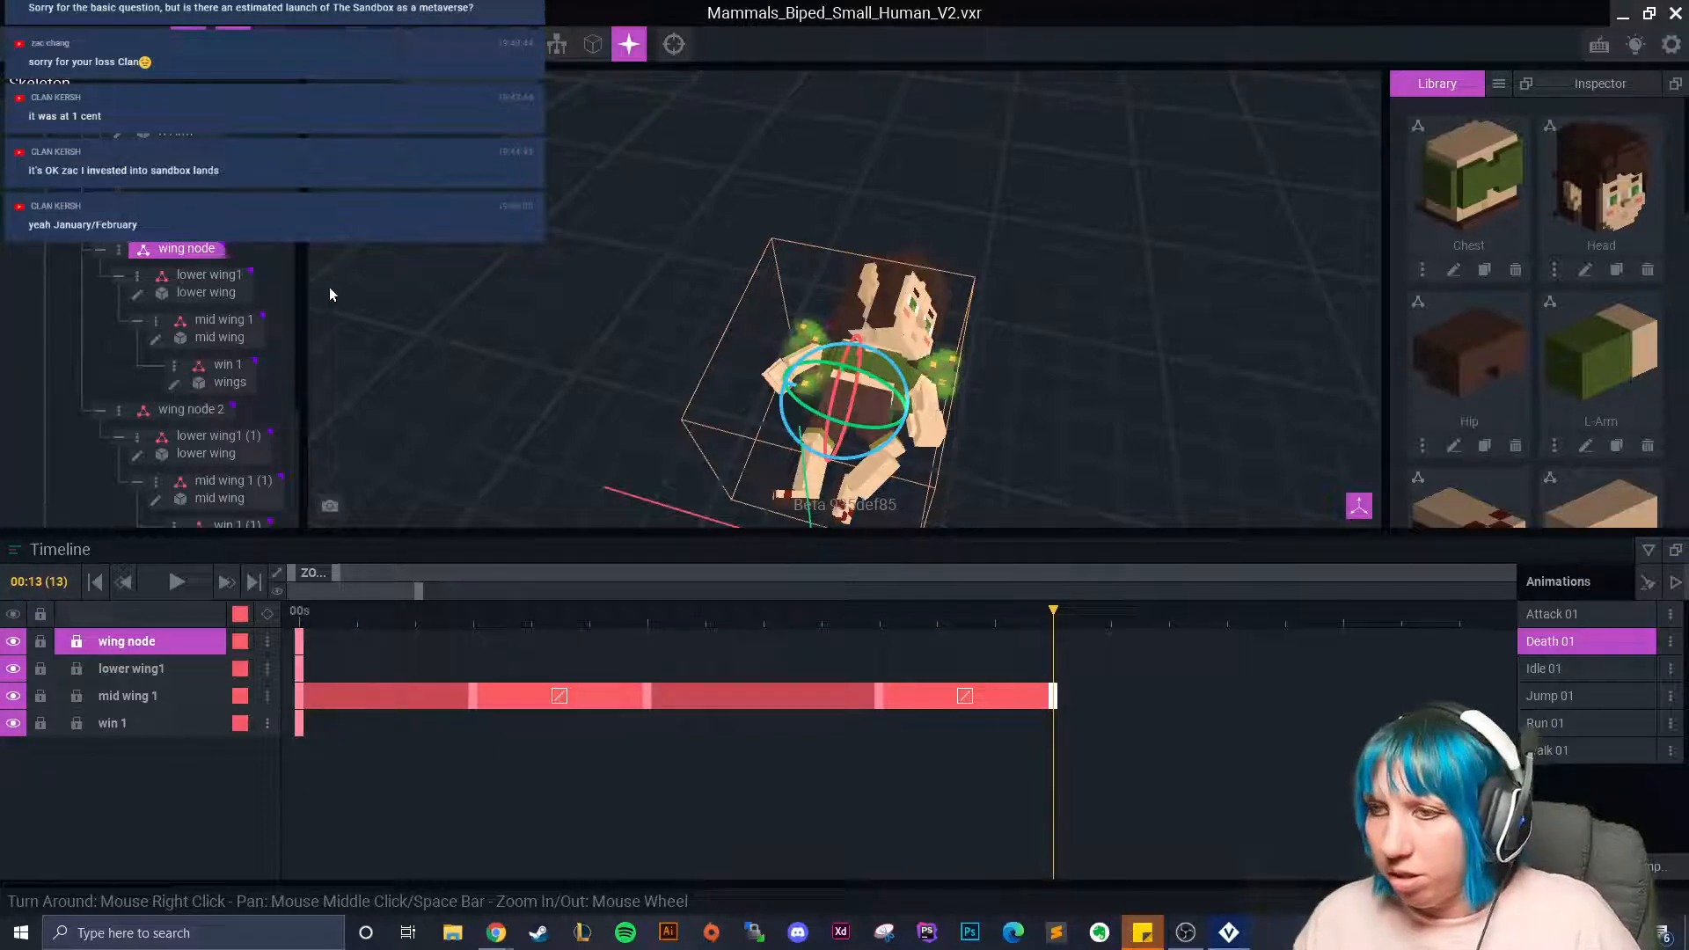
{"action": "left_click", "coordinate": [796, 374]}
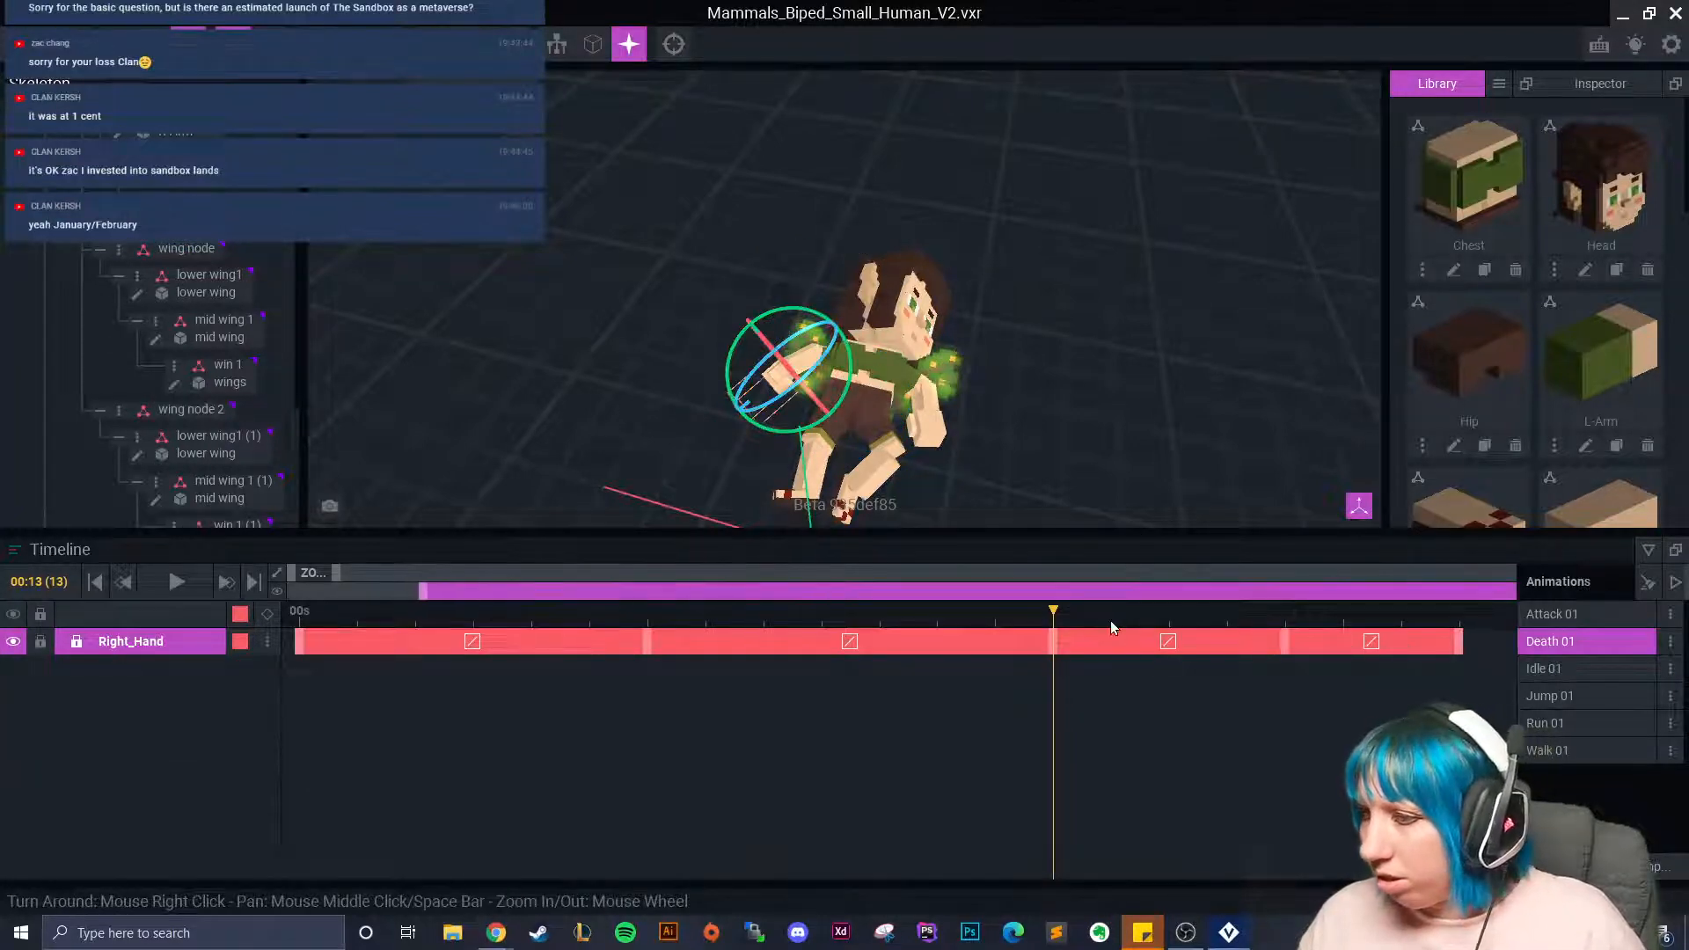
{"action": "left_click_drag", "start_coordinate": [1058, 611], "coordinate": [1489, 668]}
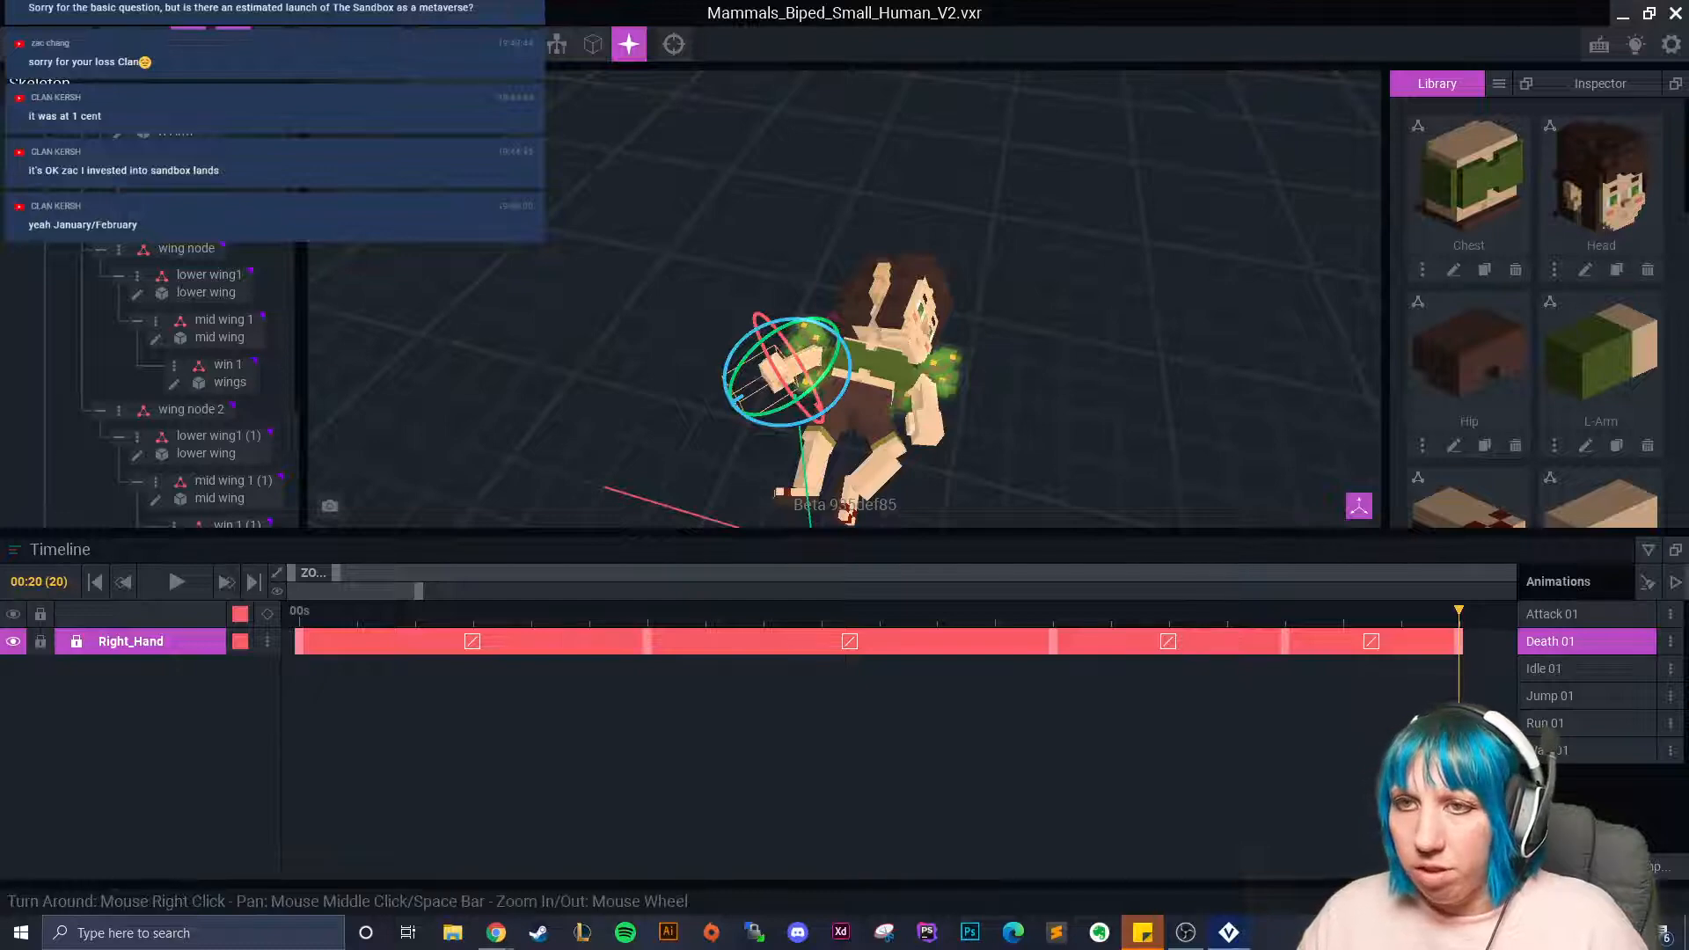
{"action": "scroll", "coordinate": [298, 276], "scroll_direction": "up", "scroll_amount": 4}
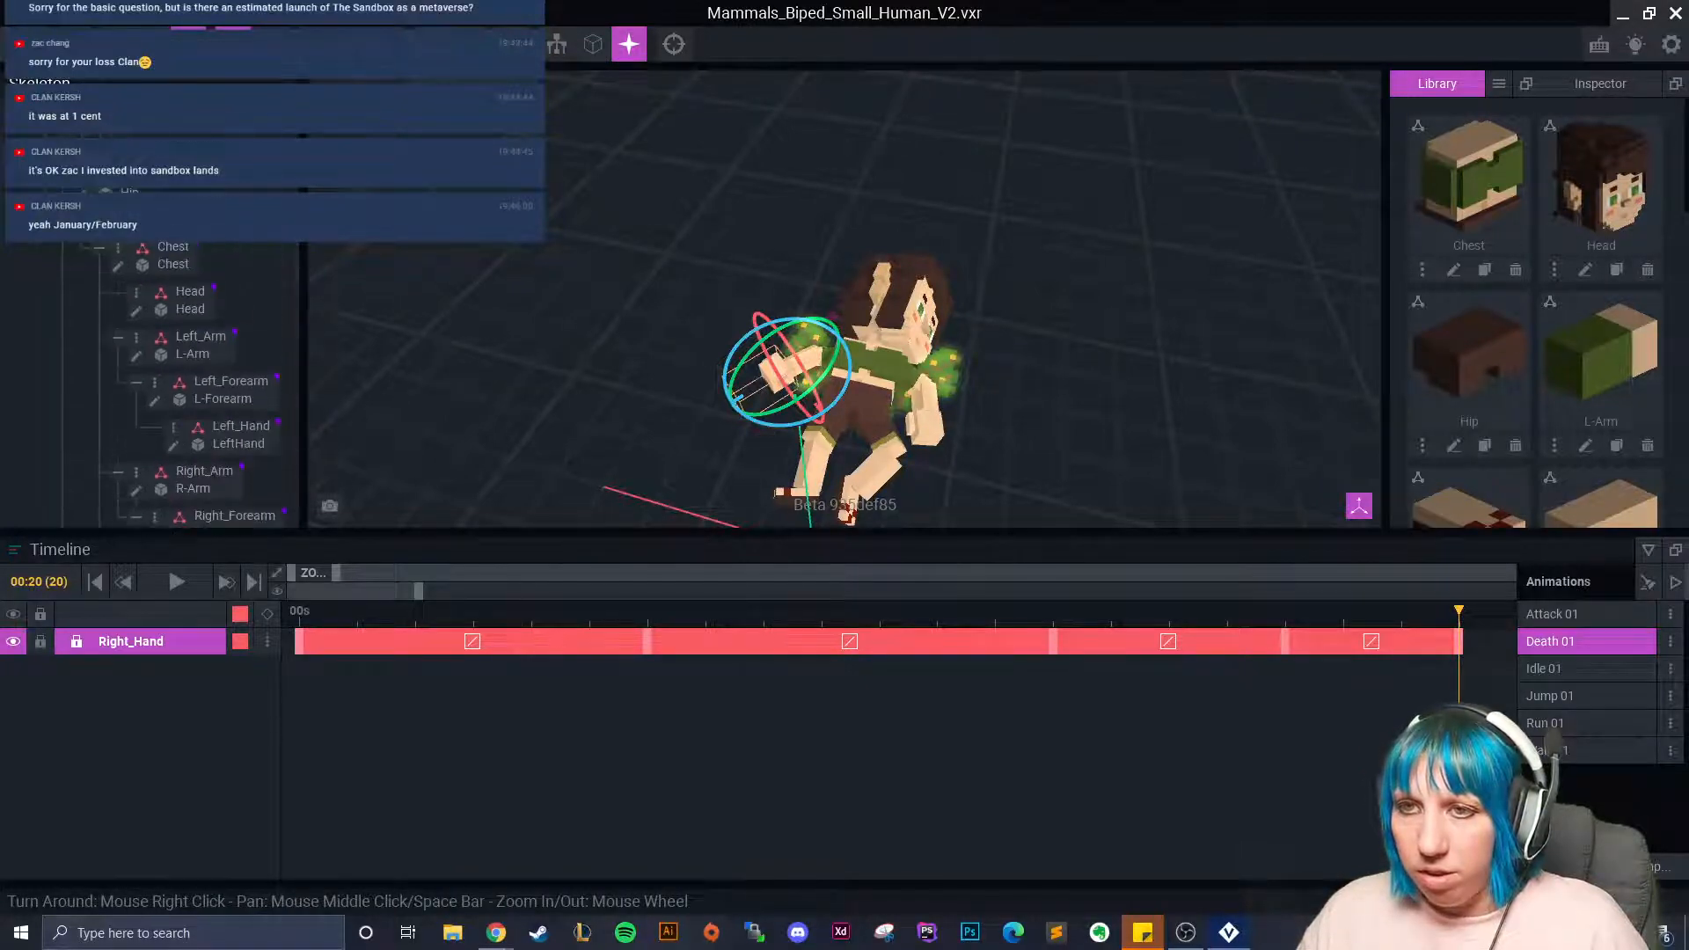
{"action": "left_click", "coordinate": [130, 147]}
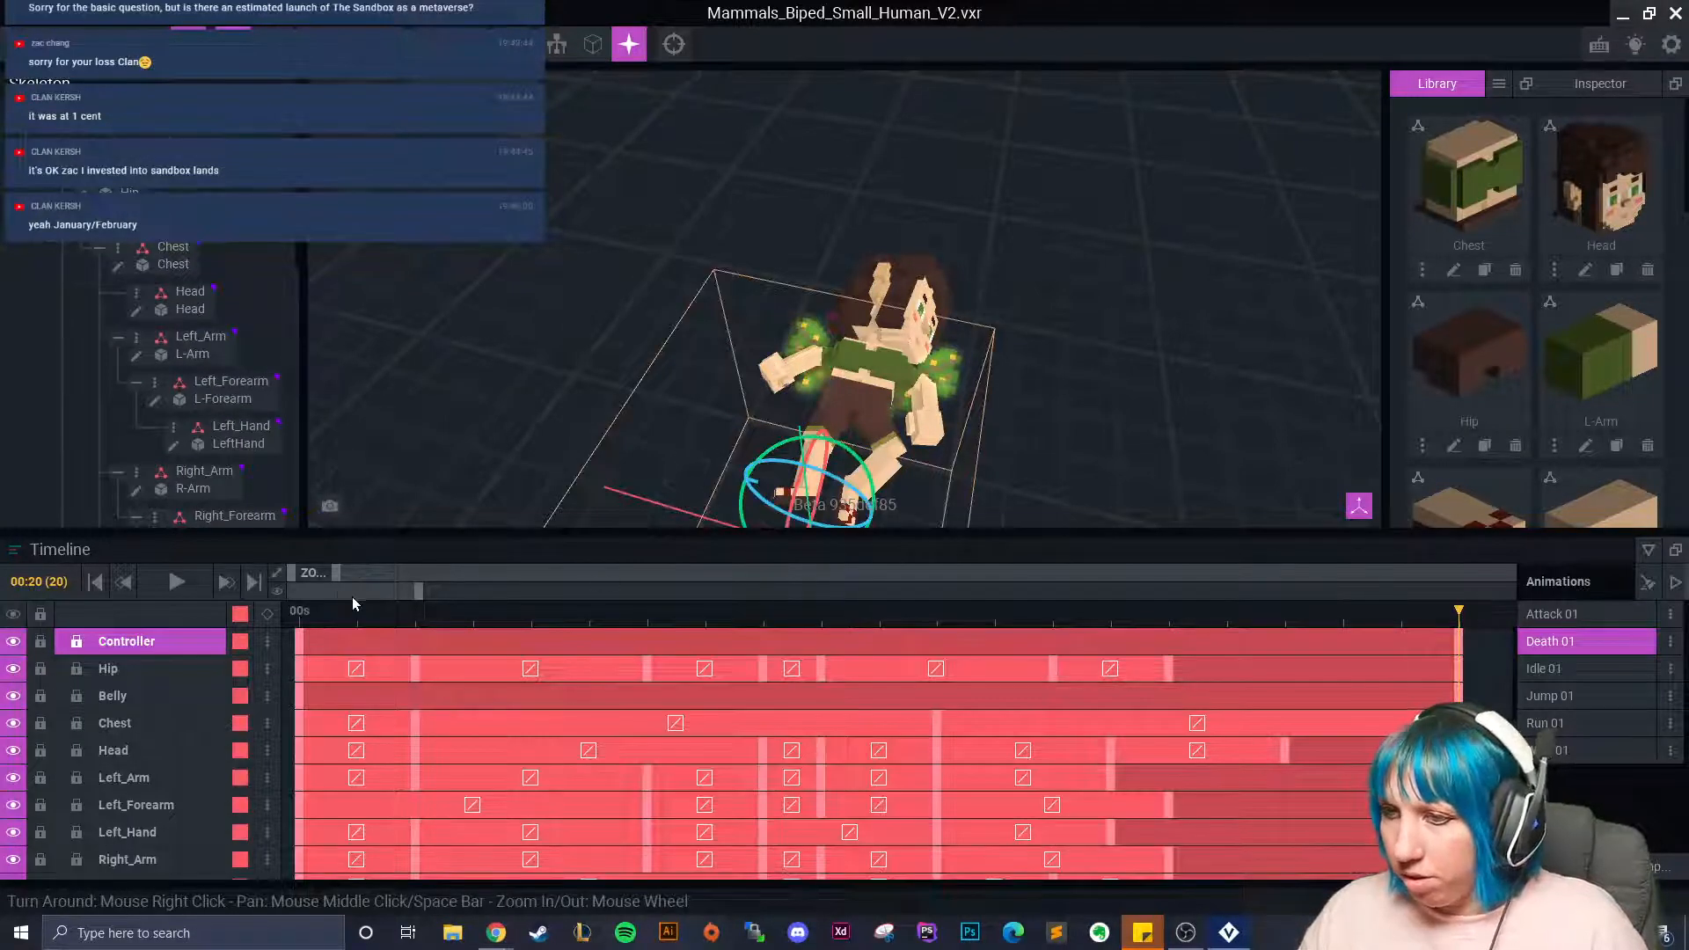
{"action": "left_click_drag", "start_coordinate": [336, 572], "coordinate": [515, 568]}
{"action": "scroll", "coordinate": [681, 711], "scroll_direction": "down", "scroll_amount": 5}
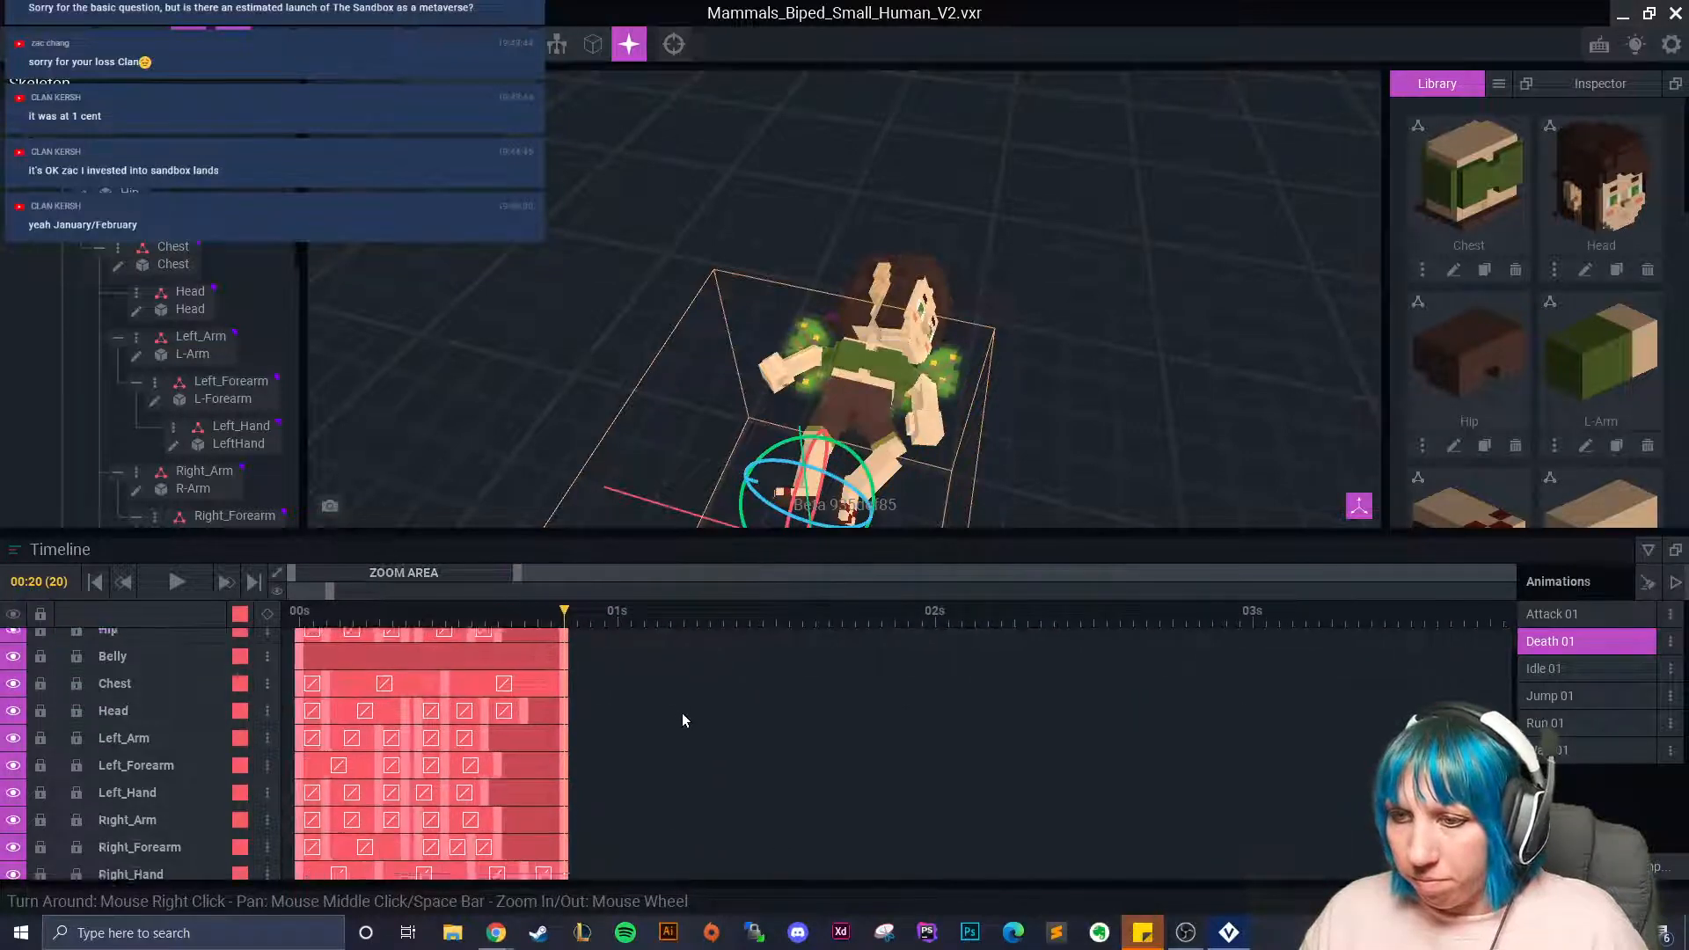
Paste the wing tracks' starting keyframes at frame 20 and trim the mid wing 1 clip.
{"action": "left_click", "coordinate": [298, 700]}
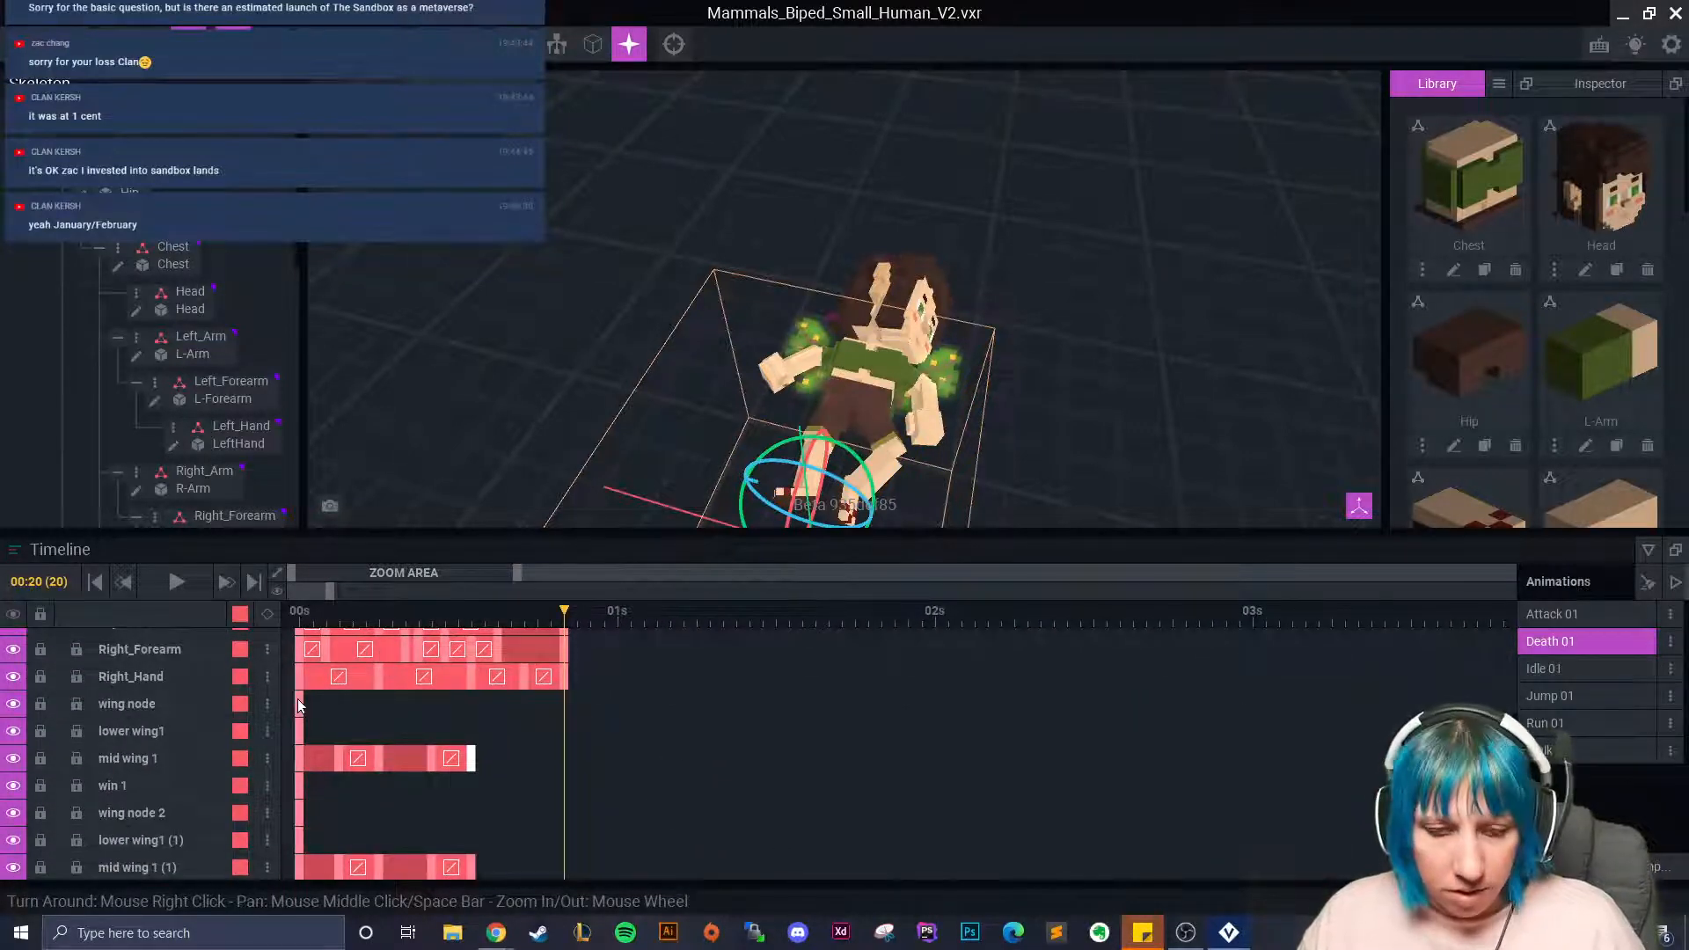
{"action": "right_click", "coordinate": [305, 705]}
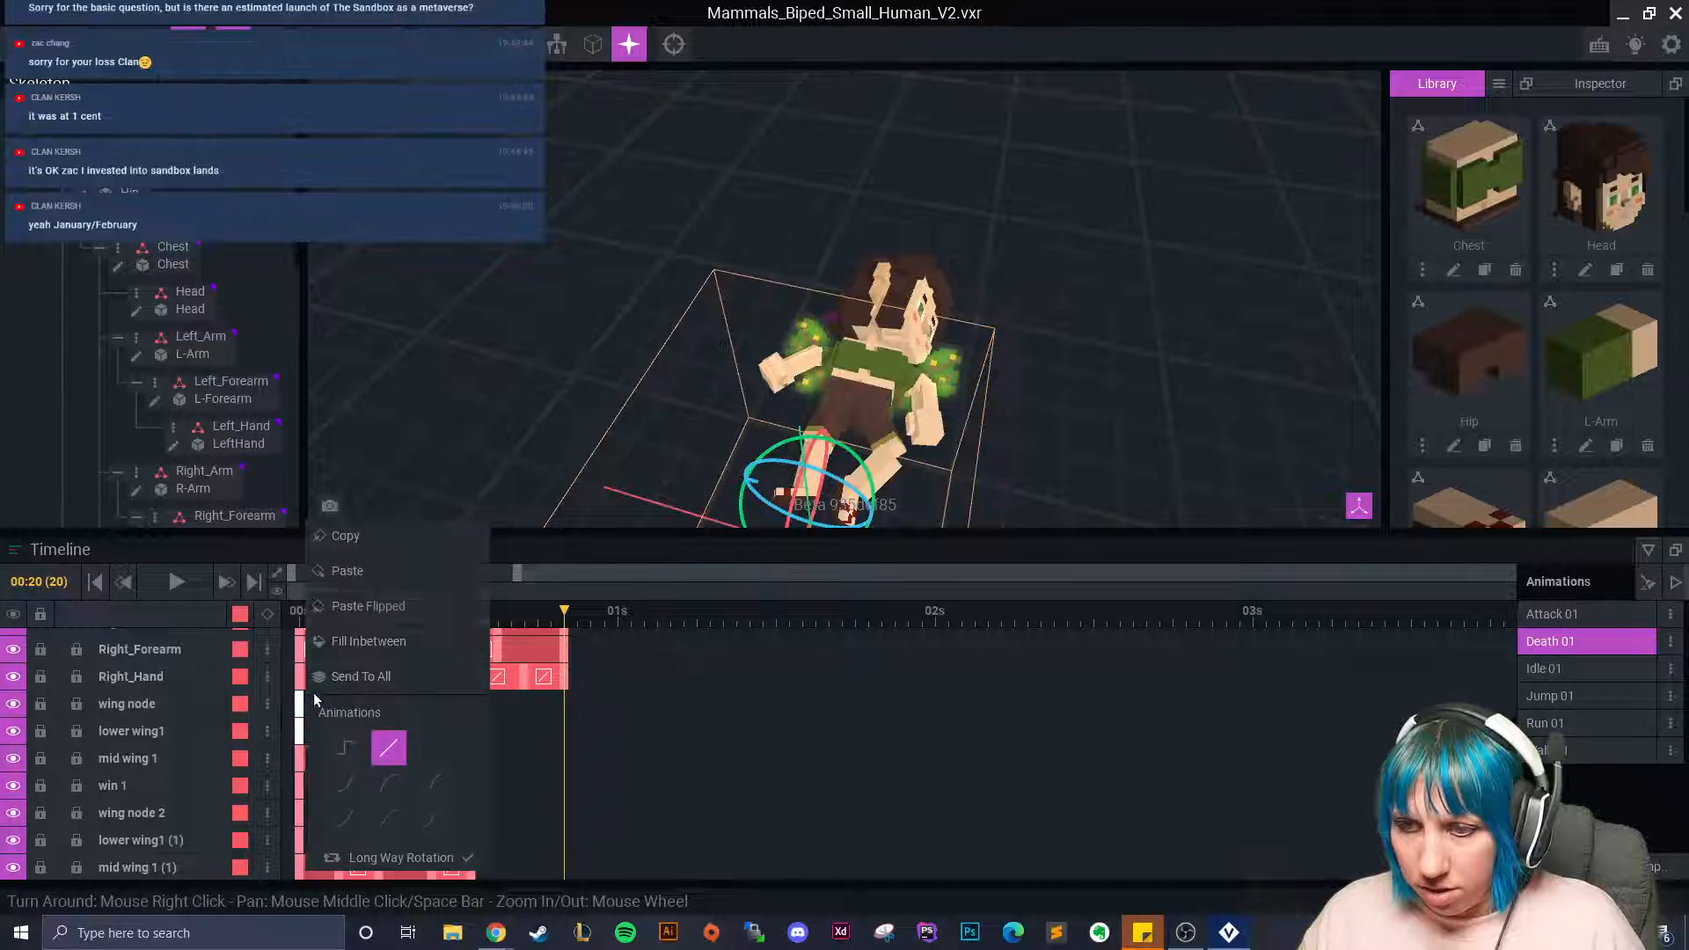
{"action": "left_click", "coordinate": [336, 549]}
{"action": "right_click", "coordinate": [563, 693]}
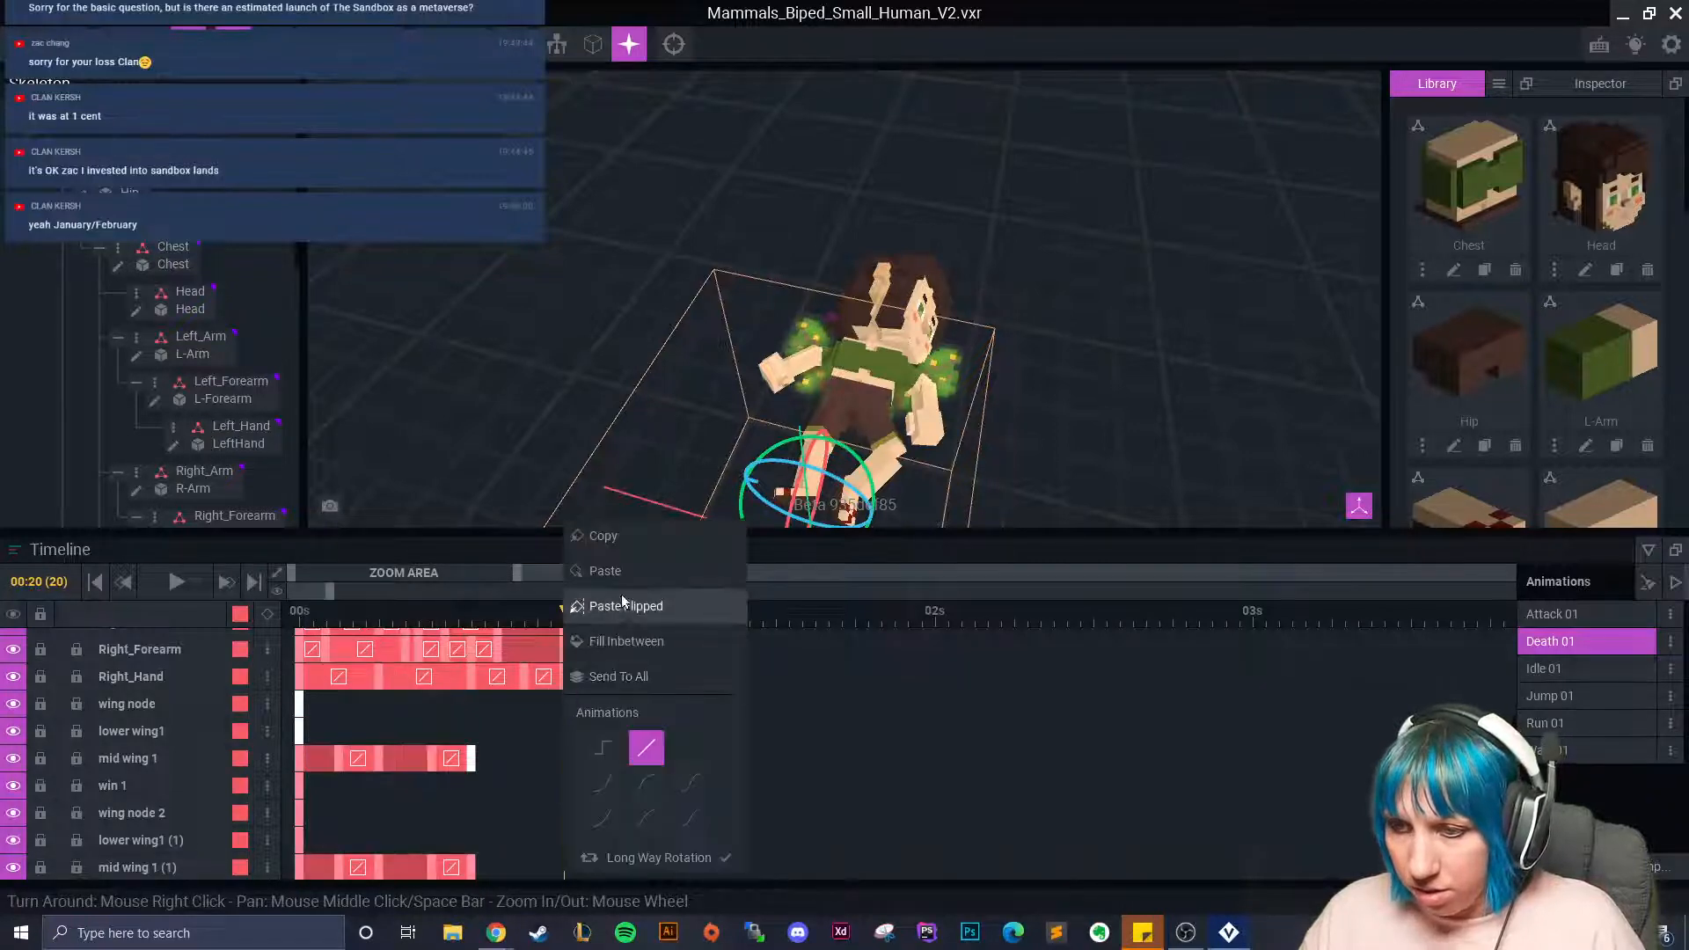
{"action": "left_click", "coordinate": [607, 571]}
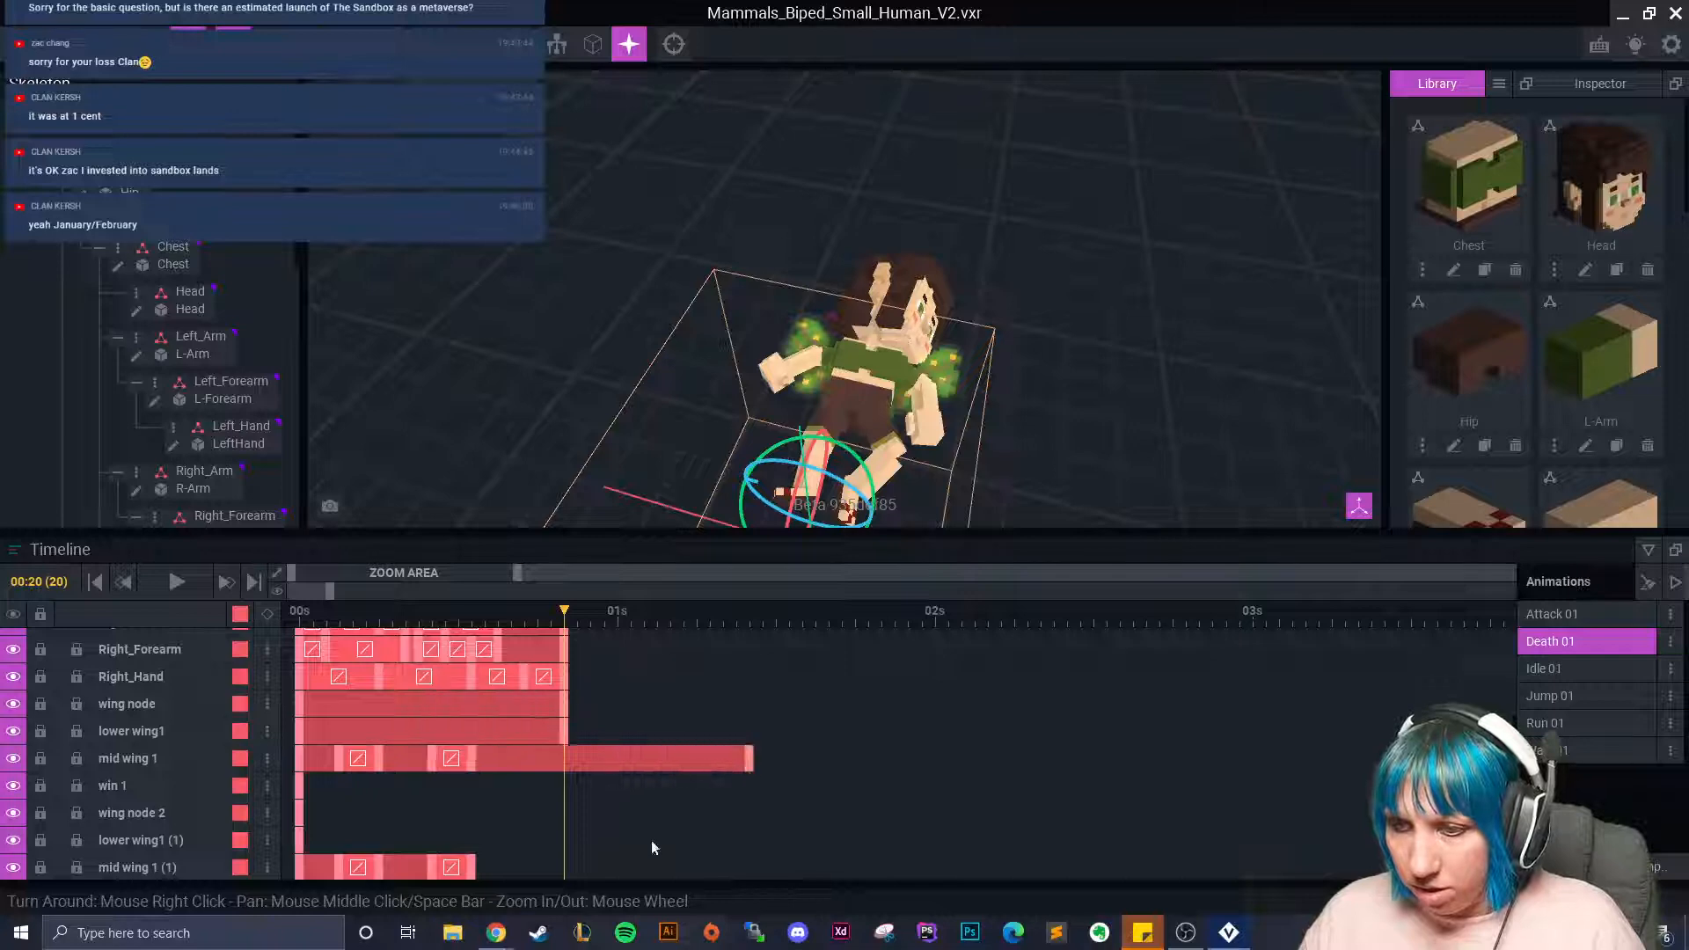
{"action": "left_click_drag", "start_coordinate": [753, 768], "coordinate": [574, 761]}
Paste win 1 and wing node 2 starting keys at frame 20; trim mid wing 1 (1).
{"action": "scroll", "coordinate": [435, 772], "scroll_direction": "down", "scroll_amount": 2}
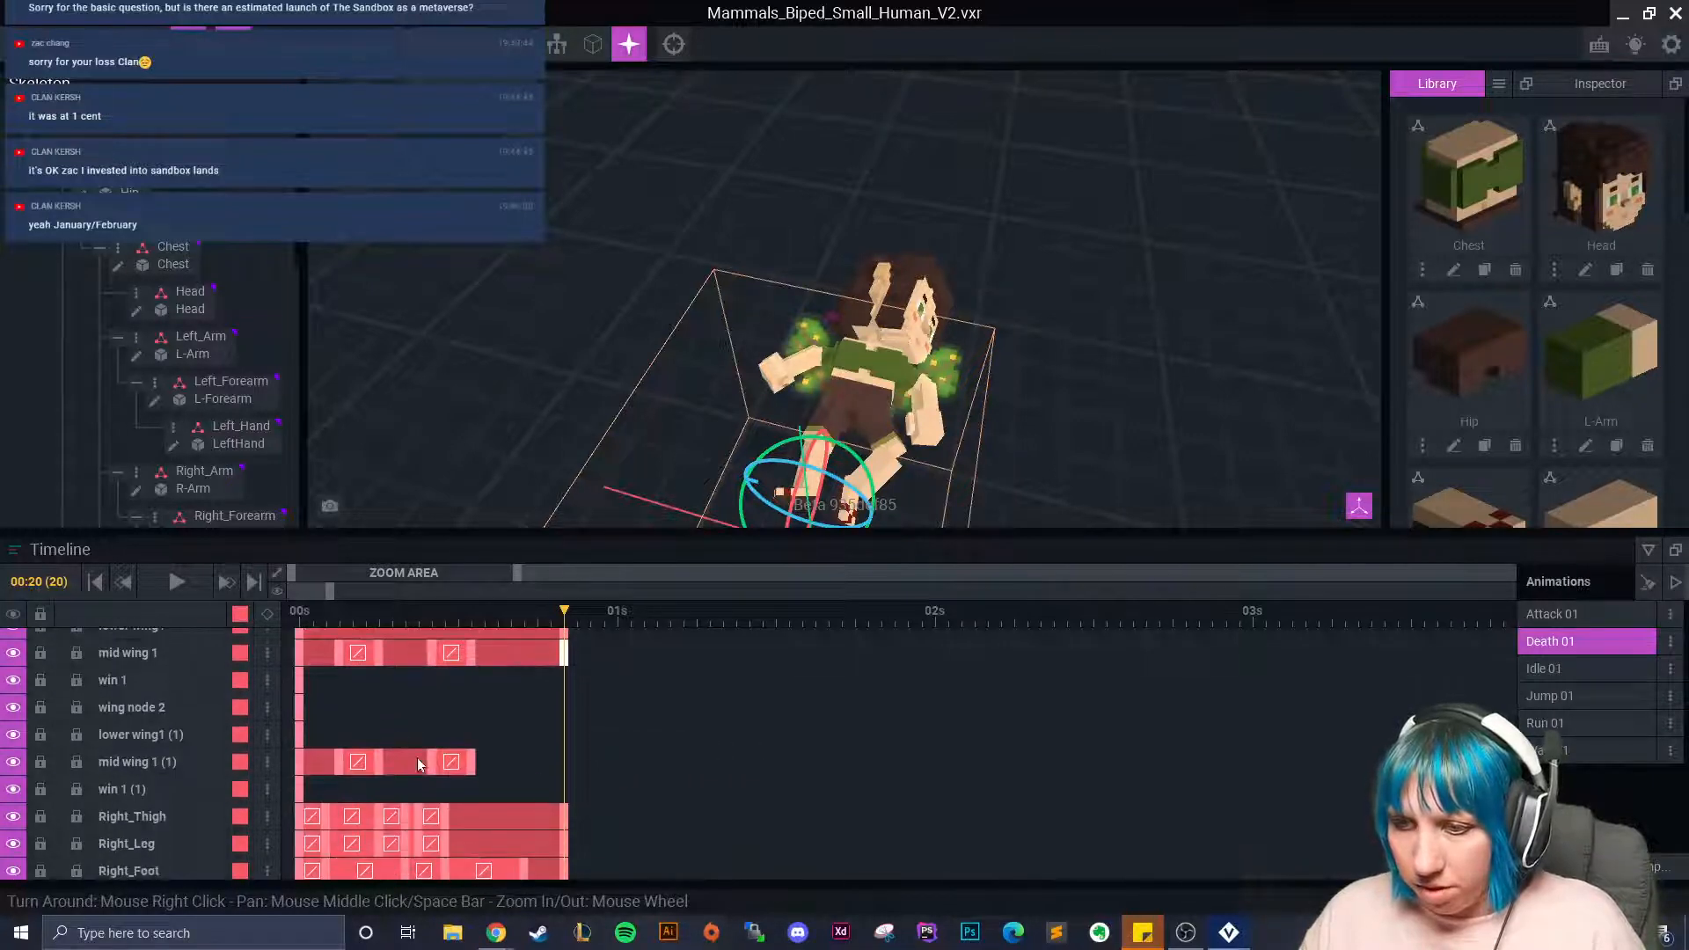
{"action": "left_click", "coordinate": [300, 679], "text": "ctrl"}
{"action": "left_click", "coordinate": [300, 706], "text": "ctrl"}
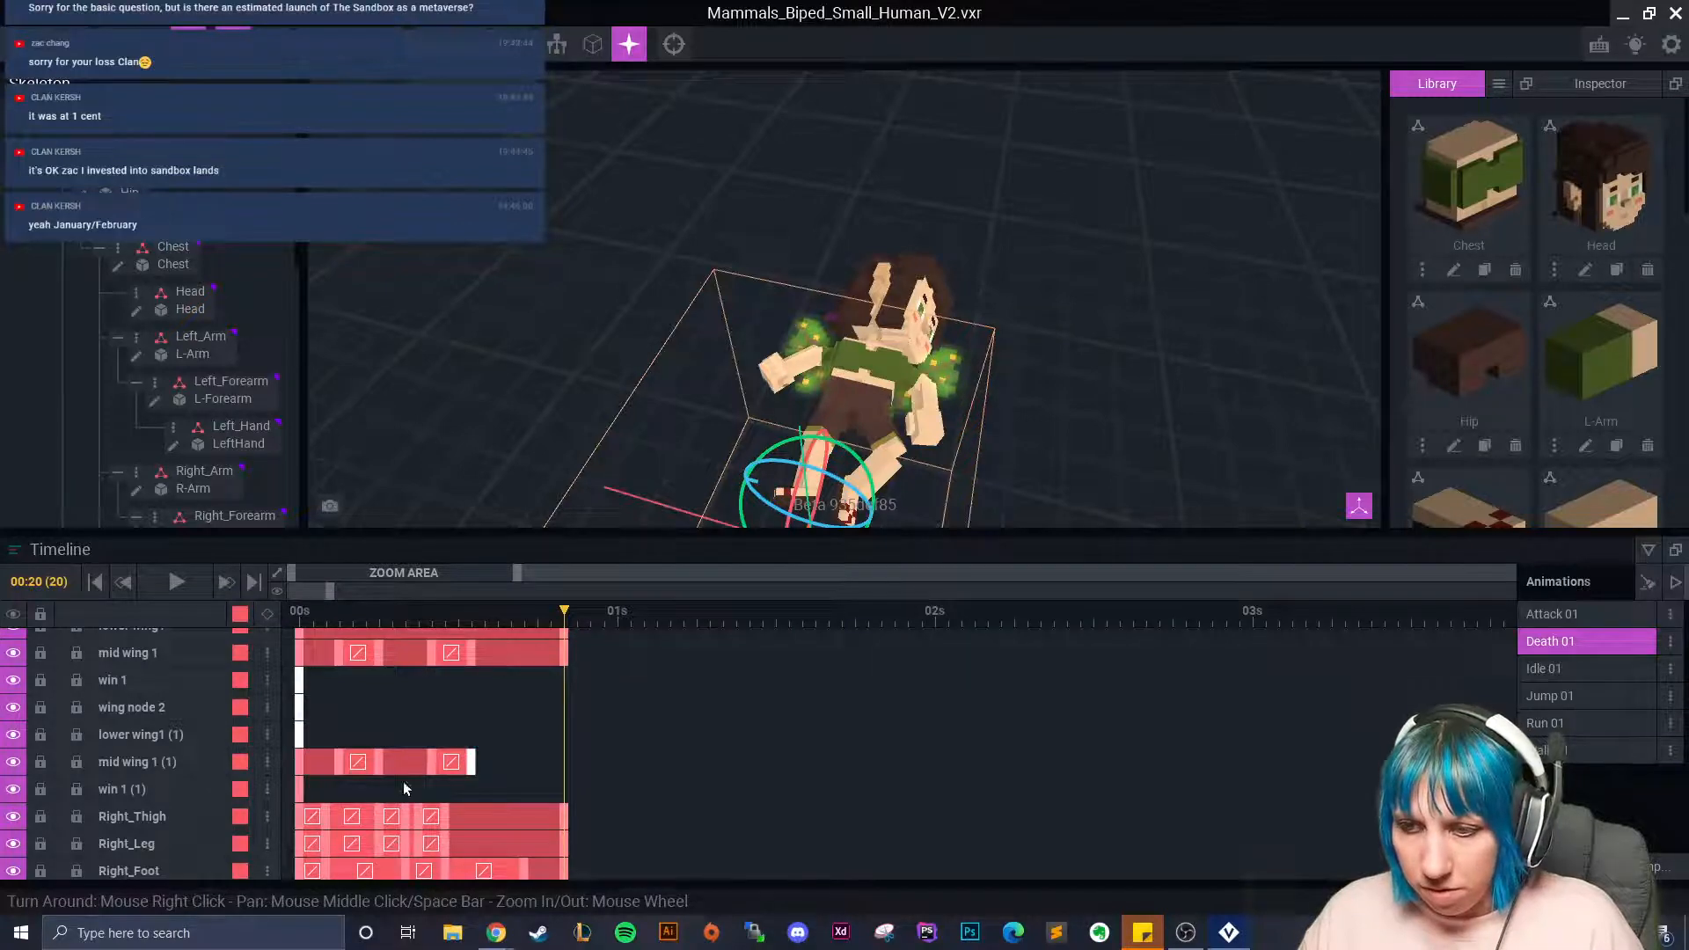
{"action": "right_click", "coordinate": [300, 680]}
{"action": "left_click", "coordinate": [387, 546]}
{"action": "right_click", "coordinate": [567, 680]}
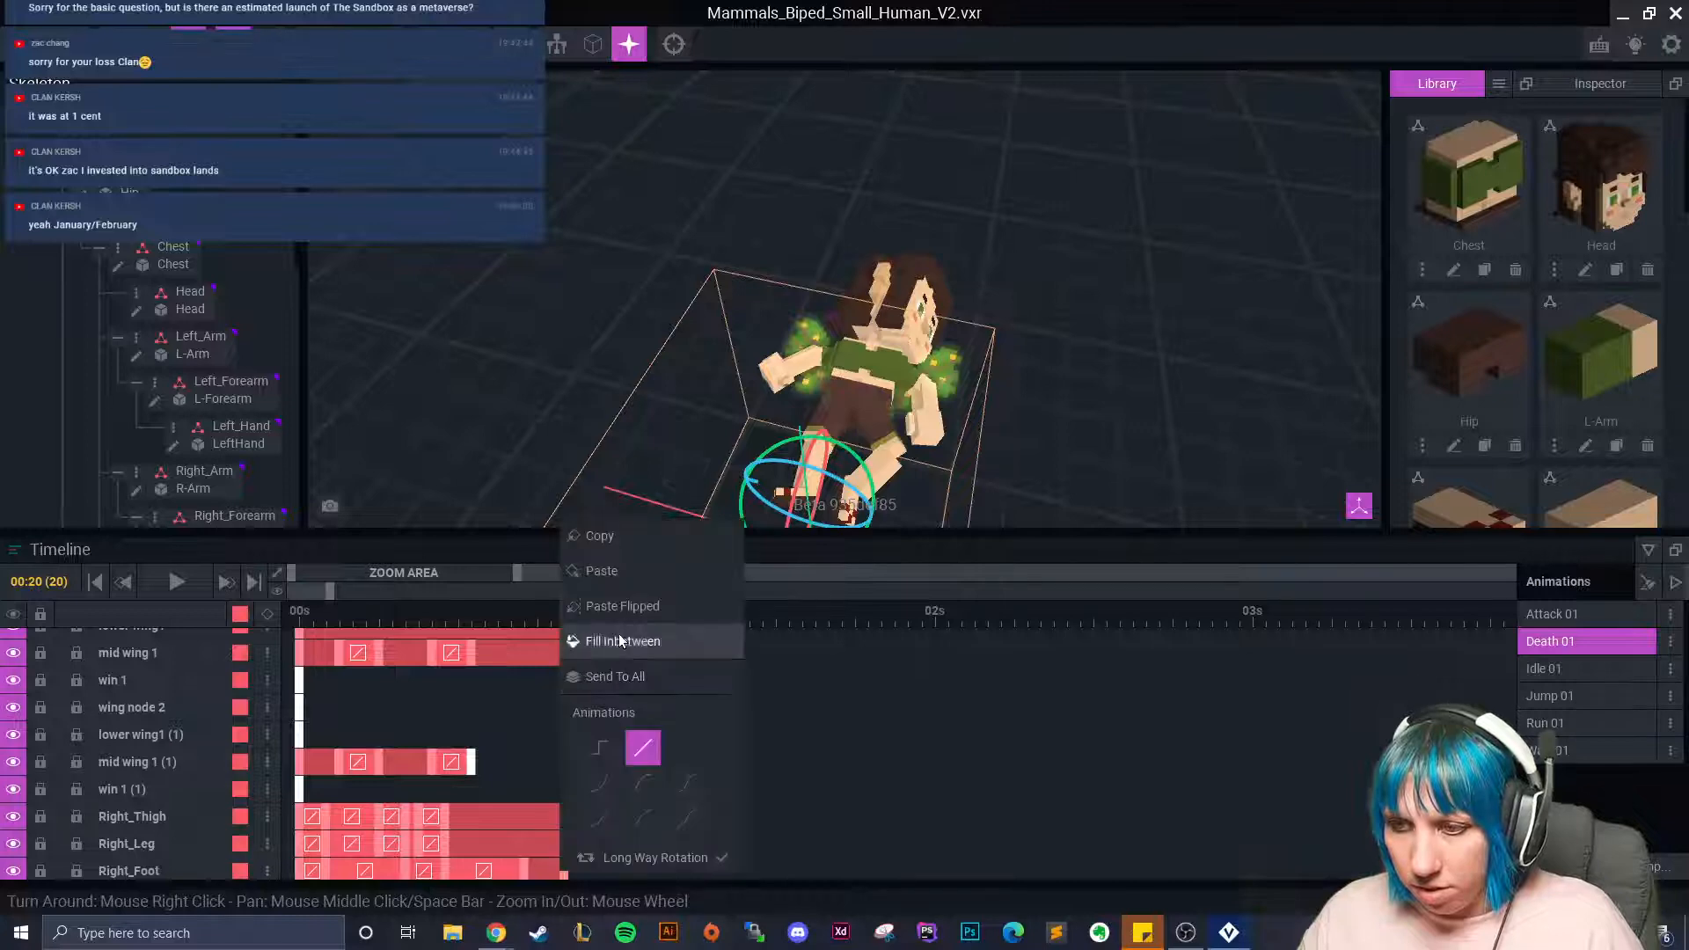
{"action": "left_click", "coordinate": [616, 580]}
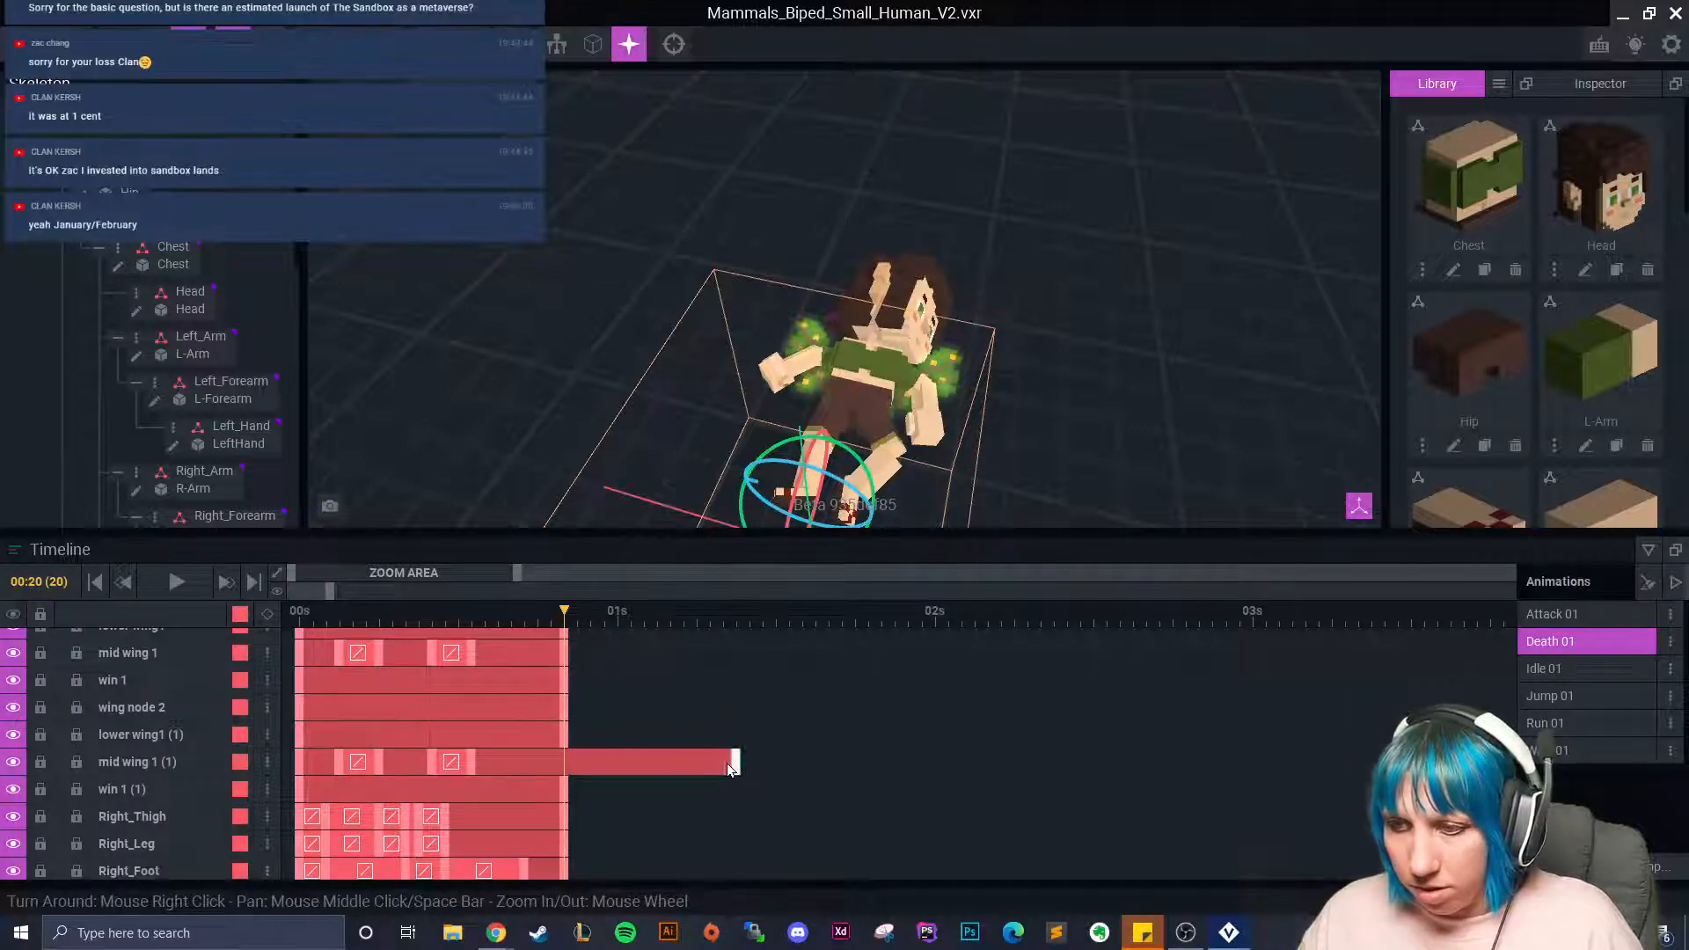
{"action": "left_click_drag", "start_coordinate": [735, 763], "coordinate": [564, 764]}
Rewind and play the Death 01 animation to check the wings.
{"action": "right_click_drag", "start_coordinate": [715, 438], "coordinate": [607, 385]}
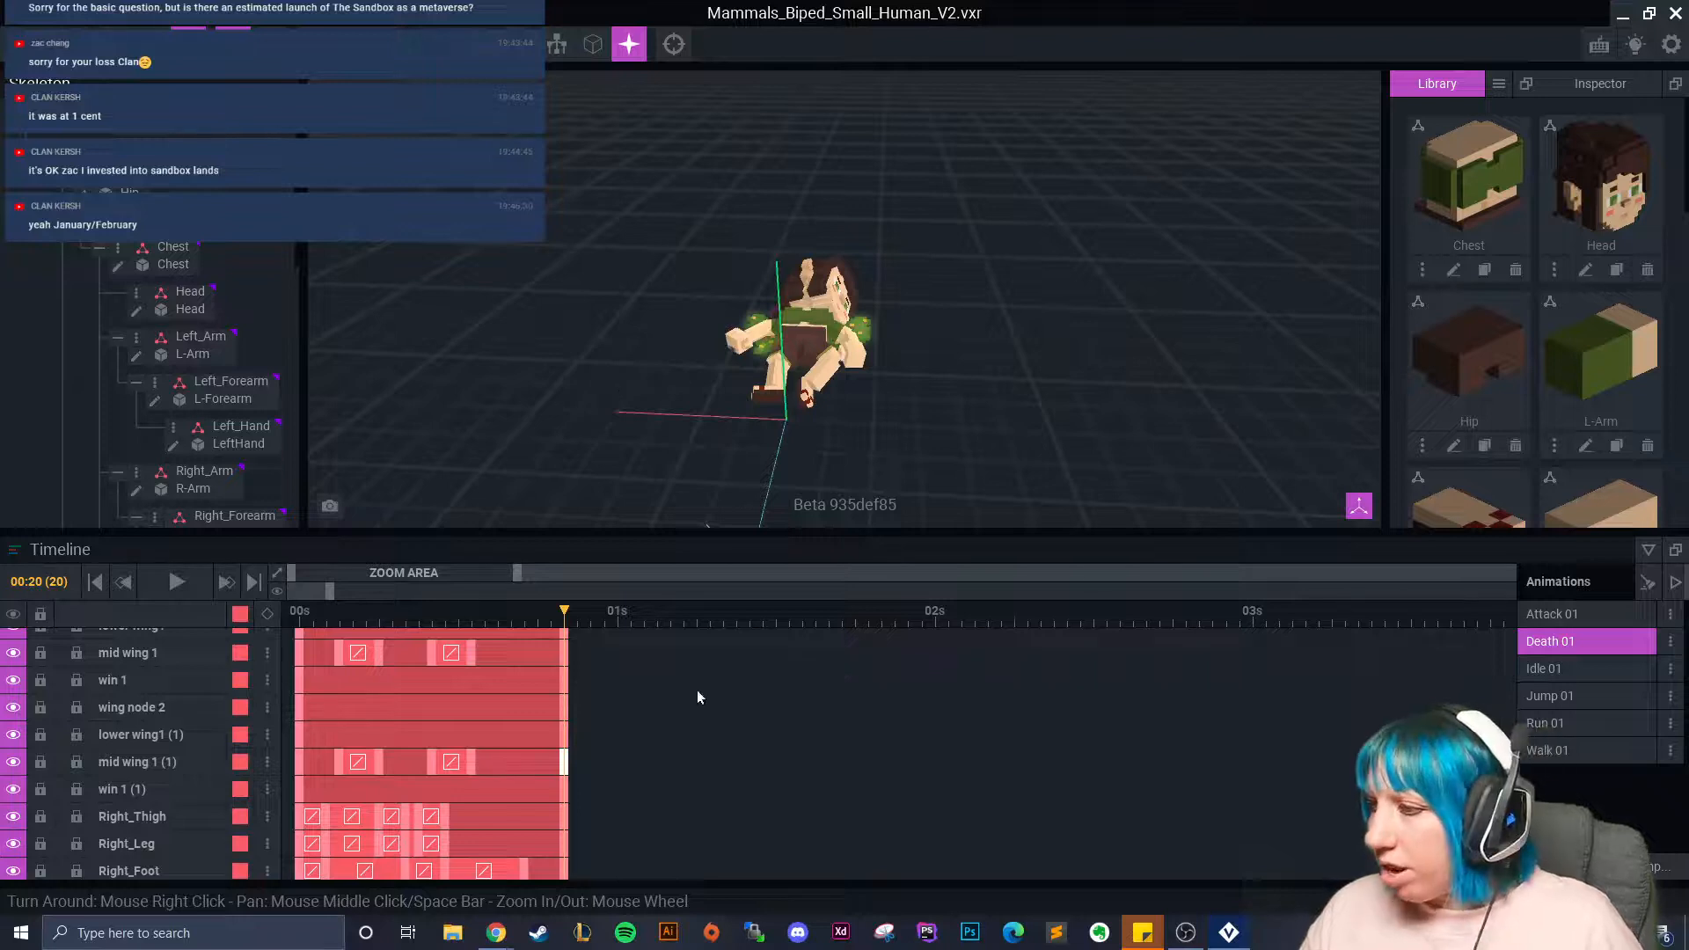
{"action": "left_click_drag", "start_coordinate": [532, 623], "coordinate": [189, 650]}
{"action": "left_click", "coordinate": [175, 582]}
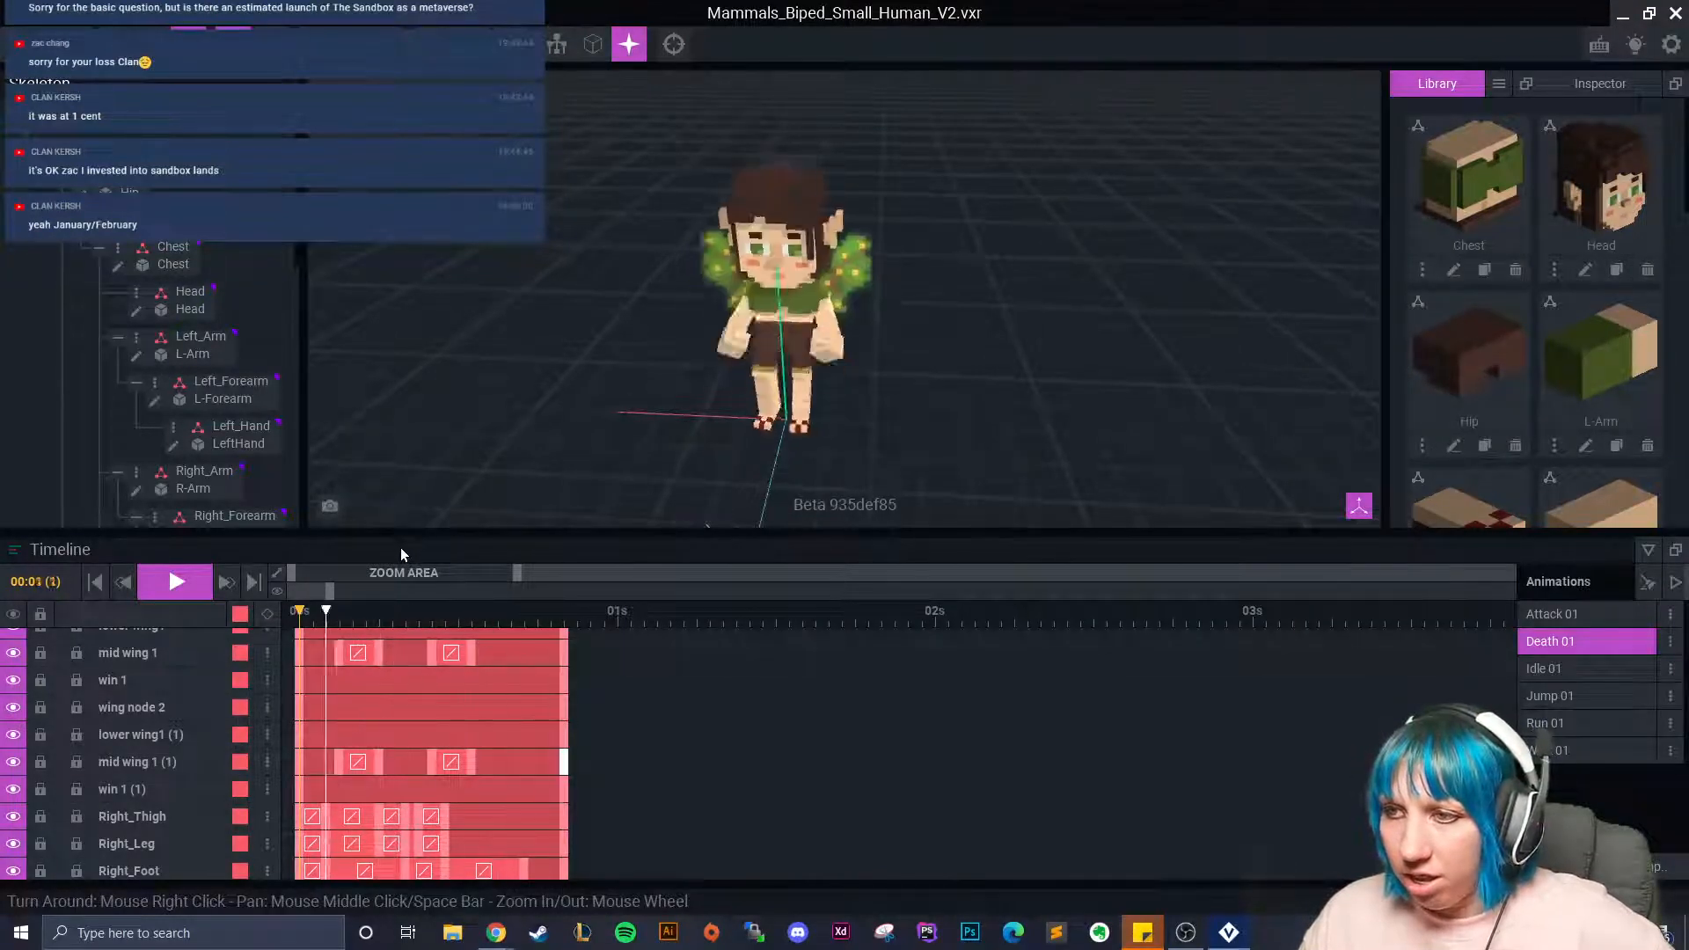
{"action": "left_click", "coordinate": [175, 581]}
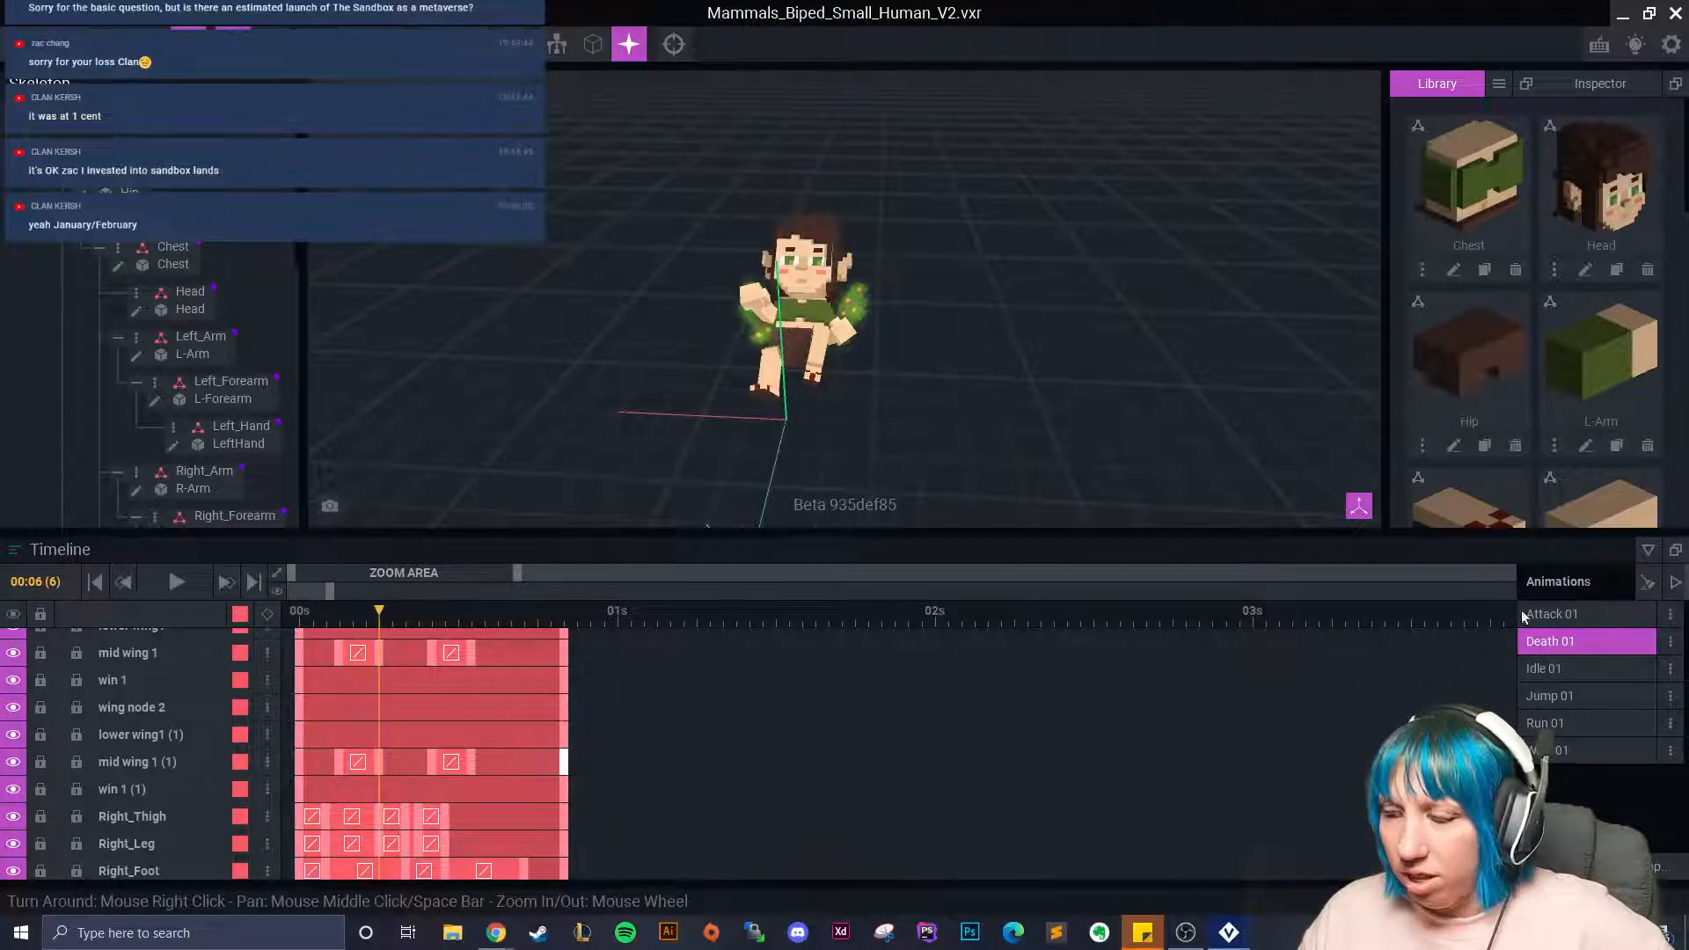
Open Attack 01 and scrub through it while orbiting around the fairy's back and wings.
{"action": "left_click", "coordinate": [1554, 615]}
{"action": "left_click_drag", "start_coordinate": [347, 650], "coordinate": [942, 704]}
{"action": "right_click_drag", "start_coordinate": [836, 455], "coordinate": [821, 448]}
{"action": "left_click_drag", "start_coordinate": [925, 623], "coordinate": [822, 735]}
{"action": "right_click_drag", "start_coordinate": [750, 419], "coordinate": [1024, 331]}
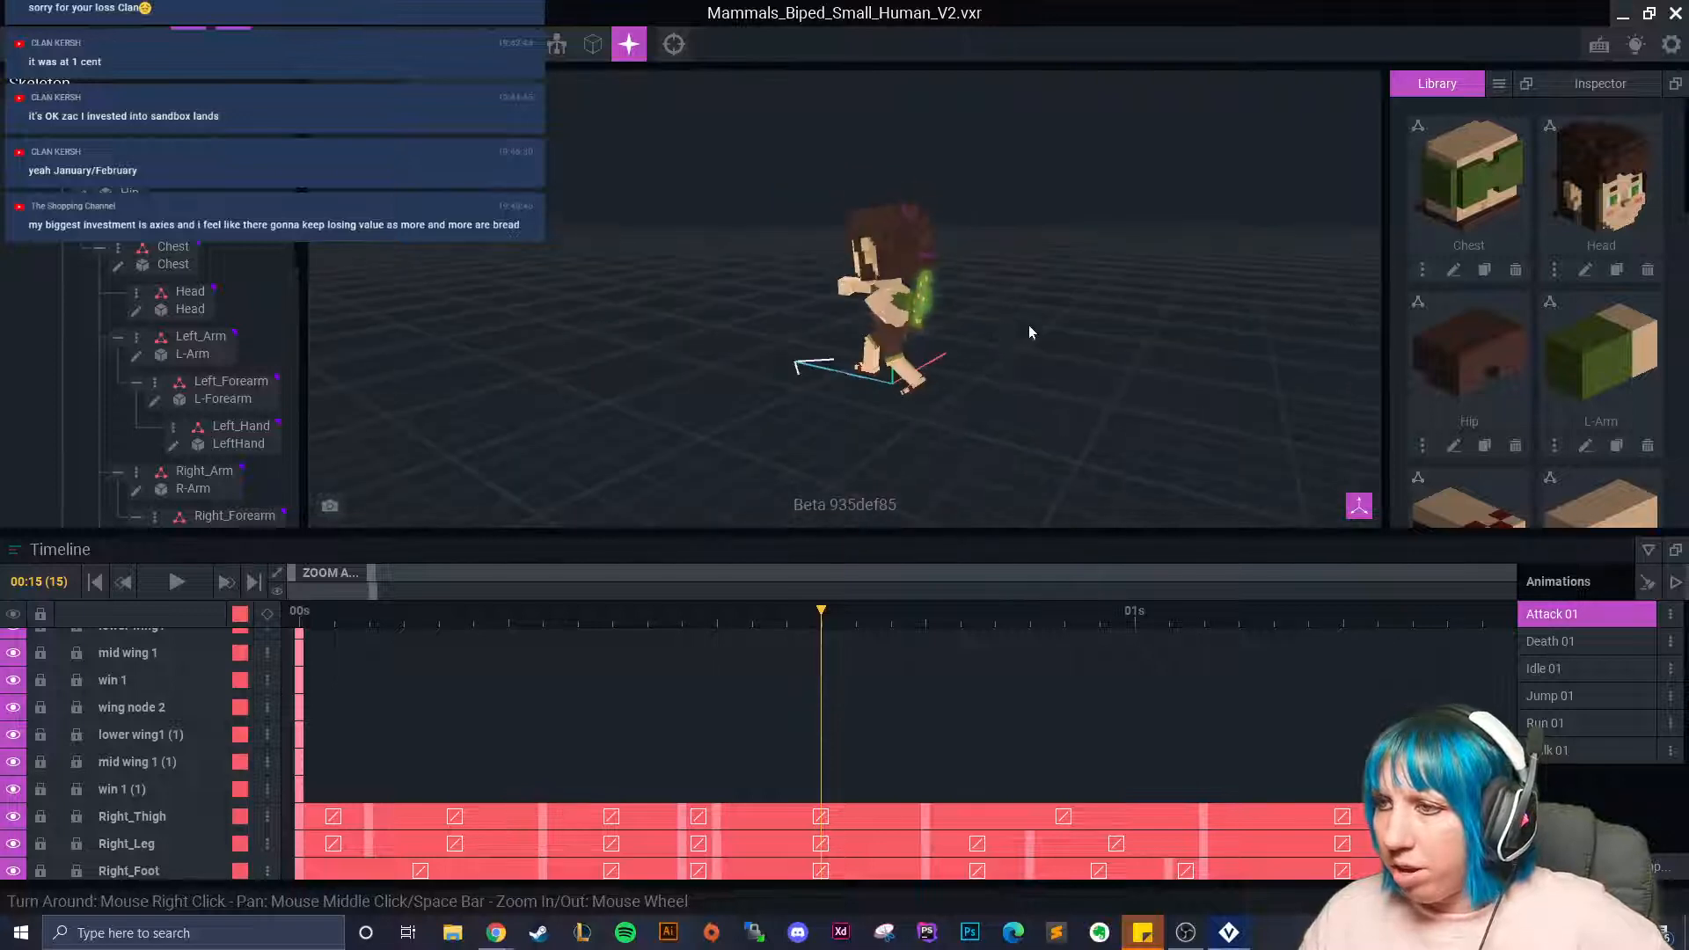
{"action": "scroll", "coordinate": [912, 373], "scroll_direction": "up", "scroll_amount": 5}
{"action": "right_click_drag", "start_coordinate": [910, 374], "coordinate": [905, 369]}
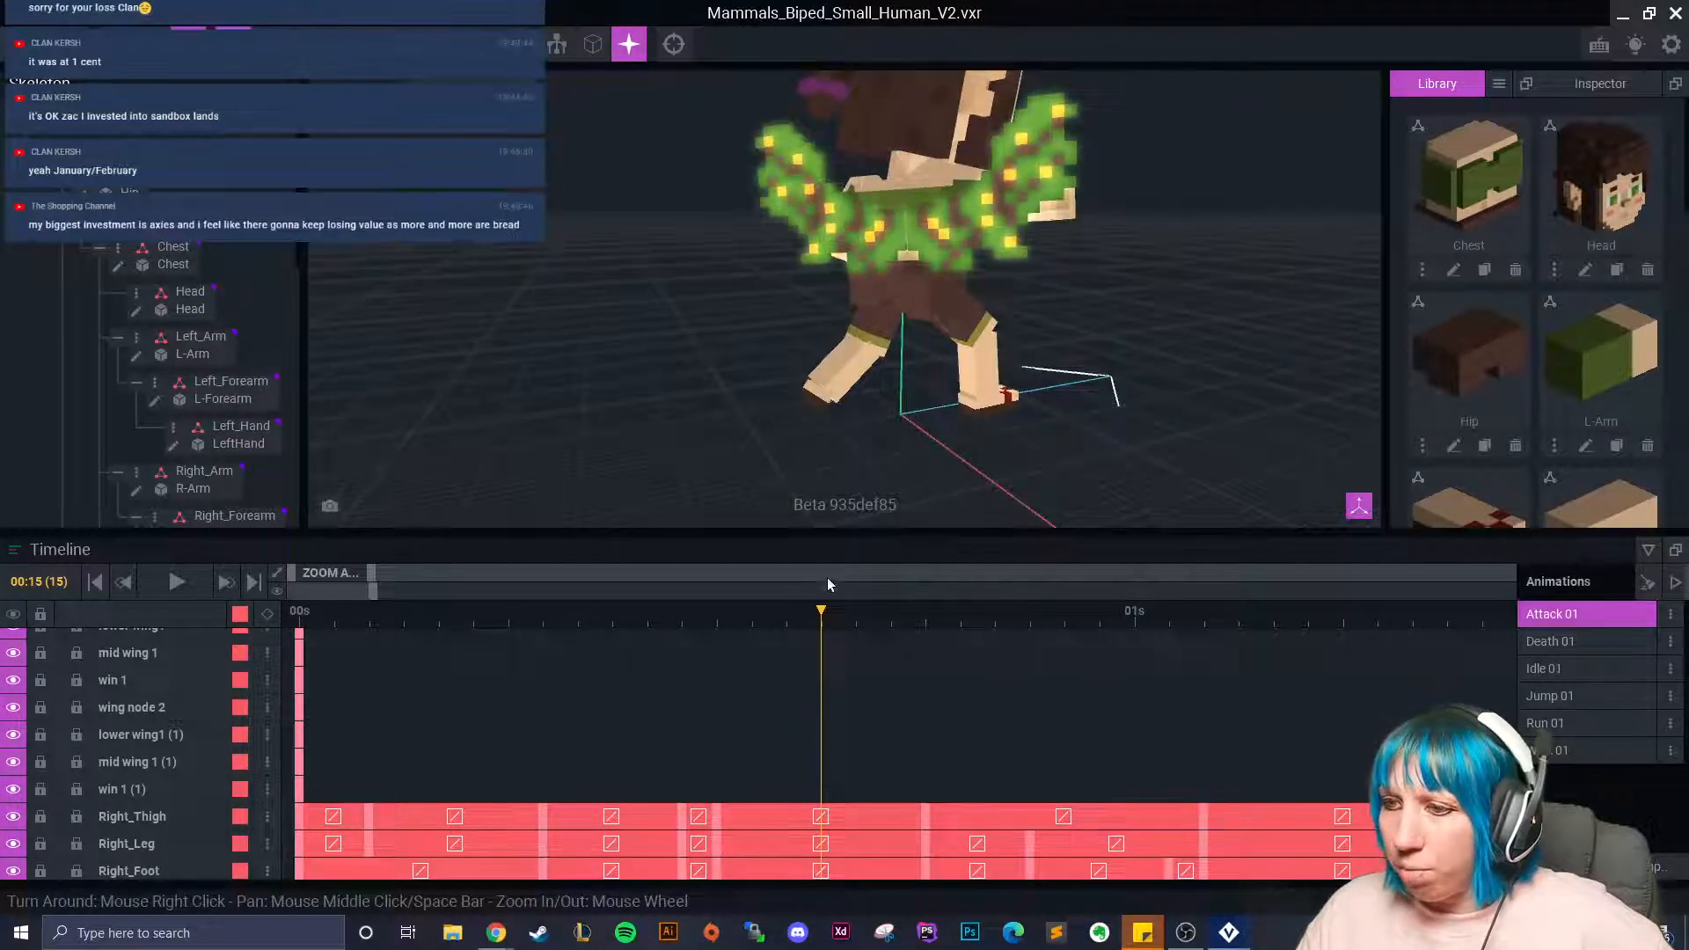
{"action": "left_click_drag", "start_coordinate": [822, 612], "coordinate": [255, 655]}
{"action": "middle_click_drag", "start_coordinate": [776, 299], "coordinate": [826, 325]}
{"action": "right_click_drag", "start_coordinate": [826, 326], "coordinate": [885, 301]}
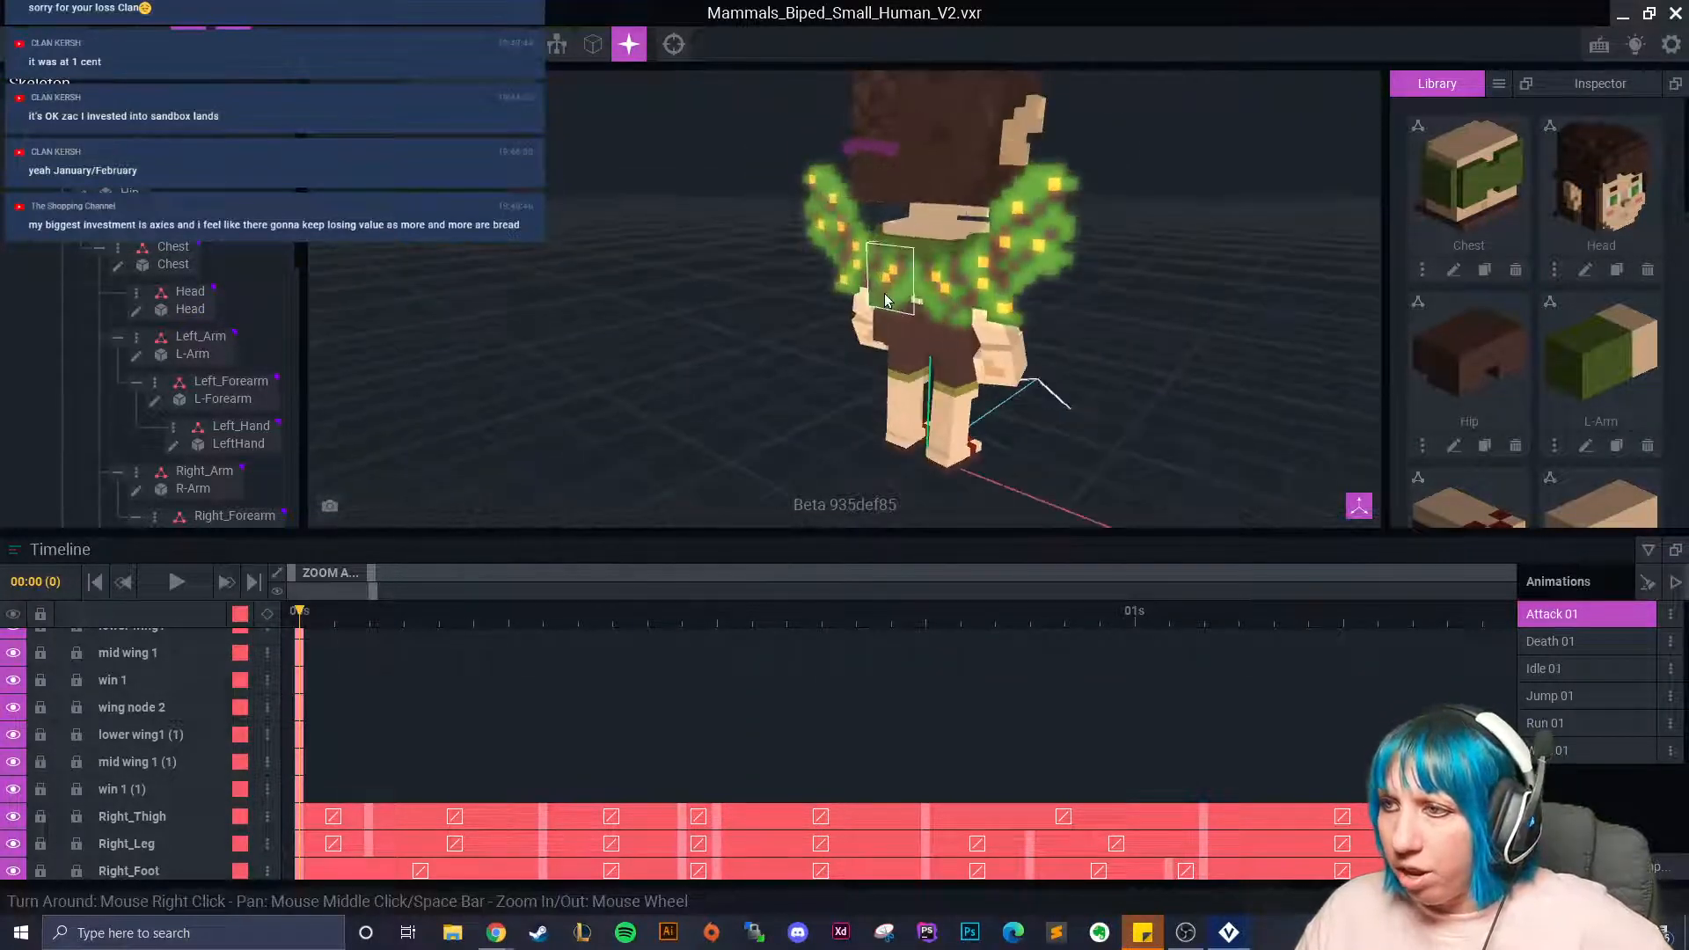
{"action": "left_click_drag", "start_coordinate": [314, 626], "coordinate": [391, 647]}
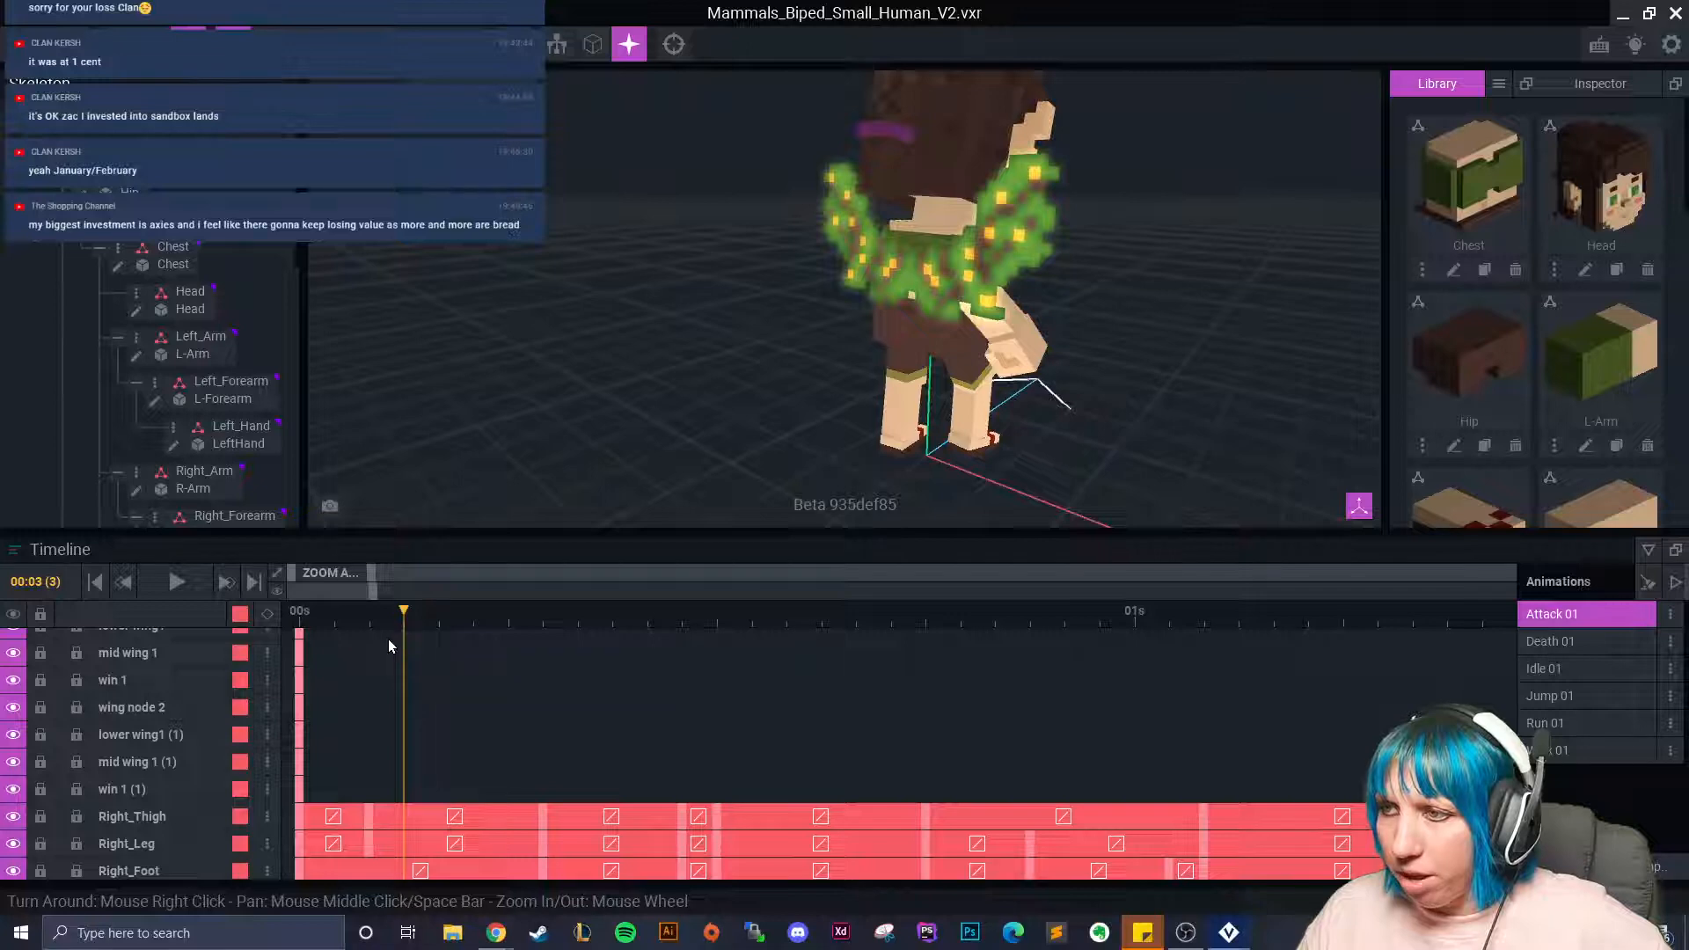
Select lower wing1 (1) and rotate it about 66 degrees.
{"action": "left_click", "coordinate": [915, 293]}
{"action": "right_click_drag", "start_coordinate": [732, 347], "coordinate": [831, 367]}
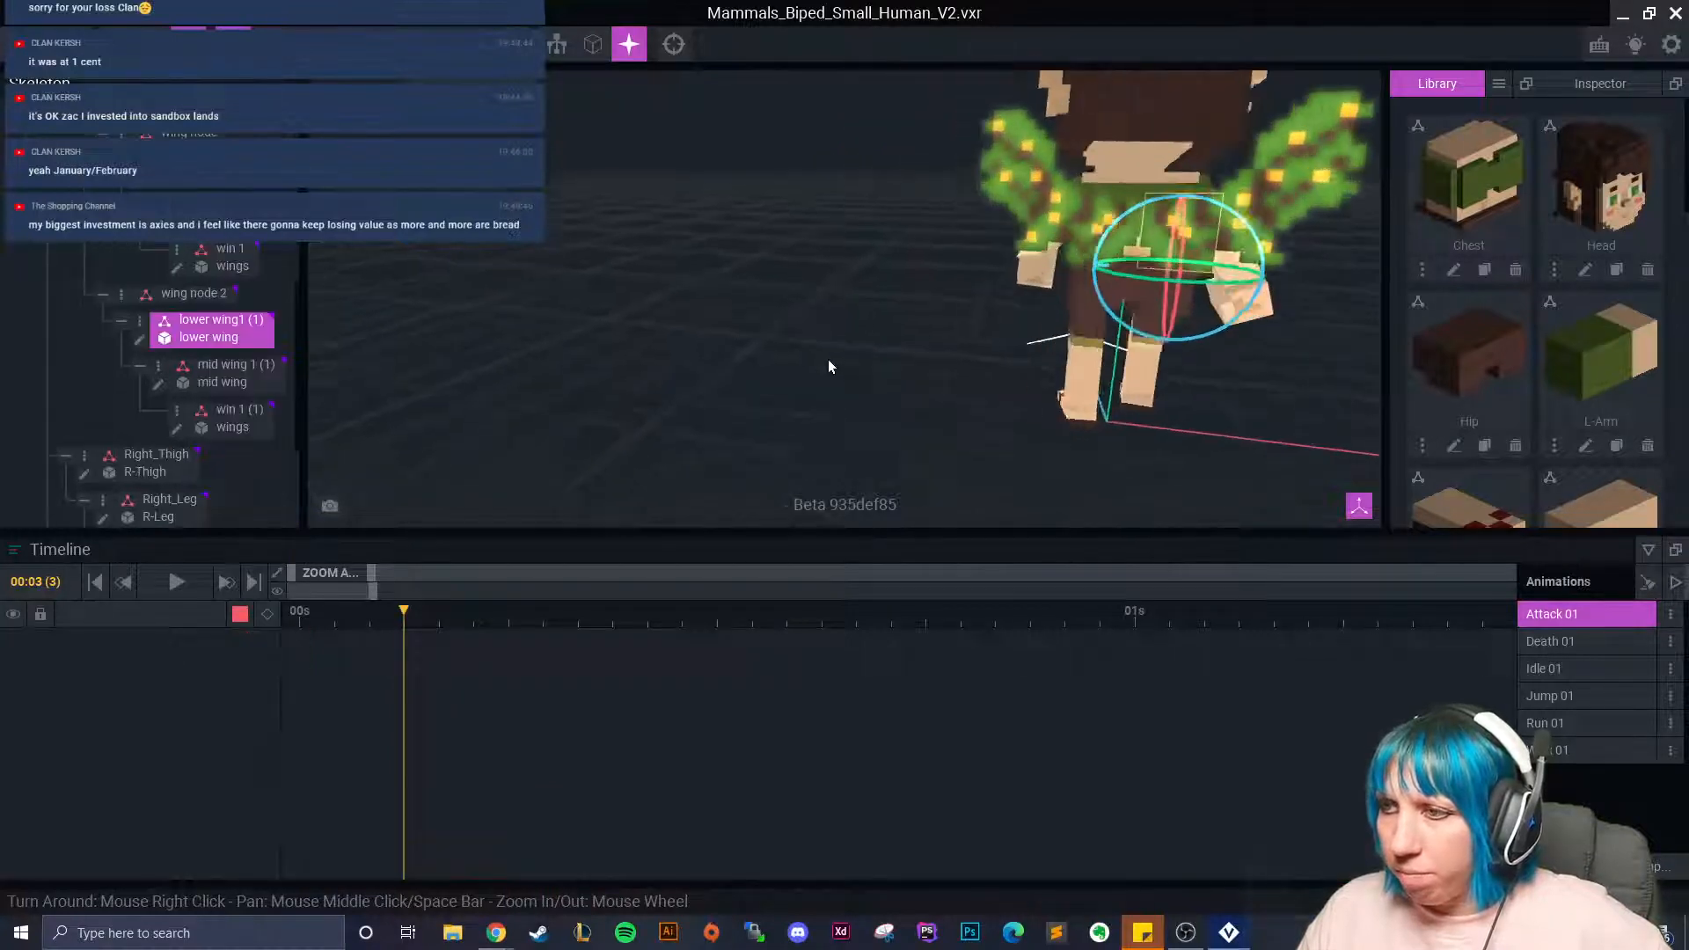
{"action": "middle_click_drag", "start_coordinate": [829, 359], "coordinate": [821, 357]}
{"action": "mouse_move", "coordinate": [933, 354]}
{"action": "left_mouse_down"}
{"action": "mouse_move", "coordinate": [821, 352]}
{"action": "mouse_move", "coordinate": [901, 351]}
{"action": "left_mouse_up"}
Turn the right mid wing inward about 62° at frame 3, then scrub frames 0–4 to check.
{"action": "right_click_drag", "start_coordinate": [915, 347], "coordinate": [991, 304]}
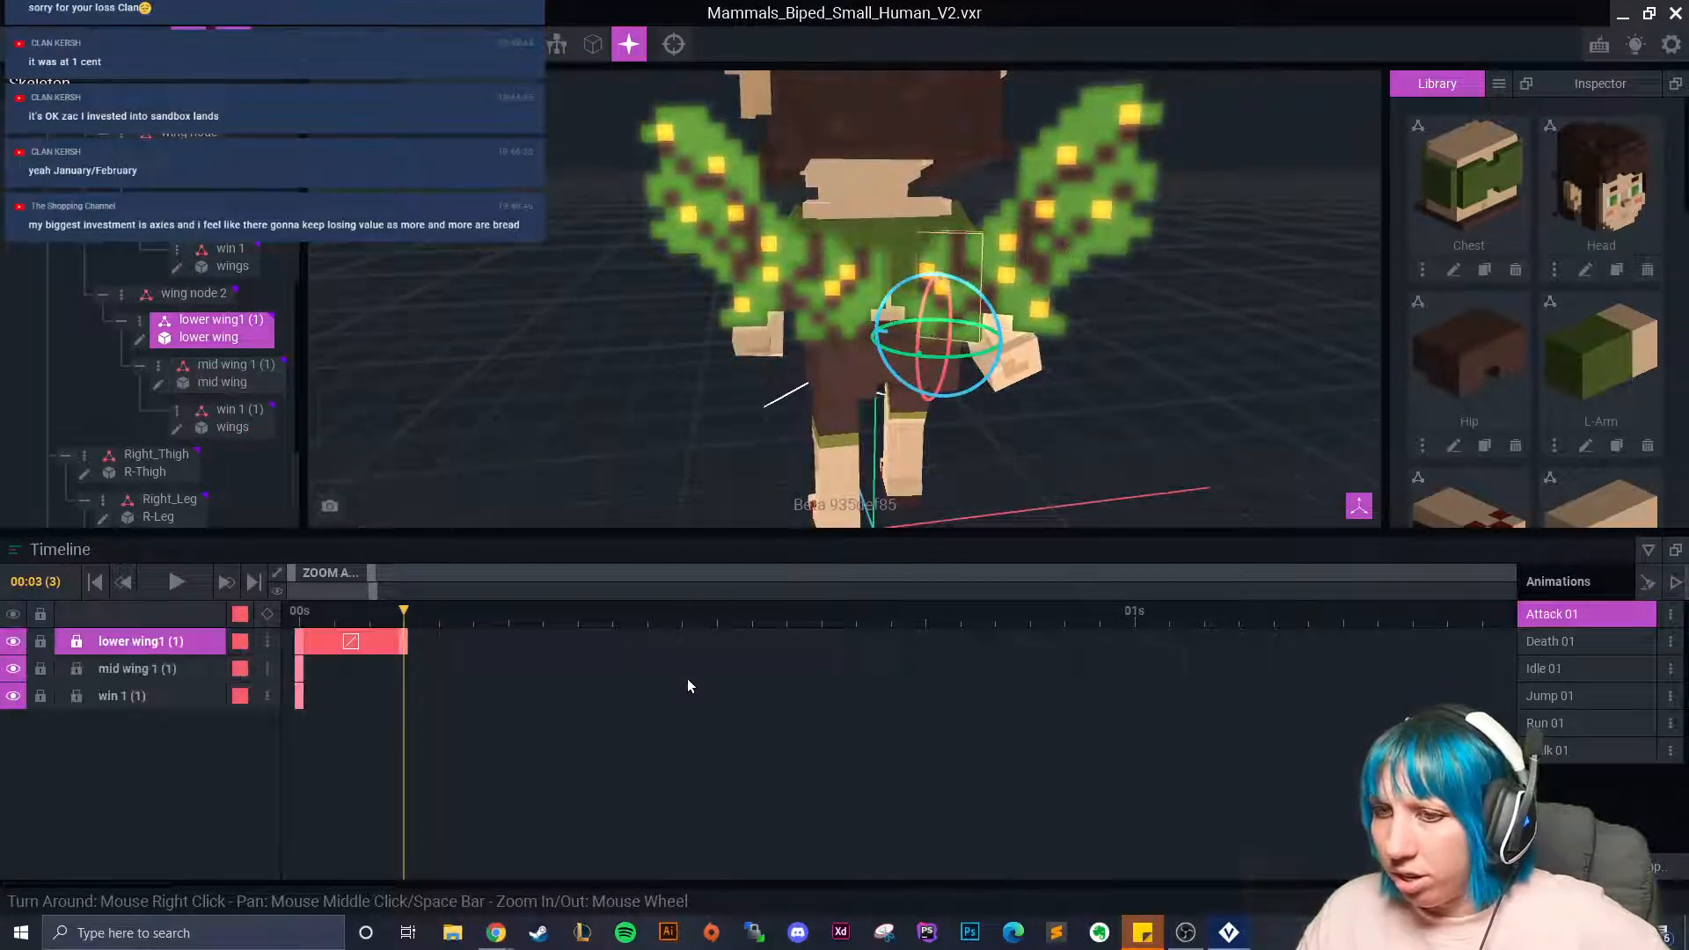
{"action": "left_click", "coordinate": [988, 278]}
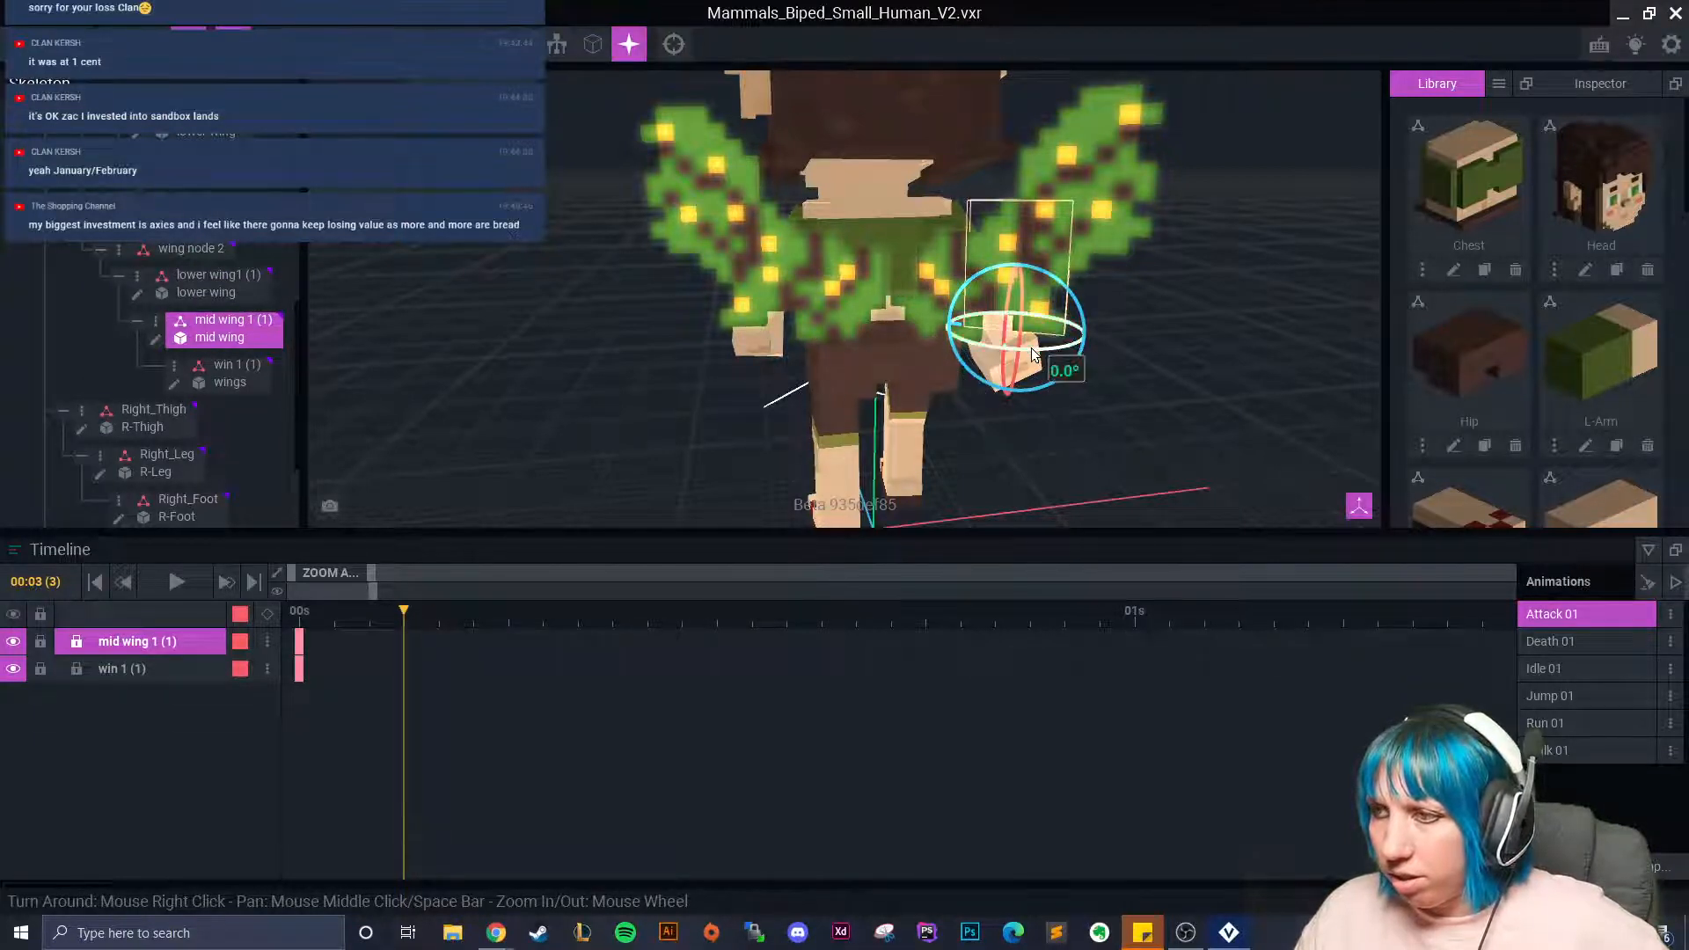
{"action": "left_click_drag", "start_coordinate": [1033, 354], "coordinate": [907, 347]}
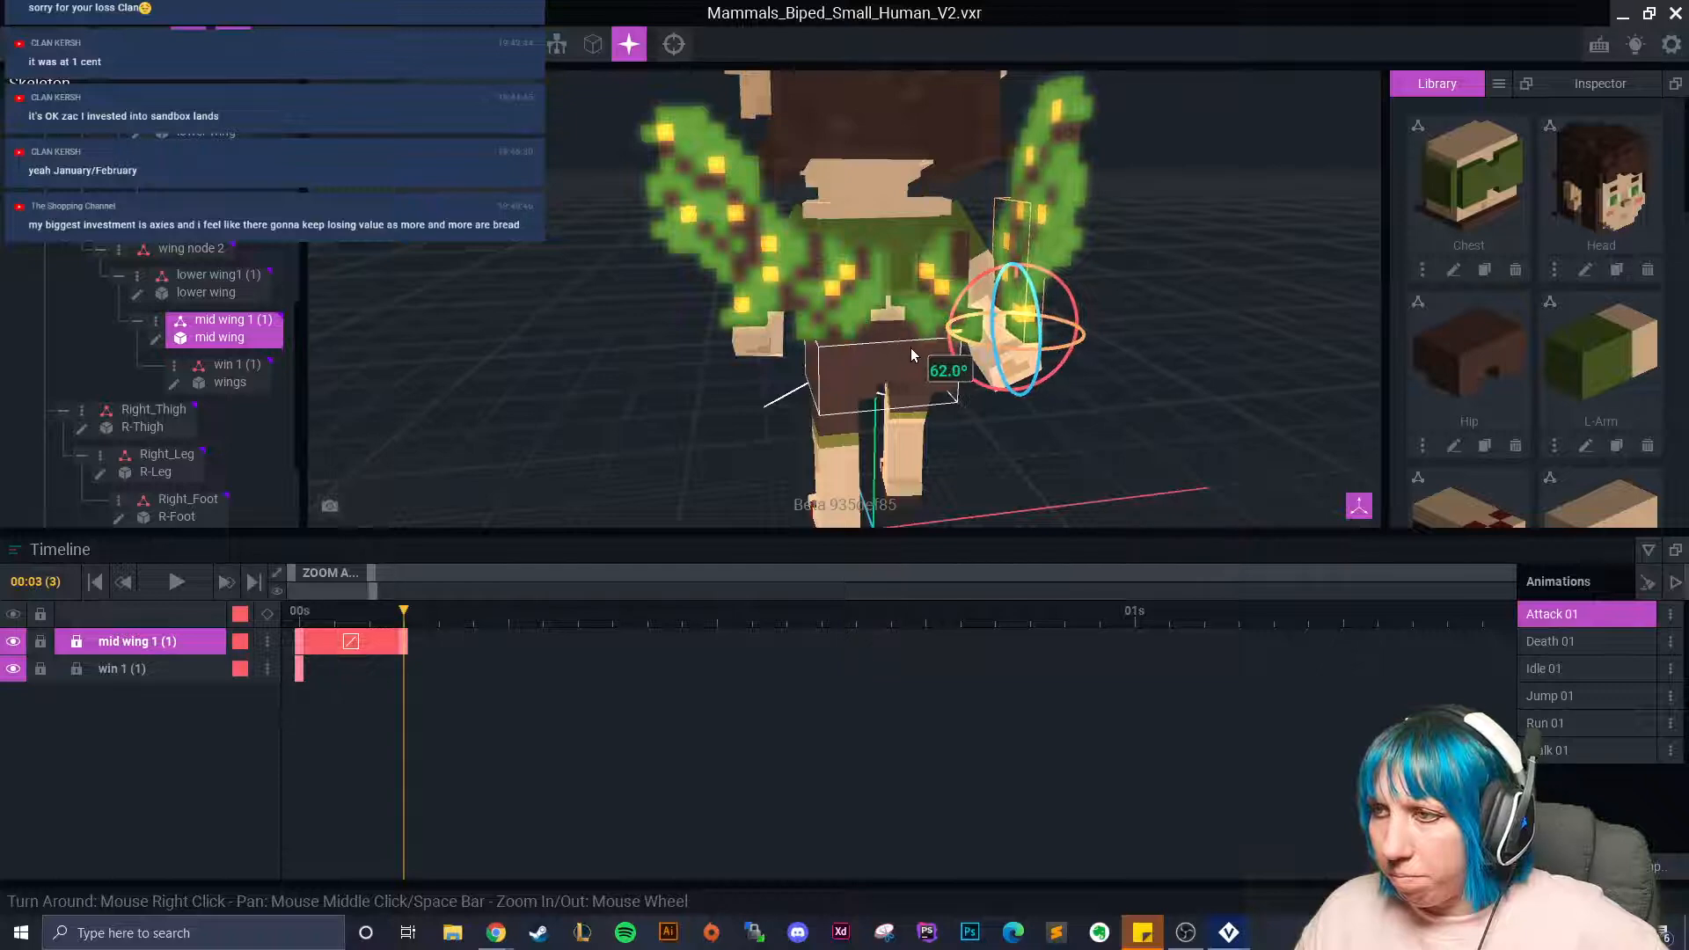
{"action": "left_click", "coordinate": [151, 44]}
{"action": "left_click_drag", "start_coordinate": [934, 342], "coordinate": [897, 342]}
{"action": "left_click_drag", "start_coordinate": [404, 611], "coordinate": [445, 628]}
{"action": "right_click_drag", "start_coordinate": [945, 358], "coordinate": [946, 358]}
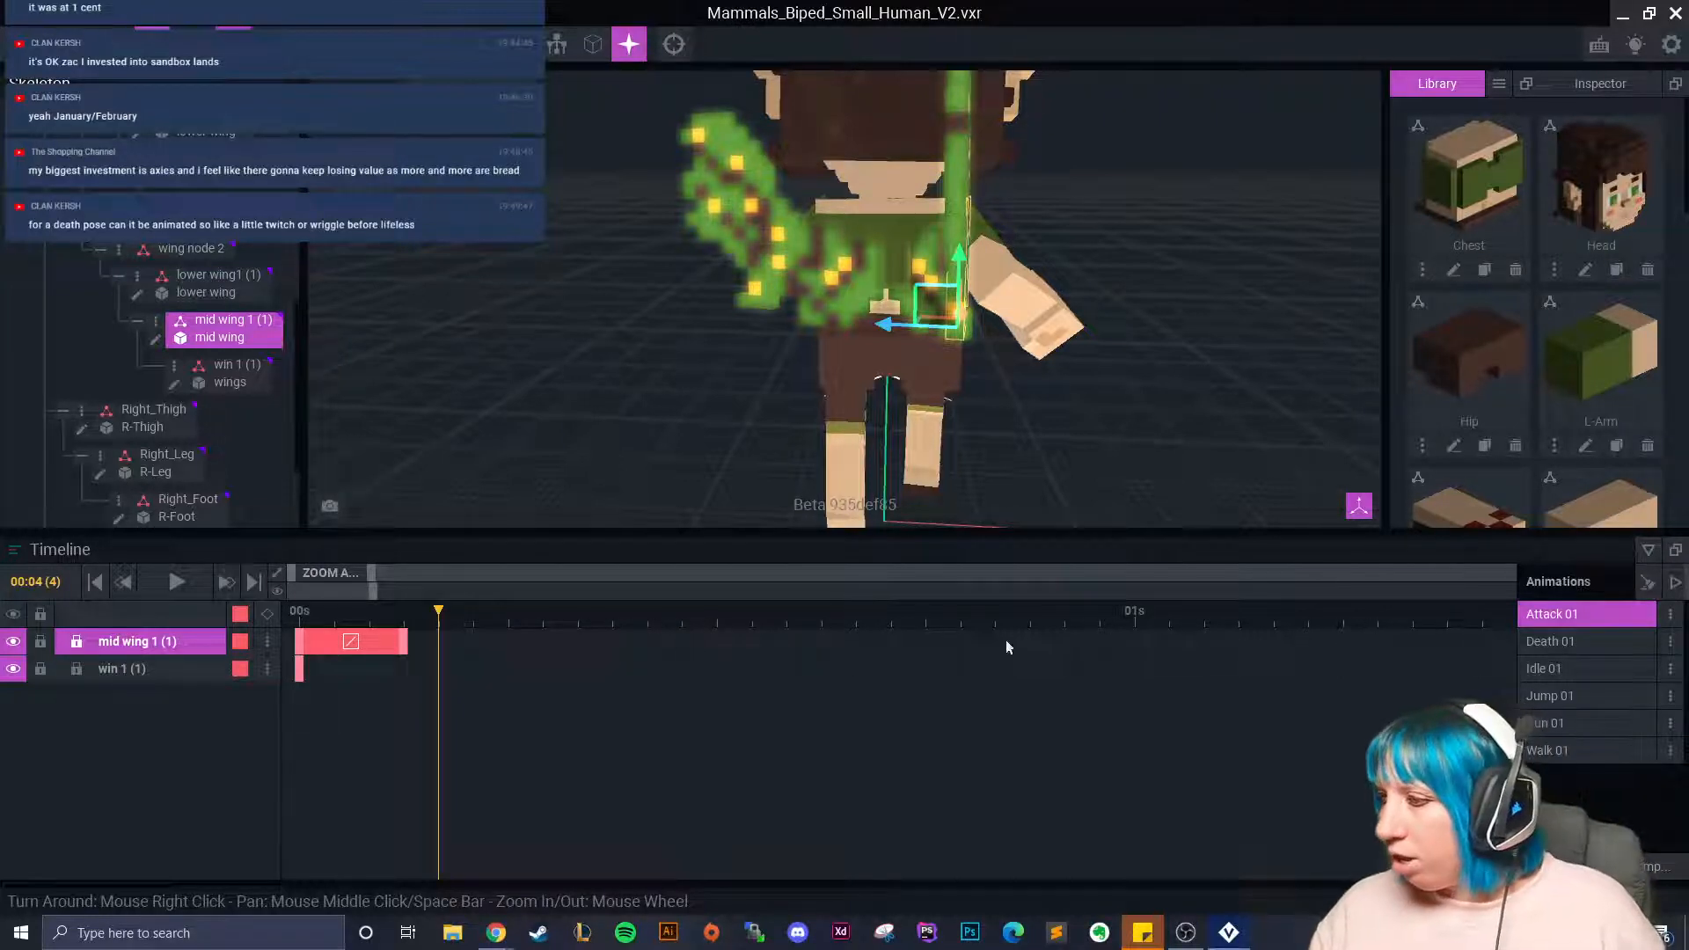
{"action": "left_click", "coordinate": [1577, 642]}
{"action": "left_click_drag", "start_coordinate": [340, 583], "coordinate": [751, 546]}
{"action": "scroll", "coordinate": [762, 401], "scroll_direction": "down", "scroll_amount": 6}
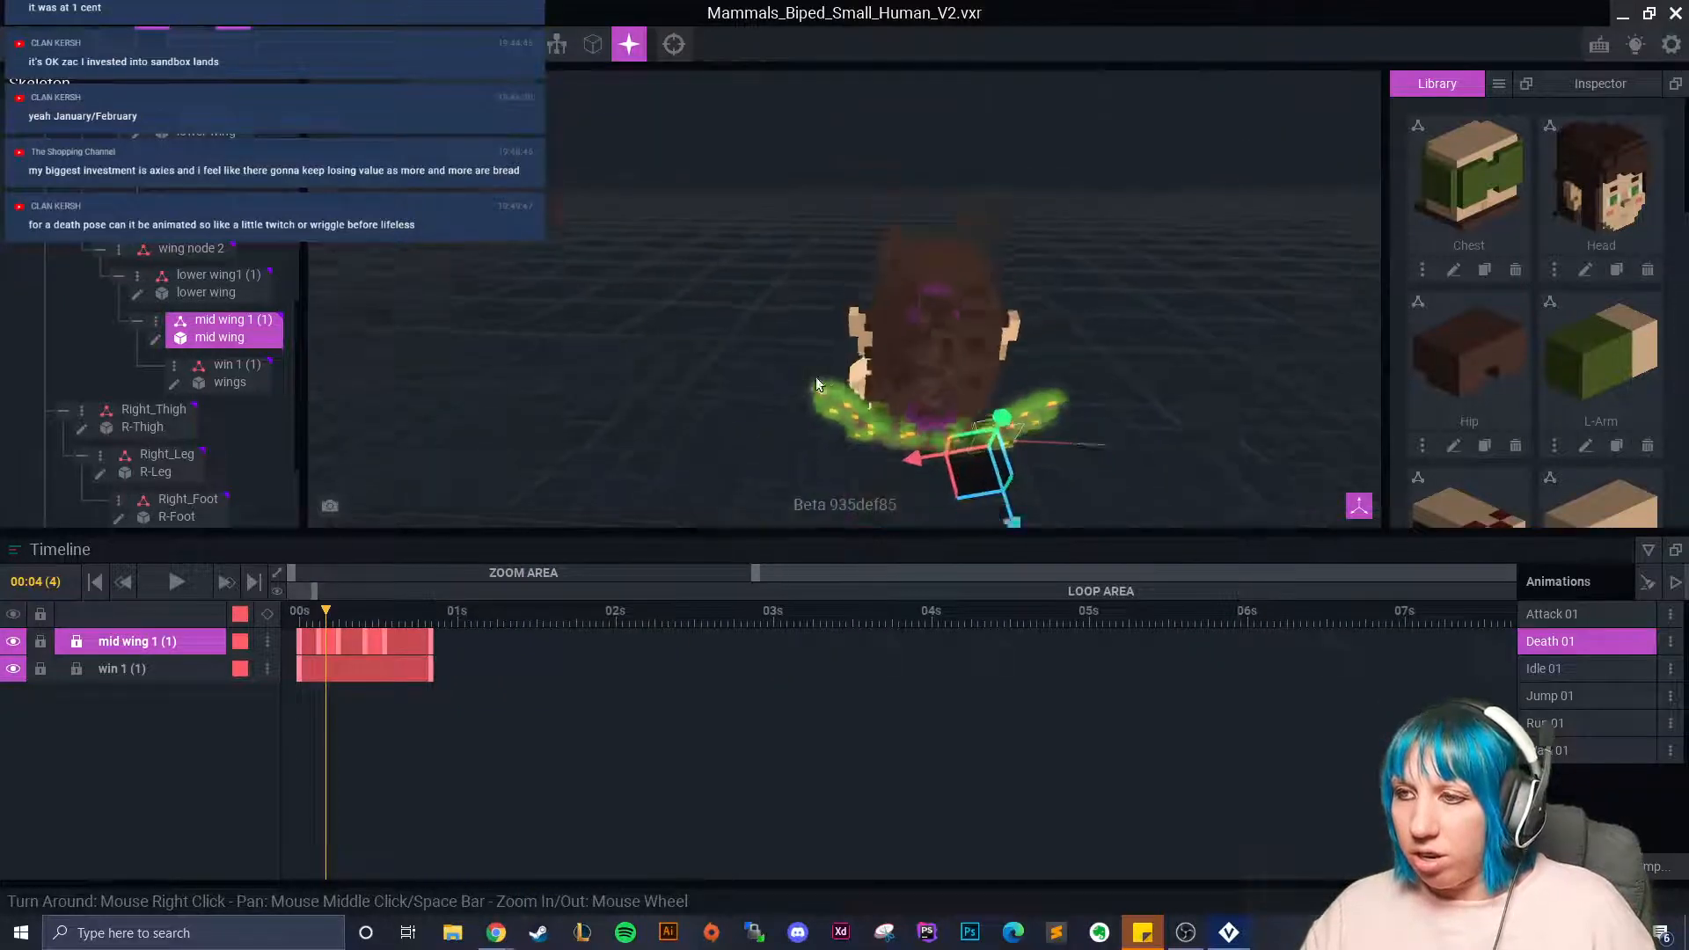
{"action": "left_click_drag", "start_coordinate": [319, 617], "coordinate": [437, 643]}
{"action": "right_click_drag", "start_coordinate": [629, 419], "coordinate": [630, 419]}
{"action": "mouse_move", "coordinate": [443, 621]}
{"action": "left_mouse_down"}
{"action": "mouse_move", "coordinate": [266, 644]}
{"action": "mouse_move", "coordinate": [452, 623]}
{"action": "mouse_move", "coordinate": [430, 621]}
{"action": "left_mouse_up"}
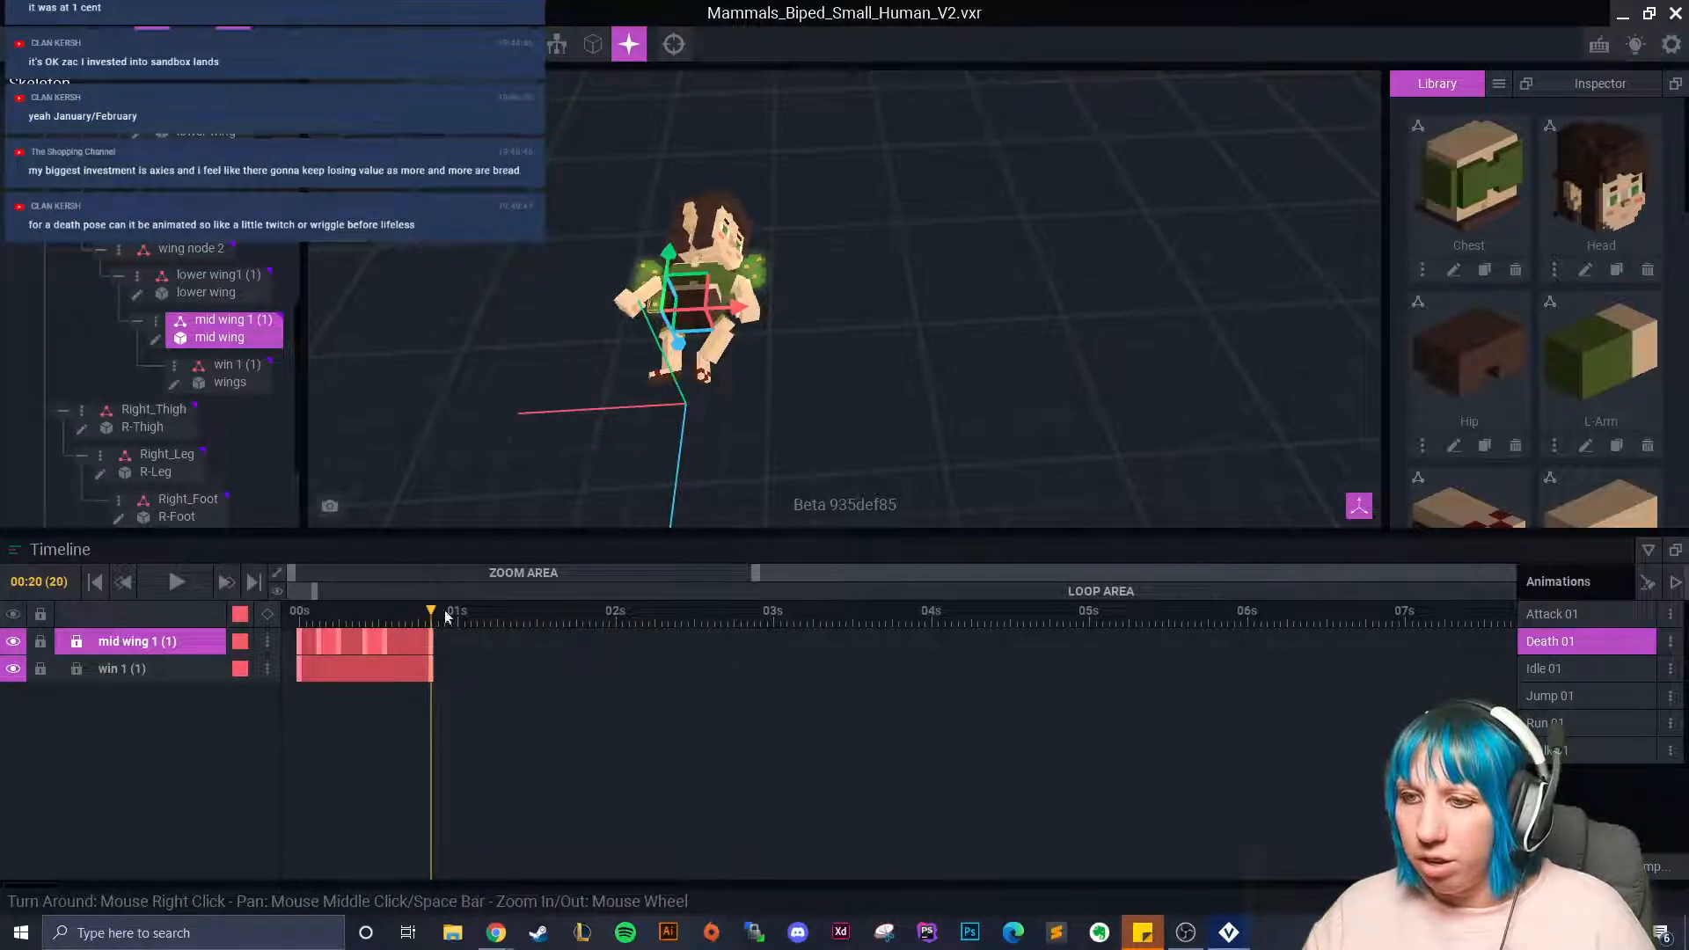
{"action": "right_click_drag", "start_coordinate": [644, 352], "coordinate": [727, 338]}
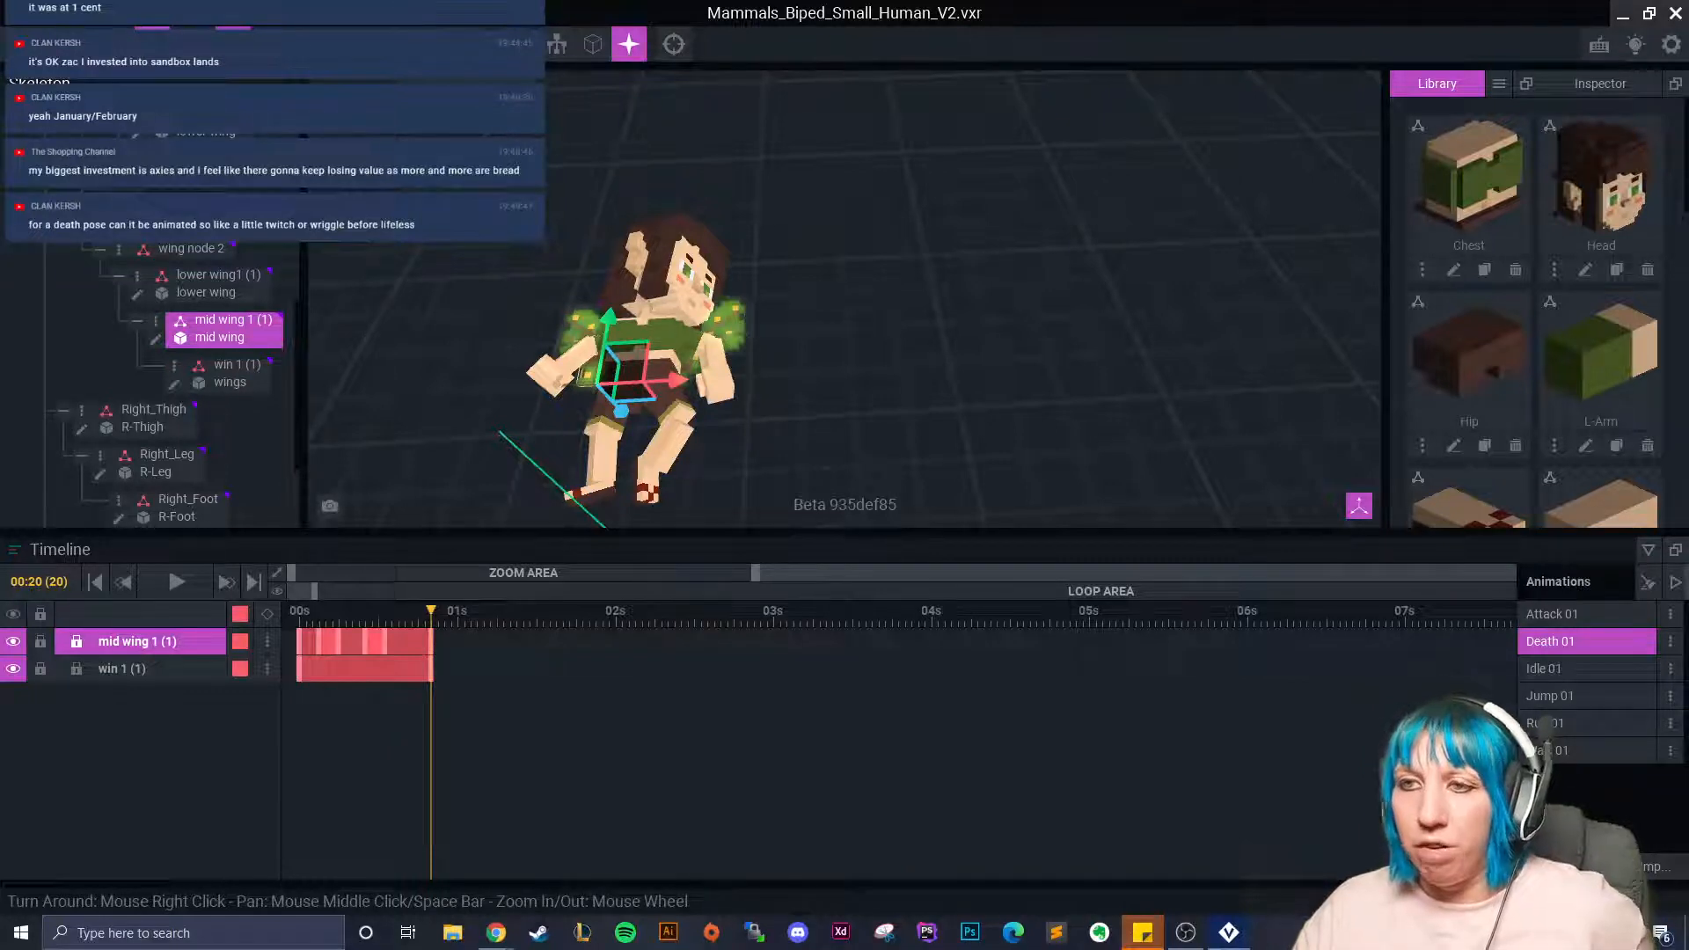
{"action": "left_click", "coordinate": [1574, 614]}
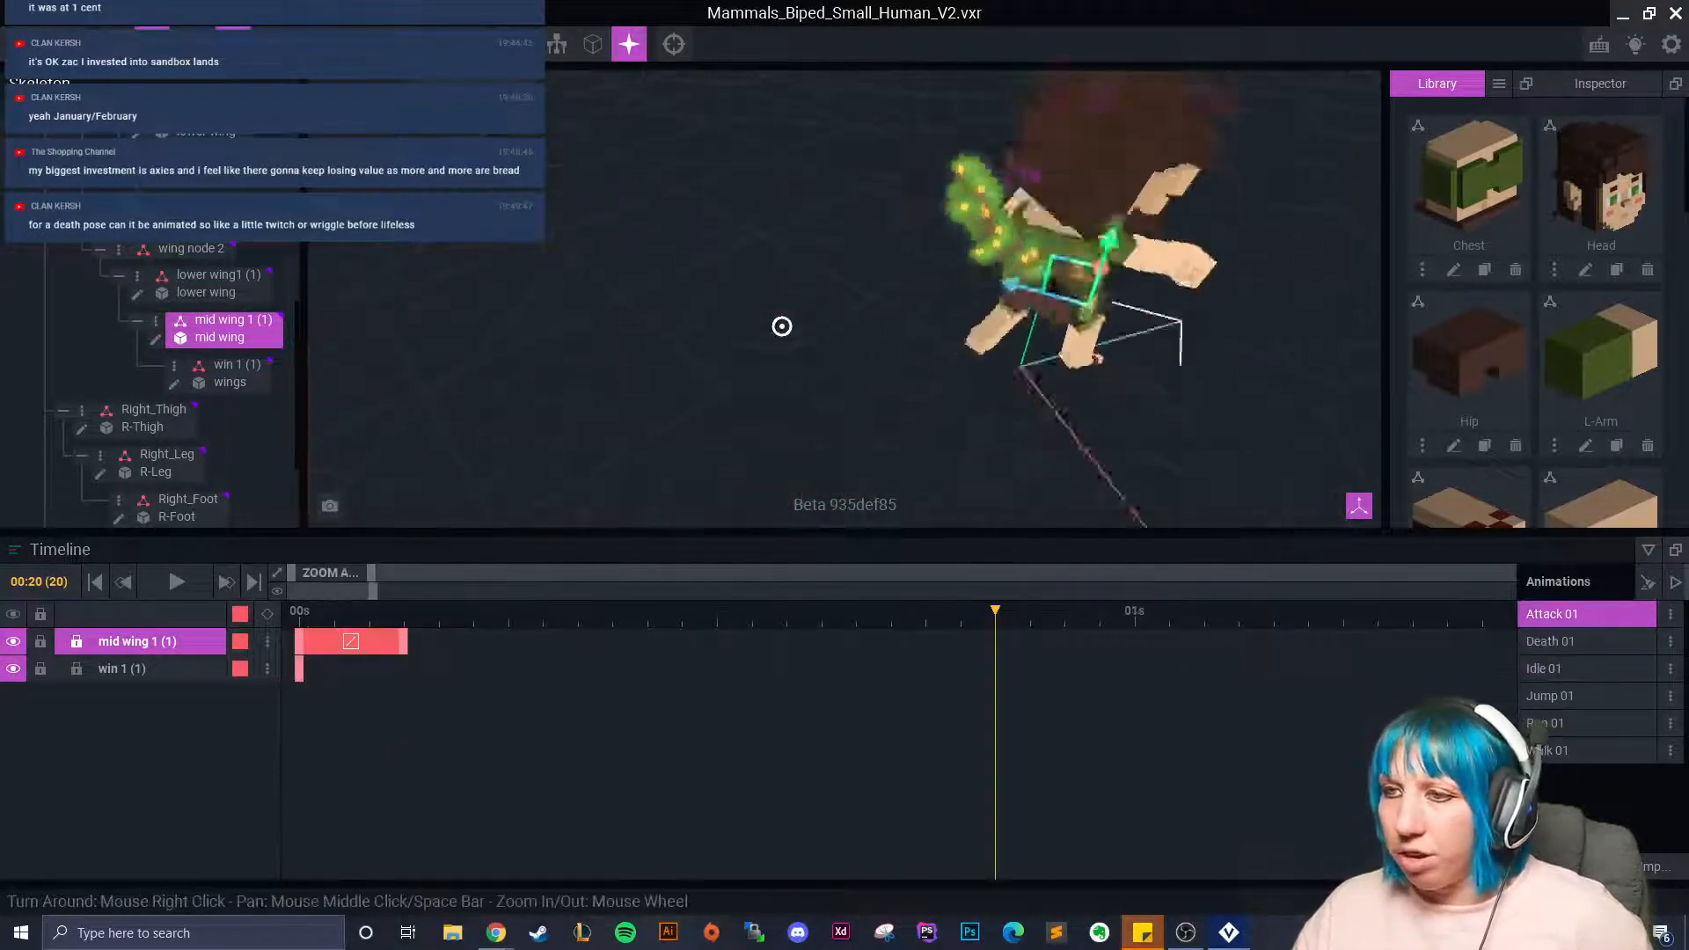
Rewind Attack 01, scrub to frame 3 and zoom in on the wings to compare poses.
{"action": "left_click_drag", "start_coordinate": [958, 698], "coordinate": [286, 678]}
{"action": "right_click_drag", "start_coordinate": [528, 501], "coordinate": [475, 387]}
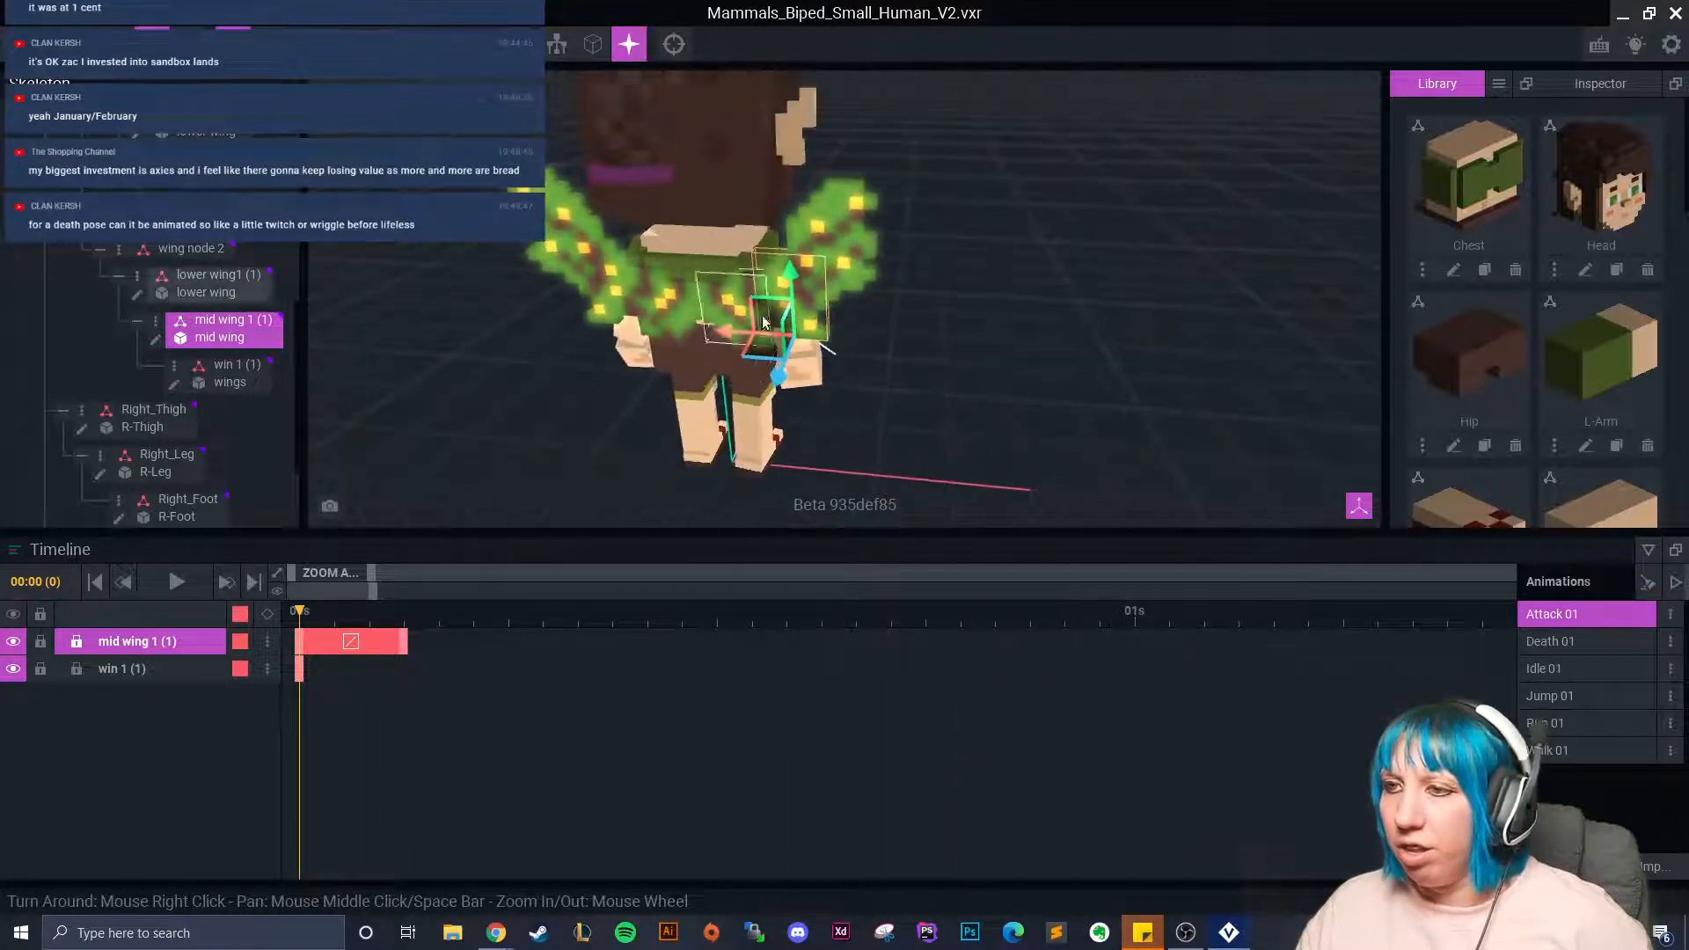
{"action": "left_click_drag", "start_coordinate": [326, 617], "coordinate": [419, 625]}
{"action": "right_click_drag", "start_coordinate": [528, 457], "coordinate": [680, 396]}
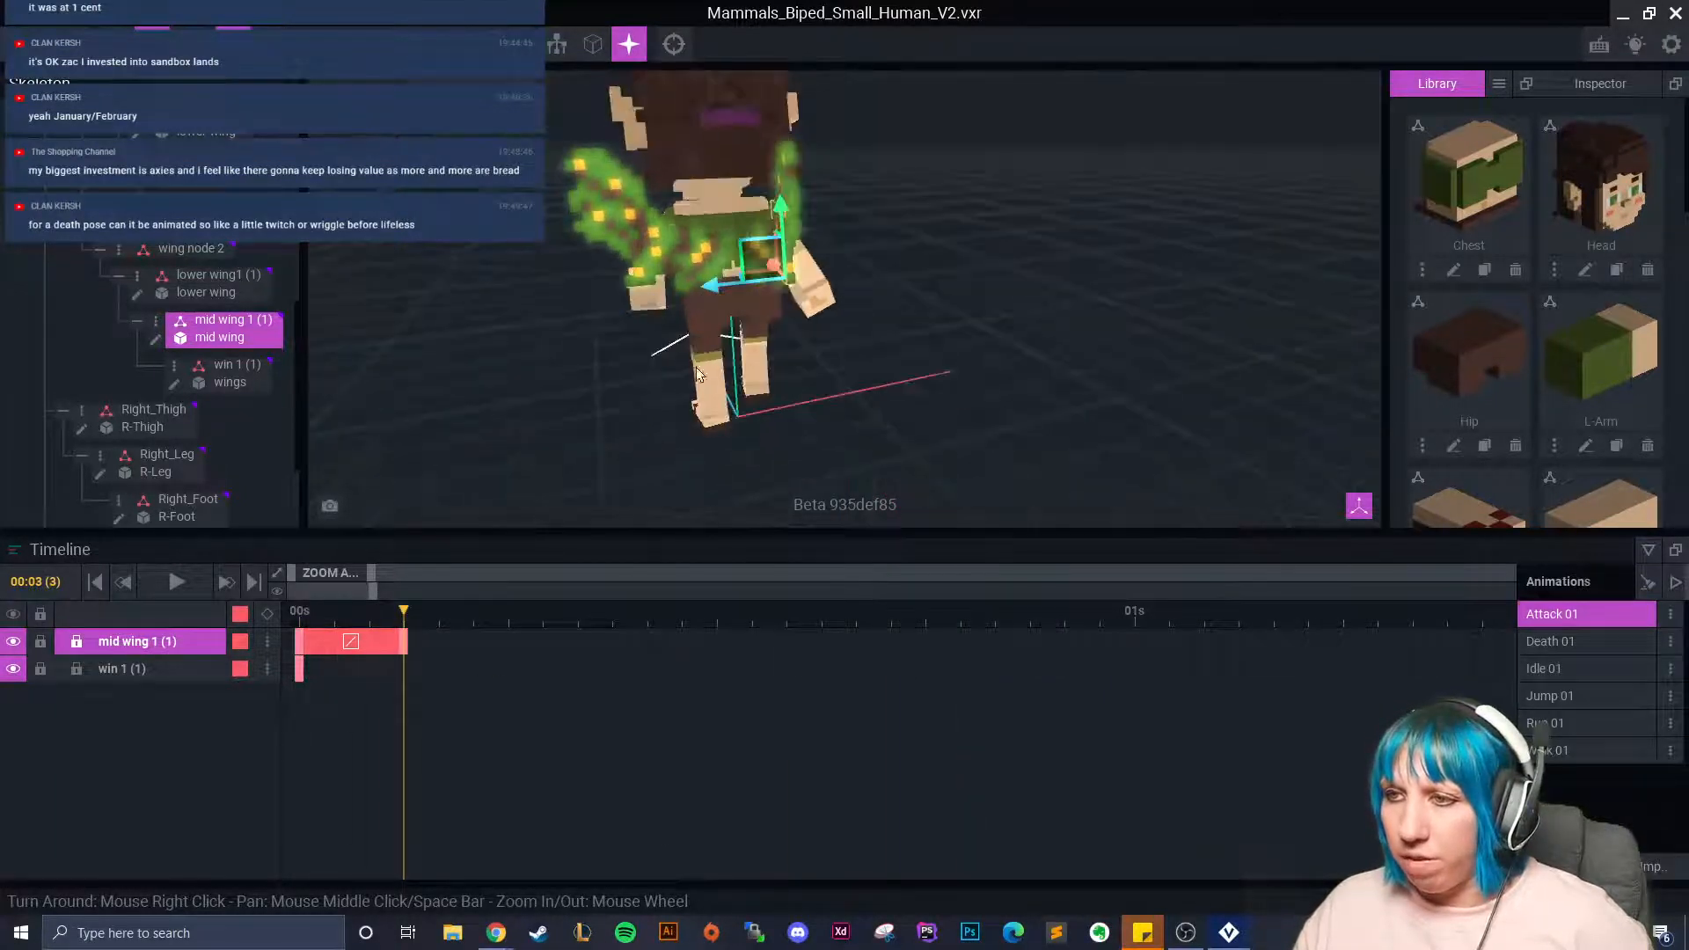
{"action": "right_click_drag", "start_coordinate": [717, 264], "coordinate": [776, 271]}
{"action": "scroll", "coordinate": [805, 316], "scroll_direction": "up", "scroll_amount": 3}
{"action": "left_click", "coordinate": [810, 327]}
{"action": "right_click_drag", "start_coordinate": [810, 326], "coordinate": [902, 194]}
{"action": "left_click", "coordinate": [920, 189]}
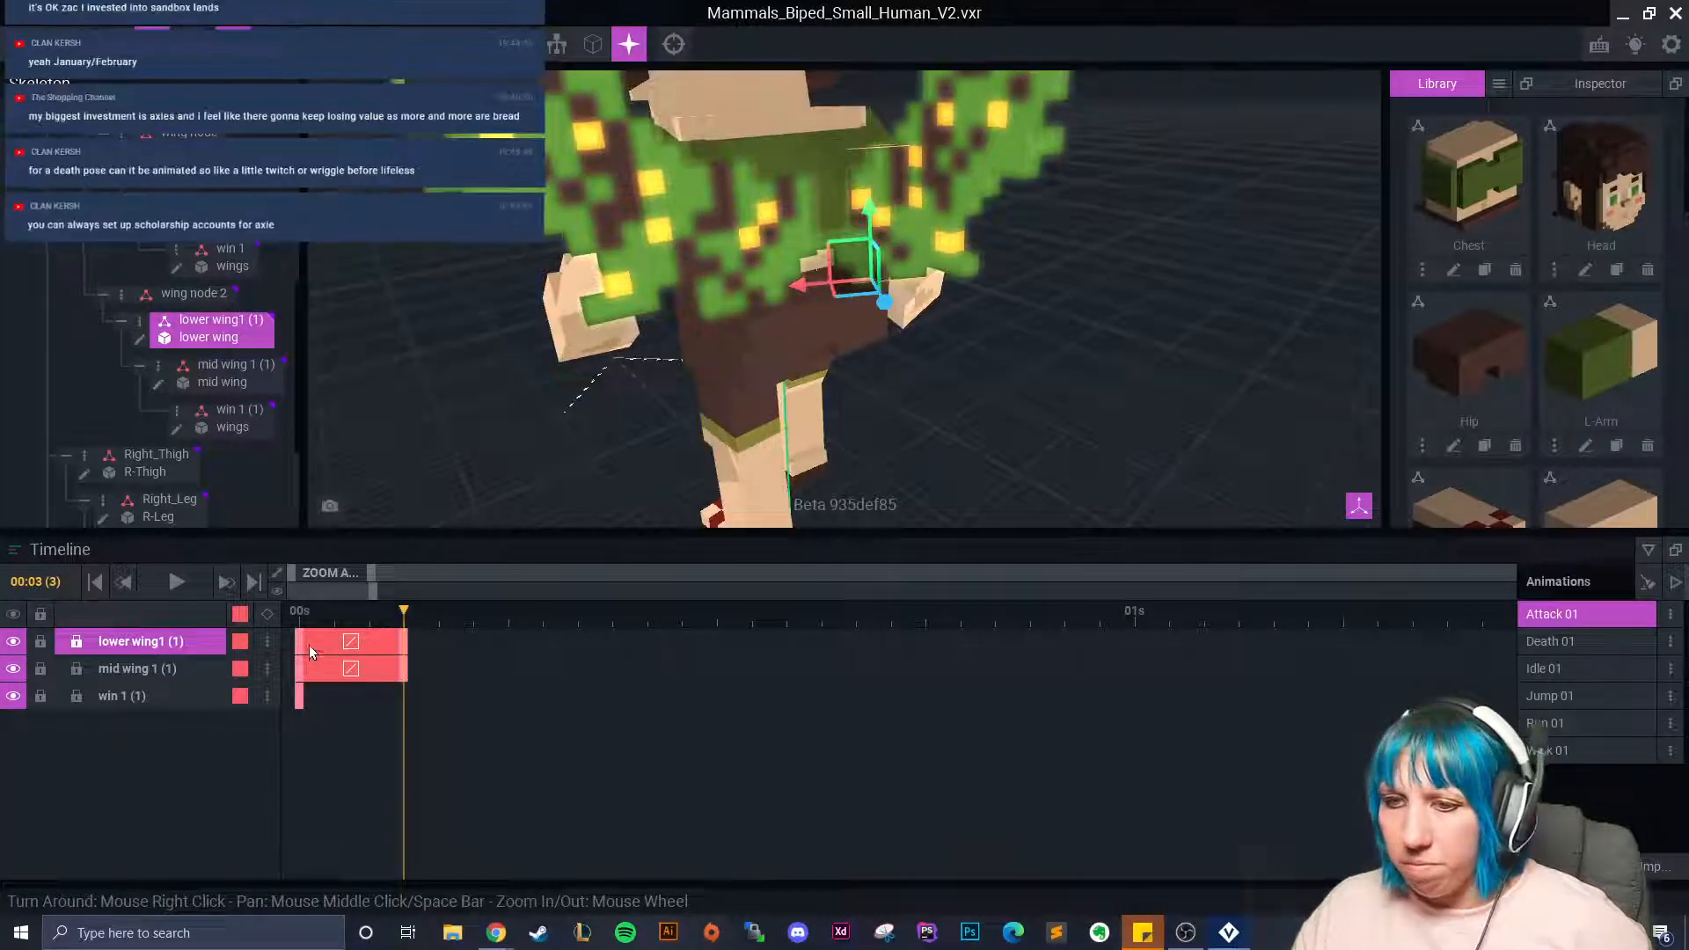
{"action": "left_click", "coordinate": [299, 616]}
{"action": "left_click_drag", "start_coordinate": [299, 621], "coordinate": [408, 620]}
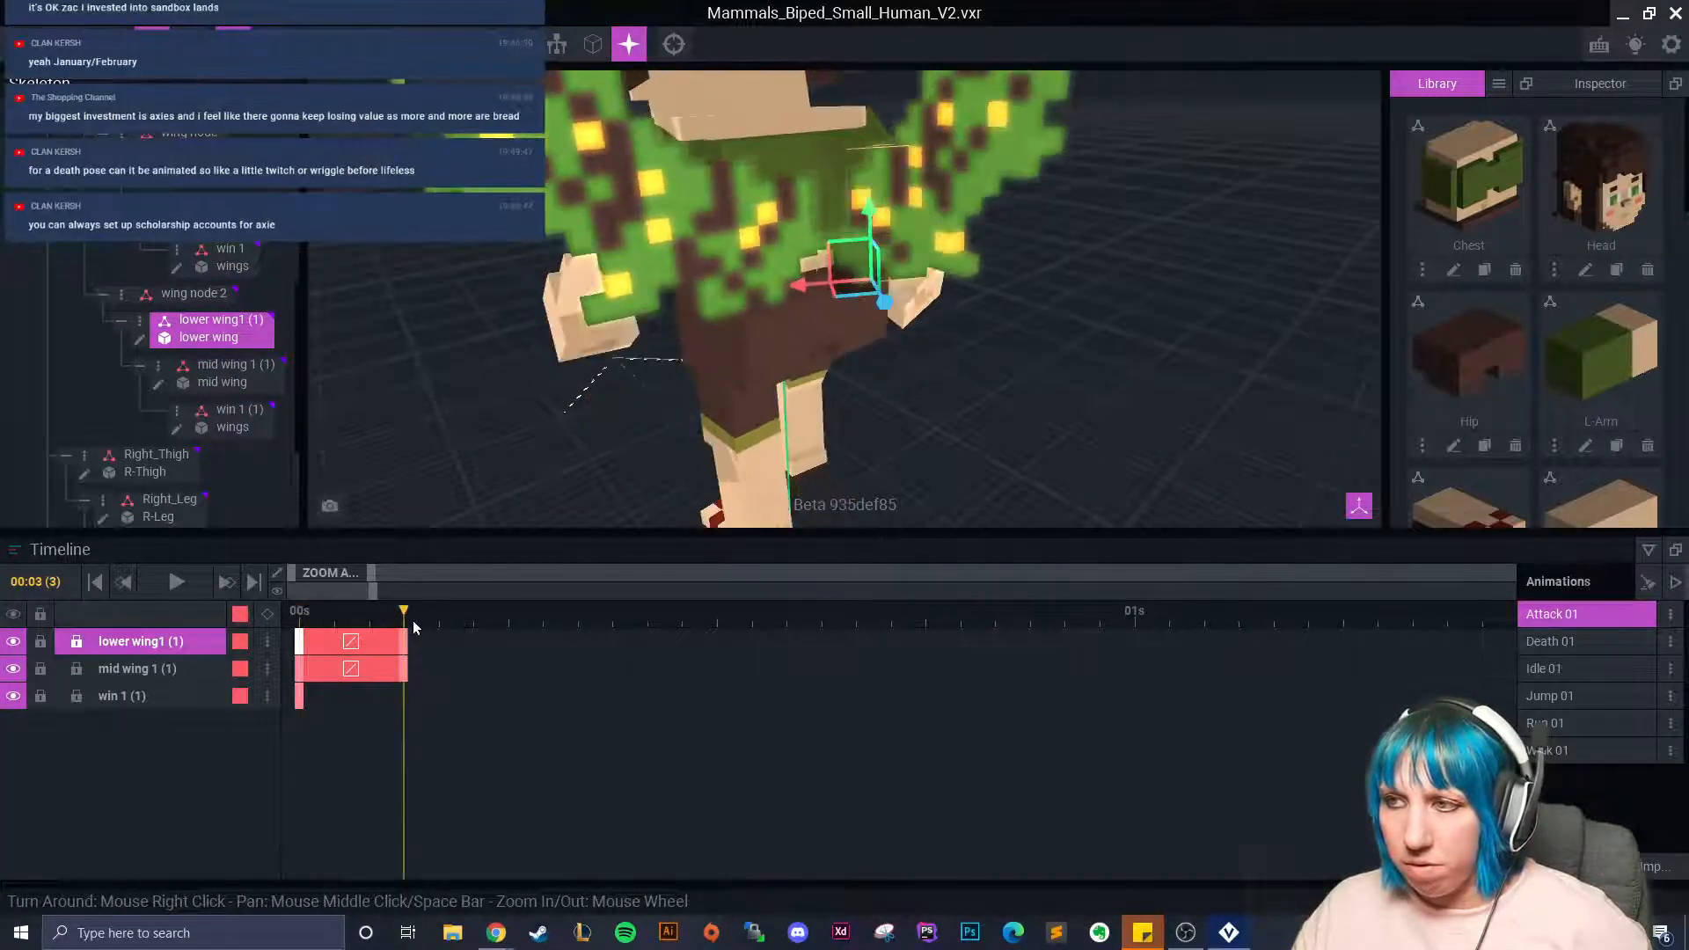
{"action": "right_click_drag", "start_coordinate": [884, 315], "coordinate": [818, 318]}
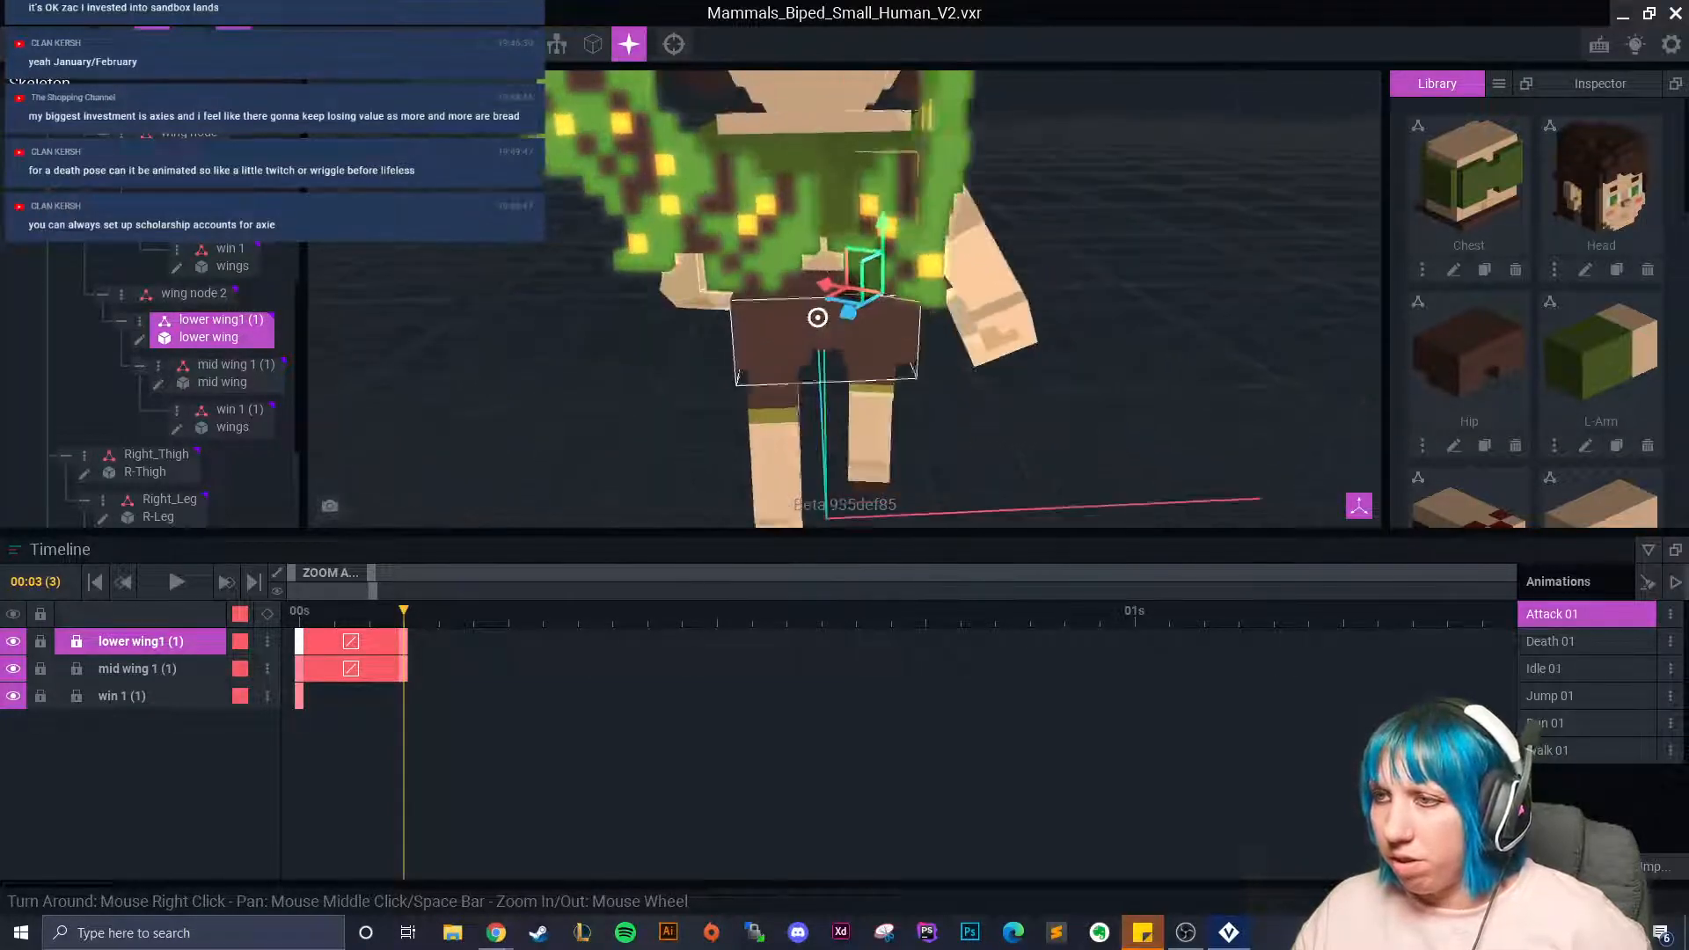
Rotate the left lower wing to 340.1° at frame 3 and preview frames 0 to 5.
{"action": "left_click", "coordinate": [774, 231]}
{"action": "left_click", "coordinate": [186, 44]}
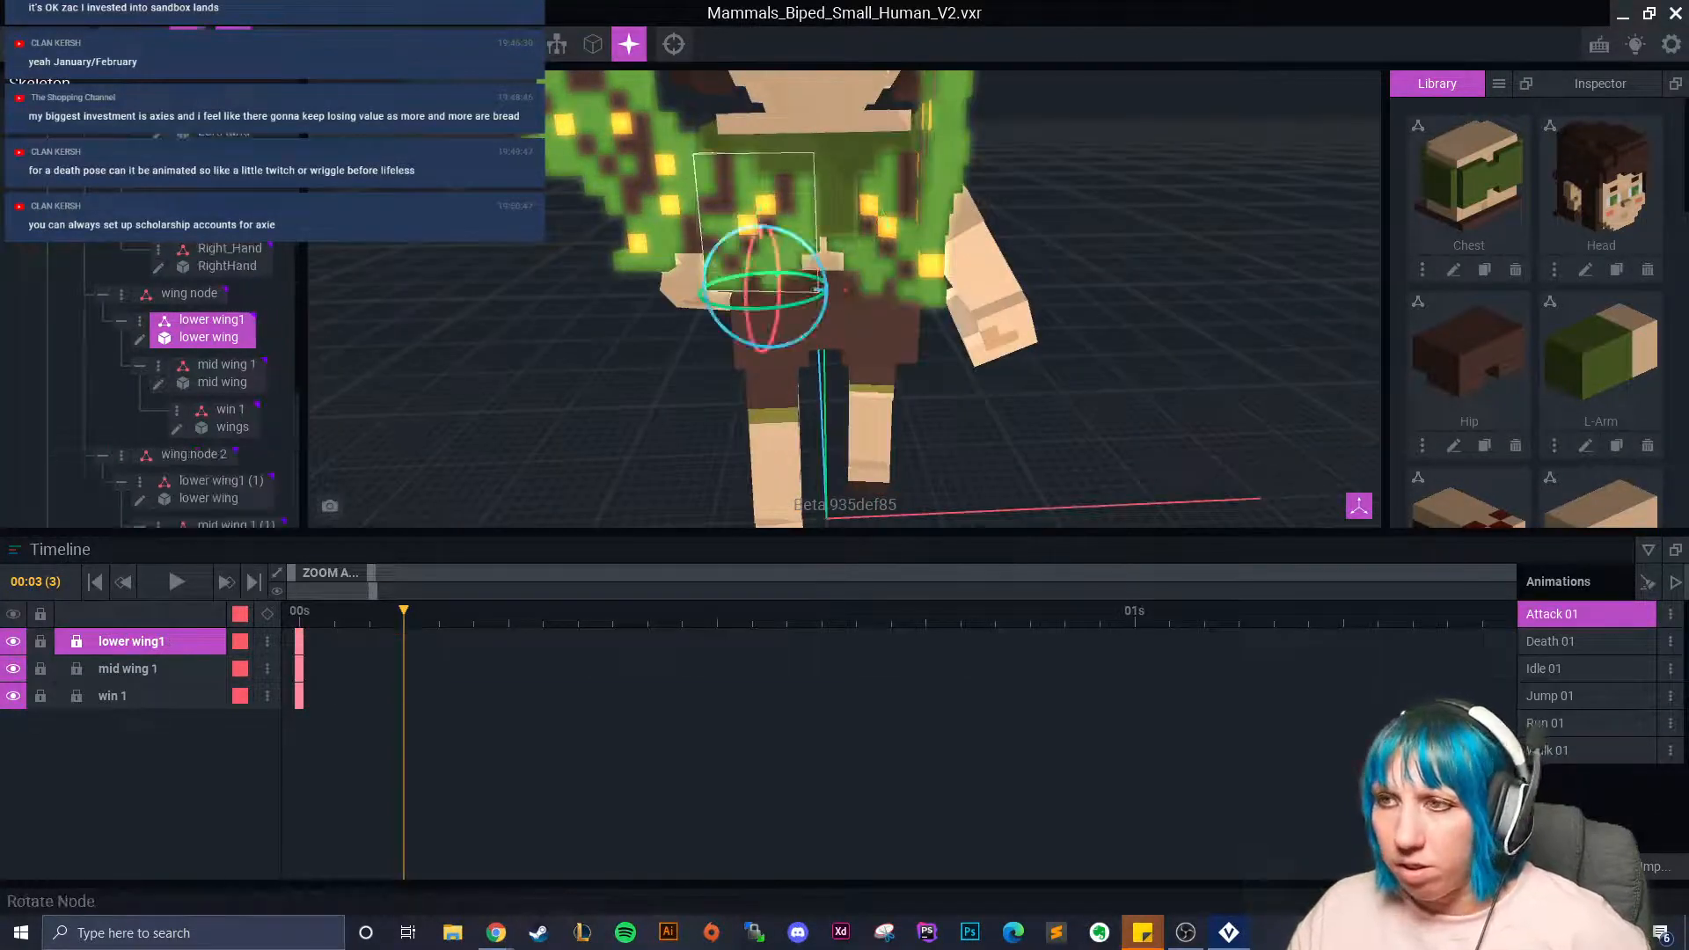
{"action": "left_click", "coordinate": [886, 271]}
{"action": "left_click_drag", "start_coordinate": [889, 309], "coordinate": [886, 317]}
{"action": "left_click", "coordinate": [791, 236]}
{"action": "left_click", "coordinate": [732, 307]}
{"action": "left_click_drag", "start_coordinate": [732, 308], "coordinate": [822, 283]}
{"action": "left_click", "coordinate": [152, 44]}
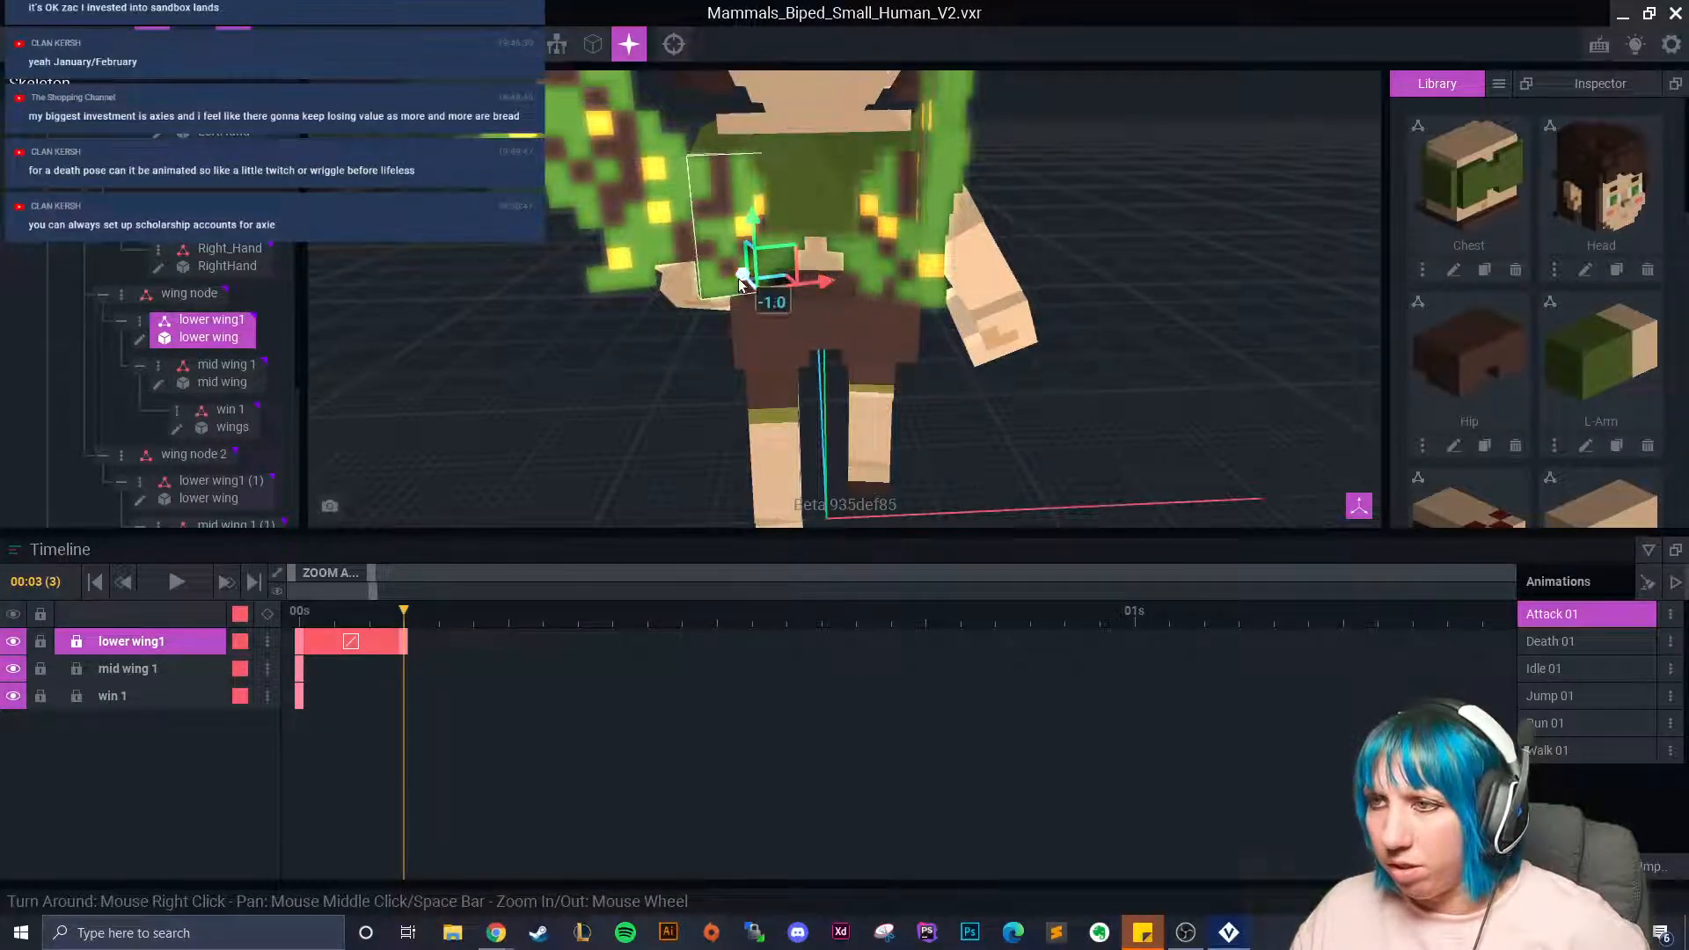
{"action": "mouse_move", "coordinate": [406, 617]}
{"action": "left_mouse_down"}
{"action": "mouse_move", "coordinate": [300, 623]}
{"action": "mouse_move", "coordinate": [470, 639]}
{"action": "mouse_move", "coordinate": [402, 639]}
{"action": "left_mouse_up"}
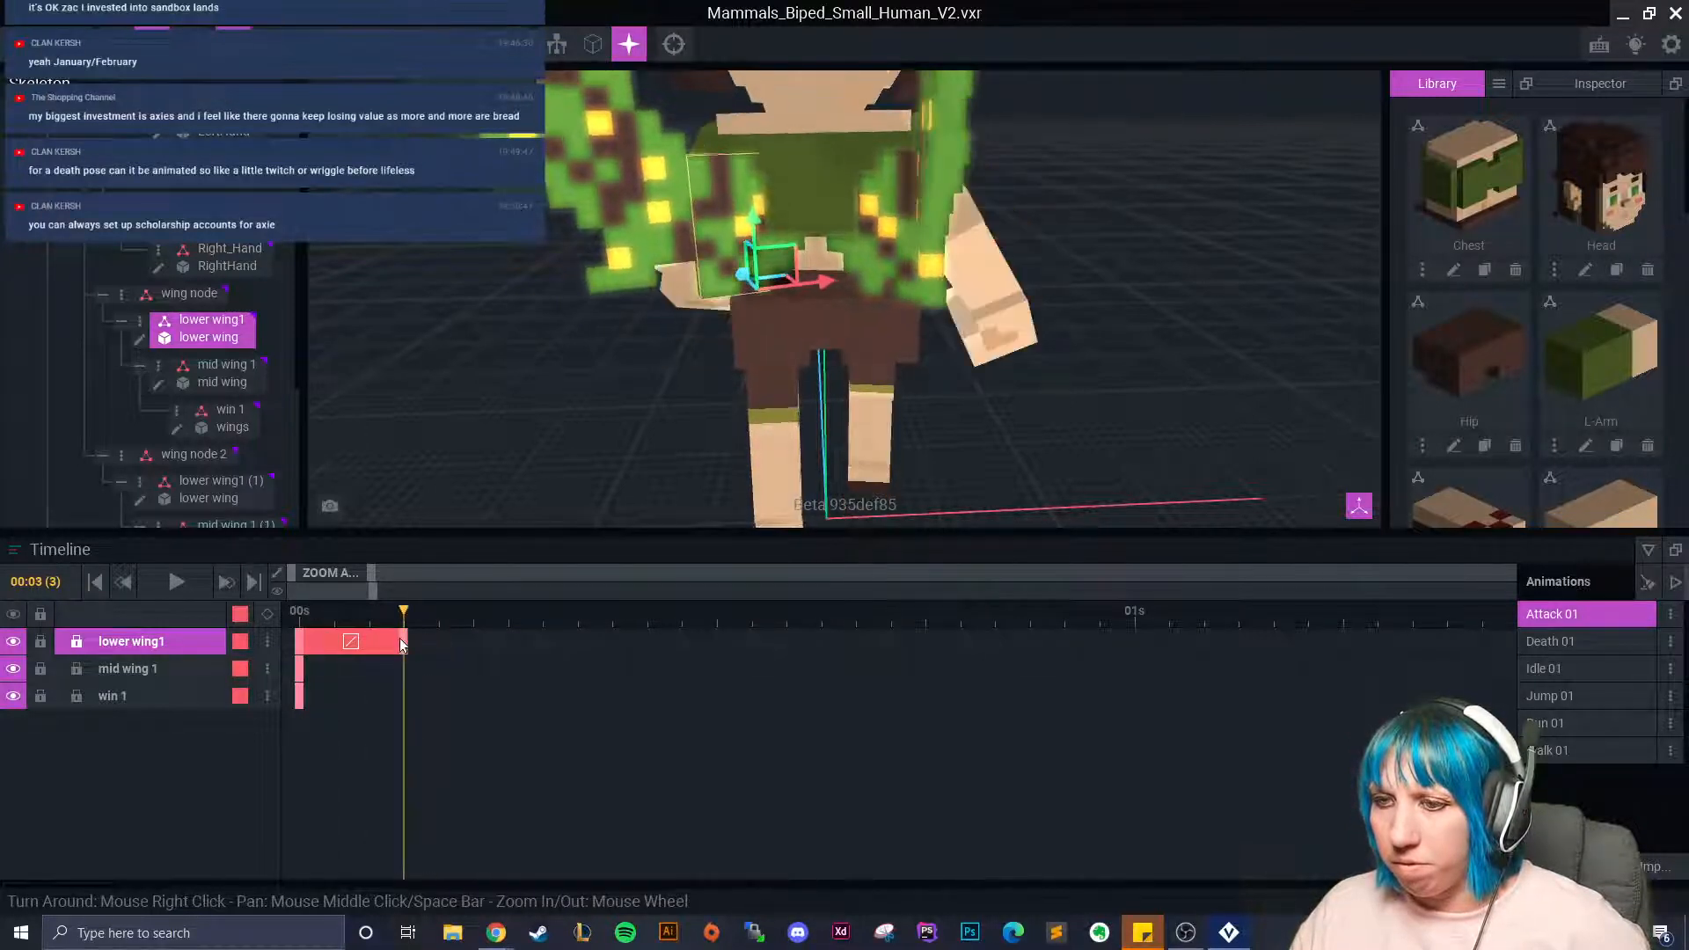
At frame 3, rotate the left mid wing and slide it toward the body.
{"action": "left_click", "coordinate": [616, 236]}
{"action": "left_click", "coordinate": [936, 225]}
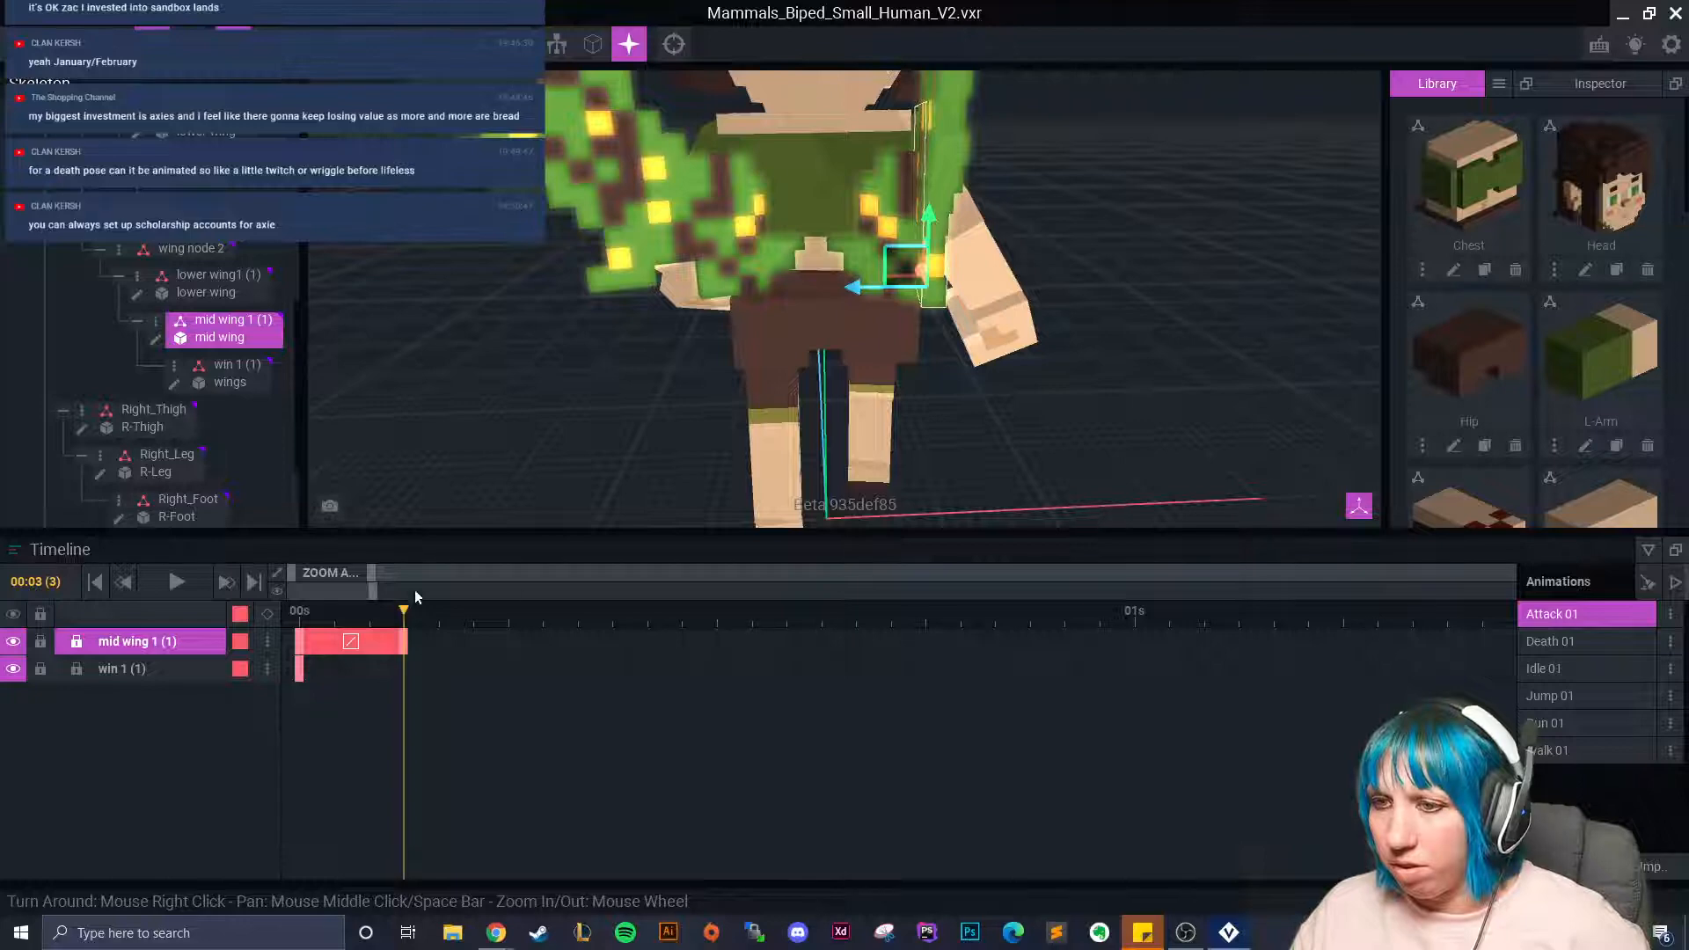
{"action": "left_click", "coordinate": [188, 44]}
{"action": "right_click_drag", "start_coordinate": [823, 288], "coordinate": [883, 297]}
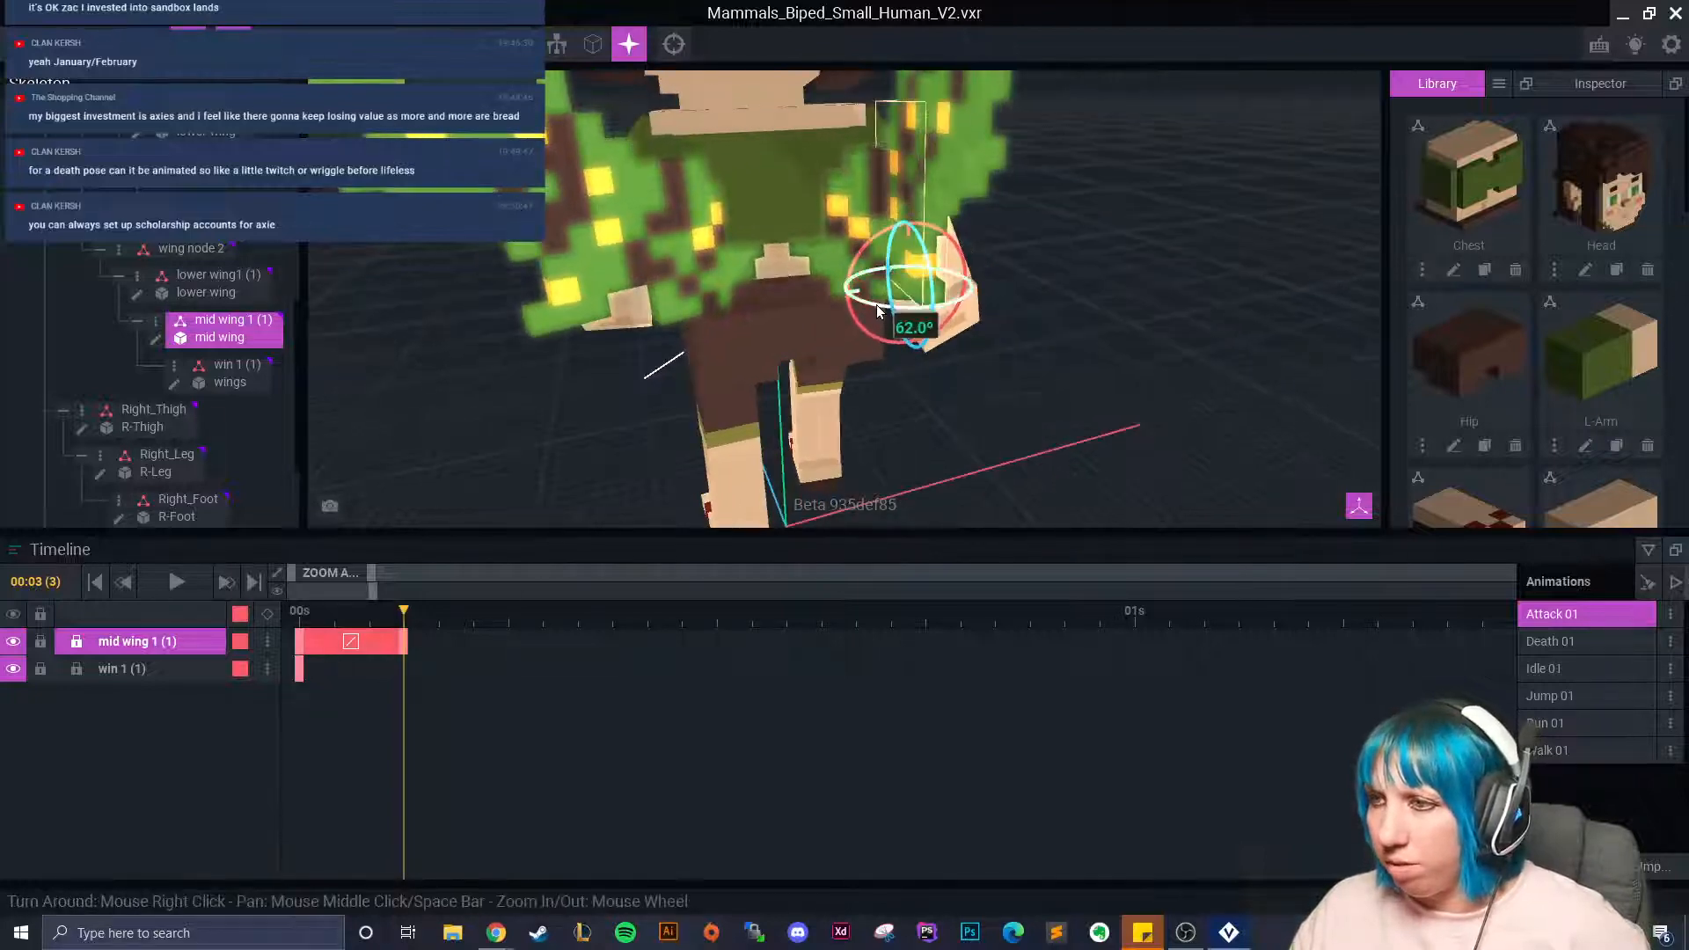
{"action": "left_click", "coordinate": [600, 288]}
{"action": "left_click_drag", "start_coordinate": [583, 342], "coordinate": [736, 318]}
{"action": "key", "text": "w"}
{"action": "left_click_drag", "start_coordinate": [518, 329], "coordinate": [615, 338]}
Shift the left and right lower wings into place, then replay frames 0 to 3.
{"action": "right_click_drag", "start_coordinate": [623, 361], "coordinate": [947, 271]}
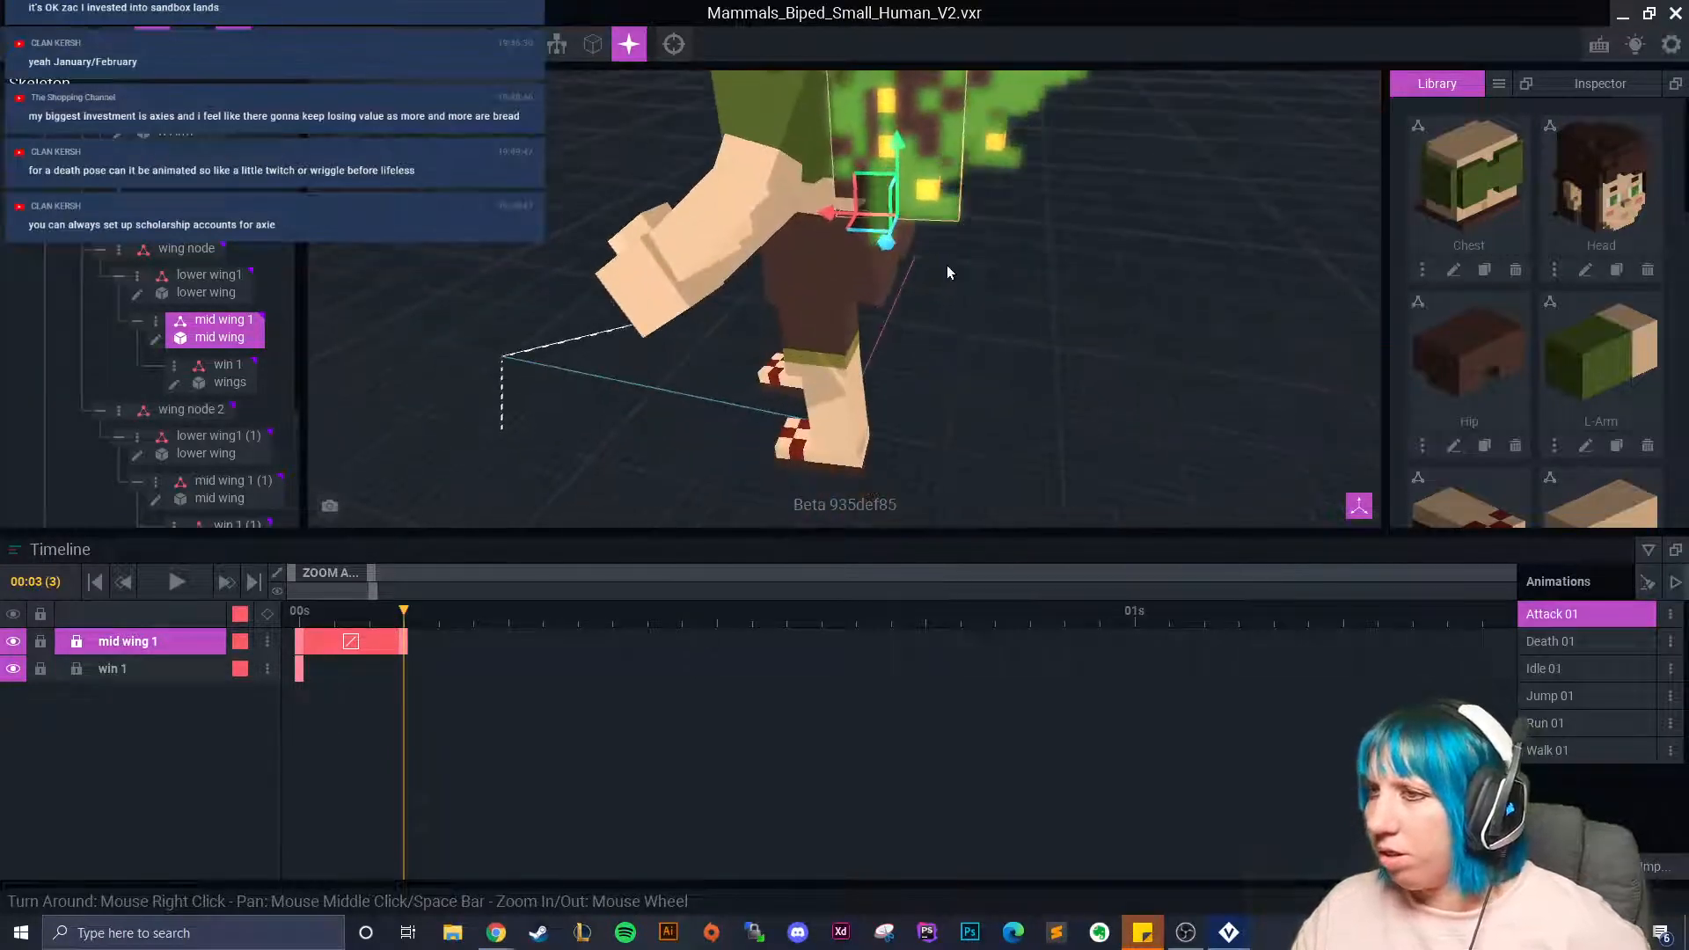
{"action": "middle_click_drag", "start_coordinate": [947, 272], "coordinate": [879, 377]}
{"action": "right_click_drag", "start_coordinate": [874, 377], "coordinate": [875, 377]}
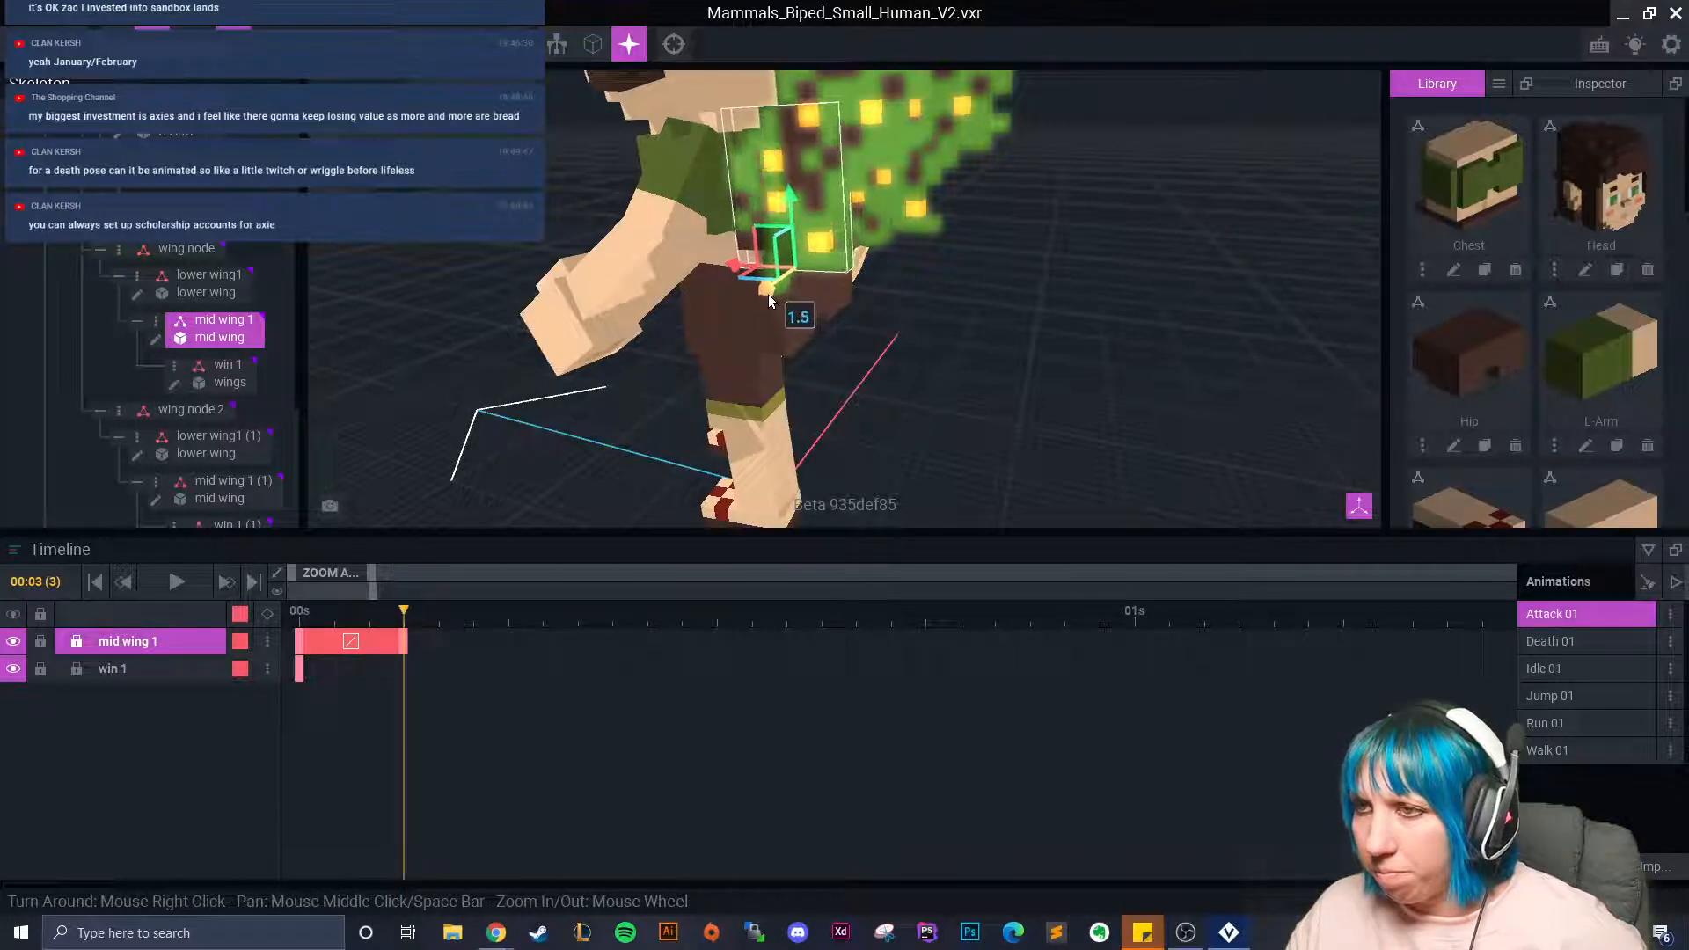
{"action": "right_click_drag", "start_coordinate": [768, 294], "coordinate": [815, 317]}
{"action": "middle_click_drag", "start_coordinate": [815, 317], "coordinate": [800, 352]}
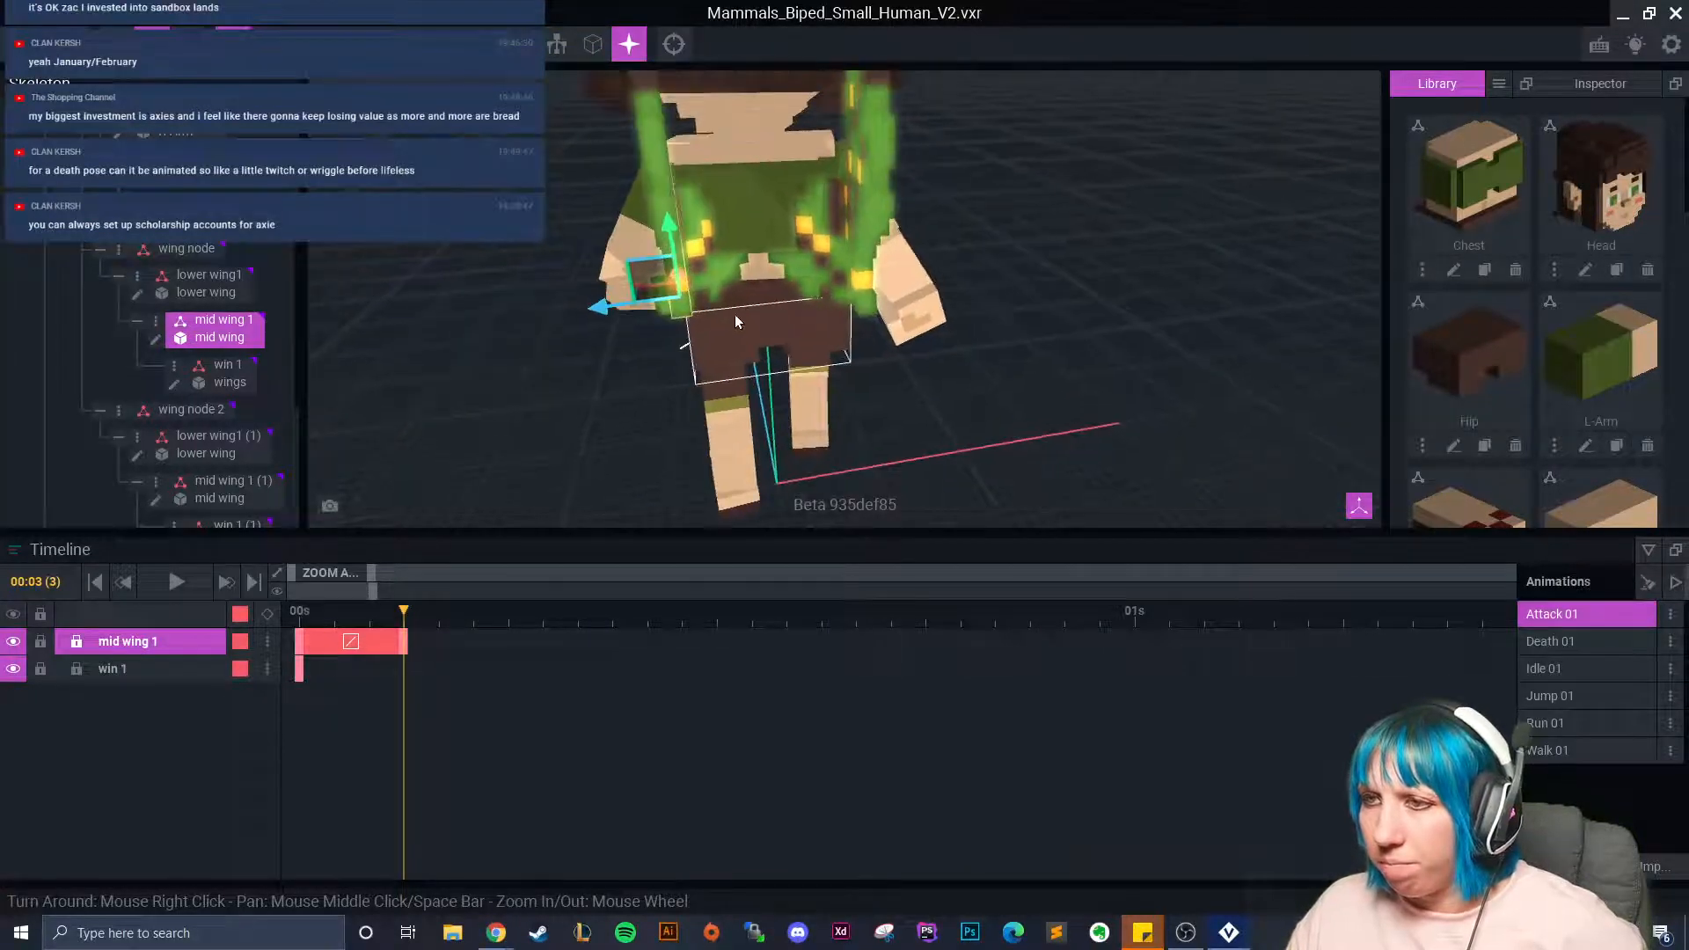
{"action": "left_click", "coordinate": [676, 255]}
{"action": "left_click_drag", "start_coordinate": [766, 285], "coordinate": [681, 286]}
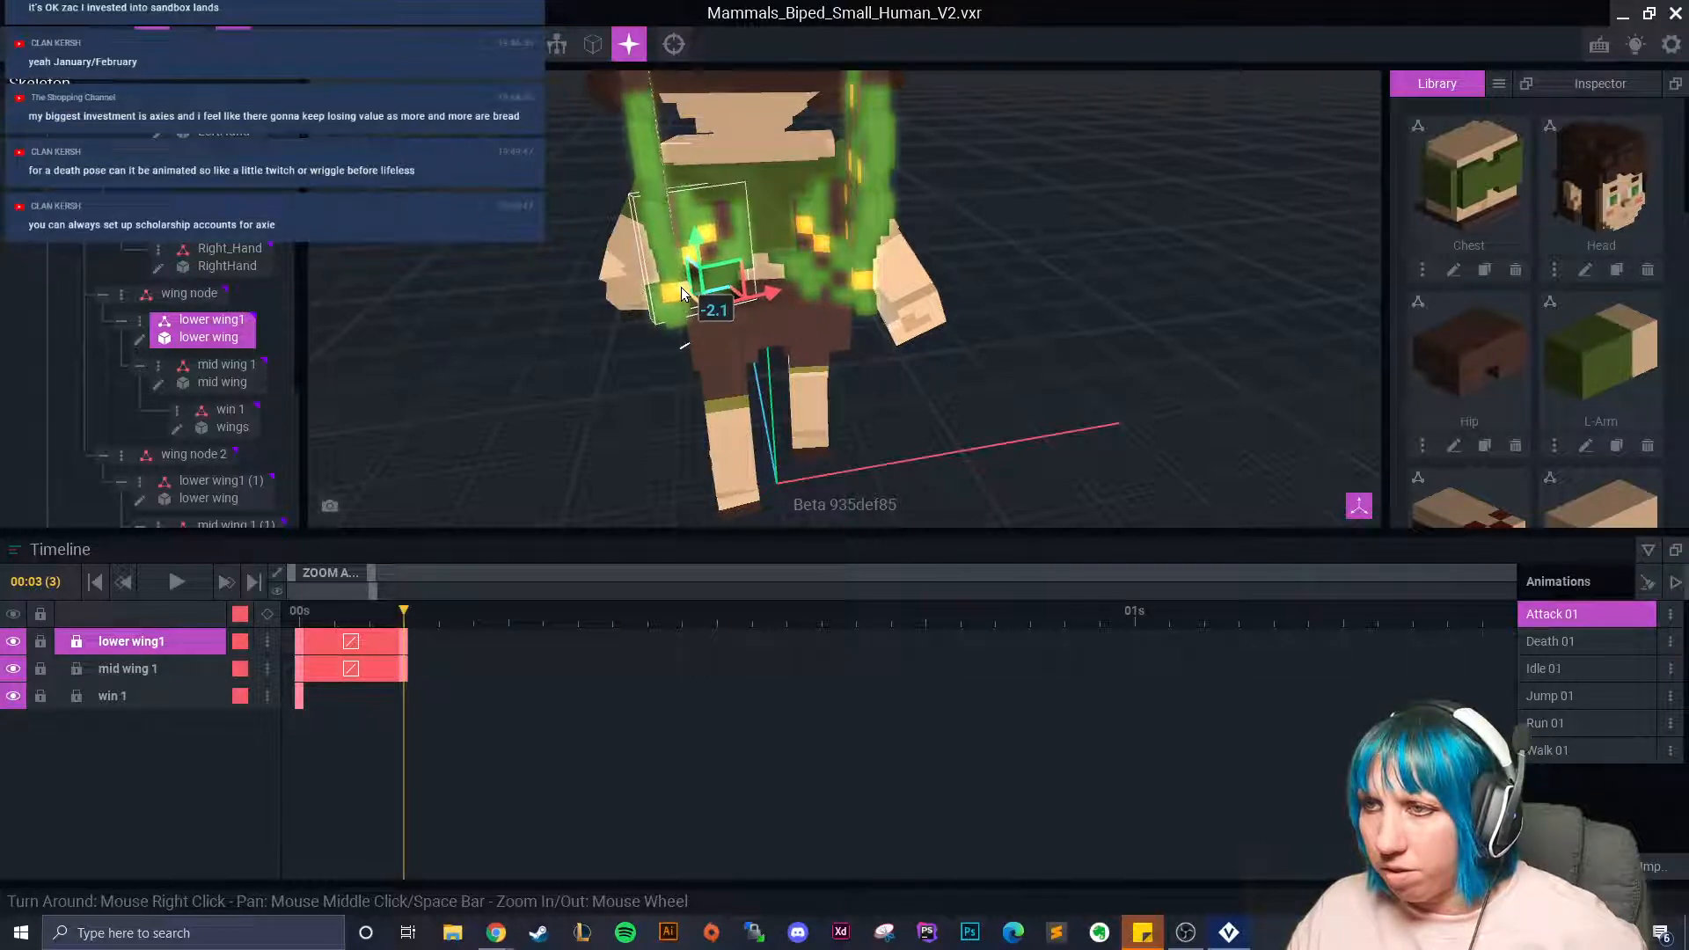
{"action": "left_click", "coordinate": [813, 281]}
{"action": "left_click_drag", "start_coordinate": [789, 327], "coordinate": [784, 329]}
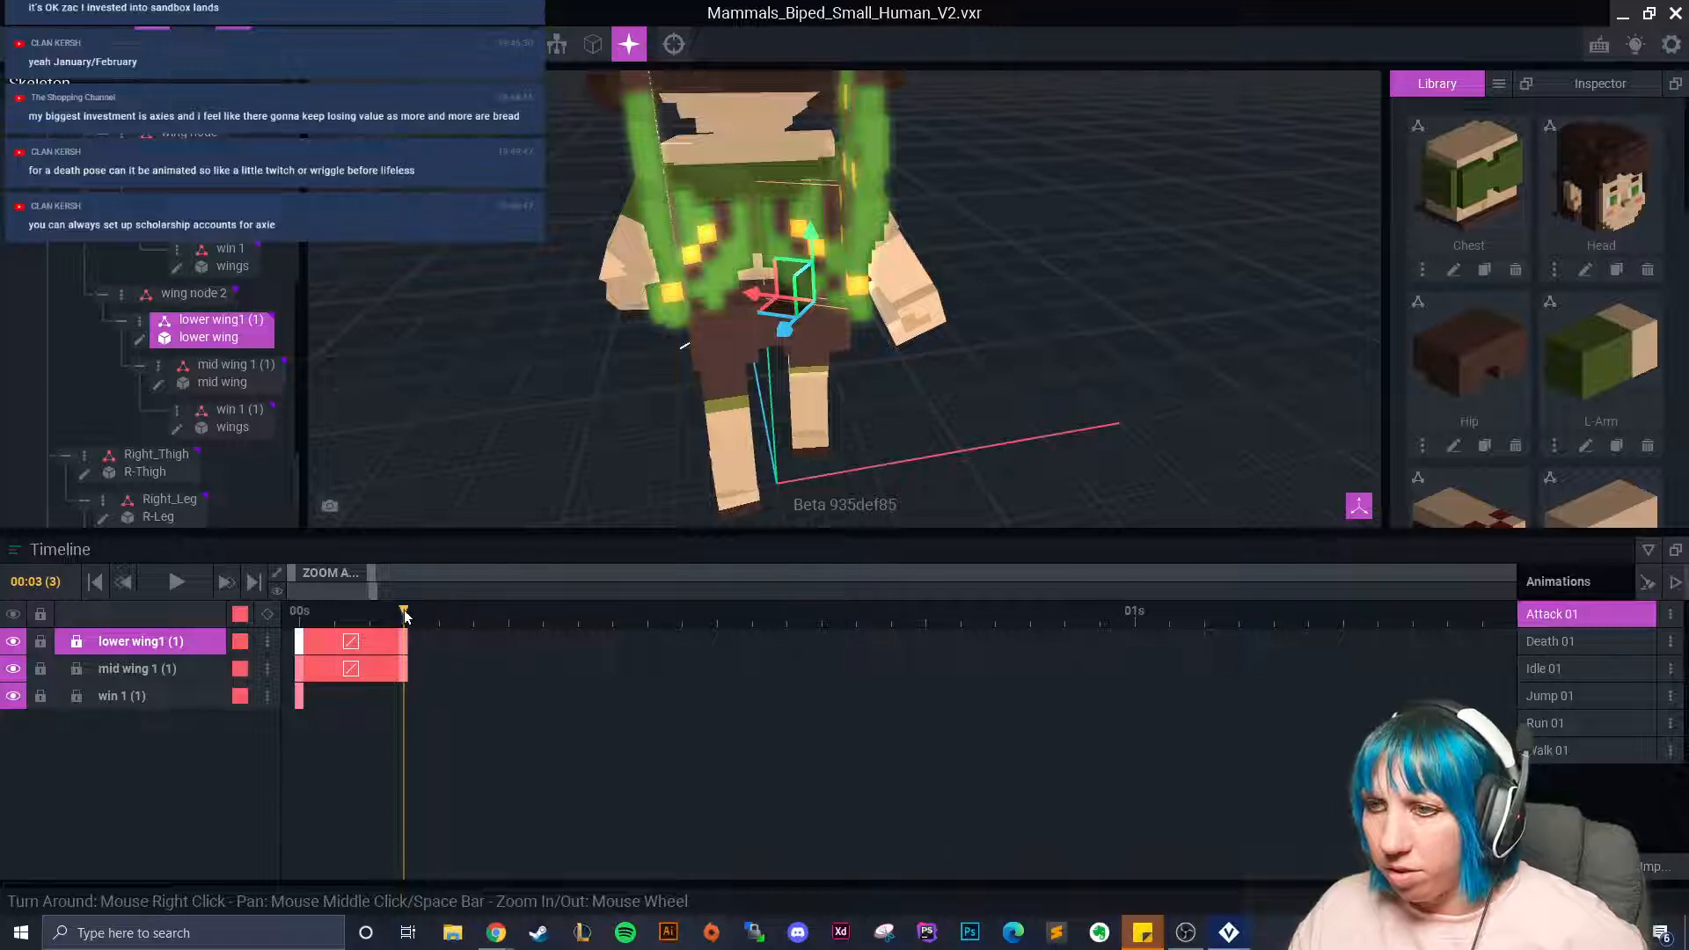
{"action": "left_click_drag", "start_coordinate": [402, 614], "coordinate": [1253, 619]}
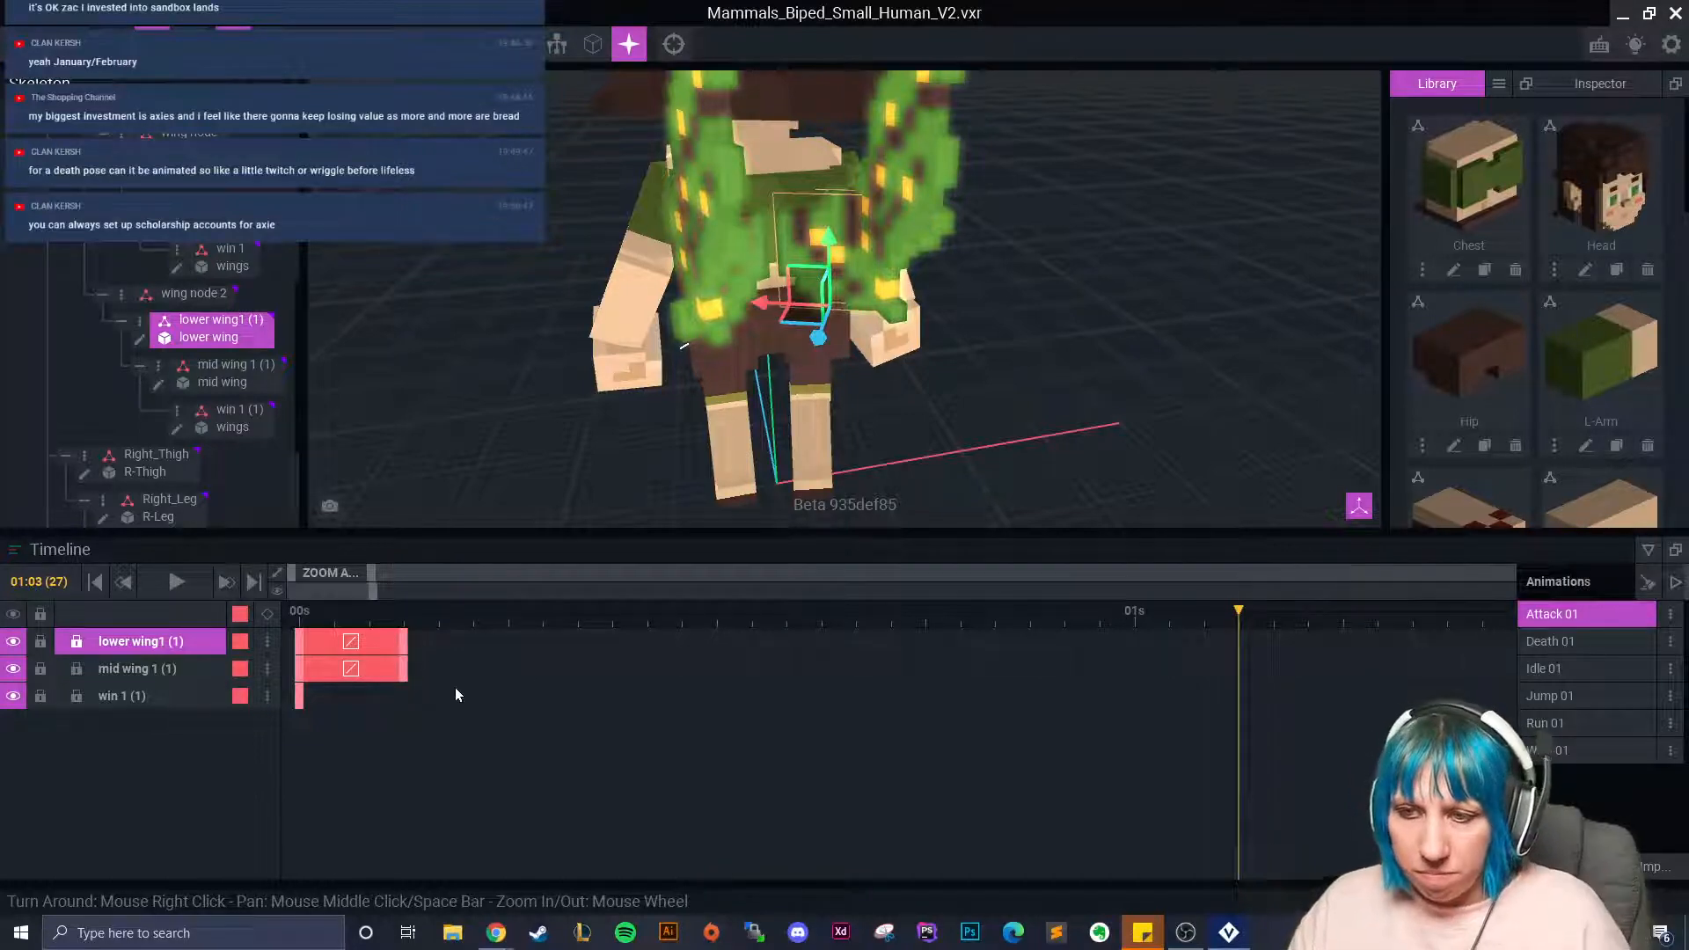
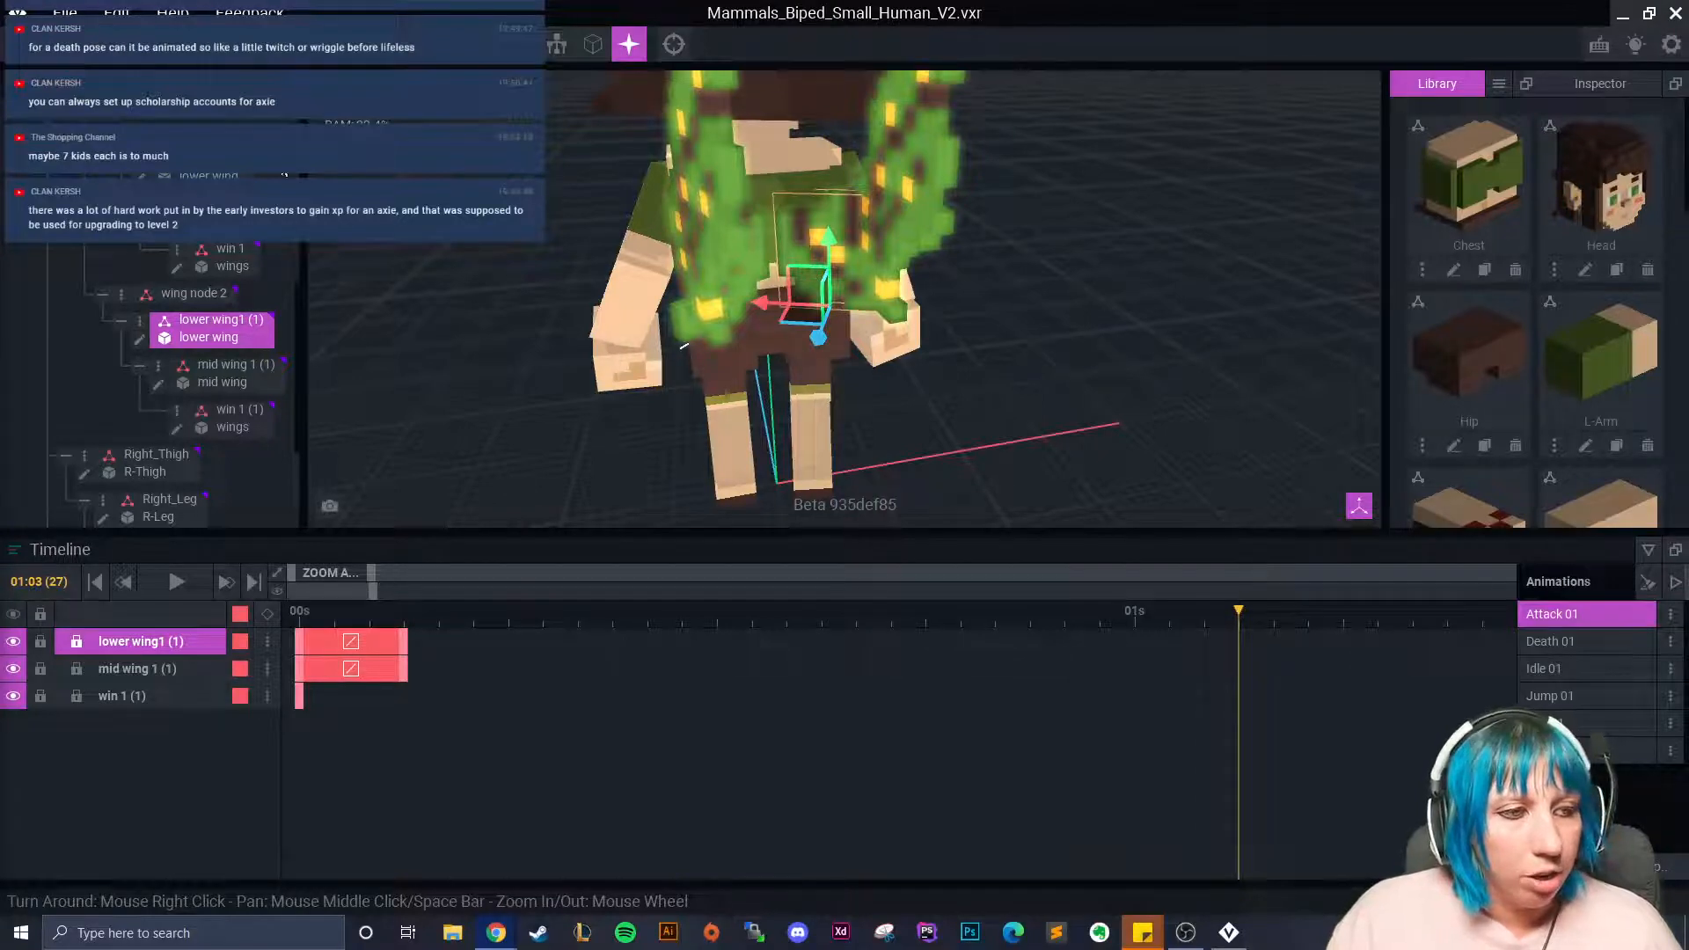
Copy the lower and mid wing end keyframes to the playhead and shift them one frame earlier.
{"action": "right_click_drag", "start_coordinate": [730, 197], "coordinate": [506, 588]}
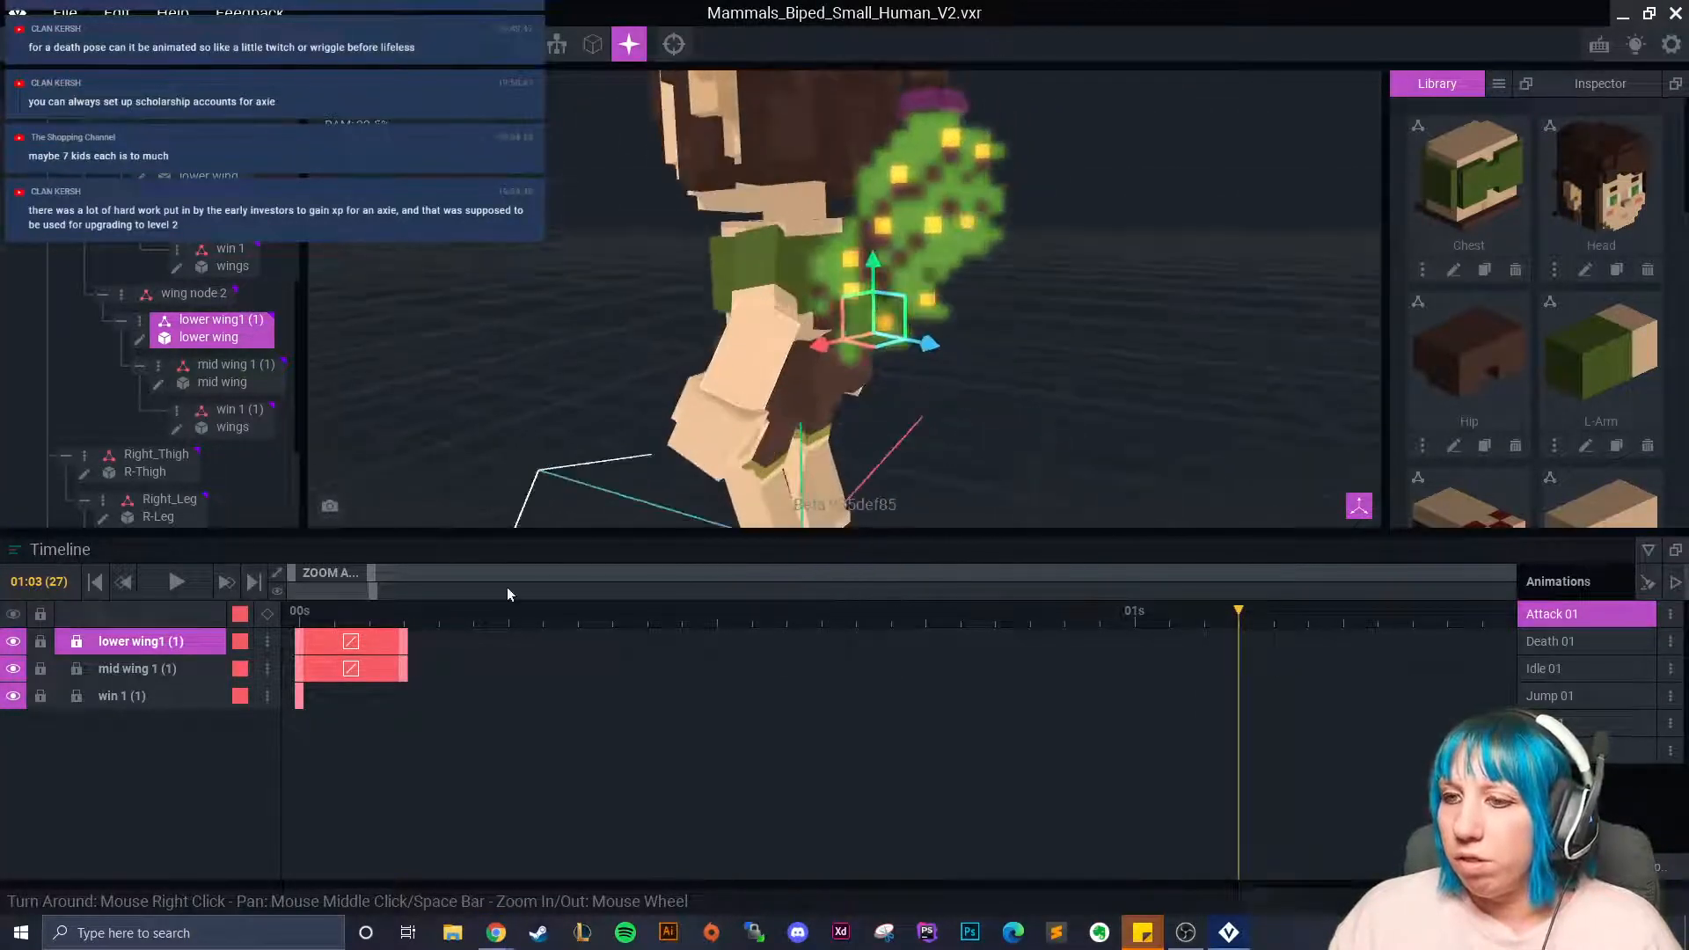
{"action": "left_click", "coordinate": [401, 670], "text": "shift"}
{"action": "right_click", "coordinate": [406, 633]}
{"action": "left_click", "coordinate": [463, 547]}
{"action": "right_click", "coordinate": [1241, 636]}
{"action": "left_click", "coordinate": [1285, 577]}
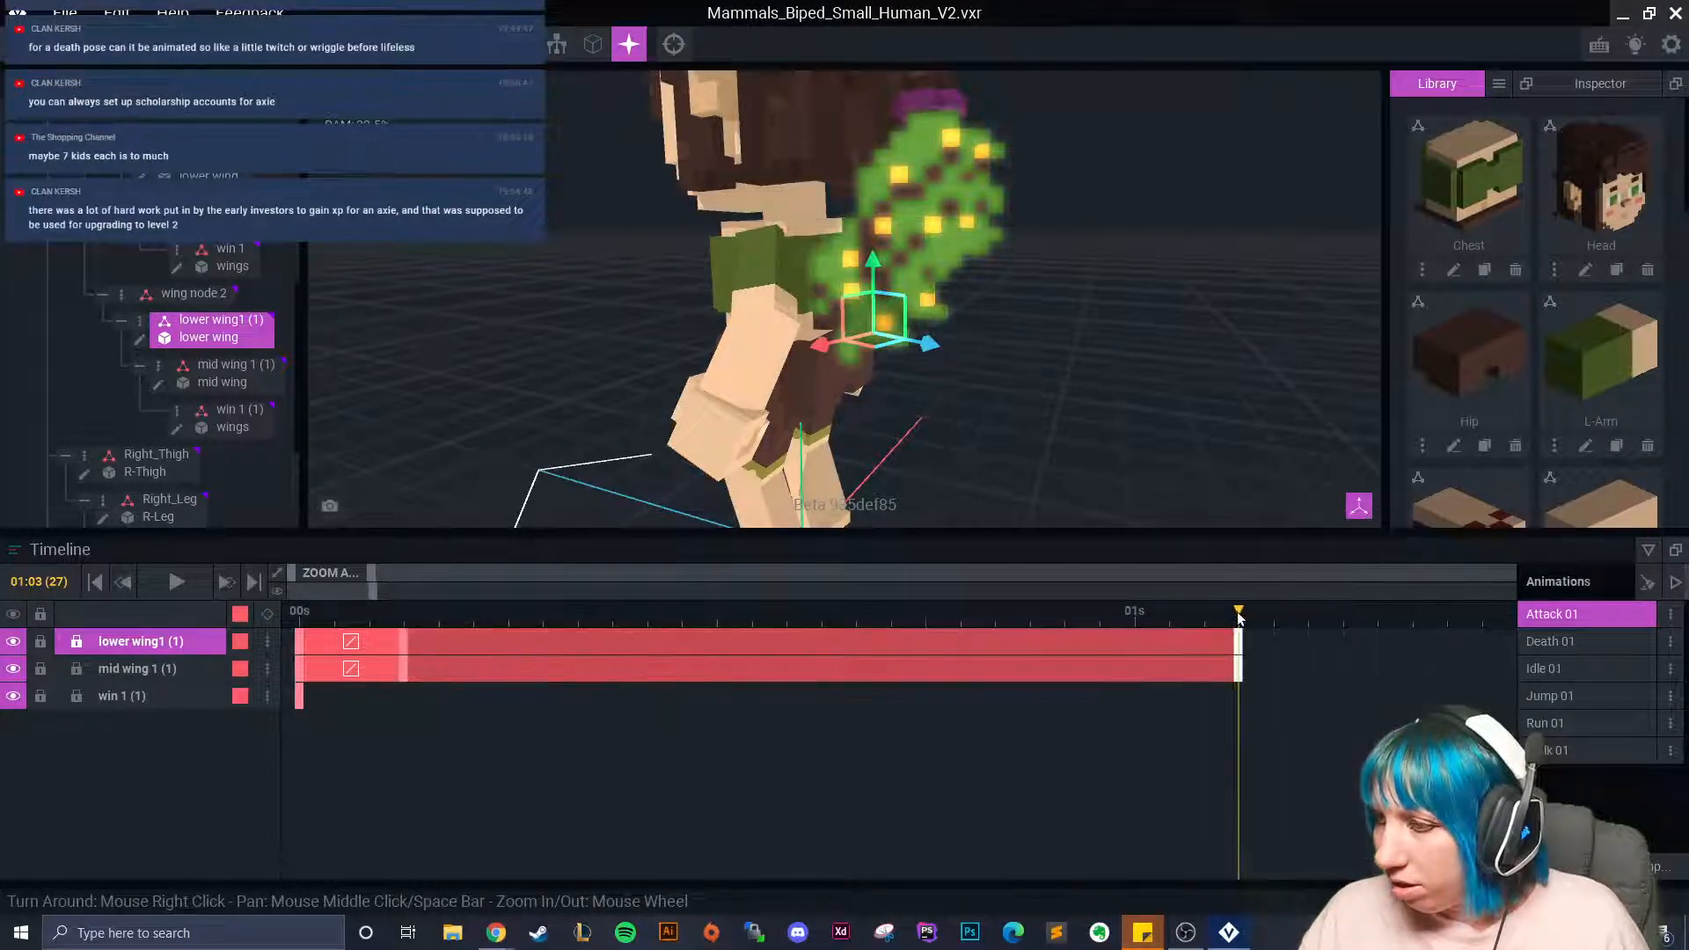
{"action": "left_click", "coordinate": [1124, 620]}
{"action": "left_click_drag", "start_coordinate": [1121, 622], "coordinate": [1215, 644]}
{"action": "left_click", "coordinate": [1267, 616]}
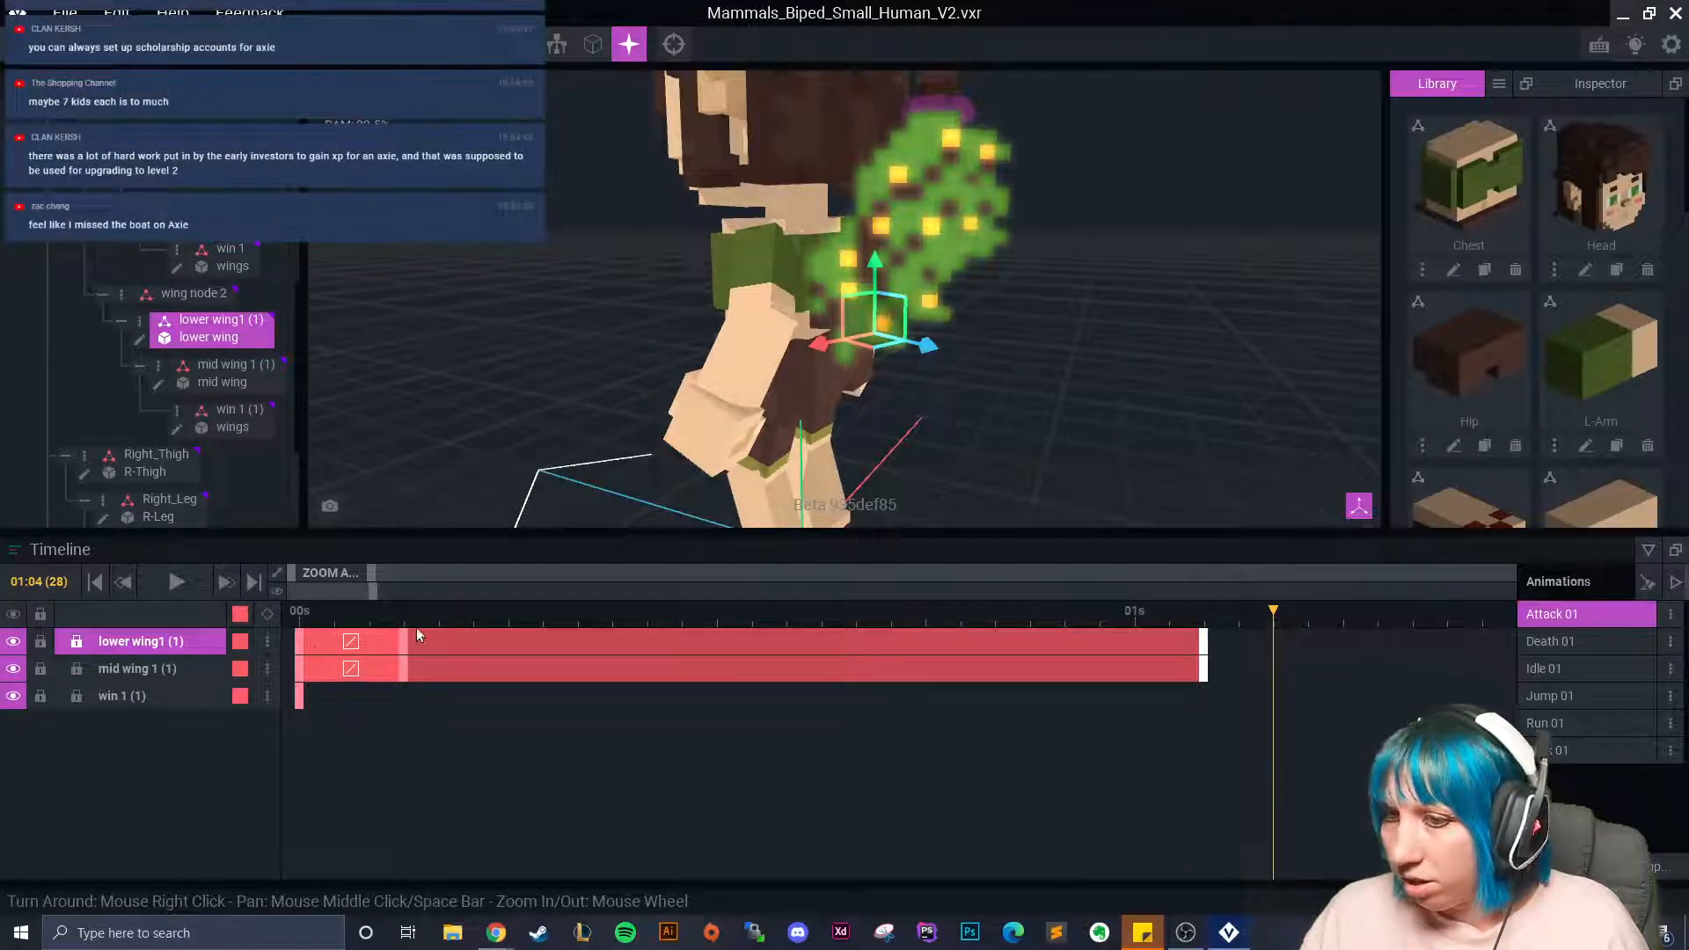
Paste the lower and mid wing starting keyframes at 01:05 to repeat the opening pose.
{"action": "left_click", "coordinate": [301, 647]}
{"action": "left_click", "coordinate": [300, 670], "text": "shift"}
{"action": "right_click", "coordinate": [302, 643]}
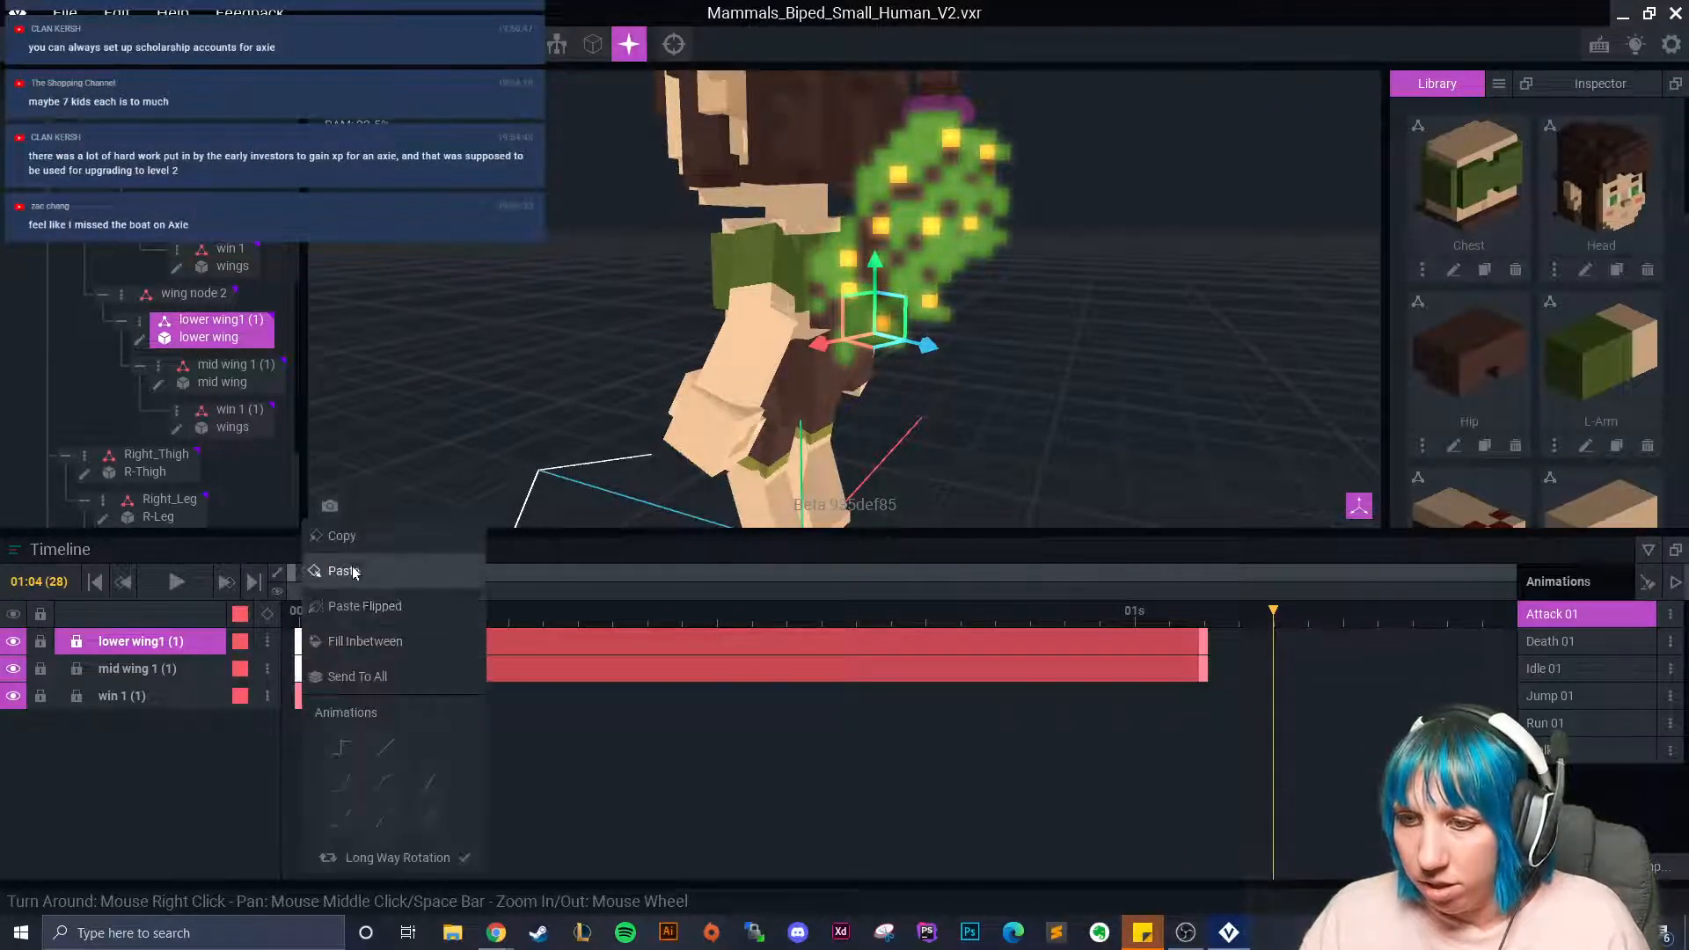
{"action": "left_click", "coordinate": [397, 538]}
{"action": "left_click", "coordinate": [1305, 611]}
{"action": "right_click", "coordinate": [1308, 642]}
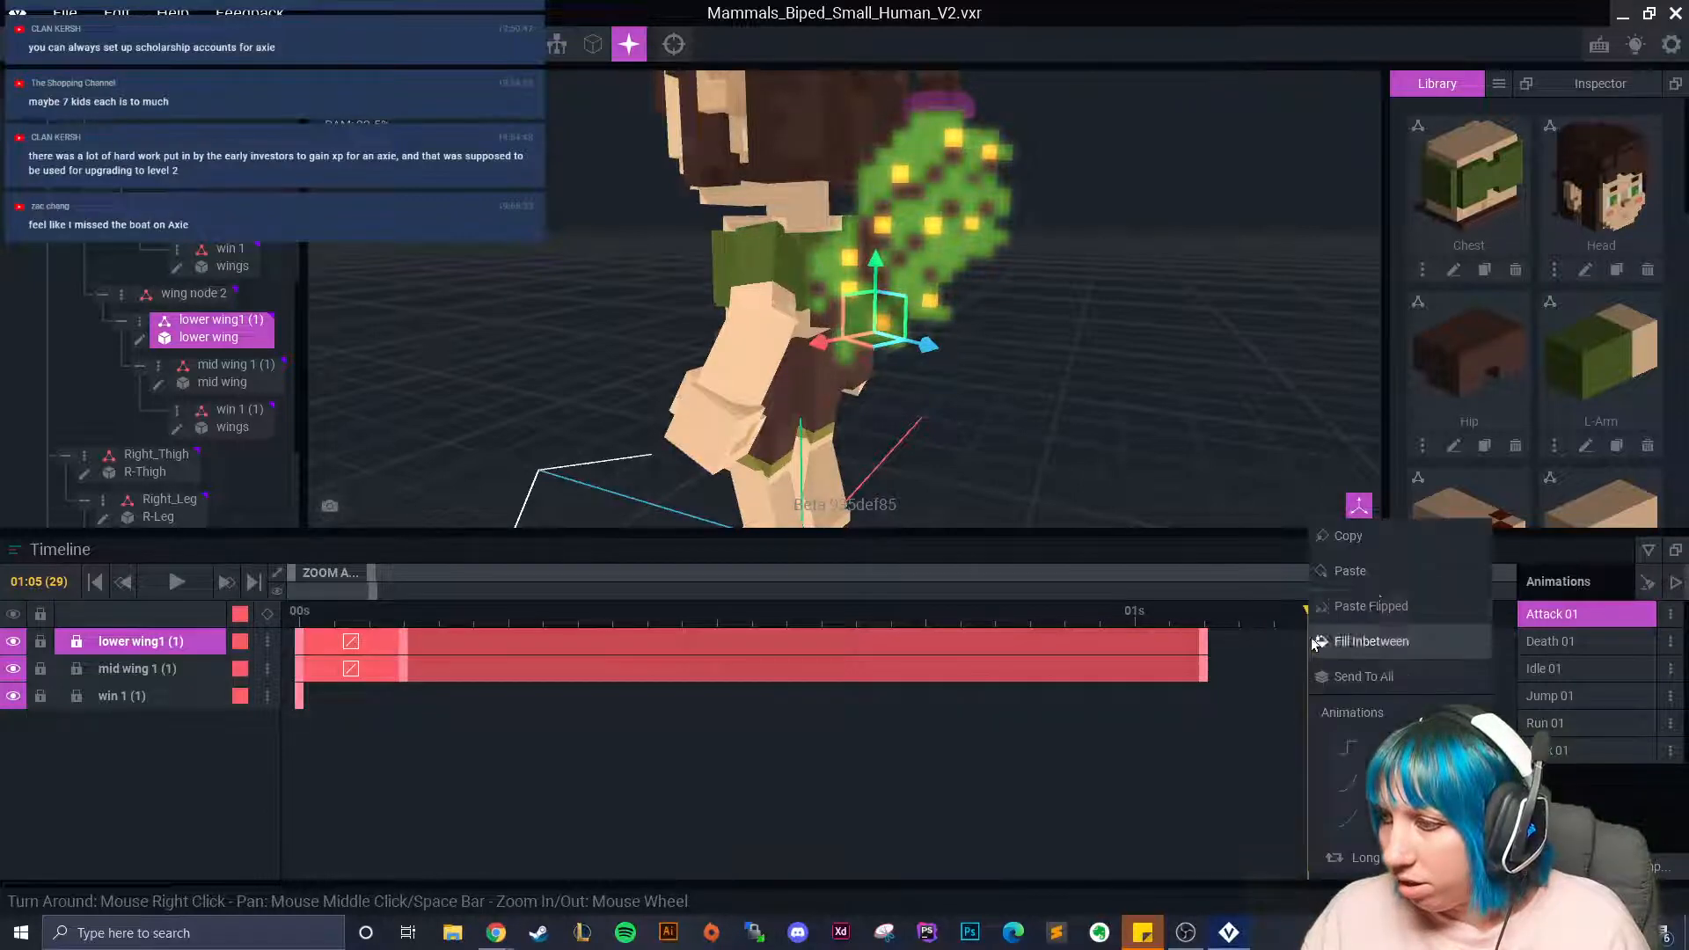
{"action": "left_click", "coordinate": [1376, 579]}
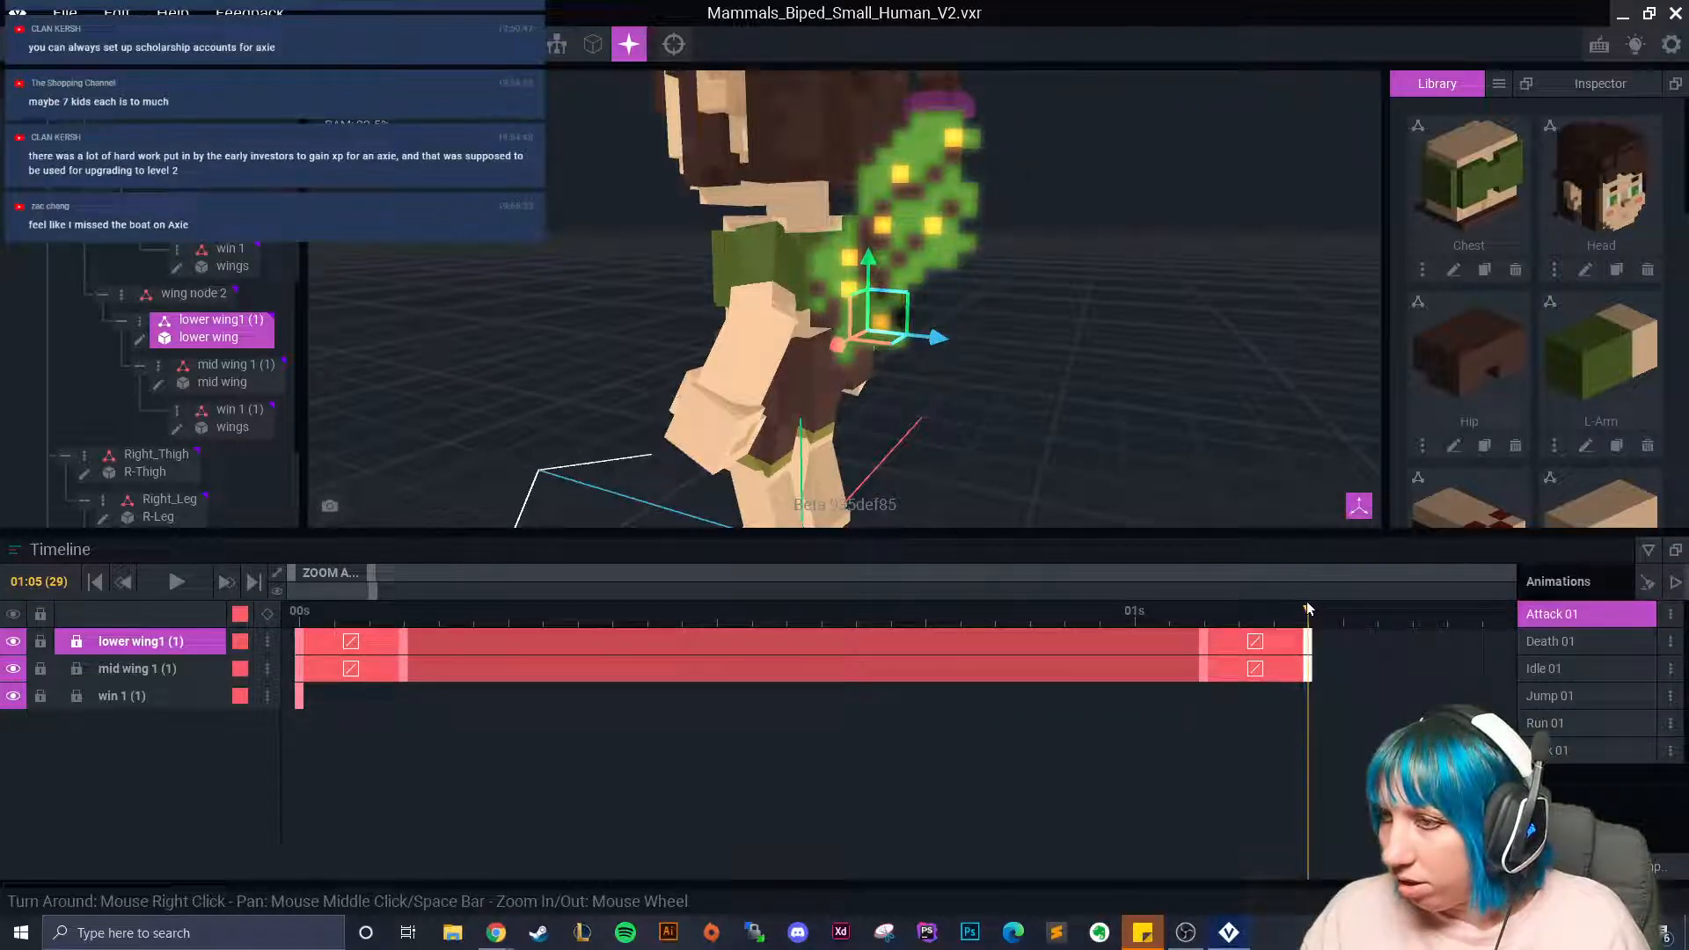
On the other wing, paste lower wing1's keyframes at frame 26 and preview up to frame 30.
{"action": "left_click", "coordinate": [834, 295]}
{"action": "right_click_drag", "start_coordinate": [818, 395], "coordinate": [800, 396]}
{"action": "left_click", "coordinate": [846, 309]}
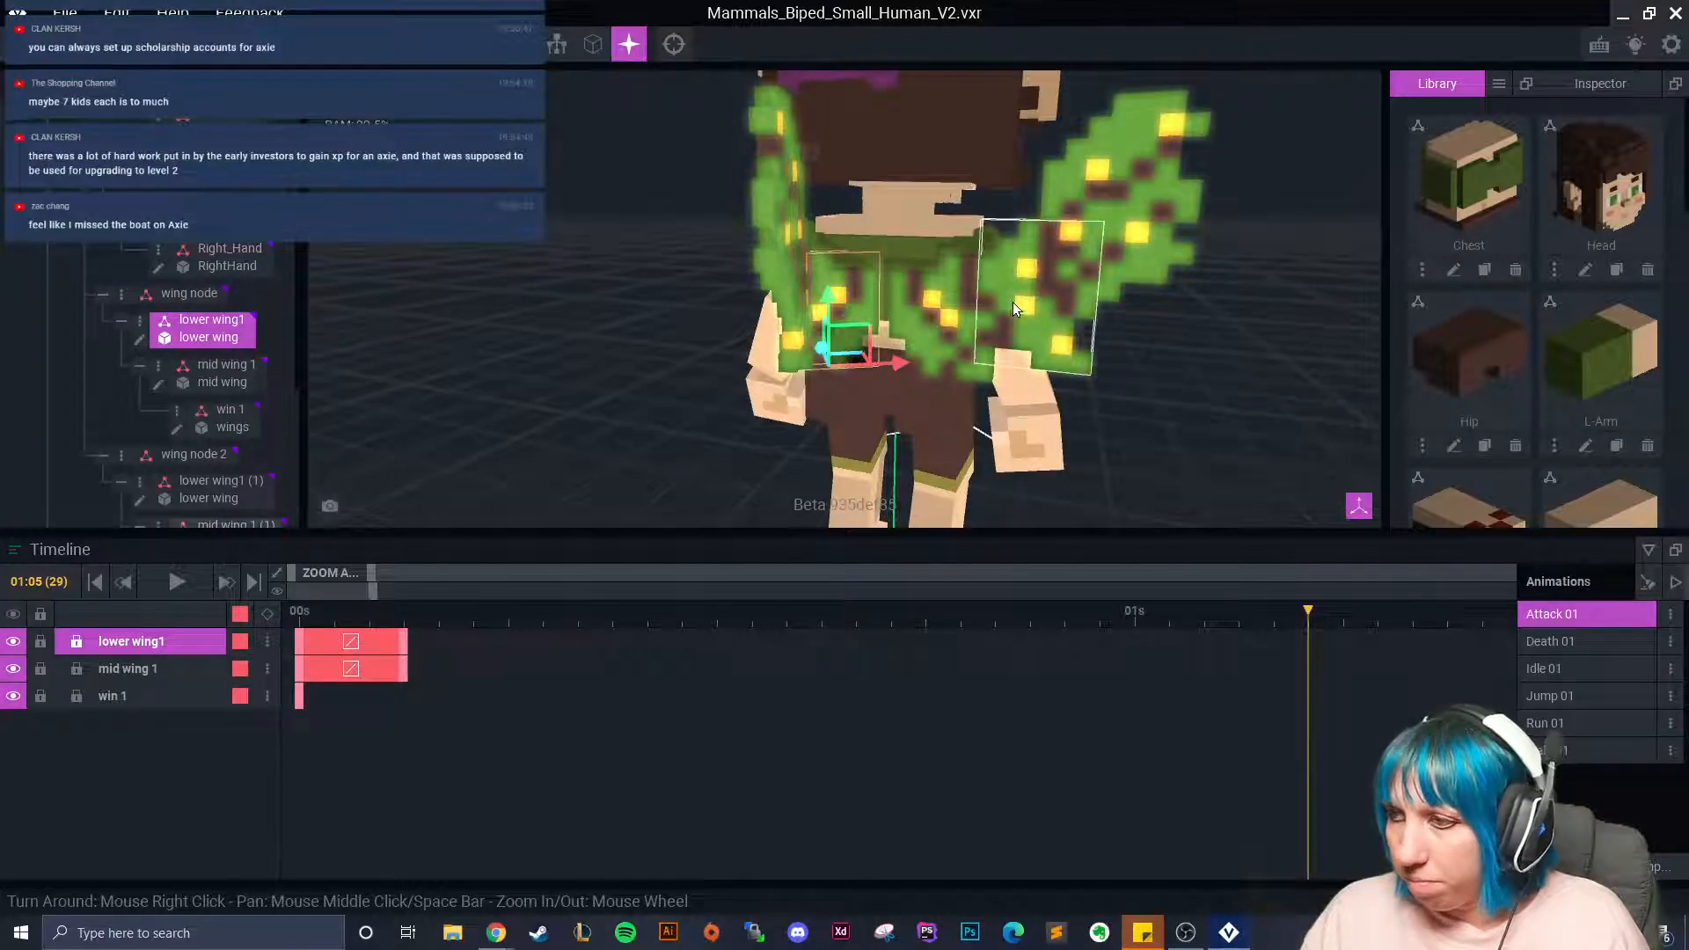
{"action": "left_click", "coordinate": [923, 333]}
{"action": "left_click_drag", "start_coordinate": [1309, 614], "coordinate": [1205, 618]}
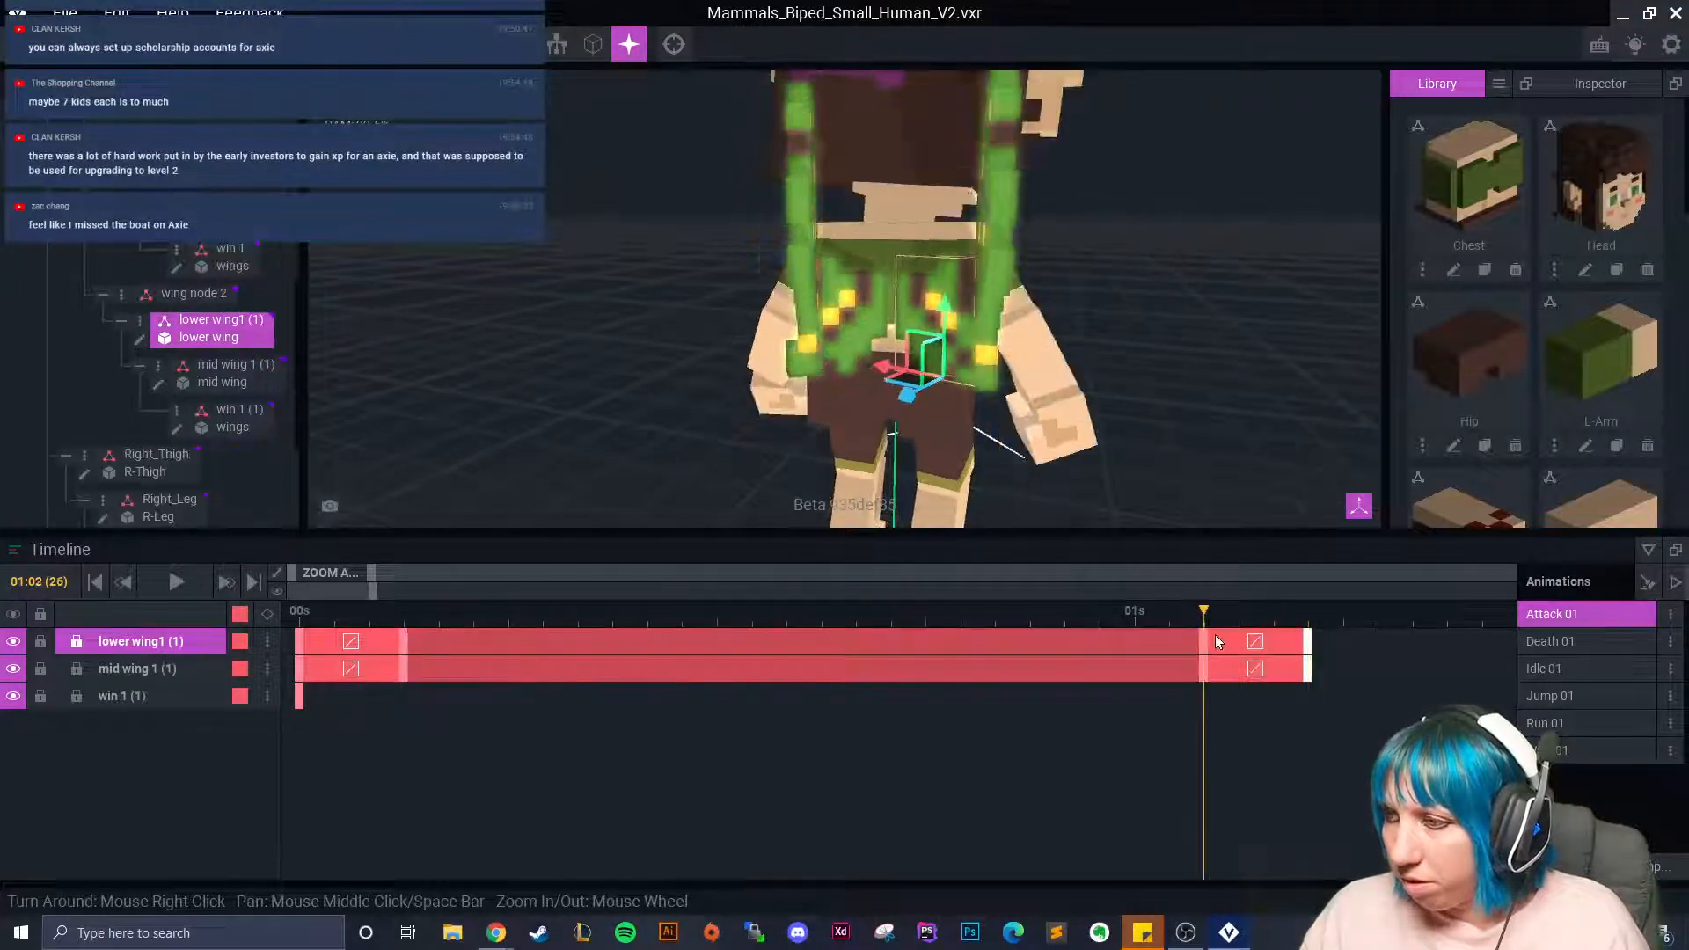
{"action": "left_click", "coordinate": [825, 338]}
{"action": "right_click", "coordinate": [405, 642]}
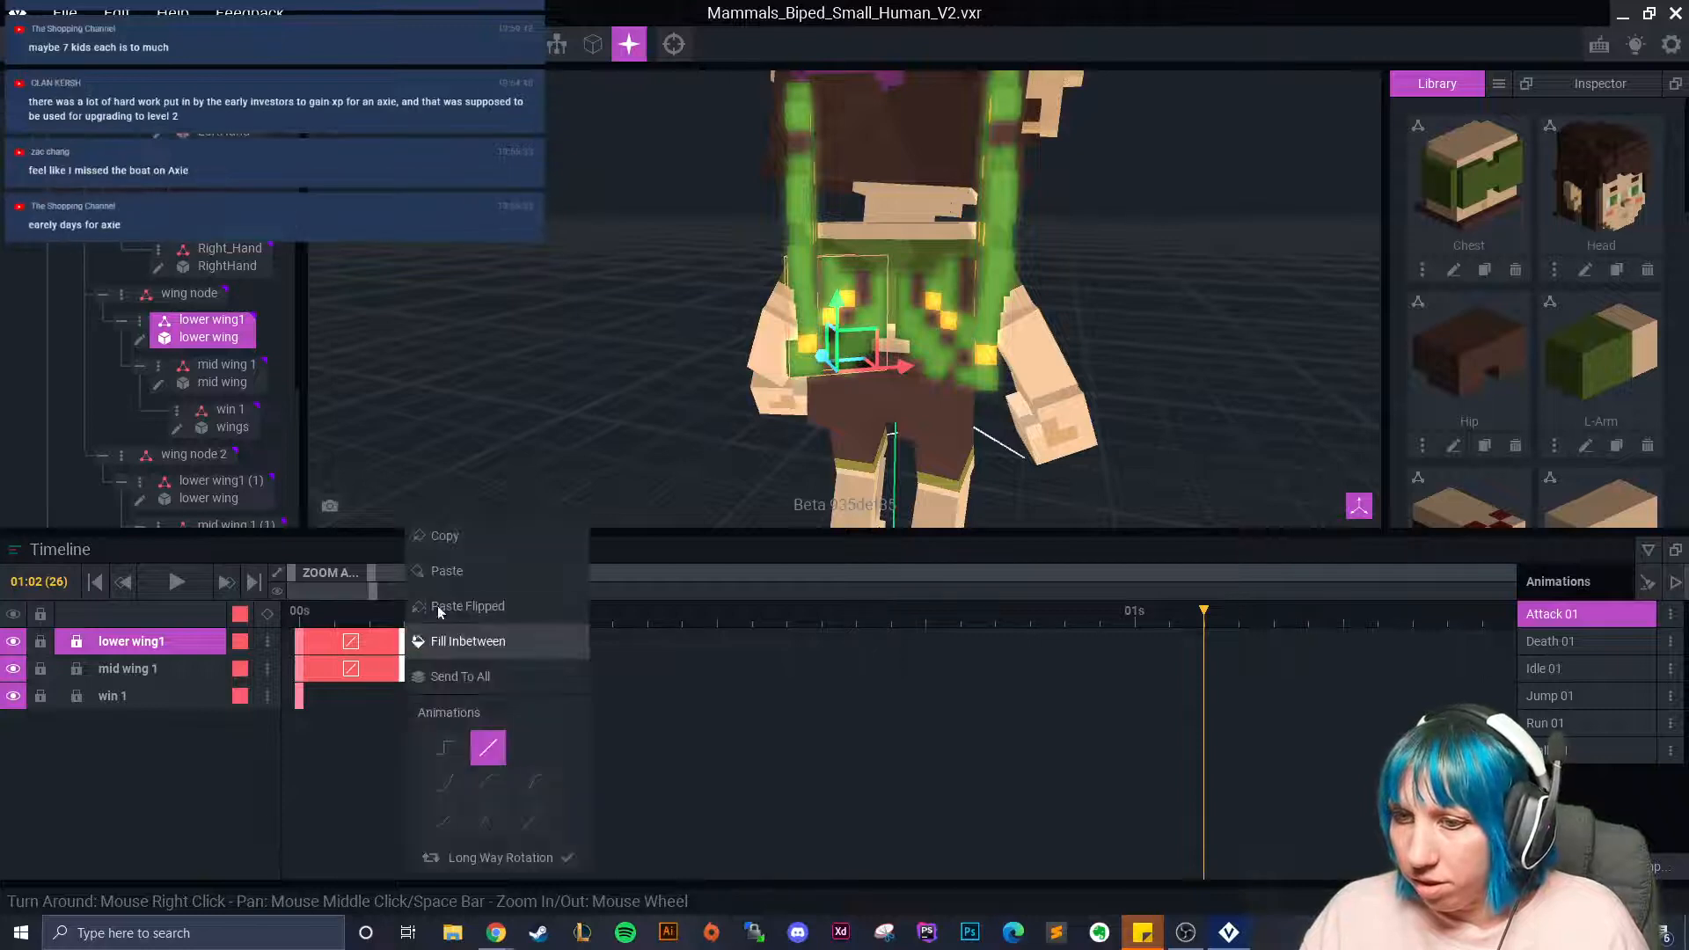
{"action": "left_click", "coordinate": [467, 545]}
{"action": "right_click", "coordinate": [1204, 636]}
{"action": "left_click", "coordinate": [1249, 606]}
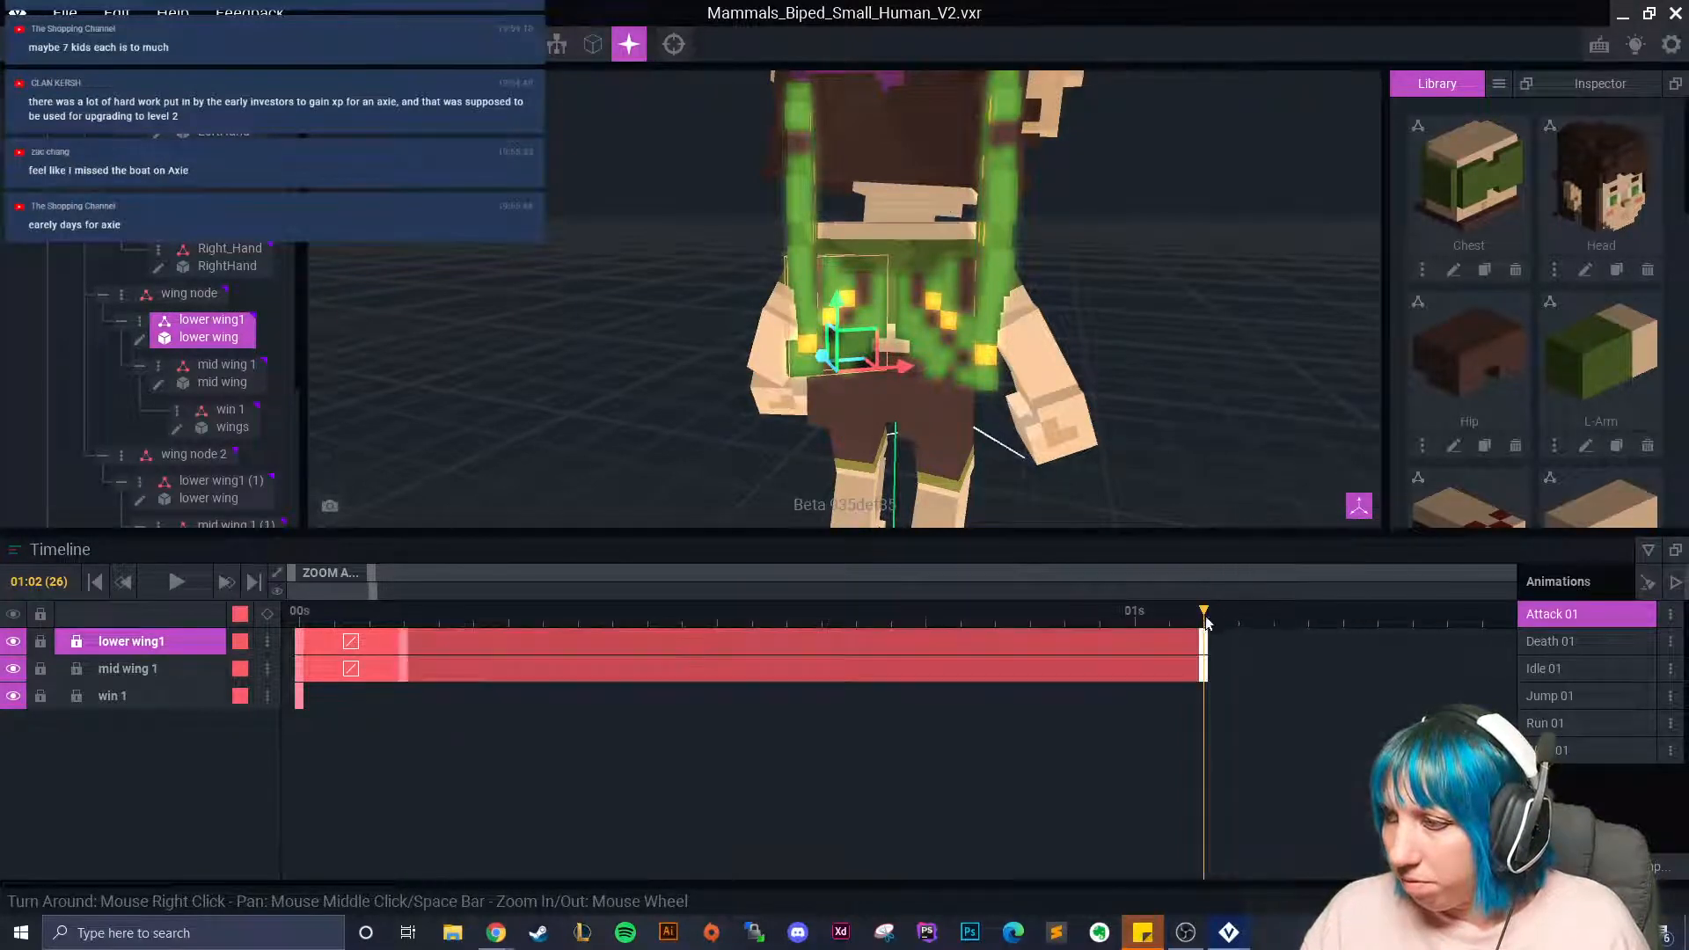
{"action": "left_click", "coordinate": [1227, 623]}
{"action": "left_click_drag", "start_coordinate": [1226, 623], "coordinate": [1343, 629]}
Paste the lower wing1 and mid wing 1 starting pose at frame 29.
{"action": "left_click", "coordinate": [945, 344]}
{"action": "left_click", "coordinate": [1311, 626]}
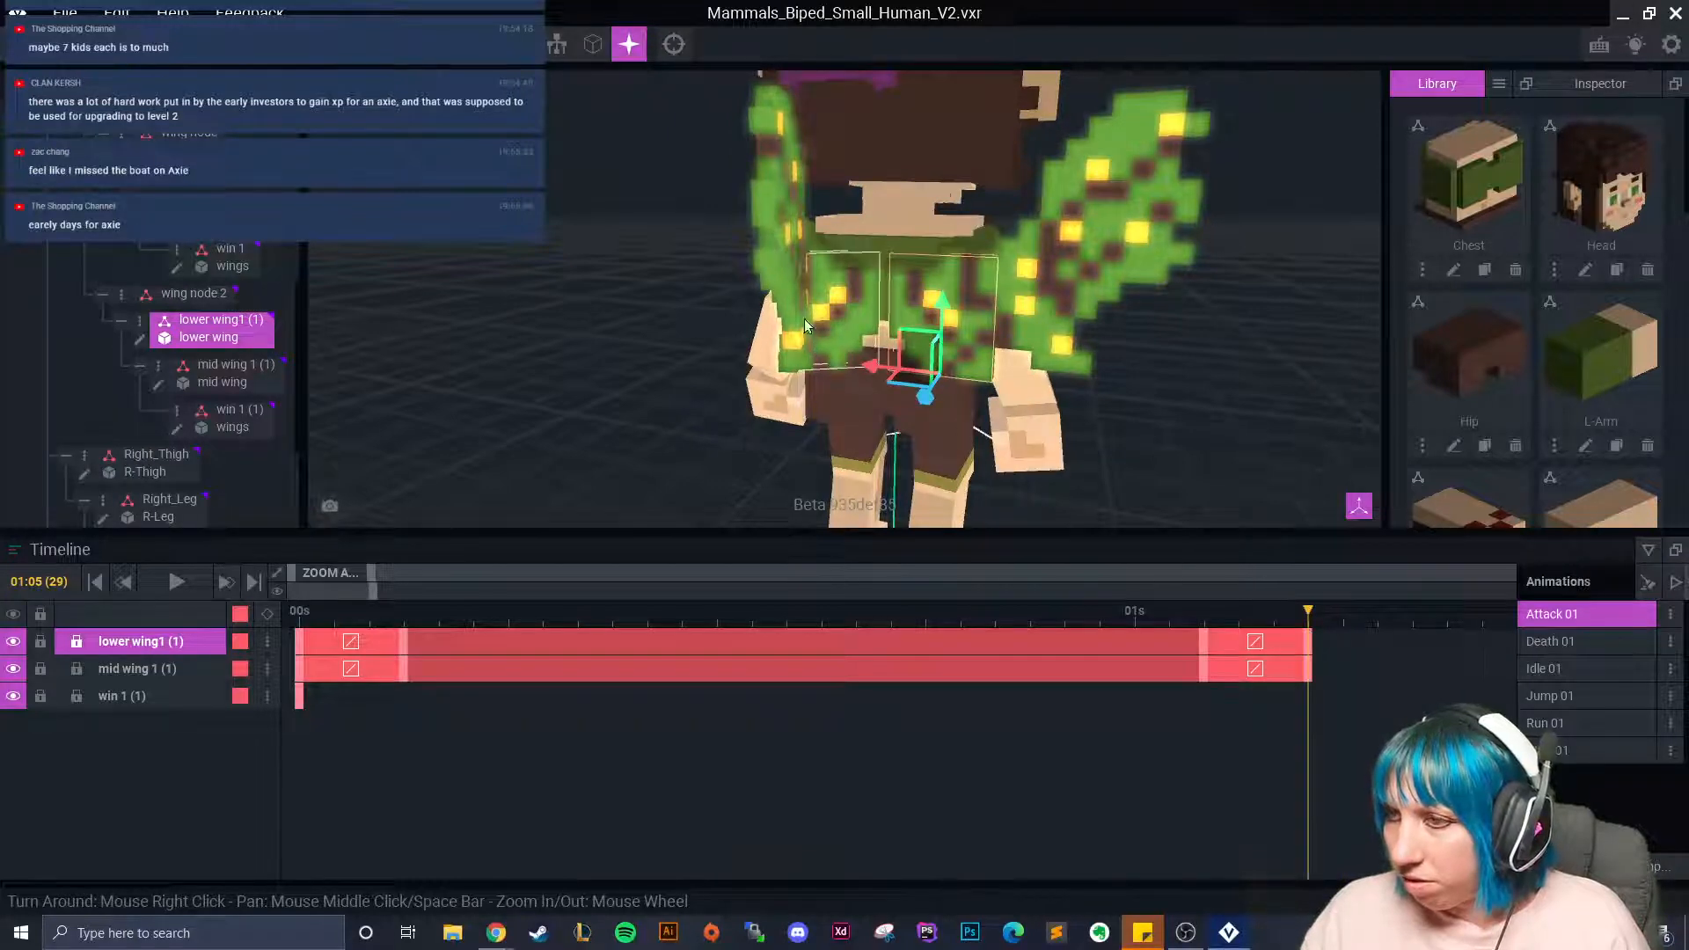
{"action": "left_click", "coordinate": [829, 325]}
{"action": "right_click", "coordinate": [299, 642]}
{"action": "left_click", "coordinate": [341, 537]}
{"action": "right_click", "coordinate": [1311, 642]}
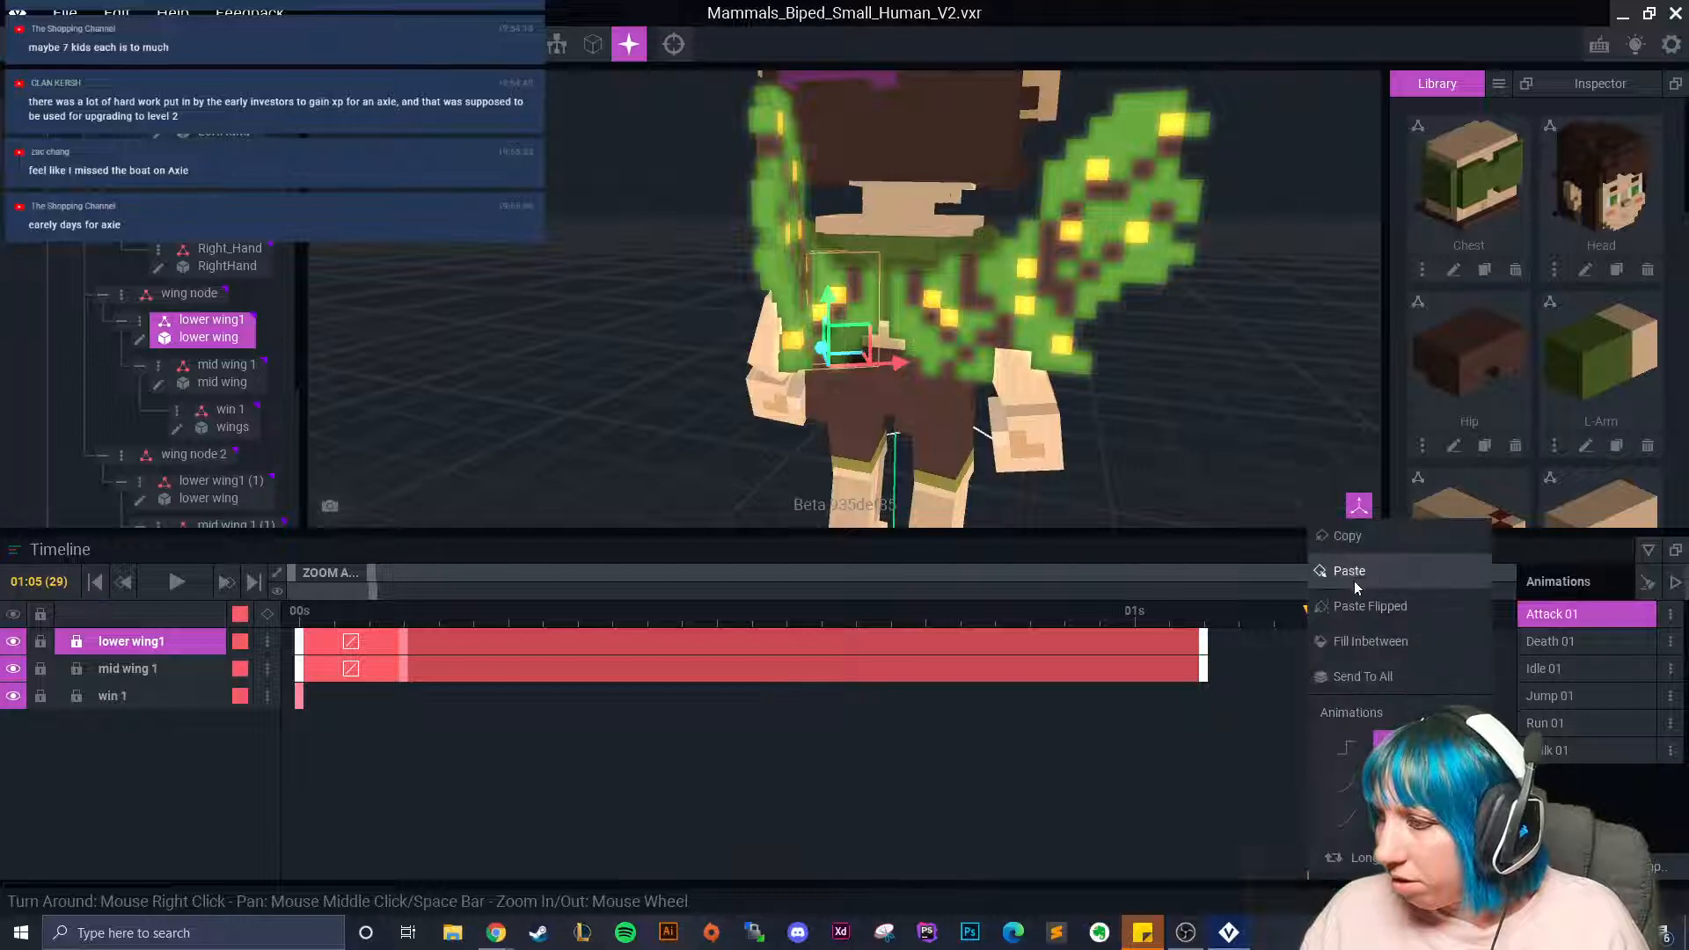
{"action": "left_click", "coordinate": [1372, 606]}
{"action": "key", "text": "ctrl+z"}
{"action": "left_click", "coordinate": [300, 672], "text": "shift"}
{"action": "right_click", "coordinate": [300, 671]}
{"action": "left_click", "coordinate": [338, 536]}
{"action": "right_click", "coordinate": [1313, 637]}
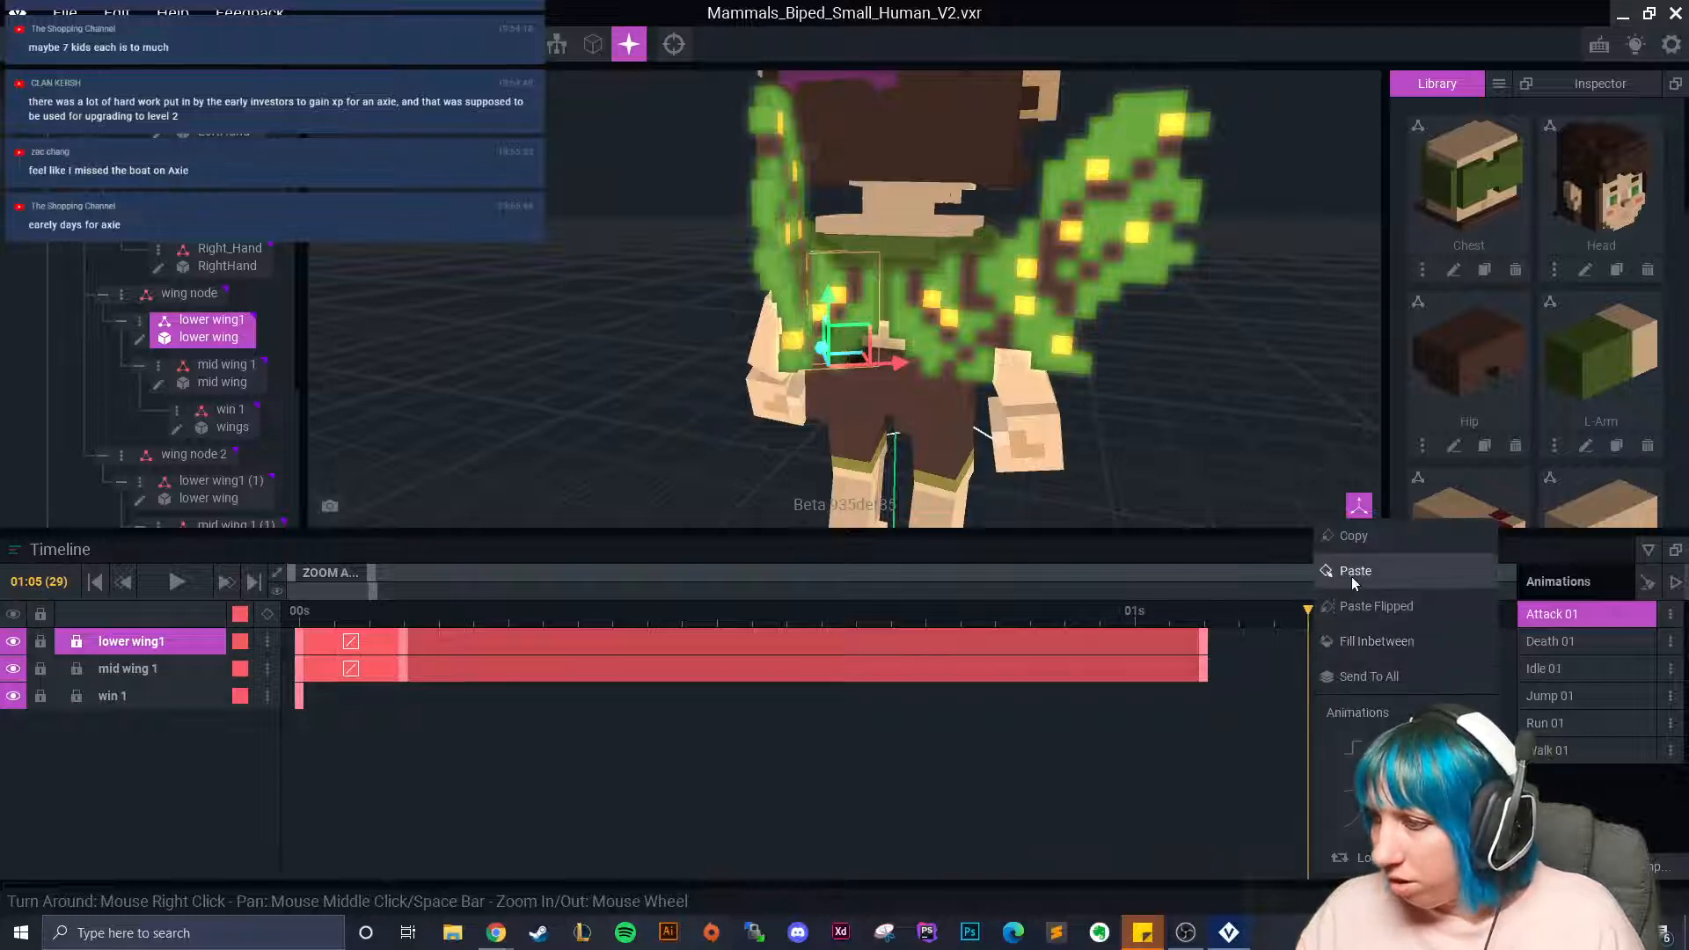
{"action": "left_click", "coordinate": [1352, 577]}
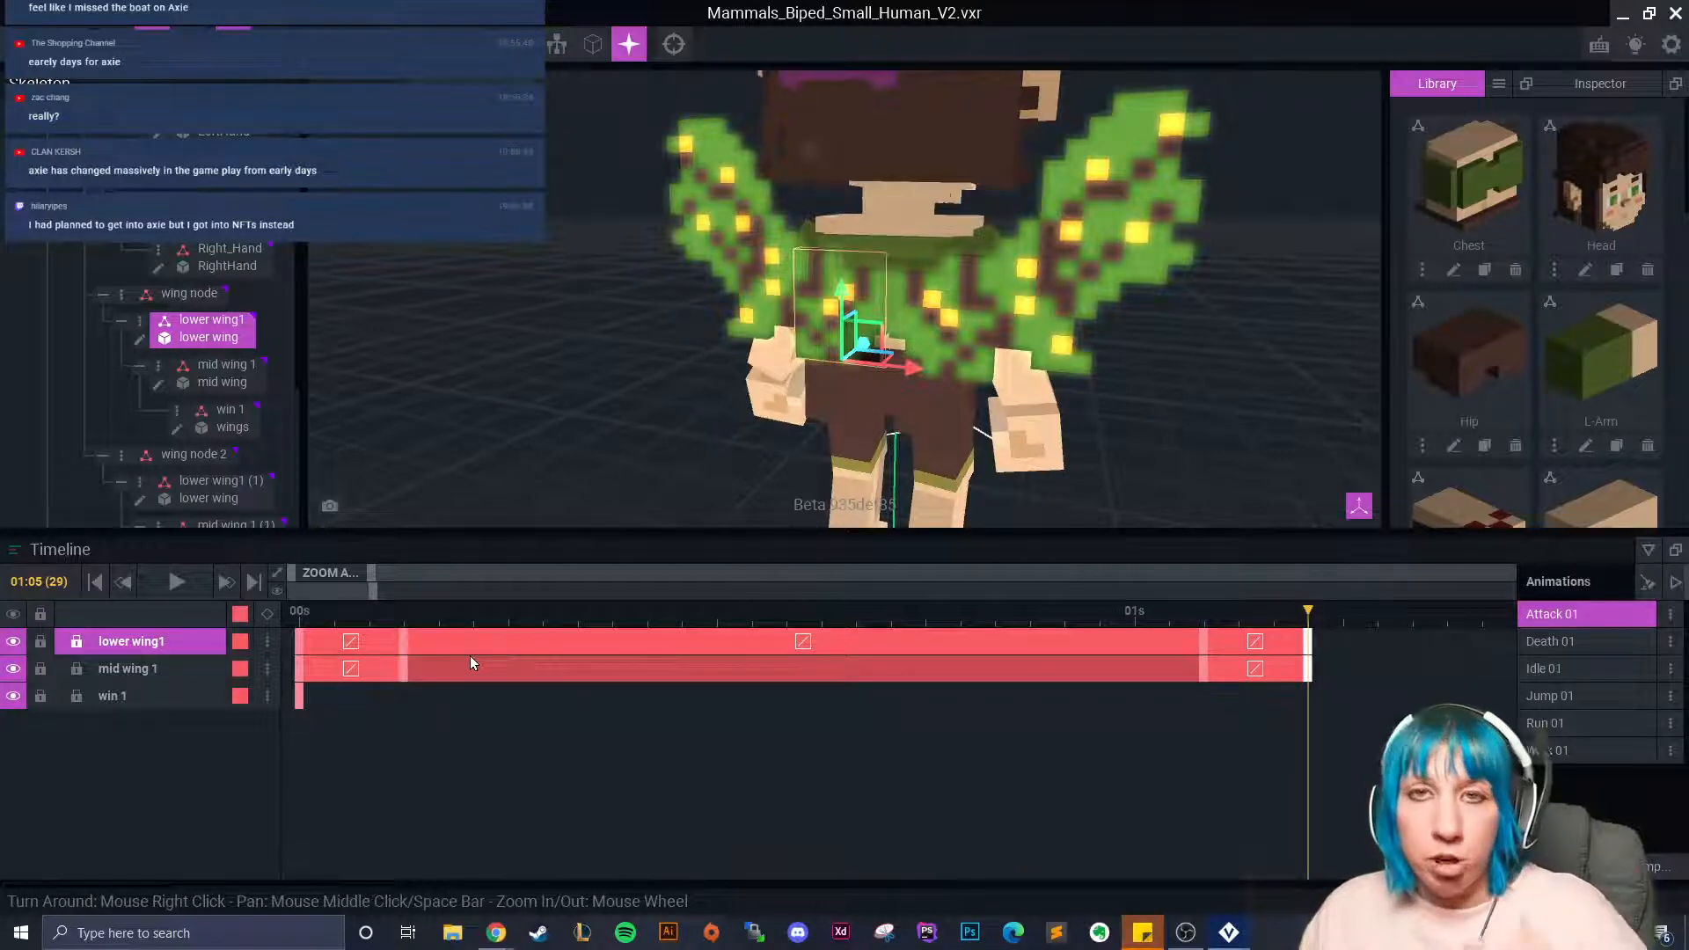
{"action": "left_click_drag", "start_coordinate": [1308, 611], "coordinate": [267, 671]}
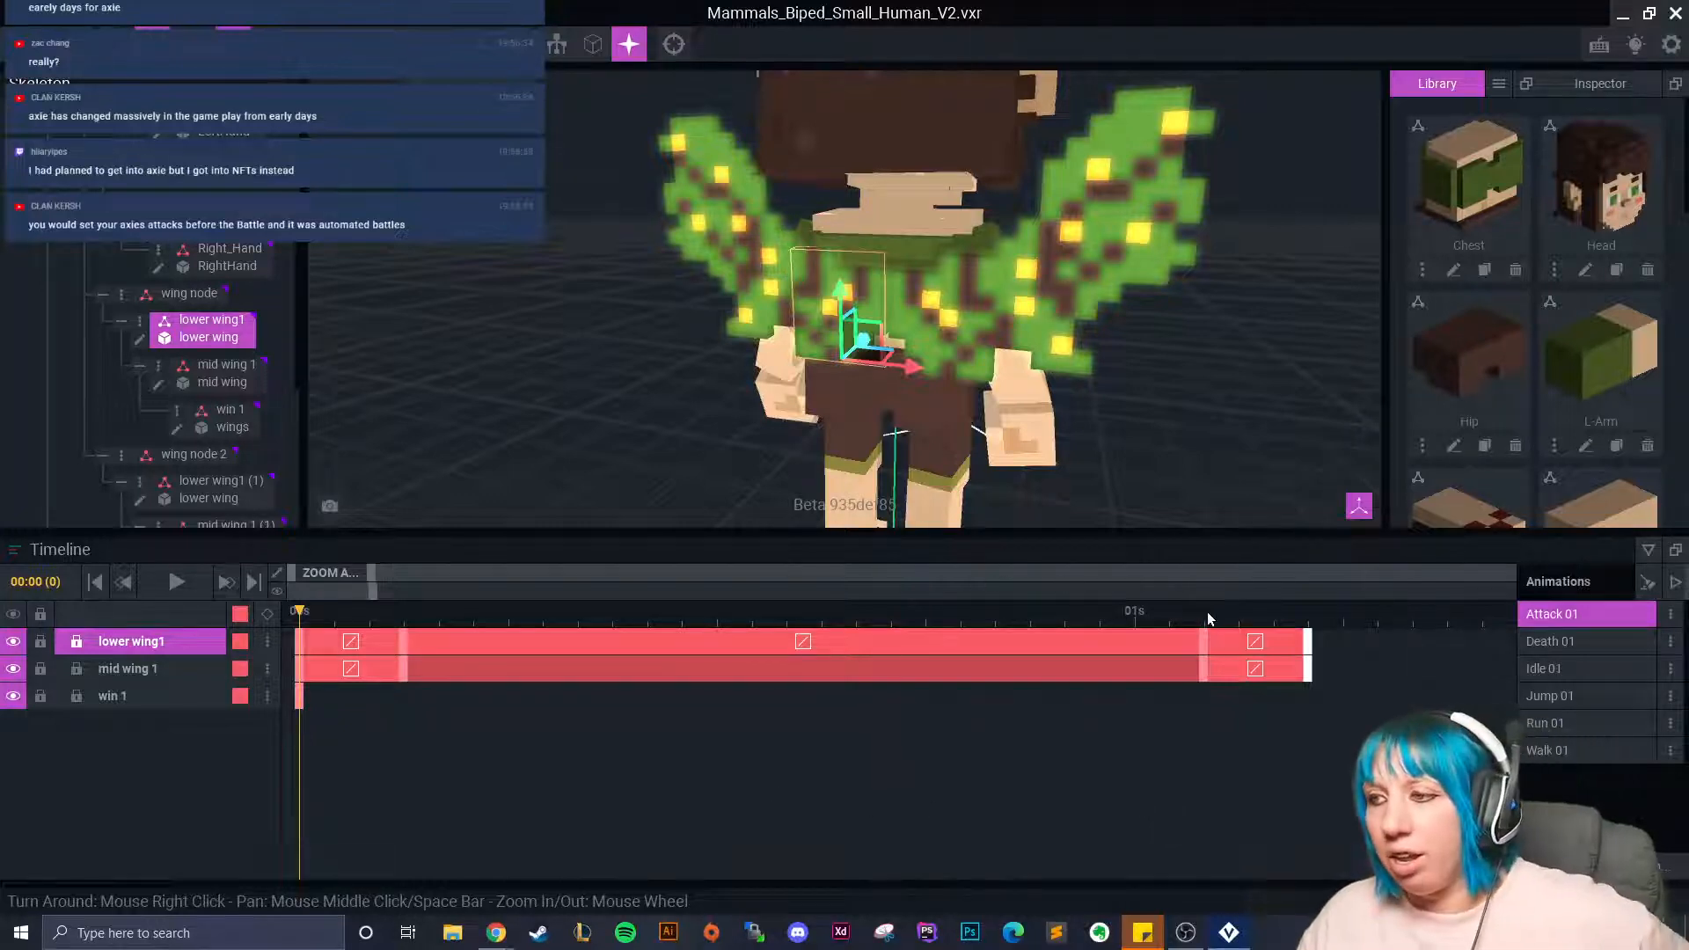
{"action": "left_click_drag", "start_coordinate": [362, 610], "coordinate": [1280, 595]}
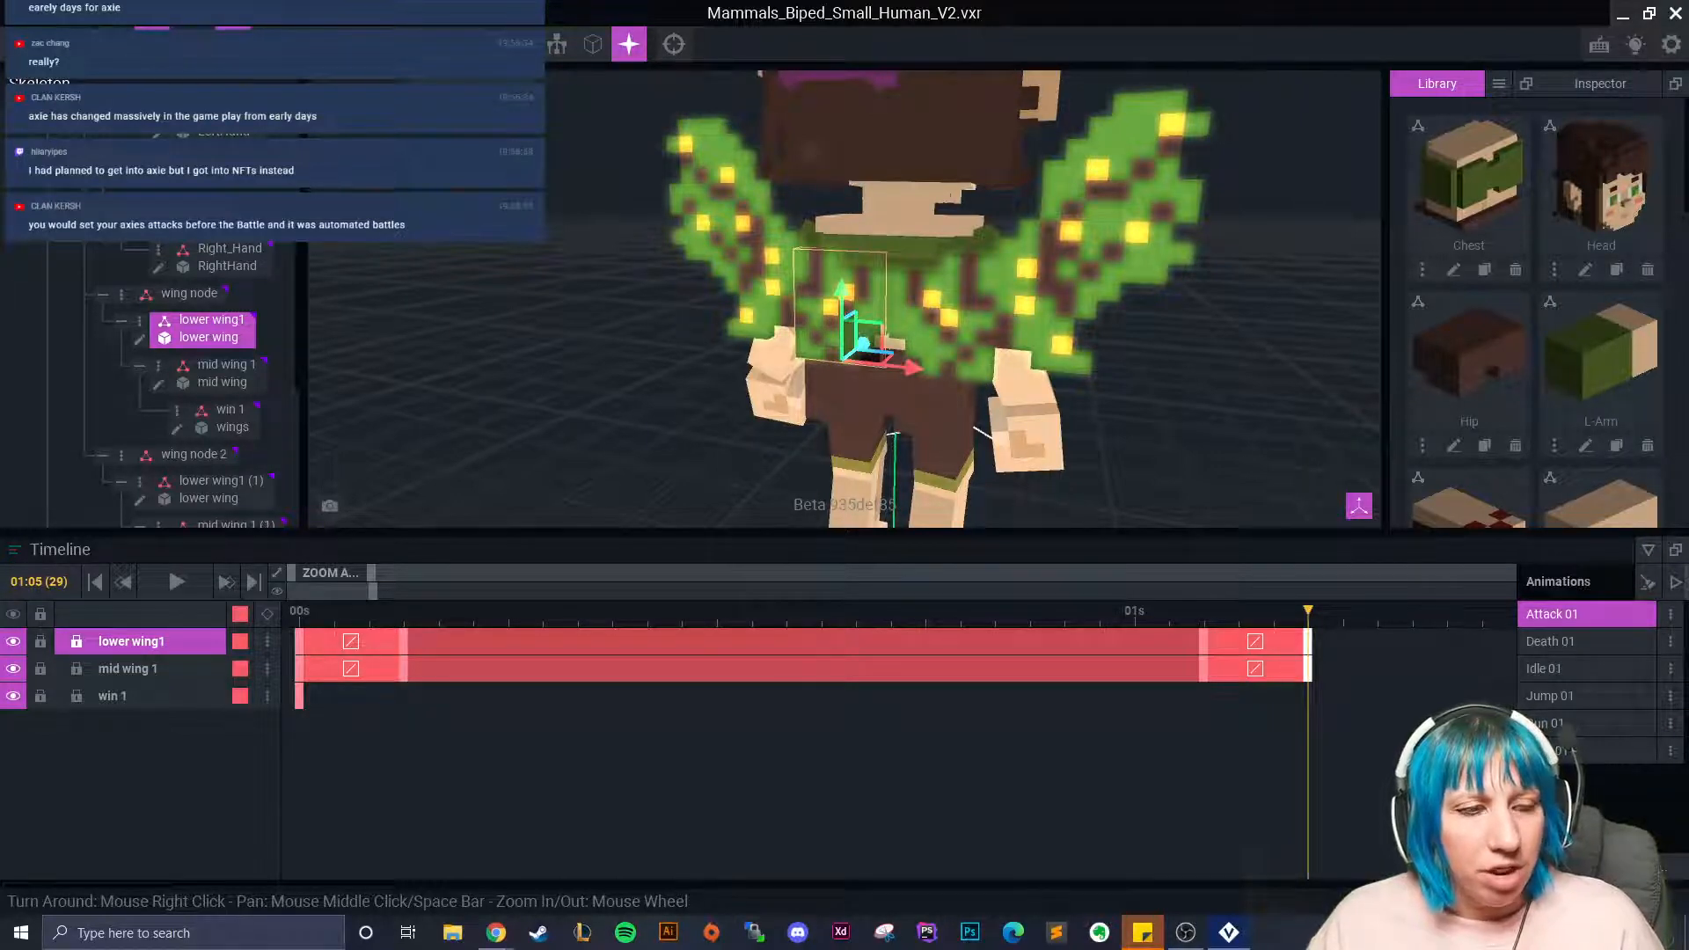
Look through the Death 01 and Jump 01 animations, rewinding the playhead to the start.
{"action": "left_click", "coordinate": [1540, 642]}
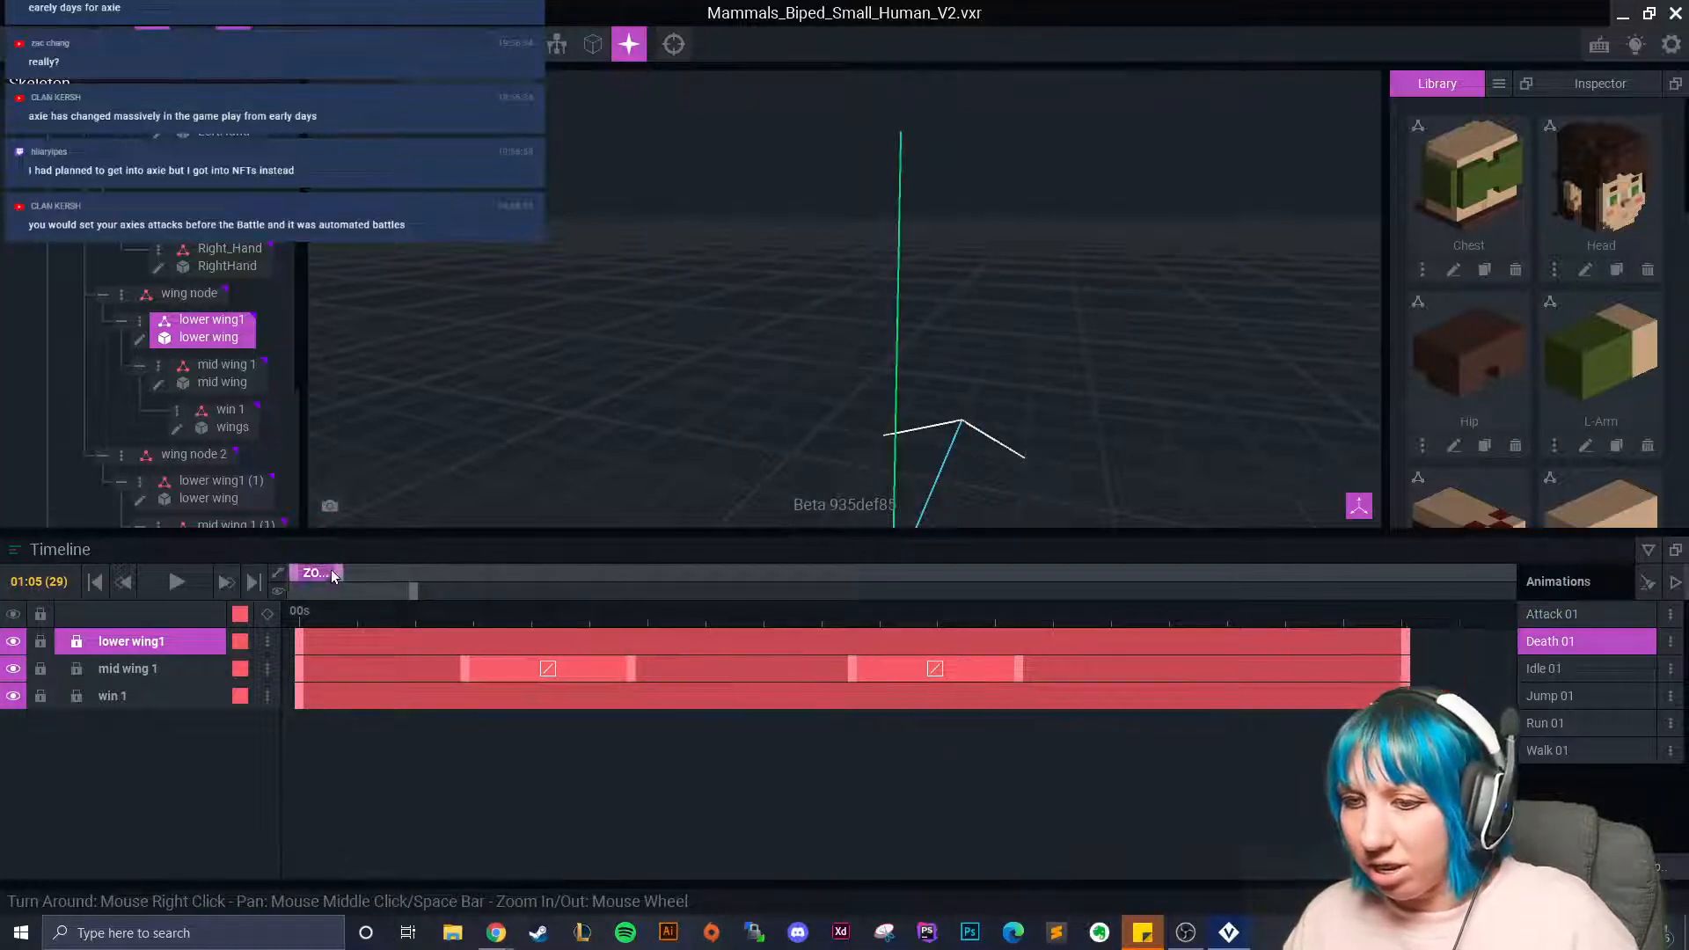
{"action": "left_click_drag", "start_coordinate": [349, 574], "coordinate": [407, 574]}
{"action": "left_click", "coordinate": [1557, 695]}
{"action": "right_click_drag", "start_coordinate": [1052, 483], "coordinate": [1052, 483]}
{"action": "left_click_drag", "start_coordinate": [1028, 612], "coordinate": [946, 678]}
Return to Attack 01, widen the timeline to four seconds and deselect so all tracks show.
{"action": "left_click", "coordinate": [1575, 614]}
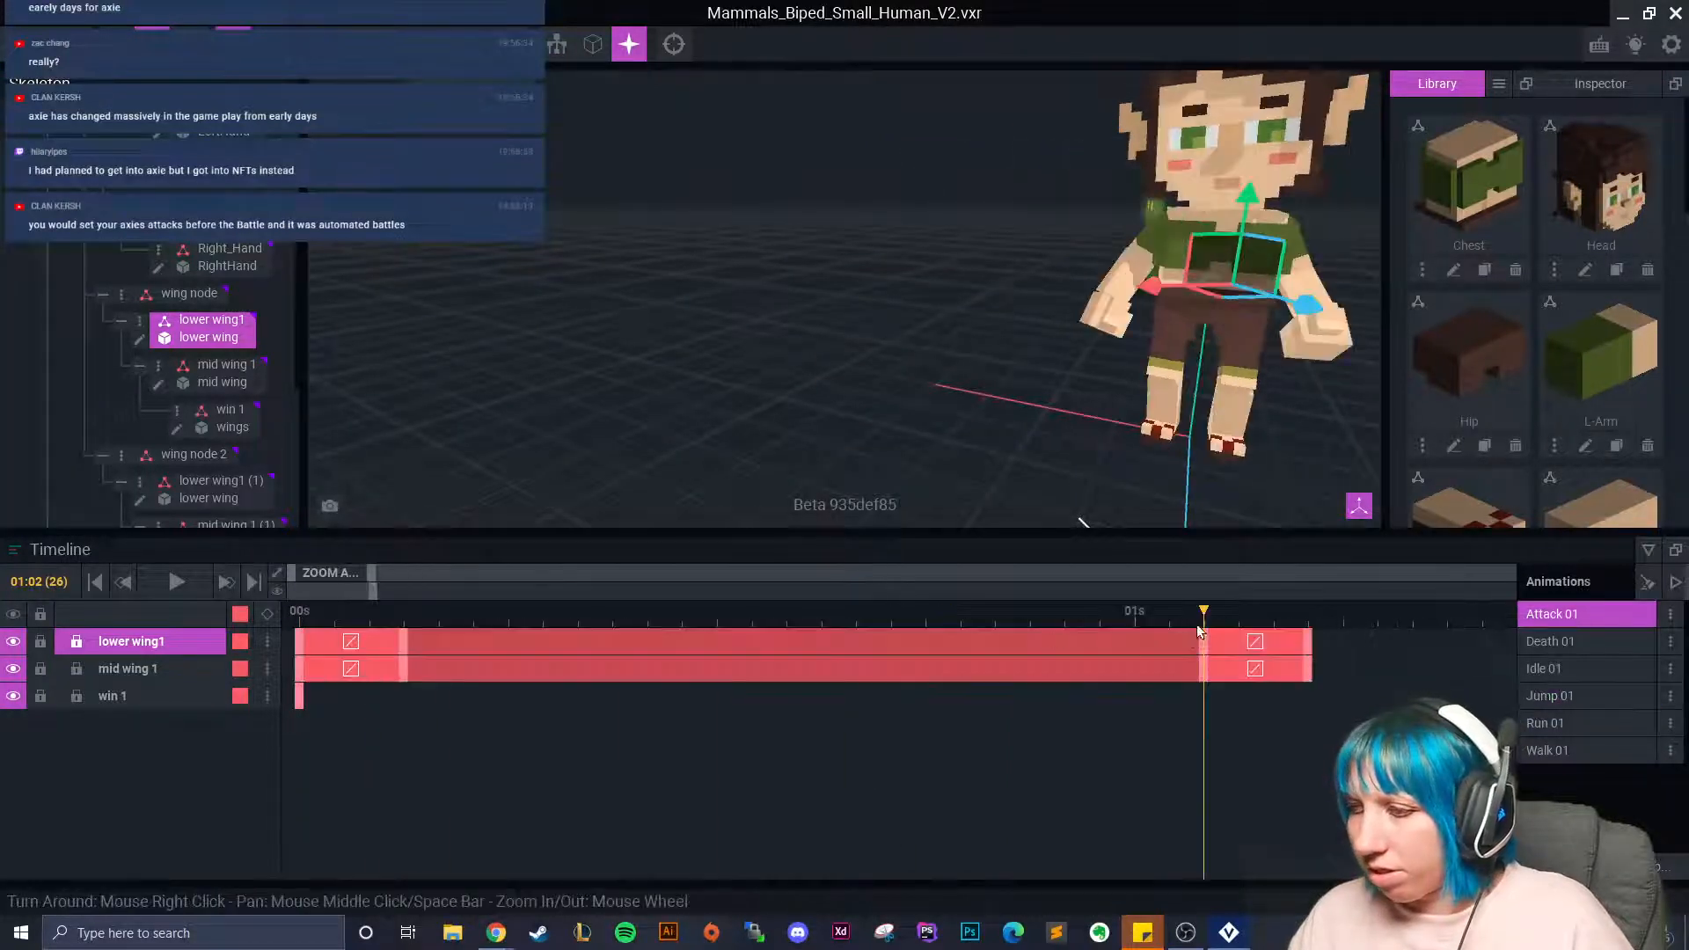
{"action": "left_click", "coordinate": [1159, 393]}
{"action": "left_click_drag", "start_coordinate": [370, 572], "coordinate": [650, 651]}
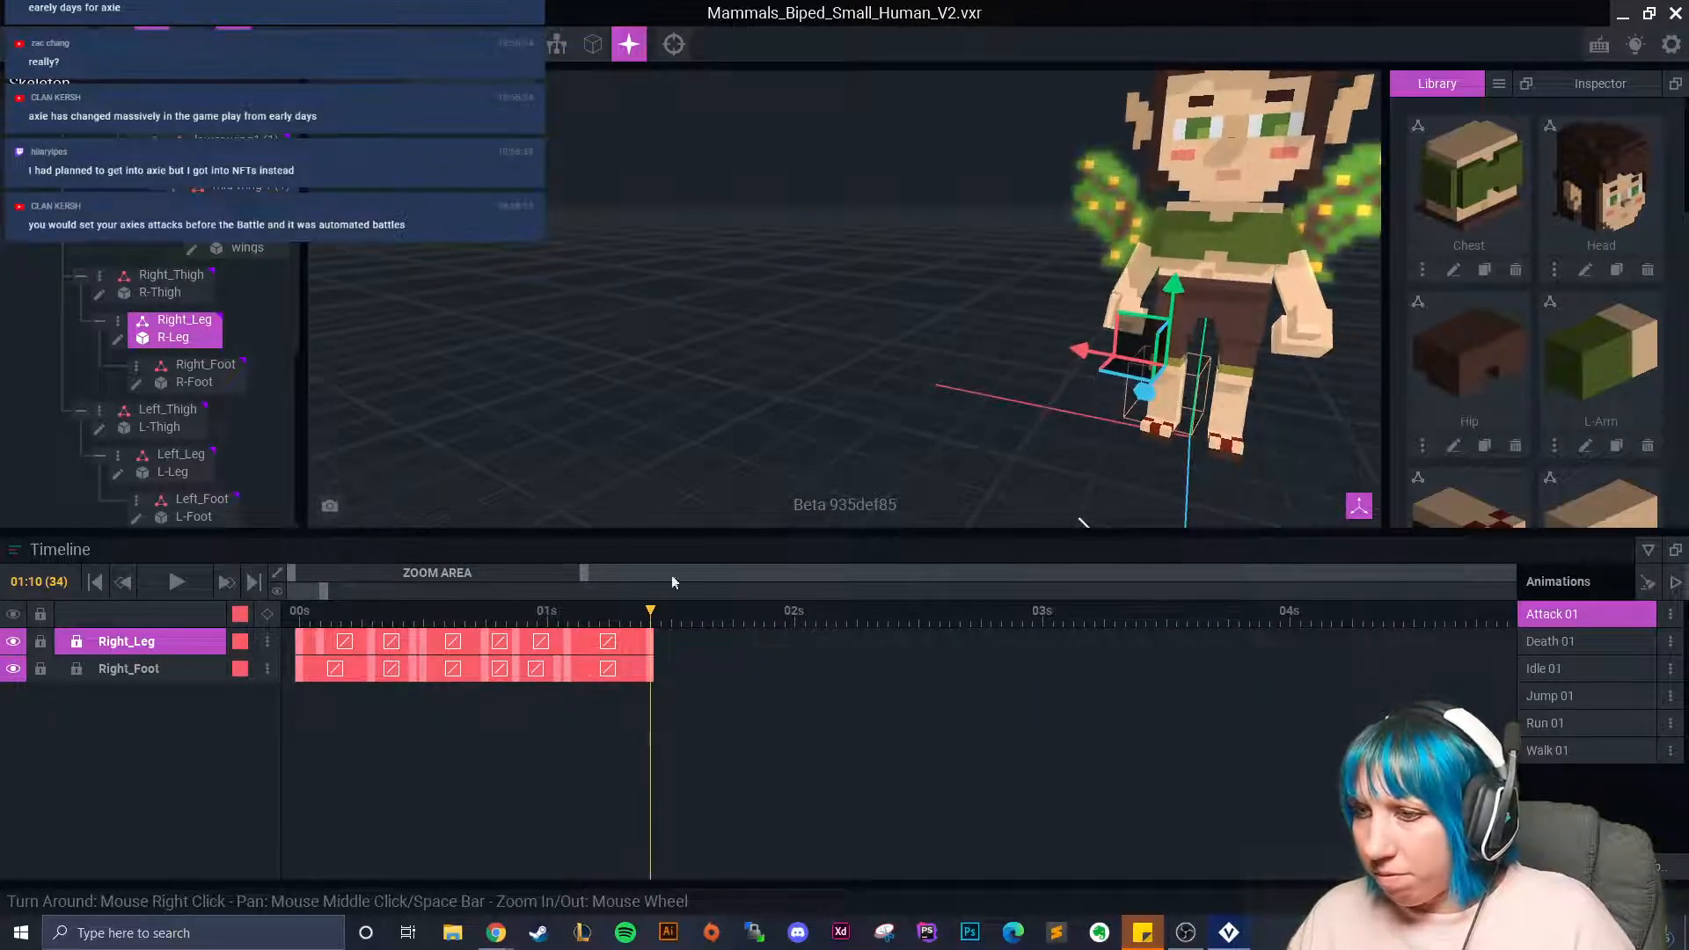
{"action": "scroll", "coordinate": [152, 281], "scroll_direction": "up", "scroll_amount": 3}
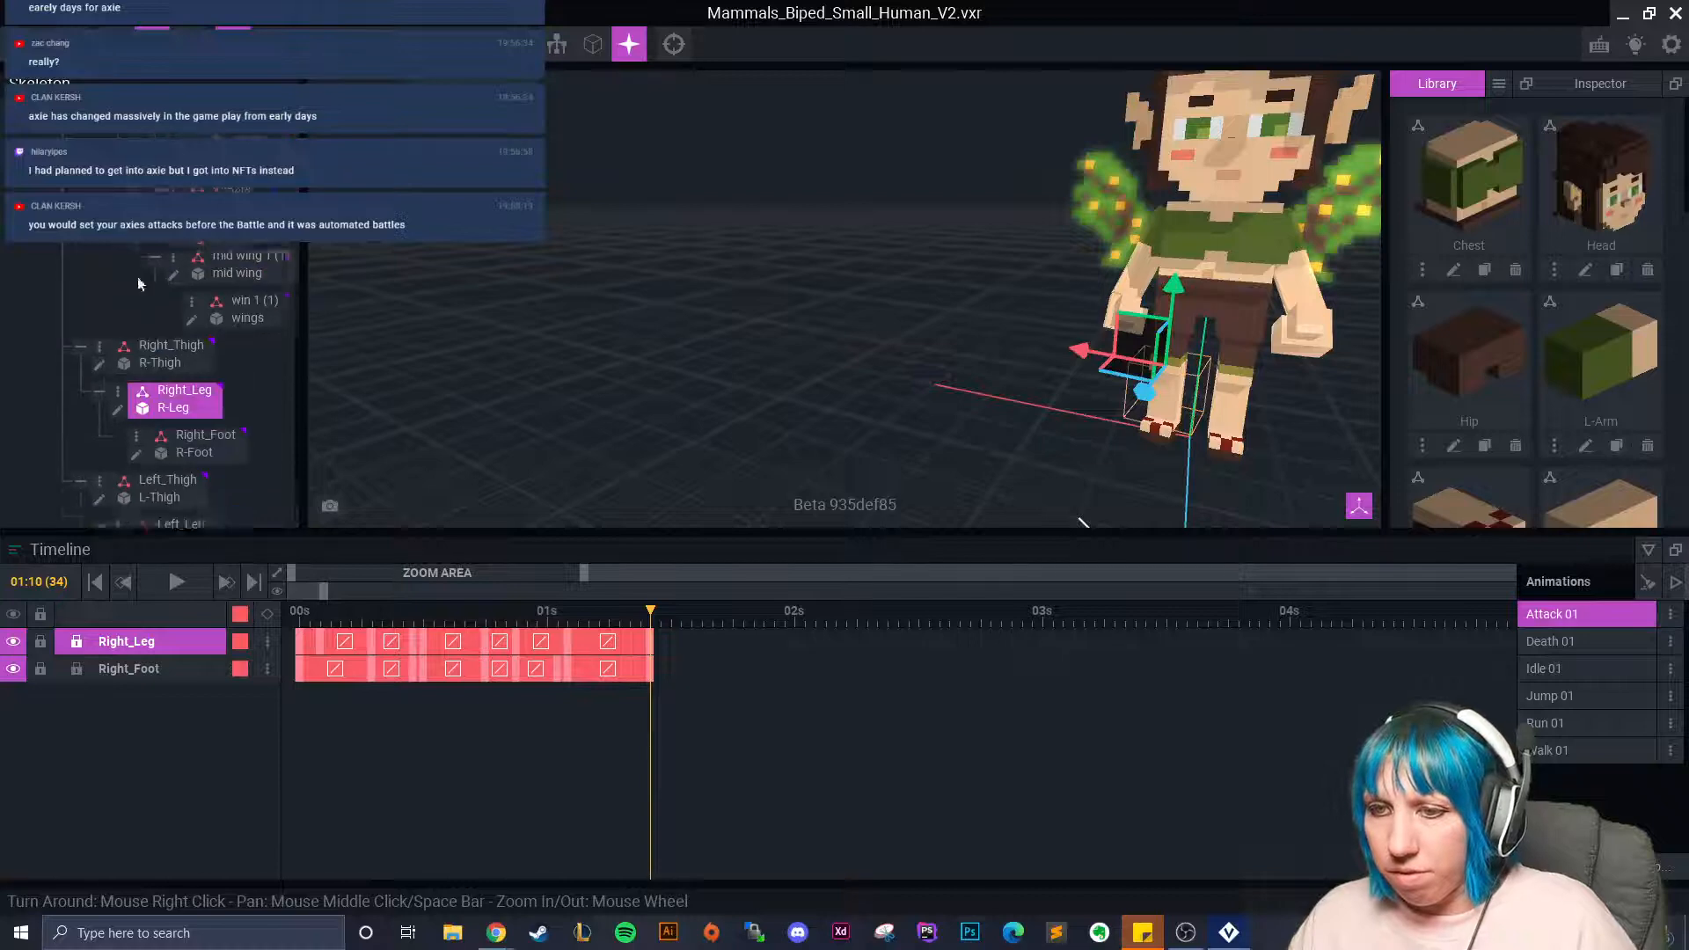
{"action": "scroll", "coordinate": [153, 281], "scroll_direction": "up", "scroll_amount": 10}
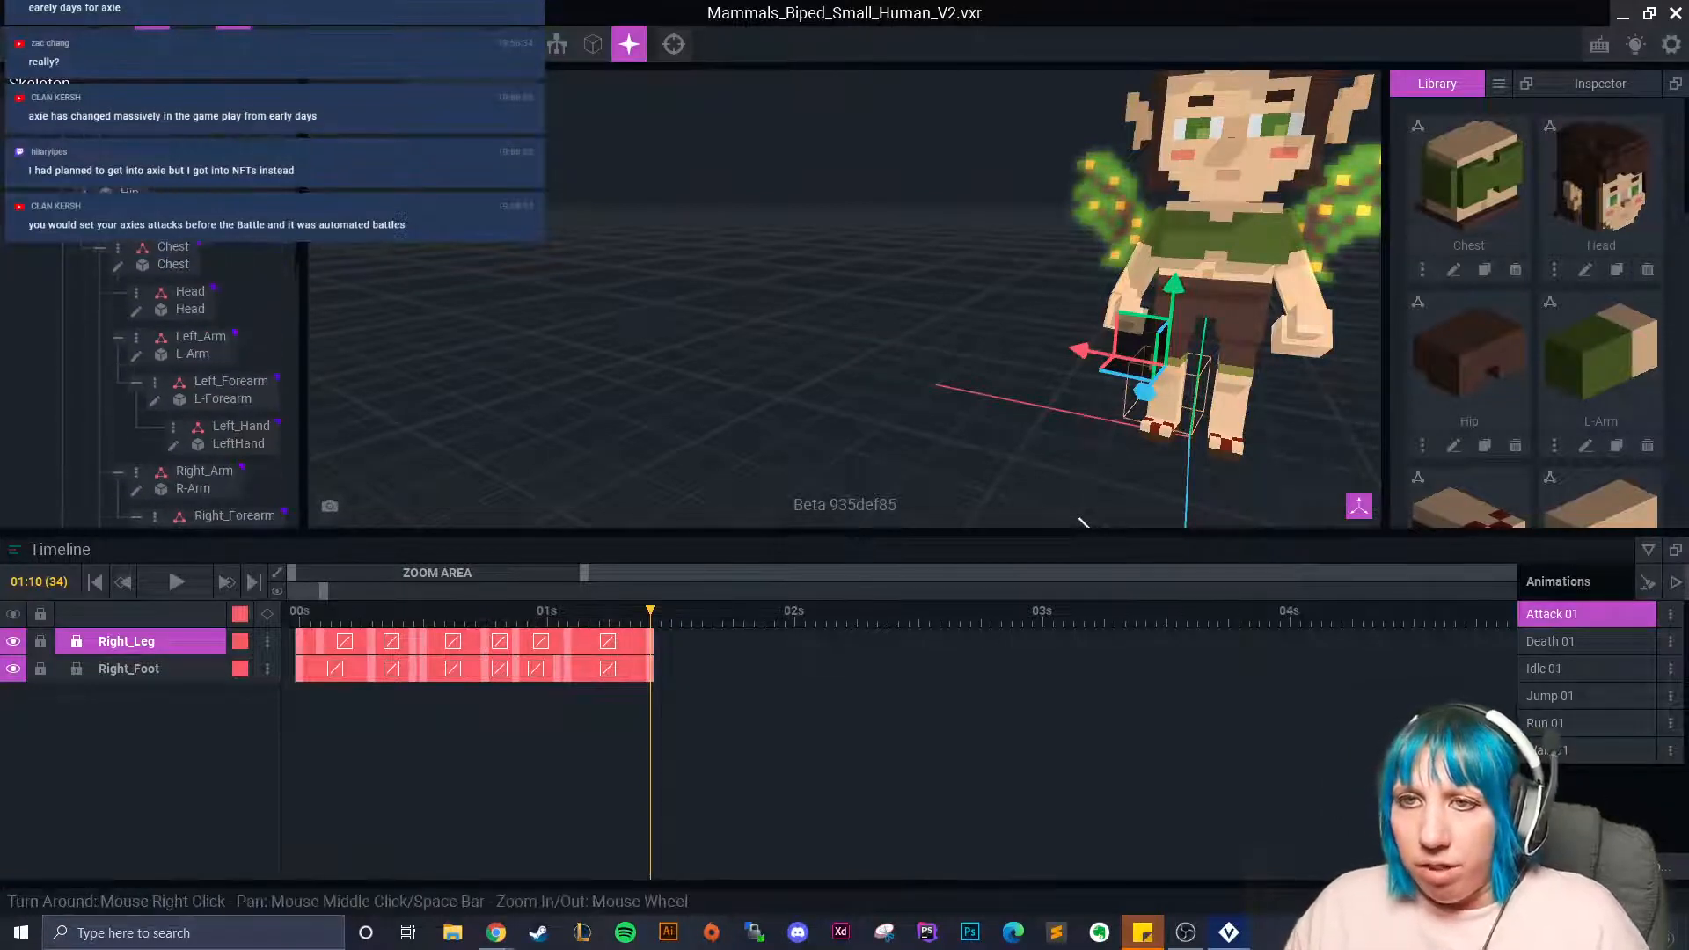
{"action": "left_click", "coordinate": [545, 378]}
{"action": "scroll", "coordinate": [704, 710], "scroll_direction": "down", "scroll_amount": 6}
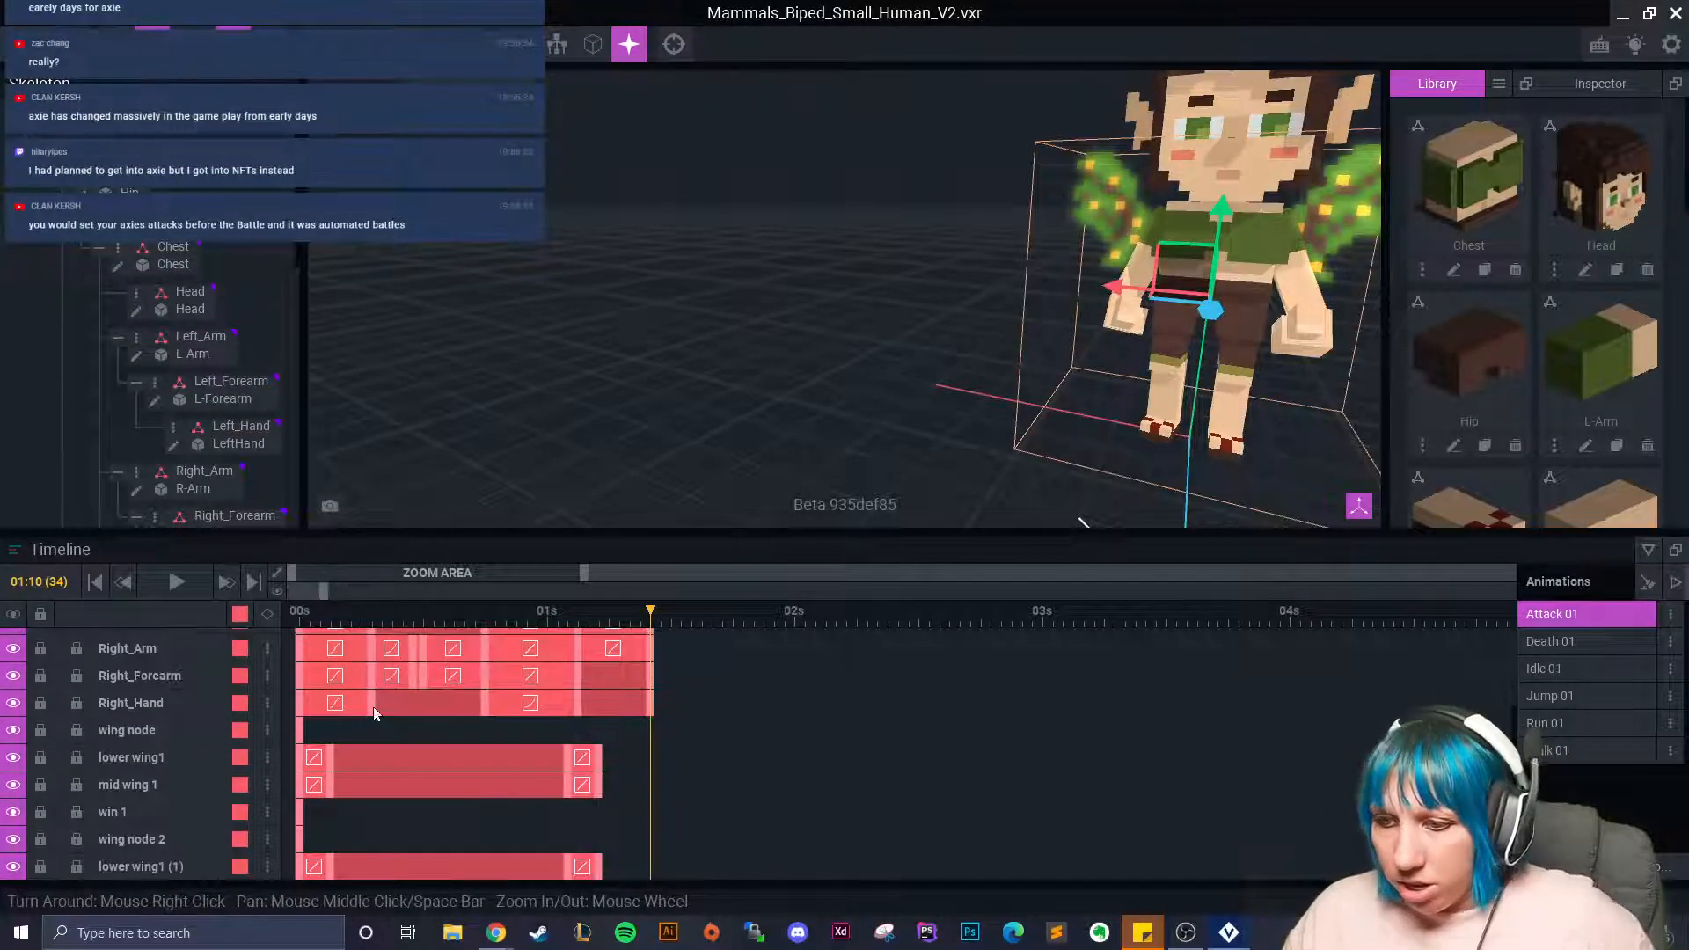
Paste the wing node keyframe at the playhead and nudge its end key past it.
{"action": "right_click", "coordinate": [300, 732]}
{"action": "left_click", "coordinate": [357, 536]}
{"action": "right_click", "coordinate": [650, 727]}
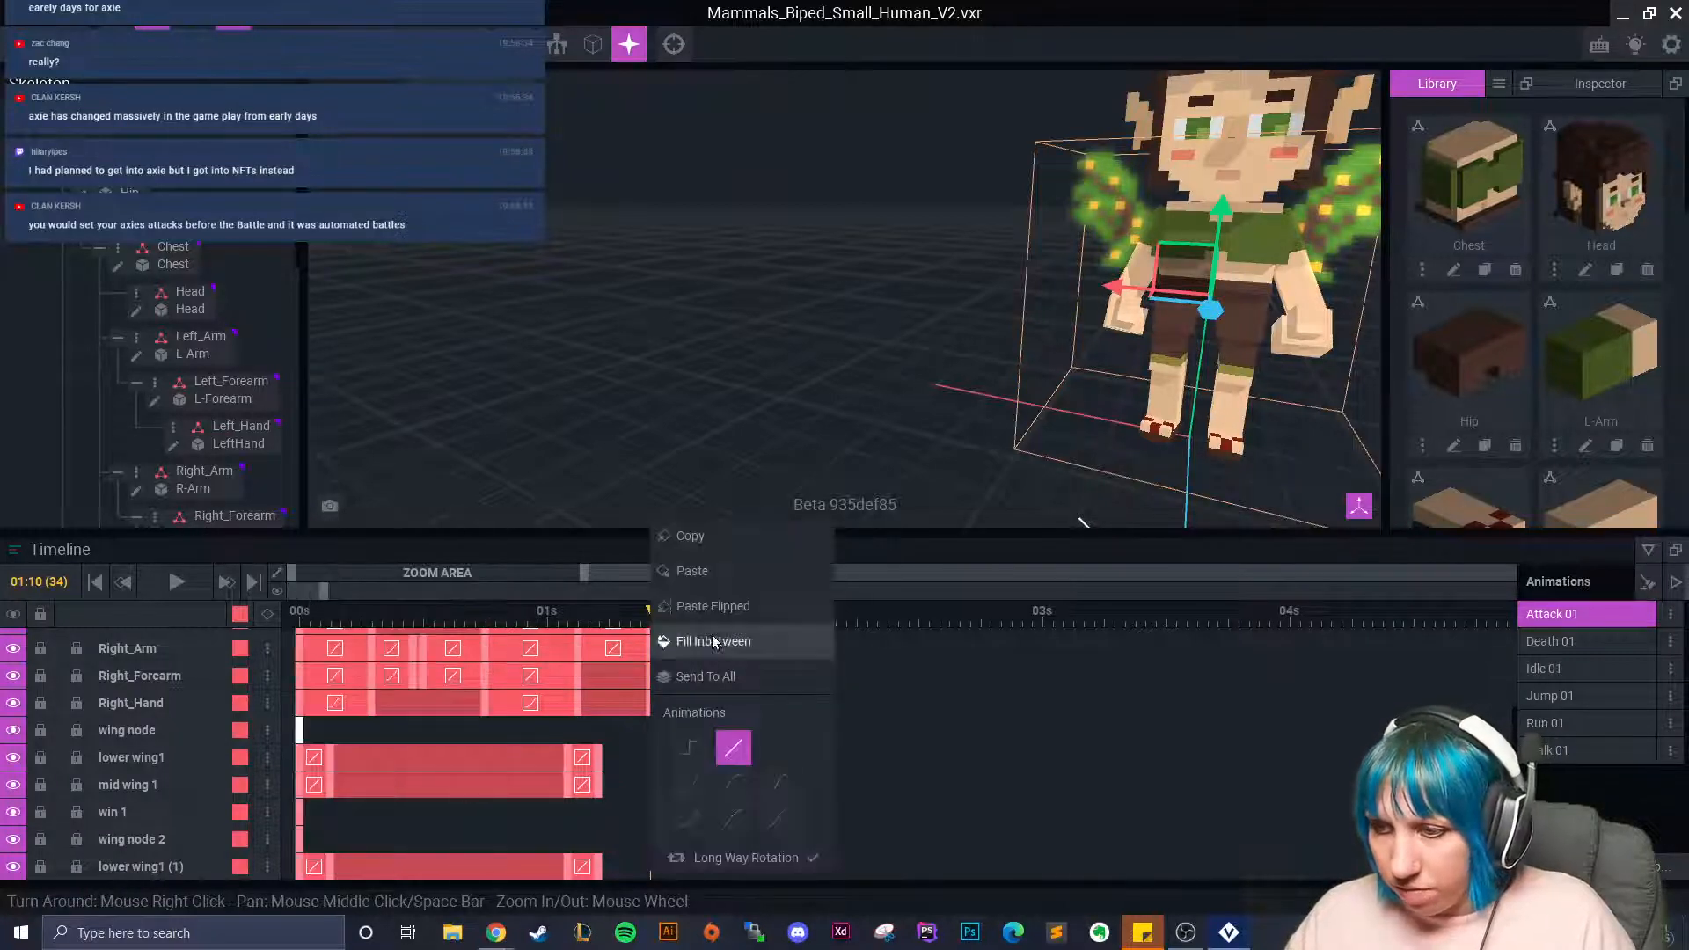
{"action": "left_click", "coordinate": [707, 574]}
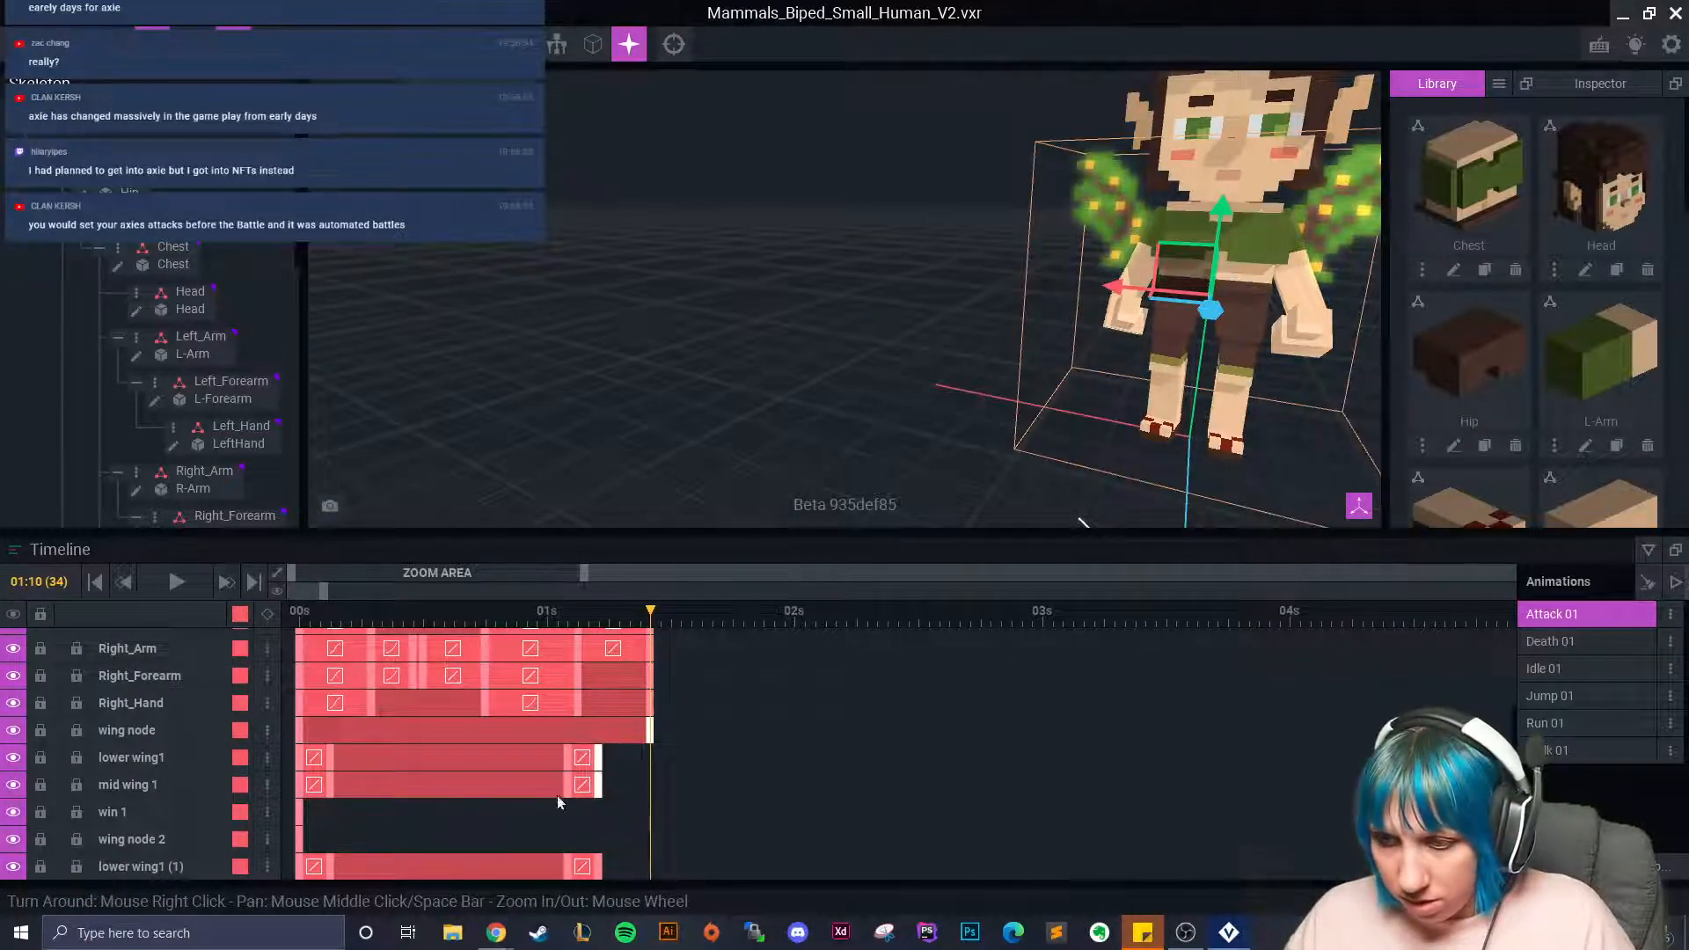
{"action": "right_click", "coordinate": [601, 869]}
{"action": "left_click", "coordinate": [665, 696]}
{"action": "mouse_move", "coordinate": [653, 747]}
{"action": "left_mouse_down"}
{"action": "mouse_move", "coordinate": [663, 757]}
{"action": "mouse_move", "coordinate": [662, 739]}
{"action": "left_mouse_up"}
{"action": "left_click", "coordinate": [659, 734]}
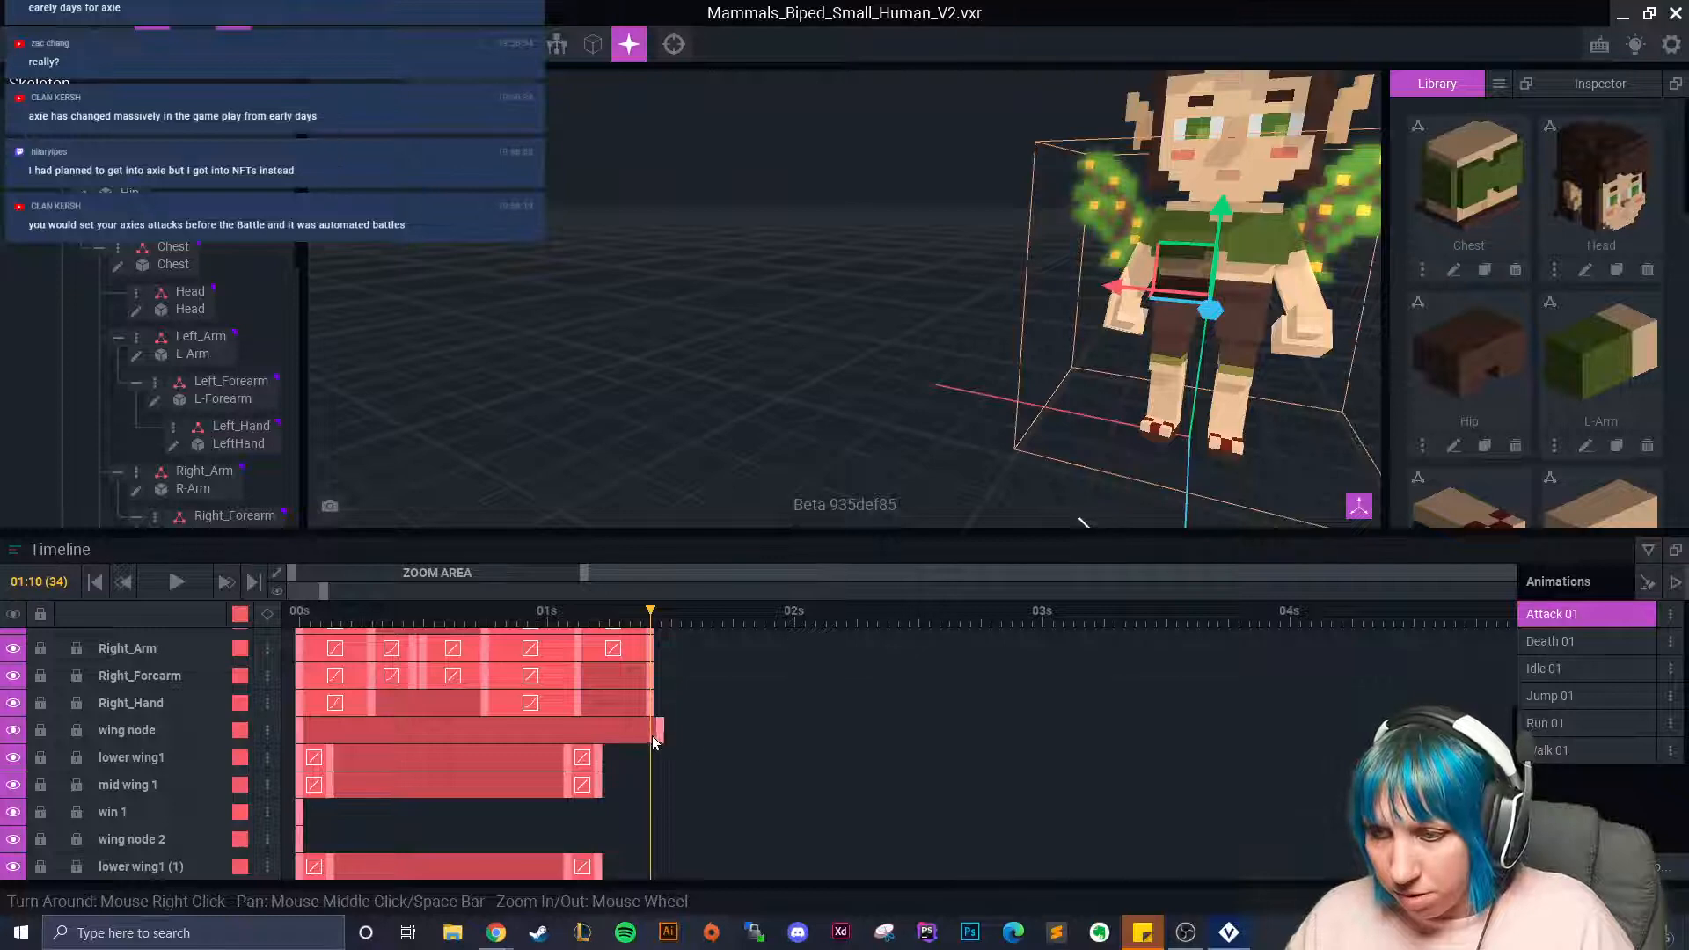
Try pasting the lower wing1 and mid wing 1 end keyframes at the playhead, then undo it.
{"action": "left_click", "coordinate": [598, 760]}
{"action": "left_click", "coordinate": [599, 785], "text": "shift"}
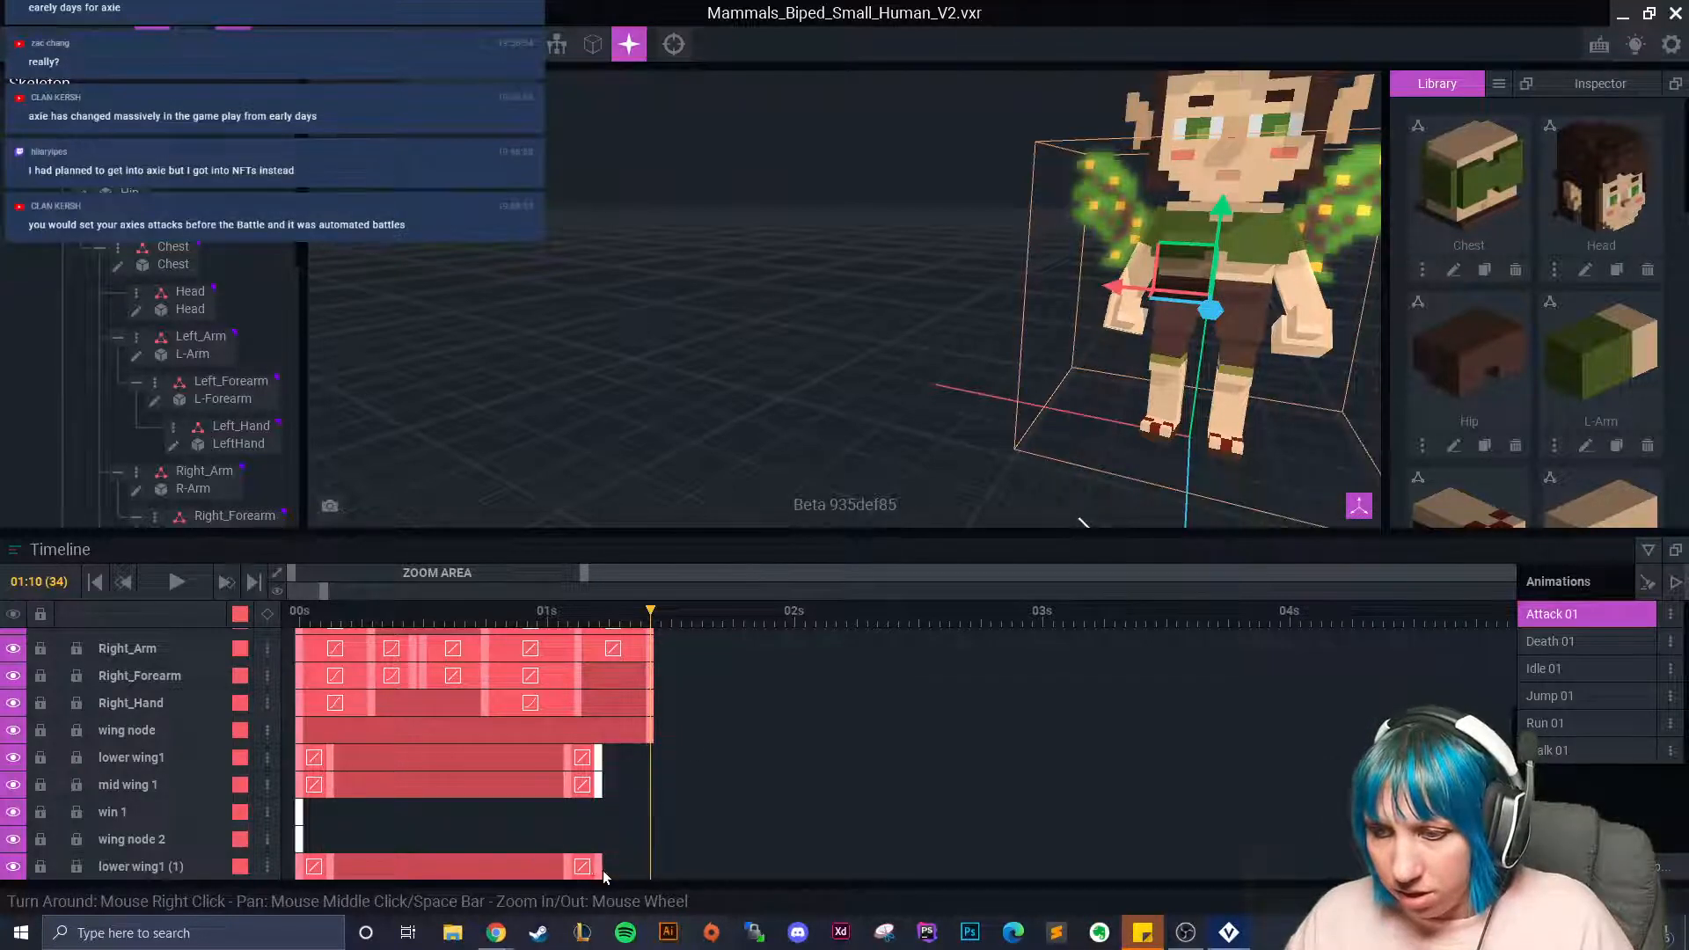
{"action": "right_click", "coordinate": [600, 757]}
{"action": "left_click", "coordinate": [685, 540]}
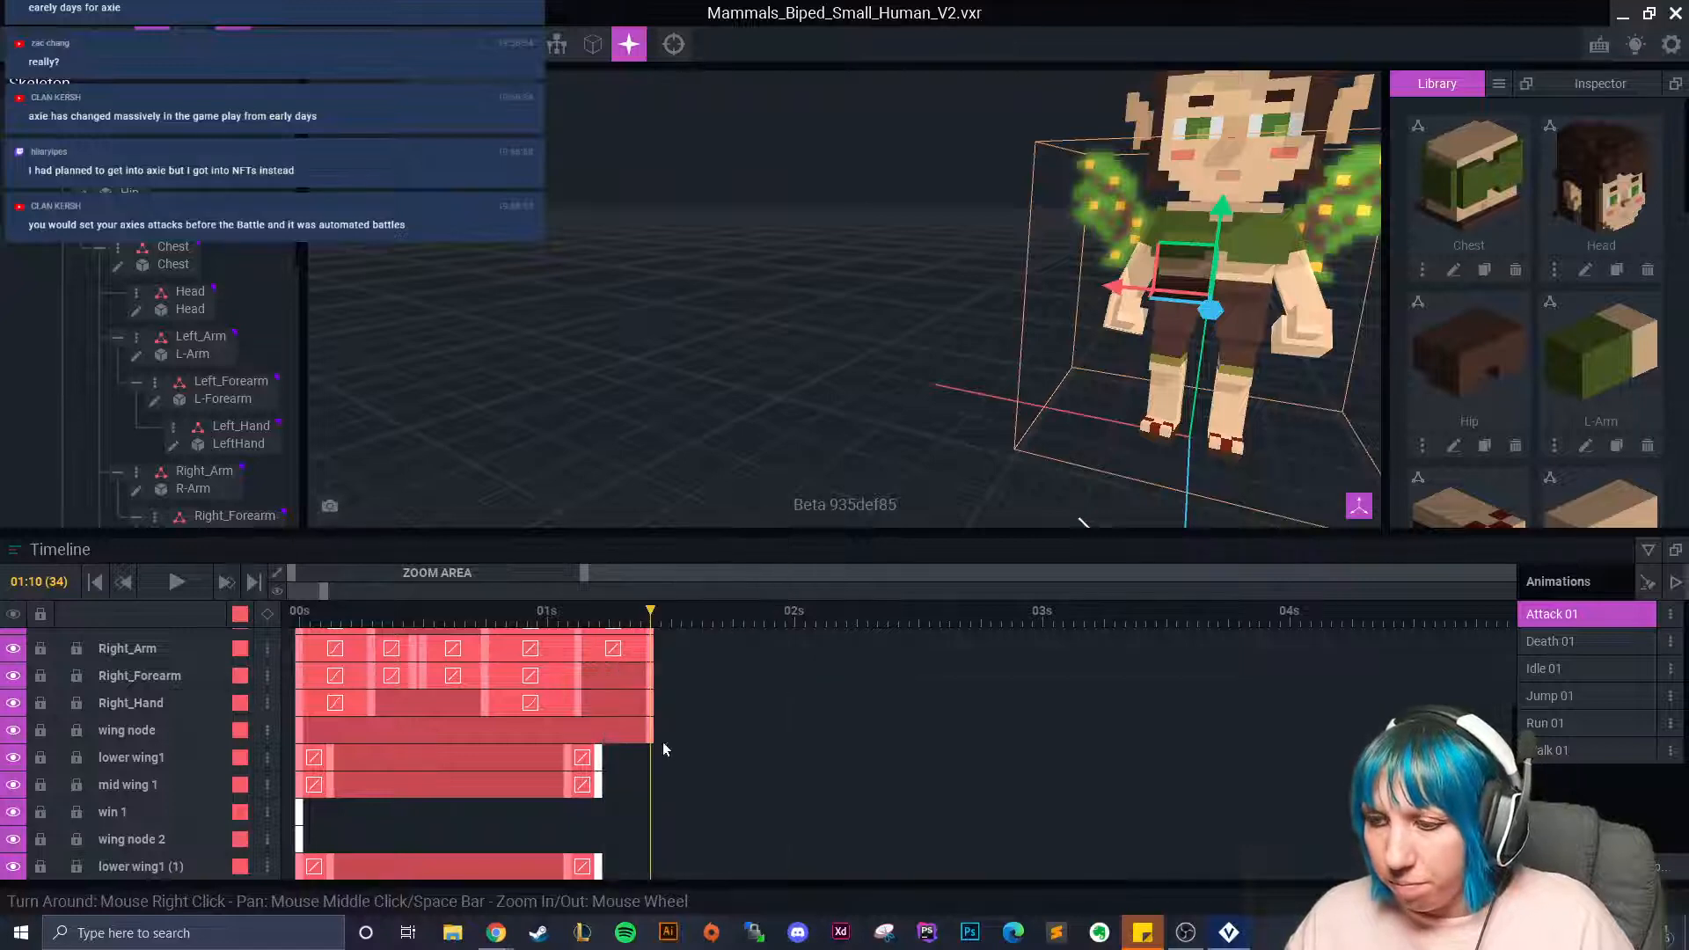
{"action": "right_click", "coordinate": [651, 751]}
{"action": "left_click", "coordinate": [710, 573]}
{"action": "scroll", "coordinate": [732, 799], "scroll_direction": "down", "scroll_amount": 2}
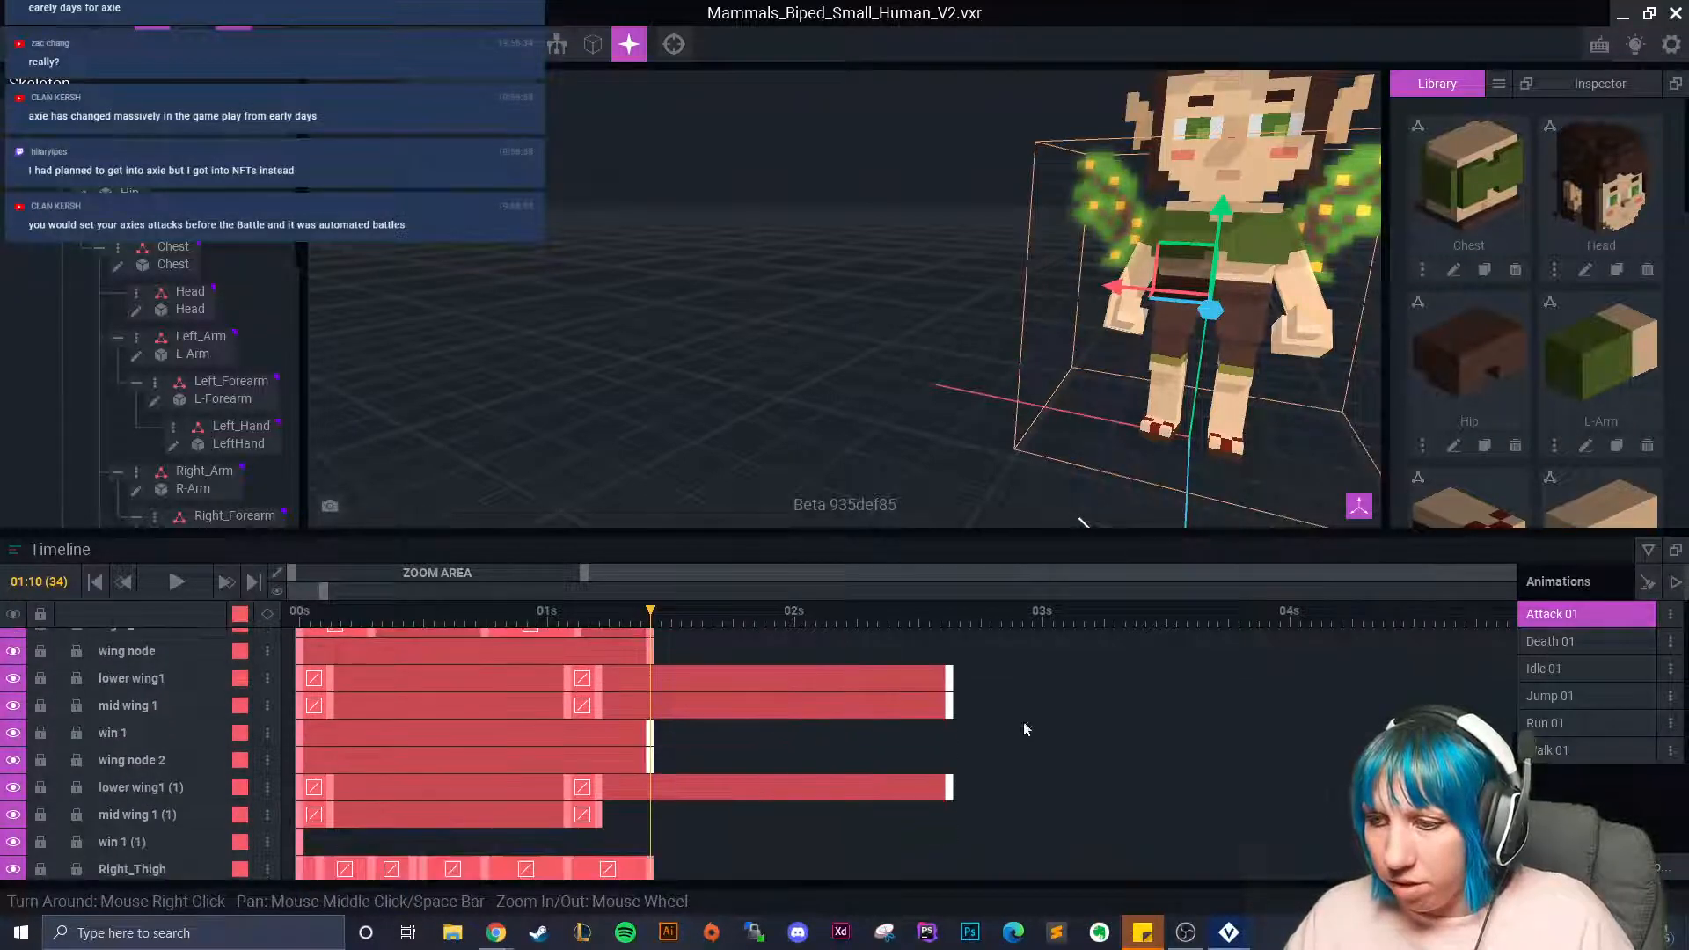
{"action": "left_click_drag", "start_coordinate": [883, 686], "coordinate": [651, 682]}
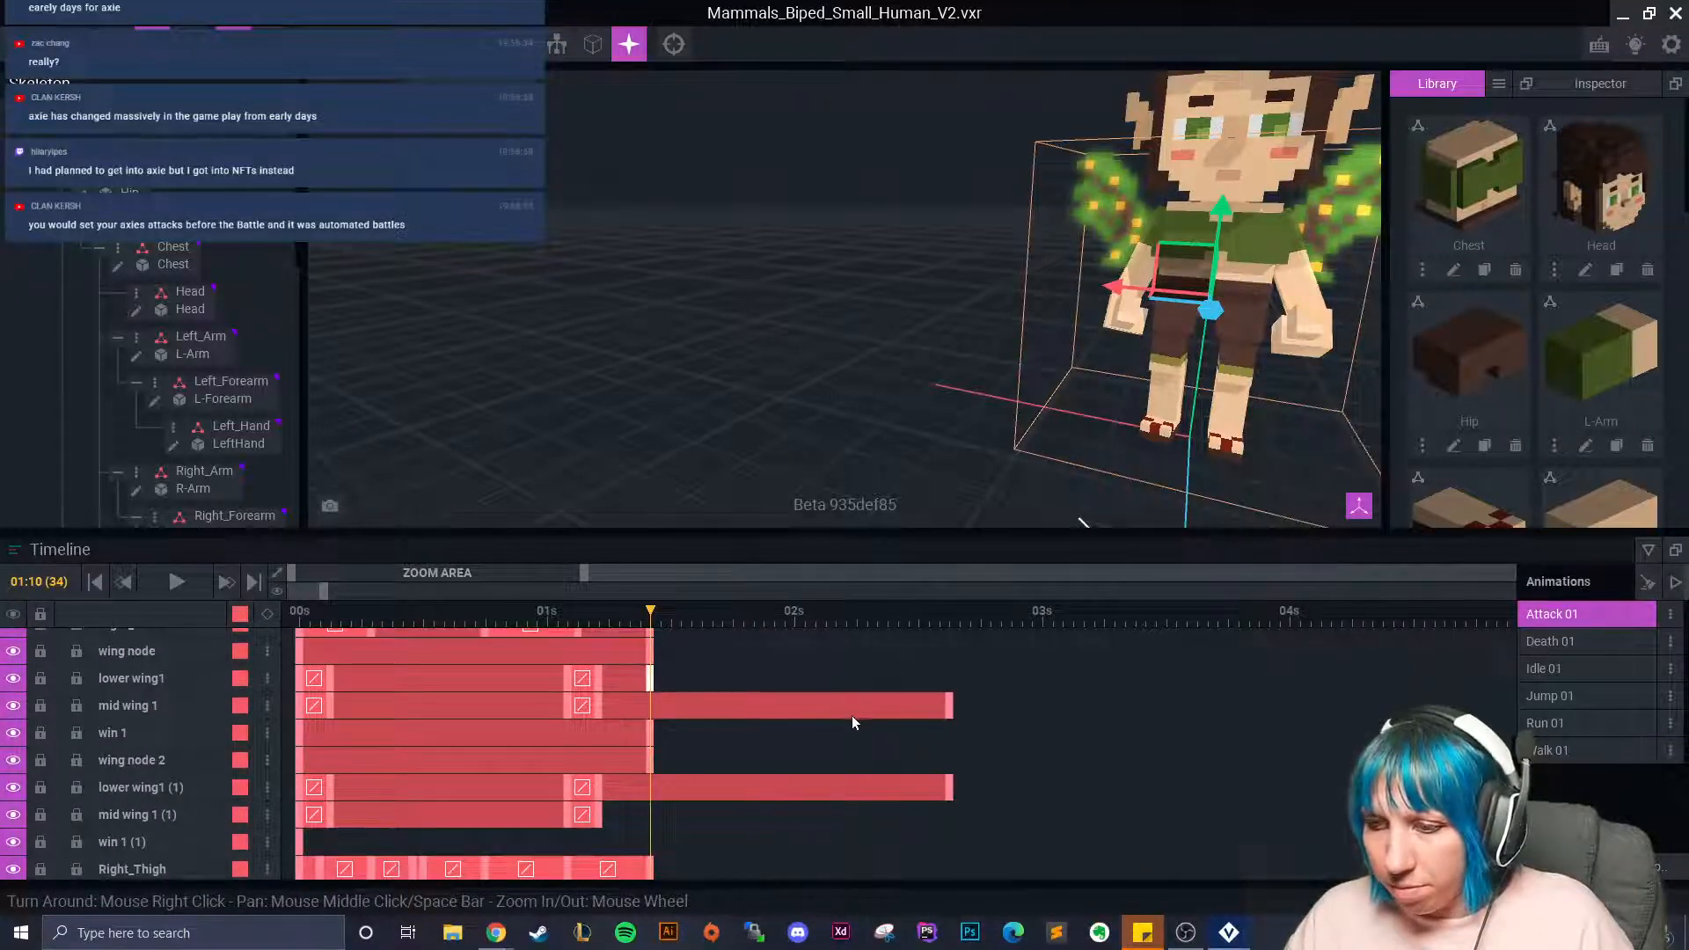
{"action": "key", "text": "ctrl+z"}
{"action": "key", "text": "ctrl+z"}
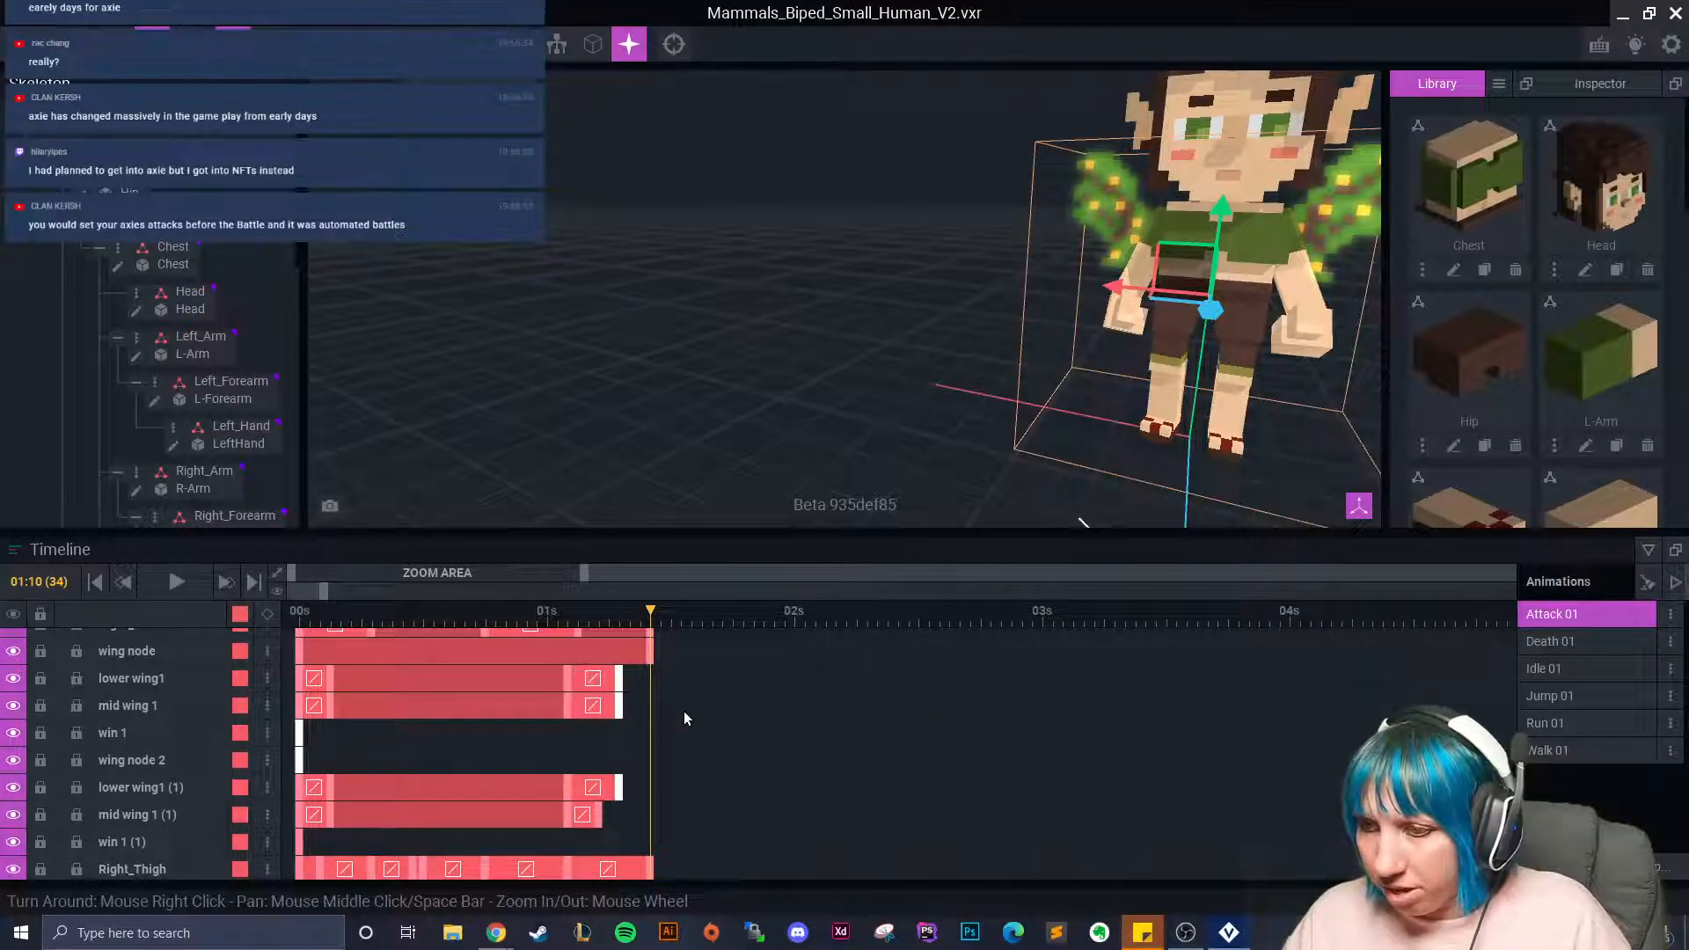
{"action": "key", "text": "ctrl+z"}
Extend the lower wing1, mid wing 1, win 1 and wing node 2 tracks to 01:10.
{"action": "left_click", "coordinate": [602, 679]}
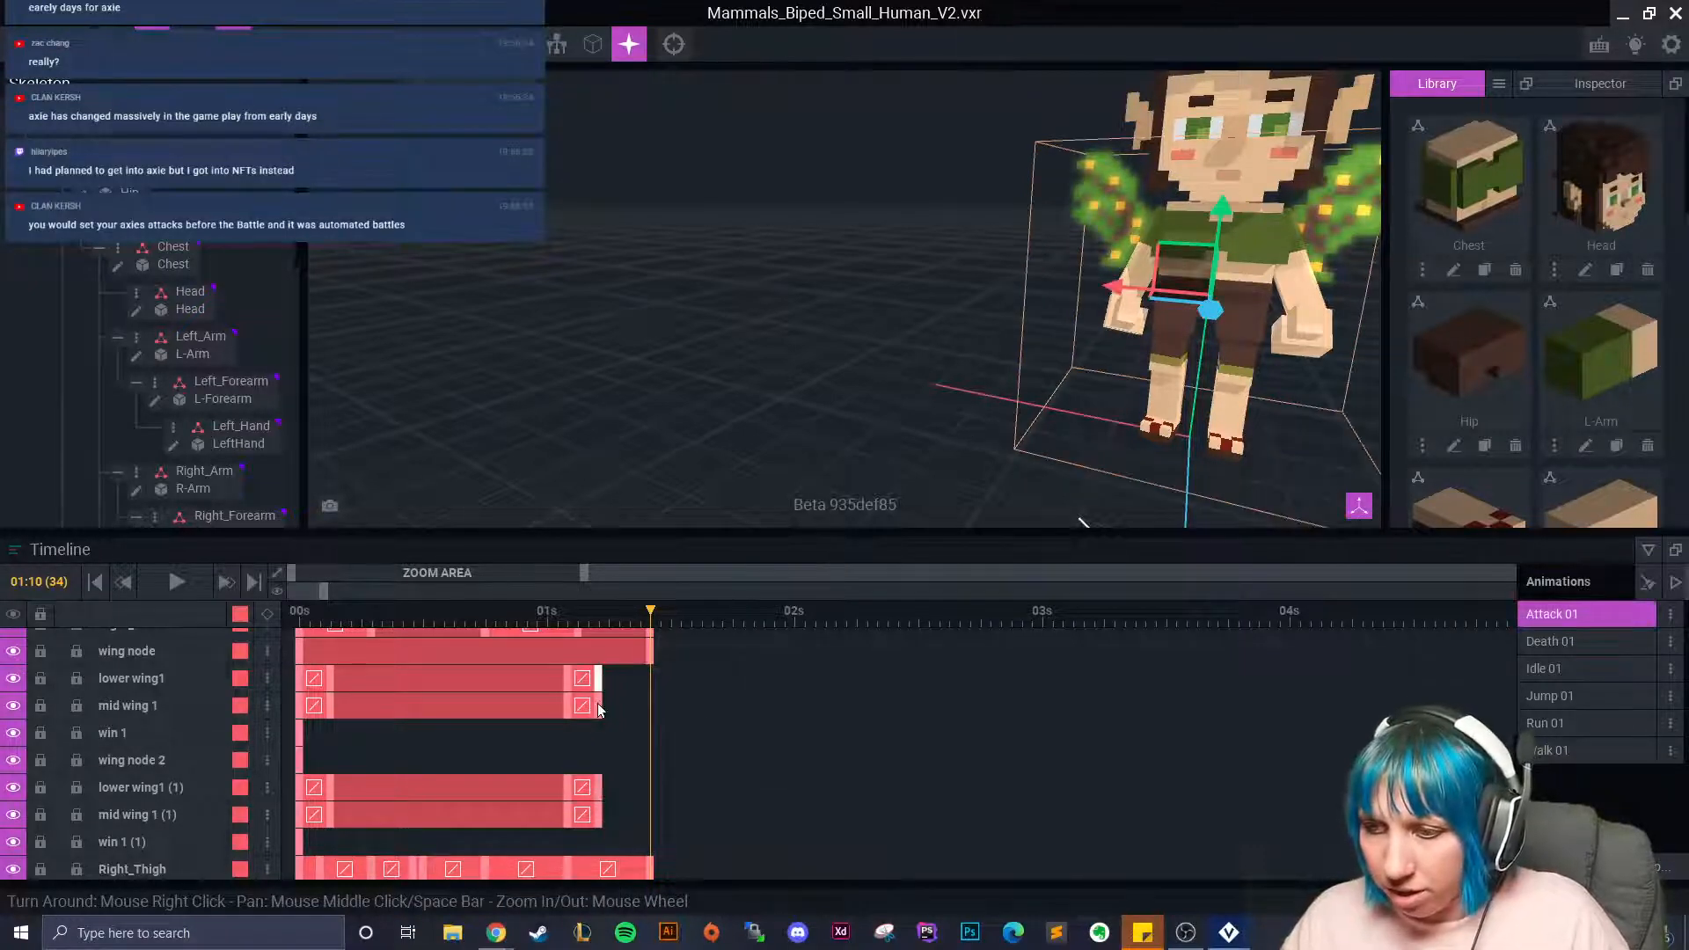
{"action": "right_click", "coordinate": [600, 709]}
{"action": "left_click", "coordinate": [652, 671]}
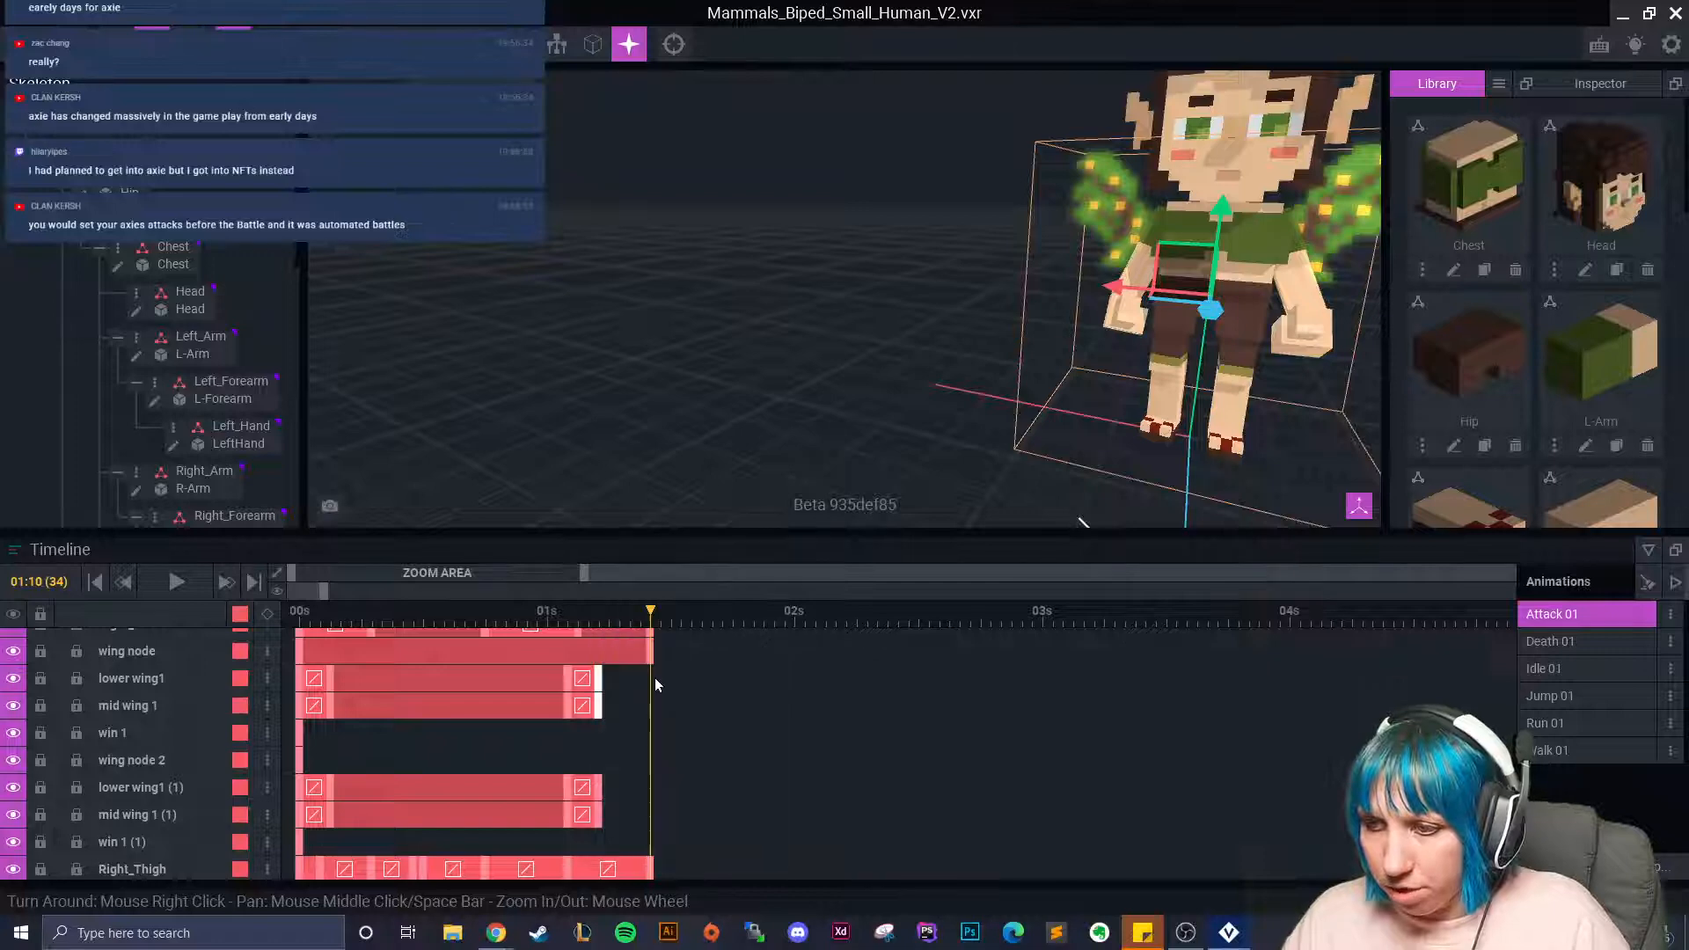
{"action": "right_click", "coordinate": [655, 670]}
{"action": "left_click", "coordinate": [715, 563]}
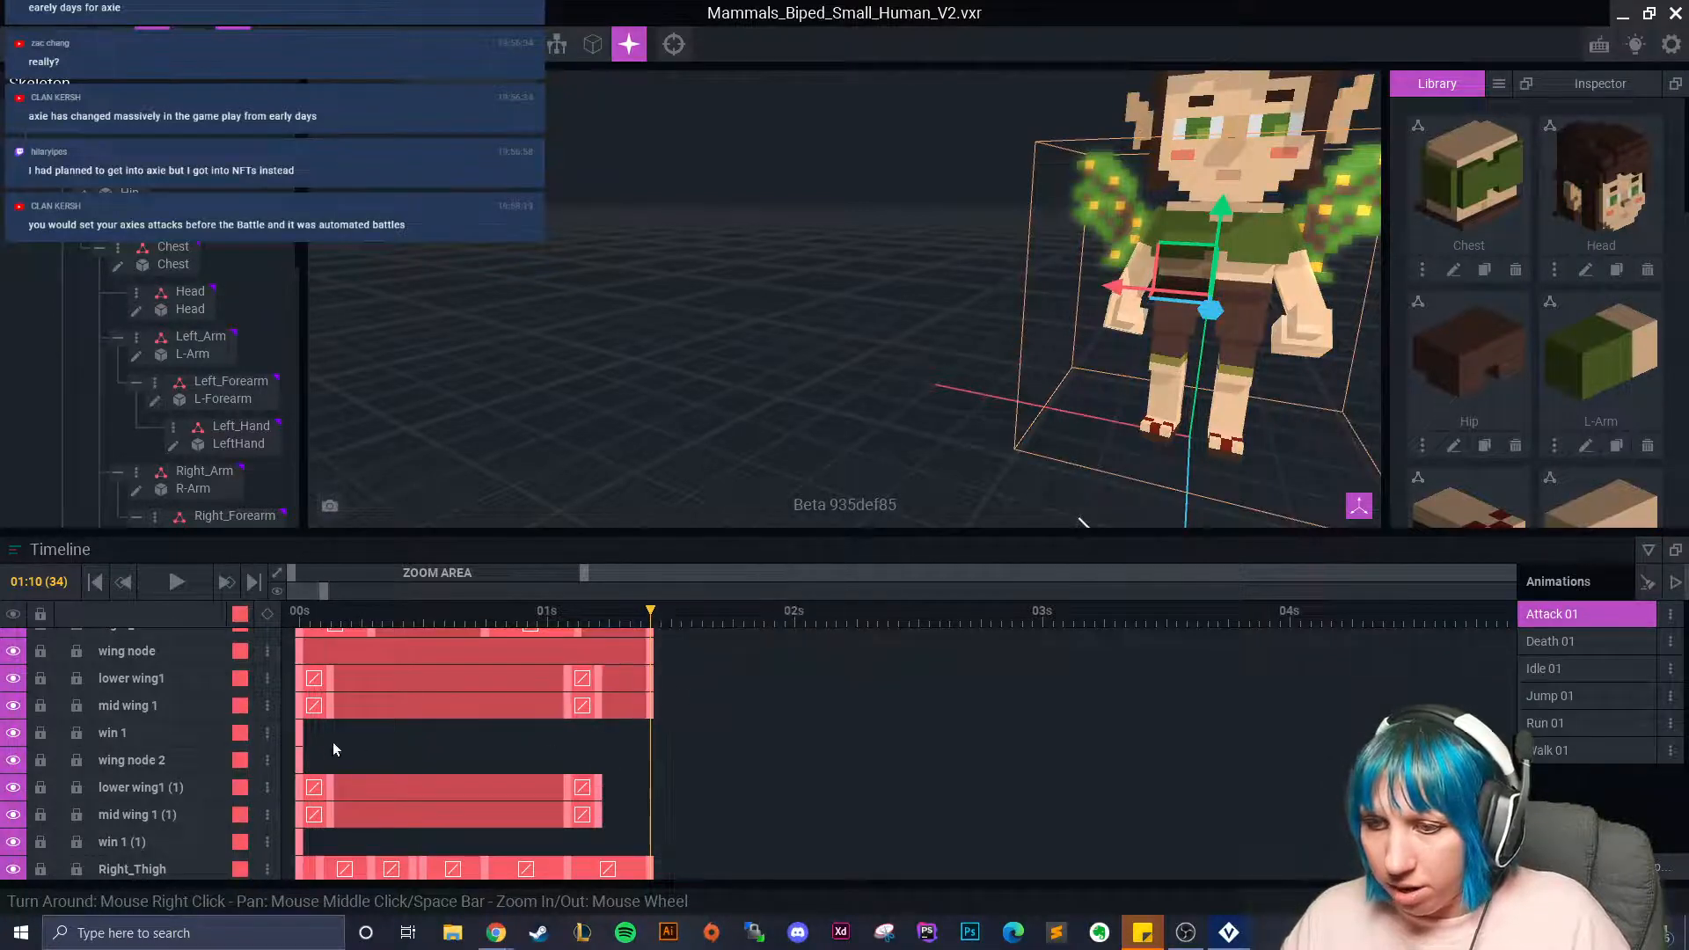
{"action": "right_click", "coordinate": [300, 752]}
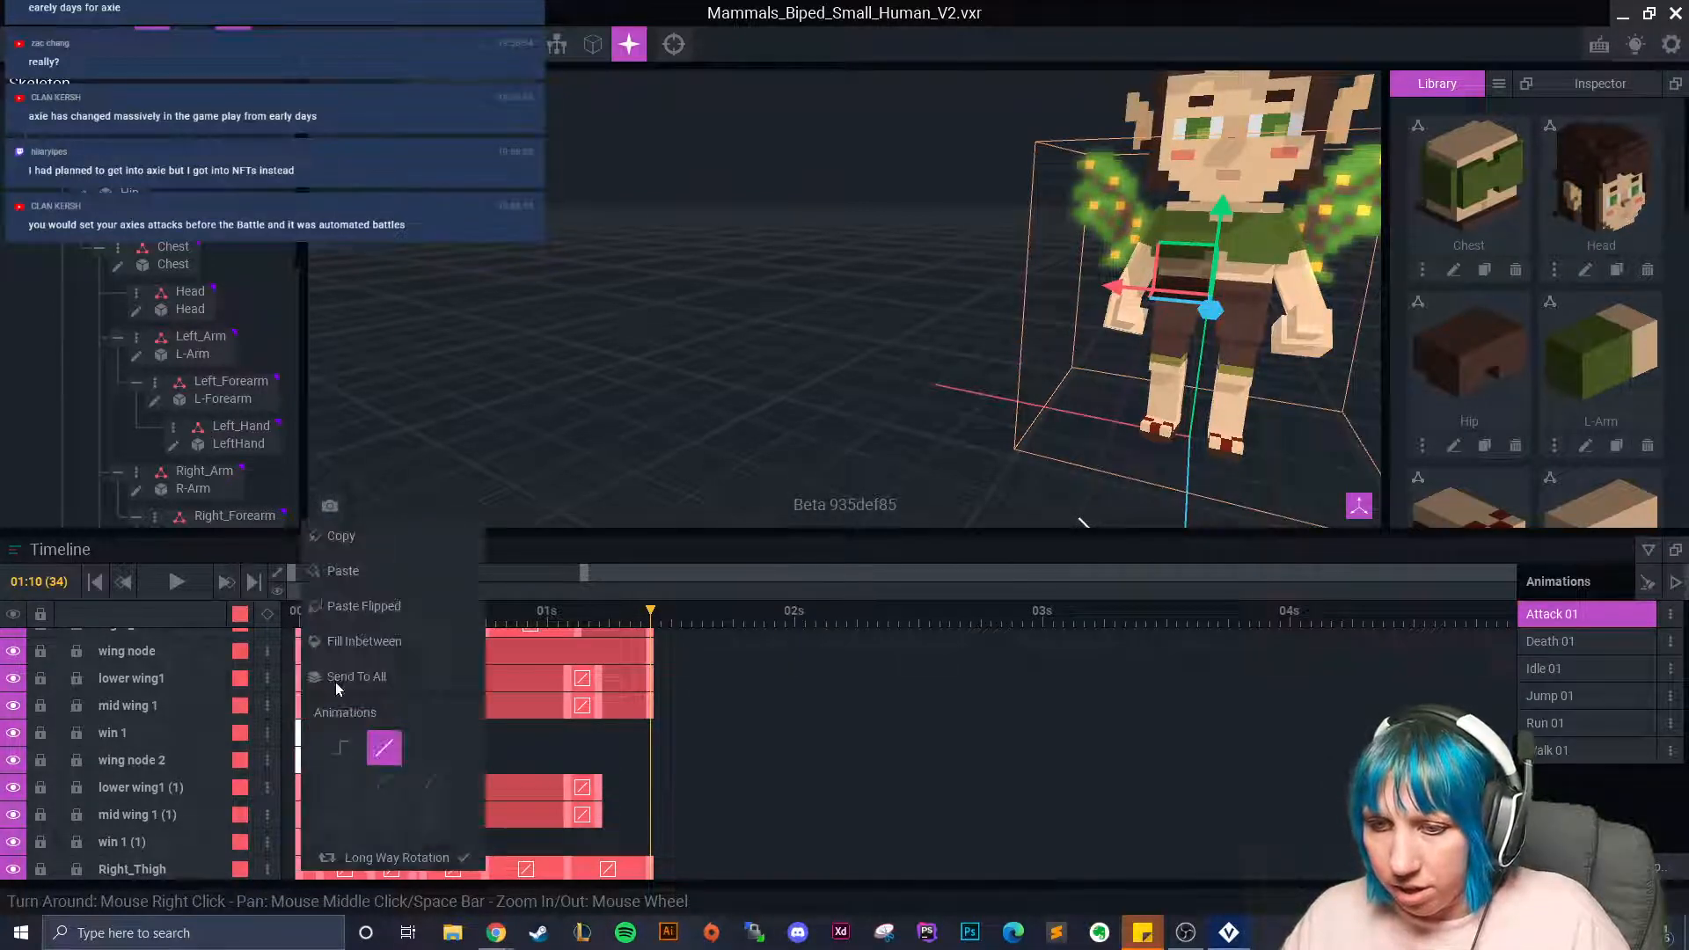
{"action": "left_click", "coordinate": [375, 548]}
{"action": "right_click", "coordinate": [649, 726]}
{"action": "left_click", "coordinate": [730, 572]}
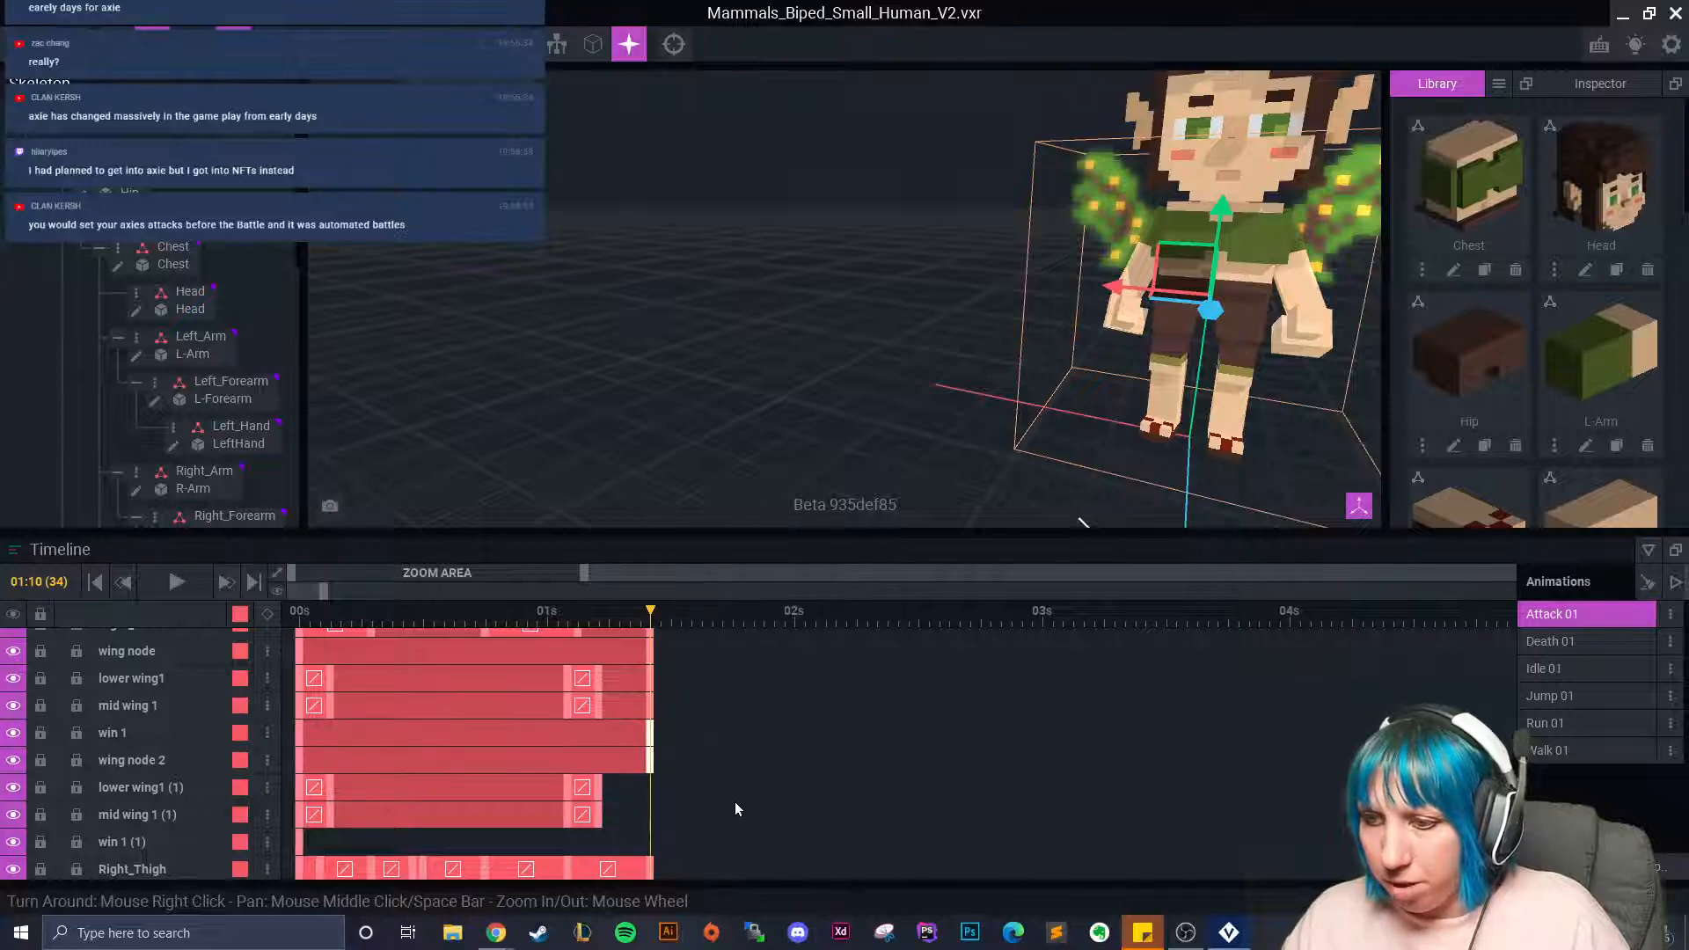
Extend mid wing 1 (1) with a flipped paste and win 1 (1) to the playhead.
{"action": "right_click", "coordinate": [601, 816]}
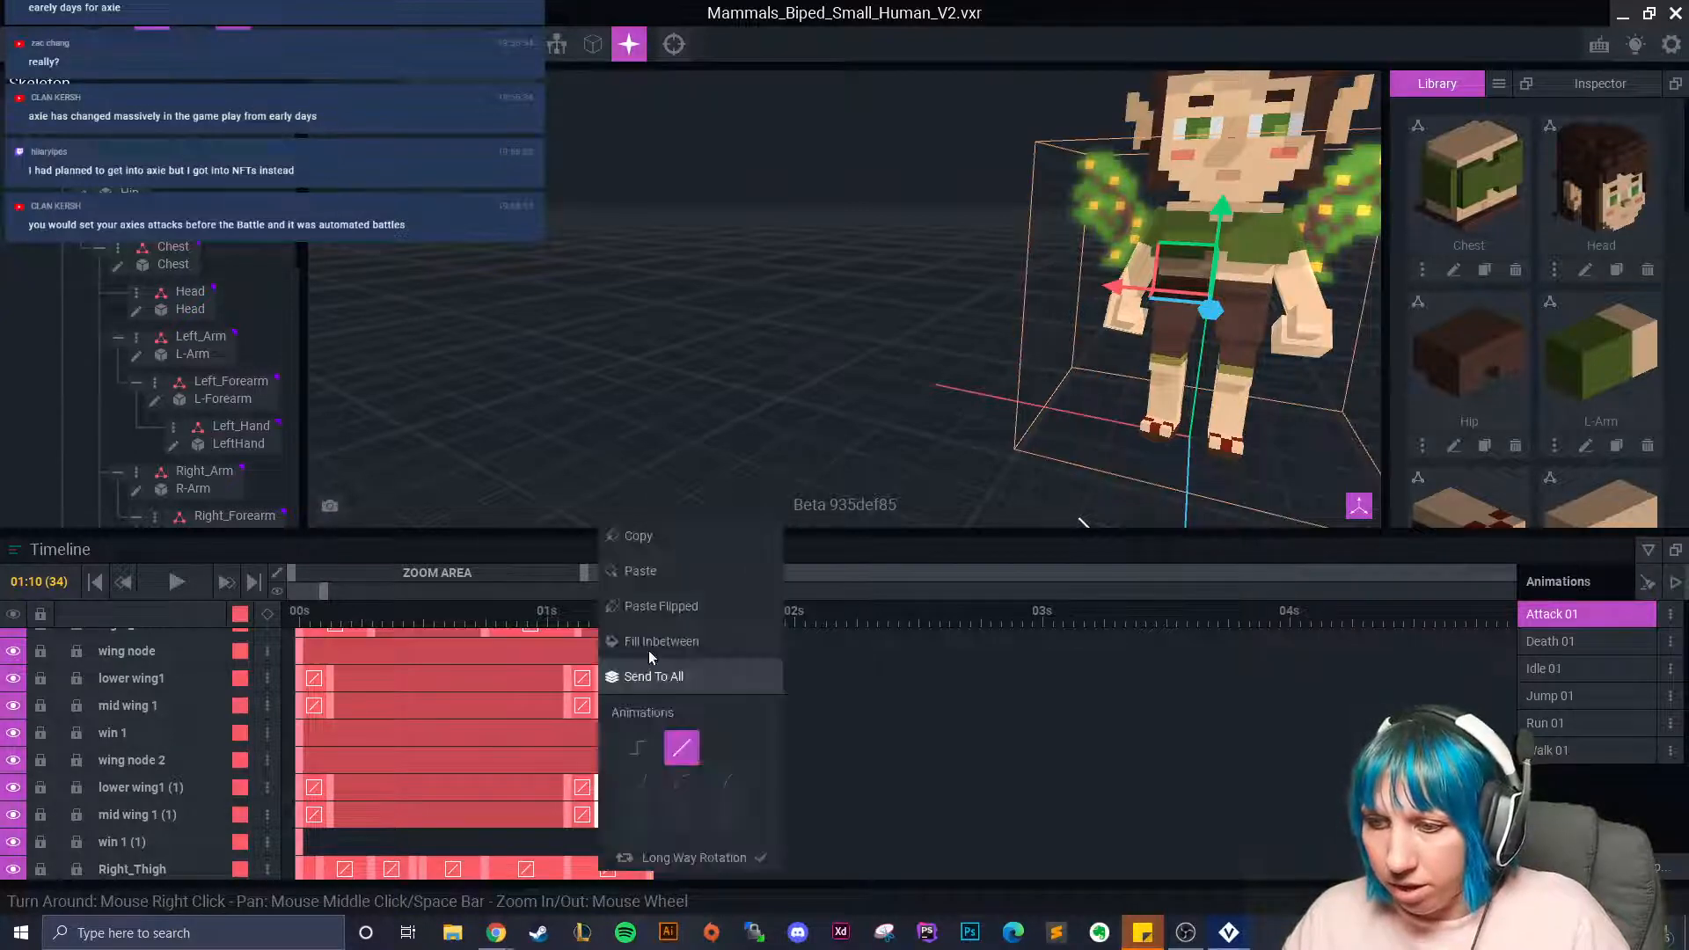
{"action": "left_click", "coordinate": [663, 542]}
{"action": "right_click", "coordinate": [651, 784]}
{"action": "left_click", "coordinate": [787, 607]}
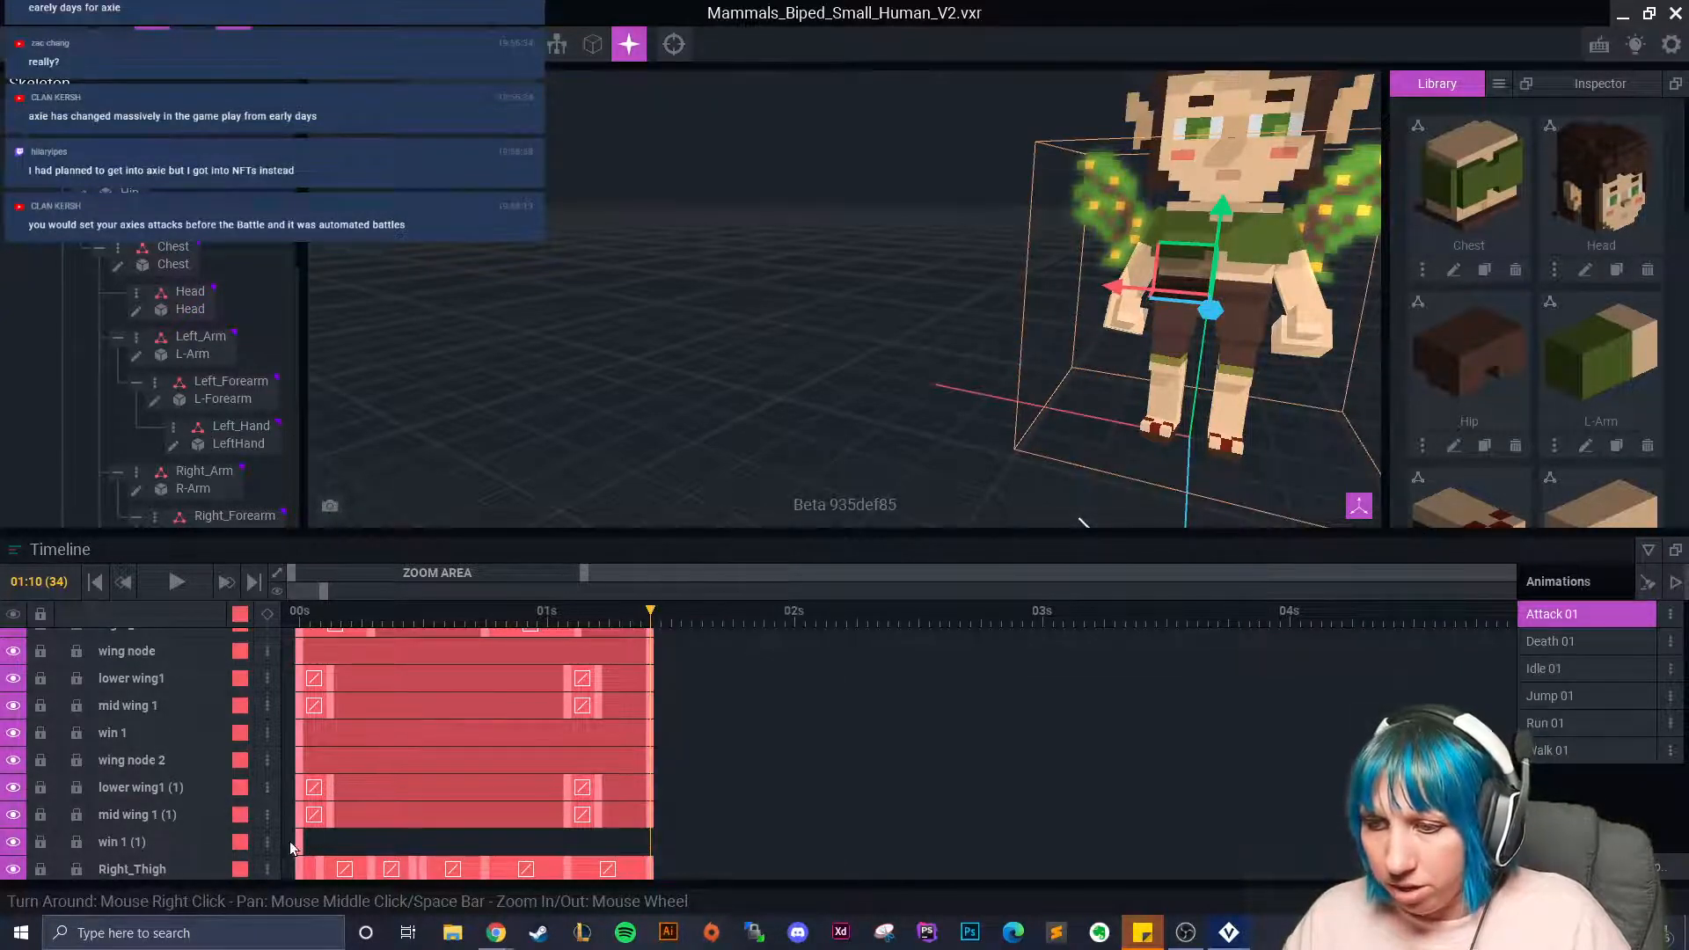
{"action": "right_click", "coordinate": [299, 787]}
{"action": "left_click", "coordinate": [379, 541]}
{"action": "right_click", "coordinate": [650, 842]}
{"action": "left_click", "coordinate": [715, 575]}
{"action": "scroll", "coordinate": [805, 456], "scroll_direction": "down", "scroll_amount": 5}
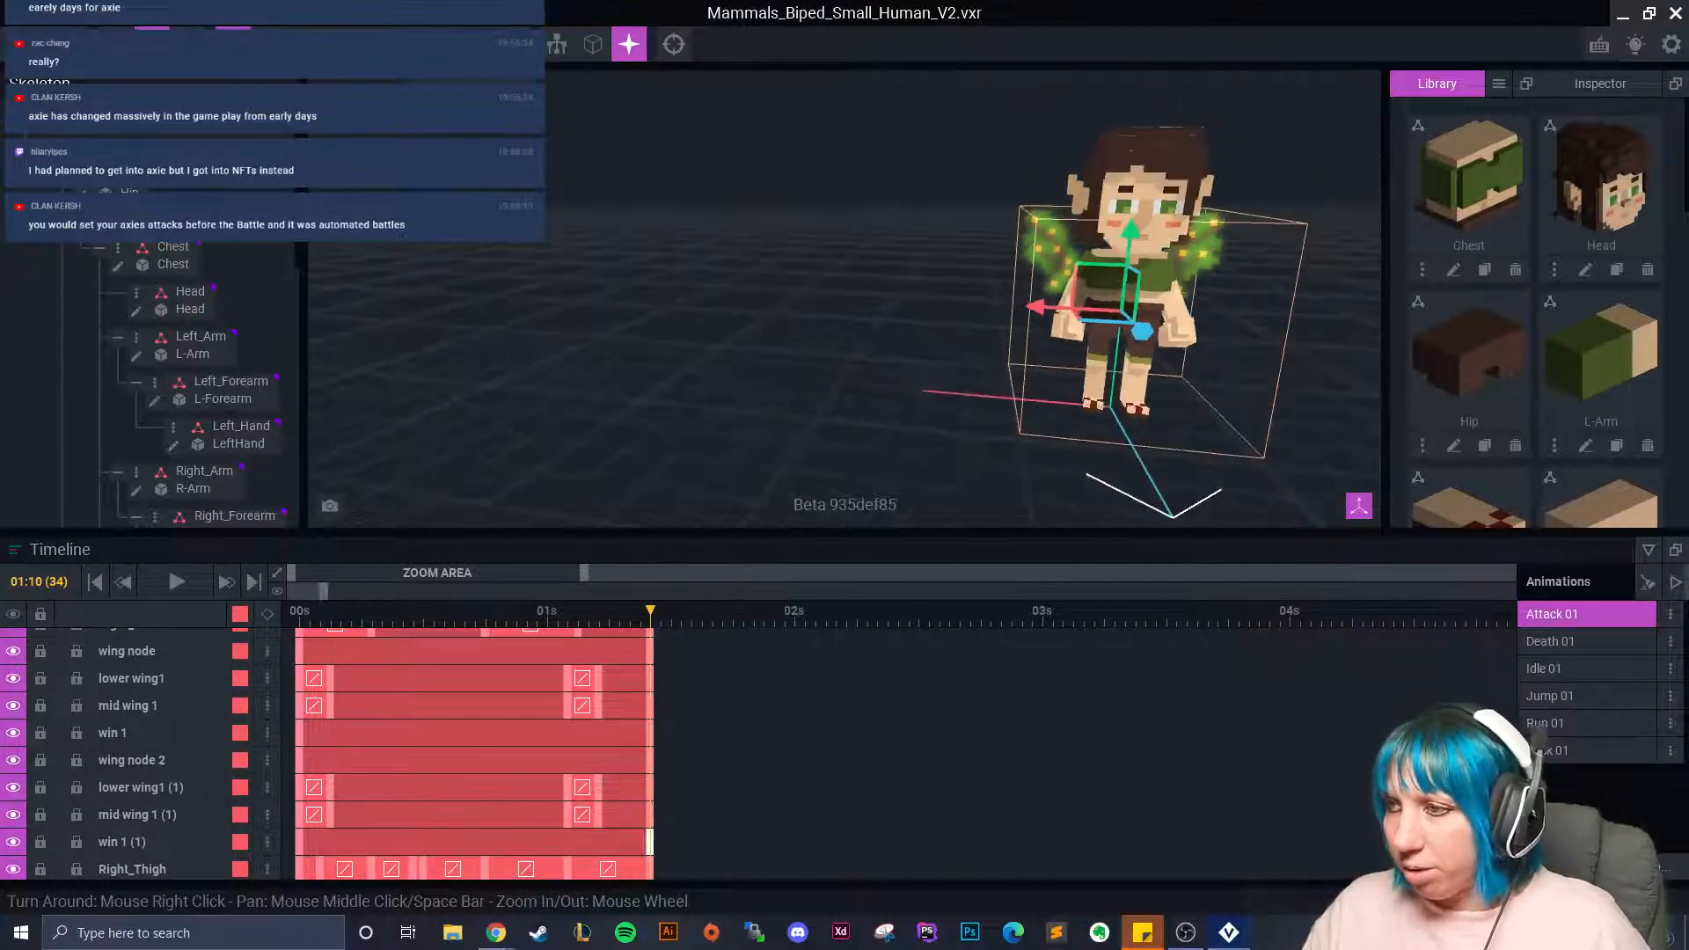
Play Attack 01 to check the extended wing motion.
{"action": "left_click", "coordinate": [173, 582]}
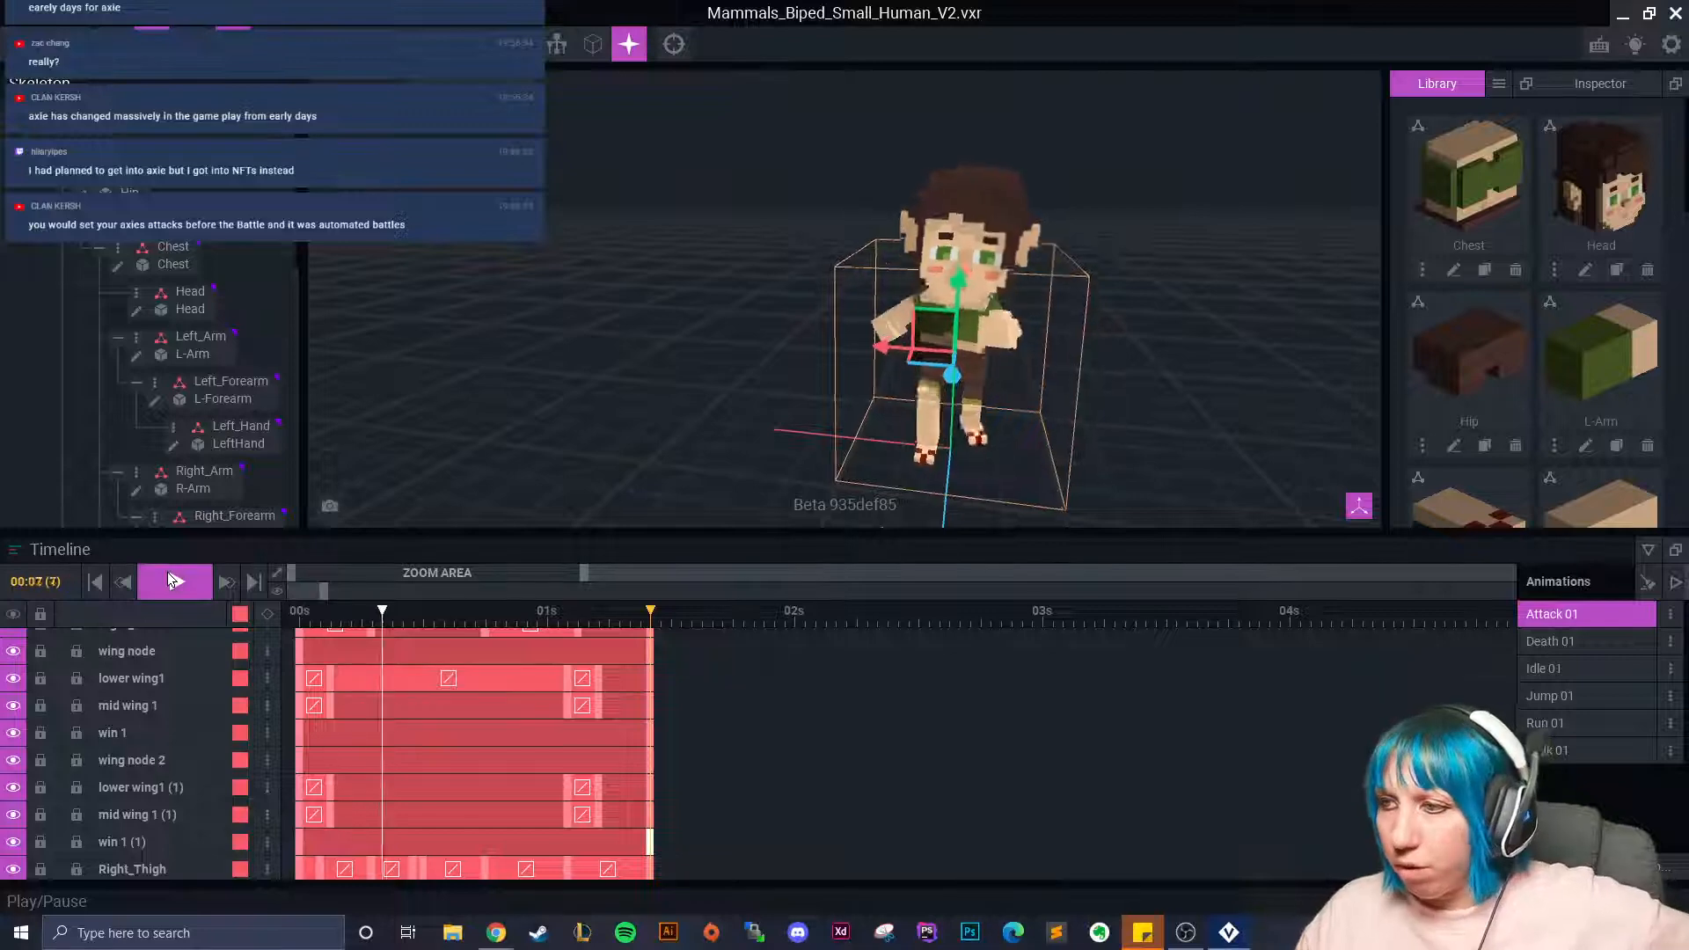
{"action": "left_click", "coordinate": [174, 582]}
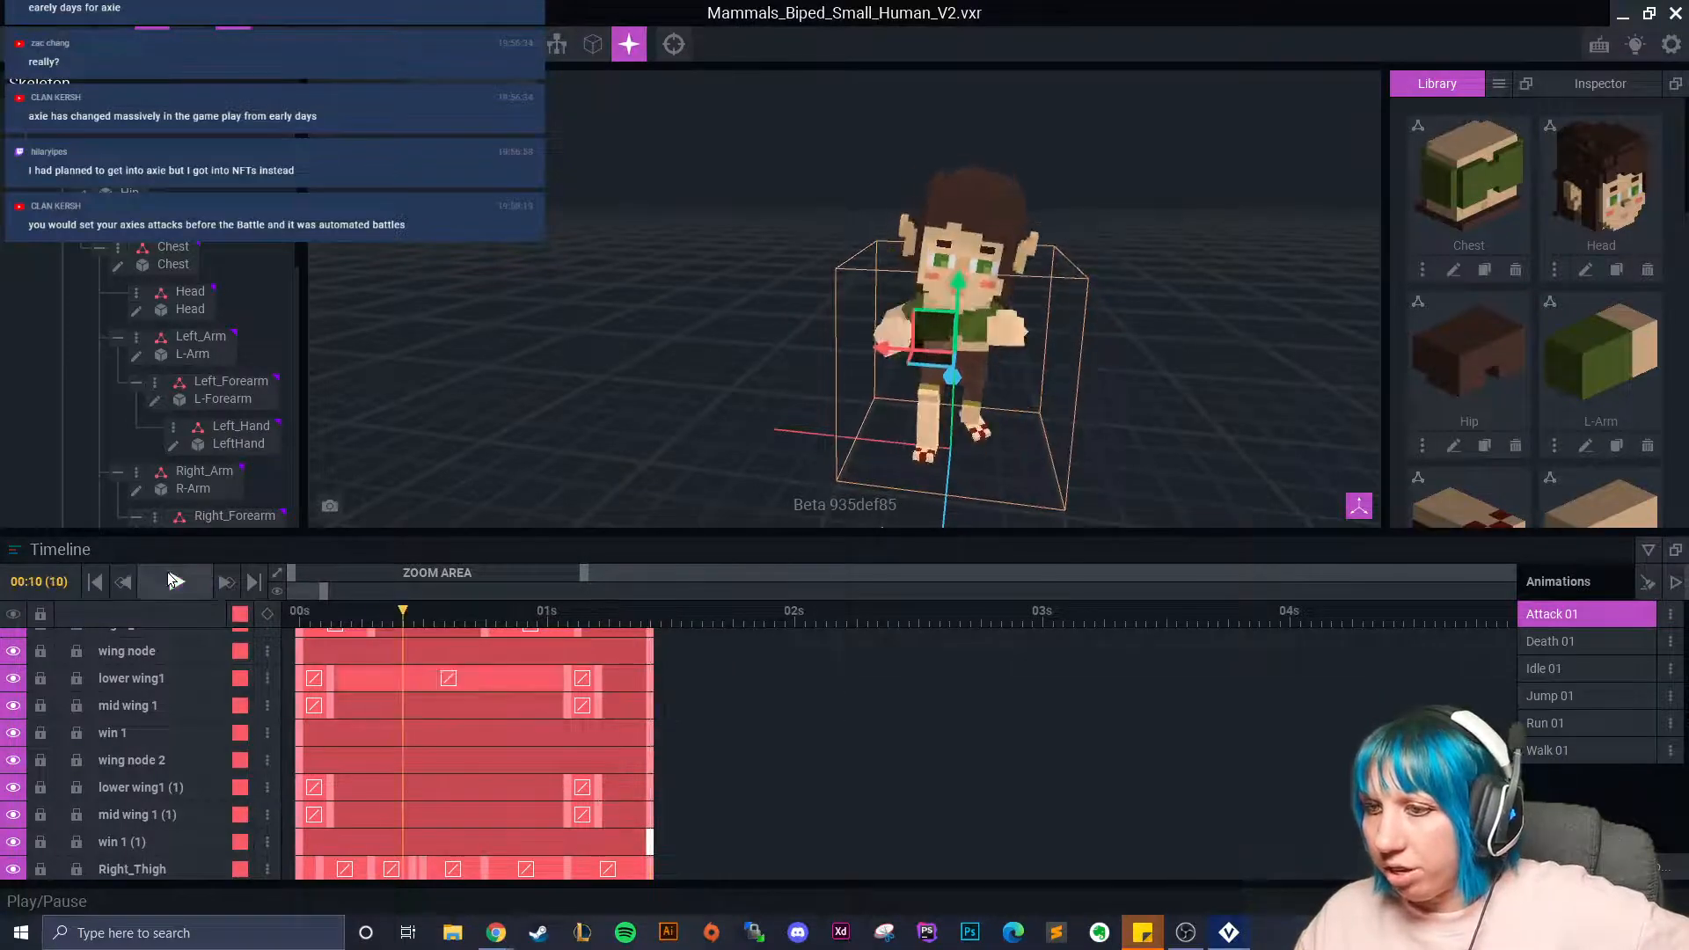
{"action": "left_click", "coordinate": [1551, 695]}
Select the outer wing bone win 1 (1) in Jump 01 with the view facing the character.
{"action": "left_click_drag", "start_coordinate": [321, 628], "coordinate": [295, 686]}
{"action": "right_click_drag", "start_coordinate": [778, 413], "coordinate": [946, 367]}
{"action": "scroll", "coordinate": [952, 367], "scroll_direction": "up", "scroll_amount": 4}
{"action": "middle_click_drag", "start_coordinate": [1232, 476], "coordinate": [1007, 540]}
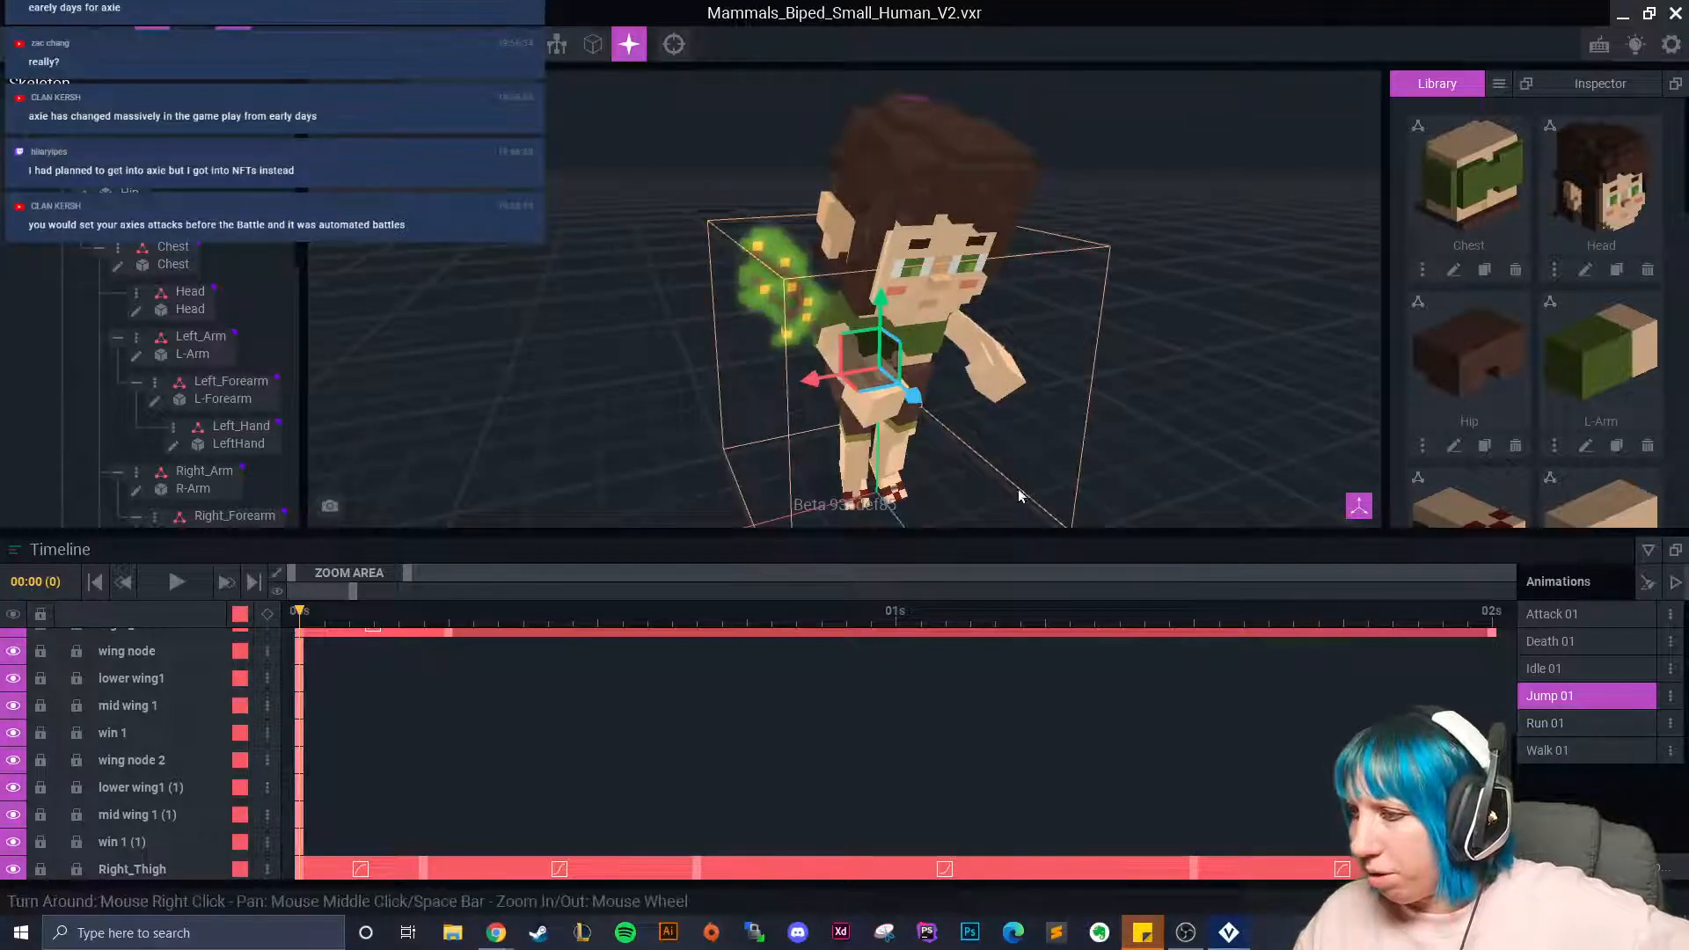
{"action": "left_click", "coordinate": [776, 276]}
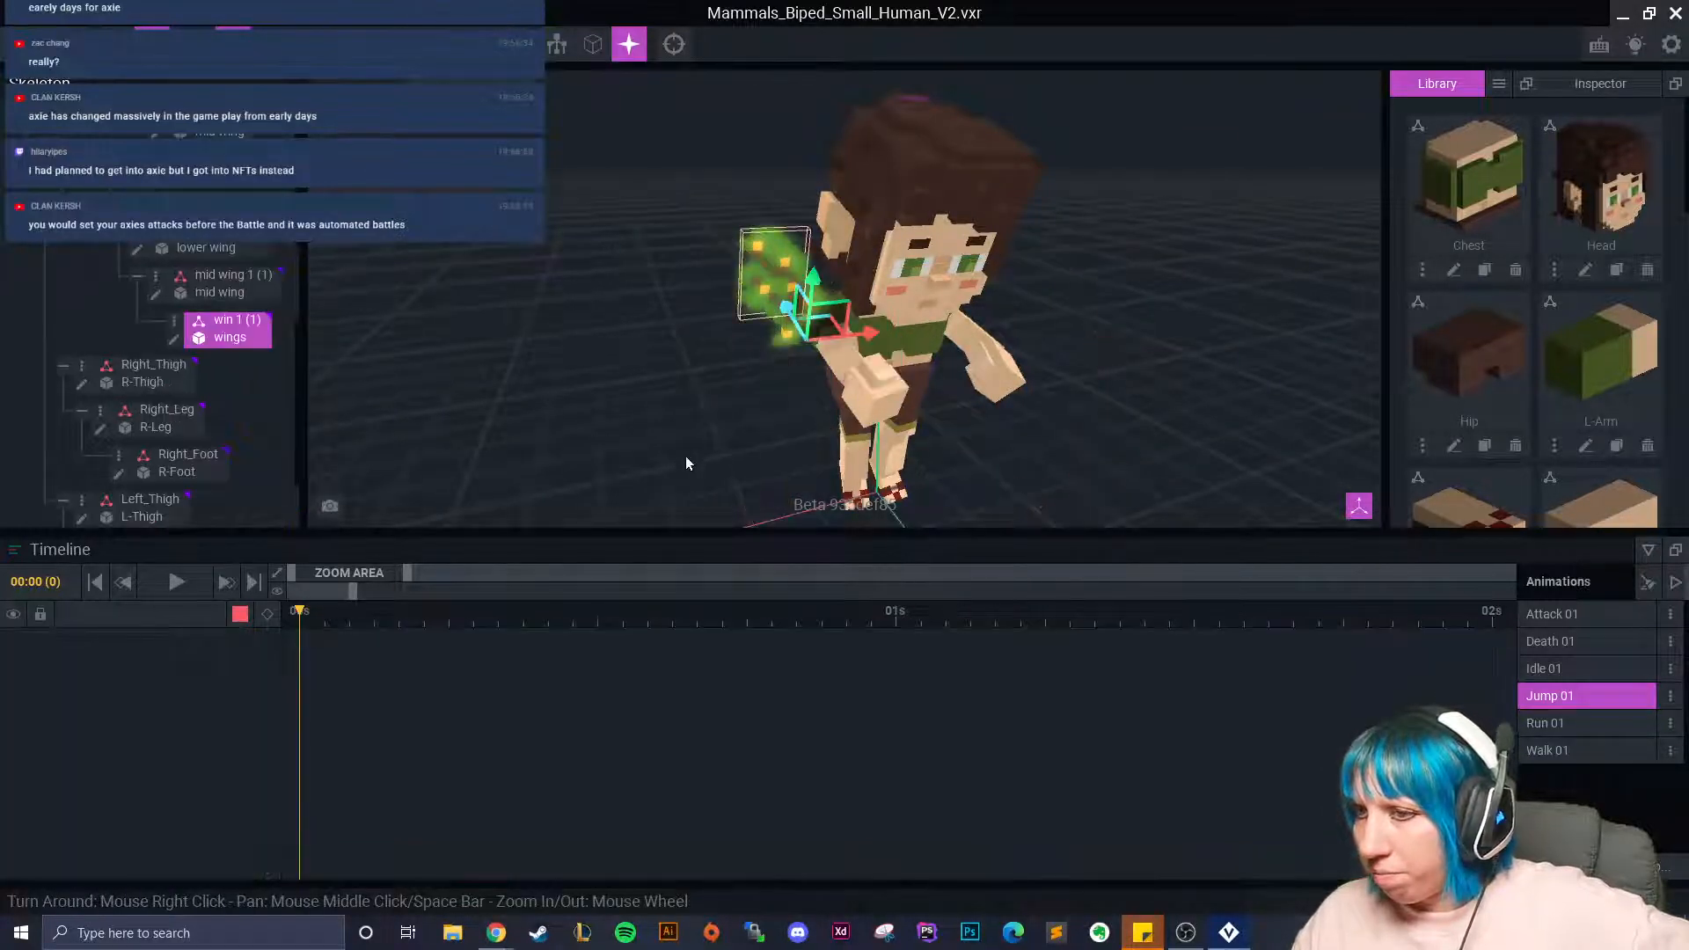
{"action": "right_click_drag", "start_coordinate": [699, 462], "coordinate": [554, 484]}
Key win 1 (1) rotated about 28° at frame 7 and rotated back at frame 19.
{"action": "left_click", "coordinate": [387, 623]}
{"action": "left_click_drag", "start_coordinate": [391, 630], "coordinate": [484, 621]}
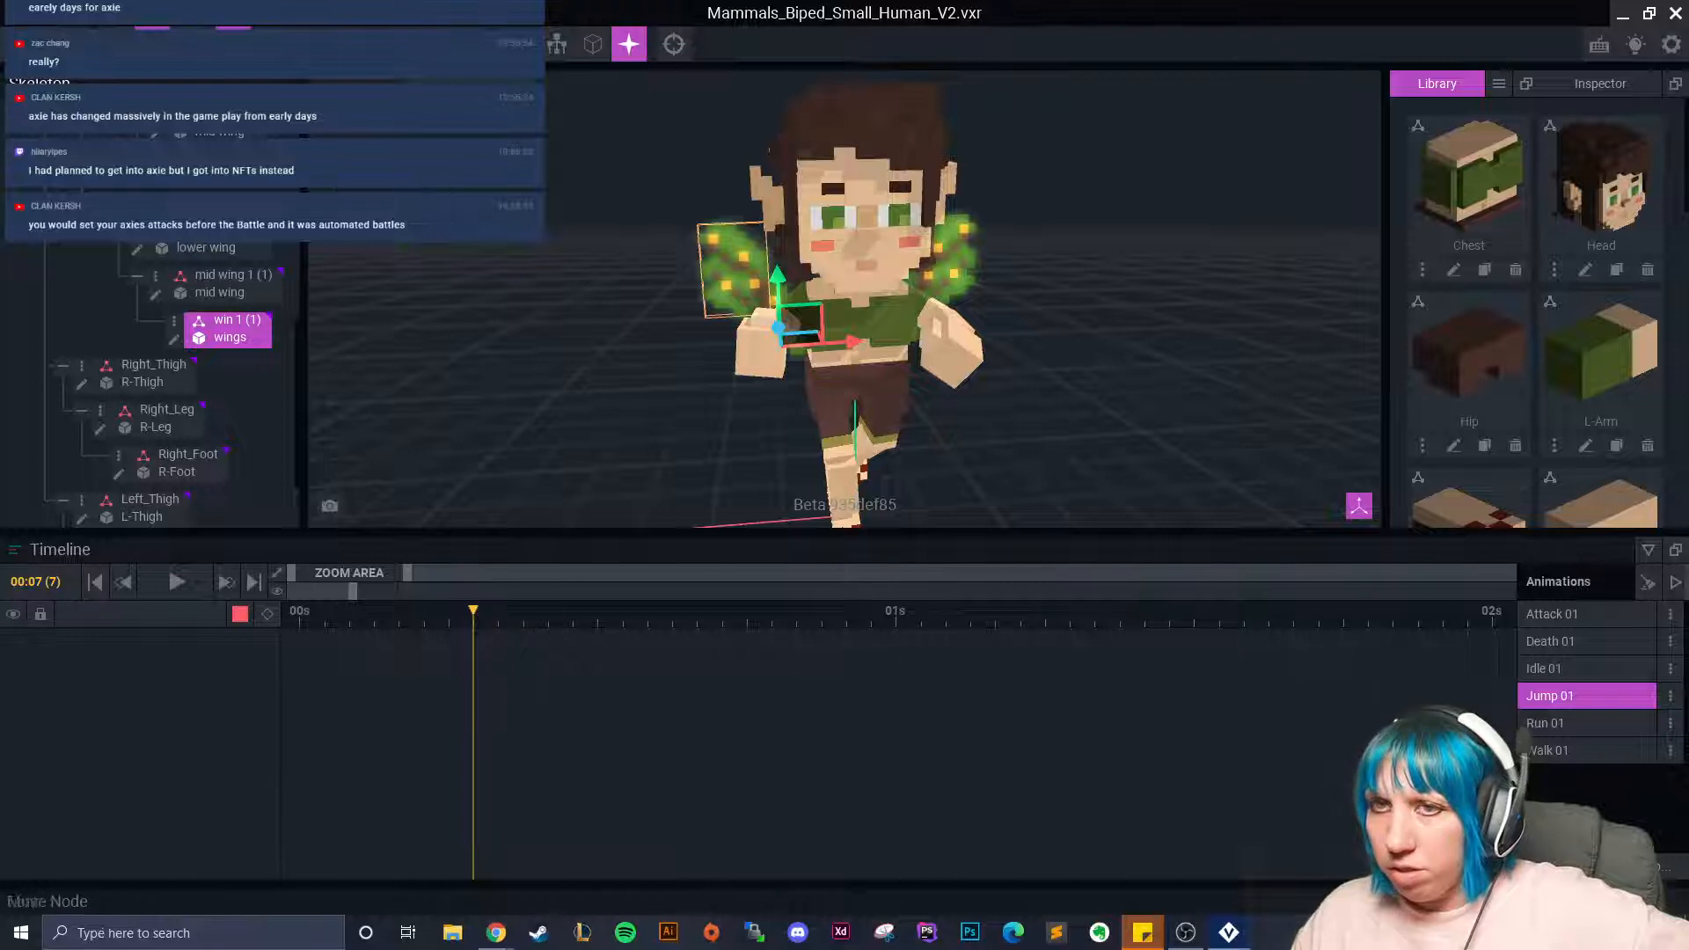
{"action": "left_click", "coordinate": [188, 44]}
{"action": "left_click_drag", "start_coordinate": [757, 371], "coordinate": [730, 365]}
{"action": "left_click_drag", "start_coordinate": [515, 616], "coordinate": [797, 633]}
{"action": "left_click_drag", "start_coordinate": [773, 373], "coordinate": [837, 388]}
{"action": "left_click_drag", "start_coordinate": [771, 618], "coordinate": [548, 660]}
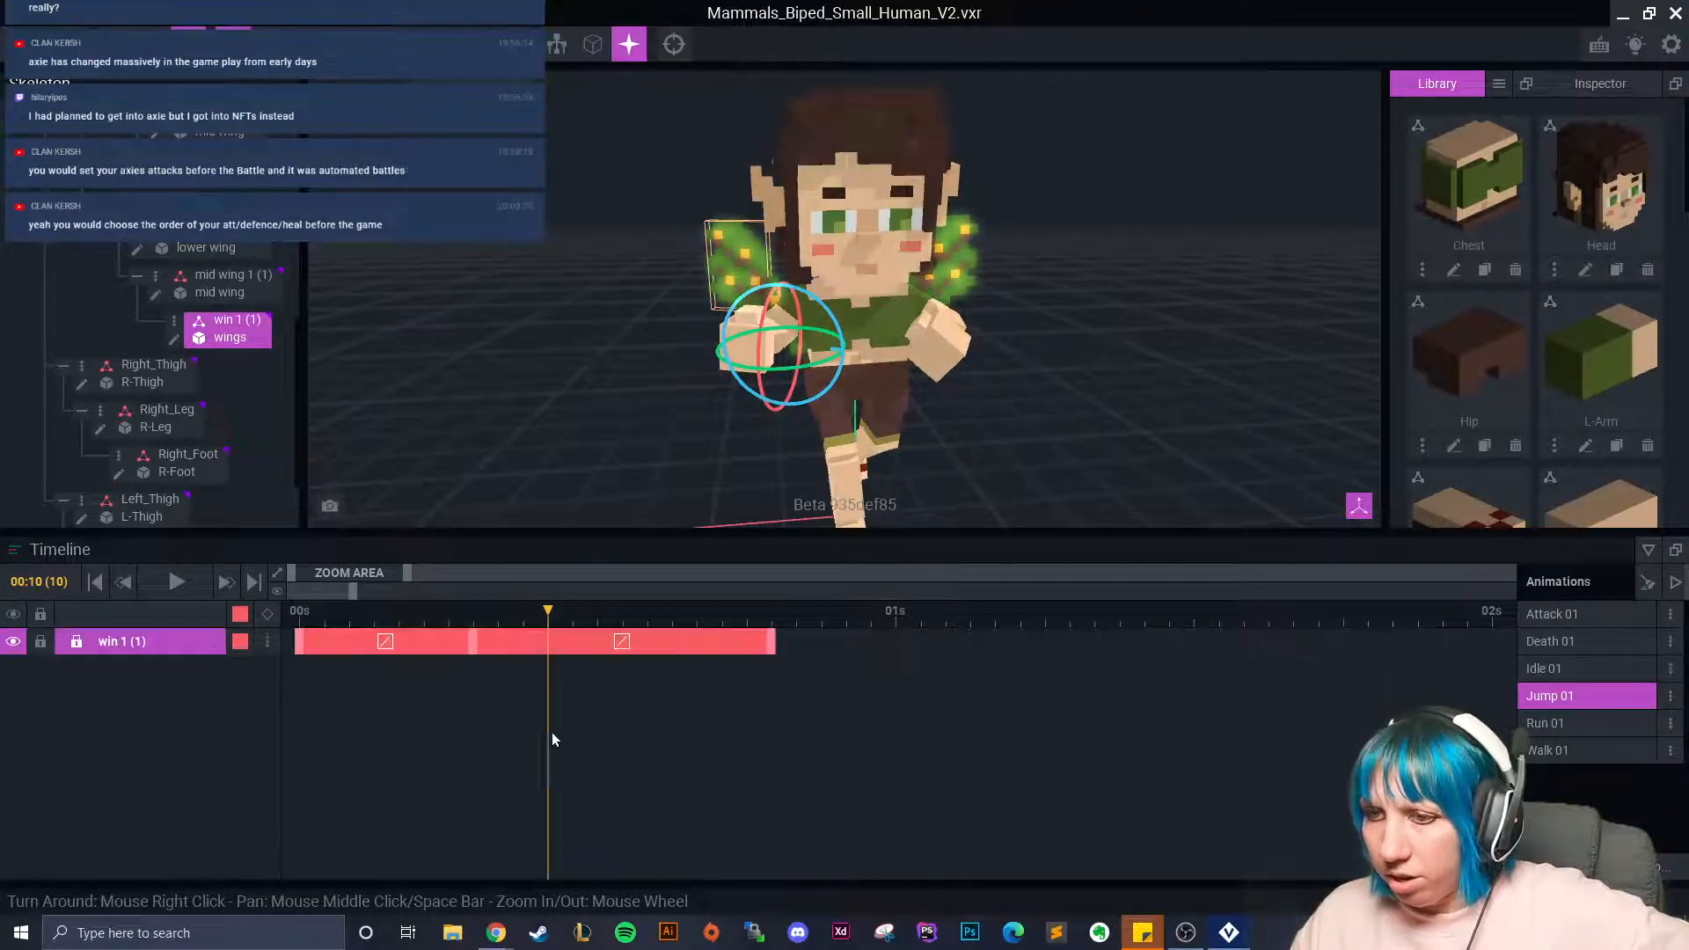
Copy the win 1 (1) keyframe to frame 21 and widen the timeline to five seconds.
{"action": "right_click", "coordinate": [477, 642]}
{"action": "left_click", "coordinate": [526, 546]}
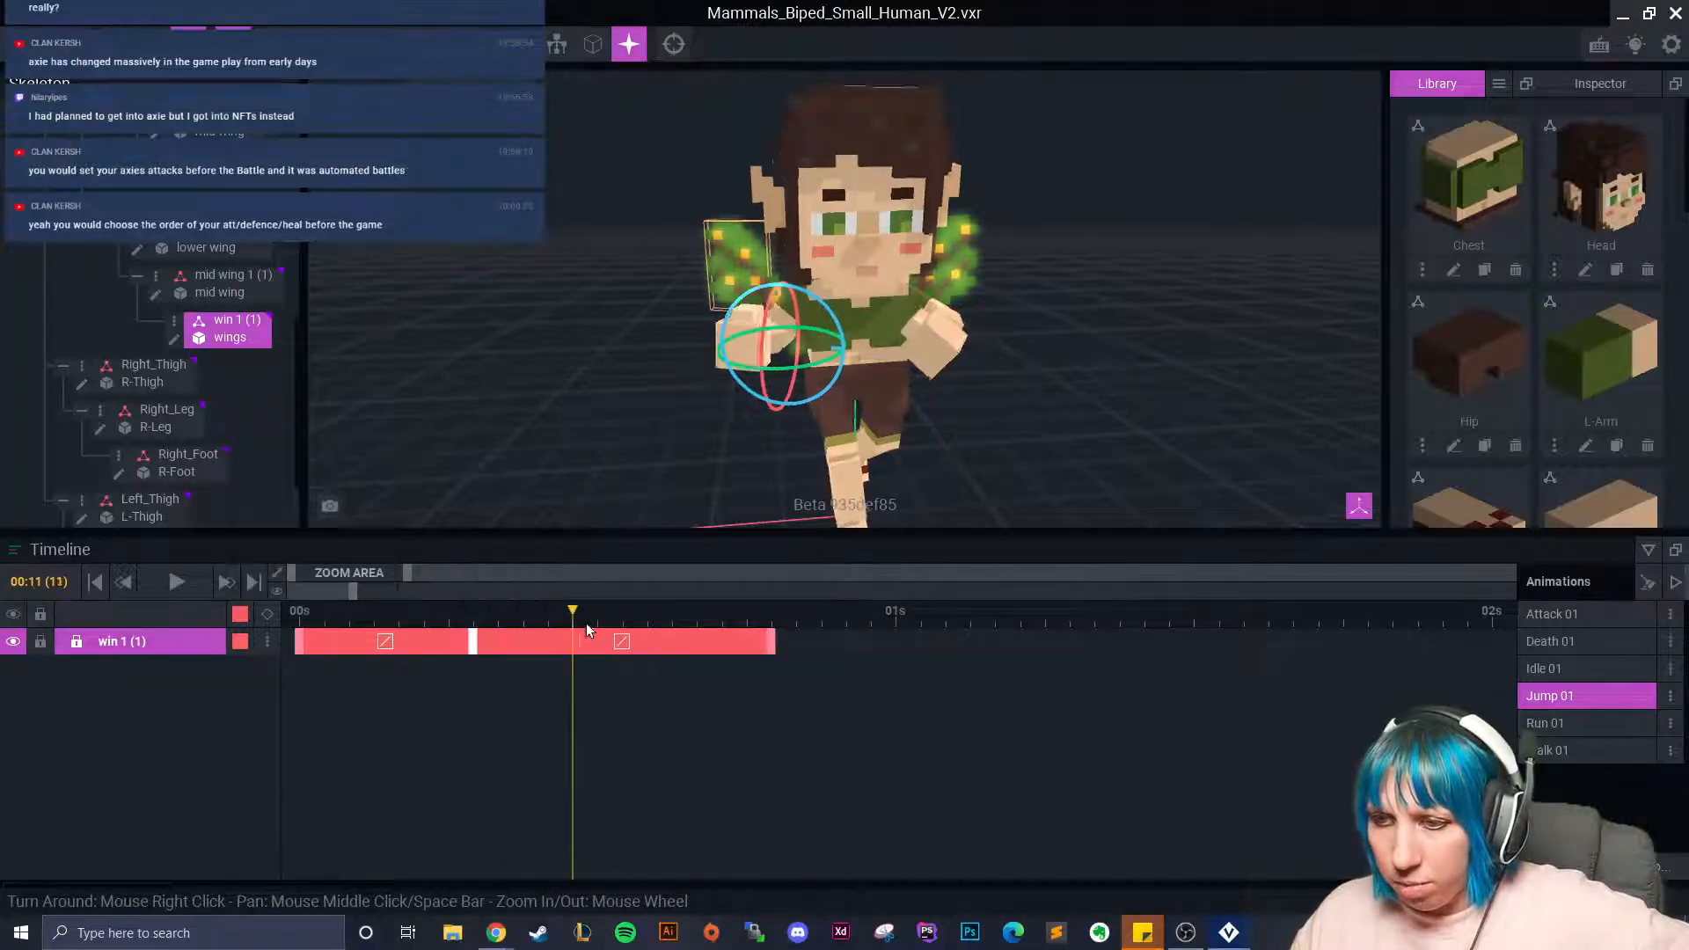
{"action": "right_click", "coordinate": [622, 642]}
{"action": "left_click", "coordinate": [662, 577]}
{"action": "left_click", "coordinate": [822, 648]}
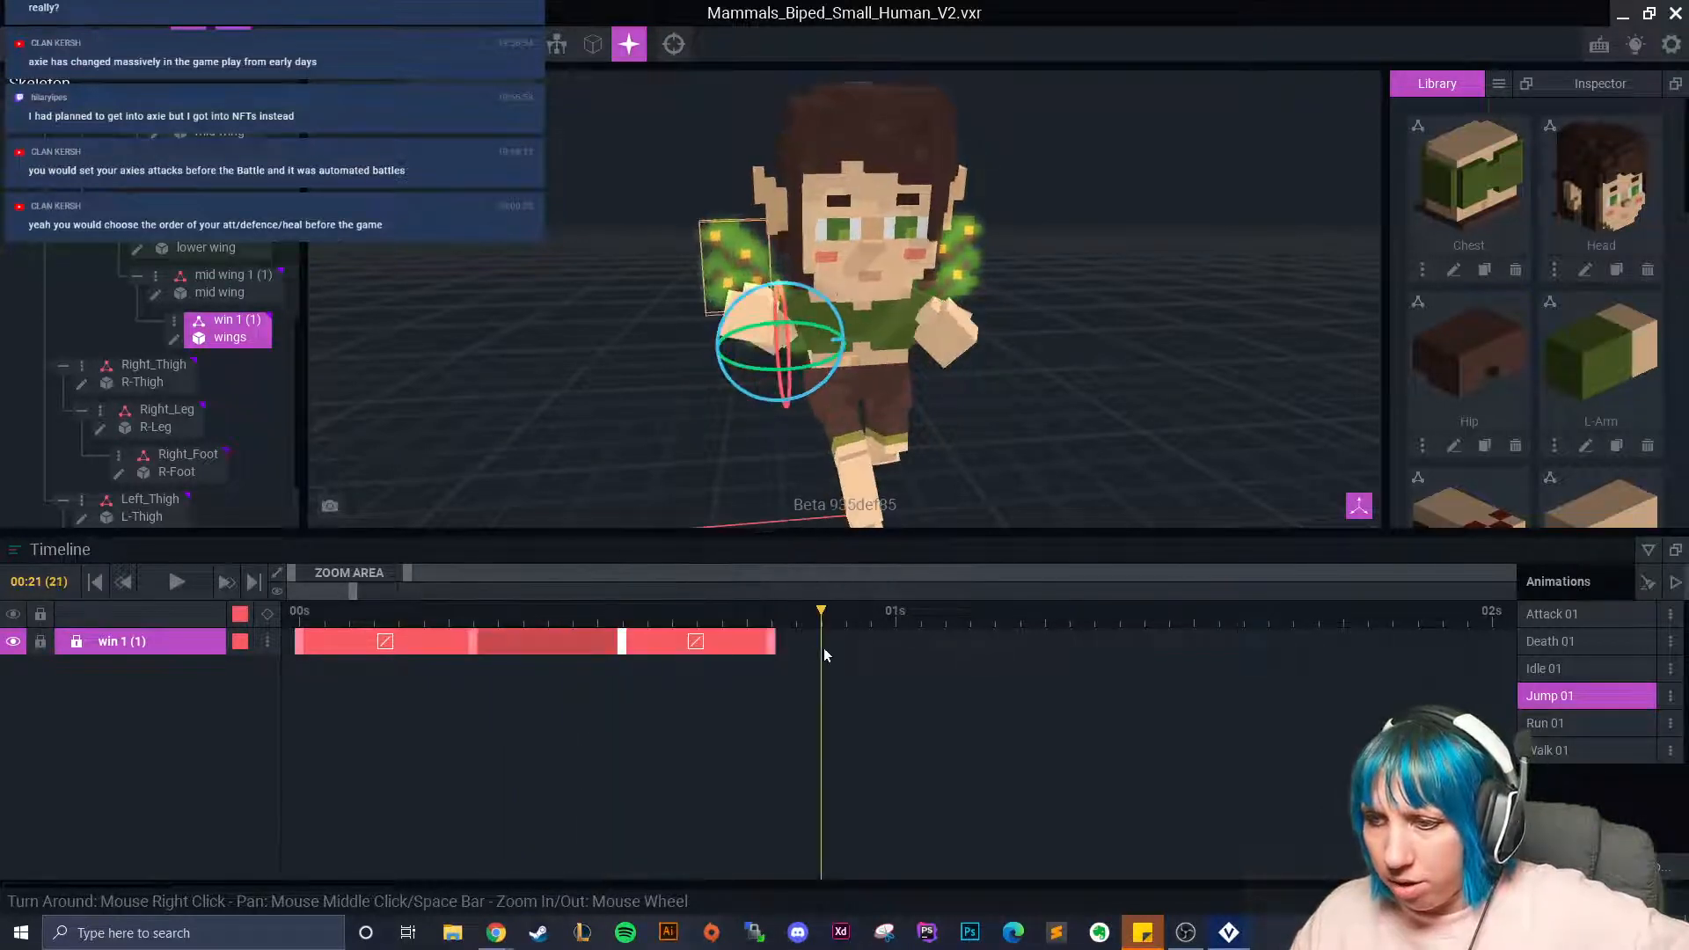
{"action": "left_click", "coordinate": [874, 356]}
{"action": "left_click_drag", "start_coordinate": [413, 583], "coordinate": [631, 582]}
{"action": "left_click", "coordinate": [734, 646]}
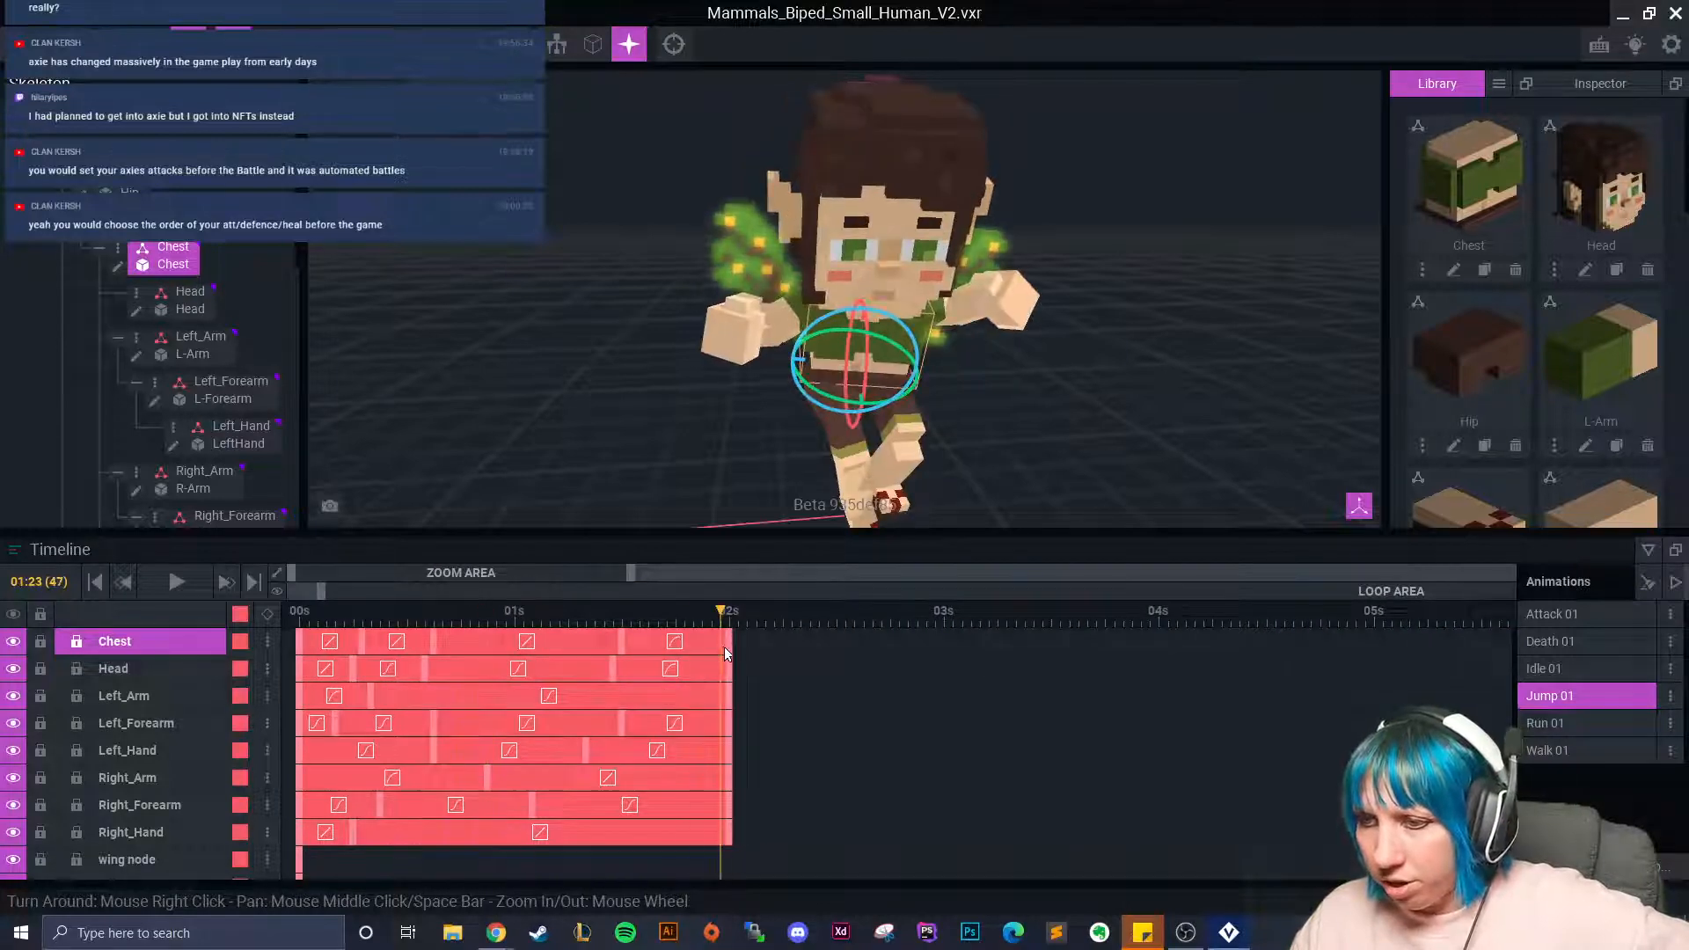
Retime the win 1 (1) flap and add a flipped copy so it reaches two seconds.
{"action": "left_click", "coordinate": [745, 249]}
{"action": "left_click_drag", "start_coordinate": [475, 649], "coordinate": [613, 649]}
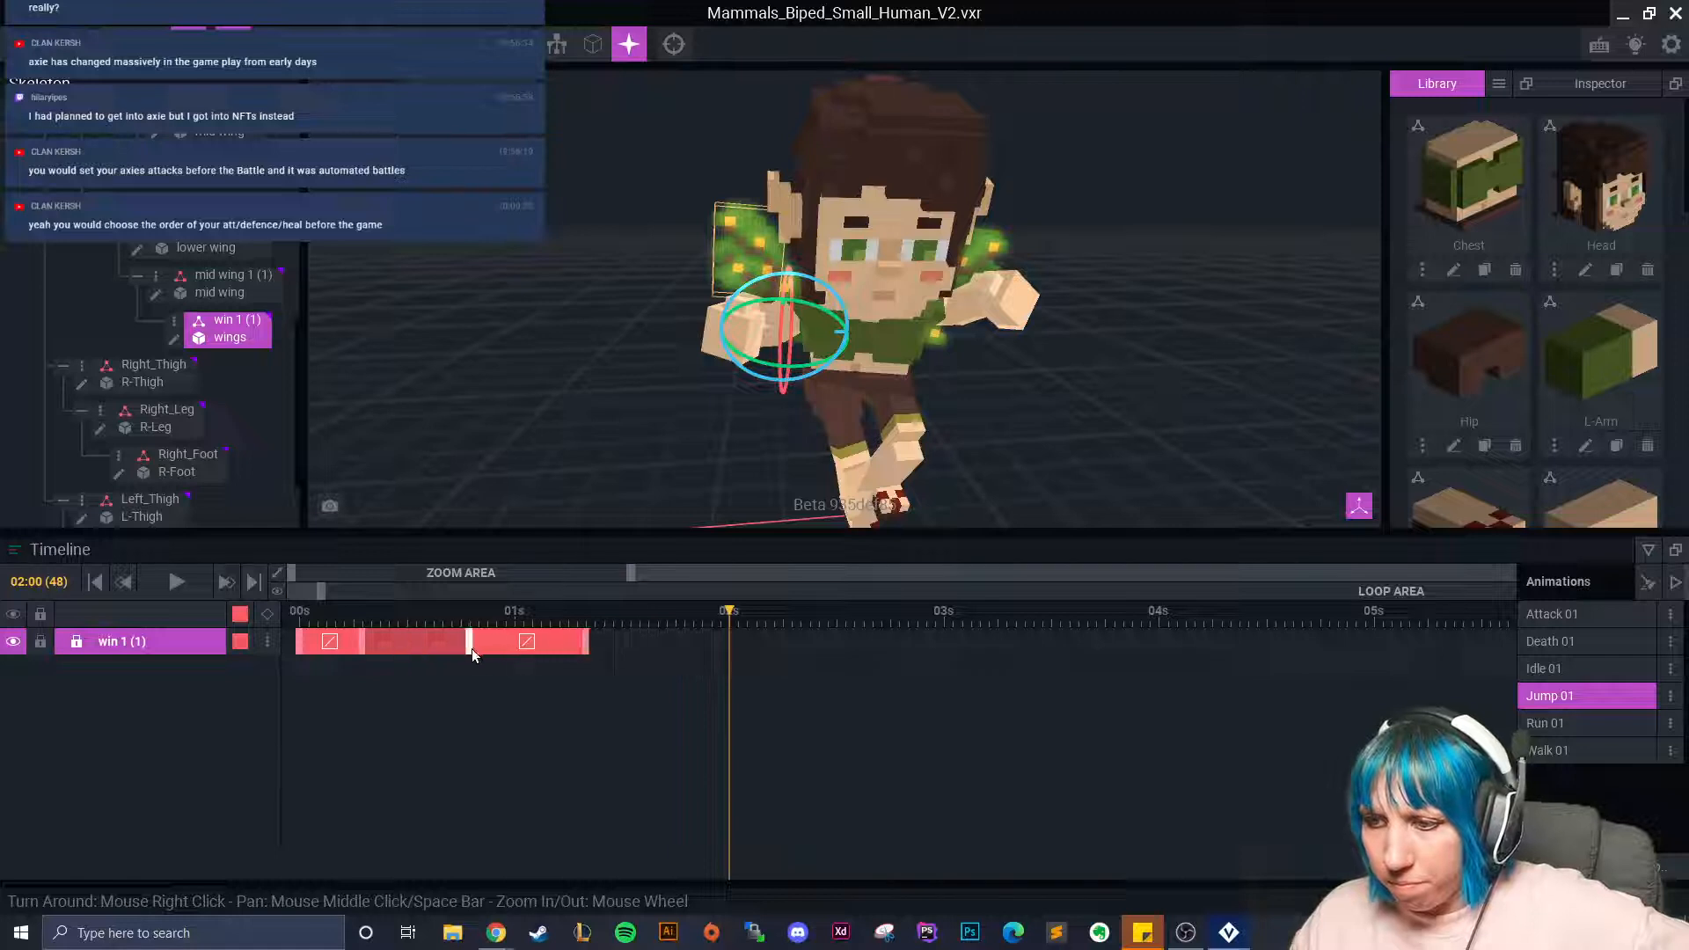
{"action": "left_click_drag", "start_coordinate": [454, 647], "coordinate": [389, 649]}
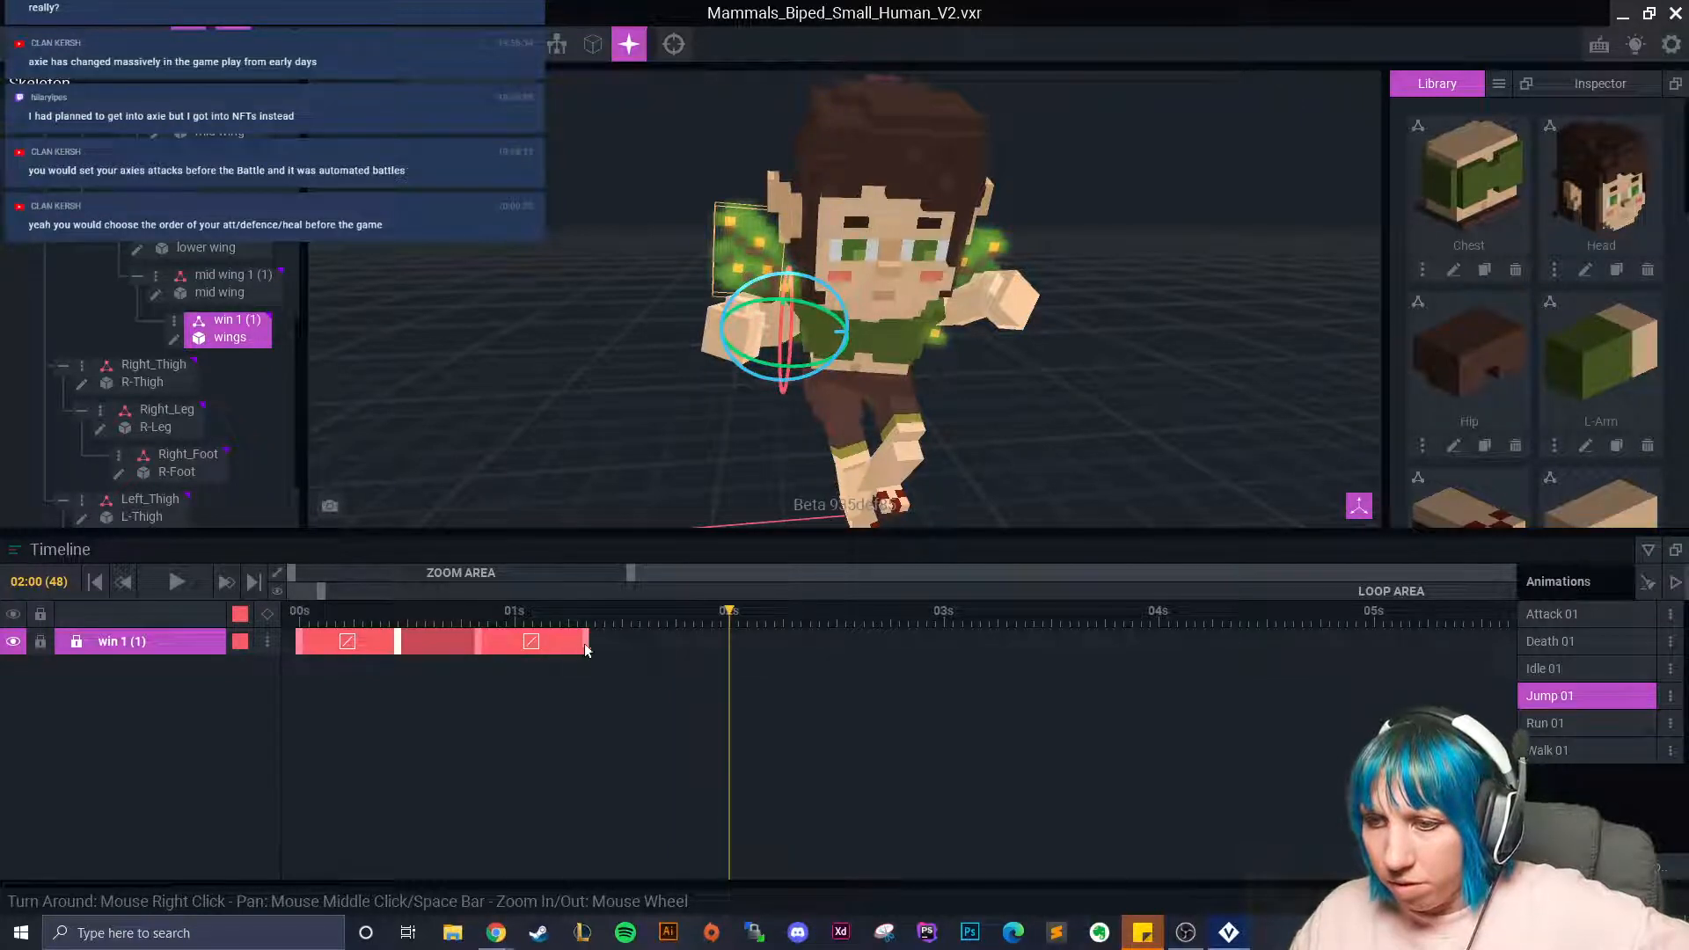
{"action": "right_click", "coordinate": [304, 646]}
{"action": "left_click", "coordinate": [355, 537]}
{"action": "right_click", "coordinate": [730, 635]}
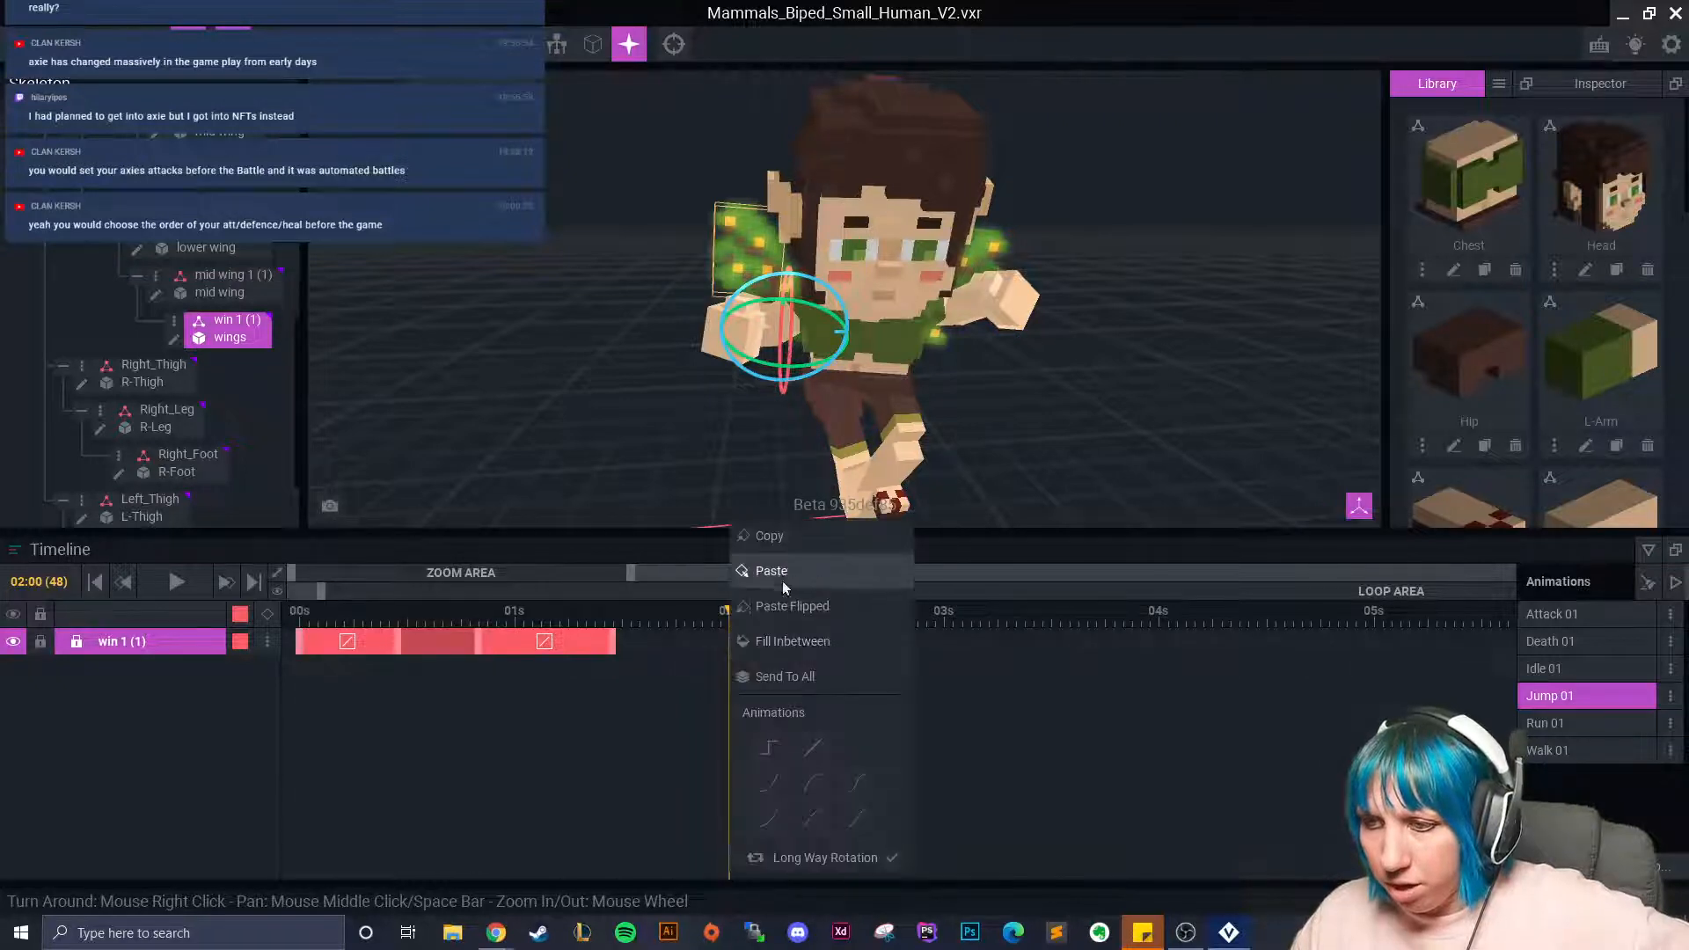
{"action": "left_click", "coordinate": [780, 596]}
{"action": "left_click_drag", "start_coordinate": [728, 615], "coordinate": [624, 671]}
Apply curved interpolation to each win 1 (1) flap segment and check the 2-second mark.
{"action": "right_click", "coordinate": [364, 644]}
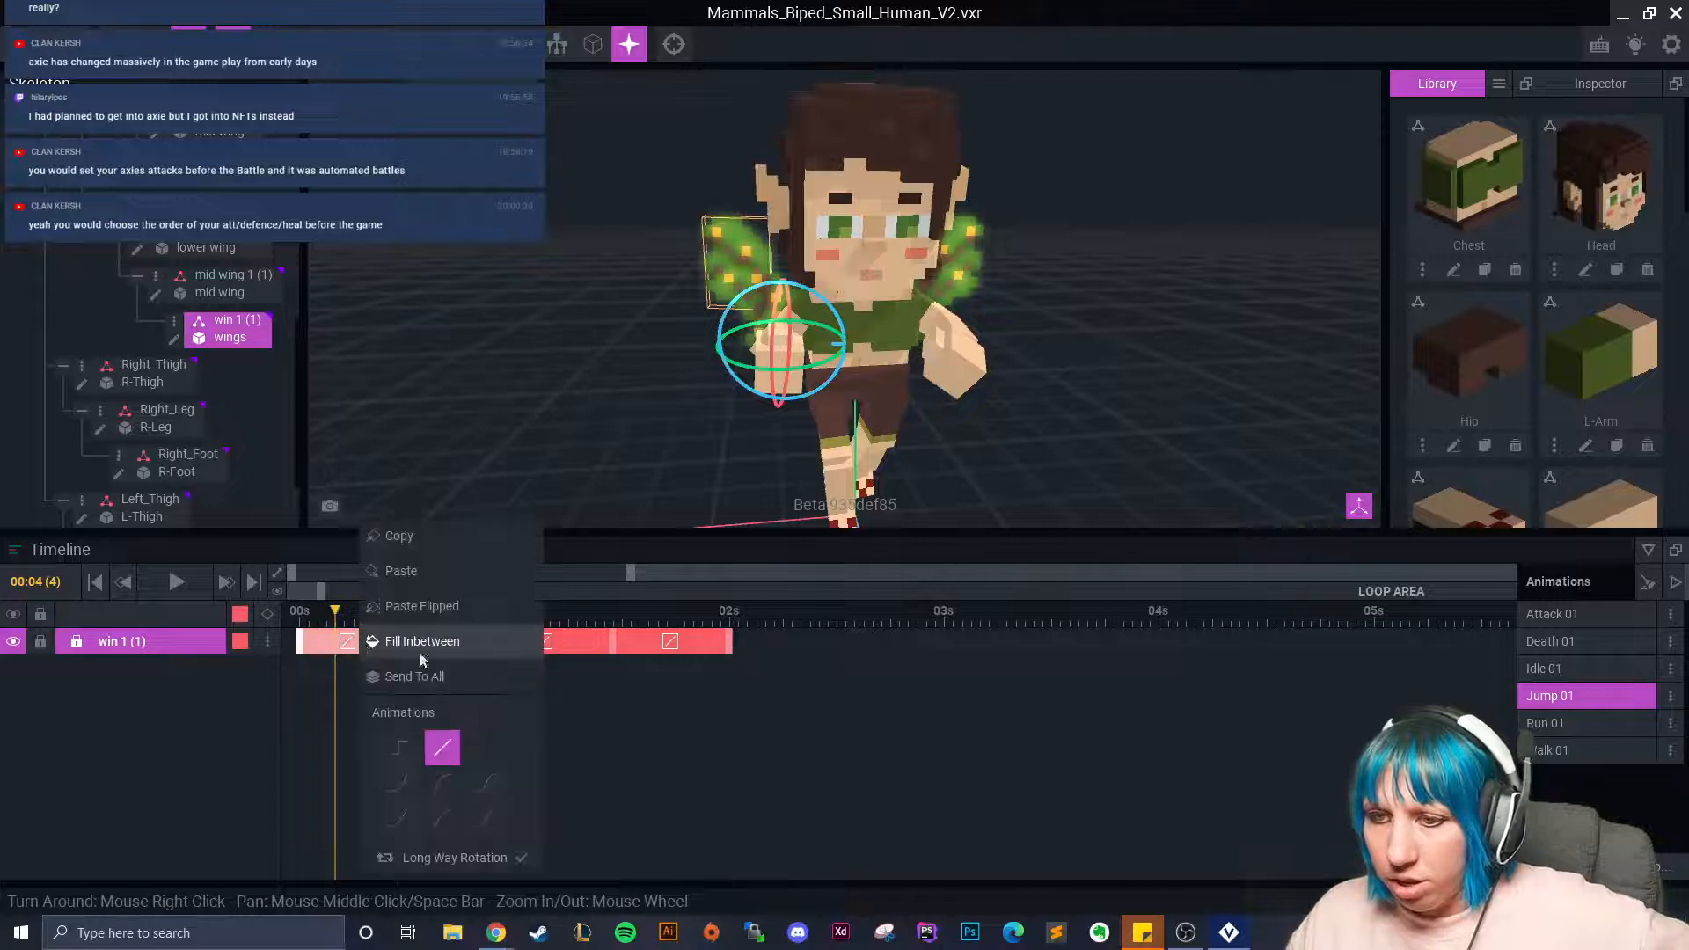
{"action": "left_click", "coordinate": [481, 790]}
{"action": "left_click", "coordinate": [636, 711]}
{"action": "left_click_drag", "start_coordinate": [323, 626], "coordinate": [525, 646]}
{"action": "right_click", "coordinate": [563, 643]}
{"action": "left_click", "coordinate": [690, 782]}
{"action": "left_click", "coordinate": [458, 784]}
{"action": "right_click", "coordinate": [661, 641]}
{"action": "left_click", "coordinate": [702, 783]}
{"action": "left_click", "coordinate": [629, 714]}
{"action": "left_click_drag", "start_coordinate": [525, 627], "coordinate": [800, 683]}
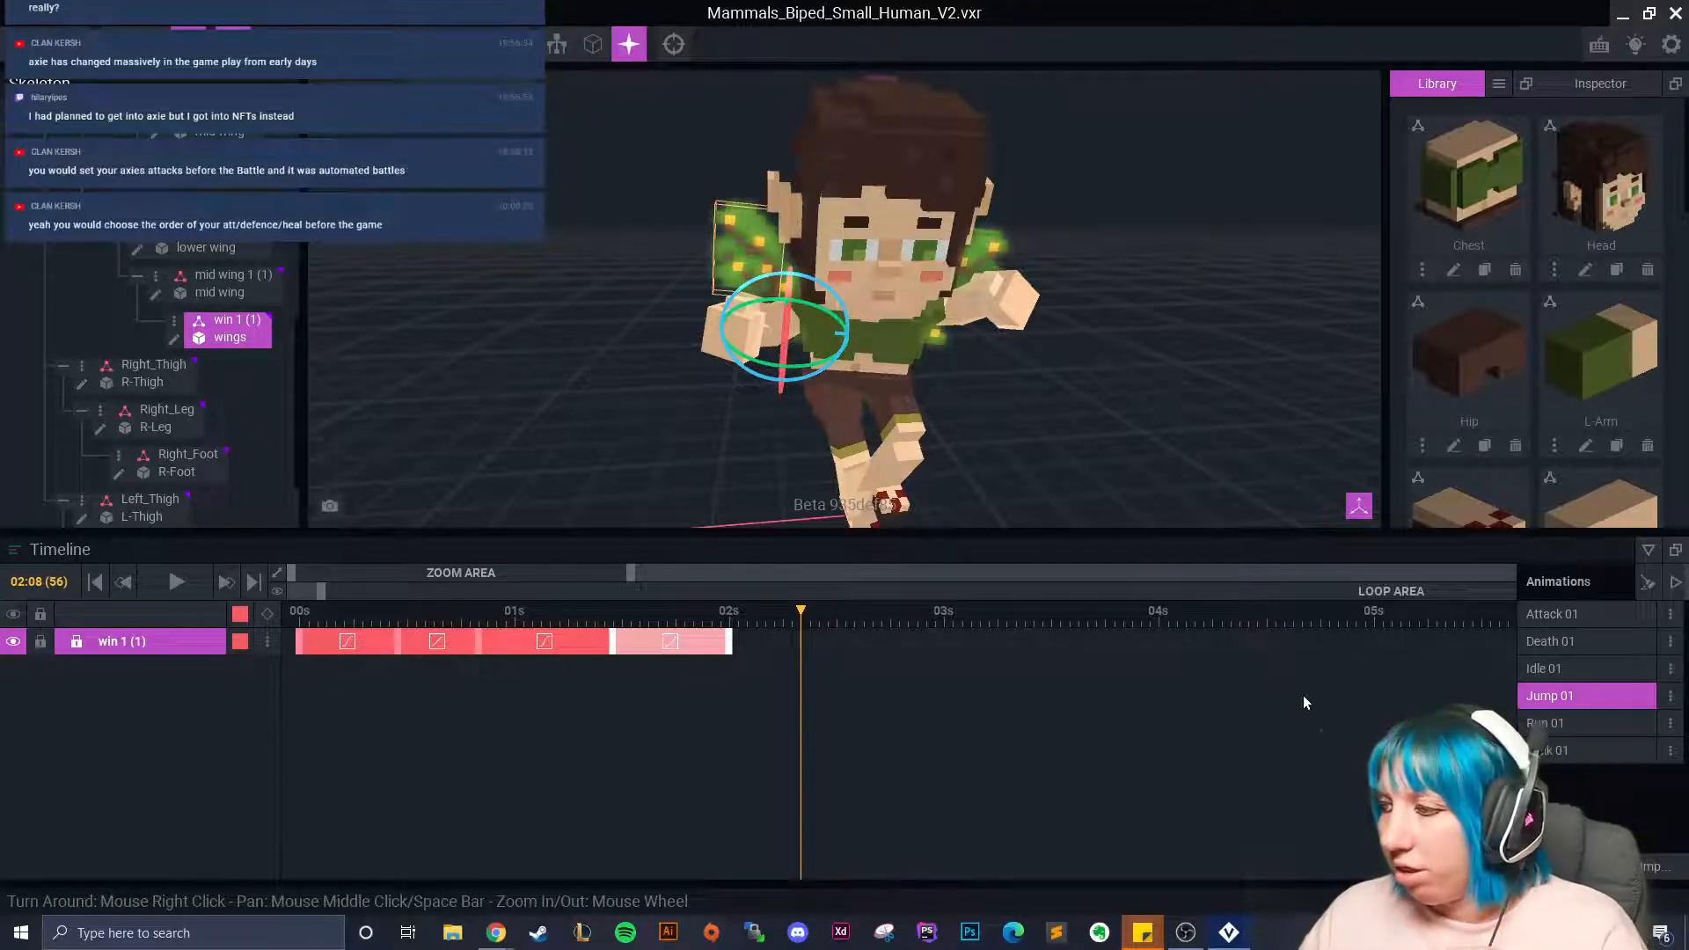
{"action": "left_click_drag", "start_coordinate": [800, 616], "coordinate": [731, 616]}
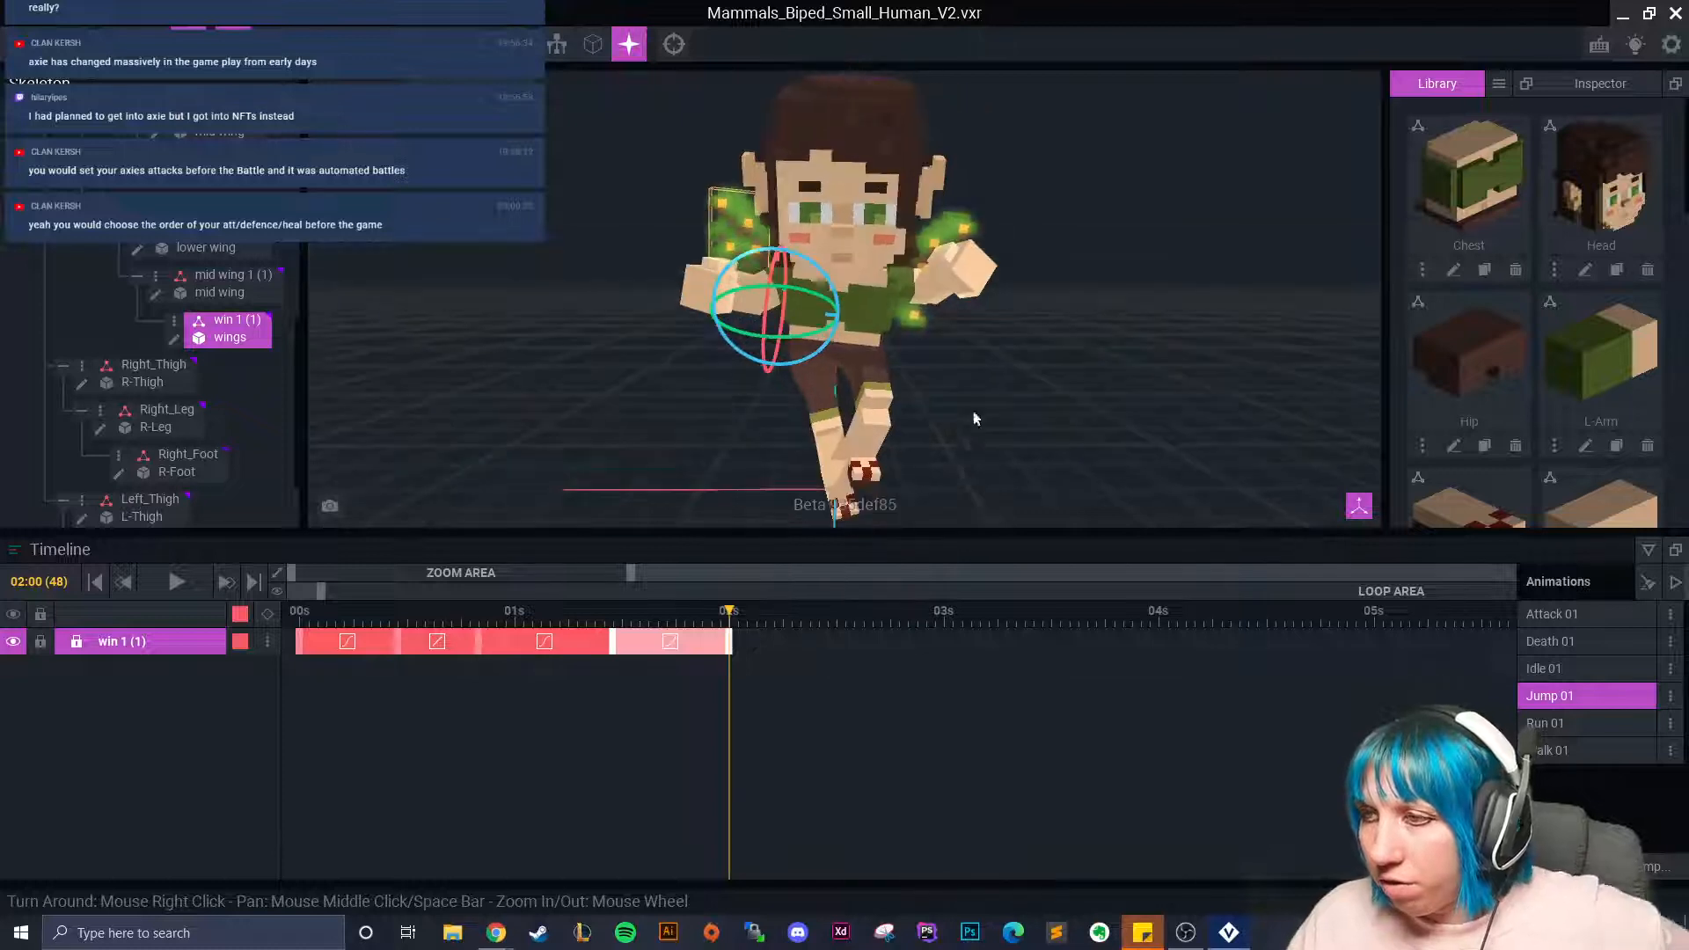
{"action": "left_click", "coordinate": [958, 231]}
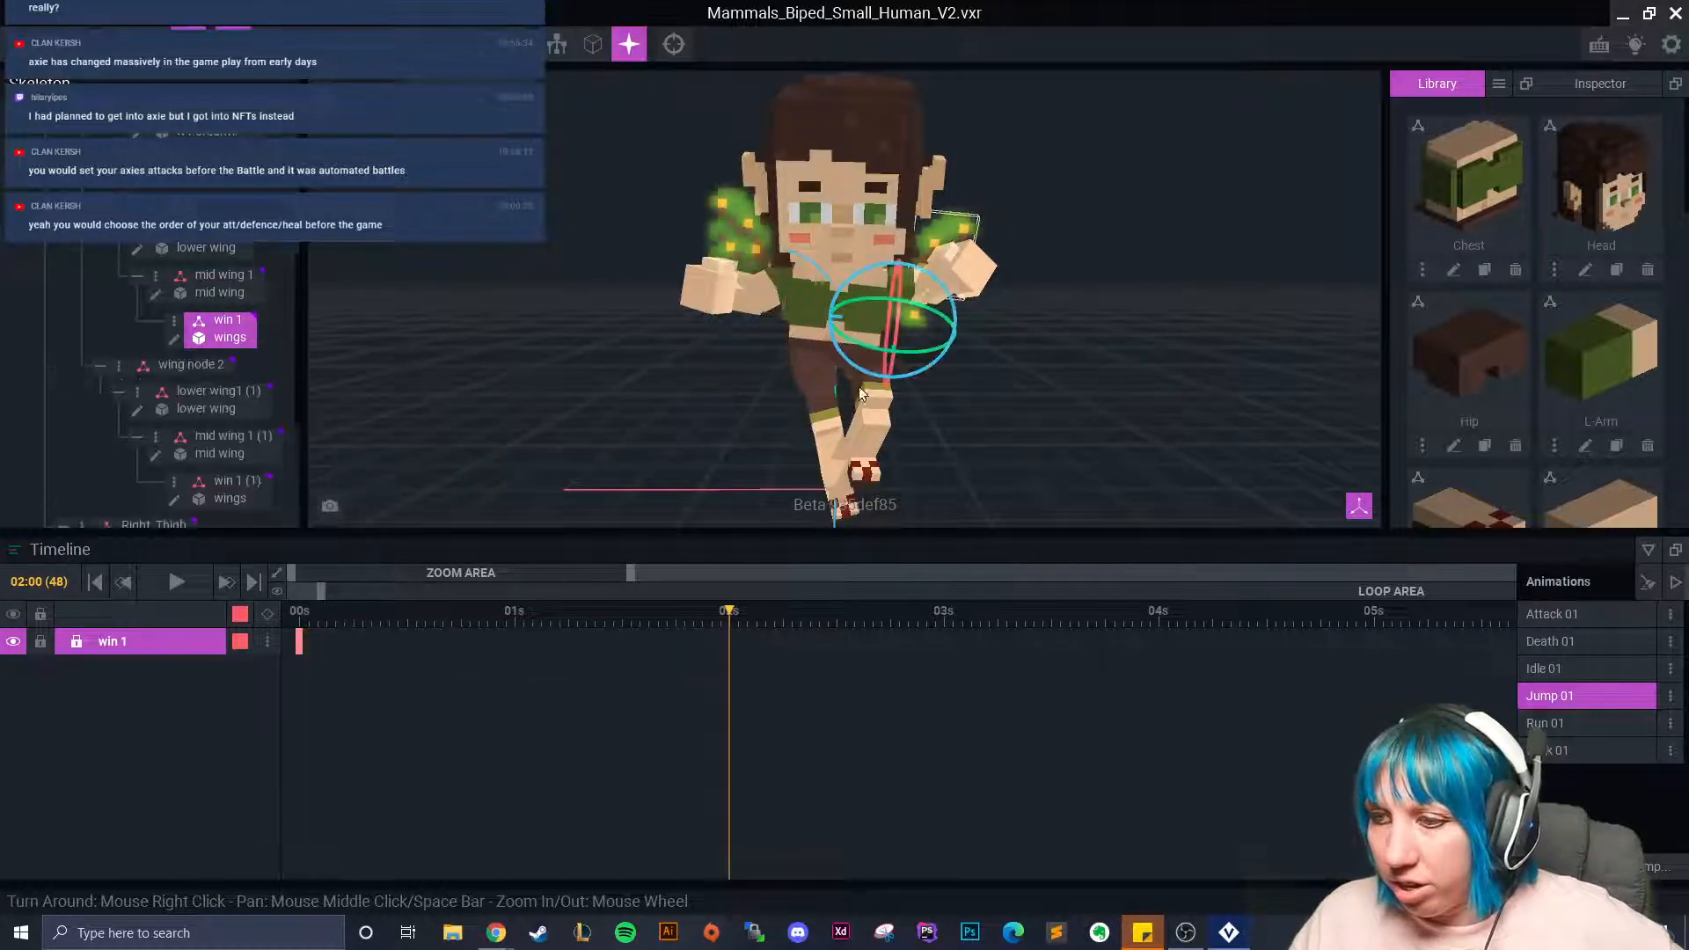
Pose the win 1 wing at frame 11 by rotating it and nudging it along X.
{"action": "left_click", "coordinate": [396, 618]}
{"action": "right_click_drag", "start_coordinate": [864, 265], "coordinate": [864, 274]}
{"action": "left_click_drag", "start_coordinate": [865, 274], "coordinate": [926, 346]}
{"action": "right_click_drag", "start_coordinate": [925, 347], "coordinate": [769, 381]}
{"action": "scroll", "coordinate": [769, 382], "scroll_direction": "up", "scroll_amount": 4}
{"action": "middle_click_drag", "start_coordinate": [769, 382], "coordinate": [657, 501]}
{"action": "key", "text": "w"}
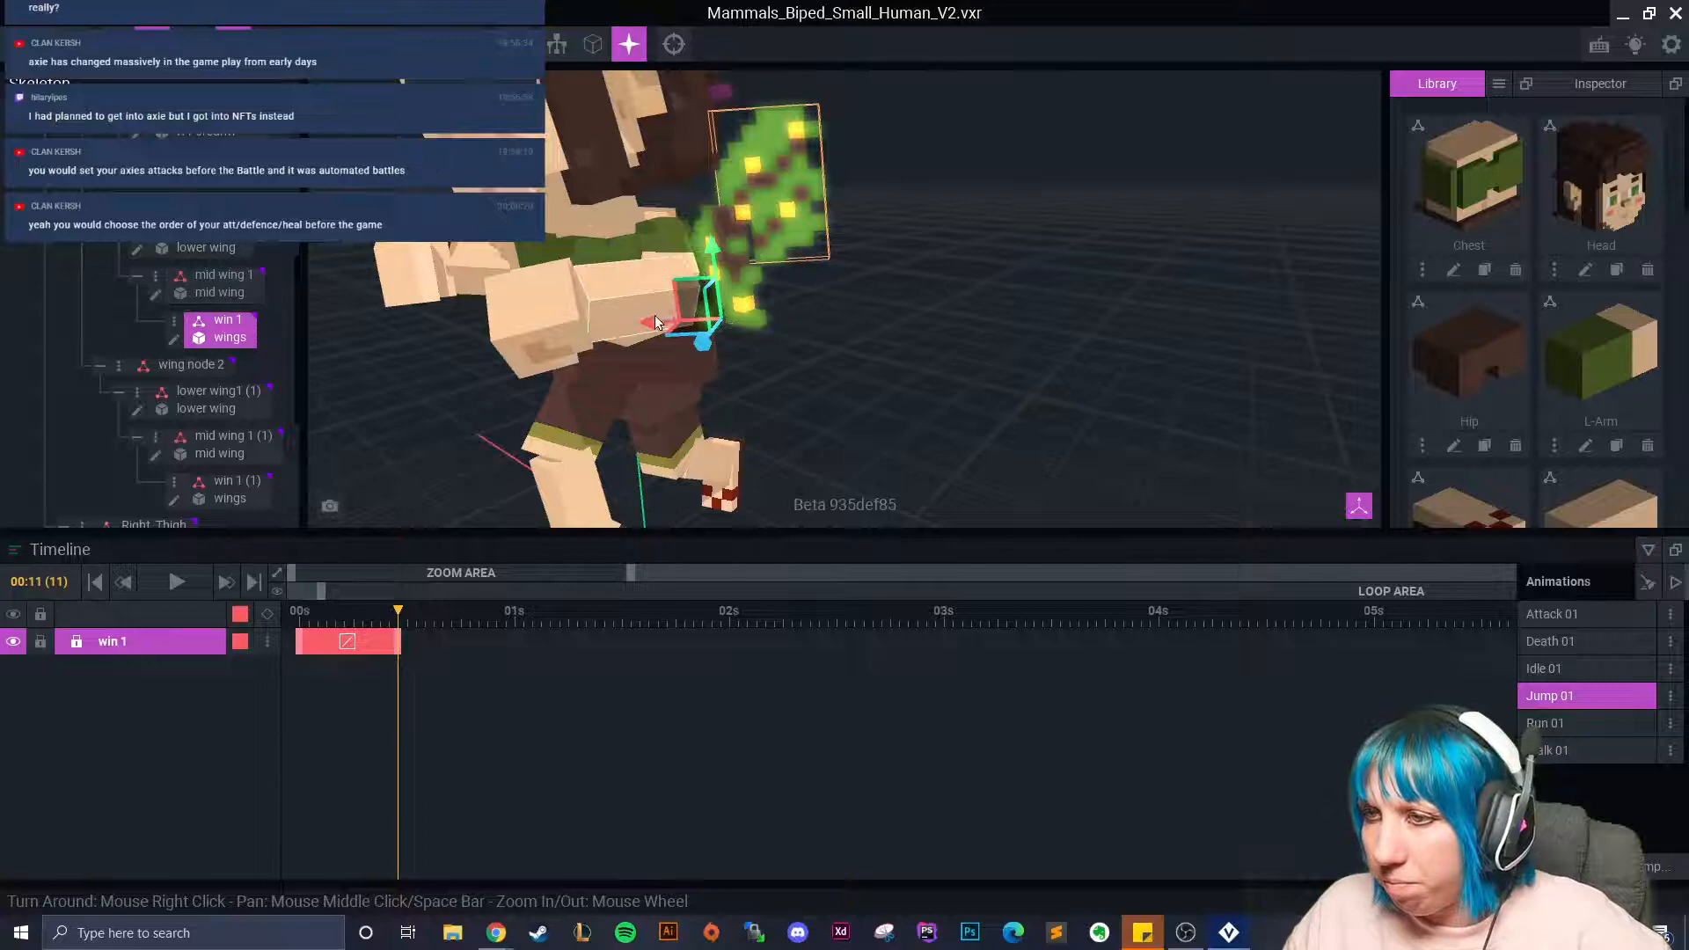
{"action": "left_click_drag", "start_coordinate": [651, 320], "coordinate": [699, 347]}
Rotate win 1 to about 340 degrees at frame 25, then tilt it into a pose at 01:16.
{"action": "left_click_drag", "start_coordinate": [452, 595], "coordinate": [523, 627]}
{"action": "key", "text": "e"}
{"action": "left_click_drag", "start_coordinate": [752, 343], "coordinate": [673, 351]}
{"action": "key", "text": "w"}
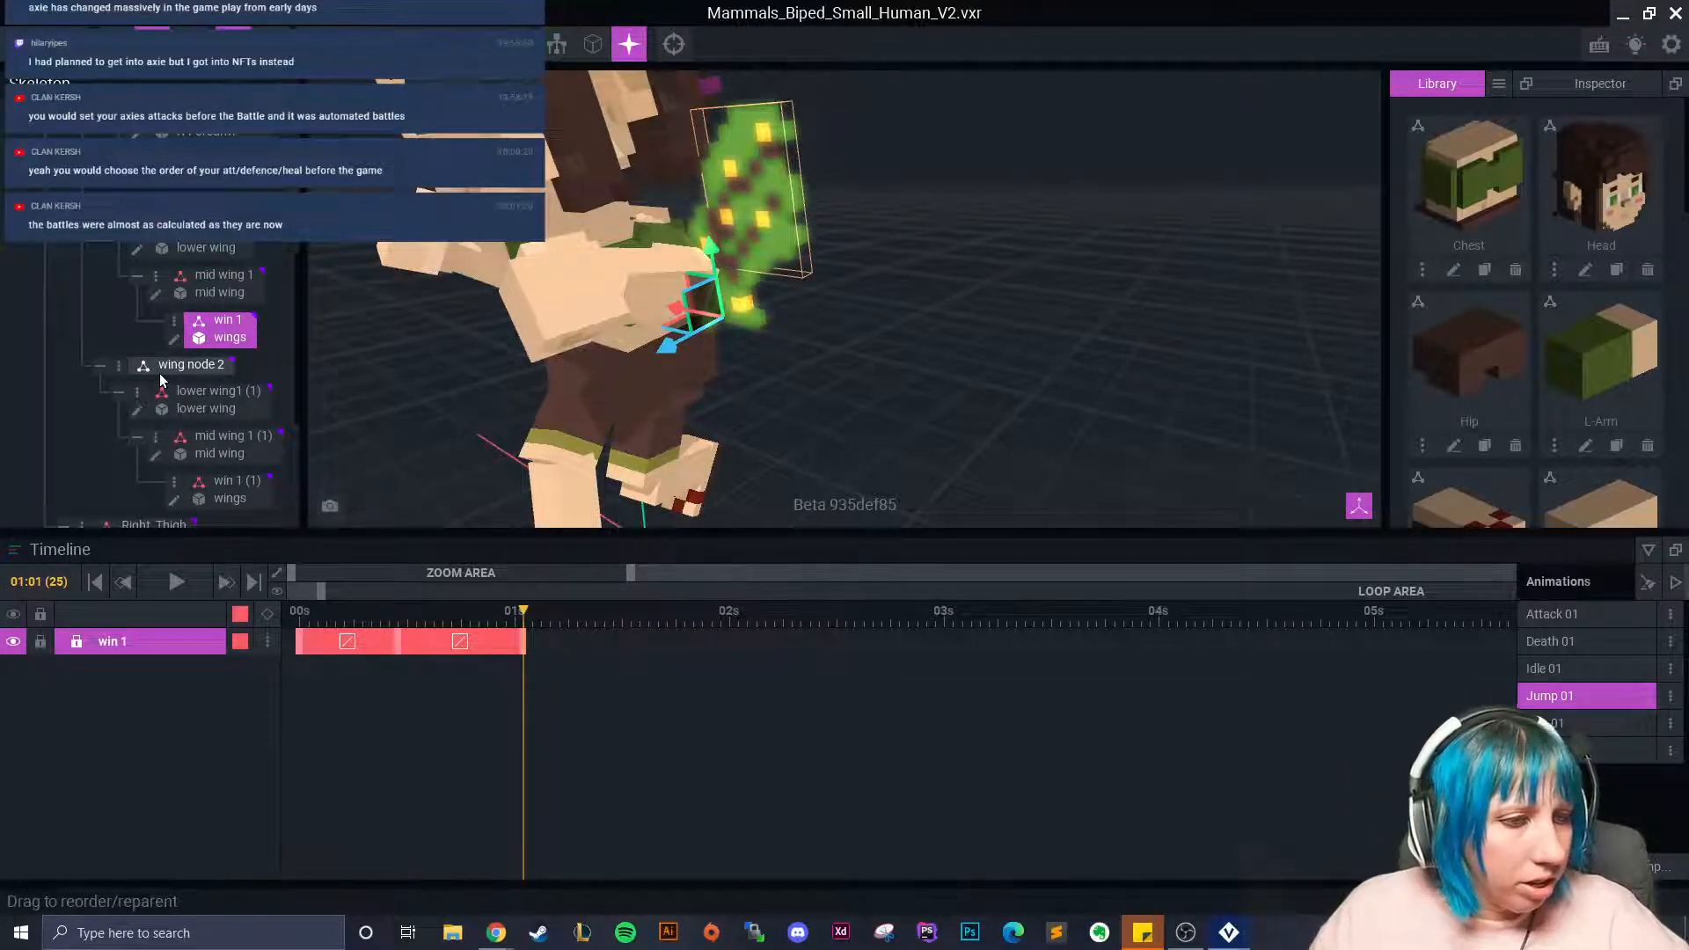
{"action": "left_click_drag", "start_coordinate": [517, 621], "coordinate": [657, 625]}
{"action": "left_click", "coordinate": [188, 44]}
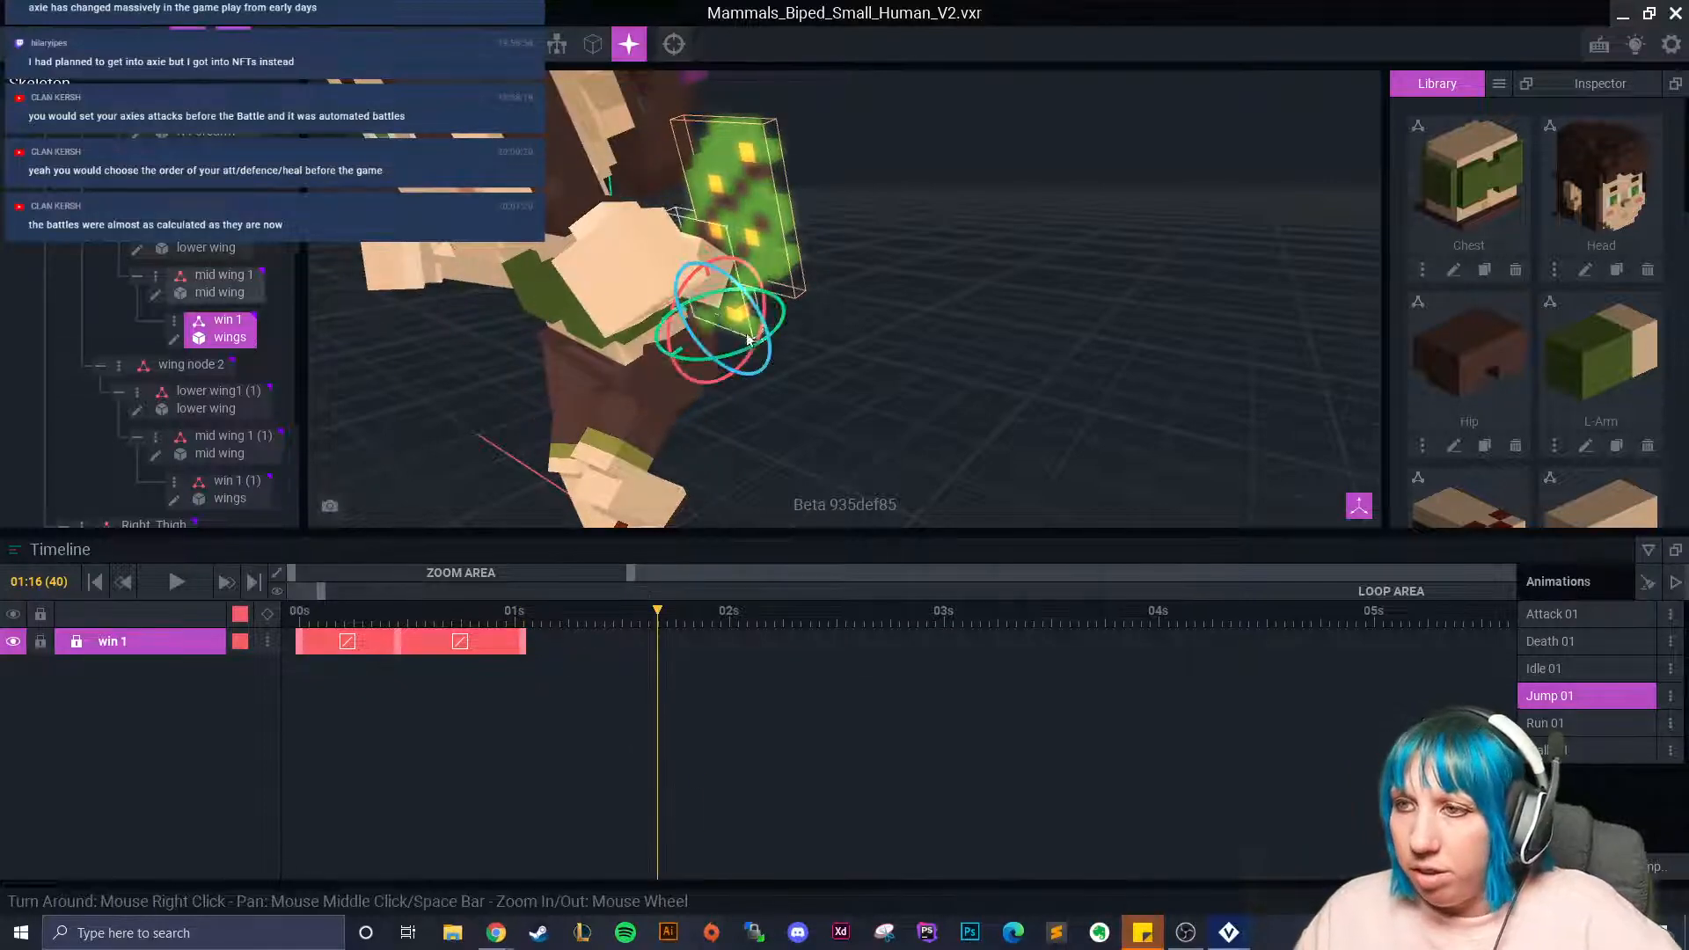
{"action": "left_click_drag", "start_coordinate": [729, 356], "coordinate": [750, 354]}
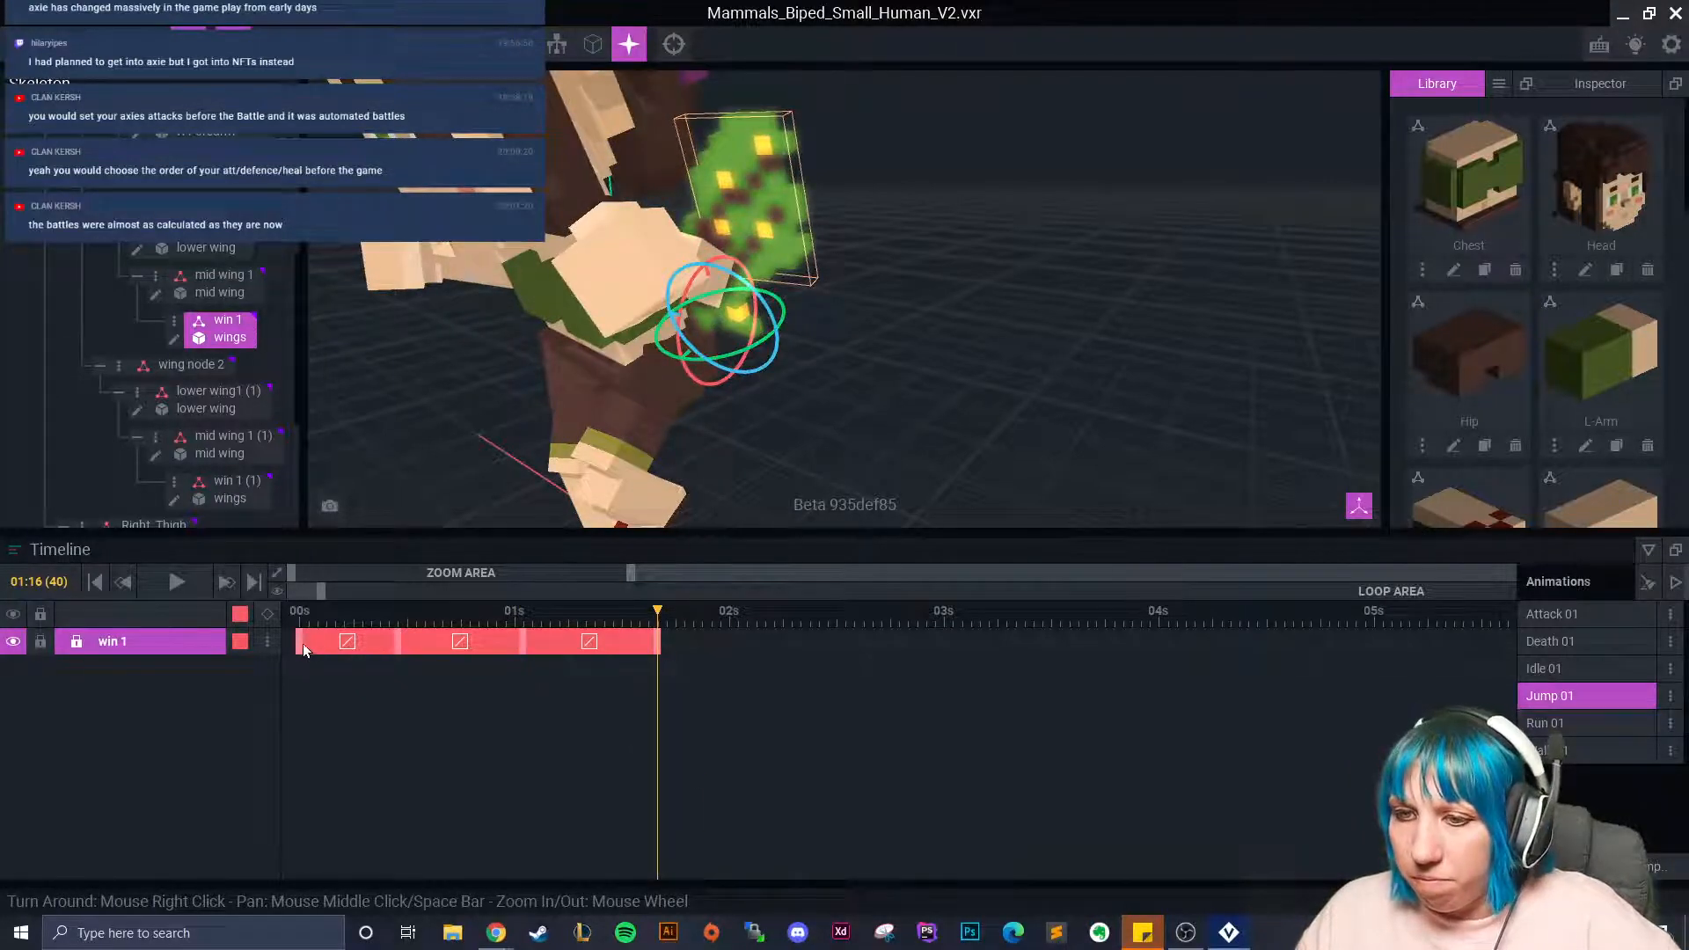
Copy win 1's first keyframe and paste the starting pose at 02:00.
{"action": "right_click", "coordinate": [298, 648]}
{"action": "left_click", "coordinate": [369, 548]}
{"action": "left_click_drag", "start_coordinate": [658, 618], "coordinate": [730, 639]}
{"action": "right_click", "coordinate": [729, 641]}
{"action": "left_click", "coordinate": [793, 574]}
Paste the starting win 1 pose again at 00:10 and 00:18.
{"action": "left_click", "coordinate": [600, 285]}
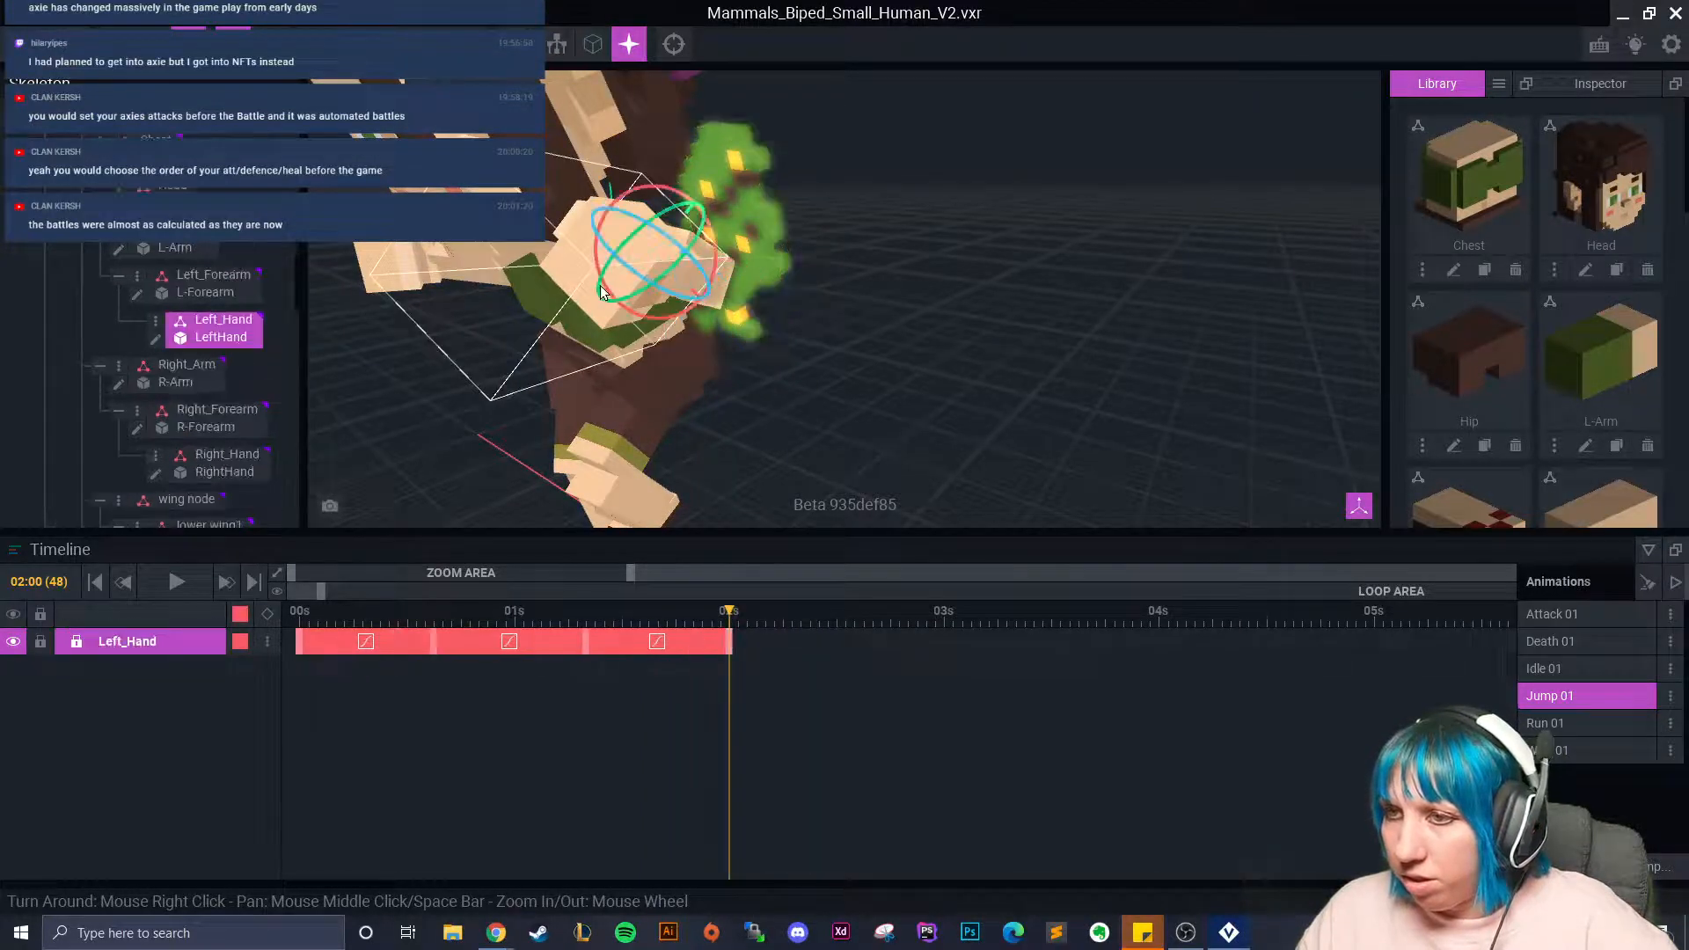
{"action": "left_click", "coordinate": [755, 222]}
{"action": "left_click_drag", "start_coordinate": [716, 626], "coordinate": [289, 648]}
{"action": "right_click_drag", "start_coordinate": [458, 378], "coordinate": [678, 454]}
{"action": "scroll", "coordinate": [678, 454], "scroll_direction": "down", "scroll_amount": 4}
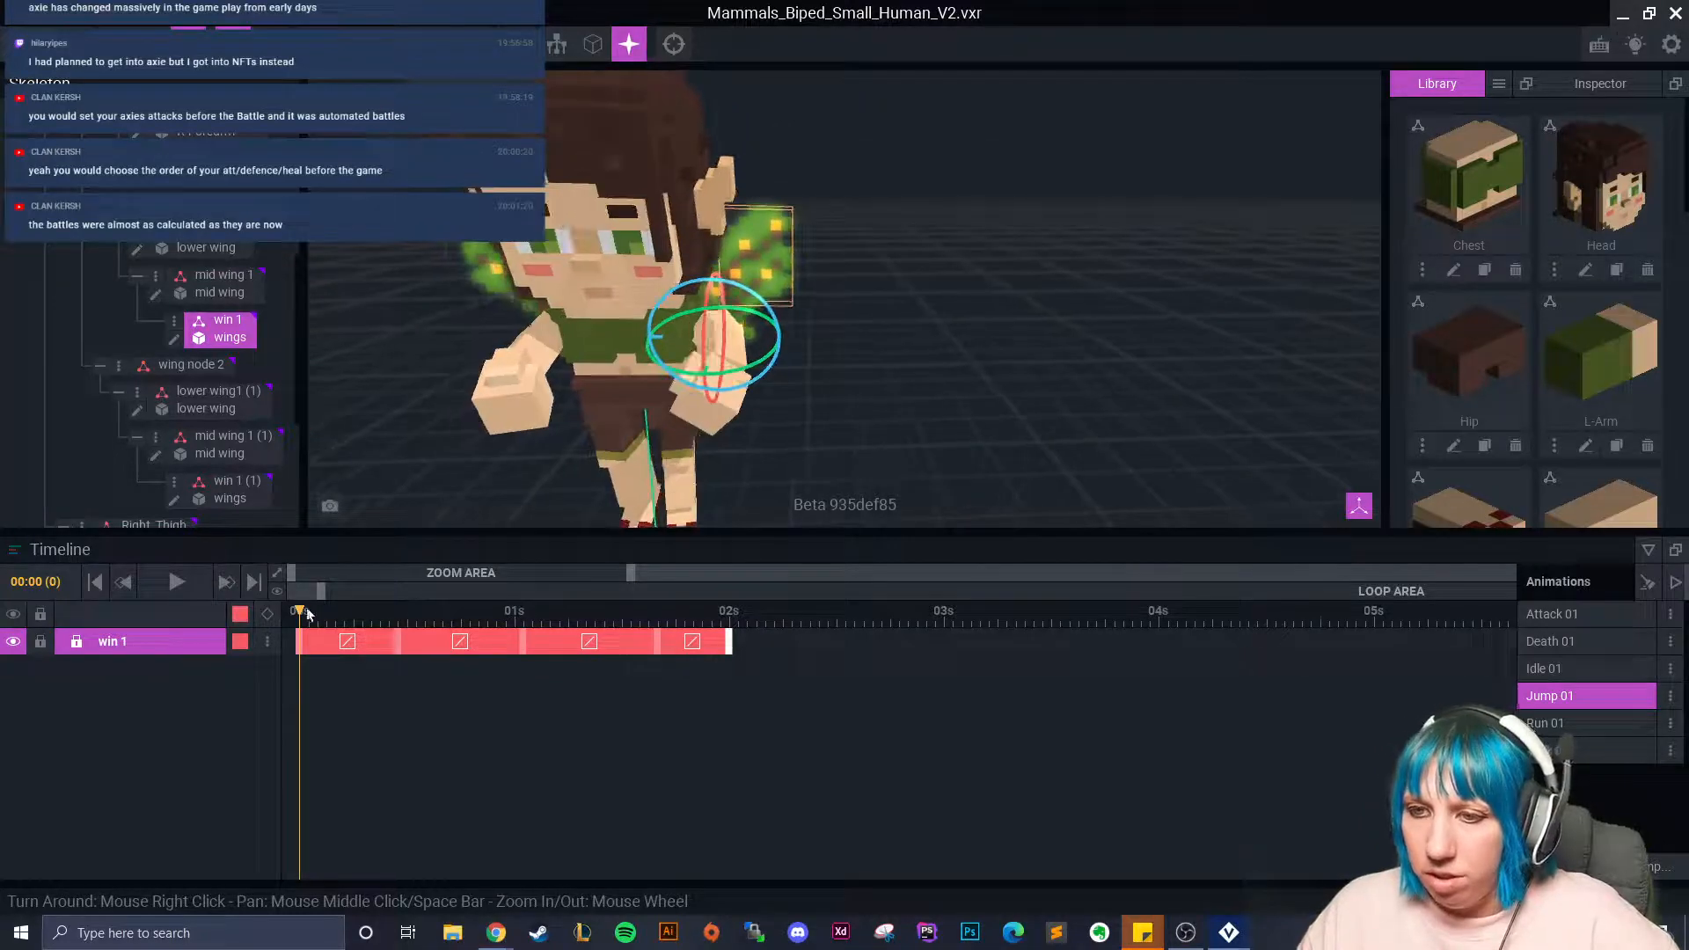
{"action": "left_click_drag", "start_coordinate": [302, 615], "coordinate": [390, 631]}
{"action": "right_click", "coordinate": [399, 645]}
{"action": "left_click", "coordinate": [463, 568]}
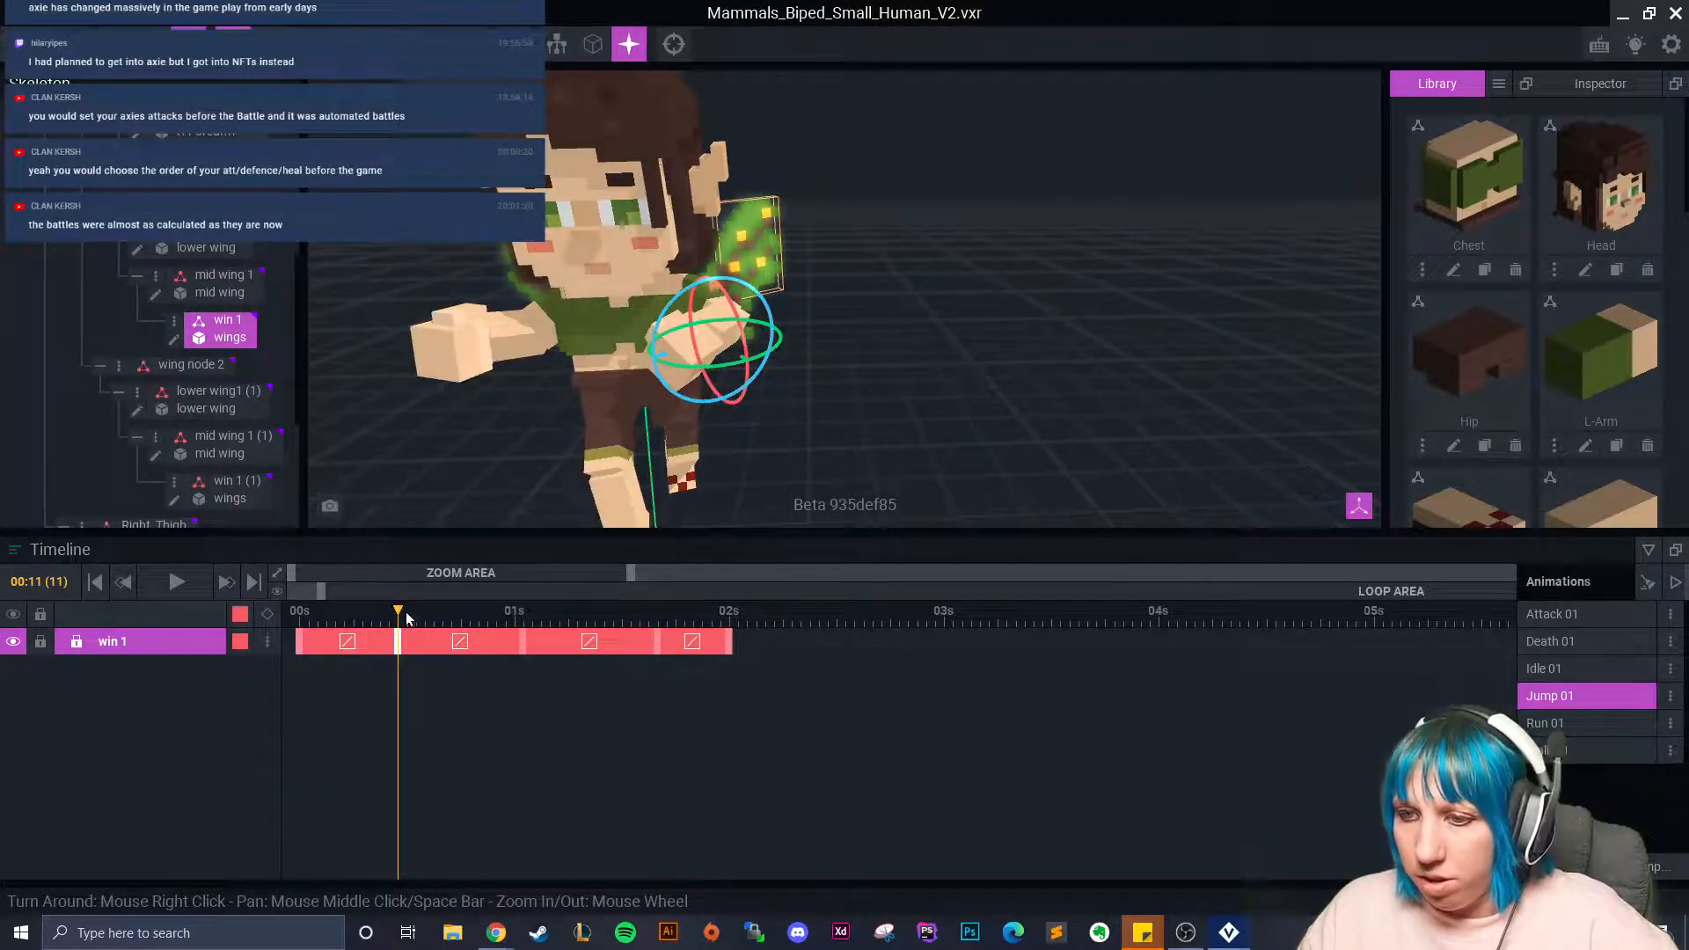
{"action": "left_click", "coordinate": [459, 625]}
{"action": "right_click", "coordinate": [459, 632]}
{"action": "left_click", "coordinate": [478, 581]}
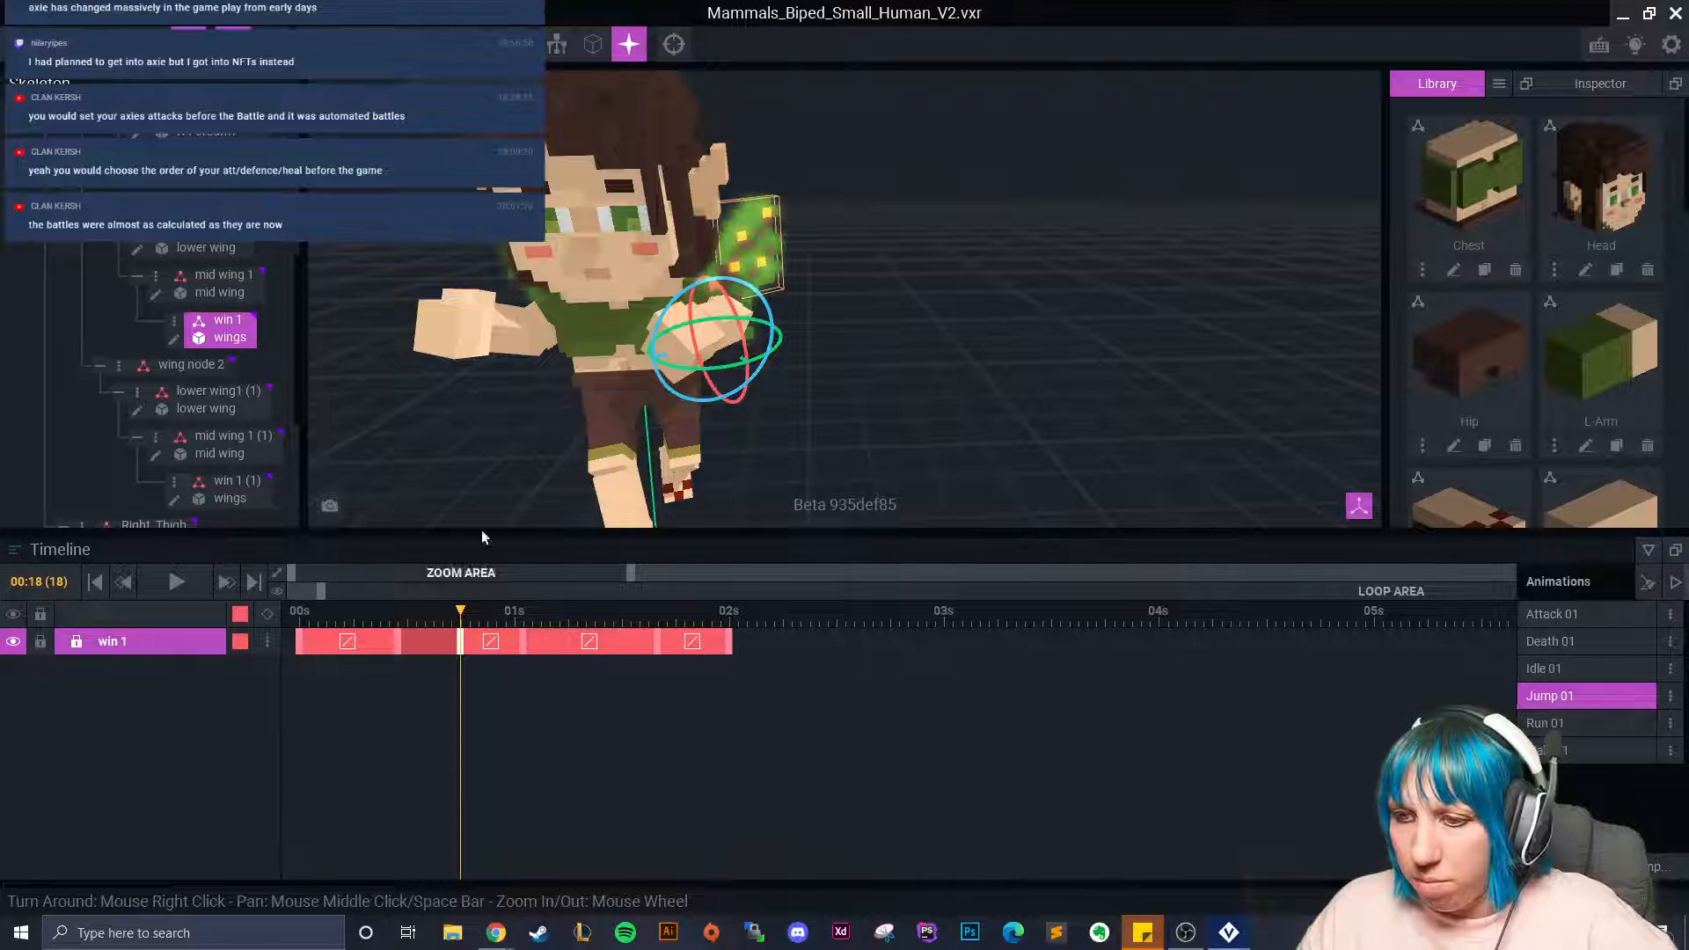
Delete win 1's keyframe near 01s and shift another keyframe's timing.
{"action": "right_click_drag", "start_coordinate": [669, 255], "coordinate": [860, 264]}
{"action": "left_click", "coordinate": [230, 489]}
{"action": "right_click_drag", "start_coordinate": [709, 384], "coordinate": [568, 503]}
{"action": "left_click_drag", "start_coordinate": [467, 614], "coordinate": [417, 643]}
{"action": "right_click_drag", "start_coordinate": [799, 380], "coordinate": [590, 343]}
{"action": "left_click", "coordinate": [771, 266]}
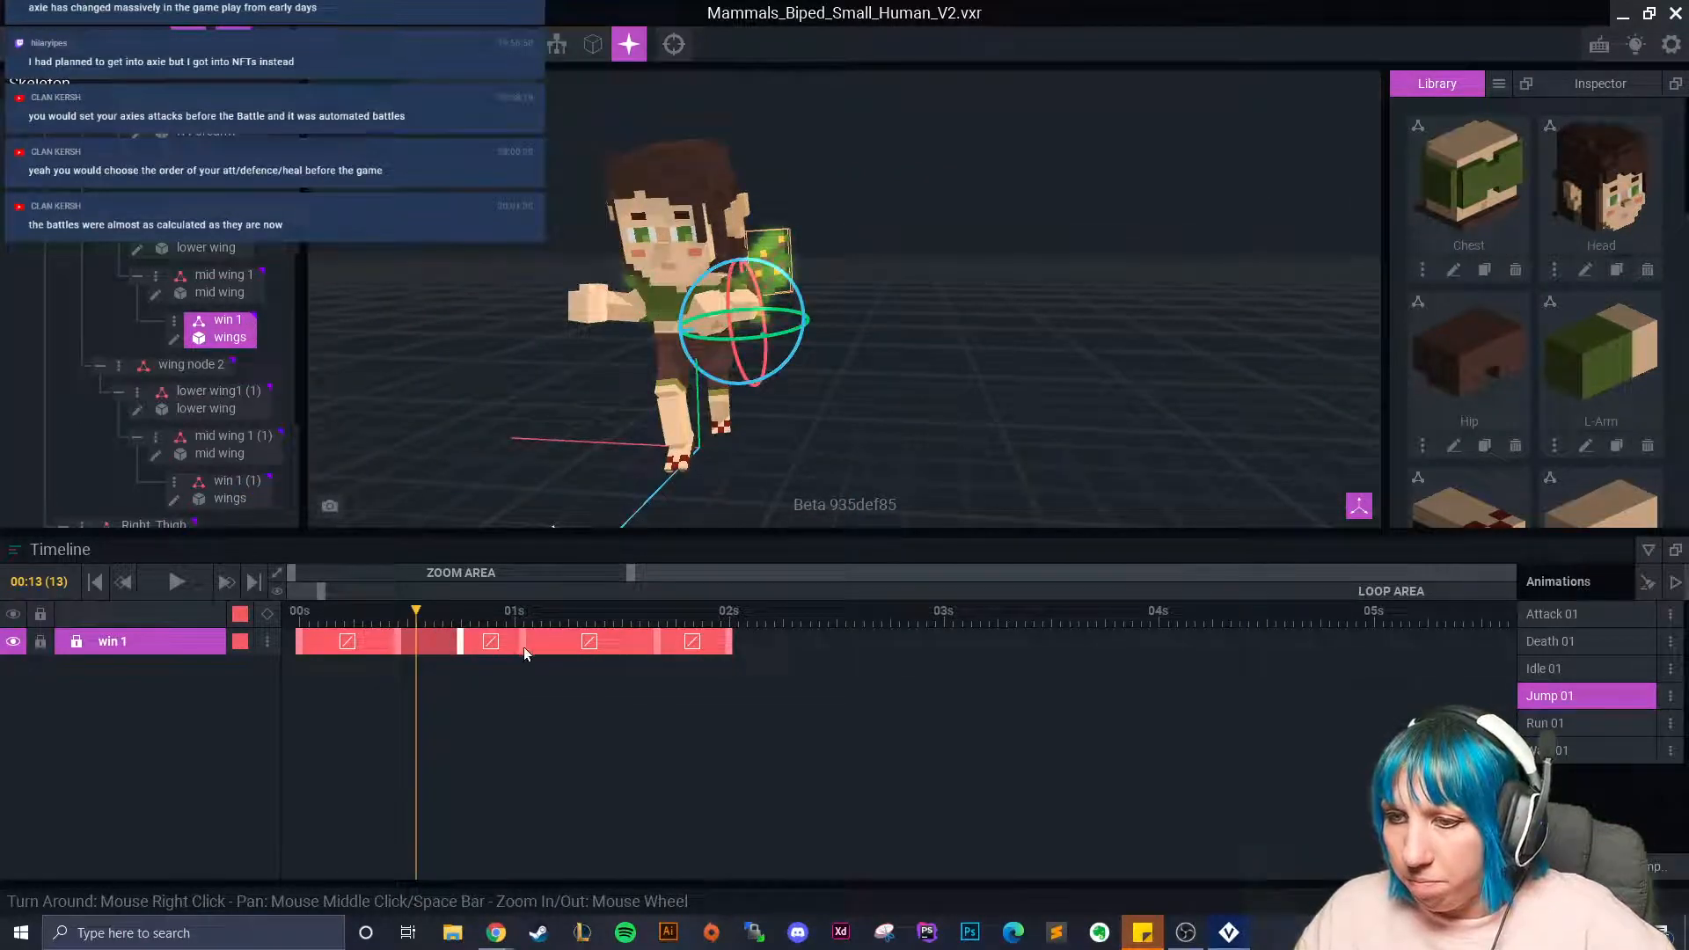
{"action": "left_click", "coordinate": [525, 644]}
{"action": "key", "text": "Delete"}
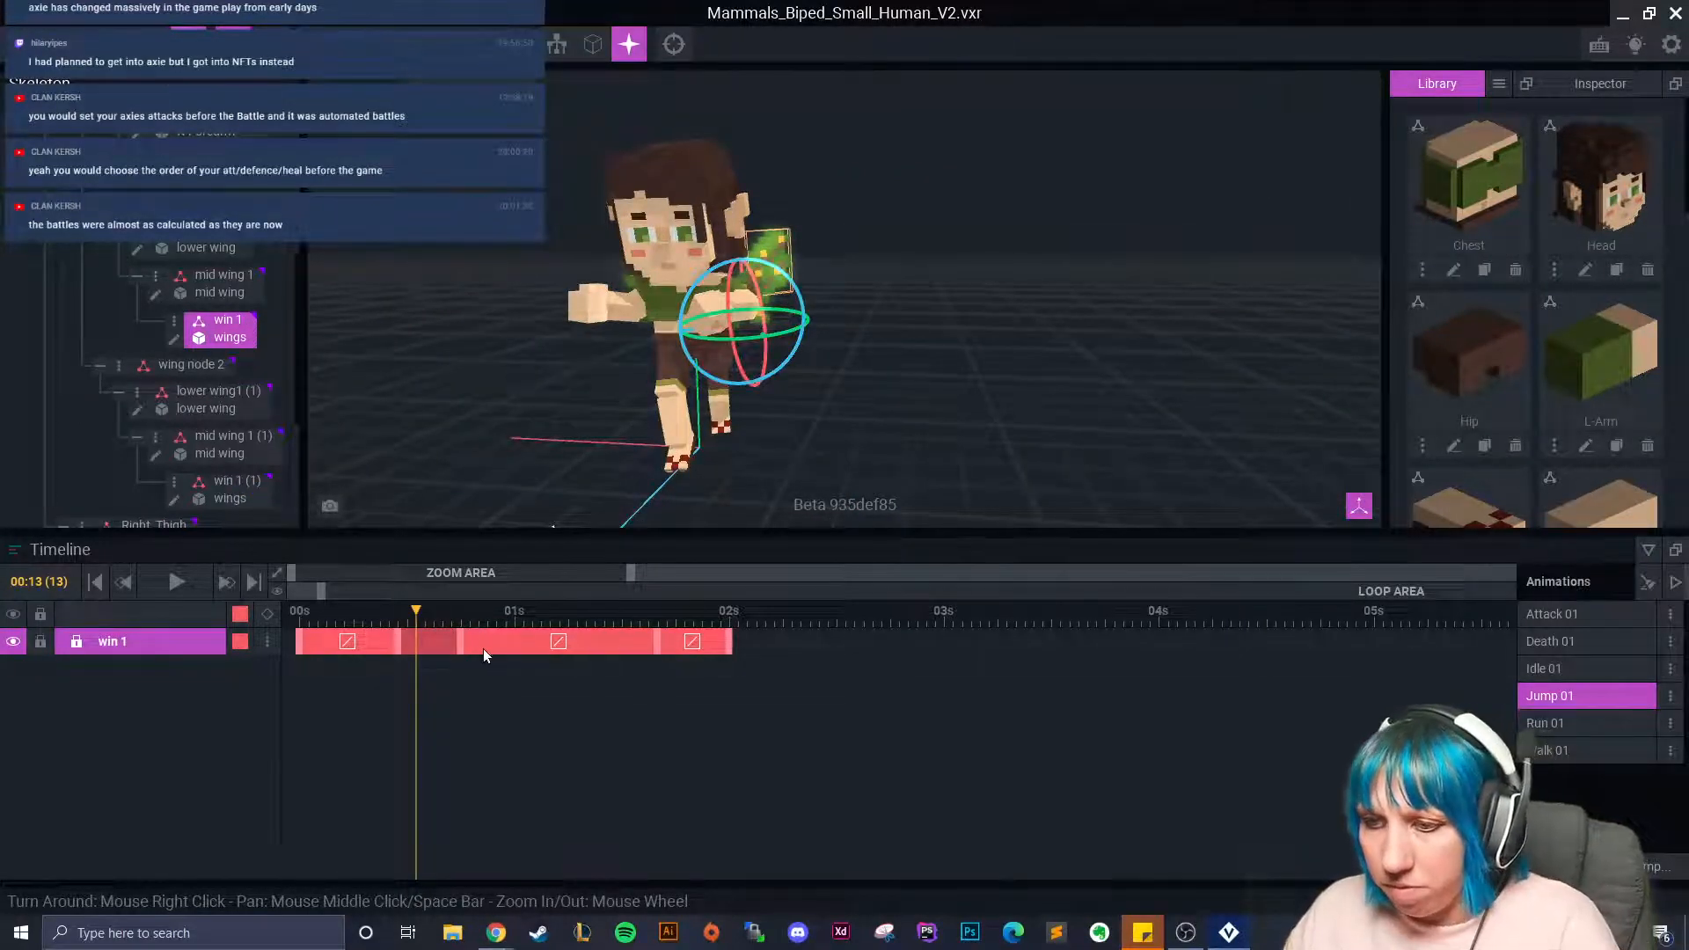
{"action": "left_click_drag", "start_coordinate": [461, 644], "coordinate": [301, 651]}
Copy win 1's first keyframe and paste it onto the last keyframe.
{"action": "left_click", "coordinate": [300, 646]}
{"action": "right_click", "coordinate": [300, 646]}
{"action": "left_click", "coordinate": [343, 540]}
{"action": "left_click", "coordinate": [729, 640]}
{"action": "right_click", "coordinate": [729, 639]}
{"action": "left_click", "coordinate": [774, 573]}
Set the first and second wing transitions to Linear.
{"action": "right_click", "coordinate": [350, 644]}
{"action": "left_click", "coordinate": [484, 784]}
{"action": "right_click", "coordinate": [582, 648]}
{"action": "left_click", "coordinate": [666, 748]}
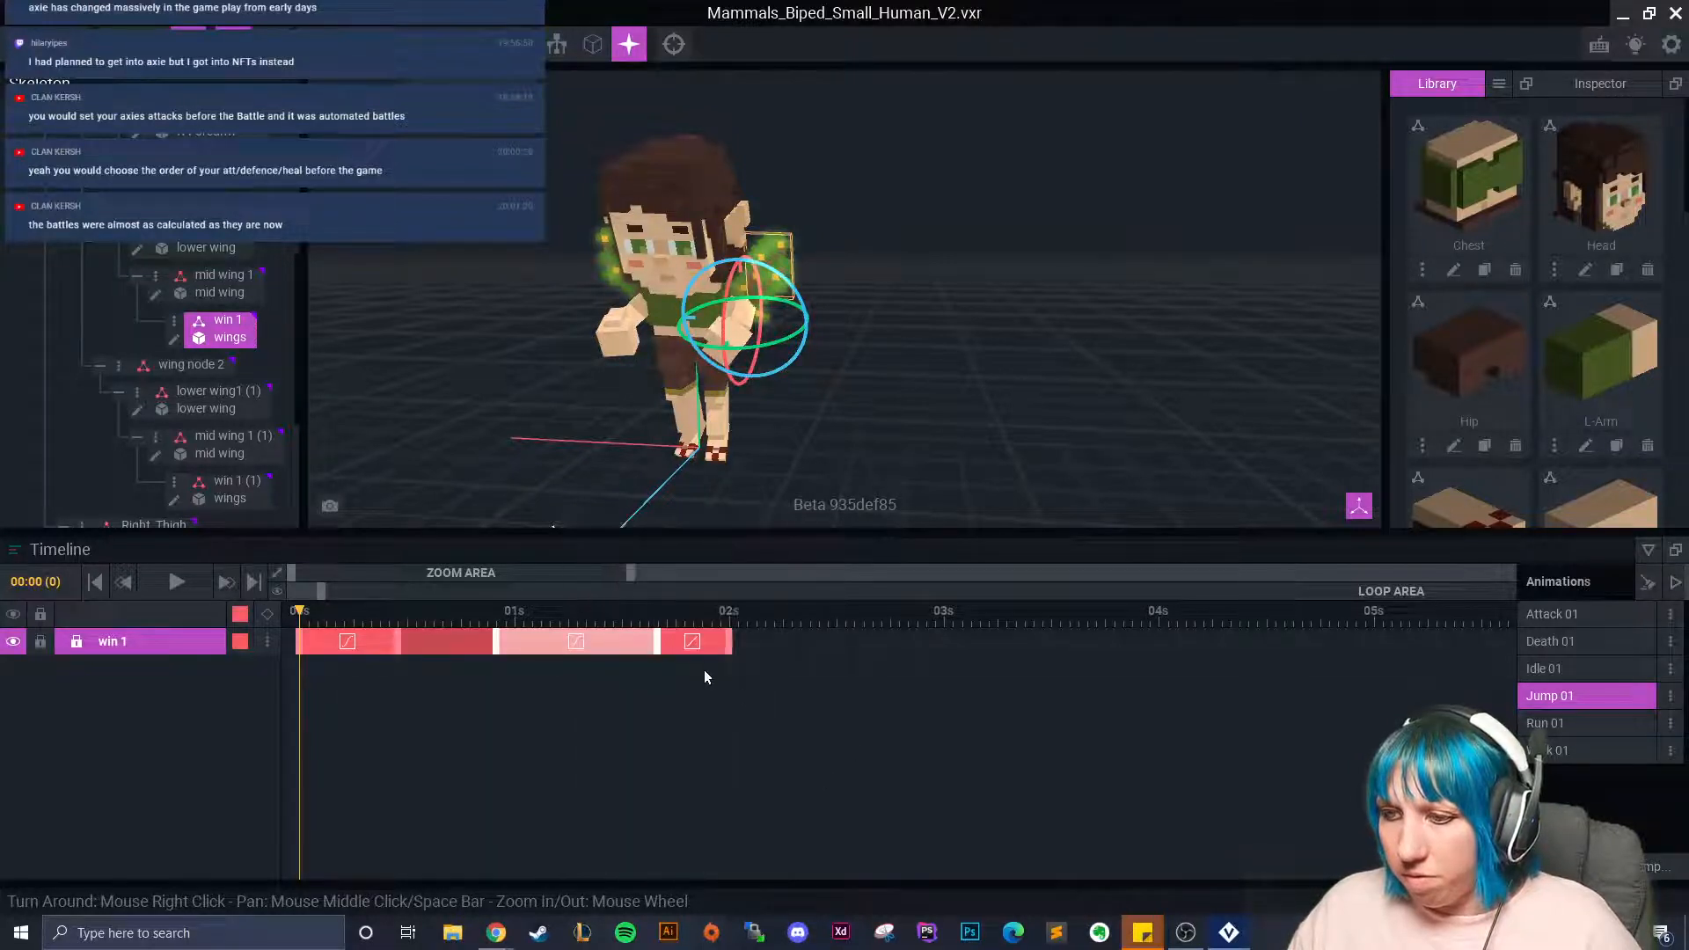
Retime the middle wing keyframes and give the third transition an Ease curve.
{"action": "left_click_drag", "start_coordinate": [658, 643], "coordinate": [614, 646]}
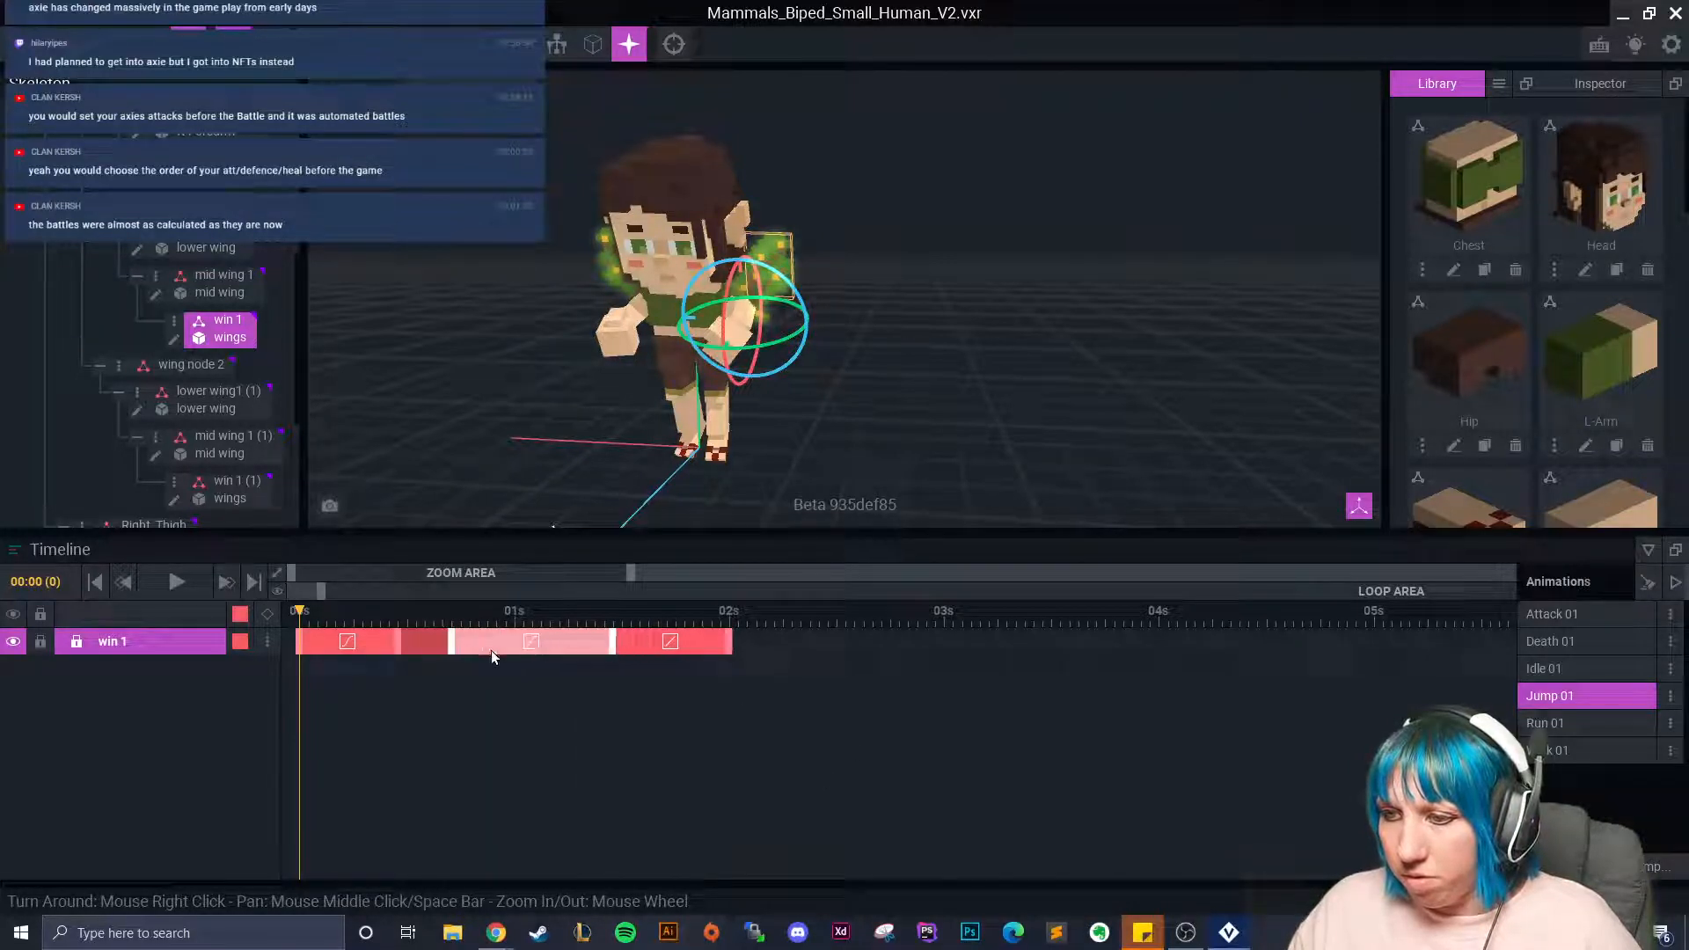
{"action": "left_click", "coordinate": [470, 691]}
{"action": "left_click_drag", "start_coordinate": [448, 643], "coordinate": [486, 649]}
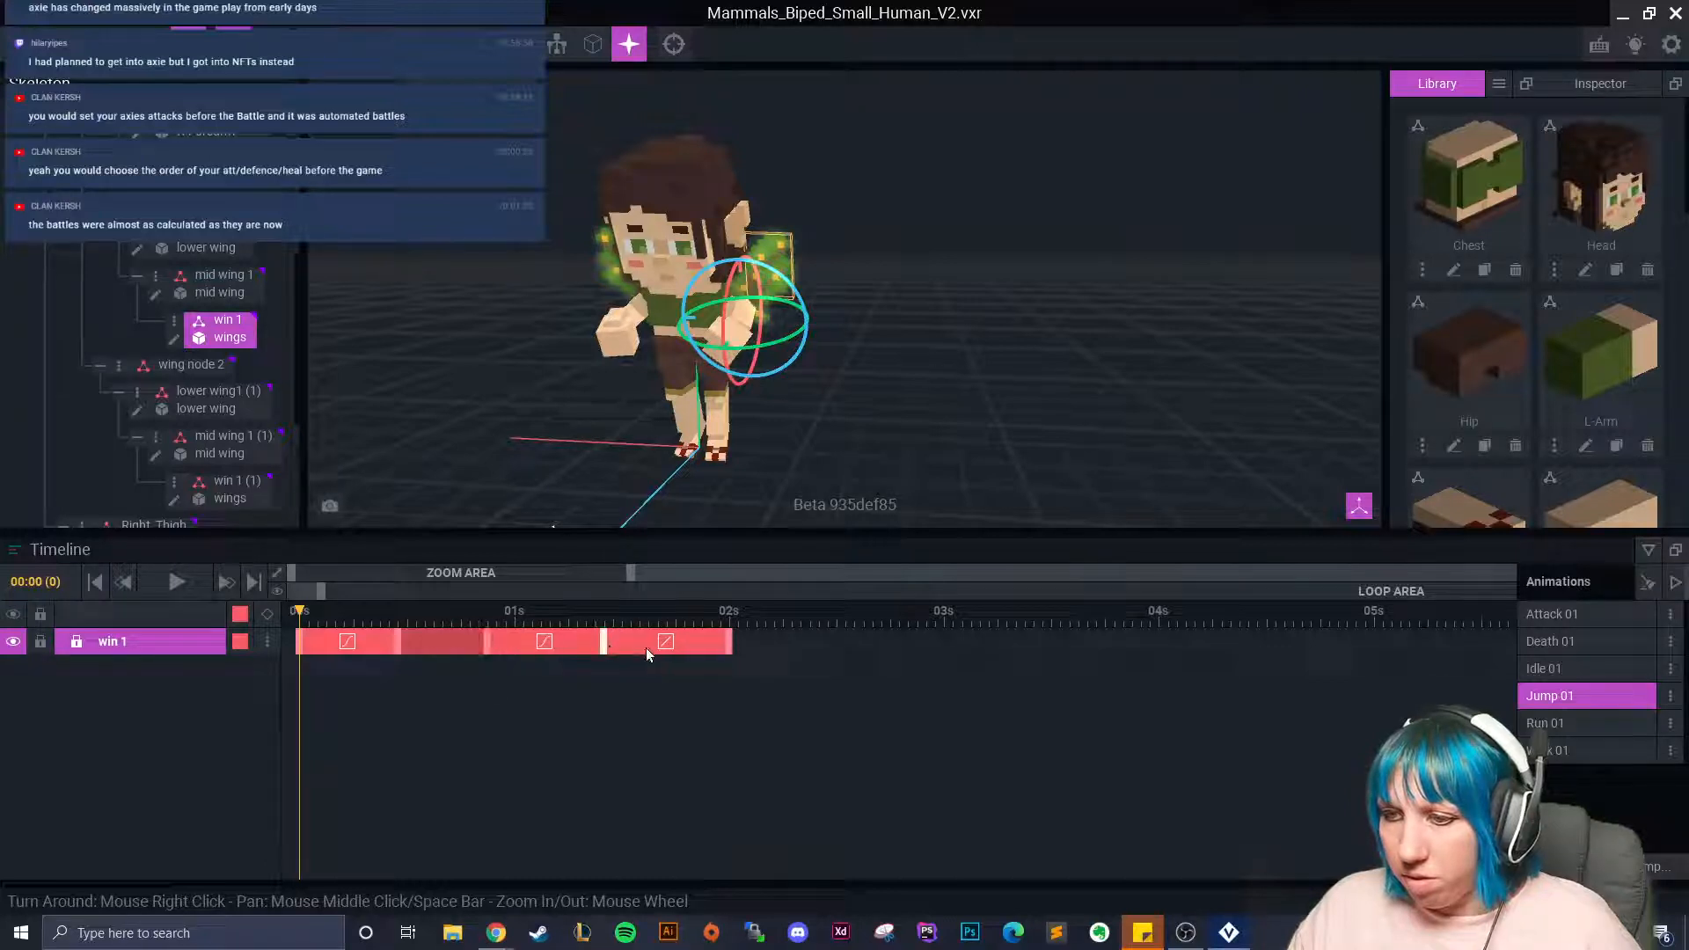
{"action": "right_click", "coordinate": [671, 644]}
{"action": "left_click", "coordinate": [702, 786]}
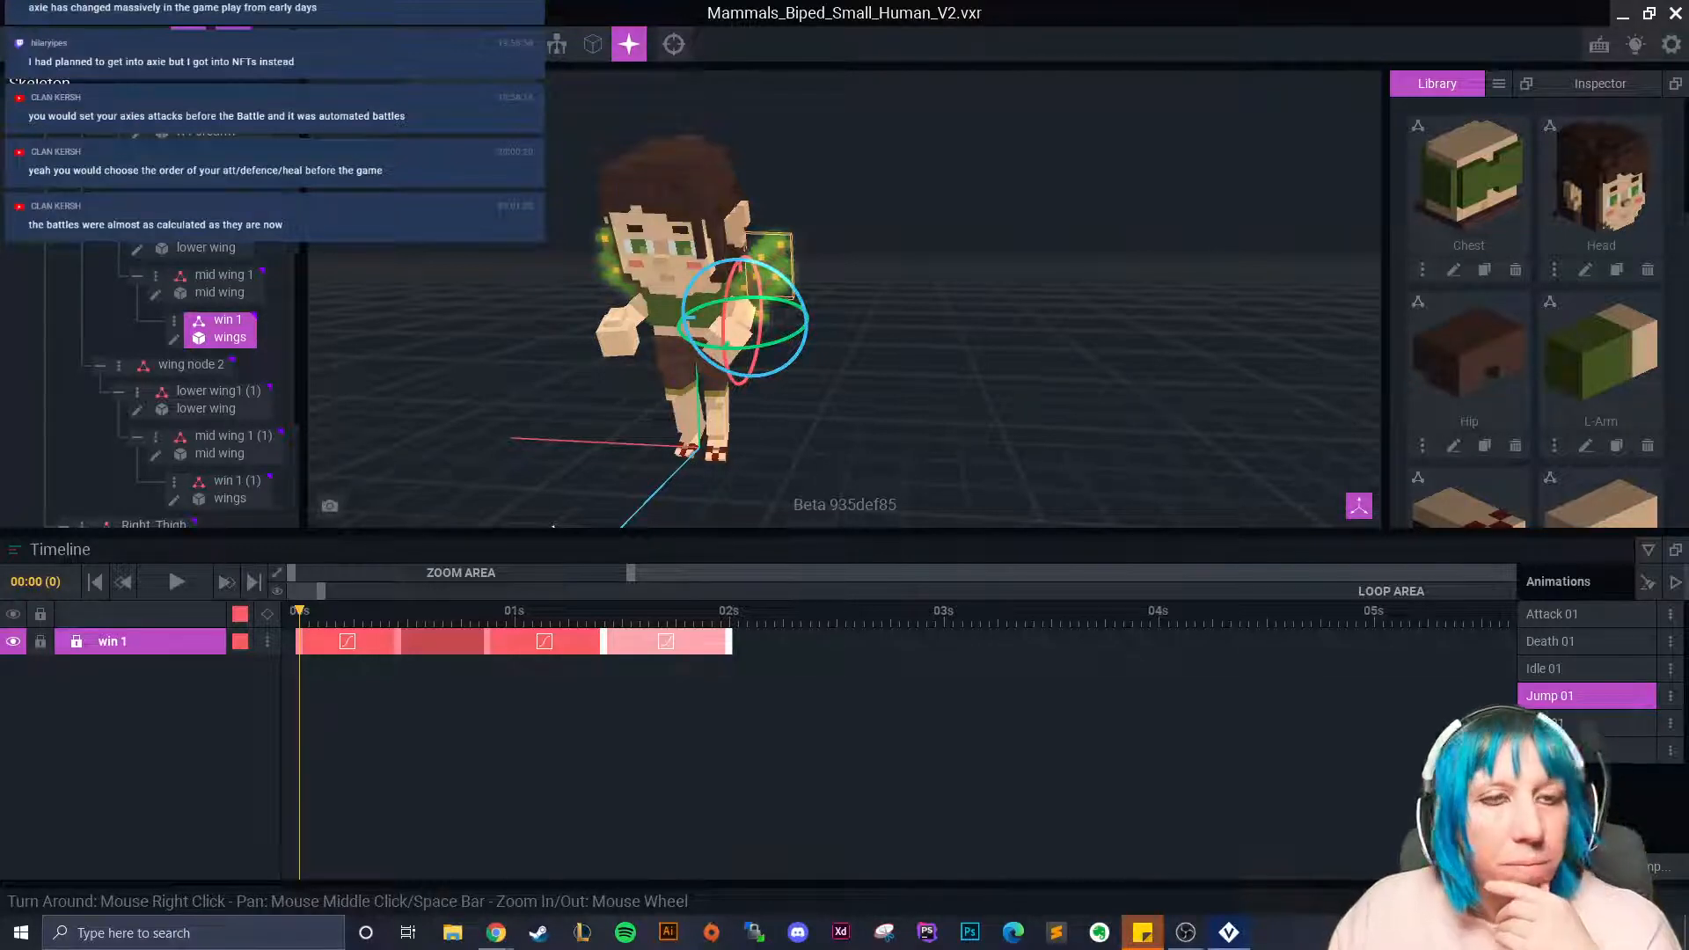
{"action": "scroll", "coordinate": [906, 384], "scroll_direction": "up", "scroll_amount": 5}
Copy the first wing chain's 00s keys, including lower wing1, and paste them at 02:00.
{"action": "left_click", "coordinate": [906, 394]}
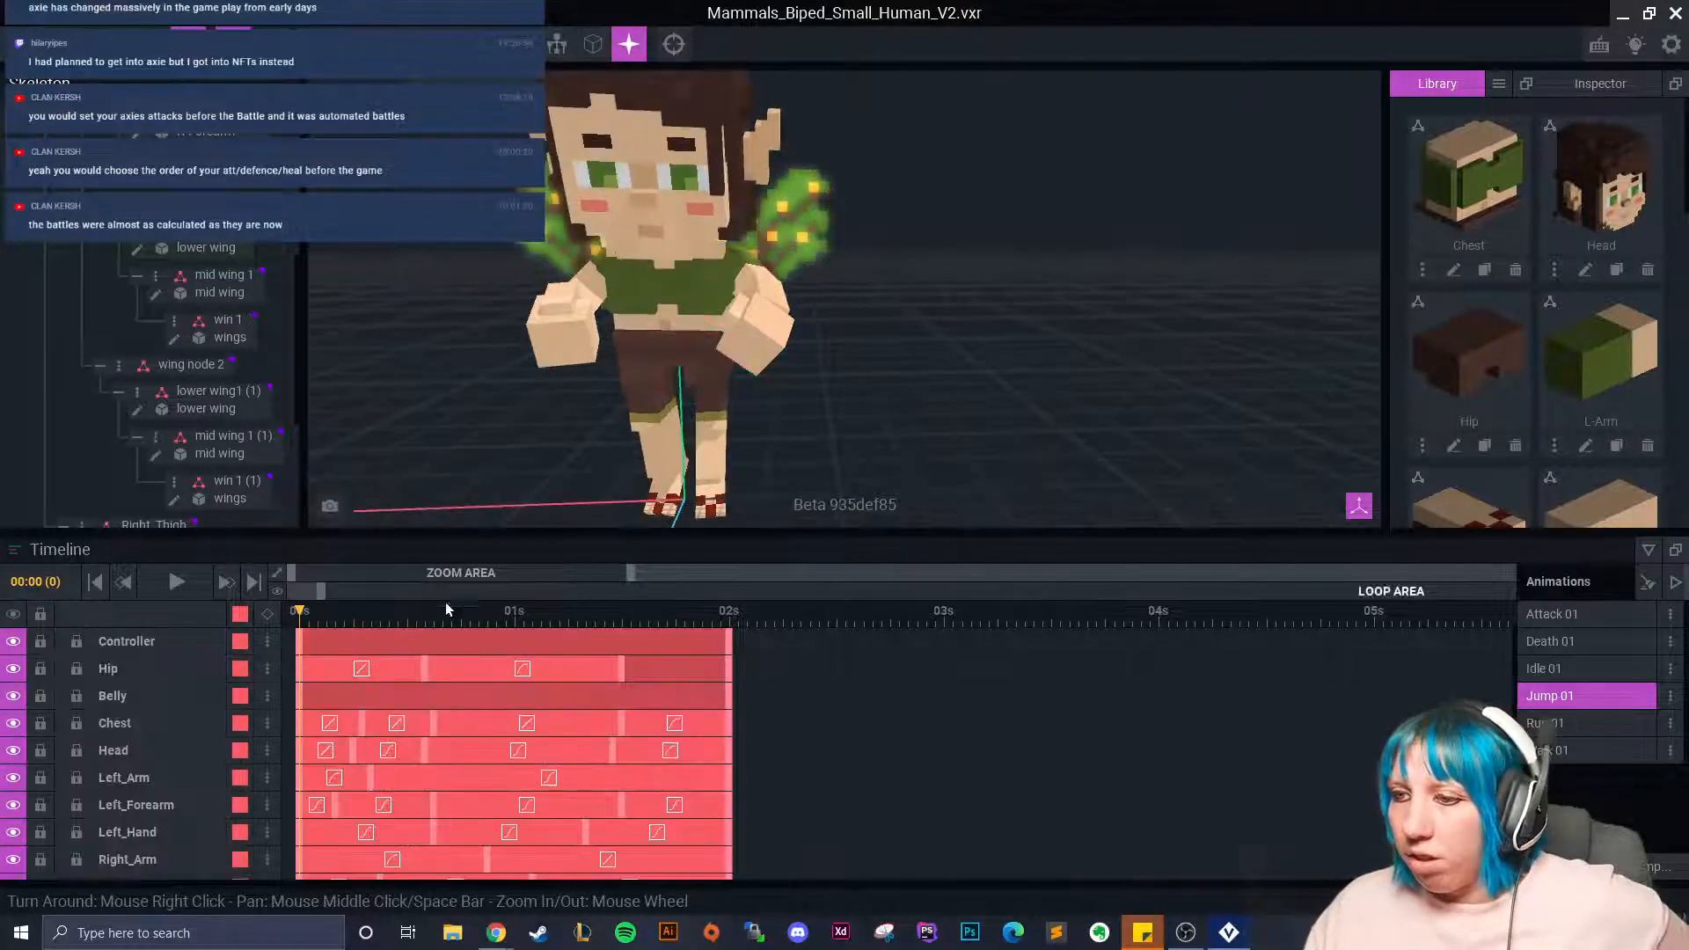
{"action": "left_click_drag", "start_coordinate": [296, 613], "coordinate": [728, 613]}
{"action": "right_click_drag", "start_coordinate": [811, 337], "coordinate": [721, 333]}
{"action": "scroll", "coordinate": [227, 330], "scroll_direction": "up", "scroll_amount": 3}
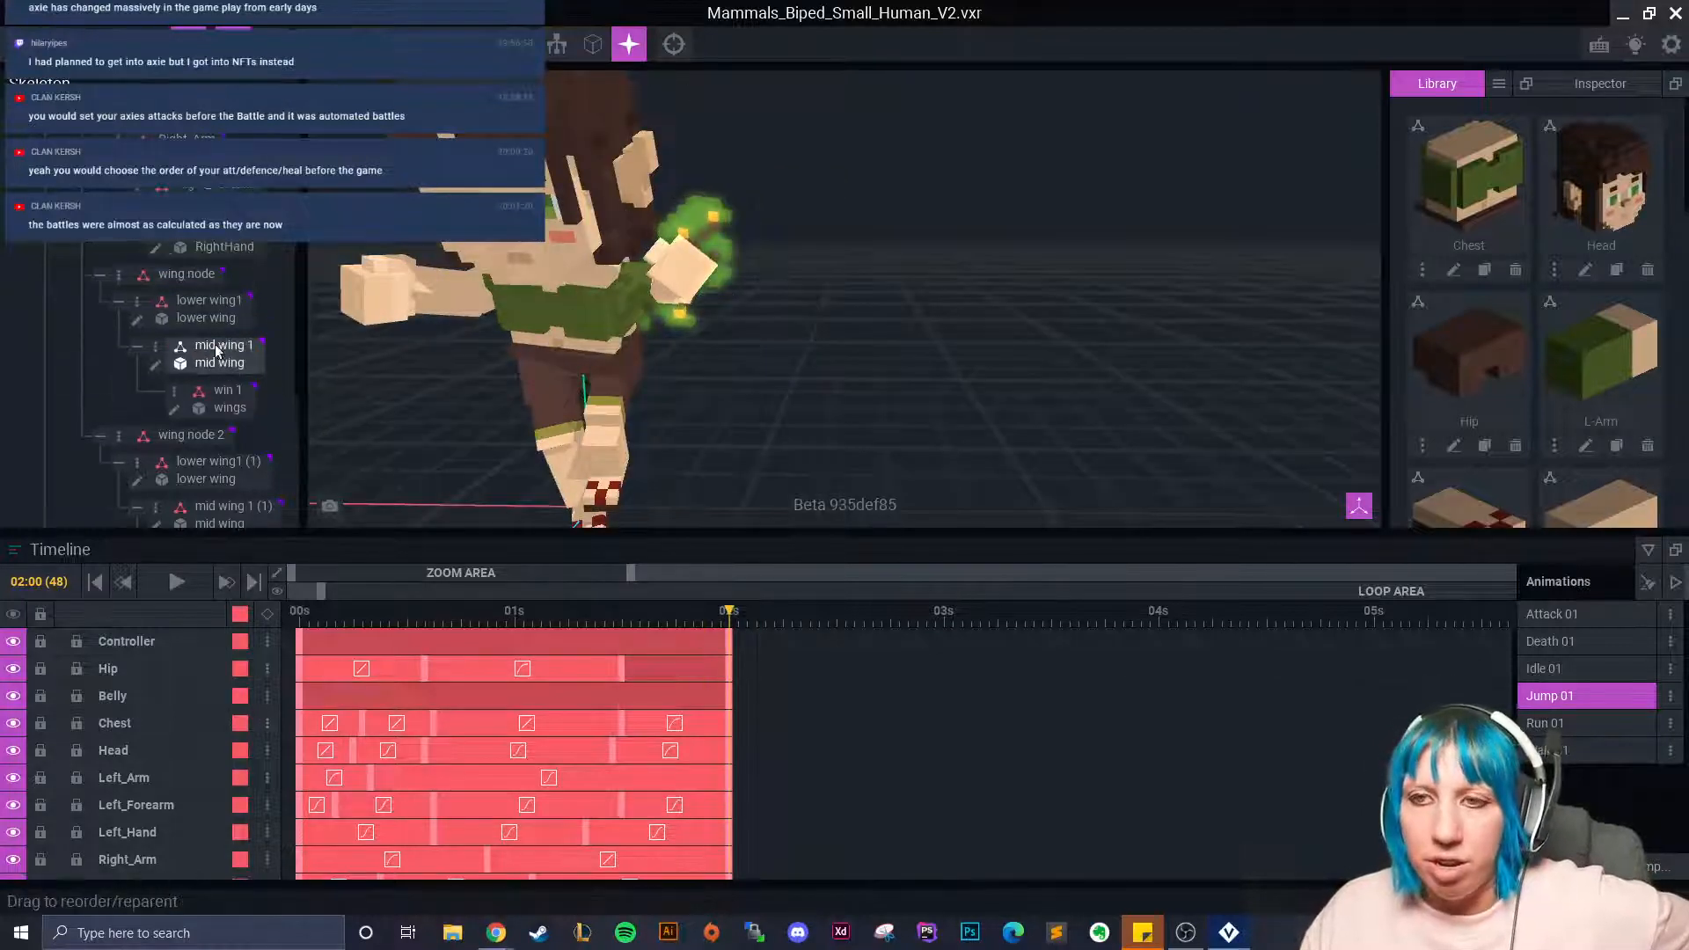
{"action": "scroll", "coordinate": [847, 847], "scroll_direction": "down", "scroll_amount": 5}
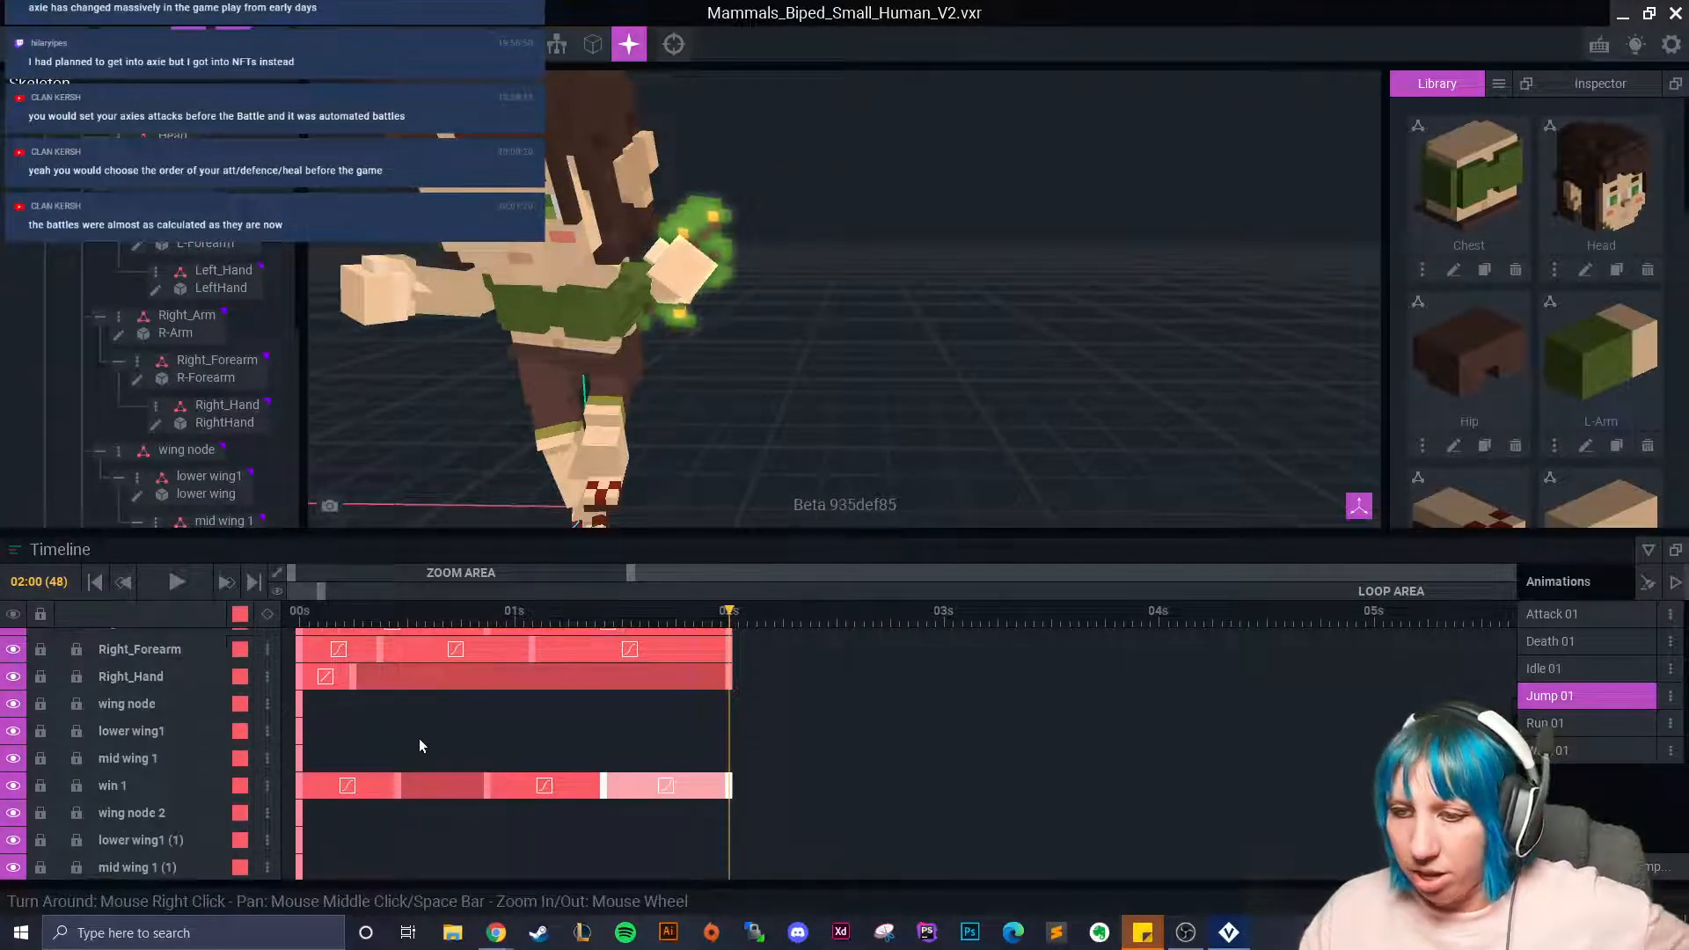
{"action": "left_click", "coordinate": [300, 733], "text": "shift"}
{"action": "right_click", "coordinate": [303, 705]}
{"action": "left_click", "coordinate": [361, 543]}
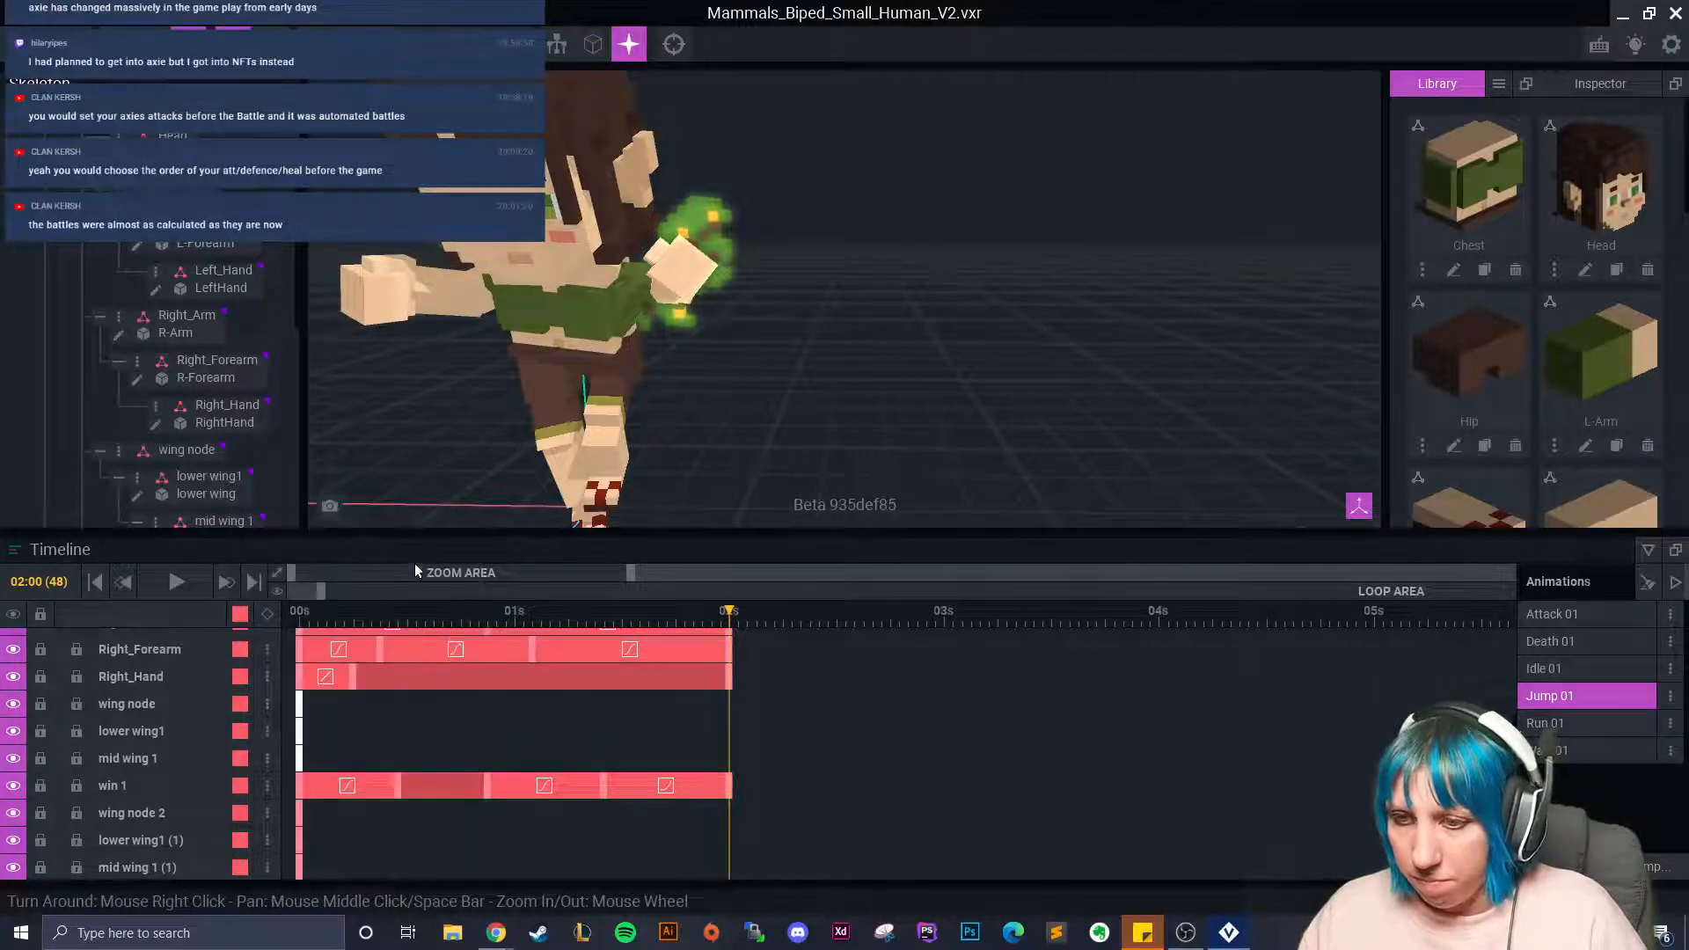
{"action": "right_click", "coordinate": [736, 699]}
{"action": "left_click", "coordinate": [774, 572]}
Copy the second wing chain's (1) start keys, paste them at 02:00, and rewind the playhead.
{"action": "scroll", "coordinate": [469, 739], "scroll_direction": "down", "scroll_amount": 3}
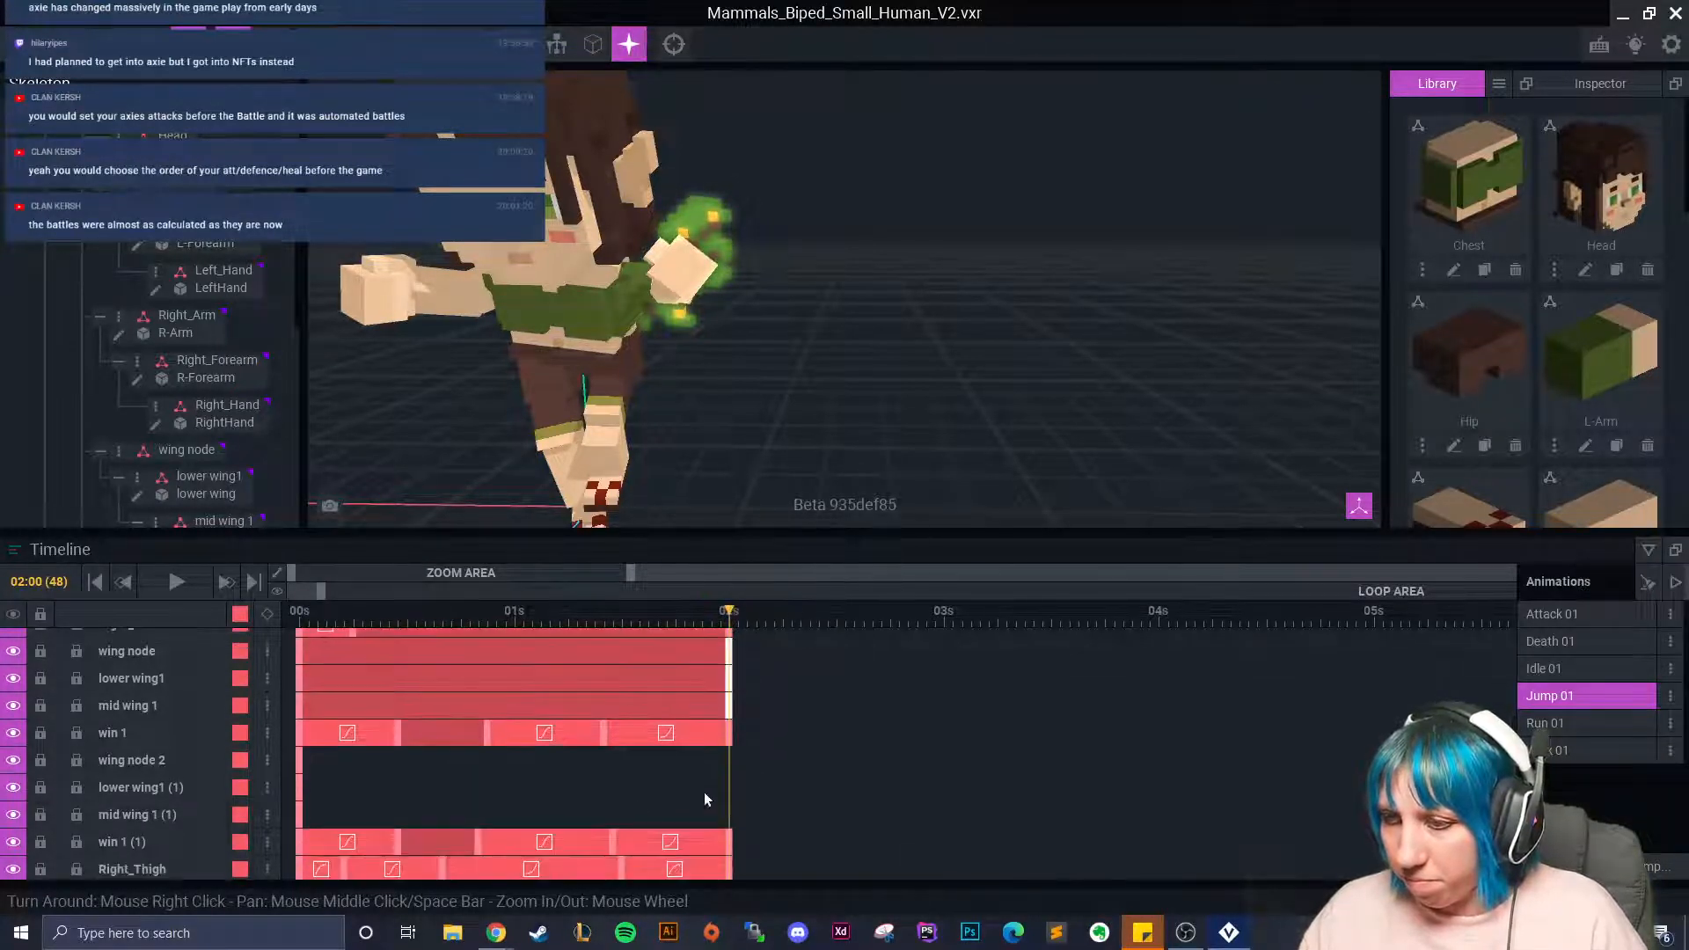
{"action": "left_click", "coordinate": [301, 656]}
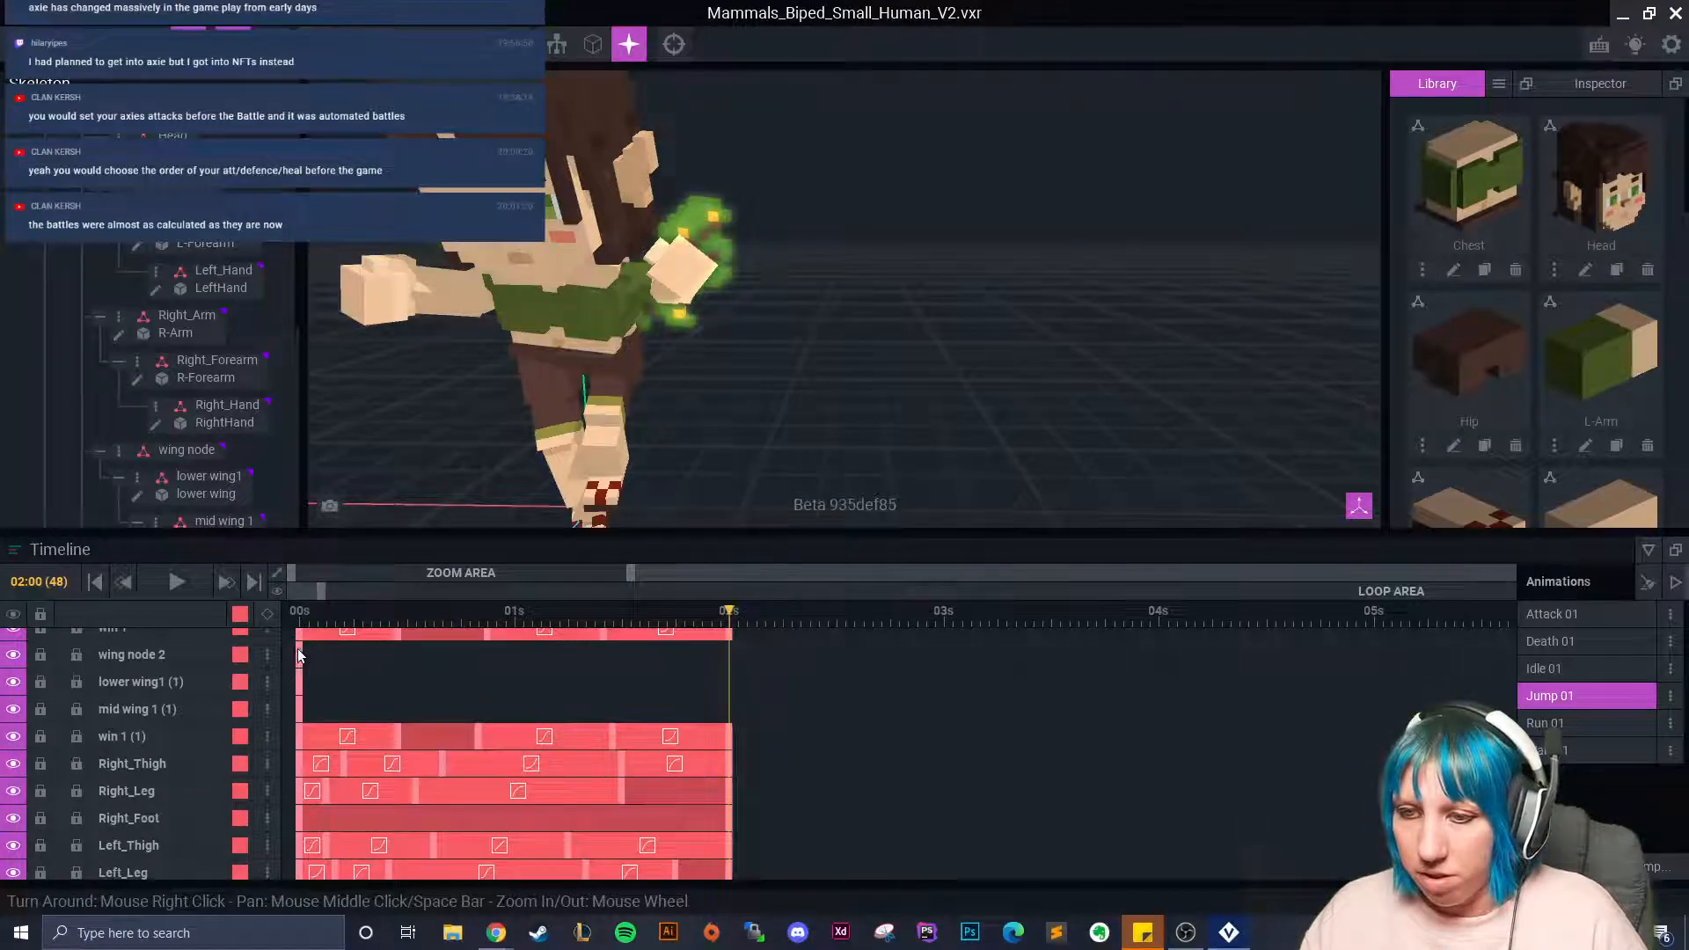
{"action": "right_click", "coordinate": [306, 653]}
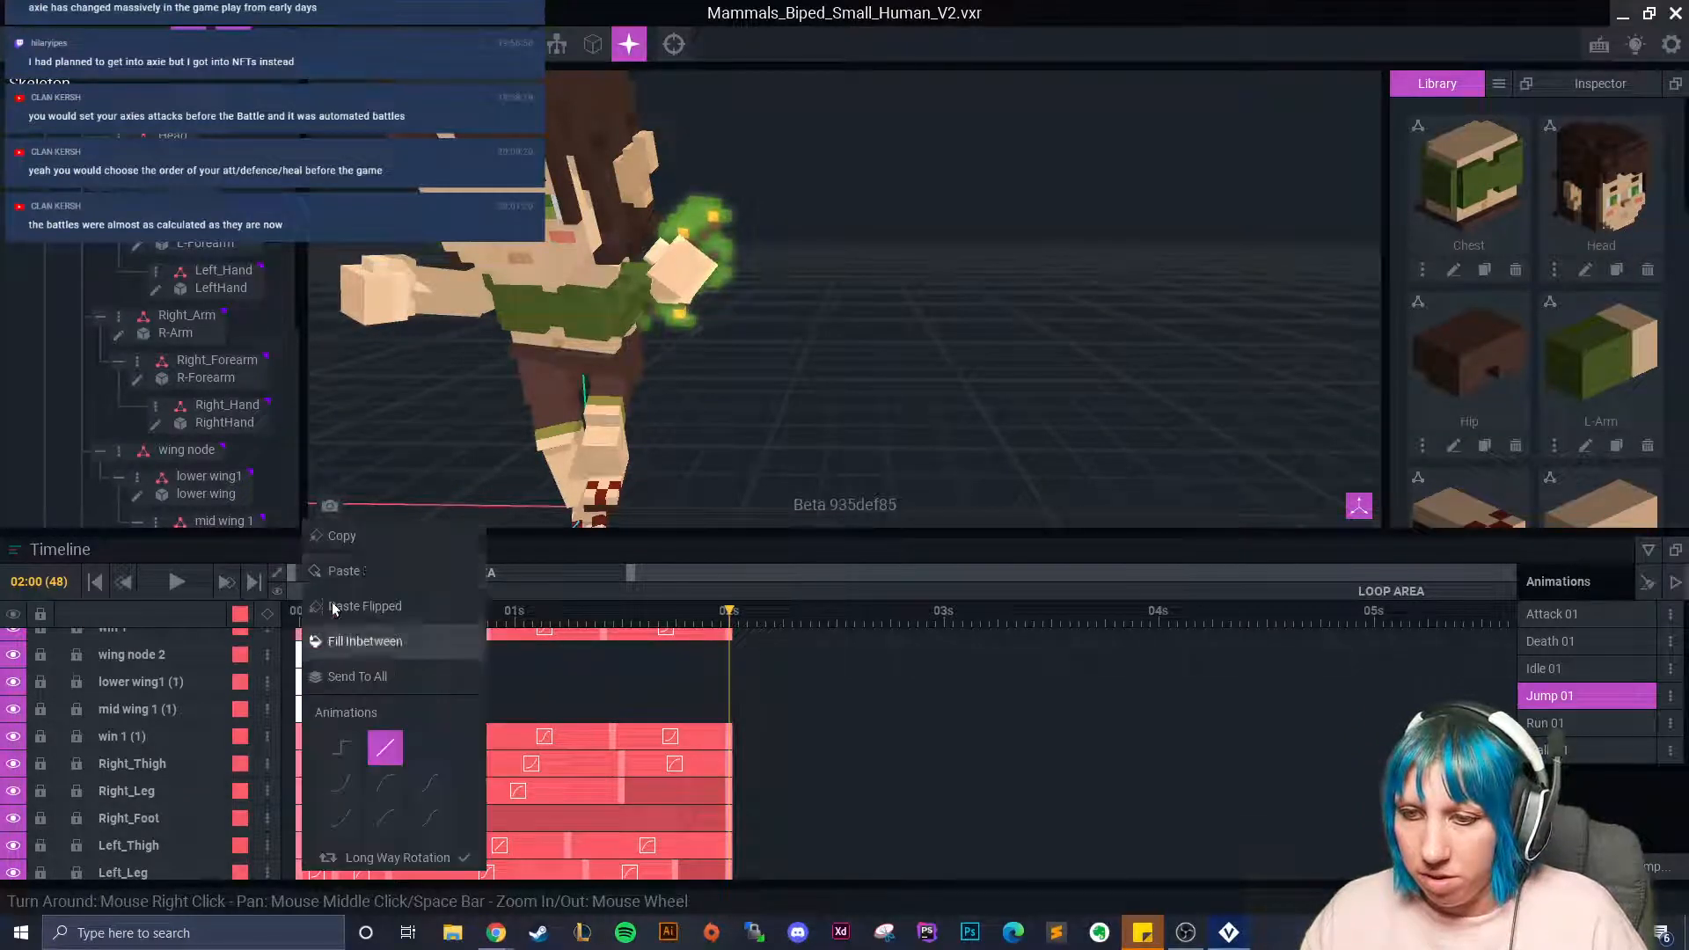
{"action": "left_click", "coordinate": [362, 543]}
{"action": "right_click", "coordinate": [726, 648]}
{"action": "left_click", "coordinate": [768, 571]}
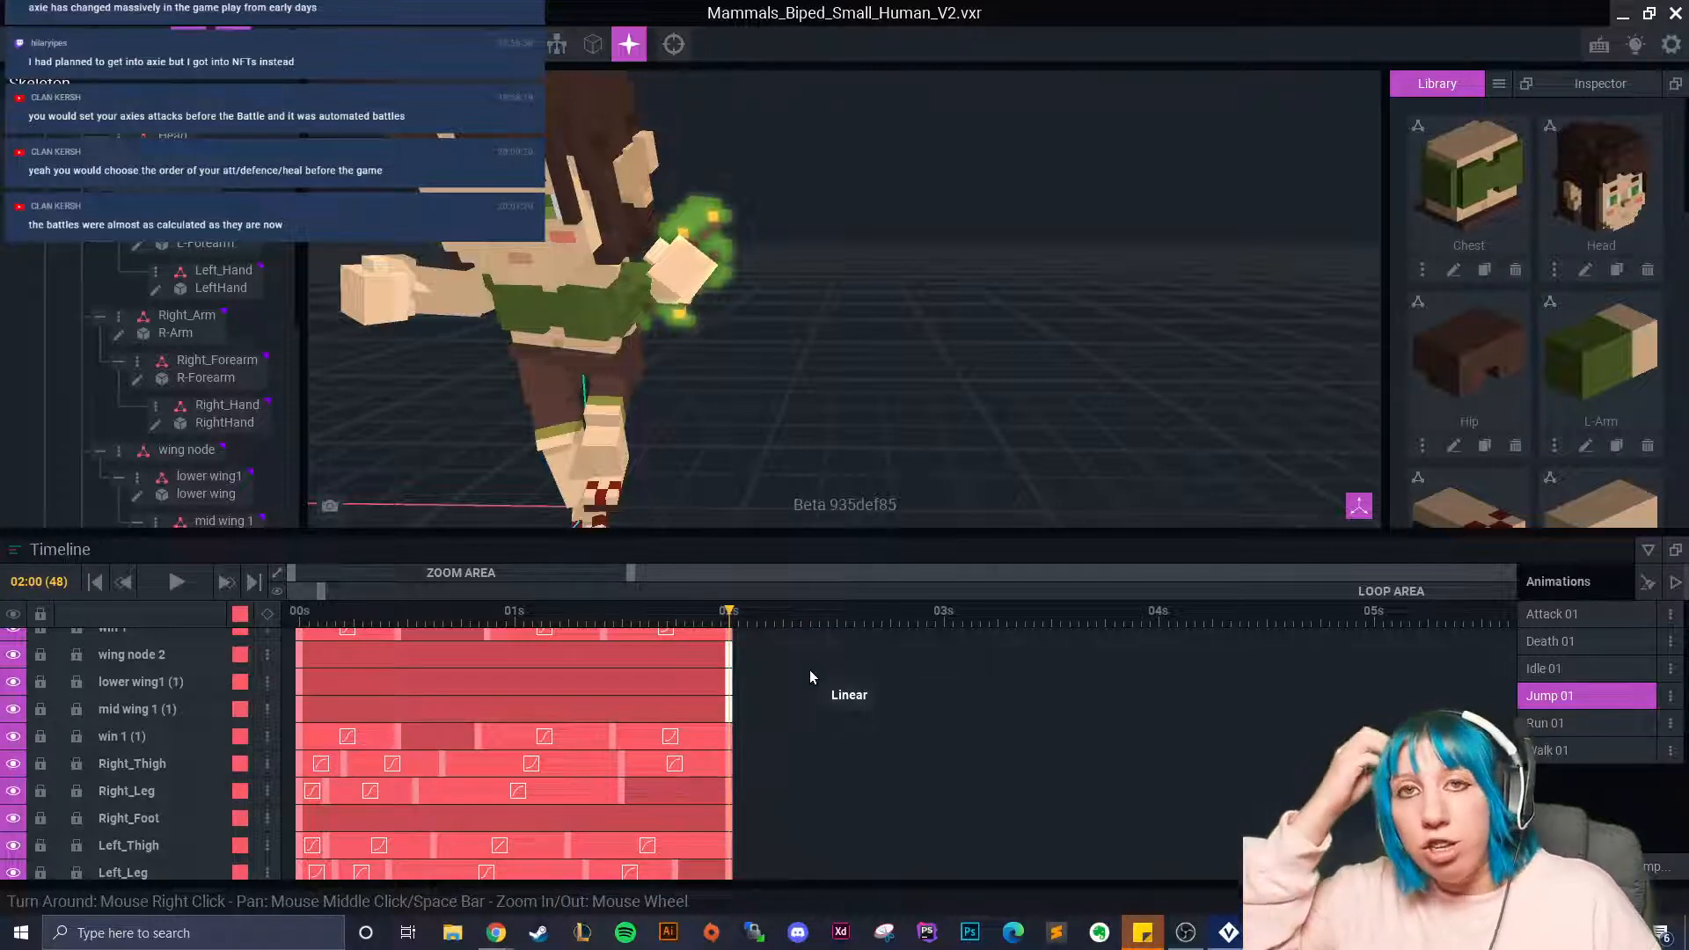
{"action": "scroll", "coordinate": [787, 779], "scroll_direction": "down", "scroll_amount": 1}
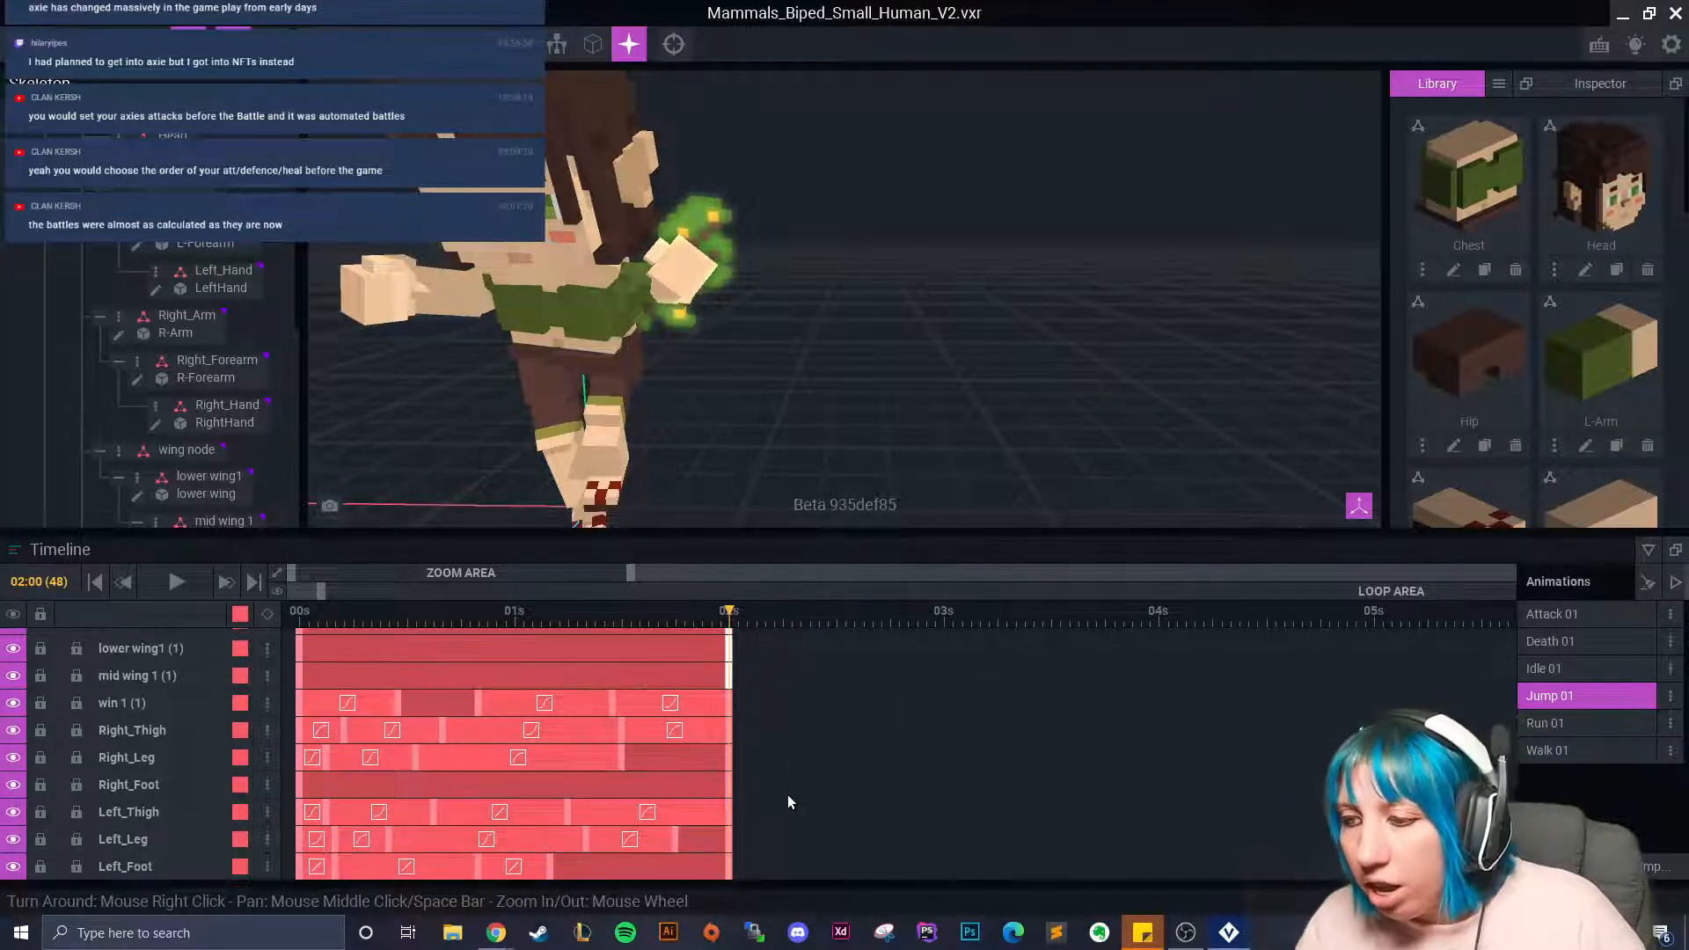
{"action": "scroll", "coordinate": [825, 765], "scroll_direction": "up", "scroll_amount": 12}
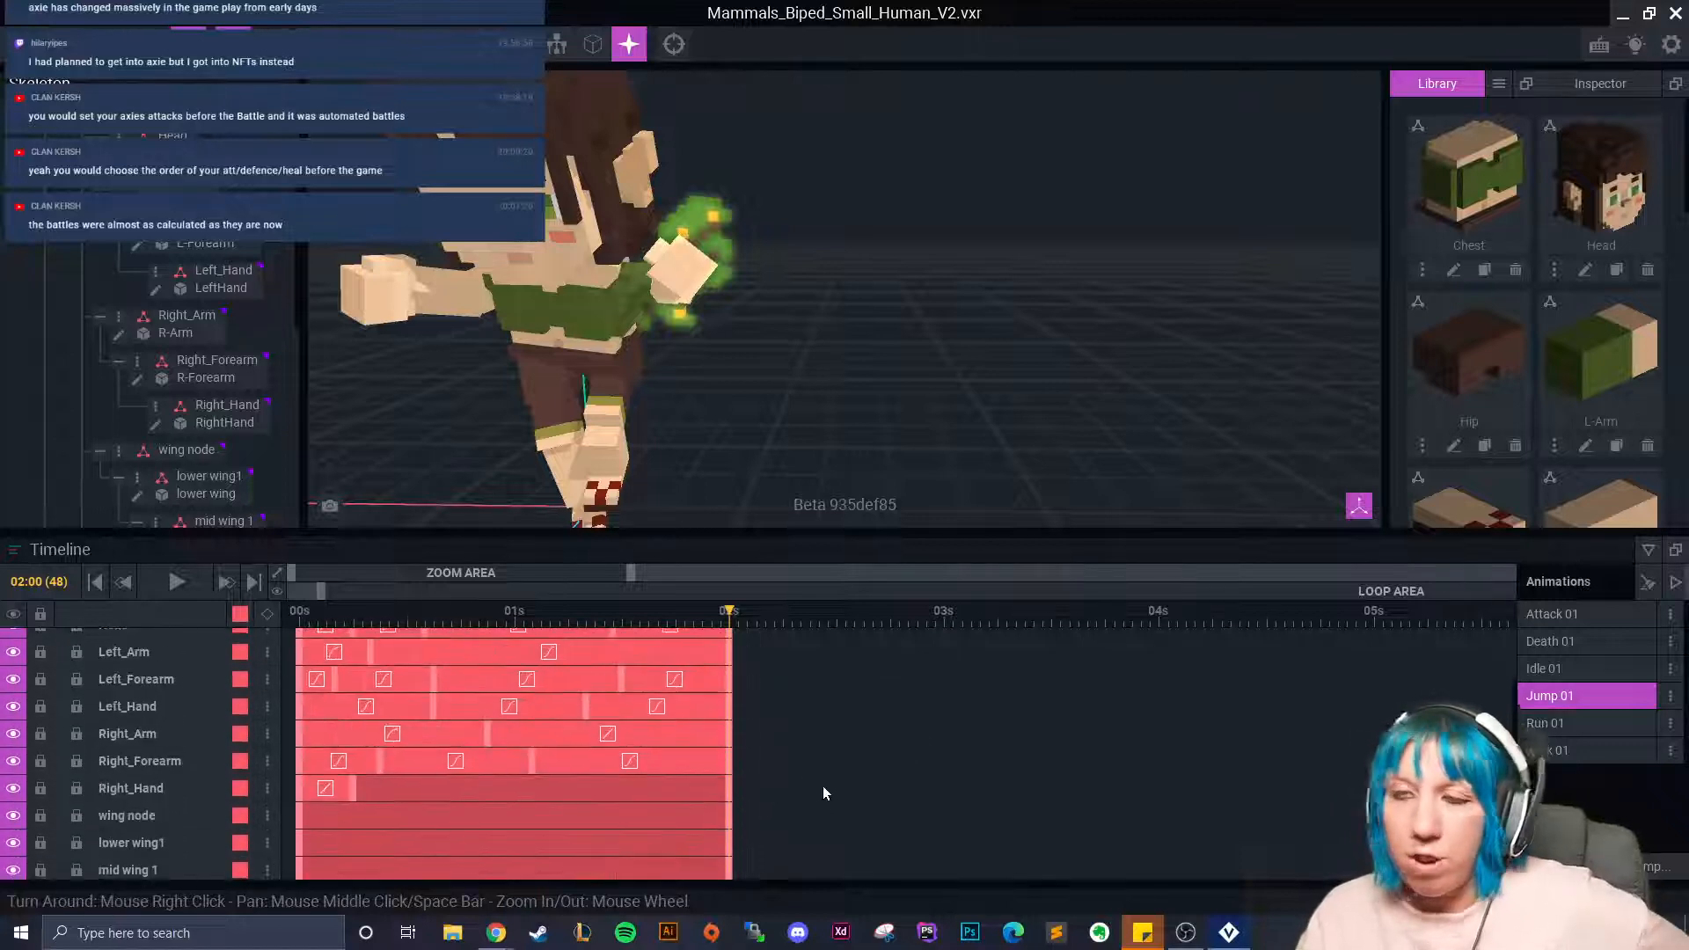
{"action": "scroll", "coordinate": [864, 772], "scroll_direction": "up", "scroll_amount": 1}
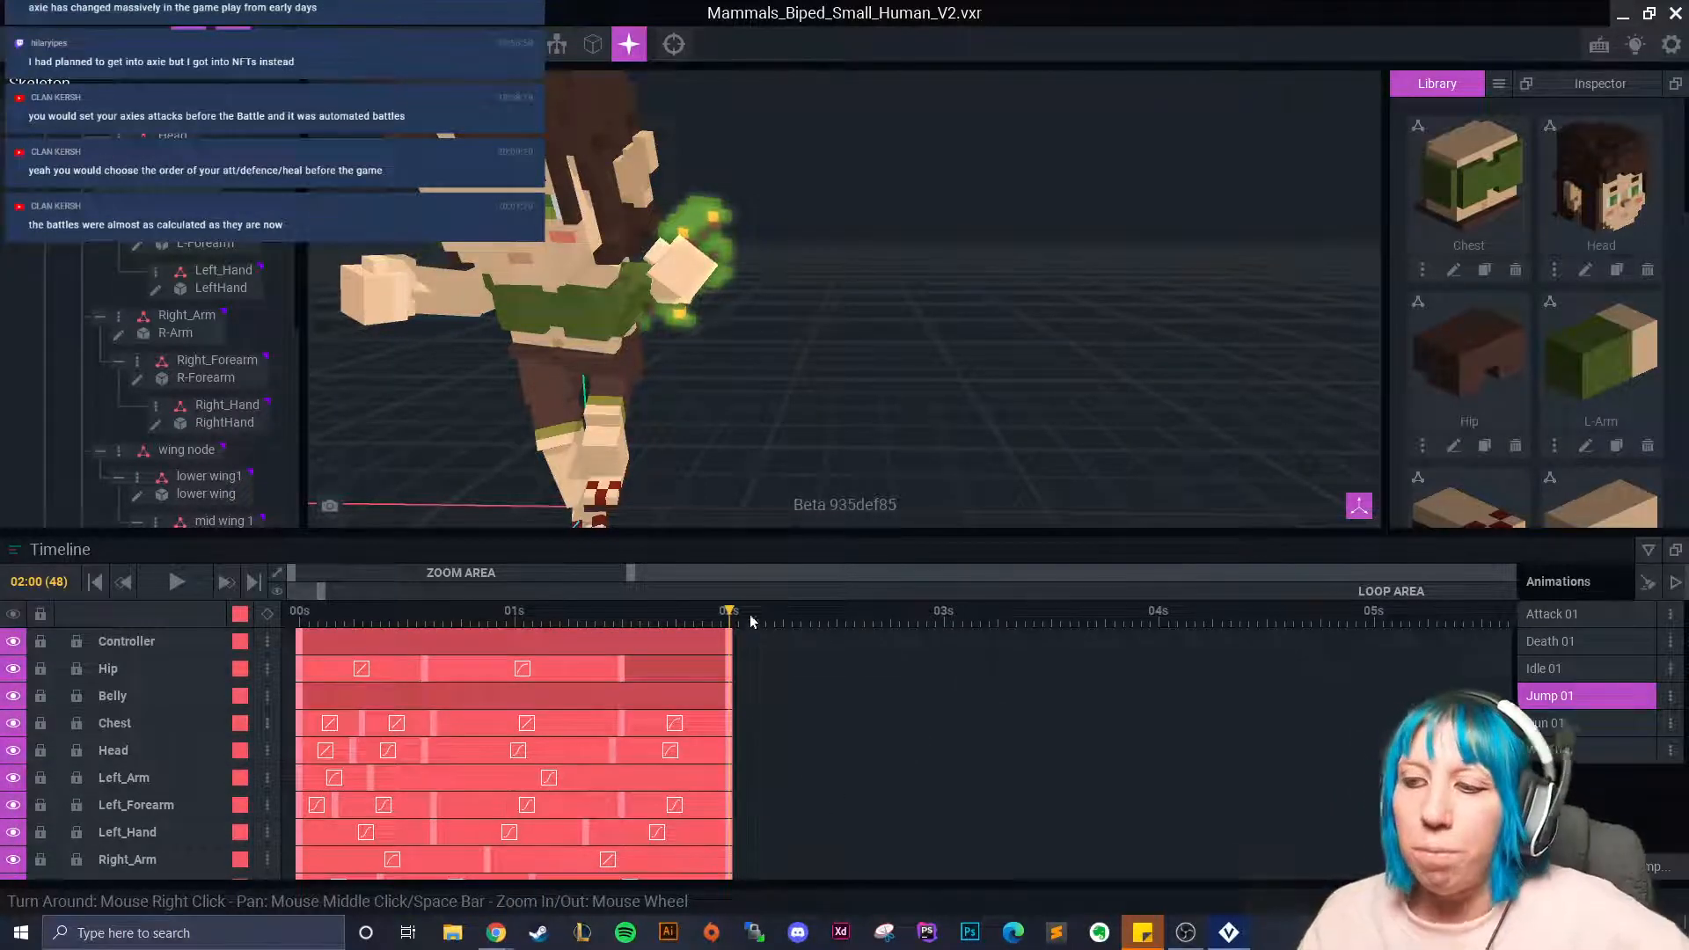
{"action": "left_click_drag", "start_coordinate": [731, 616], "coordinate": [255, 664]}
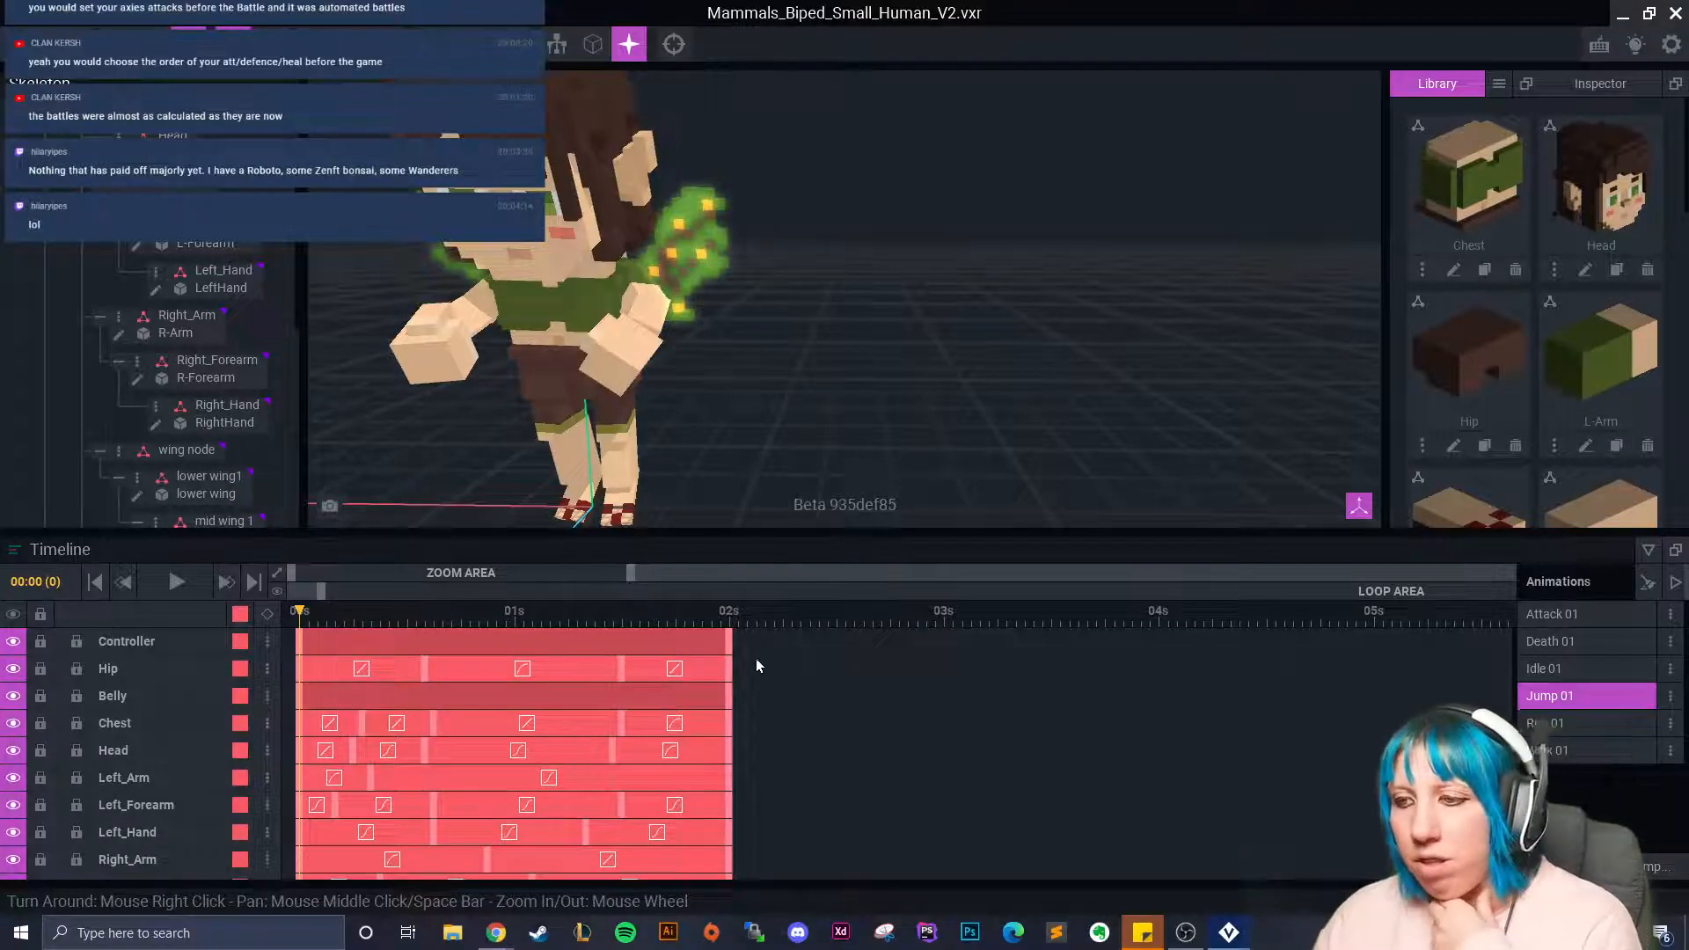
Switch to Run 01 and scrub through its early run poses, ending at frame 2.
{"action": "left_click", "coordinate": [1623, 721]}
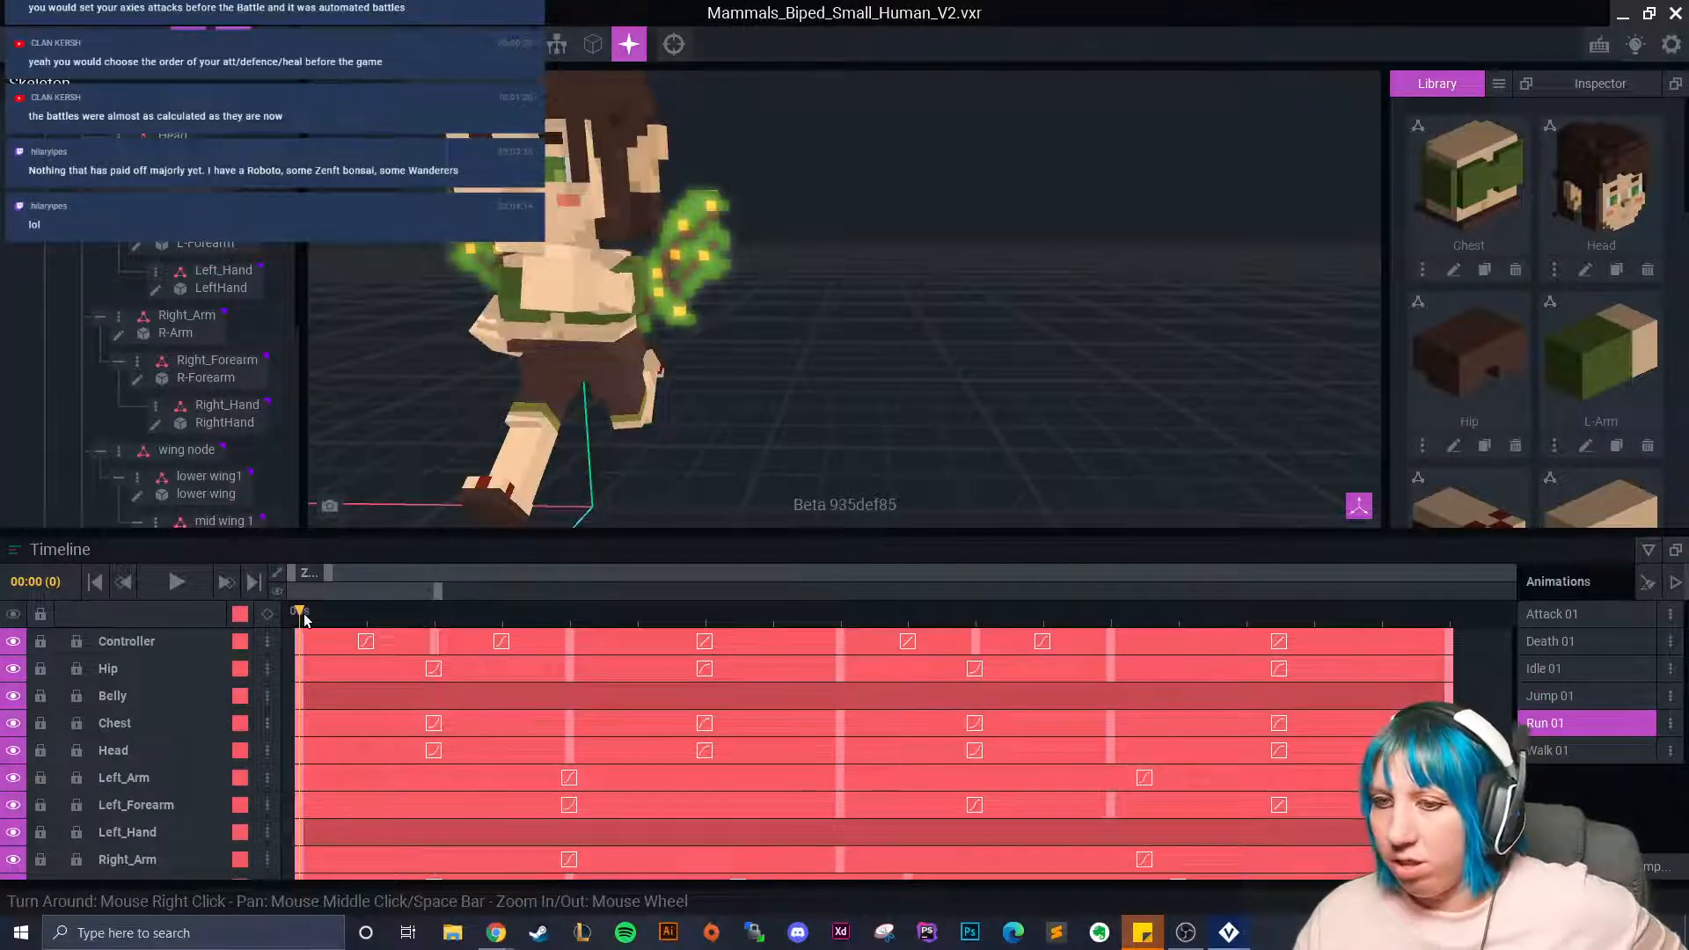
{"action": "left_click", "coordinate": [706, 615]}
{"action": "left_click_drag", "start_coordinate": [721, 625], "coordinate": [264, 642]}
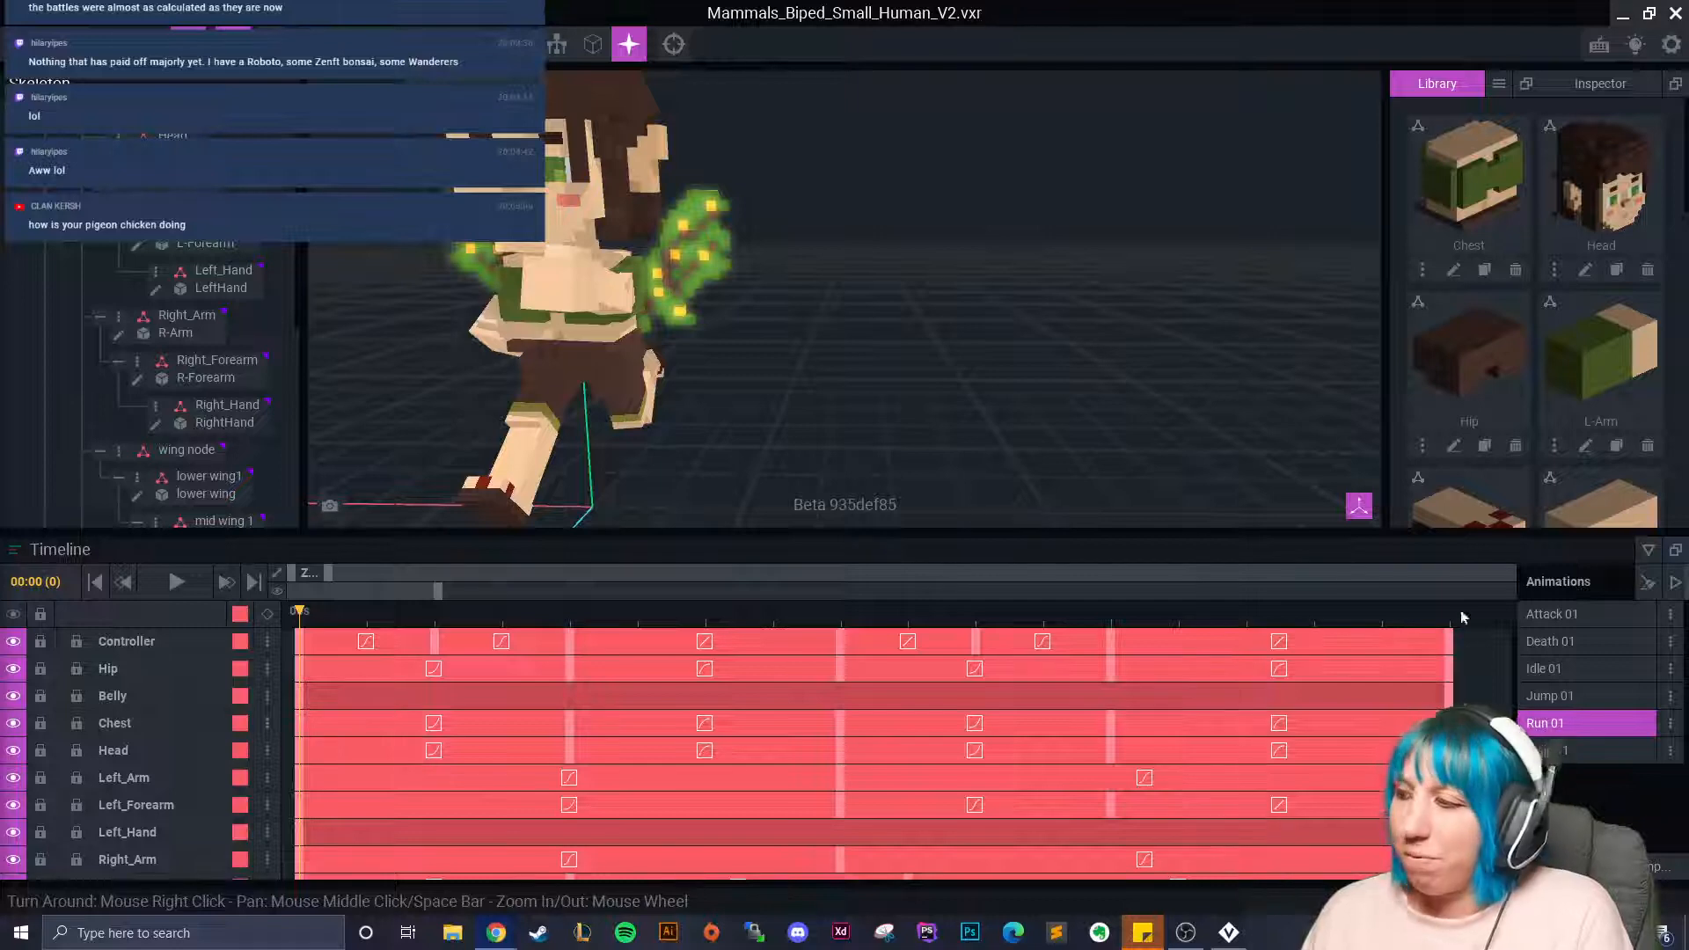
{"action": "left_click", "coordinate": [435, 616]}
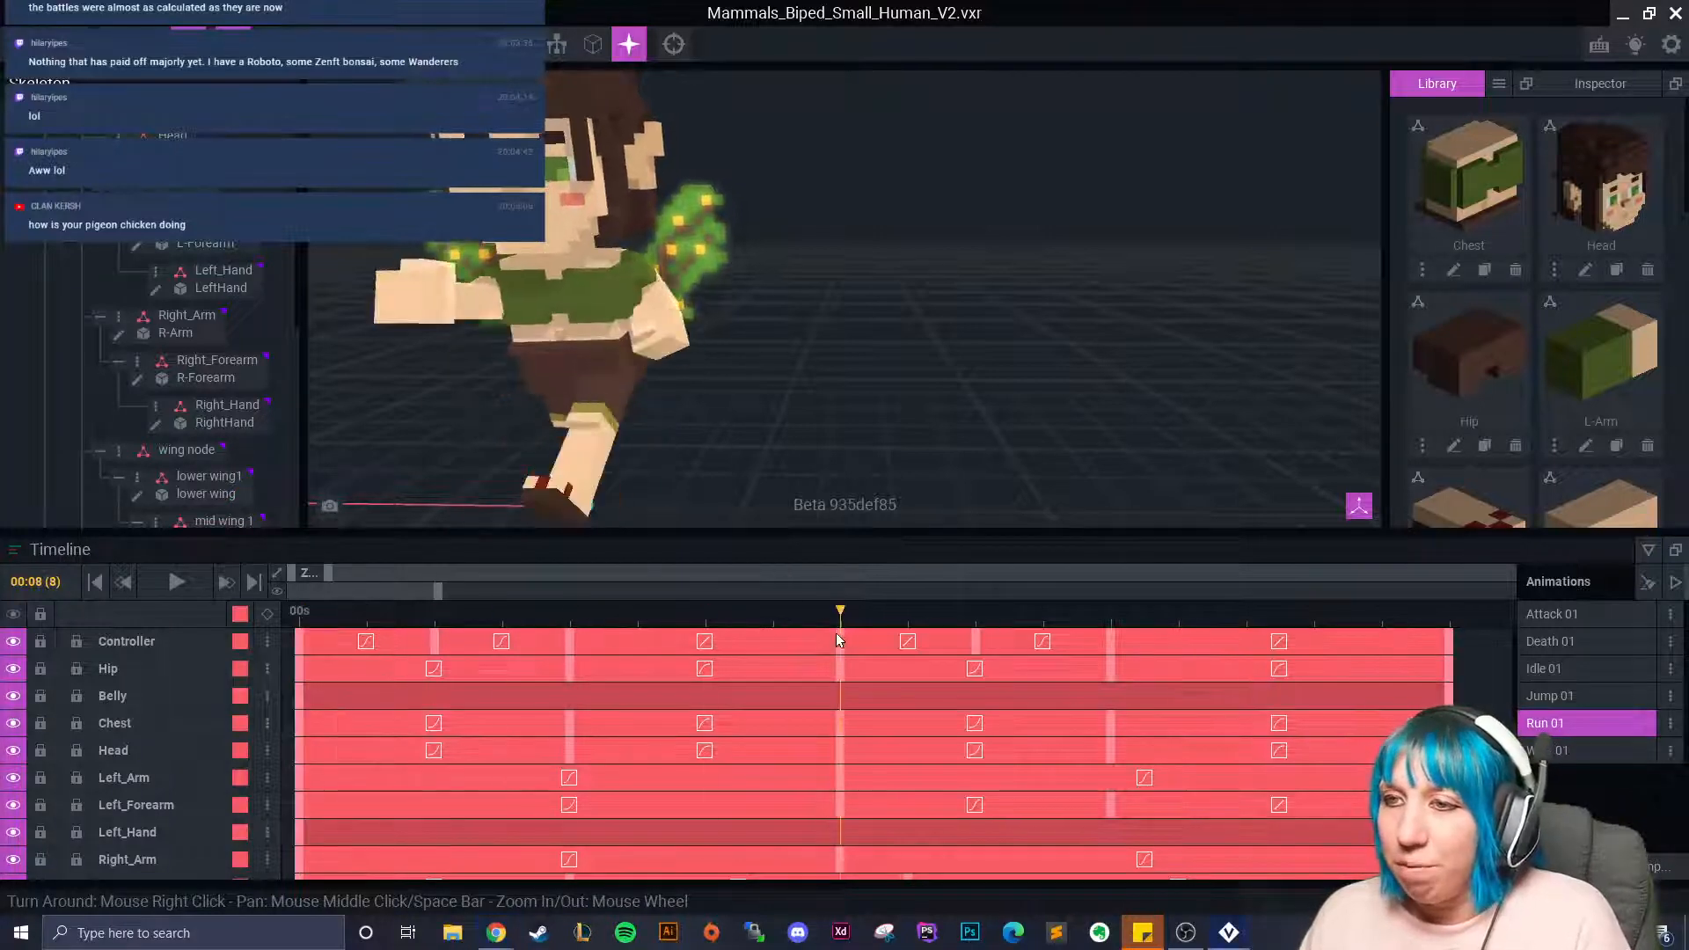
Rotate mid wing 1 into a new pose at 00:04 and slide it sideways.
{"action": "right_click_drag", "start_coordinate": [633, 440], "coordinate": [755, 457]}
{"action": "scroll", "coordinate": [762, 457], "scroll_direction": "up", "scroll_amount": 4}
{"action": "middle_click_drag", "start_coordinate": [762, 422], "coordinate": [747, 524]}
{"action": "left_click", "coordinate": [658, 347]}
{"action": "left_click_drag", "start_coordinate": [313, 632], "coordinate": [573, 648]}
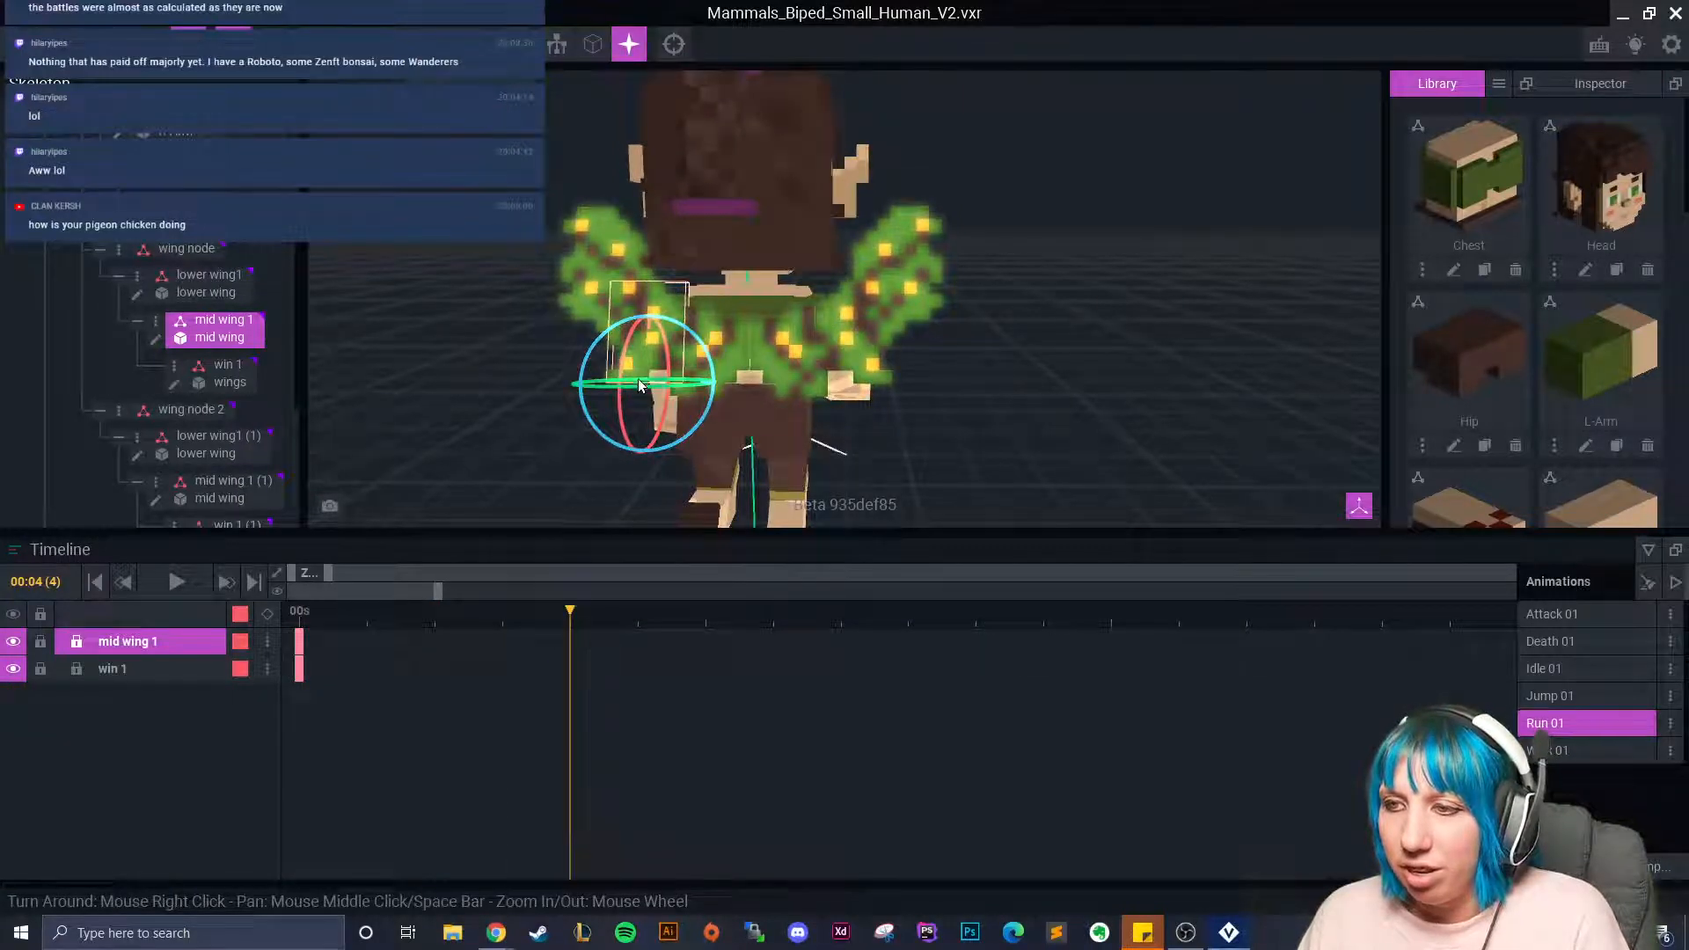
{"action": "left_click_drag", "start_coordinate": [663, 385], "coordinate": [665, 387]}
{"action": "right_click_drag", "start_coordinate": [673, 453], "coordinate": [678, 410]}
{"action": "left_click_drag", "start_coordinate": [632, 409], "coordinate": [671, 412]}
{"action": "scroll", "coordinate": [660, 433], "scroll_direction": "up", "scroll_amount": 2}
{"action": "key", "text": "w"}
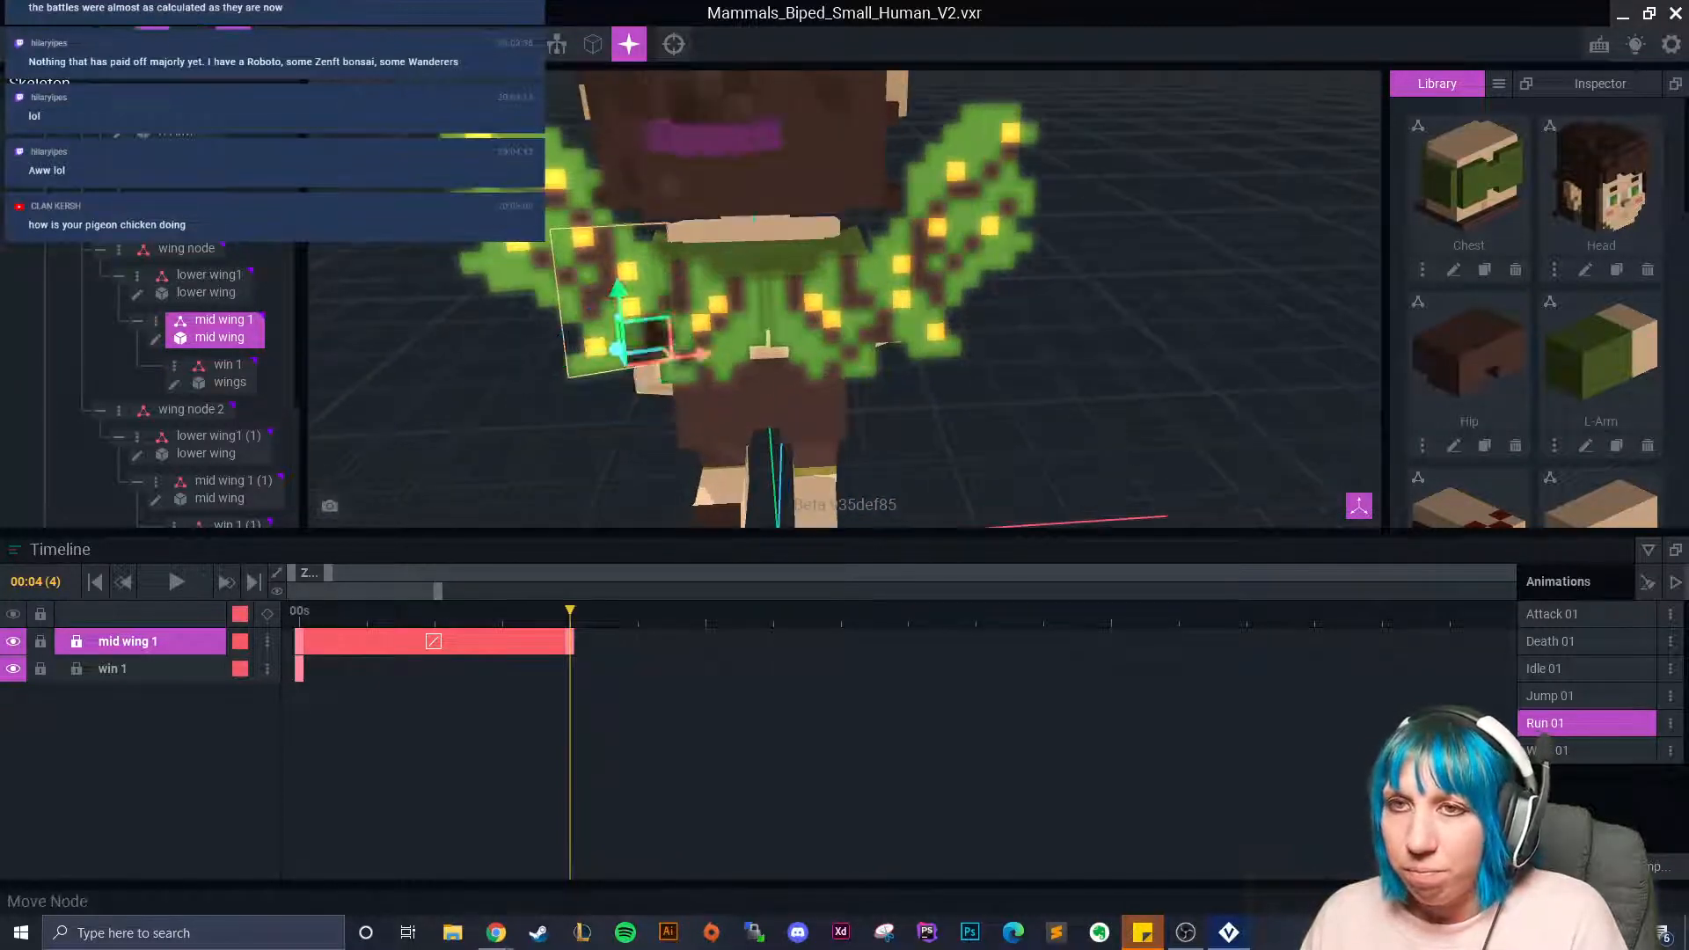
{"action": "left_click_drag", "start_coordinate": [702, 350], "coordinate": [641, 394]}
Open the mid wing.vxm model in the voxel editor.
{"action": "scroll", "coordinate": [667, 382], "scroll_direction": "up", "scroll_amount": 5}
{"action": "right_click_drag", "start_coordinate": [641, 395], "coordinate": [704, 367]}
{"action": "scroll", "coordinate": [634, 392], "scroll_direction": "down", "scroll_amount": 4}
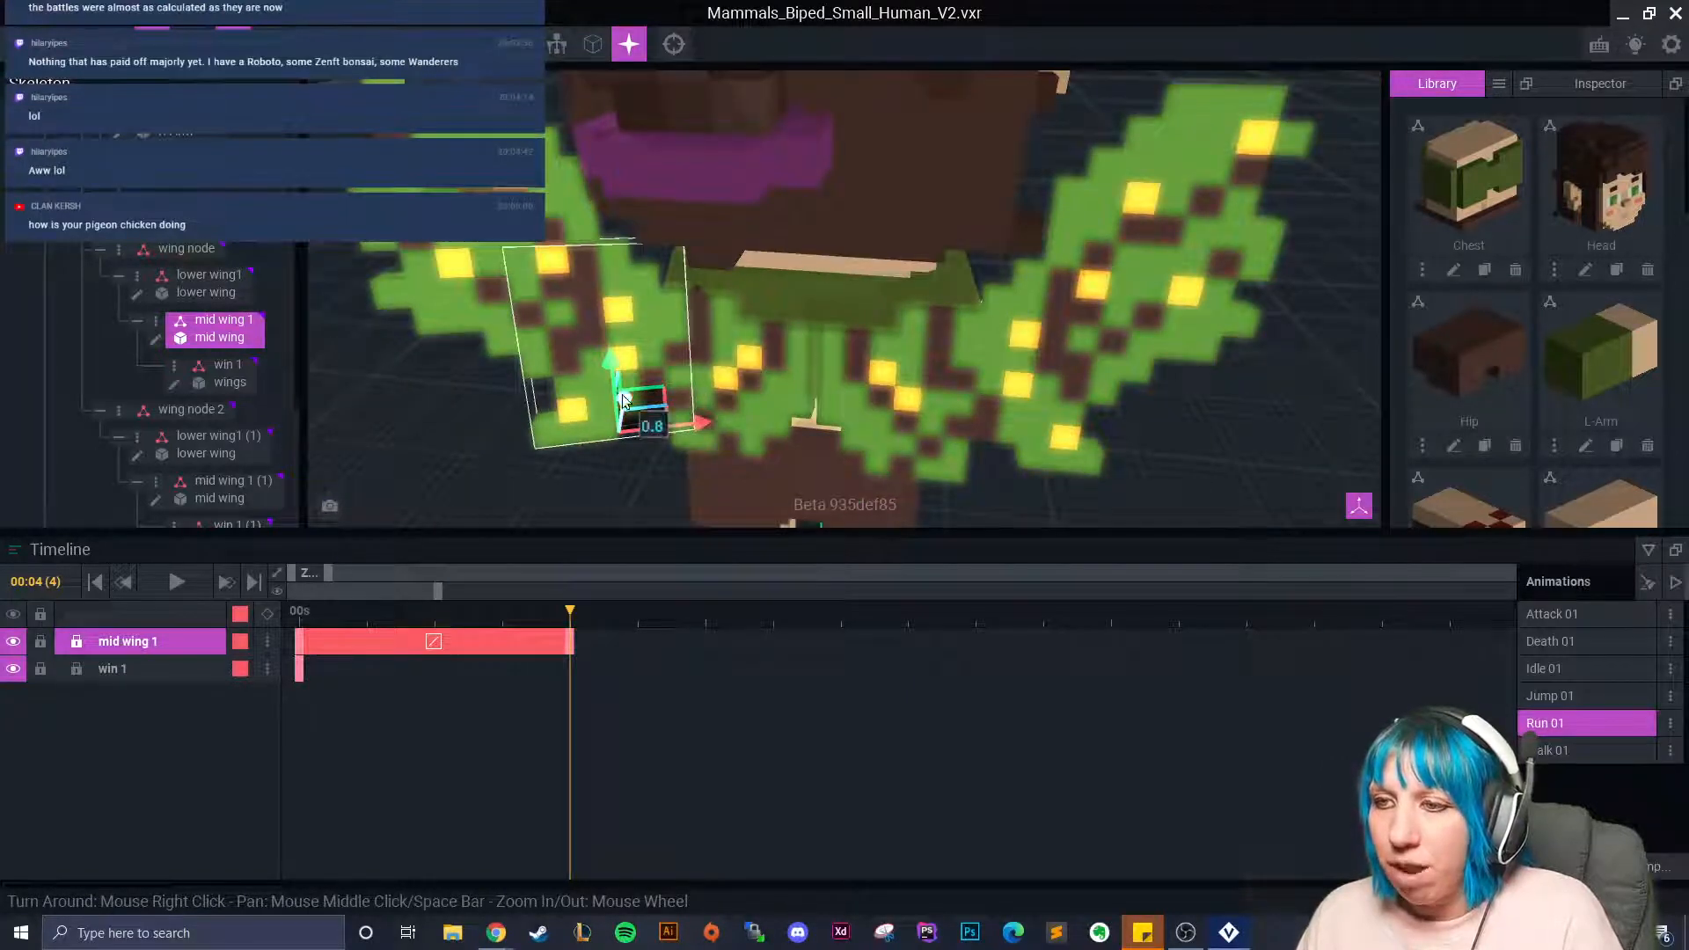
{"action": "right_click_drag", "start_coordinate": [629, 427], "coordinate": [636, 425]}
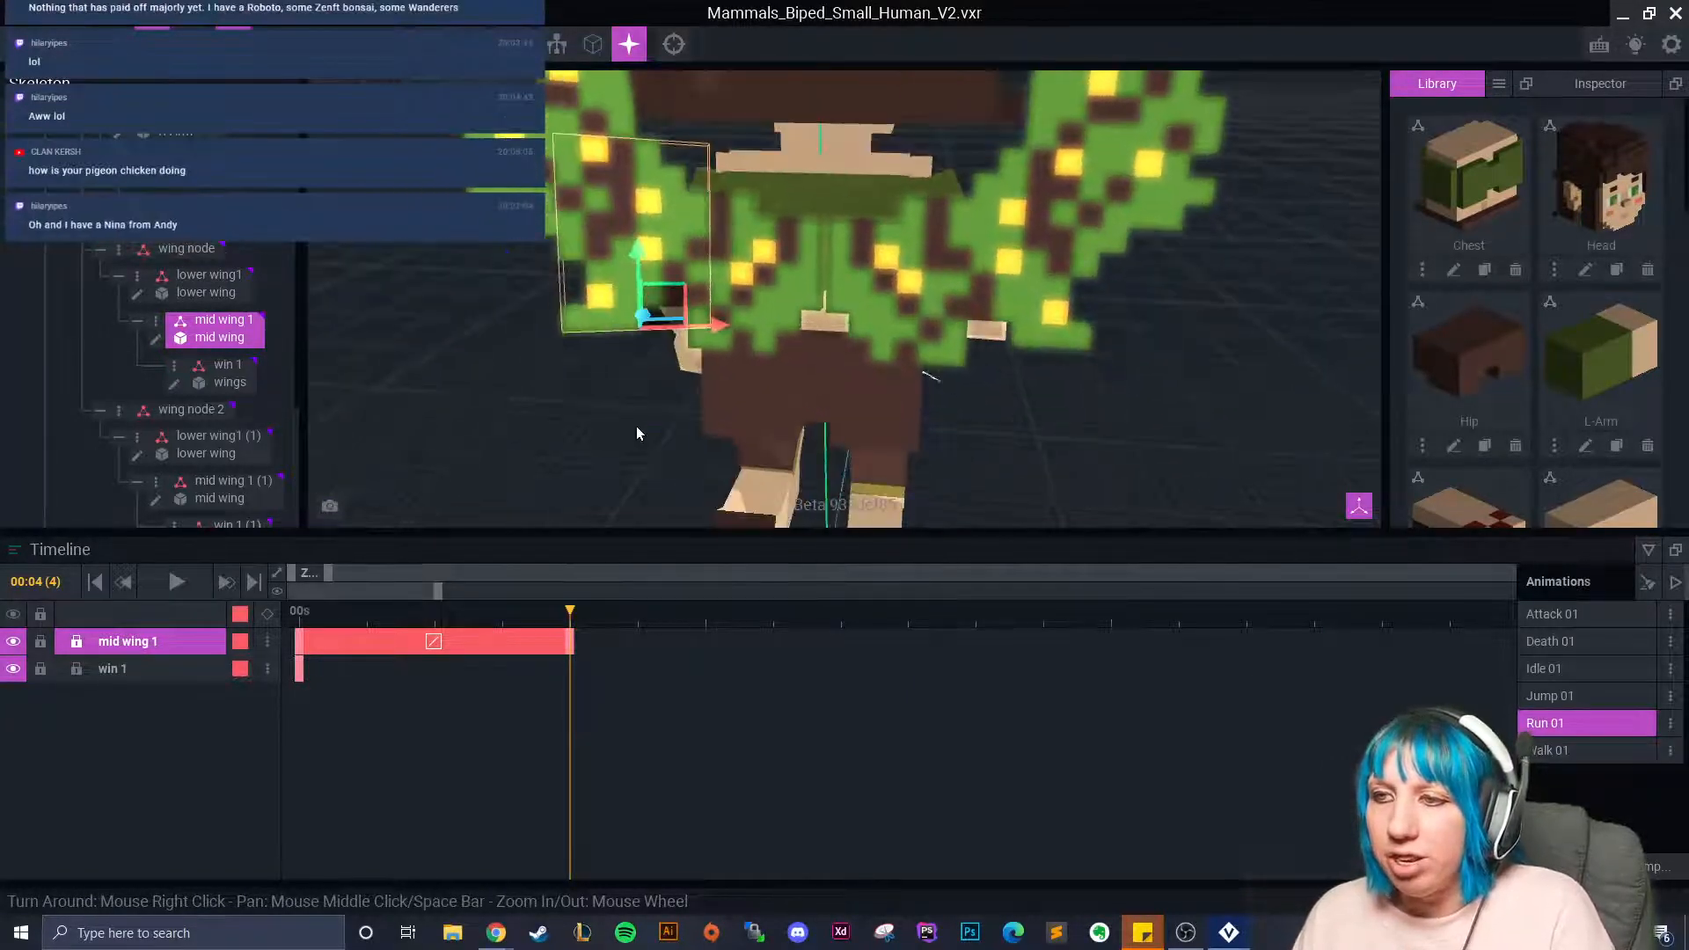
{"action": "left_click", "coordinate": [676, 304]}
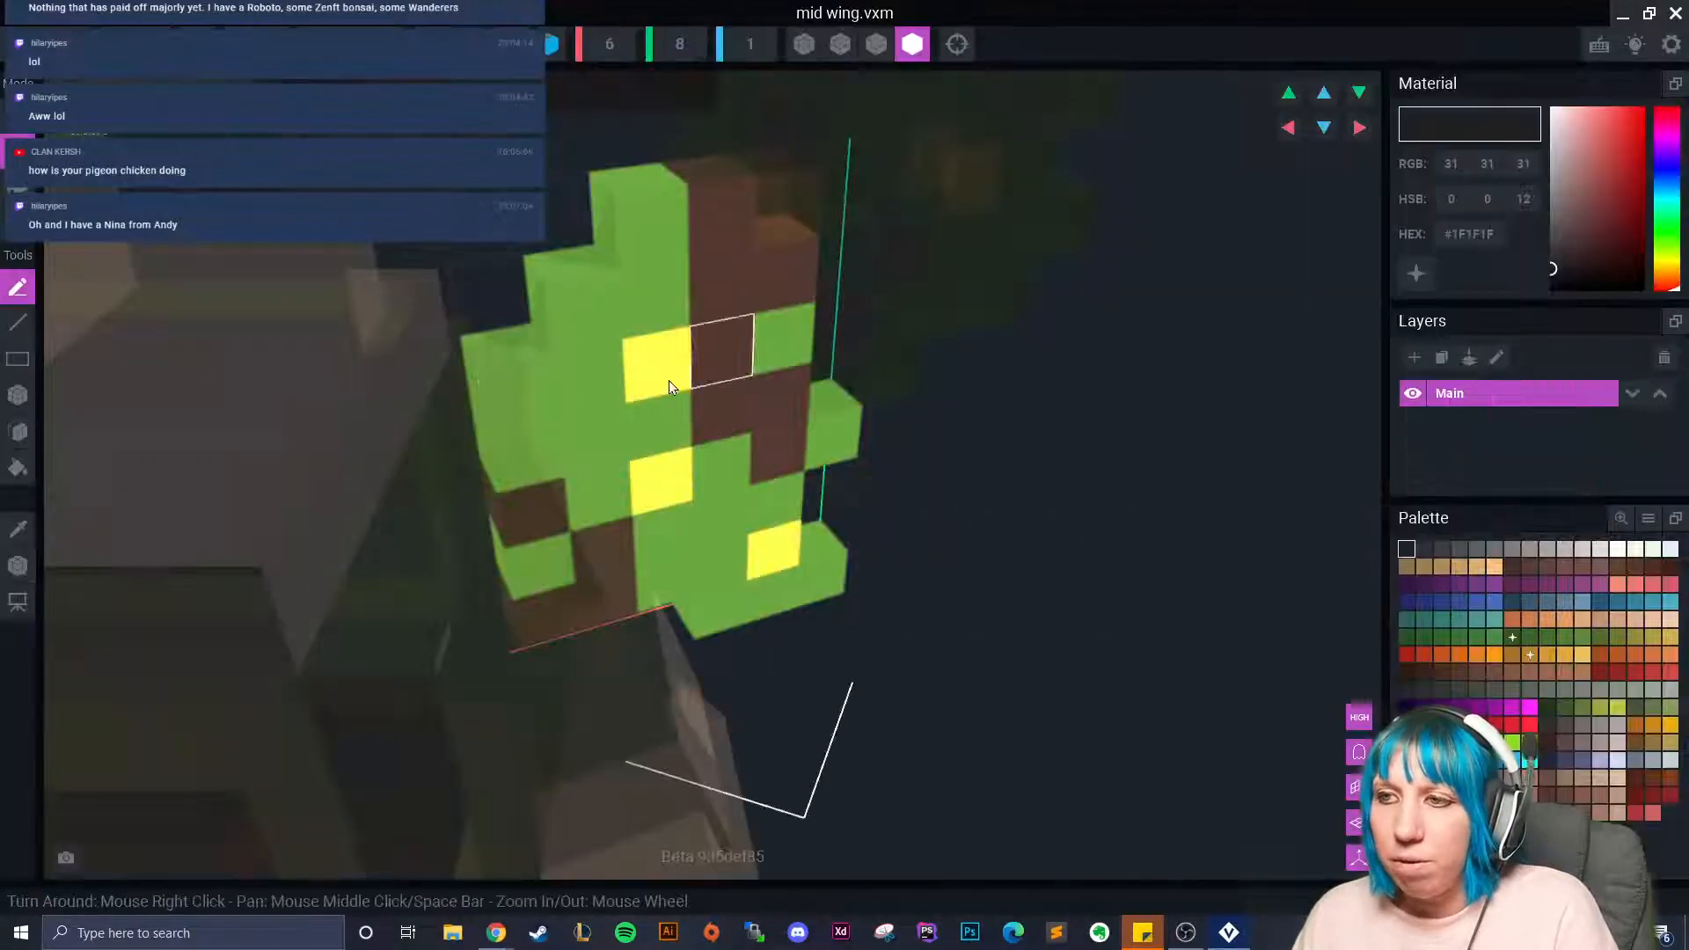
{"action": "right_click_drag", "start_coordinate": [725, 421], "coordinate": [919, 466]}
Select the Pivot tool, then close the editor, saving mid wing.vxm, and return to the fairy.
{"action": "right_click_drag", "start_coordinate": [921, 565], "coordinate": [880, 534]}
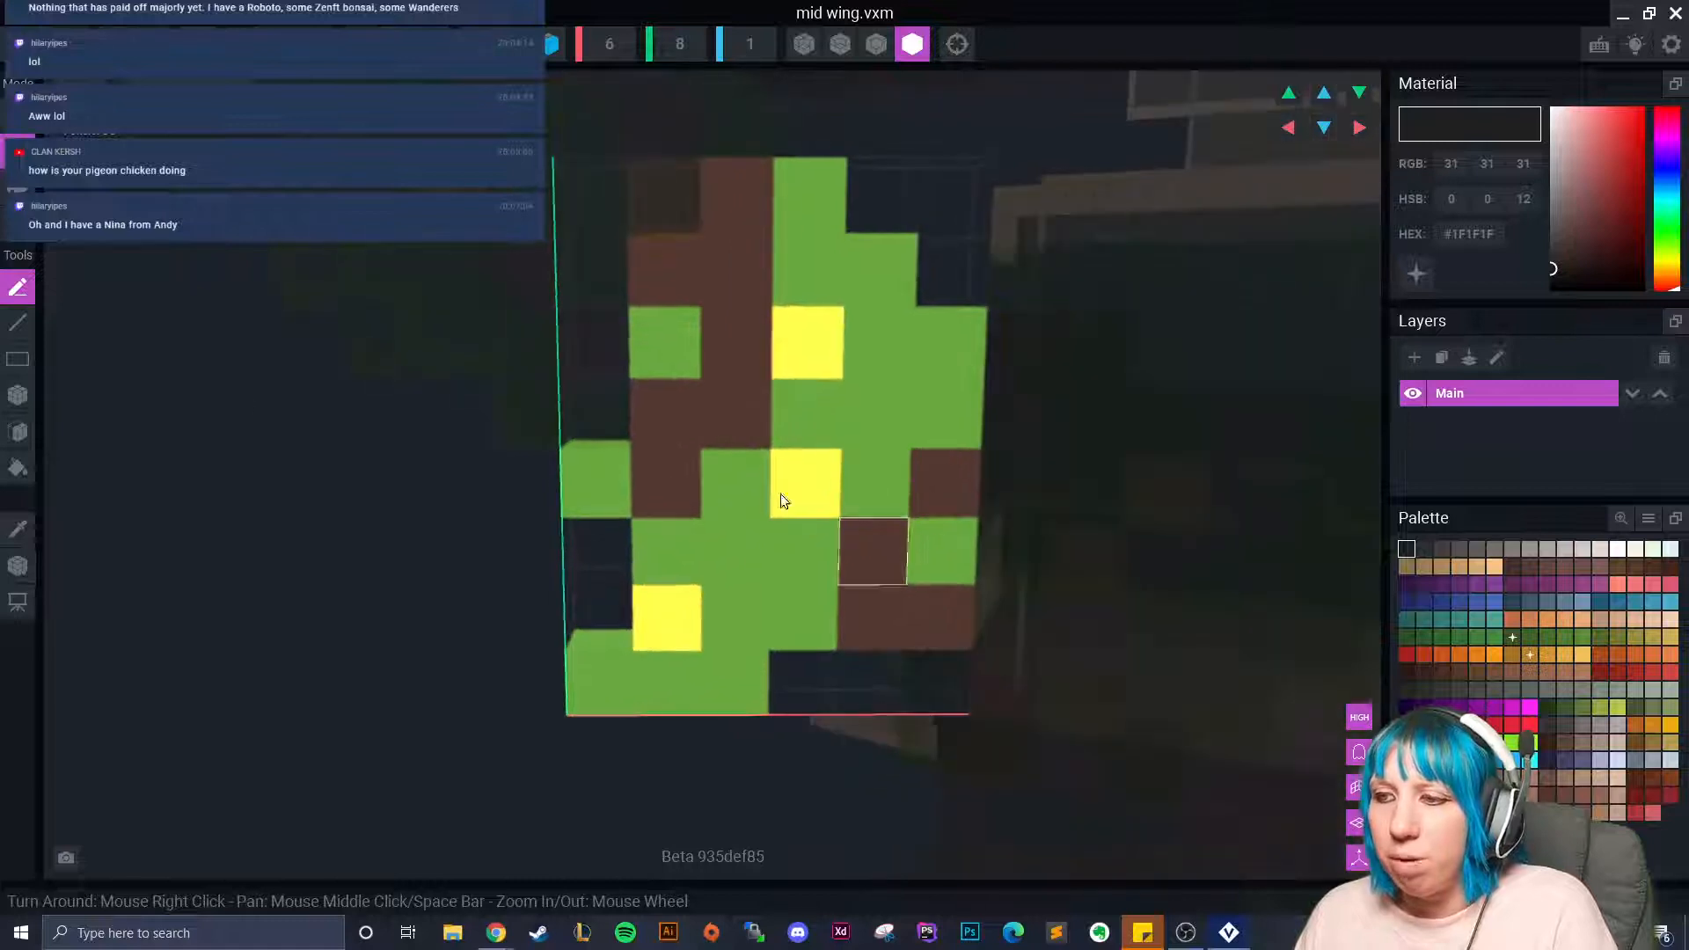
{"action": "left_click", "coordinate": [18, 565]}
{"action": "right_click_drag", "start_coordinate": [762, 698], "coordinate": [961, 490]}
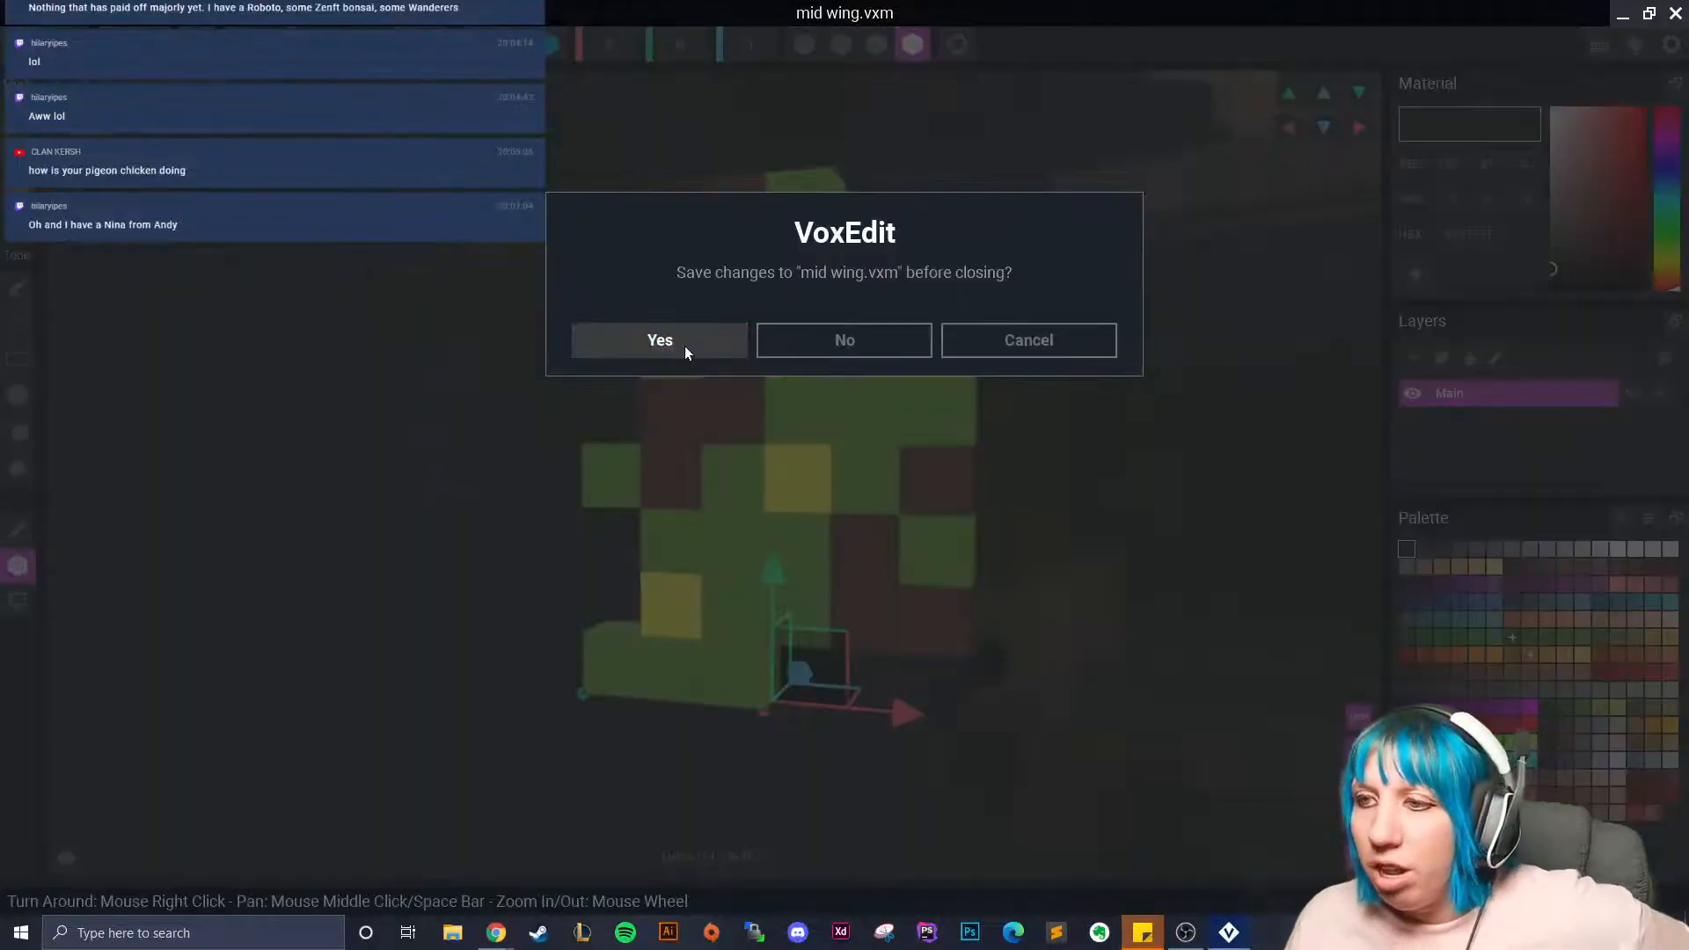
{"action": "left_click", "coordinate": [683, 345]}
{"action": "scroll", "coordinate": [739, 260], "scroll_direction": "up", "scroll_amount": 5}
{"action": "right_click_drag", "start_coordinate": [716, 230], "coordinate": [594, 232]}
{"action": "scroll", "coordinate": [616, 217], "scroll_direction": "up", "scroll_amount": 3}
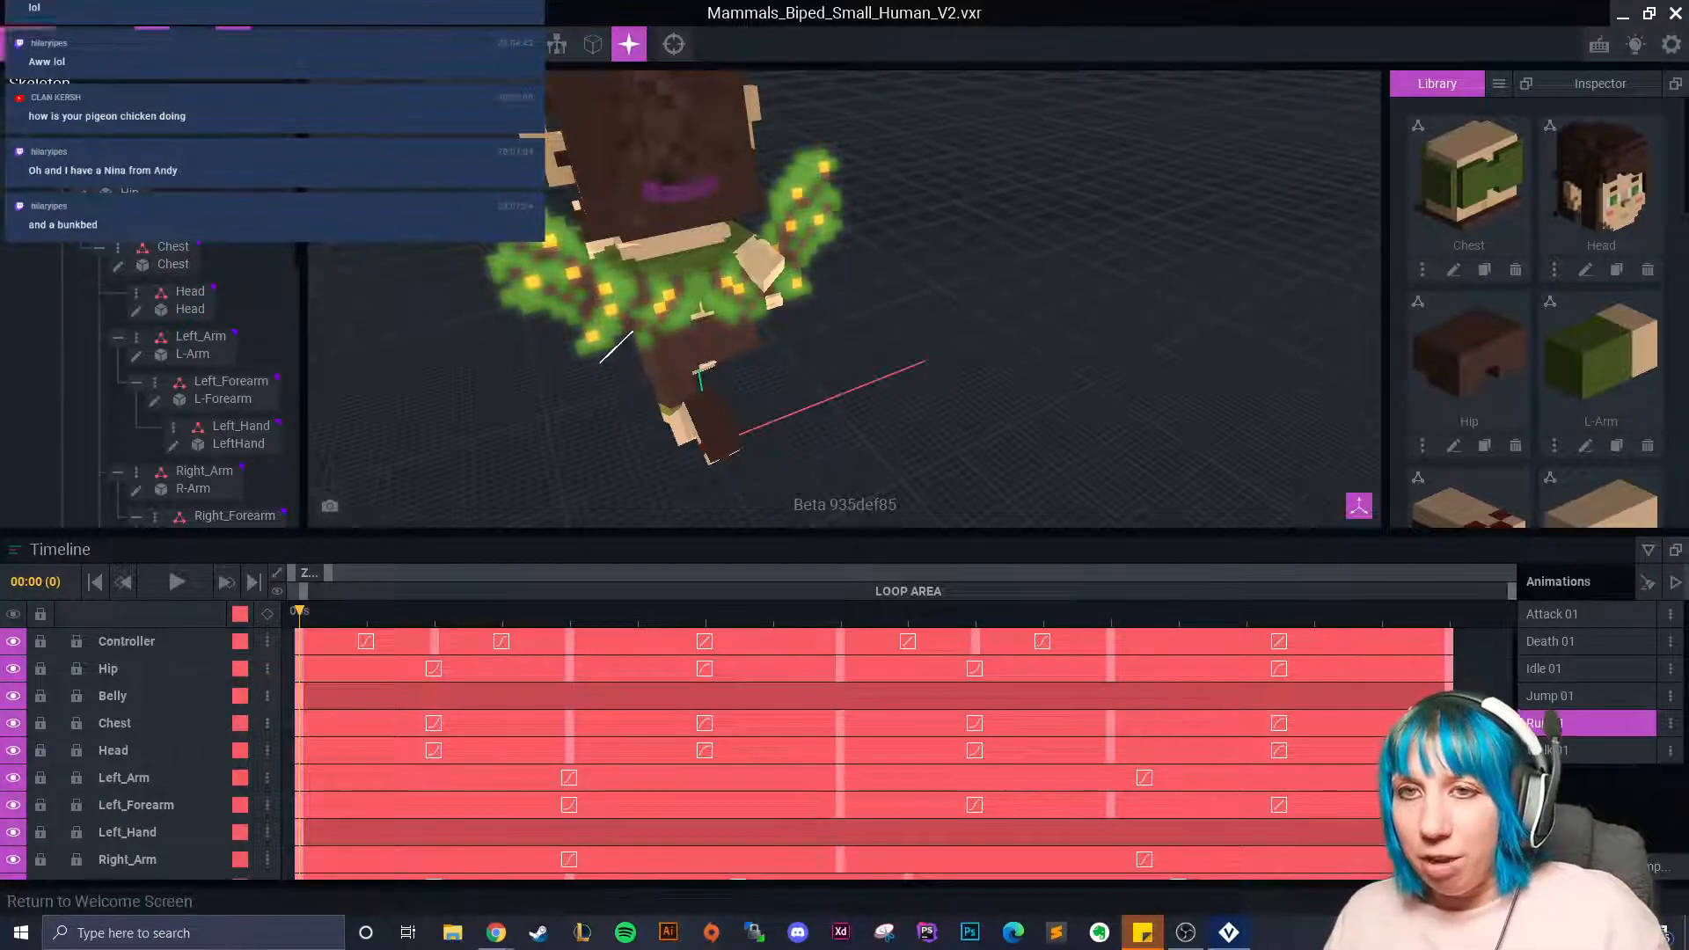
{"action": "left_click", "coordinate": [17, 44]}
Save the fairy and open skeleton band.vxr with the timeline collapsed.
{"action": "left_click", "coordinate": [600, 334]}
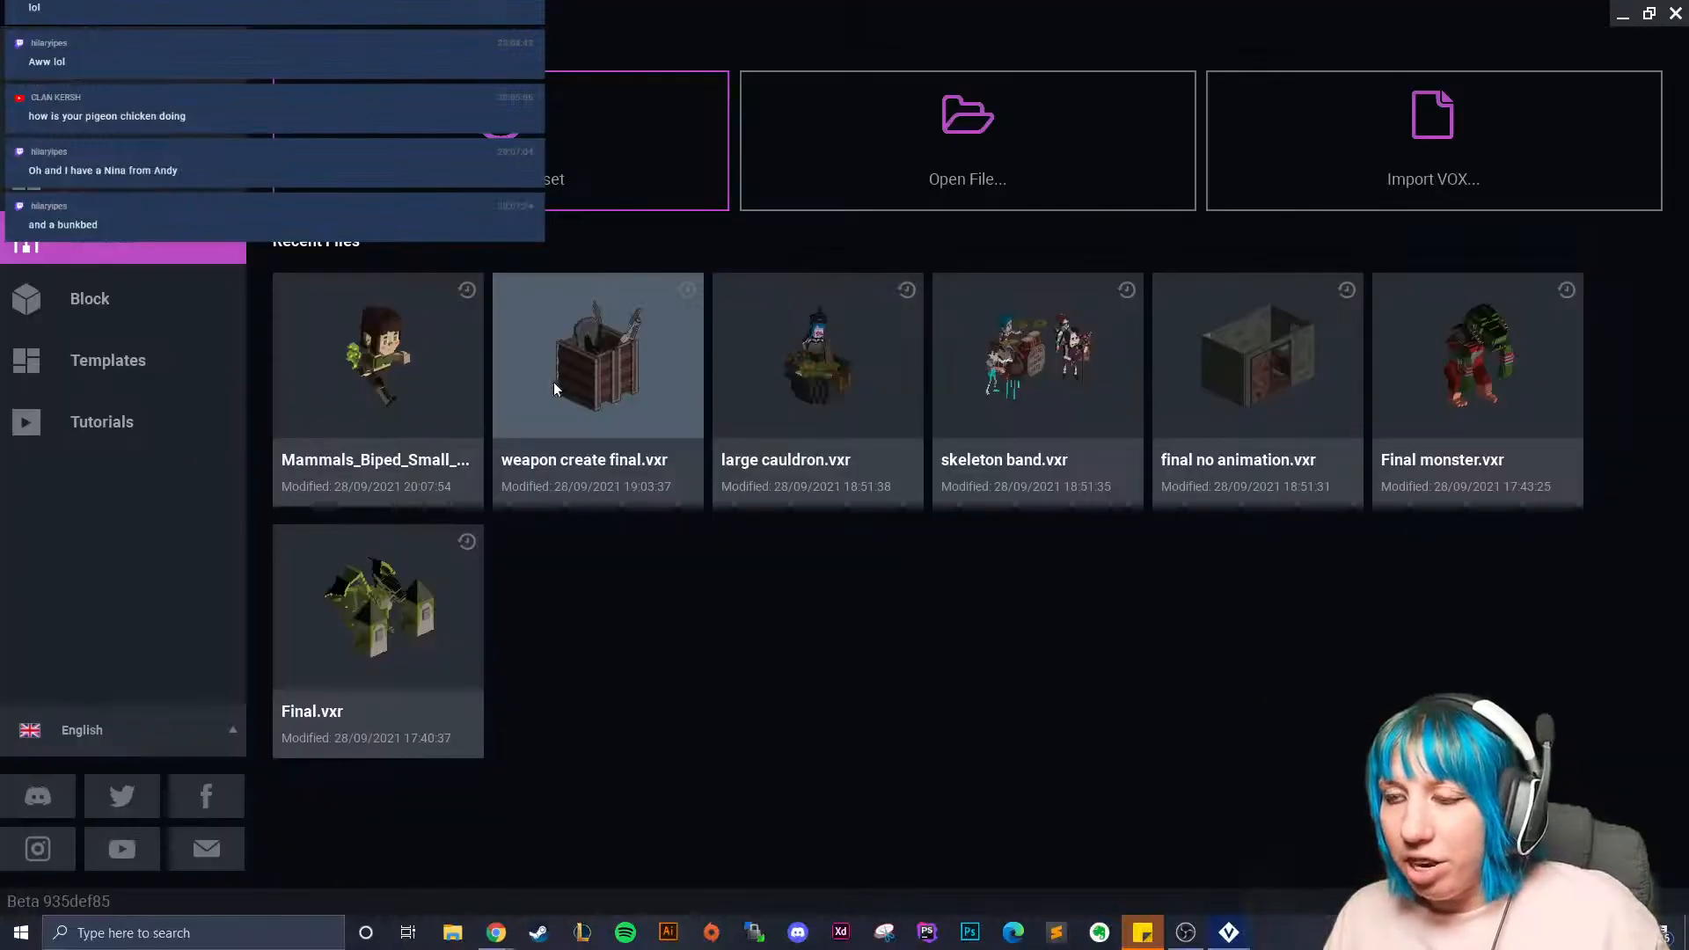
{"action": "left_click", "coordinate": [1124, 397]}
{"action": "right_click_drag", "start_coordinate": [966, 346], "coordinate": [850, 318]}
{"action": "scroll", "coordinate": [850, 318], "scroll_direction": "up", "scroll_amount": 3}
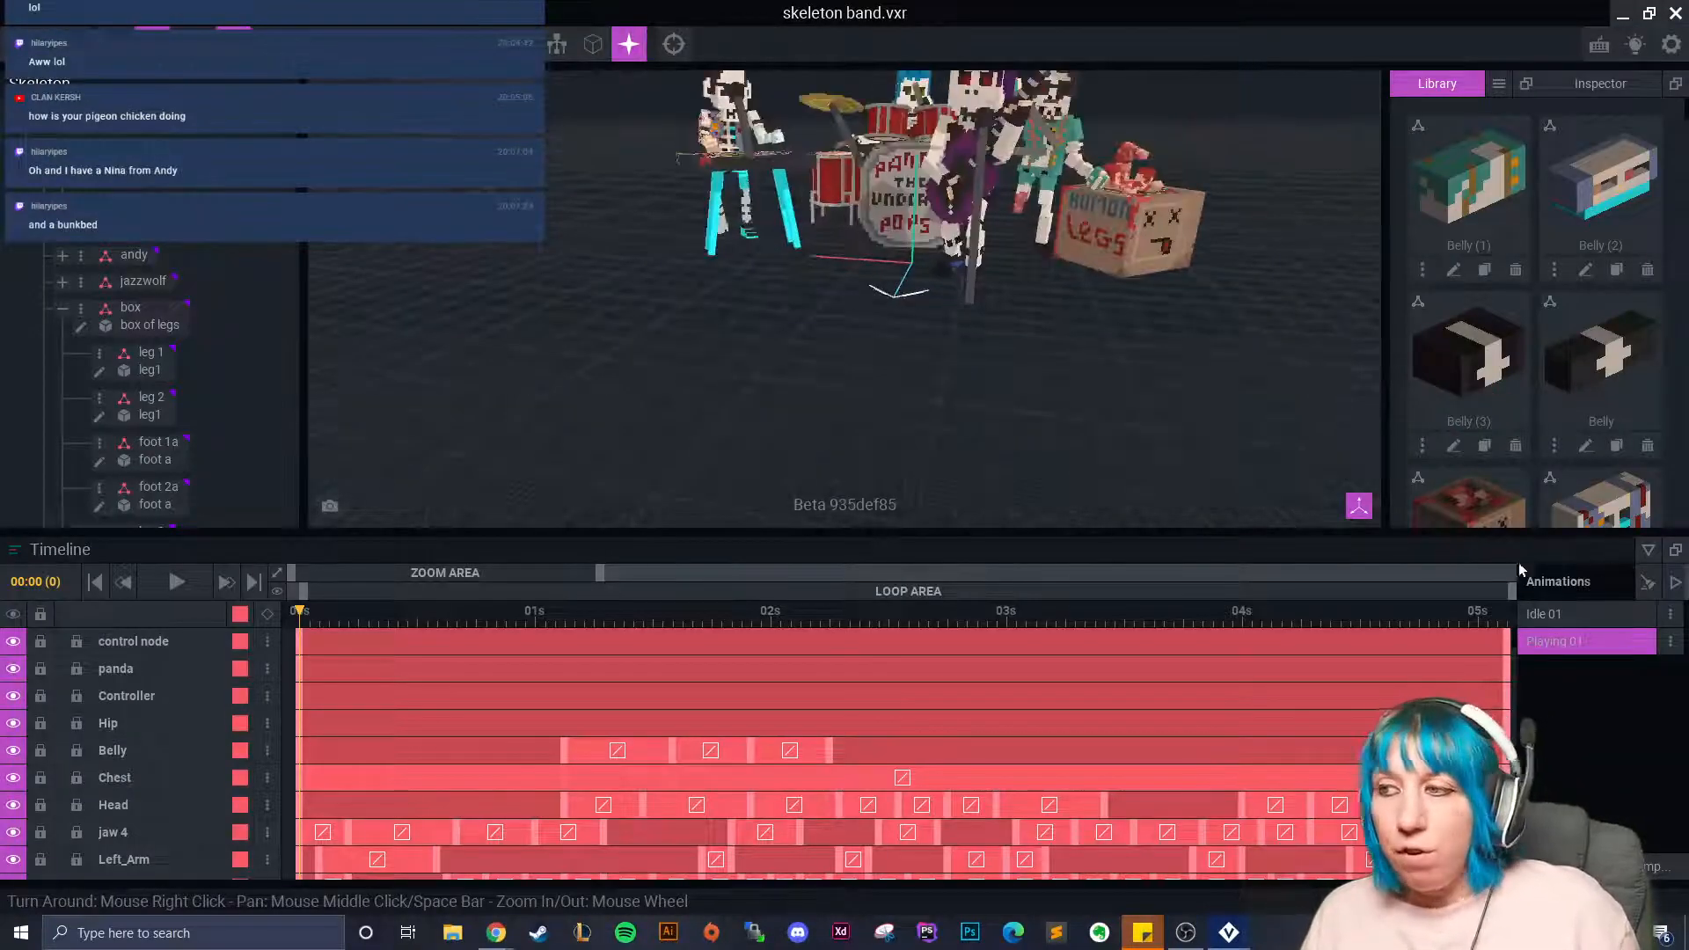
{"action": "left_click", "coordinate": [1649, 551]}
Orbit around the skeleton band, then return to the welcome screen, saving the project.
{"action": "right_click_drag", "start_coordinate": [1056, 482], "coordinate": [958, 509]}
{"action": "scroll", "coordinate": [1007, 479], "scroll_direction": "down", "scroll_amount": 3}
{"action": "middle_click_drag", "start_coordinate": [958, 510], "coordinate": [832, 510]}
{"action": "scroll", "coordinate": [832, 511], "scroll_direction": "up", "scroll_amount": 2}
{"action": "right_click_drag", "start_coordinate": [884, 512], "coordinate": [974, 512]}
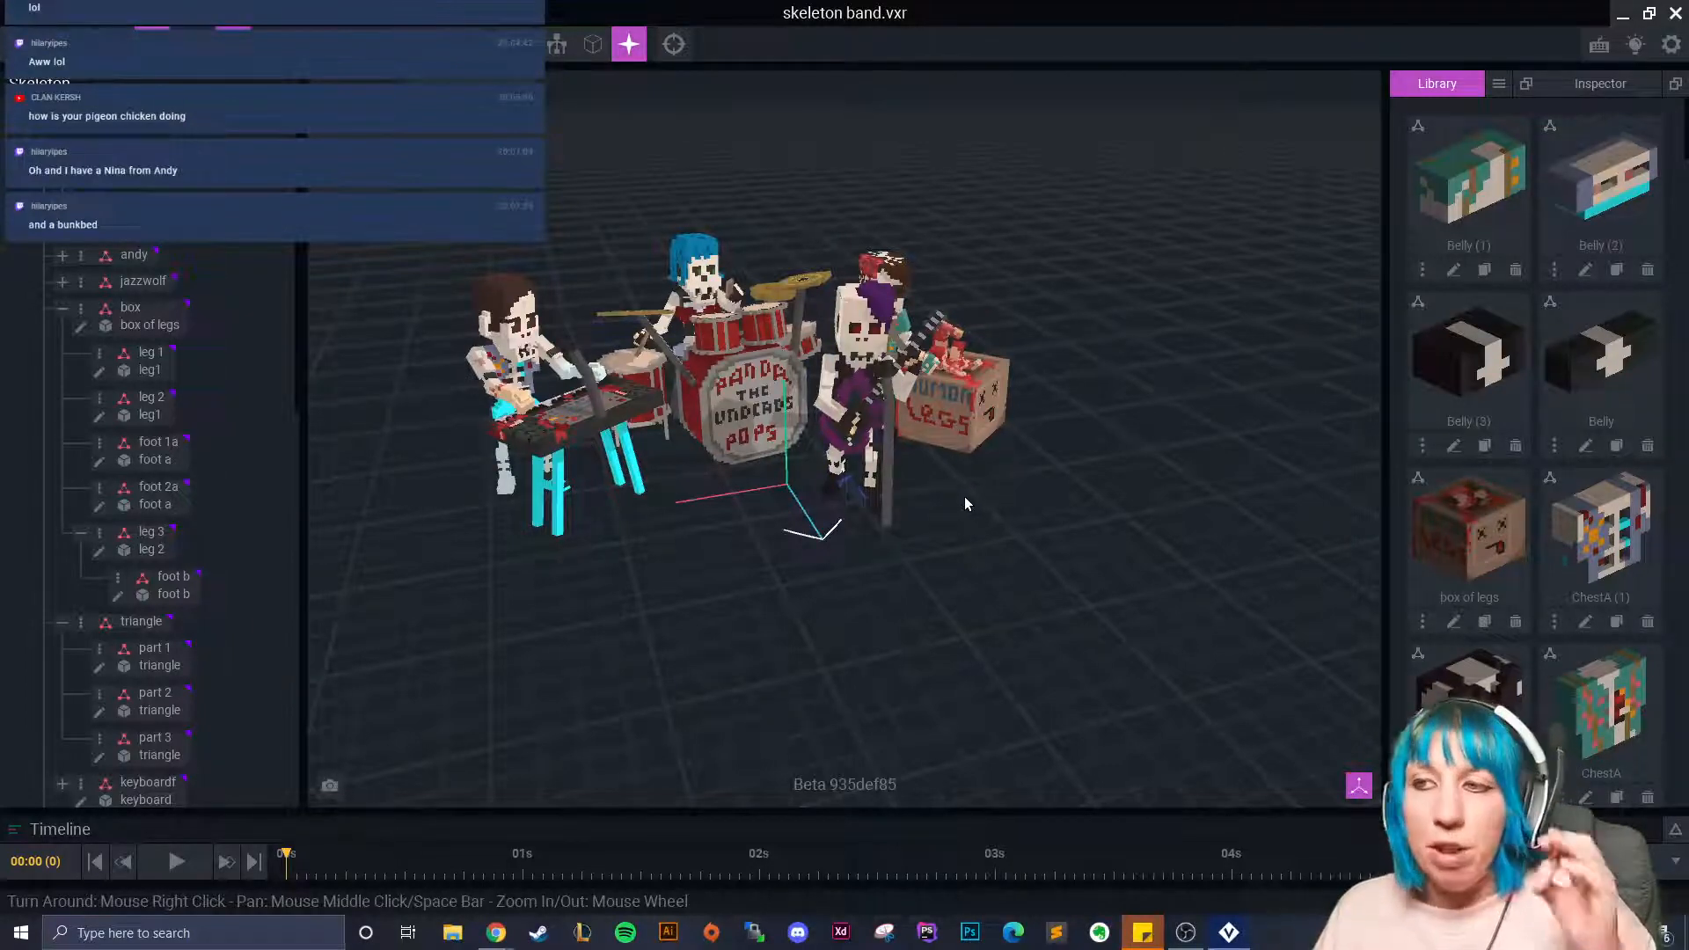
{"action": "right_click_drag", "start_coordinate": [960, 494], "coordinate": [901, 546]}
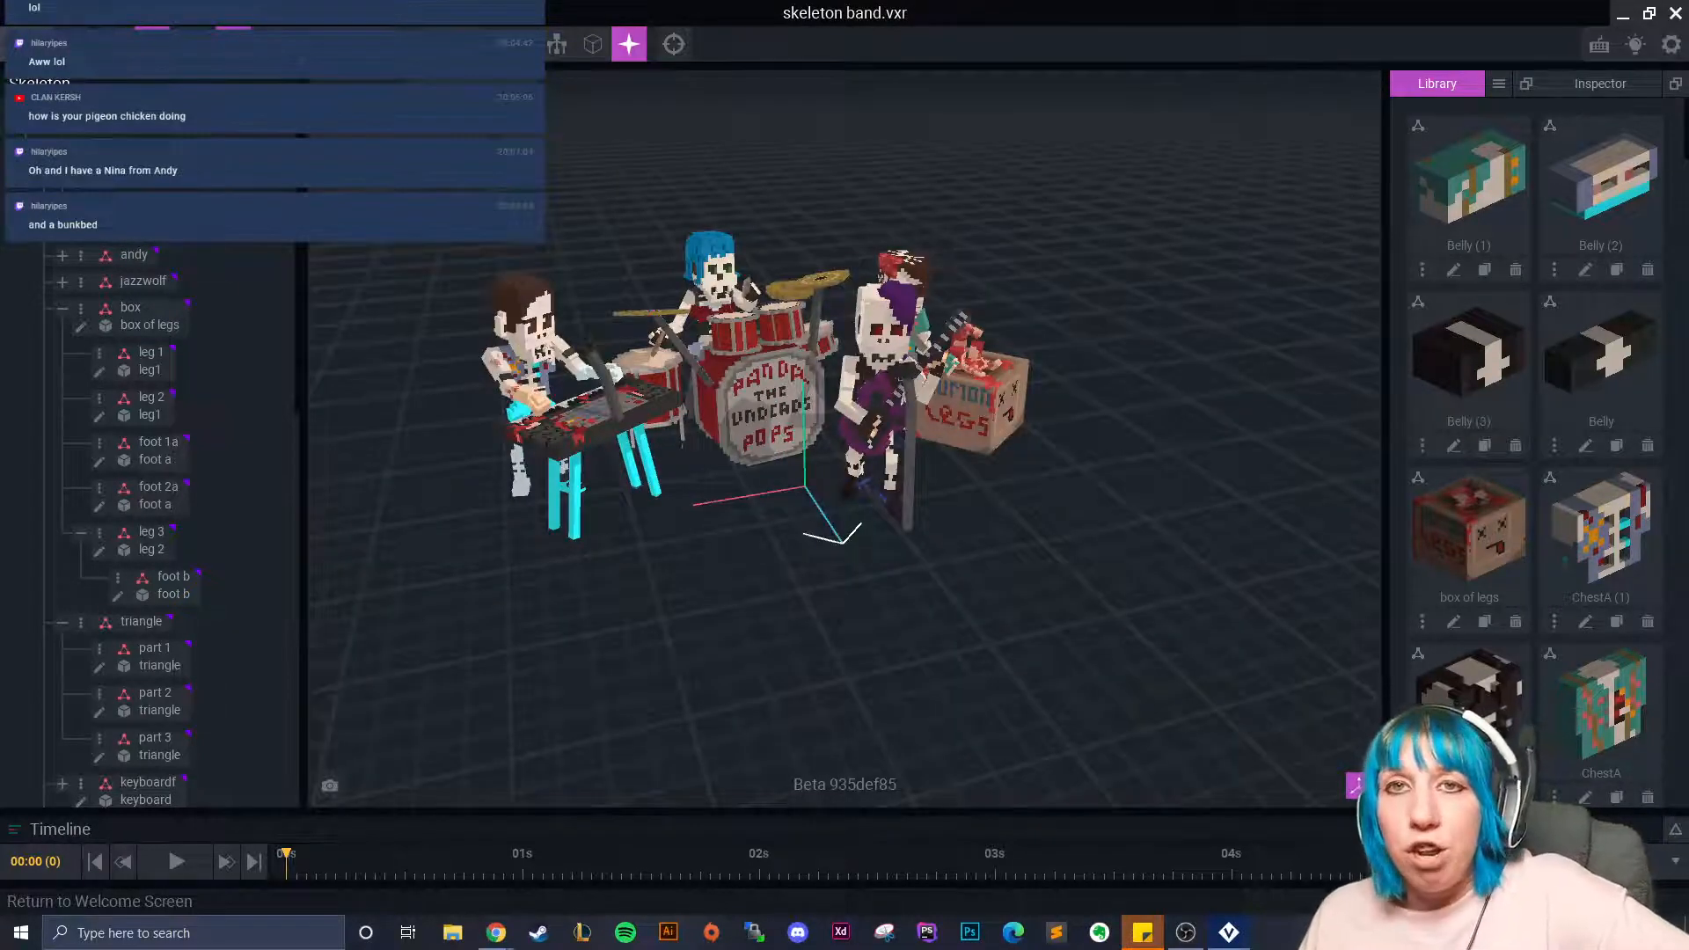
{"action": "left_click", "coordinate": [18, 44]}
{"action": "left_click", "coordinate": [688, 356]}
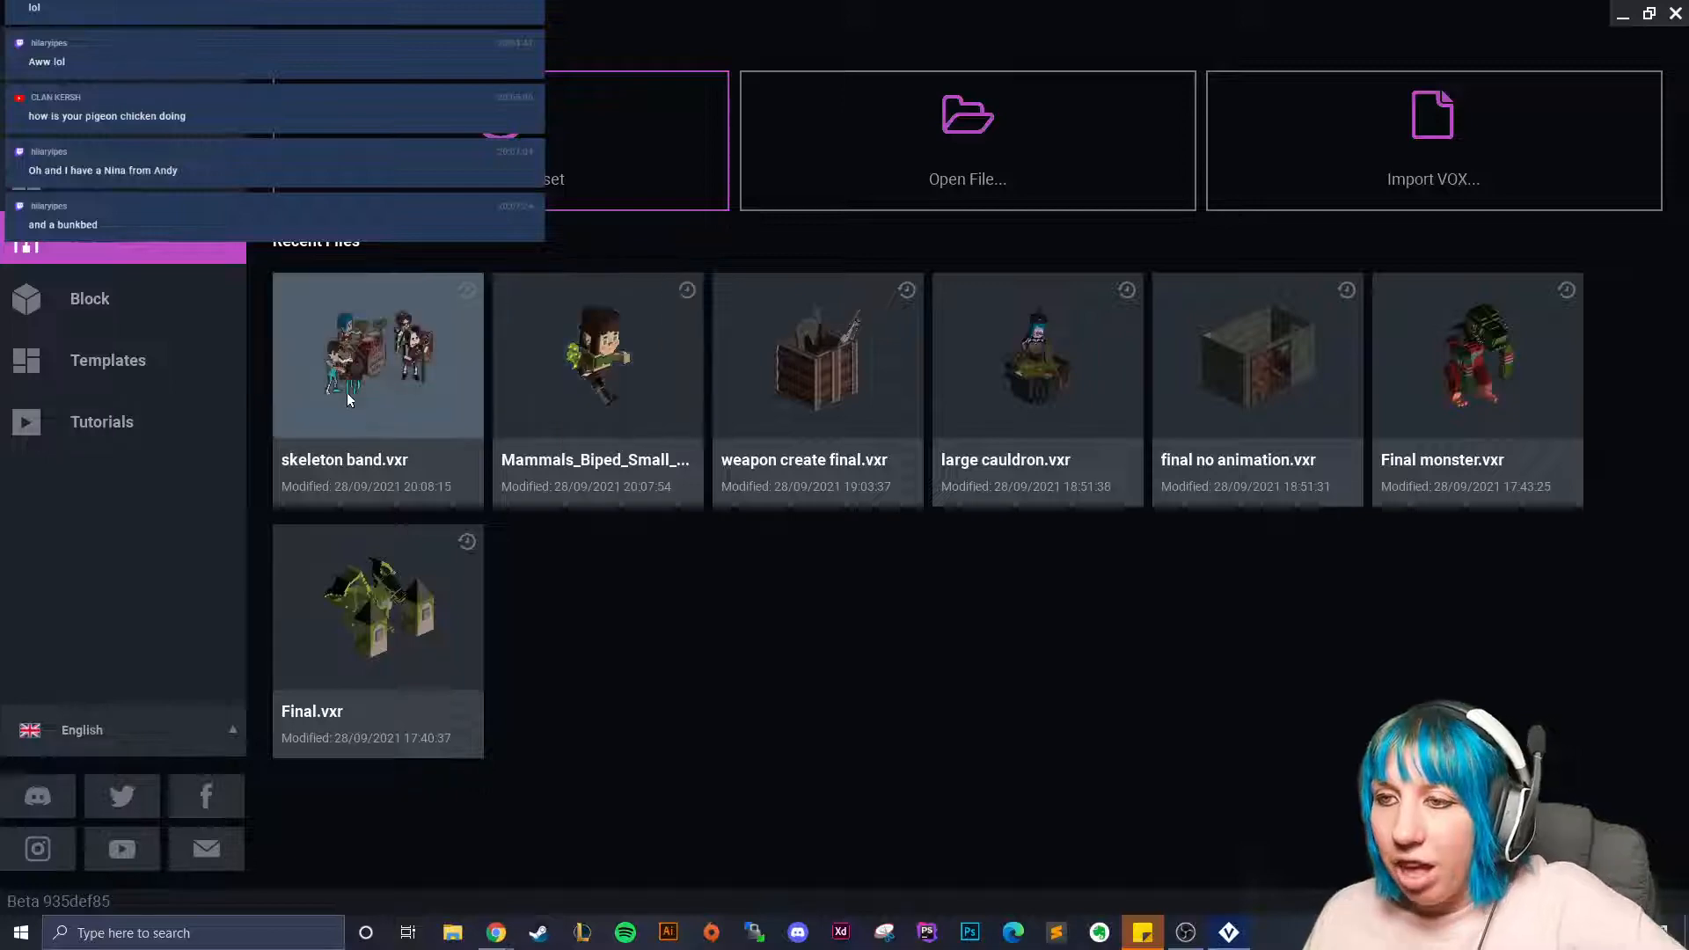
Reopen Mammals_Biped_Small_Human_V2.vxr and select mid wing 1 on the fairy's wing.
{"action": "left_click", "coordinate": [545, 373]}
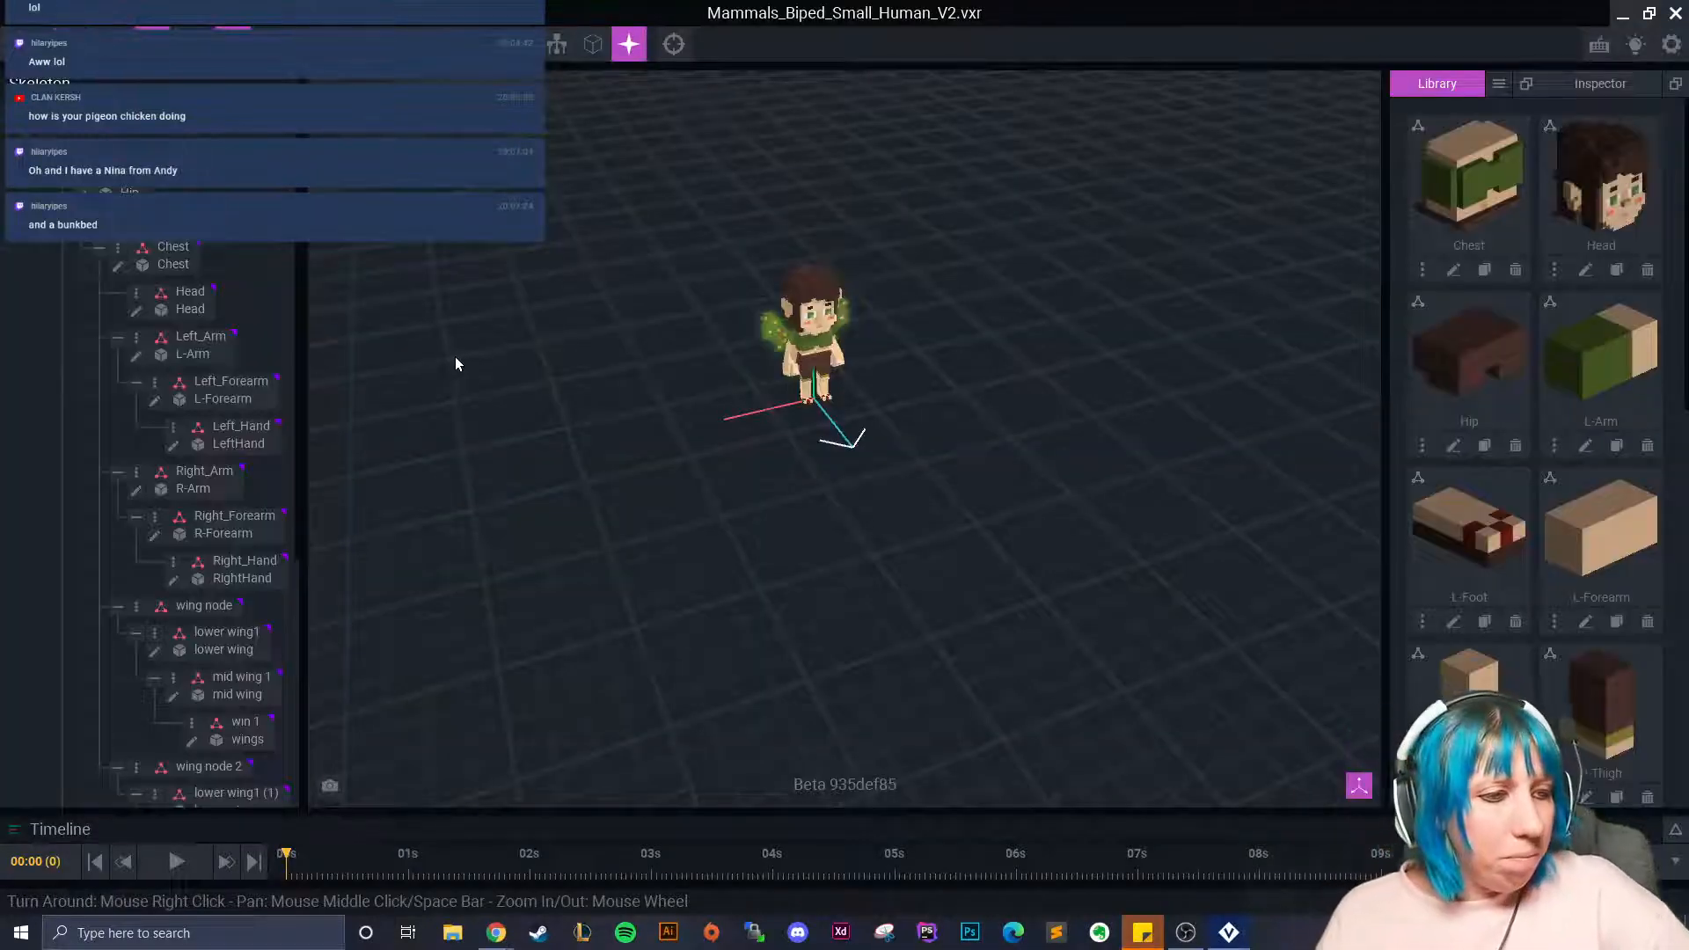
{"action": "scroll", "coordinate": [647, 372], "scroll_direction": "up", "scroll_amount": 5}
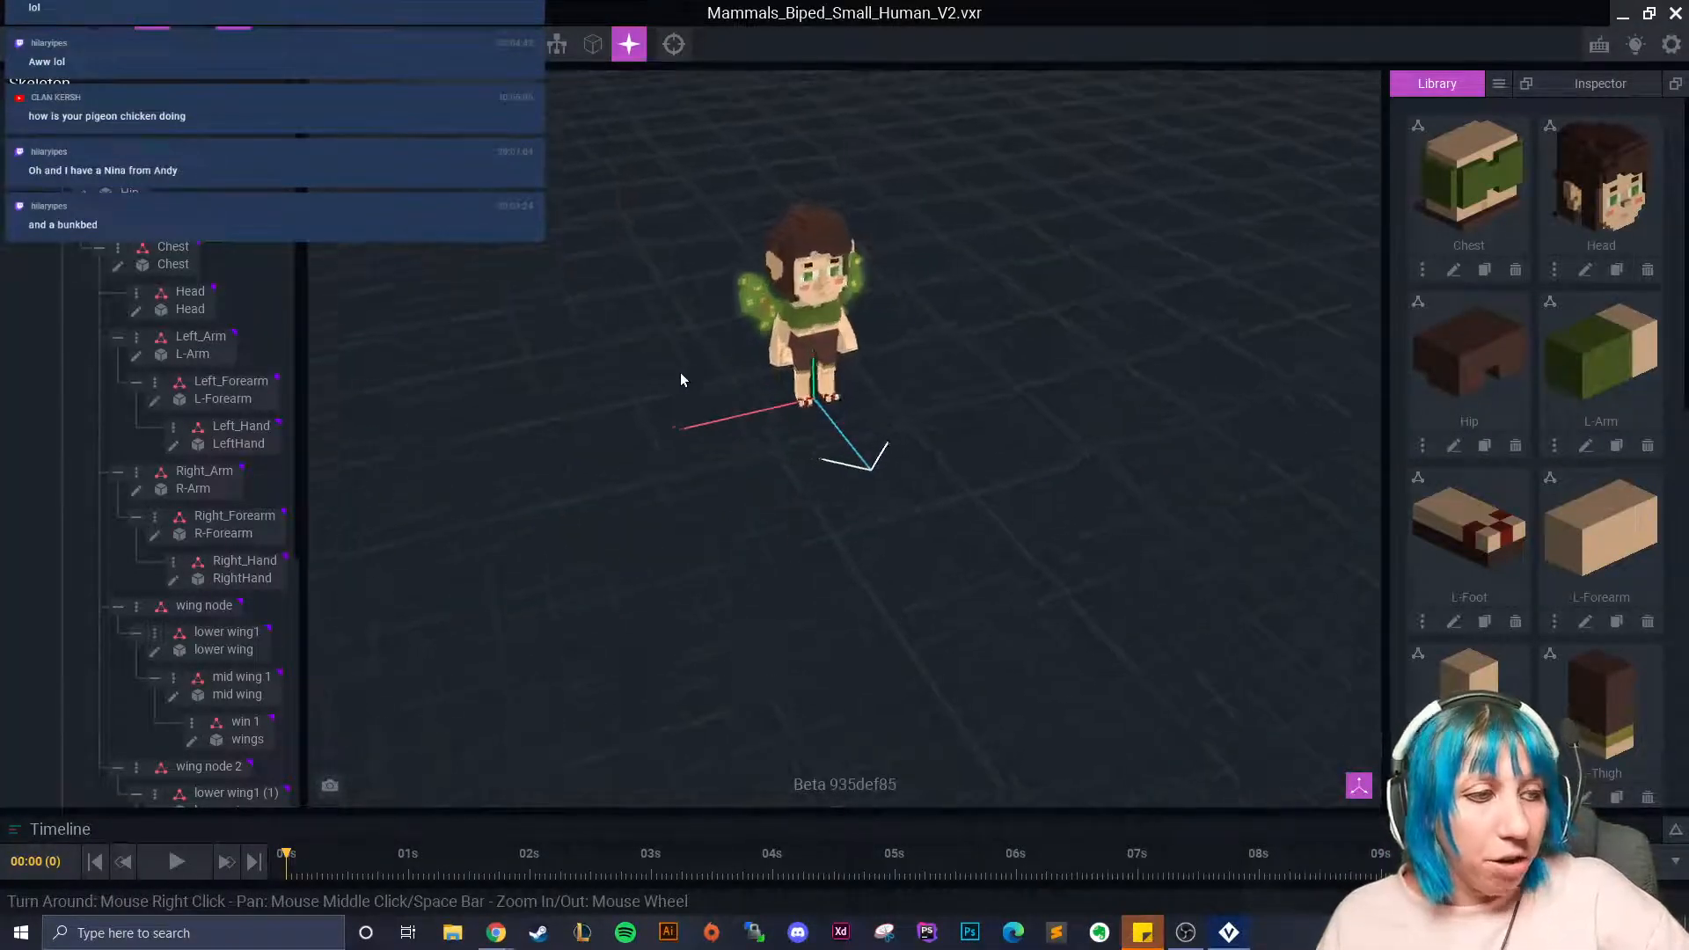
{"action": "scroll", "coordinate": [716, 401], "scroll_direction": "up", "scroll_amount": 2}
{"action": "right_click_drag", "start_coordinate": [768, 426], "coordinate": [718, 412]}
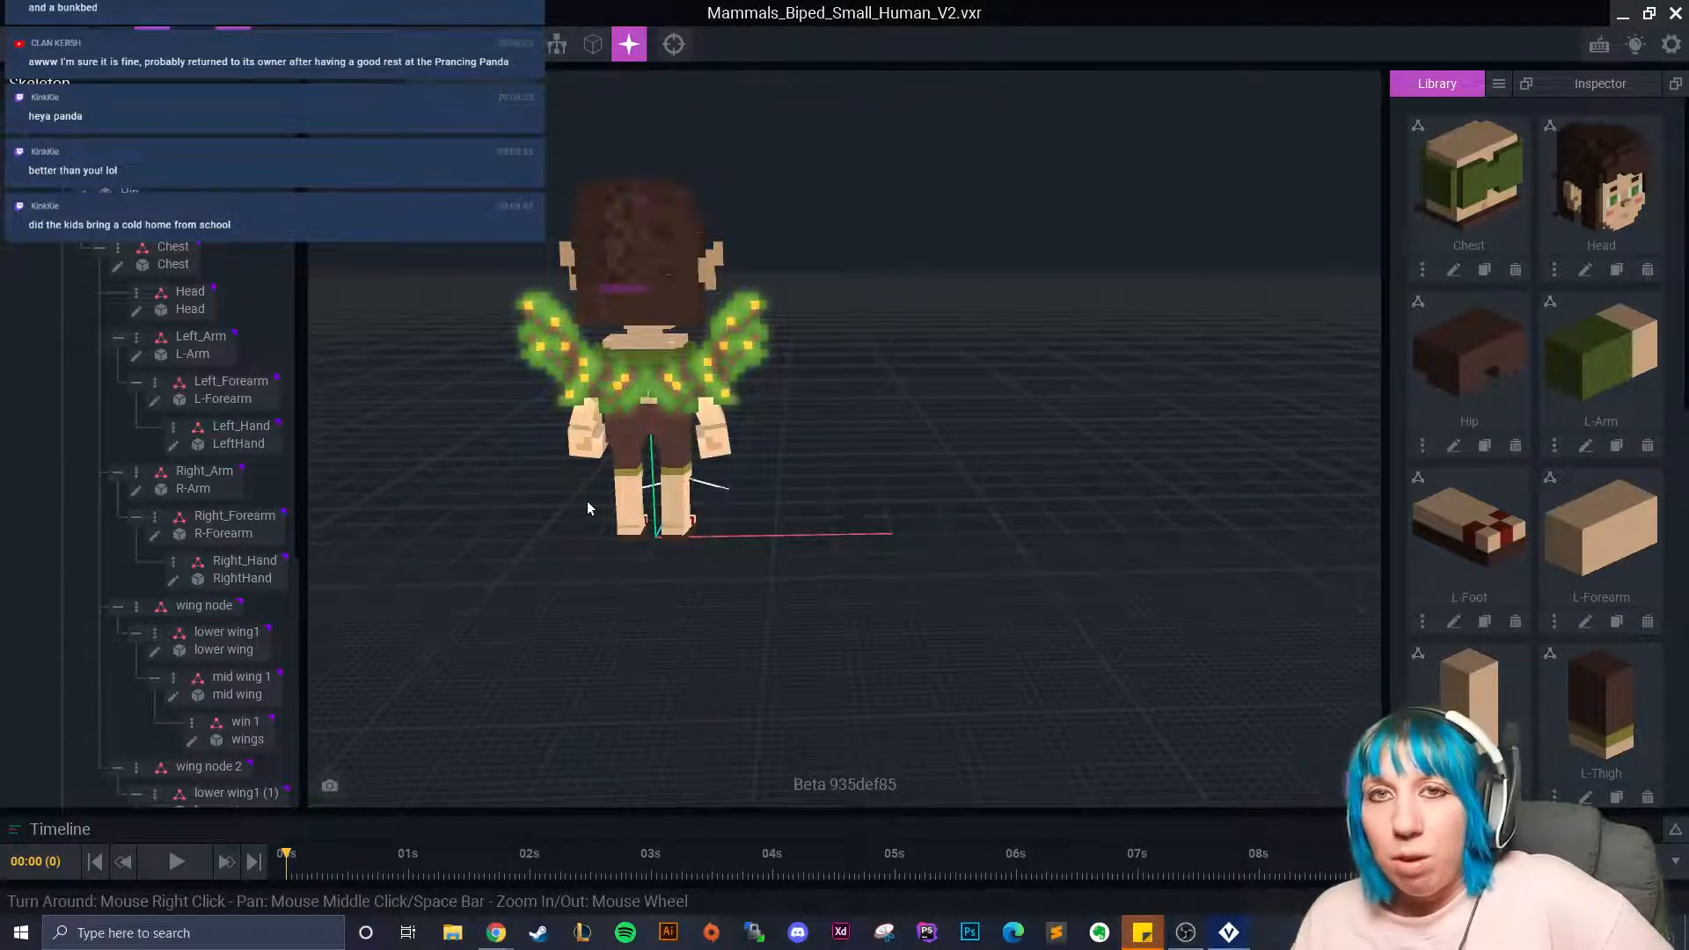
{"action": "scroll", "coordinate": [576, 502], "scroll_direction": "up", "scroll_amount": 5}
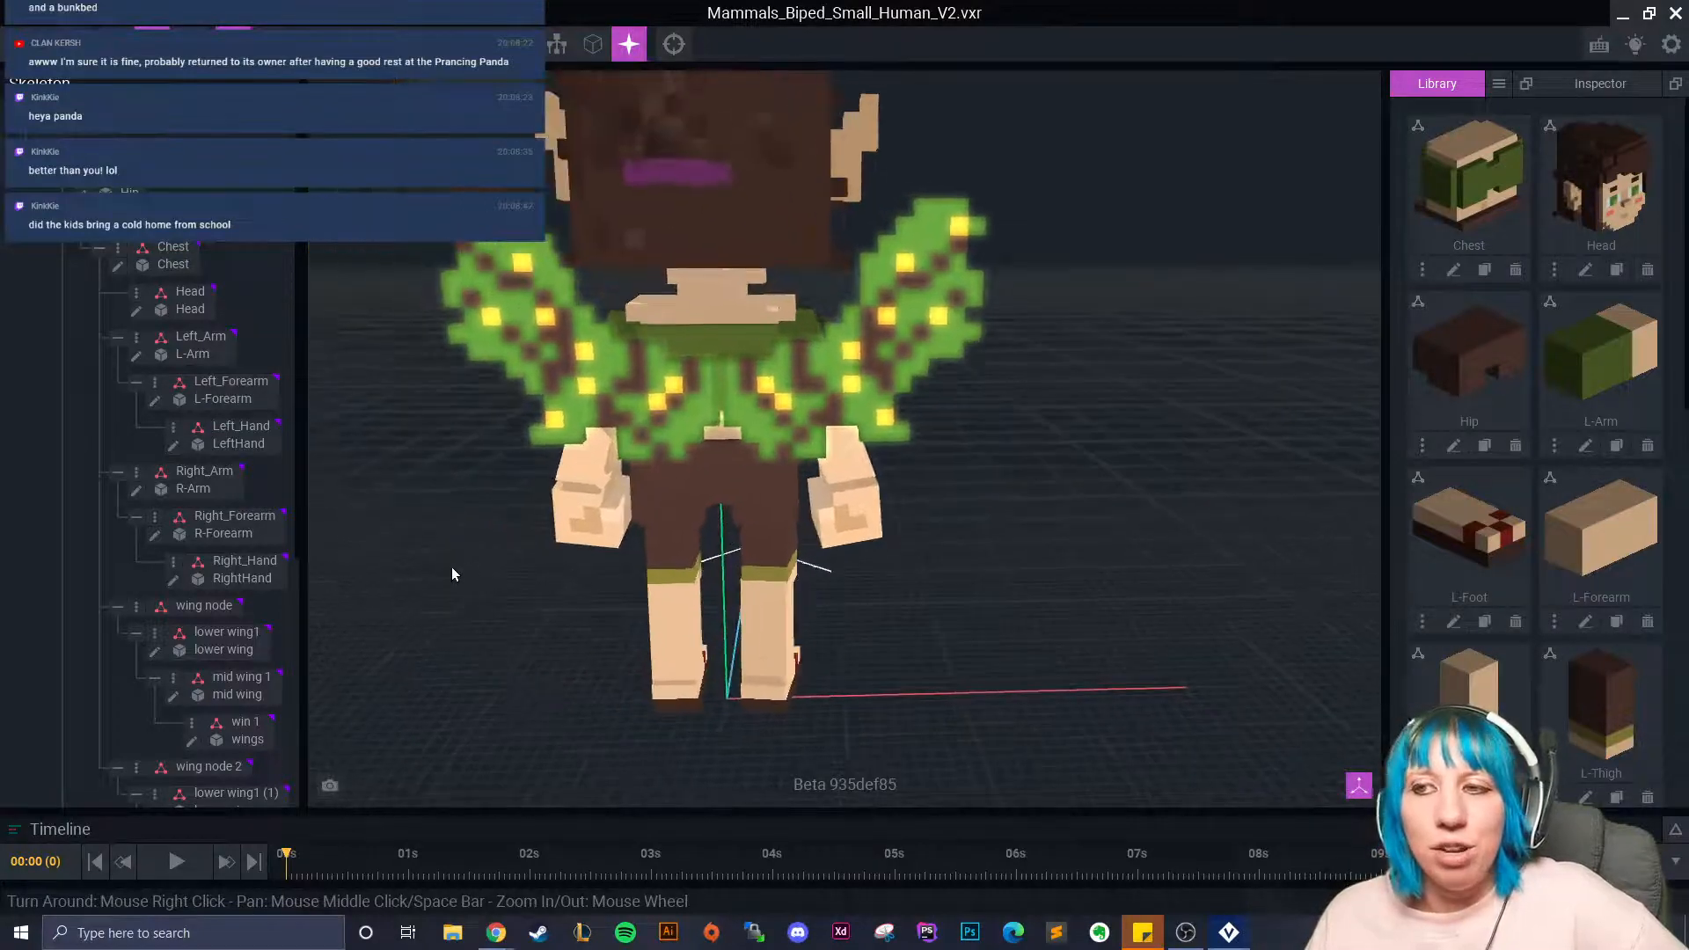
{"action": "left_click", "coordinate": [611, 385]}
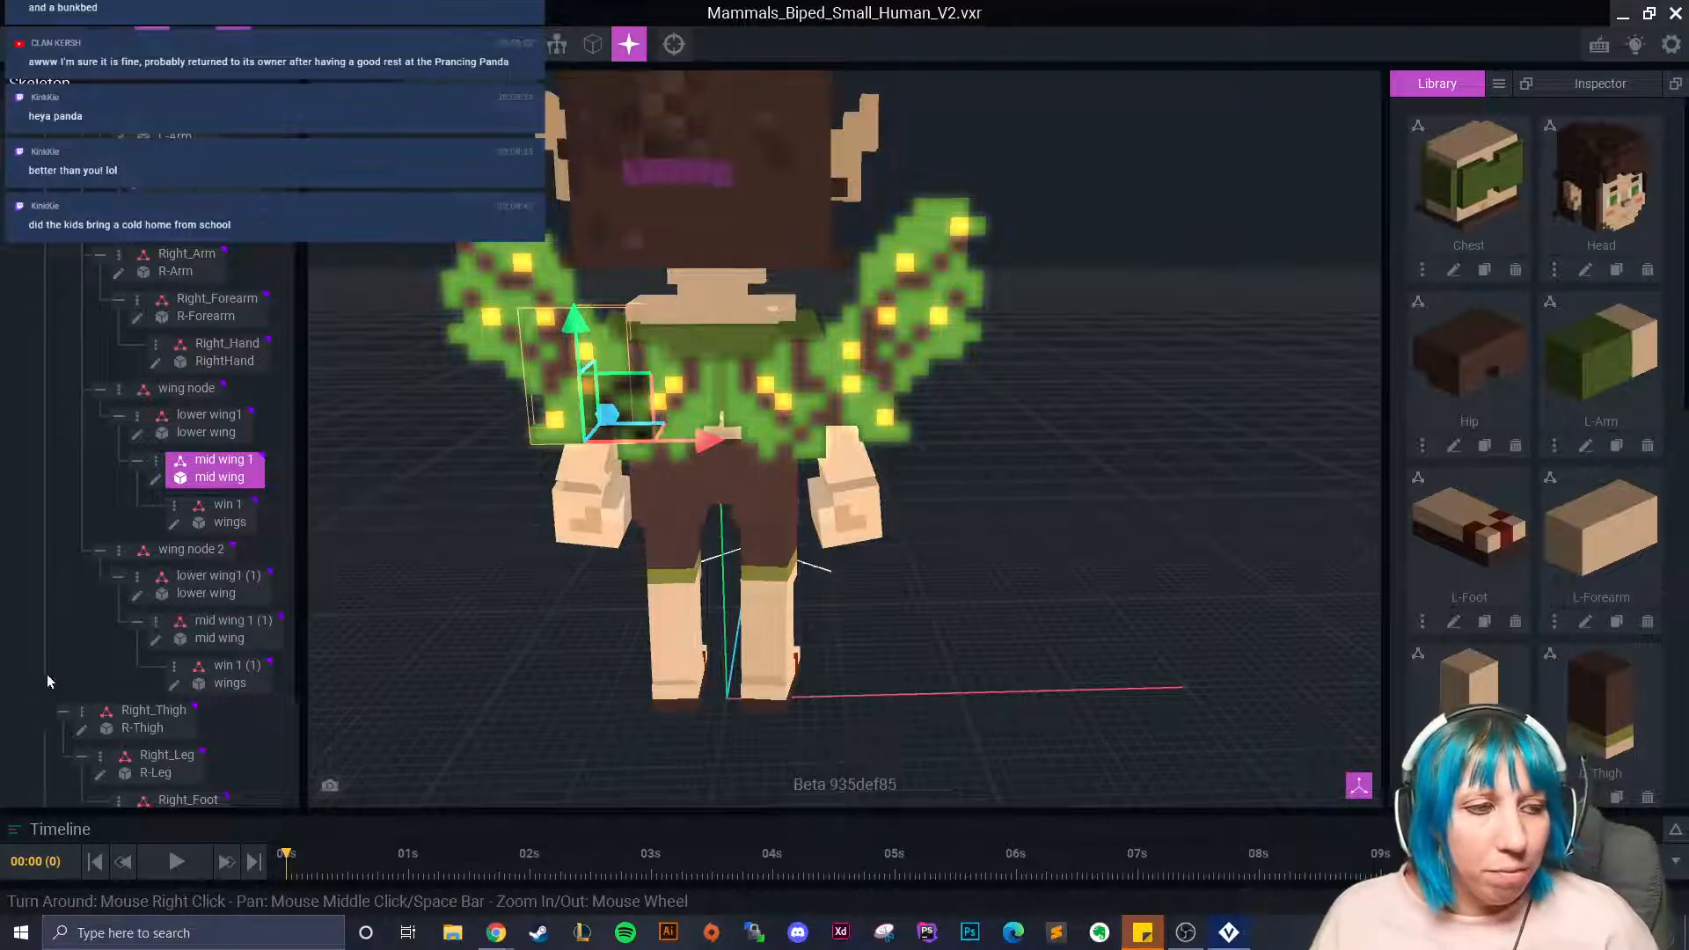
{"action": "scroll", "coordinate": [729, 508], "scroll_direction": "up", "scroll_amount": 4}
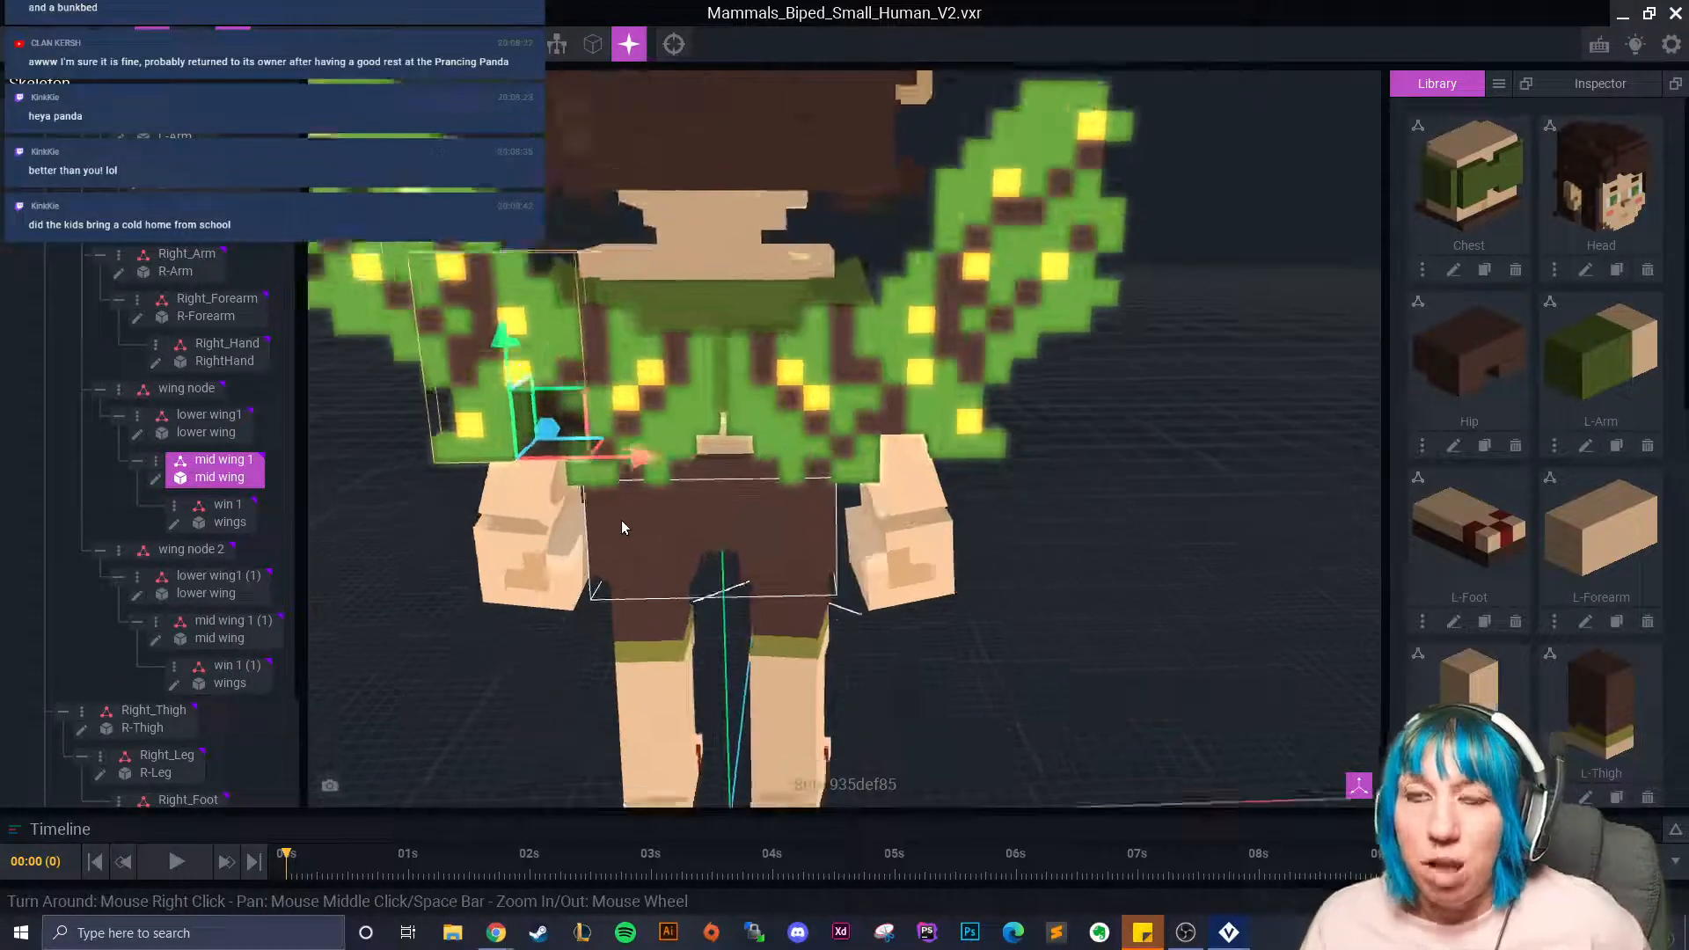
{"action": "scroll", "coordinate": [627, 526], "scroll_direction": "down", "scroll_amount": 2}
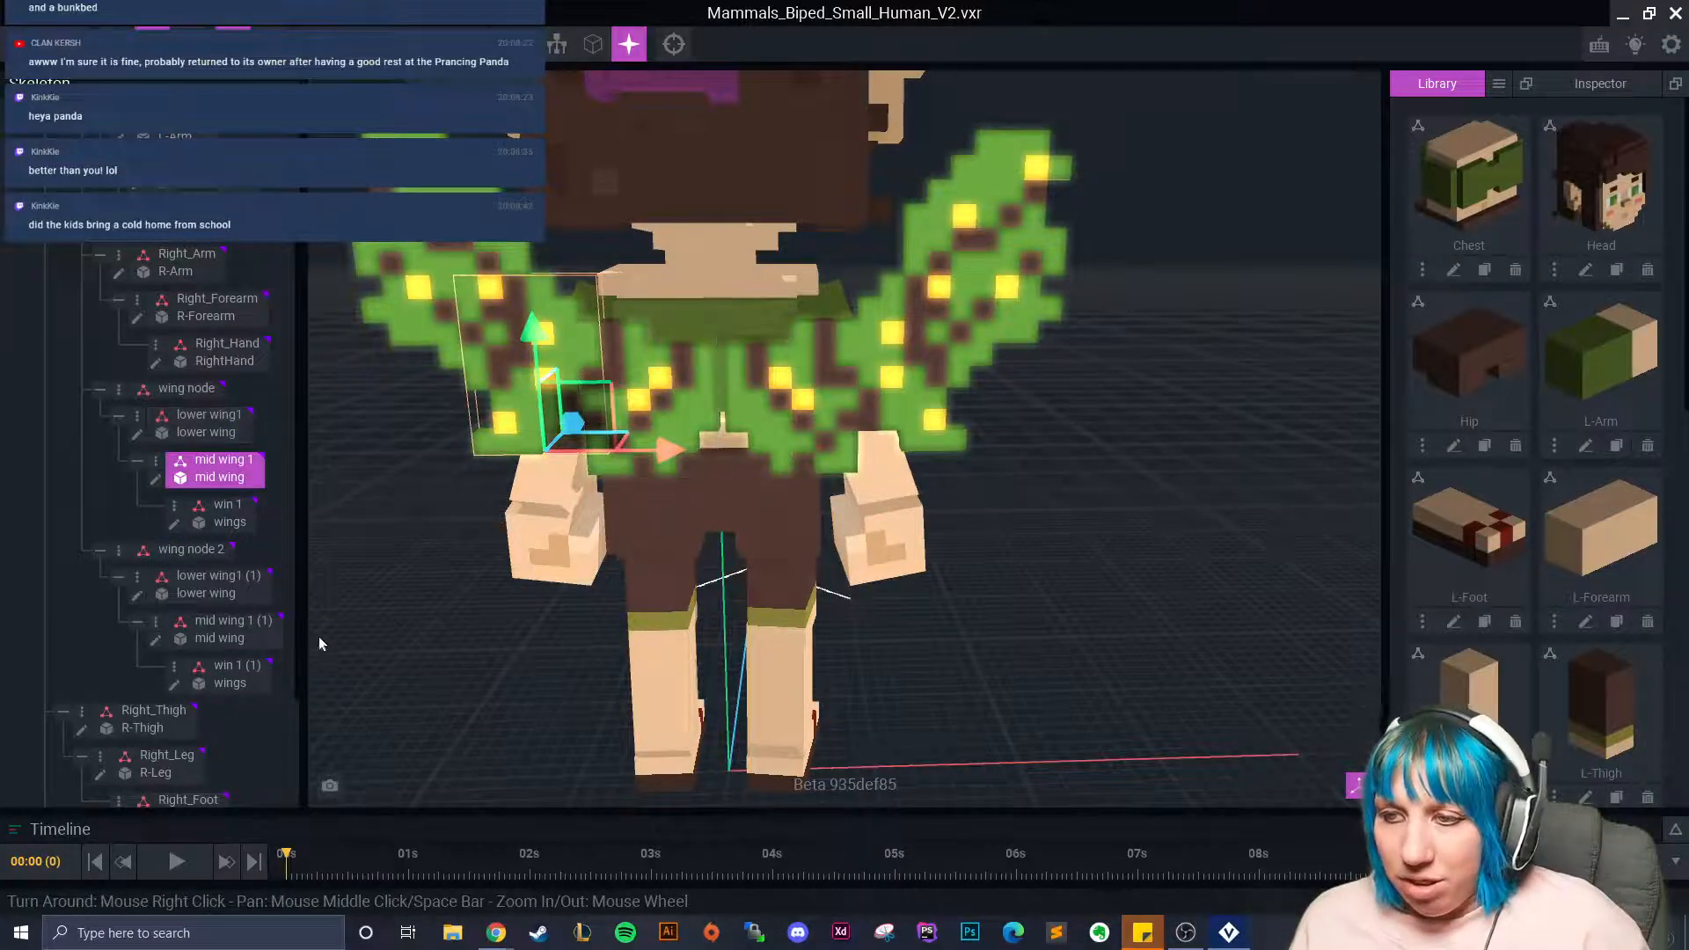
In Run 01, move to 00:08 and rotate mid wing 1 into a new pose.
{"action": "left_click", "coordinate": [1675, 830]}
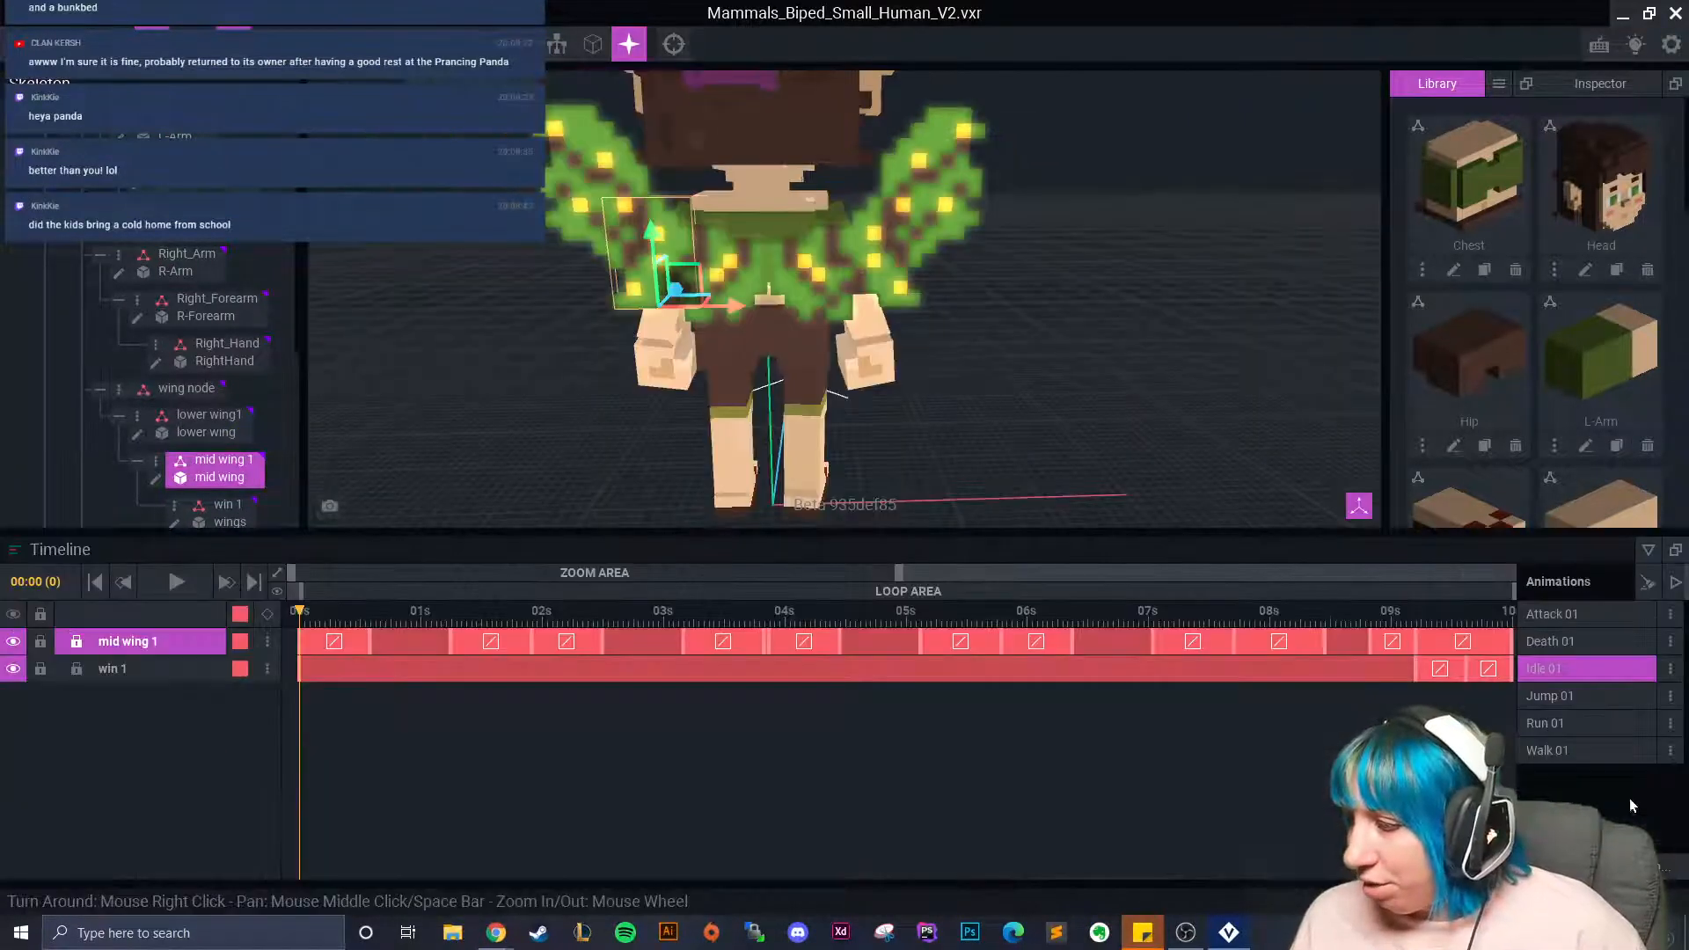
{"action": "left_click", "coordinate": [1571, 724]}
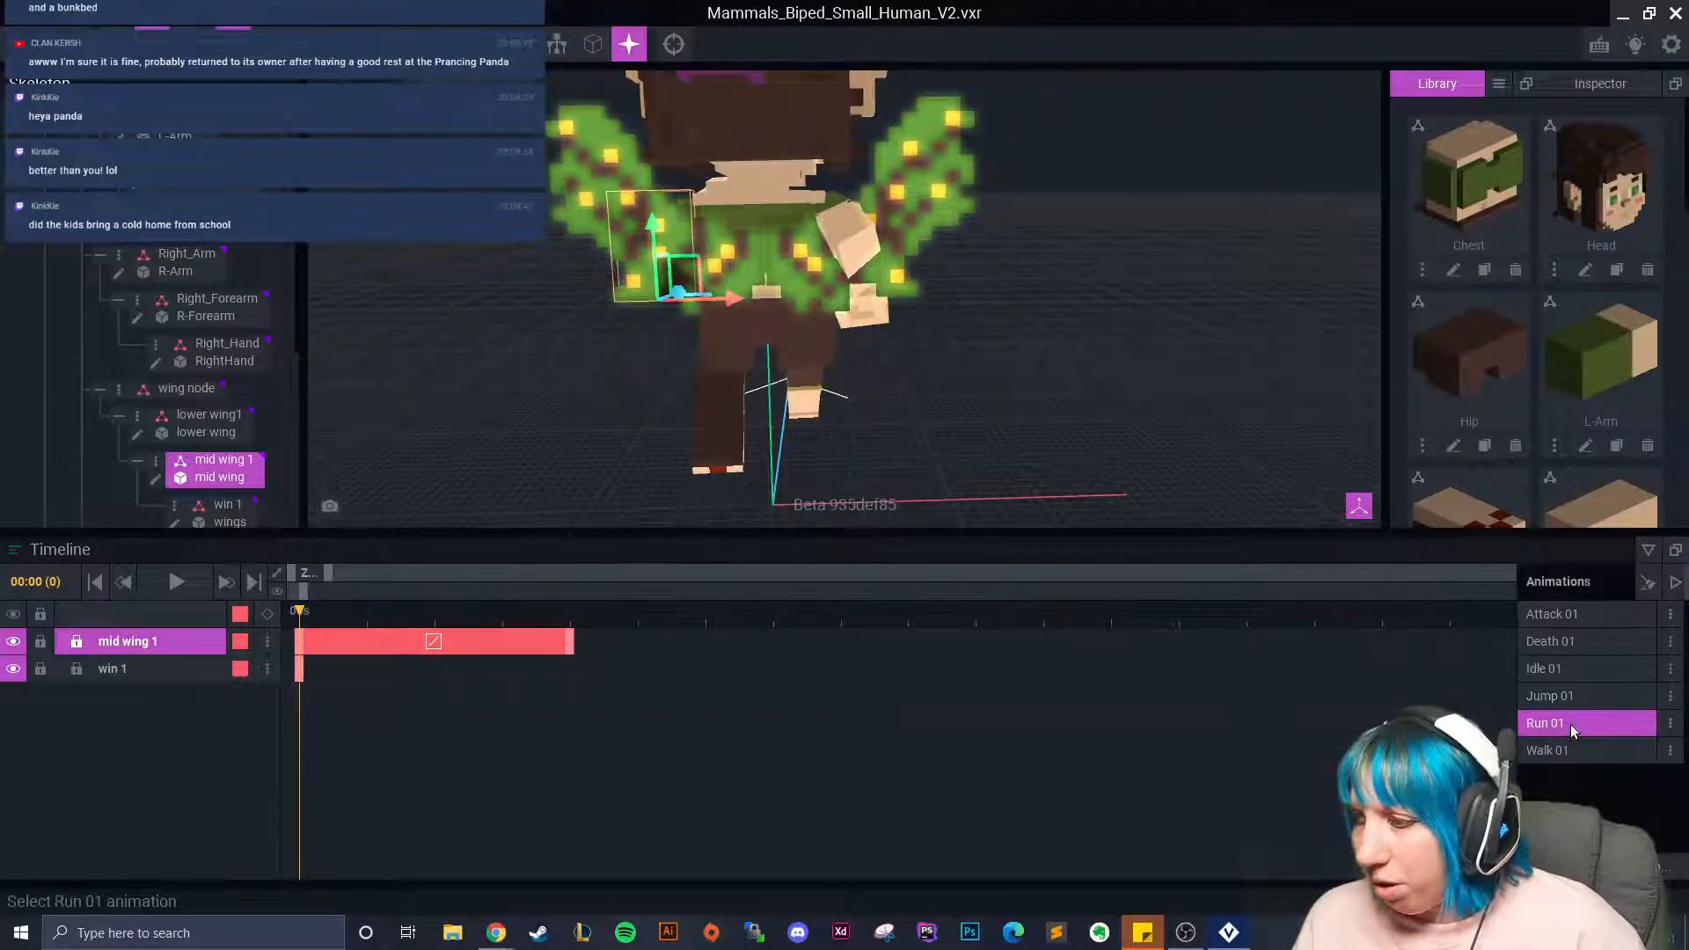
{"action": "left_click_drag", "start_coordinate": [304, 622], "coordinate": [810, 657]}
{"action": "left_click", "coordinate": [187, 44]}
{"action": "mouse_move", "coordinate": [613, 300]}
{"action": "left_mouse_down"}
{"action": "mouse_move", "coordinate": [640, 293]}
{"action": "mouse_move", "coordinate": [542, 288]}
{"action": "mouse_move", "coordinate": [614, 304]}
{"action": "mouse_move", "coordinate": [717, 279]}
{"action": "mouse_move", "coordinate": [719, 313]}
{"action": "mouse_move", "coordinate": [607, 310]}
{"action": "left_mouse_up"}
Rotate lower wing1, shift it along its depth axis and tilt it slightly.
{"action": "left_click", "coordinate": [716, 271]}
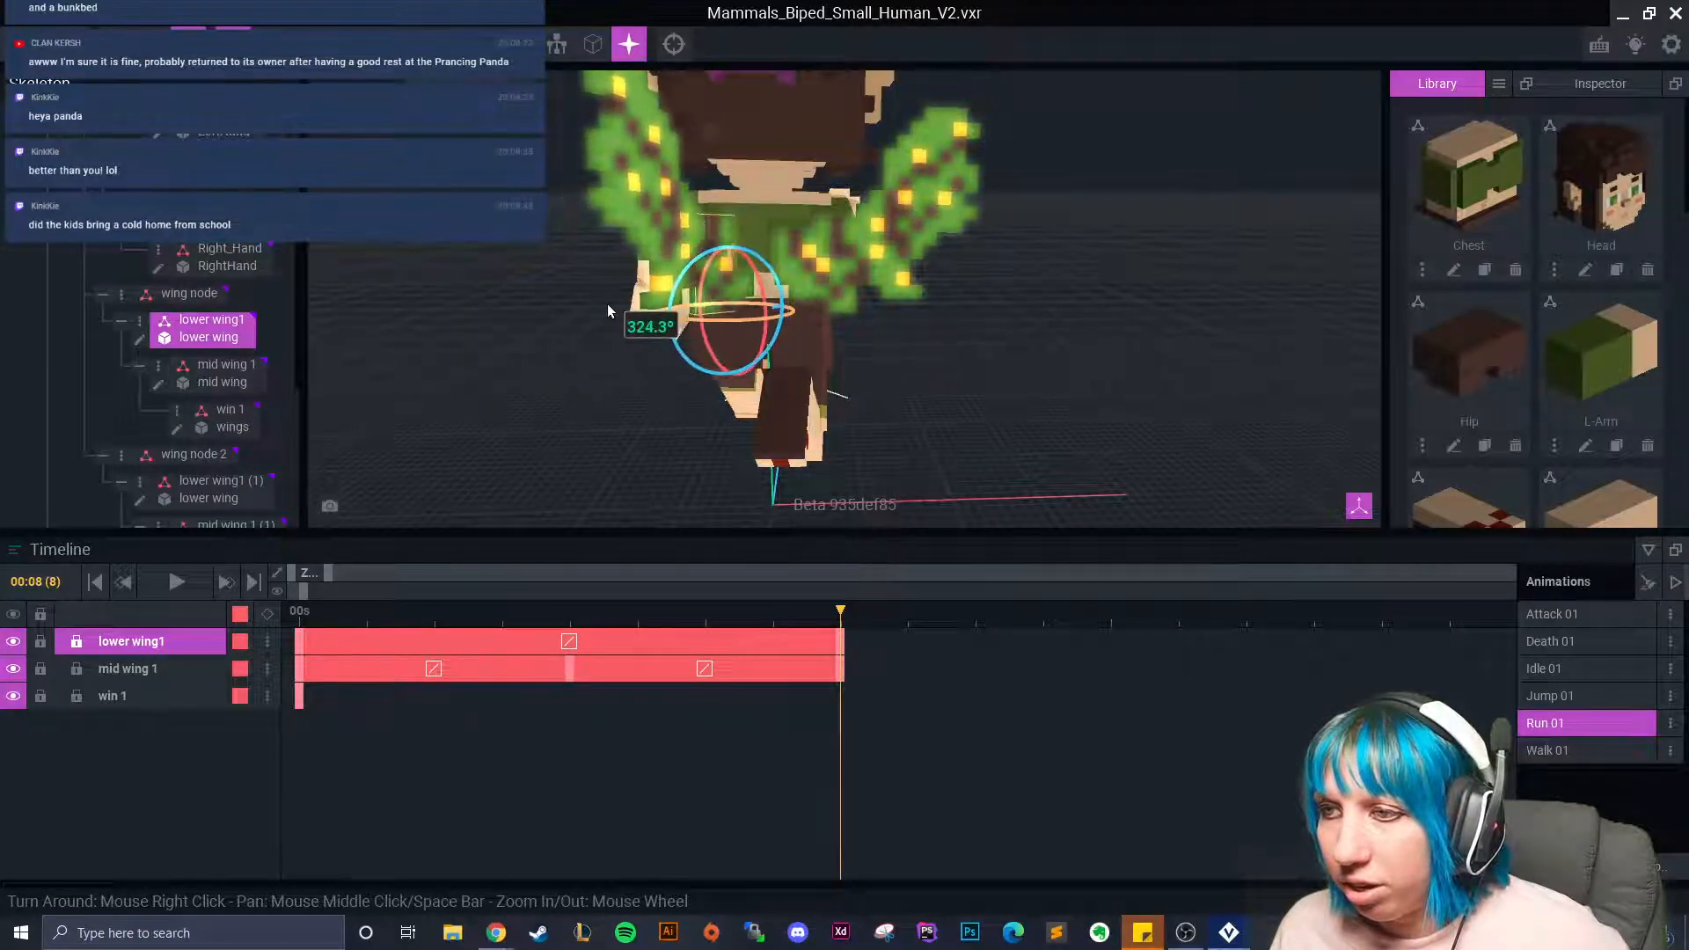
{"action": "scroll", "coordinate": [609, 318], "scroll_direction": "up", "scroll_amount": 3}
{"action": "right_click_drag", "start_coordinate": [607, 322], "coordinate": [584, 368]}
{"action": "left_click_drag", "start_coordinate": [623, 375], "coordinate": [592, 378]}
{"action": "left_click", "coordinate": [153, 44]}
{"action": "left_click_drag", "start_coordinate": [659, 319], "coordinate": [647, 322]}
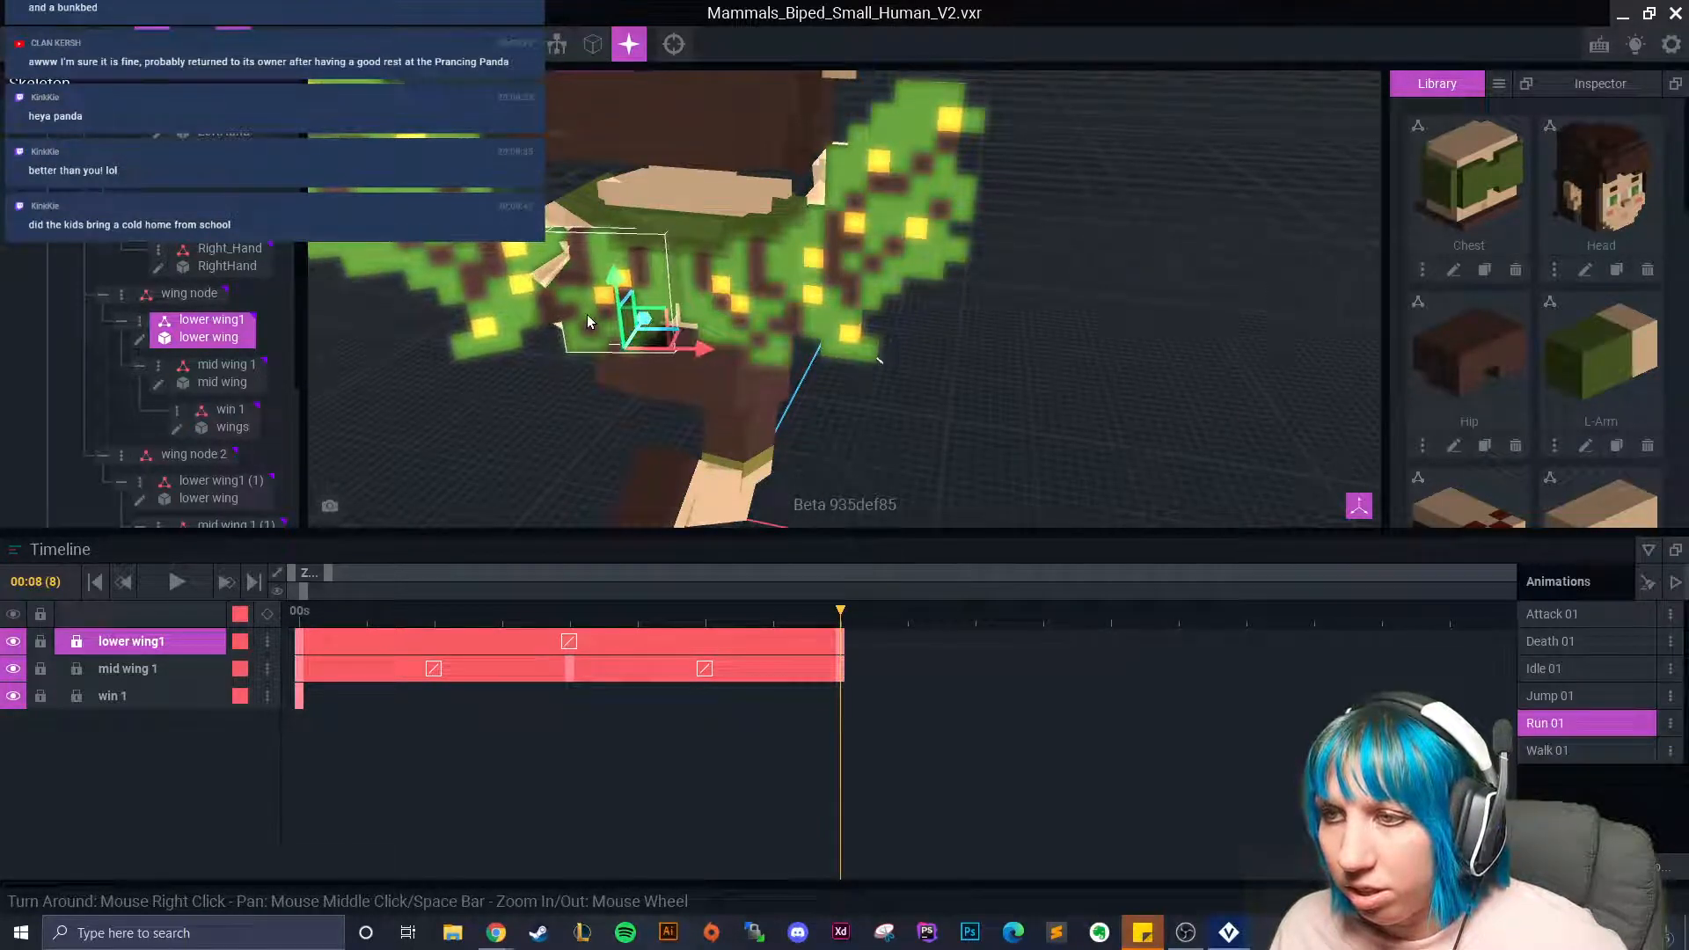
{"action": "key", "text": "e"}
{"action": "left_click_drag", "start_coordinate": [593, 384], "coordinate": [604, 391]}
{"action": "left_click_drag", "start_coordinate": [836, 615], "coordinate": [302, 698]}
Copy lower wing1's 00:00 keyframe and paste it flipped at 00:04 on the Run 01 track.
{"action": "right_click", "coordinate": [299, 642]}
{"action": "left_click", "coordinate": [324, 606]}
{"action": "left_click_drag", "start_coordinate": [356, 616], "coordinate": [578, 640]}
{"action": "right_click", "coordinate": [572, 642]}
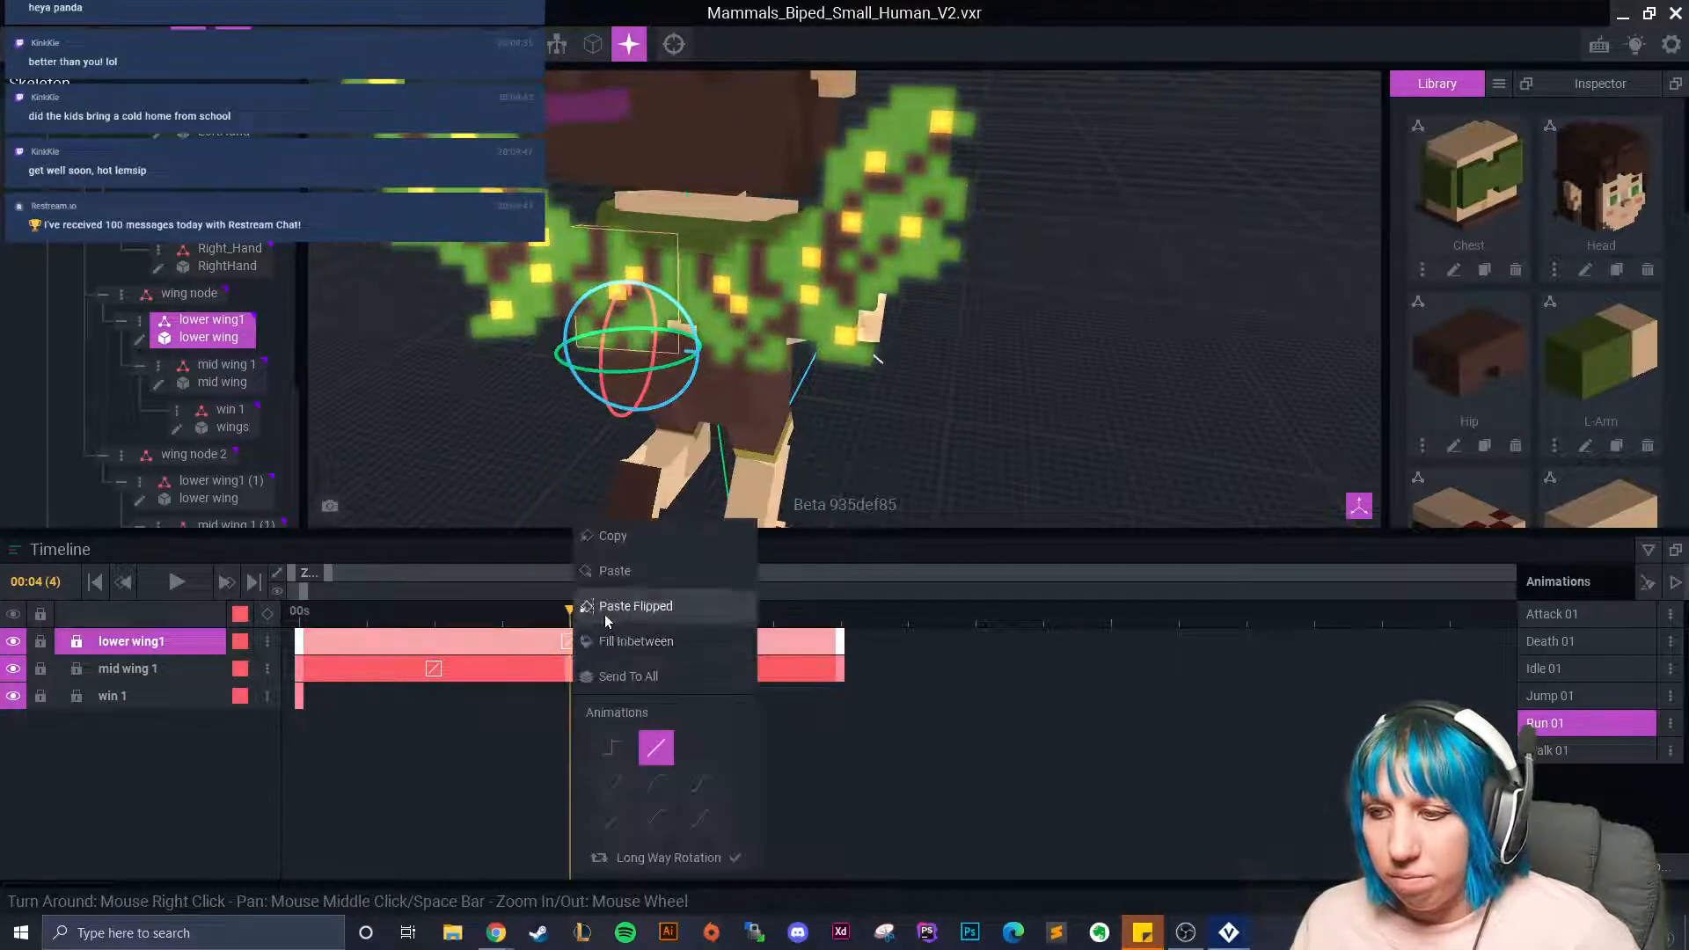
{"action": "left_click", "coordinate": [603, 615]}
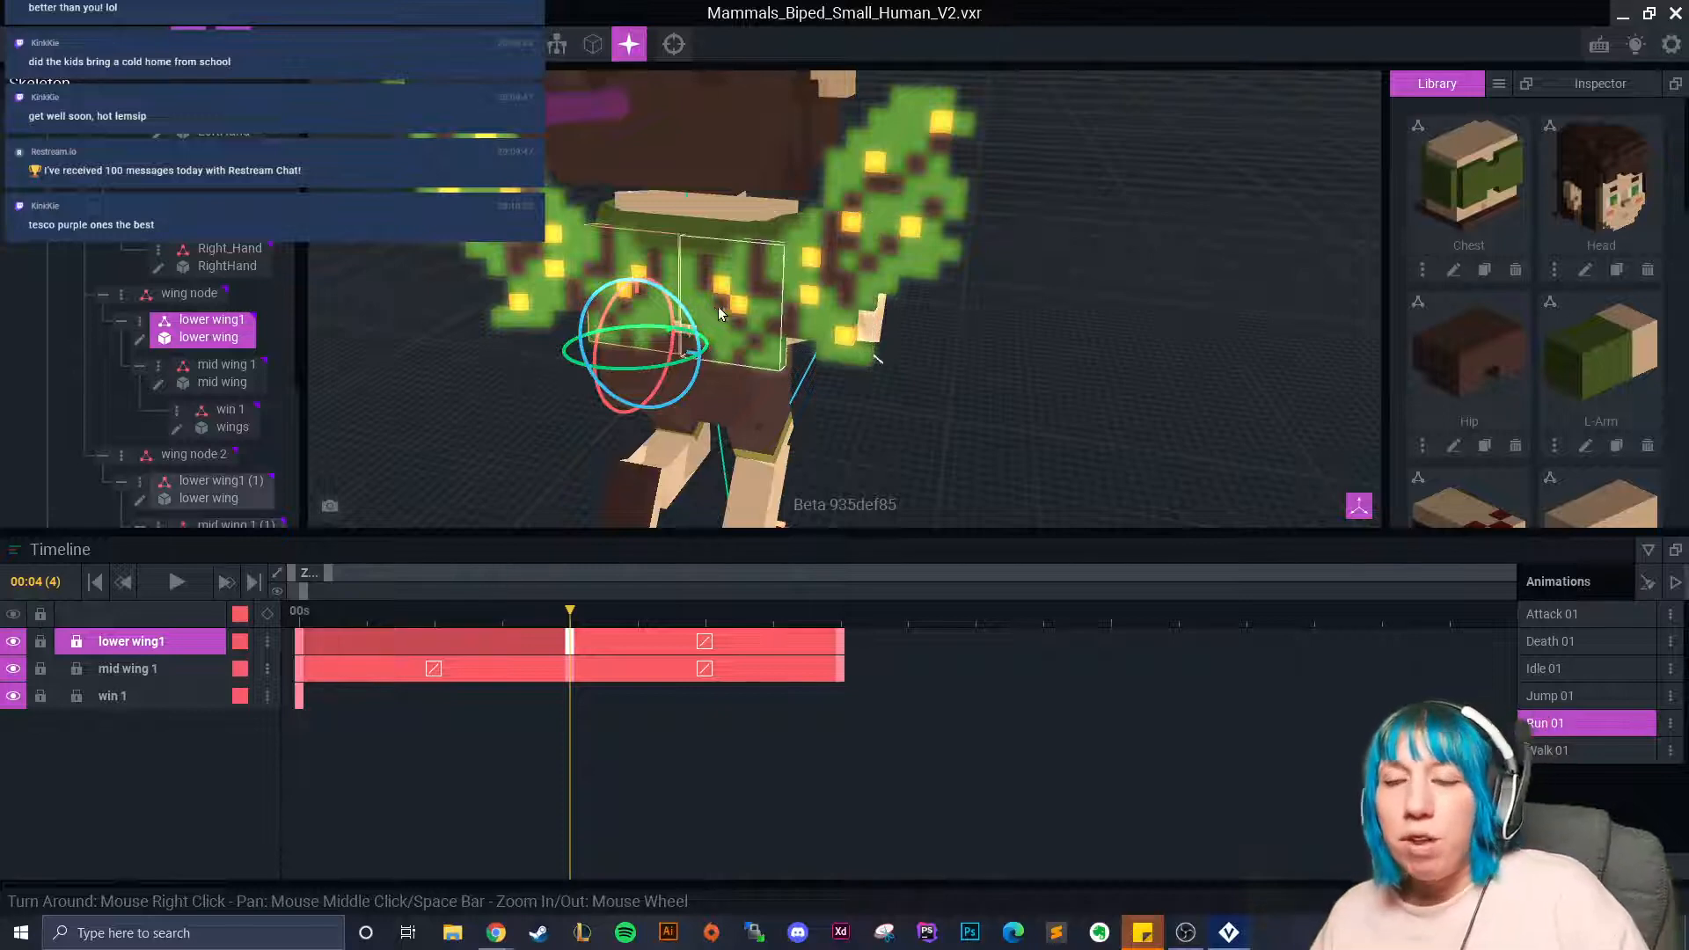
Shift lower wing1's keyframes and line up mid wing 1's middle key with them.
{"action": "right_click_drag", "start_coordinate": [874, 355], "coordinate": [789, 483]}
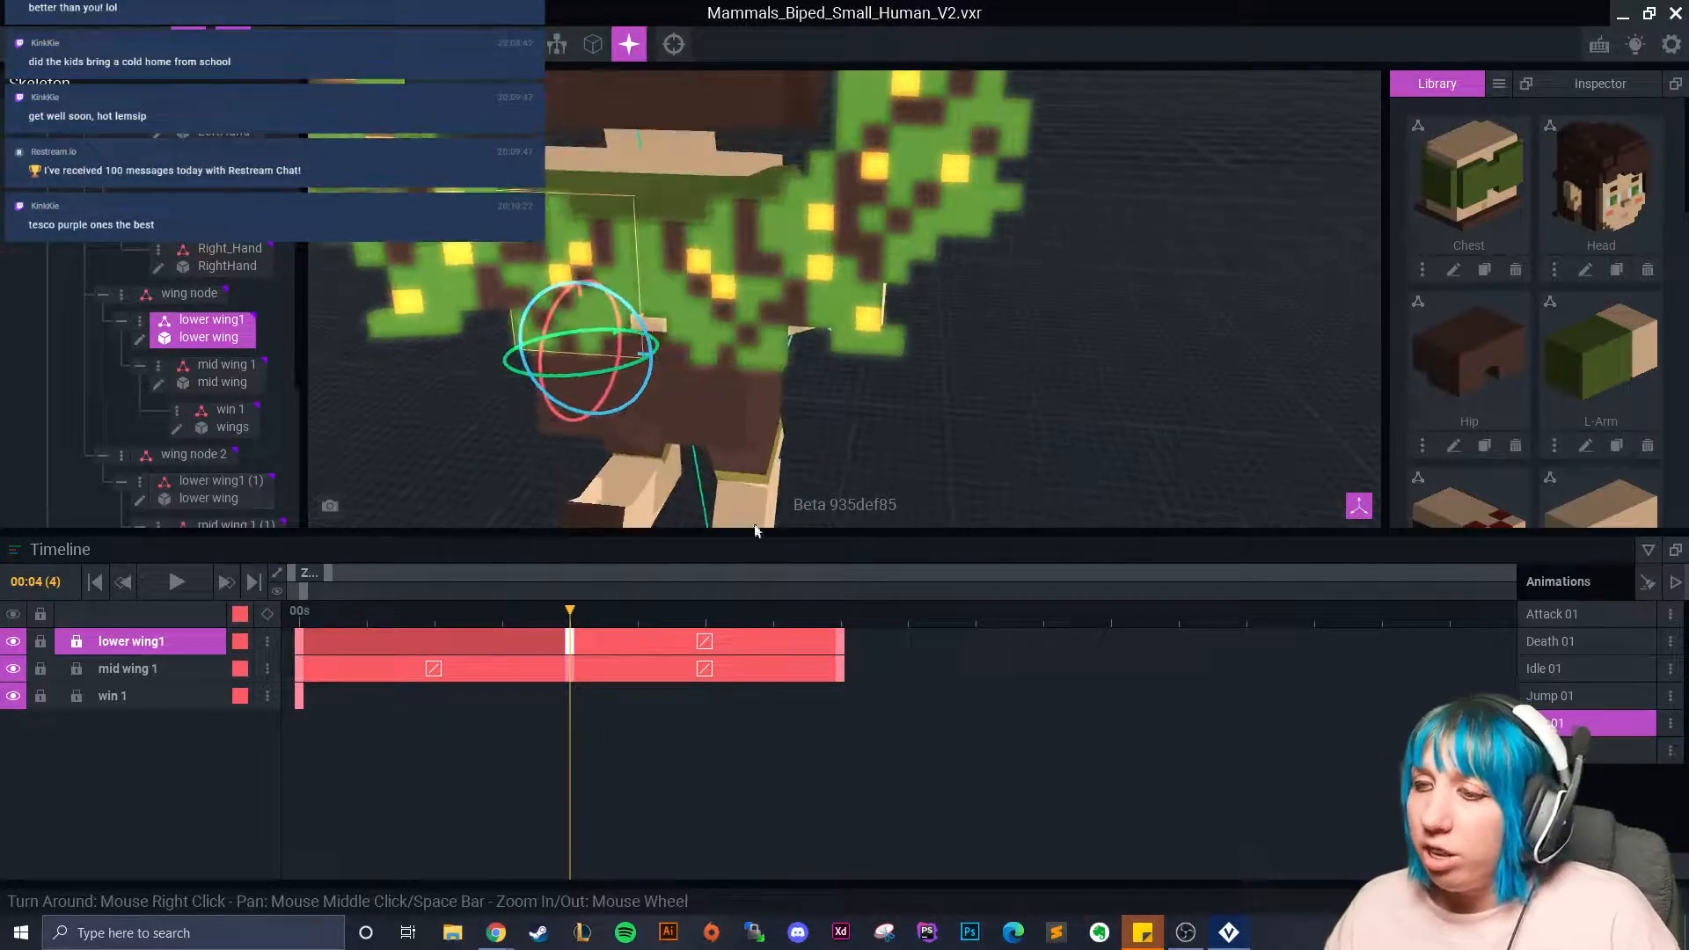
{"action": "left_click_drag", "start_coordinate": [378, 635], "coordinate": [429, 645]}
{"action": "left_click_drag", "start_coordinate": [579, 609], "coordinate": [830, 649]}
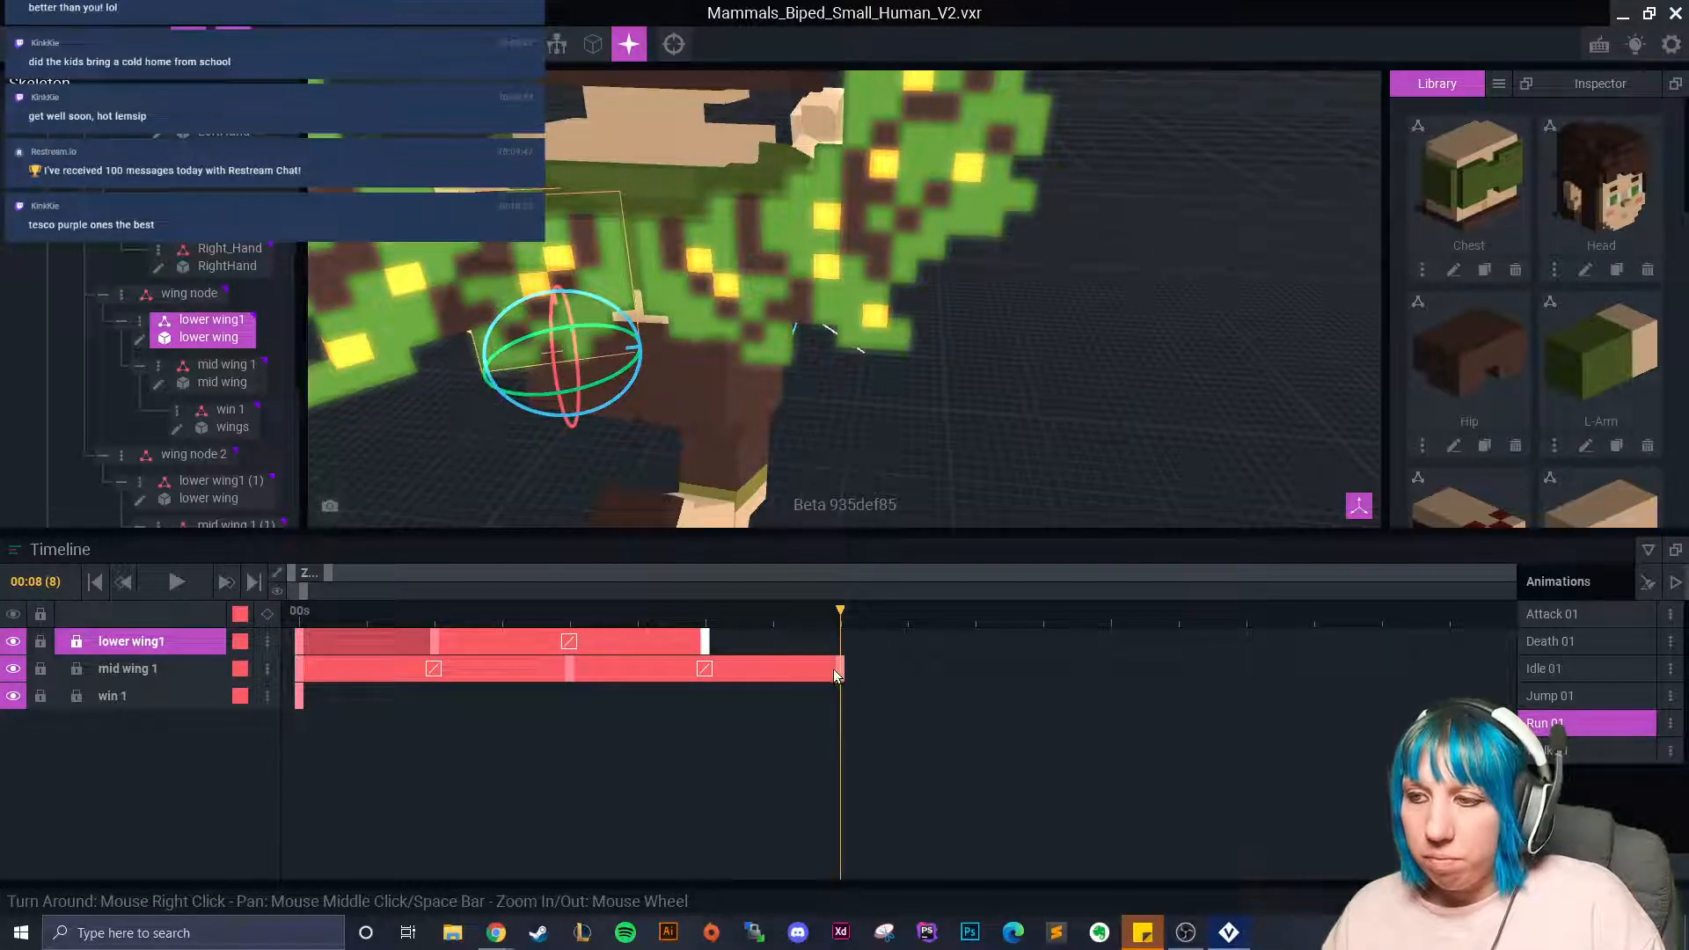
{"action": "left_click_drag", "start_coordinate": [701, 643], "coordinate": [825, 651]}
{"action": "left_click_drag", "start_coordinate": [435, 640], "coordinate": [500, 643]}
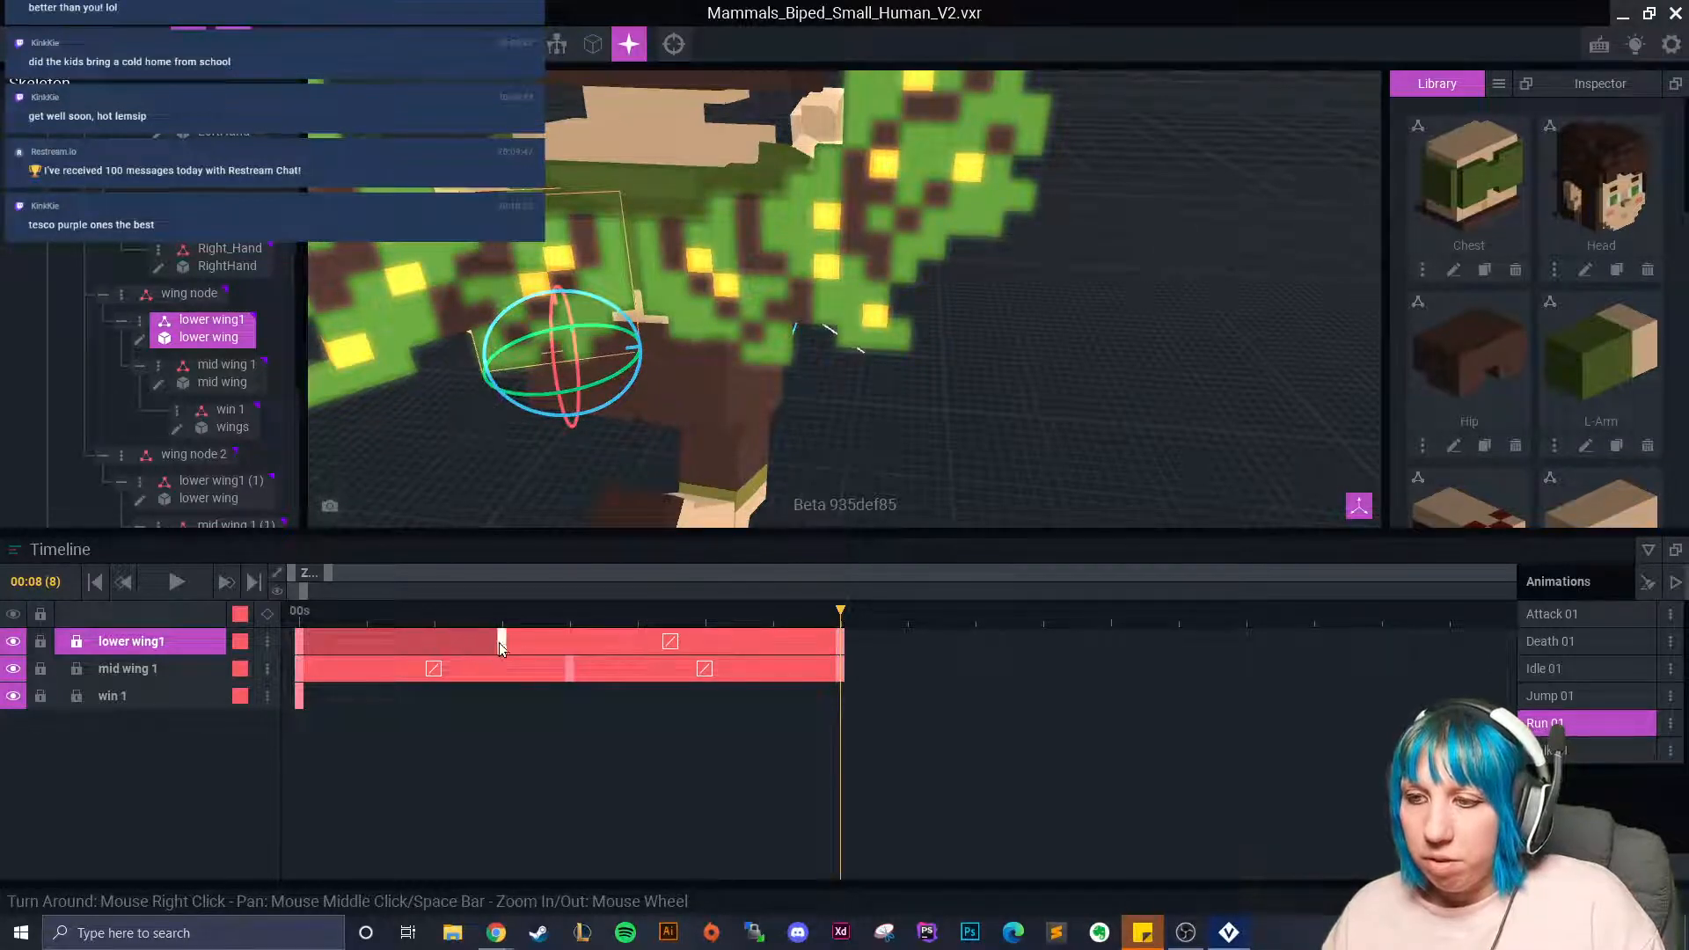
{"action": "left_click", "coordinate": [838, 673]}
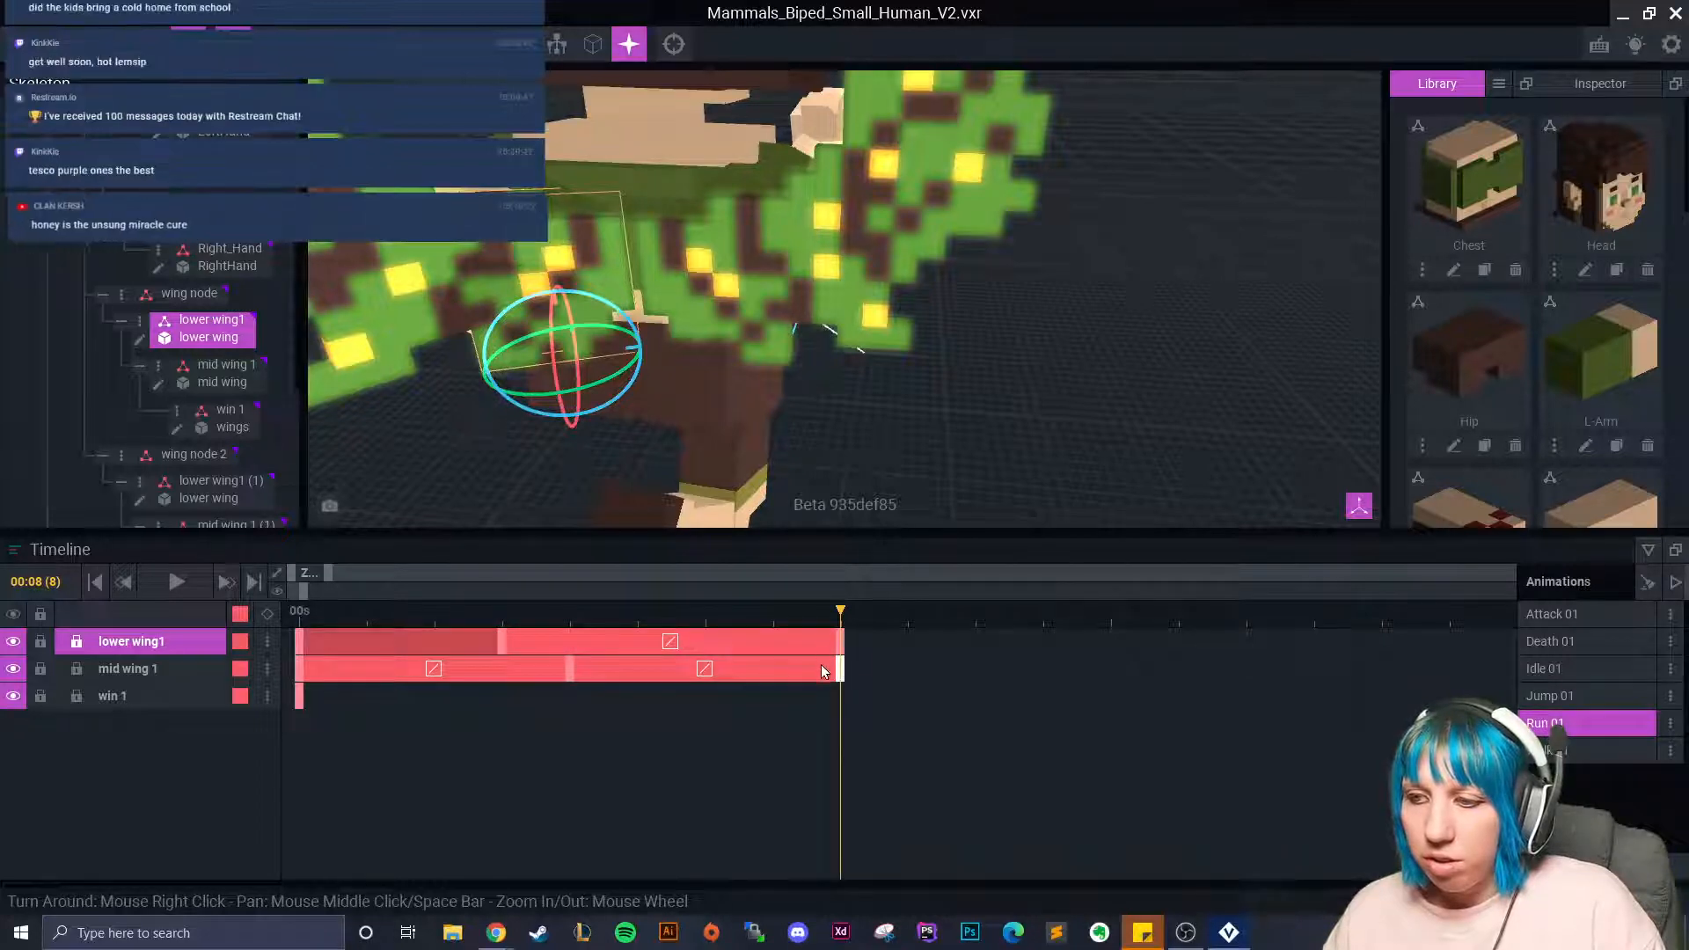
{"action": "left_click", "coordinate": [568, 669]}
{"action": "left_click_drag", "start_coordinate": [568, 669], "coordinate": [502, 668]}
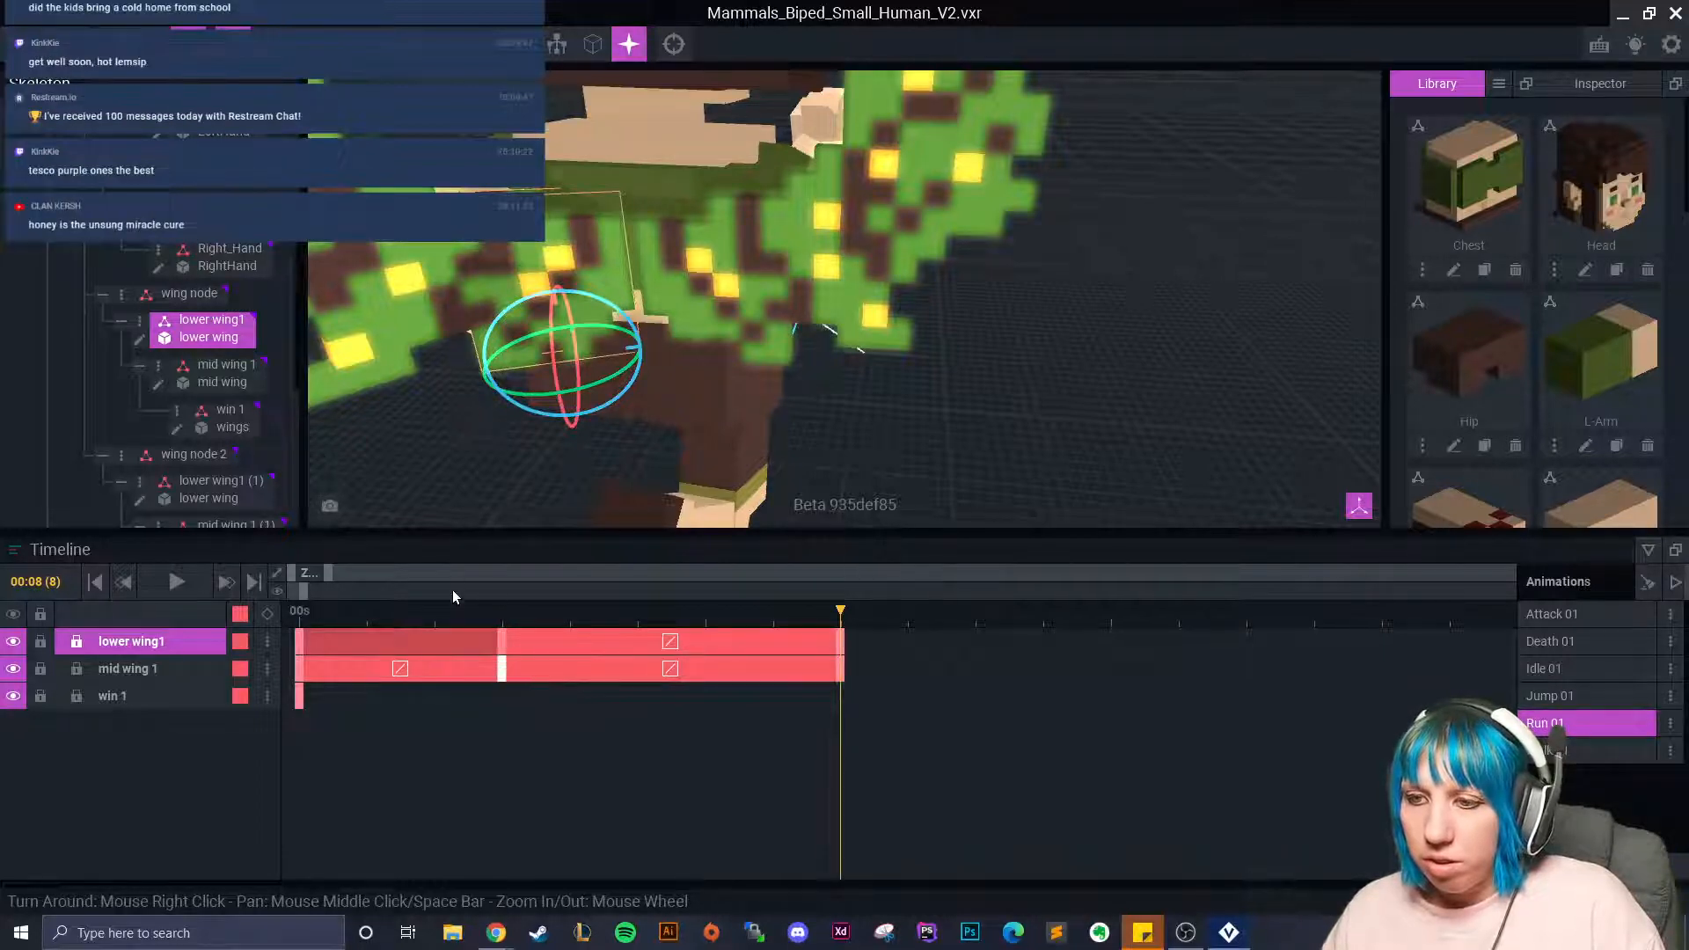
Trim both wing tracks to end at 00:07 and scrub to preview the flap.
{"action": "left_click", "coordinate": [434, 609]}
{"action": "left_click_drag", "start_coordinate": [433, 607], "coordinate": [774, 671]}
{"action": "left_click", "coordinate": [568, 616]}
{"action": "left_click_drag", "start_coordinate": [568, 621], "coordinate": [835, 653]}
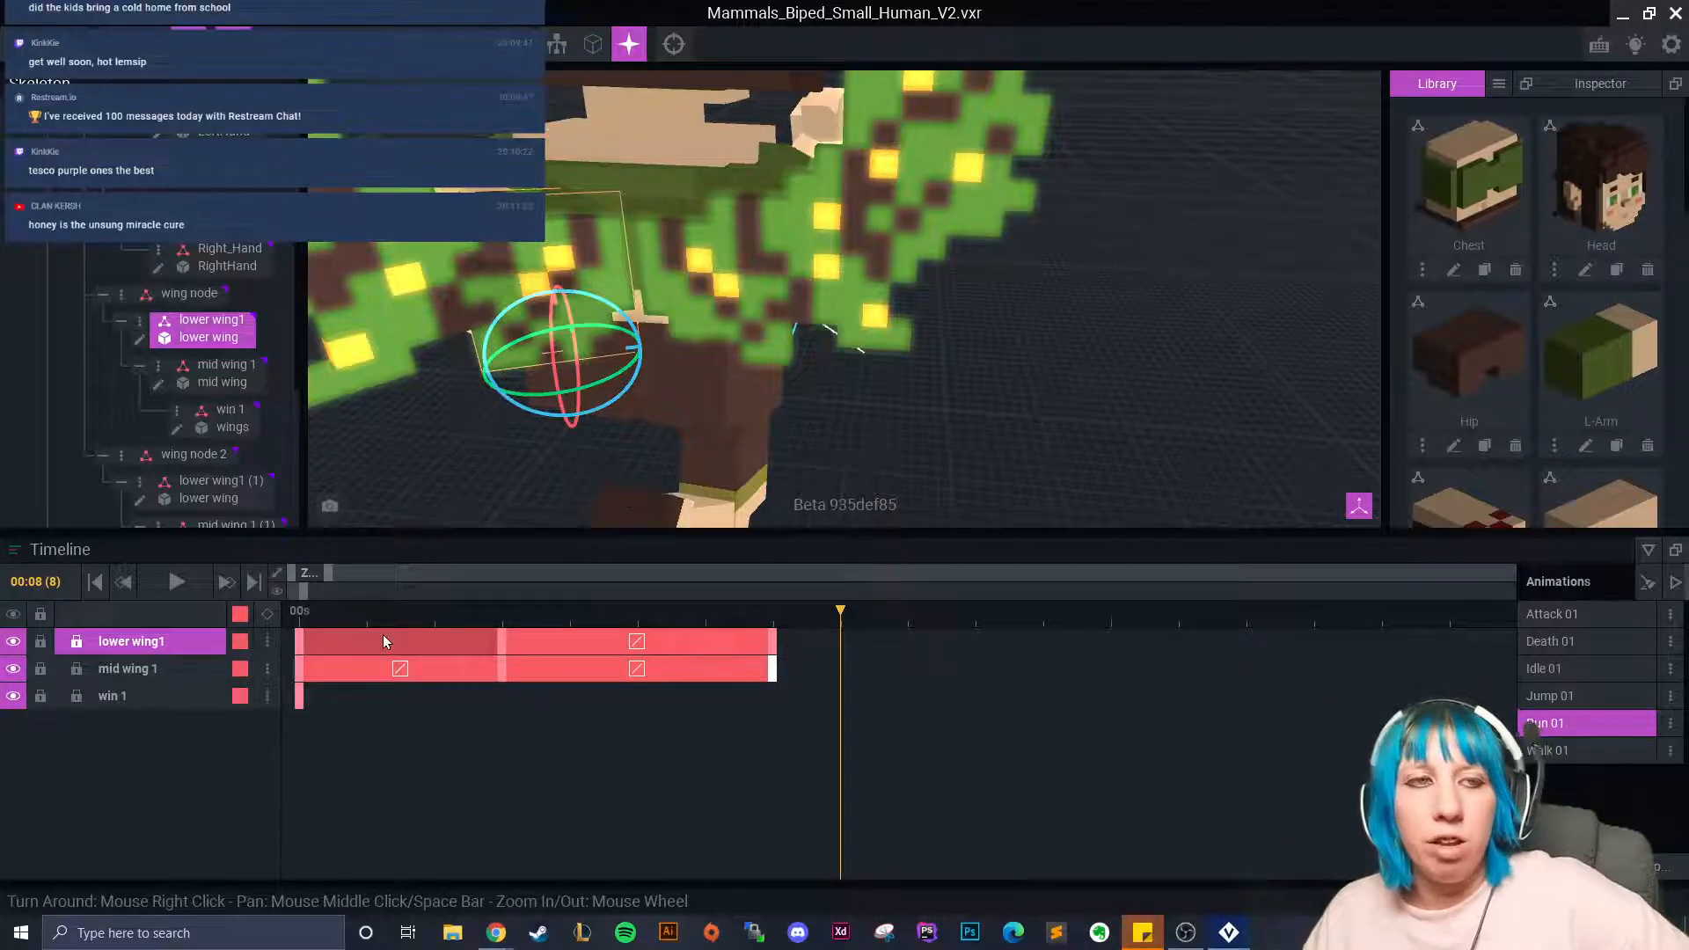
Rewind Run 01 to its first frame and orbit and zoom around the fairy to check the wings.
{"action": "left_click_drag", "start_coordinate": [842, 615], "coordinate": [965, 680]}
{"action": "scroll", "coordinate": [796, 488], "scroll_direction": "down", "scroll_amount": 1}
{"action": "scroll", "coordinate": [827, 479], "scroll_direction": "up", "scroll_amount": 3}
{"action": "scroll", "coordinate": [873, 495], "scroll_direction": "down", "scroll_amount": 2}
{"action": "scroll", "coordinate": [936, 461], "scroll_direction": "down", "scroll_amount": 2}
{"action": "scroll", "coordinate": [932, 452], "scroll_direction": "up", "scroll_amount": 2}
{"action": "scroll", "coordinate": [936, 450], "scroll_direction": "down", "scroll_amount": 3}
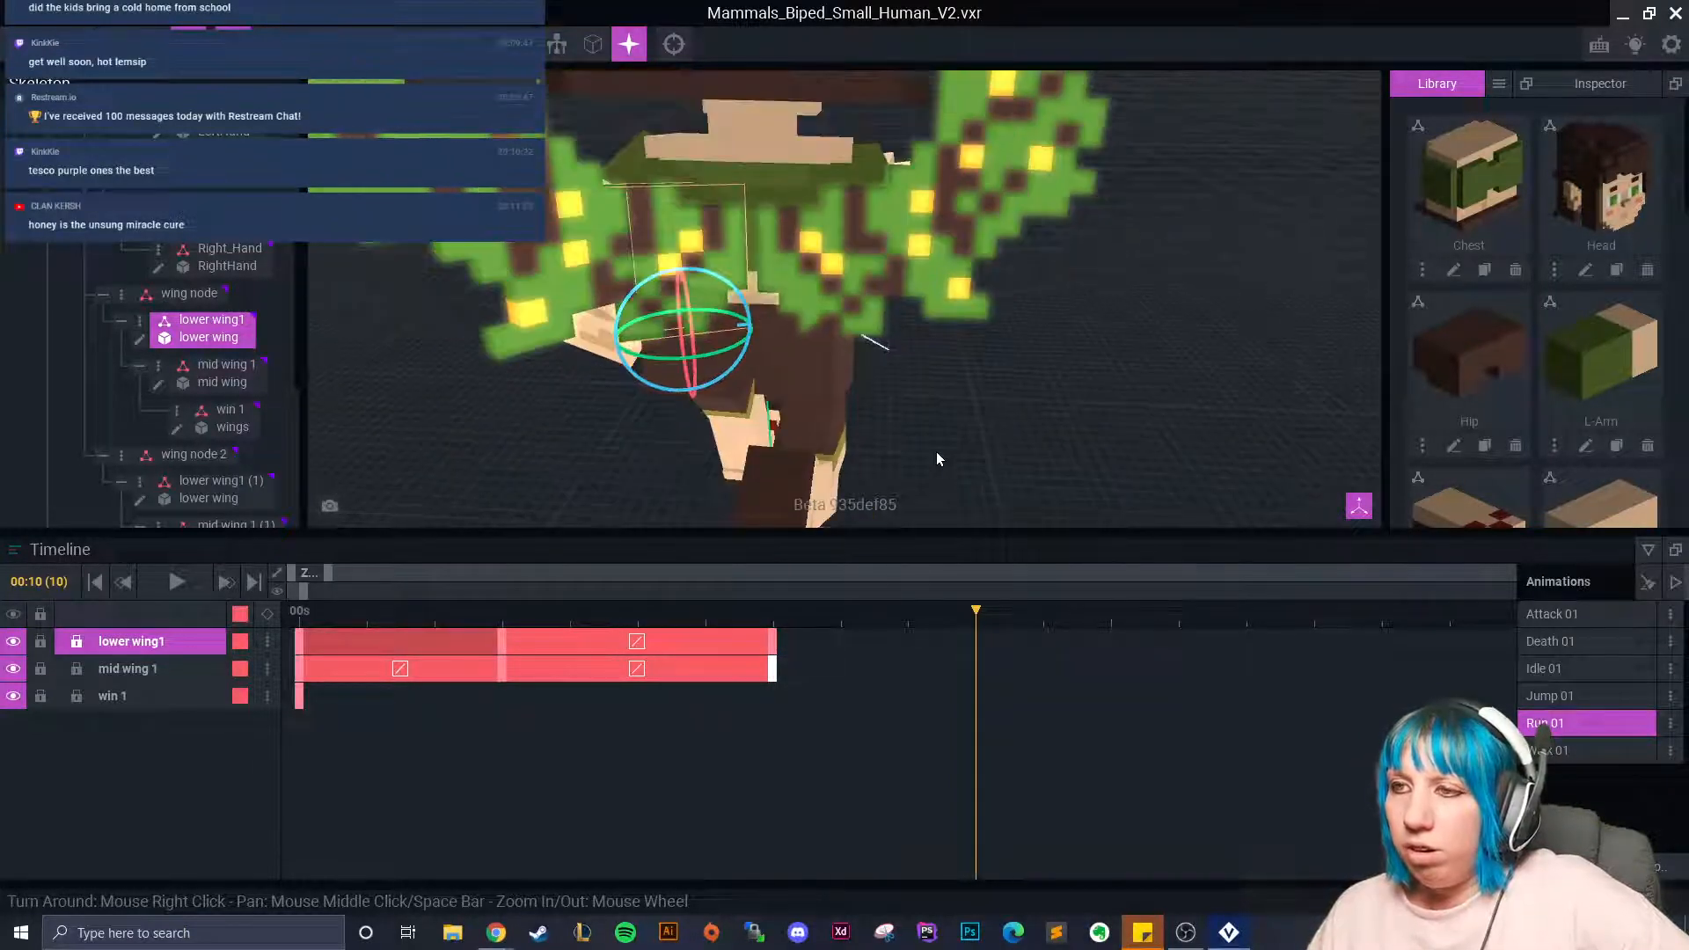
{"action": "scroll", "coordinate": [950, 475], "scroll_direction": "up", "scroll_amount": 2}
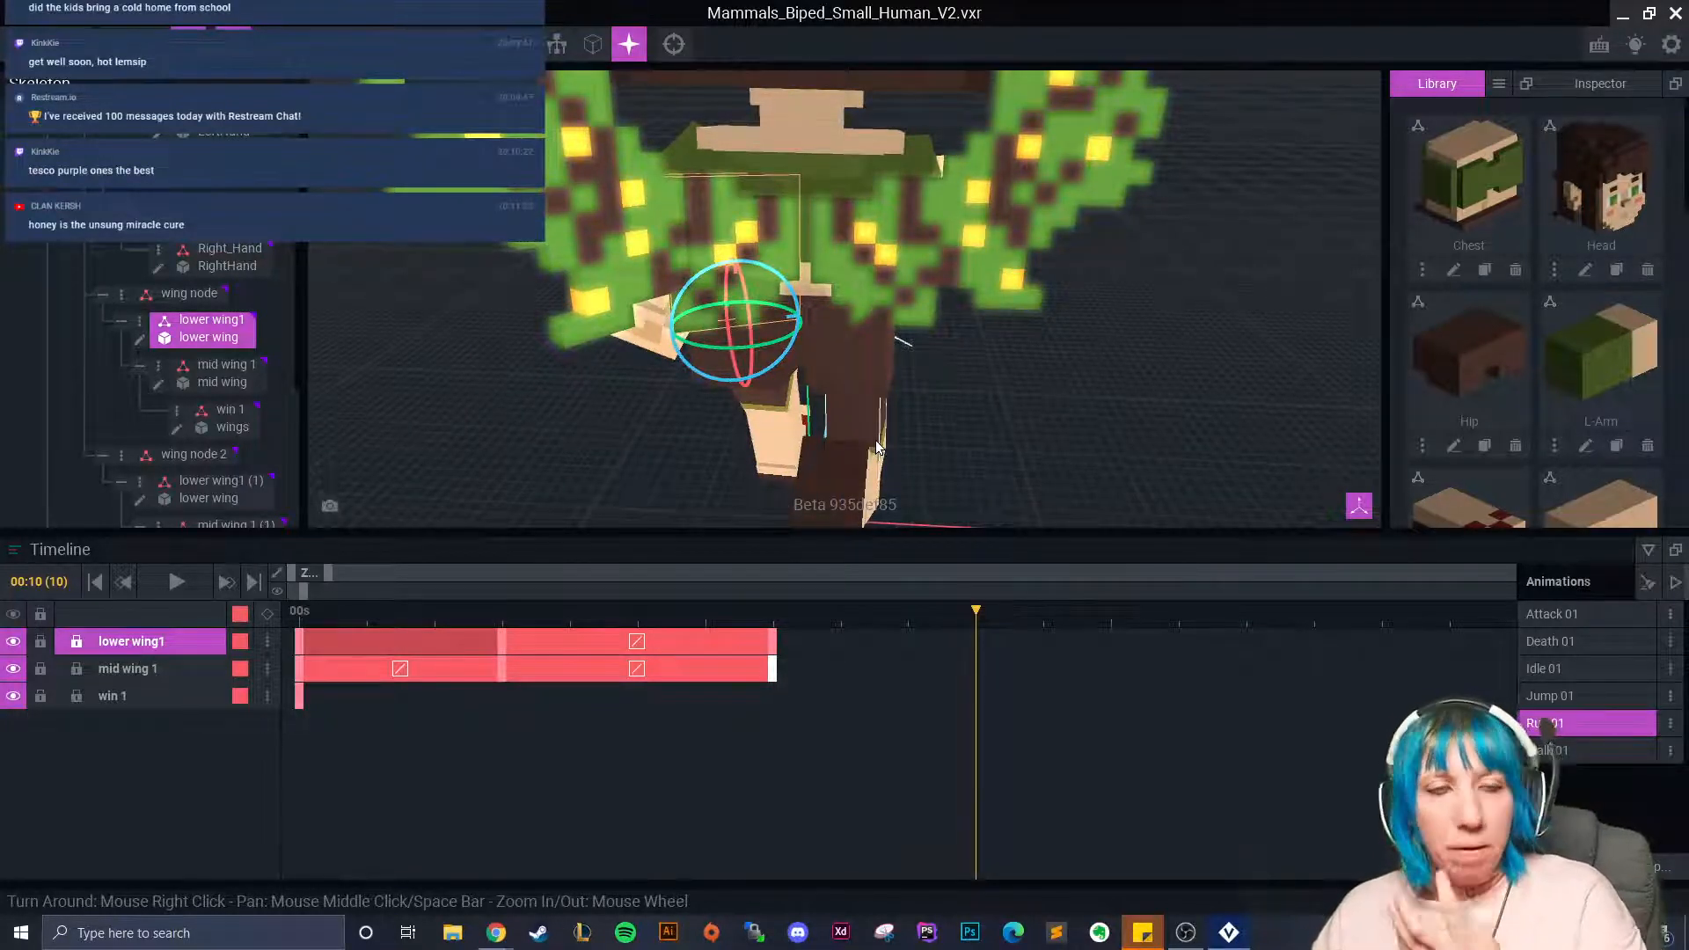
{"action": "right_click_drag", "start_coordinate": [748, 381], "coordinate": [873, 394]}
{"action": "scroll", "coordinate": [873, 395], "scroll_direction": "down", "scroll_amount": 4}
{"action": "left_click_drag", "start_coordinate": [637, 612], "coordinate": [299, 614]}
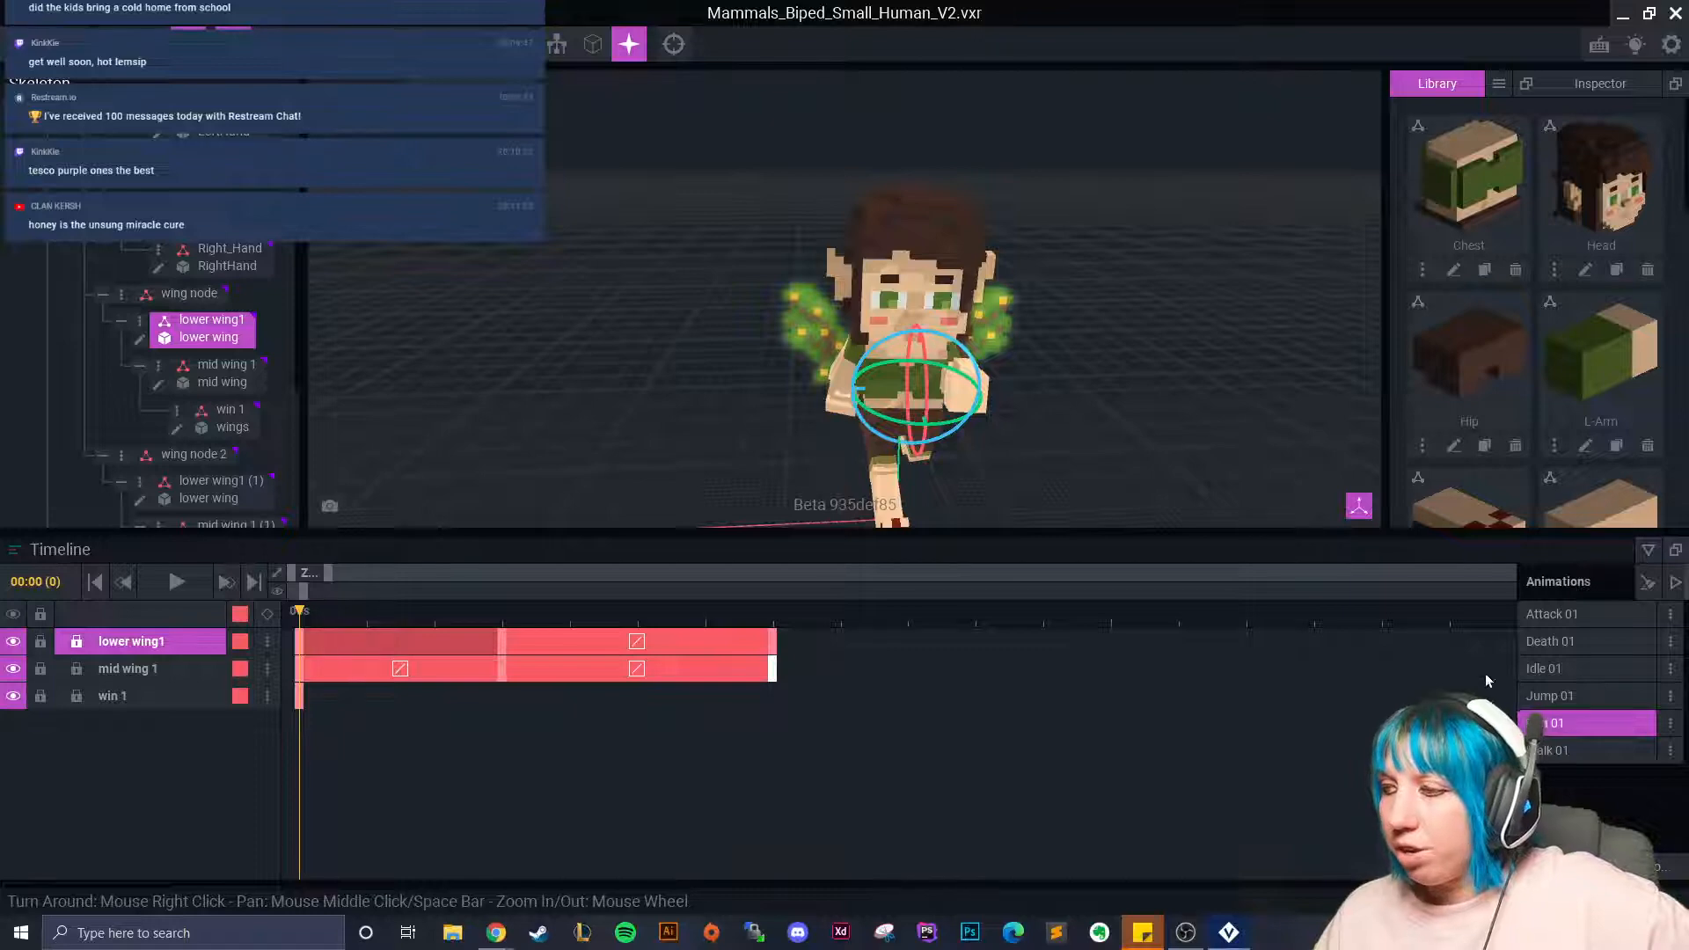
Switch to Idle 01 and bring up the new-animation name prompt.
{"action": "scroll", "coordinate": [683, 466], "scroll_direction": "up", "scroll_amount": 5}
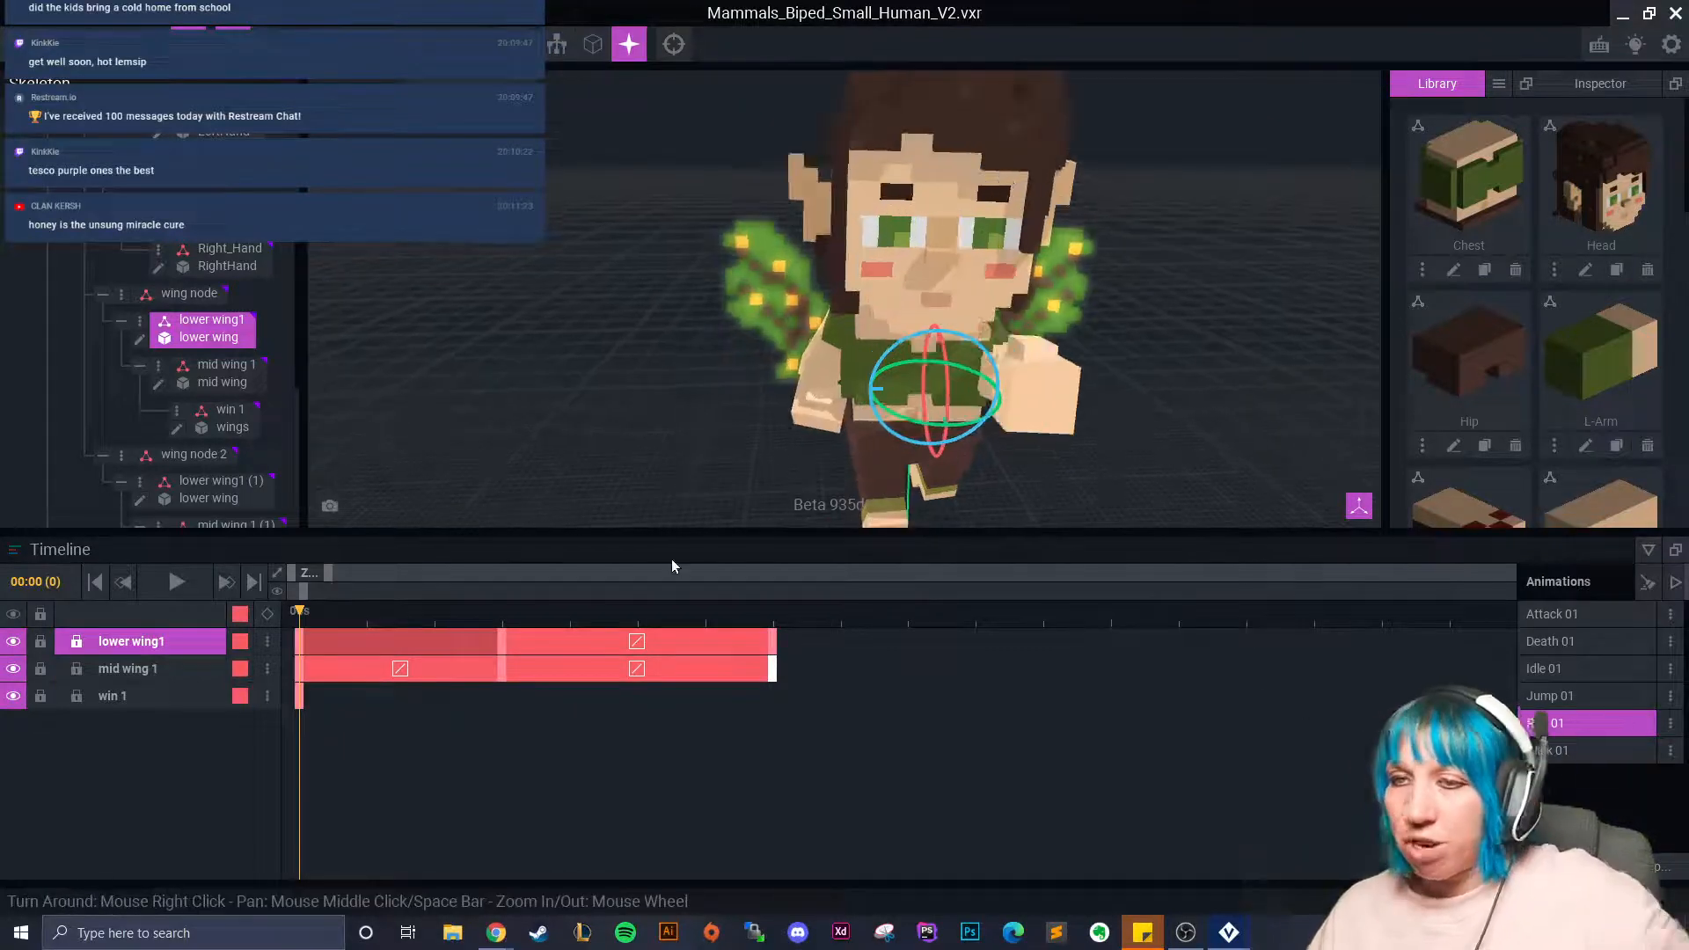
{"action": "left_click", "coordinate": [1592, 671]}
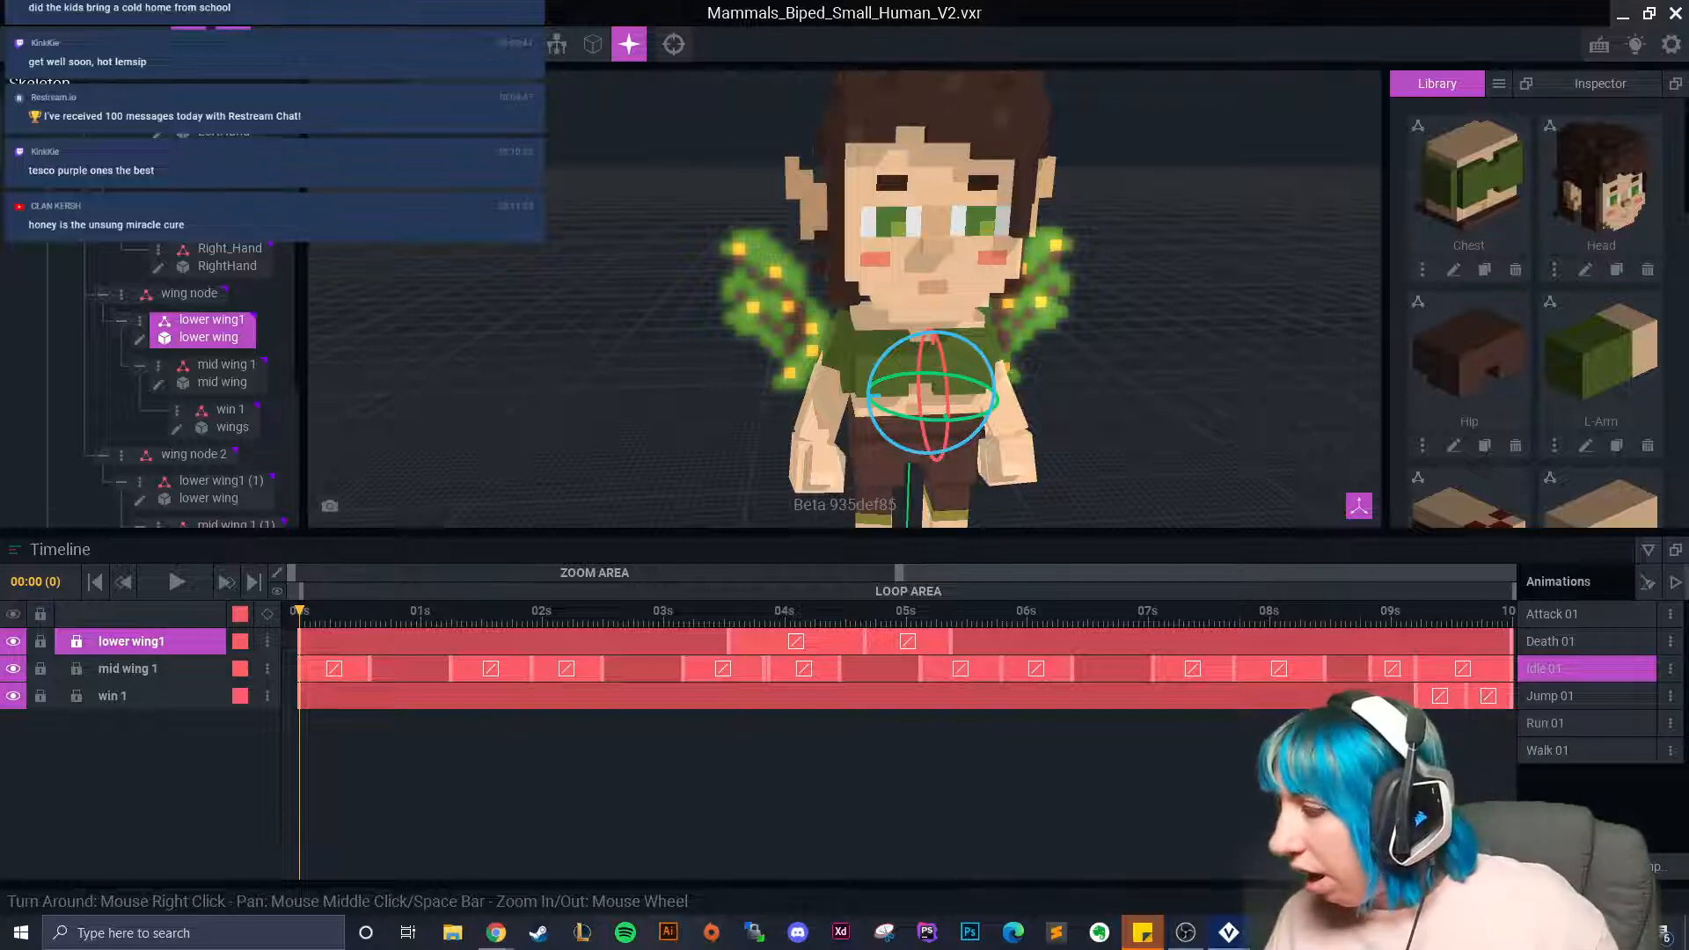
{"action": "left_click", "coordinate": [1560, 868]}
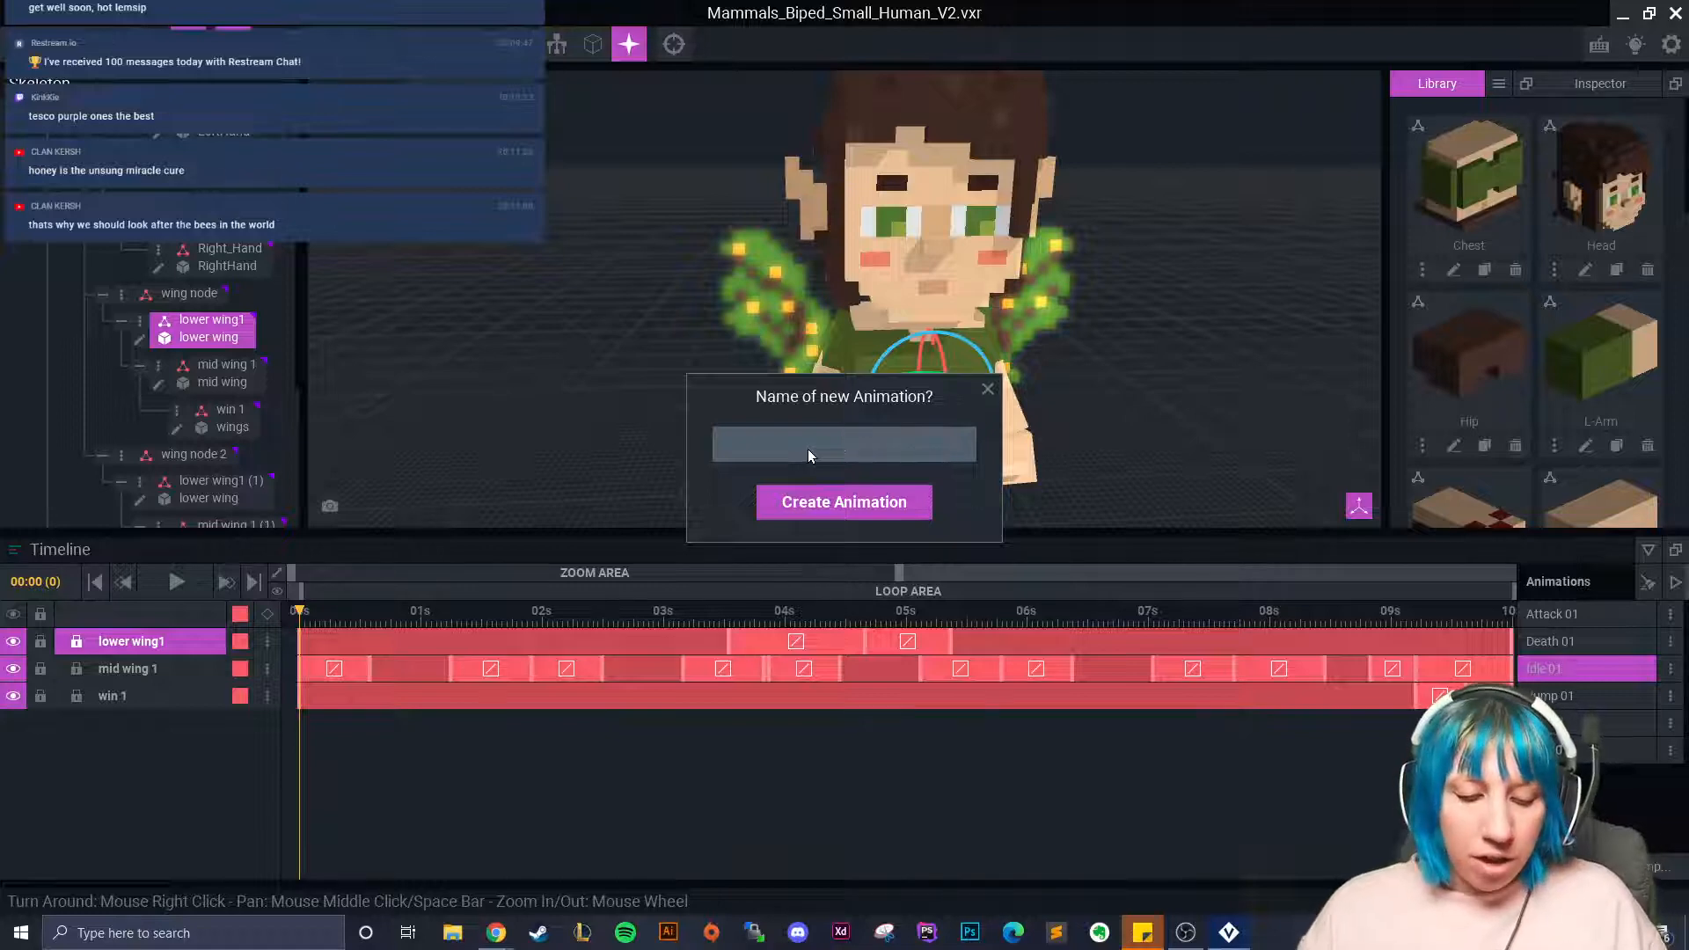
Name the new animation 'Fairy 01' and create it.
{"action": "type", "text": "Fair"}
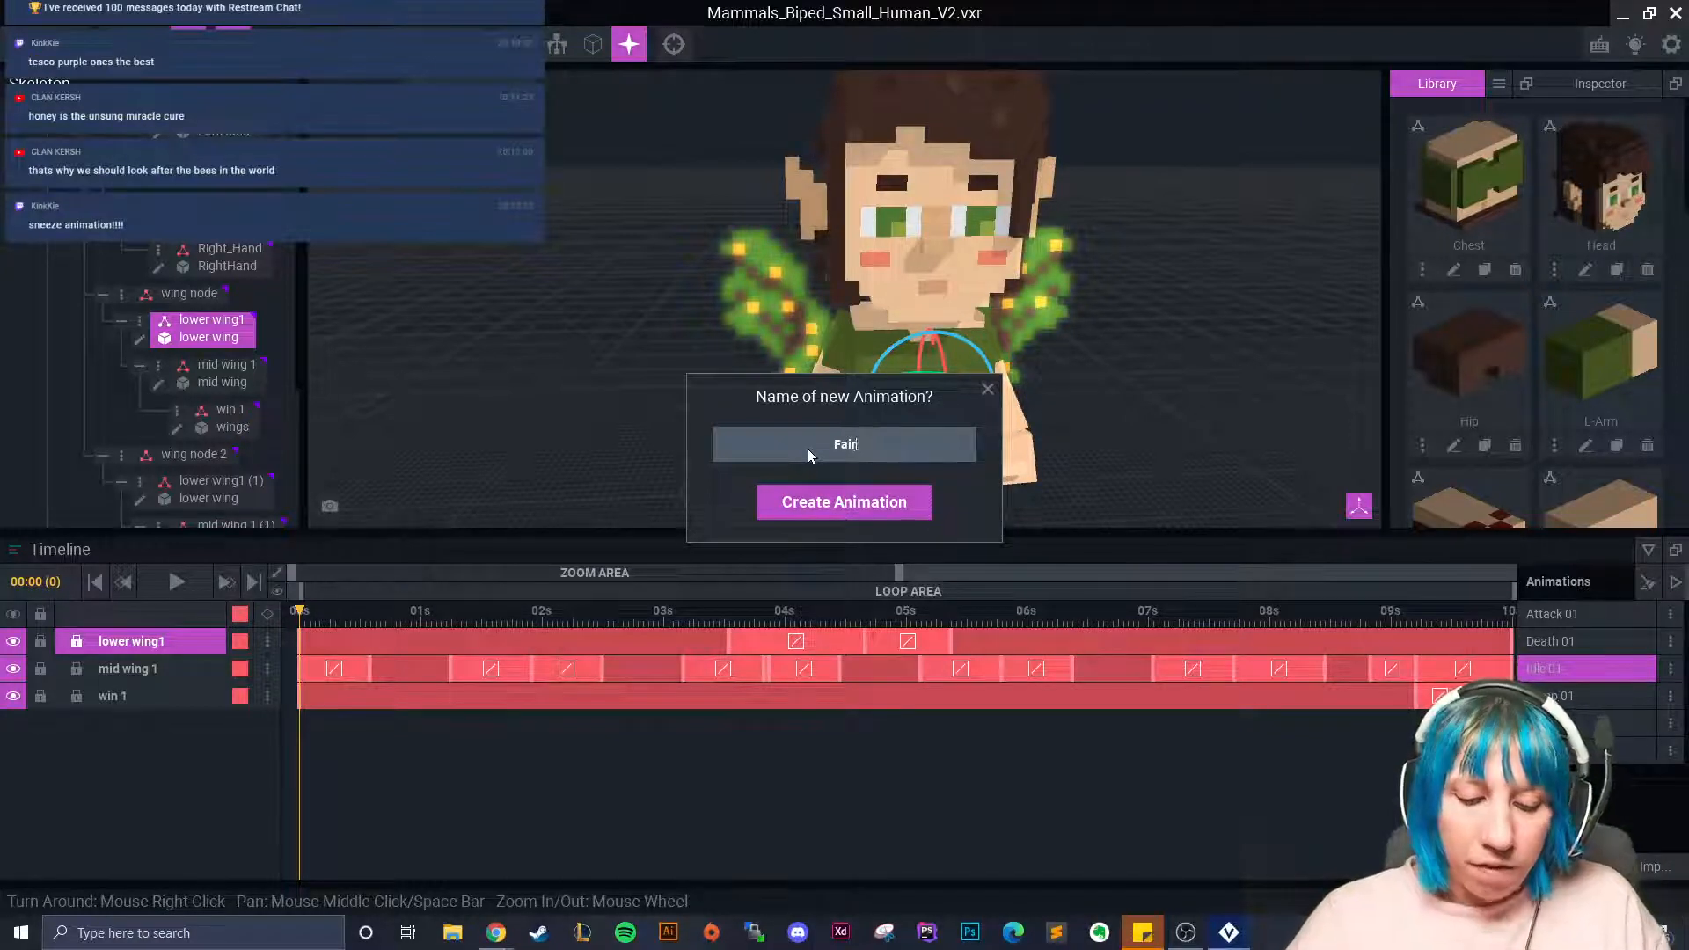
{"action": "type", "text": "y 01"}
{"action": "left_click", "coordinate": [875, 501]}
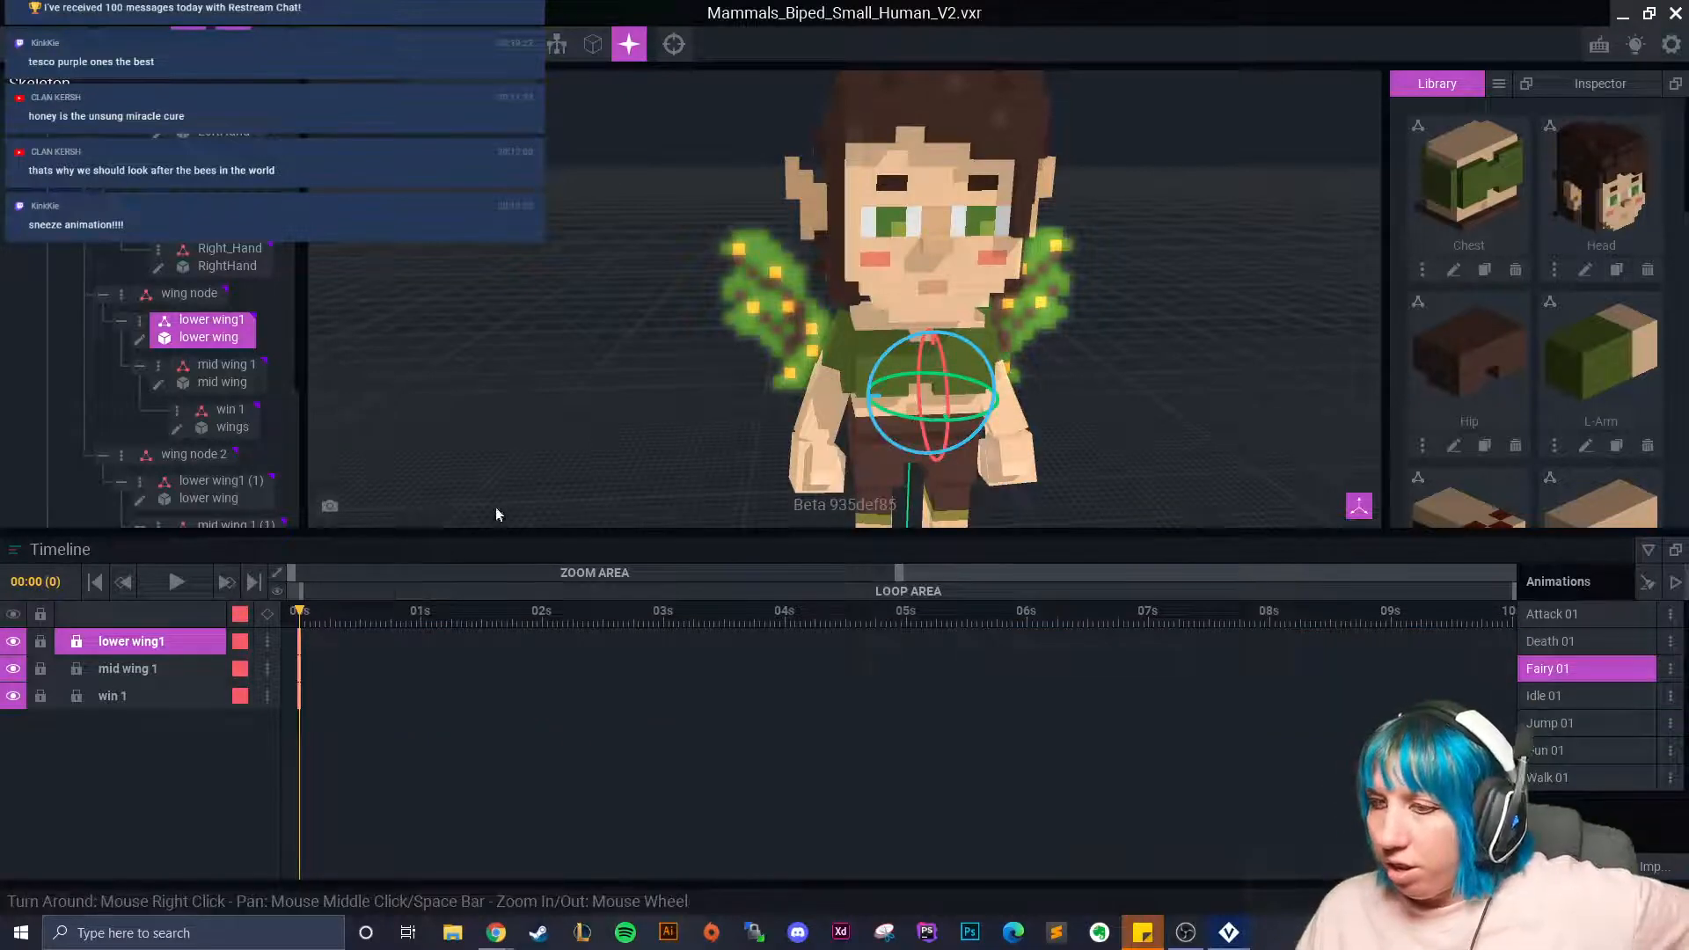
{"action": "scroll", "coordinate": [907, 396], "scroll_direction": "down", "scroll_amount": 5}
{"action": "right_click_drag", "start_coordinate": [906, 449], "coordinate": [910, 441]}
{"action": "scroll", "coordinate": [915, 443], "scroll_direction": "up", "scroll_amount": 5}
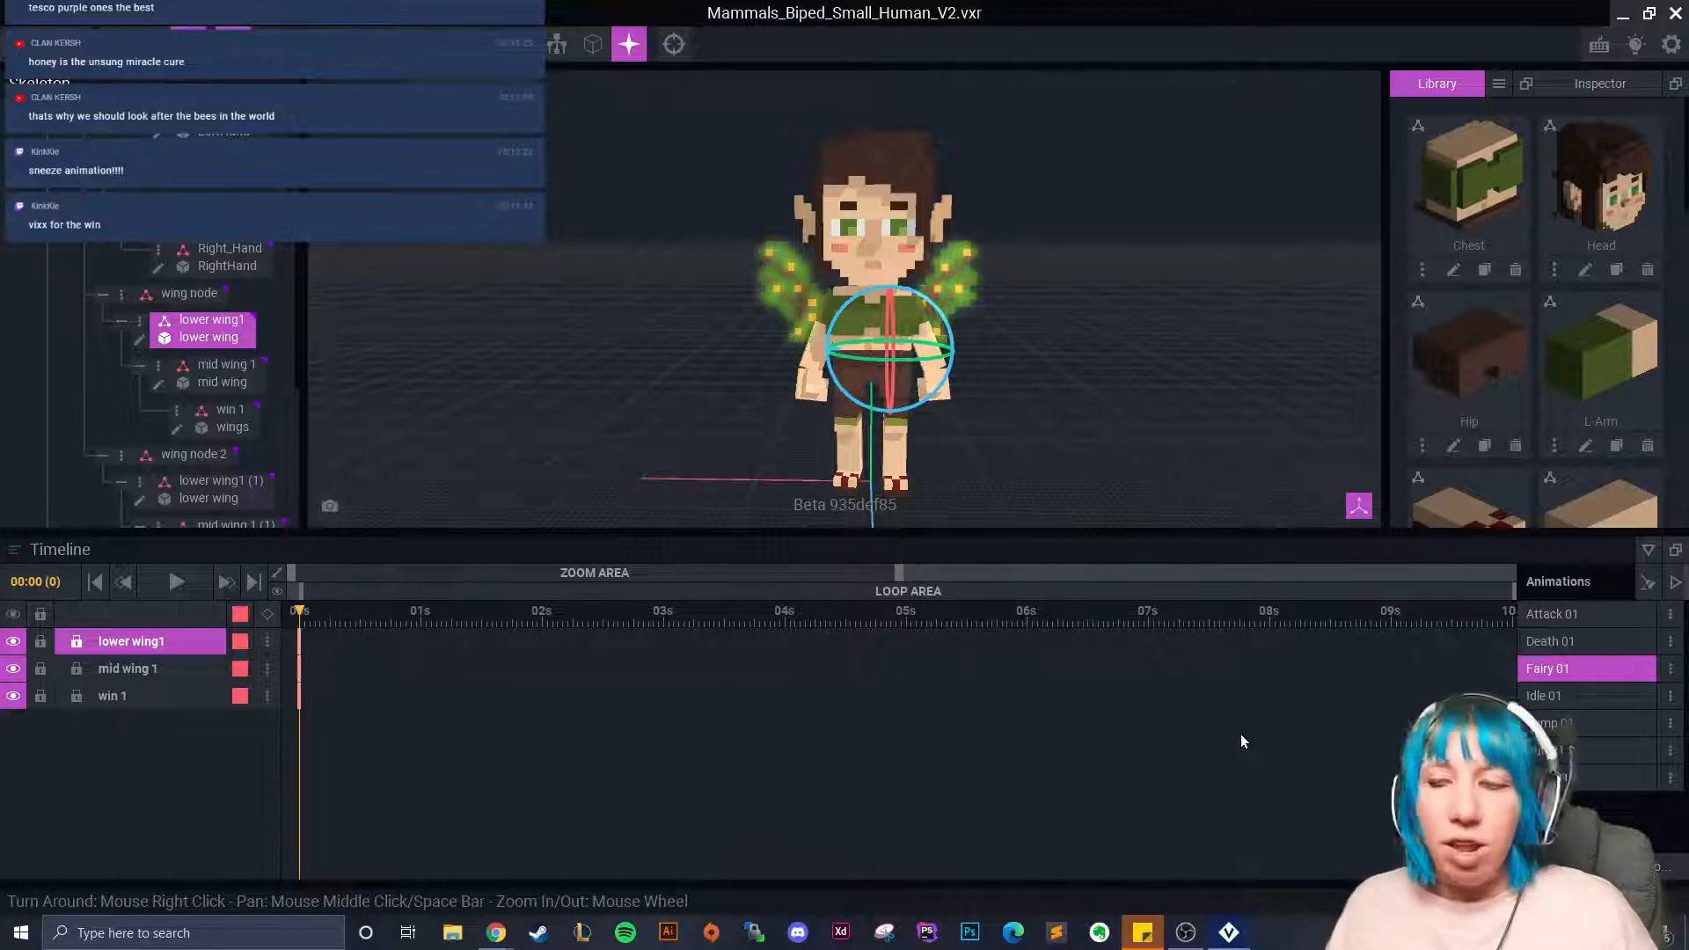
{"action": "scroll", "coordinate": [1584, 369], "scroll_direction": "down", "scroll_amount": 5}
{"action": "scroll", "coordinate": [1574, 373], "scroll_direction": "down", "scroll_amount": 2}
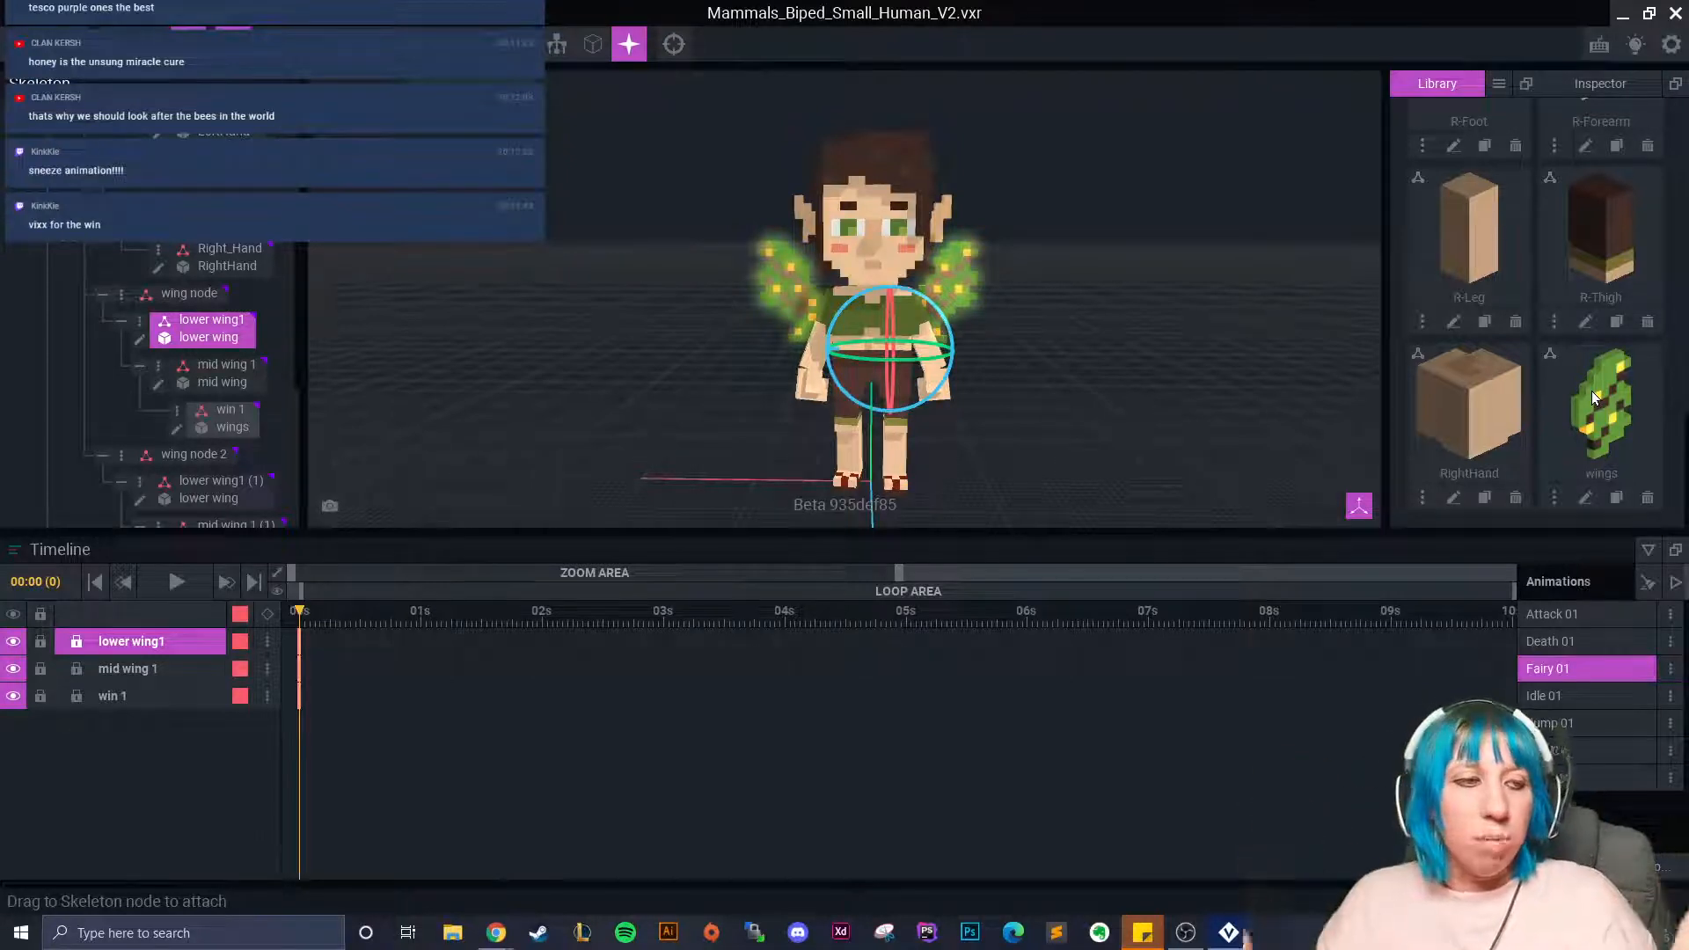
{"action": "scroll", "coordinate": [1015, 288], "scroll_direction": "up", "scroll_amount": 3}
{"action": "scroll", "coordinate": [979, 374], "scroll_direction": "down", "scroll_amount": 2}
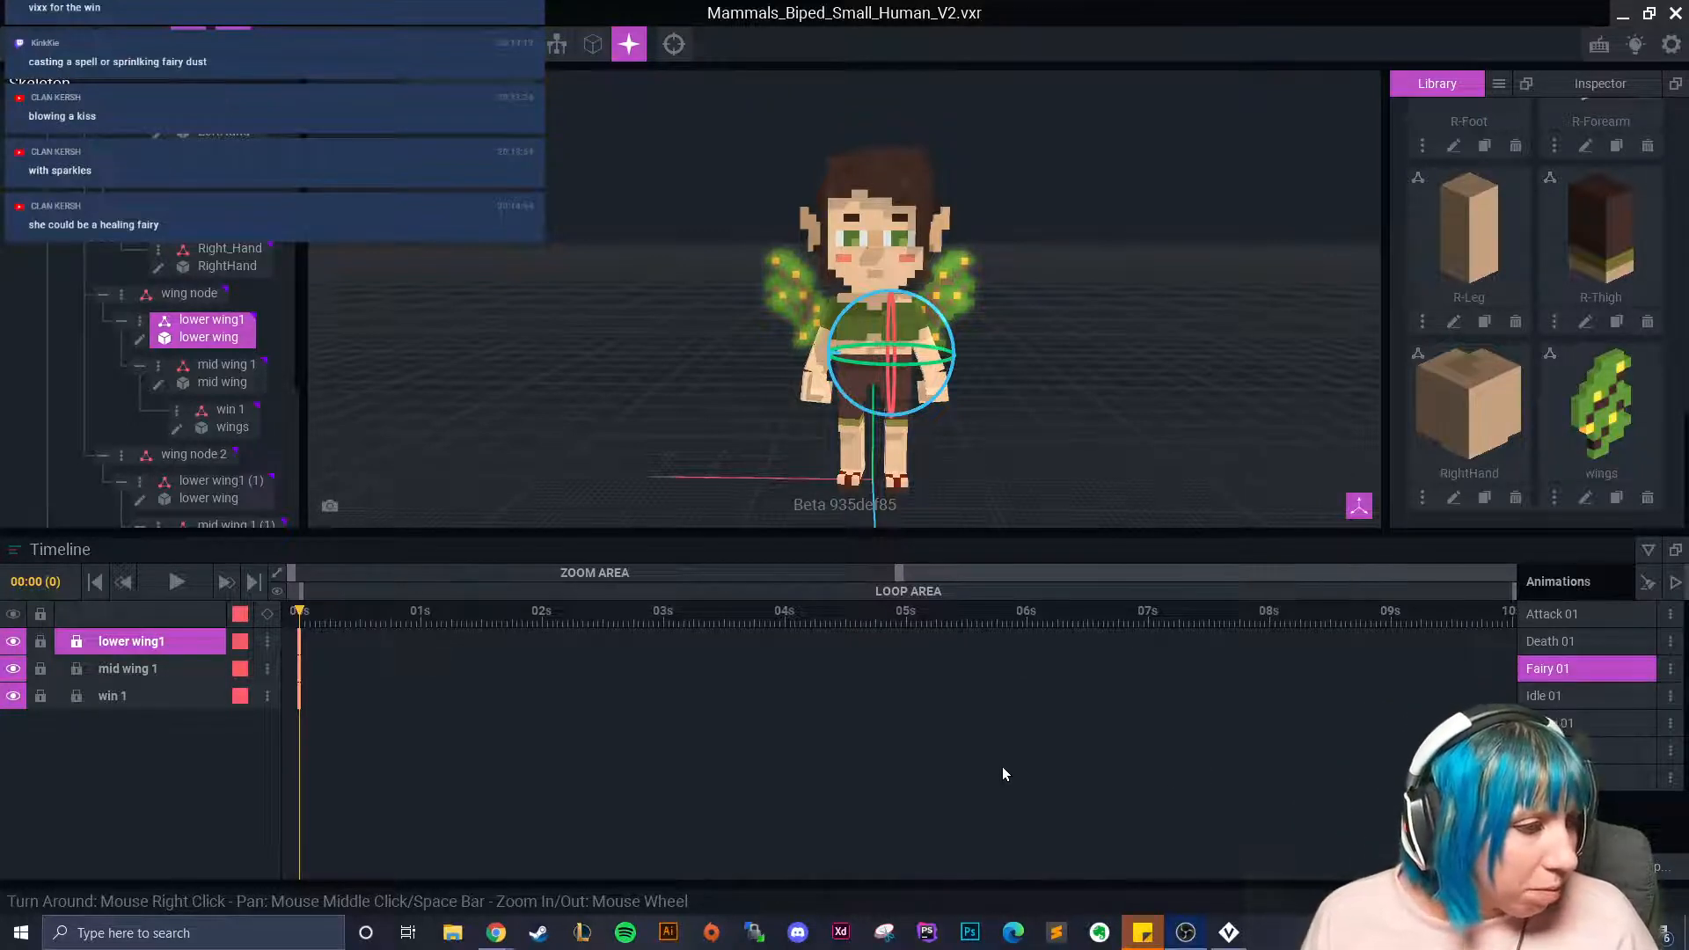
{"action": "right_click_drag", "start_coordinate": [885, 419], "coordinate": [1107, 388]}
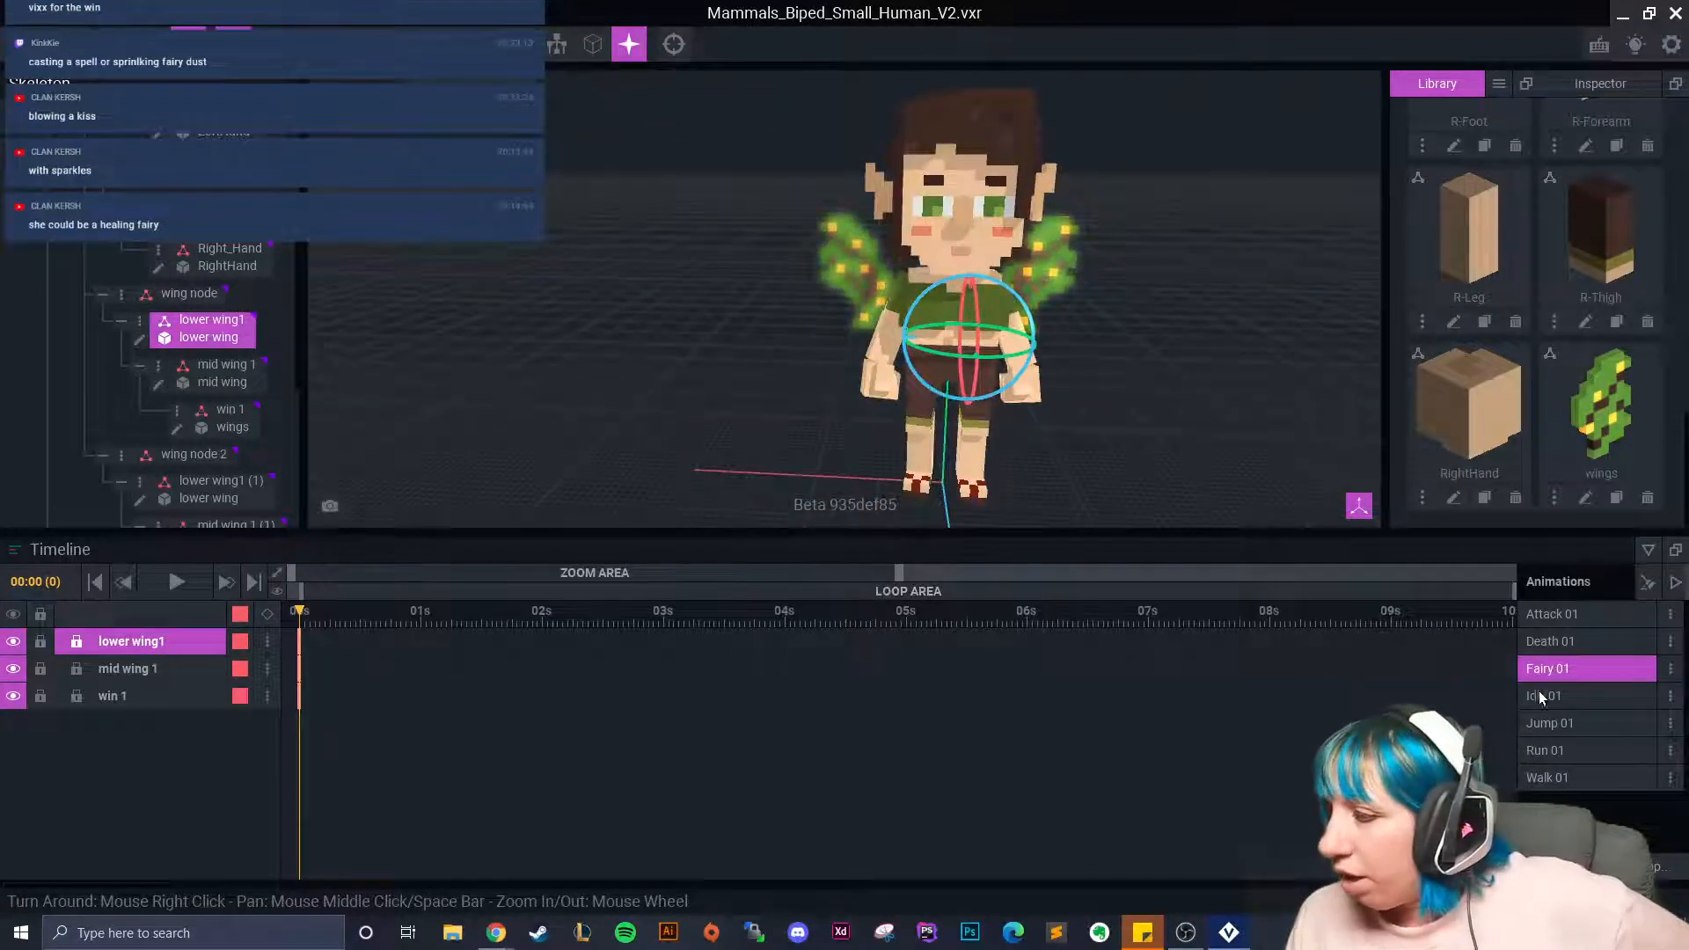
Change the Fairy 01 animation's name to 'Kiss 01' through Rename Animation.
{"action": "left_click", "coordinate": [1671, 668]}
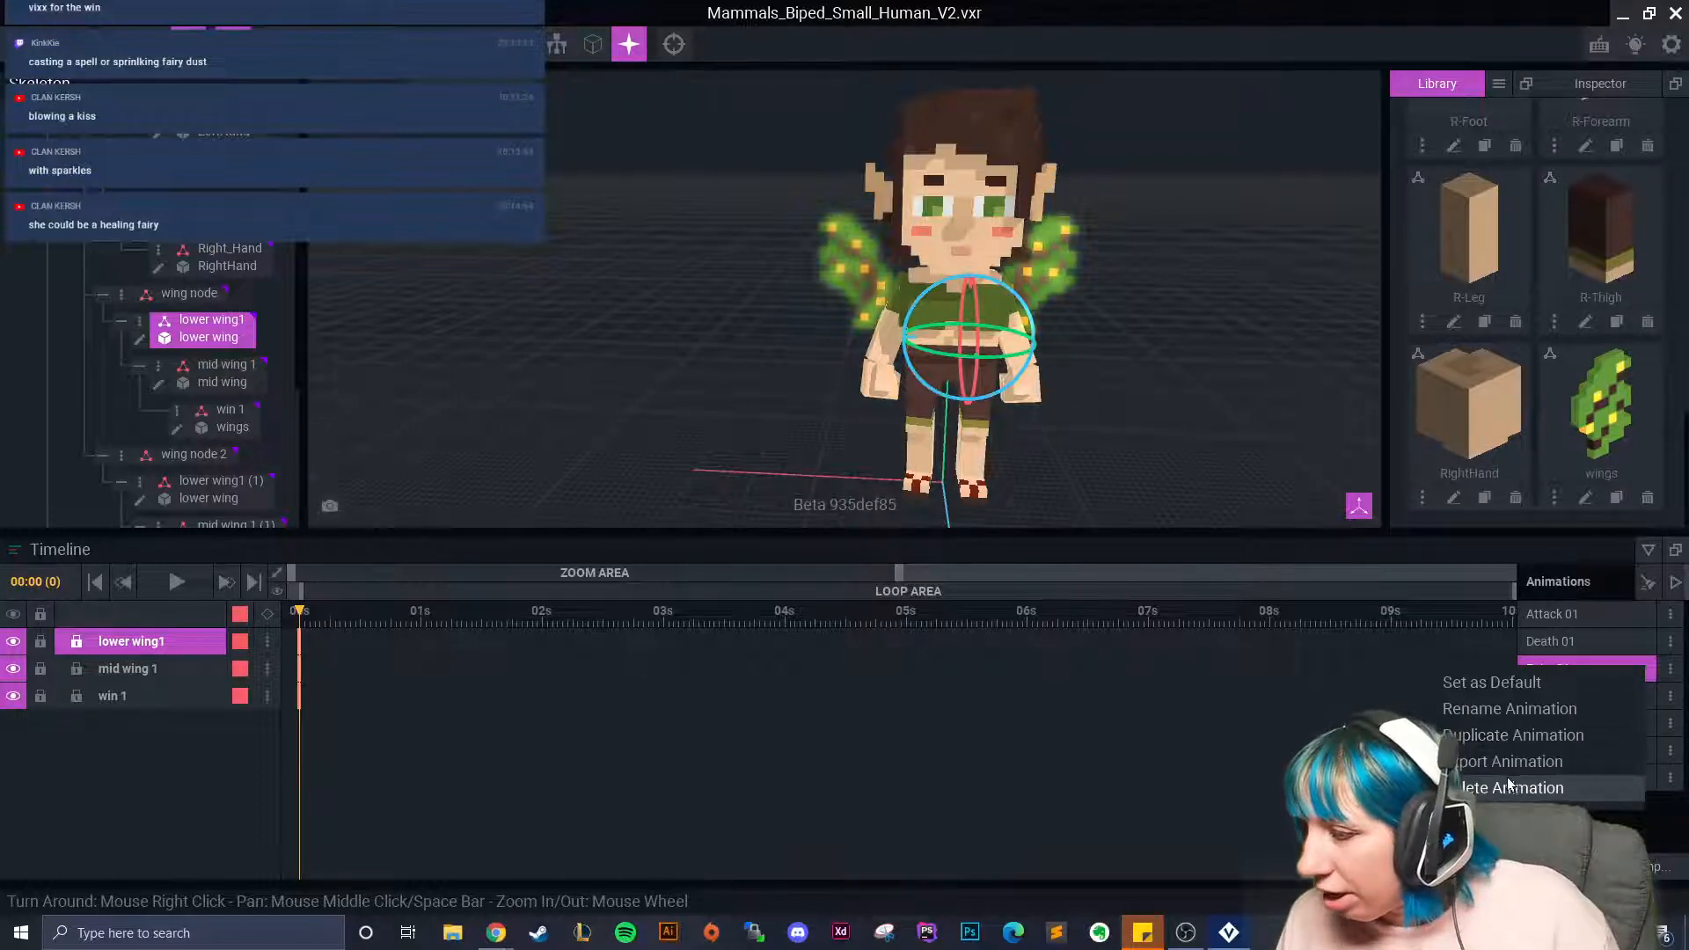
{"action": "left_click", "coordinate": [1505, 710]}
{"action": "type", "text": "K"}
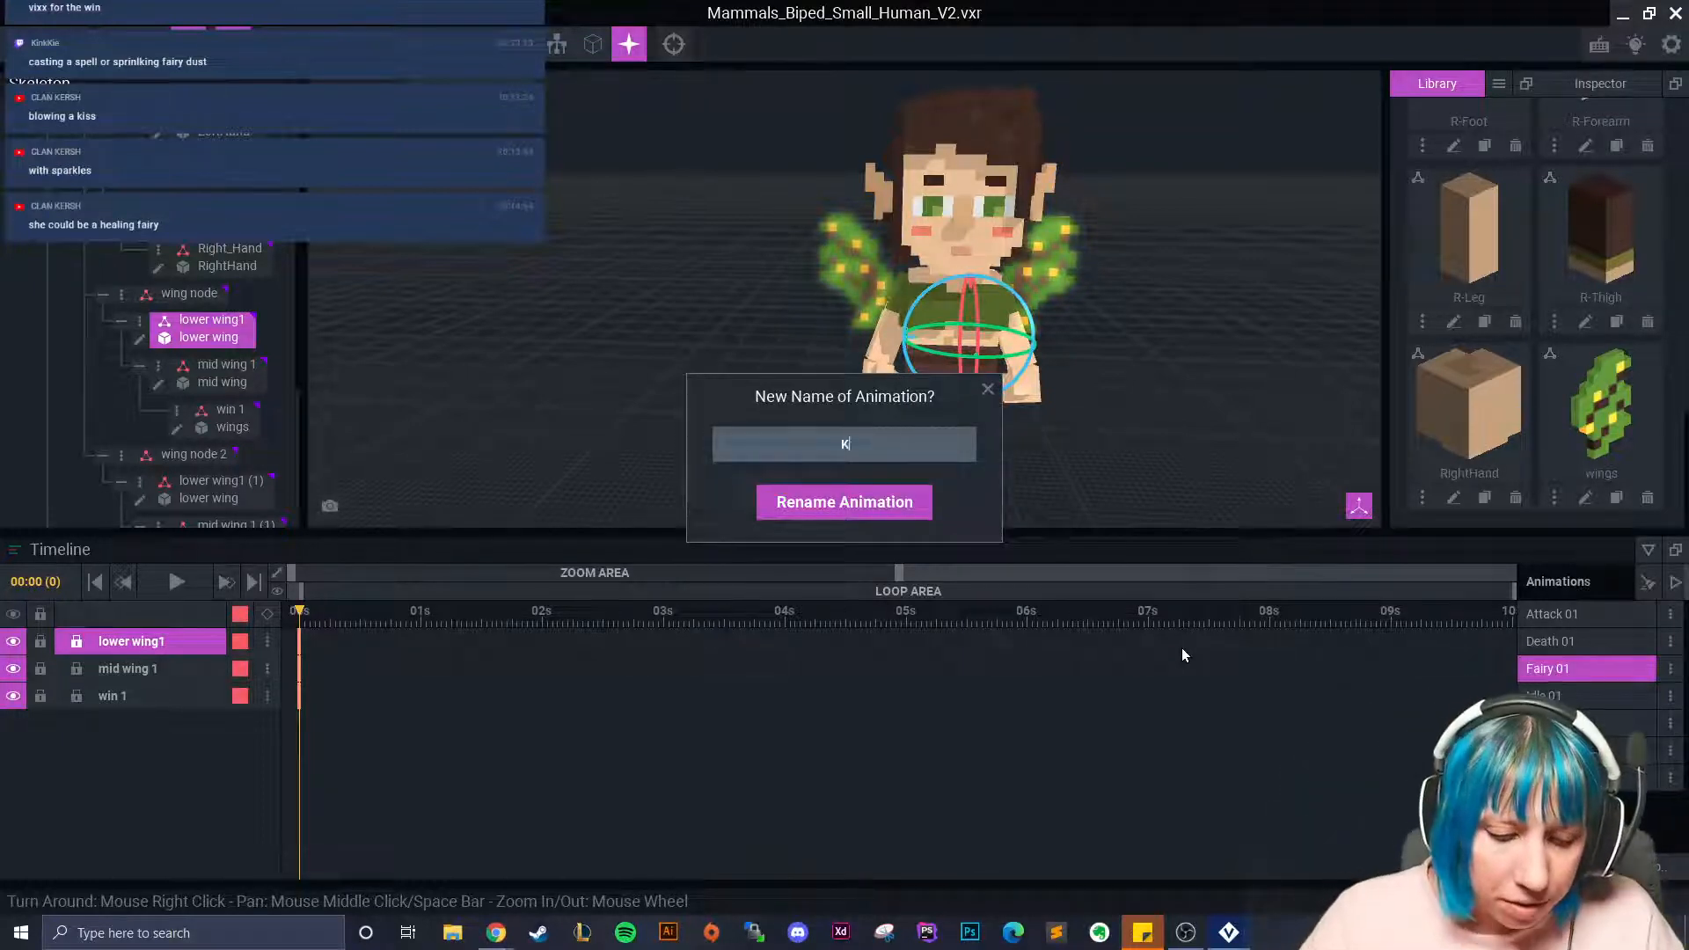
{"action": "type", "text": "iss 01"}
{"action": "left_click", "coordinate": [906, 501]}
{"action": "right_click_drag", "start_coordinate": [797, 312], "coordinate": [730, 264]}
{"action": "scroll", "coordinate": [711, 232], "scroll_direction": "up", "scroll_amount": 5}
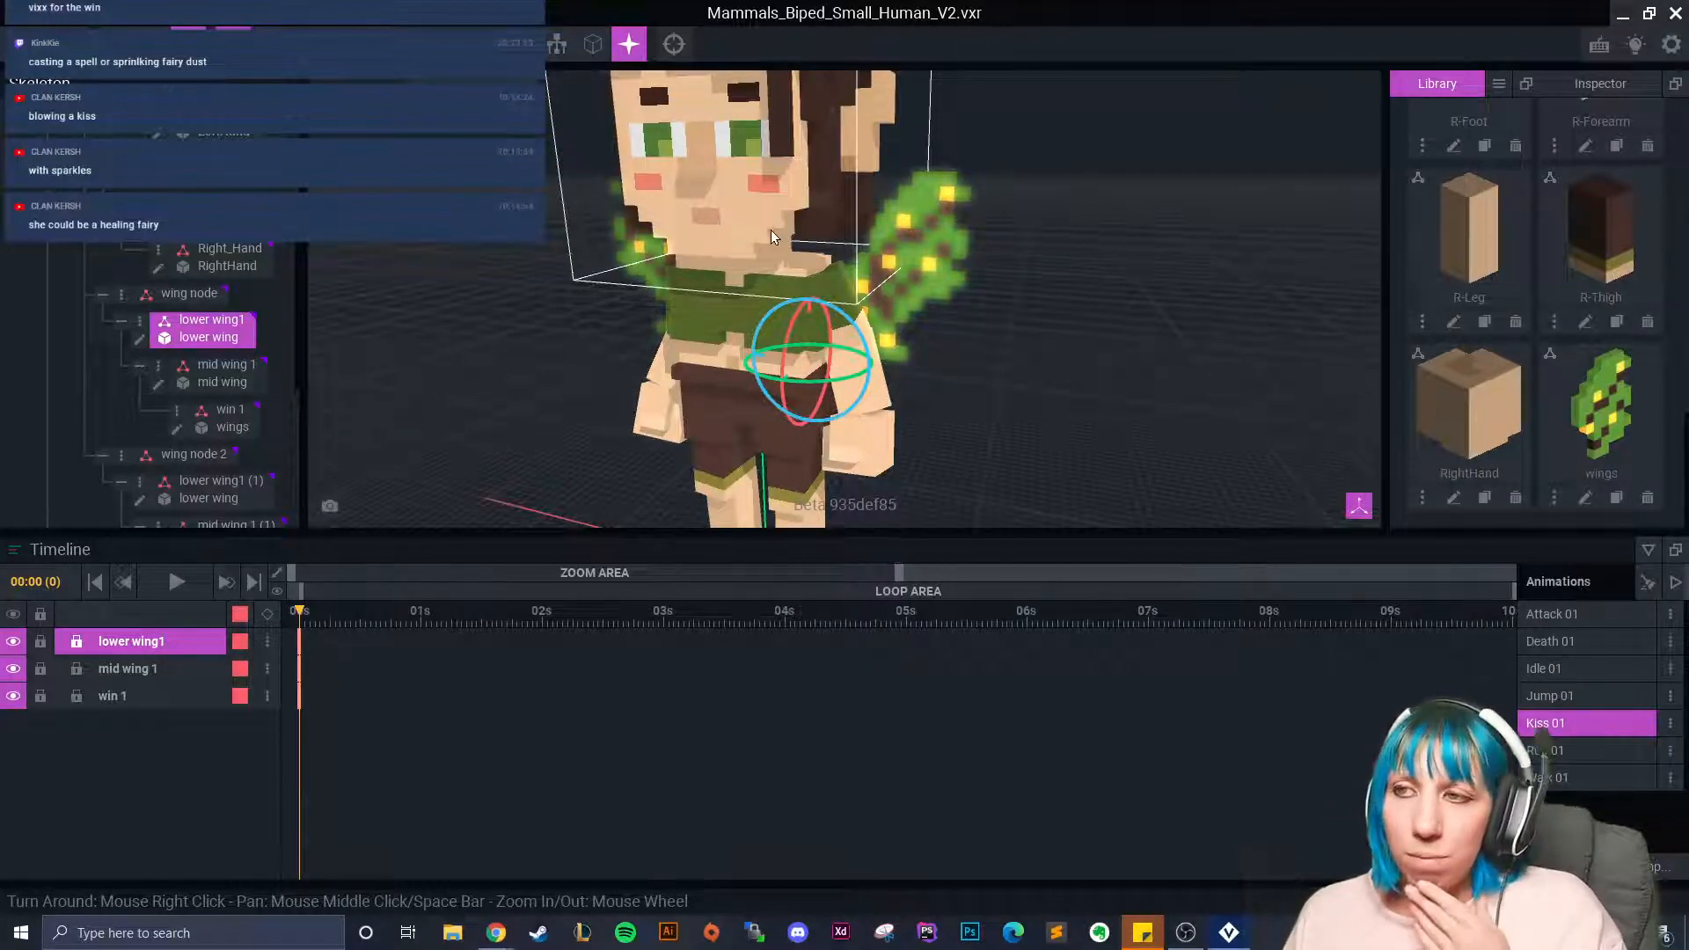
Select the fairy's right arm bone in the viewport.
{"action": "left_click", "coordinate": [711, 224]}
{"action": "right_click_drag", "start_coordinate": [710, 224], "coordinate": [635, 303]}
{"action": "left_click", "coordinate": [635, 304]}
{"action": "mouse_move", "coordinate": [308, 615]}
{"action": "left_mouse_down"}
{"action": "mouse_move", "coordinate": [325, 616]}
{"action": "mouse_move", "coordinate": [300, 613]}
{"action": "left_mouse_up"}
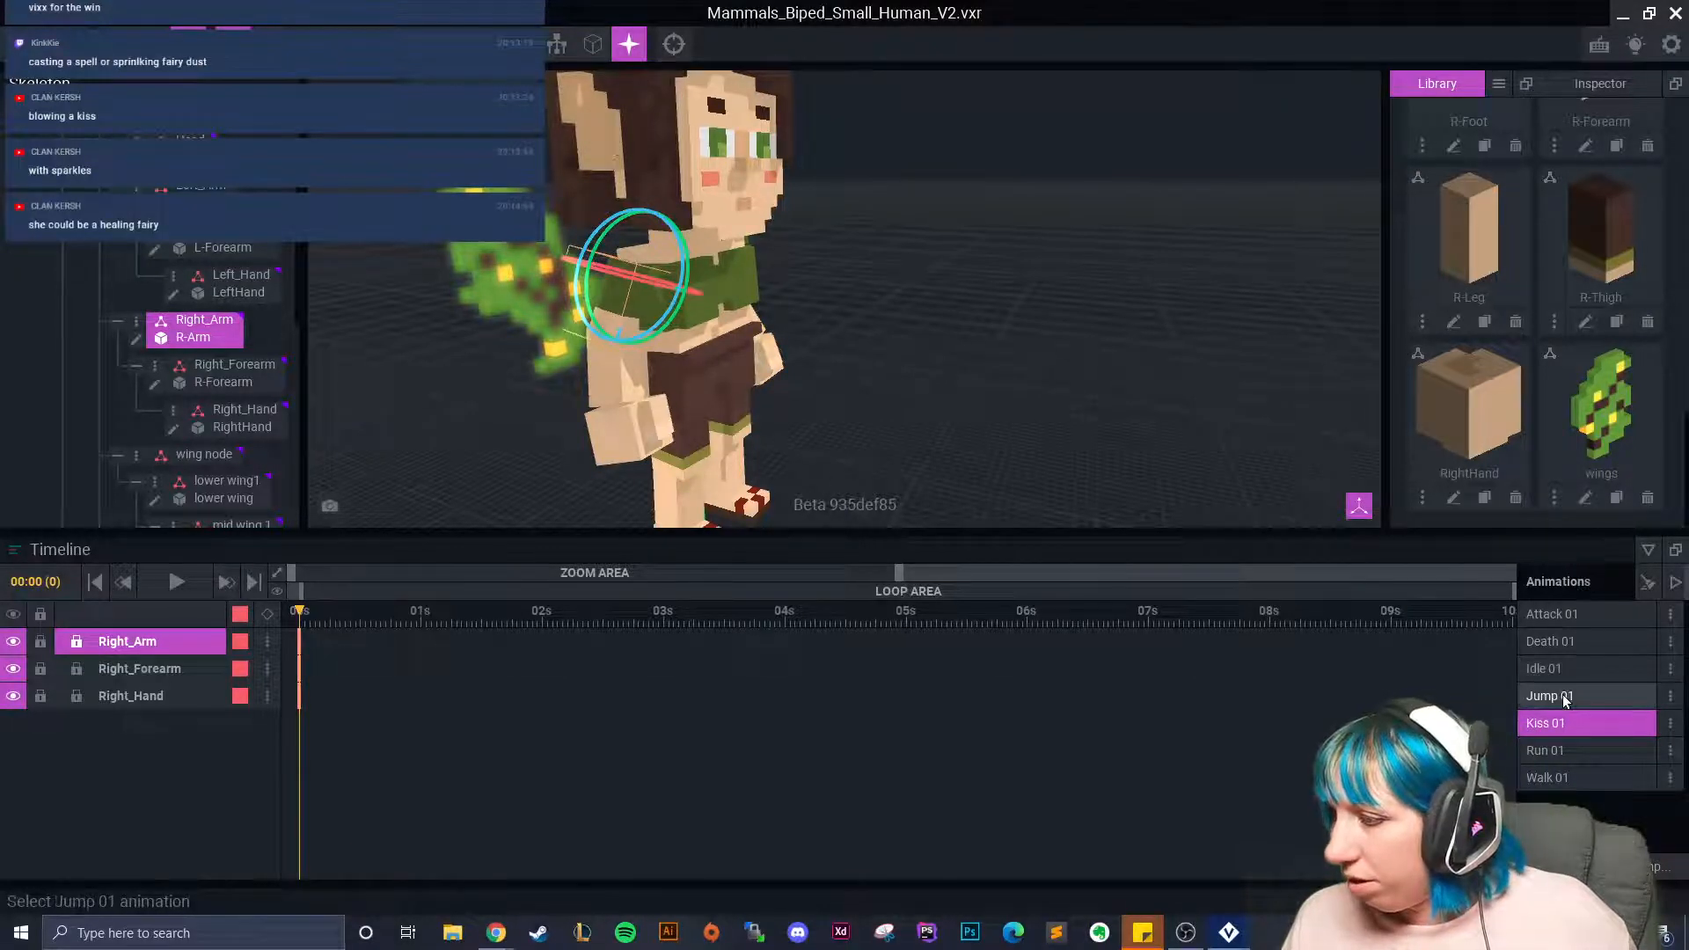
Open Attack 01 and play it through to watch the arm motion.
{"action": "left_click", "coordinate": [1549, 616]}
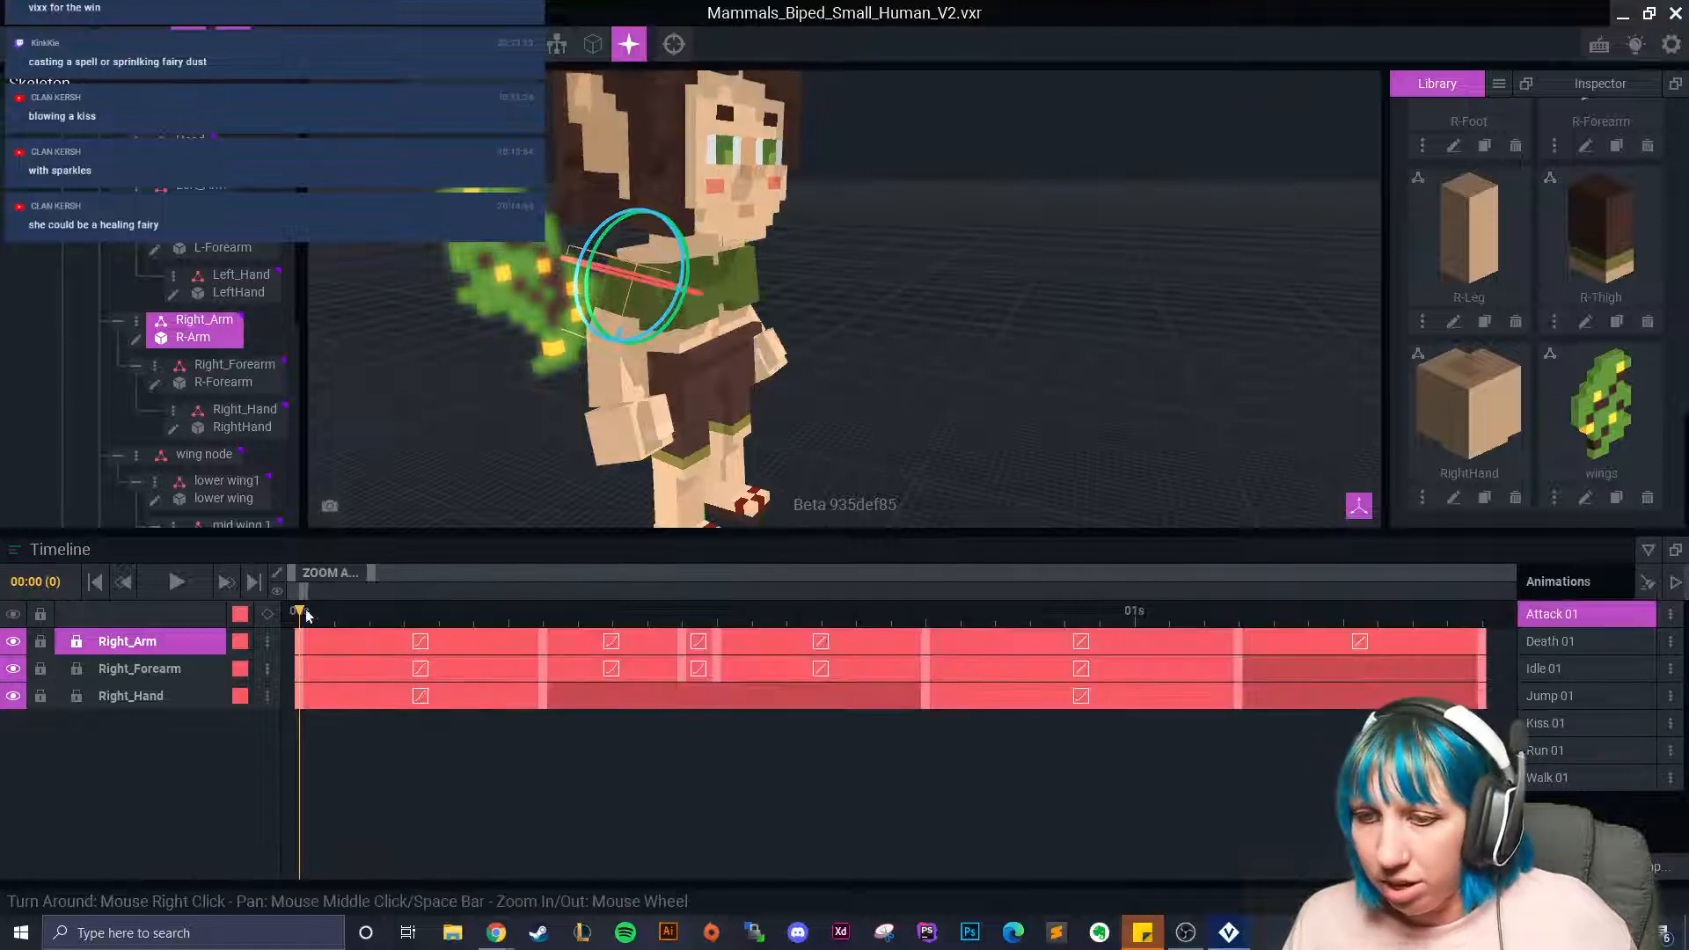
{"action": "left_click", "coordinate": [482, 653]}
{"action": "left_click_drag", "start_coordinate": [481, 653], "coordinate": [1100, 696]}
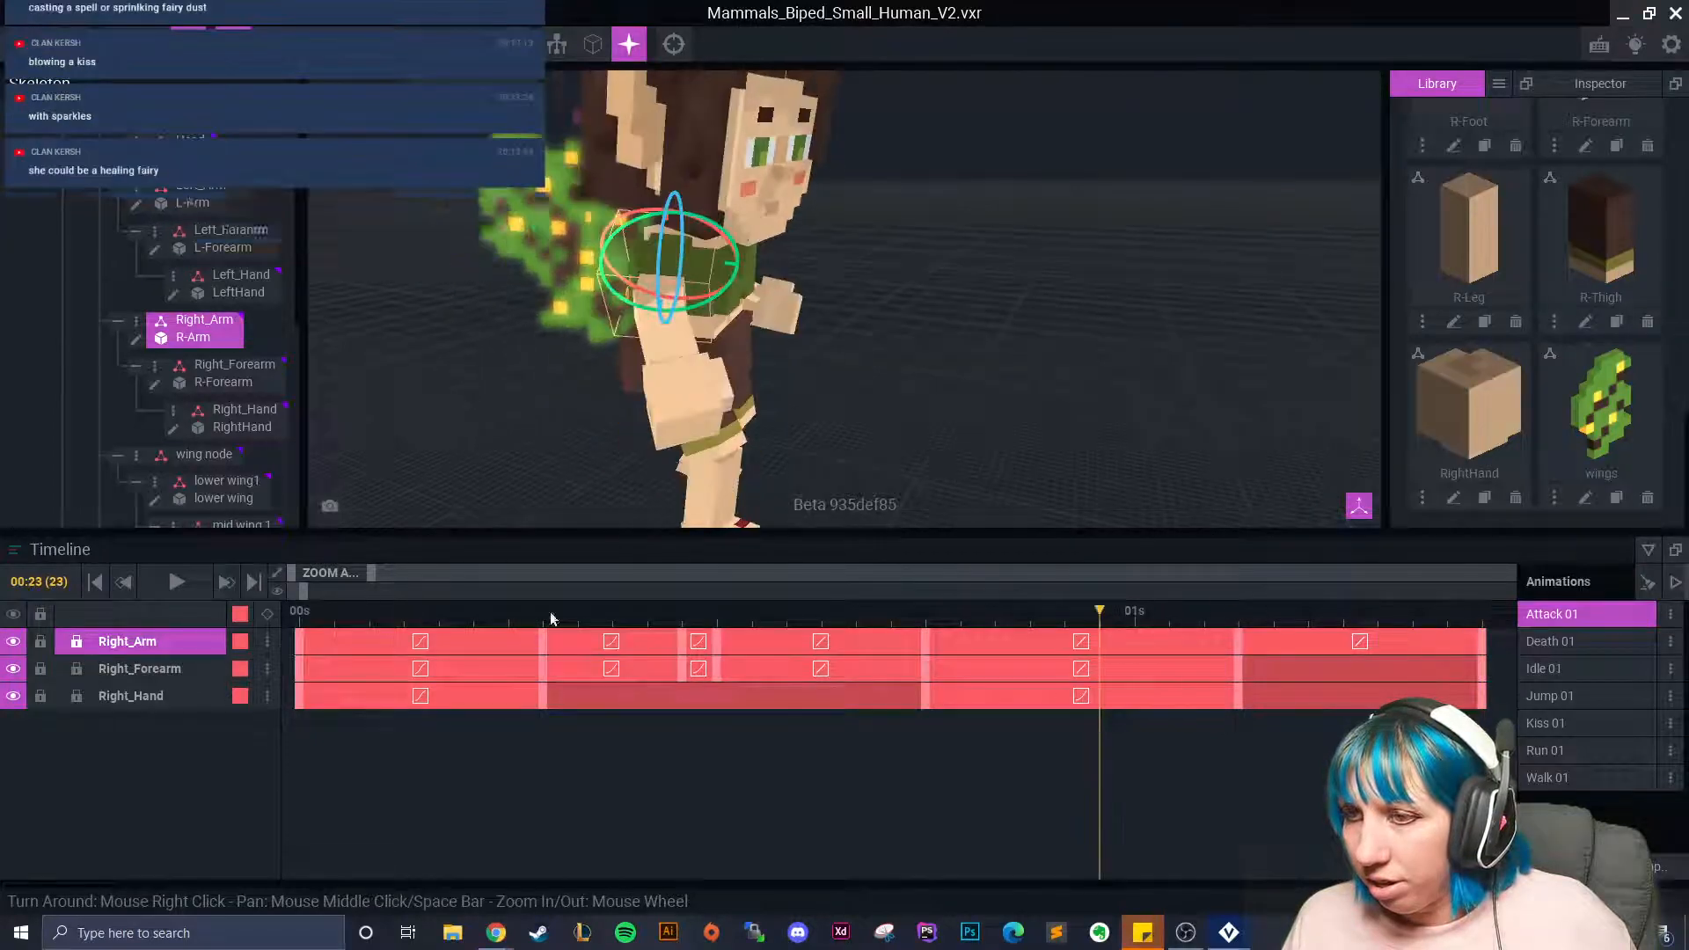
{"action": "left_click", "coordinate": [174, 582]}
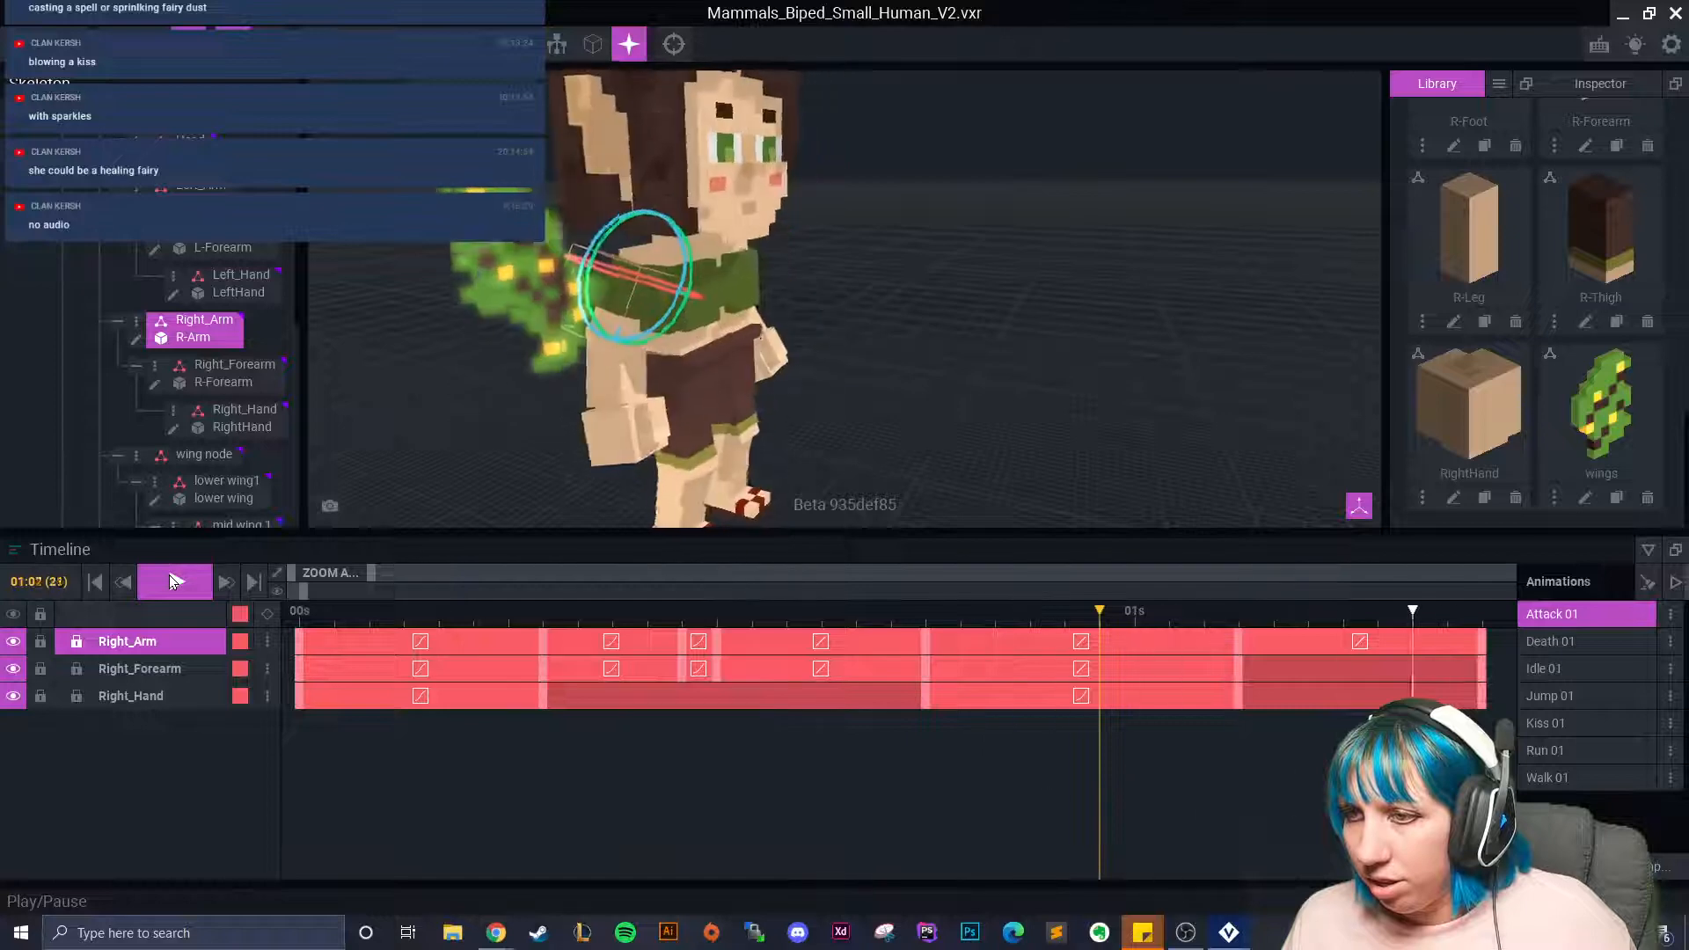
{"action": "left_click", "coordinate": [169, 574]}
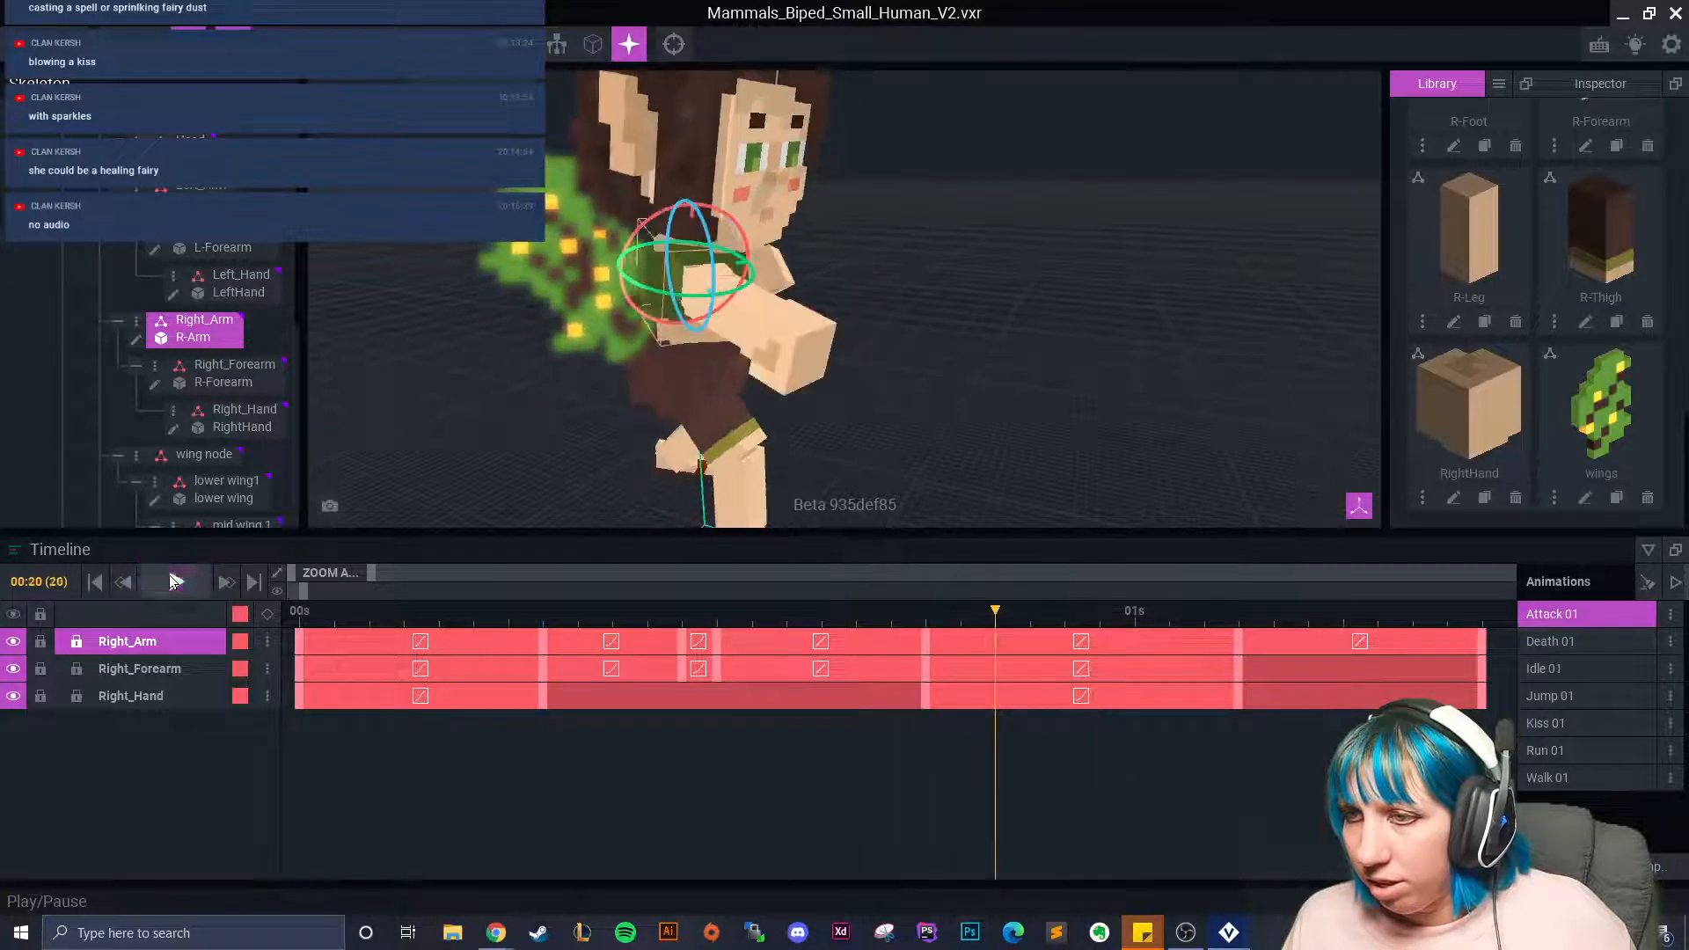
Compare with Kiss 01, zoom Attack 01's timeline to its 01:10 end, then return to Kiss 01.
{"action": "left_click", "coordinate": [1564, 725]}
{"action": "left_click_drag", "start_coordinate": [307, 614], "coordinate": [519, 639]}
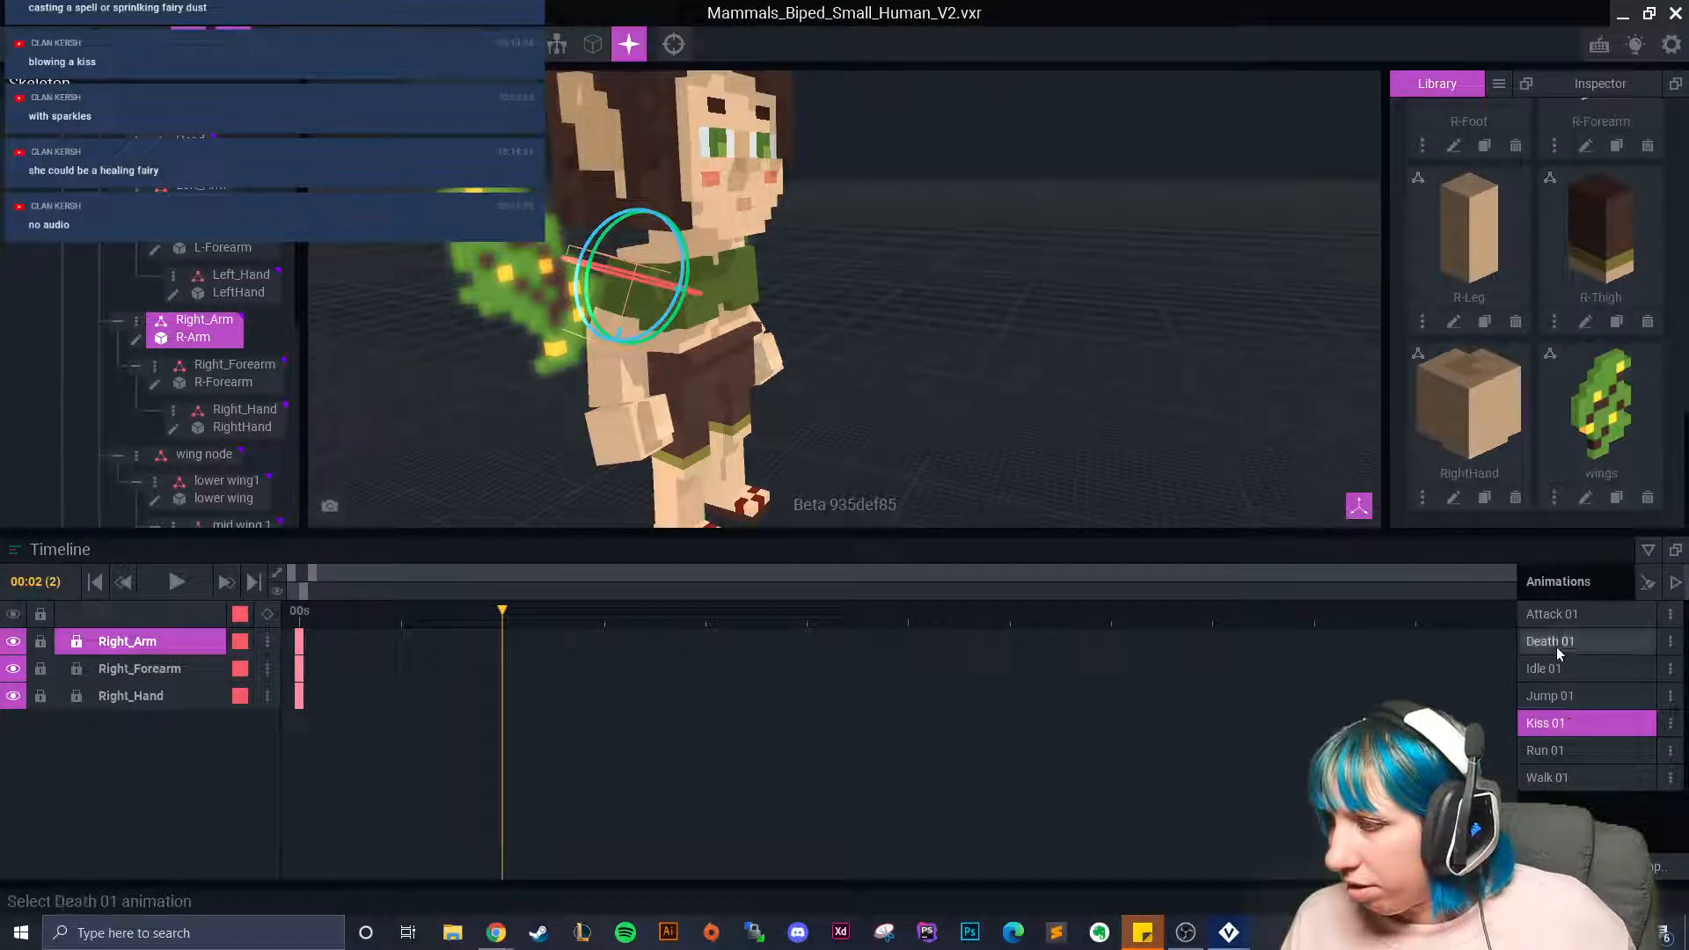
{"action": "left_click", "coordinate": [1557, 616]}
{"action": "left_click_drag", "start_coordinate": [372, 573], "coordinate": [437, 577]}
{"action": "left_click", "coordinate": [988, 616]}
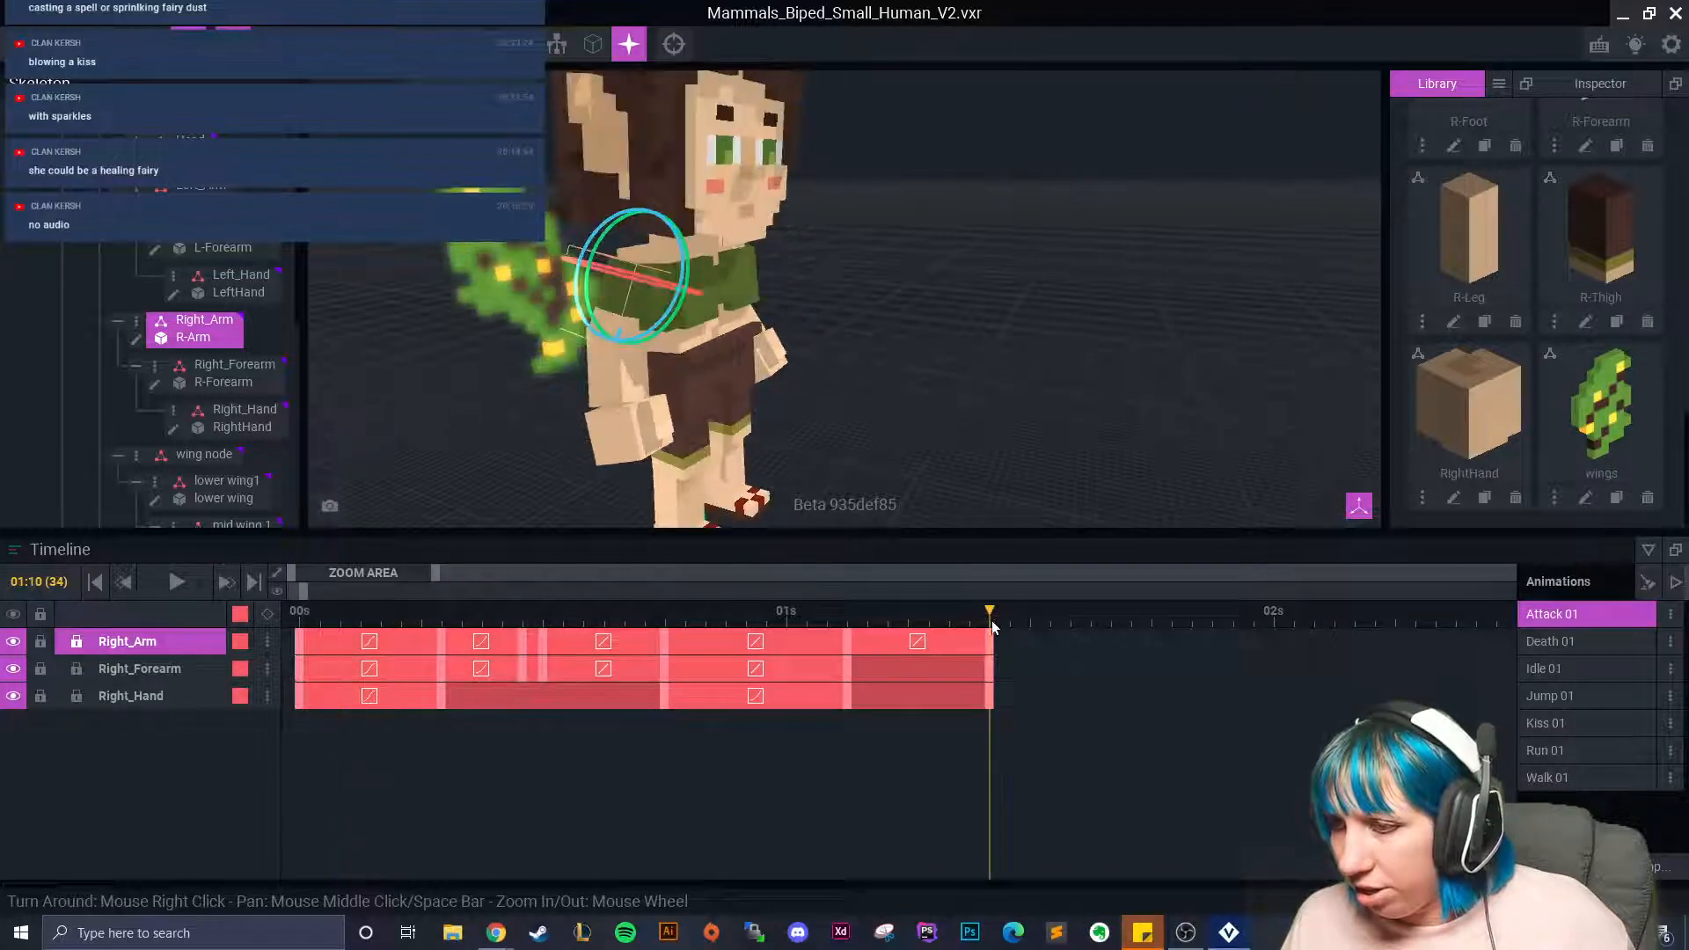
{"action": "left_click_drag", "start_coordinate": [1026, 637], "coordinate": [1271, 637]}
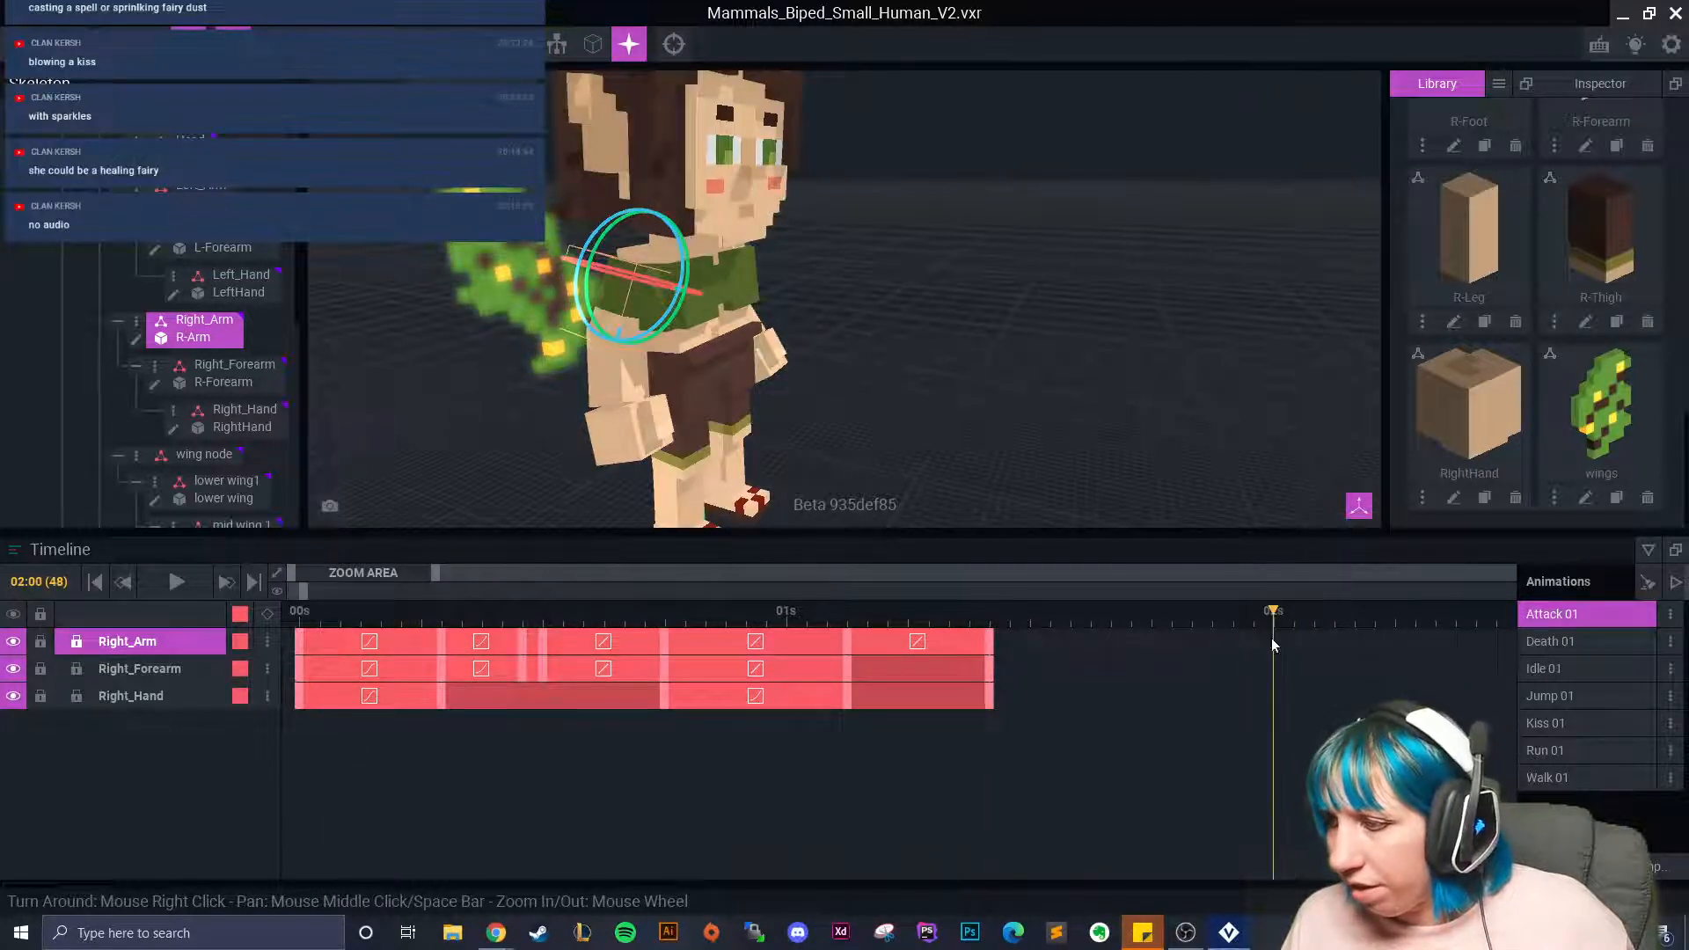
{"action": "left_click", "coordinate": [1577, 725]}
Raise Right_Arm with the rotate gizmo and move its key to frame 10.
{"action": "left_click_drag", "start_coordinate": [502, 616], "coordinate": [806, 617]}
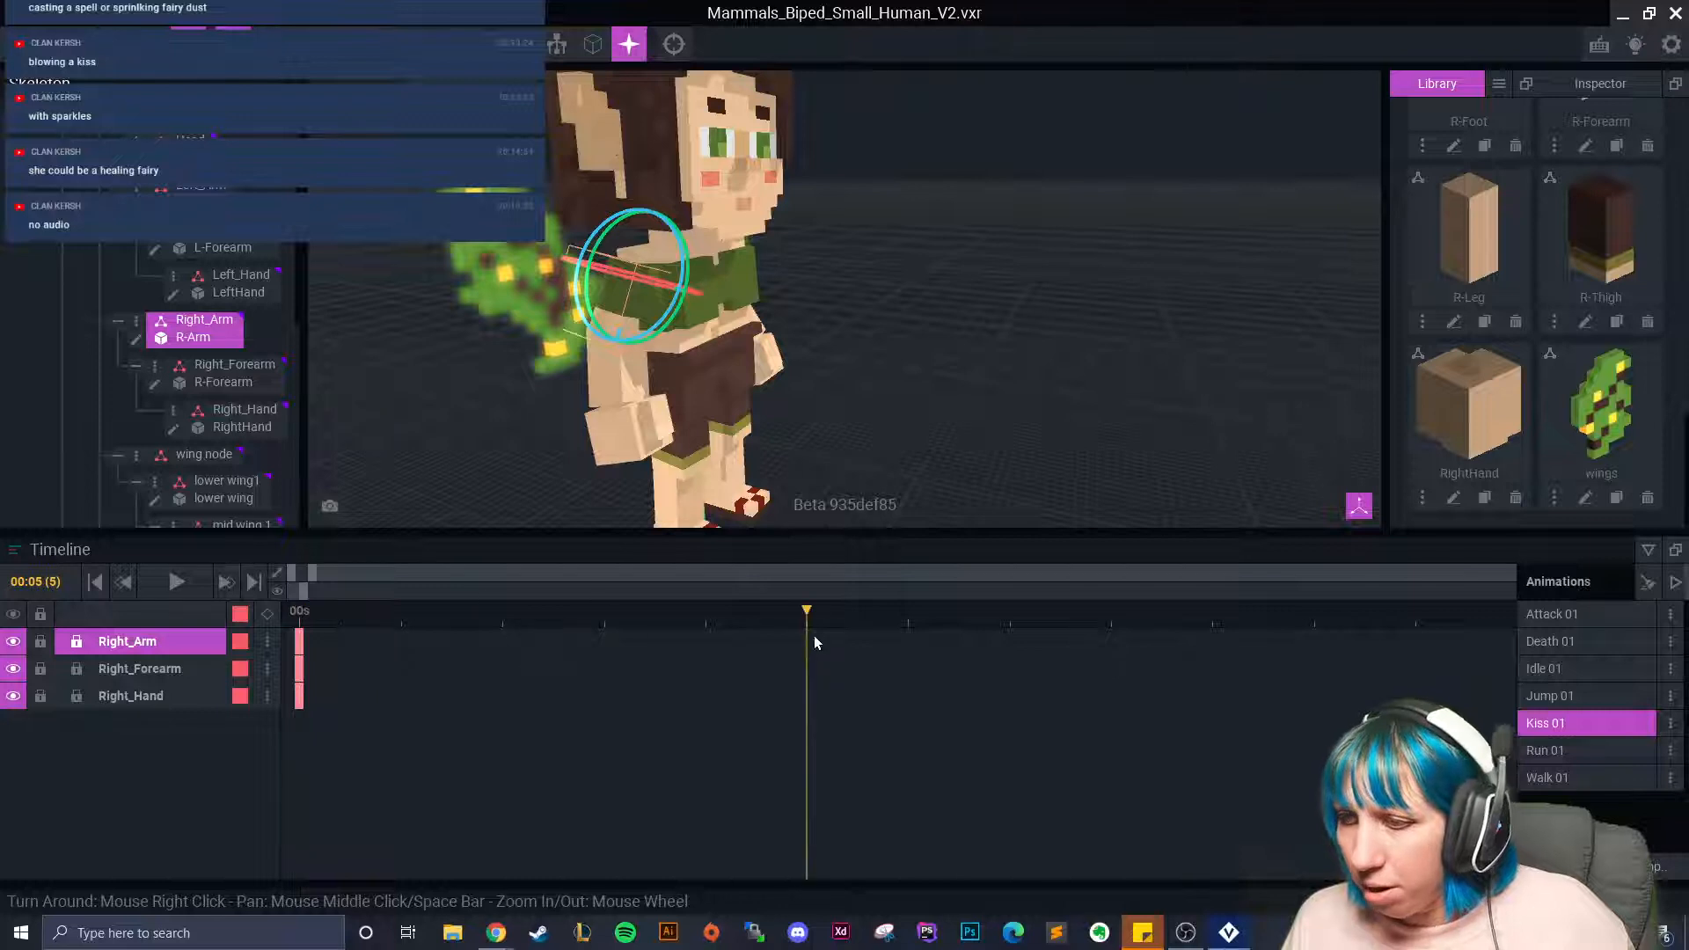
{"action": "left_click_drag", "start_coordinate": [320, 577], "coordinate": [425, 575]}
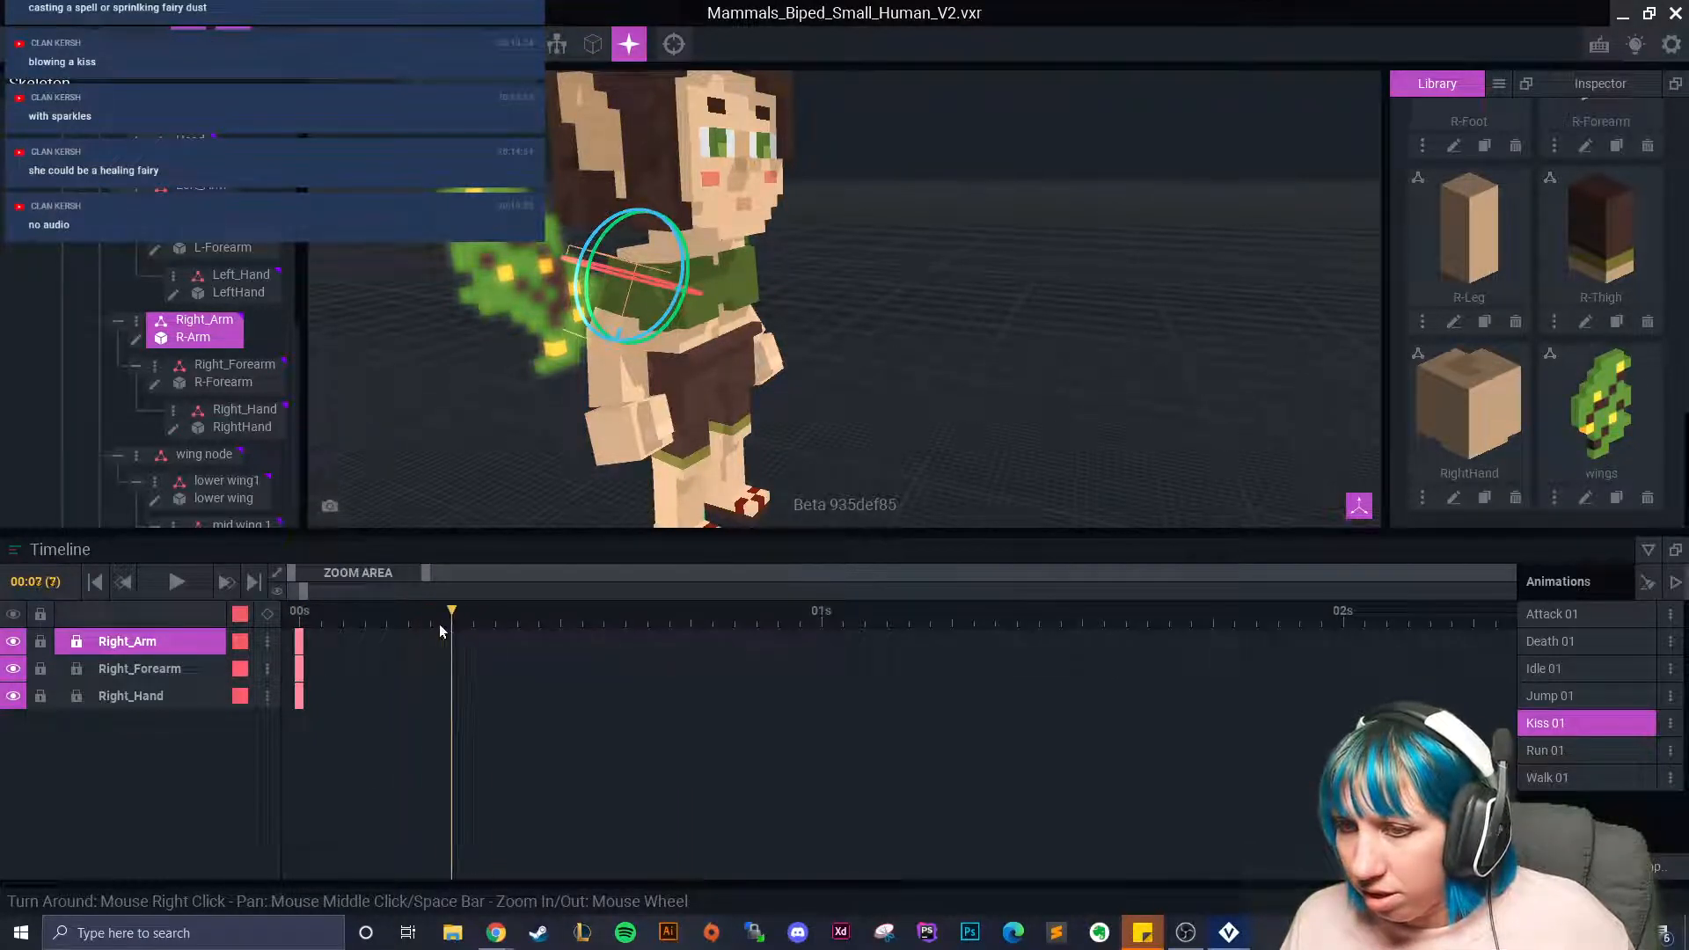
{"action": "right_click_drag", "start_coordinate": [628, 334], "coordinate": [667, 320]}
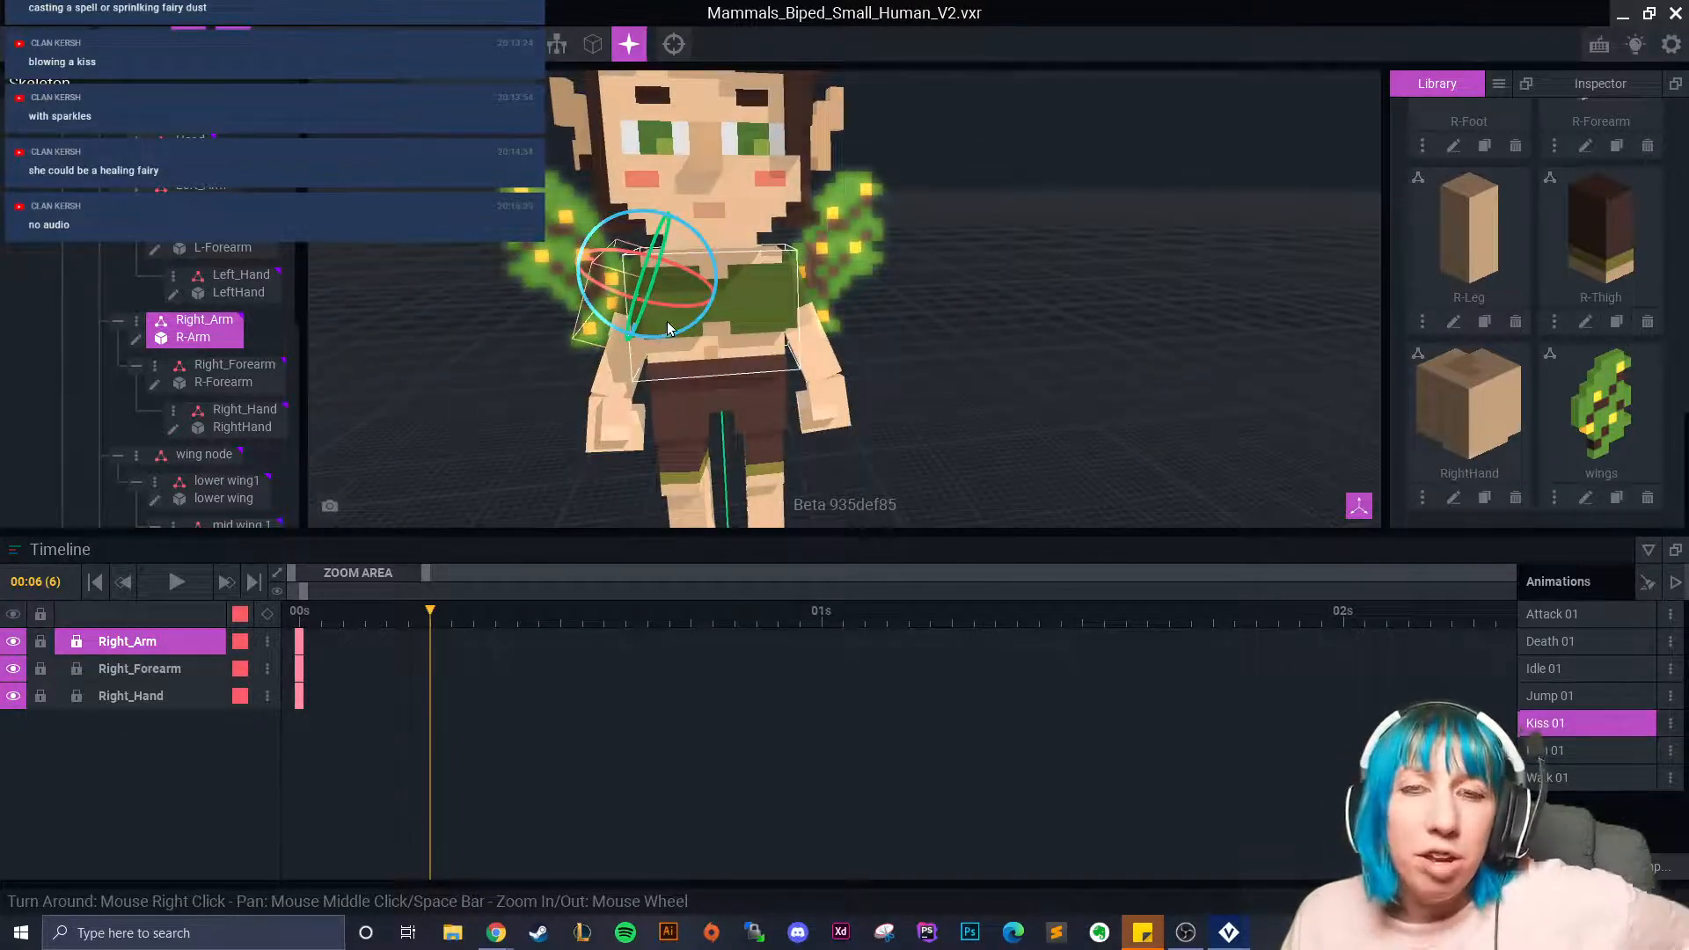
{"action": "left_click_drag", "start_coordinate": [620, 339], "coordinate": [654, 278]}
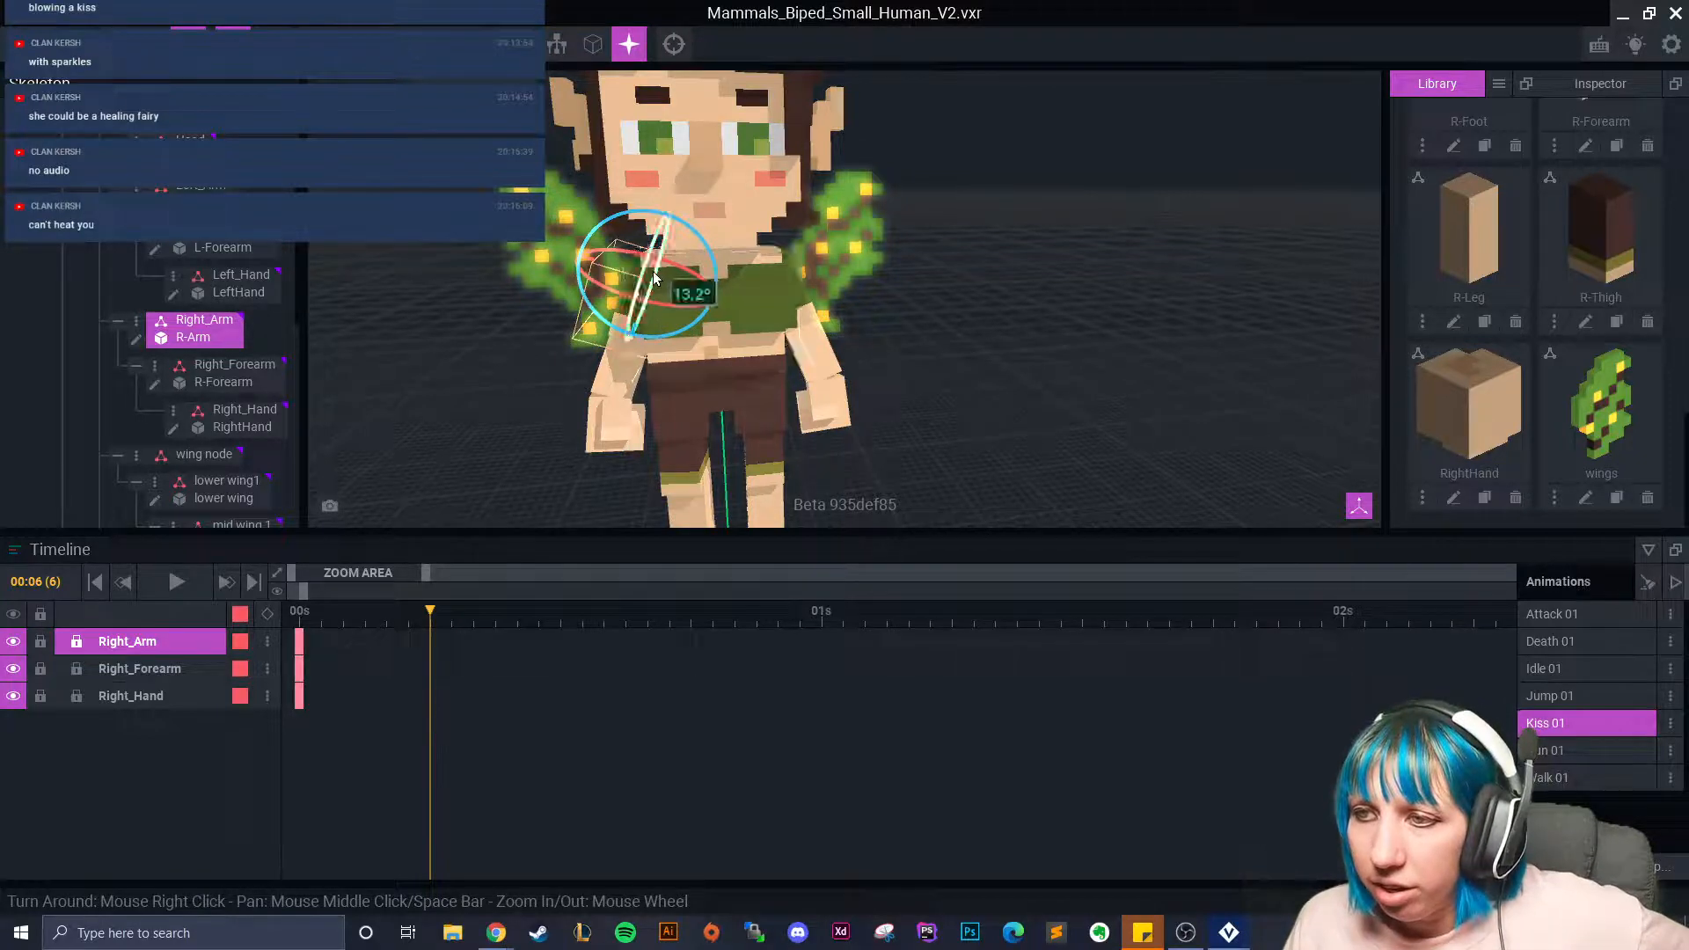
{"action": "left_click", "coordinate": [654, 278]}
{"action": "left_click", "coordinate": [626, 297]}
{"action": "right_click_drag", "start_coordinate": [619, 361], "coordinate": [667, 269]}
{"action": "left_click_drag", "start_coordinate": [667, 269], "coordinate": [544, 195]}
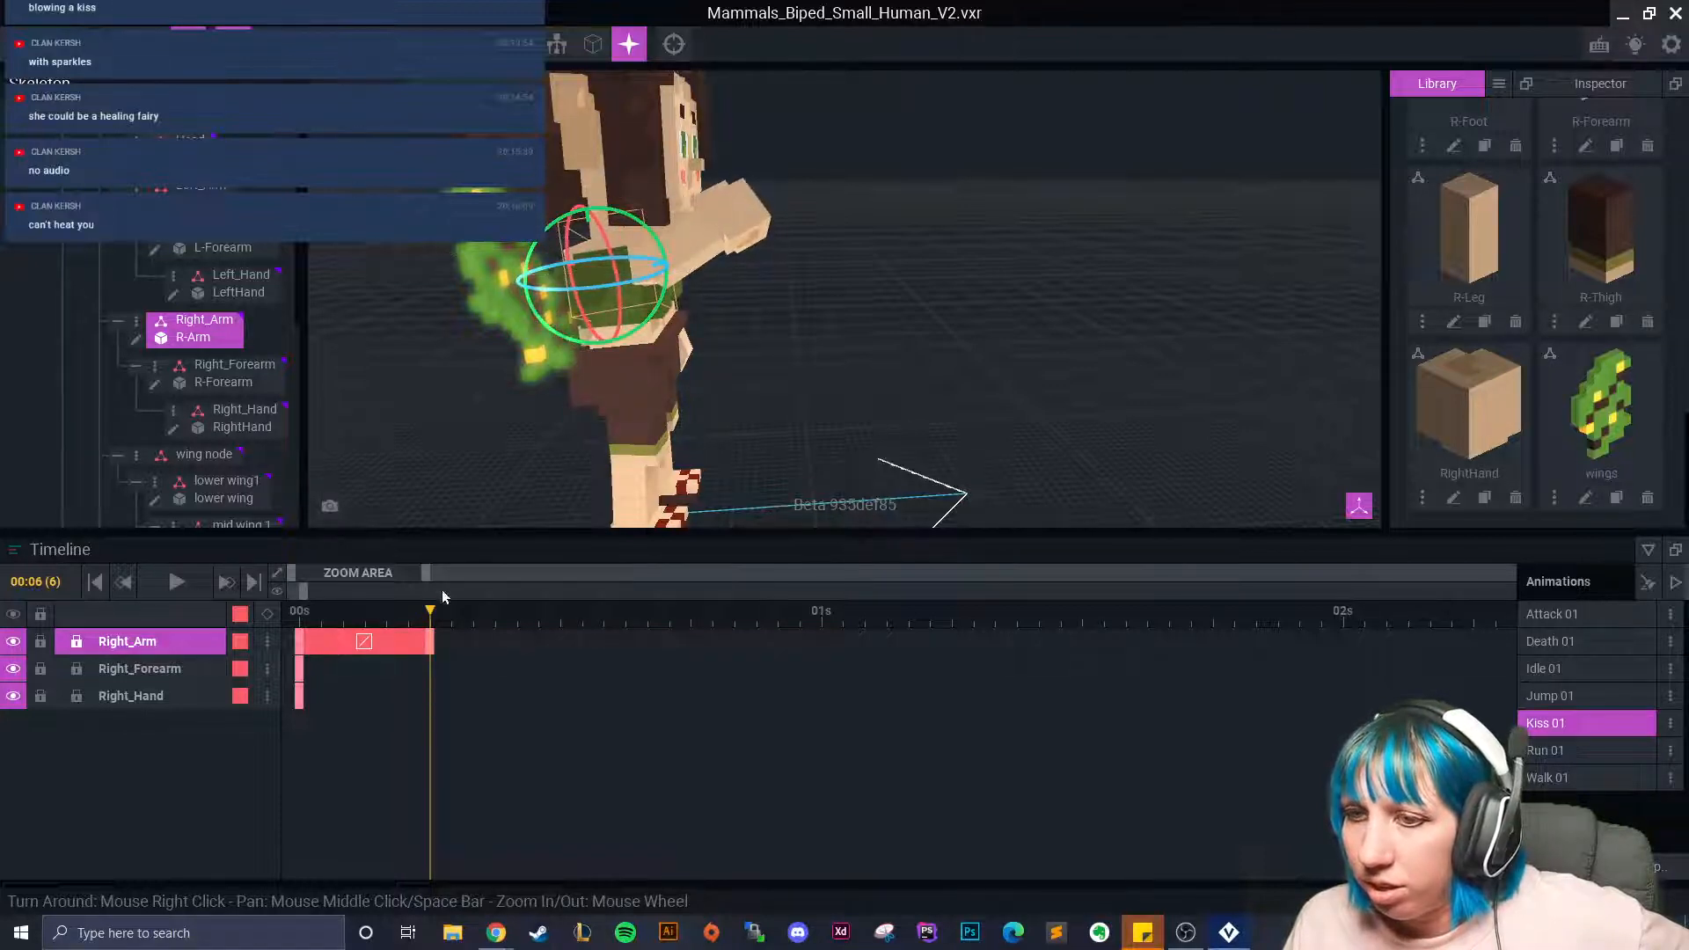
{"action": "left_click_drag", "start_coordinate": [432, 643], "coordinate": [510, 647]}
Bend Right_Forearm toward the fairy's face, keying it at frame 14.
{"action": "right_click_drag", "start_coordinate": [607, 449], "coordinate": [515, 528]}
{"action": "left_click_drag", "start_coordinate": [430, 612], "coordinate": [523, 651]}
{"action": "right_click_drag", "start_coordinate": [536, 519], "coordinate": [704, 456]}
{"action": "right_click_drag", "start_coordinate": [568, 493], "coordinate": [674, 440]}
{"action": "left_click", "coordinate": [605, 260]}
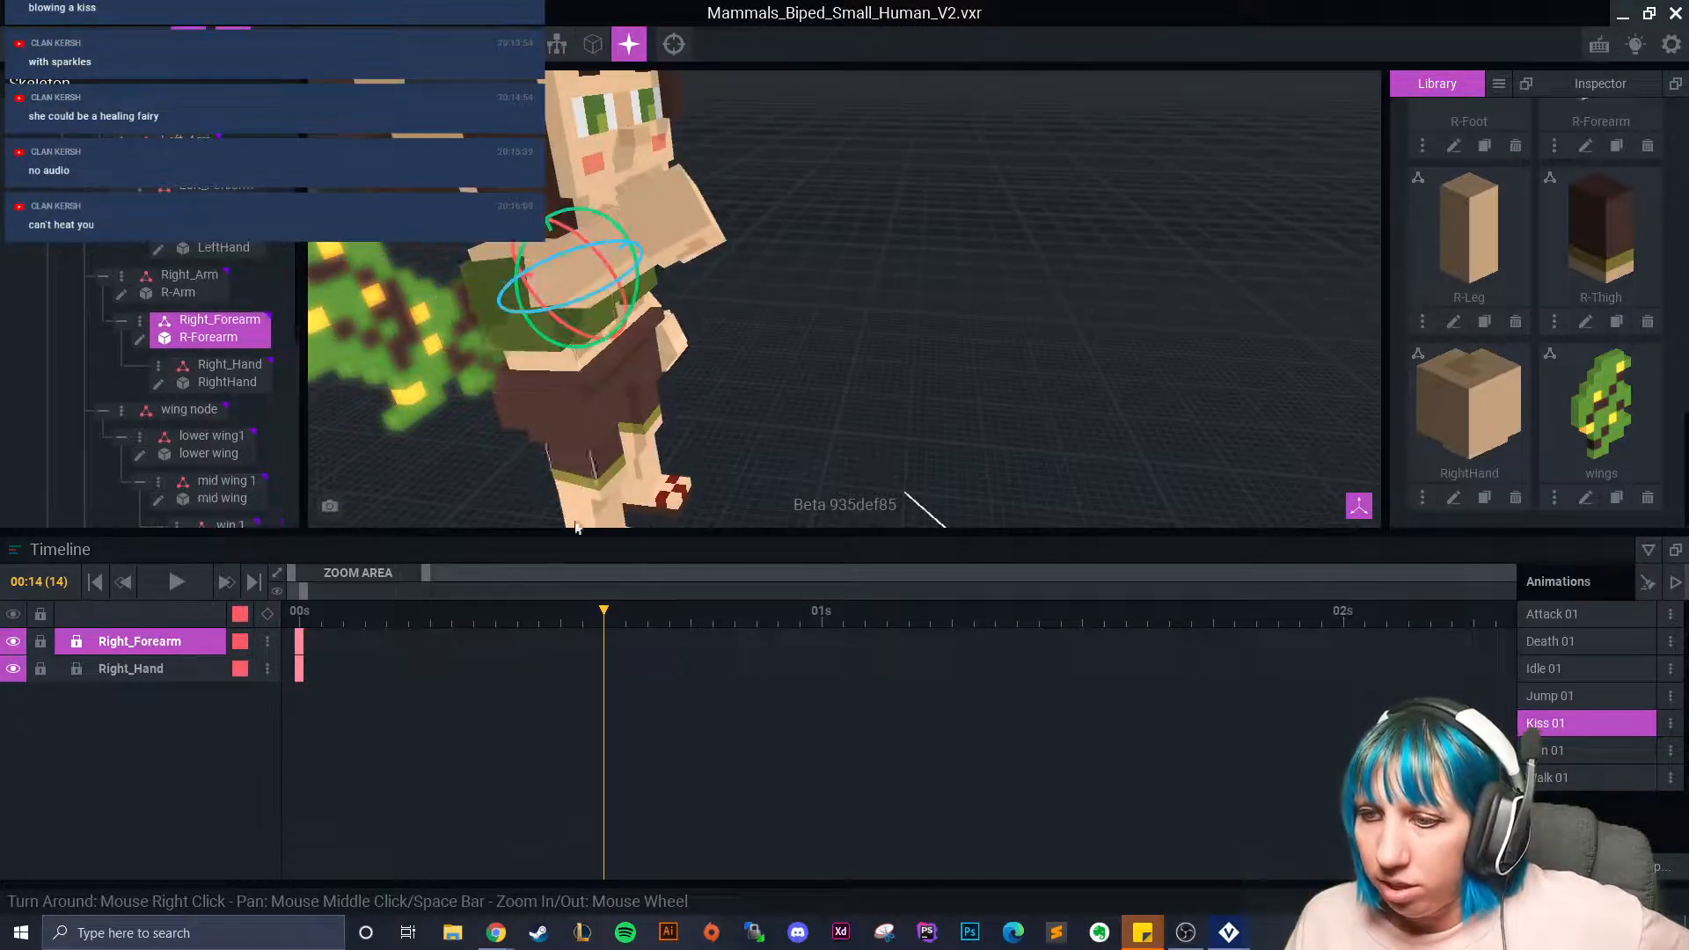
{"action": "right_click", "coordinate": [299, 647]}
{"action": "left_click_drag", "start_coordinate": [563, 287], "coordinate": [498, 308]}
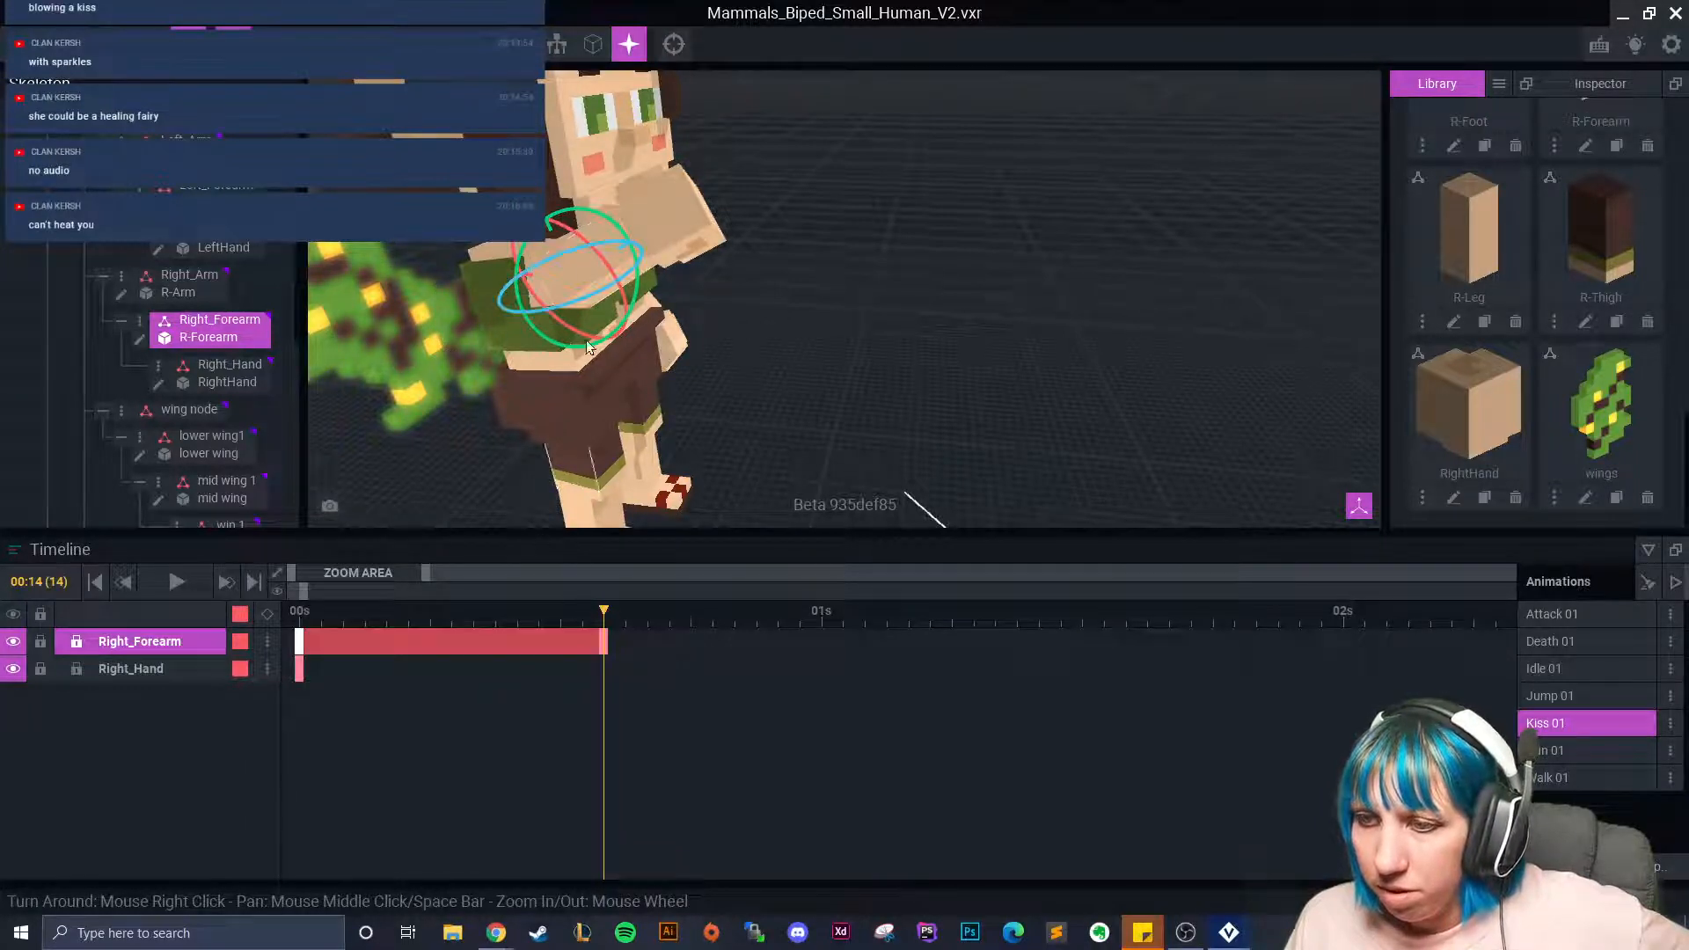
{"action": "left_click", "coordinate": [501, 294]}
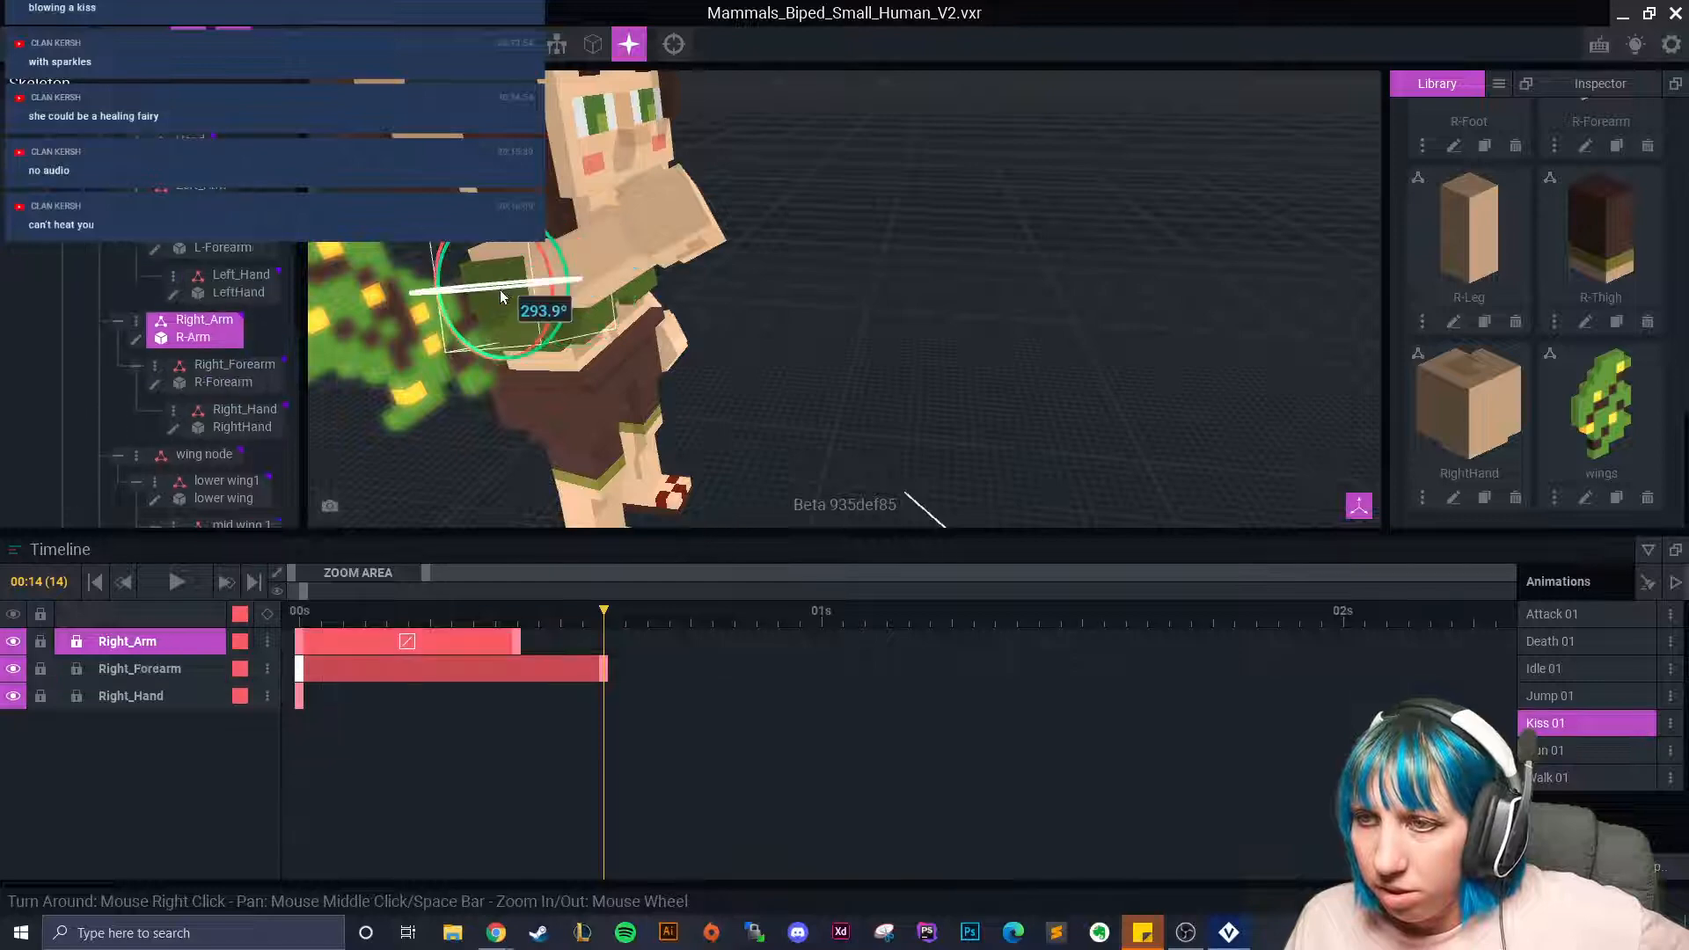
Rotate Right_Forearm at frame 14 so the hand reaches the fairy's mouth.
{"action": "left_click", "coordinate": [588, 274]}
{"action": "right_click_drag", "start_coordinate": [586, 329], "coordinate": [586, 326]}
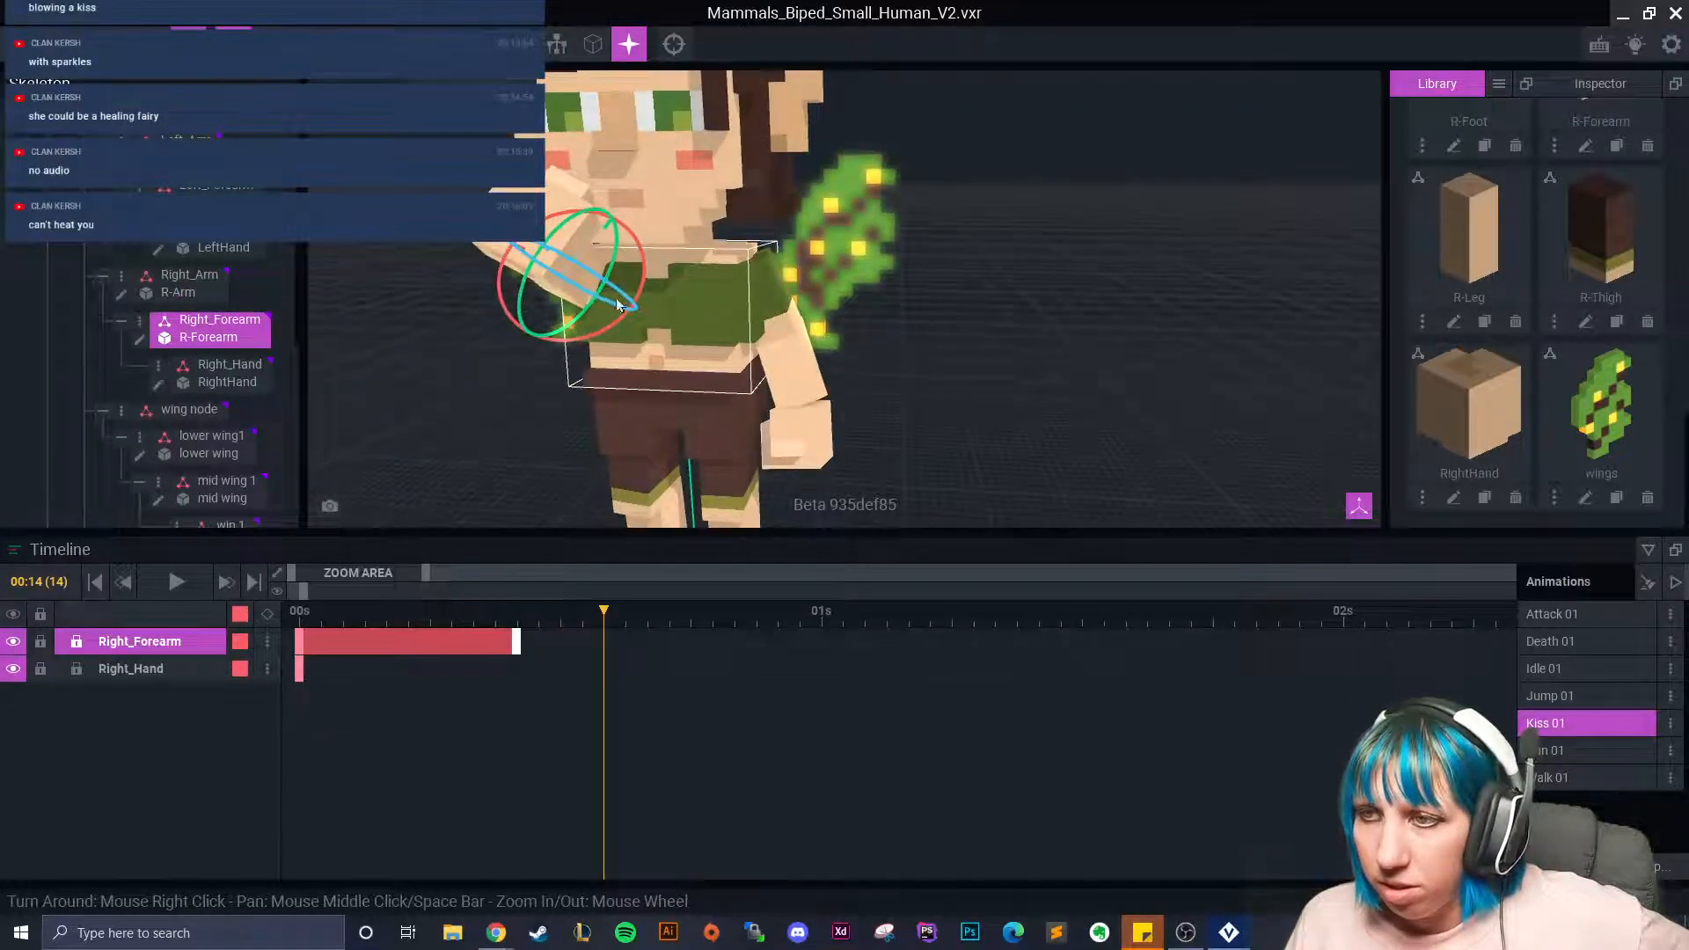
{"action": "left_click_drag", "start_coordinate": [578, 262], "coordinate": [774, 347]}
{"action": "right_click_drag", "start_coordinate": [711, 363], "coordinate": [697, 347]}
{"action": "left_click", "coordinate": [629, 277]}
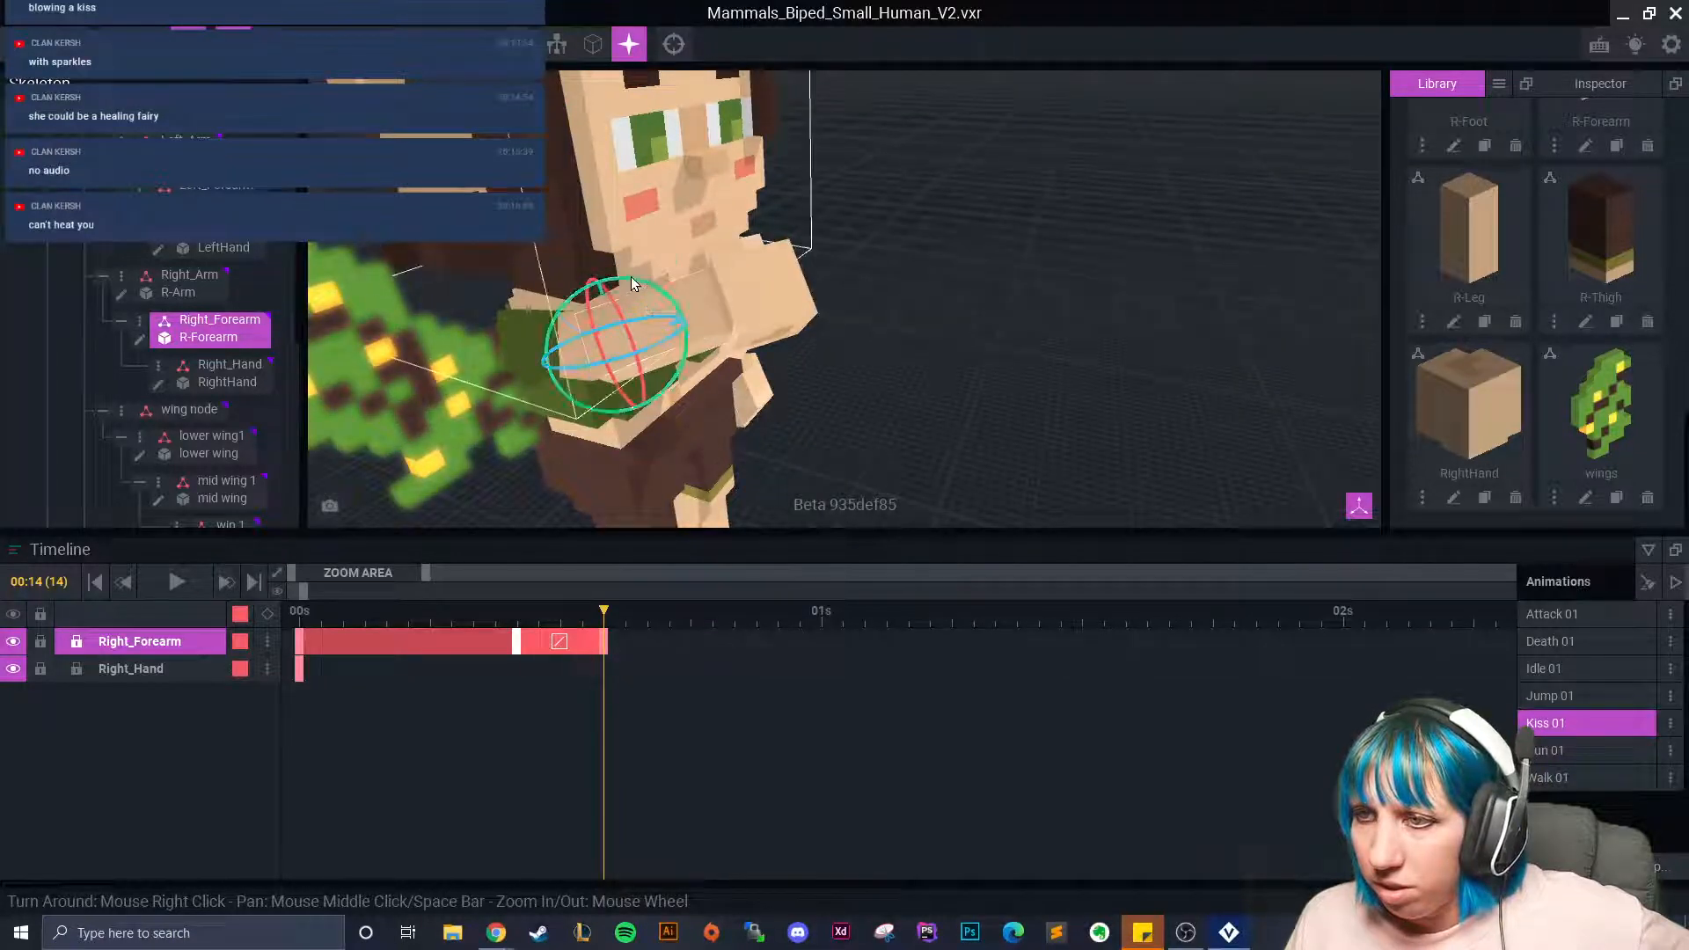
{"action": "left_click", "coordinate": [607, 414]}
{"action": "mouse_move", "coordinate": [607, 413]}
{"action": "left_mouse_down"}
{"action": "mouse_move", "coordinate": [587, 464]}
{"action": "mouse_move", "coordinate": [625, 419]}
{"action": "mouse_move", "coordinate": [598, 407]}
{"action": "left_mouse_up"}
{"action": "mouse_move", "coordinate": [578, 341]}
{"action": "left_mouse_down"}
{"action": "mouse_move", "coordinate": [593, 350]}
{"action": "mouse_move", "coordinate": [572, 356]}
{"action": "left_mouse_up"}
{"action": "right_click_drag", "start_coordinate": [572, 356], "coordinate": [805, 259]}
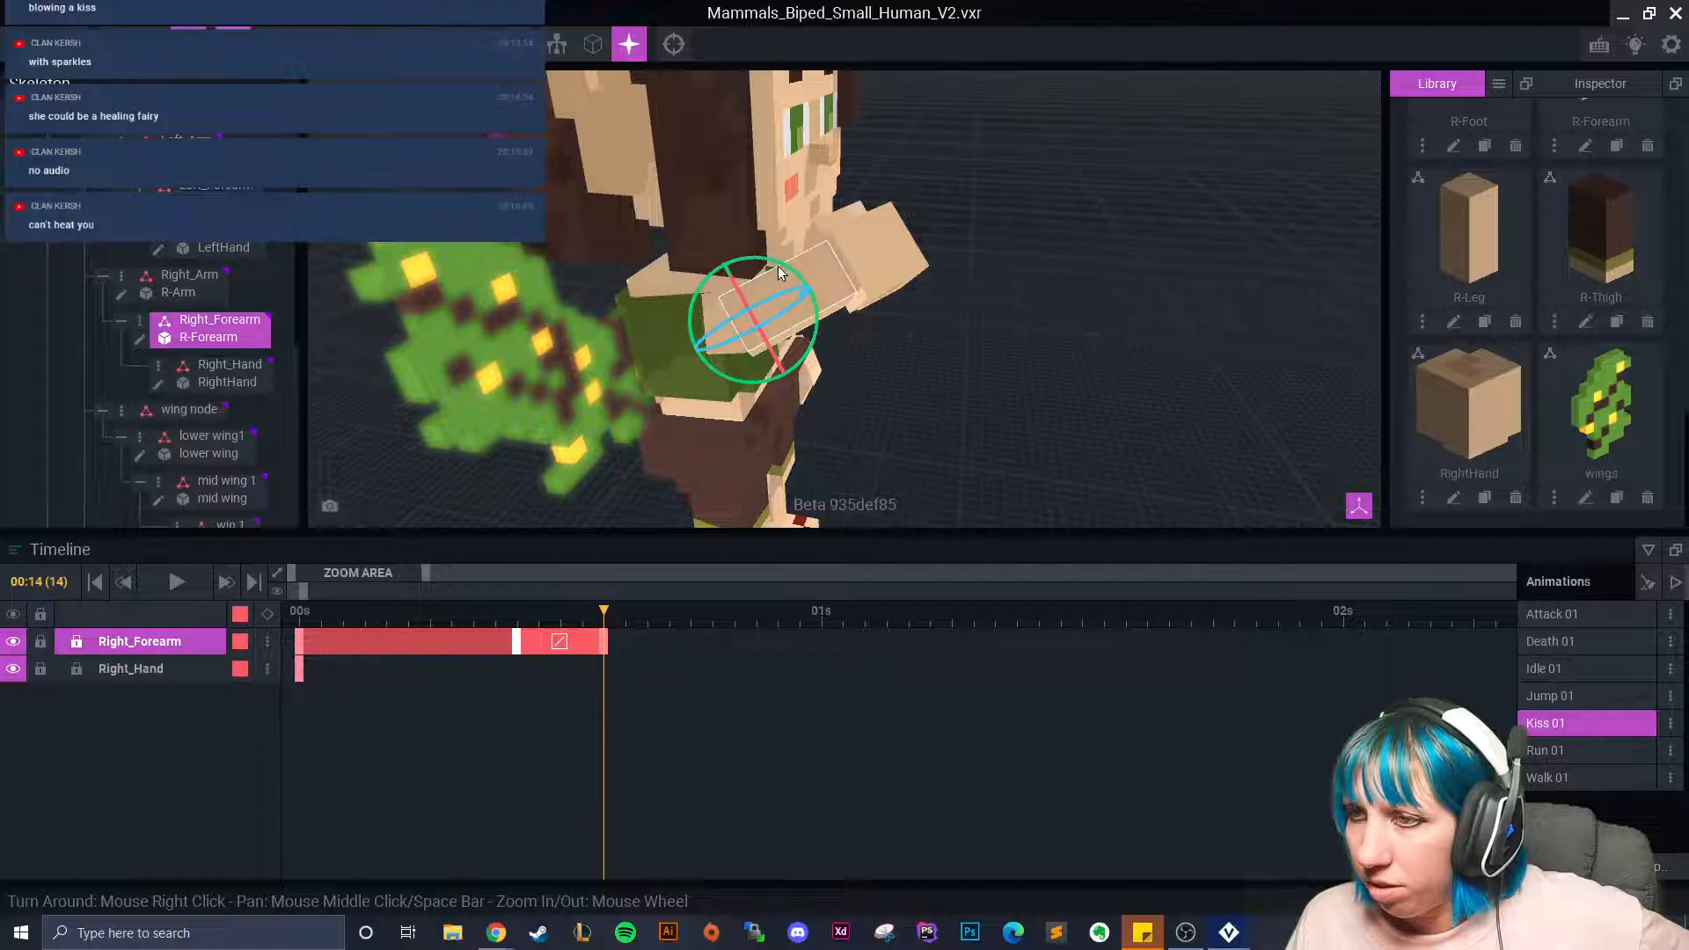
{"action": "left_click_drag", "start_coordinate": [783, 268], "coordinate": [726, 320]}
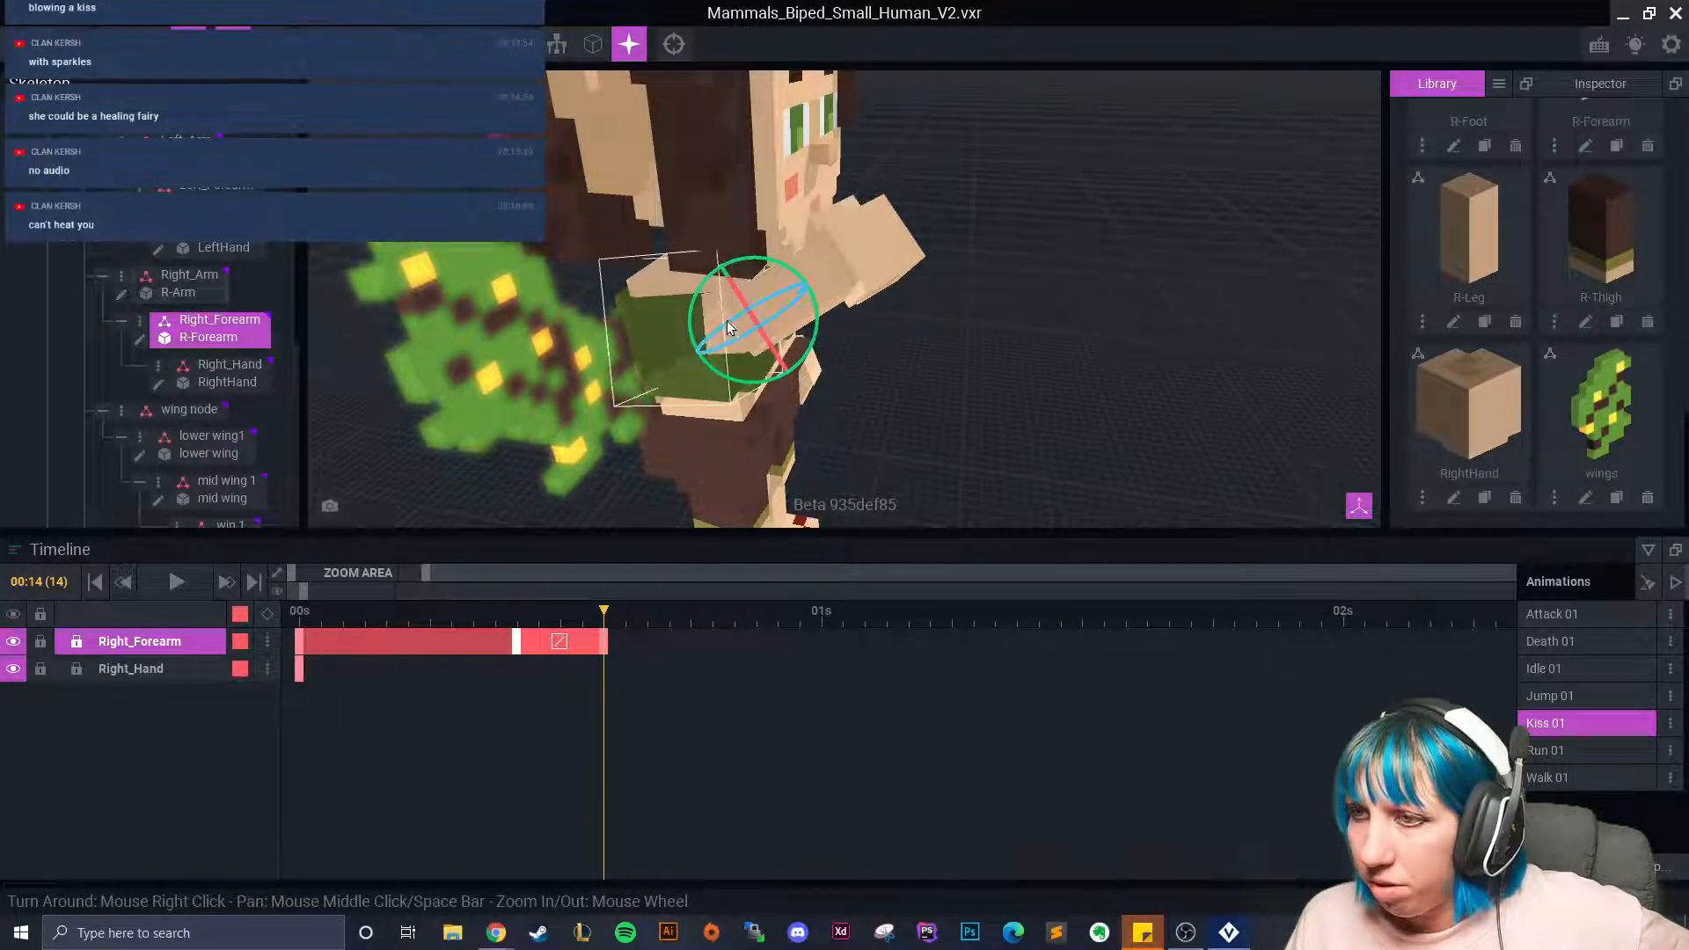
{"action": "right_click_drag", "start_coordinate": [757, 353], "coordinate": [842, 276]}
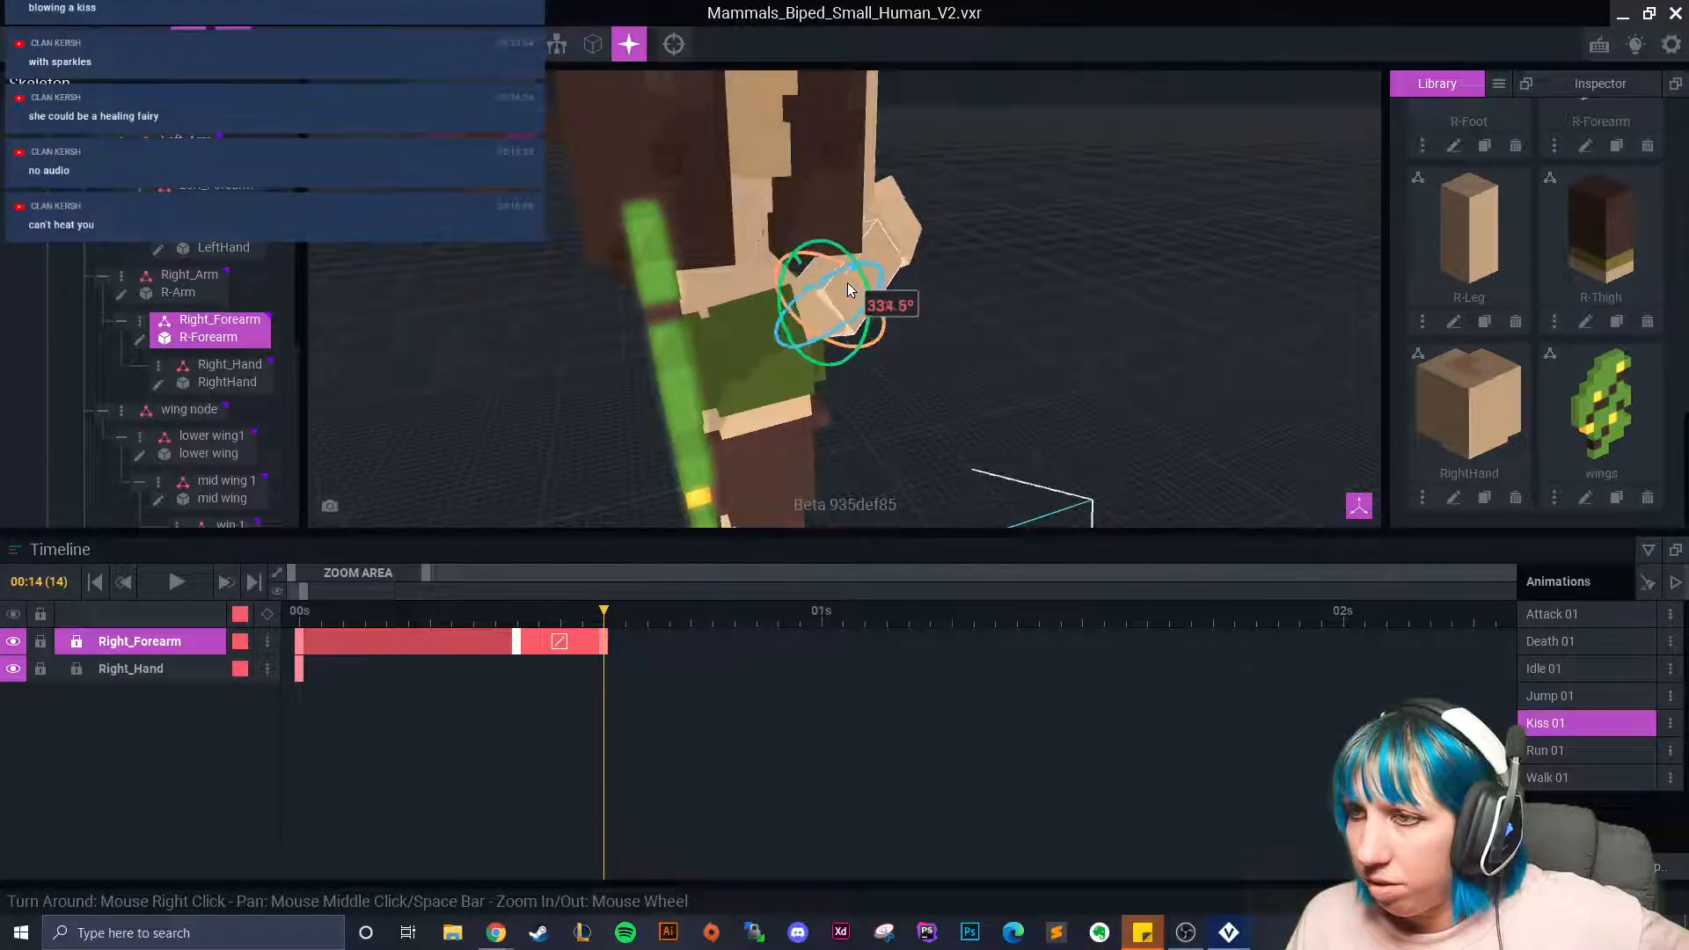
{"action": "right_click_drag", "start_coordinate": [847, 286], "coordinate": [778, 320]}
With the move tool, shift Right_Arm inward, keying frame 14.
{"action": "left_click", "coordinate": [778, 320]}
{"action": "right_click_drag", "start_coordinate": [767, 440], "coordinate": [687, 468]}
{"action": "left_click", "coordinate": [152, 42]}
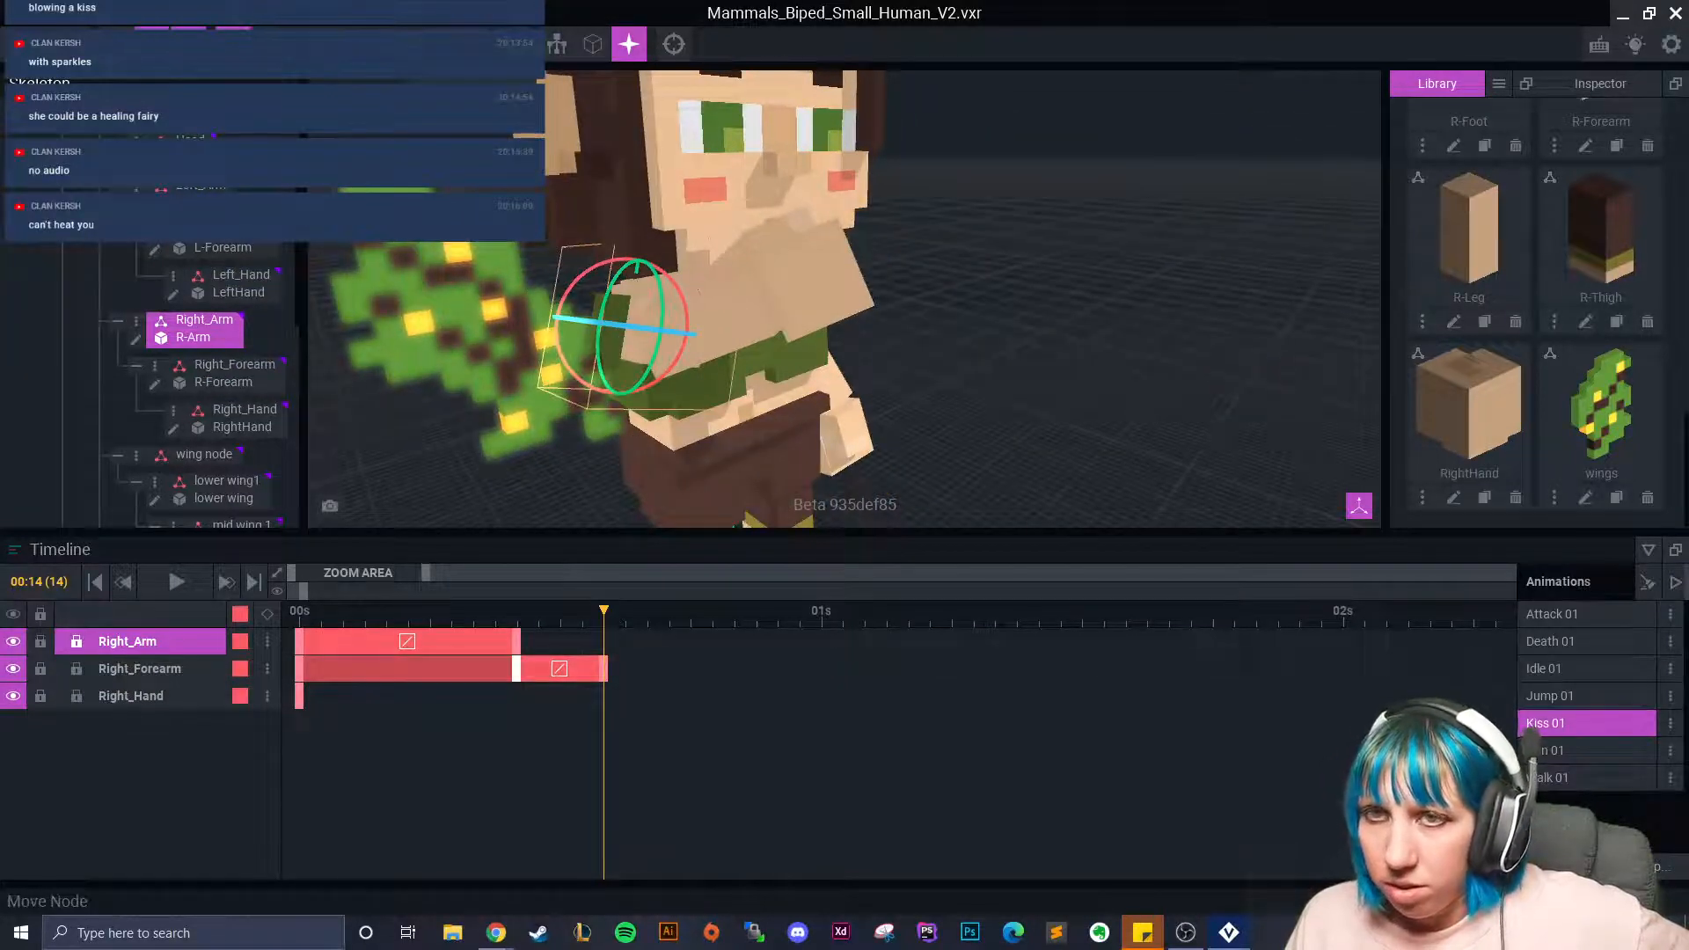
{"action": "left_click_drag", "start_coordinate": [539, 319], "coordinate": [528, 318]}
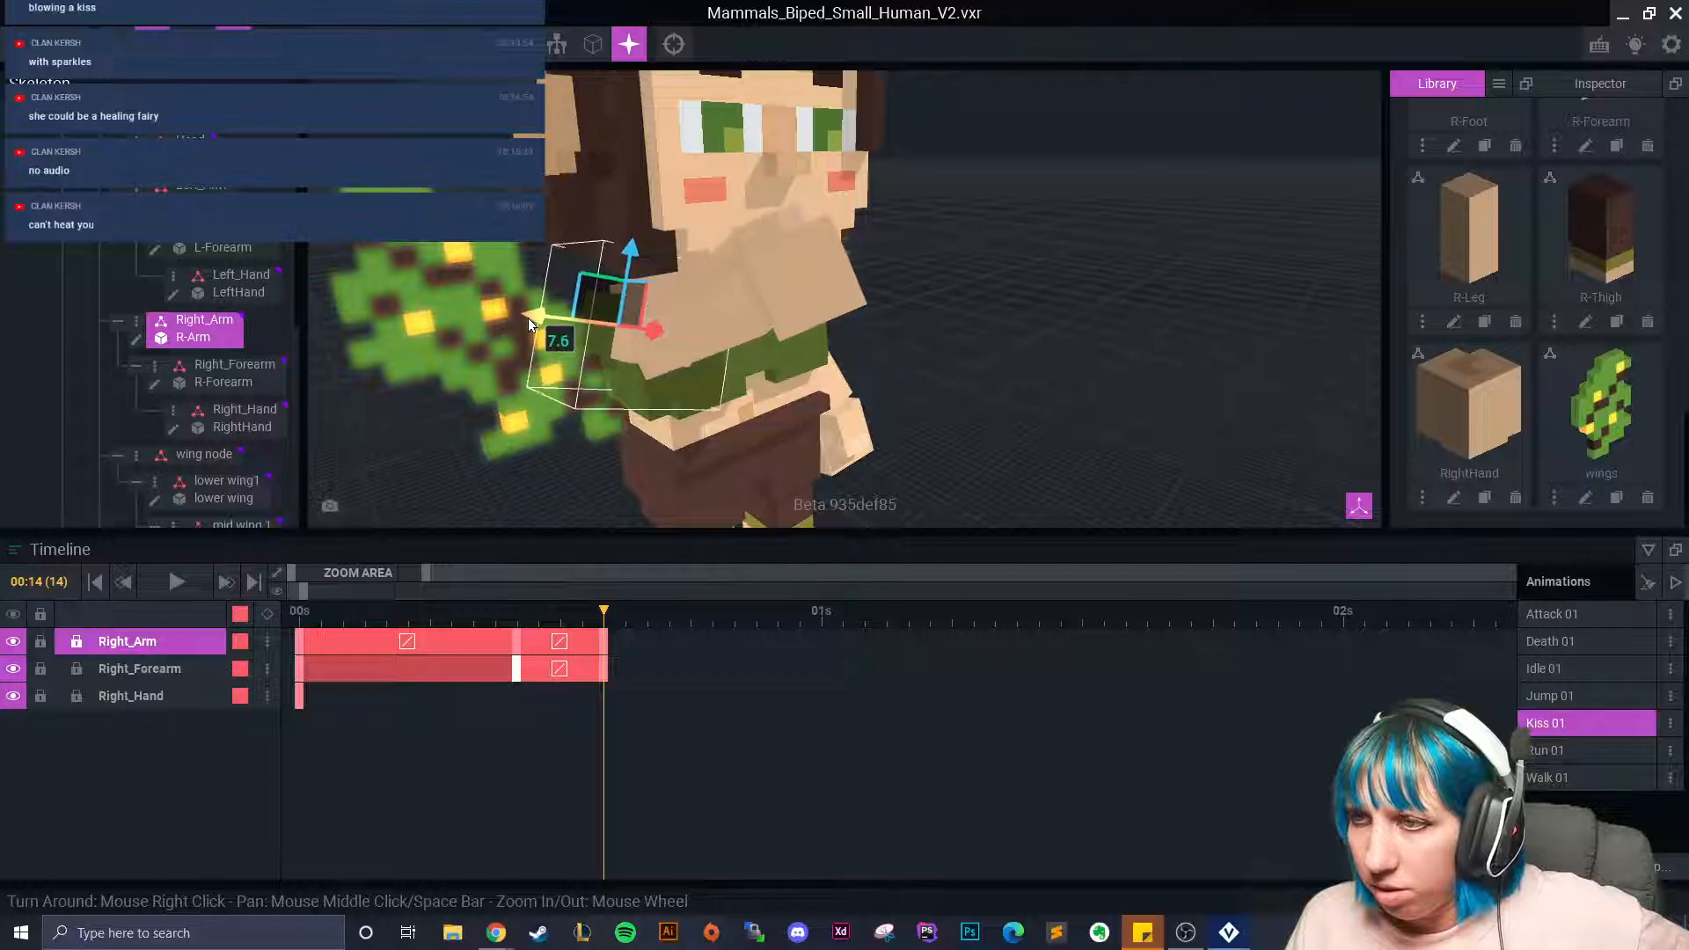
{"action": "right_click_drag", "start_coordinate": [528, 319], "coordinate": [716, 359]}
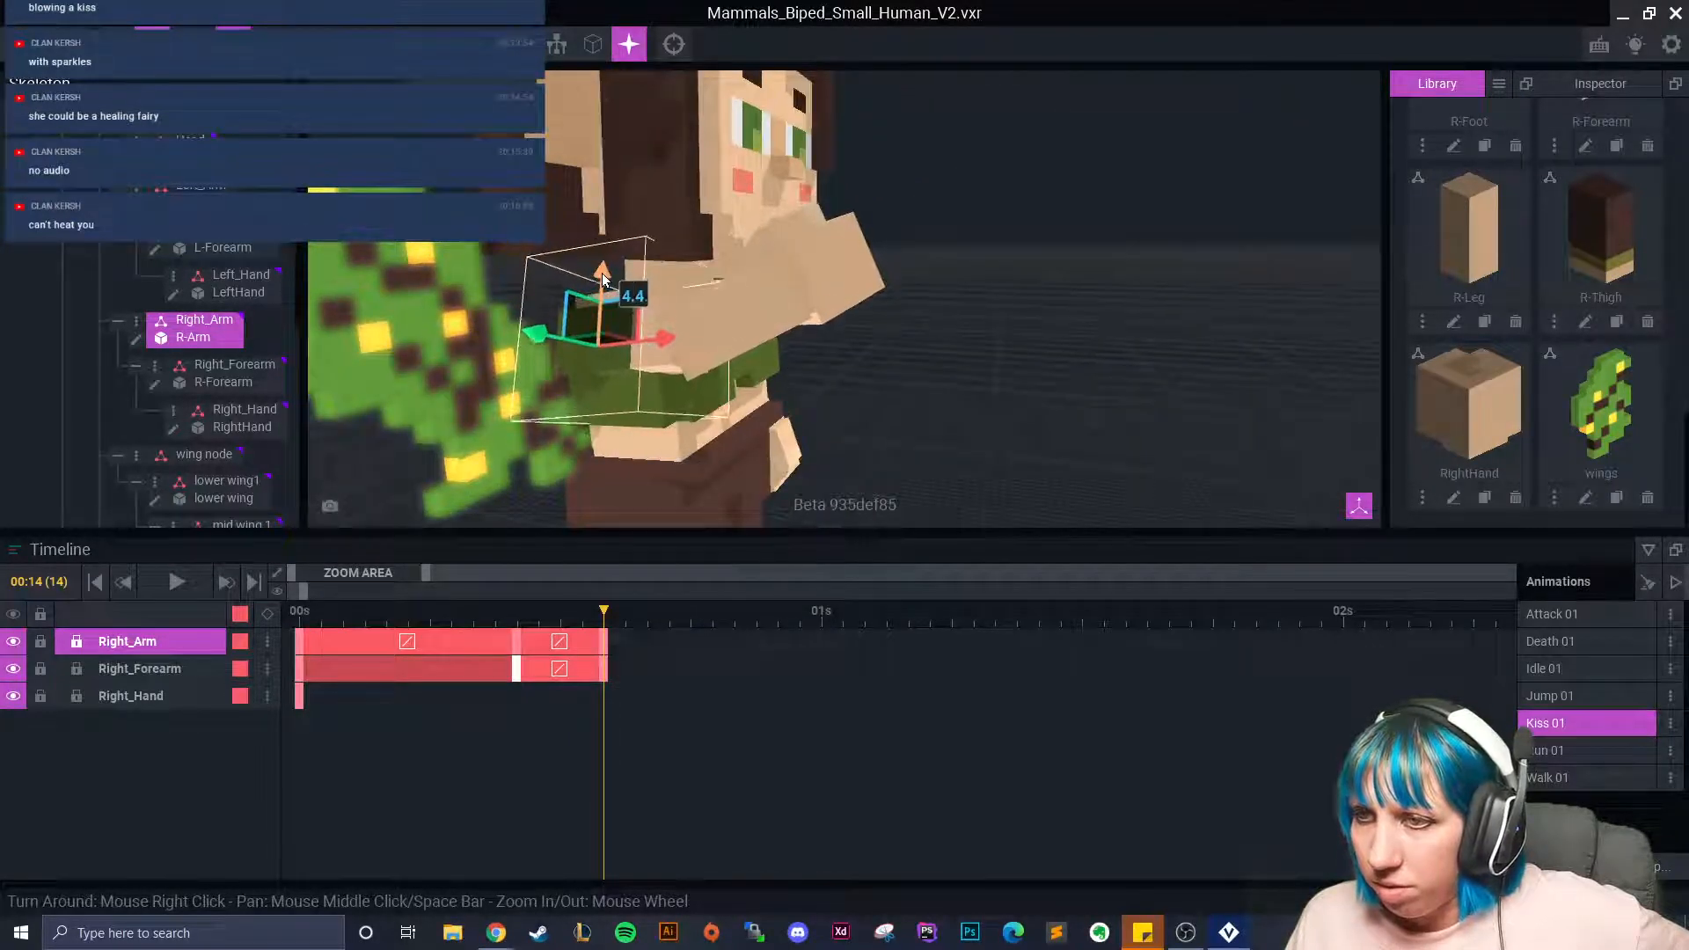
Scrub frames 0–14 to check the motion, nudging the arm's starting position.
{"action": "left_click", "coordinate": [316, 630]}
{"action": "left_click_drag", "start_coordinate": [314, 626], "coordinate": [285, 653]}
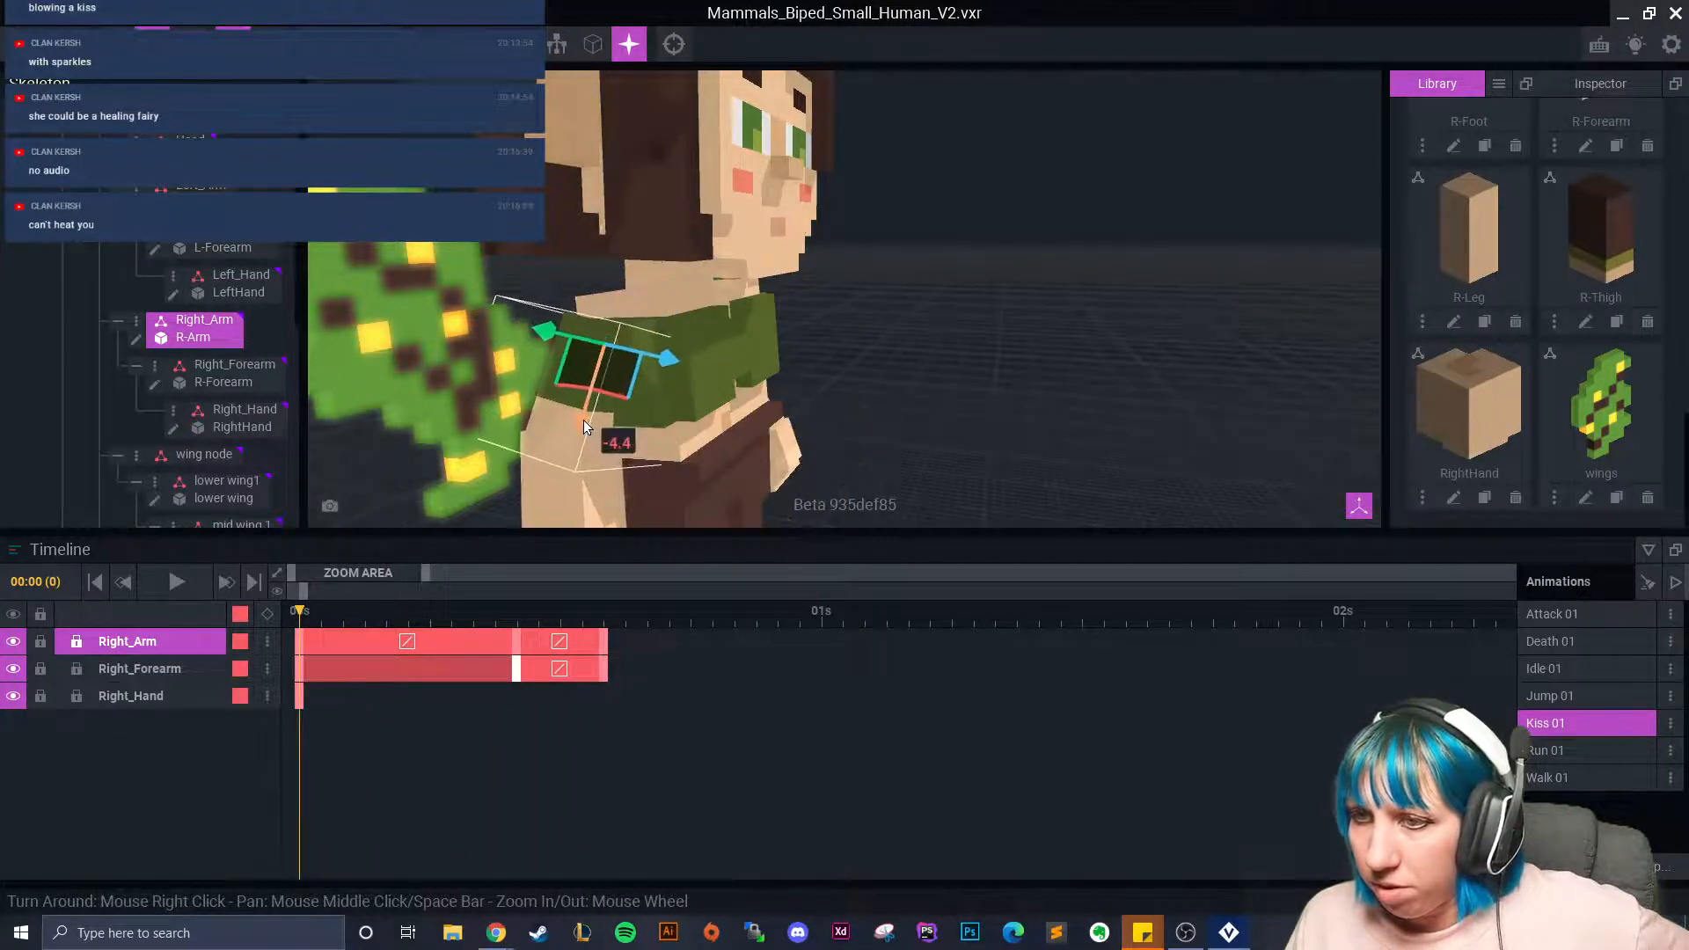
{"action": "left_click", "coordinate": [382, 619]}
{"action": "left_click_drag", "start_coordinate": [382, 620], "coordinate": [286, 647]}
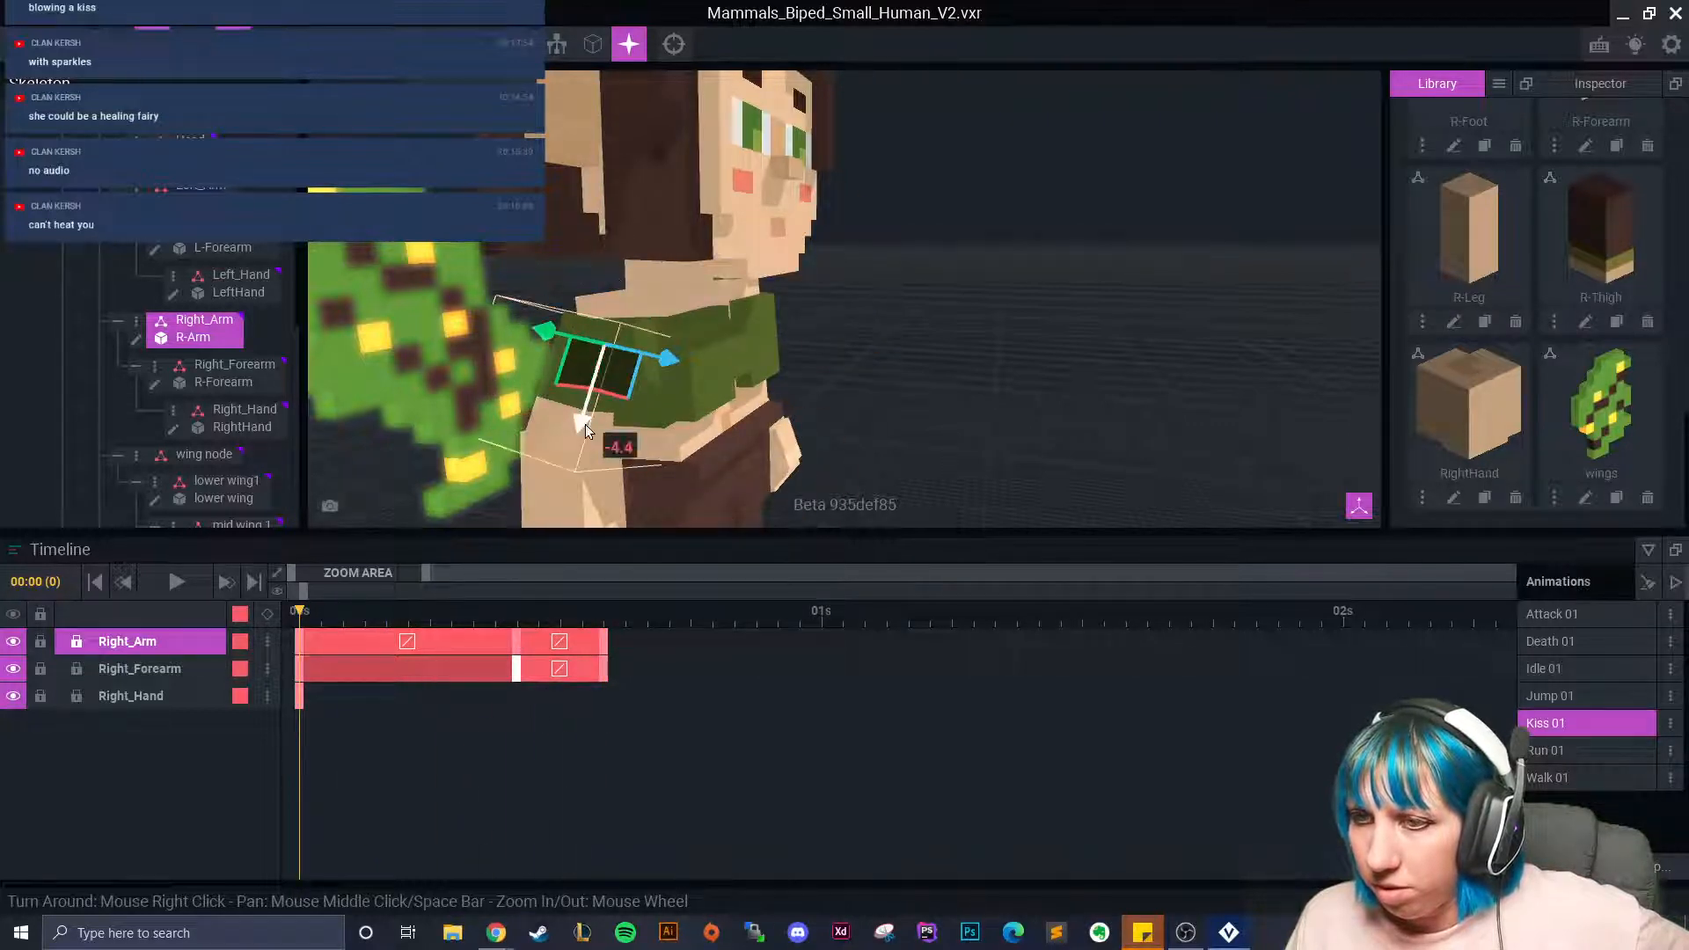
{"action": "left_click_drag", "start_coordinate": [585, 424], "coordinate": [560, 421]}
{"action": "left_click_drag", "start_coordinate": [308, 623], "coordinate": [603, 641]}
{"action": "right_click_drag", "start_coordinate": [603, 440], "coordinate": [604, 444]}
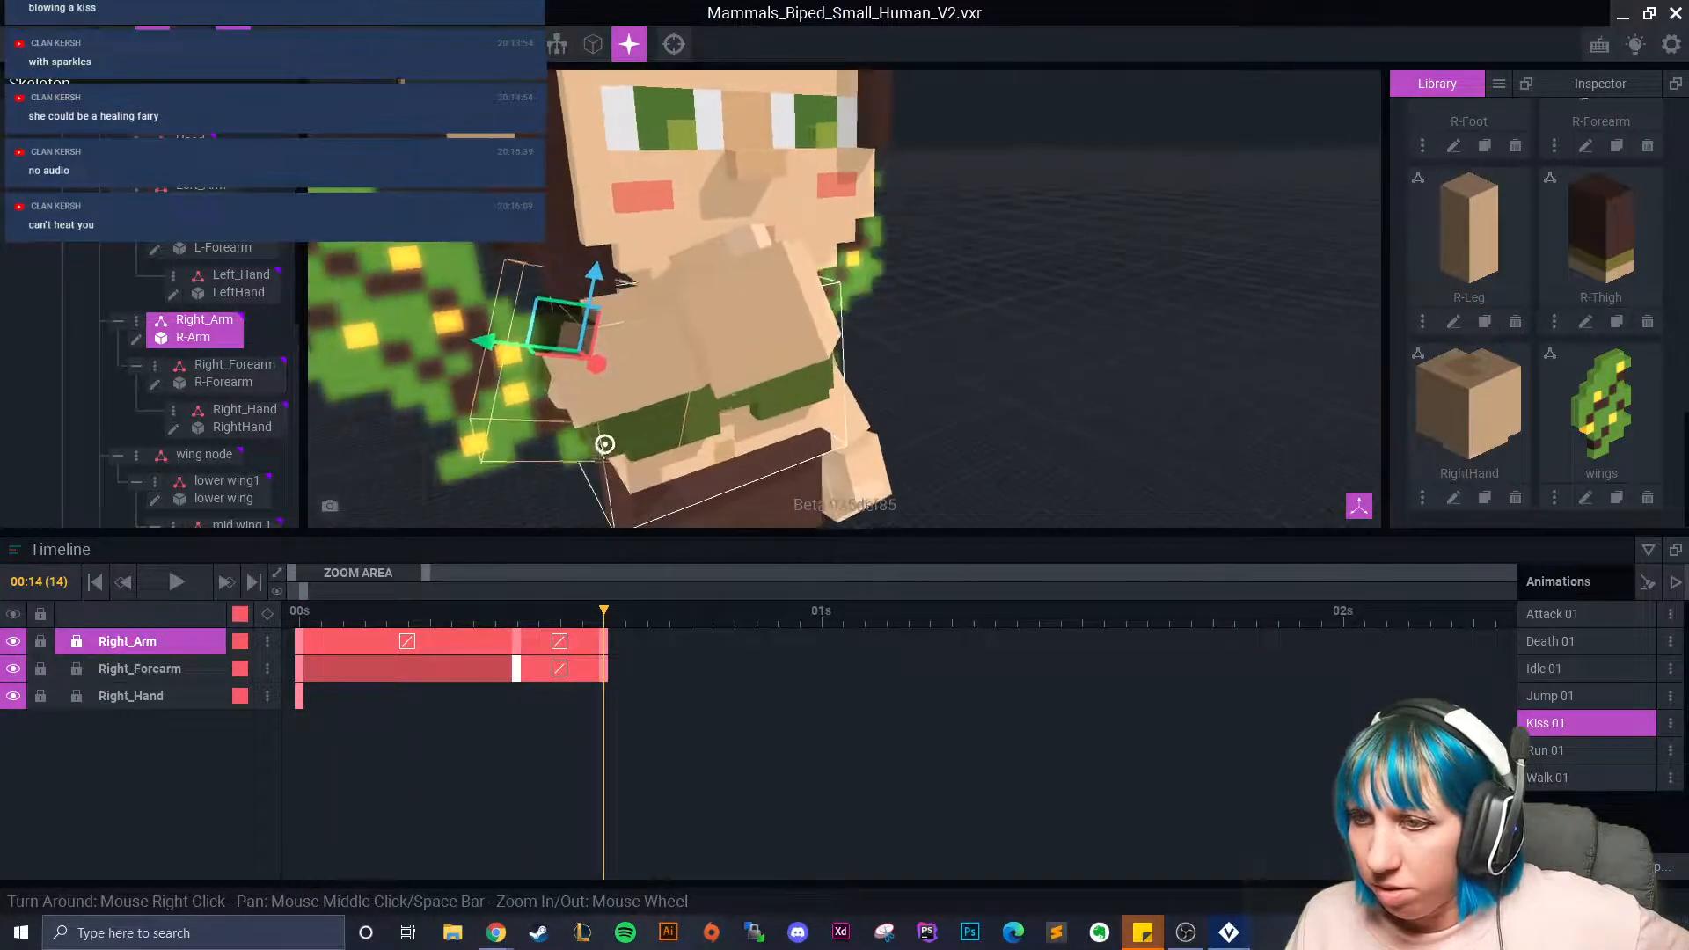
{"action": "left_click_drag", "start_coordinate": [598, 610], "coordinate": [300, 613]}
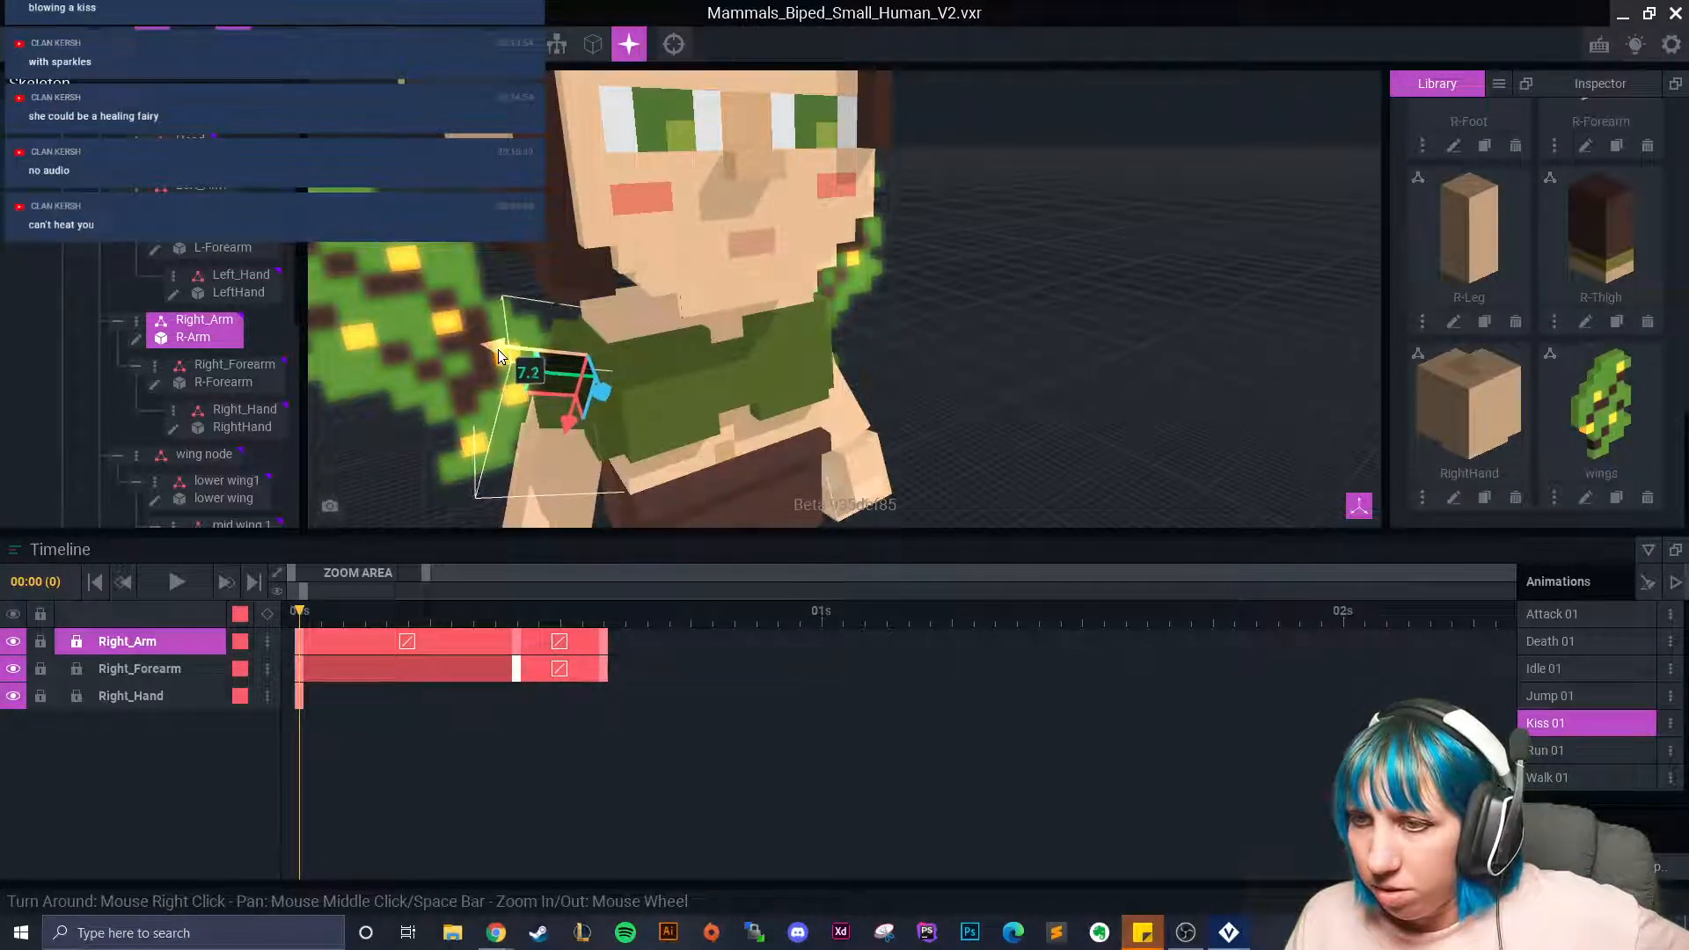
{"action": "left_click", "coordinate": [459, 625]}
{"action": "left_click_drag", "start_coordinate": [459, 626], "coordinate": [603, 627]}
{"action": "right_click_drag", "start_coordinate": [747, 416], "coordinate": [615, 461]}
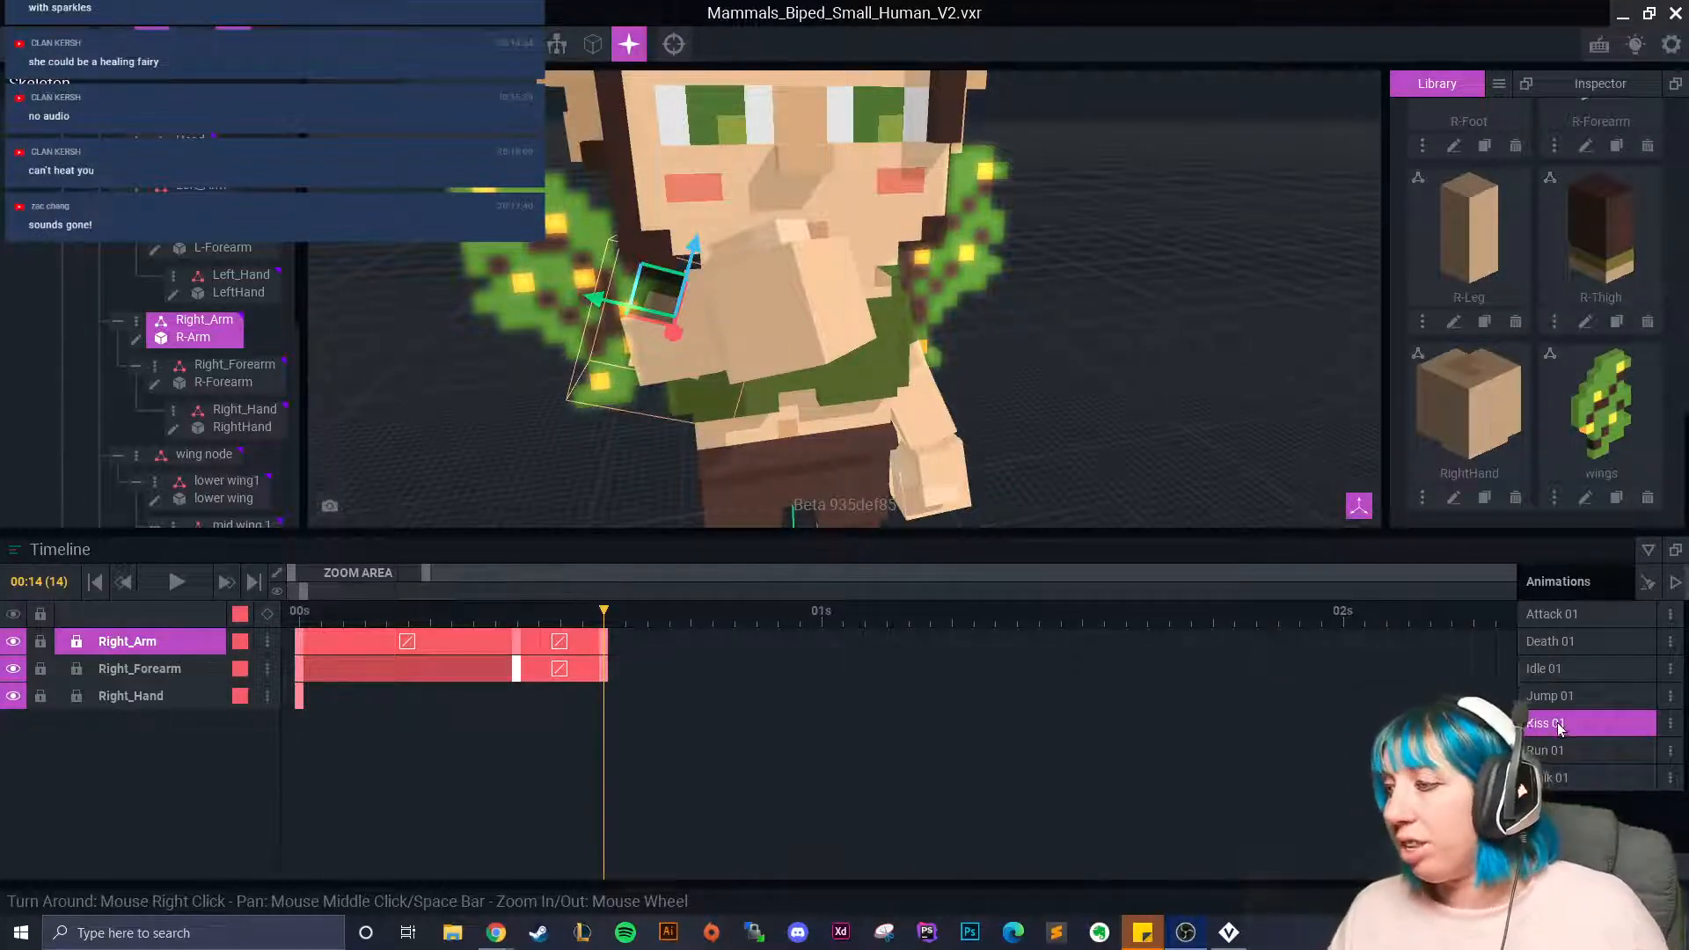
{"action": "right_click_drag", "start_coordinate": [752, 429], "coordinate": [751, 429]}
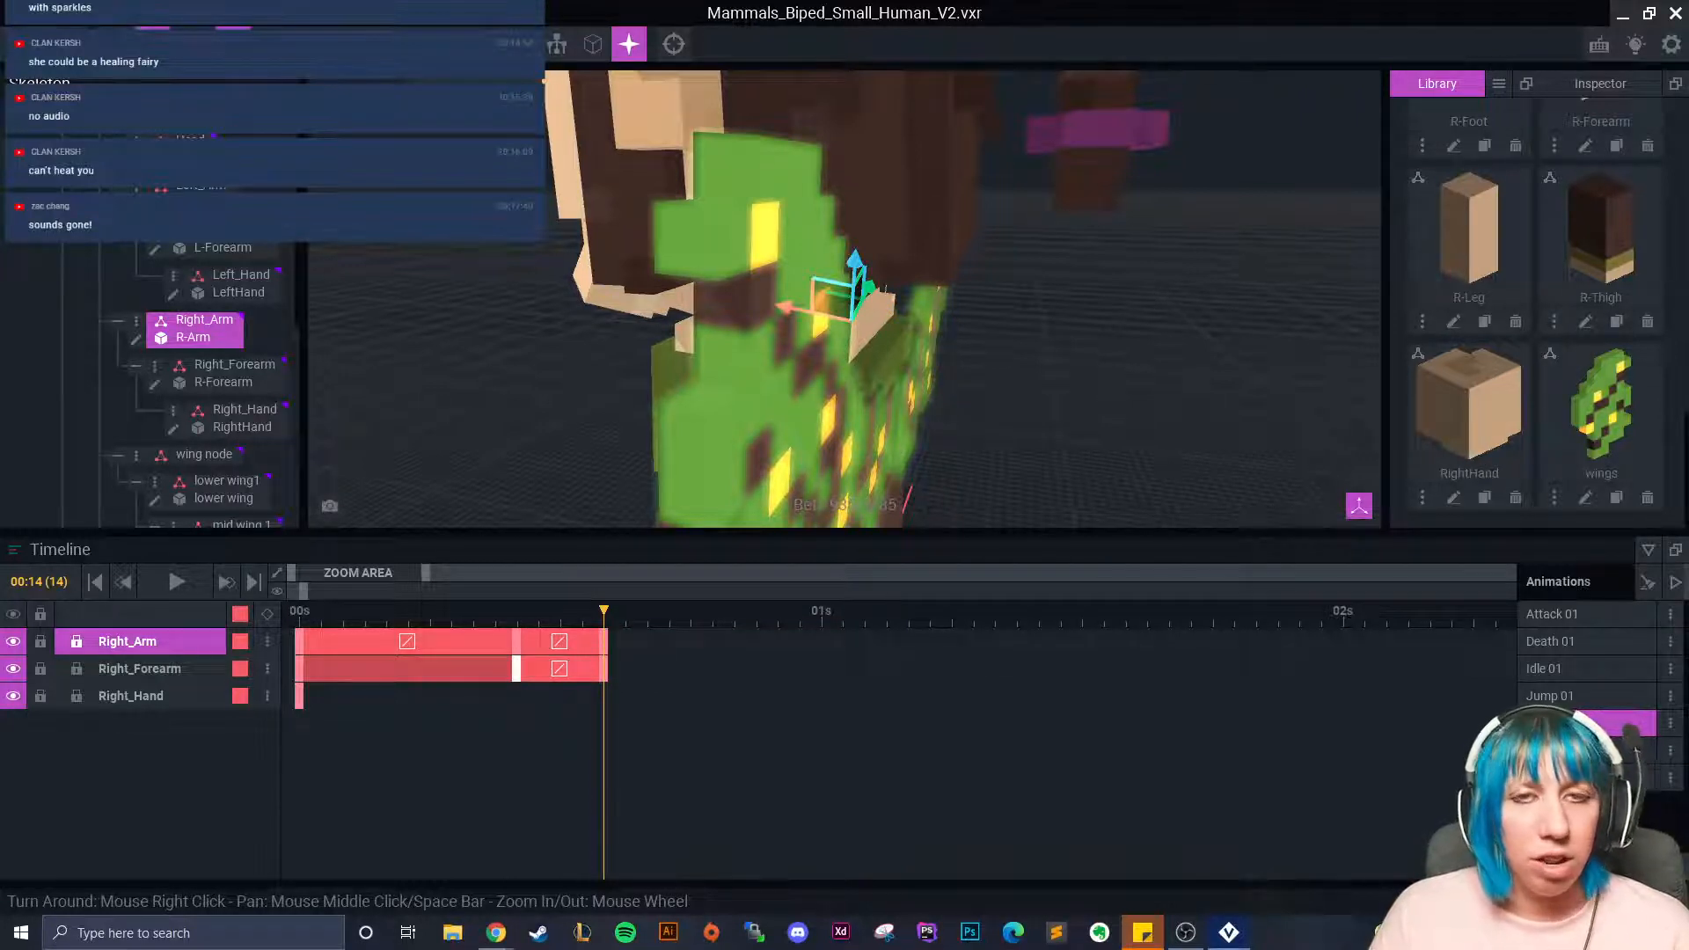
{"action": "right_click_drag", "start_coordinate": [505, 393], "coordinate": [916, 379]}
{"action": "scroll", "coordinate": [916, 378], "scroll_direction": "down", "scroll_amount": 5}
{"action": "middle_click_drag", "start_coordinate": [916, 378], "coordinate": [1006, 343]}
{"action": "scroll", "coordinate": [1005, 343], "scroll_direction": "up", "scroll_amount": 2}
{"action": "right_click_drag", "start_coordinate": [1005, 343], "coordinate": [880, 352]}
{"action": "right_click_drag", "start_coordinate": [792, 384], "coordinate": [786, 381]}
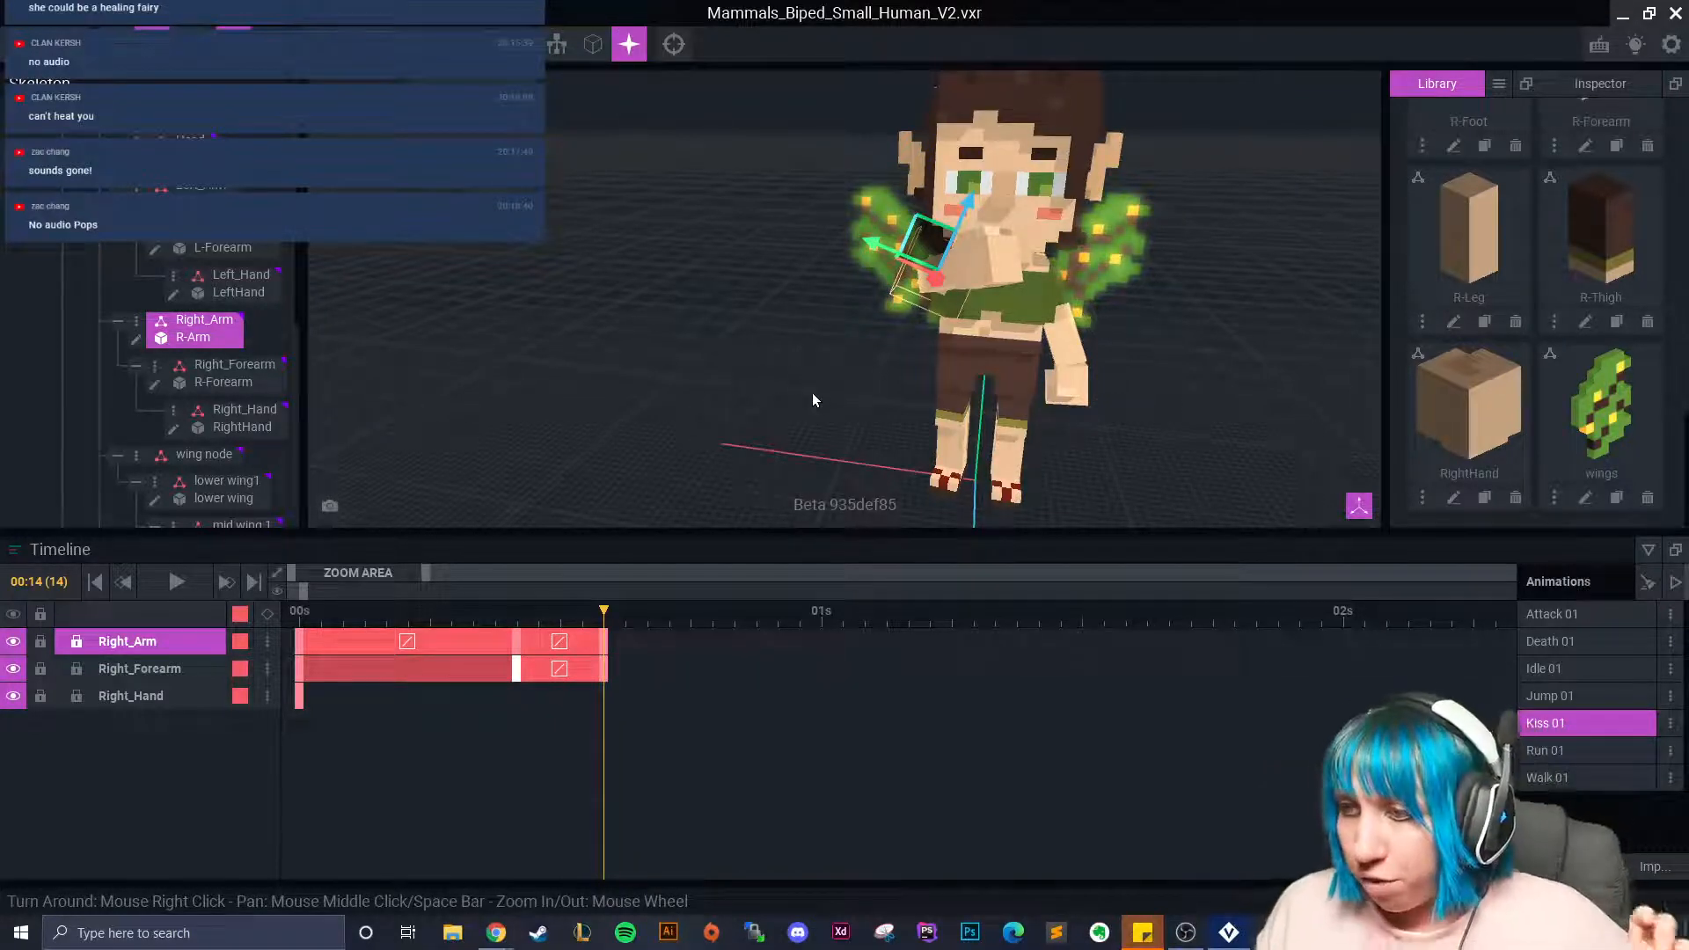
{"action": "left_click_drag", "start_coordinate": [603, 596], "coordinate": [624, 674]}
{"action": "right_click_drag", "start_coordinate": [1038, 396], "coordinate": [837, 419]}
{"action": "scroll", "coordinate": [837, 419], "scroll_direction": "up", "scroll_amount": 3}
{"action": "middle_click_drag", "start_coordinate": [837, 418], "coordinate": [959, 585]}
{"action": "left_click_drag", "start_coordinate": [620, 619], "coordinate": [713, 618]}
{"action": "right_click_drag", "start_coordinate": [730, 461], "coordinate": [727, 439]}
{"action": "left_click", "coordinate": [726, 438]}
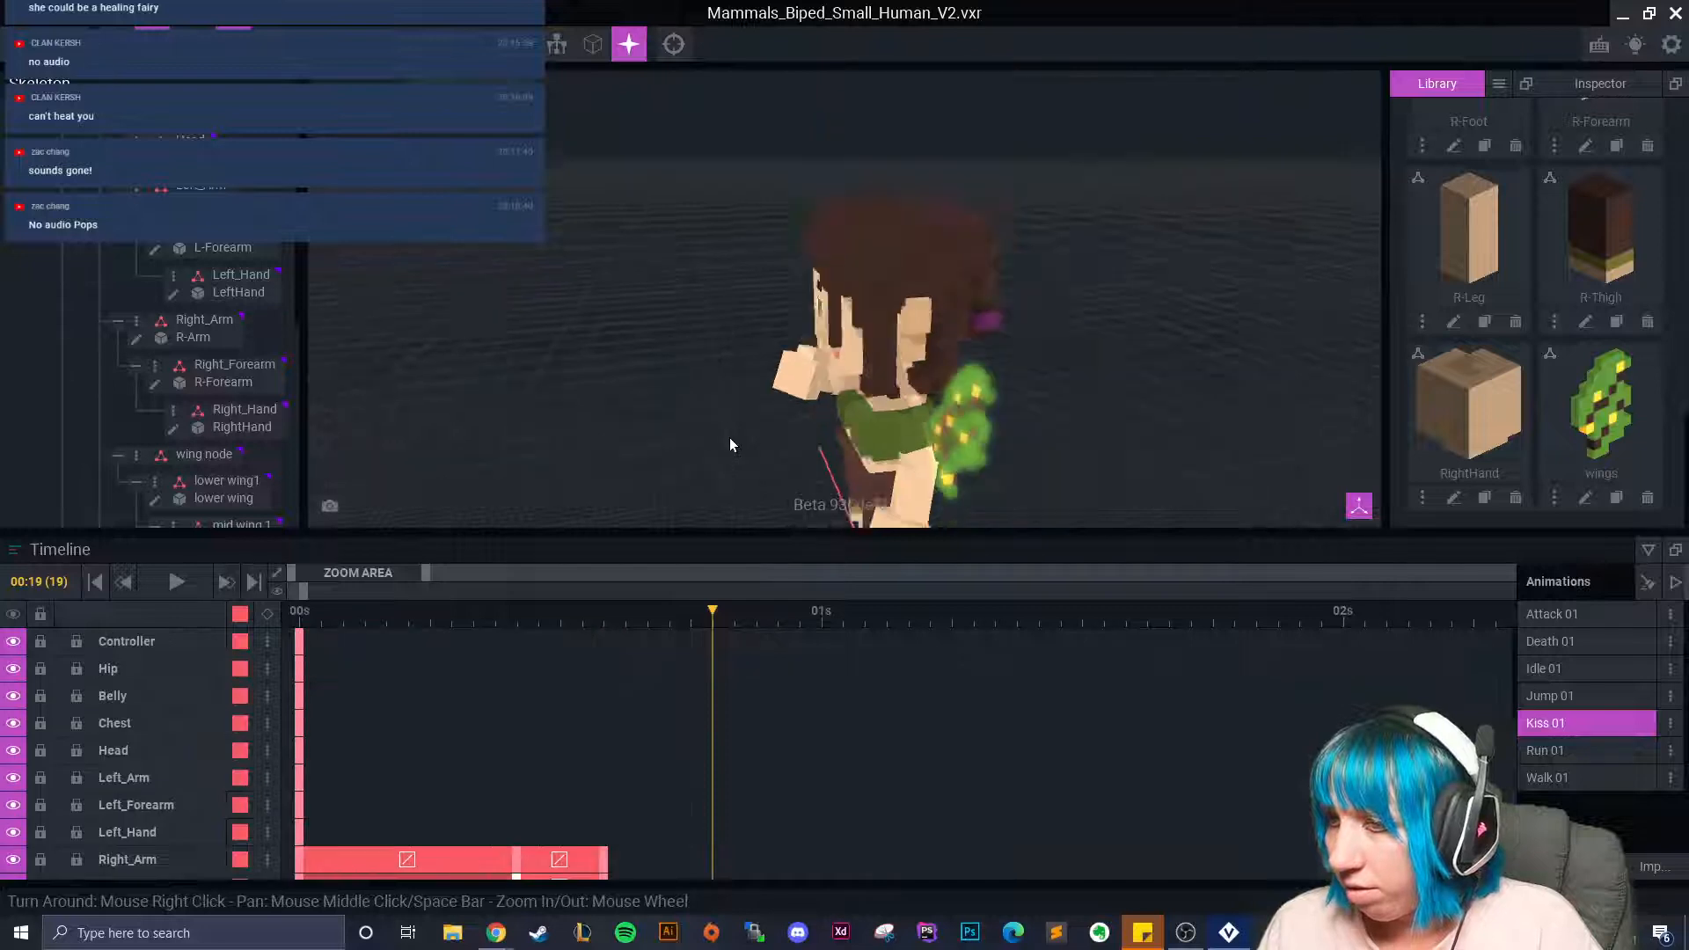
{"action": "scroll", "coordinate": [730, 437], "scroll_direction": "down", "scroll_amount": 3}
{"action": "left_click_drag", "start_coordinate": [717, 611], "coordinate": [299, 673]}
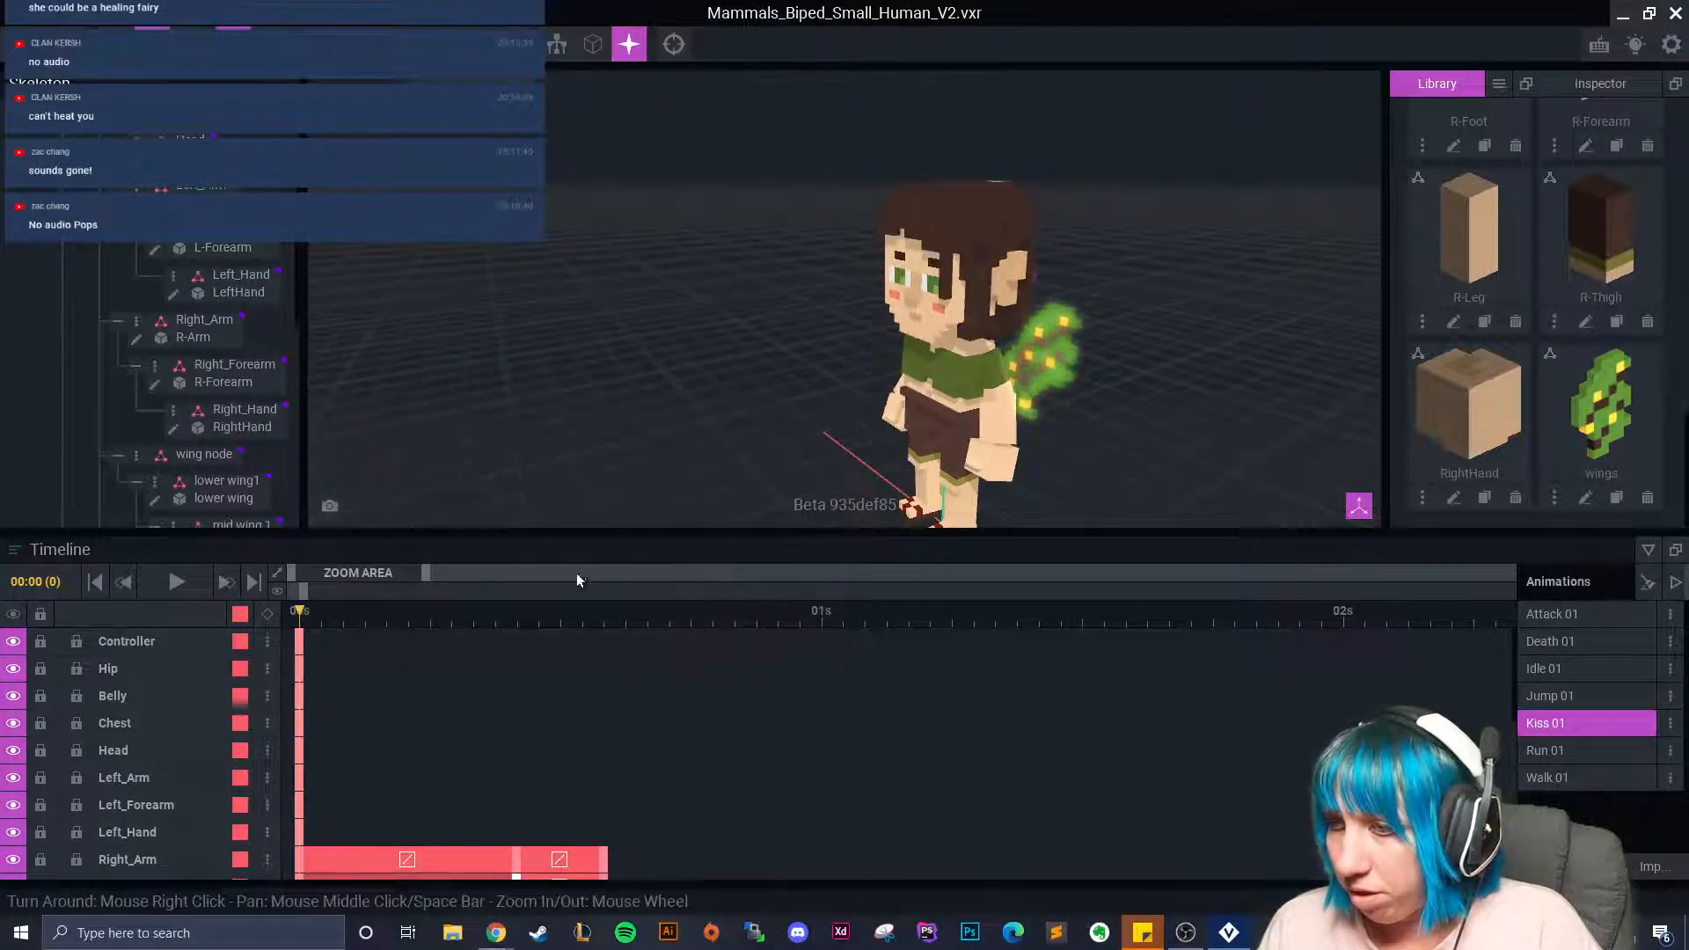
{"action": "scroll", "coordinate": [707, 449], "scroll_direction": "down", "scroll_amount": 2}
{"action": "right_click_drag", "start_coordinate": [708, 448], "coordinate": [827, 441]}
{"action": "scroll", "coordinate": [827, 441], "scroll_direction": "up", "scroll_amount": 3}
{"action": "middle_click_drag", "start_coordinate": [827, 441], "coordinate": [787, 422]}
{"action": "right_click_drag", "start_coordinate": [787, 423], "coordinate": [880, 453]}
{"action": "middle_click_drag", "start_coordinate": [879, 453], "coordinate": [779, 469]}
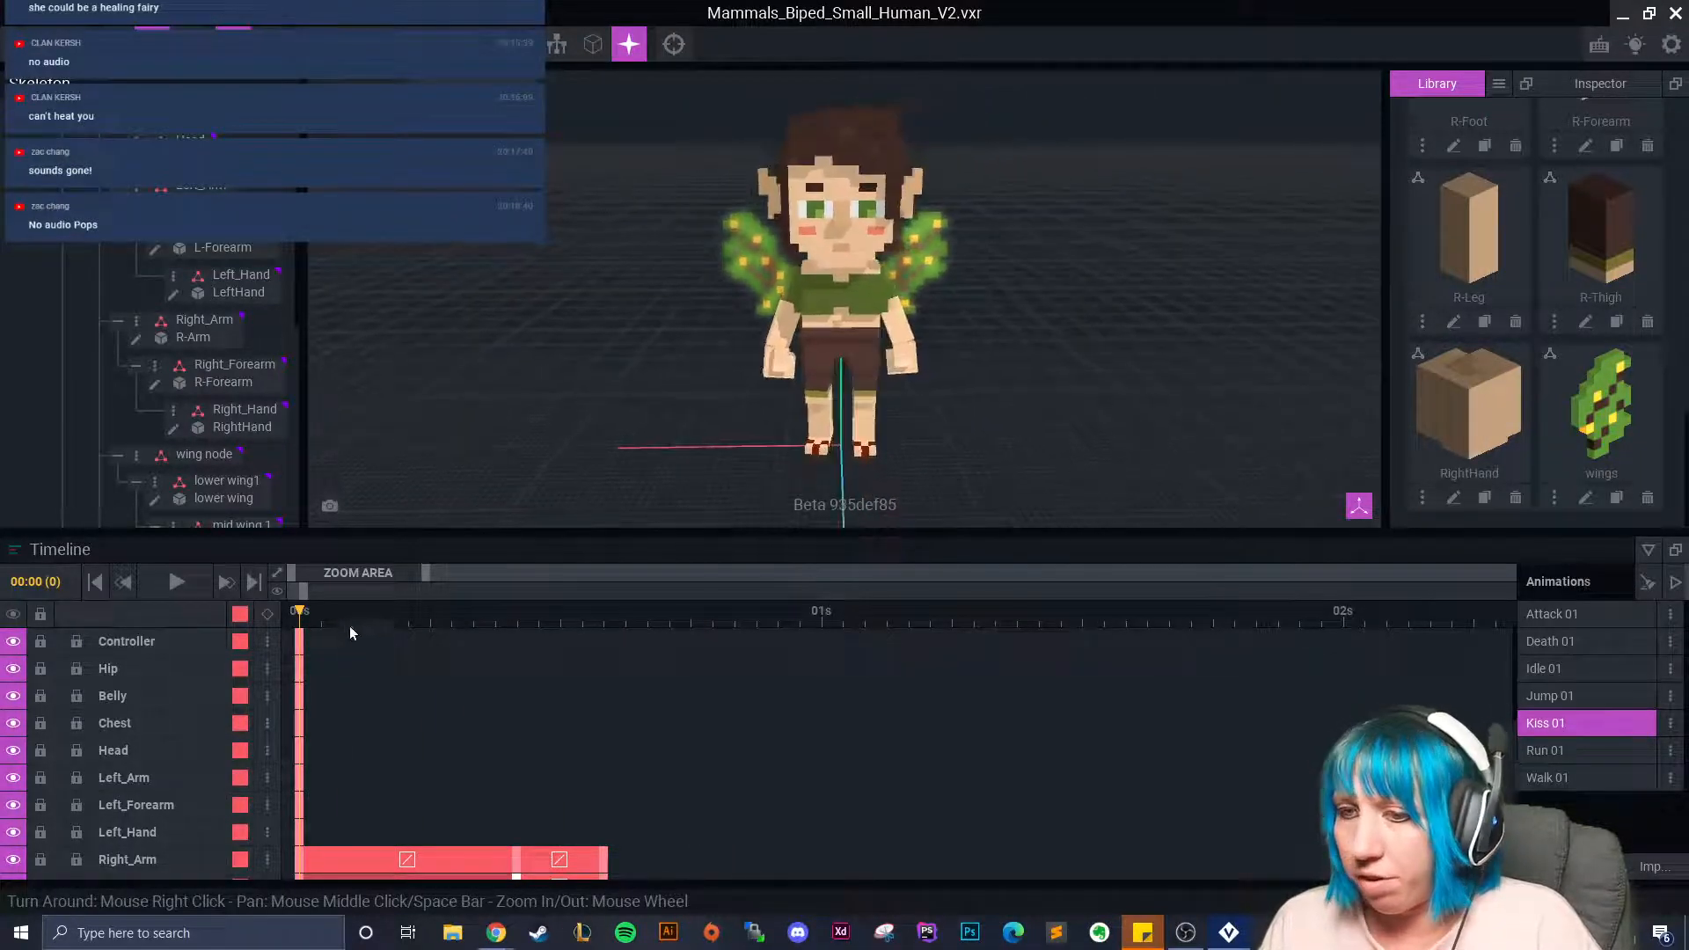
{"action": "left_click_drag", "start_coordinate": [309, 623], "coordinate": [695, 648]}
{"action": "right_click_drag", "start_coordinate": [748, 423], "coordinate": [784, 422]}
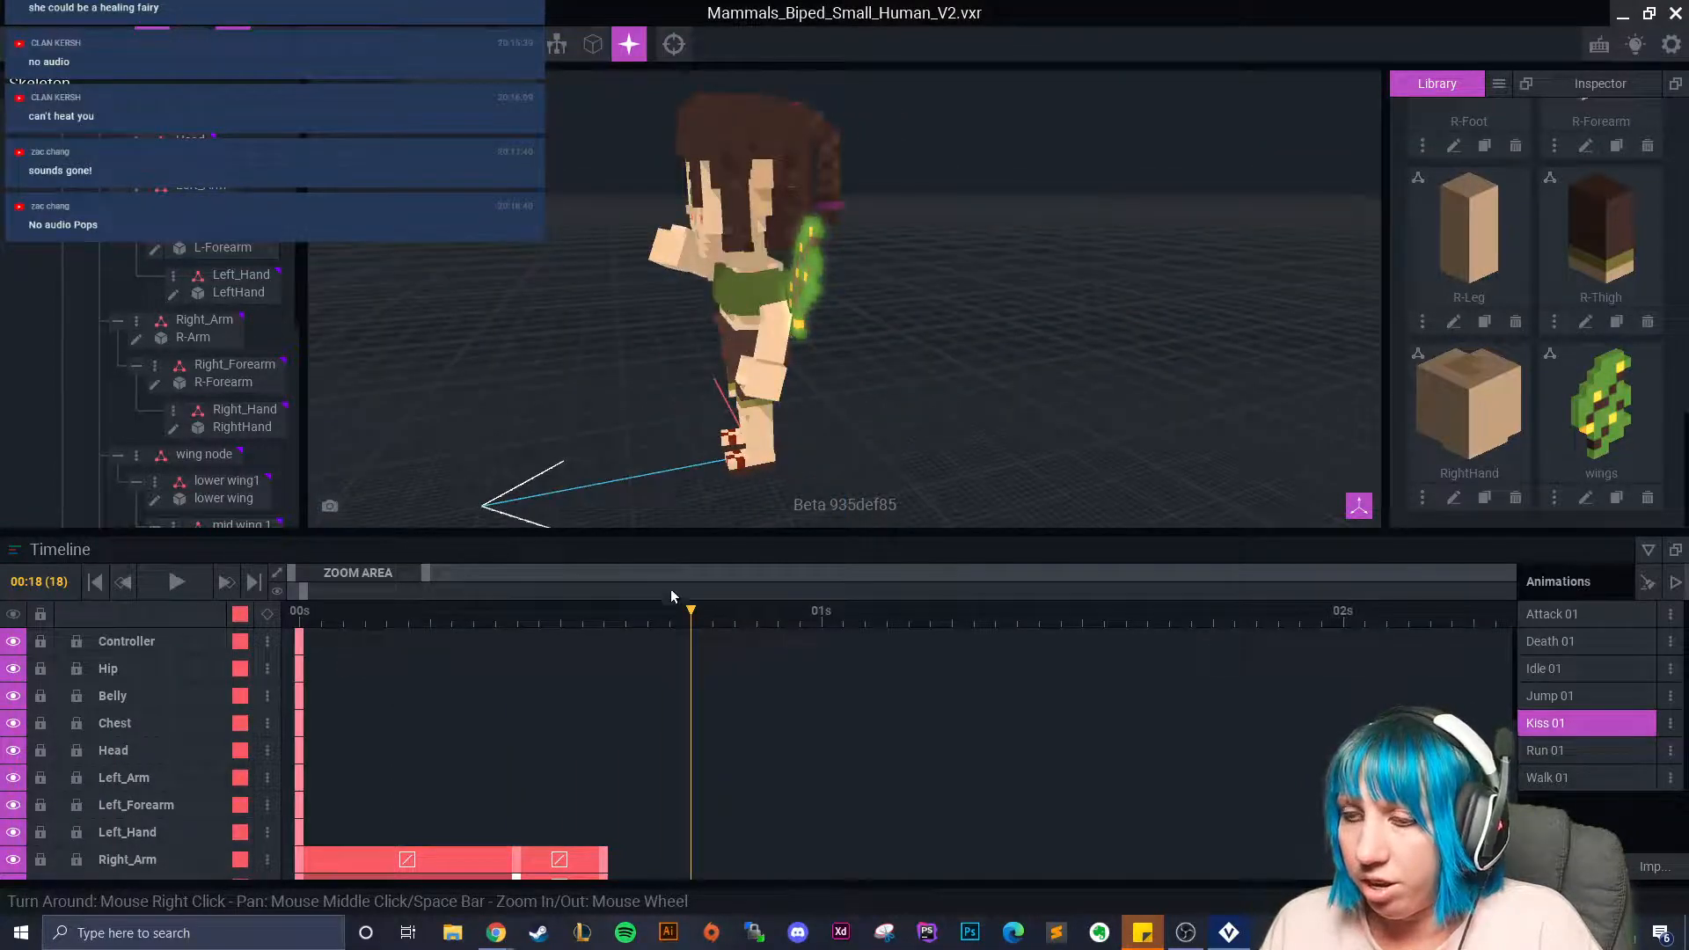
{"action": "left_click_drag", "start_coordinate": [680, 621], "coordinate": [299, 620]}
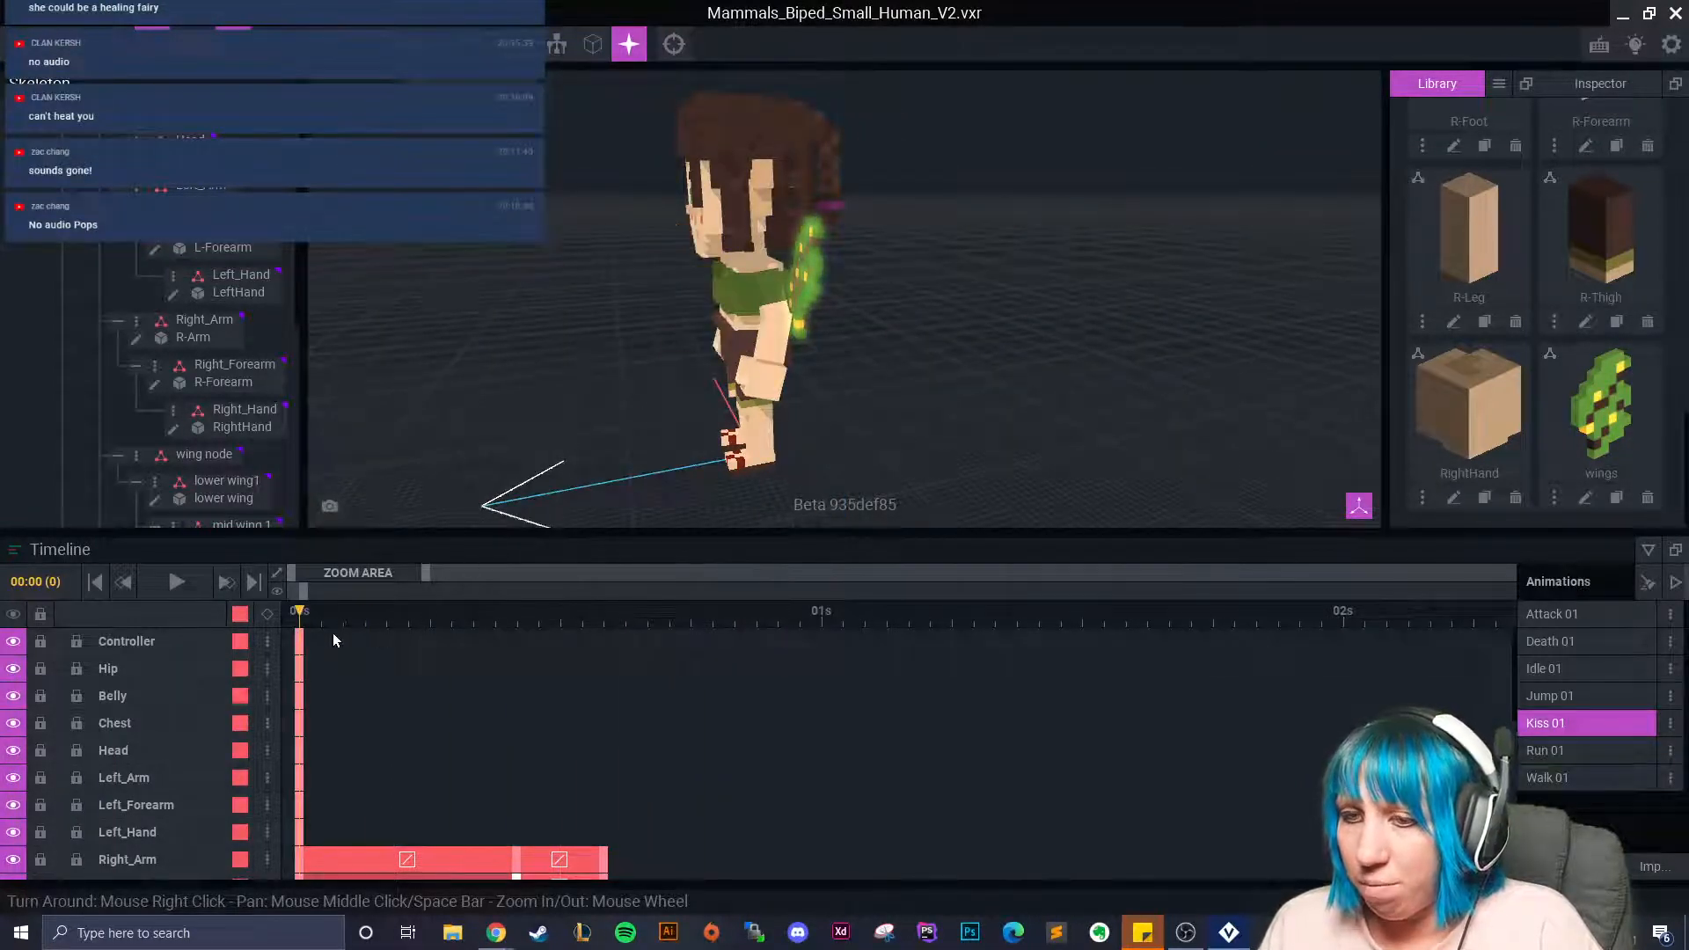
{"action": "right_click_drag", "start_coordinate": [699, 337], "coordinate": [959, 327]}
{"action": "scroll", "coordinate": [1039, 263], "scroll_direction": "up", "scroll_amount": 5}
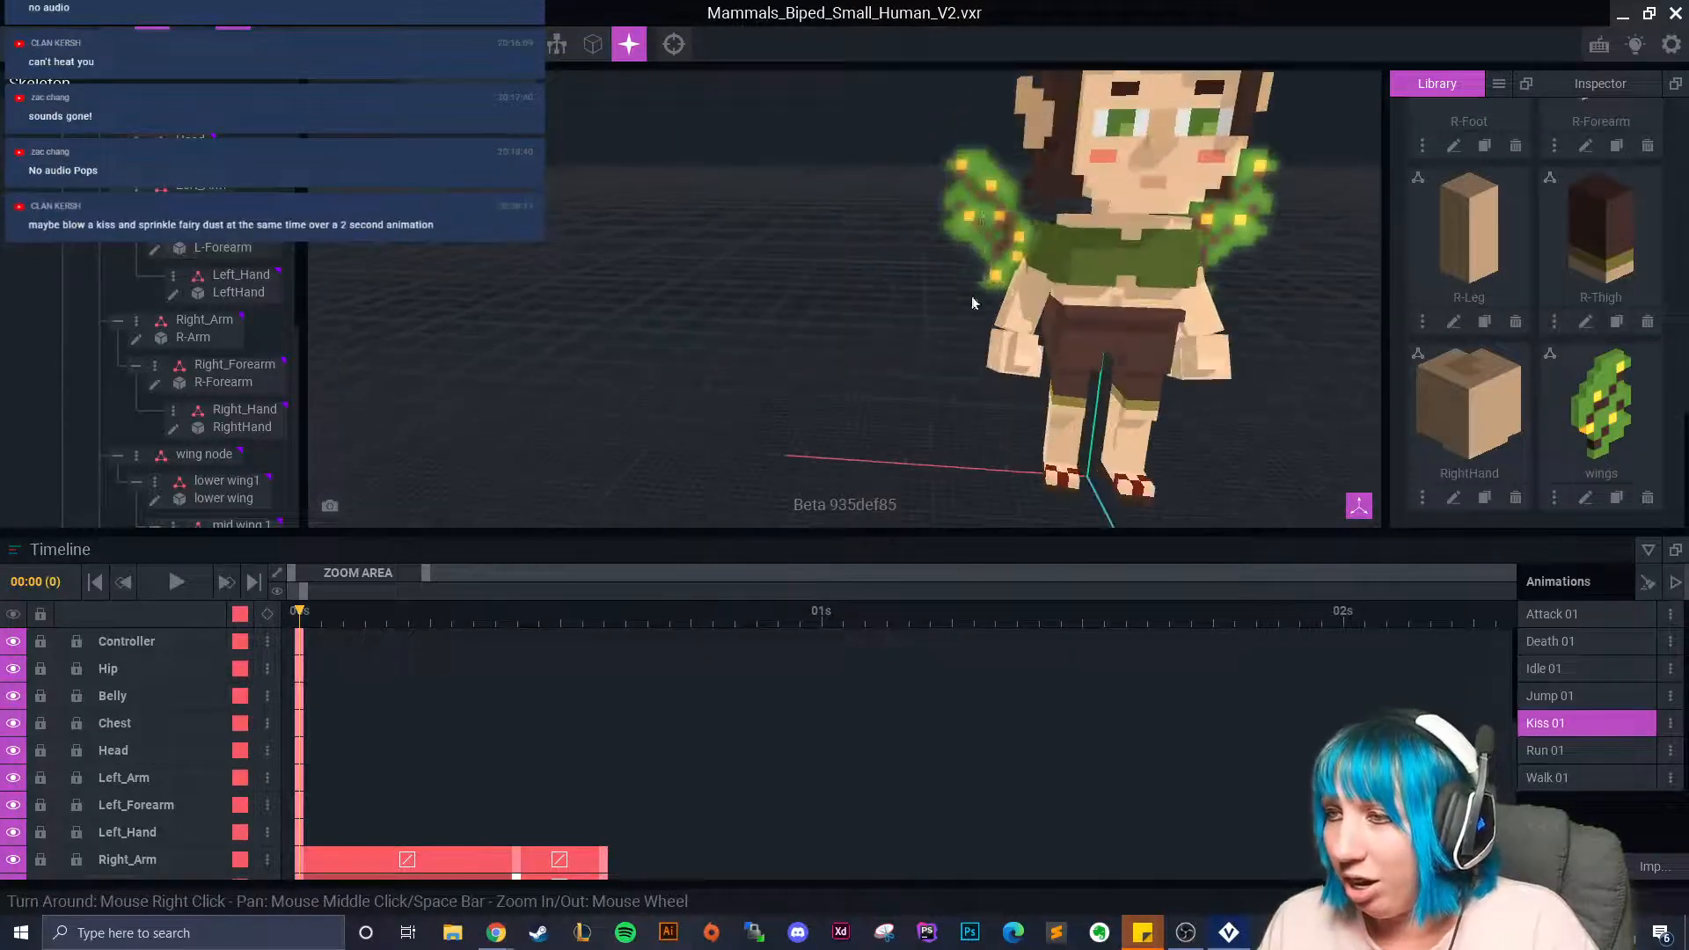
{"action": "left_click", "coordinate": [1039, 263]}
{"action": "left_click_drag", "start_coordinate": [323, 612], "coordinate": [665, 640]}
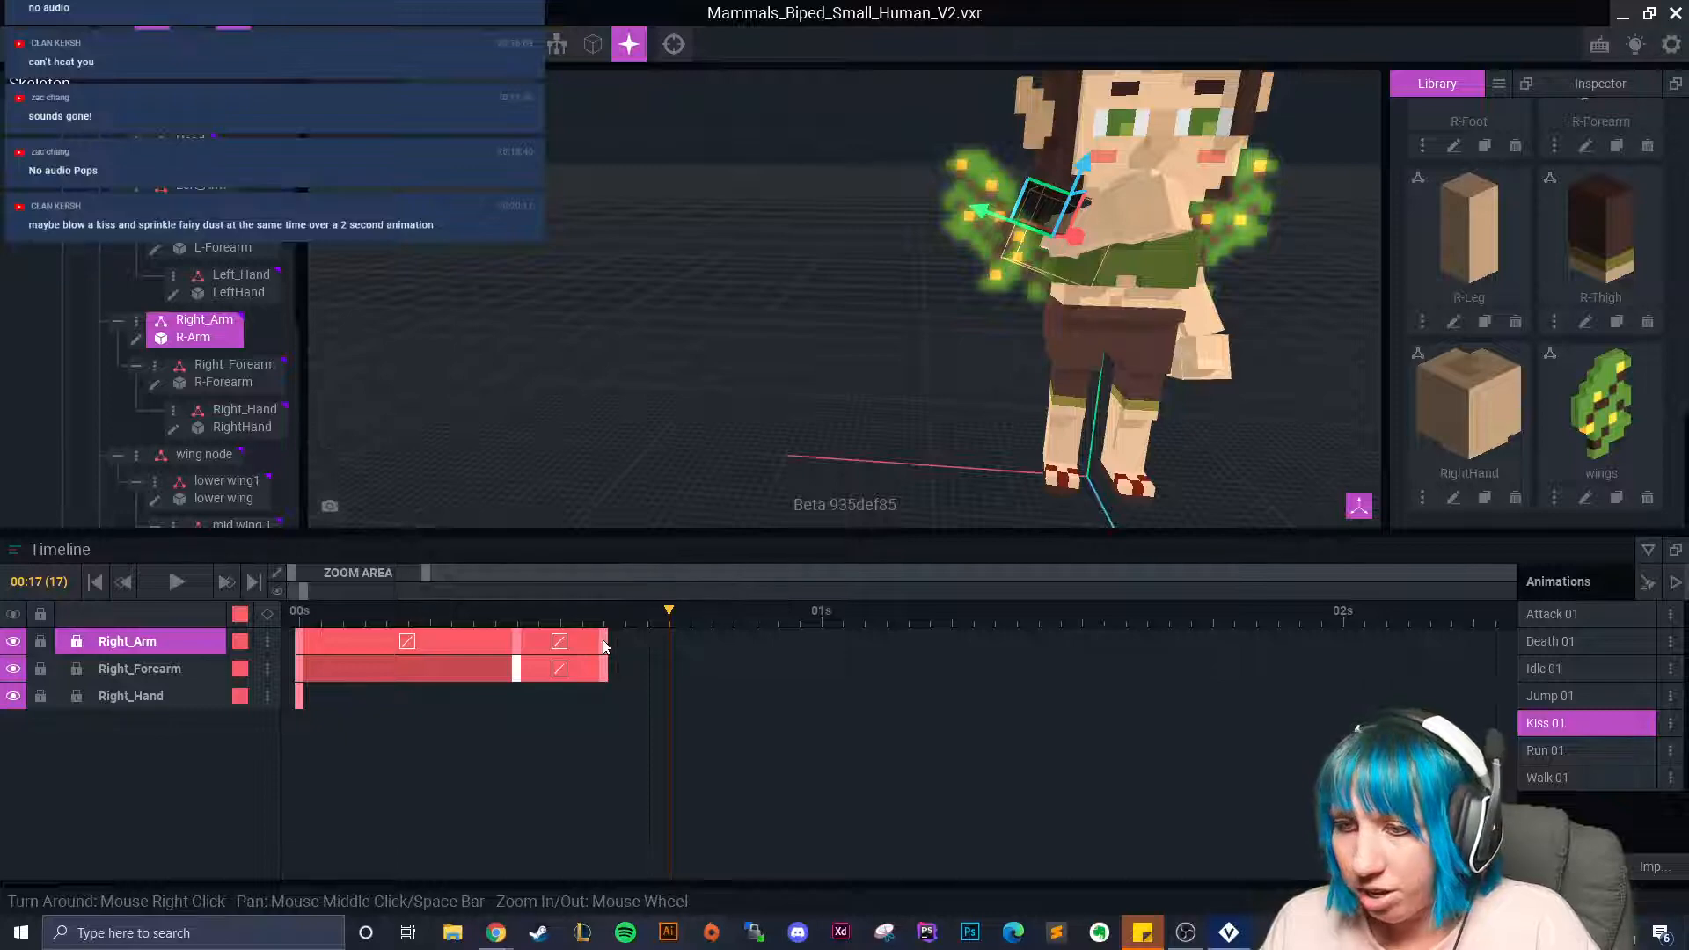
Copy Right_Arm's 00:00 keyframe, paste it at the playhead, and play to preview.
{"action": "scroll", "coordinate": [1071, 279], "scroll_direction": "up", "scroll_amount": 5}
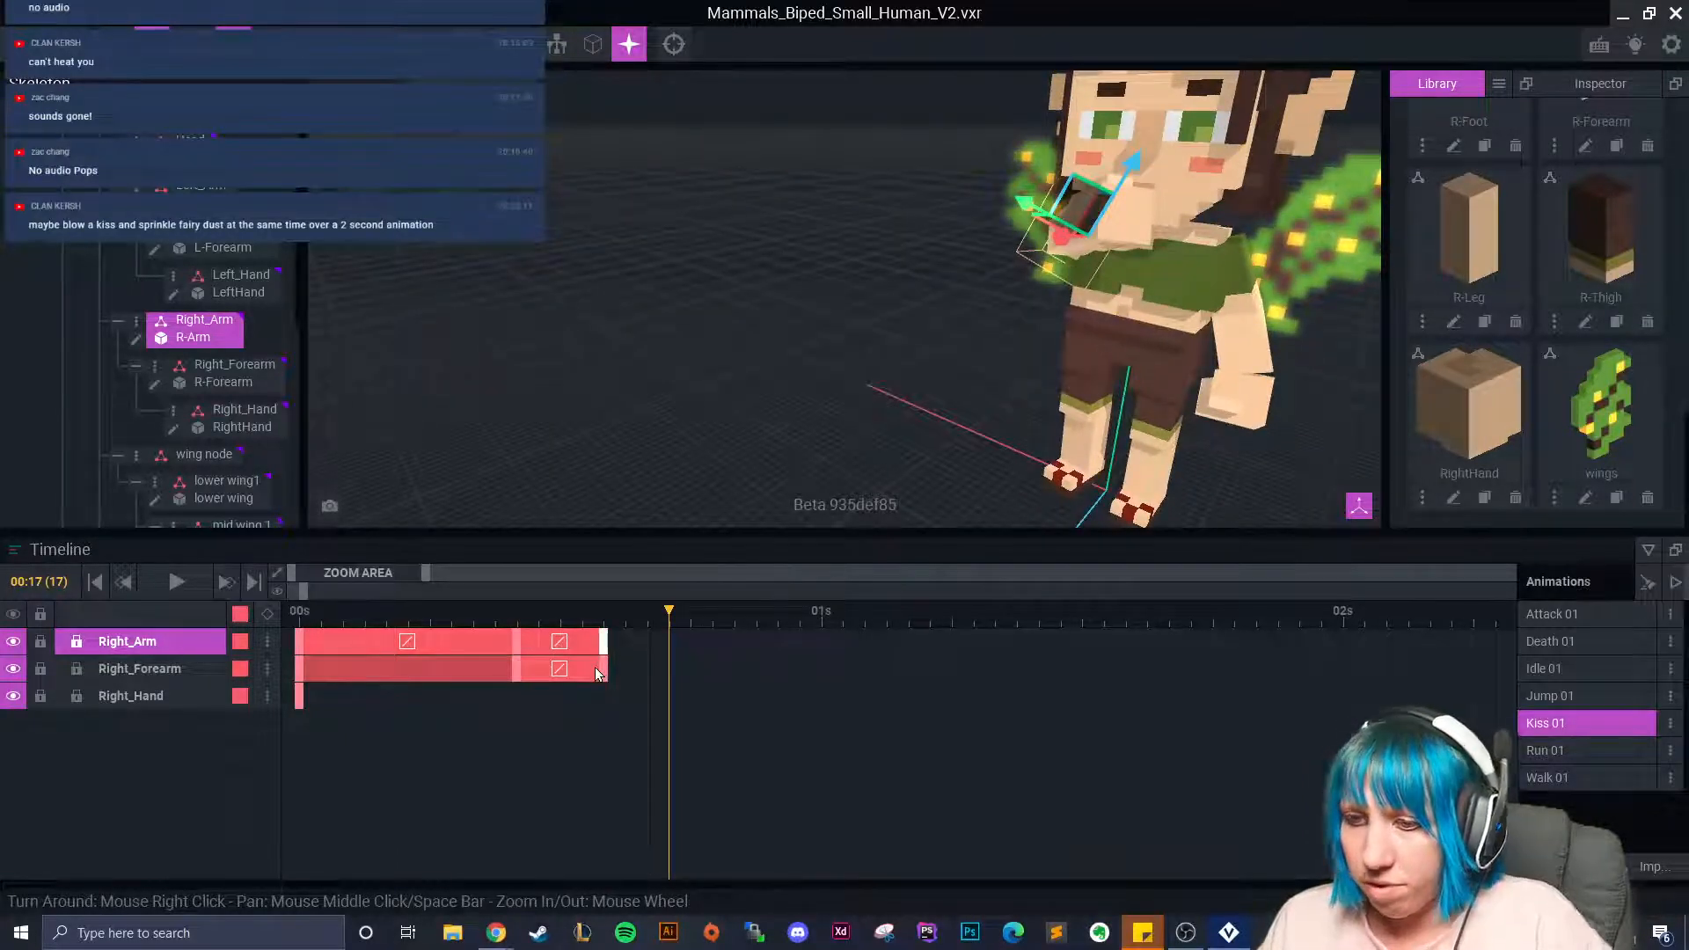
{"action": "right_click", "coordinate": [607, 643]}
{"action": "left_click", "coordinate": [661, 538]}
{"action": "right_click", "coordinate": [674, 626]}
{"action": "left_click", "coordinate": [720, 605]}
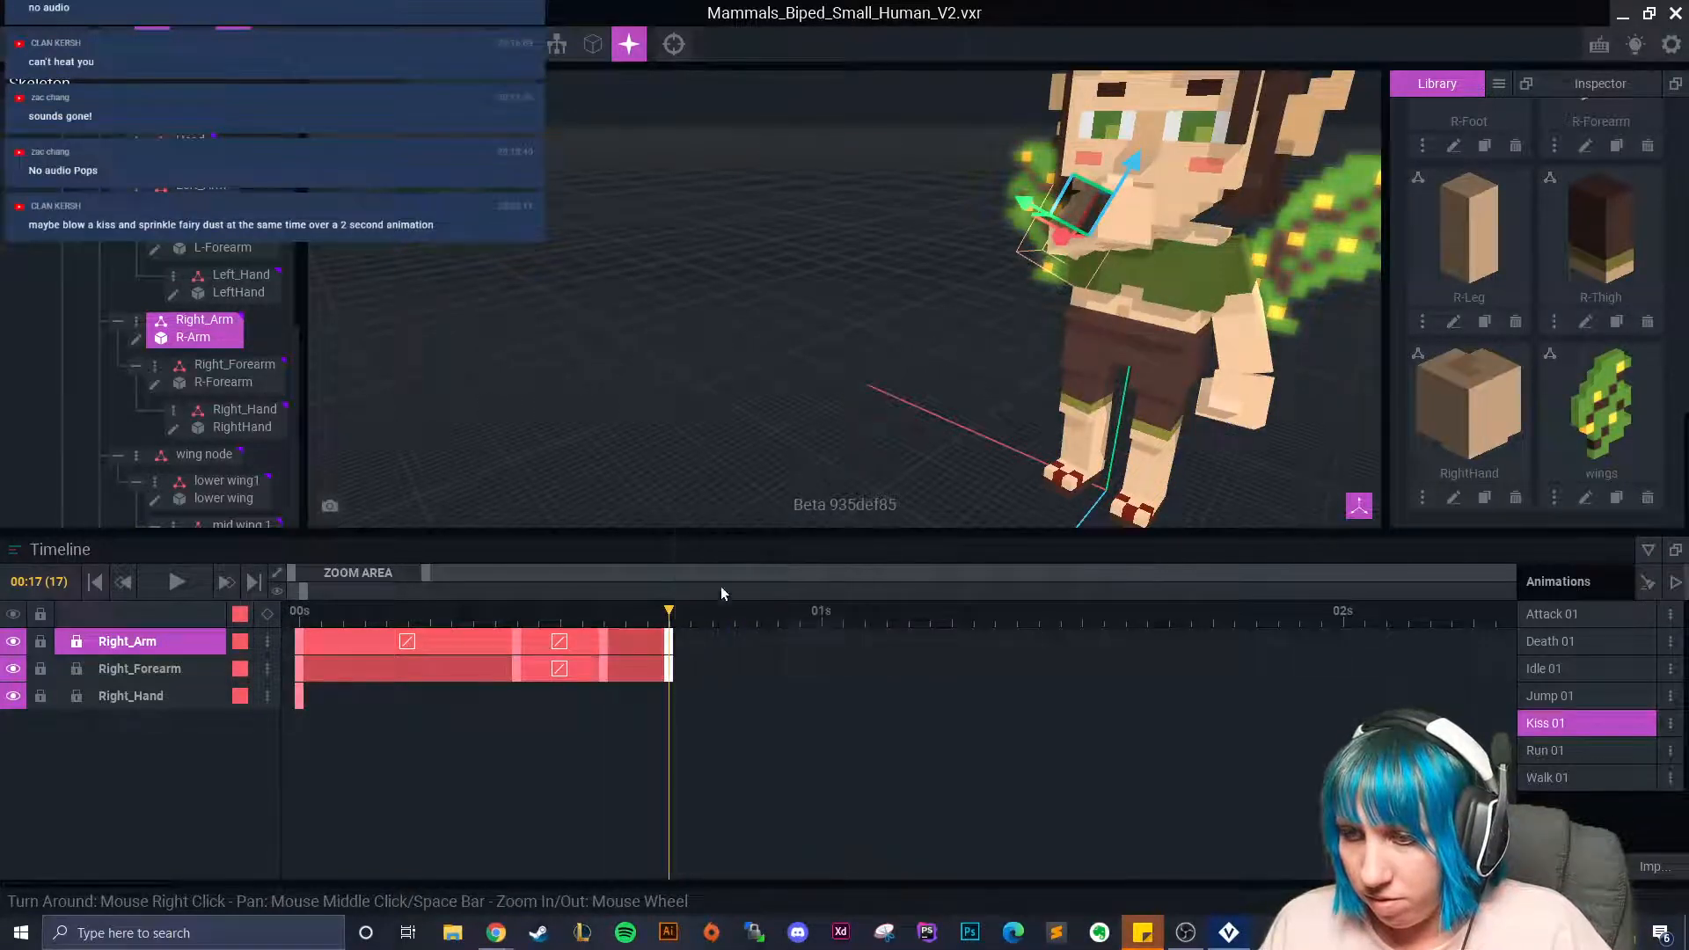
{"action": "mouse_move", "coordinate": [641, 623]}
{"action": "left_mouse_down"}
{"action": "mouse_move", "coordinate": [387, 644]}
{"action": "mouse_move", "coordinate": [736, 662]}
{"action": "mouse_move", "coordinate": [262, 630]}
{"action": "left_mouse_up"}
{"action": "left_click", "coordinate": [184, 593]}
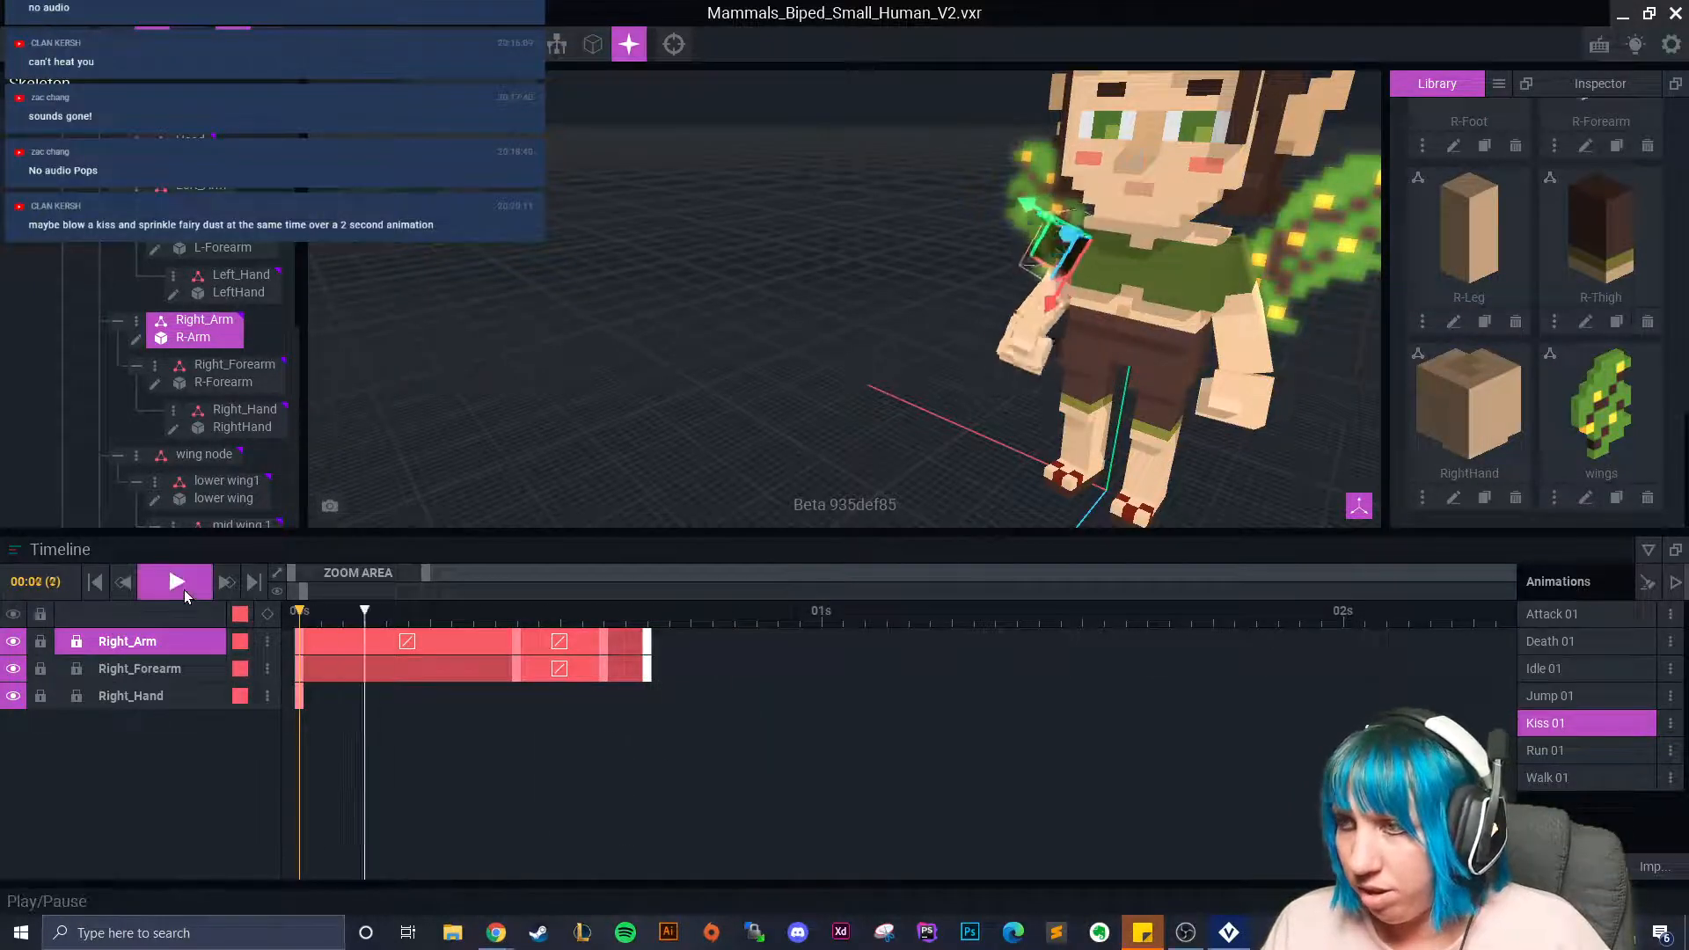
{"action": "left_click", "coordinate": [183, 589]}
Move the final arm keys slightly later and rotate Right_Forearm to key it at 00:21.
{"action": "left_click_drag", "start_coordinate": [648, 643], "coordinate": [670, 644]}
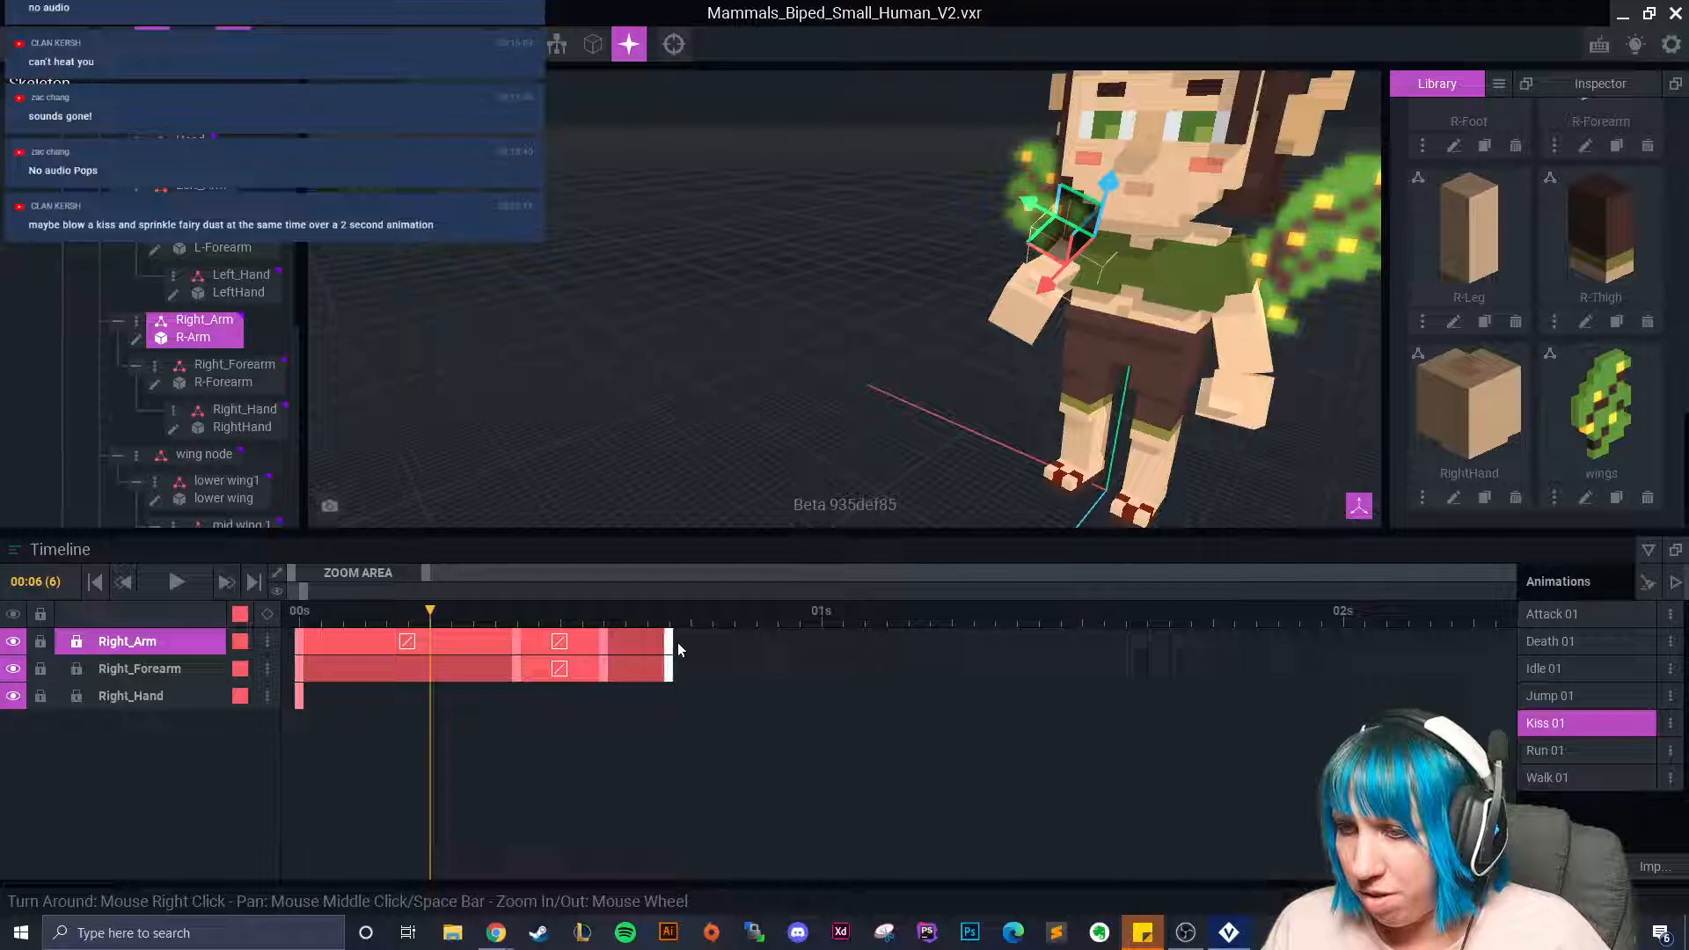
{"action": "left_click_drag", "start_coordinate": [431, 621], "coordinate": [755, 626]}
{"action": "left_click", "coordinate": [742, 460]}
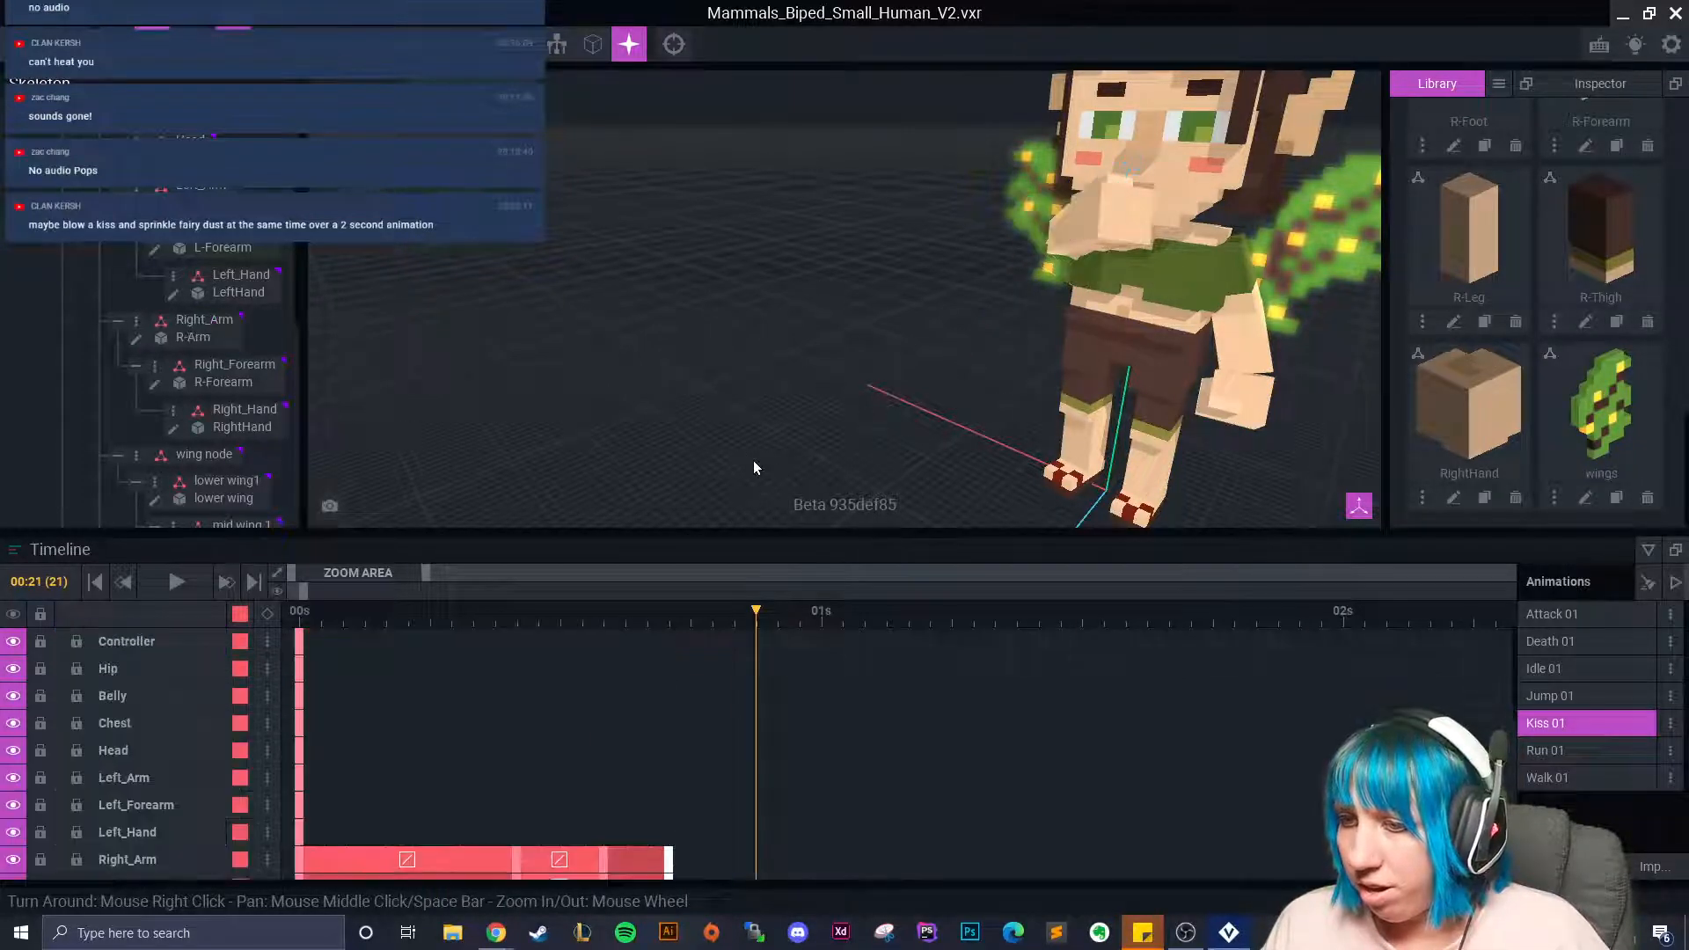
{"action": "left_click", "coordinate": [1068, 225]}
{"action": "scroll", "coordinate": [846, 289], "scroll_direction": "up", "scroll_amount": 2}
{"action": "middle_click_drag", "start_coordinate": [847, 288], "coordinate": [739, 348]}
{"action": "left_click", "coordinate": [188, 44]}
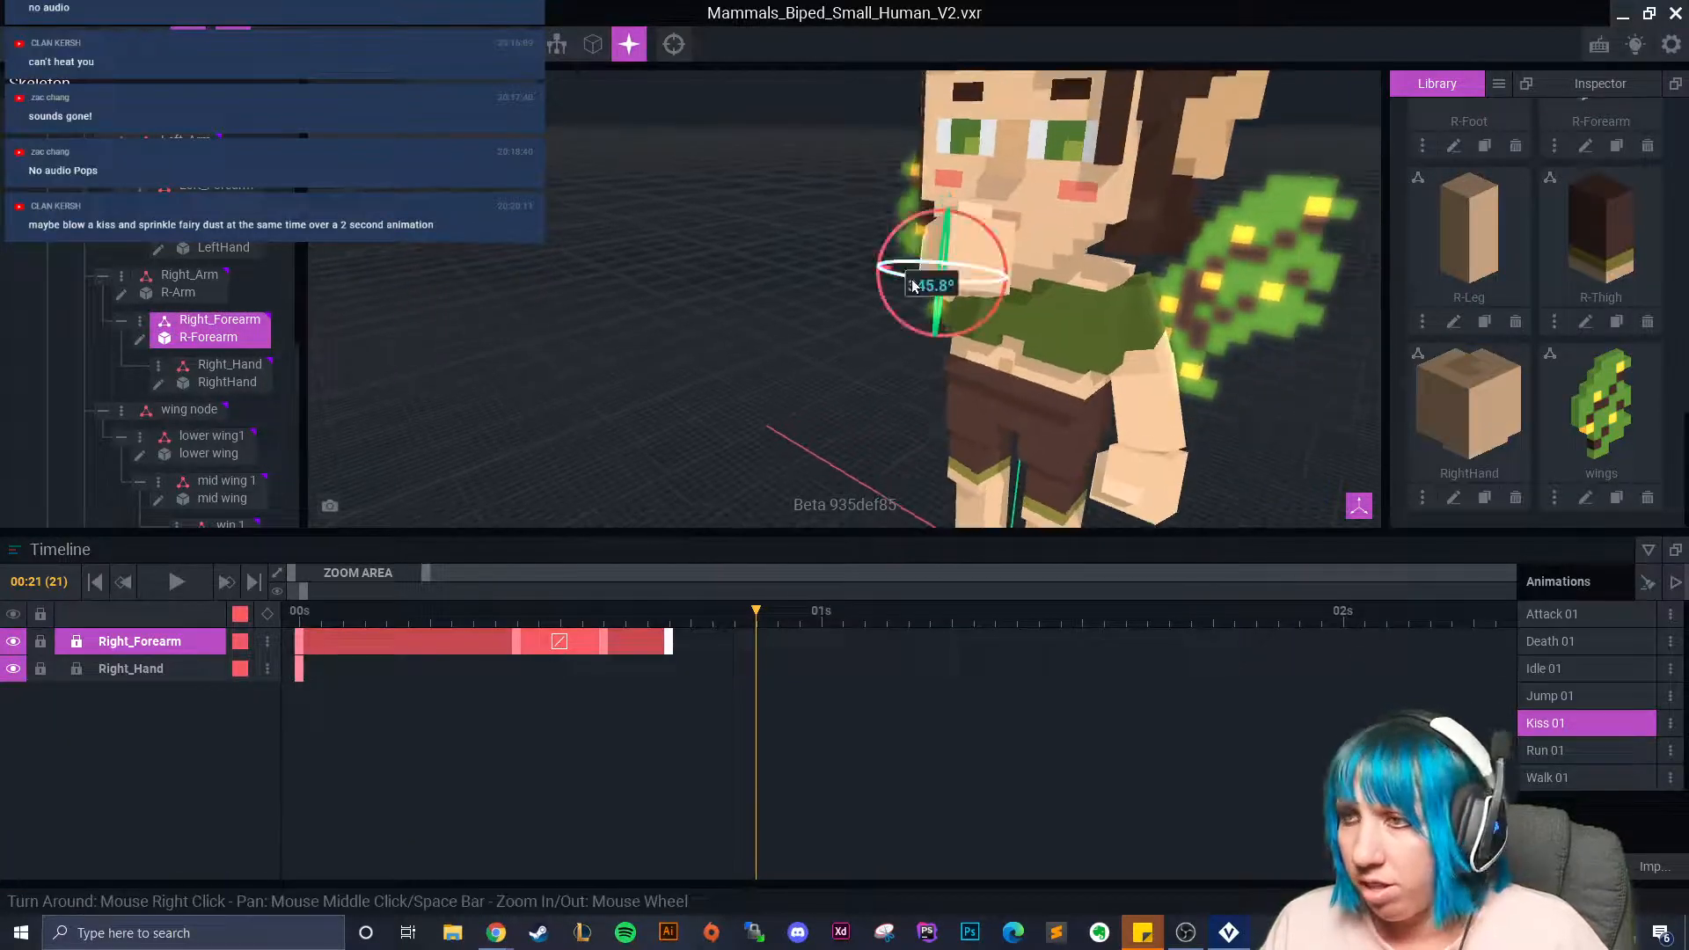
{"action": "left_click", "coordinate": [968, 268]}
{"action": "right_click_drag", "start_coordinate": [968, 267], "coordinate": [1064, 237]}
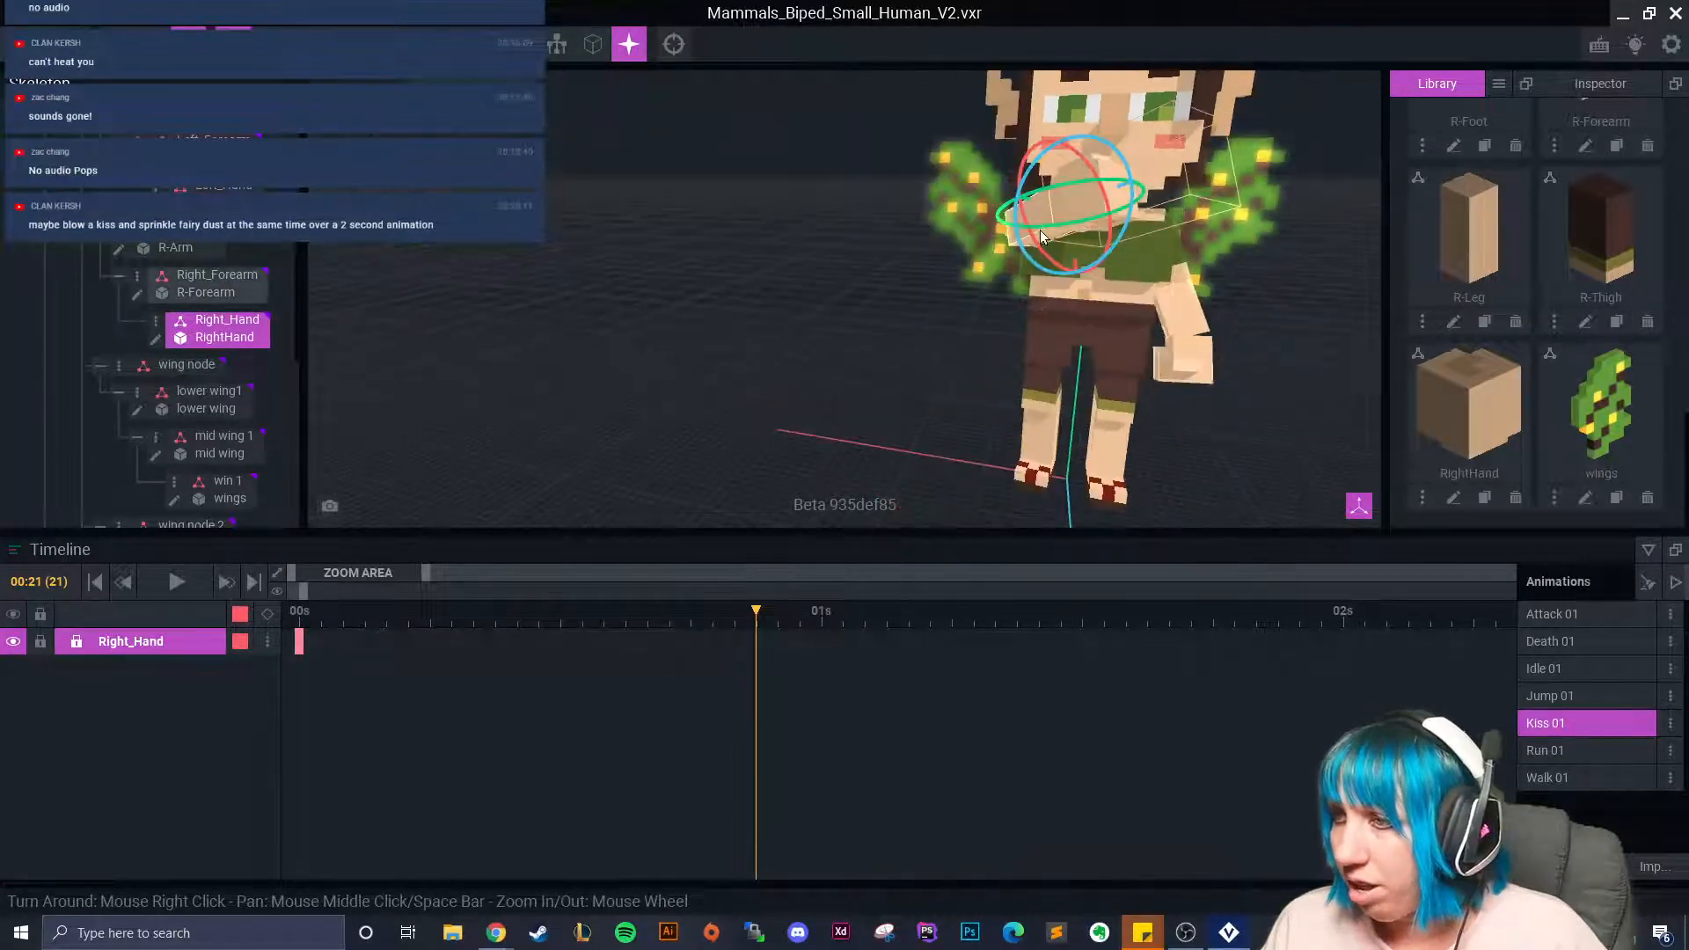
{"action": "left_click", "coordinate": [1053, 206]}
{"action": "left_click_drag", "start_coordinate": [1049, 203], "coordinate": [910, 255]}
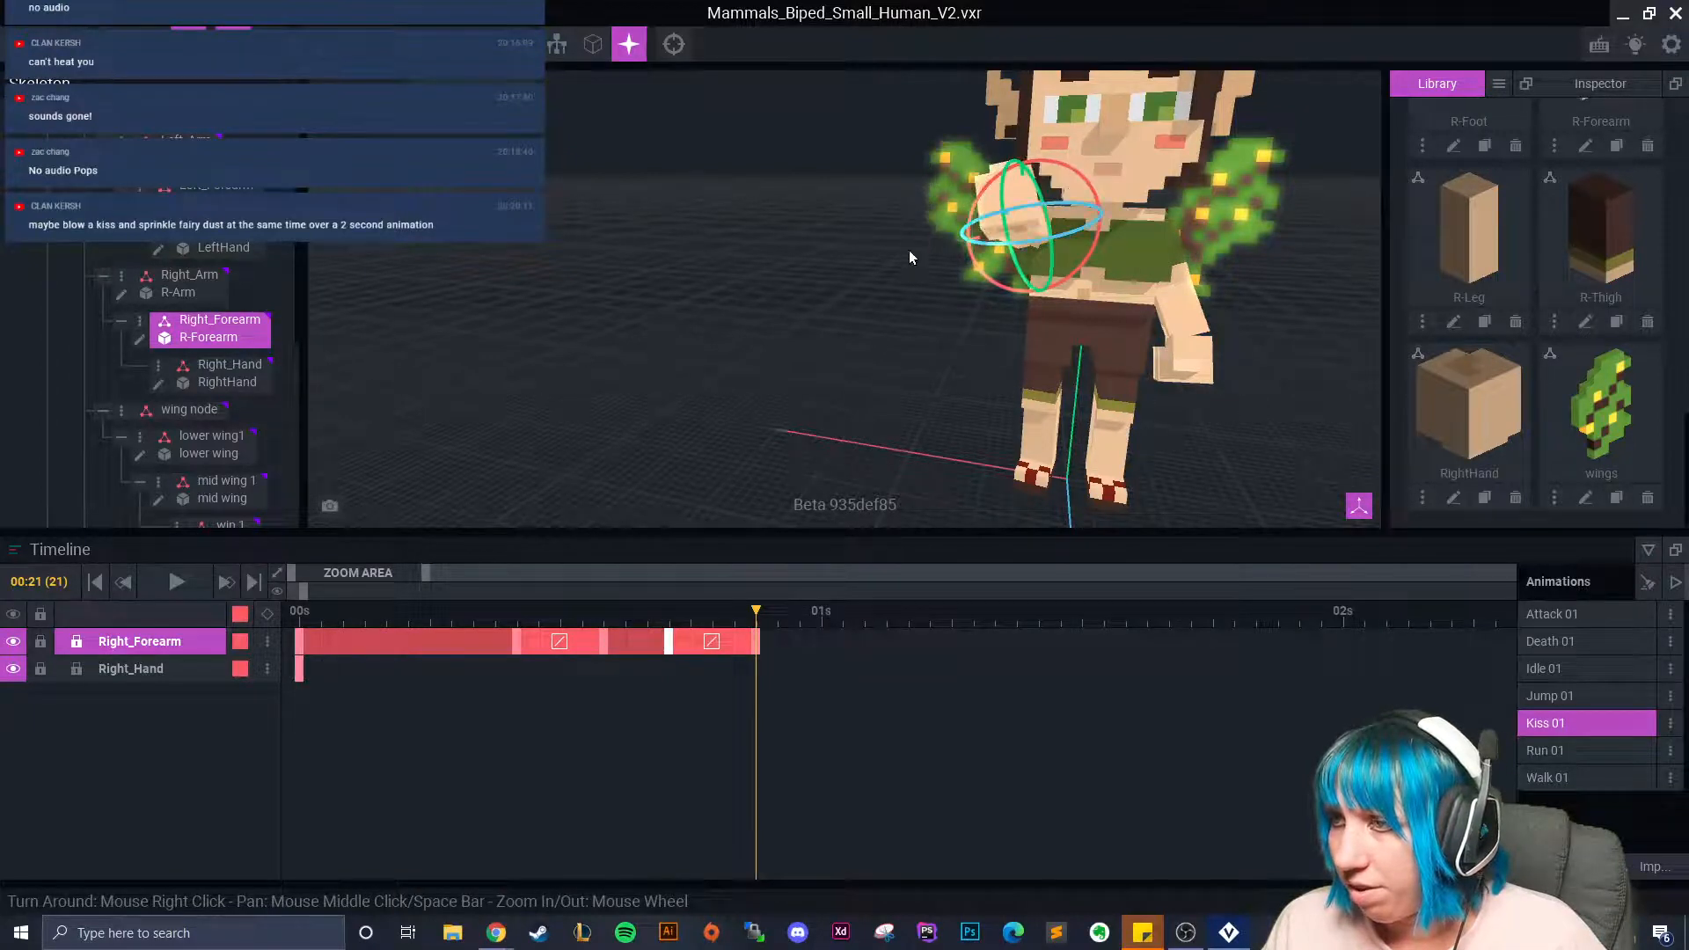
Play and scrub Kiss 01 to check the hand swinging outward.
{"action": "left_click", "coordinate": [813, 382]}
{"action": "right_click_drag", "start_coordinate": [805, 385], "coordinate": [809, 401]}
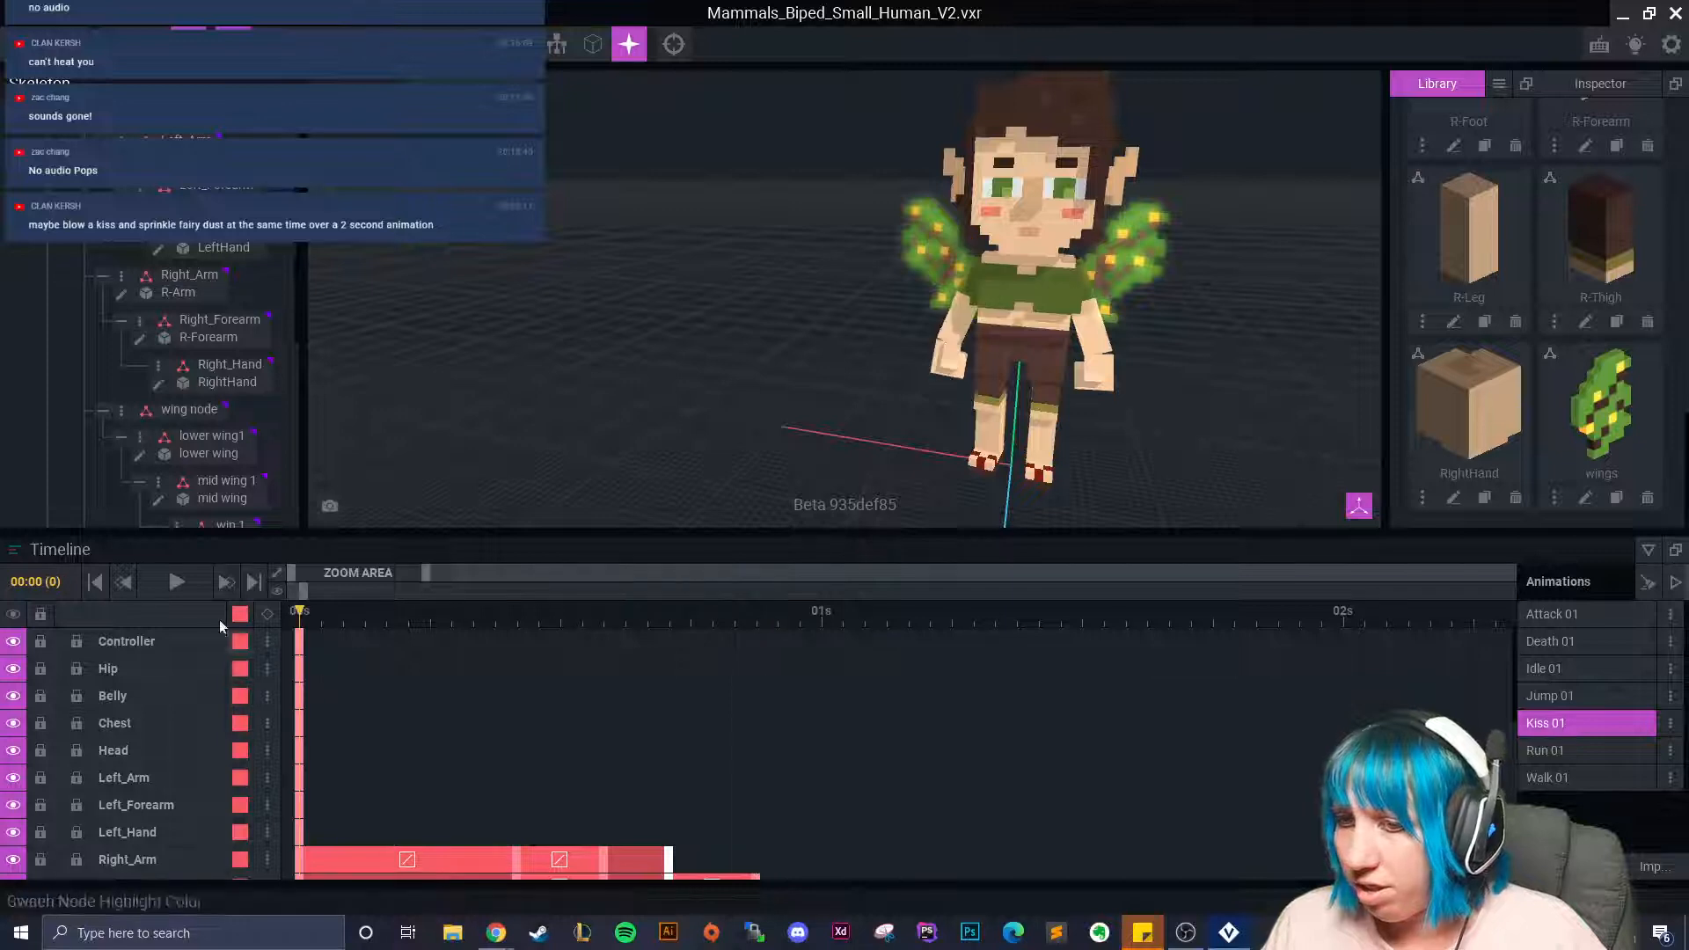
{"action": "left_click", "coordinate": [178, 582]}
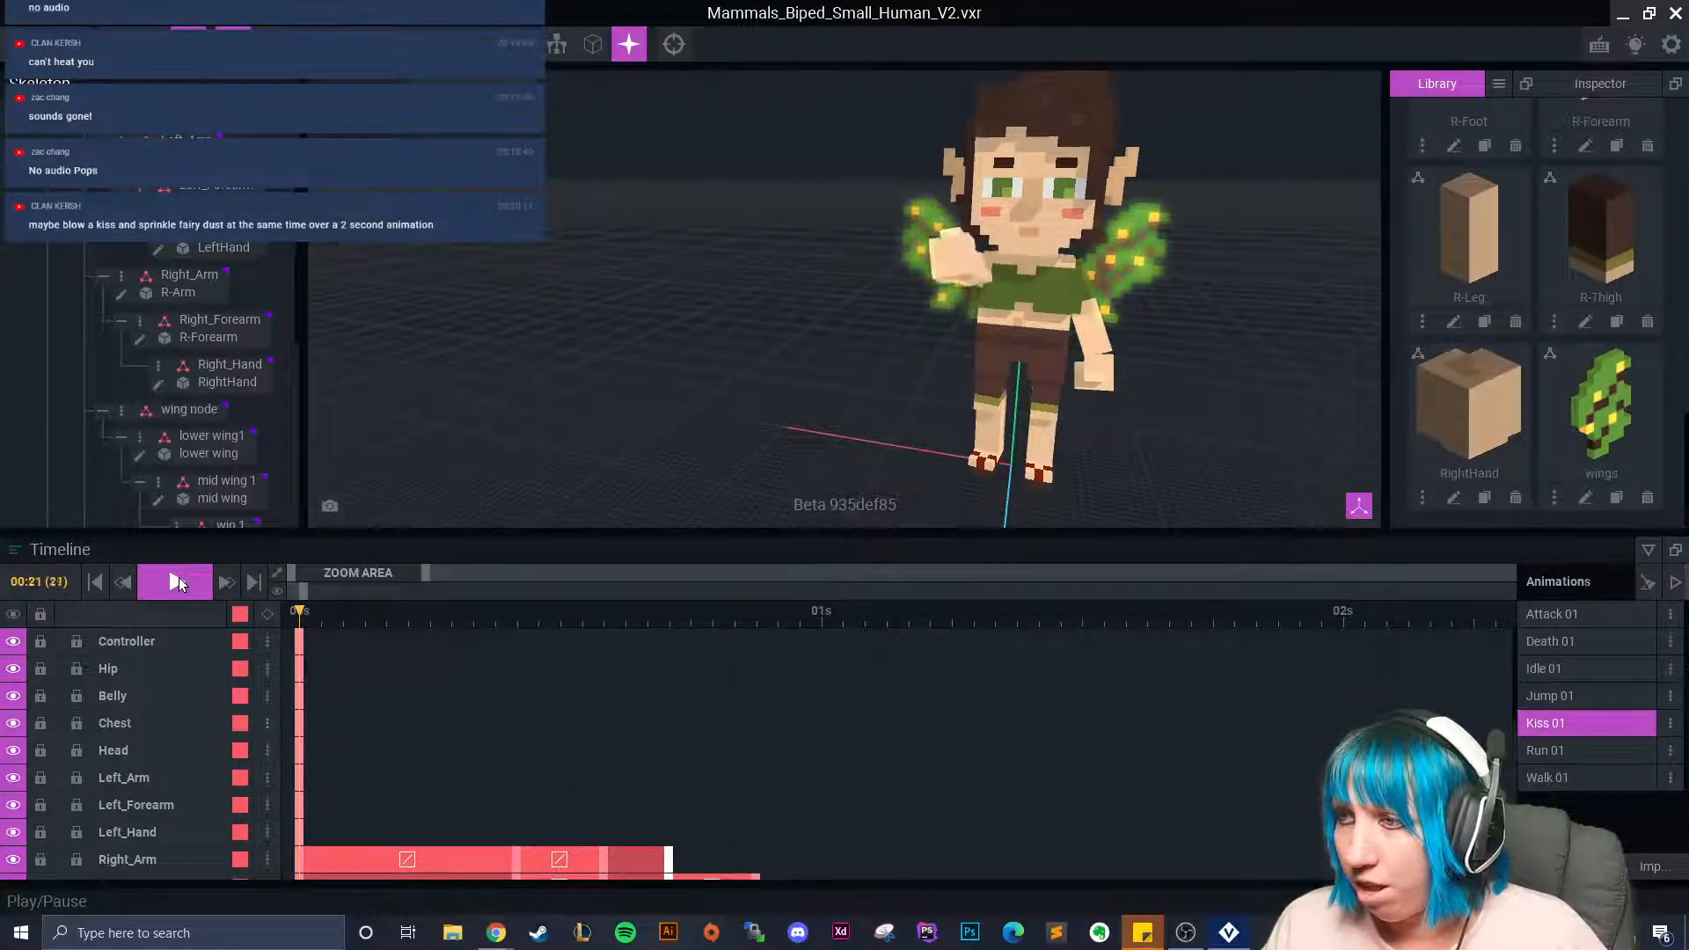
{"action": "left_click", "coordinate": [177, 577]}
{"action": "left_click_drag", "start_coordinate": [317, 639], "coordinate": [939, 672]}
Copy the Head's 00:00 keyframe and paste it at 01:05.
{"action": "left_click", "coordinate": [1048, 229]}
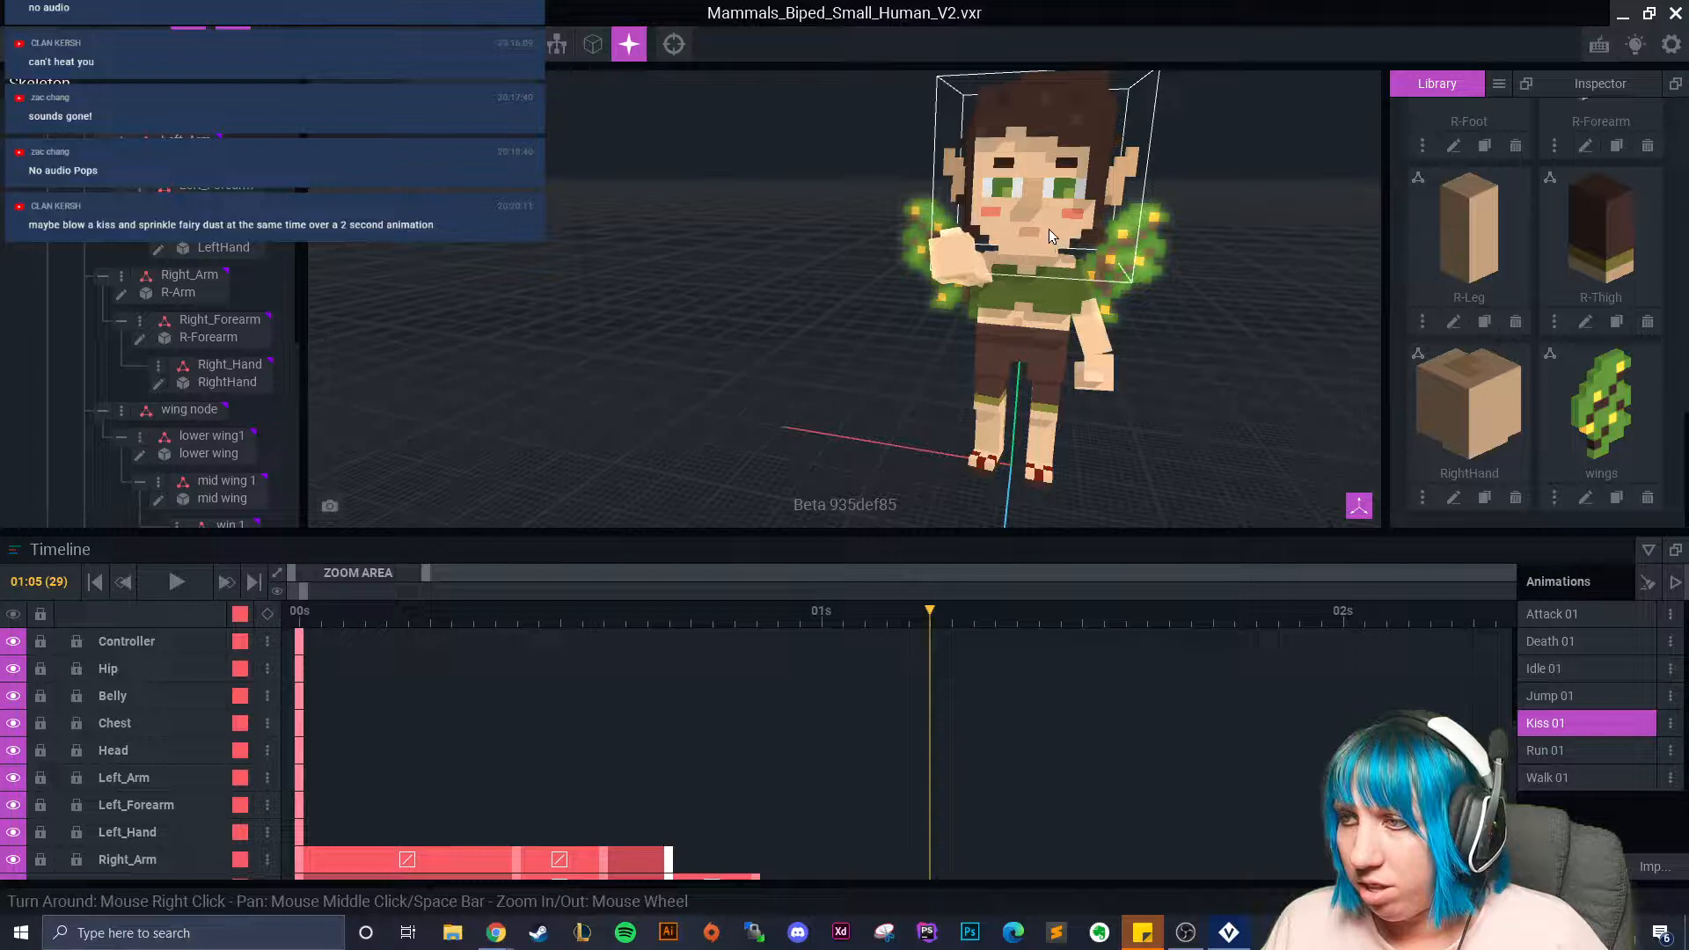
{"action": "right_click", "coordinate": [299, 643]}
{"action": "left_click", "coordinate": [358, 541]}
{"action": "right_click", "coordinate": [931, 640]}
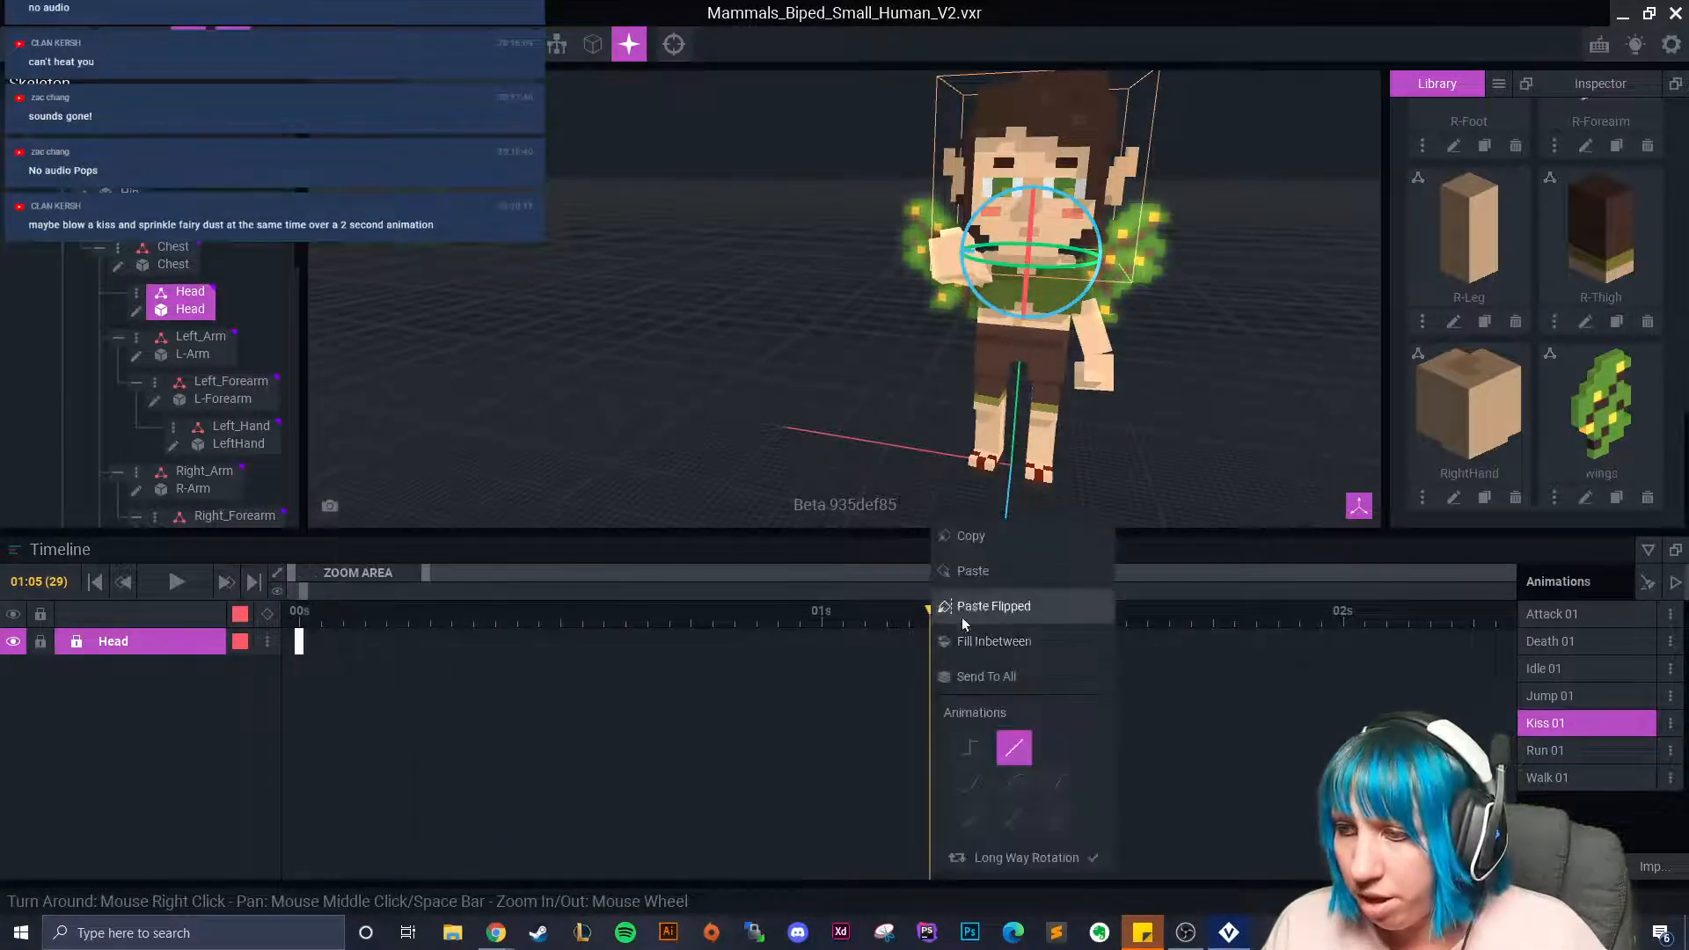
{"action": "left_click", "coordinate": [973, 571]}
Tilt the head to 341.2° at 01:05 and inspect it from the right side.
{"action": "mouse_move", "coordinate": [936, 651]}
{"action": "left_mouse_down"}
{"action": "mouse_move", "coordinate": [598, 649]}
{"action": "mouse_move", "coordinate": [932, 628]}
{"action": "left_mouse_up"}
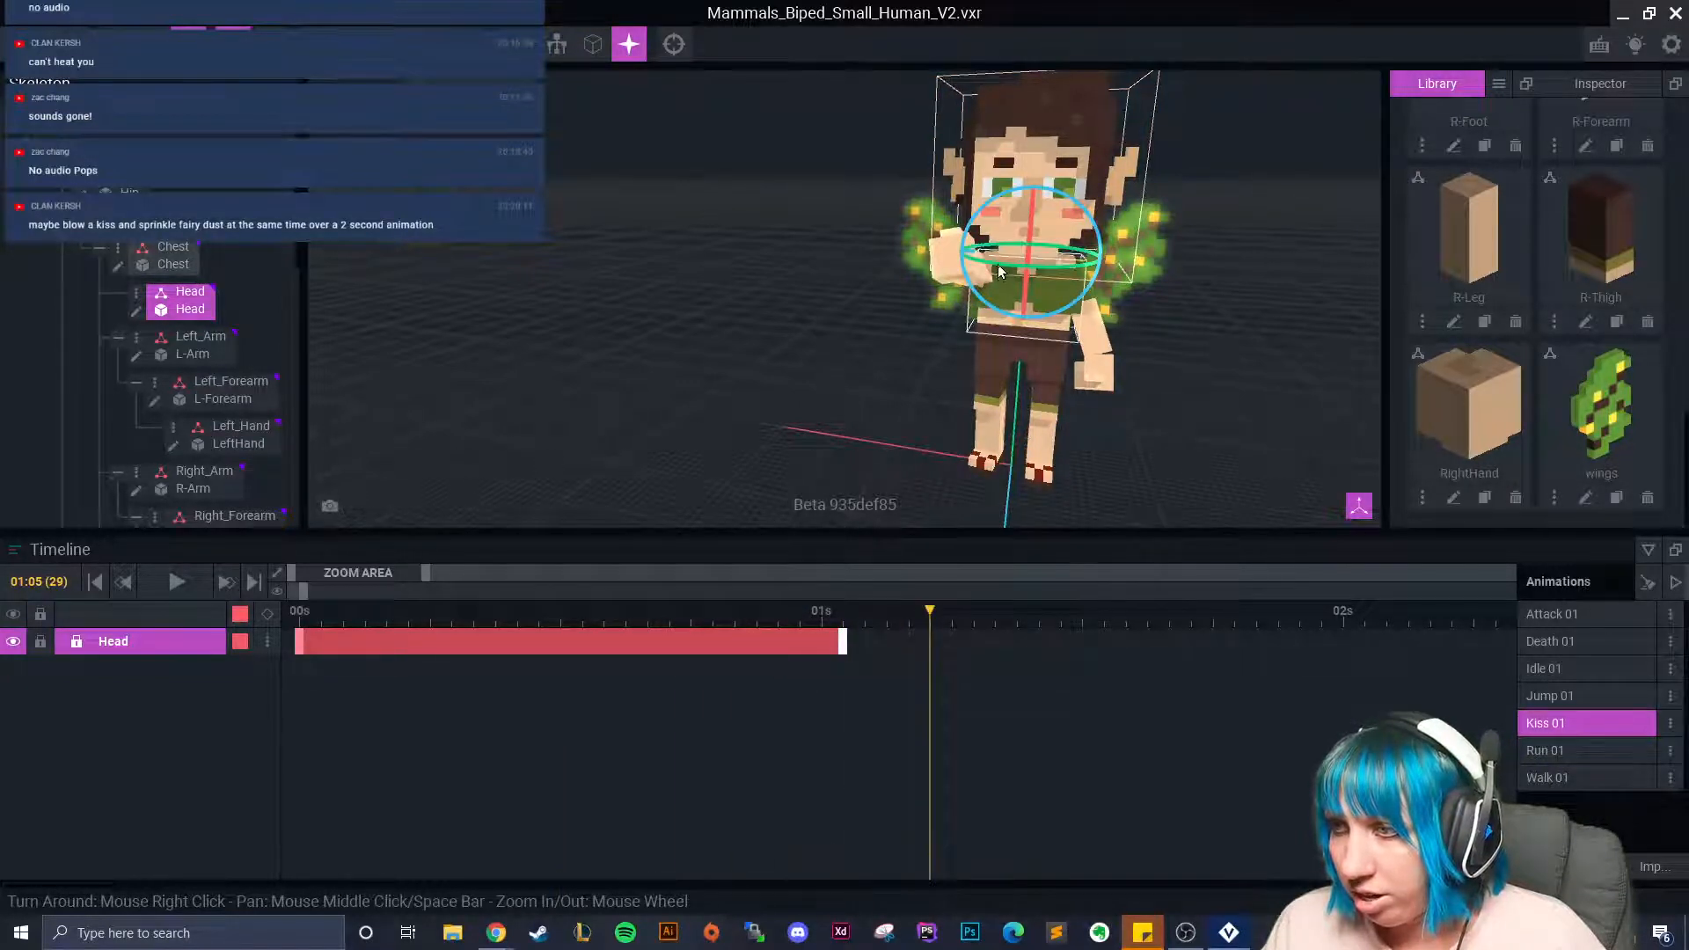
{"action": "left_click_drag", "start_coordinate": [998, 274], "coordinate": [1020, 273]}
{"action": "left_click_drag", "start_coordinate": [940, 627], "coordinate": [980, 630]}
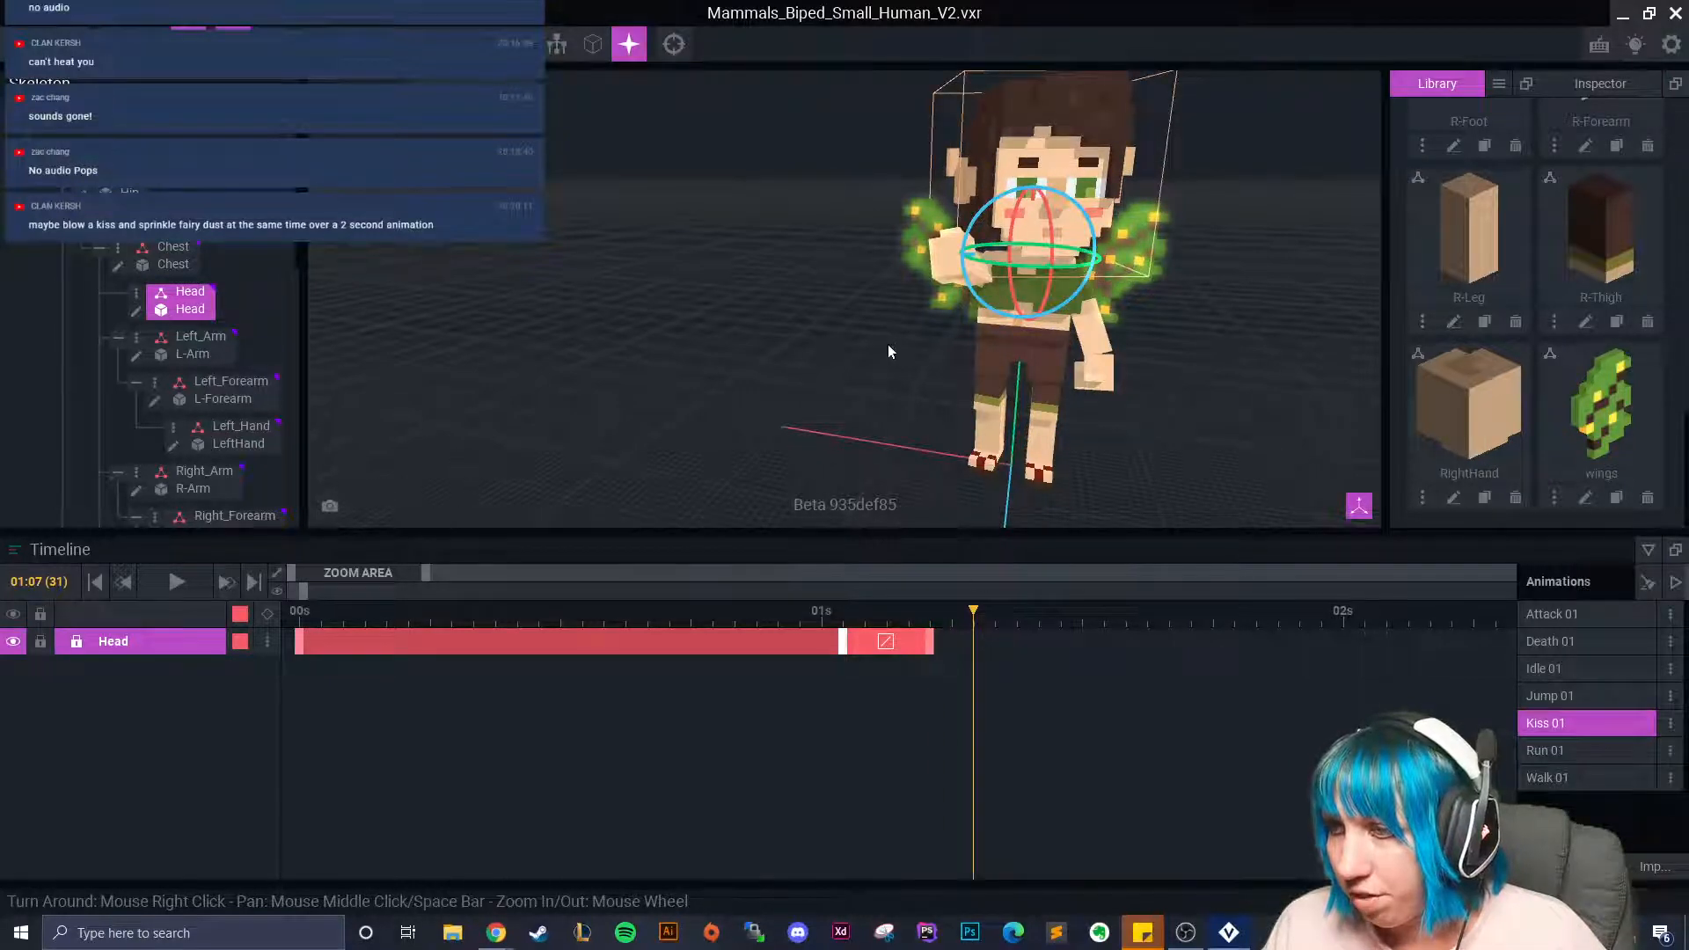
{"action": "scroll", "coordinate": [890, 356], "scroll_direction": "down", "scroll_amount": 2}
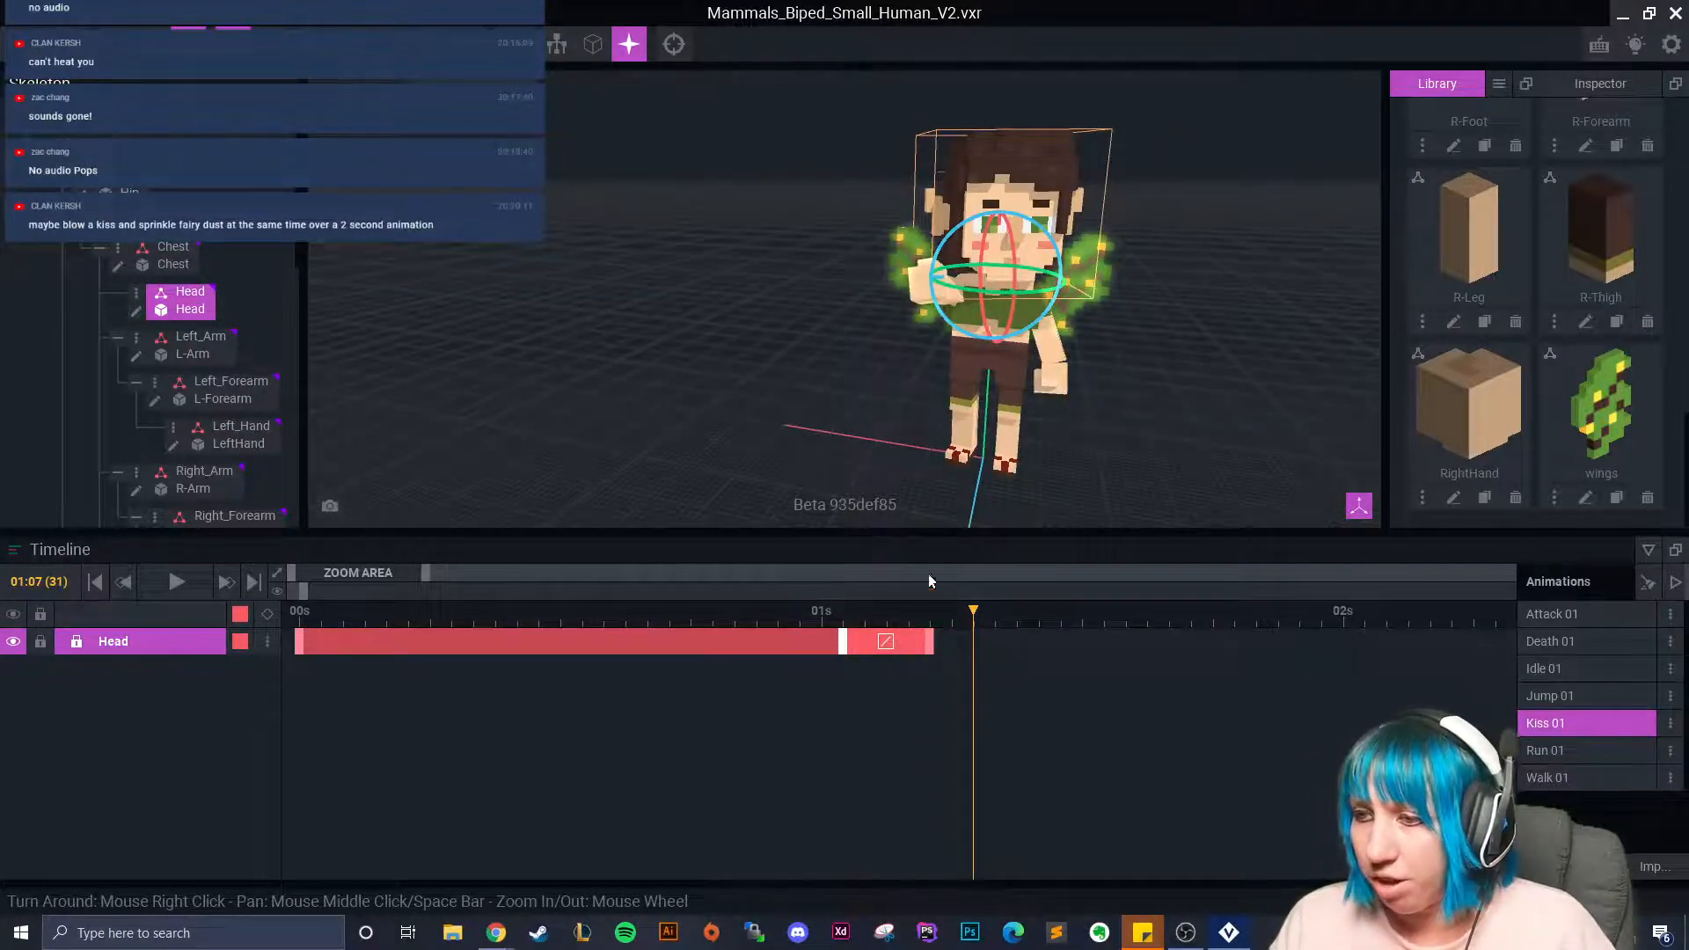
{"action": "right_click_drag", "start_coordinate": [889, 364], "coordinate": [1047, 343]}
{"action": "scroll", "coordinate": [1007, 361], "scroll_direction": "up", "scroll_amount": 2}
{"action": "left_click", "coordinate": [1110, 261]}
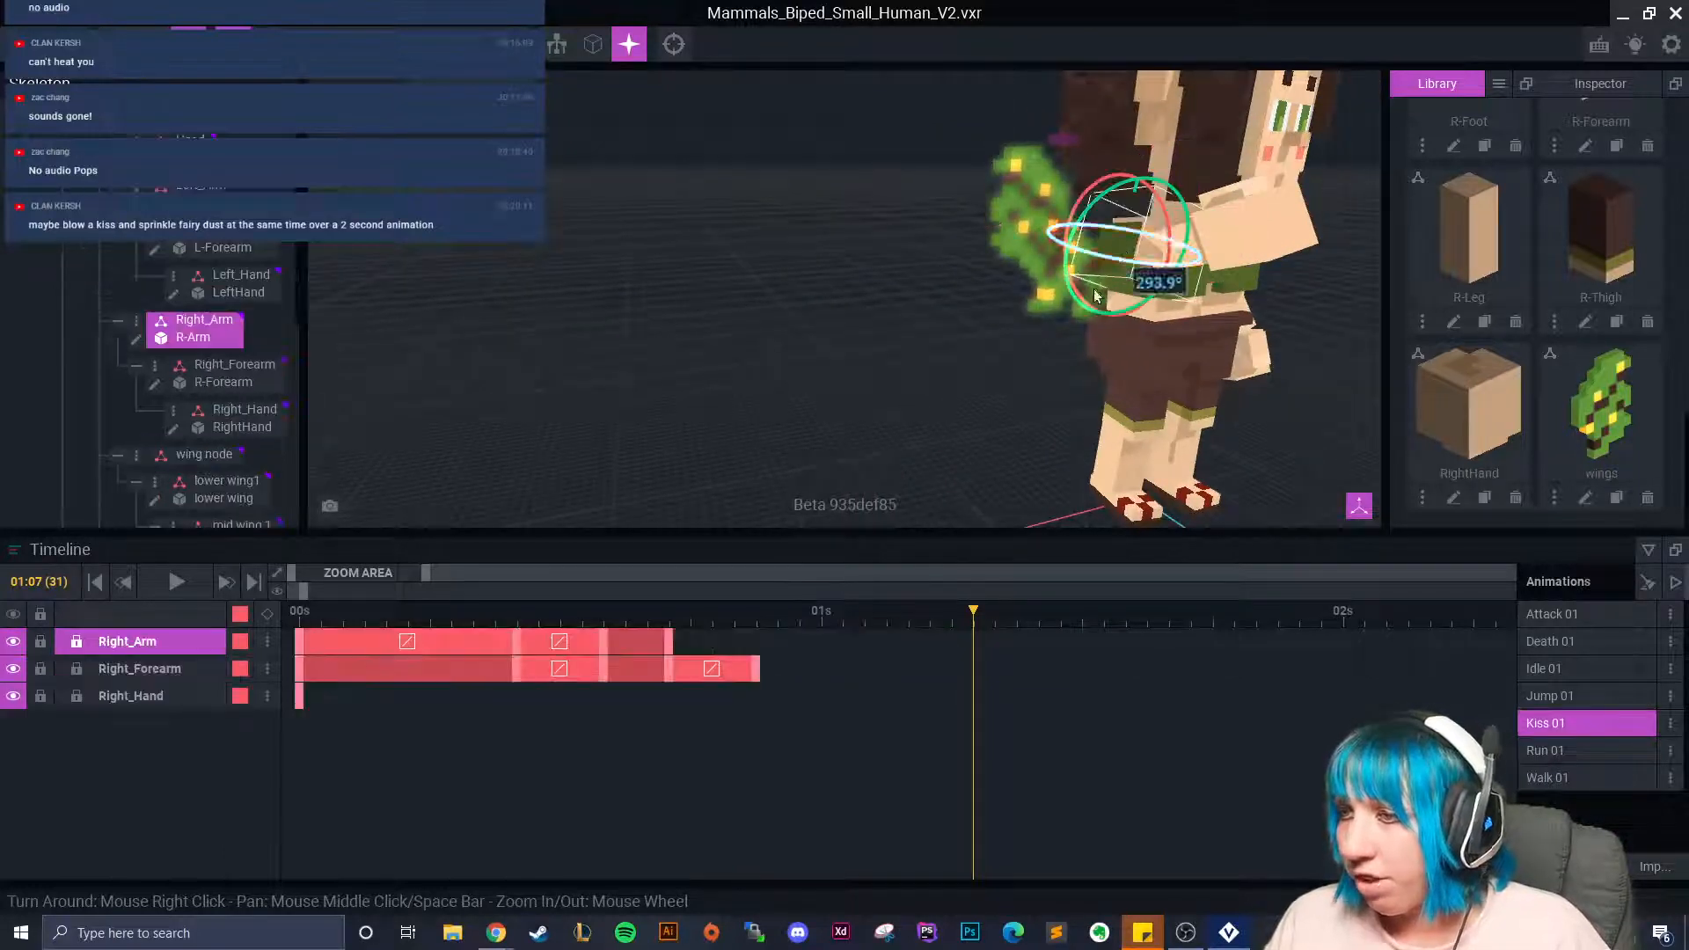
Paste the right arm and forearm keys at 01:07, moving one arm key to about 1.08s.
{"action": "right_click", "coordinate": [301, 667]}
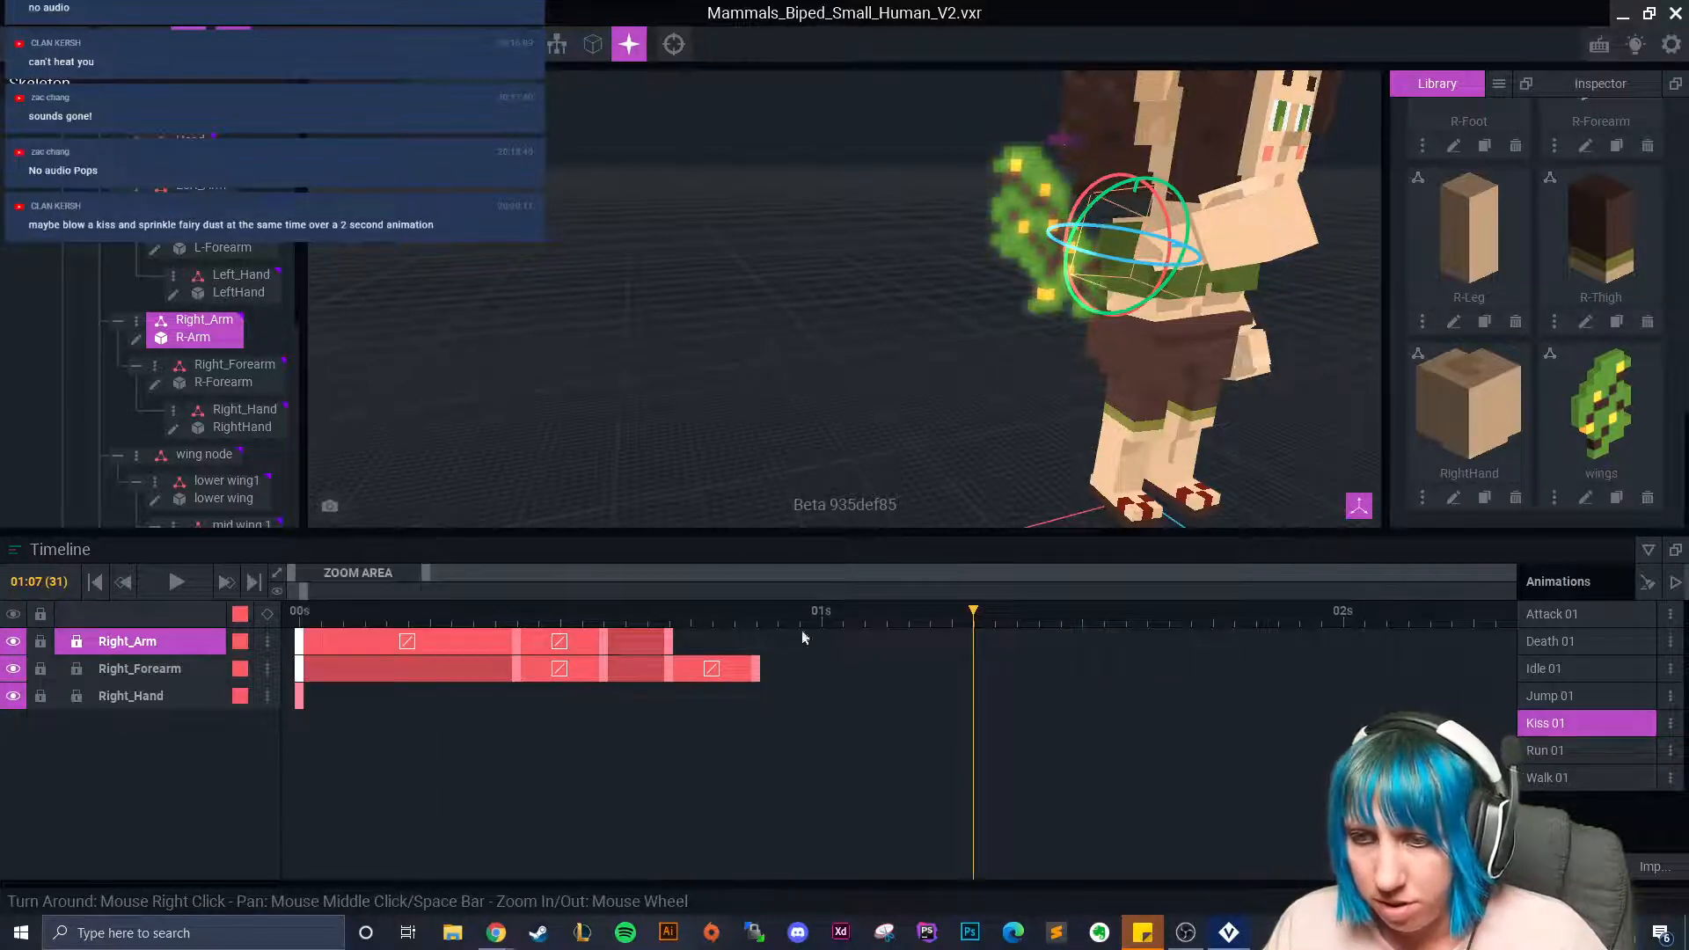
{"action": "right_click", "coordinate": [975, 631]}
{"action": "left_click", "coordinate": [1022, 575]}
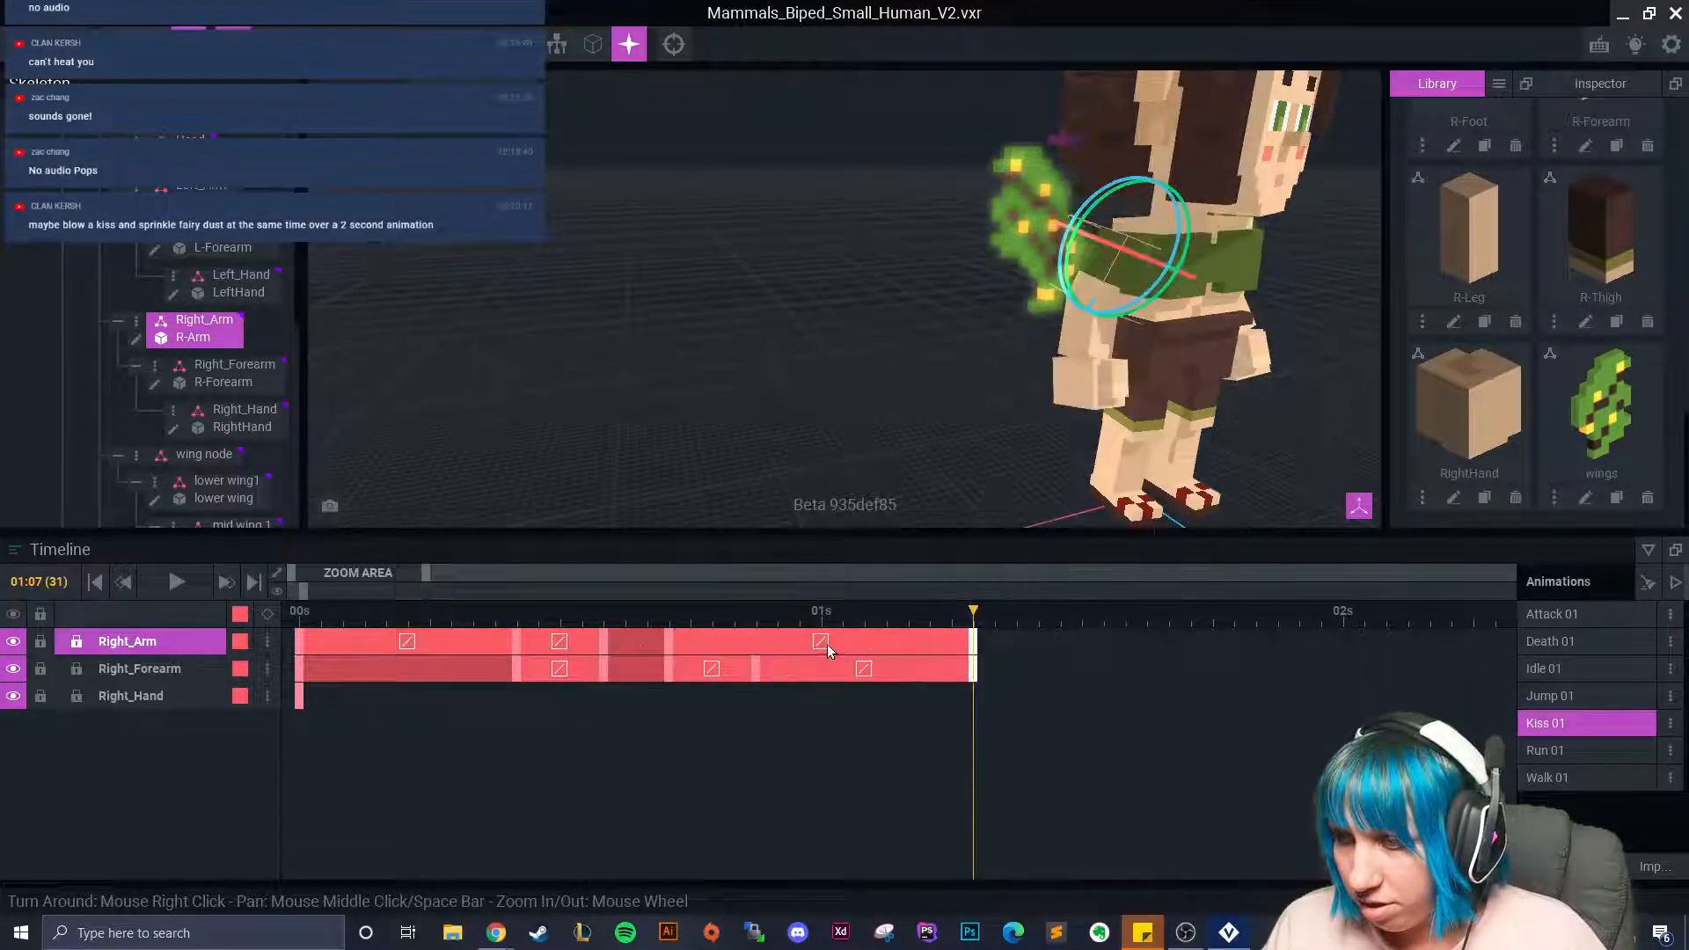
{"action": "left_click_drag", "start_coordinate": [667, 640], "coordinate": [860, 648]}
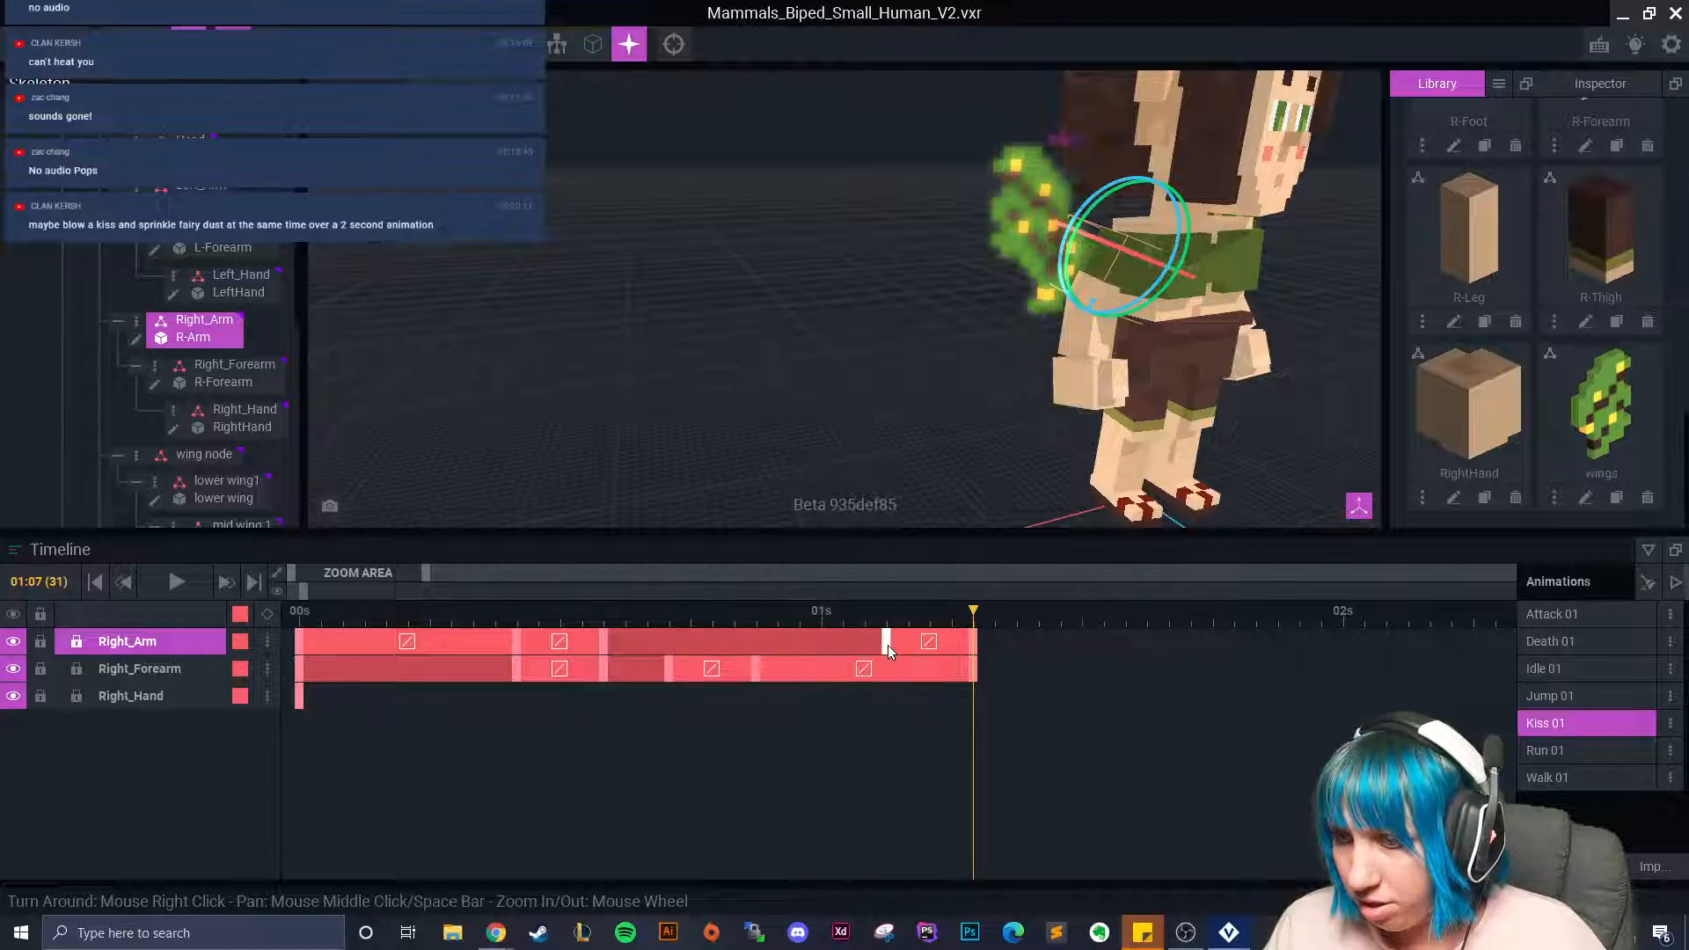
{"action": "mouse_move", "coordinate": [983, 637]}
{"action": "left_mouse_down"}
{"action": "mouse_move", "coordinate": [452, 637]}
{"action": "mouse_move", "coordinate": [962, 672]}
{"action": "mouse_move", "coordinate": [973, 623]}
{"action": "left_mouse_up"}
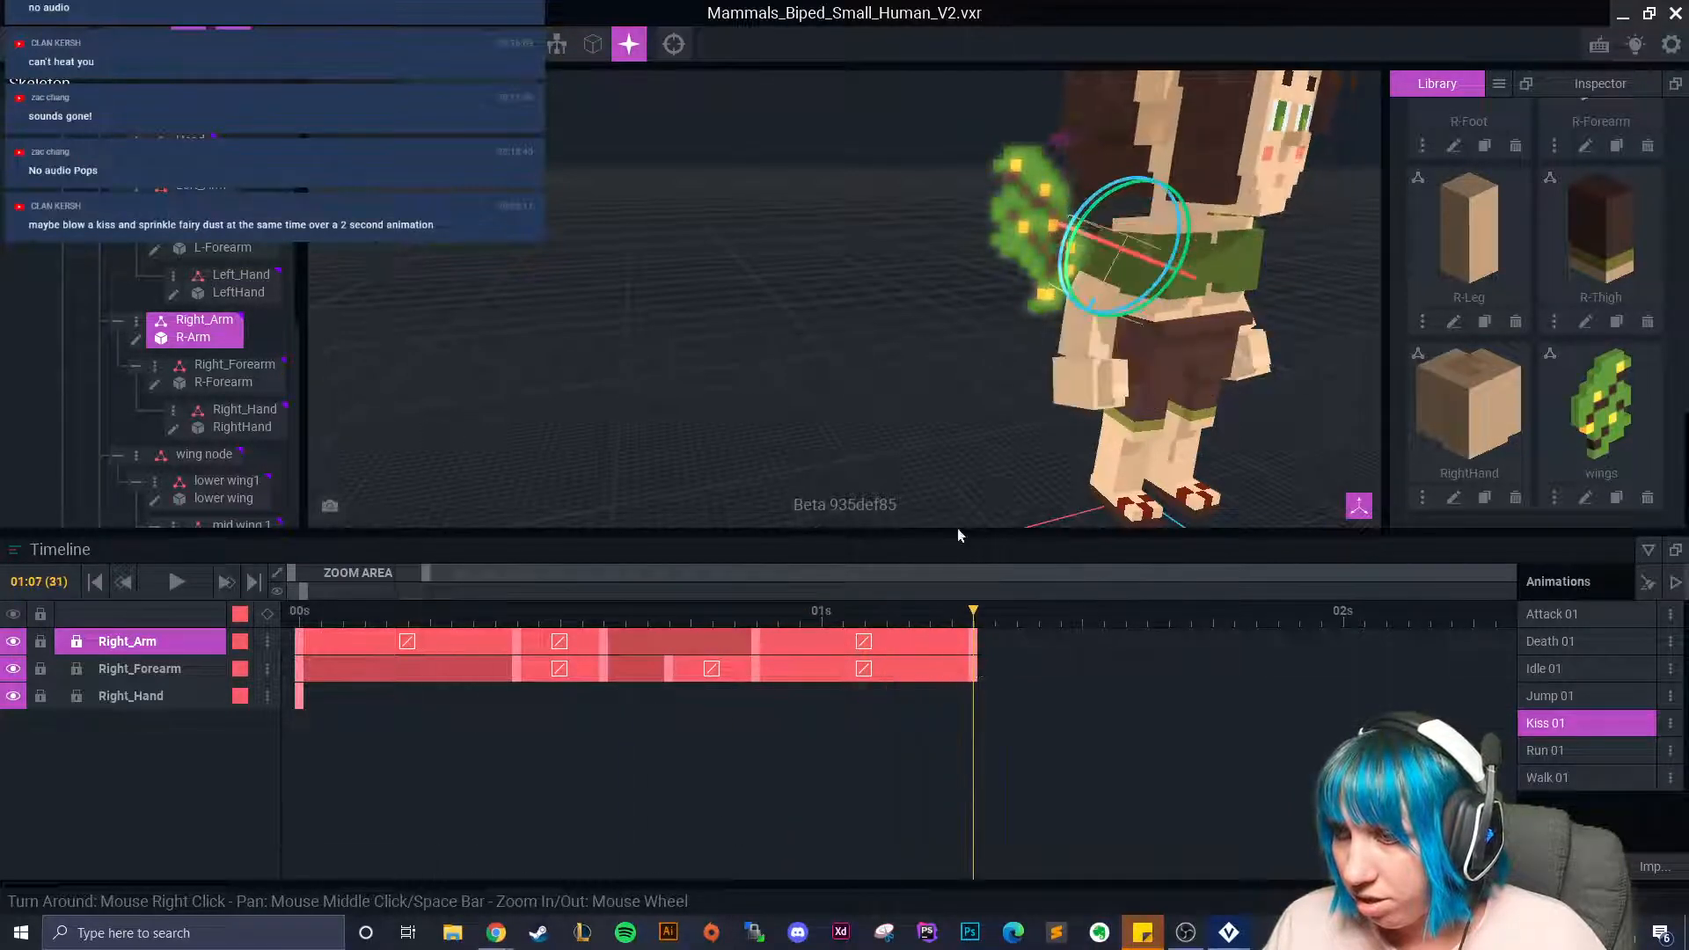
{"action": "right_click_drag", "start_coordinate": [930, 373], "coordinate": [910, 377]}
{"action": "middle_click_drag", "start_coordinate": [909, 377], "coordinate": [588, 429]}
Copy Left_Arm's 00s keyframe and paste the left arm and forearm keys at 01:07.
{"action": "left_click", "coordinate": [839, 292]}
{"action": "right_click_drag", "start_coordinate": [822, 394], "coordinate": [651, 400]}
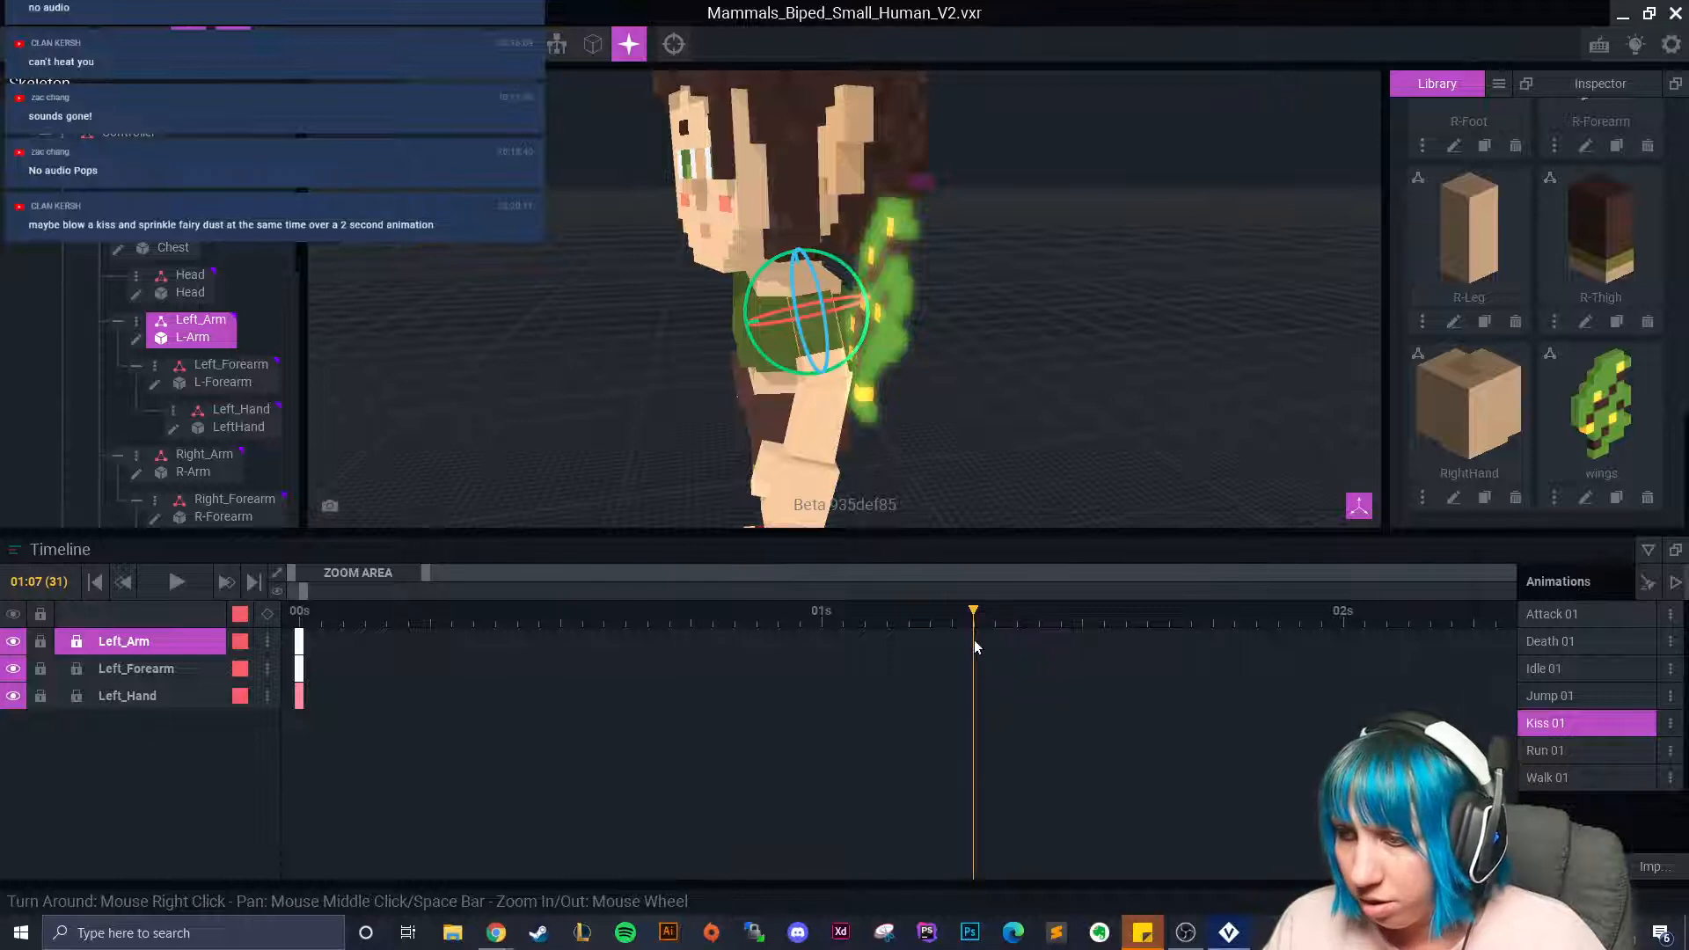
{"action": "right_click", "coordinate": [300, 642]}
{"action": "left_click", "coordinate": [305, 535]}
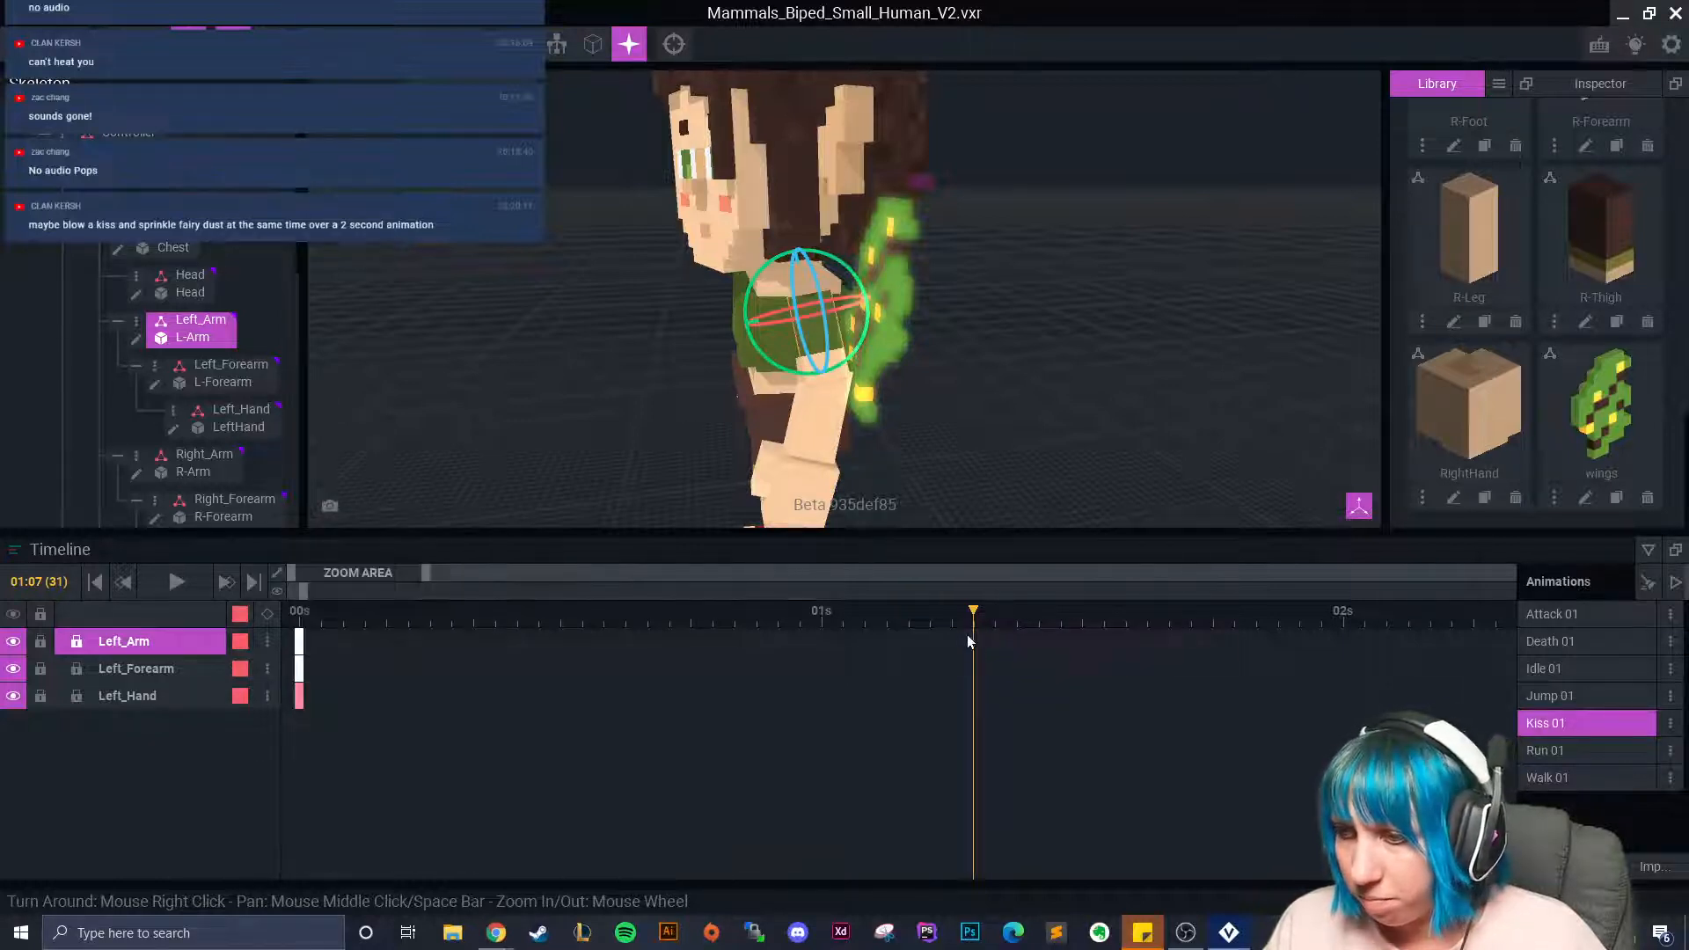
{"action": "right_click", "coordinate": [974, 641]}
{"action": "left_click", "coordinate": [1012, 570]}
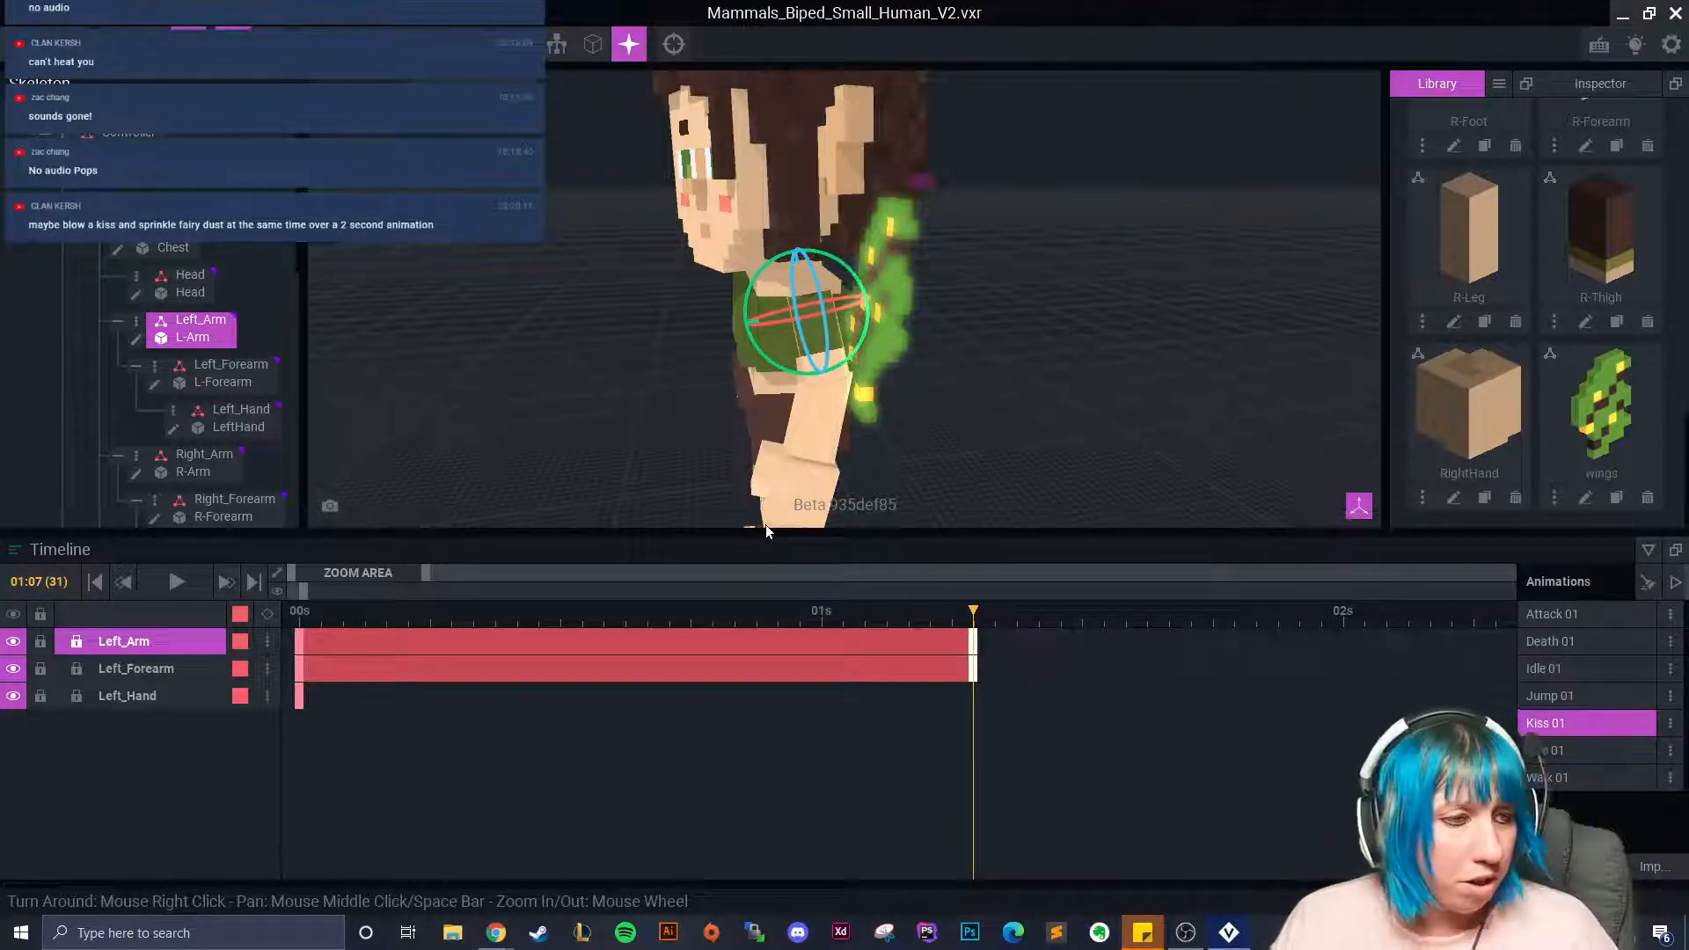
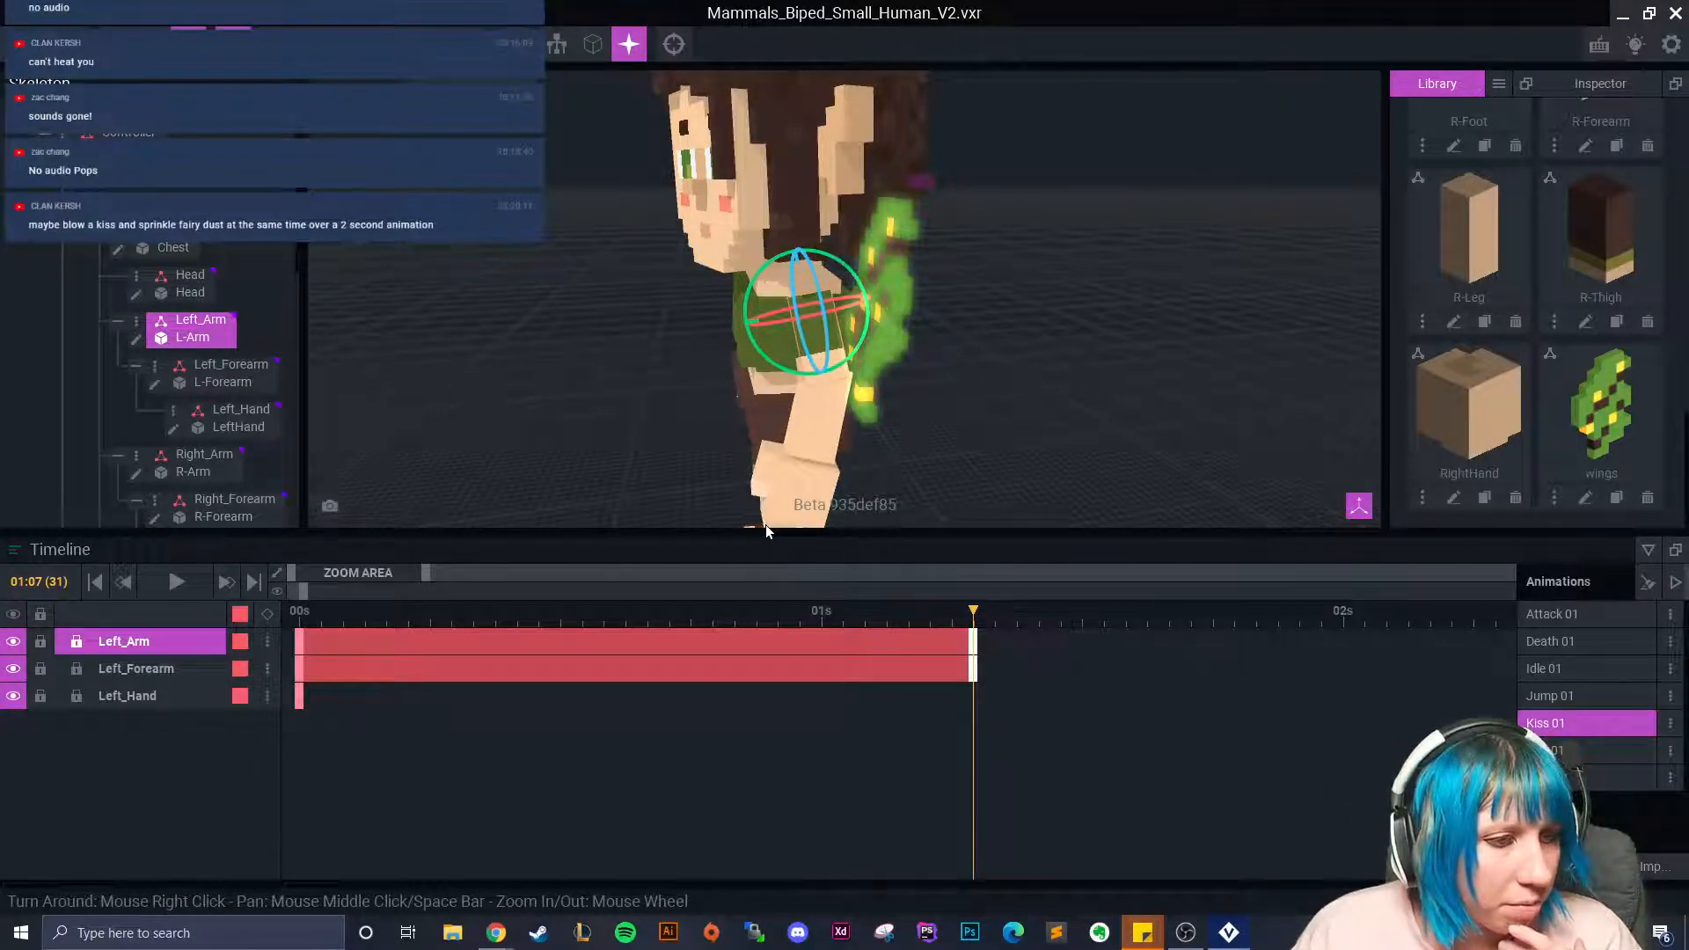
Preview the arm motion from the front and trim the left arm tracks to end at 01:05.
{"action": "right_click_drag", "start_coordinate": [846, 377], "coordinate": [1162, 317]}
{"action": "scroll", "coordinate": [1161, 299], "scroll_direction": "down", "scroll_amount": 3}
{"action": "middle_click_drag", "start_coordinate": [1161, 299], "coordinate": [792, 324]}
{"action": "left_click_drag", "start_coordinate": [959, 607], "coordinate": [925, 702]}
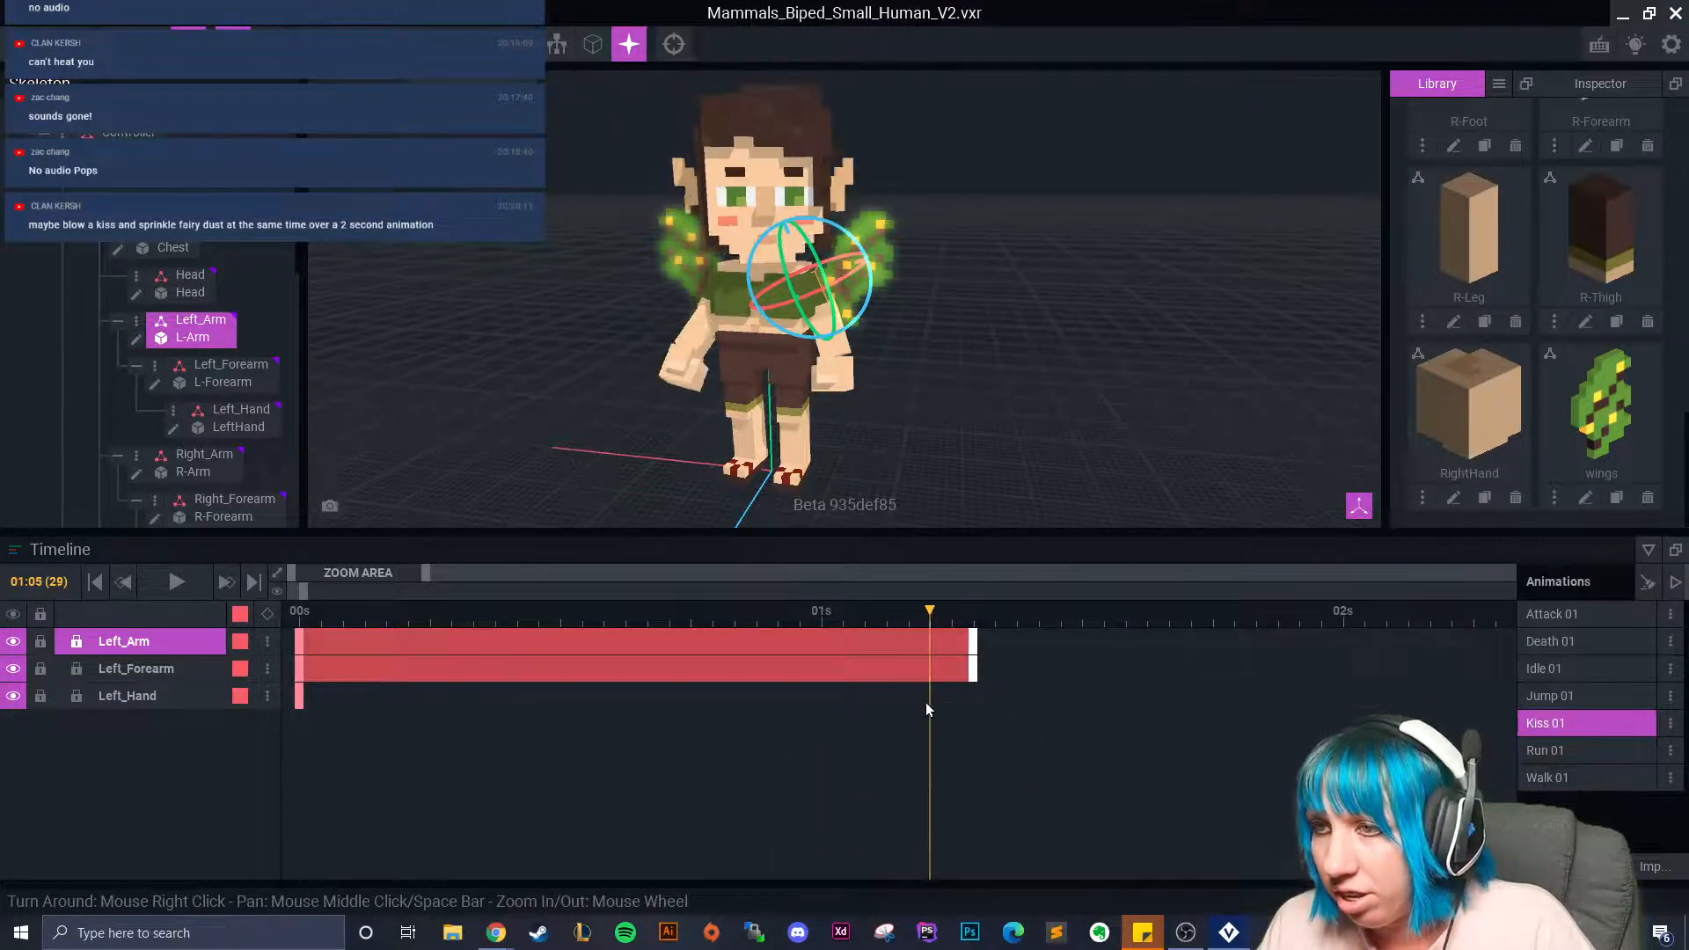
{"action": "mouse_move", "coordinate": [975, 647]}
{"action": "left_mouse_down"}
{"action": "mouse_move", "coordinate": [663, 627]}
{"action": "mouse_move", "coordinate": [858, 653]}
{"action": "mouse_move", "coordinate": [968, 628]}
{"action": "left_mouse_up"}
Rotate Left_Arm at 01:07 to raise it toward the face, keying it.
{"action": "right_click_drag", "start_coordinate": [880, 431], "coordinate": [798, 439]}
{"action": "scroll", "coordinate": [796, 436], "scroll_direction": "up", "scroll_amount": 3}
{"action": "middle_click_drag", "start_coordinate": [743, 374], "coordinate": [739, 453]}
{"action": "mouse_move", "coordinate": [770, 345]}
{"action": "right_mouse_down"}
{"action": "mouse_move", "coordinate": [717, 353]}
{"action": "mouse_move", "coordinate": [750, 343]}
{"action": "right_mouse_up"}
{"action": "left_click_drag", "start_coordinate": [562, 399], "coordinate": [333, 235]}
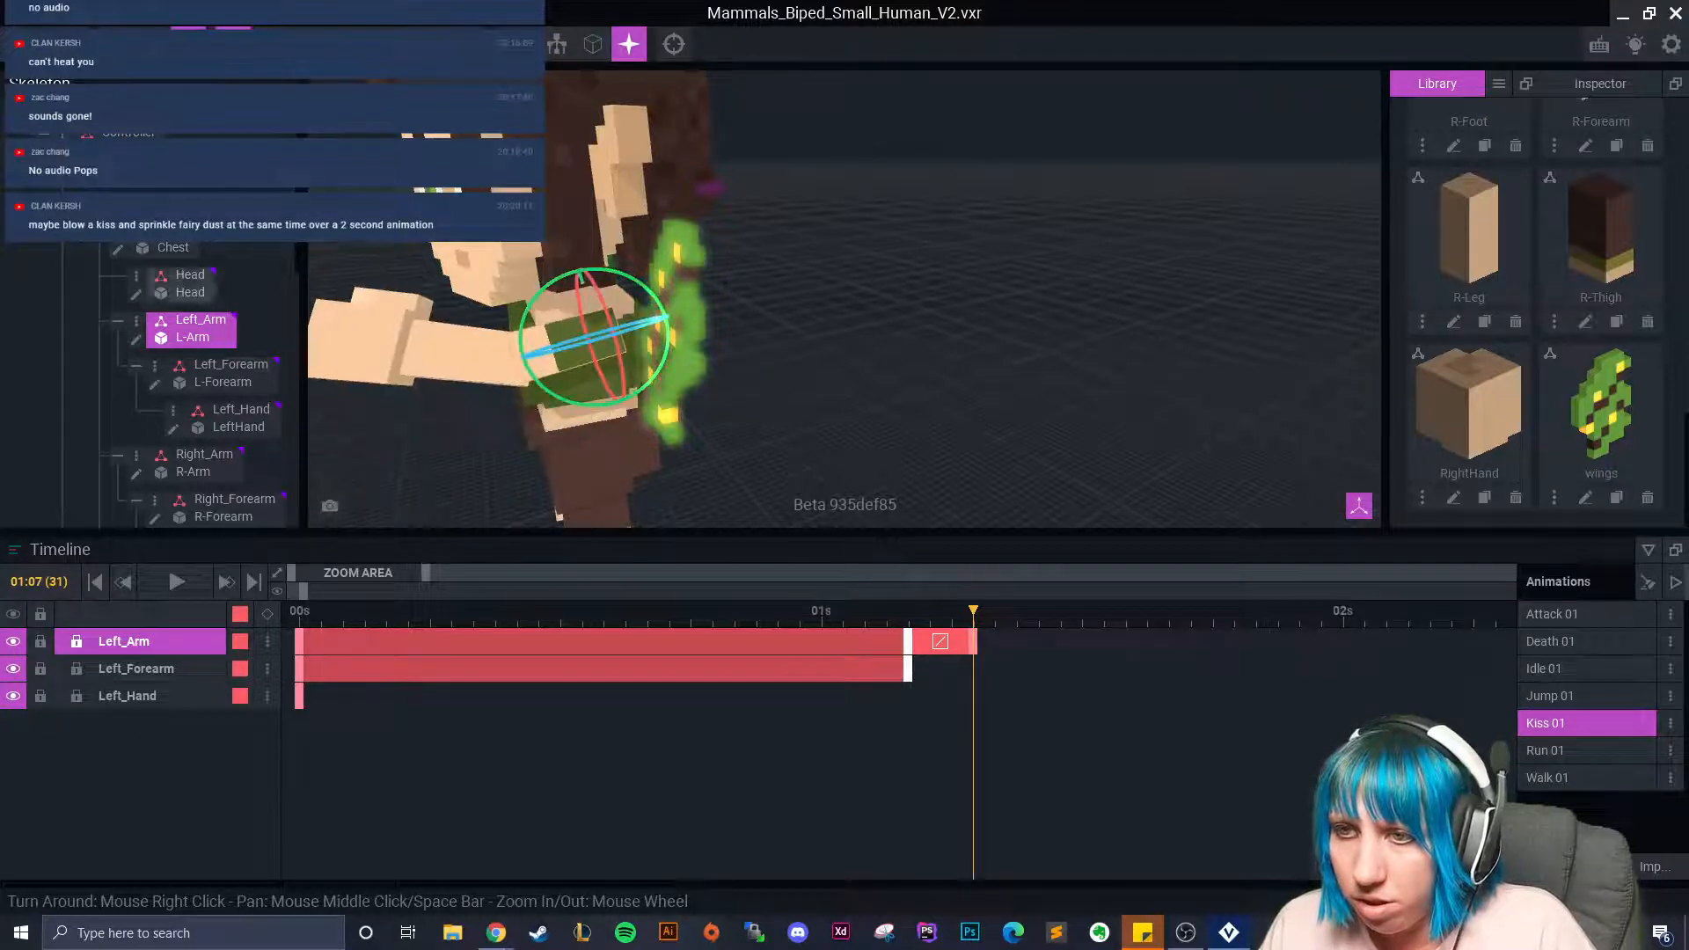
Move Left_Arm sideways toward the face, comparing the pose against frame 01:04.
{"action": "left_click", "coordinate": [152, 44]}
{"action": "right_click_drag", "start_coordinate": [690, 349], "coordinate": [672, 351]}
{"action": "left_click_drag", "start_coordinate": [610, 355], "coordinate": [623, 355]}
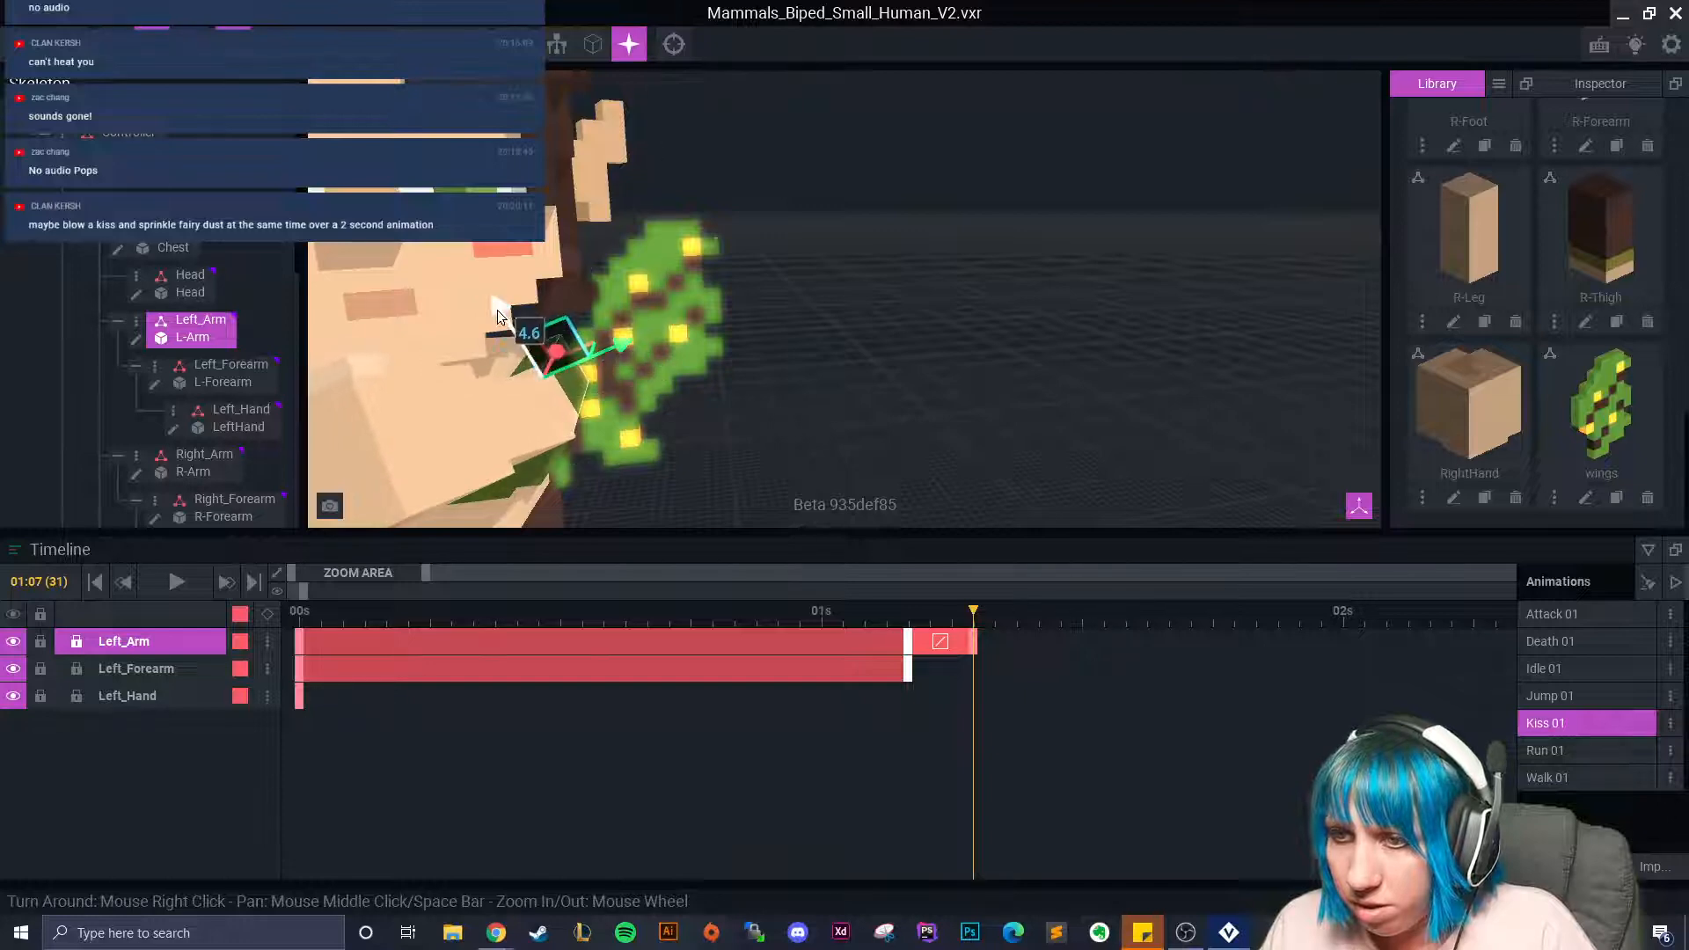
{"action": "left_click", "coordinate": [908, 616]}
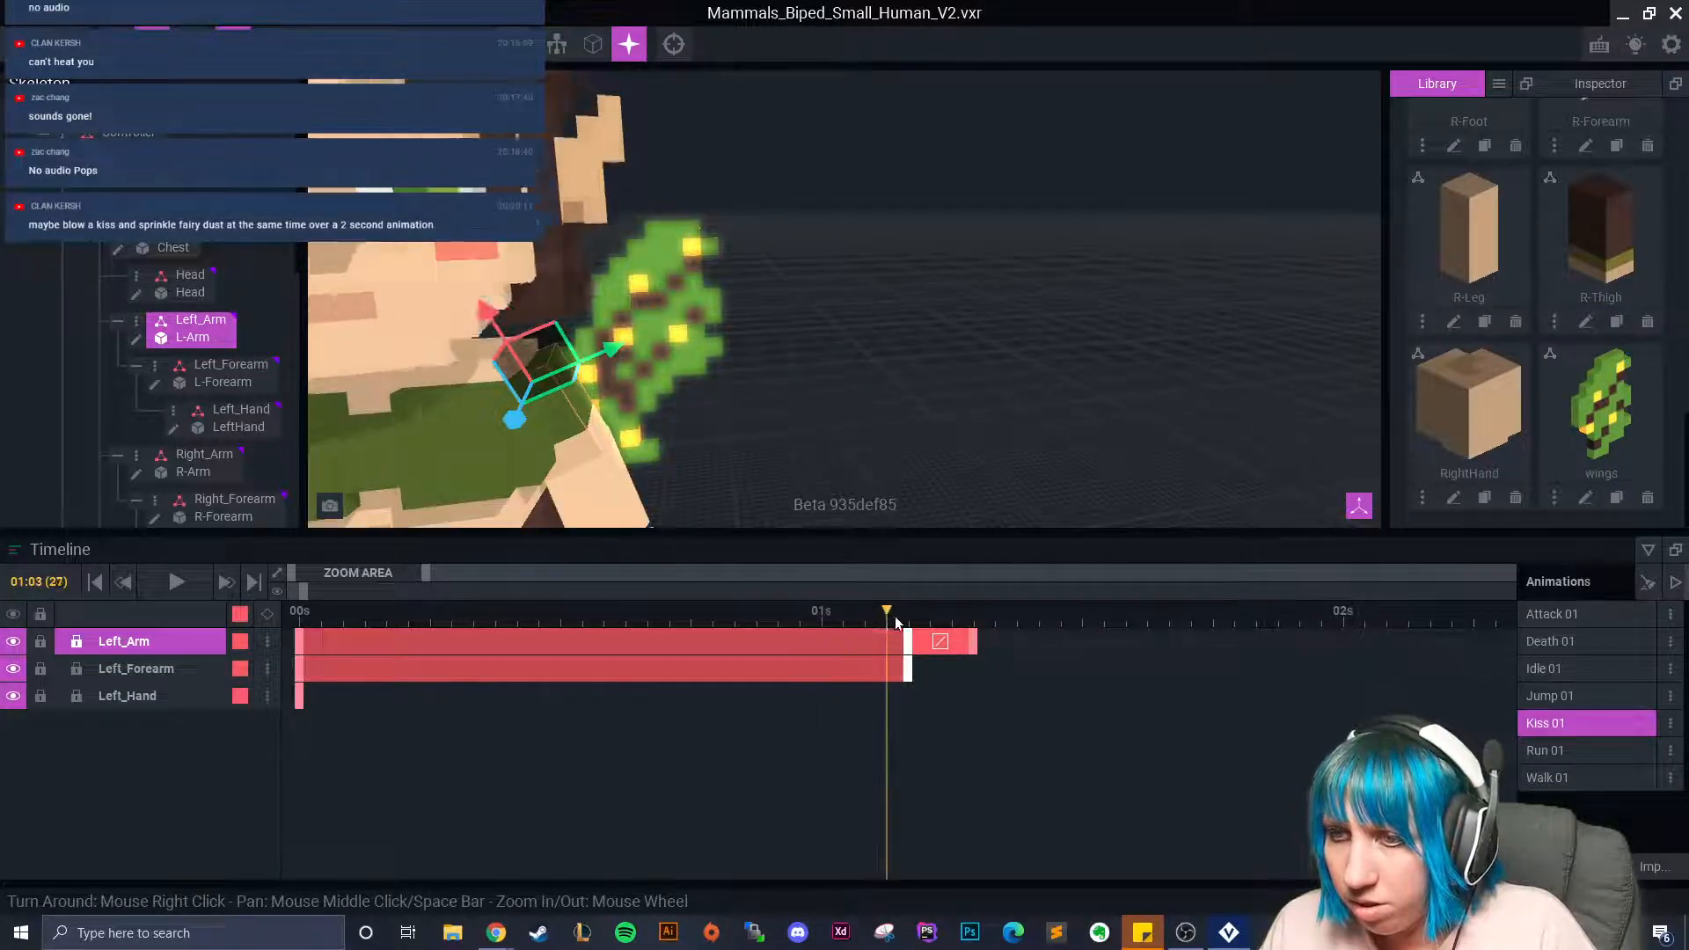
{"action": "left_click", "coordinate": [974, 620]}
{"action": "scroll", "coordinate": [846, 447], "scroll_direction": "down", "scroll_amount": 5}
{"action": "right_click_drag", "start_coordinate": [847, 447], "coordinate": [848, 447]}
{"action": "left_click", "coordinate": [556, 379]}
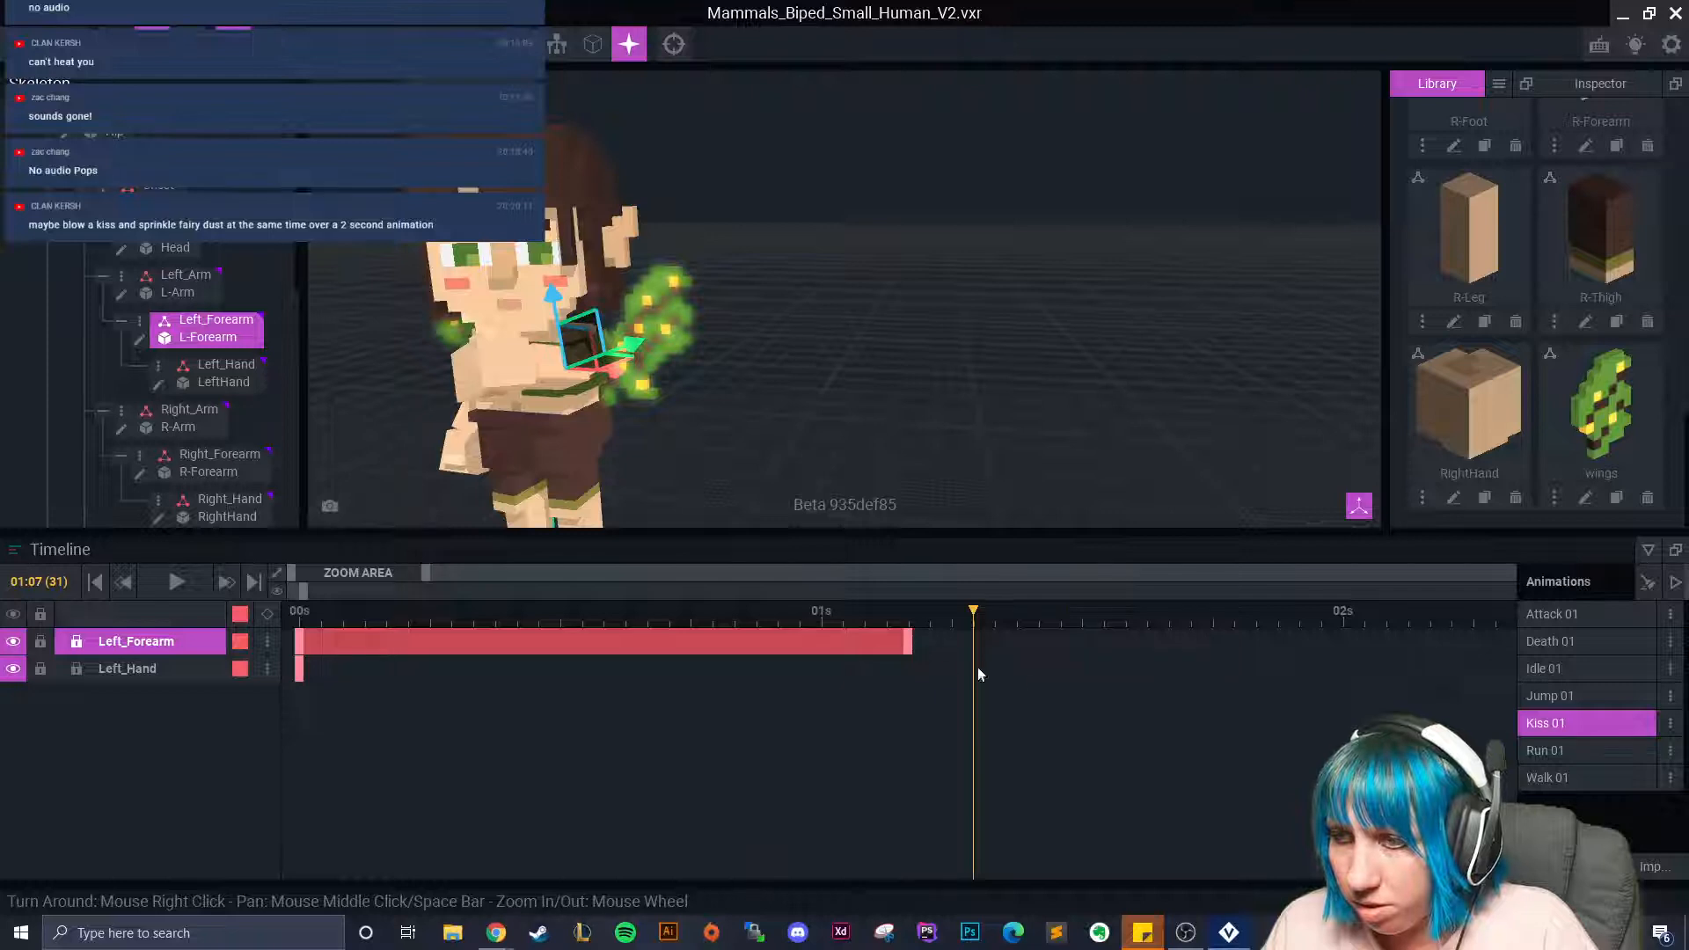
Shorten the Left_Forearm track and rotate the forearm at 01:07, previewing to 01:09.
{"action": "left_click_drag", "start_coordinate": [942, 642], "coordinate": [931, 642]}
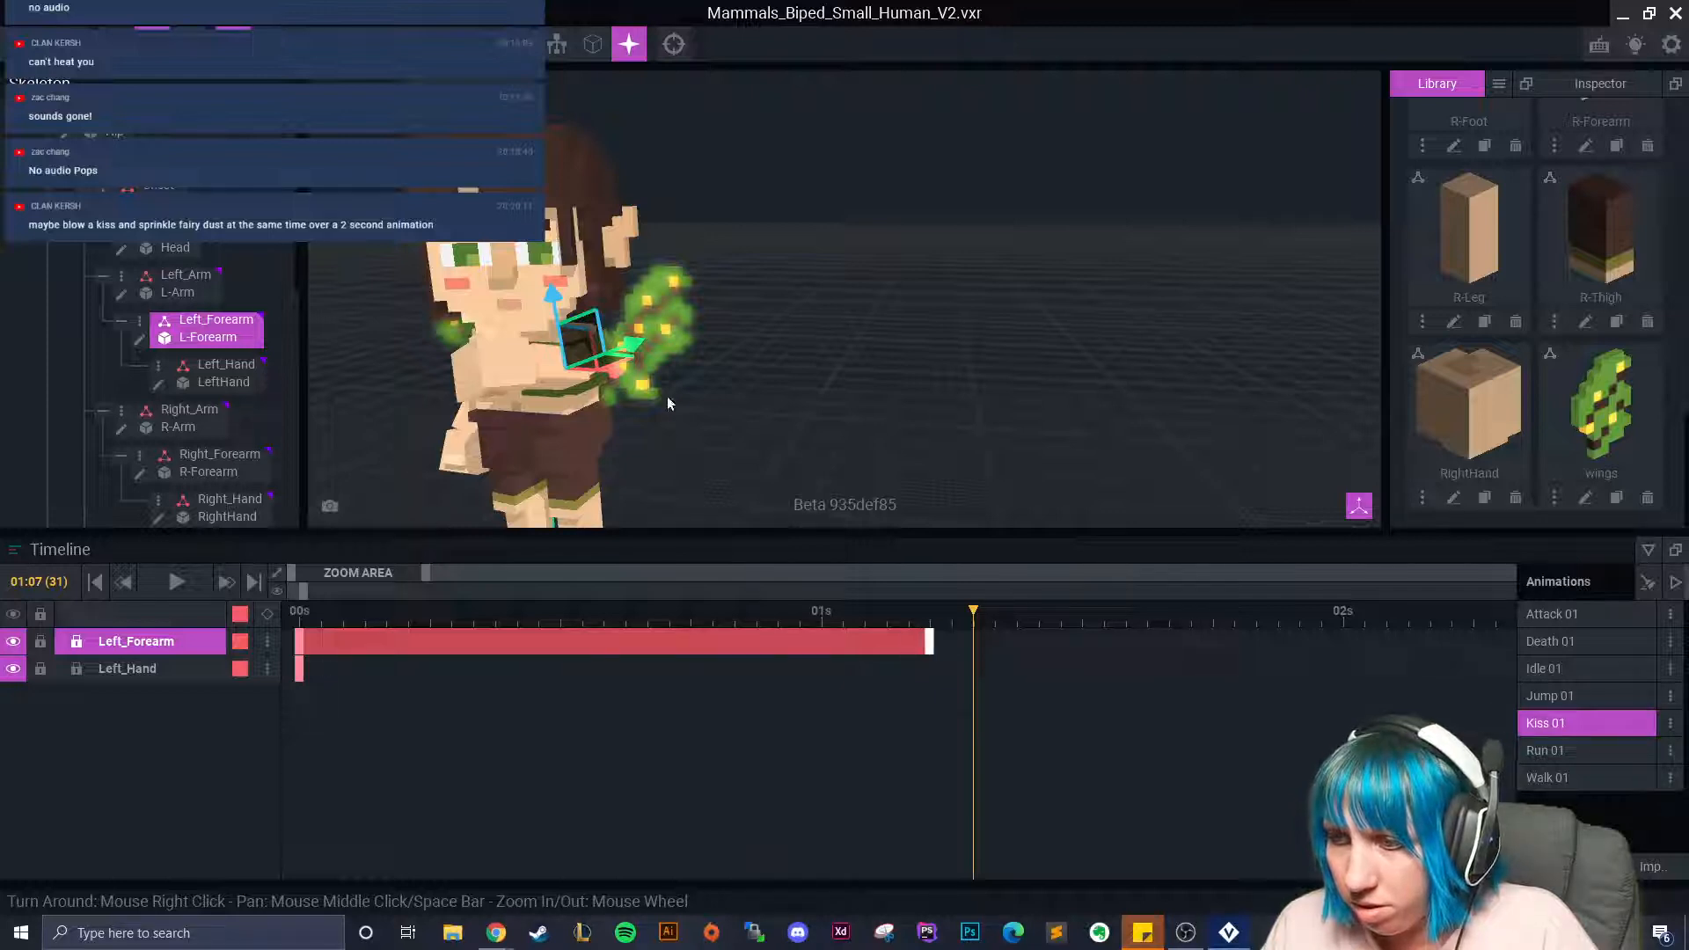
{"action": "left_click", "coordinate": [550, 368]}
{"action": "left_click_drag", "start_coordinate": [545, 356], "coordinate": [619, 293]}
{"action": "left_click_drag", "start_coordinate": [966, 623], "coordinate": [995, 647]}
Hold Left_Arm's 01:07 pose by copying its last keyframe to 01:09.
{"action": "left_click", "coordinate": [183, 285]}
{"action": "left_click_drag", "start_coordinate": [834, 612], "coordinate": [973, 639]}
{"action": "left_click_drag", "start_coordinate": [973, 614], "coordinate": [1039, 667]}
{"action": "right_click", "coordinate": [972, 641]}
{"action": "left_click", "coordinate": [995, 547]}
{"action": "left_click", "coordinate": [1019, 616]}
{"action": "right_click", "coordinate": [1021, 639]}
{"action": "left_click", "coordinate": [1055, 566]}
{"action": "left_click_drag", "start_coordinate": [1023, 623], "coordinate": [1060, 620]}
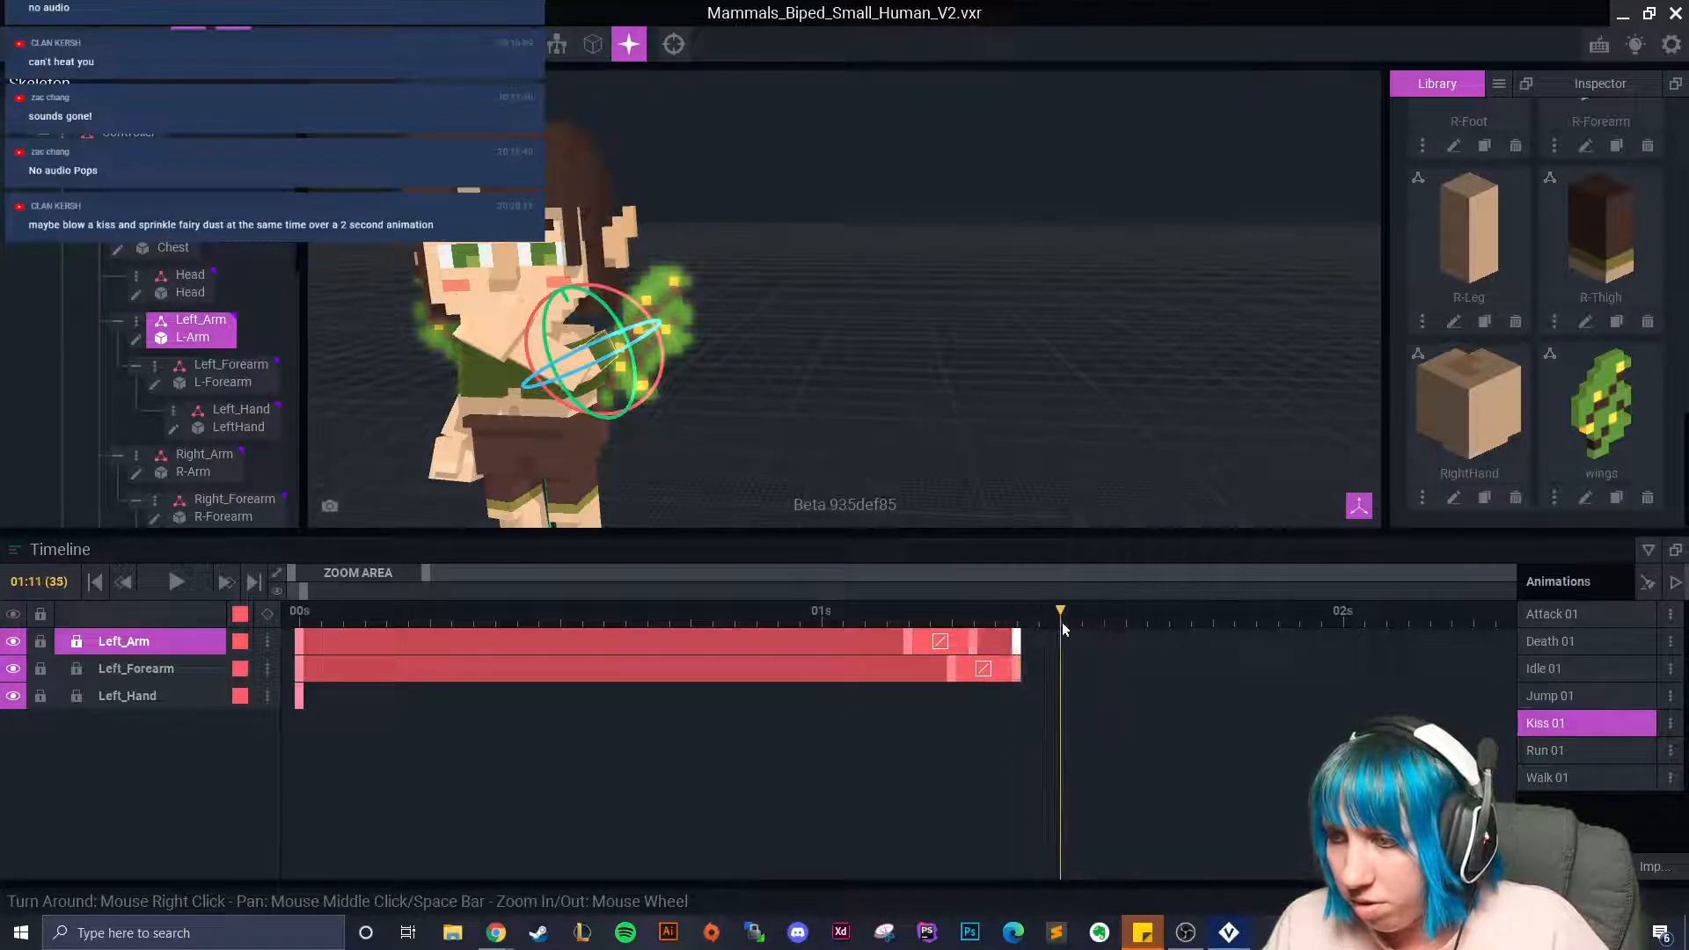
Rotate the left forearm about 32.6° and paste its end pose at 01:11.
{"action": "left_click", "coordinate": [543, 368]}
{"action": "left_click_drag", "start_coordinate": [546, 358], "coordinate": [594, 387]}
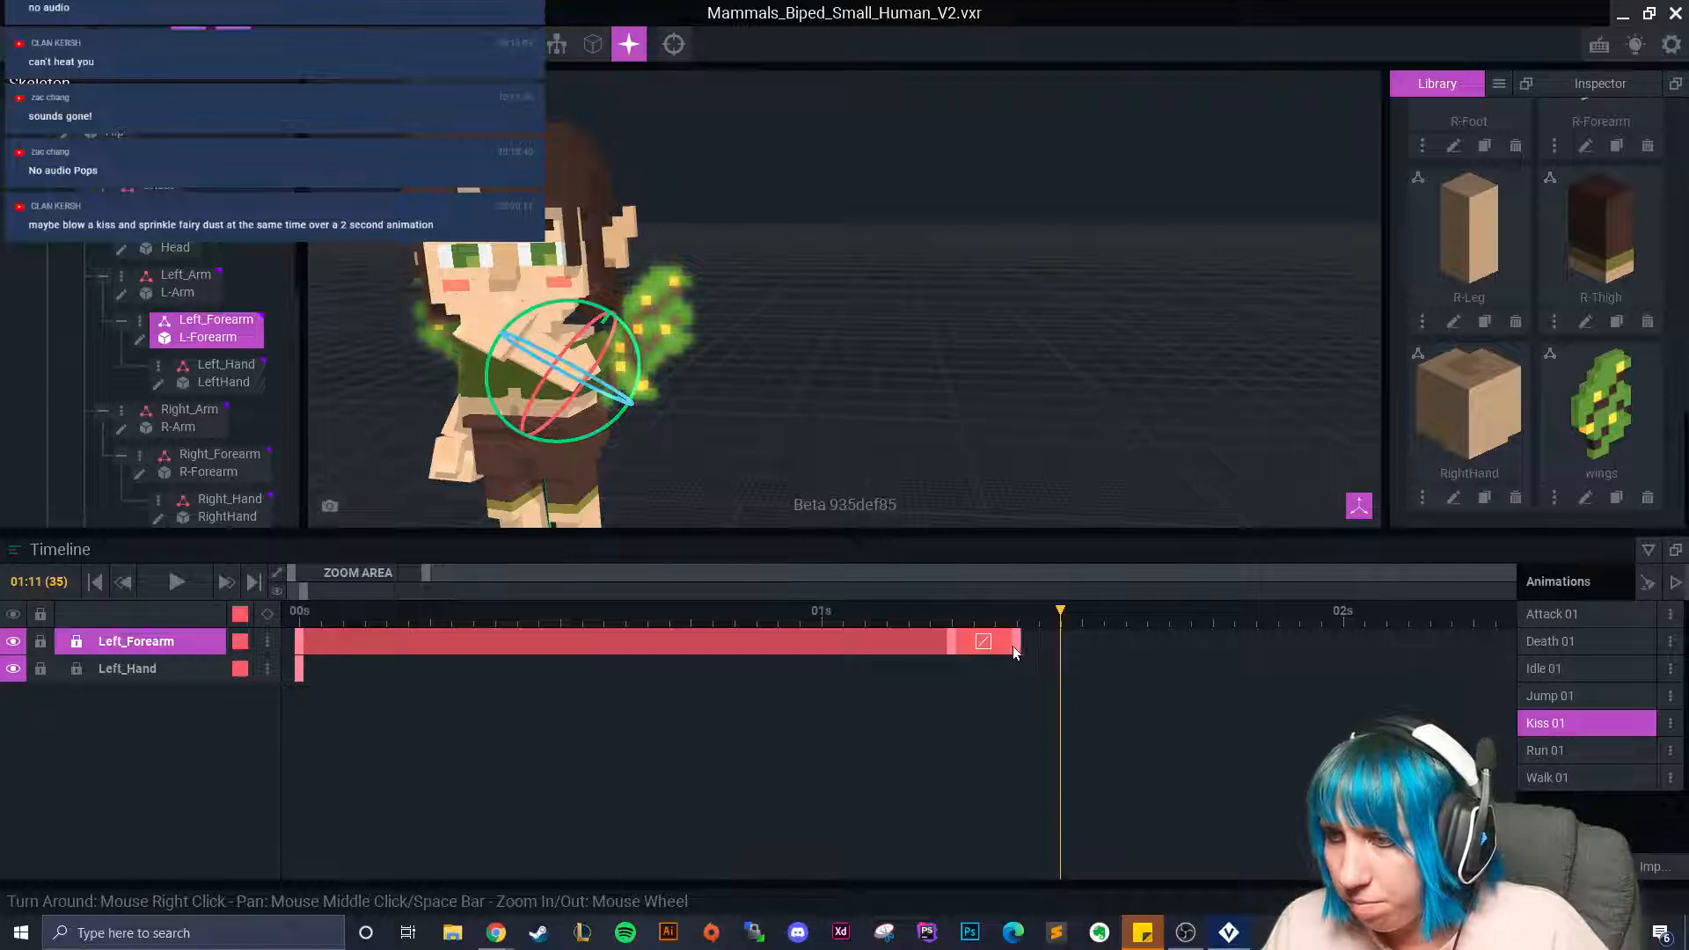
{"action": "right_click", "coordinate": [1016, 644]}
{"action": "left_click", "coordinate": [1032, 549]}
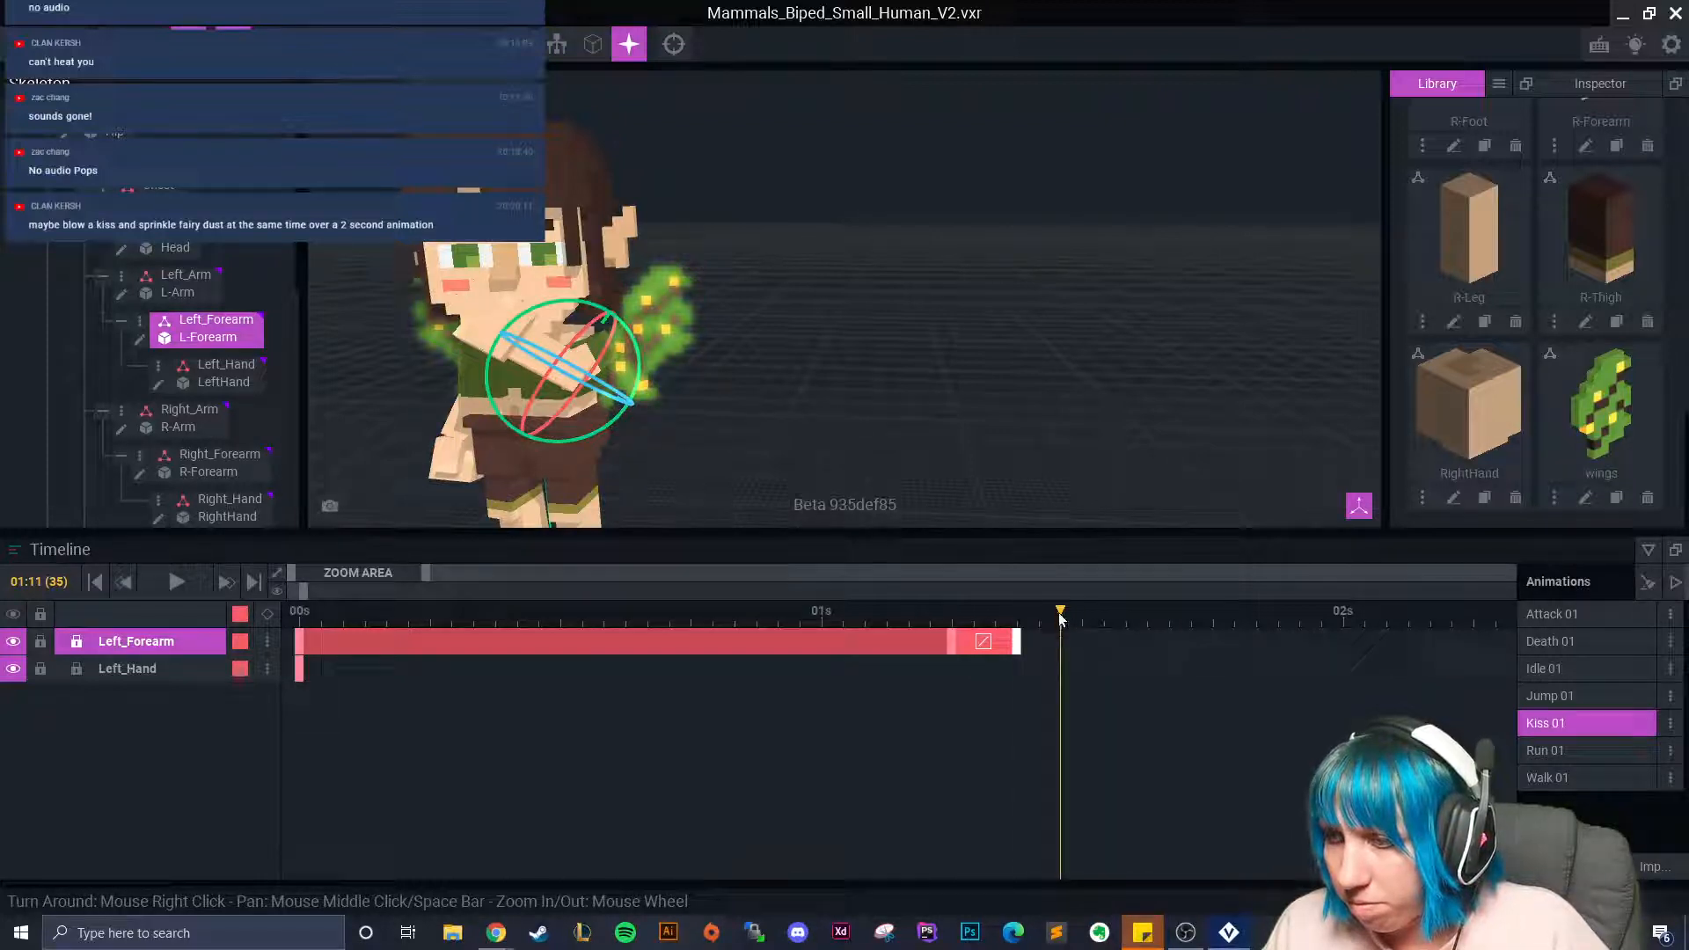
{"action": "right_click", "coordinate": [1063, 640]}
{"action": "left_click", "coordinate": [1091, 573]}
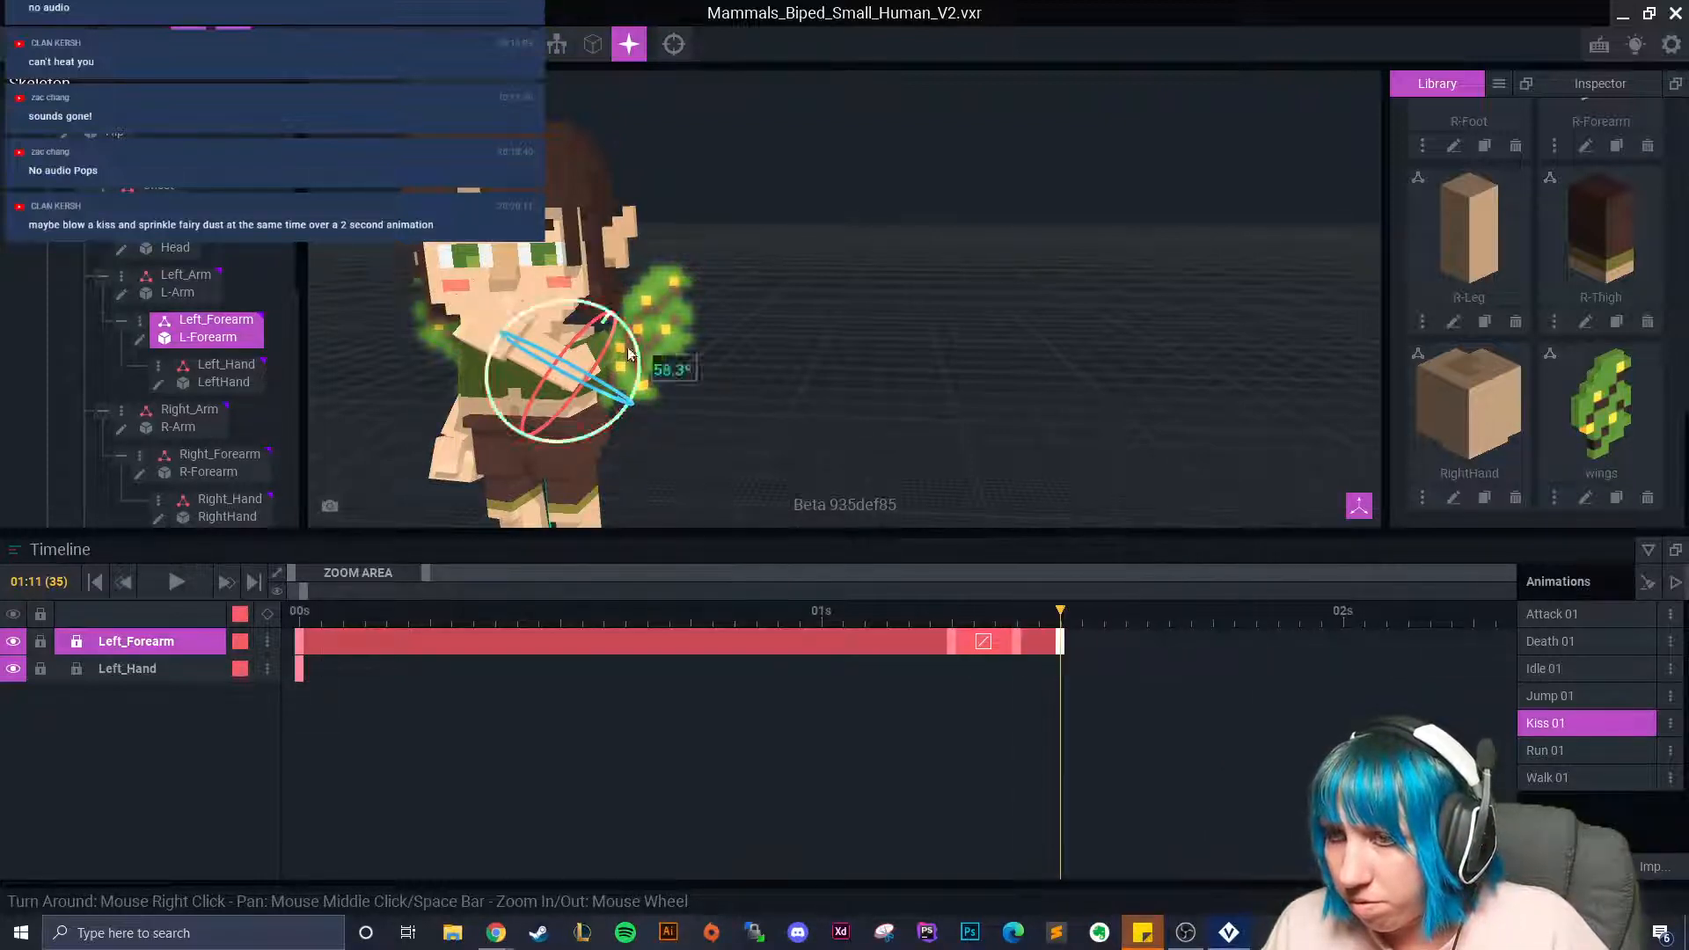
Move Left_Arm's last keyframe to 01:11 and add a Left_Arm keyframe at 01:14.
{"action": "left_click", "coordinate": [604, 365]}
{"action": "left_click", "coordinate": [604, 363]}
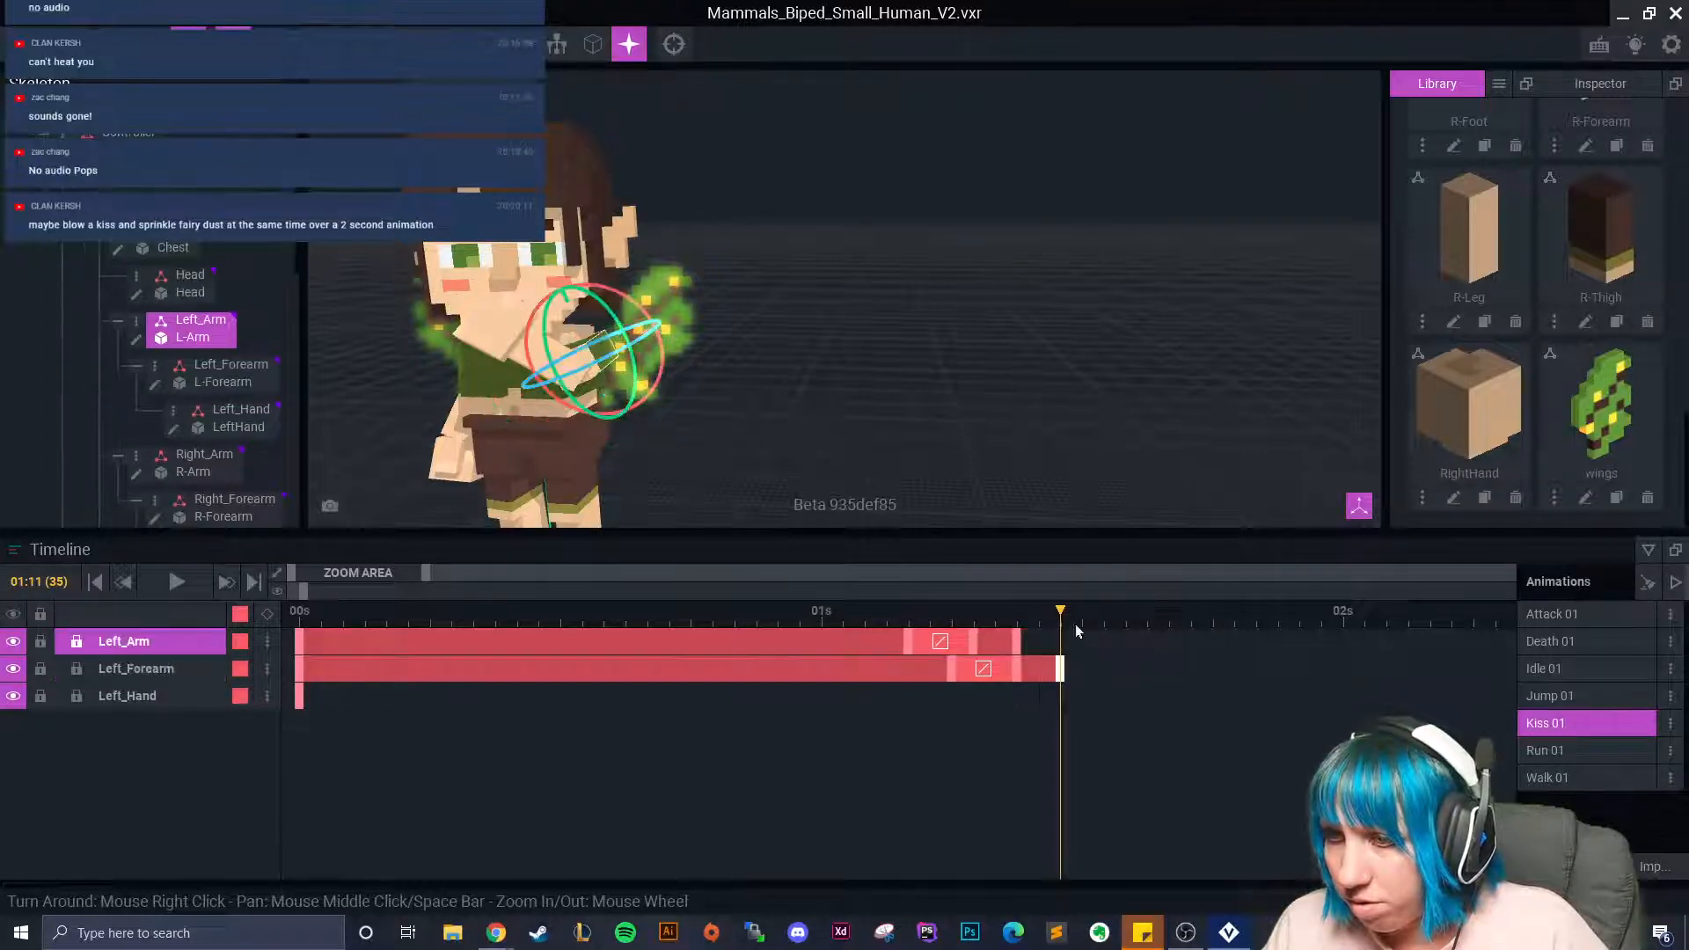
{"action": "left_click_drag", "start_coordinate": [1018, 643], "coordinate": [1131, 616]}
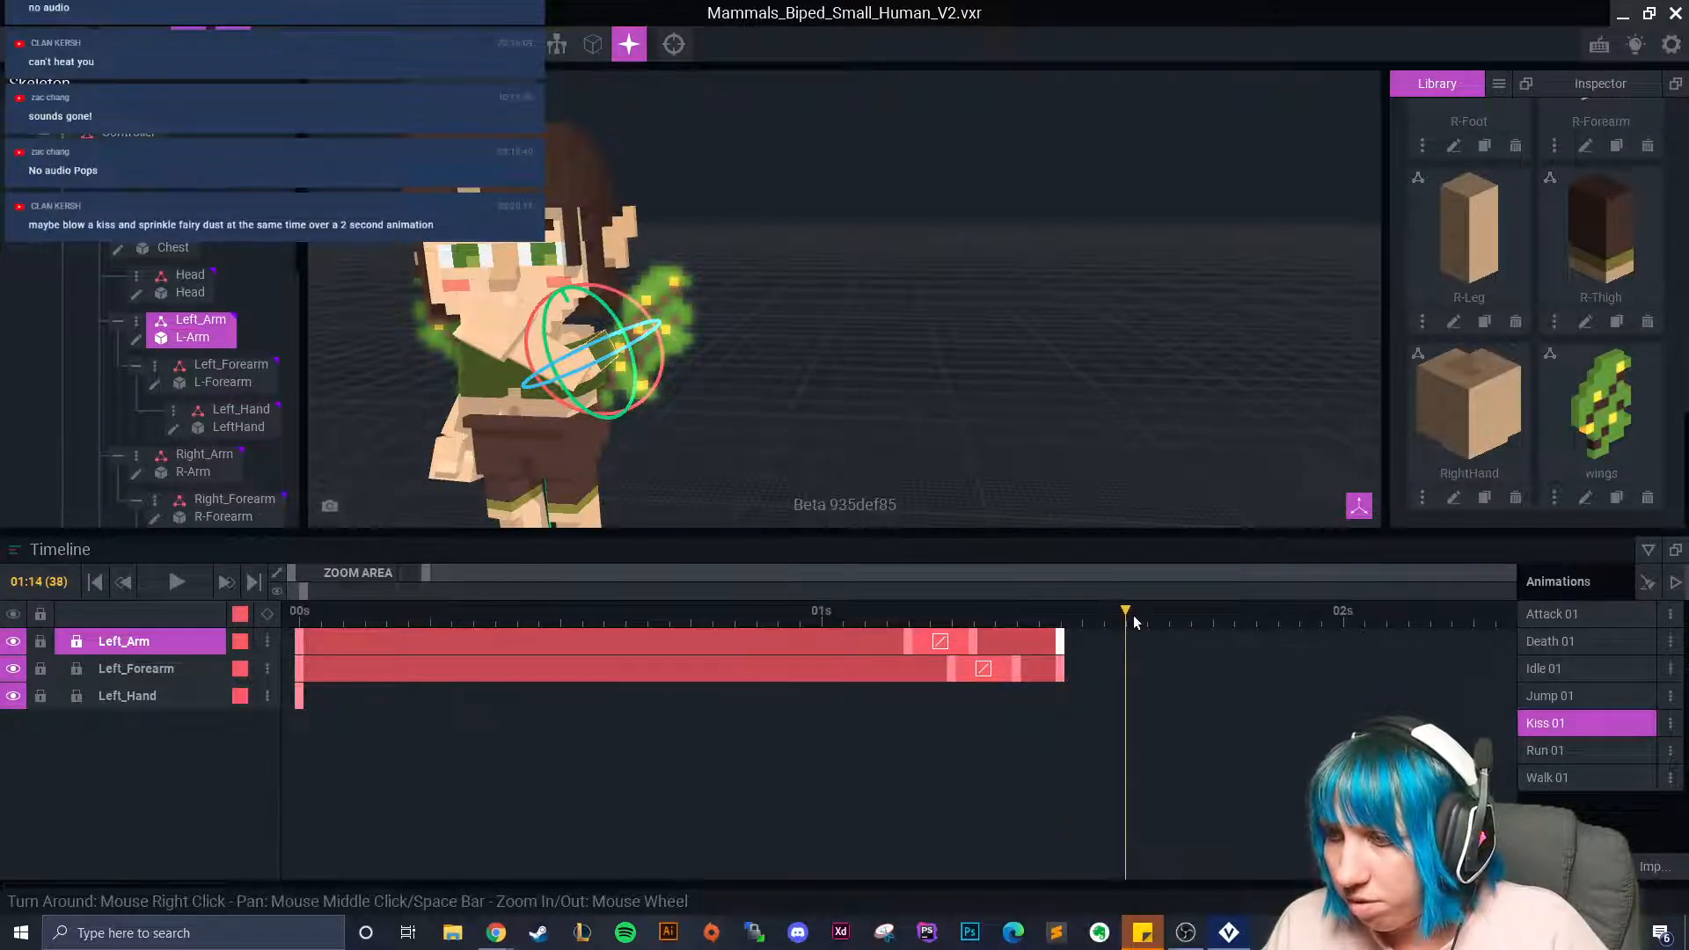
{"action": "left_click", "coordinate": [548, 358]}
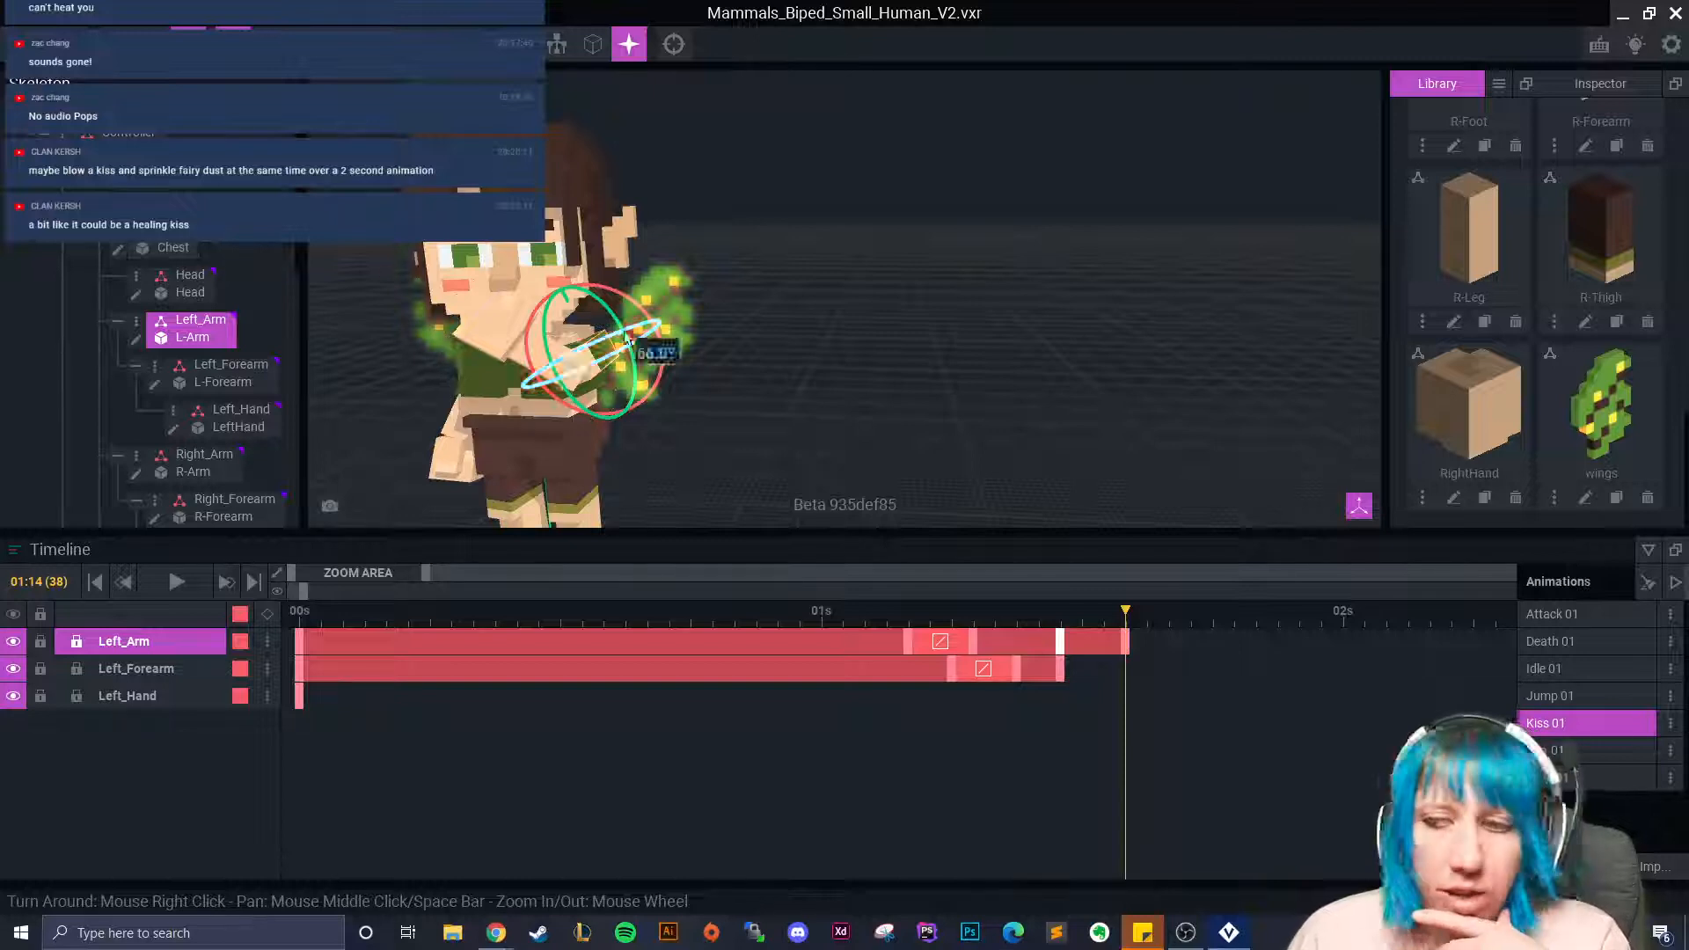
Rotate the left forearm at 01:14, shift its last key to about 01:16, and preview.
{"action": "left_click", "coordinate": [517, 357]}
{"action": "right_click_drag", "start_coordinate": [535, 347], "coordinate": [626, 331]}
{"action": "left_click_drag", "start_coordinate": [604, 326], "coordinate": [702, 368]}
{"action": "left_click", "coordinate": [616, 343]}
{"action": "left_click", "coordinate": [600, 350]}
{"action": "left_click_drag", "start_coordinate": [1126, 610], "coordinate": [1131, 704]}
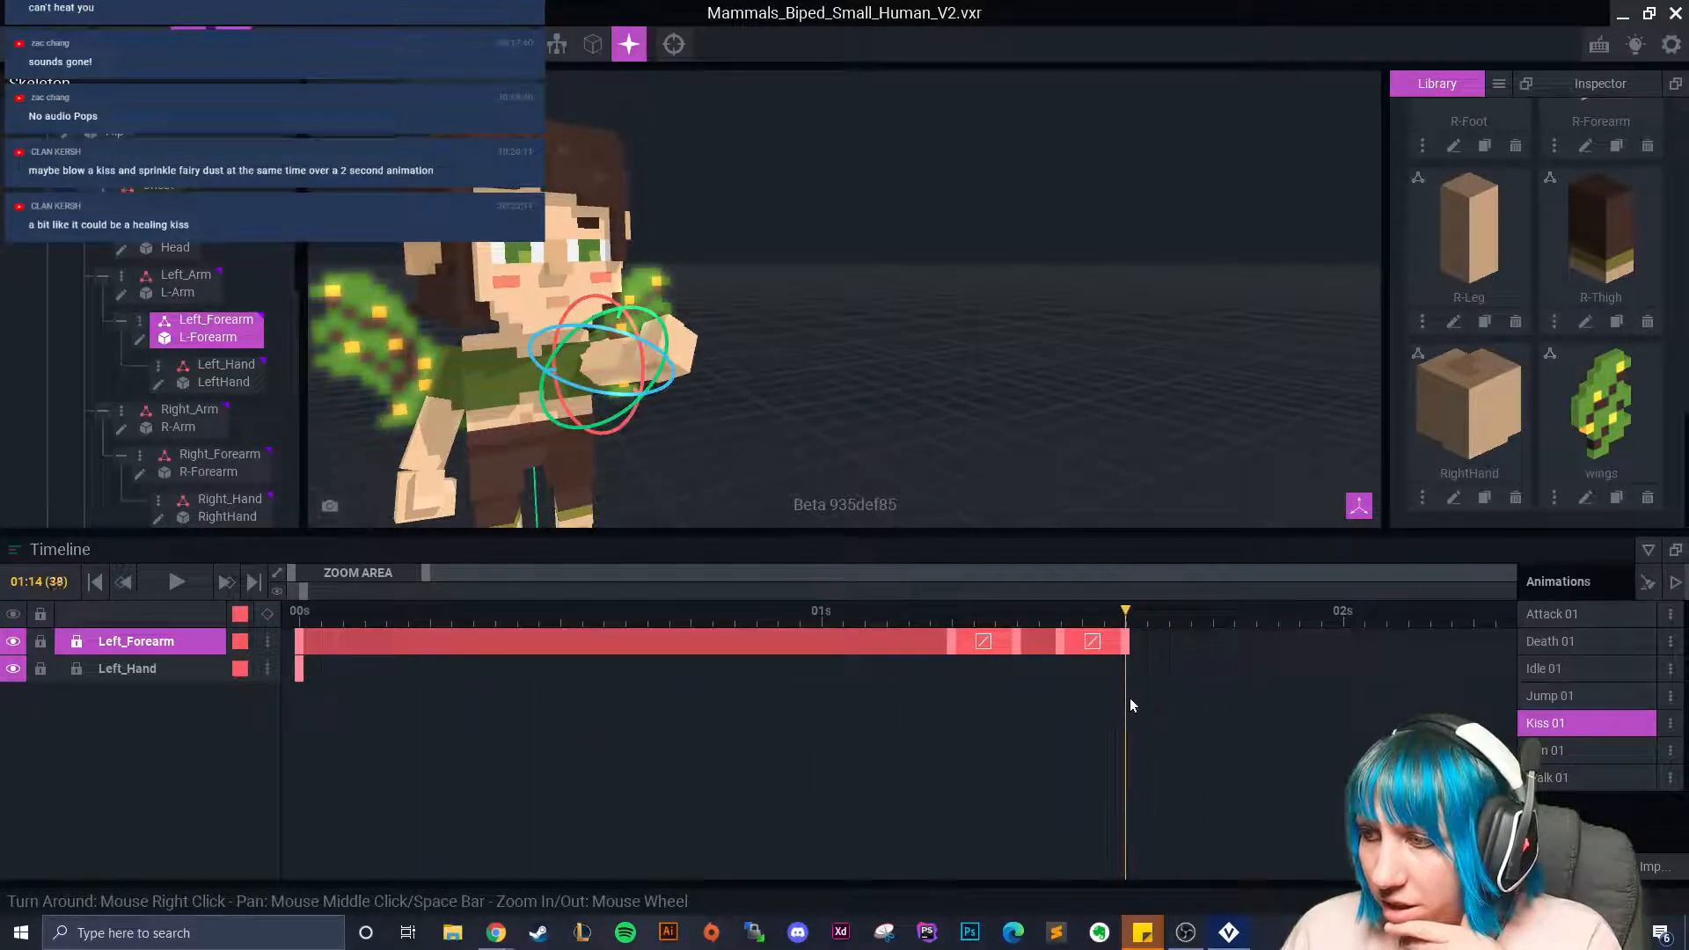
{"action": "left_click_drag", "start_coordinate": [1127, 642], "coordinate": [1244, 706]}
{"action": "right_click_drag", "start_coordinate": [897, 445], "coordinate": [913, 459]}
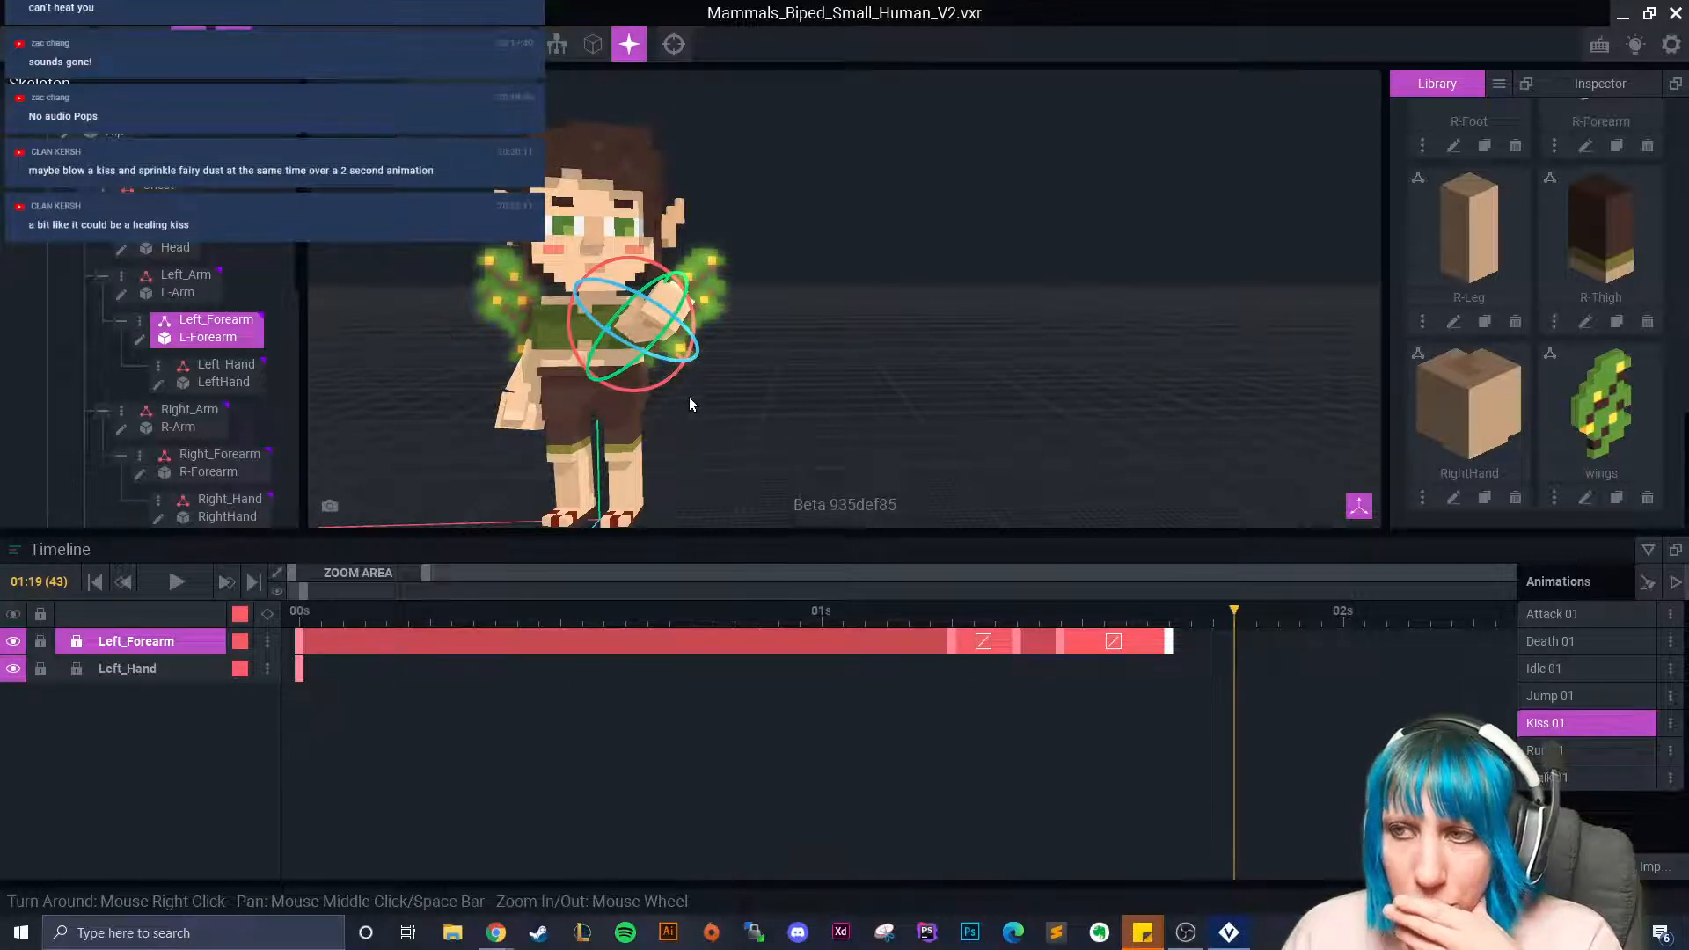
{"action": "left_click_drag", "start_coordinate": [1235, 613], "coordinate": [756, 637]}
Copy the Right_Forearm pose from 00:21 onto frame 01:00.
{"action": "left_click", "coordinate": [505, 328]}
{"action": "left_click", "coordinate": [758, 612]}
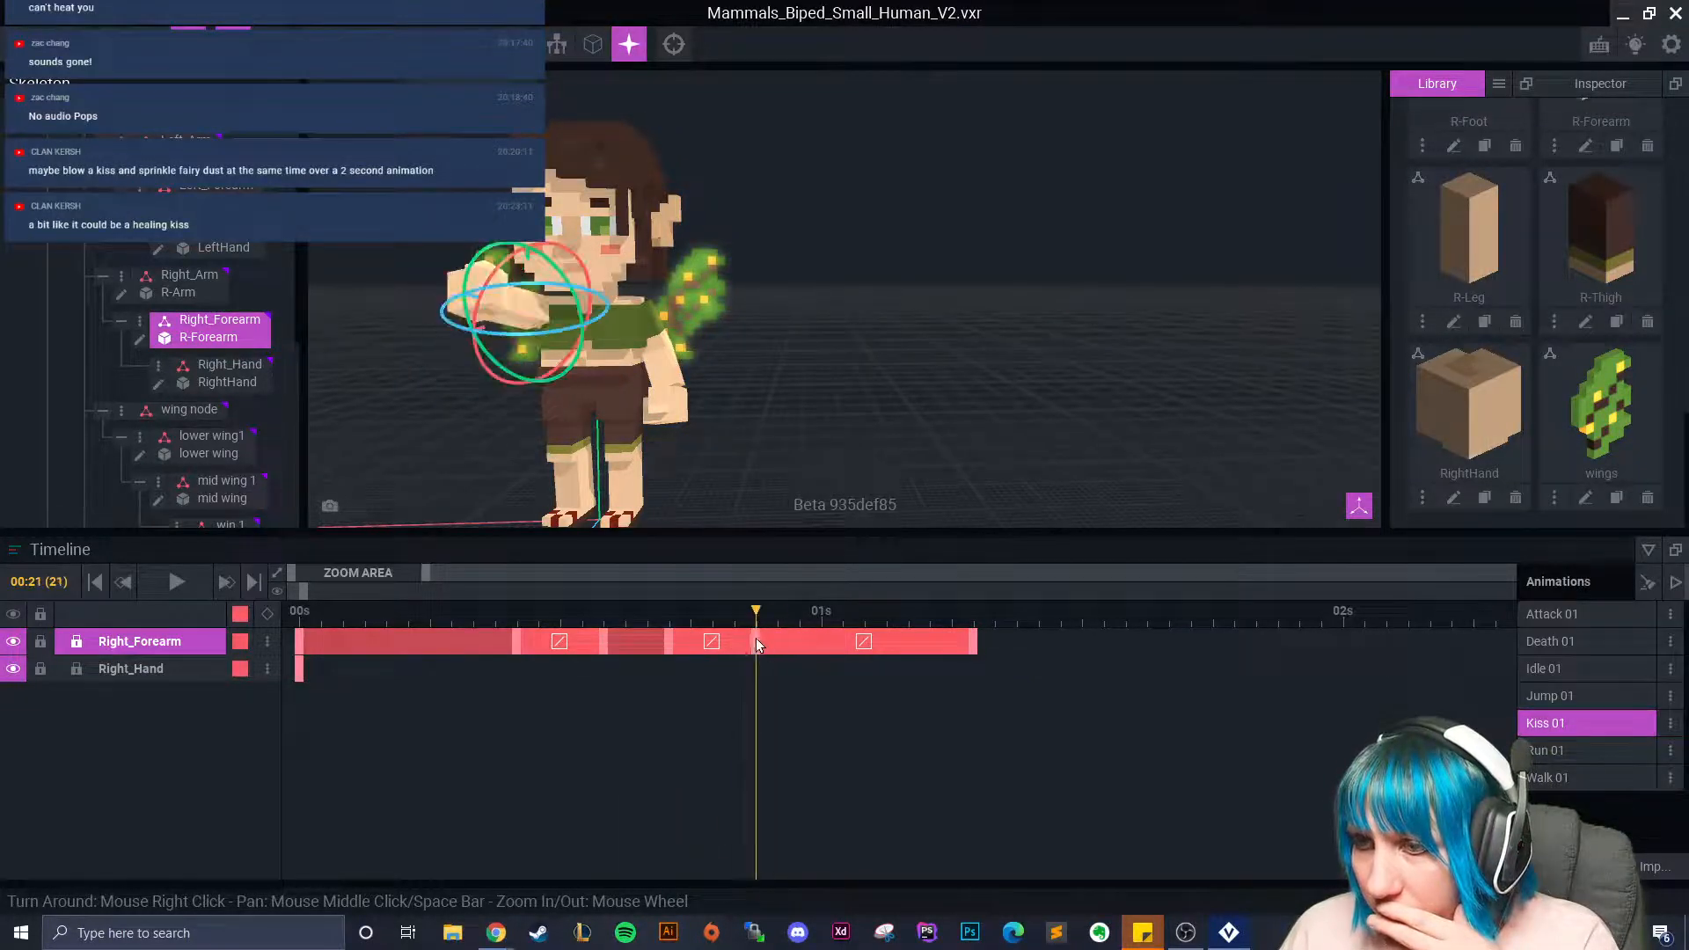
{"action": "right_click", "coordinate": [757, 637]}
{"action": "left_click", "coordinate": [818, 549]}
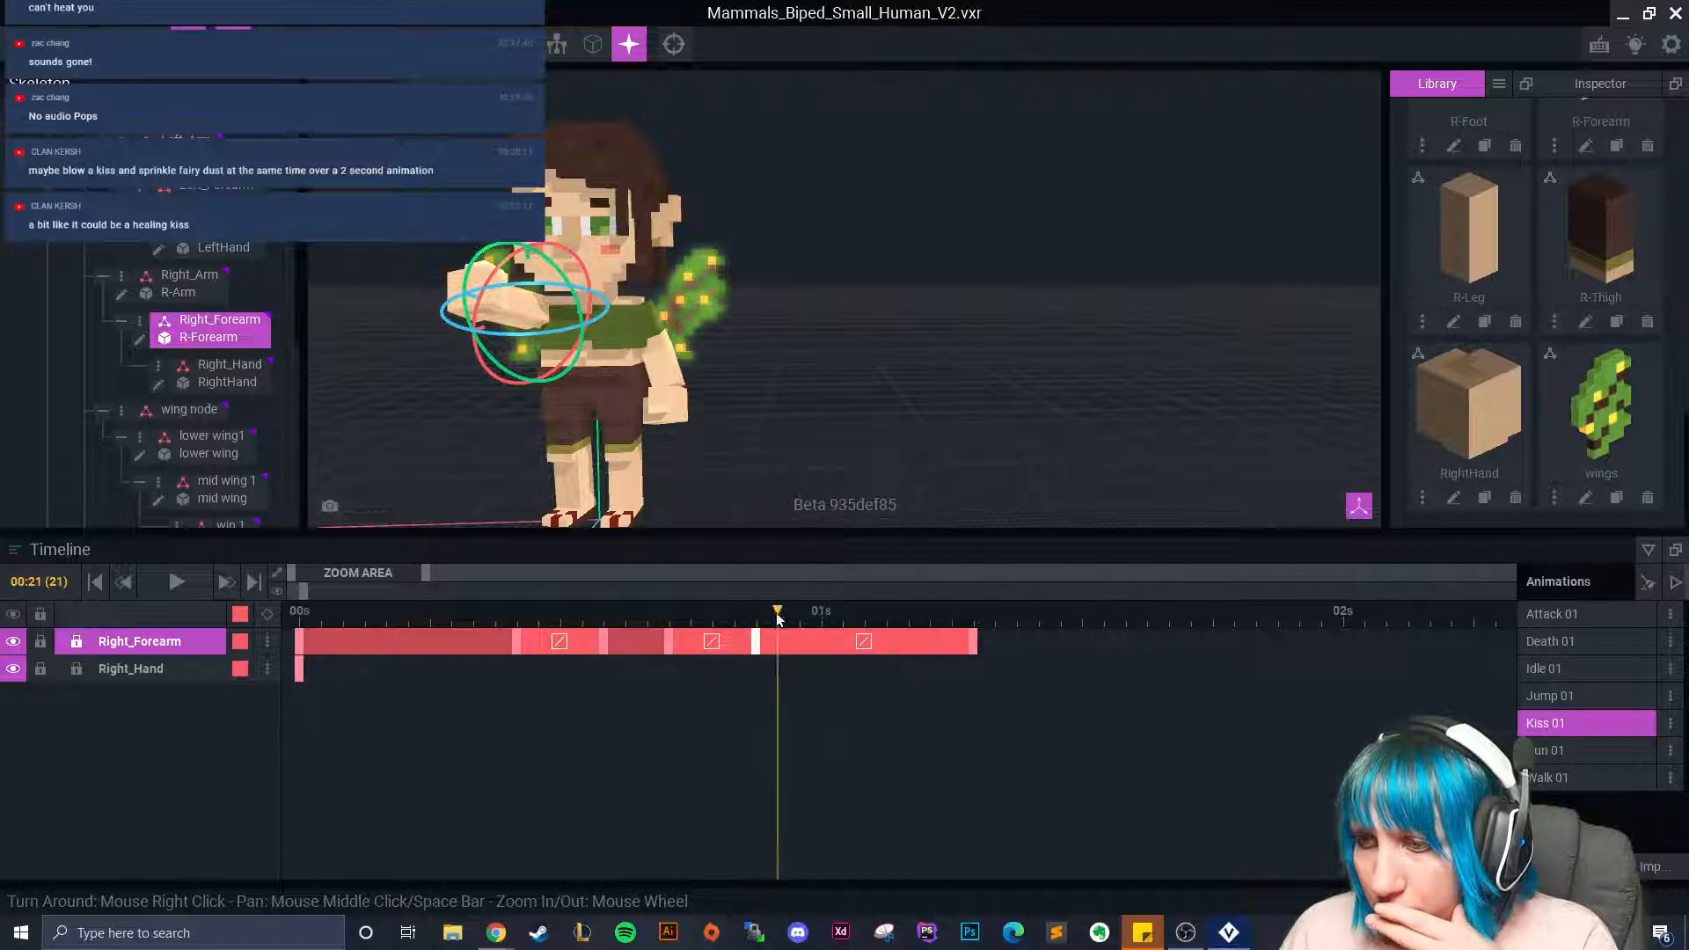
{"action": "left_click", "coordinate": [822, 617]}
{"action": "right_click", "coordinate": [822, 622]}
{"action": "left_click", "coordinate": [856, 568]}
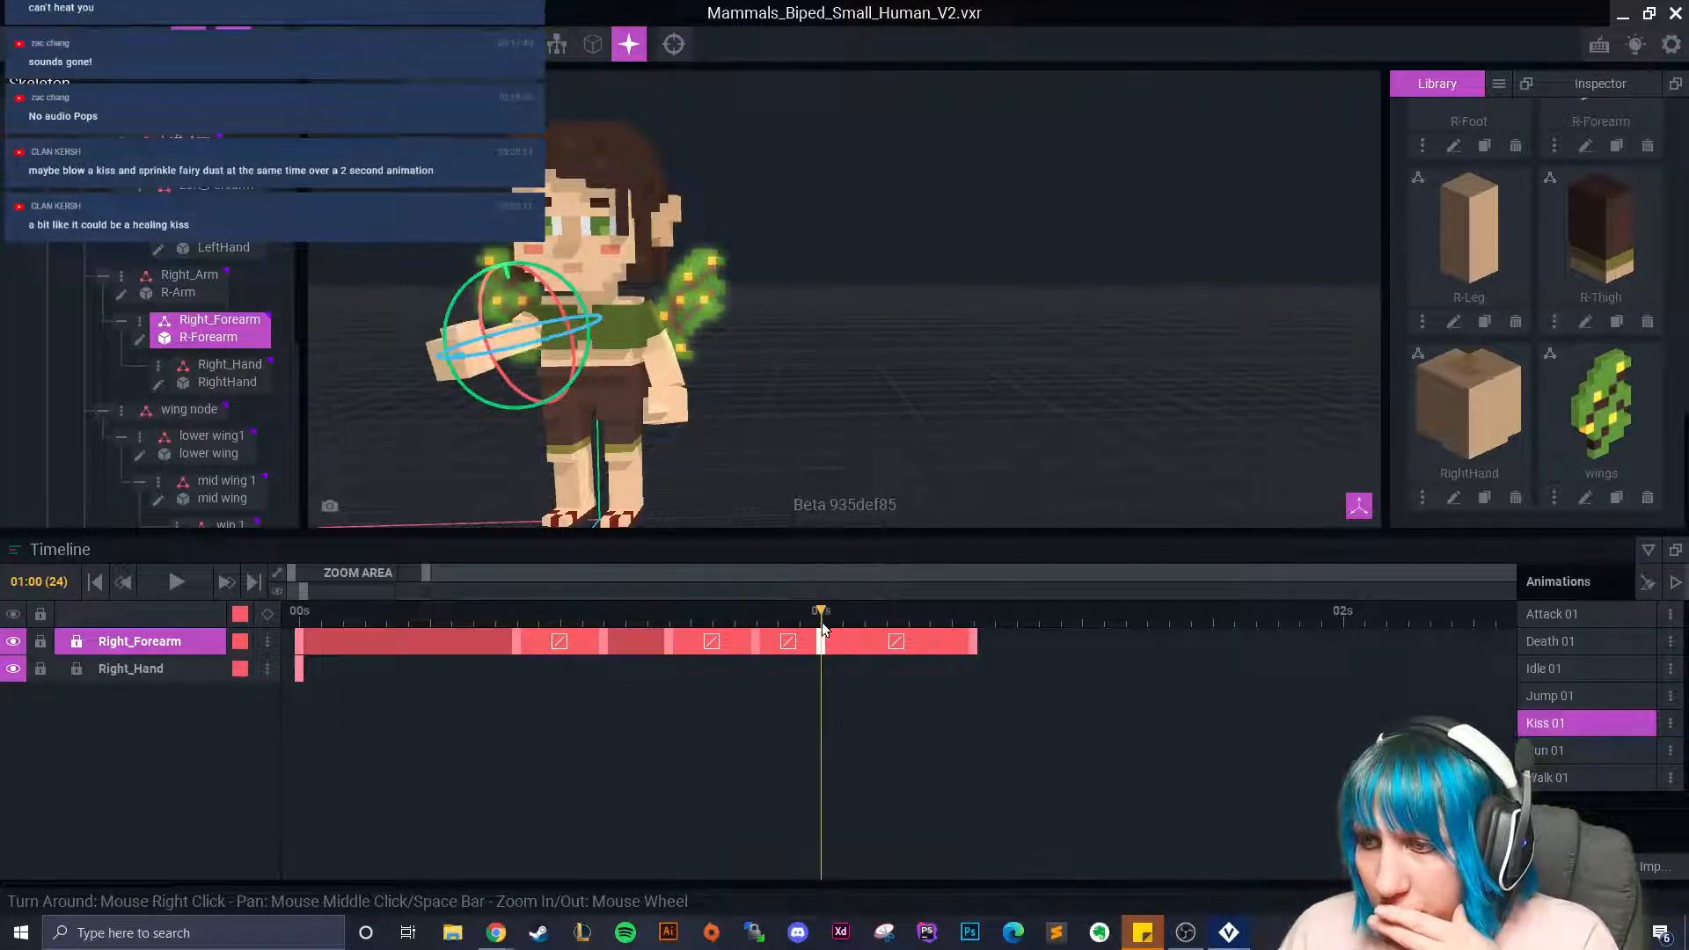
Re-paste the 00:21 forearm pose at 01:00, then delete the 01:00 forearm keyframe.
{"action": "left_click", "coordinate": [757, 641]}
{"action": "right_click", "coordinate": [757, 642]}
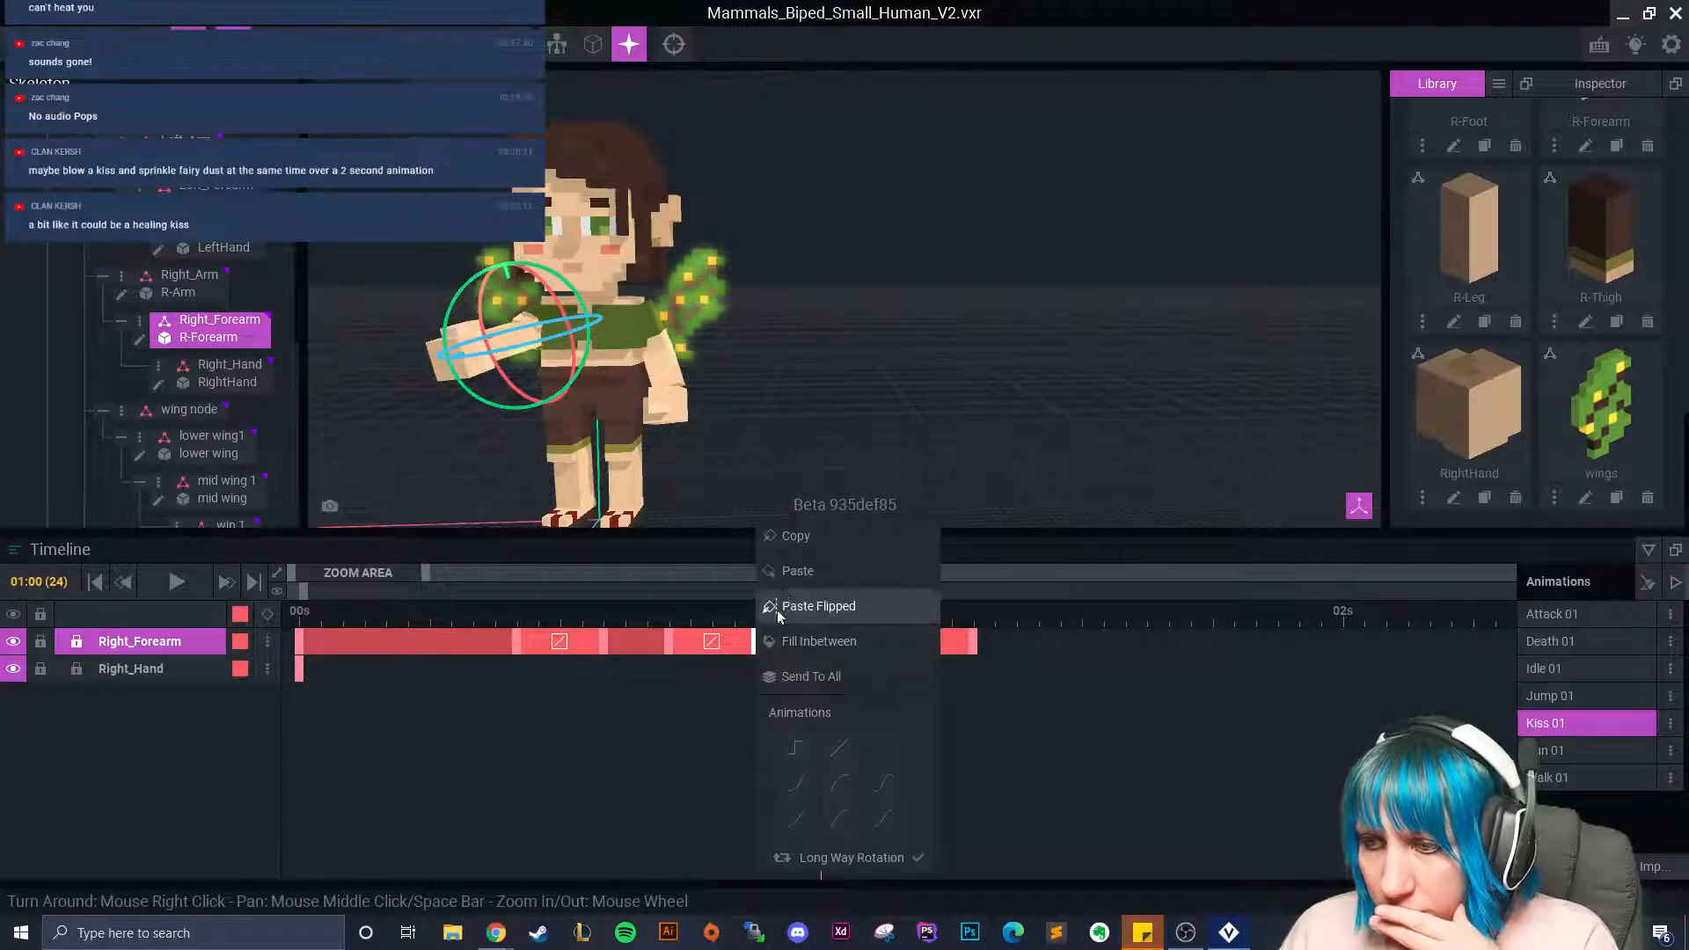
{"action": "left_click", "coordinate": [788, 537]}
{"action": "left_click", "coordinate": [819, 641]}
{"action": "right_click", "coordinate": [819, 641]}
{"action": "left_click", "coordinate": [855, 569]}
{"action": "mouse_move", "coordinate": [821, 616]}
{"action": "left_mouse_down"}
{"action": "mouse_move", "coordinate": [748, 622]}
{"action": "mouse_move", "coordinate": [816, 635]}
{"action": "left_mouse_up"}
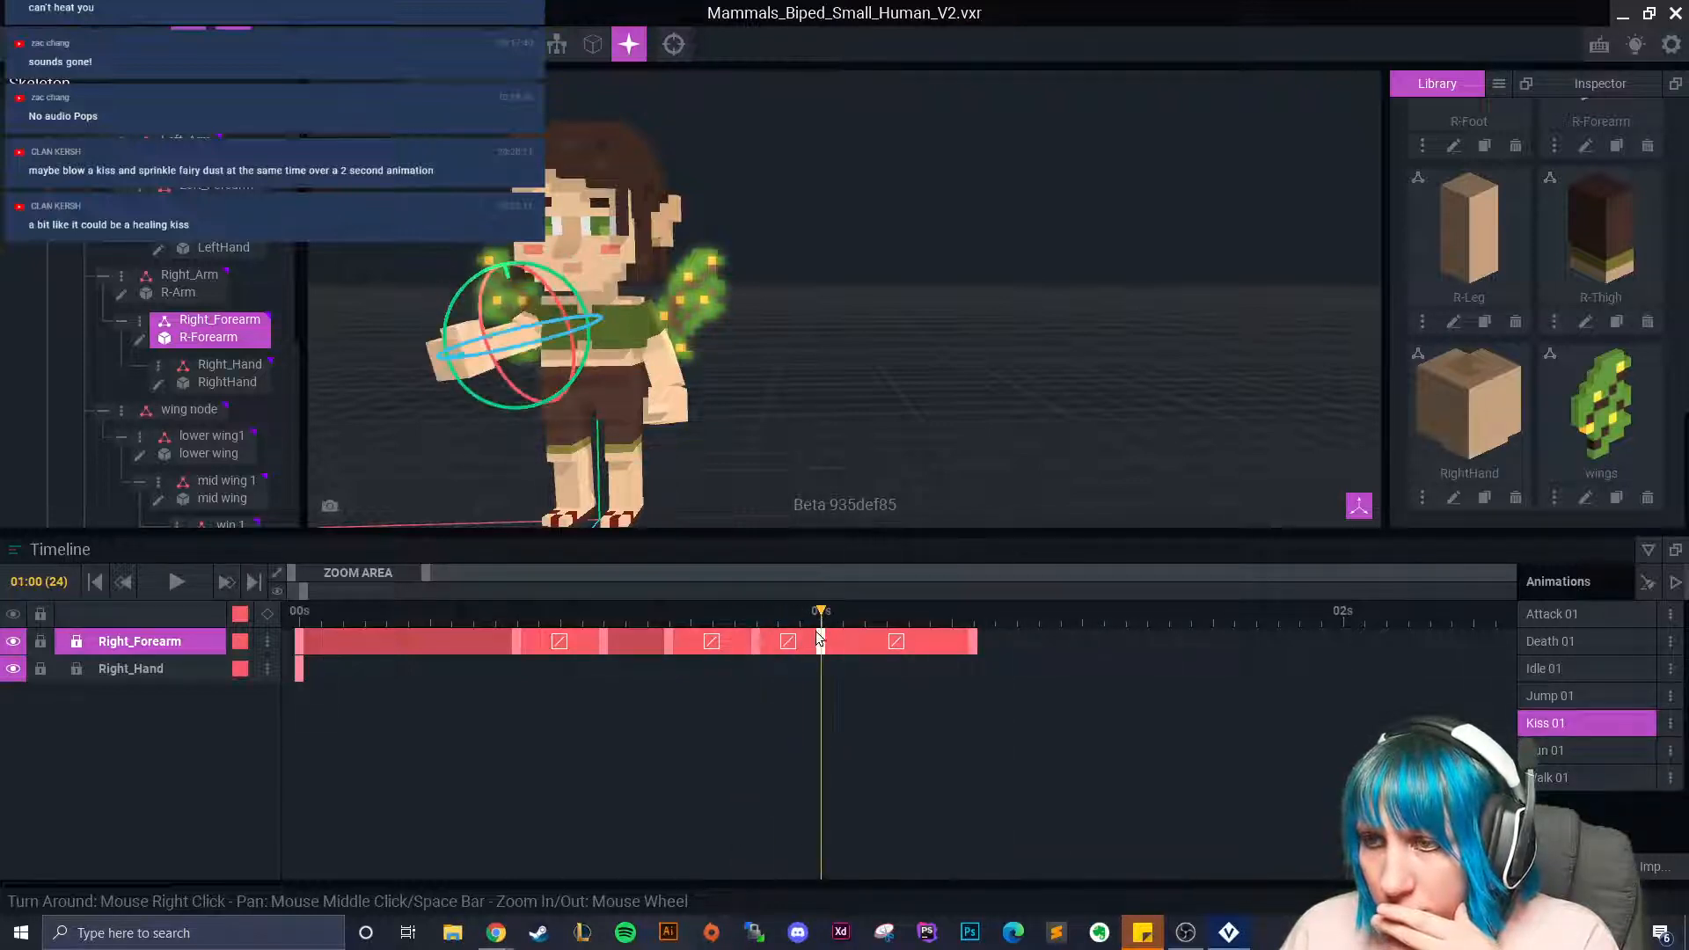
{"action": "key", "text": "Delete"}
Paste the 00:21 forearm pose at 01:00 again and delete the forearm keyframe near 01s.
{"action": "left_click_drag", "start_coordinate": [823, 613], "coordinate": [754, 633]}
{"action": "left_click", "coordinate": [817, 728]}
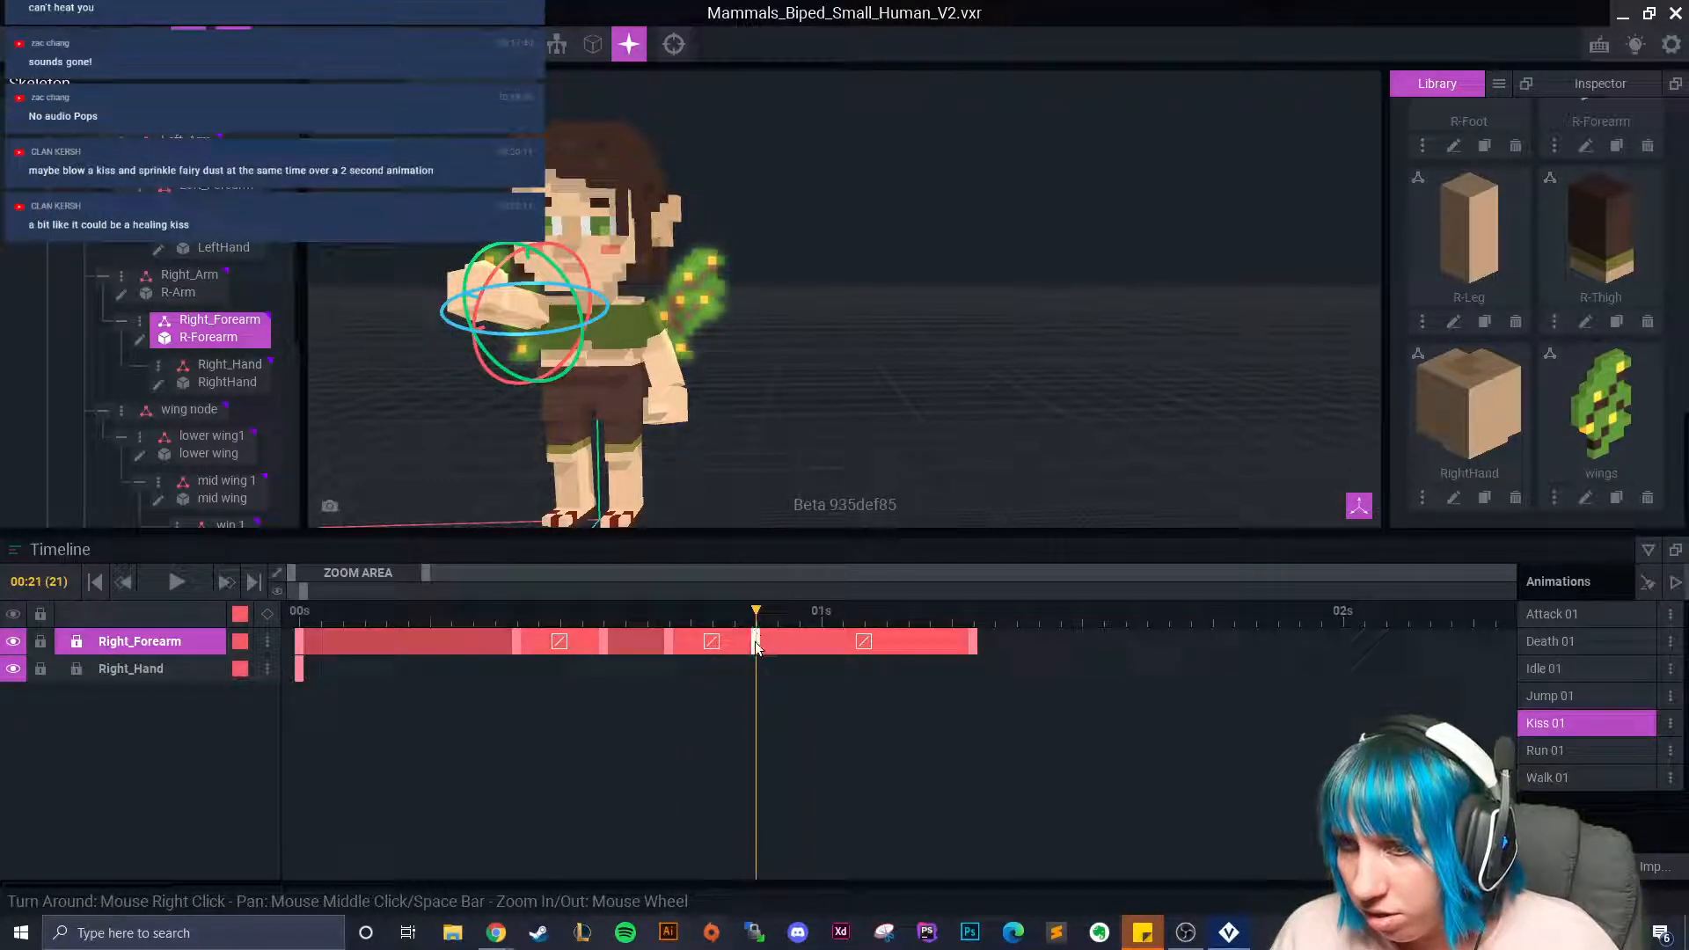
{"action": "right_click", "coordinate": [754, 640]}
{"action": "left_click", "coordinate": [788, 539]}
{"action": "left_click", "coordinate": [821, 613]}
{"action": "right_click", "coordinate": [821, 641]}
{"action": "left_click", "coordinate": [869, 583]}
{"action": "mouse_move", "coordinate": [817, 617]}
{"action": "left_mouse_down"}
{"action": "mouse_move", "coordinate": [754, 619]}
{"action": "mouse_move", "coordinate": [820, 621]}
{"action": "left_mouse_up"}
{"action": "left_click", "coordinate": [758, 632]}
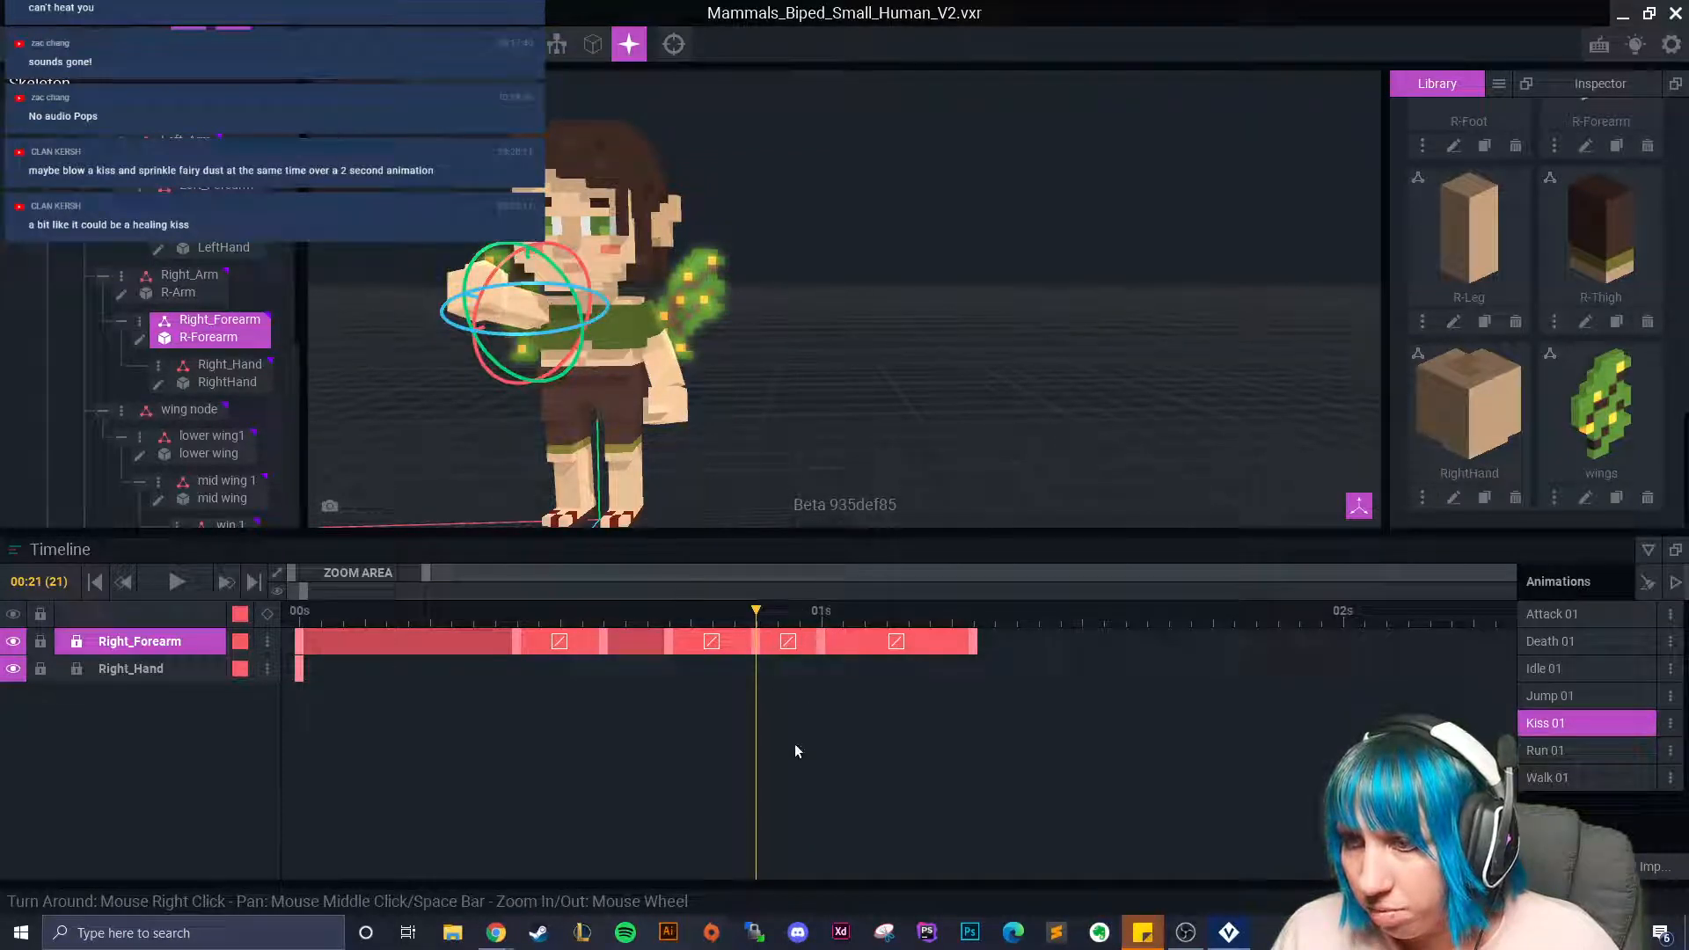
{"action": "left_click", "coordinate": [555, 637]}
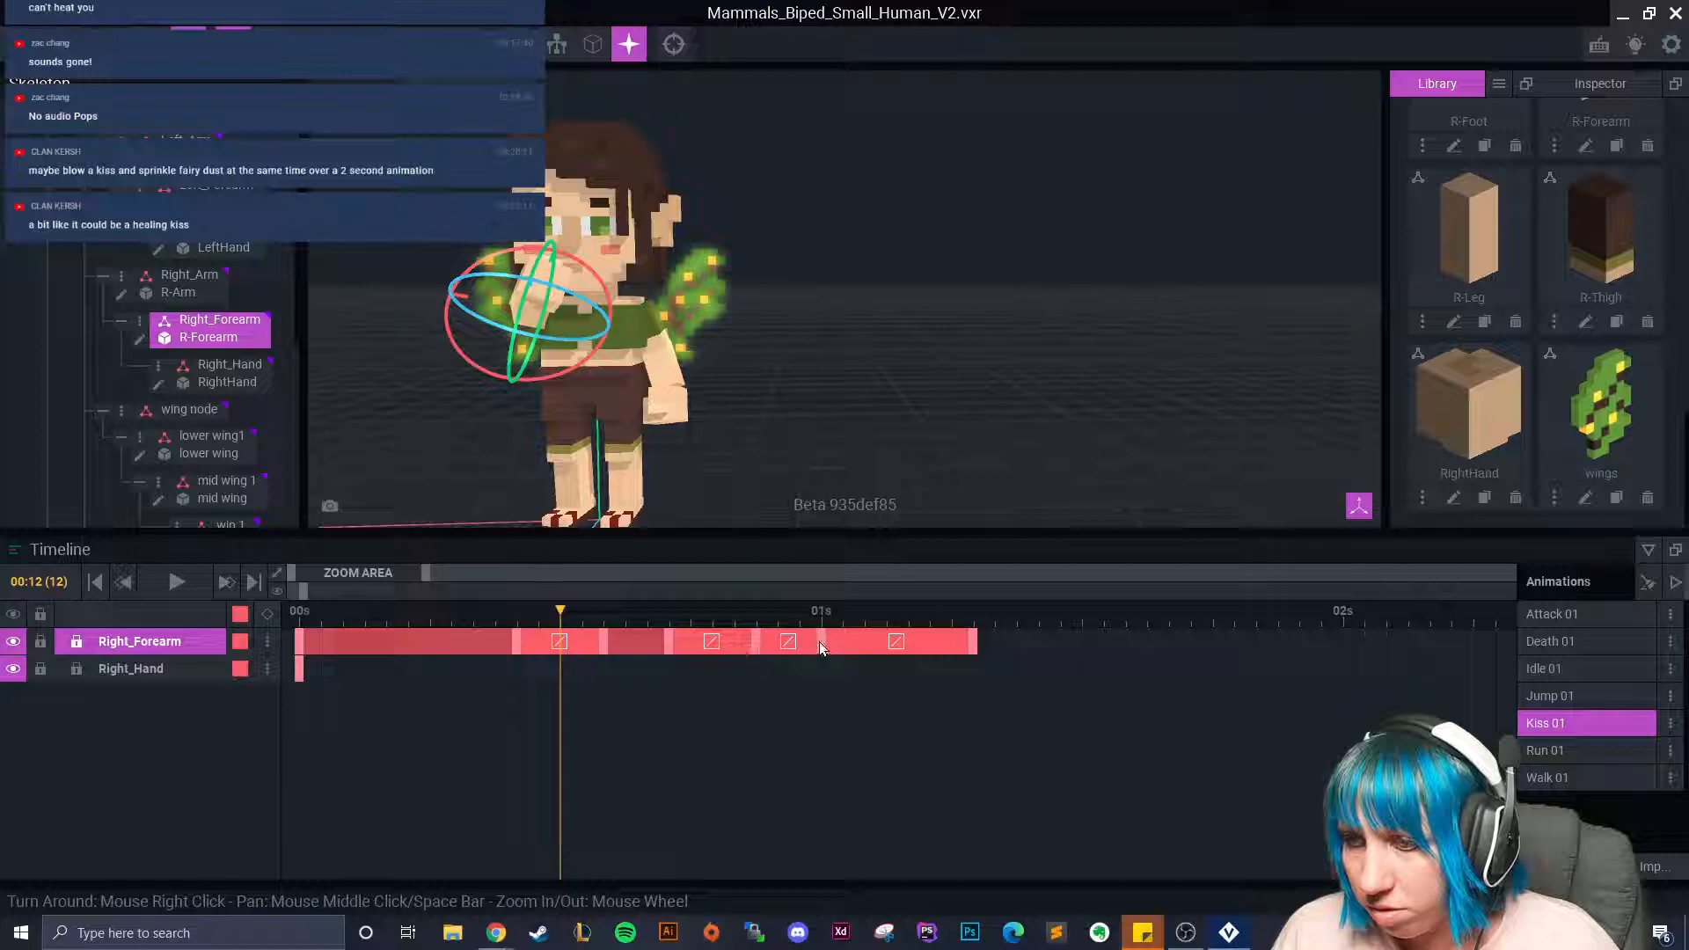
{"action": "key", "text": "Delete"}
Rotate the right forearm about 8.8° at 00:22 and 7.5° at 00:21.
{"action": "left_click_drag", "start_coordinate": [568, 618], "coordinate": [757, 644]}
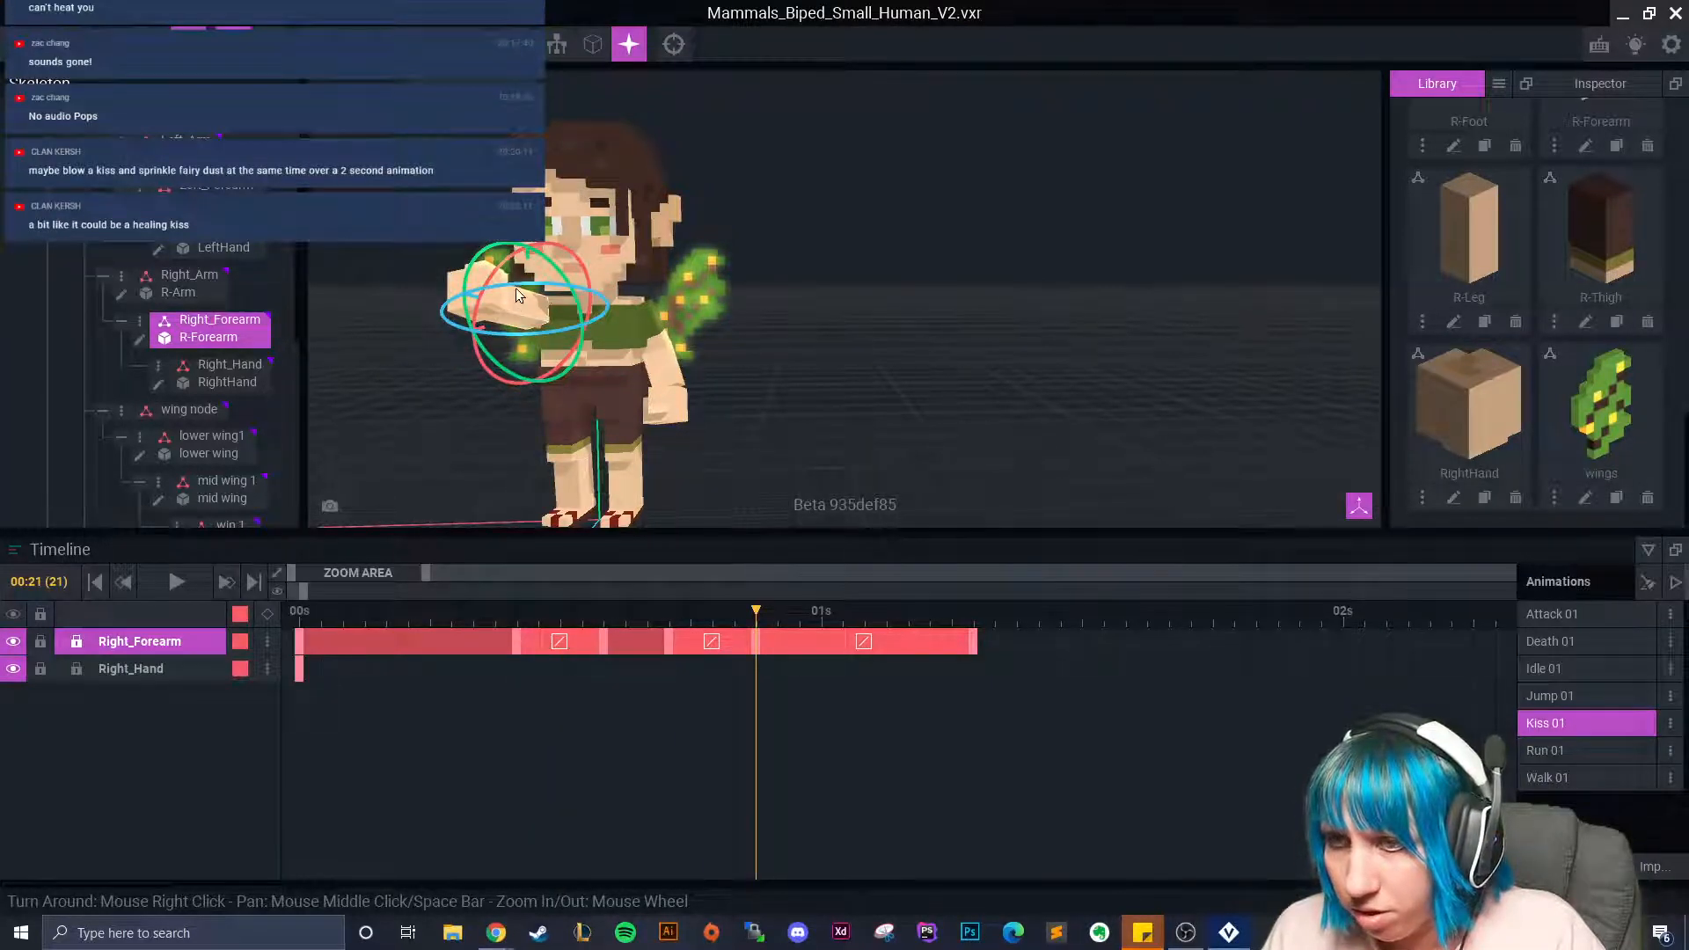
{"action": "left_click", "coordinate": [768, 632]}
{"action": "left_click_drag", "start_coordinate": [482, 264], "coordinate": [489, 272]}
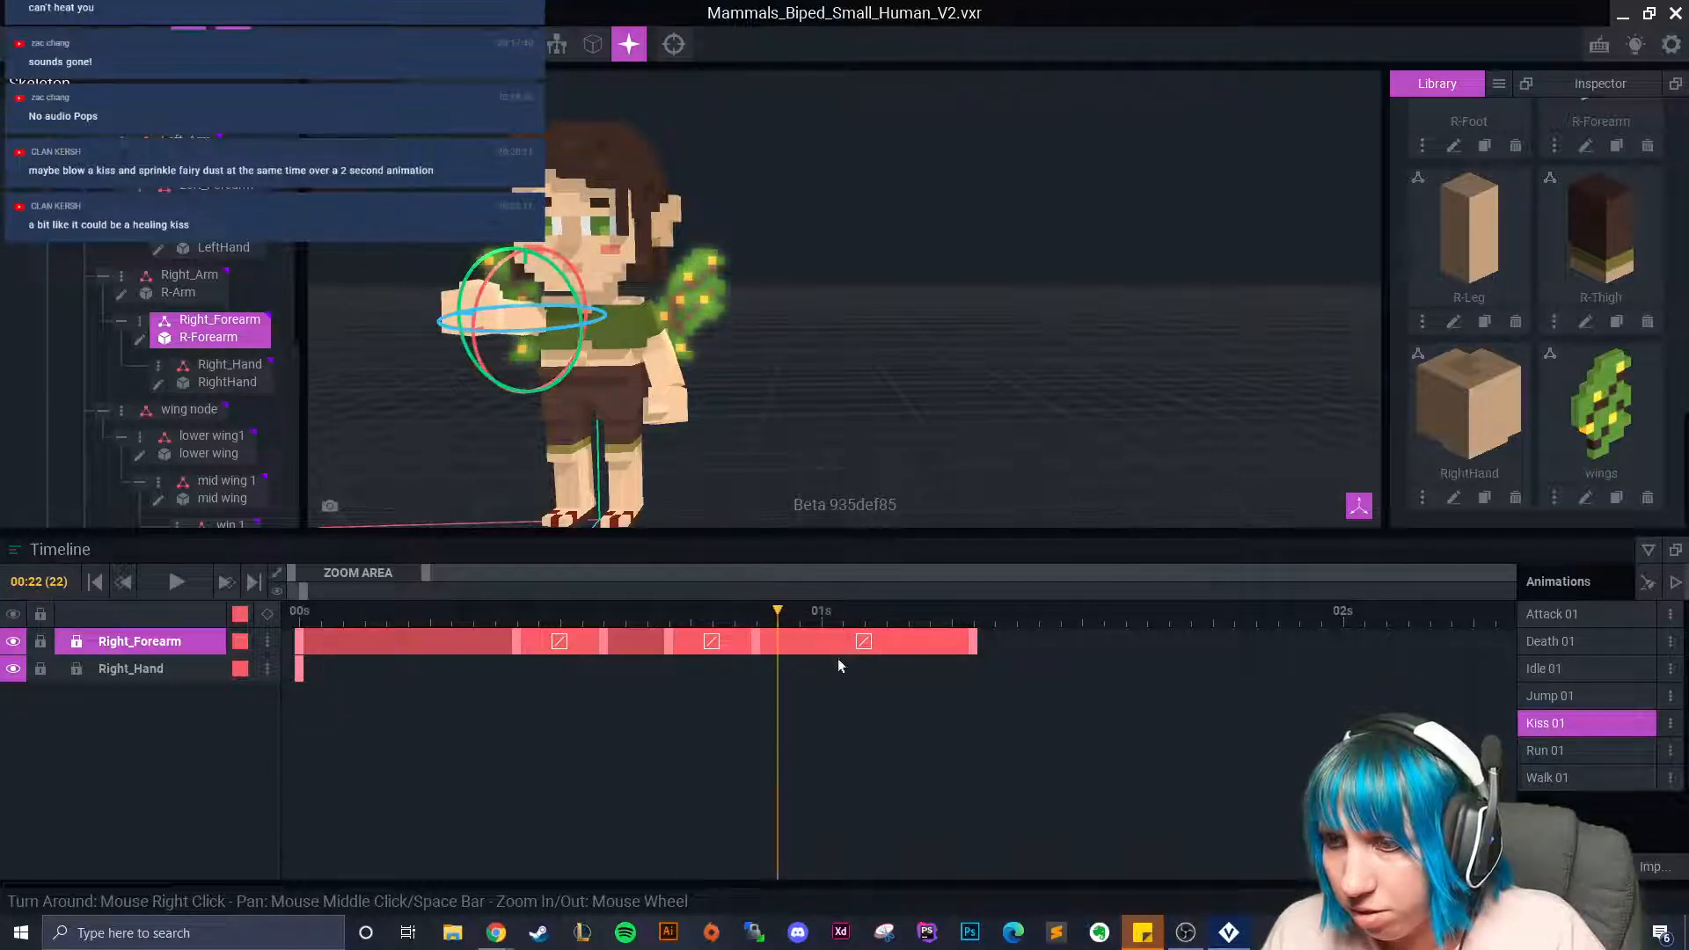
{"action": "left_click_drag", "start_coordinate": [777, 611], "coordinate": [756, 607]}
{"action": "right_click_drag", "start_coordinate": [482, 295], "coordinate": [541, 339]}
{"action": "left_click_drag", "start_coordinate": [564, 277], "coordinate": [558, 261]}
{"action": "mouse_move", "coordinate": [757, 611]}
{"action": "left_mouse_down"}
{"action": "mouse_move", "coordinate": [689, 614]}
{"action": "mouse_move", "coordinate": [812, 637]}
{"action": "mouse_move", "coordinate": [761, 635]}
{"action": "left_mouse_up"}
{"action": "right_click_drag", "start_coordinate": [598, 369], "coordinate": [560, 336]}
Copy the Right_Arm pose from 00:21 onto frame 01:00.
{"action": "left_click", "coordinate": [552, 340]}
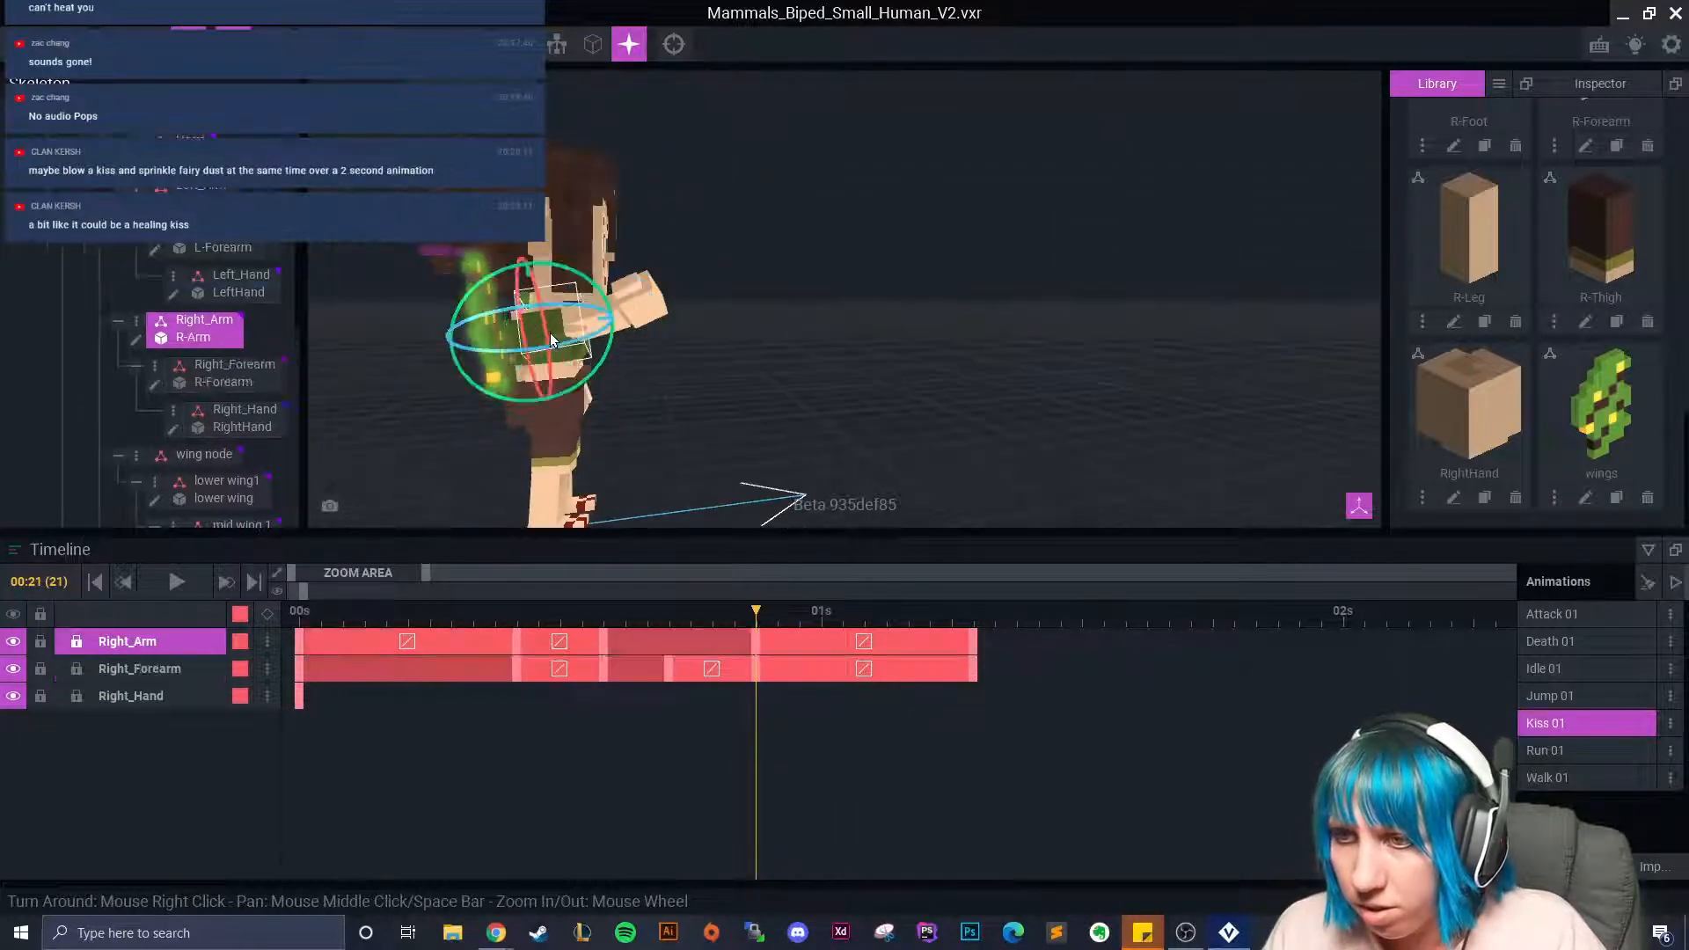
{"action": "right_click", "coordinate": [759, 640]}
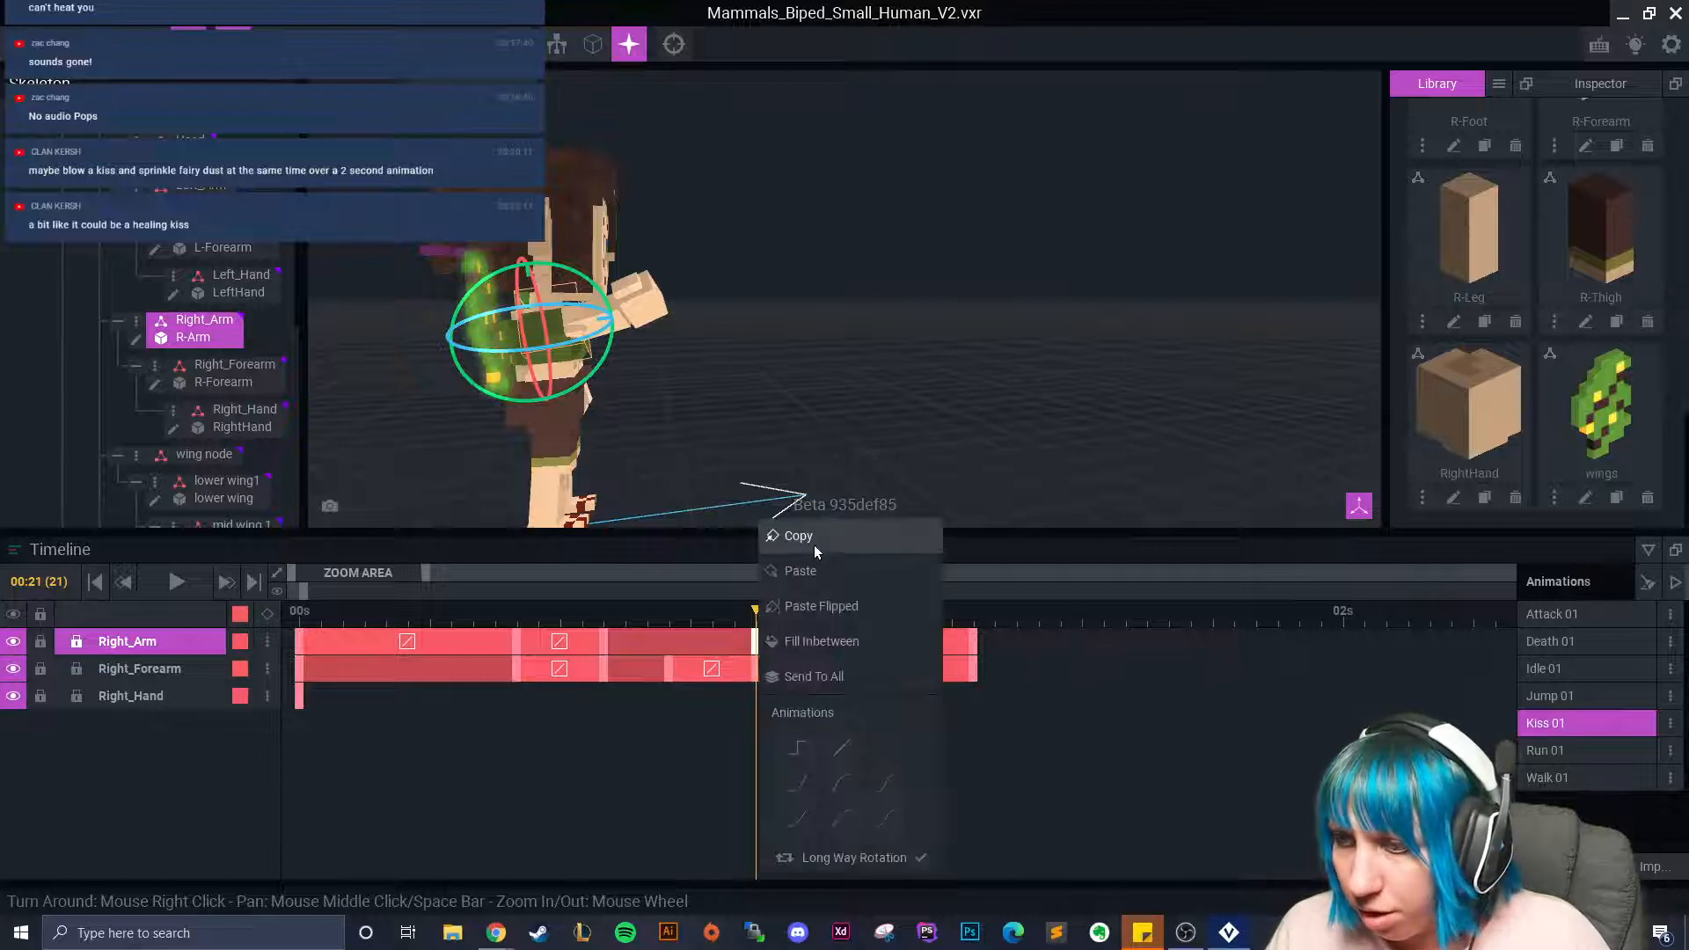
{"action": "left_click", "coordinate": [812, 547]}
{"action": "left_click_drag", "start_coordinate": [758, 619], "coordinate": [819, 634]}
{"action": "right_click", "coordinate": [820, 637]}
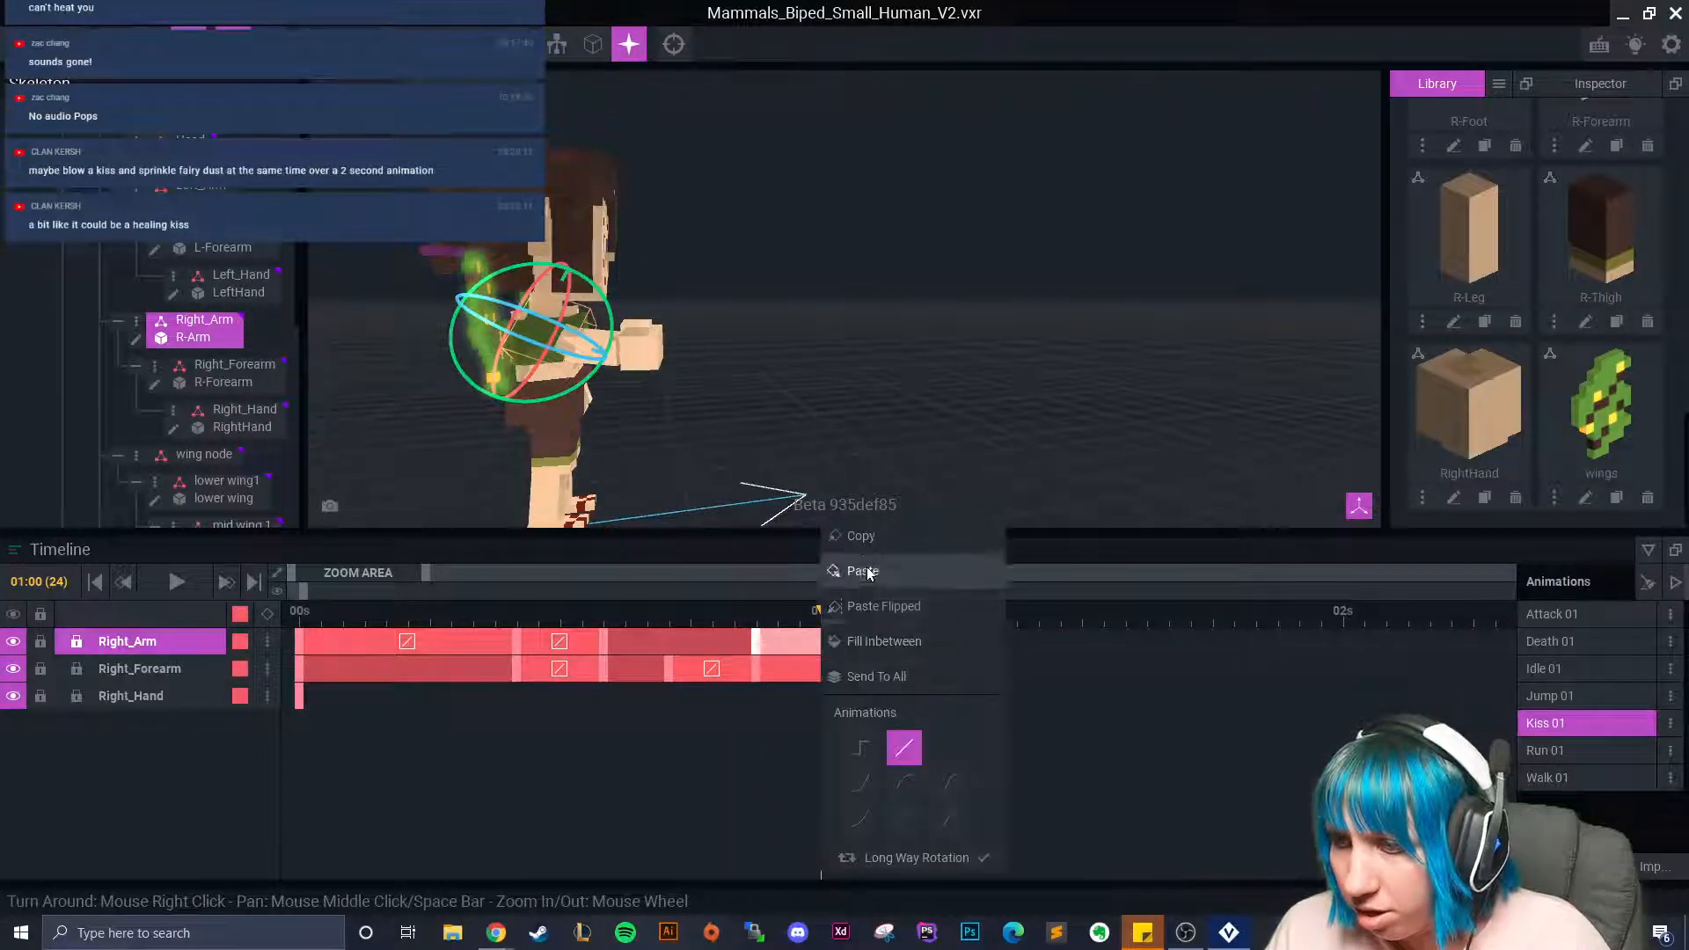
{"action": "left_click", "coordinate": [845, 568]}
Paste a Right_Forearm keyframe at frame 24 and preview the arm motion to frame 29.
{"action": "right_click", "coordinate": [756, 673]}
{"action": "left_click", "coordinate": [811, 642]}
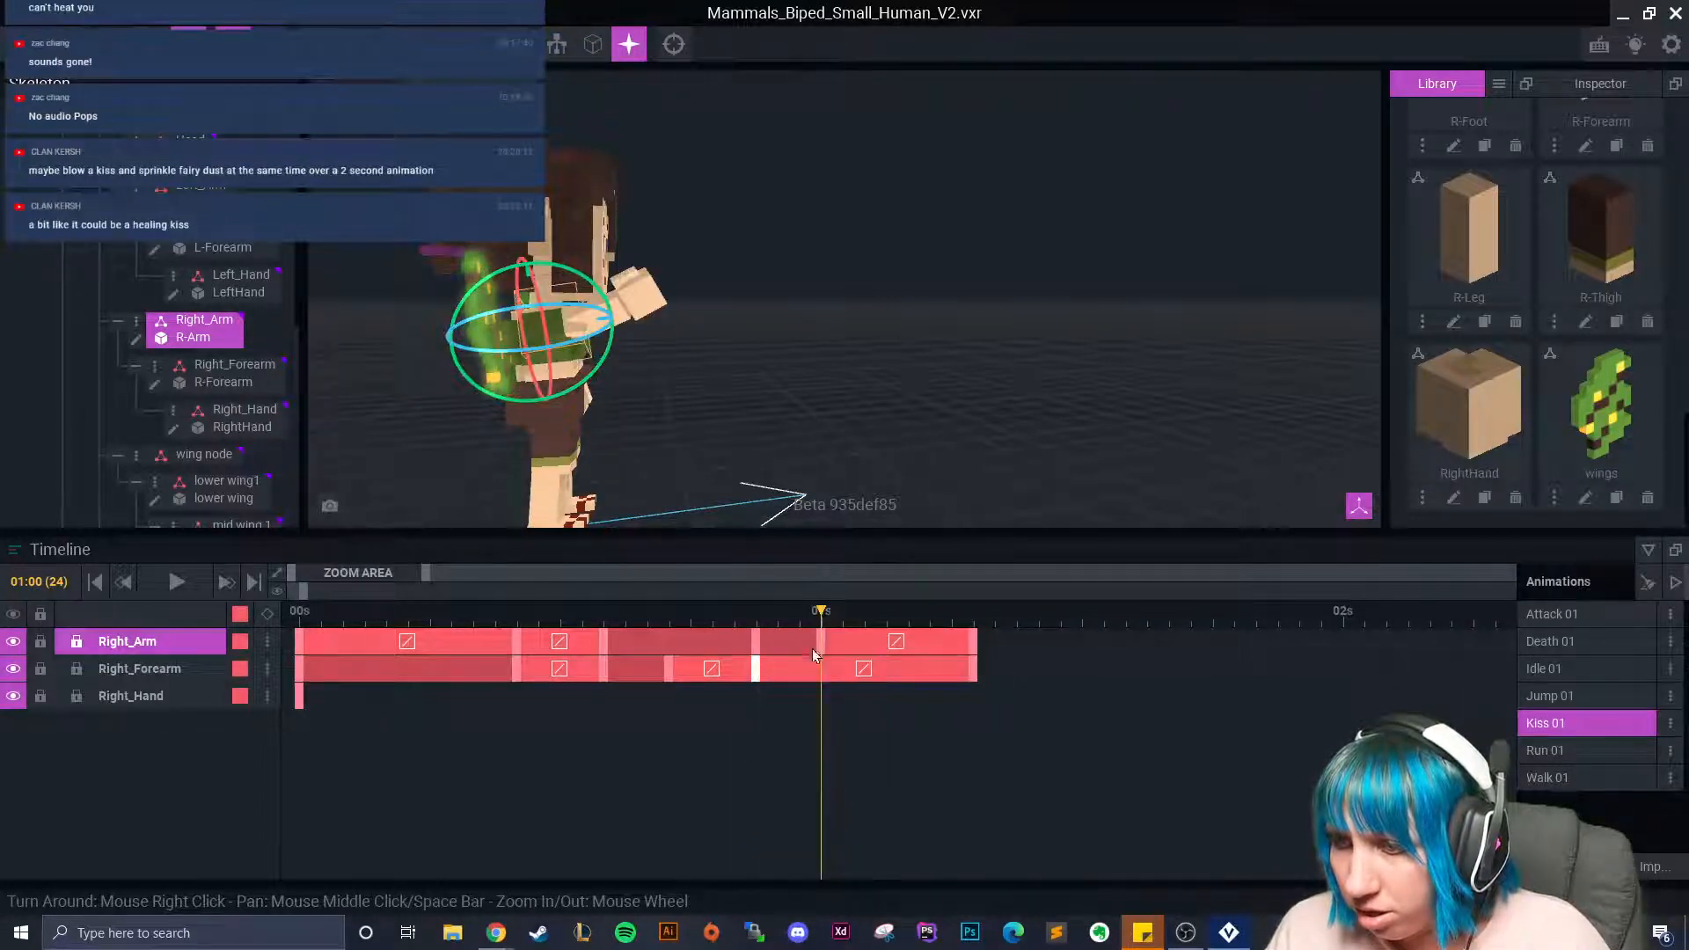
{"action": "right_click", "coordinate": [826, 670]}
{"action": "left_click", "coordinate": [876, 570]}
{"action": "right_click", "coordinate": [685, 666]}
{"action": "left_click", "coordinate": [744, 453]}
{"action": "right_click_drag", "start_coordinate": [742, 453], "coordinate": [904, 355]}
{"action": "scroll", "coordinate": [933, 361], "scroll_direction": "down", "scroll_amount": 4}
{"action": "scroll", "coordinate": [878, 379], "scroll_direction": "up", "scroll_amount": 4}
{"action": "middle_click_drag", "start_coordinate": [651, 374], "coordinate": [857, 393]}
{"action": "right_click_drag", "start_coordinate": [858, 388], "coordinate": [845, 396]}
{"action": "left_click_drag", "start_coordinate": [826, 616], "coordinate": [1039, 690]}
Copy the last Head keyframe and paste it at frame 41.
{"action": "left_click", "coordinate": [705, 298]}
{"action": "left_click_drag", "start_coordinate": [1094, 607], "coordinate": [1181, 651]}
{"action": "right_click", "coordinate": [931, 643]}
{"action": "left_click", "coordinate": [992, 539]}
{"action": "right_click", "coordinate": [1202, 645]}
{"action": "left_click", "coordinate": [1223, 597]}
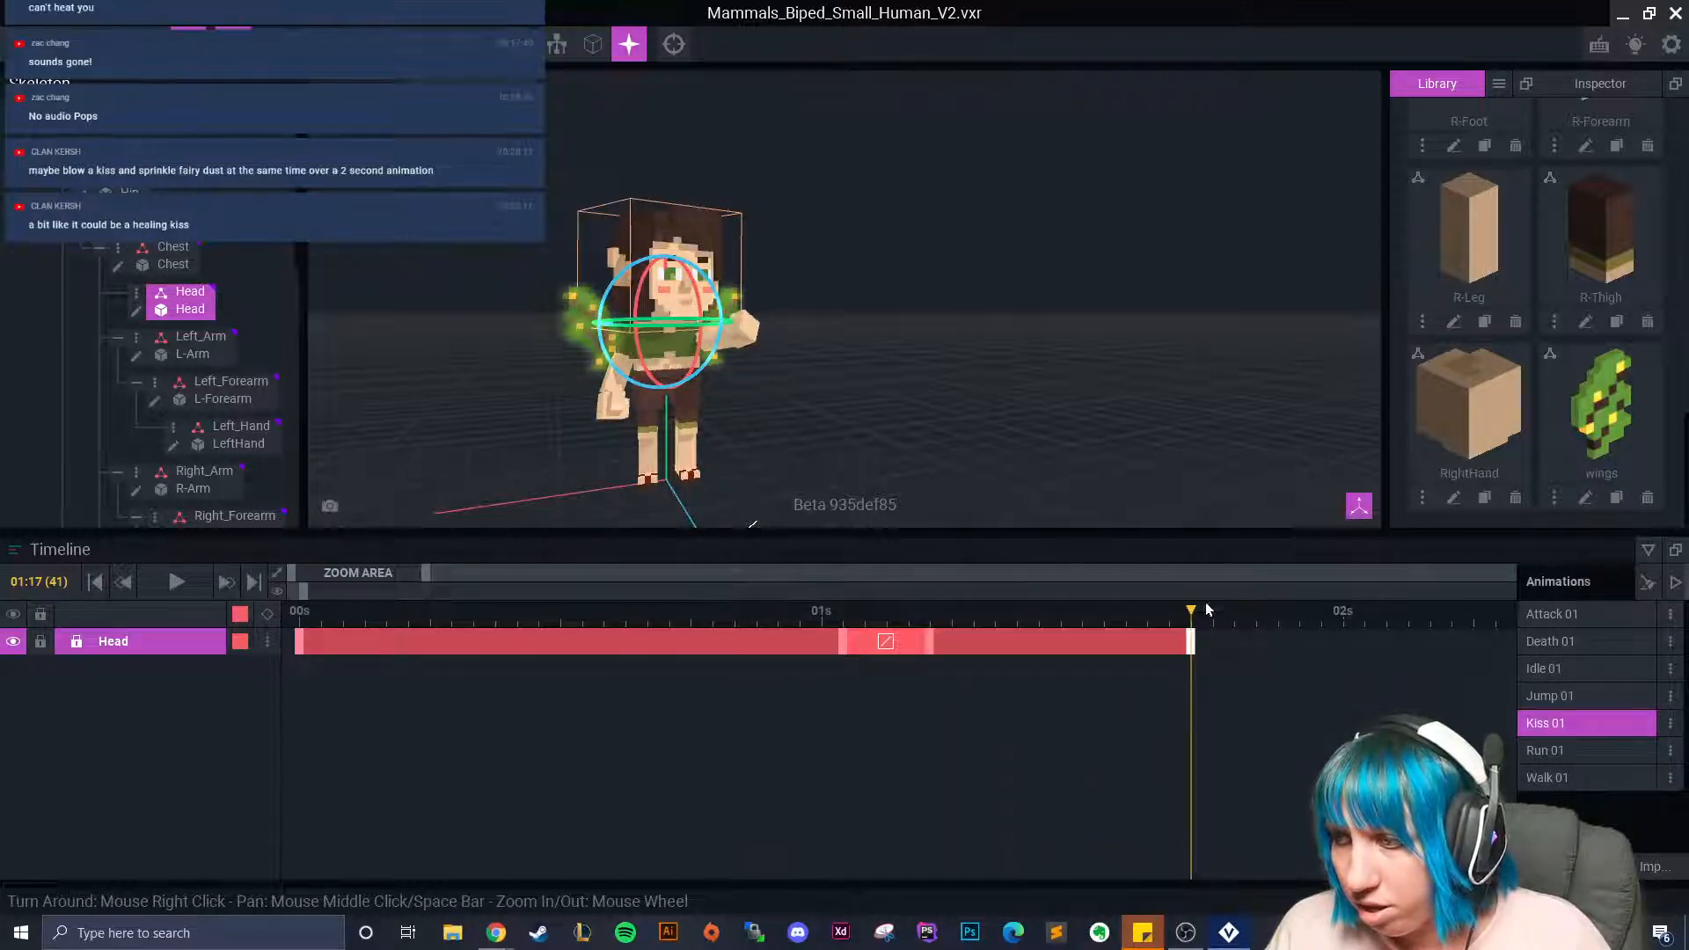
{"action": "left_click_drag", "start_coordinate": [1157, 645], "coordinate": [1213, 643]}
Tilt the fairy's head from a front view, keying it near 1.7 s.
{"action": "right_click_drag", "start_coordinate": [999, 444], "coordinate": [774, 401]}
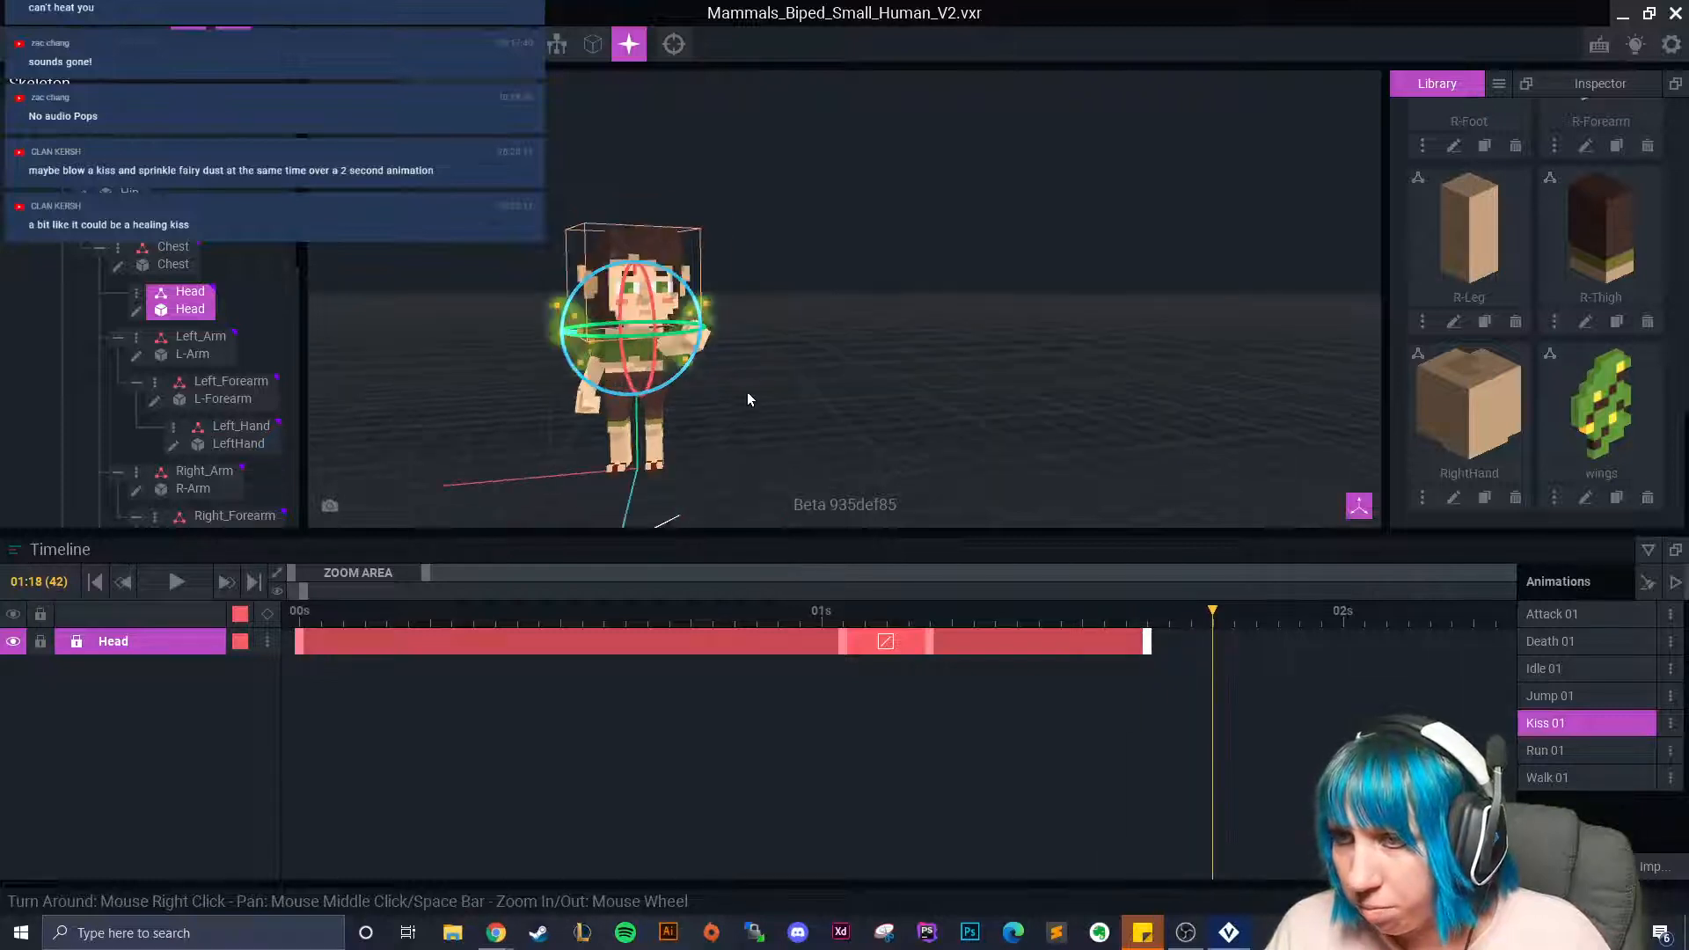
{"action": "left_click_drag", "start_coordinate": [630, 322], "coordinate": [613, 328]}
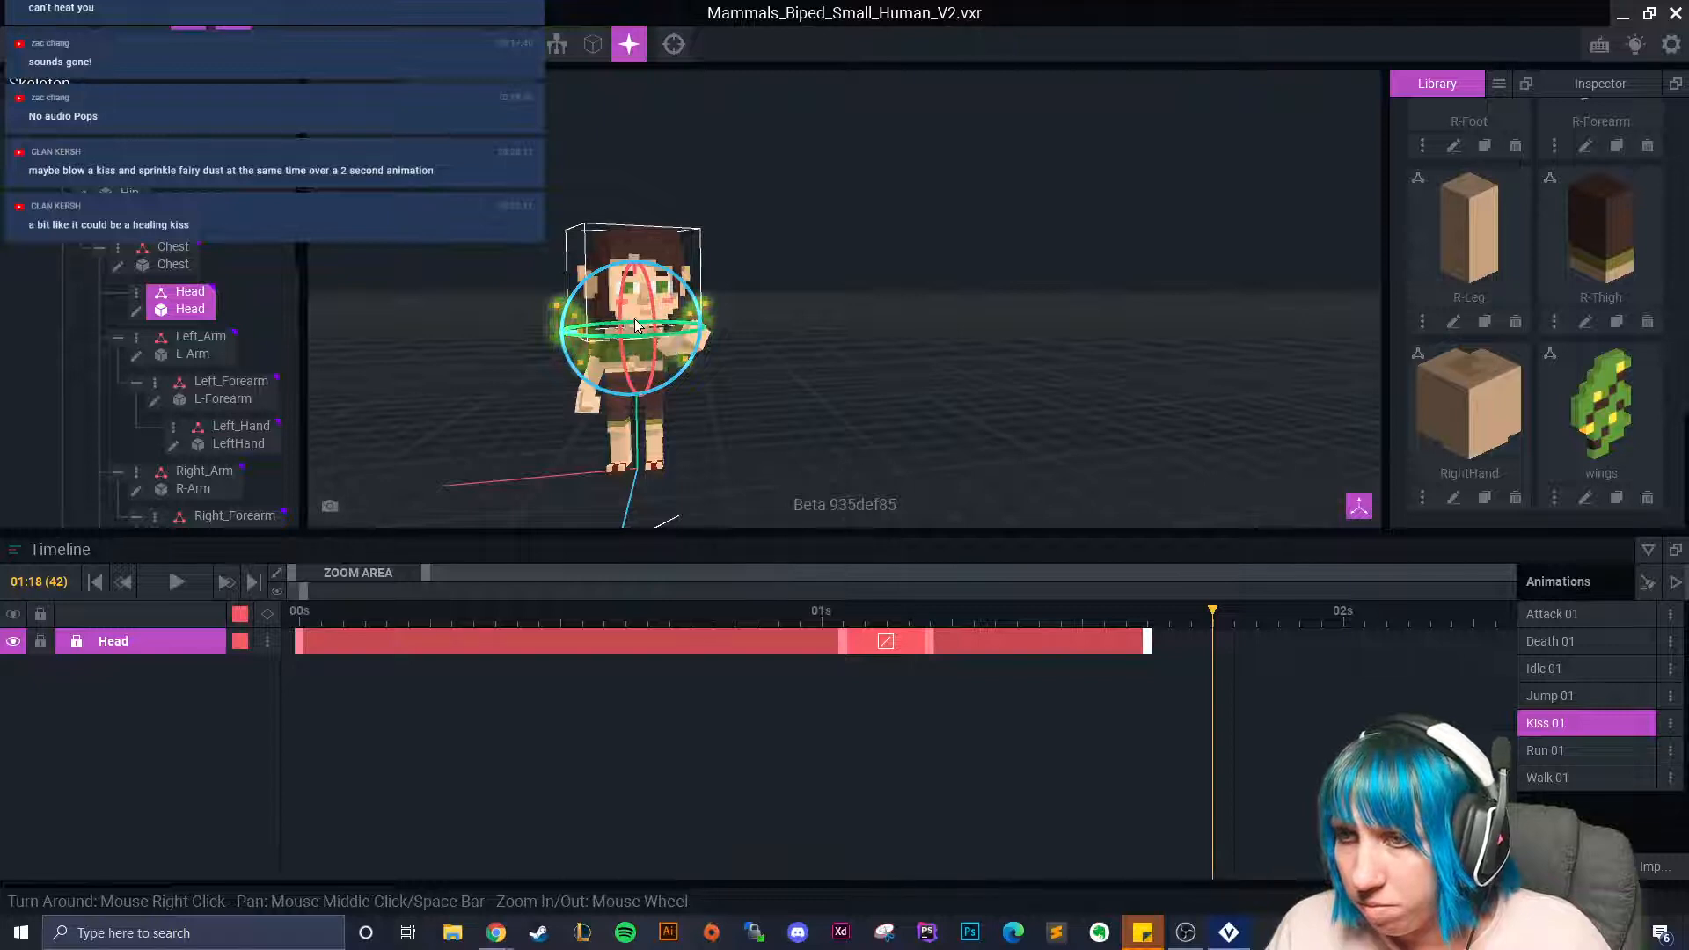
{"action": "left_click", "coordinate": [754, 387]}
{"action": "left_click", "coordinate": [661, 352]}
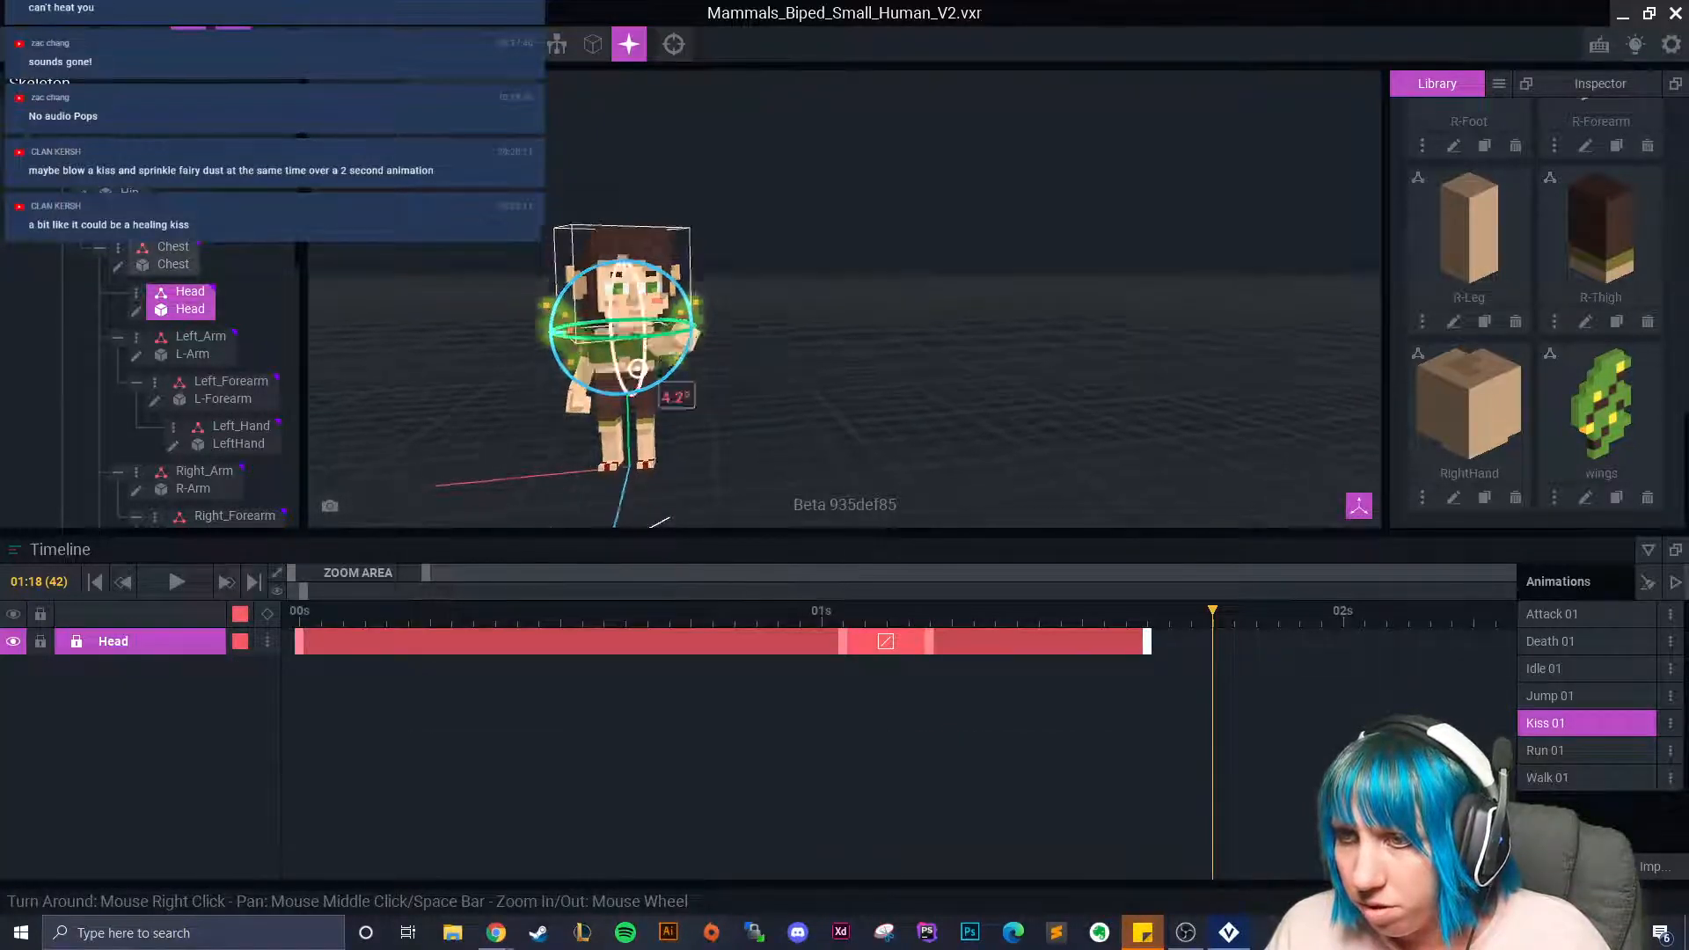
{"action": "right_click_drag", "start_coordinate": [660, 353], "coordinate": [642, 358]}
{"action": "left_click_drag", "start_coordinate": [643, 358], "coordinate": [585, 359]}
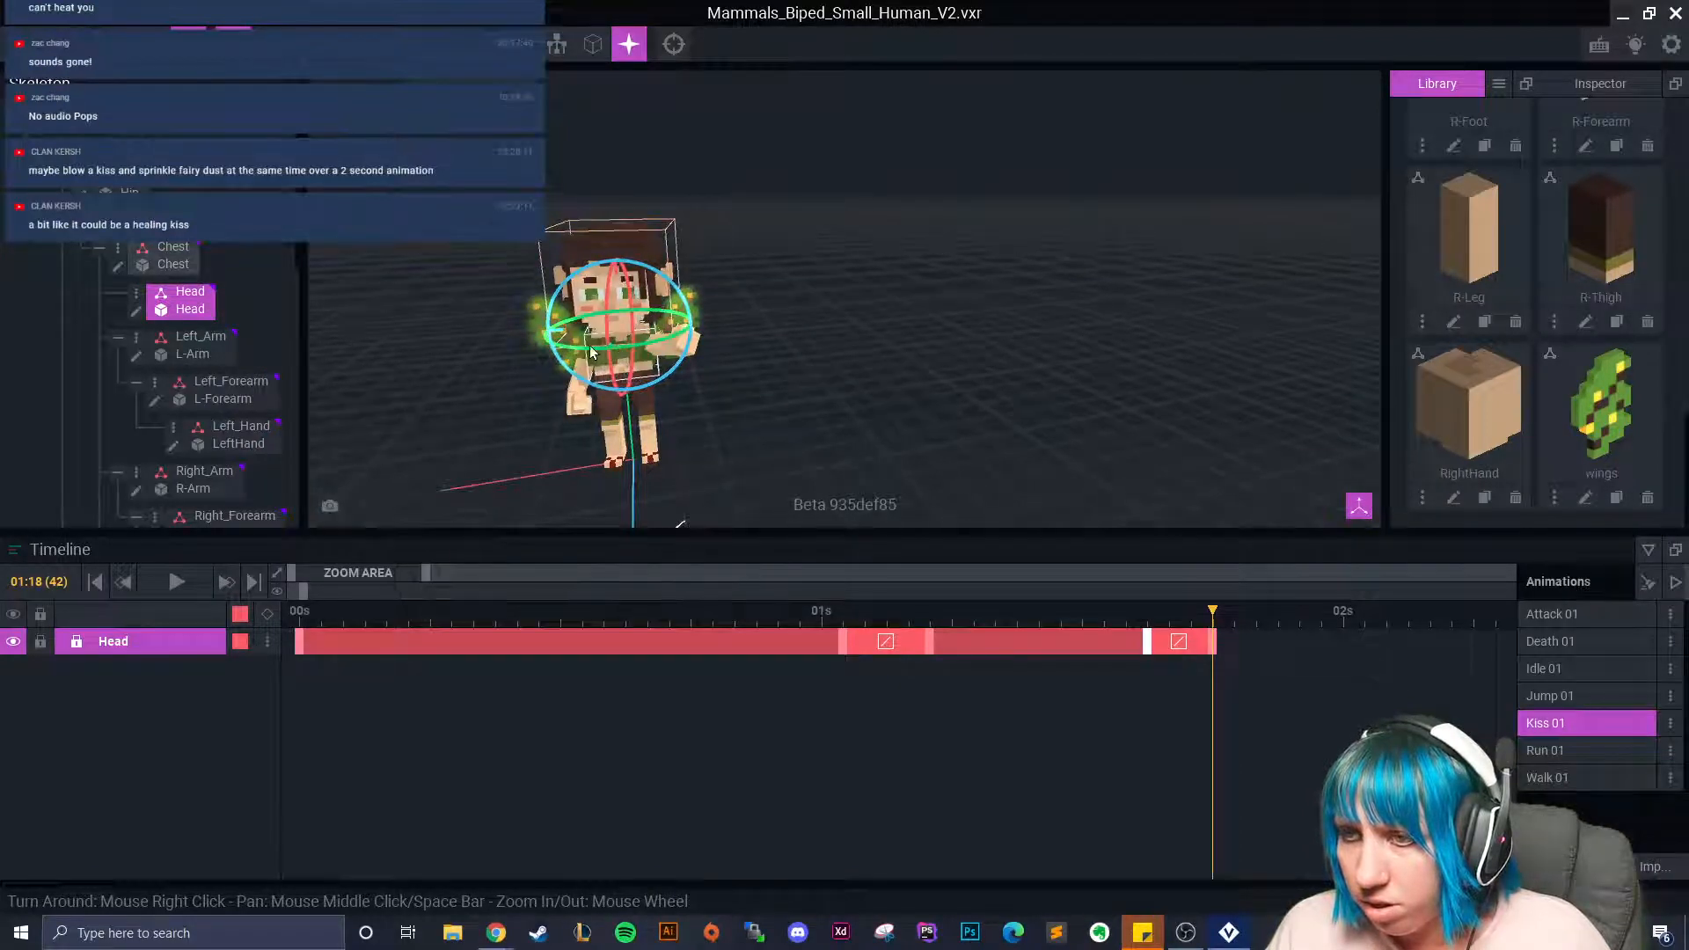
Play Kiss 01 from the start and stop to inspect the pose.
{"action": "left_click", "coordinate": [691, 616]}
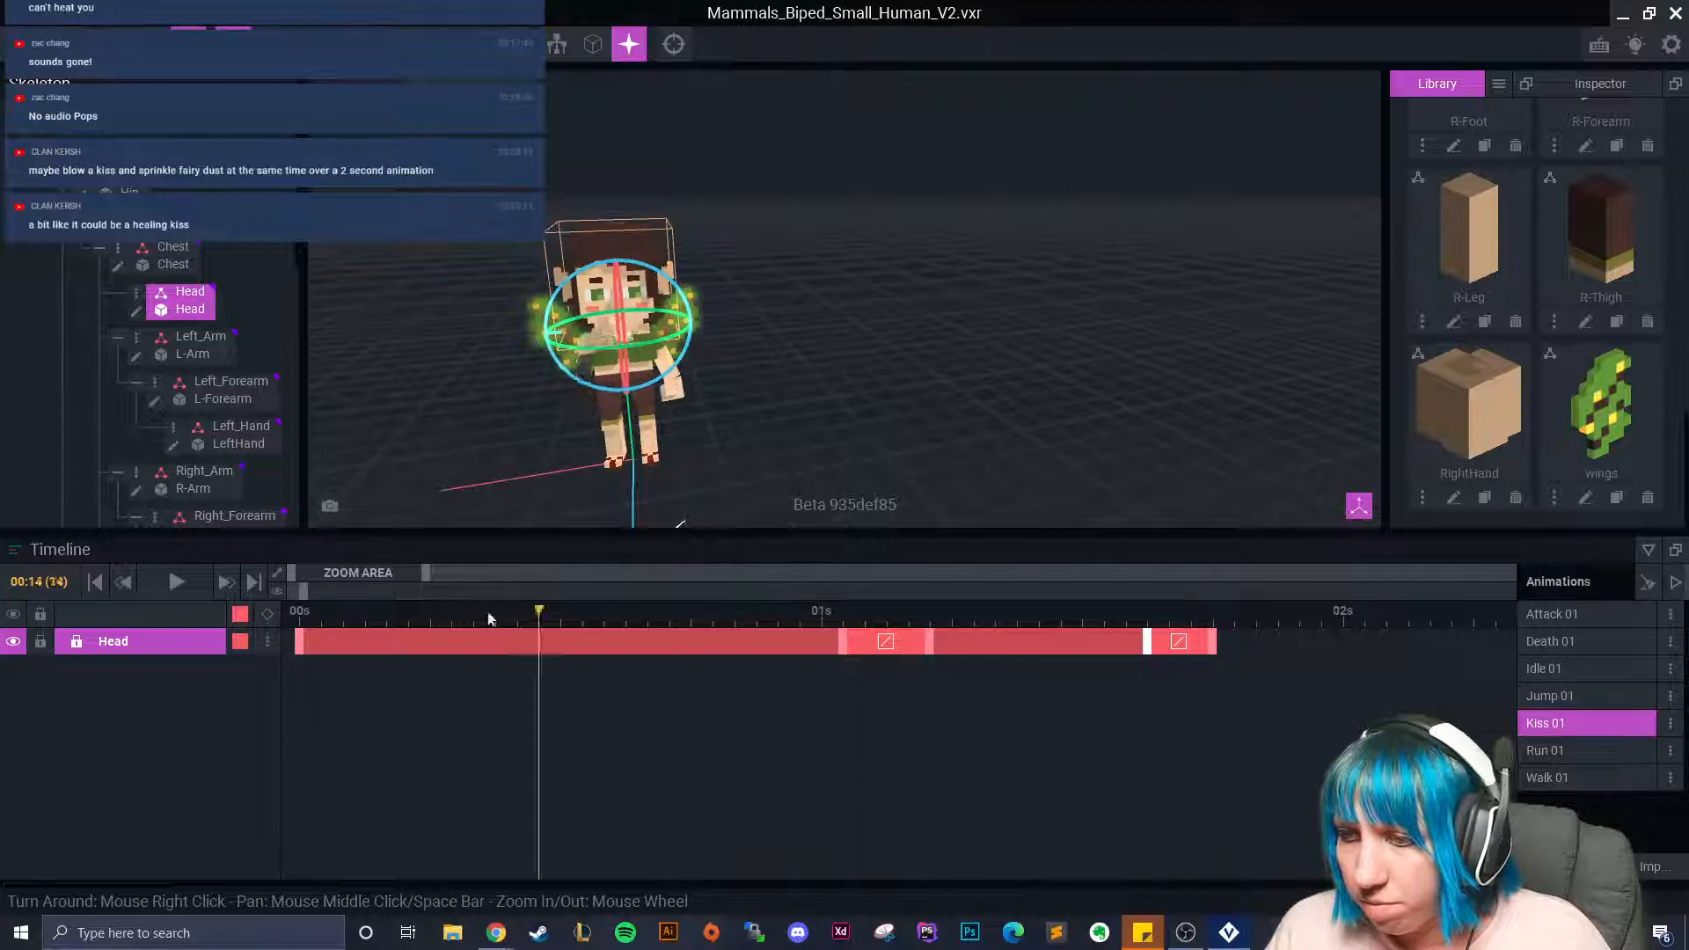
{"action": "left_click", "coordinate": [95, 582]}
{"action": "left_click", "coordinate": [176, 581]}
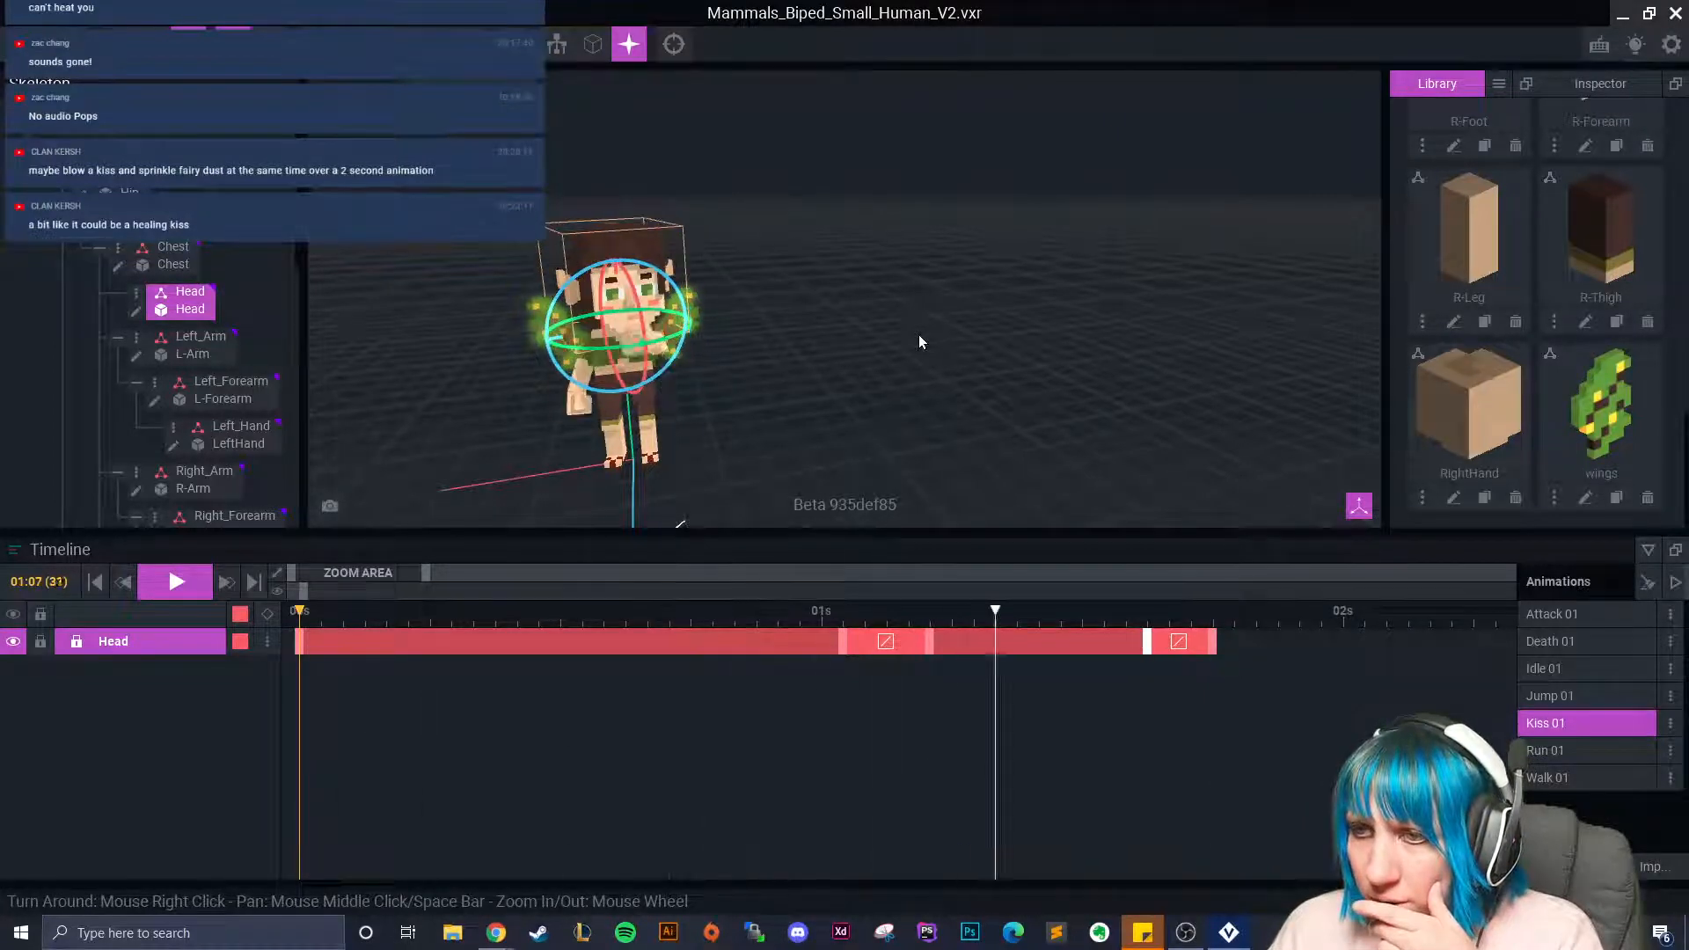
{"action": "left_click", "coordinate": [168, 590]}
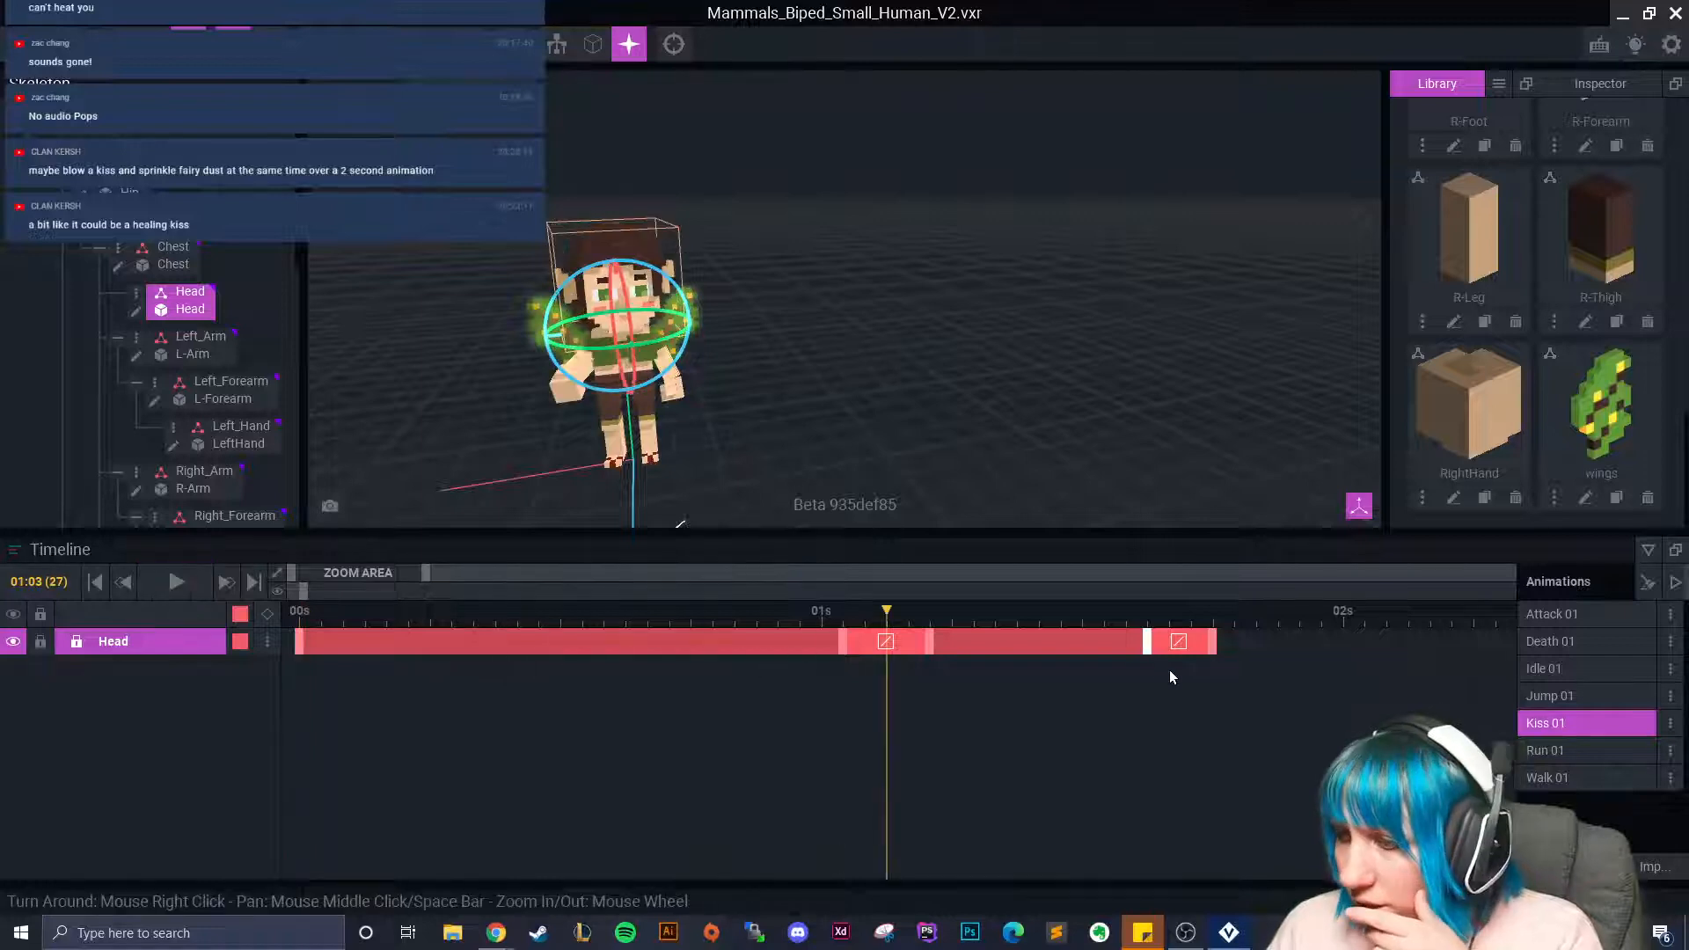
Drag the last Head keyframe later to stretch the head motion, then replay.
{"action": "right_click", "coordinate": [300, 651]}
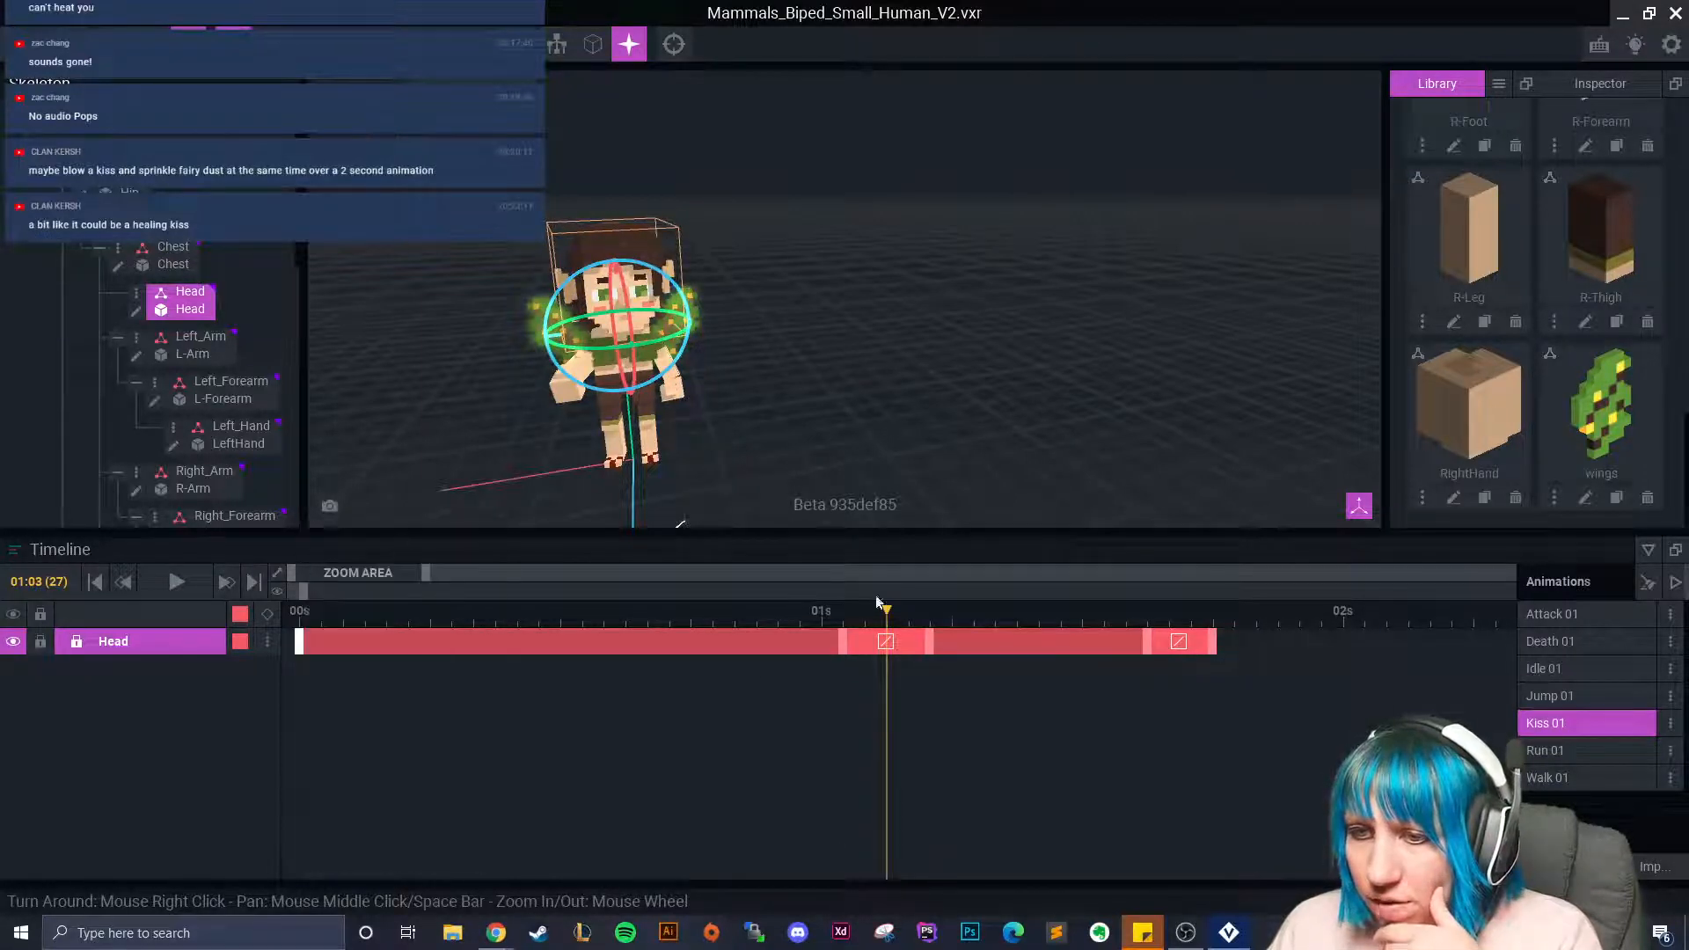
{"action": "right_click", "coordinate": [1217, 651]}
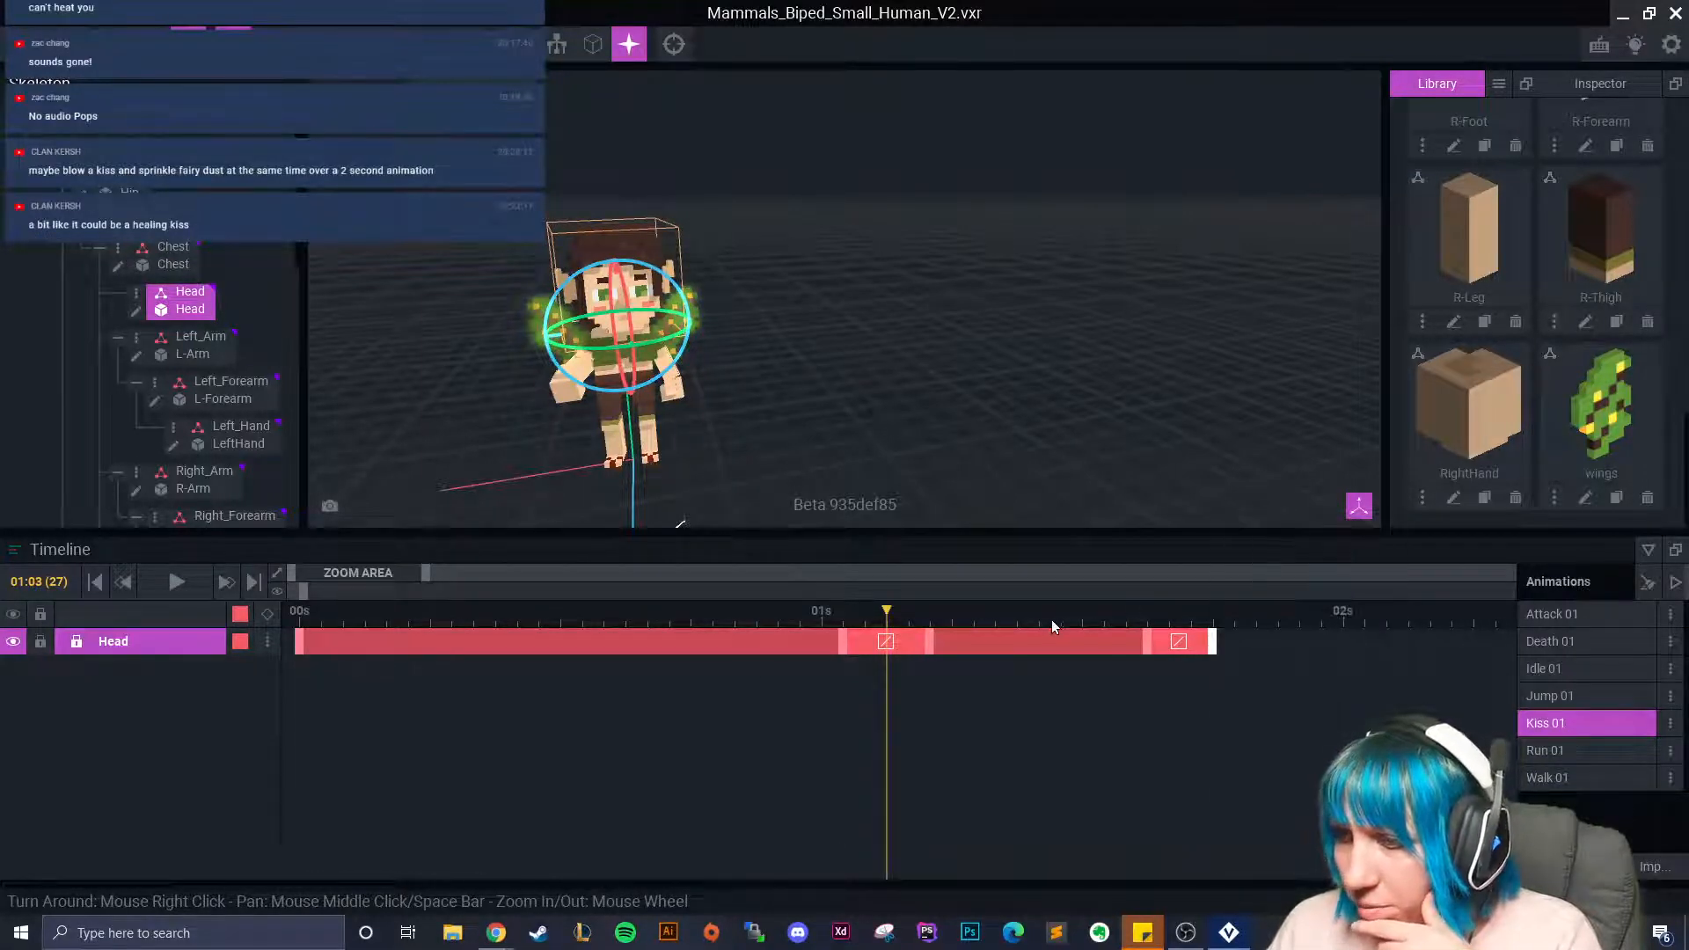
{"action": "left_click_drag", "start_coordinate": [879, 617], "coordinate": [264, 645]}
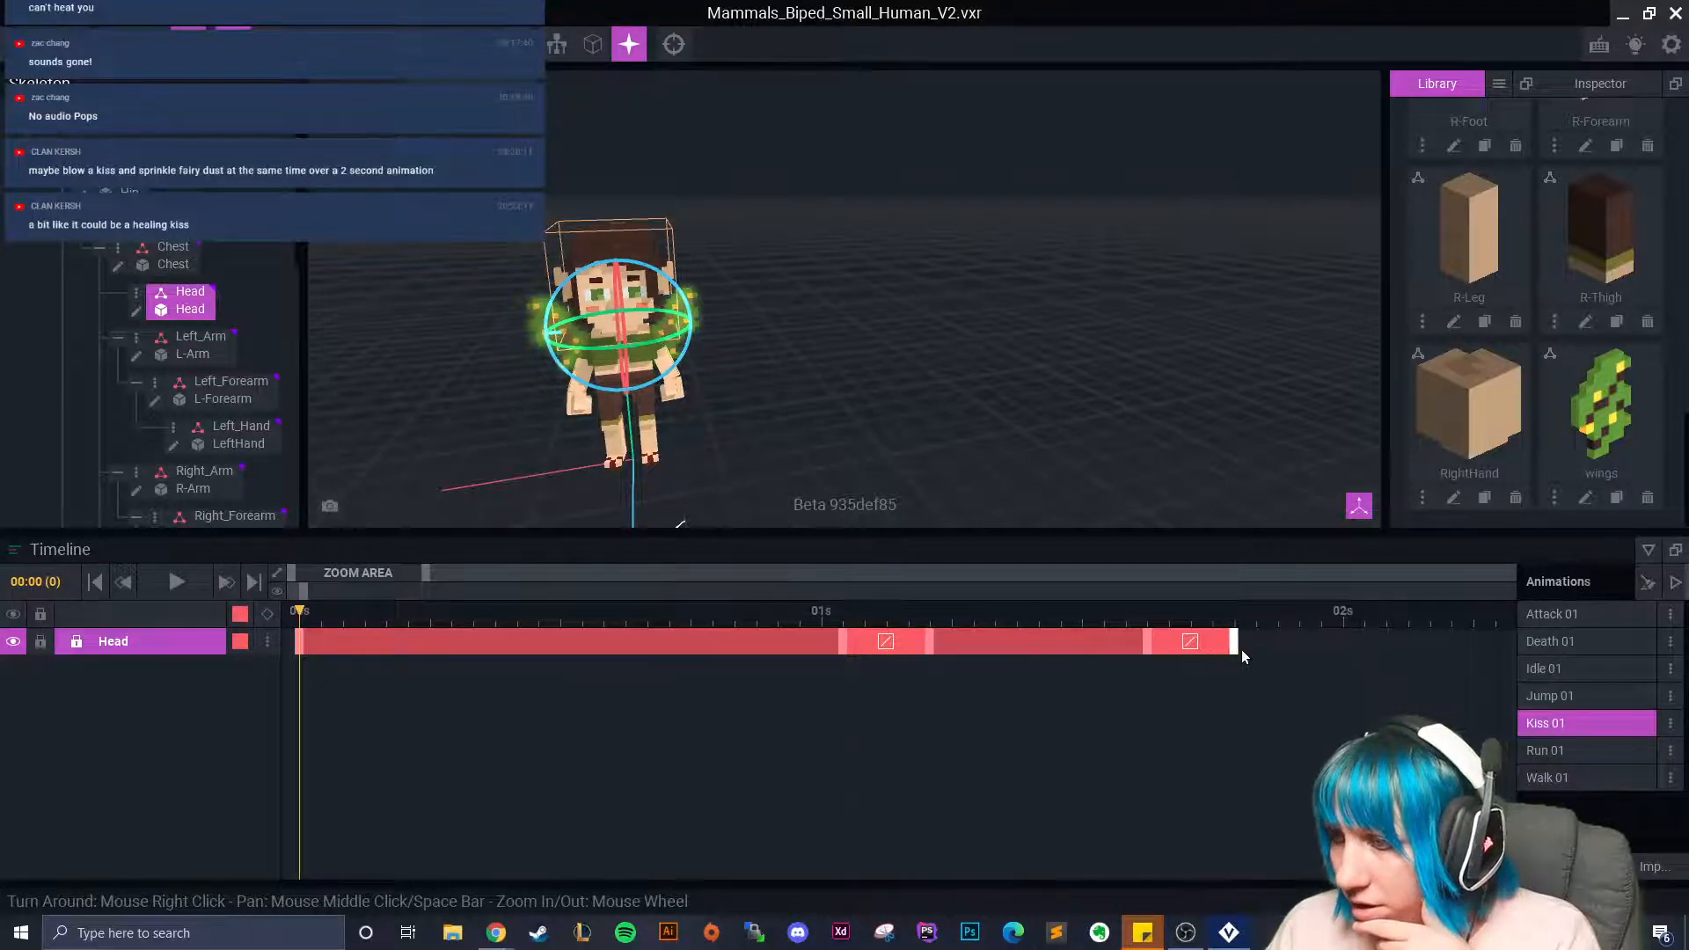
{"action": "left_click_drag", "start_coordinate": [1235, 652], "coordinate": [1280, 650]}
{"action": "left_click", "coordinate": [176, 582]}
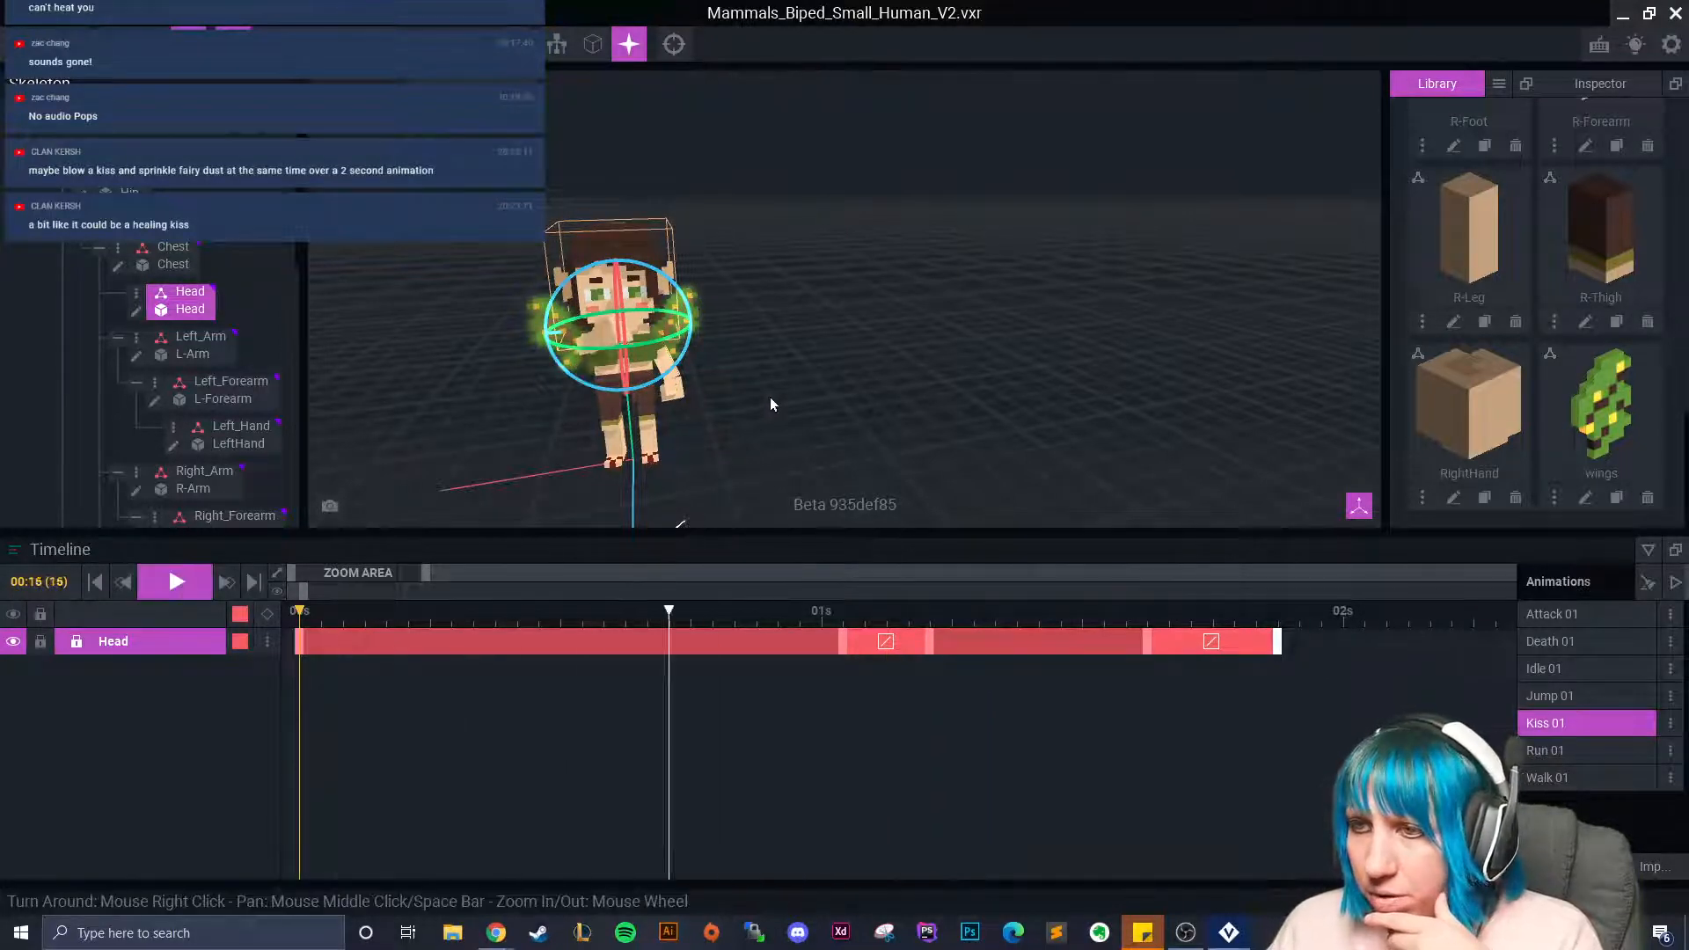
{"action": "left_click", "coordinate": [814, 389]}
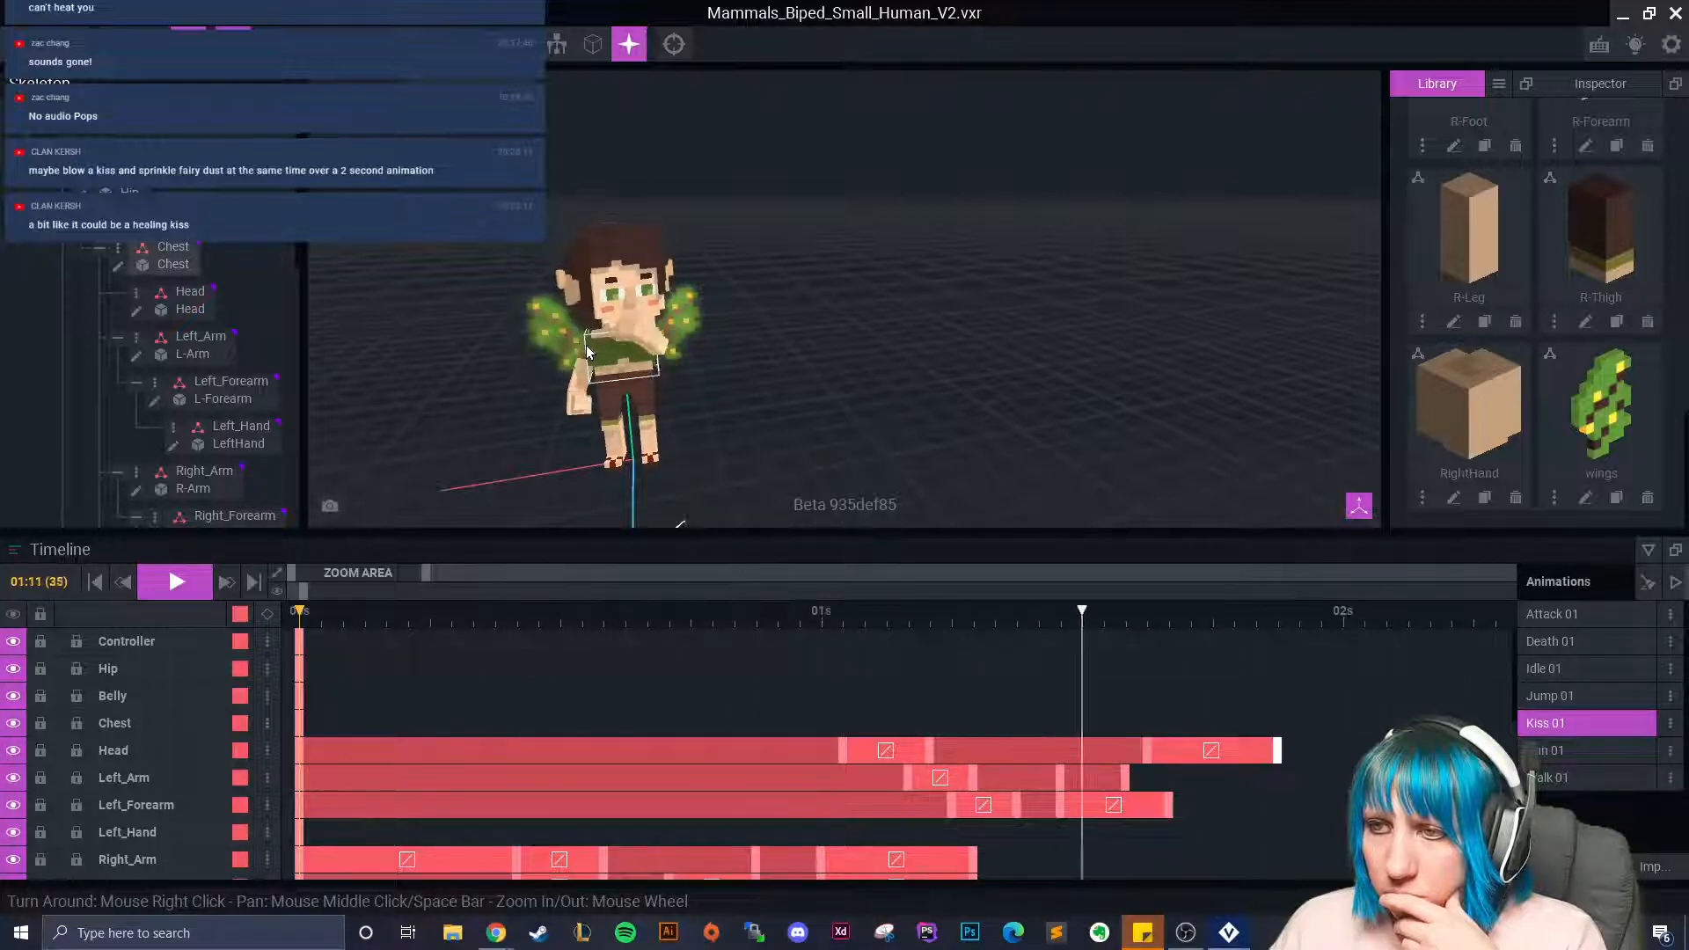
Stop and rewind playback, zoom in on the fairy, and open Head.vxm for voxel editing.
{"action": "left_click", "coordinate": [182, 572]}
{"action": "left_click_drag", "start_coordinate": [541, 614], "coordinate": [276, 635]}
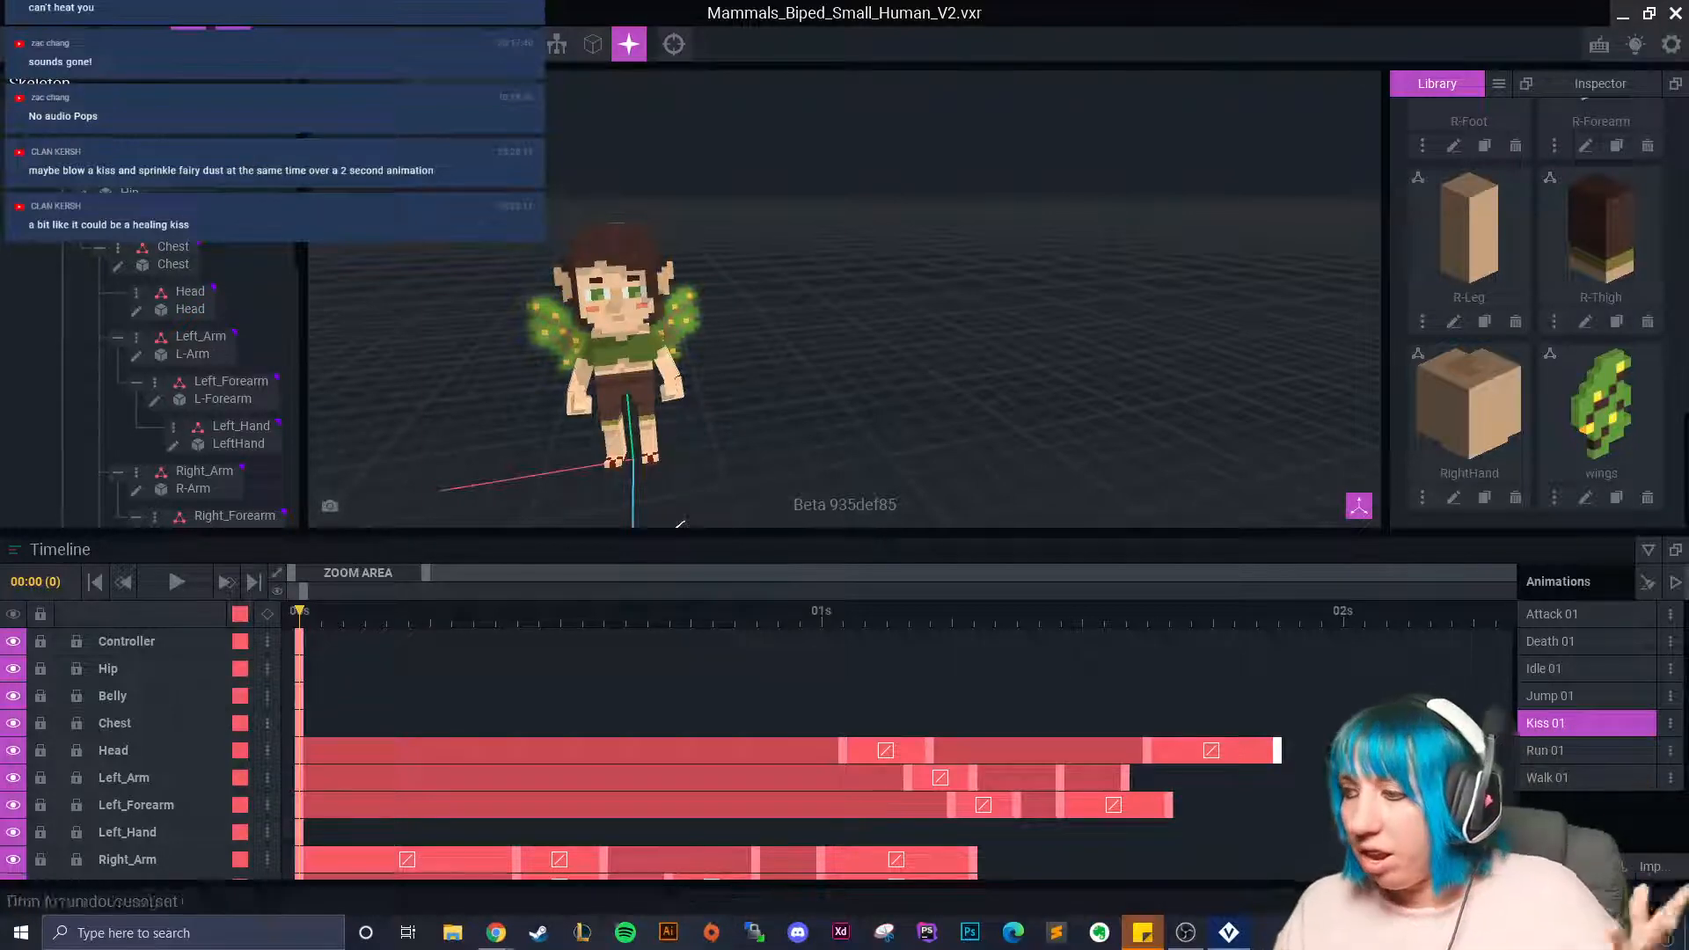
{"action": "middle_click_drag", "start_coordinate": [764, 395], "coordinate": [902, 363]}
{"action": "scroll", "coordinate": [901, 362], "scroll_direction": "up", "scroll_amount": 3}
{"action": "scroll", "coordinate": [889, 363], "scroll_direction": "up", "scroll_amount": 5}
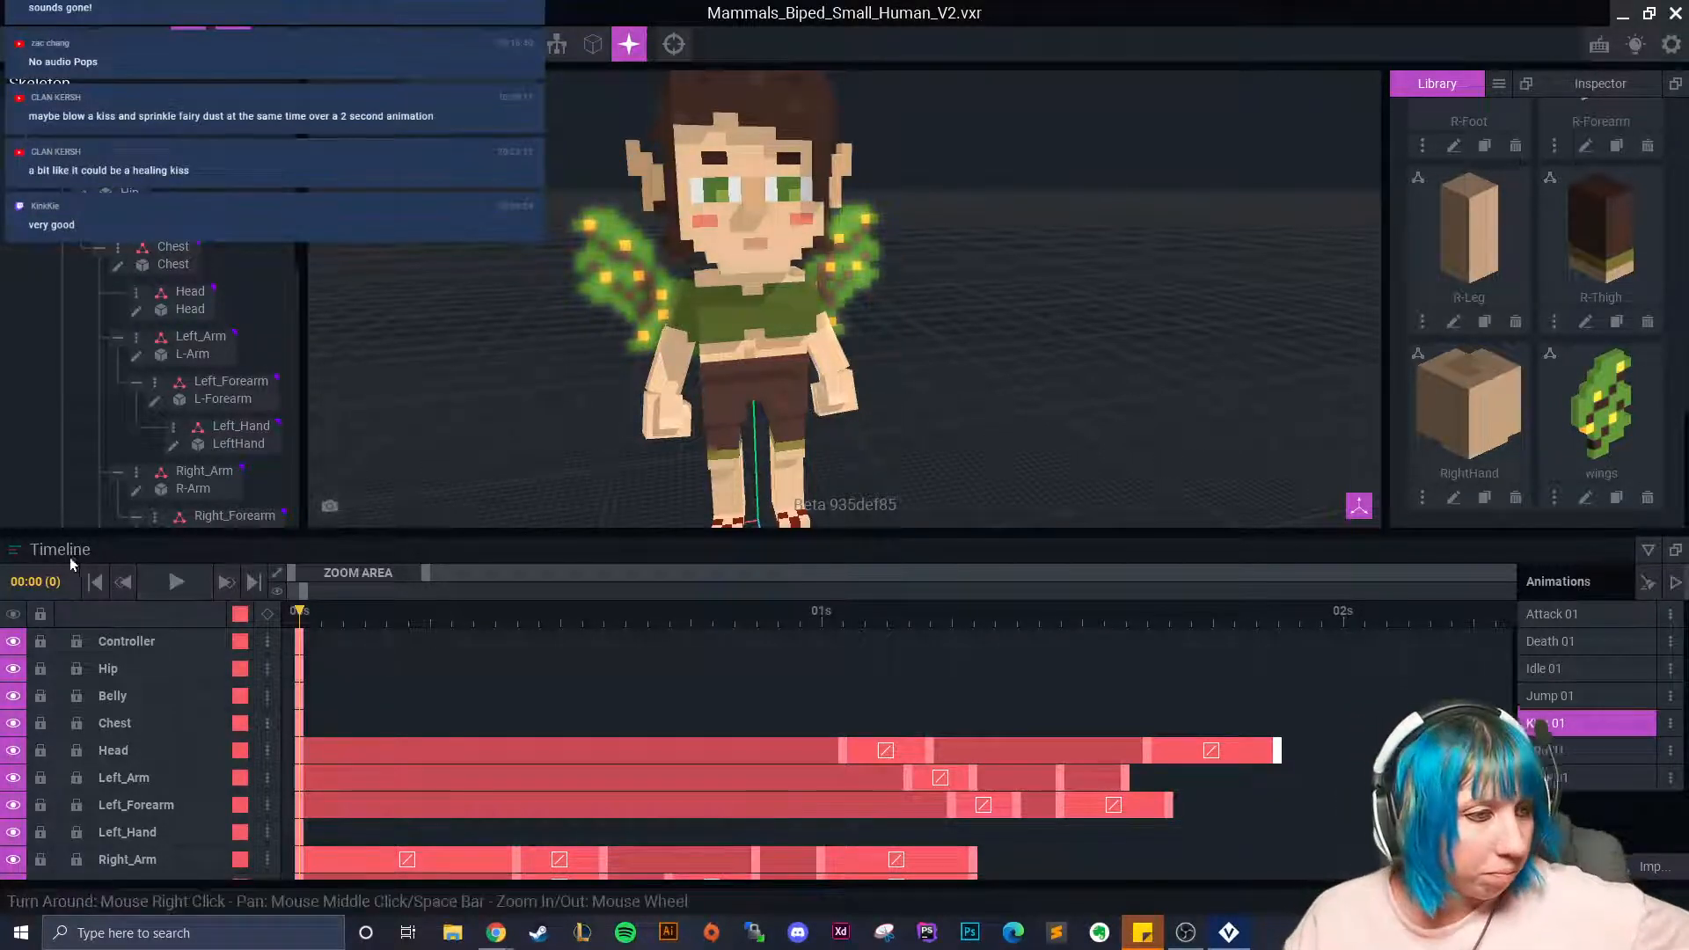
{"action": "left_click", "coordinate": [185, 300]}
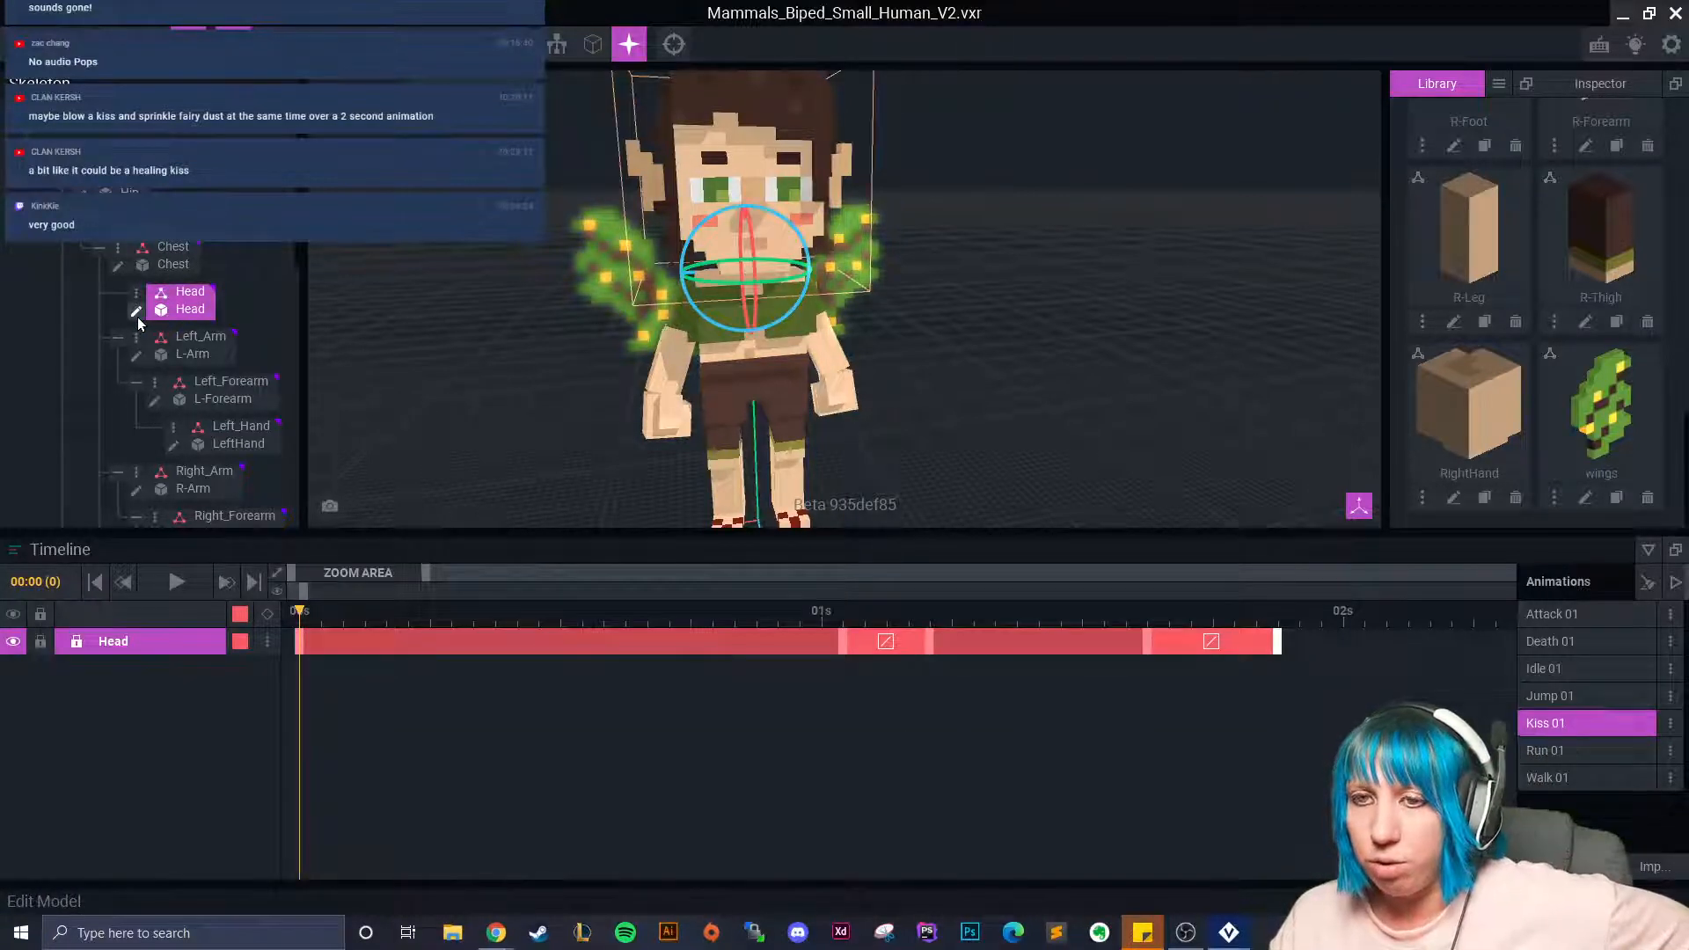
{"action": "left_click", "coordinate": [137, 312]}
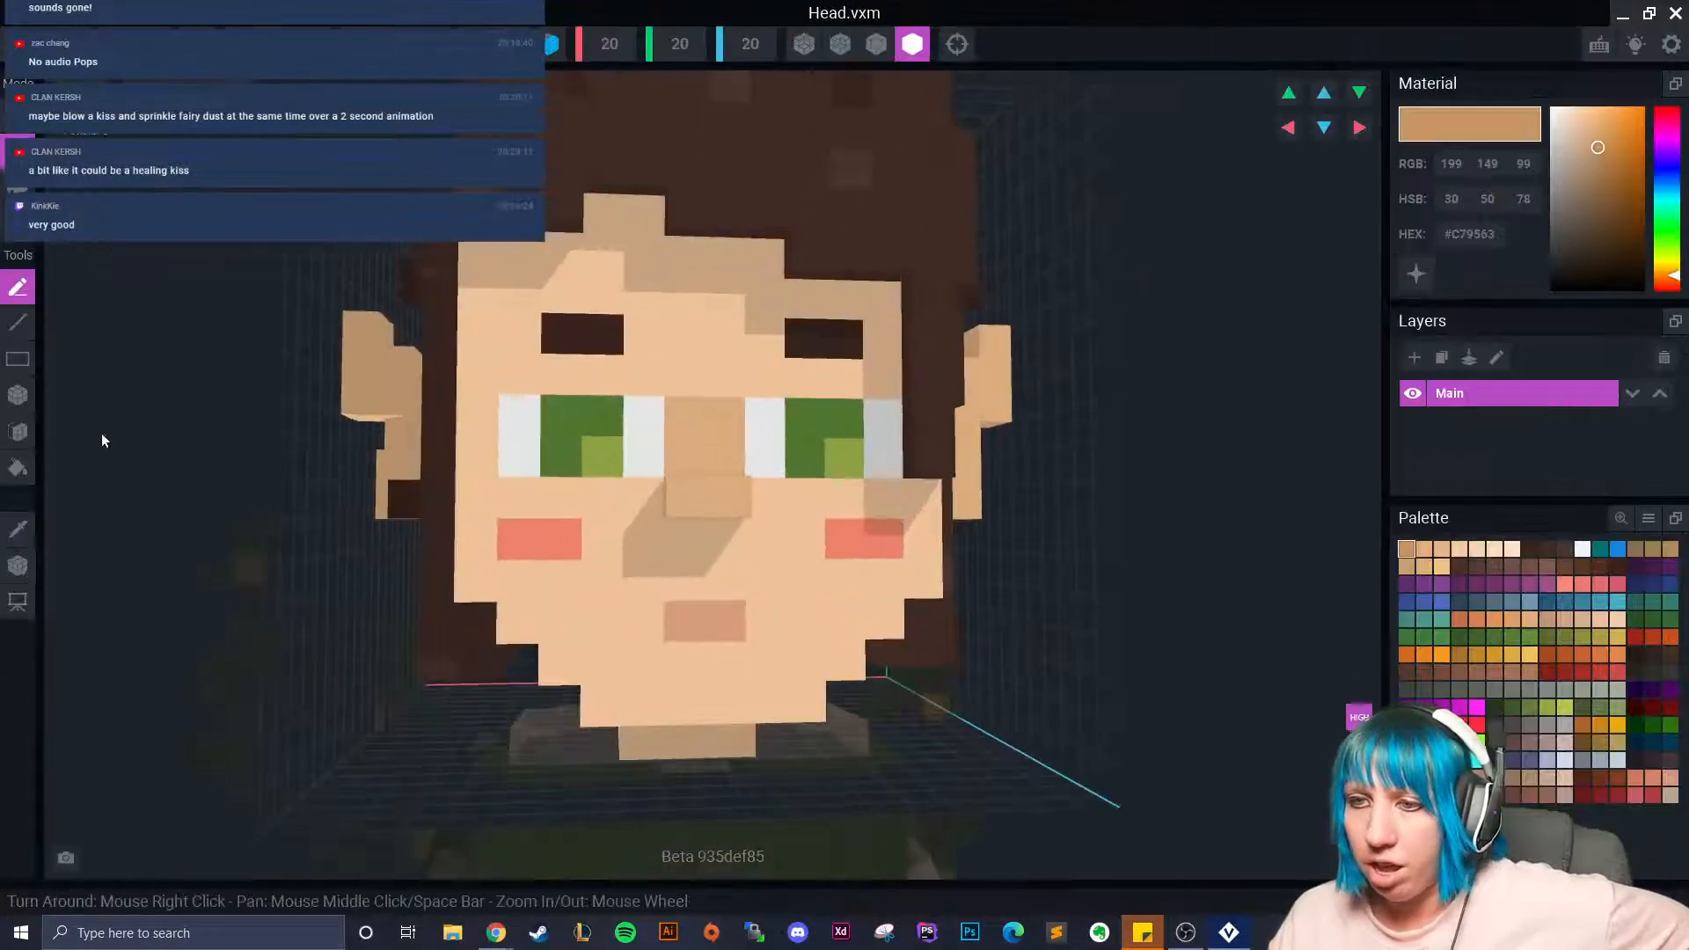
{"action": "left_click", "coordinate": [29, 530]}
{"action": "left_click", "coordinate": [491, 346]}
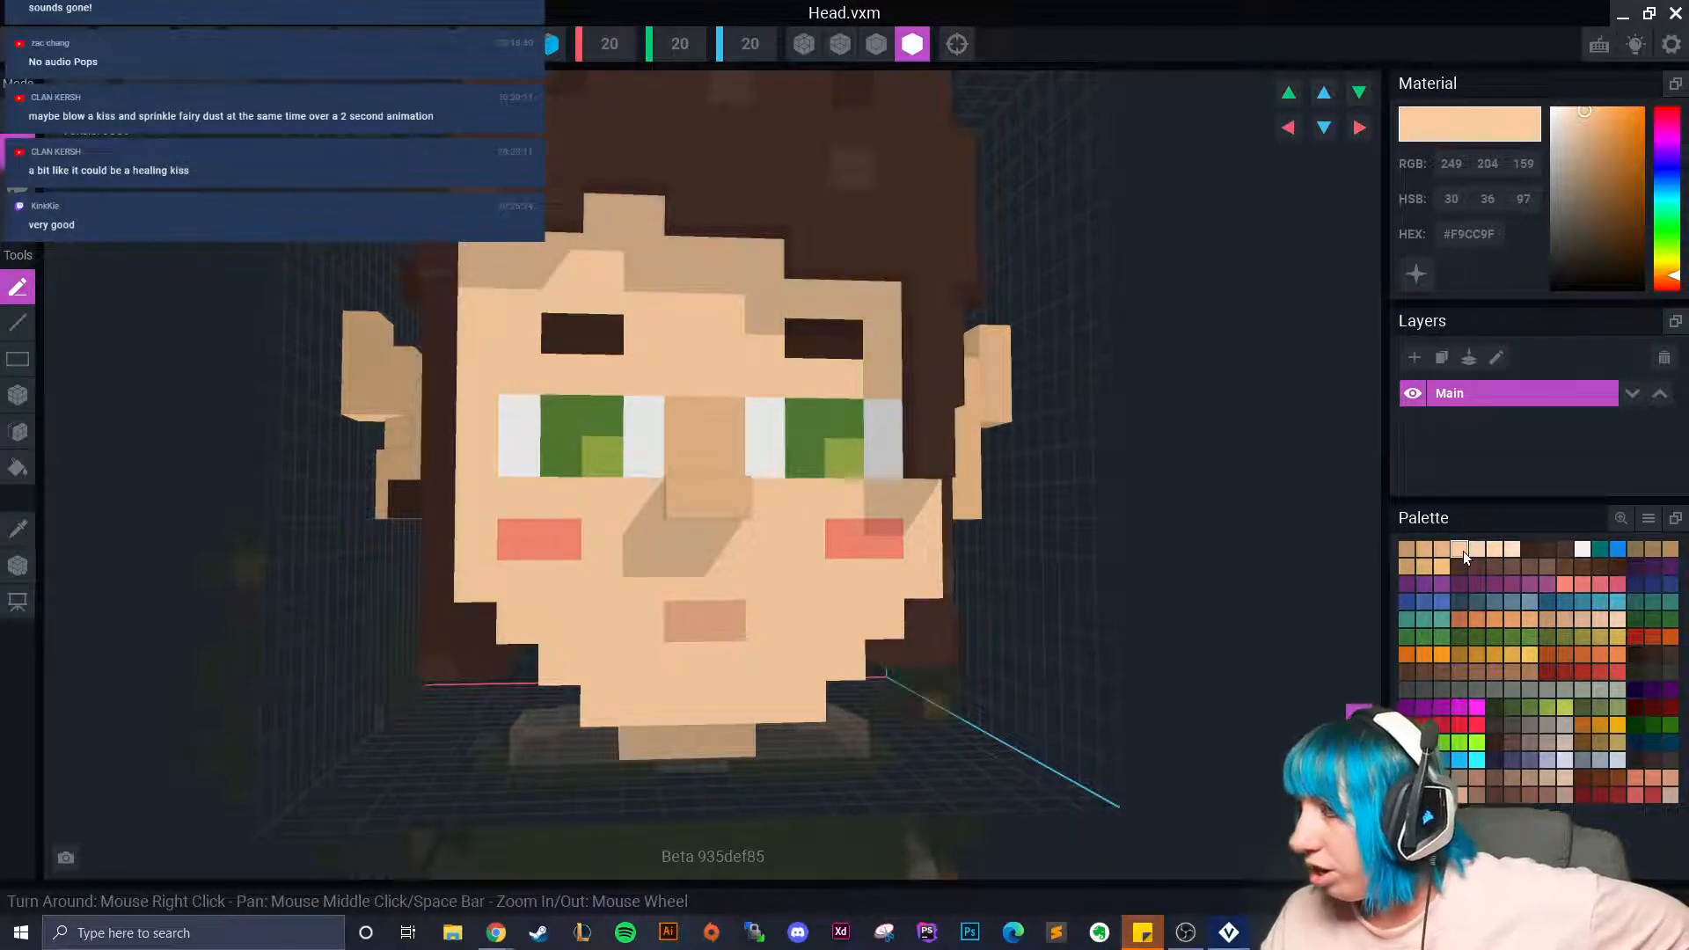
{"action": "left_click", "coordinate": [1439, 548]}
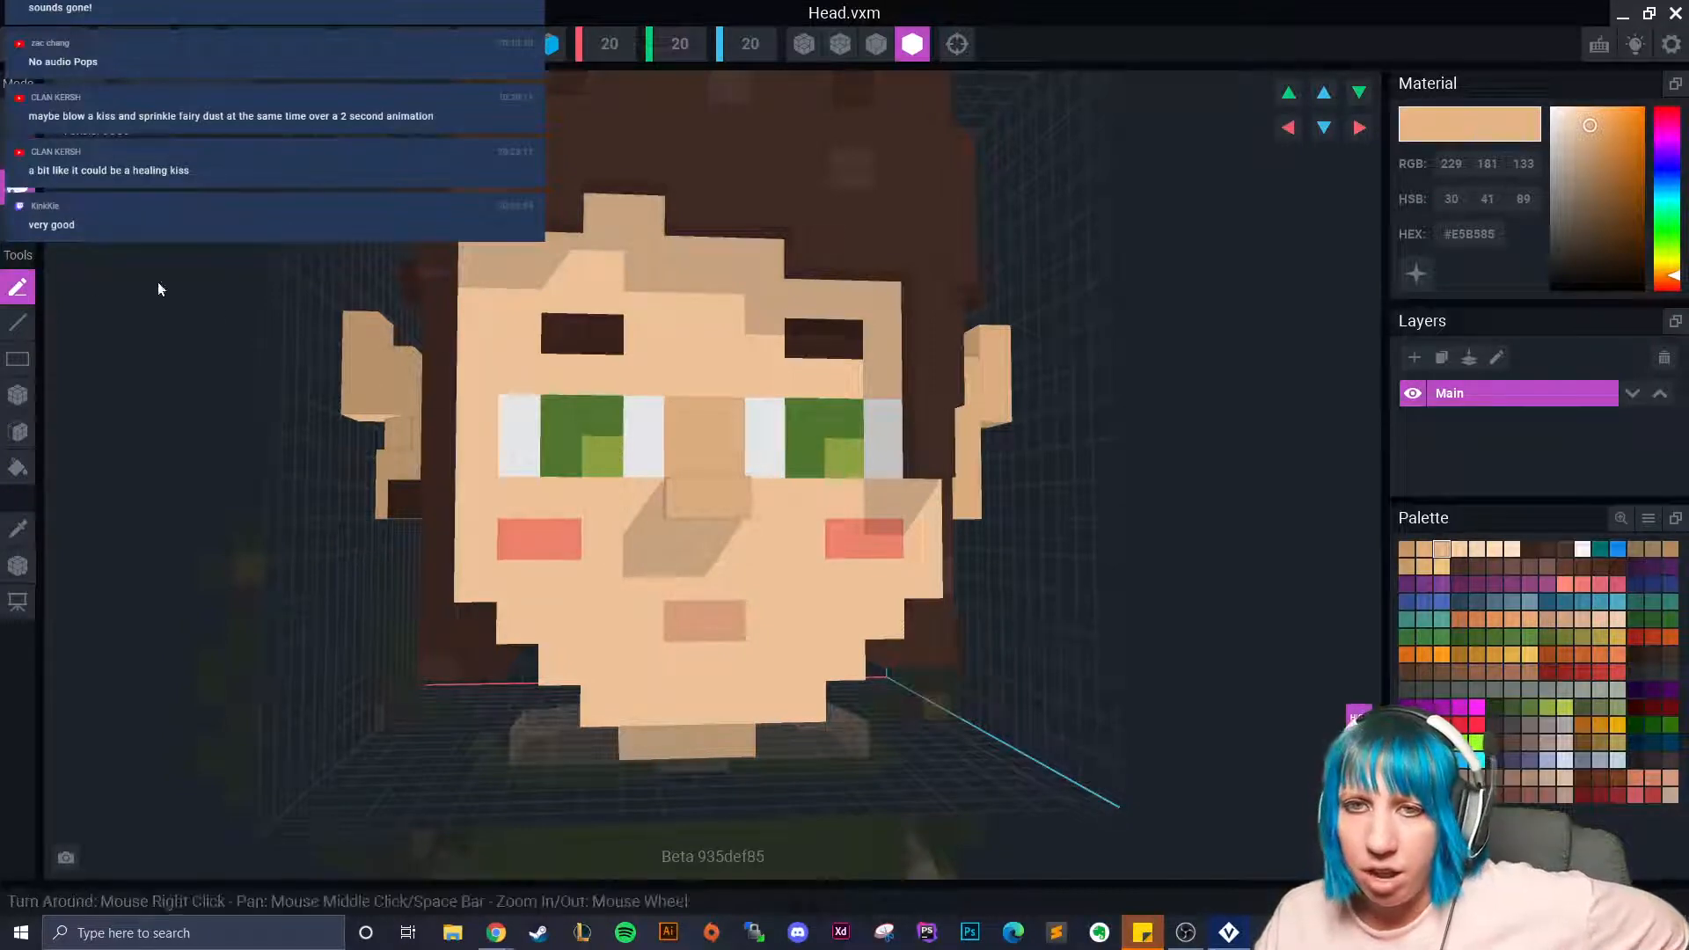
{"action": "left_click", "coordinate": [17, 395]}
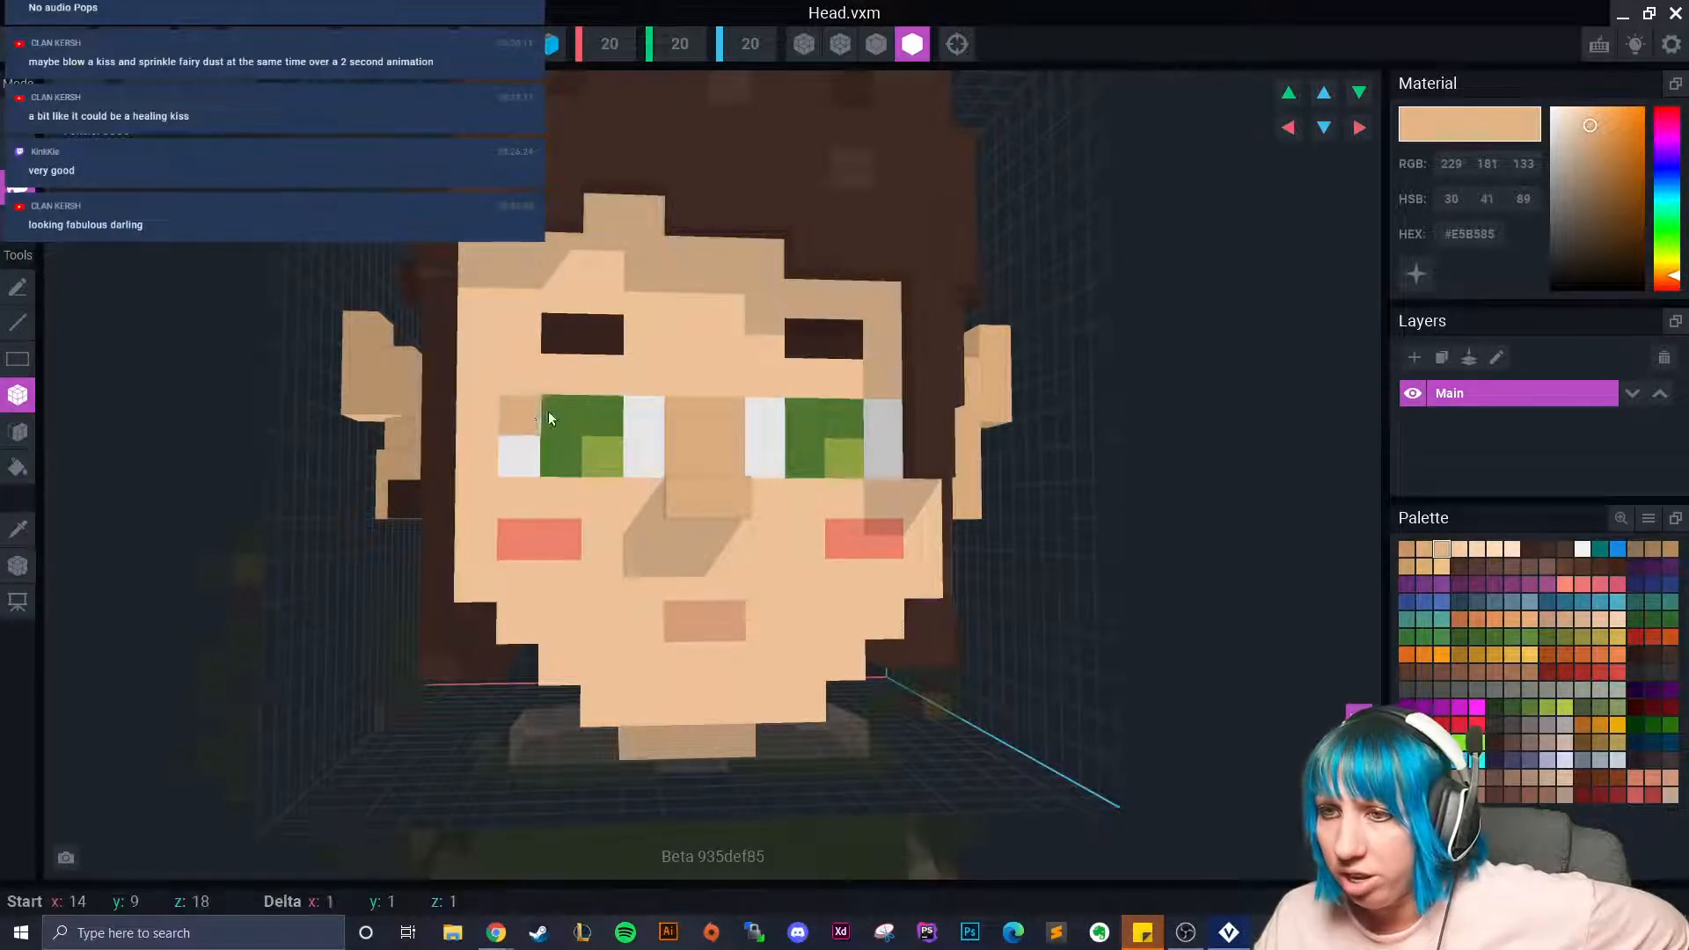
{"action": "left_click_drag", "start_coordinate": [533, 473], "coordinate": [646, 460]}
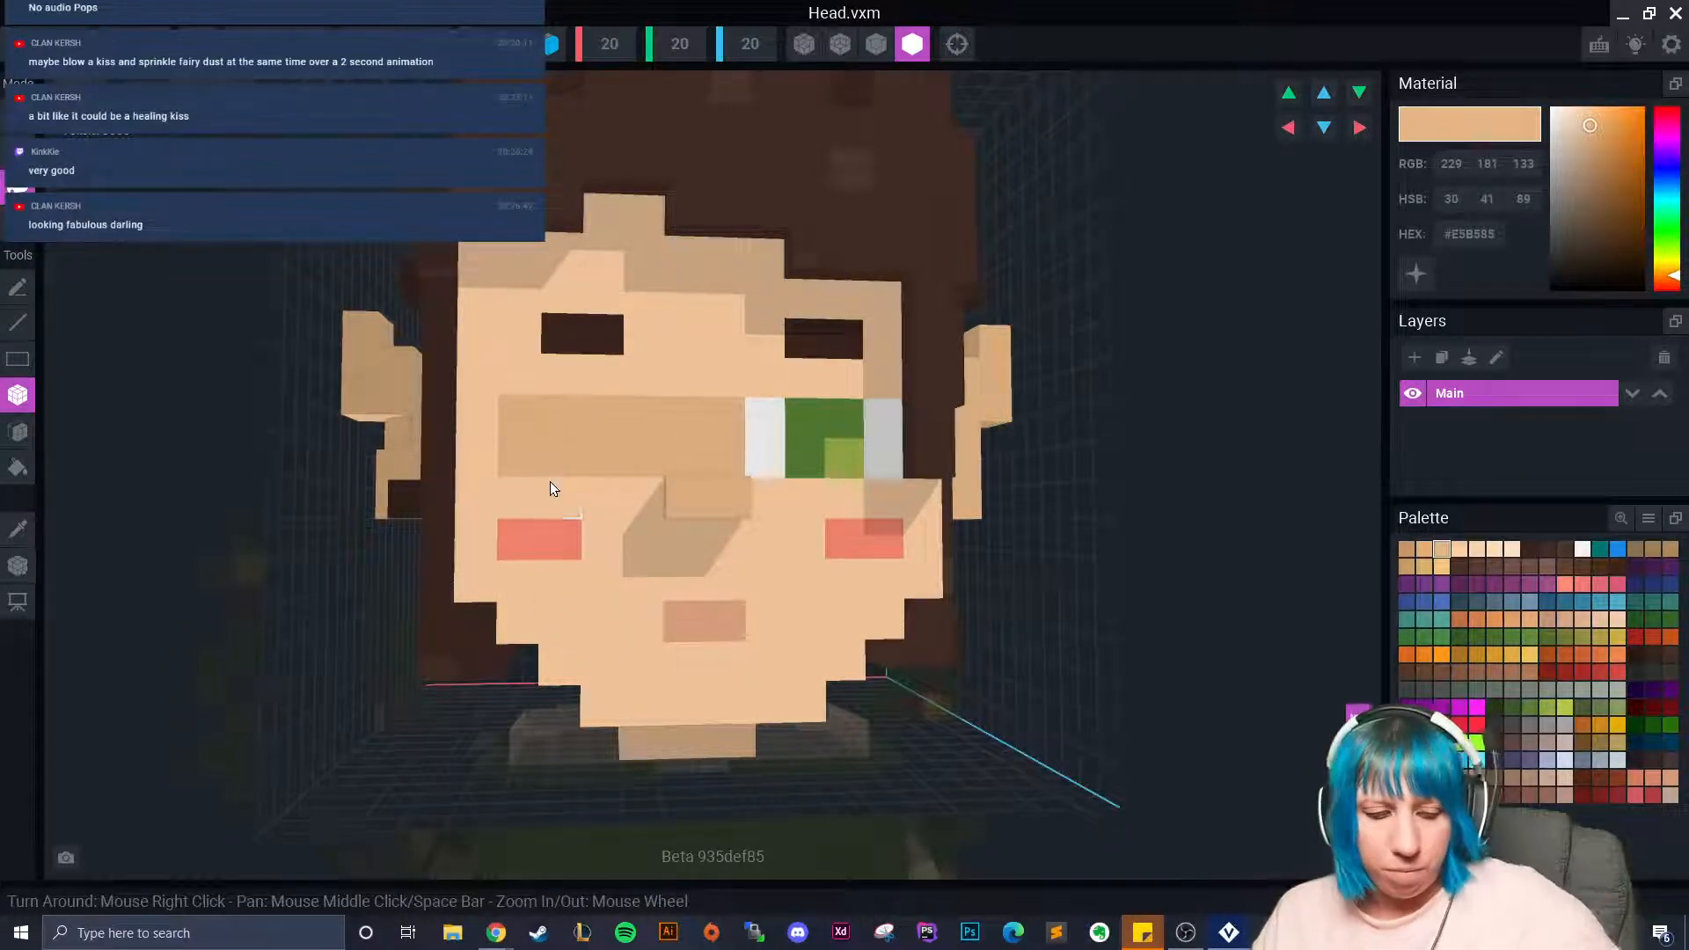
{"action": "key", "text": "ctrl+z"}
{"action": "left_click_drag", "start_coordinate": [514, 456], "coordinate": [602, 458]}
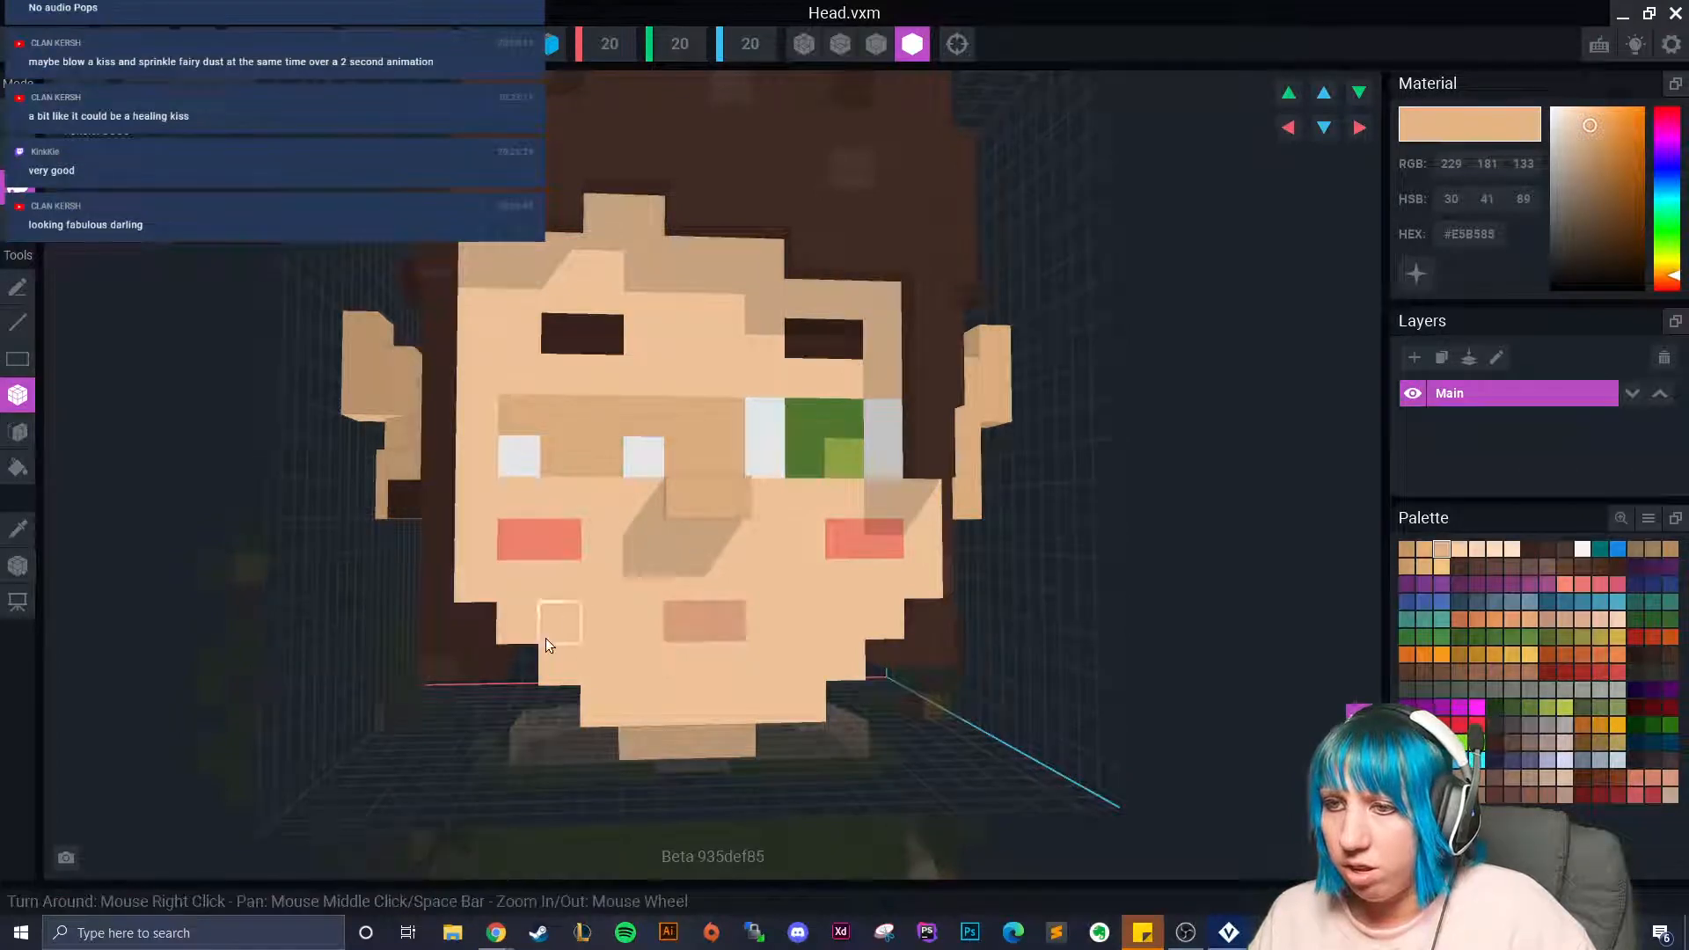
{"action": "key", "text": "ctrl+z"}
{"action": "right_click_drag", "start_coordinate": [588, 498], "coordinate": [604, 467]}
{"action": "key", "text": "ctrl+z"}
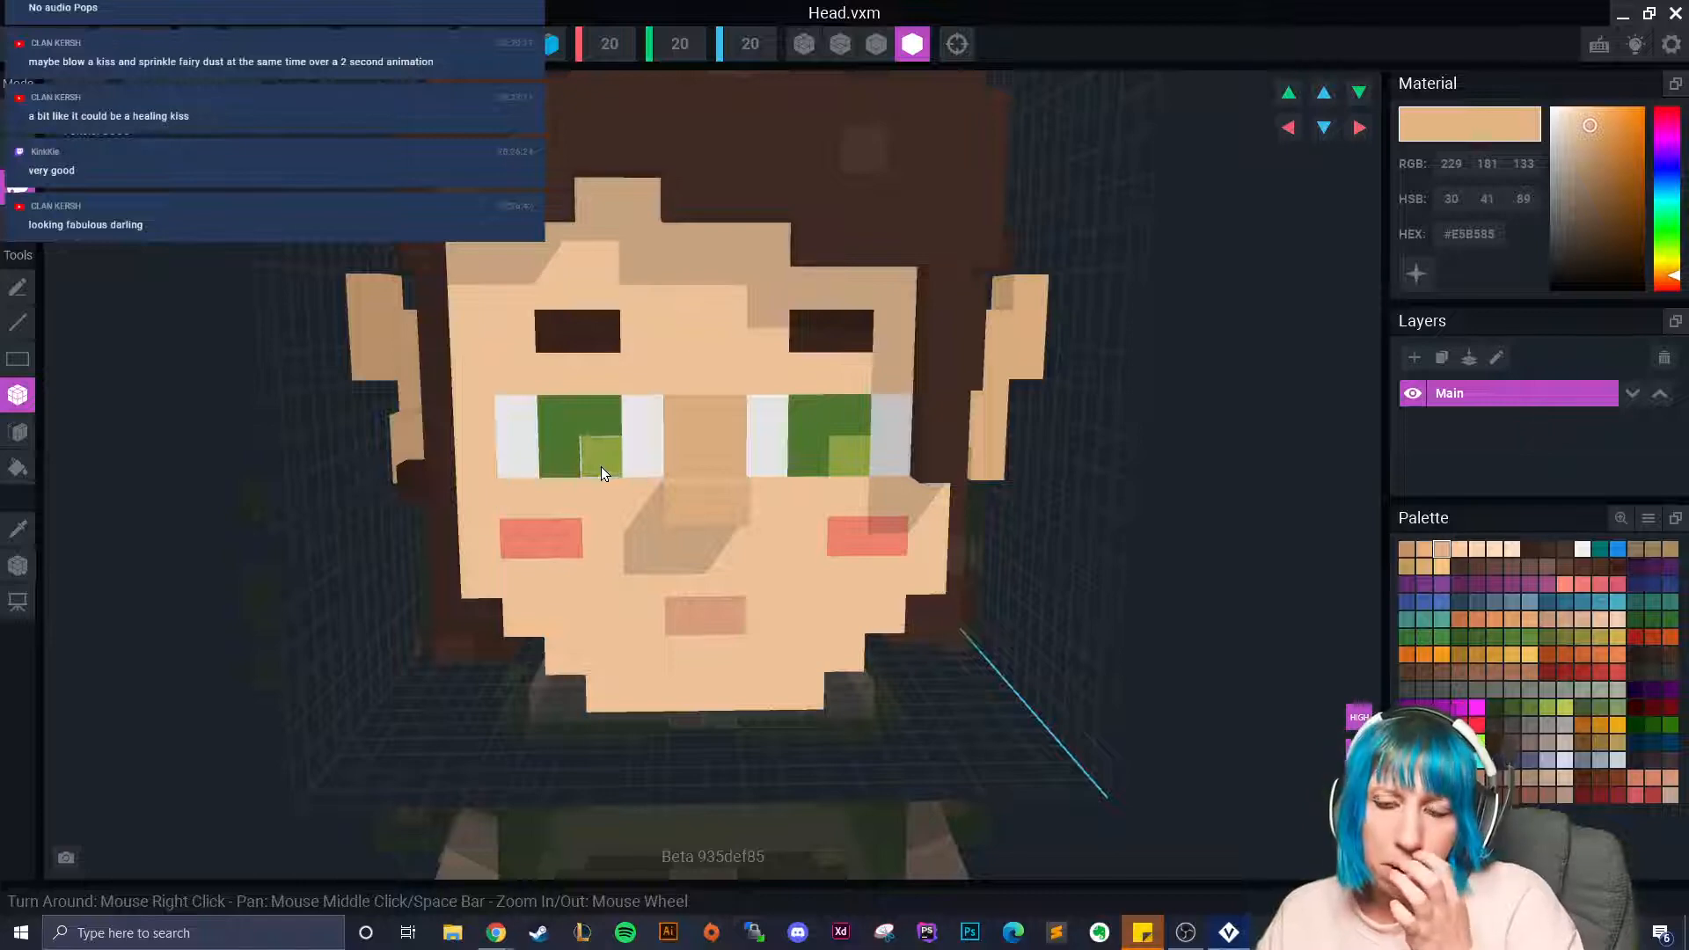
{"action": "left_click_drag", "start_coordinate": [517, 406], "coordinate": [586, 441]}
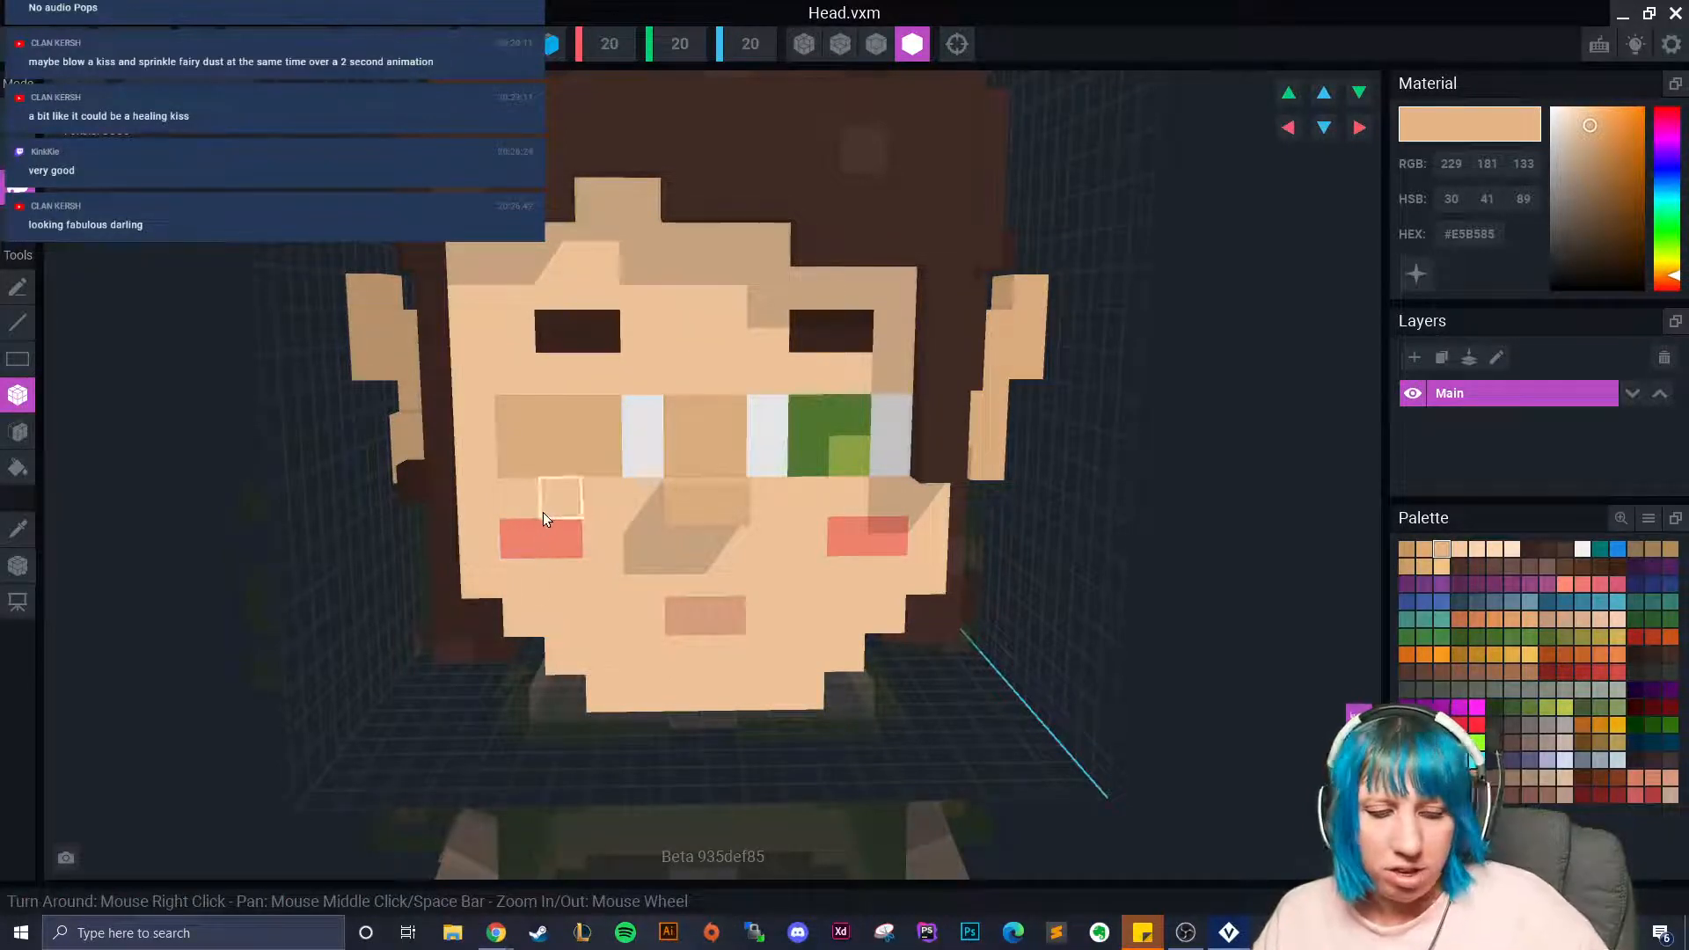
{"action": "key", "text": "ctrl+z"}
{"action": "left_click_drag", "start_coordinate": [520, 405], "coordinate": [634, 449]}
{"action": "key", "text": "ctrl+z"}
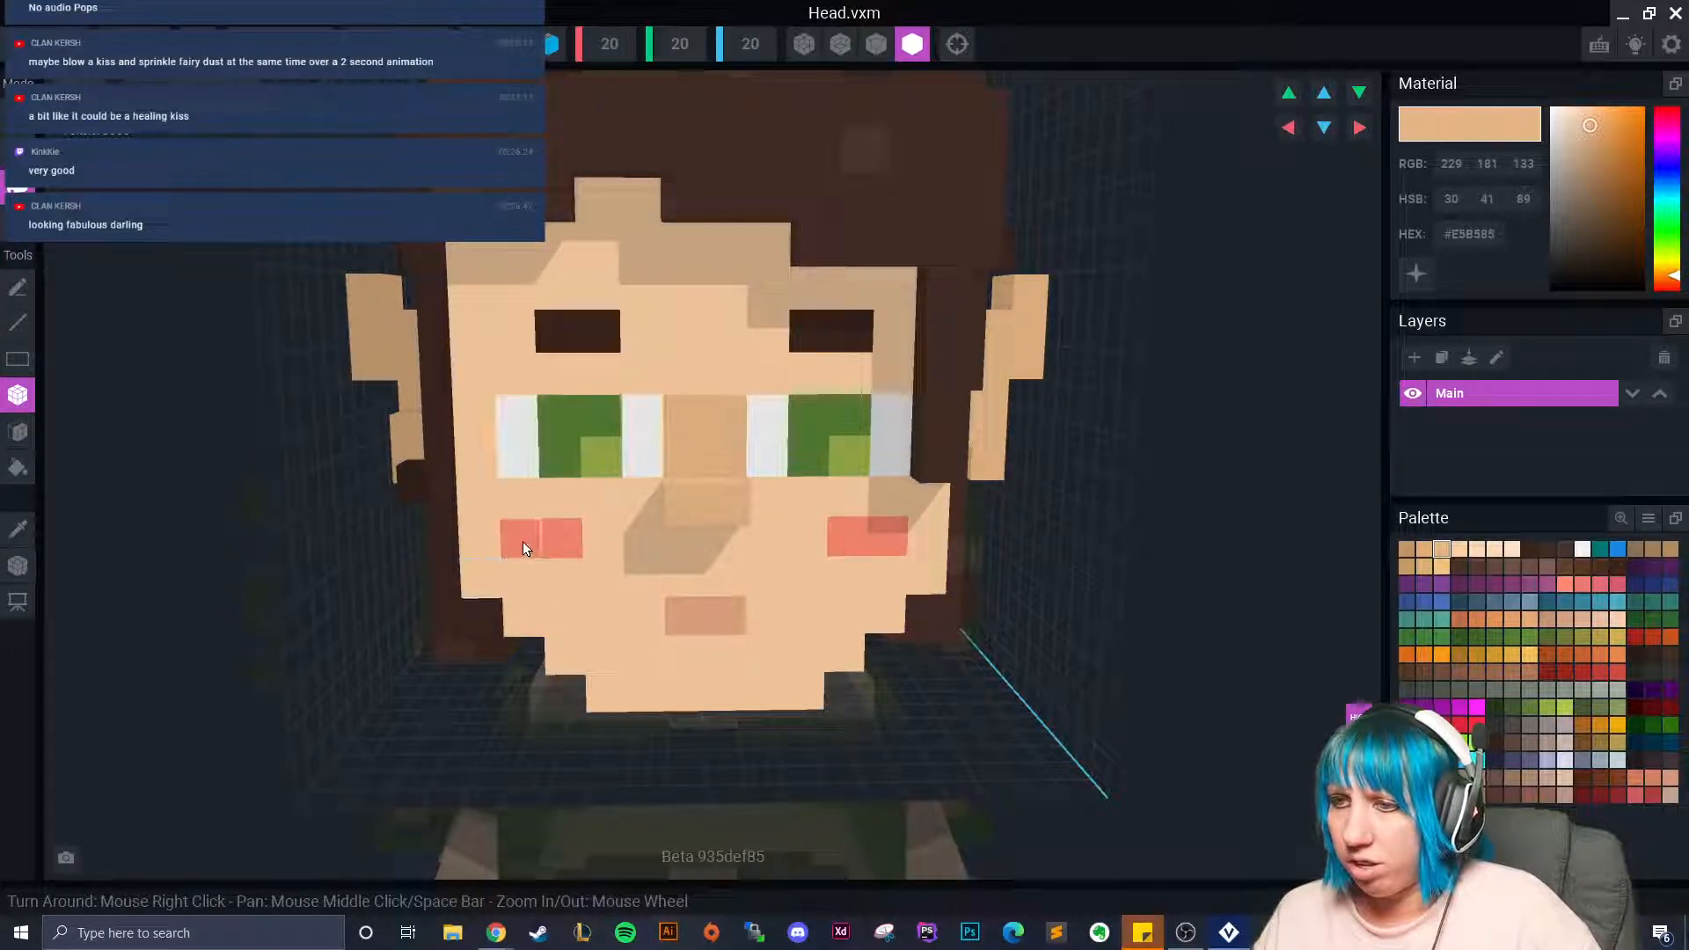
{"action": "left_click", "coordinate": [1633, 759]}
{"action": "mouse_move", "coordinate": [526, 426]}
{"action": "left_mouse_down"}
{"action": "mouse_move", "coordinate": [635, 433]}
{"action": "mouse_move", "coordinate": [521, 458]}
{"action": "left_mouse_up"}
{"action": "key", "text": "ctrl+z"}
{"action": "key", "text": "ctrl+z"}
{"action": "key", "text": "ctrl+z"}
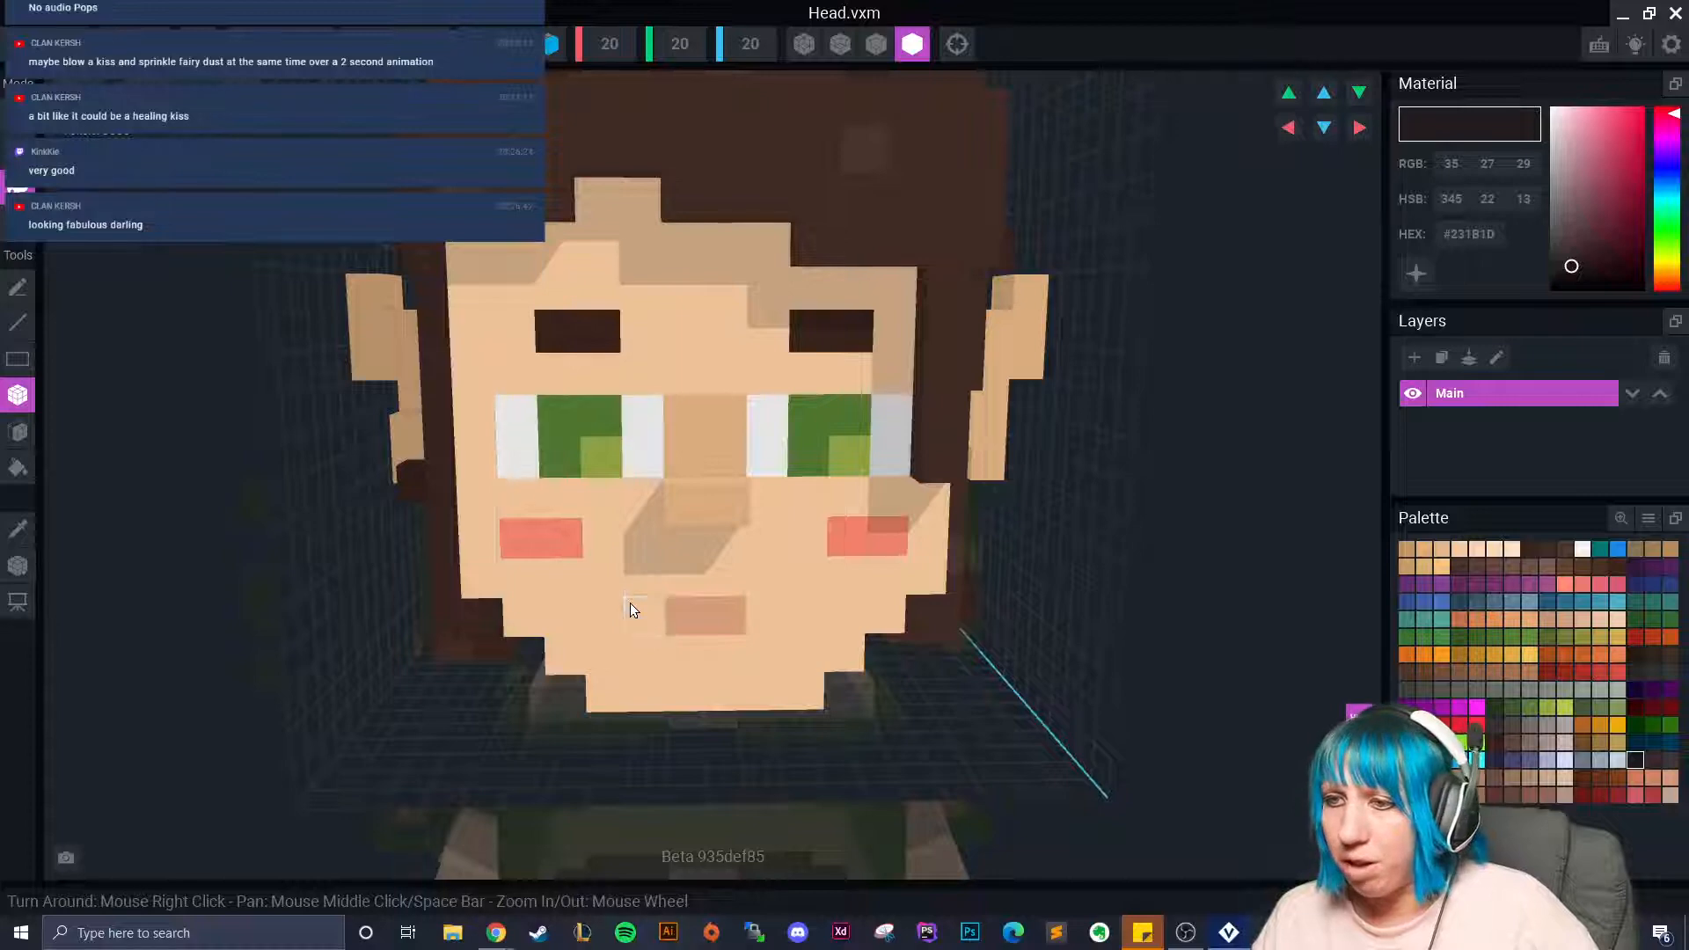
{"action": "left_click", "coordinate": [1456, 548]}
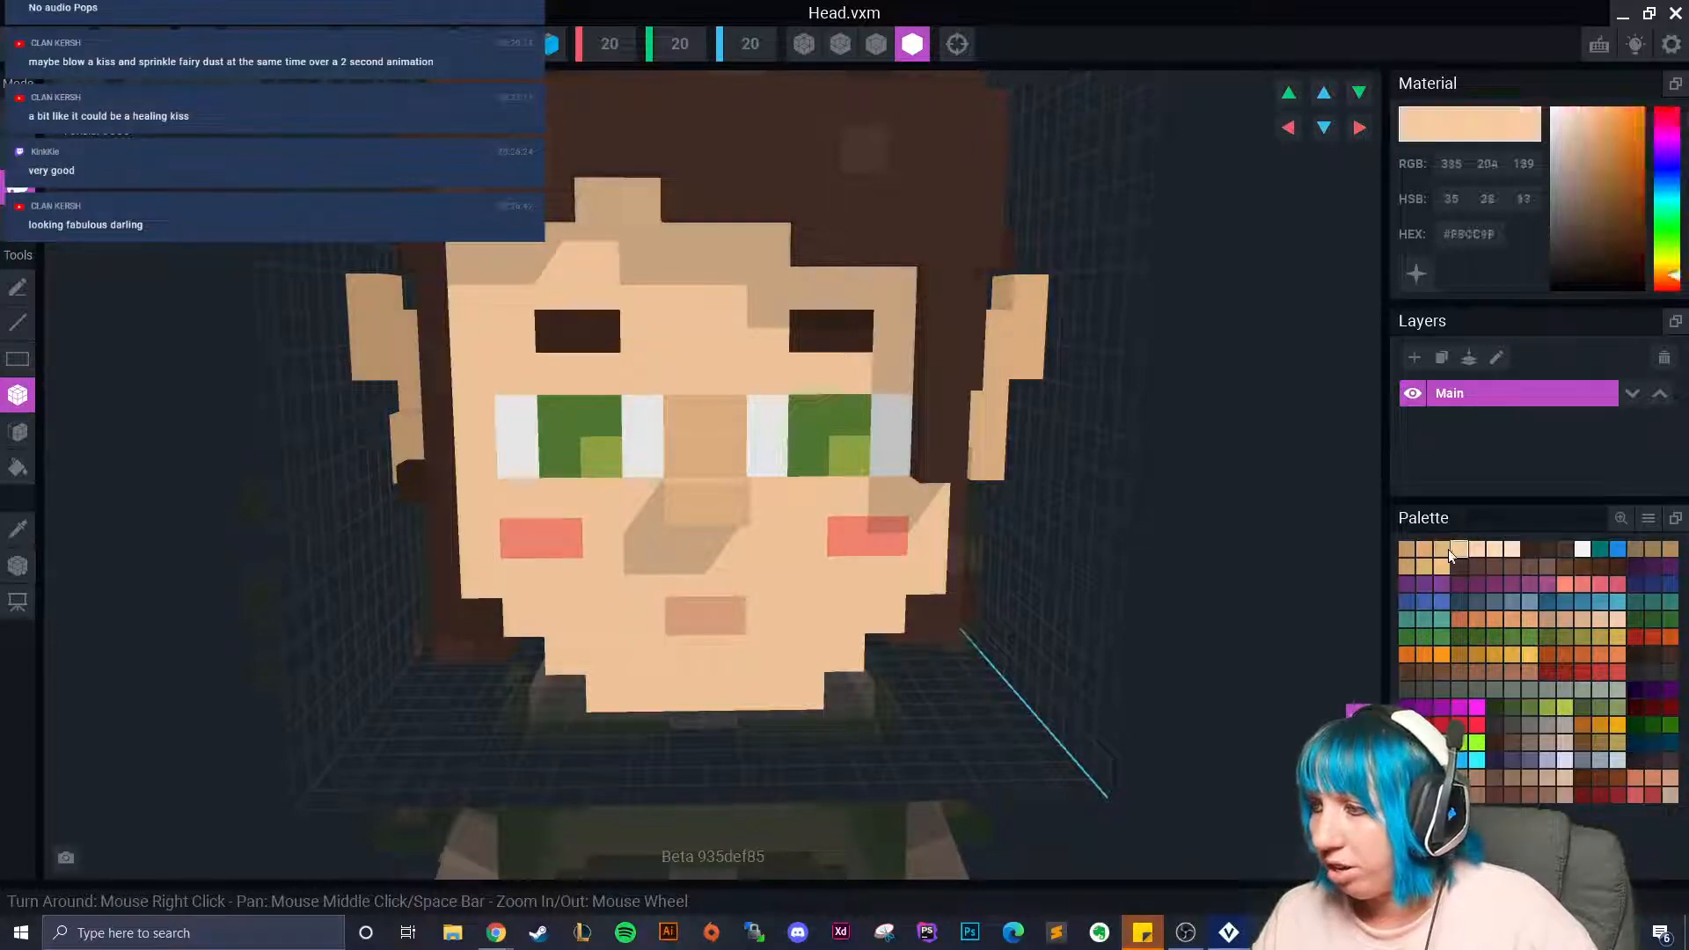
{"action": "left_click_drag", "start_coordinate": [507, 420], "coordinate": [626, 472]}
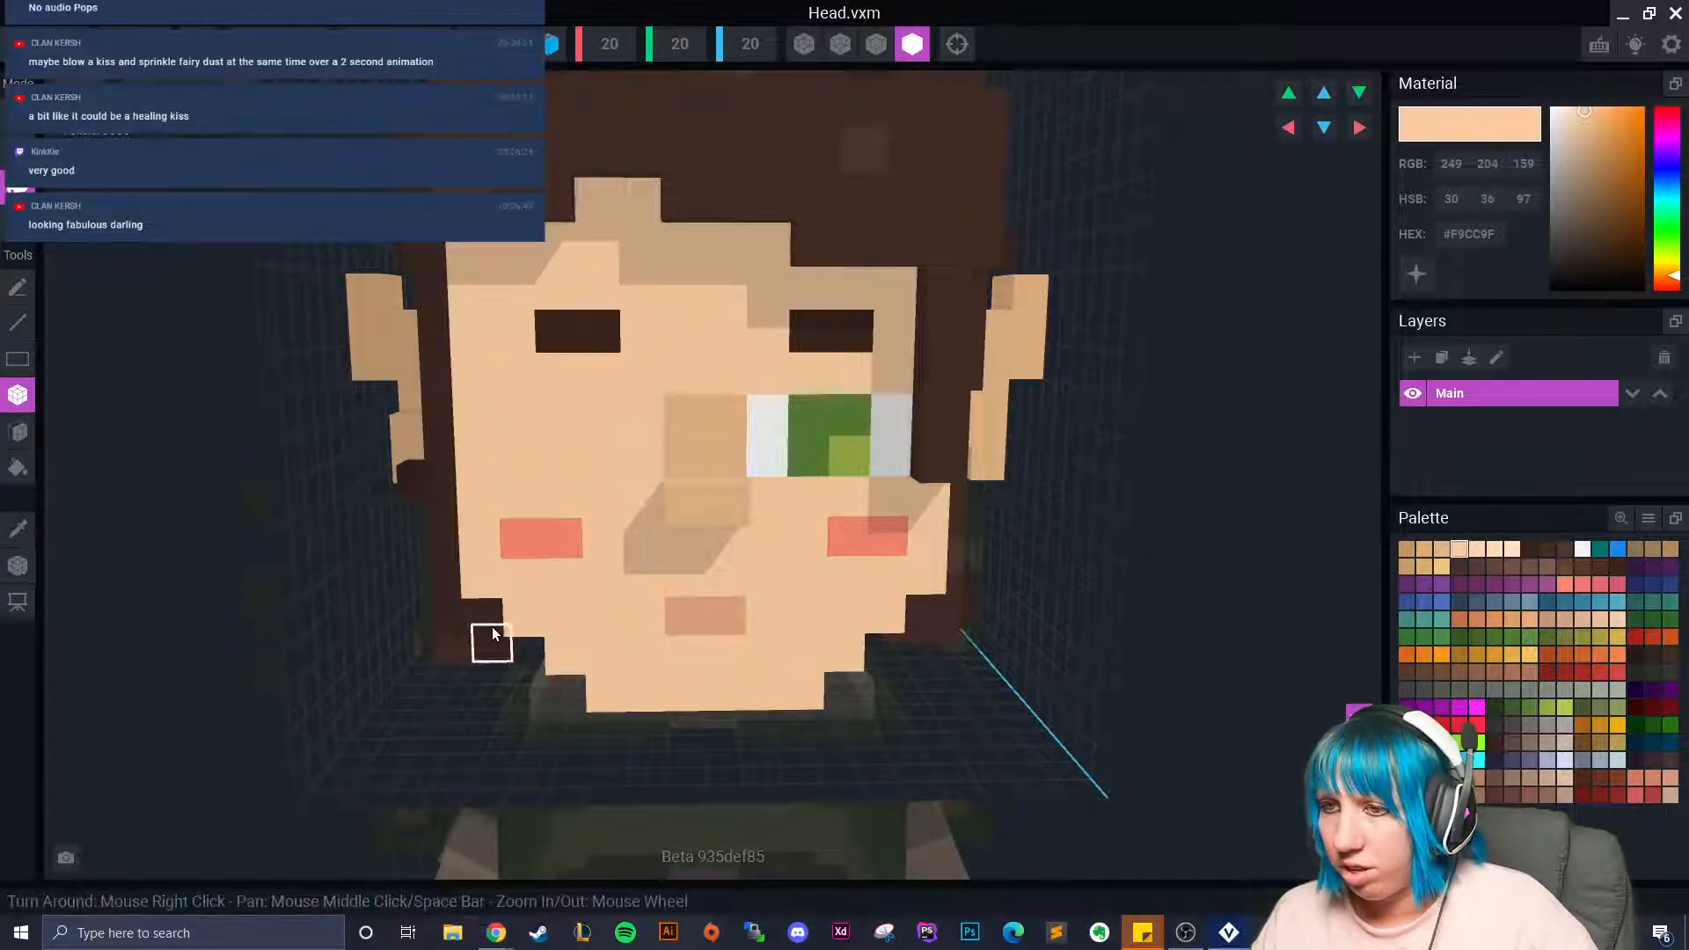
{"action": "key", "text": "ctrl+z"}
{"action": "left_click", "coordinate": [1441, 548]}
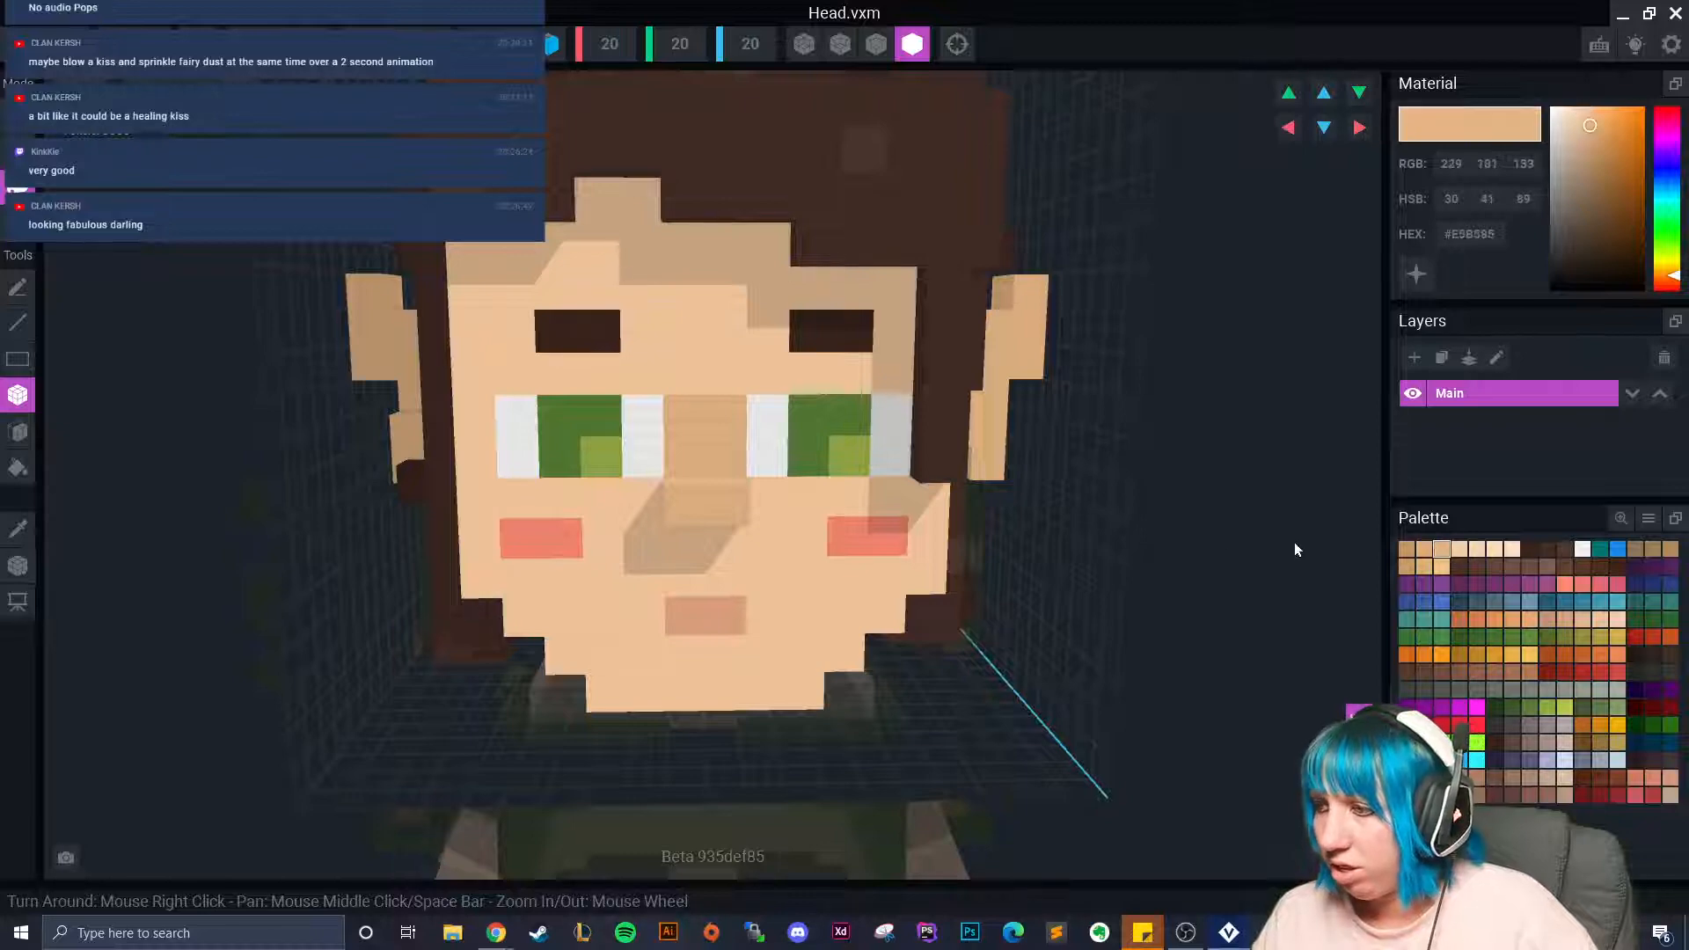
{"action": "left_click_drag", "start_coordinate": [510, 421], "coordinate": [661, 467]}
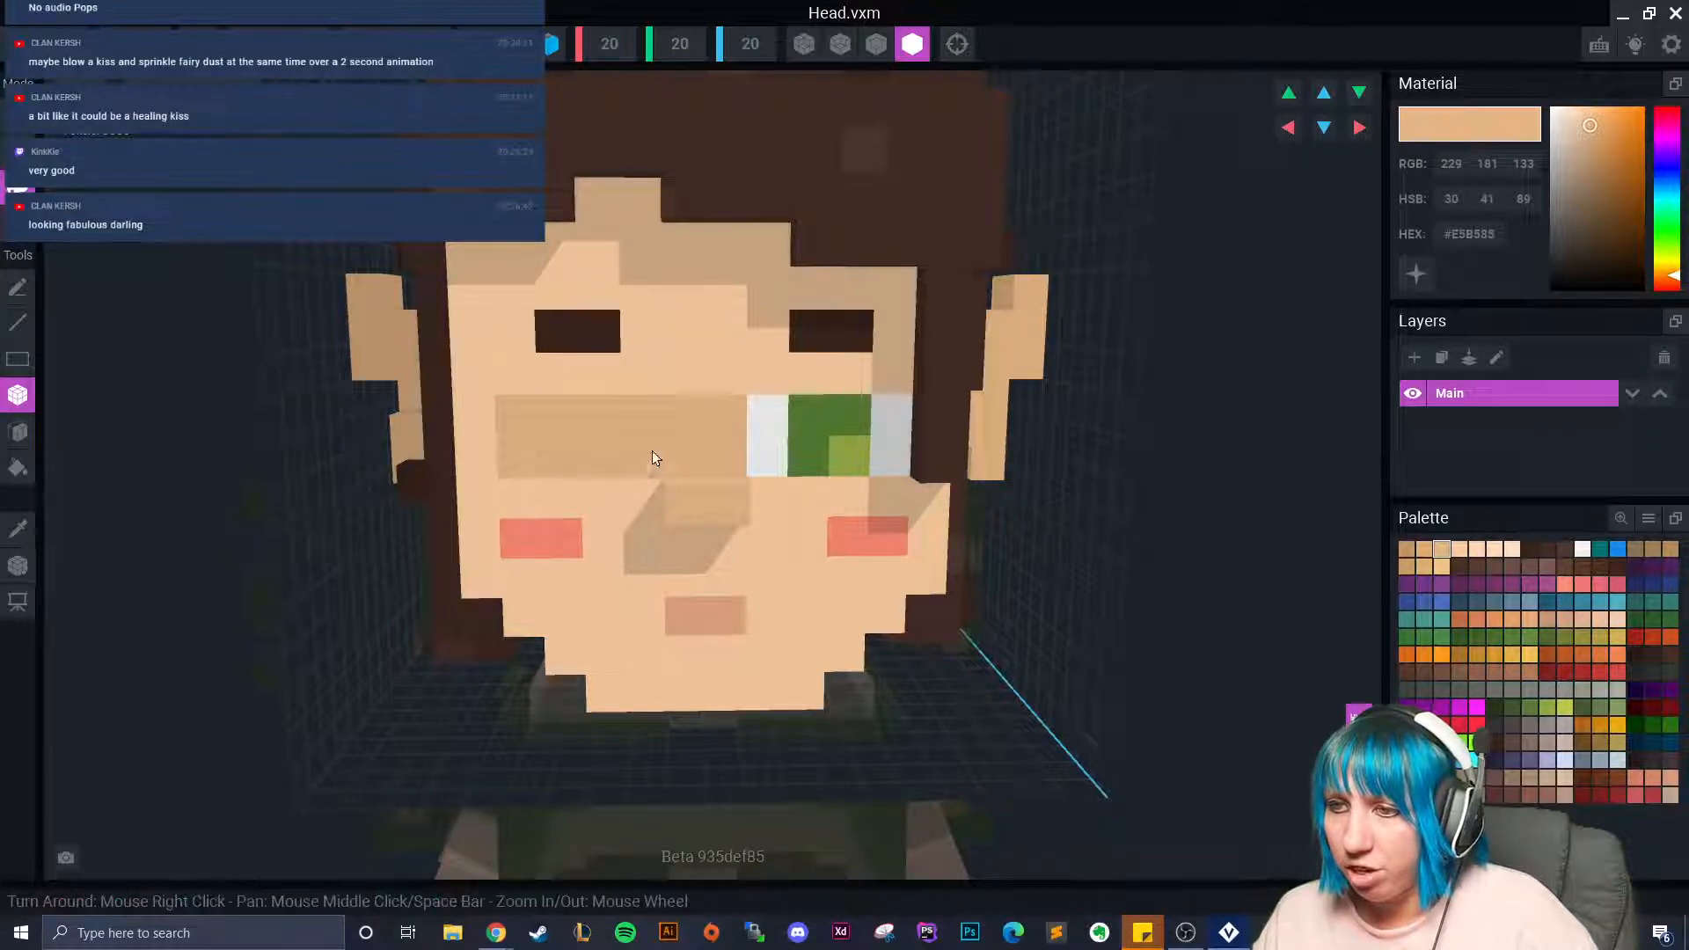
{"action": "key", "text": "ctrl+z"}
{"action": "left_click", "coordinate": [1423, 548]}
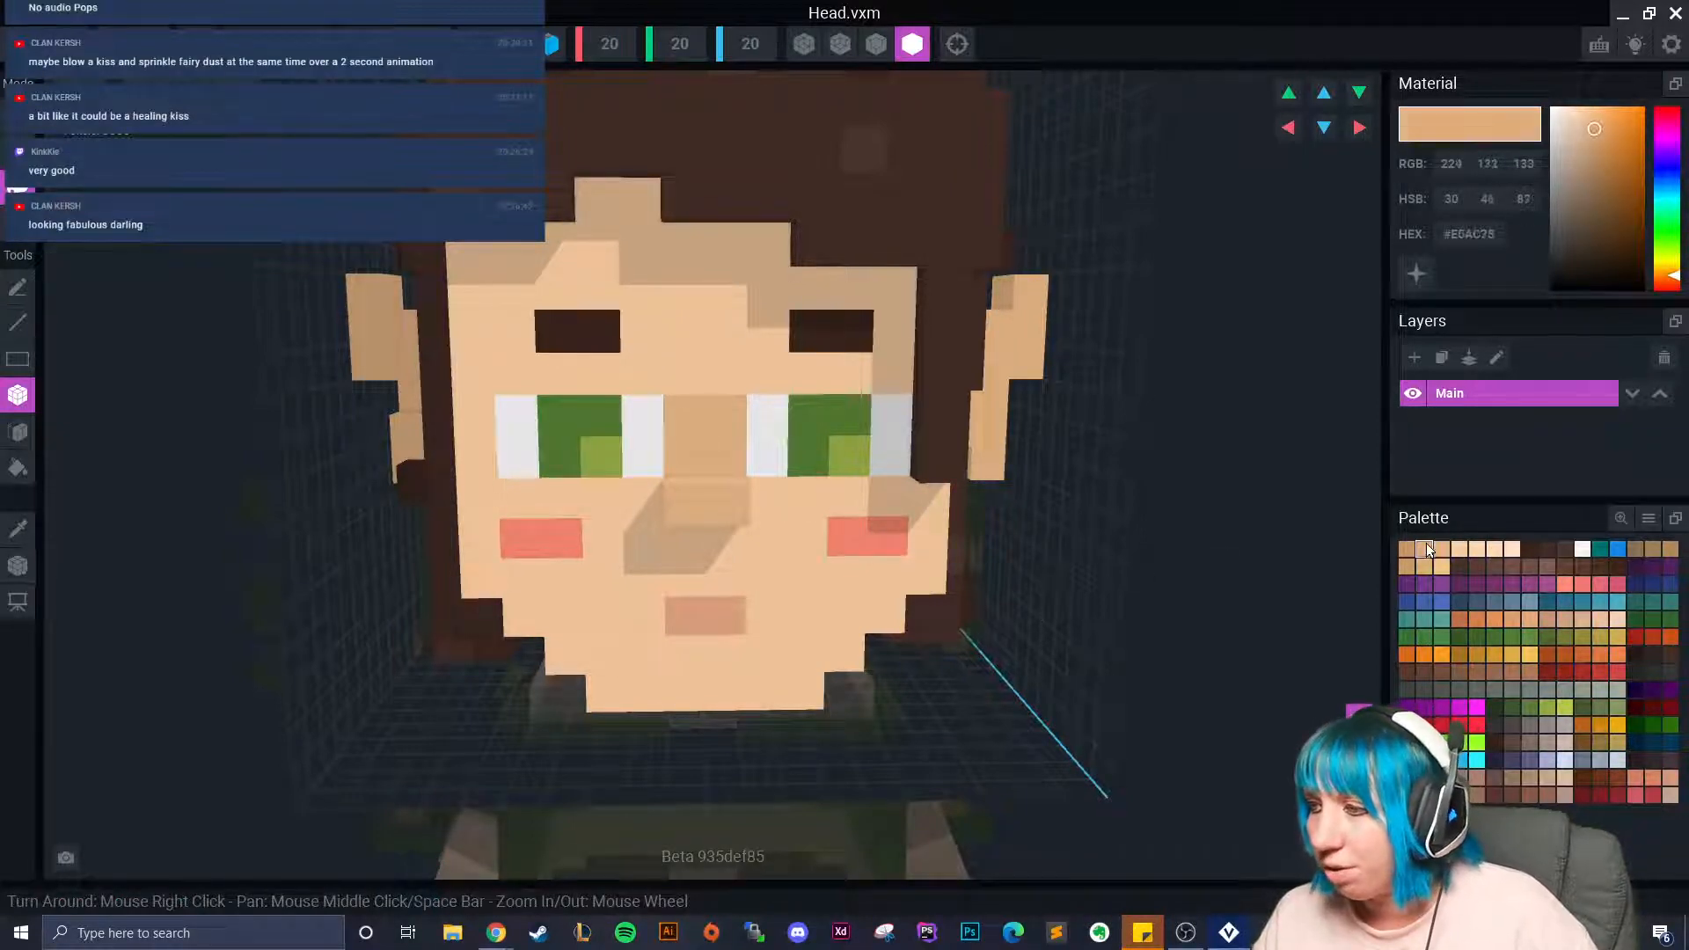
{"action": "left_click_drag", "start_coordinate": [520, 415], "coordinate": [633, 453]}
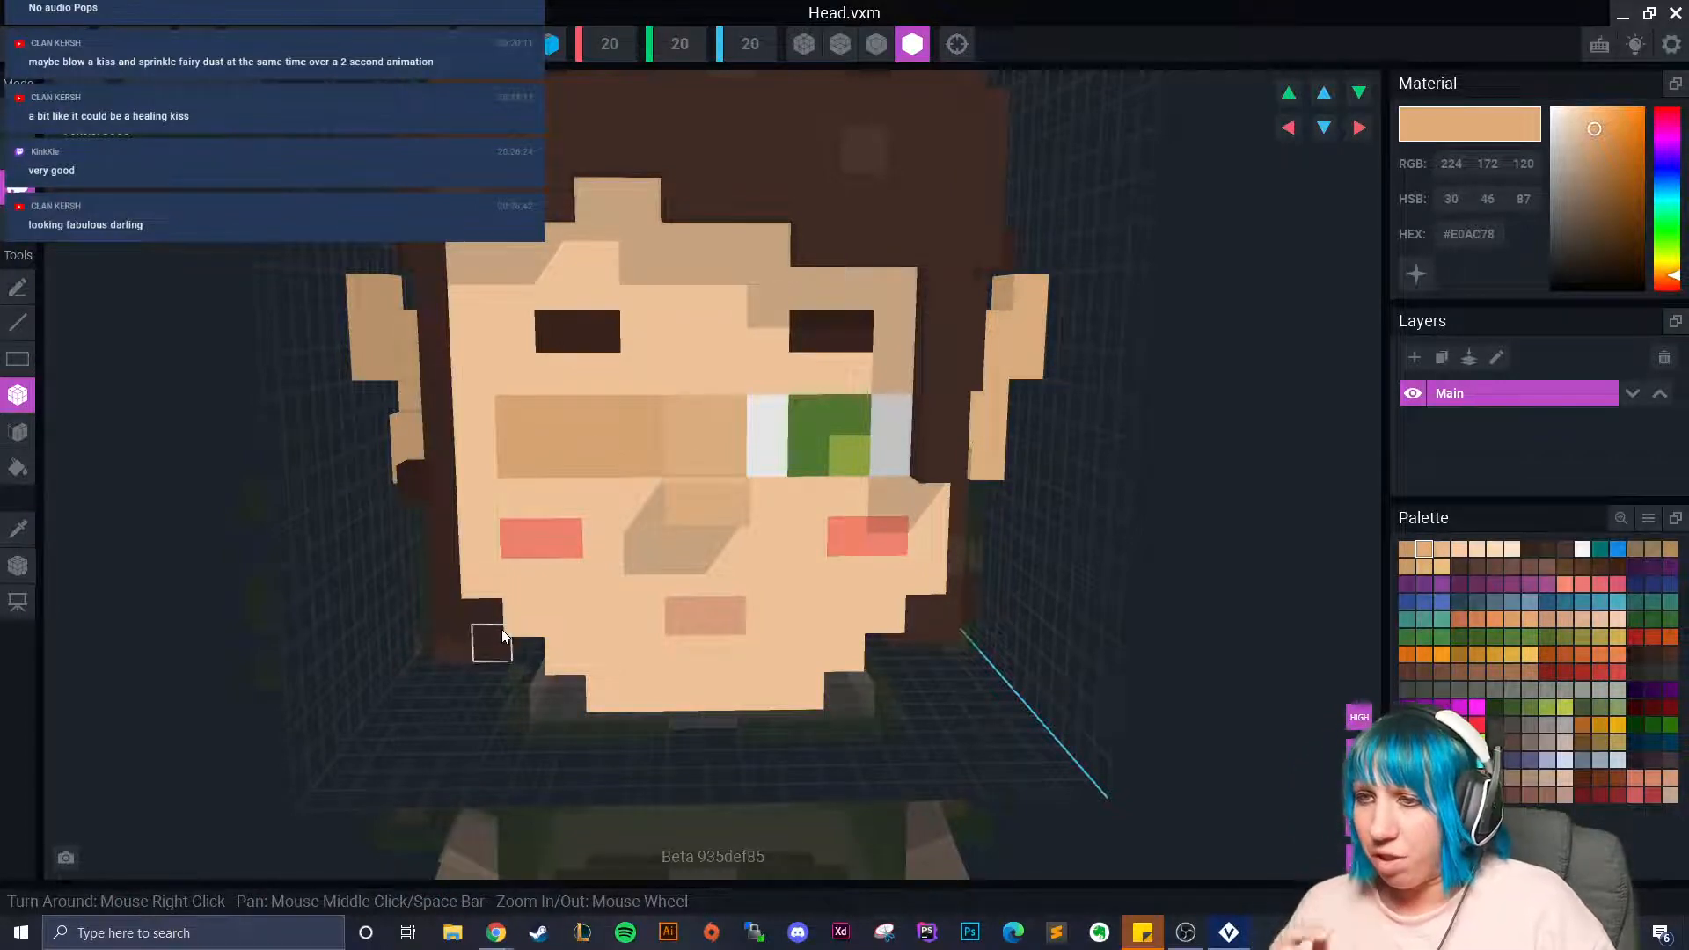
{"action": "key", "text": "ctrl+z"}
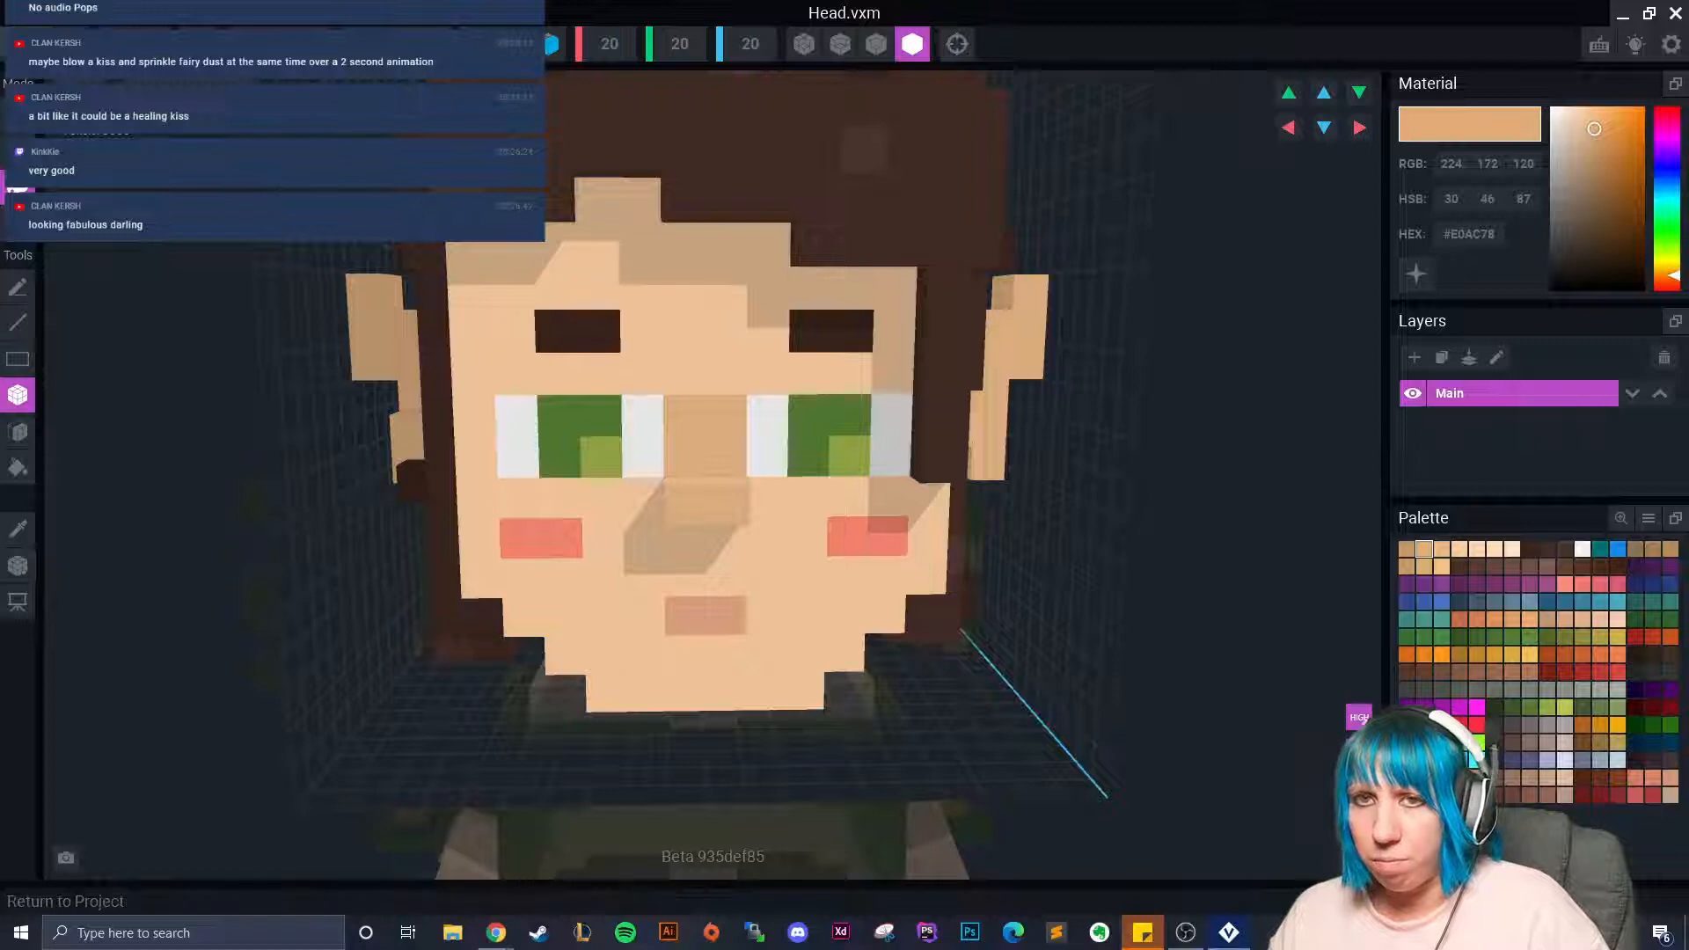
{"action": "left_click", "coordinate": [20, 44]}
Discard the unsaved head edits and reopen the Head model from the Head bone.
{"action": "left_click", "coordinate": [791, 354]}
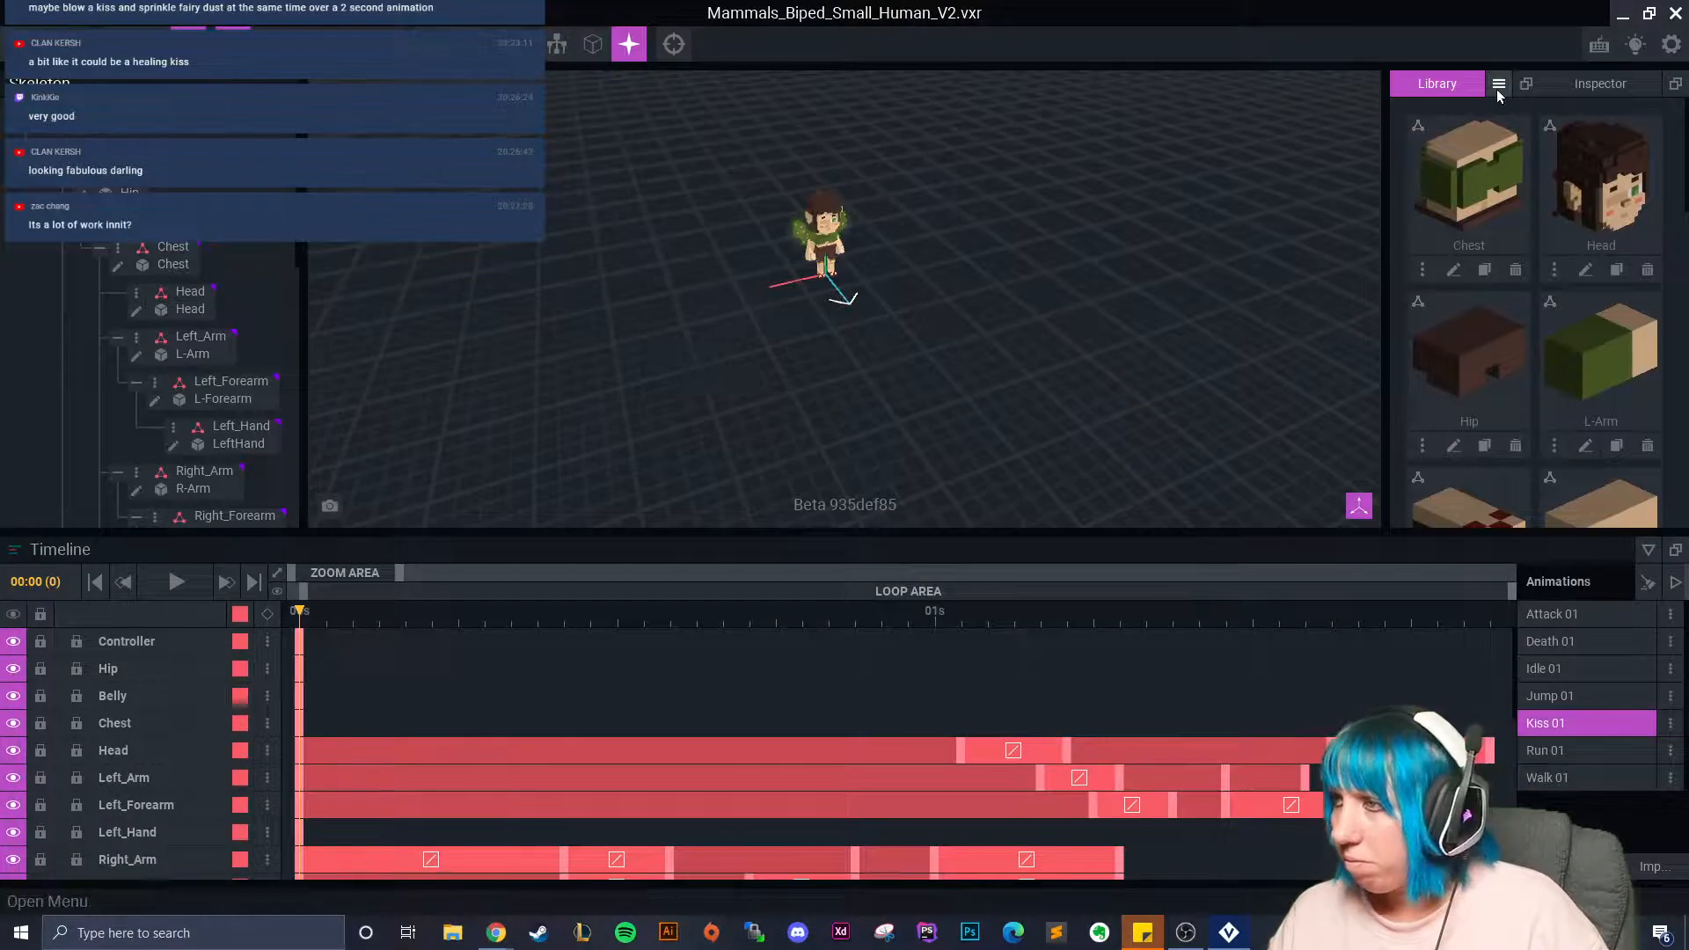
{"action": "scroll", "coordinate": [823, 202], "scroll_direction": "up", "scroll_amount": 4}
{"action": "left_click", "coordinate": [823, 186]}
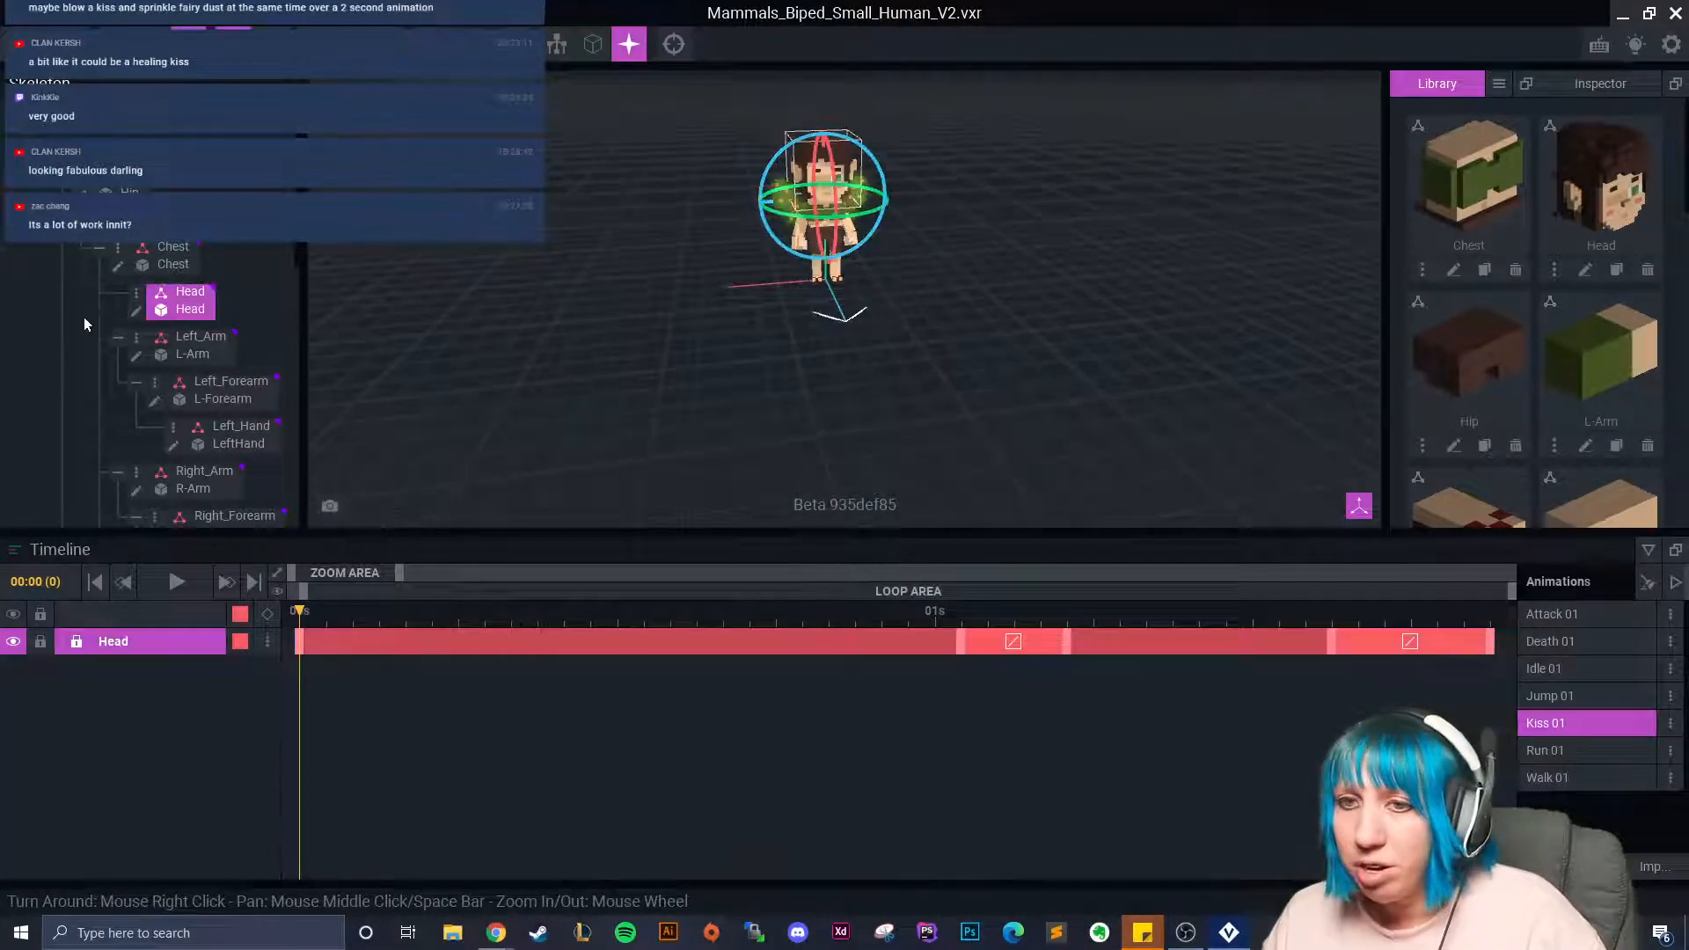
{"action": "left_click", "coordinate": [137, 310]}
Sample the eye white and paint two white voxels into the covered left eye.
{"action": "scroll", "coordinate": [822, 426], "scroll_direction": "up", "scroll_amount": 4}
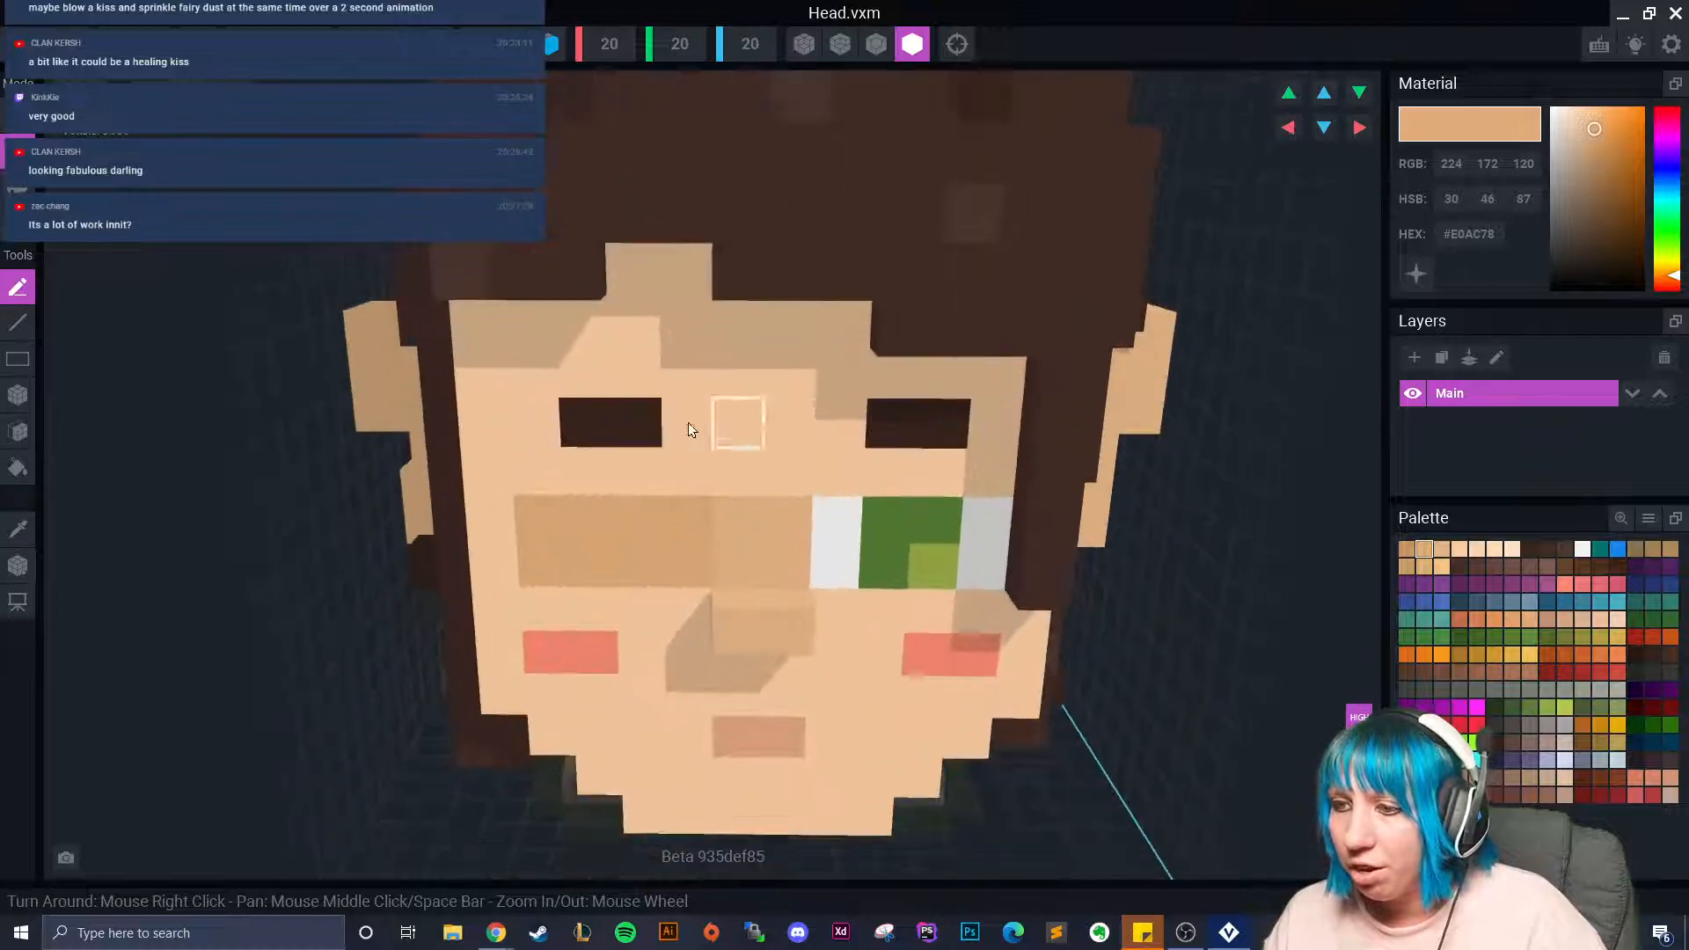
{"action": "scroll", "coordinate": [737, 422], "scroll_direction": "up", "scroll_amount": 2}
{"action": "left_click", "coordinate": [18, 529]}
{"action": "left_click", "coordinate": [831, 574]}
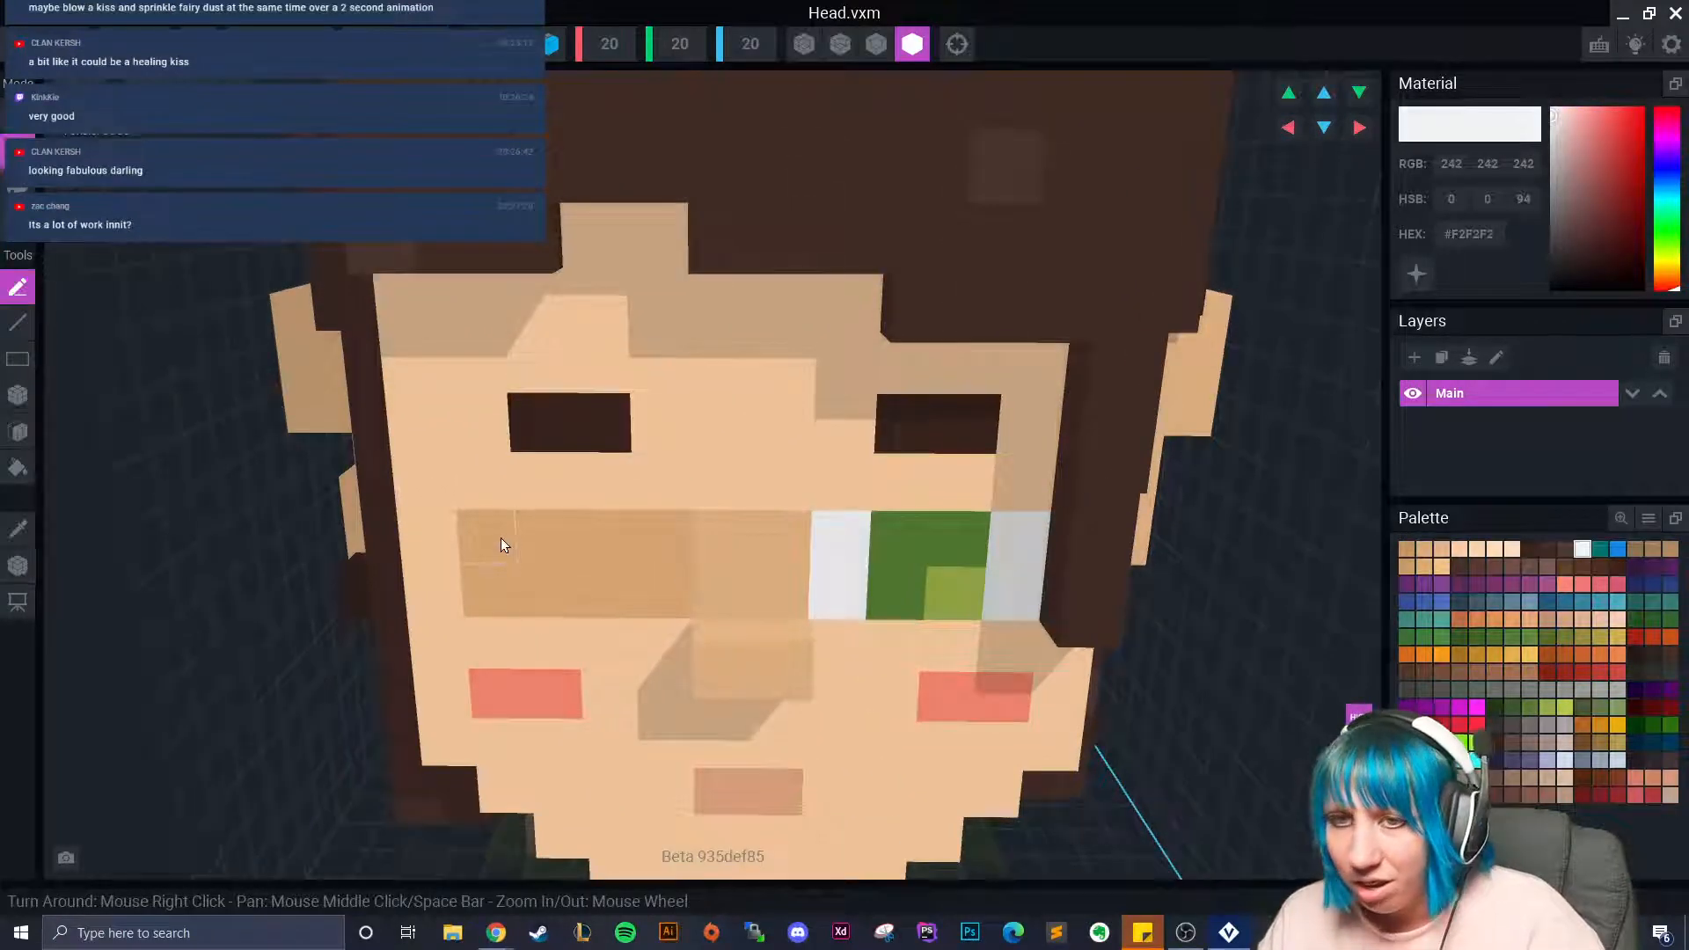
{"action": "left_click", "coordinate": [493, 563]}
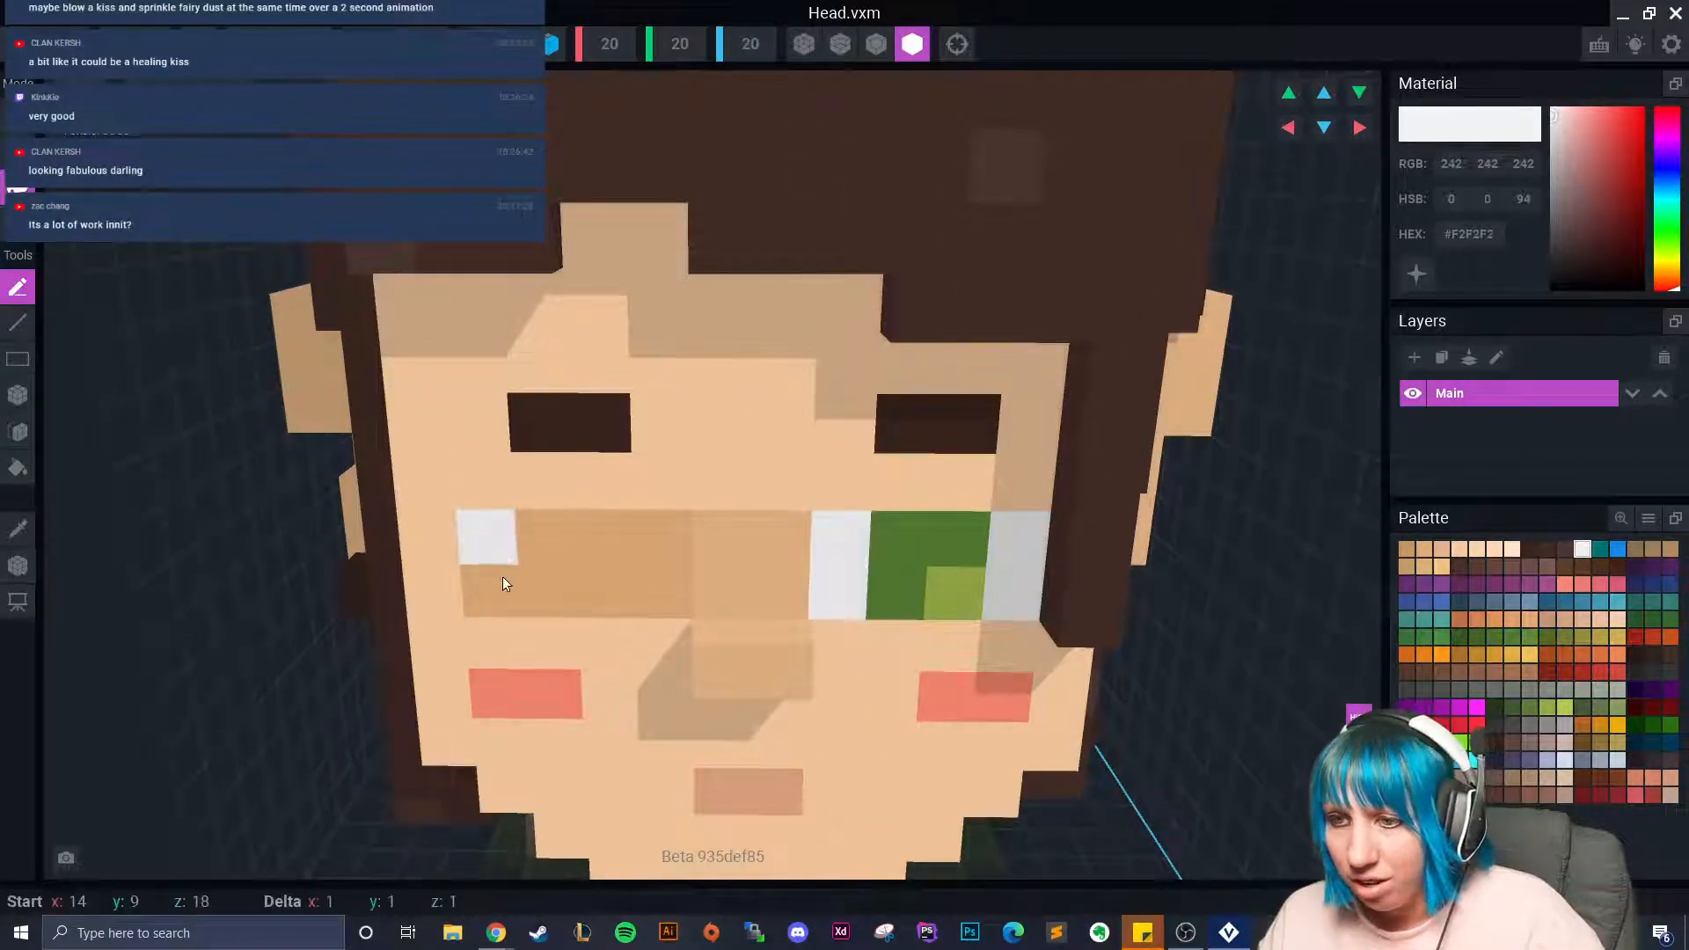
{"action": "left_click", "coordinate": [639, 560]}
Paint the left eye's iris column dark green and add a lime highlight voxel.
{"action": "left_click", "coordinate": [18, 530]}
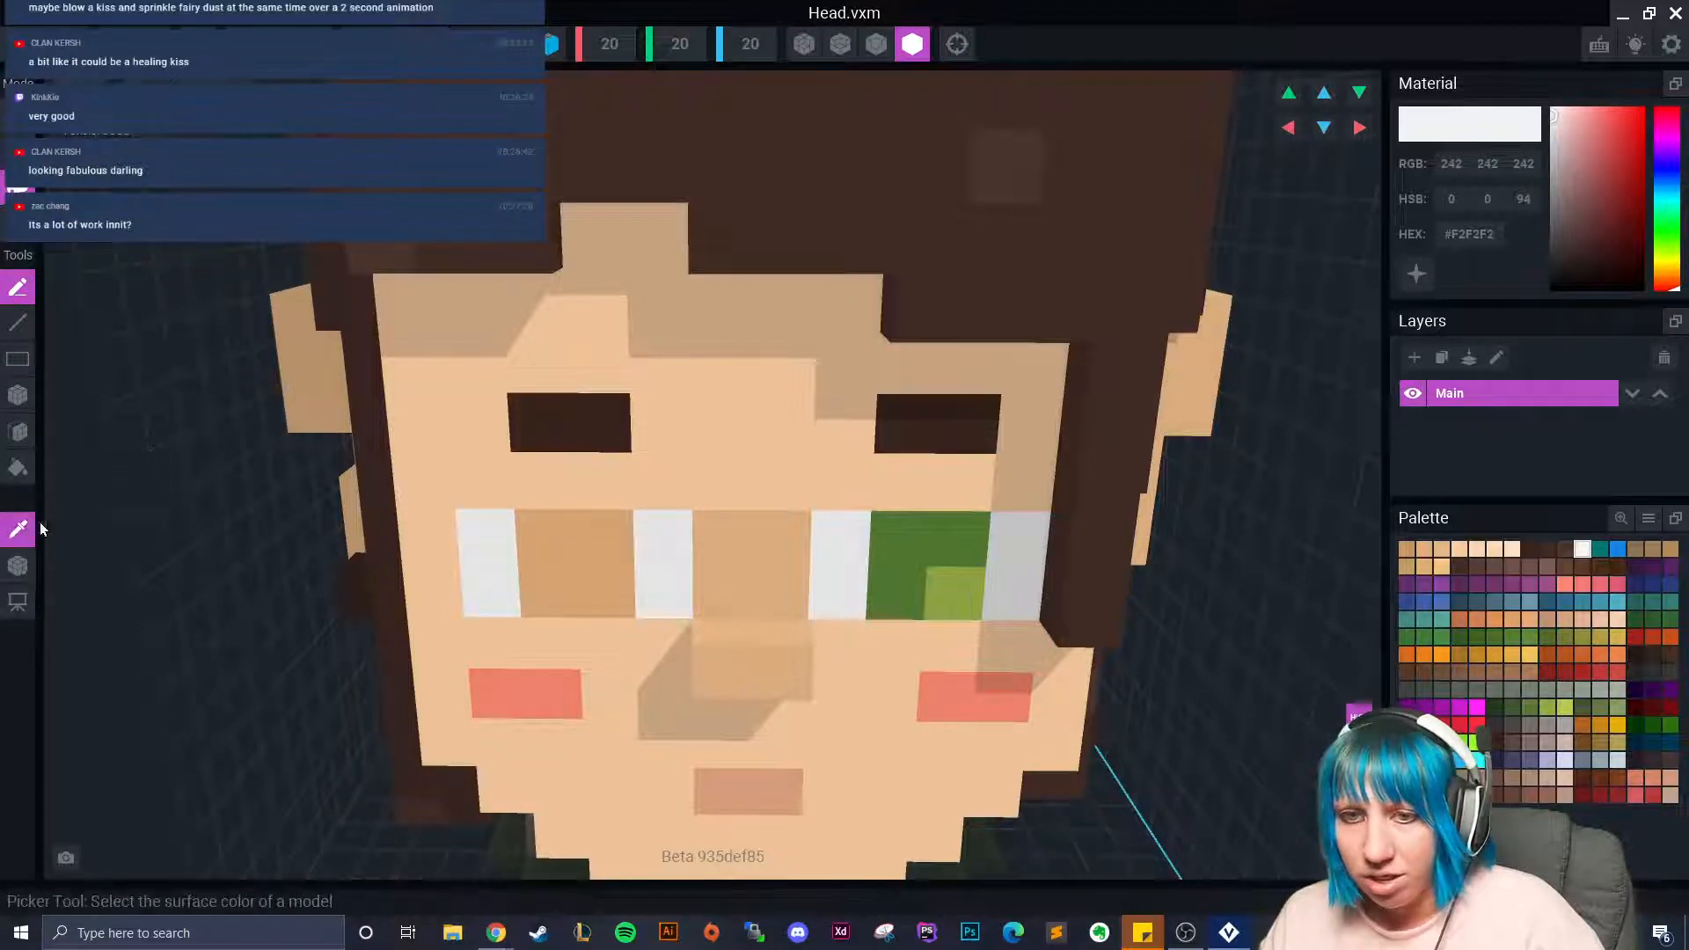
{"action": "left_click", "coordinate": [885, 560]}
{"action": "left_click_drag", "start_coordinate": [548, 544], "coordinate": [551, 588]}
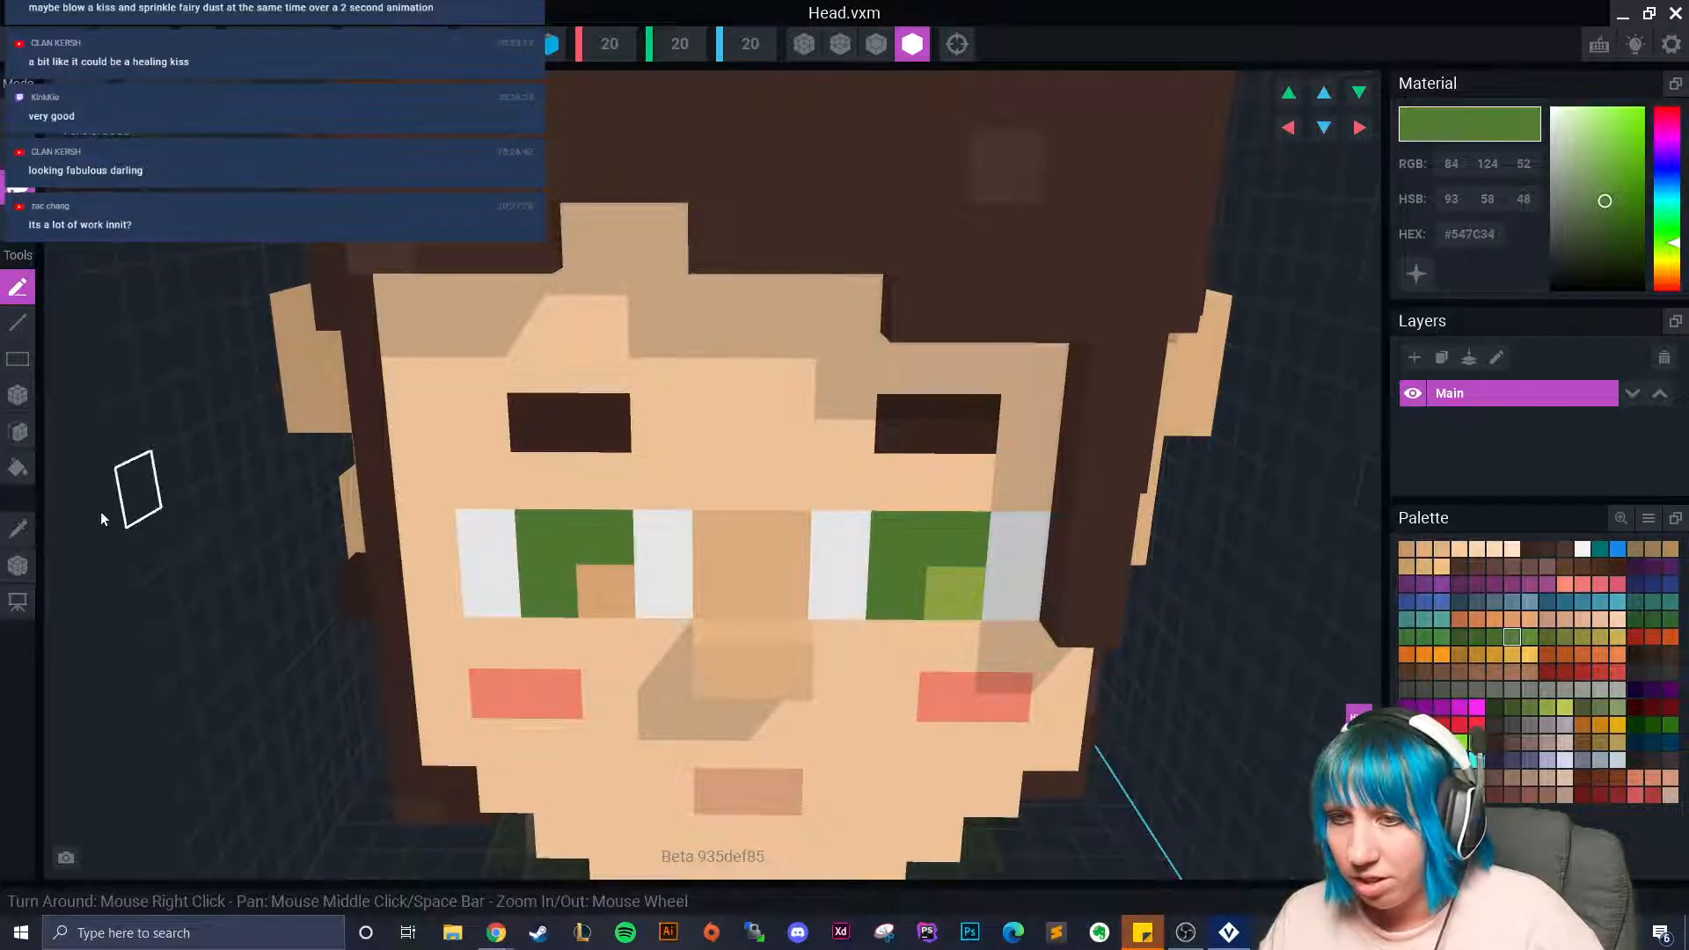
{"action": "left_click", "coordinate": [18, 529]}
{"action": "left_click", "coordinate": [937, 601]}
{"action": "left_click", "coordinate": [586, 585]}
Check both eyes from another angle, then leave Head.vxm and save it.
{"action": "scroll", "coordinate": [964, 737], "scroll_direction": "down", "scroll_amount": 4}
{"action": "right_click_drag", "start_coordinate": [963, 737], "coordinate": [692, 587]}
{"action": "scroll", "coordinate": [873, 685], "scroll_direction": "up", "scroll_amount": 2}
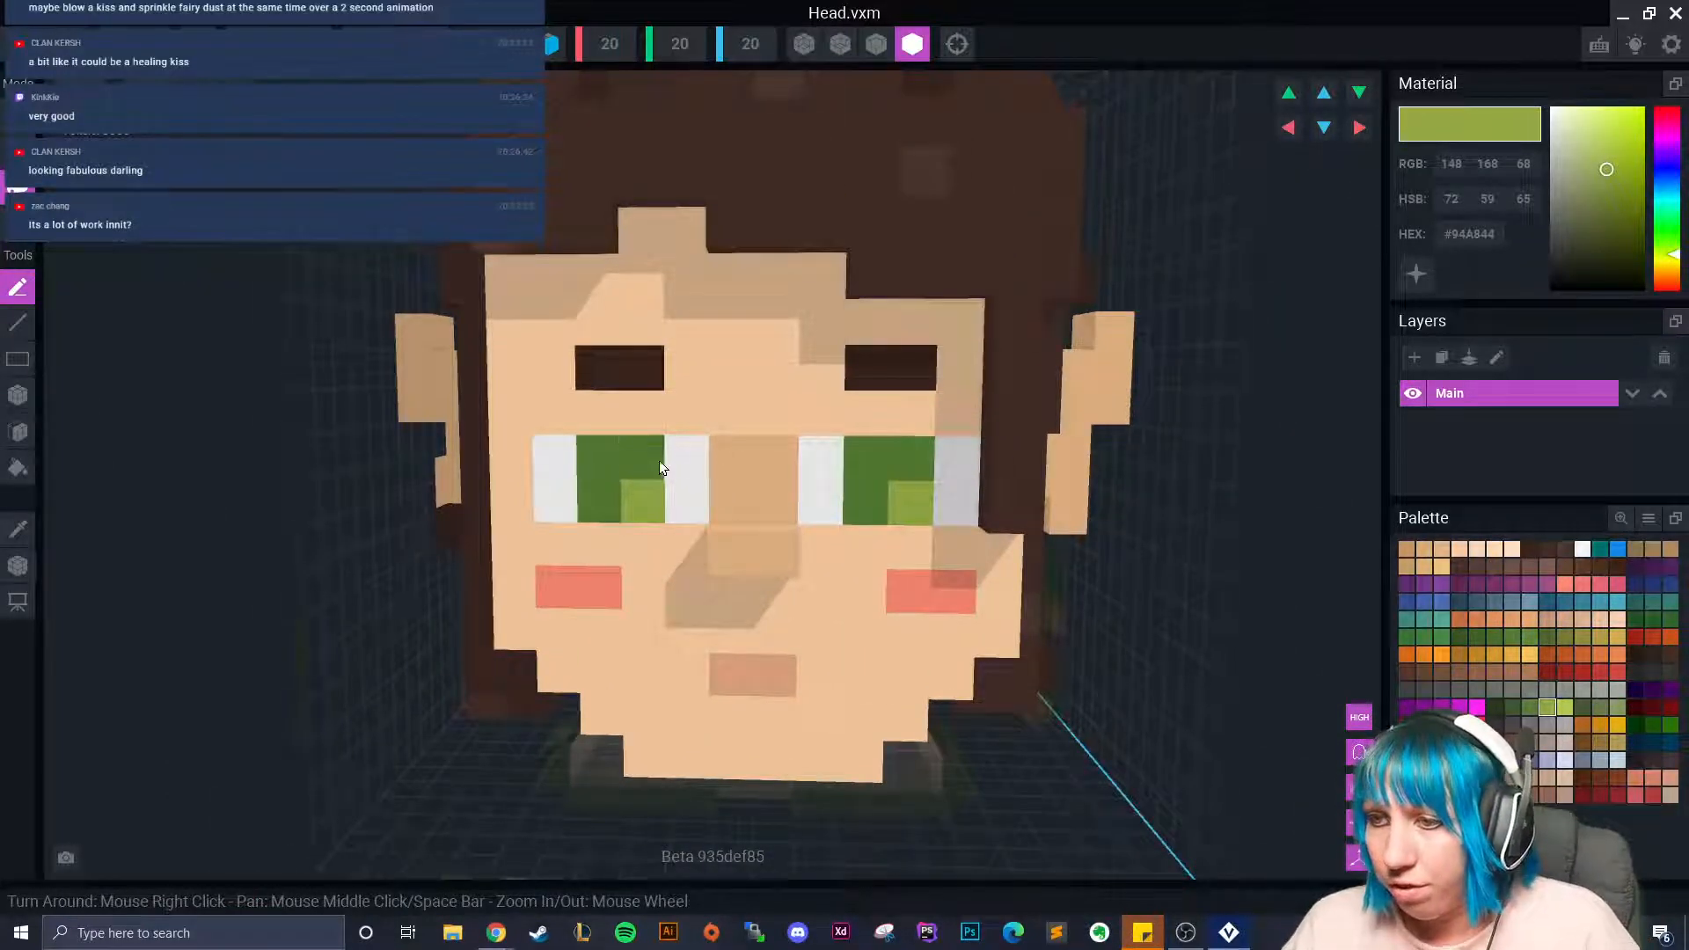
{"action": "left_click", "coordinate": [18, 44]}
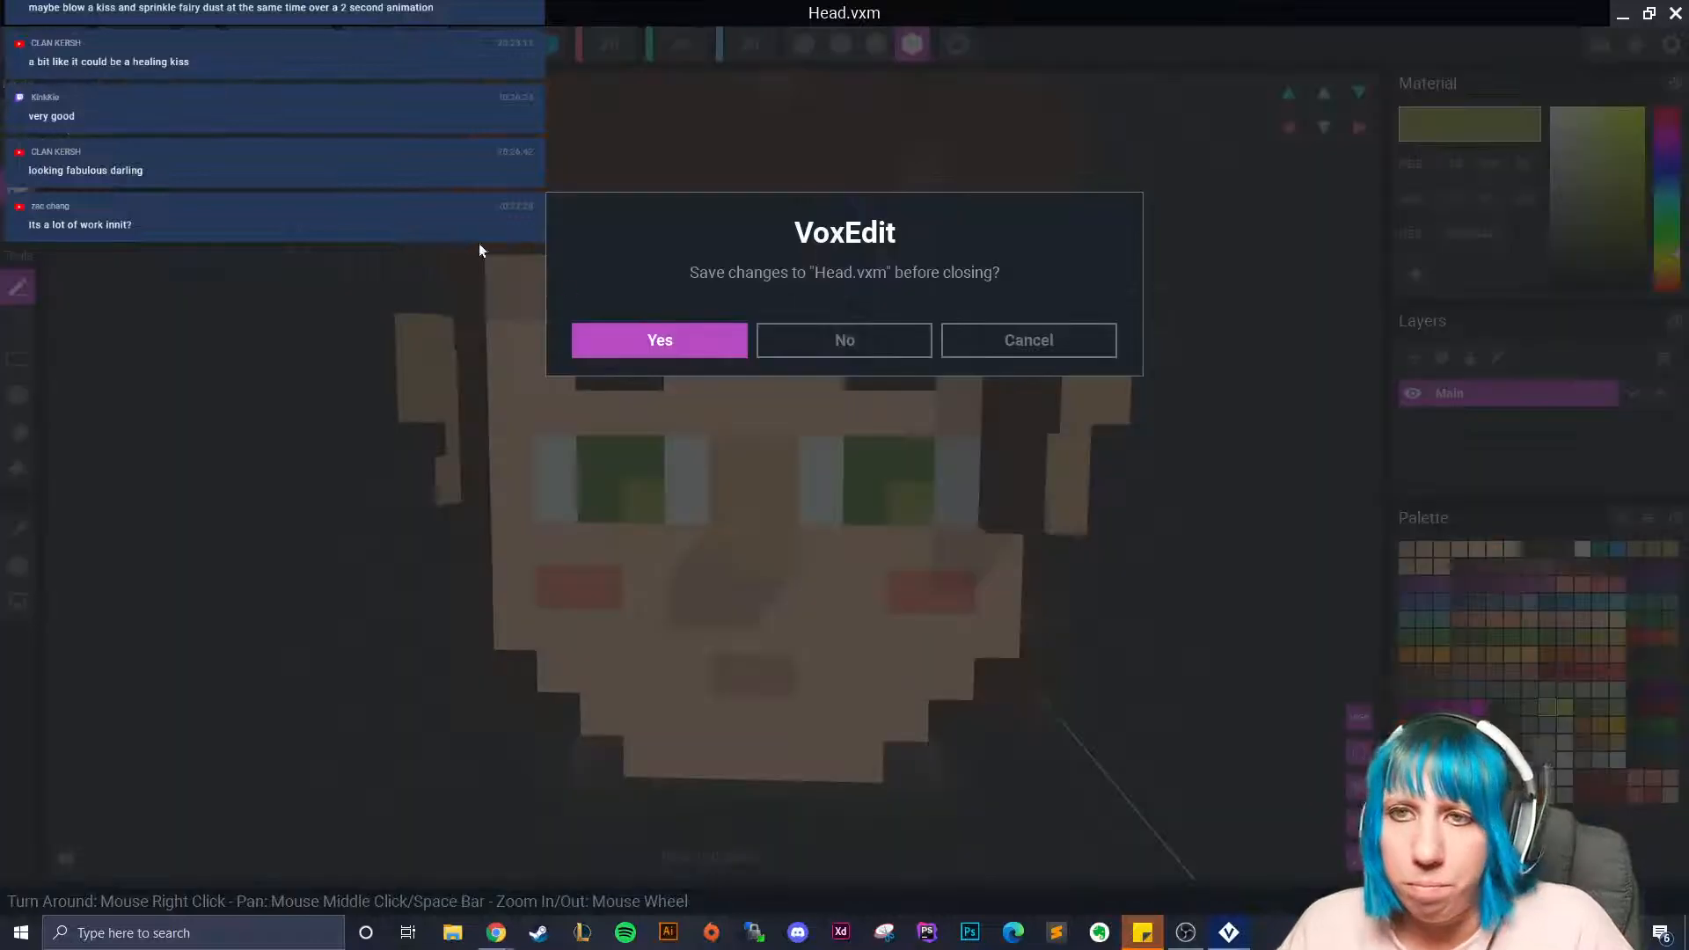
{"action": "left_click", "coordinate": [636, 324]}
Create a new library model named 'eye wink'.
{"action": "left_click", "coordinate": [1498, 83]}
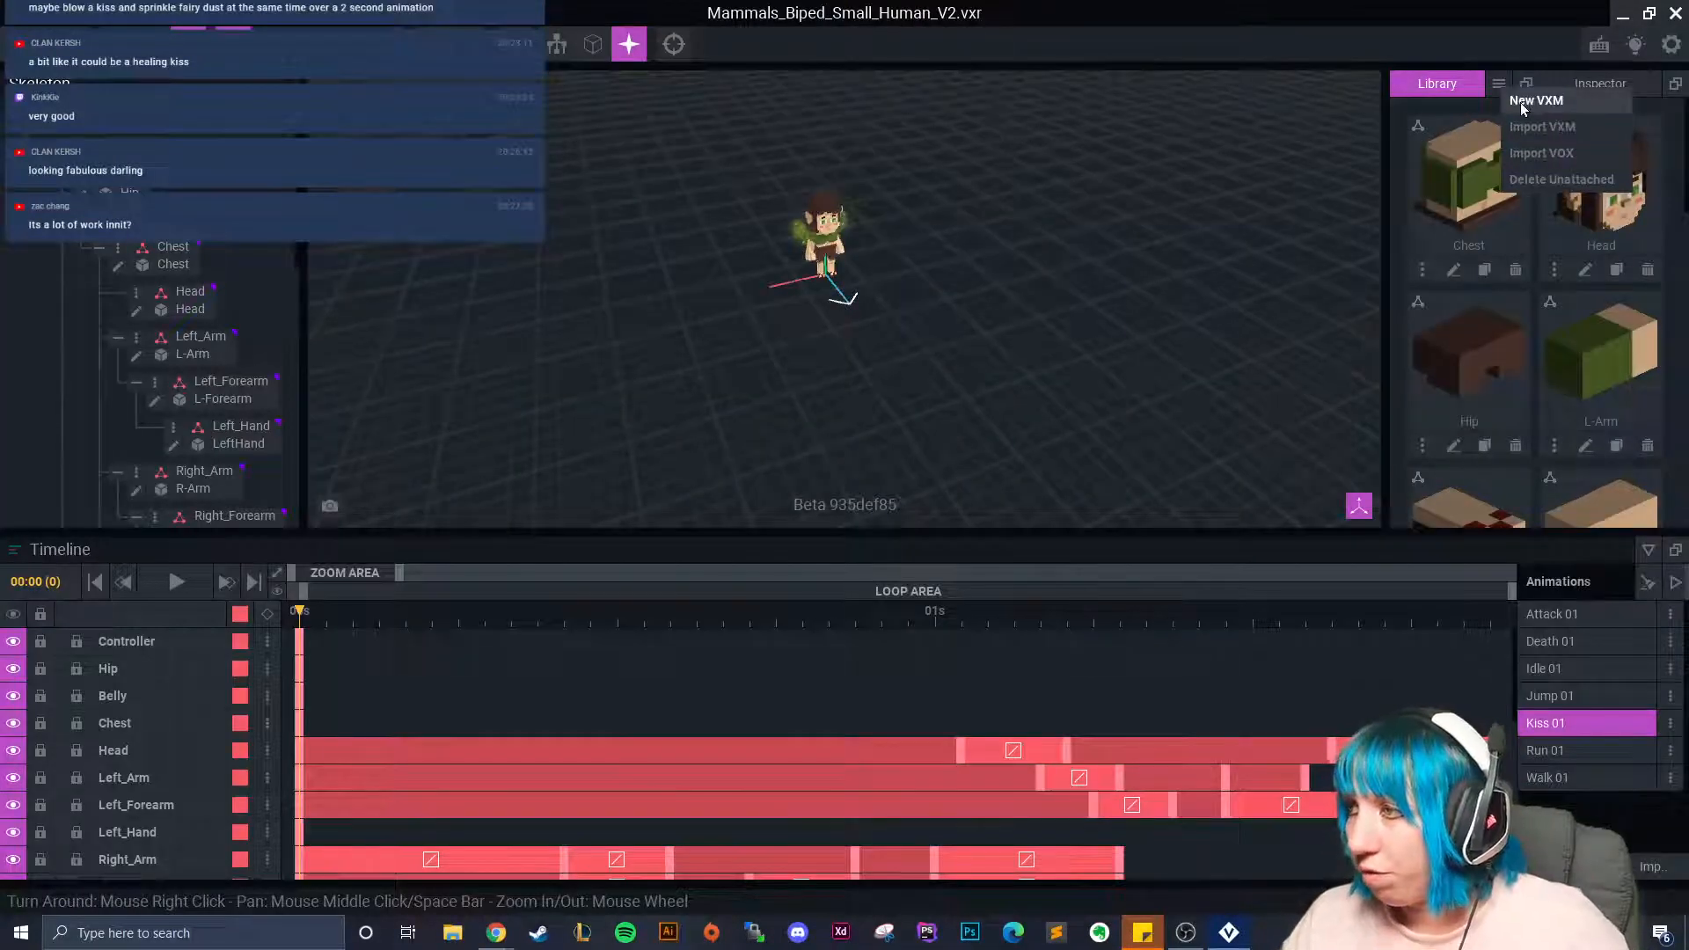
{"action": "left_click", "coordinate": [1521, 102]}
{"action": "type", "text": "eye wink"}
{"action": "key", "text": "Return"}
Load the extended palette PNG from Downloads as the model's palette.
{"action": "left_click", "coordinate": [1648, 518]}
{"action": "left_click", "coordinate": [1617, 564]}
{"action": "left_click", "coordinate": [499, 361]}
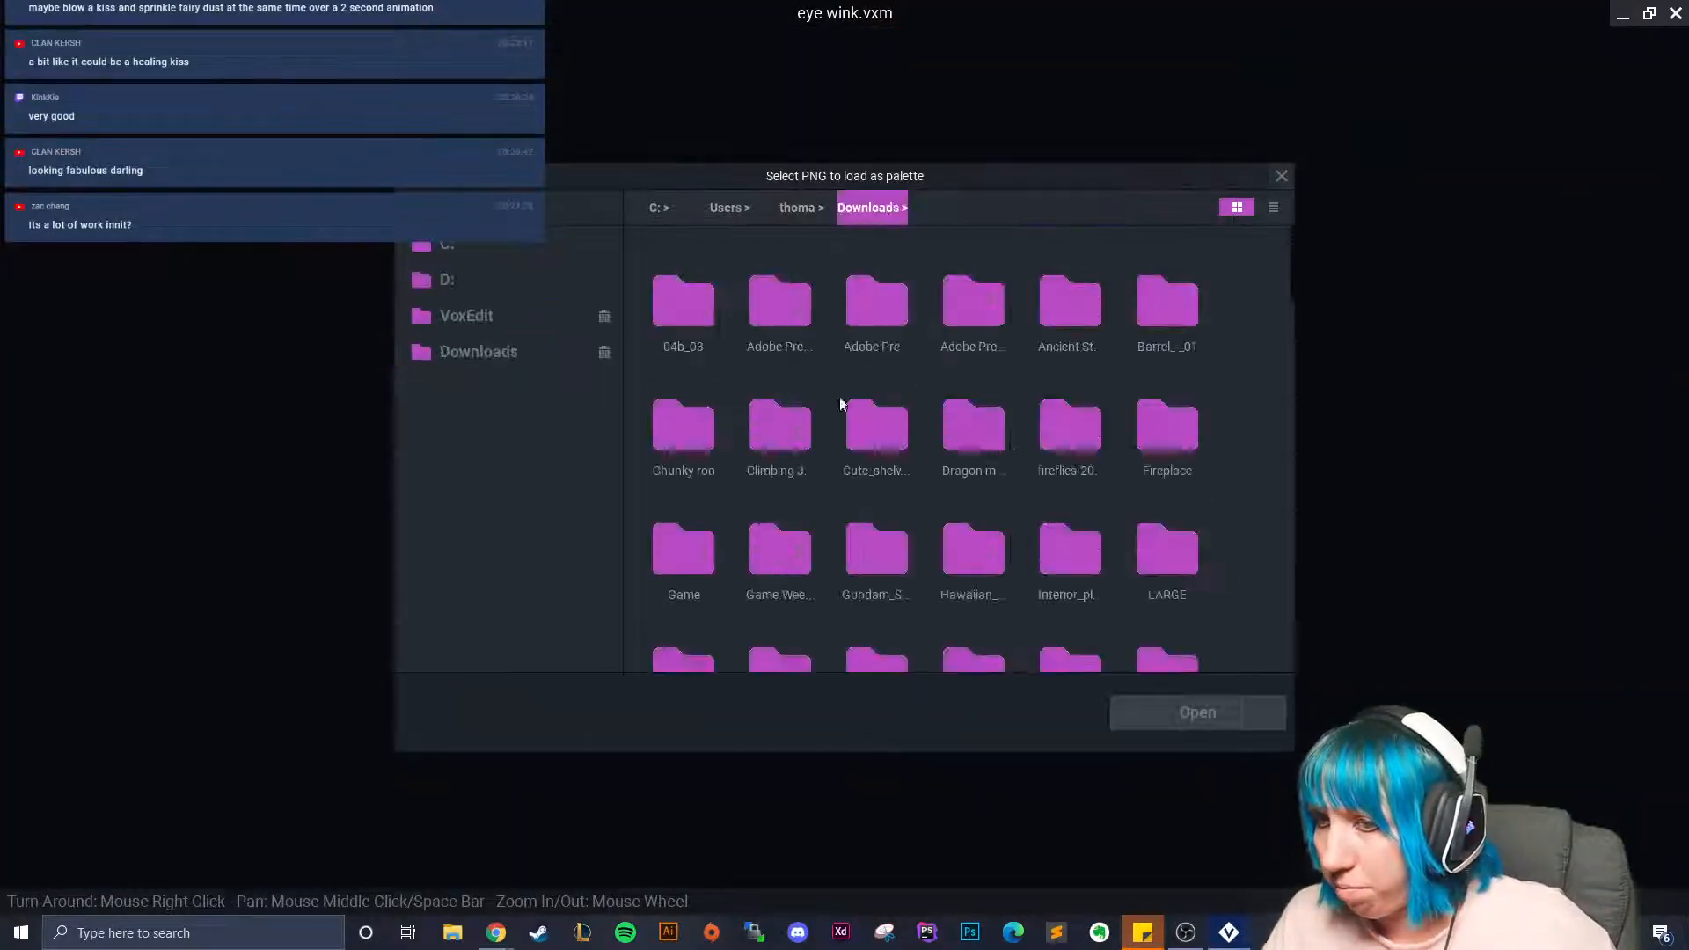
{"action": "scroll", "coordinate": [1135, 607], "scroll_direction": "down", "scroll_amount": 10}
{"action": "left_click", "coordinate": [780, 582]}
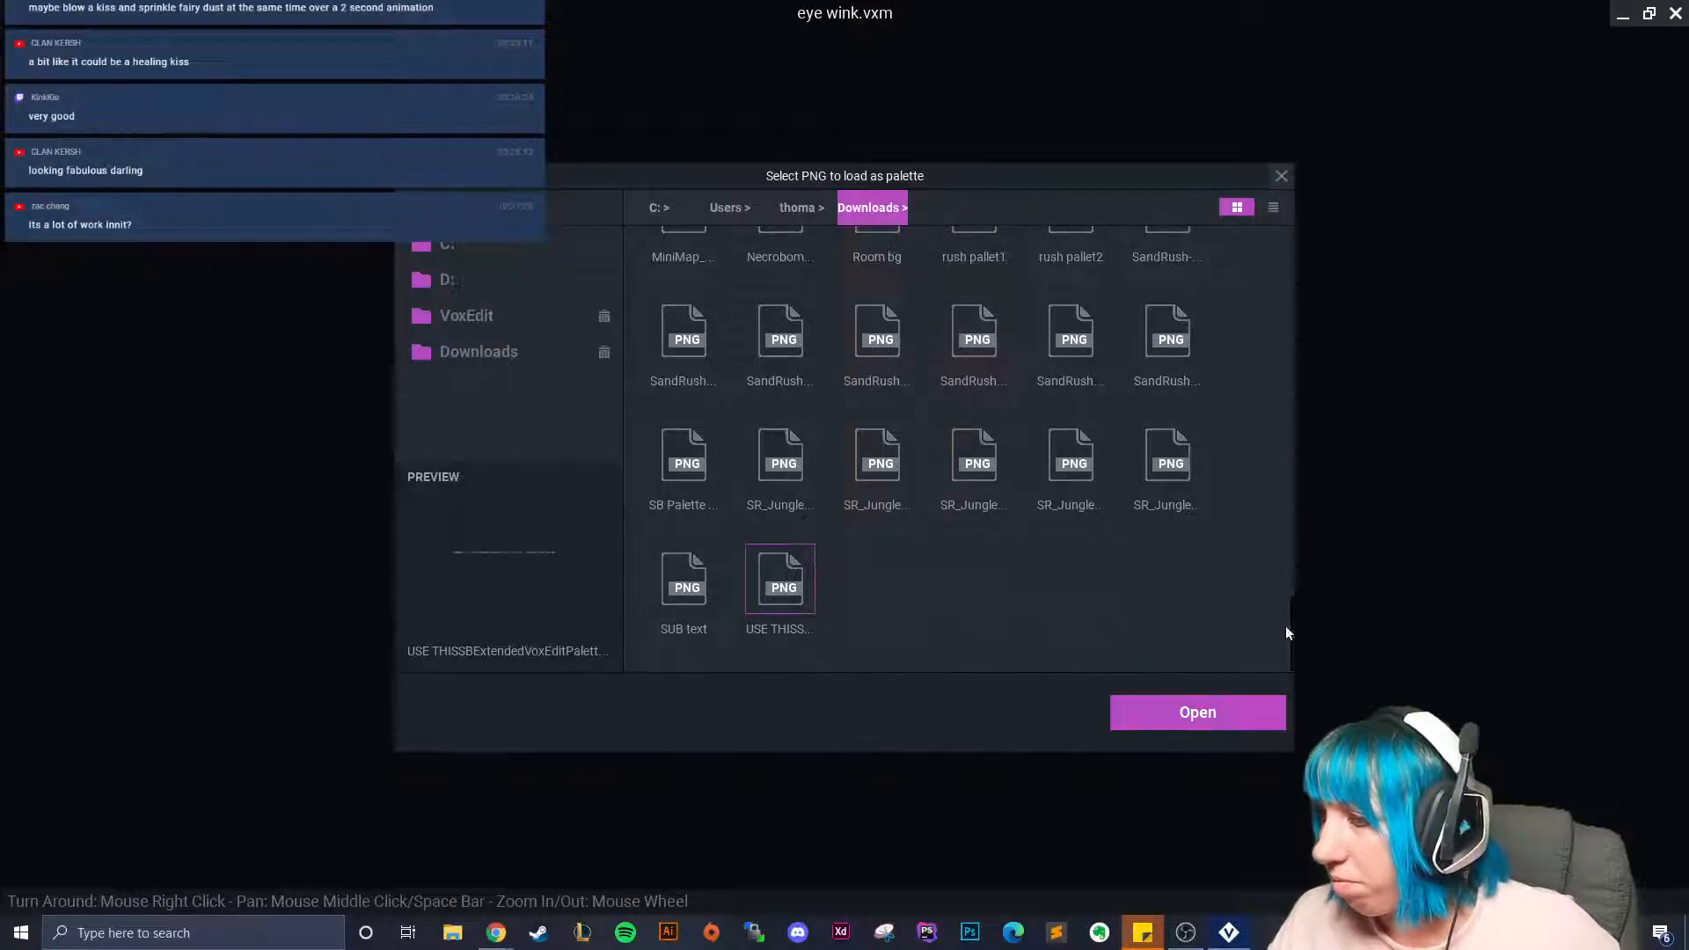
{"action": "left_click", "coordinate": [1167, 722]}
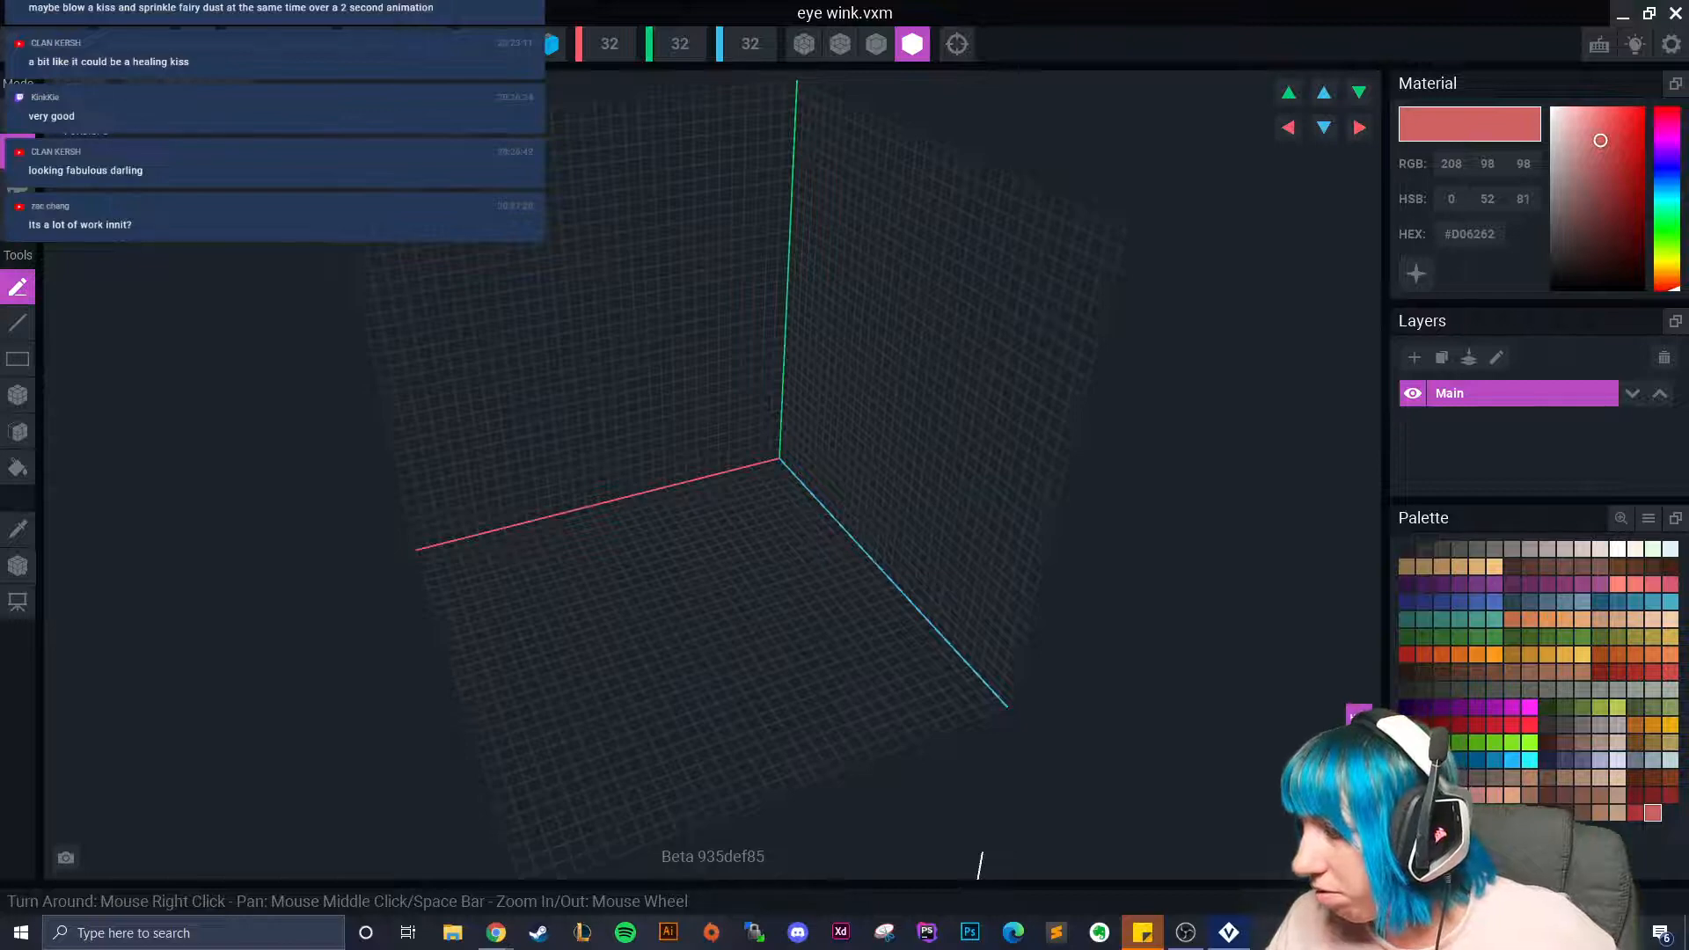
Save eye wink, open the Head model and copy its skin colour hex #E0AC78.
{"action": "right_click_drag", "start_coordinate": [1040, 566], "coordinate": [791, 513]}
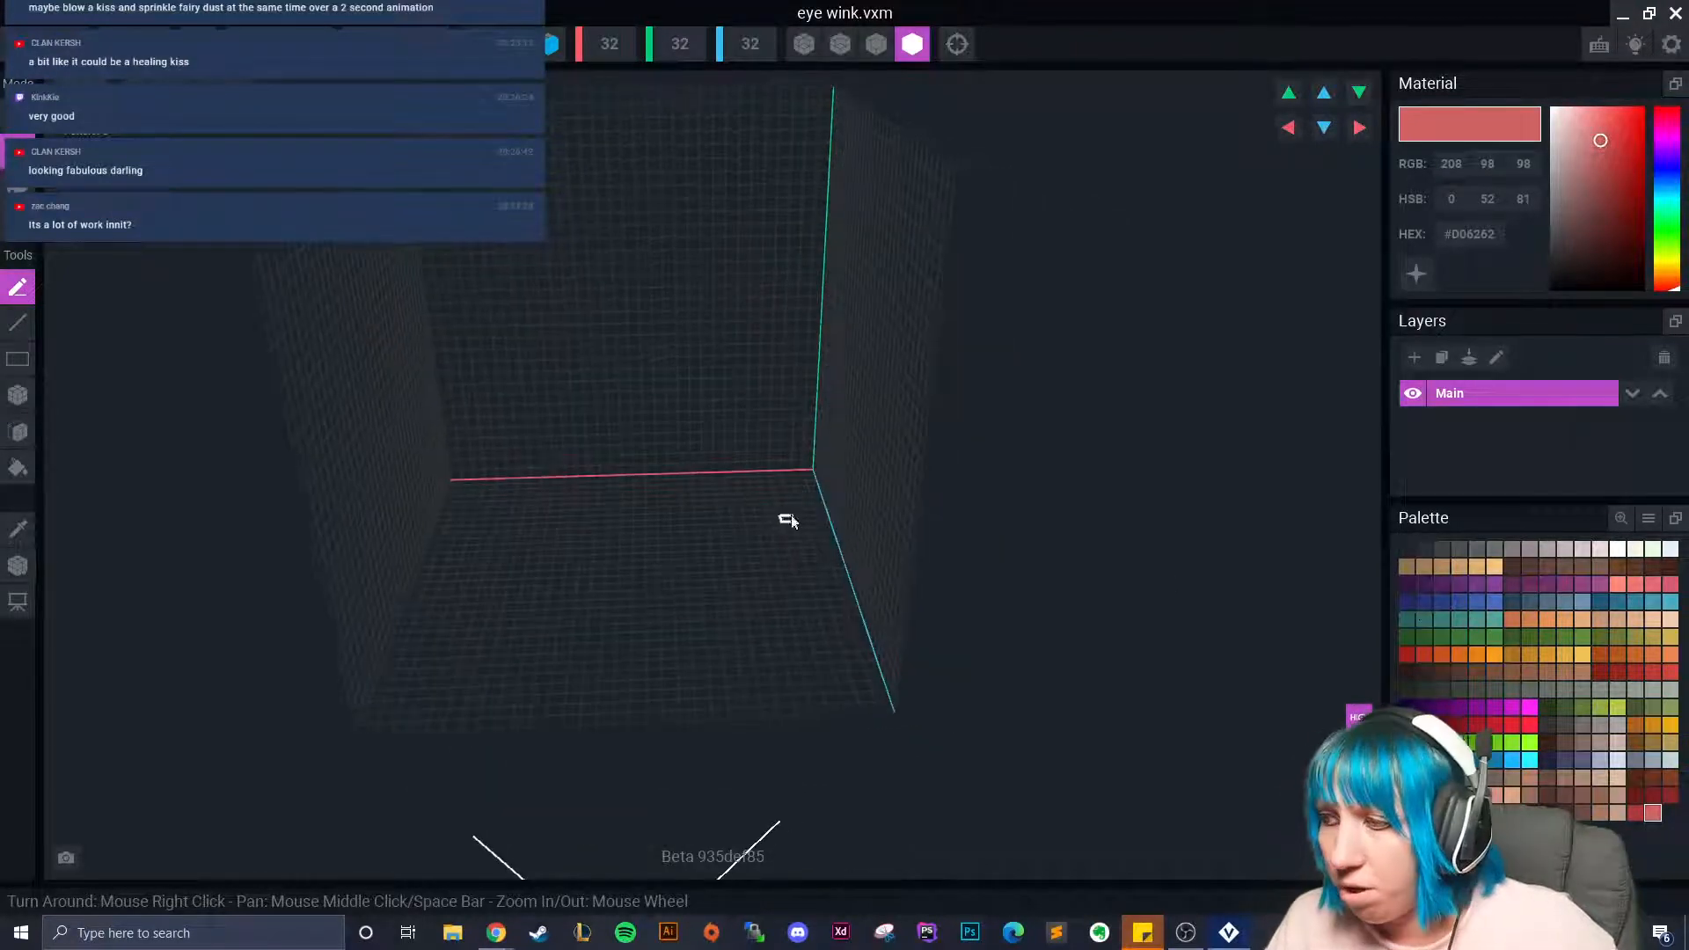
{"action": "key", "text": "alt+F4"}
{"action": "left_click", "coordinate": [635, 341]}
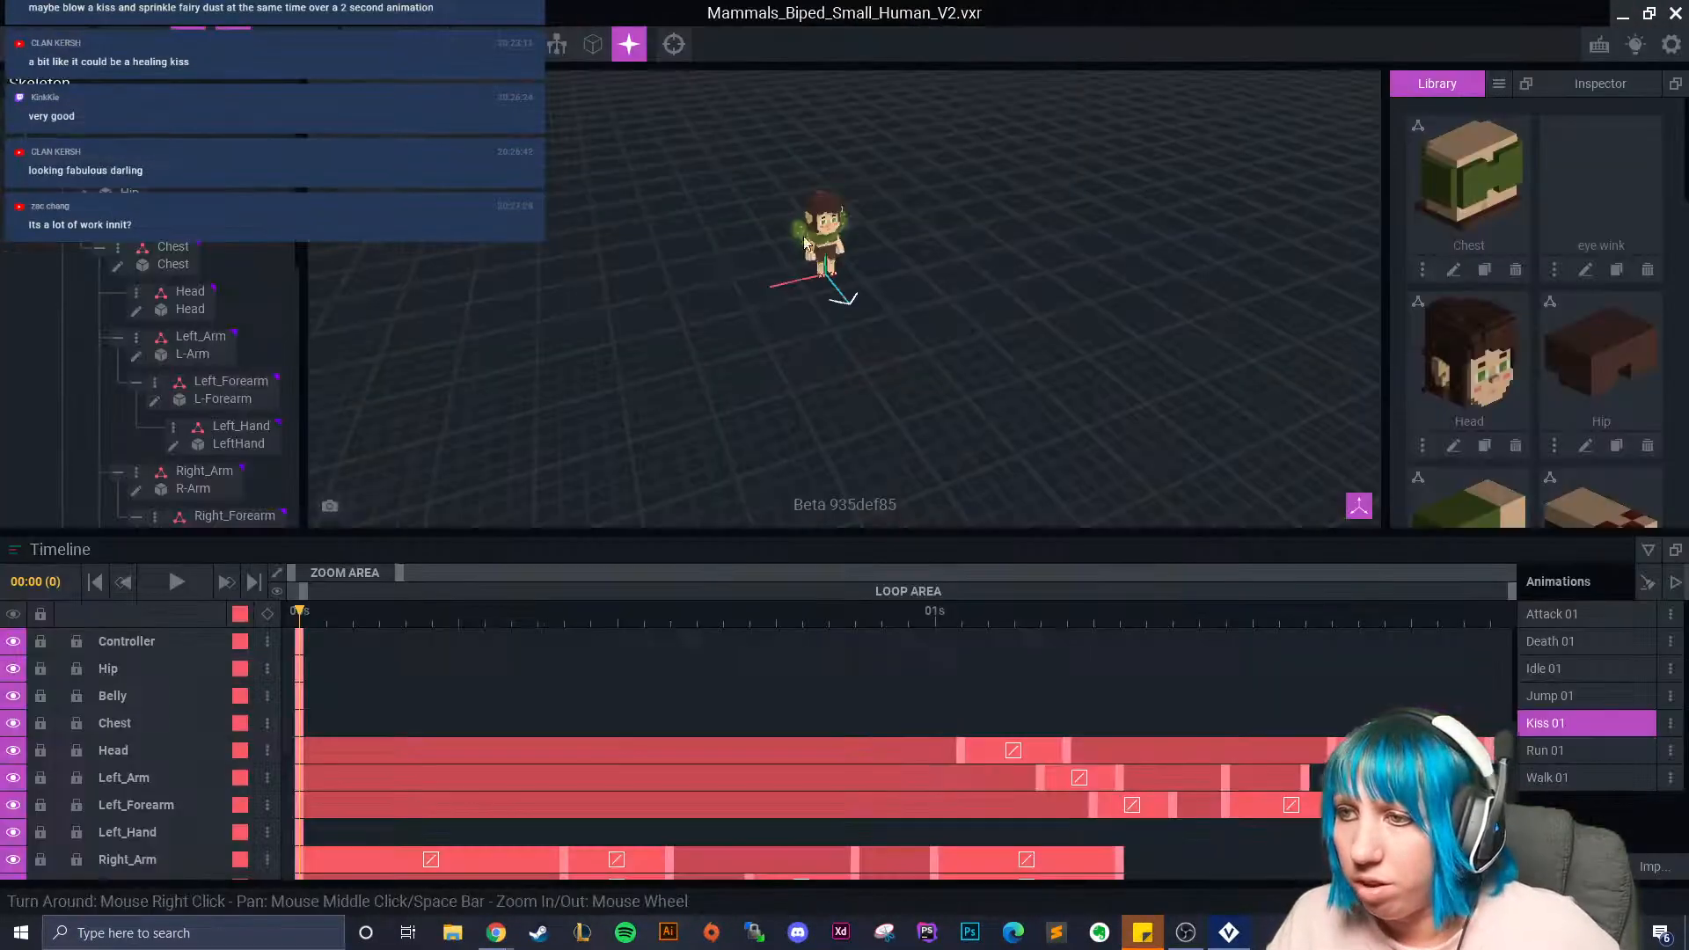
{"action": "left_click", "coordinate": [820, 223]}
{"action": "left_click", "coordinate": [136, 312]}
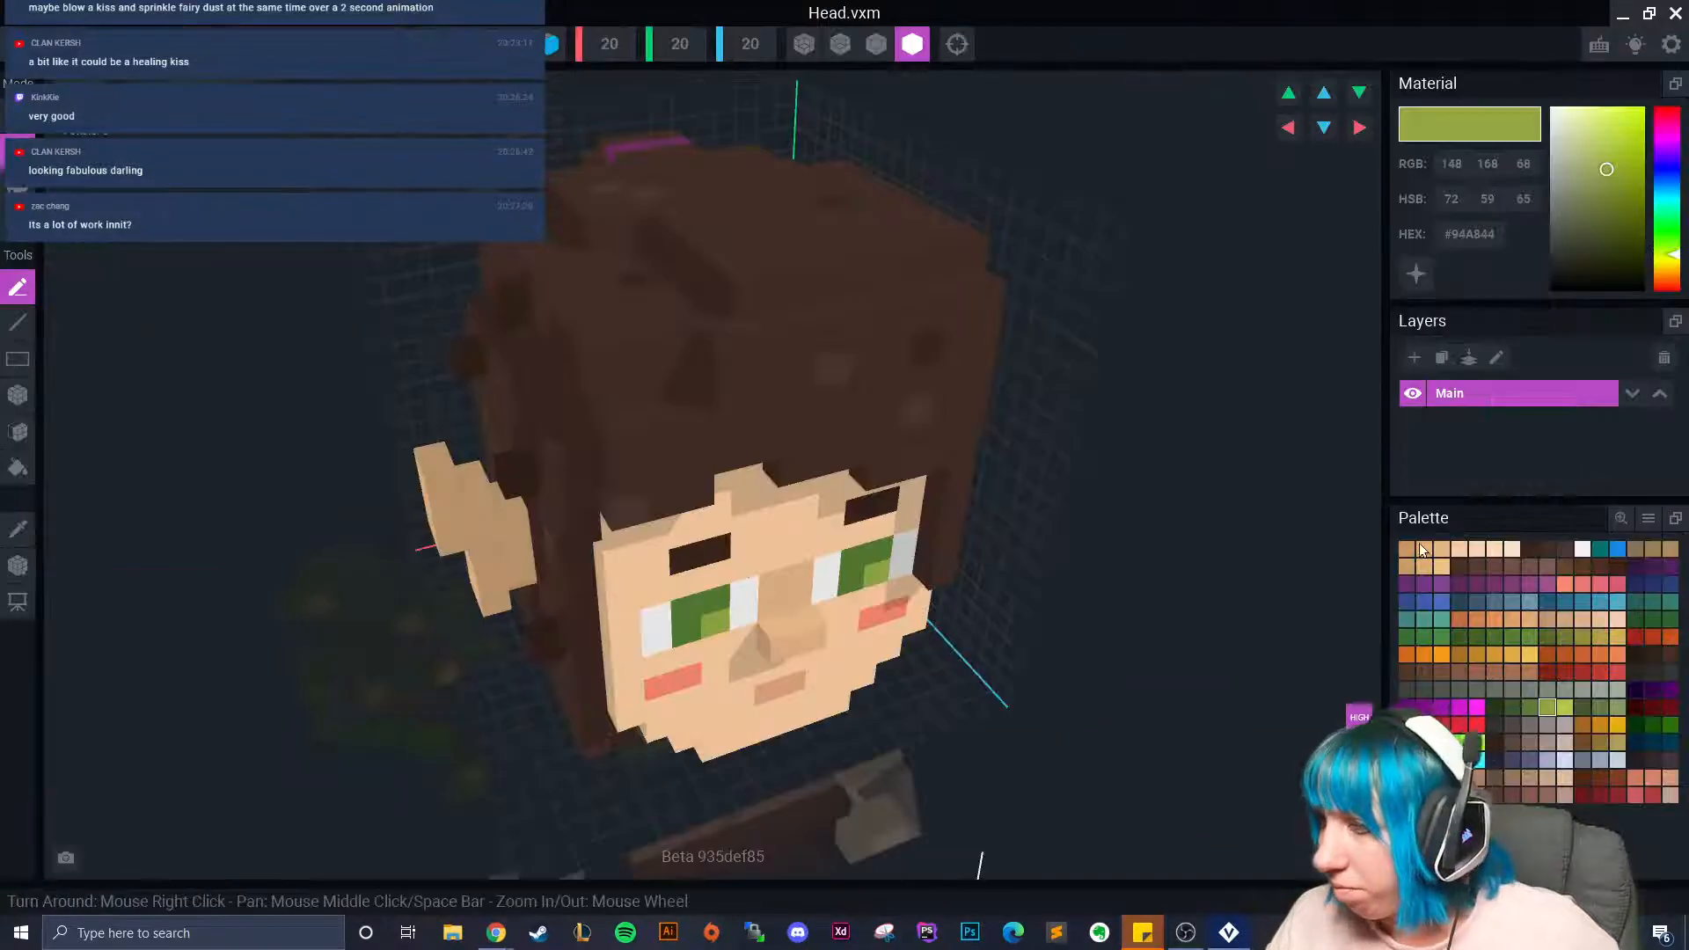
{"action": "left_click", "coordinate": [1426, 549]}
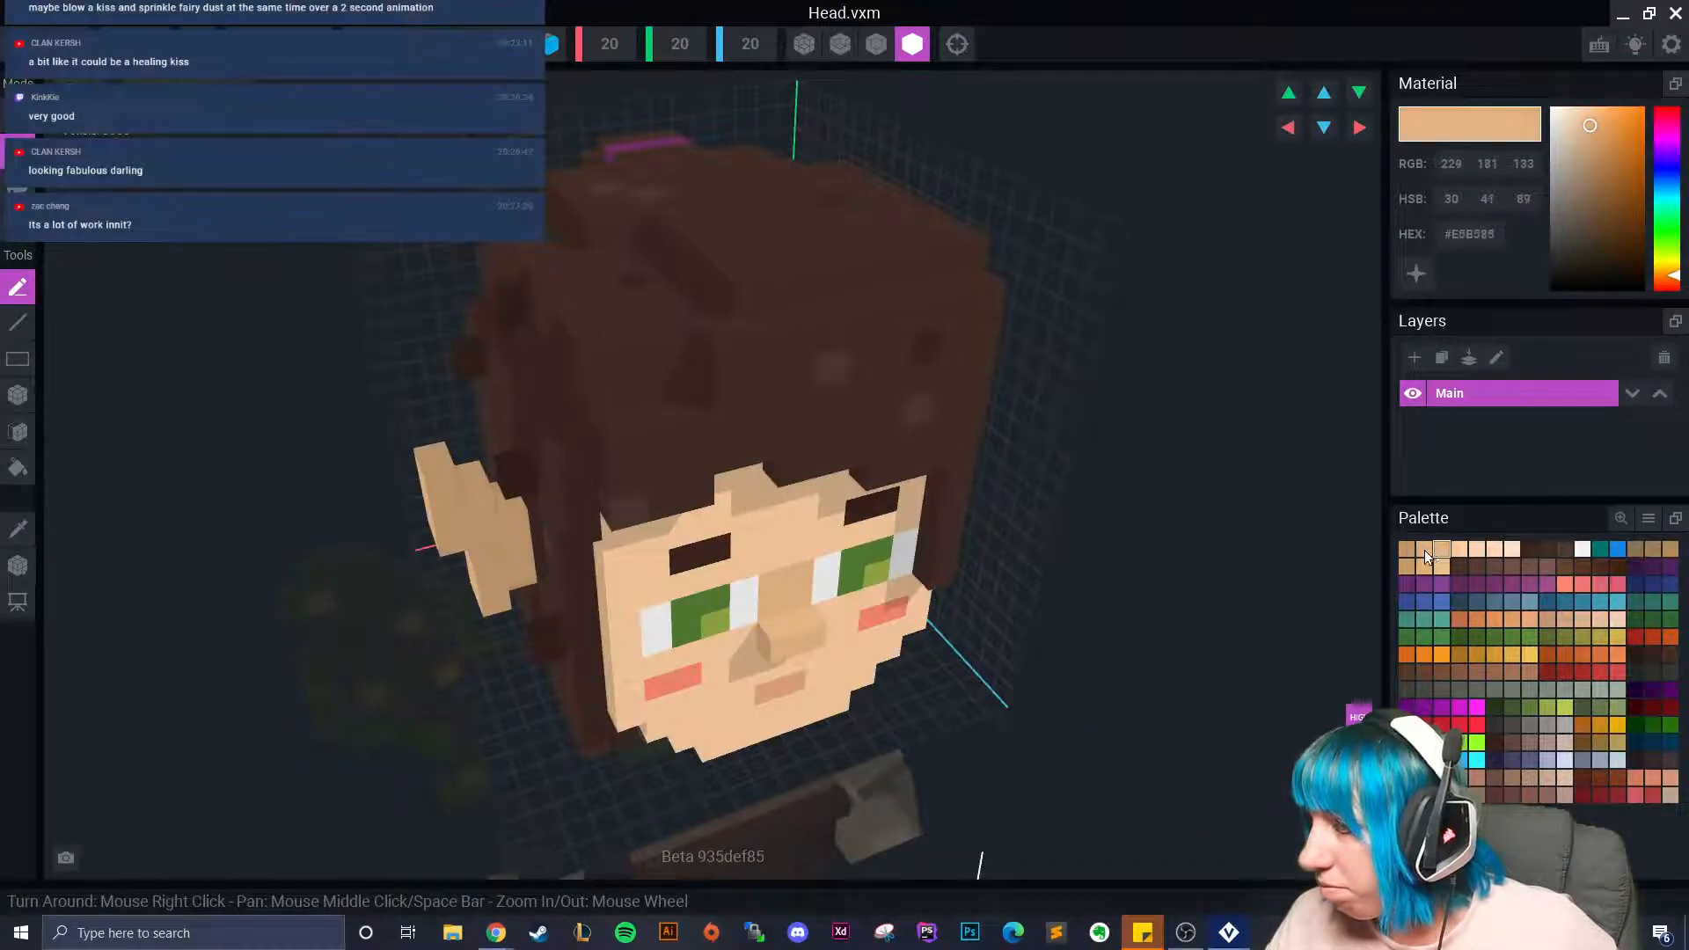
{"action": "left_click", "coordinate": [1483, 234]}
{"action": "key", "text": "ctrl+c"}
{"action": "right_click", "coordinate": [1482, 236]}
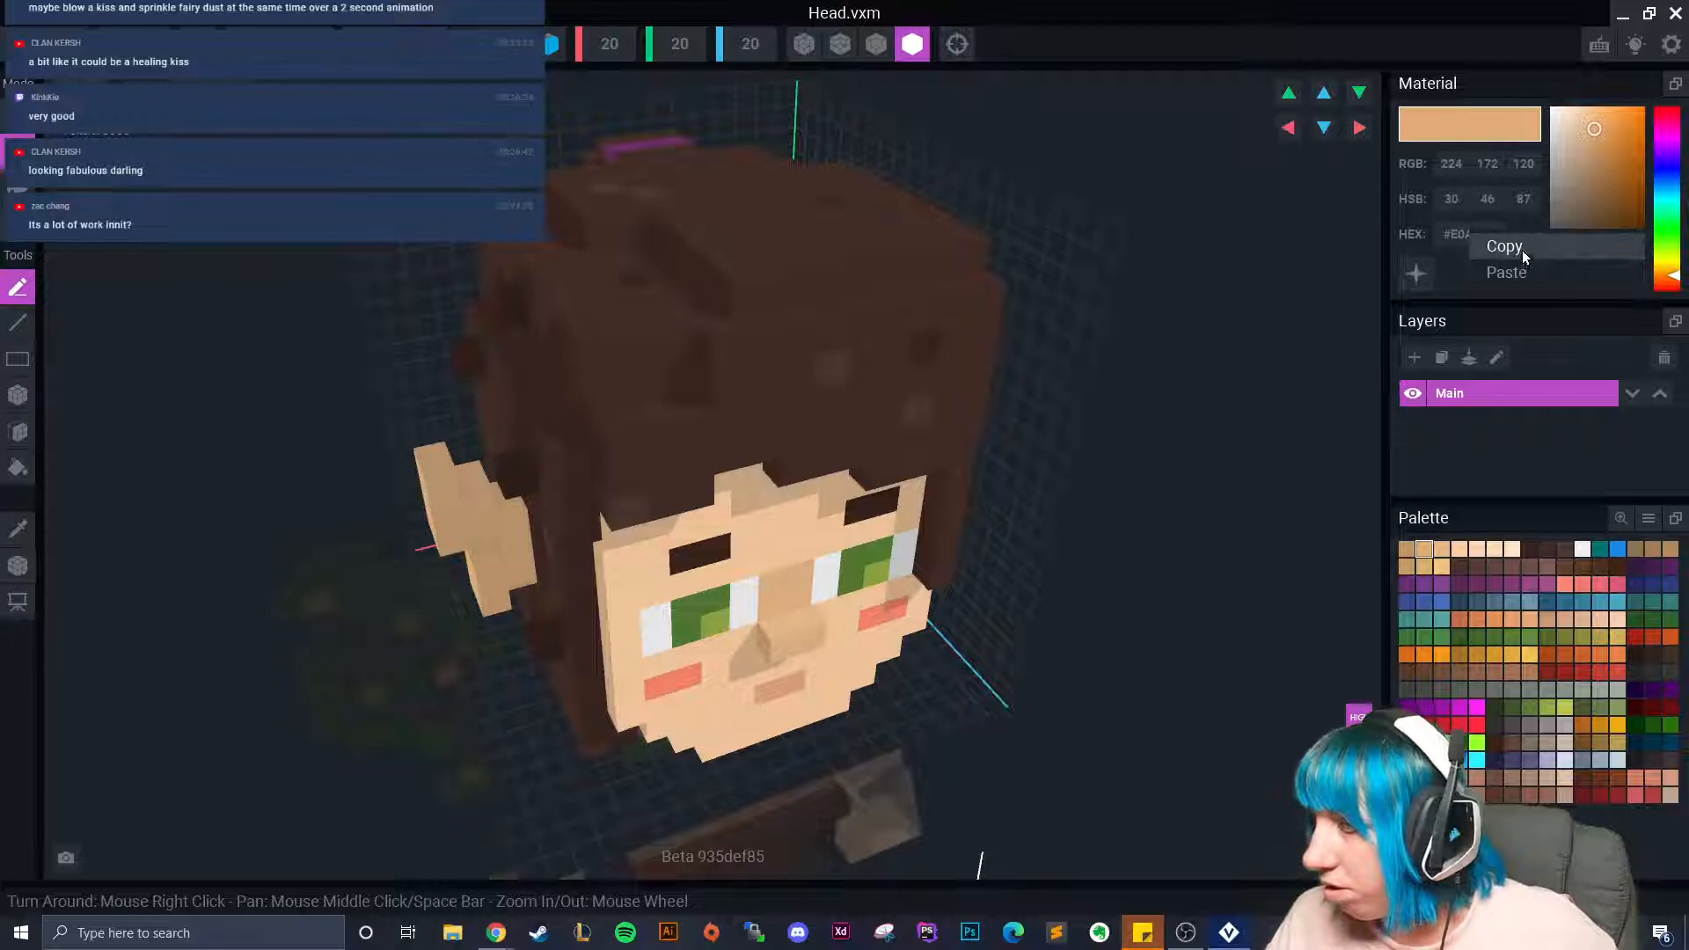
{"action": "left_click", "coordinate": [1525, 253]}
Save and close Head.vxm, then paste #E0AC78 into eye wink's material.
{"action": "left_click", "coordinate": [1676, 14]}
{"action": "left_click", "coordinate": [668, 343]}
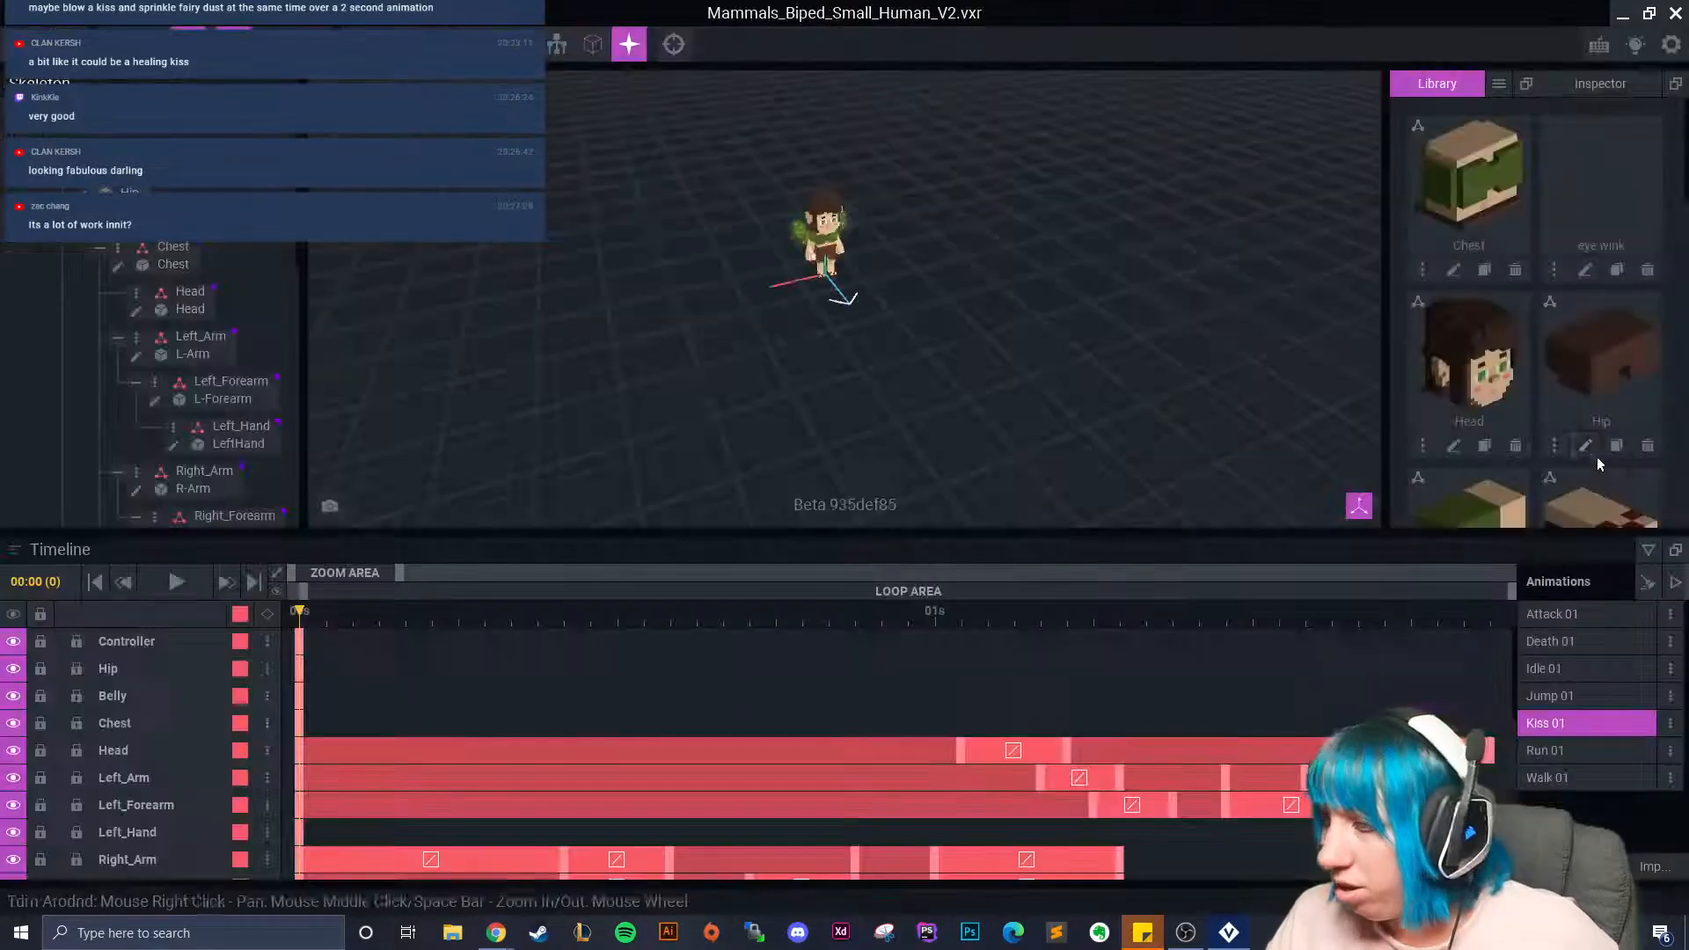
{"action": "left_click", "coordinate": [1585, 271]}
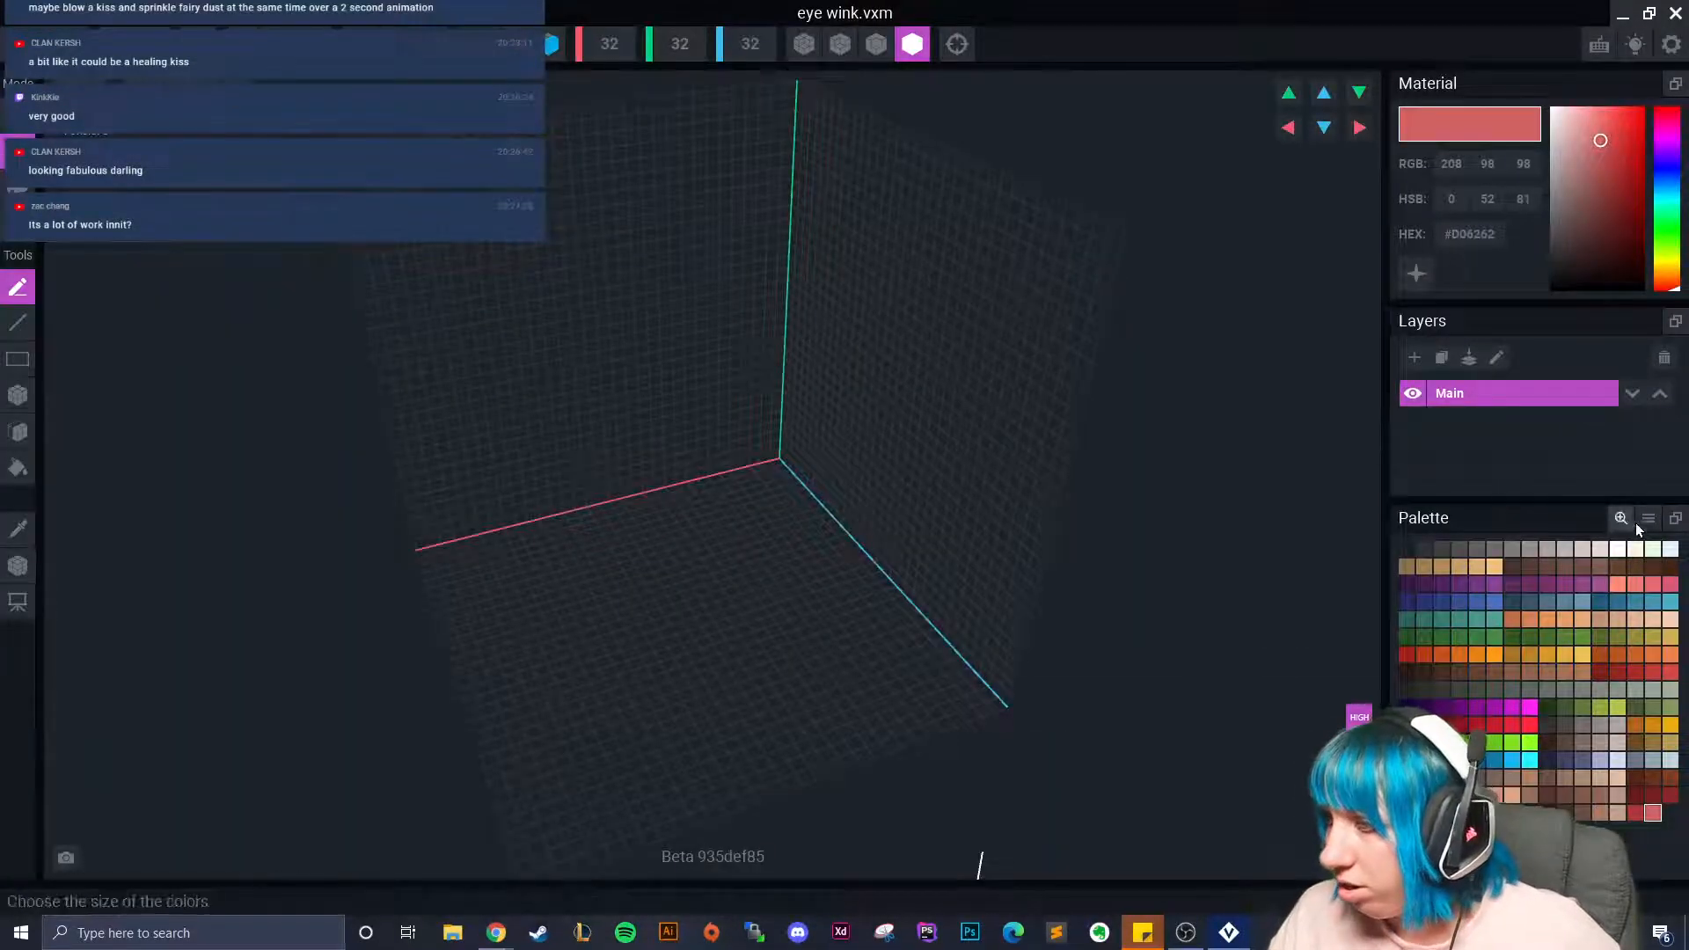
{"action": "left_click", "coordinate": [1480, 236]}
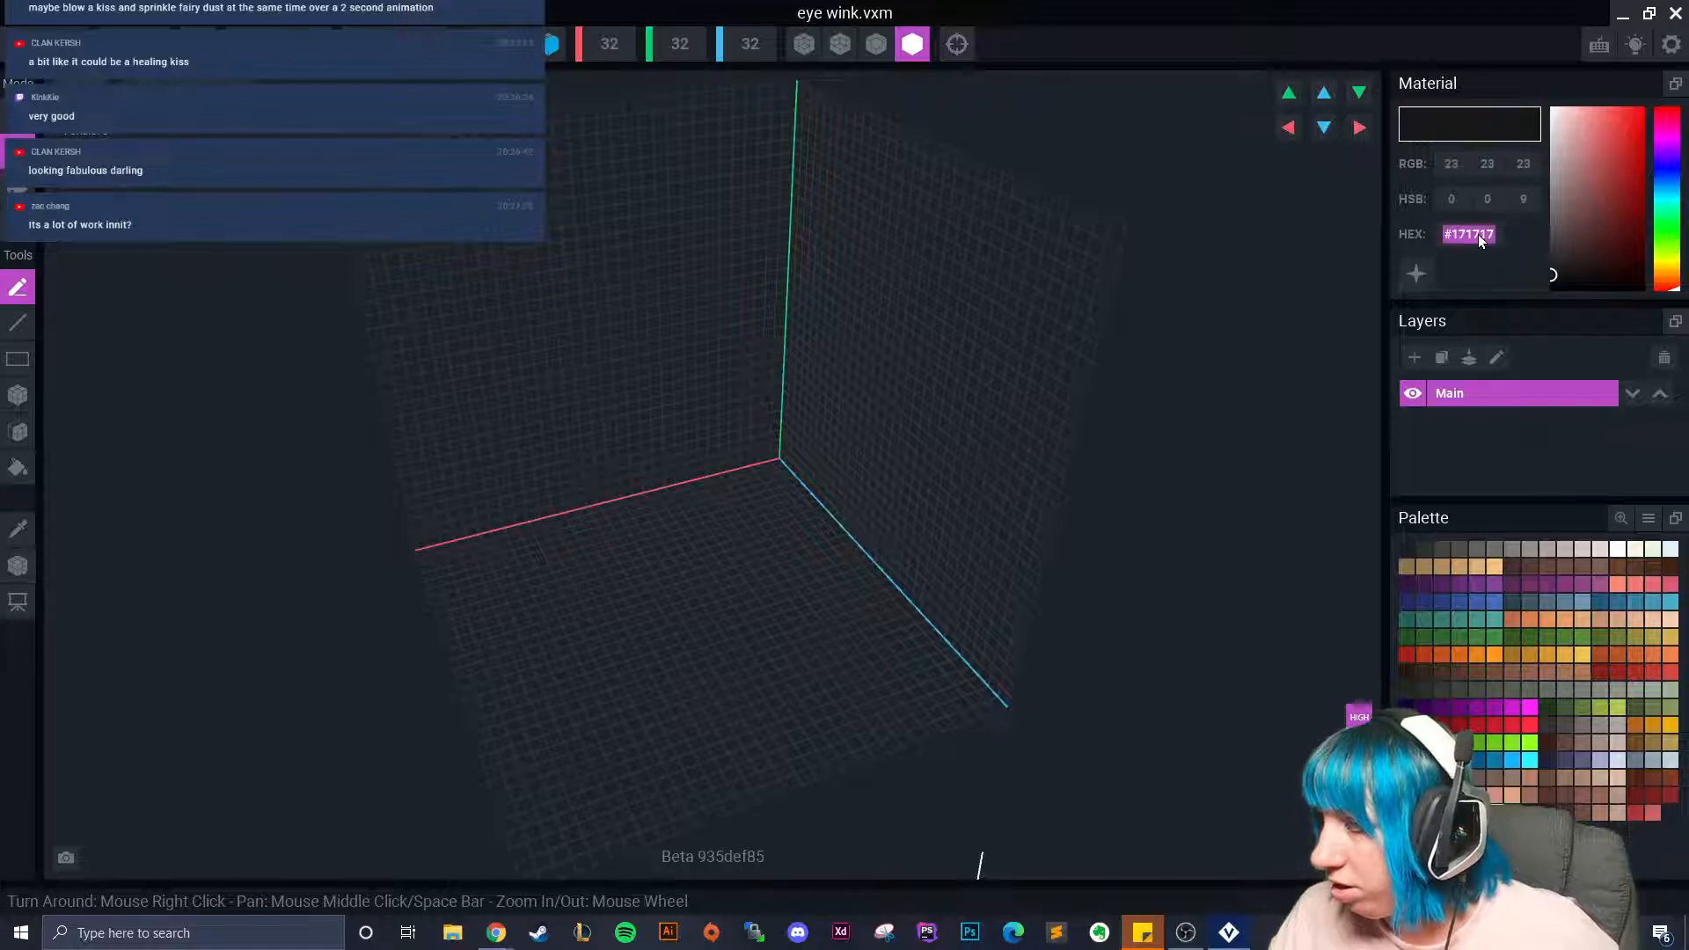
{"action": "left_click", "coordinate": [1504, 278]}
Draw a tan 4×1×2 block with the Box tool.
{"action": "right_click_drag", "start_coordinate": [890, 467], "coordinate": [586, 93]}
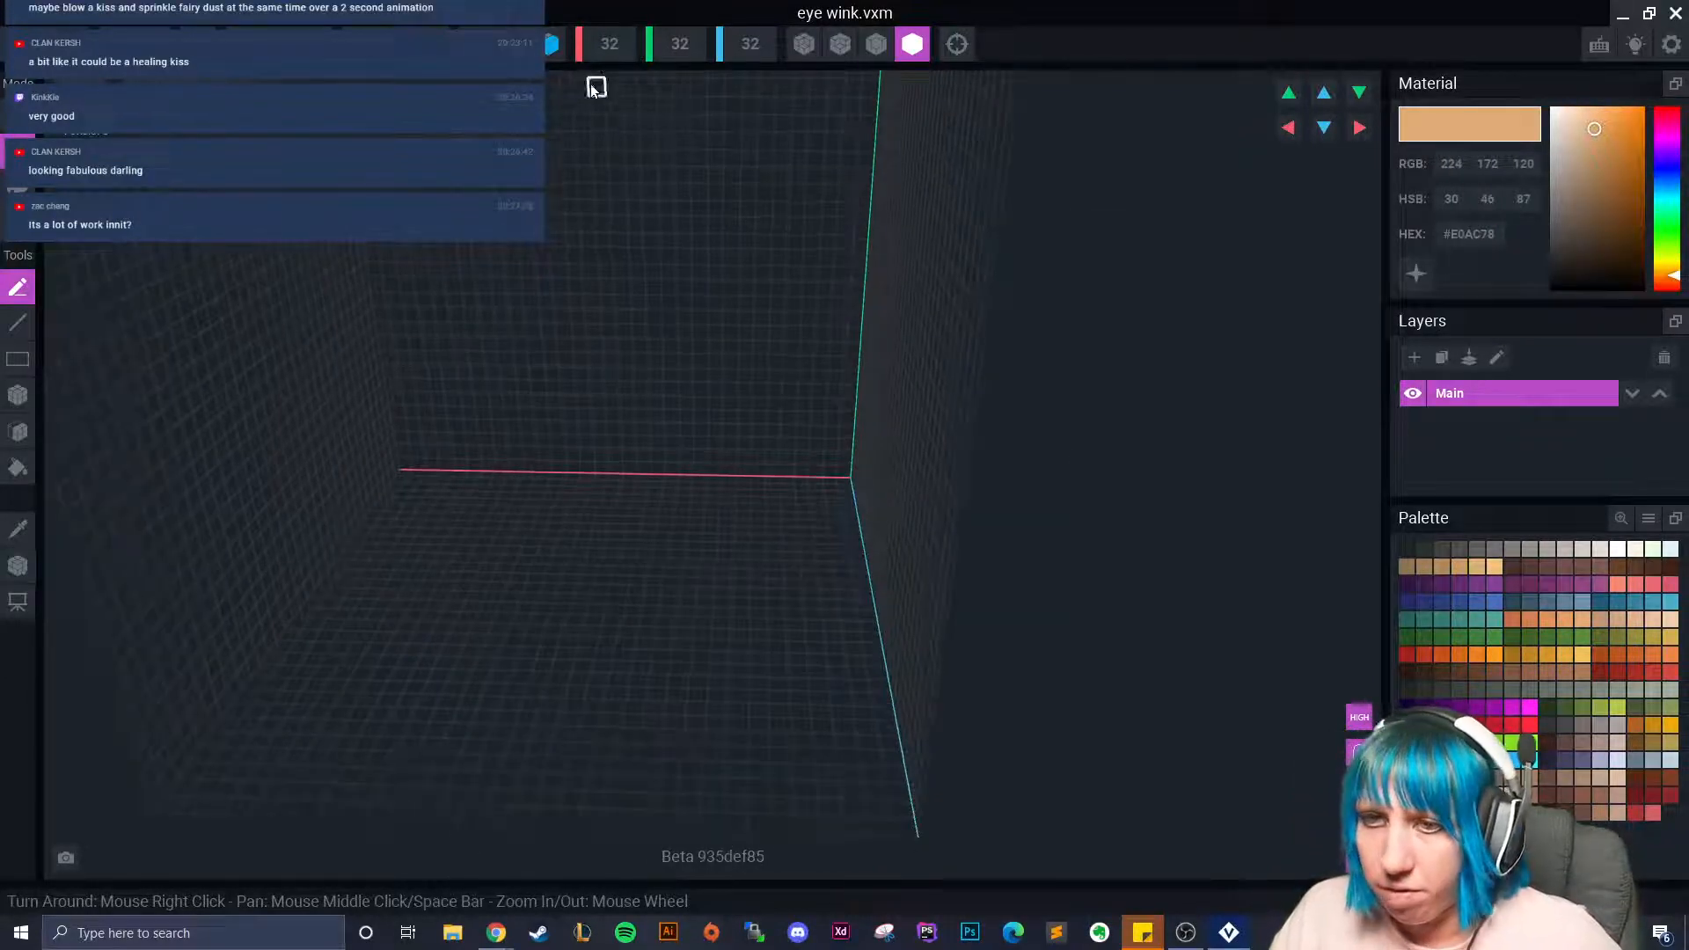
{"action": "left_click", "coordinate": [17, 396]}
{"action": "right_click_drag", "start_coordinate": [324, 430], "coordinate": [735, 525]}
{"action": "scroll", "coordinate": [735, 521], "scroll_direction": "up", "scroll_amount": 2}
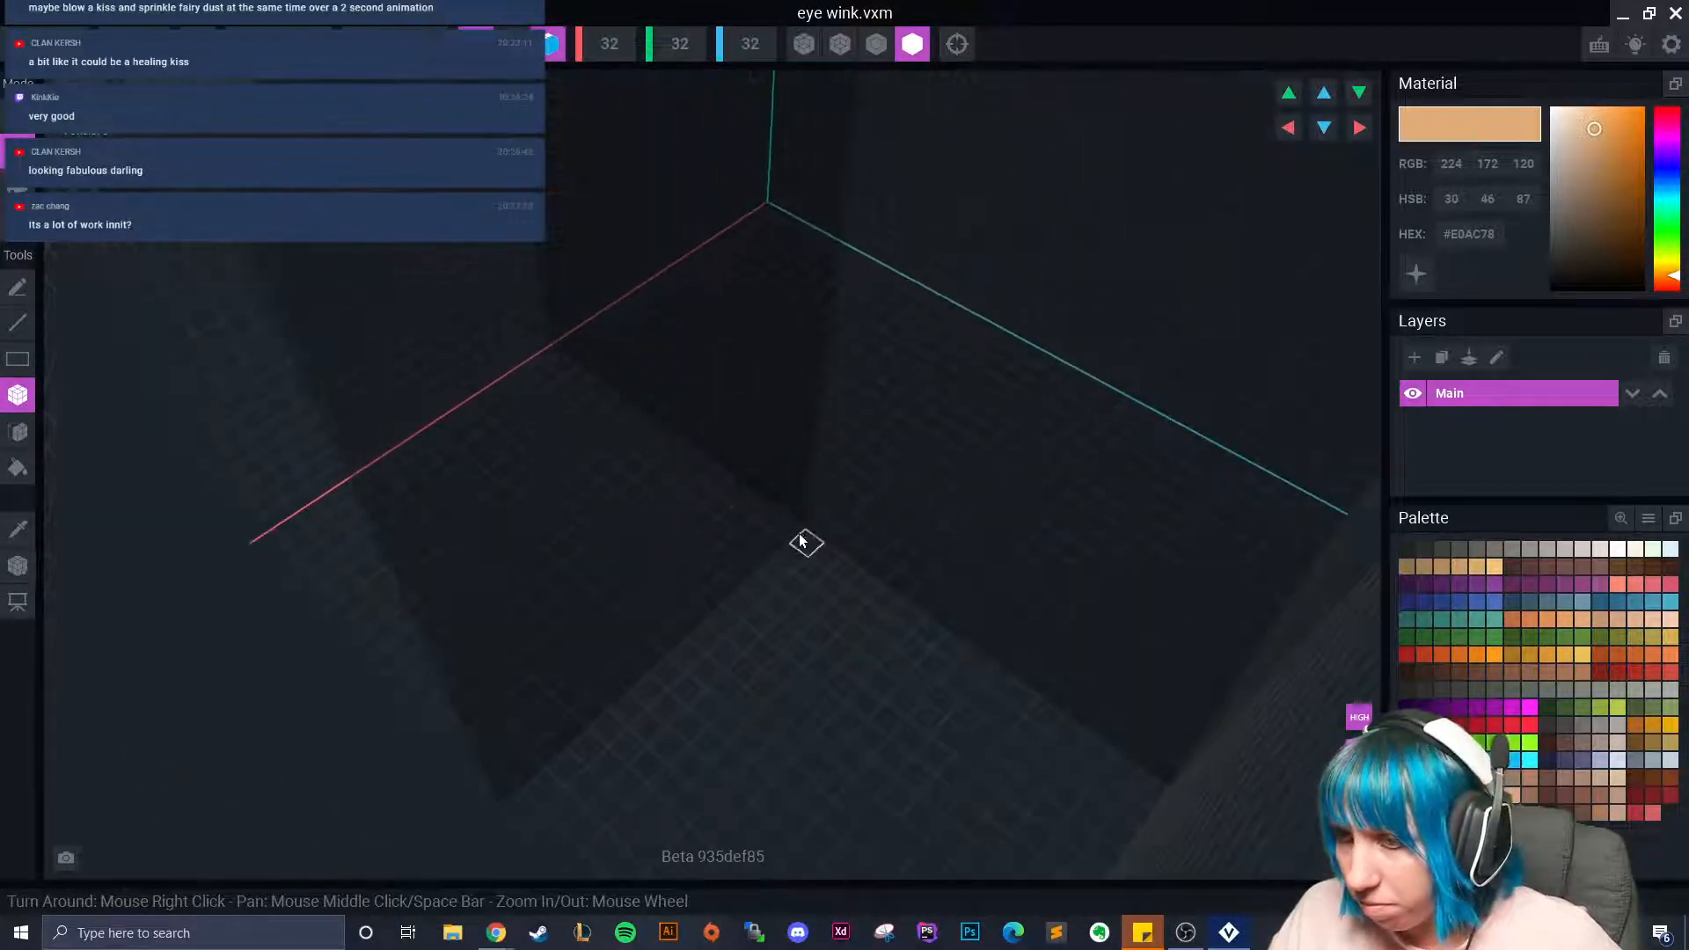
{"action": "left_click", "coordinate": [804, 543]}
{"action": "left_click", "coordinate": [779, 545]}
{"action": "right_click_drag", "start_coordinate": [778, 615], "coordinate": [805, 560]}
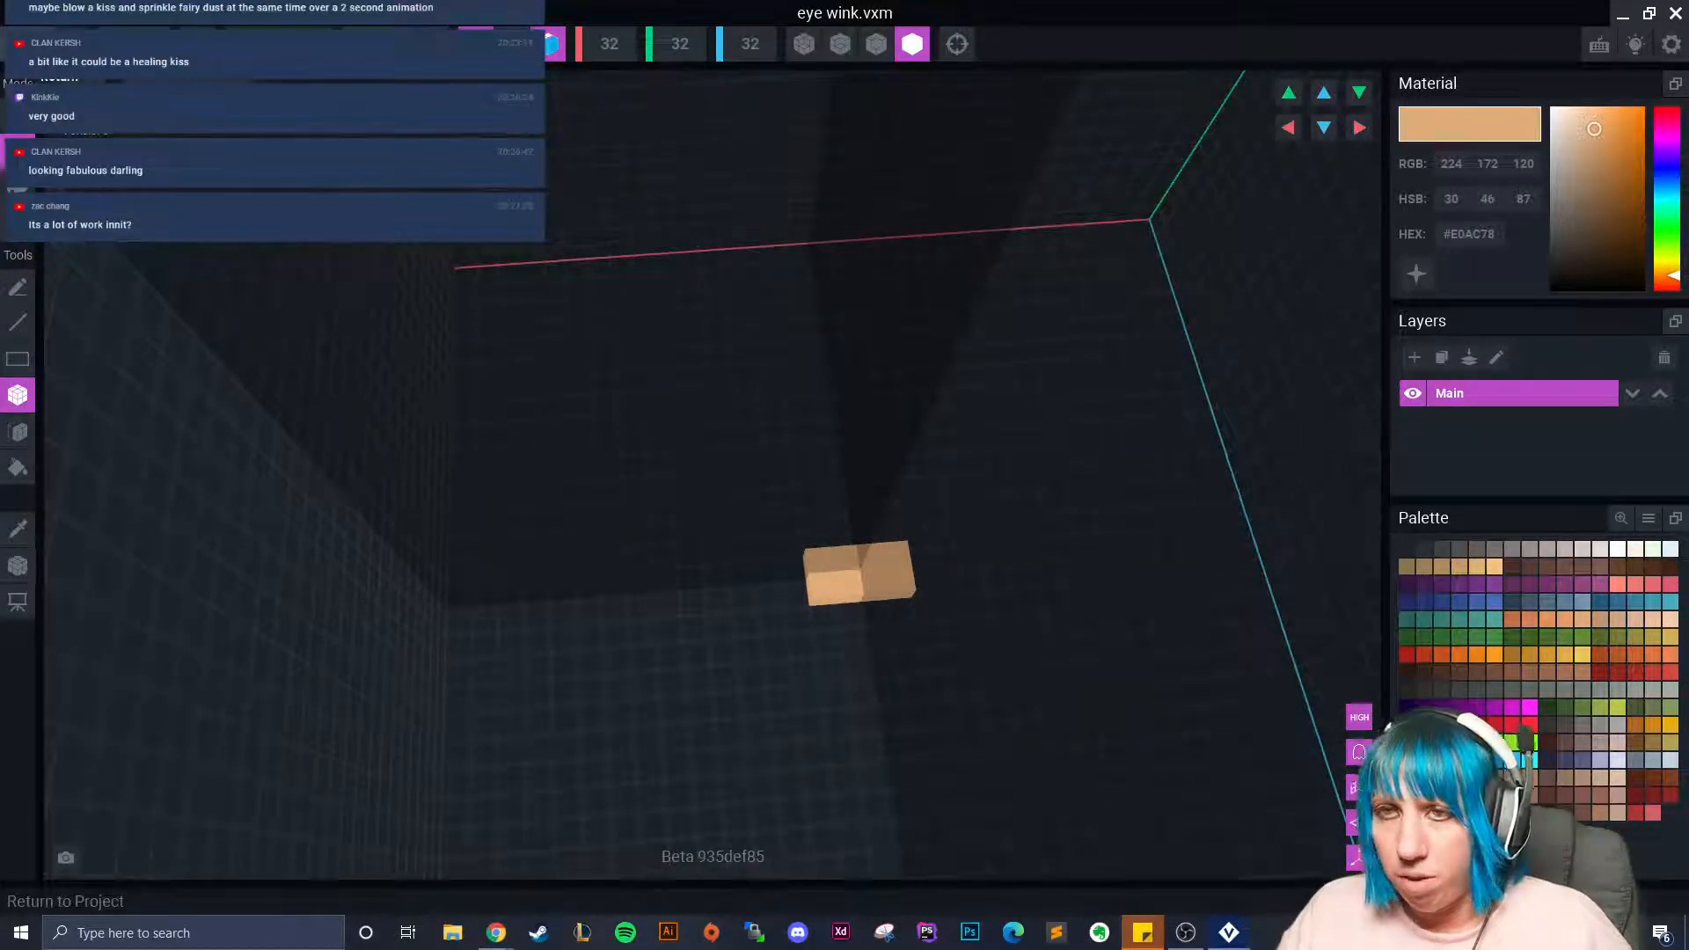
Set the model's pivot, then return to the project and save eye wink.
{"action": "left_click", "coordinate": [11, 564]}
{"action": "left_click", "coordinate": [19, 600]}
{"action": "left_click", "coordinate": [122, 571]}
{"action": "left_click", "coordinate": [655, 336]}
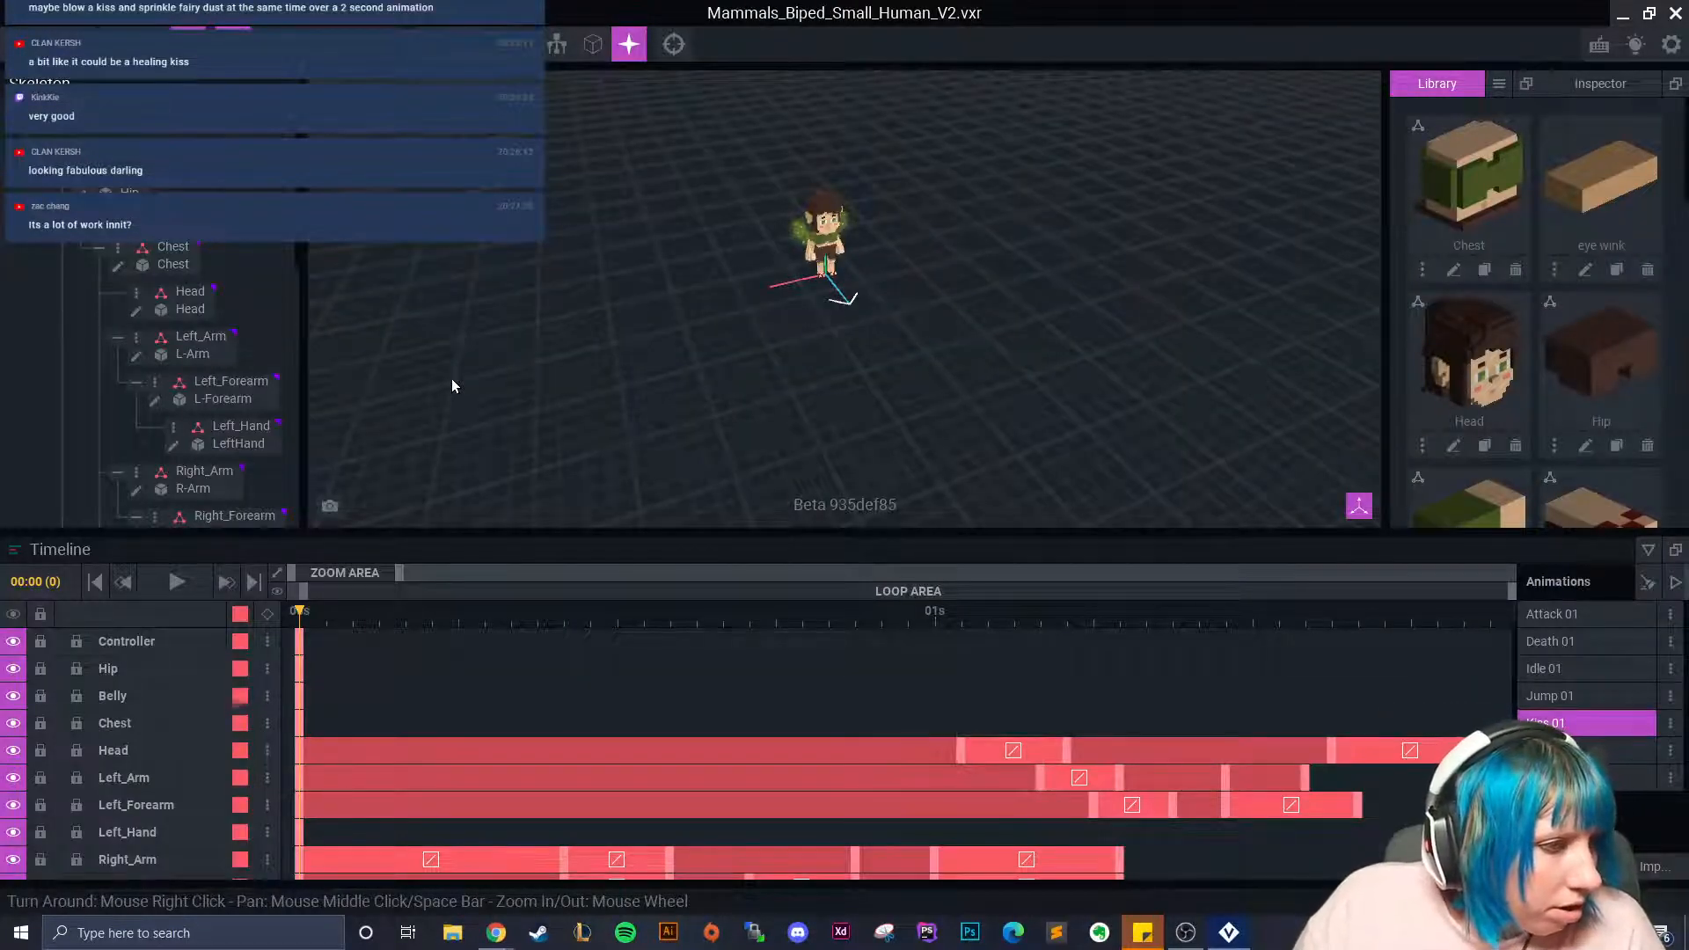
Select the Head bone, add a child node and start naming it 'eye wink'.
{"action": "scroll", "coordinate": [695, 370], "scroll_direction": "up", "scroll_amount": 5}
{"action": "scroll", "coordinate": [718, 351], "scroll_direction": "up", "scroll_amount": 4}
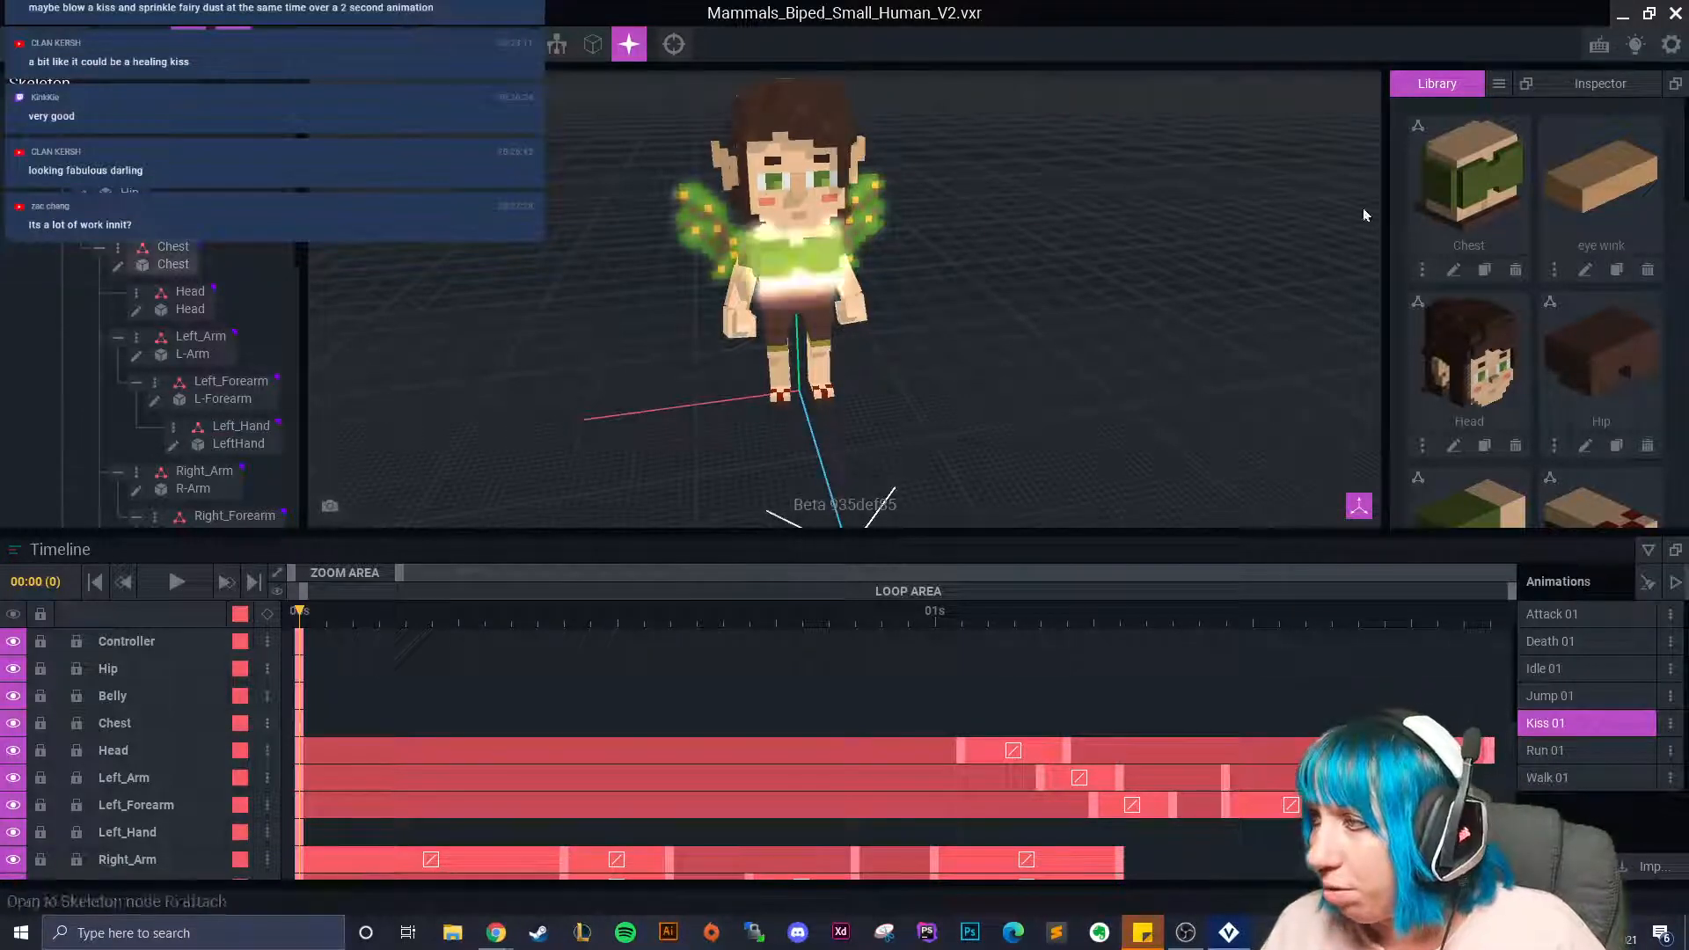
{"action": "left_click", "coordinate": [776, 198]}
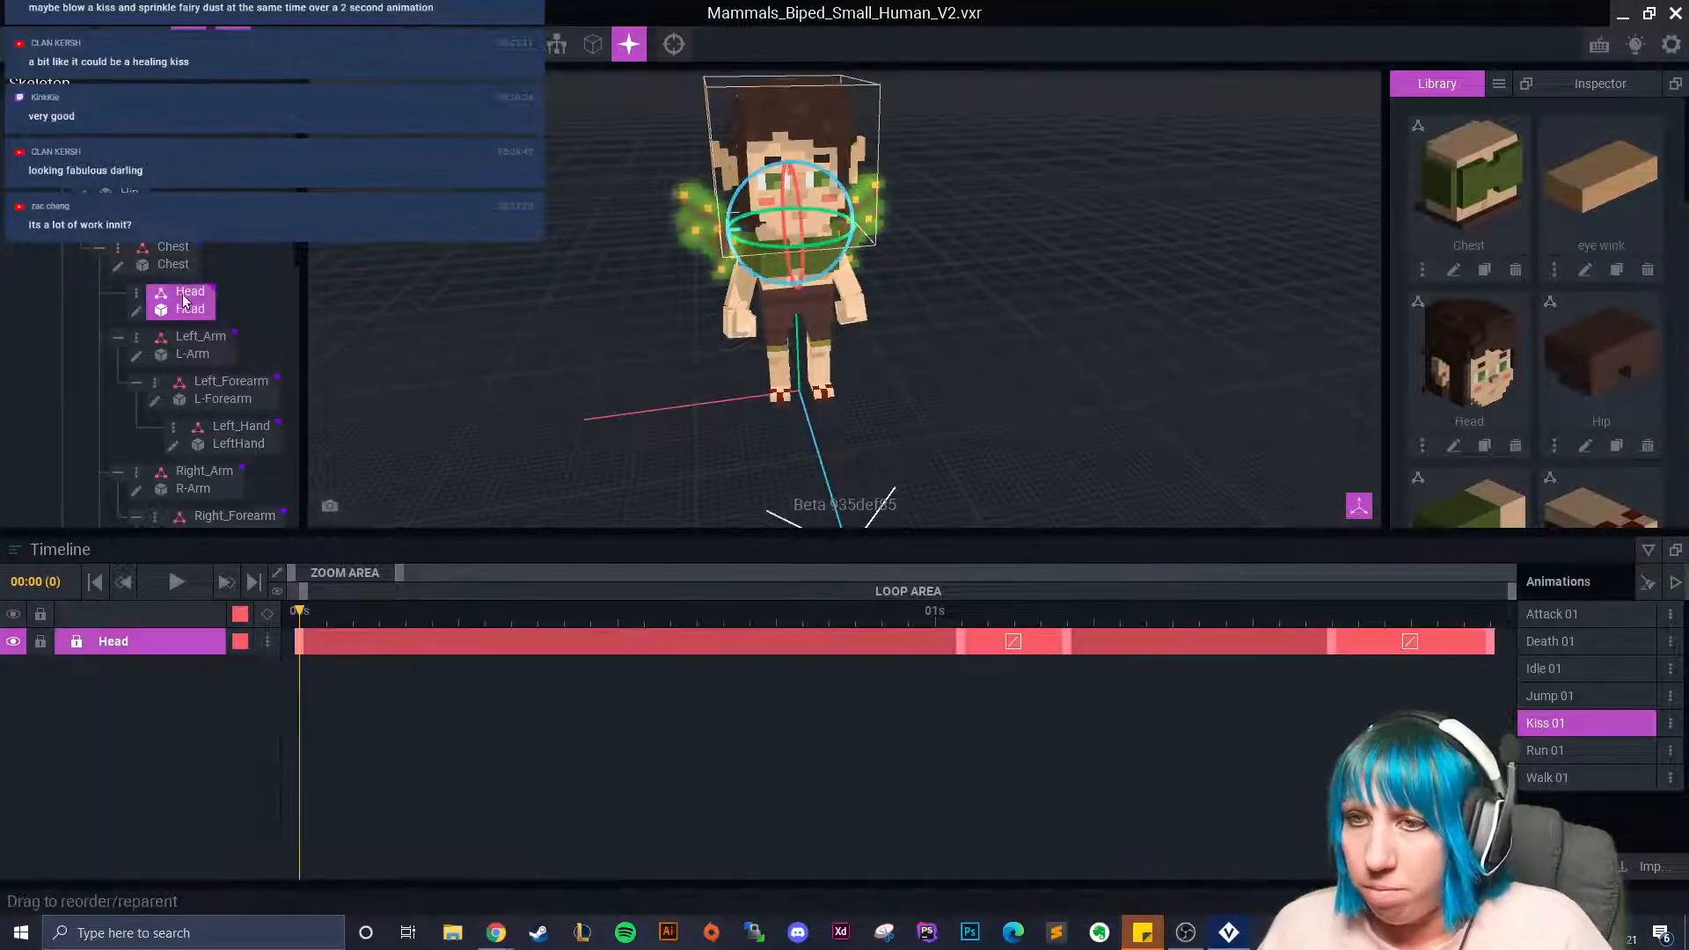
{"action": "left_click", "coordinate": [138, 296]}
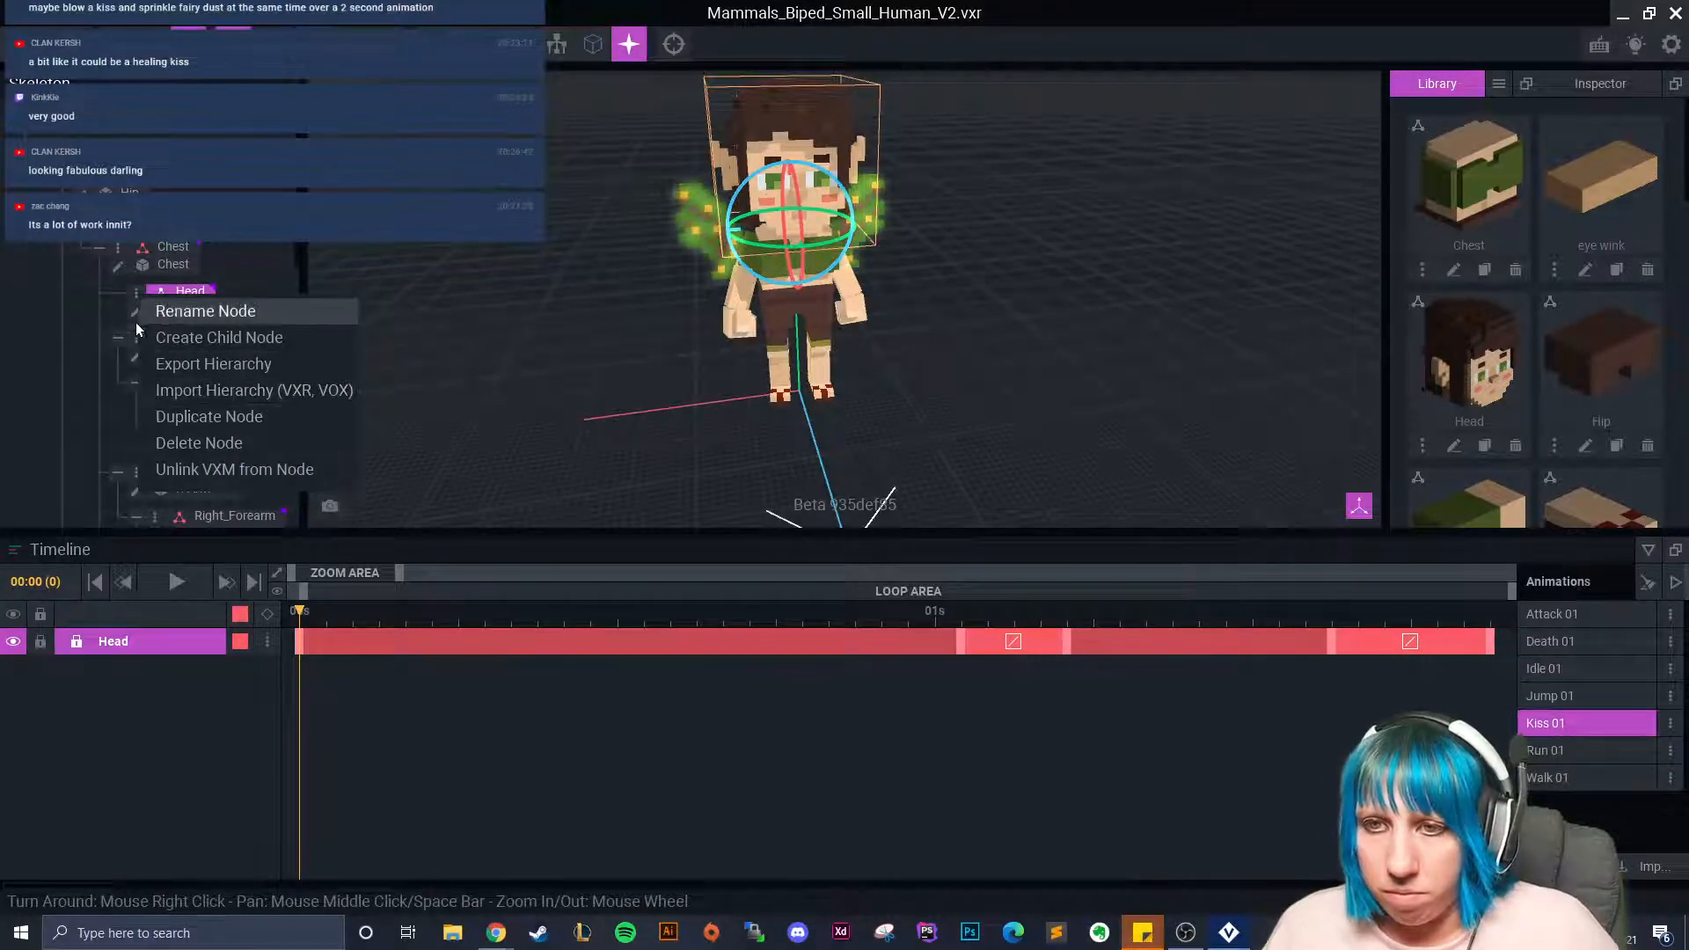
{"action": "left_click", "coordinate": [218, 338]}
{"action": "type", "text": "eye wink"}
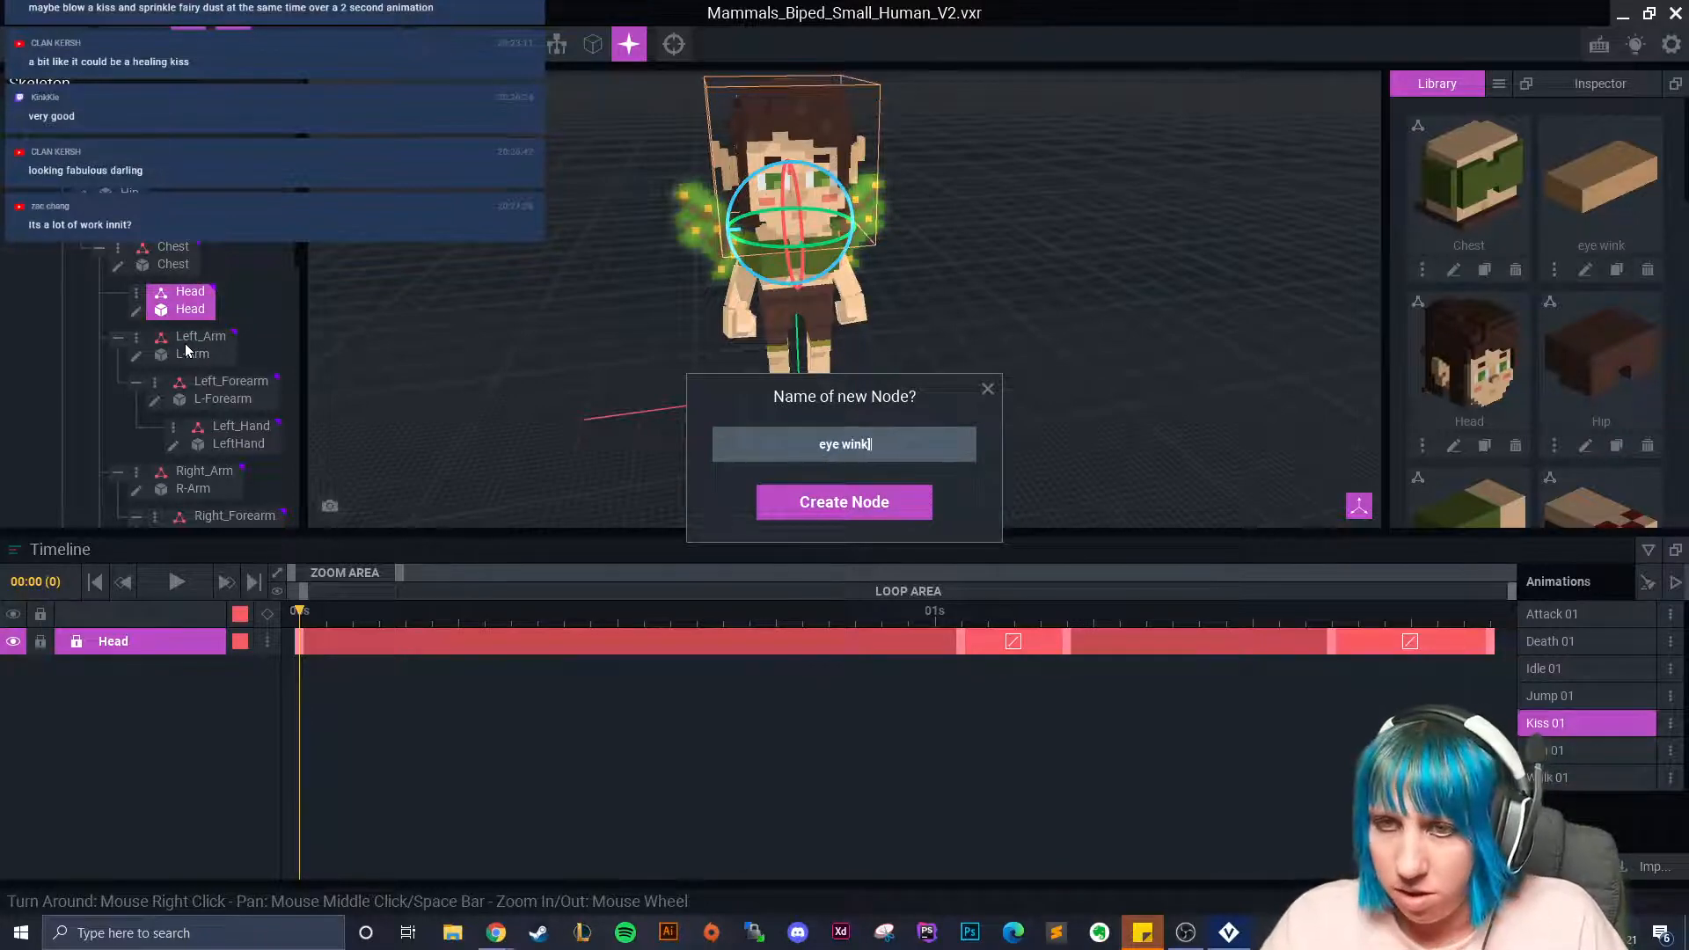
Create the eye wink node, attach the eye wink model, and raise the cube to the face.
{"action": "left_click", "coordinate": [884, 501]}
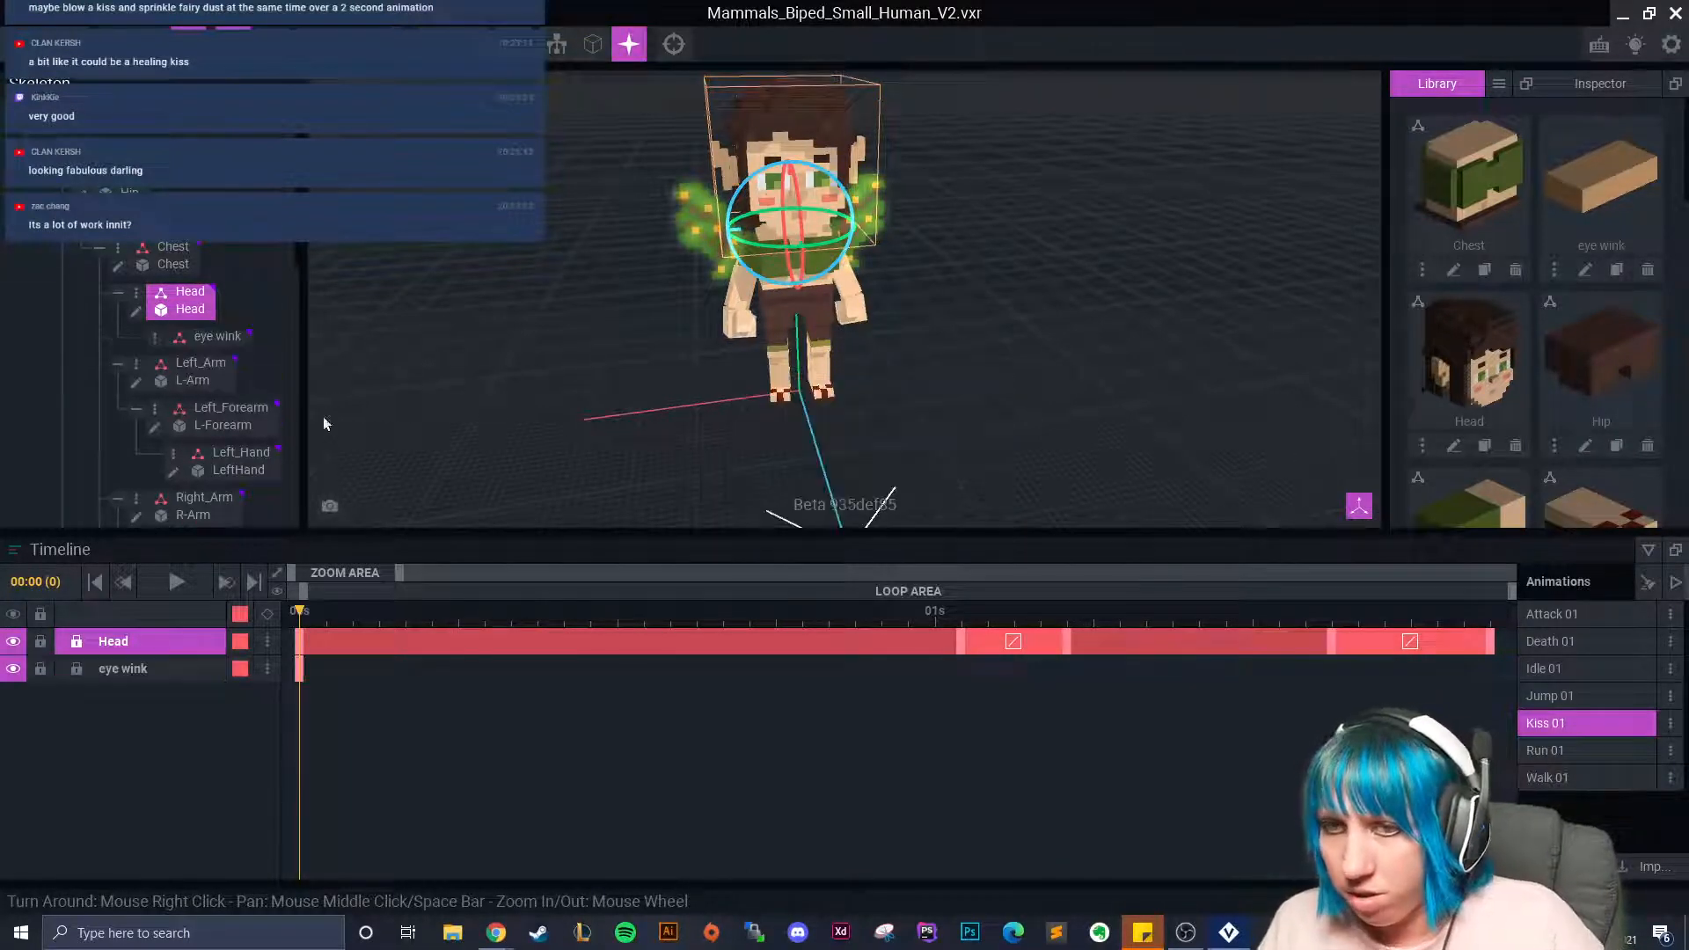
{"action": "left_click_drag", "start_coordinate": [1612, 190], "coordinate": [198, 343]}
{"action": "scroll", "coordinate": [759, 320], "scroll_direction": "up", "scroll_amount": 5}
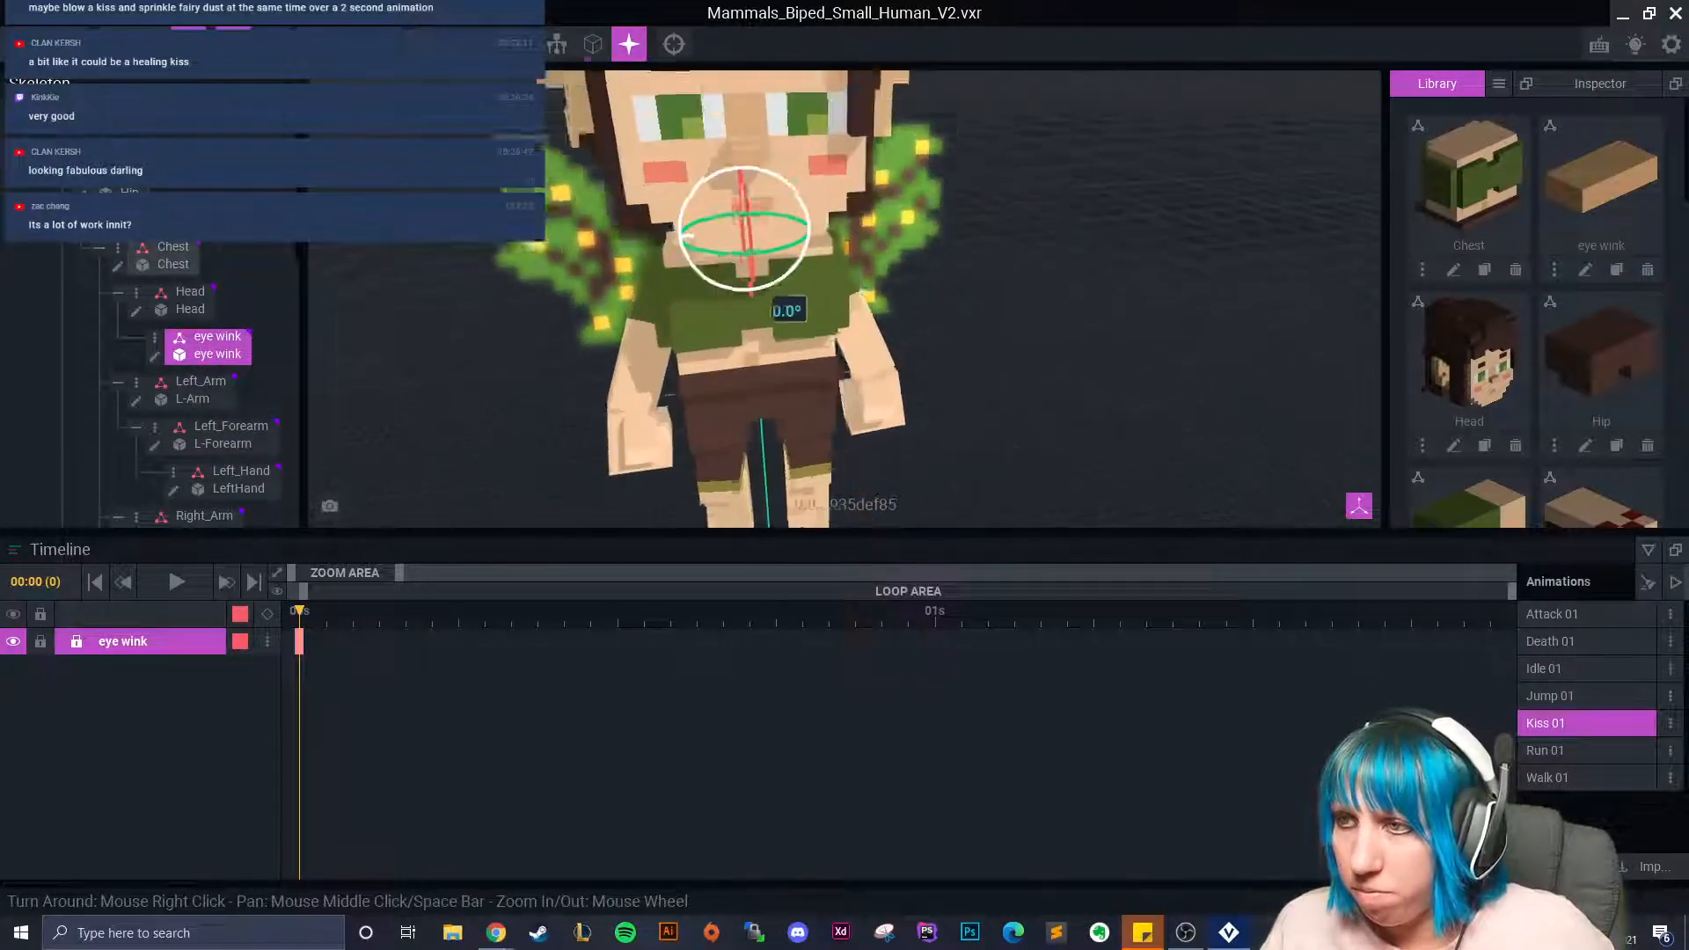
{"action": "right_click_drag", "start_coordinate": [760, 320], "coordinate": [755, 313]}
{"action": "key", "text": "w"}
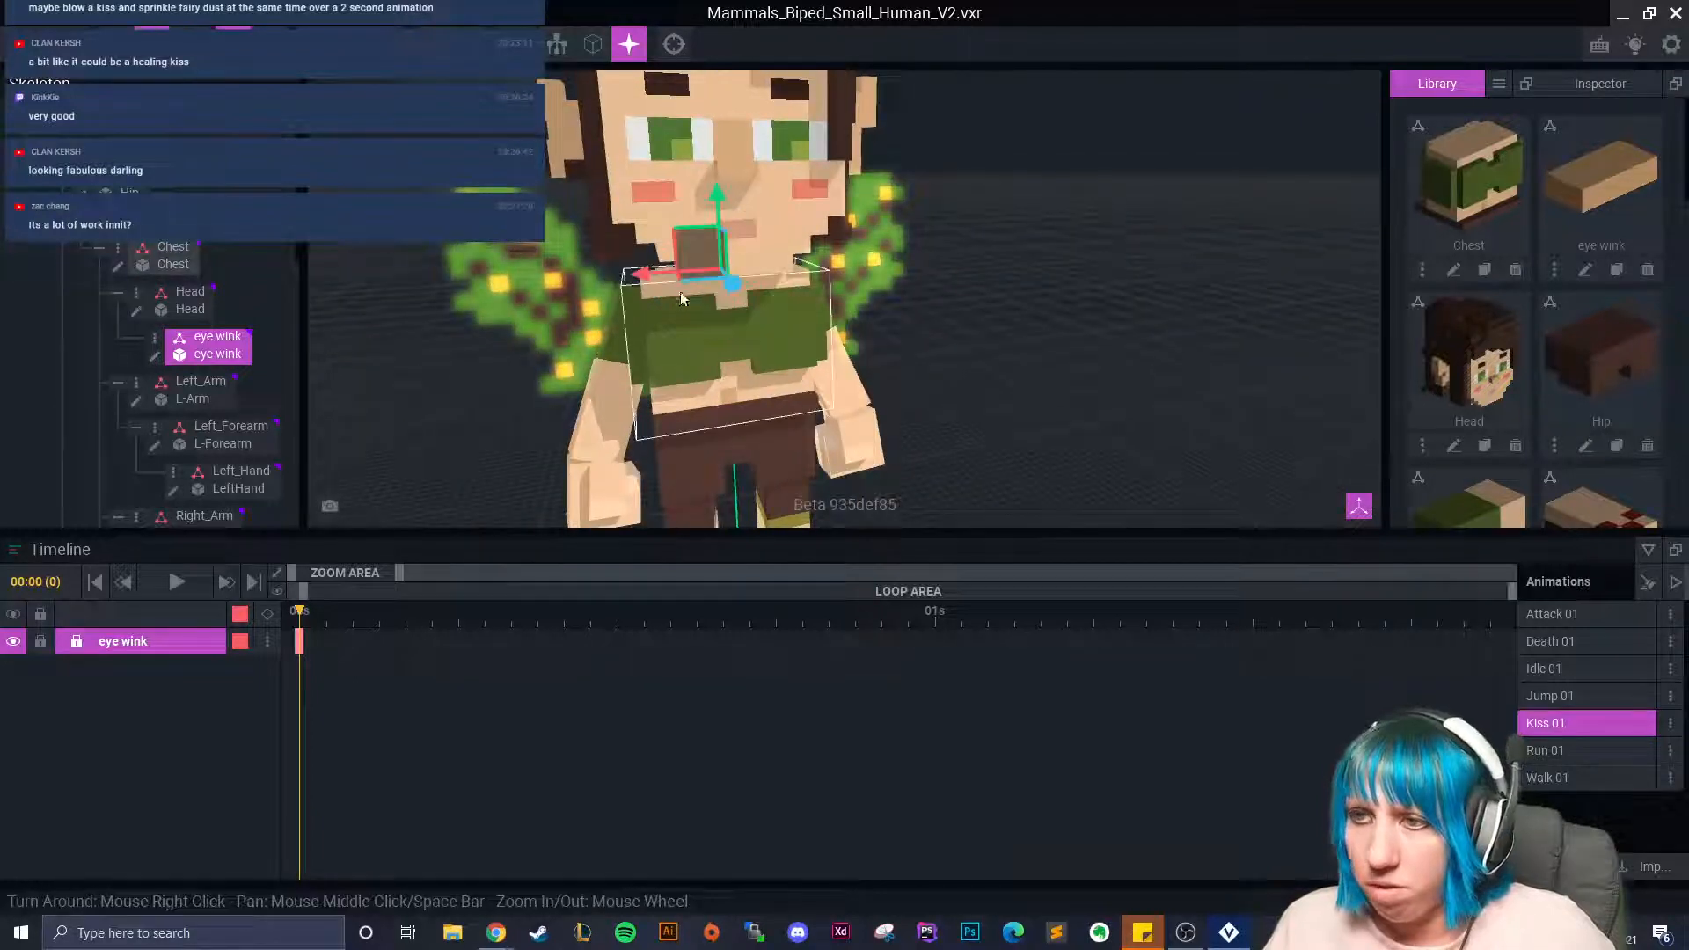
{"action": "middle_click_drag", "start_coordinate": [701, 327], "coordinate": [702, 327]}
{"action": "left_click_drag", "start_coordinate": [736, 326], "coordinate": [734, 167]}
Check the eye wink piece in the Attack 01 and Death 01 animations.
{"action": "right_click_drag", "start_coordinate": [739, 212], "coordinate": [1174, 419]}
{"action": "left_click", "coordinate": [1563, 616]}
{"action": "right_click_drag", "start_coordinate": [775, 312], "coordinate": [788, 306]}
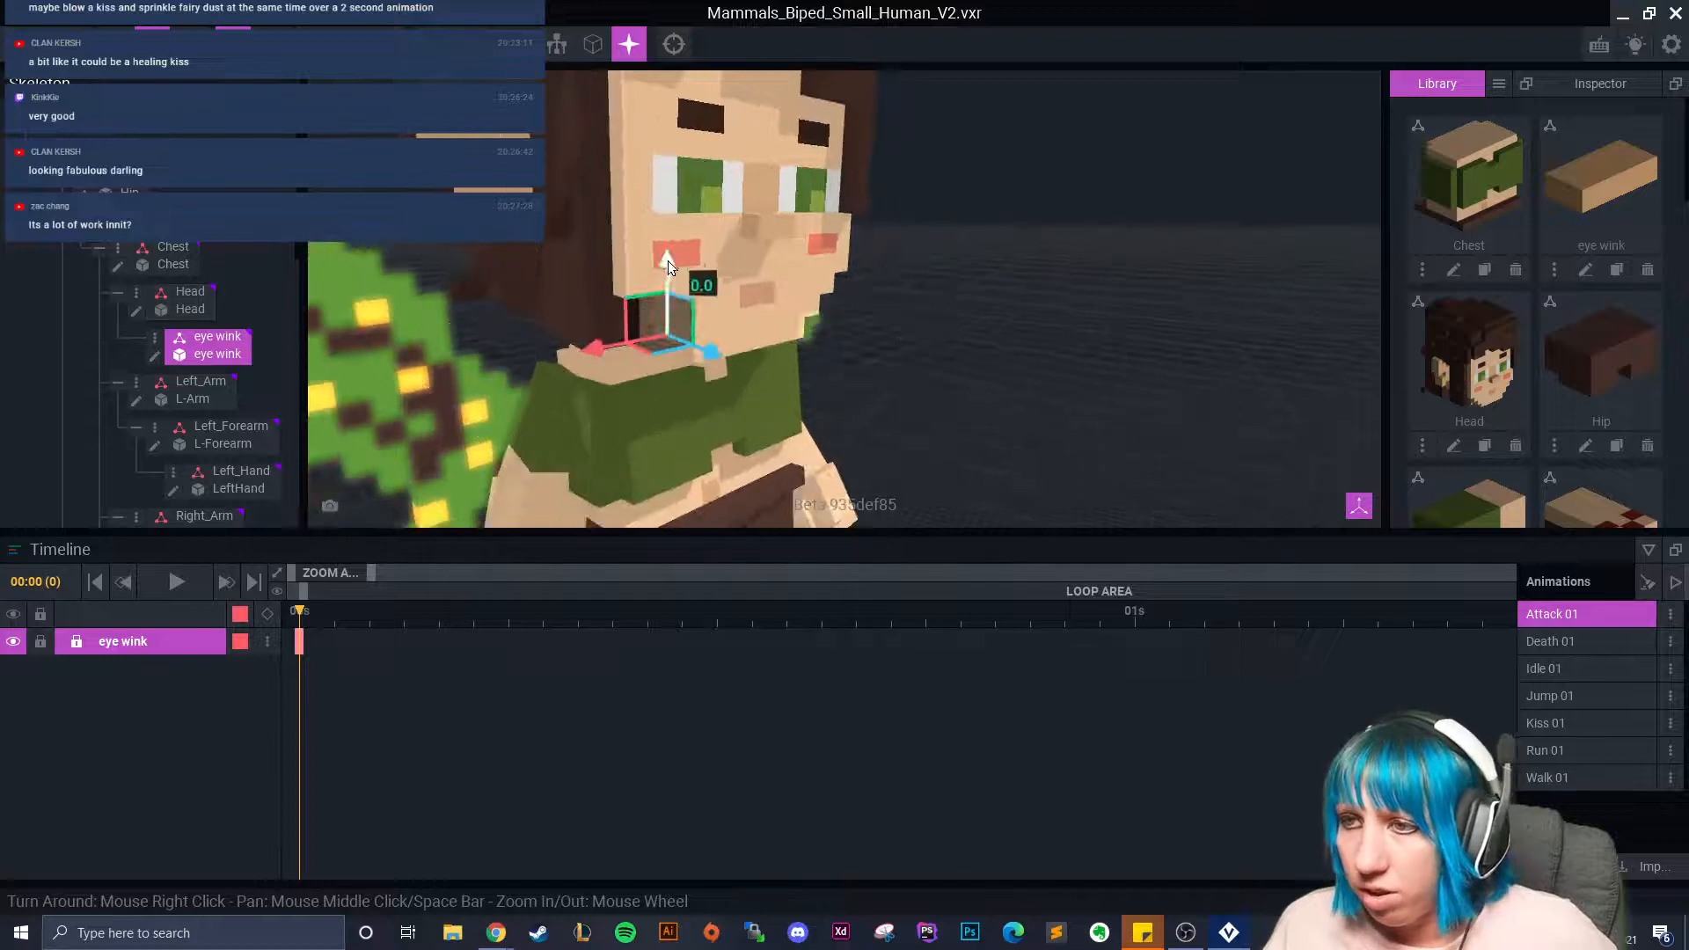
{"action": "left_click", "coordinate": [1566, 642]}
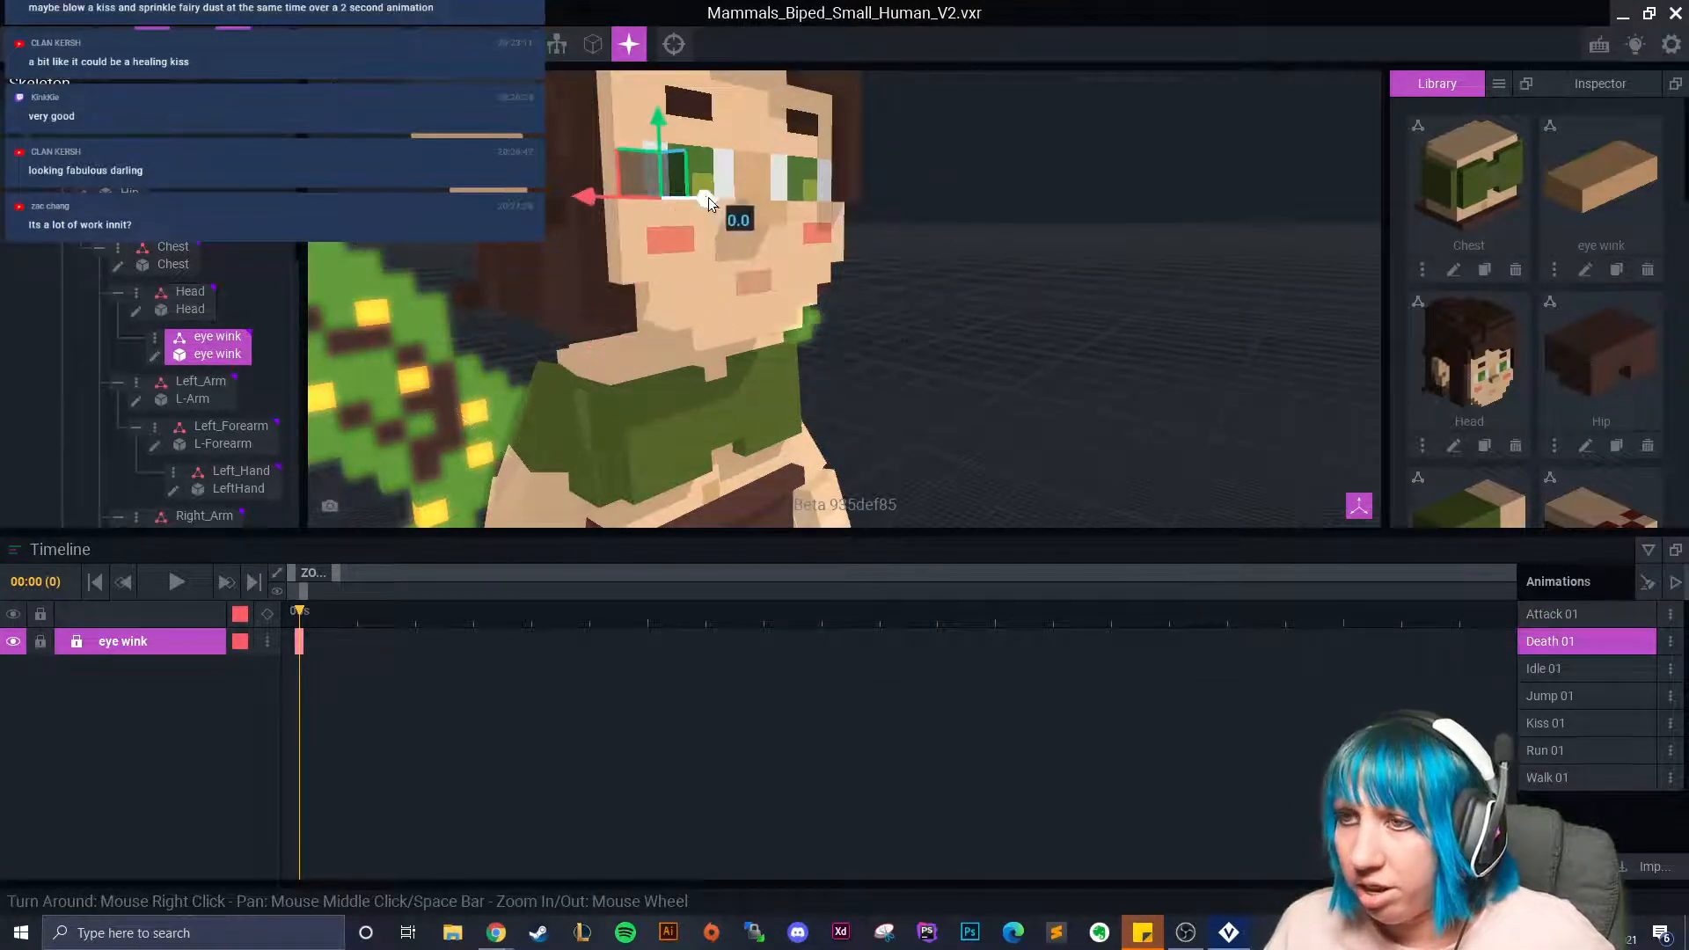
In Idle 01, select the eye wink node and move it up and sideways onto the eye.
{"action": "right_click_drag", "start_coordinate": [709, 197], "coordinate": [923, 187]}
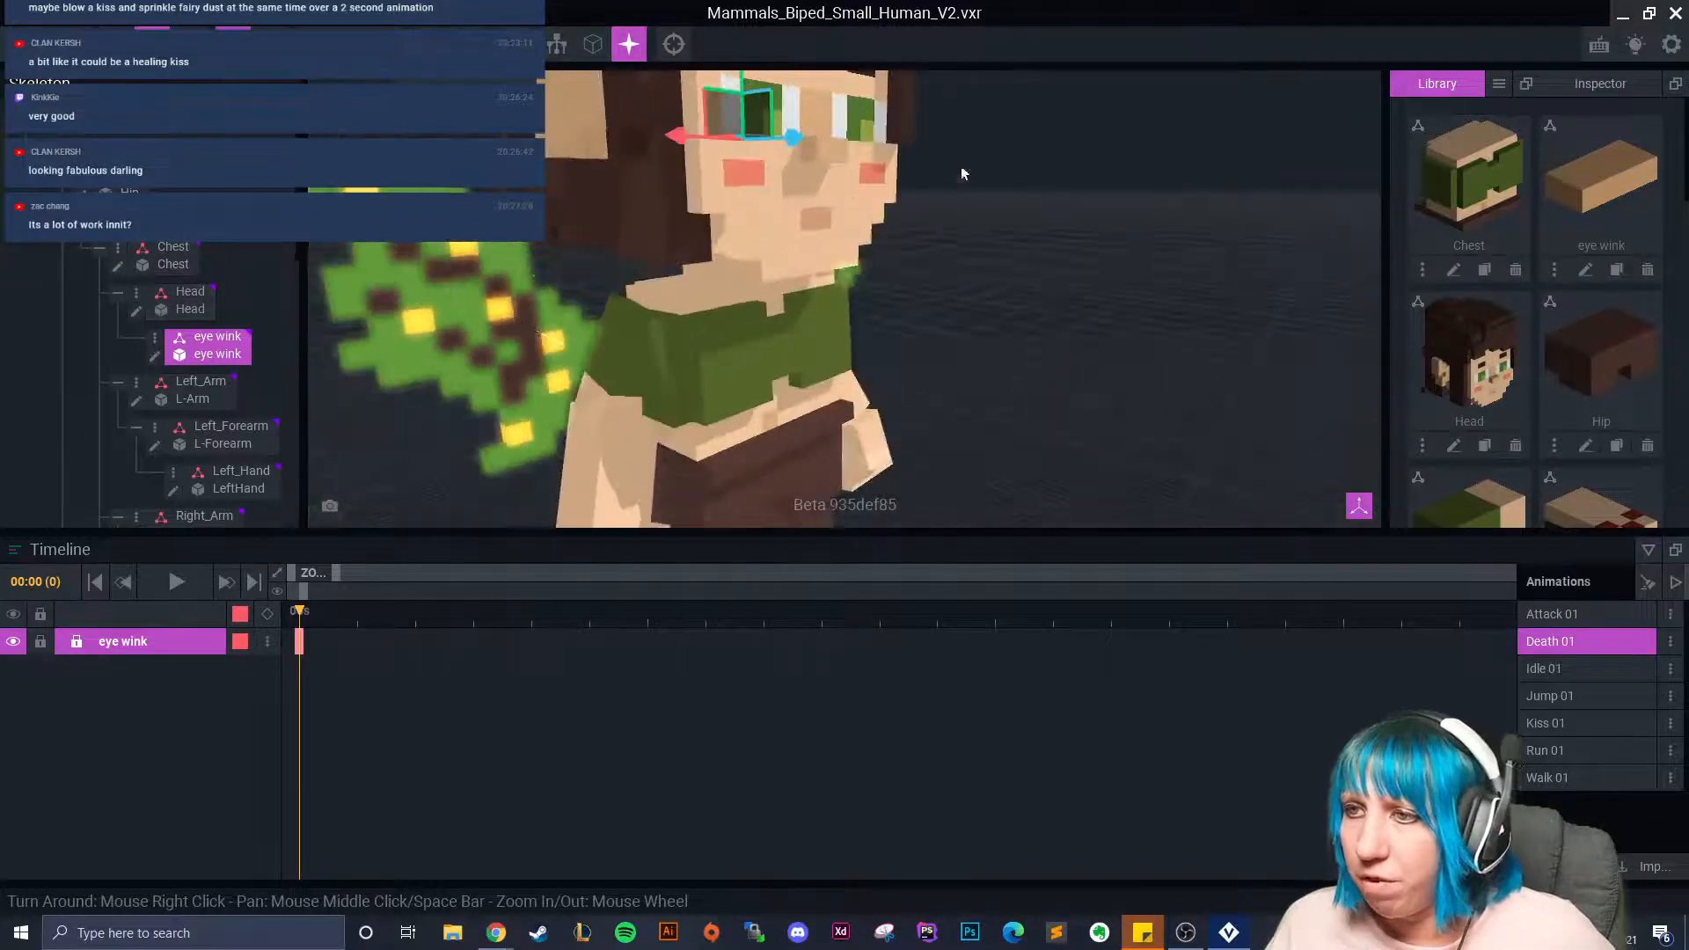
{"action": "left_click", "coordinate": [1545, 669]}
{"action": "right_click_drag", "start_coordinate": [809, 342], "coordinate": [803, 347]}
{"action": "left_click", "coordinate": [706, 125]}
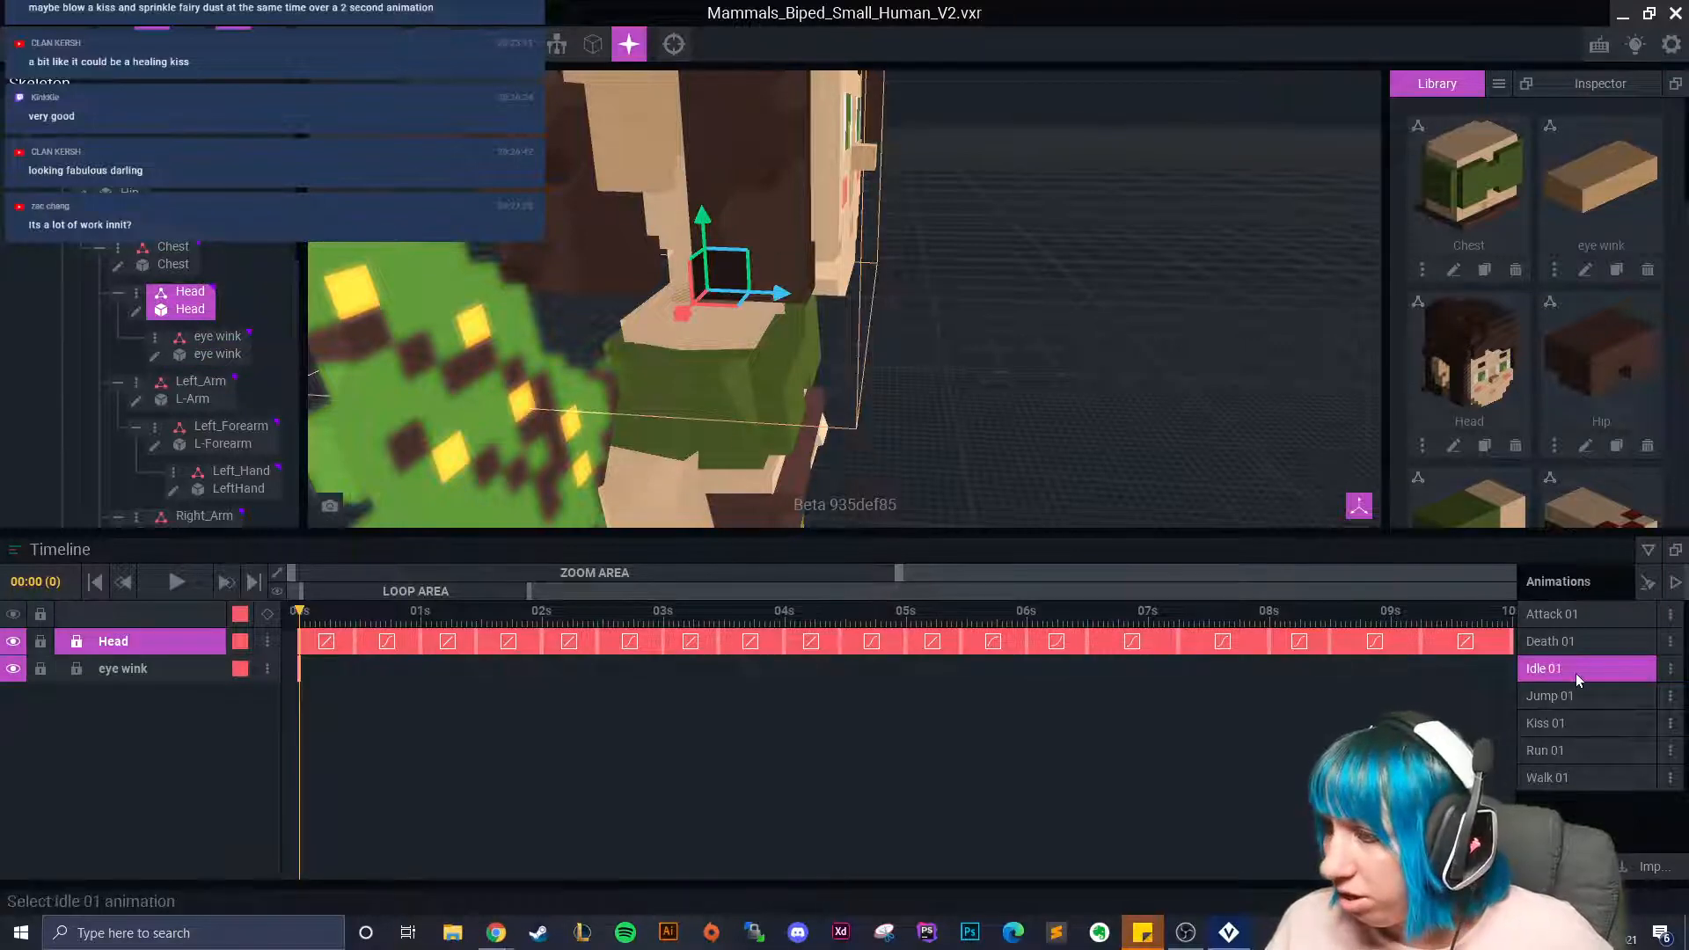
{"action": "left_click", "coordinate": [211, 339]}
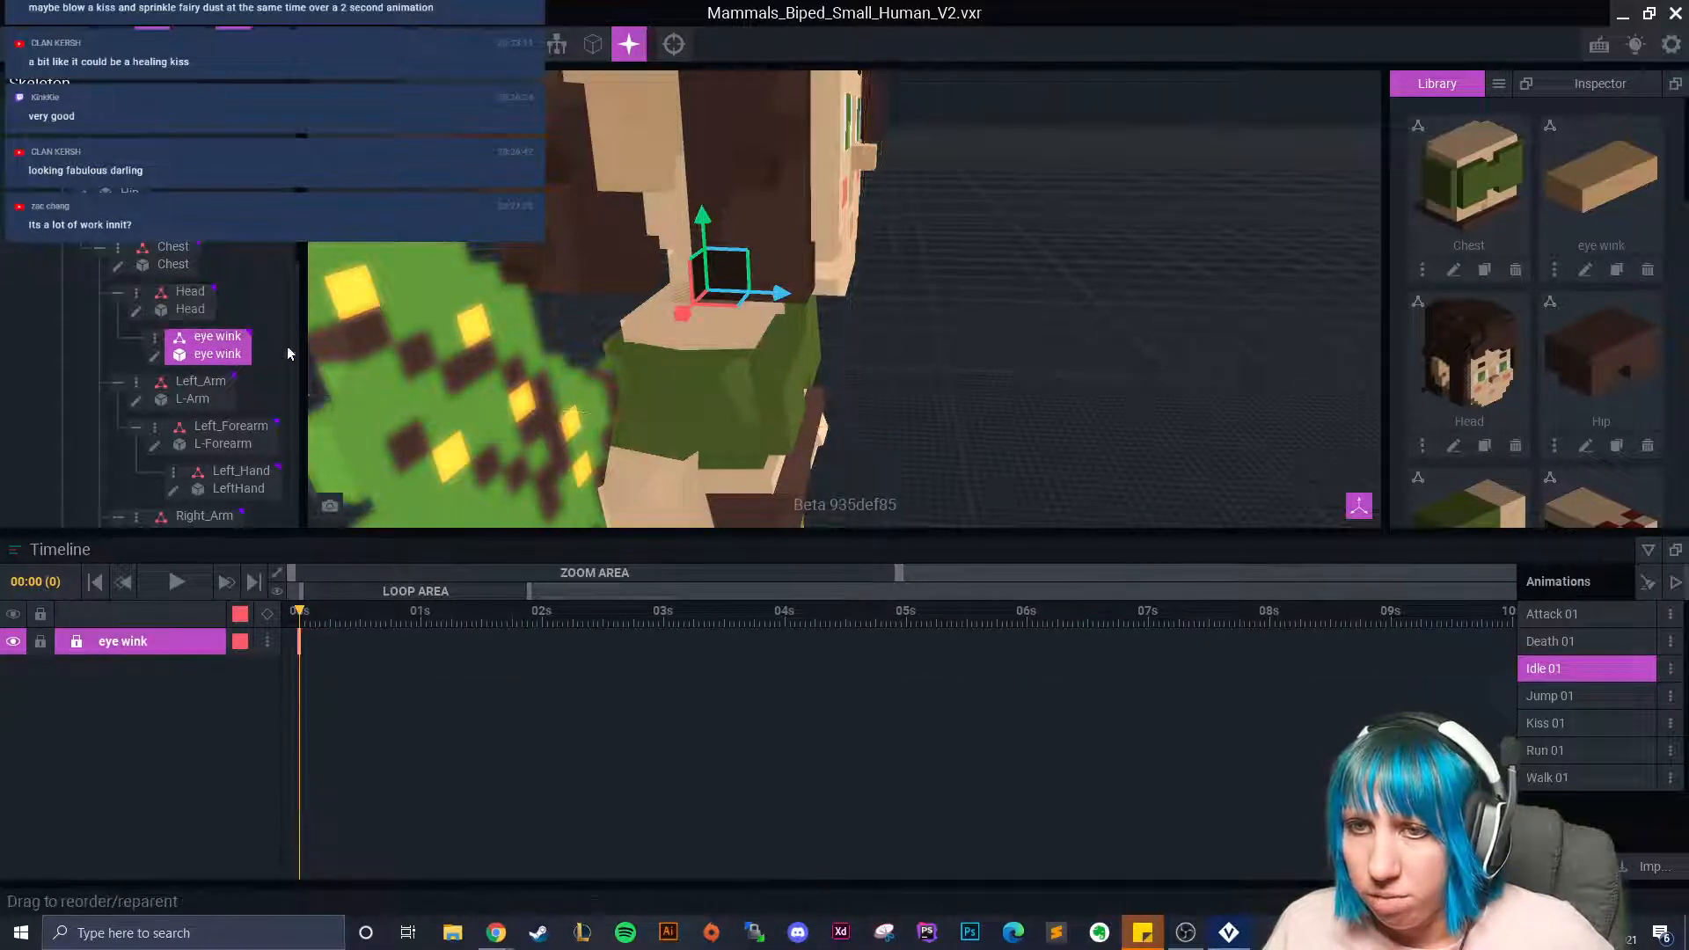
{"action": "left_click_drag", "start_coordinate": [702, 225], "coordinate": [709, 128]}
{"action": "right_click_drag", "start_coordinate": [817, 210], "coordinate": [702, 198]}
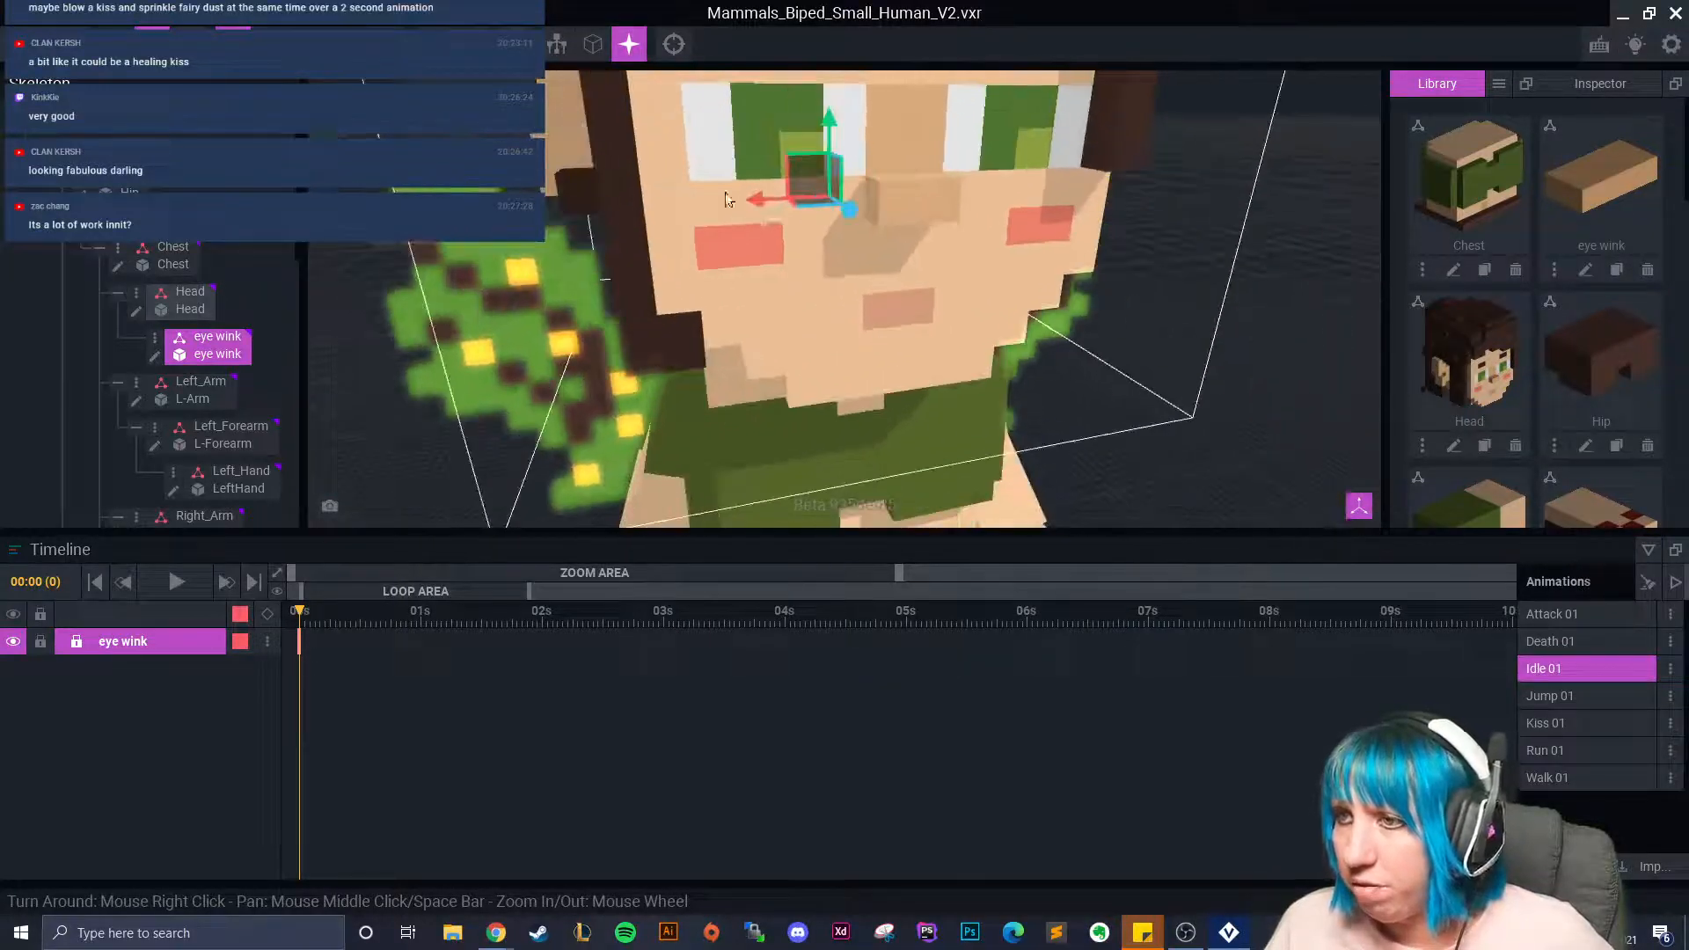
{"action": "left_click_drag", "start_coordinate": [760, 204], "coordinate": [863, 234]}
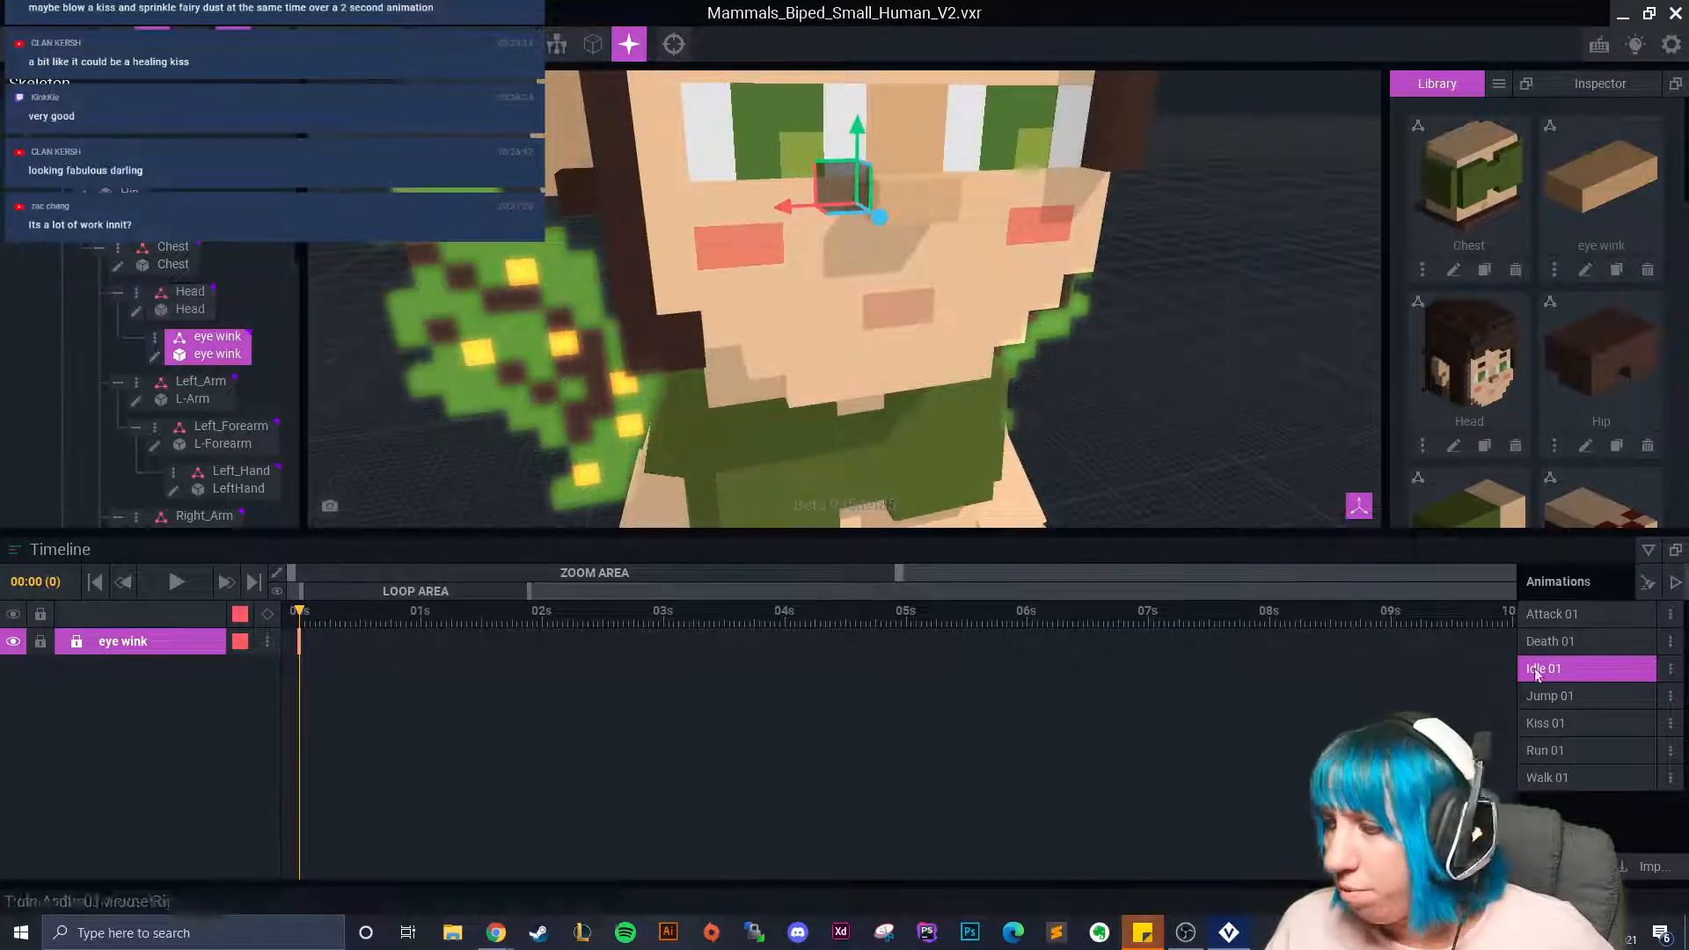
In Jump 01, slide the eye wink piece sideways and raise it onto the eye.
{"action": "left_click", "coordinate": [1562, 703]}
{"action": "right_click_drag", "start_coordinate": [887, 407], "coordinate": [880, 298]}
{"action": "scroll", "coordinate": [880, 298], "scroll_direction": "down", "scroll_amount": 3}
{"action": "left_click_drag", "start_coordinate": [748, 336], "coordinate": [899, 367]}
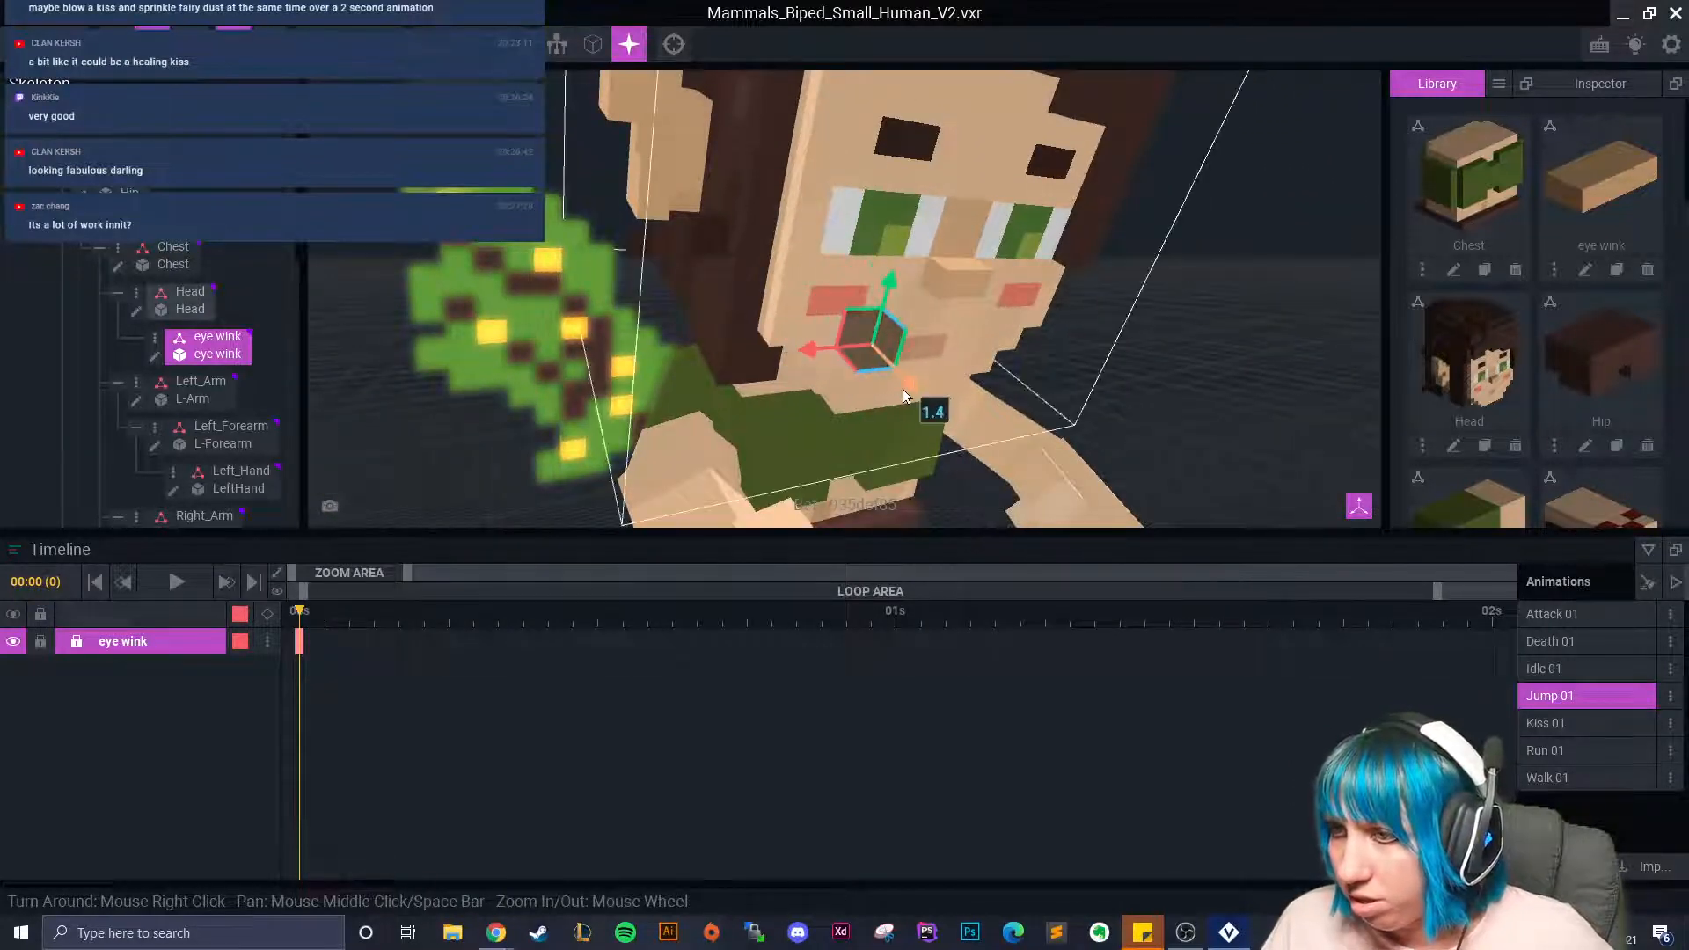
{"action": "left_click_drag", "start_coordinate": [894, 282], "coordinate": [910, 174]}
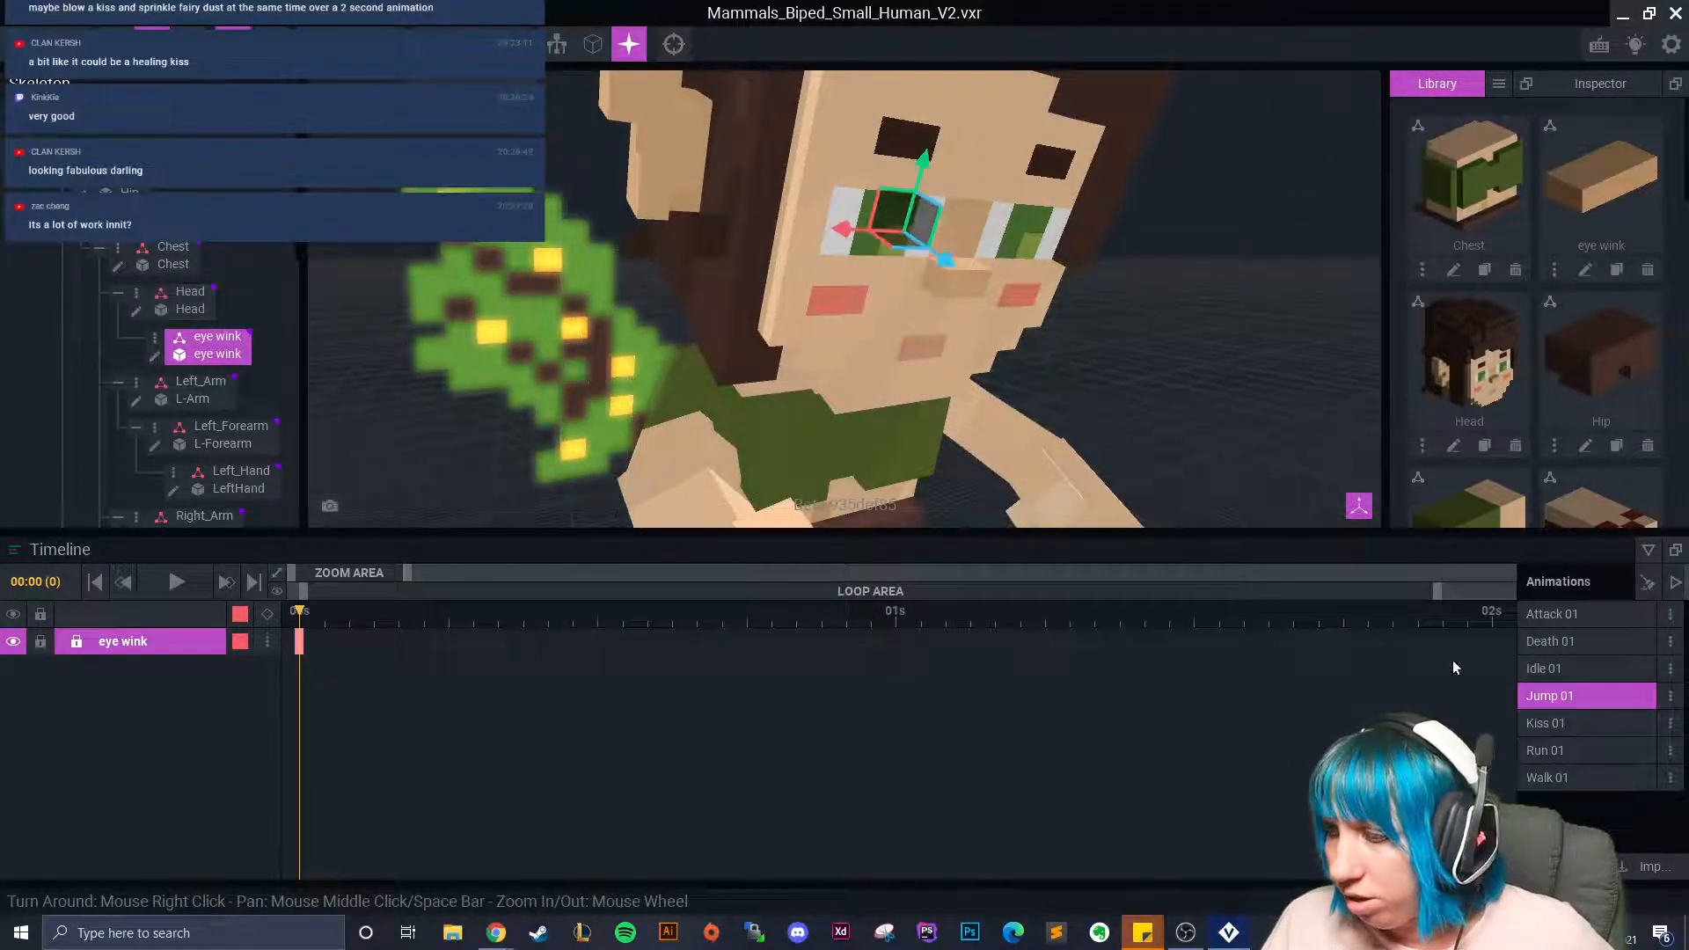
Raise the eye wink piece in Run 01 and Walk 01 between the eyes, then return to Kiss 01.
{"action": "left_click", "coordinate": [1550, 723]}
{"action": "left_click", "coordinate": [1542, 751]}
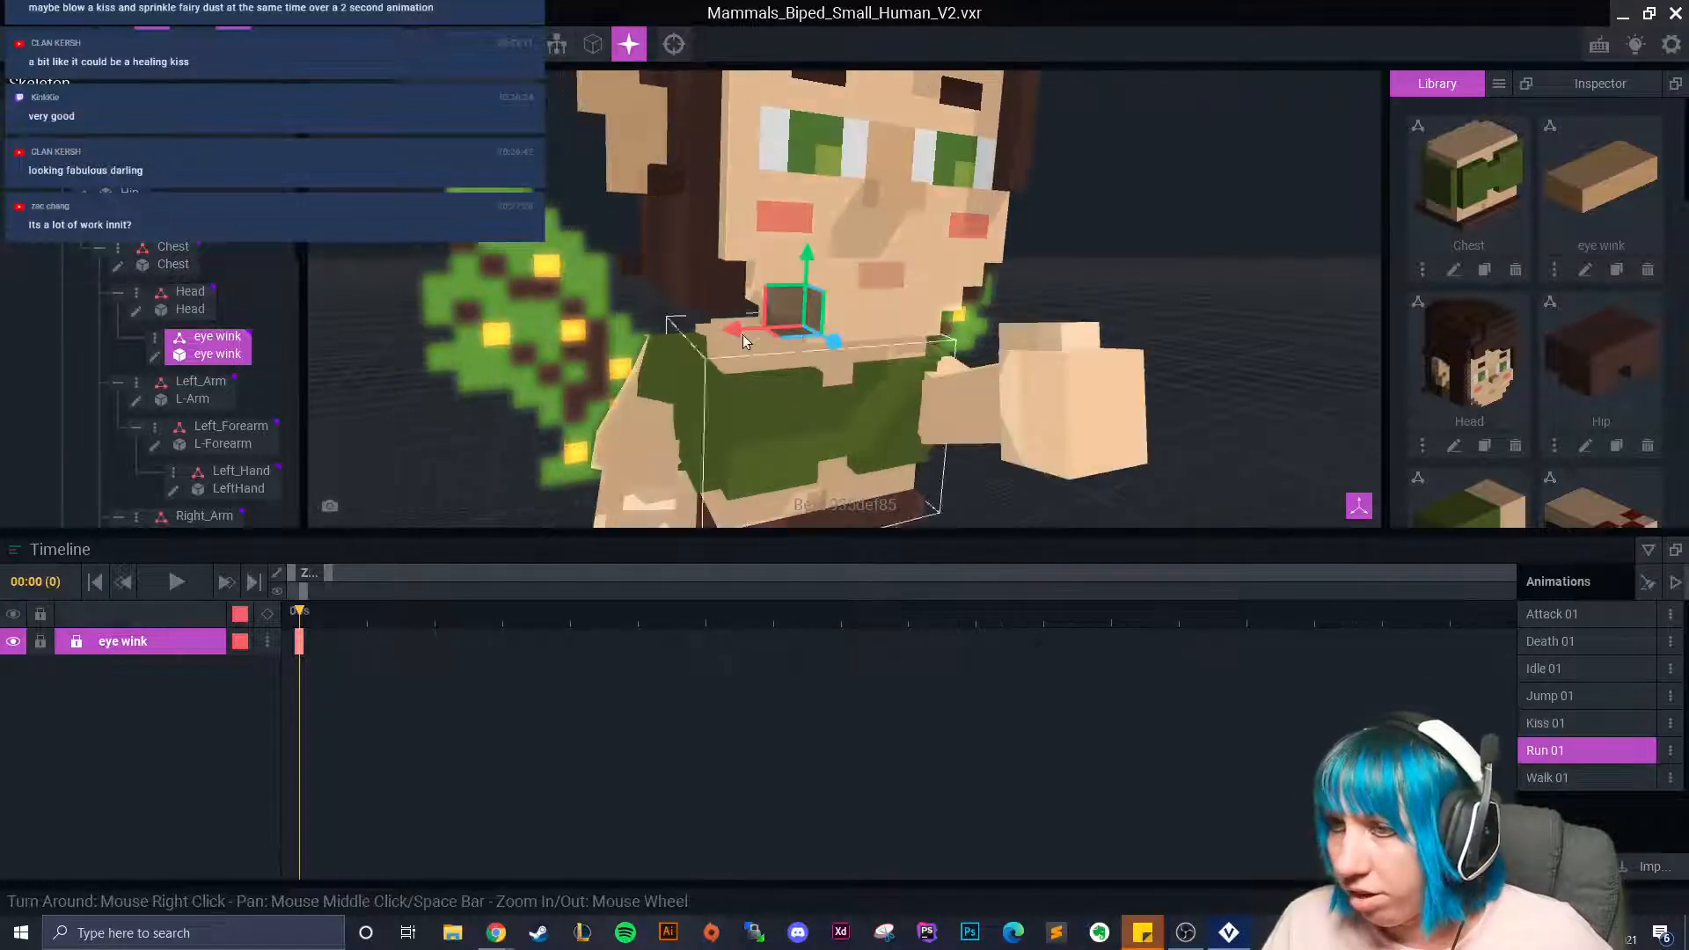
{"action": "left_click_drag", "start_coordinate": [886, 334], "coordinate": [883, 257]}
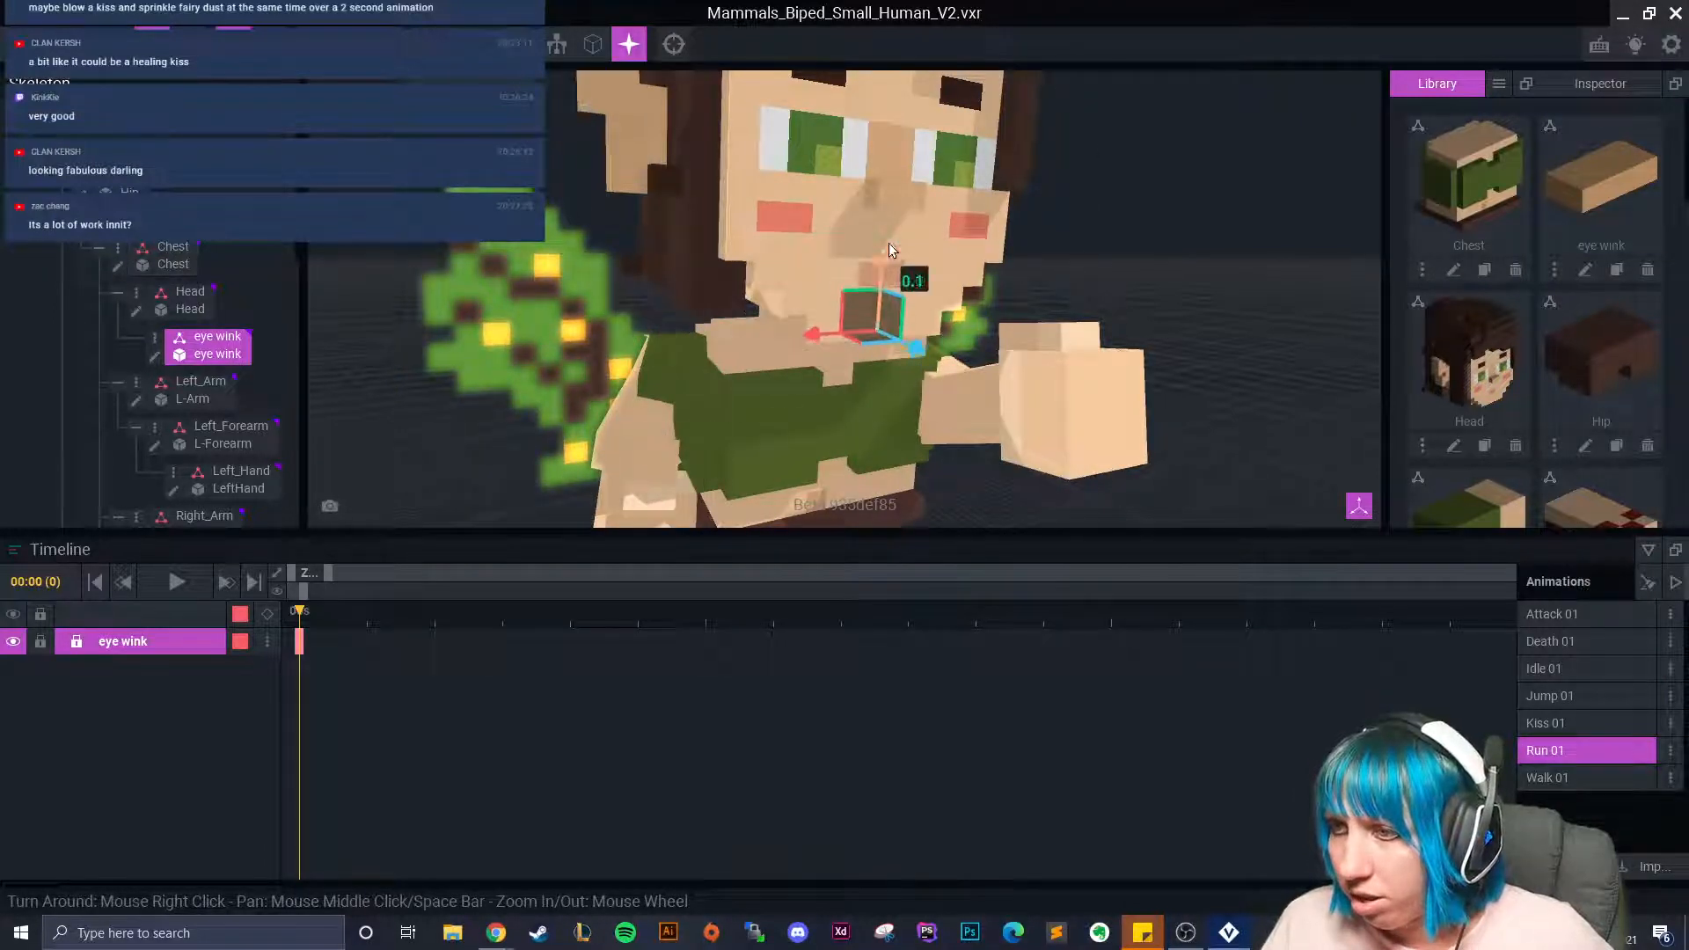
{"action": "left_click", "coordinate": [1603, 780]}
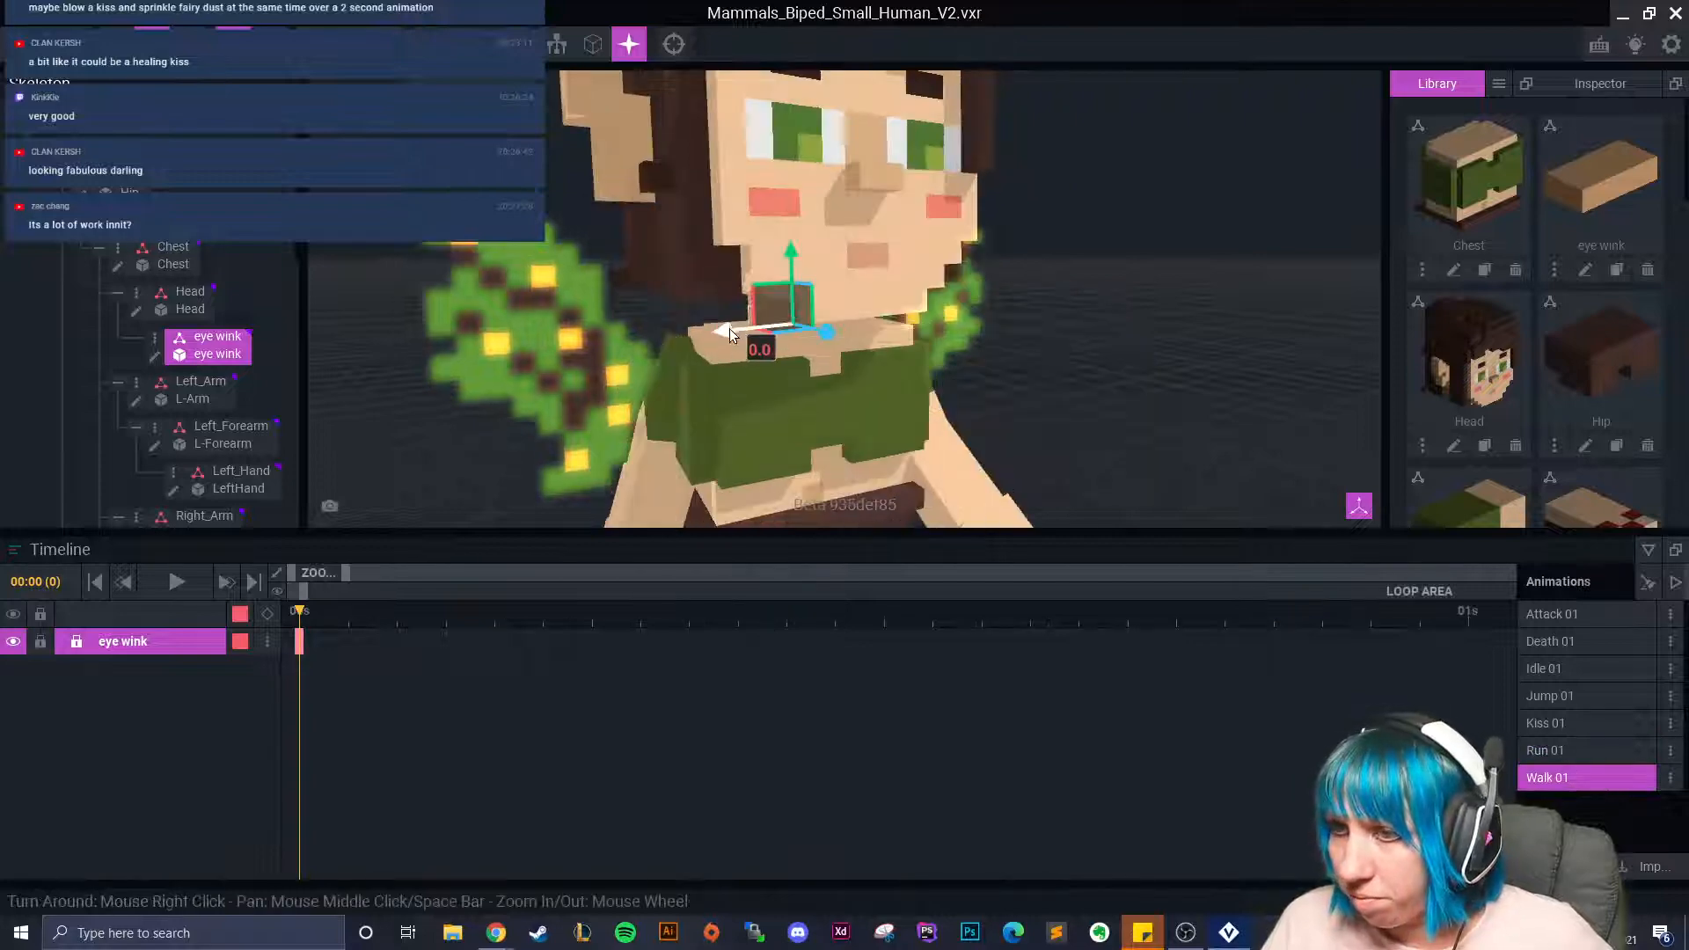
{"action": "left_click_drag", "start_coordinate": [890, 333], "coordinate": [864, 136]}
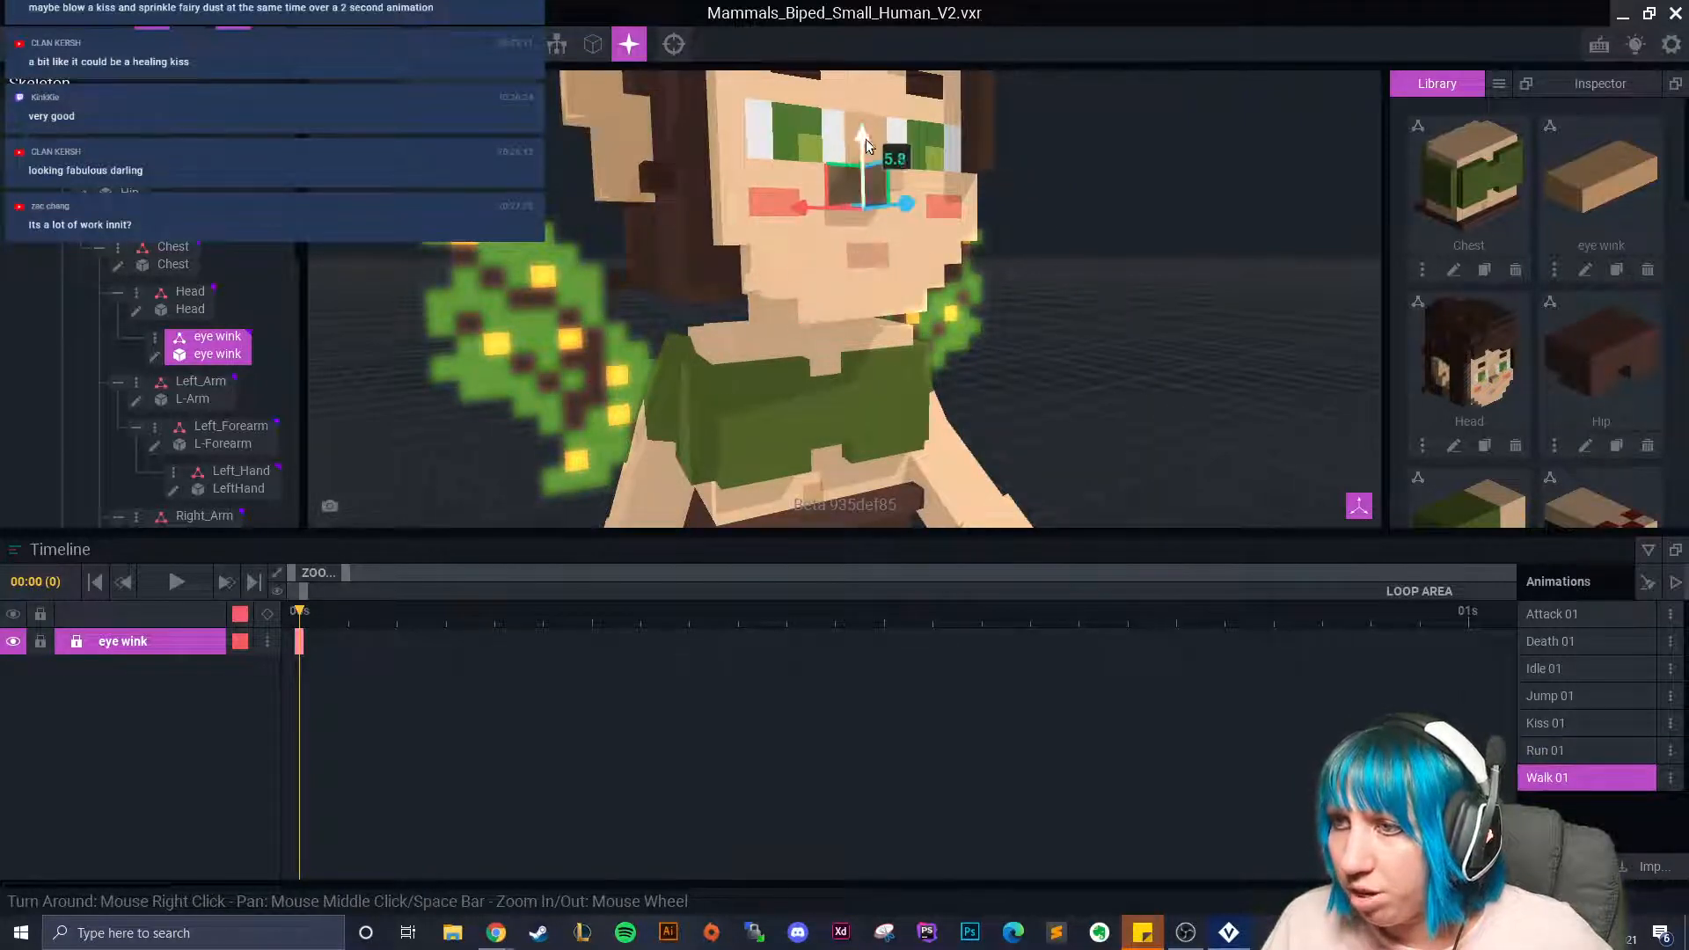
{"action": "left_click", "coordinate": [1558, 723]}
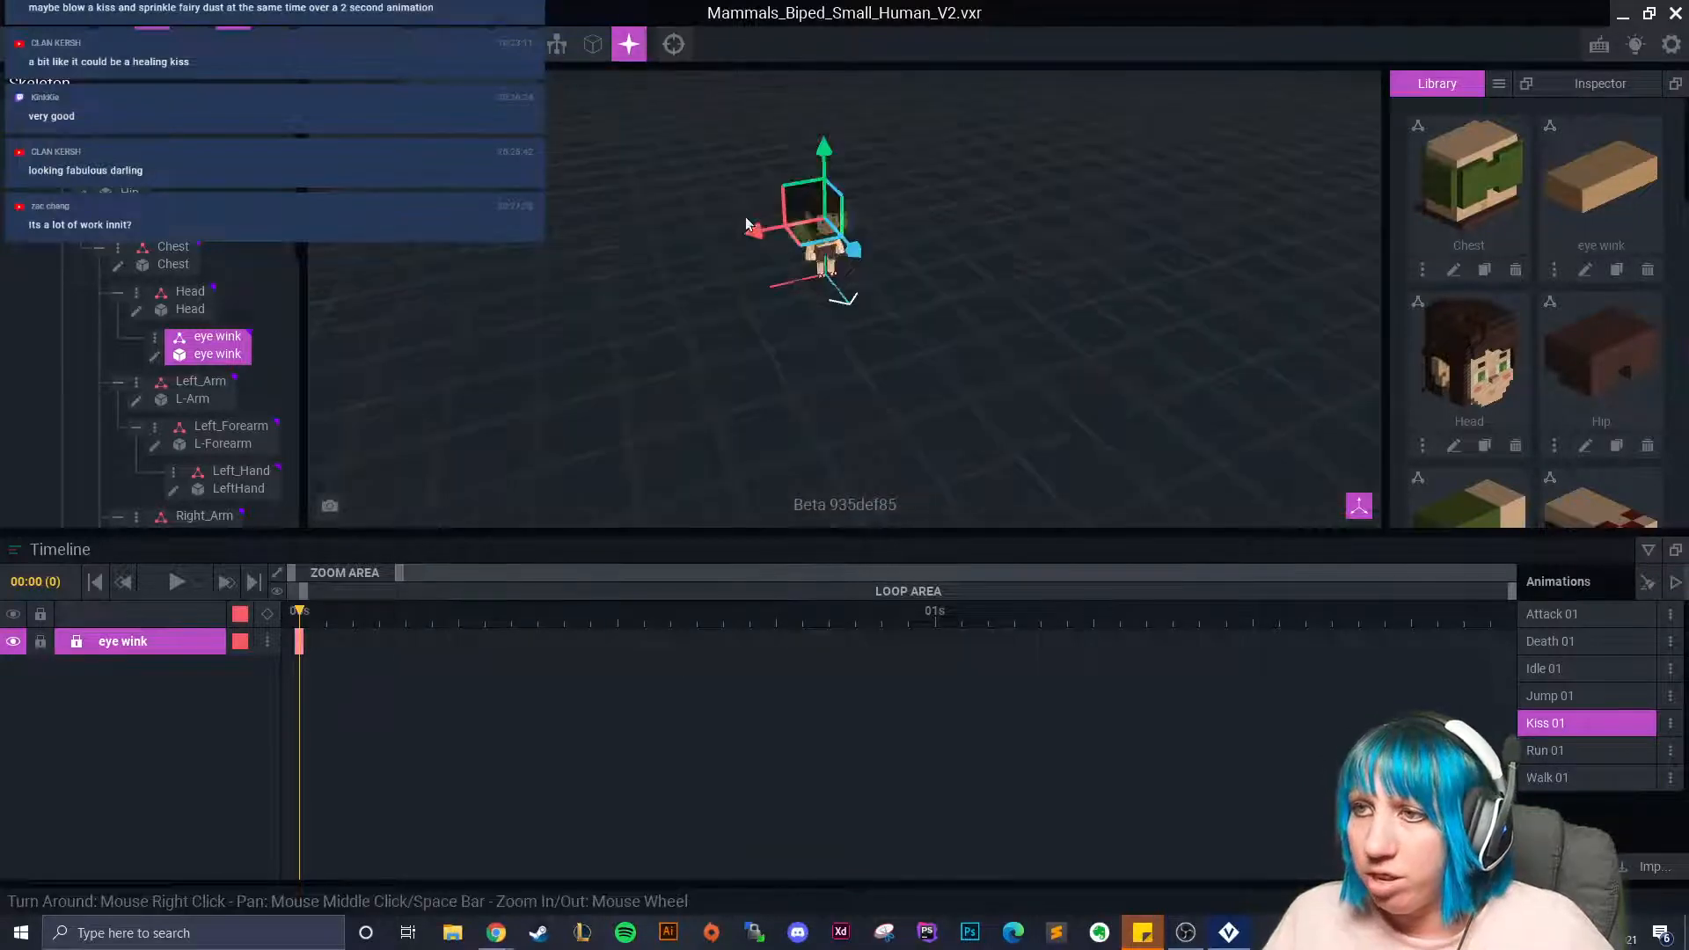
Scrub Kiss 01 and copy the eye wink keyframe to frame 21.
{"action": "scroll", "coordinate": [762, 196], "scroll_direction": "up", "scroll_amount": 3}
{"action": "scroll", "coordinate": [762, 195], "scroll_direction": "up", "scroll_amount": 6}
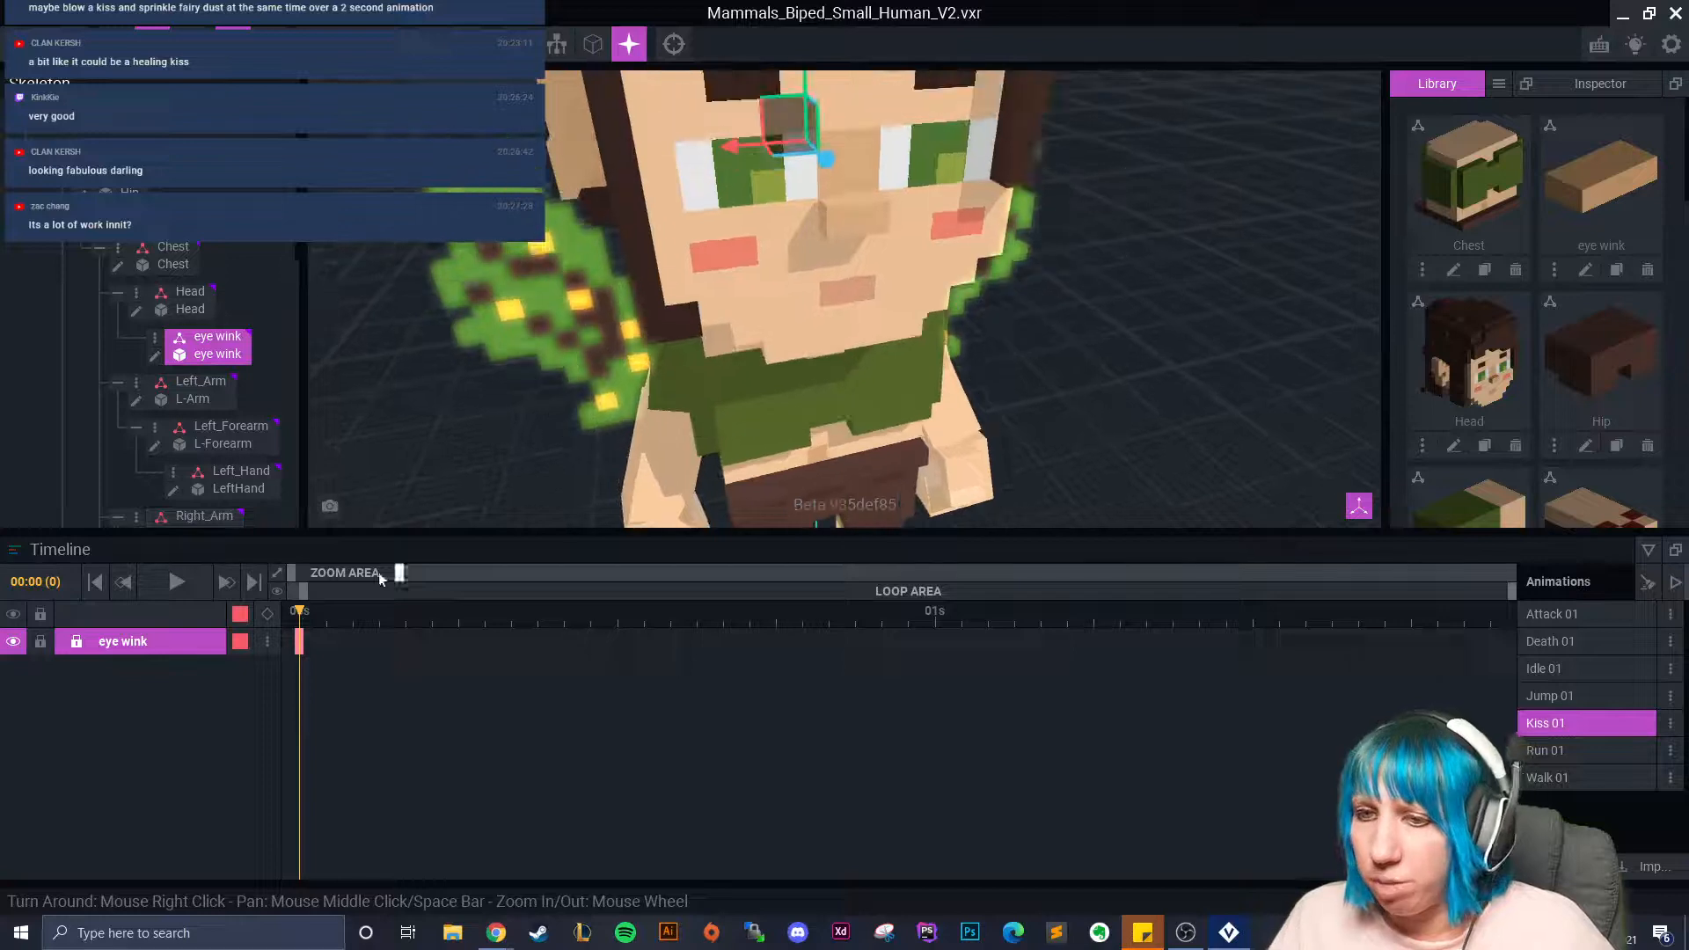
{"action": "left_click", "coordinate": [411, 637]}
{"action": "left_click_drag", "start_coordinate": [412, 640], "coordinate": [857, 625]}
{"action": "right_click", "coordinate": [299, 642]}
{"action": "left_click", "coordinate": [352, 537]}
{"action": "right_click", "coordinate": [857, 642]}
{"action": "left_click", "coordinate": [909, 584]}
Push the eye wink piece forward and over the fairy's left eye.
{"action": "left_click_drag", "start_coordinate": [861, 622], "coordinate": [882, 618]}
{"action": "mouse_move", "coordinate": [786, 230]}
{"action": "middle_mouse_down"}
{"action": "mouse_move", "coordinate": [788, 303]}
{"action": "mouse_move", "coordinate": [778, 261]}
{"action": "middle_mouse_up"}
{"action": "scroll", "coordinate": [778, 260], "scroll_direction": "down", "scroll_amount": 1}
{"action": "left_click_drag", "start_coordinate": [800, 194], "coordinate": [832, 266]}
{"action": "left_click_drag", "start_coordinate": [742, 230], "coordinate": [644, 248]}
{"action": "right_click_drag", "start_coordinate": [651, 252], "coordinate": [856, 270]}
{"action": "scroll", "coordinate": [772, 272], "scroll_direction": "up", "scroll_amount": 2}
Rotate the eye wink piece 85 degrees and nudge it slightly left.
{"action": "left_click", "coordinate": [187, 43]}
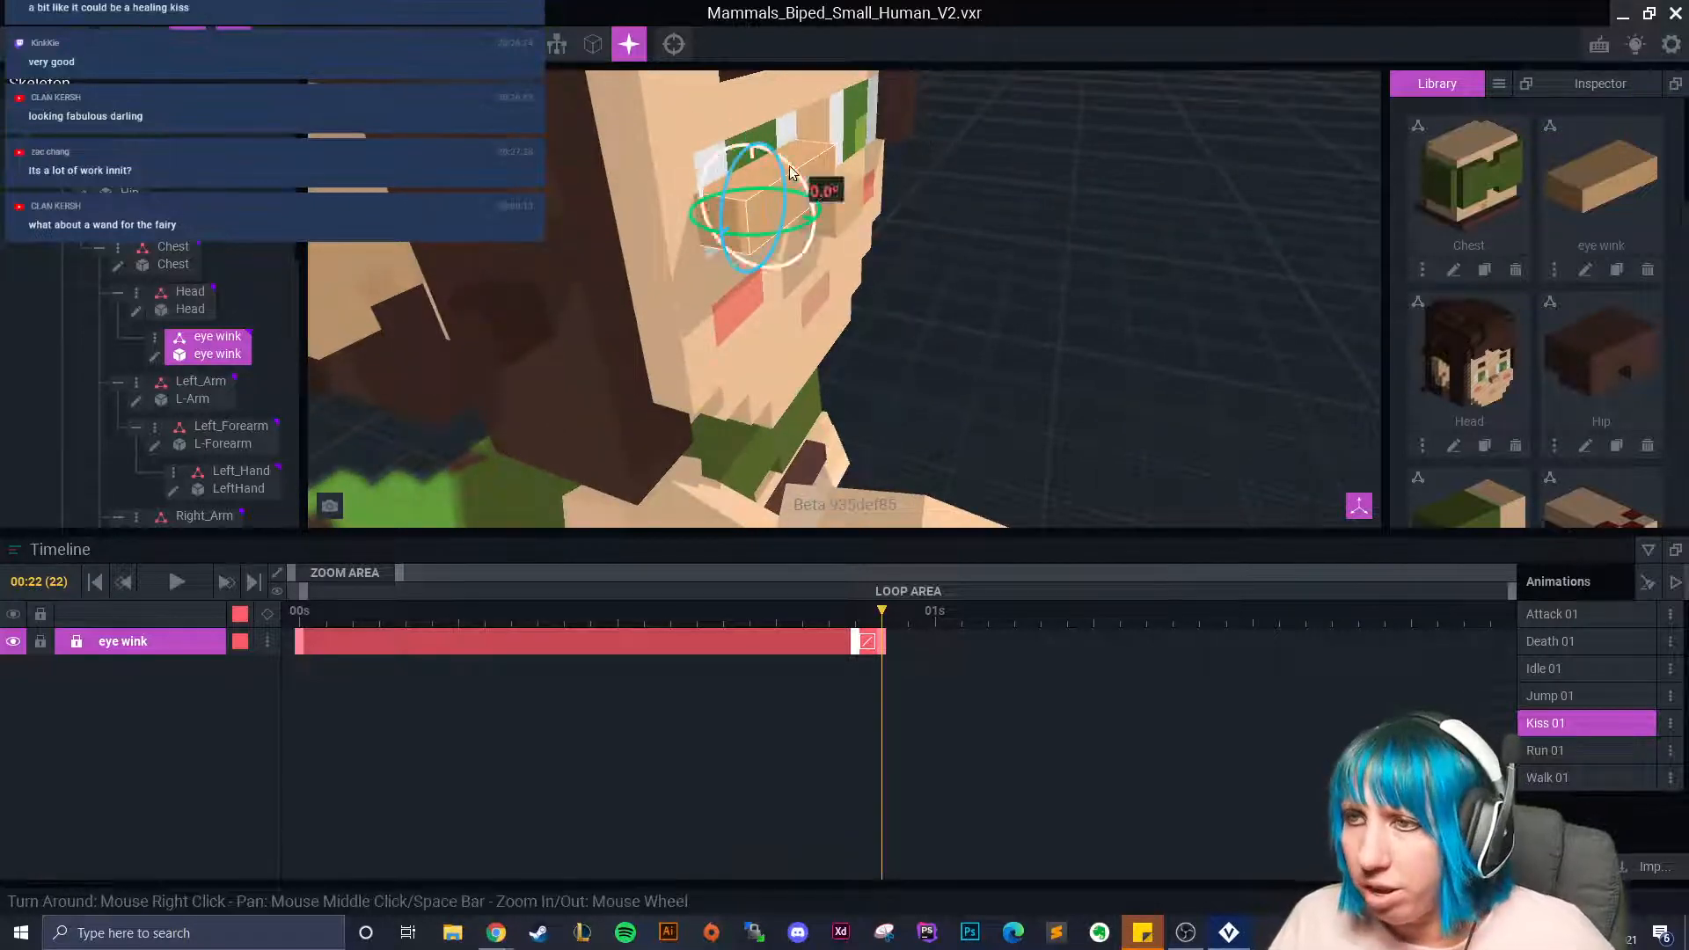
{"action": "left_click_drag", "start_coordinate": [791, 170], "coordinate": [725, 276]}
{"action": "left_click", "coordinate": [152, 43]}
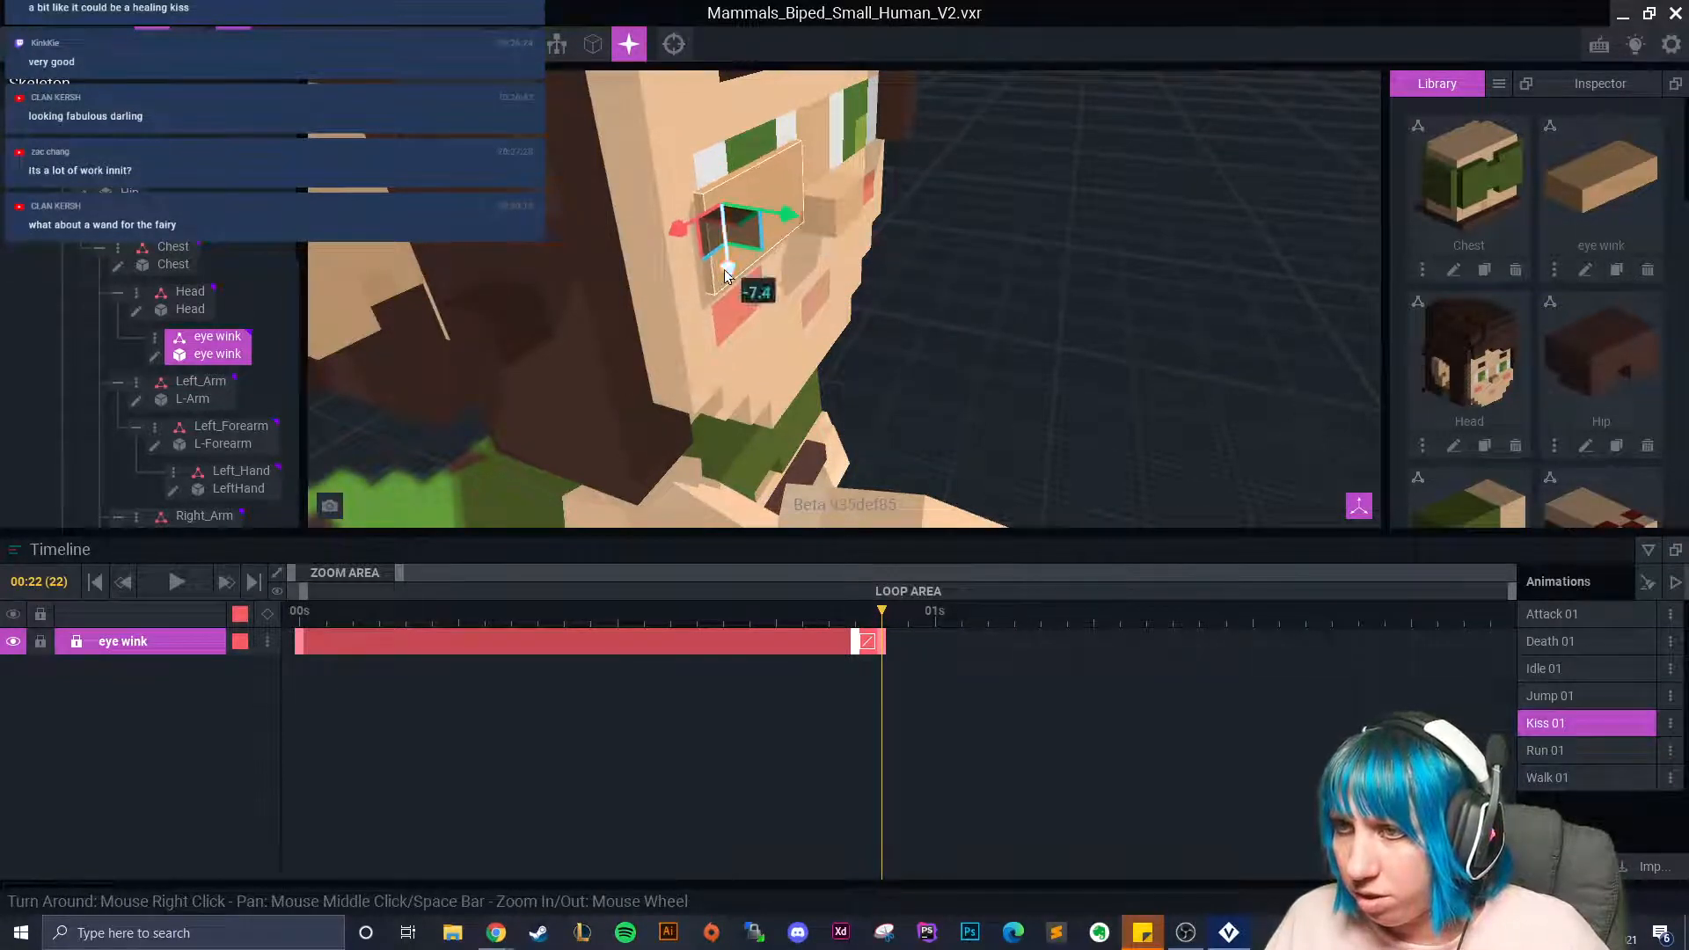
{"action": "left_click_drag", "start_coordinate": [785, 179], "coordinate": [725, 249]}
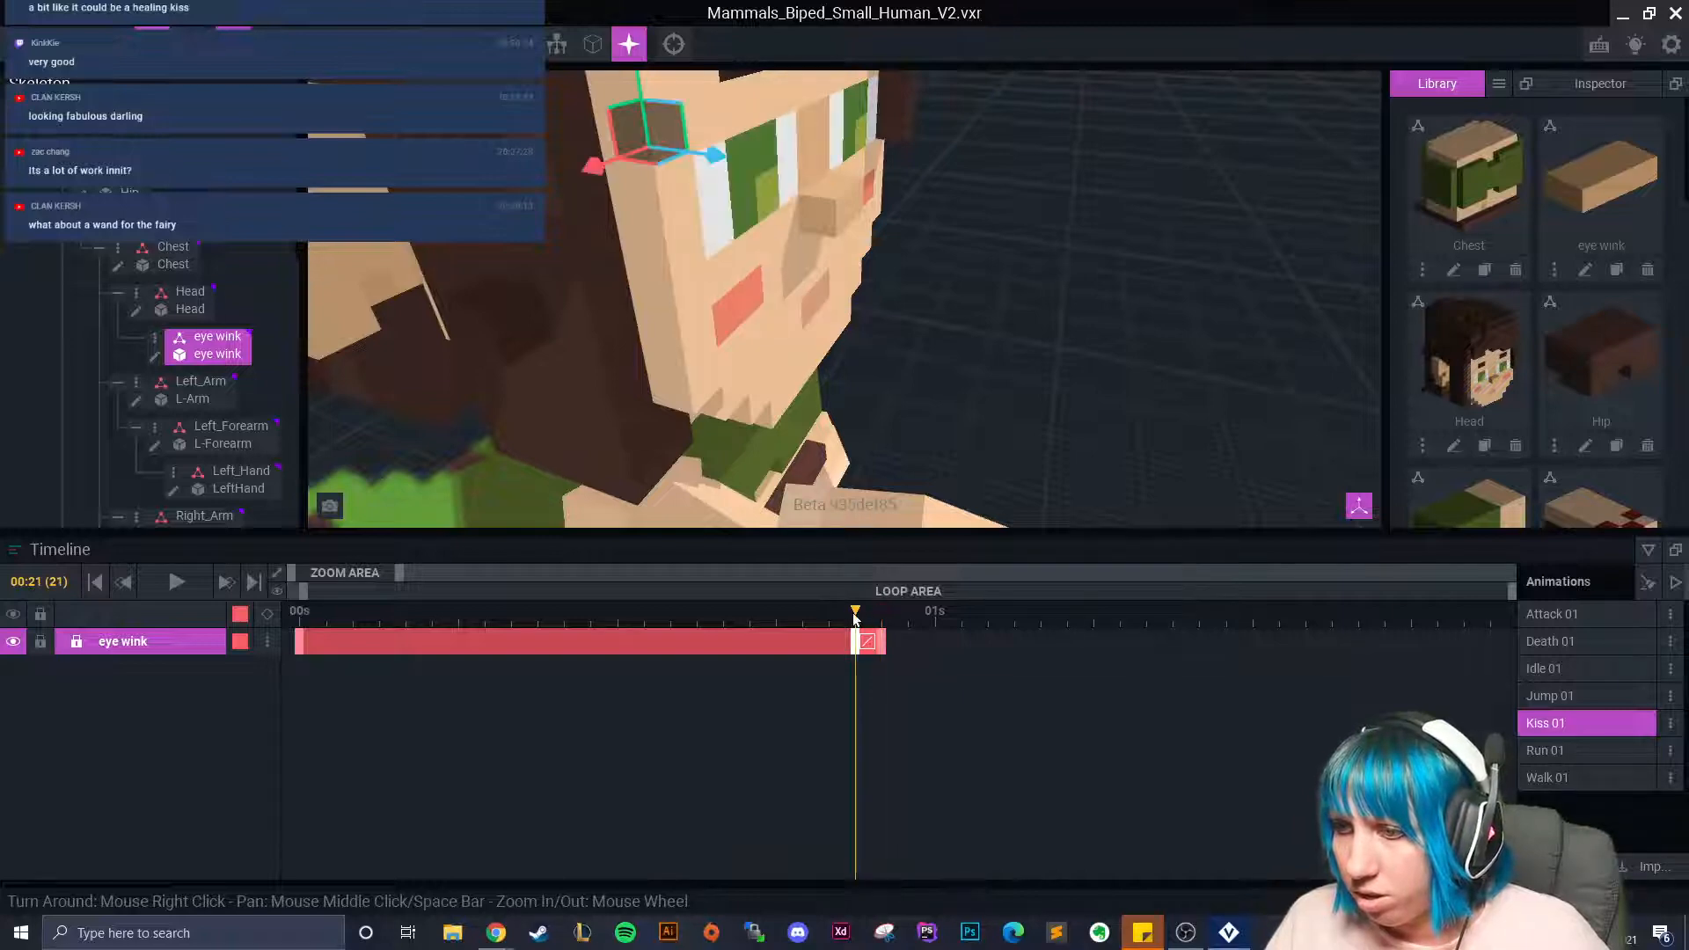
Turn the view to the fairy's front to inspect the eye wink placement.
{"action": "scroll", "coordinate": [866, 508], "scroll_direction": "down", "scroll_amount": 6}
{"action": "right_click_drag", "start_coordinate": [866, 493], "coordinate": [926, 364]}
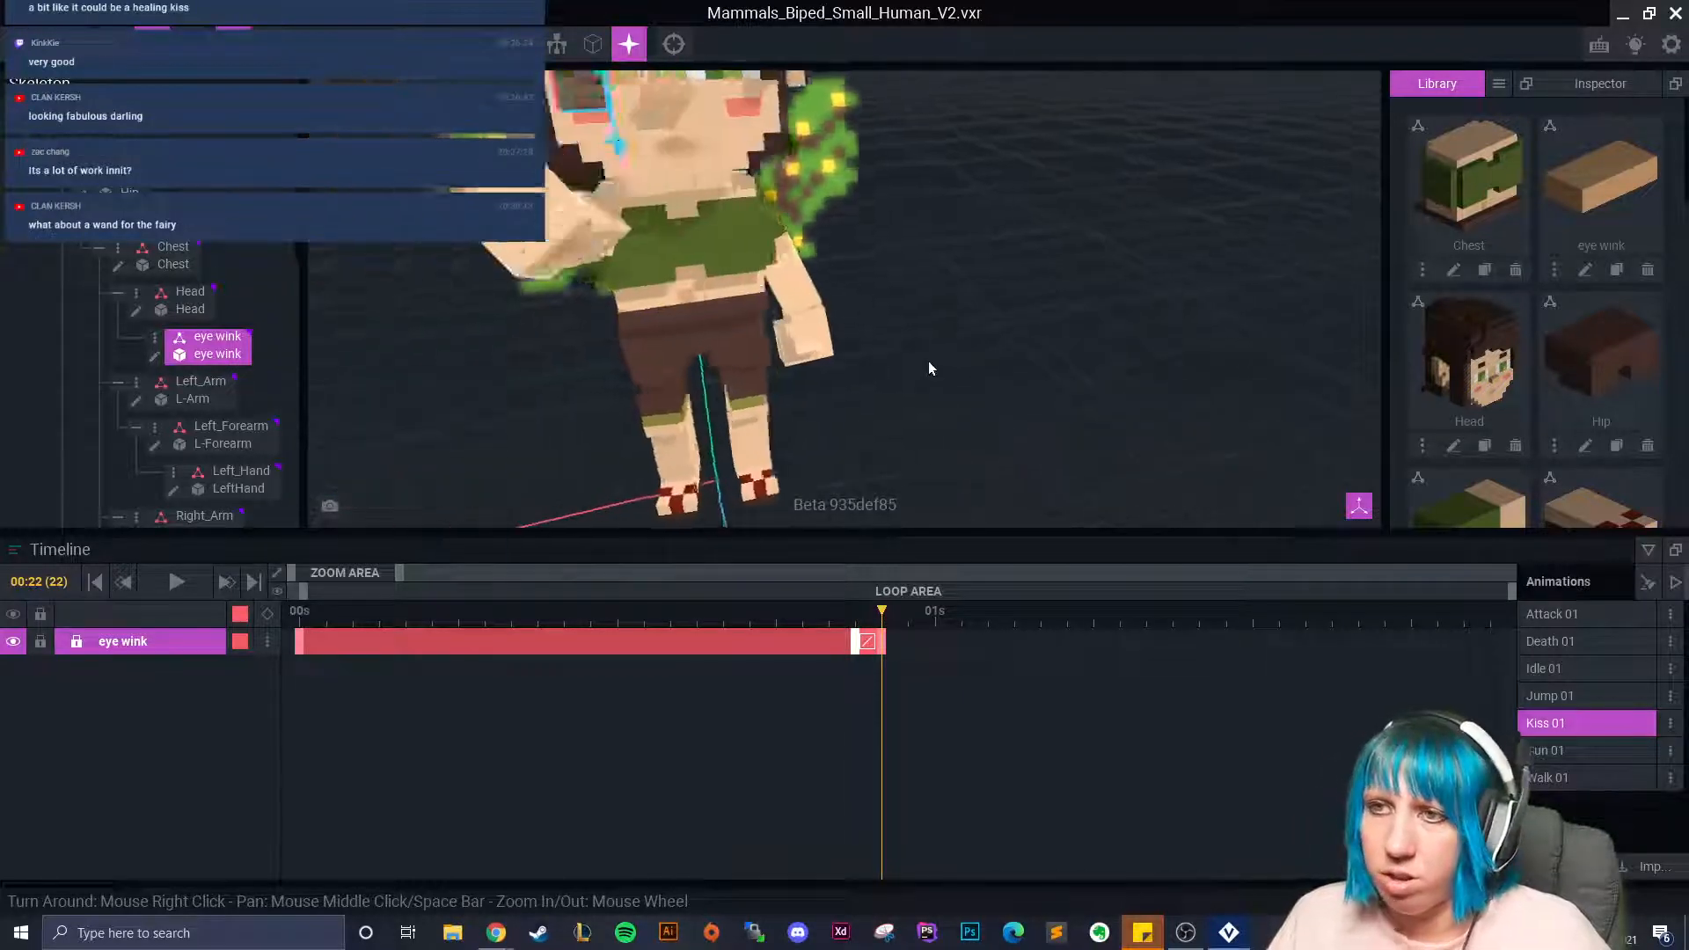
{"action": "scroll", "coordinate": [939, 367], "scroll_direction": "down", "scroll_amount": 1}
{"action": "left_click", "coordinate": [954, 369]}
{"action": "scroll", "coordinate": [863, 423], "scroll_direction": "up", "scroll_amount": 1}
{"action": "middle_click_drag", "start_coordinate": [863, 419], "coordinate": [873, 462]}
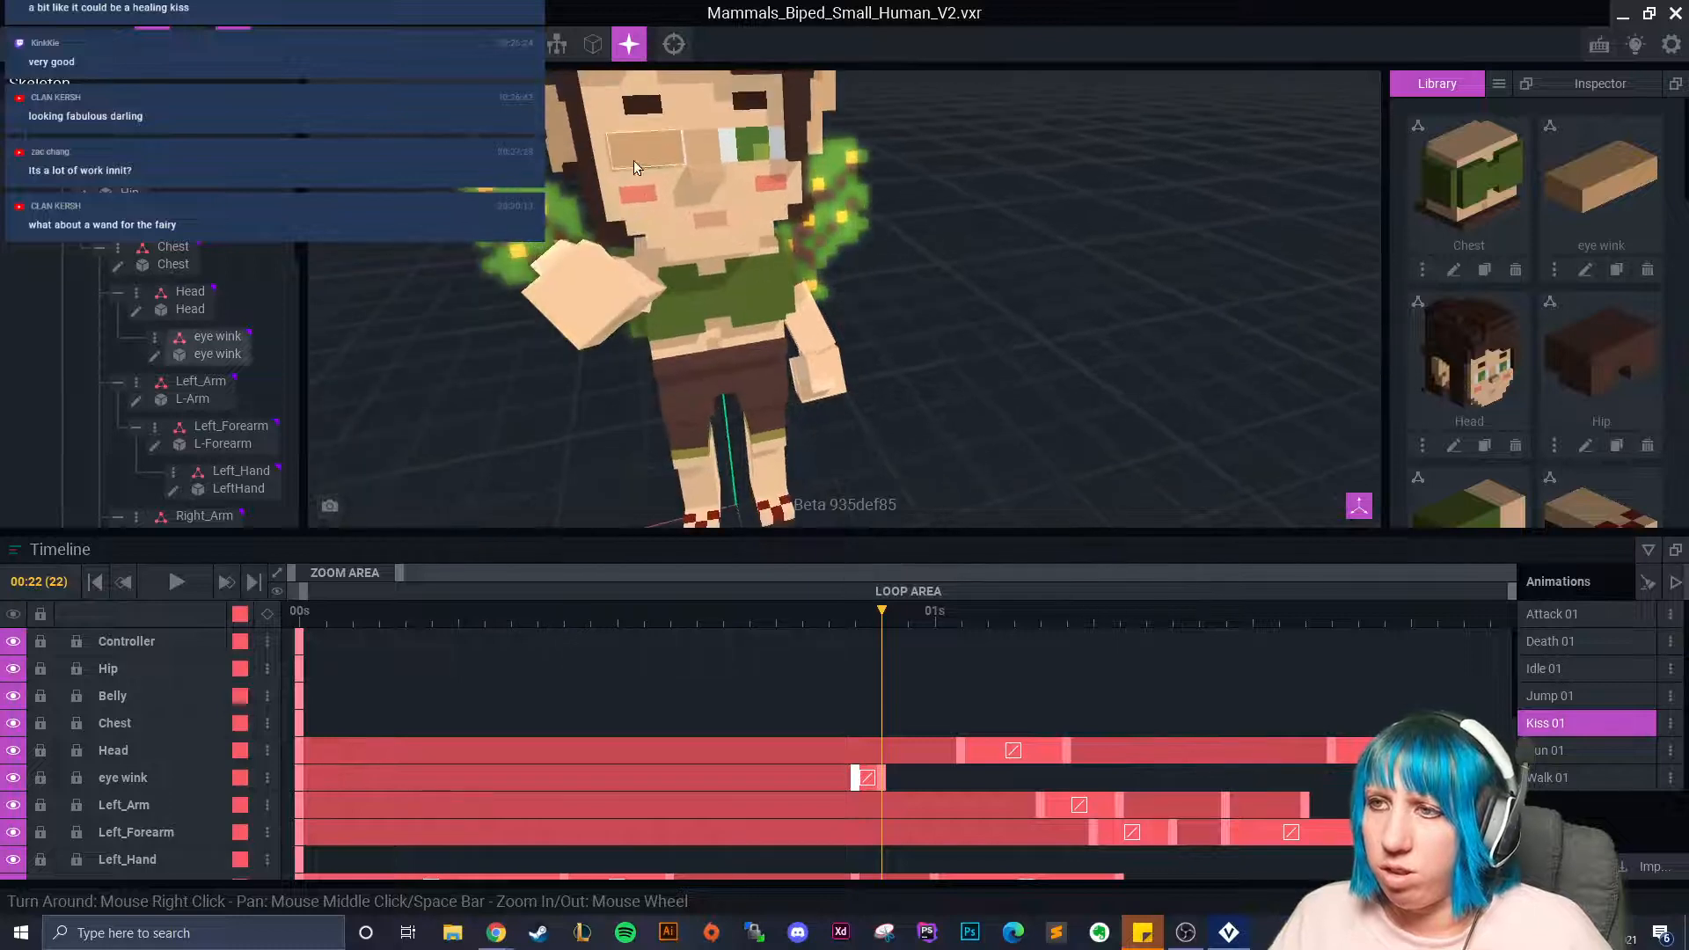
Reselect eye wink and fine-tune its sideways and depth position over the eye.
{"action": "left_click", "coordinate": [641, 148]}
{"action": "scroll", "coordinate": [695, 273], "scroll_direction": "up", "scroll_amount": 3}
{"action": "scroll", "coordinate": [889, 317], "scroll_direction": "up", "scroll_amount": 3}
{"action": "right_click_drag", "start_coordinate": [932, 304], "coordinate": [788, 301]}
{"action": "mouse_move", "coordinate": [596, 223]}
{"action": "left_mouse_down"}
{"action": "mouse_move", "coordinate": [637, 227]}
{"action": "mouse_move", "coordinate": [589, 230]}
{"action": "mouse_move", "coordinate": [608, 233]}
{"action": "left_mouse_up"}
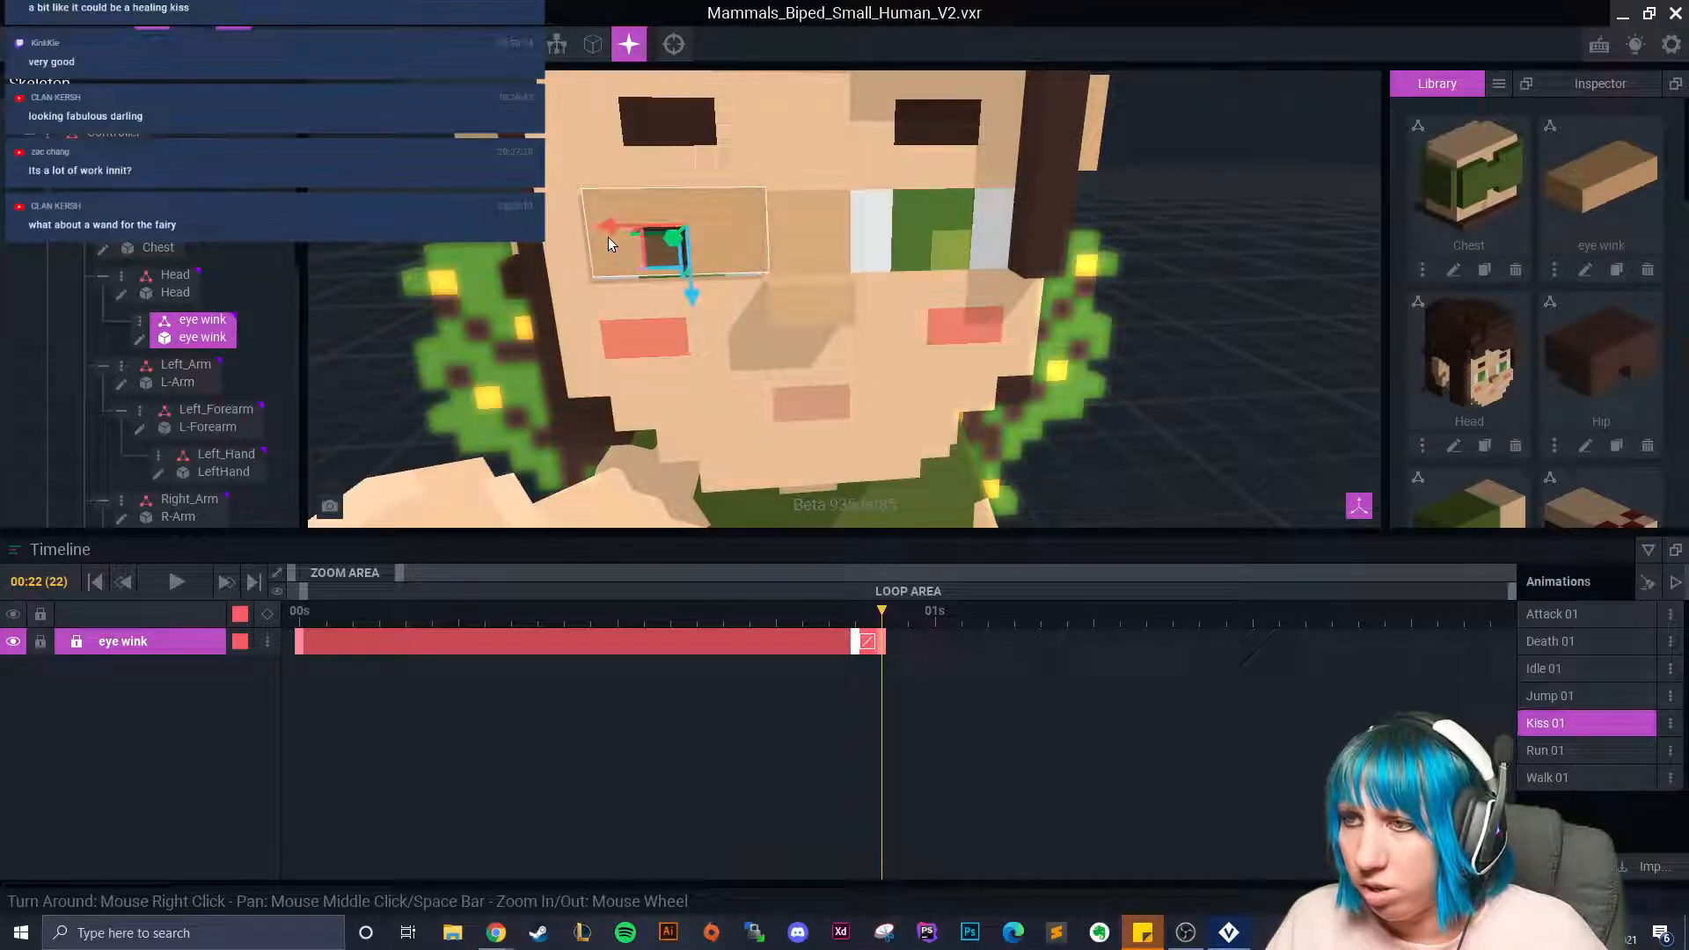
{"action": "left_click_drag", "start_coordinate": [696, 299], "coordinate": [696, 300]}
{"action": "right_click_drag", "start_coordinate": [699, 301], "coordinate": [743, 264]}
Recentre the camera on the whole fairy from the front and scrub back to frame 17.
{"action": "left_click_drag", "start_coordinate": [747, 245], "coordinate": [748, 246]}
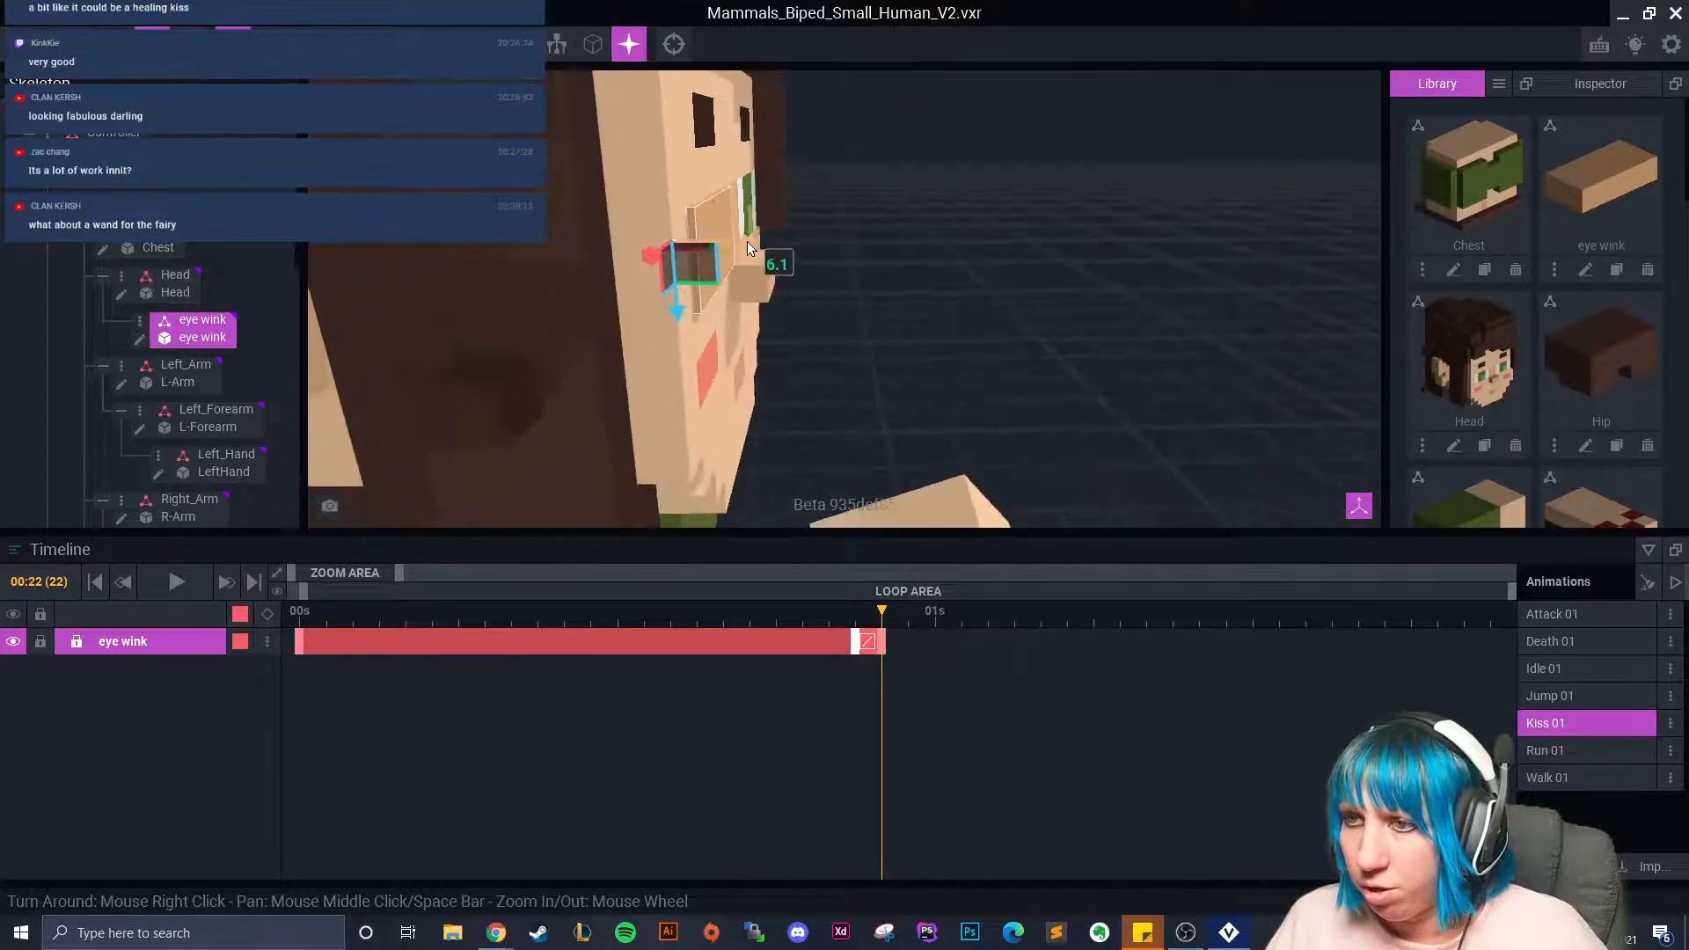
{"action": "left_click", "coordinate": [918, 261]}
{"action": "right_click_drag", "start_coordinate": [918, 262], "coordinate": [896, 268]}
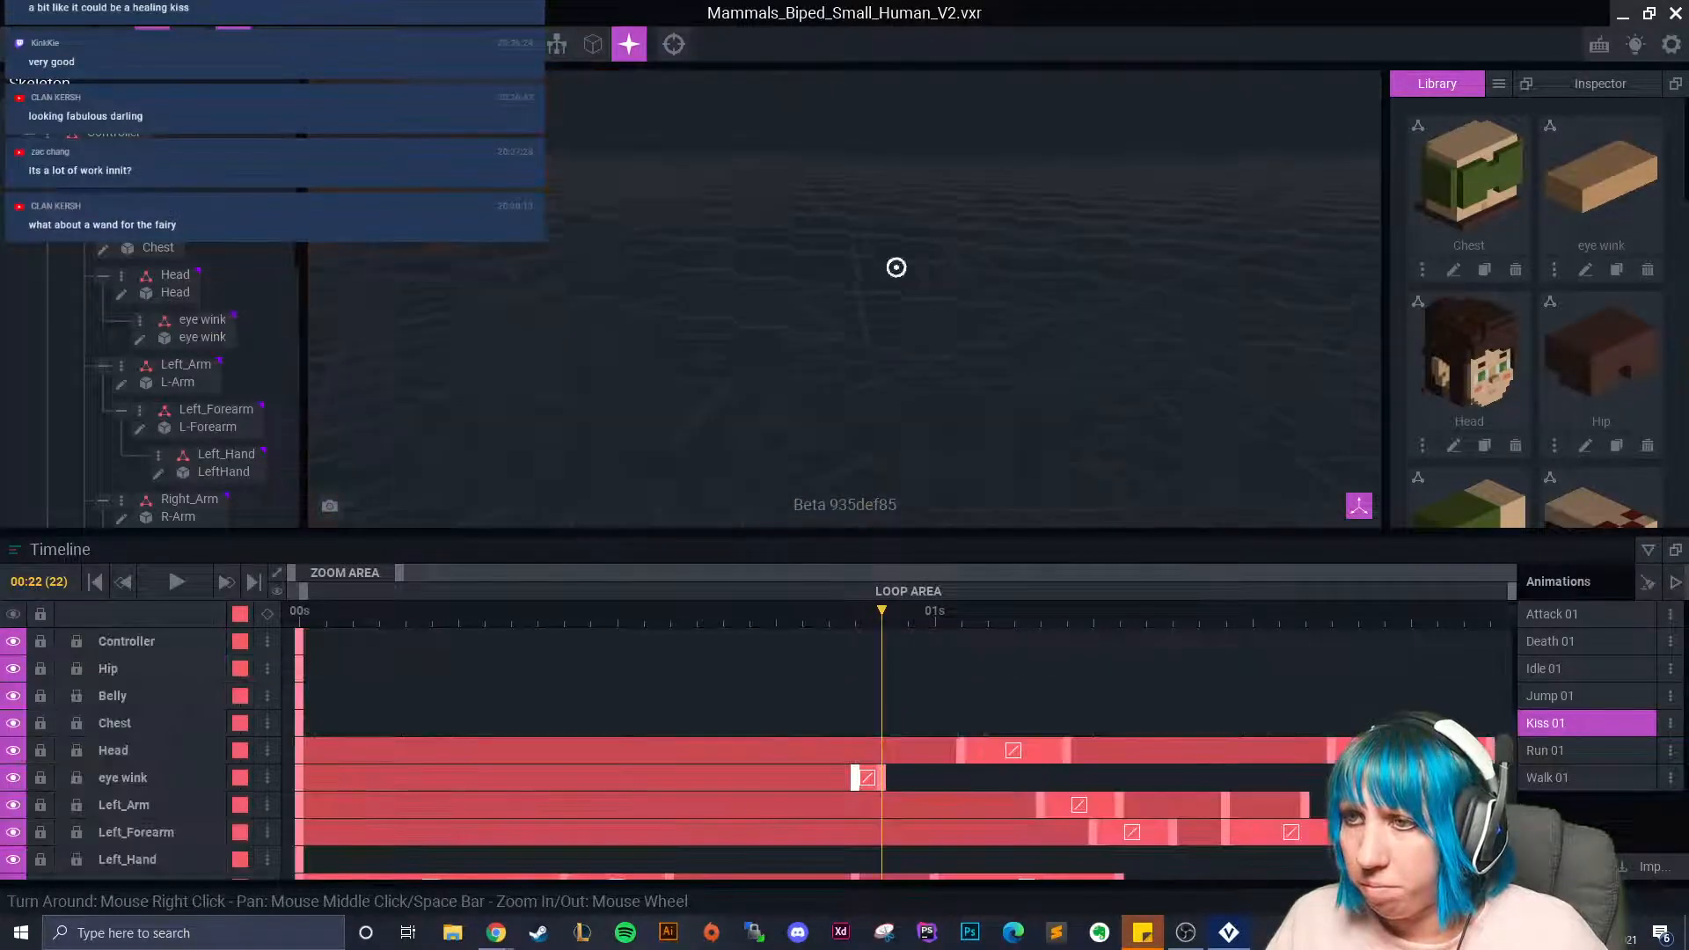
{"action": "left_click", "coordinate": [673, 46]}
{"action": "scroll", "coordinate": [811, 212], "scroll_direction": "up", "scroll_amount": 8}
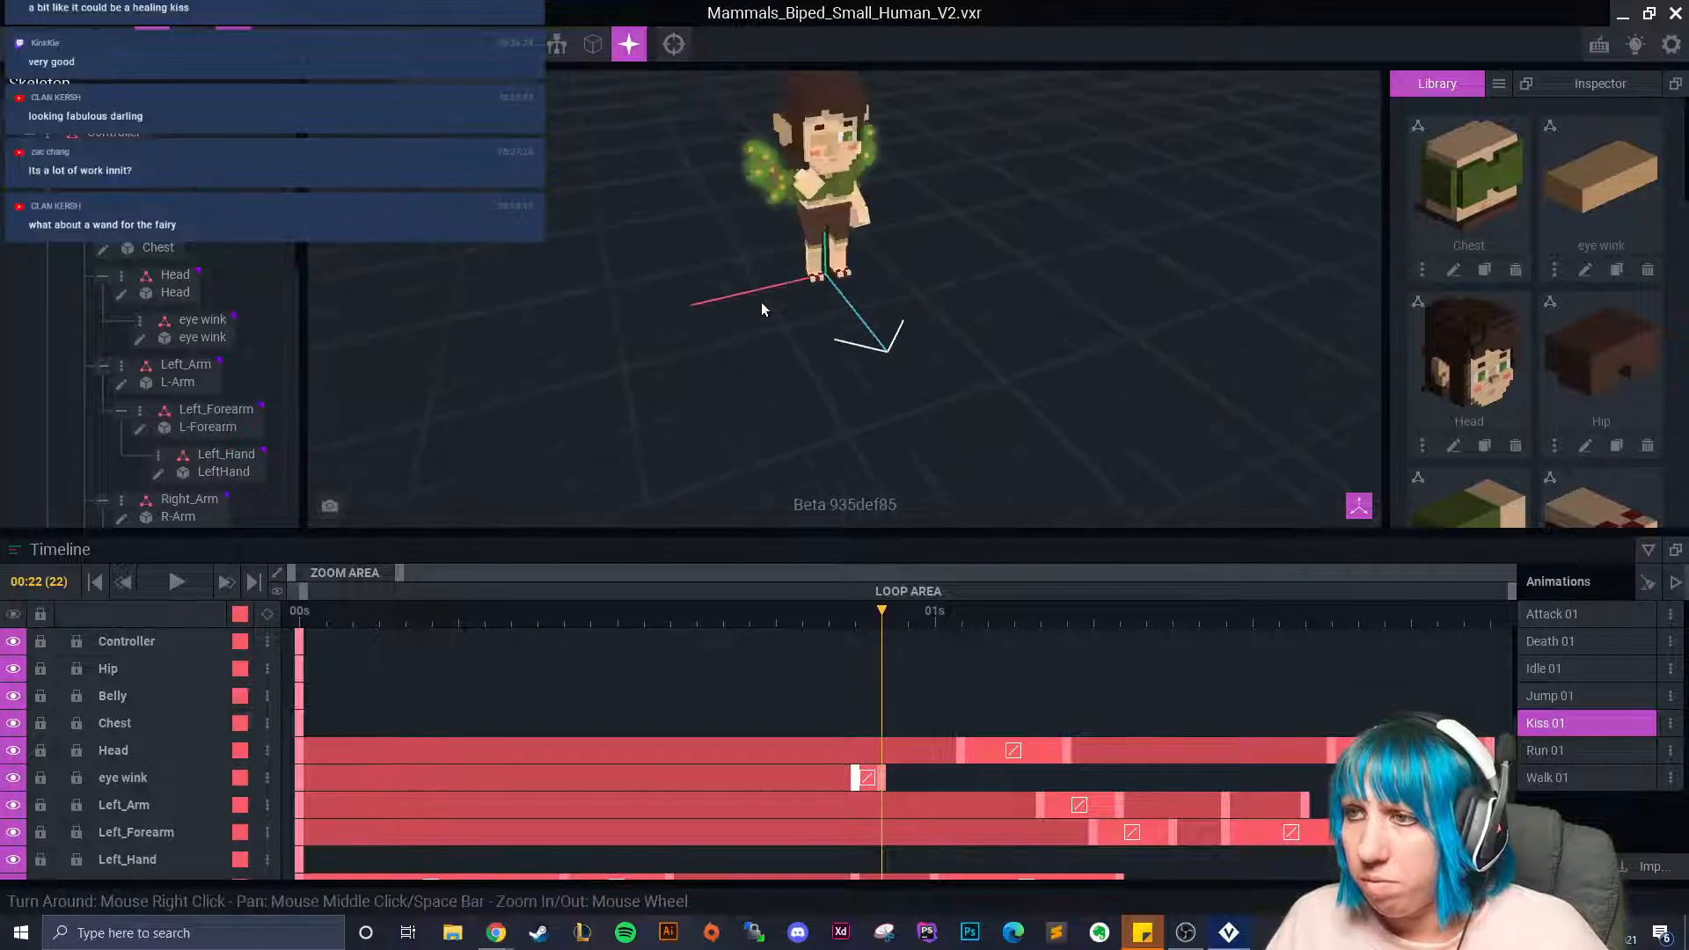
{"action": "right_click_drag", "start_coordinate": [662, 326], "coordinate": [620, 290]}
{"action": "left_click_drag", "start_coordinate": [837, 628], "coordinate": [751, 627]}
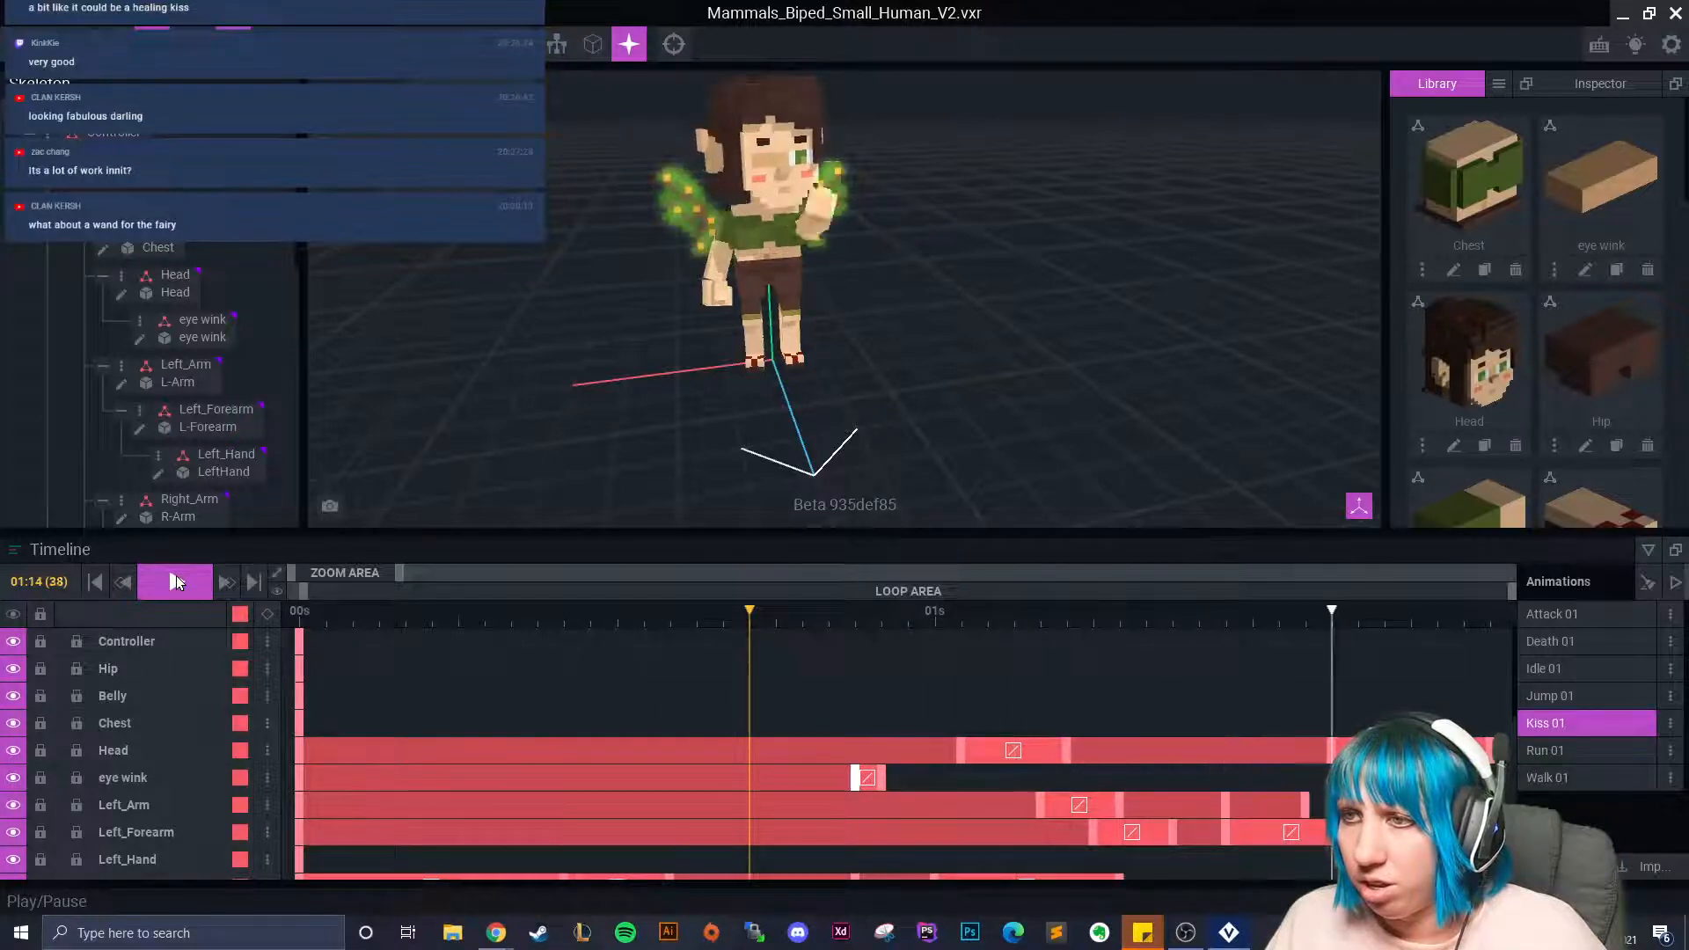
Stop playback, select the eye wink piece and raise it to key a pose at 01s.
{"action": "left_click", "coordinate": [176, 581]}
{"action": "scroll", "coordinate": [620, 404], "scroll_direction": "up", "scroll_amount": 2}
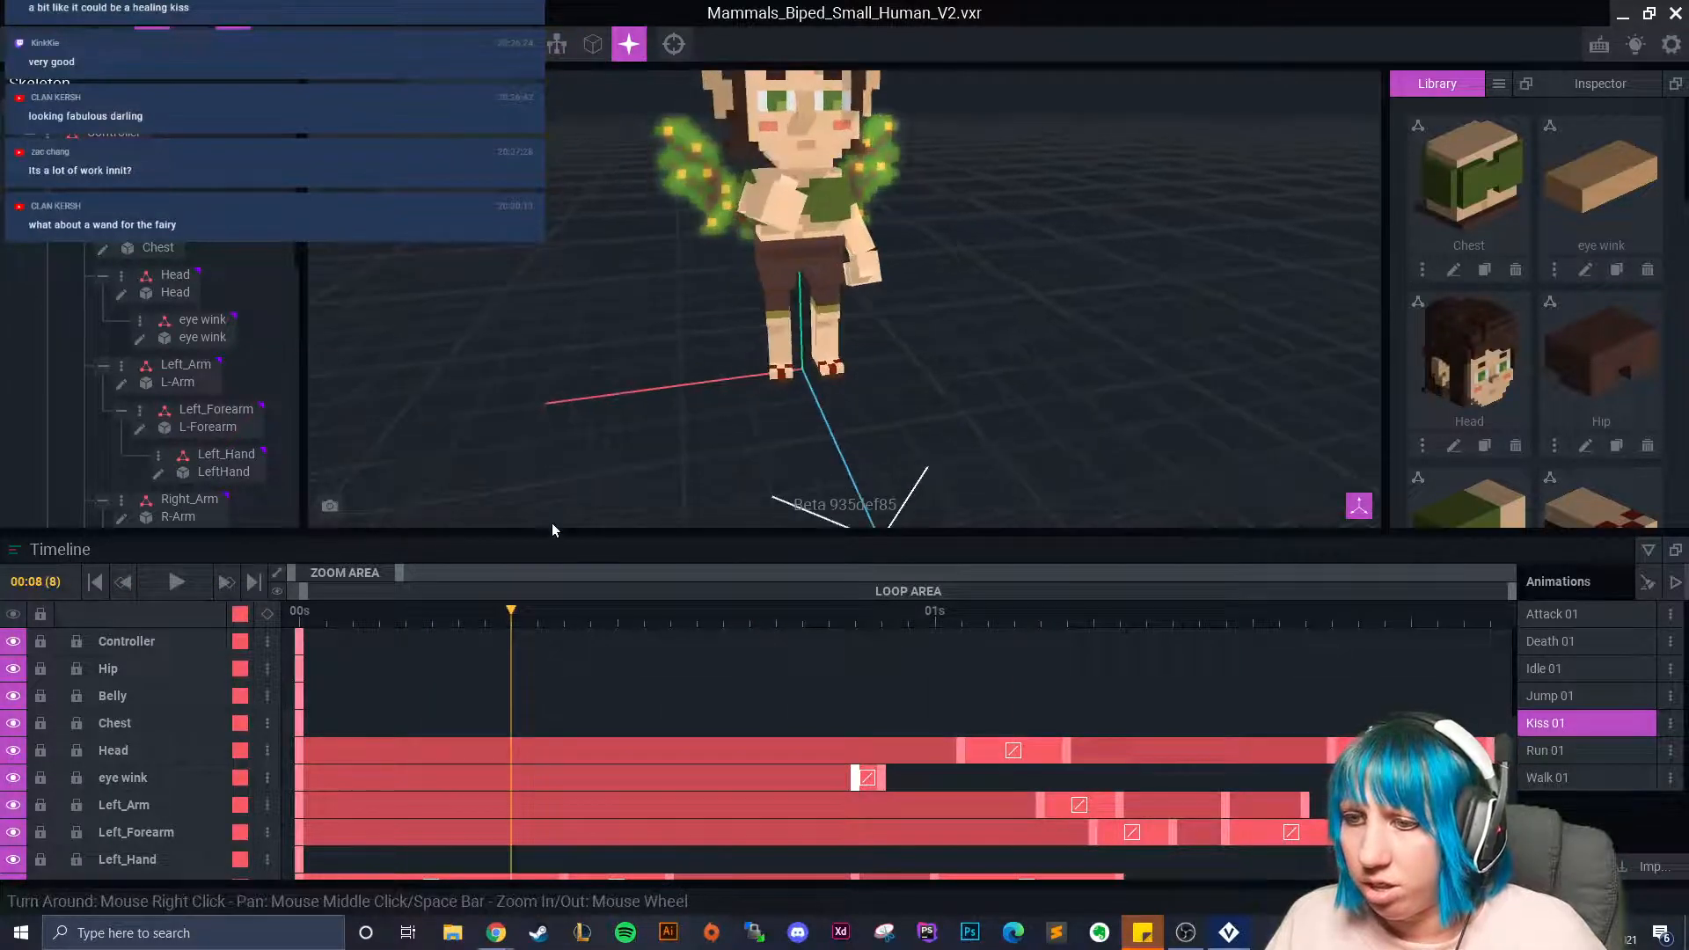
{"action": "left_click", "coordinate": [755, 102]}
{"action": "scroll", "coordinate": [641, 278], "scroll_direction": "up", "scroll_amount": 3}
{"action": "left_click_drag", "start_coordinate": [529, 597], "coordinate": [975, 643]}
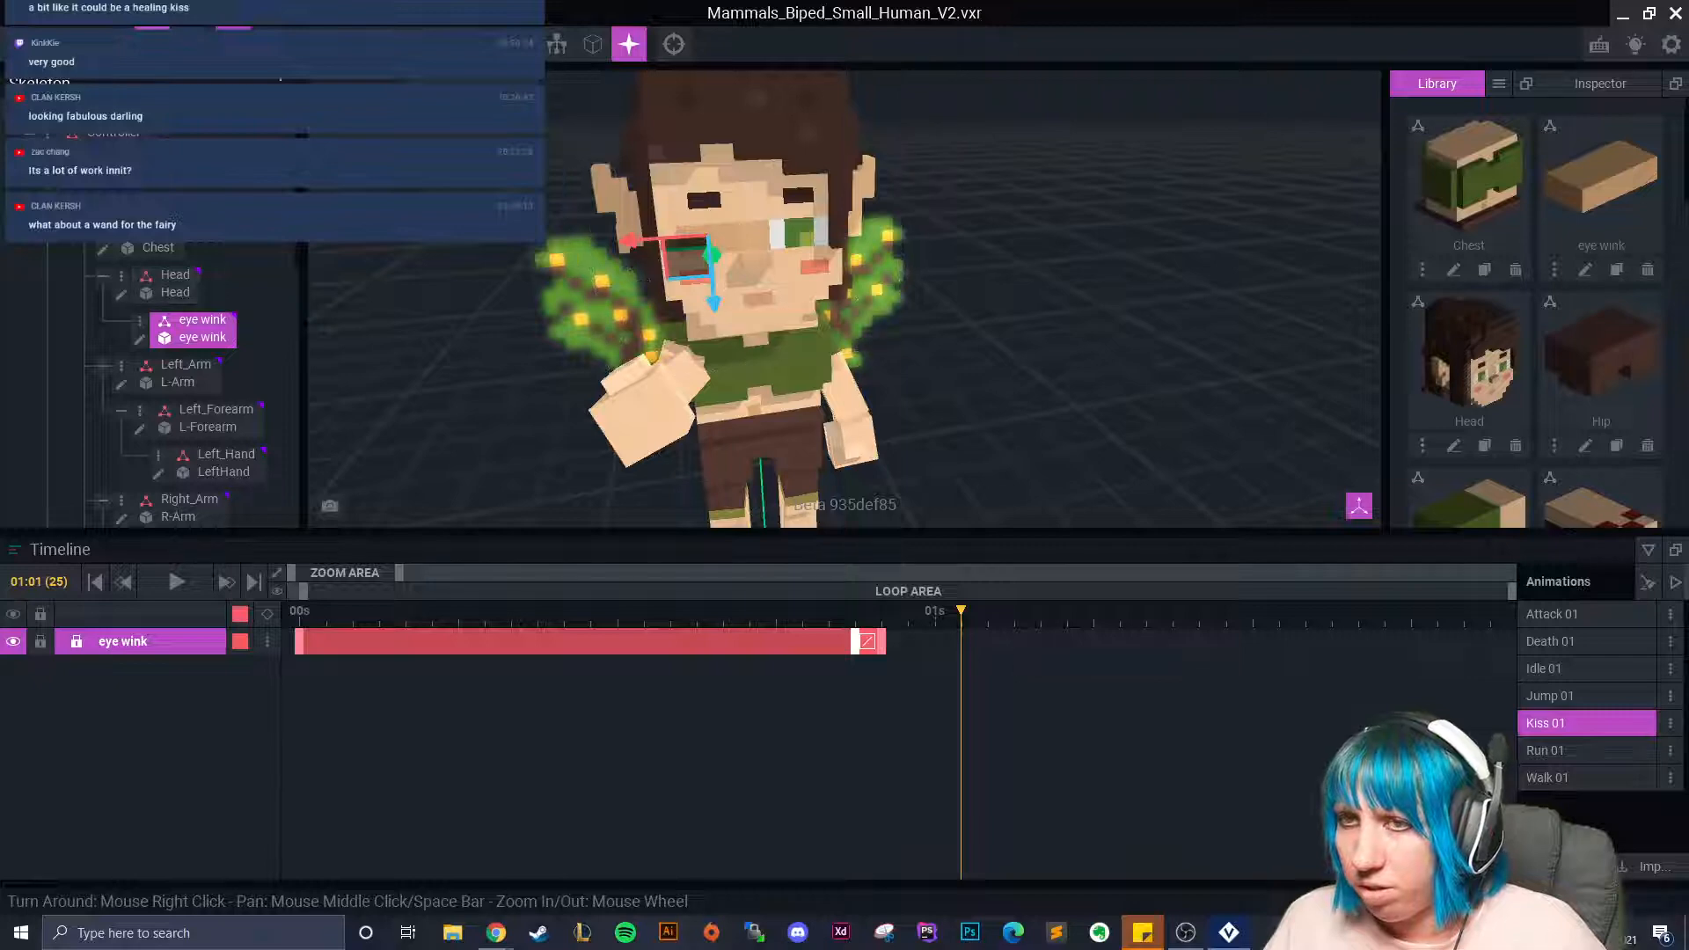
{"action": "scroll", "coordinate": [714, 313], "scroll_direction": "up", "scroll_amount": 5}
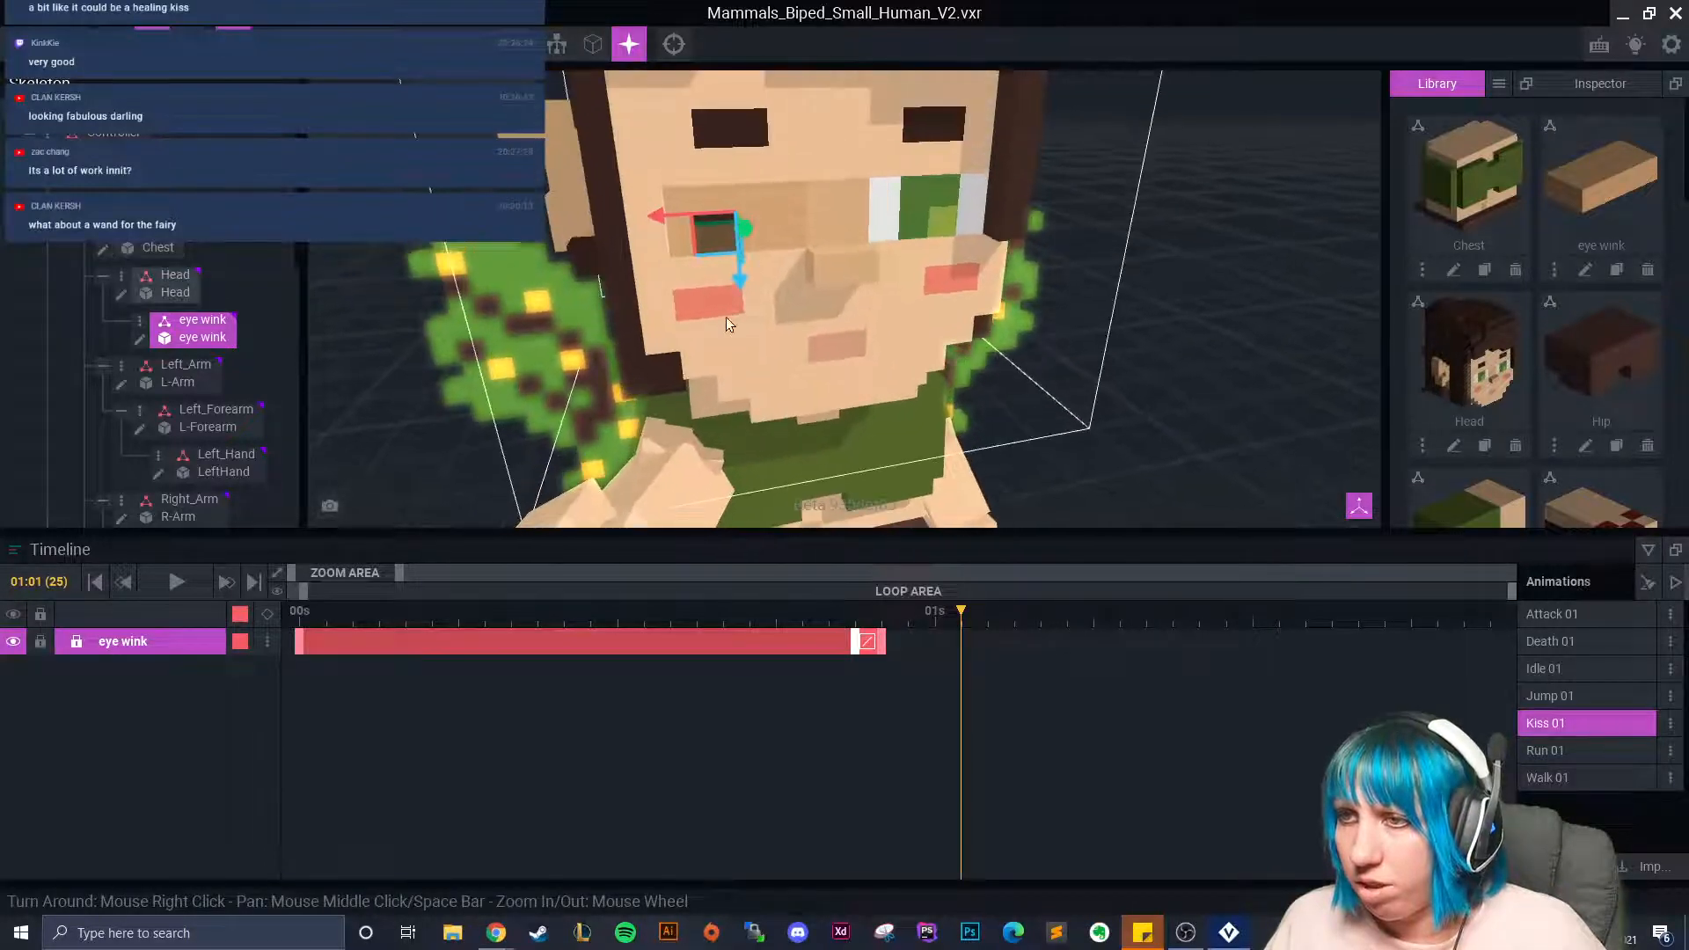
{"action": "left_click_drag", "start_coordinate": [743, 282], "coordinate": [742, 264]}
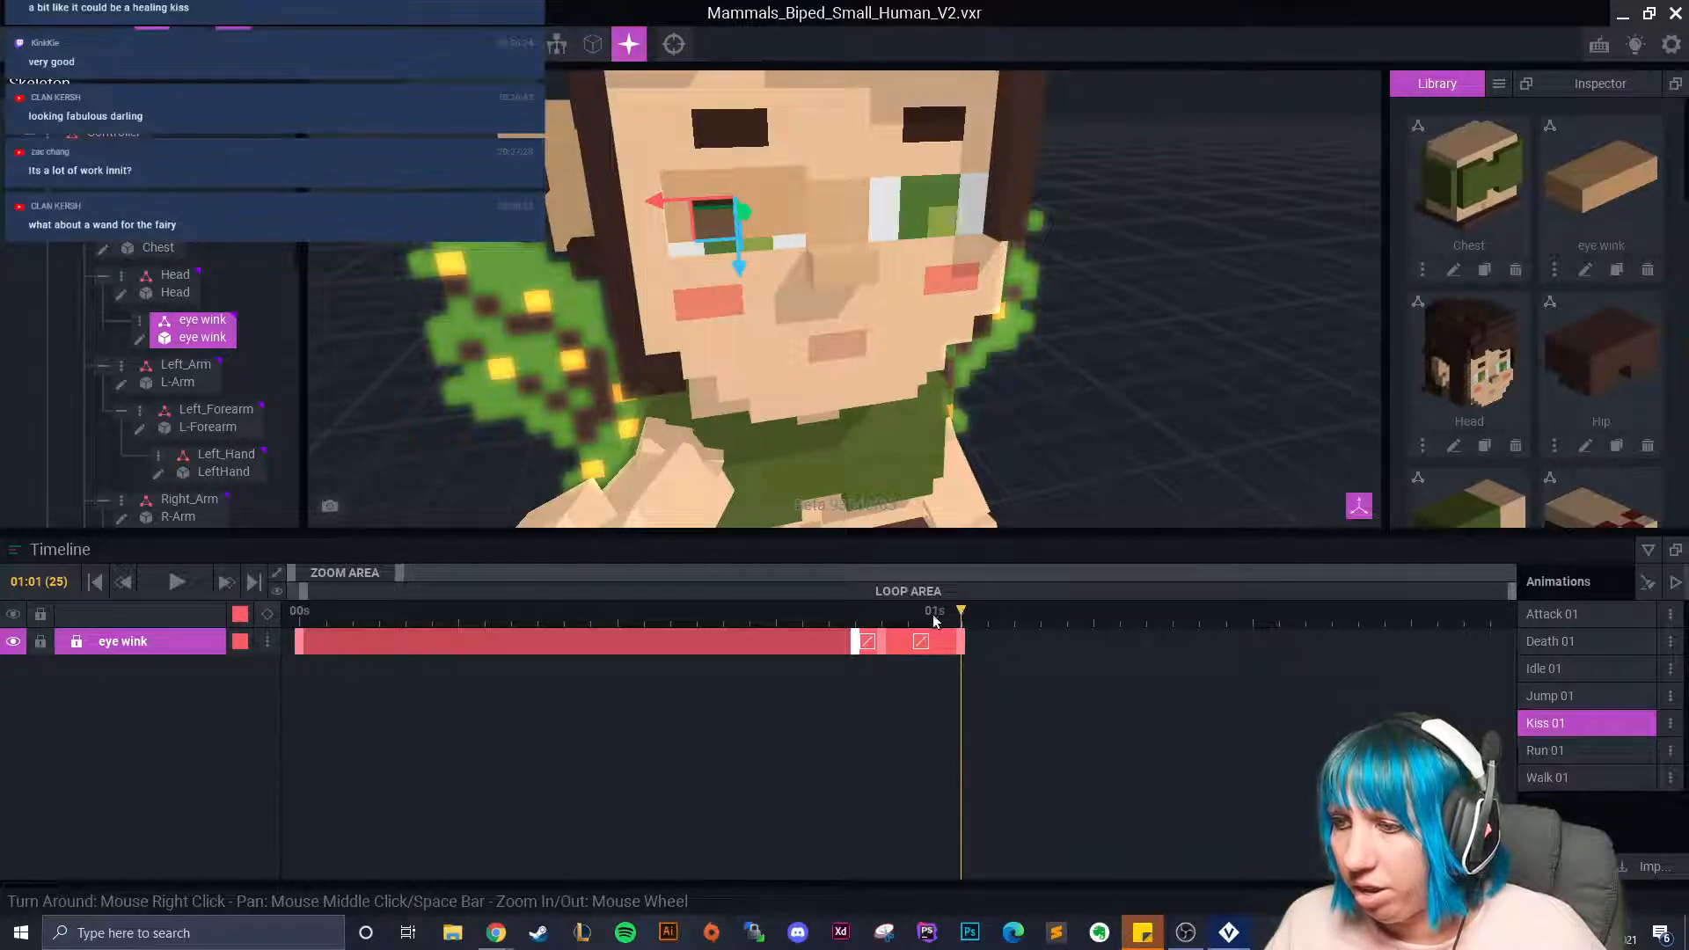
Copy the eye wink keyframe pose onto the wink bar's end keyframe.
{"action": "left_click", "coordinate": [961, 647]}
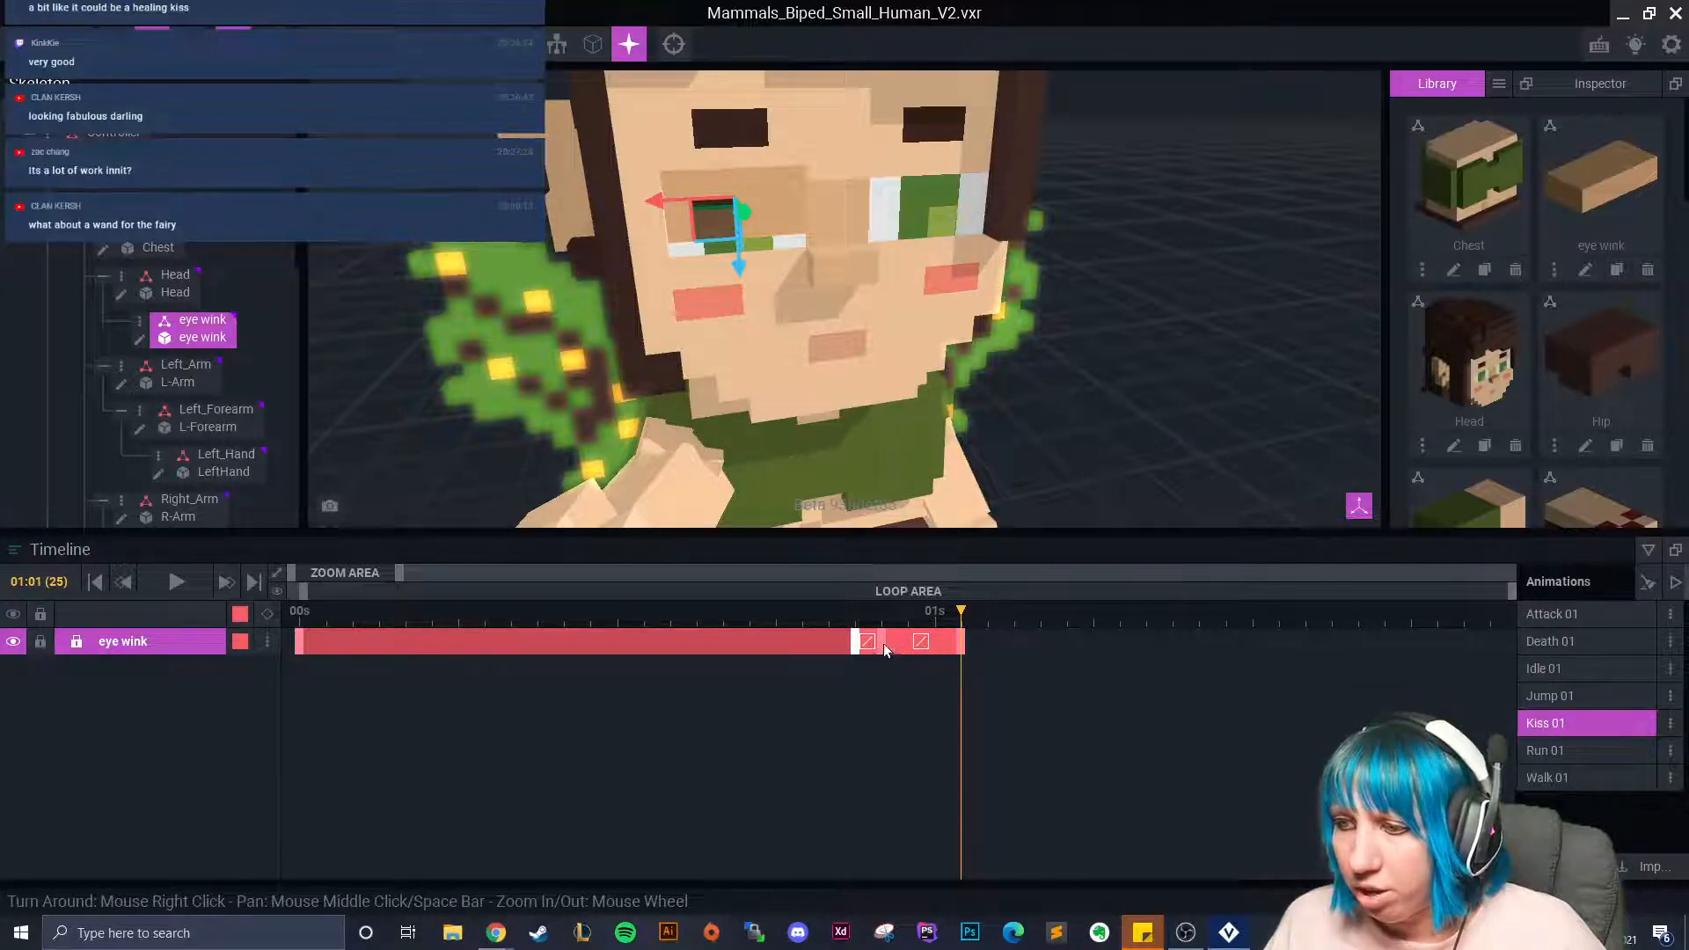
{"action": "right_click", "coordinate": [885, 651]}
{"action": "left_click", "coordinate": [919, 534]}
{"action": "right_click", "coordinate": [964, 647]}
{"action": "left_click", "coordinate": [1010, 608]}
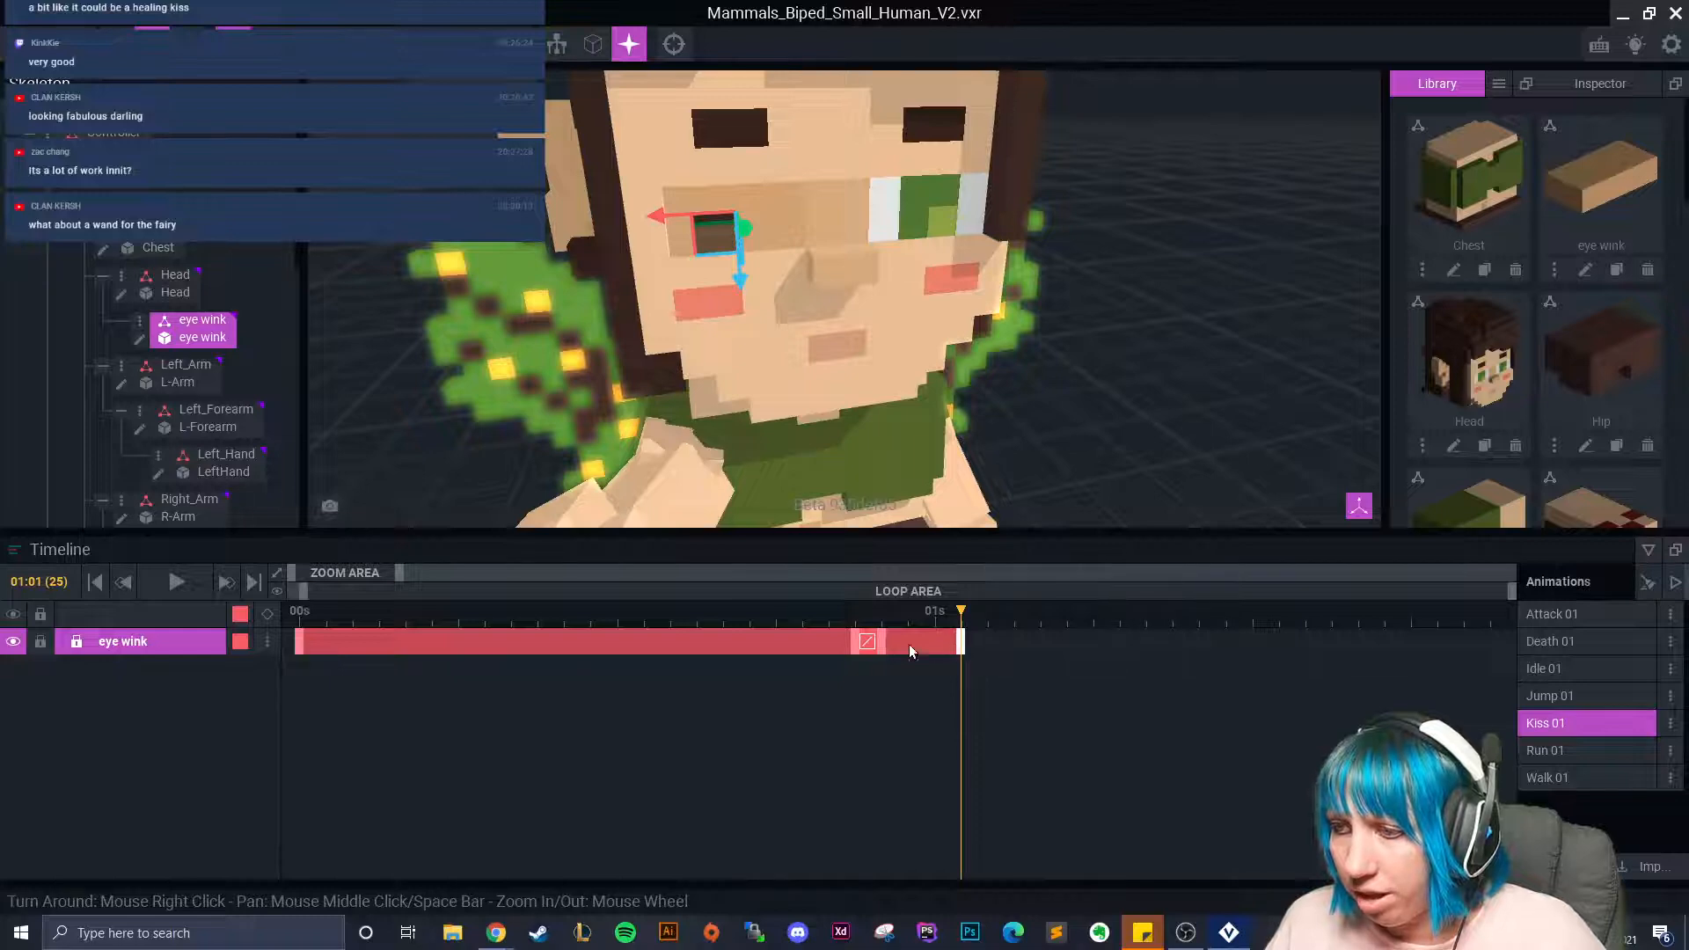
Paste the eye wink pose as a new keyframe at 01:05 and play the wink back.
{"action": "right_click", "coordinate": [861, 649]}
{"action": "left_click", "coordinate": [918, 541]}
{"action": "left_click_drag", "start_coordinate": [983, 610], "coordinate": [1075, 627]}
{"action": "right_click", "coordinate": [1068, 635]}
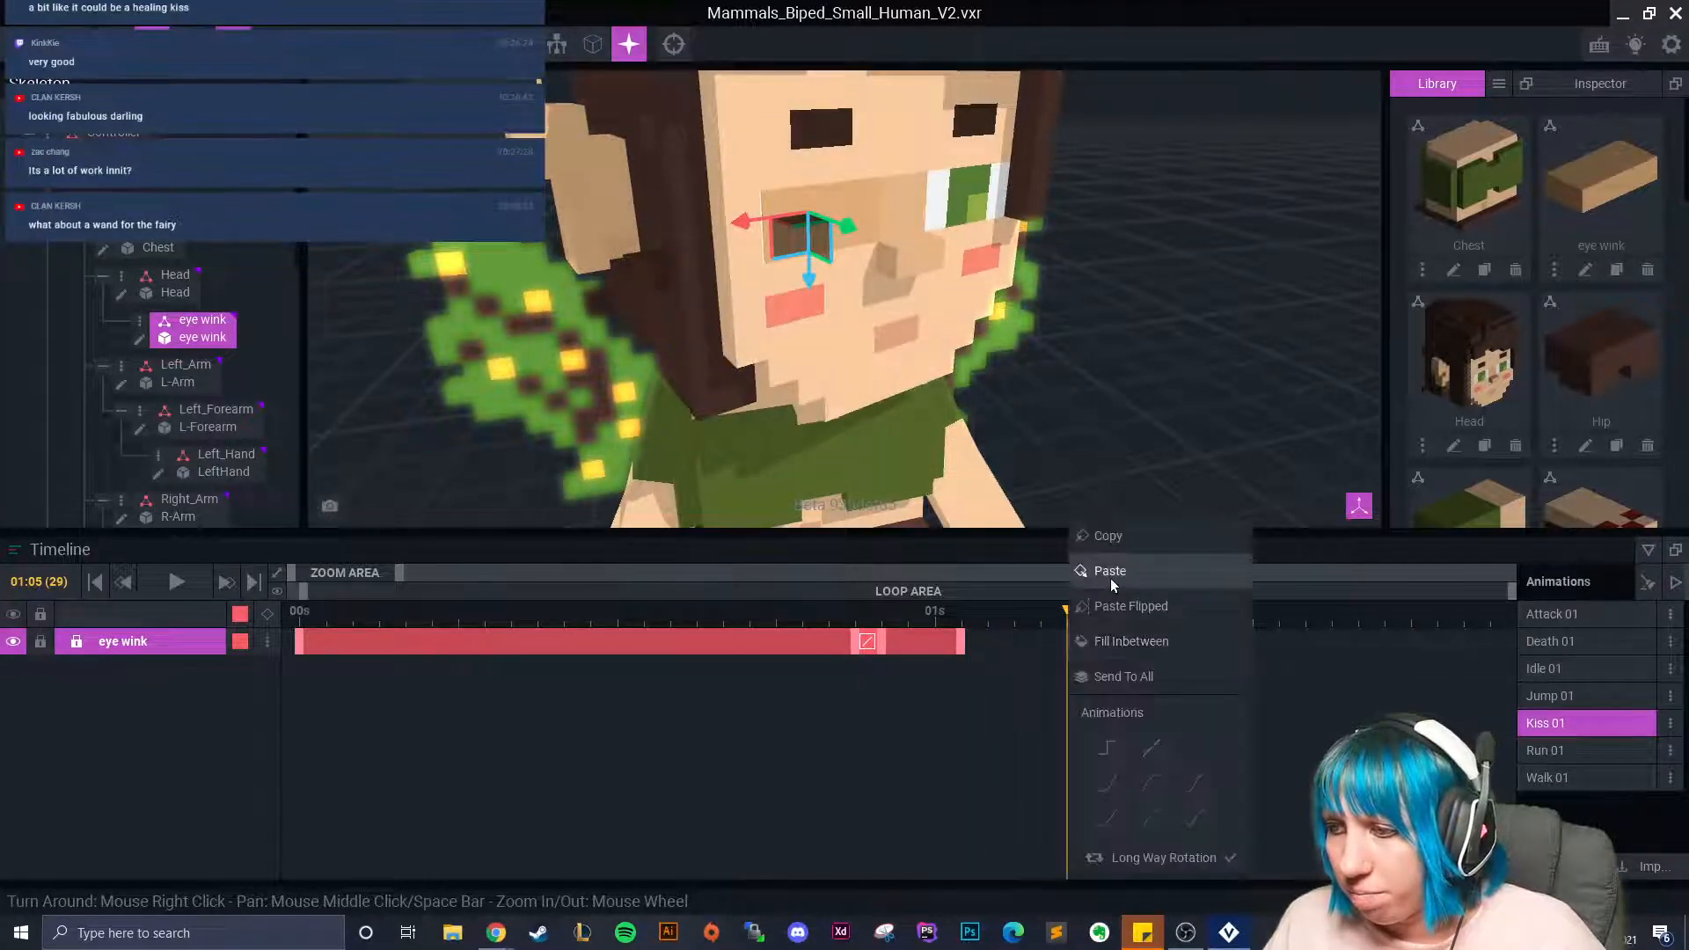
{"action": "left_click", "coordinate": [1111, 578]}
{"action": "left_click_drag", "start_coordinate": [1043, 620], "coordinate": [297, 615]}
{"action": "left_click", "coordinate": [176, 582]}
Deselect the eye wink, recentre and tilt the view on the fairy, then stop playback.
{"action": "left_click", "coordinate": [1188, 347]}
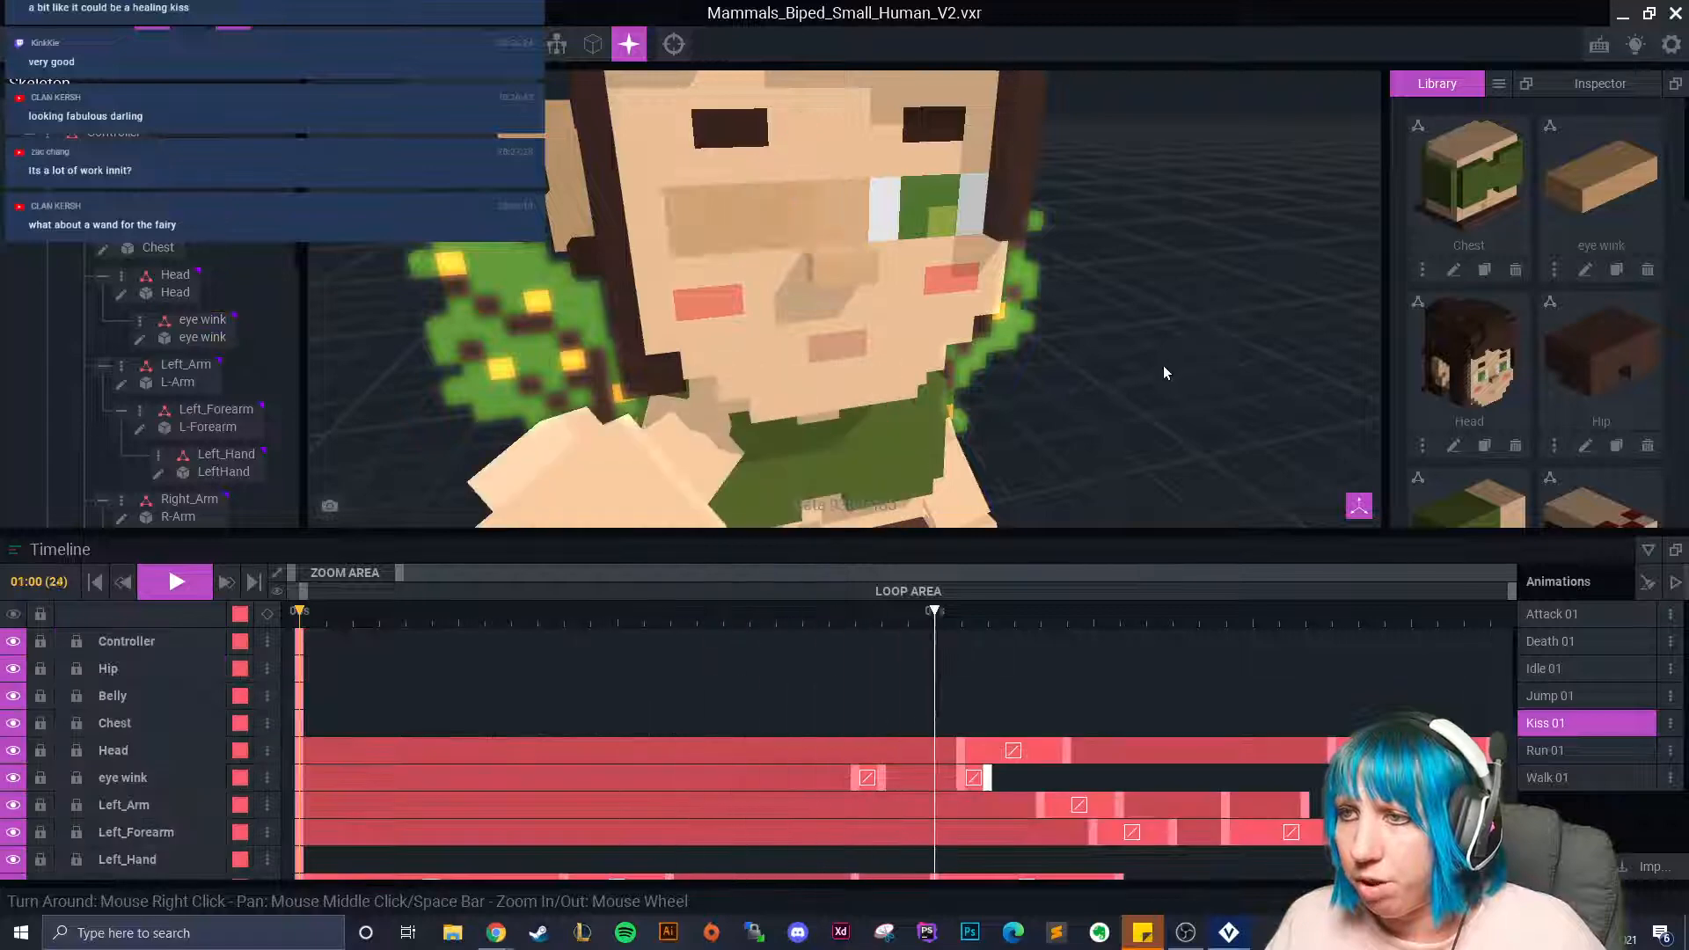
{"action": "scroll", "coordinate": [1163, 366], "scroll_direction": "down", "scroll_amount": 5}
{"action": "middle_click_drag", "start_coordinate": [1013, 412], "coordinate": [998, 378]}
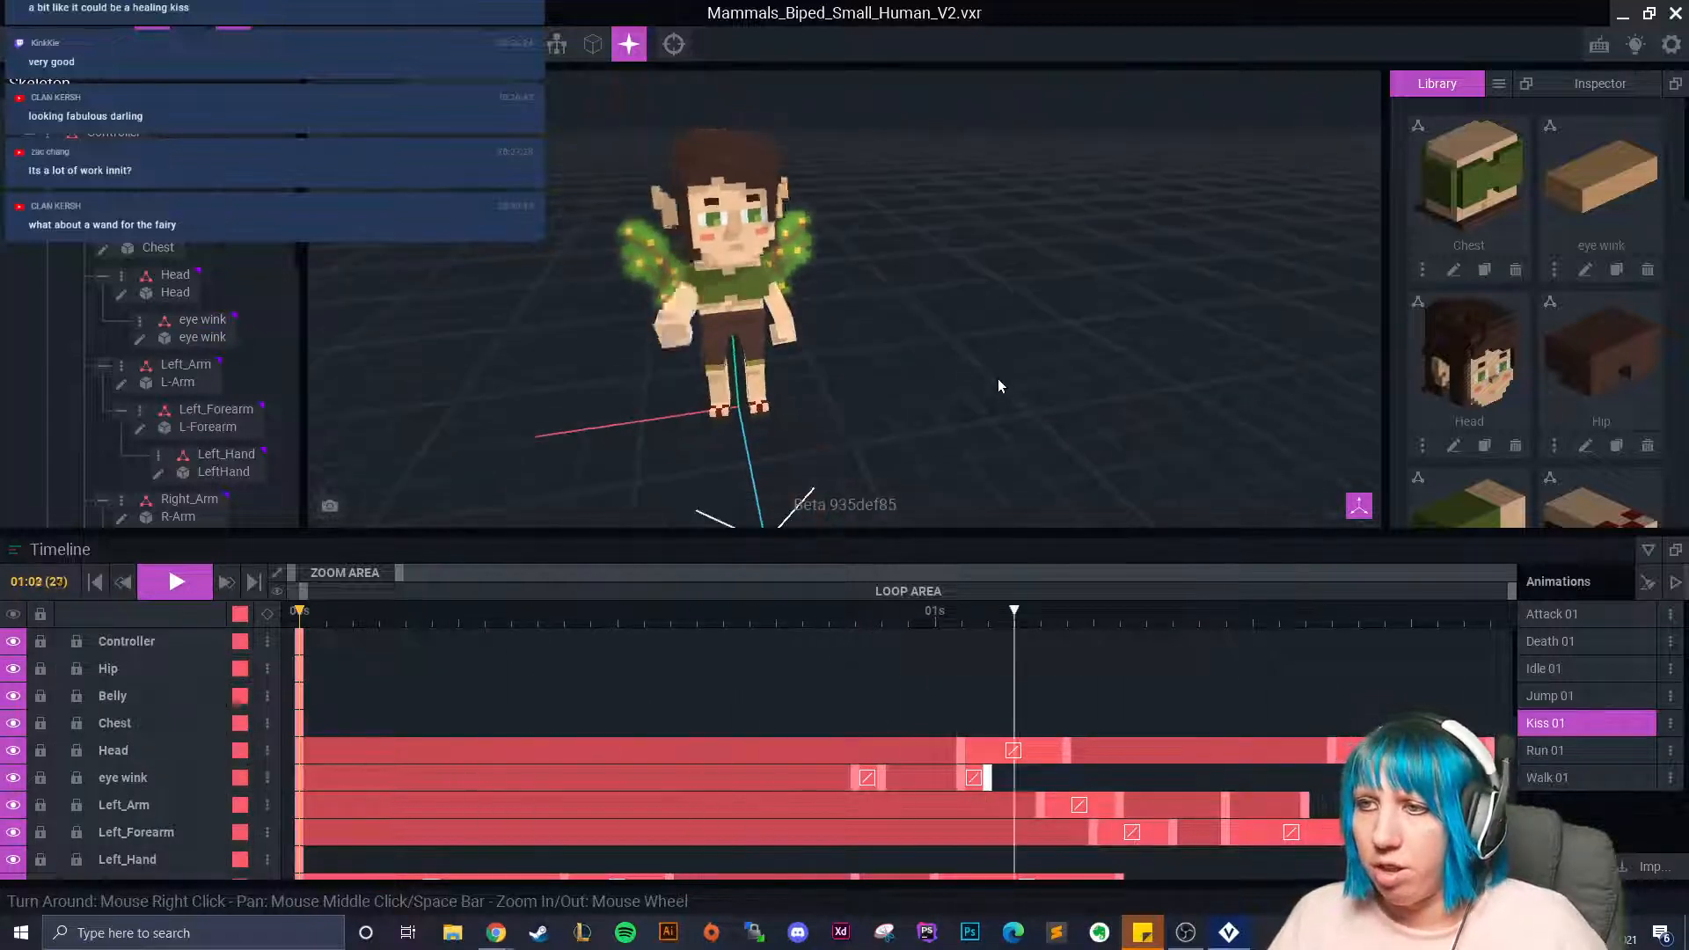
{"action": "right_click_drag", "start_coordinate": [998, 378], "coordinate": [999, 373]}
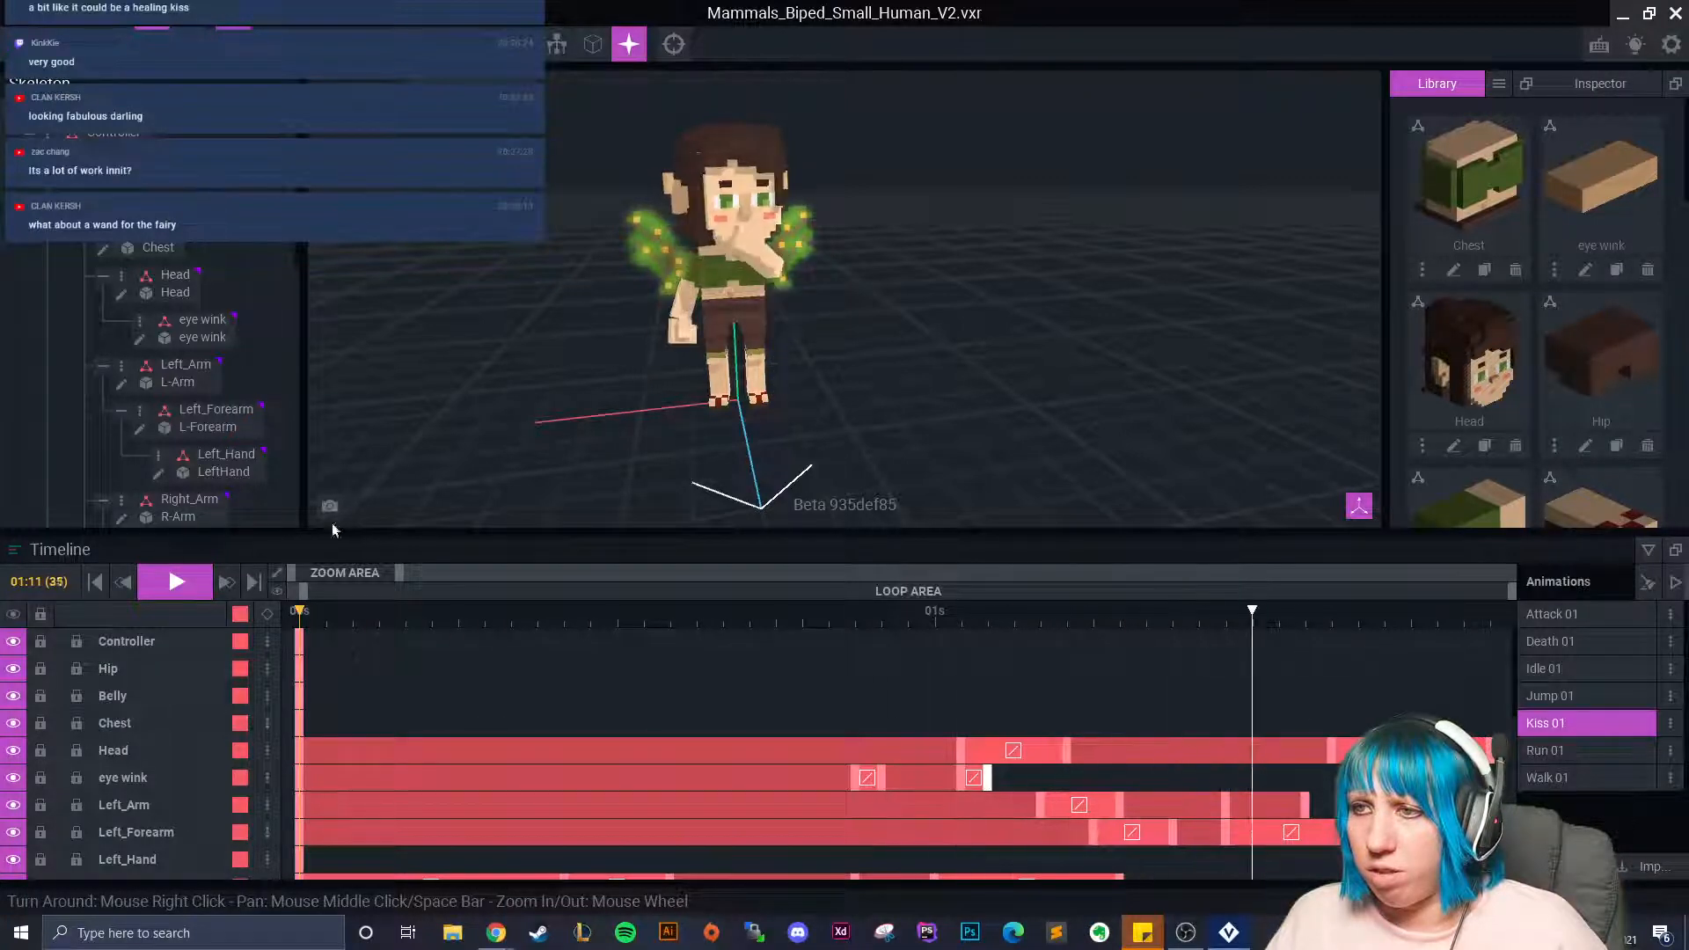
{"action": "left_click", "coordinate": [160, 585]}
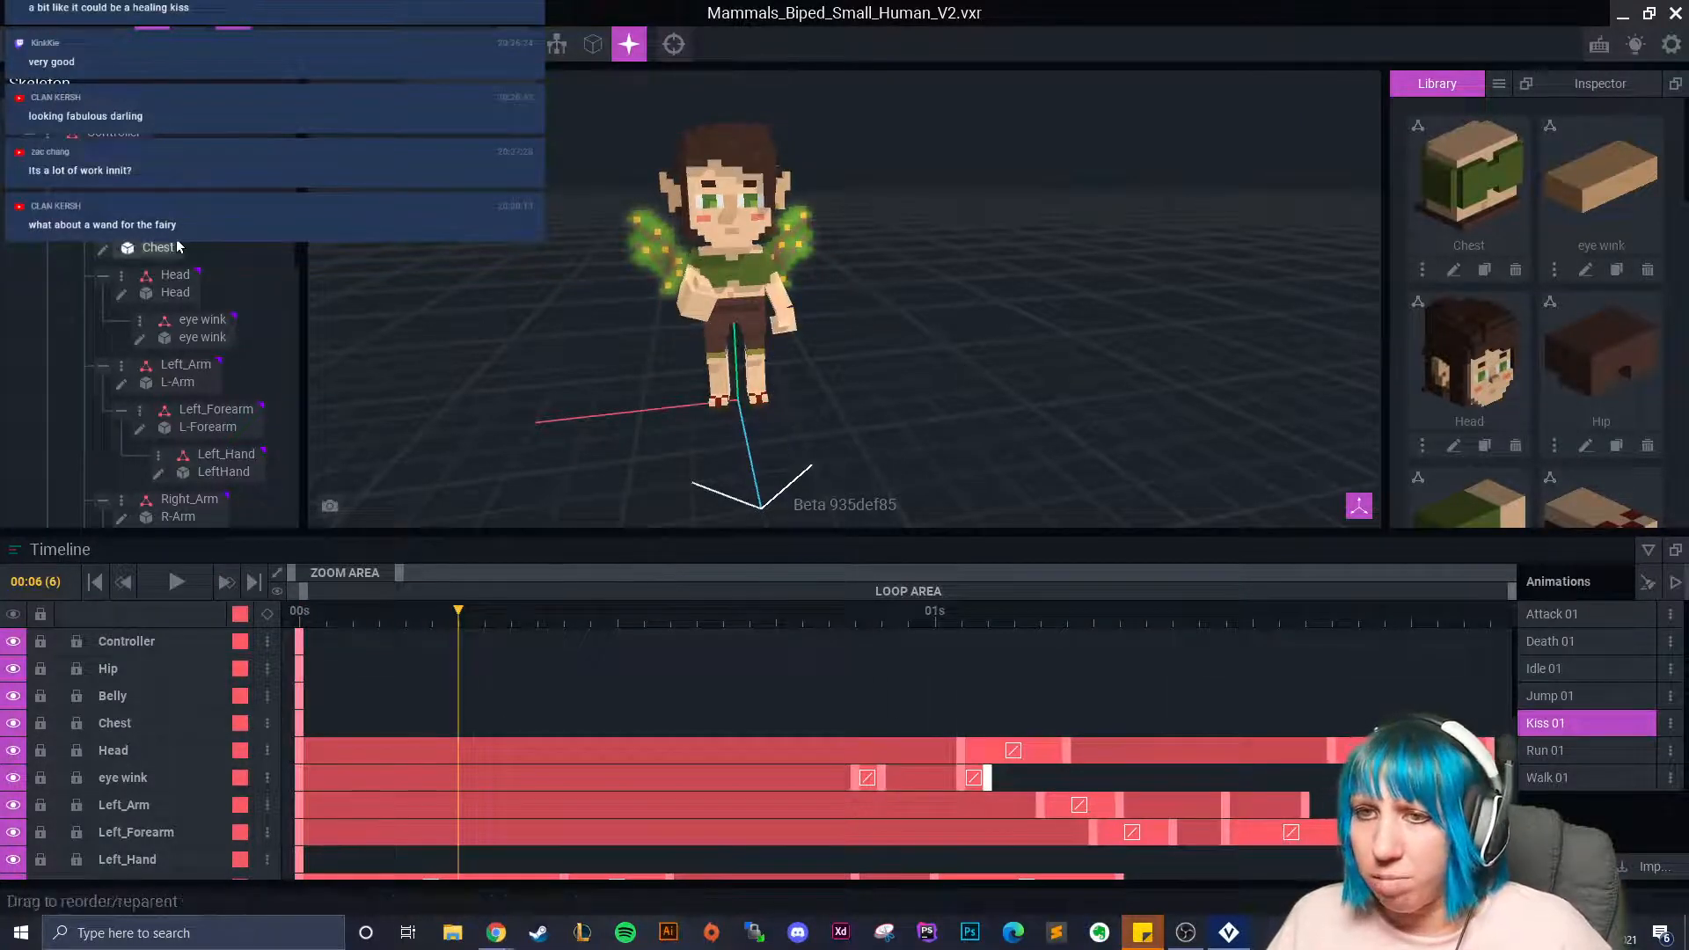
Move the eye wink's last keyframe later, to about 01:04, and replay the longer wink.
{"action": "left_click", "coordinate": [201, 336]}
{"action": "scroll", "coordinate": [511, 220], "scroll_direction": "up", "scroll_amount": 5}
{"action": "middle_click_drag", "start_coordinate": [501, 198], "coordinate": [734, 354]}
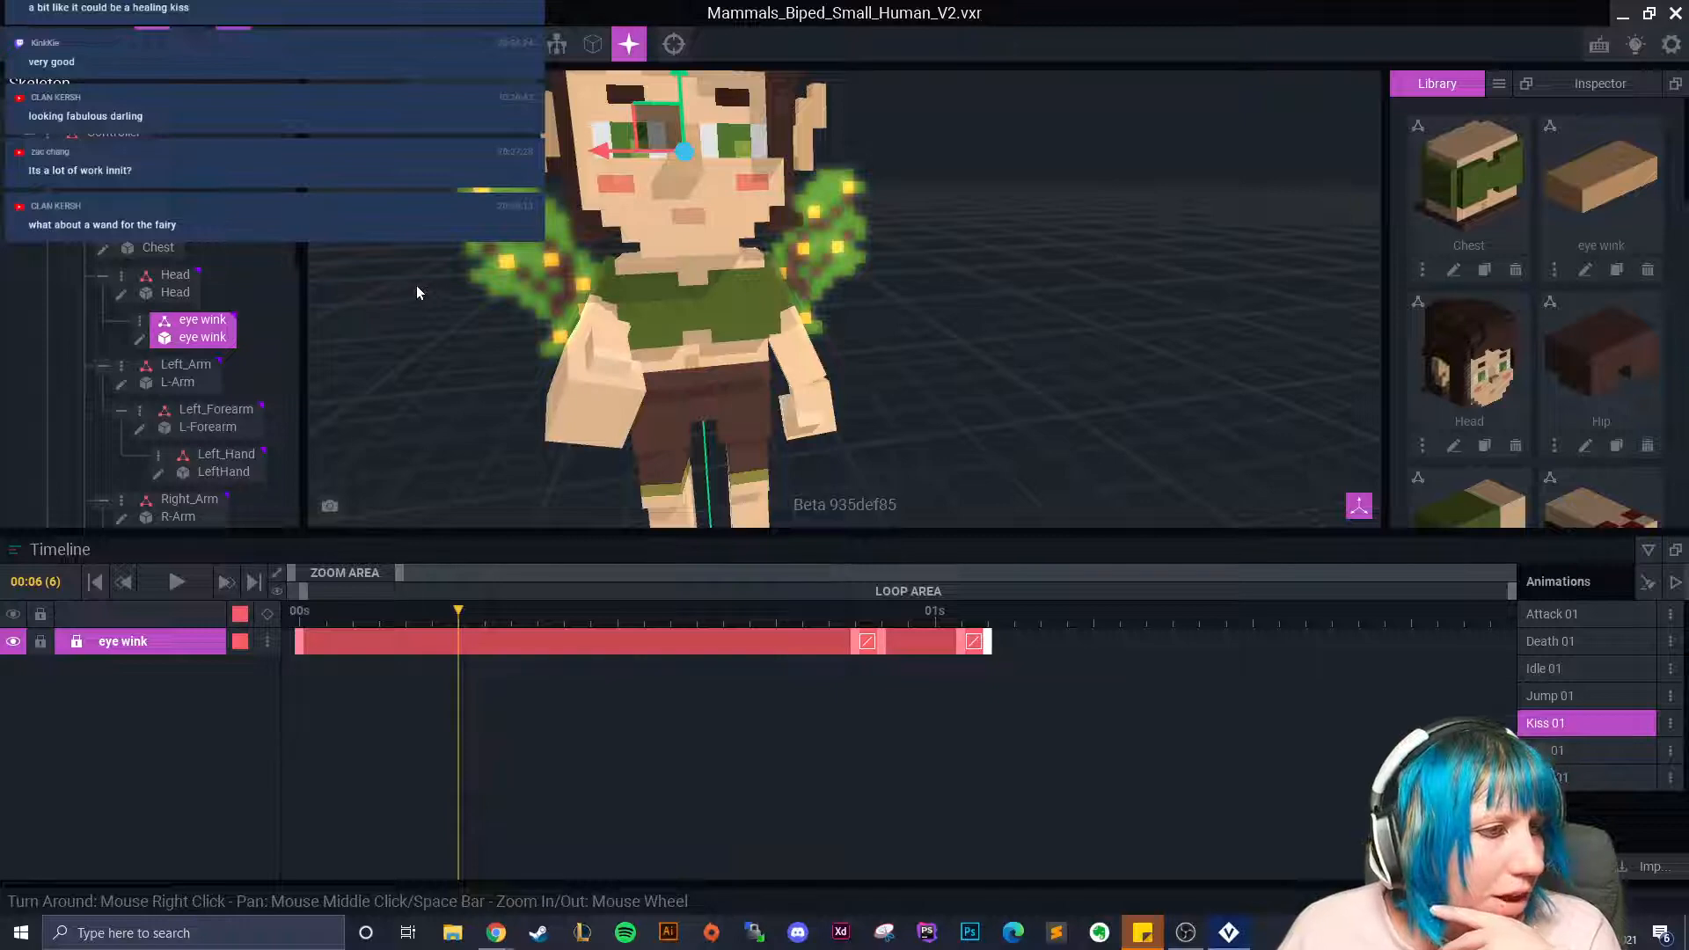
{"action": "right_click_drag", "start_coordinate": [726, 256], "coordinate": [642, 284]}
{"action": "scroll", "coordinate": [970, 298], "scroll_direction": "up", "scroll_amount": 3}
{"action": "left_click_drag", "start_coordinate": [461, 649], "coordinate": [1044, 651]}
{"action": "left_click_drag", "start_coordinate": [920, 620], "coordinate": [212, 637]}
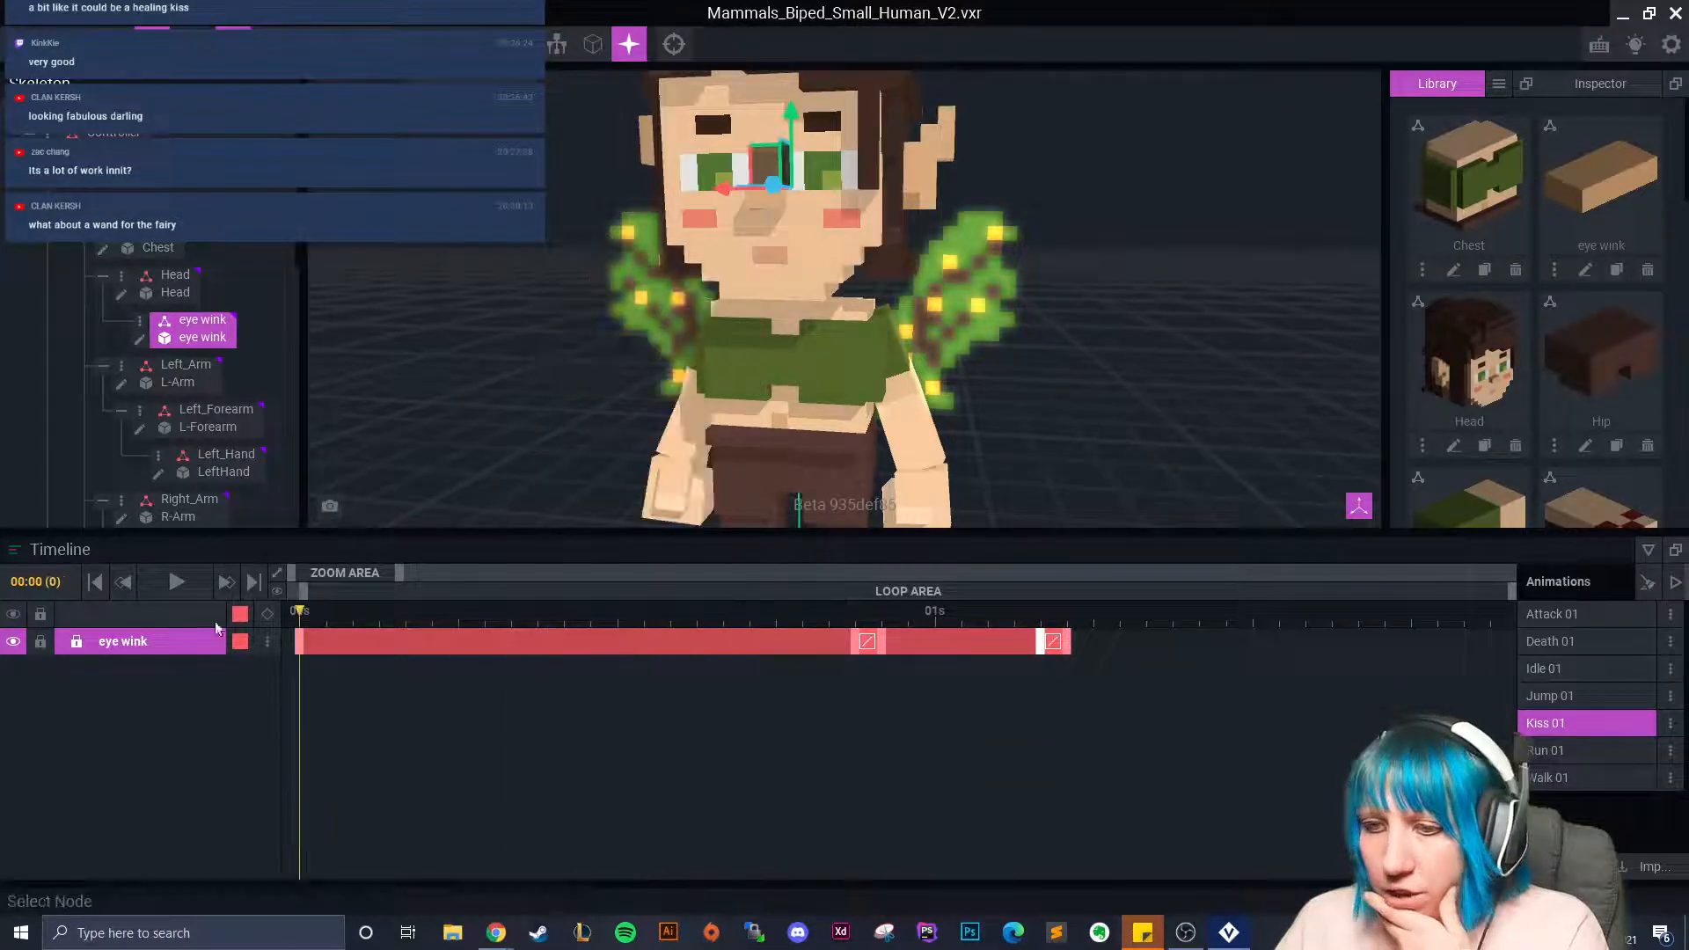
{"action": "left_click", "coordinate": [175, 582]}
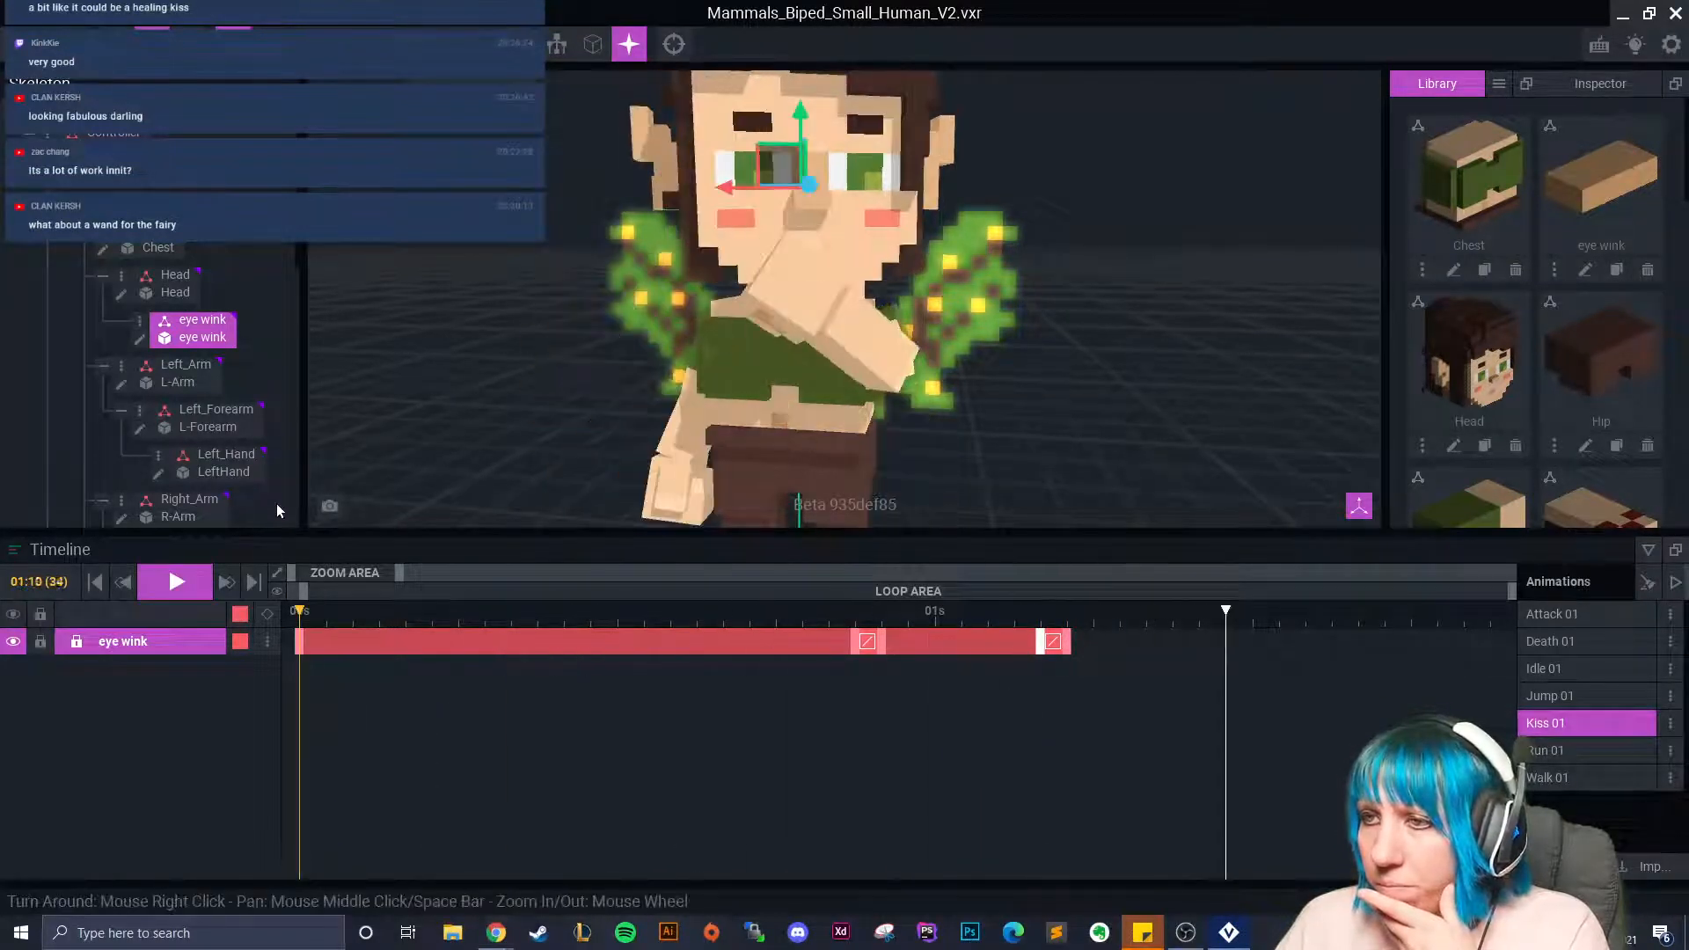
Deselect the eye wink and orbit around the fairy while Kiss 01 loops.
{"action": "left_click", "coordinate": [633, 420]}
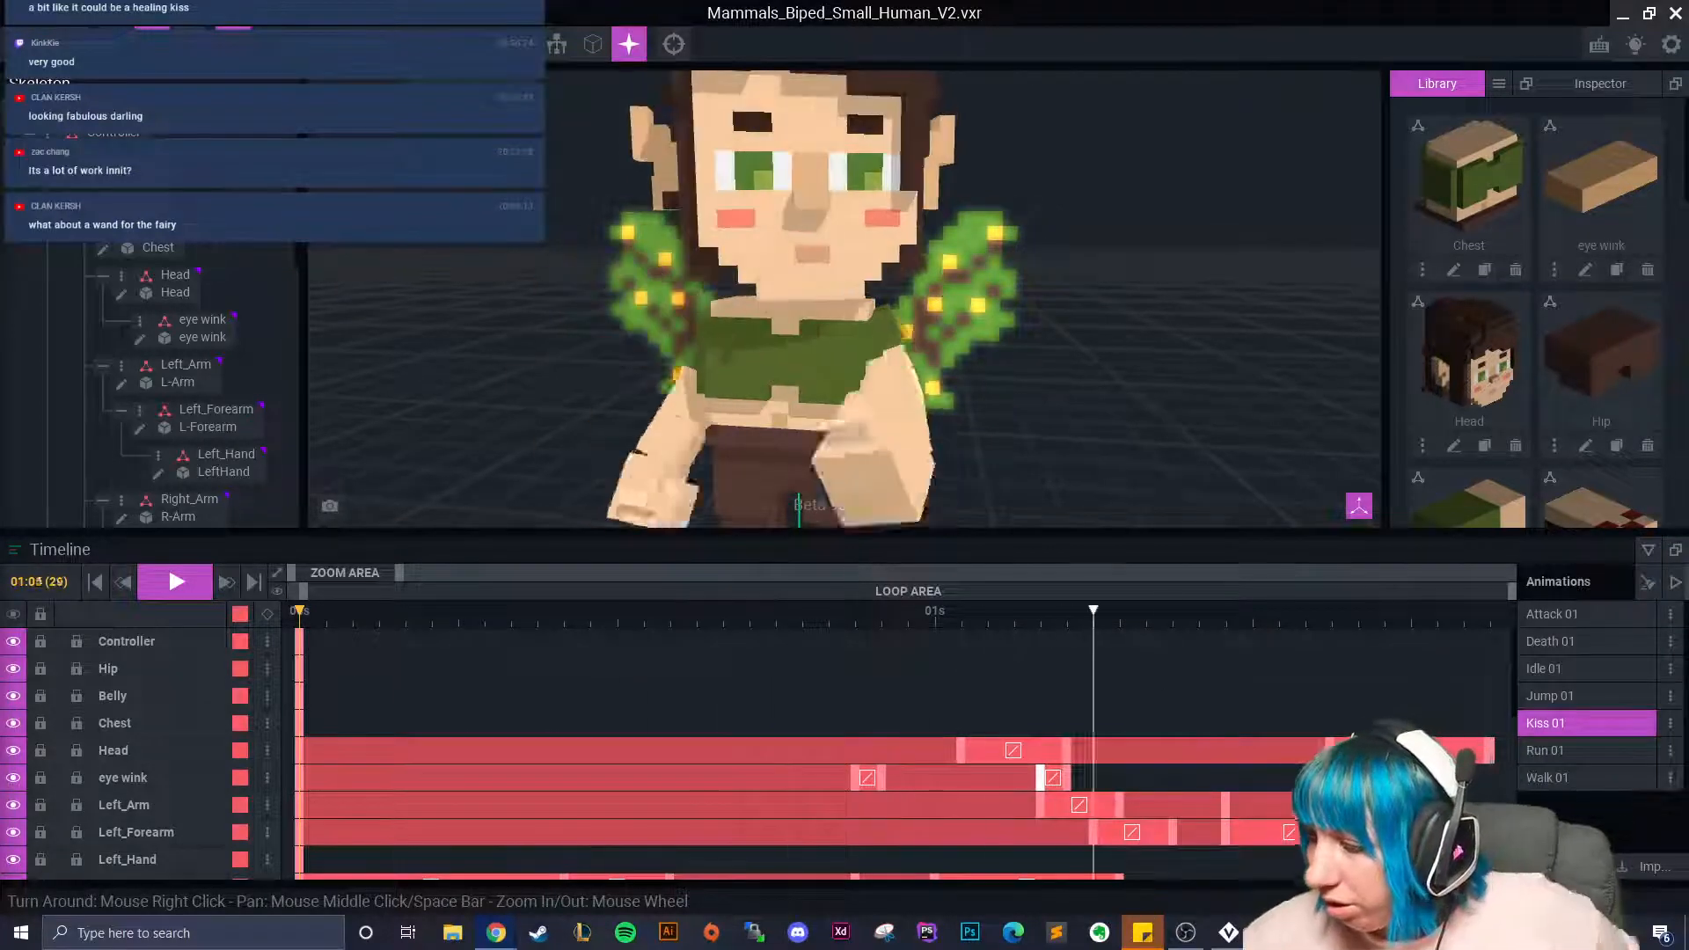
{"action": "scroll", "coordinate": [920, 333], "scroll_direction": "down", "scroll_amount": 3}
{"action": "scroll", "coordinate": [920, 338], "scroll_direction": "down", "scroll_amount": 3}
{"action": "right_click_drag", "start_coordinate": [920, 338], "coordinate": [718, 412]}
{"action": "scroll", "coordinate": [811, 385], "scroll_direction": "up", "scroll_amount": 4}
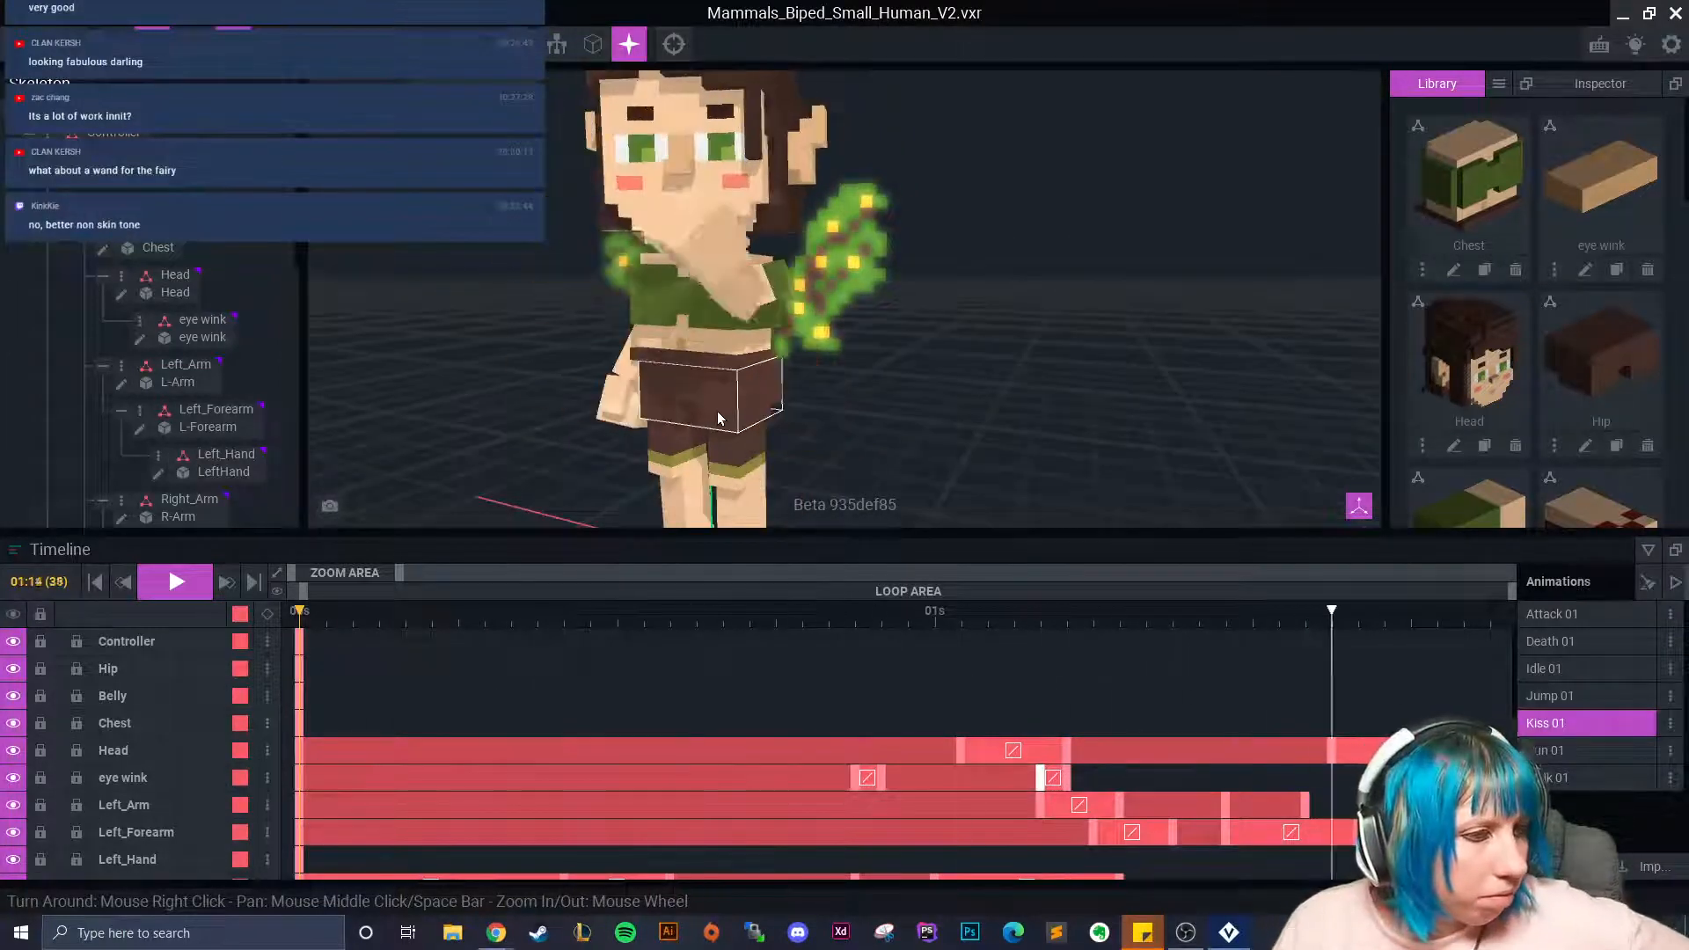
{"action": "scroll", "coordinate": [612, 381], "scroll_direction": "down", "scroll_amount": 3}
{"action": "mouse_move", "coordinate": [612, 380]}
{"action": "right_mouse_down"}
{"action": "mouse_move", "coordinate": [581, 358]}
{"action": "mouse_move", "coordinate": [634, 361]}
{"action": "right_mouse_up"}
{"action": "right_click_drag", "start_coordinate": [923, 362], "coordinate": [962, 394]}
{"action": "scroll", "coordinate": [966, 401], "scroll_direction": "up", "scroll_amount": 2}
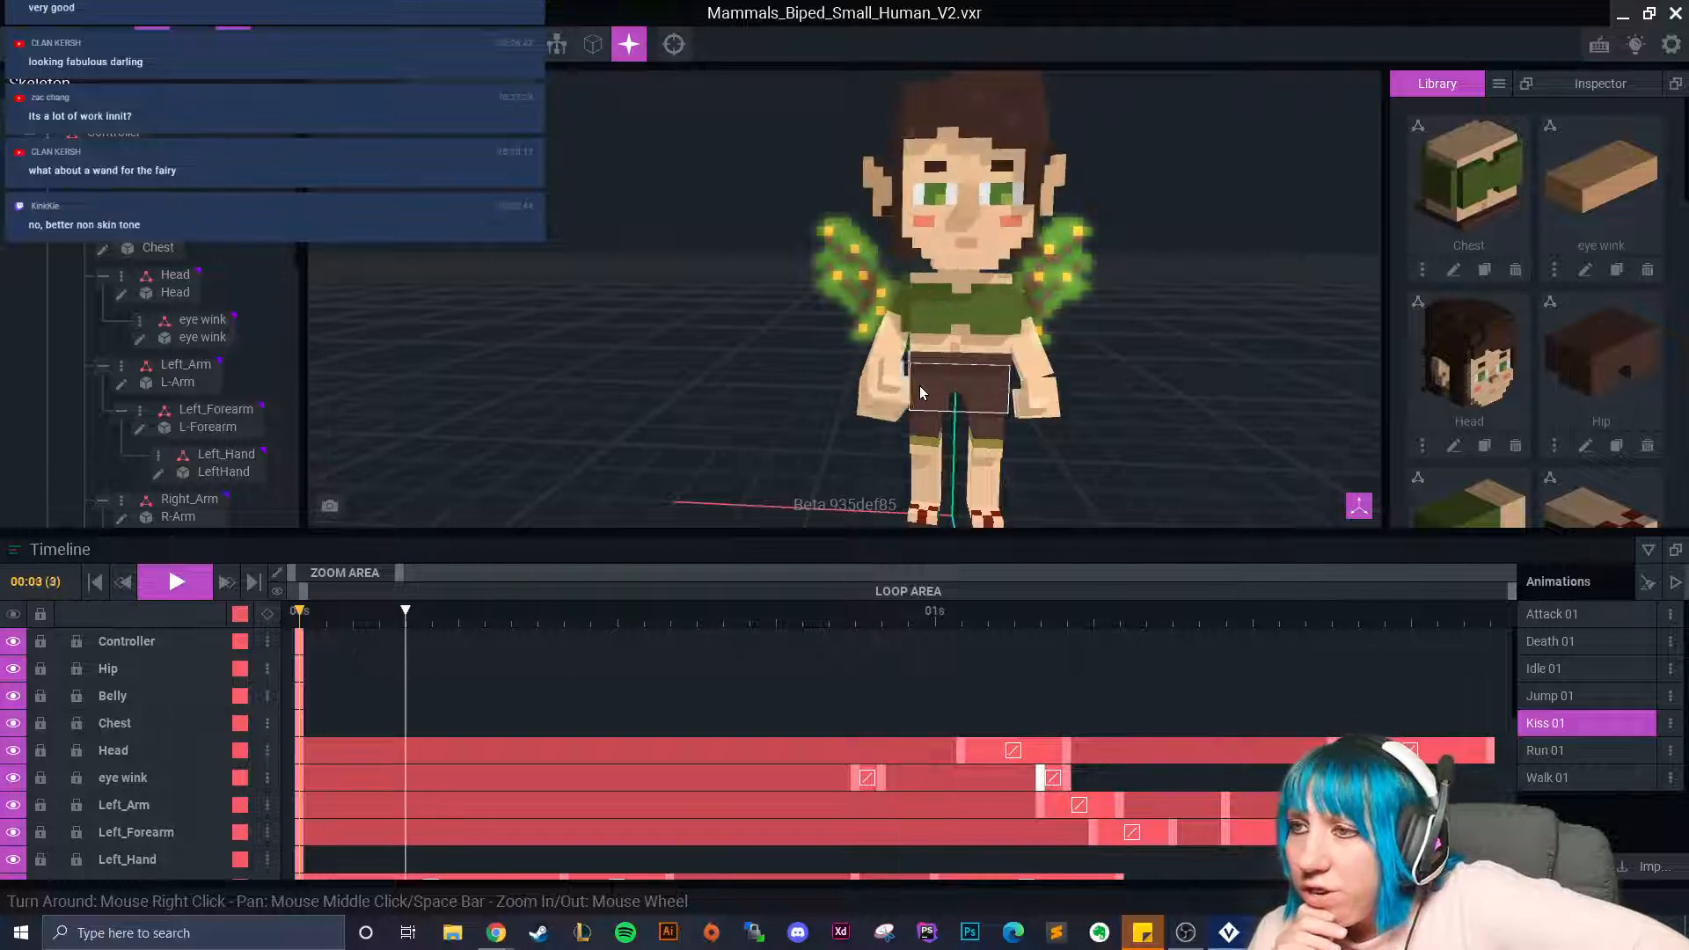
Pause at 01:07 and select the fairy's left forearm.
{"action": "left_click", "coordinate": [174, 589]}
{"action": "left_click_drag", "start_coordinate": [593, 614], "coordinate": [1120, 647]}
{"action": "right_click_drag", "start_coordinate": [1097, 350], "coordinate": [1045, 354]}
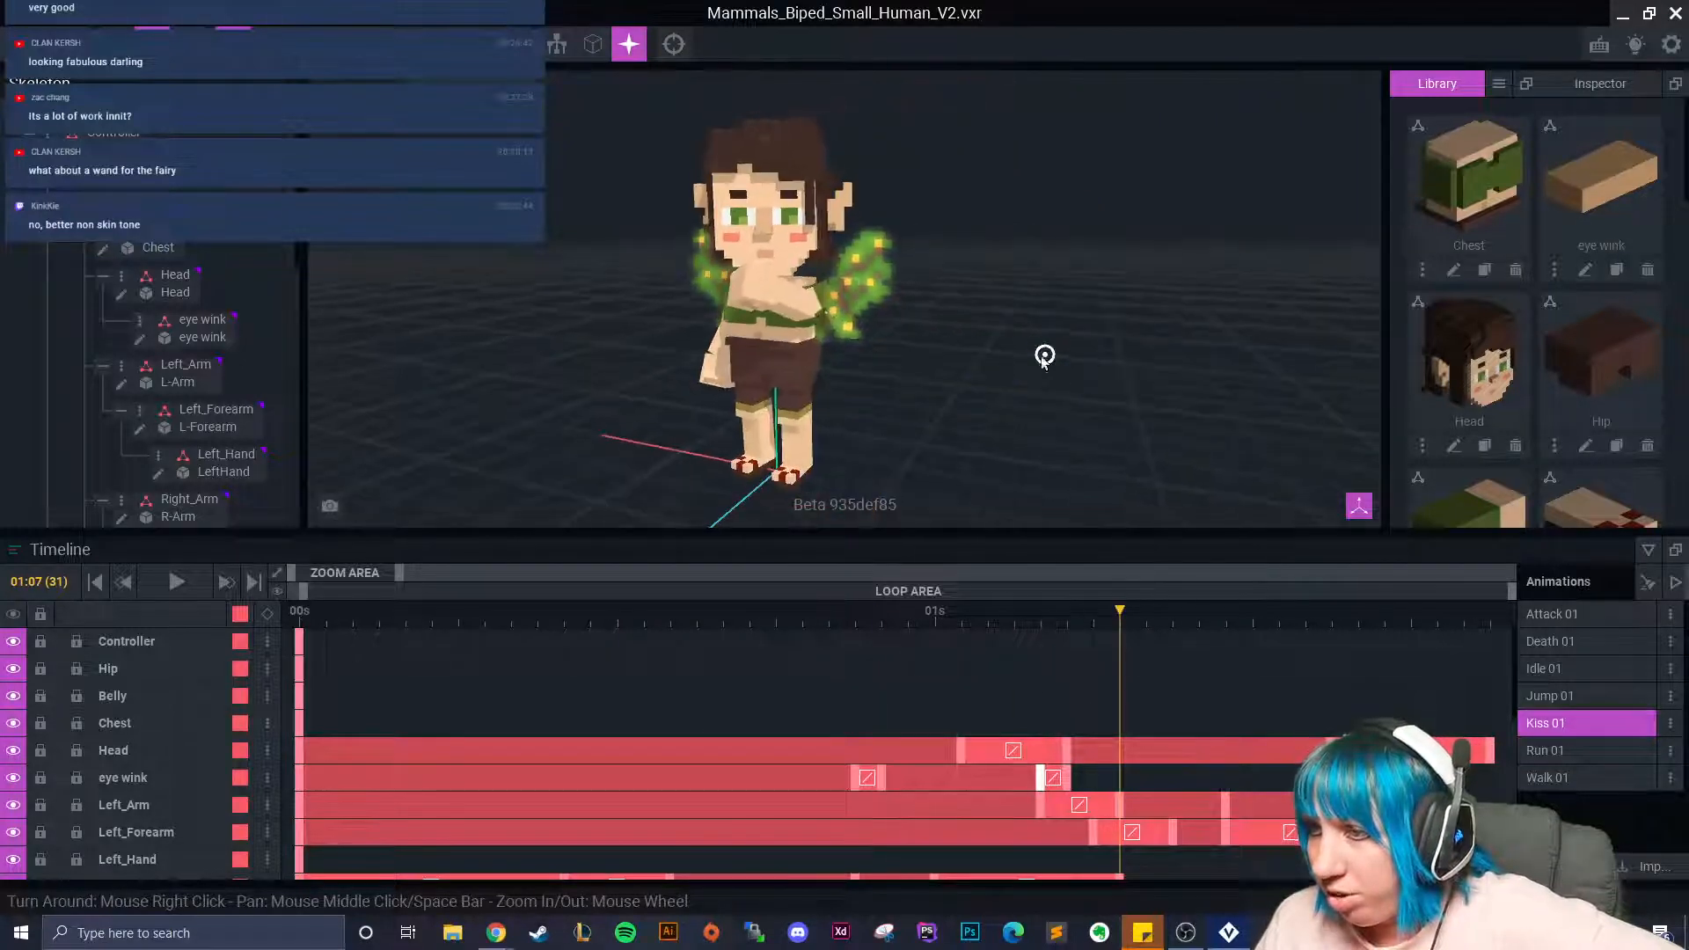
{"action": "left_click", "coordinate": [795, 308]}
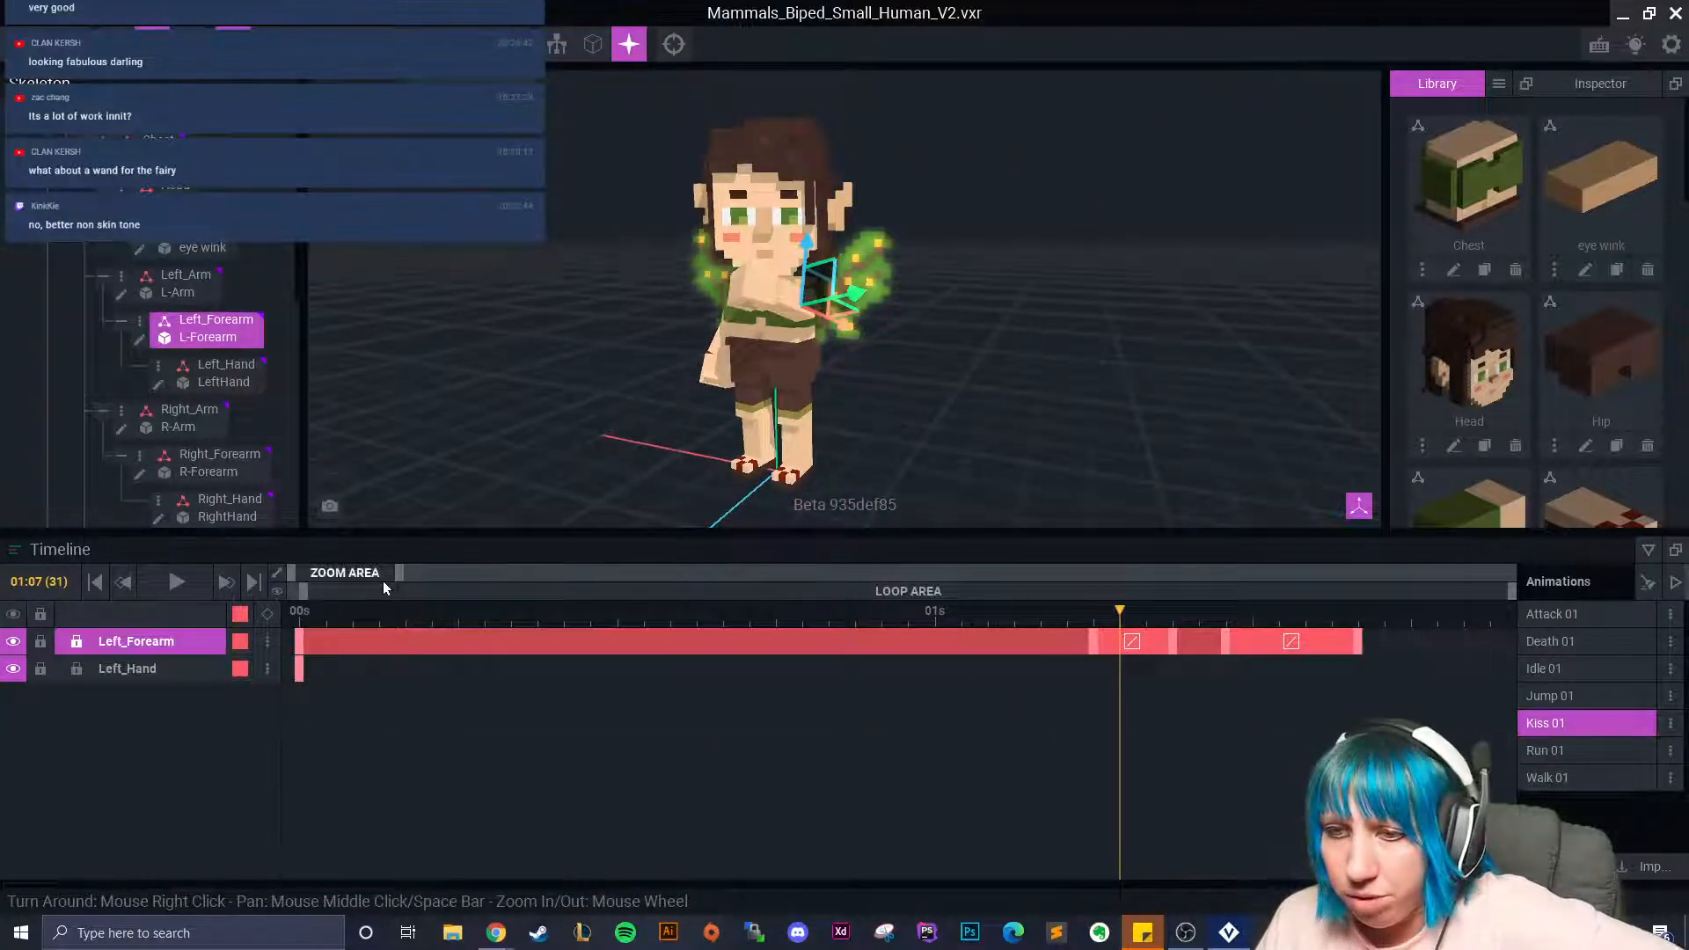
Widen the timeline and paste the last Left_Forearm keyframe pose near 01:20.
{"action": "left_click_drag", "start_coordinate": [405, 572], "coordinate": [502, 573]}
{"action": "left_click_drag", "start_coordinate": [737, 616], "coordinate": [915, 657]}
{"action": "left_click", "coordinate": [864, 646]}
{"action": "right_click", "coordinate": [865, 646]}
{"action": "left_click", "coordinate": [906, 542]}
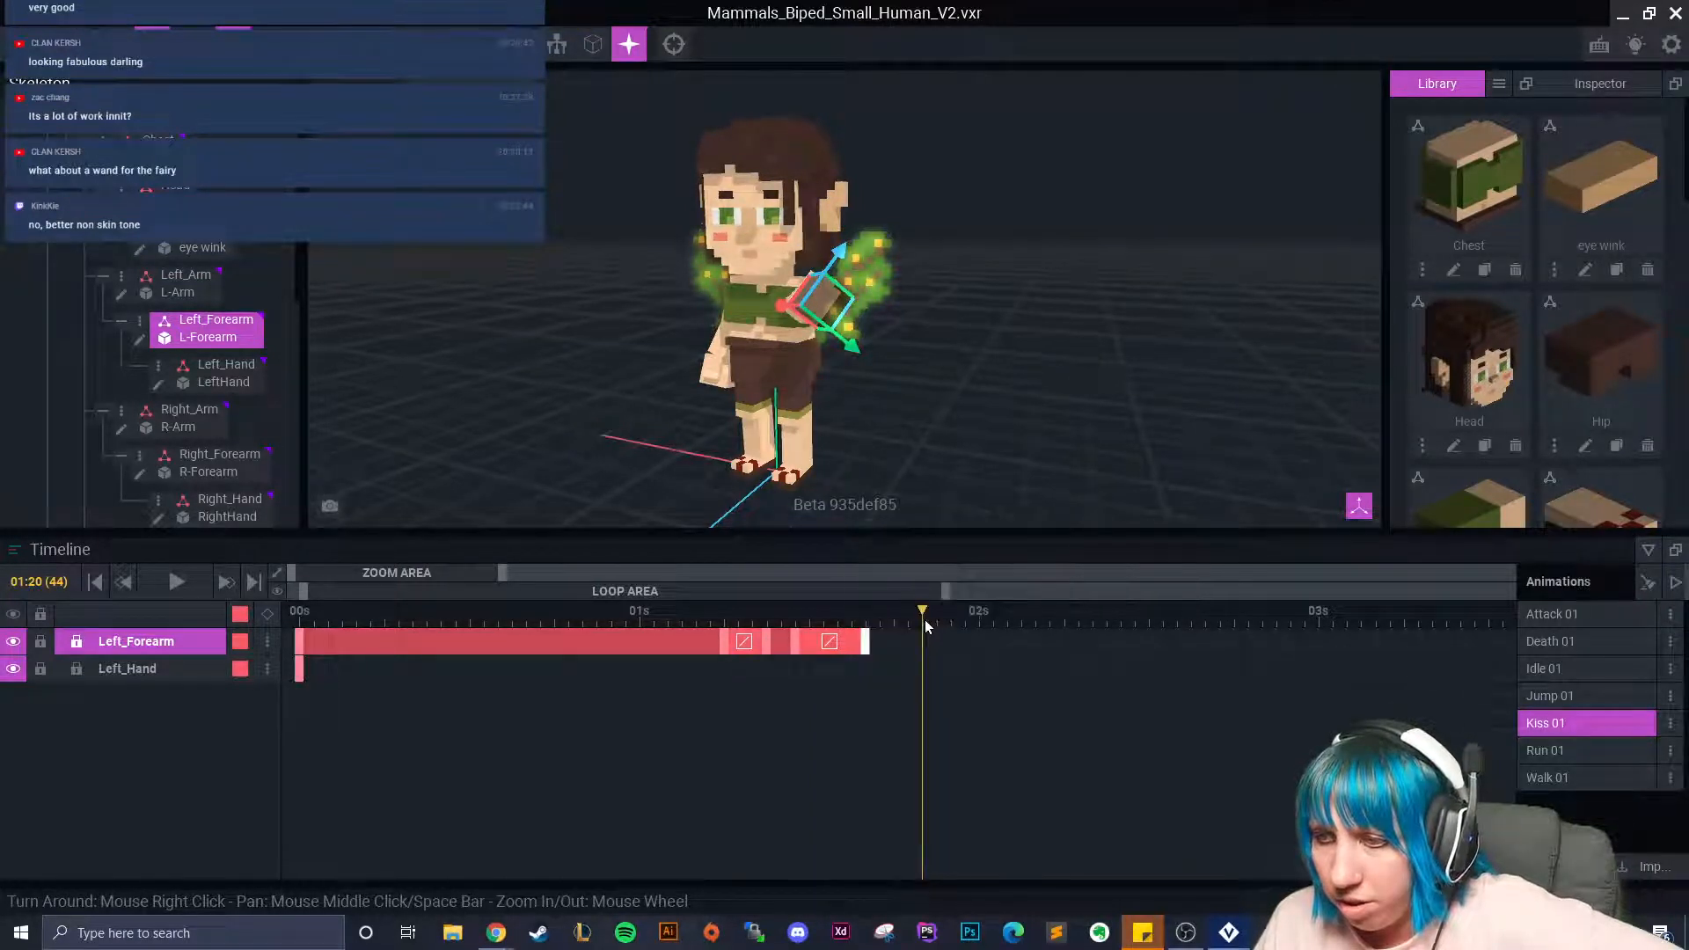
{"action": "right_click", "coordinate": [918, 649]}
{"action": "left_click", "coordinate": [950, 607]}
{"action": "left_click_drag", "start_coordinate": [923, 618], "coordinate": [963, 627]}
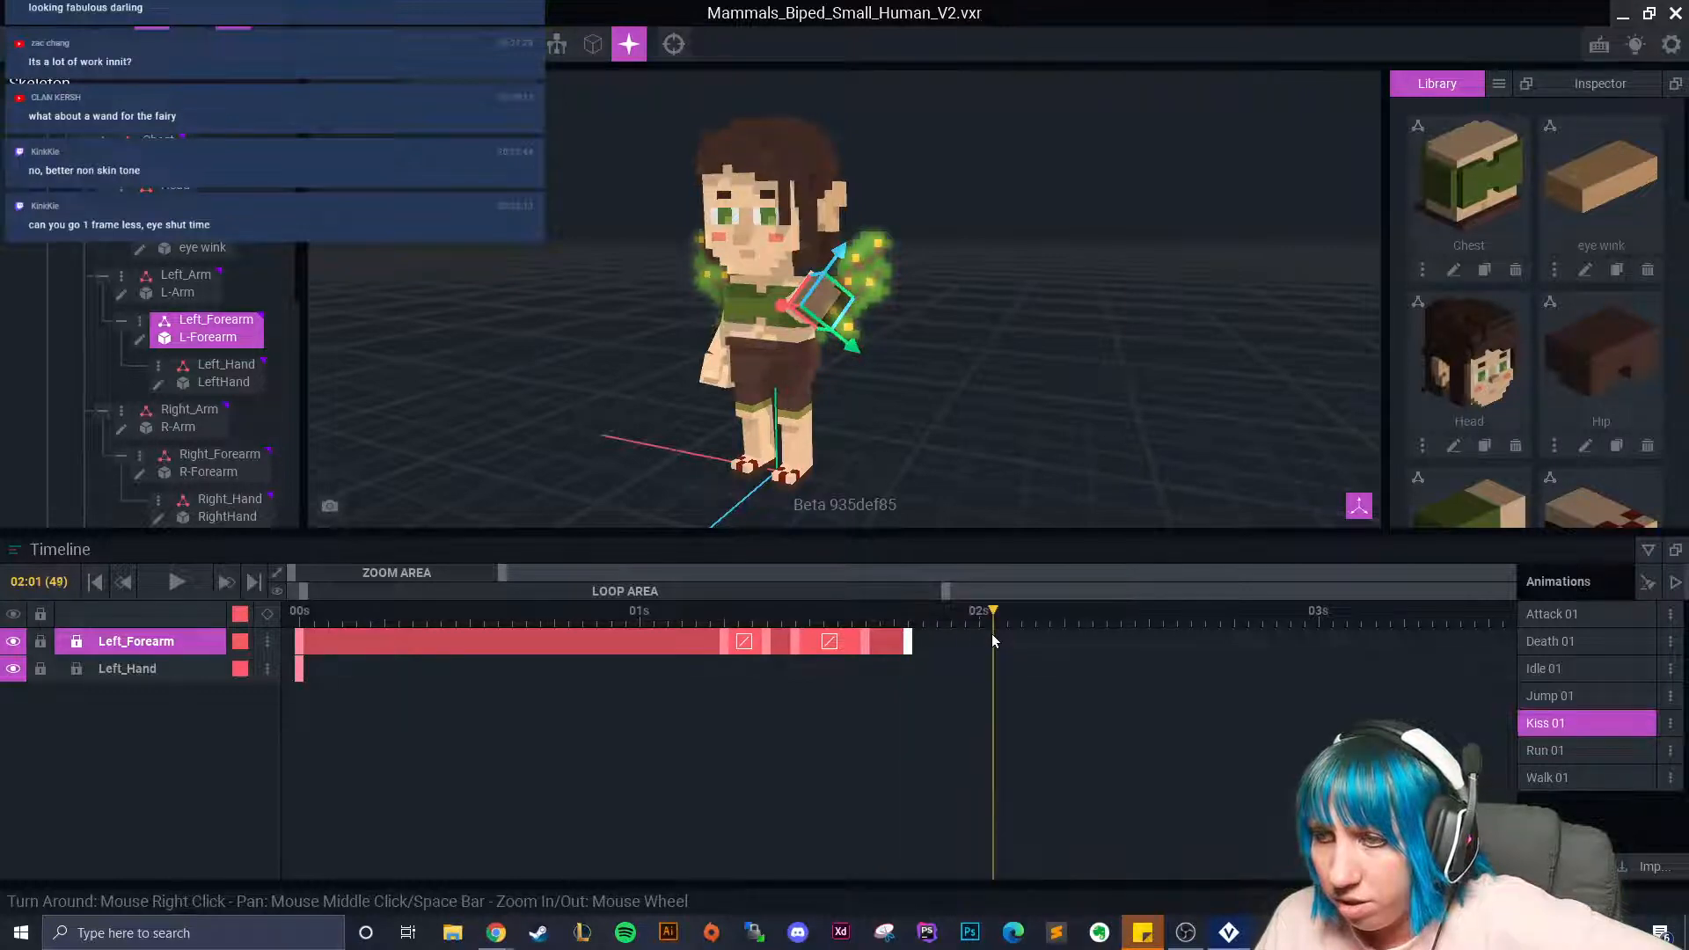
Copy the forearm's starting pose from its first keyframe and paste it at 02:00.
{"action": "left_click", "coordinate": [985, 633]}
{"action": "left_click", "coordinate": [301, 642]}
{"action": "right_click", "coordinate": [301, 641]}
{"action": "left_click", "coordinate": [366, 534]}
{"action": "right_click", "coordinate": [978, 644]}
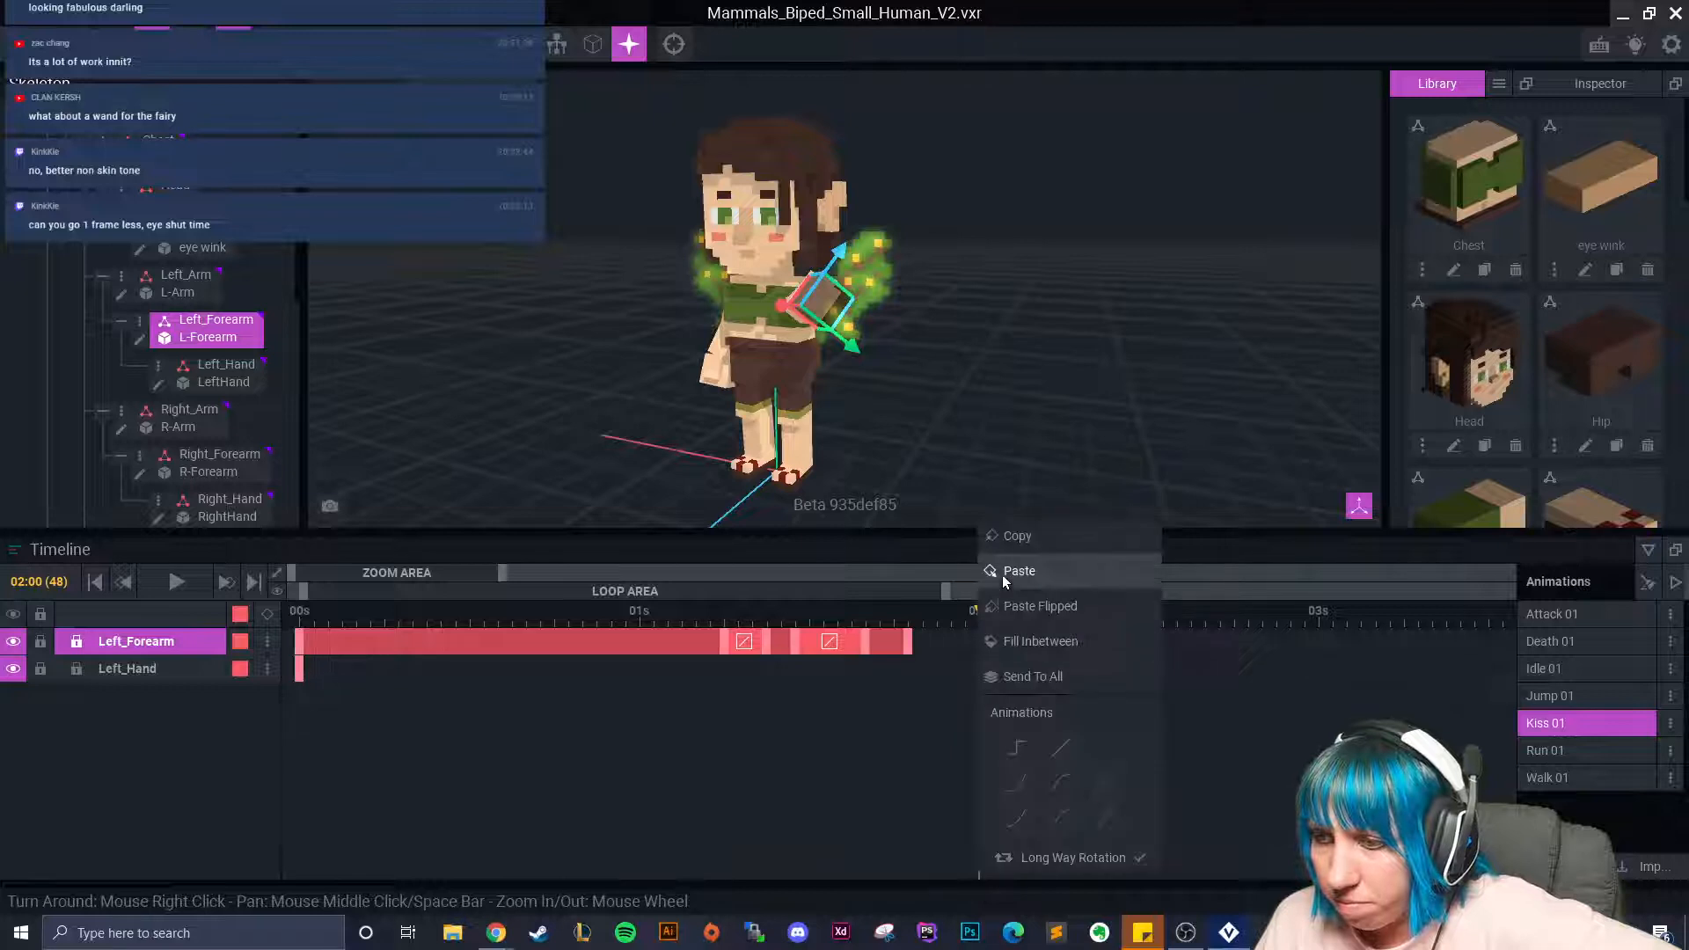
{"action": "left_click", "coordinate": [1018, 571]}
{"action": "scroll", "coordinate": [832, 341], "scroll_direction": "up", "scroll_amount": 5}
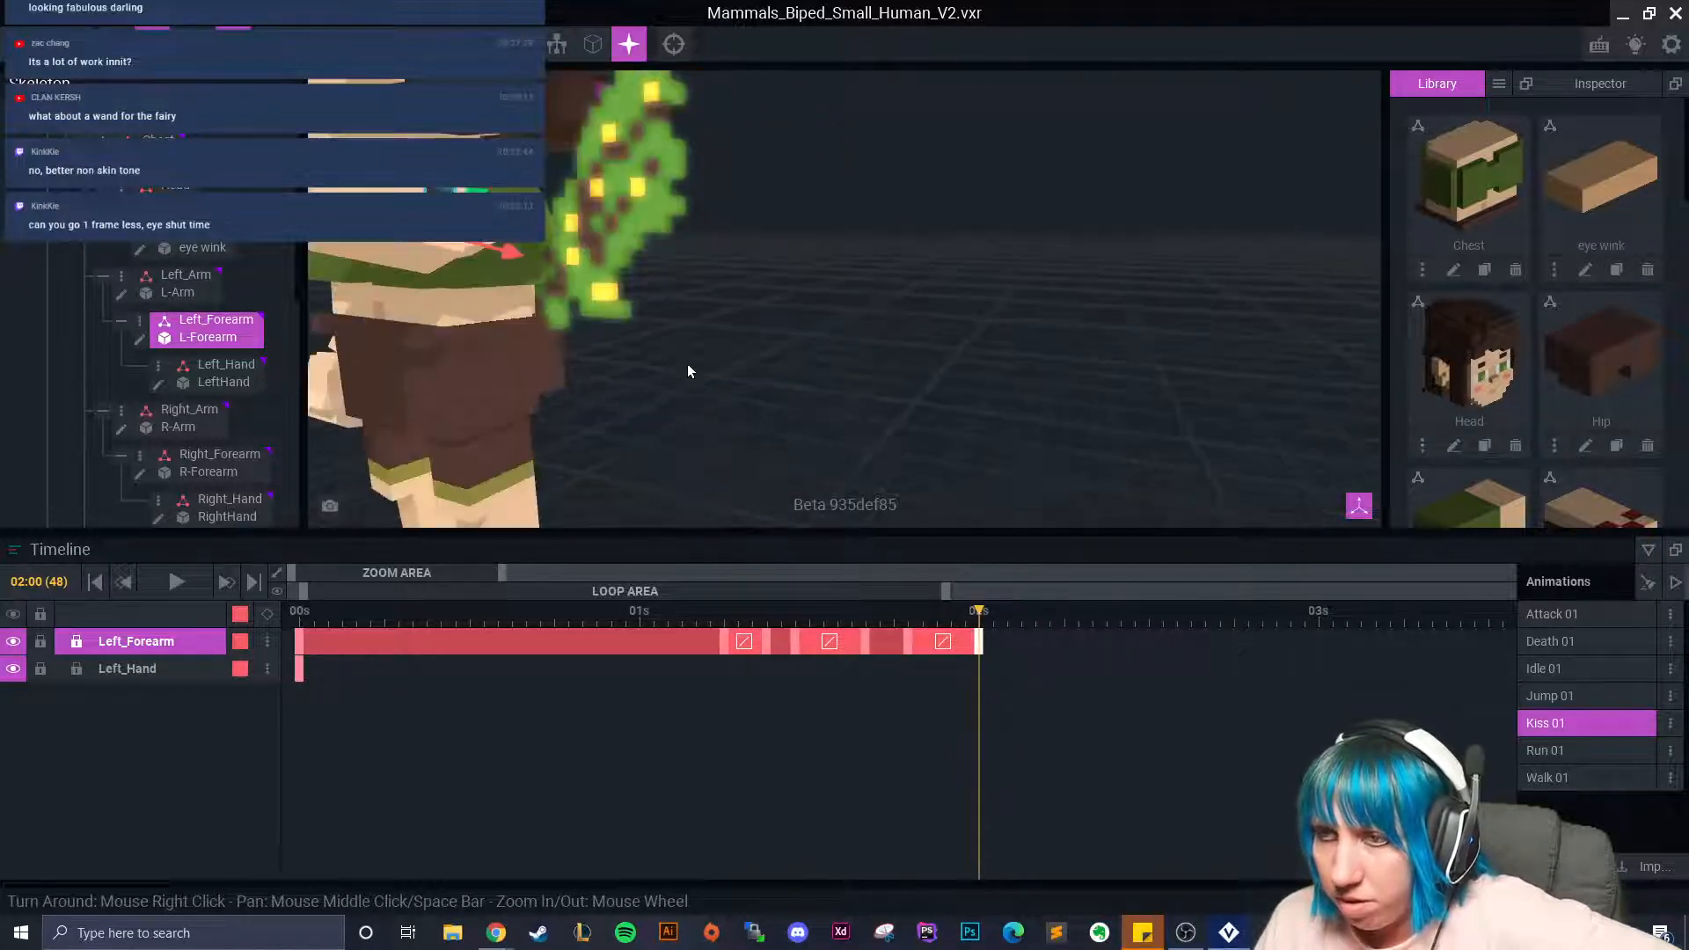
{"action": "left_click", "coordinate": [907, 621]}
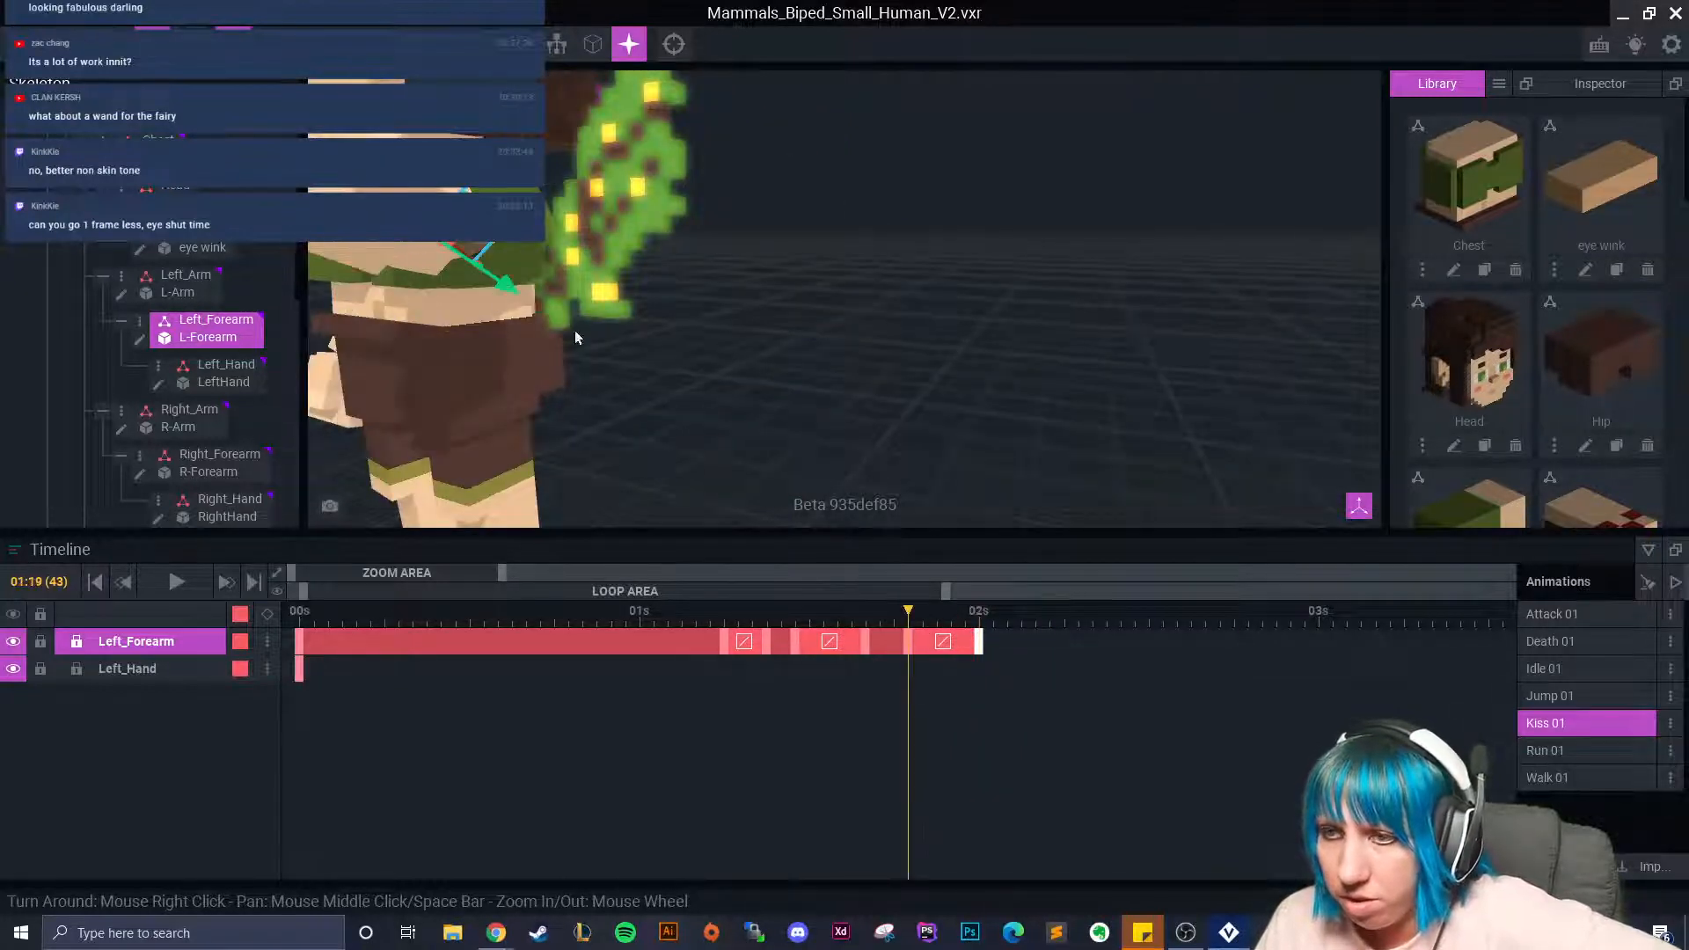
{"action": "left_click", "coordinate": [519, 244]}
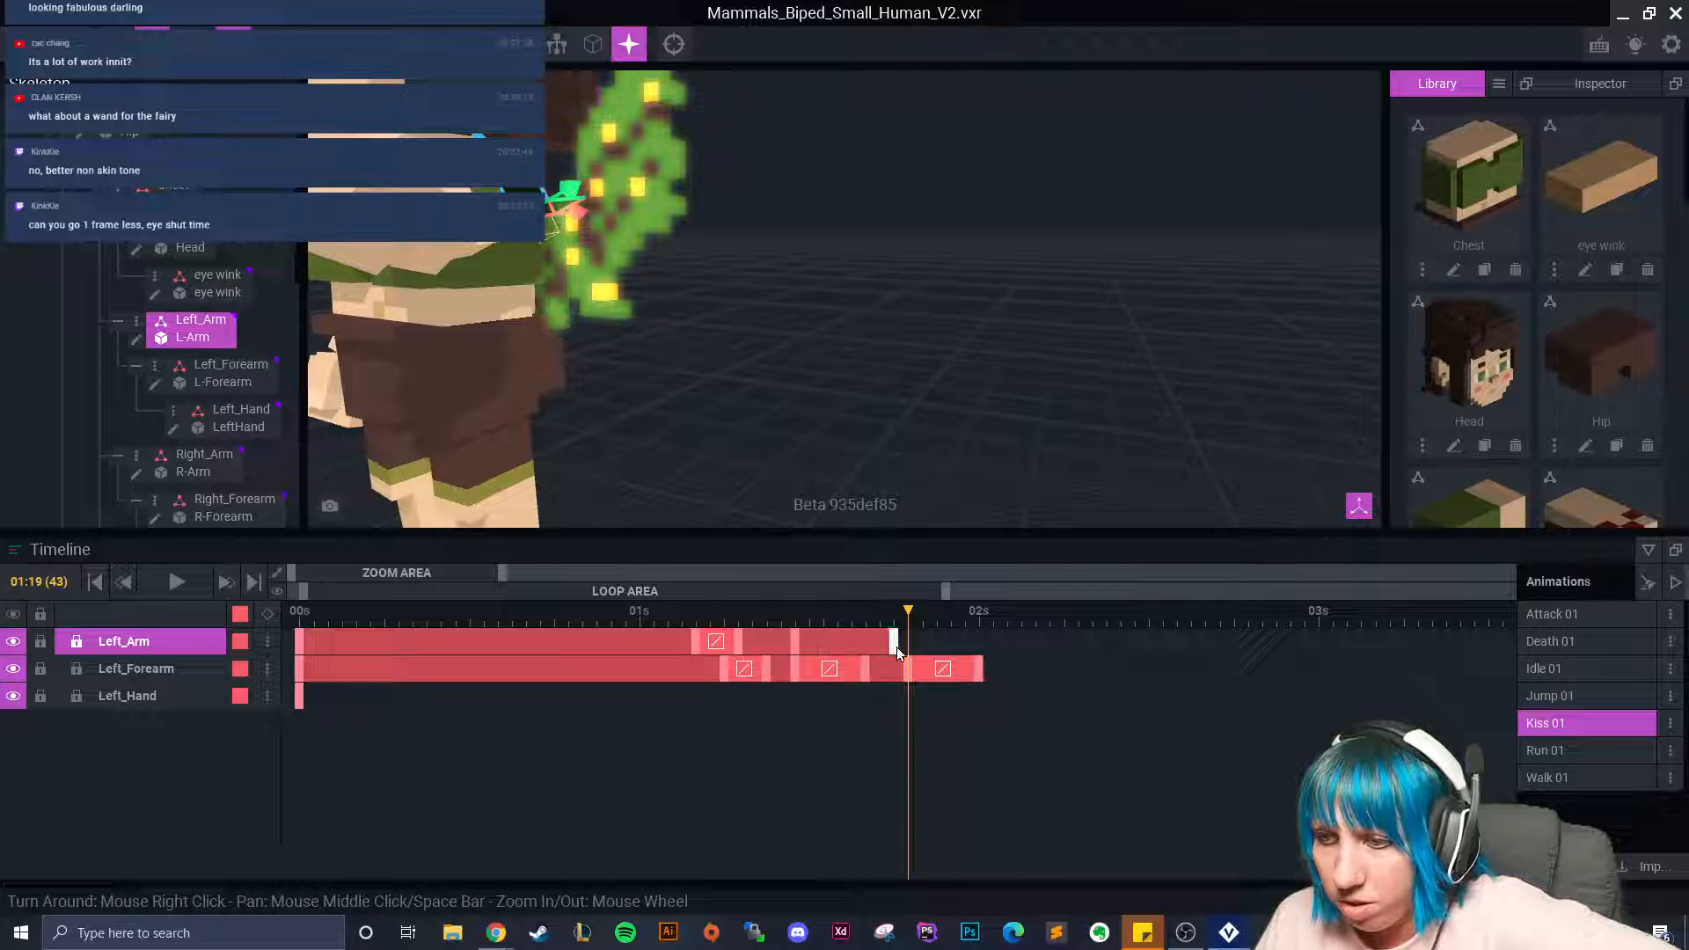
Copy a Left_Arm keyframe pose and paste it at 02:00.
{"action": "right_click", "coordinate": [298, 643]}
{"action": "left_click", "coordinate": [330, 542]}
{"action": "left_click_drag", "start_coordinate": [918, 615], "coordinate": [978, 635]}
{"action": "right_click", "coordinate": [978, 643]}
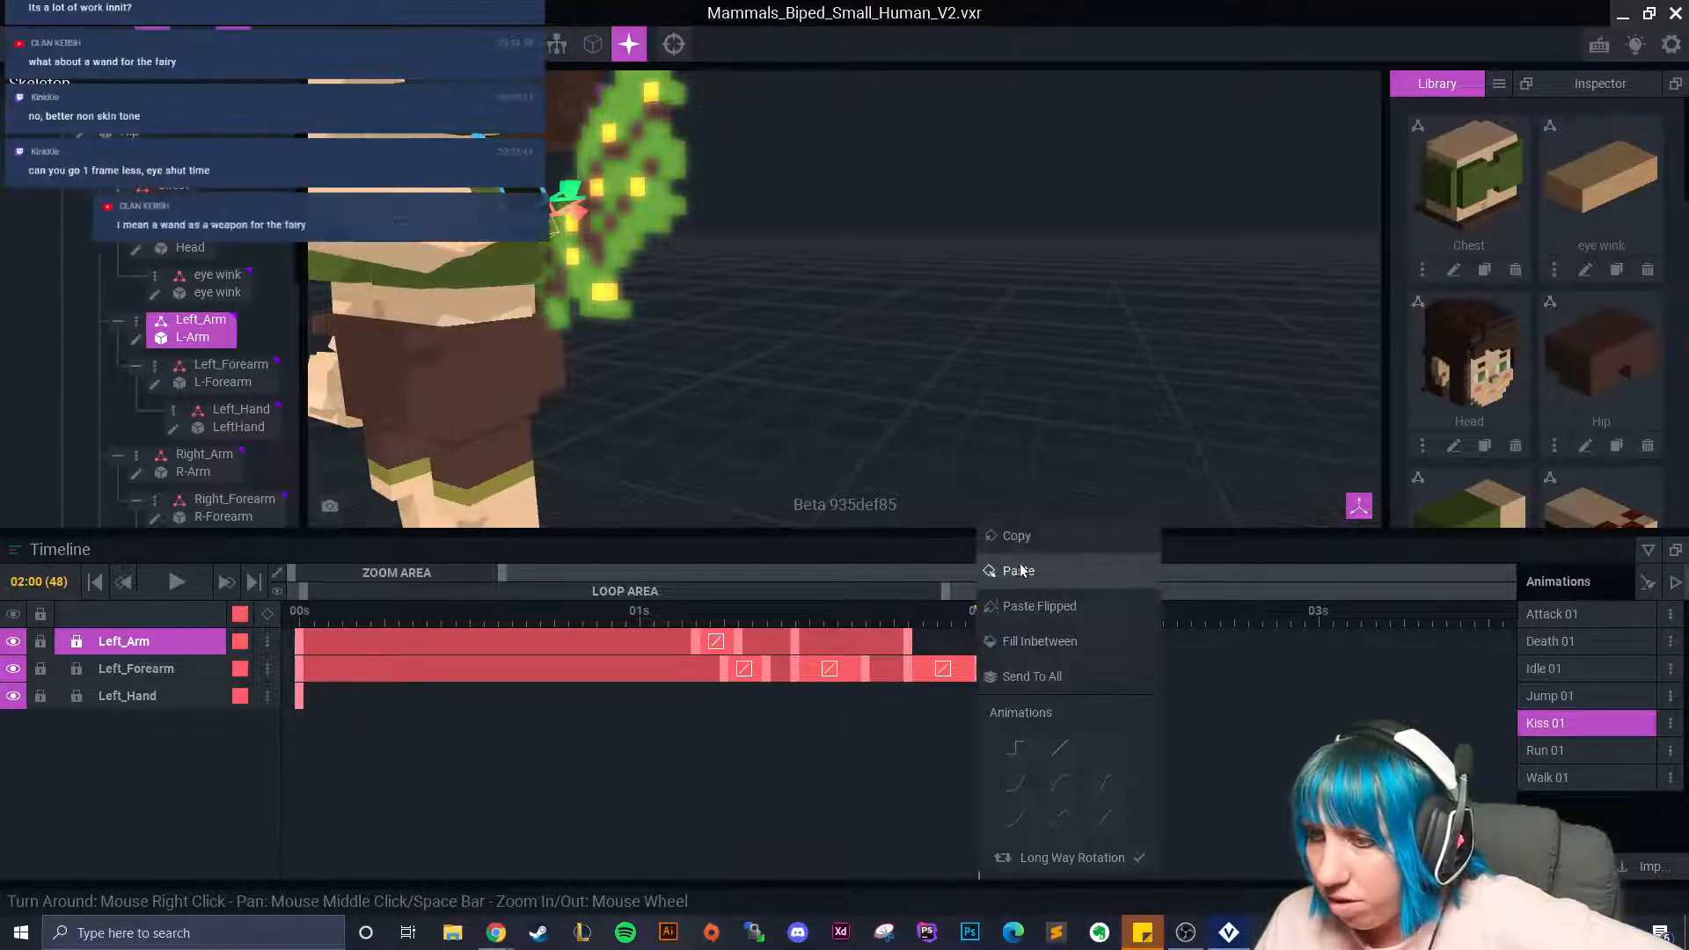
{"action": "left_click", "coordinate": [1013, 570]}
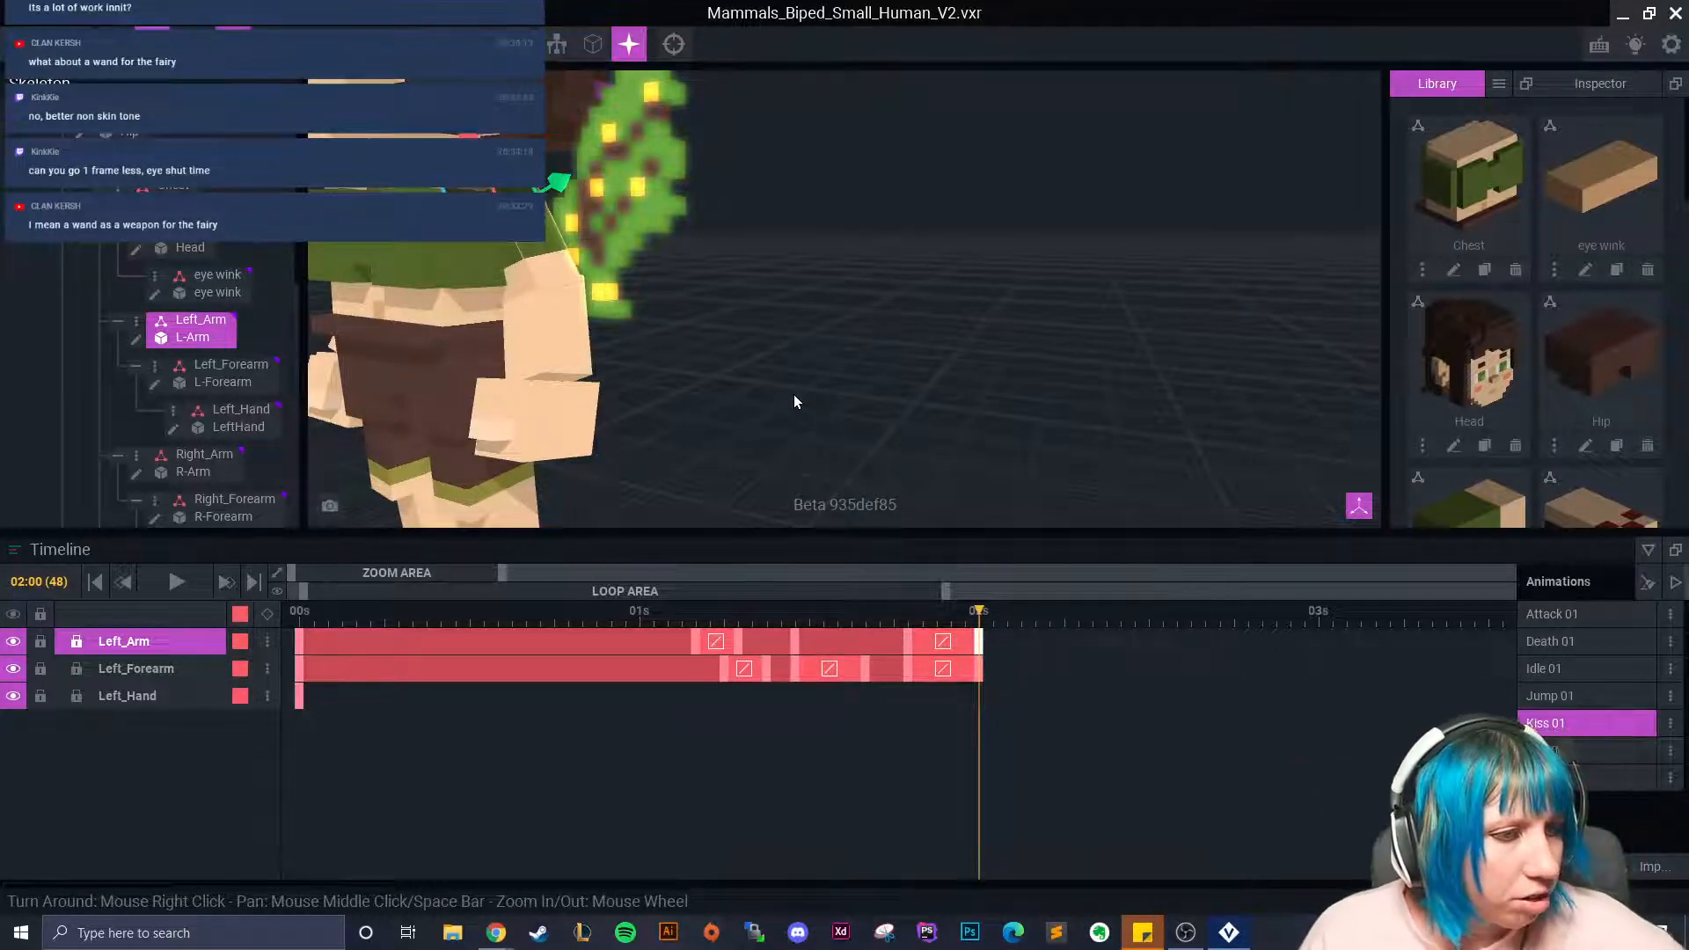
Check the arm hold at 01:19 and the wink from 00:23 to 01:03, then play Kiss 01.
{"action": "scroll", "coordinate": [806, 350], "scroll_direction": "down", "scroll_amount": 5}
{"action": "scroll", "coordinate": [808, 356], "scroll_direction": "up", "scroll_amount": 5}
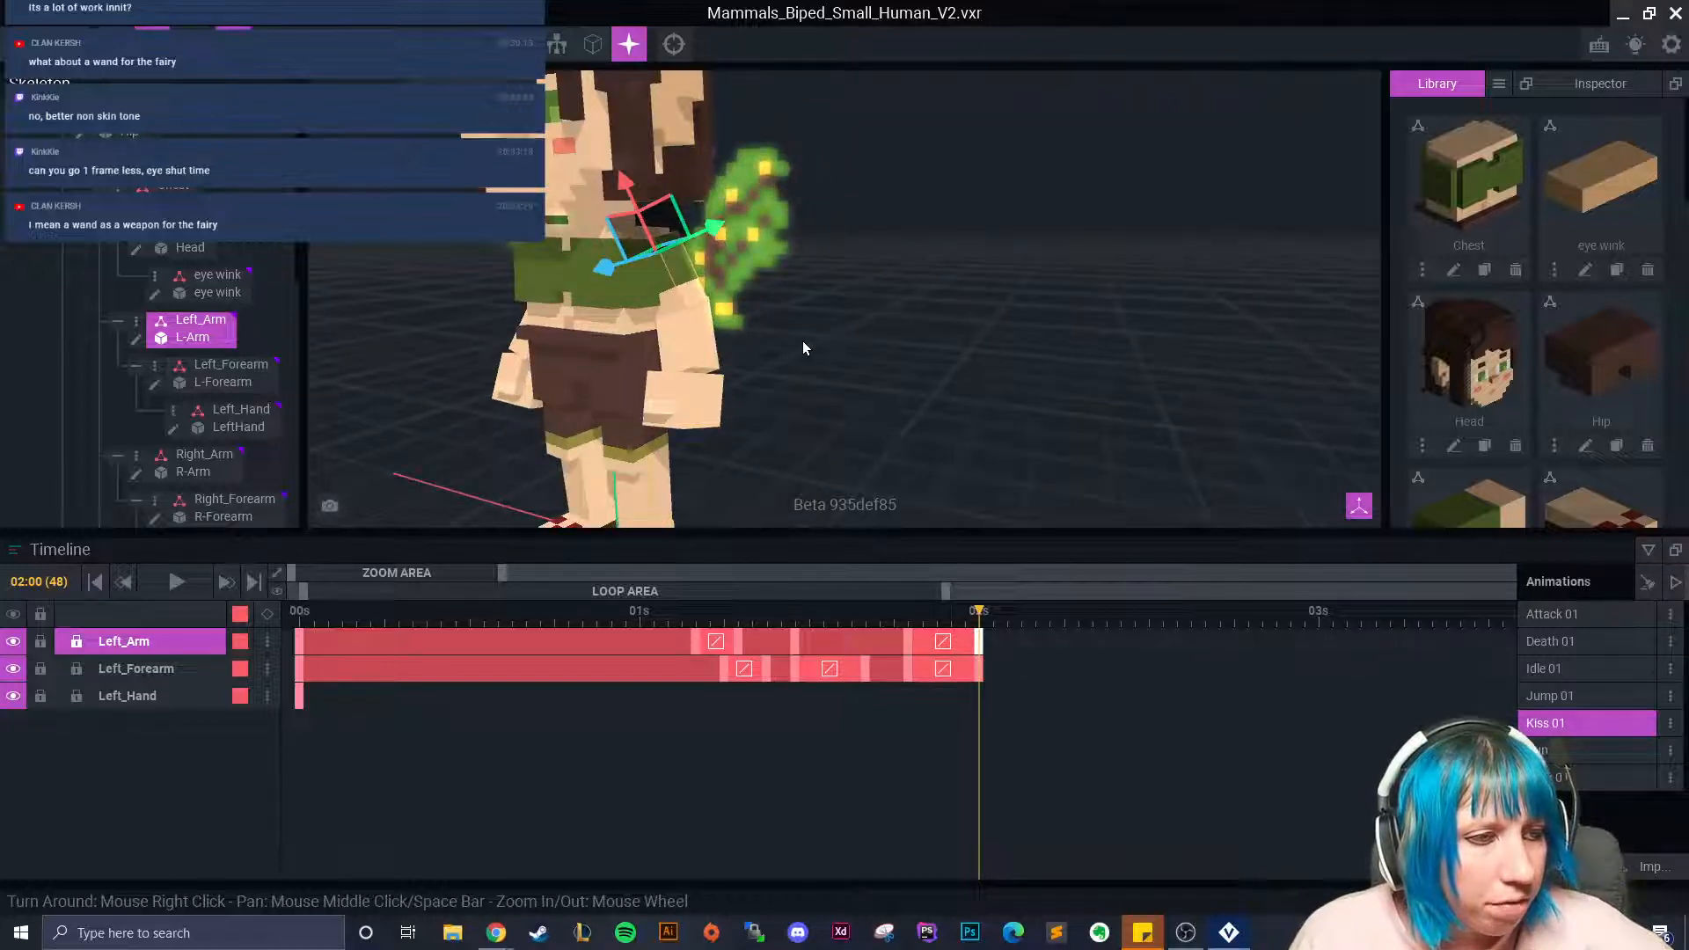
{"action": "right_click_drag", "start_coordinate": [856, 289], "coordinate": [968, 493]}
{"action": "left_click_drag", "start_coordinate": [979, 622], "coordinate": [908, 622]}
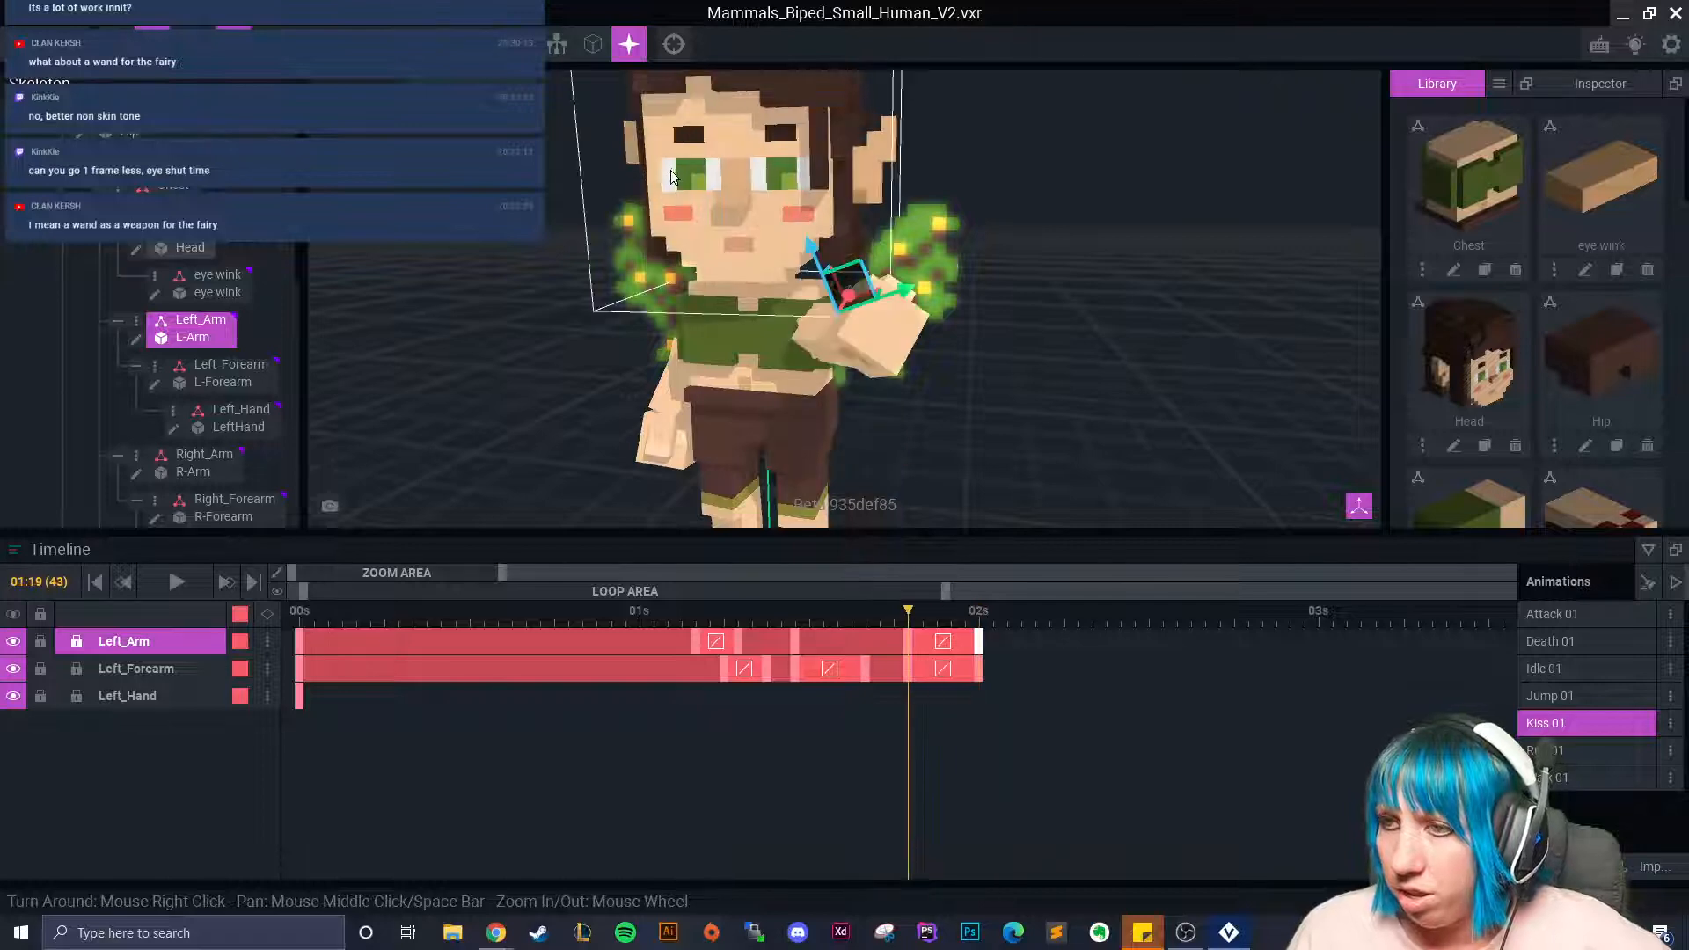
{"action": "left_click", "coordinate": [226, 294]}
{"action": "left_click", "coordinate": [627, 635]}
{"action": "left_click_drag", "start_coordinate": [619, 641], "coordinate": [498, 626]}
{"action": "left_click", "coordinate": [176, 582]}
{"action": "left_click", "coordinate": [1067, 359]}
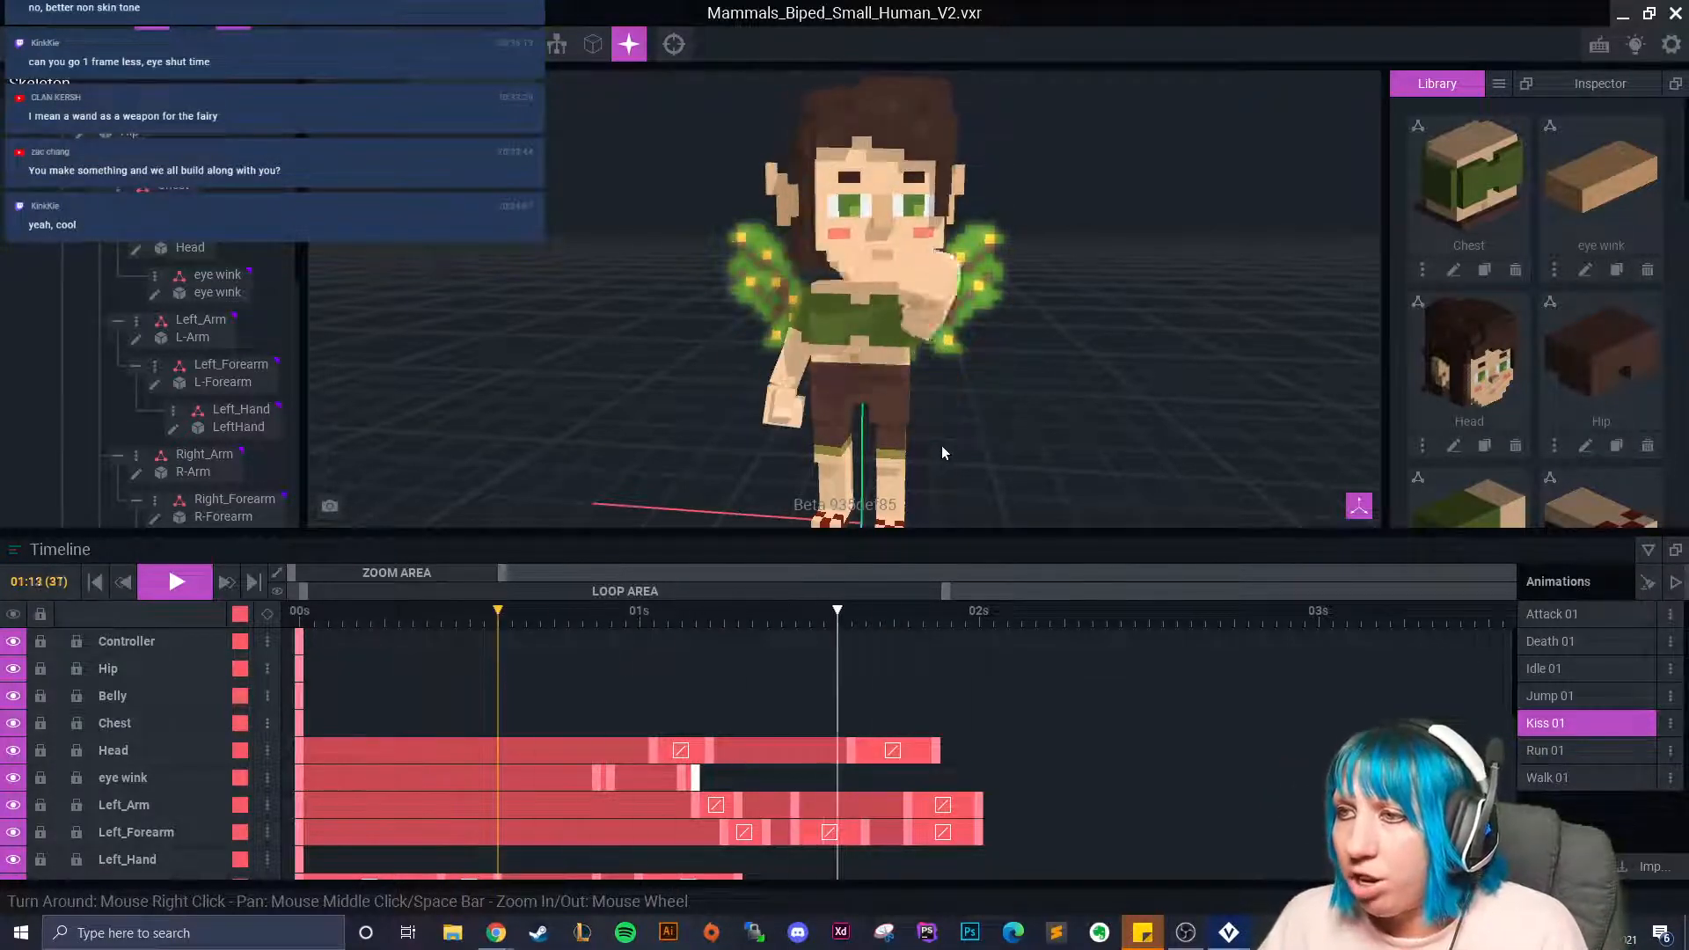
Rewind Kiss 01 to frame 0 and start a new VXM model named 'fairy dust'.
{"action": "left_click", "coordinate": [207, 583]}
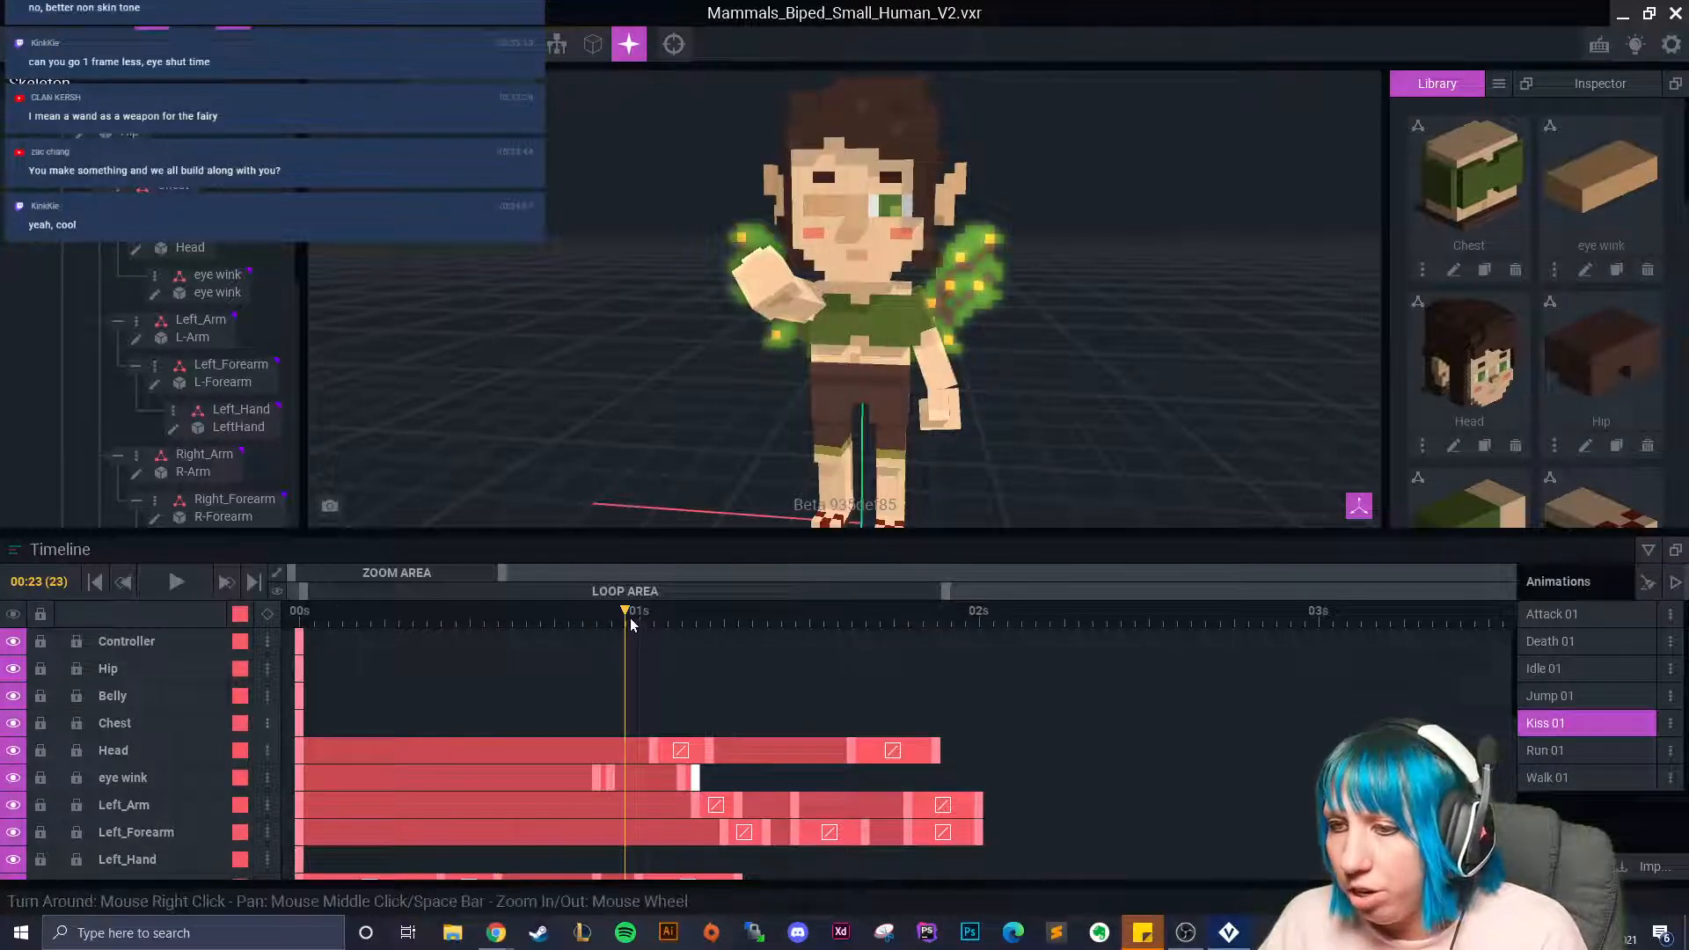
{"action": "left_click_drag", "start_coordinate": [631, 621], "coordinate": [245, 623]}
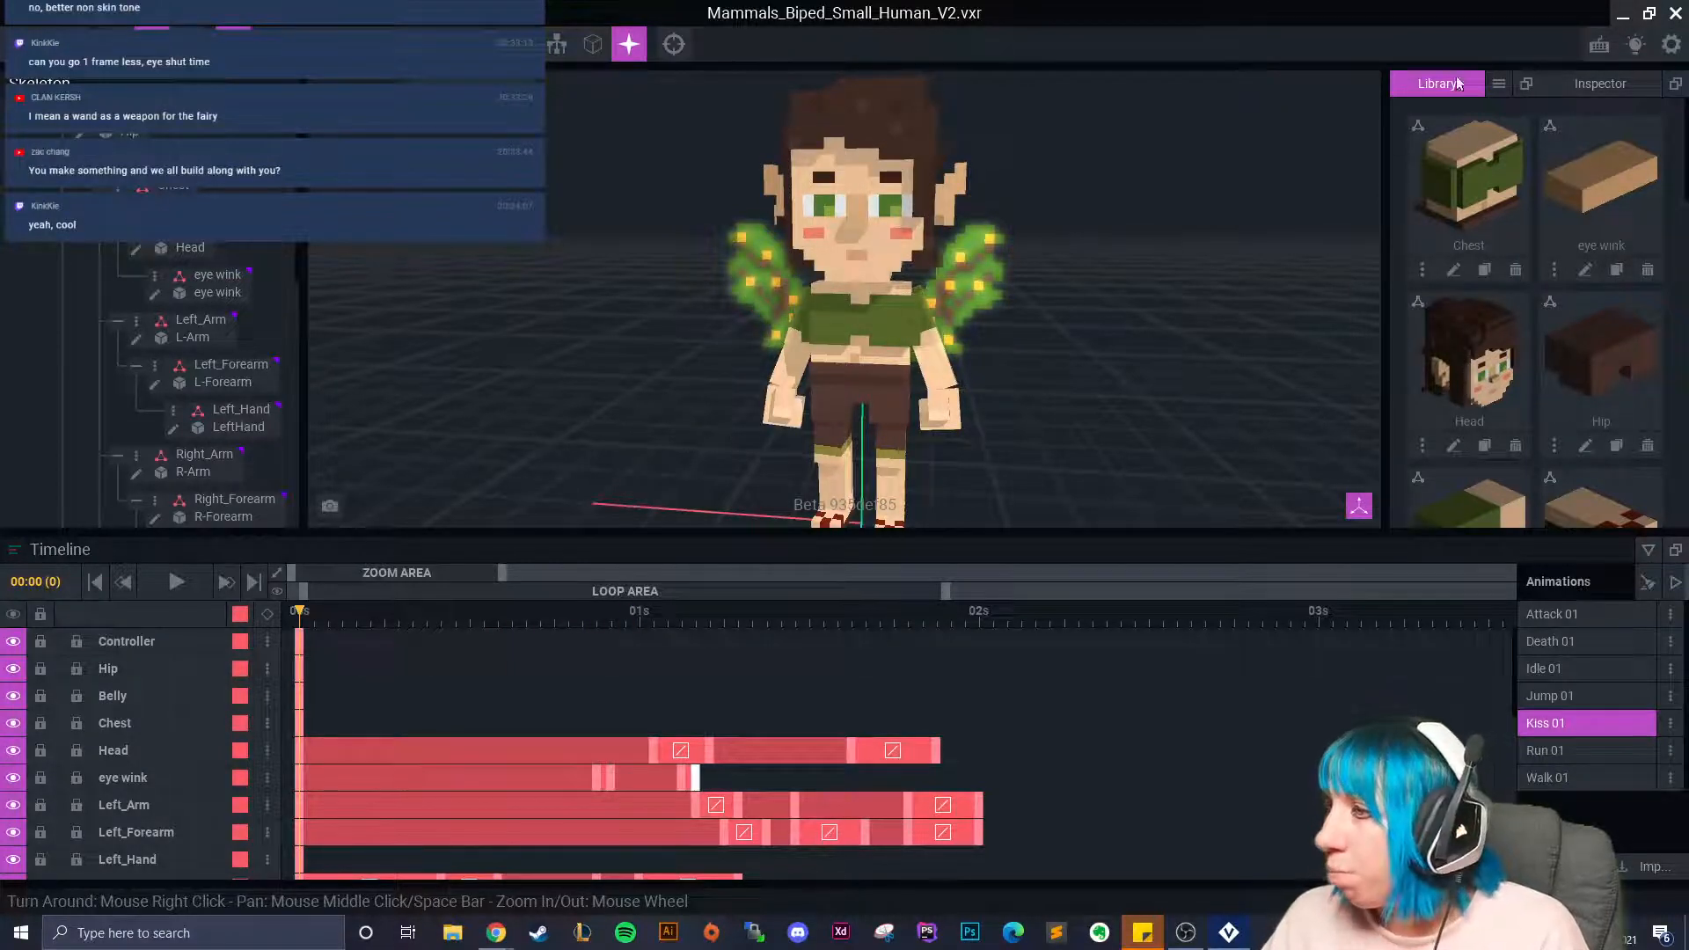
{"action": "left_click", "coordinate": [1498, 83]}
{"action": "left_click", "coordinate": [1540, 124]}
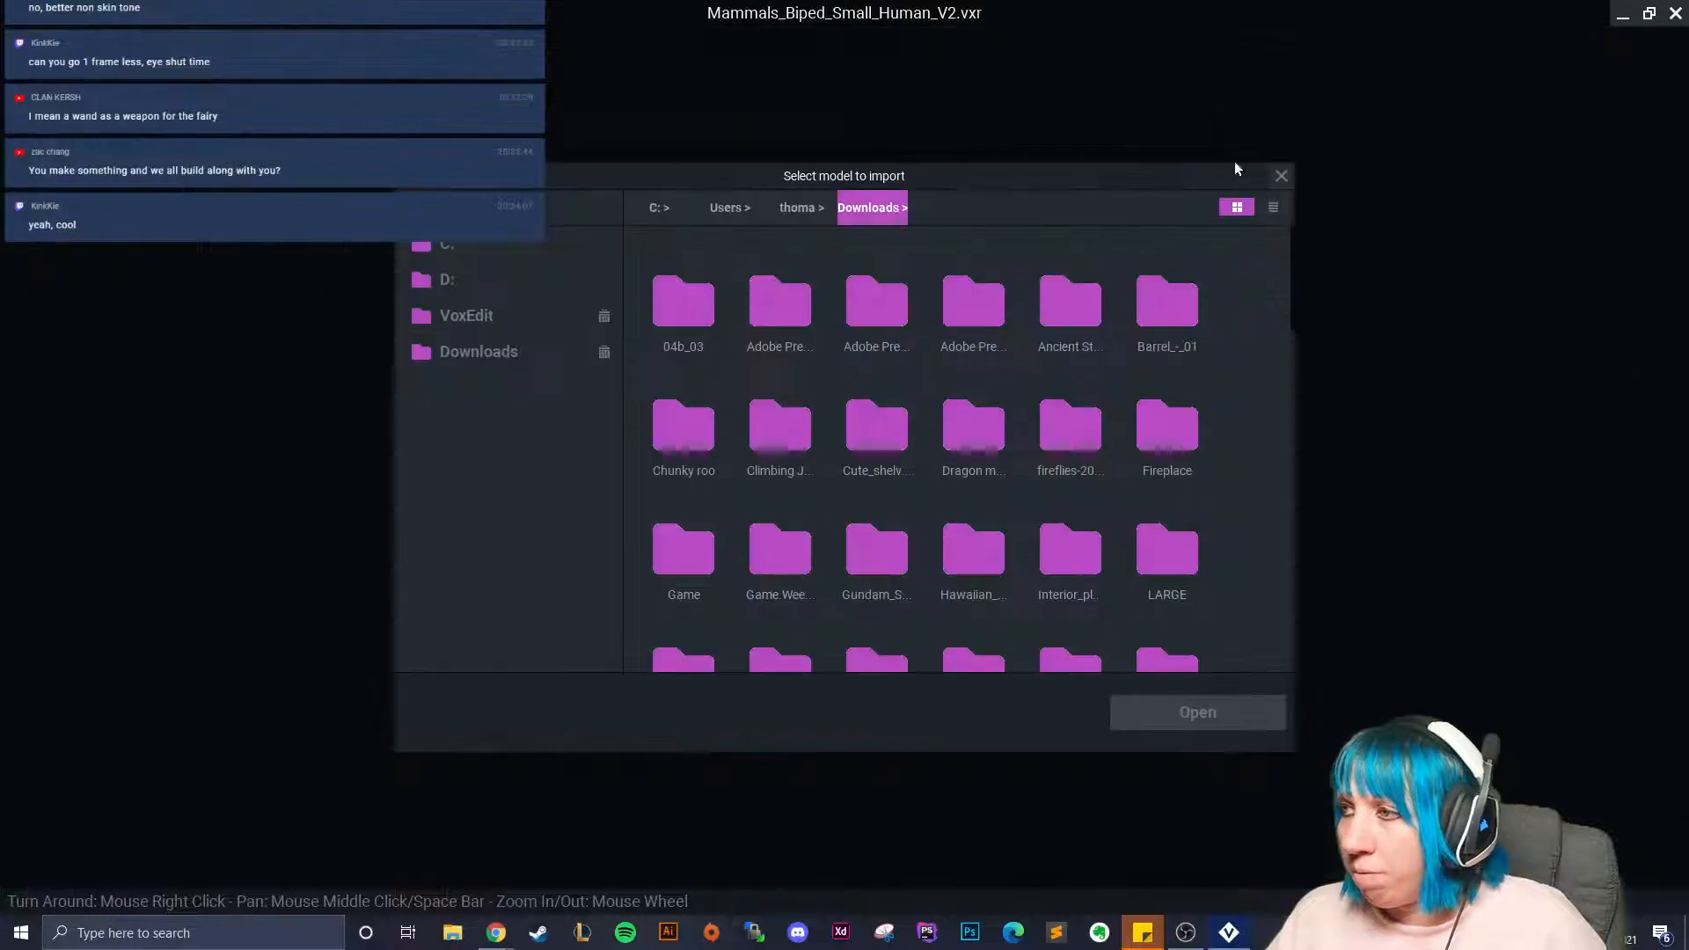
{"action": "left_click", "coordinate": [1280, 178]}
{"action": "left_click", "coordinate": [1498, 83]}
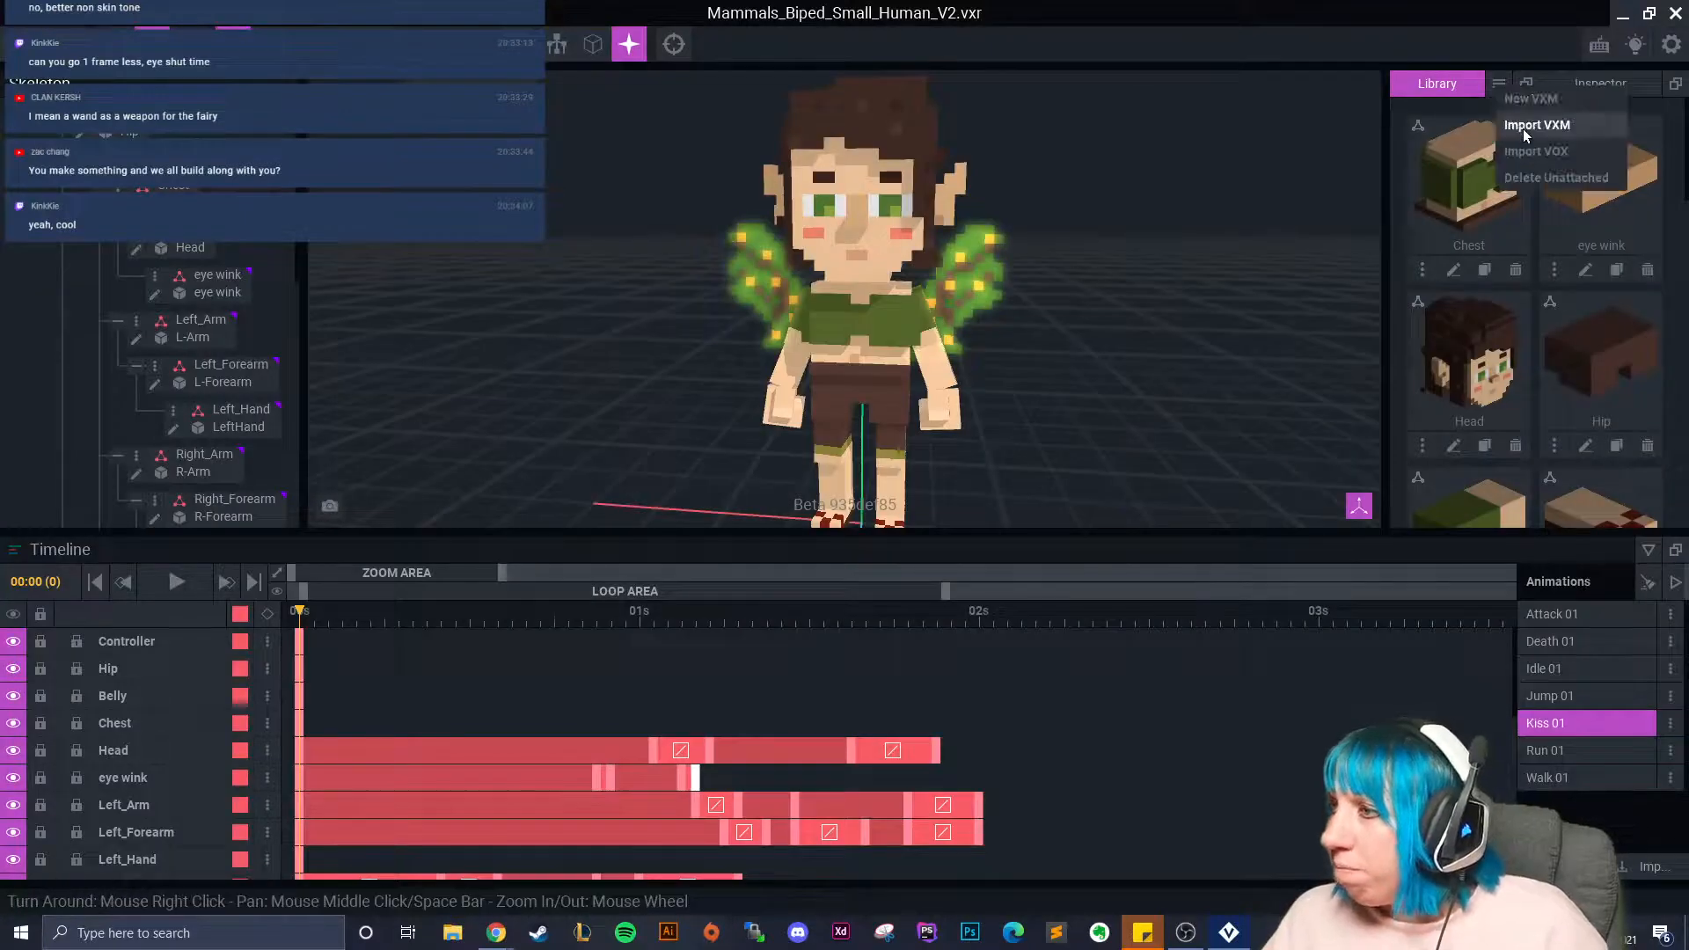
{"action": "left_click", "coordinate": [1531, 102]}
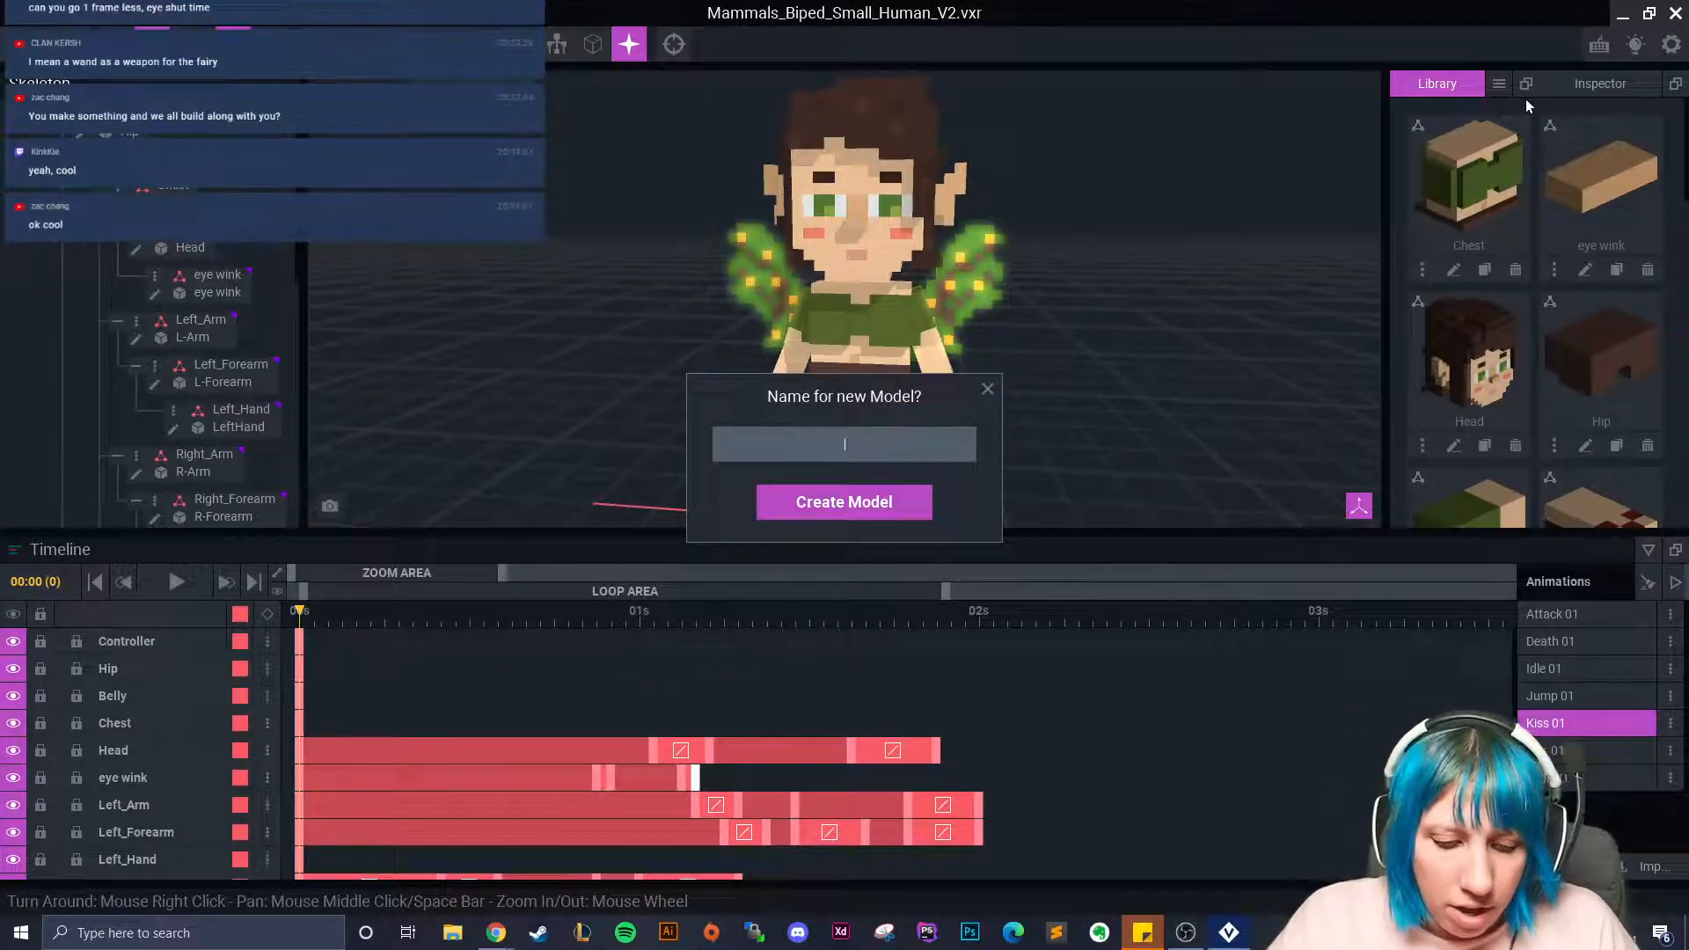
{"action": "type", "text": "fairy dust"}
Create the fairy dust model and load its palette from a PNG image.
{"action": "left_click", "coordinate": [880, 499]}
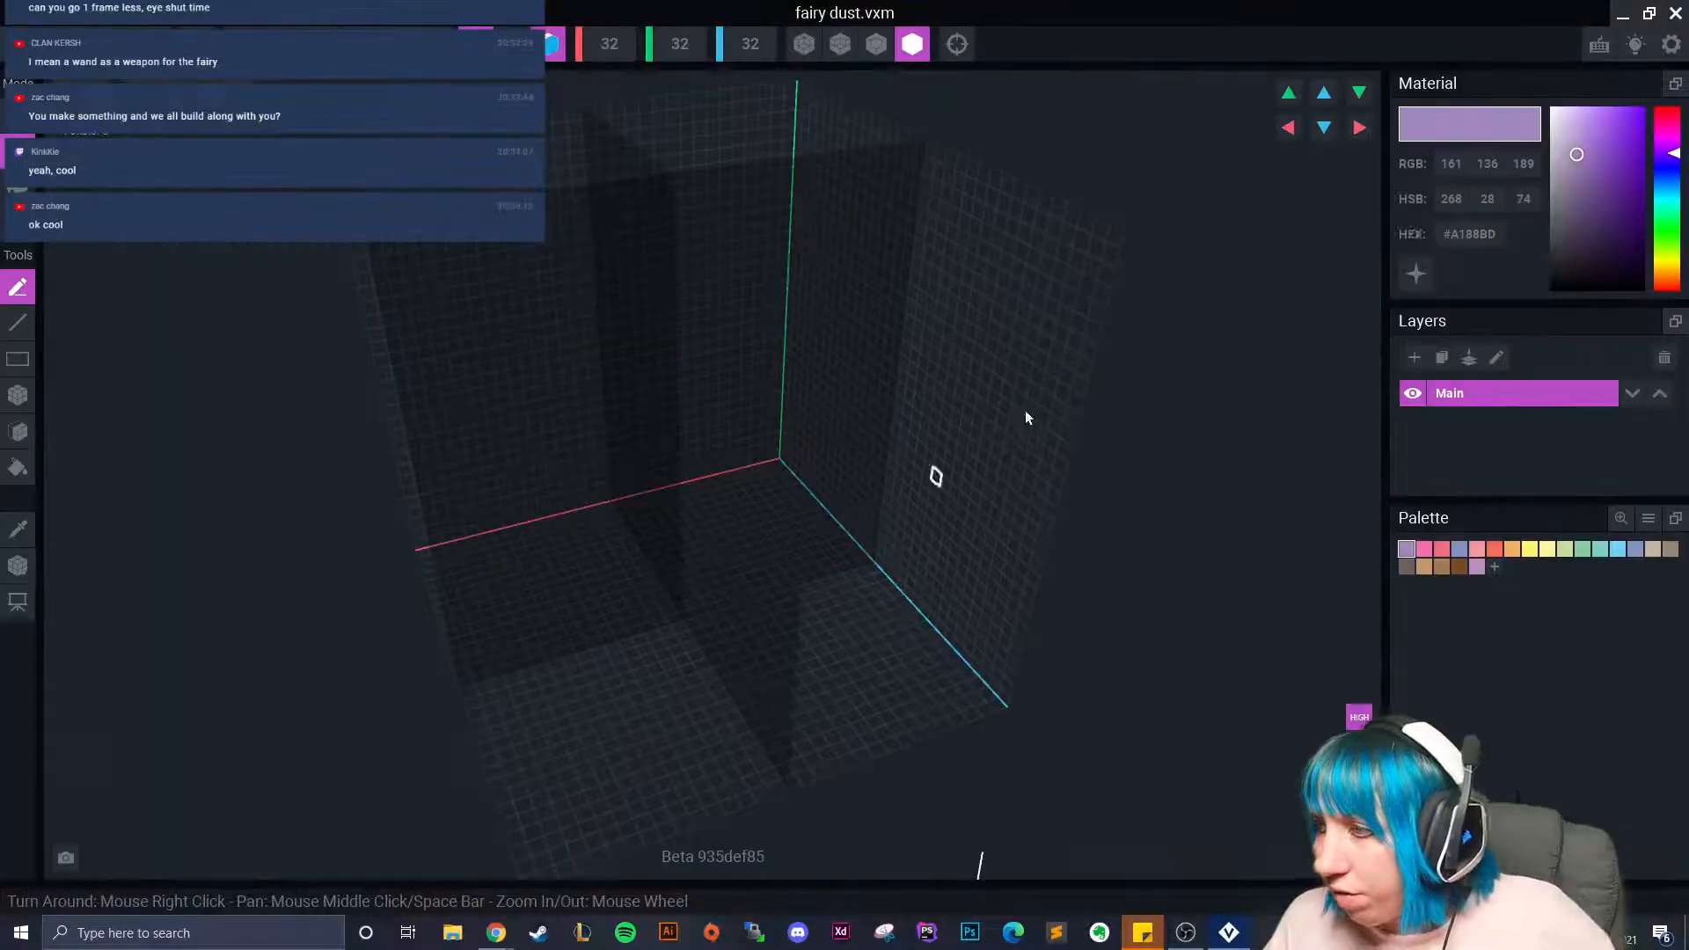
{"action": "left_click", "coordinate": [1649, 518]}
{"action": "left_click", "coordinate": [1635, 568]}
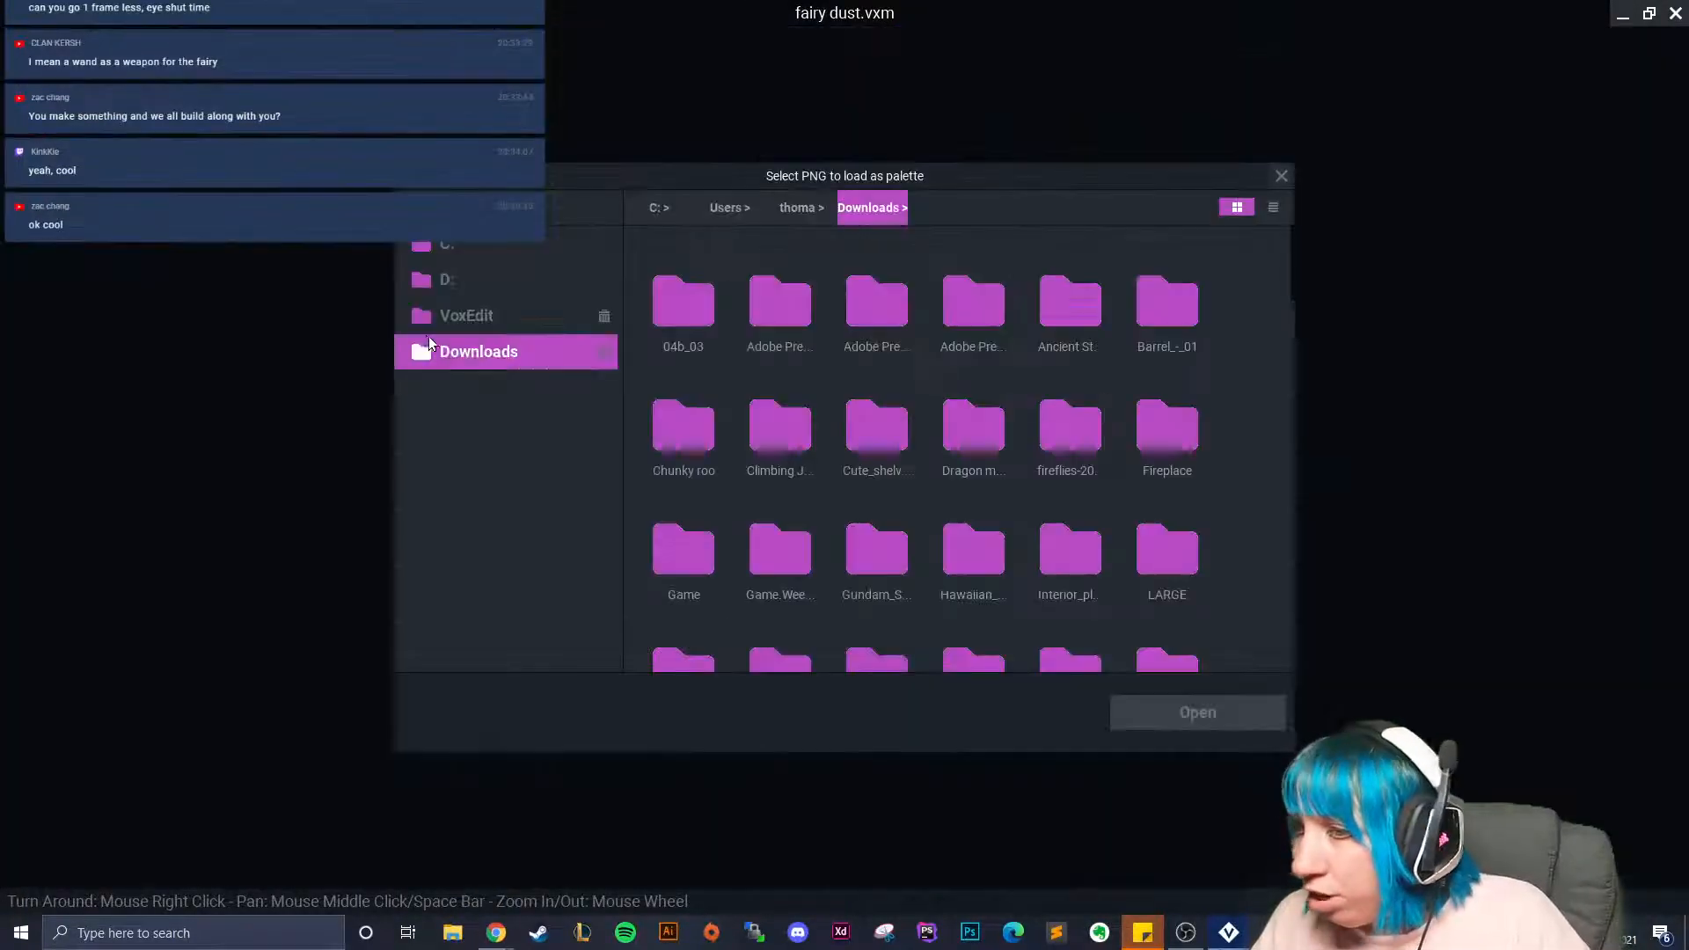
{"action": "scroll", "coordinate": [1079, 562], "scroll_direction": "down", "scroll_amount": 10}
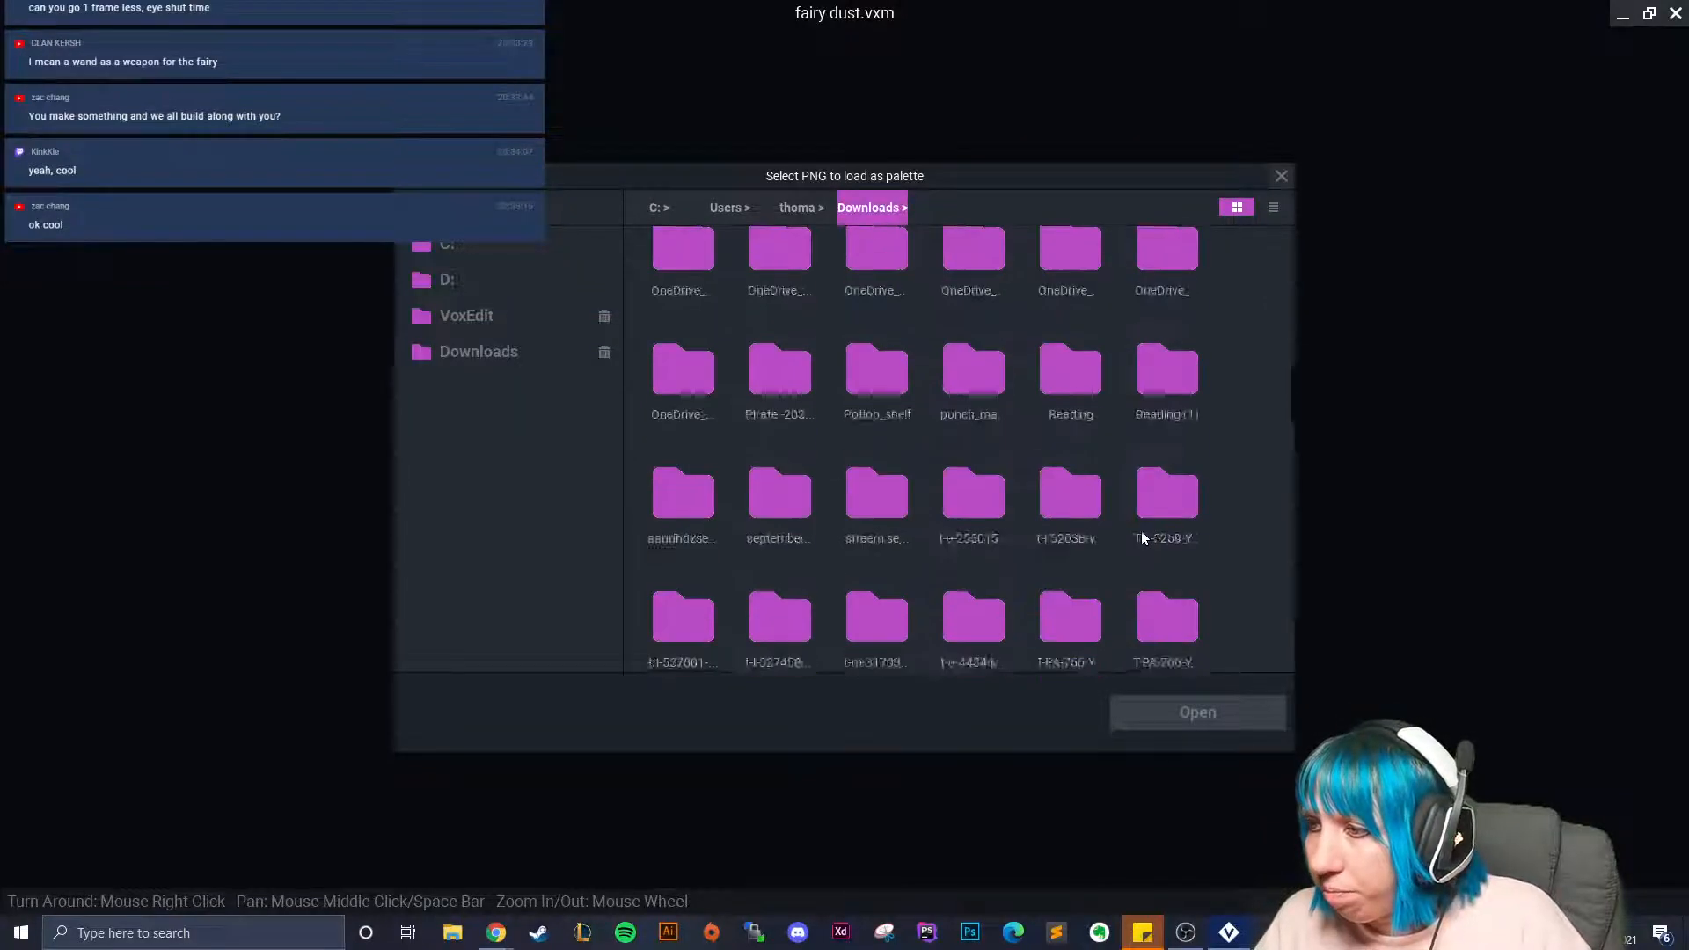
{"action": "double_click", "coordinate": [1078, 562]}
{"action": "left_click", "coordinate": [779, 576]}
{"action": "left_click", "coordinate": [1188, 712]}
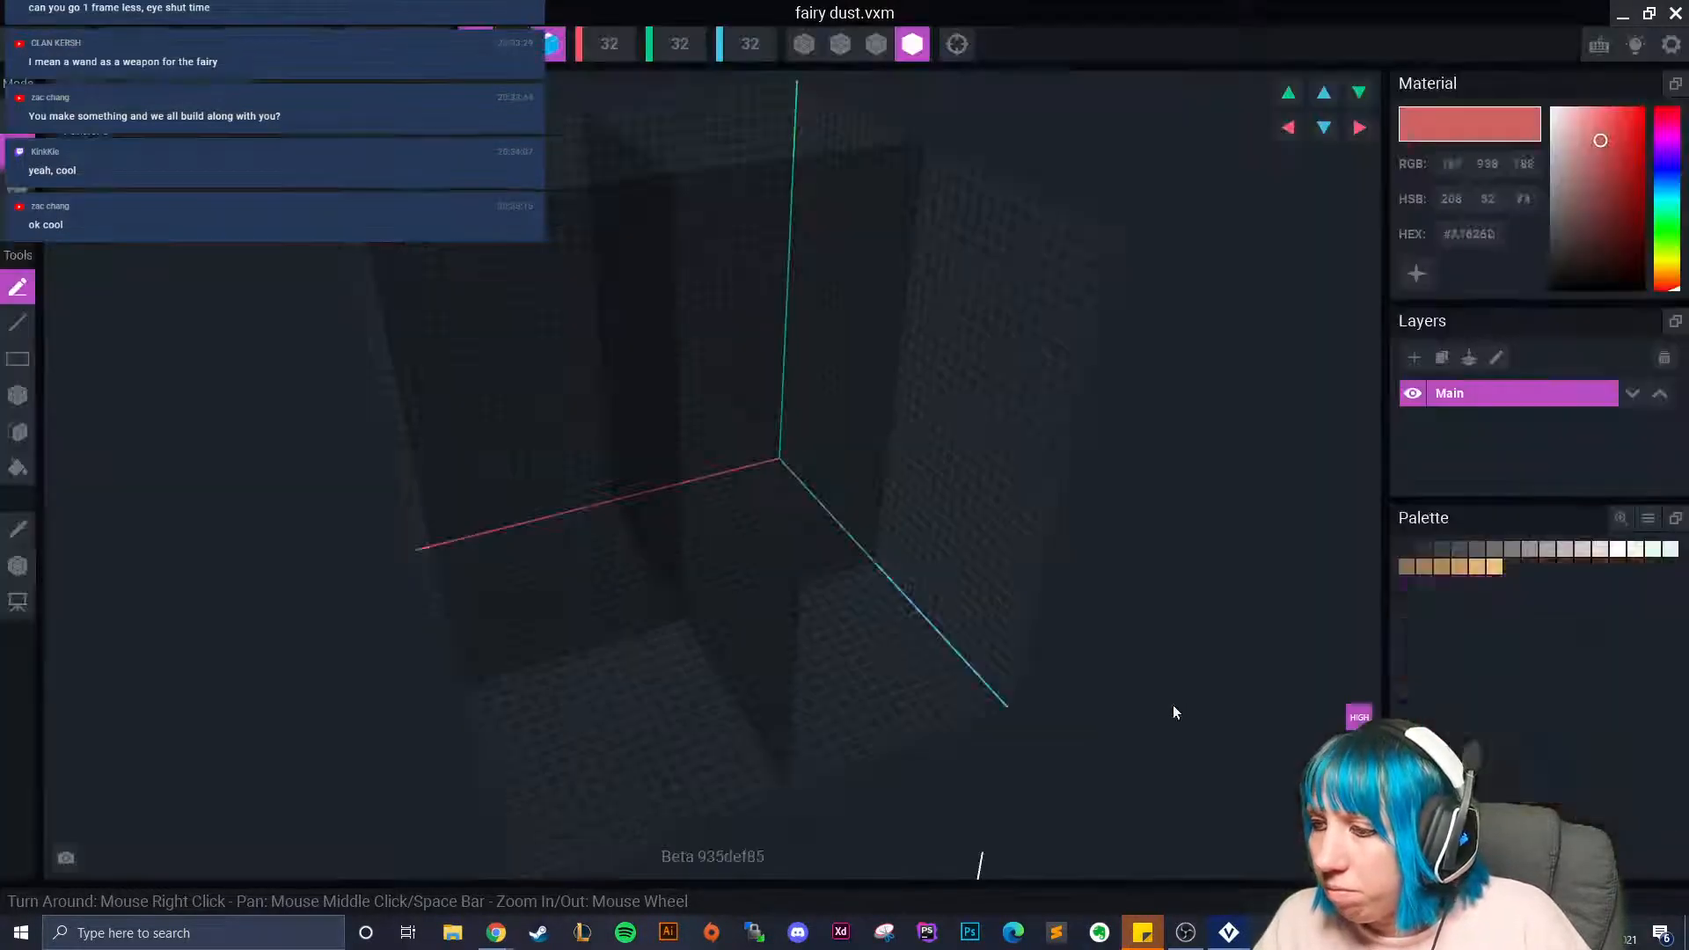
Pick the golden-brown swatch and make it emissive.
{"action": "left_click", "coordinate": [1515, 655]}
{"action": "left_click", "coordinate": [1420, 276]}
{"action": "right_click_drag", "start_coordinate": [934, 499], "coordinate": [792, 544]}
{"action": "scroll", "coordinate": [563, 561], "scroll_direction": "up", "scroll_amount": 3}
{"action": "scroll", "coordinate": [537, 570], "scroll_direction": "up", "scroll_amount": 1}
With mirroring off, place one voxel, shrink the volume to 1, and return to the project.
{"action": "left_click", "coordinate": [476, 44]}
{"action": "left_click", "coordinate": [548, 44]}
{"action": "left_click", "coordinate": [512, 640]}
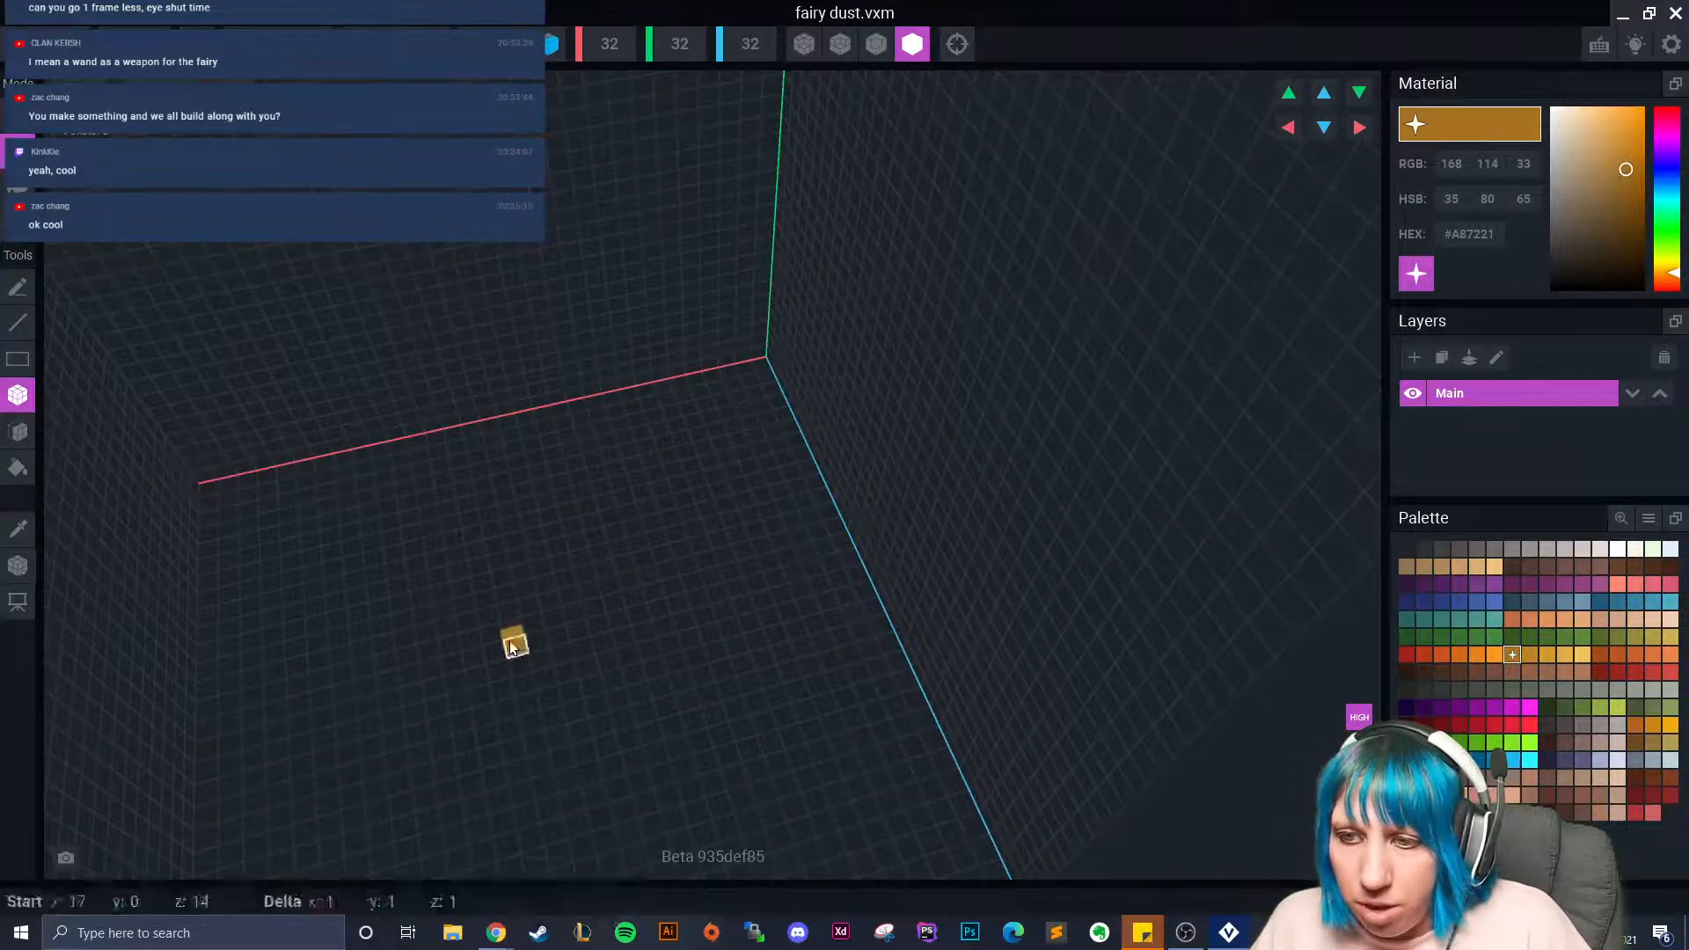
{"action": "left_click", "coordinate": [198, 44]}
{"action": "left_click", "coordinate": [18, 601]}
{"action": "left_click", "coordinate": [134, 582]}
Save fairy dust and clone it twice as 'dust 2' and 'dust 3'.
{"action": "left_click", "coordinate": [667, 339]}
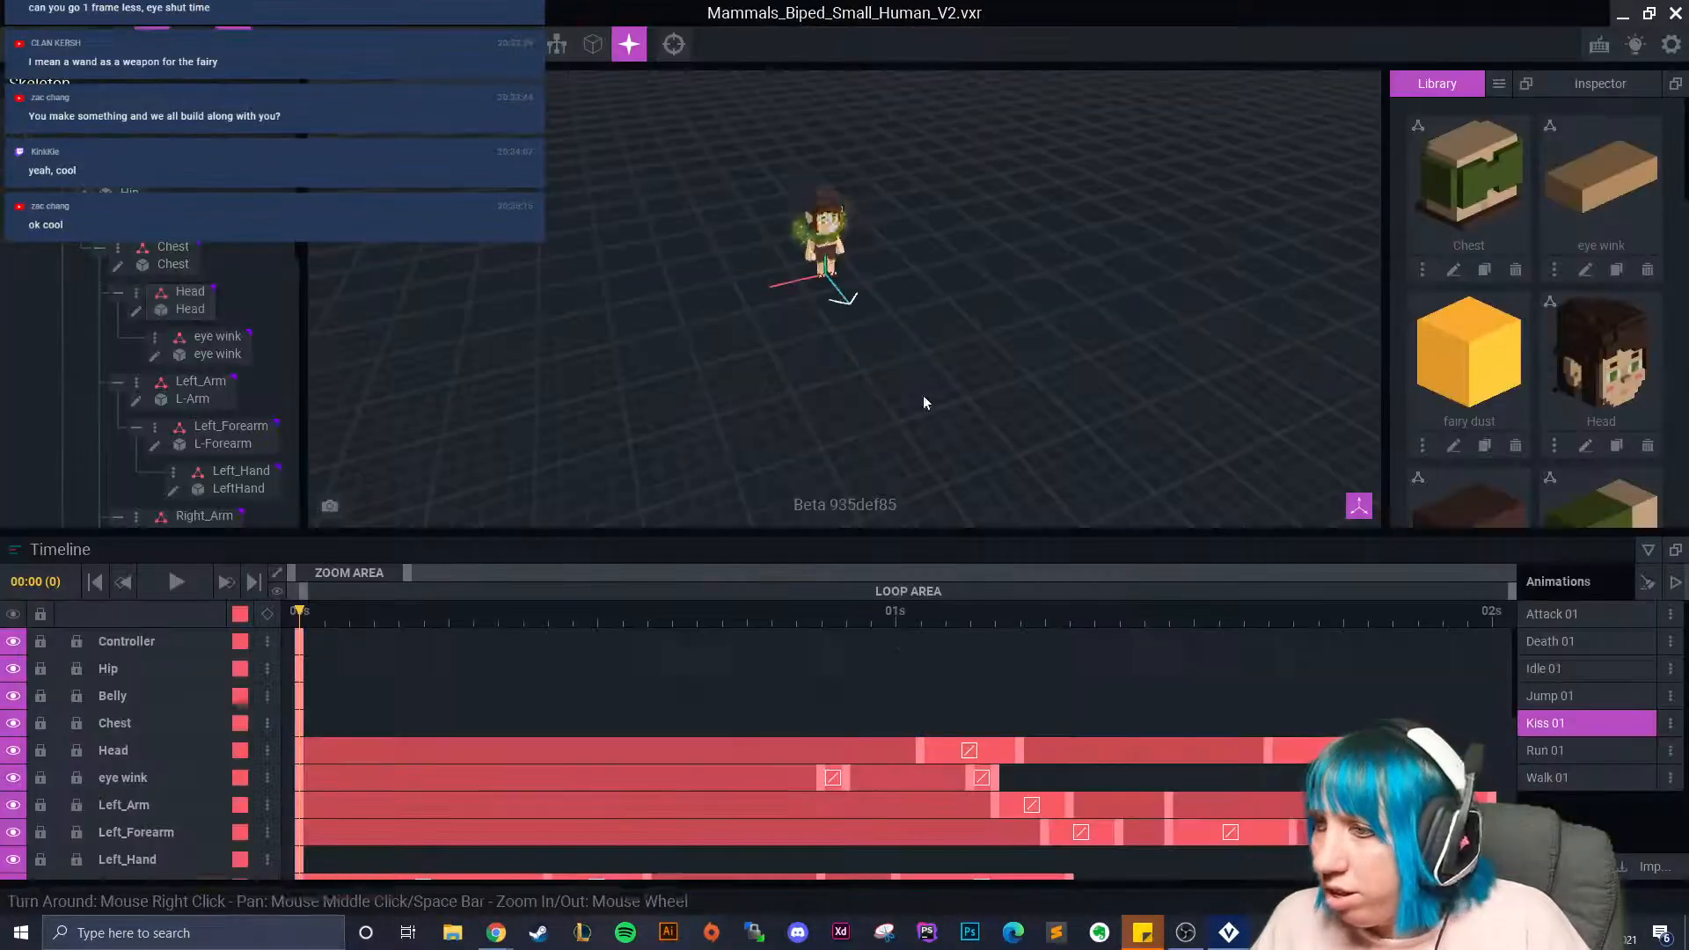
{"action": "left_click", "coordinate": [1484, 446]}
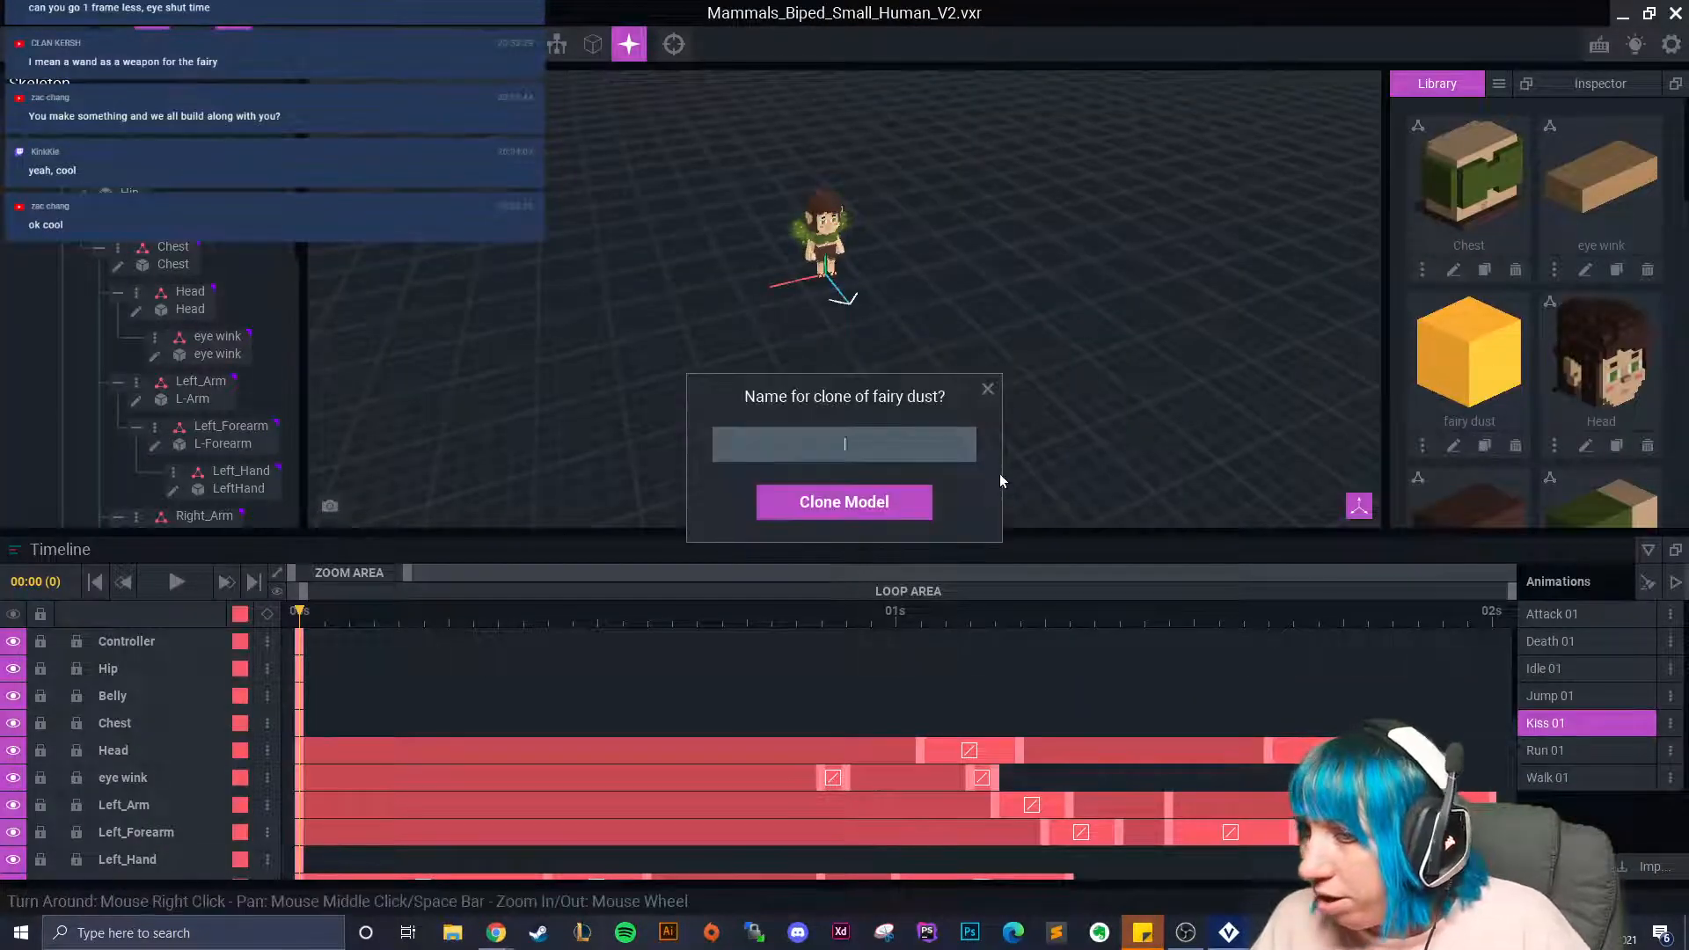
{"action": "type", "text": "dust"}
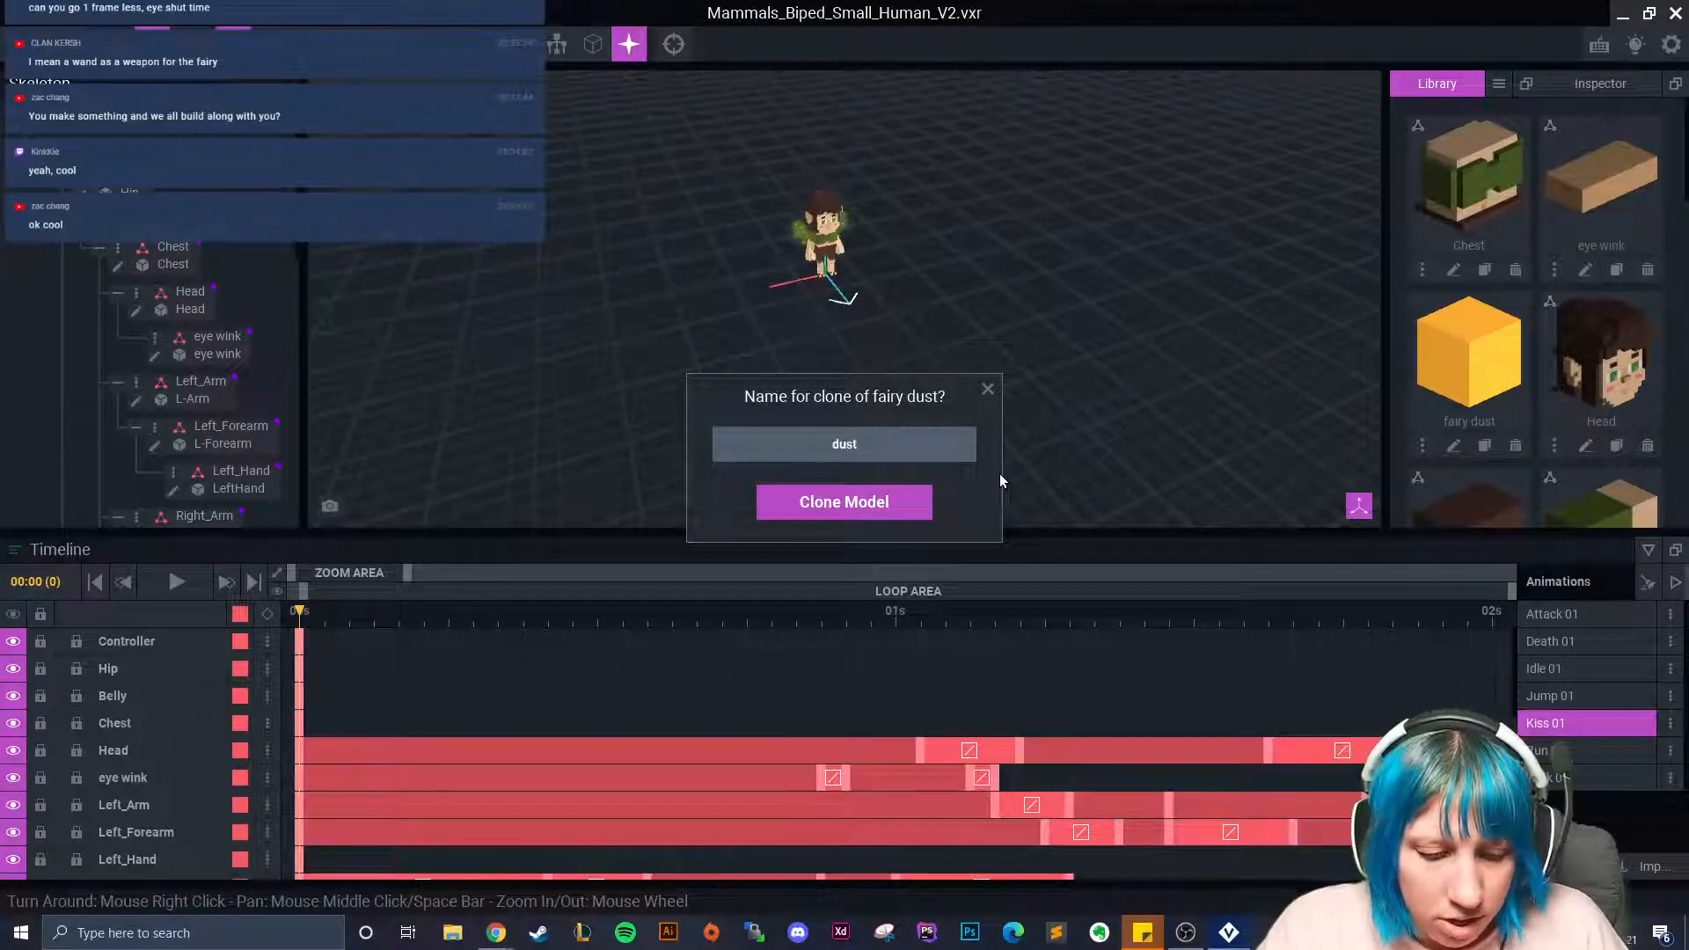
{"action": "type", "text": " 2"}
{"action": "key", "text": "Return"}
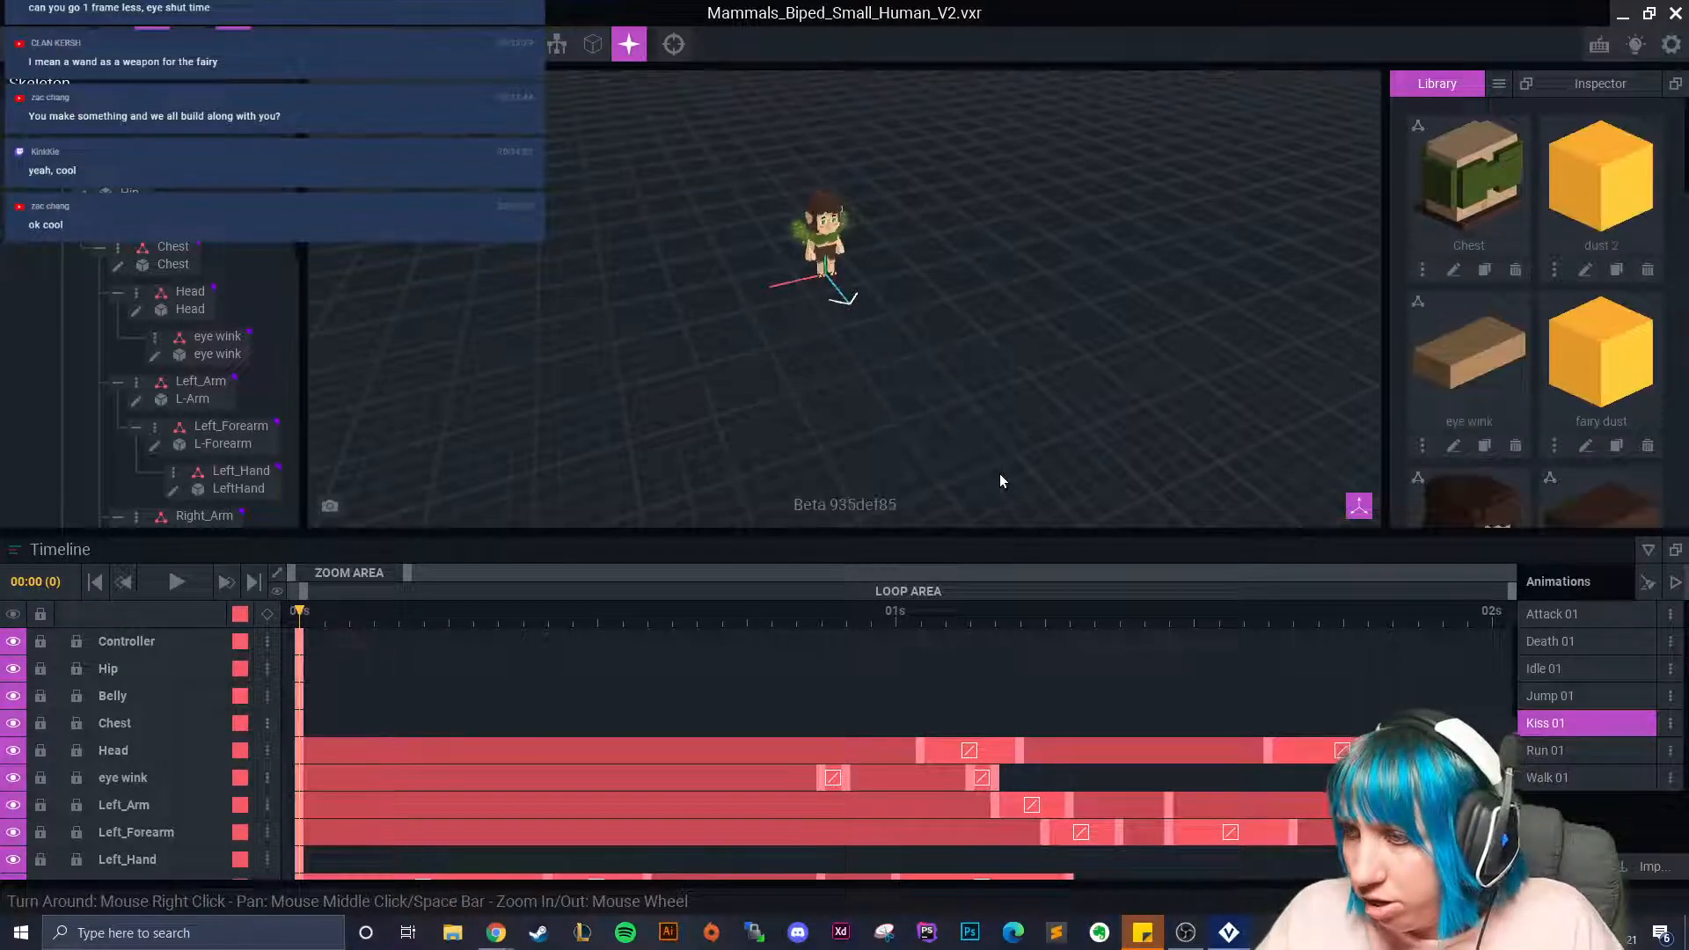
{"action": "left_click", "coordinate": [1616, 447]}
{"action": "type", "text": "dust 3"}
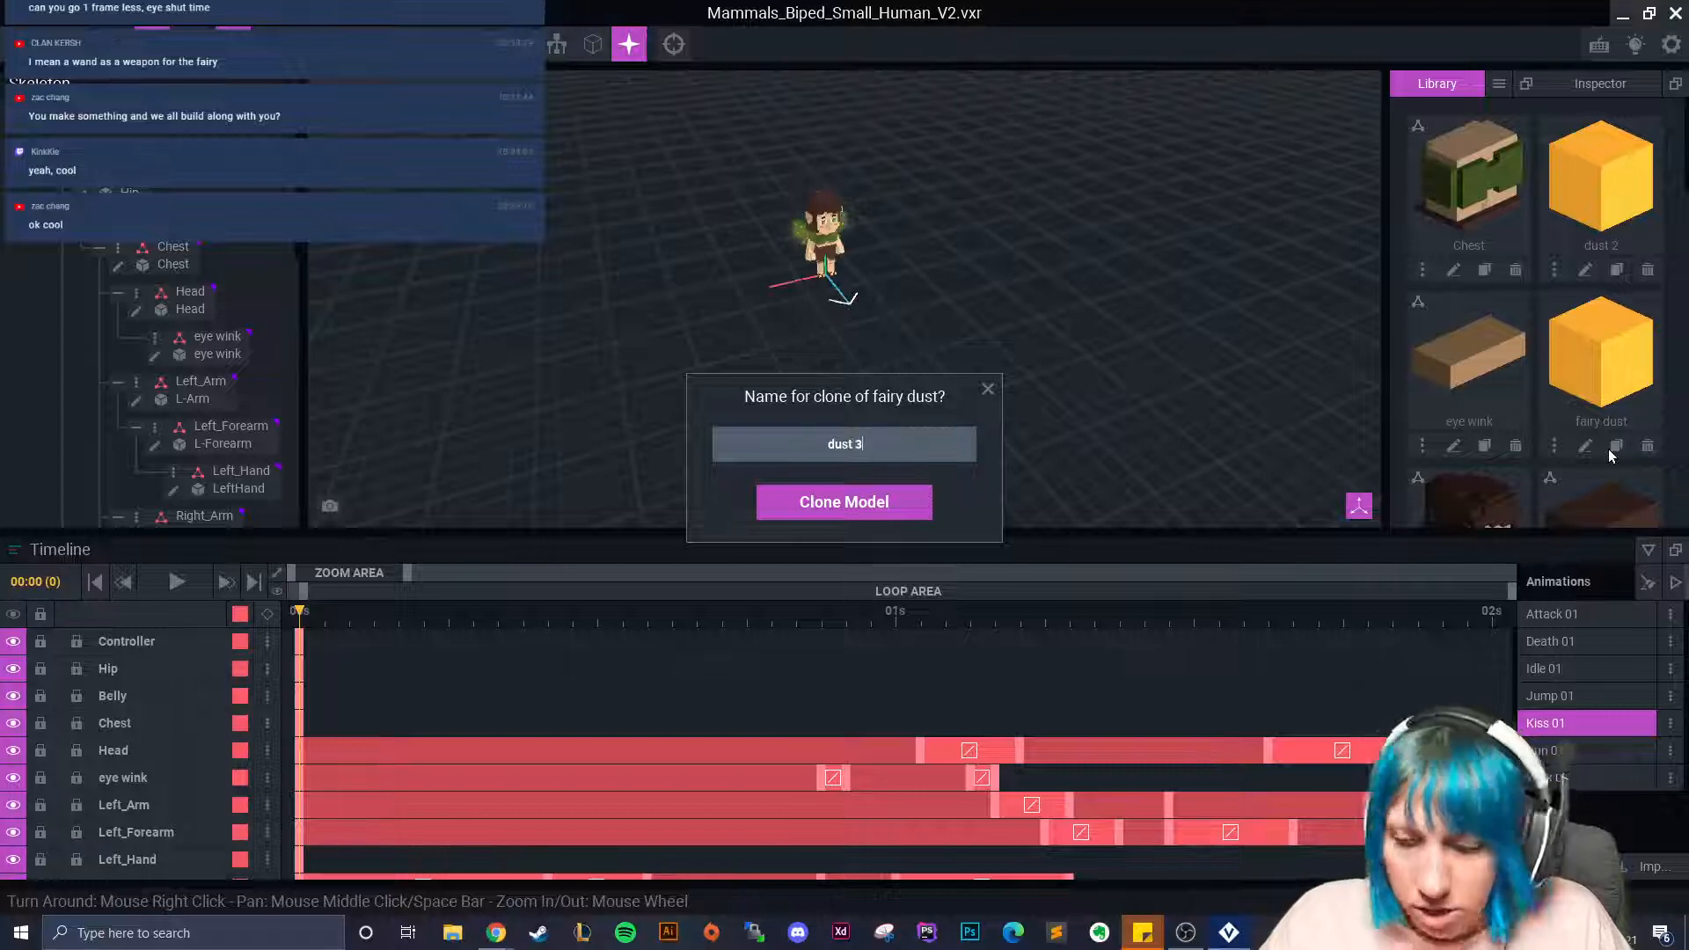
{"action": "key", "text": "Return"}
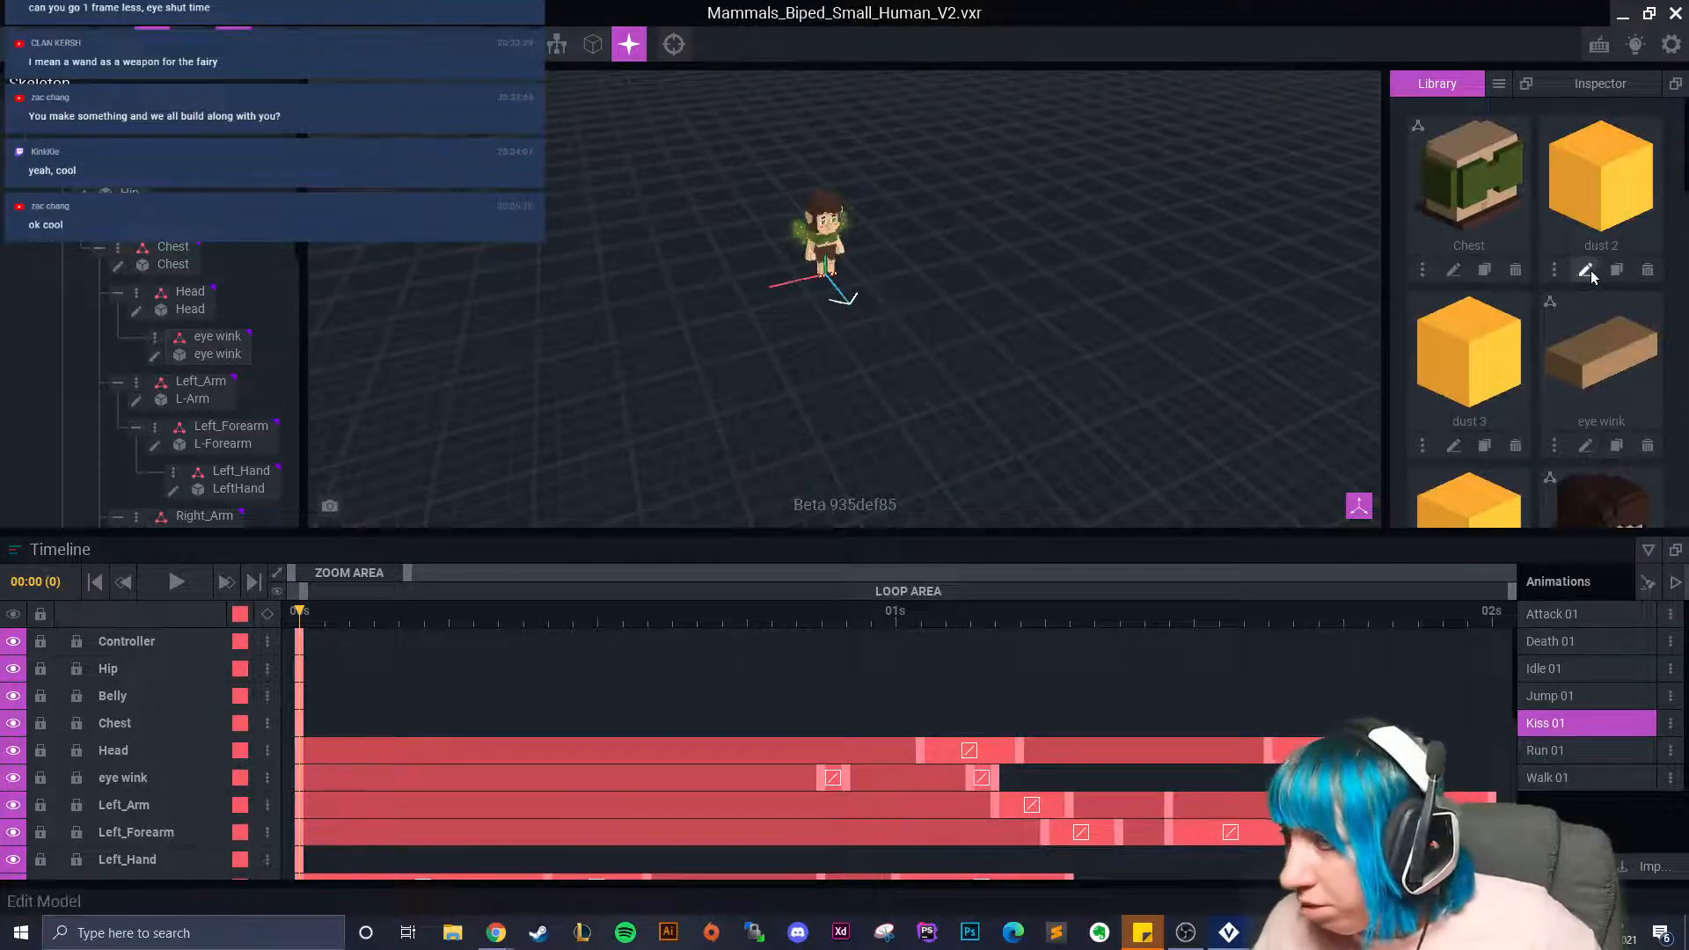
Repaint dust 2's voxel darker gold (#BE8528) and save it.
{"action": "left_click", "coordinate": [1587, 271]}
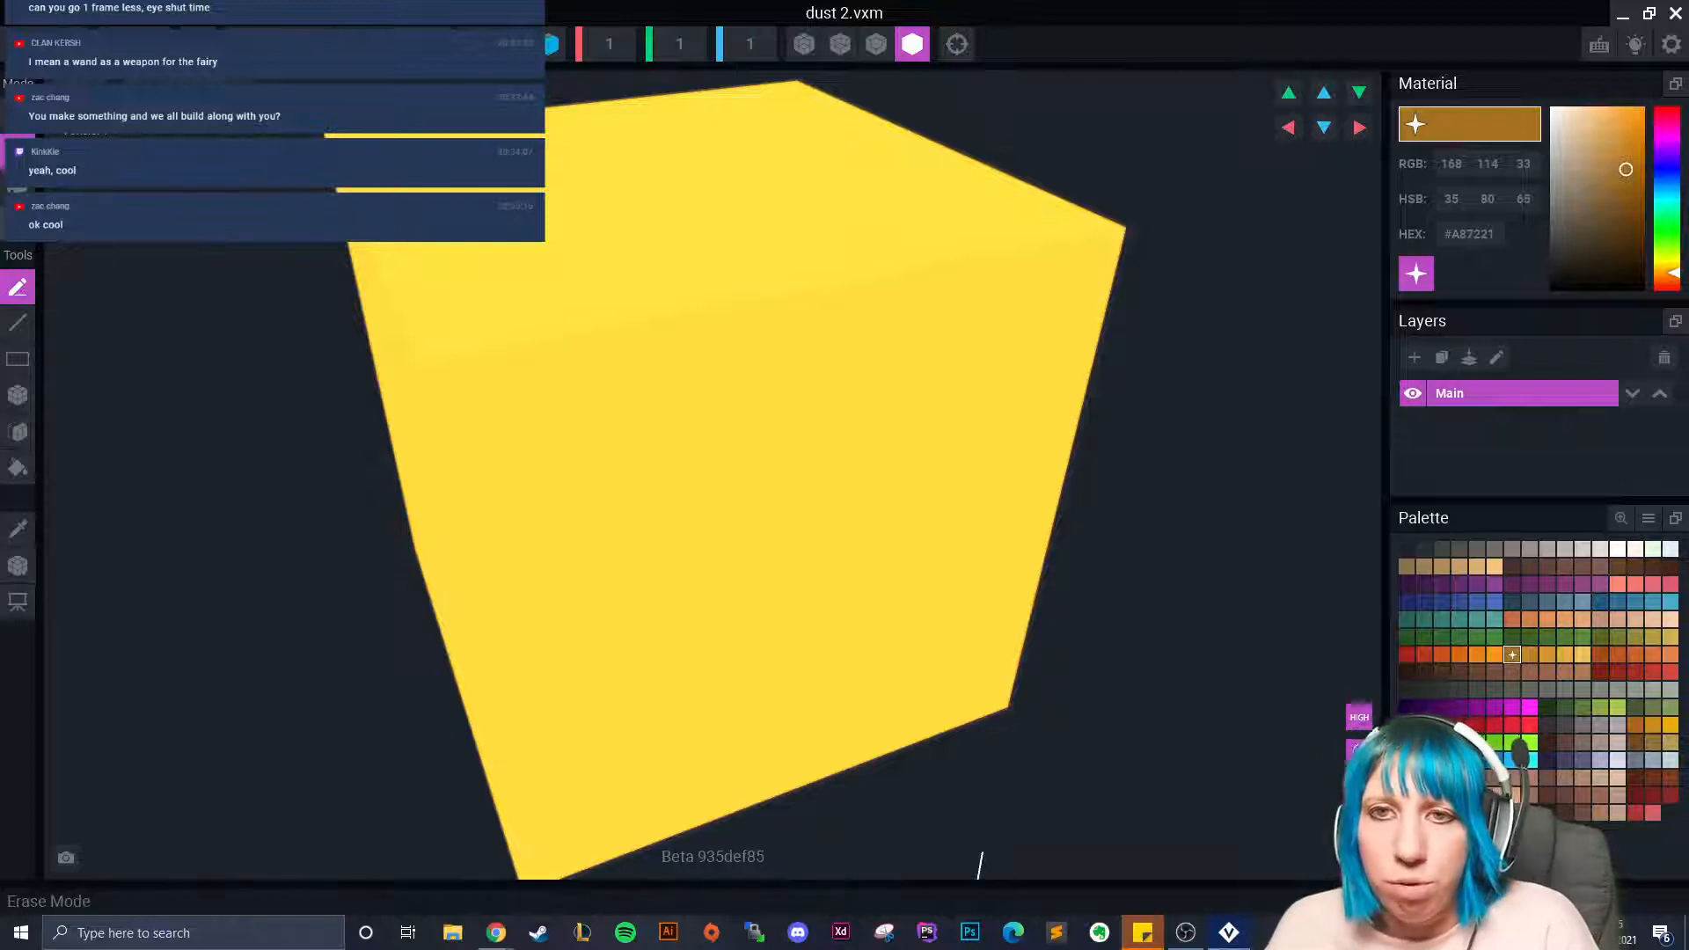
{"action": "scroll", "coordinate": [200, 325], "scroll_direction": "down", "scroll_amount": 2}
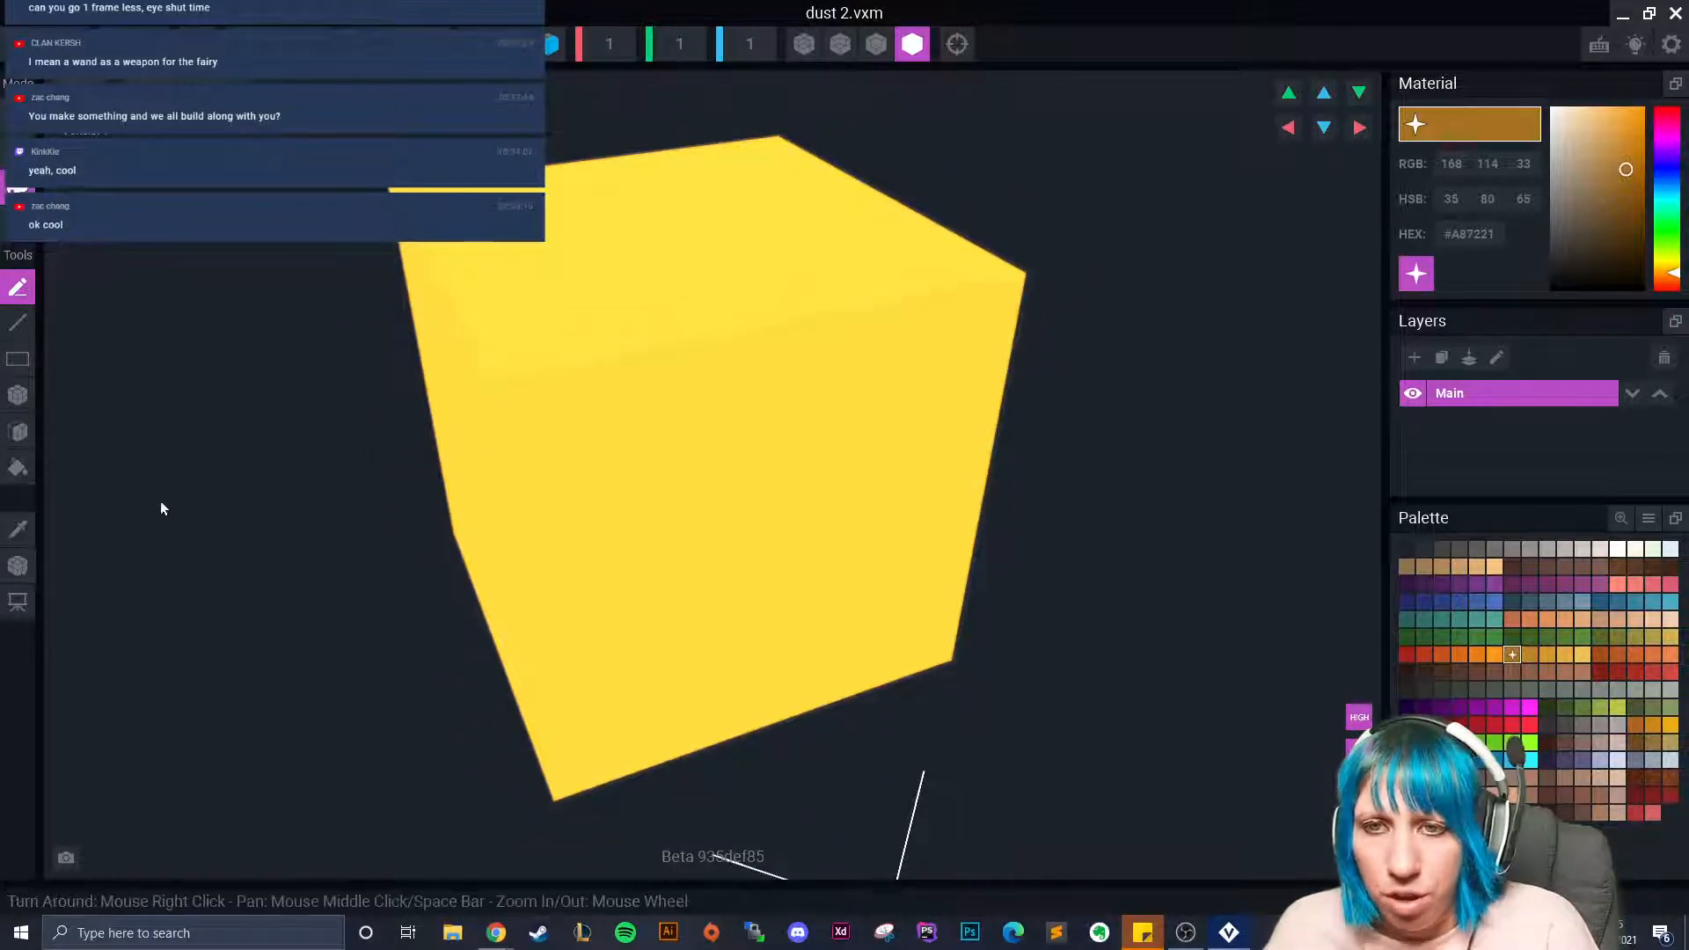
{"action": "left_click", "coordinate": [1529, 654]}
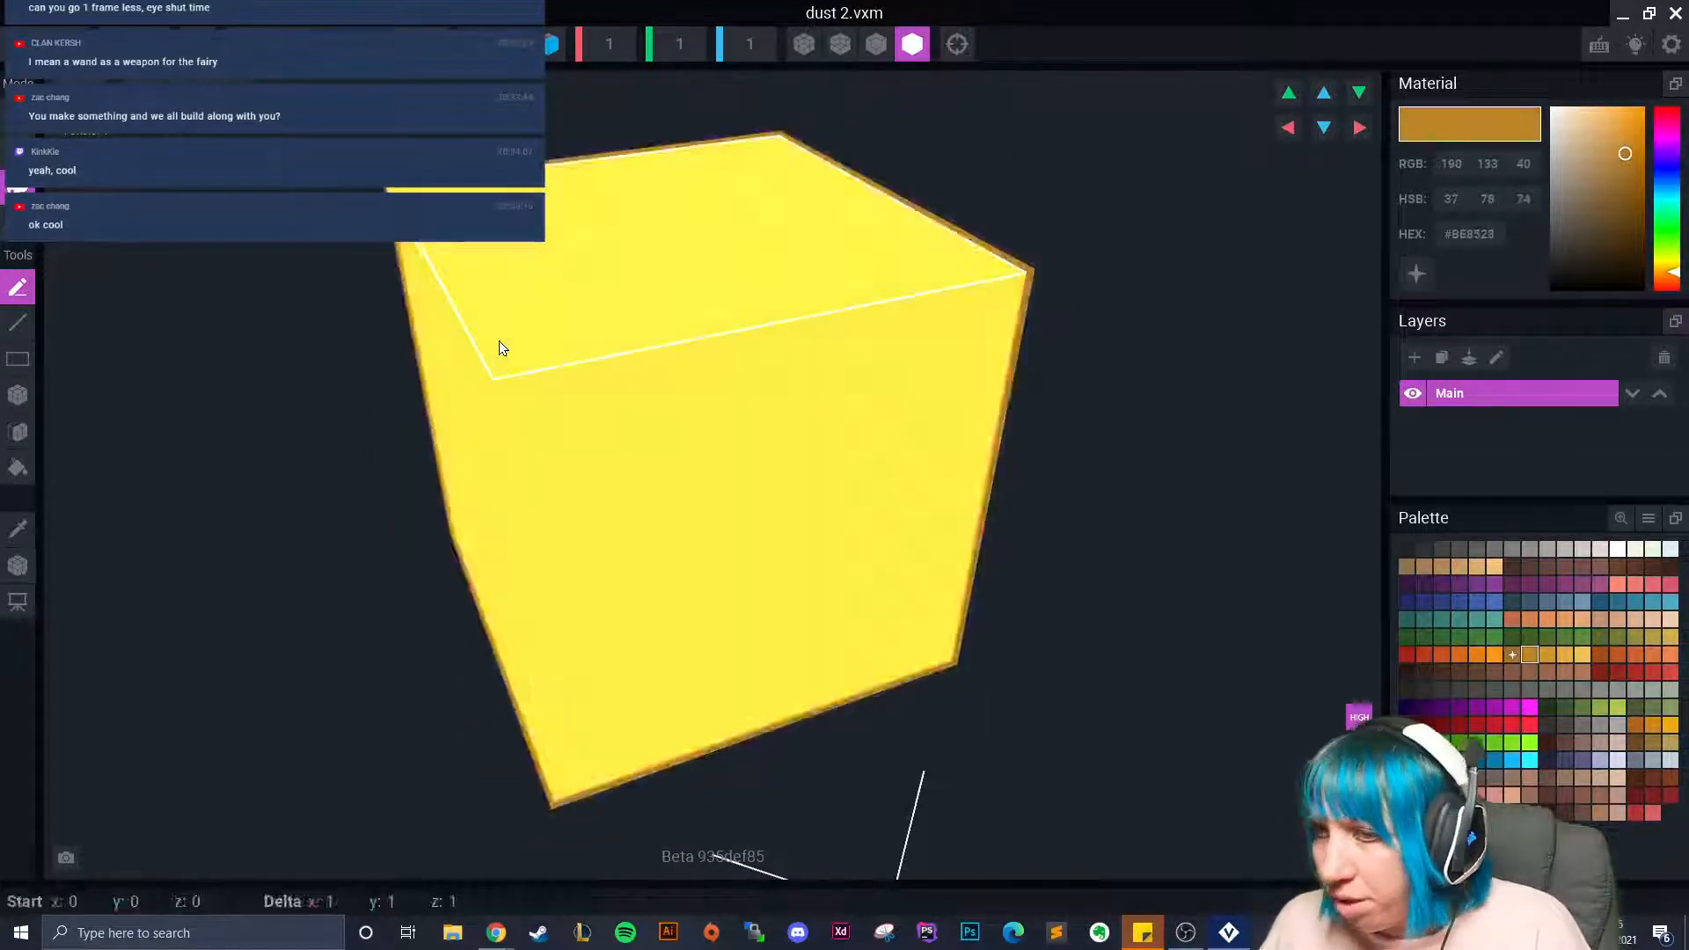
{"action": "left_click", "coordinate": [493, 342]}
{"action": "scroll", "coordinate": [674, 503], "scroll_direction": "down", "scroll_amount": 3}
{"action": "left_click", "coordinate": [17, 44]}
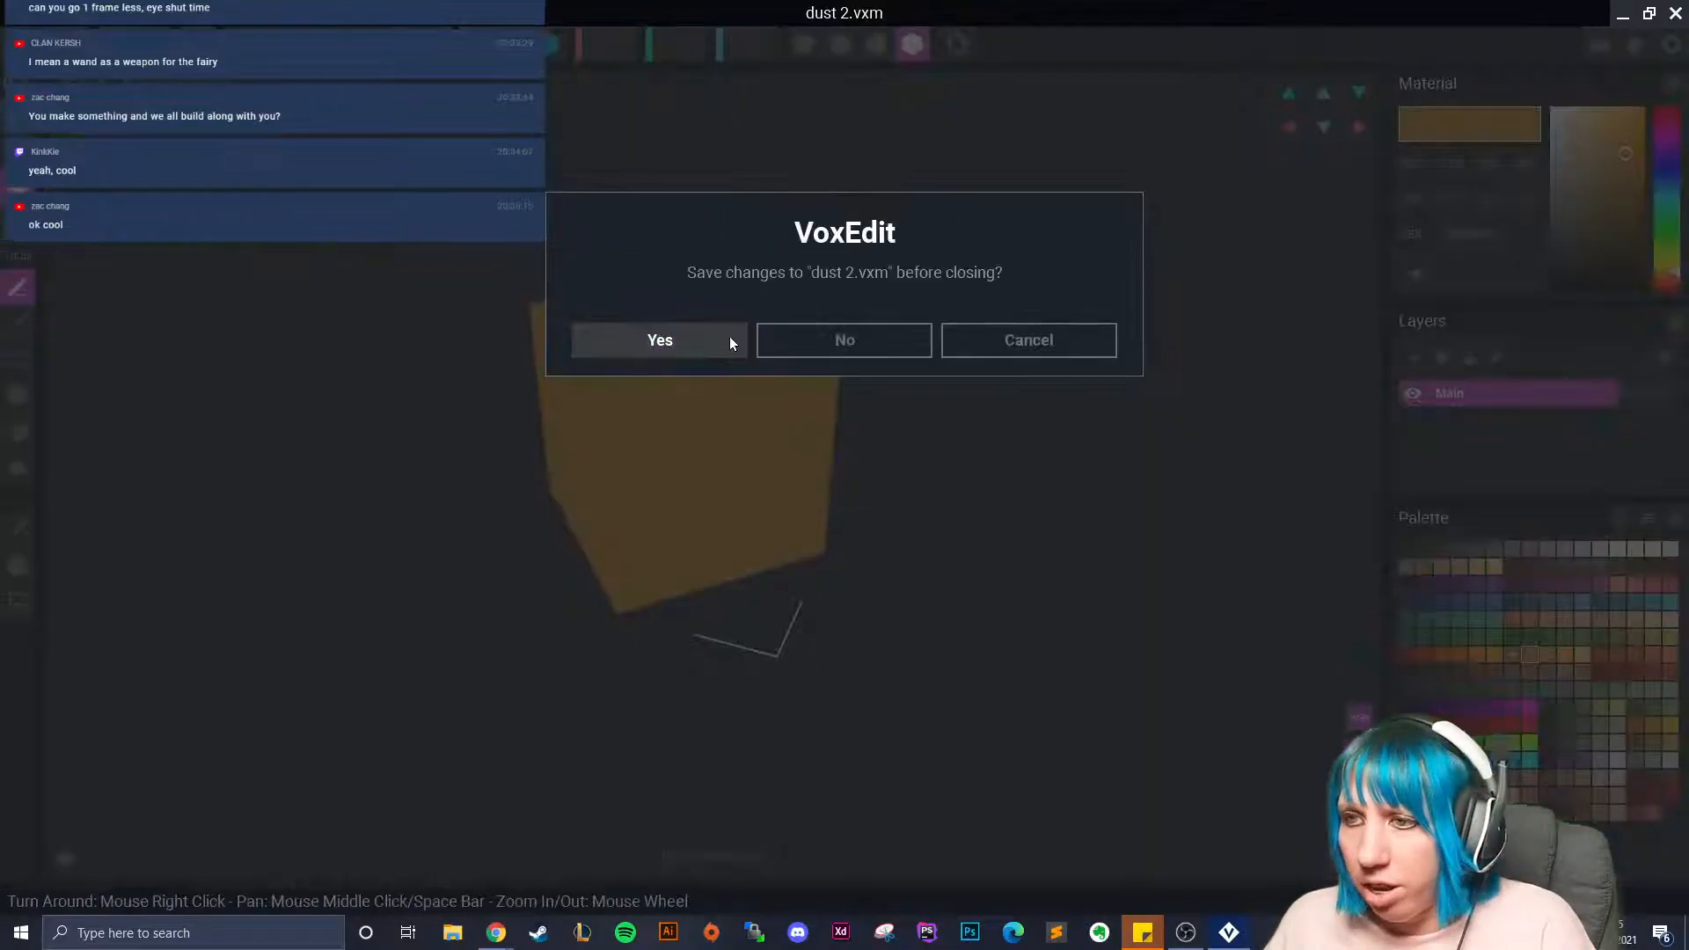
{"action": "left_click", "coordinate": [730, 341]}
{"action": "scroll", "coordinate": [1471, 266], "scroll_direction": "down", "scroll_amount": 2}
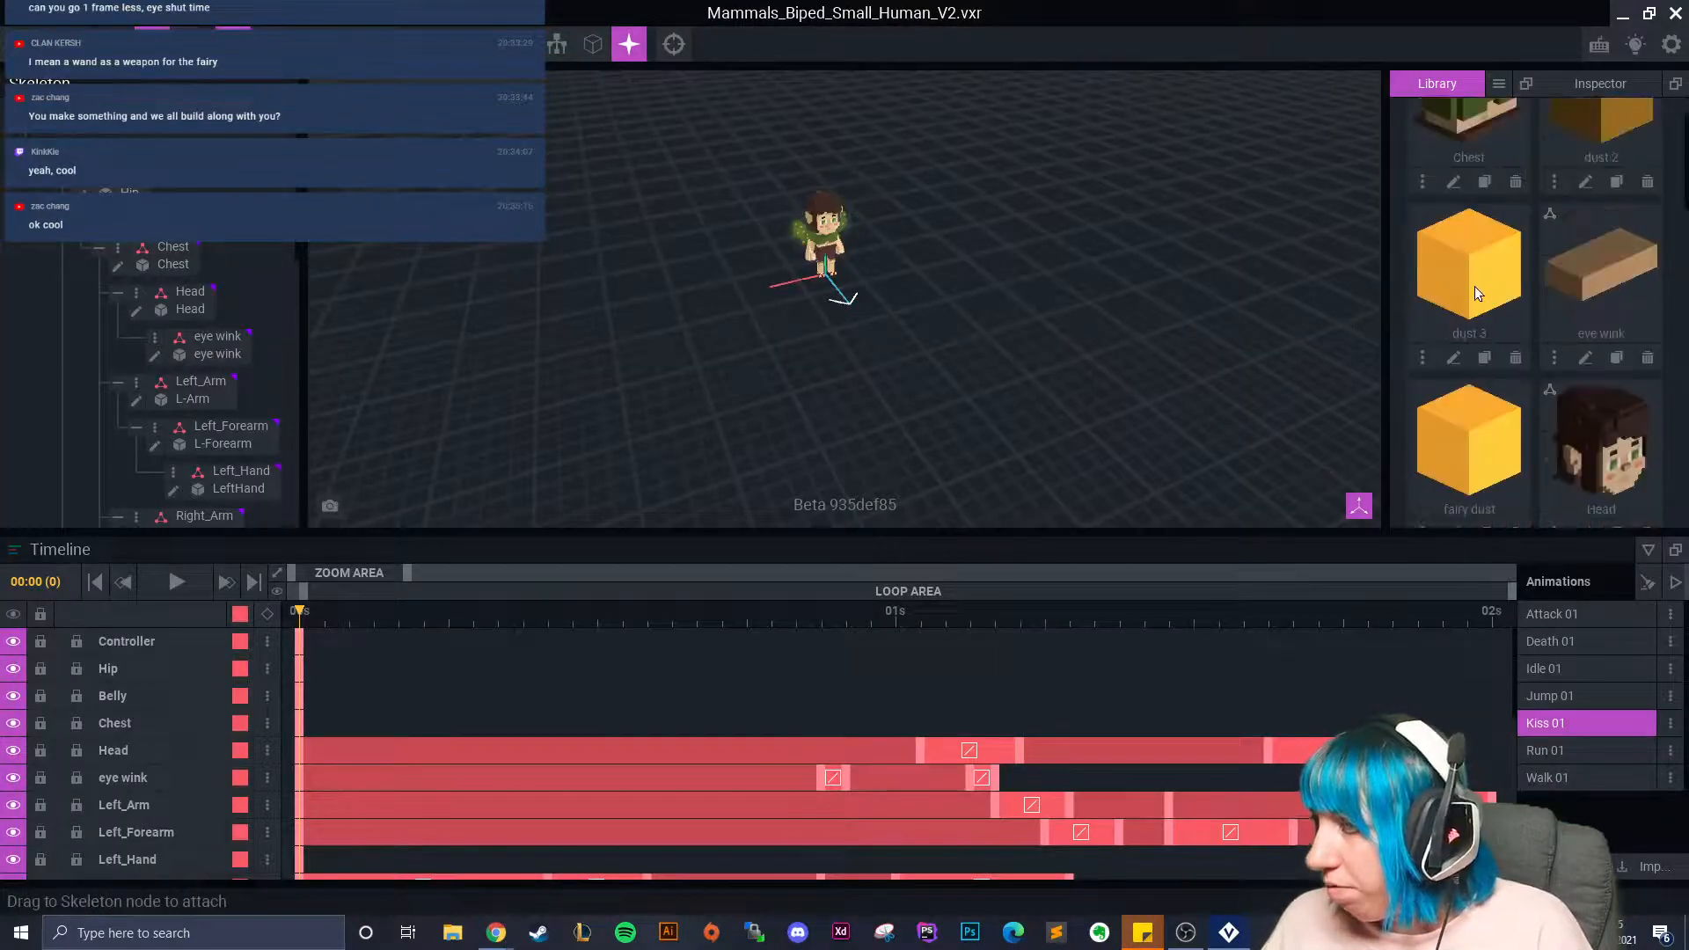
Repaint dust 3's cube a lighter emissive gold and save dust 3.vxm on returning.
{"action": "left_click", "coordinate": [1454, 357]}
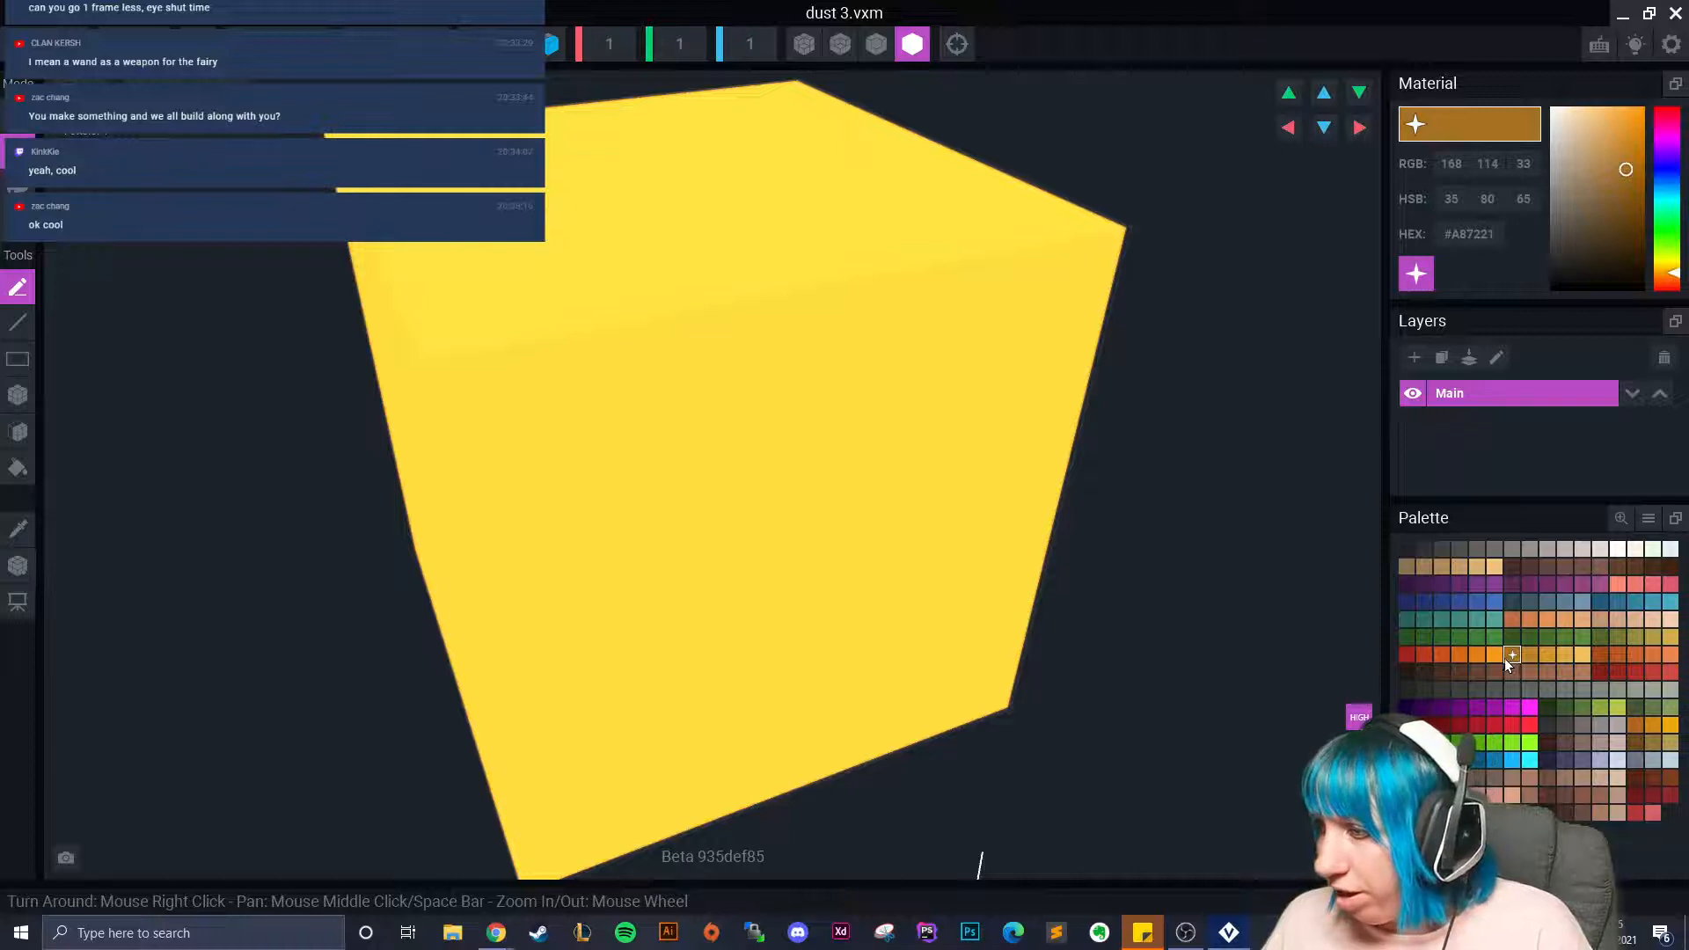
{"action": "scroll", "coordinate": [932, 545], "scroll_direction": "down", "scroll_amount": 3}
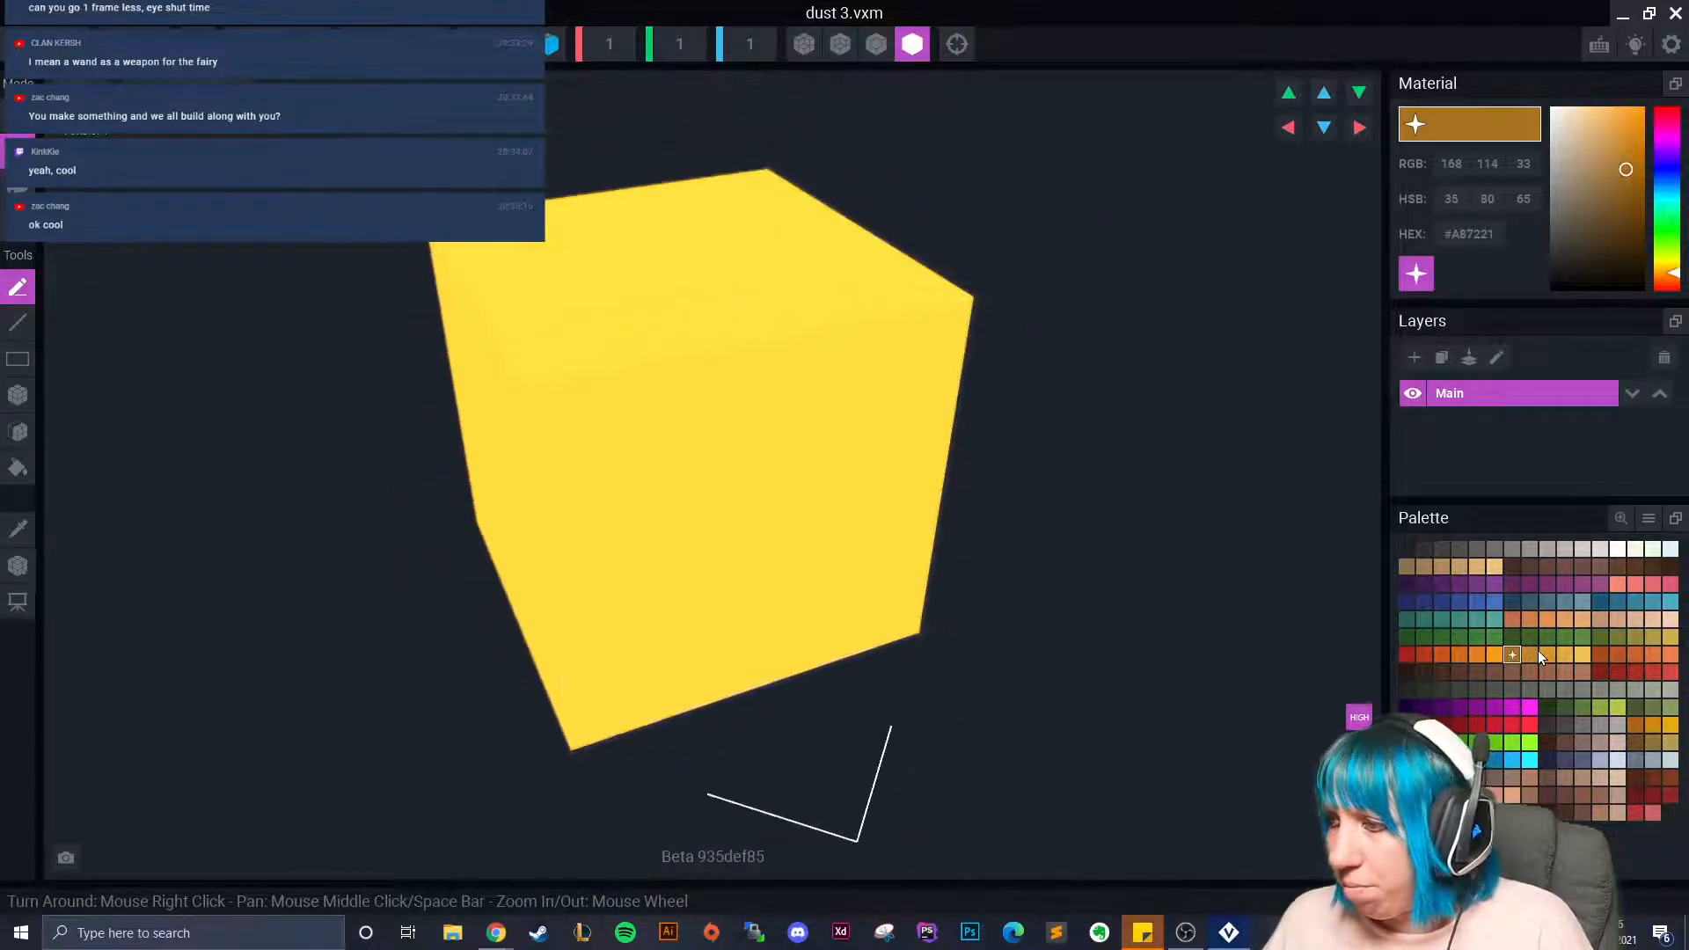
{"action": "left_click", "coordinate": [1416, 274]}
{"action": "right_click_drag", "start_coordinate": [1142, 314], "coordinate": [1489, 672]}
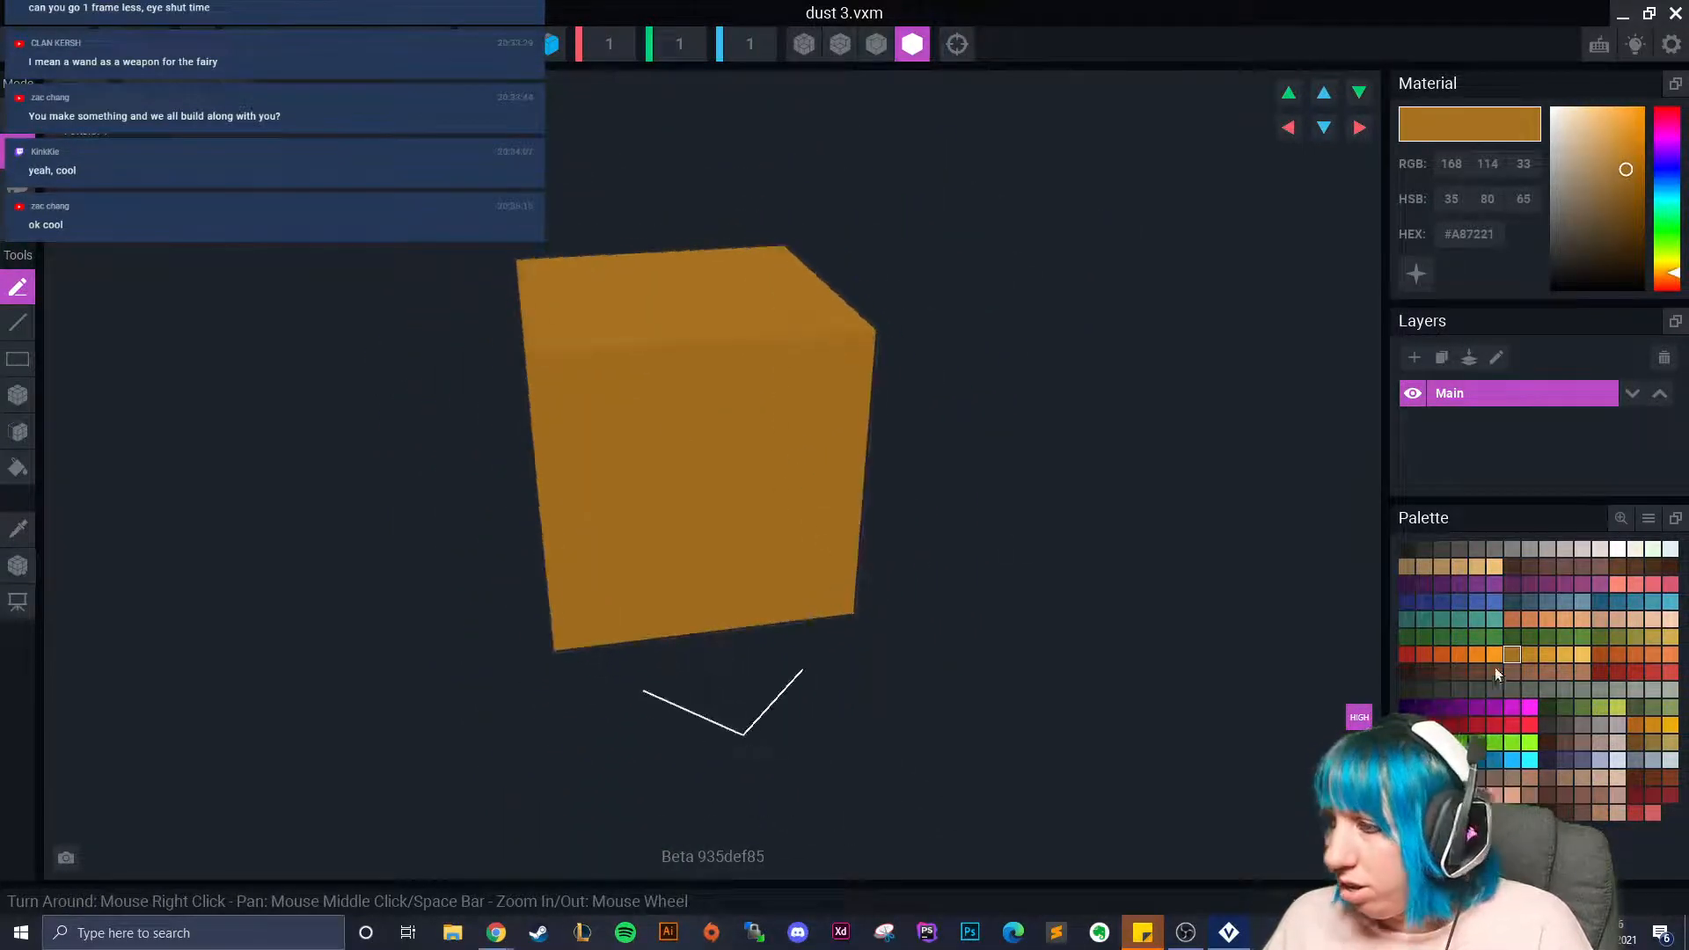
{"action": "left_click", "coordinate": [1546, 655]}
{"action": "left_click", "coordinate": [1416, 274]}
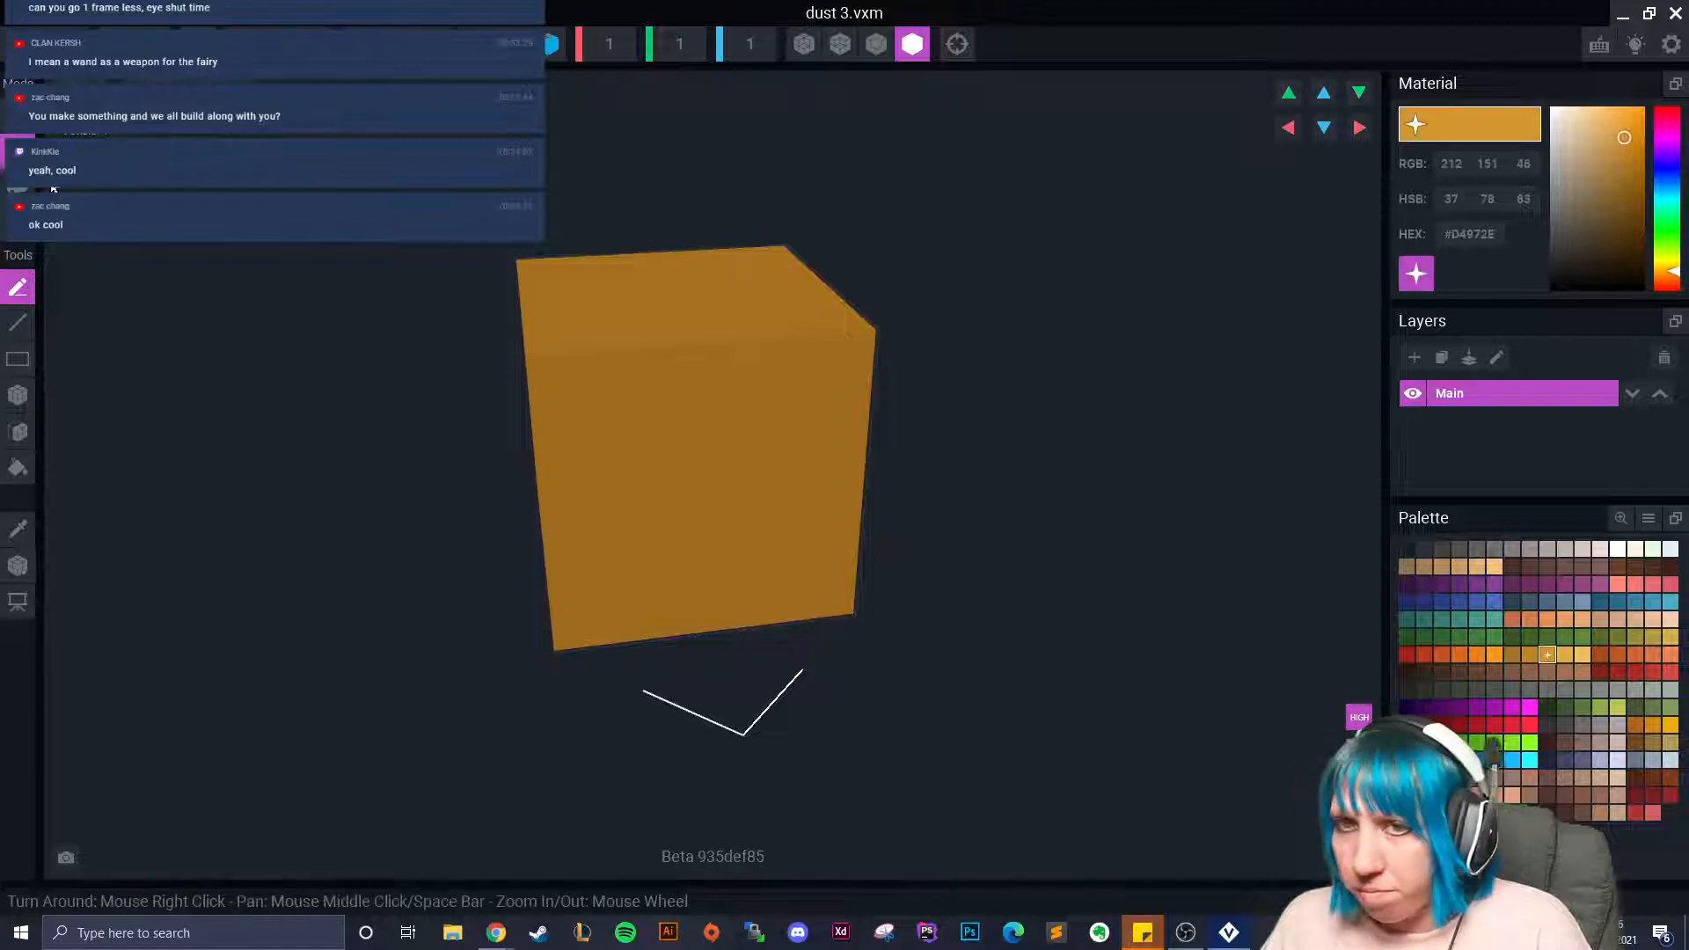
{"action": "scroll", "coordinate": [748, 528], "scroll_direction": "down", "scroll_amount": 2}
{"action": "scroll", "coordinate": [775, 584], "scroll_direction": "down", "scroll_amount": 2}
{"action": "scroll", "coordinate": [880, 510], "scroll_direction": "up", "scroll_amount": 5}
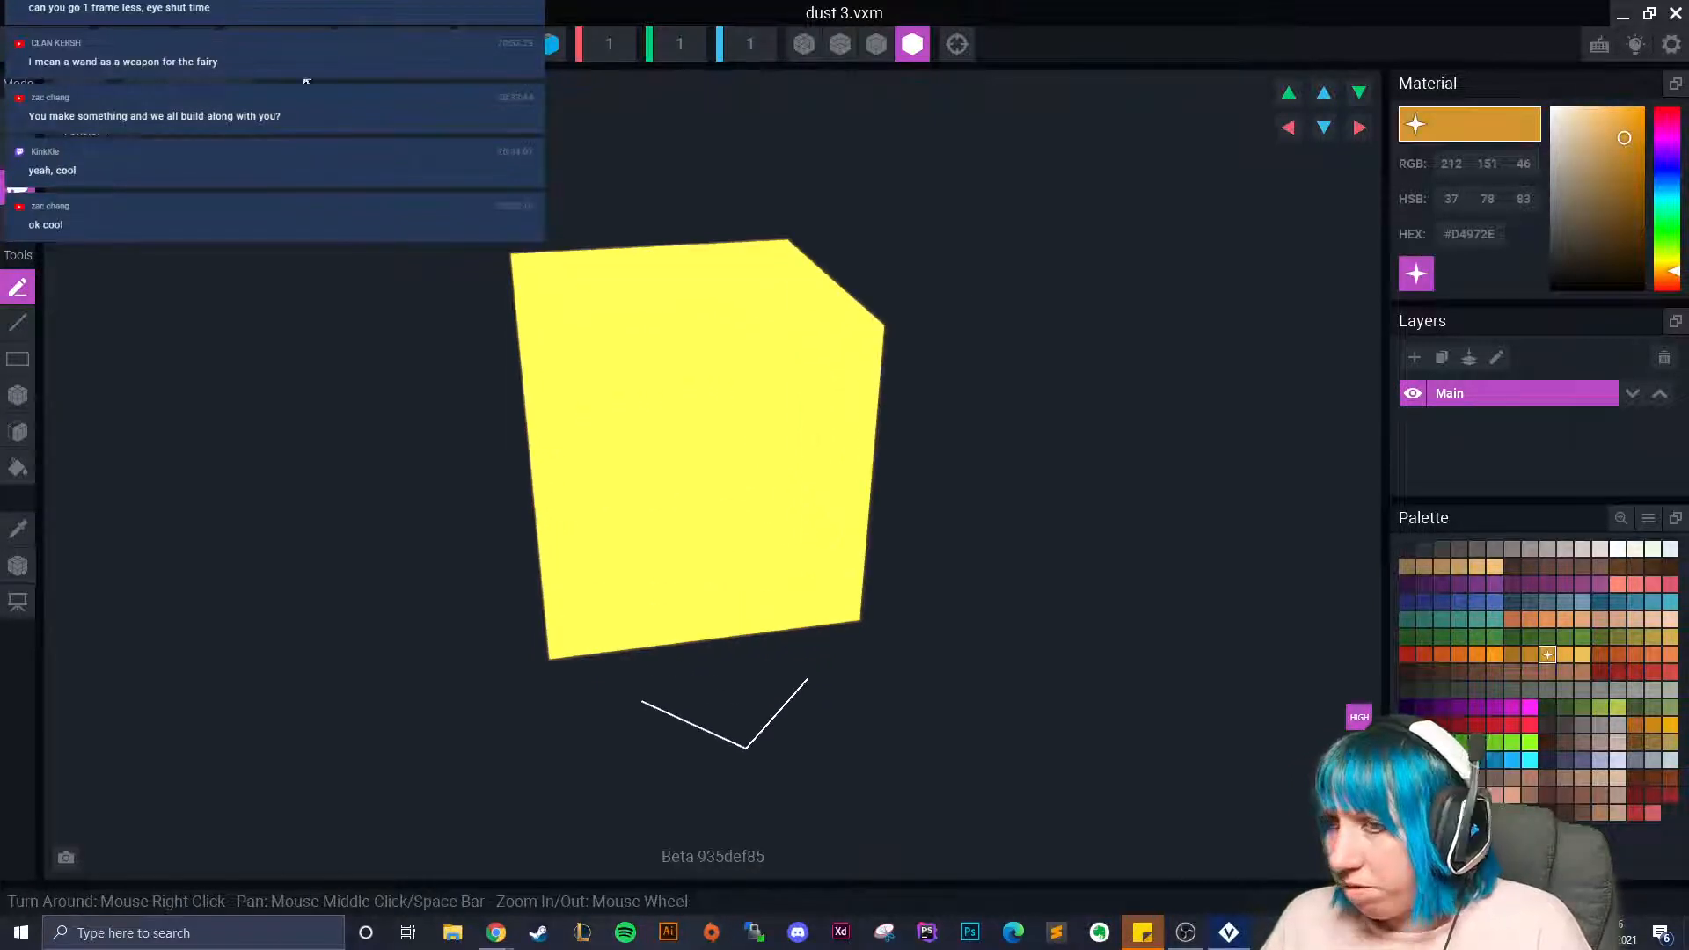
{"action": "key", "text": "ctrl+w"}
{"action": "left_click", "coordinate": [672, 345]}
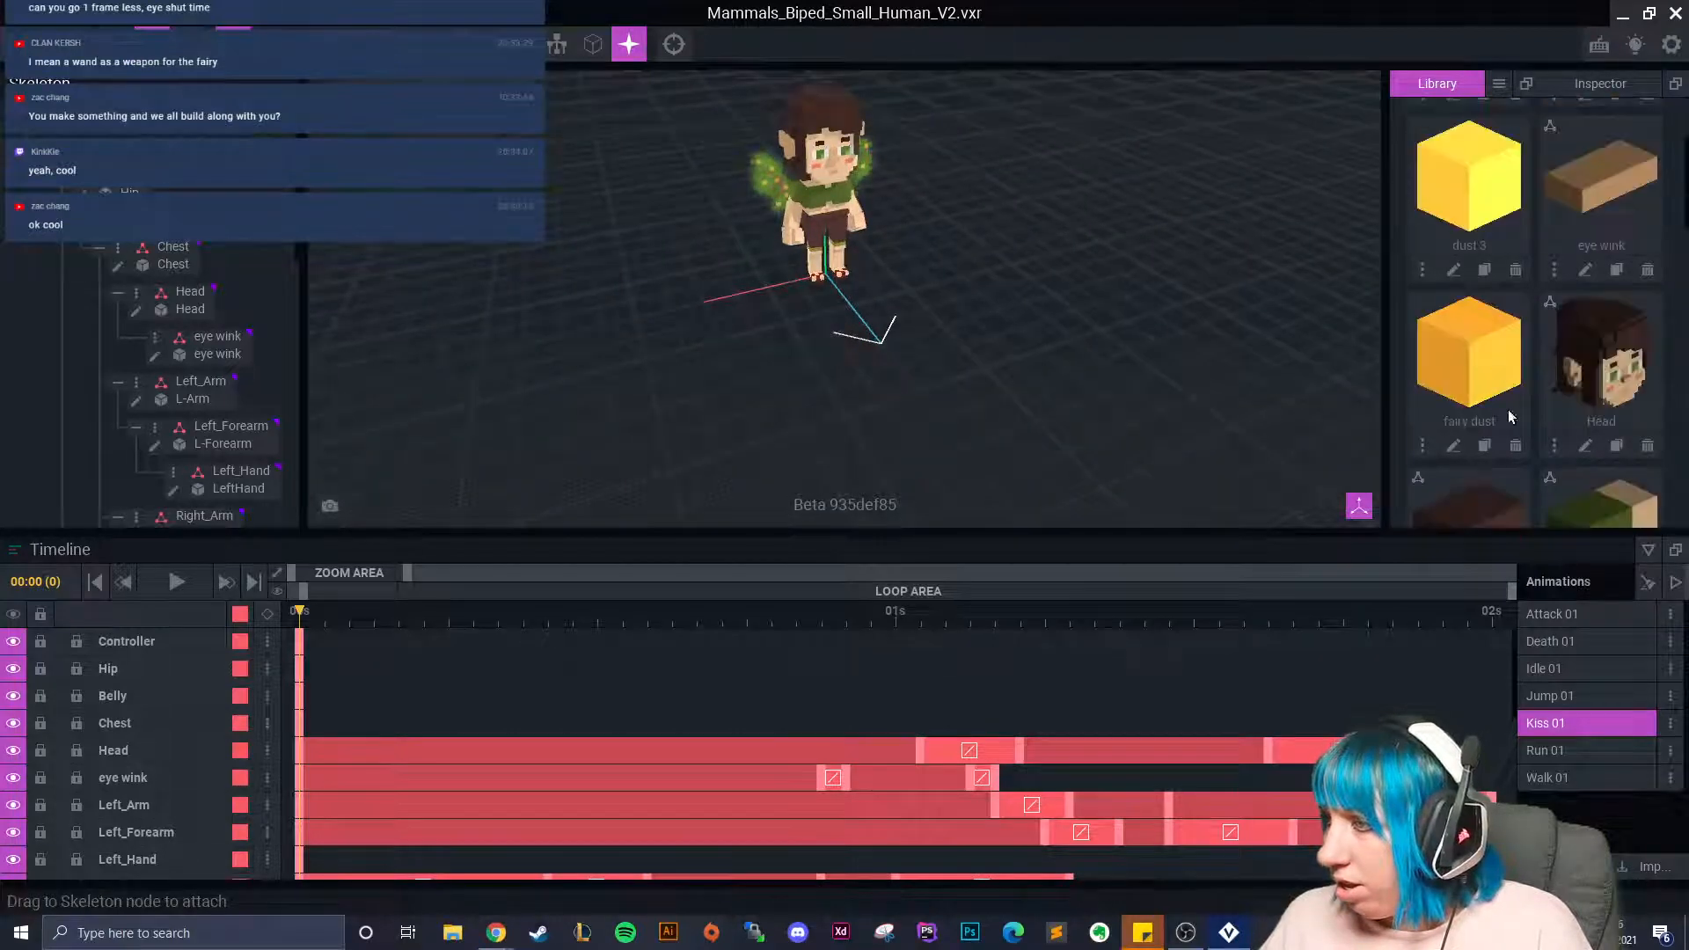
Clone the fairy dust model as 'dust 4'.
{"action": "left_click", "coordinate": [1485, 446]}
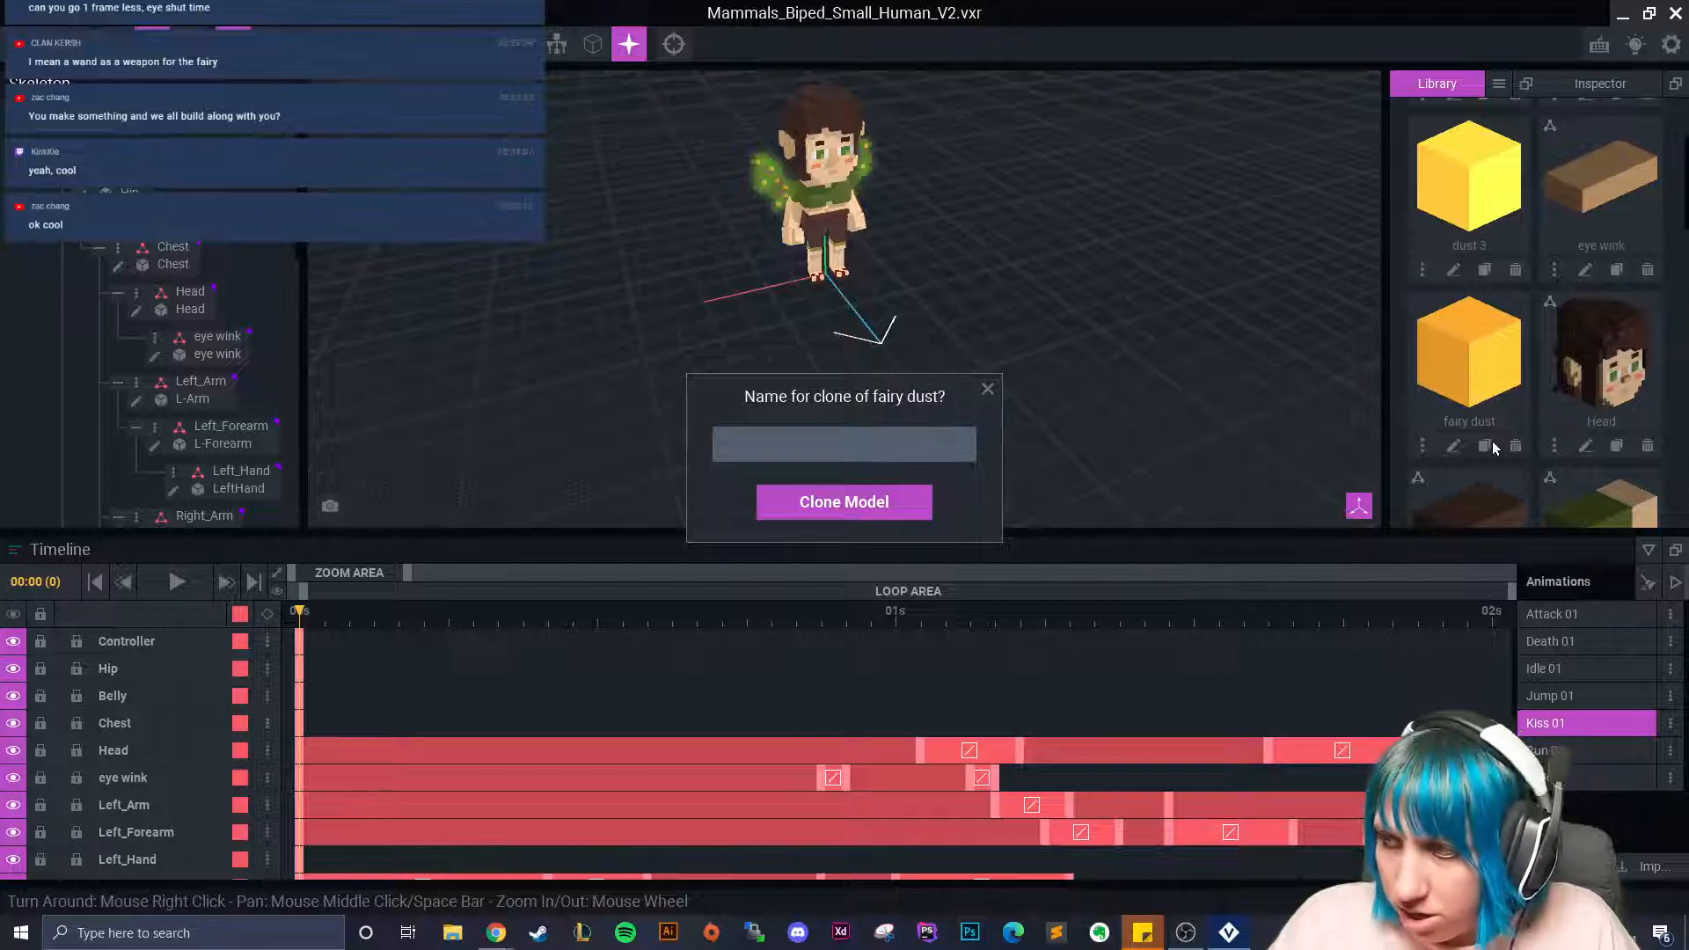
{"action": "type", "text": "dust 4"}
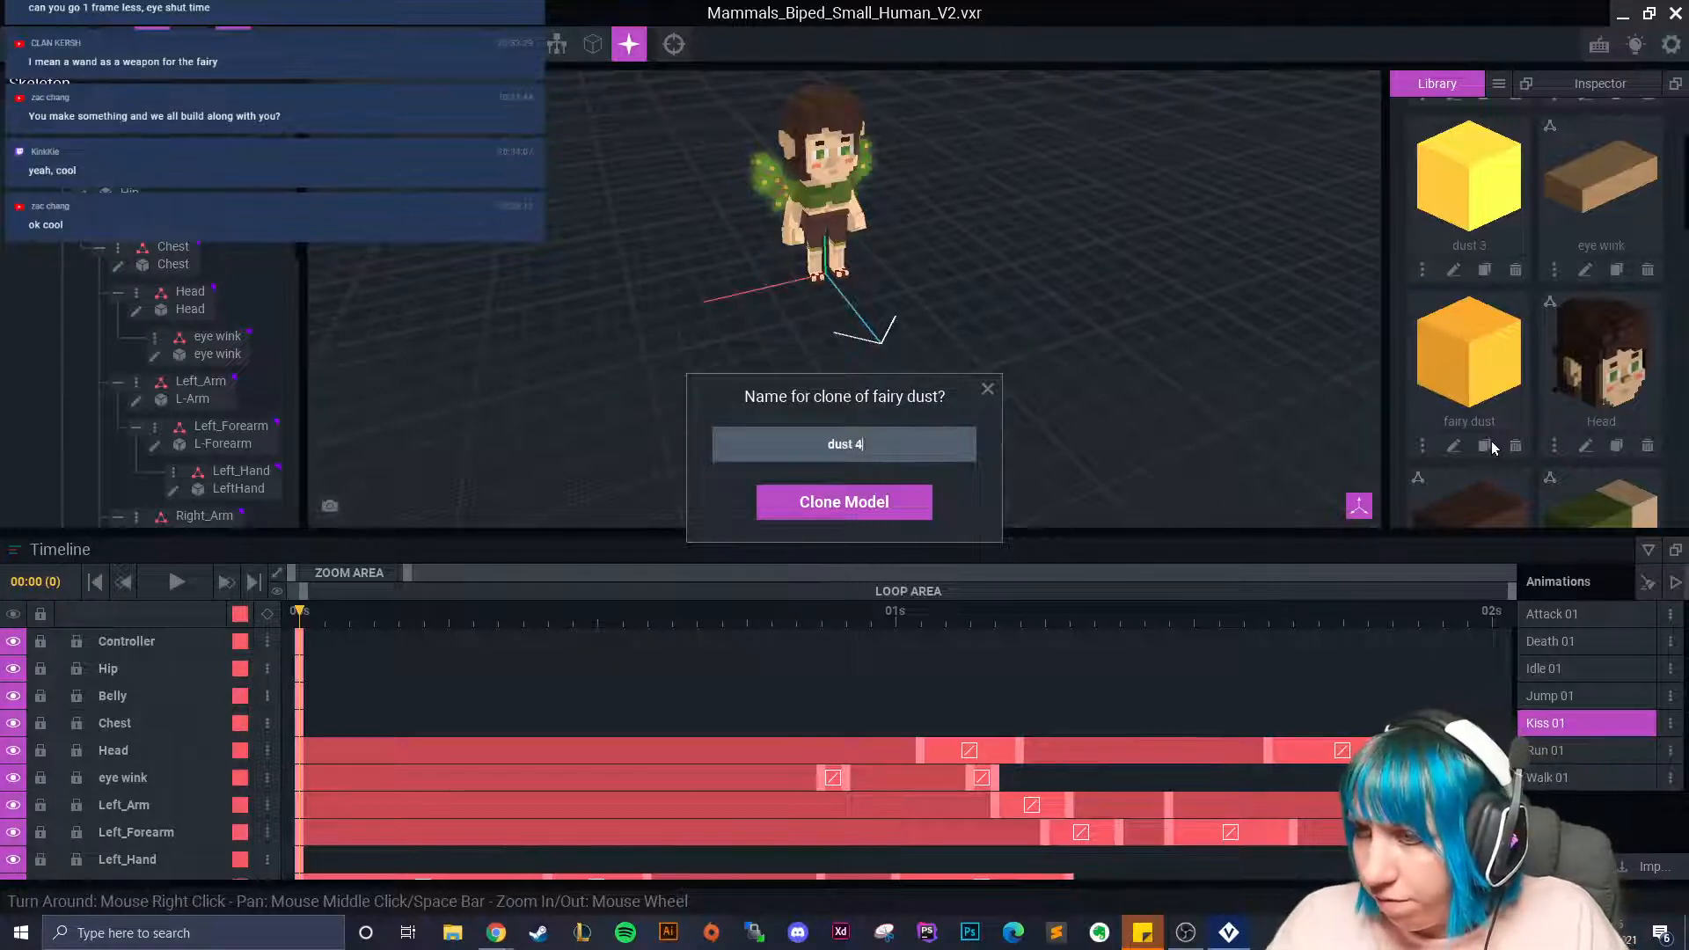
{"action": "key", "text": "Return"}
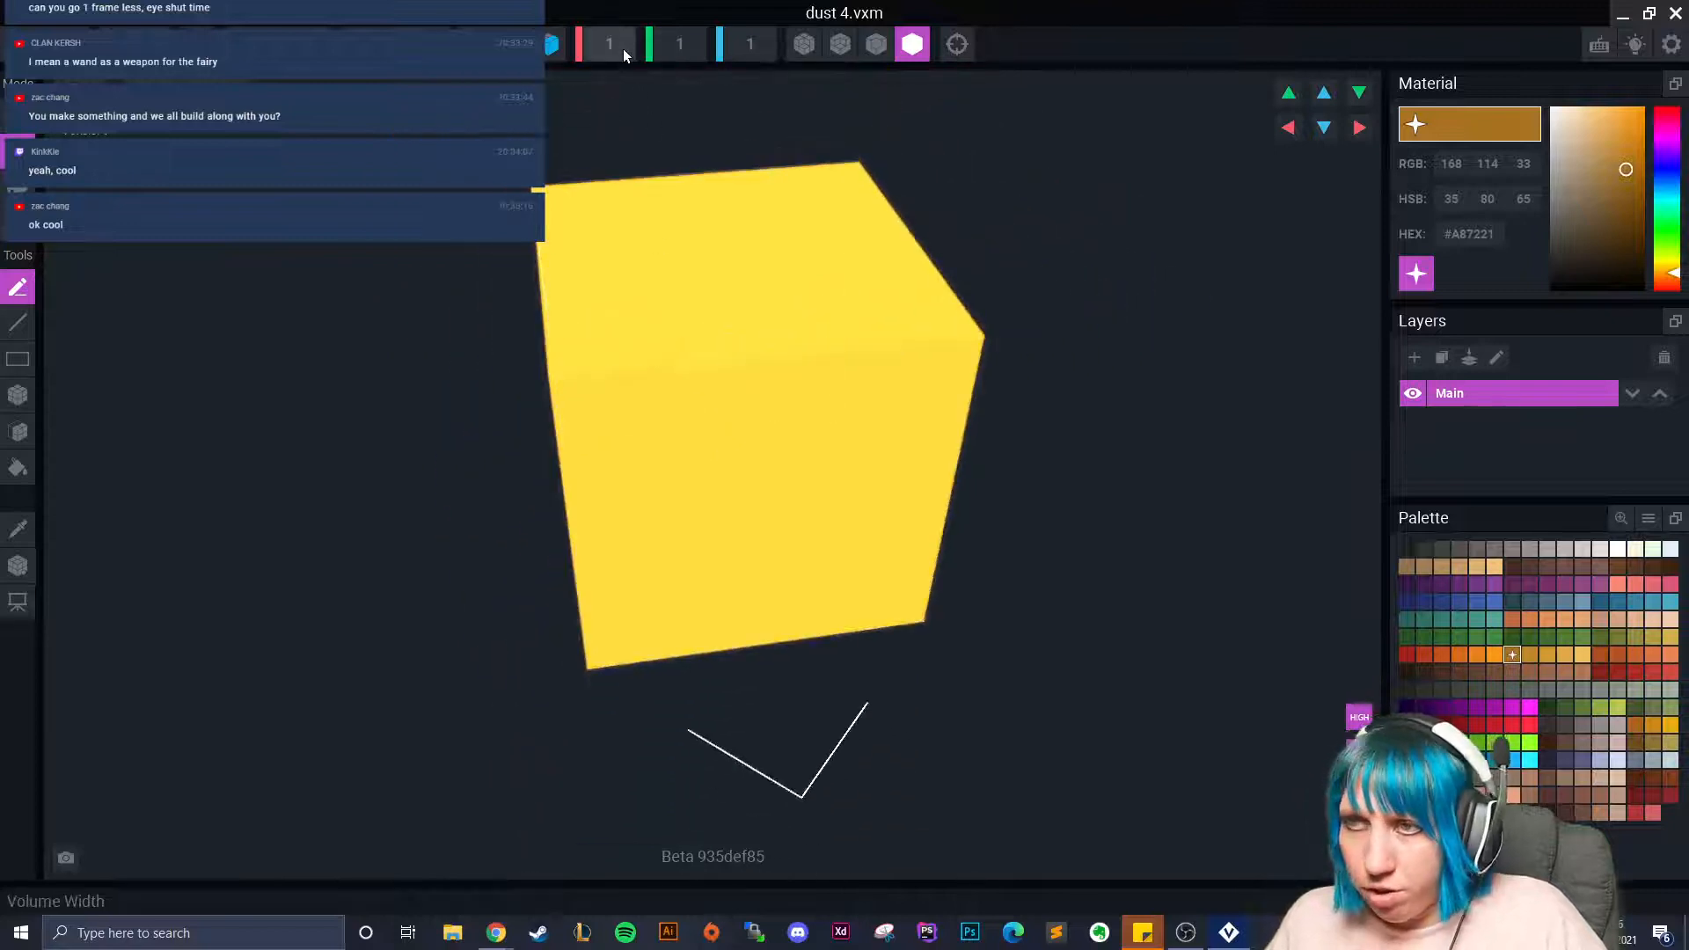
Enlarge the volume to 5 by 5, sample the cube's yellow, then shrink back to one voxel.
{"action": "type", "text": "5"}
{"action": "key", "text": "Return"}
{"action": "left_click", "coordinate": [678, 50]}
{"action": "type", "text": "5"}
{"action": "key", "text": "Tab"}
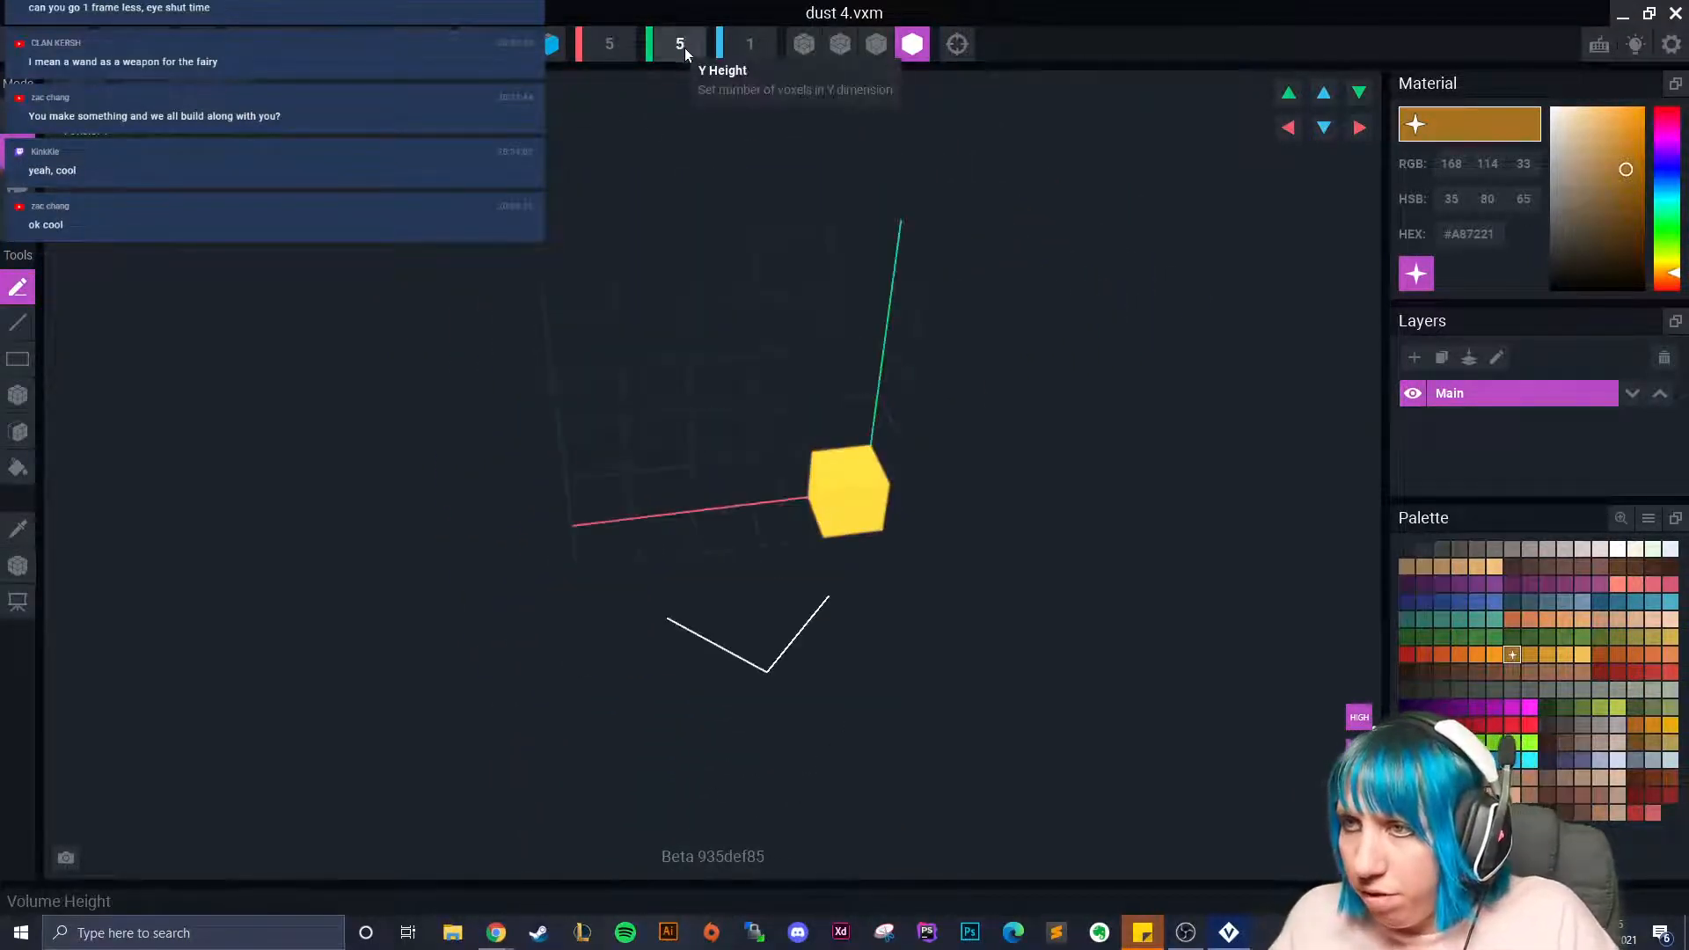
{"action": "right_click_drag", "start_coordinate": [766, 472], "coordinate": [769, 471]}
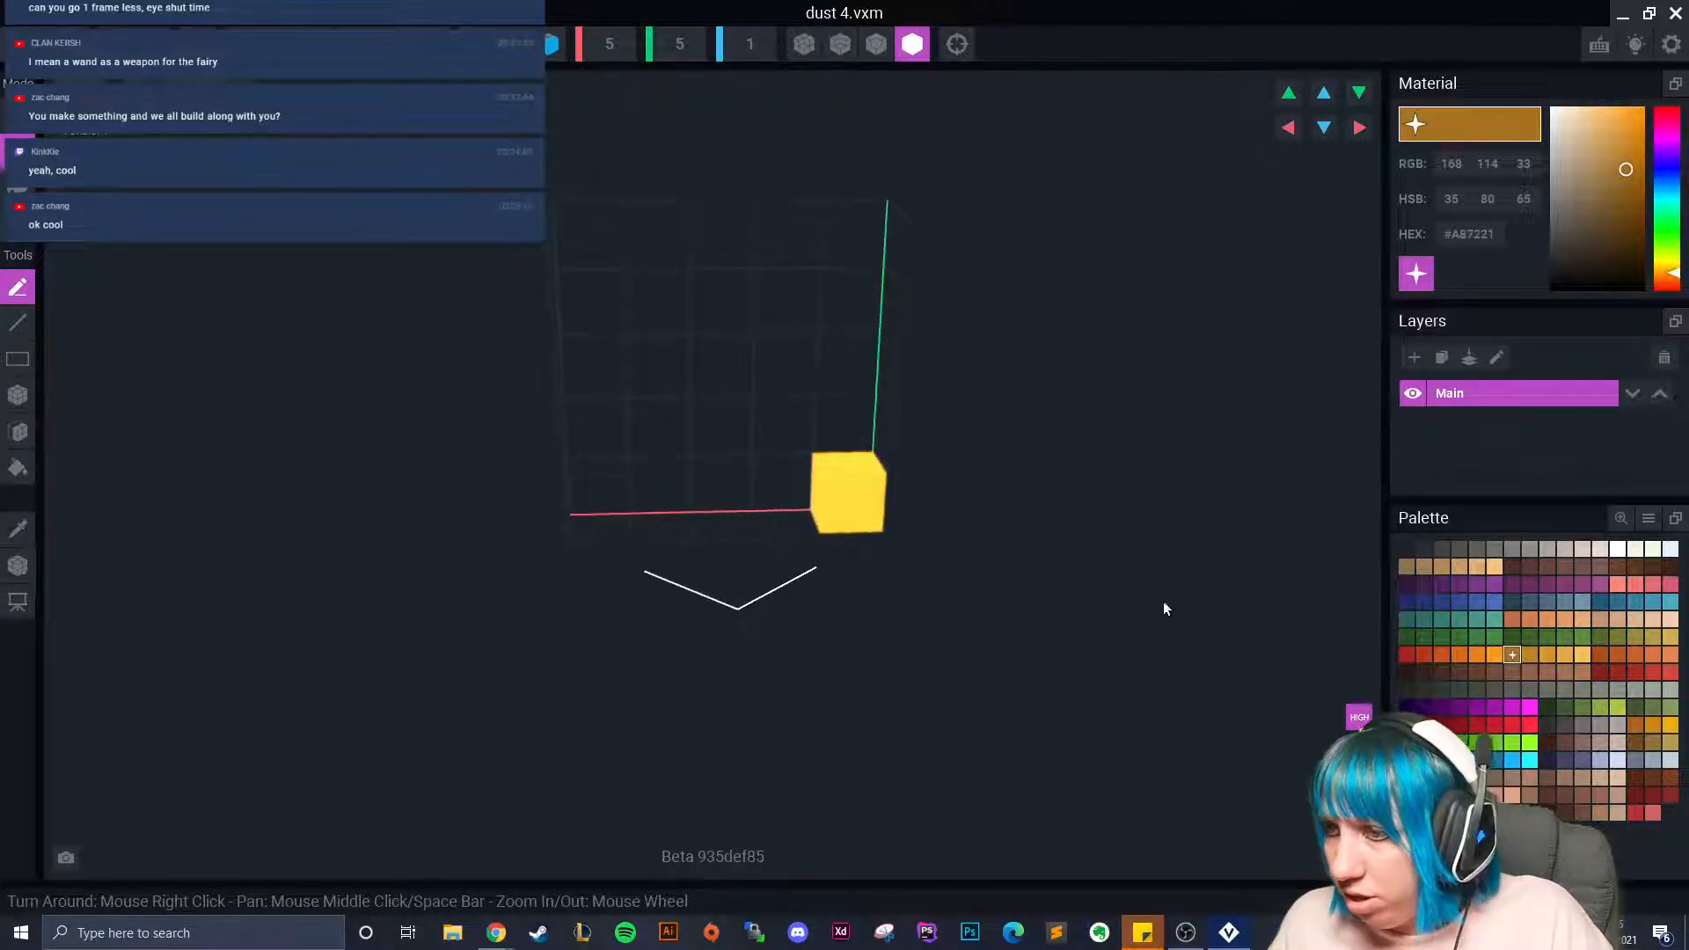
{"action": "left_click", "coordinate": [17, 528]}
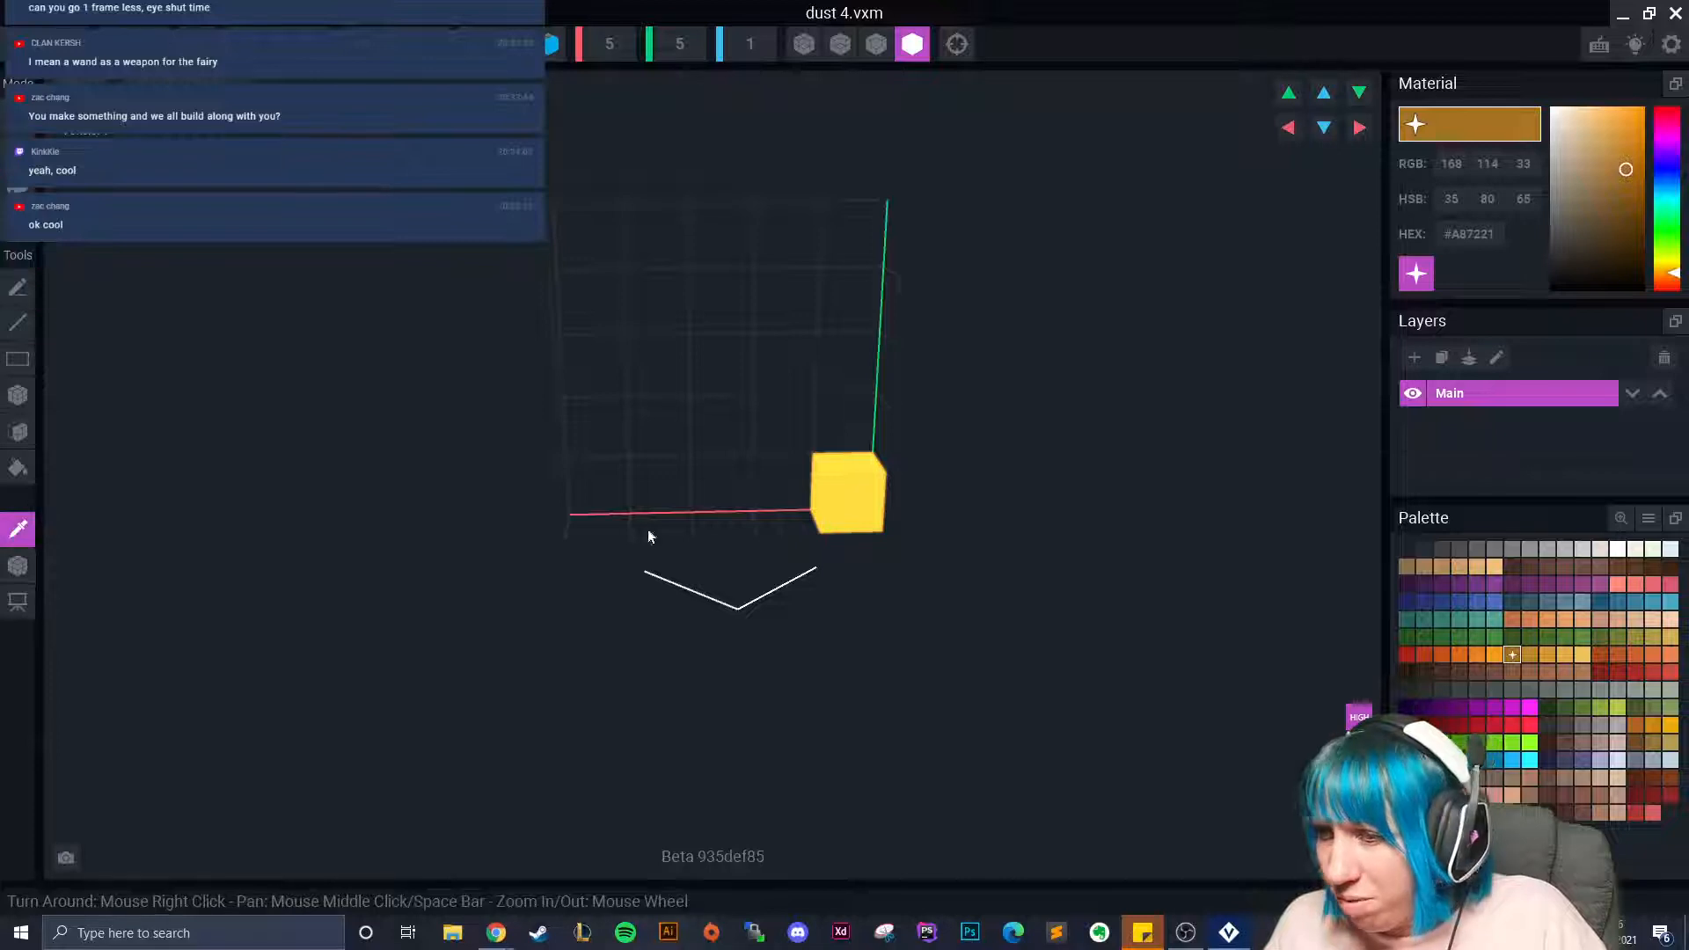
{"action": "left_click", "coordinate": [839, 508]}
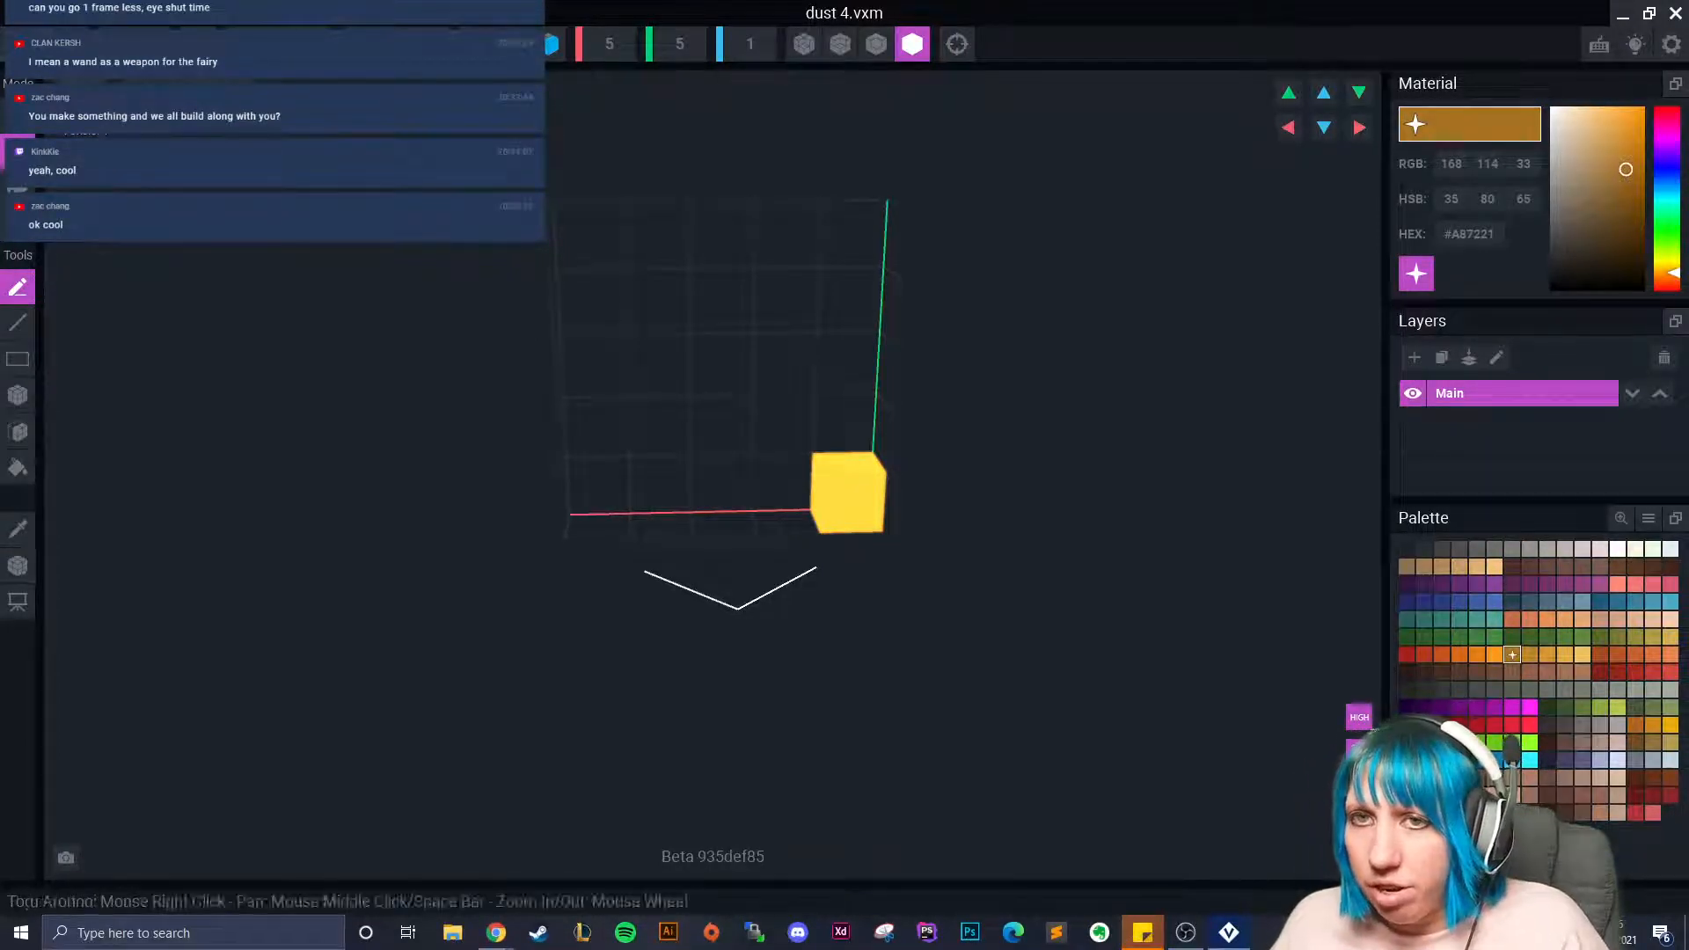
{"action": "left_click", "coordinate": [318, 44]}
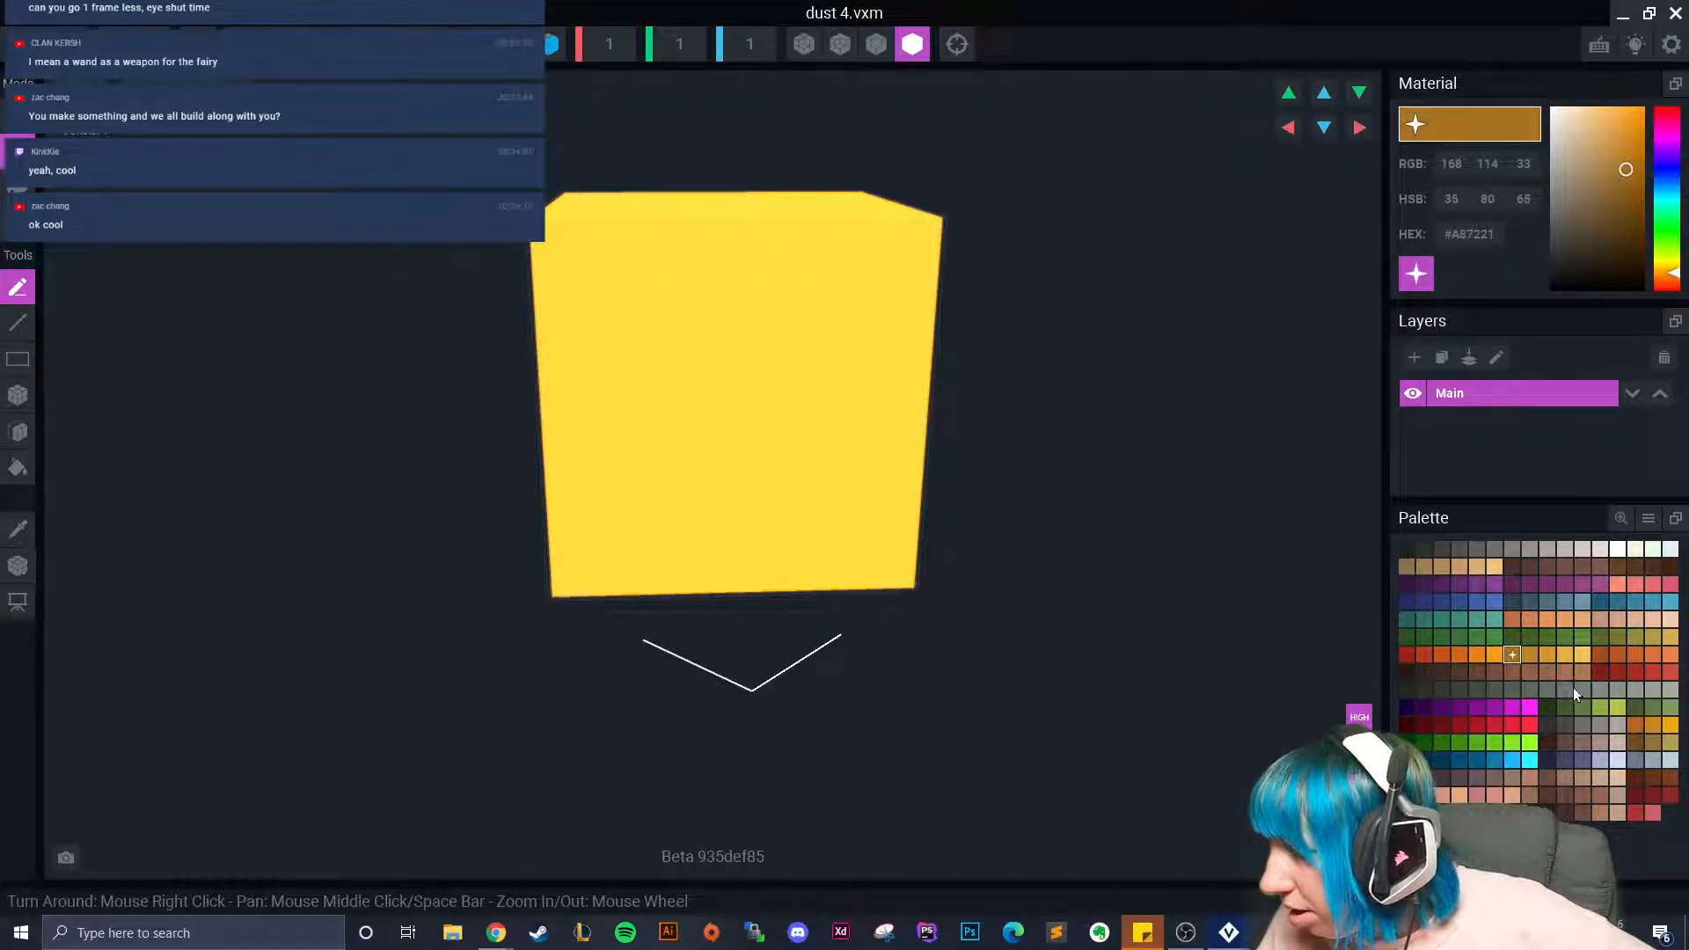
Paint the dust 4 voxel light then darker grey, and save it when returning to the project.
{"action": "left_click", "coordinate": [1551, 548]}
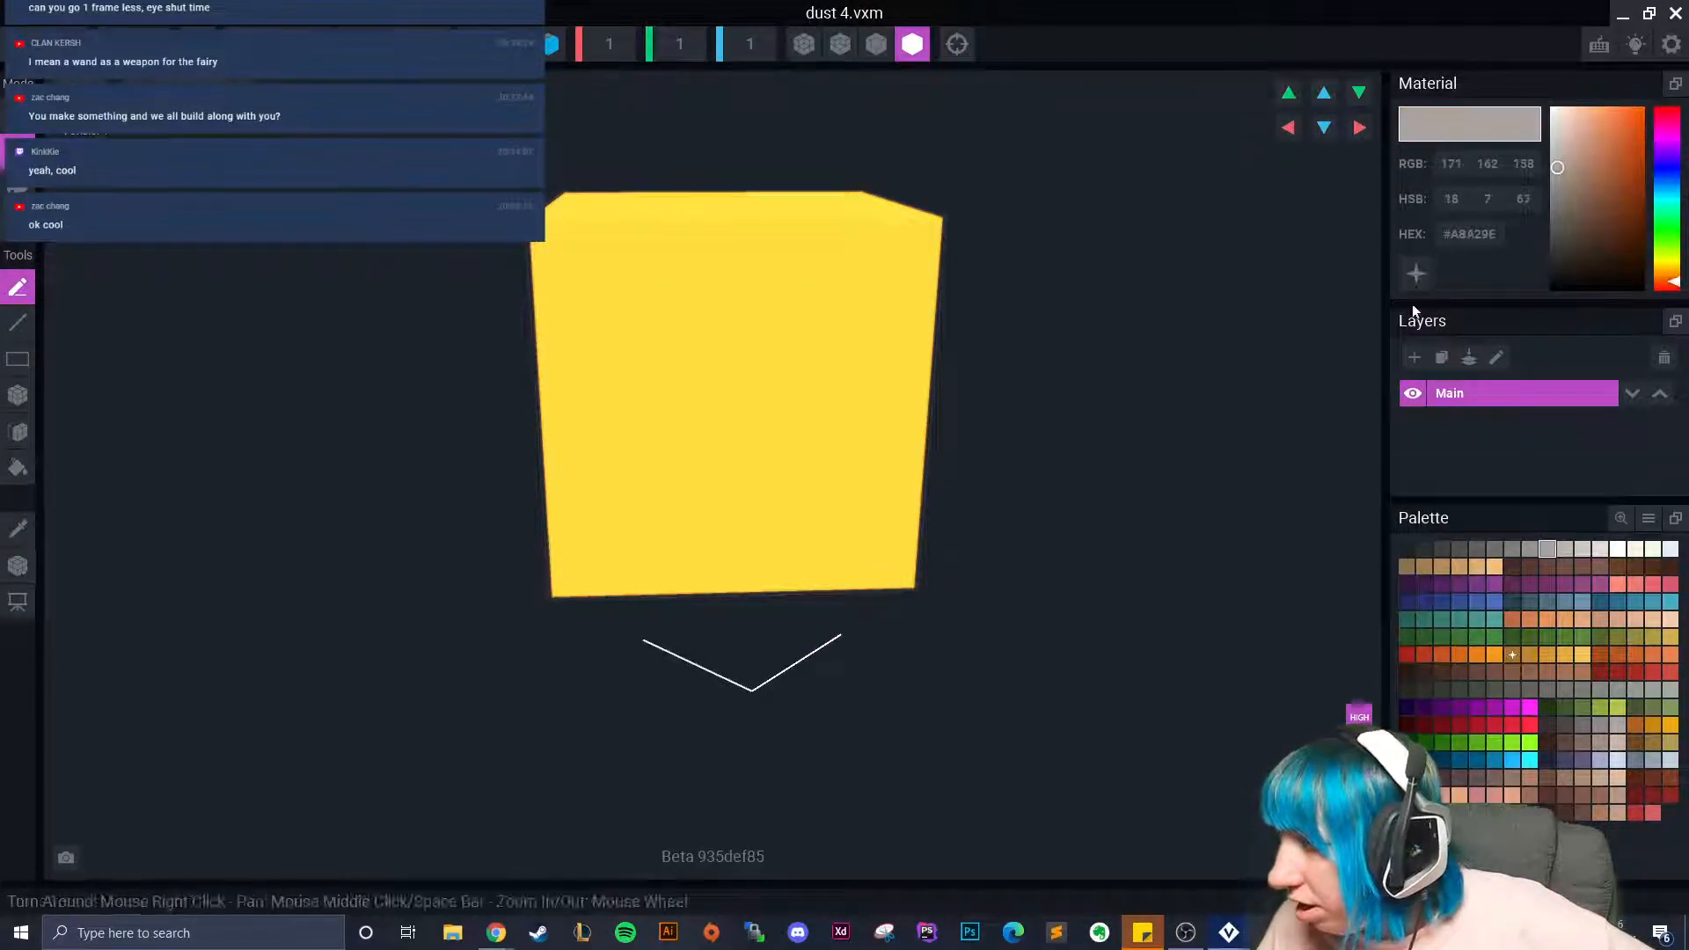
{"action": "left_click", "coordinate": [18, 188]}
{"action": "left_click", "coordinate": [841, 451]}
{"action": "scroll", "coordinate": [1080, 556], "scroll_direction": "down", "scroll_amount": 3}
{"action": "left_click", "coordinate": [1512, 549]}
{"action": "left_click", "coordinate": [760, 455]}
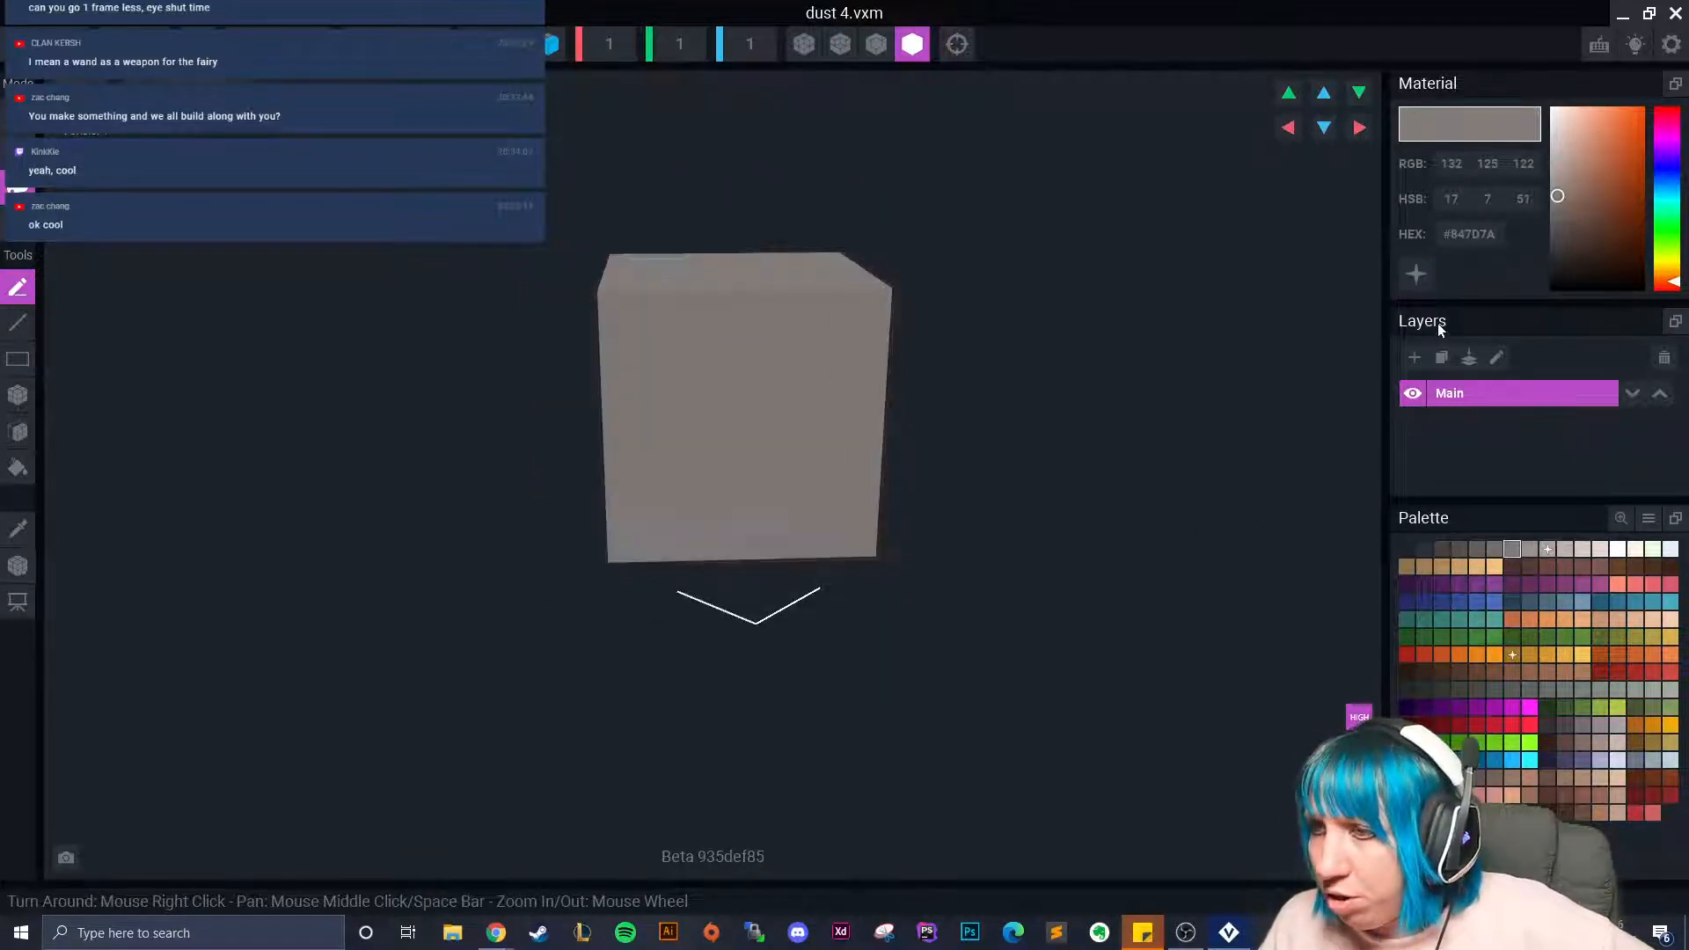
{"action": "scroll", "coordinate": [1031, 430], "scroll_direction": "down", "scroll_amount": 3}
{"action": "right_click_drag", "start_coordinate": [1031, 430], "coordinate": [1111, 484]}
{"action": "left_click", "coordinate": [17, 44]}
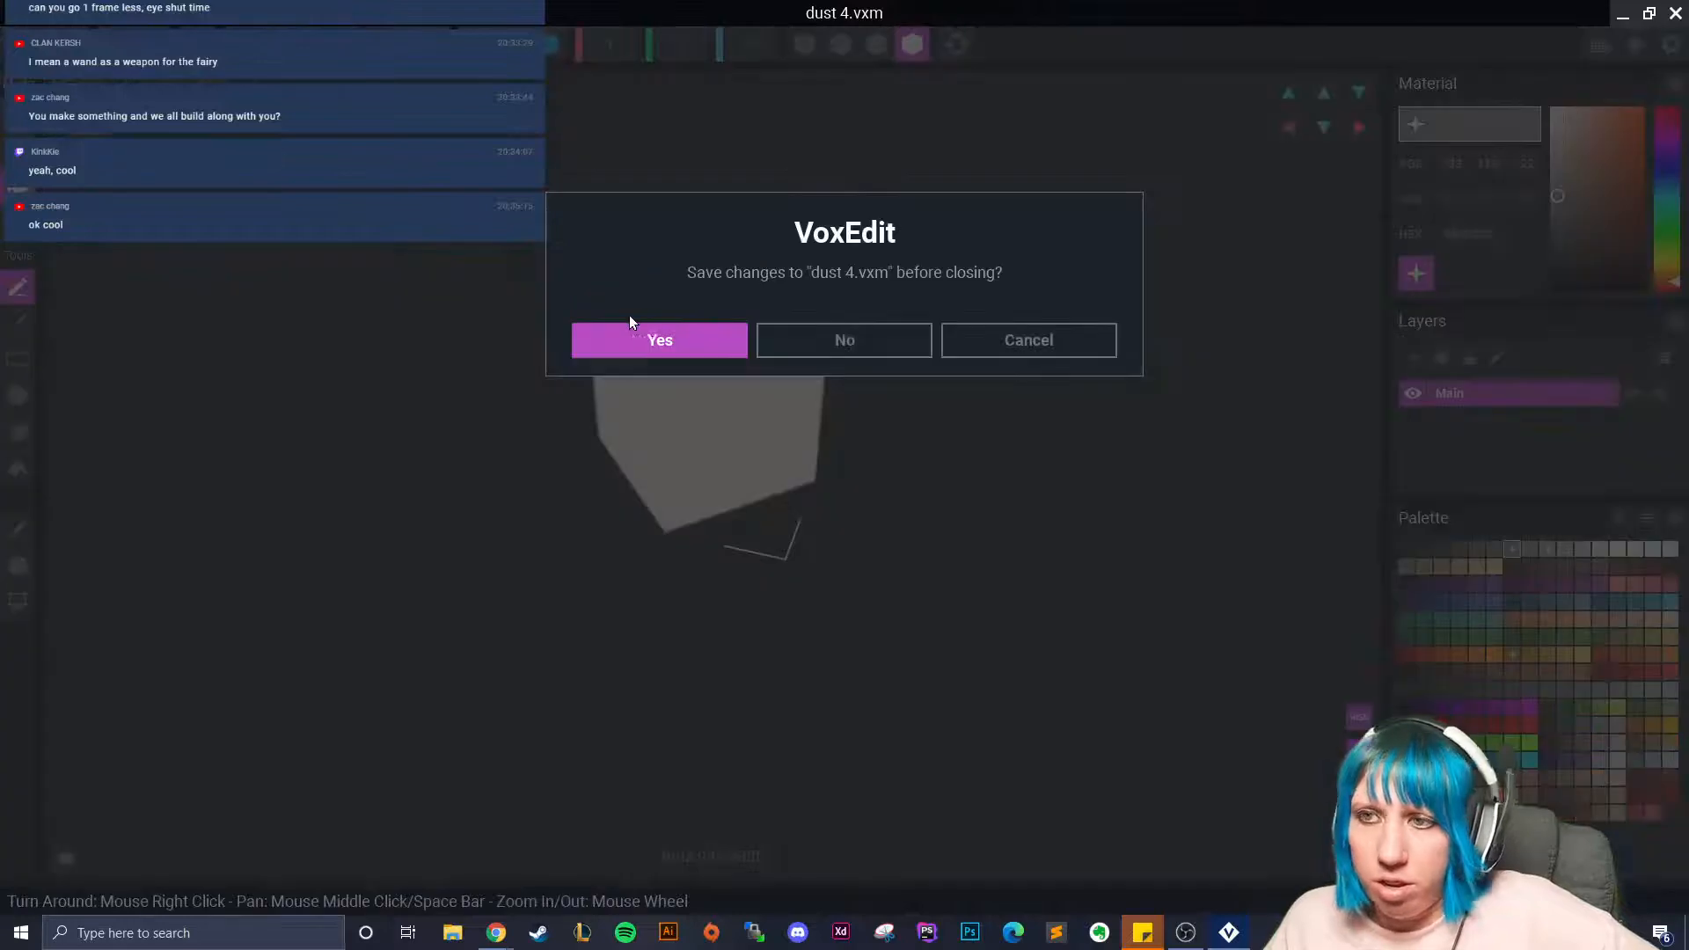
{"action": "left_click", "coordinate": [680, 327]}
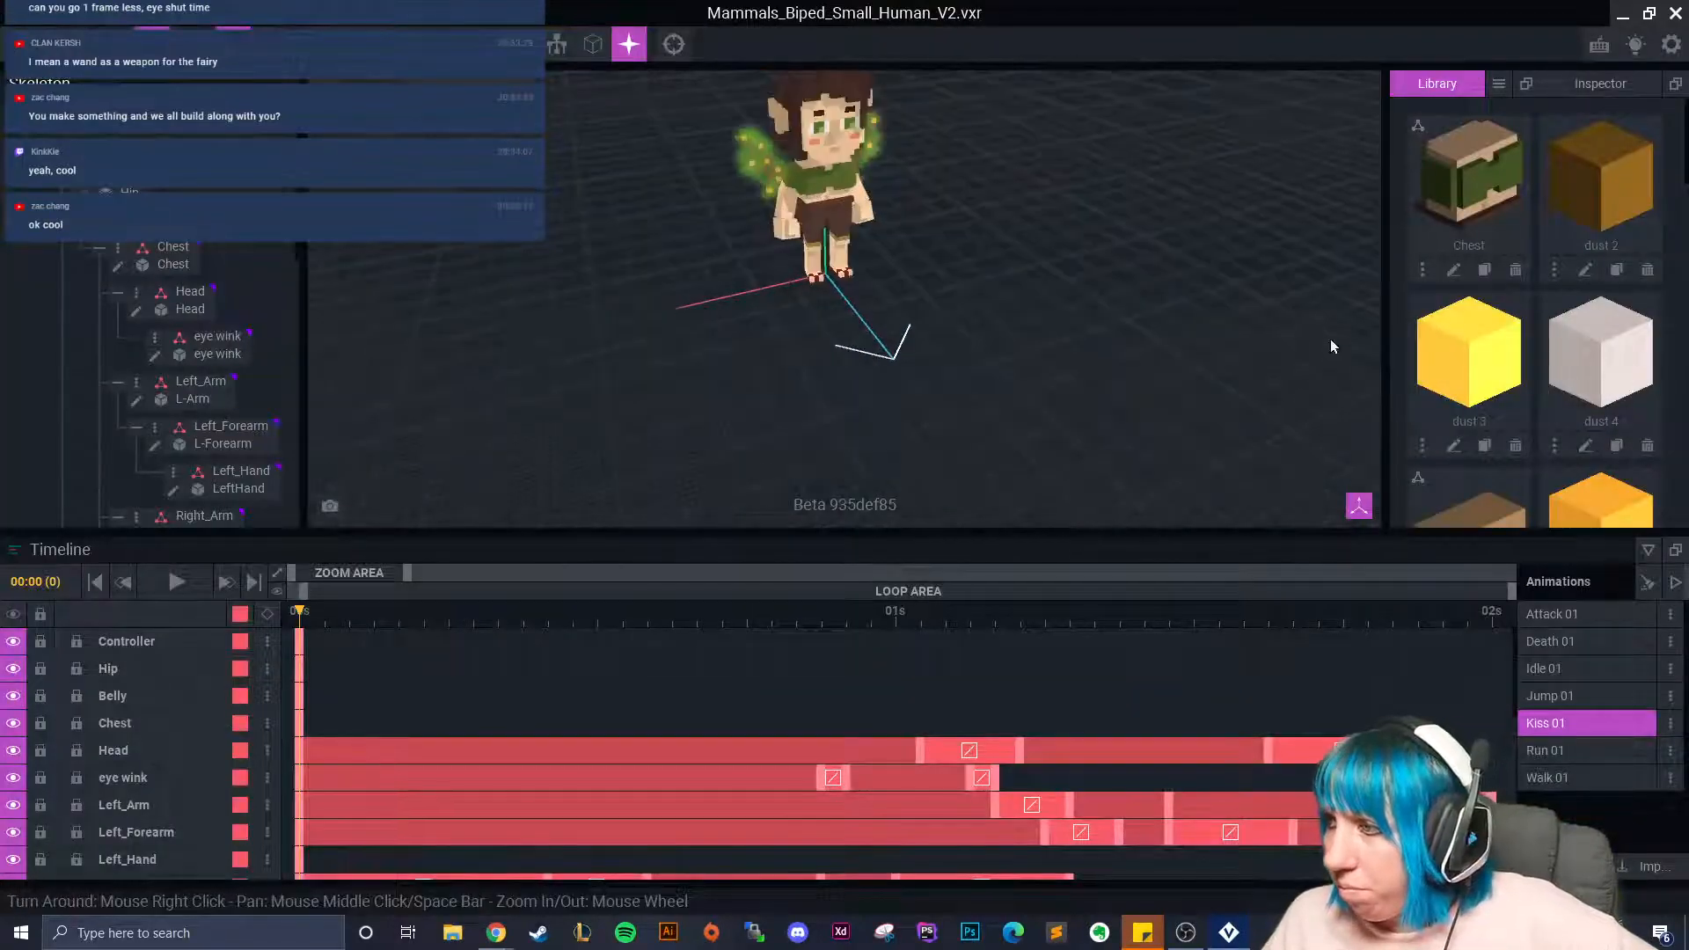
Orbit and zoom around the fairy, then open a skeleton node's options menu.
{"action": "right_click_drag", "start_coordinate": [959, 281], "coordinate": [924, 303]}
{"action": "scroll", "coordinate": [904, 320], "scroll_direction": "up", "scroll_amount": 6}
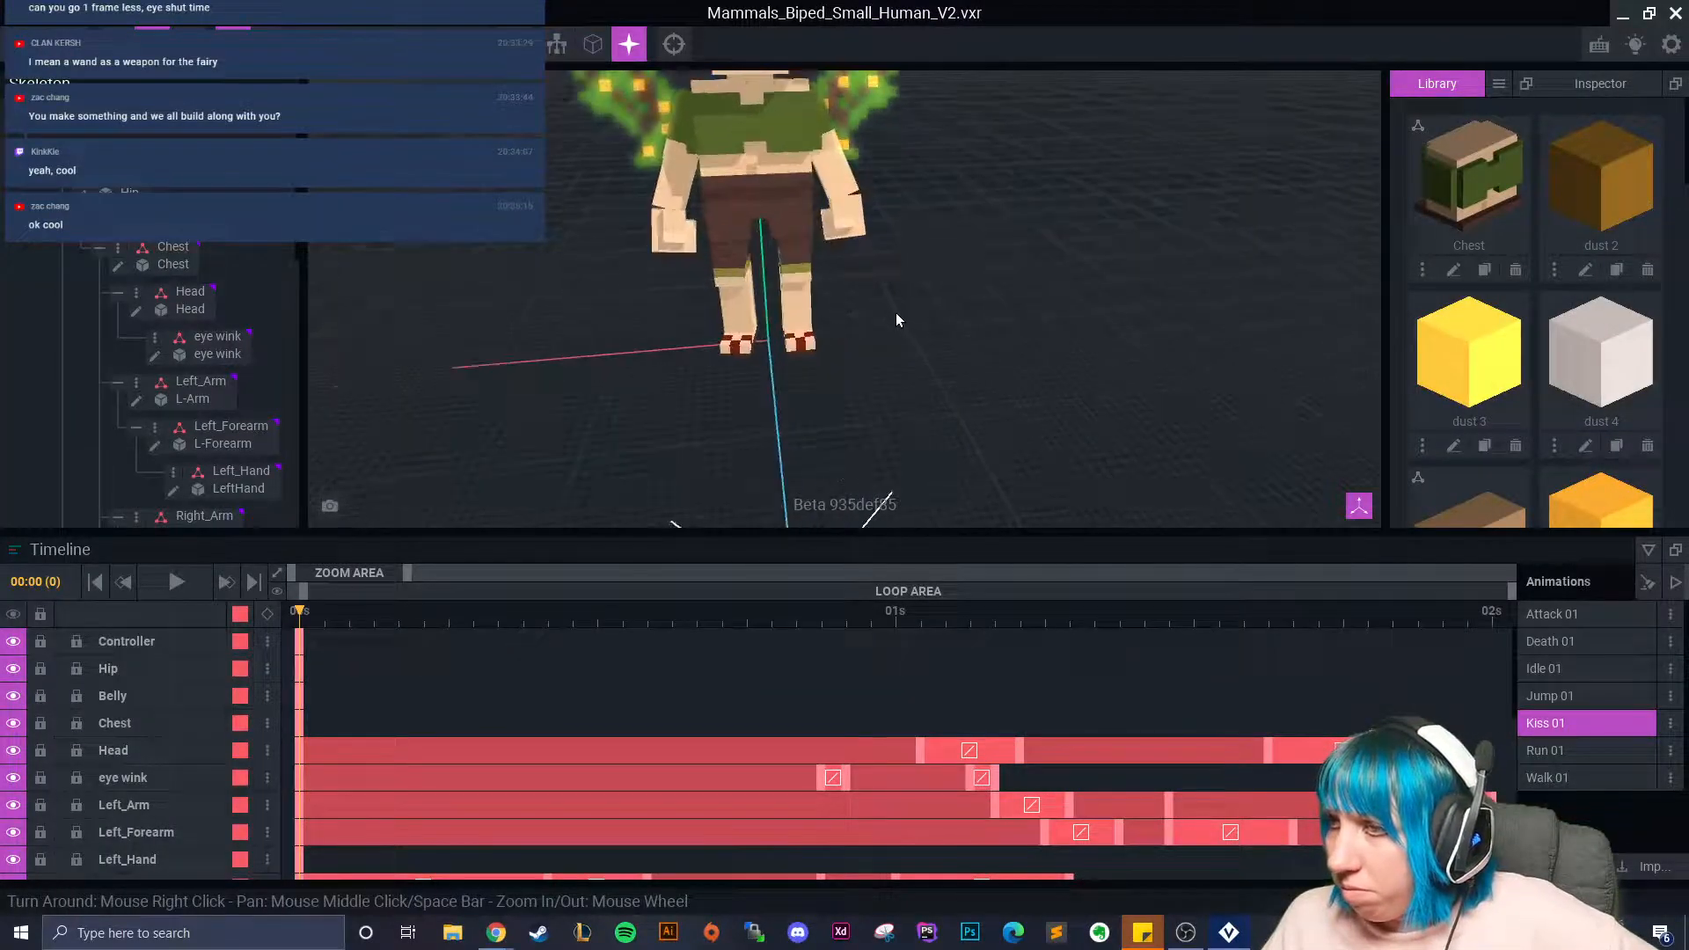
{"action": "scroll", "coordinate": [889, 345], "scroll_direction": "down", "scroll_amount": 3}
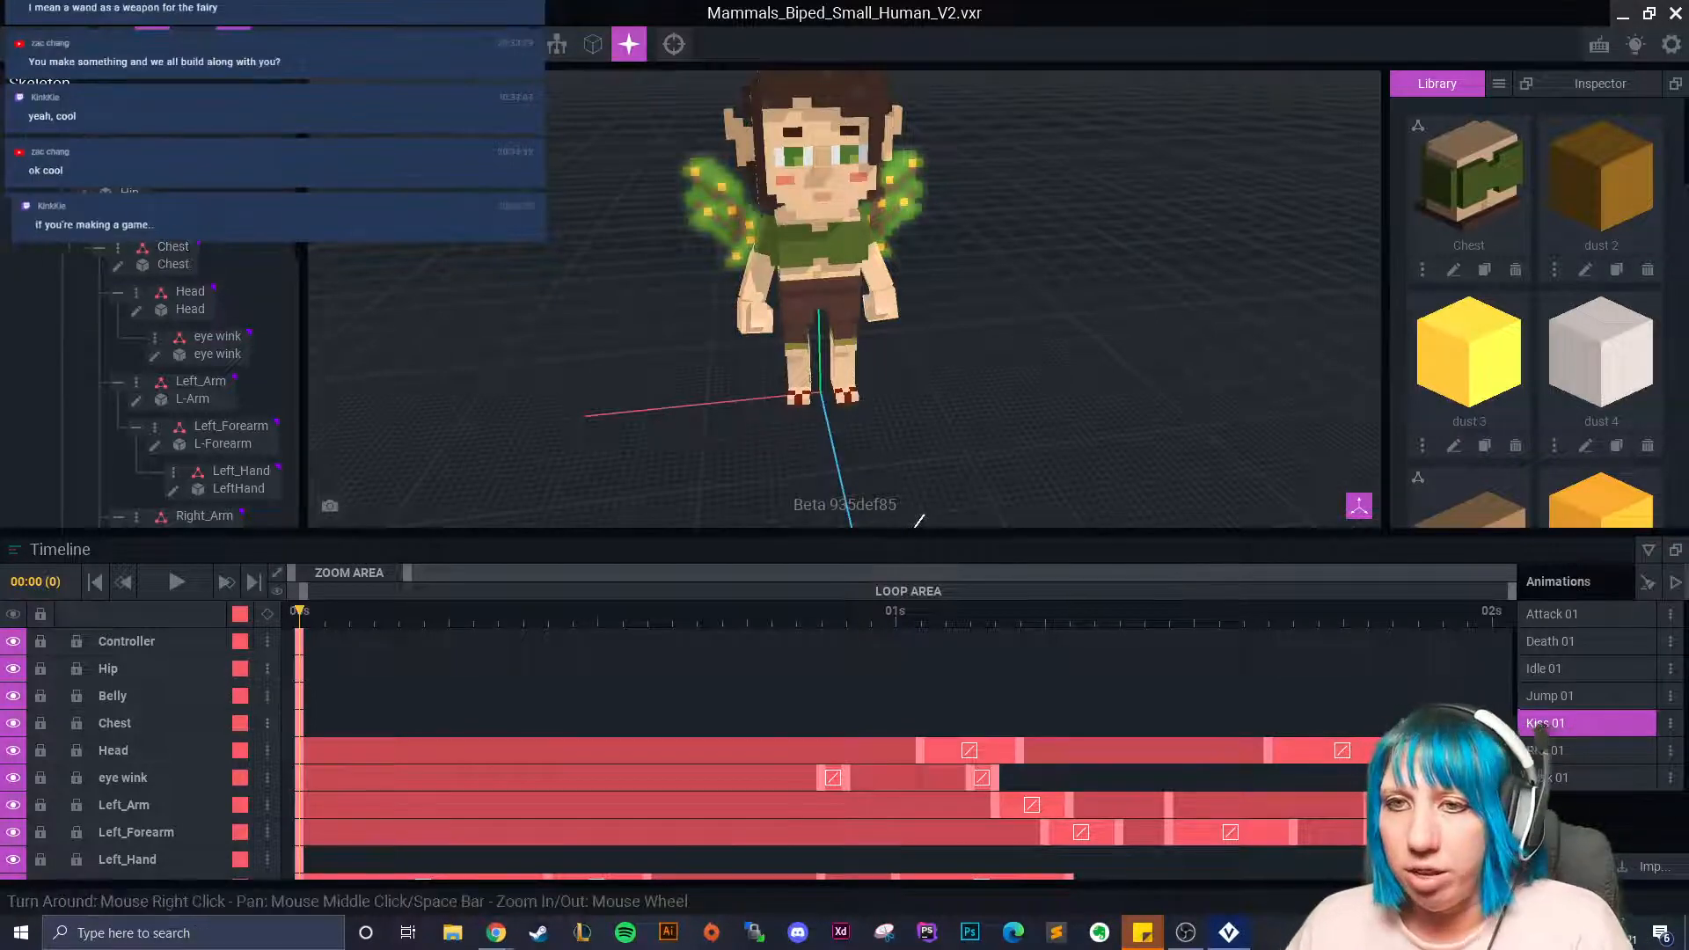
{"action": "scroll", "coordinate": [273, 352], "scroll_direction": "down", "scroll_amount": 5}
{"action": "scroll", "coordinate": [274, 361], "scroll_direction": "up", "scroll_amount": 5}
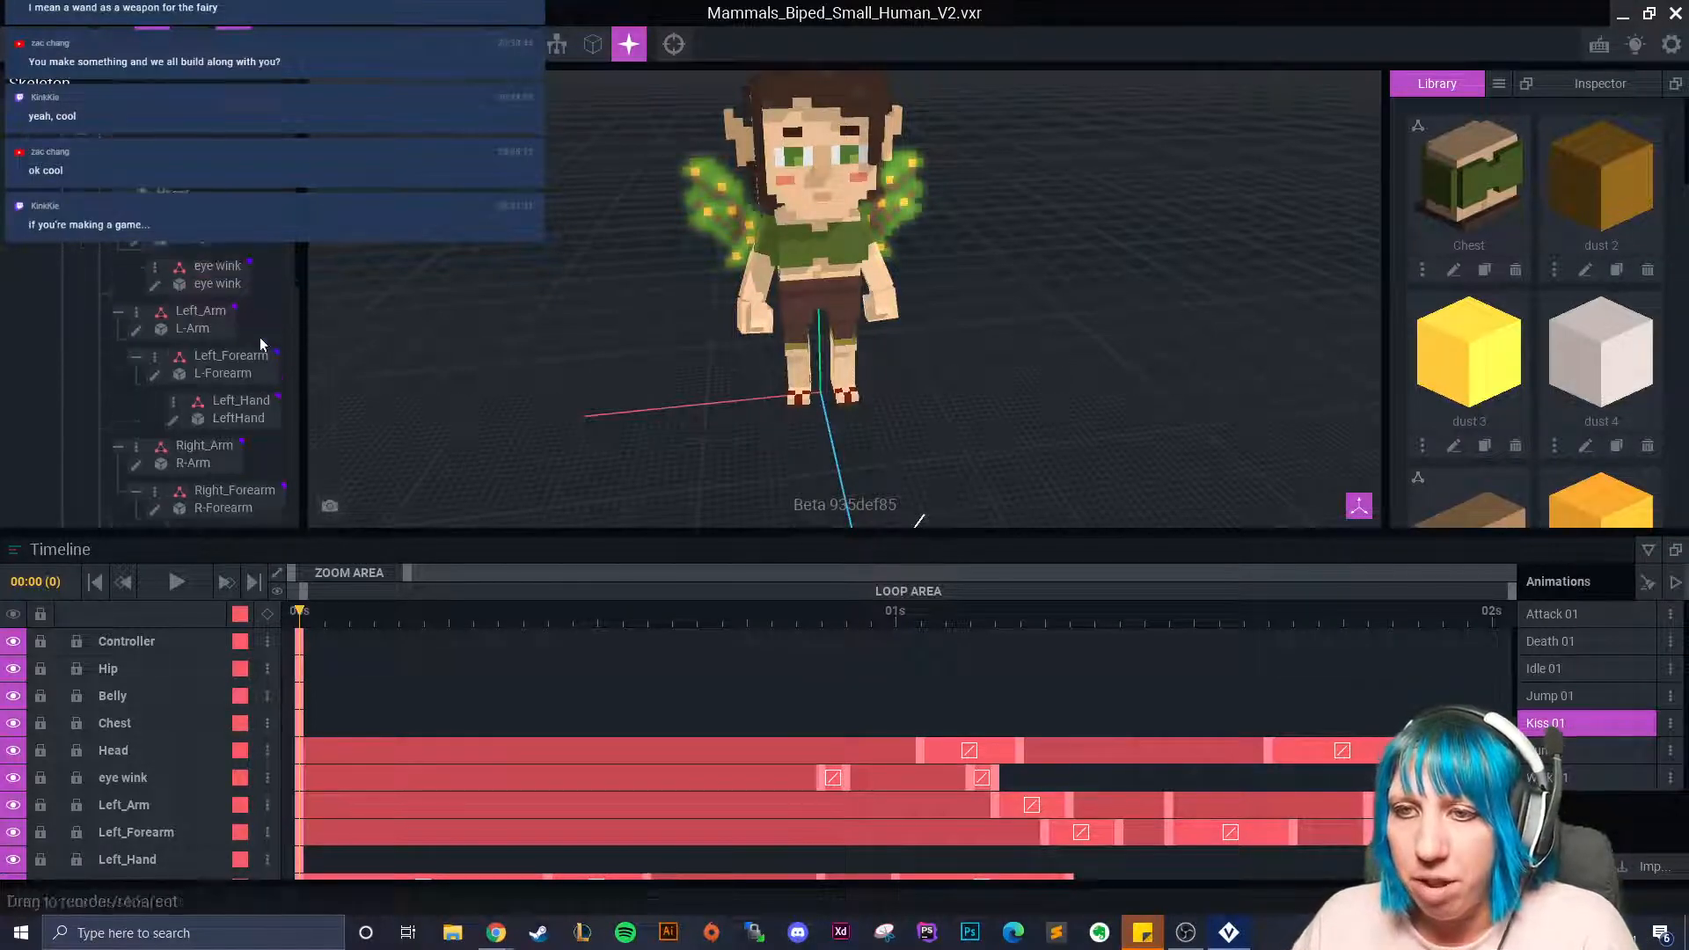
{"action": "left_click", "coordinate": [81, 174]}
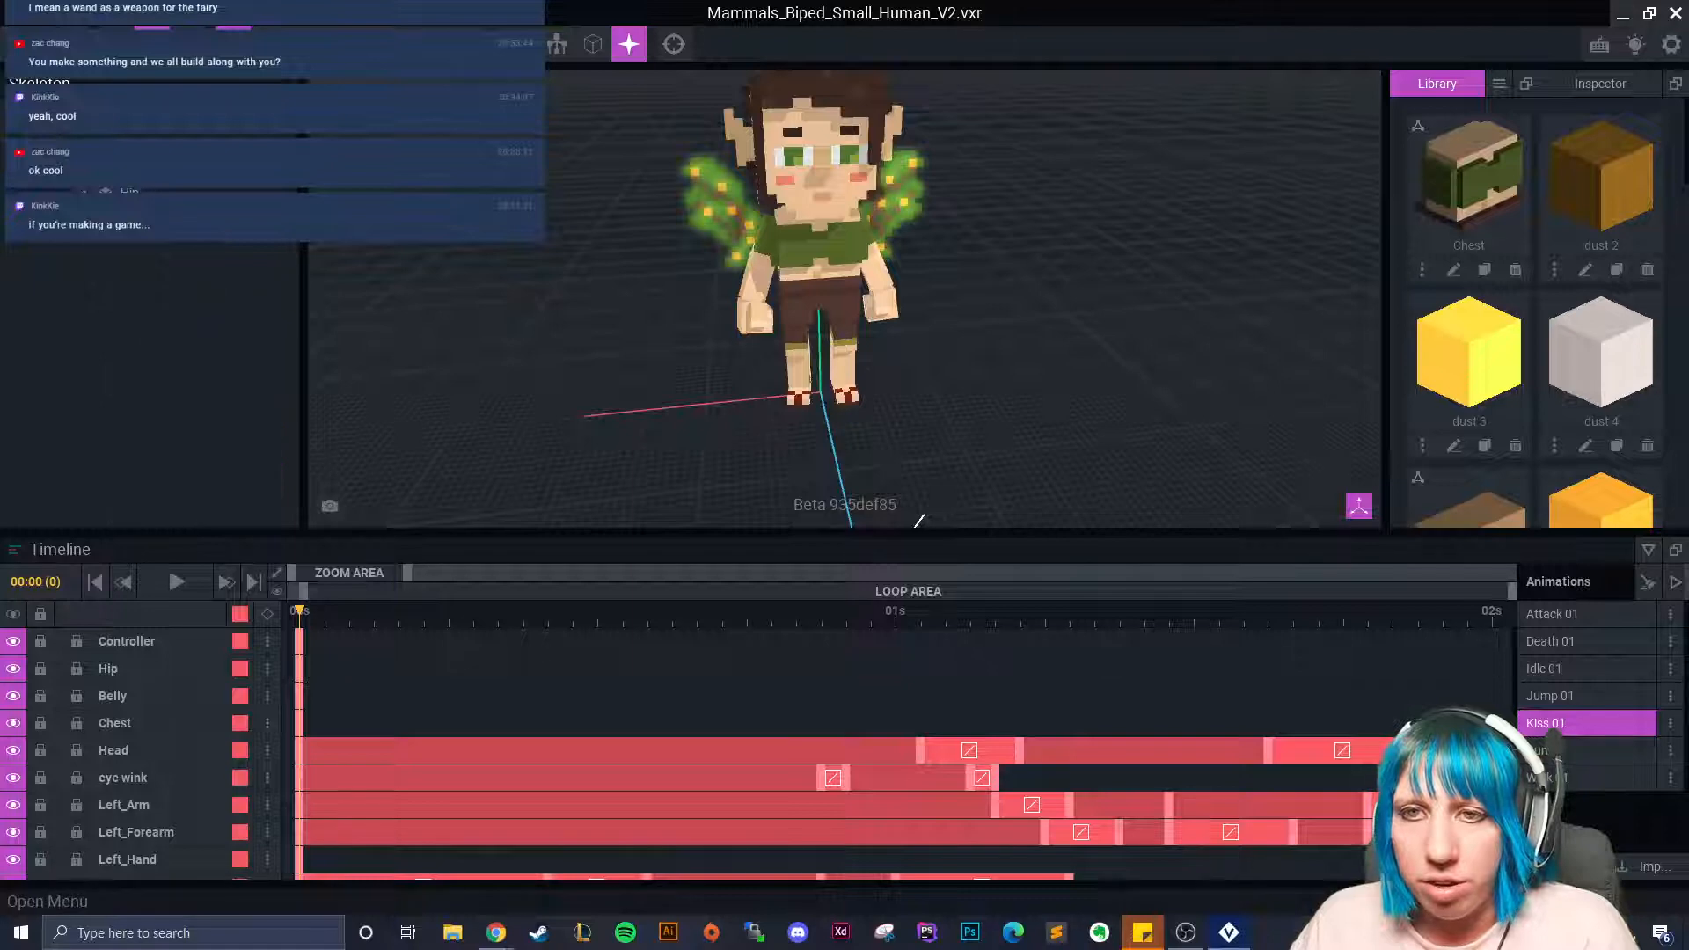
Add a 'sparkle root' child node with a 'dust 1' child beneath it.
{"action": "left_click", "coordinate": [132, 198]}
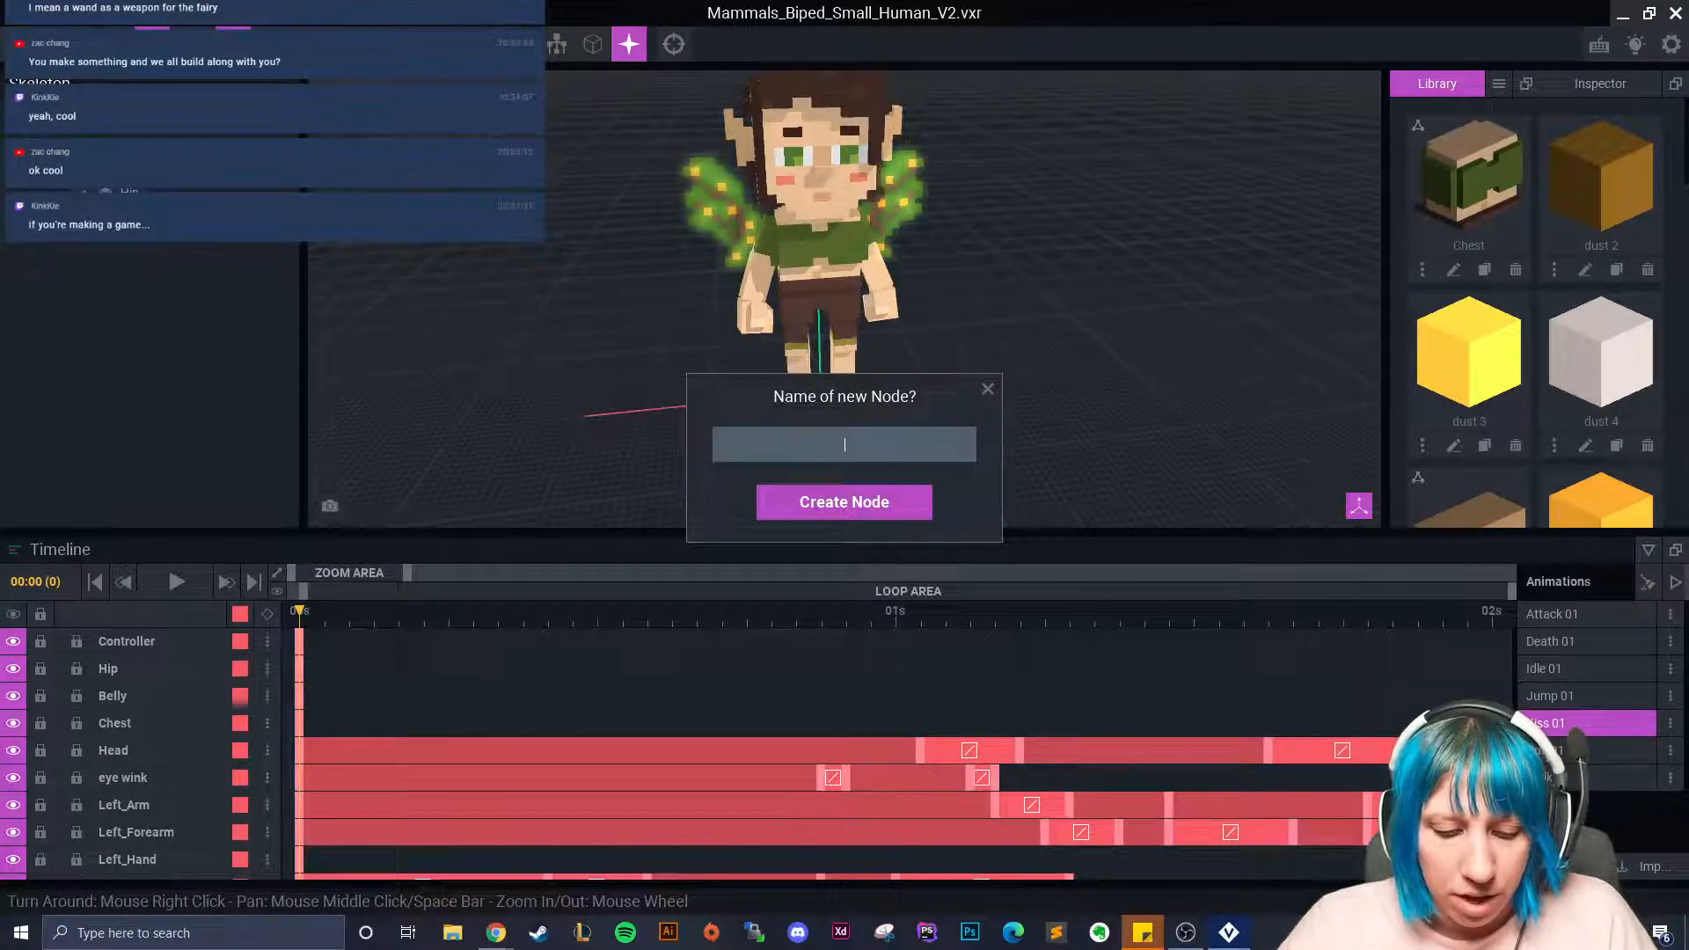
{"action": "type", "text": "sparkle root"}
{"action": "key", "text": "Return"}
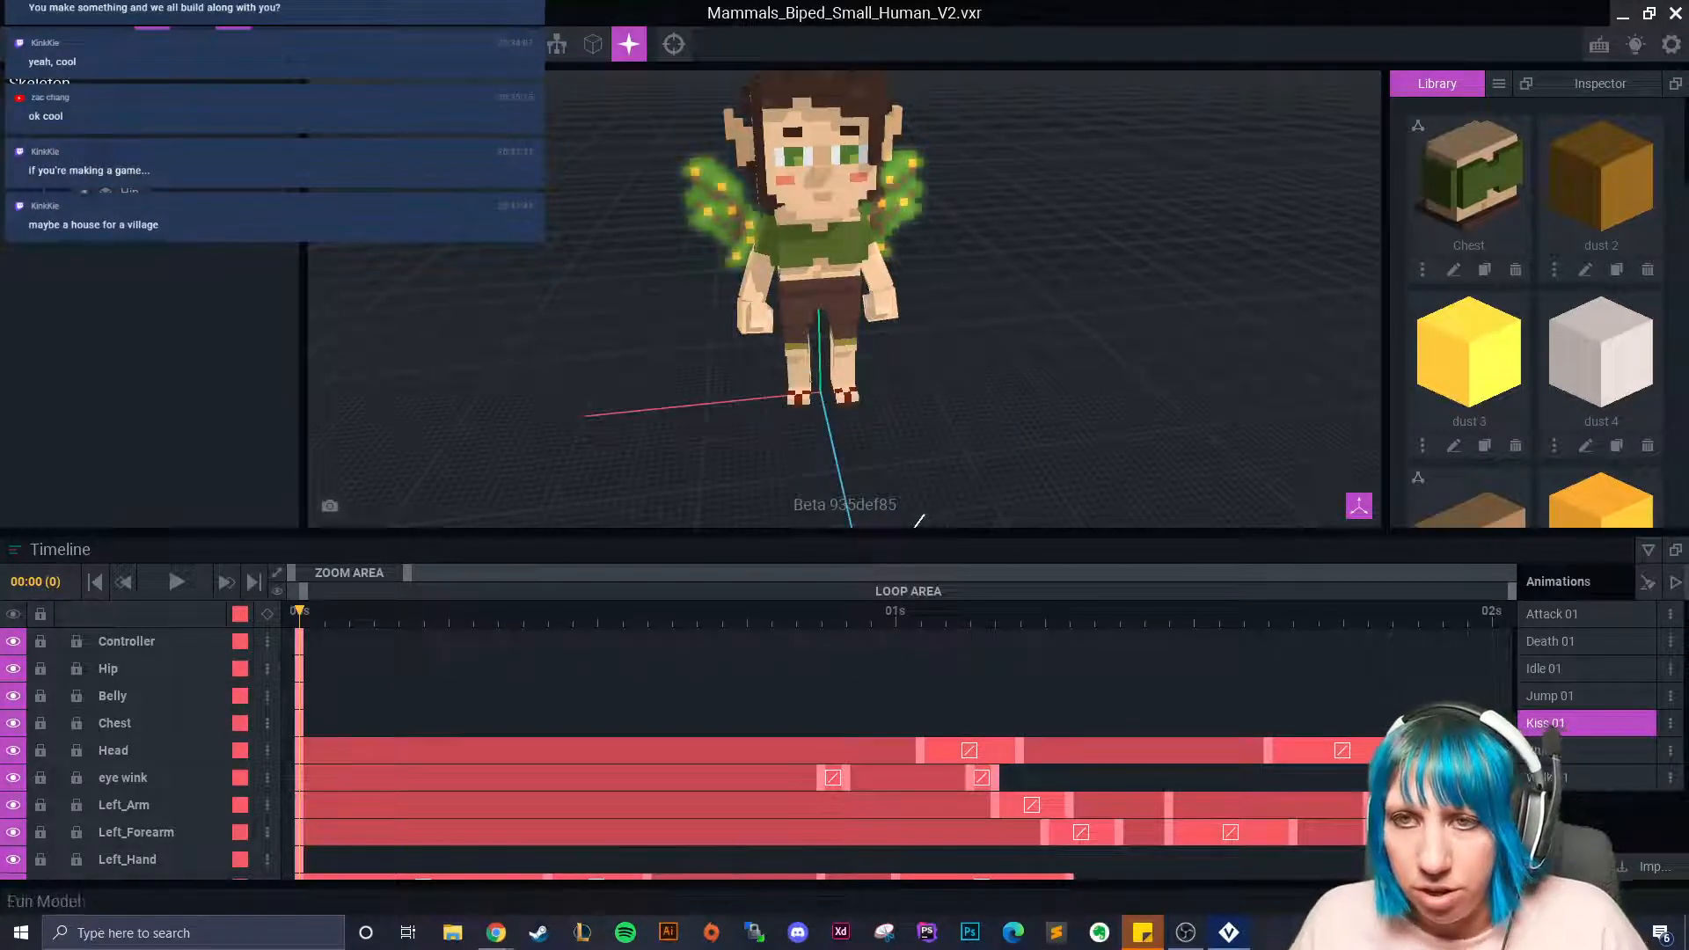
{"action": "right_click", "coordinate": [109, 223]}
{"action": "left_click", "coordinate": [219, 272]}
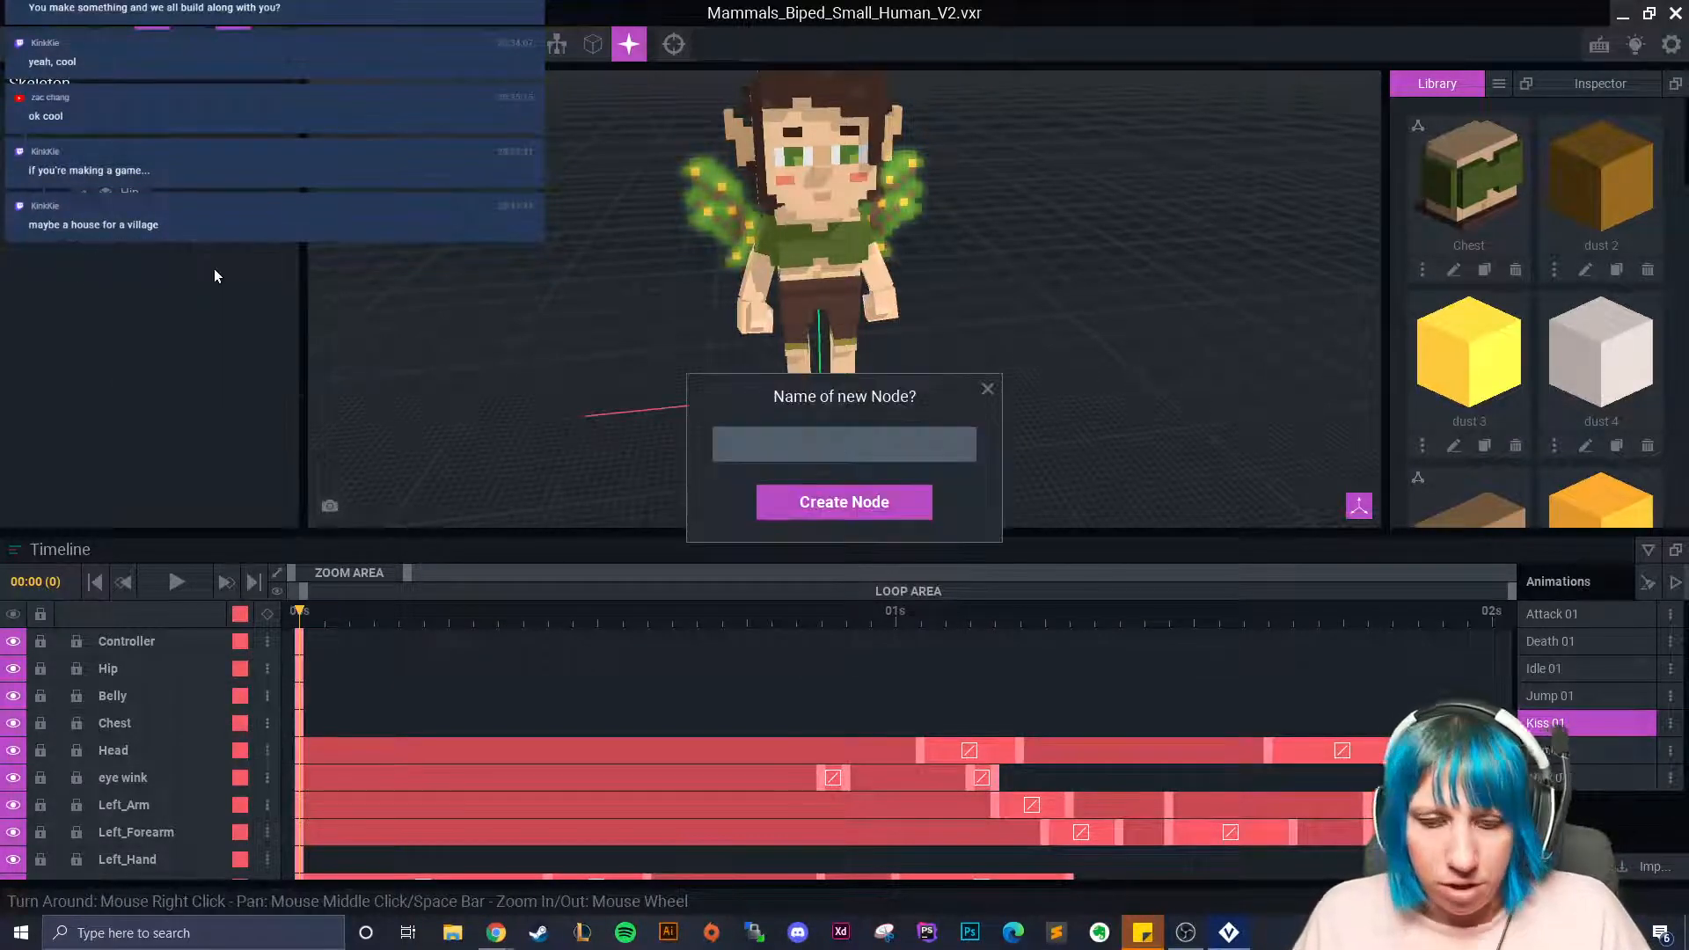
{"action": "type", "text": "1"}
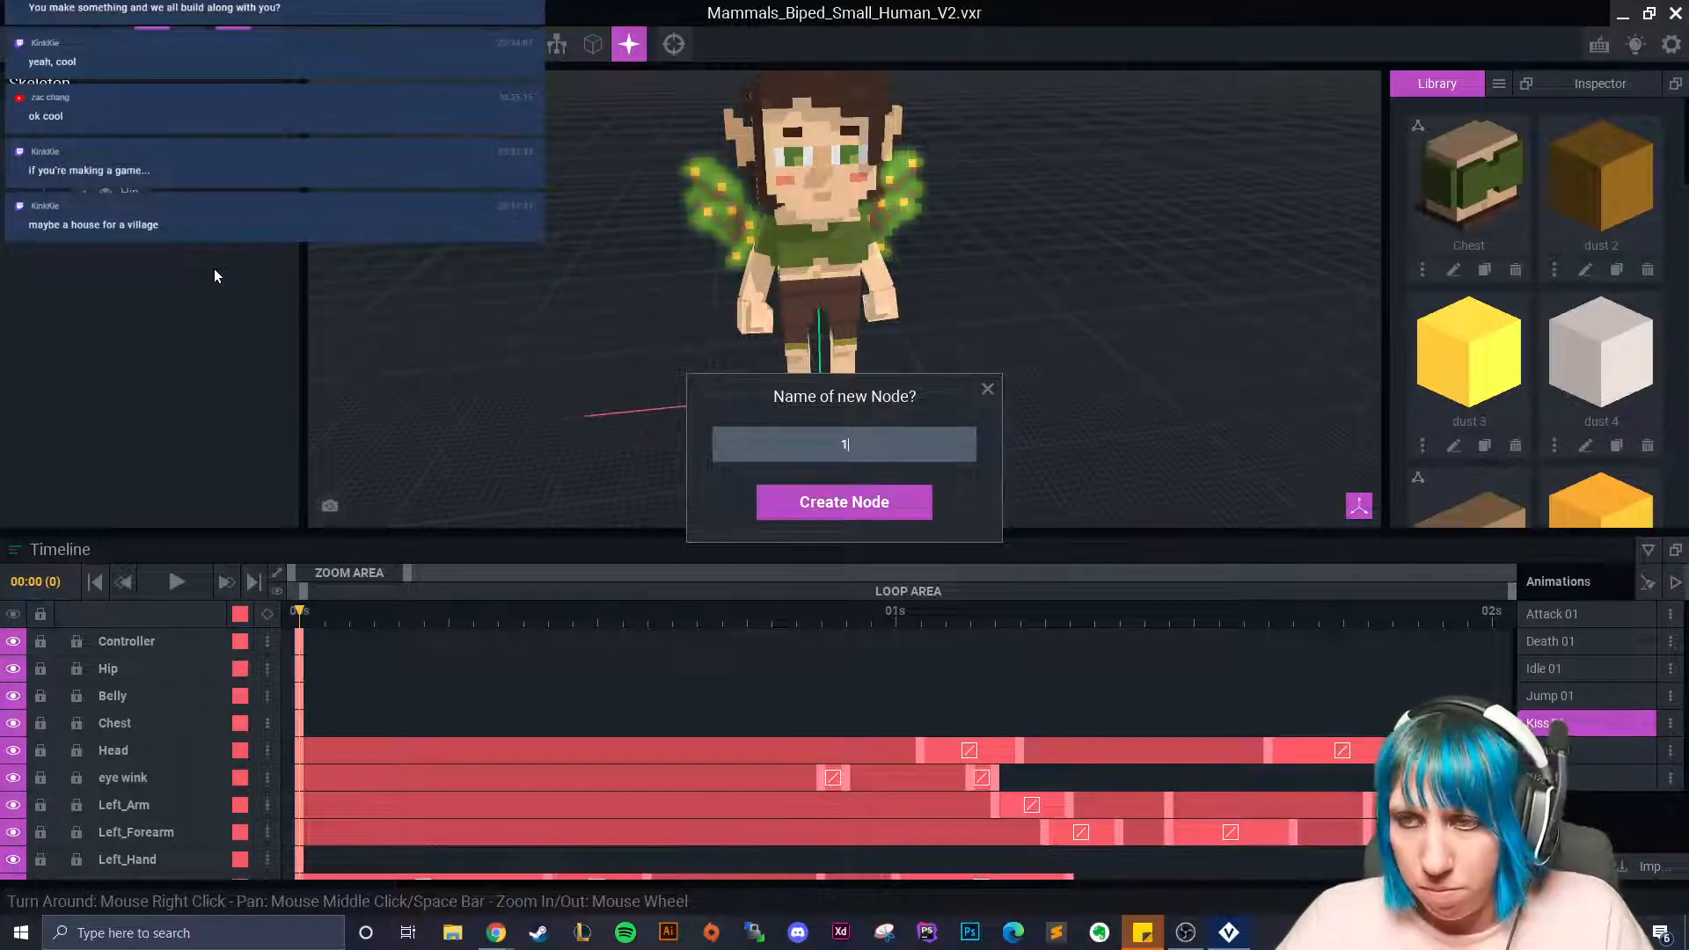
{"action": "type", "text": "dust 1"}
{"action": "key", "text": "Return"}
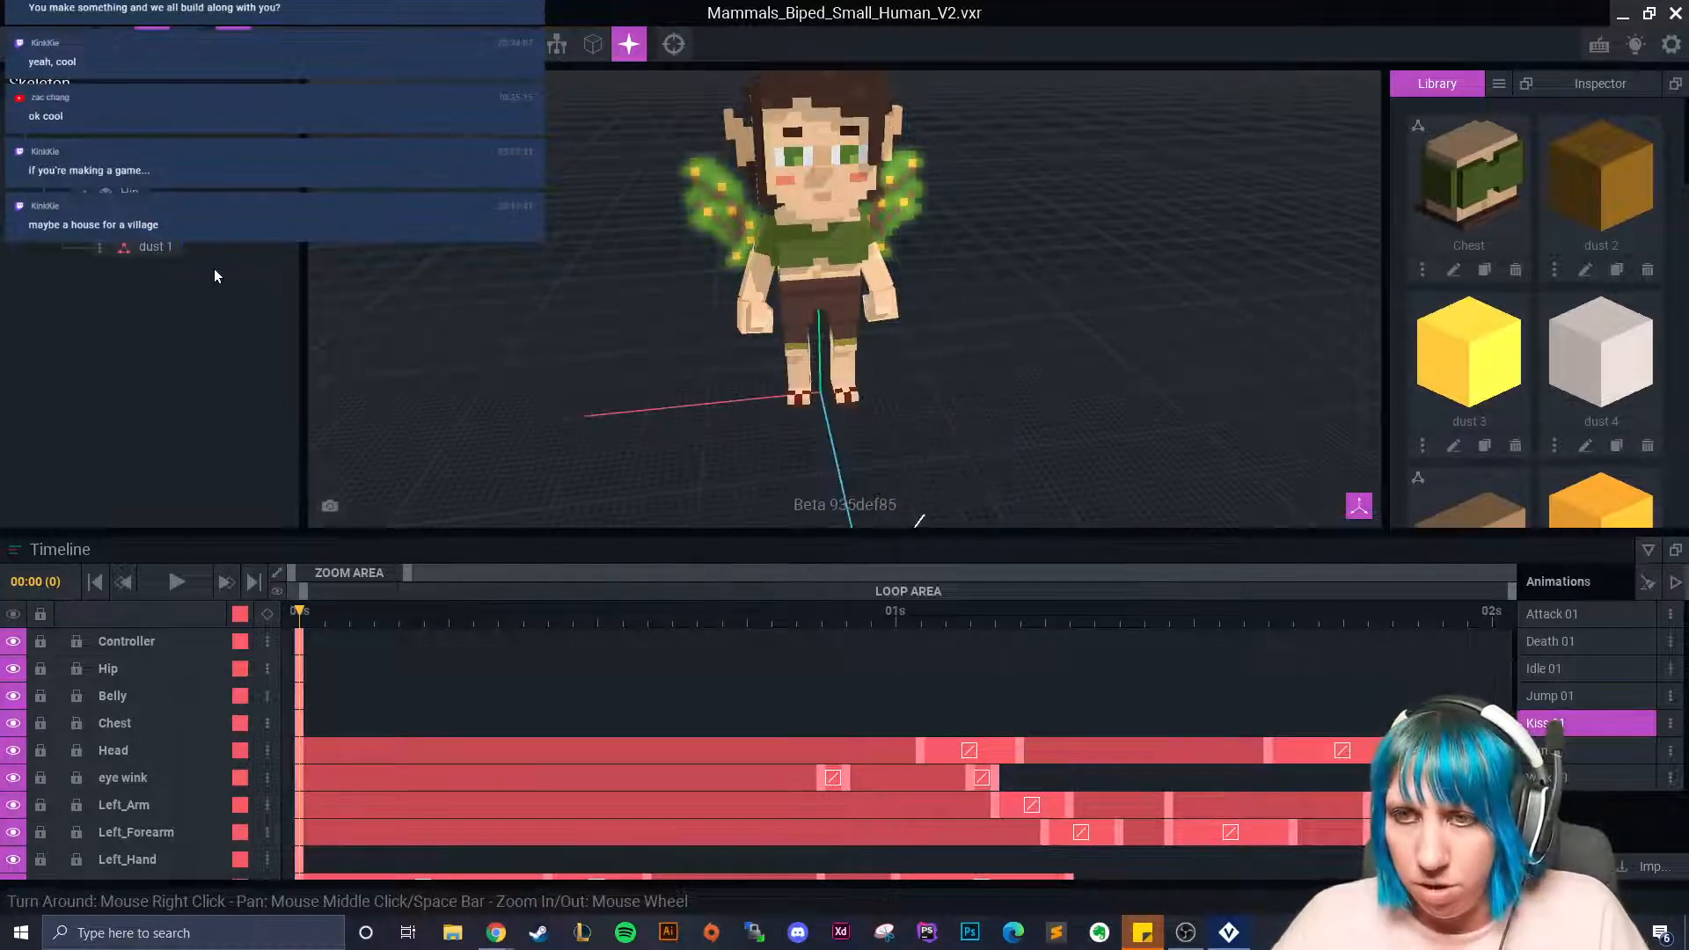
Add three more child nodes: dust 2, dust 3 and dust 4.
{"action": "left_click", "coordinate": [100, 248]}
{"action": "left_click", "coordinate": [140, 260]}
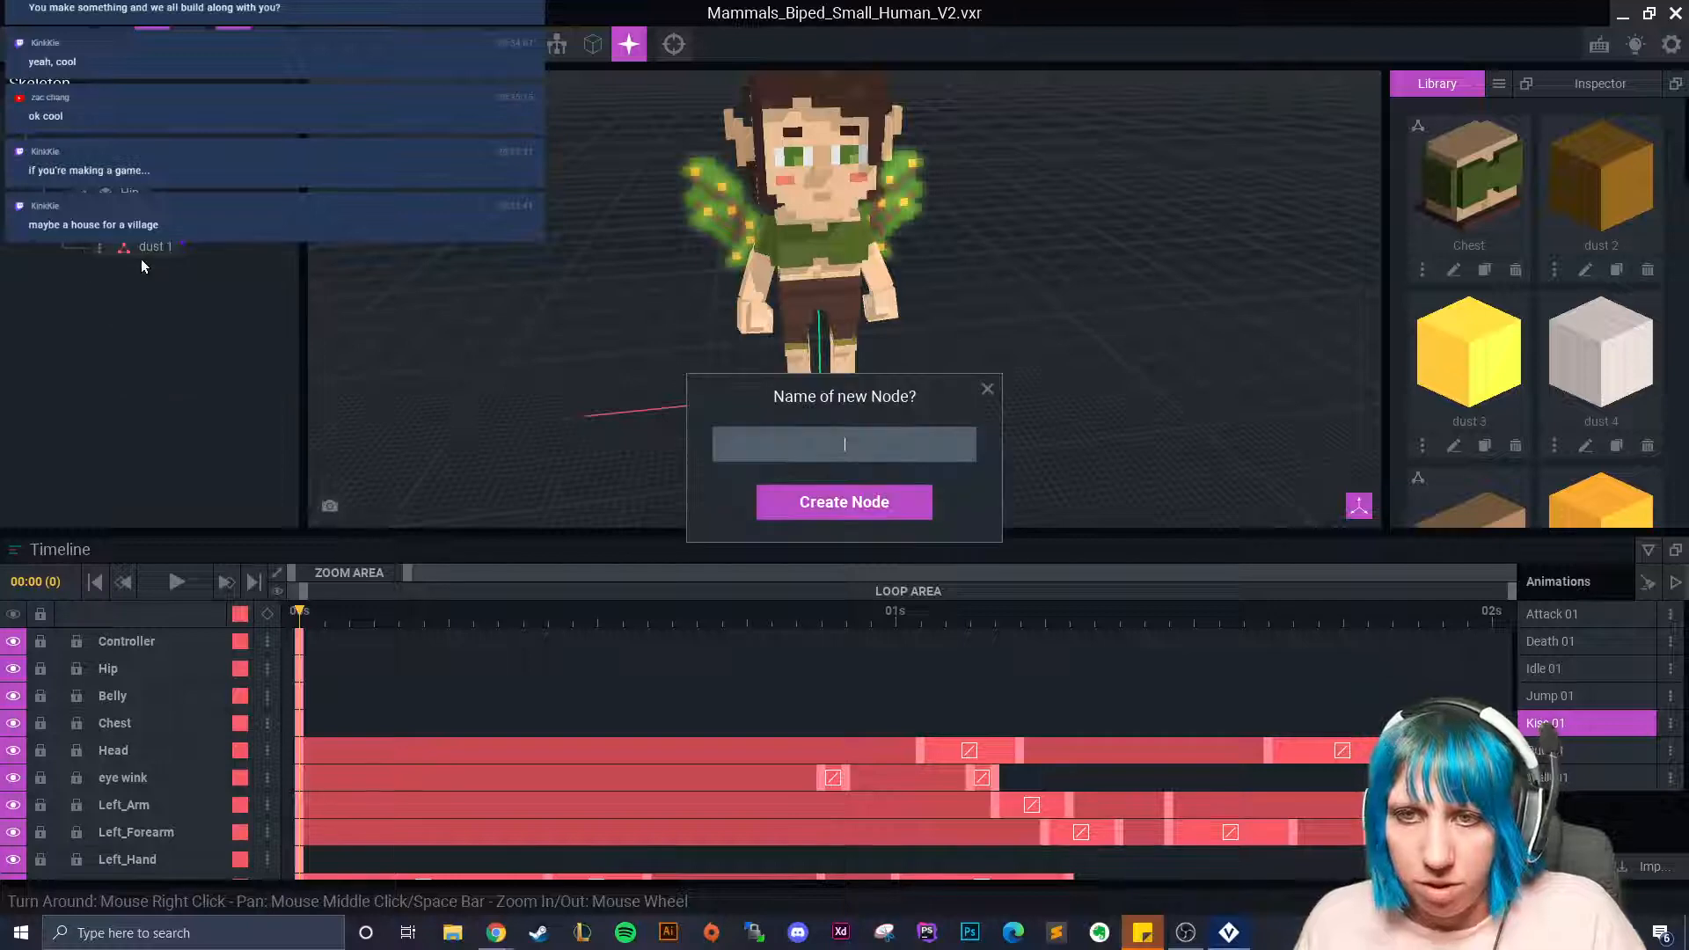
{"action": "type", "text": "dust 2"}
{"action": "key", "text": "Return"}
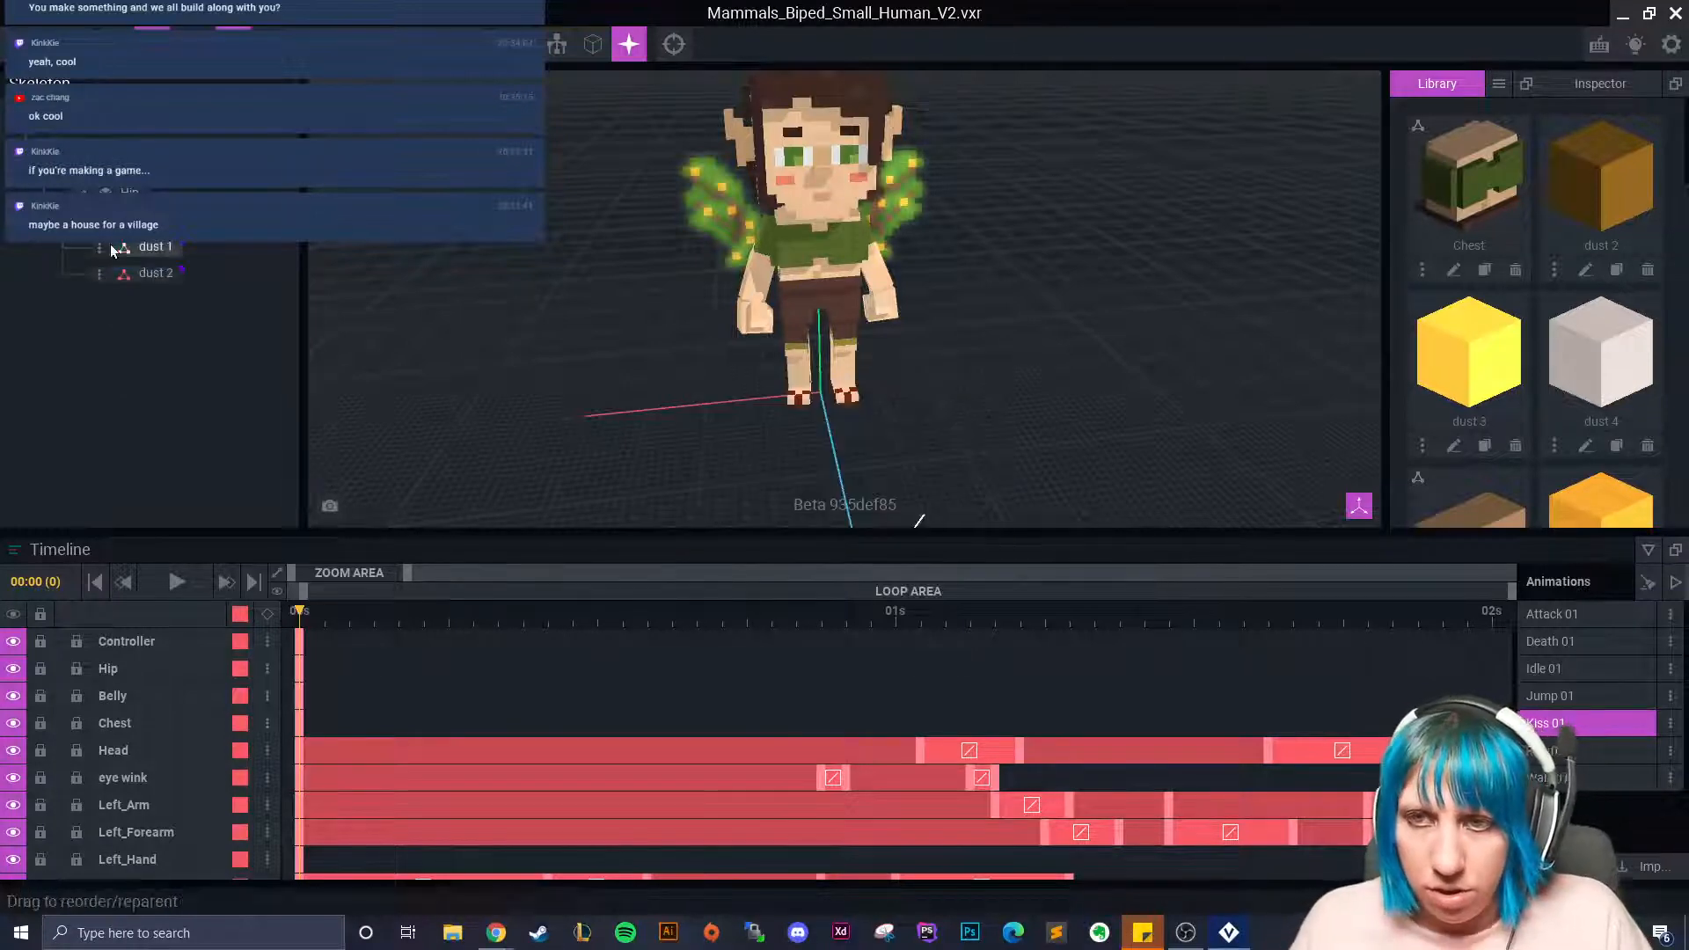
{"action": "left_click", "coordinate": [100, 248]}
{"action": "left_click", "coordinate": [145, 264]}
{"action": "type", "text": "dust 3"}
{"action": "key", "text": "Return"}
{"action": "left_click", "coordinate": [100, 247]}
{"action": "left_click", "coordinate": [148, 264]}
{"action": "type", "text": "dust "}
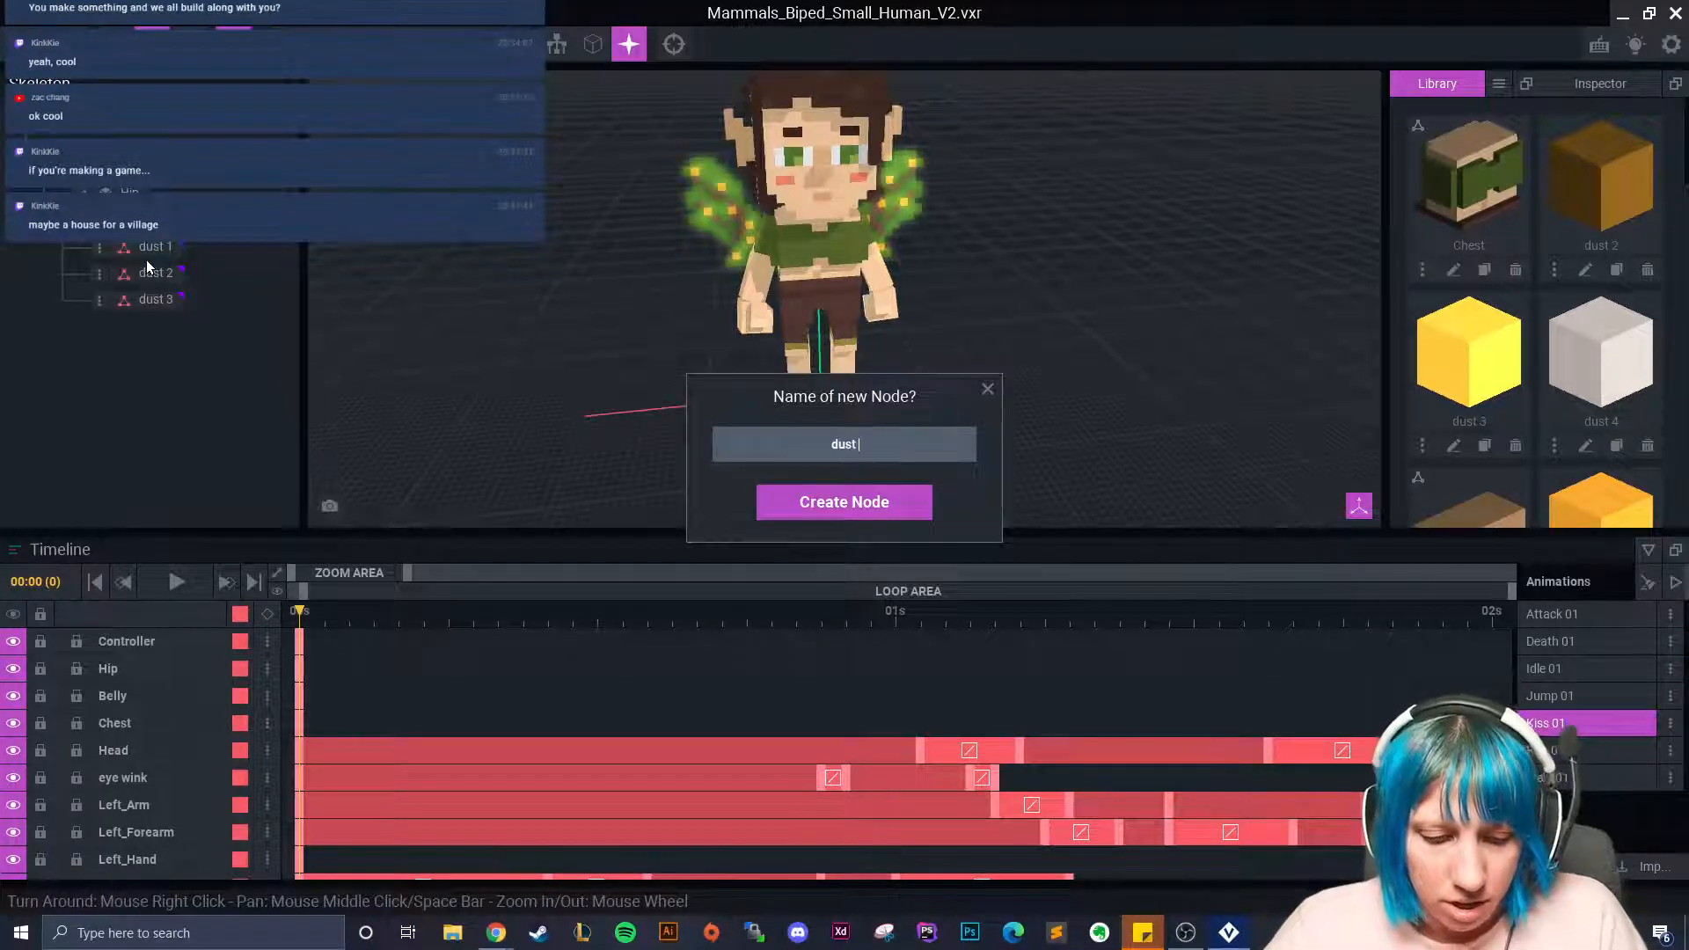
{"action": "type", "text": "4"}
{"action": "key", "text": "Return"}
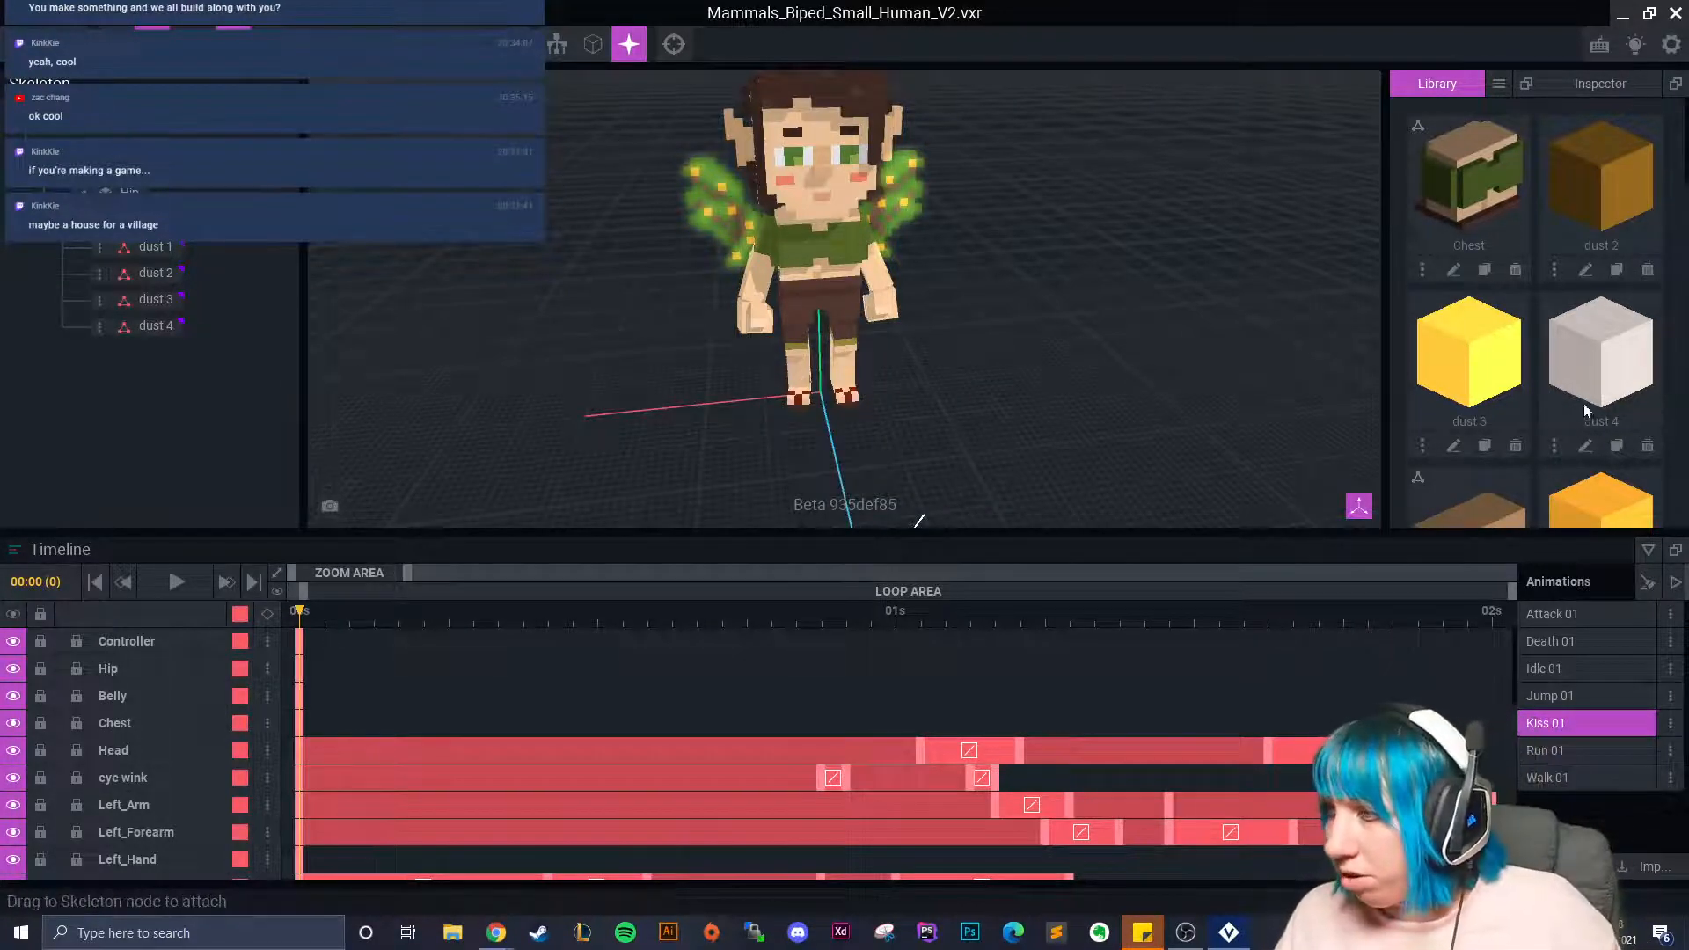
Attach the dust 1–4 cube models to their matching dust nodes, then select dust 2.
{"action": "scroll", "coordinate": [1586, 403], "scroll_direction": "down", "scroll_amount": 2}
{"action": "left_click_drag", "start_coordinate": [1597, 374], "coordinate": [154, 249]}
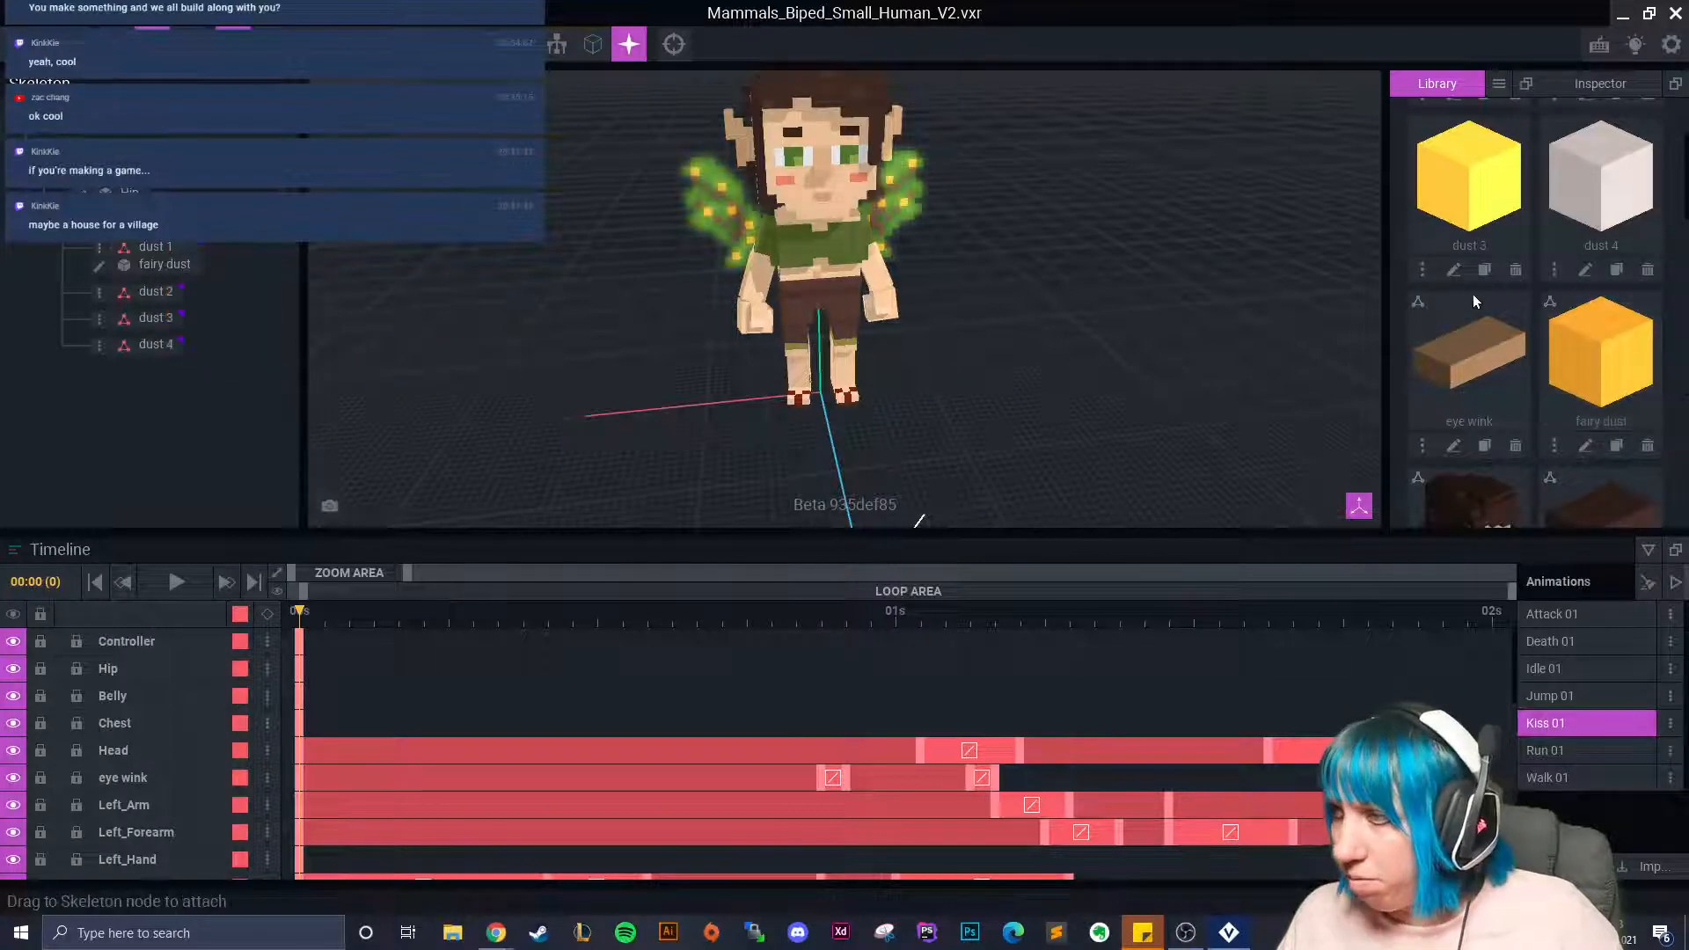
{"action": "scroll", "coordinate": [1452, 310], "scroll_direction": "up", "scroll_amount": 2}
{"action": "left_click_drag", "start_coordinate": [1597, 180], "coordinate": [156, 292]}
{"action": "left_click_drag", "start_coordinate": [1434, 388], "coordinate": [155, 338]}
{"action": "left_click_drag", "start_coordinate": [1597, 352], "coordinate": [147, 390]}
{"action": "right_click_drag", "start_coordinate": [933, 501], "coordinate": [286, 330]}
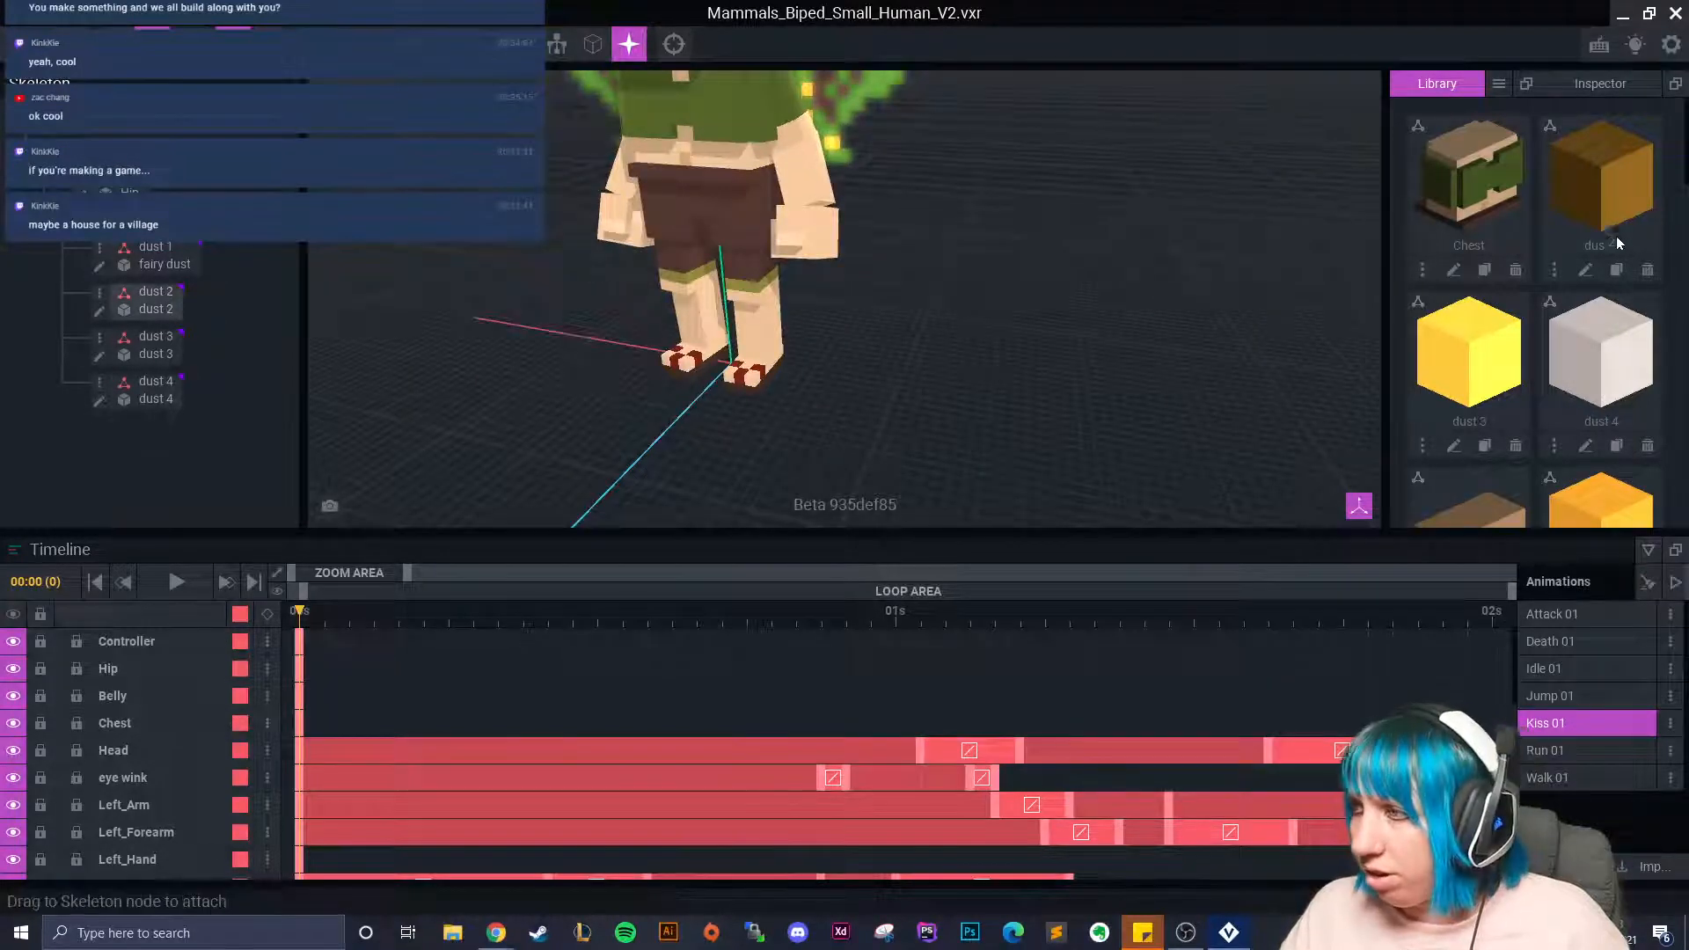
{"action": "left_click", "coordinate": [176, 303]}
{"action": "right_click_drag", "start_coordinate": [769, 273], "coordinate": [770, 276]}
Nudge the sparkle node along its depth axis, then load and play Death 01.
{"action": "left_click", "coordinate": [136, 219]}
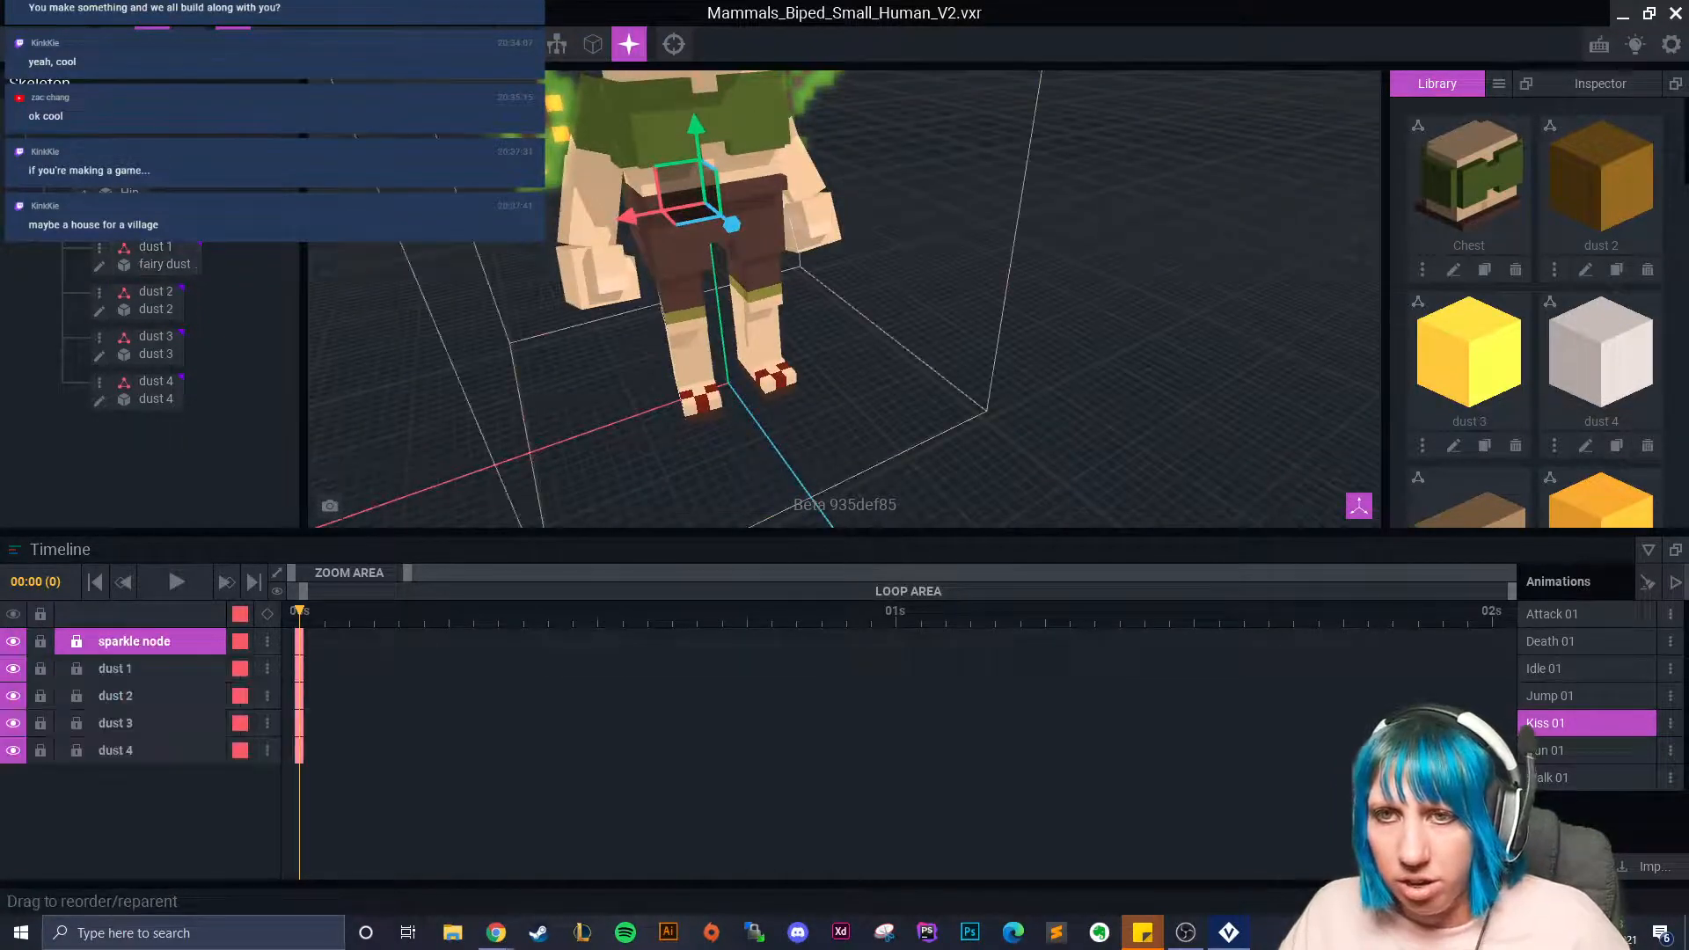
{"action": "mouse_move", "coordinate": [731, 224]}
{"action": "left_mouse_down"}
{"action": "mouse_move", "coordinate": [815, 322]}
{"action": "mouse_move", "coordinate": [713, 251]}
{"action": "left_mouse_up"}
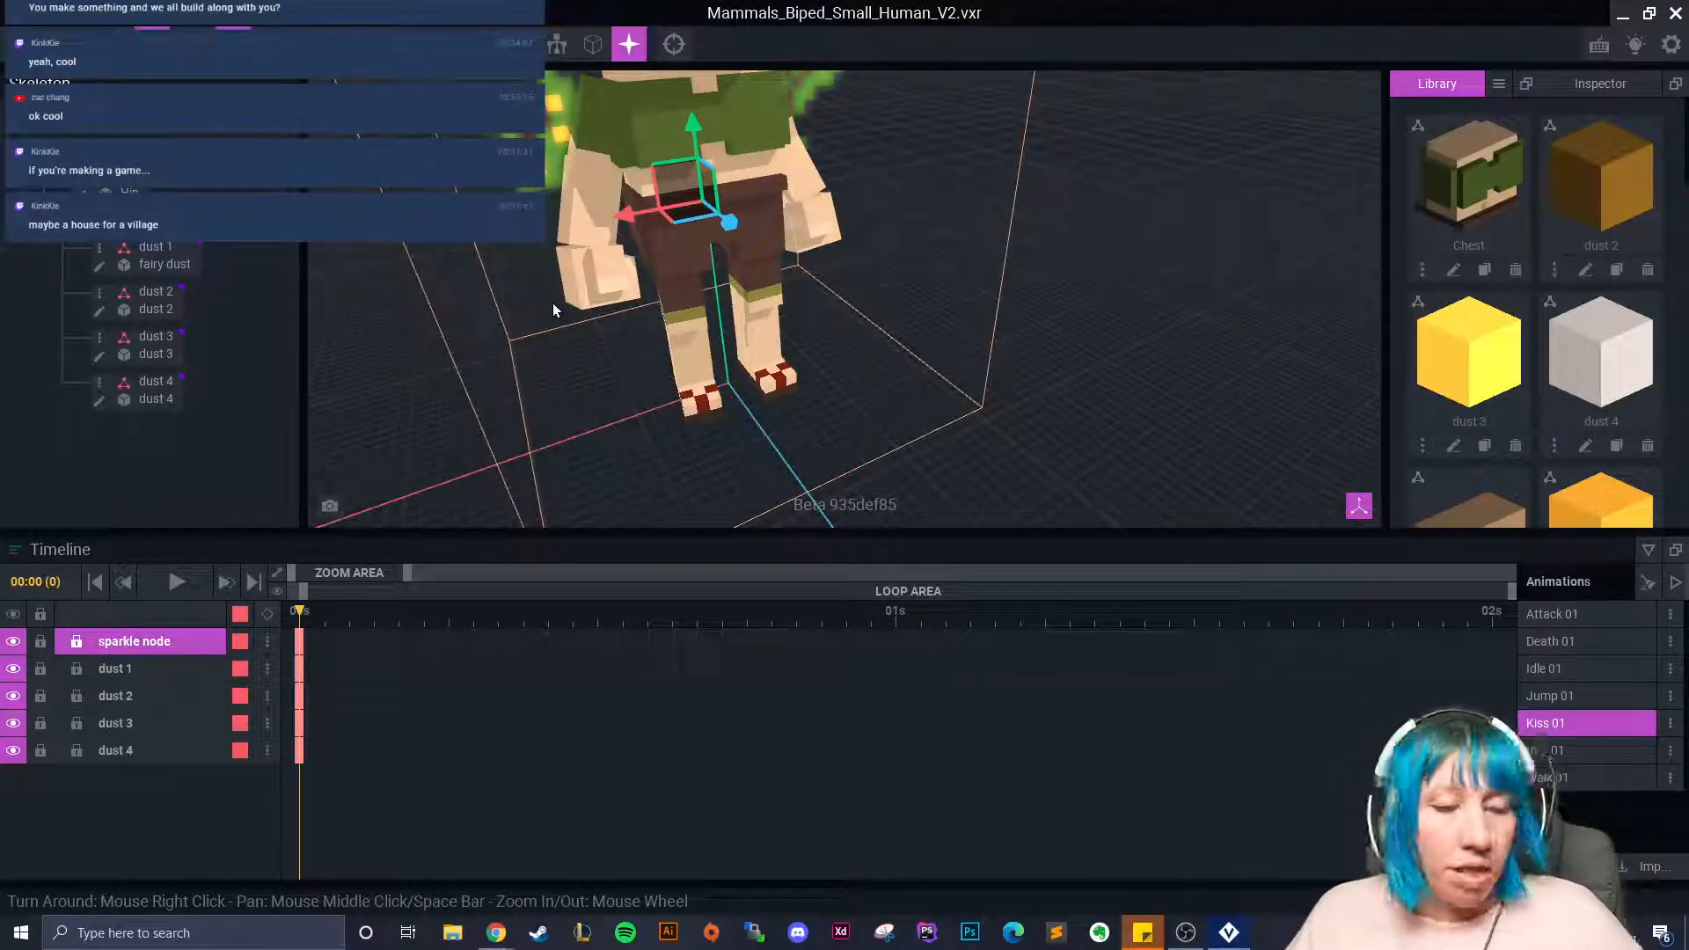
{"action": "left_click", "coordinate": [1568, 618]}
{"action": "right_click_drag", "start_coordinate": [732, 355], "coordinate": [1317, 590]}
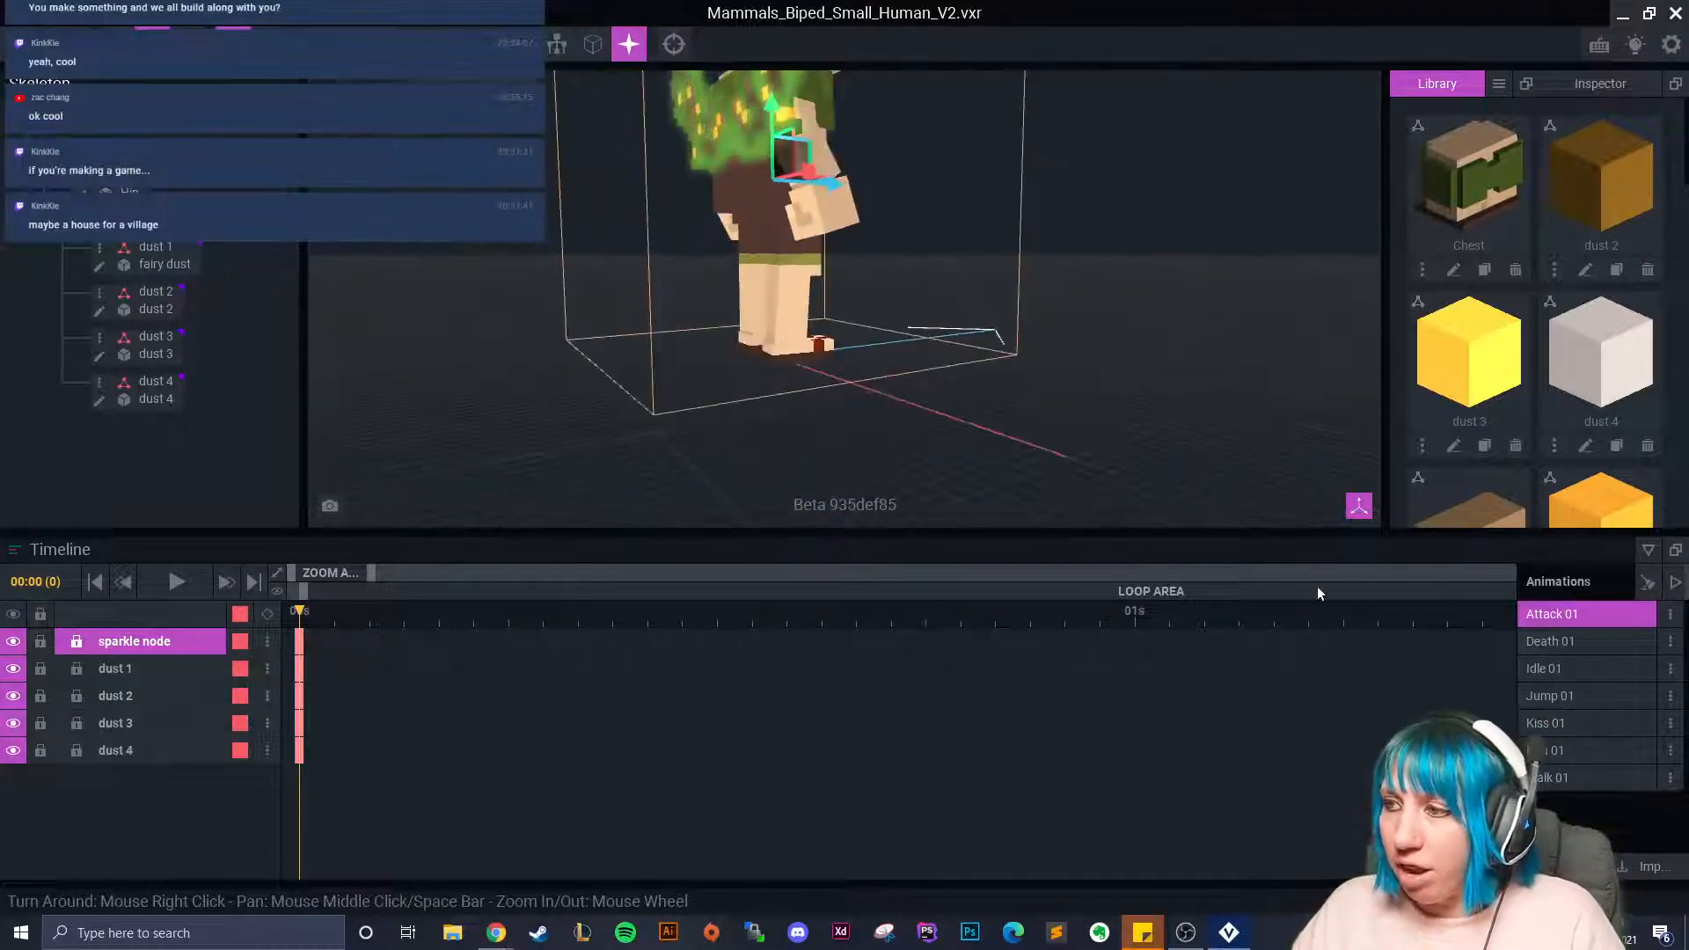
{"action": "left_click", "coordinate": [1610, 640]}
{"action": "left_click", "coordinate": [176, 584]}
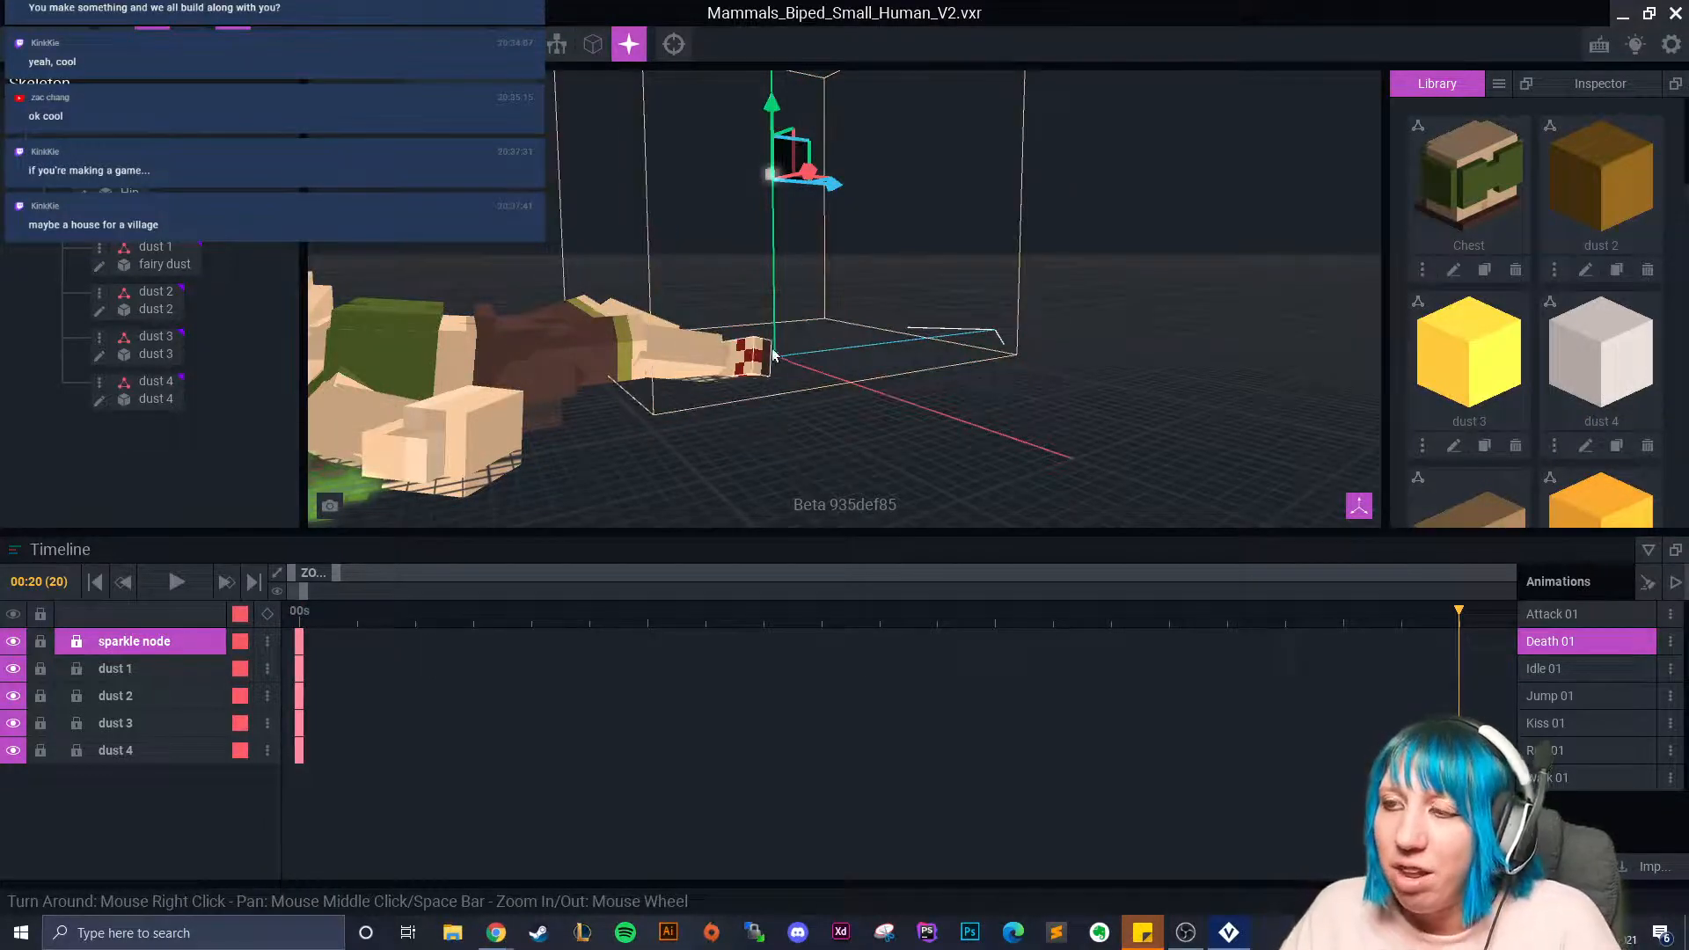
Rewind Death 01 and key the sparkle node's moves at frames 2, 3 and 5.
{"action": "left_click", "coordinate": [299, 621]}
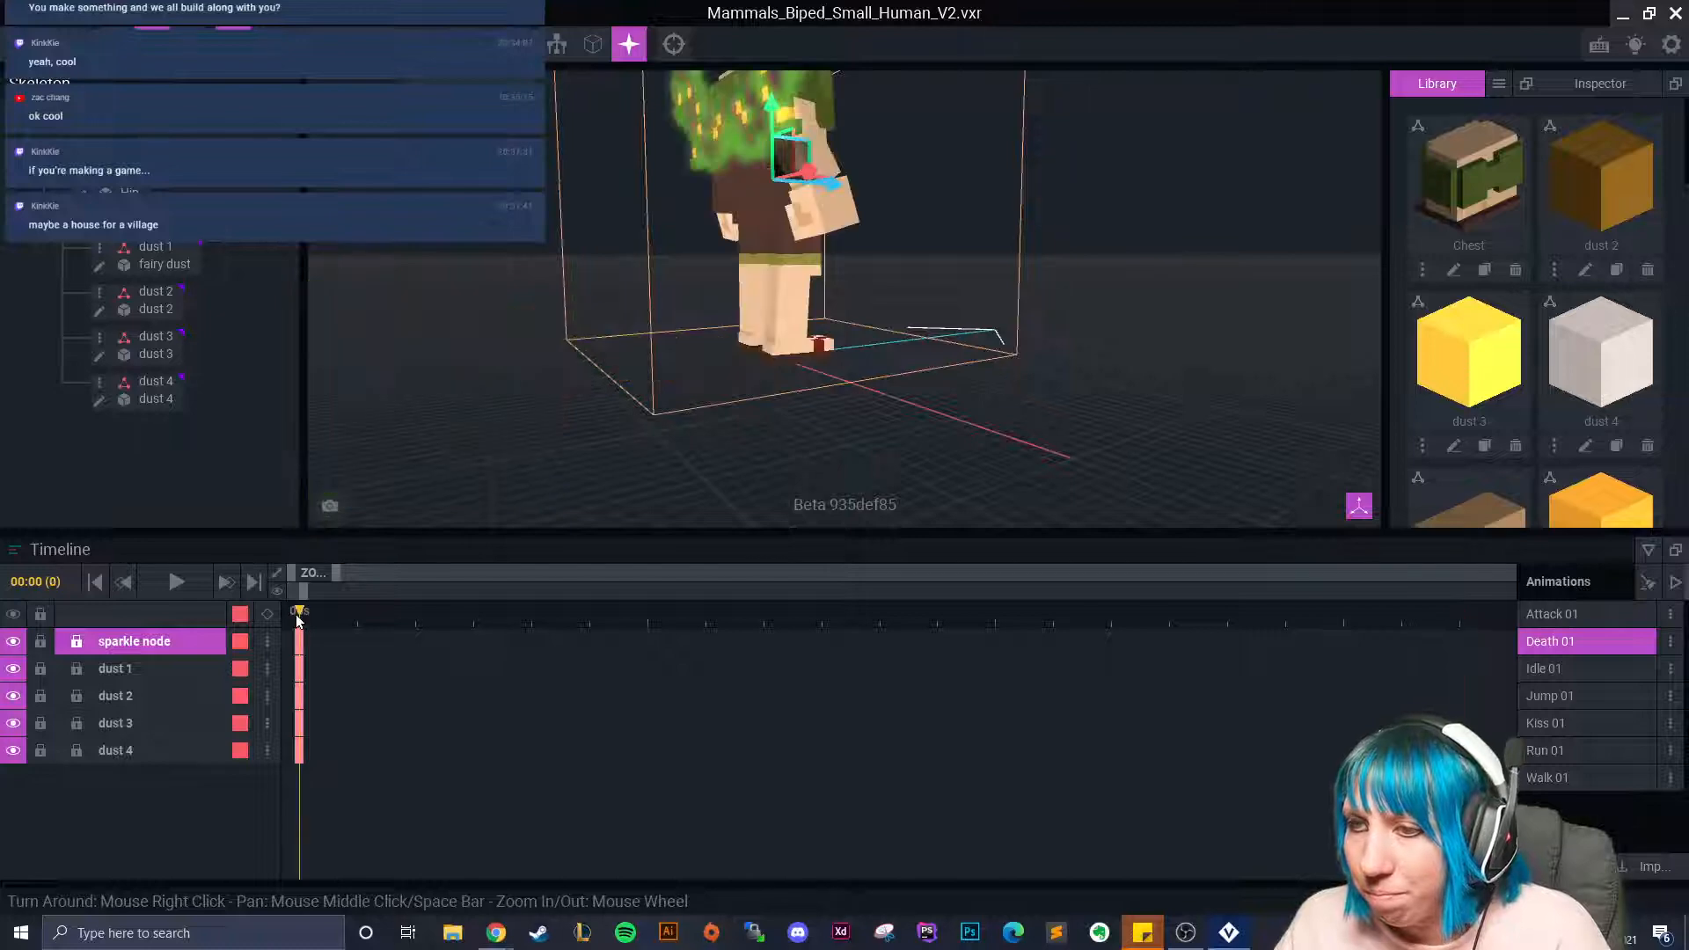
{"action": "scroll", "coordinate": [541, 455], "scroll_direction": "up", "scroll_amount": 3}
{"action": "right_click_drag", "start_coordinate": [541, 455], "coordinate": [652, 402]}
{"action": "scroll", "coordinate": [597, 445], "scroll_direction": "down", "scroll_amount": 6}
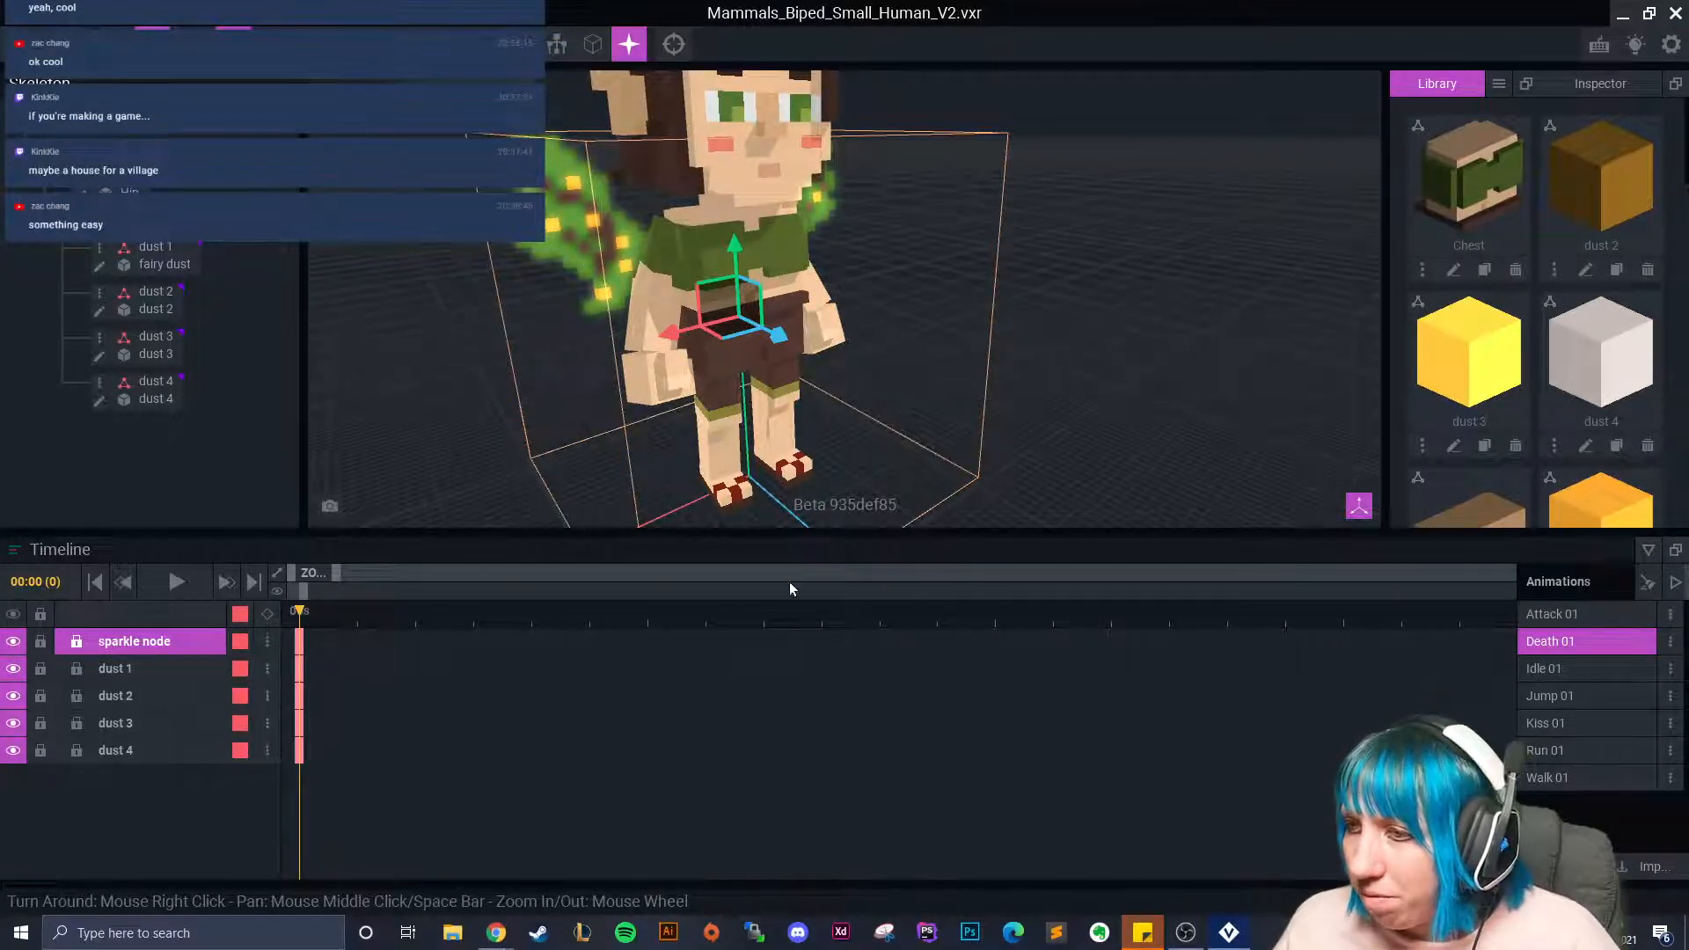
{"action": "left_click_drag", "start_coordinate": [312, 612], "coordinate": [396, 639]}
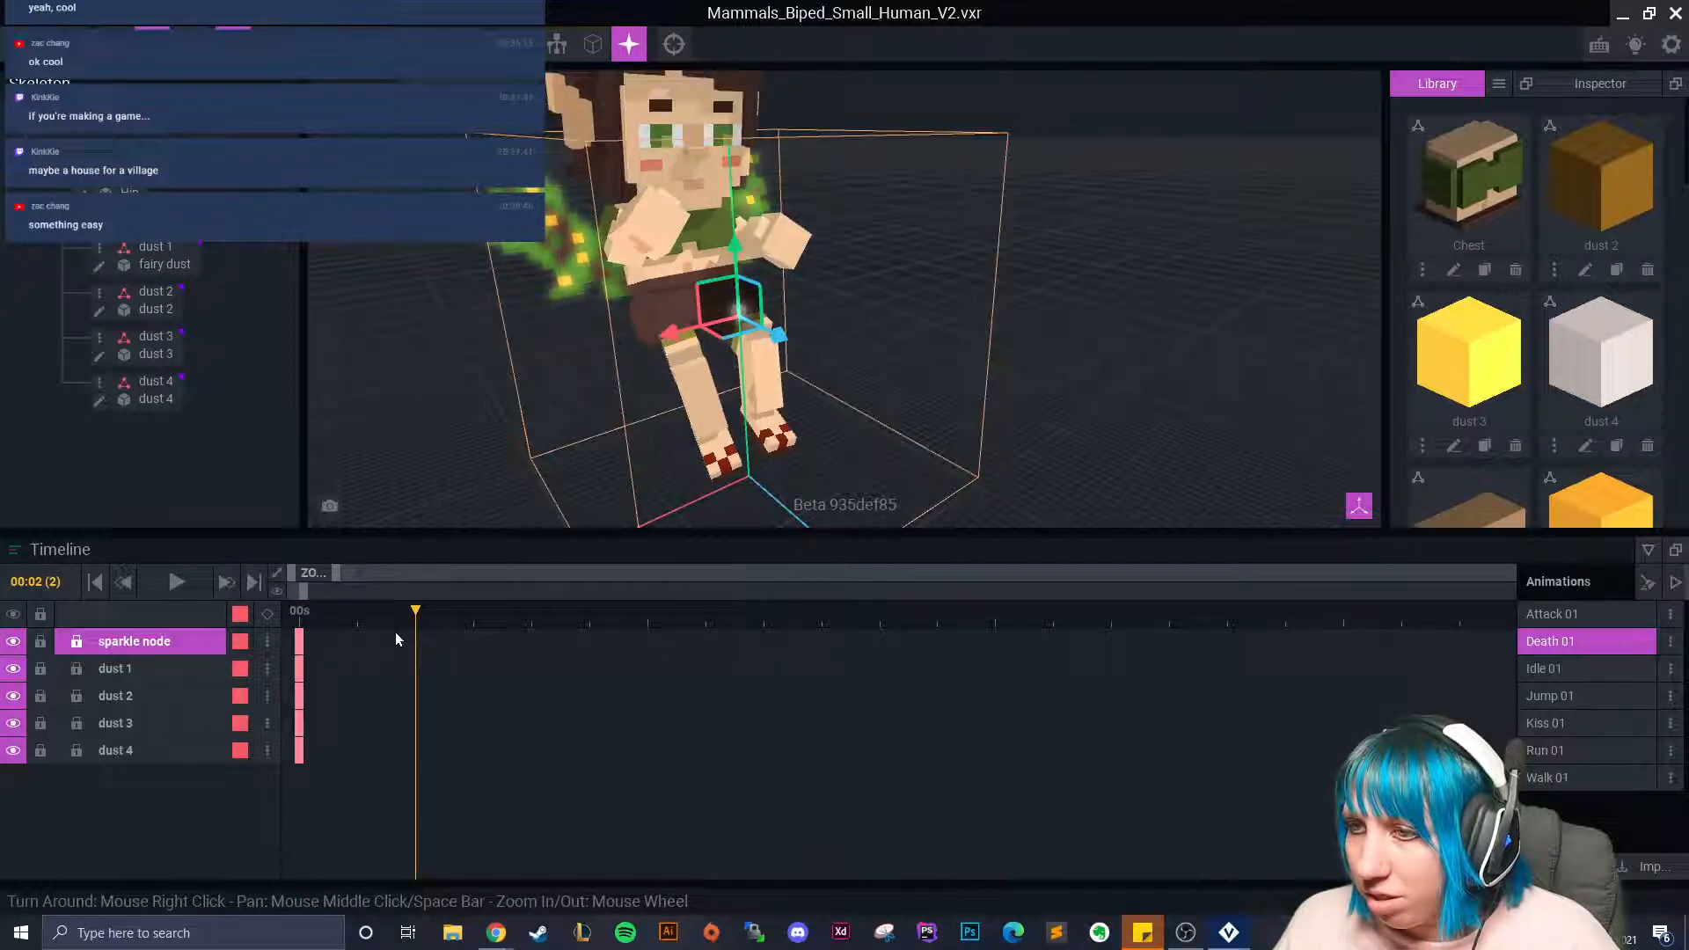
{"action": "left_click_drag", "start_coordinate": [777, 335], "coordinate": [715, 322]}
{"action": "left_click_drag", "start_coordinate": [375, 623], "coordinate": [477, 642]}
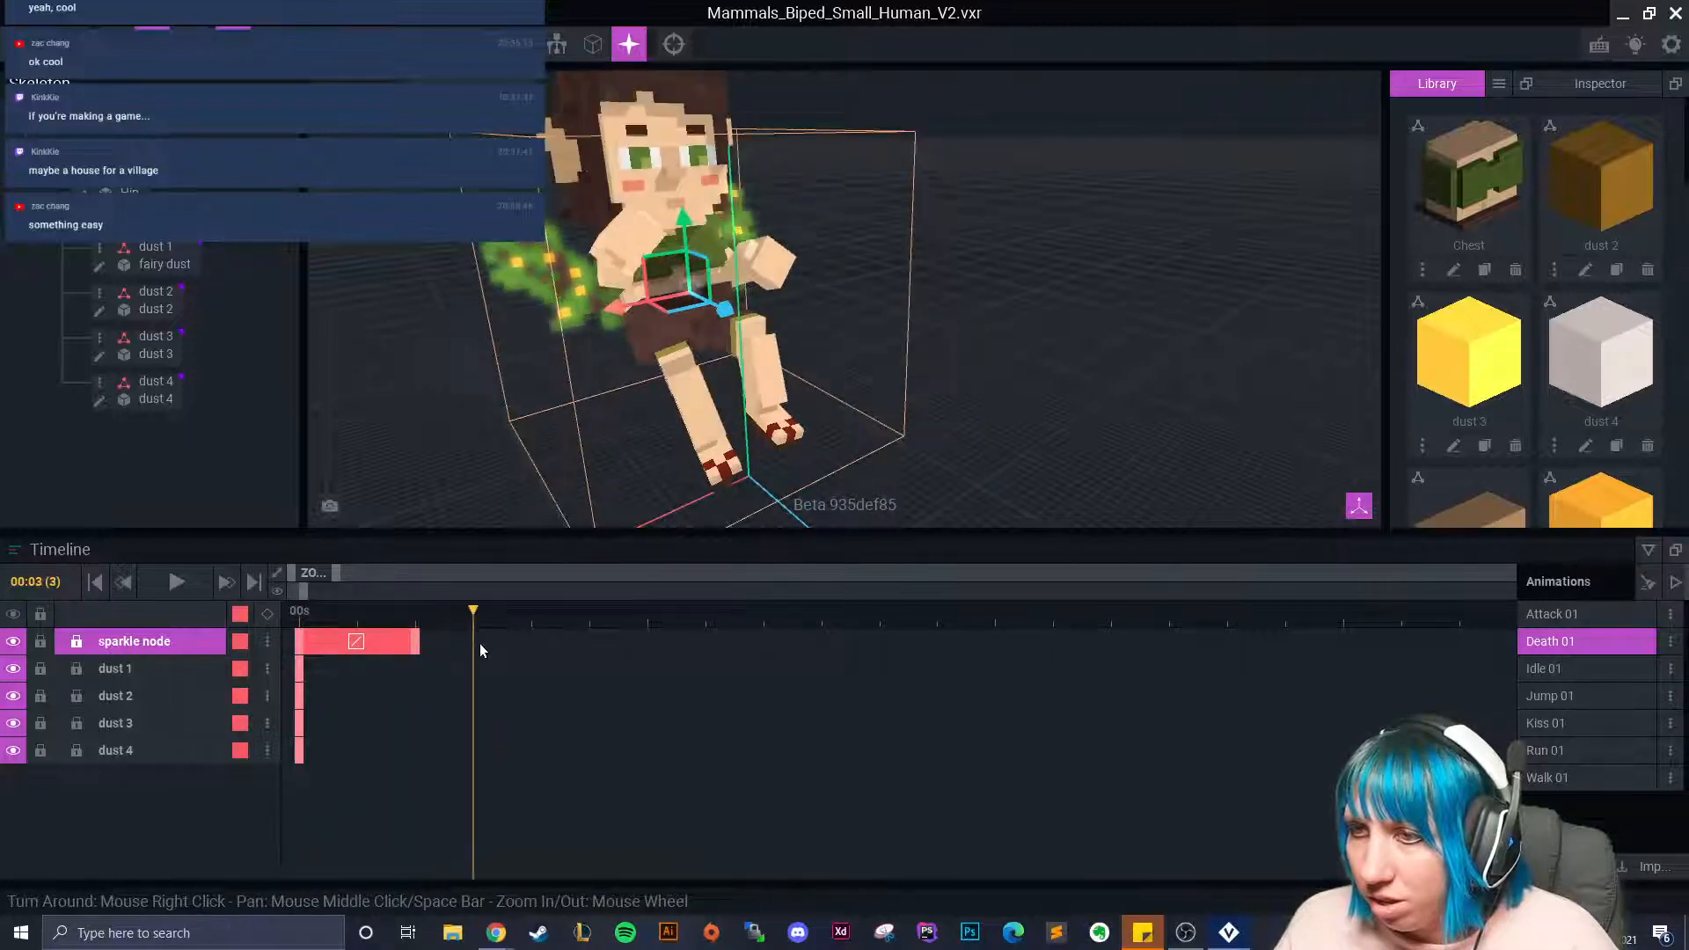
{"action": "mouse_move", "coordinate": [724, 309]}
{"action": "left_mouse_down"}
{"action": "mouse_move", "coordinate": [725, 331]}
{"action": "mouse_move", "coordinate": [713, 323]}
{"action": "left_mouse_up"}
{"action": "left_click_drag", "start_coordinate": [471, 625], "coordinate": [565, 672]}
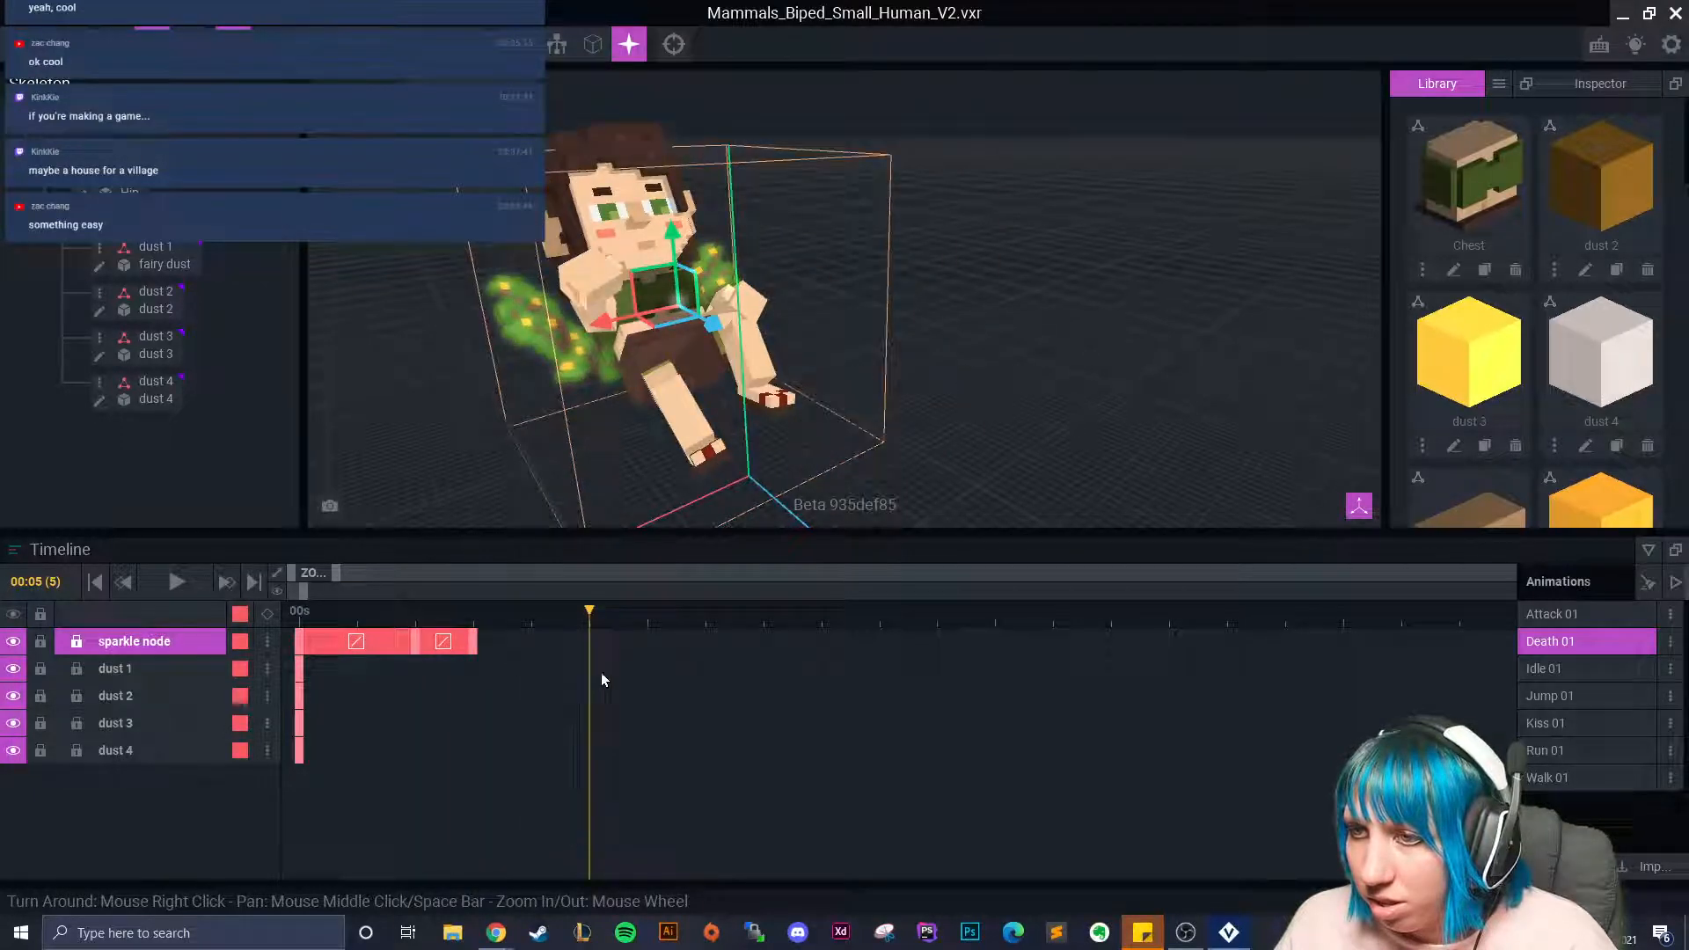
{"action": "left_click_drag", "start_coordinate": [672, 232], "coordinate": [676, 279]}
{"action": "mouse_move", "coordinate": [715, 367]}
{"action": "left_mouse_down"}
{"action": "mouse_move", "coordinate": [685, 350]}
{"action": "mouse_move", "coordinate": [698, 358]}
{"action": "left_mouse_up"}
{"action": "left_click_drag", "start_coordinate": [595, 621], "coordinate": [711, 672]}
Key the sparkle node lower at frames 7 and 9, then scrub to review.
{"action": "left_click_drag", "start_coordinate": [693, 294], "coordinate": [651, 283]}
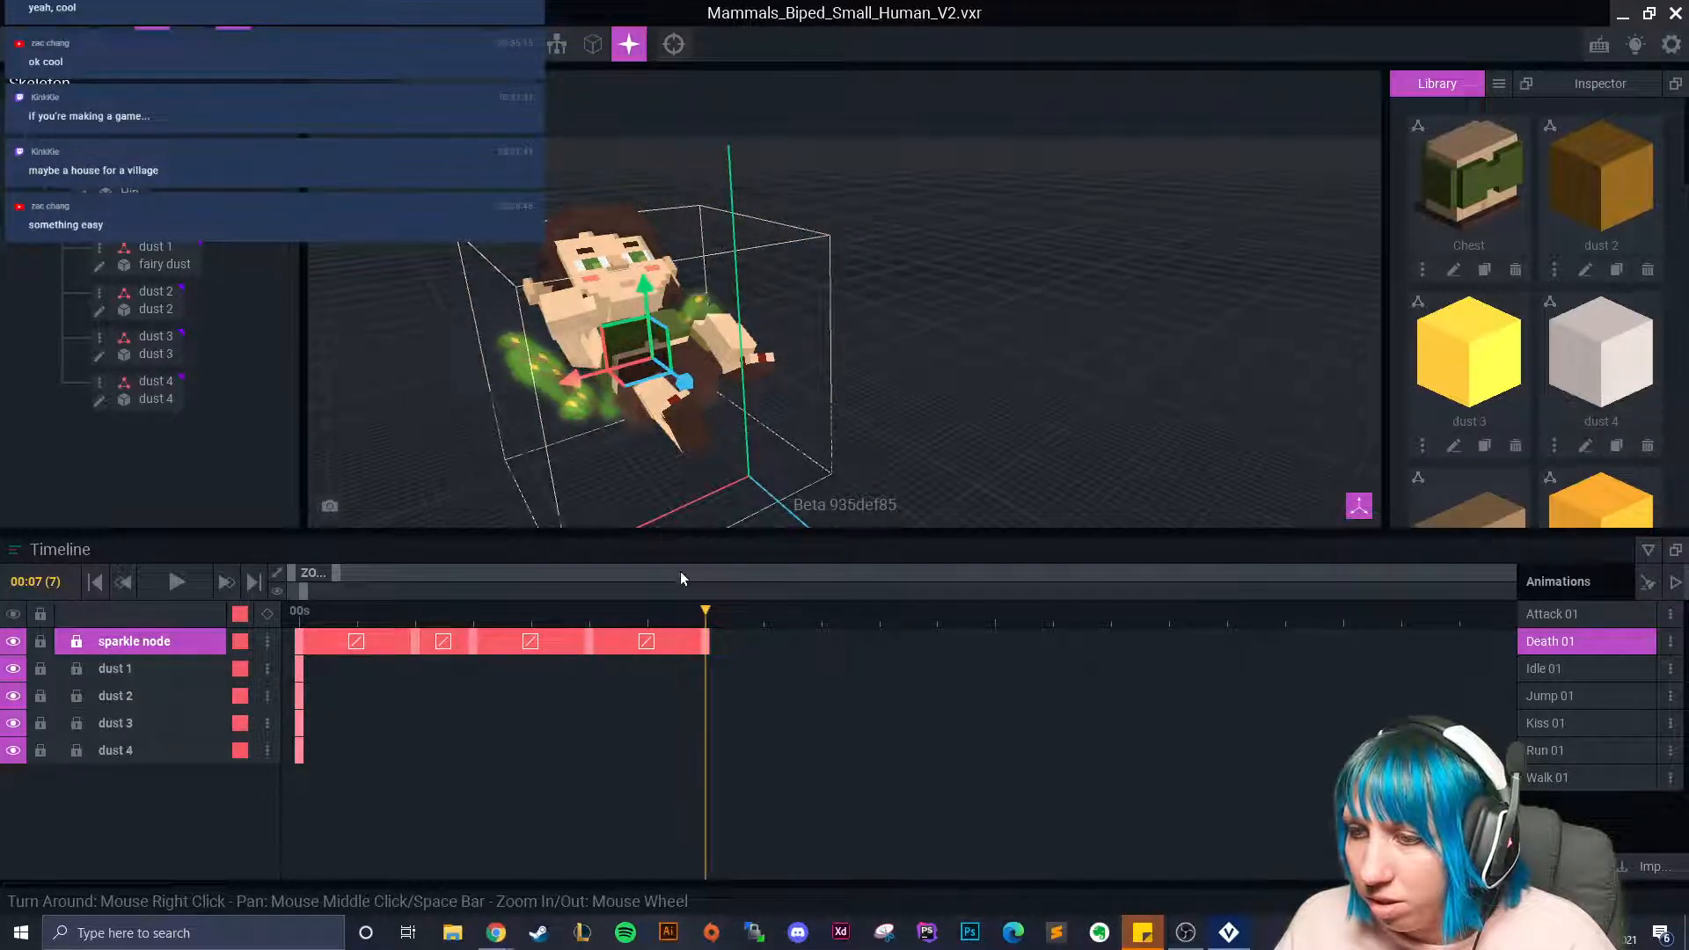
{"action": "left_click_drag", "start_coordinate": [734, 626], "coordinate": [811, 633]}
{"action": "right_click_drag", "start_coordinate": [699, 440], "coordinate": [764, 417]}
{"action": "scroll", "coordinate": [764, 417], "scroll_direction": "up", "scroll_amount": 2}
{"action": "middle_click_drag", "start_coordinate": [764, 423], "coordinate": [974, 405]}
{"action": "left_click_drag", "start_coordinate": [750, 284], "coordinate": [750, 302]}
{"action": "left_click_drag", "start_coordinate": [821, 632], "coordinate": [1148, 642]}
{"action": "left_click", "coordinate": [763, 641]}
{"action": "mouse_move", "coordinate": [984, 428]}
{"action": "right_mouse_down"}
{"action": "mouse_move", "coordinate": [985, 457]}
{"action": "mouse_move", "coordinate": [980, 423]}
{"action": "right_mouse_up"}
Preview the Attack 01 and Jump 01 animations from several angles.
{"action": "left_click", "coordinate": [1560, 613]}
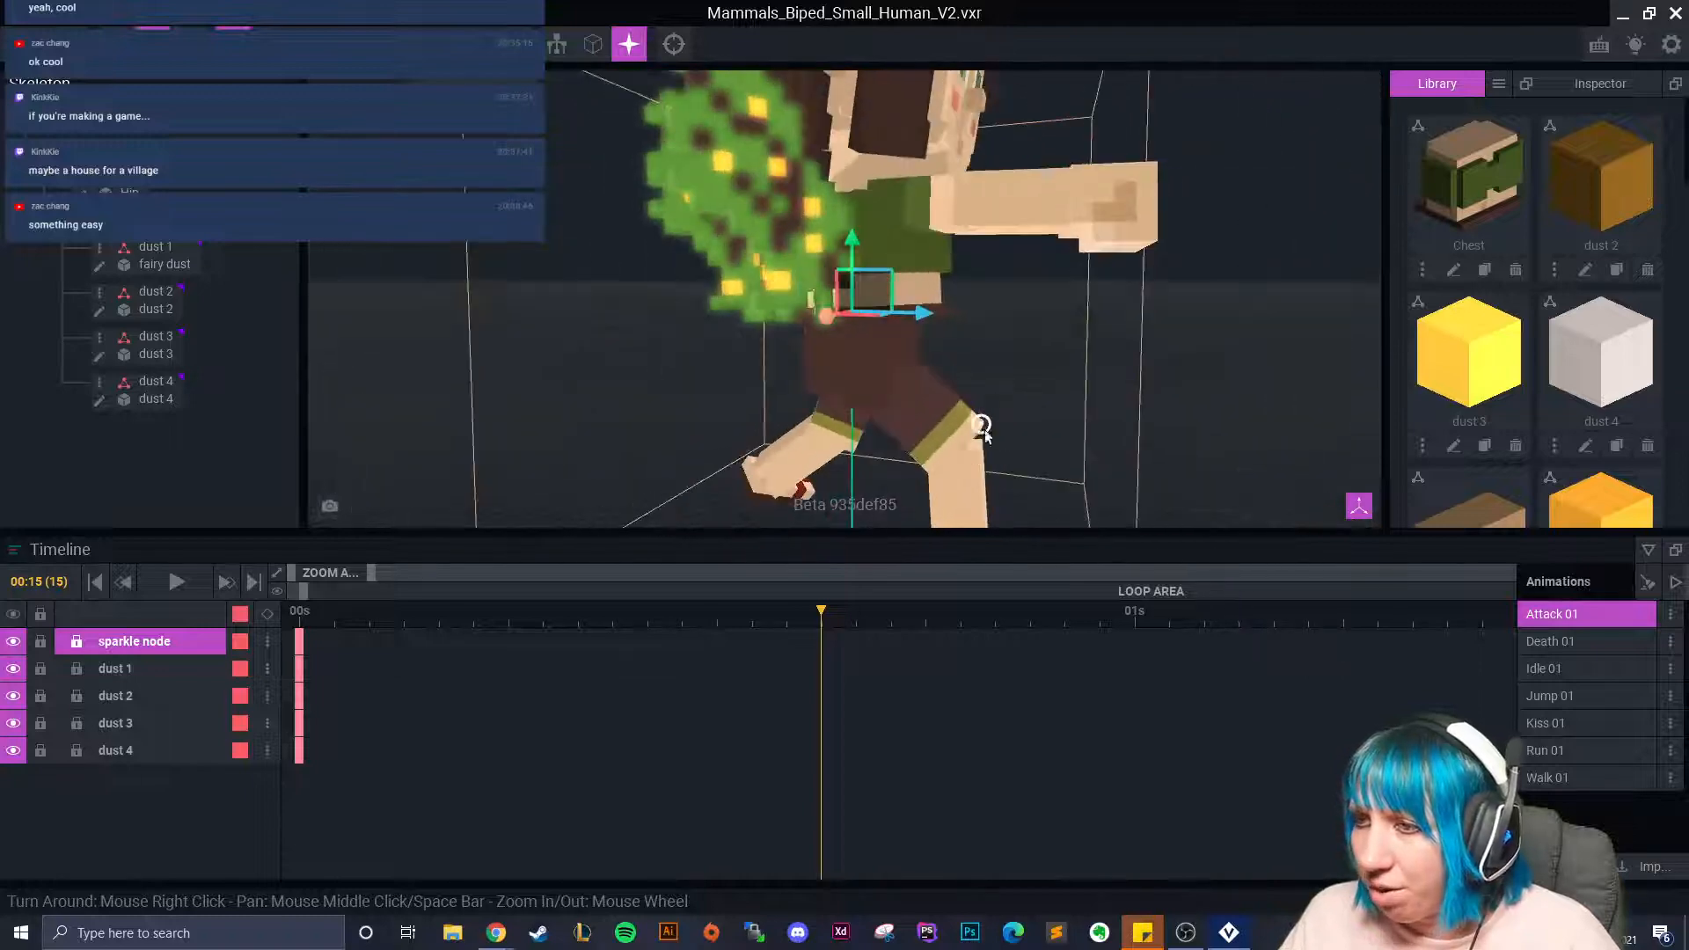
{"action": "left_click_drag", "start_coordinate": [812, 625], "coordinate": [282, 678]}
{"action": "left_click", "coordinate": [1554, 696]}
{"action": "right_click_drag", "start_coordinate": [1032, 452], "coordinate": [1026, 512]}
{"action": "left_click_drag", "start_coordinate": [326, 625], "coordinate": [1219, 730]}
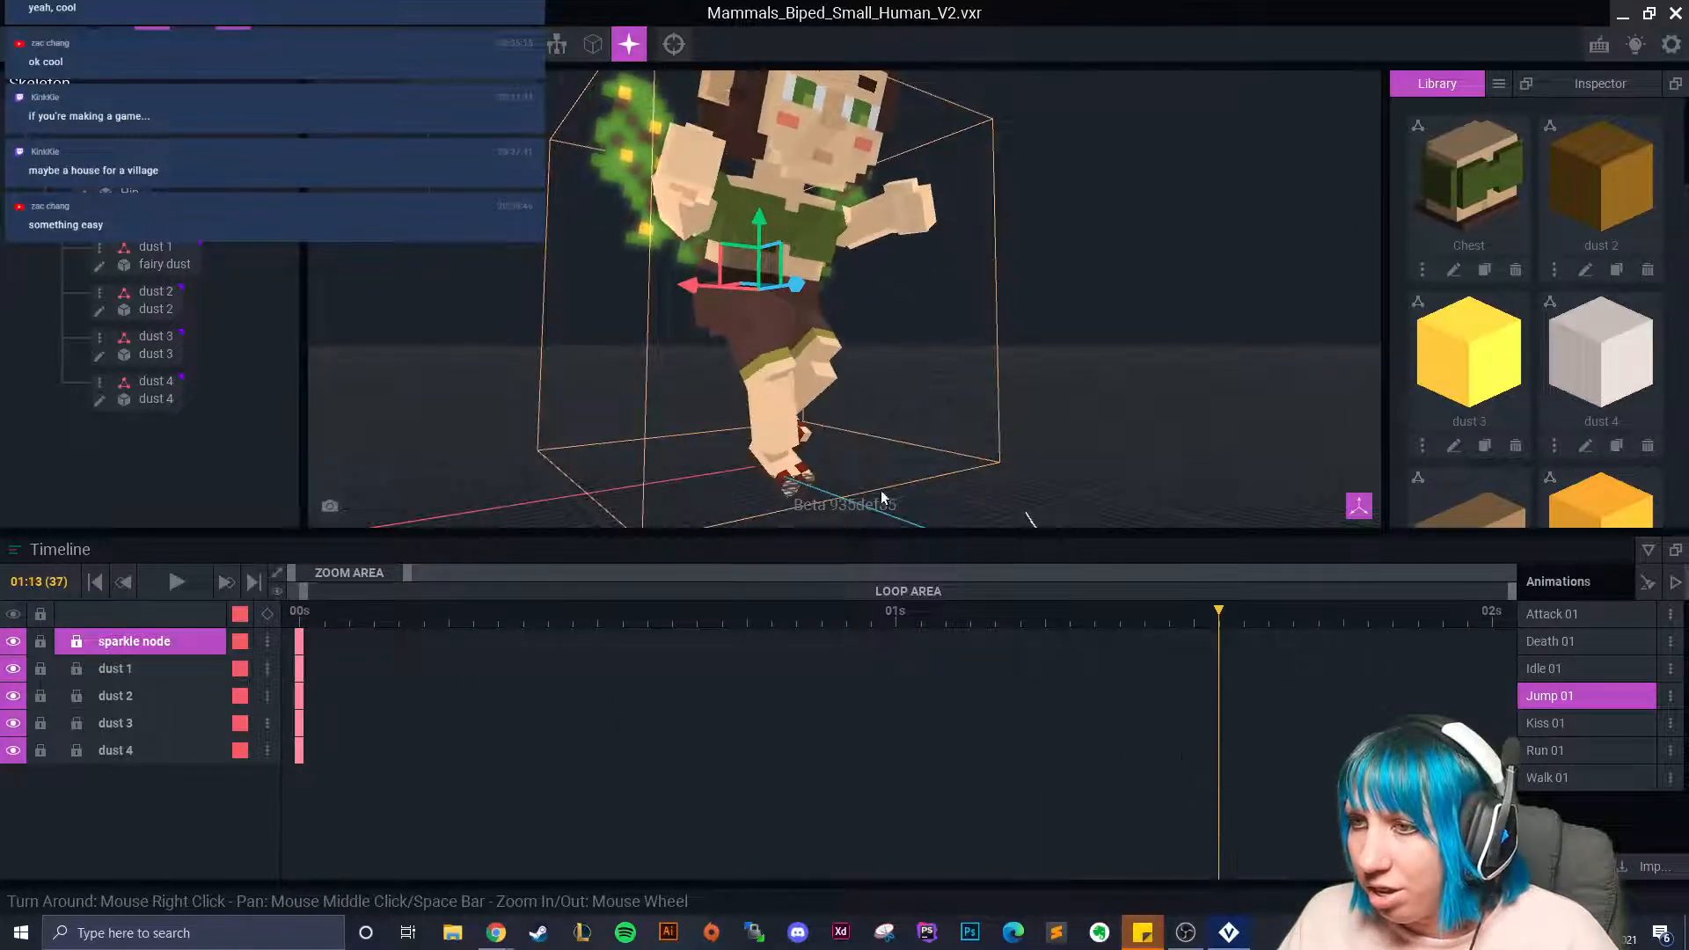
{"action": "scroll", "coordinate": [1026, 520], "scroll_direction": "up", "scroll_amount": 5}
{"action": "right_click_drag", "start_coordinate": [869, 479], "coordinate": [871, 478]}
{"action": "left_click_drag", "start_coordinate": [1242, 611], "coordinate": [299, 610]}
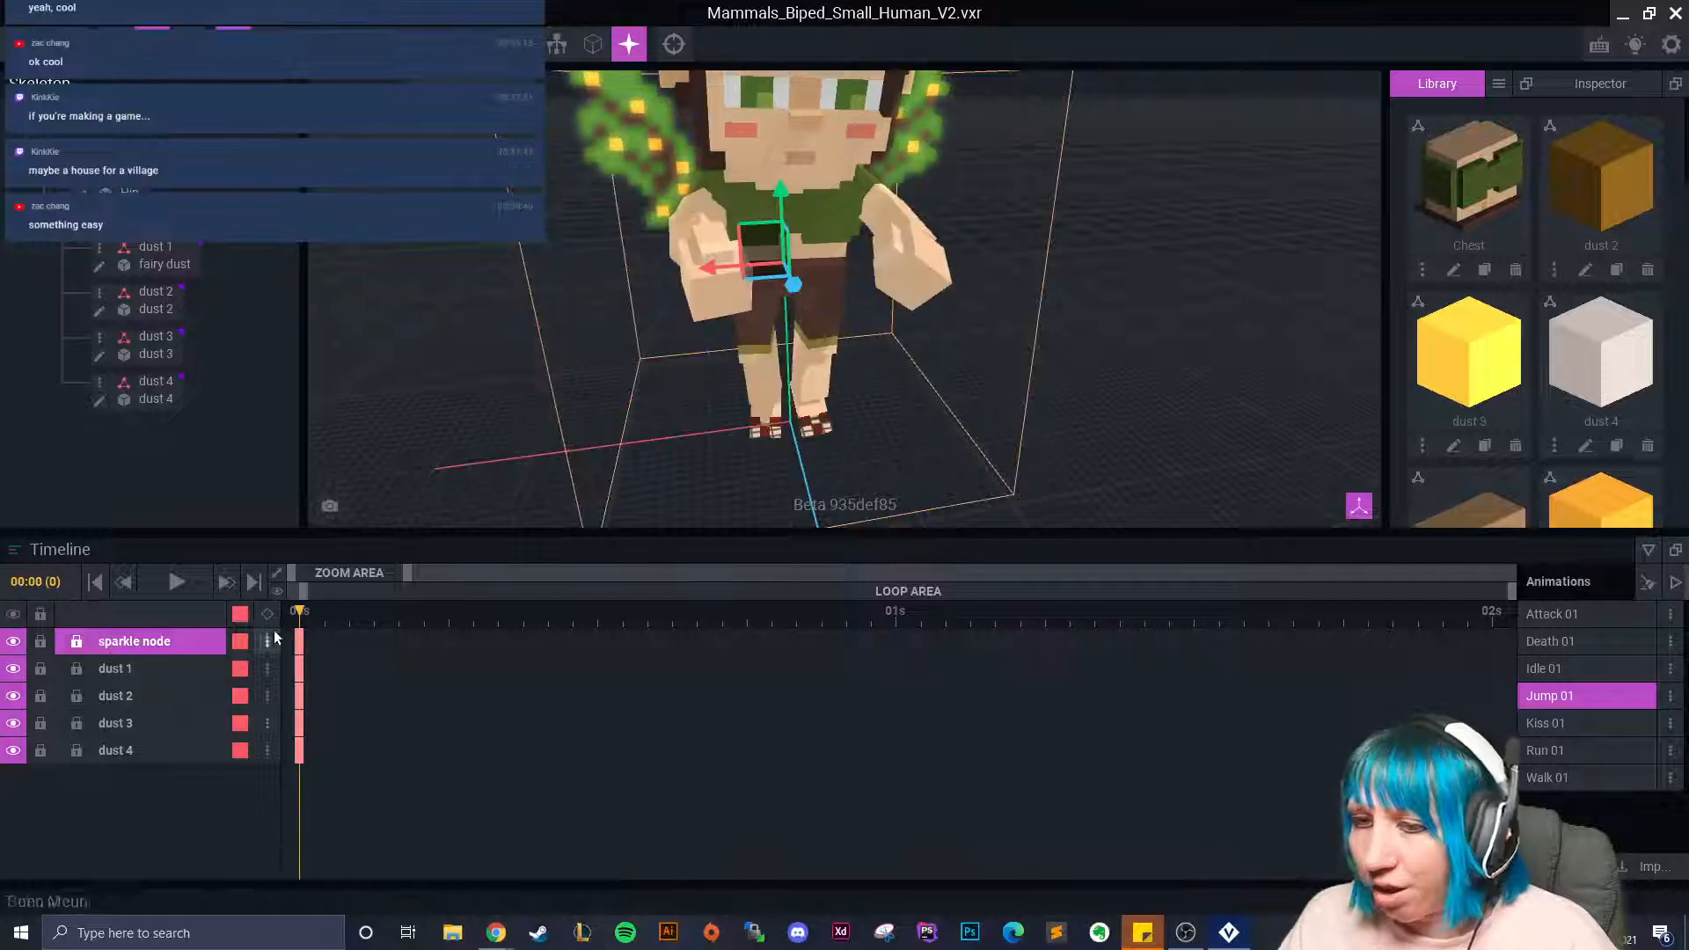
Load Kiss 01 at frame 0, showing the sparkle and dust 1–4 tracks.
{"action": "left_click", "coordinate": [1578, 721]}
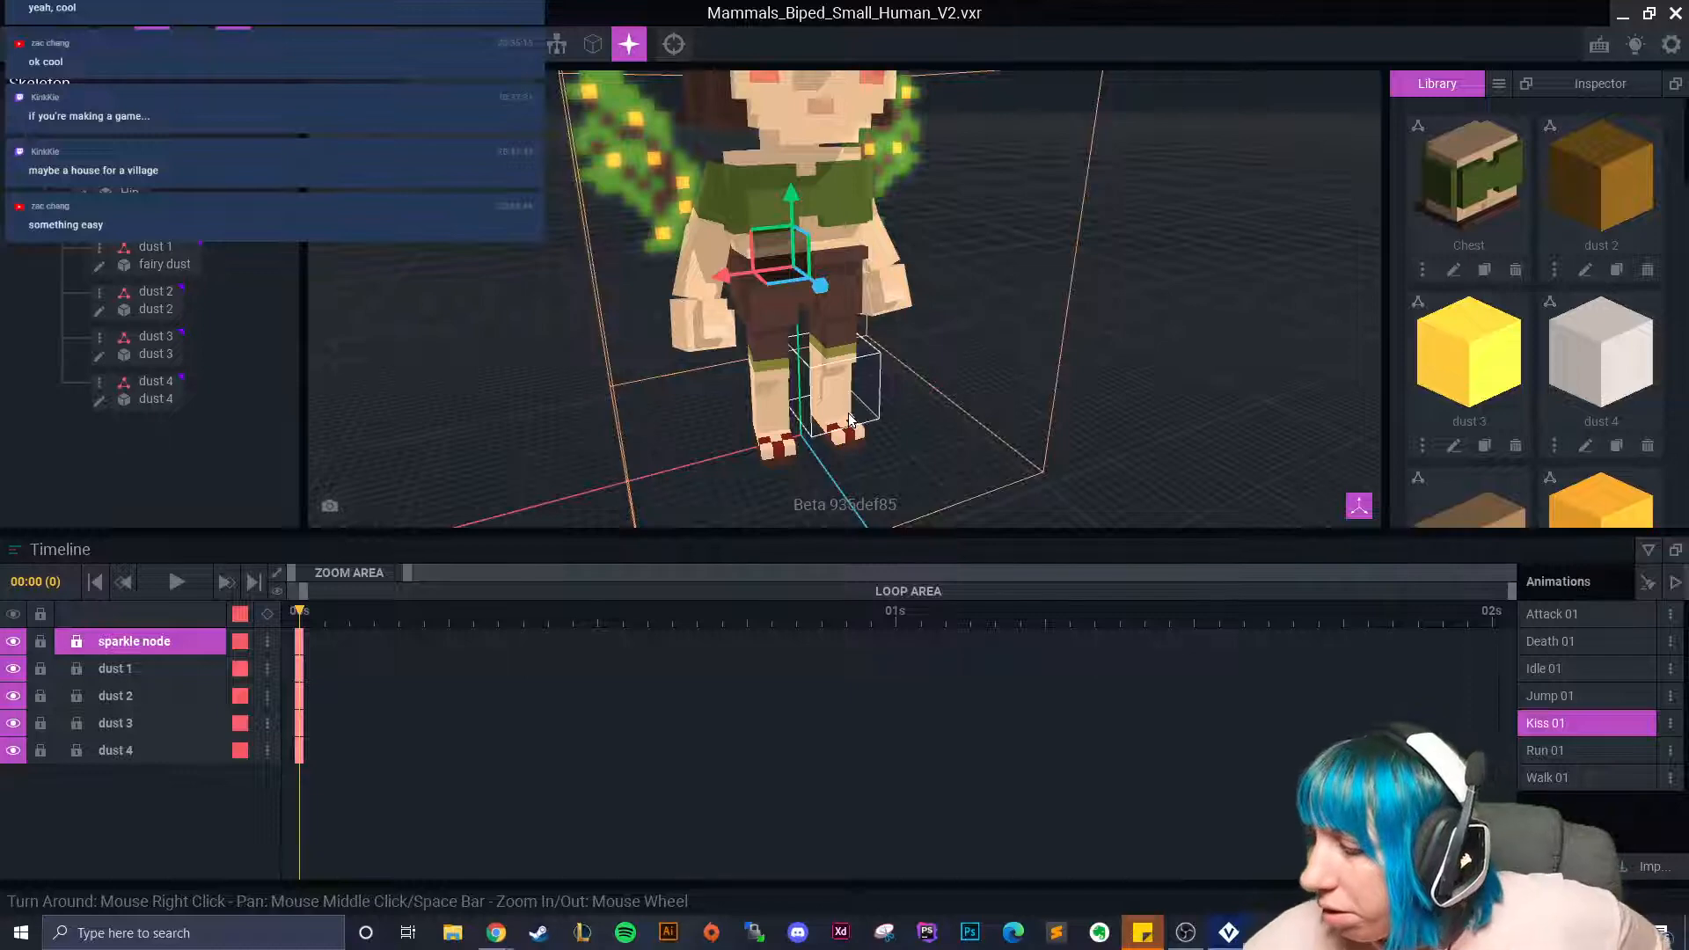
Select and copy the starting keyframes of the sparkle and dust tracks.
{"action": "right_click_drag", "start_coordinate": [880, 326], "coordinate": [863, 369]}
{"action": "scroll", "coordinate": [953, 359], "scroll_direction": "up", "scroll_amount": 3}
{"action": "left_click_drag", "start_coordinate": [296, 618], "coordinate": [831, 642]}
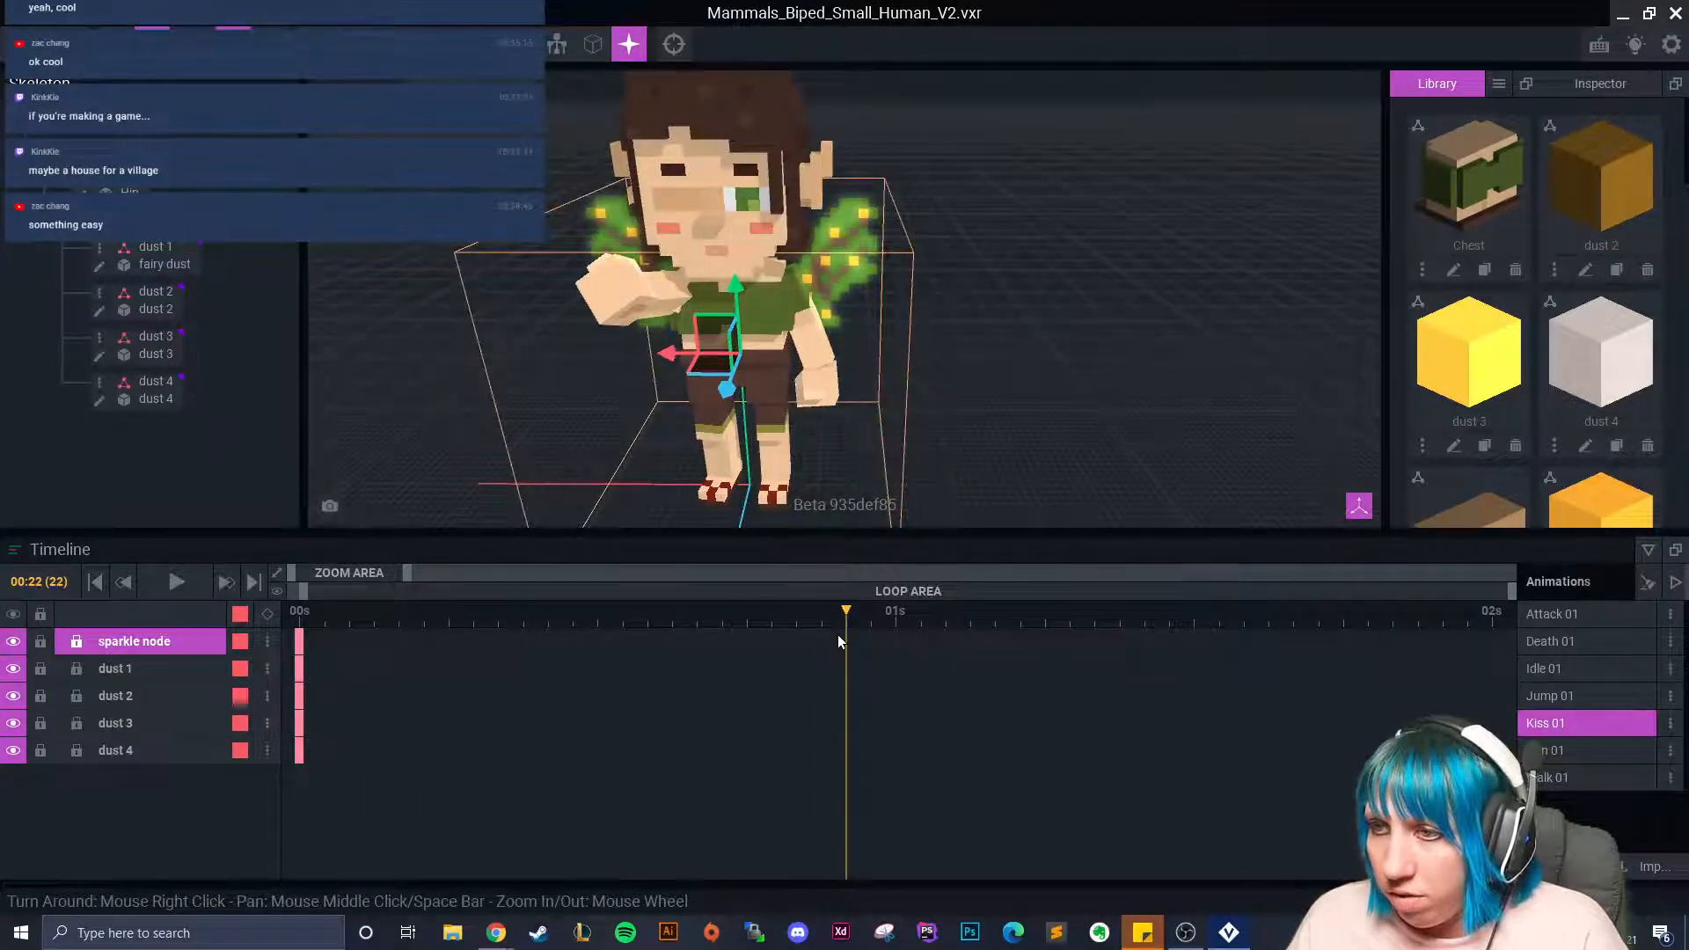
{"action": "left_click", "coordinate": [299, 641]}
{"action": "left_click", "coordinate": [299, 668], "text": "shift"}
{"action": "left_click", "coordinate": [302, 721], "text": "shift"}
{"action": "left_click", "coordinate": [300, 749], "text": "shift"}
{"action": "right_click", "coordinate": [299, 643]}
{"action": "left_click", "coordinate": [359, 537]}
Paste the keys near frame 20, shift them one frame earlier, and step to frame 21.
{"action": "right_click", "coordinate": [823, 637]}
{"action": "left_click", "coordinate": [848, 572]}
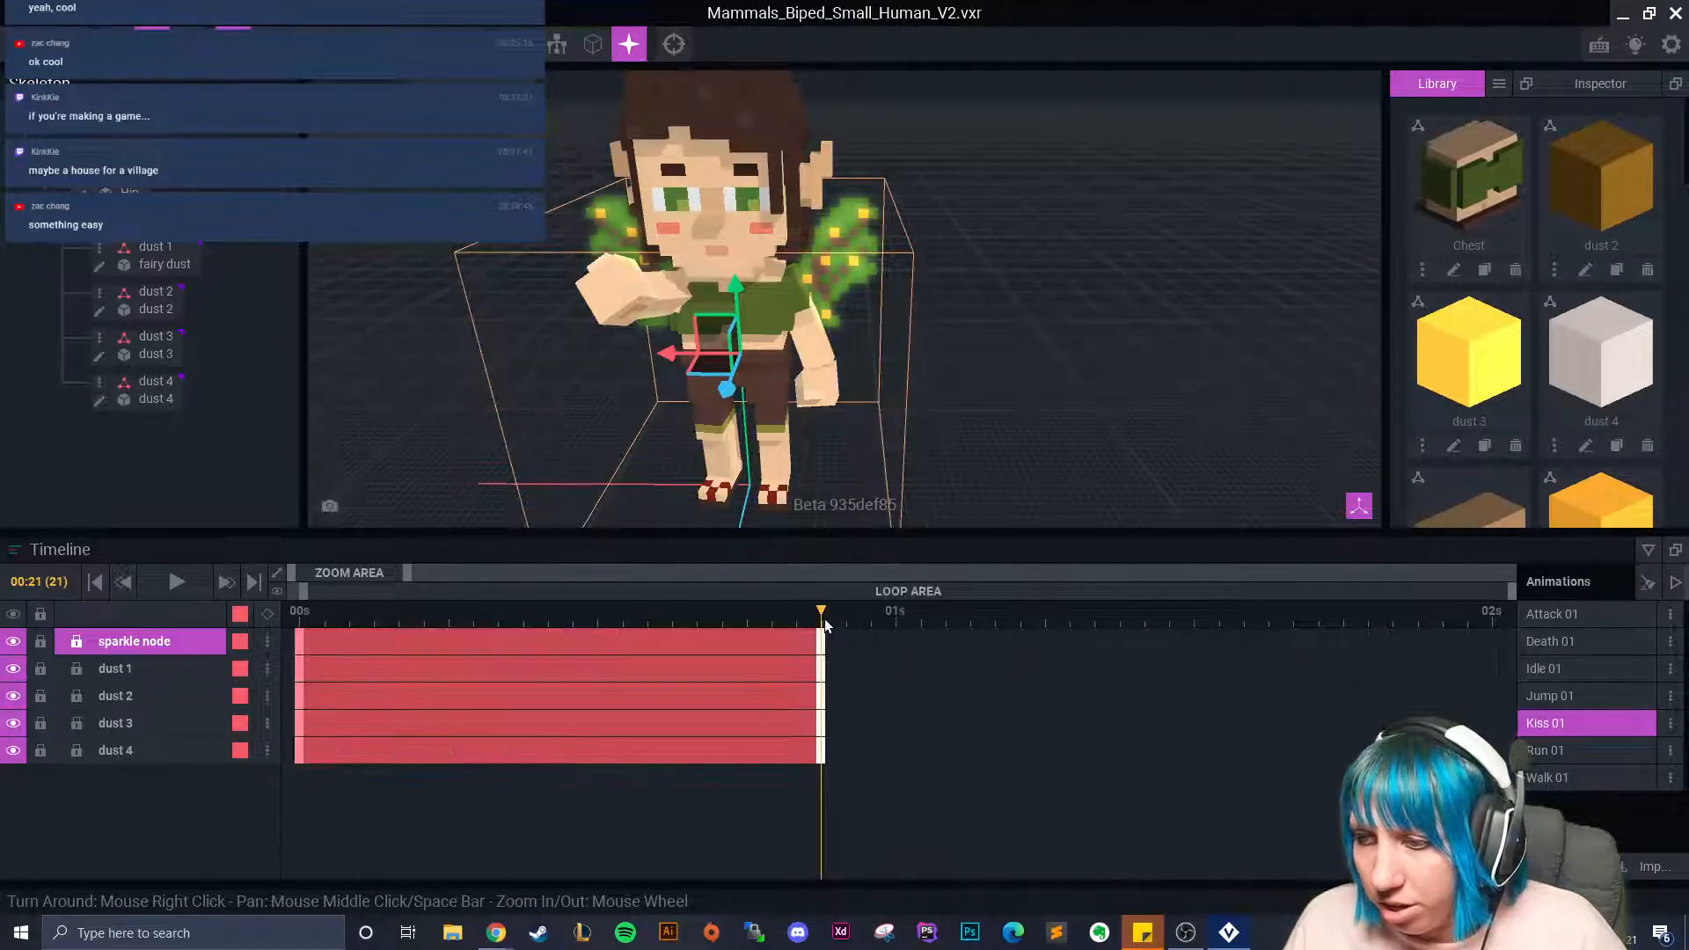
{"action": "left_click_drag", "start_coordinate": [821, 644], "coordinate": [799, 644]}
{"action": "left_click", "coordinate": [811, 625]}
{"action": "scroll", "coordinate": [663, 352], "scroll_direction": "up", "scroll_amount": 3}
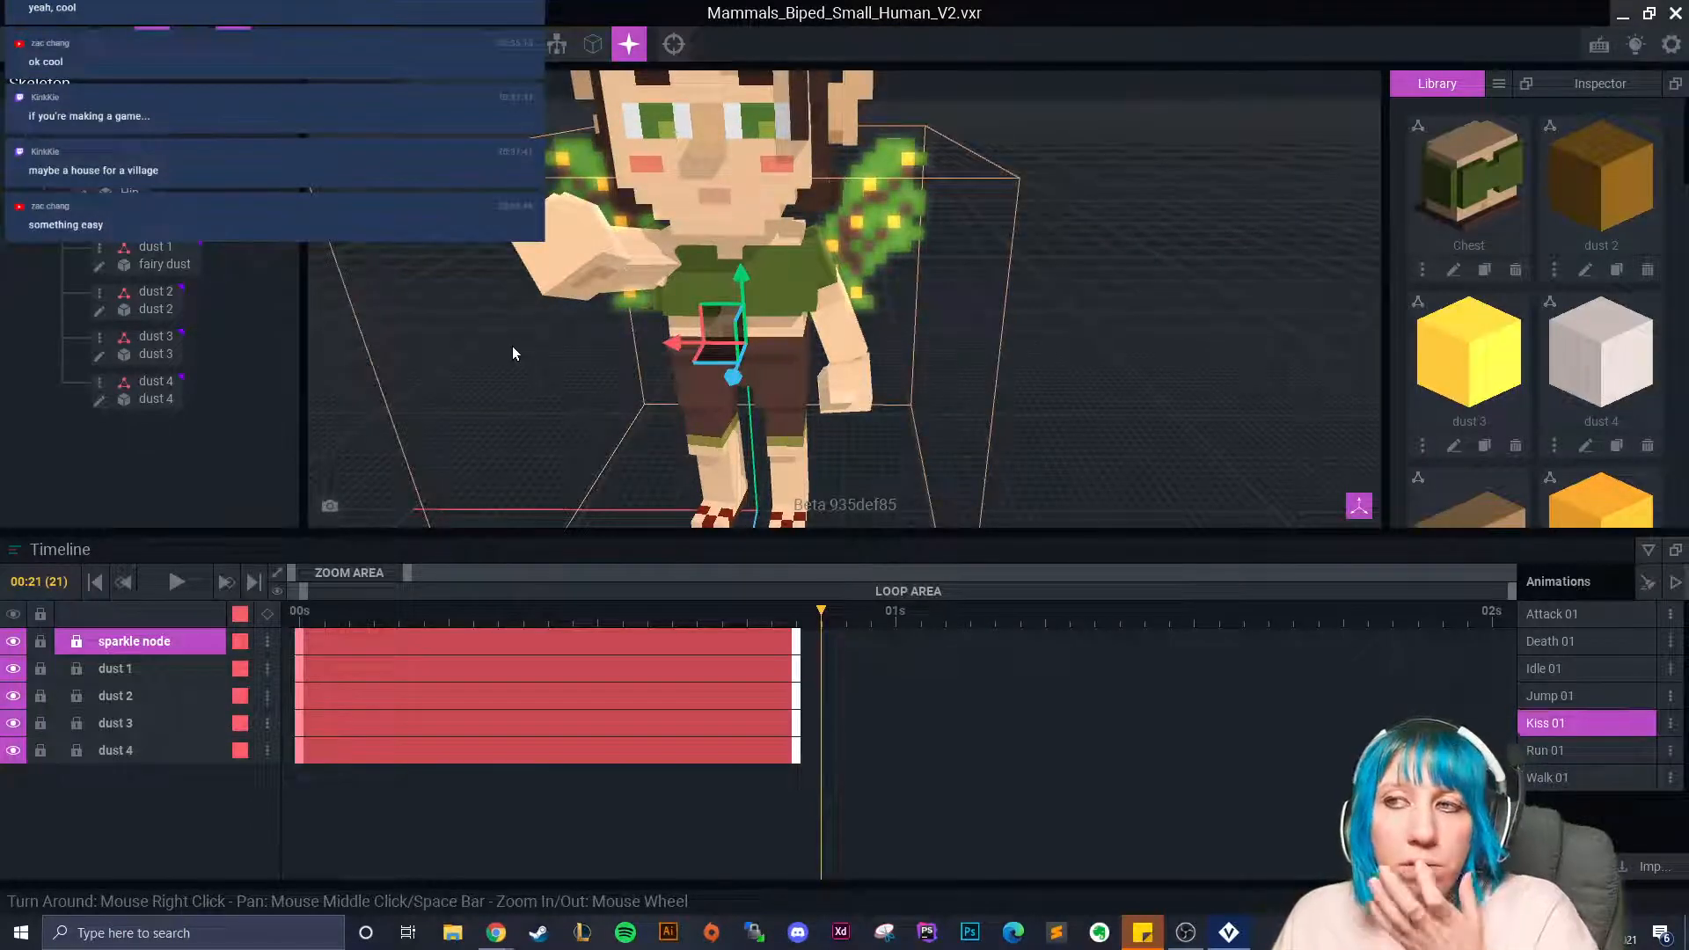
Select dust 1 and move it up beside the fairy's raised right hand at frame 21.
{"action": "left_click", "coordinate": [588, 241]}
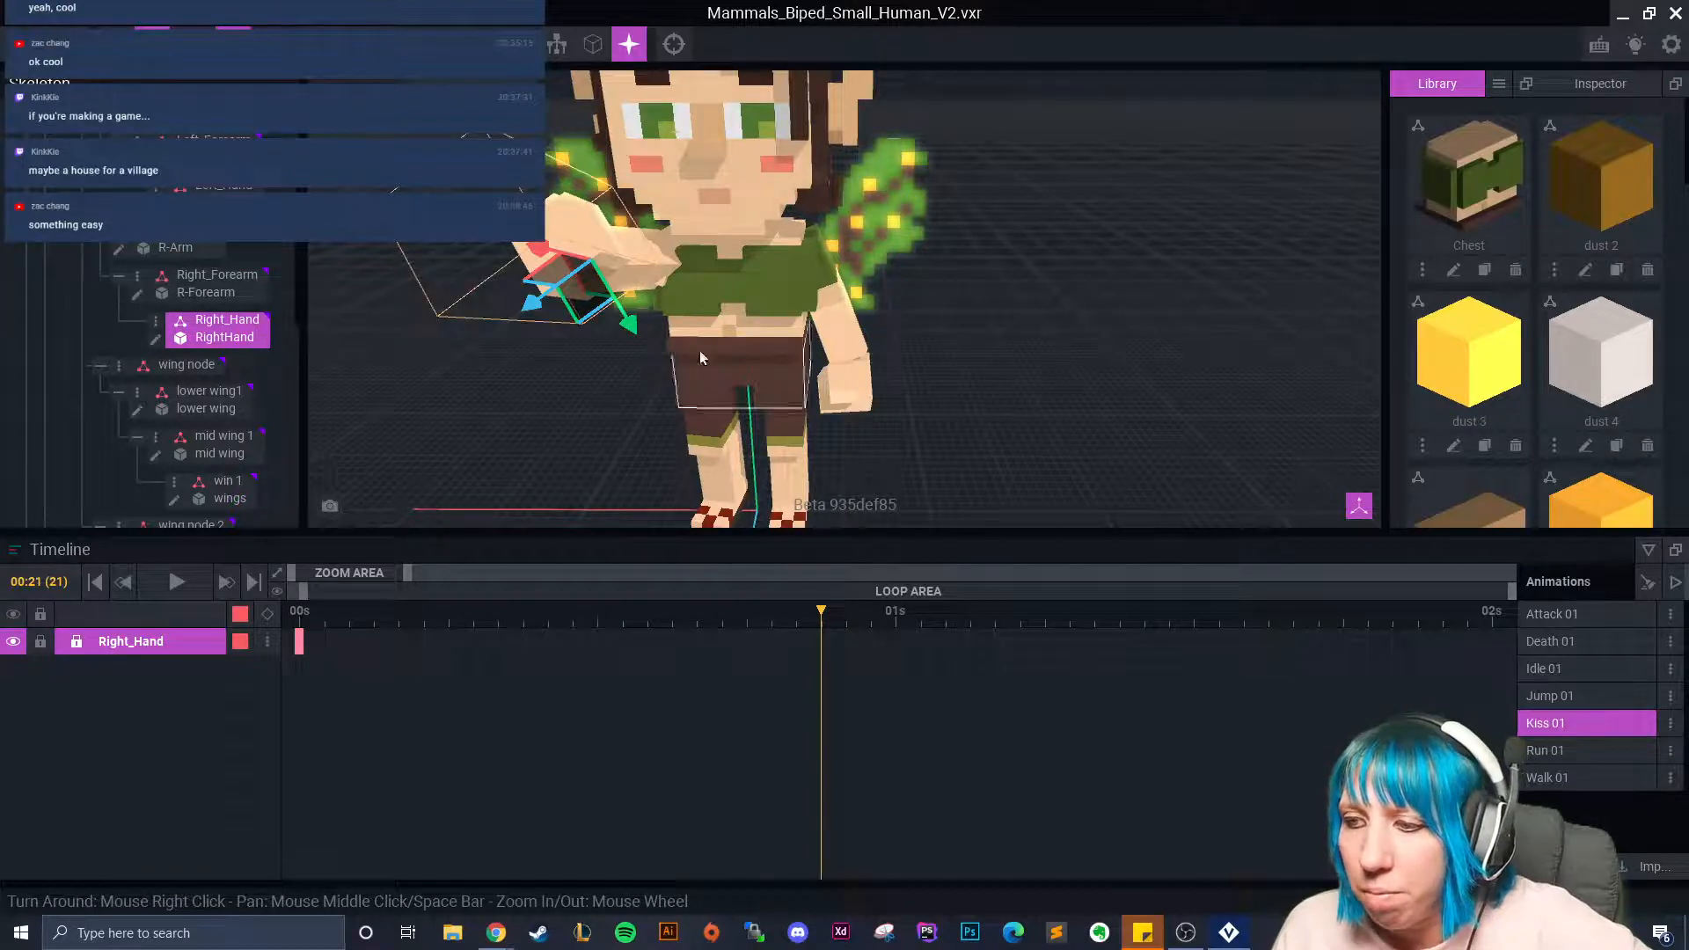
{"action": "scroll", "coordinate": [224, 382], "scroll_direction": "up", "scroll_amount": 1}
{"action": "scroll", "coordinate": [224, 373], "scroll_direction": "down", "scroll_amount": 8}
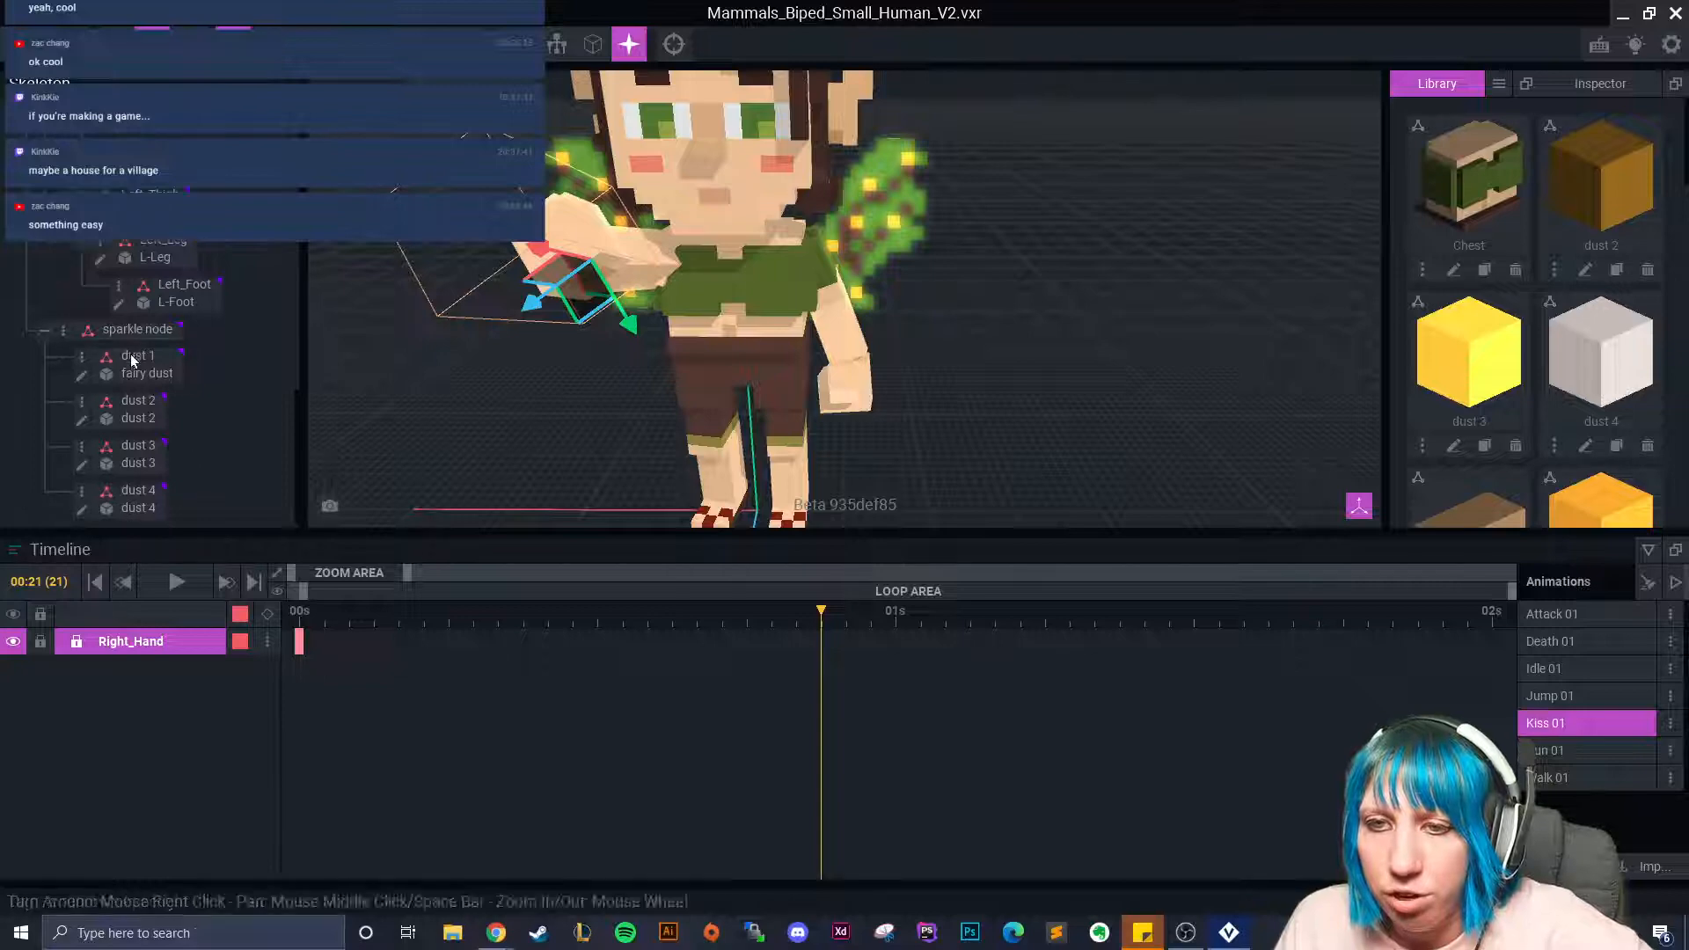
{"action": "left_click", "coordinate": [139, 362]}
{"action": "left_click_drag", "start_coordinate": [675, 338], "coordinate": [551, 288]}
{"action": "left_click_drag", "start_coordinate": [565, 176], "coordinate": [570, 123]}
{"action": "left_click_drag", "start_coordinate": [533, 222], "coordinate": [493, 272]}
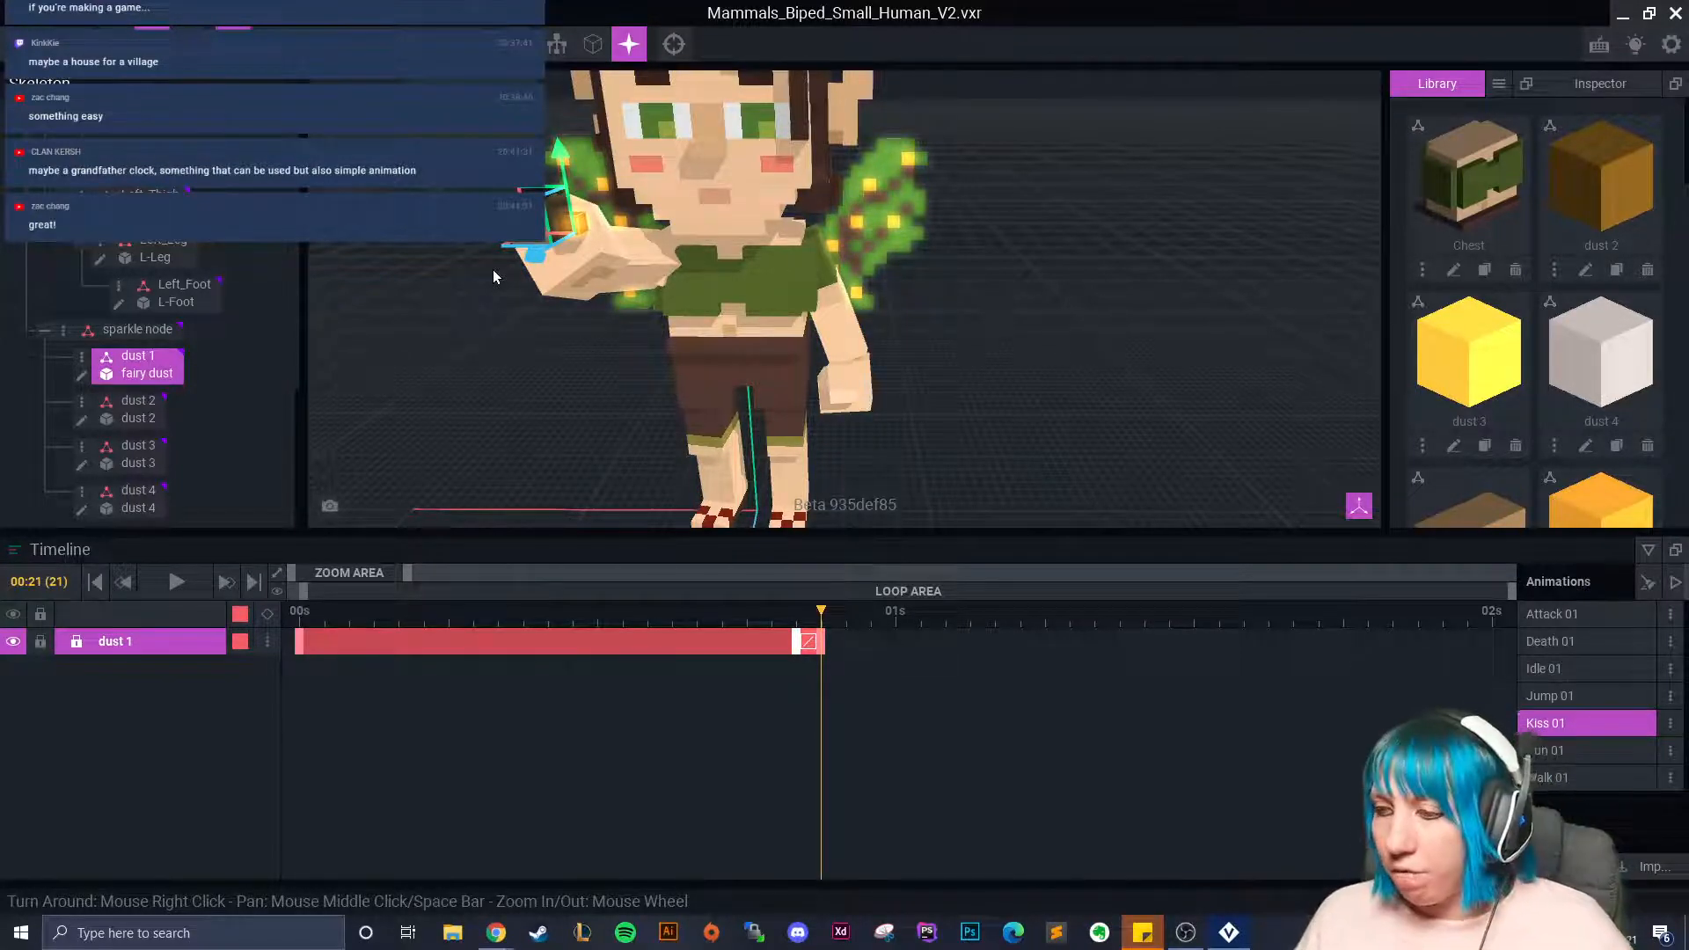
{"action": "mouse_move", "coordinate": [1142, 932]}
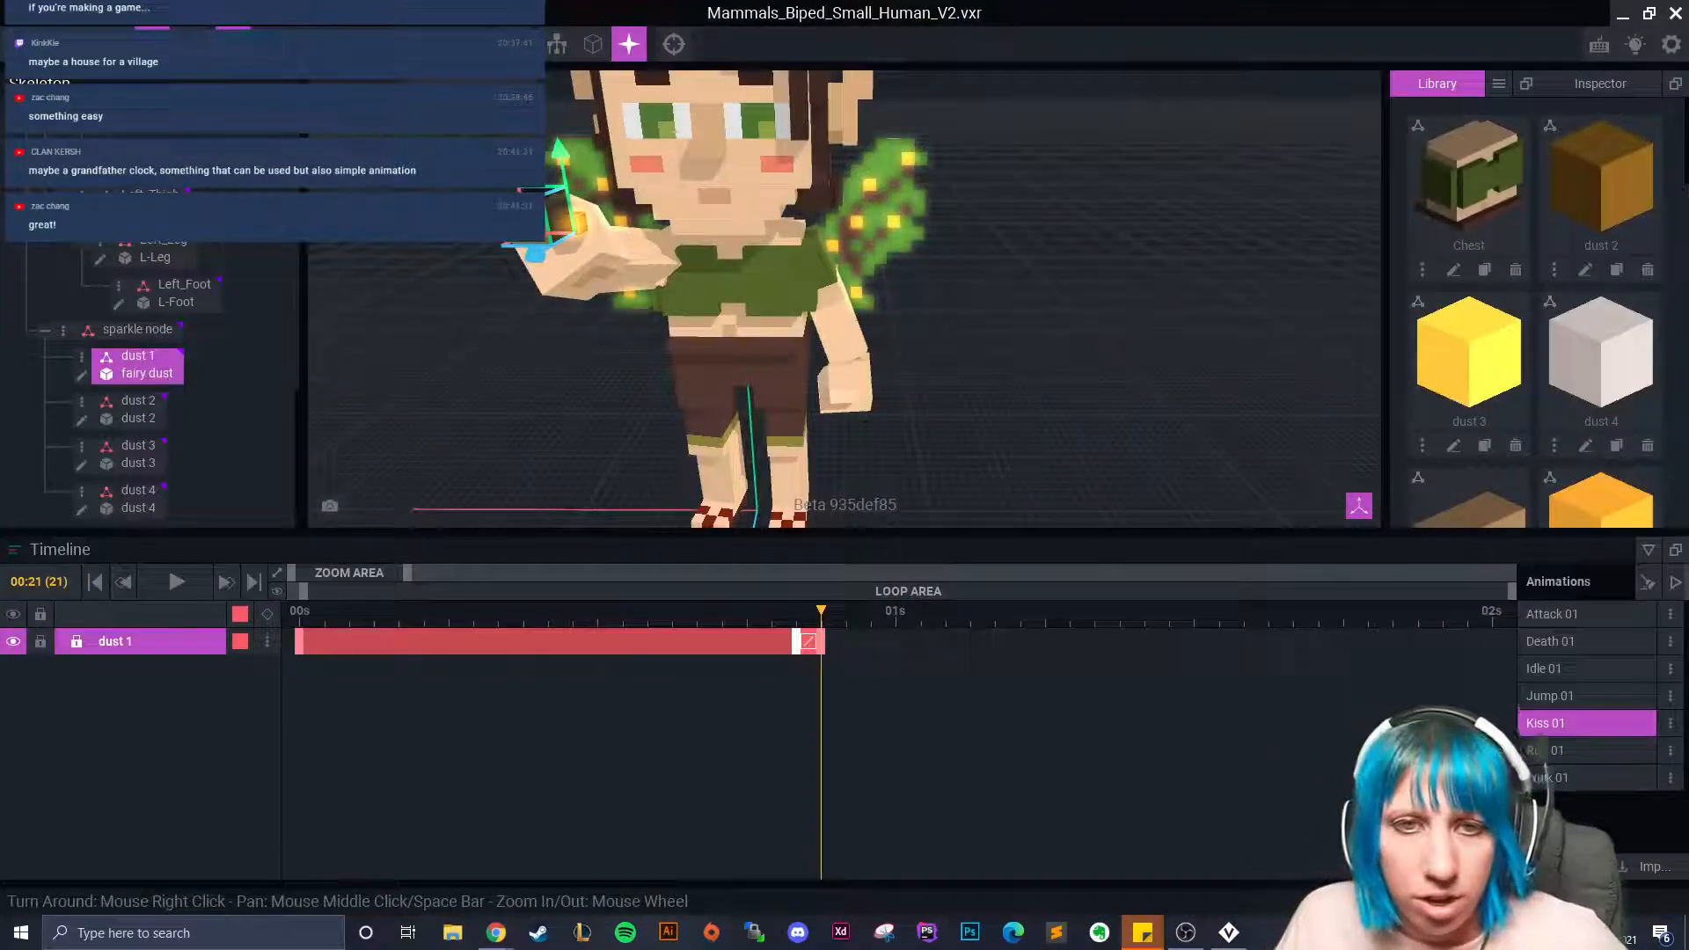
{"action": "left_click_drag", "start_coordinate": [204, 261], "coordinate": [436, 63]}
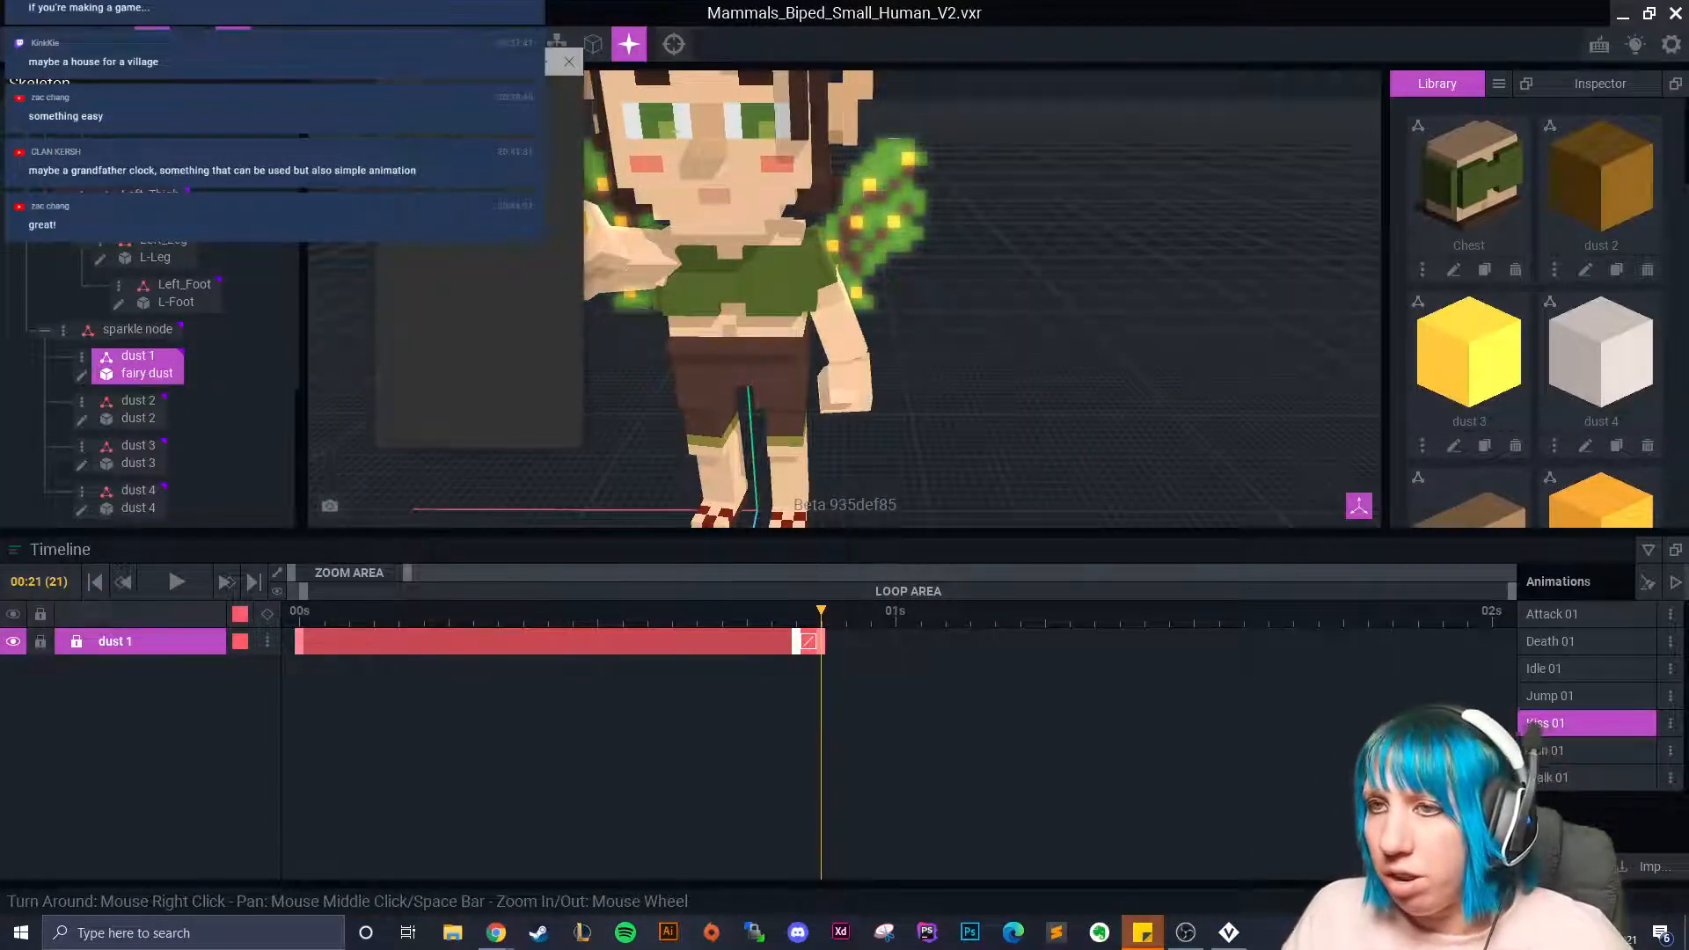
{"action": "left_click_drag", "start_coordinate": [581, 448], "coordinate": [686, 532]}
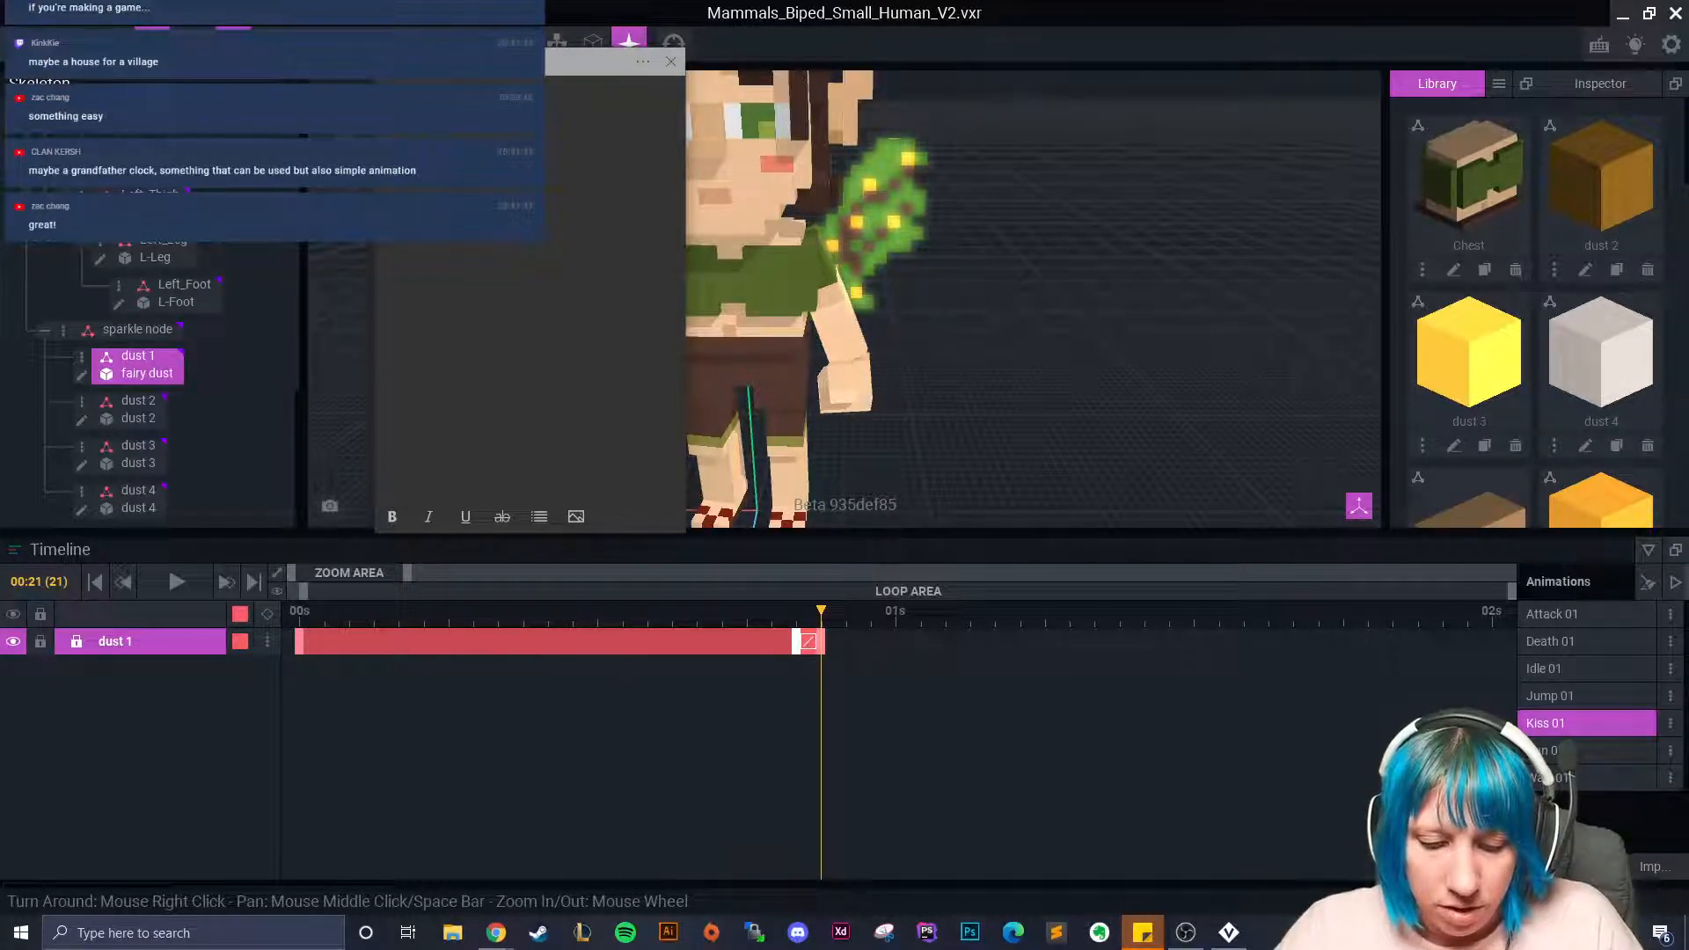
{"action": "type", "text": "tion"}
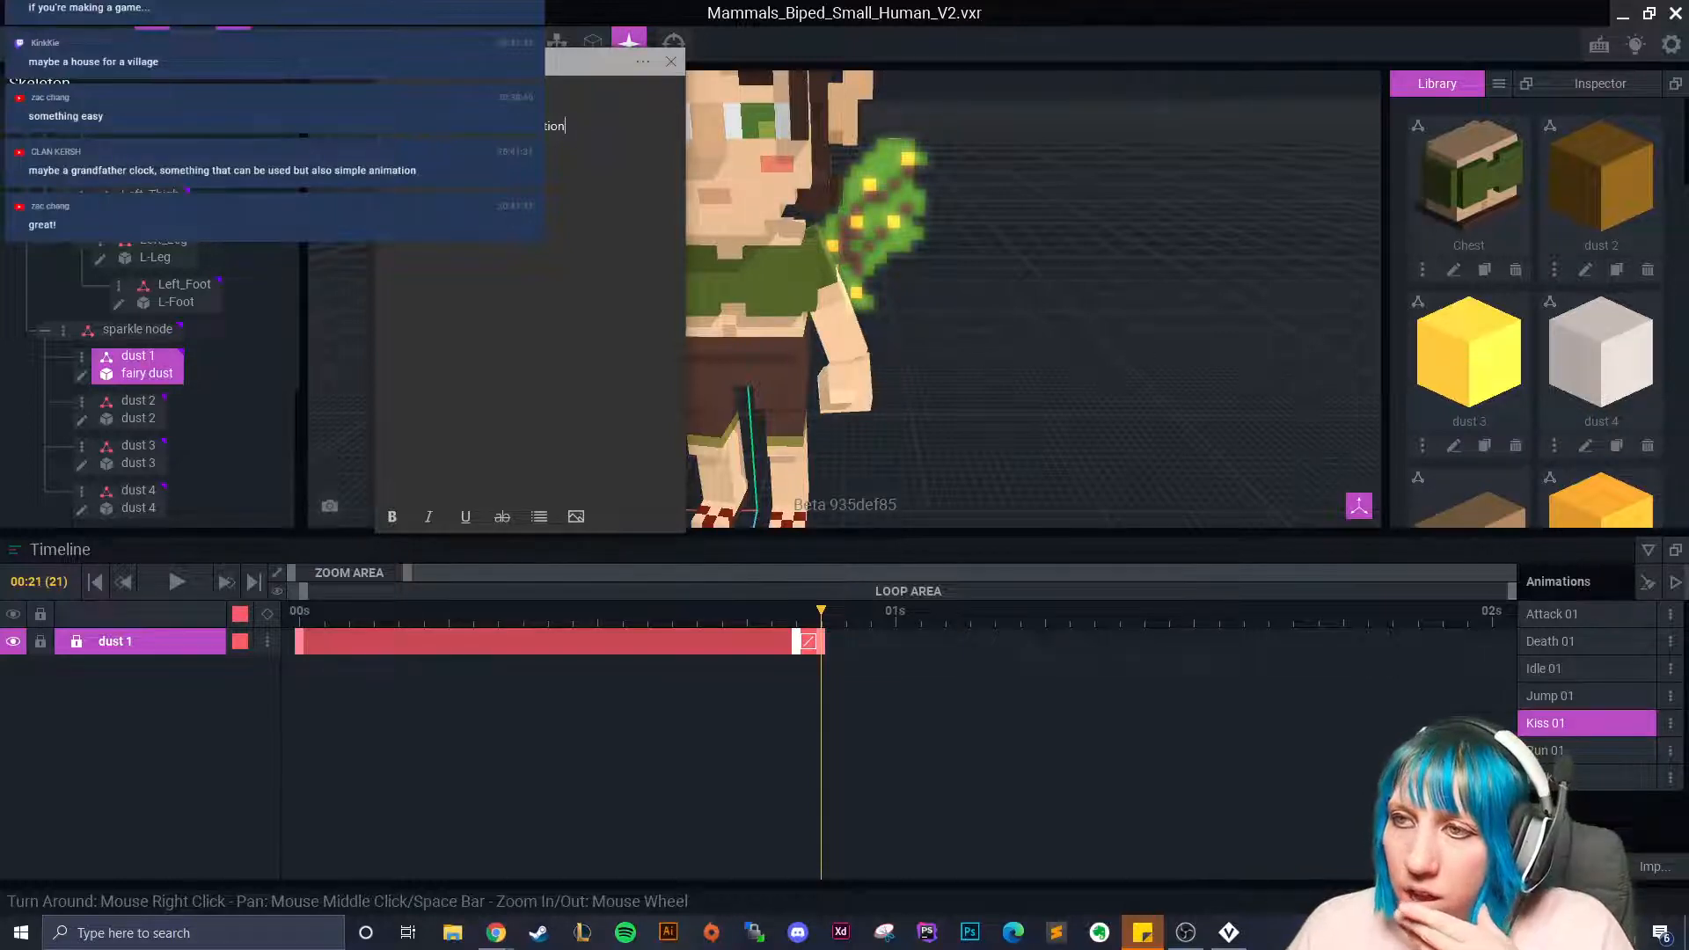
{"action": "left_click", "coordinate": [552, 72]}
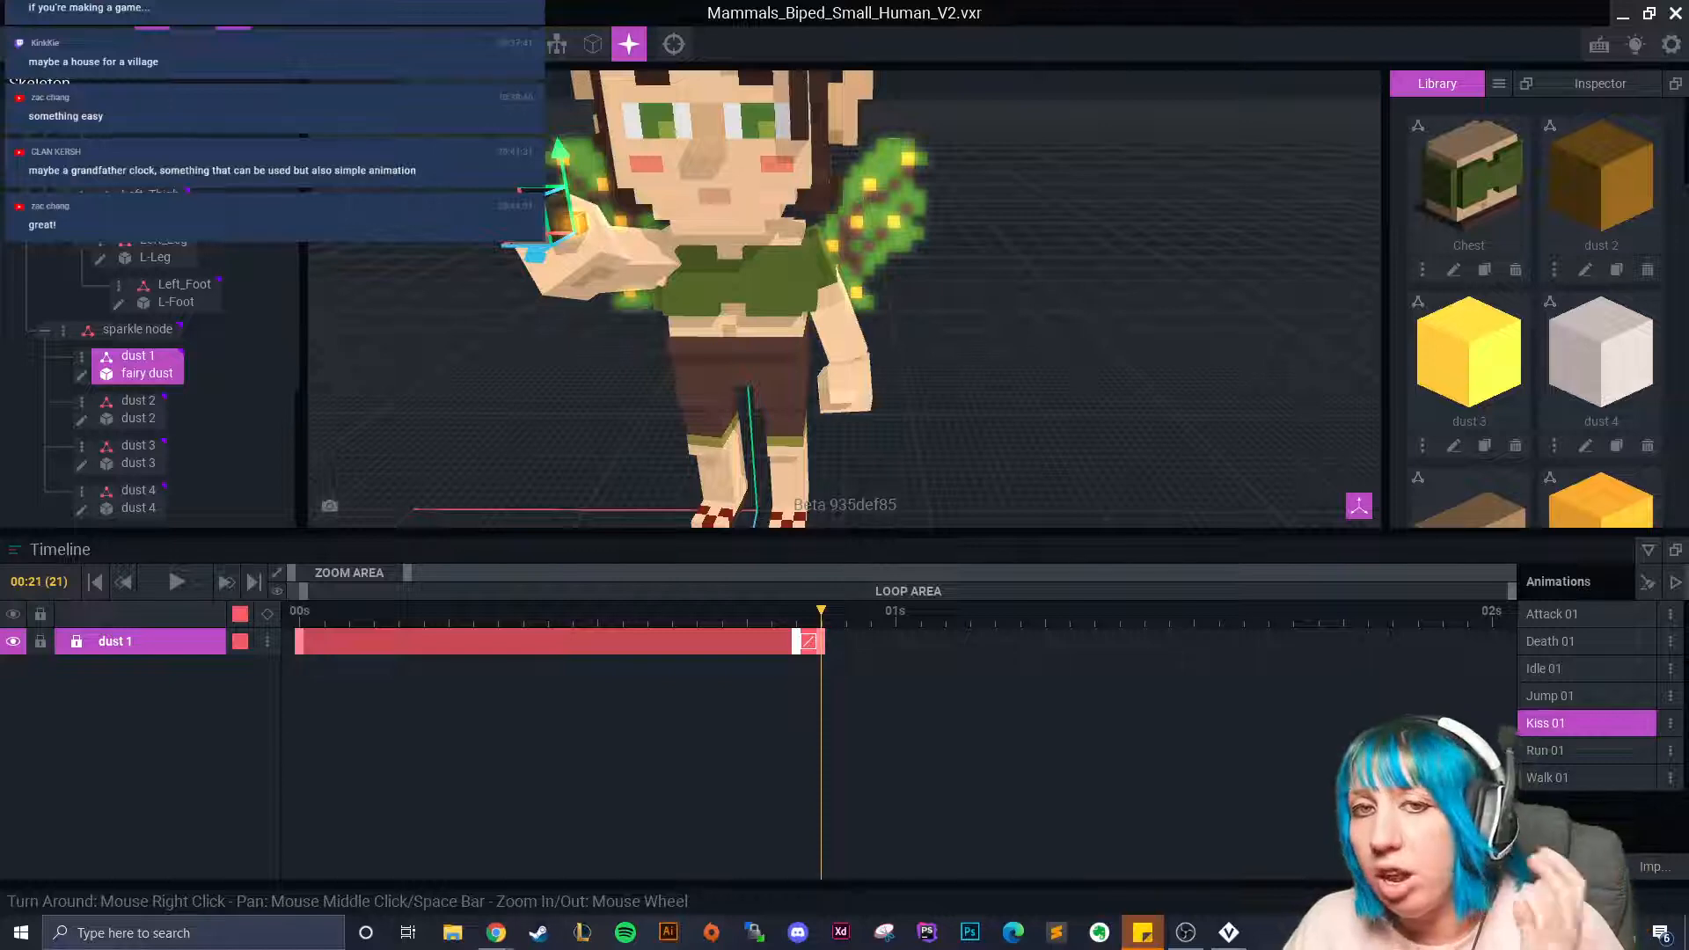
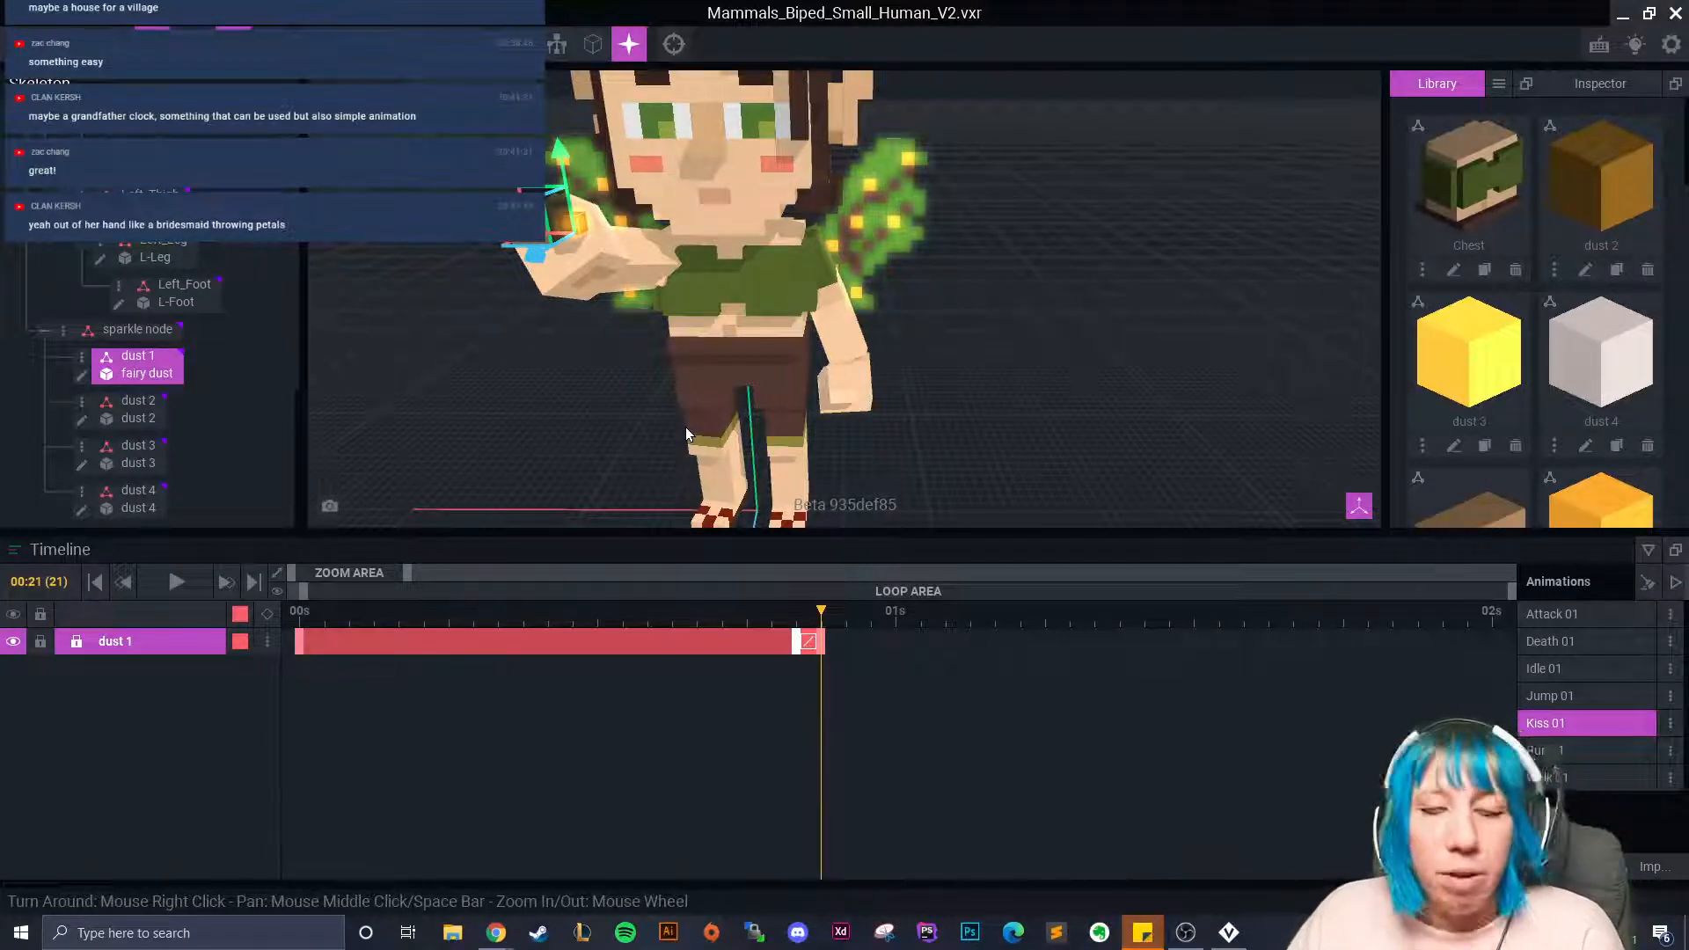
Move the dust 2 sparkle cube up to the fairy's chest.
{"action": "scroll", "coordinate": [792, 421], "scroll_direction": "up", "scroll_amount": 5}
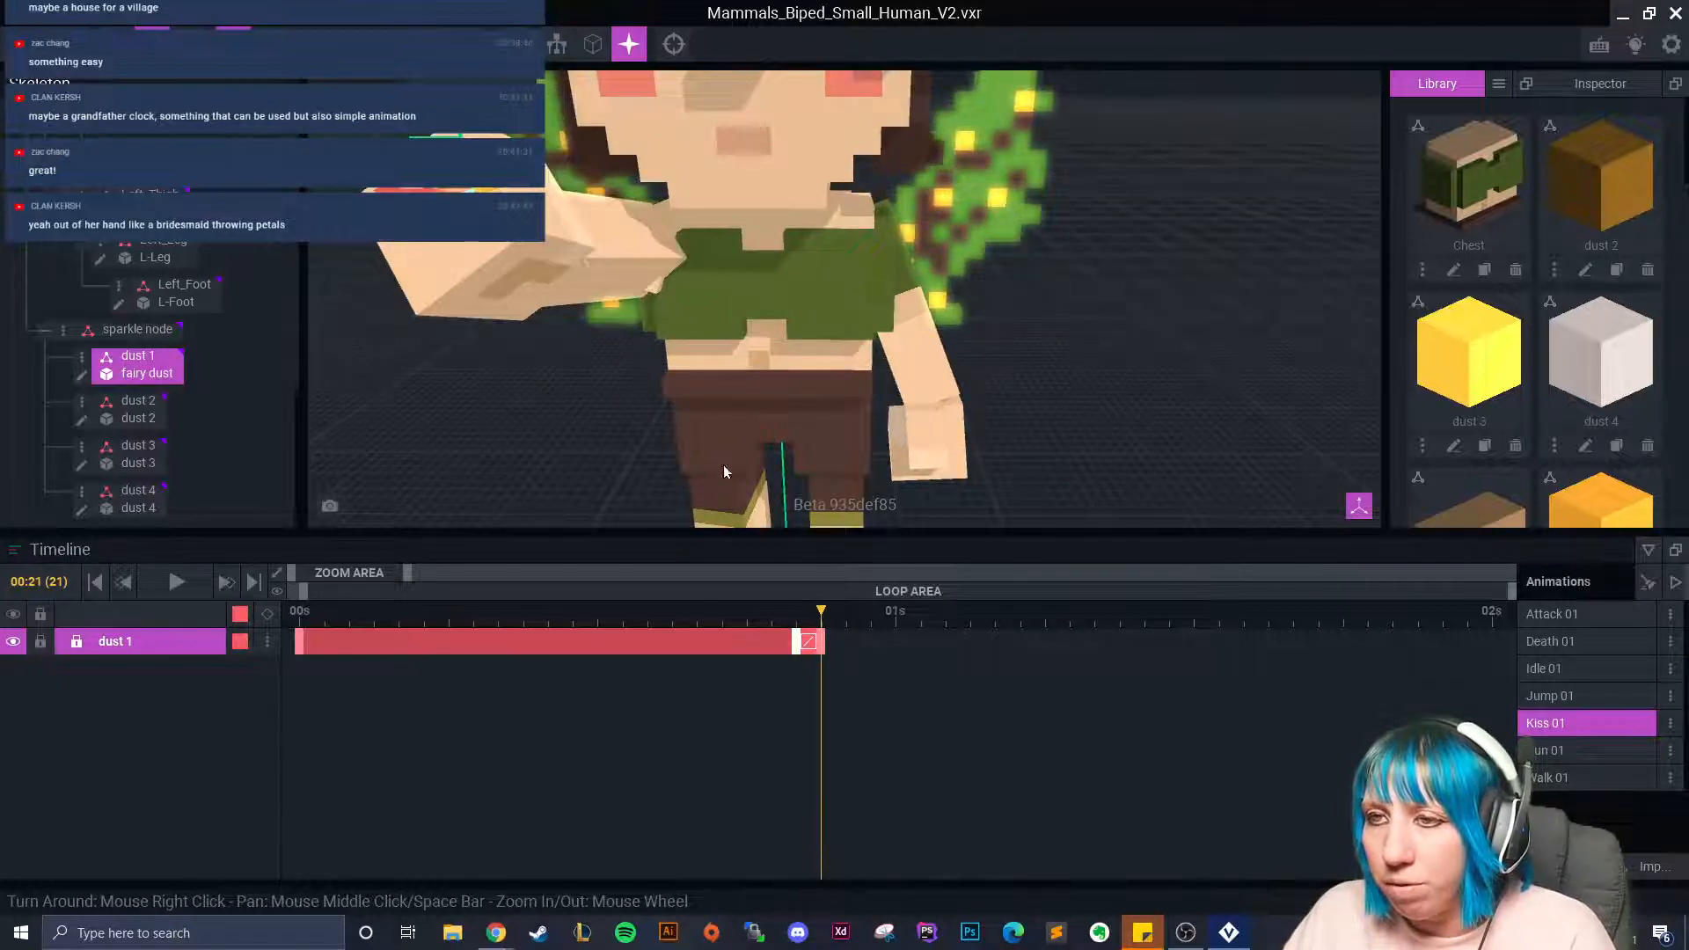
{"action": "scroll", "coordinate": [604, 442], "scroll_direction": "down", "scroll_amount": 1}
{"action": "left_click", "coordinate": [137, 406]}
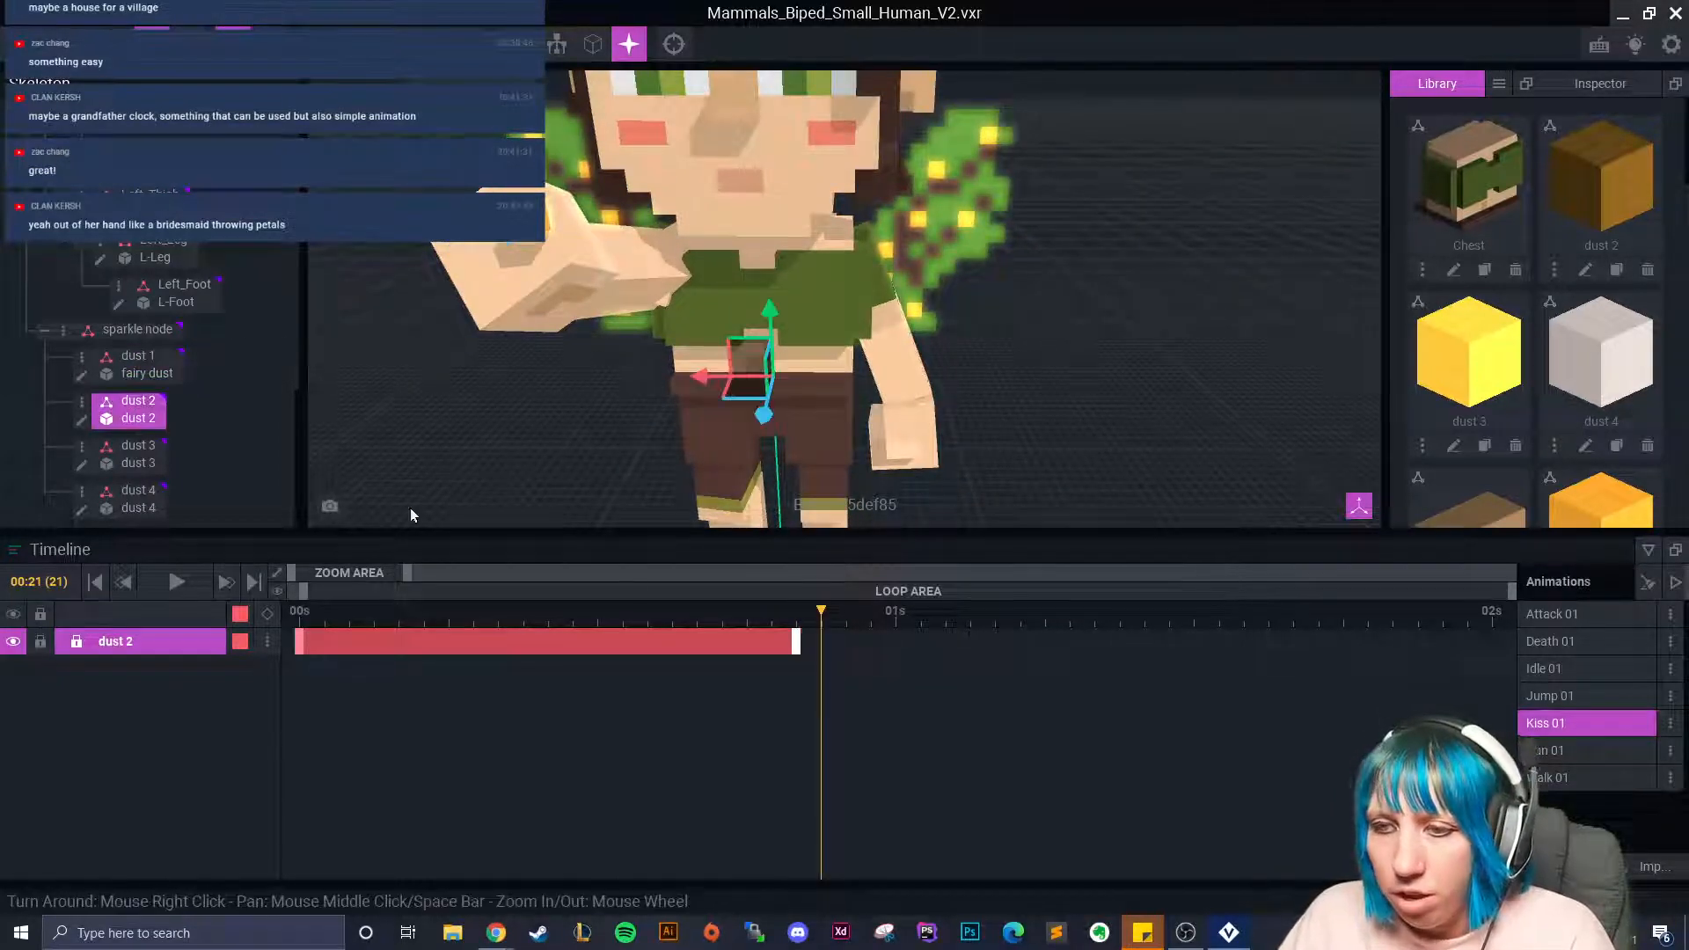
{"action": "left_click_drag", "start_coordinate": [742, 499], "coordinate": [512, 290]}
Key dust 3 at frame 22, placed at the fairy's raised hand.
{"action": "left_click", "coordinate": [137, 457]}
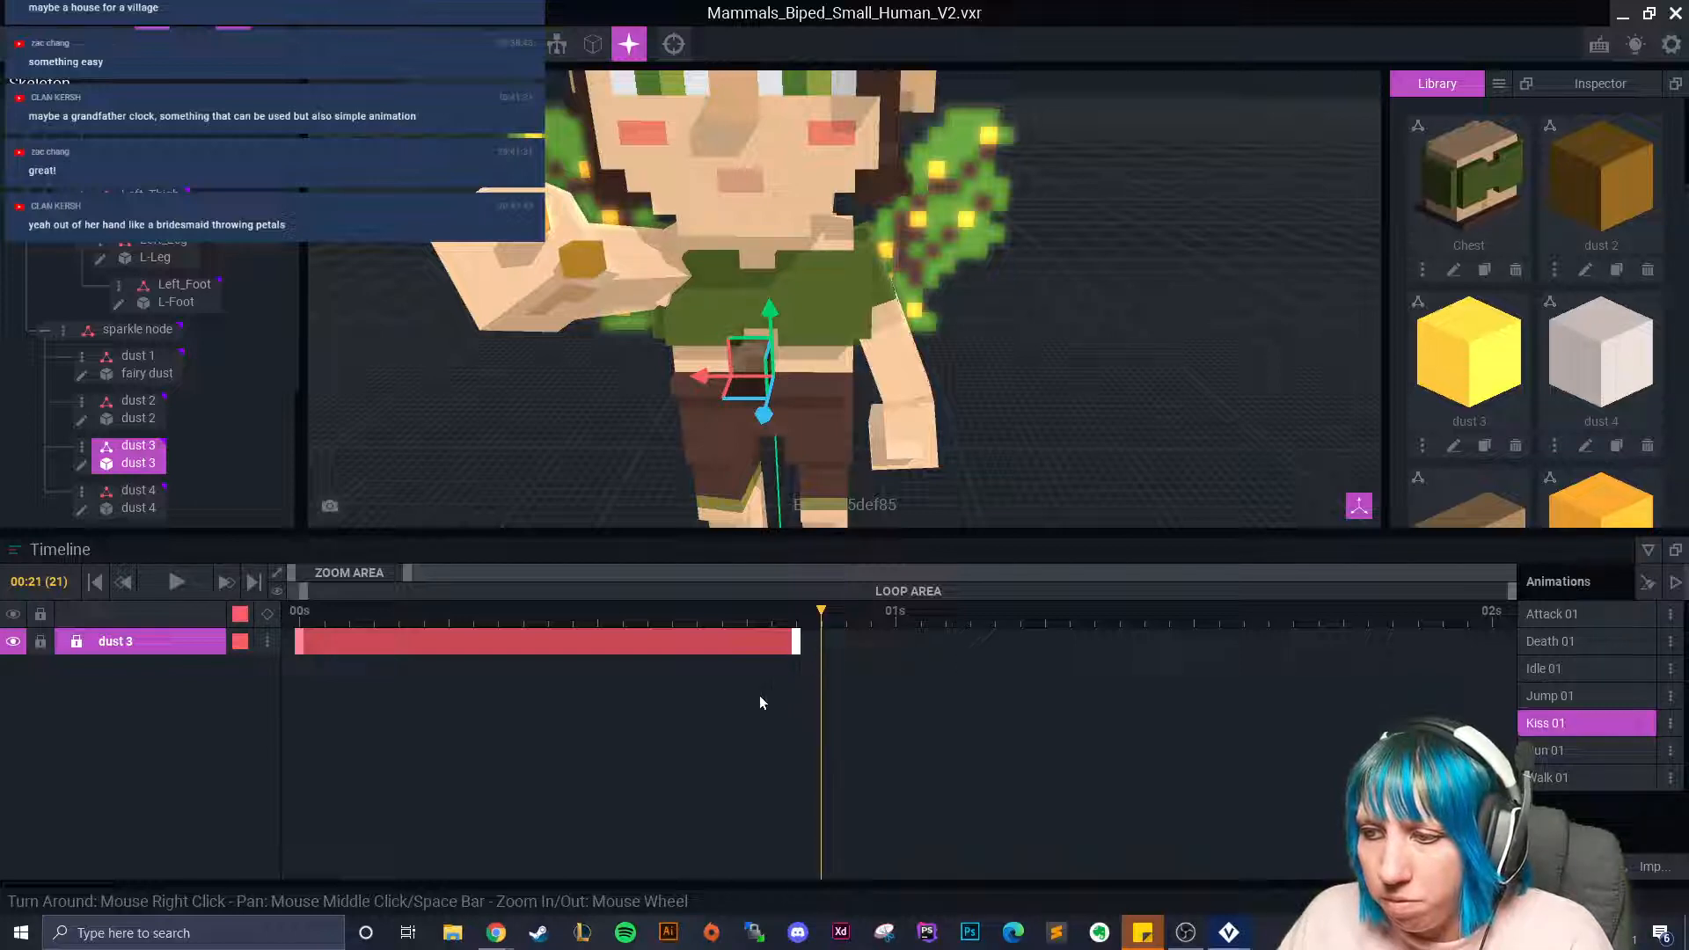
{"action": "left_click_drag", "start_coordinate": [823, 613], "coordinate": [847, 614]}
{"action": "left_click_drag", "start_coordinate": [763, 414], "coordinate": [477, 279]}
{"action": "left_click_drag", "start_coordinate": [550, 209], "coordinate": [500, 271]}
{"action": "left_click_drag", "start_coordinate": [531, 157], "coordinate": [527, 120]}
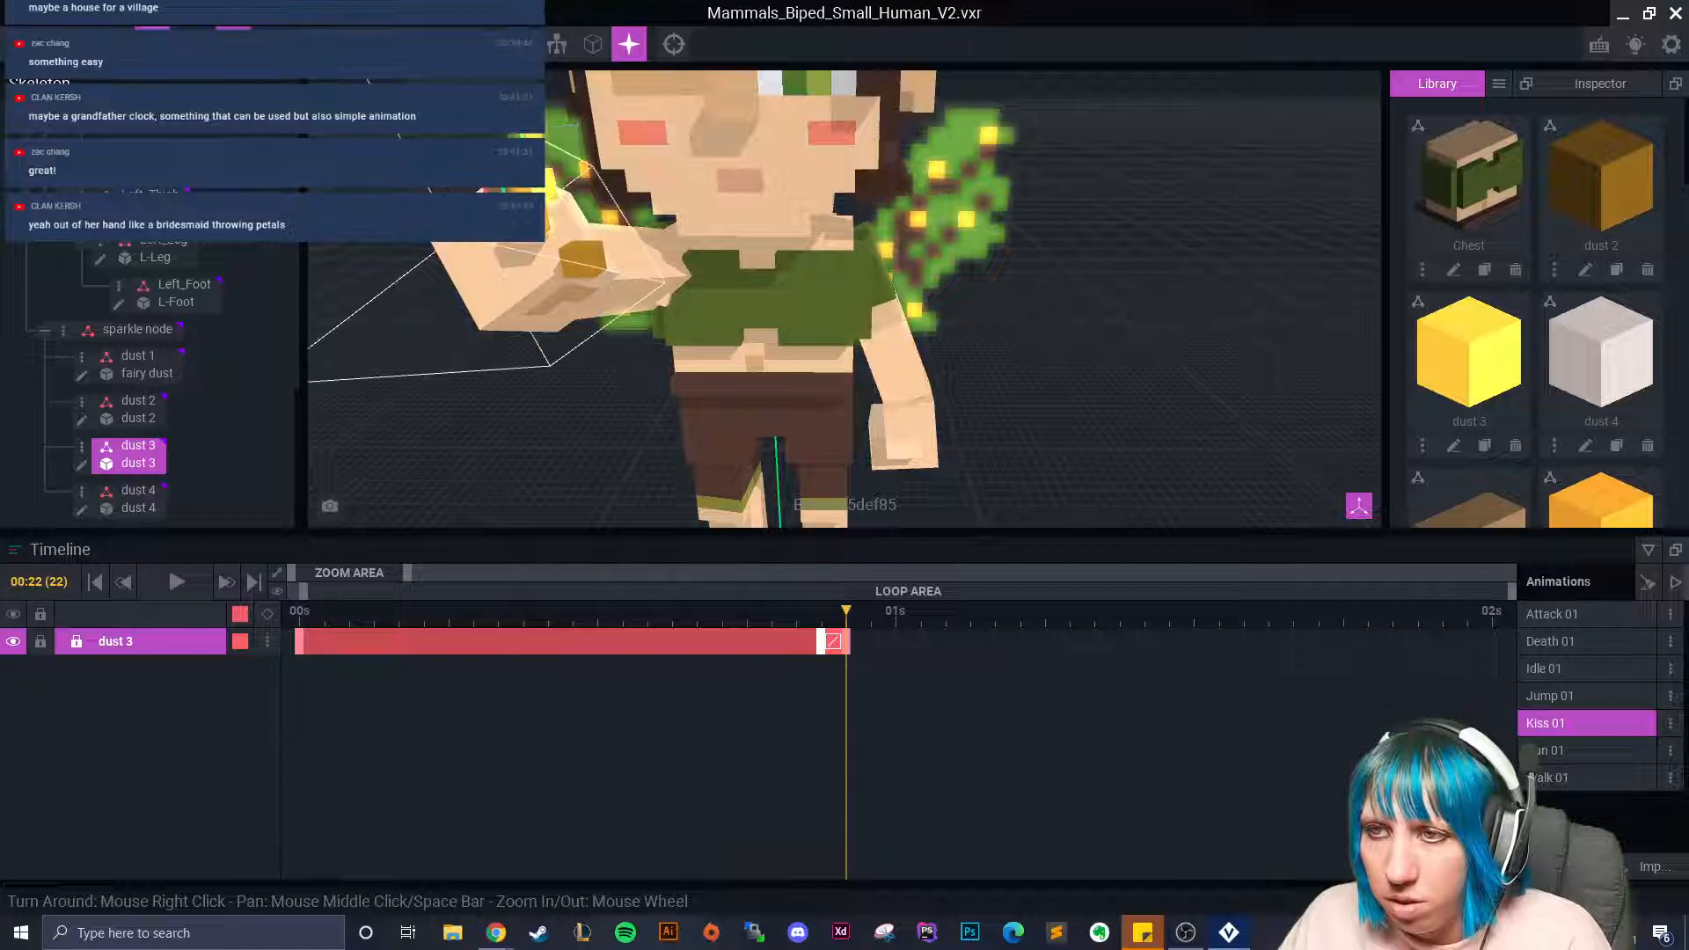
{"action": "left_click", "coordinate": [542, 195]}
{"action": "left_click", "coordinate": [541, 194]}
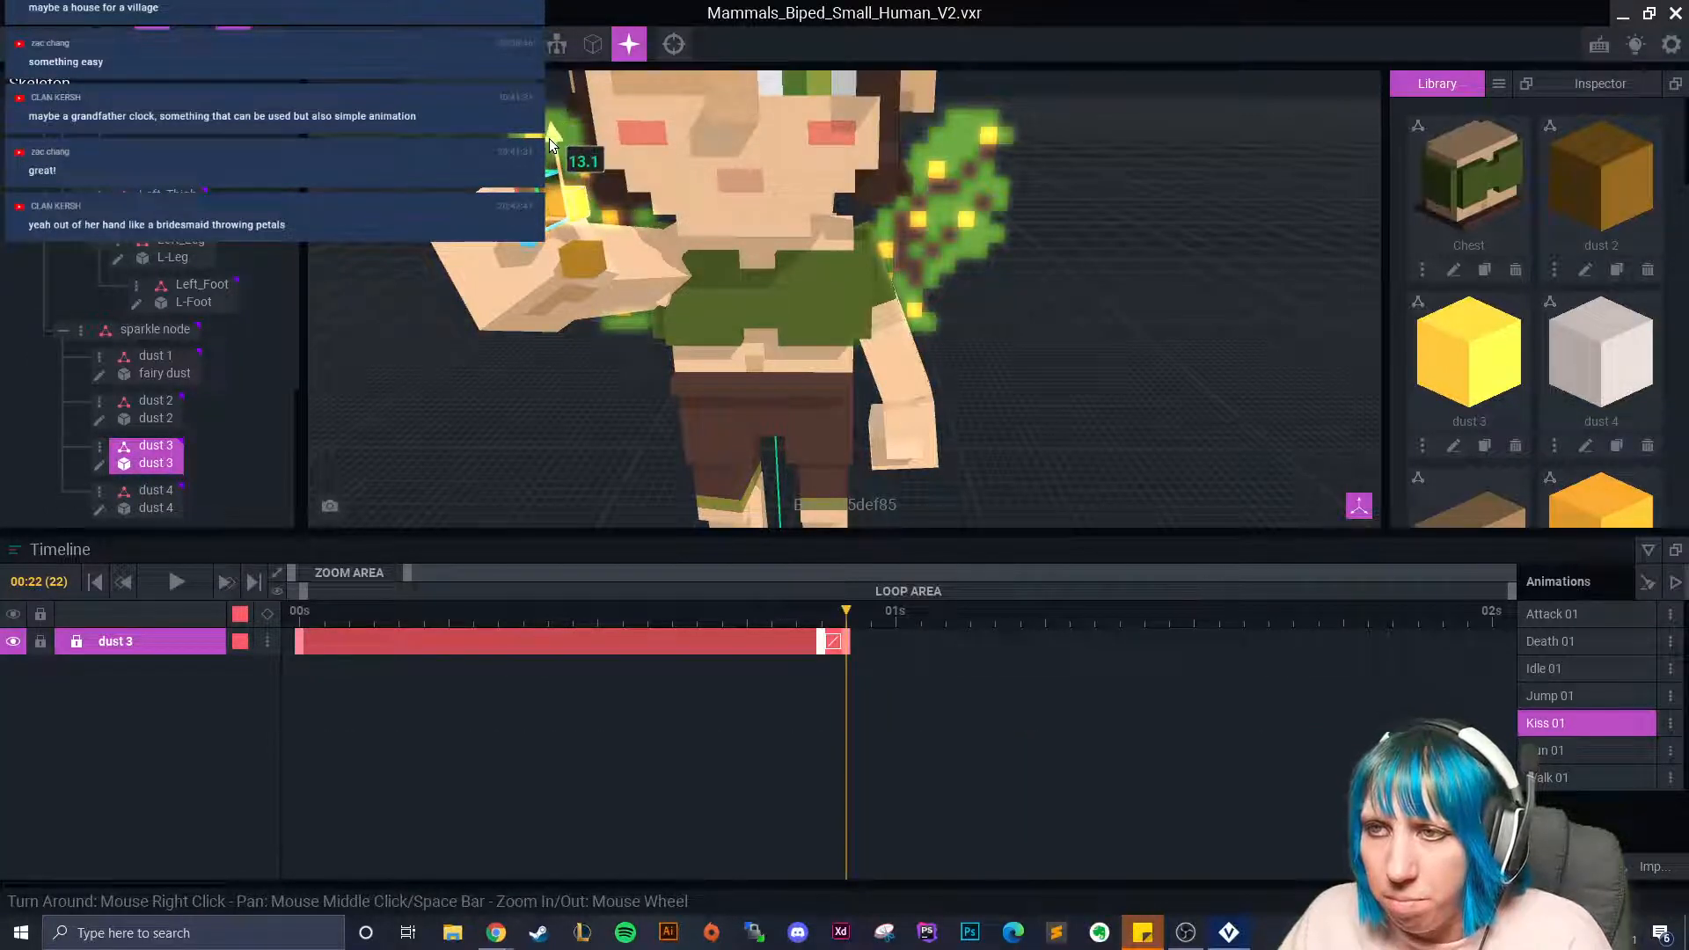
Key dust 4 at frame 22, nudged into the fairy's hand.
{"action": "left_click", "coordinate": [155, 508]}
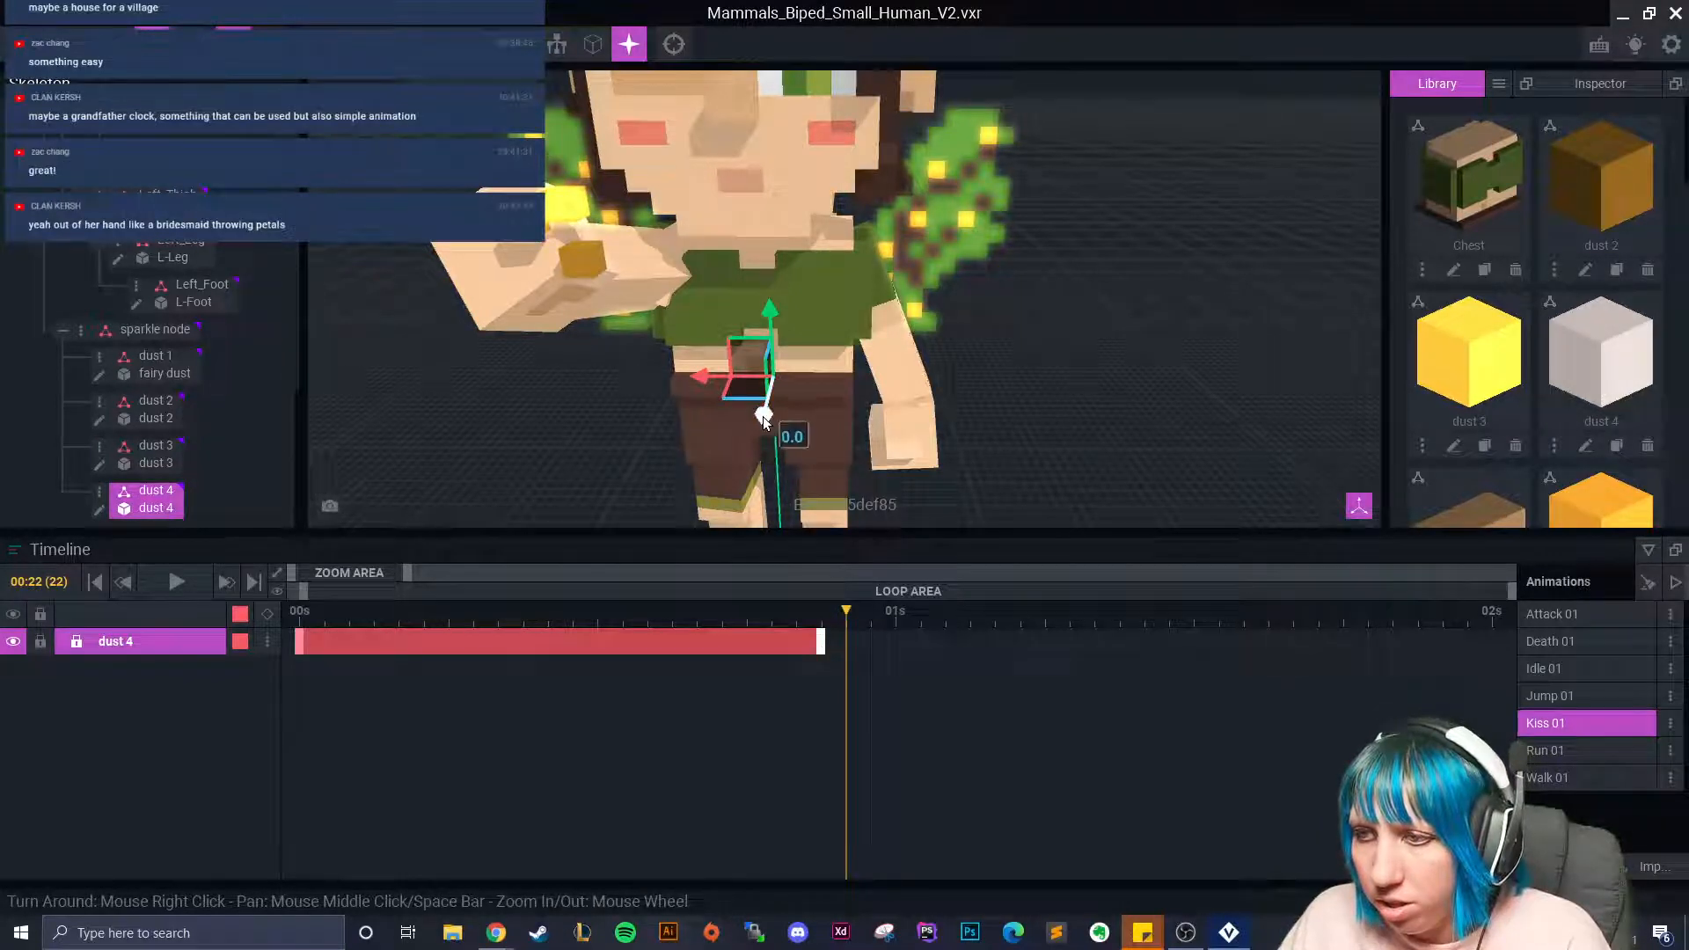
{"action": "left_click_drag", "start_coordinate": [702, 377], "coordinate": [542, 292]}
{"action": "left_click_drag", "start_coordinate": [566, 227], "coordinate": [573, 223]}
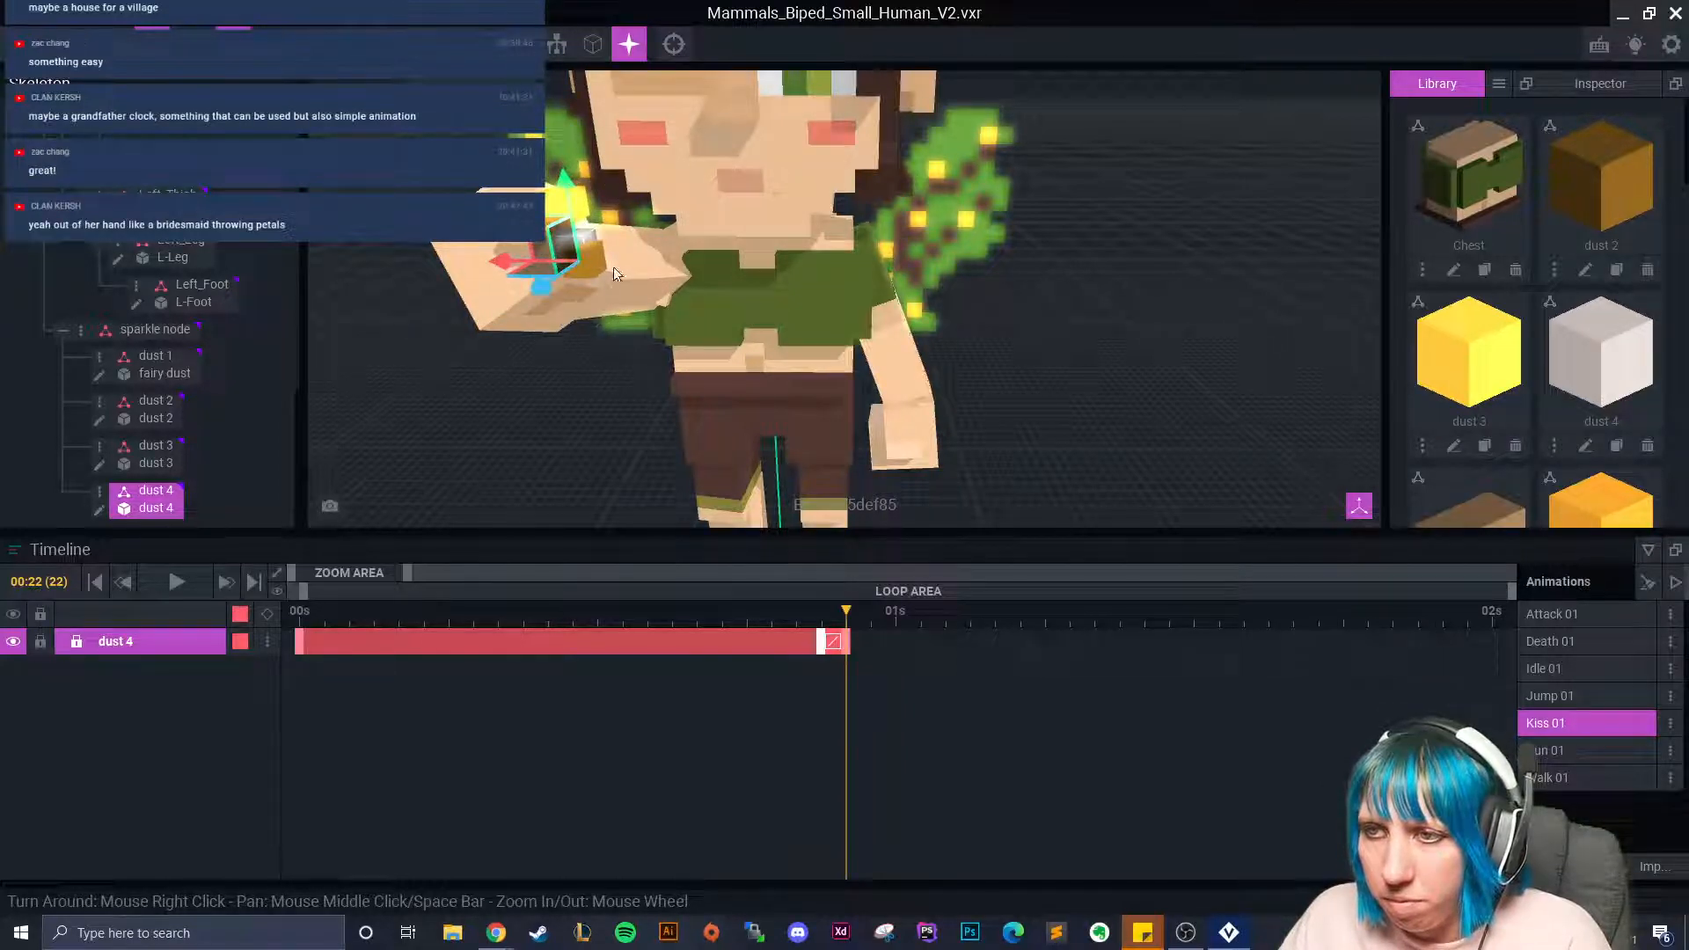
Key dust 2 at frame 24, shifted away from the hand.
{"action": "left_click", "coordinate": [831, 615]}
{"action": "left_click", "coordinate": [601, 302]}
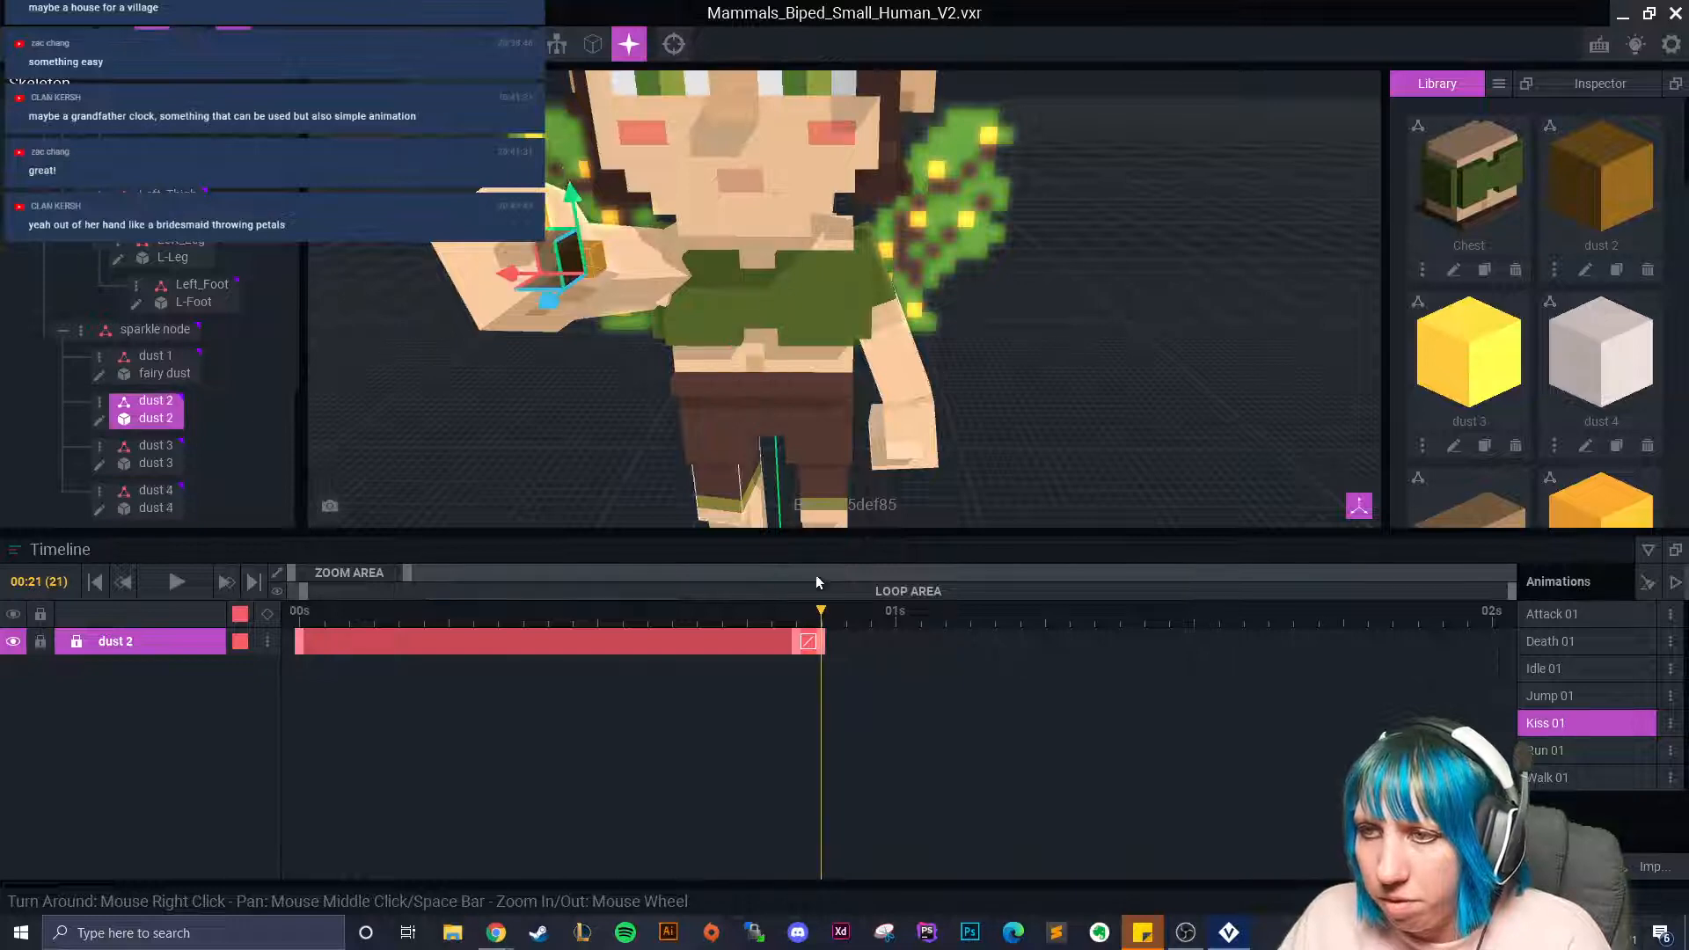
{"action": "left_click", "coordinate": [799, 614]}
{"action": "left_click_drag", "start_coordinate": [799, 614], "coordinate": [874, 634]}
{"action": "left_click", "coordinate": [895, 615]}
{"action": "left_click_drag", "start_coordinate": [578, 205], "coordinate": [543, 308]}
Key dust 1 at frame 24, moved left and lowered.
{"action": "left_click", "coordinate": [486, 260]}
{"action": "left_click_drag", "start_coordinate": [486, 261], "coordinate": [418, 264]}
{"action": "left_click_drag", "start_coordinate": [469, 186], "coordinate": [485, 255]}
Spin dust 1 at frame 27 and move it down, farther from the hand.
{"action": "left_click", "coordinate": [188, 44]}
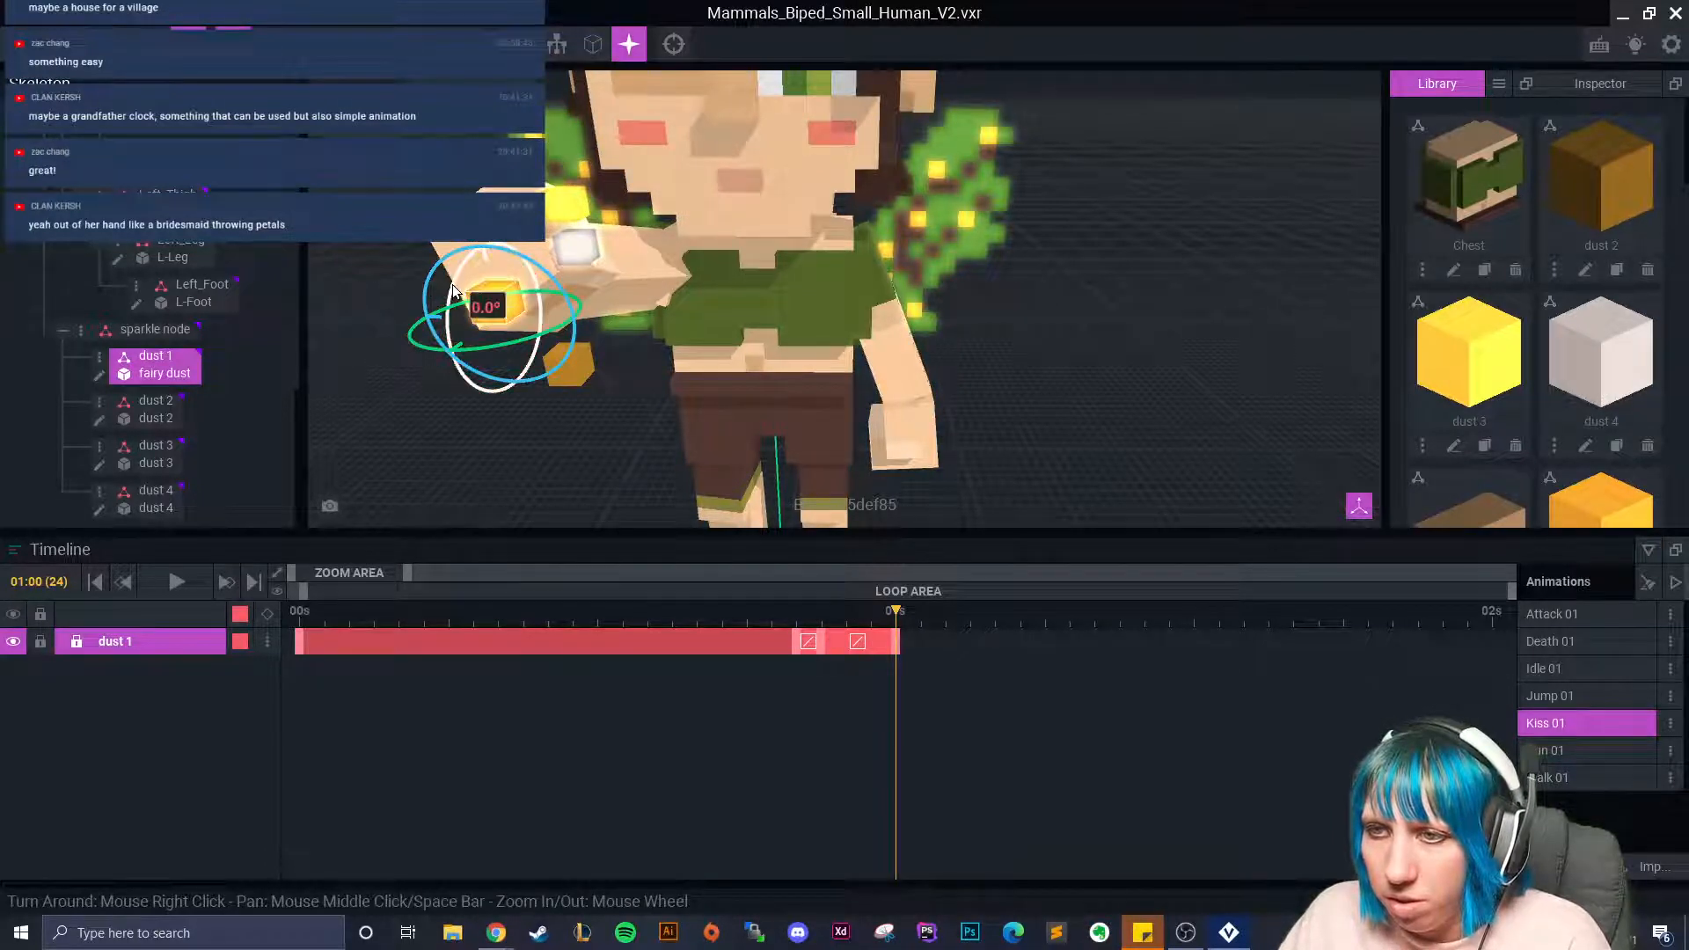
{"action": "mouse_move", "coordinate": [897, 624]}
{"action": "left_mouse_down"}
{"action": "mouse_move", "coordinate": [818, 625]}
{"action": "mouse_move", "coordinate": [896, 640]}
{"action": "left_mouse_up"}
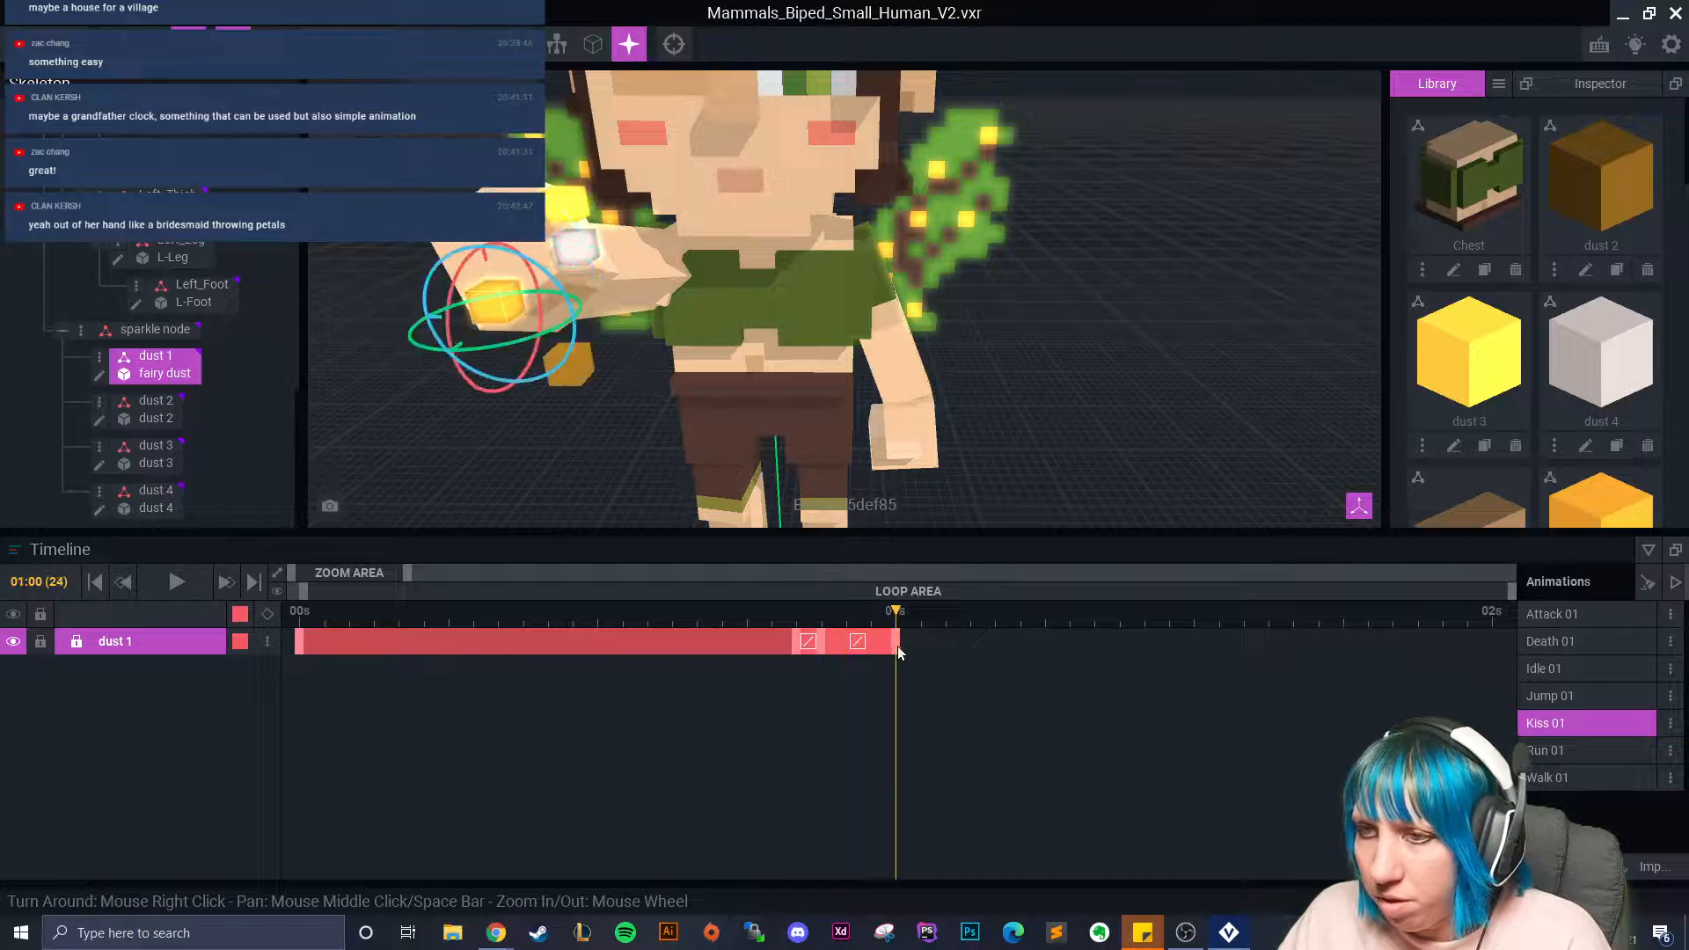
{"action": "left_click_drag", "start_coordinate": [440, 324], "coordinate": [440, 327]}
{"action": "left_click_drag", "start_coordinate": [903, 618], "coordinate": [971, 671]}
{"action": "left_click_drag", "start_coordinate": [451, 310], "coordinate": [454, 347]}
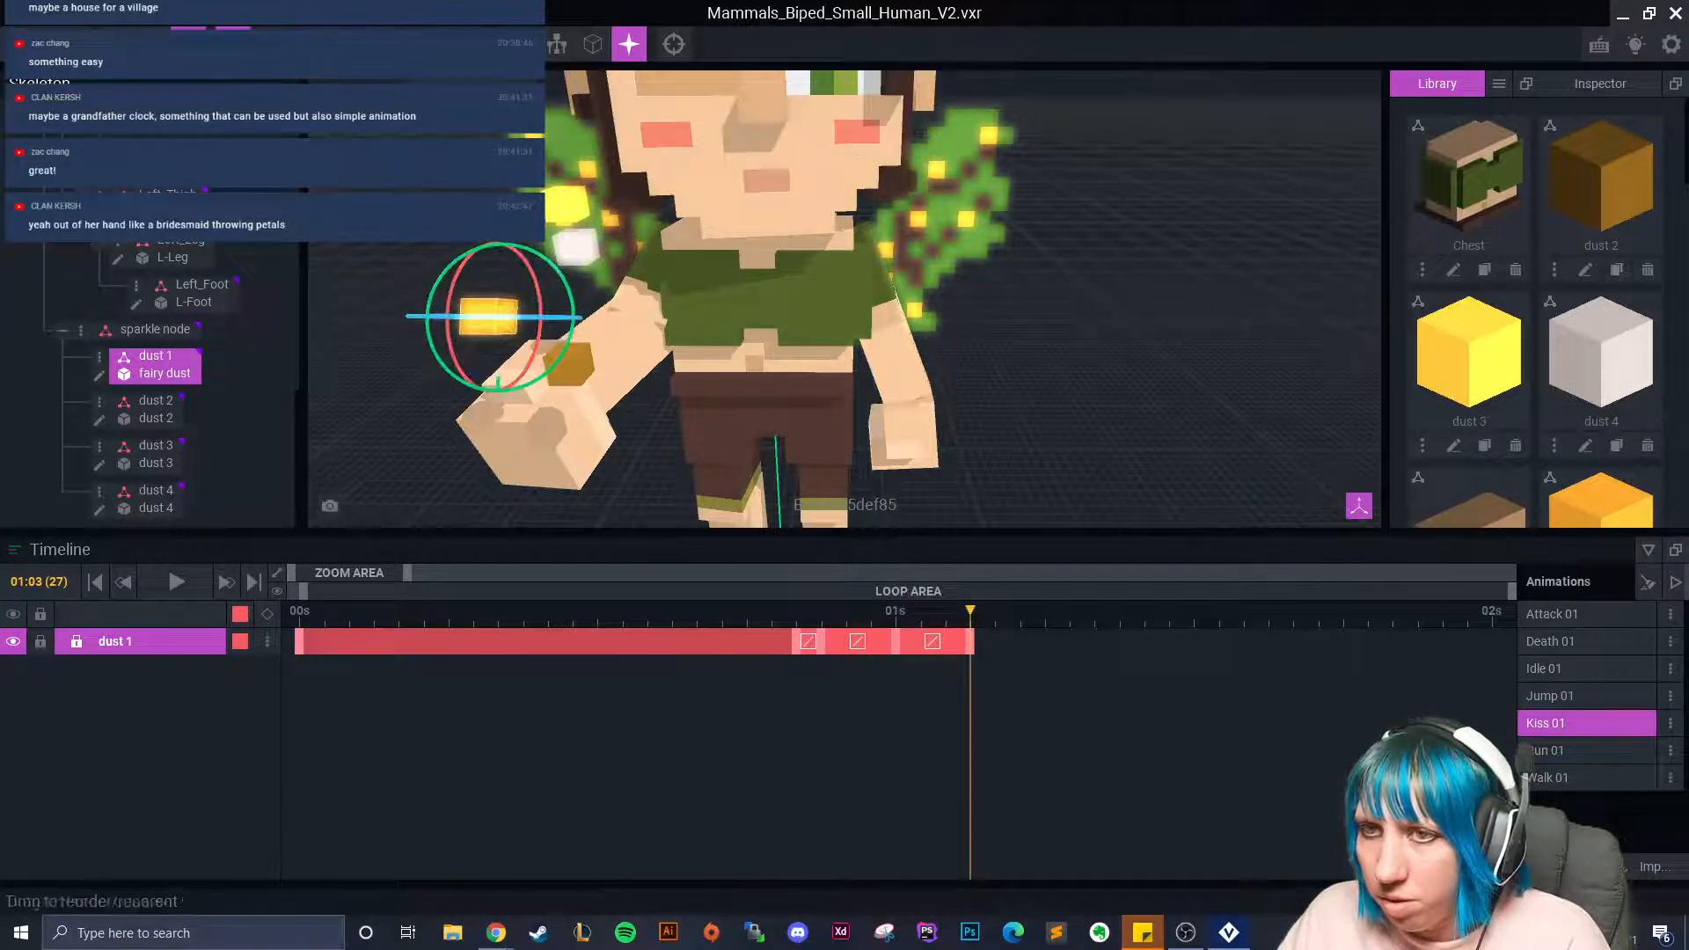
{"action": "left_click", "coordinate": [152, 44]}
{"action": "left_click_drag", "start_coordinate": [497, 410], "coordinate": [495, 507]}
{"action": "left_click_drag", "start_coordinate": [467, 461], "coordinate": [441, 437]}
At frame 29, spin dust 1 again and push it farther out.
{"action": "left_click_drag", "start_coordinate": [986, 627], "coordinate": [972, 660]}
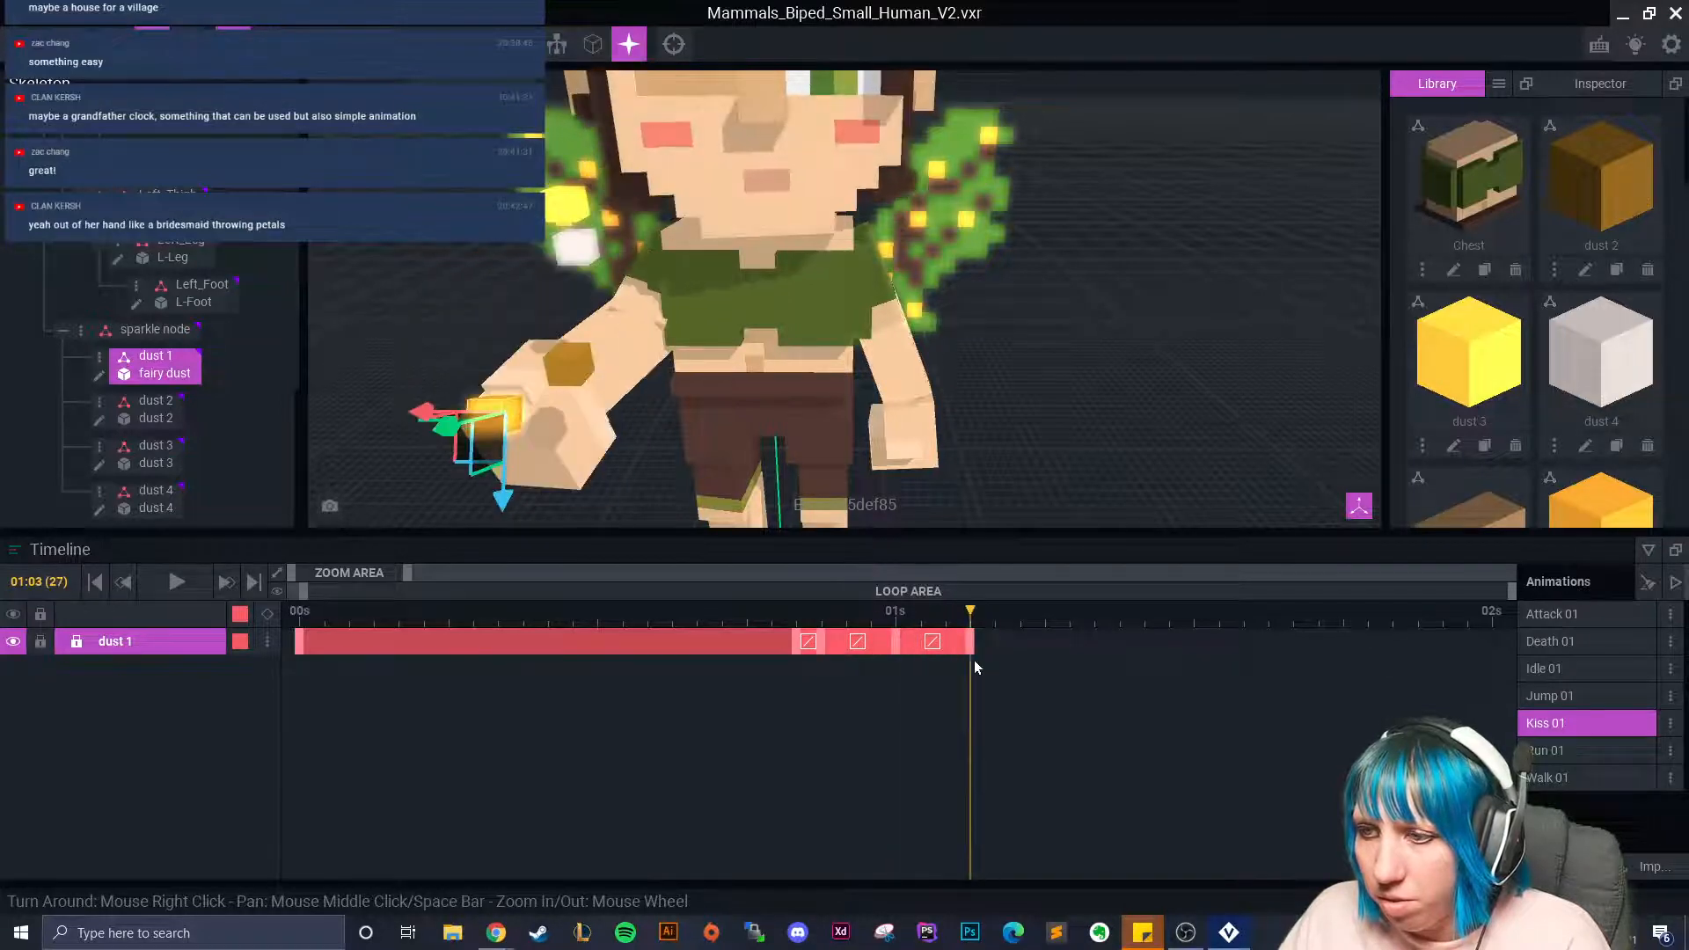
{"action": "right_click_drag", "start_coordinate": [661, 468], "coordinate": [695, 396]}
{"action": "scroll", "coordinate": [695, 390], "scroll_direction": "up", "scroll_amount": 2}
{"action": "middle_click_drag", "start_coordinate": [695, 390], "coordinate": [721, 339]}
{"action": "left_click_drag", "start_coordinate": [972, 616], "coordinate": [1018, 628]}
{"action": "scroll", "coordinate": [547, 218], "scroll_direction": "down", "scroll_amount": 2}
{"action": "middle_click_drag", "start_coordinate": [598, 236], "coordinate": [576, 280]}
{"action": "left_click", "coordinate": [188, 44]}
{"action": "left_click_drag", "start_coordinate": [565, 230], "coordinate": [635, 381]}
{"action": "left_click", "coordinate": [152, 44]}
{"action": "mouse_move", "coordinate": [1020, 641]}
{"action": "left_mouse_down"}
{"action": "mouse_move", "coordinate": [1037, 641]}
{"action": "mouse_move", "coordinate": [948, 610]}
{"action": "mouse_move", "coordinate": [843, 629]}
{"action": "mouse_move", "coordinate": [1034, 671]}
{"action": "left_mouse_up"}
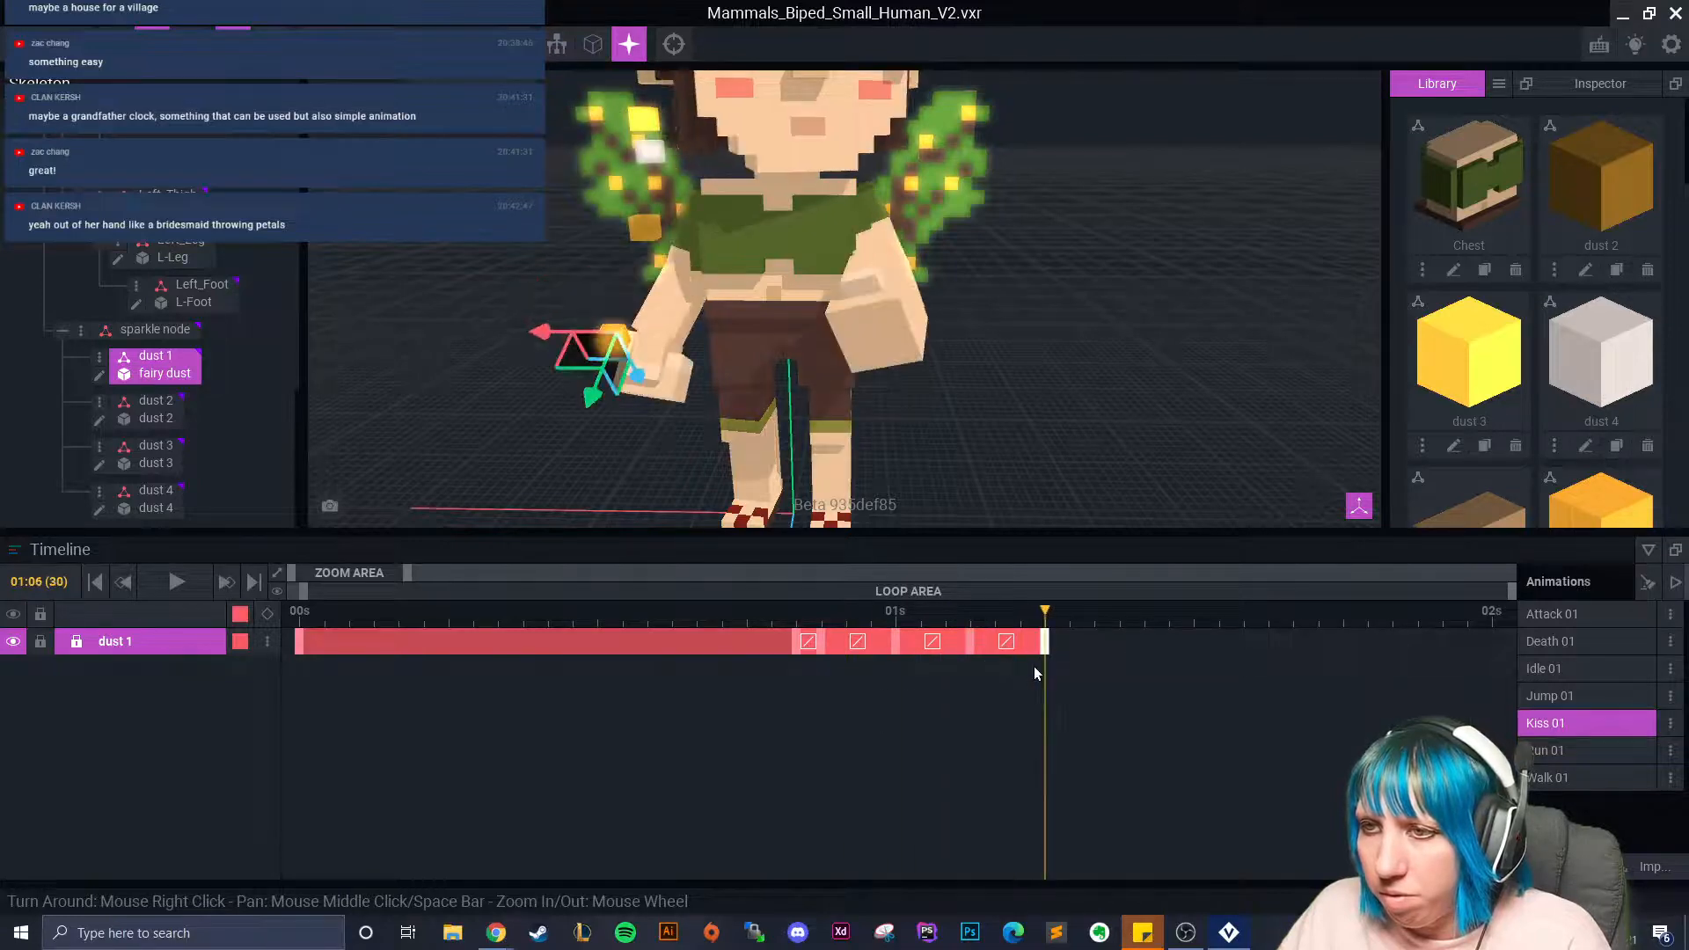
Add a dust 1 keyframe at frame 31 and preview the motion from frame 21.
{"action": "right_click", "coordinate": [797, 649]}
{"action": "left_click", "coordinate": [1062, 627]}
{"action": "right_click", "coordinate": [1070, 642]}
{"action": "left_click", "coordinate": [1101, 577]}
{"action": "left_click", "coordinate": [824, 643]}
{"action": "left_click_drag", "start_coordinate": [825, 643], "coordinate": [892, 664]}
Tilt dust 2 at frame 24 and spin it at frame 28.
{"action": "left_click", "coordinate": [645, 228]}
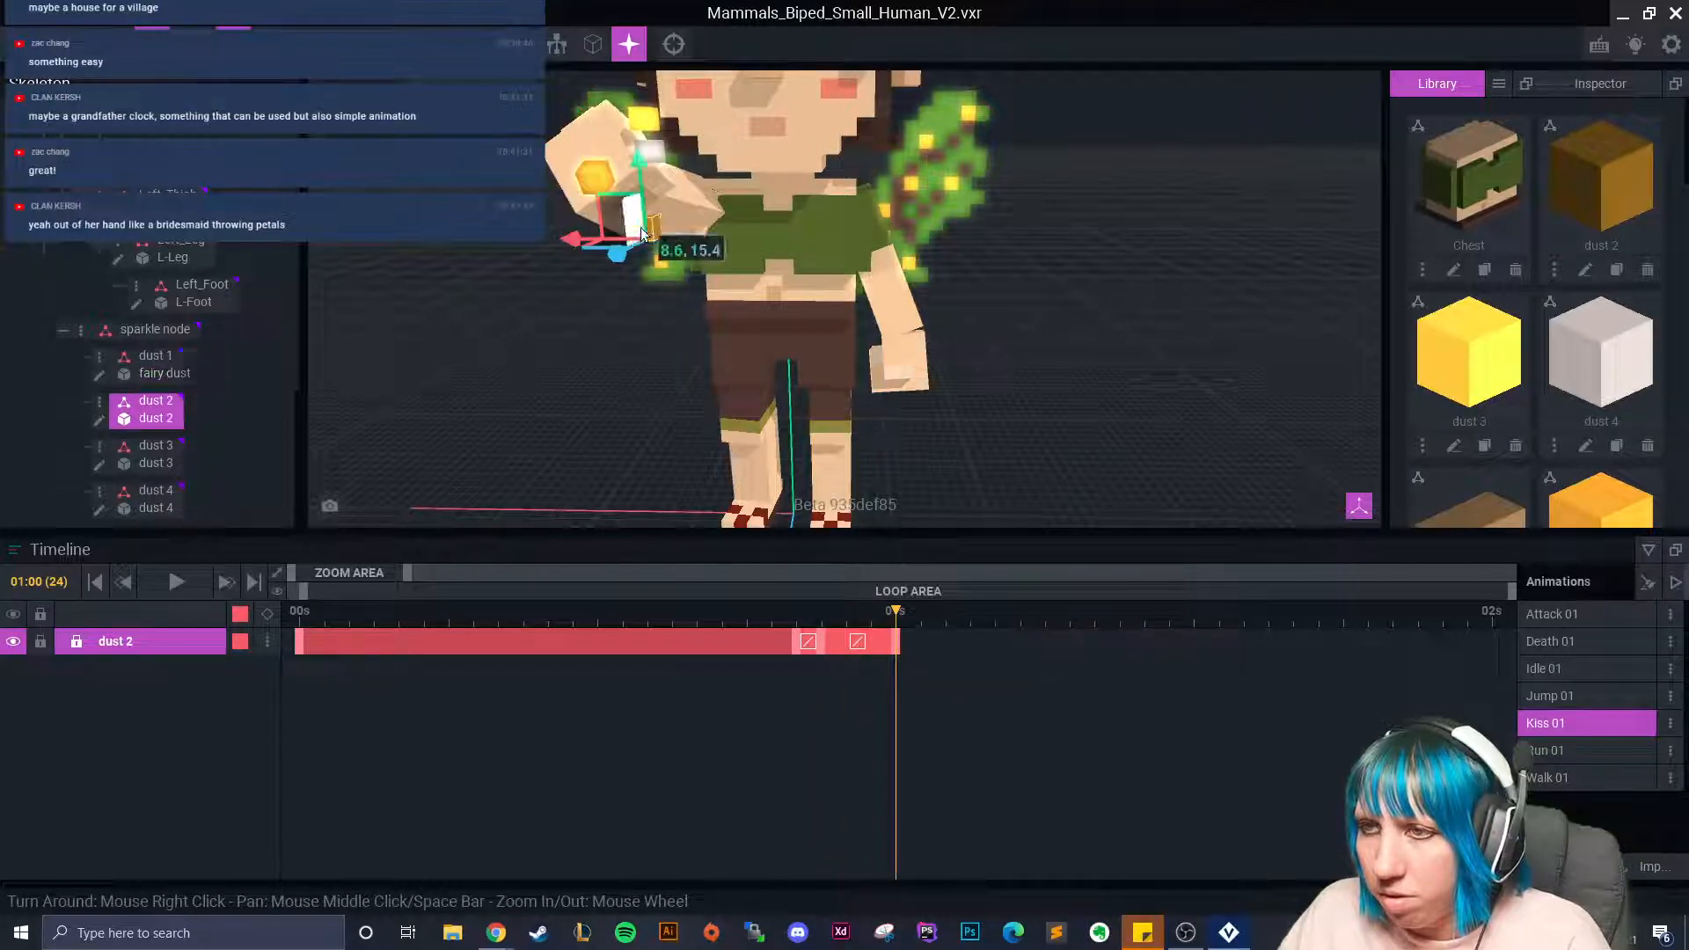
{"action": "left_click", "coordinate": [188, 44]}
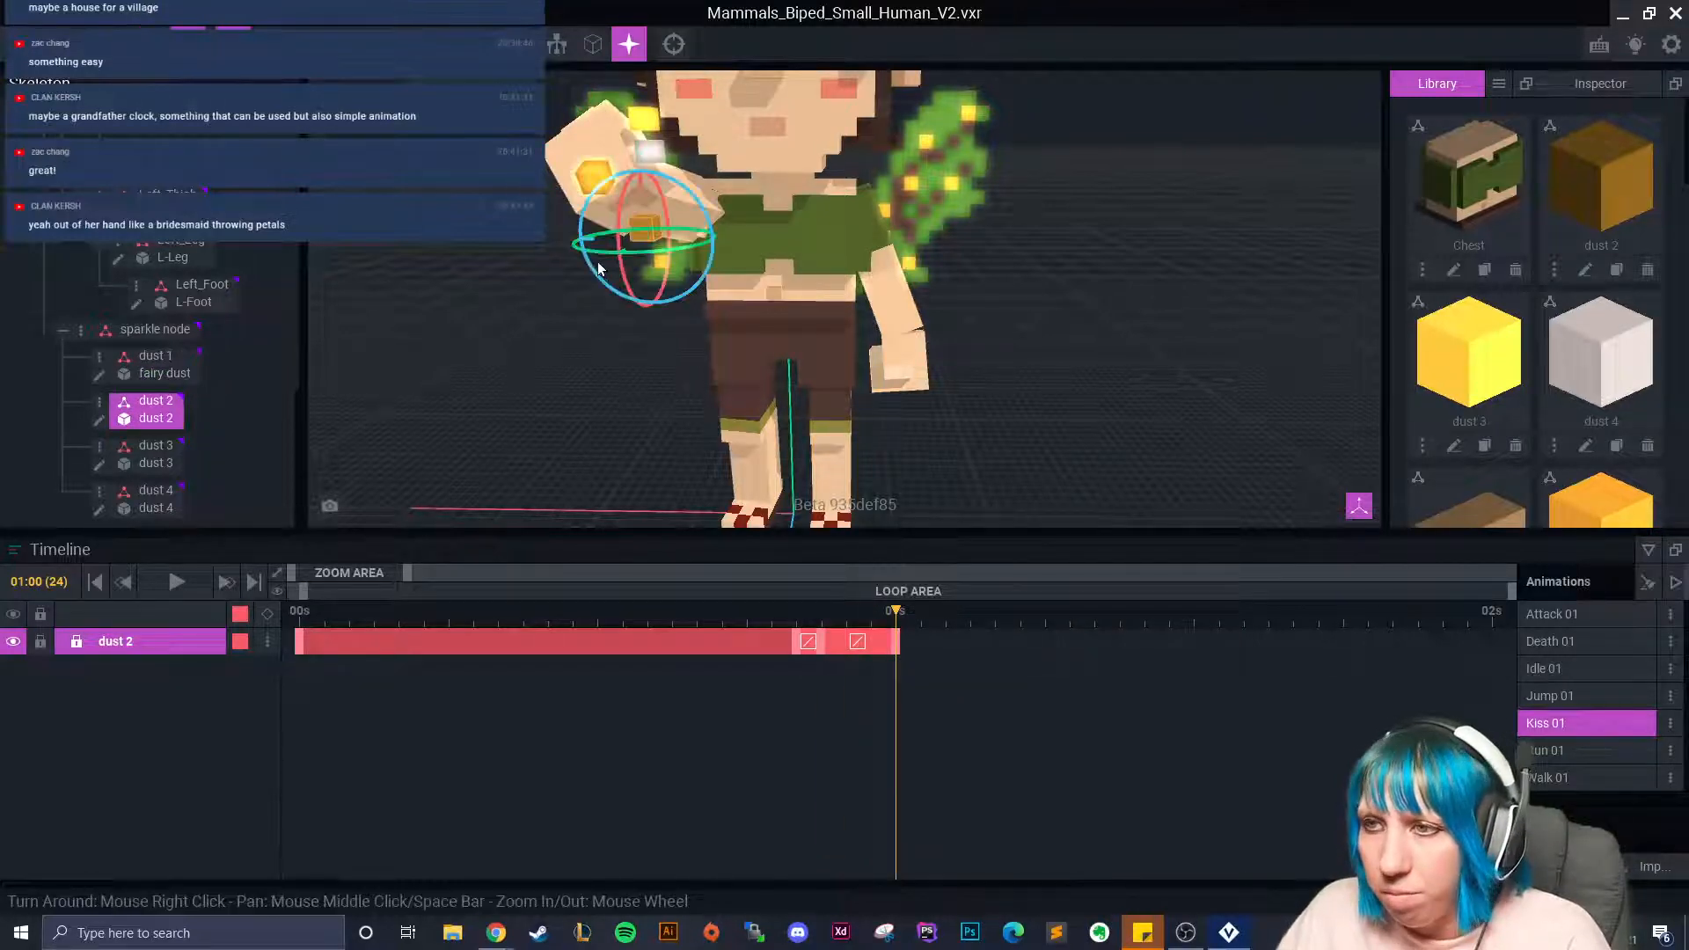
{"action": "left_click_drag", "start_coordinate": [621, 204], "coordinate": [622, 231]}
{"action": "left_click_drag", "start_coordinate": [912, 629], "coordinate": [985, 648]}
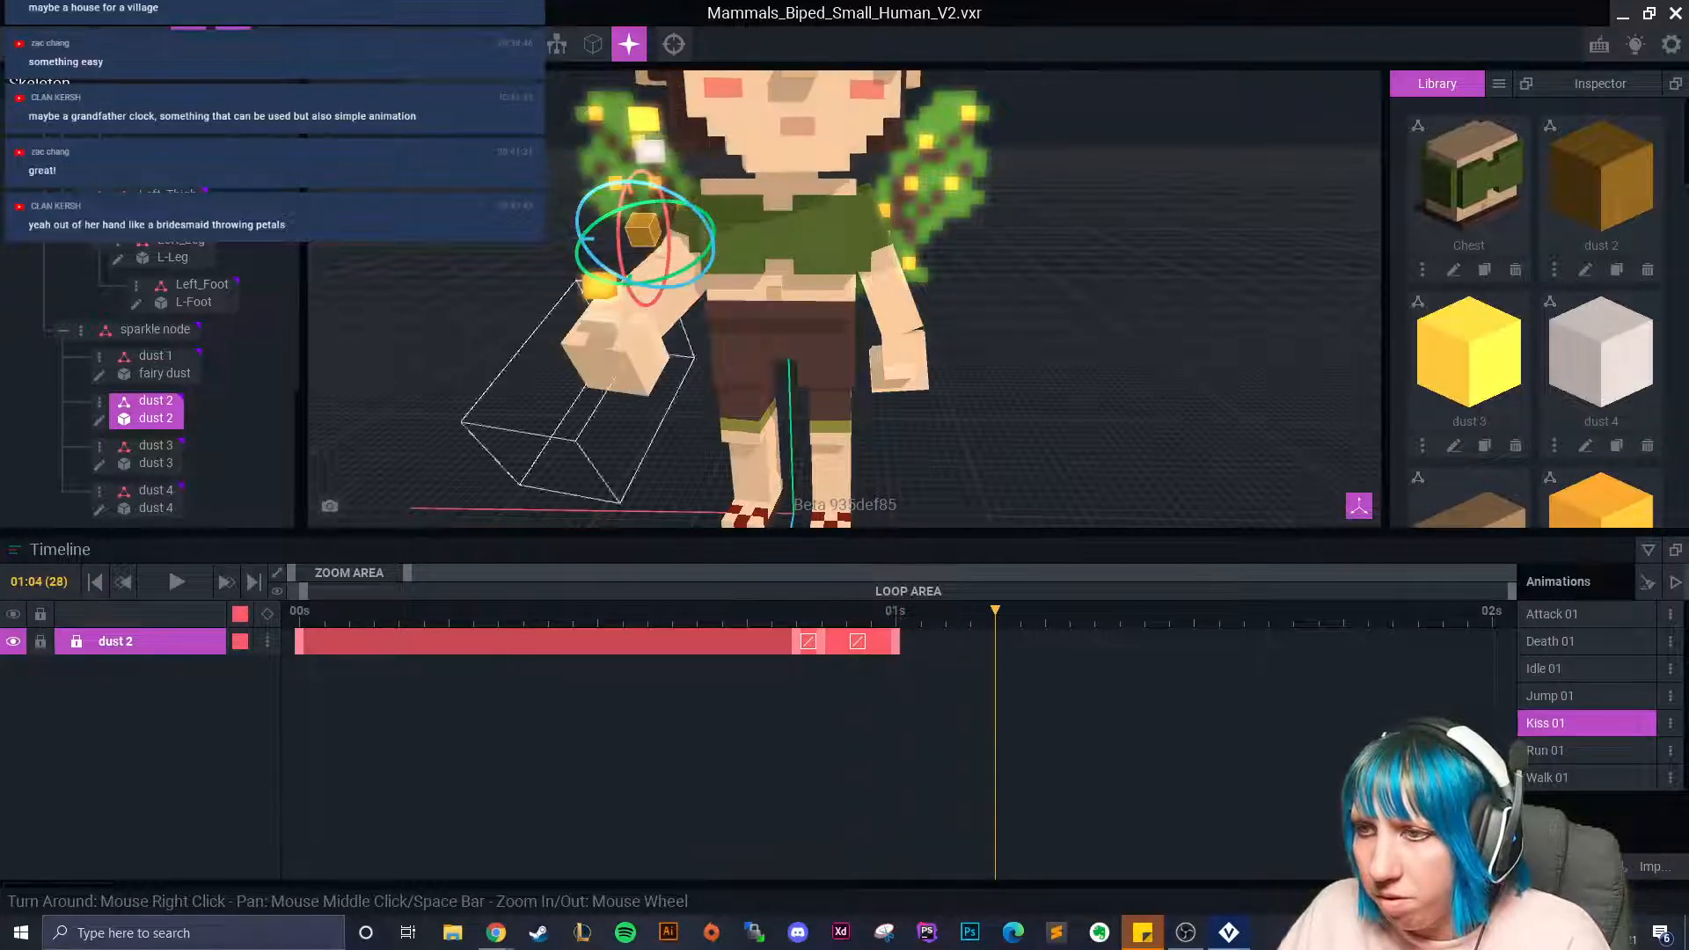
{"action": "left_click_drag", "start_coordinate": [619, 242], "coordinate": [666, 376]}
{"action": "left_click", "coordinate": [152, 44]}
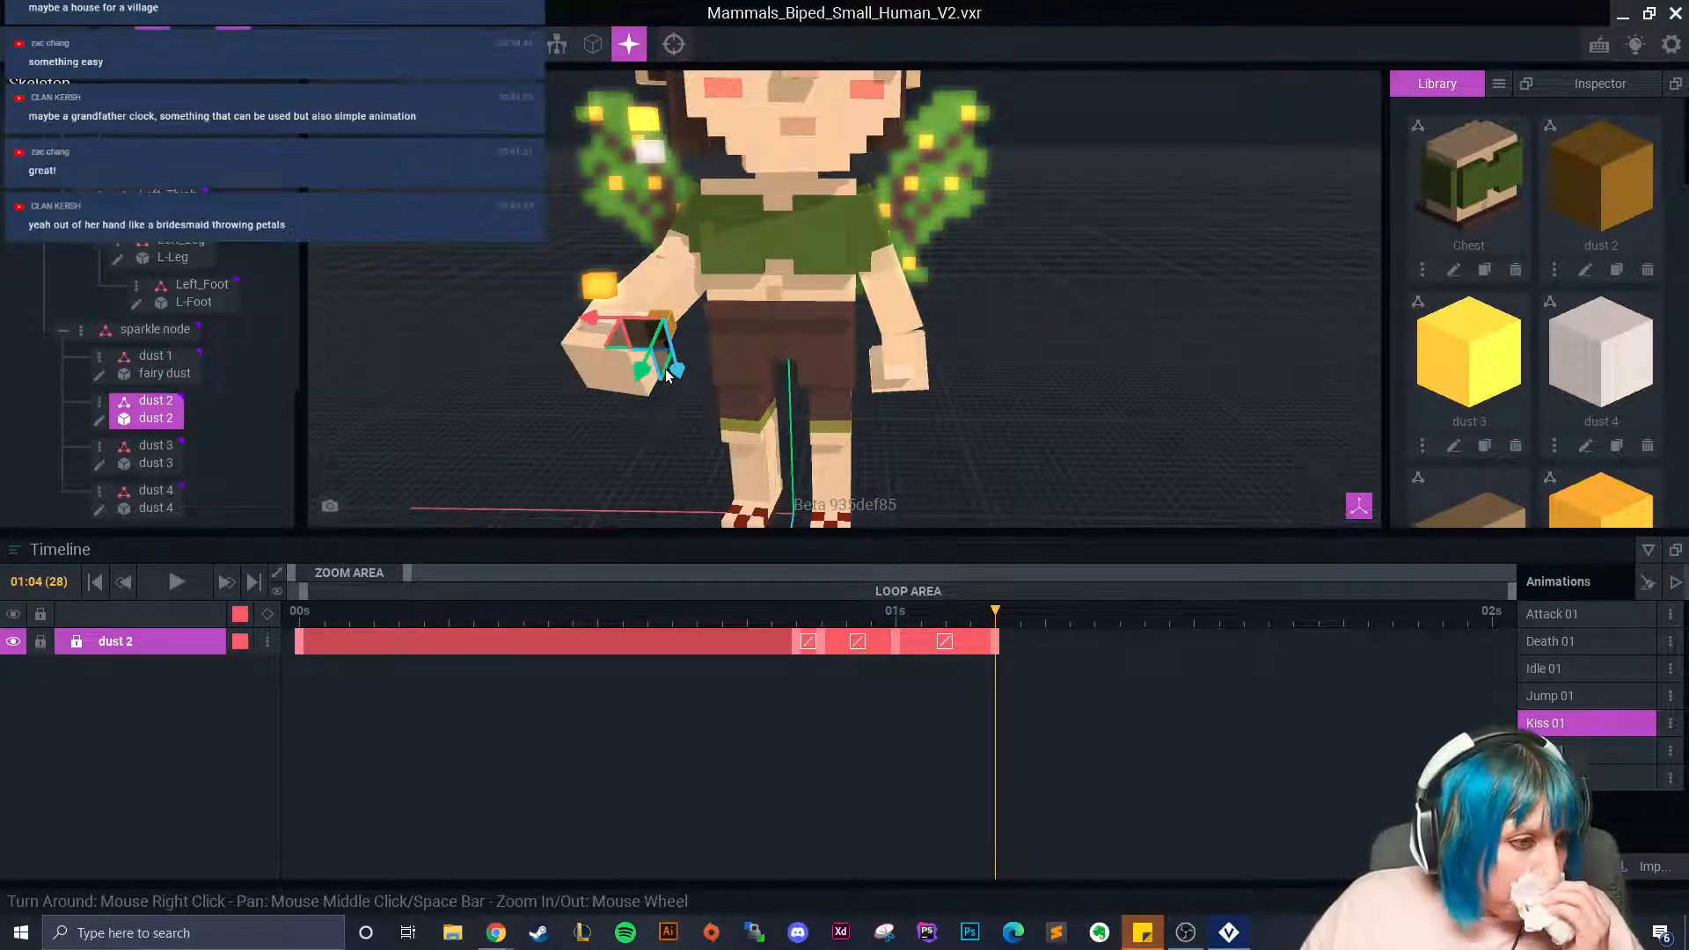
Spin dust 2 further at frame 30 and lower it.
{"action": "left_click_drag", "start_coordinate": [666, 370], "coordinate": [666, 371]}
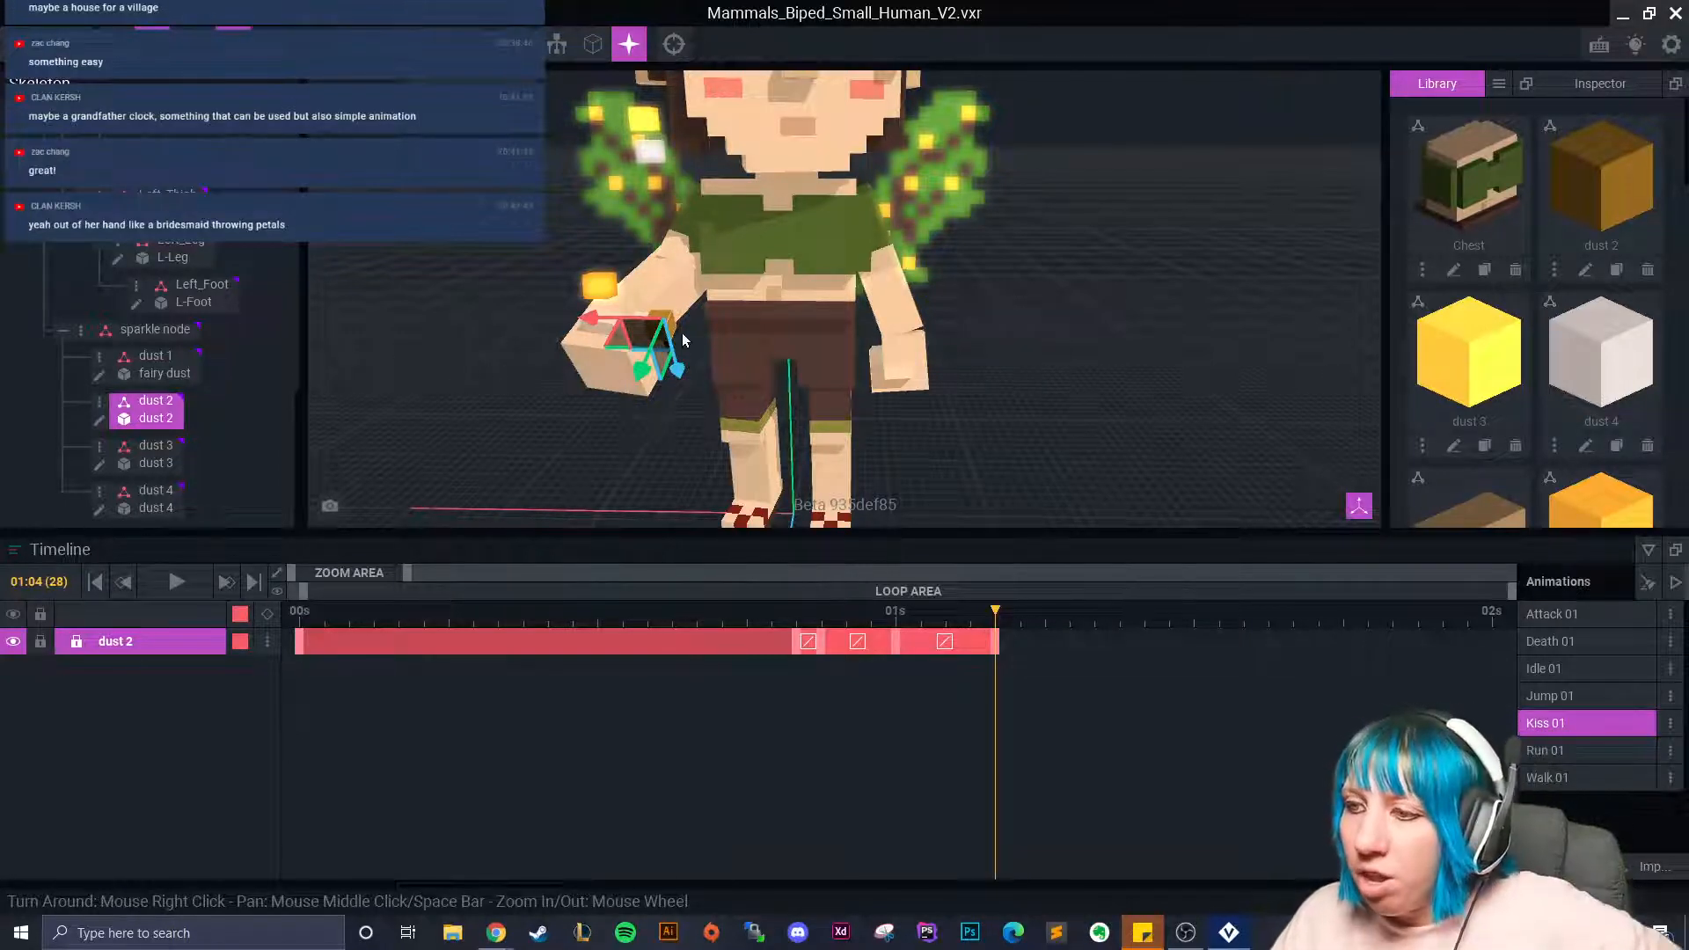
{"action": "scroll", "coordinate": [666, 361], "scroll_direction": "up", "scroll_amount": 4}
{"action": "scroll", "coordinate": [704, 413], "scroll_direction": "down", "scroll_amount": 3}
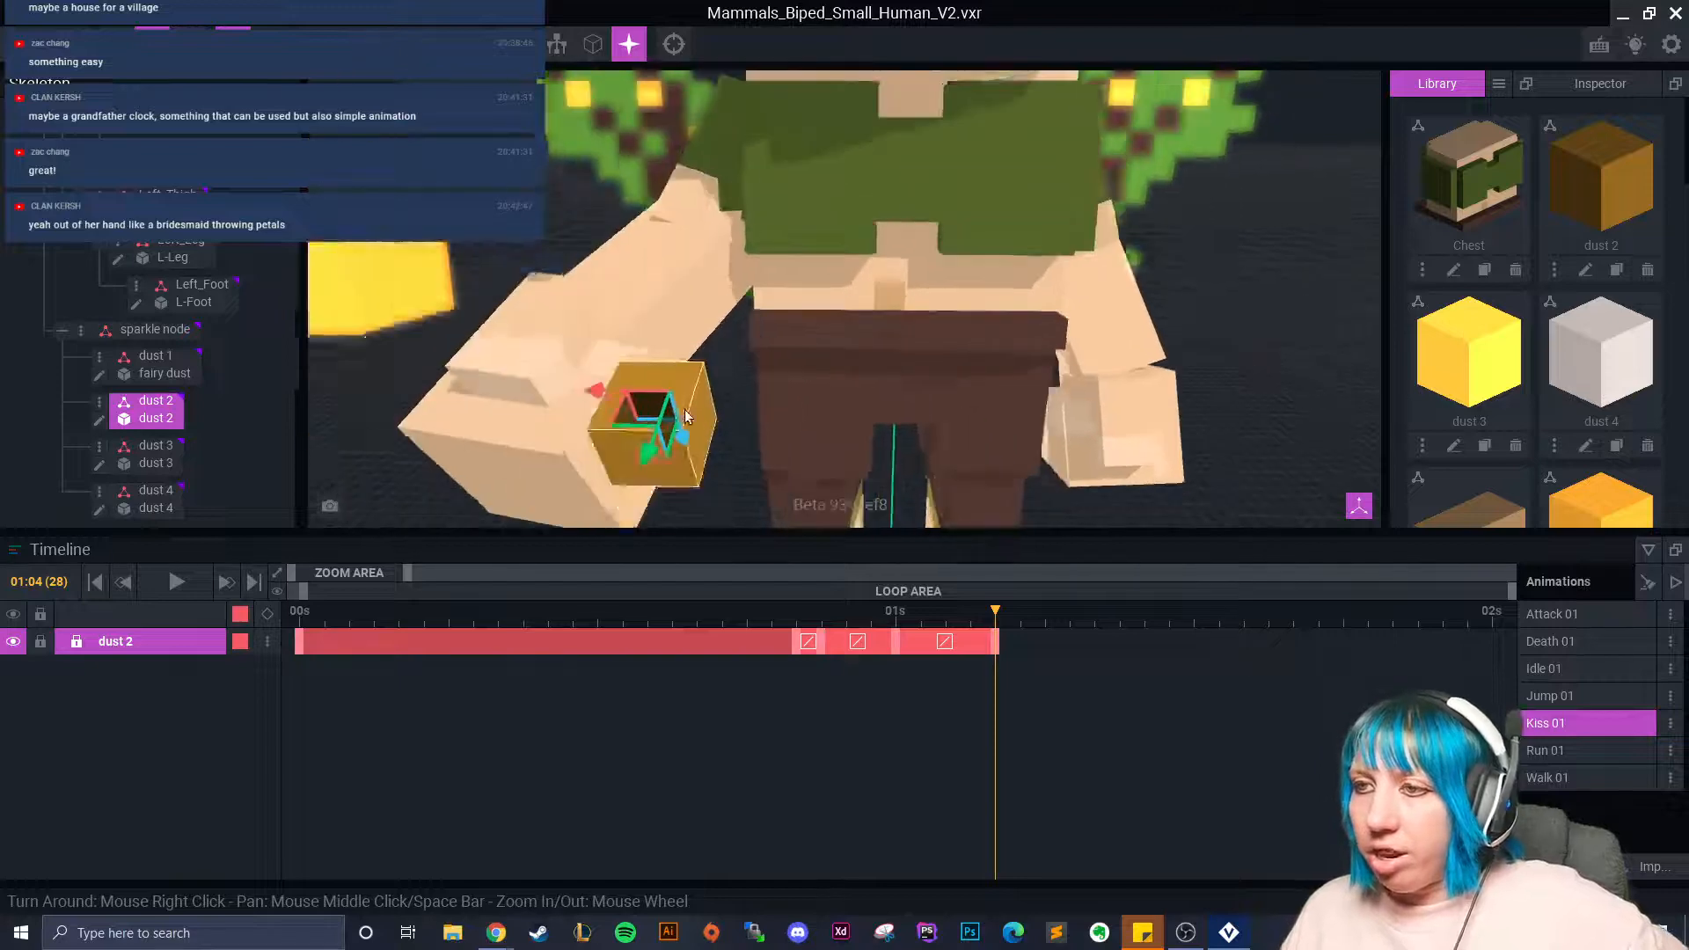
{"action": "left_click_drag", "start_coordinate": [989, 620], "coordinate": [1010, 650]}
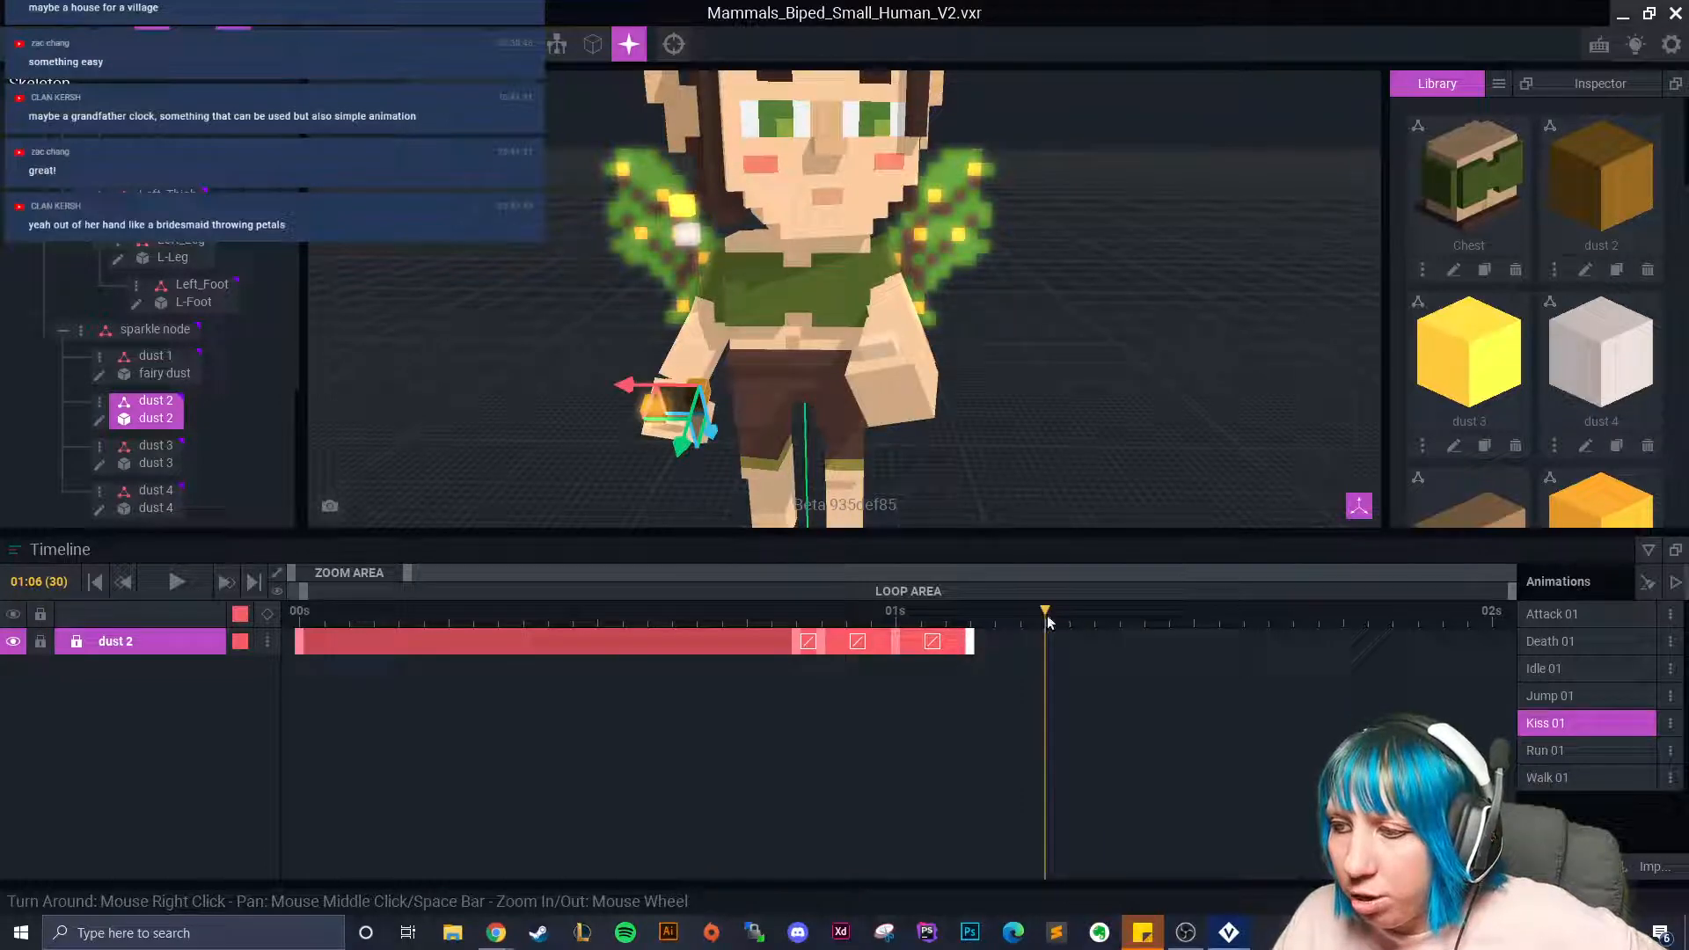
{"action": "scroll", "coordinate": [751, 398], "scroll_direction": "up", "scroll_amount": 3}
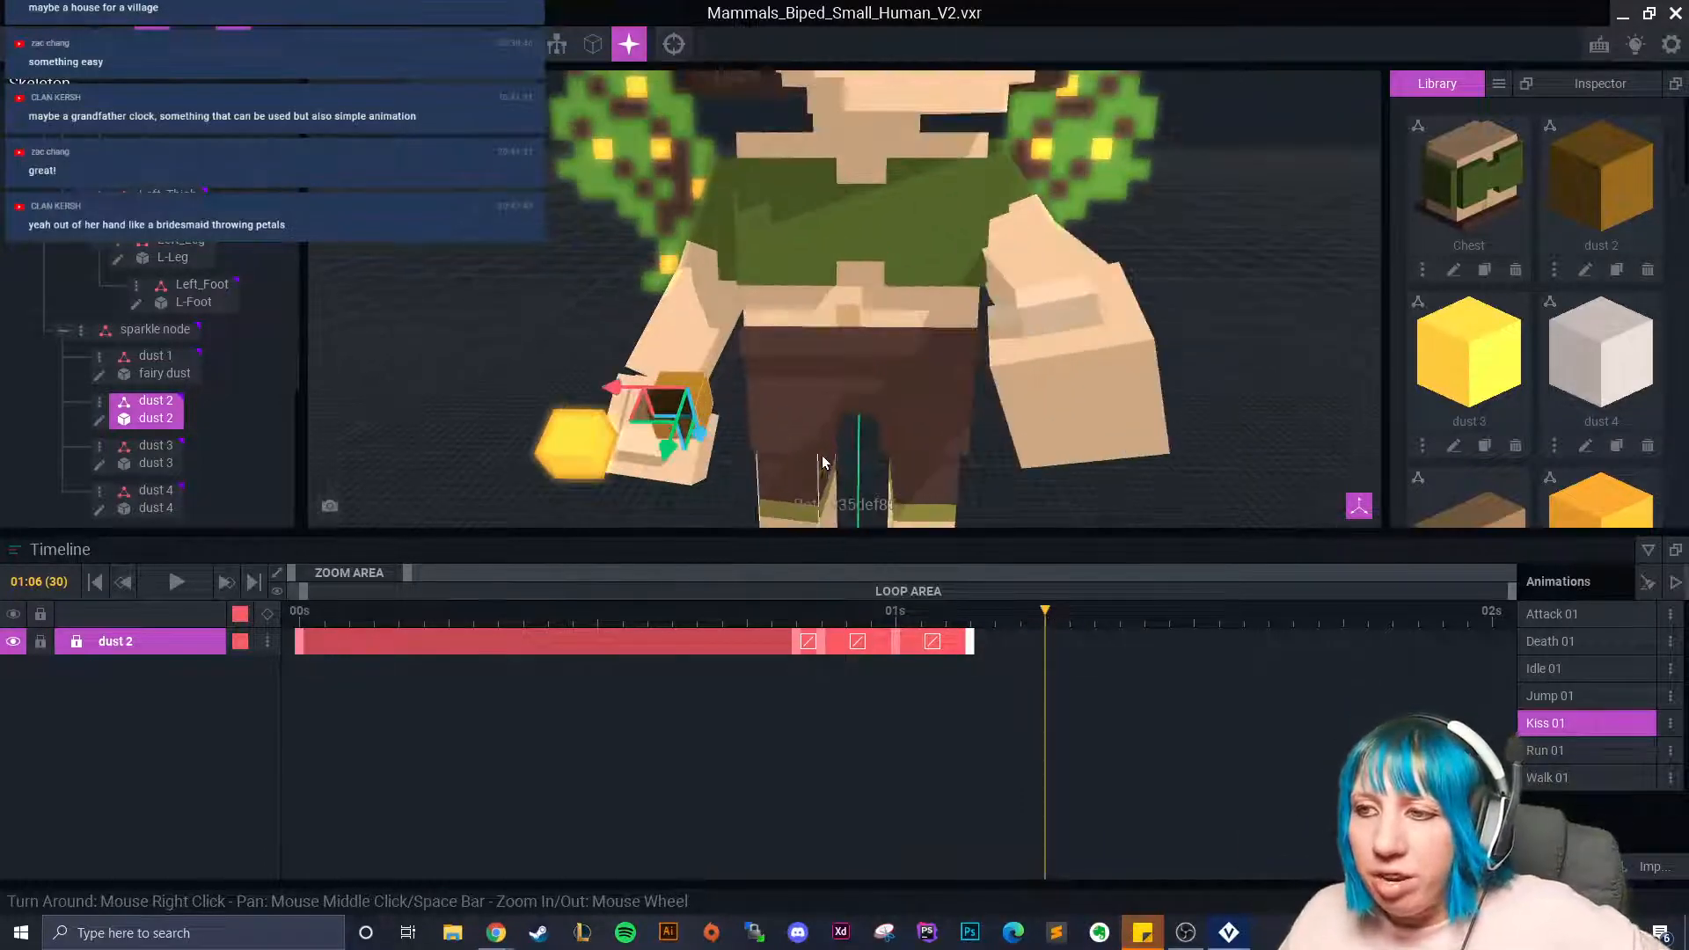
{"action": "left_click", "coordinate": [189, 44]}
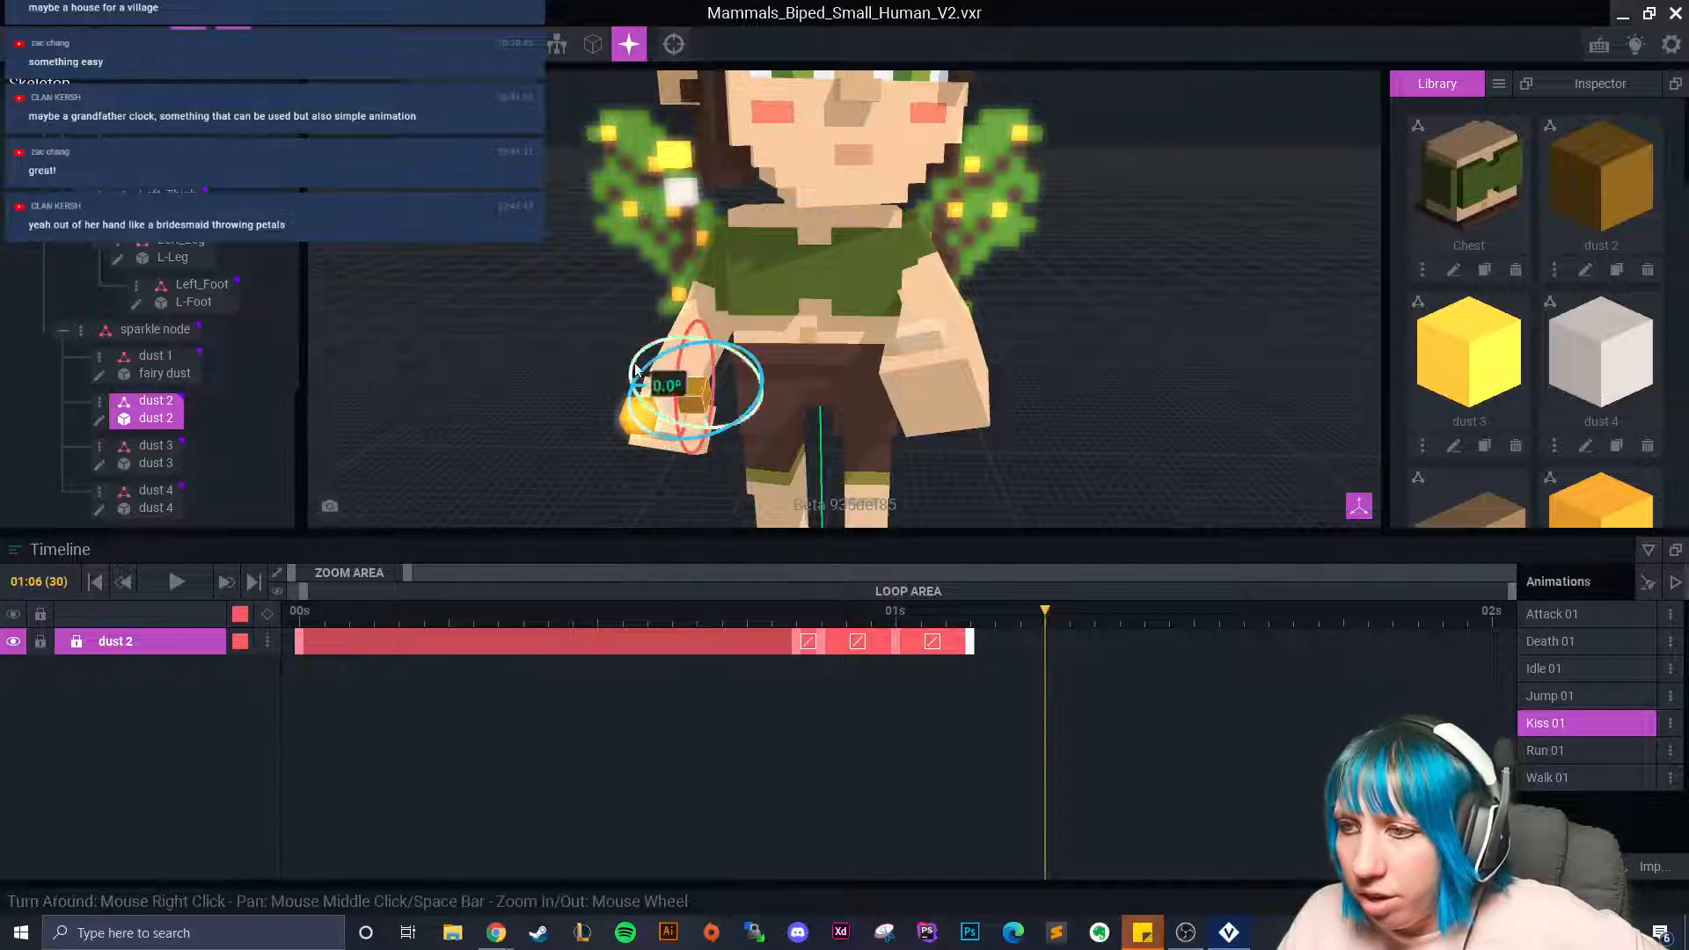
{"action": "left_click_drag", "start_coordinate": [676, 372], "coordinate": [681, 447]}
{"action": "middle_click_drag", "start_coordinate": [836, 440], "coordinate": [756, 339]}
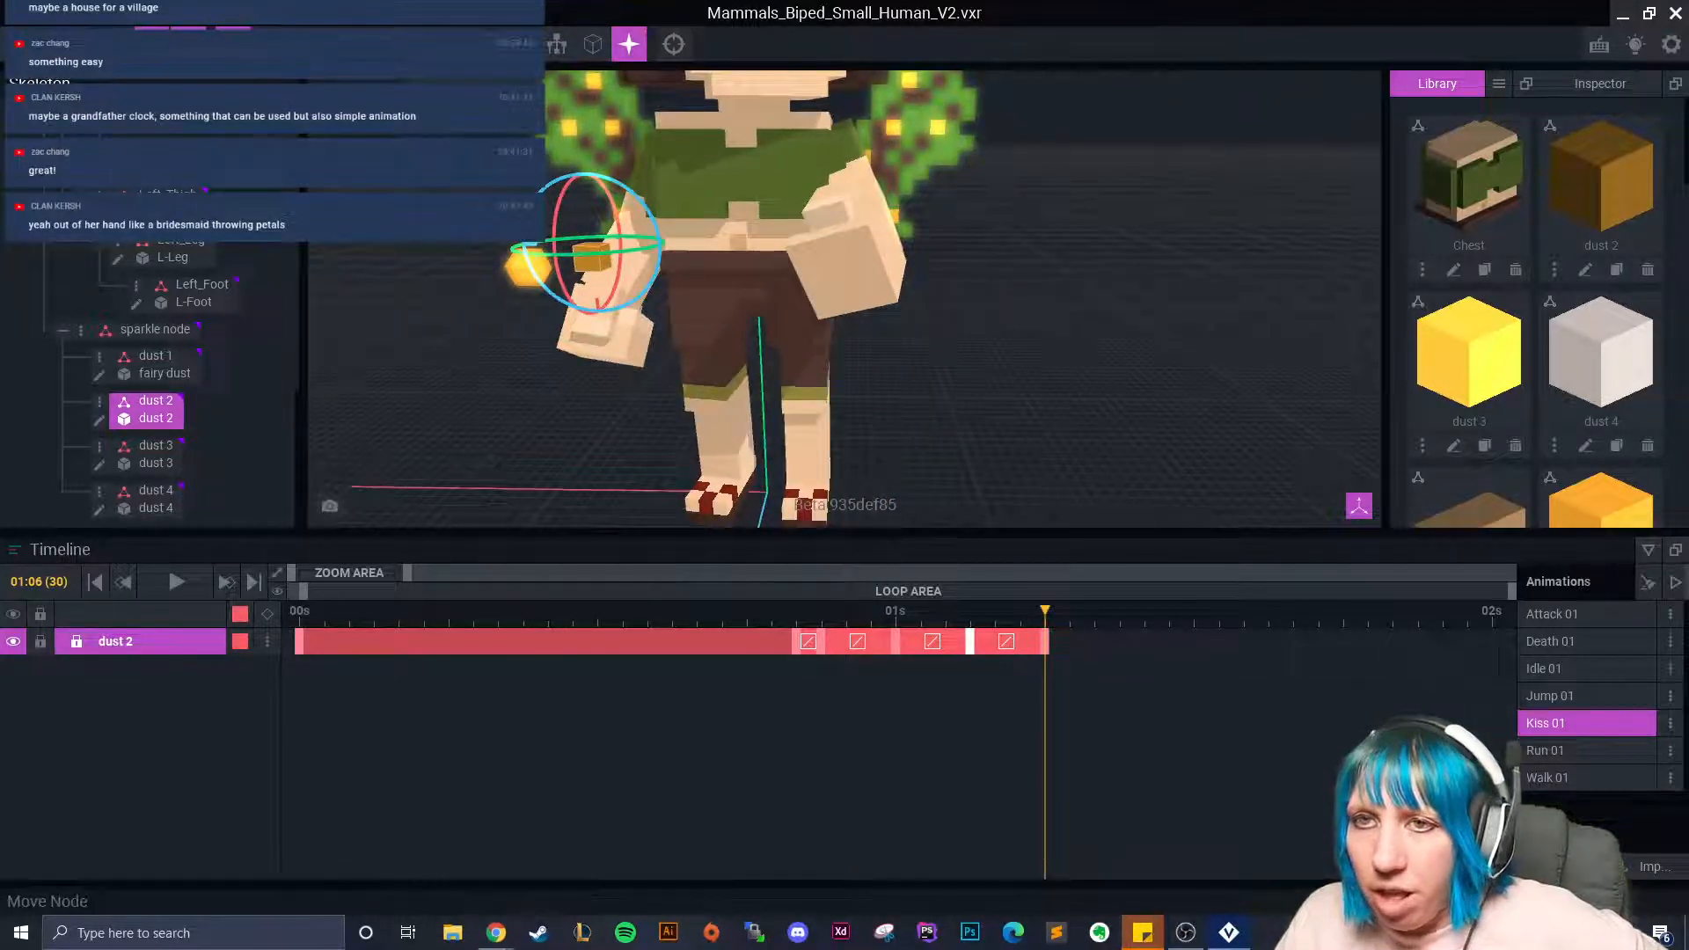
{"action": "left_click", "coordinate": [152, 44]}
{"action": "left_click_drag", "start_coordinate": [598, 328], "coordinate": [599, 357]}
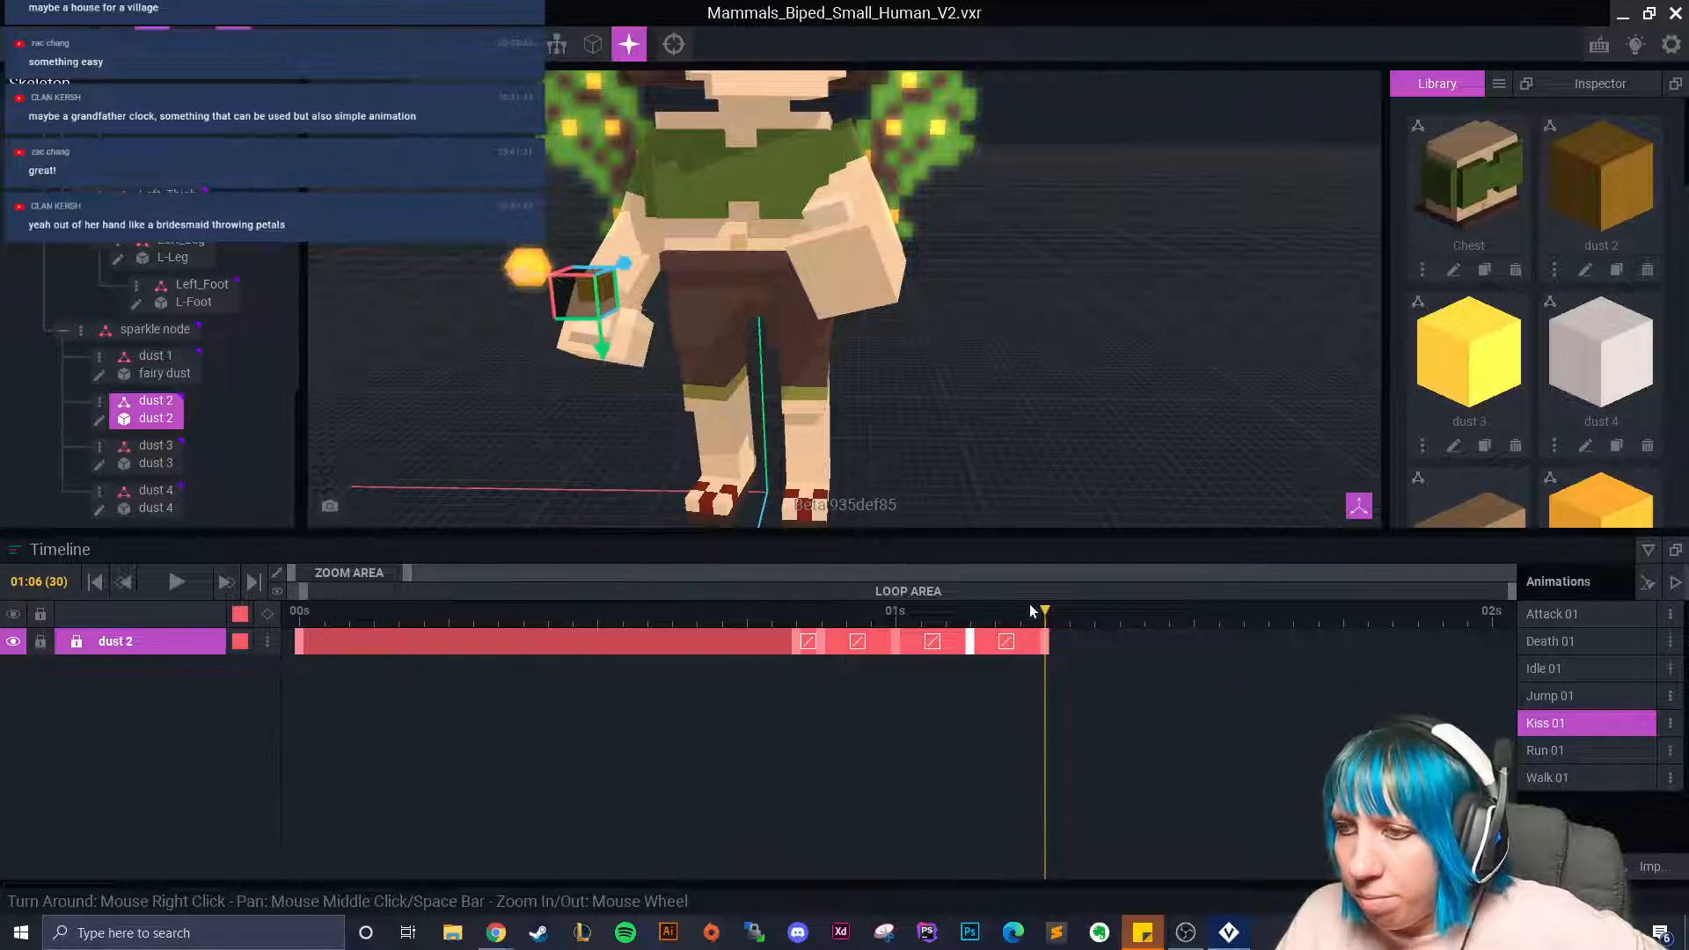
Copy dust 2's first keyframe and paste it at frame 31.
{"action": "left_click", "coordinate": [1066, 614]}
{"action": "left_click", "coordinate": [795, 642]}
{"action": "right_click", "coordinate": [795, 642]}
{"action": "left_click", "coordinate": [838, 539]}
{"action": "right_click", "coordinate": [1062, 627]}
{"action": "left_click", "coordinate": [1117, 609]}
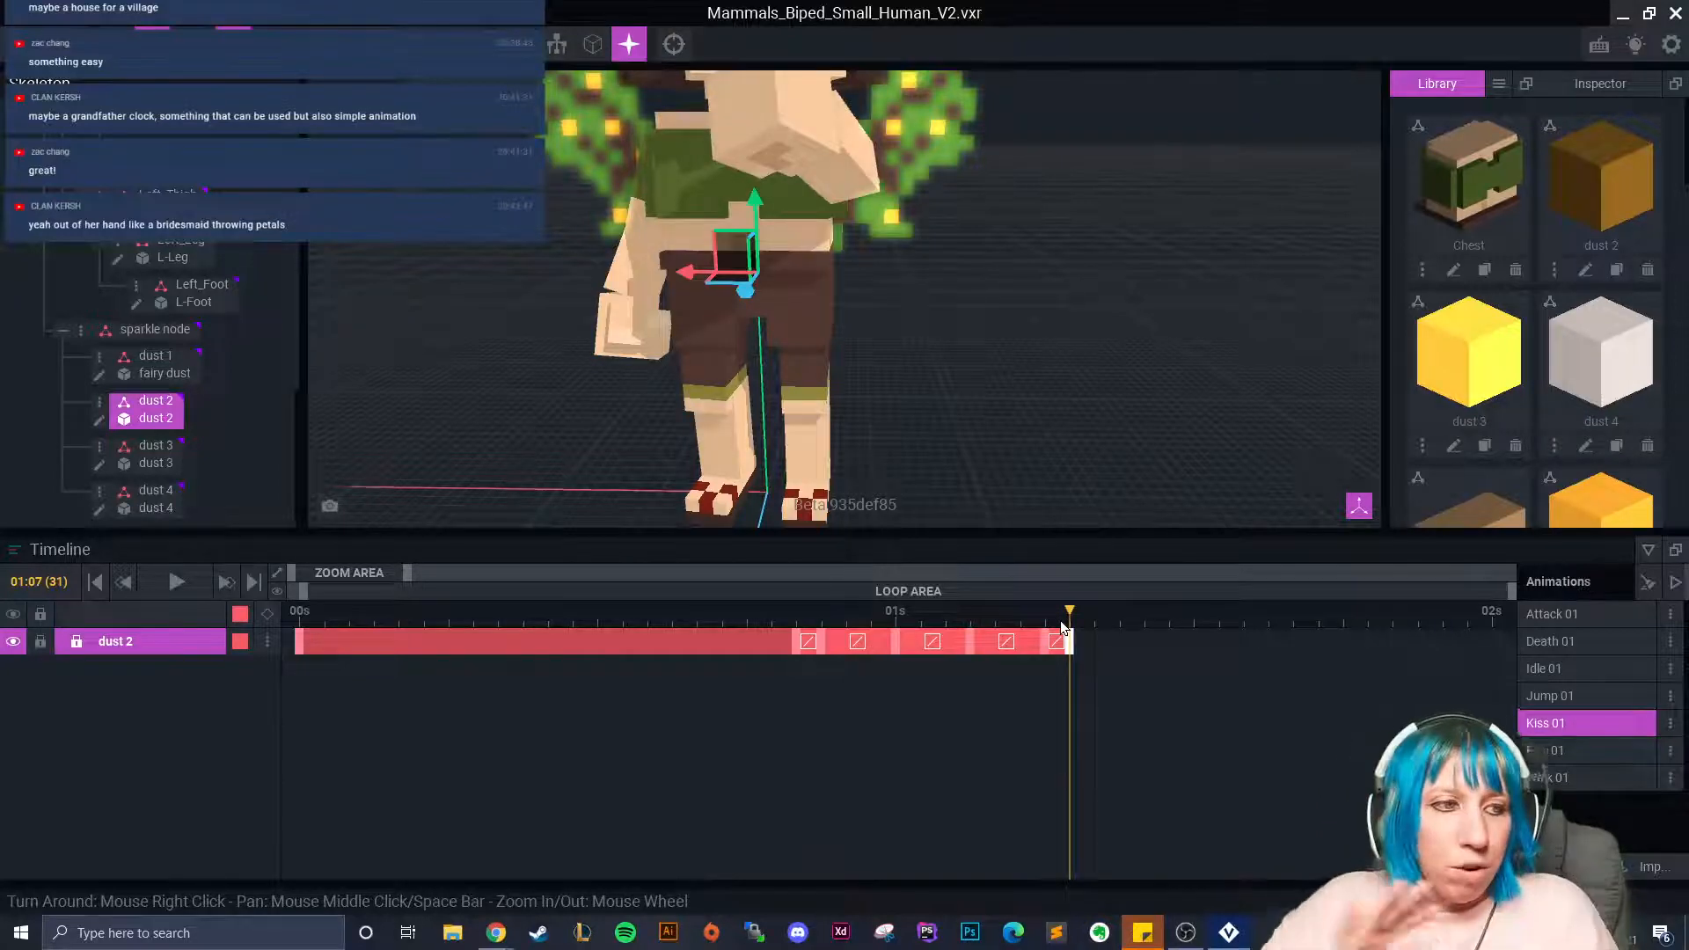
{"action": "left_click_drag", "start_coordinate": [1070, 622], "coordinate": [921, 641]}
{"action": "scroll", "coordinate": [740, 456], "scroll_direction": "down", "scroll_amount": 3}
{"action": "scroll", "coordinate": [715, 317], "scroll_direction": "up", "scroll_amount": 3}
Spin dust 3 at frame 25 and lower it.
{"action": "left_click", "coordinate": [156, 445]}
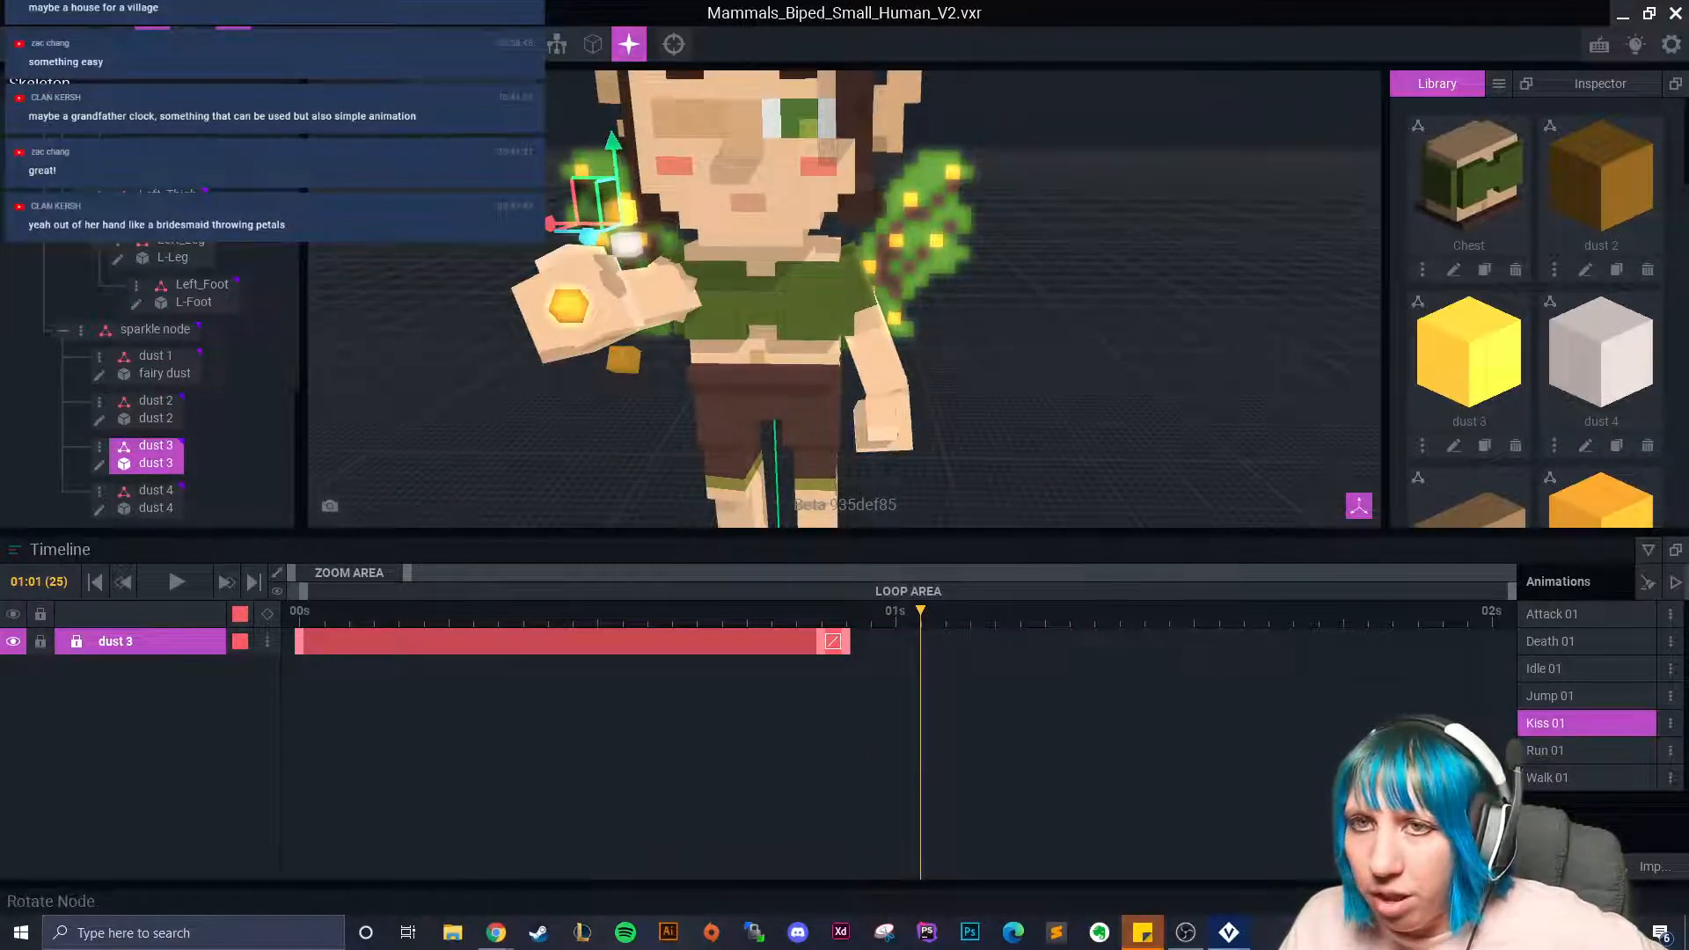
{"action": "left_click", "coordinate": [187, 44]}
{"action": "left_click_drag", "start_coordinate": [592, 212], "coordinate": [583, 325]}
{"action": "left_click", "coordinate": [151, 44]}
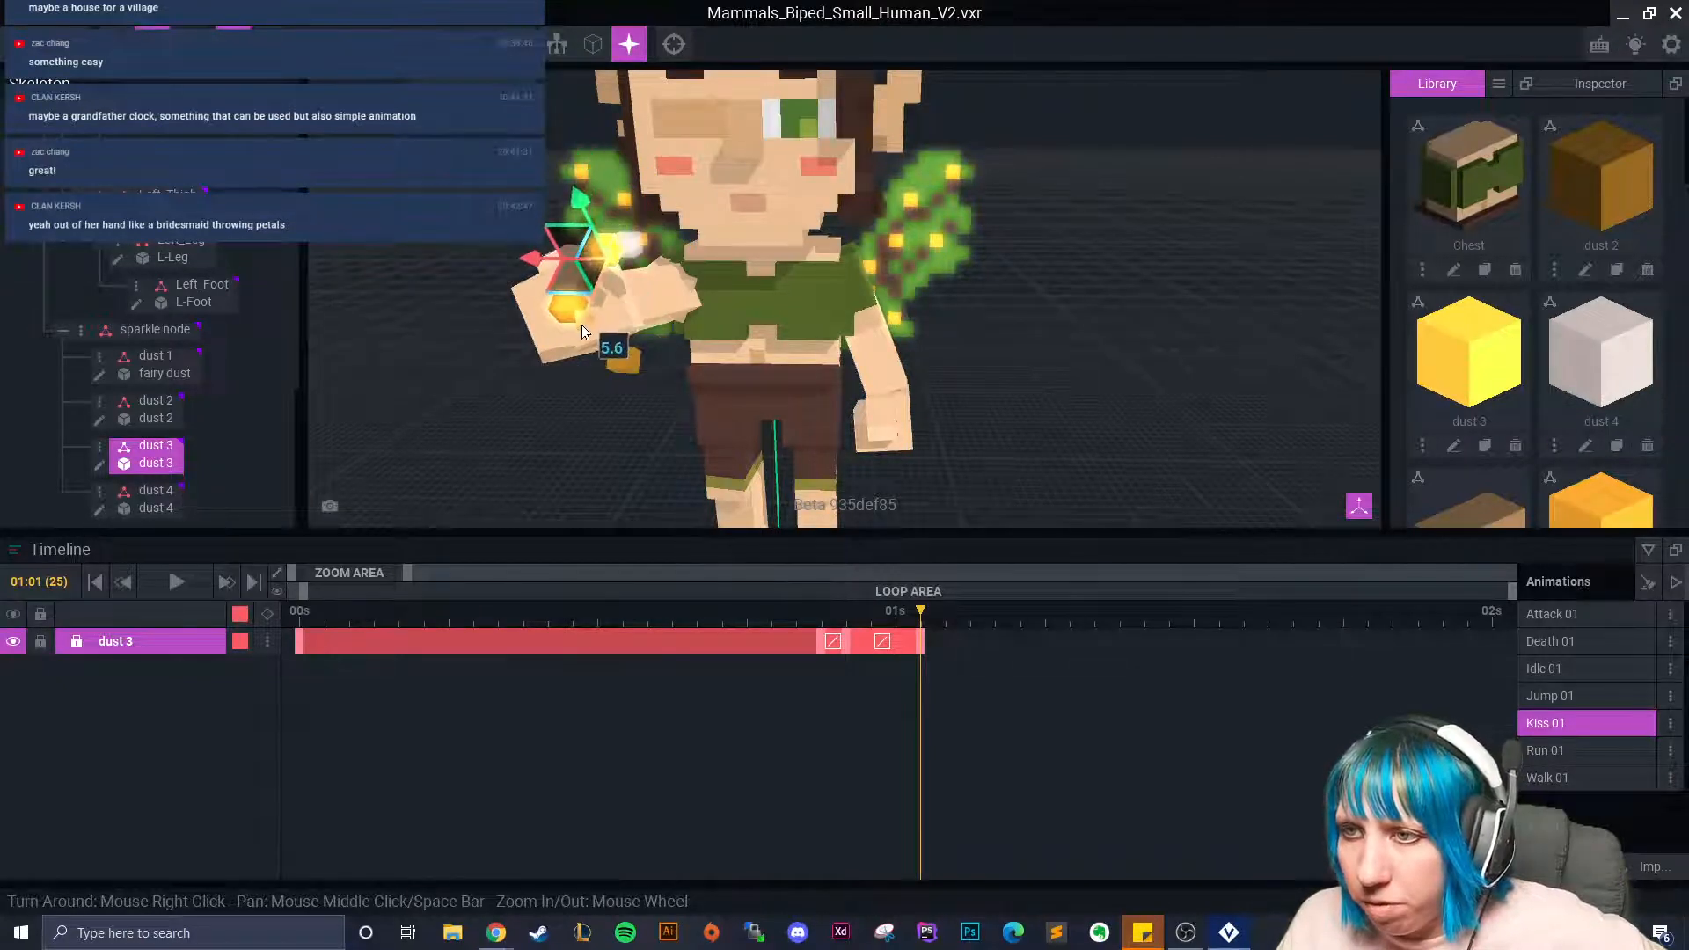
{"action": "left_click", "coordinate": [831, 640]}
{"action": "left_click_drag", "start_coordinate": [831, 639], "coordinate": [992, 683]}
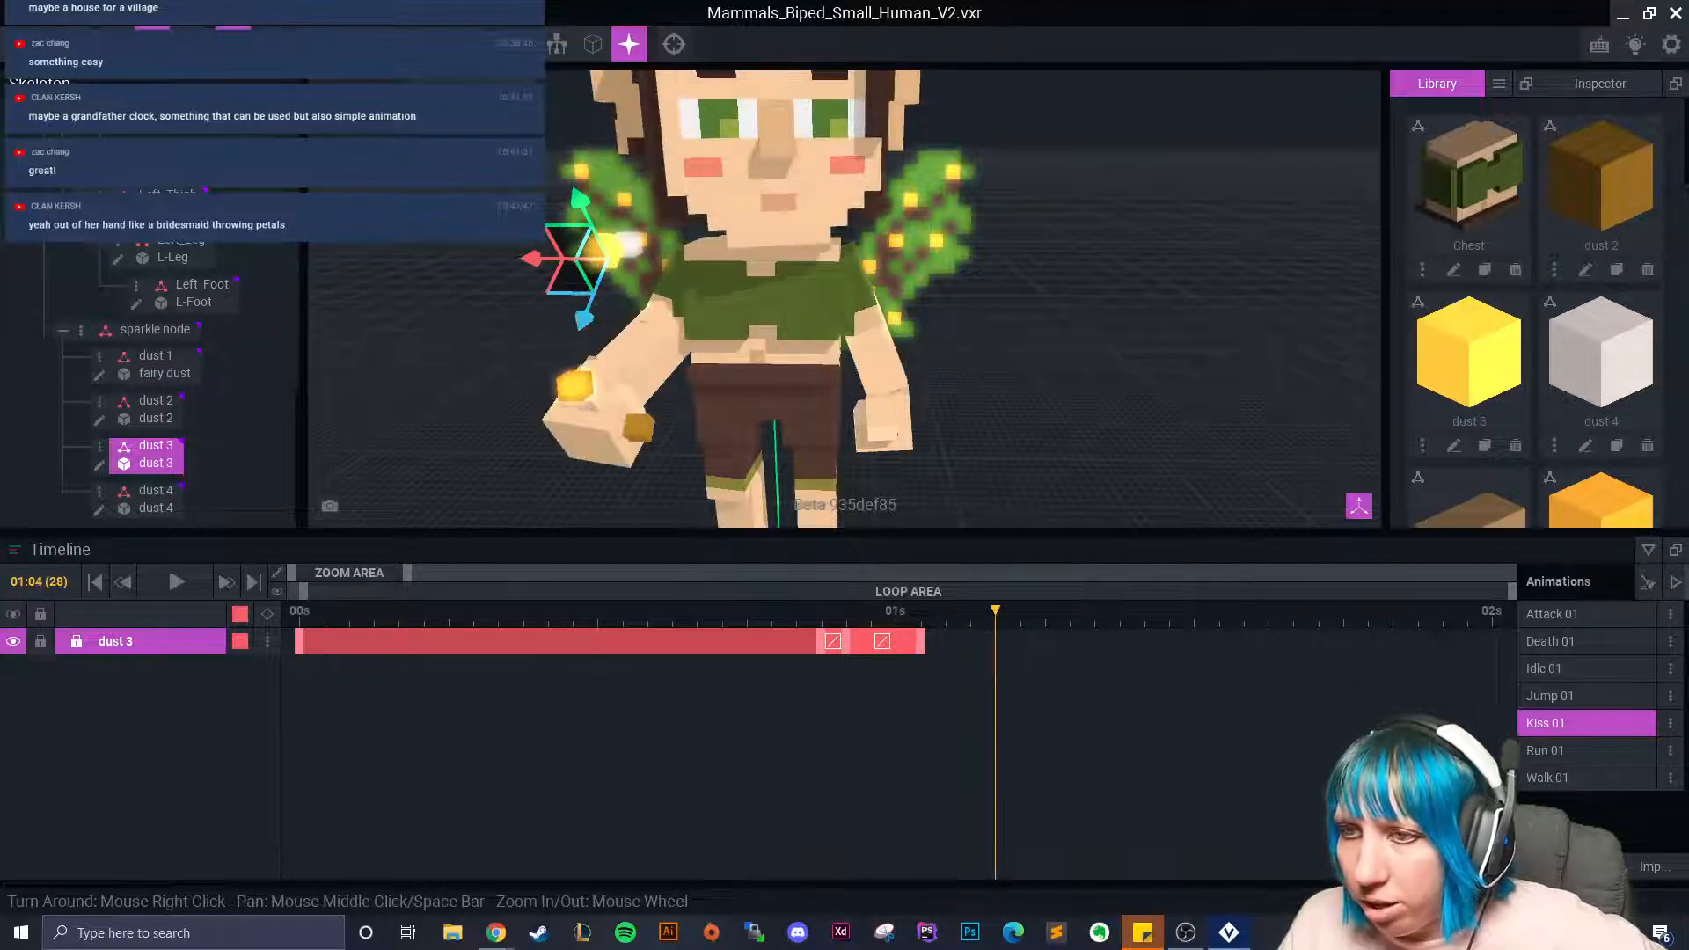
At frame 28, spin dust 3 and lower it away from the hand.
{"action": "key", "text": "e"}
{"action": "left_click_drag", "start_coordinate": [574, 249], "coordinate": [577, 251]}
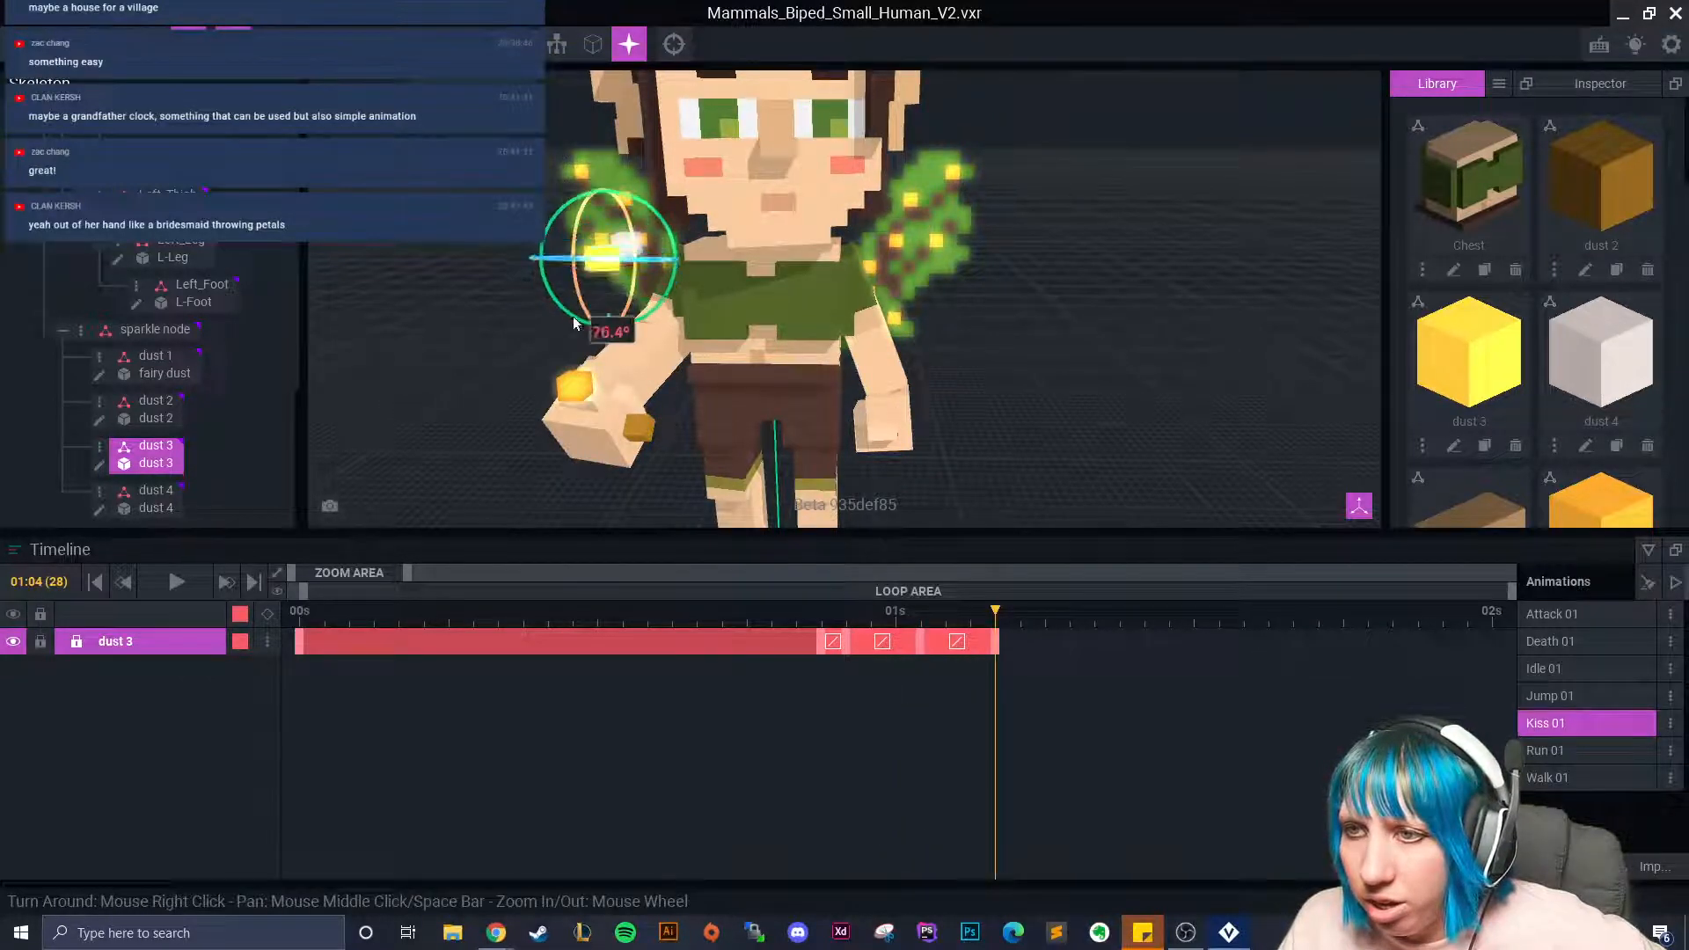
{"action": "key", "text": "w"}
{"action": "mouse_move", "coordinate": [604, 332]}
{"action": "left_mouse_down"}
{"action": "mouse_move", "coordinate": [621, 383]}
{"action": "mouse_move", "coordinate": [588, 360]}
{"action": "left_mouse_up"}
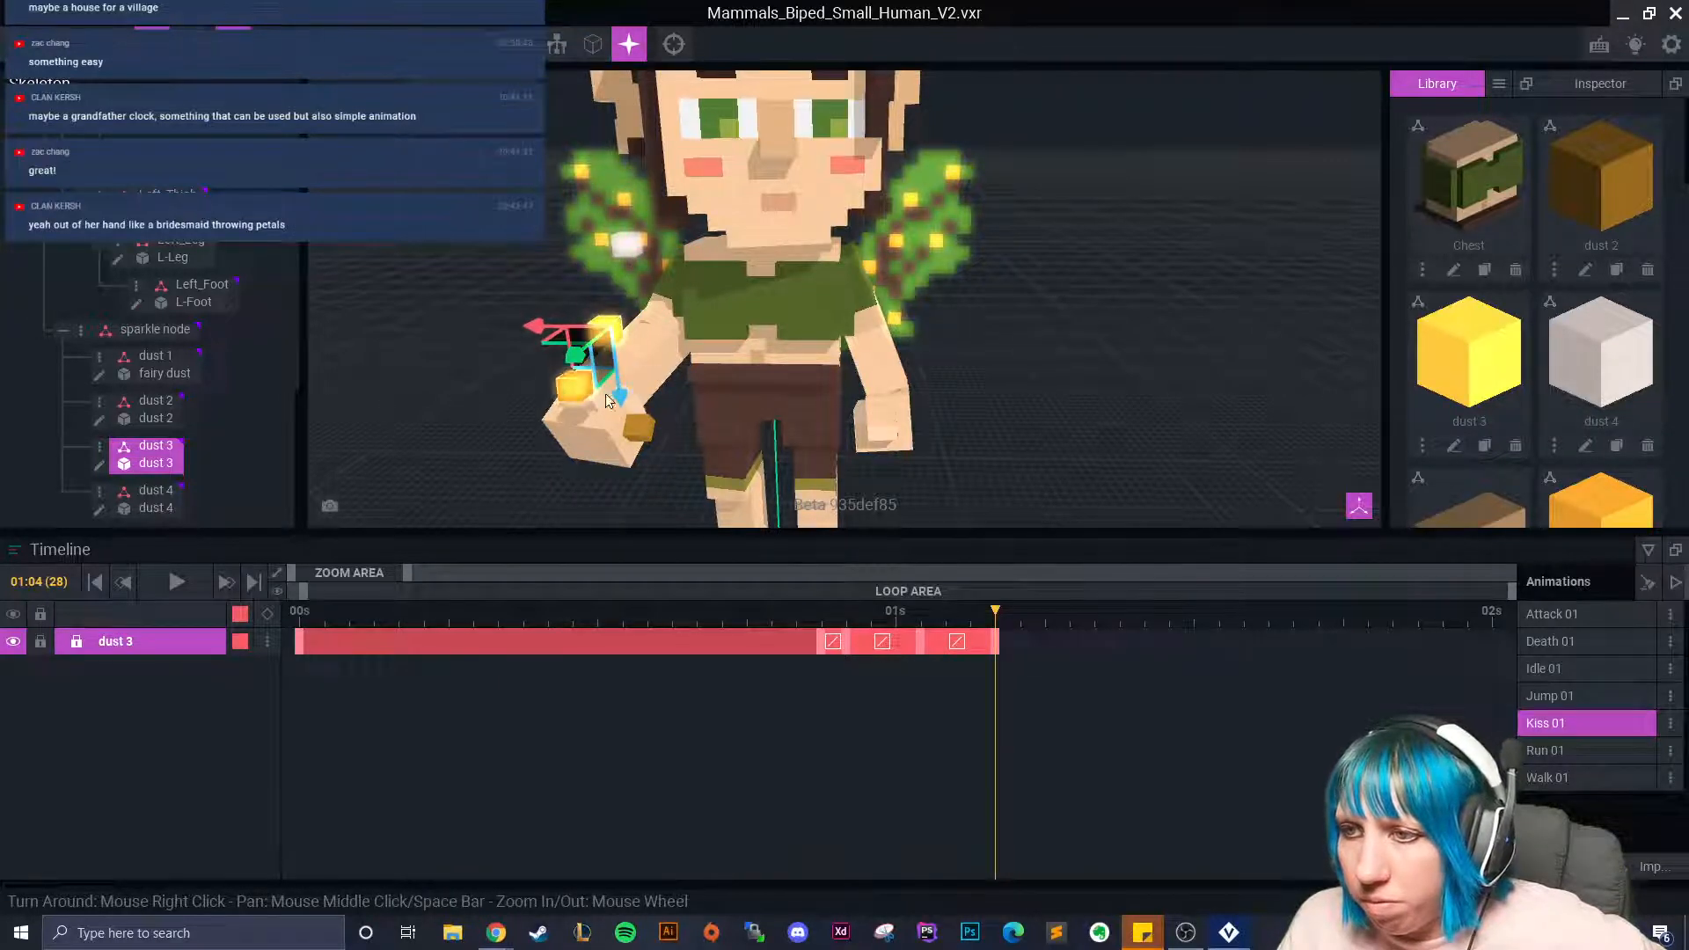
{"action": "left_click_drag", "start_coordinate": [1003, 620], "coordinate": [1076, 675]}
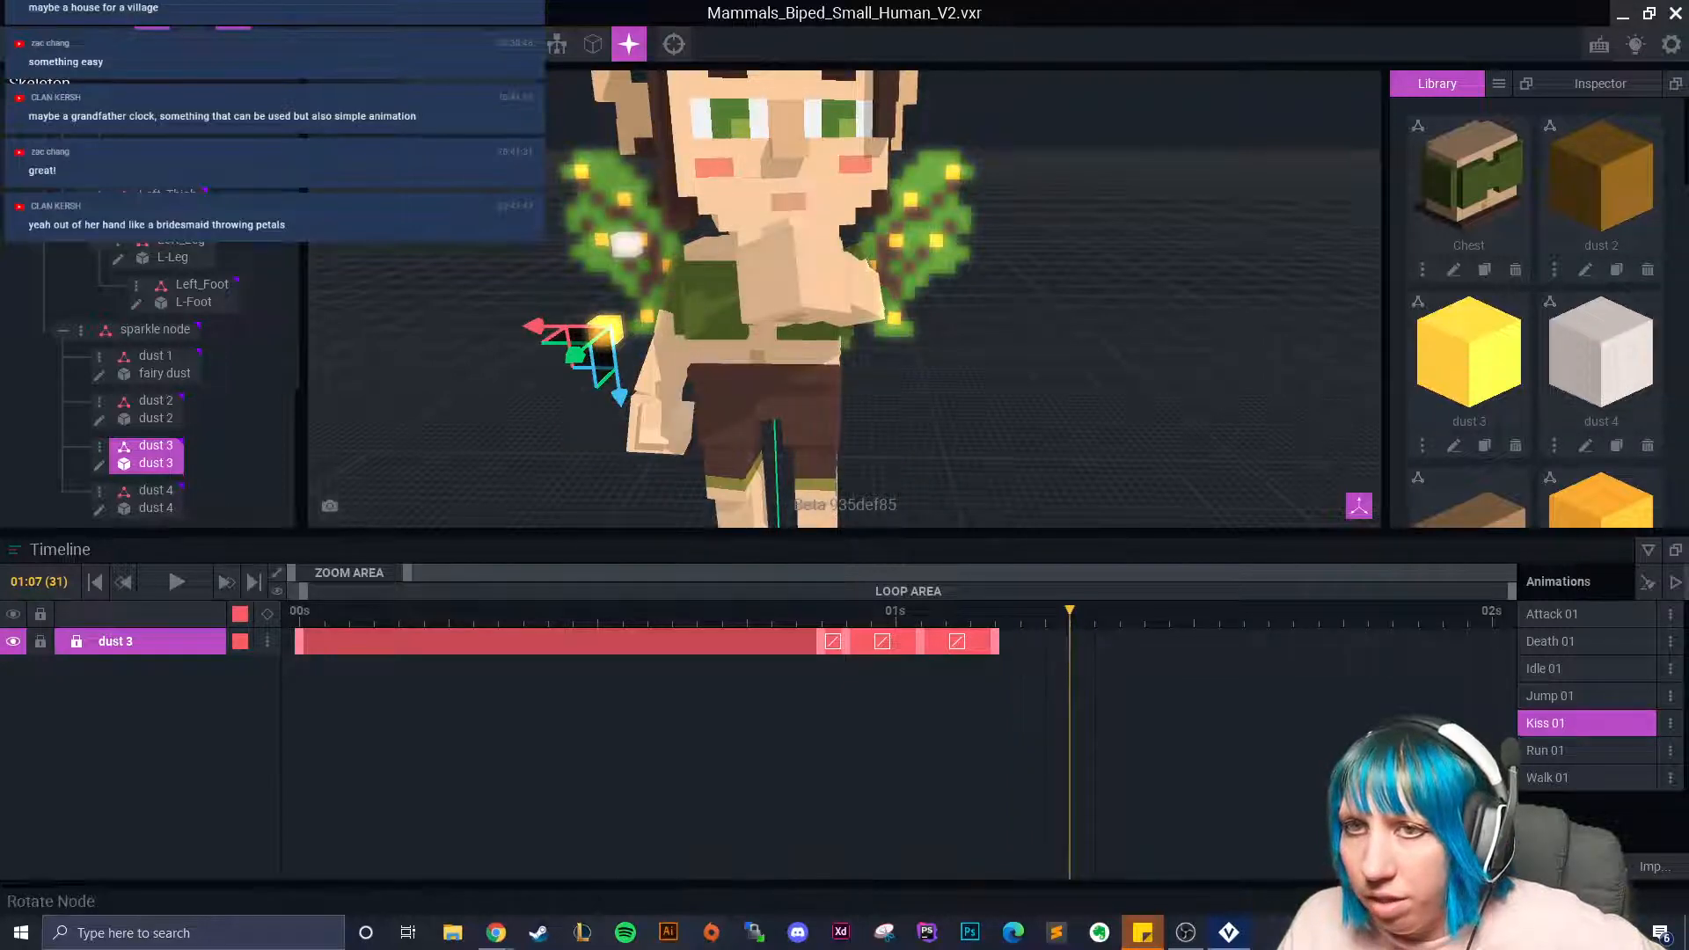
Rotate dust 3 at 01:07 and move it farther down.
{"action": "left_click", "coordinate": [187, 44]}
{"action": "left_click_drag", "start_coordinate": [577, 312], "coordinate": [580, 361]}
{"action": "left_click", "coordinate": [152, 44]}
{"action": "left_click", "coordinate": [599, 439]}
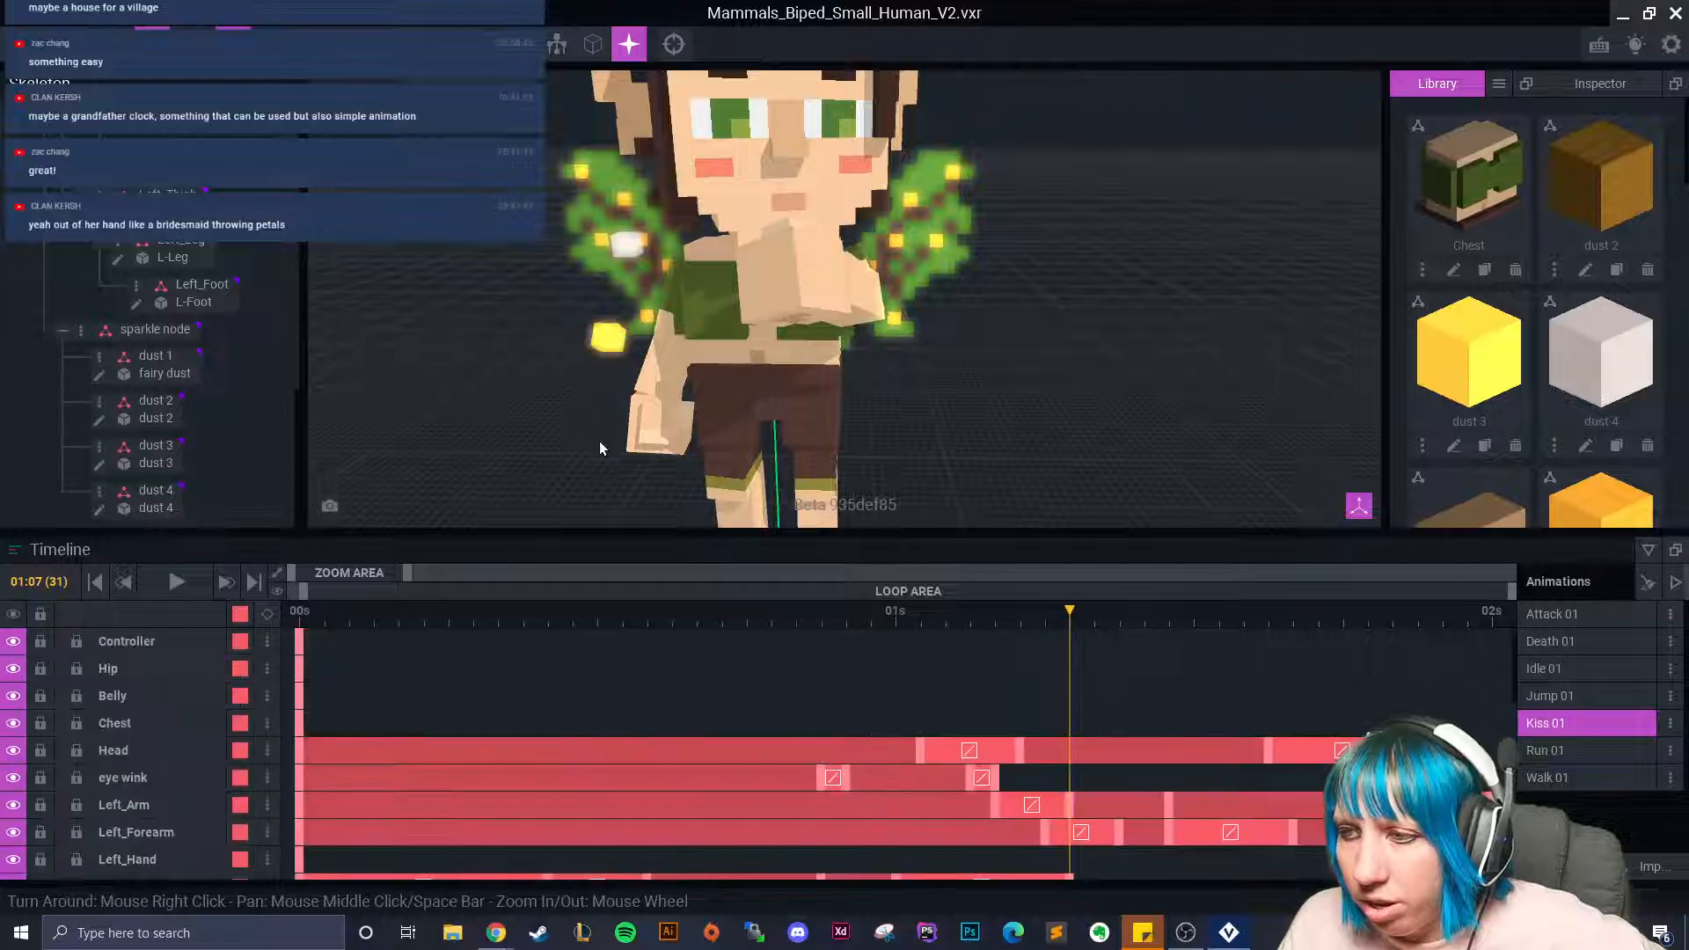
{"action": "left_click", "coordinate": [609, 338]}
{"action": "left_click_drag", "start_coordinate": [595, 411], "coordinate": [588, 456]}
{"action": "left_click_drag", "start_coordinate": [630, 389], "coordinate": [642, 403]}
Copy dust 3's keyframe and paste it at 01:08 as a hold key.
{"action": "left_click", "coordinate": [1011, 618]}
{"action": "left_click_drag", "start_coordinate": [1010, 622], "coordinate": [1099, 667]}
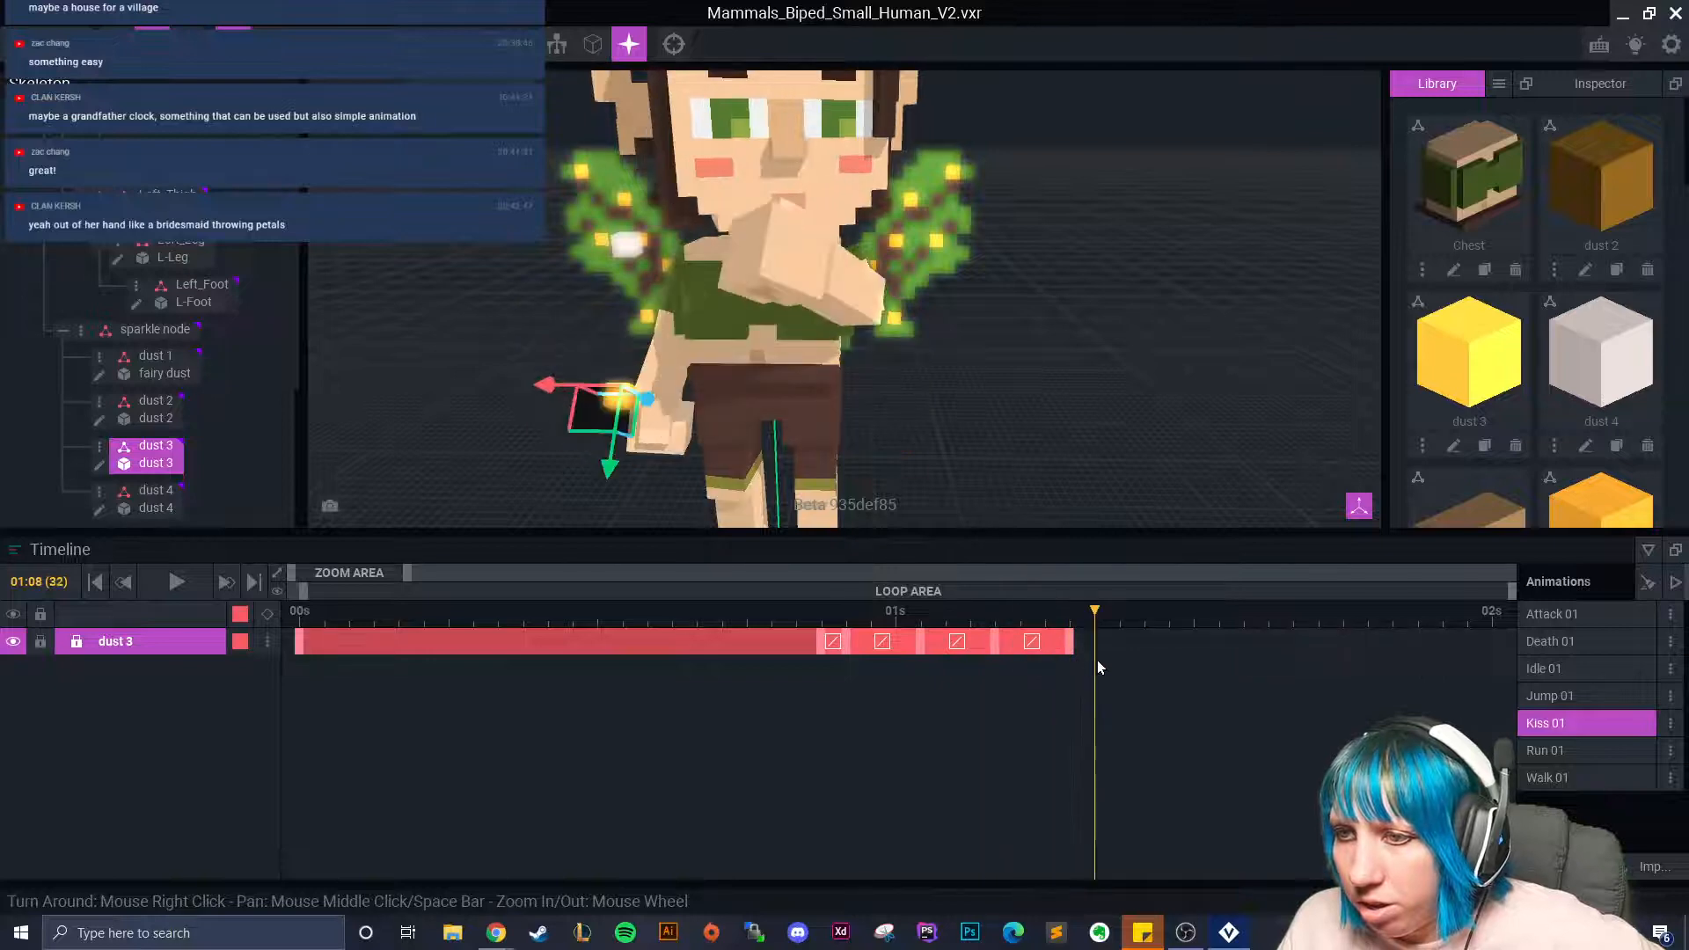
{"action": "right_click", "coordinate": [827, 642]}
{"action": "left_click", "coordinate": [874, 538]}
{"action": "right_click", "coordinate": [1098, 641]}
{"action": "left_click", "coordinate": [1155, 576]}
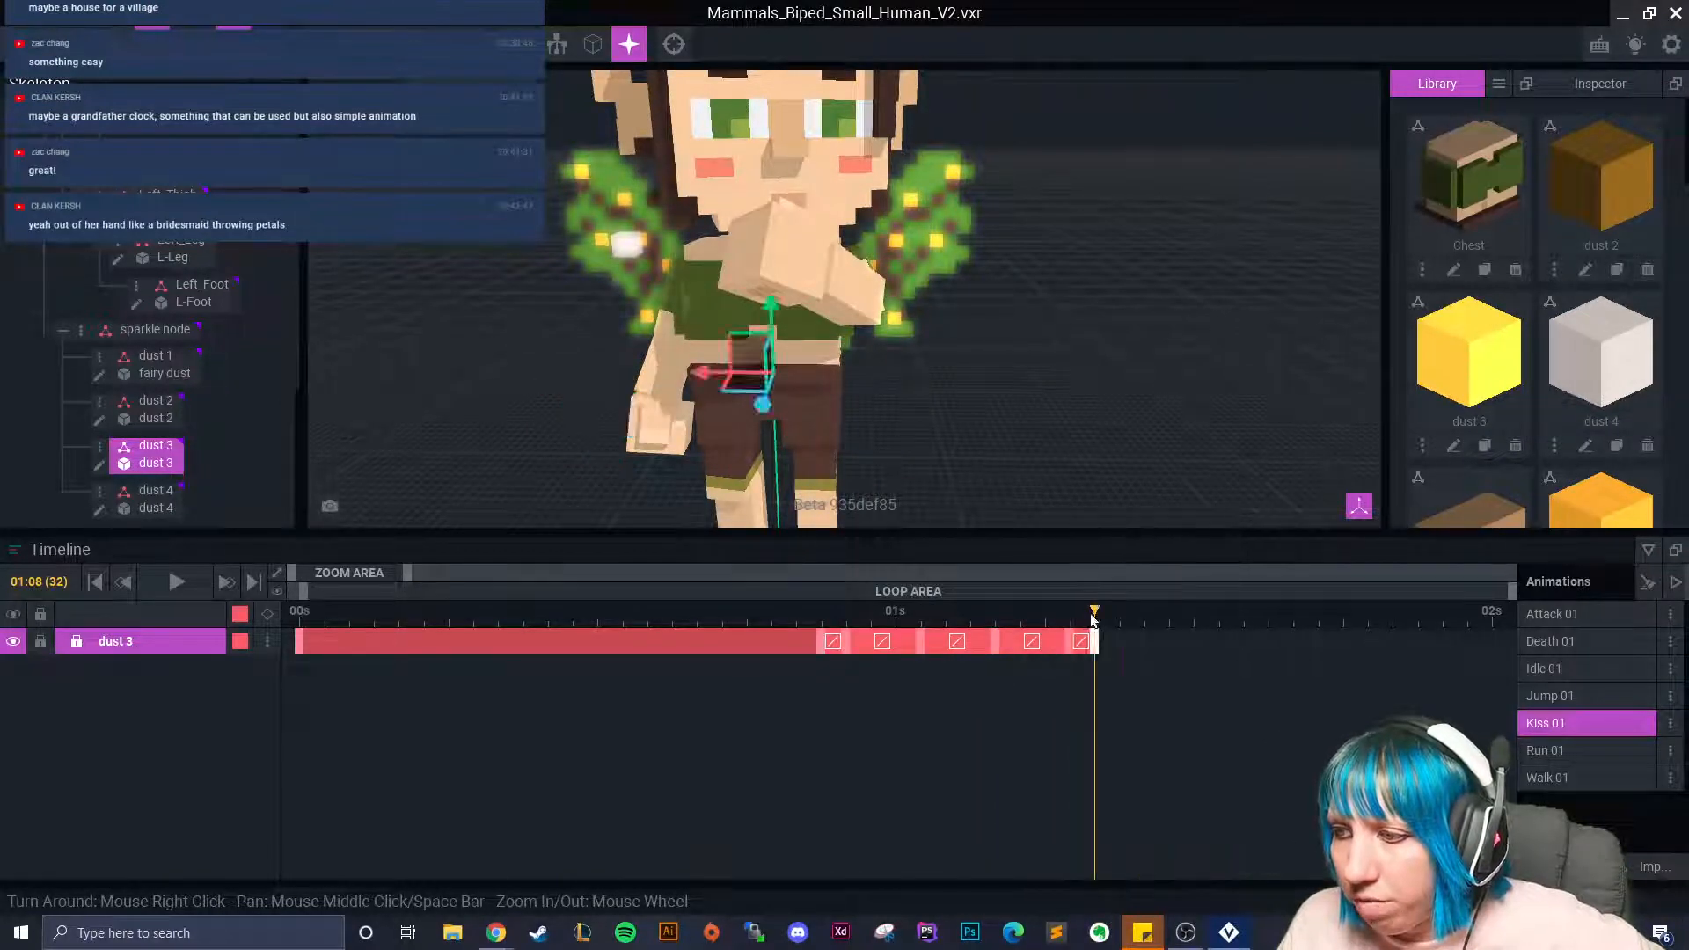
{"action": "left_click", "coordinate": [871, 651]}
{"action": "left_click", "coordinate": [916, 656]}
{"action": "left_click", "coordinate": [625, 240]}
Move dust 3 left along the red axis beside the hand.
{"action": "key", "text": "e"}
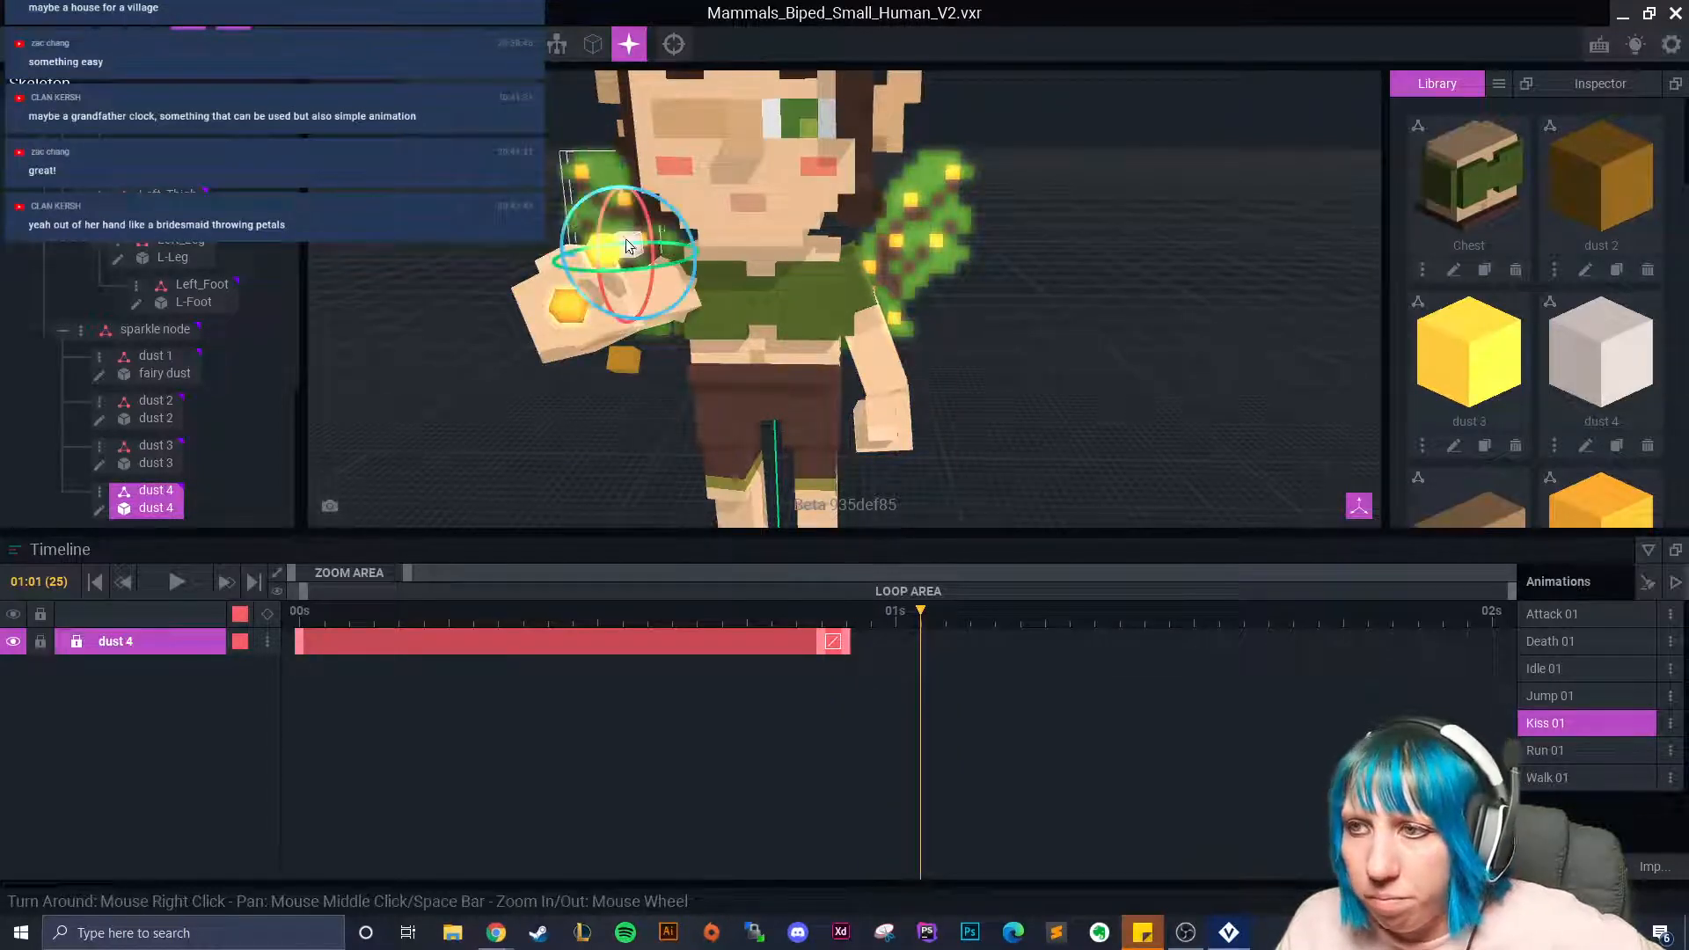
{"action": "right_click_drag", "start_coordinate": [634, 278], "coordinate": [724, 376]}
{"action": "scroll", "coordinate": [783, 407], "scroll_direction": "up", "scroll_amount": 3}
{"action": "right_click_drag", "start_coordinate": [843, 419], "coordinate": [818, 442]}
{"action": "scroll", "coordinate": [818, 442], "scroll_direction": "up", "scroll_amount": 2}
{"action": "middle_click_drag", "start_coordinate": [817, 449], "coordinate": [762, 401]}
{"action": "right_click_drag", "start_coordinate": [762, 402], "coordinate": [826, 396]}
{"action": "left_click", "coordinate": [551, 215]}
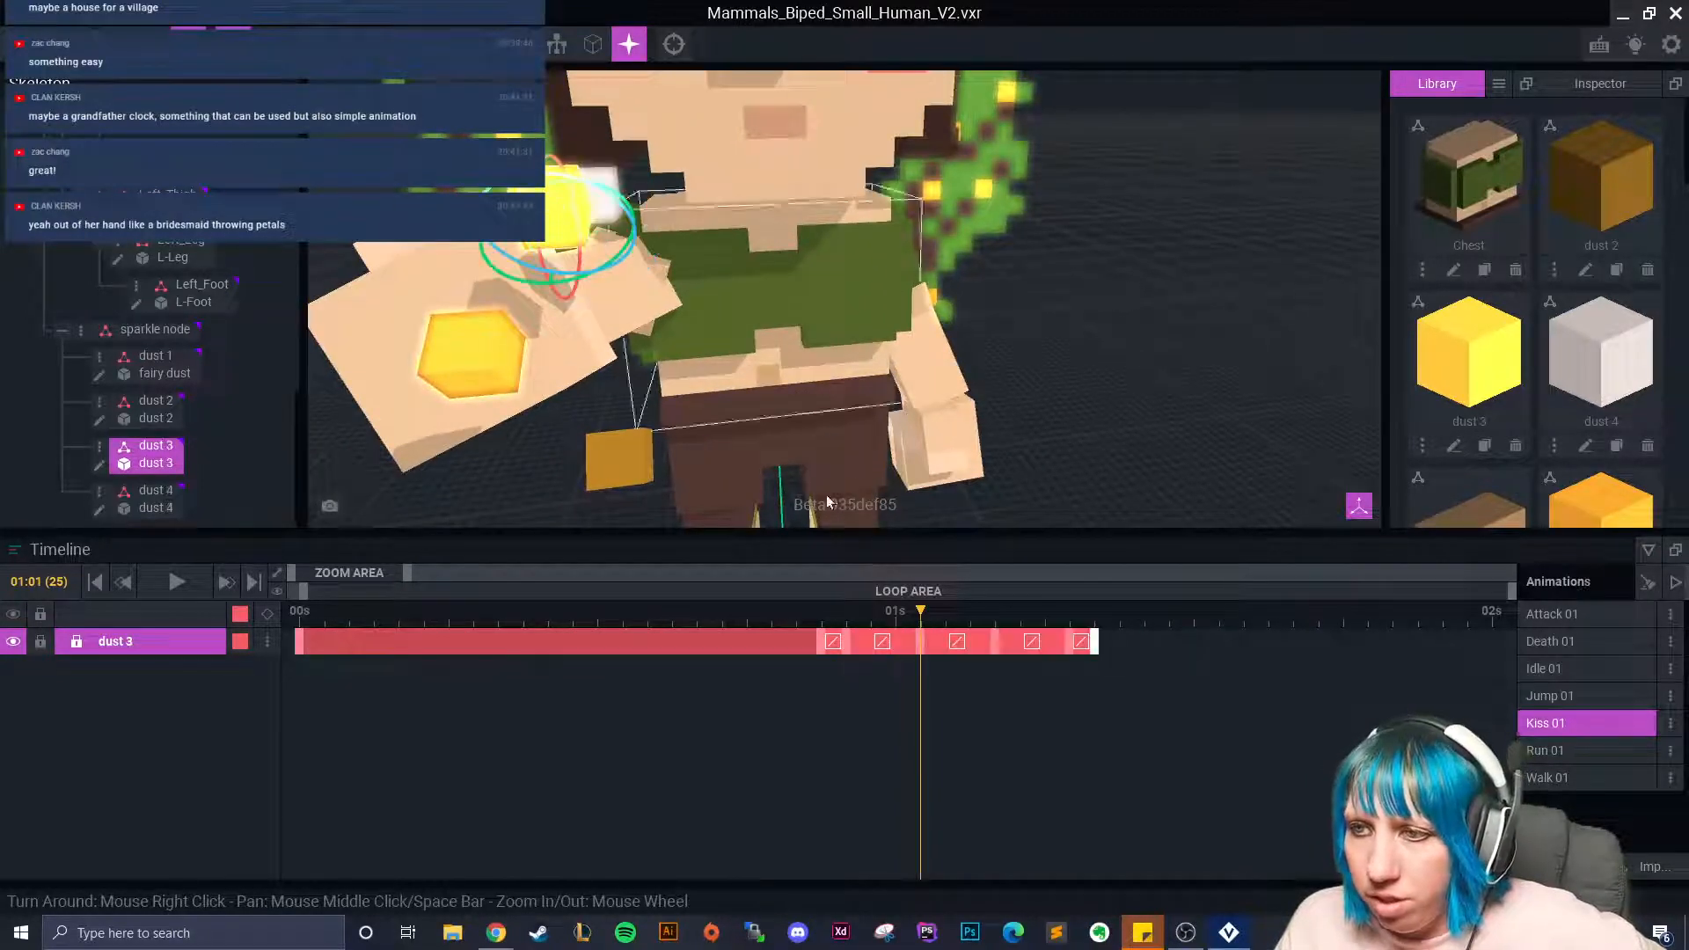
{"action": "left_click_drag", "start_coordinate": [907, 620], "coordinate": [921, 654]}
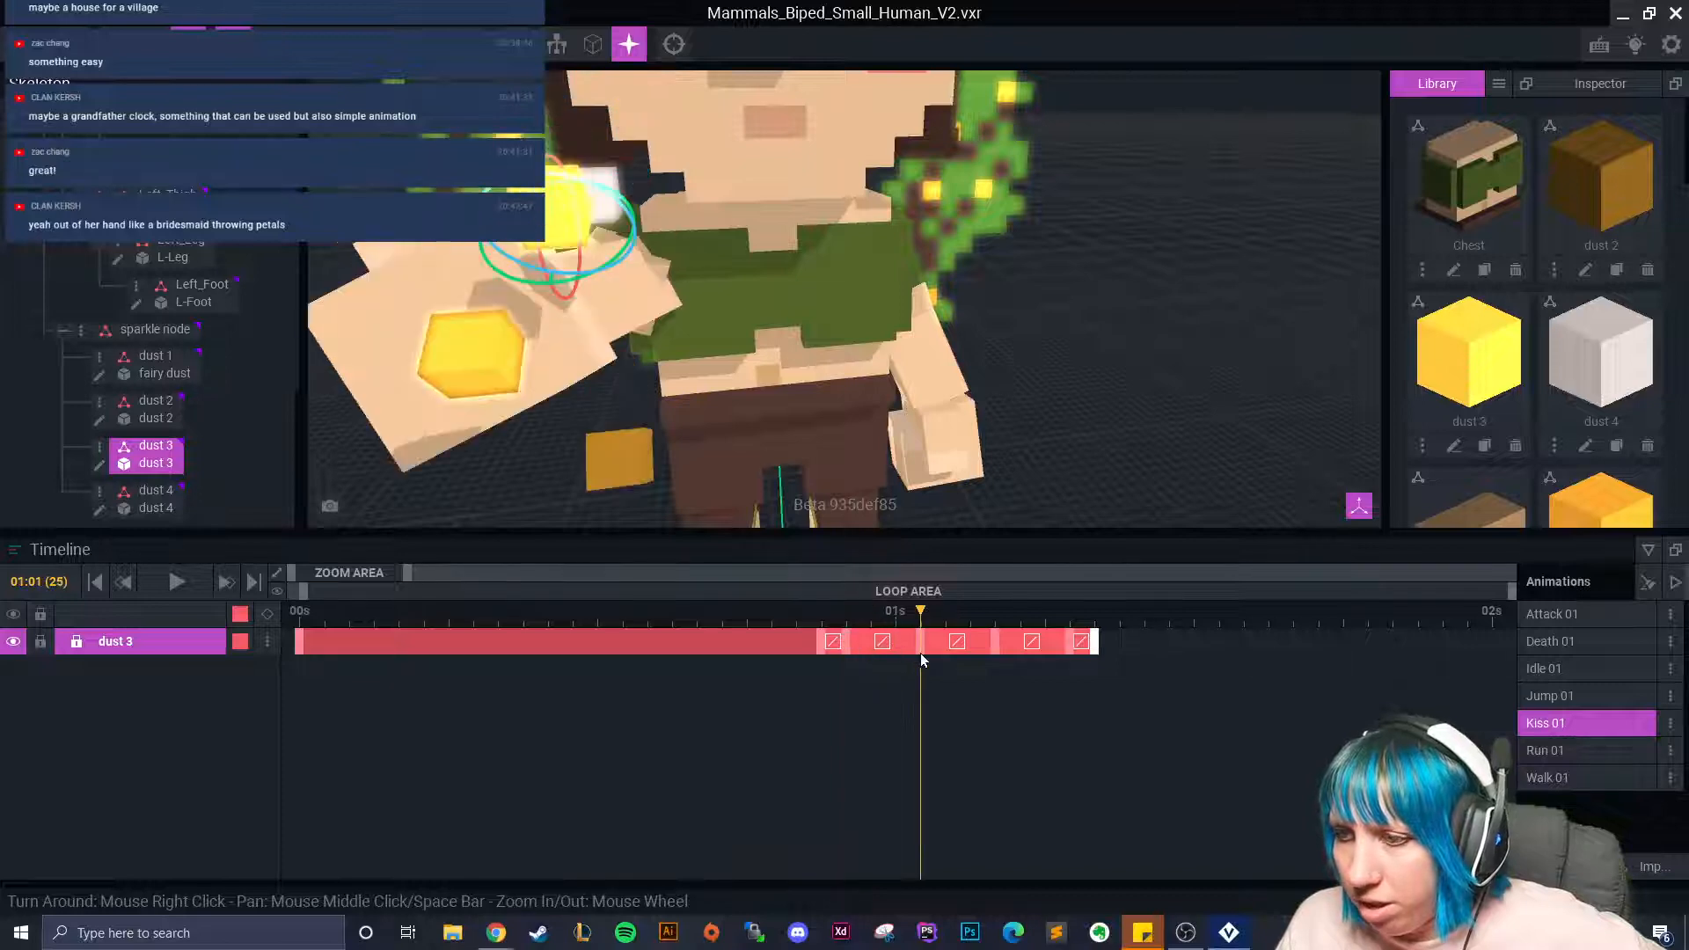
{"action": "left_click", "coordinate": [152, 44]}
{"action": "left_click_drag", "start_coordinate": [490, 254], "coordinate": [441, 258]}
Shift dust 3 further left at frames 01:04 and 01:07.
{"action": "left_click", "coordinate": [995, 642]}
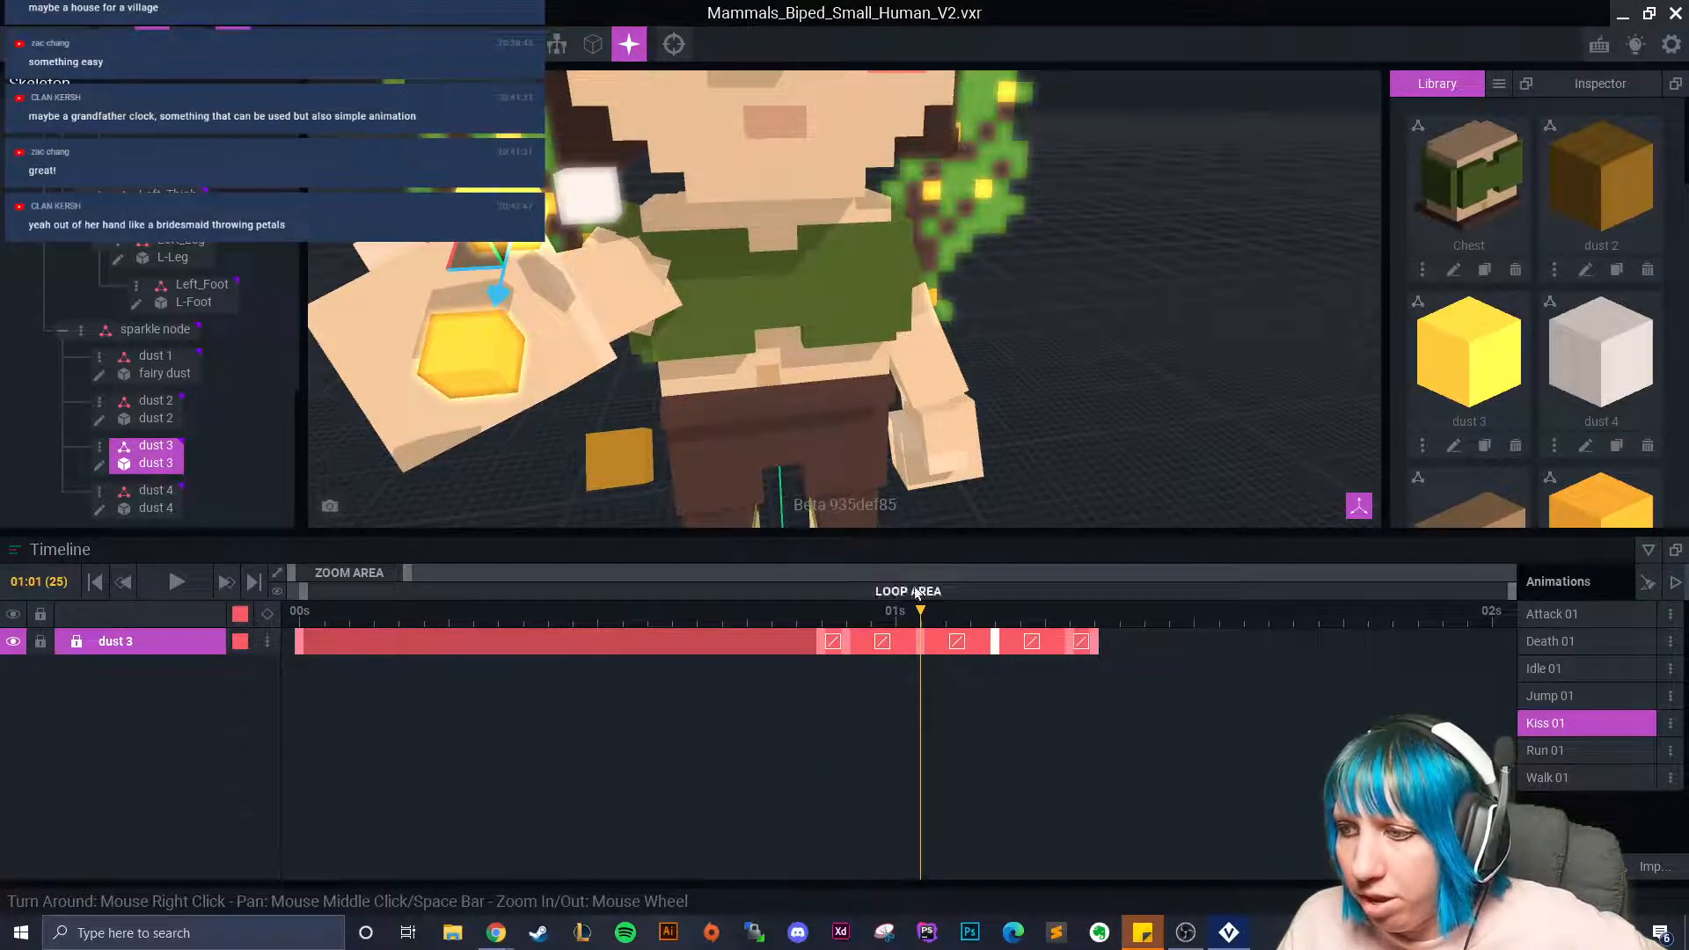
{"action": "left_click_drag", "start_coordinate": [955, 603], "coordinate": [993, 641]}
{"action": "left_click_drag", "start_coordinate": [494, 393], "coordinate": [468, 394]}
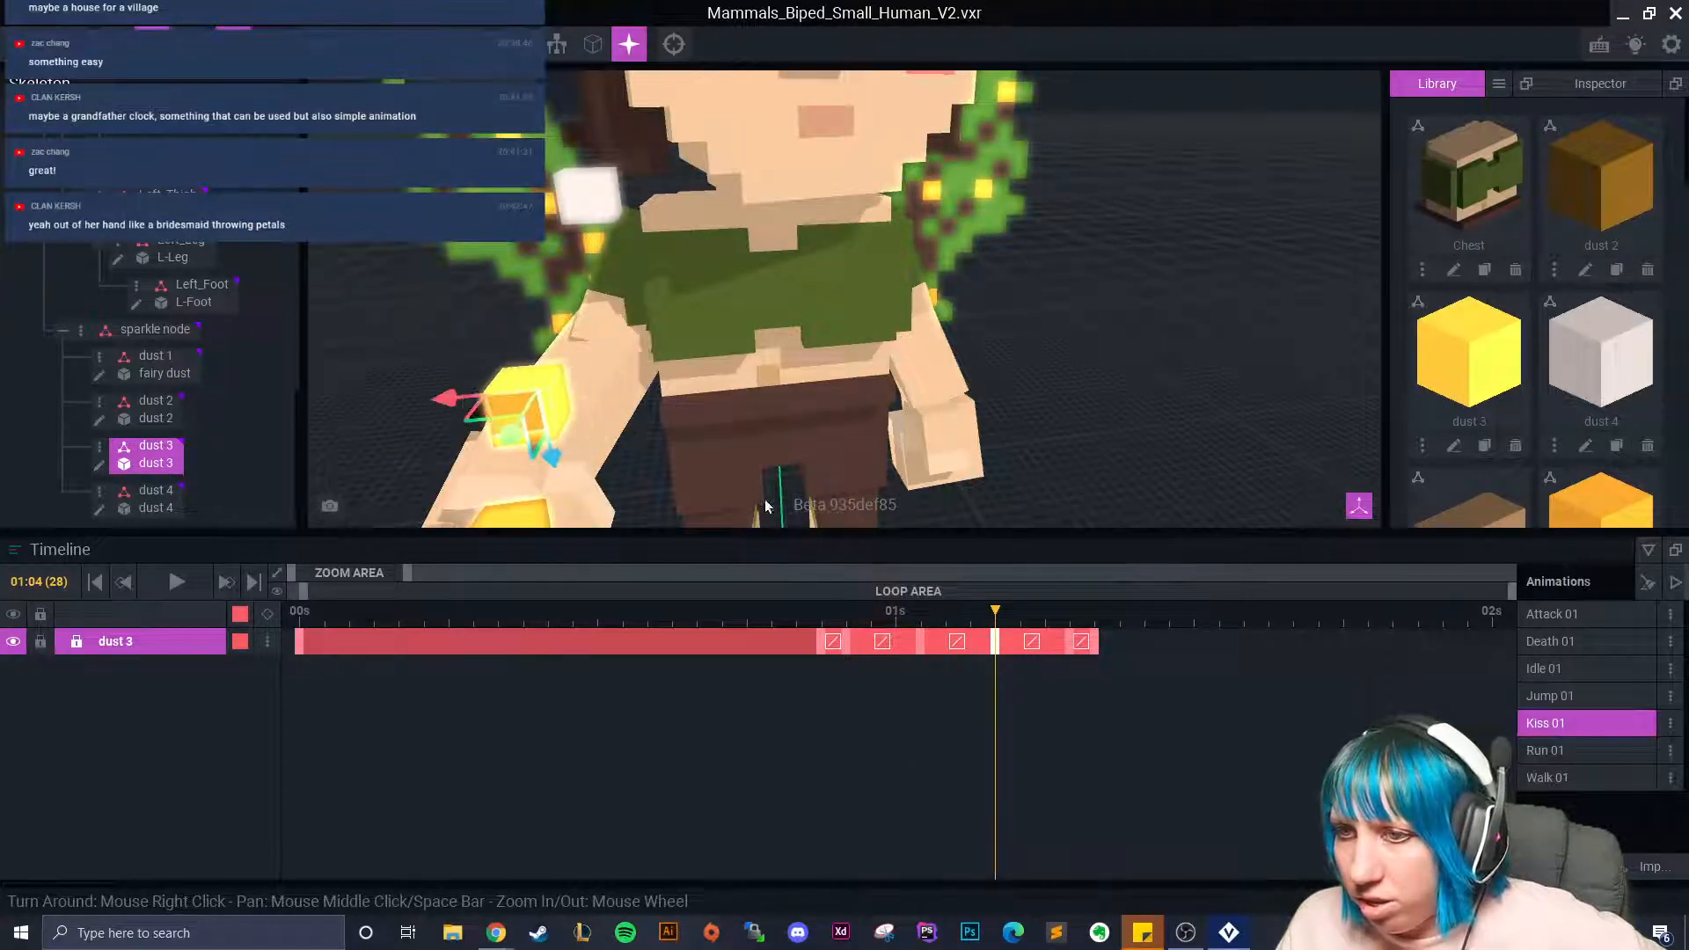
{"action": "left_click_drag", "start_coordinate": [1010, 618], "coordinate": [1064, 643]}
{"action": "scroll", "coordinate": [640, 512], "scroll_direction": "down", "scroll_amount": 1}
{"action": "middle_click_drag", "start_coordinate": [640, 512], "coordinate": [627, 421]}
{"action": "left_click_drag", "start_coordinate": [516, 405], "coordinate": [499, 411]}
{"action": "left_click_drag", "start_coordinate": [1068, 619], "coordinate": [915, 676]}
Rotate dust 4 to 35.6°, keyframing it at 01:01.
{"action": "left_click", "coordinate": [579, 125]}
{"action": "right_click_drag", "start_coordinate": [575, 127], "coordinate": [712, 267]}
{"action": "left_click", "coordinate": [188, 43]}
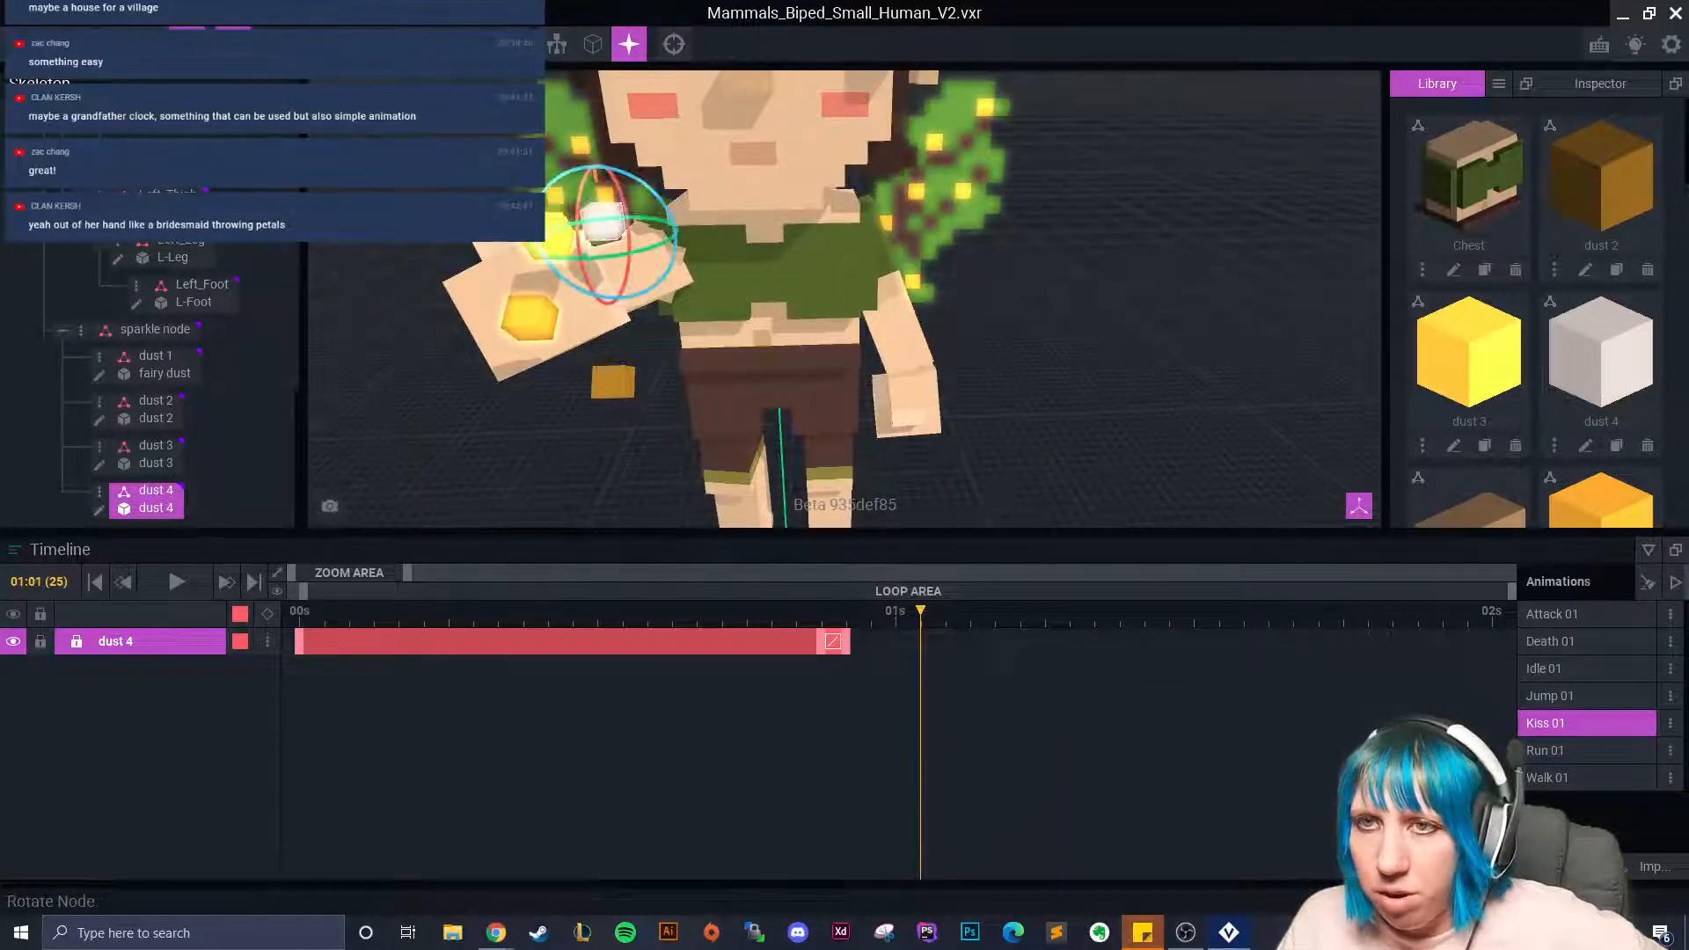
{"action": "left_click_drag", "start_coordinate": [576, 205], "coordinate": [584, 394]}
{"action": "left_click", "coordinate": [152, 43]}
At 01:02, rotate dust 4 around its vertical axis and move it down.
{"action": "left_click_drag", "start_coordinate": [844, 616], "coordinate": [984, 671]}
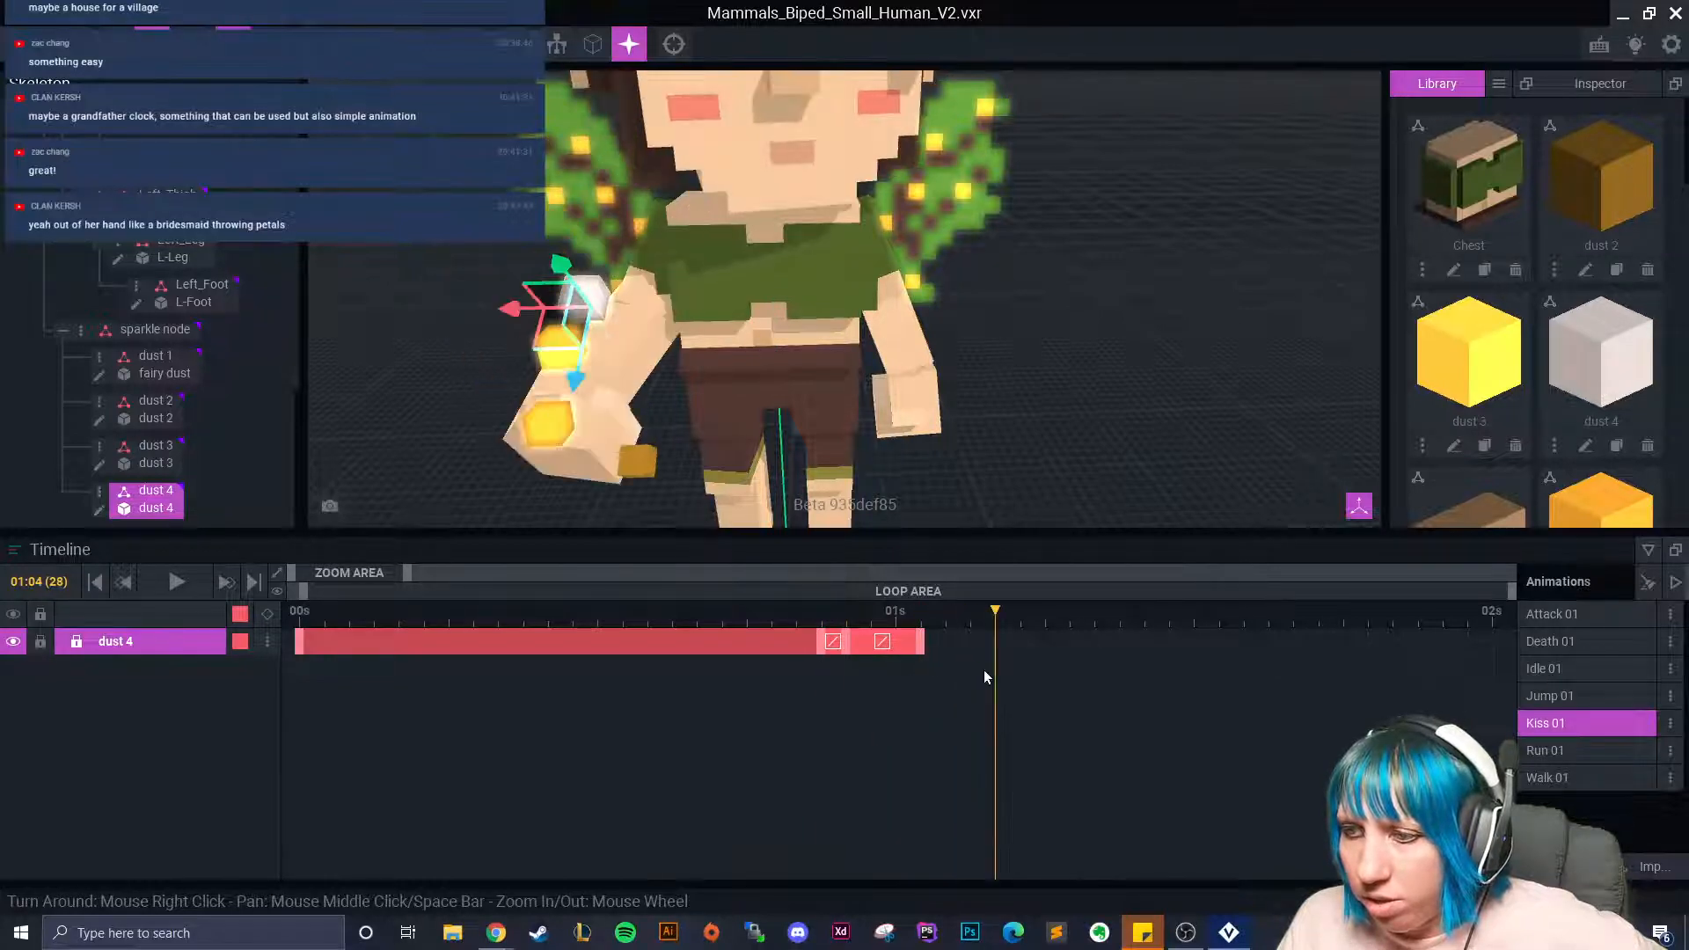
{"action": "key", "text": "e"}
{"action": "left_click_drag", "start_coordinate": [563, 295], "coordinate": [554, 359]}
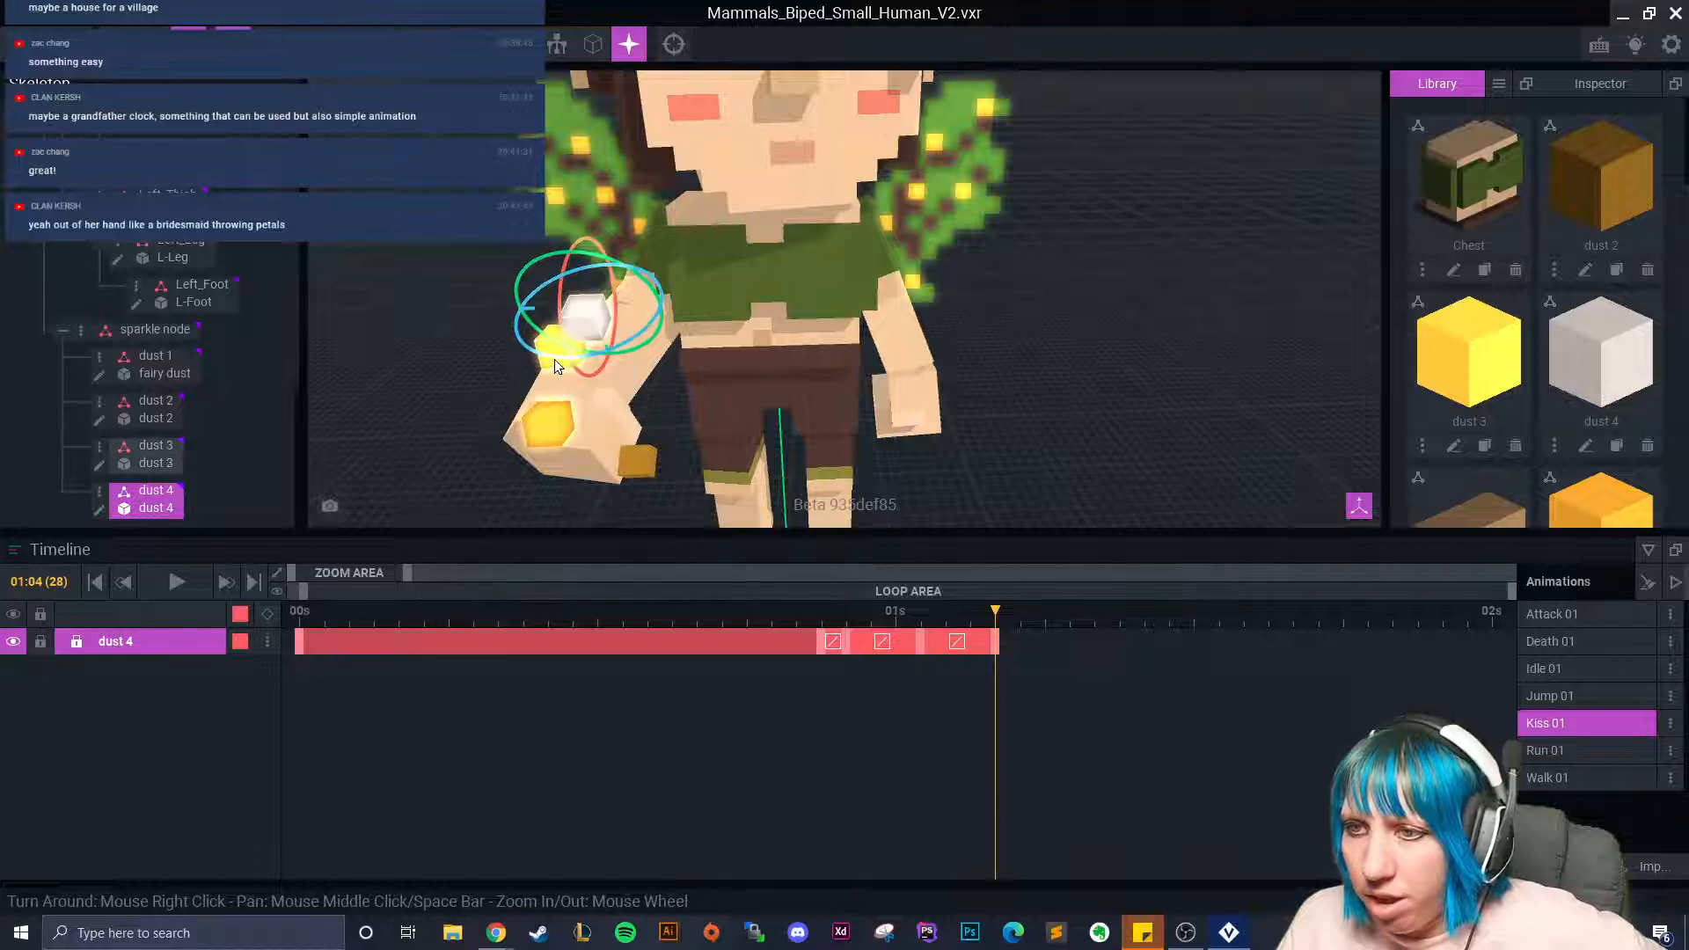
{"action": "left_click_drag", "start_coordinate": [576, 255], "coordinate": [597, 267]}
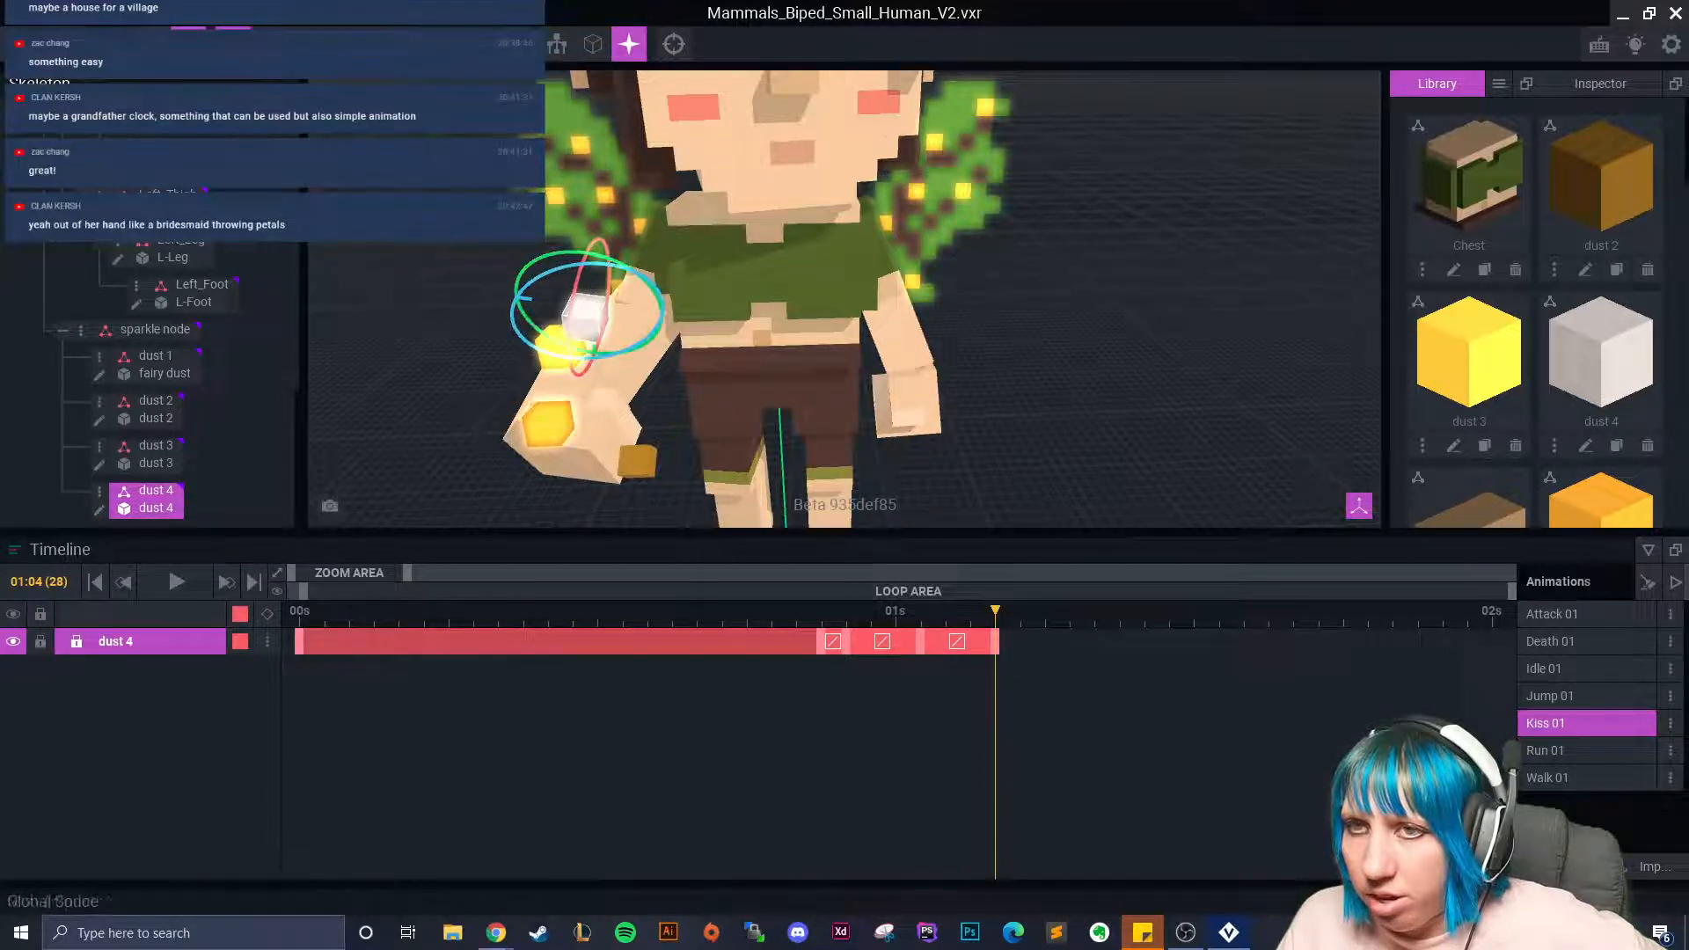
{"action": "key", "text": "w"}
{"action": "left_click_drag", "start_coordinate": [593, 362], "coordinate": [563, 400]}
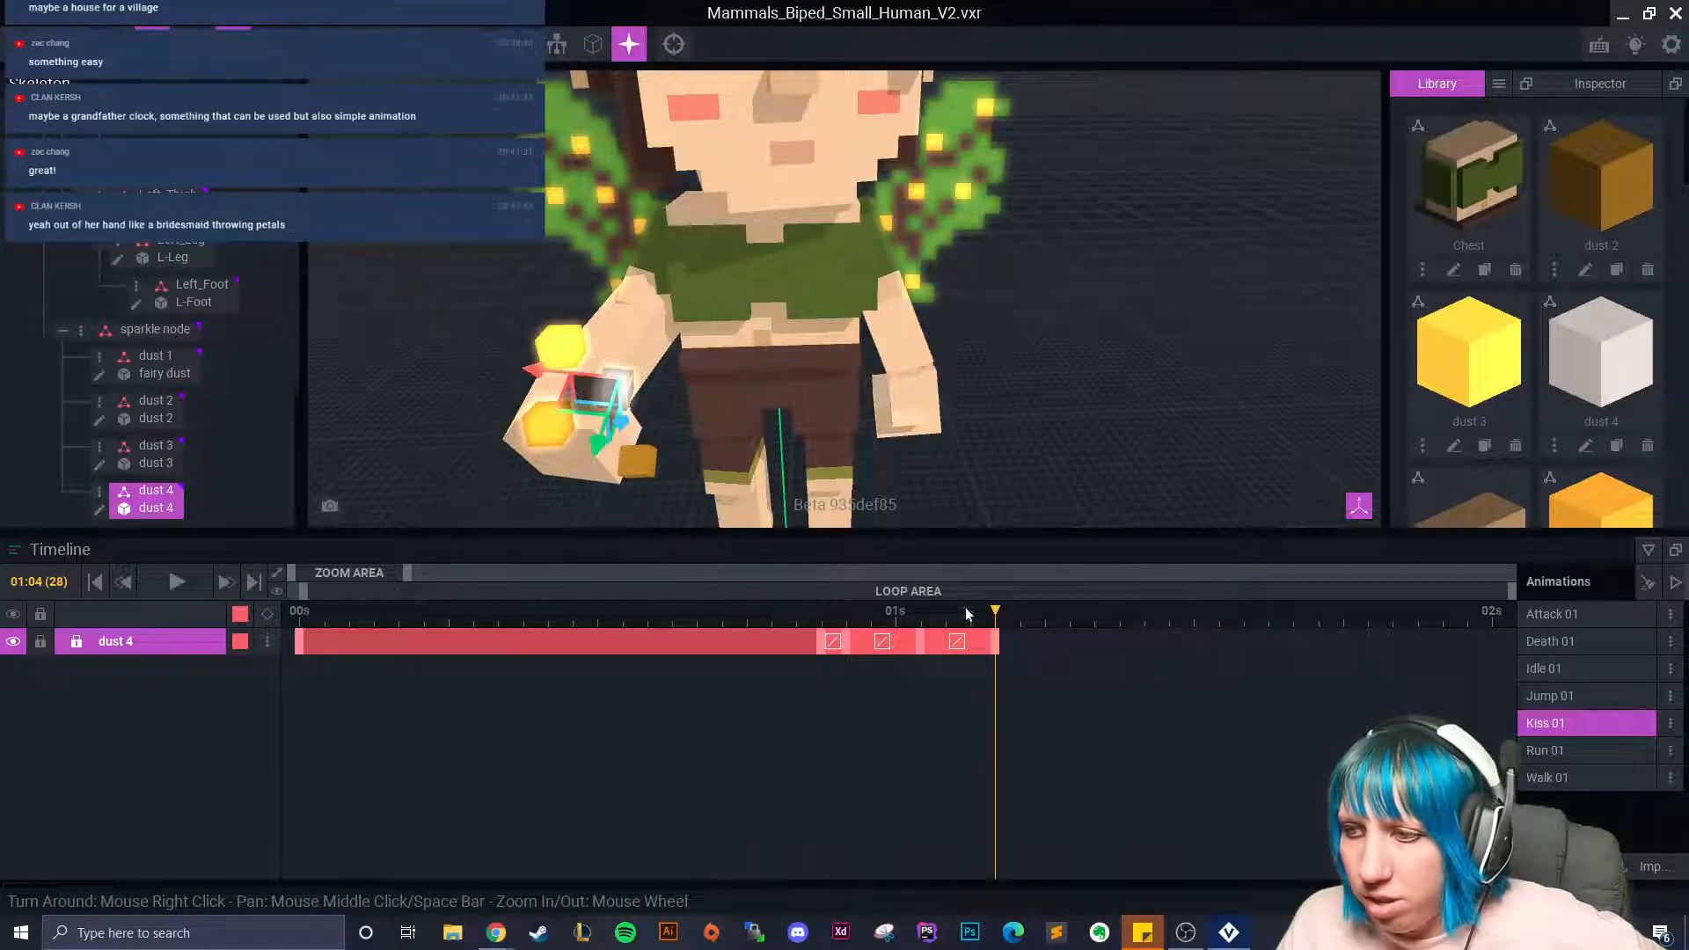
At 01:06, rotate dust 4 and raise it by 2.2.
{"action": "left_click", "coordinate": [1018, 622]}
{"action": "left_click", "coordinate": [1039, 635]}
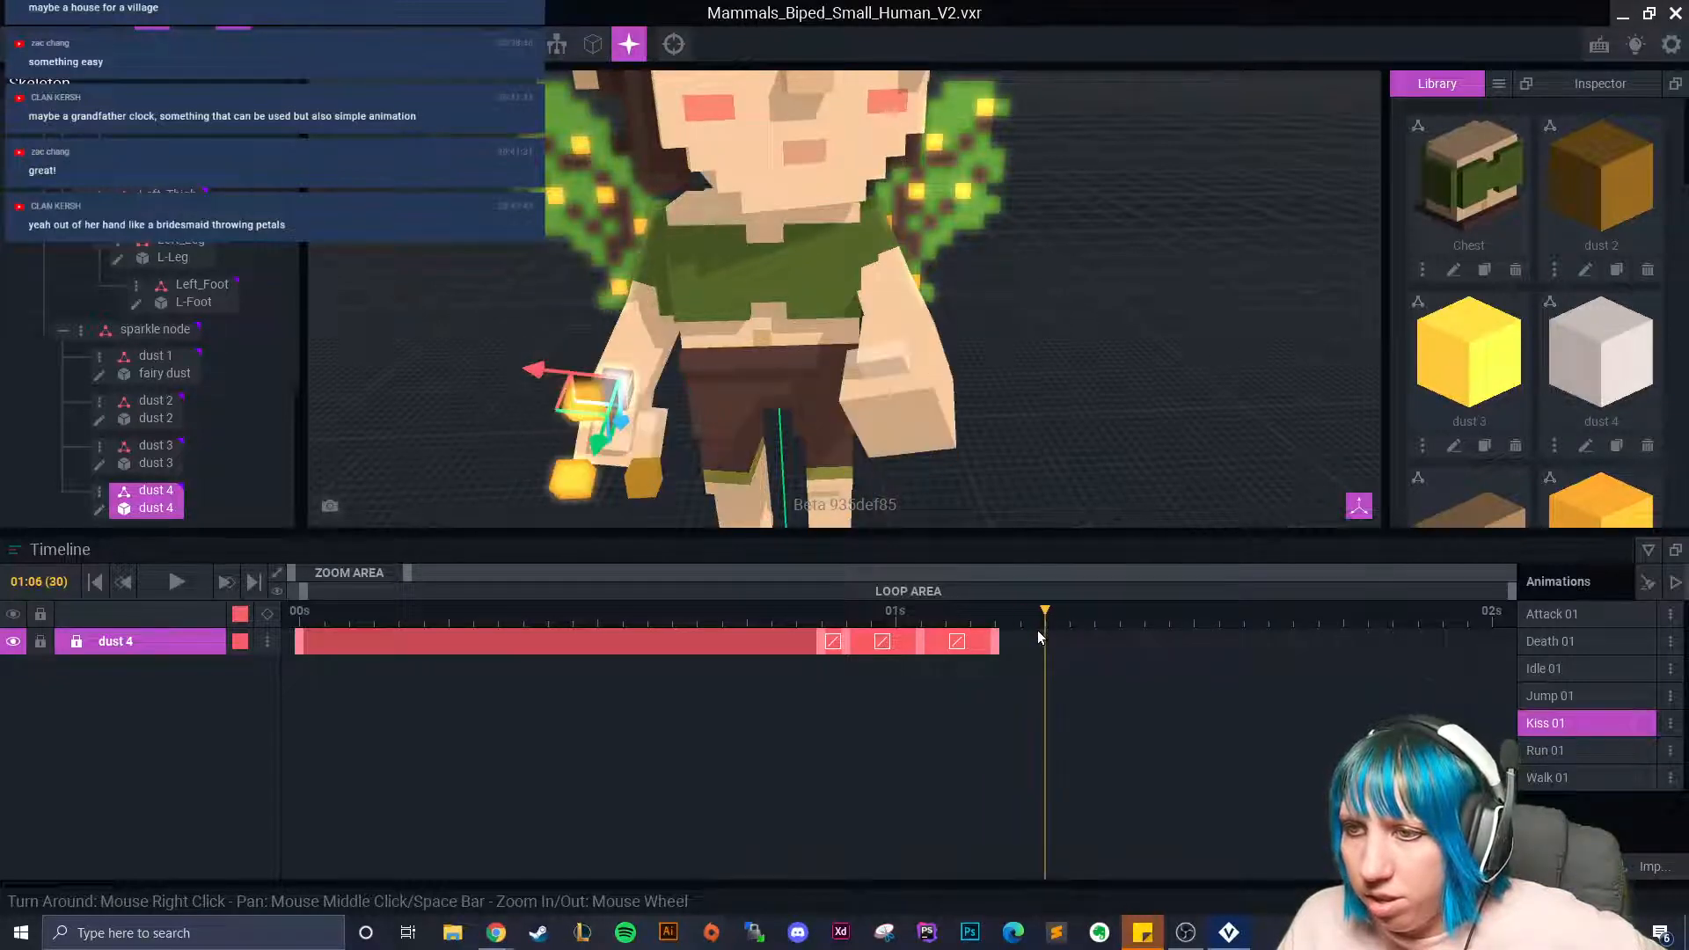
{"action": "left_click", "coordinate": [187, 44]}
{"action": "right_click_drag", "start_coordinate": [765, 364], "coordinate": [755, 295]}
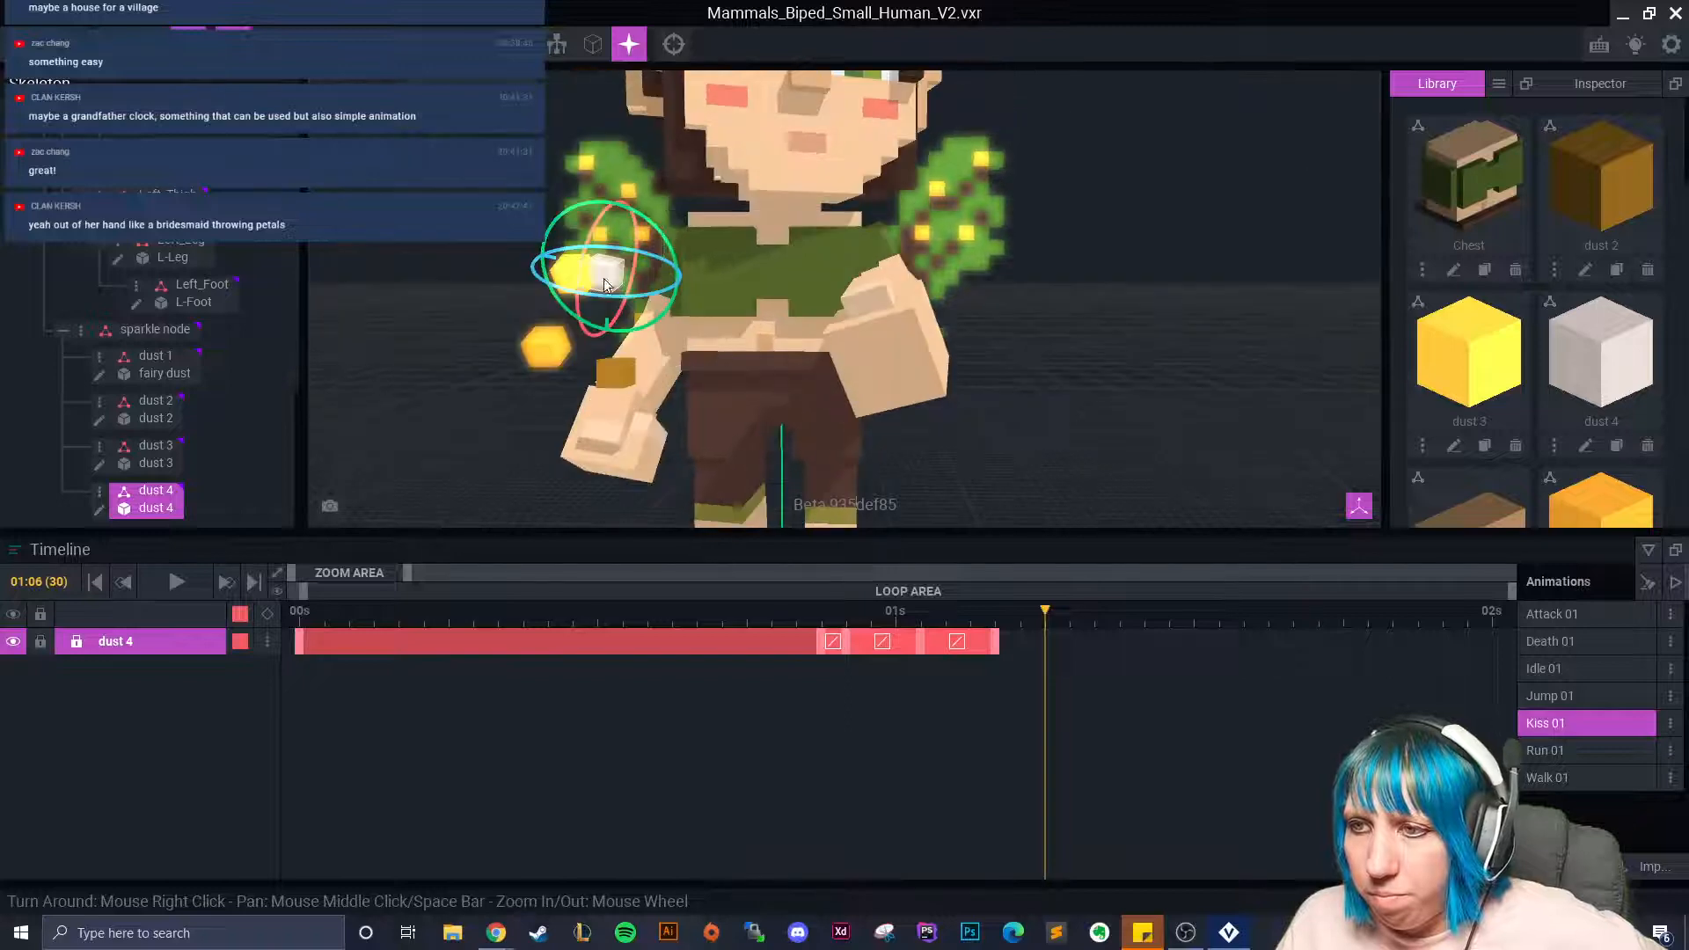
{"action": "left_click_drag", "start_coordinate": [593, 228], "coordinate": [532, 325]}
{"action": "left_click", "coordinate": [151, 44]}
{"action": "left_click_drag", "start_coordinate": [588, 408], "coordinate": [591, 390]}
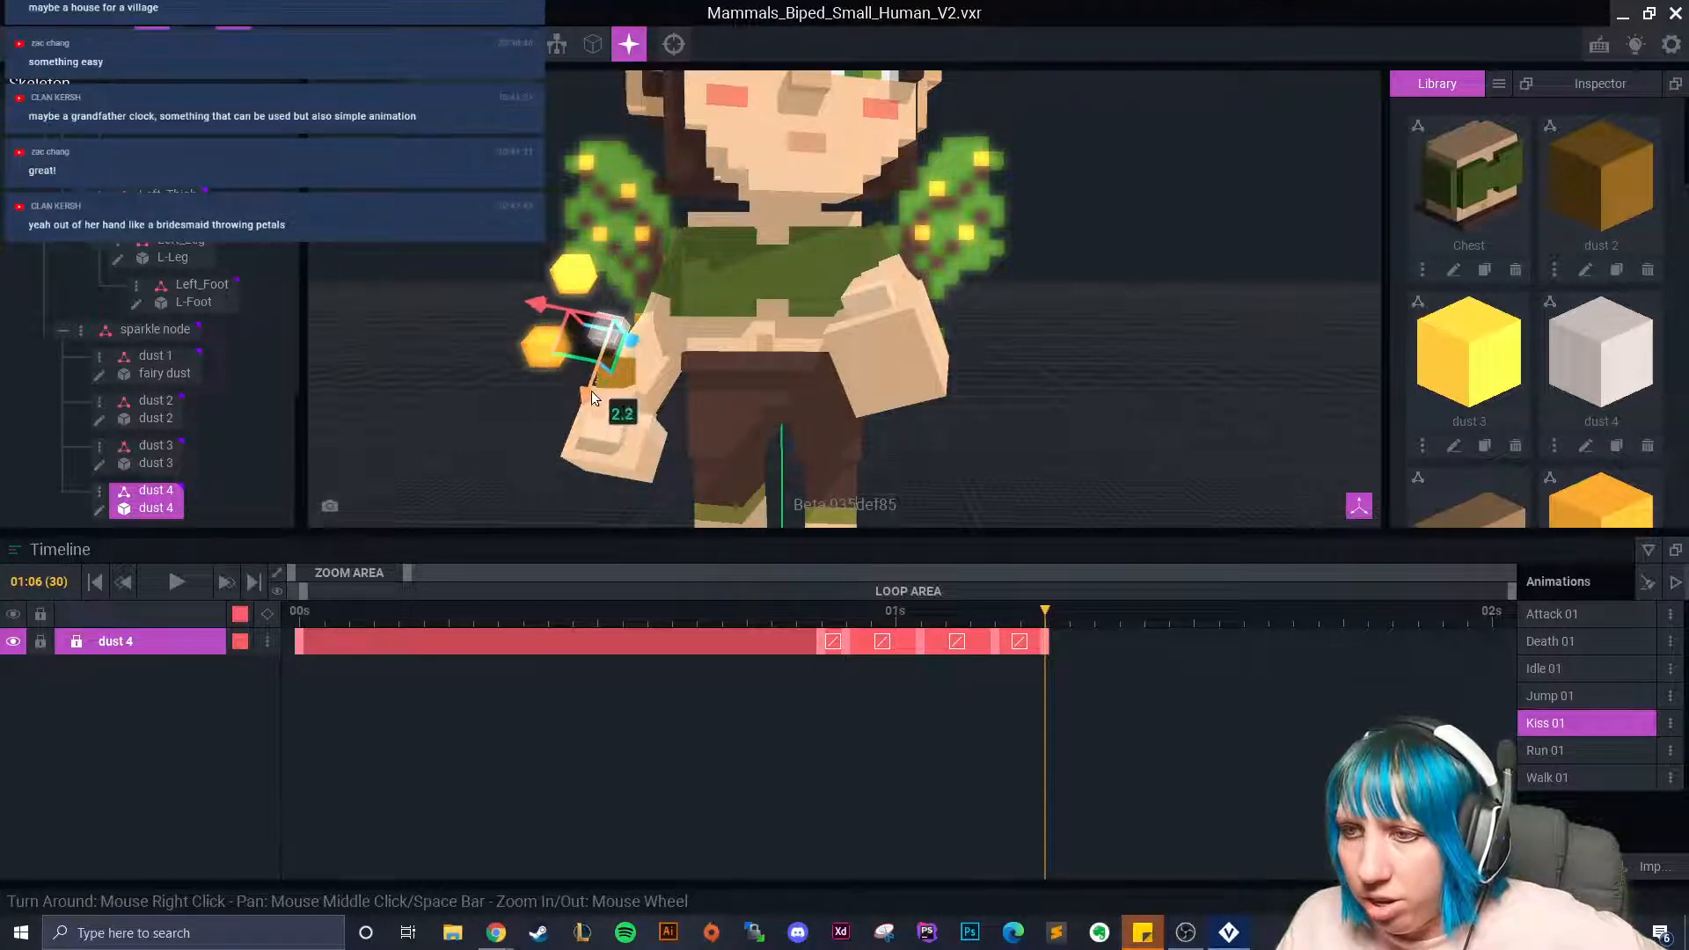
{"action": "left_click", "coordinate": [1059, 618]}
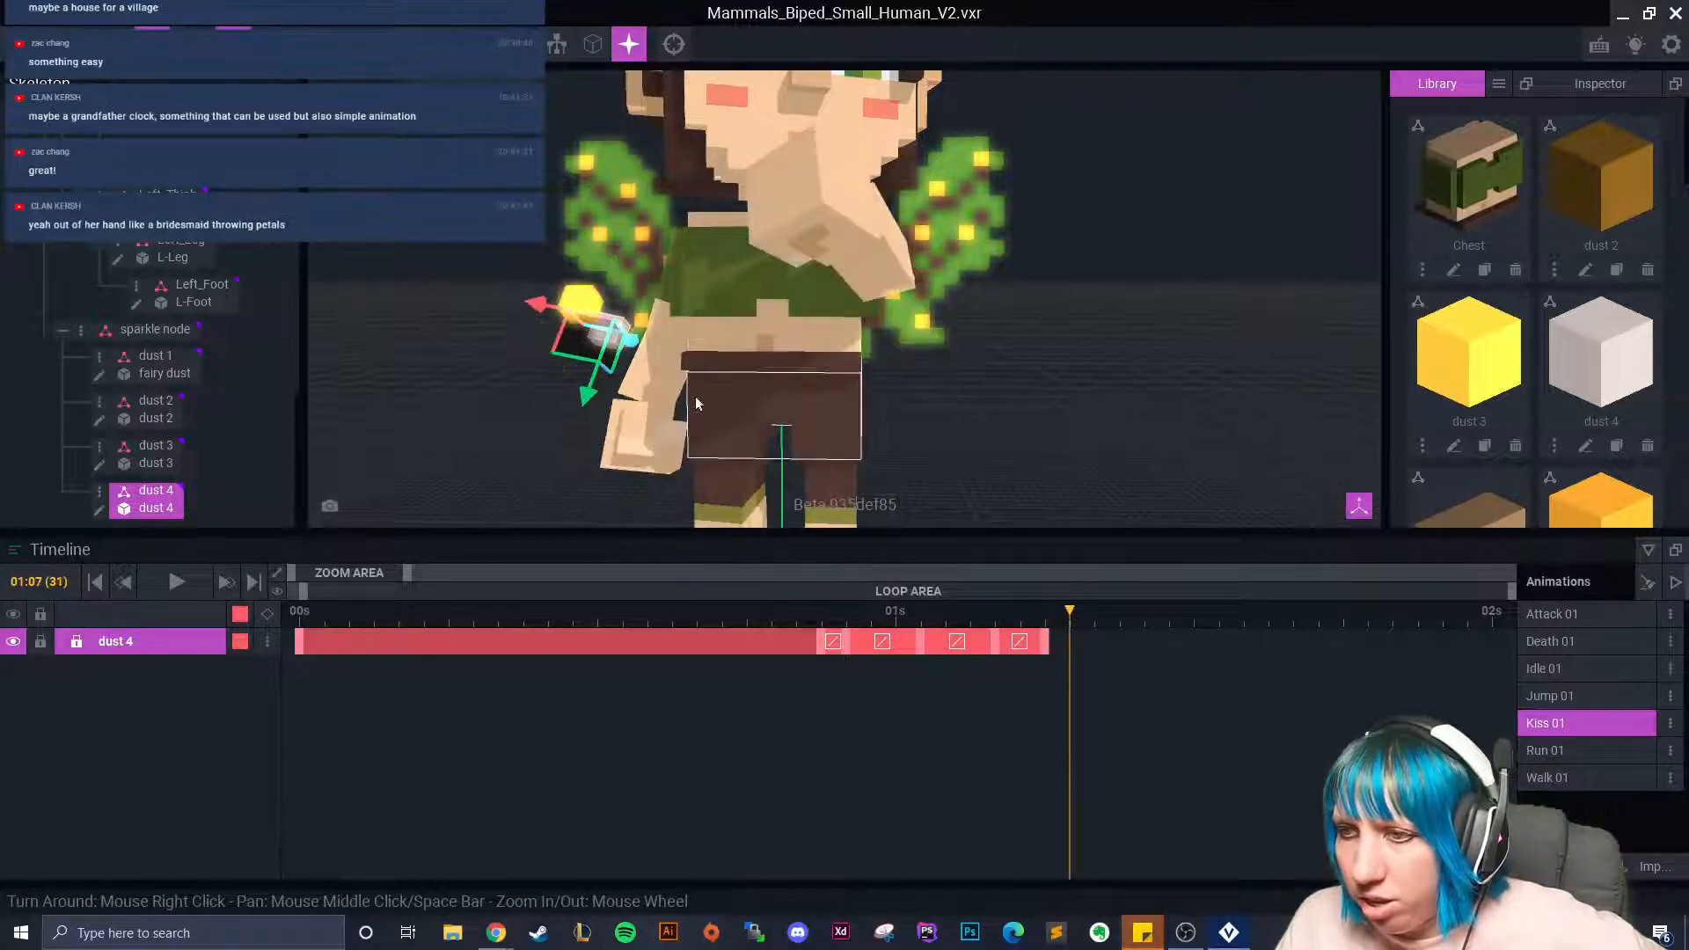
Copy dust 4's last keyframe and paste it at the end of its track.
{"action": "right_click", "coordinate": [821, 642]}
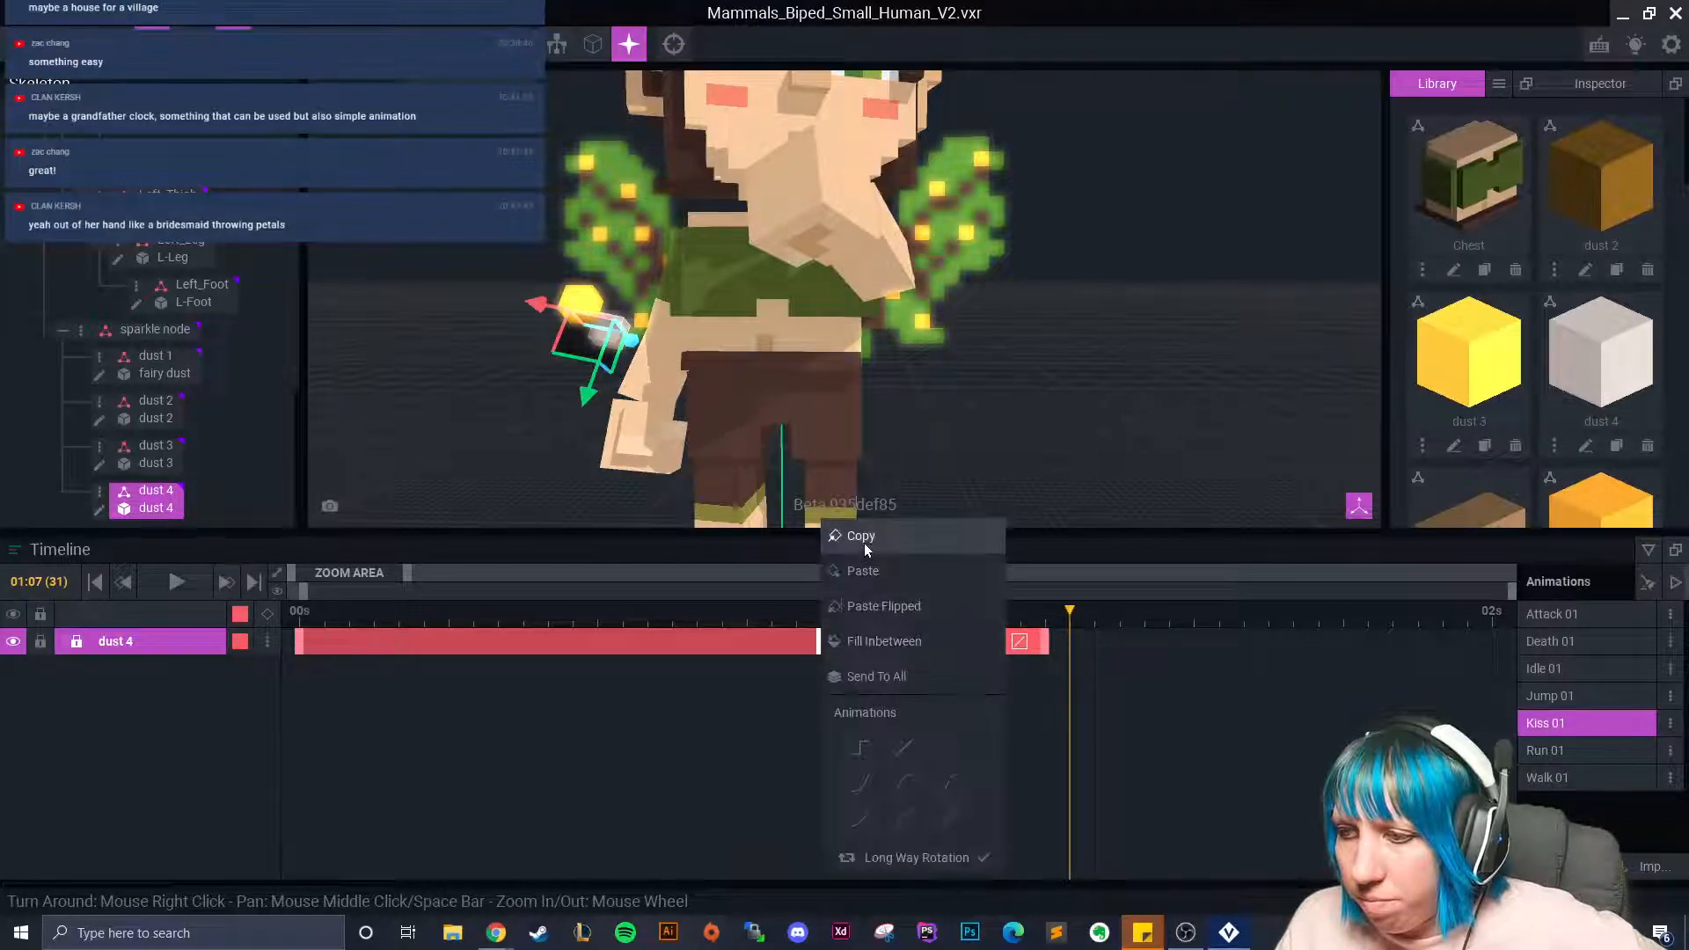
{"action": "right_click", "coordinate": [1075, 631]}
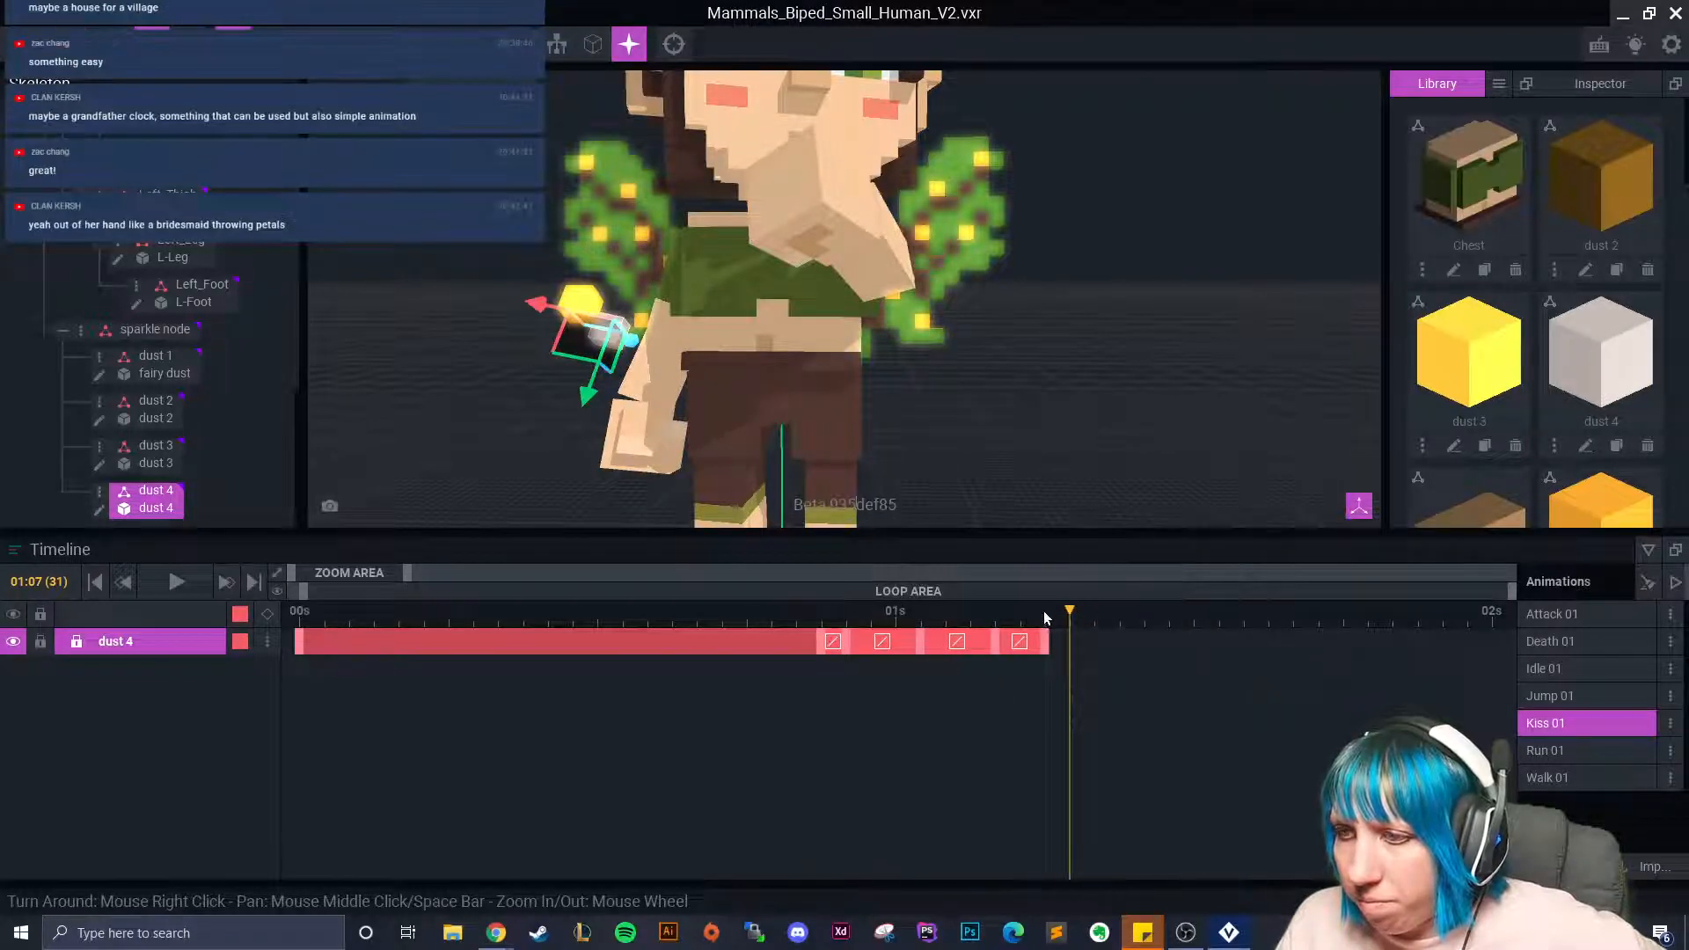
{"action": "right_click", "coordinate": [825, 645]}
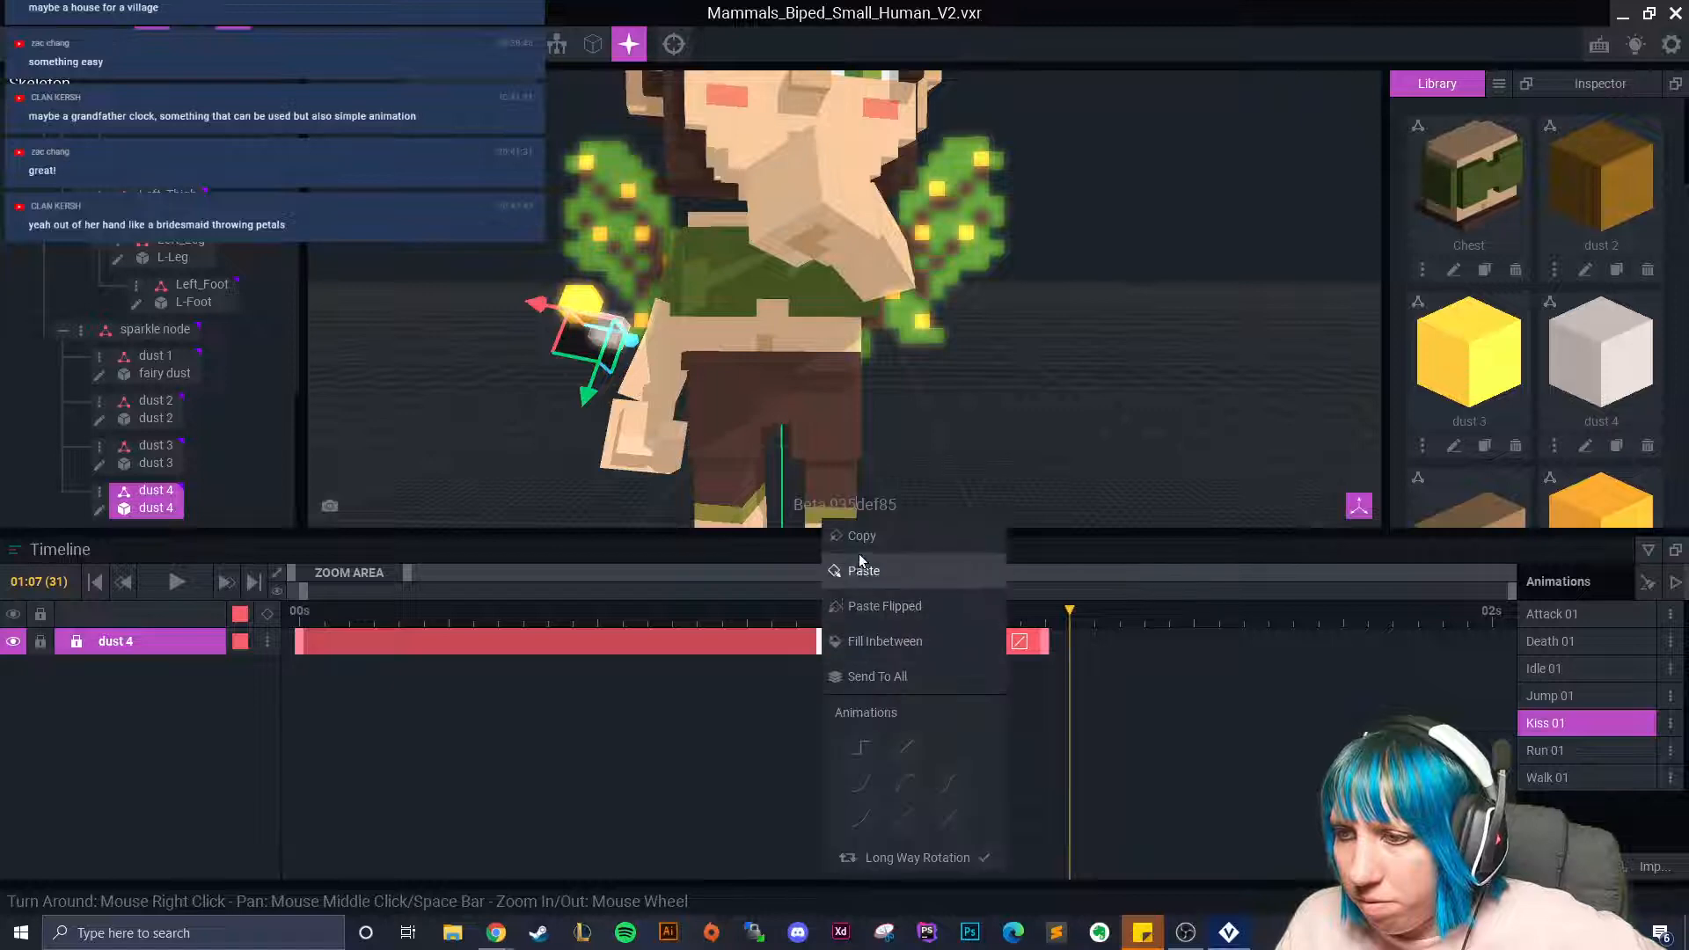
{"action": "left_click", "coordinate": [871, 569]}
{"action": "right_click", "coordinate": [1070, 645]}
{"action": "left_click", "coordinate": [1109, 570]}
Rewind the Kiss 01 animation and play it from the start.
{"action": "left_click", "coordinate": [1054, 643]}
{"action": "left_click_drag", "start_coordinate": [1054, 643], "coordinate": [300, 643]}
{"action": "left_click", "coordinate": [176, 581]}
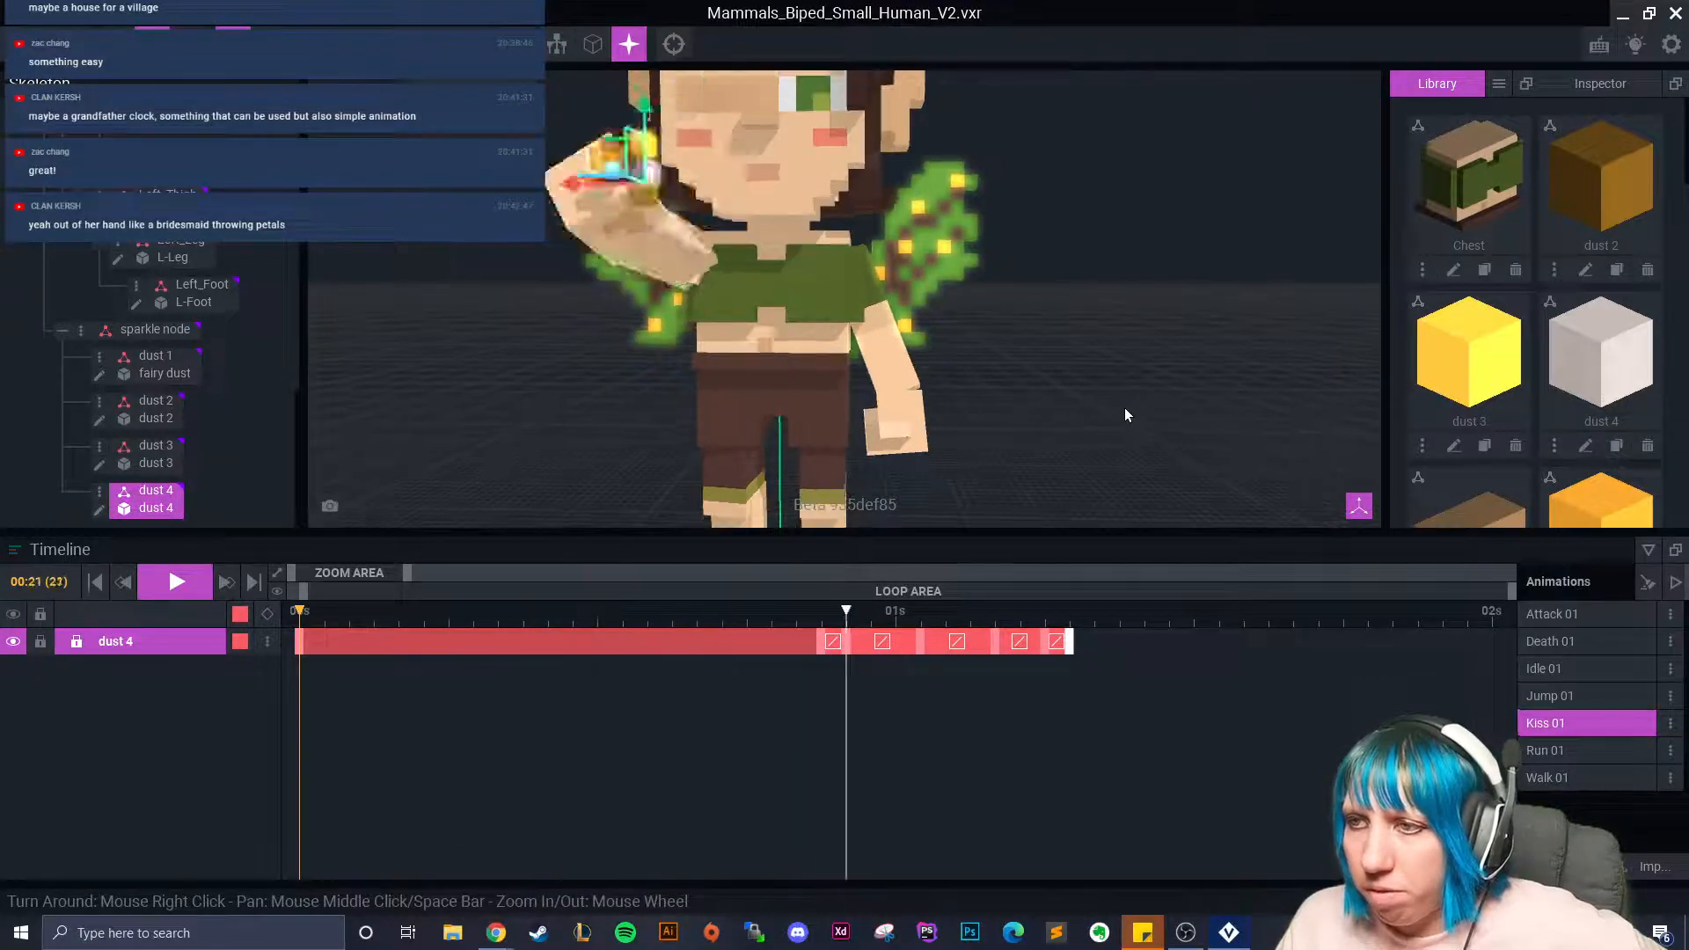
{"action": "left_click", "coordinate": [1123, 412]}
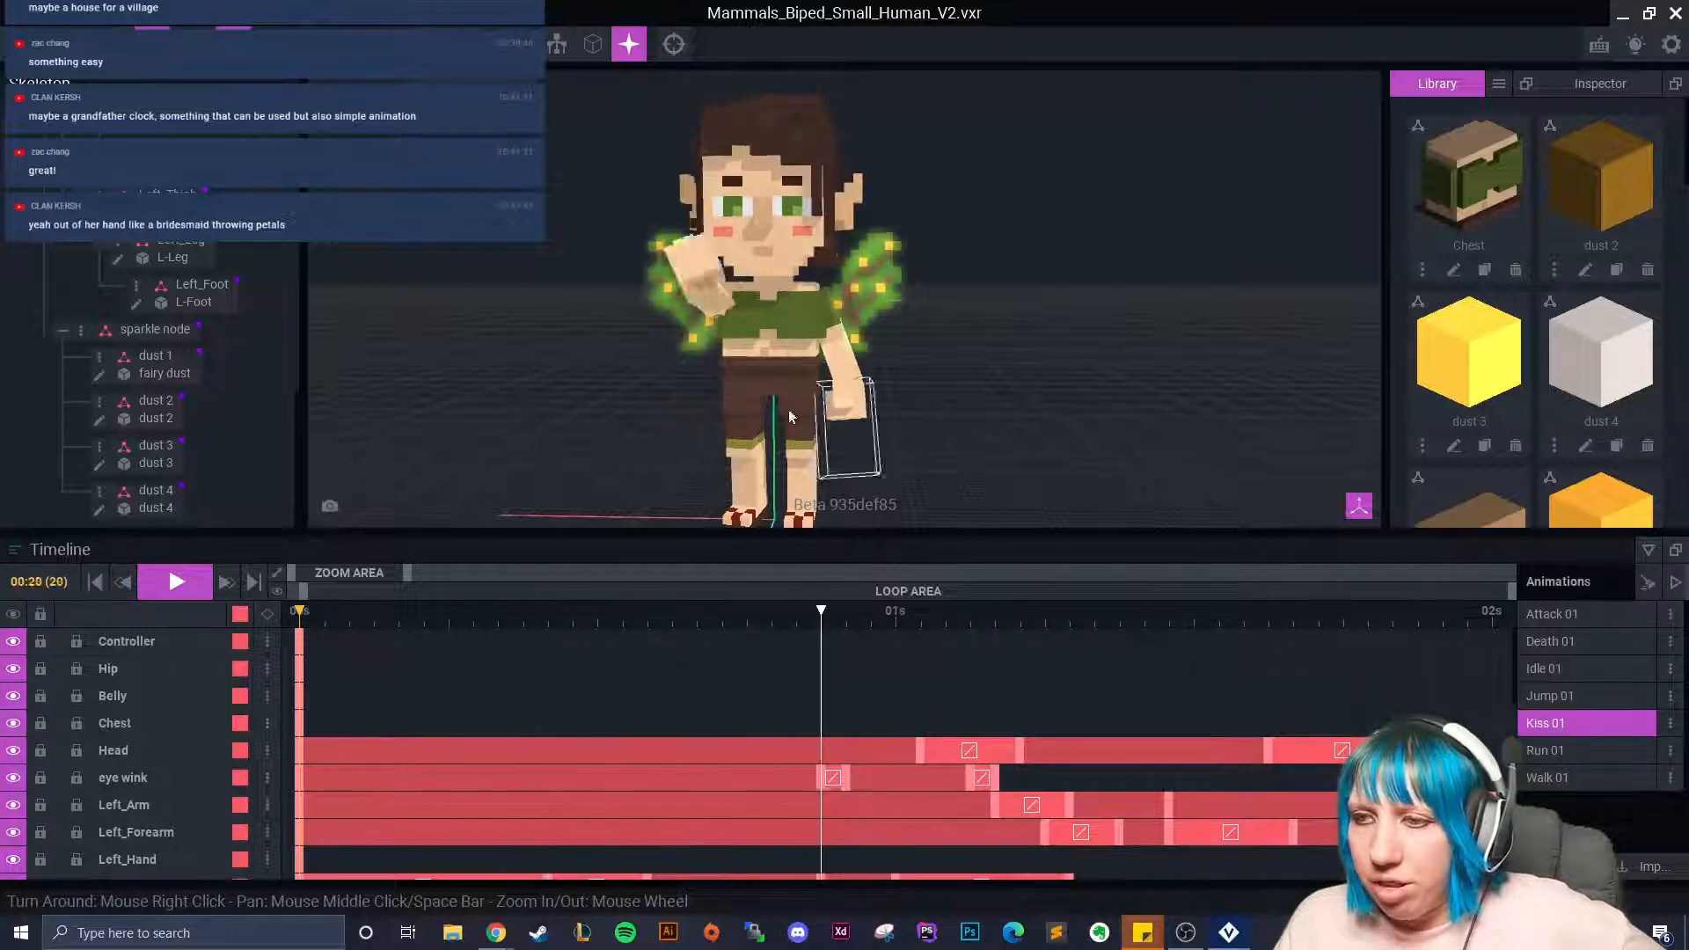
Stop playback and scrub from 00:22 to 01:13 and back to 01:02 to review the dust.
{"action": "left_click", "coordinate": [185, 582]}
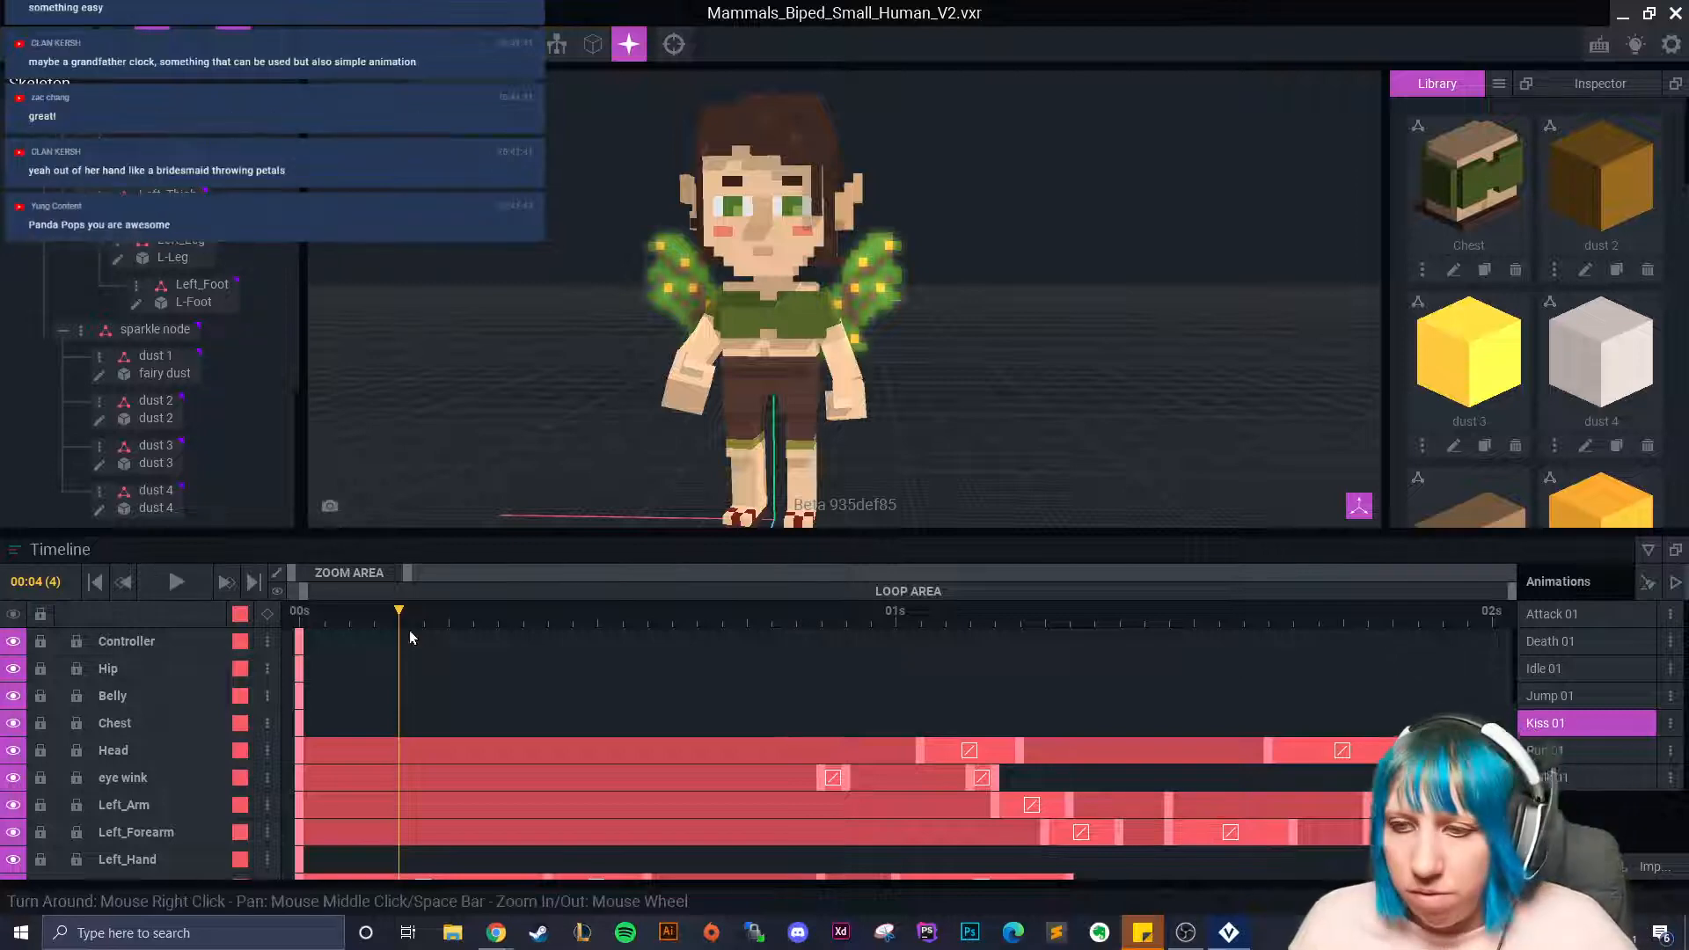
{"action": "left_click", "coordinate": [867, 669]}
{"action": "left_click_drag", "start_coordinate": [868, 674], "coordinate": [1109, 788]}
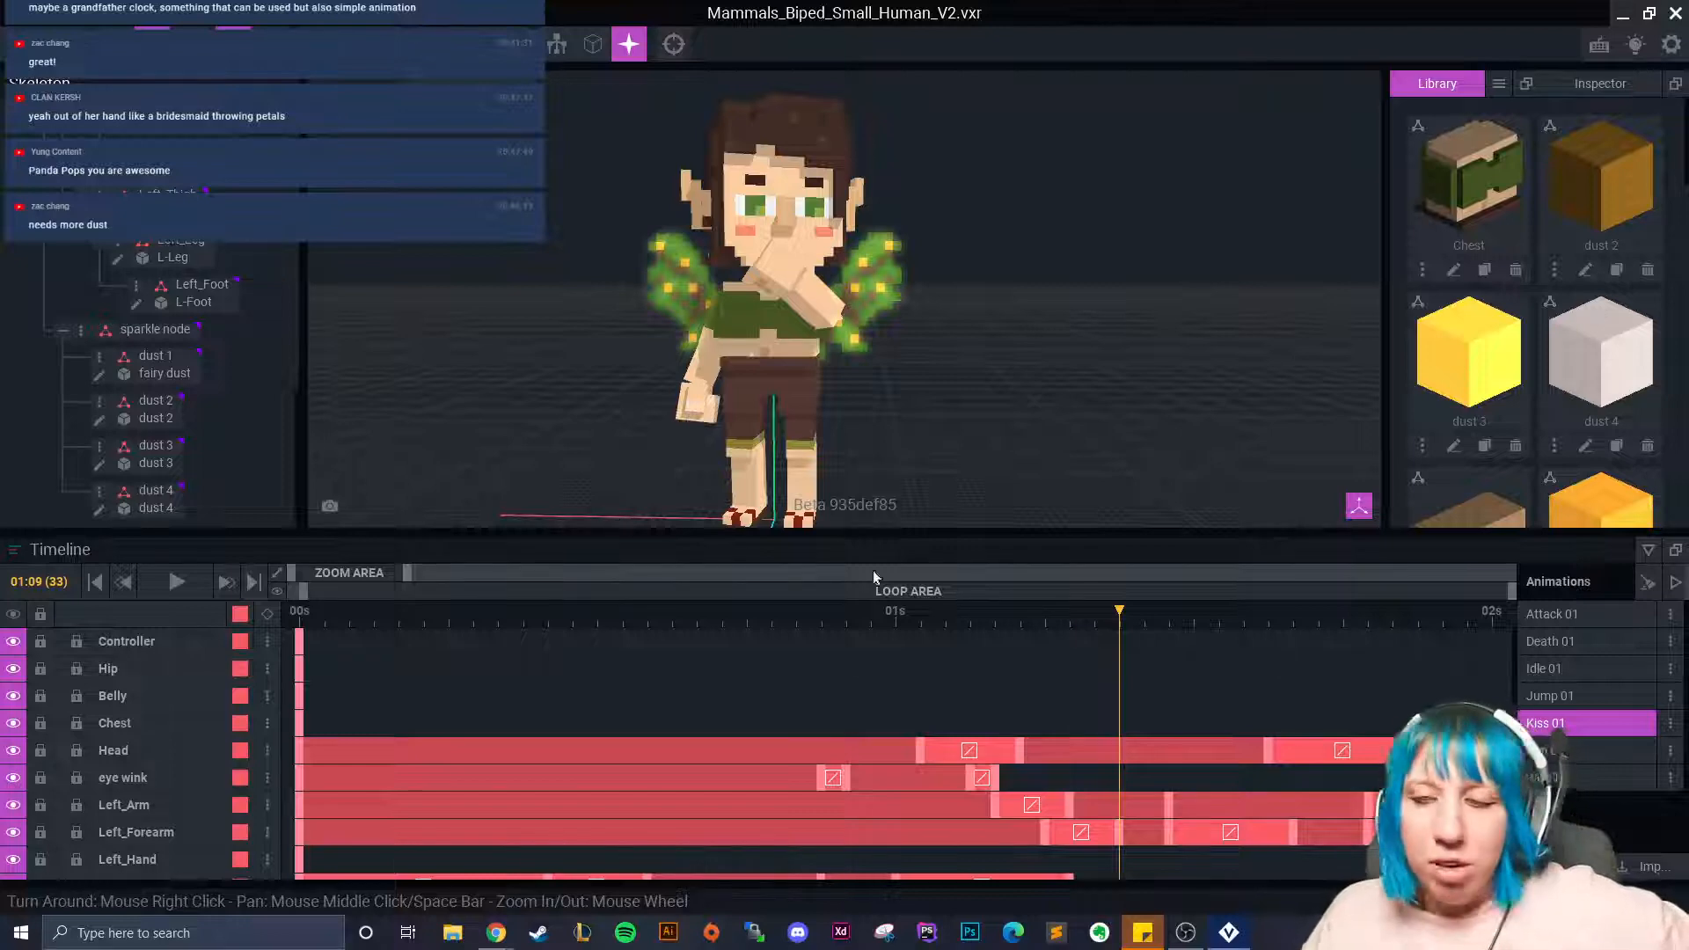
{"action": "left_click_drag", "start_coordinate": [1120, 615], "coordinate": [1267, 755]}
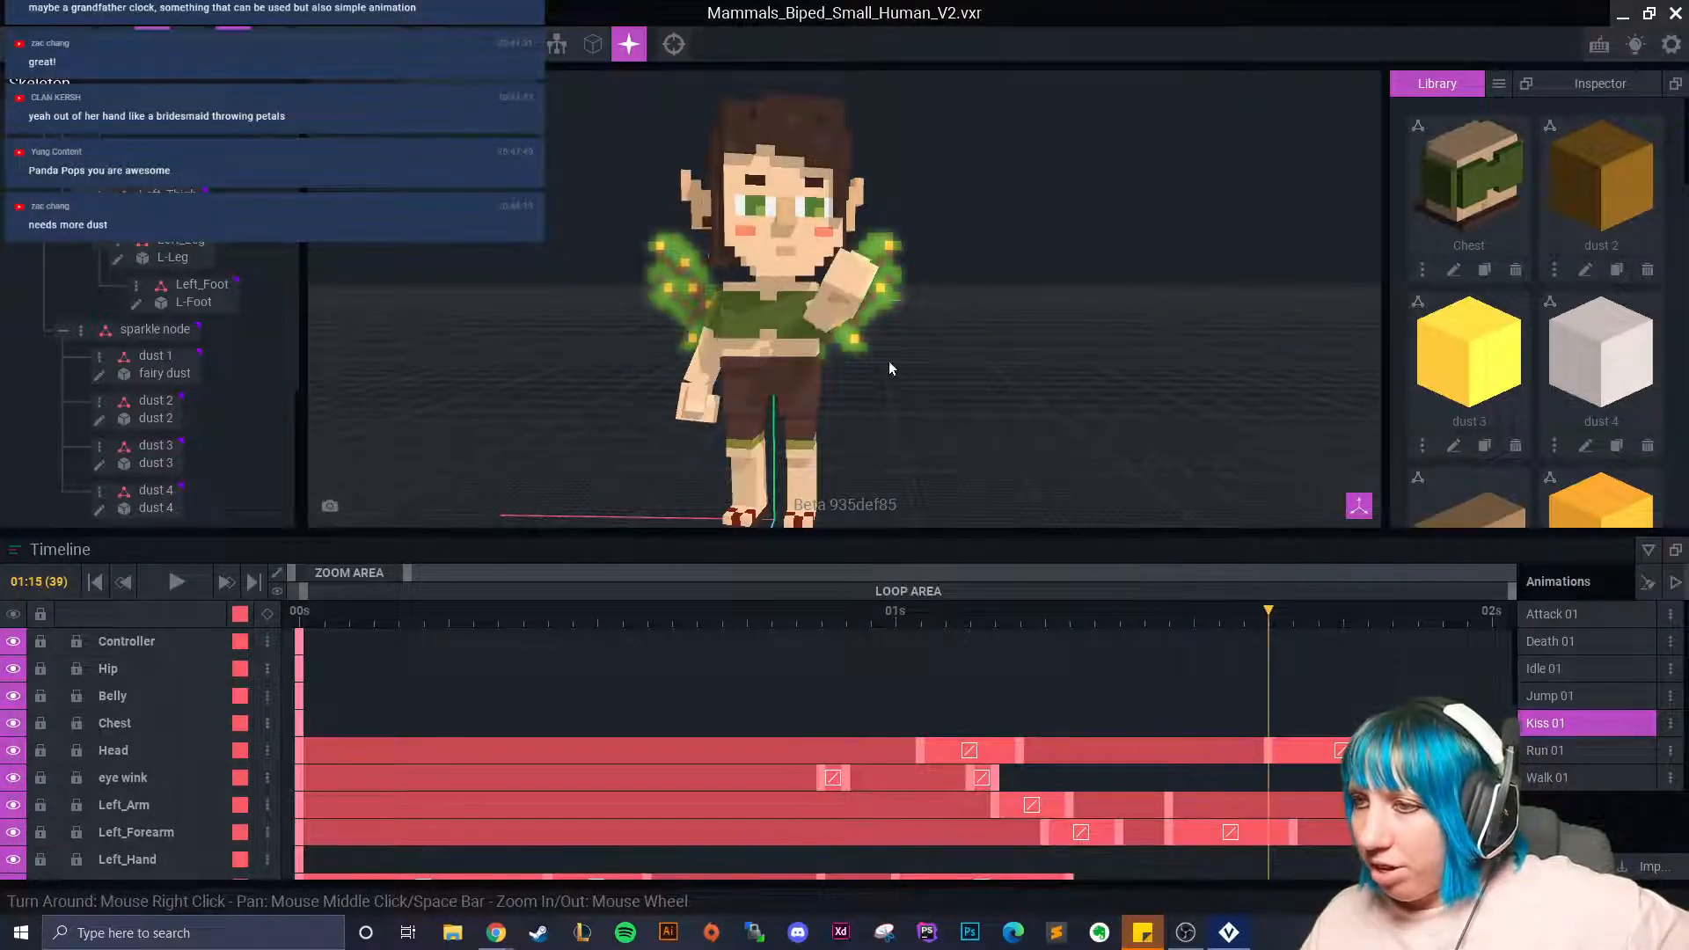
{"action": "left_click_drag", "start_coordinate": [1197, 611], "coordinate": [975, 661]}
Select the dust 4 cube by the hand and reset the view to recentre the character.
{"action": "left_click", "coordinate": [695, 313]}
{"action": "scroll", "coordinate": [677, 286], "scroll_direction": "up", "scroll_amount": 2}
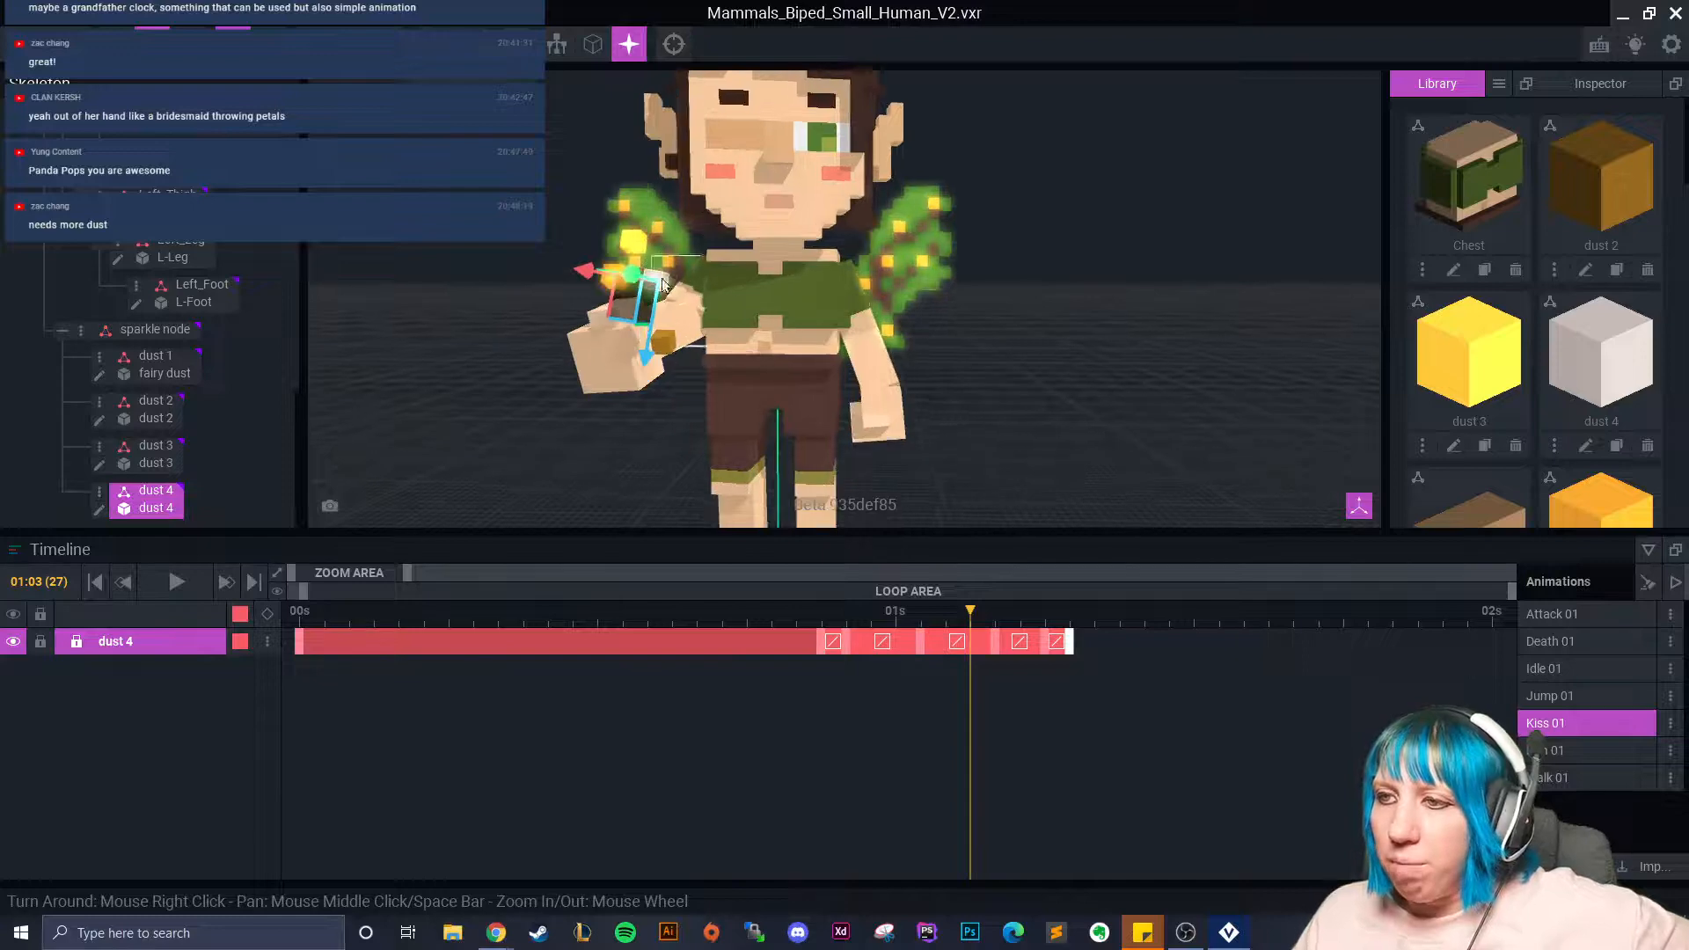
{"action": "scroll", "coordinate": [665, 282], "scroll_direction": "down", "scroll_amount": 2}
{"action": "right_click_drag", "start_coordinate": [669, 286], "coordinate": [880, 334]}
{"action": "right_click_drag", "start_coordinate": [480, 284], "coordinate": [537, 277]}
{"action": "left_click", "coordinate": [674, 44]}
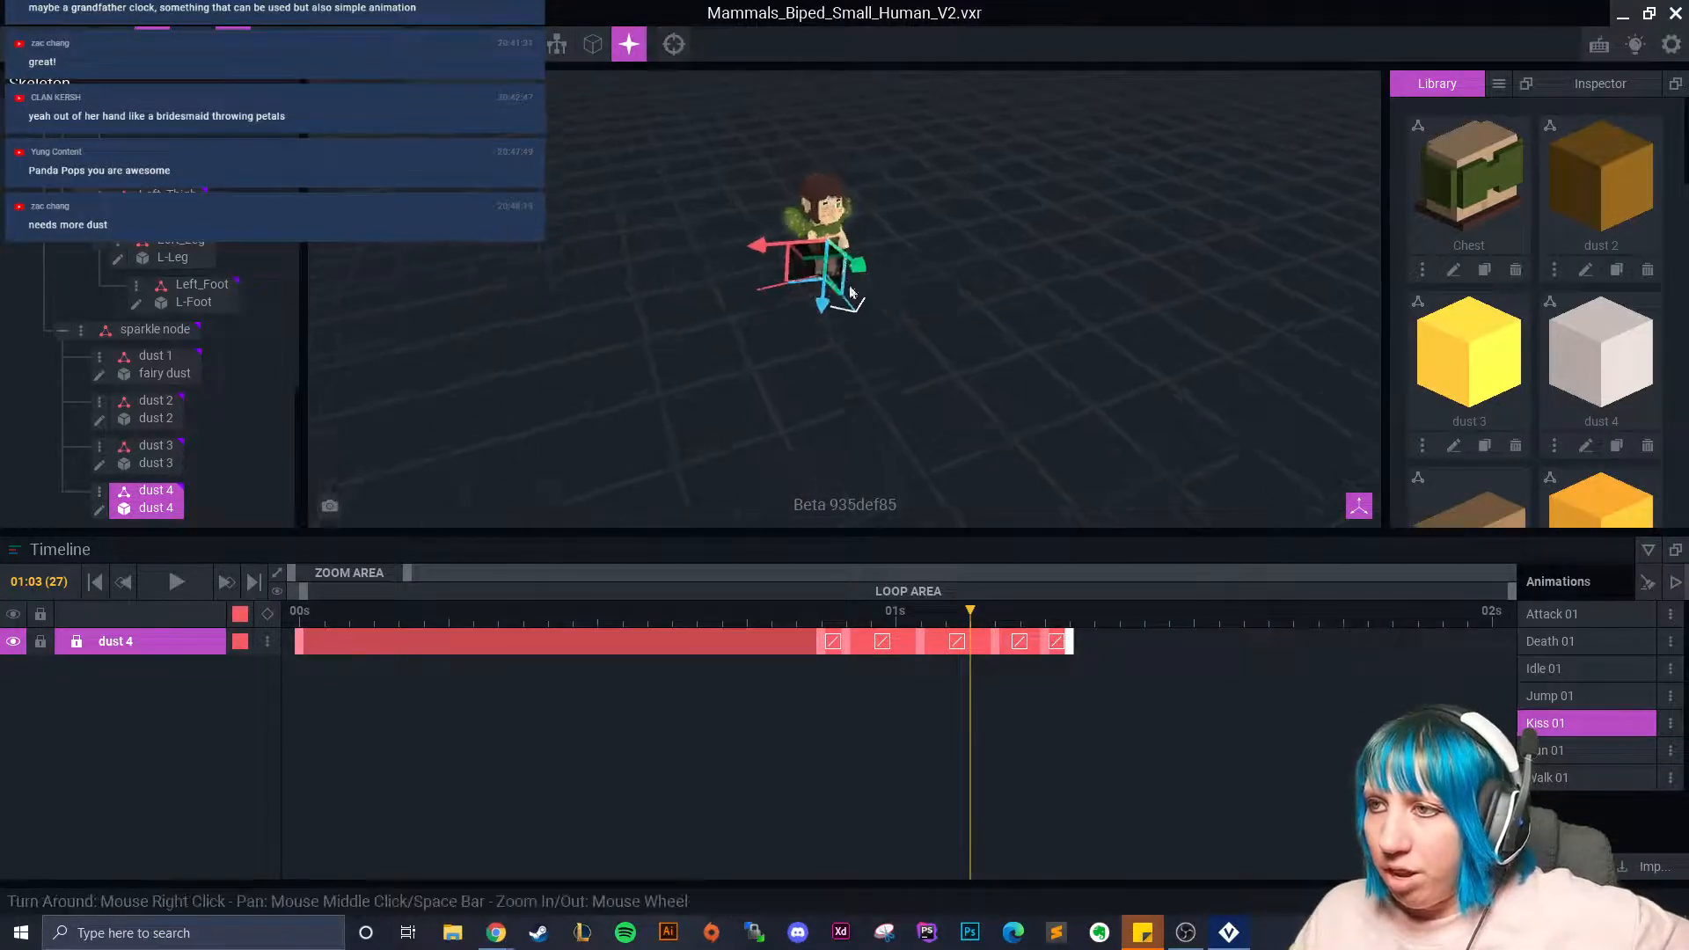
Deselect dust 4 to show all tracks and scrub to frame 01:08.
{"action": "scroll", "coordinate": [742, 277], "scroll_direction": "up", "scroll_amount": 5}
{"action": "middle_click_drag", "start_coordinate": [736, 283], "coordinate": [781, 380]}
{"action": "left_click", "coordinate": [614, 414]}
{"action": "scroll", "coordinate": [744, 352], "scroll_direction": "up", "scroll_amount": 3}
{"action": "left_click_drag", "start_coordinate": [972, 634], "coordinate": [993, 718]}
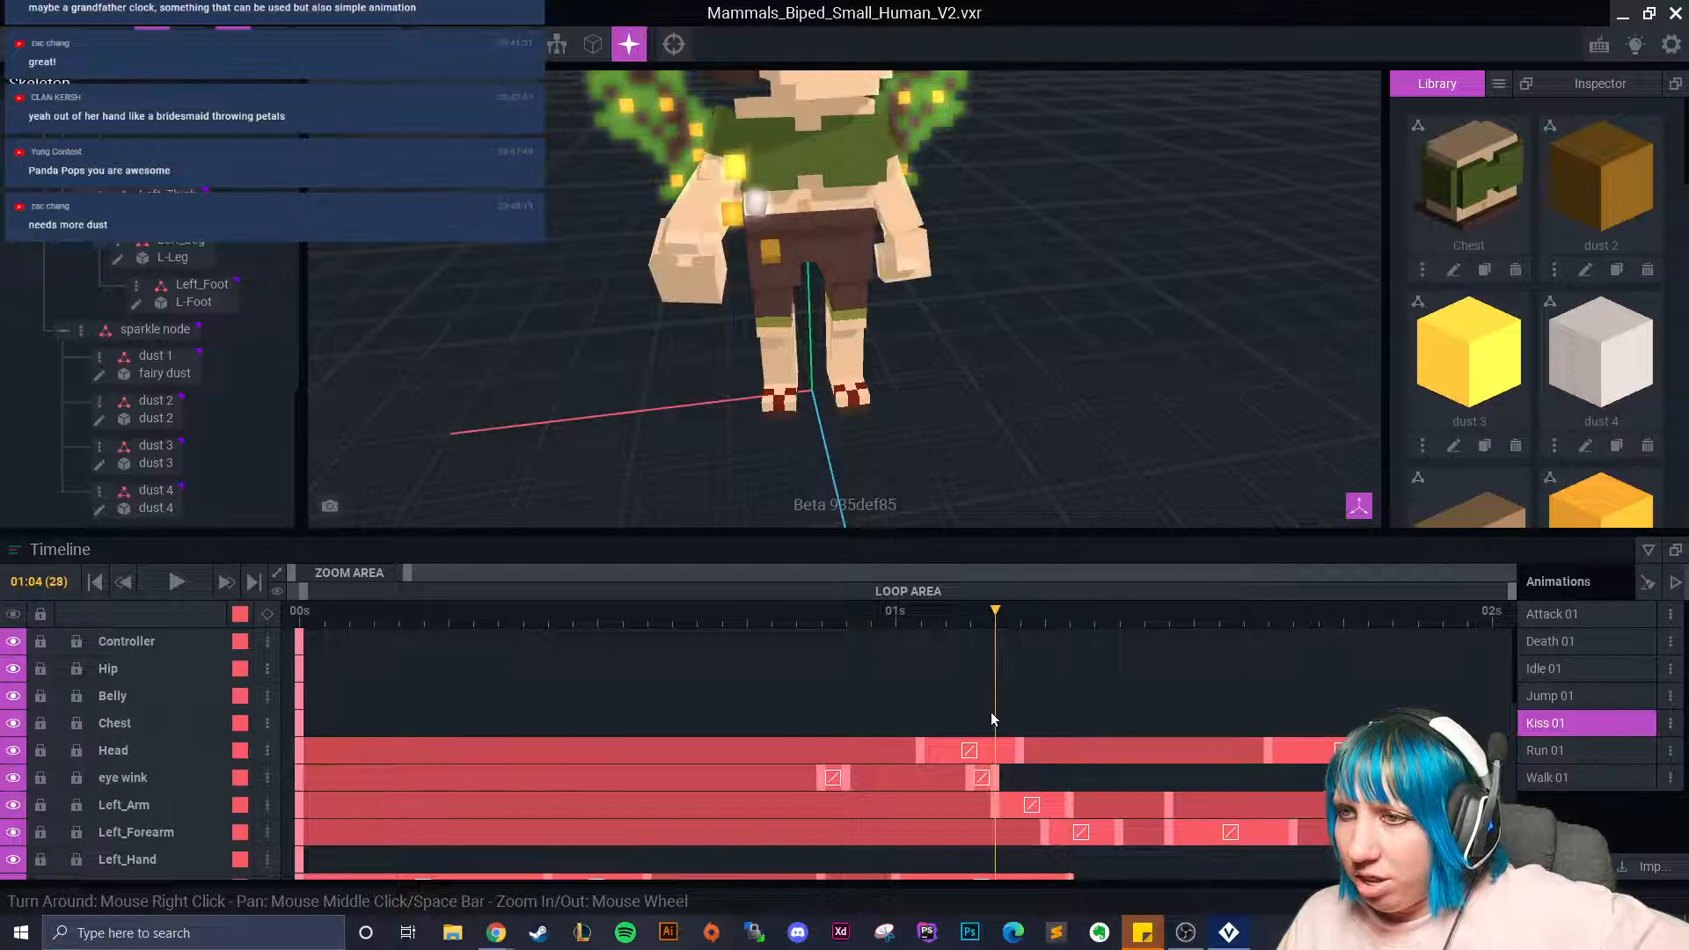
Duplicate the dust 4 node and name the copy 'dust 4b'.
{"action": "left_click", "coordinate": [100, 356]}
{"action": "left_click", "coordinate": [269, 328]}
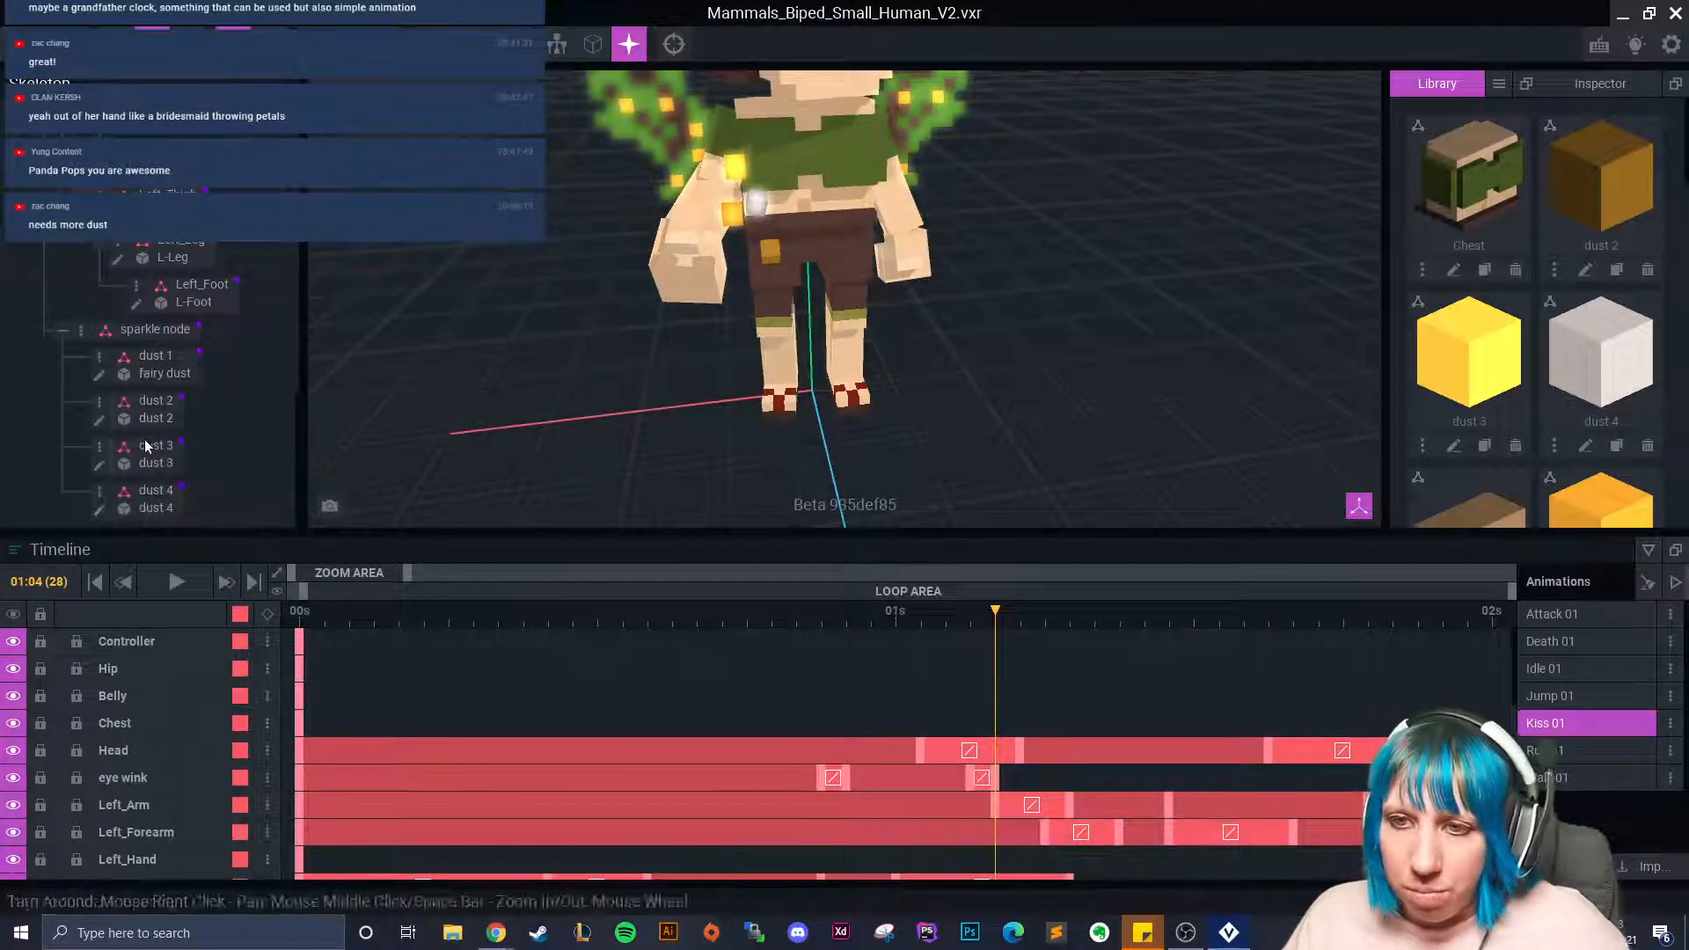
{"action": "left_click", "coordinate": [99, 488]}
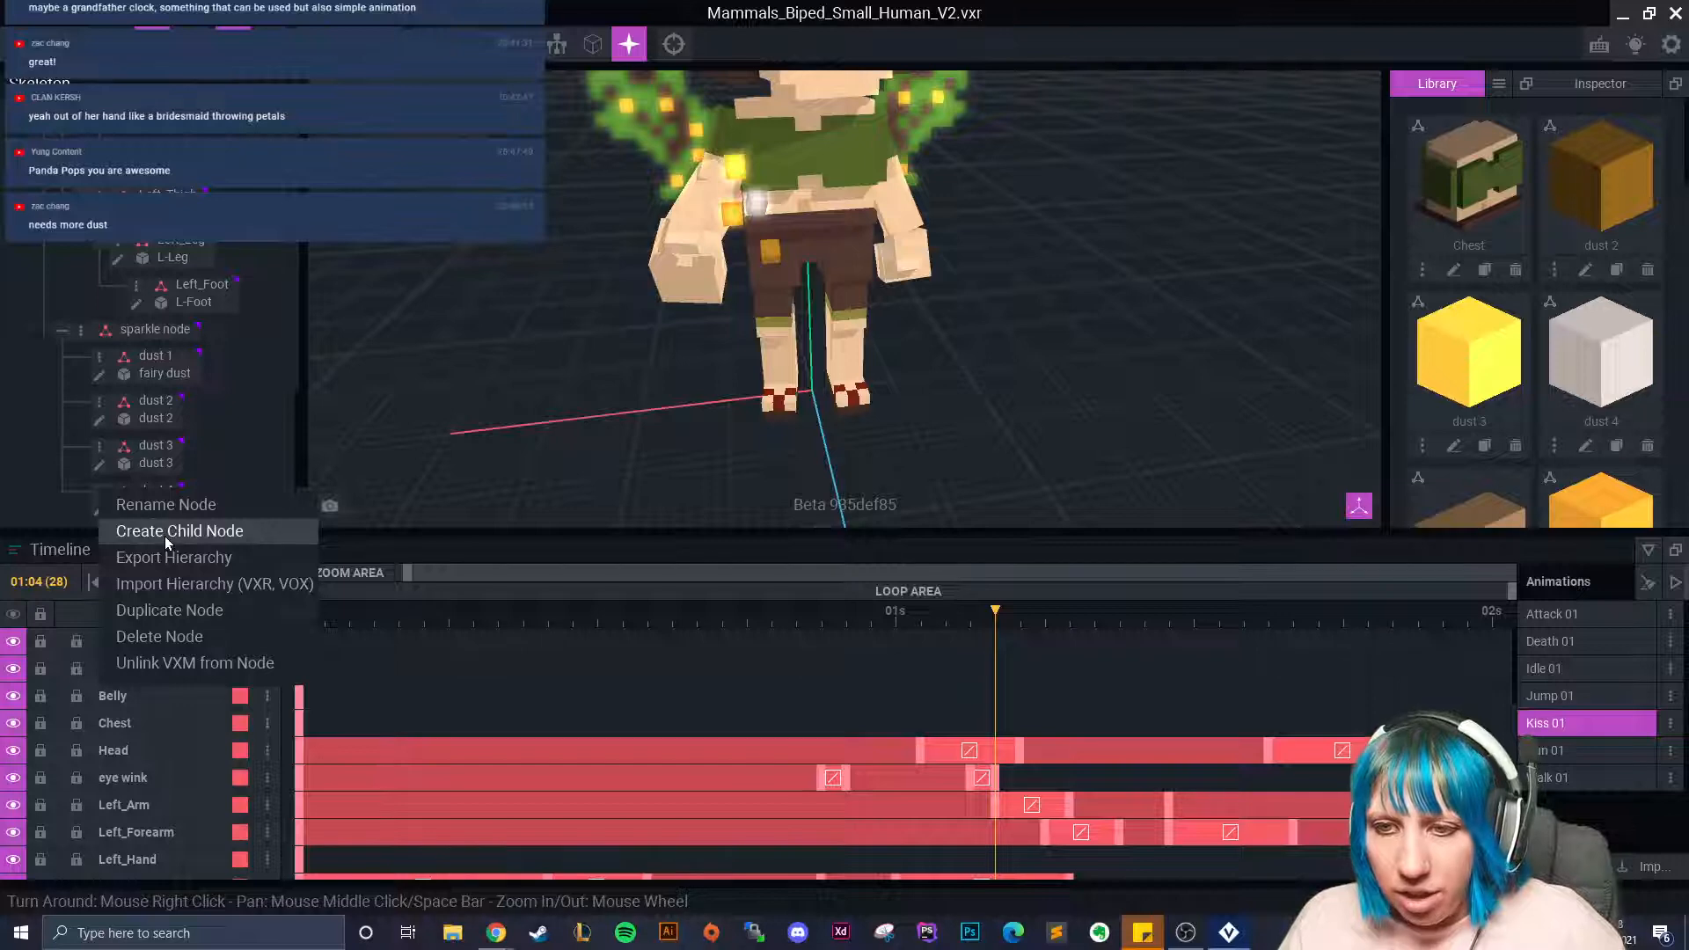
{"action": "left_click", "coordinate": [172, 611]}
{"action": "type", "text": "dus"}
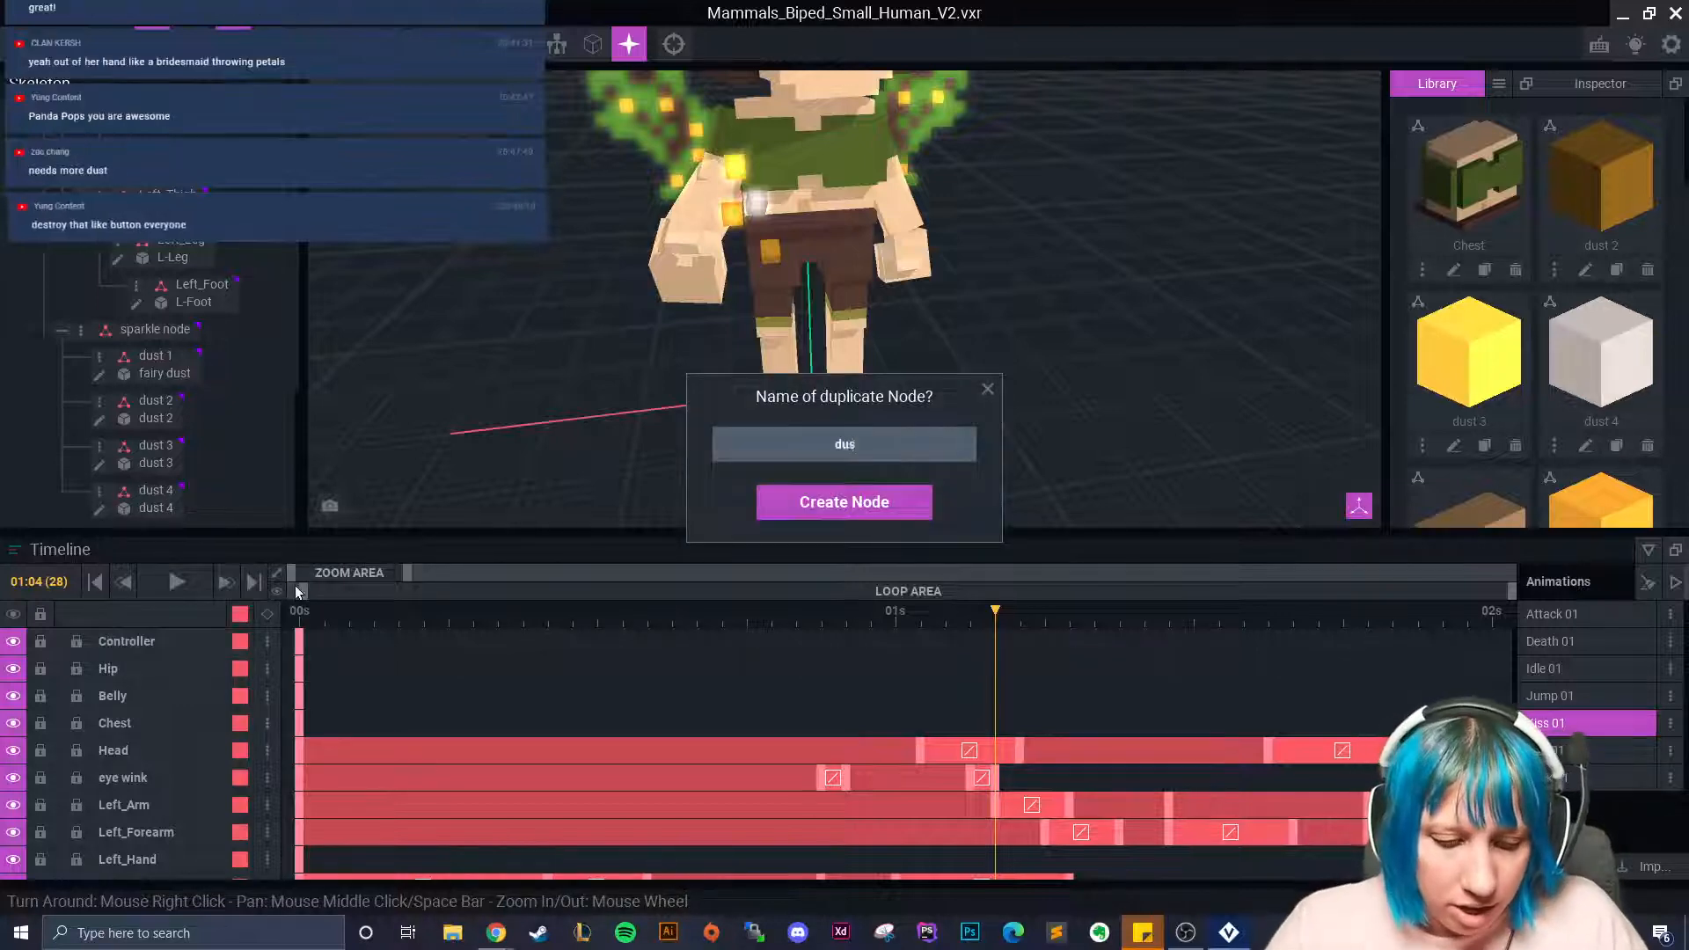
{"action": "type", "text": "t 4b"}
{"action": "key", "text": "Return"}
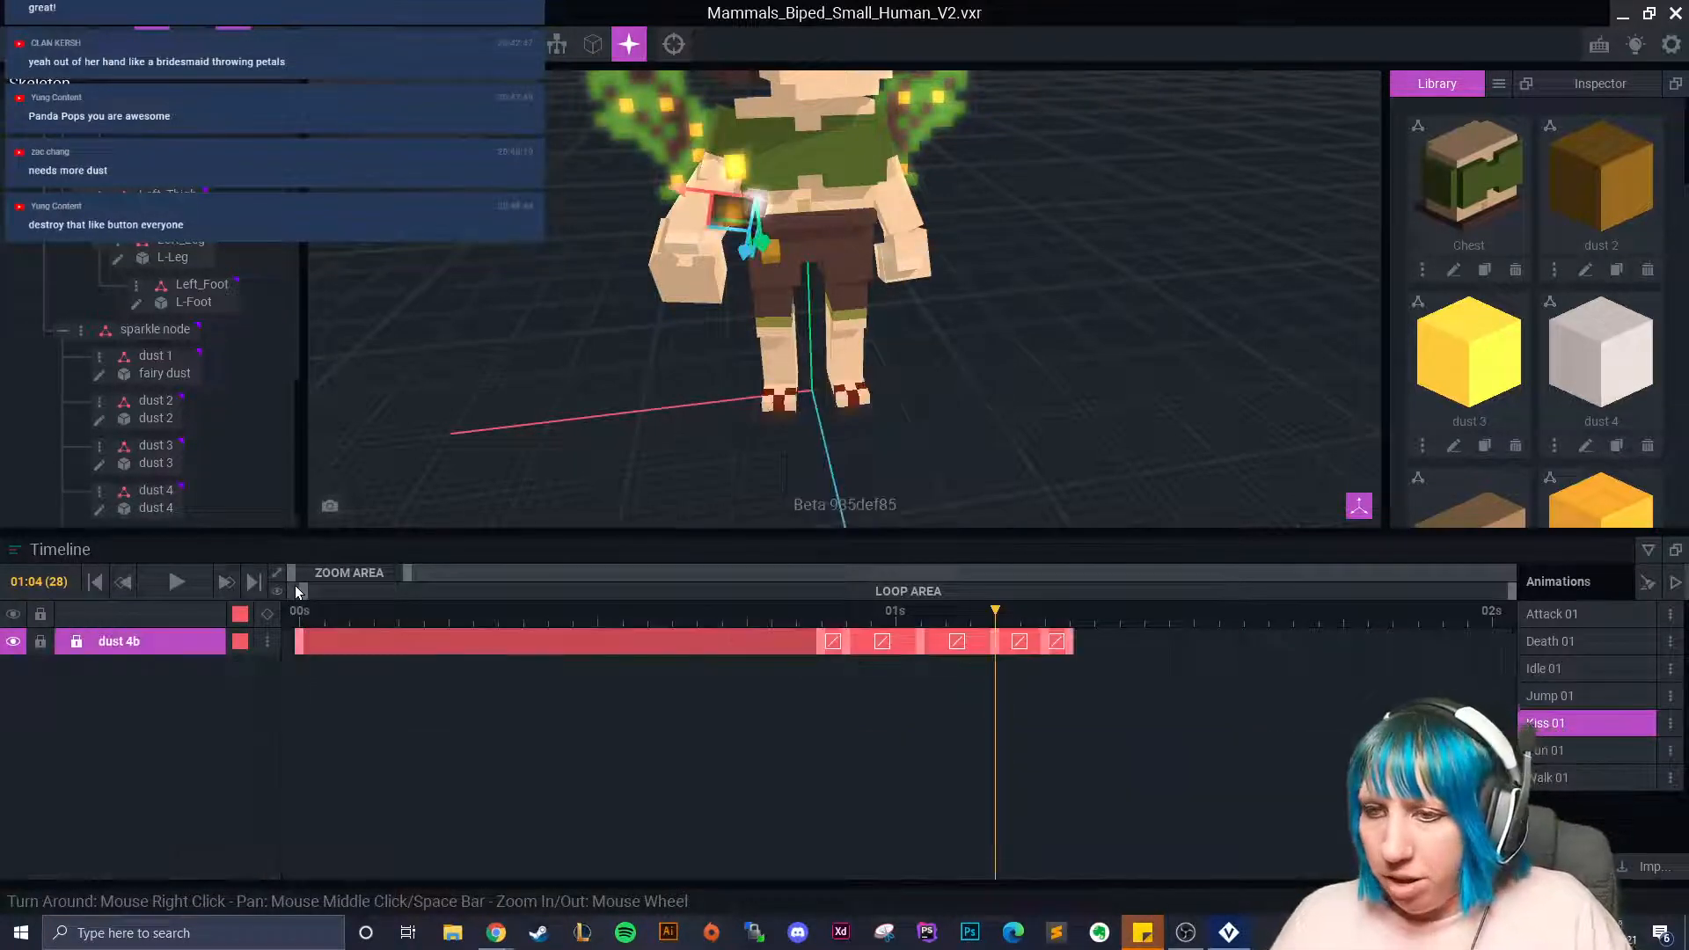
At frame 21, move a dust 4b keyframe earlier and shift the cube left.
{"action": "left_click_drag", "start_coordinate": [996, 615], "coordinate": [296, 615]}
{"action": "scroll", "coordinate": [184, 483], "scroll_direction": "down", "scroll_amount": 2}
{"action": "left_click_drag", "start_coordinate": [167, 505], "coordinate": [168, 509]}
{"action": "left_click_drag", "start_coordinate": [299, 615], "coordinate": [821, 640]}
{"action": "right_click_drag", "start_coordinate": [702, 387], "coordinate": [696, 387]}
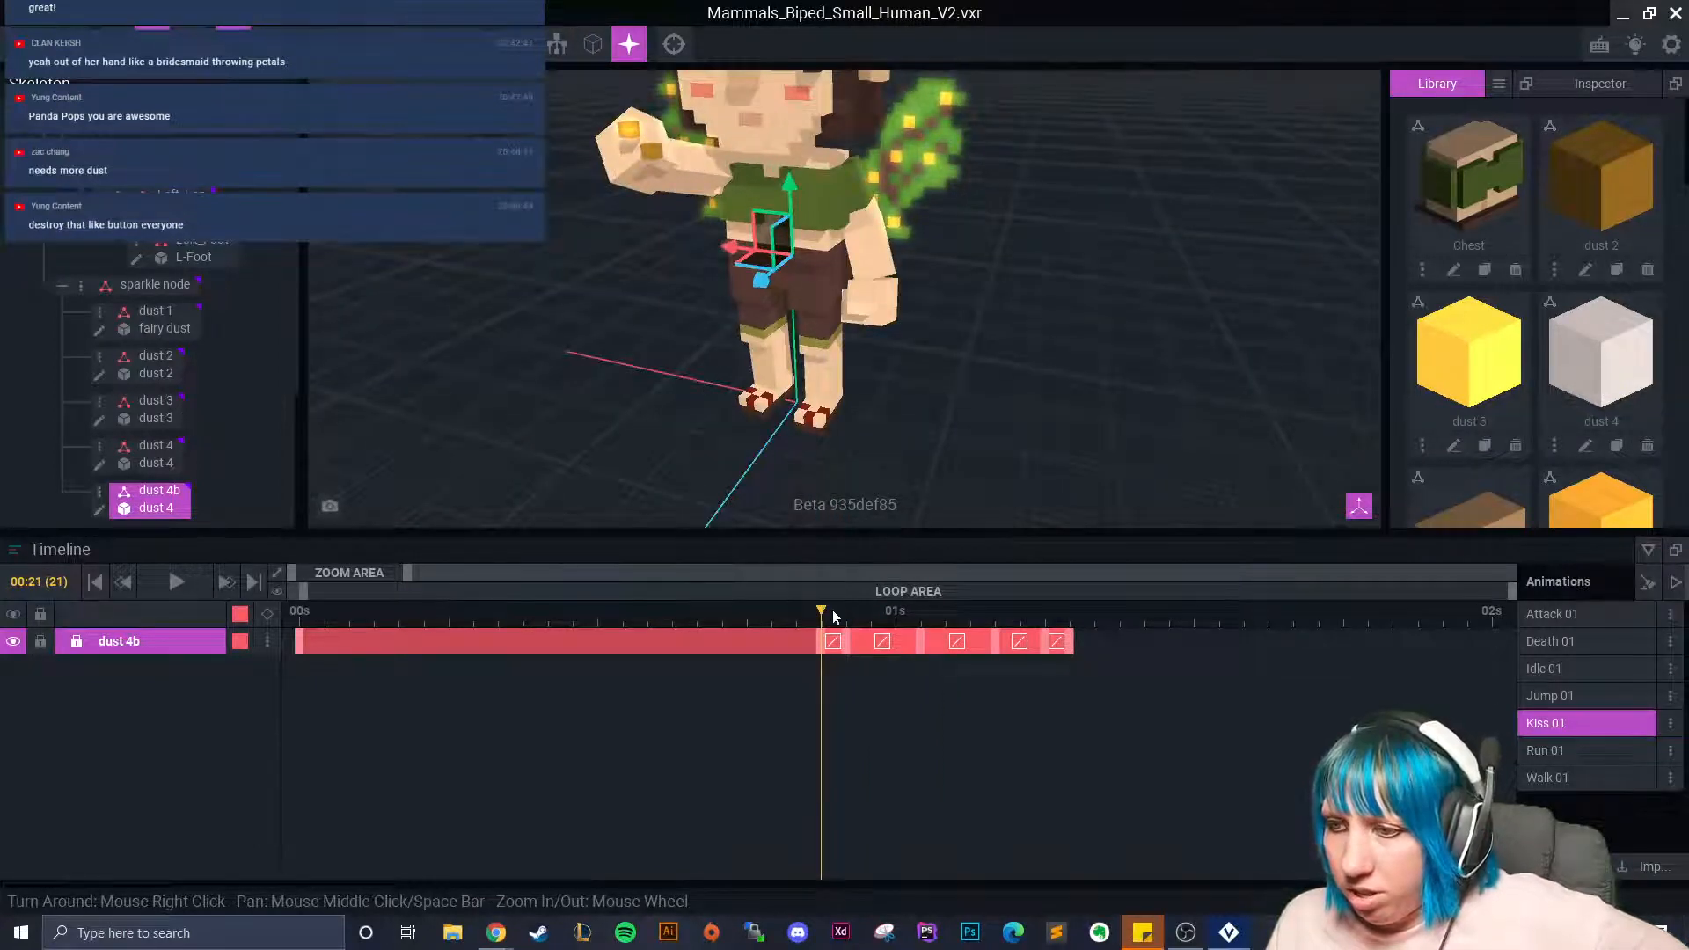
{"action": "mouse_move", "coordinate": [824, 649]}
{"action": "left_mouse_down"}
{"action": "mouse_move", "coordinate": [805, 645]}
{"action": "mouse_move", "coordinate": [824, 645]}
{"action": "left_mouse_up"}
{"action": "right_click_drag", "start_coordinate": [685, 368], "coordinate": [710, 382]}
{"action": "middle_click_drag", "start_coordinate": [710, 382], "coordinate": [708, 468]}
{"action": "left_click_drag", "start_coordinate": [608, 261], "coordinate": [536, 268]}
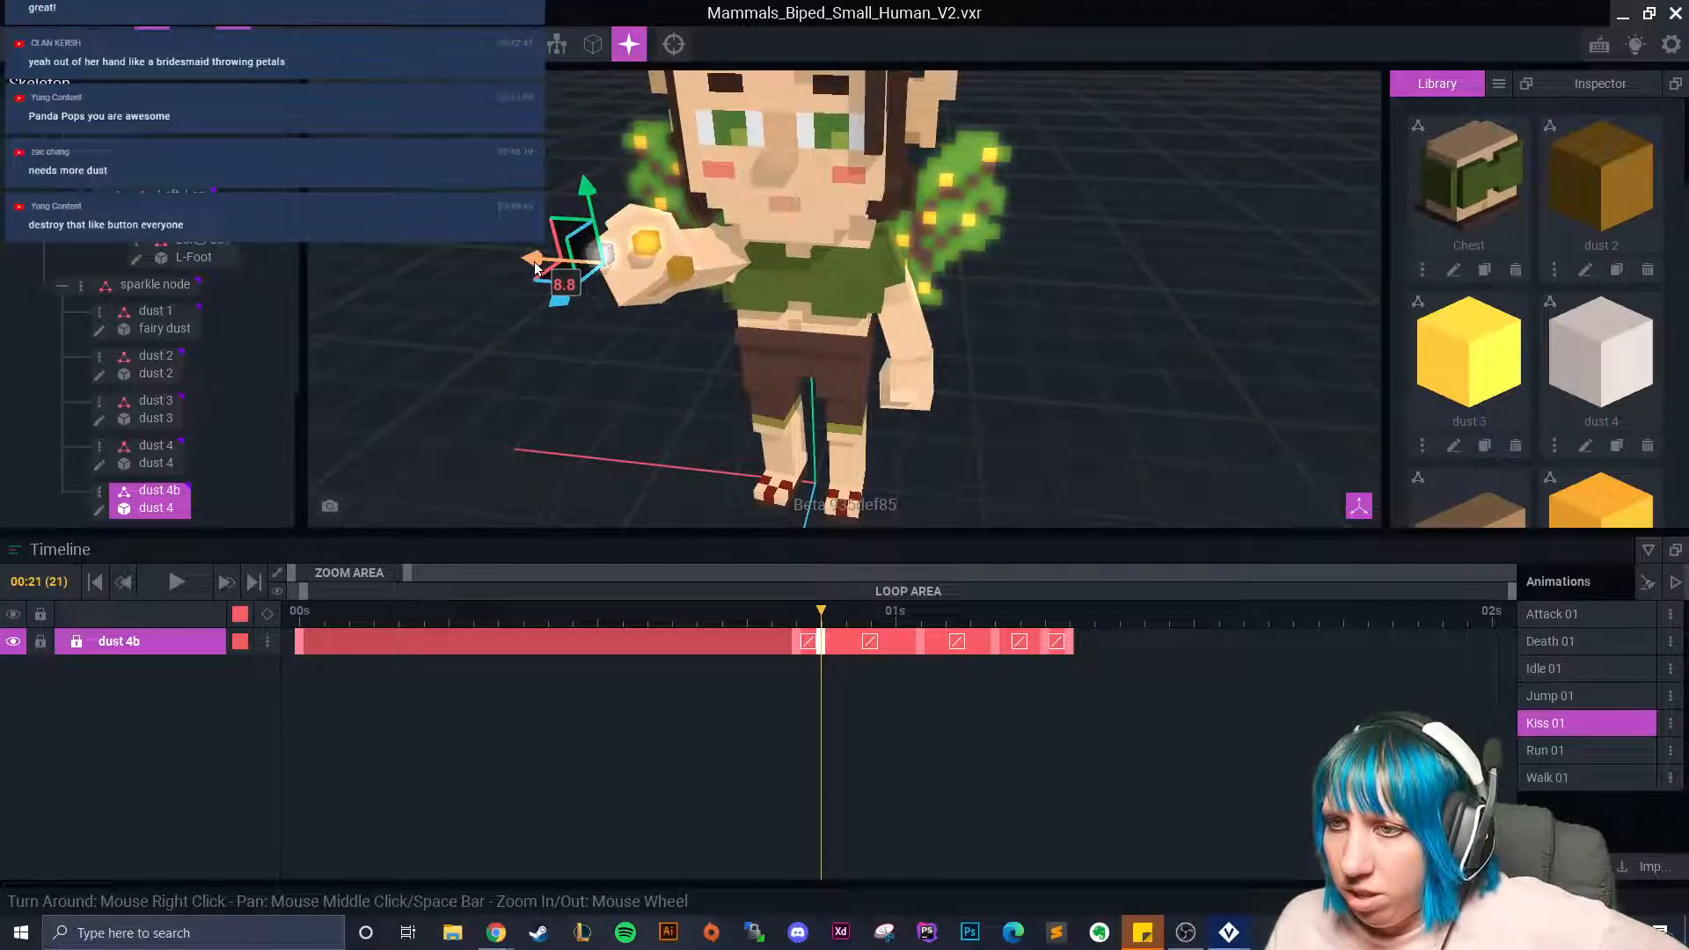
At 01:01, shift dust 4b further left and lower it, retiming its keyframe to 01s.
{"action": "left_click_drag", "start_coordinate": [824, 624], "coordinate": [917, 627]}
{"action": "left_click_drag", "start_coordinate": [593, 308], "coordinate": [524, 309]}
{"action": "right_click_drag", "start_coordinate": [617, 377], "coordinate": [624, 370]}
{"action": "left_click_drag", "start_coordinate": [648, 188], "coordinate": [651, 204]}
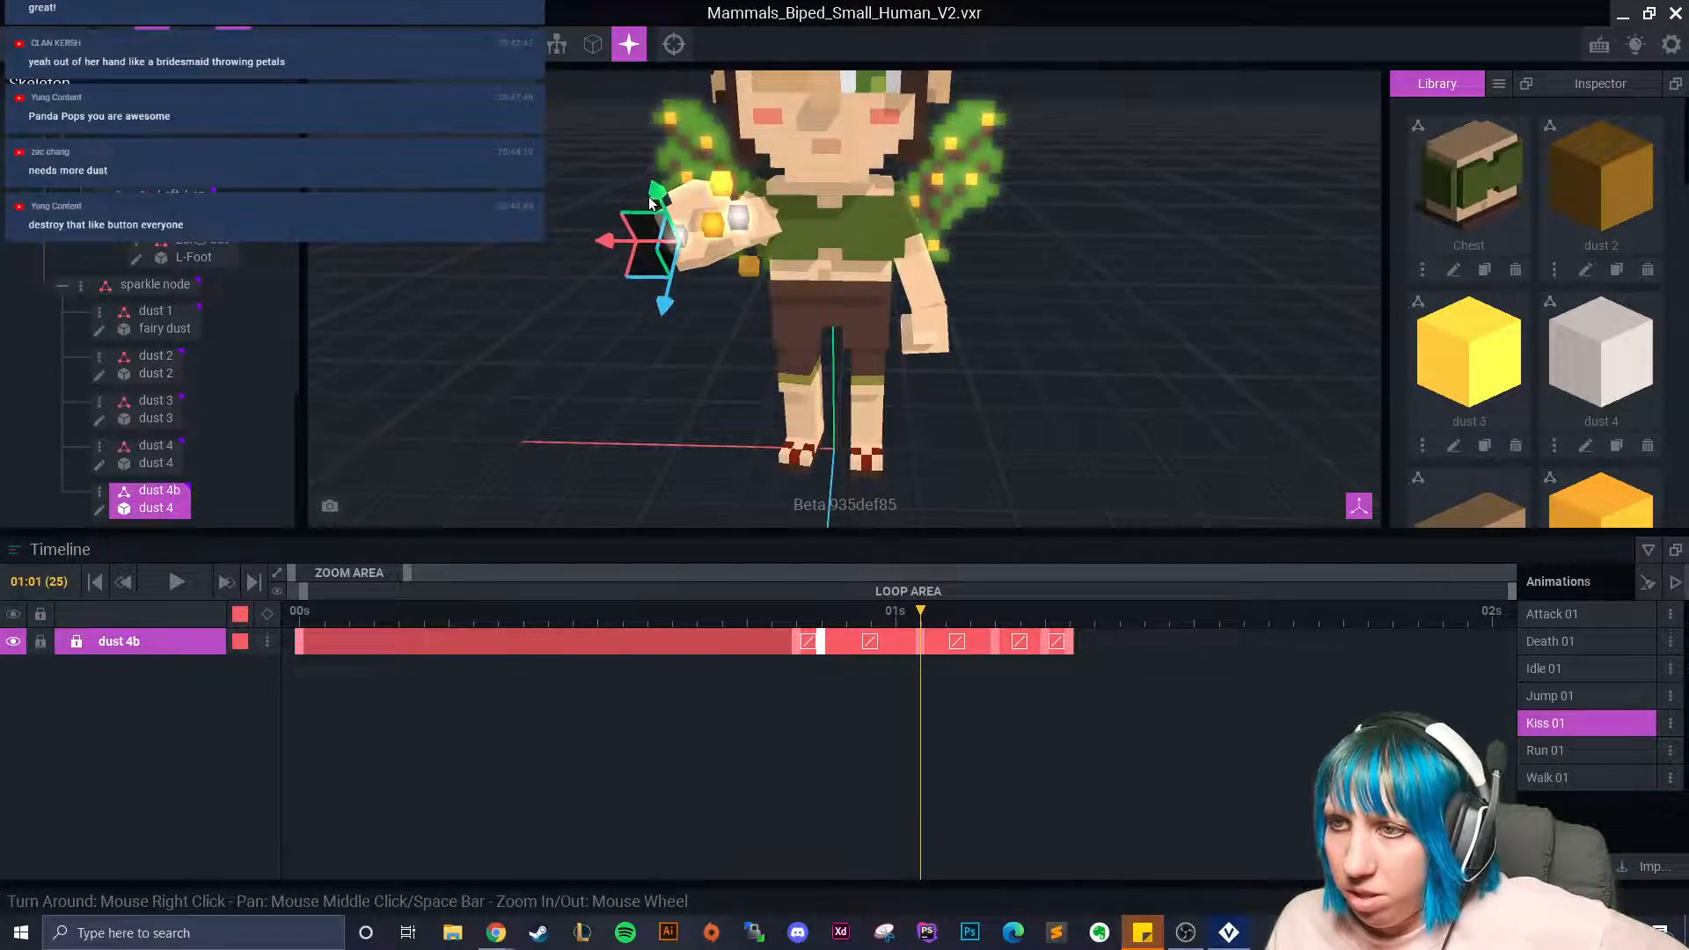
{"action": "left_click_drag", "start_coordinate": [915, 642], "coordinate": [821, 652]}
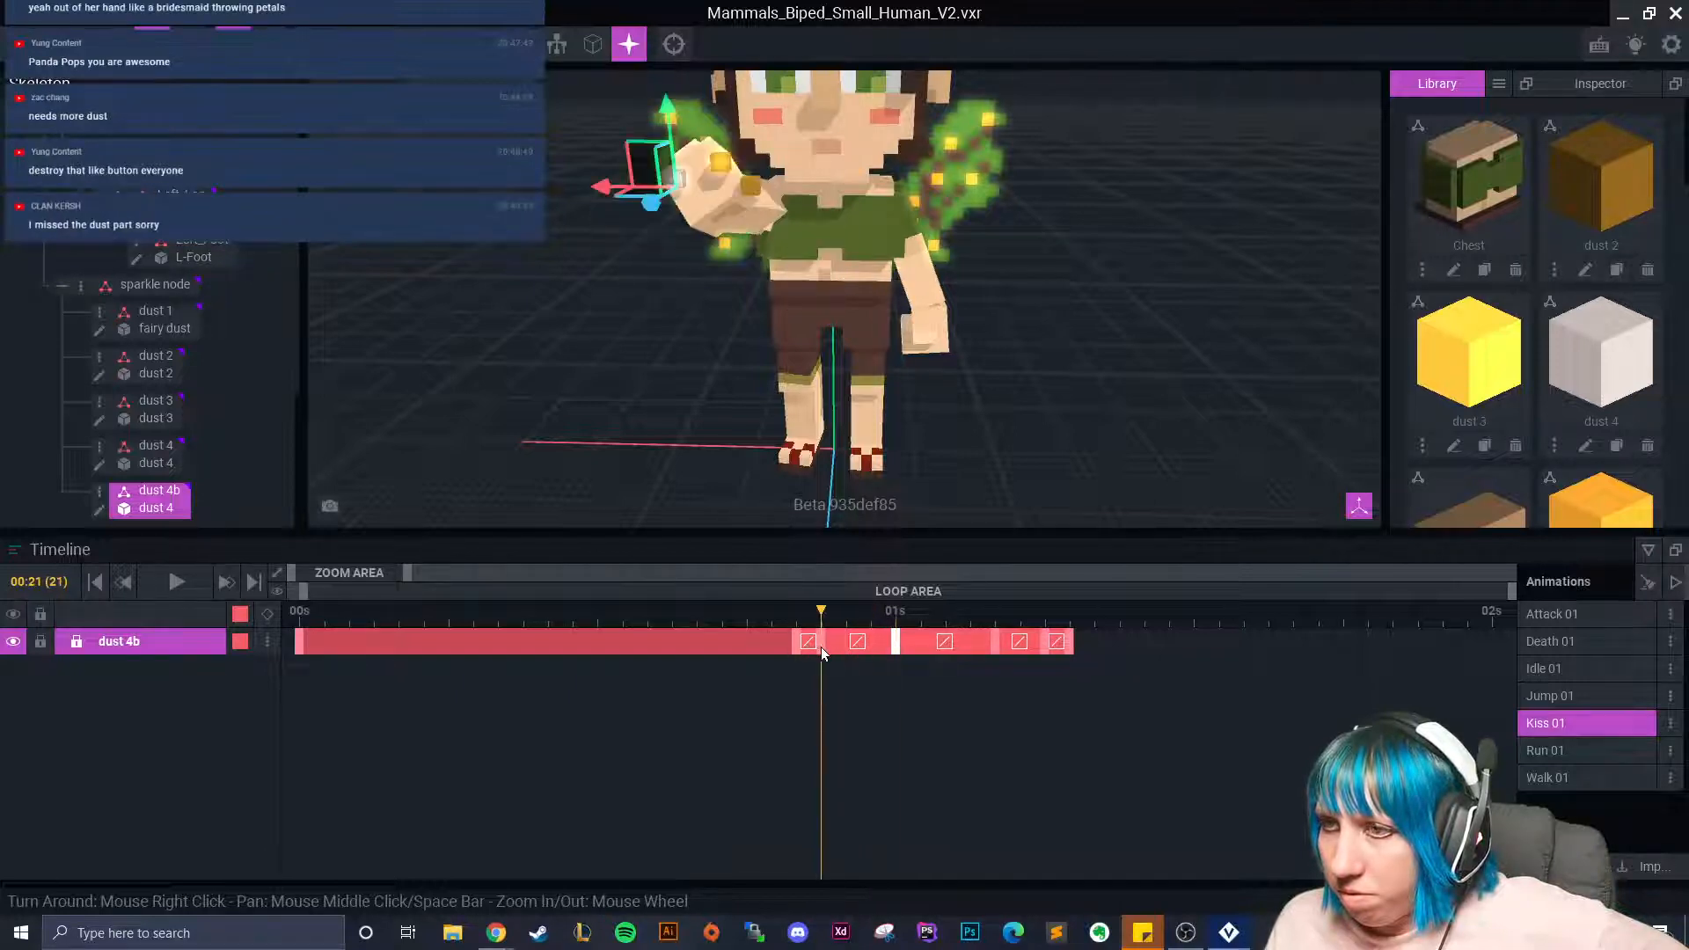
{"action": "left_click_drag", "start_coordinate": [601, 188], "coordinate": [616, 187]}
{"action": "left_click_drag", "start_coordinate": [685, 107], "coordinate": [691, 86]}
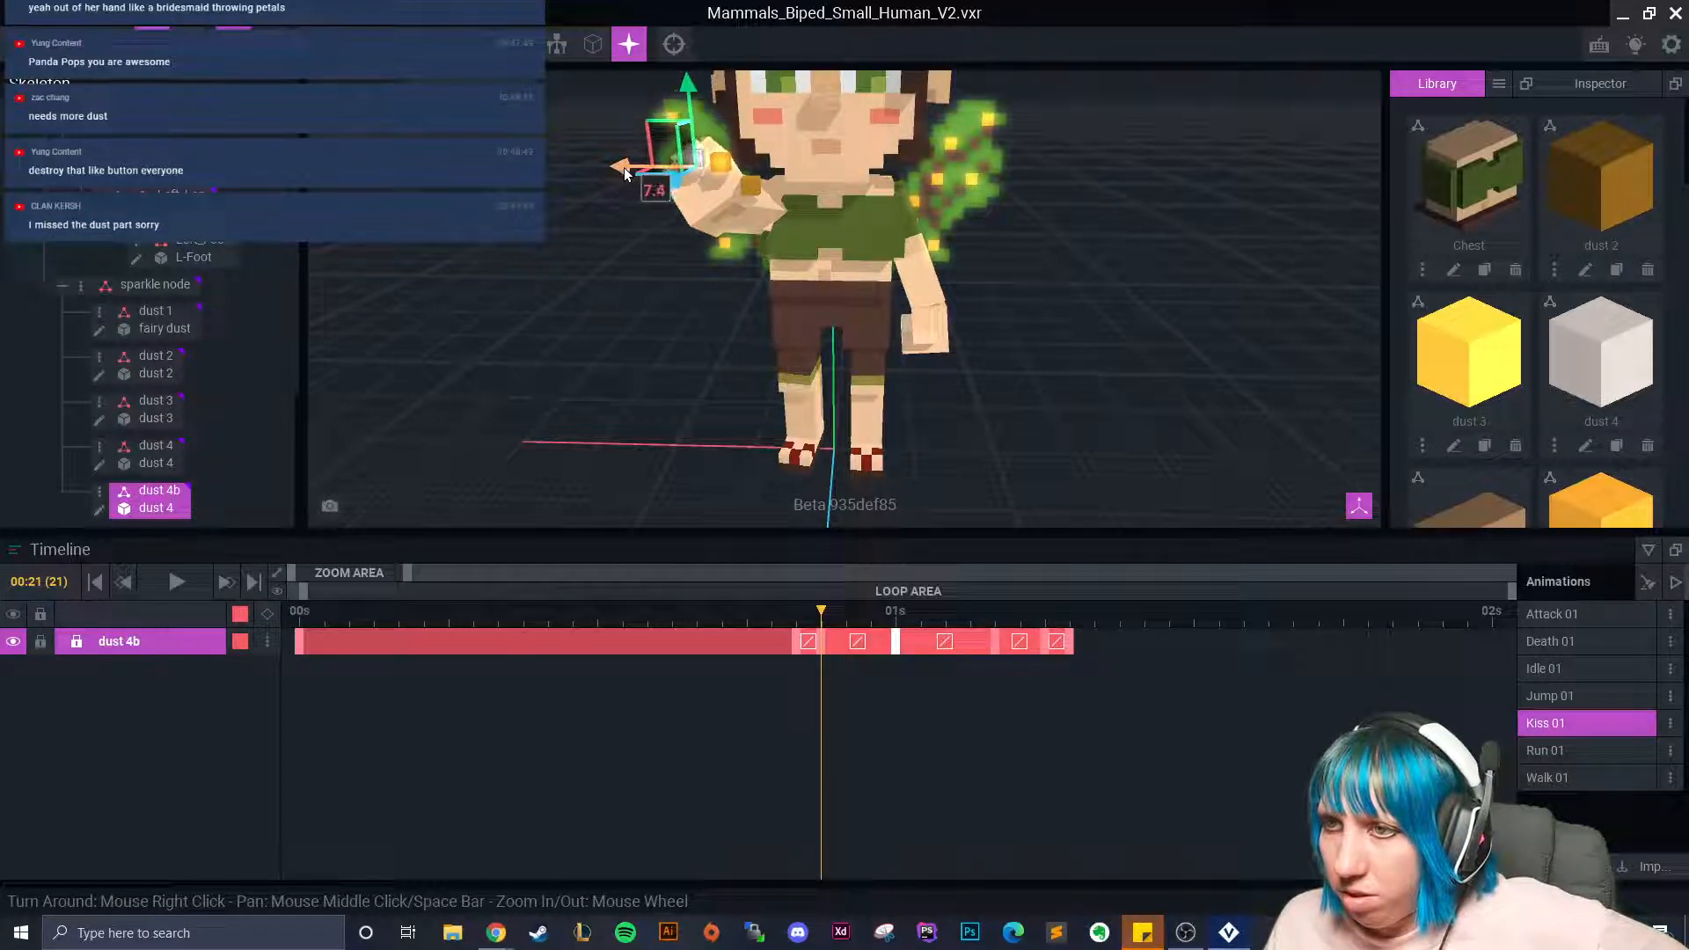
At 01:04, pull the dust 4b cube out left of the fairy's hand and lower it slightly.
{"action": "left_click_drag", "start_coordinate": [823, 641], "coordinate": [894, 643]}
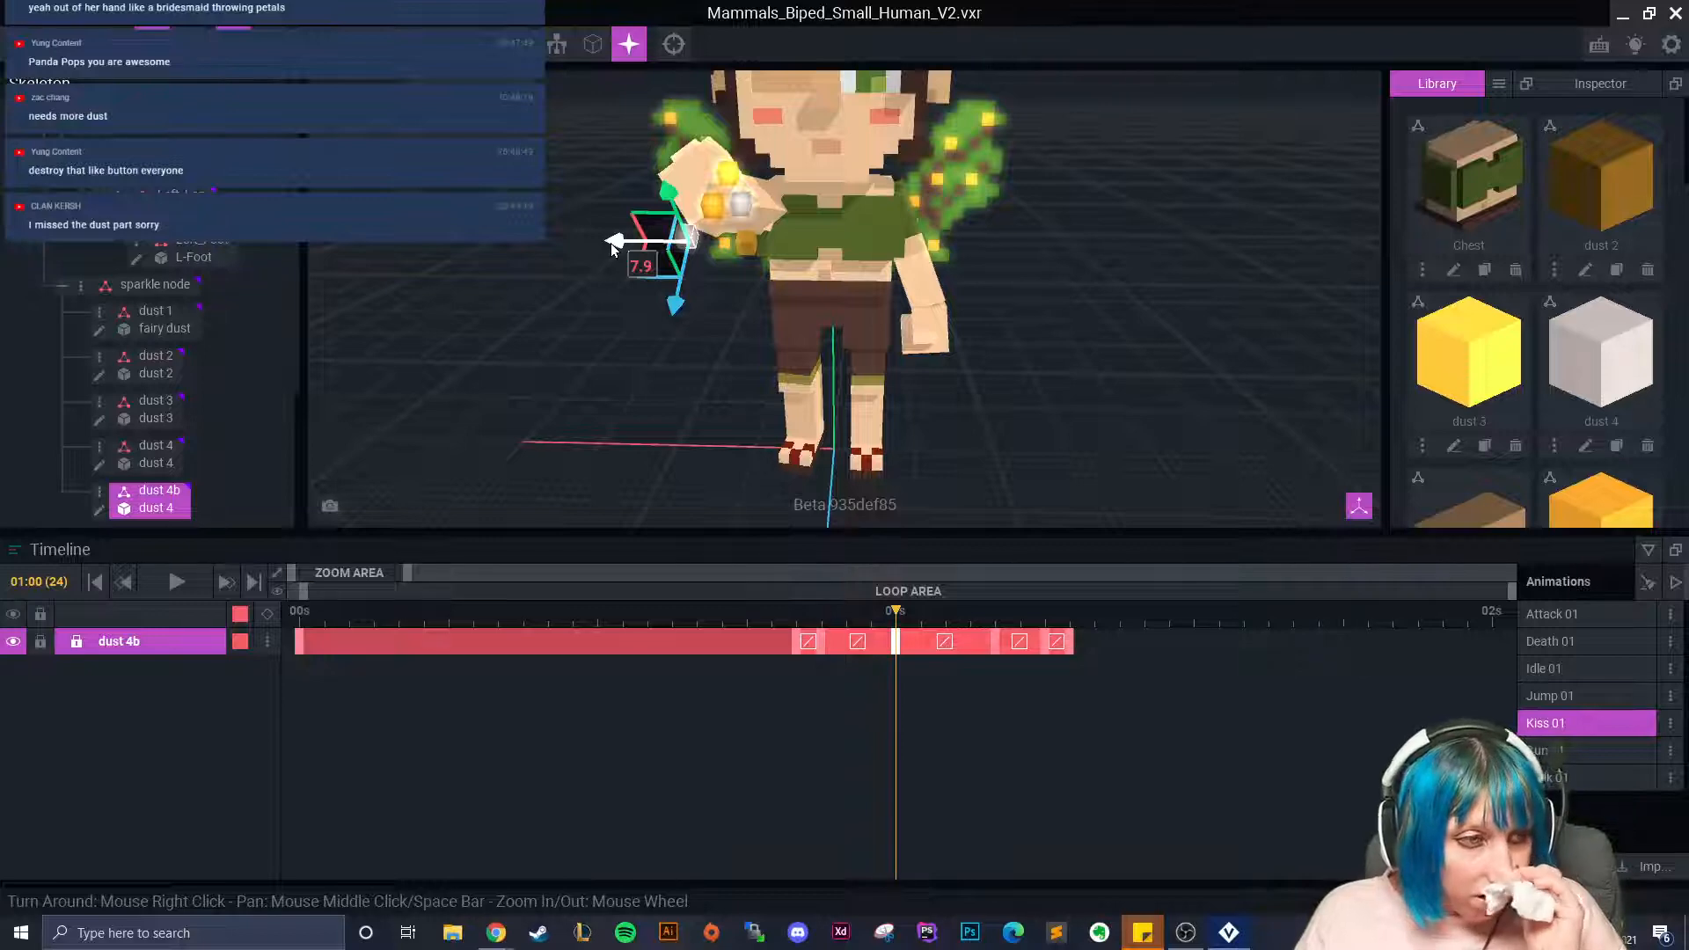
{"action": "scroll", "coordinate": [805, 335], "scroll_direction": "up", "scroll_amount": 5}
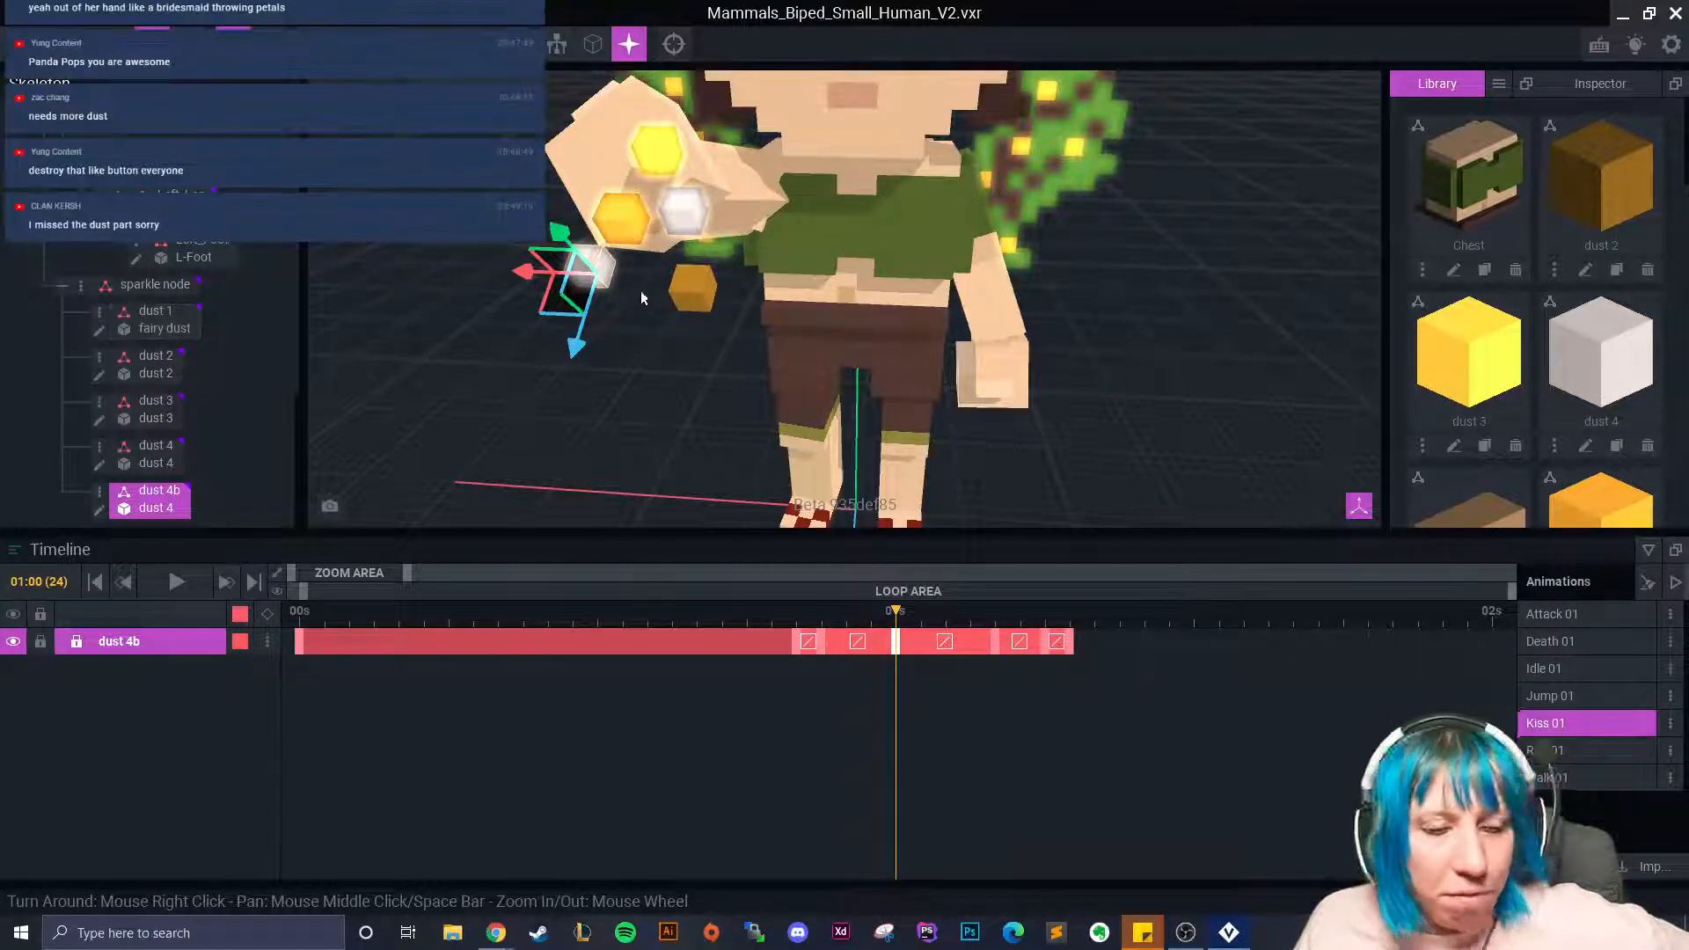
{"action": "scroll", "coordinate": [923, 471], "scroll_direction": "down", "scroll_amount": 2}
{"action": "left_click_drag", "start_coordinate": [896, 616], "coordinate": [969, 644]}
{"action": "left_click_drag", "start_coordinate": [667, 313], "coordinate": [633, 363]}
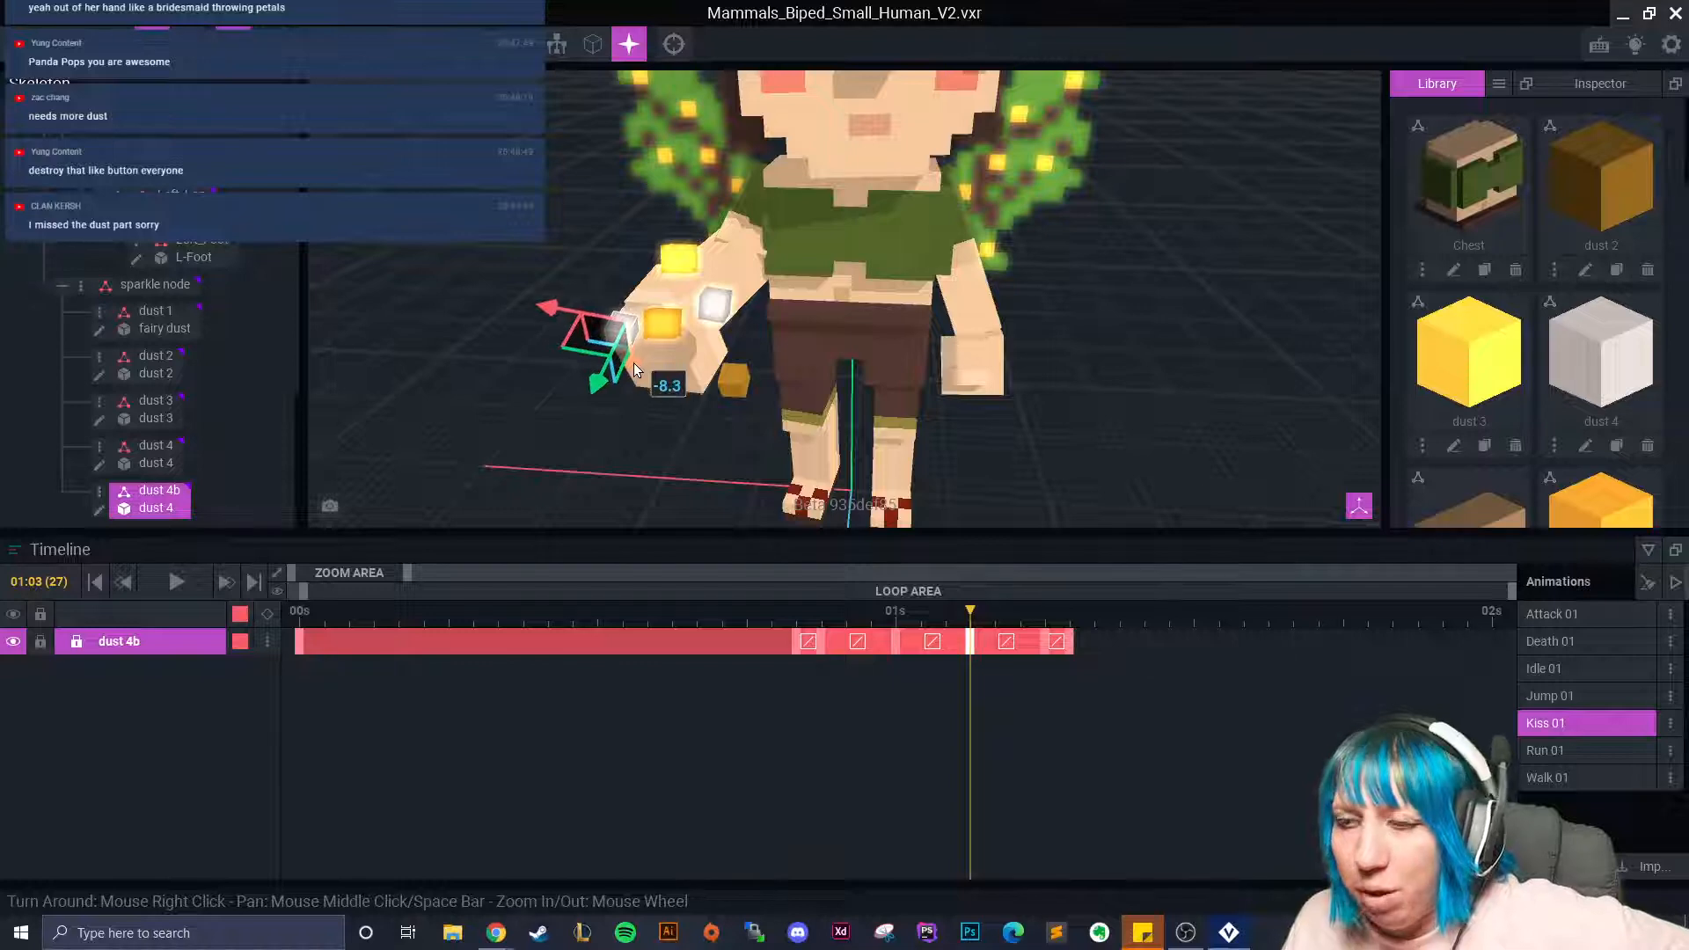
{"action": "mouse_move", "coordinate": [738, 388]}
{"action": "right_mouse_down"}
{"action": "mouse_move", "coordinate": [759, 373]}
{"action": "mouse_move", "coordinate": [717, 384]}
{"action": "right_mouse_up"}
{"action": "scroll", "coordinate": [734, 366], "scroll_direction": "up", "scroll_amount": 2}
{"action": "left_click_drag", "start_coordinate": [649, 319], "coordinate": [652, 308]}
Reselect dust 4b, raise it at frame 26, and shift it sideways at 01:02.
{"action": "left_click", "coordinate": [585, 265]}
{"action": "left_click", "coordinate": [603, 273]}
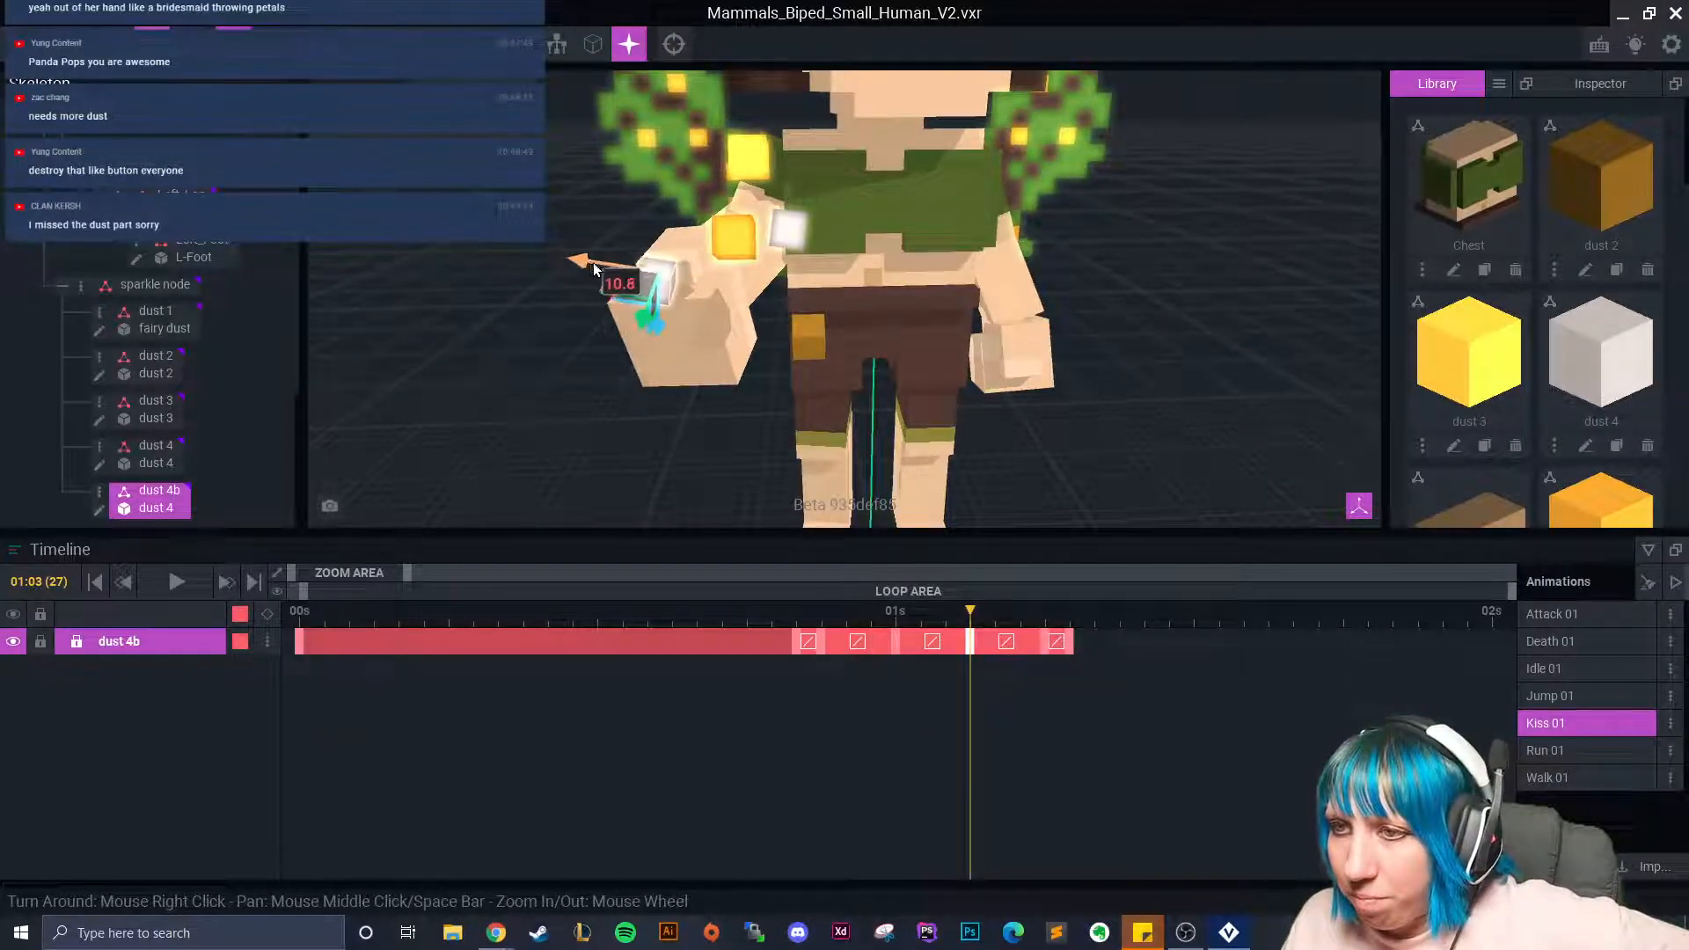
{"action": "left_click_drag", "start_coordinate": [966, 613], "coordinate": [900, 647]}
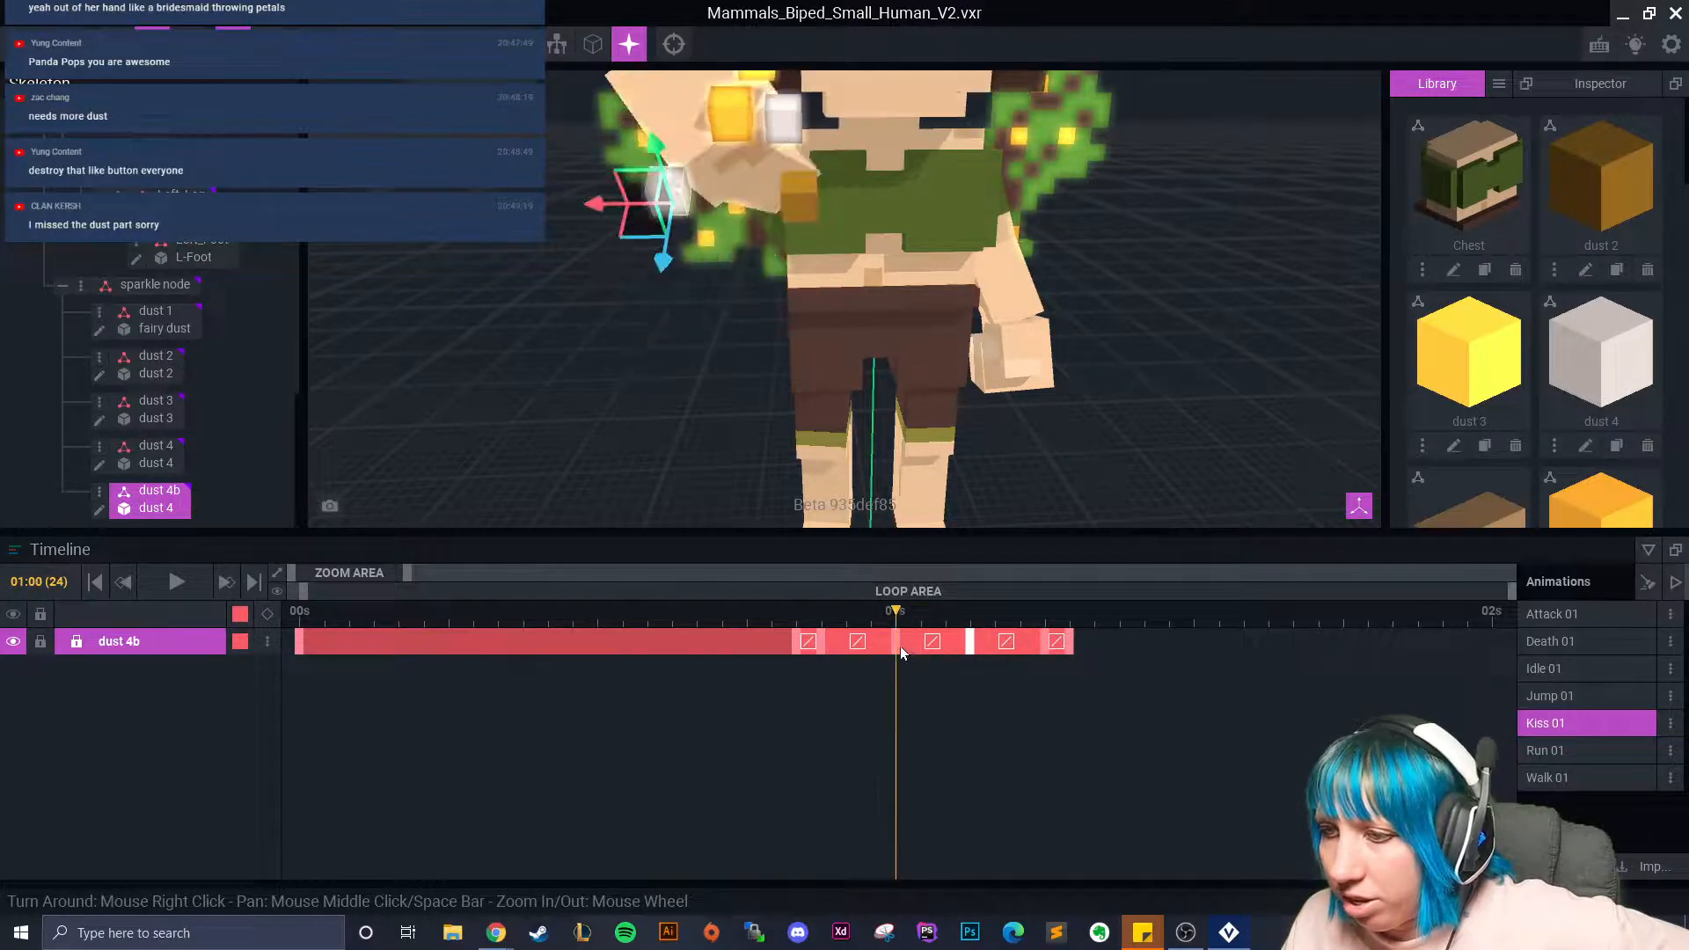
{"action": "left_click_drag", "start_coordinate": [655, 148], "coordinate": [646, 93]}
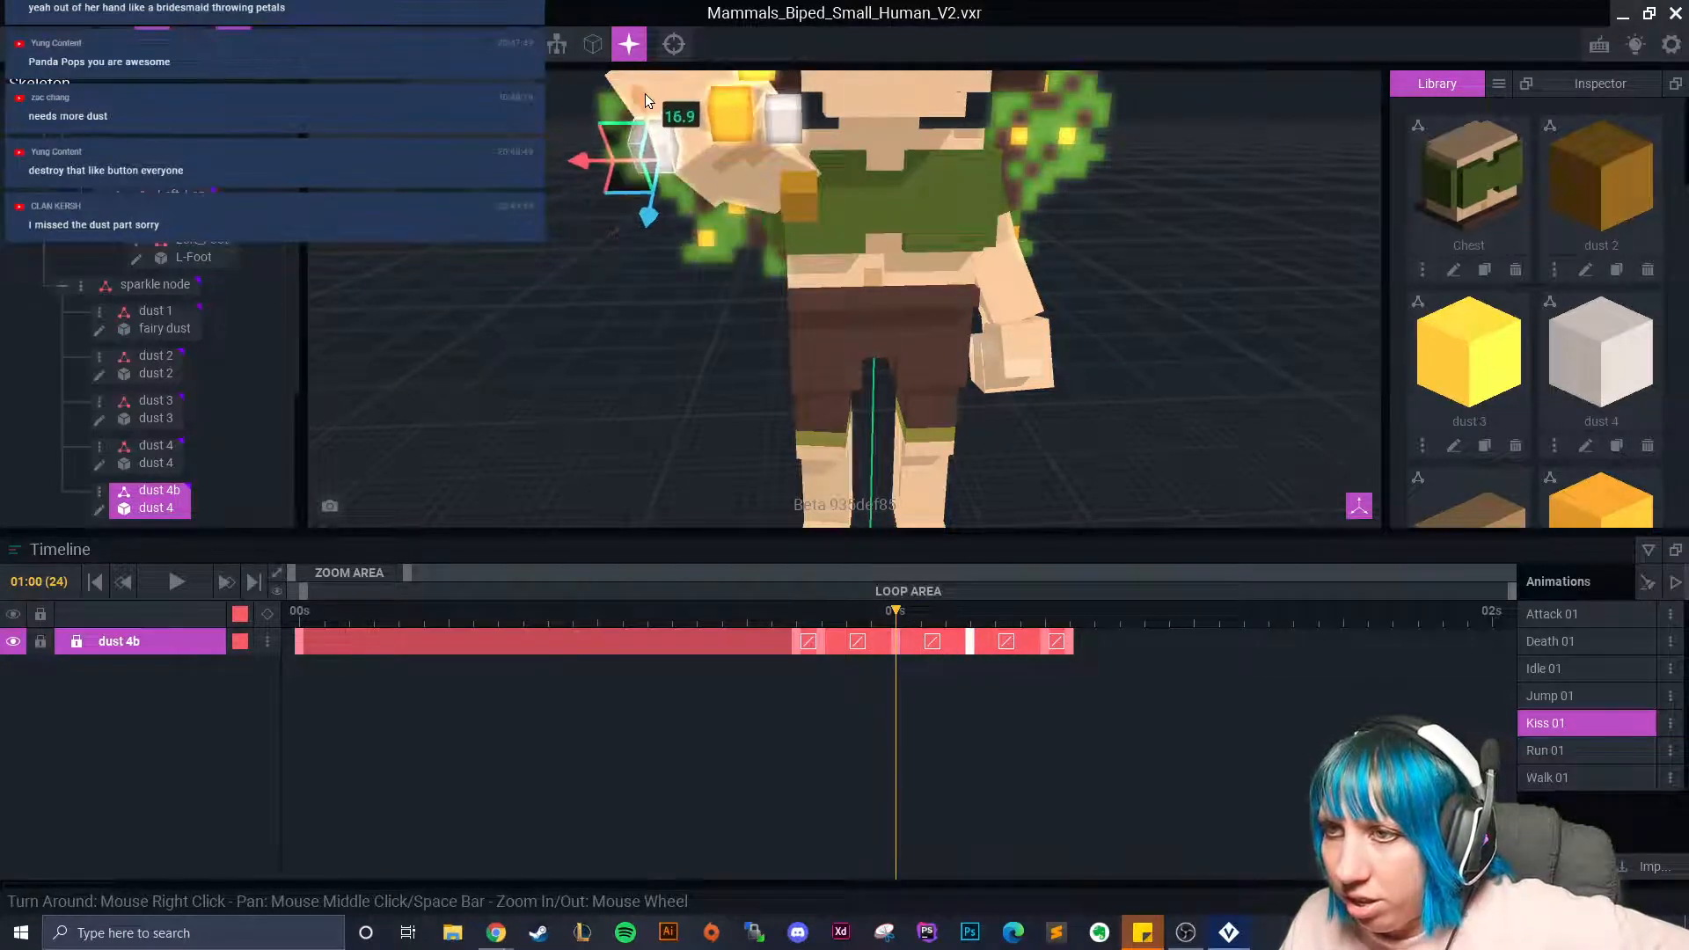
{"action": "left_click_drag", "start_coordinate": [906, 616], "coordinate": [969, 670]}
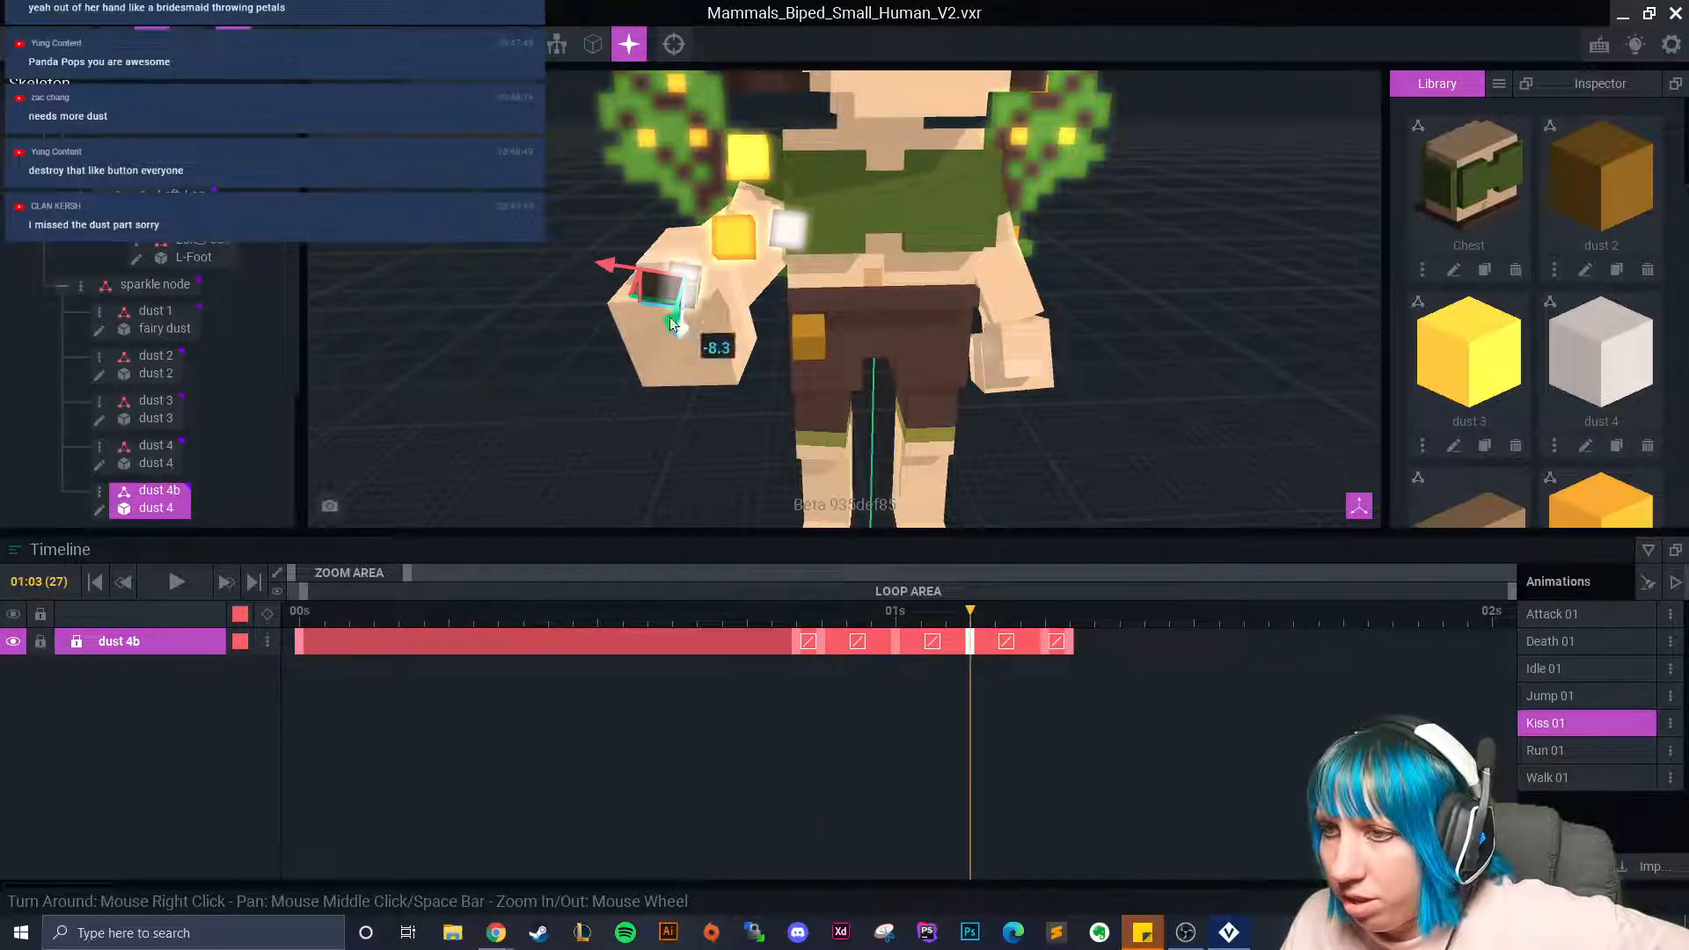
{"action": "left_click_drag", "start_coordinate": [605, 265], "coordinate": [628, 283]}
At frame 28 (01:04), move the dust 4b cube along the arm and down toward the hand.
{"action": "left_click_drag", "start_coordinate": [975, 620], "coordinate": [1022, 621]}
{"action": "left_click_drag", "start_coordinate": [746, 333], "coordinate": [651, 312]}
{"action": "right_click_drag", "start_coordinate": [695, 360], "coordinate": [729, 282]}
{"action": "left_click_drag", "start_coordinate": [721, 263], "coordinate": [714, 308]}
{"action": "right_click_drag", "start_coordinate": [714, 310], "coordinate": [701, 418]}
{"action": "left_click_drag", "start_coordinate": [699, 424], "coordinate": [667, 467]}
{"action": "left_click_drag", "start_coordinate": [619, 387], "coordinate": [647, 402]}
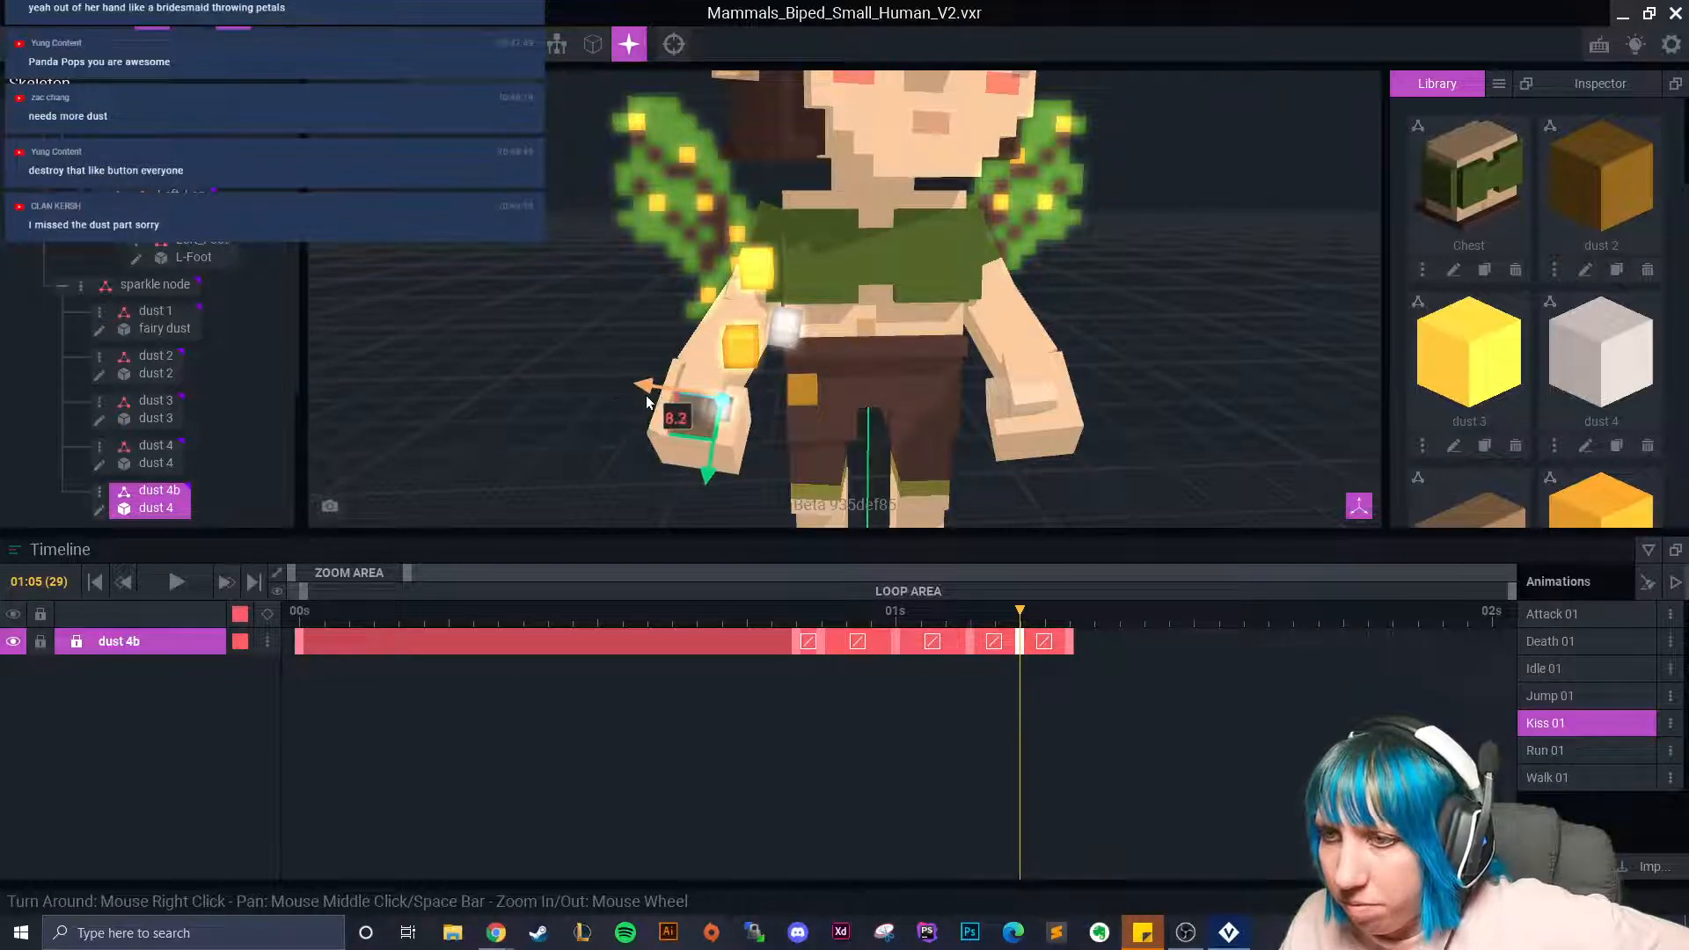
{"action": "right_click_drag", "start_coordinate": [718, 466], "coordinate": [713, 422]}
Tilt the dust 4b cube, fine-tune its position, and pull its final keyframe earlier to 01:06.
{"action": "key", "text": "e"}
{"action": "left_click_drag", "start_coordinate": [697, 399], "coordinate": [718, 426]}
{"action": "left_click", "coordinate": [152, 44]}
{"action": "right_click_drag", "start_coordinate": [718, 426], "coordinate": [774, 438]}
{"action": "left_click_drag", "start_coordinate": [772, 359], "coordinate": [731, 443]}
{"action": "left_click_drag", "start_coordinate": [1036, 625], "coordinate": [759, 657]}
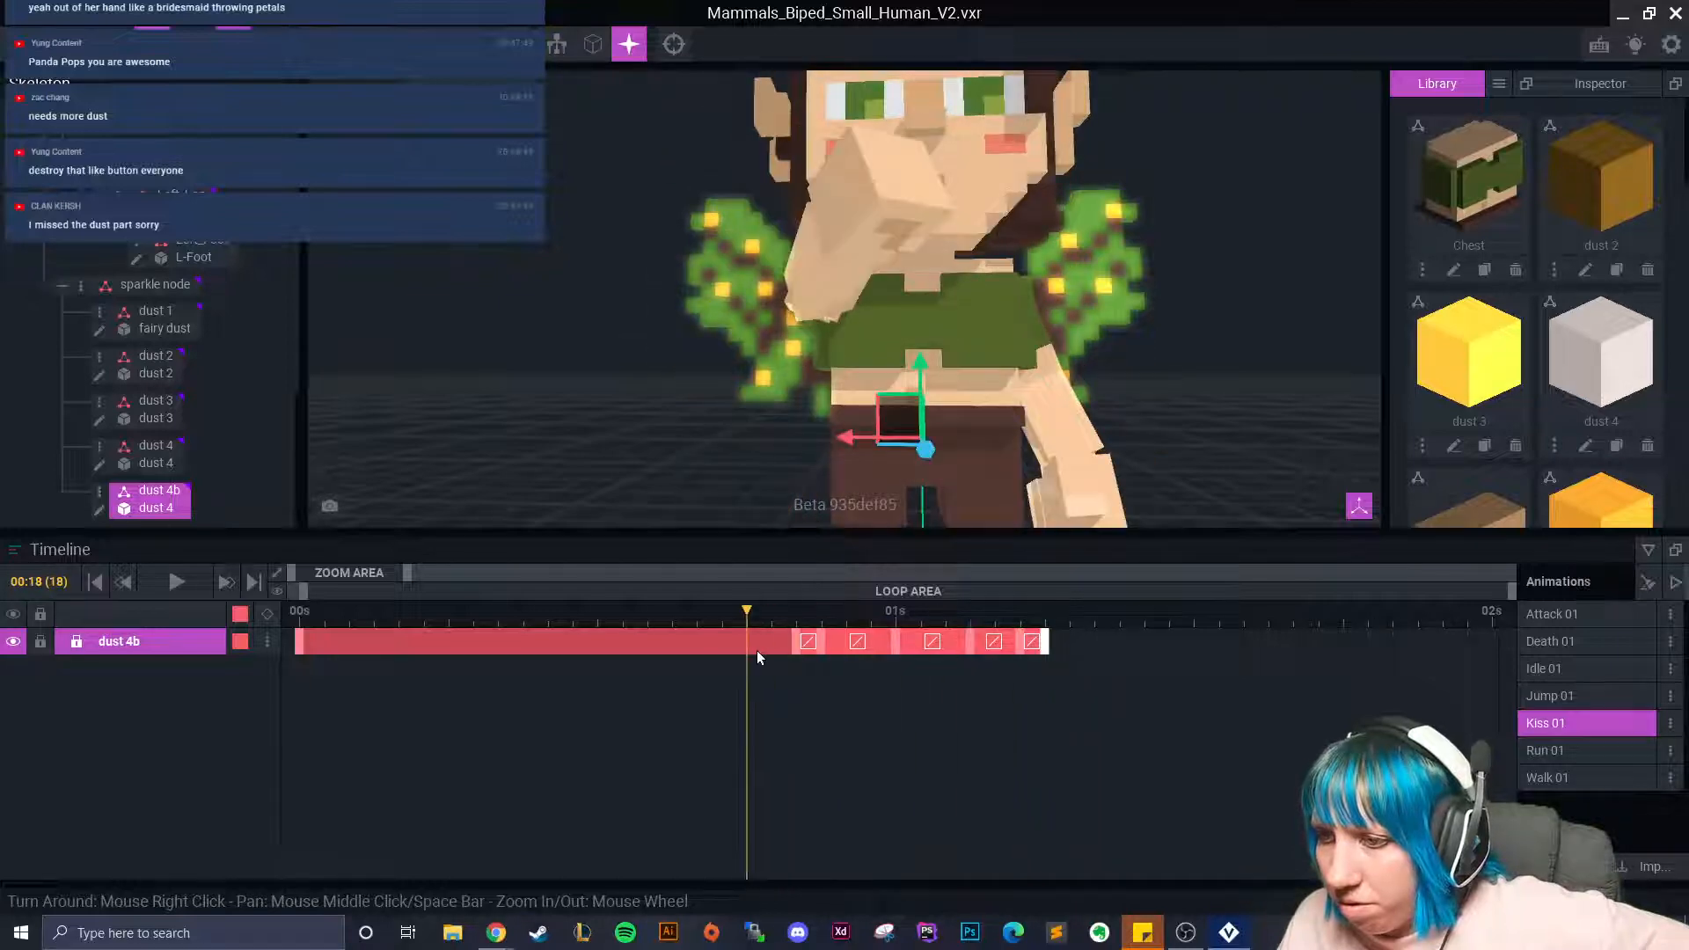
Play the Kiss 01 animation, then scrub to frame 39.
{"action": "left_click", "coordinate": [180, 581]}
{"action": "left_click", "coordinate": [1075, 422]}
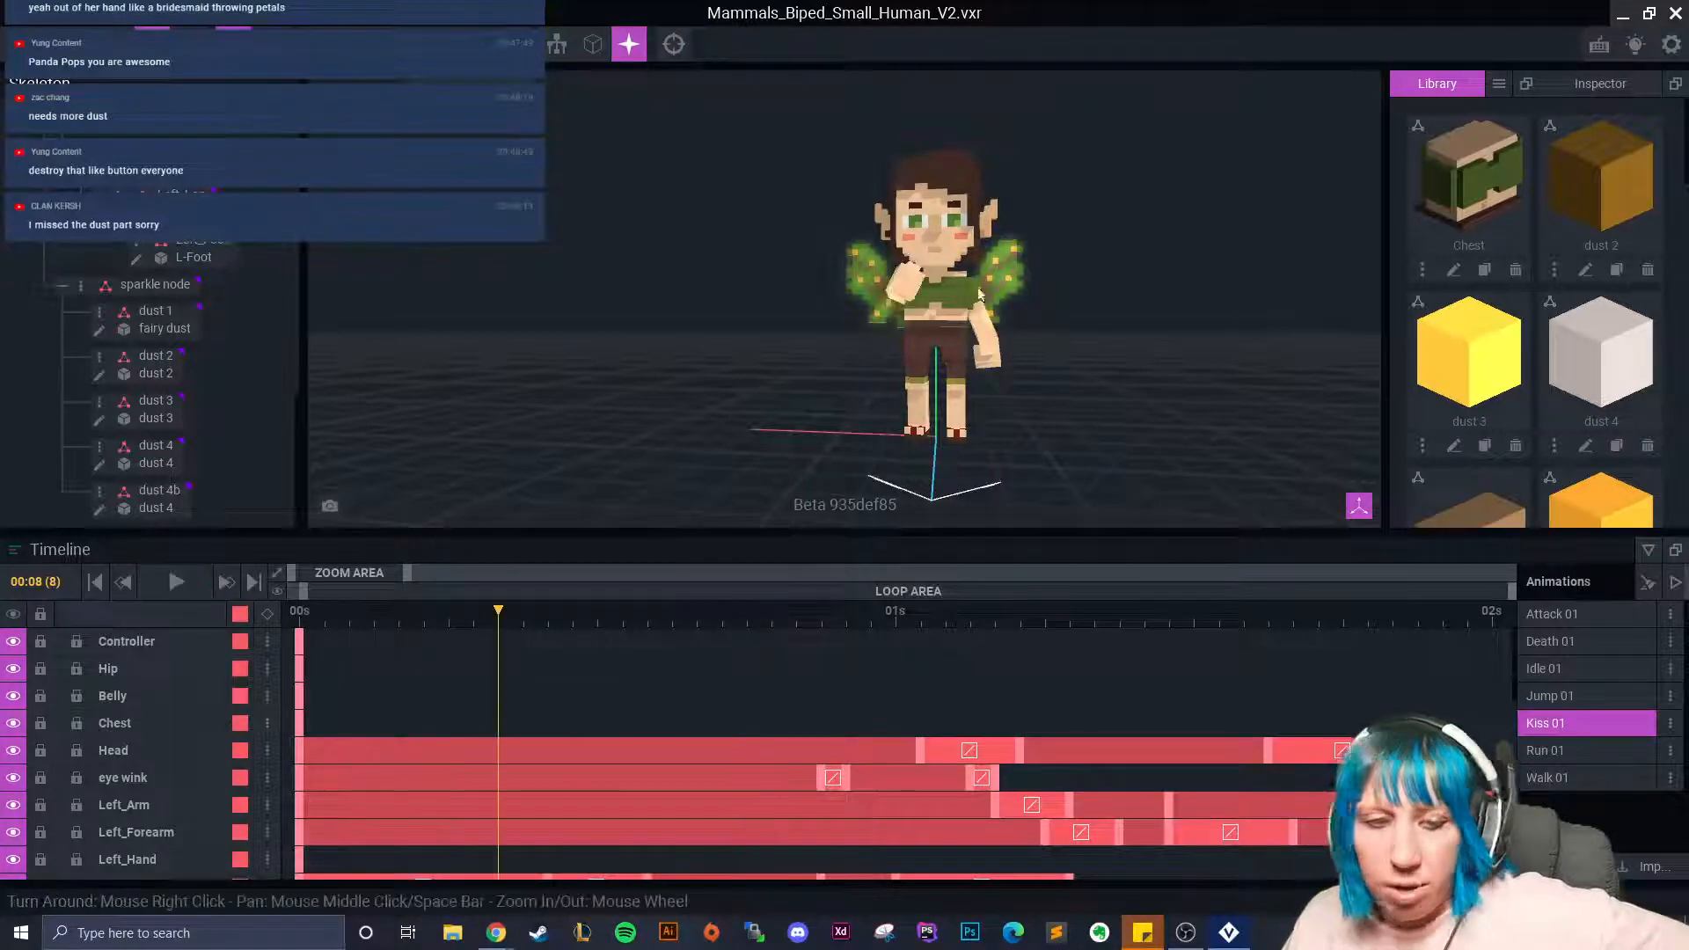
{"action": "left_click_drag", "start_coordinate": [499, 612], "coordinate": [1286, 722]}
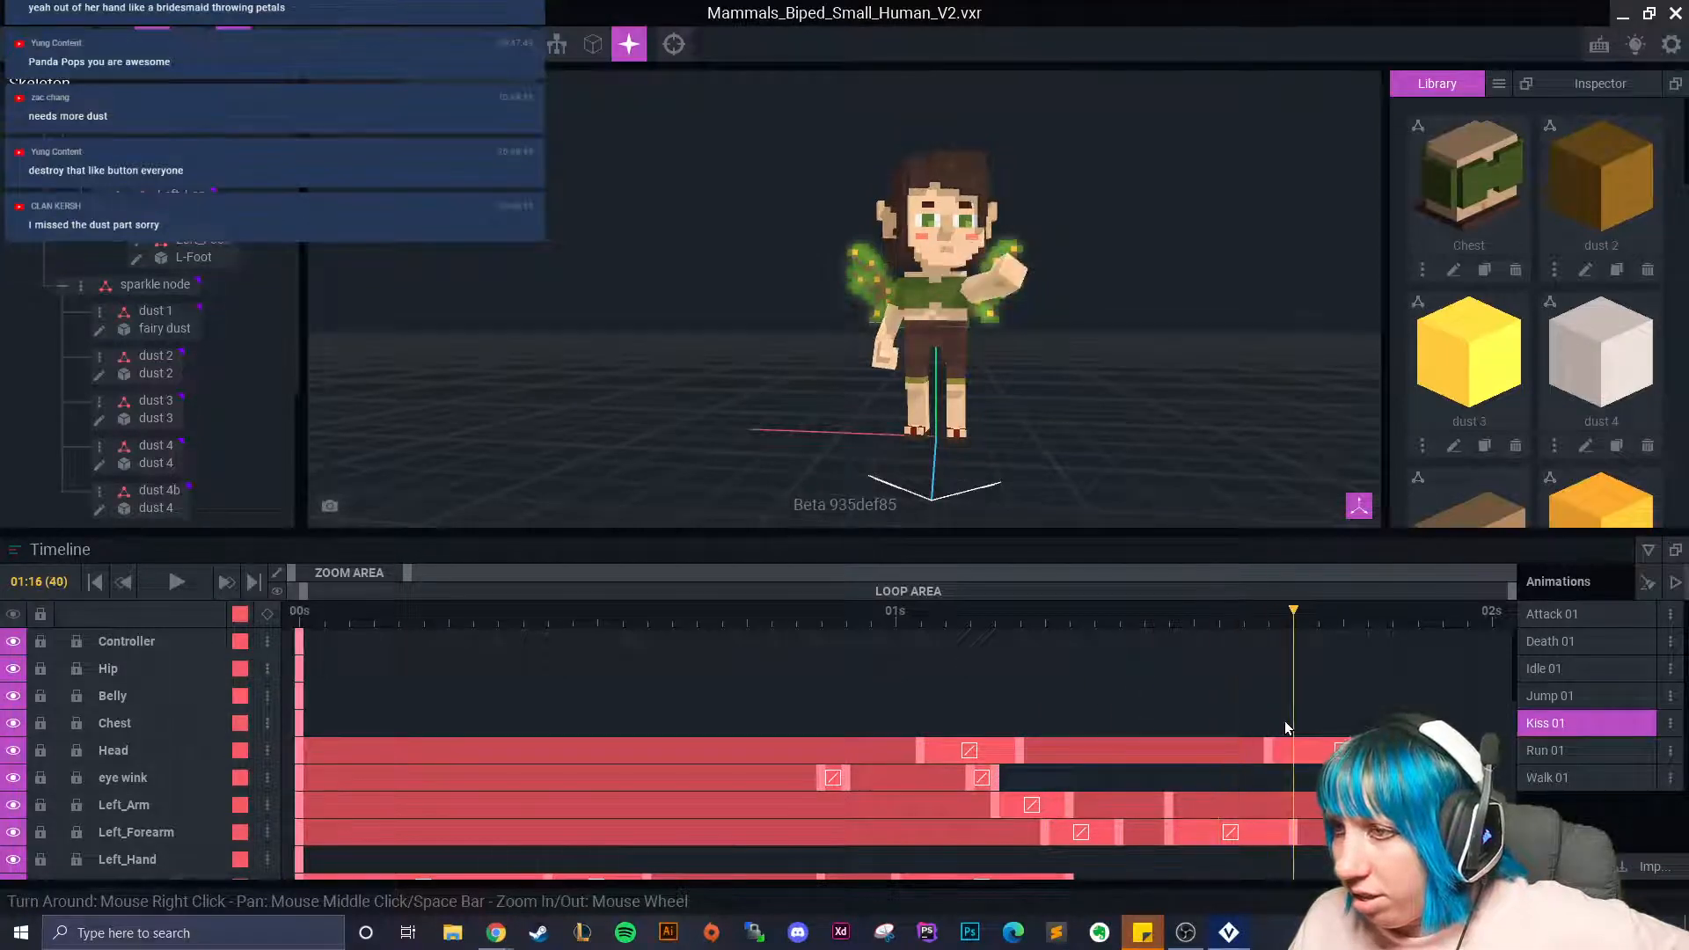
{"action": "middle_click_drag", "start_coordinate": [940, 361], "coordinate": [836, 400]}
{"action": "scroll", "coordinate": [835, 401], "scroll_direction": "up", "scroll_amount": 3}
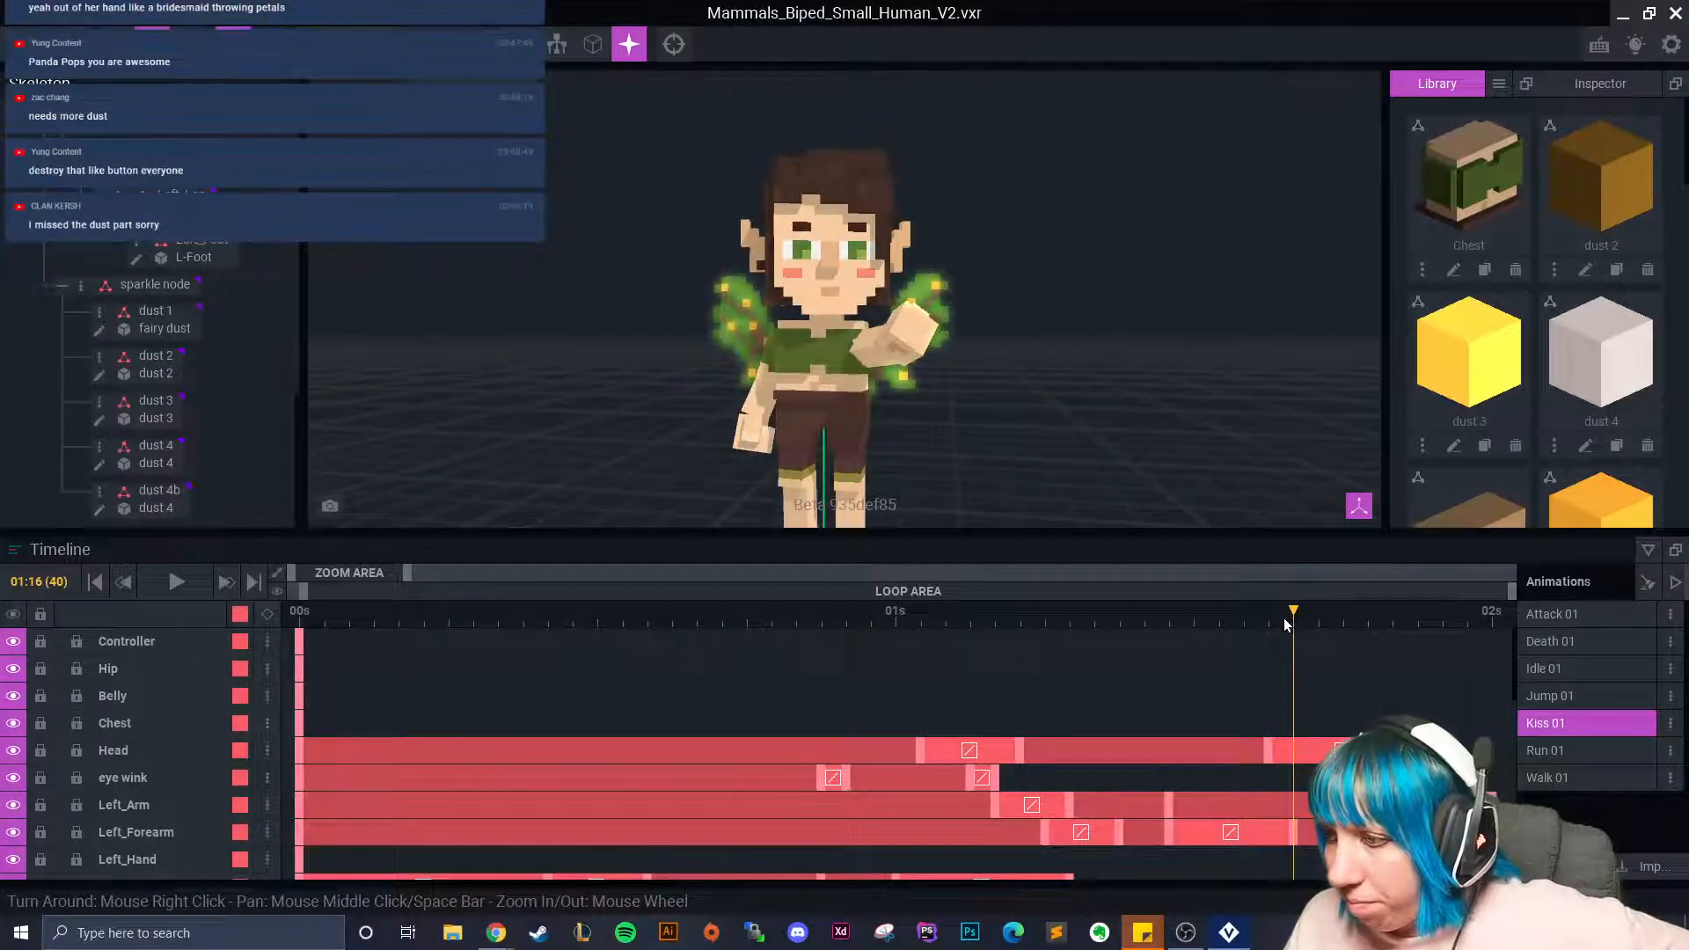
{"action": "left_click_drag", "start_coordinate": [1285, 618], "coordinate": [1269, 617]}
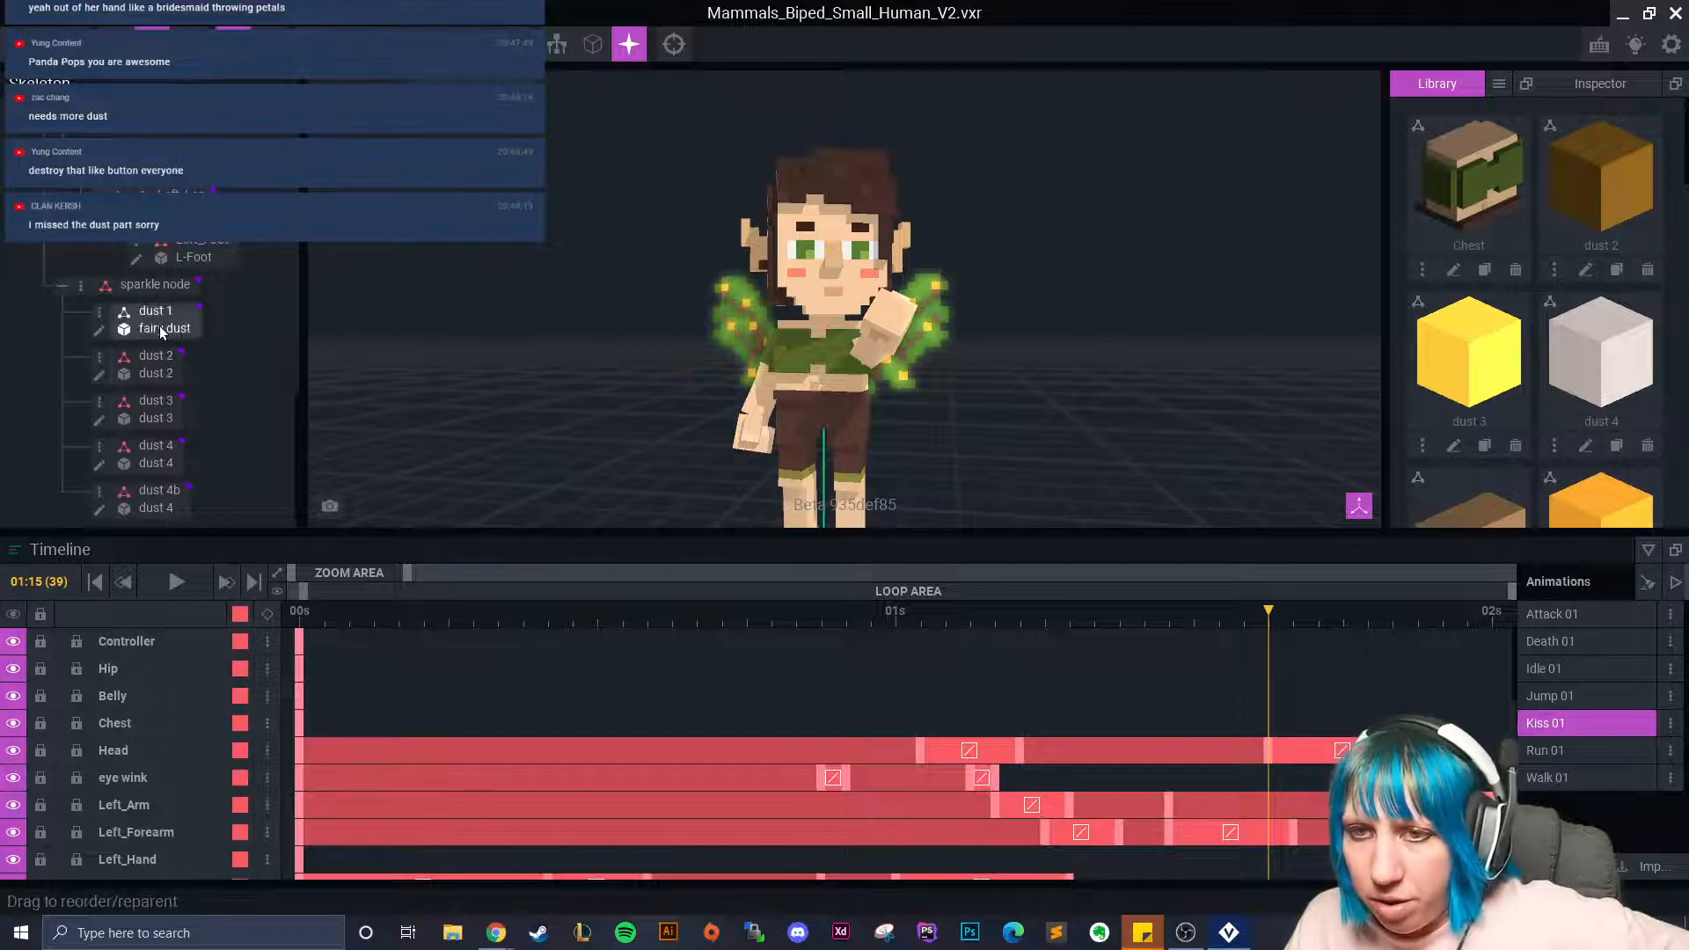
Copy dust 2's last keyframe and paste it at frame 39, extending its track.
{"action": "left_click", "coordinate": [156, 373]}
{"action": "scroll", "coordinate": [686, 413], "scroll_direction": "up", "scroll_amount": 2}
{"action": "scroll", "coordinate": [685, 407], "scroll_direction": "down", "scroll_amount": 2}
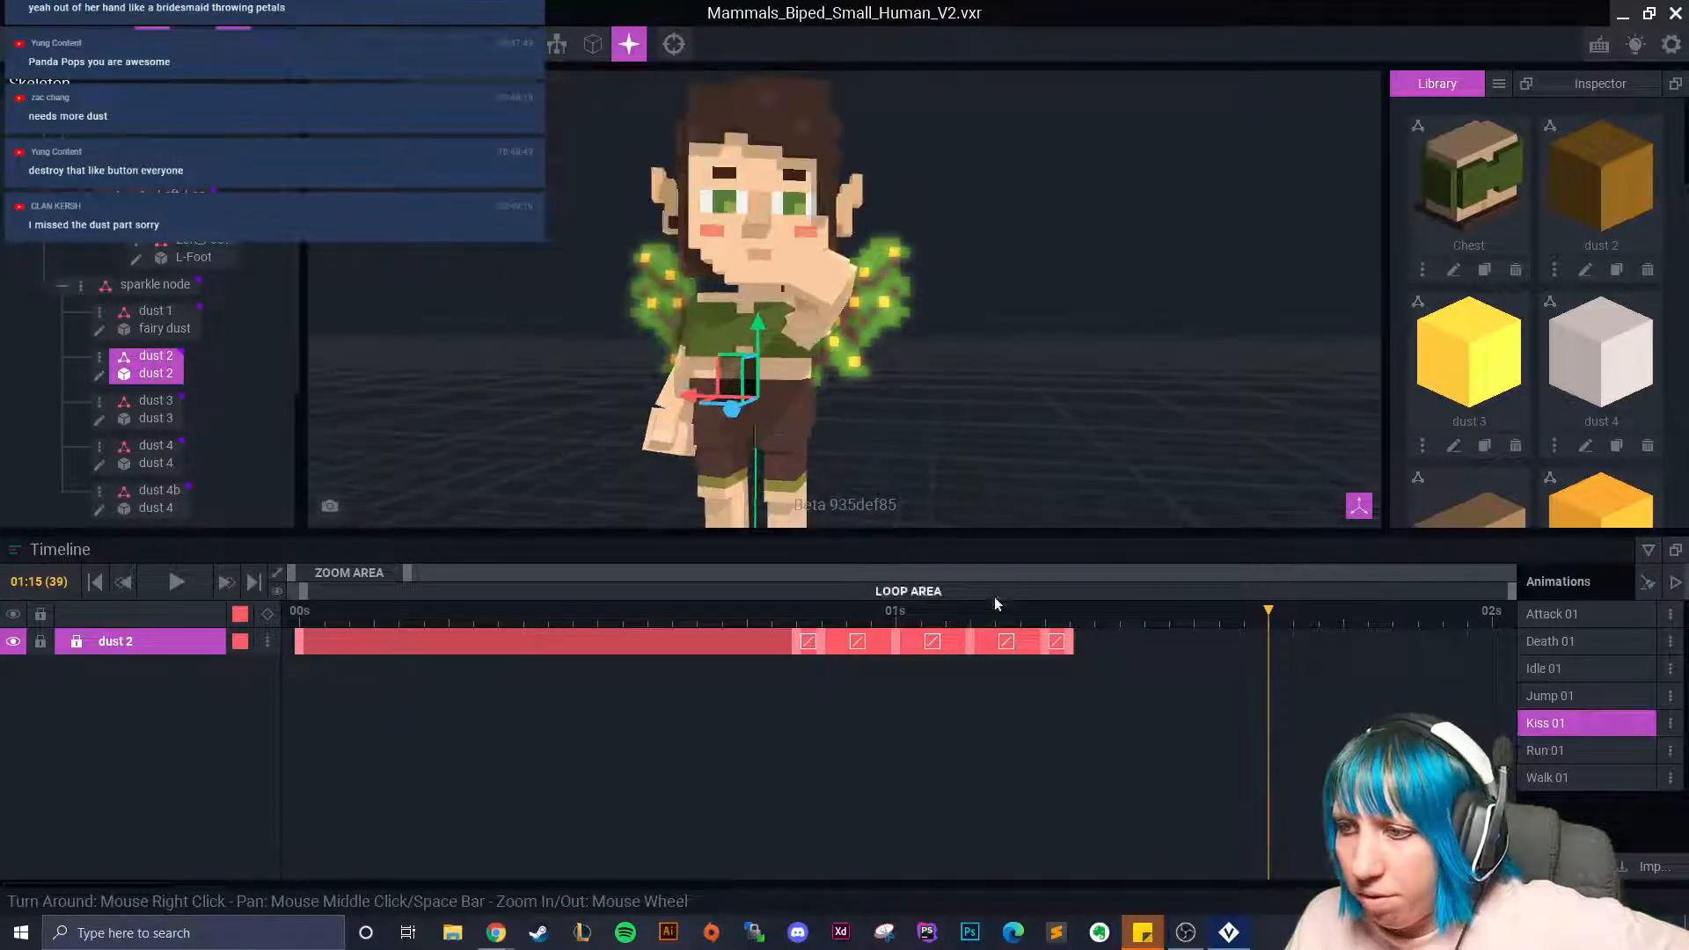
{"action": "right_click", "coordinate": [1074, 640]}
{"action": "left_click", "coordinate": [1110, 542]}
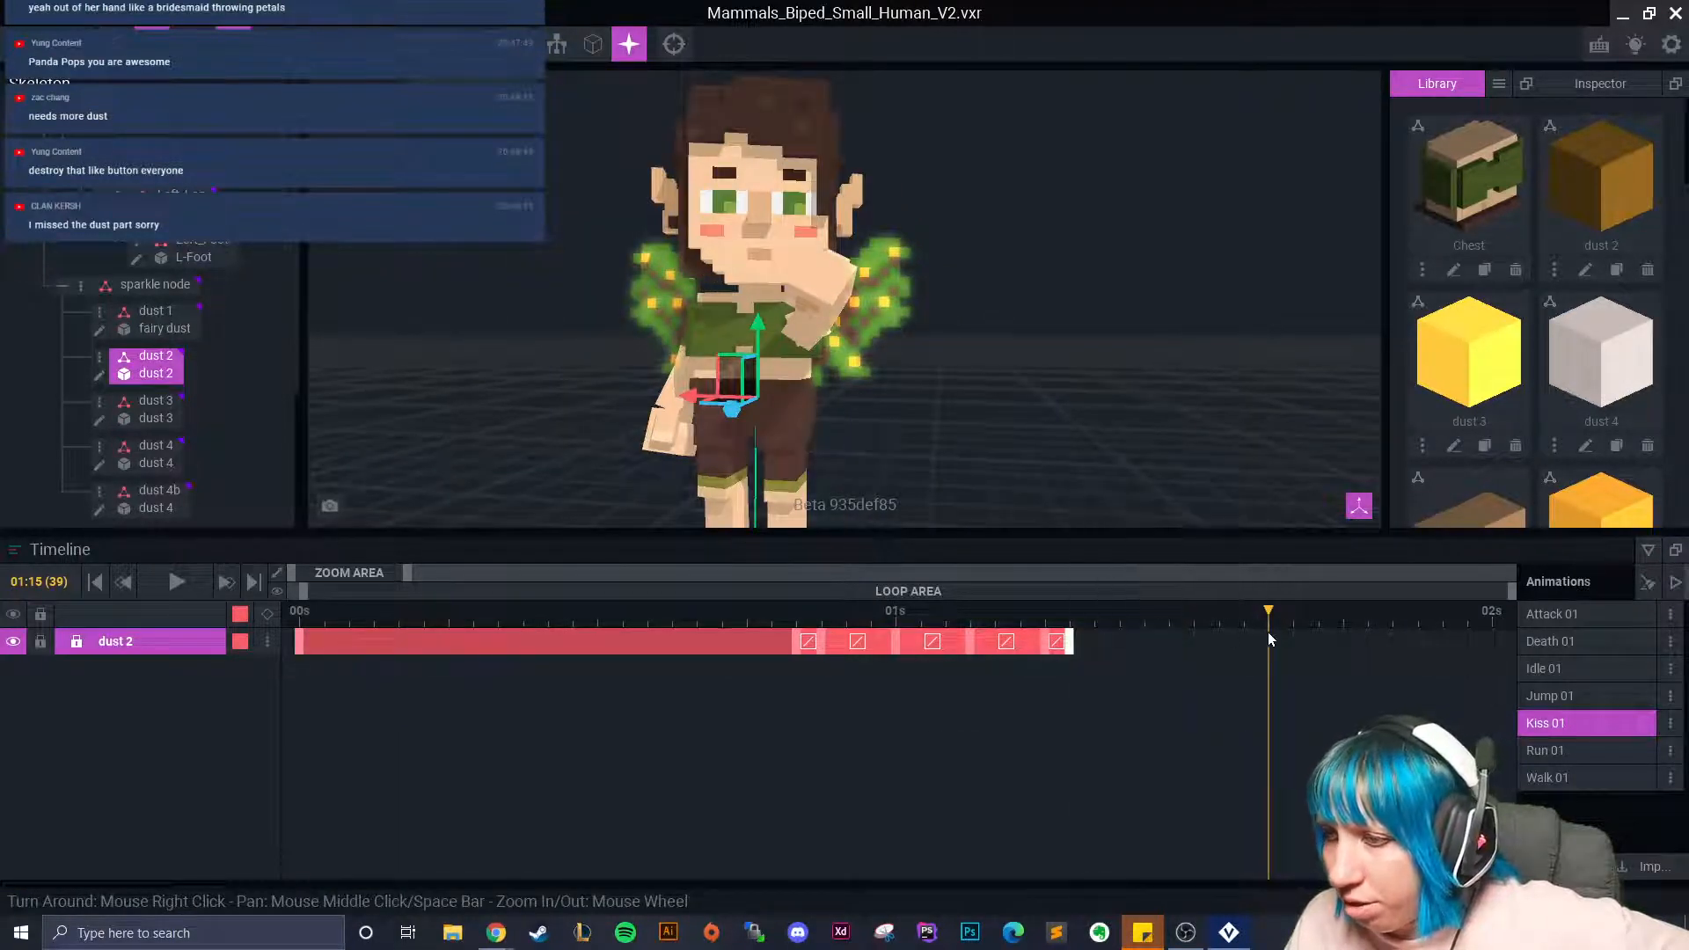
{"action": "right_click", "coordinate": [1269, 633]}
{"action": "left_click", "coordinate": [1307, 573]}
{"action": "left_click_drag", "start_coordinate": [1270, 645], "coordinate": [1244, 643]}
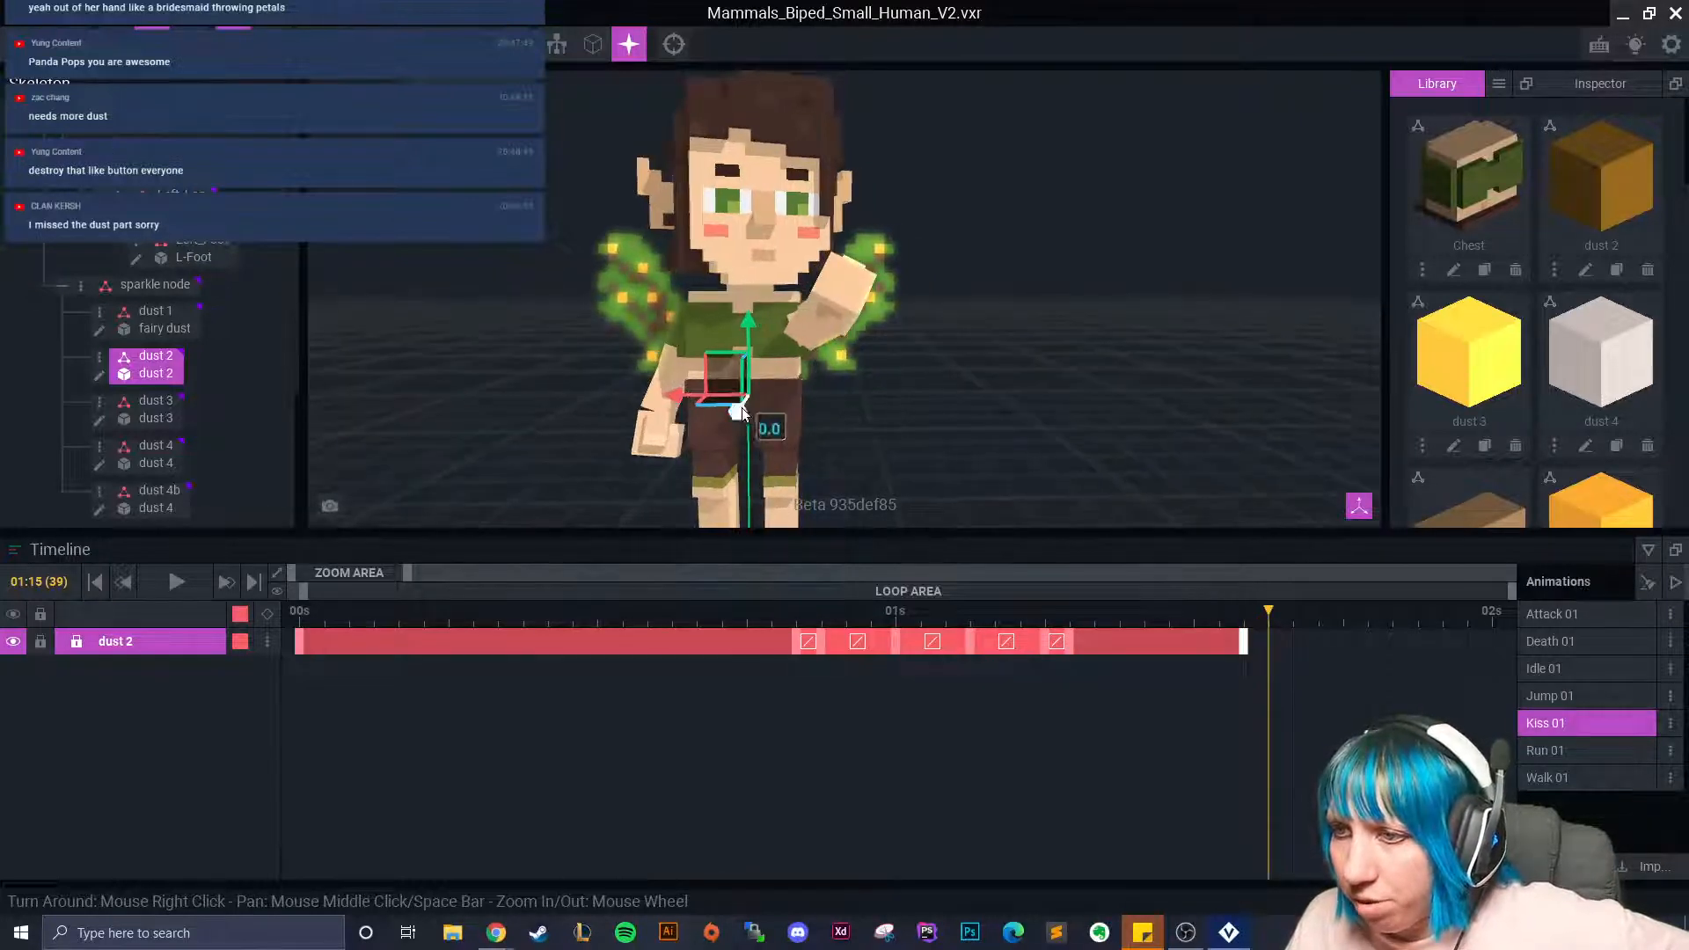
At frame 39, move the dust 2 cube sideways, up and in depth.
{"action": "left_click", "coordinate": [677, 400]}
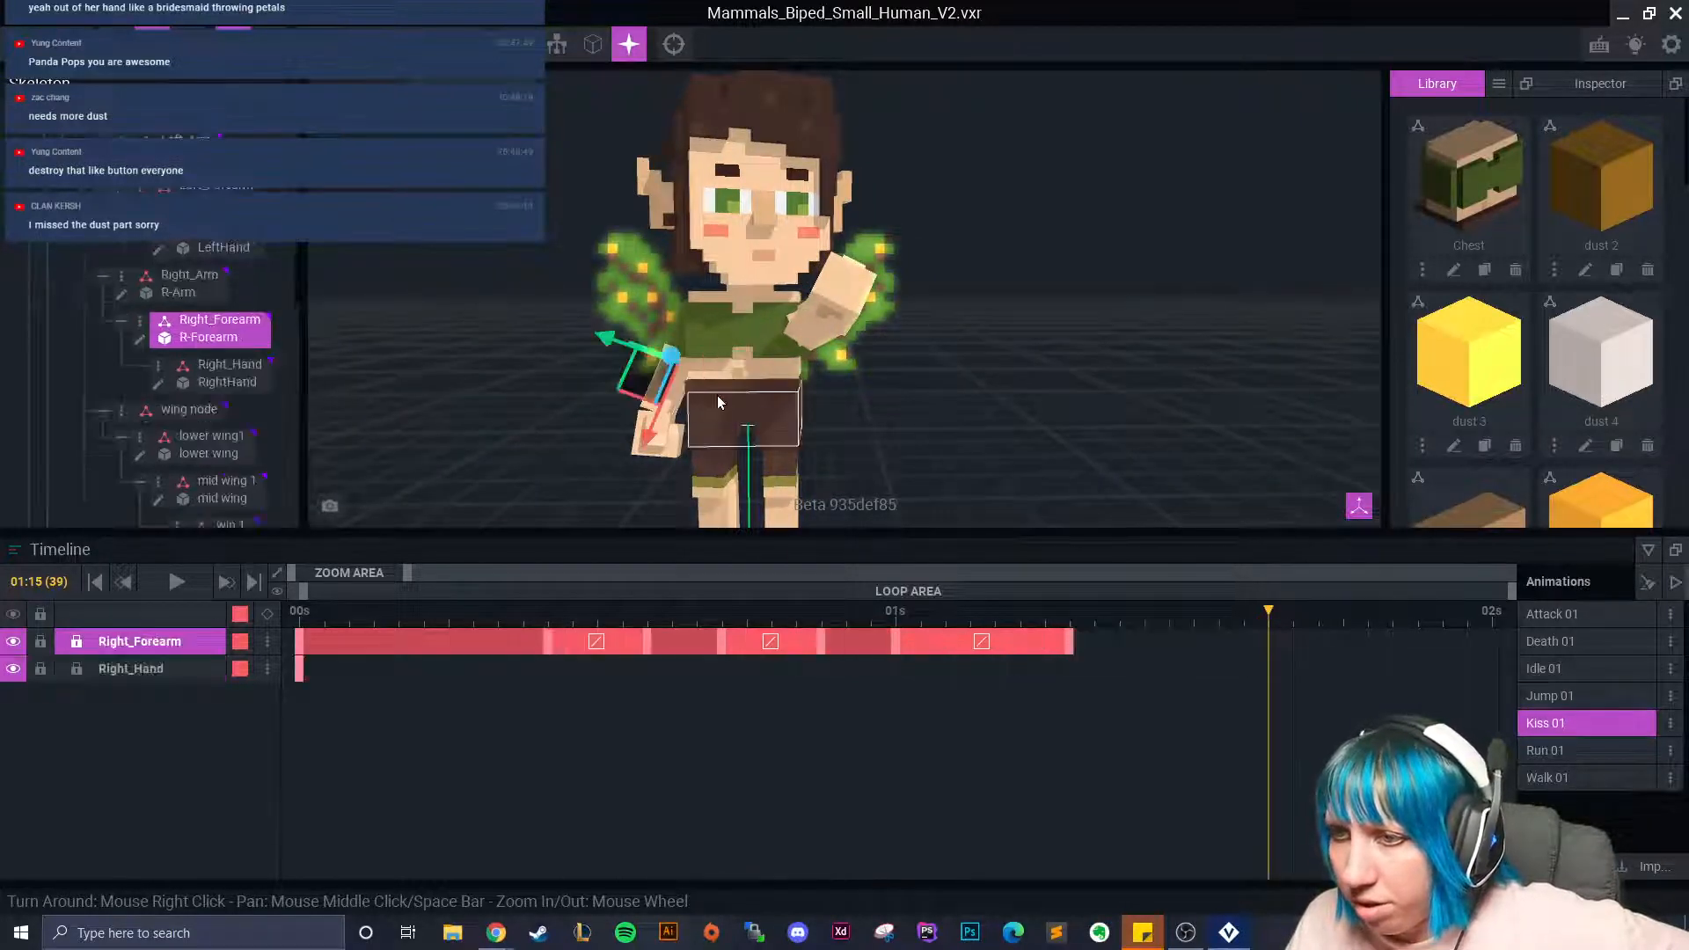
{"action": "scroll", "coordinate": [145, 345], "scroll_direction": "down", "scroll_amount": 8}
{"action": "scroll", "coordinate": [199, 448], "scroll_direction": "down", "scroll_amount": 5}
{"action": "left_click", "coordinate": [141, 362]}
{"action": "left_click_drag", "start_coordinate": [682, 403], "coordinate": [805, 454]}
{"action": "left_click_drag", "start_coordinate": [805, 352], "coordinate": [780, 205]}
{"action": "scroll", "coordinate": [833, 274], "scroll_direction": "up", "scroll_amount": 2}
{"action": "scroll", "coordinate": [833, 274], "scroll_direction": "up", "scroll_amount": 2}
{"action": "middle_click_drag", "start_coordinate": [833, 274], "coordinate": [824, 367]}
{"action": "left_click_drag", "start_coordinate": [729, 340], "coordinate": [804, 347]}
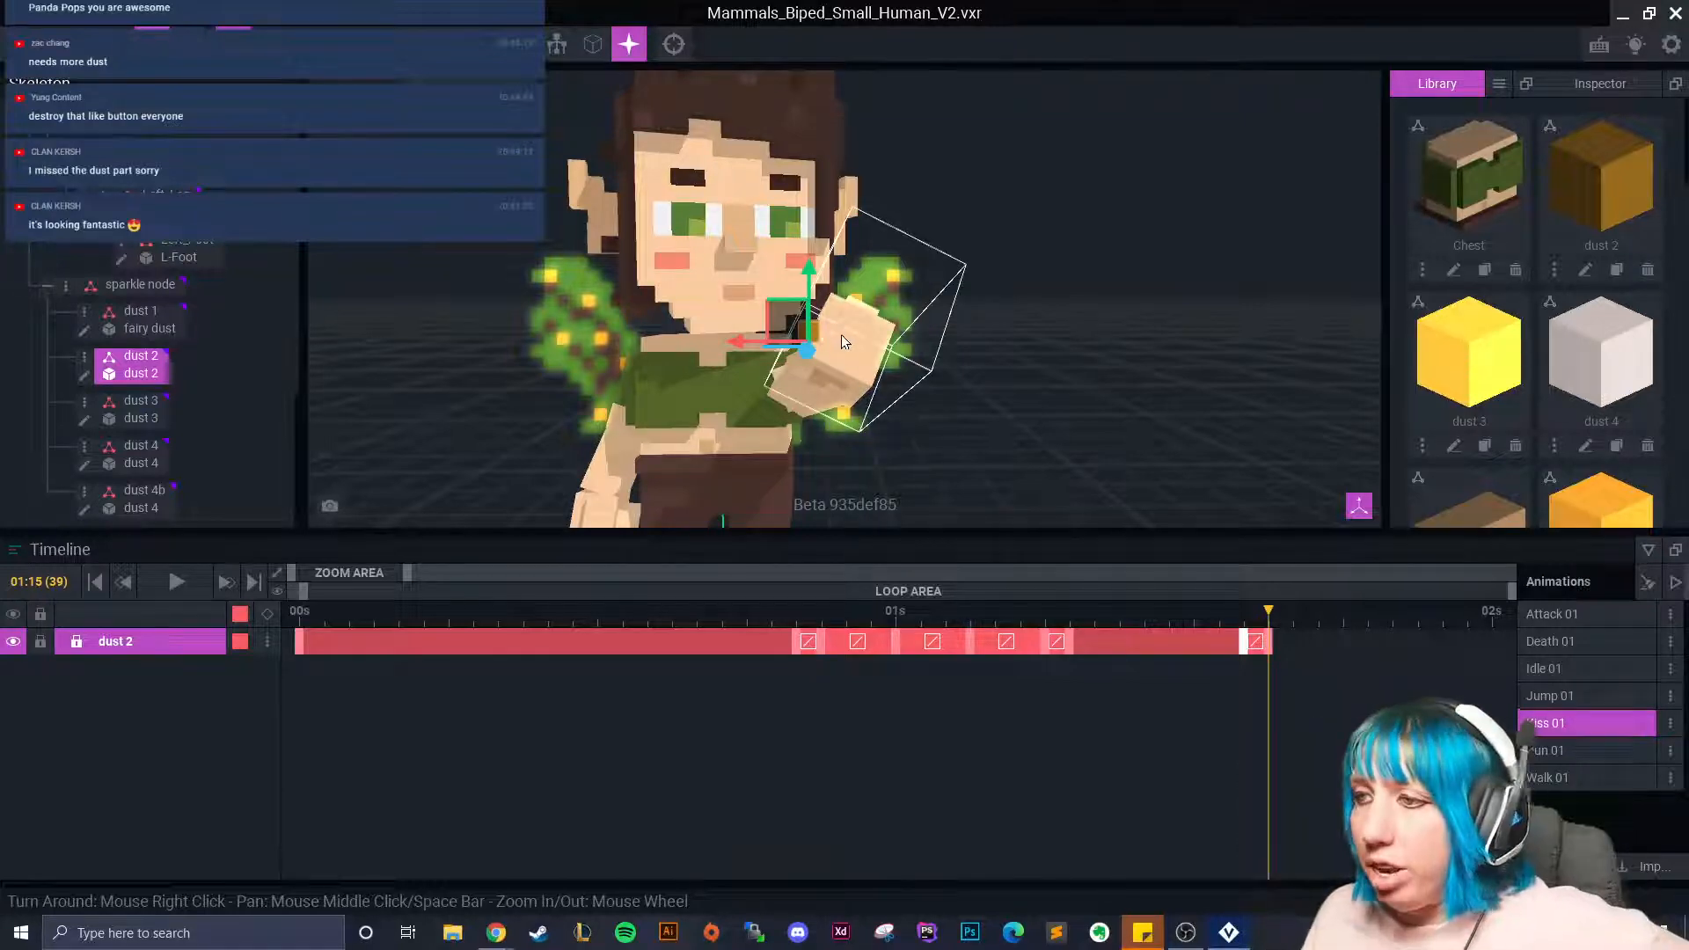
Advance to frame 41 (01:17) and lower the dust 2 cube beside the fairy's hand.
{"action": "scroll", "coordinate": [838, 338], "scroll_direction": "up", "scroll_amount": 1}
{"action": "scroll", "coordinate": [837, 354], "scroll_direction": "up", "scroll_amount": 1}
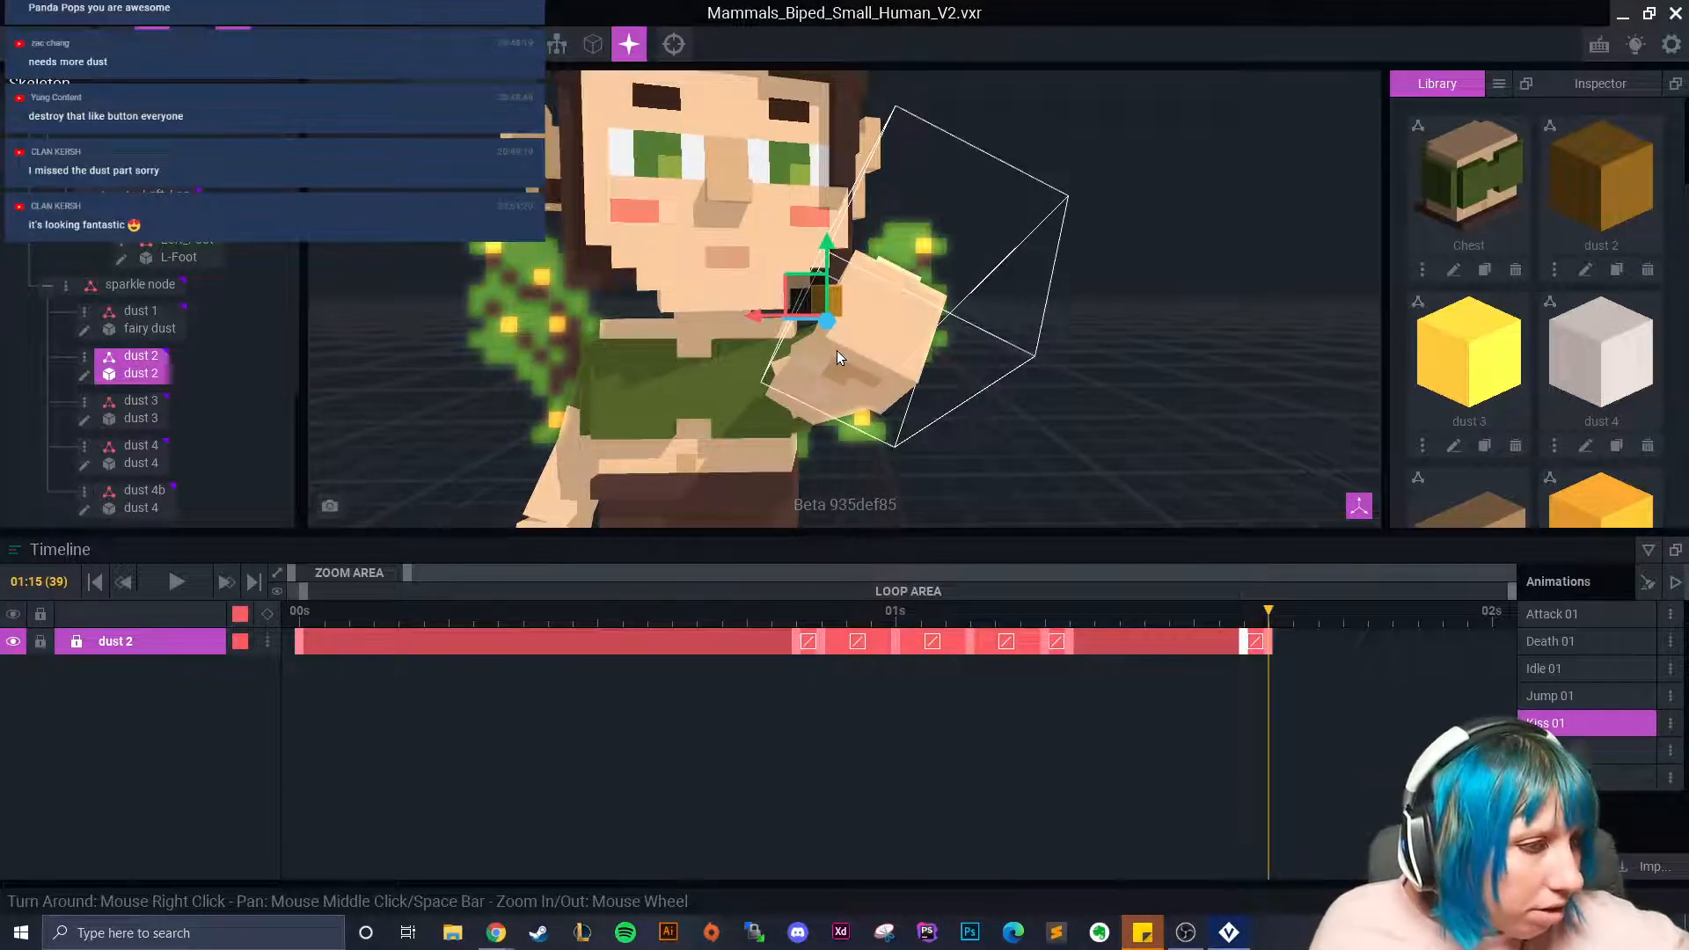
{"action": "scroll", "coordinate": [785, 357], "scroll_direction": "up", "scroll_amount": 2}
{"action": "scroll", "coordinate": [807, 334], "scroll_direction": "down", "scroll_amount": 1}
{"action": "right_click_drag", "start_coordinate": [811, 338], "coordinate": [804, 384]}
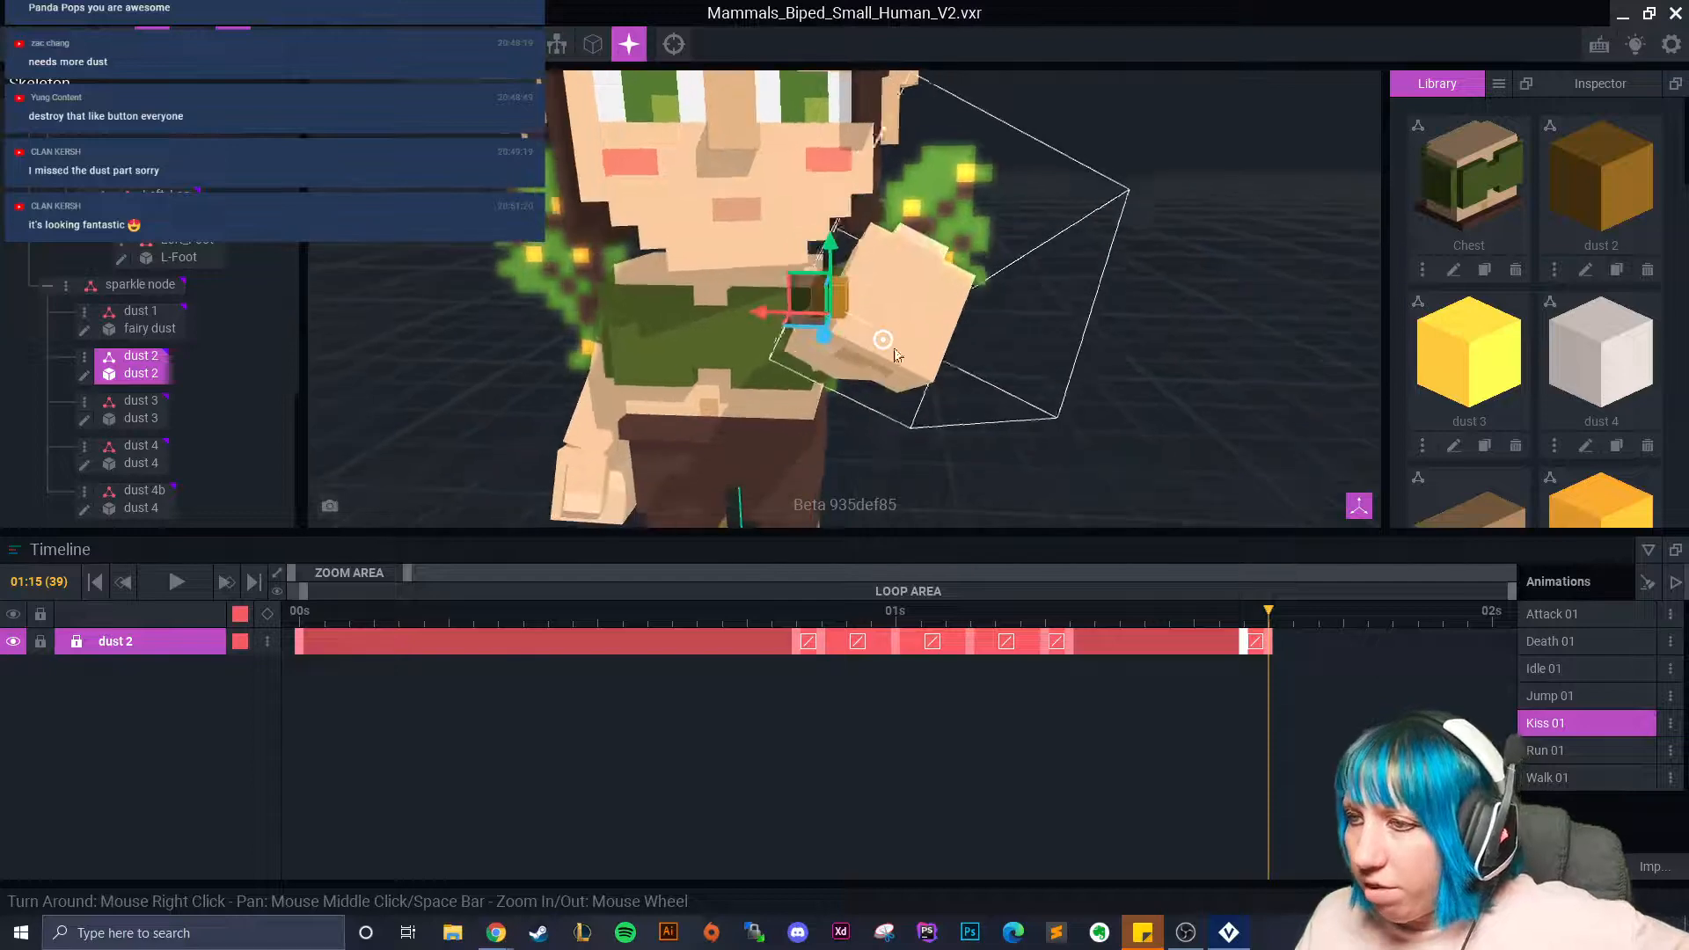
{"action": "mouse_move", "coordinate": [1262, 622]}
{"action": "left_mouse_down"}
{"action": "mouse_move", "coordinate": [1315, 647]}
{"action": "mouse_move", "coordinate": [1251, 643]}
{"action": "mouse_move", "coordinate": [1285, 645]}
{"action": "left_mouse_up"}
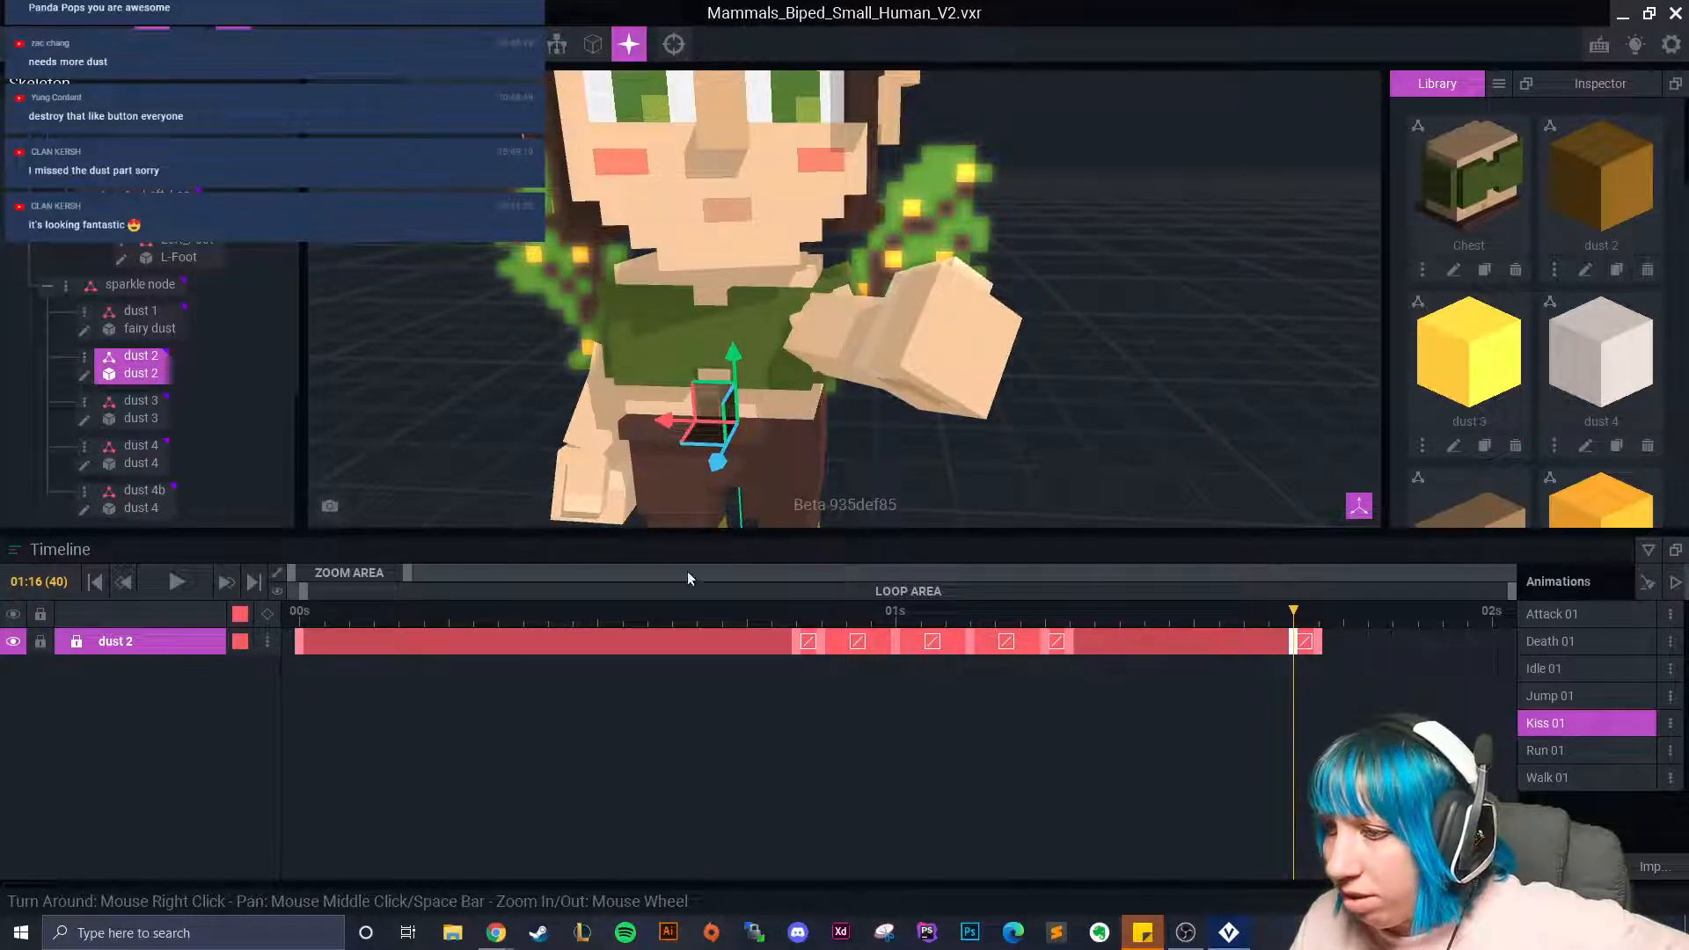
{"action": "right_click_drag", "start_coordinate": [811, 434], "coordinate": [803, 429]}
{"action": "left_click", "coordinate": [1317, 620]}
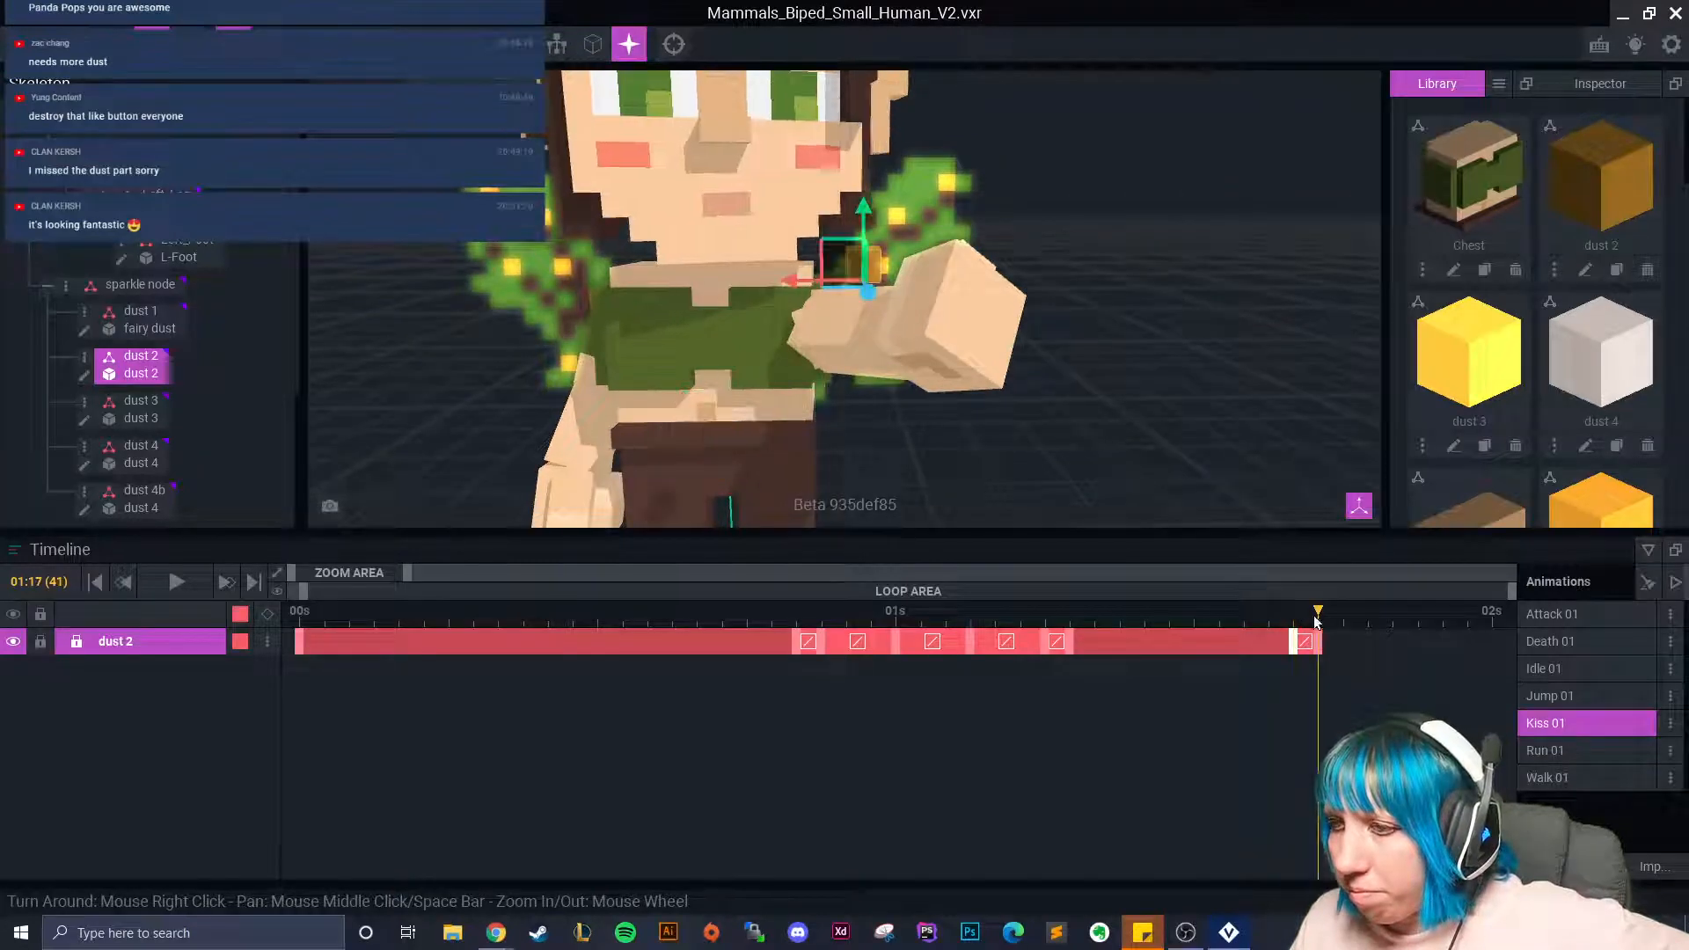
{"action": "left_click_drag", "start_coordinate": [789, 281], "coordinate": [841, 287]}
{"action": "right_click_drag", "start_coordinate": [858, 343], "coordinate": [822, 405]}
{"action": "left_click_drag", "start_coordinate": [897, 304], "coordinate": [903, 287]}
{"action": "left_click", "coordinate": [921, 242]}
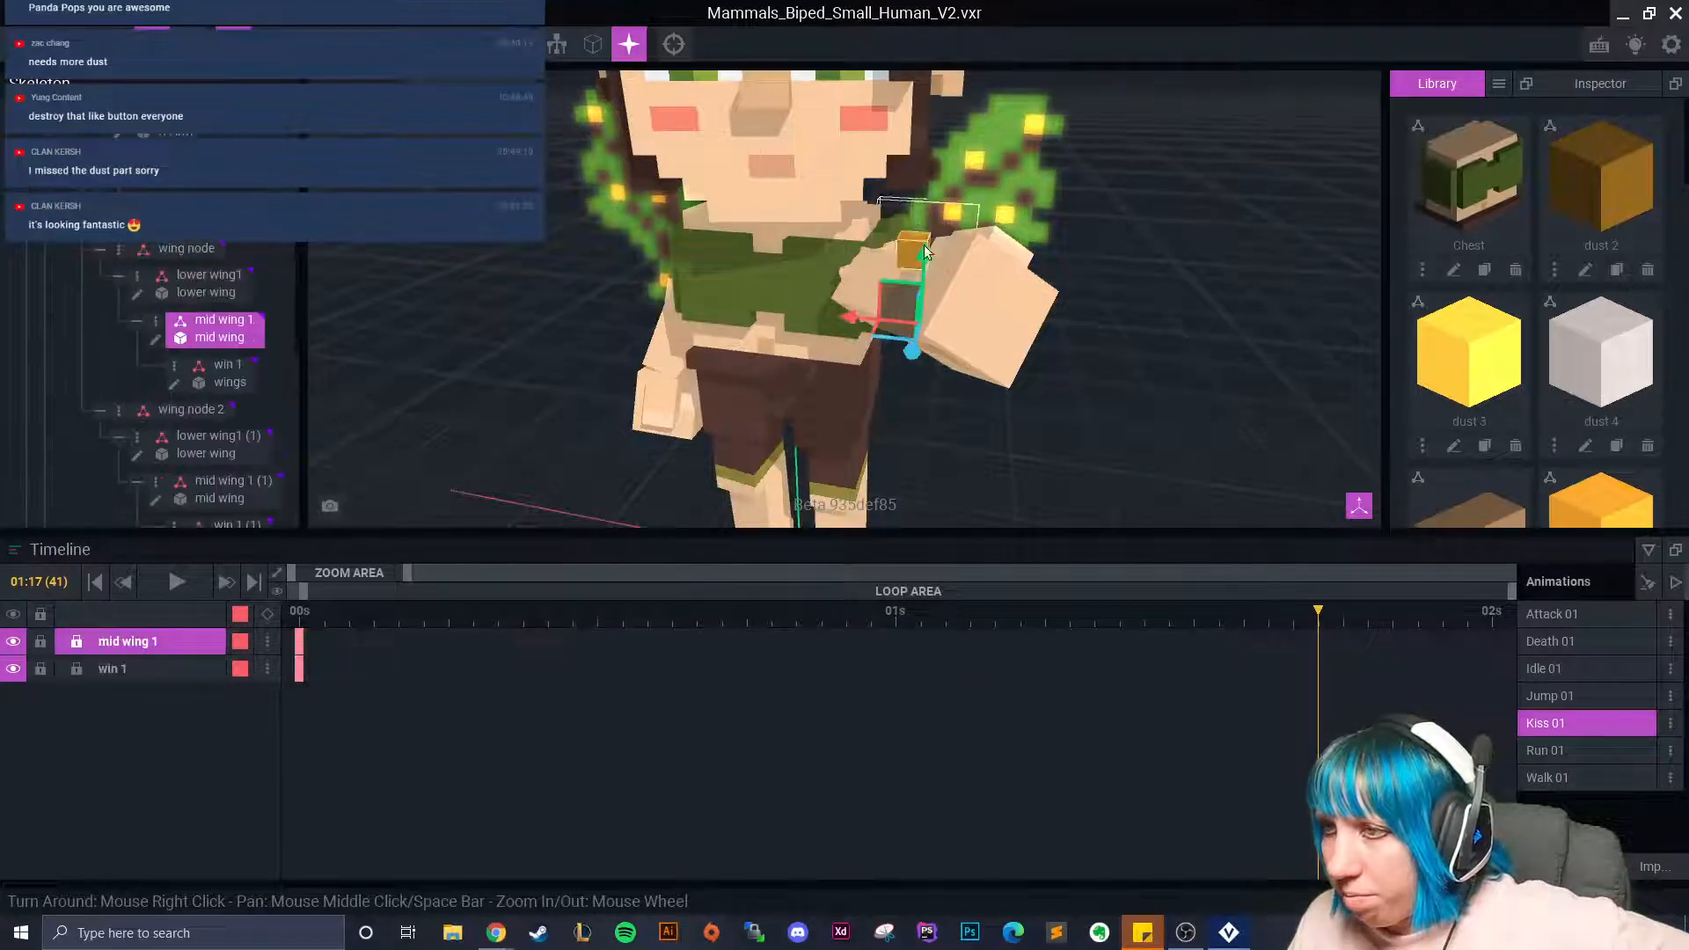
{"action": "left_click", "coordinate": [921, 242]}
{"action": "left_click_drag", "start_coordinate": [917, 192], "coordinate": [904, 345]}
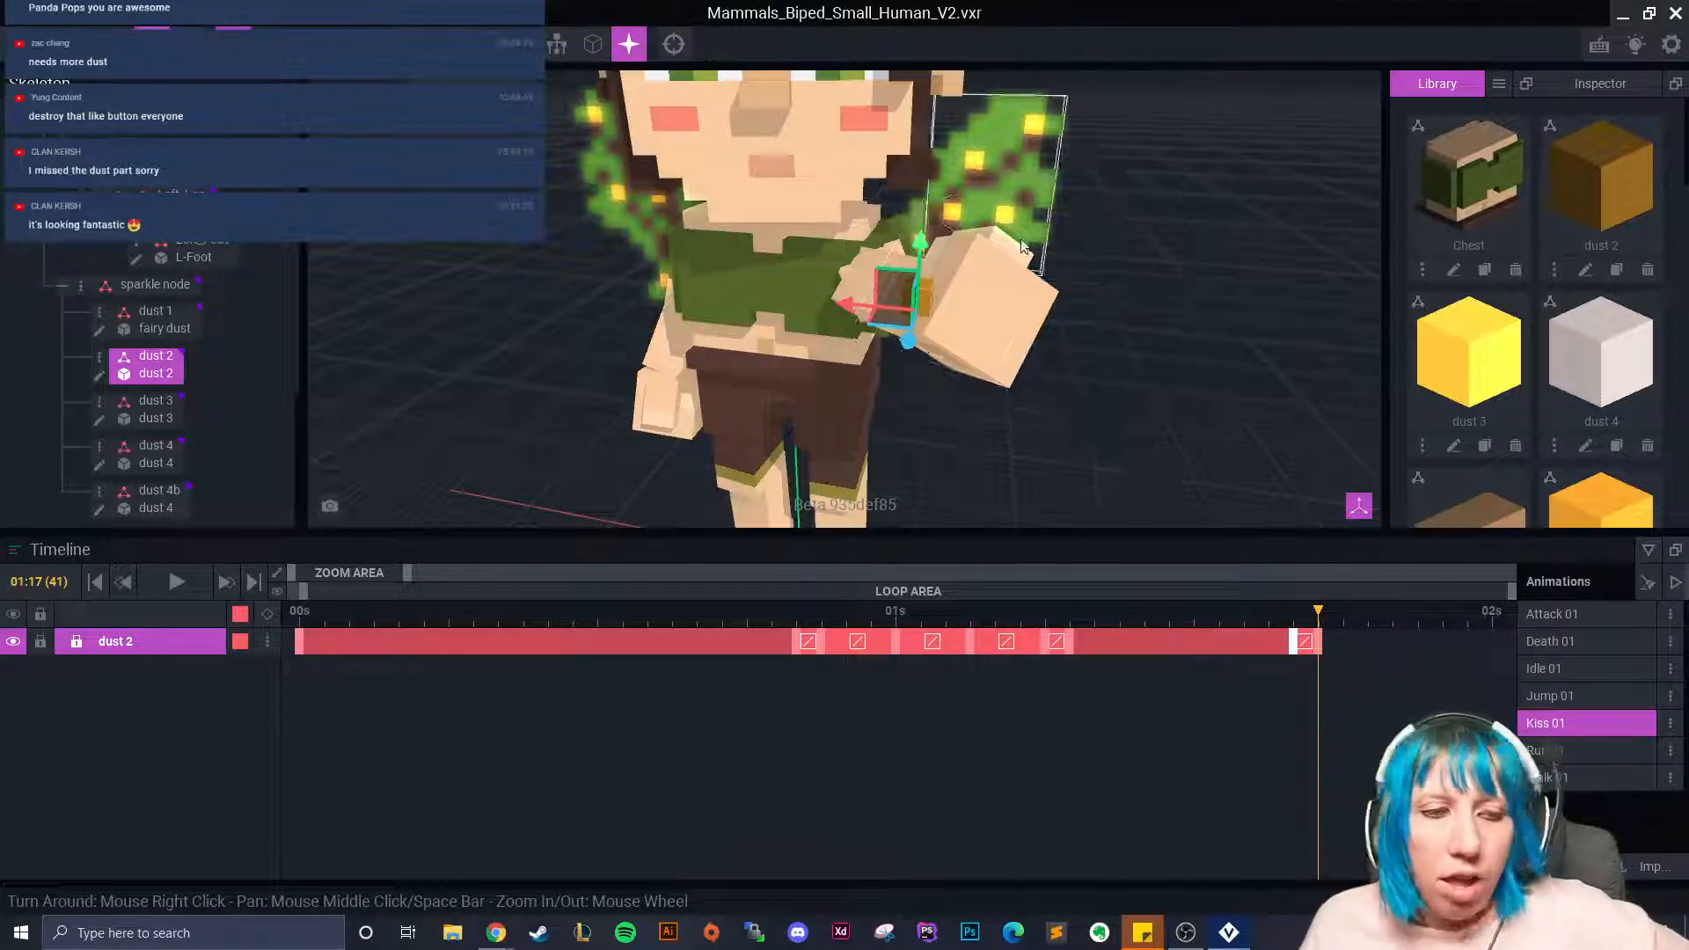
Scrub back to 01:16 to check the dust 2 cube's new path.
{"action": "scroll", "coordinate": [1082, 495], "scroll_direction": "up", "scroll_amount": 2}
{"action": "left_click_drag", "start_coordinate": [1244, 641], "coordinate": [1431, 671]}
{"action": "mouse_move", "coordinate": [1101, 336]}
{"action": "right_mouse_down"}
{"action": "mouse_move", "coordinate": [1123, 388]}
{"action": "mouse_move", "coordinate": [1091, 354]}
{"action": "right_mouse_up"}
{"action": "left_click_drag", "start_coordinate": [1388, 631], "coordinate": [1298, 642]}
Widen the timeline to 3 seconds and push the Left_Forearm end keyframes later.
{"action": "left_click", "coordinate": [855, 204]}
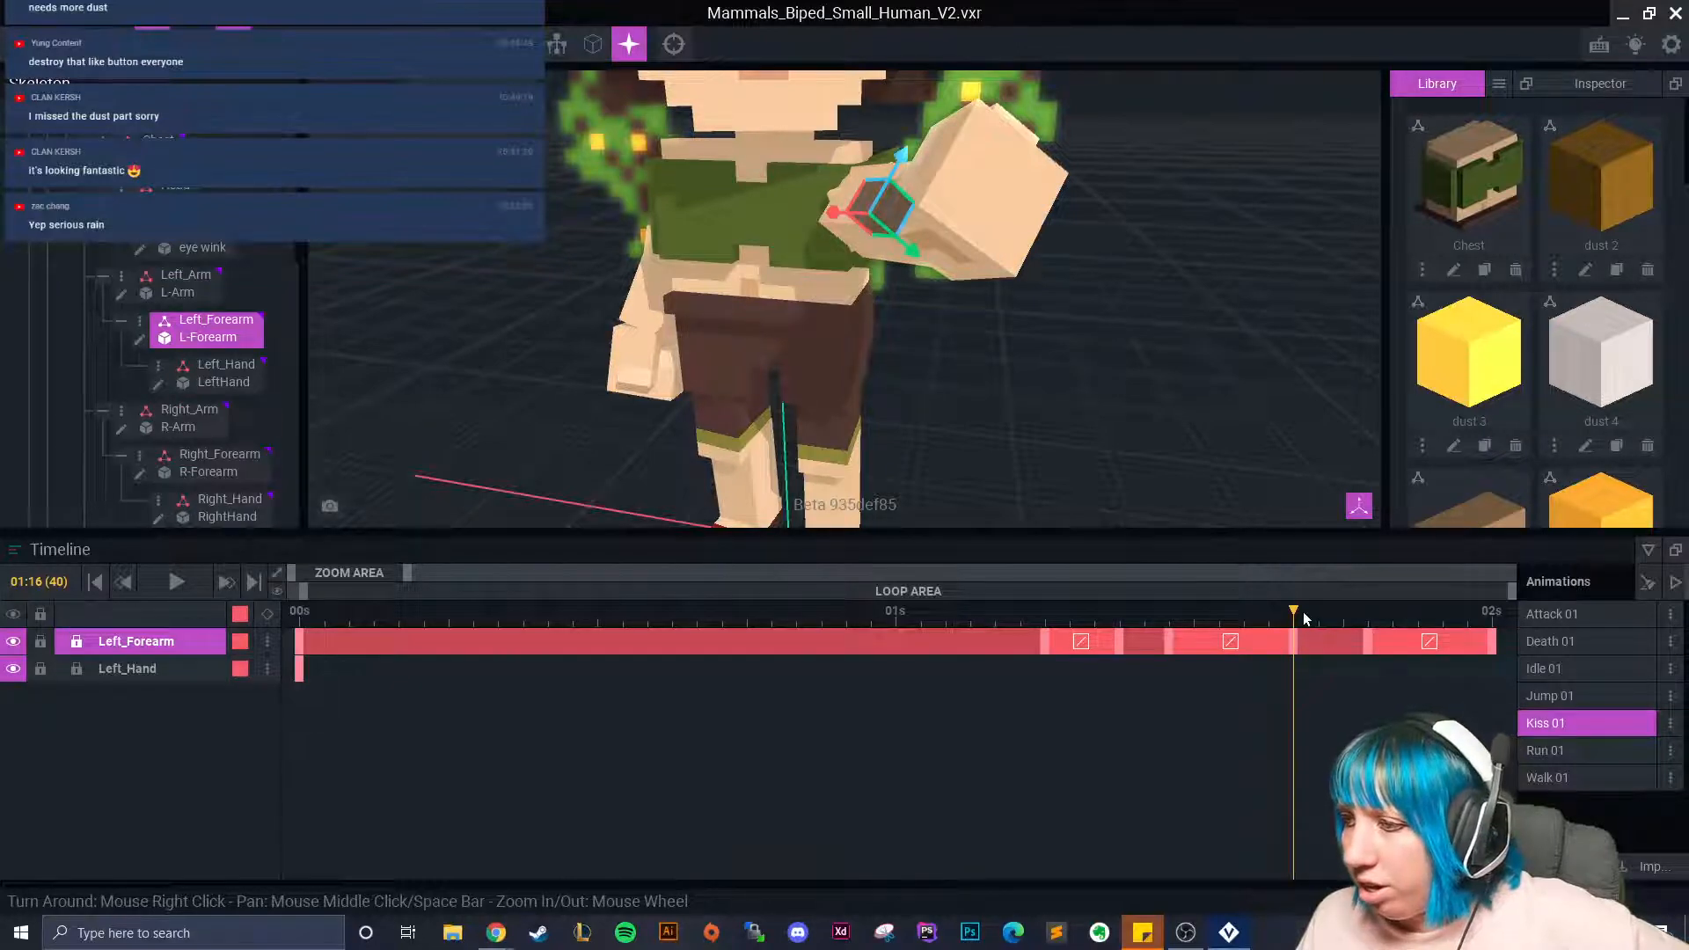
{"action": "left_click_drag", "start_coordinate": [403, 573], "coordinate": [467, 568]}
{"action": "left_click_drag", "start_coordinate": [1110, 644], "coordinate": [1183, 650]}
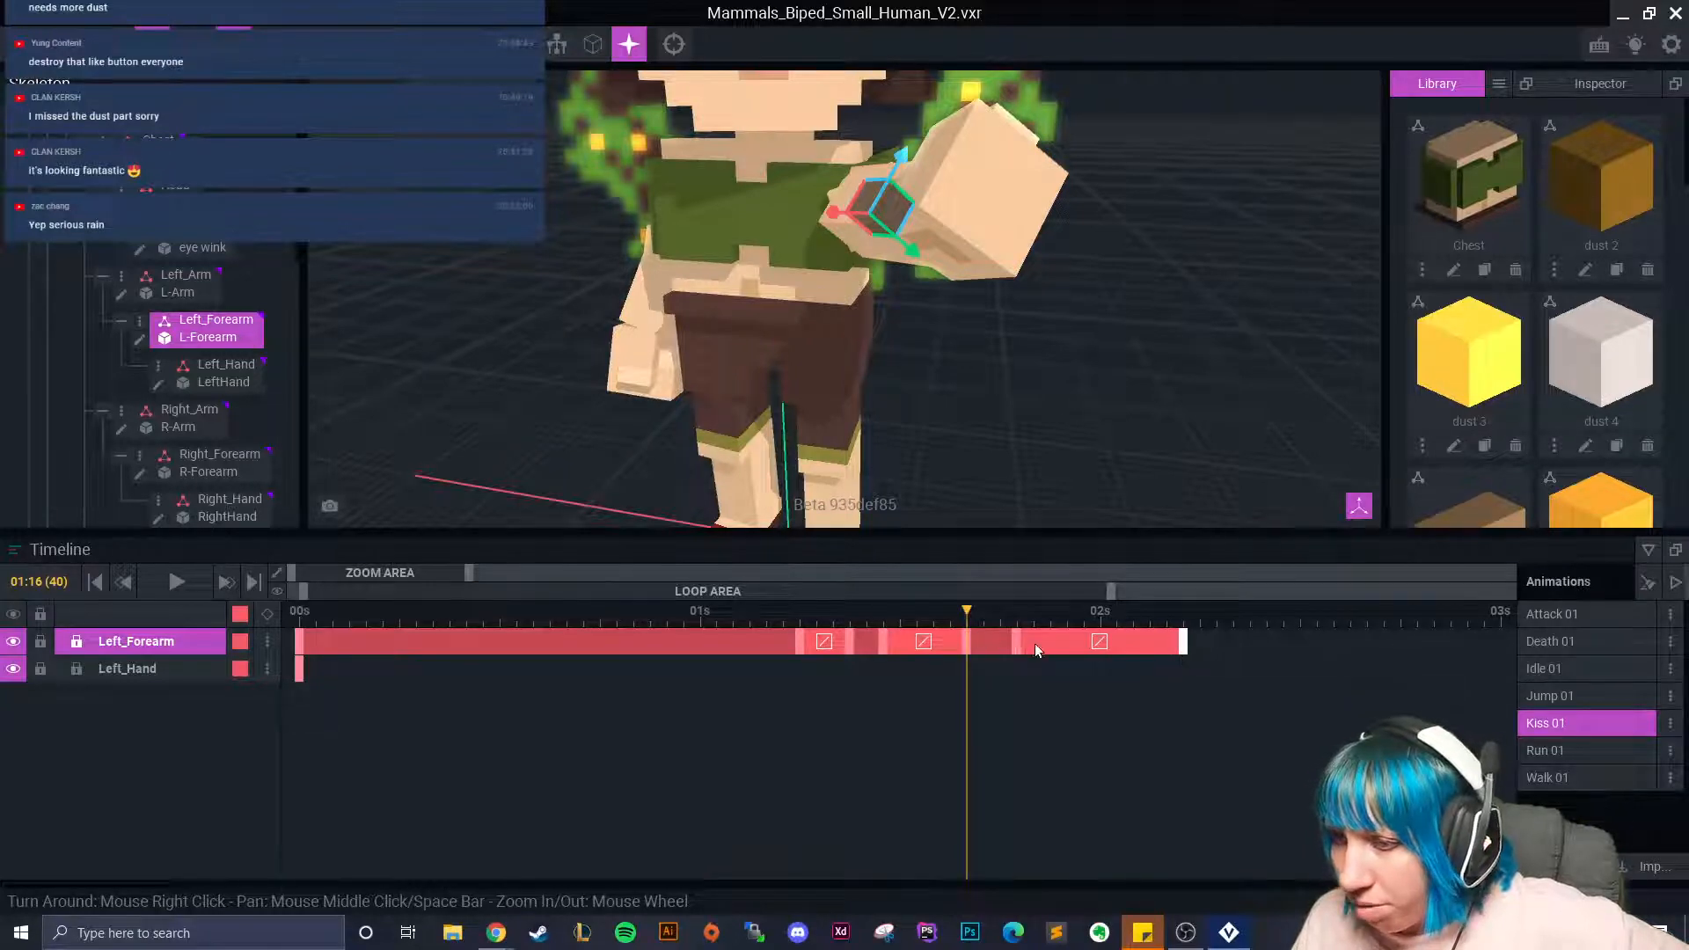
{"action": "left_click_drag", "start_coordinate": [1022, 641], "coordinate": [1044, 637]}
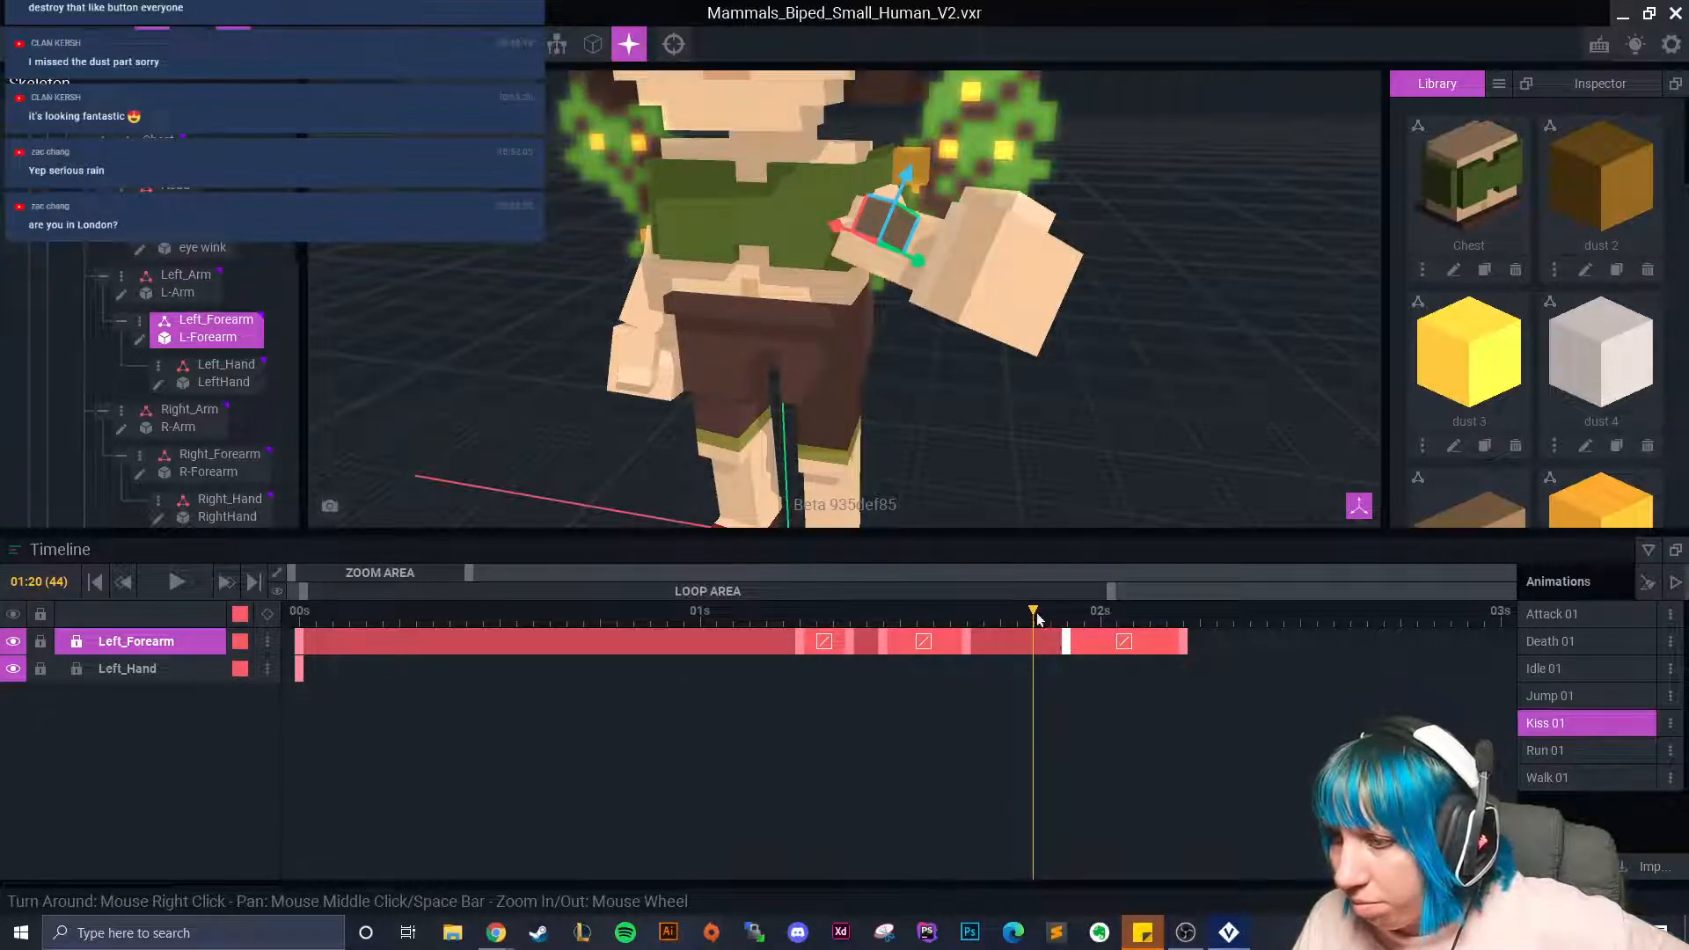
Review the forearm motion and extend the Left_Arm track's last keyframe later.
{"action": "left_click", "coordinate": [642, 299]}
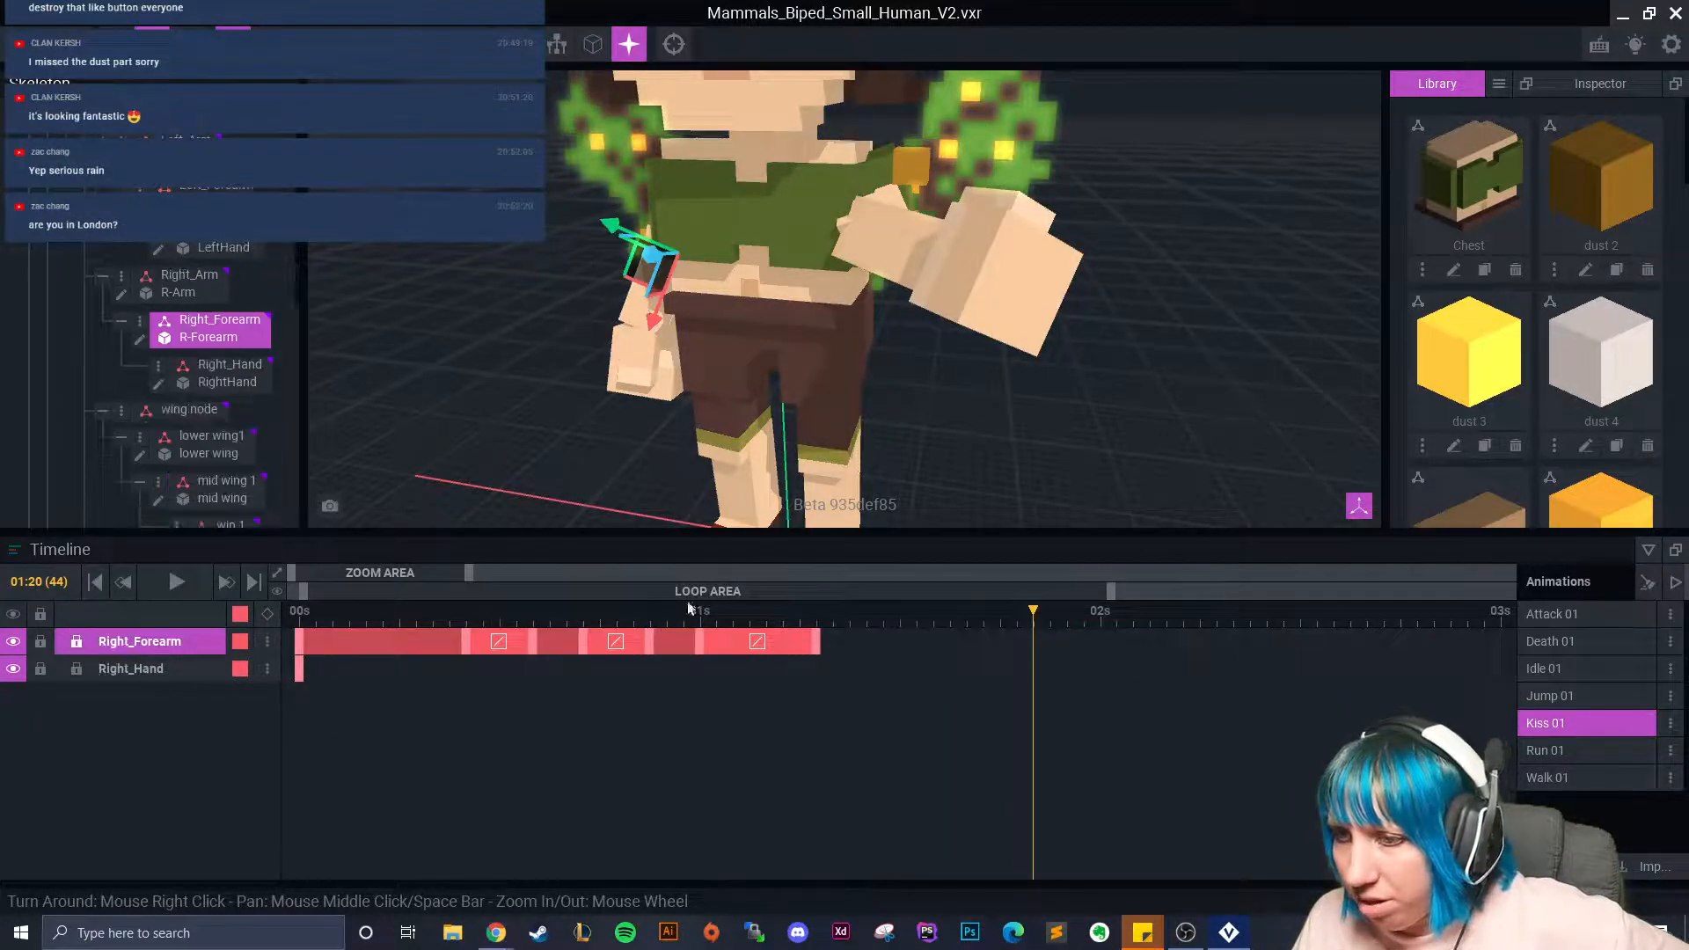
{"action": "left_click_drag", "start_coordinate": [622, 614], "coordinate": [1017, 660]}
{"action": "left_click", "coordinate": [873, 235]}
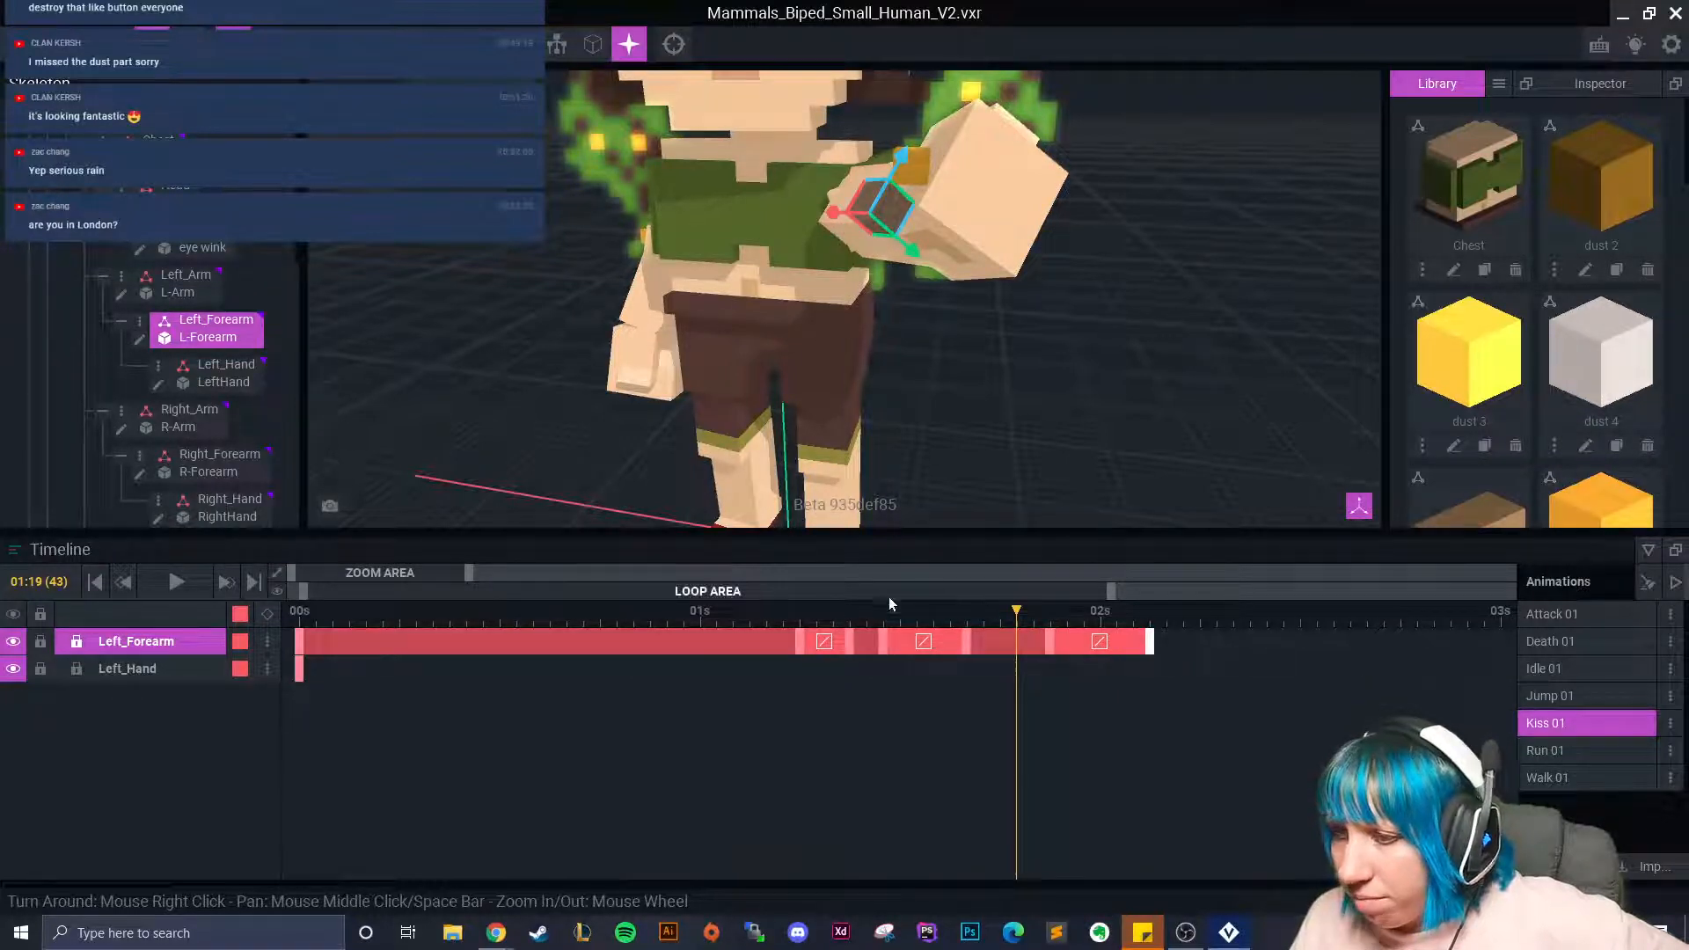
{"action": "left_click", "coordinate": [183, 282]}
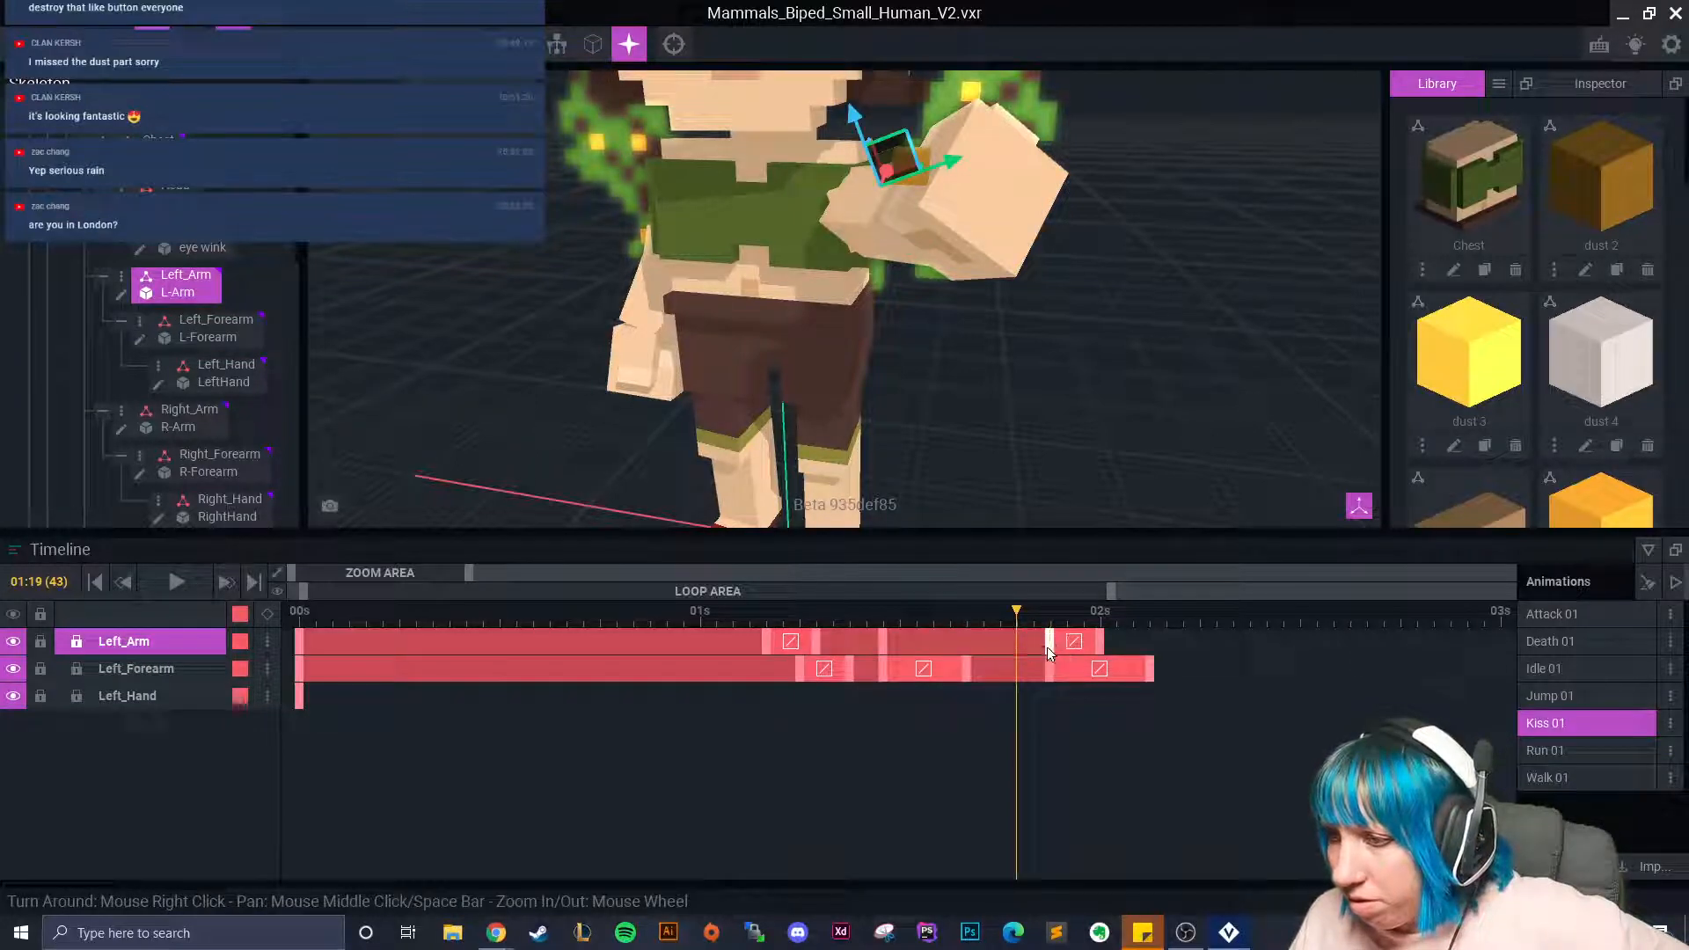
{"action": "left_click_drag", "start_coordinate": [1049, 647], "coordinate": [1150, 654]}
Set the head's time to 02:03 and rewind the animation to 01:16.
{"action": "left_click", "coordinate": [752, 111]}
{"action": "left_click", "coordinate": [918, 280]}
{"action": "left_click", "coordinate": [783, 110]}
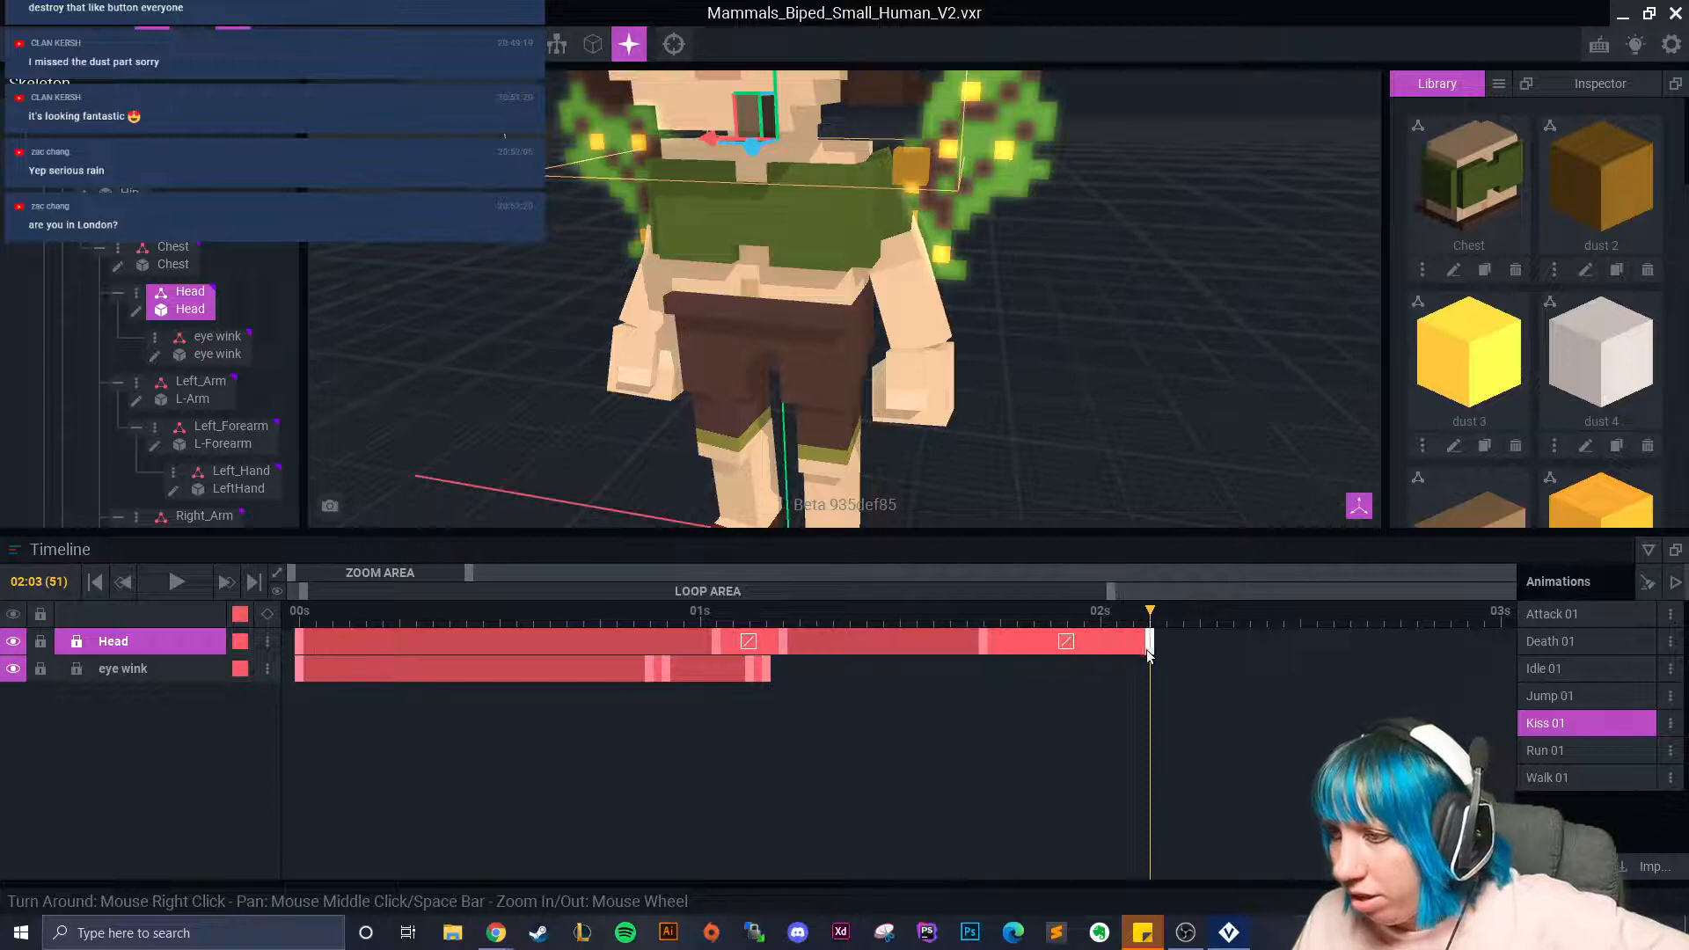
{"action": "left_click", "coordinate": [915, 313]}
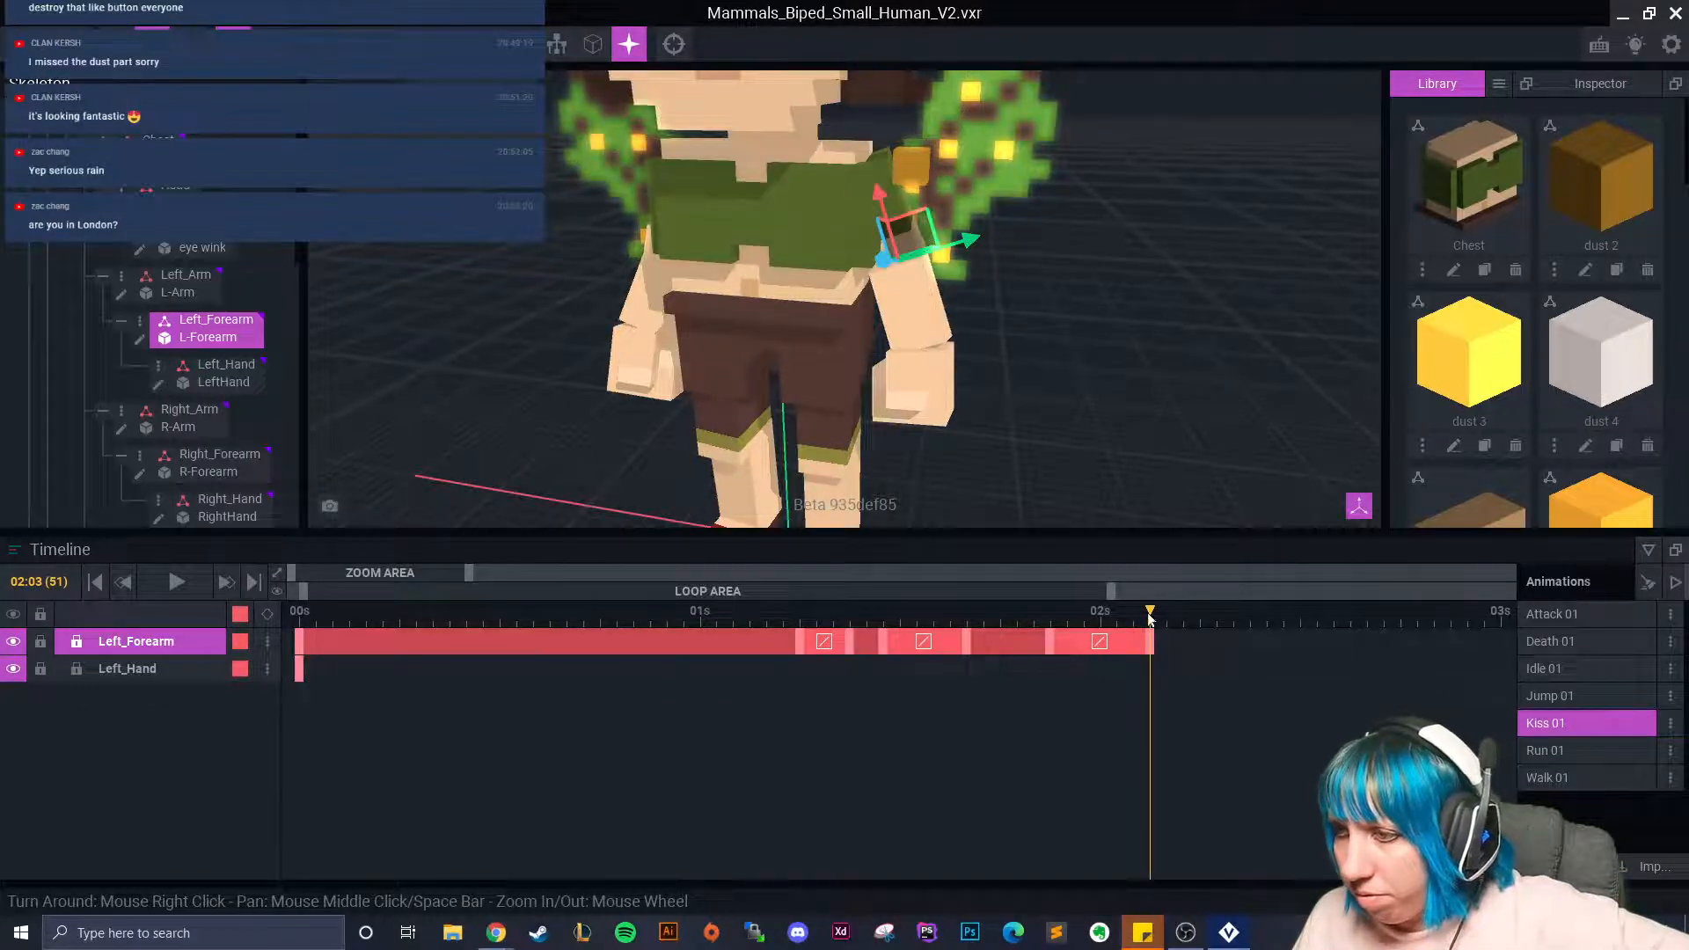
{"action": "left_click", "coordinate": [912, 167]}
{"action": "left_click_drag", "start_coordinate": [1112, 621], "coordinate": [1016, 626]}
Pull the Left_Forearm and Left_Arm clip ends slightly earlier.
{"action": "left_click", "coordinate": [846, 221]}
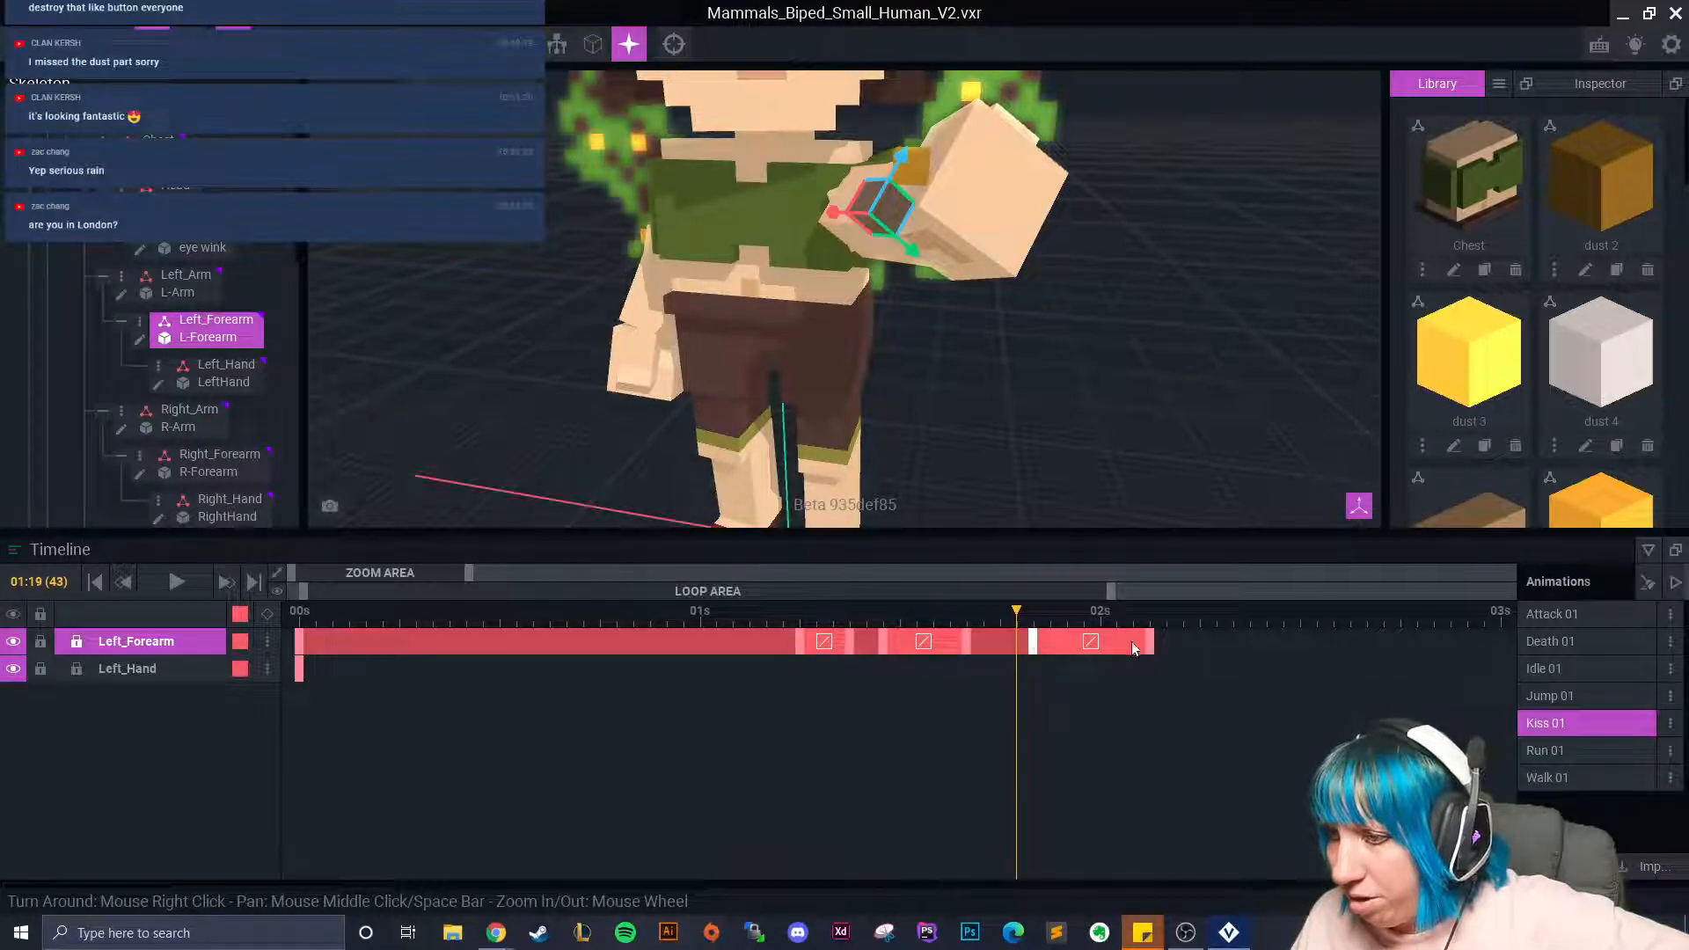
{"action": "left_click_drag", "start_coordinate": [1146, 649], "coordinate": [1133, 648]}
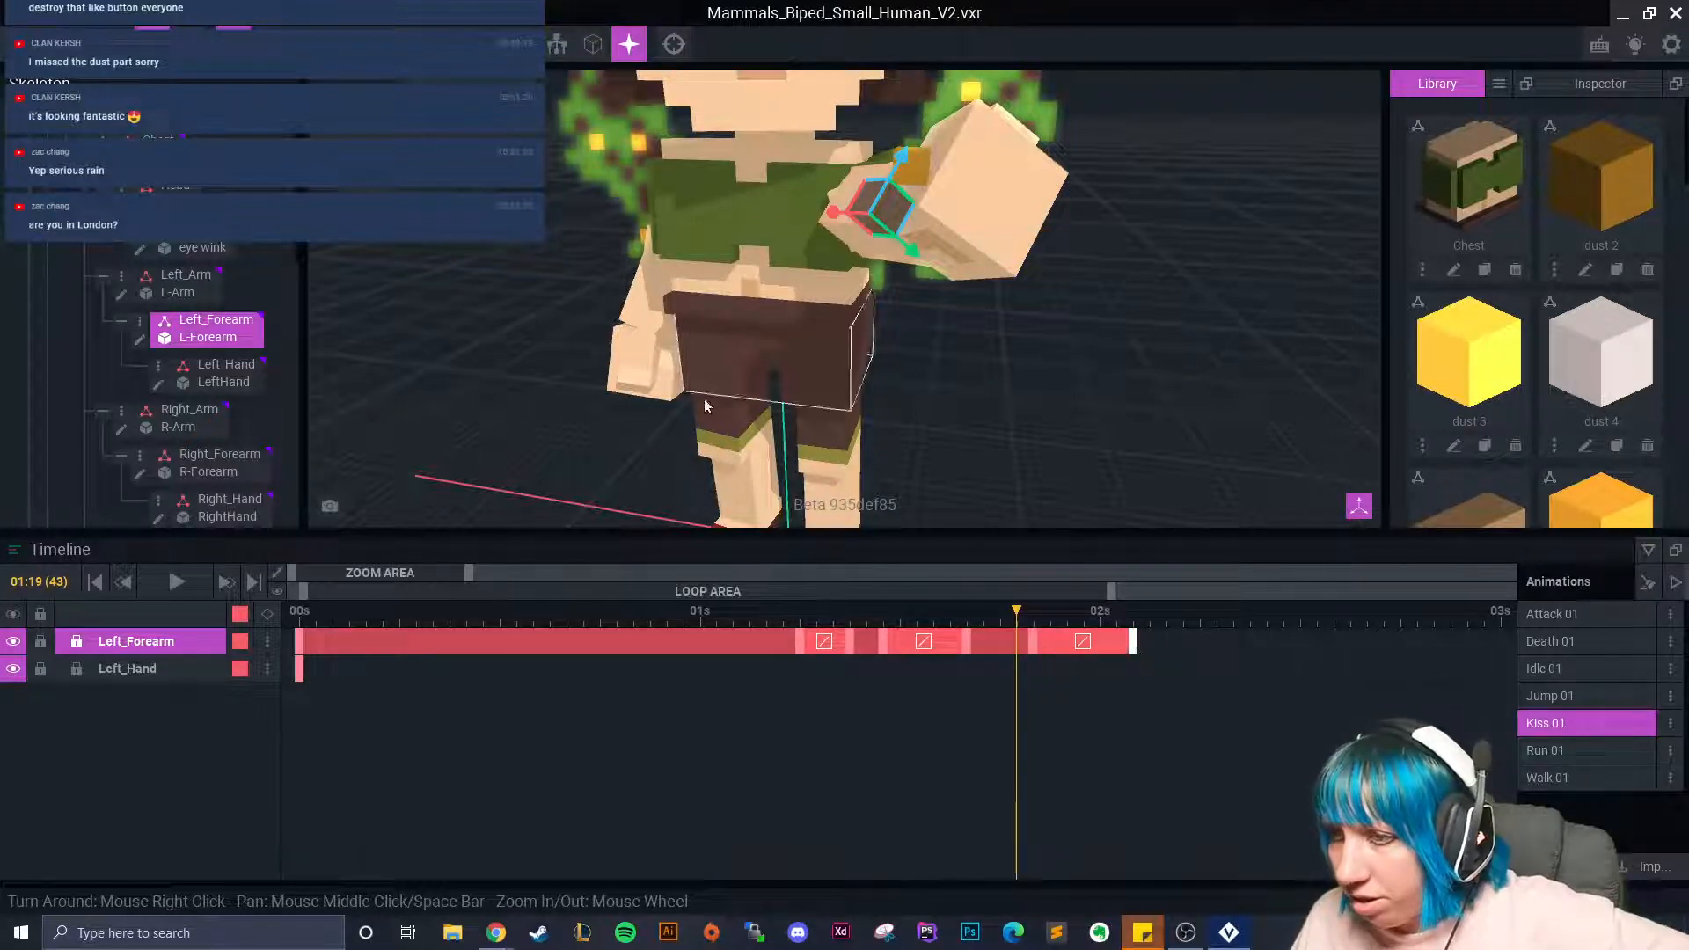
{"action": "scroll", "coordinate": [915, 275], "scroll_direction": "up", "scroll_amount": 2}
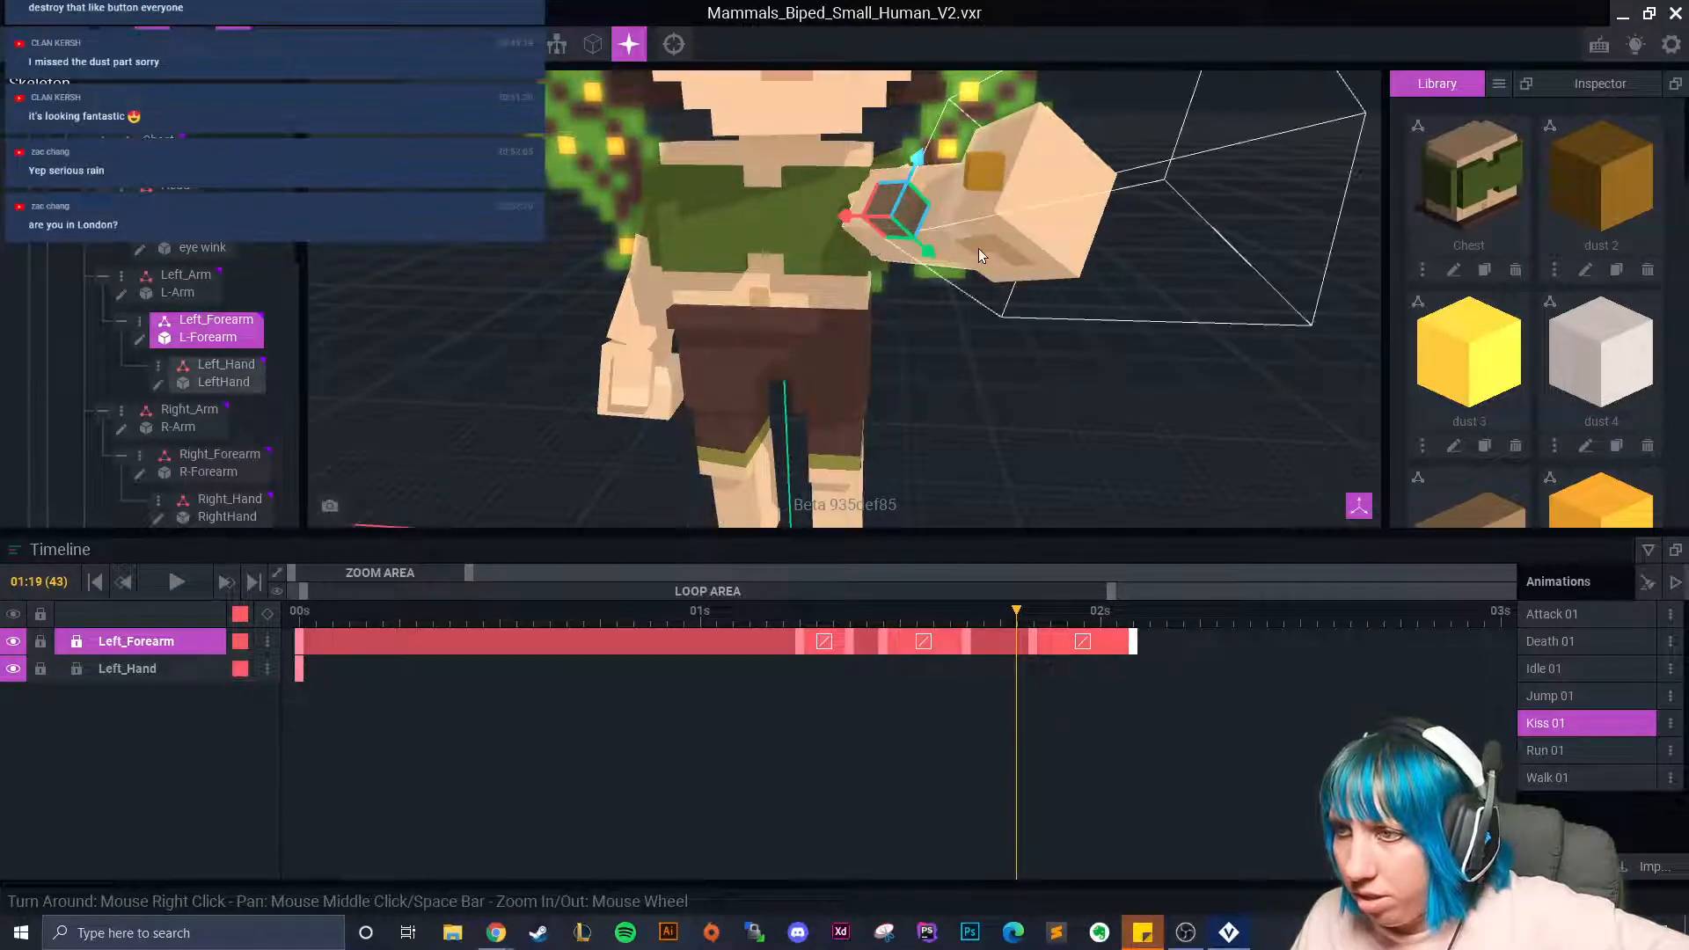
{"action": "left_click", "coordinate": [884, 160]}
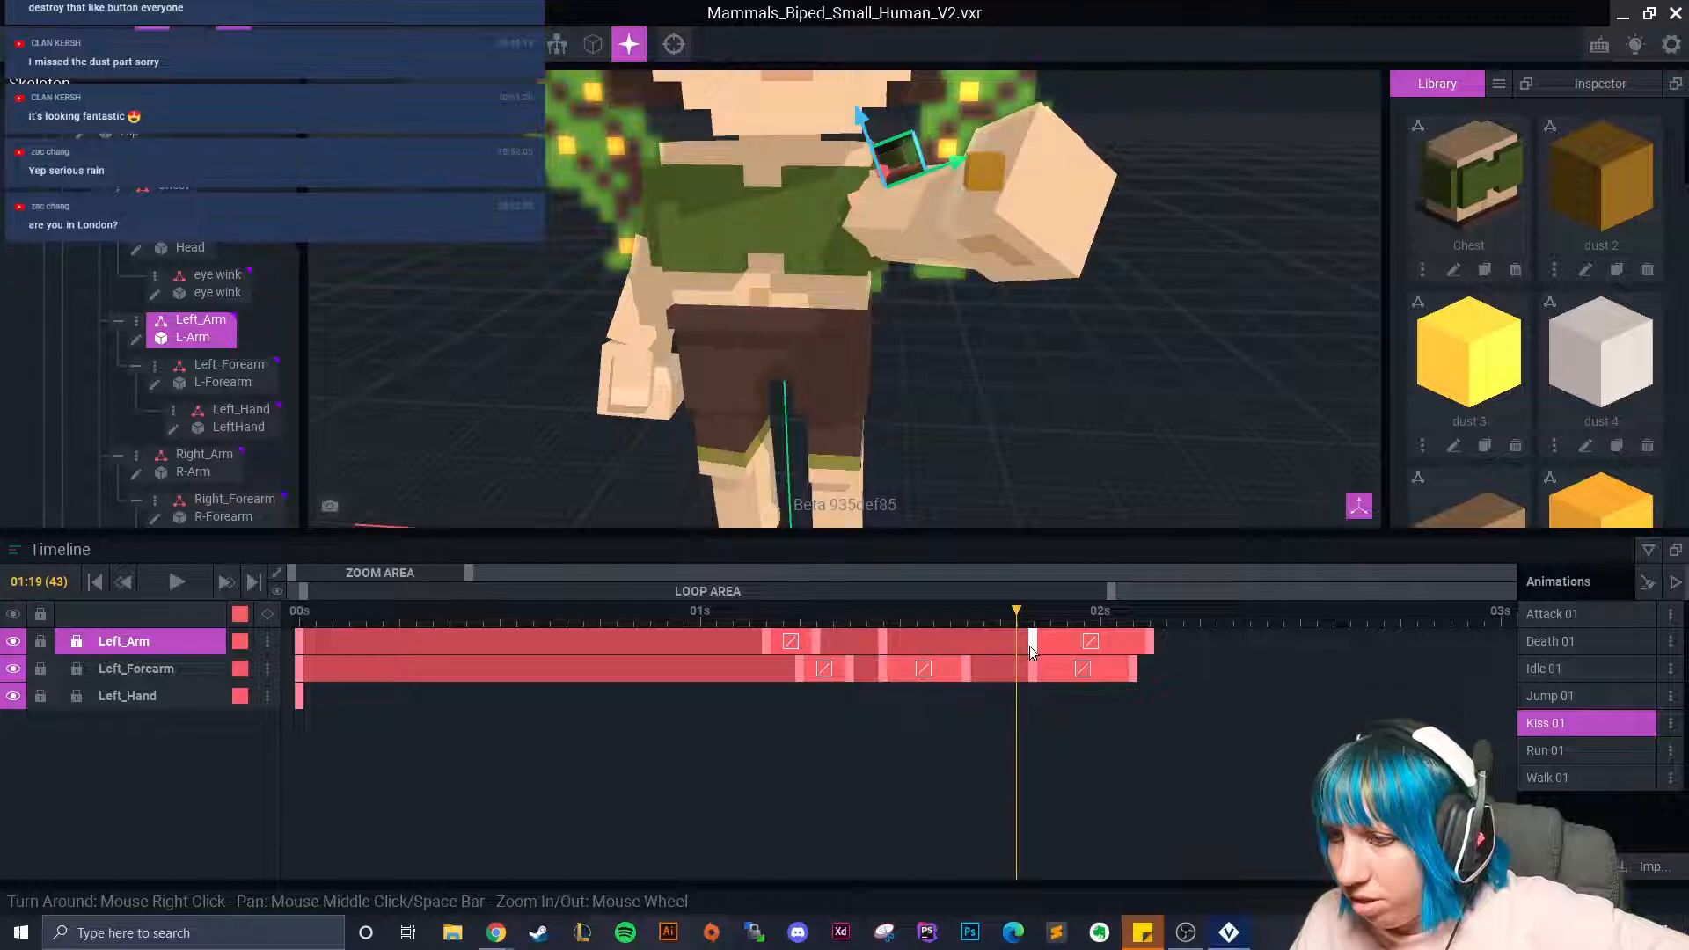
{"action": "left_click_drag", "start_coordinate": [1152, 641], "coordinate": [1136, 641]}
Shift a Head keyframe later, around 01:20–01:21.
{"action": "left_click", "coordinate": [827, 141]}
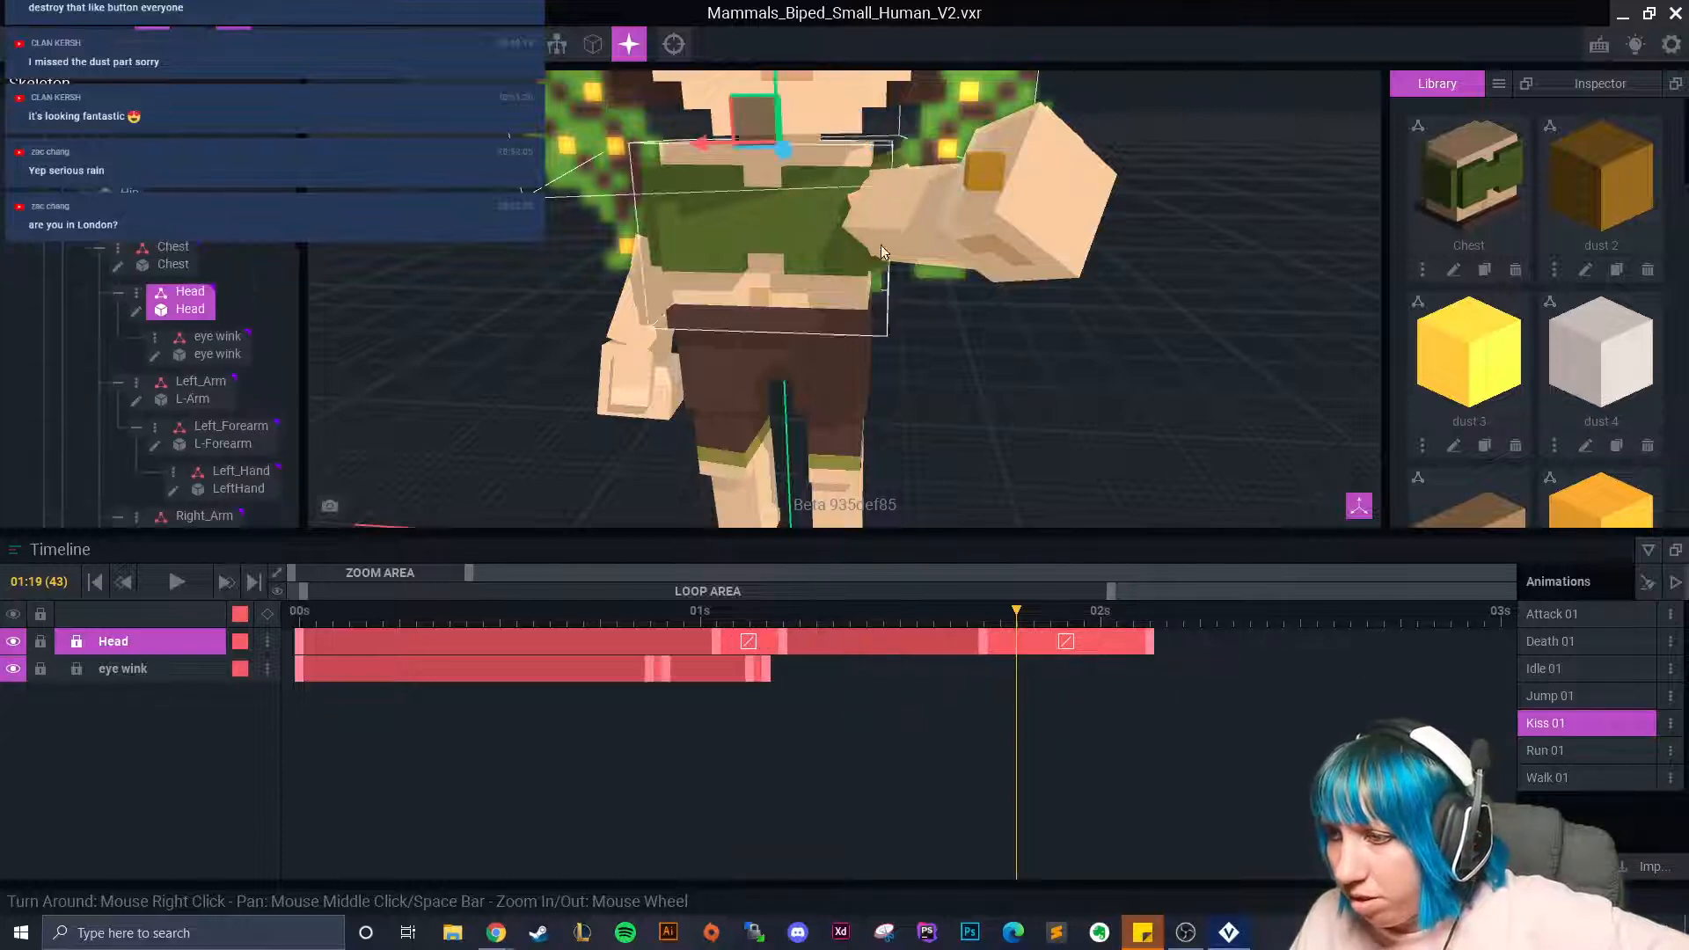
{"action": "left_click", "coordinate": [1061, 642]}
{"action": "left_click", "coordinate": [1039, 642]}
{"action": "left_click_drag", "start_coordinate": [988, 651], "coordinate": [1013, 651]}
{"action": "left_click", "coordinate": [884, 219]}
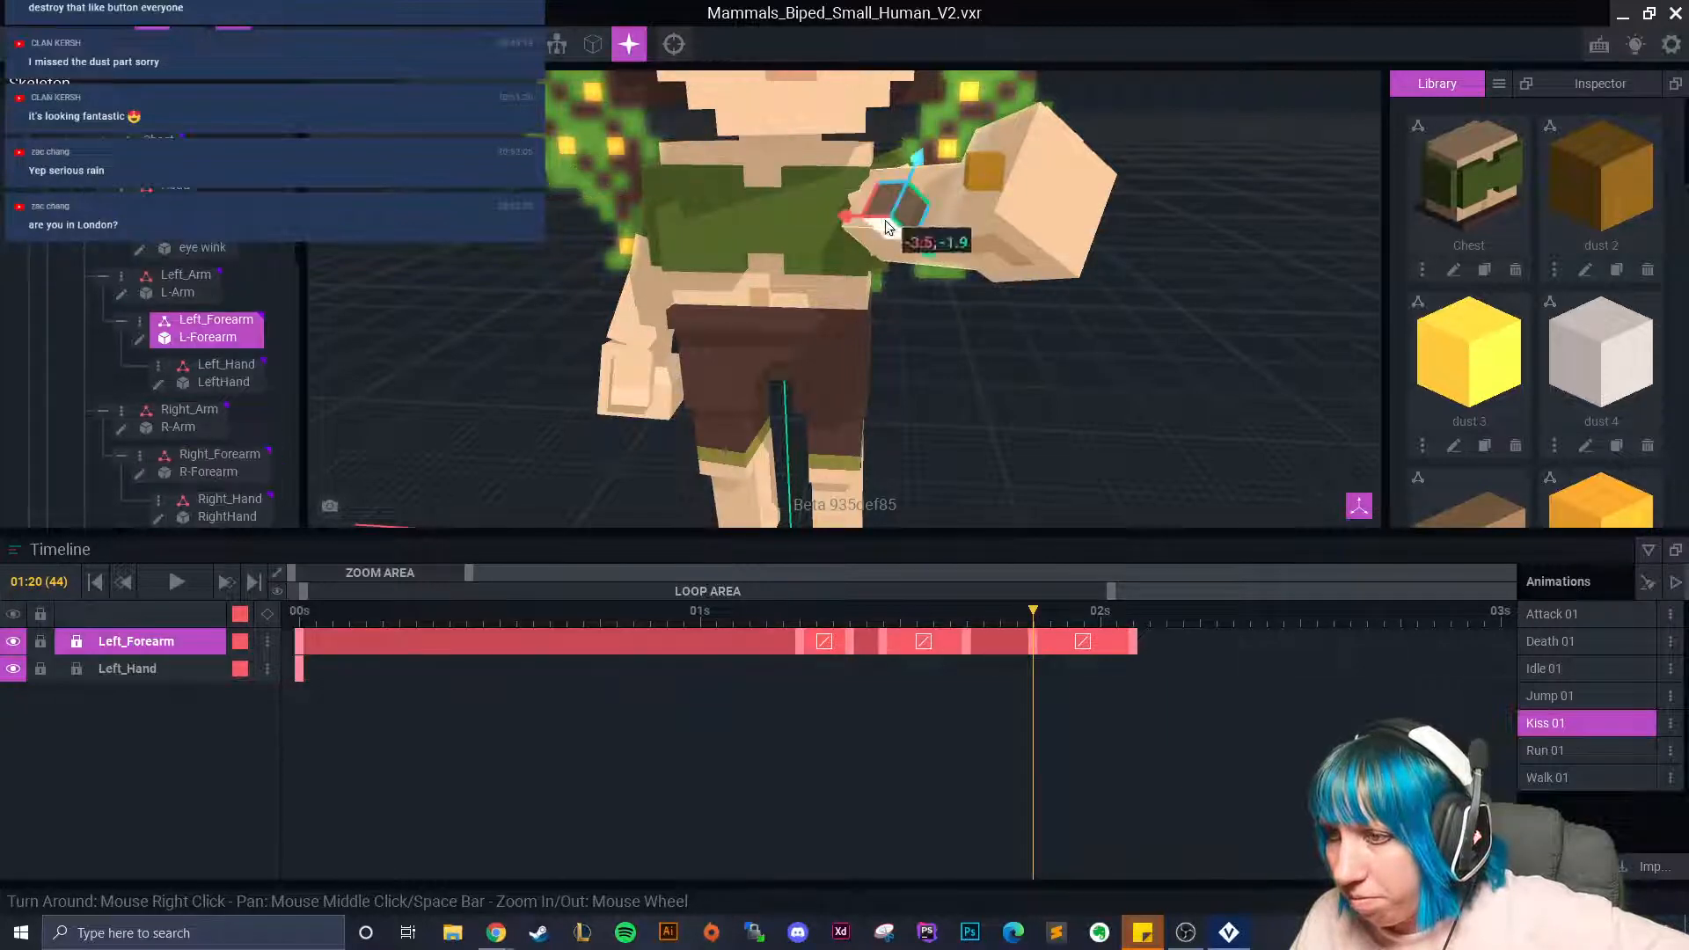
{"action": "left_click", "coordinate": [973, 161]}
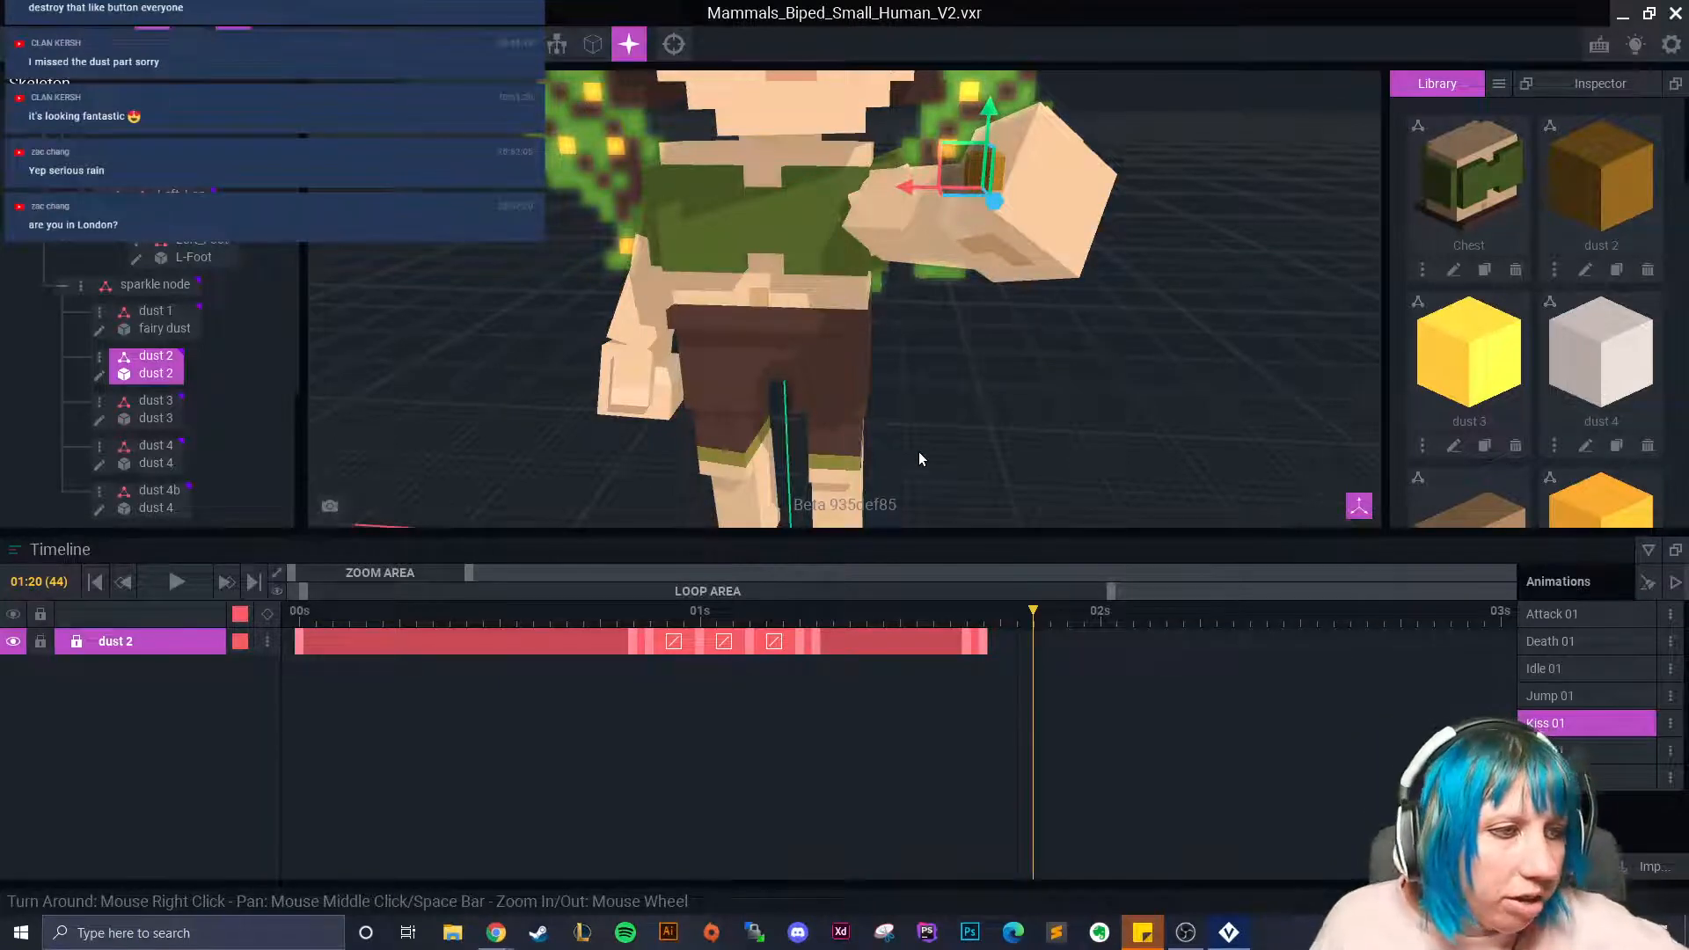
Move dust 2 down and rotate it near 02:01, creating new keyframes.
{"action": "right_click_drag", "start_coordinate": [907, 403], "coordinate": [897, 340]}
{"action": "scroll", "coordinate": [897, 341], "scroll_direction": "up", "scroll_amount": 3}
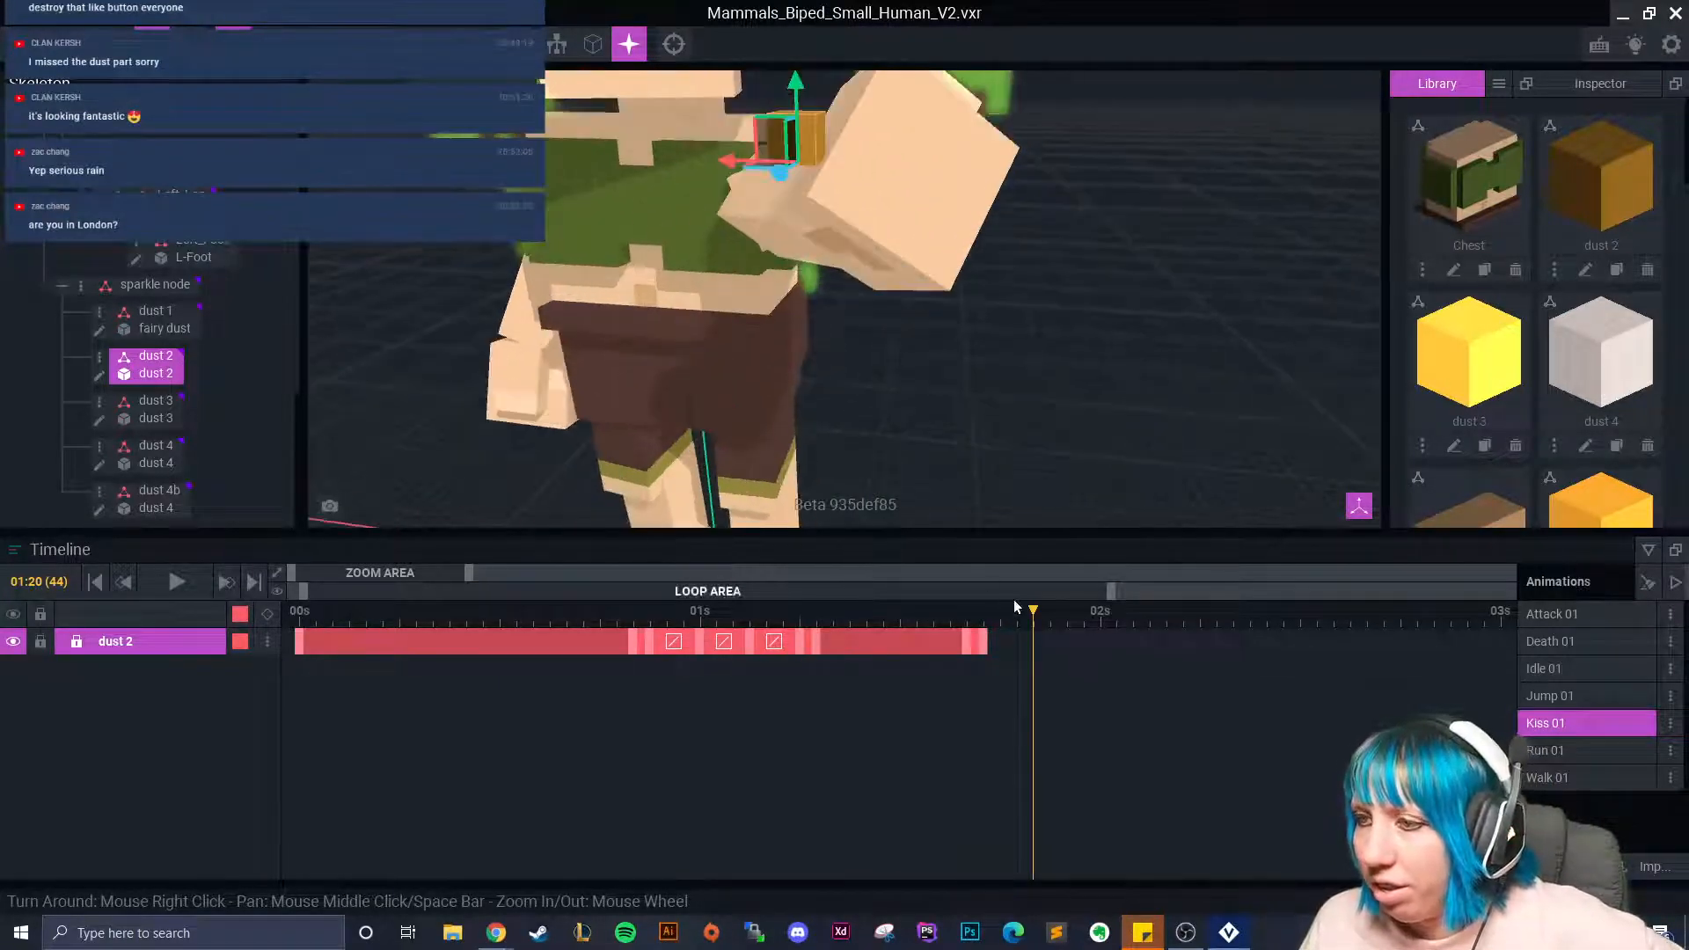
{"action": "left_click_drag", "start_coordinate": [1016, 607], "coordinate": [1047, 641]}
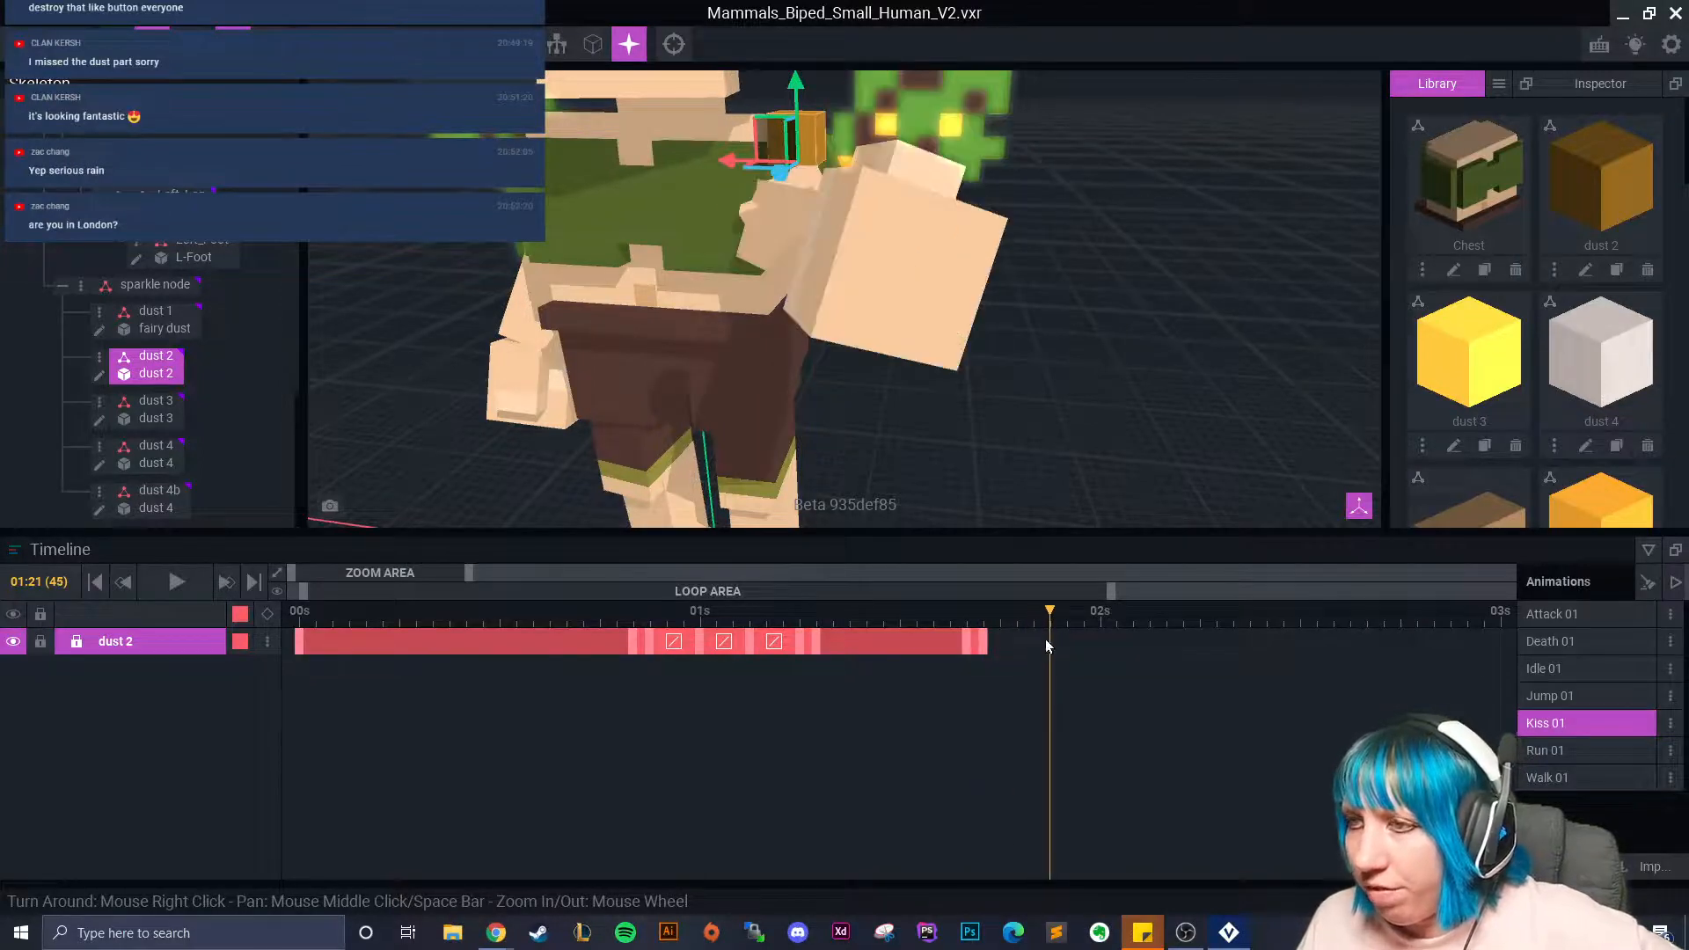
{"action": "left_click_drag", "start_coordinate": [796, 84], "coordinate": [777, 370]}
{"action": "left_click_drag", "start_coordinate": [1049, 607], "coordinate": [1117, 697]}
{"action": "left_click_drag", "start_coordinate": [774, 230], "coordinate": [813, 422]}
{"action": "key", "text": "w"}
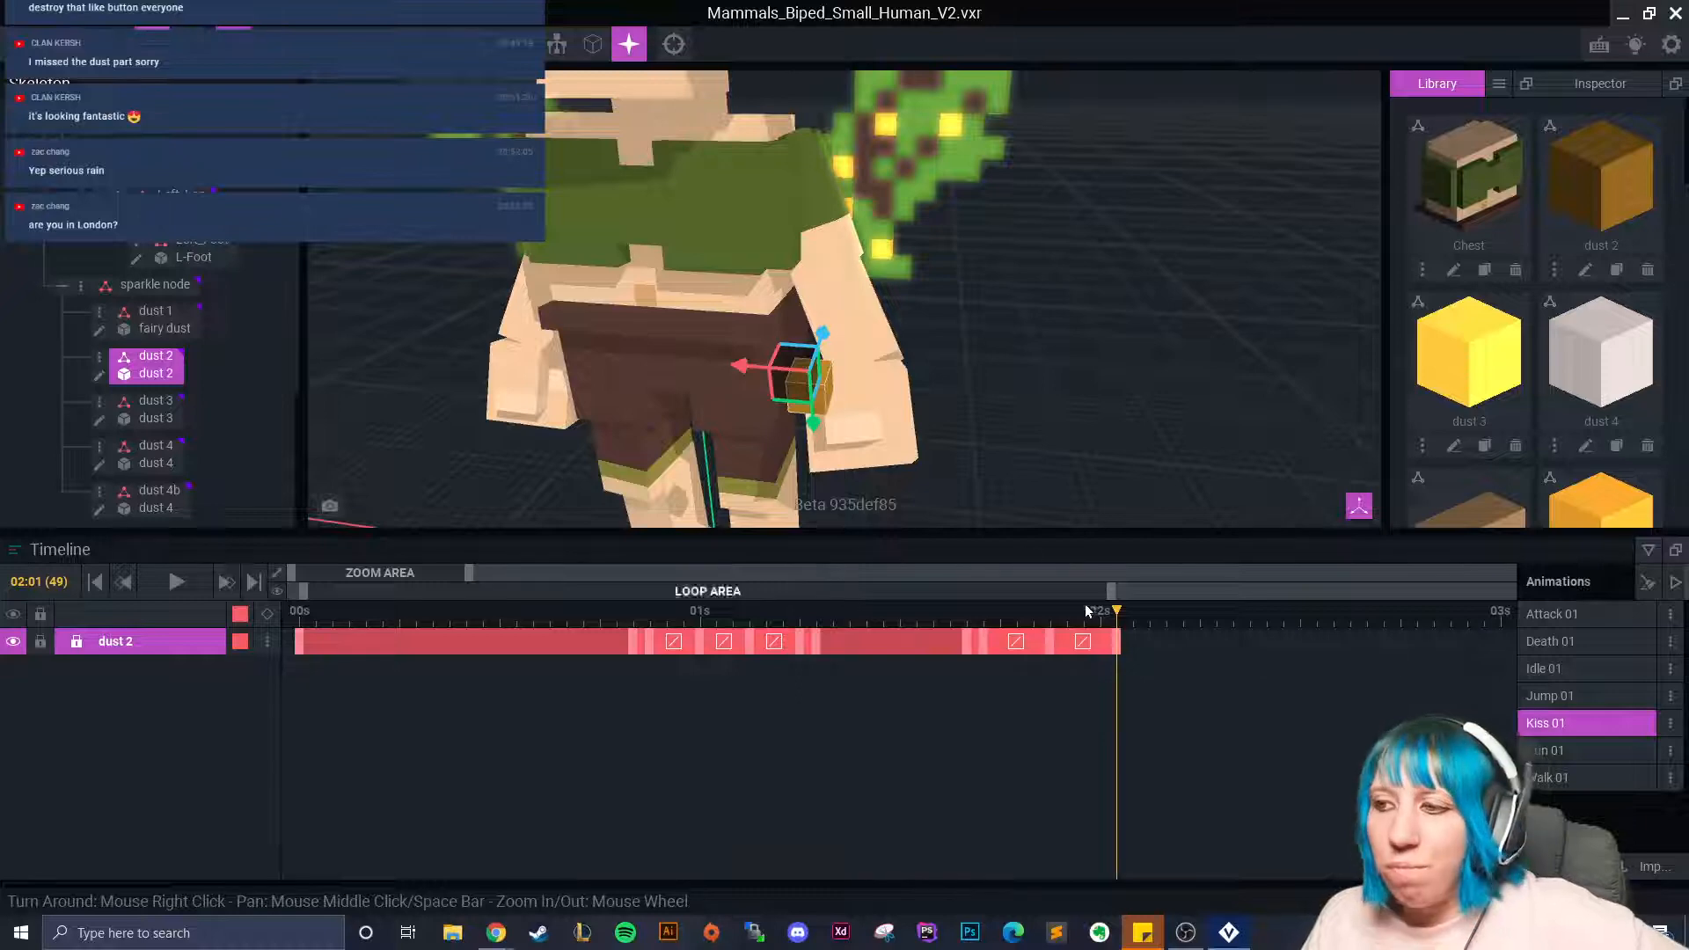
{"action": "left_click_drag", "start_coordinate": [1120, 620], "coordinate": [1121, 668]}
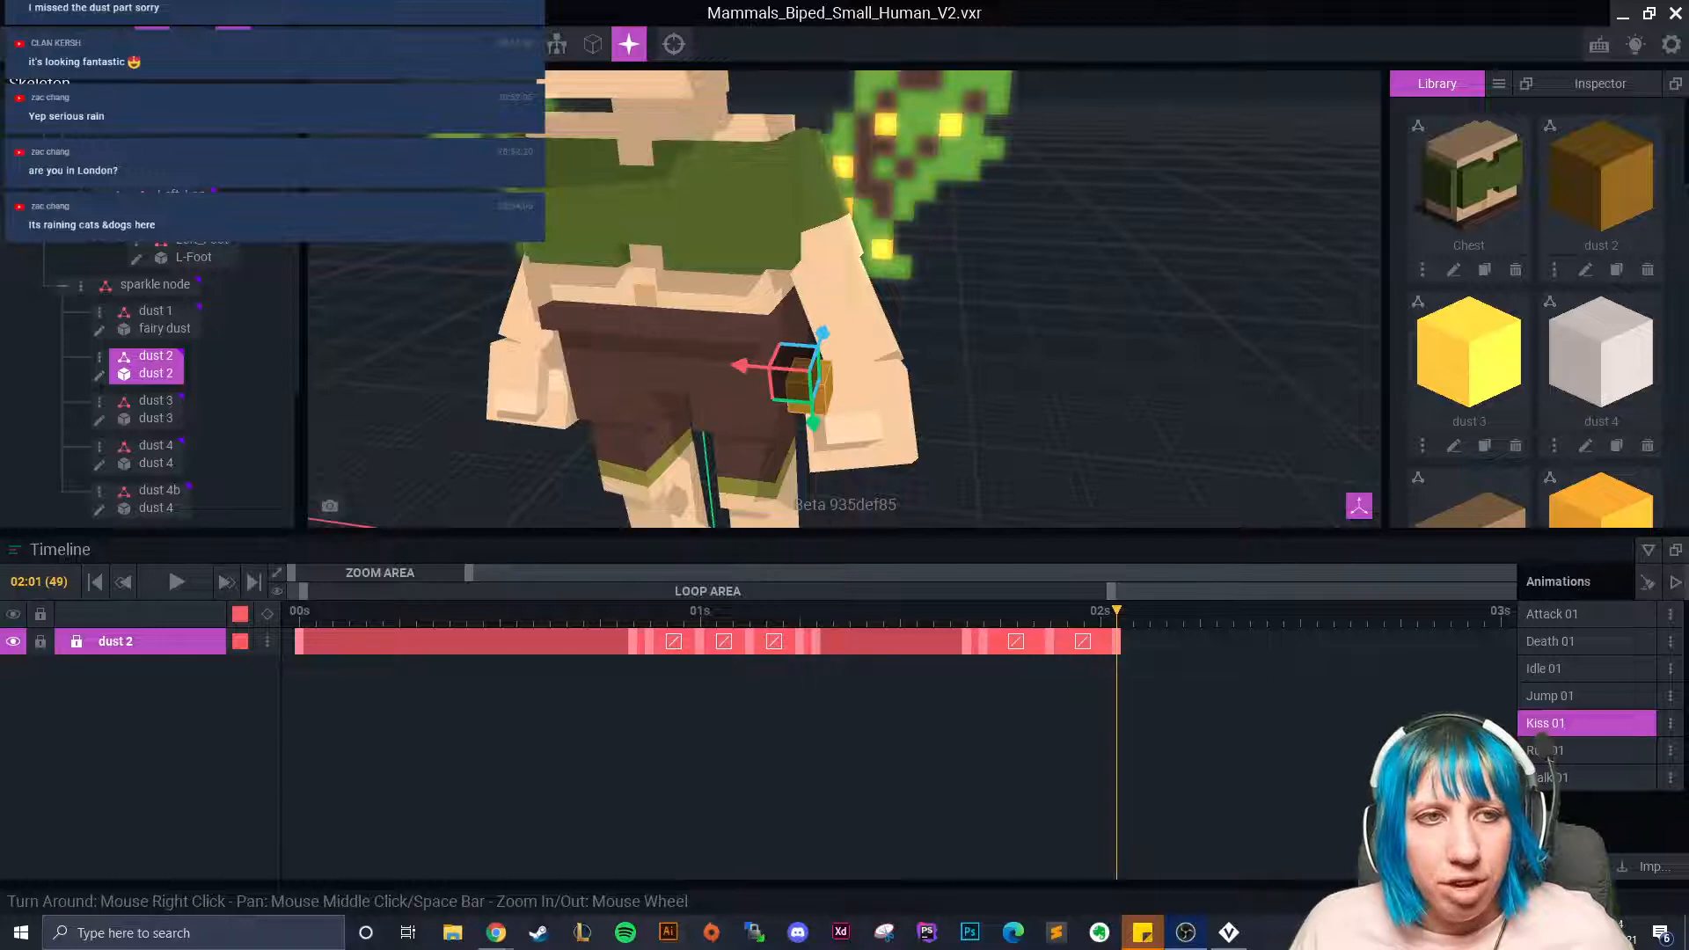
{"action": "right_click_drag", "start_coordinate": [898, 267], "coordinate": [1028, 552]}
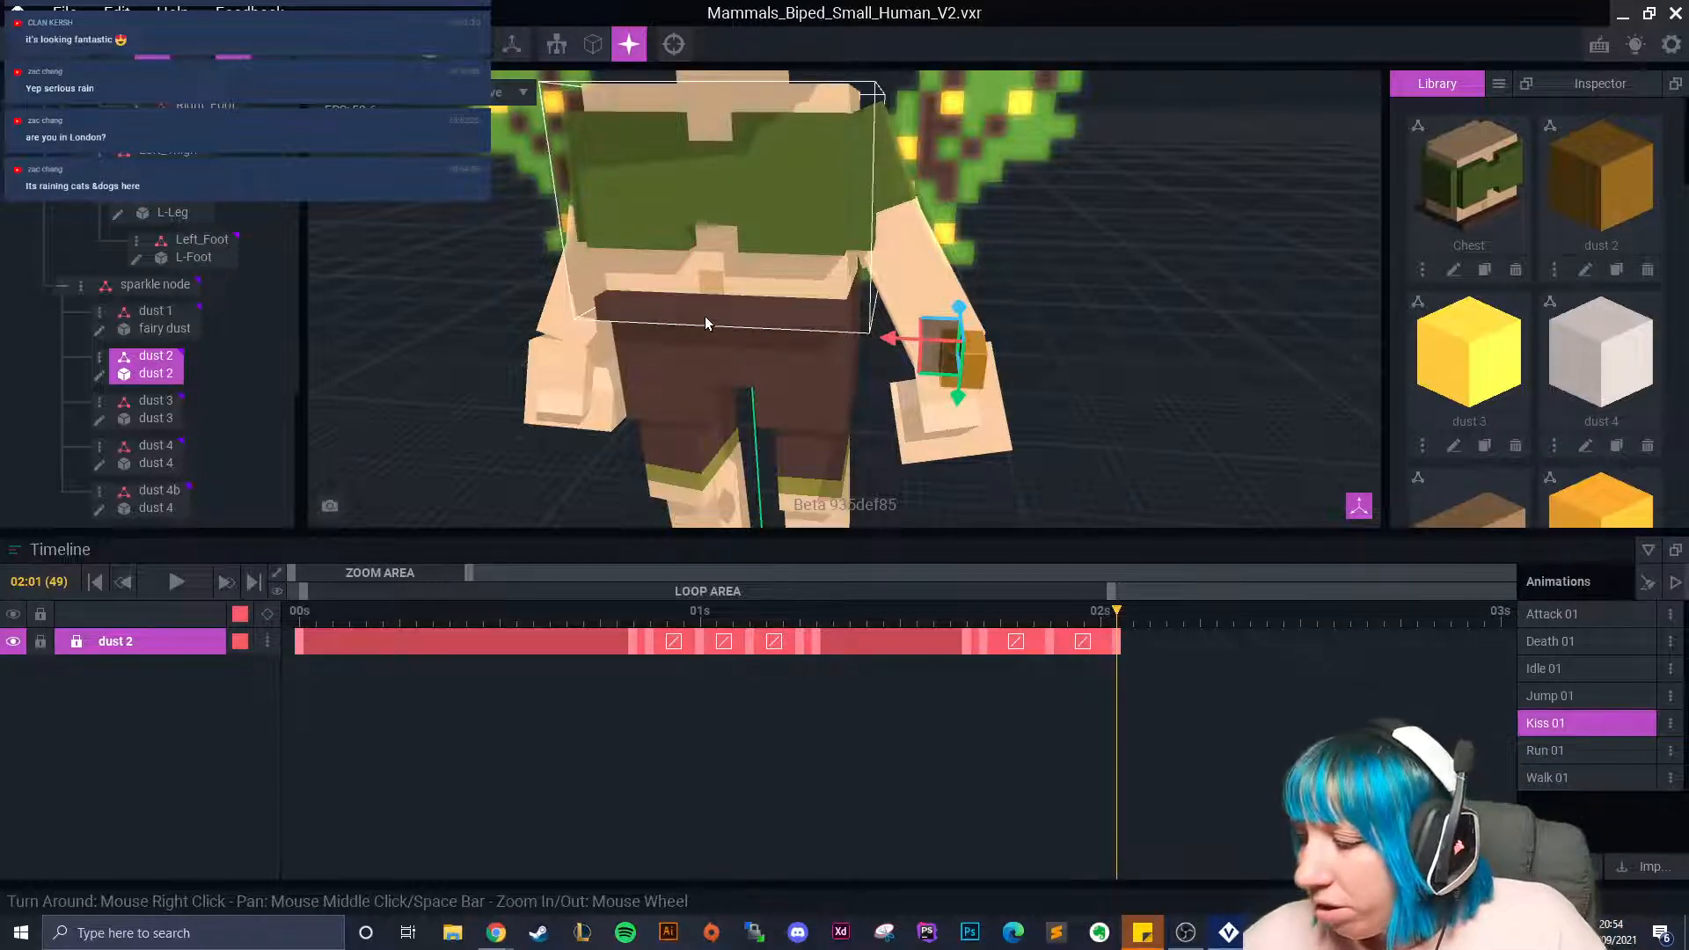
Spin dust 2 about 188.8° near the 2-second mark, adding a keyframe.
{"action": "left_click_drag", "start_coordinate": [1115, 614], "coordinate": [1186, 701]}
{"action": "right_click_drag", "start_coordinate": [1037, 403], "coordinate": [1037, 398]}
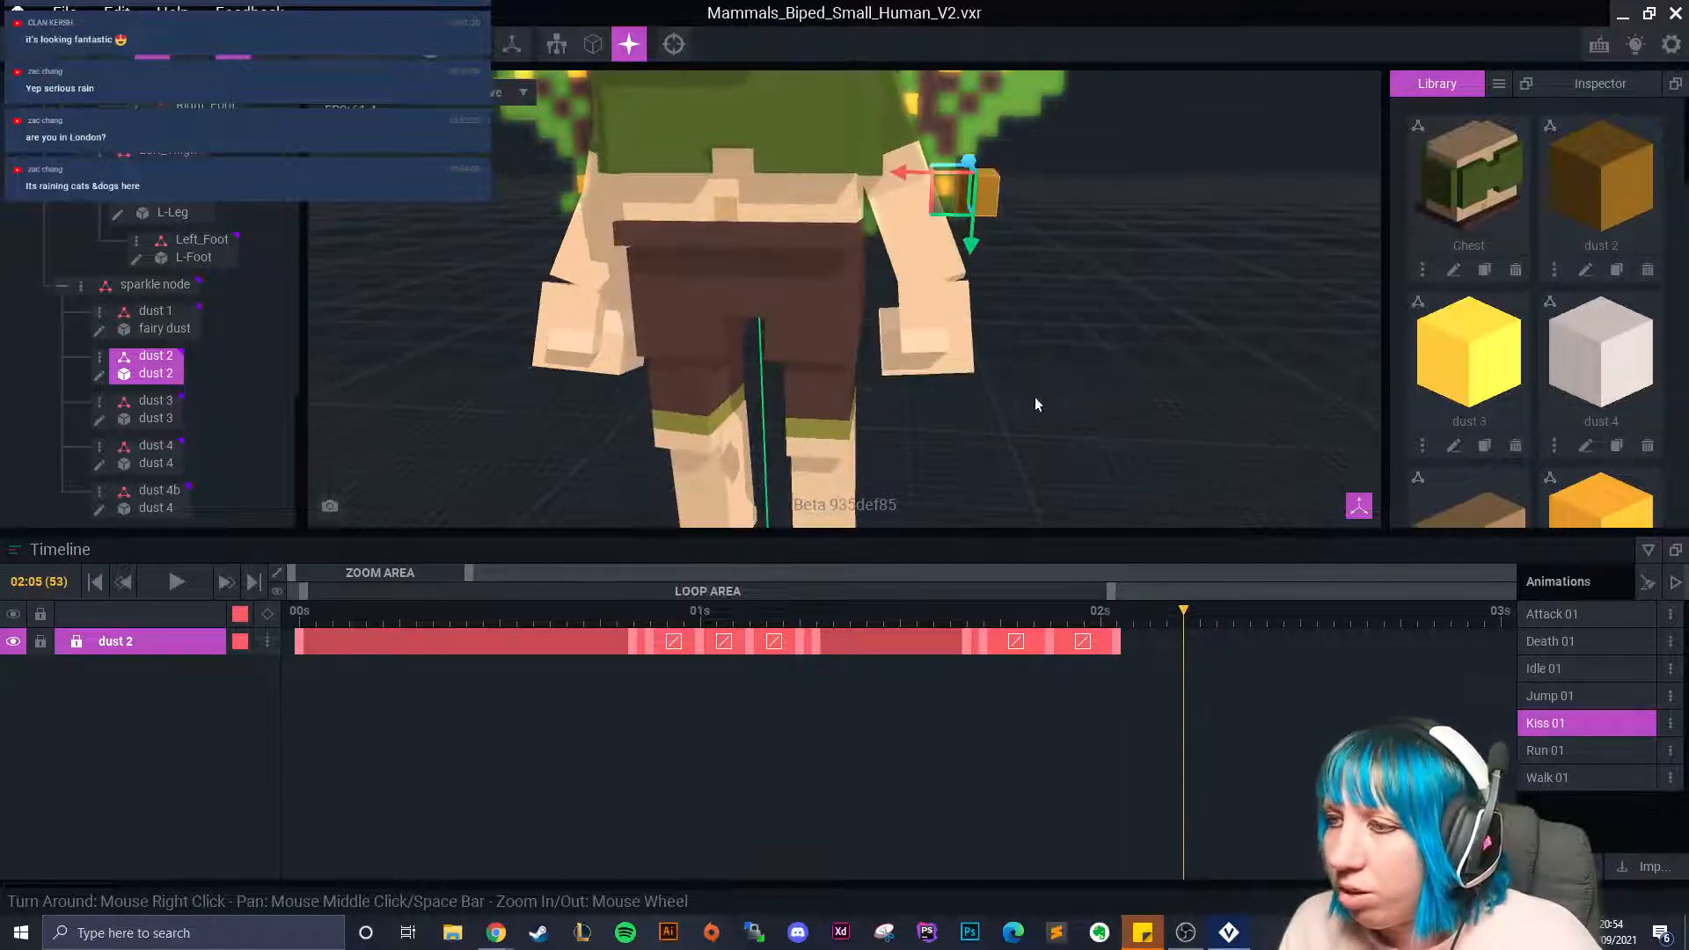
{"action": "scroll", "coordinate": [1037, 397], "scroll_direction": "up", "scroll_amount": 2}
{"action": "left_click", "coordinate": [189, 44]}
{"action": "scroll", "coordinate": [840, 357], "scroll_direction": "down", "scroll_amount": 3}
{"action": "middle_click_drag", "start_coordinate": [840, 364], "coordinate": [820, 419]}
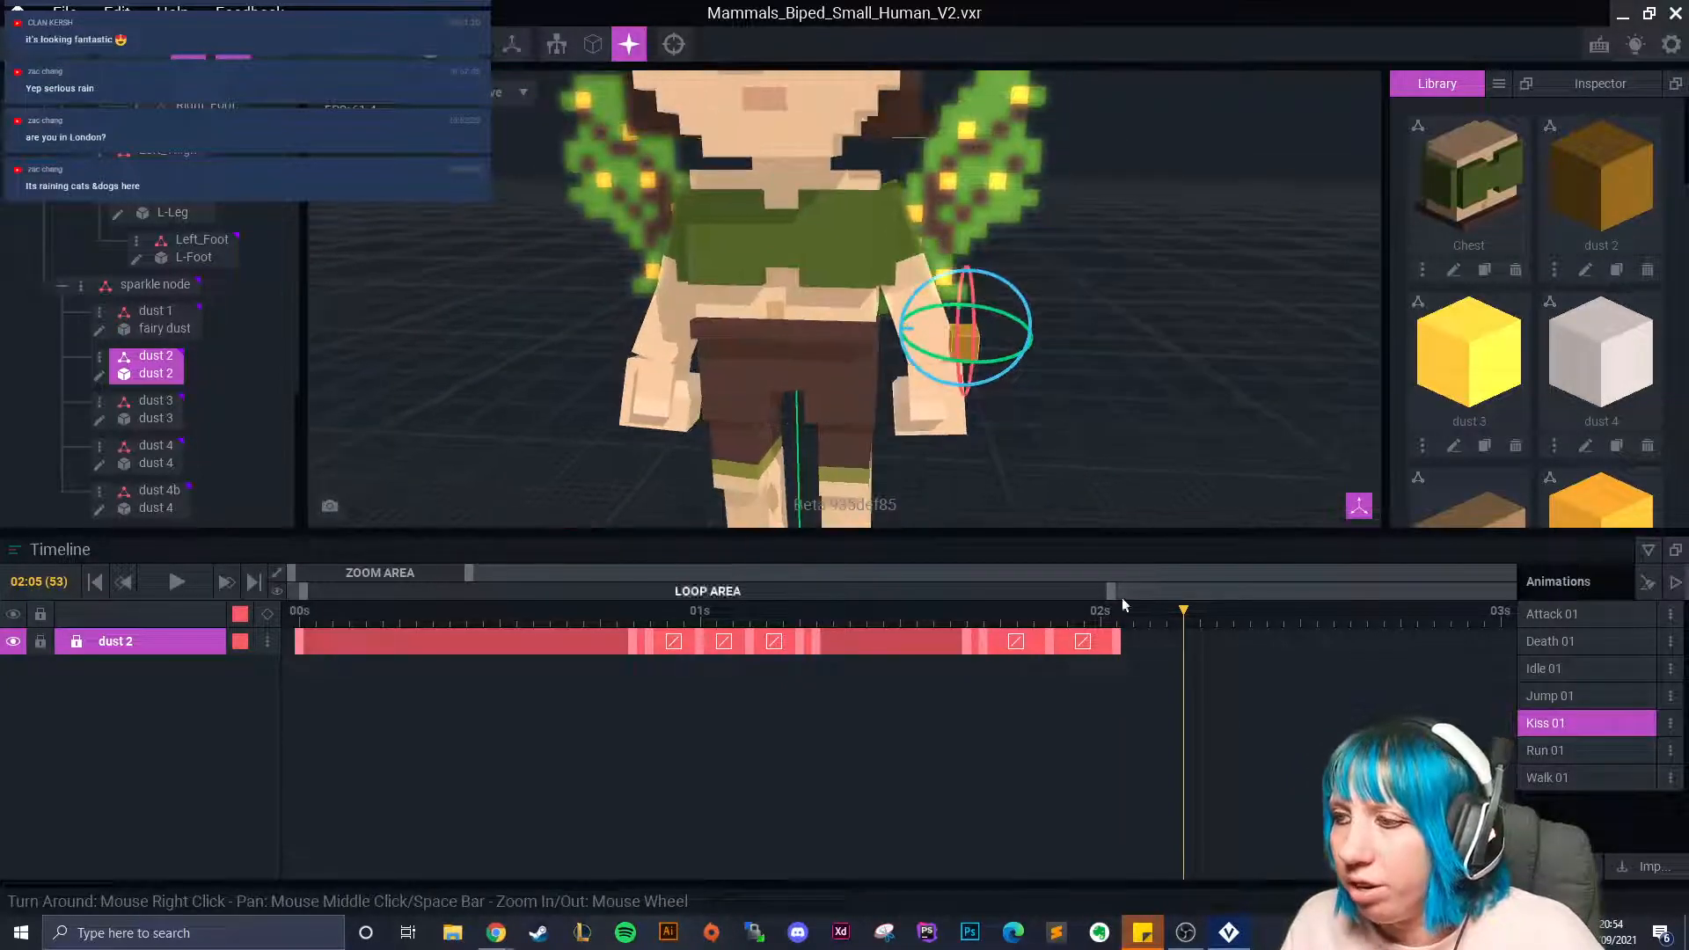
{"action": "left_click_drag", "start_coordinate": [1194, 616], "coordinate": [1176, 661]}
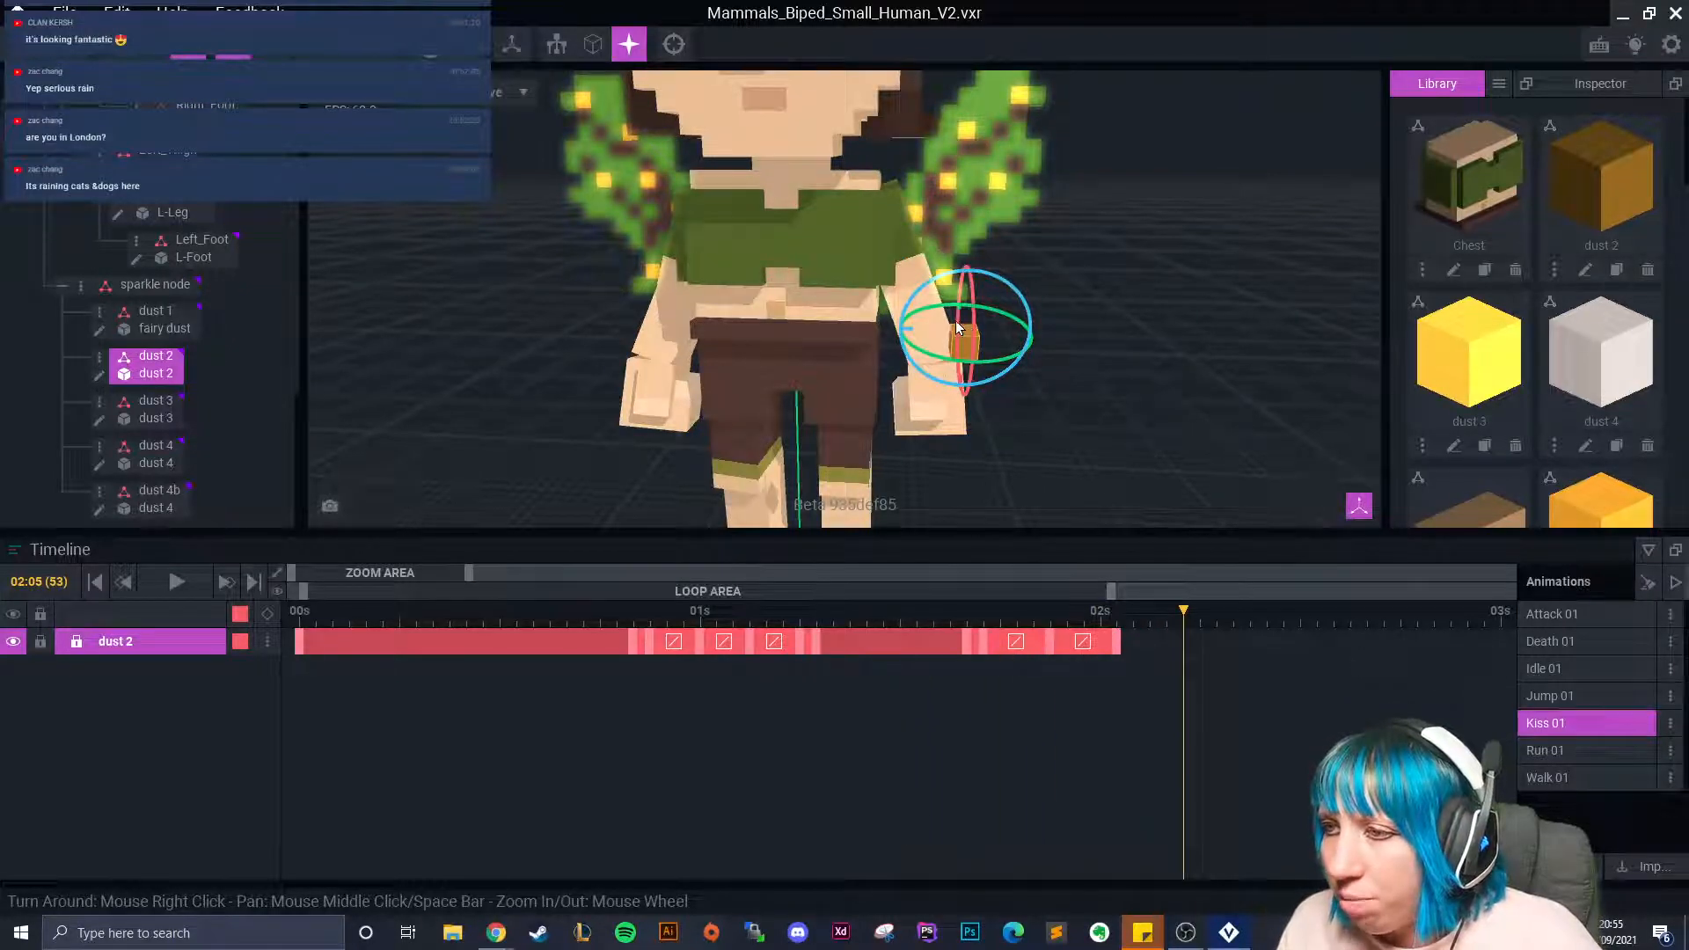
{"action": "left_click_drag", "start_coordinate": [965, 327], "coordinate": [956, 220]}
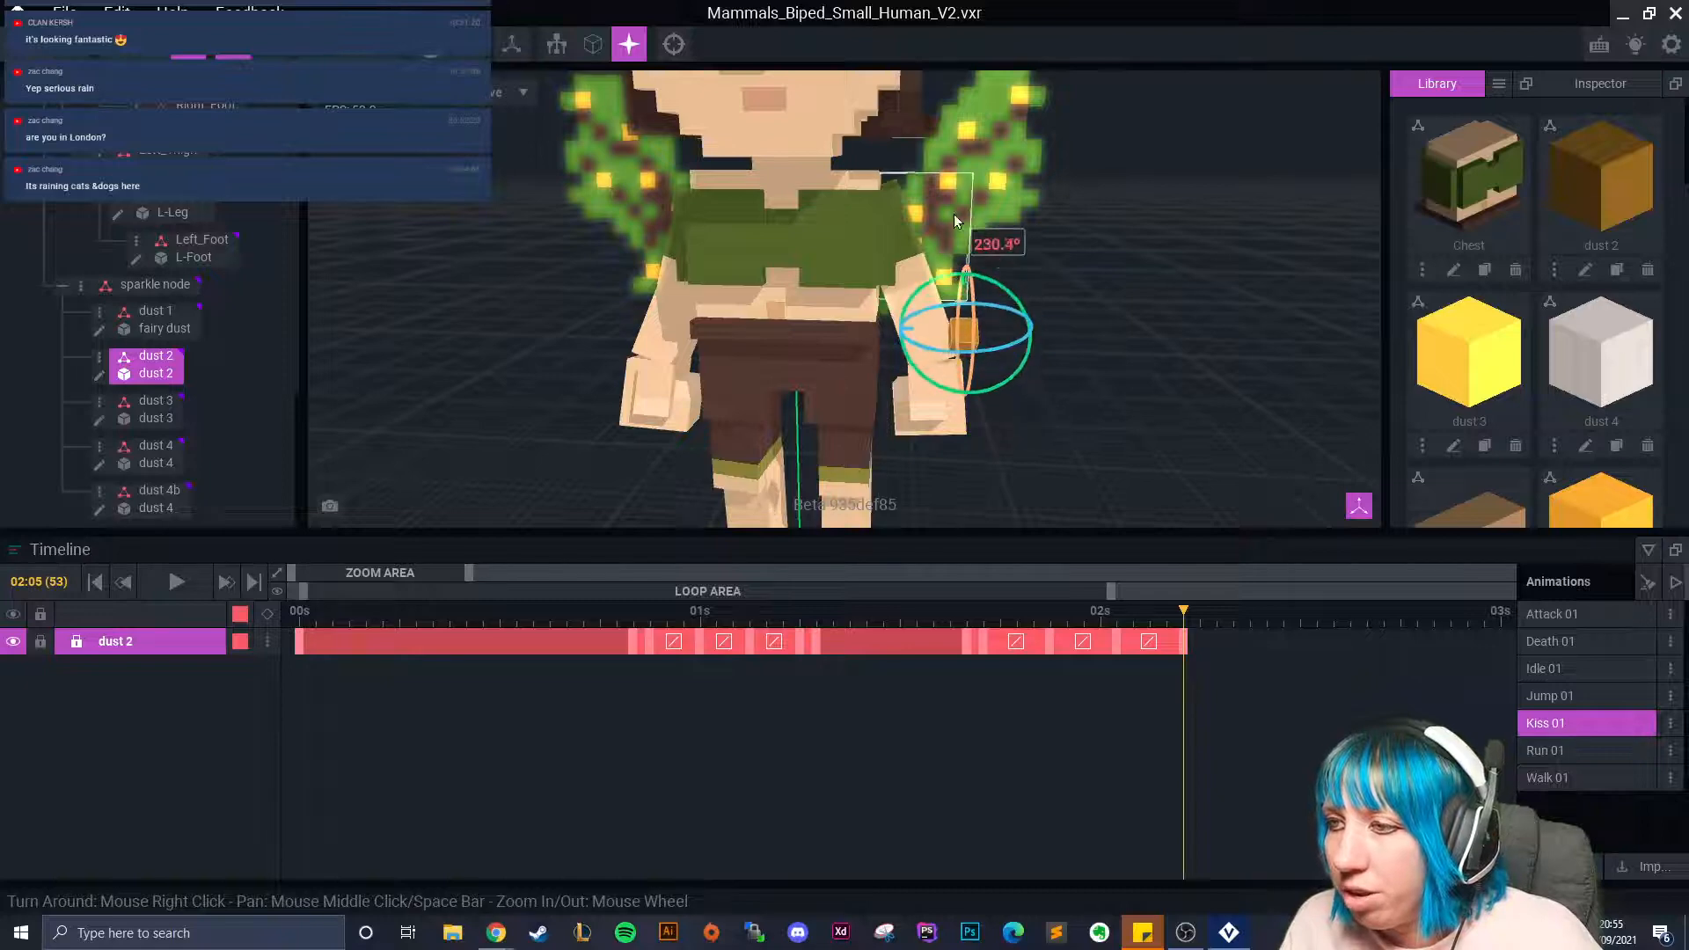
Lower dust 2 further and fine-tune its position.
{"action": "left_click", "coordinate": [152, 44]}
{"action": "left_click_drag", "start_coordinate": [960, 353], "coordinate": [956, 385]}
{"action": "right_click_drag", "start_coordinate": [926, 396], "coordinate": [947, 368]}
{"action": "left_click_drag", "start_coordinate": [955, 324], "coordinate": [952, 328]}
{"action": "left_click_drag", "start_coordinate": [971, 275], "coordinate": [978, 290]}
{"action": "left_click_drag", "start_coordinate": [961, 322], "coordinate": [966, 329]}
{"action": "left_click_drag", "start_coordinate": [933, 345], "coordinate": [939, 354]}
{"action": "left_click_drag", "start_coordinate": [1185, 621], "coordinate": [1202, 677]}
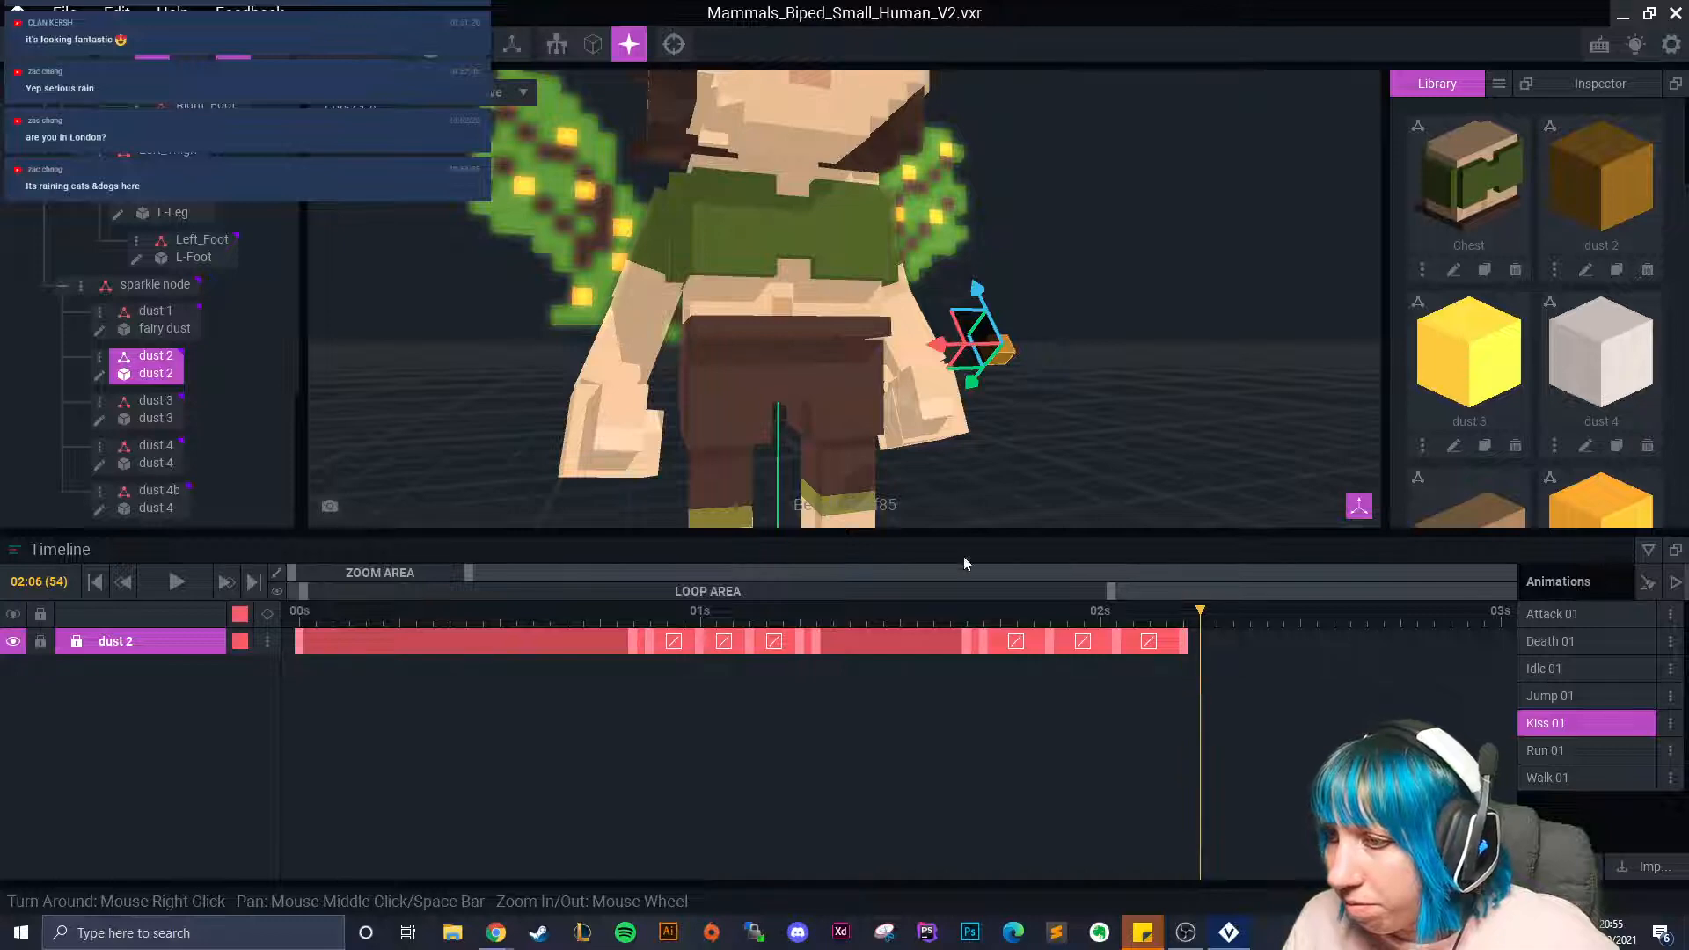
Copy a dust 2 keyframe and paste it at frame 54.
{"action": "right_click", "coordinate": [969, 646]}
{"action": "left_click", "coordinate": [1006, 546]}
{"action": "right_click", "coordinate": [1202, 644]}
{"action": "left_click", "coordinate": [1243, 576]}
{"action": "right_click_drag", "start_coordinate": [1119, 493], "coordinate": [1038, 493]}
{"action": "left_click_drag", "start_coordinate": [1206, 619], "coordinate": [945, 679]}
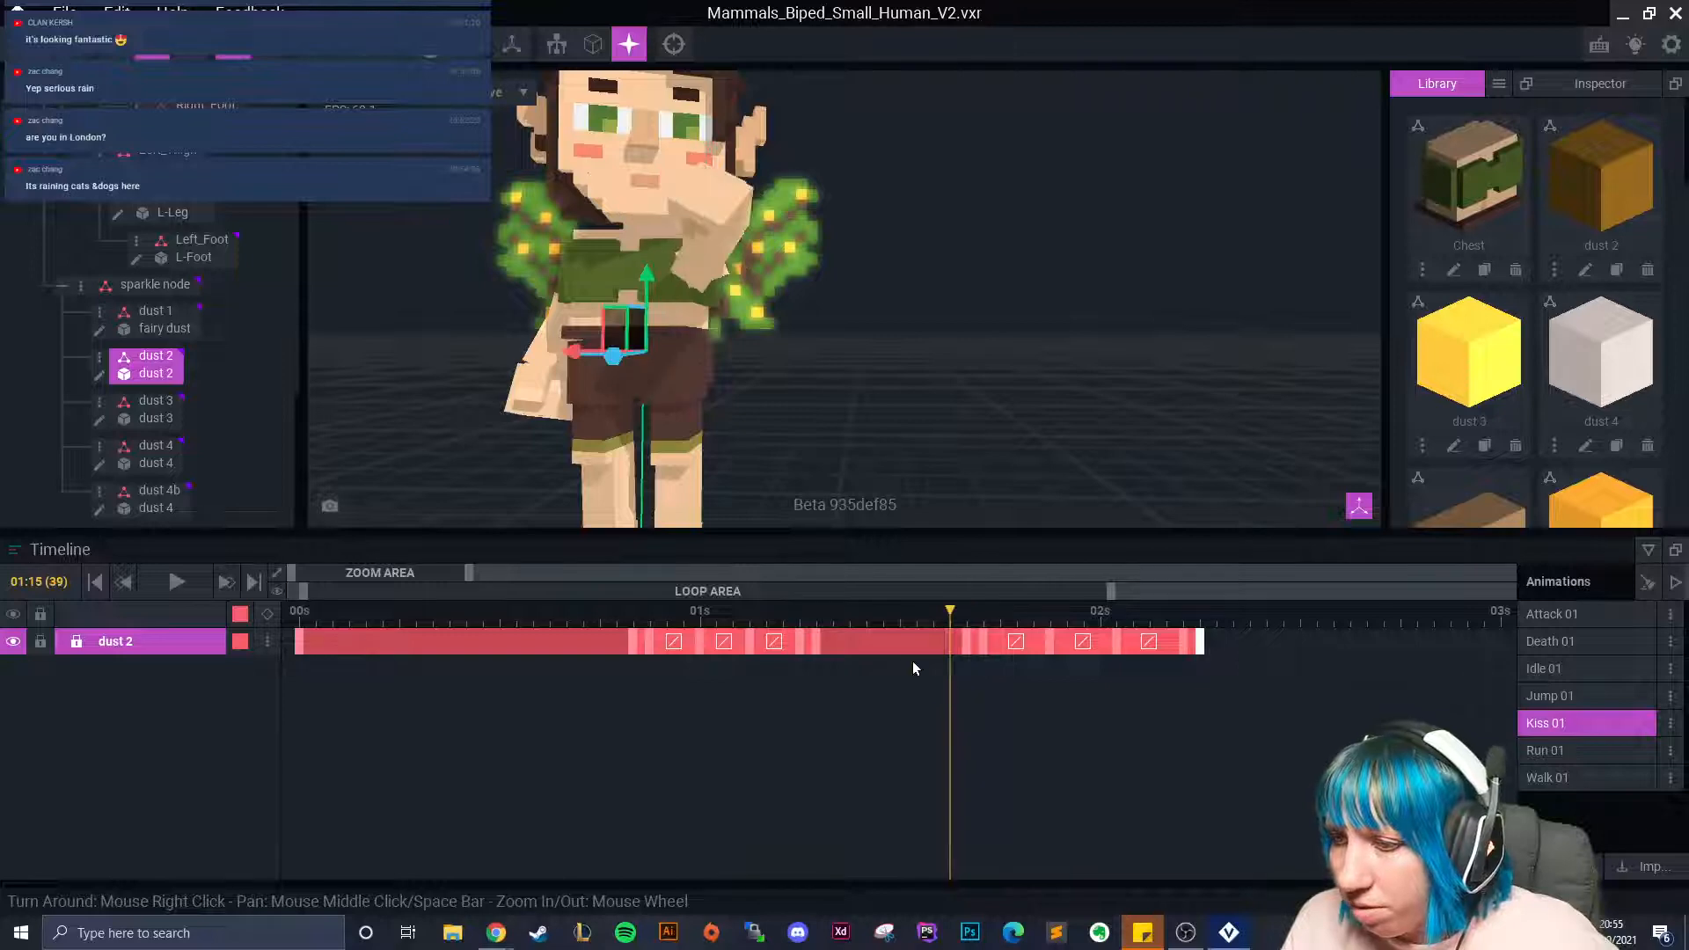
{"action": "left_click", "coordinate": [176, 581]}
{"action": "left_click", "coordinate": [947, 389]}
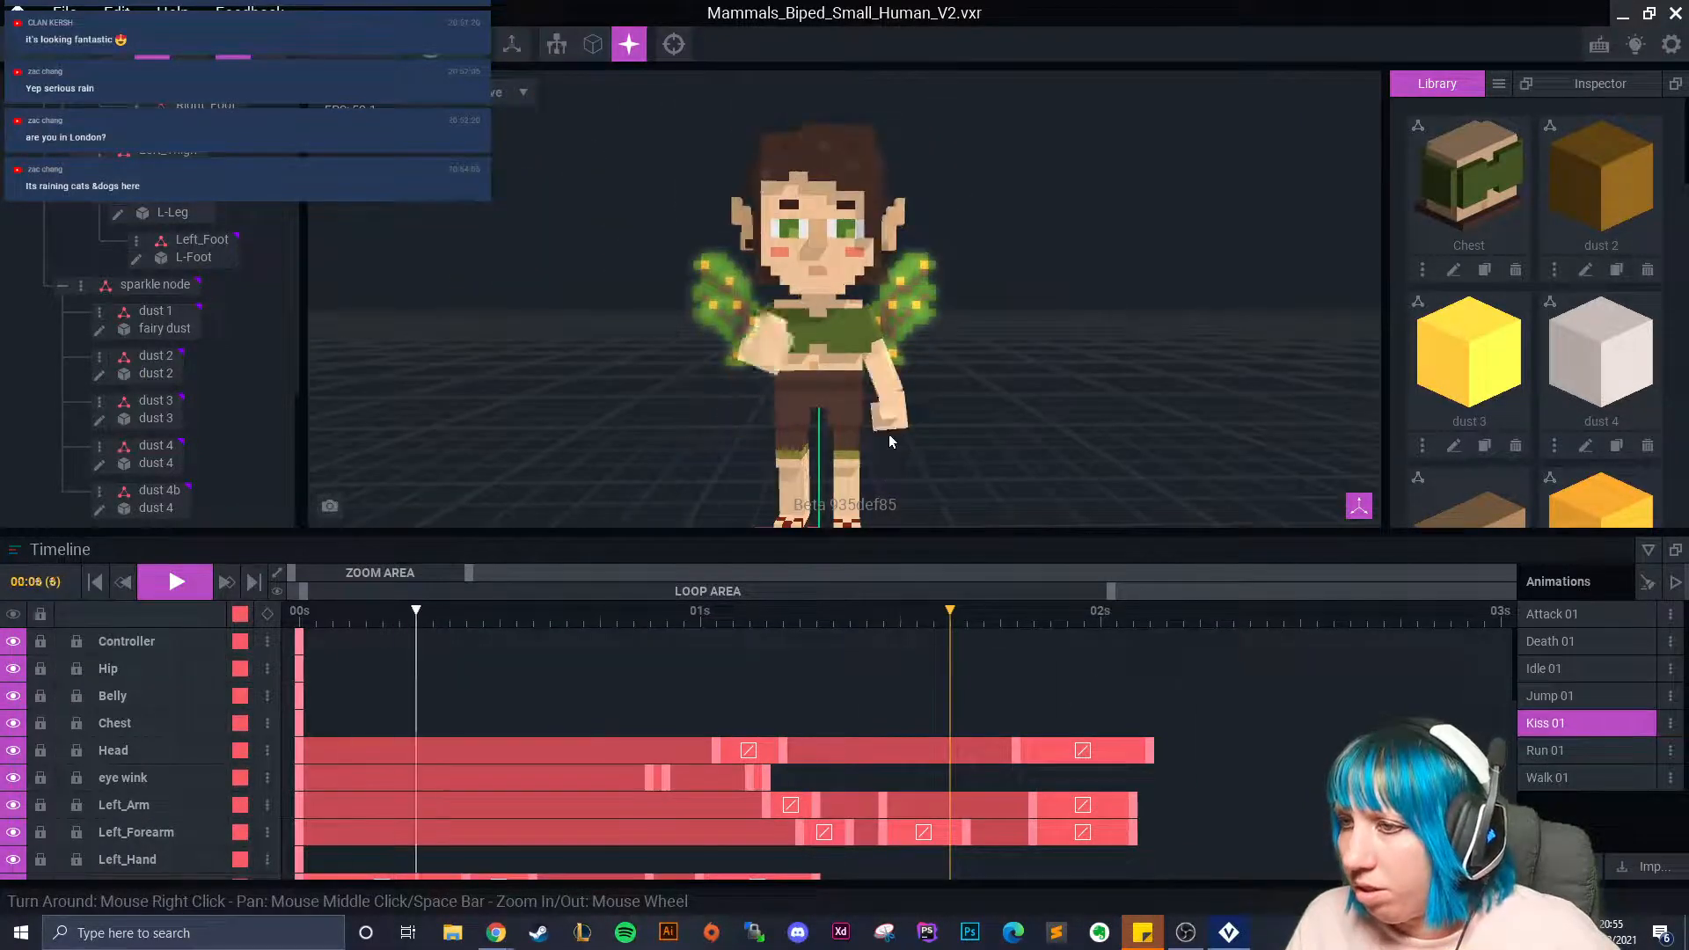
{"action": "left_click", "coordinate": [185, 578]}
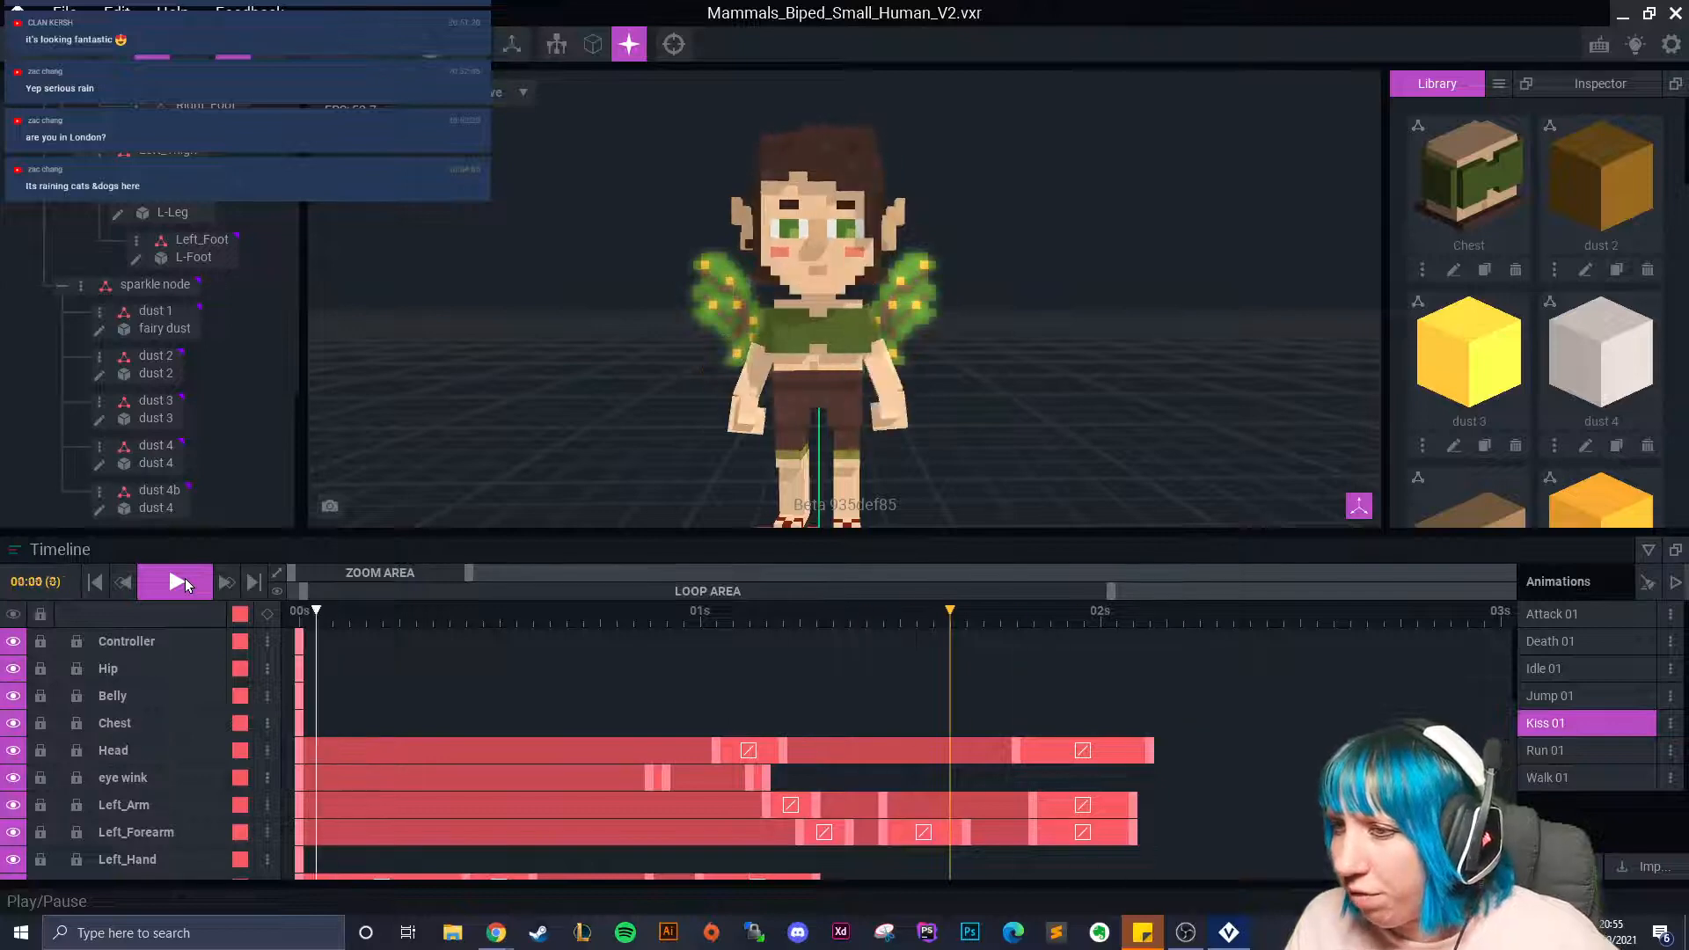
{"action": "left_click", "coordinate": [941, 673]}
{"action": "left_click", "coordinate": [1038, 694]}
{"action": "left_click", "coordinate": [907, 341]}
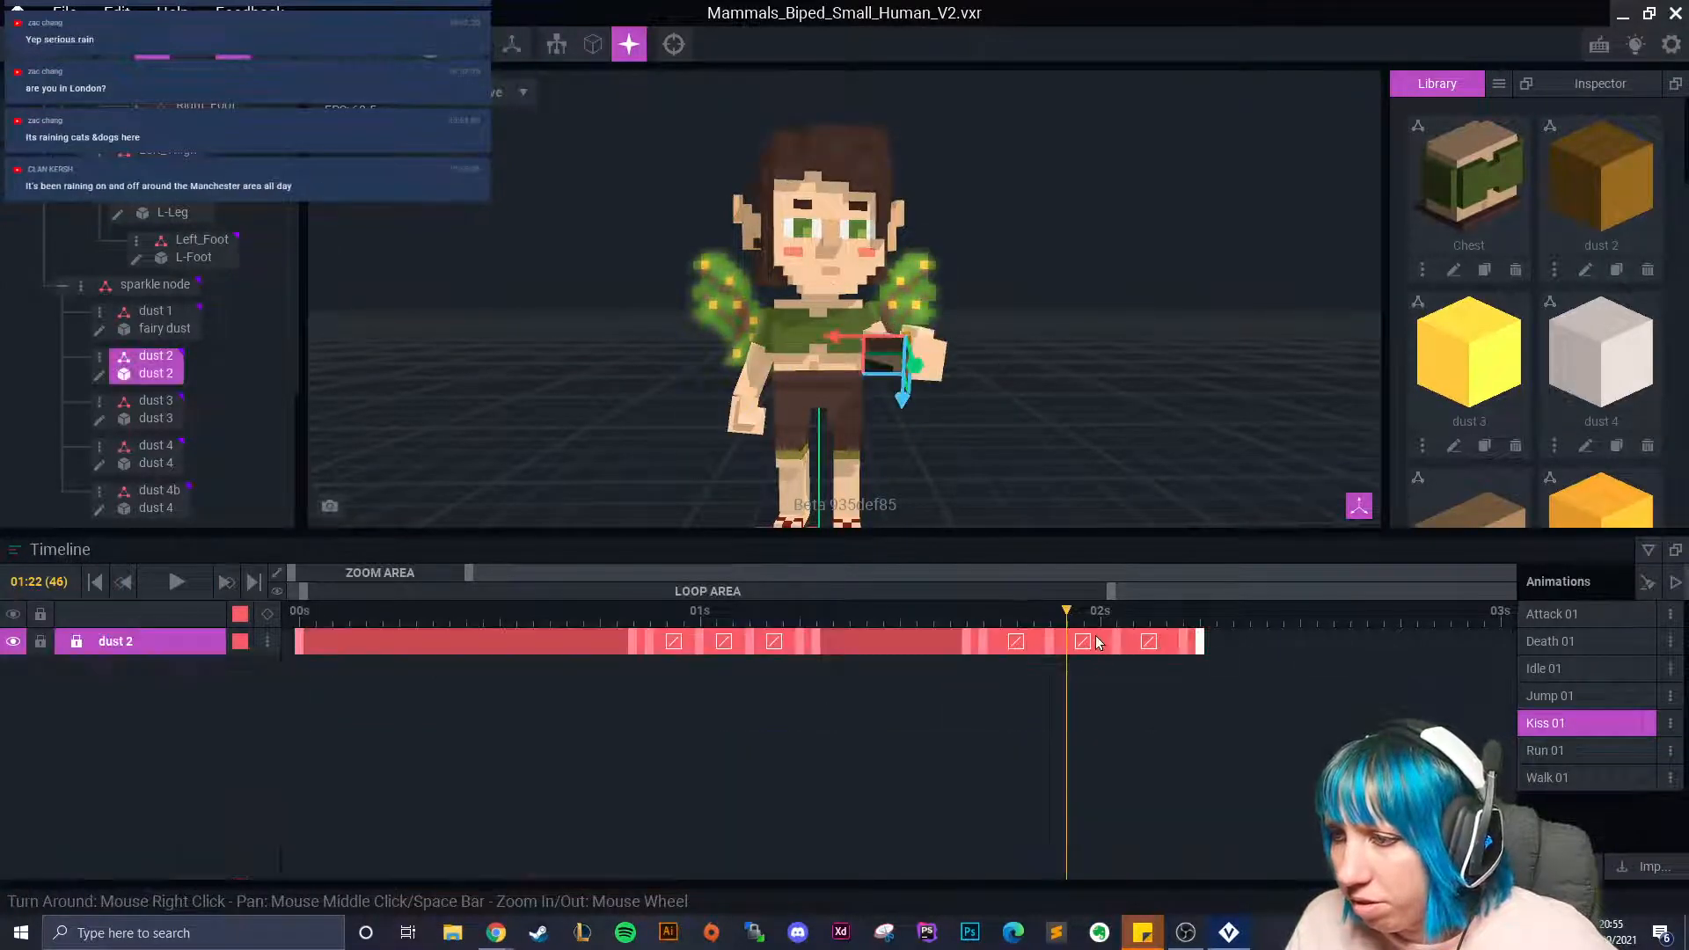
{"action": "left_click", "coordinate": [968, 638]}
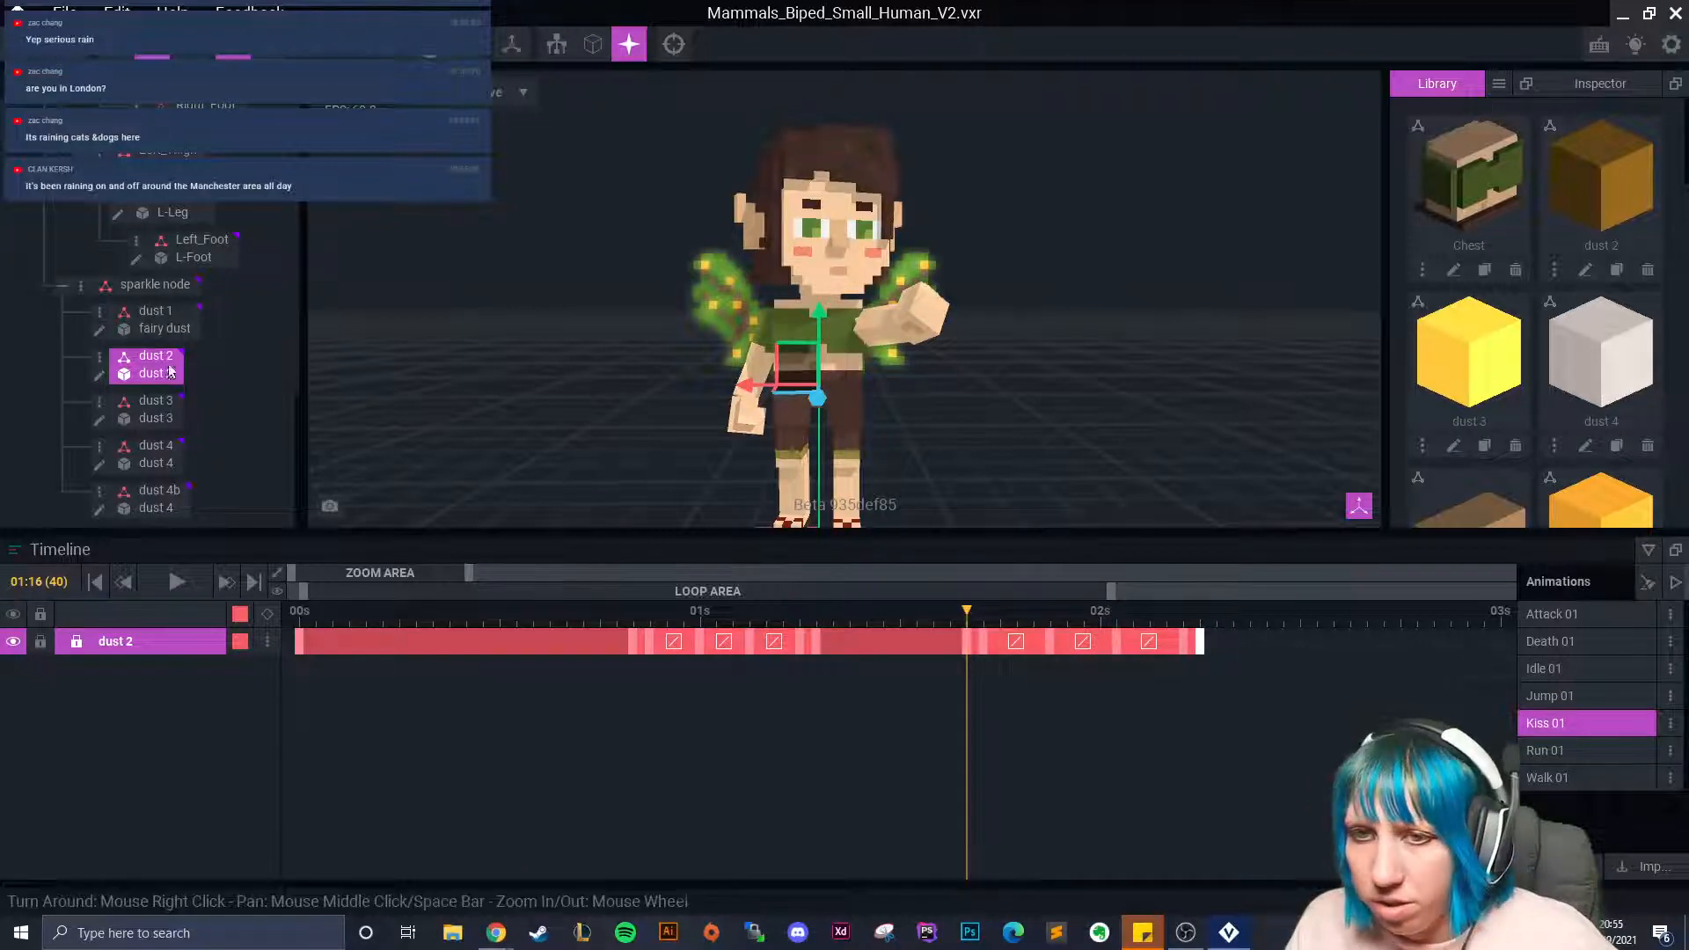
Copy dust 3's last keyframe and paste it at a later time on its track.
{"action": "left_click", "coordinate": [156, 407]}
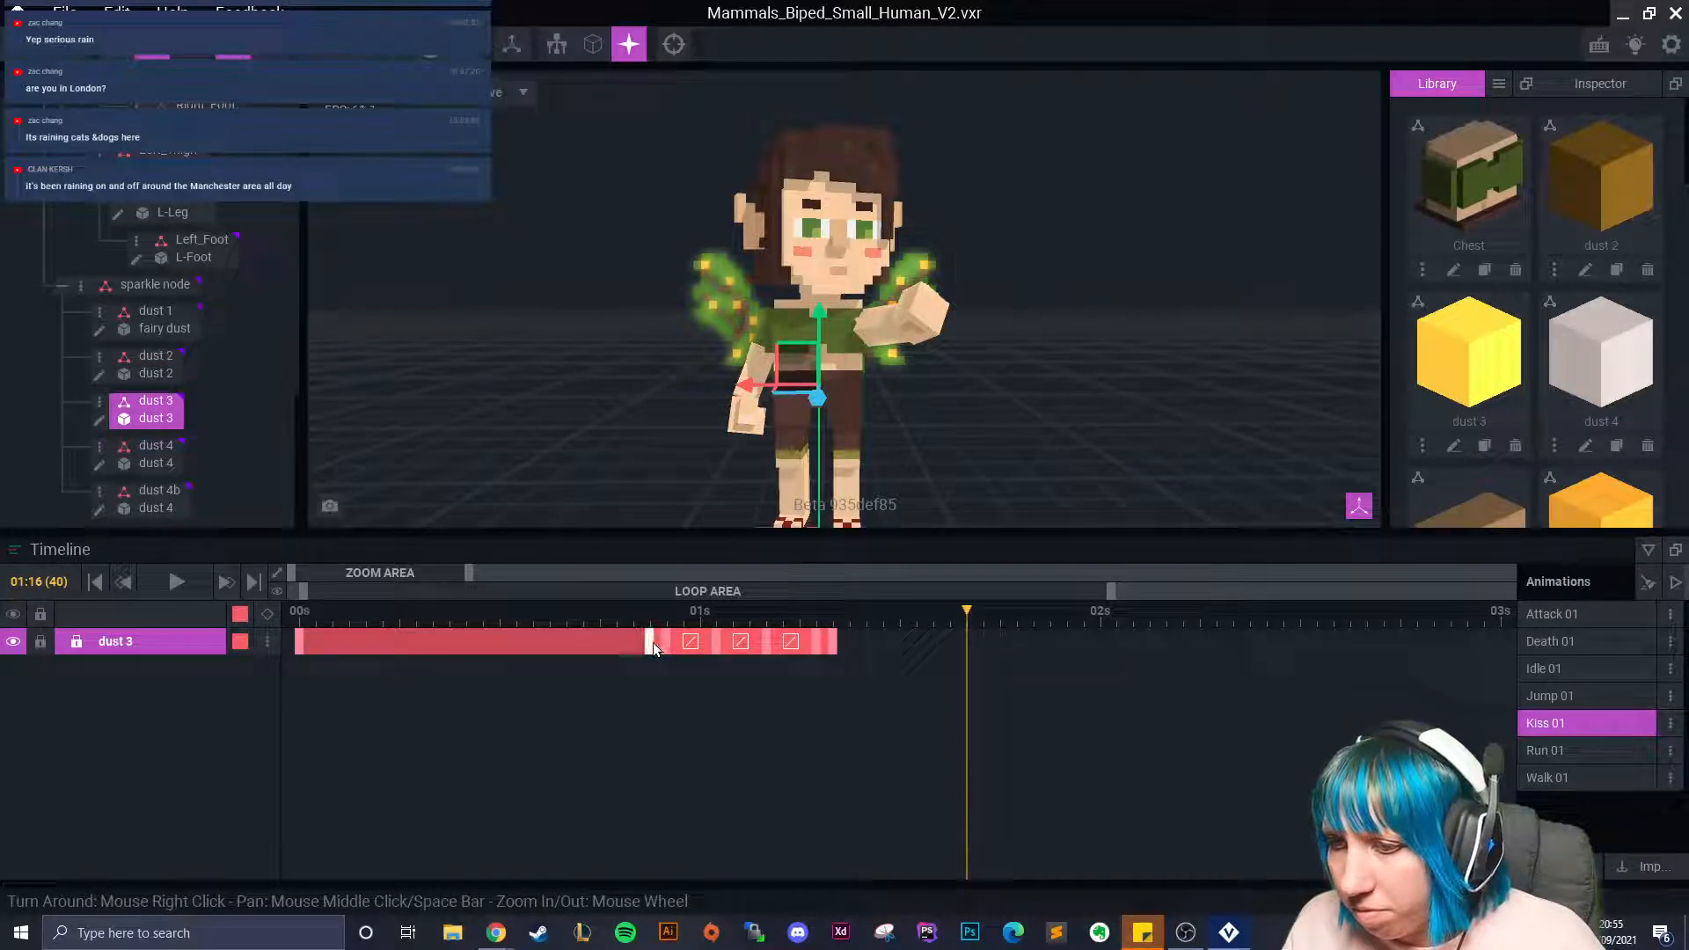
{"action": "right_click", "coordinate": [838, 642]}
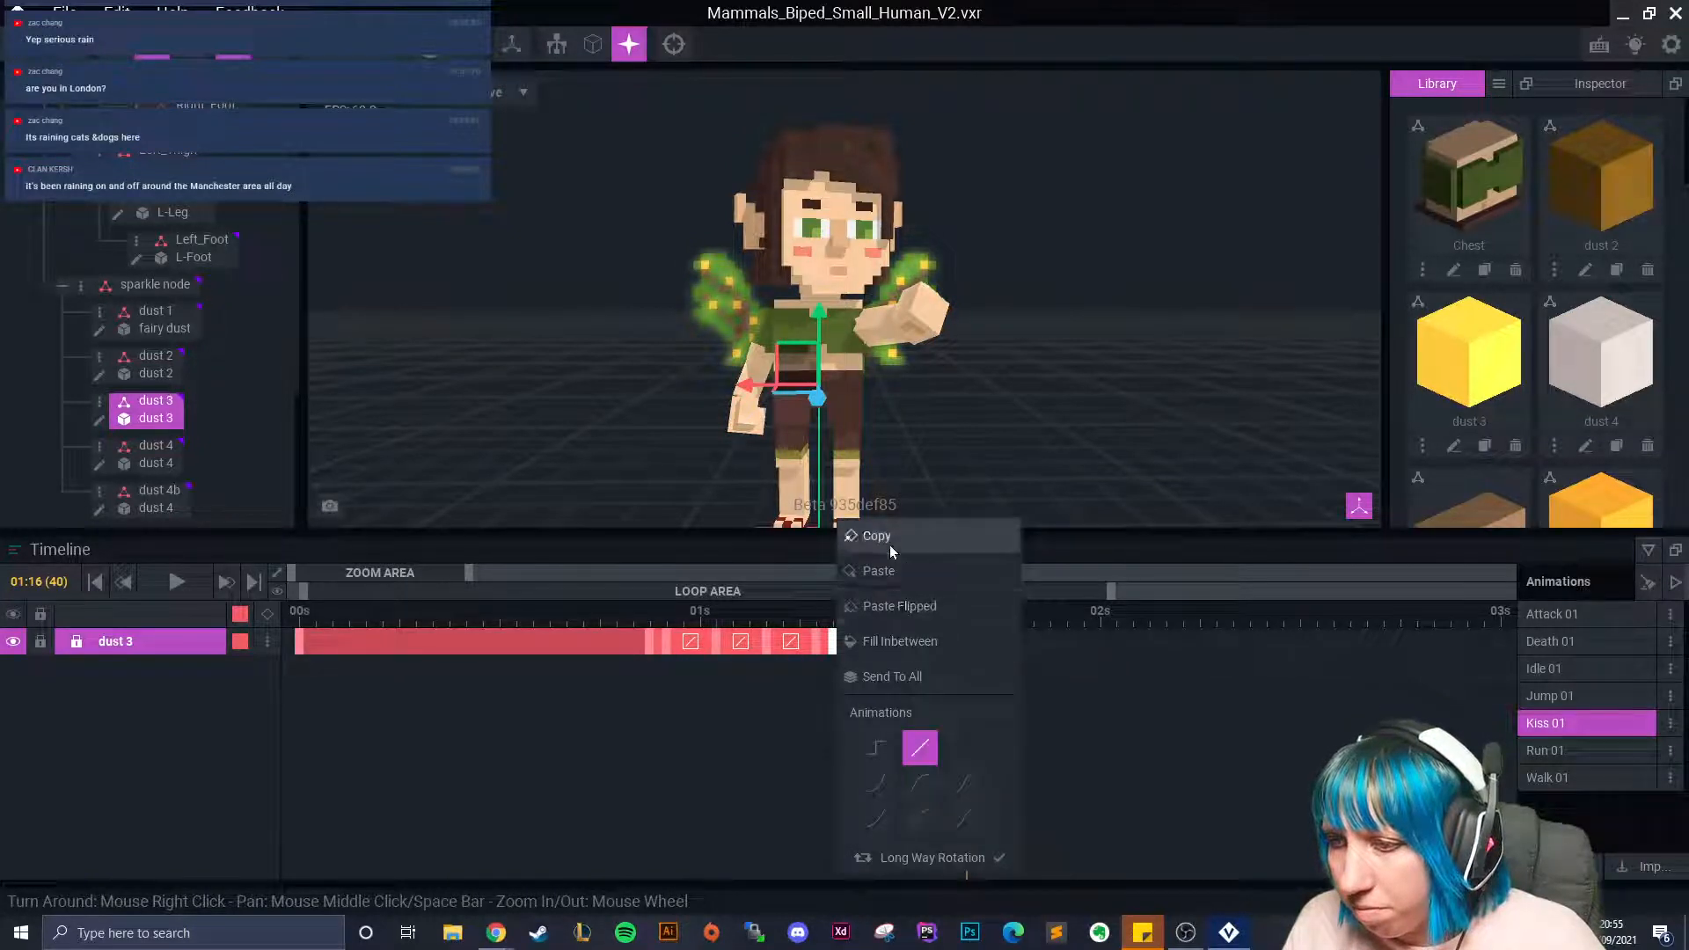
{"action": "left_click", "coordinate": [968, 635]}
{"action": "right_click", "coordinate": [968, 635]}
{"action": "left_click", "coordinate": [1010, 572]}
{"action": "left_click", "coordinate": [984, 613]}
{"action": "scroll", "coordinate": [941, 516], "scroll_direction": "up", "scroll_amount": 5}
Position dust 3 up onto the fairy's hand, keying the move.
{"action": "left_click_drag", "start_coordinate": [661, 486], "coordinate": [924, 498]}
{"action": "left_click", "coordinate": [907, 409]}
{"action": "left_click", "coordinate": [905, 453]}
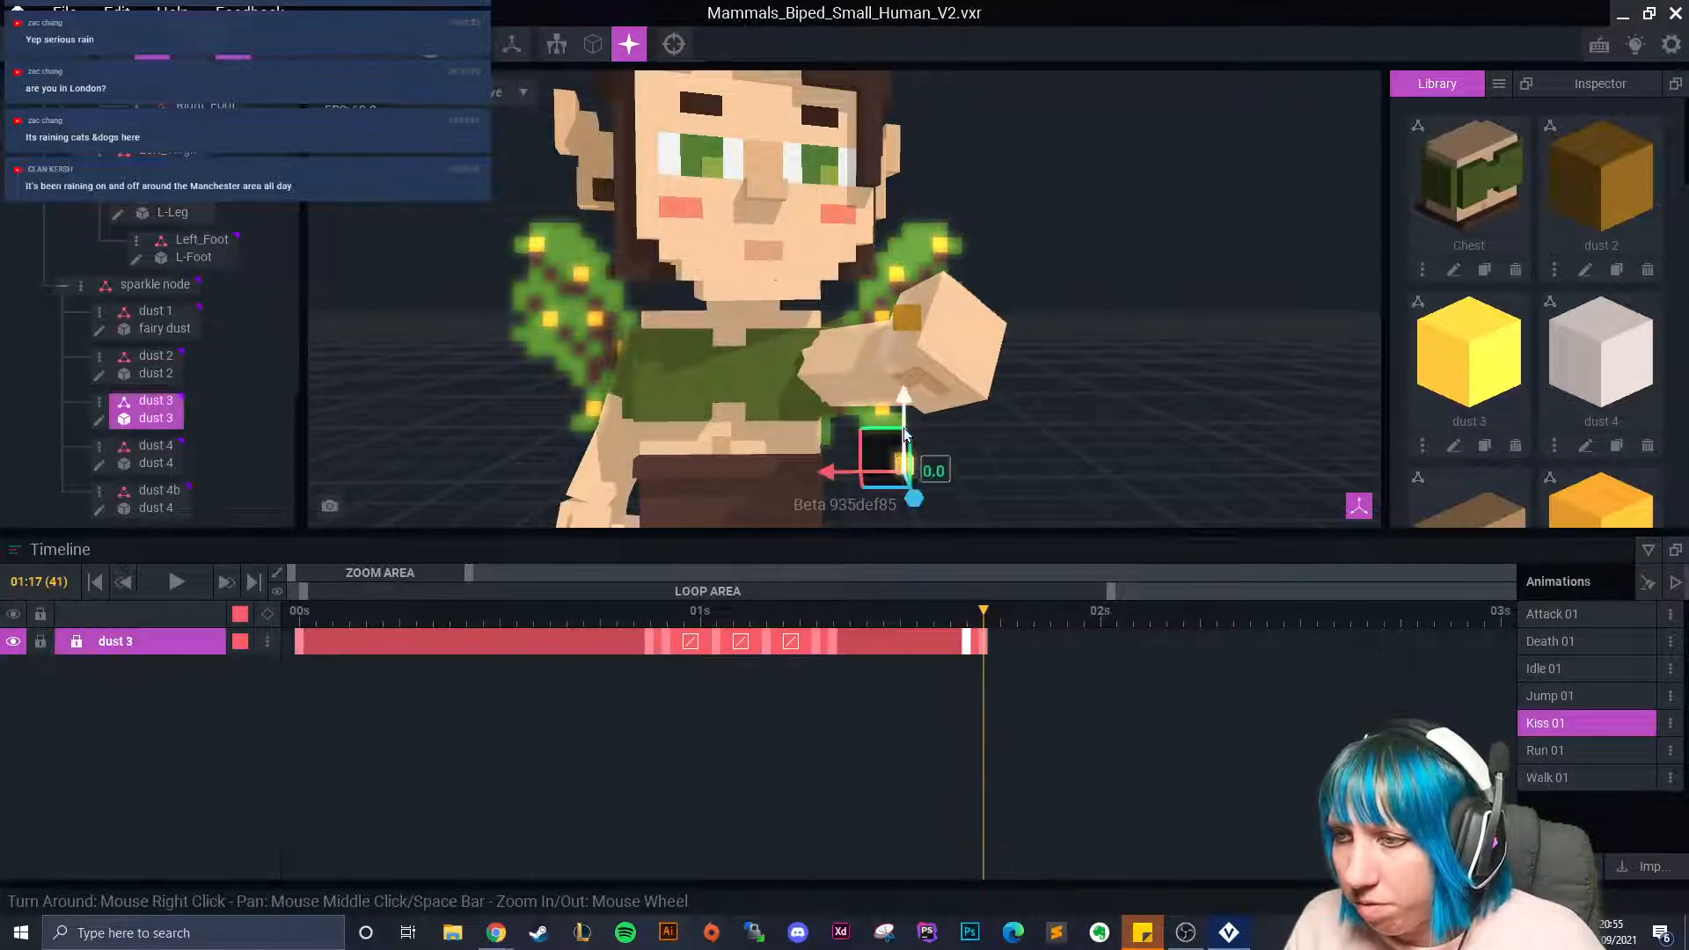
{"action": "left_click_drag", "start_coordinate": [905, 399], "coordinate": [815, 364]}
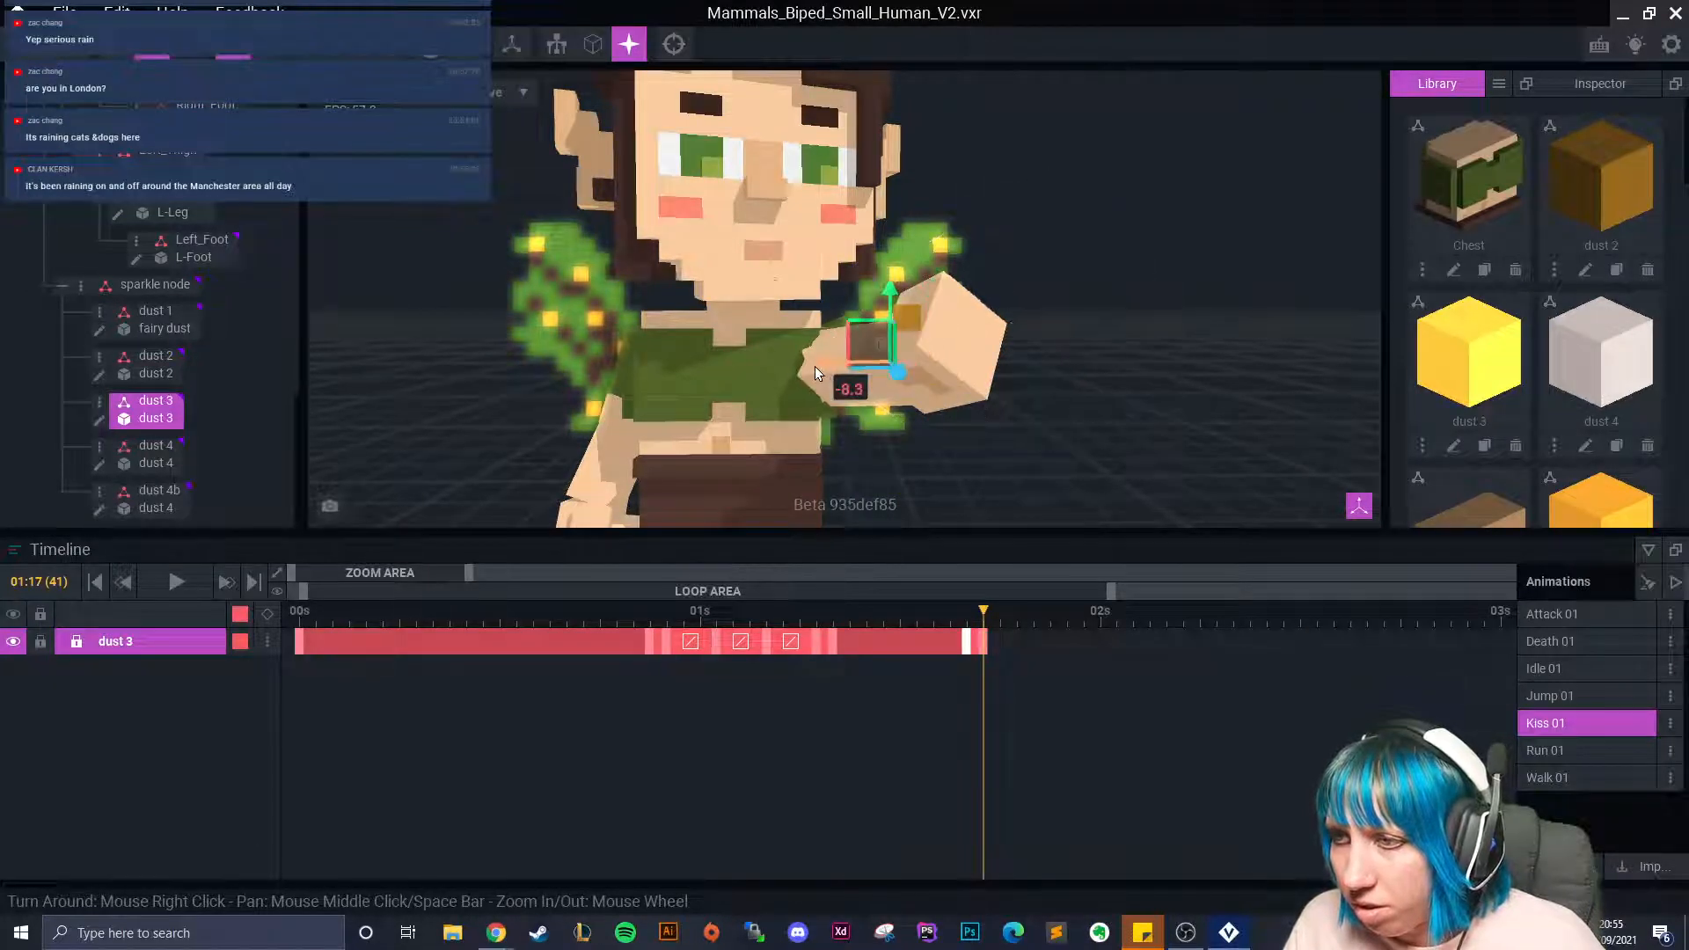
{"action": "left_click_drag", "start_coordinate": [887, 283], "coordinate": [944, 341]}
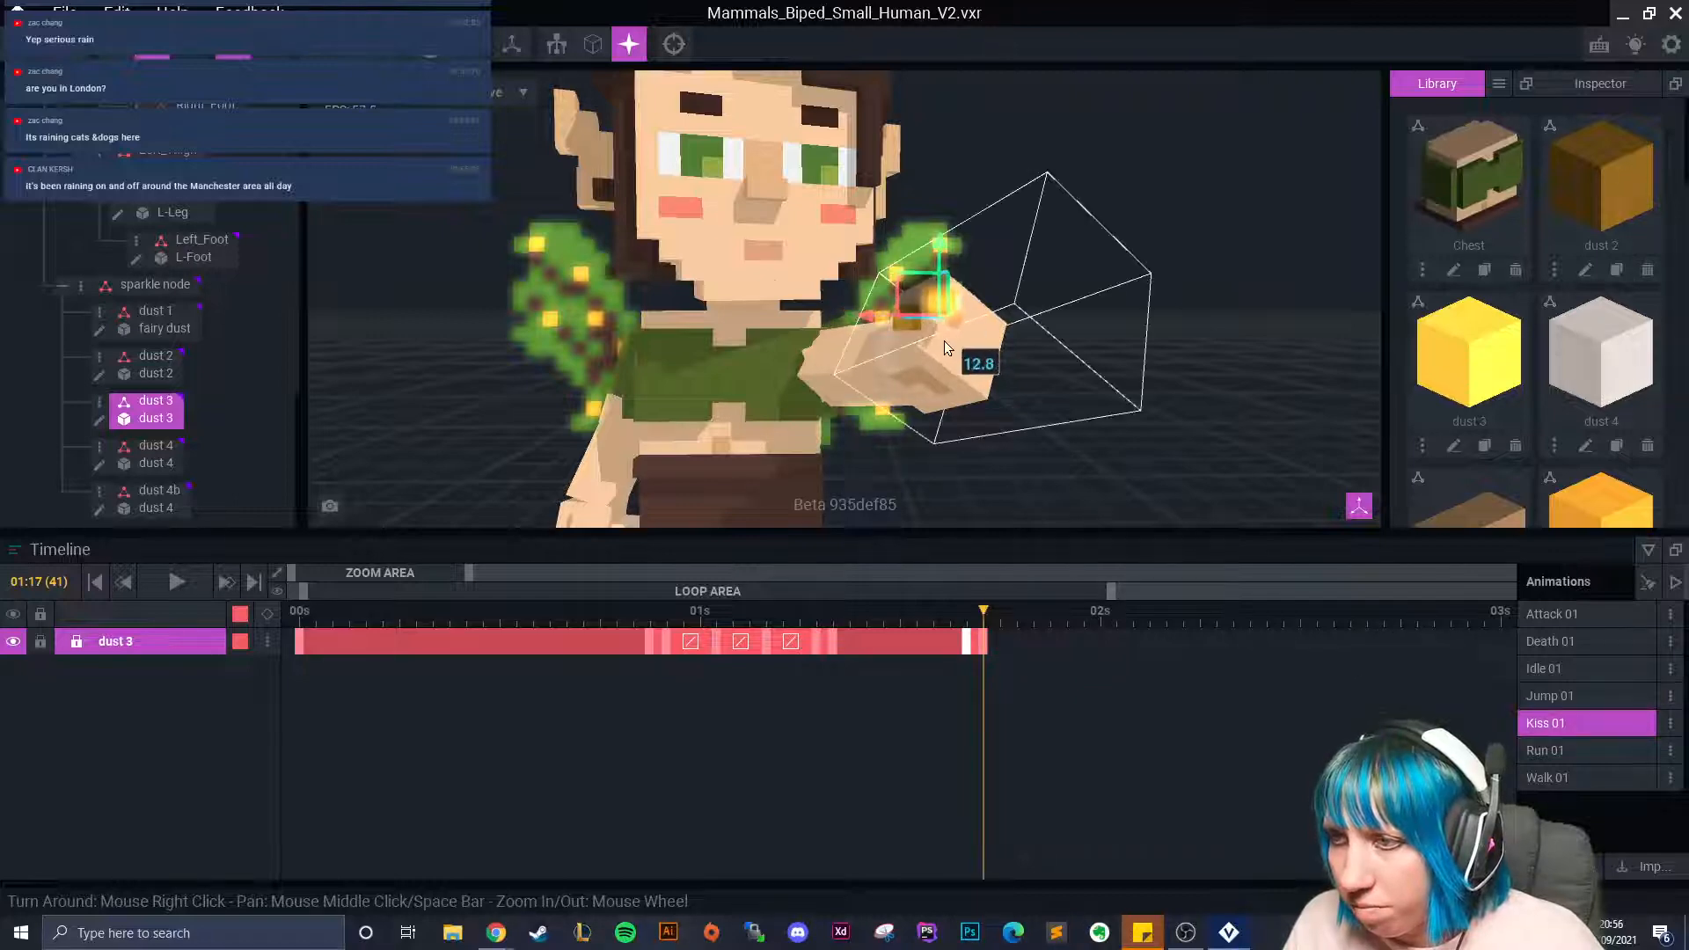
{"action": "right_click_drag", "start_coordinate": [926, 352], "coordinate": [904, 397]}
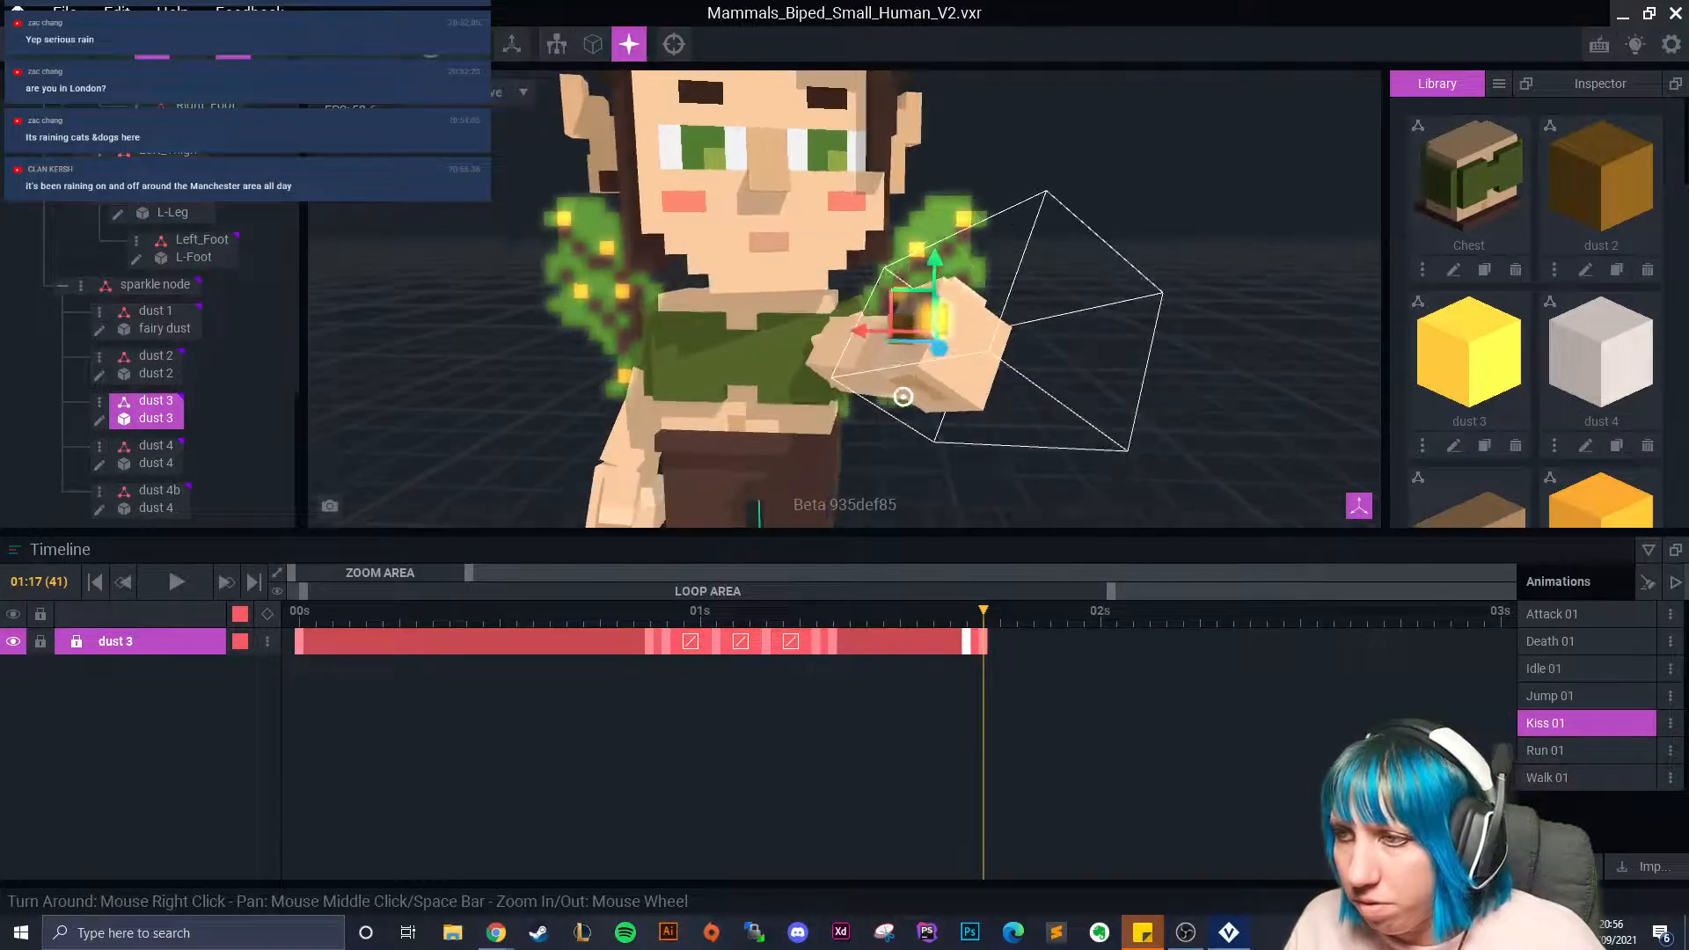
{"action": "left_click_drag", "start_coordinate": [869, 331], "coordinate": [879, 333]}
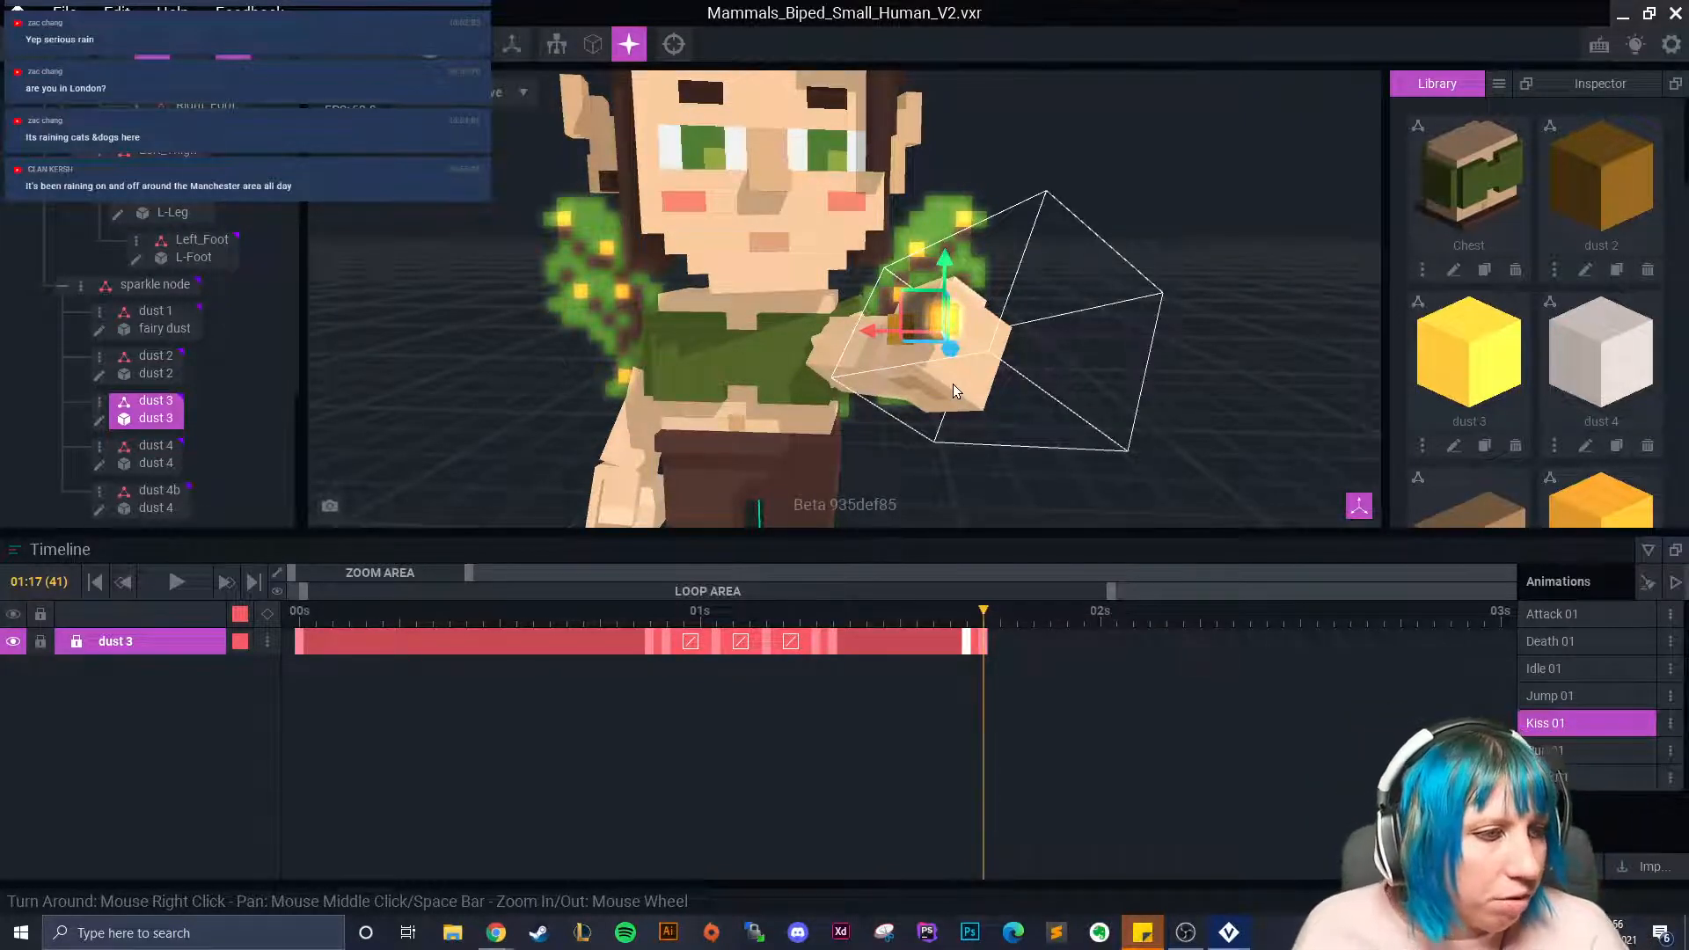
{"action": "scroll", "coordinate": [1010, 429], "scroll_direction": "up", "scroll_amount": 3}
{"action": "right_click_drag", "start_coordinate": [1010, 428], "coordinate": [866, 360]}
{"action": "left_click", "coordinate": [857, 319]}
{"action": "left_click", "coordinate": [922, 294]}
{"action": "left_click_drag", "start_coordinate": [857, 319], "coordinate": [949, 317]}
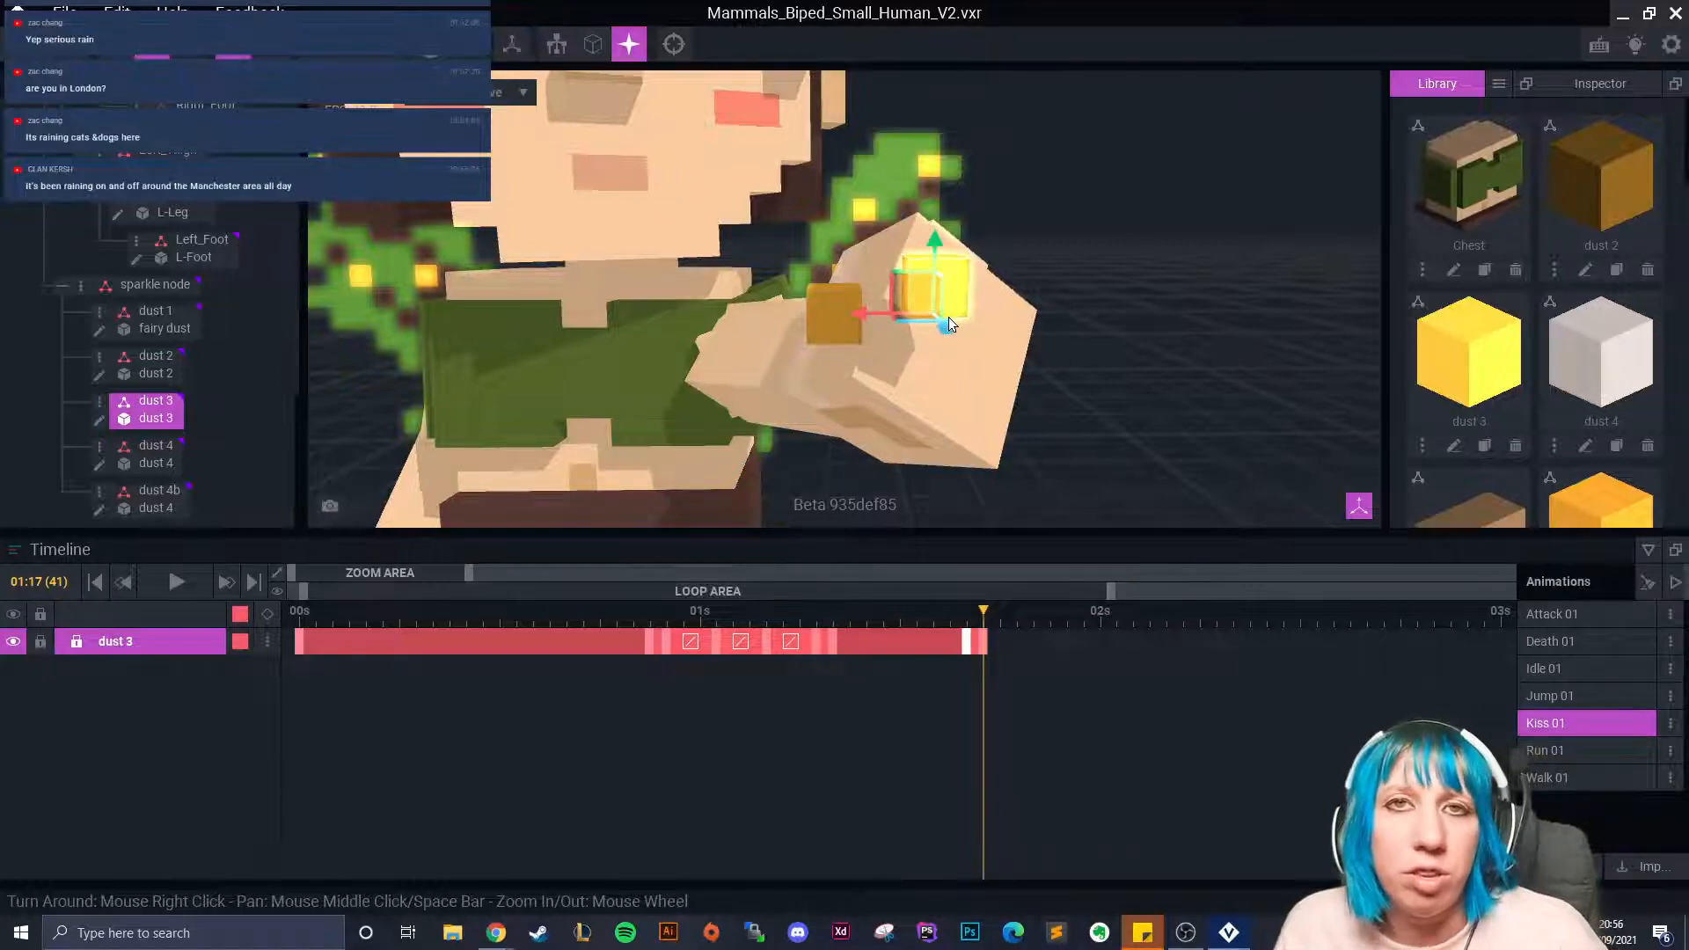
At 01:20, rotate dust 3 and move it out in front of the hand.
{"action": "left_click_drag", "start_coordinate": [981, 613], "coordinate": [1034, 620]}
{"action": "right_click_drag", "start_coordinate": [1011, 493], "coordinate": [940, 404]}
{"action": "left_click", "coordinate": [188, 44]}
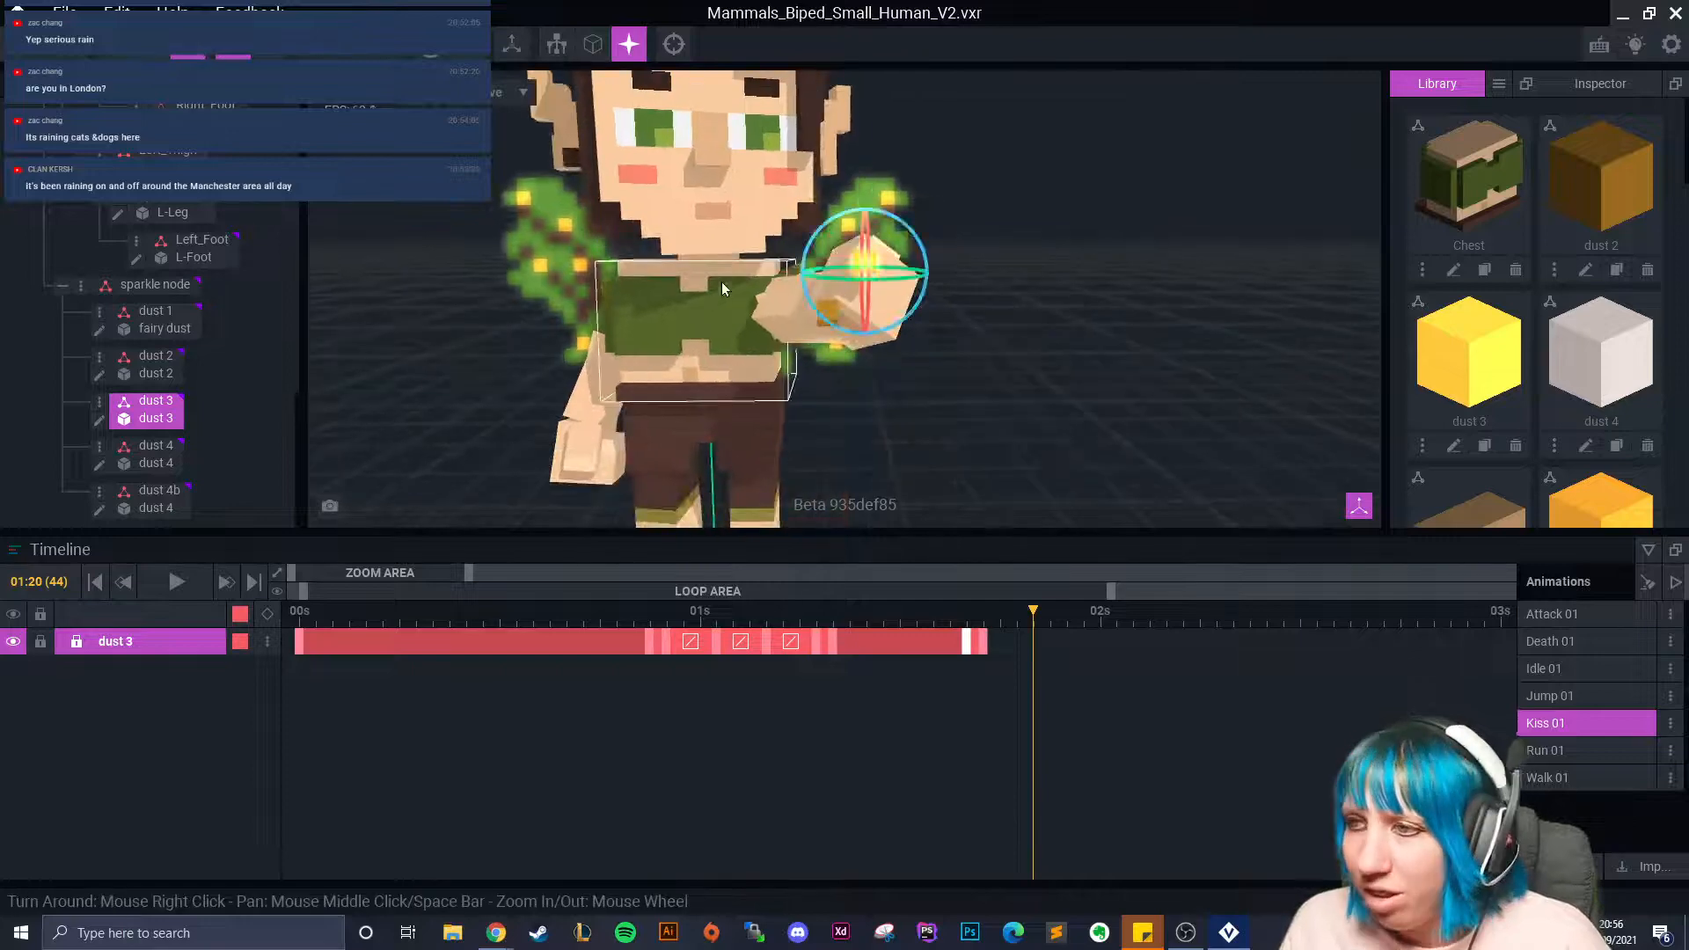
{"action": "left_click_drag", "start_coordinate": [864, 245], "coordinate": [864, 245]}
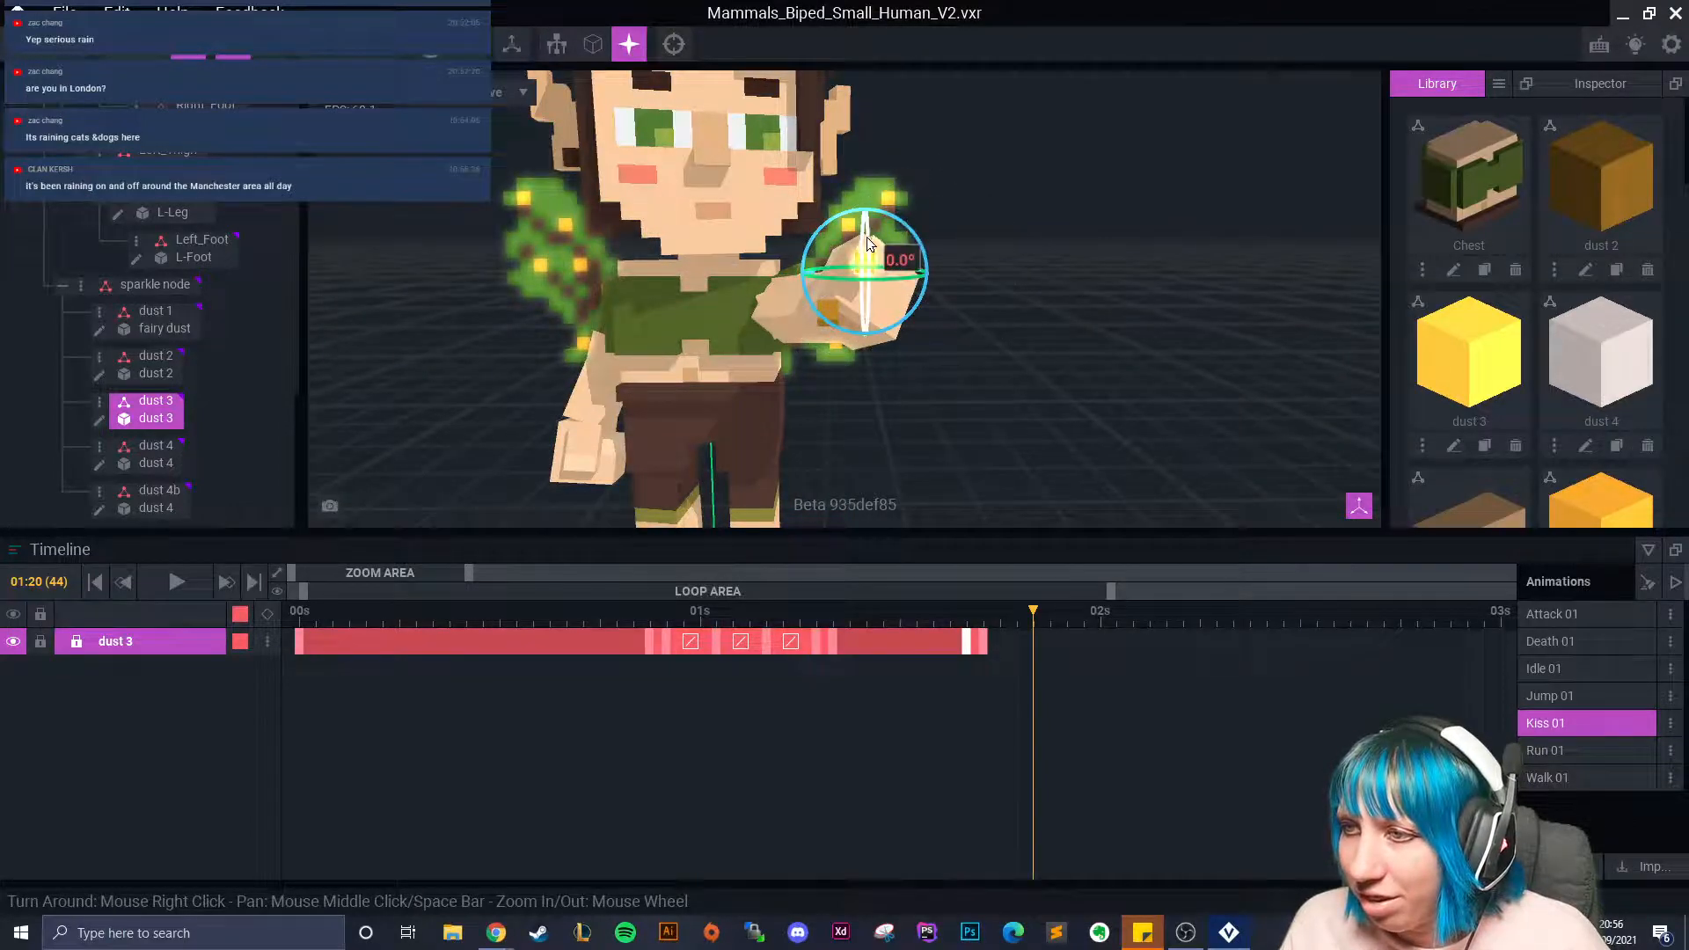
{"action": "right_click_drag", "start_coordinate": [915, 389], "coordinate": [879, 396]}
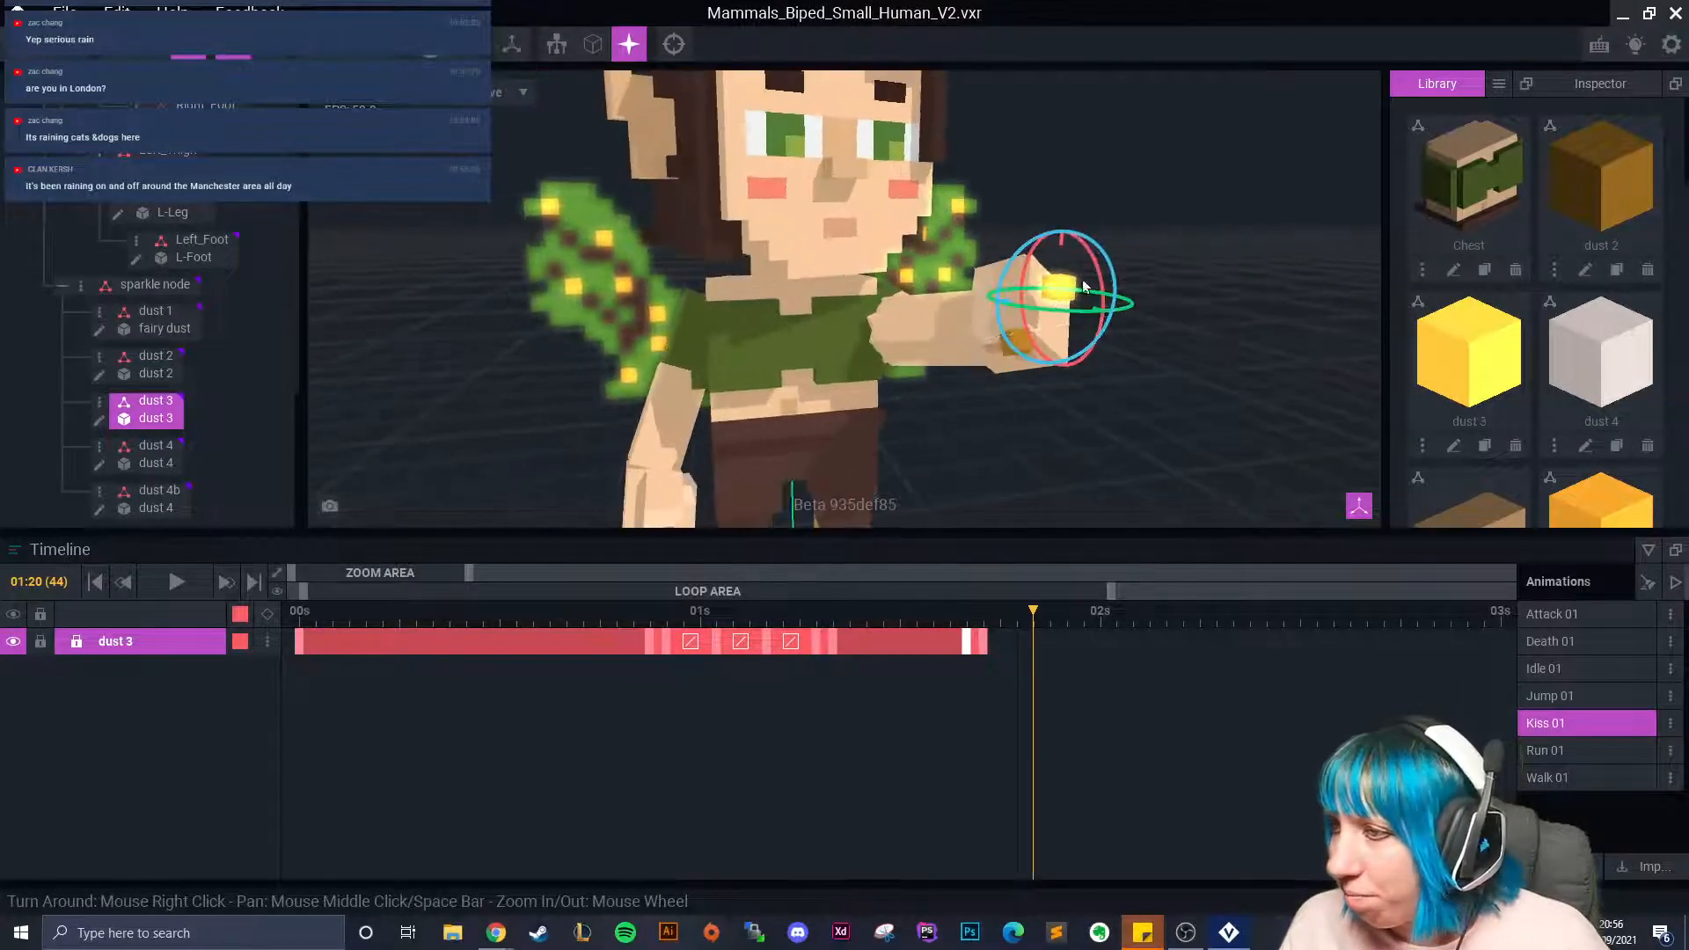
{"action": "left_click_drag", "start_coordinate": [1098, 273], "coordinate": [1107, 428]}
{"action": "left_click", "coordinate": [152, 44]}
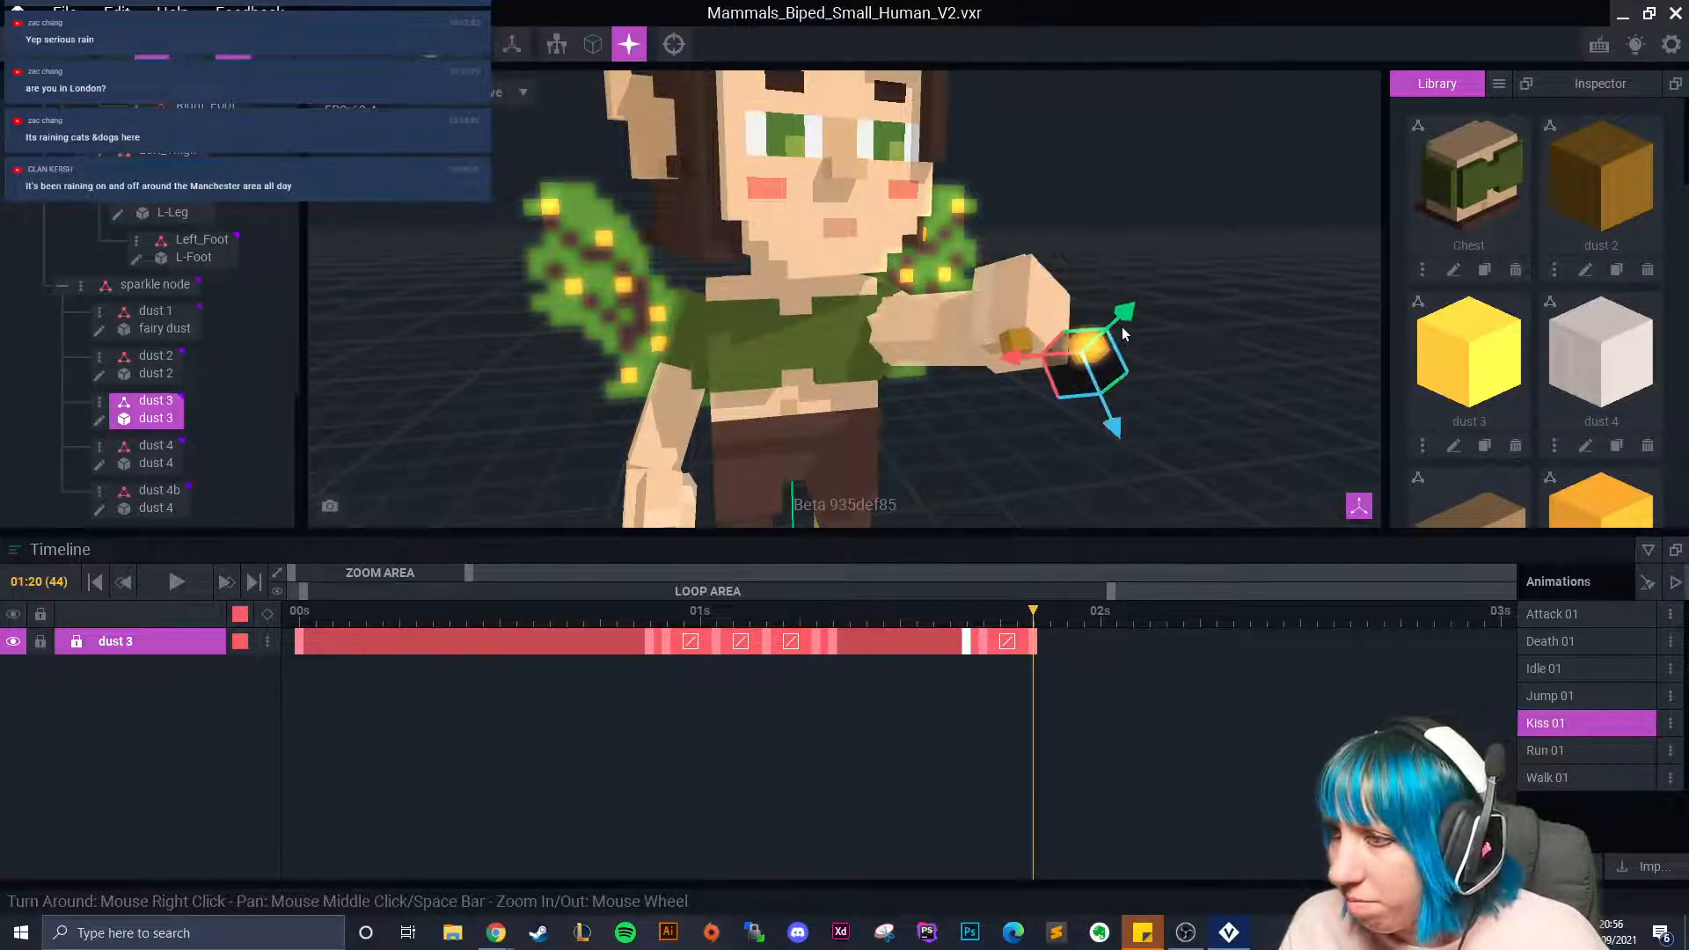
{"action": "left_click_drag", "start_coordinate": [1122, 317], "coordinate": [1110, 334]}
At 02:00, spin dust 3 about 78.7° and lower it toward the open hand.
{"action": "left_click", "coordinate": [1098, 616]}
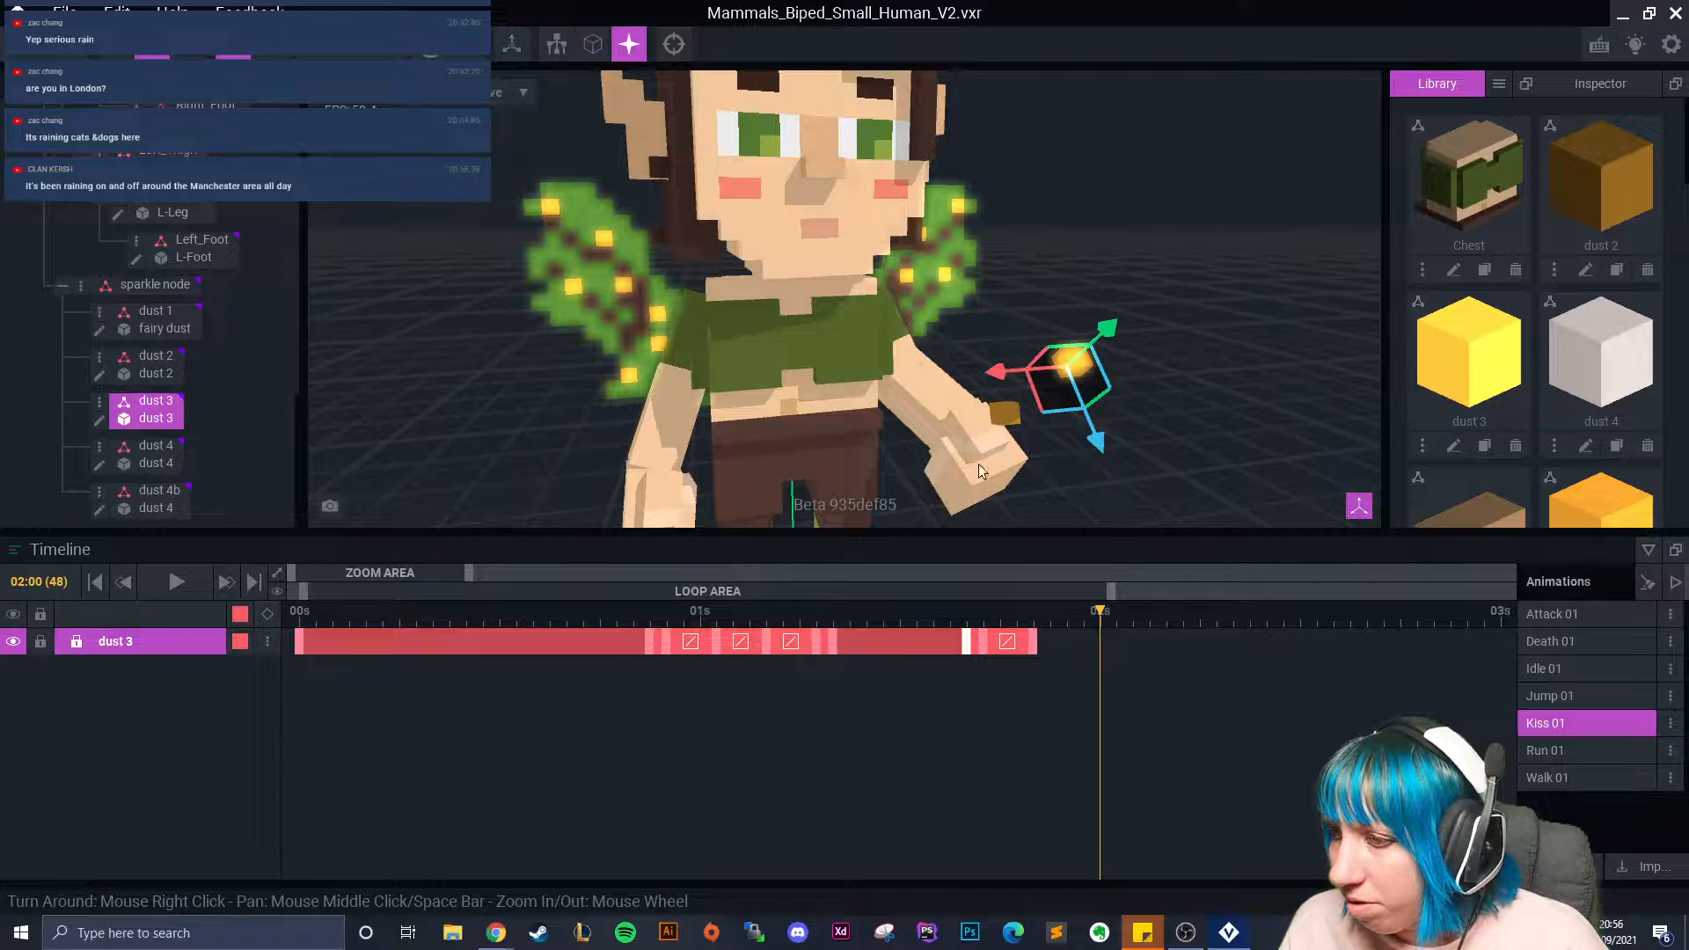
{"action": "left_click", "coordinate": [188, 54]}
{"action": "left_click_drag", "start_coordinate": [1104, 322], "coordinate": [1106, 361]}
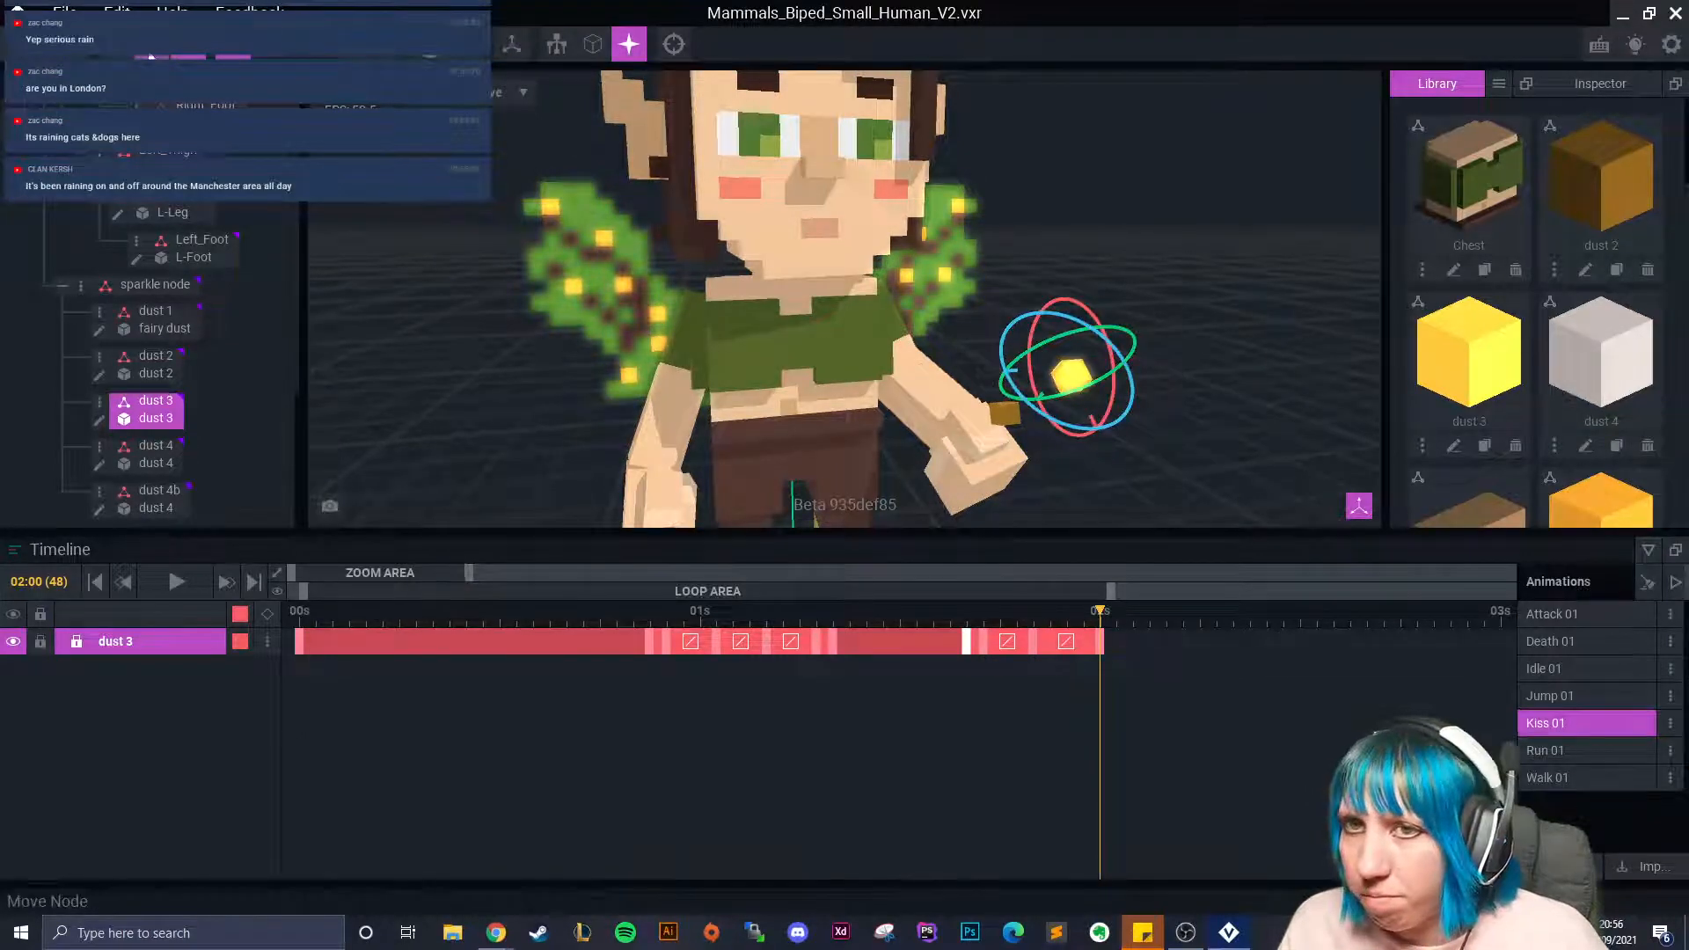
{"action": "left_click", "coordinate": [152, 55]}
{"action": "left_click_drag", "start_coordinate": [1103, 442], "coordinate": [1017, 453]}
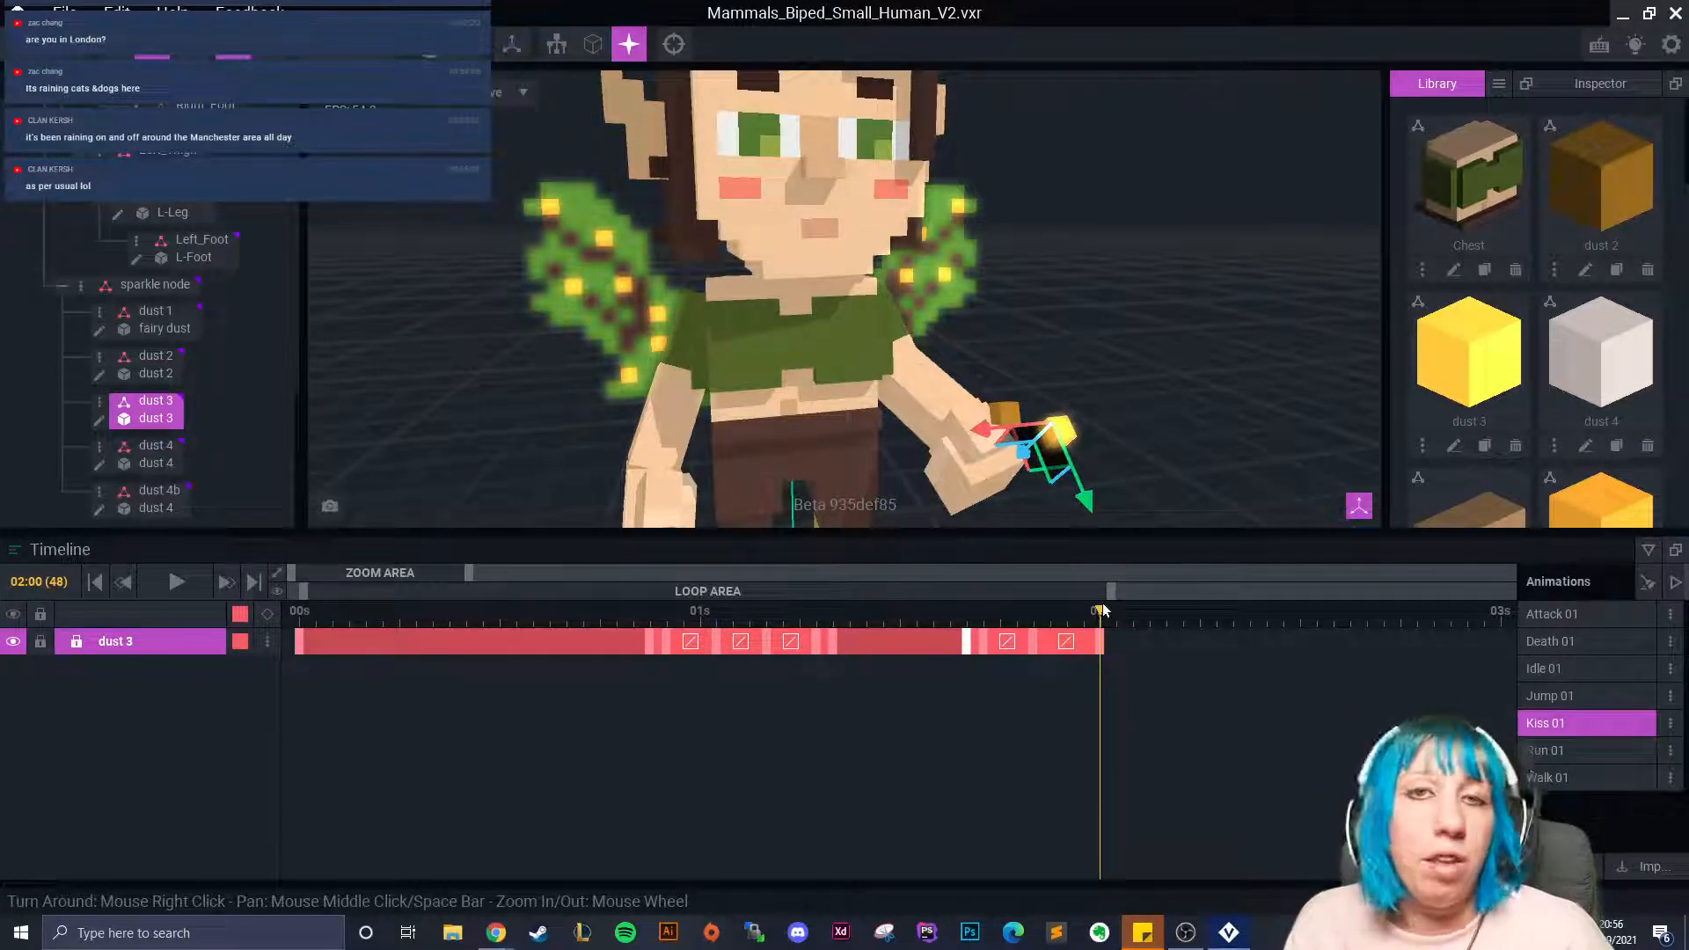
At 02:04, spin dust 3 to 187.3°, lower it, and tilt it to about 356.8°.
{"action": "left_click_drag", "start_coordinate": [1103, 610], "coordinate": [1166, 611]}
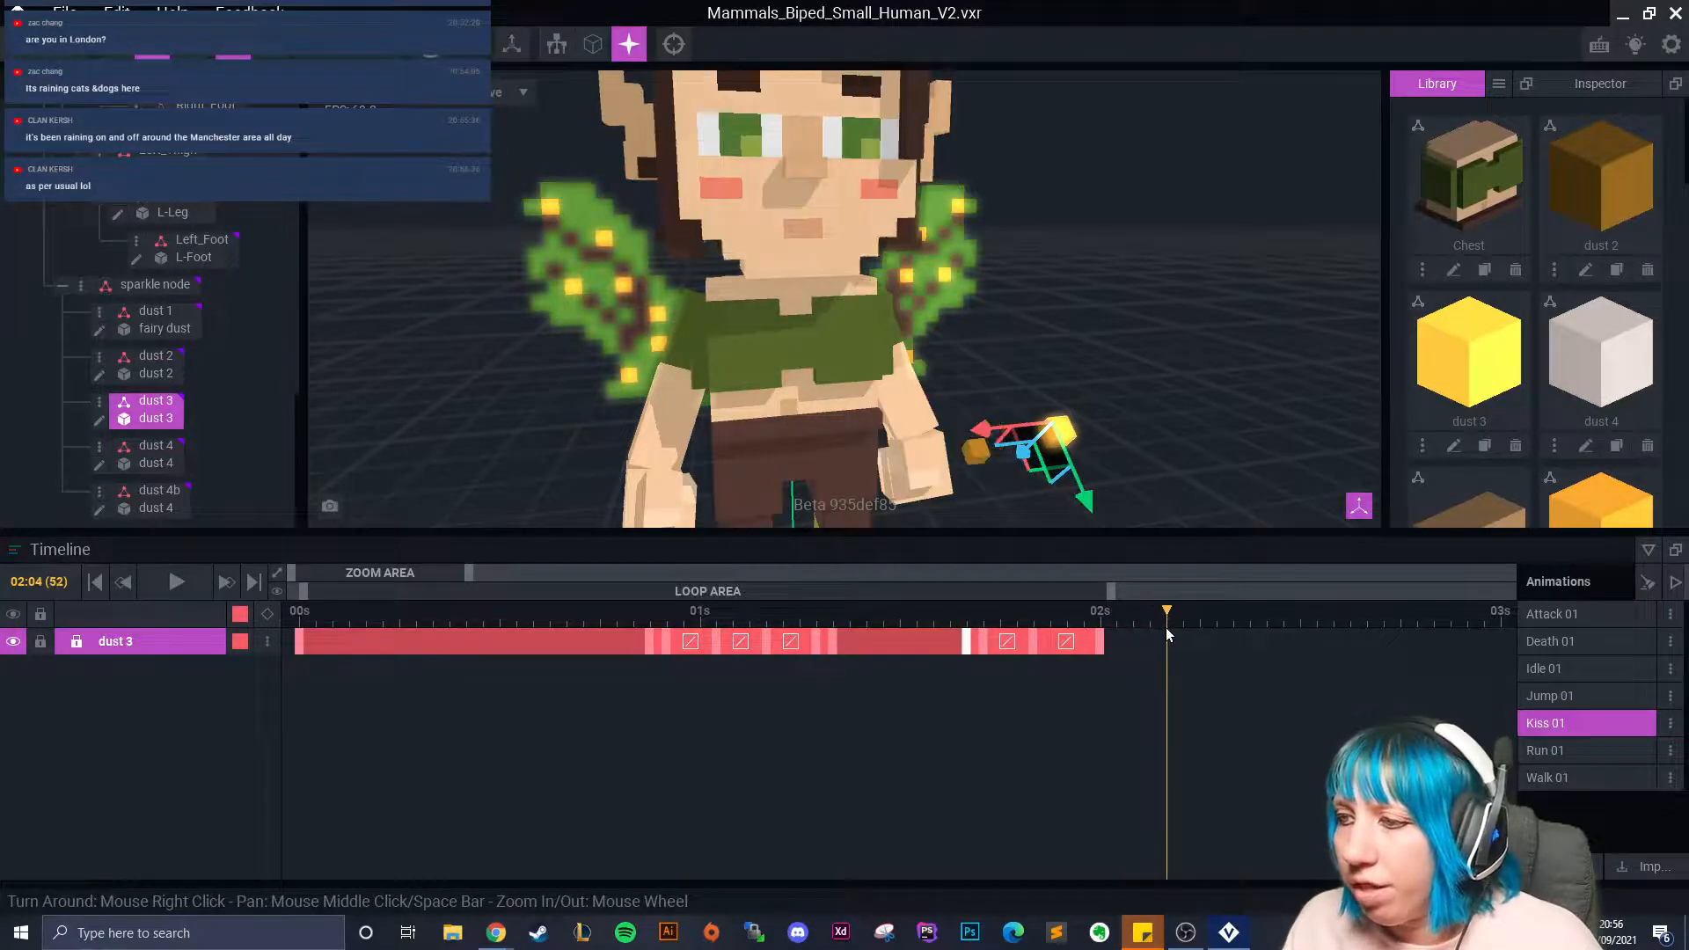
{"action": "left_click", "coordinate": [192, 57]}
{"action": "left_click_drag", "start_coordinate": [1065, 363], "coordinate": [1084, 430]}
{"action": "left_click", "coordinate": [152, 54]}
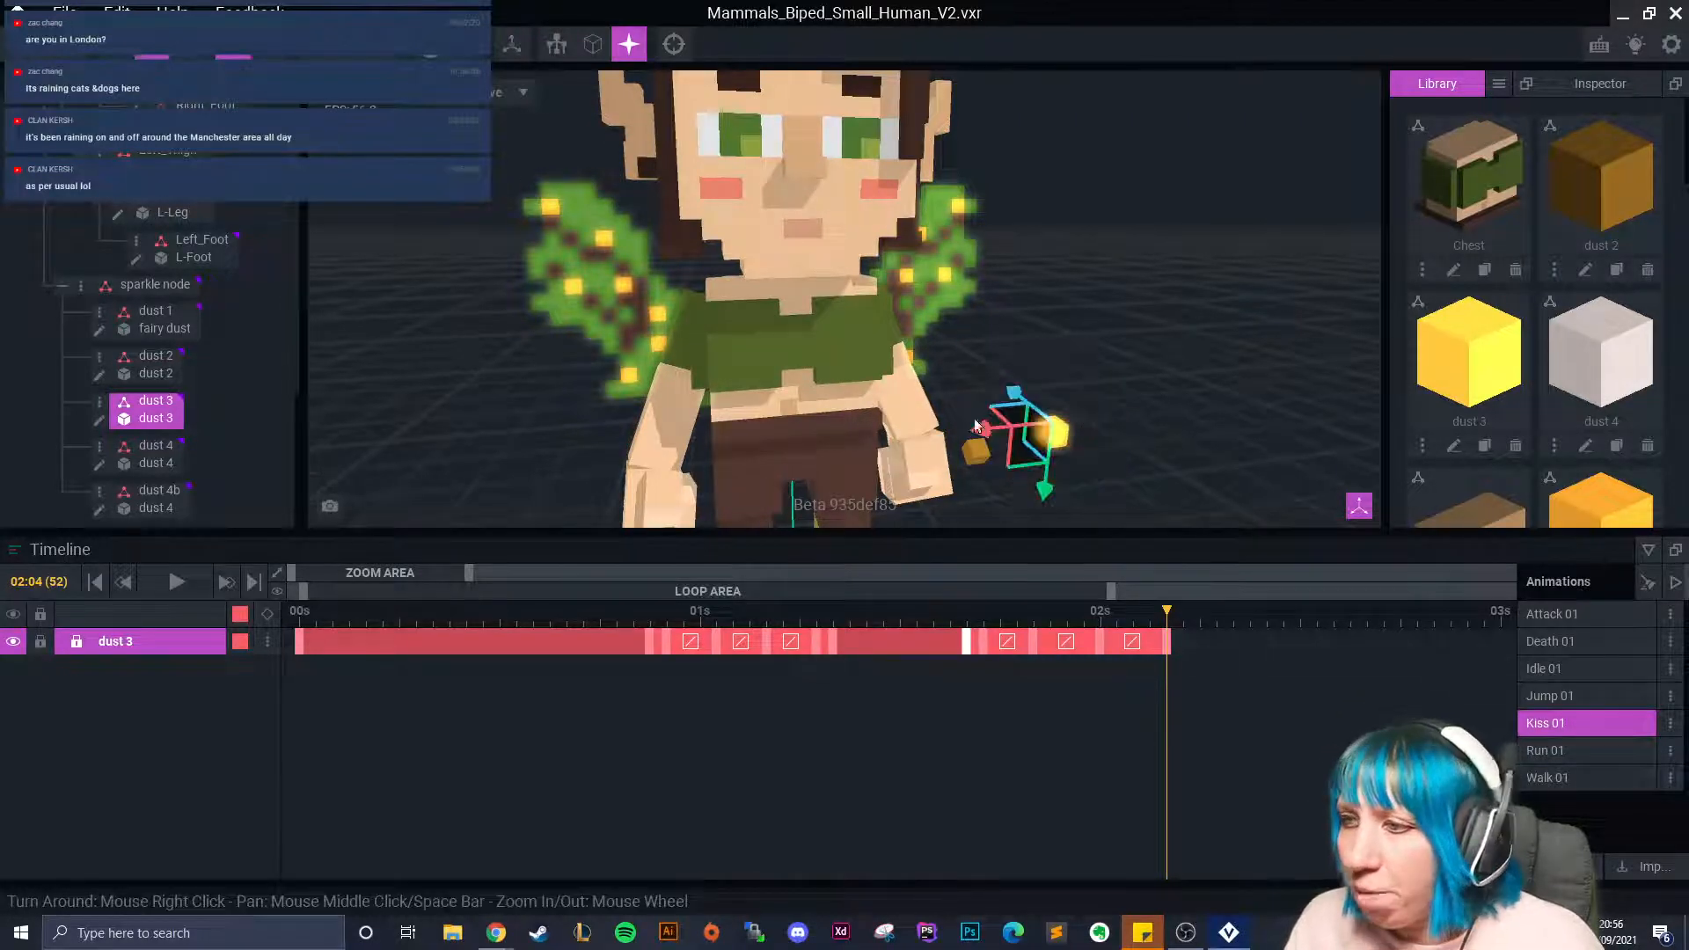
{"action": "left_click_drag", "start_coordinate": [1046, 496], "coordinate": [1040, 536]}
{"action": "middle_click_drag", "start_coordinate": [1039, 537], "coordinate": [916, 324]}
{"action": "left_click", "coordinate": [188, 56]}
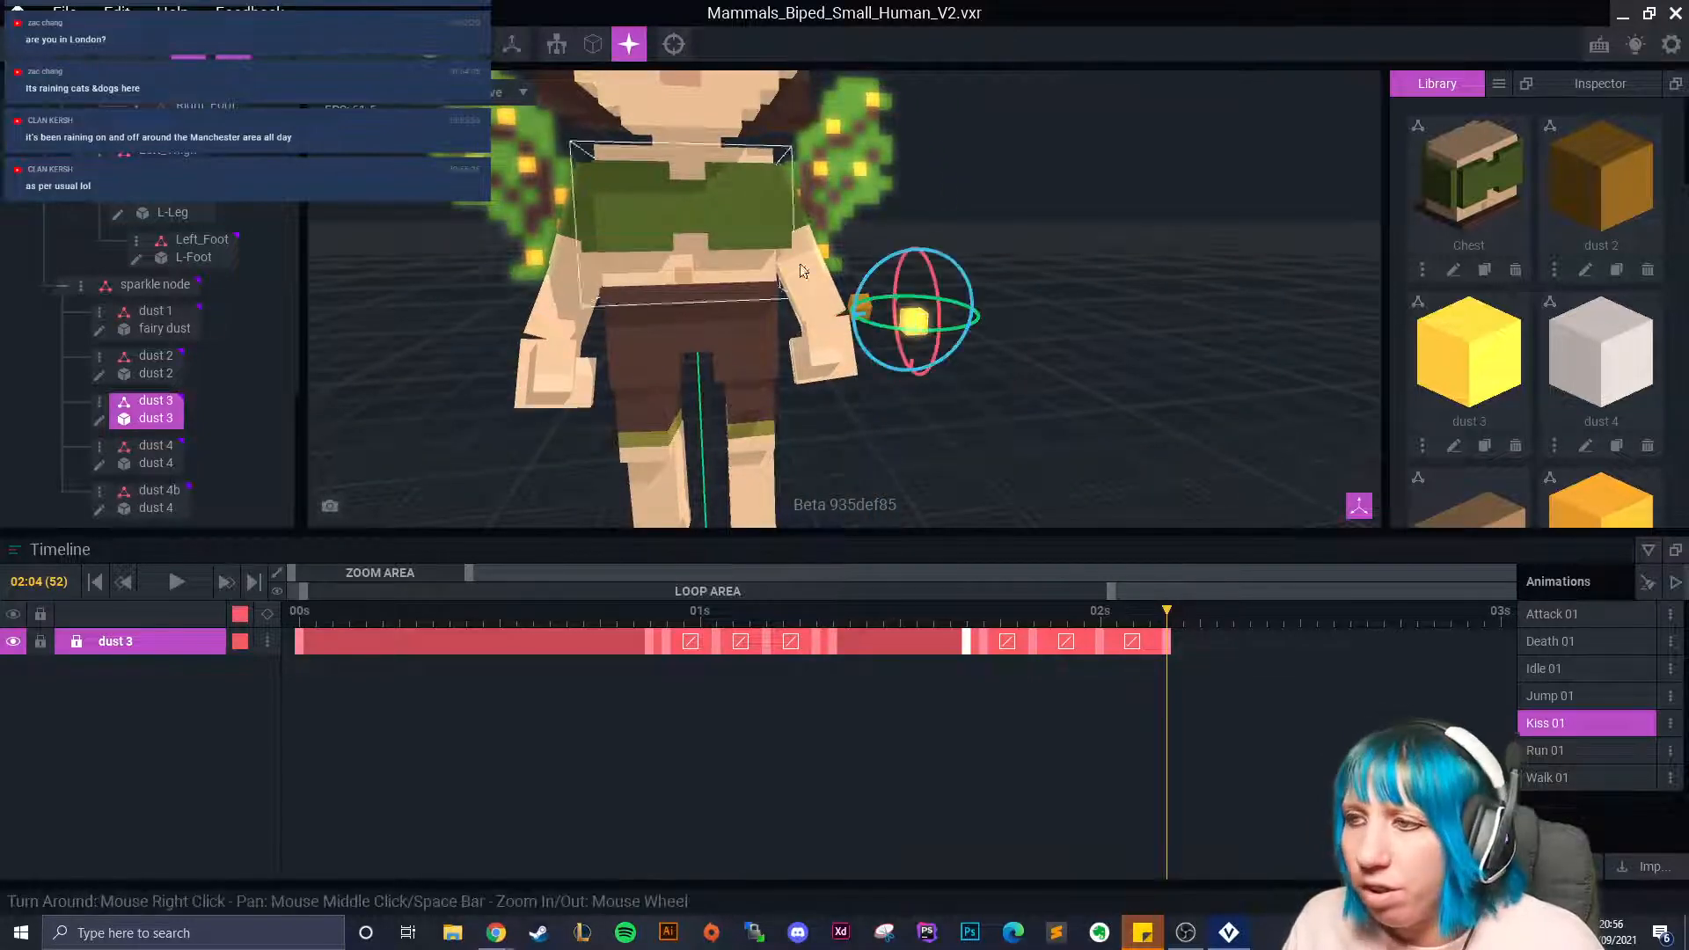
{"action": "left_click_drag", "start_coordinate": [943, 252], "coordinate": [937, 269]}
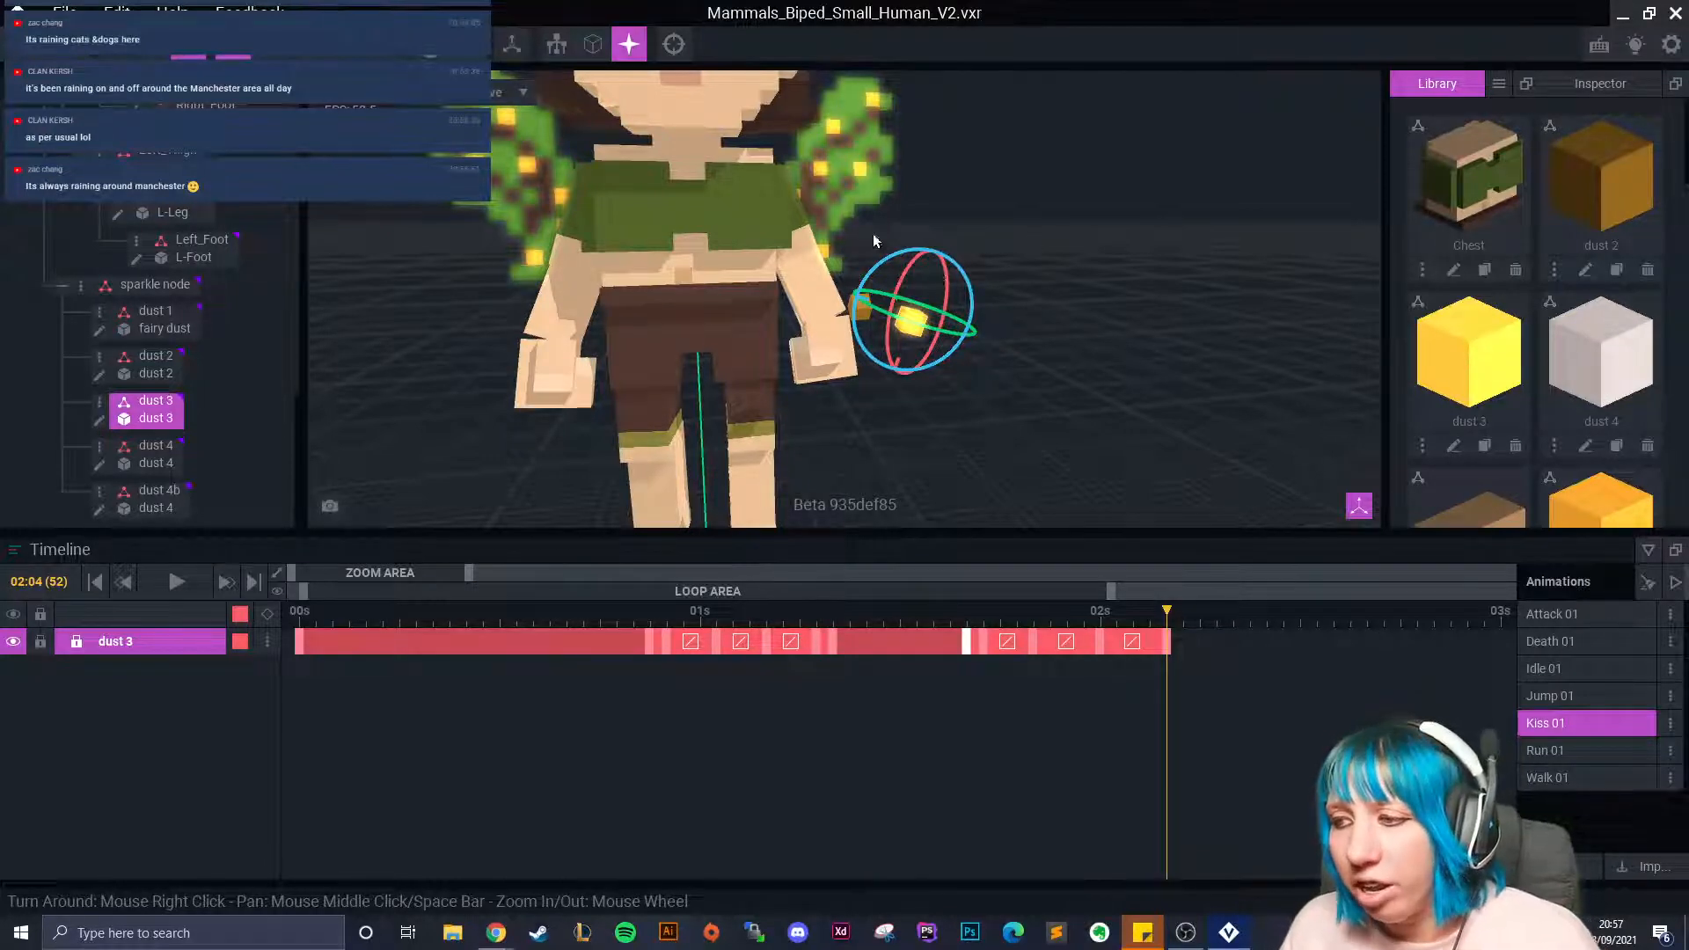
Copy dust 3's final keyframe and paste it at 02:05.
{"action": "right_click", "coordinate": [969, 641]}
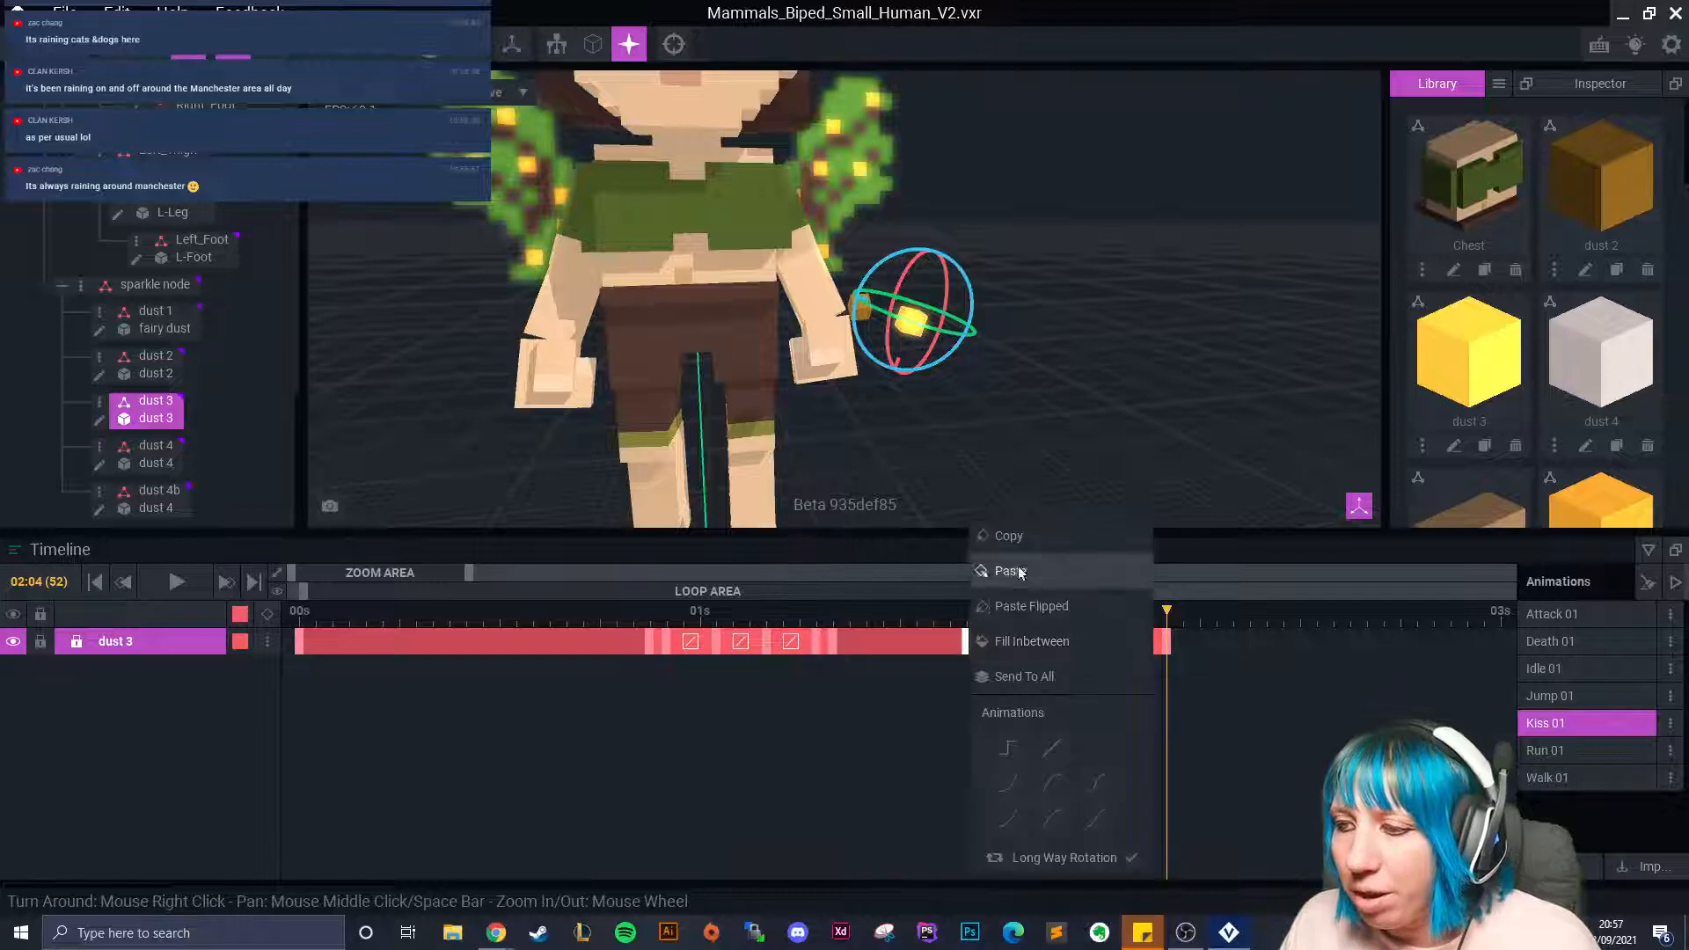
{"action": "left_click", "coordinate": [1033, 543]}
{"action": "left_click", "coordinate": [1179, 616]}
{"action": "left_click", "coordinate": [1202, 619]}
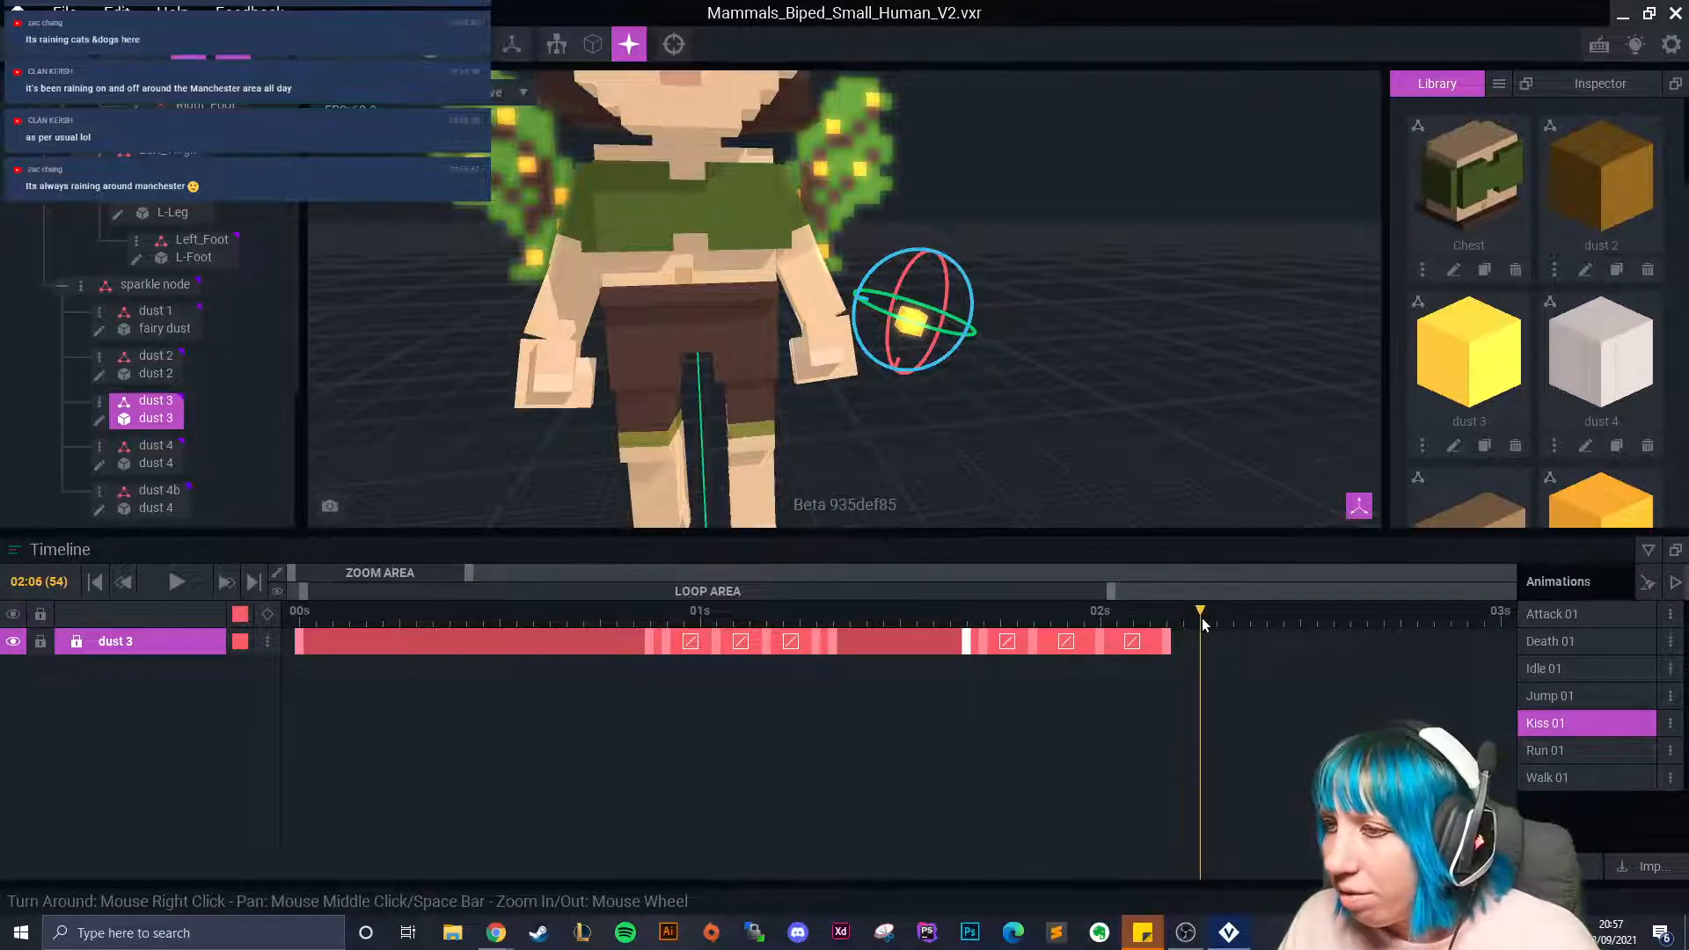
{"action": "left_click", "coordinate": [1190, 619]}
{"action": "right_click", "coordinate": [1190, 632]}
{"action": "left_click", "coordinate": [1221, 582]}
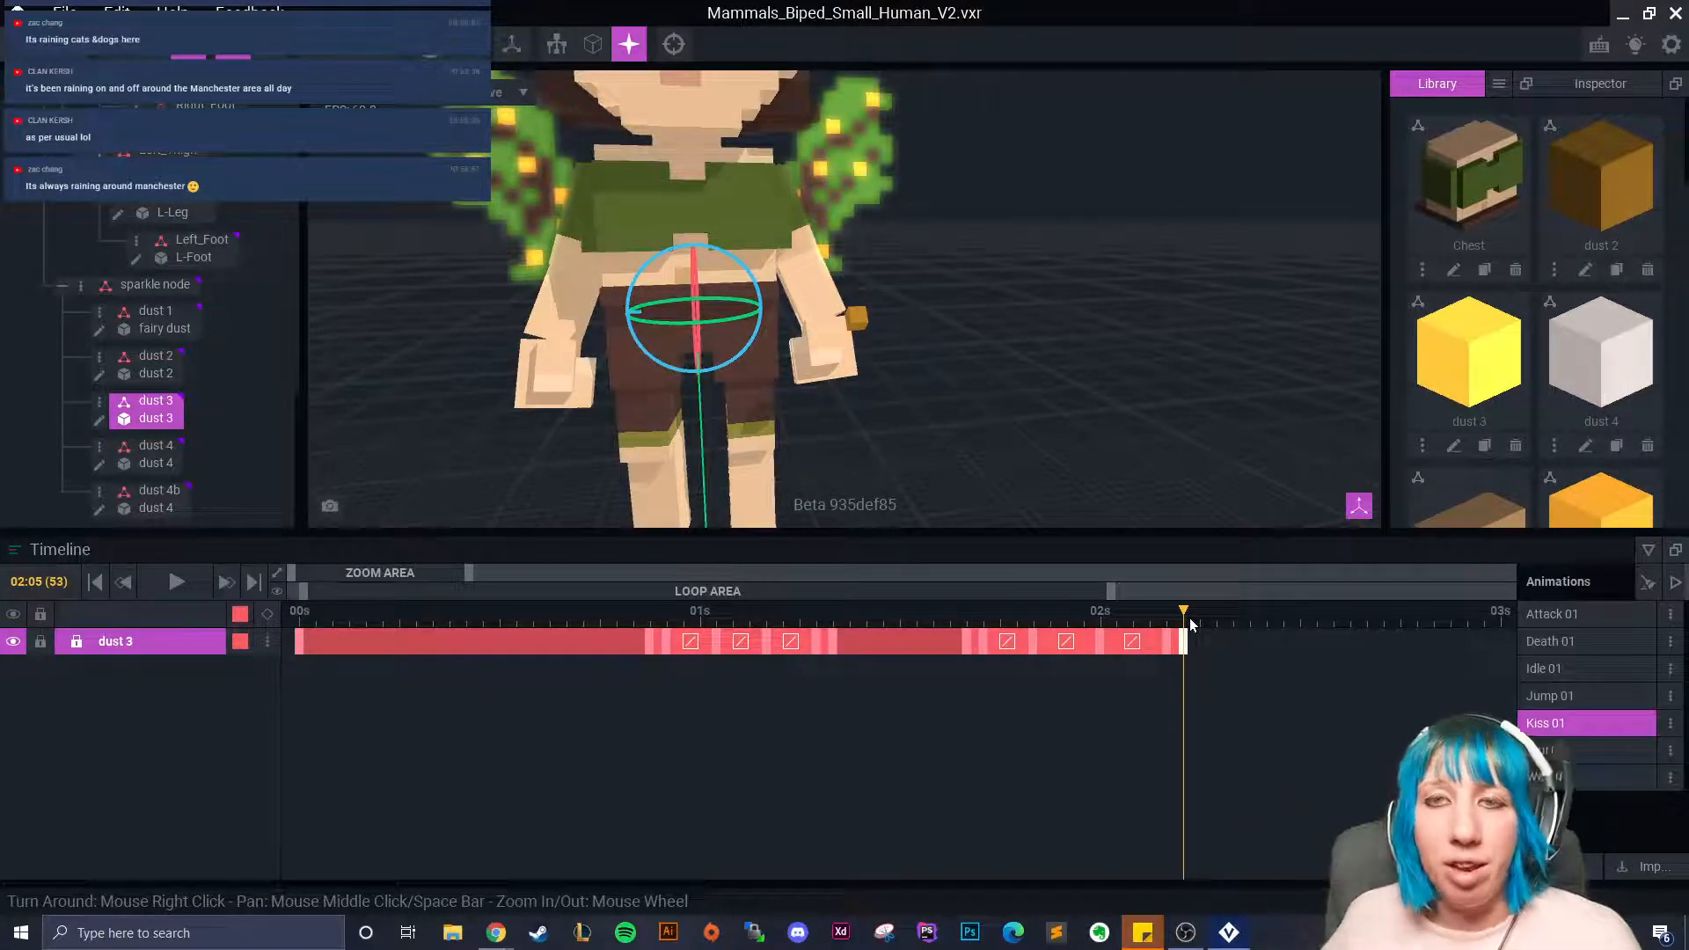
Scrub through the dust 3 and dust 2 animations to review their motion.
{"action": "left_click_drag", "start_coordinate": [967, 620], "coordinate": [1189, 676]}
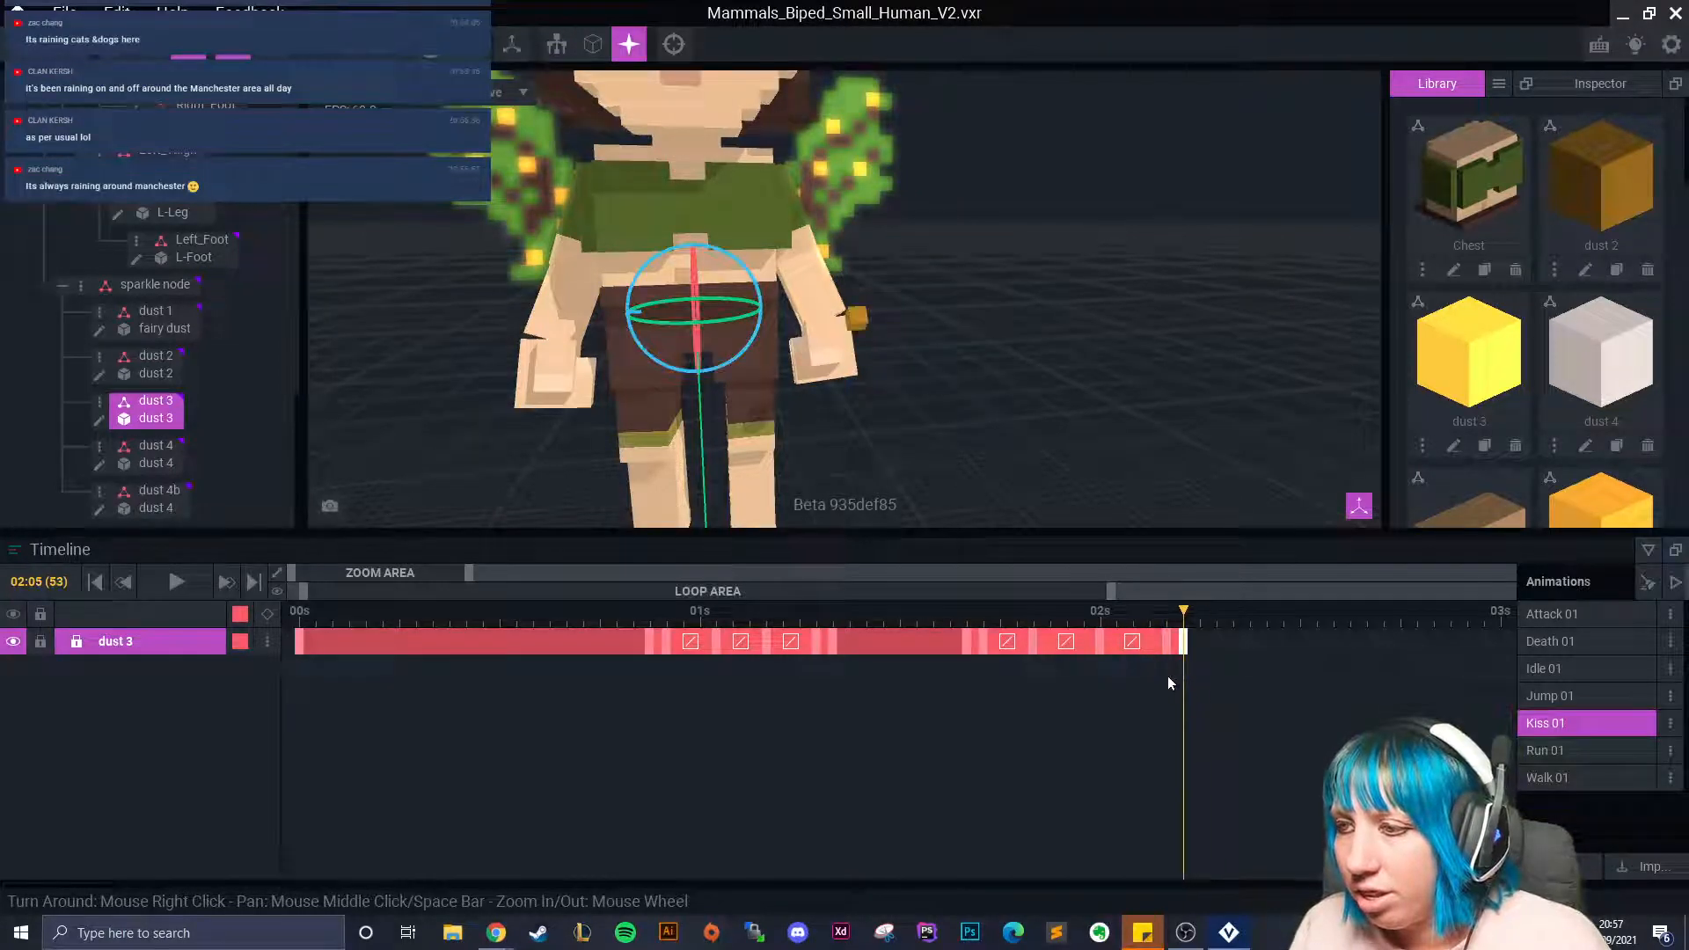
{"action": "left_click", "coordinate": [866, 319]}
{"action": "left_click", "coordinate": [858, 322]}
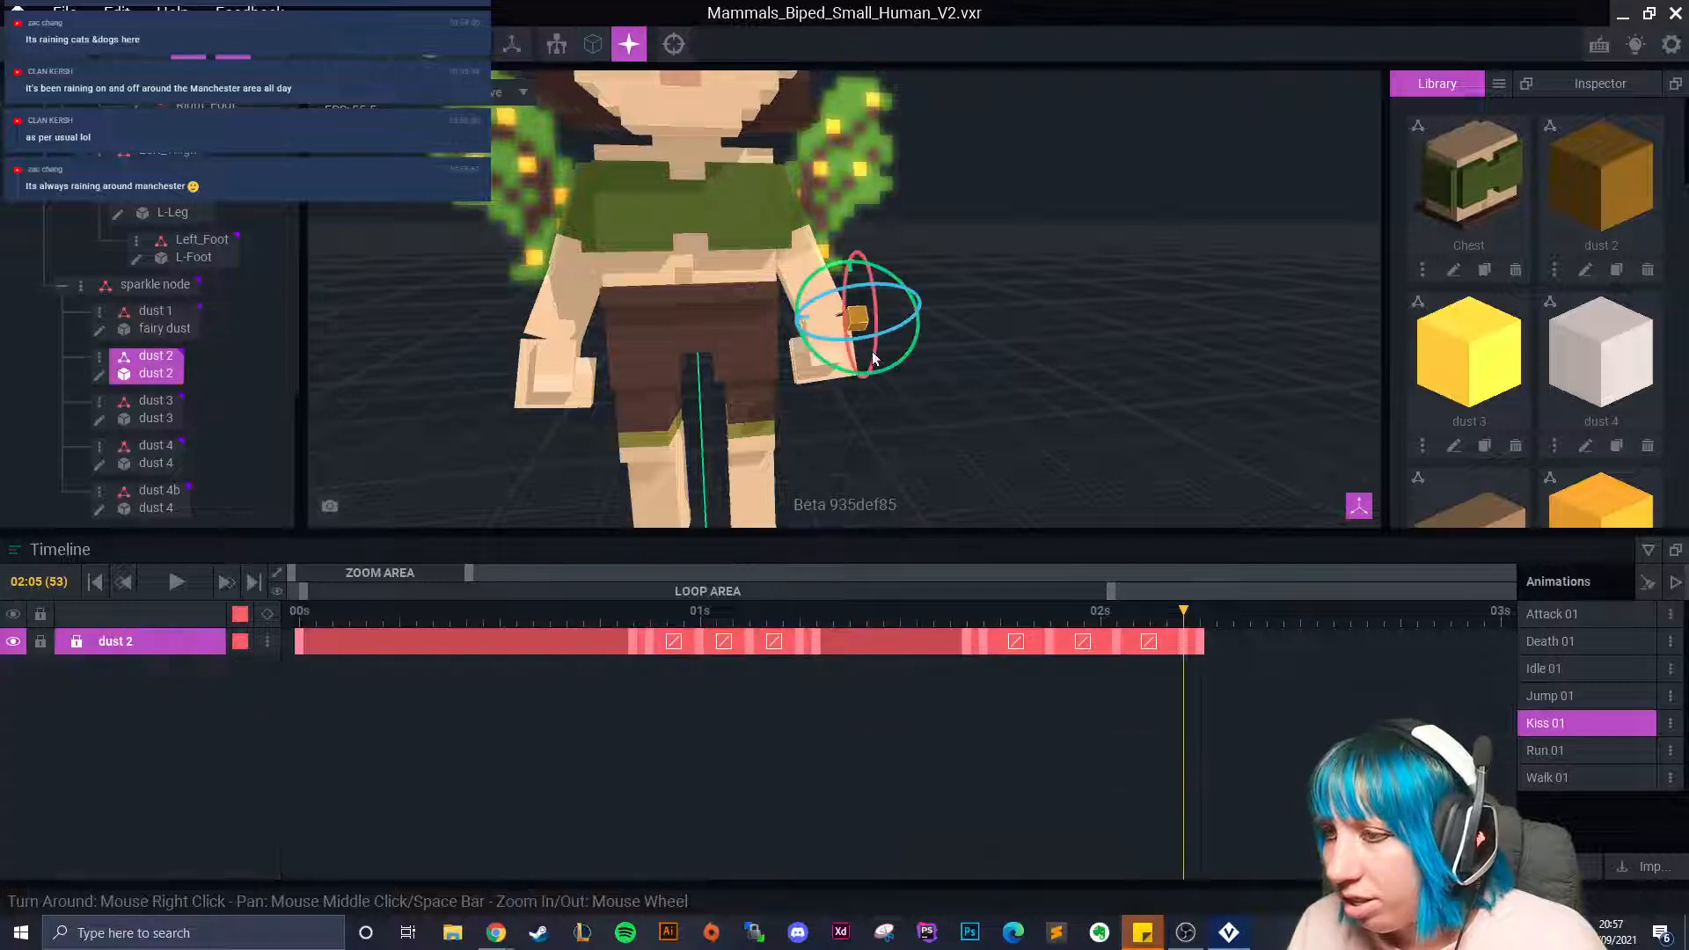
{"action": "left_click_drag", "start_coordinate": [1189, 613], "coordinate": [966, 651]}
{"action": "left_click", "coordinate": [158, 490]}
Paste the copied keyframe onto dust 4b's track.
{"action": "right_click", "coordinate": [805, 641]}
{"action": "left_click", "coordinate": [865, 554]}
{"action": "right_click", "coordinate": [965, 642]}
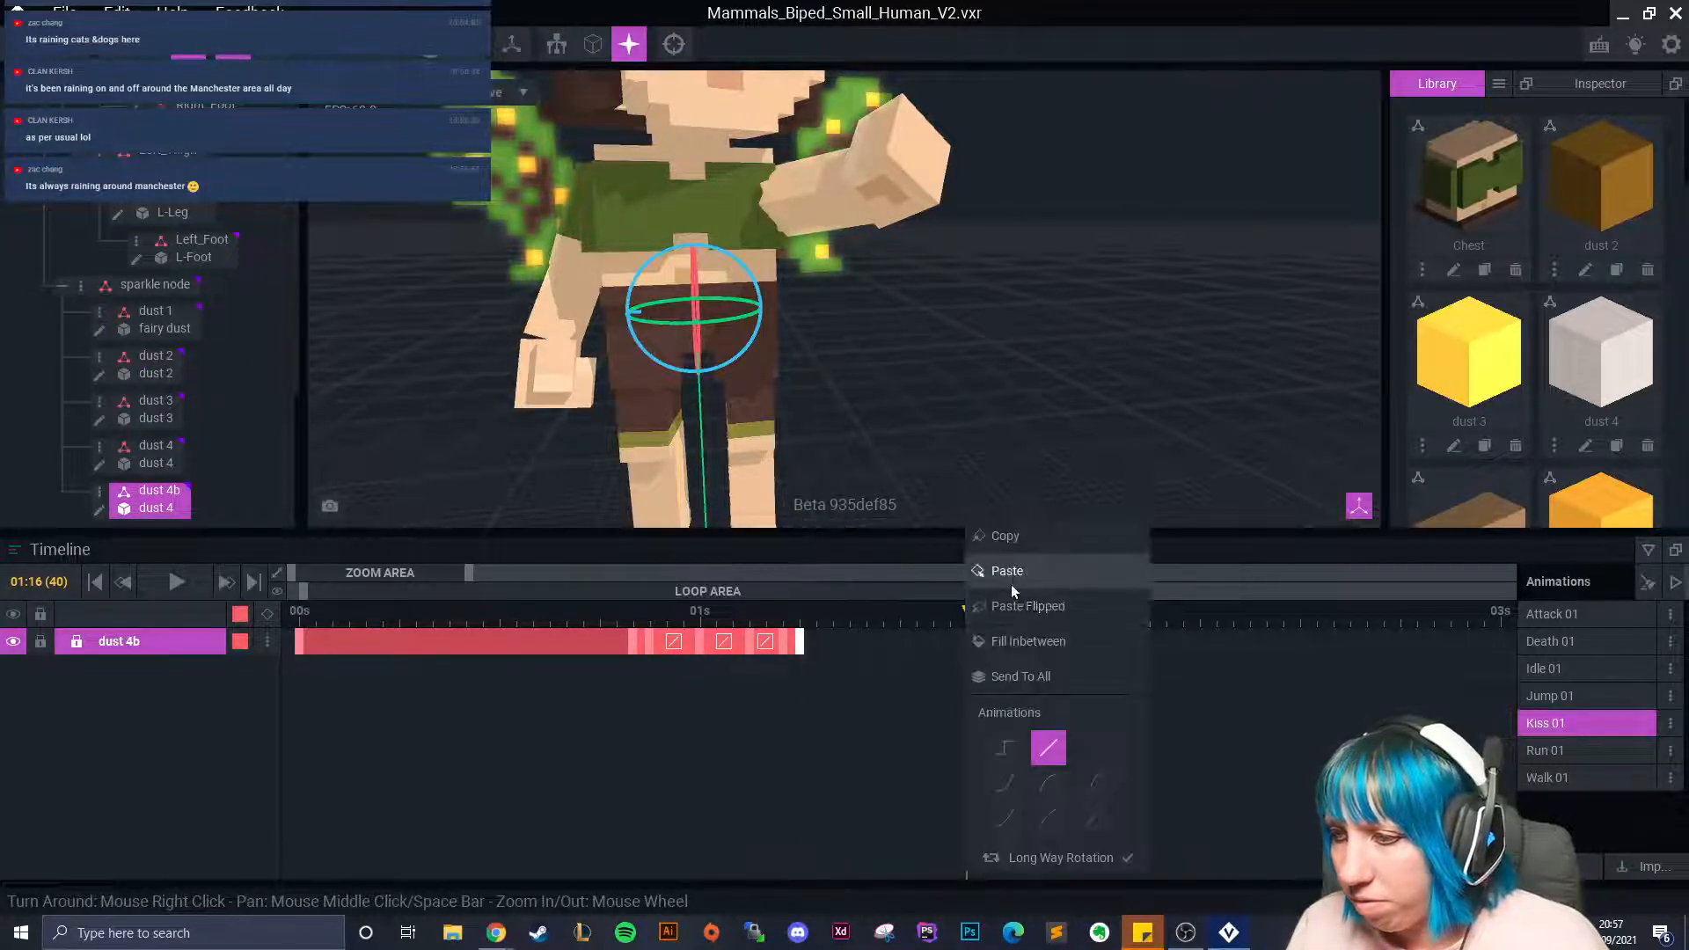
{"action": "left_click", "coordinate": [1012, 603]}
At 01:17, slide dust 4b sideways into the fairy's hand, keying it.
{"action": "left_click", "coordinate": [981, 613]}
{"action": "middle_click_drag", "start_coordinate": [877, 333], "coordinate": [812, 477]}
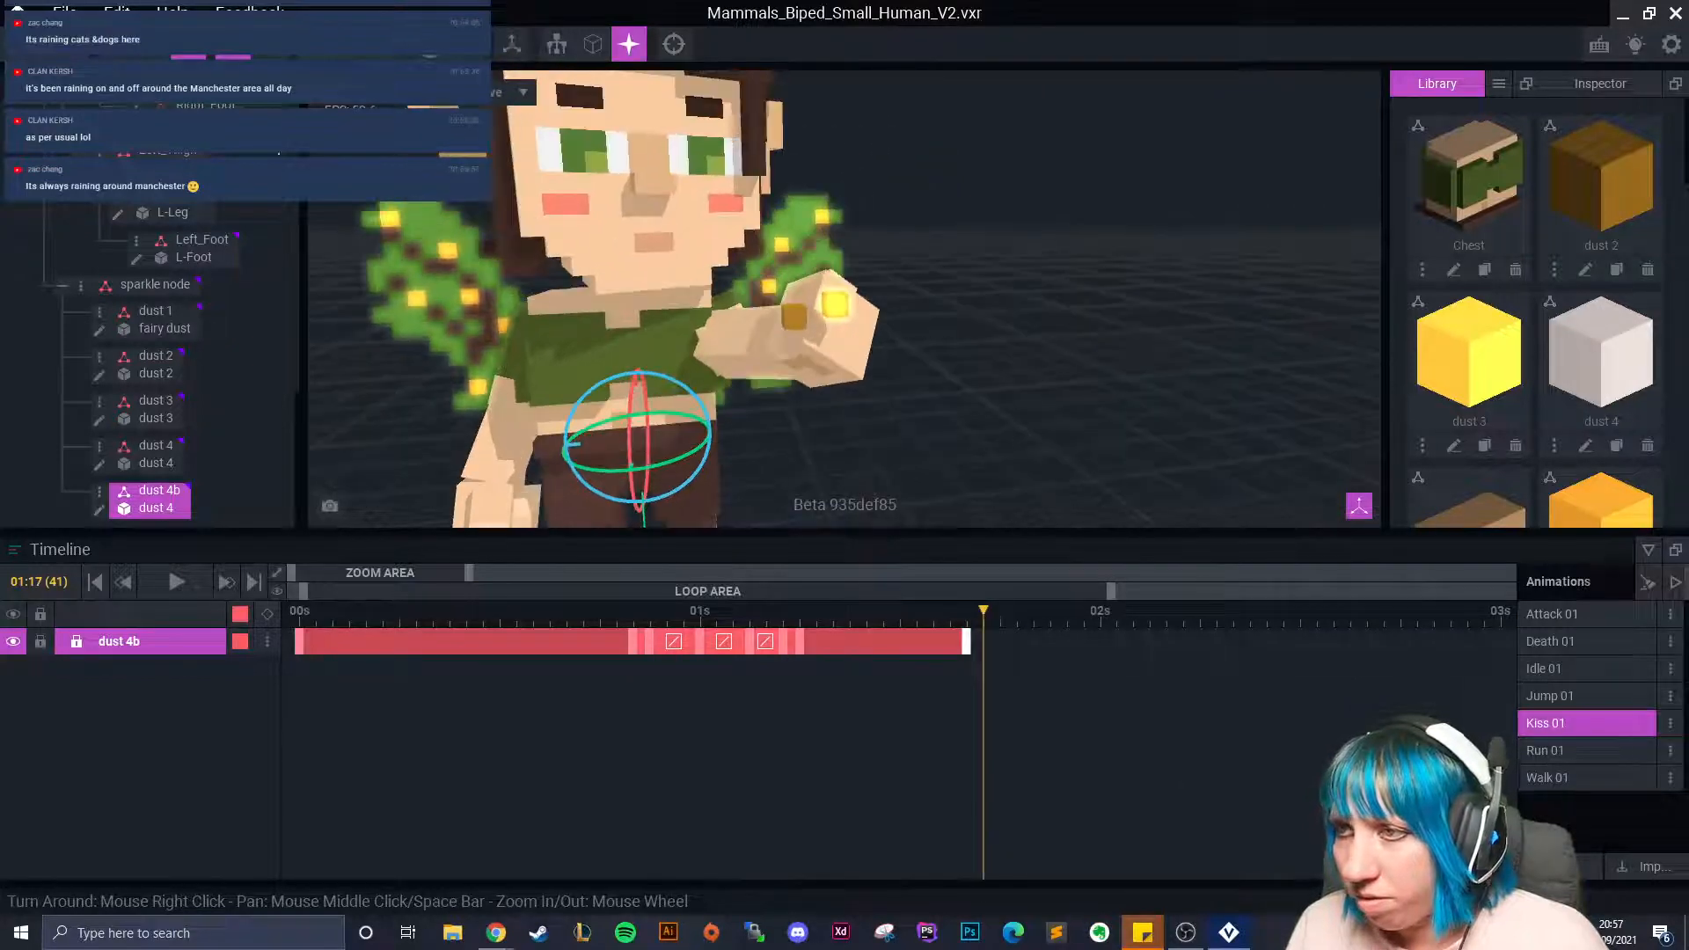
{"action": "left_click", "coordinate": [152, 44]}
{"action": "mouse_move", "coordinate": [561, 449]}
{"action": "left_mouse_down"}
{"action": "mouse_move", "coordinate": [815, 450]}
{"action": "mouse_move", "coordinate": [831, 352]}
{"action": "mouse_move", "coordinate": [843, 406]}
{"action": "left_mouse_up"}
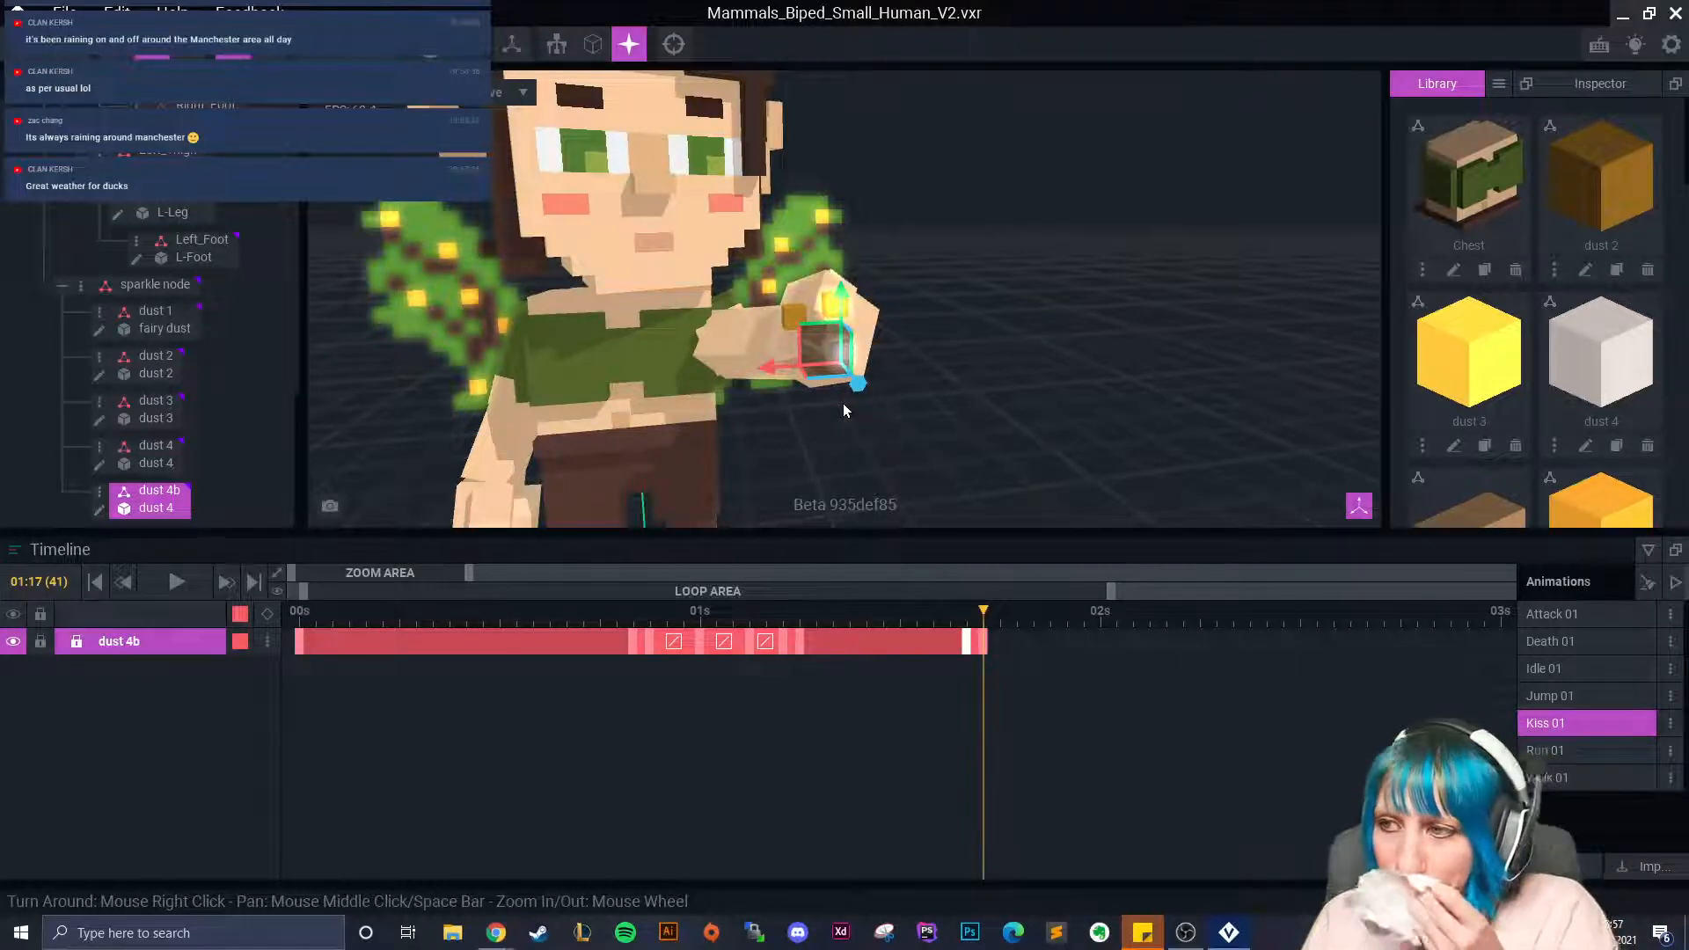
{"action": "left_click_drag", "start_coordinate": [765, 368], "coordinate": [852, 399]}
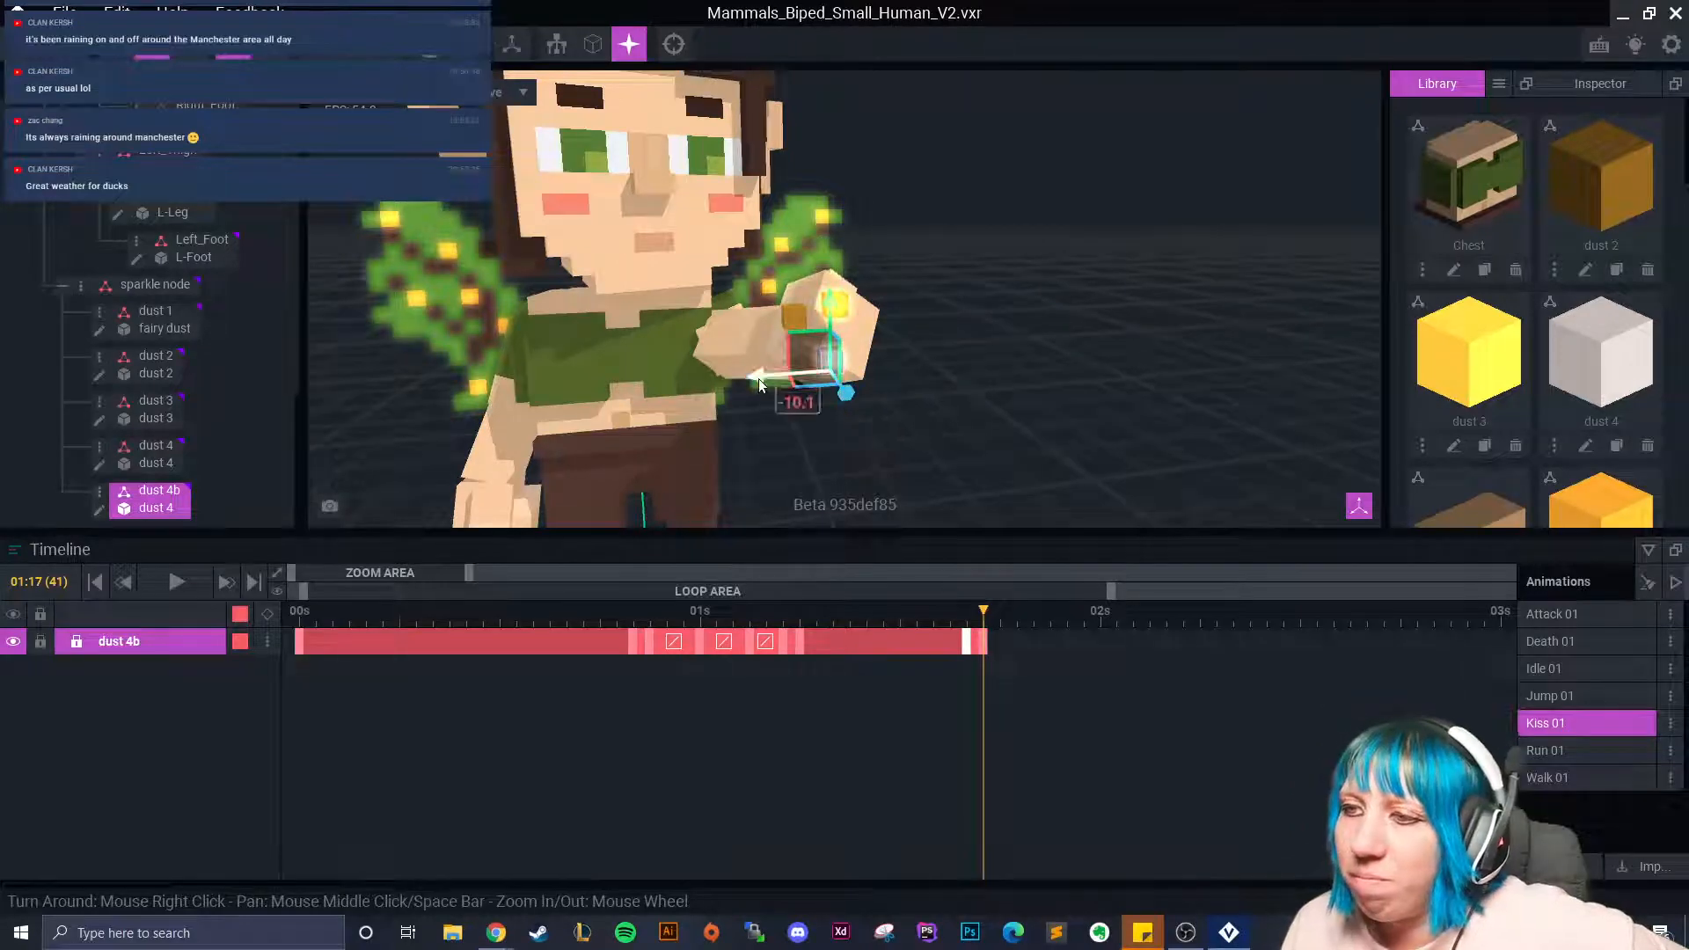
{"action": "scroll", "coordinate": [806, 404], "scroll_direction": "up", "scroll_amount": 5}
{"action": "right_click_drag", "start_coordinate": [808, 403], "coordinate": [816, 392]}
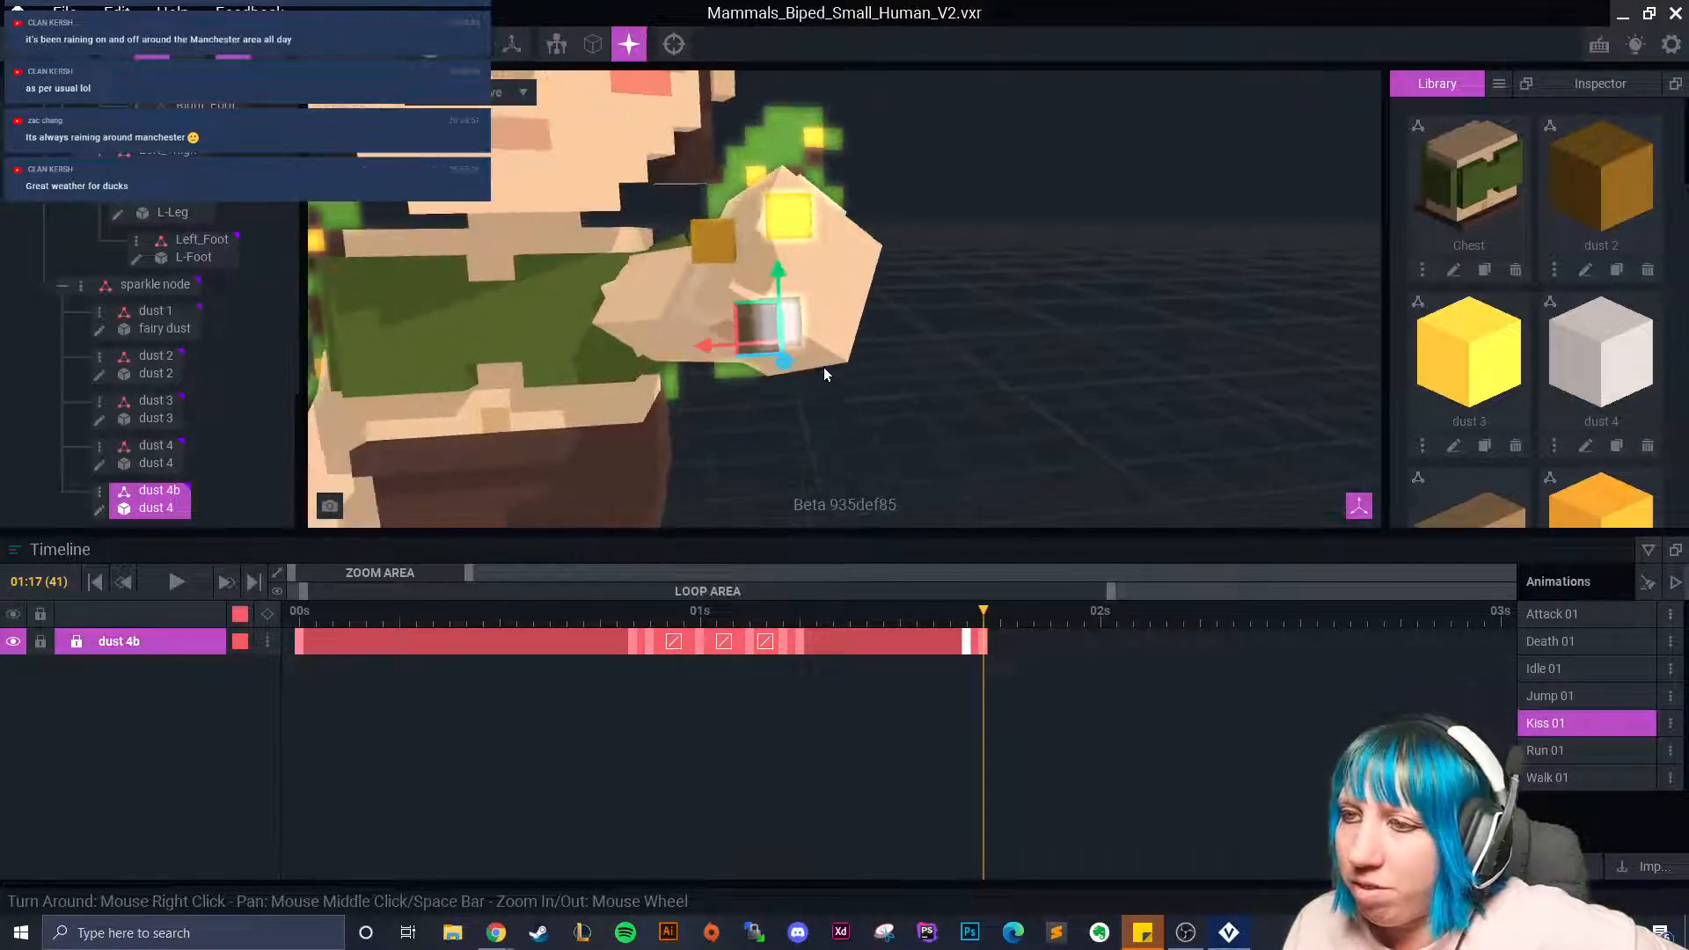
At 01:20, rotate dust 4b by 53.4°, adding a keyframe.
{"action": "left_click_drag", "start_coordinate": [977, 619], "coordinate": [1040, 641]}
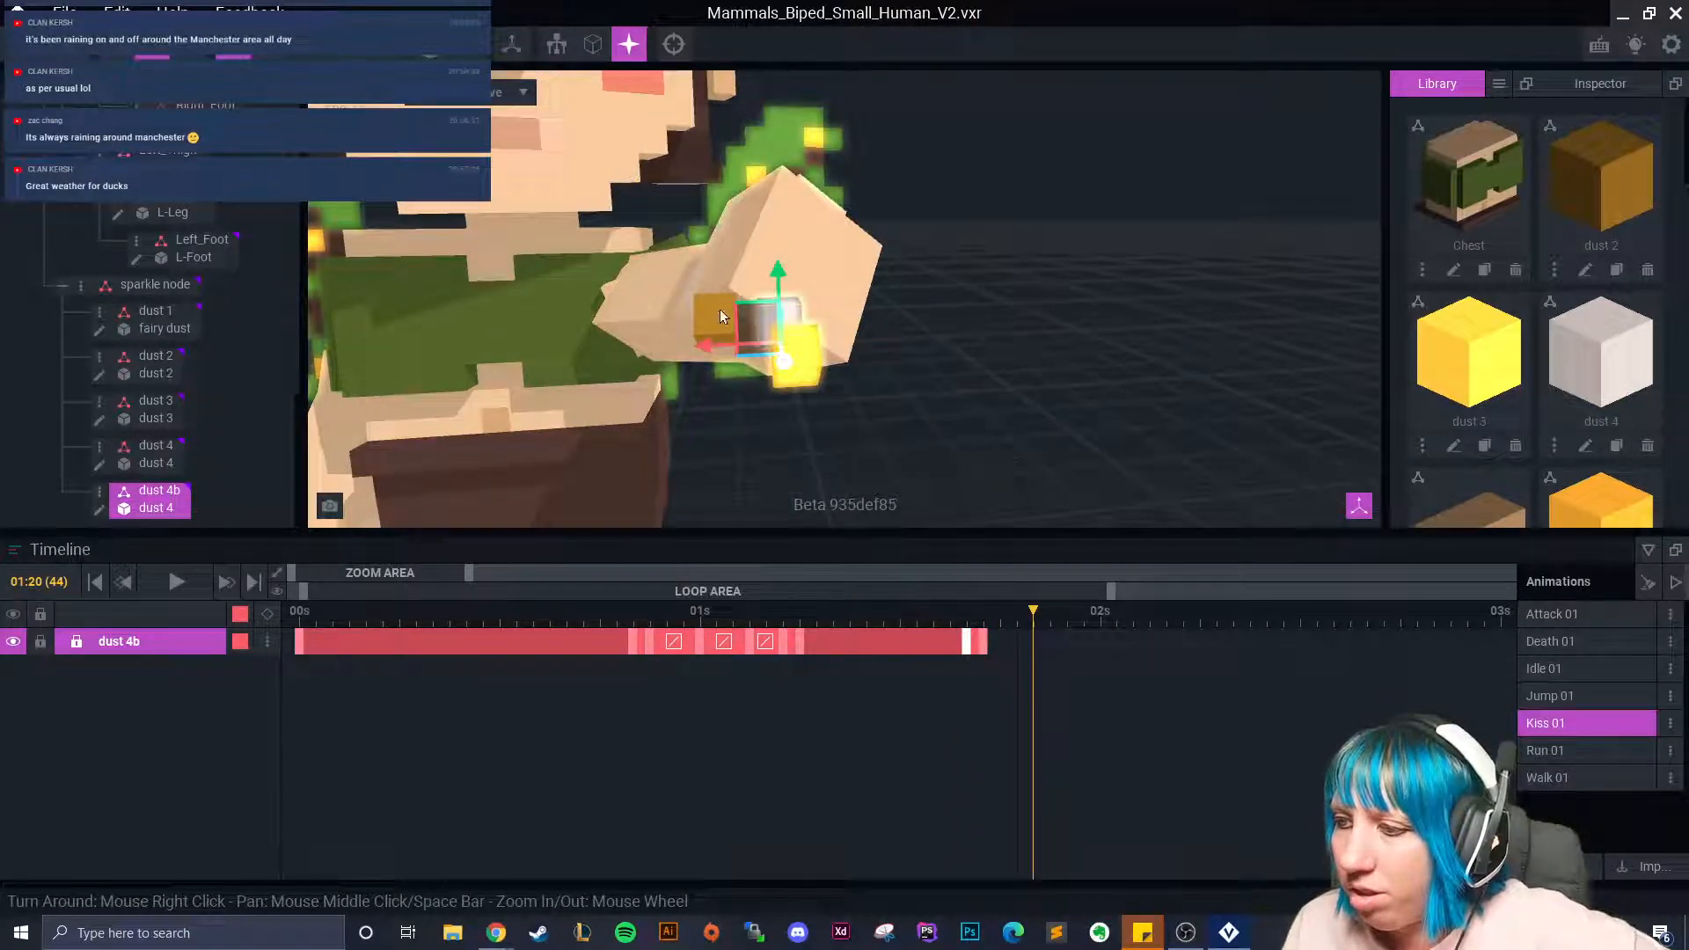
{"action": "key", "text": "e"}
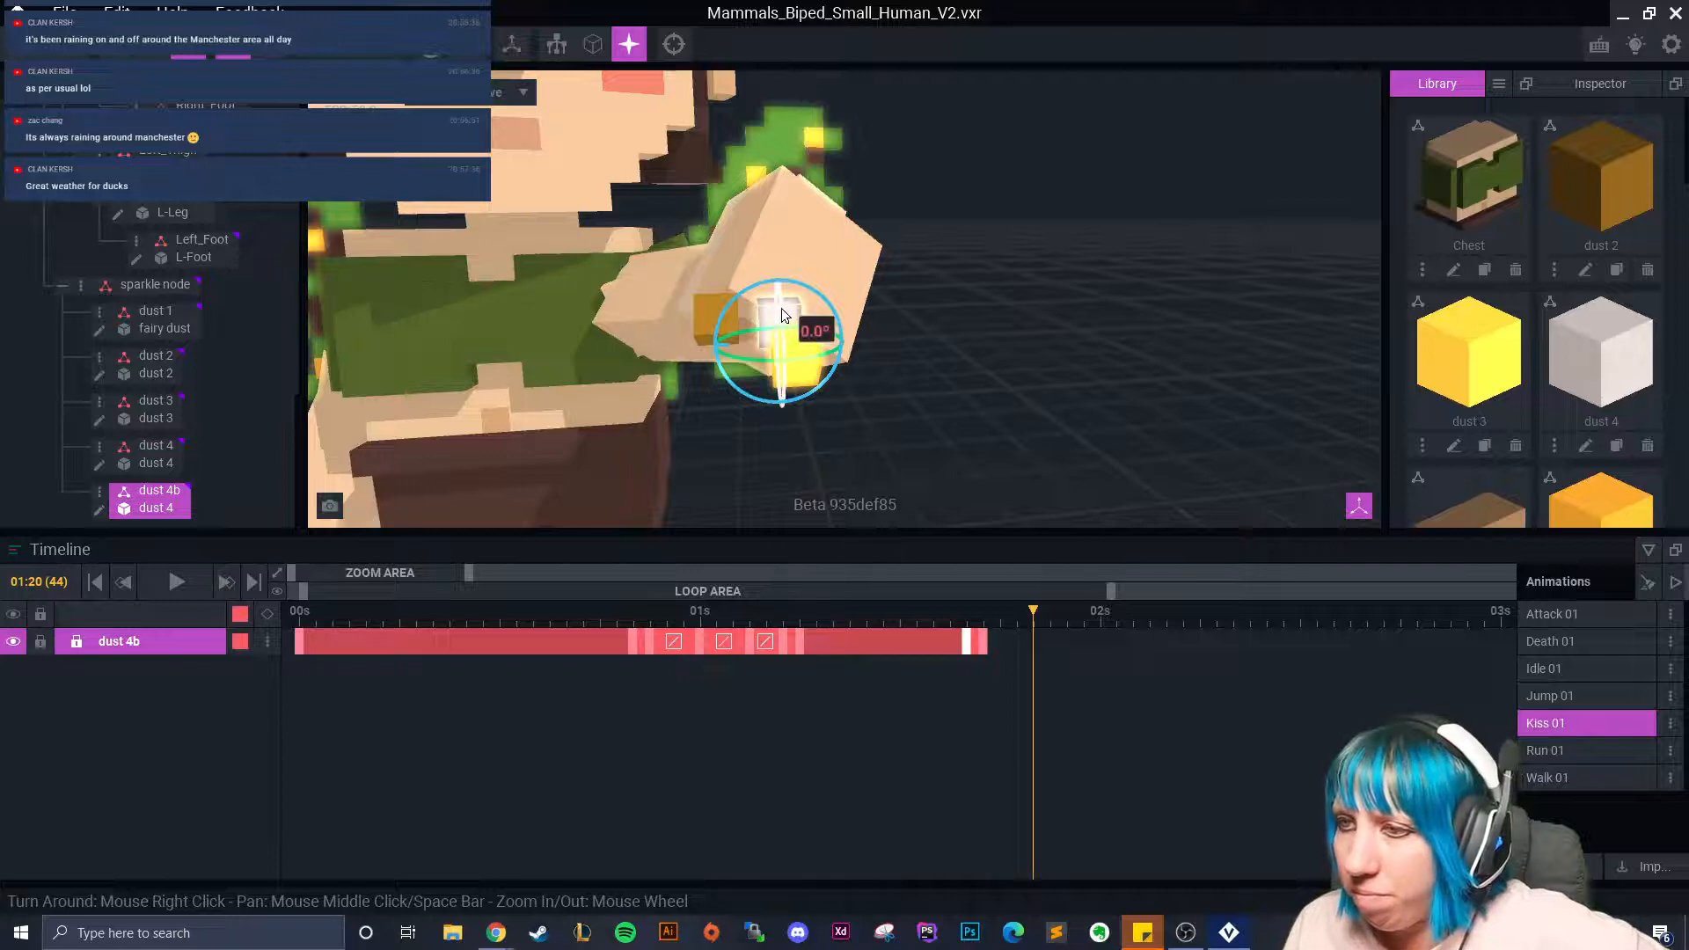
{"action": "right_click_drag", "start_coordinate": [782, 299], "coordinate": [901, 331]}
{"action": "left_click_drag", "start_coordinate": [894, 167], "coordinate": [911, 396]}
{"action": "key", "text": "w"}
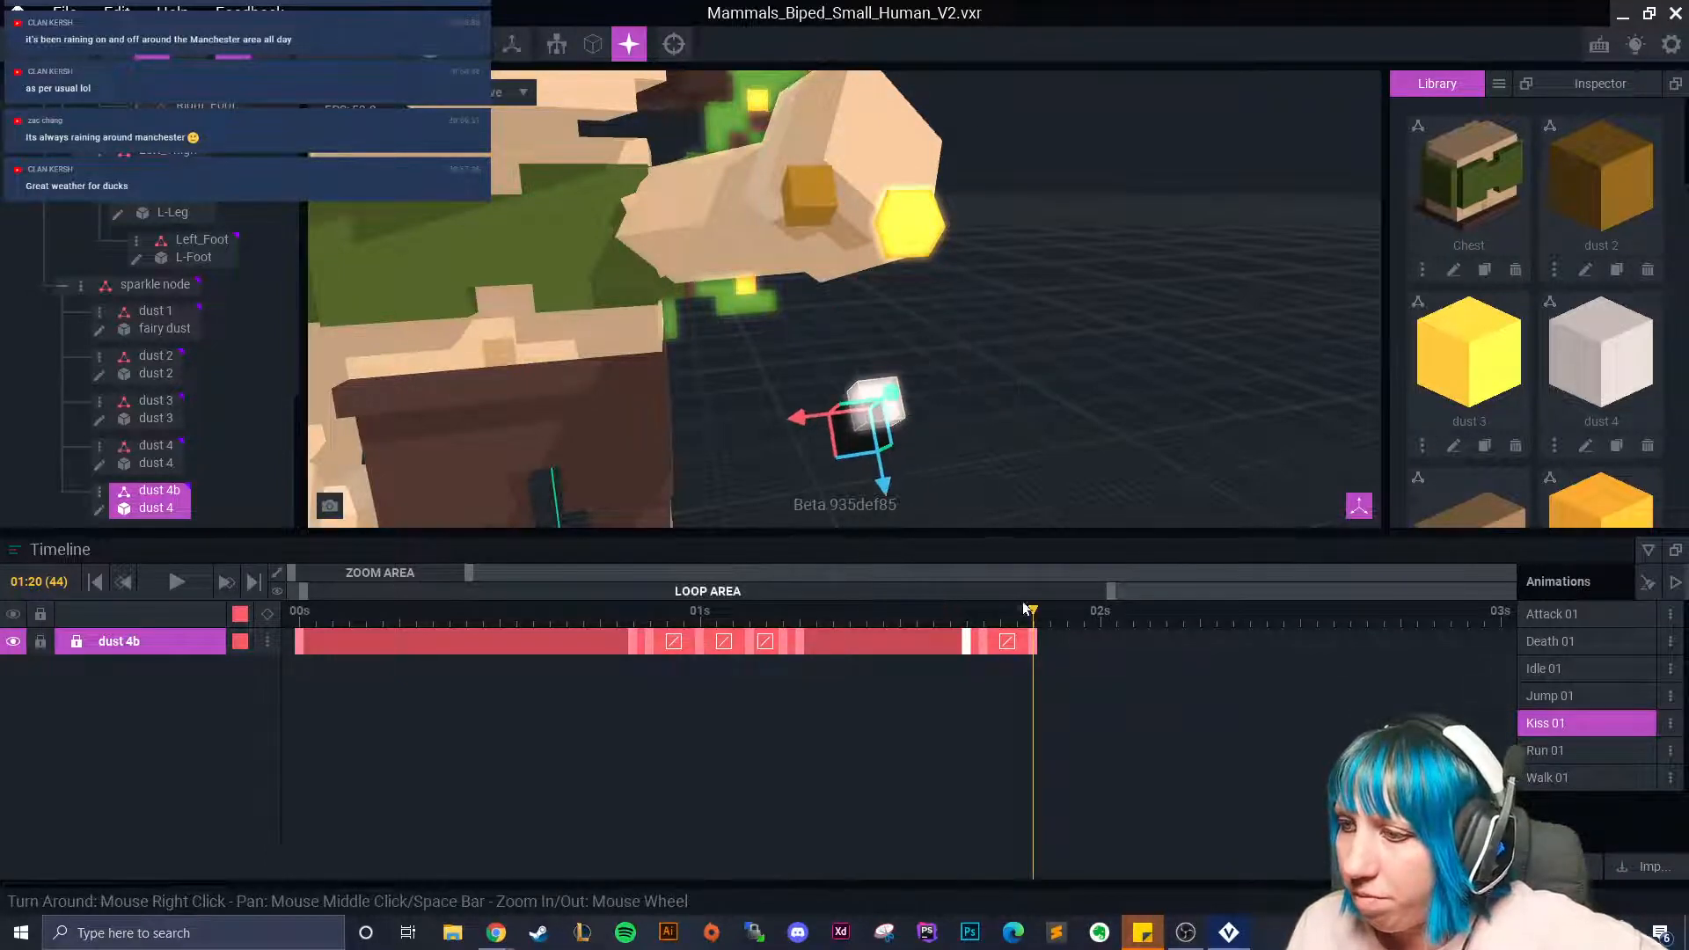
At 02:00, rotate the dust 4b cube around two axes to key its spin.
{"action": "left_click", "coordinate": [1101, 642]}
{"action": "middle_click_drag", "start_coordinate": [880, 351], "coordinate": [774, 115]}
{"action": "left_click", "coordinate": [196, 43]}
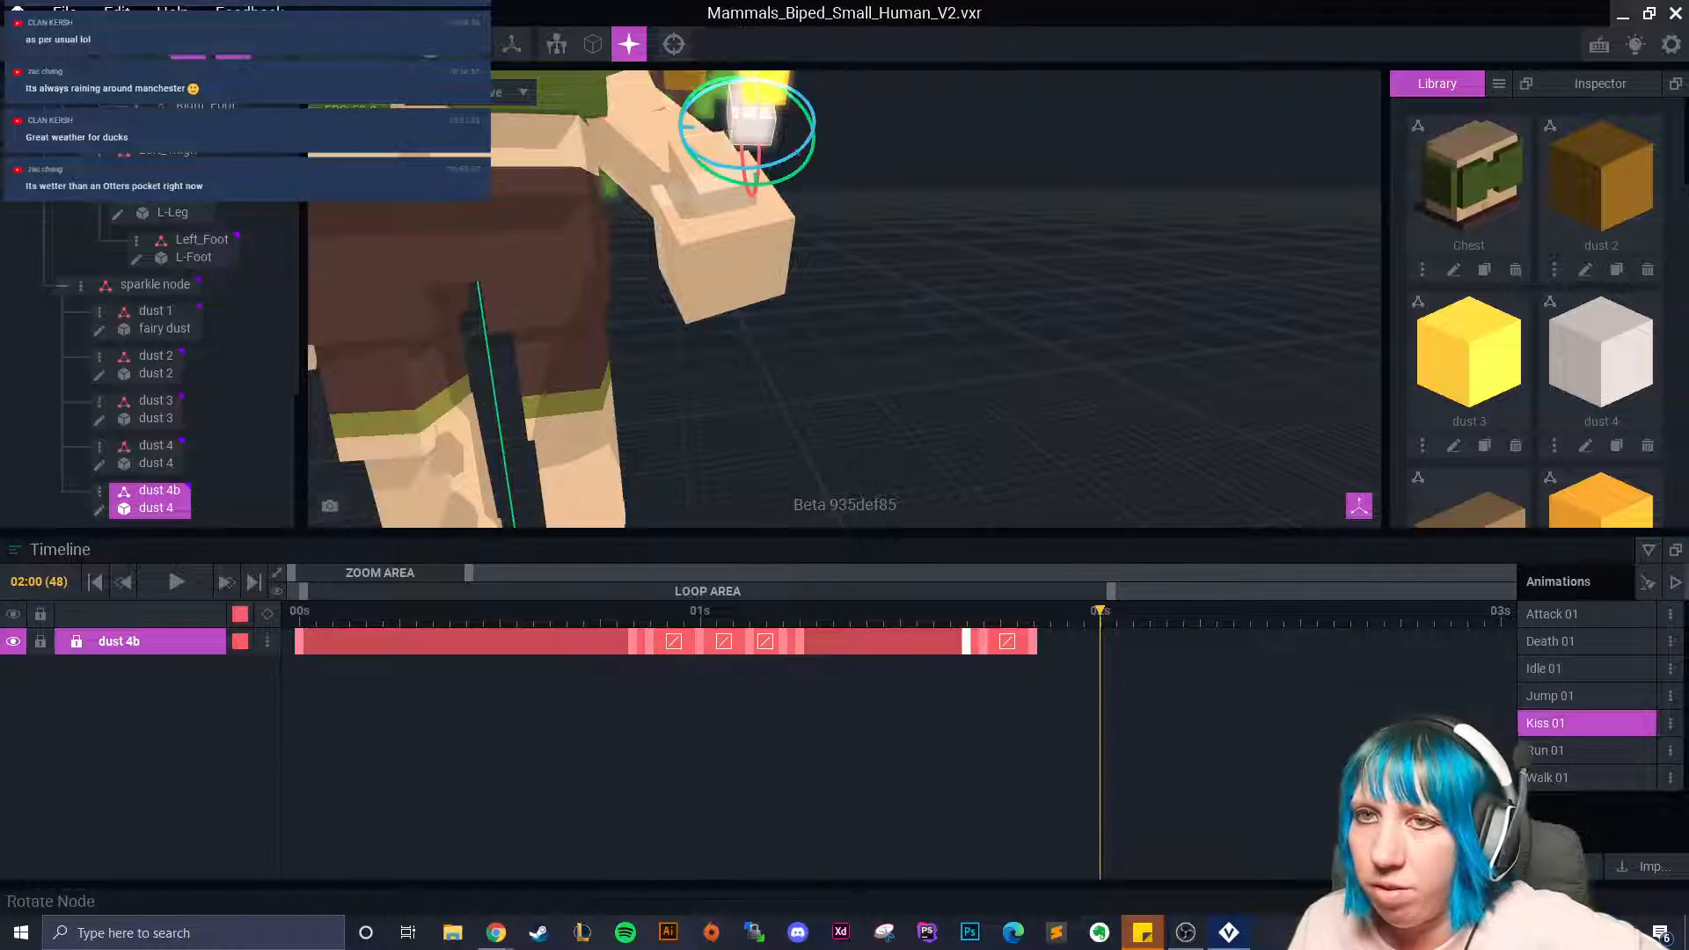
{"action": "right_click_drag", "start_coordinate": [758, 197], "coordinate": [937, 175]}
{"action": "left_click_drag", "start_coordinate": [914, 149], "coordinate": [928, 189]}
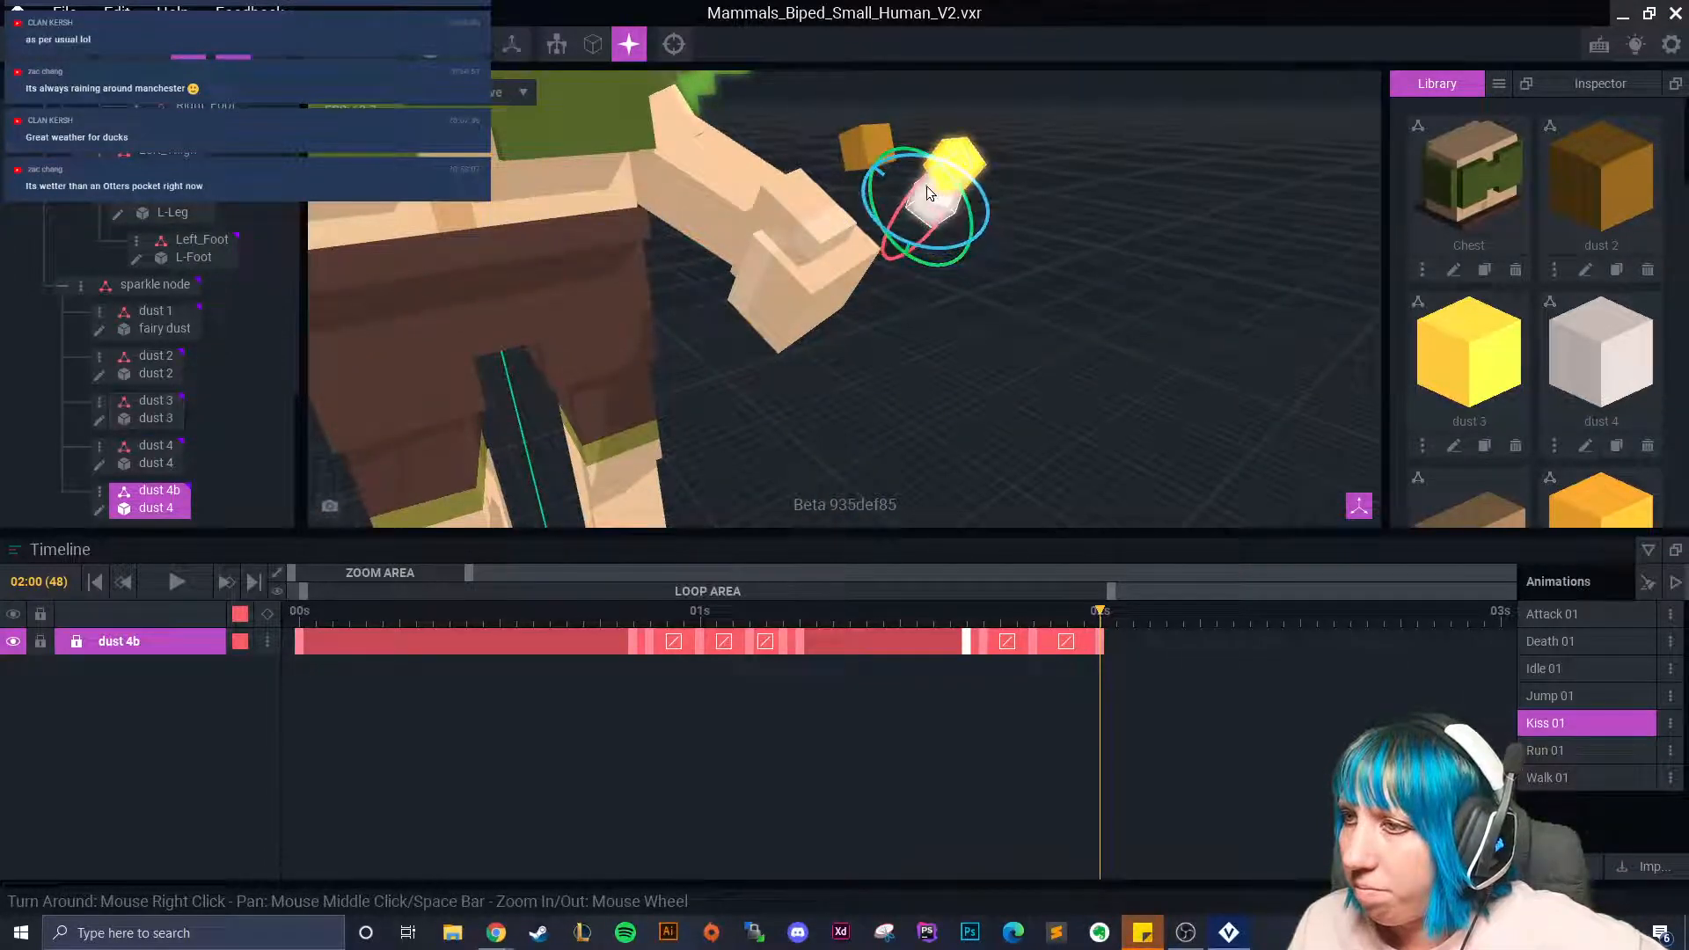
{"action": "right_click_drag", "start_coordinate": [993, 181], "coordinate": [1020, 254]}
{"action": "left_click_drag", "start_coordinate": [985, 283], "coordinate": [995, 302]}
{"action": "right_click_drag", "start_coordinate": [970, 327], "coordinate": [962, 381]}
{"action": "right_click_drag", "start_coordinate": [873, 200], "coordinate": [966, 252]}
{"action": "left_click_drag", "start_coordinate": [967, 201], "coordinate": [914, 248]}
Move dust 4b along X, up and in depth away from the fairy's hand.
{"action": "left_click", "coordinate": [152, 58]}
{"action": "left_click_drag", "start_coordinate": [1109, 623], "coordinate": [1036, 610]}
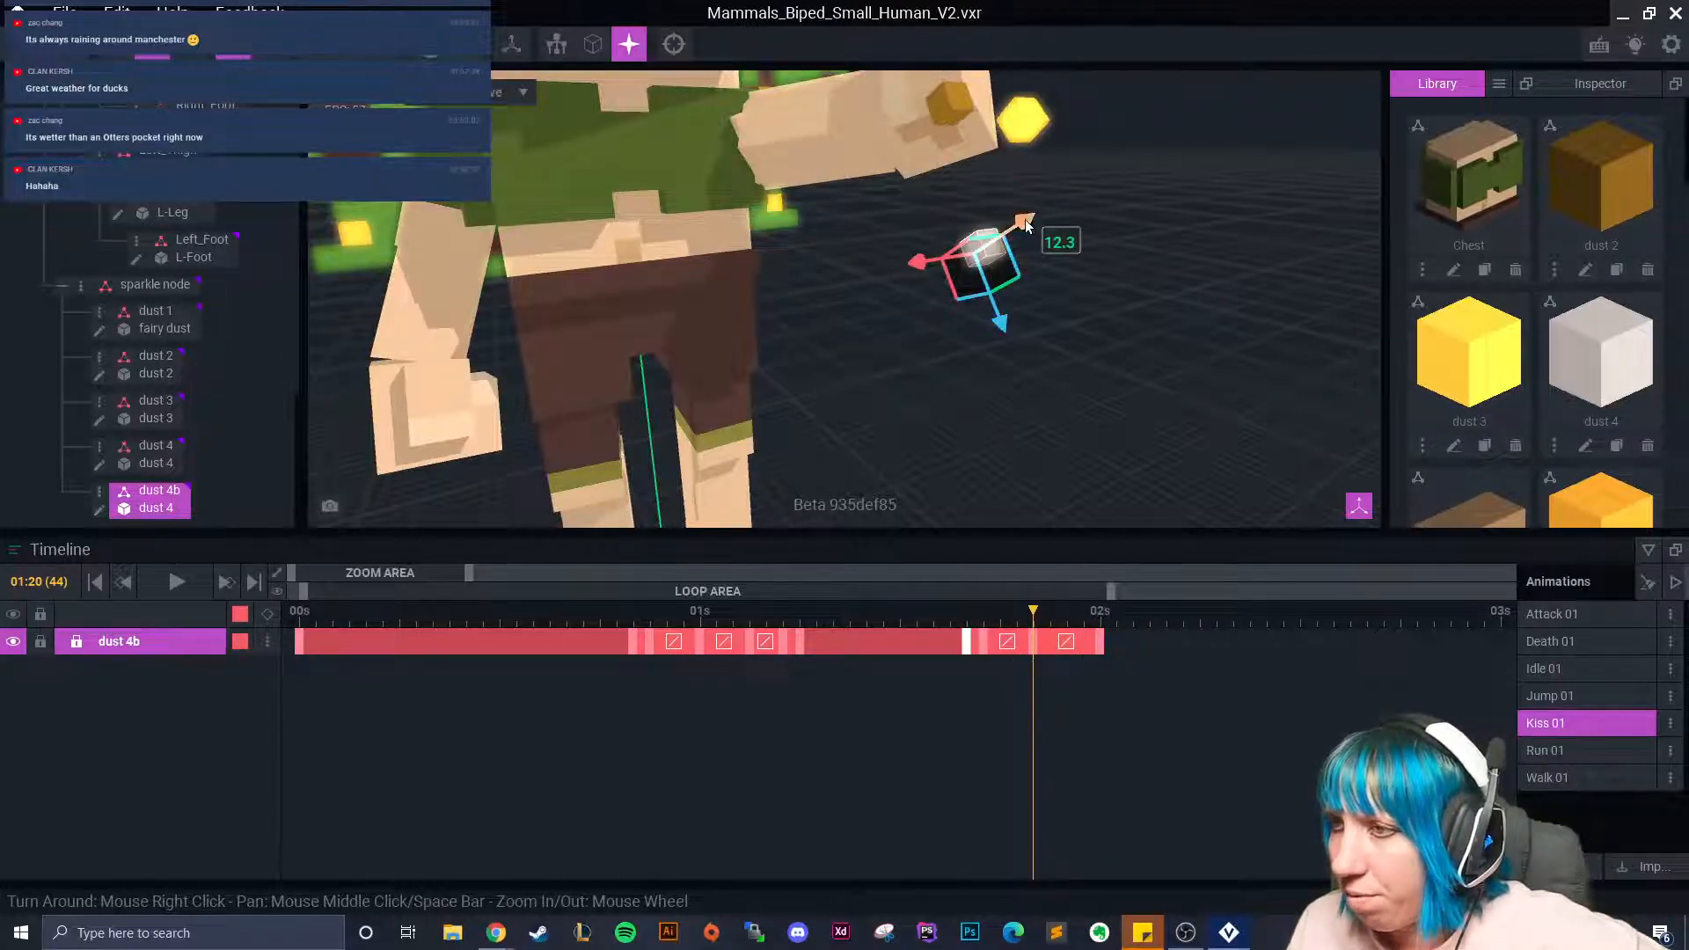
{"action": "left_click_drag", "start_coordinate": [1026, 225], "coordinate": [1071, 227]}
{"action": "left_click_drag", "start_coordinate": [1028, 312], "coordinate": [993, 268]}
Spin dust 4b again to key it at 02:04, then lower it slightly along Y.
{"action": "left_click_drag", "start_coordinate": [1040, 628], "coordinate": [1169, 673]}
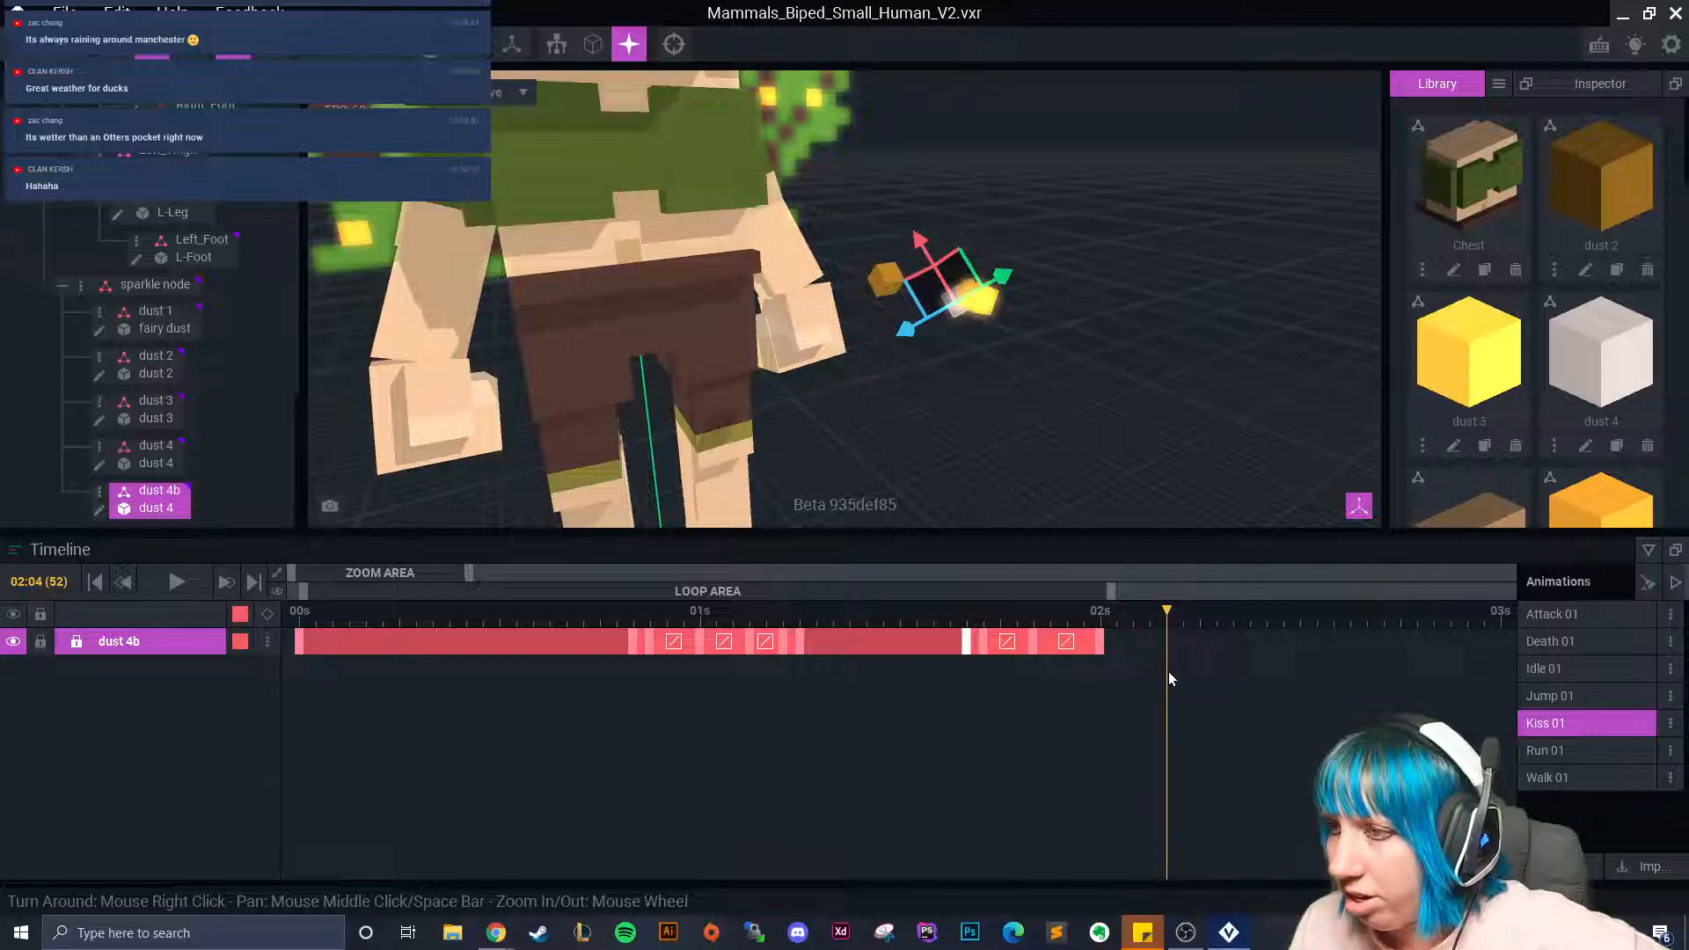
{"action": "left_click", "coordinate": [188, 53]}
{"action": "right_click_drag", "start_coordinate": [984, 272], "coordinate": [1150, 239]}
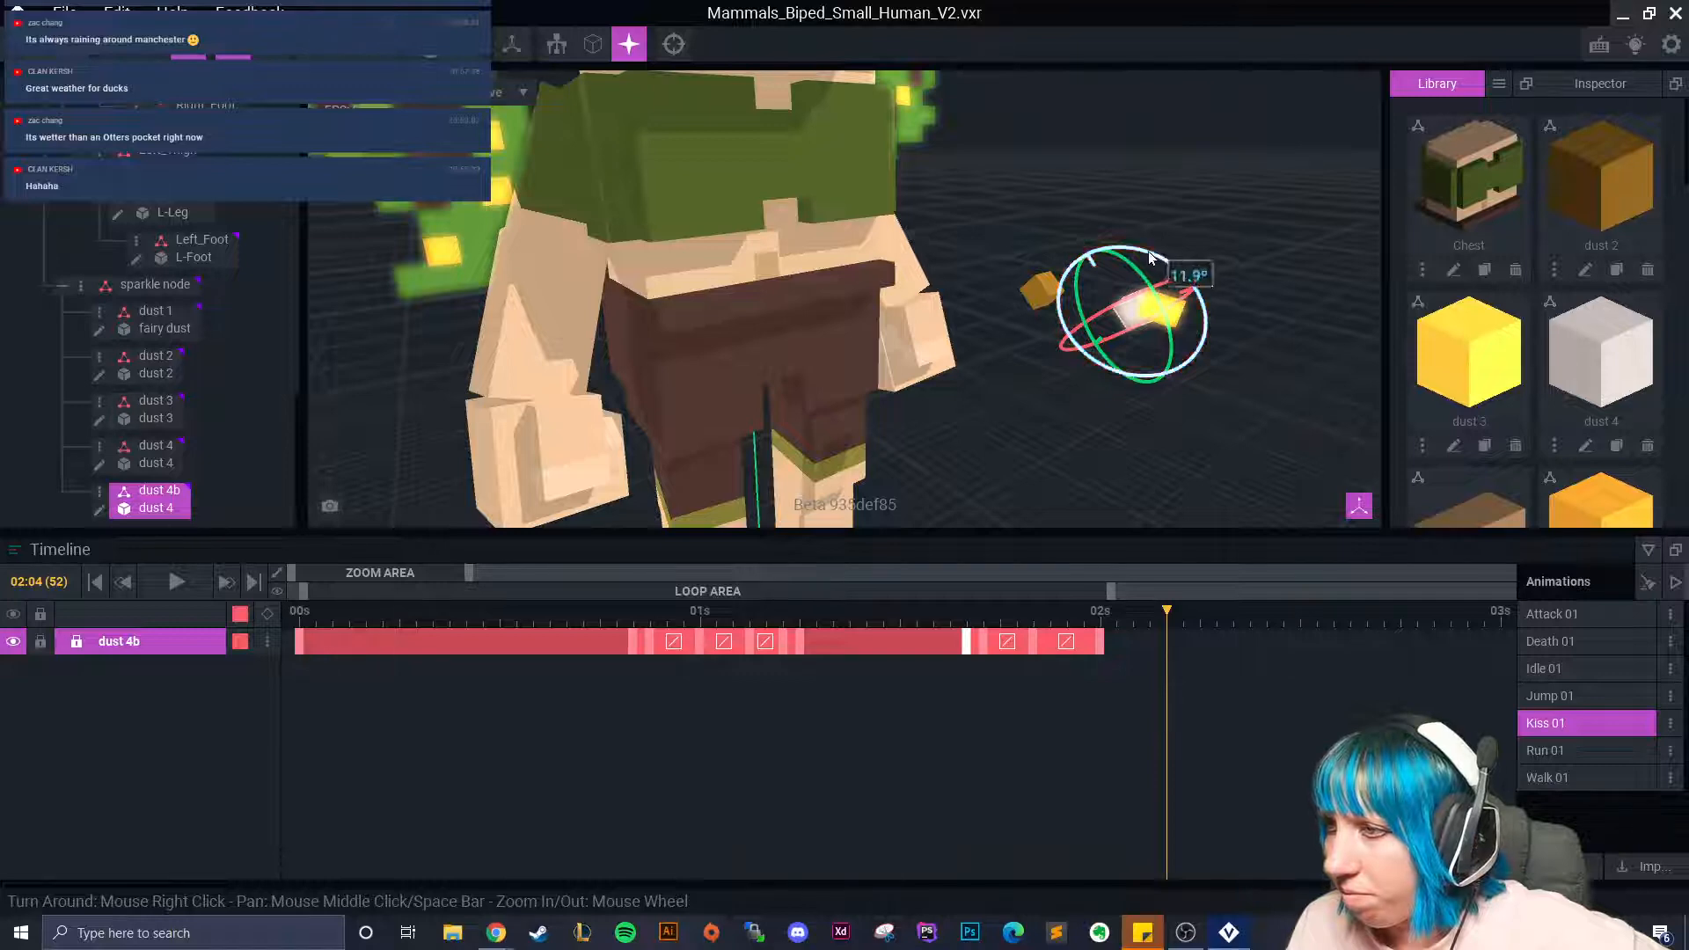
{"action": "left_click_drag", "start_coordinate": [1142, 252], "coordinate": [1181, 363]}
{"action": "scroll", "coordinate": [1174, 357], "scroll_direction": "down", "scroll_amount": 3}
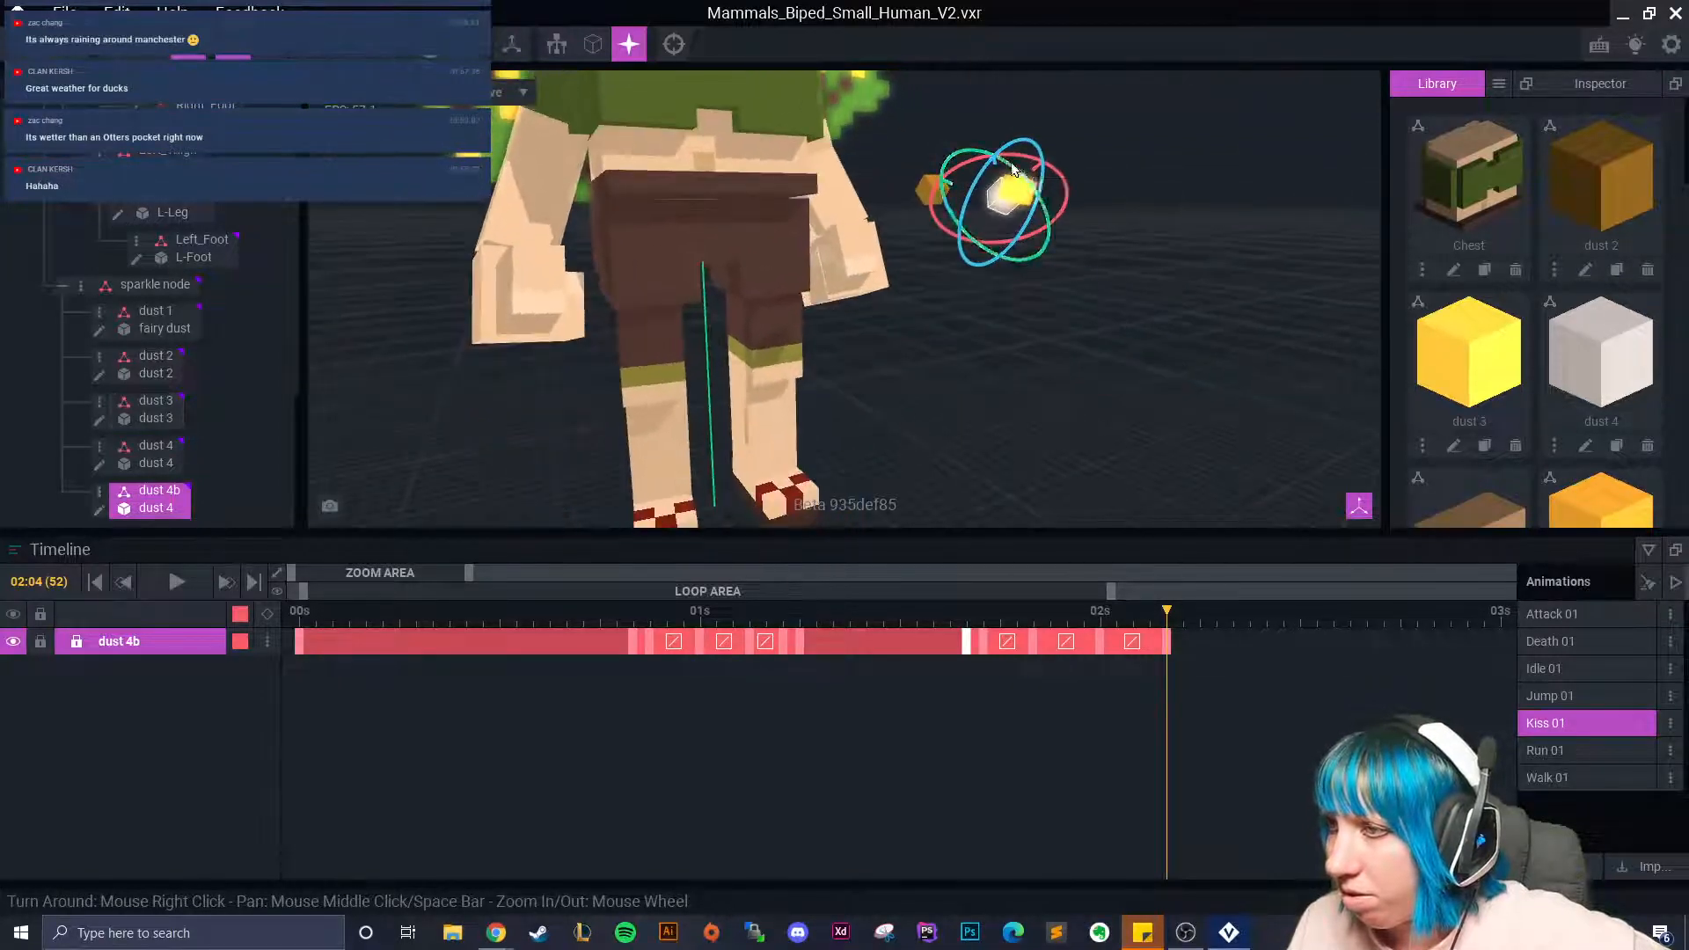
{"action": "left_click", "coordinate": [153, 46]}
{"action": "left_click_drag", "start_coordinate": [1050, 156], "coordinate": [970, 208]}
Copy dust 4b's earlier keyframe (~1.8s), paste it at frame 53, and scrub to review the flight.
{"action": "left_click", "coordinate": [1182, 619]}
{"action": "right_click", "coordinate": [965, 641]}
{"action": "left_click", "coordinate": [993, 538]}
{"action": "right_click", "coordinate": [1183, 641]}
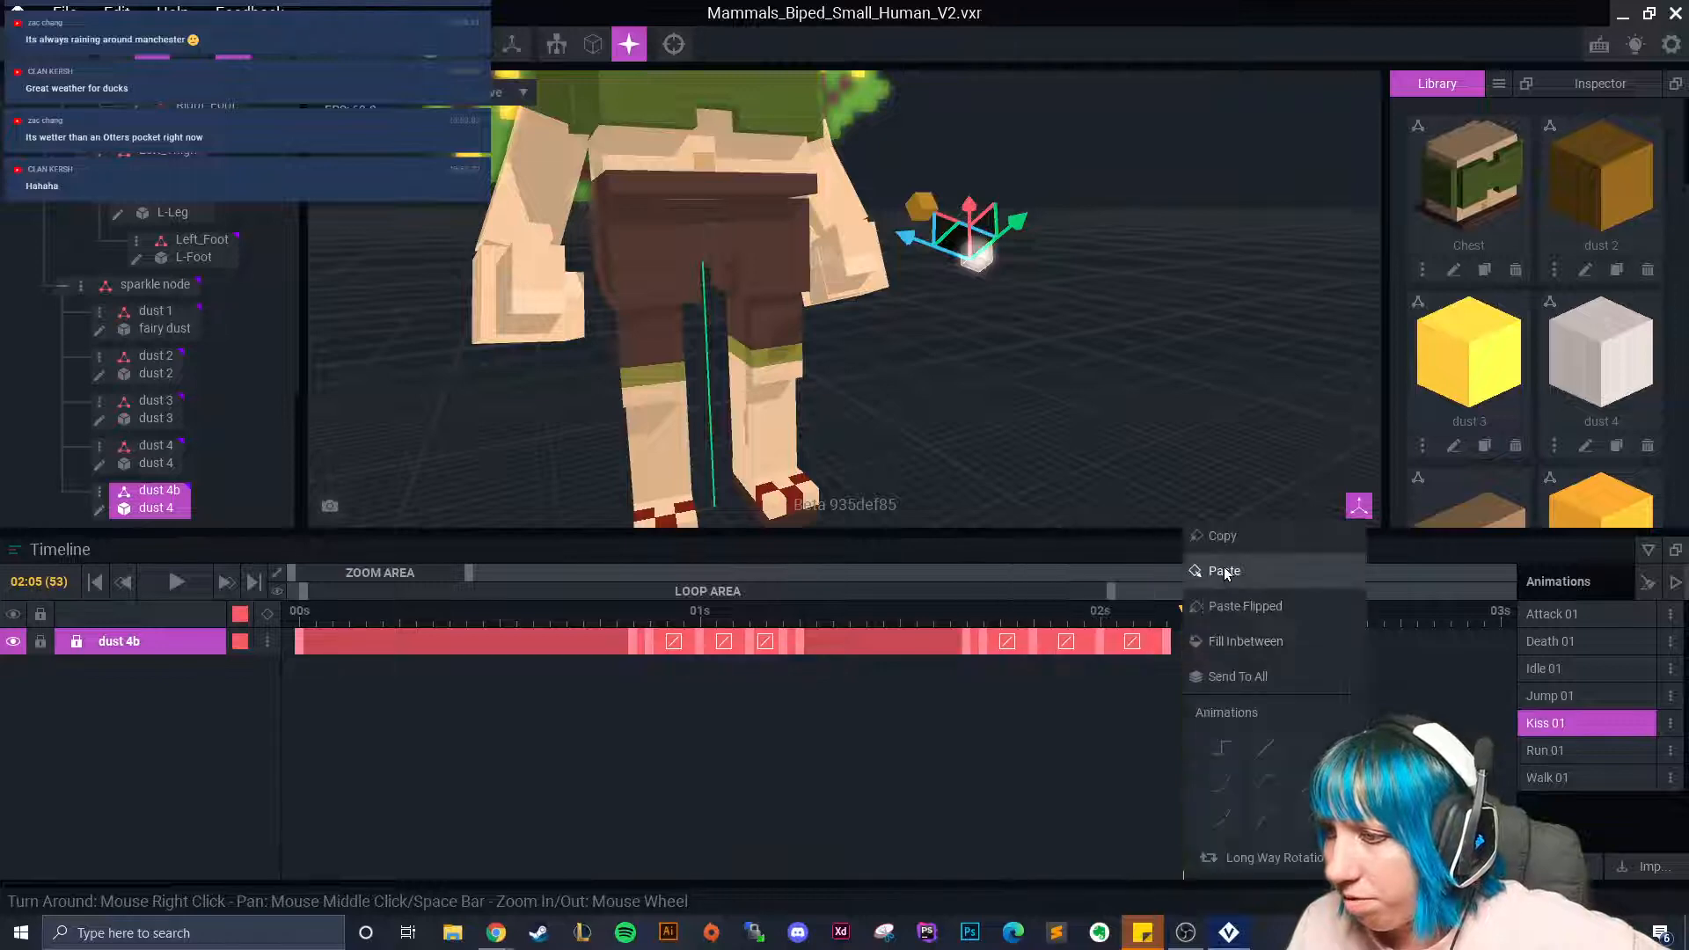
{"action": "left_click", "coordinate": [1214, 573]}
{"action": "left_click", "coordinate": [948, 643]}
{"action": "left_click", "coordinate": [966, 637]}
{"action": "middle_click_drag", "start_coordinate": [1137, 121], "coordinate": [1044, 309]}
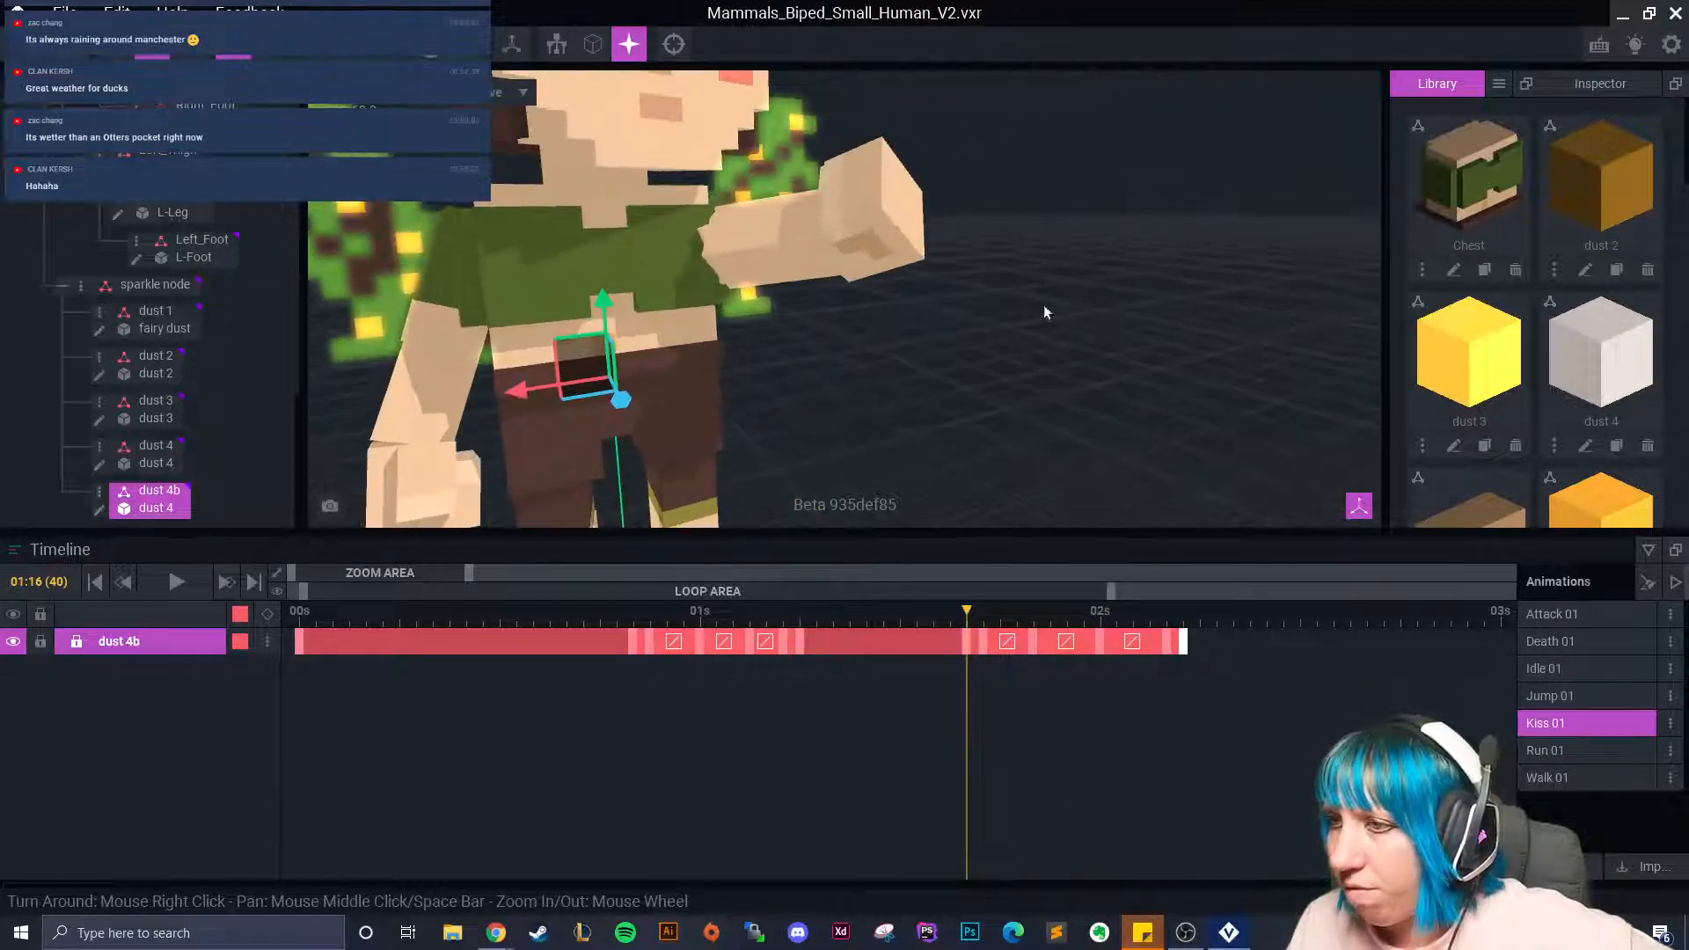
{"action": "left_click", "coordinate": [982, 620]}
{"action": "left_click_drag", "start_coordinate": [981, 619], "coordinate": [1199, 670]}
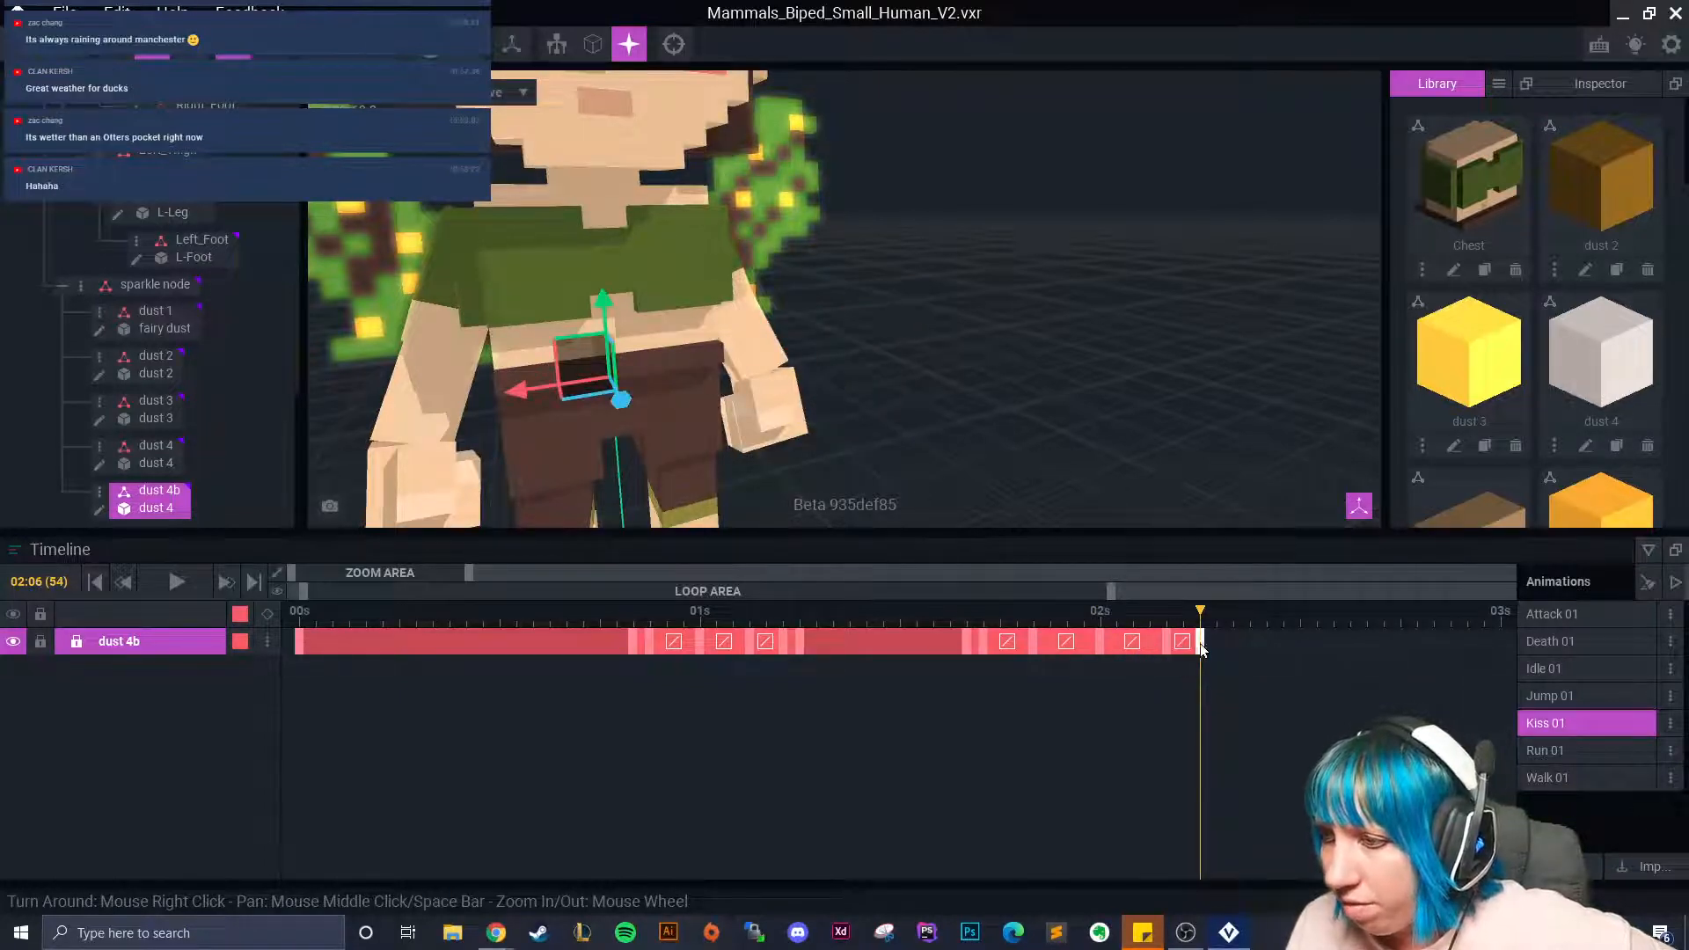
{"action": "left_click", "coordinate": [1181, 643]}
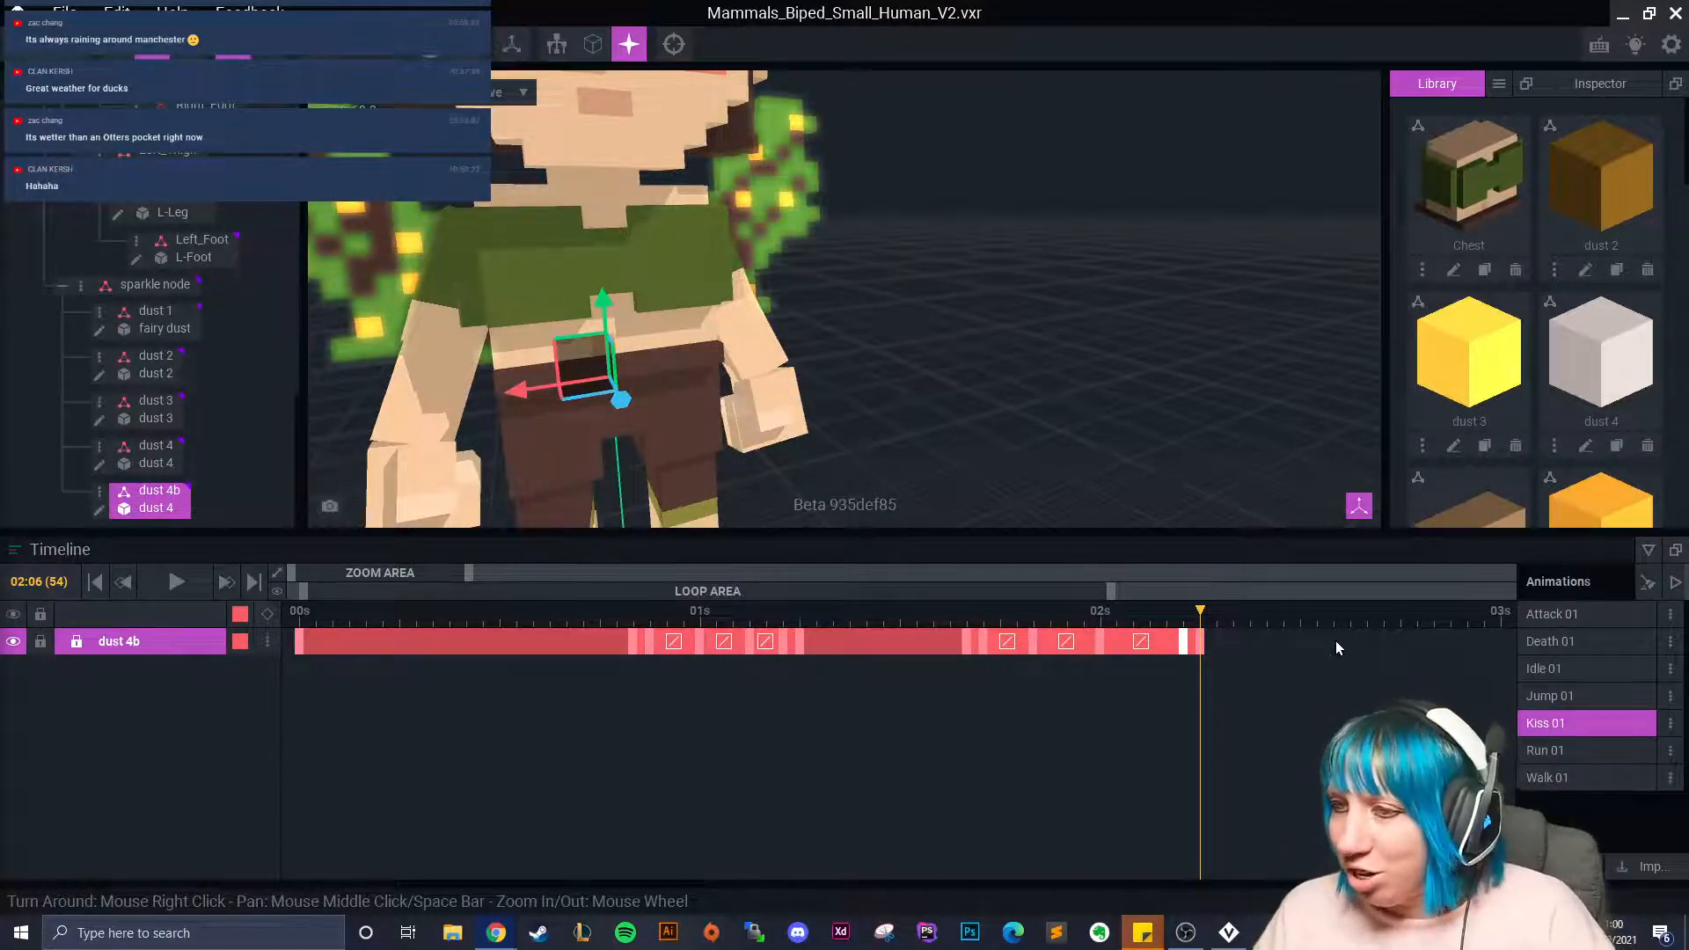
Scrub back to 01:17 and select the dust 1 fairy-dust node.
{"action": "left_click_drag", "start_coordinate": [1003, 676], "coordinate": [959, 672]}
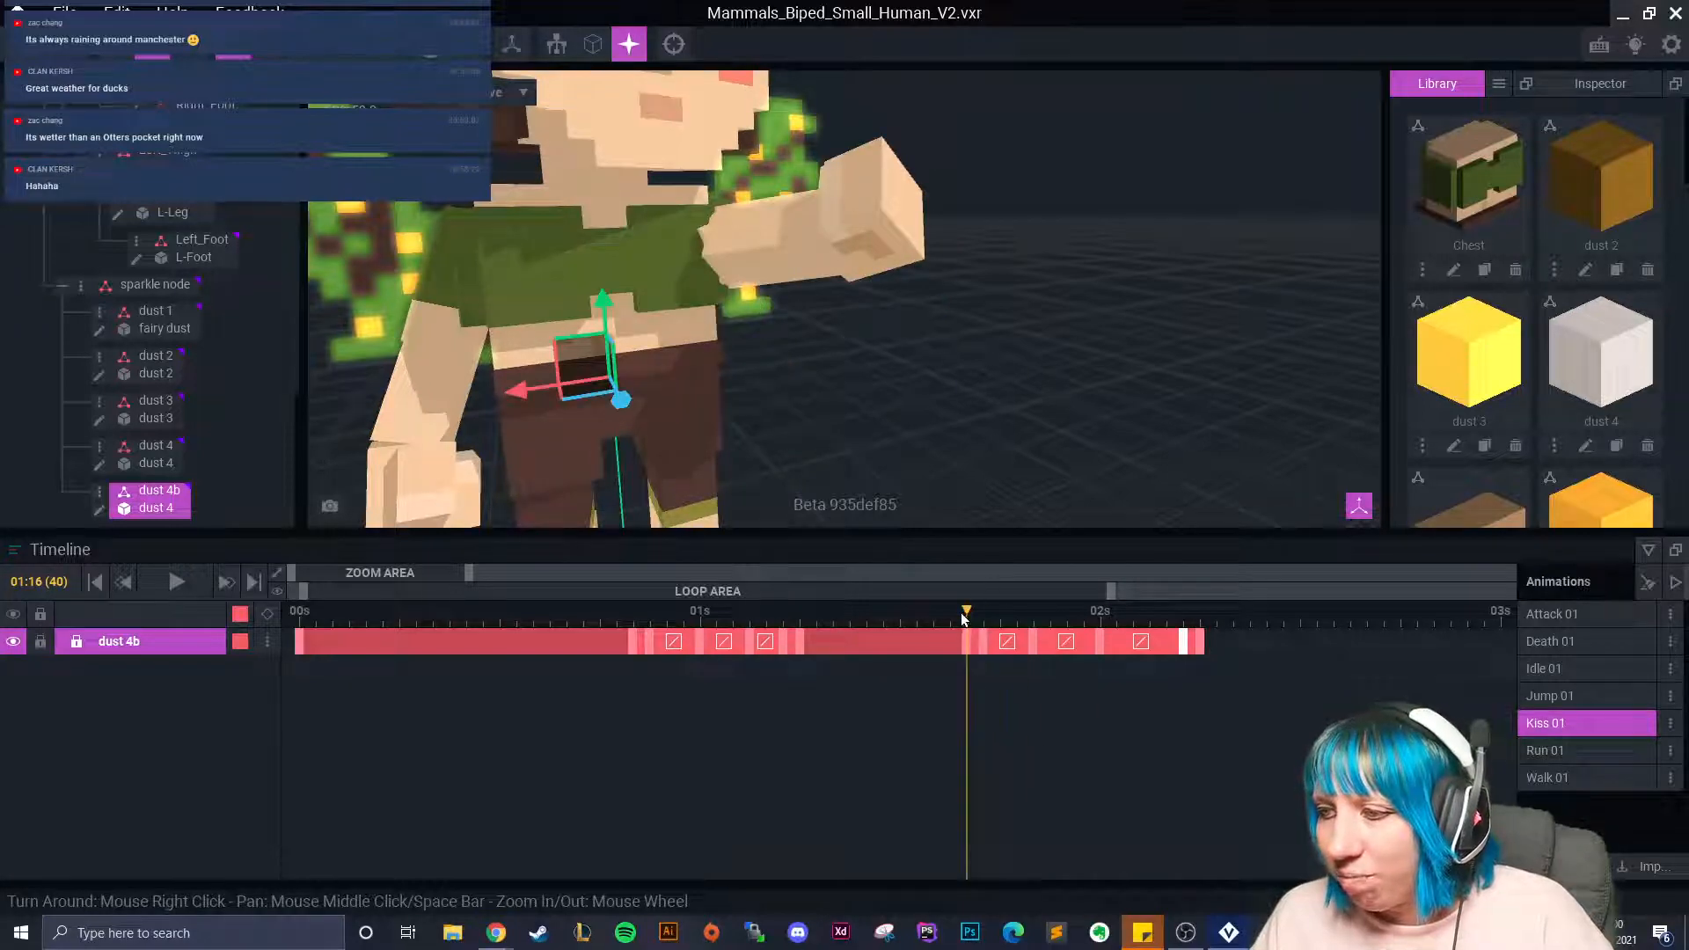
{"action": "left_click_drag", "start_coordinate": [967, 613], "coordinate": [983, 613]}
{"action": "left_click", "coordinate": [158, 325]}
{"action": "right_click_drag", "start_coordinate": [727, 348], "coordinate": [709, 350]}
{"action": "middle_click_drag", "start_coordinate": [709, 350], "coordinate": [697, 386]}
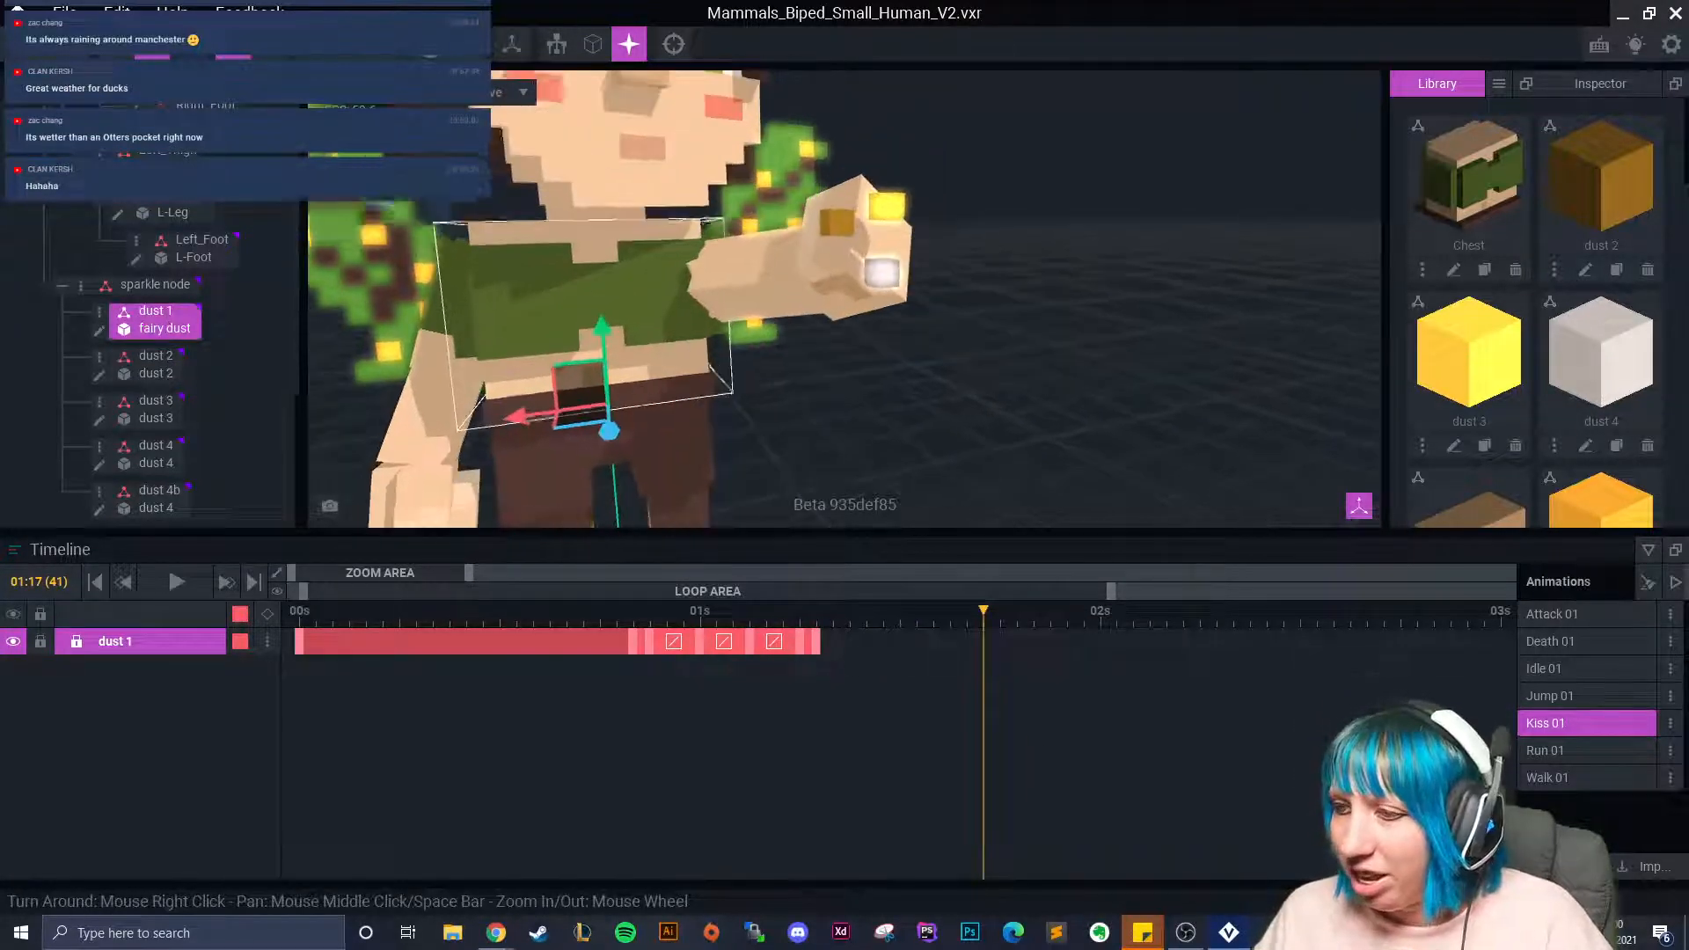
Paste a copy of dust 1's last keyframe at the playhead, then exit via Home.
{"action": "right_click", "coordinate": [819, 647]}
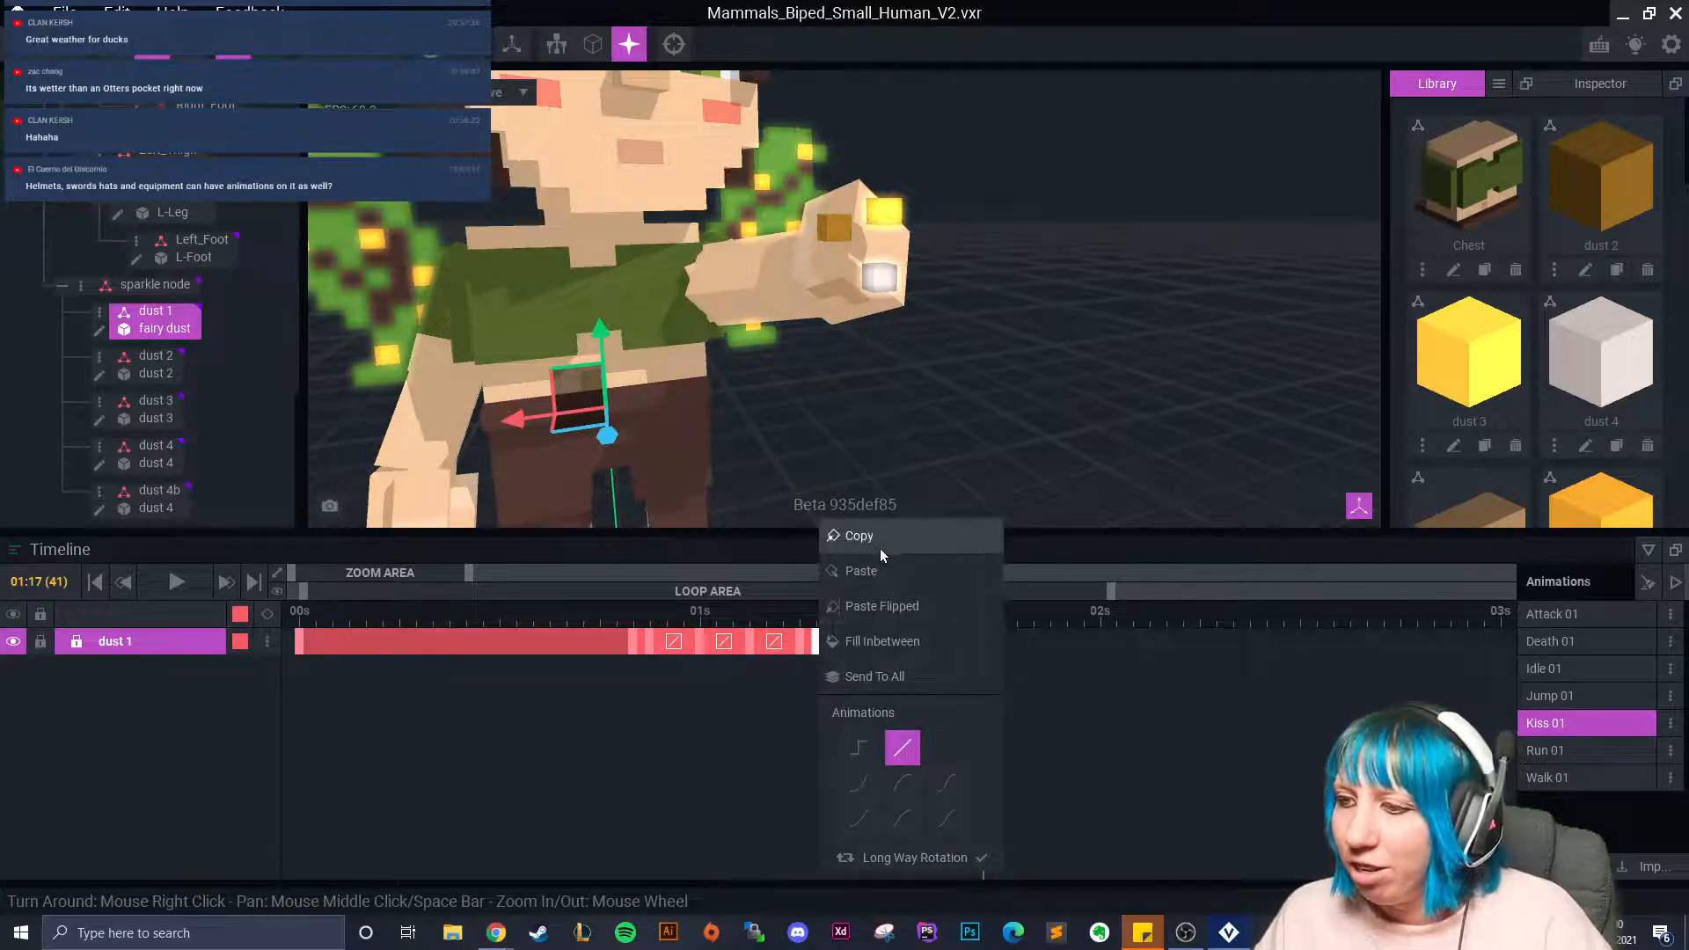
{"action": "left_click", "coordinate": [873, 542]}
{"action": "right_click", "coordinate": [984, 645]}
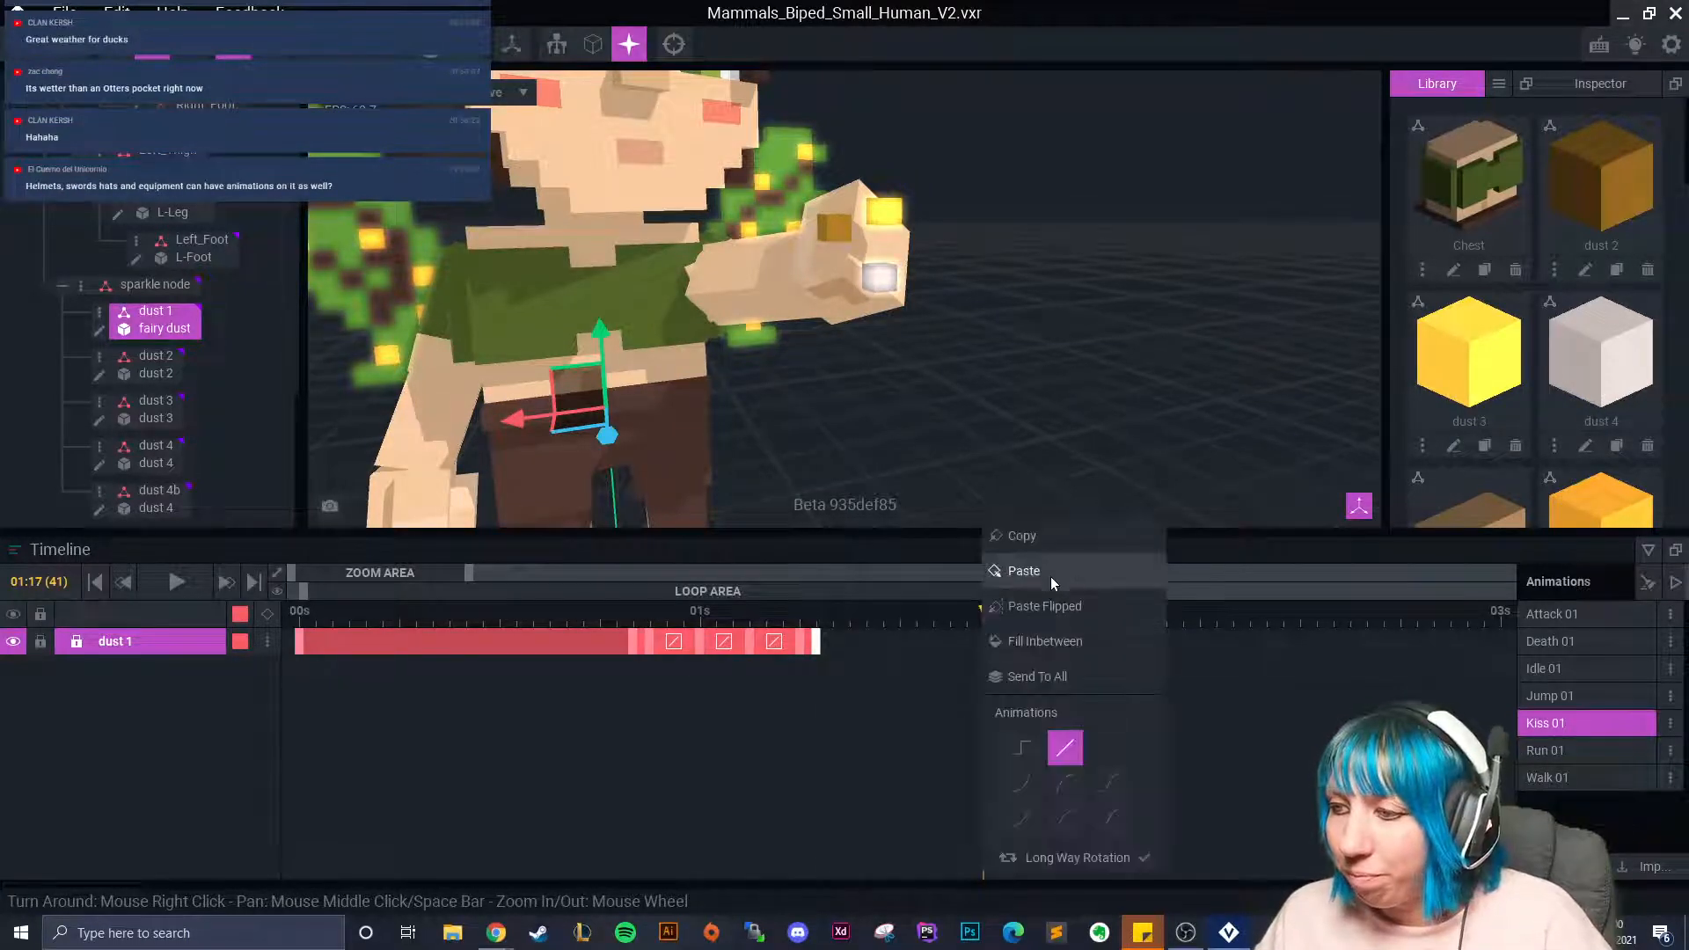
{"action": "left_click", "coordinate": [1047, 572]}
{"action": "left_click", "coordinate": [1000, 613]}
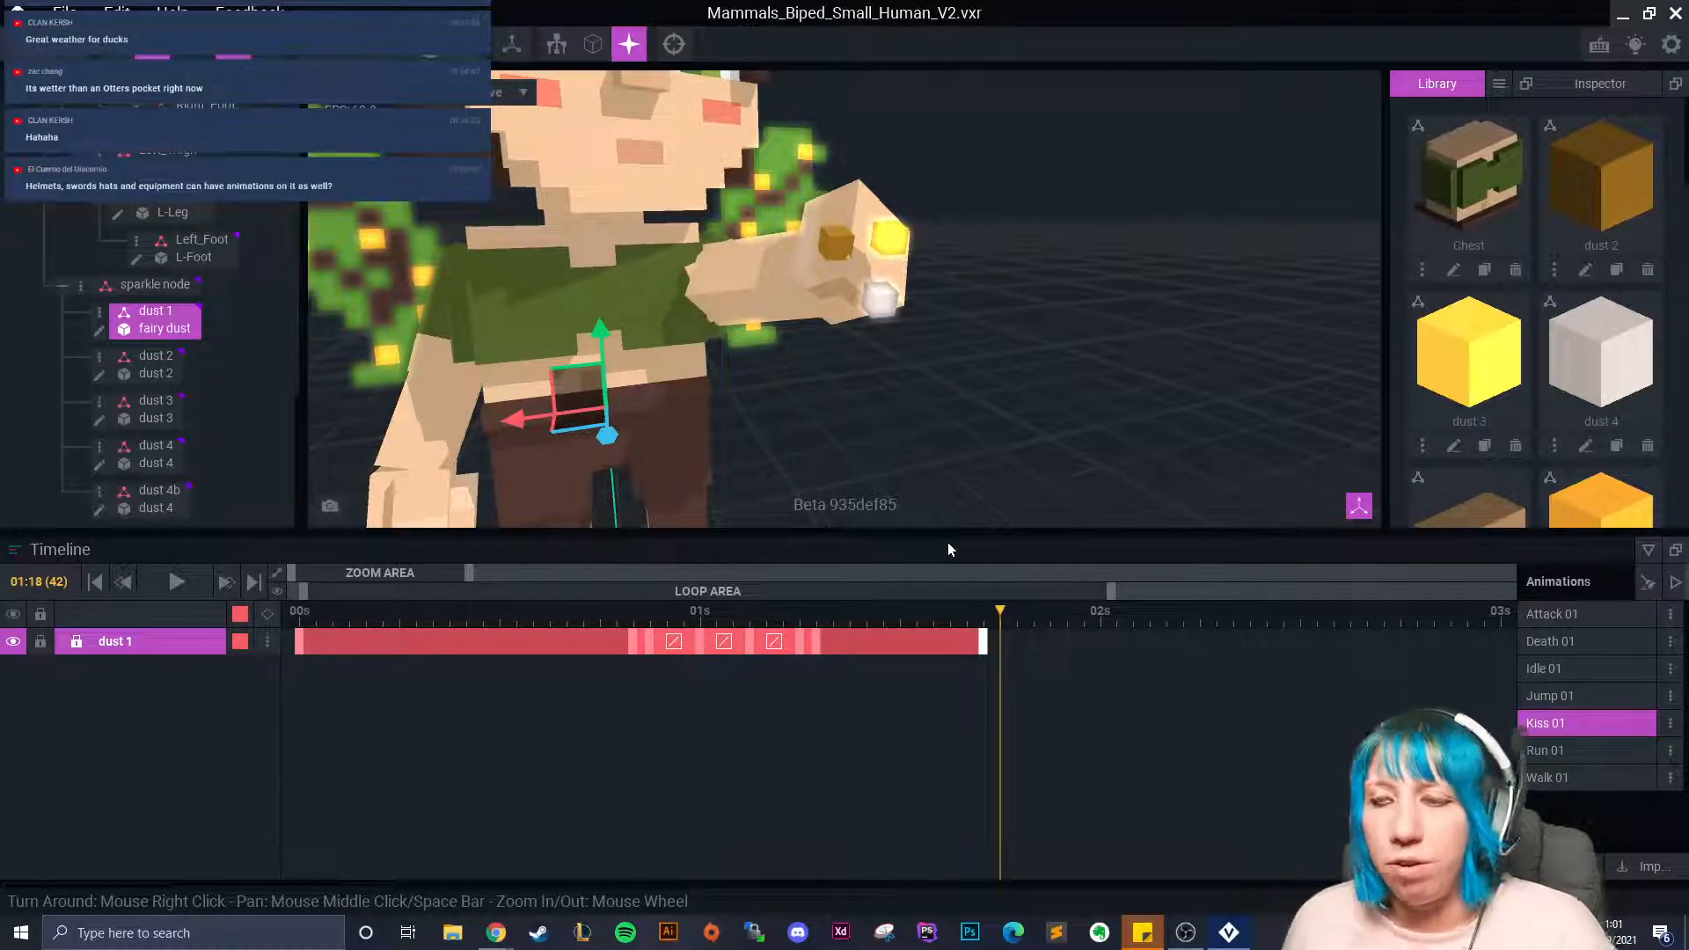
{"action": "left_click", "coordinate": [17, 13]}
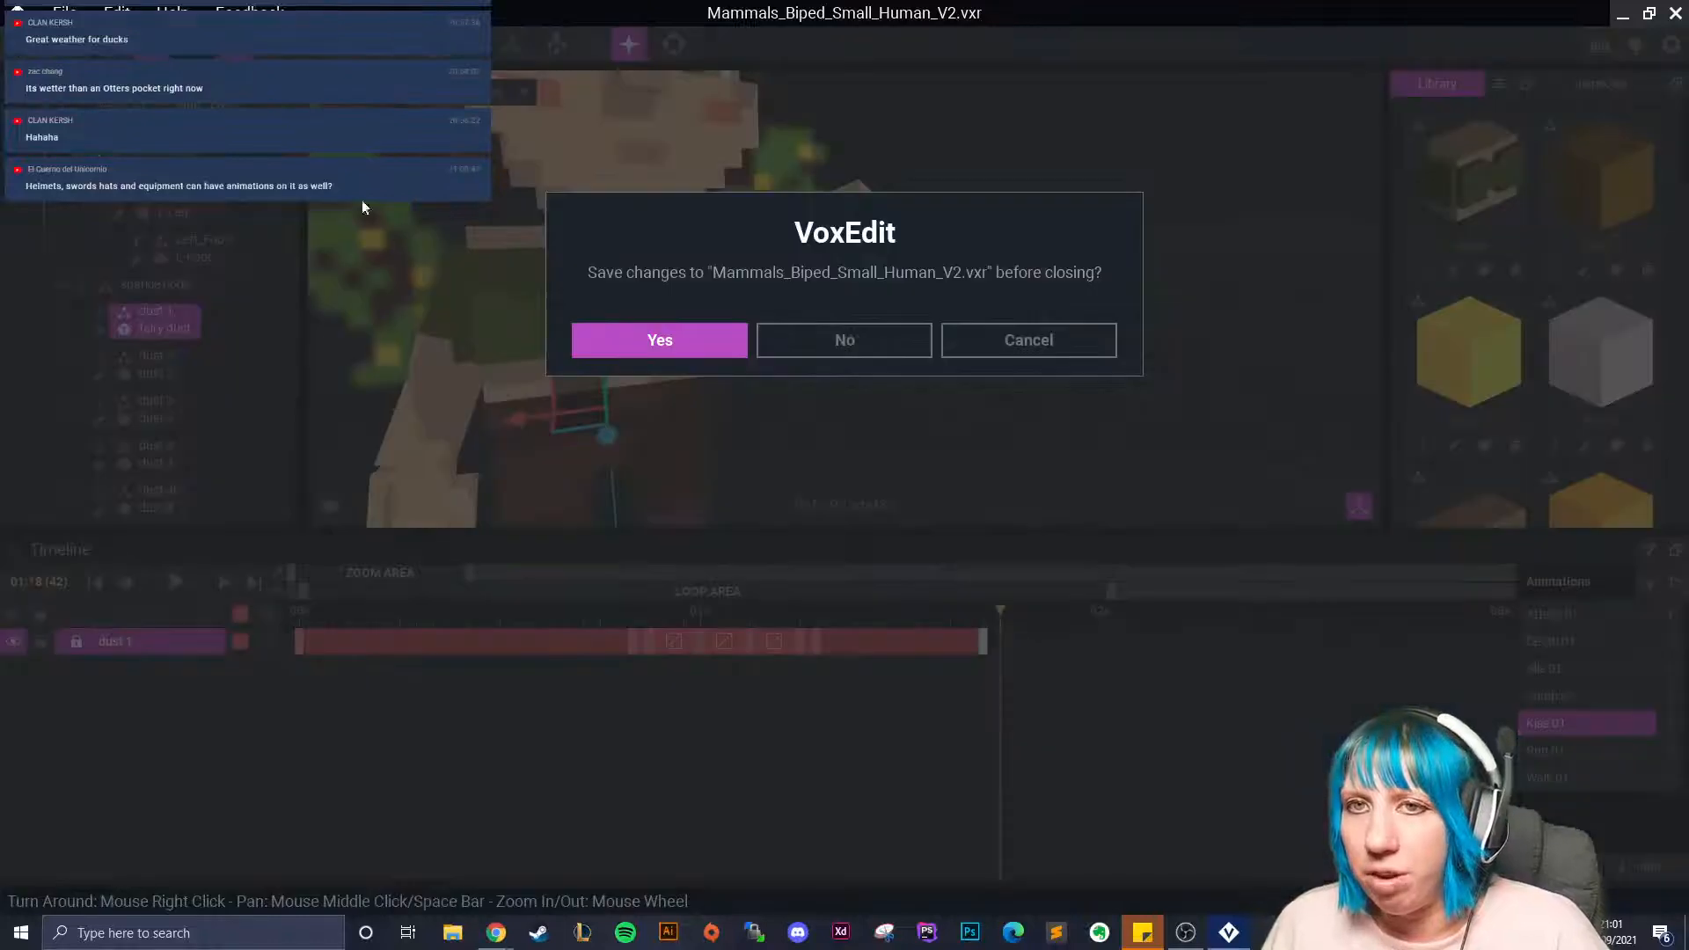
Save the fairy file, then create a Blades template asset named 'fdddf' in the delete folder.
{"action": "left_click", "coordinate": [573, 334]}
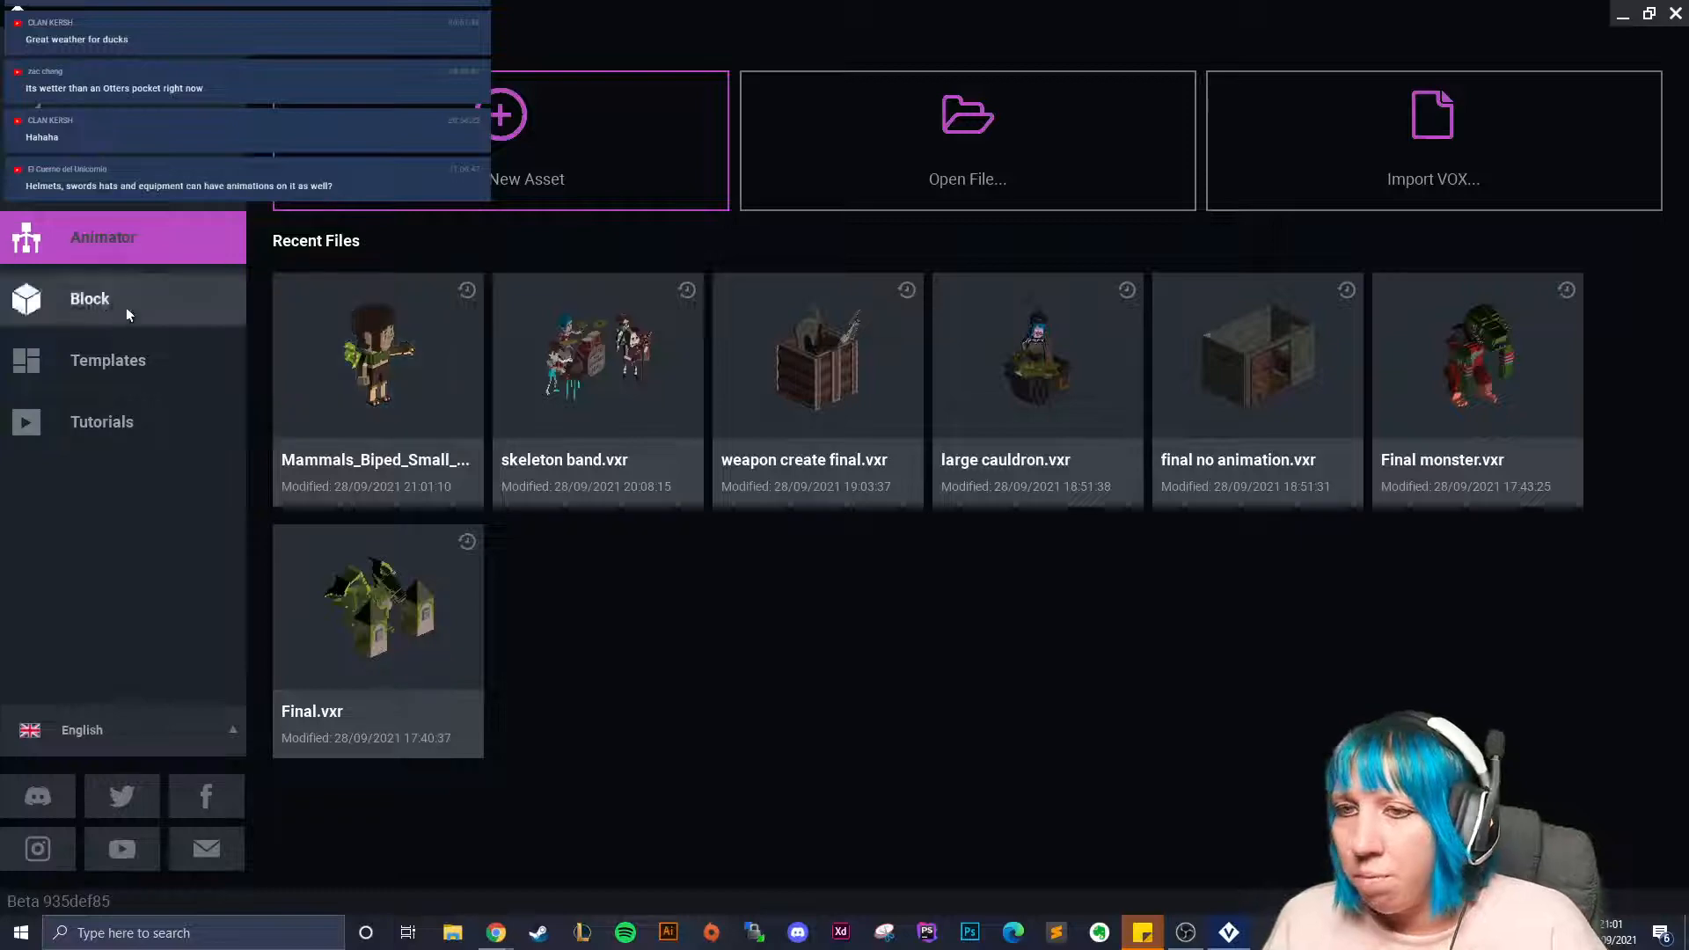
{"action": "left_click", "coordinate": [141, 360]}
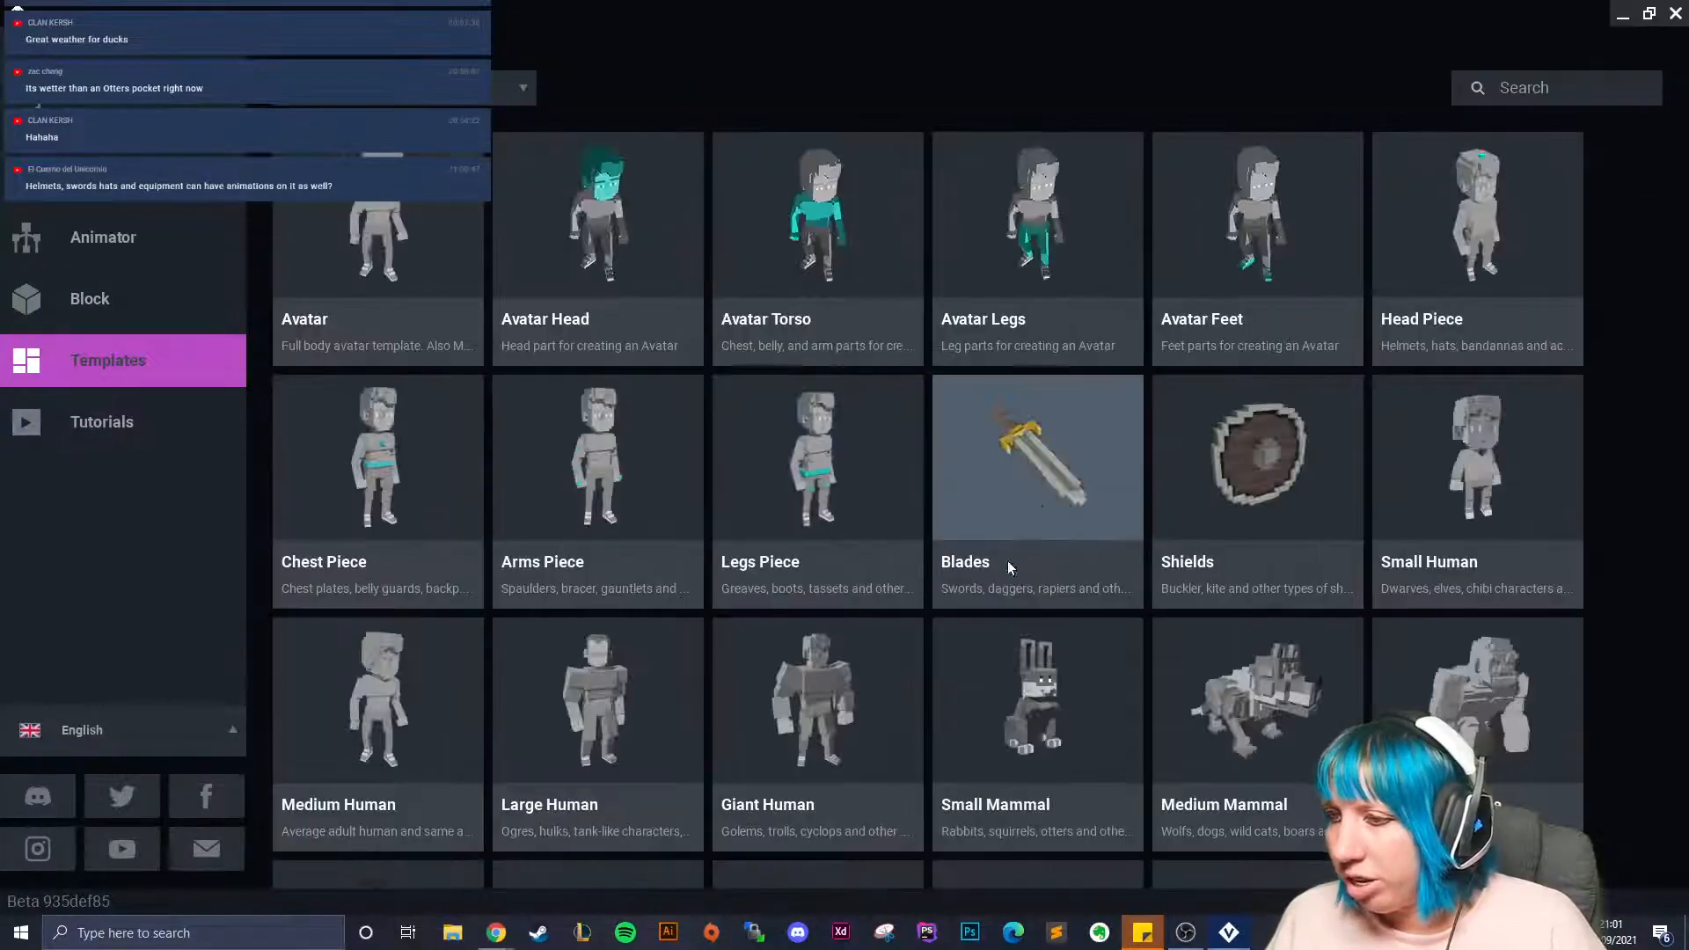
{"action": "left_click", "coordinate": [984, 572]}
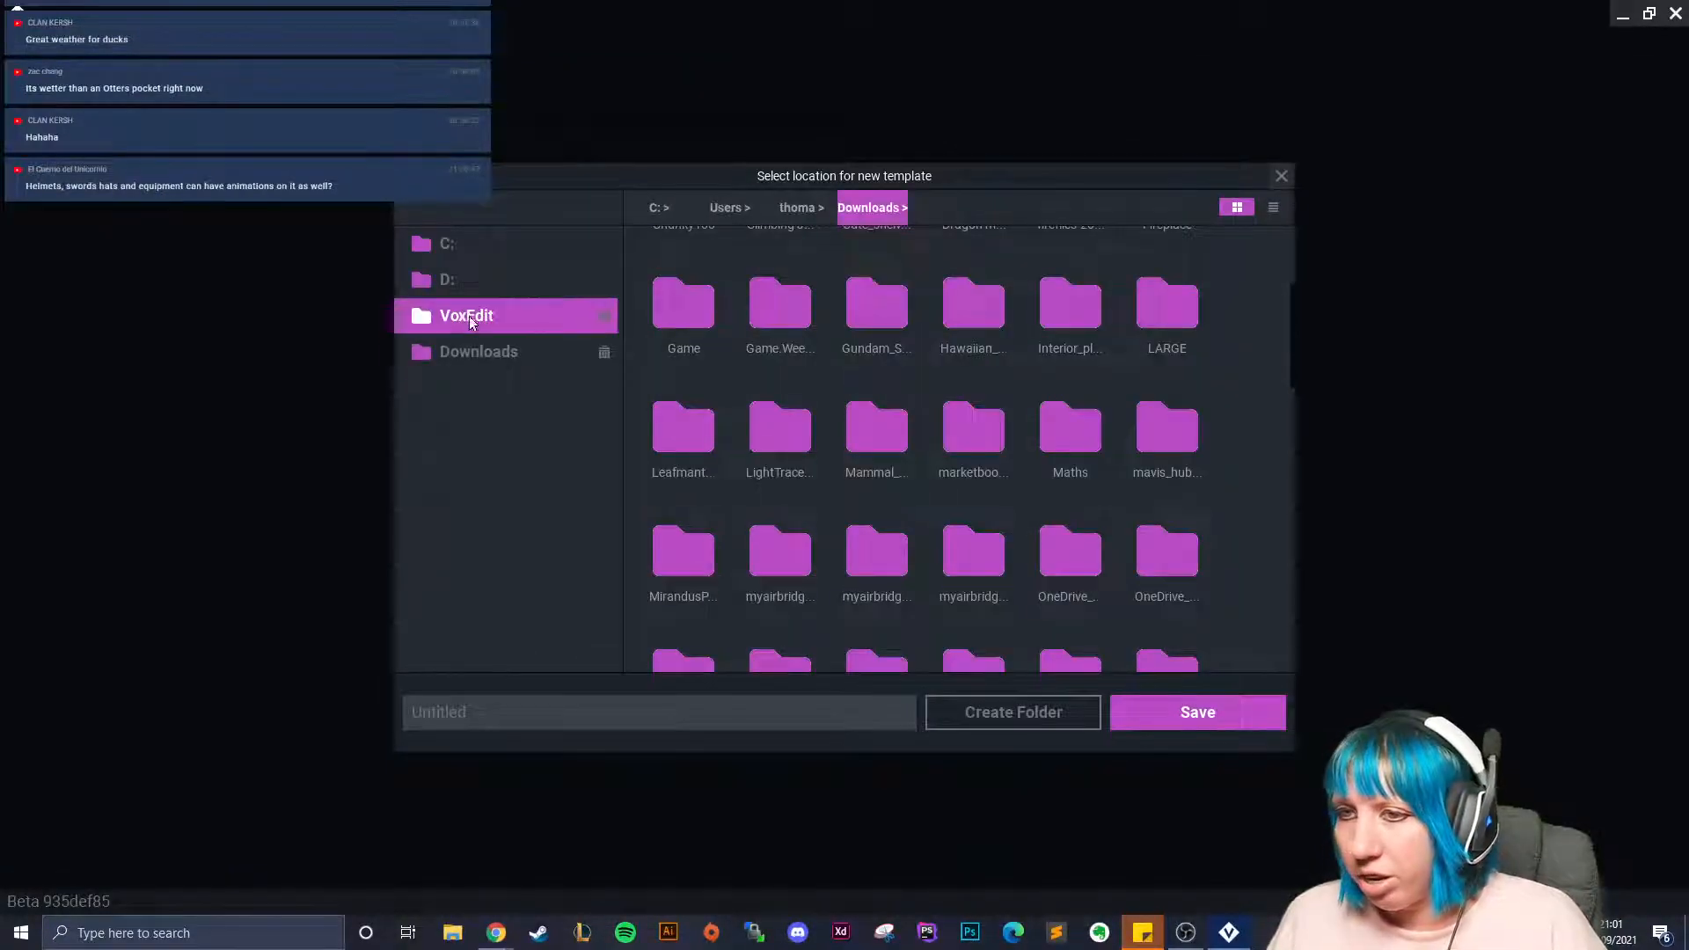
{"action": "left_click", "coordinate": [468, 317]}
{"action": "double_click", "coordinate": [871, 334]}
{"action": "double_click", "coordinate": [594, 704]}
{"action": "type", "text": "fdddf"}
{"action": "left_click", "coordinate": [1209, 712]}
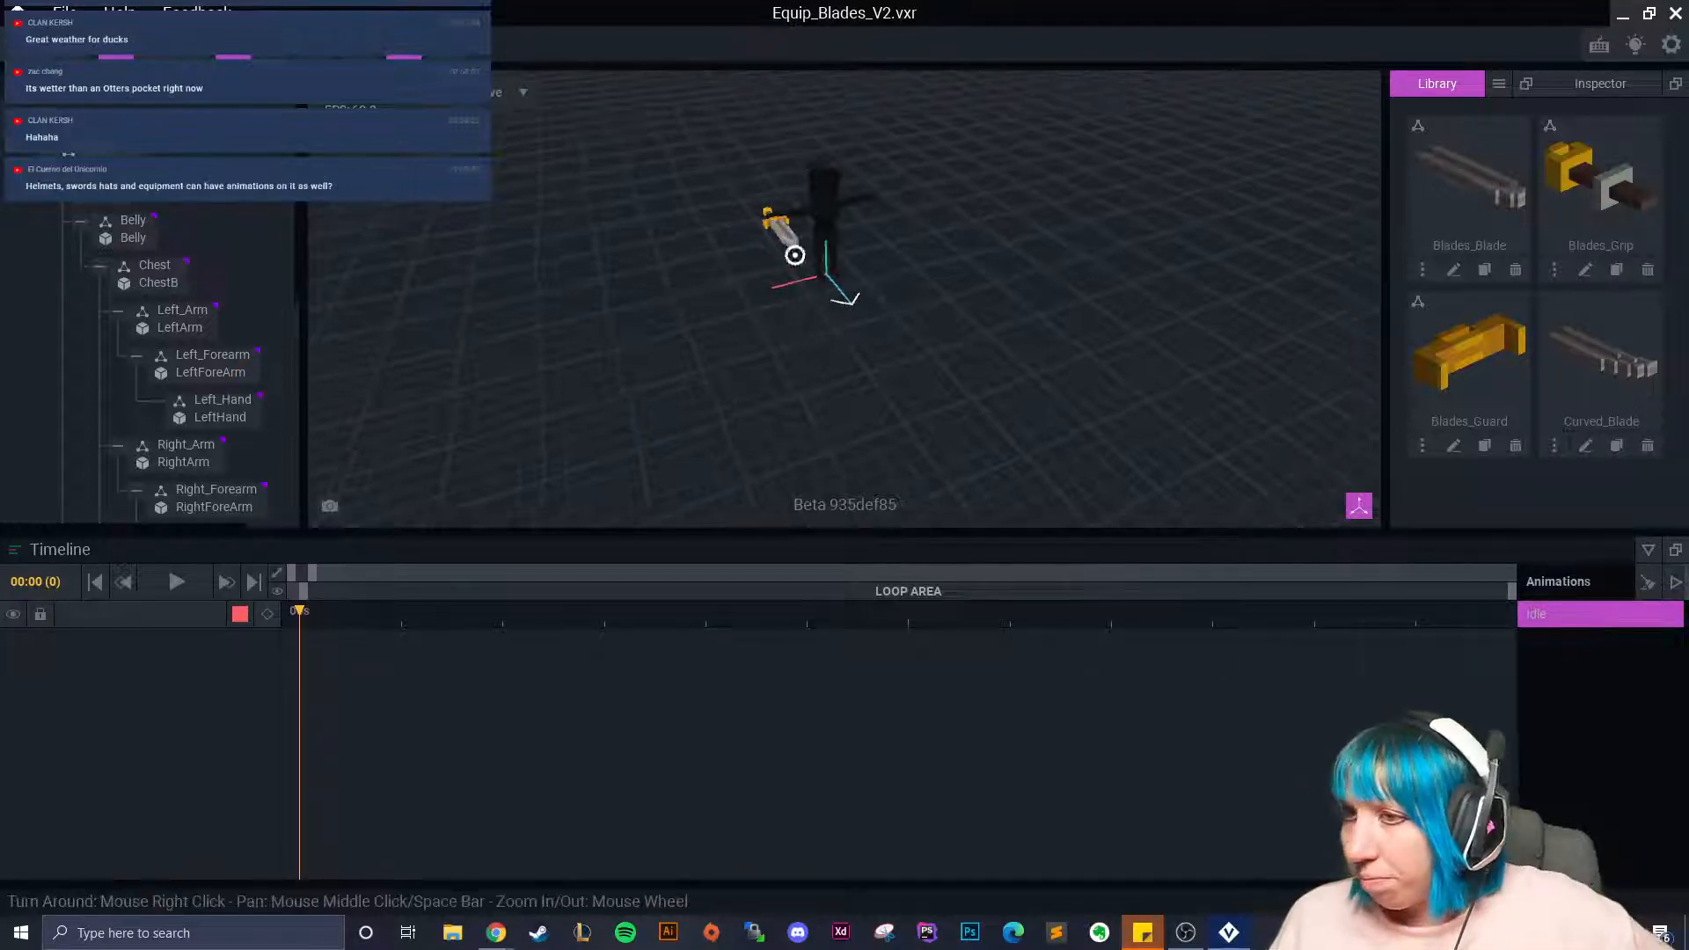
Inspect the blades asset, close it without saving, and reopen Mammals_Biped_Small_Human_V2.vxr.
{"action": "scroll", "coordinate": [820, 351], "scroll_direction": "up", "scroll_amount": 3}
{"action": "left_click_drag", "start_coordinate": [583, 628], "coordinate": [633, 620]}
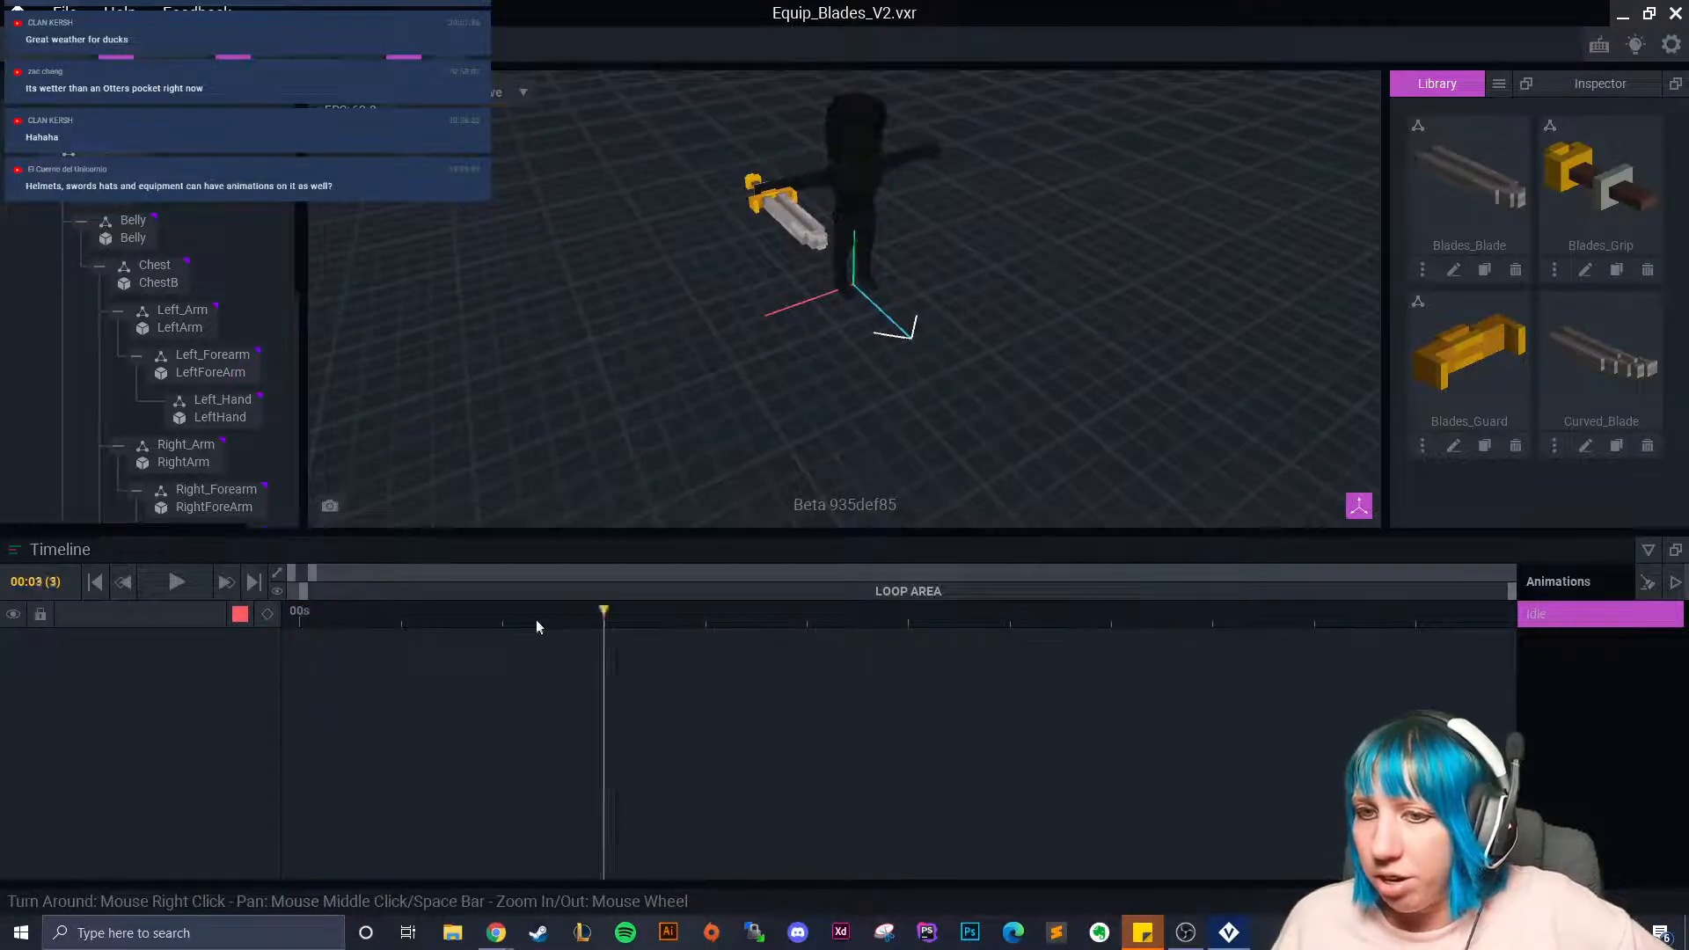
{"action": "right_click_drag", "start_coordinate": [897, 327], "coordinate": [921, 309]}
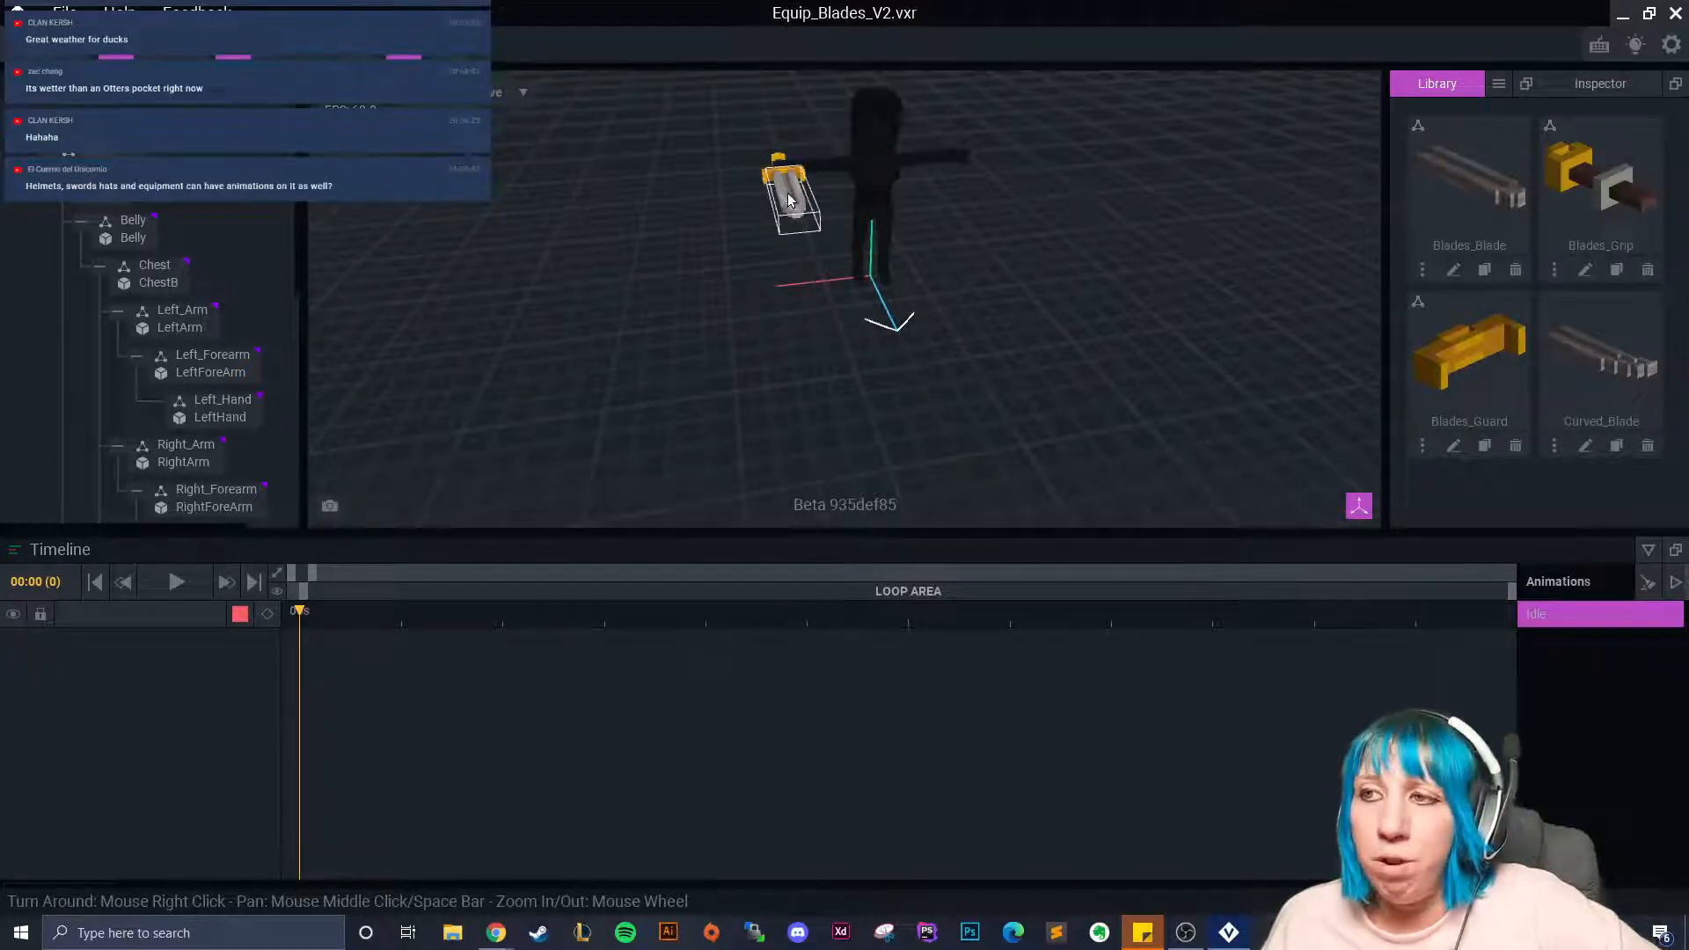
{"action": "left_click", "coordinate": [17, 12]}
{"action": "left_click", "coordinate": [810, 327]}
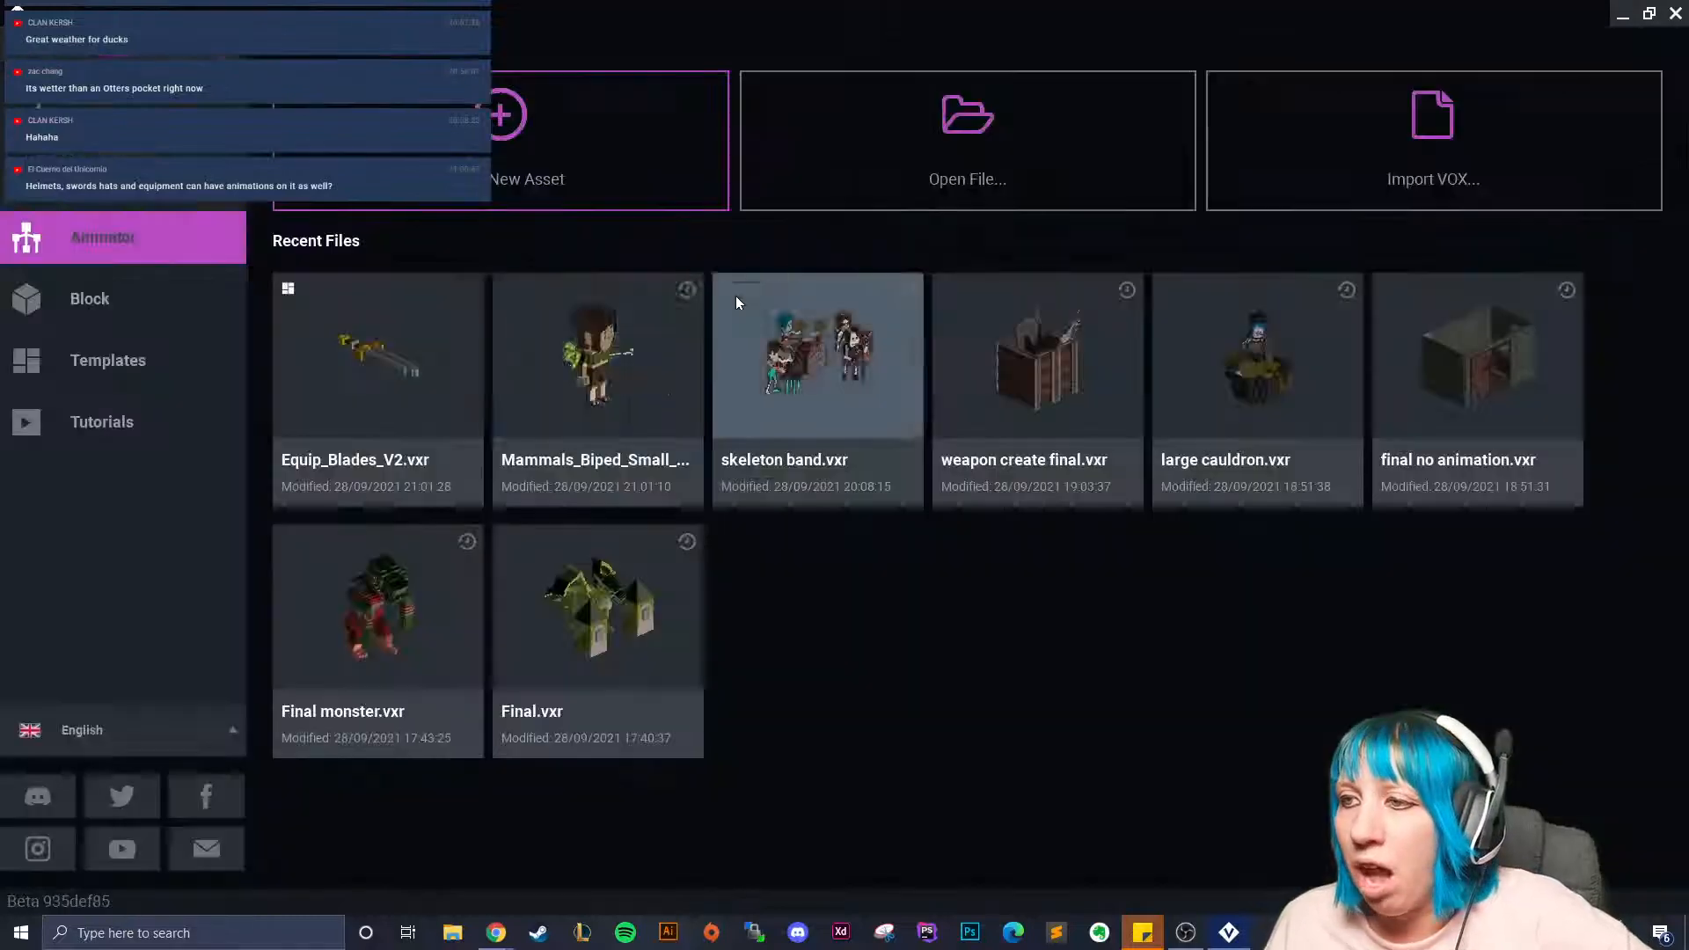
{"action": "left_click", "coordinate": [647, 414]}
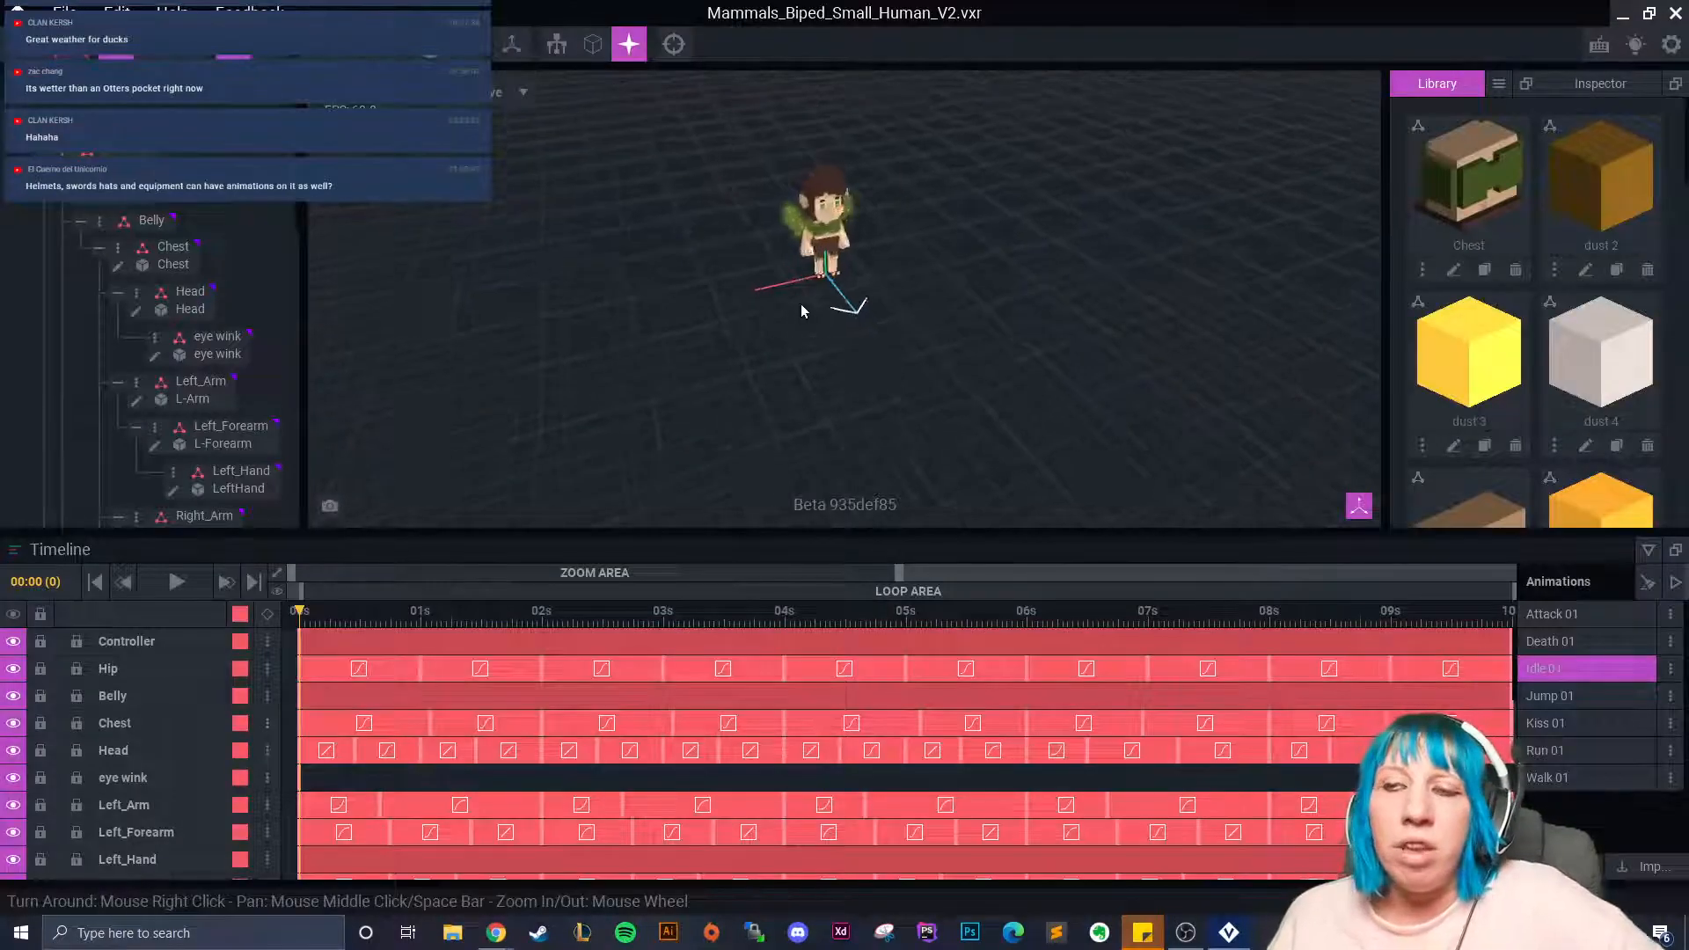
Switch to Kiss 01, select the dust 1 node, and put the playhead at 01:18.
{"action": "left_click", "coordinate": [1583, 723]}
{"action": "scroll", "coordinate": [827, 363], "scroll_direction": "up", "scroll_amount": 3}
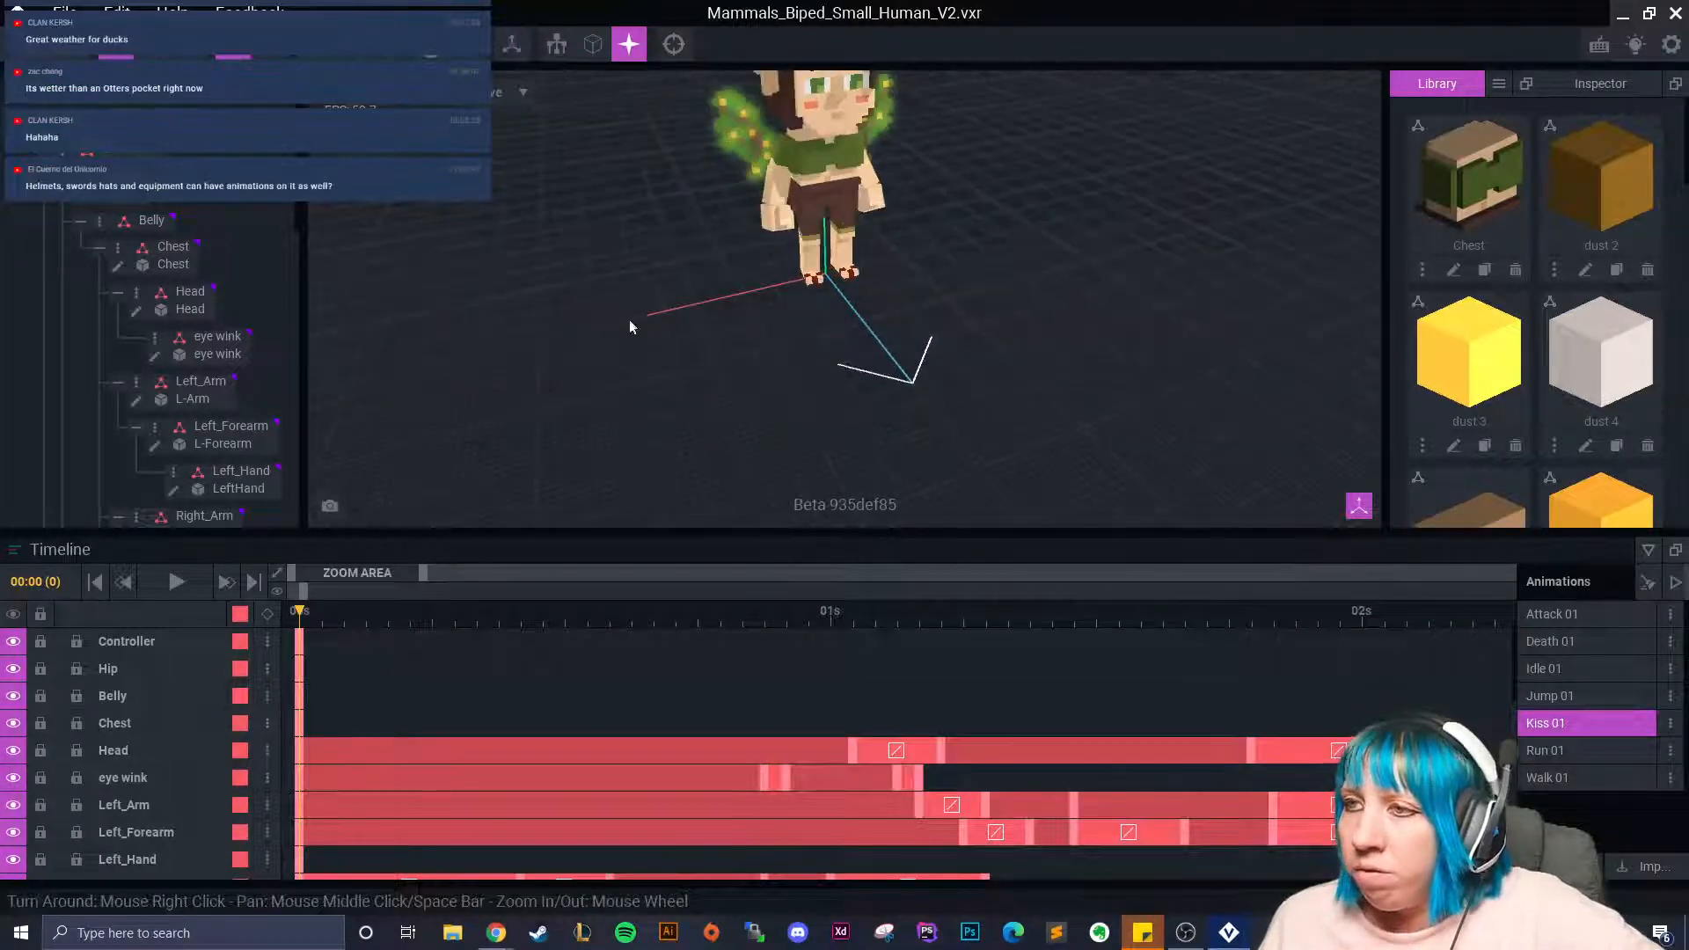
{"action": "left_click_drag", "start_coordinate": [299, 618], "coordinate": [1295, 686]}
{"action": "scroll", "coordinate": [929, 306], "scroll_direction": "up", "scroll_amount": 3}
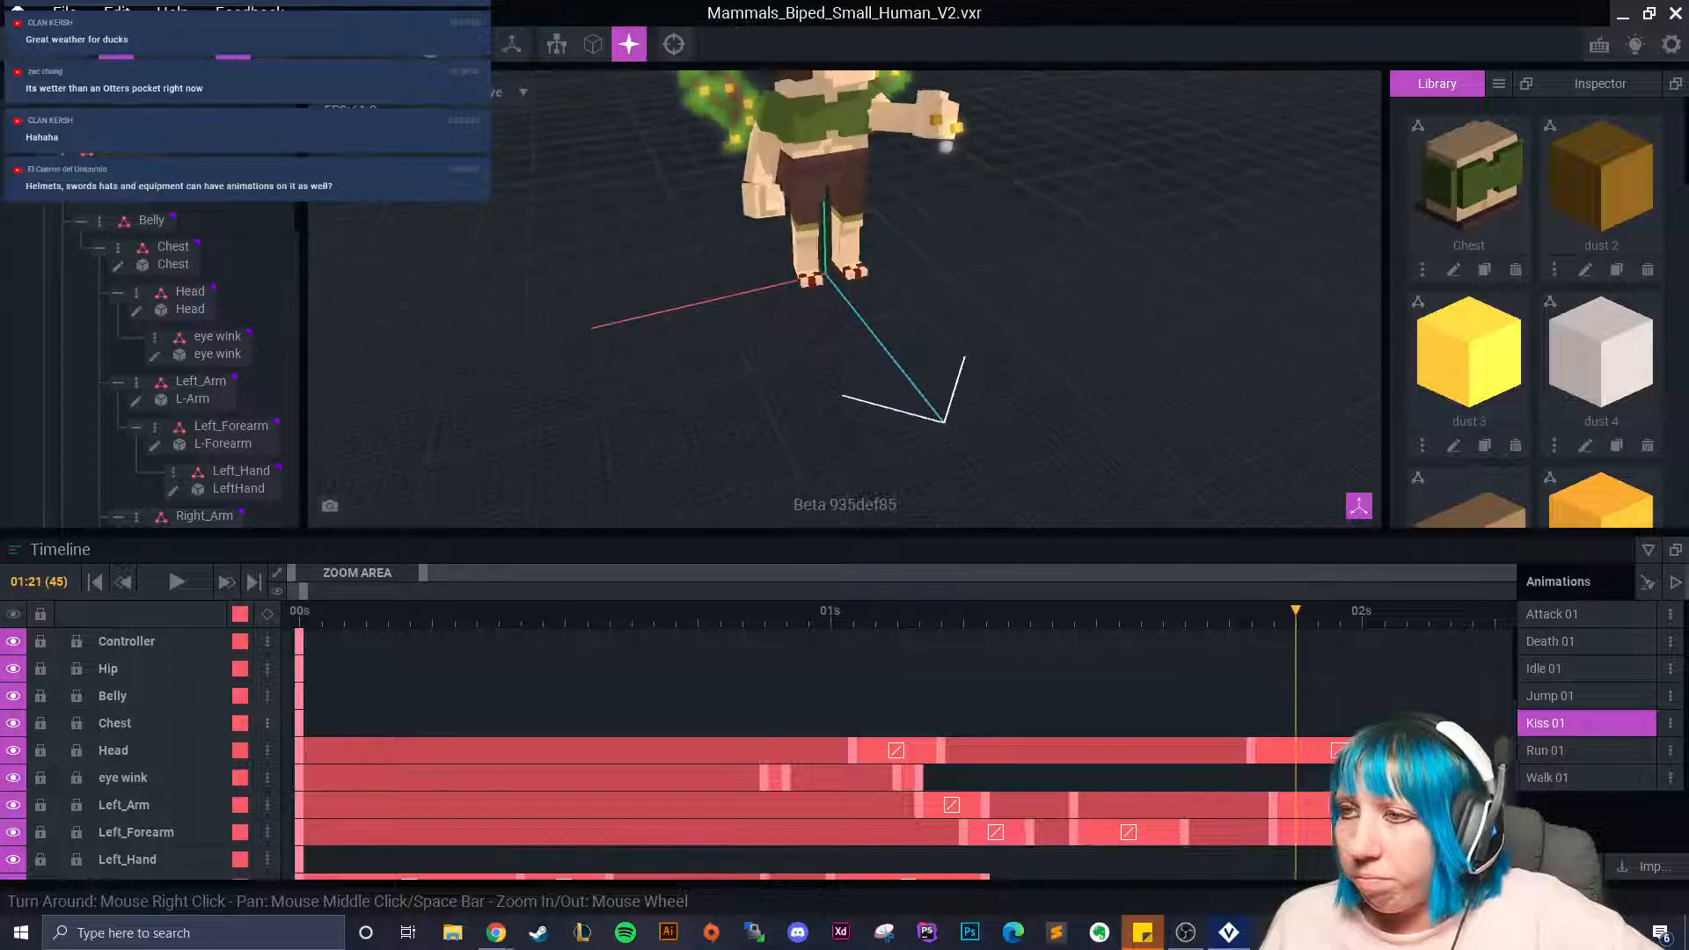
{"action": "scroll", "coordinate": [929, 307], "scroll_direction": "down", "scroll_amount": 3}
{"action": "left_click", "coordinate": [826, 286]}
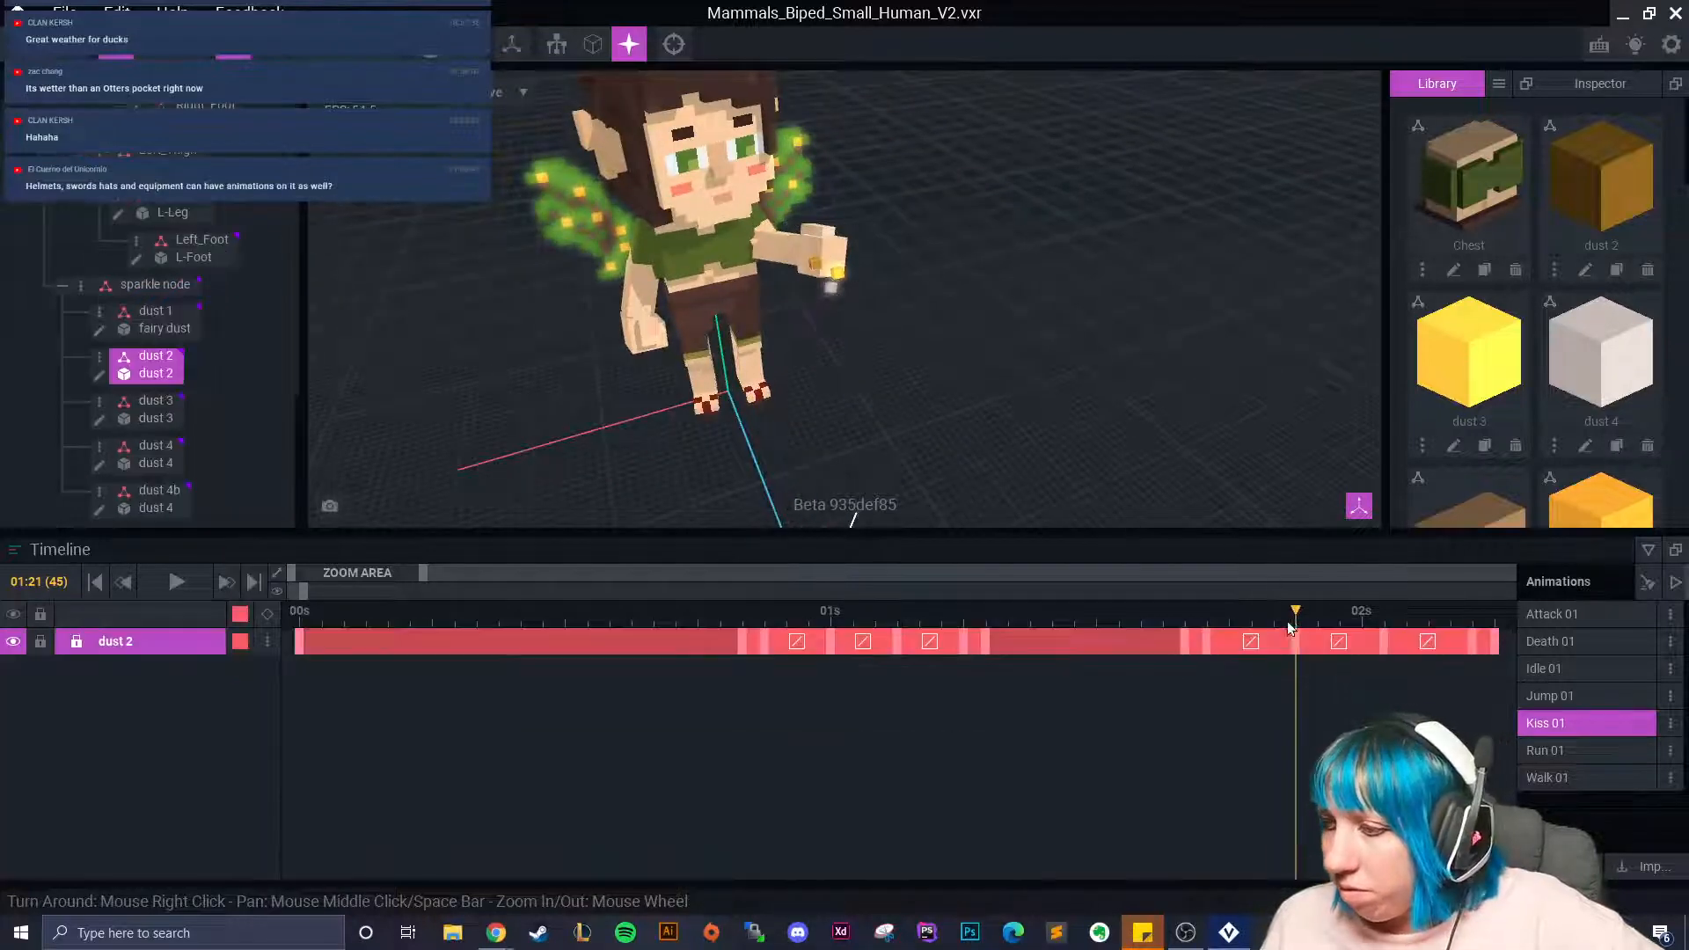
{"action": "left_click", "coordinate": [156, 311]}
{"action": "left_click", "coordinate": [1222, 636]}
{"action": "scroll", "coordinate": [820, 278], "scroll_direction": "up", "scroll_amount": 5}
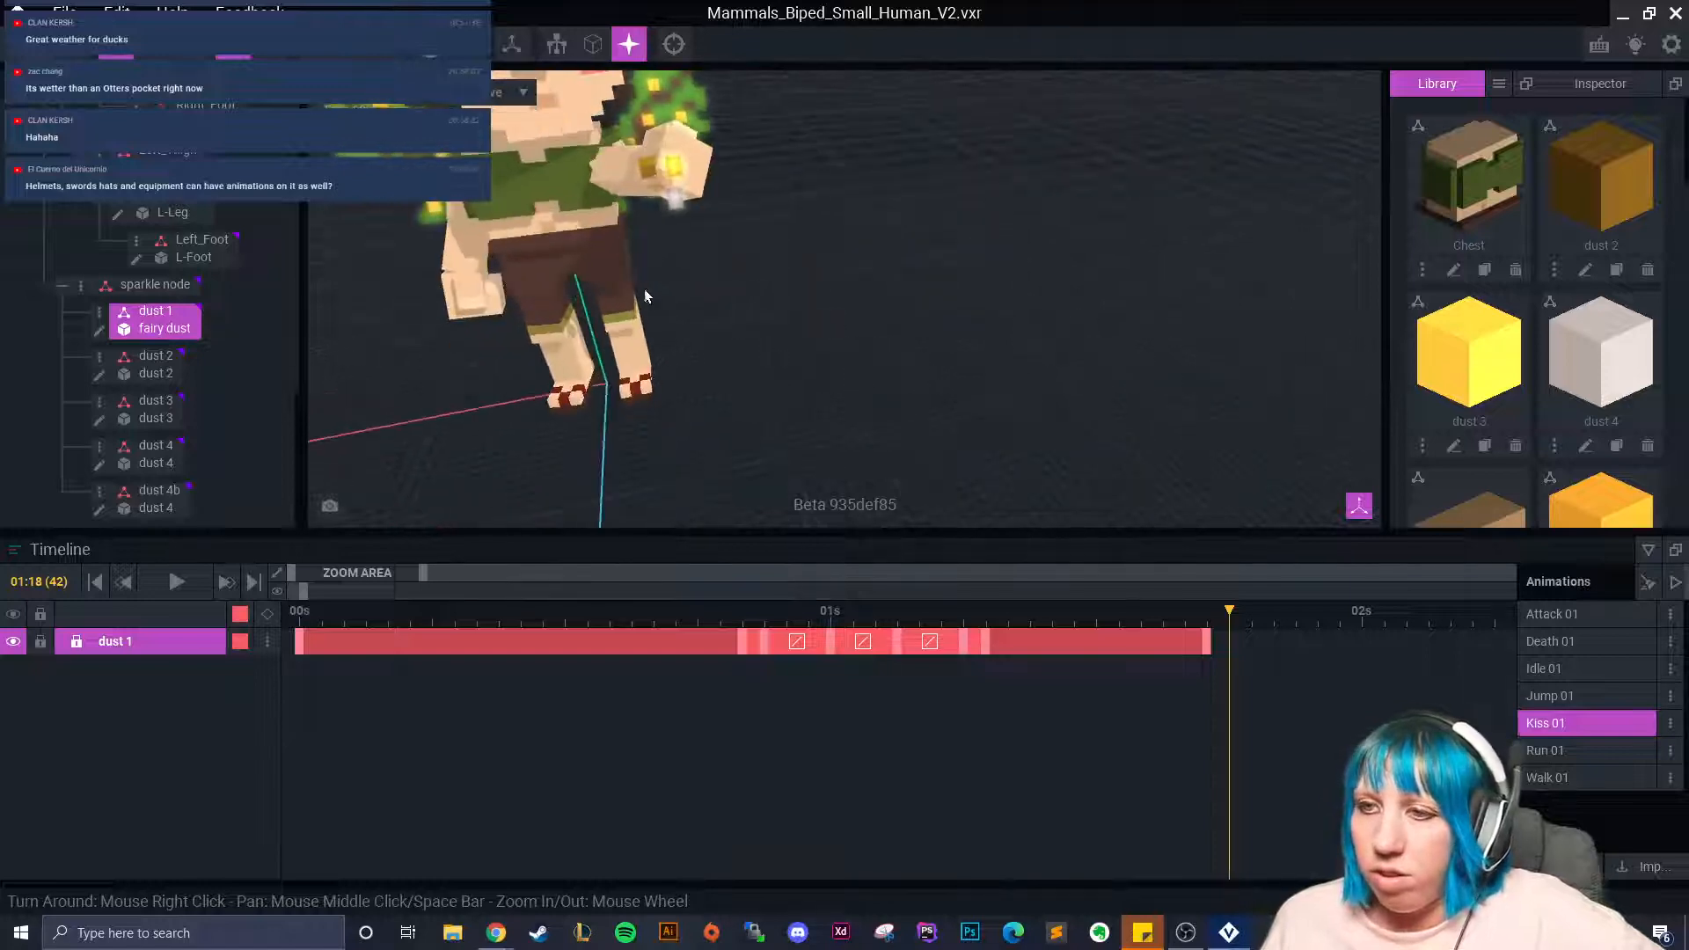
{"action": "scroll", "coordinate": [638, 296], "scroll_direction": "down", "scroll_amount": 4}
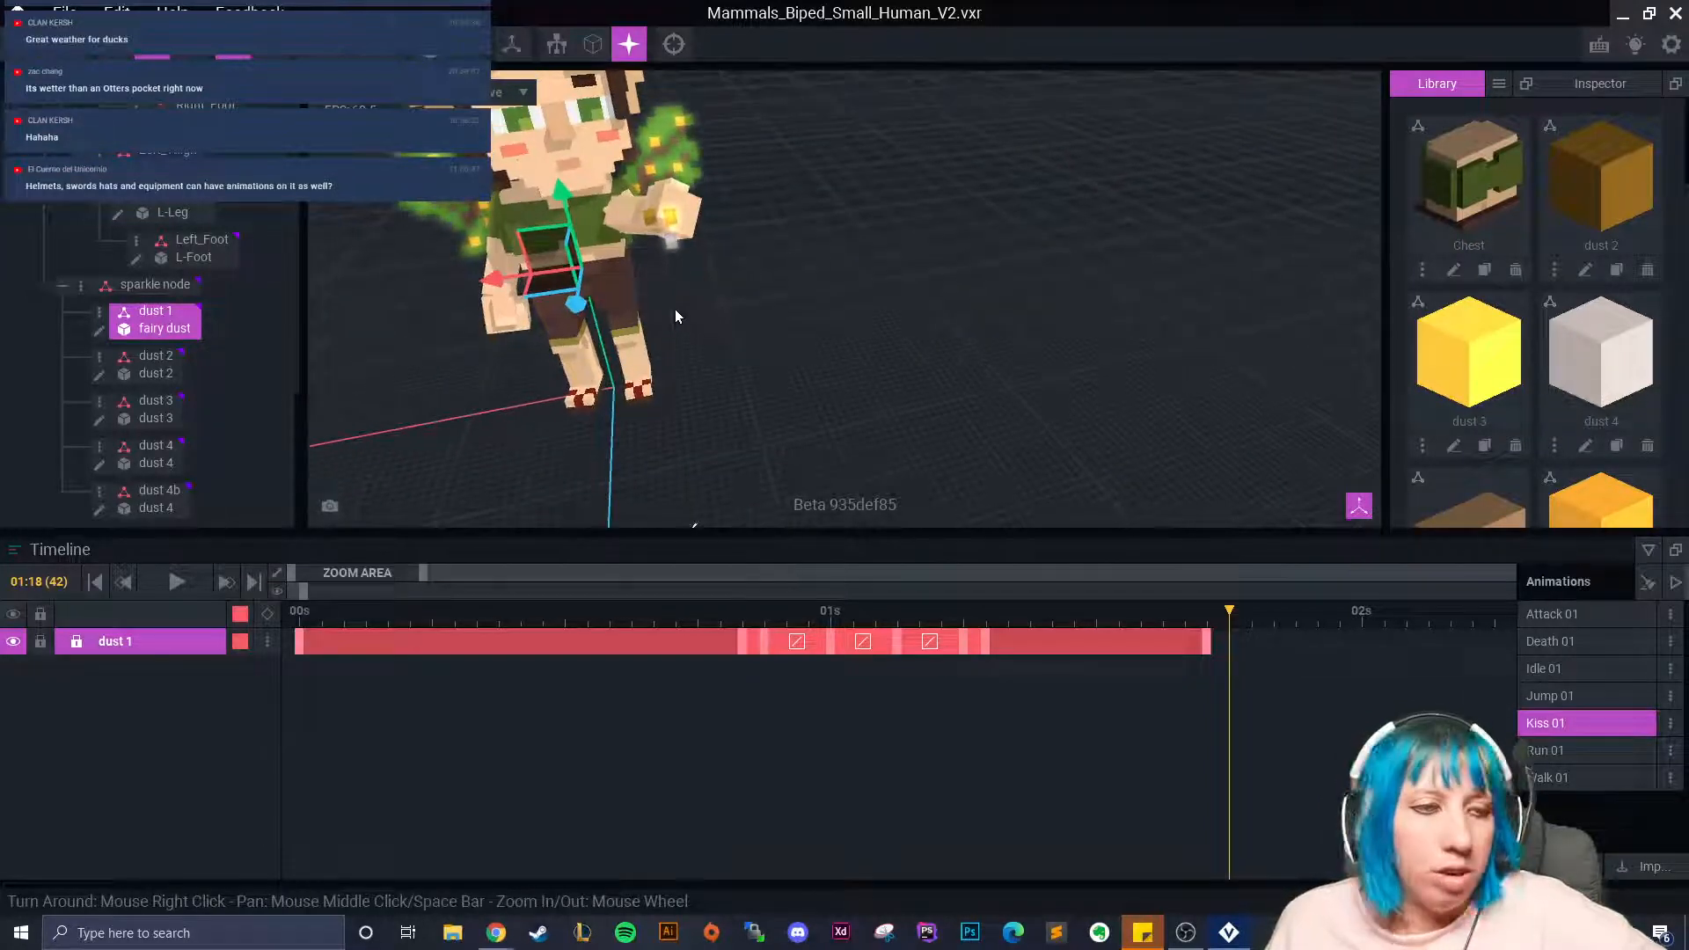
{"action": "scroll", "coordinate": [669, 242], "scroll_direction": "up", "scroll_amount": 1}
Key dust 1 at 01:18: push it along X, lift Y to about 11.4, nudge depth.
{"action": "left_click_drag", "start_coordinate": [509, 322], "coordinate": [632, 175]}
{"action": "left_click_drag", "start_coordinate": [653, 262], "coordinate": [656, 276]}
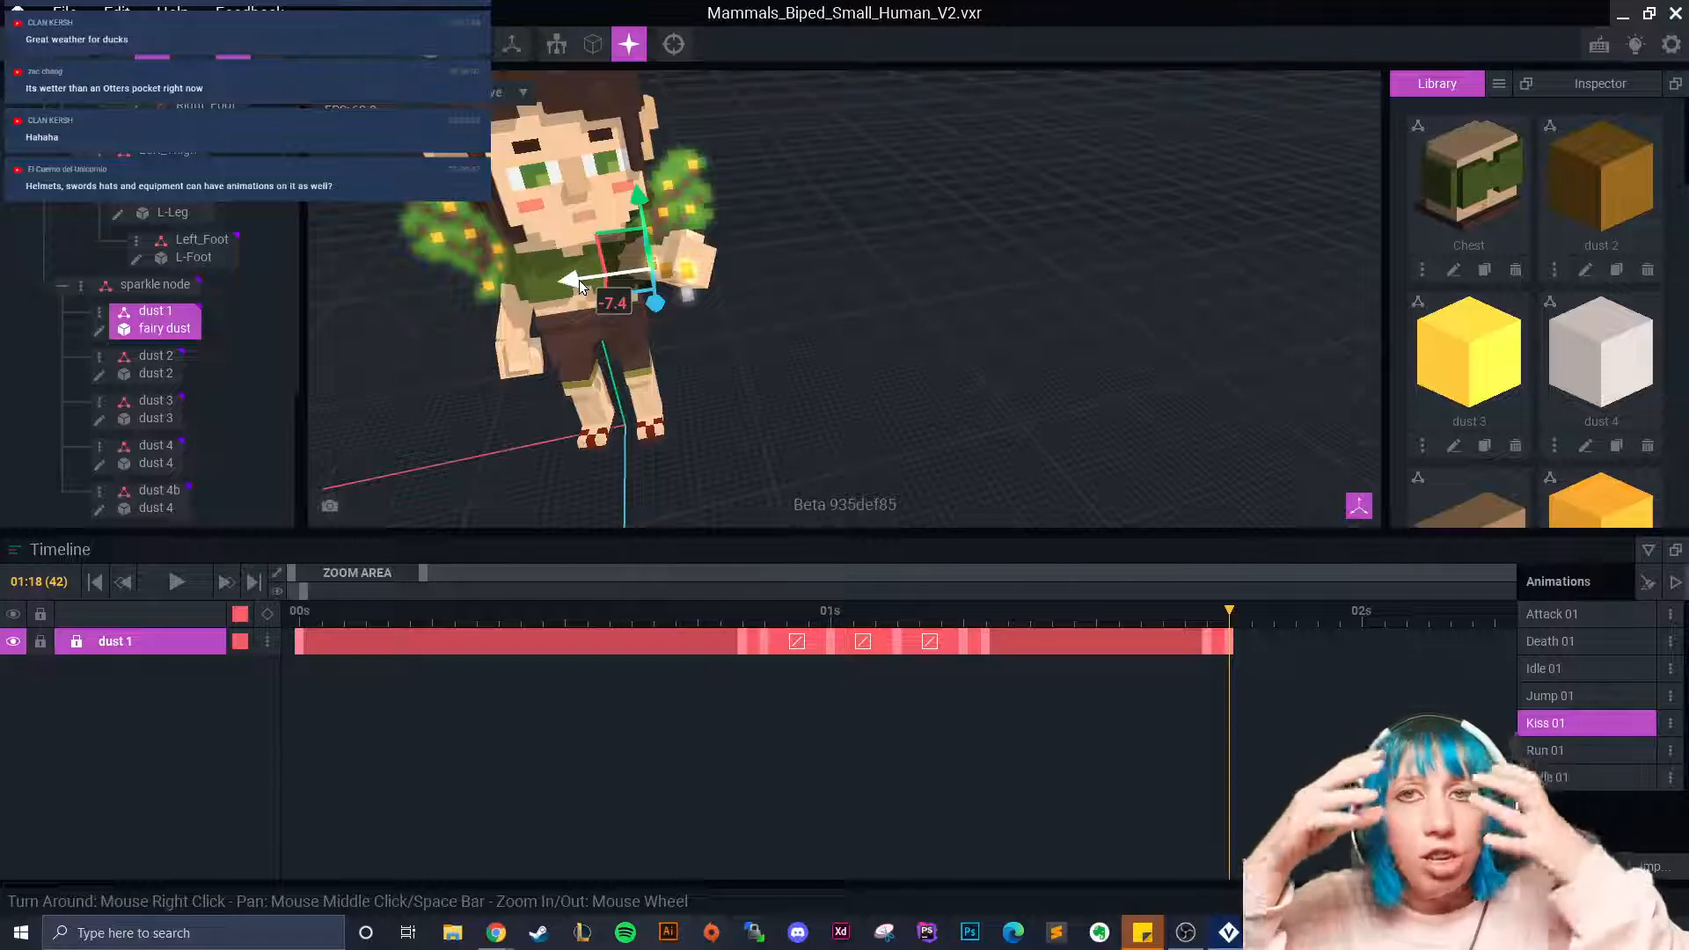
{"action": "scroll", "coordinate": [580, 299], "scroll_direction": "up", "scroll_amount": 4}
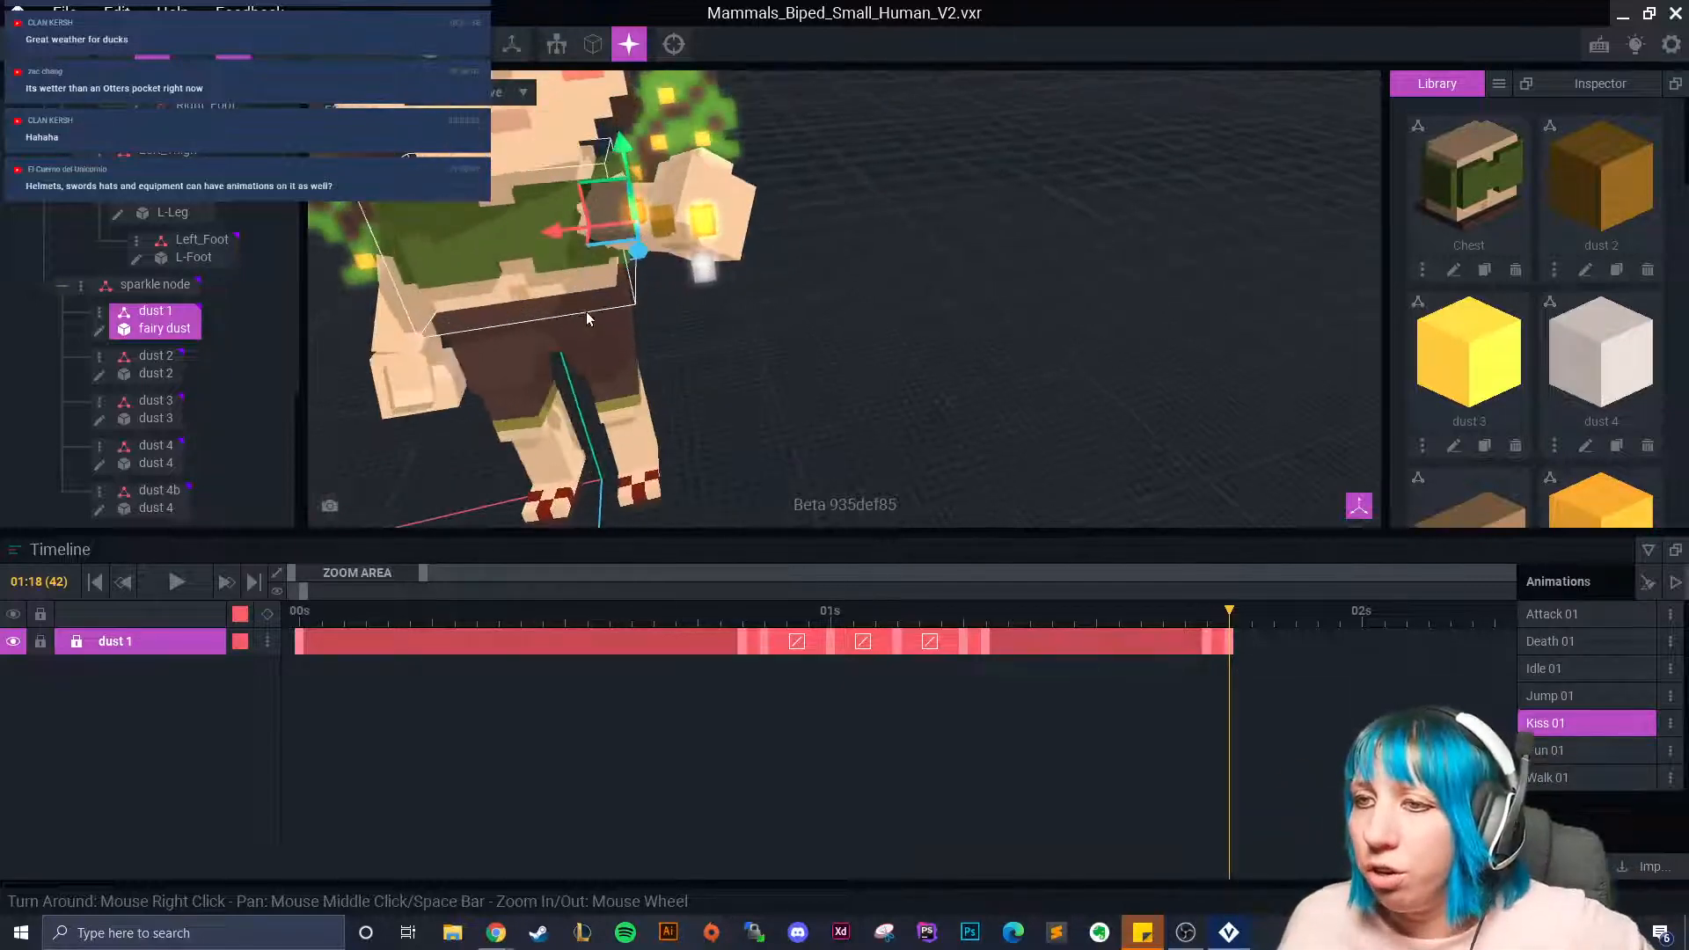
{"action": "left_click_drag", "start_coordinate": [571, 302], "coordinate": [605, 297]}
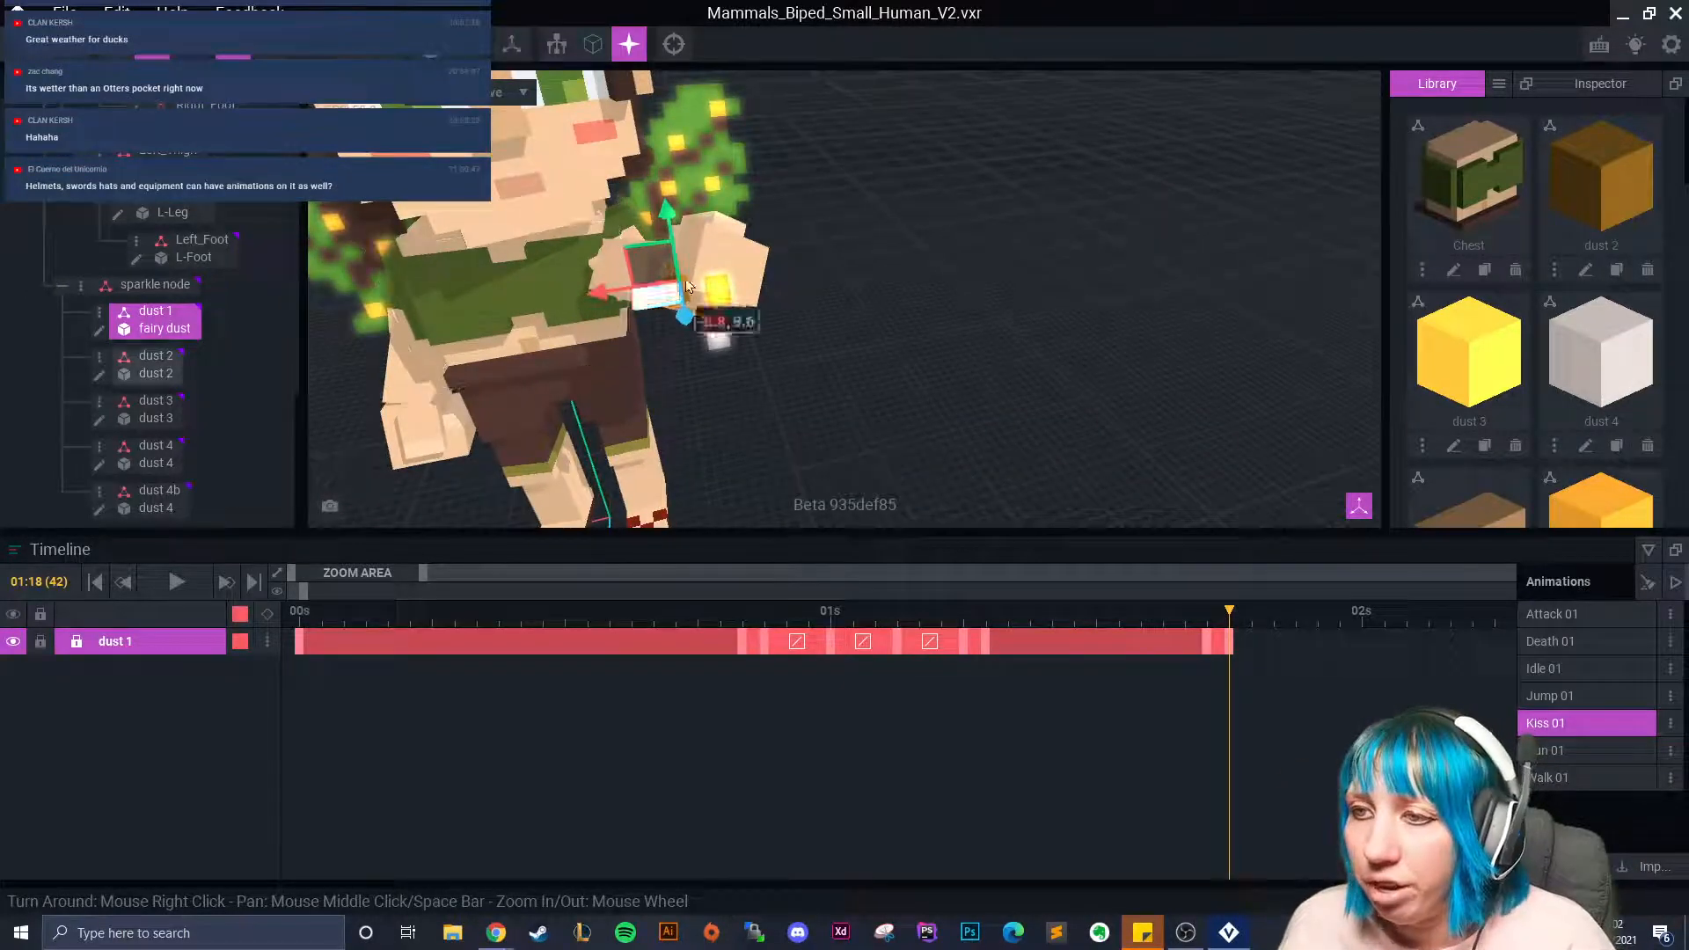
{"action": "left_click_drag", "start_coordinate": [667, 164], "coordinate": [667, 178]}
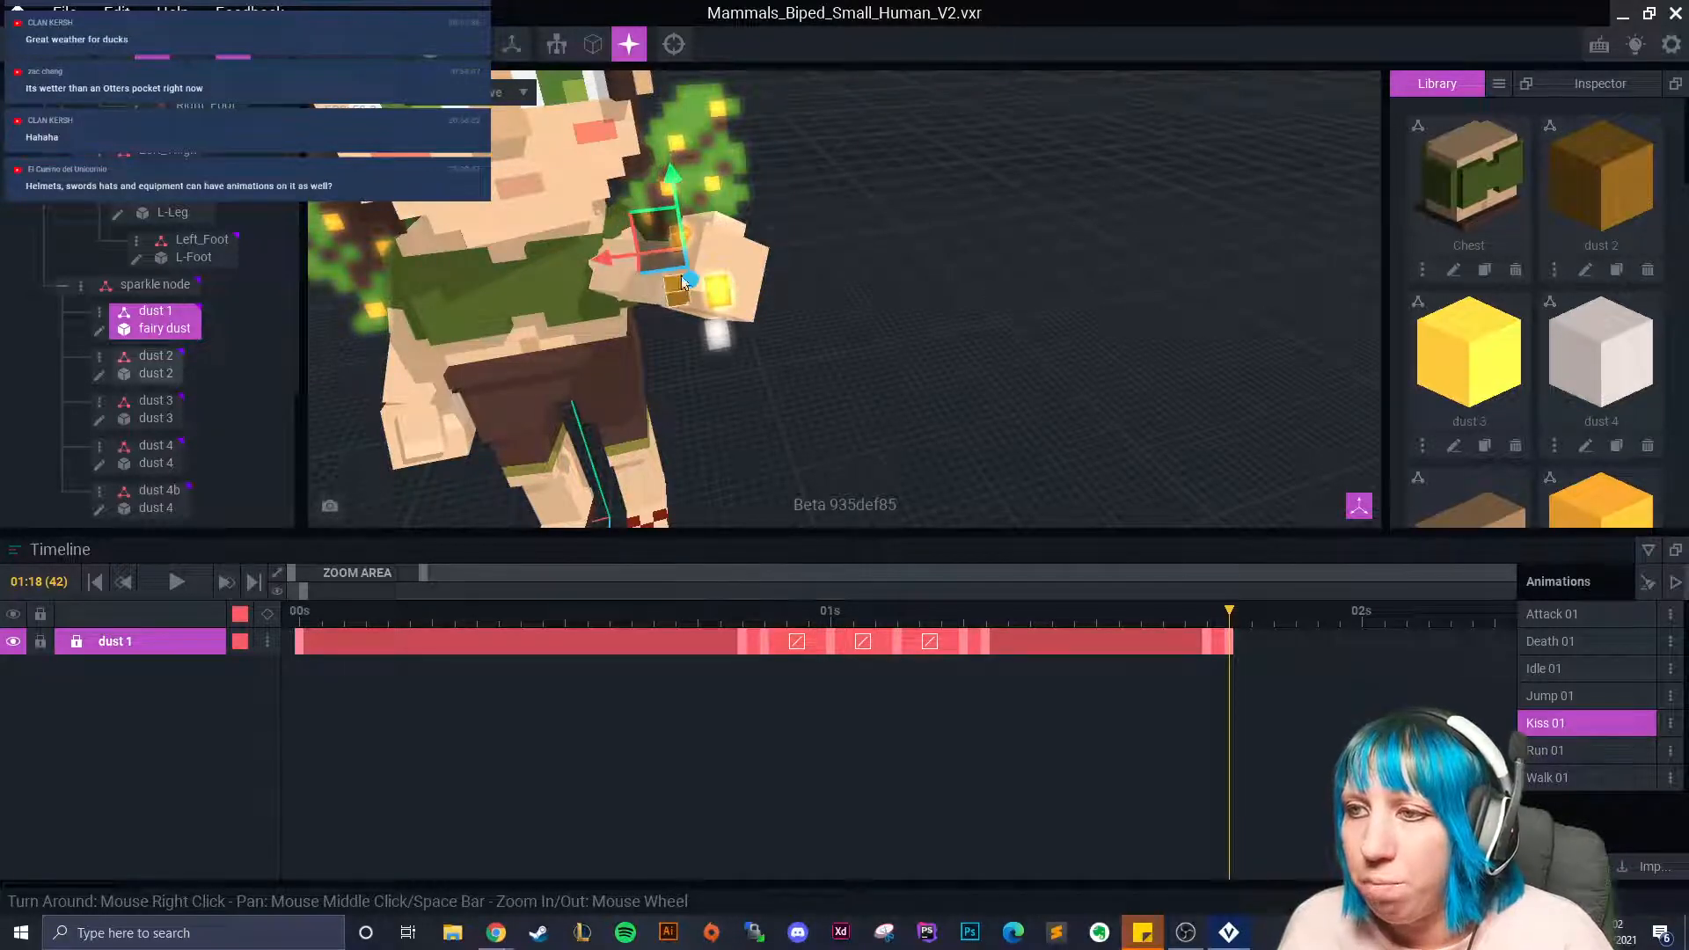
{"action": "left_click_drag", "start_coordinate": [673, 184], "coordinate": [673, 189]}
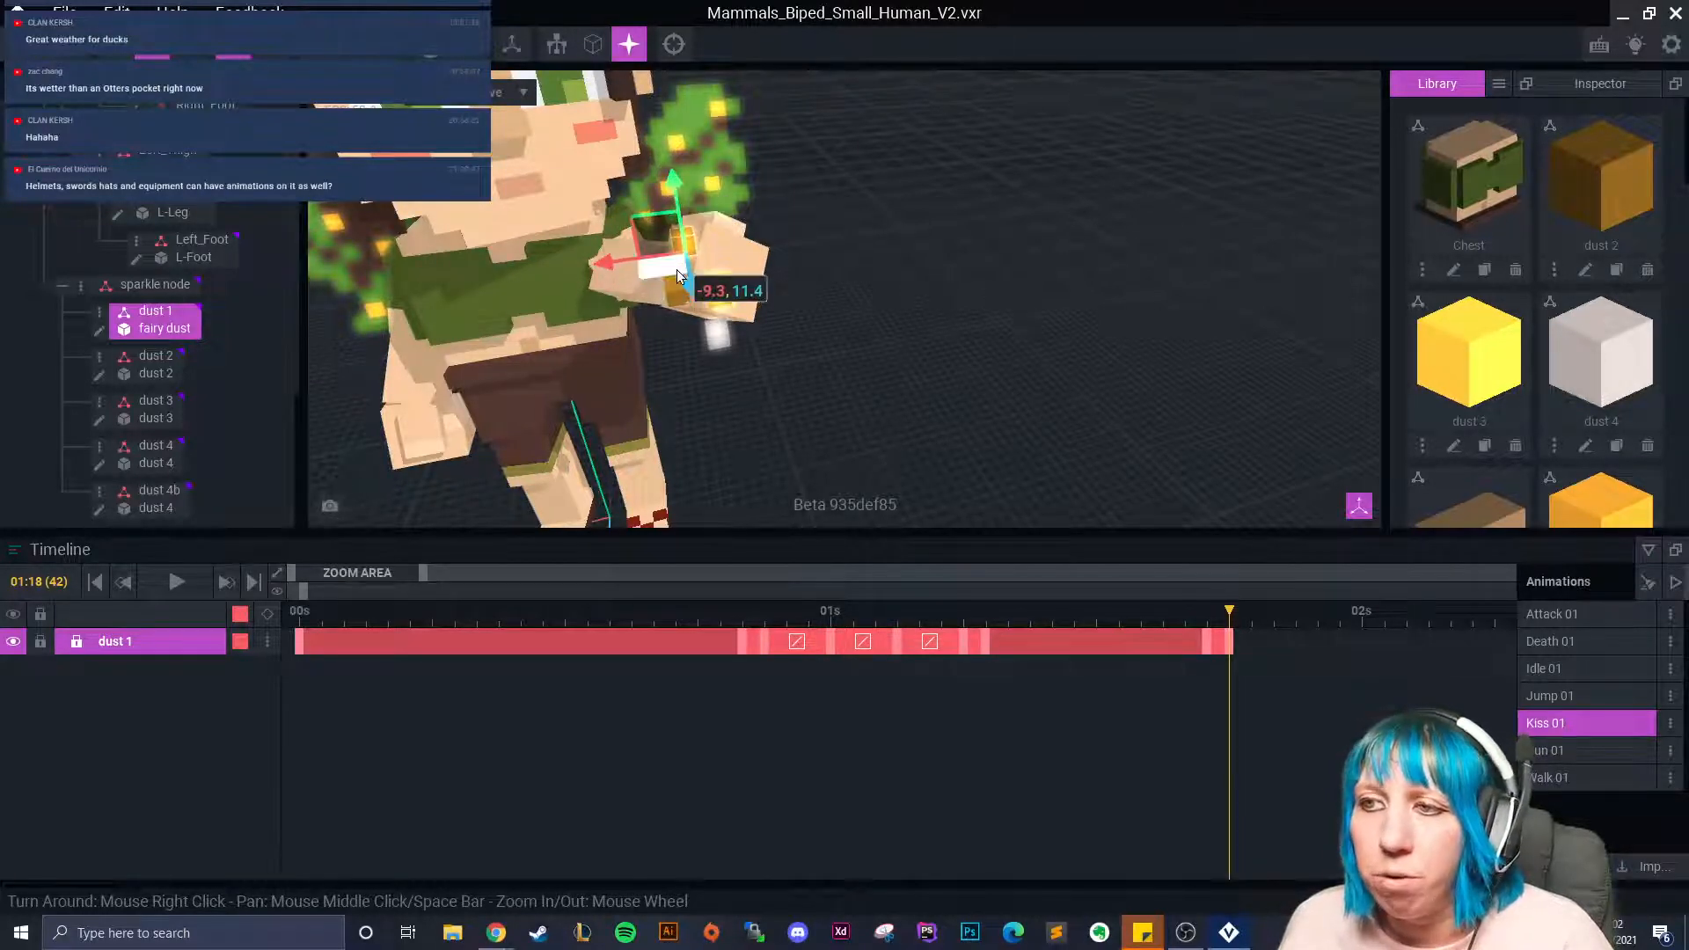
{"action": "scroll", "coordinate": [698, 299], "scroll_direction": "up", "scroll_amount": 6}
{"action": "scroll", "coordinate": [700, 299], "scroll_direction": "down", "scroll_amount": 5}
{"action": "right_click_drag", "start_coordinate": [711, 303], "coordinate": [774, 310]}
{"action": "left_click_drag", "start_coordinate": [717, 240], "coordinate": [711, 240]}
{"action": "right_click_drag", "start_coordinate": [711, 233], "coordinate": [625, 269]}
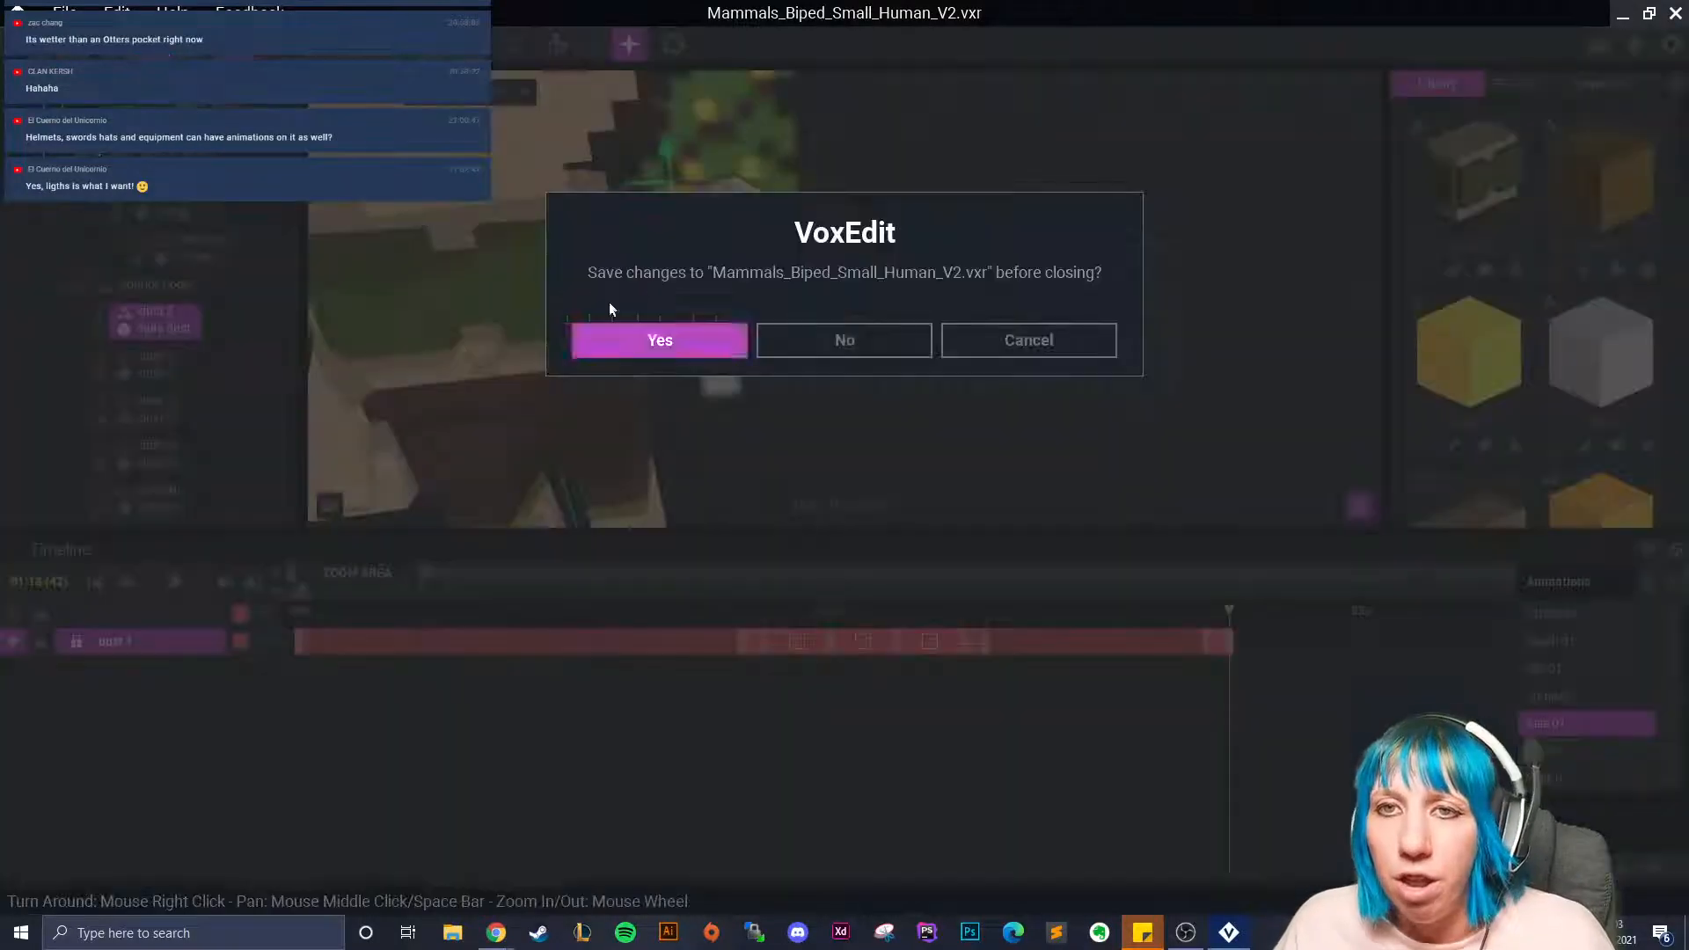
Close the fairy project and open the good witch's Avatar_V2.vxr, then close it unsaved.
{"action": "left_click", "coordinate": [677, 337]}
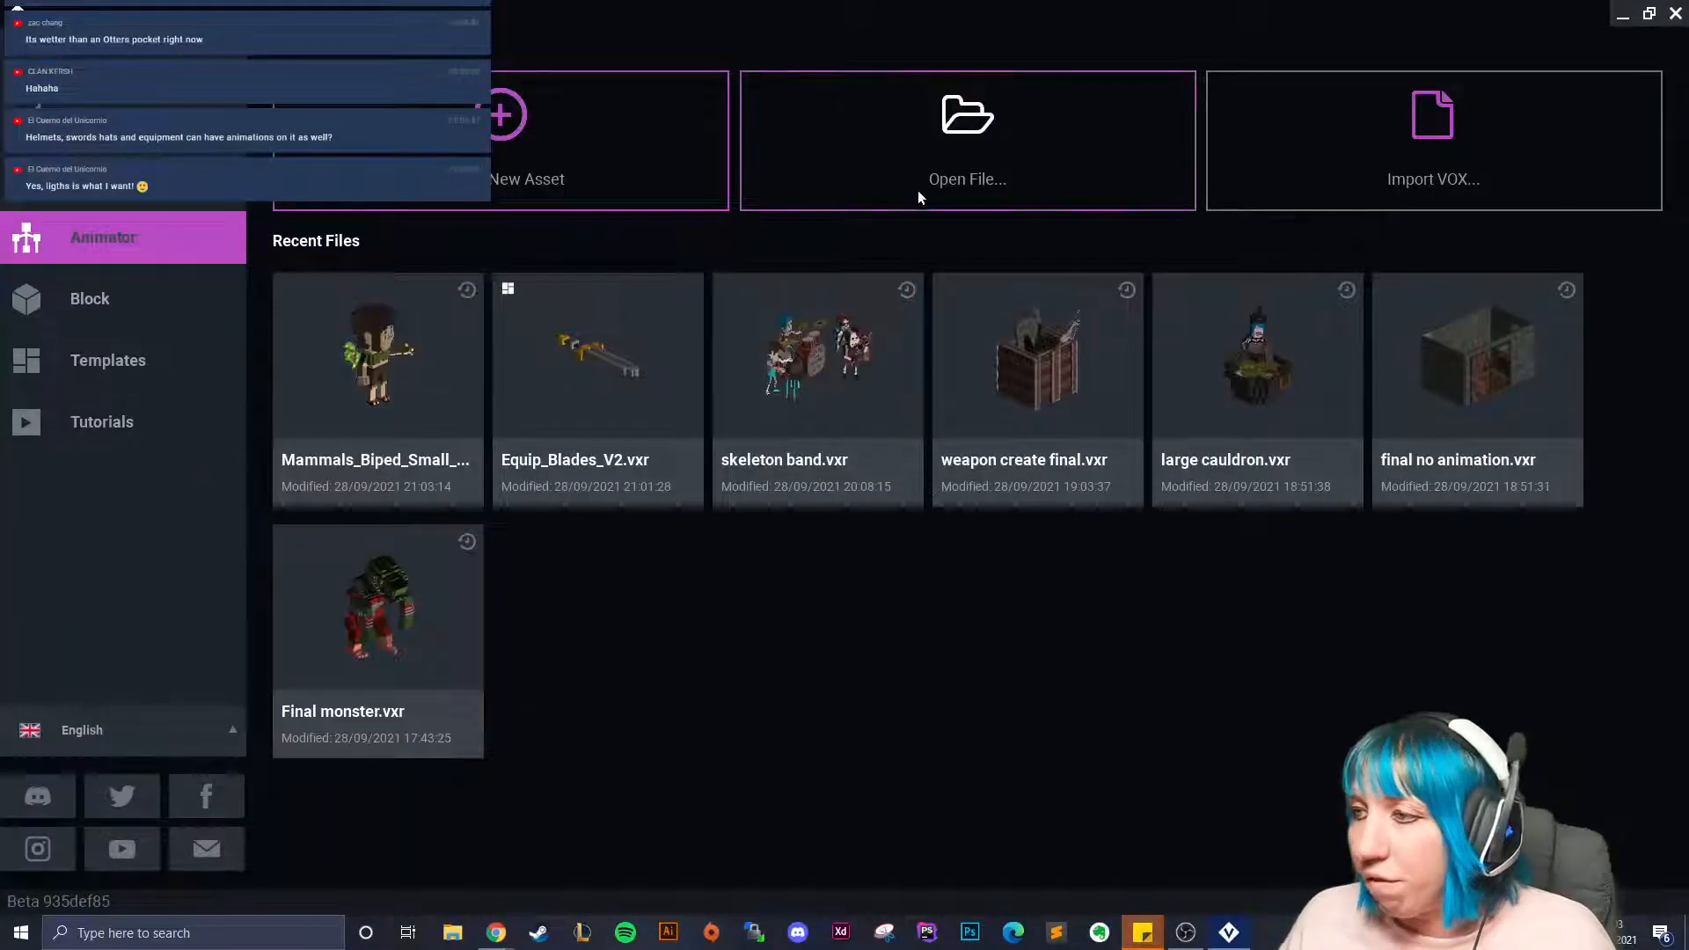
{"action": "left_click", "coordinate": [874, 169]}
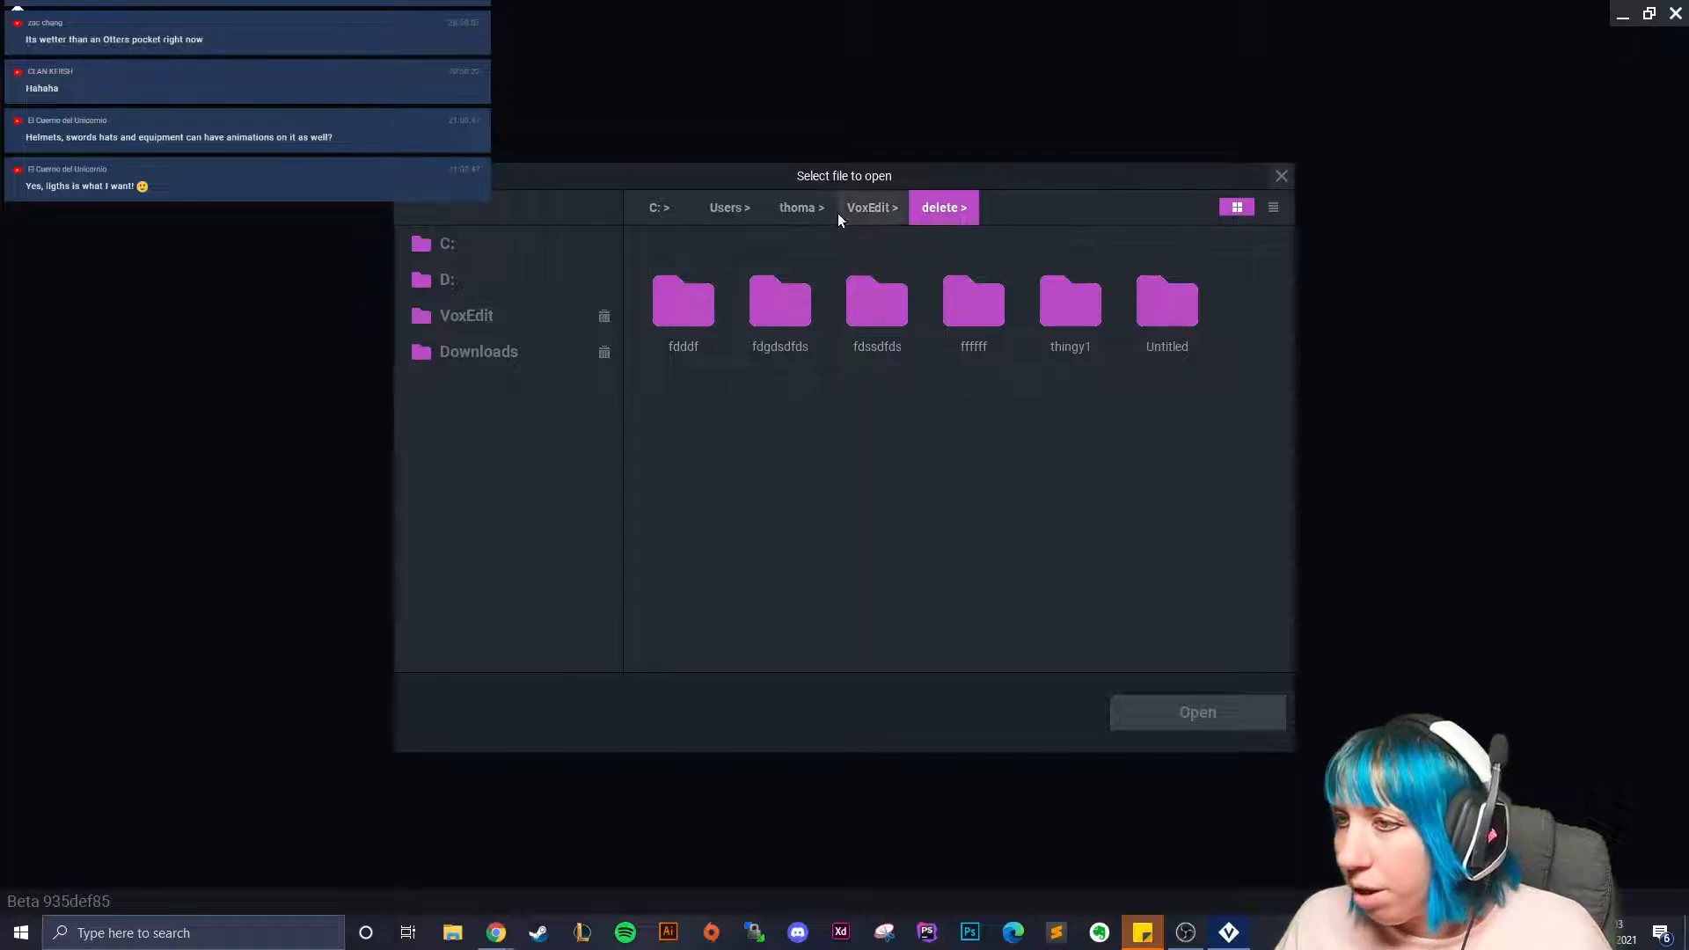
{"action": "left_click", "coordinate": [862, 208]}
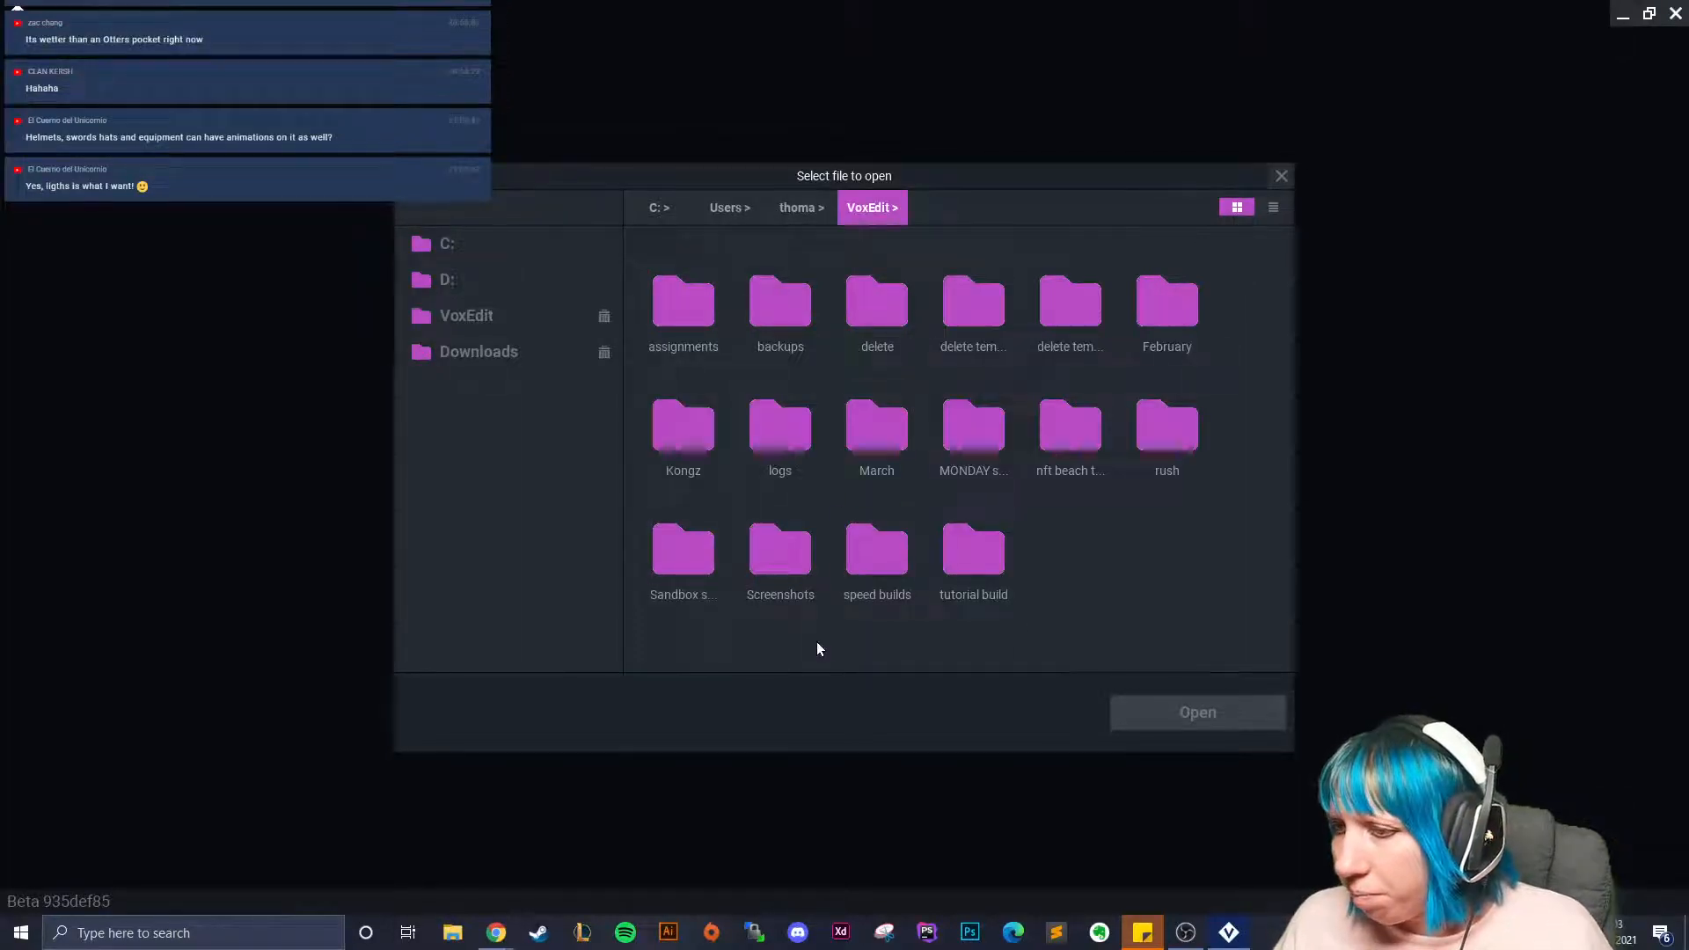
{"action": "double_click", "coordinate": [660, 556]}
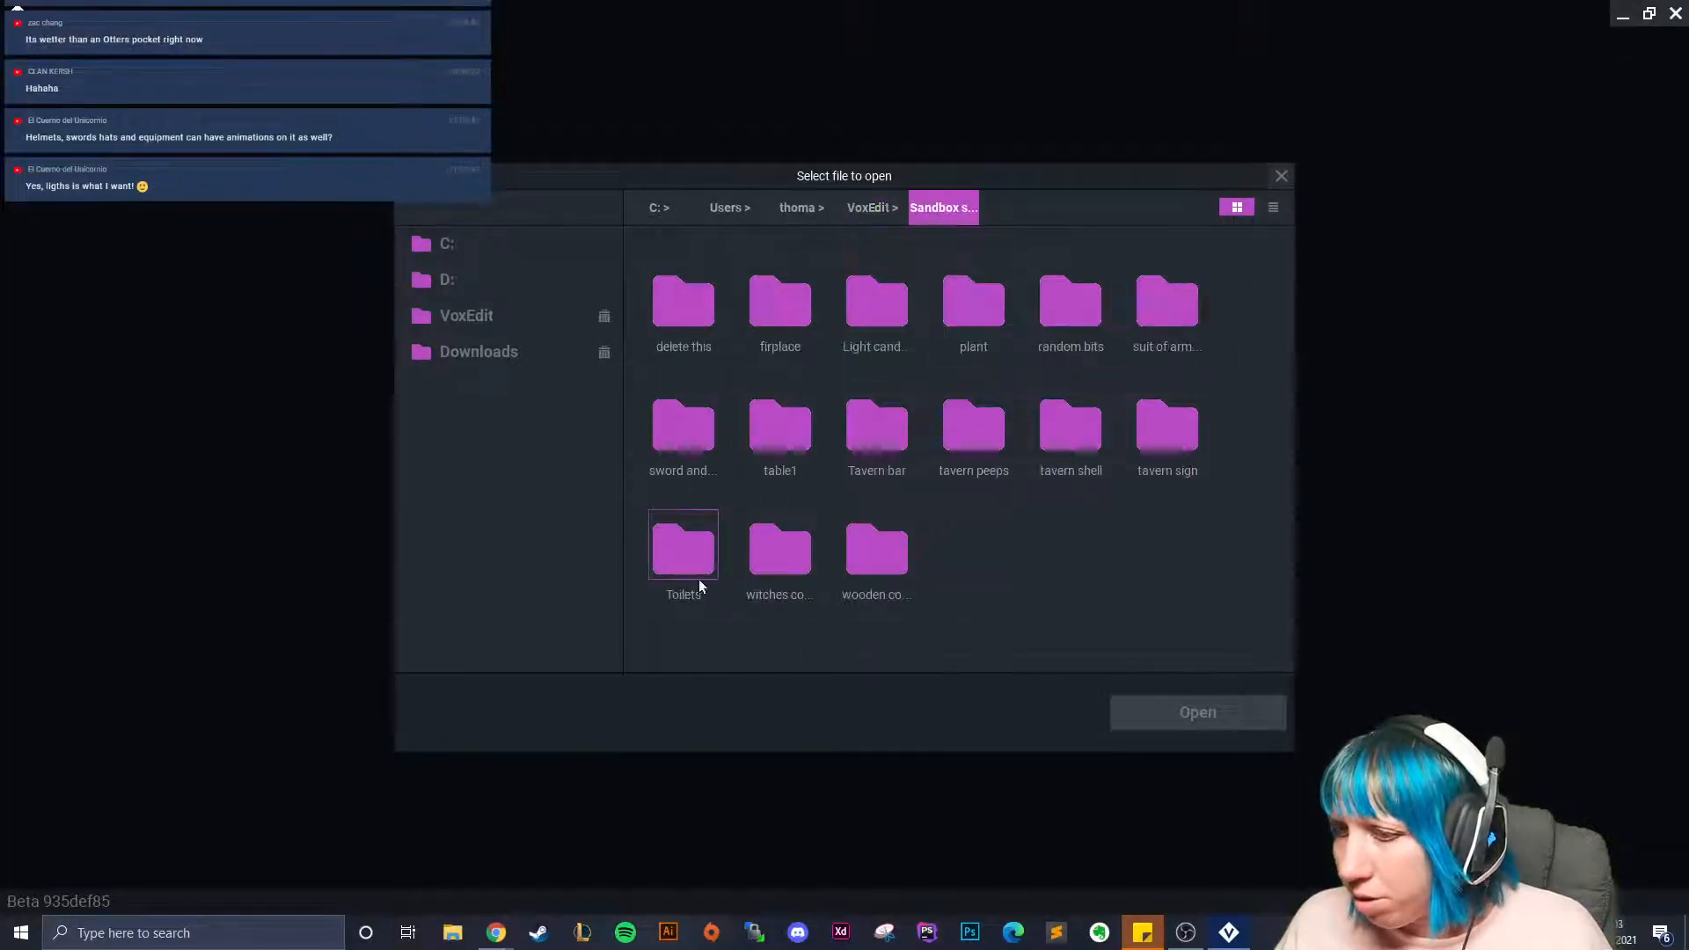
{"action": "double_click", "coordinate": [774, 563]}
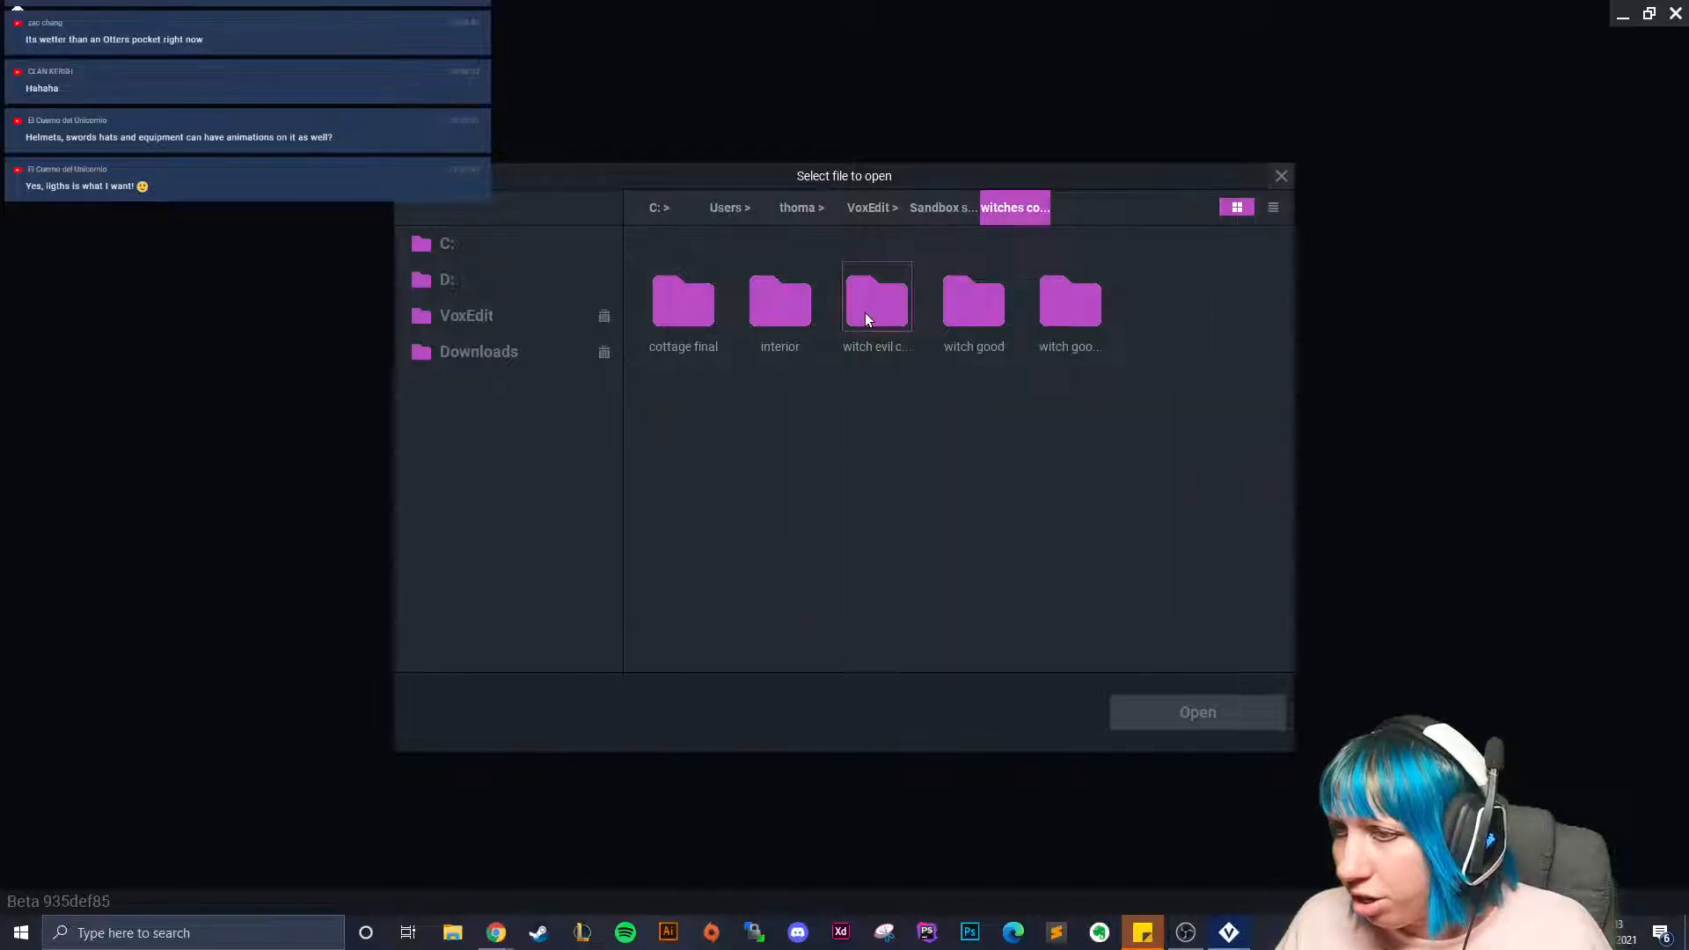
{"action": "double_click", "coordinate": [1075, 311]}
{"action": "left_click", "coordinate": [681, 321]}
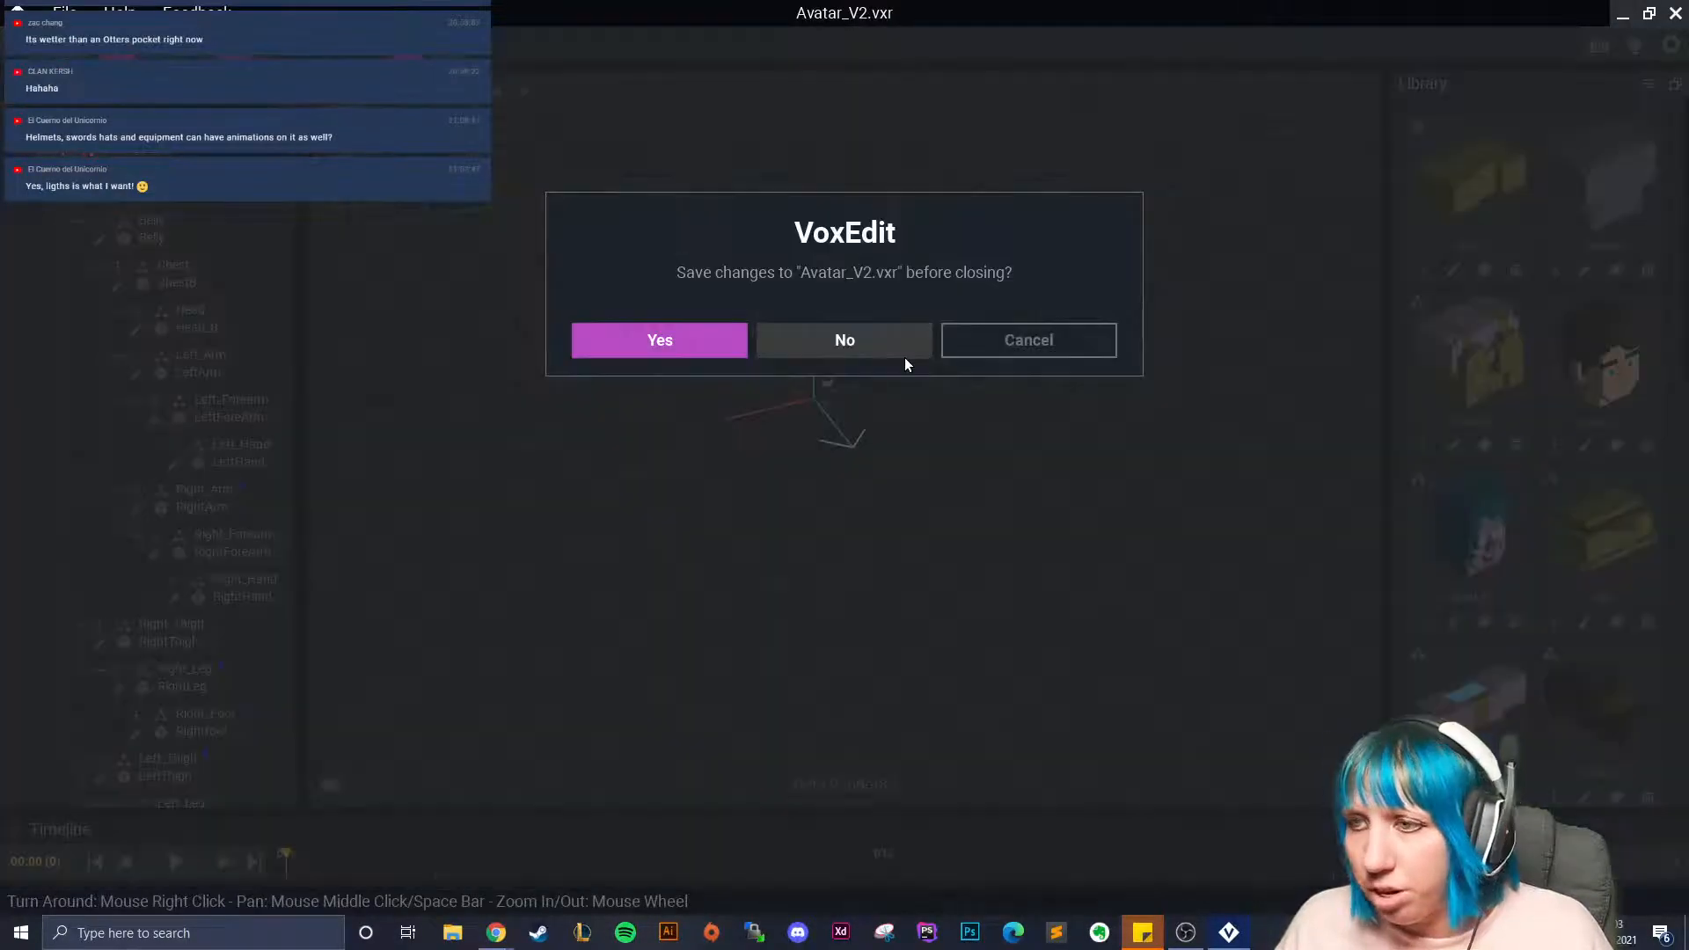
{"action": "left_click", "coordinate": [880, 347]}
Open the evil witch's Avatar_V2.vxr, then close it discarding changes.
{"action": "left_click", "coordinate": [821, 141]}
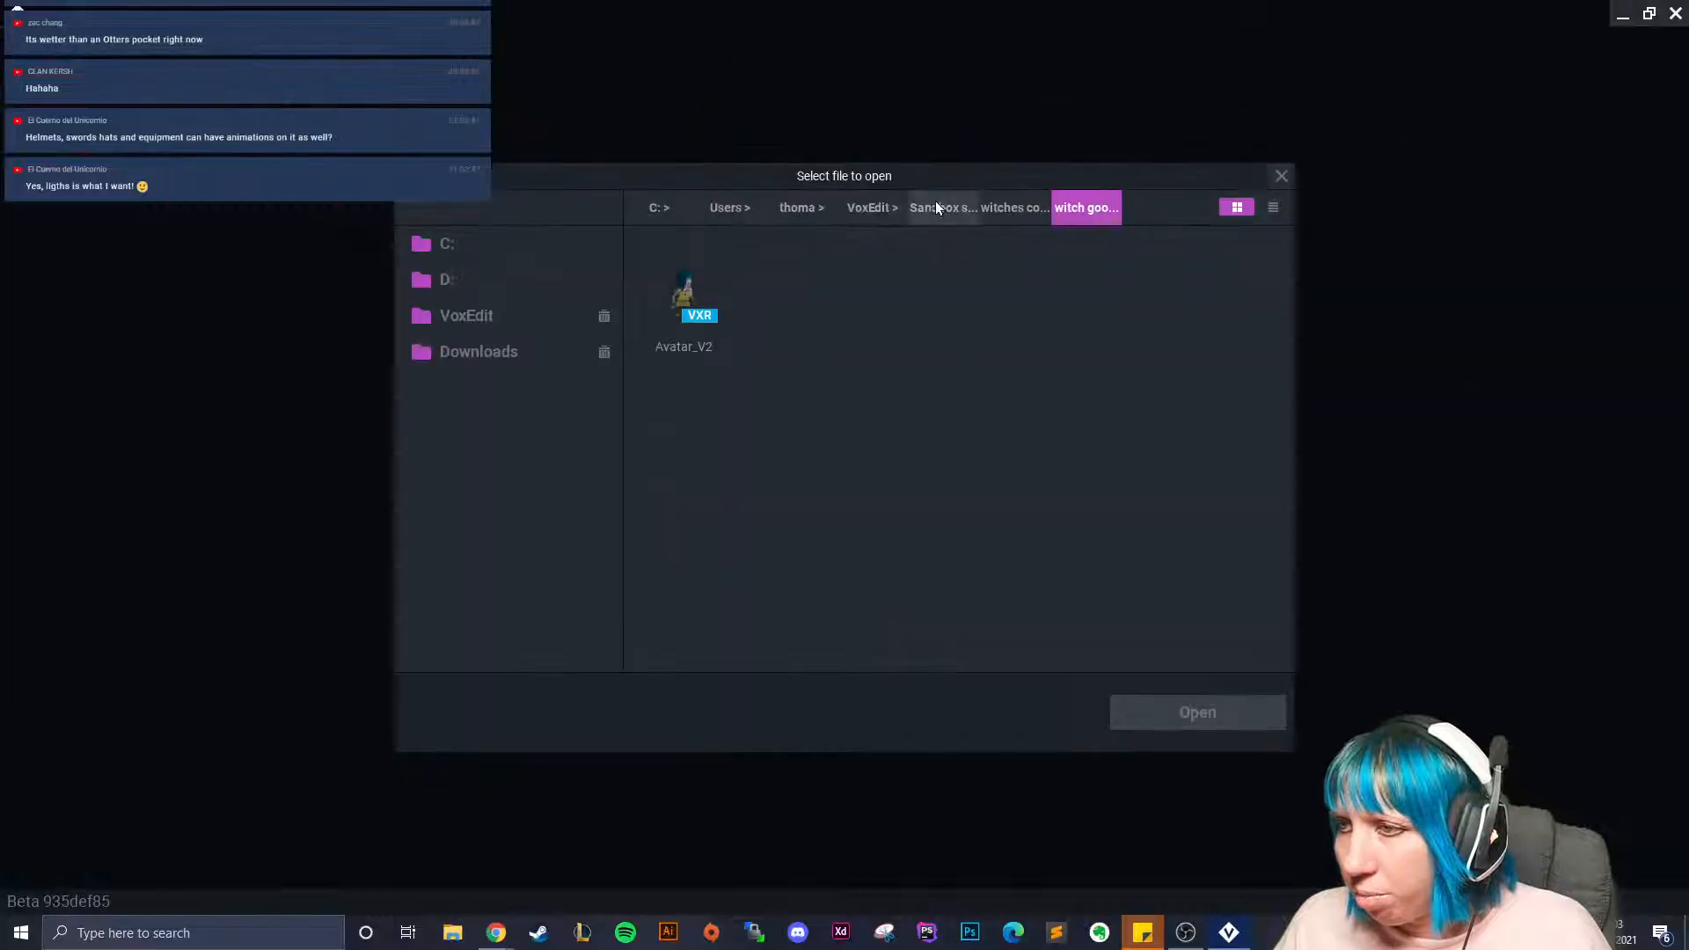
{"action": "left_click", "coordinate": [1003, 211]}
{"action": "double_click", "coordinate": [876, 303]}
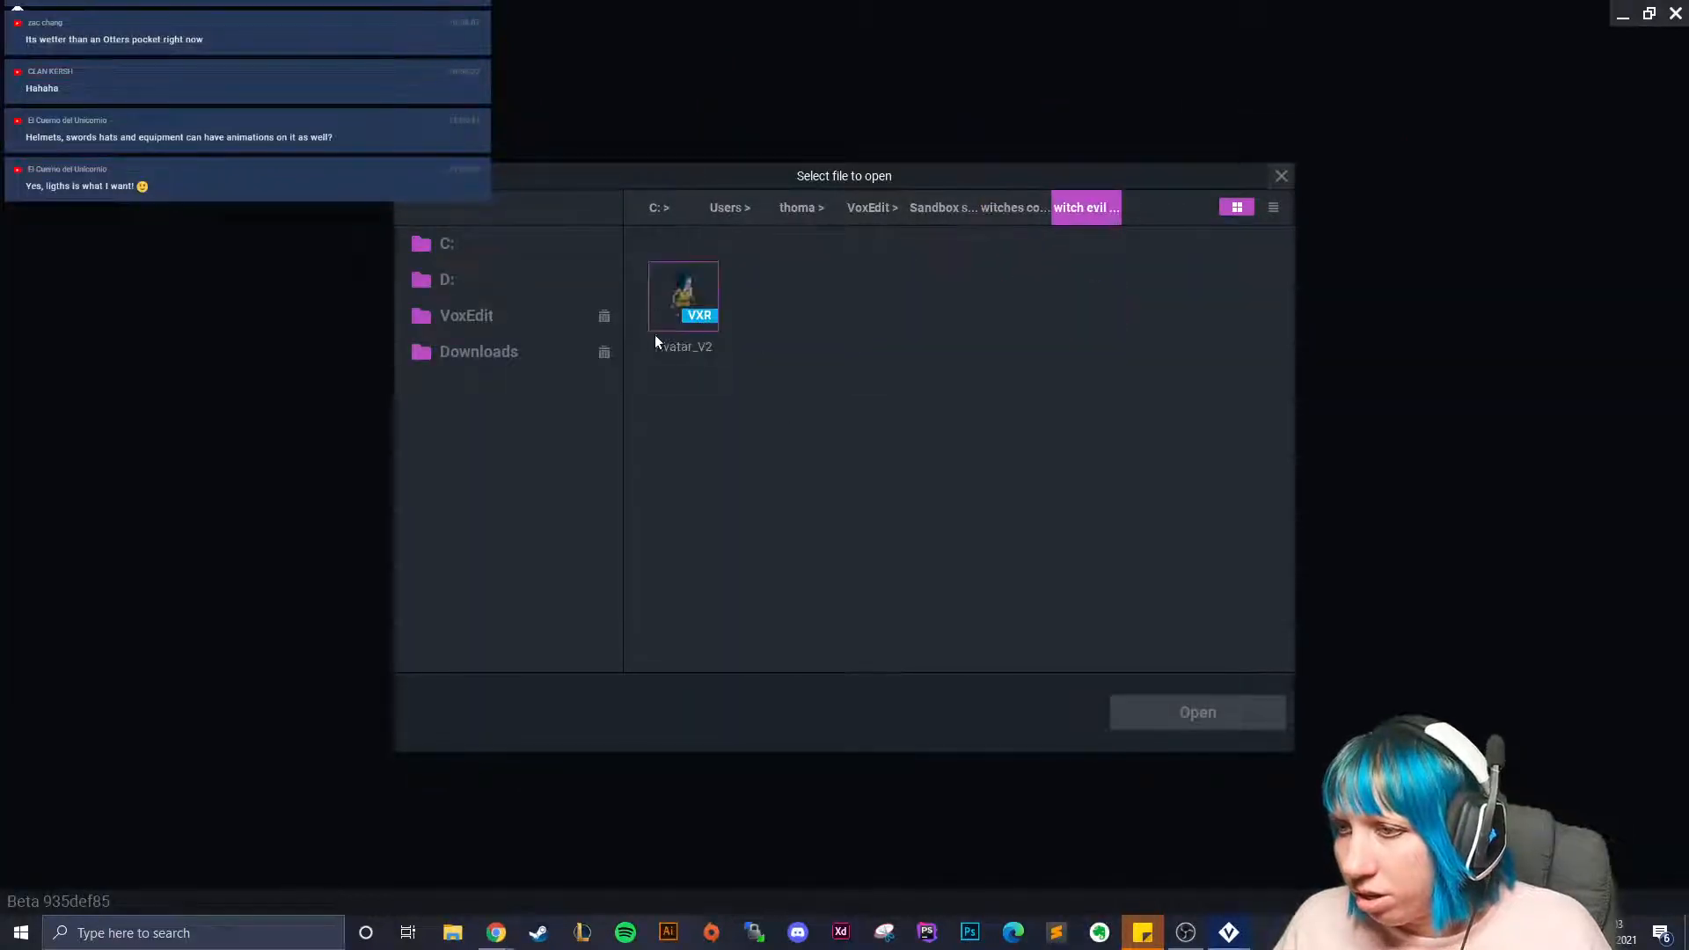
{"action": "left_click", "coordinate": [670, 339]}
{"action": "left_click", "coordinate": [1185, 717]}
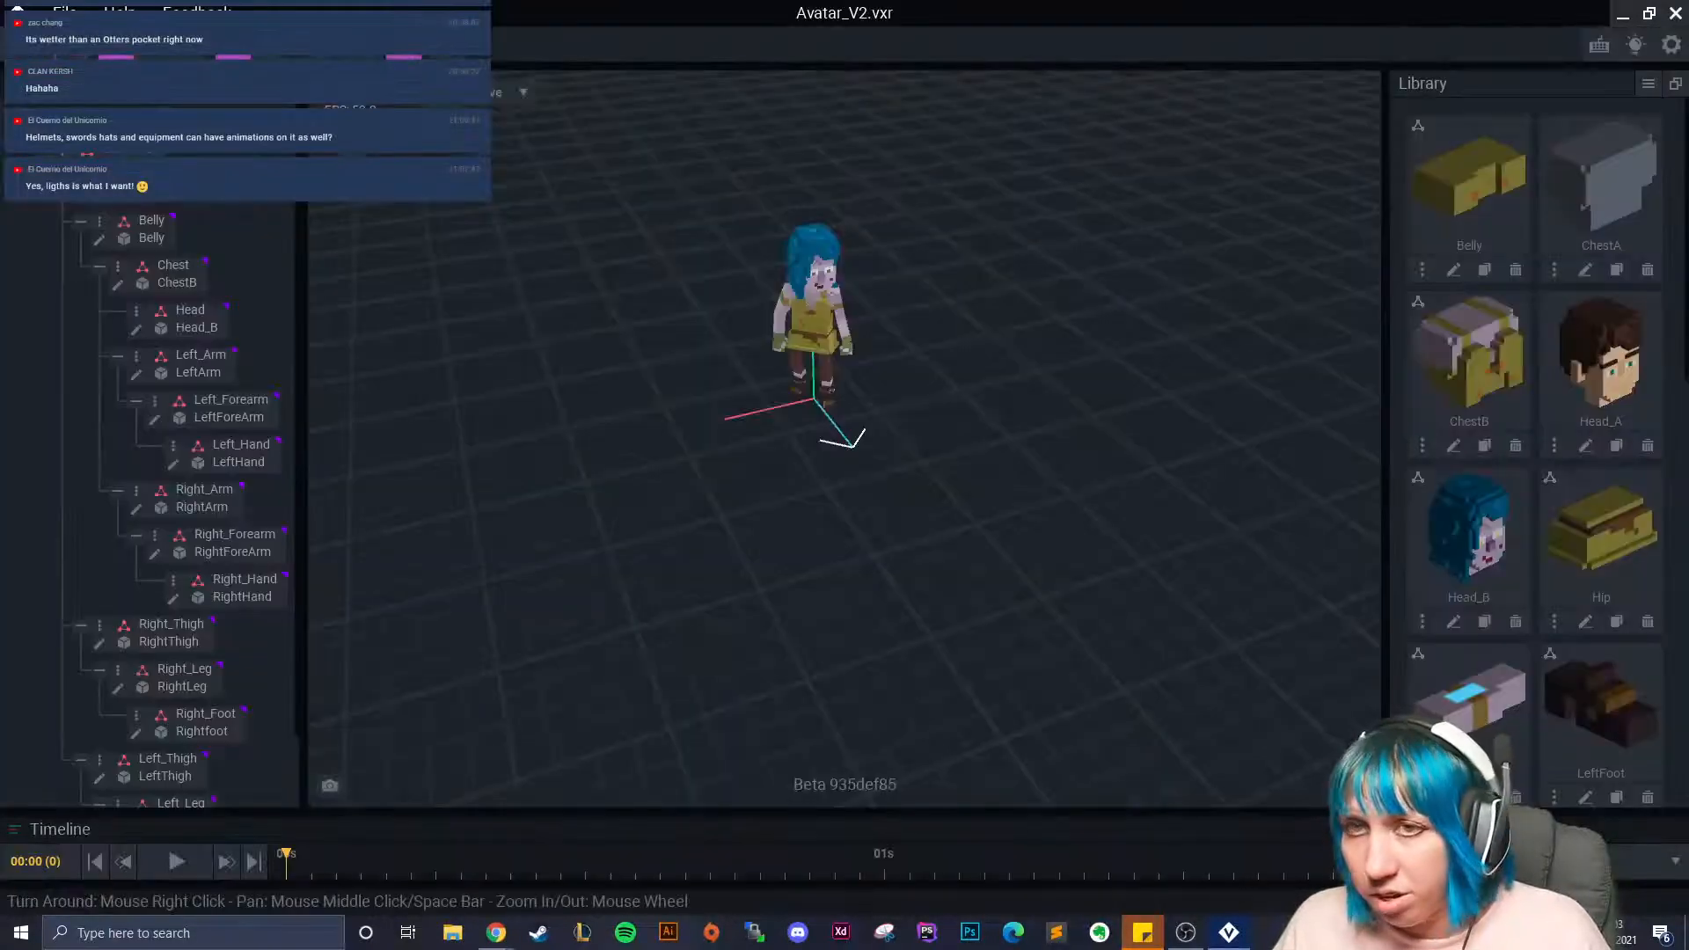
{"action": "key", "text": "ctrl+o"}
{"action": "left_click", "coordinate": [818, 357]}
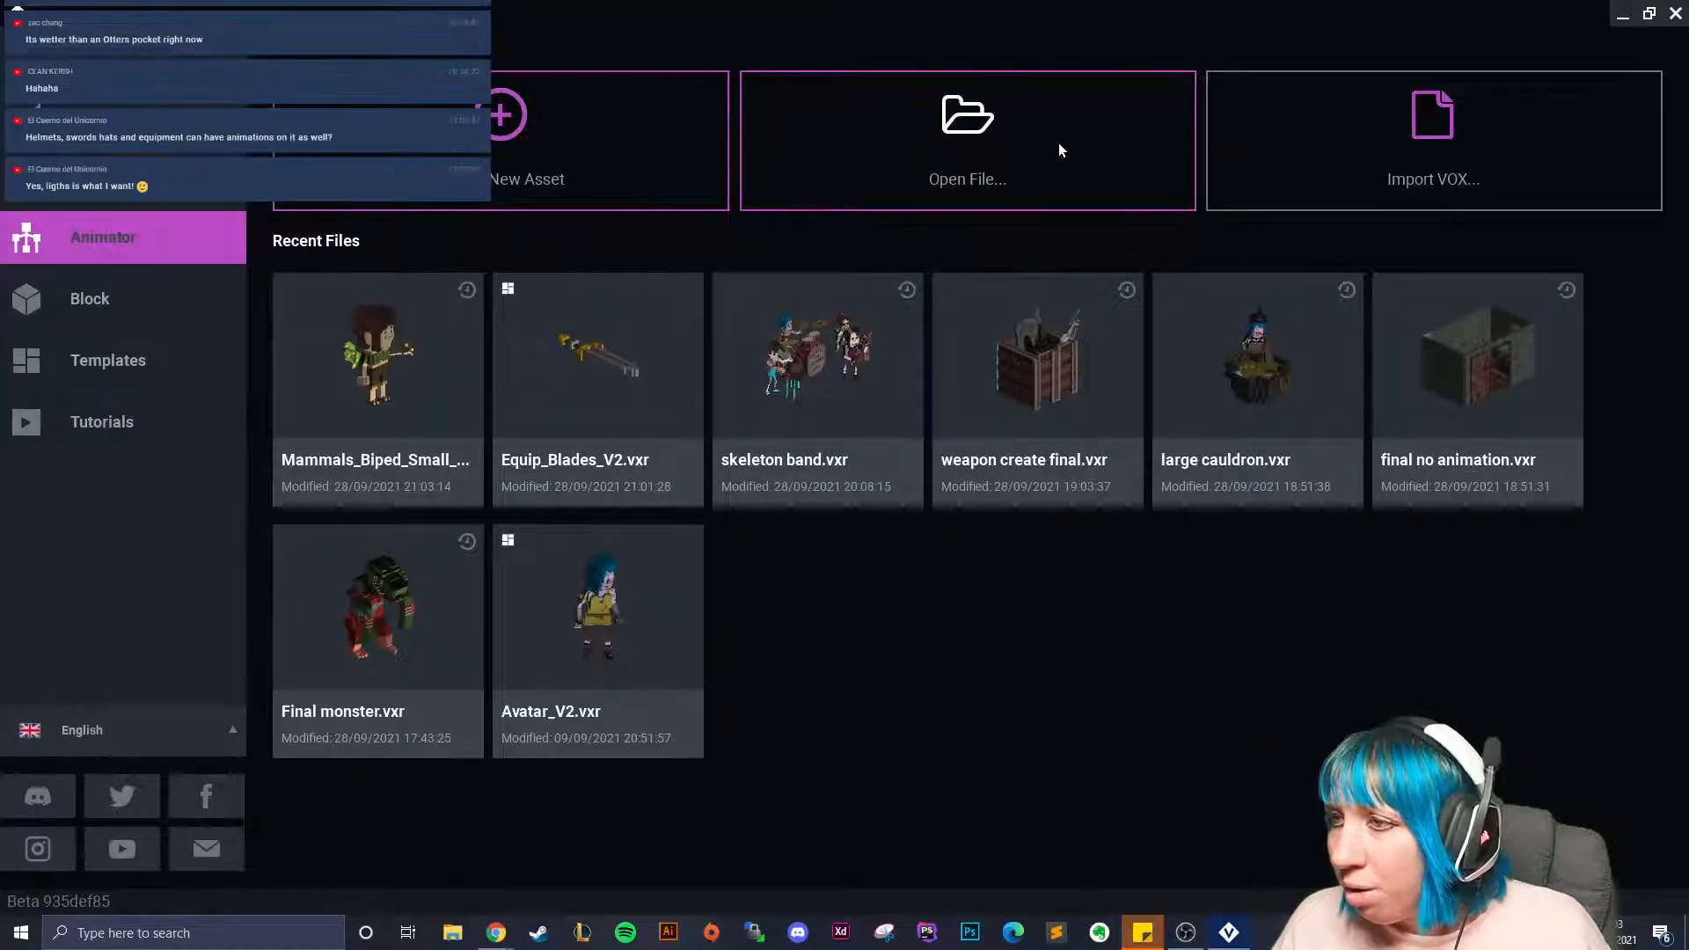
Reopen and orbit the good witch's Avatar_V2.vxr, close it saving, then reopen Mammals_Biped_Small_Human_V2.
{"action": "left_click", "coordinate": [1061, 149]}
{"action": "double_click", "coordinate": [971, 326]}
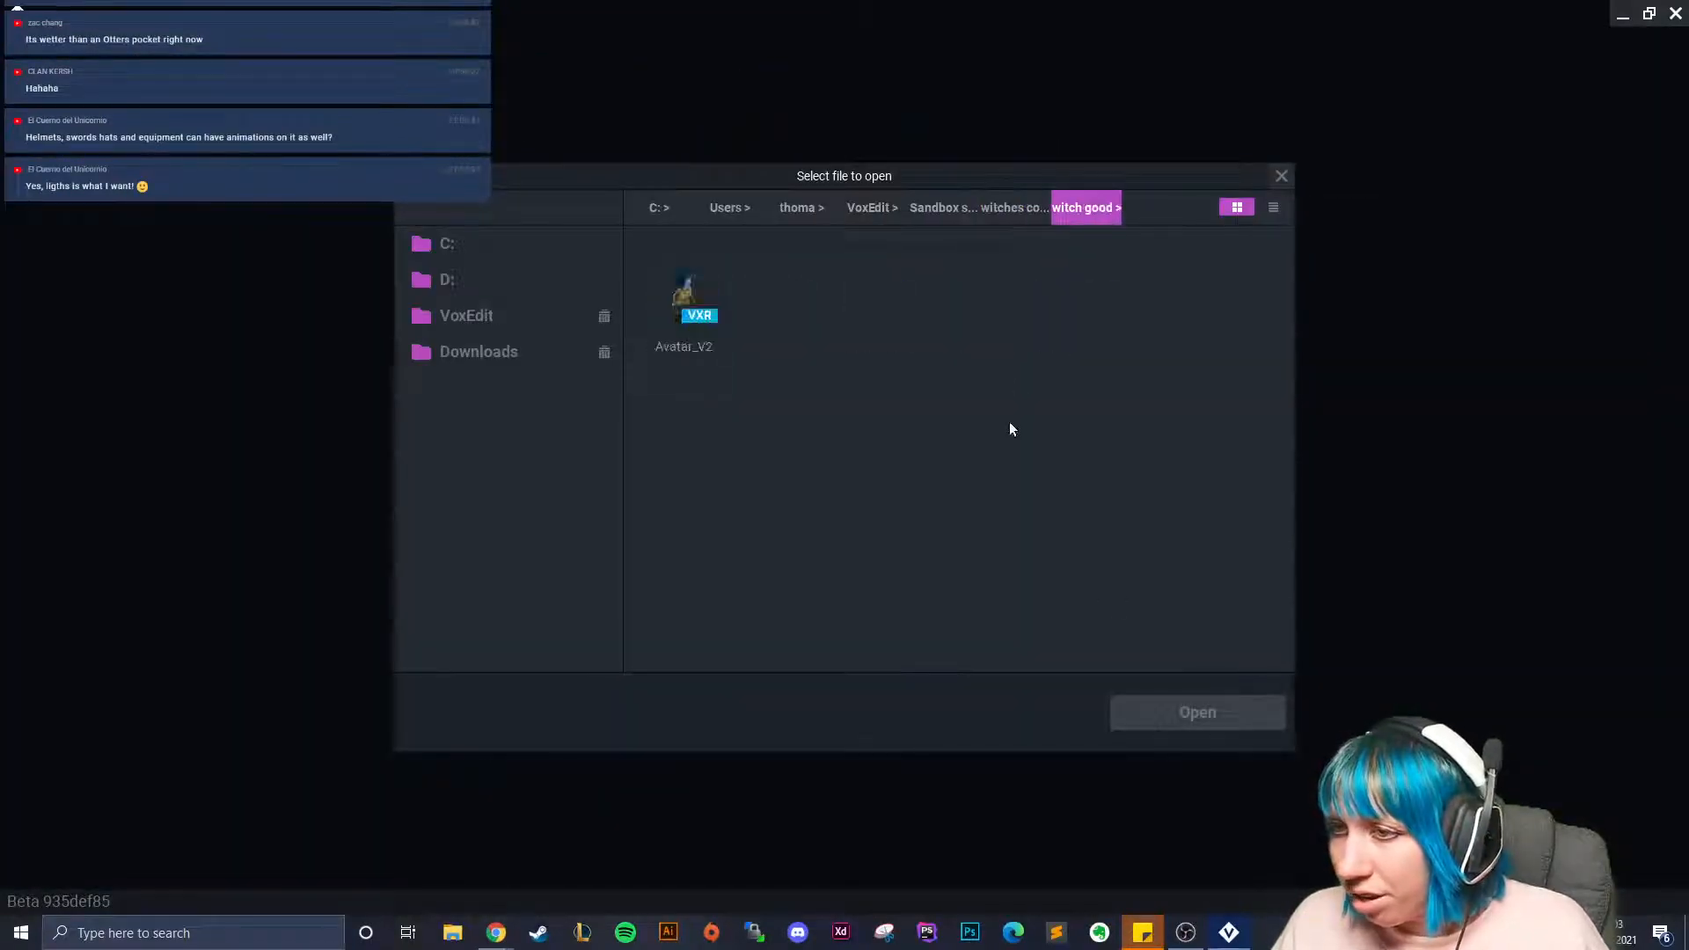
{"action": "left_click", "coordinate": [715, 309]}
{"action": "left_click", "coordinate": [1152, 711]}
{"action": "scroll", "coordinate": [873, 475], "scroll_direction": "up", "scroll_amount": 6}
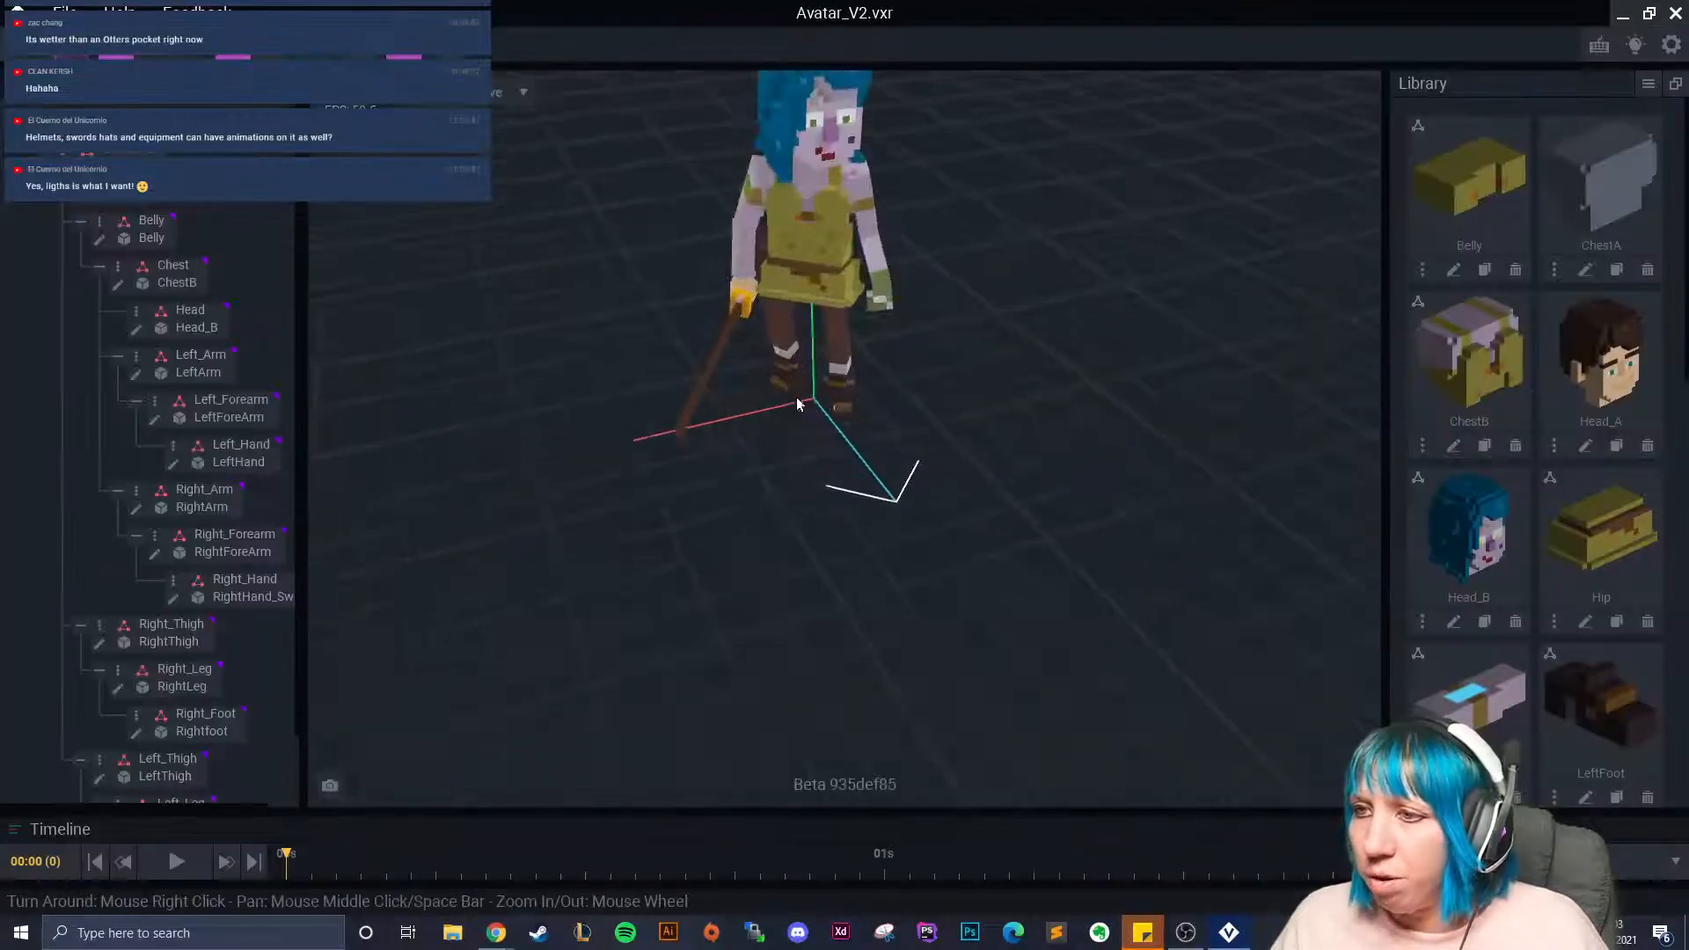
{"action": "scroll", "coordinate": [1577, 551], "scroll_direction": "down", "scroll_amount": 10}
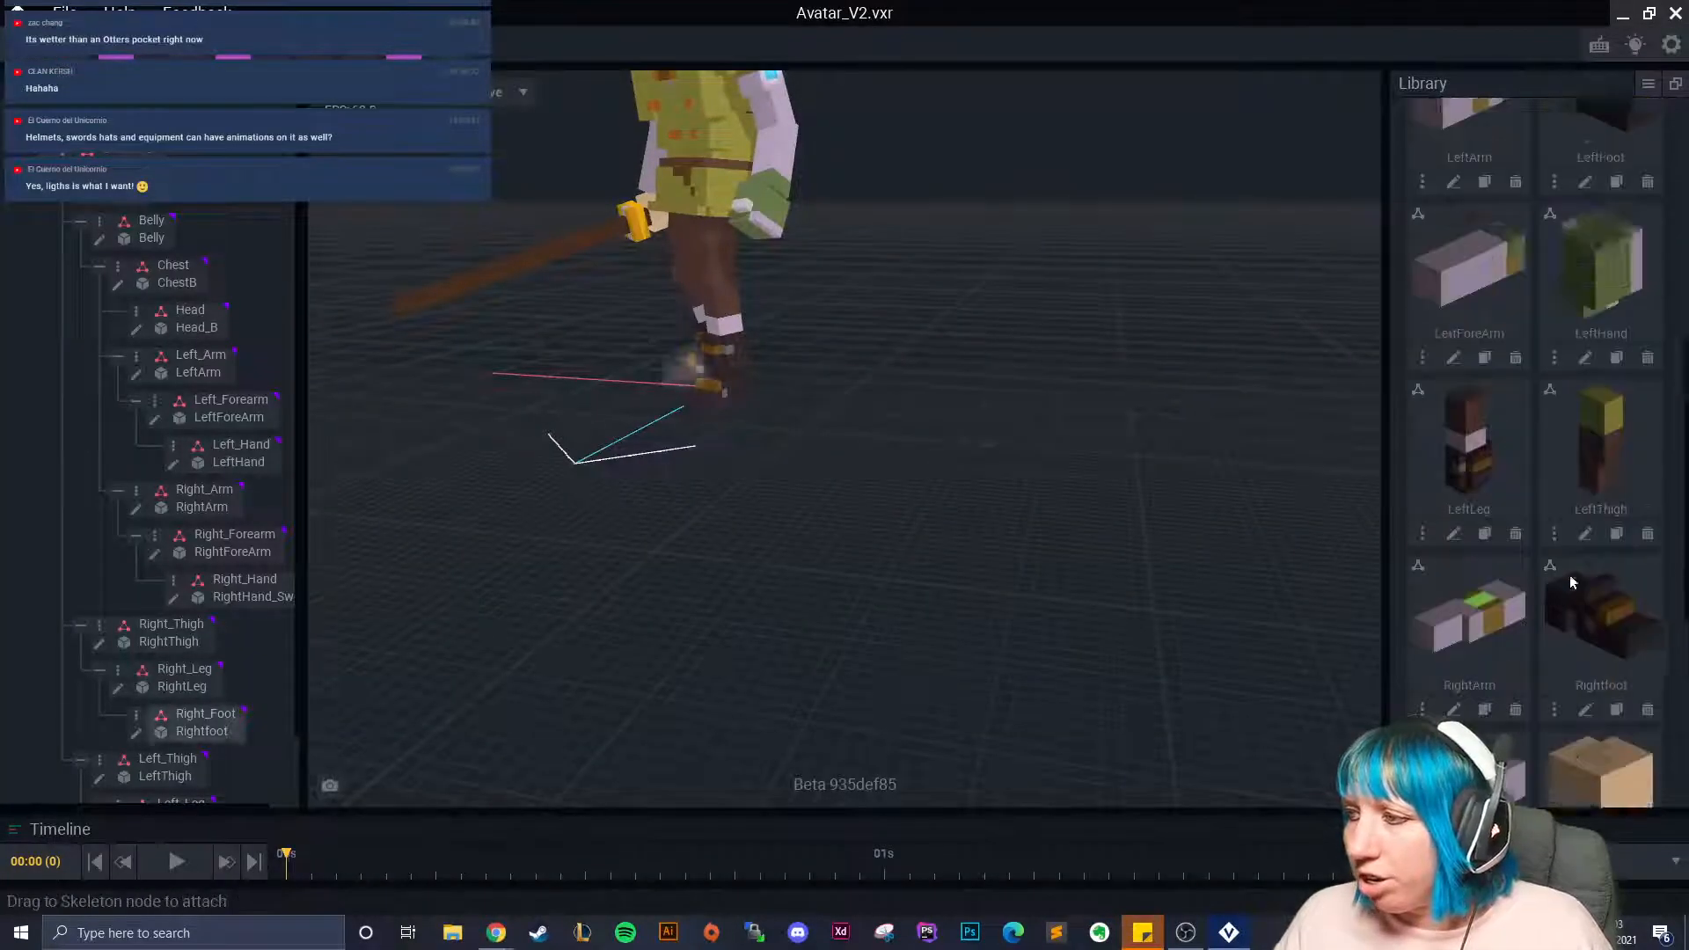
{"action": "right_click_drag", "start_coordinate": [820, 404], "coordinate": [818, 263]}
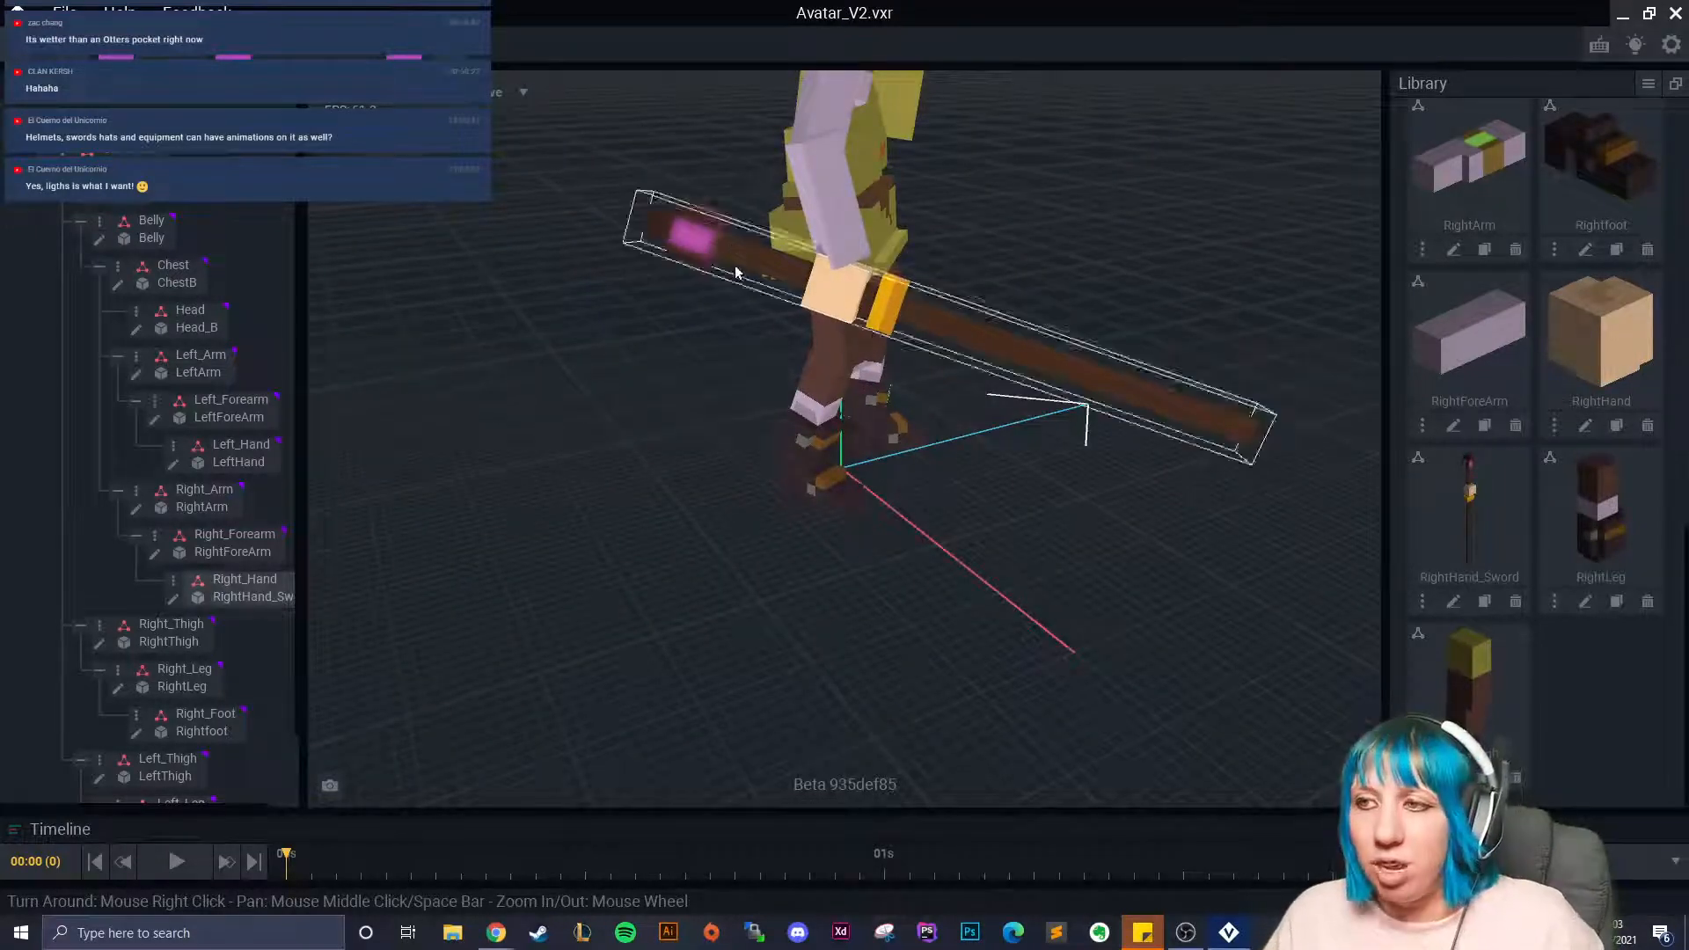
{"action": "right_click_drag", "start_coordinate": [991, 329], "coordinate": [631, 261]}
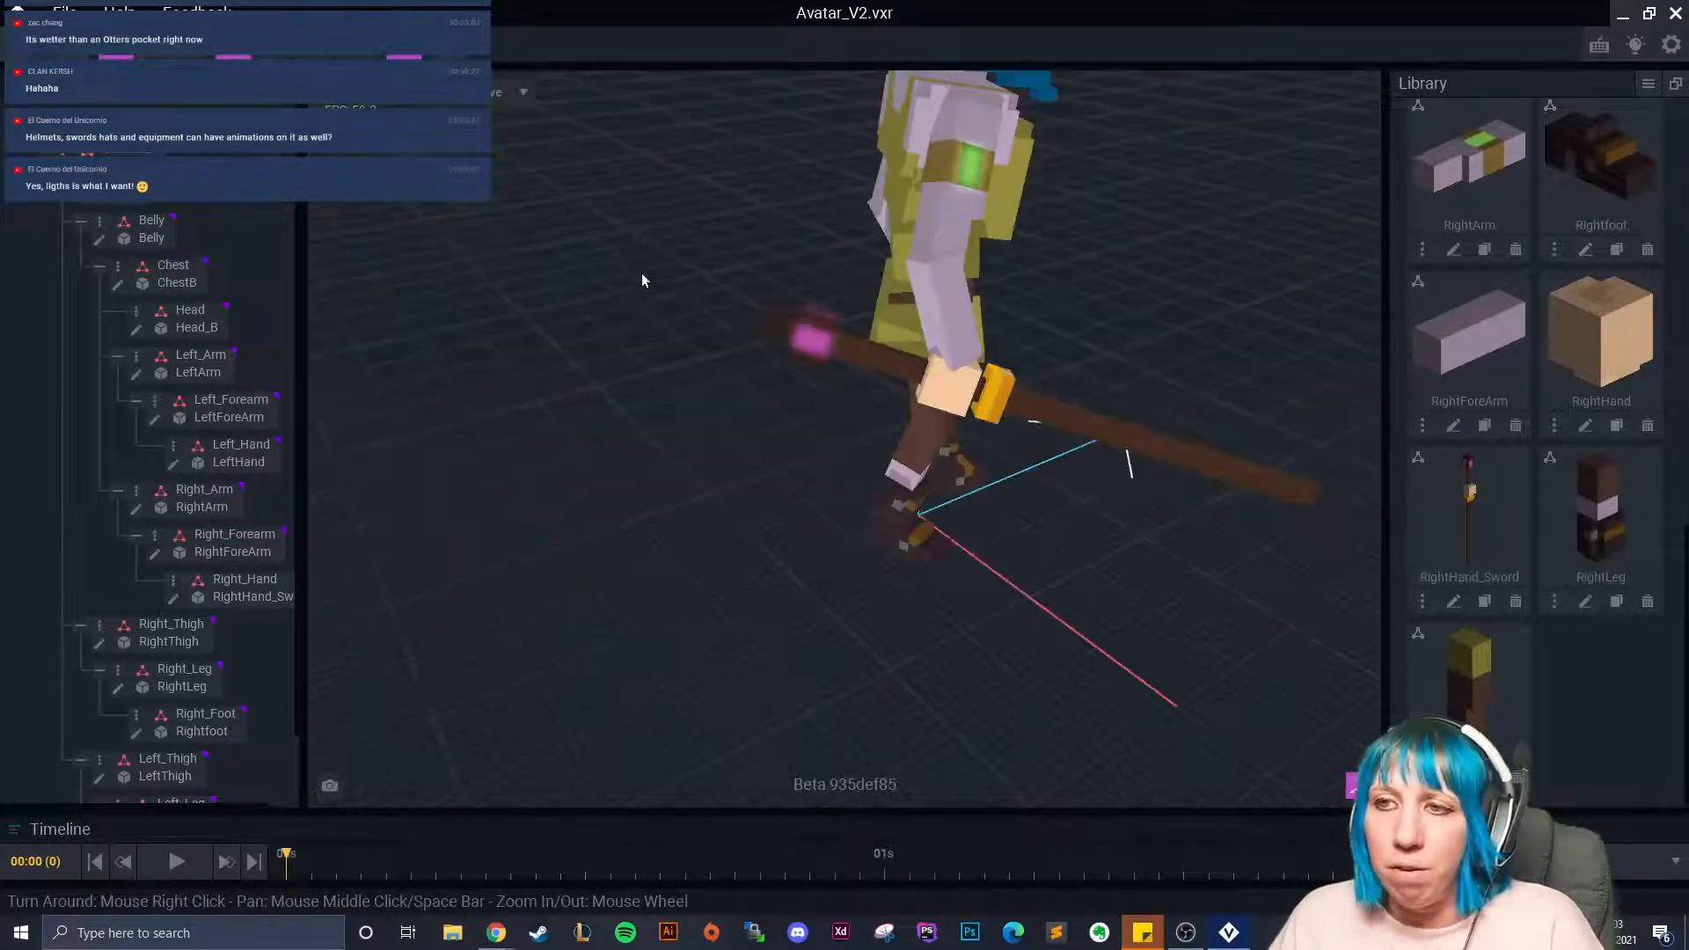
{"action": "key", "text": "alt+F4"}
{"action": "left_click", "coordinate": [693, 338]}
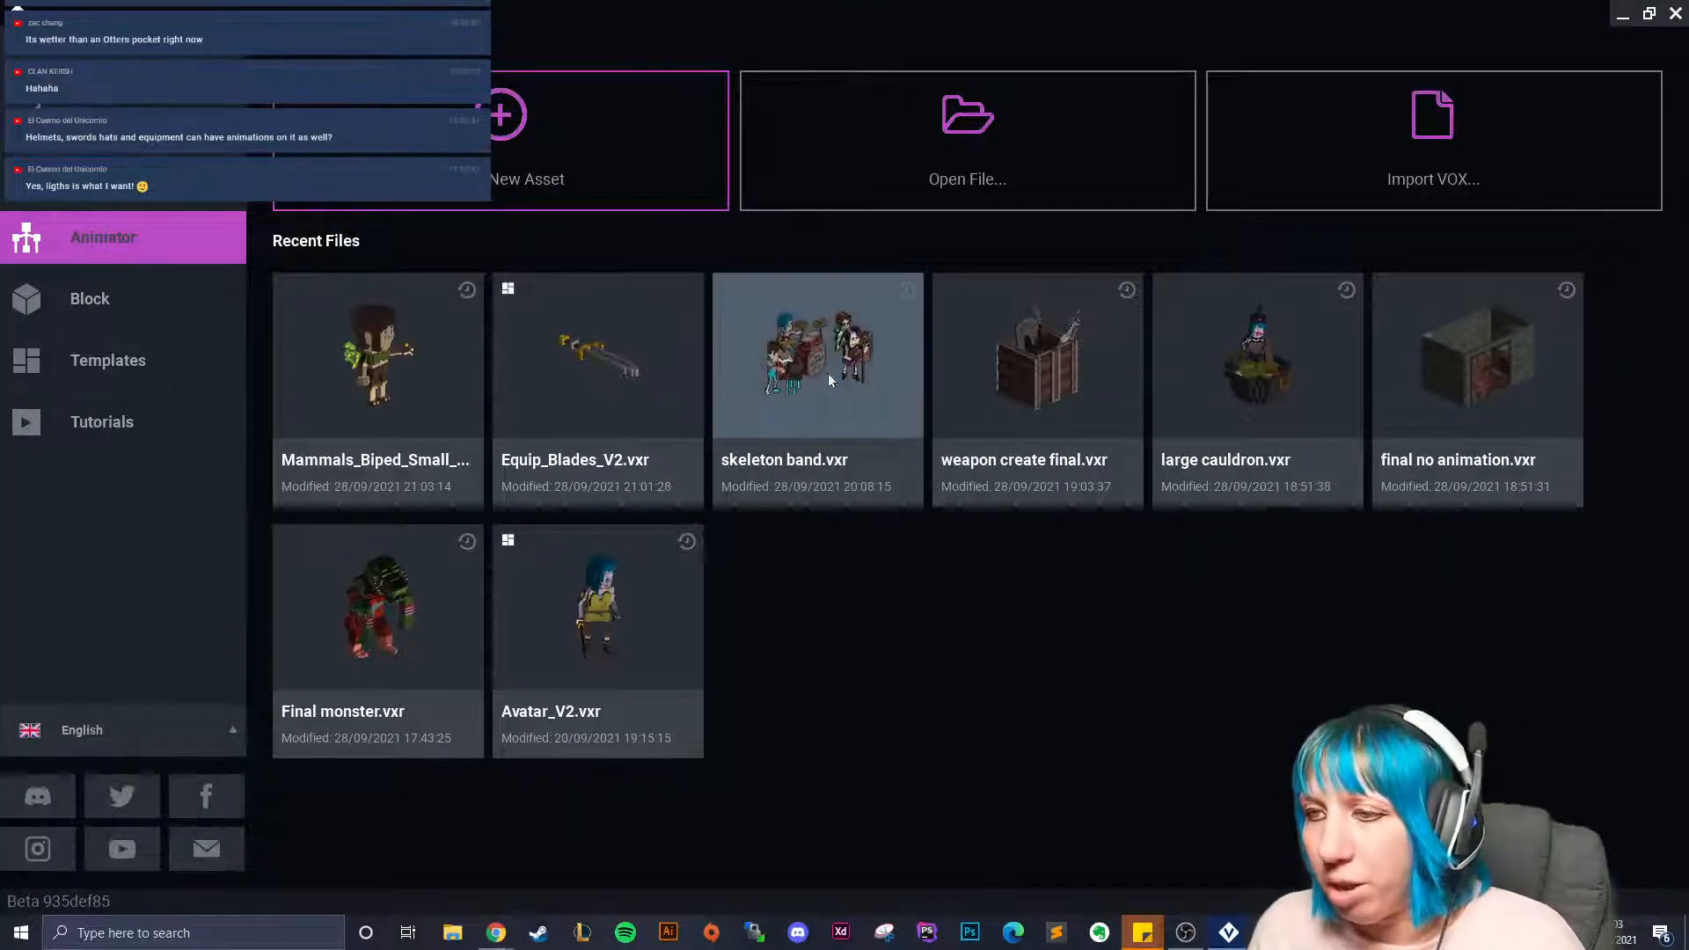
{"action": "left_click", "coordinate": [378, 370]}
{"action": "scroll", "coordinate": [922, 302], "scroll_direction": "up", "scroll_amount": 8}
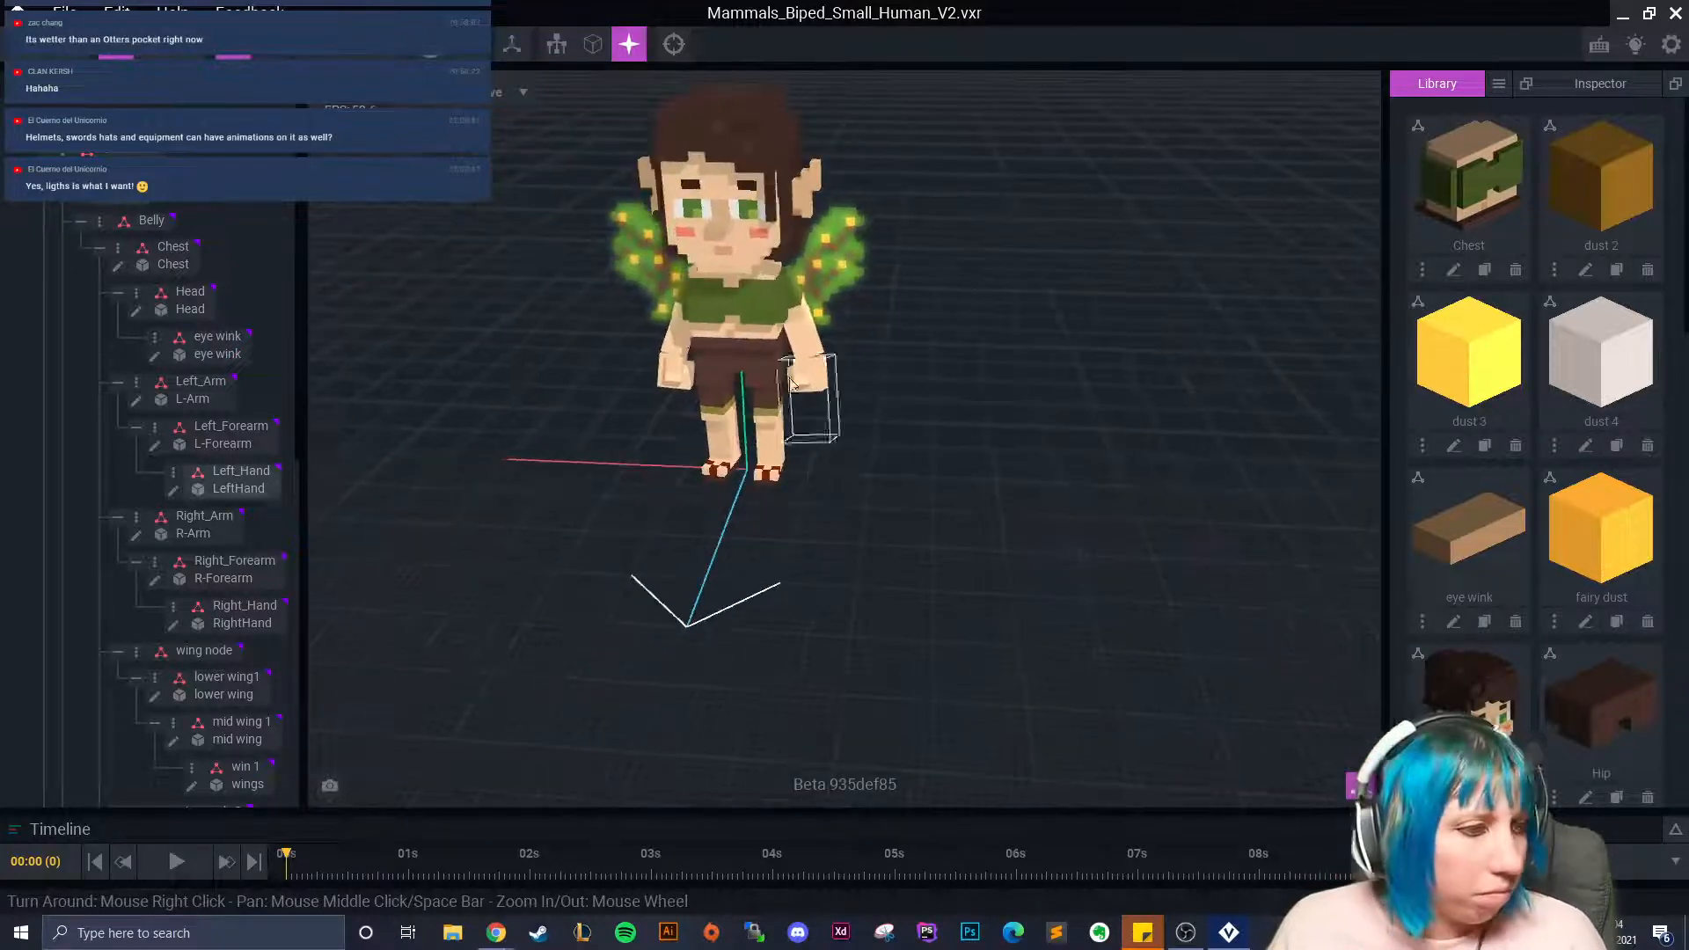
Switch to Kiss 01, enlarge the timeline, jump to 01:15 and select dust 1.
{"action": "right_click_drag", "start_coordinate": [671, 370], "coordinate": [875, 564]}
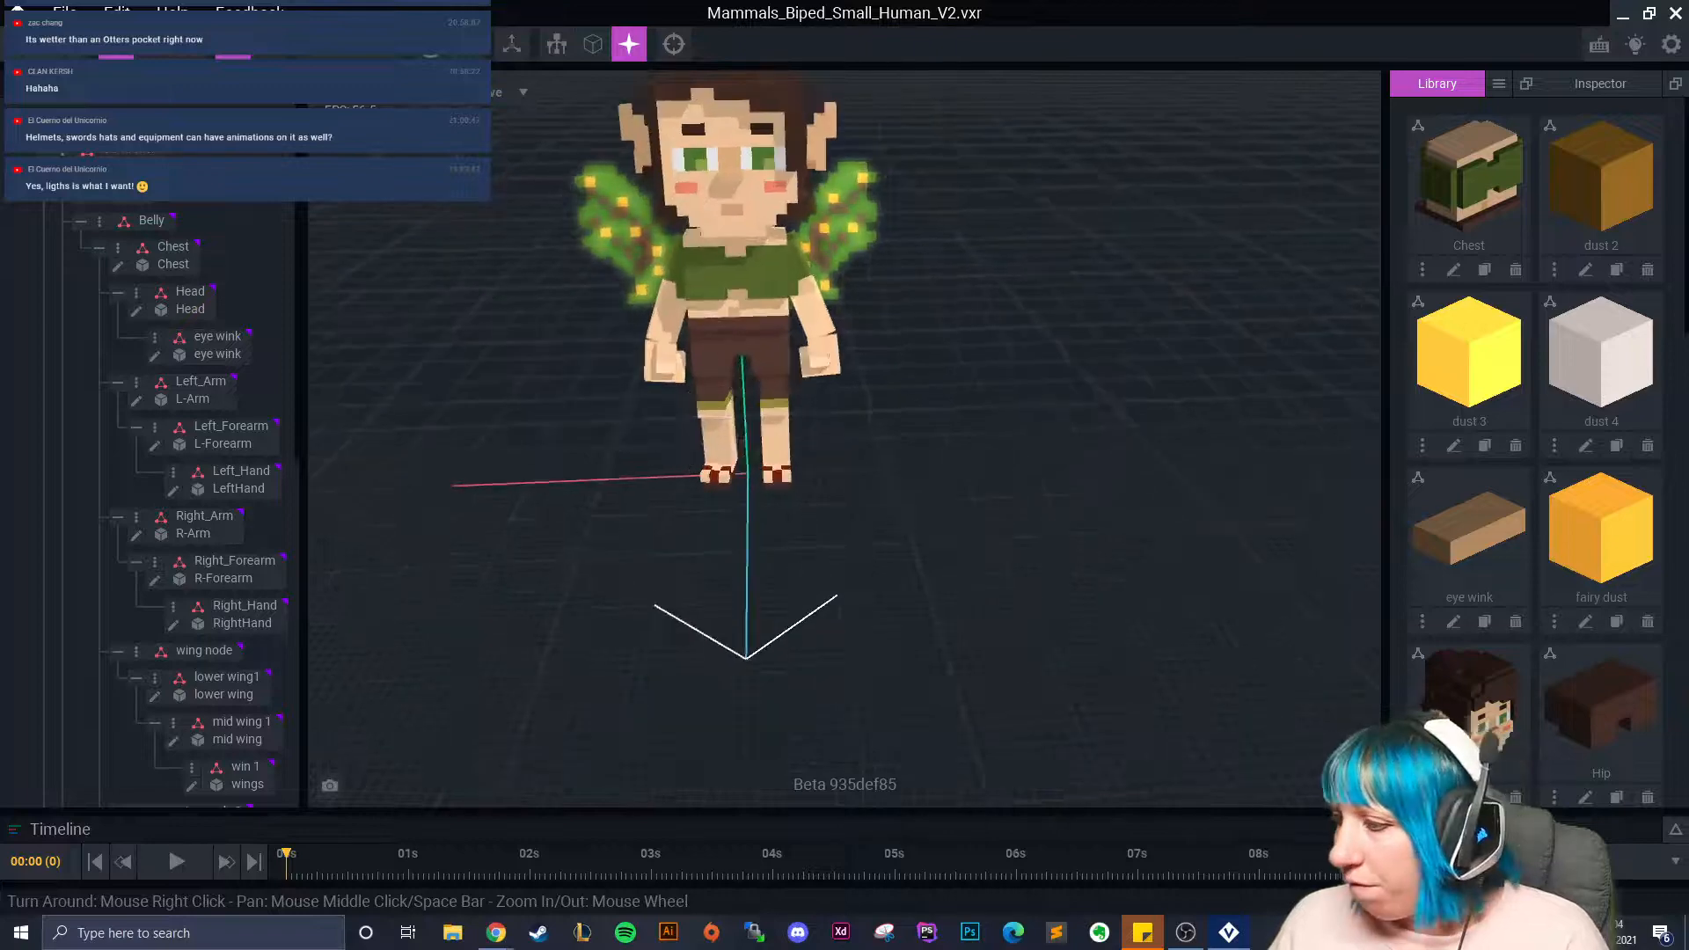
{"action": "left_click", "coordinate": [1638, 861]}
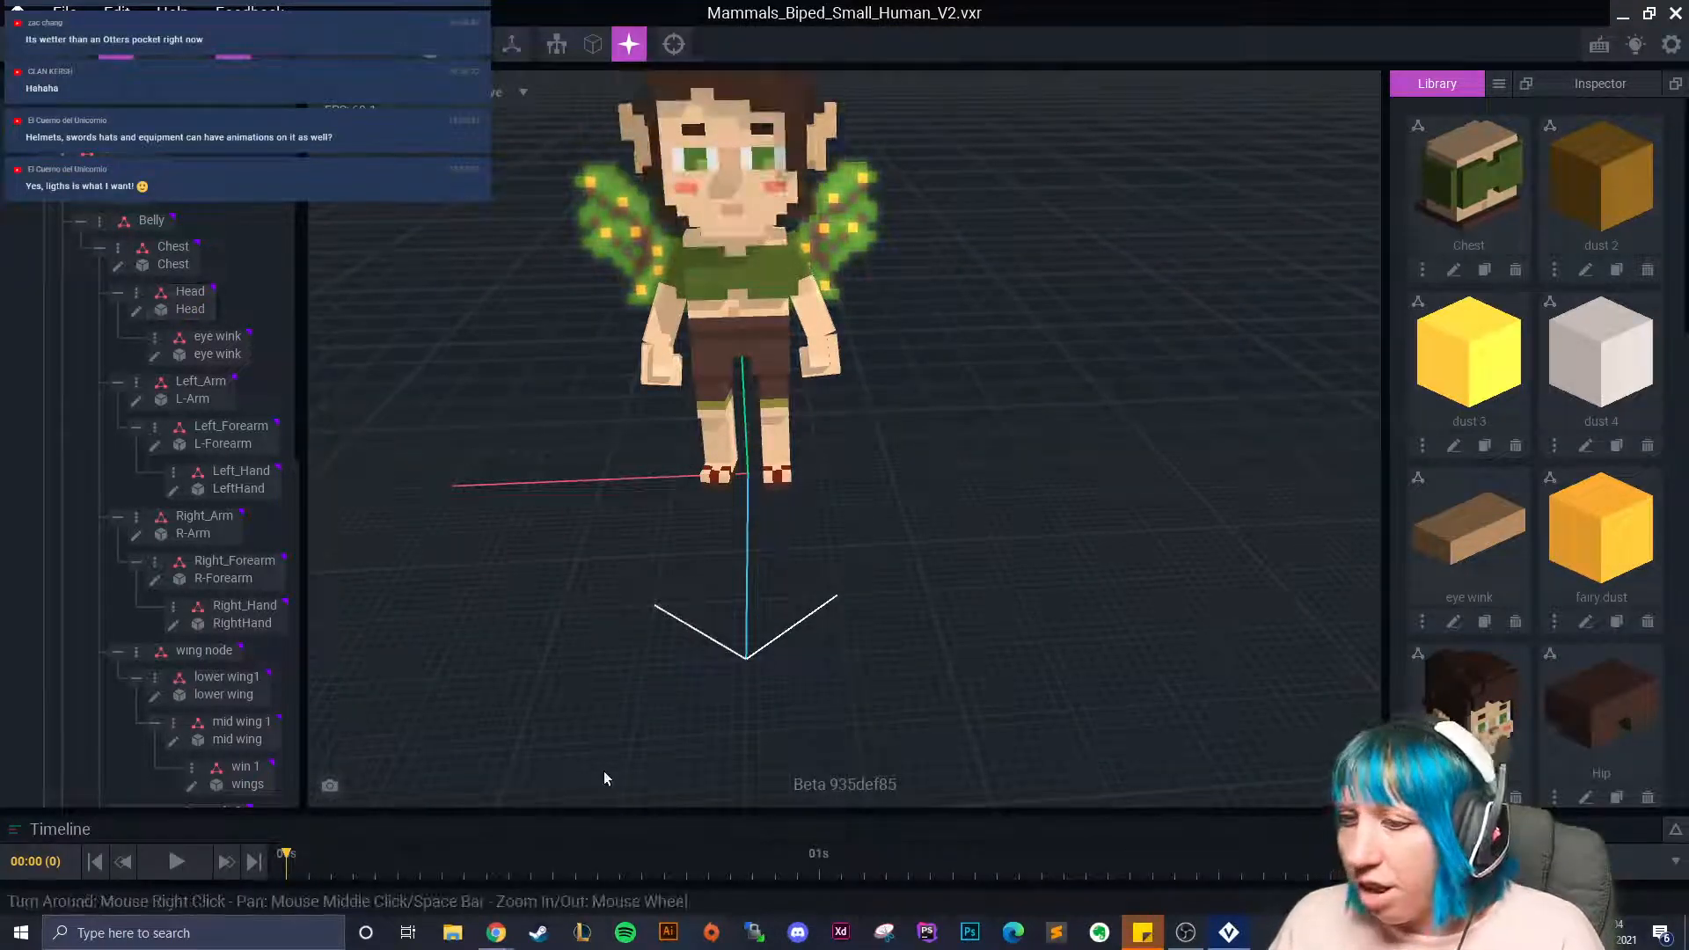
{"action": "left_click_drag", "start_coordinate": [799, 811], "coordinate": [799, 538]}
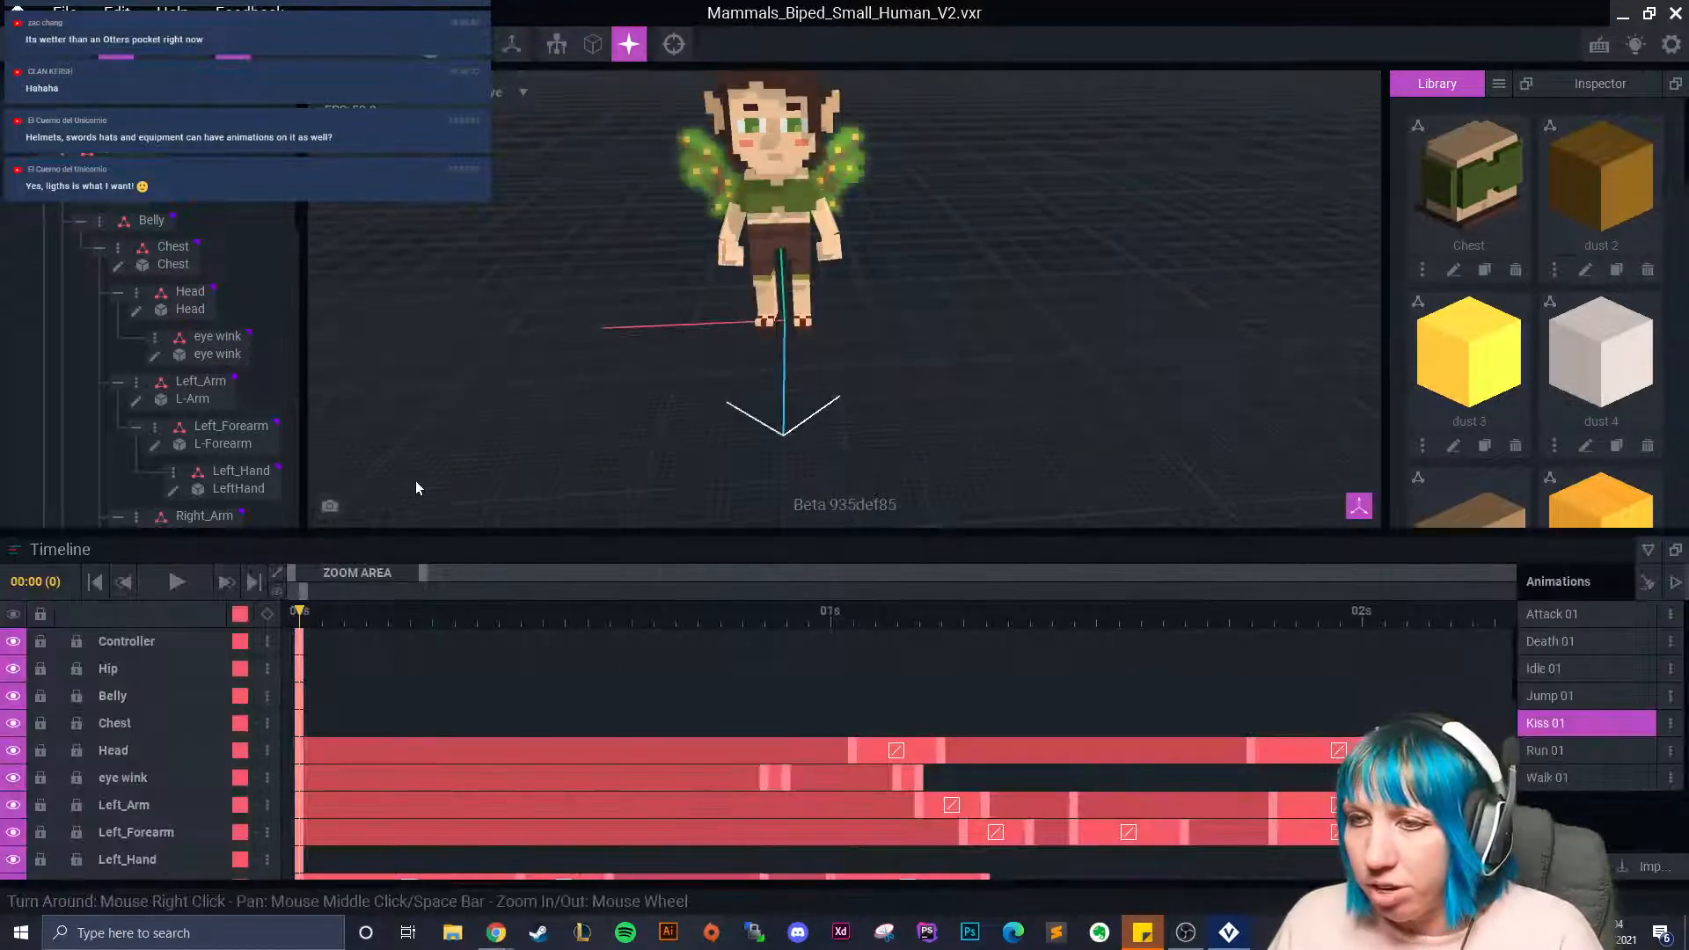
{"action": "left_click", "coordinate": [1162, 699]}
{"action": "scroll", "coordinate": [189, 422], "scroll_direction": "down", "scroll_amount": 3}
{"action": "scroll", "coordinate": [189, 422], "scroll_direction": "down", "scroll_amount": 8}
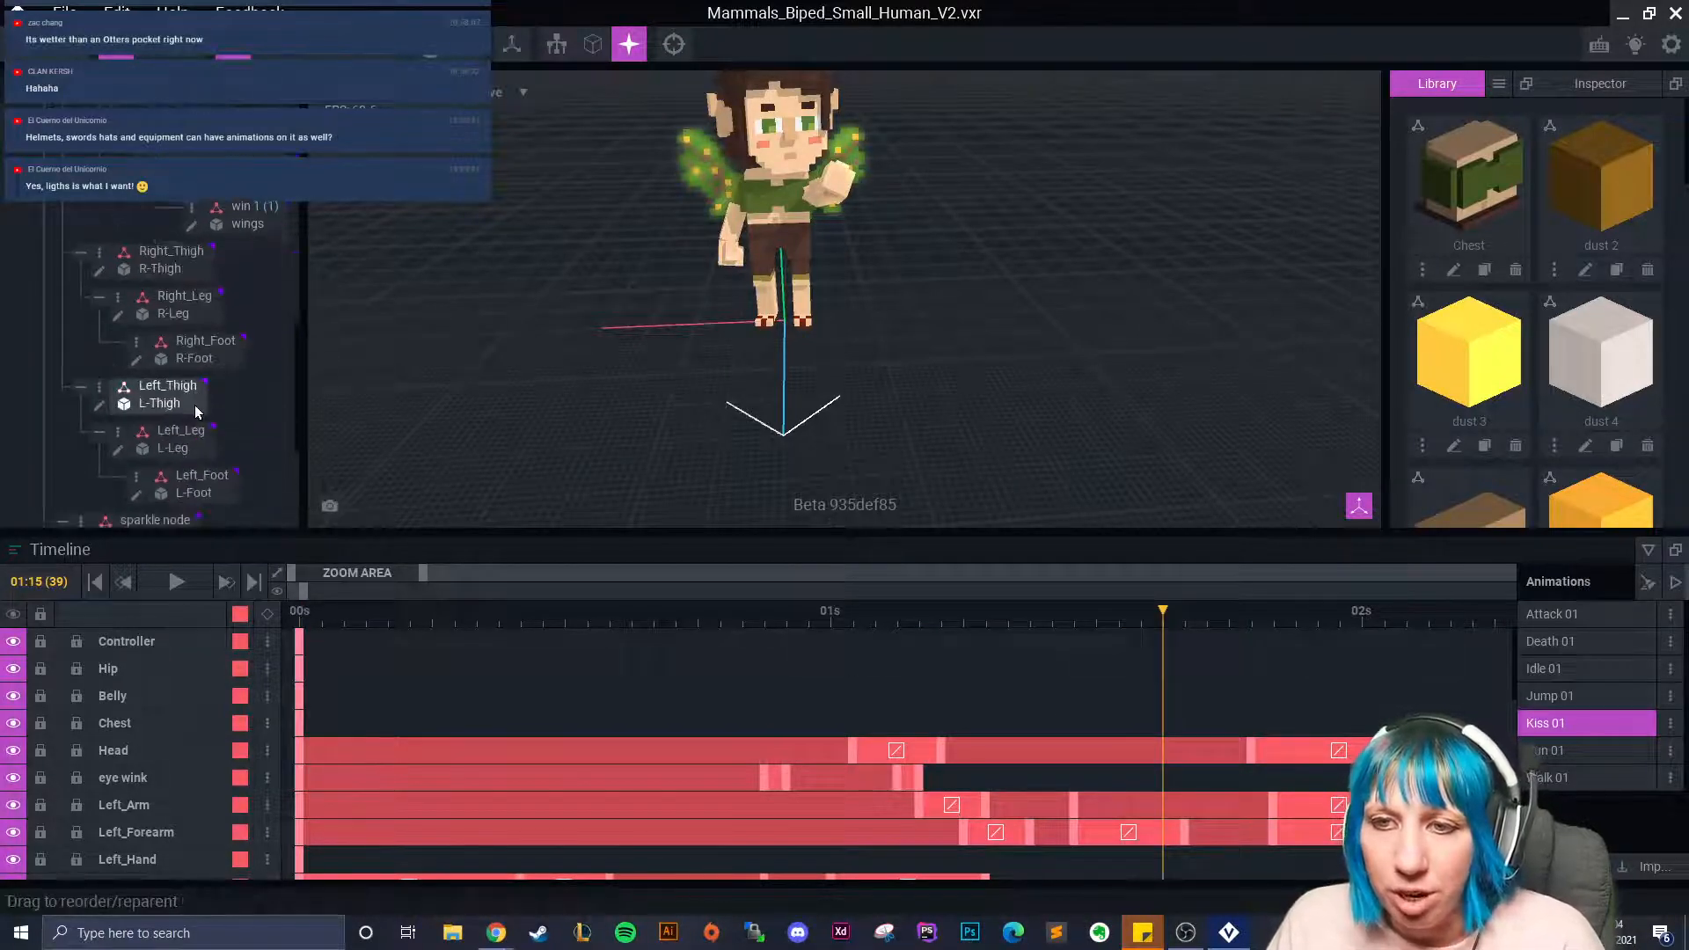
{"action": "scroll", "coordinate": [184, 428], "scroll_direction": "down", "scroll_amount": 1}
{"action": "left_click", "coordinate": [156, 329]}
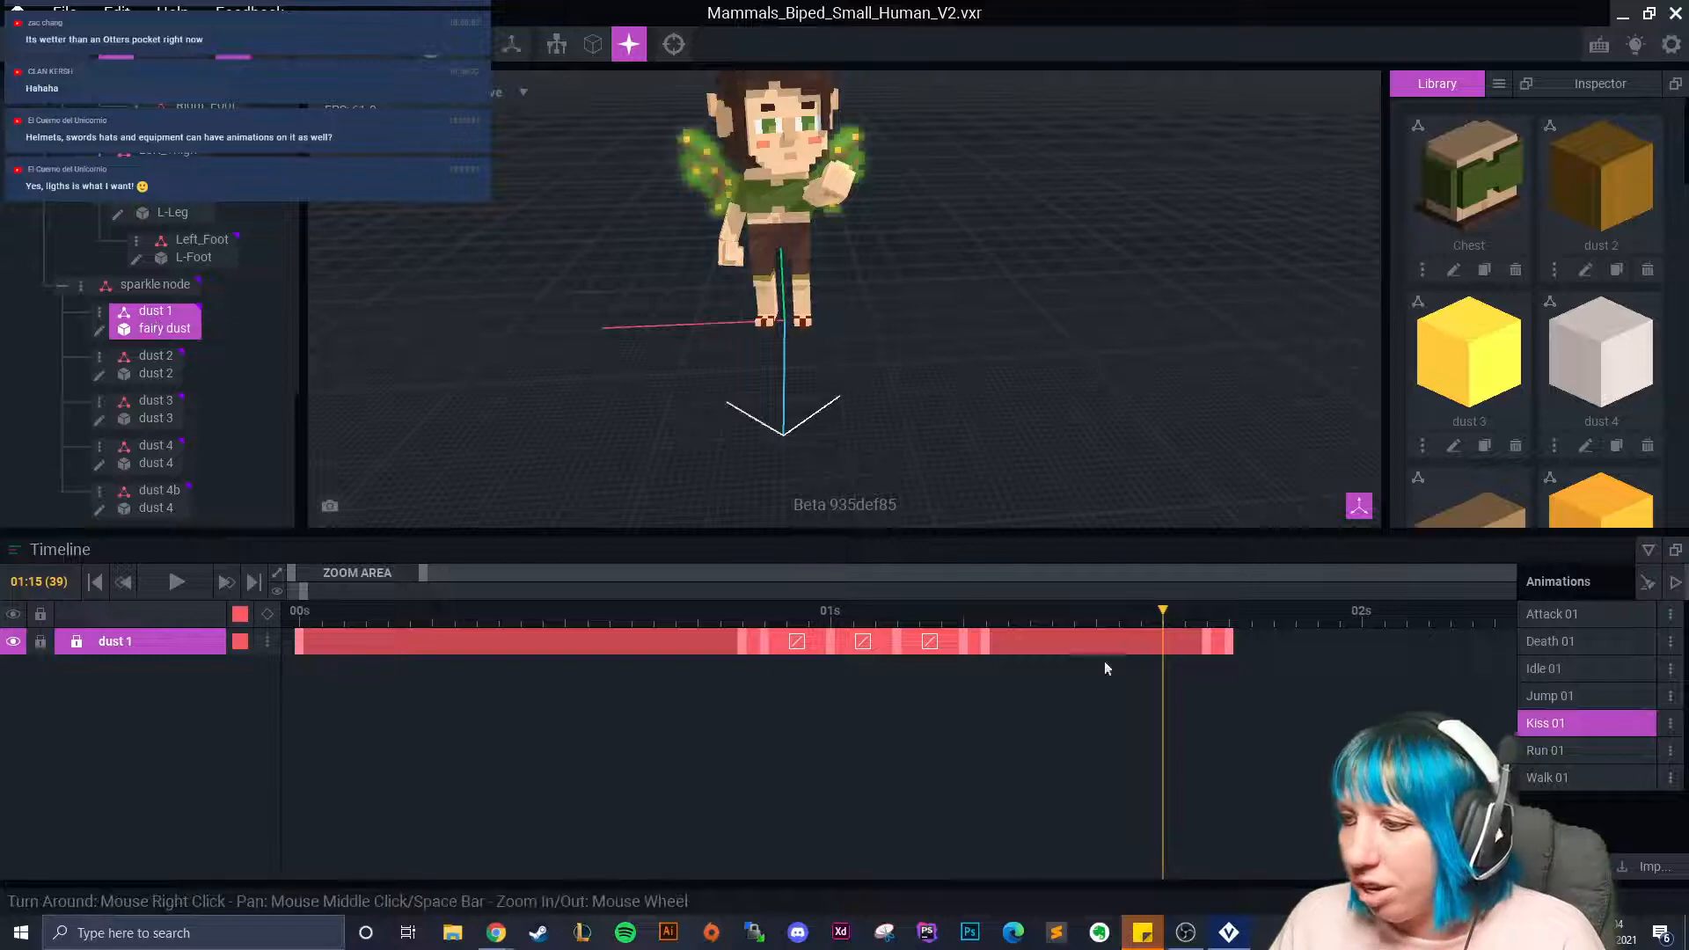
Select dust 4 and paste a copy of its last keyframe at 01:18.
{"action": "left_click_drag", "start_coordinate": [1173, 619], "coordinate": [1230, 619]}
{"action": "scroll", "coordinate": [867, 349], "scroll_direction": "up", "scroll_amount": 5}
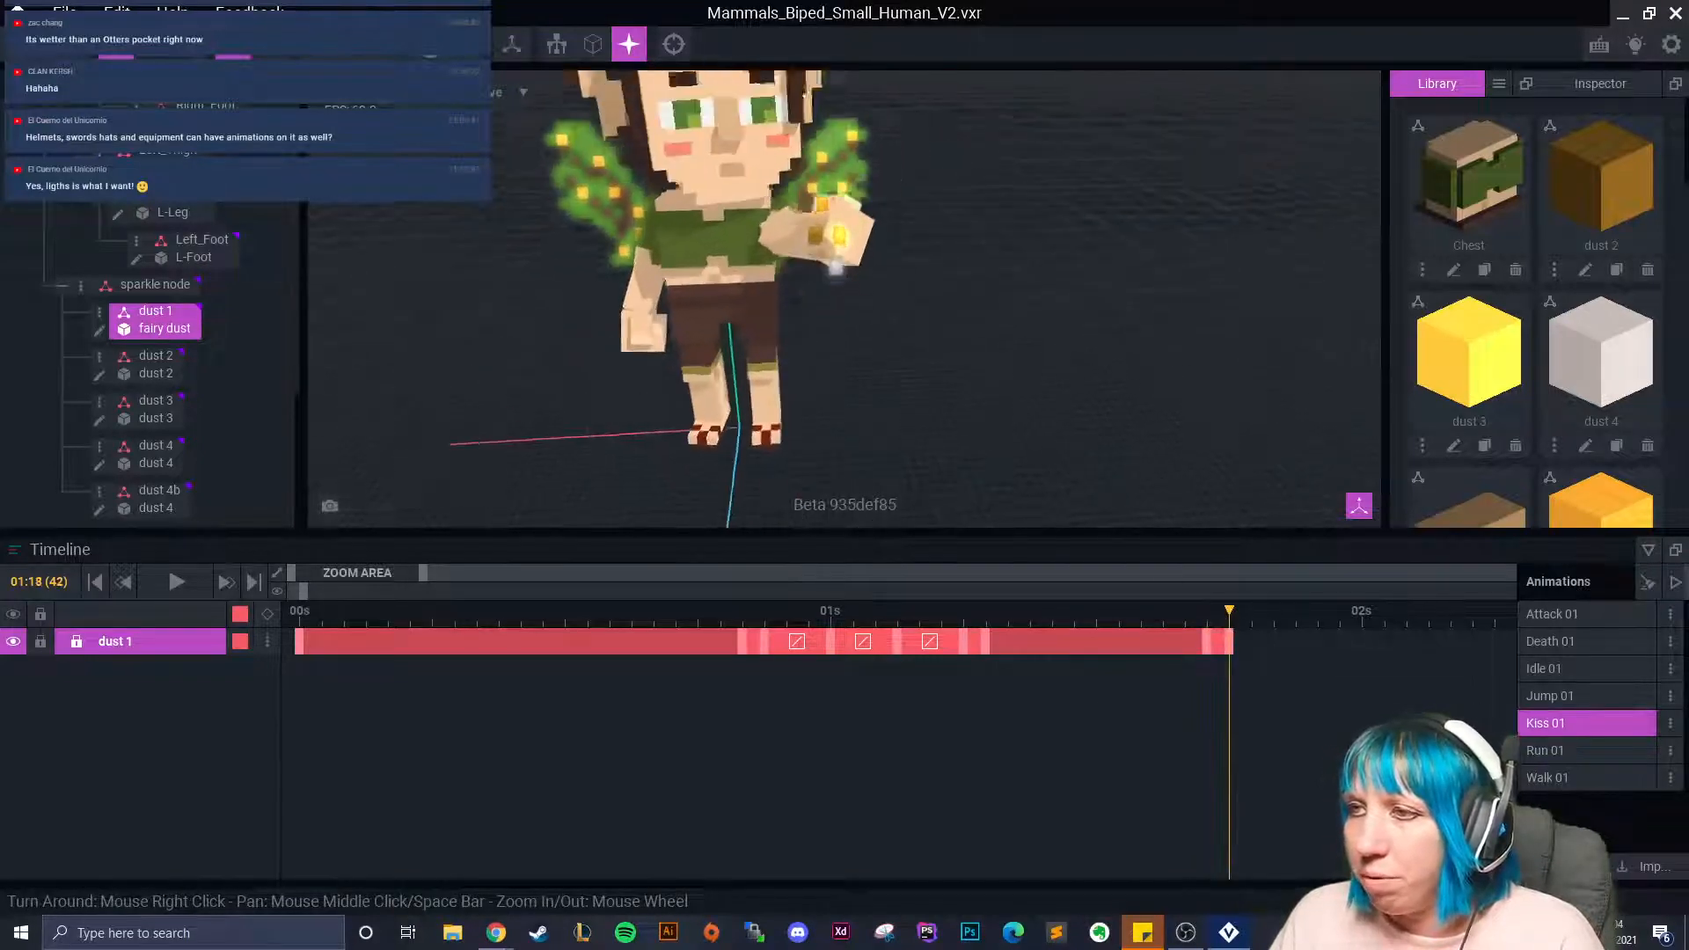
{"action": "scroll", "coordinate": [866, 349], "scroll_direction": "up", "scroll_amount": 3}
{"action": "left_click", "coordinate": [163, 510]}
{"action": "left_click", "coordinate": [176, 464]}
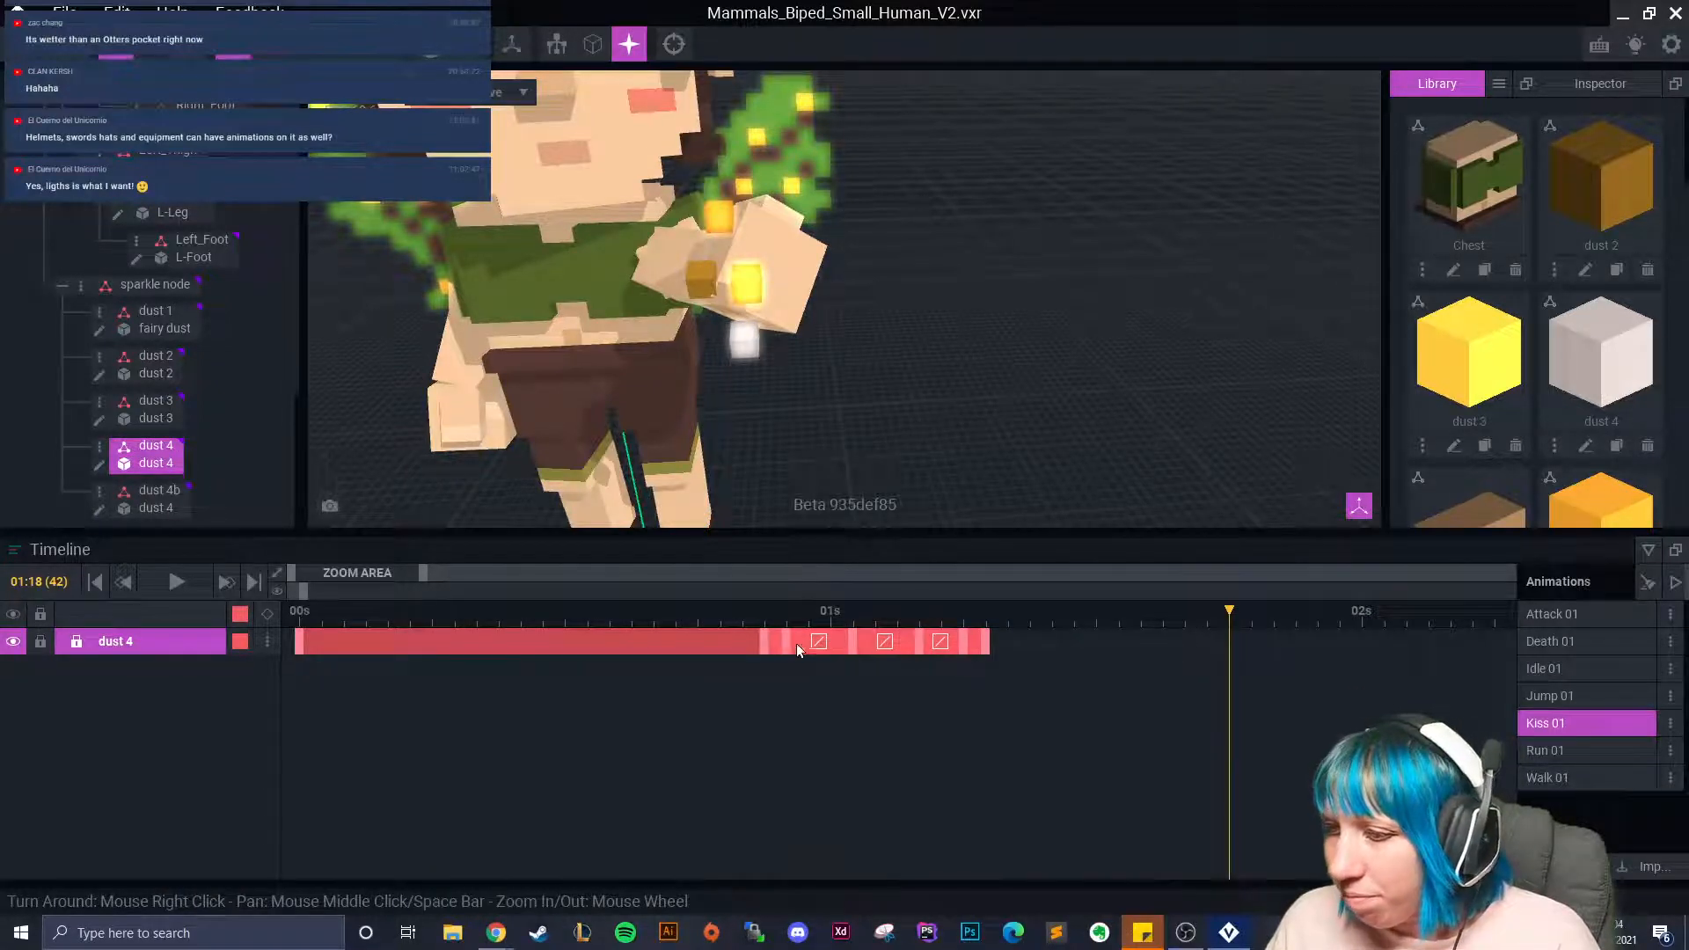
{"action": "right_click", "coordinate": [762, 643]}
{"action": "left_click", "coordinate": [791, 538]}
{"action": "left_click", "coordinate": [987, 644]}
{"action": "right_click", "coordinate": [987, 645]}
{"action": "left_click", "coordinate": [1041, 537]}
{"action": "right_click", "coordinate": [1233, 640]}
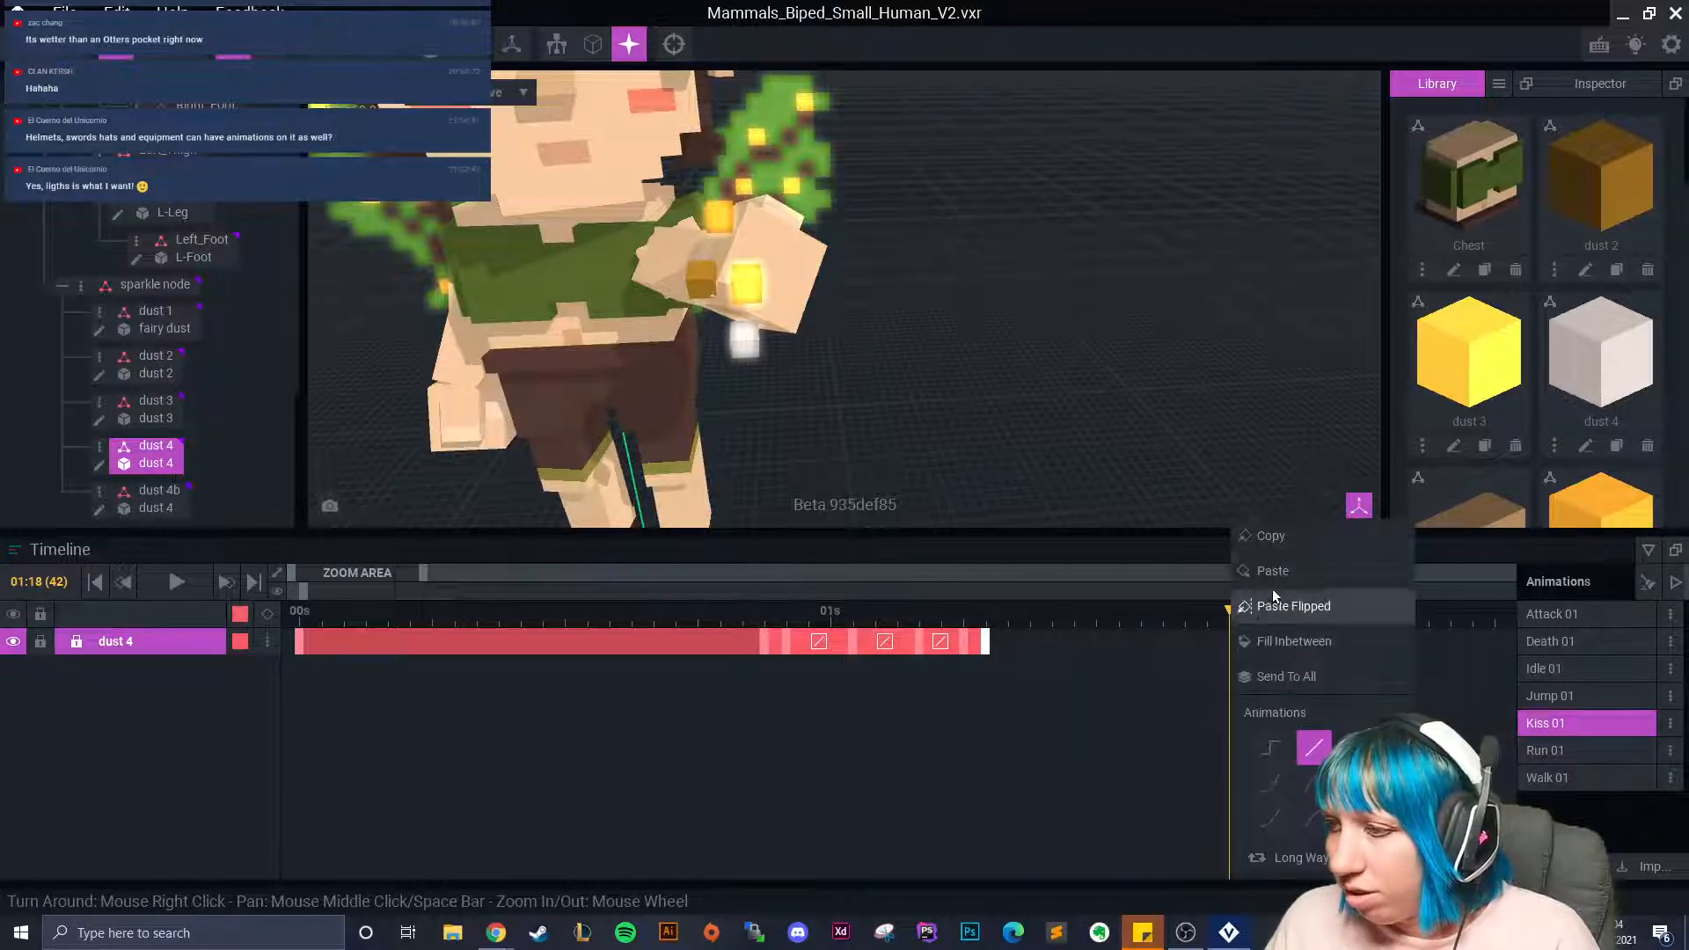
{"action": "left_click", "coordinate": [1248, 618]}
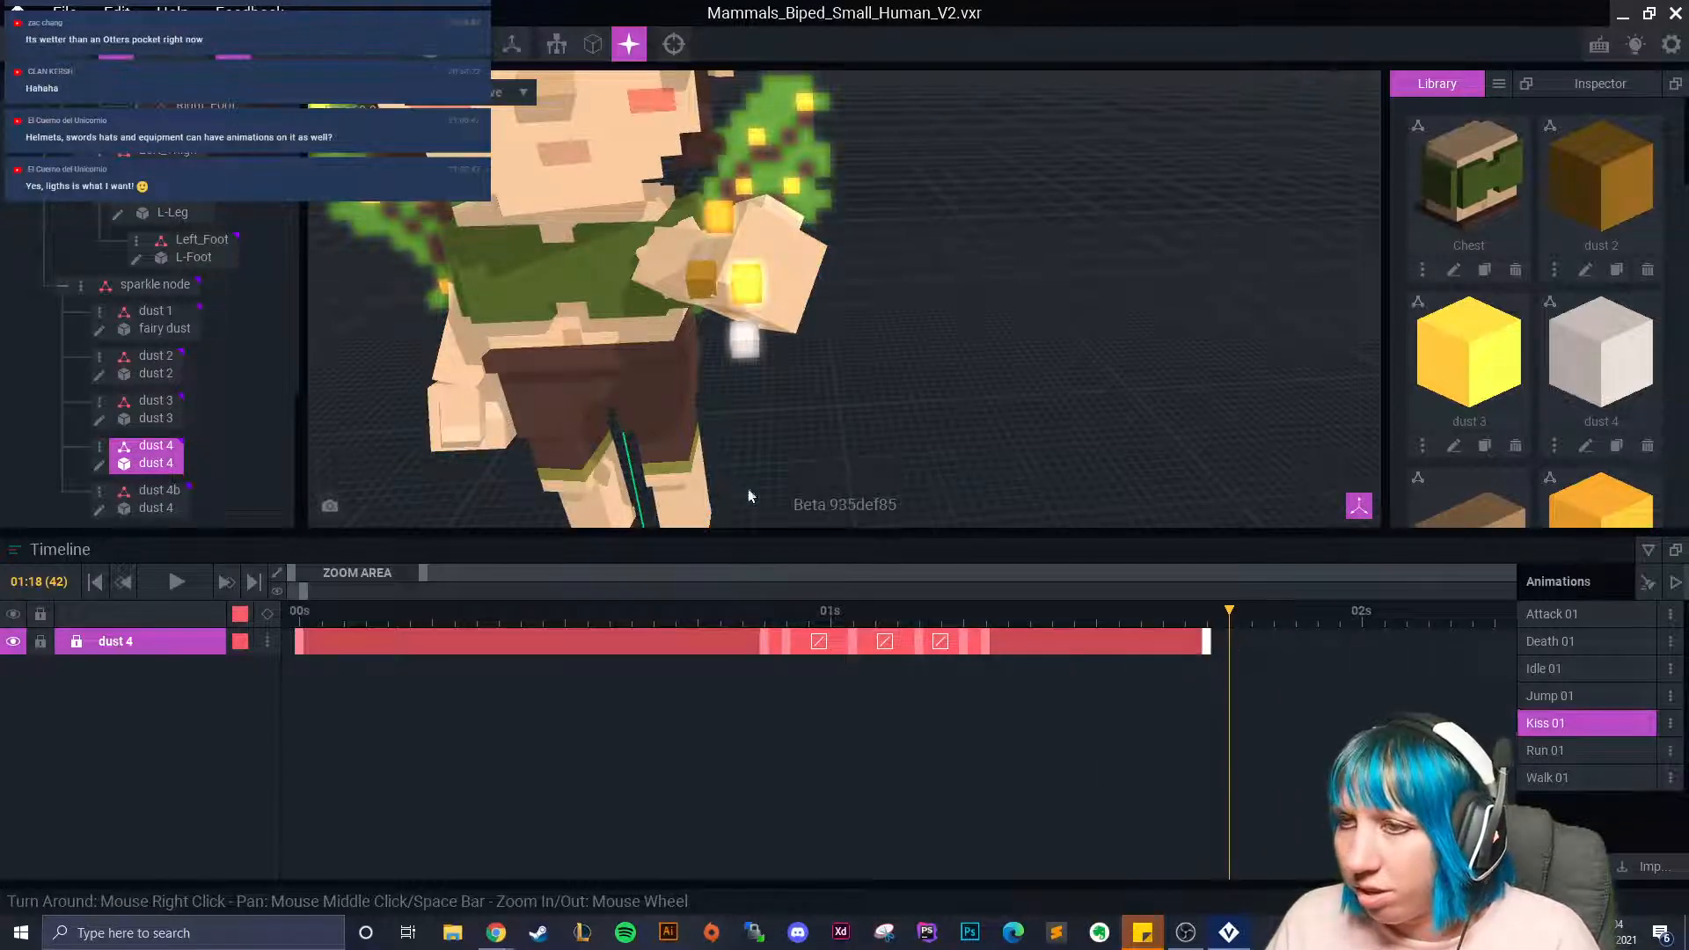
Move dust 4 sideways, upward and in depth to sit beside the fairy's hand.
{"action": "scroll", "coordinate": [576, 345], "scroll_direction": "down", "scroll_amount": 3}
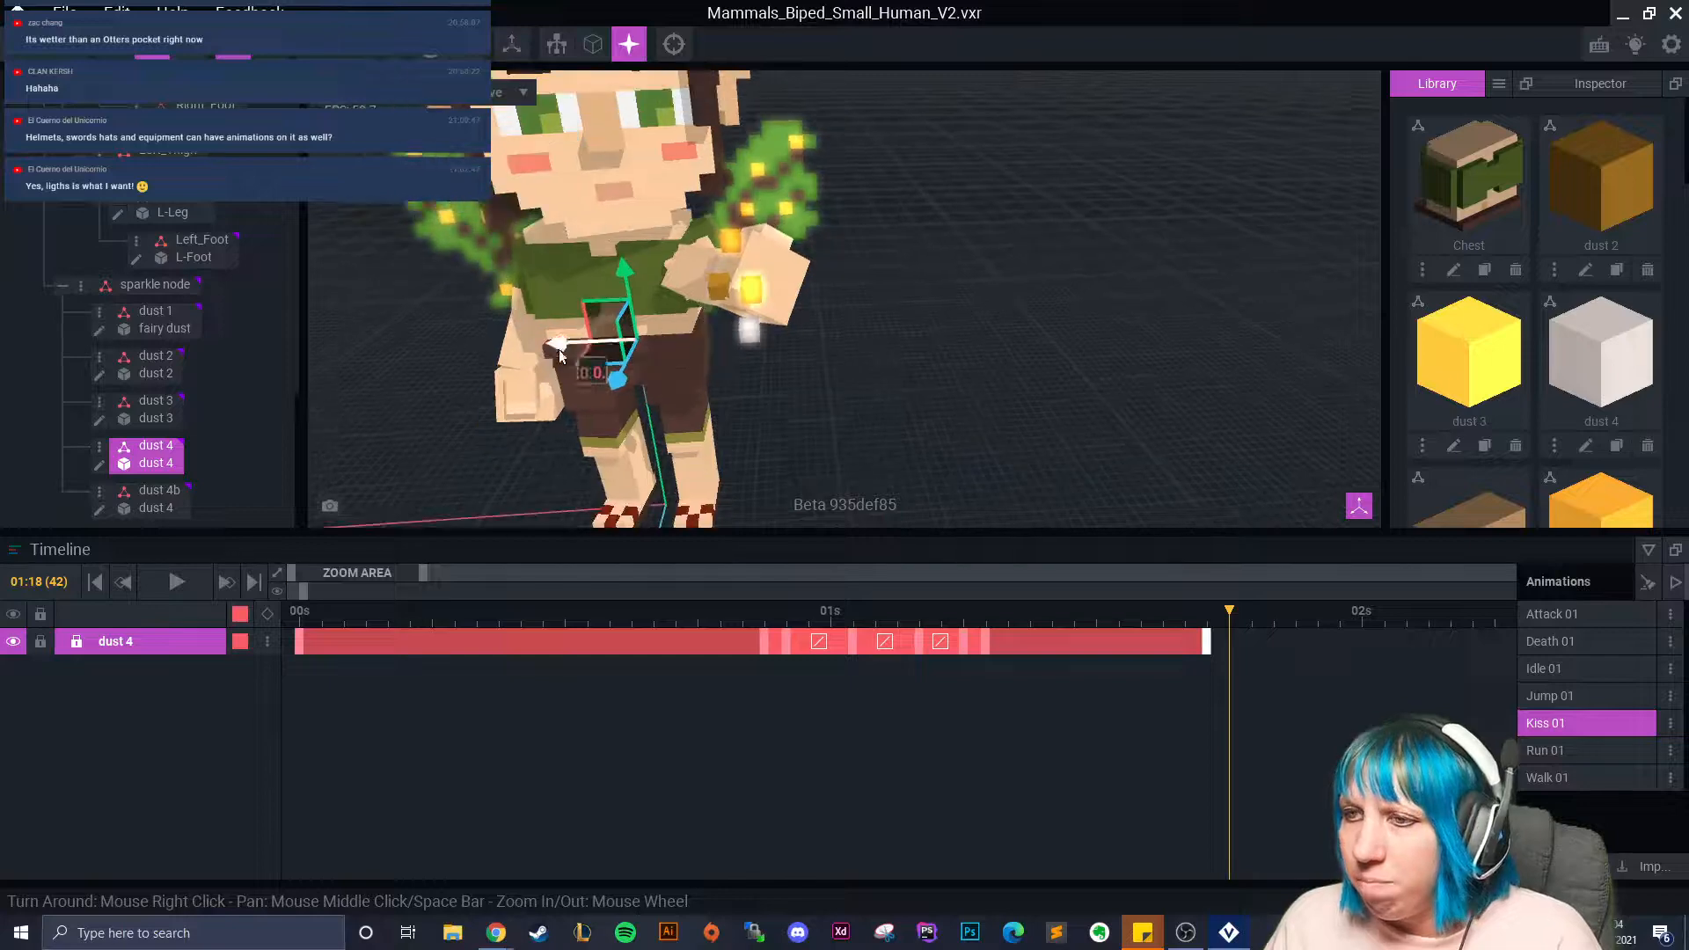
{"action": "left_click_drag", "start_coordinate": [559, 343], "coordinate": [709, 262]}
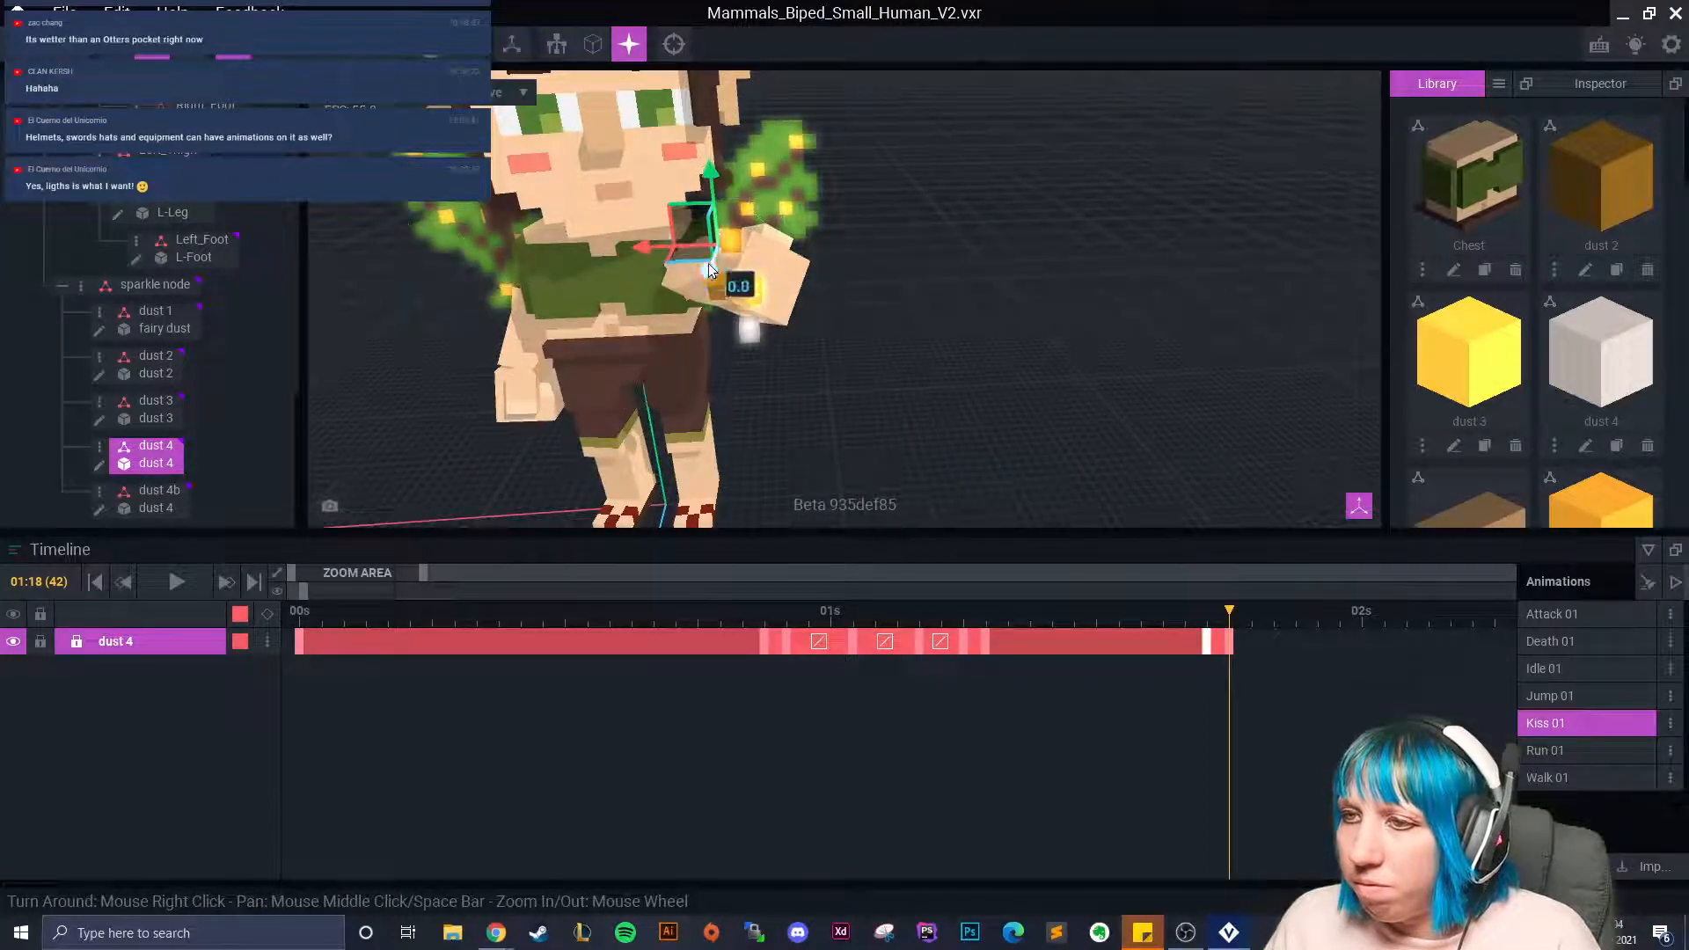
{"action": "mouse_move", "coordinate": [683, 329]}
{"action": "left_mouse_down"}
{"action": "mouse_move", "coordinate": [631, 308]}
{"action": "mouse_move", "coordinate": [677, 312]}
{"action": "left_mouse_up"}
{"action": "left_click_drag", "start_coordinate": [744, 241], "coordinate": [743, 169]}
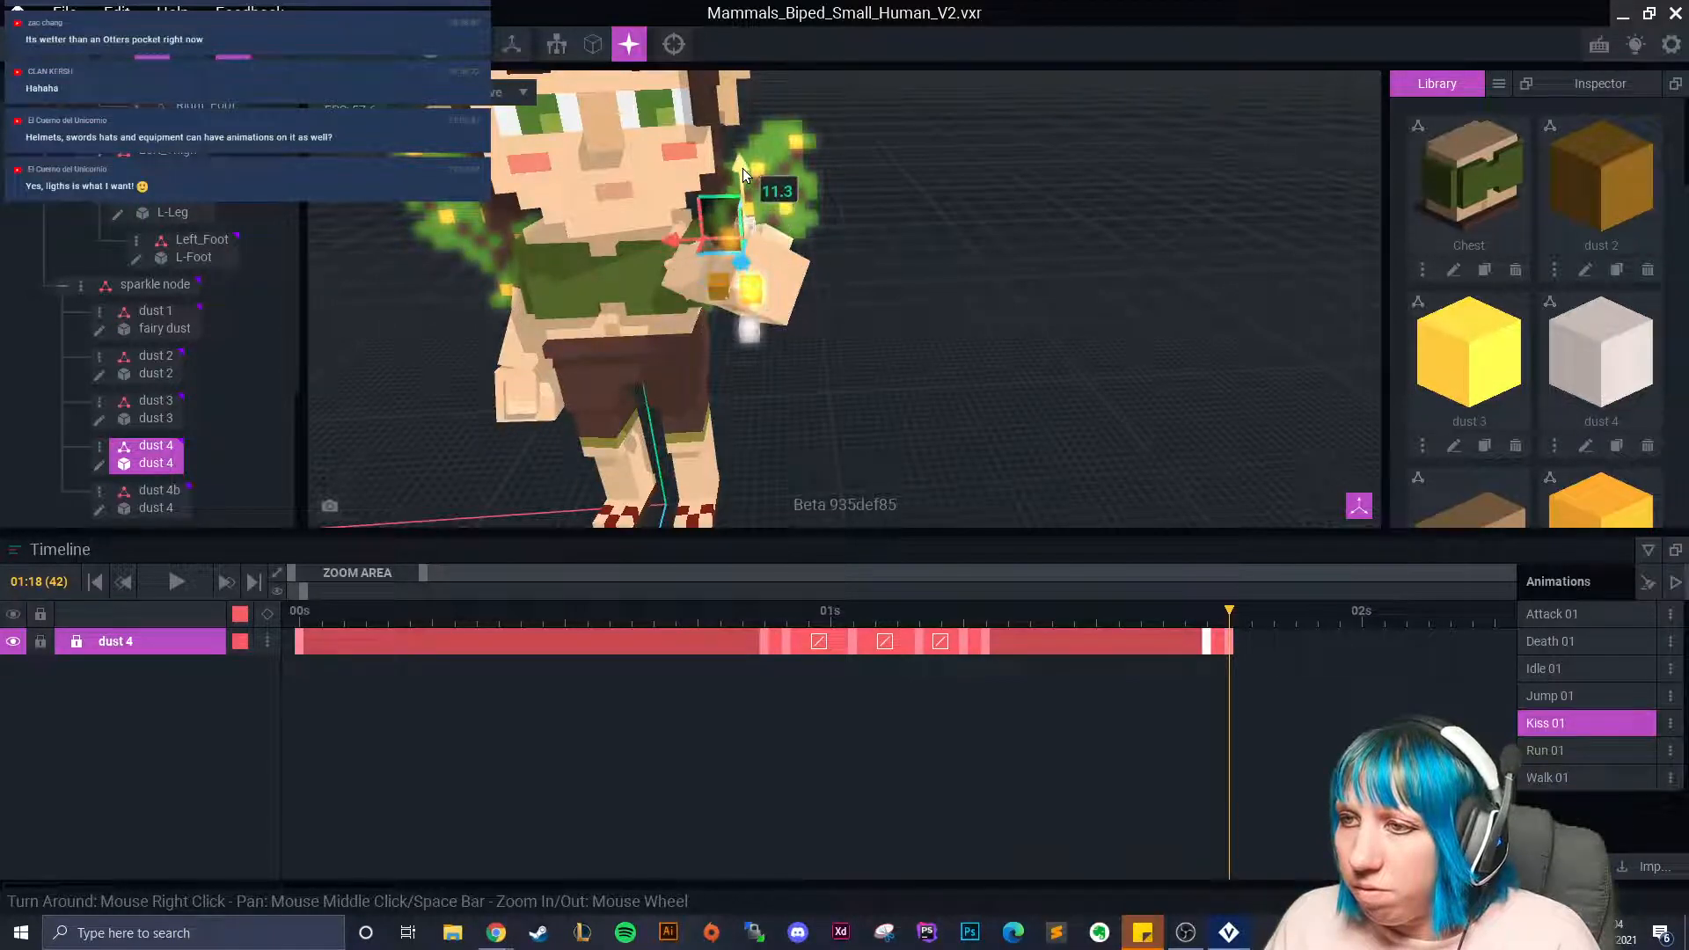
{"action": "left_click_drag", "start_coordinate": [740, 276], "coordinate": [690, 259]}
{"action": "scroll", "coordinate": [757, 273], "scroll_direction": "up", "scroll_amount": 5}
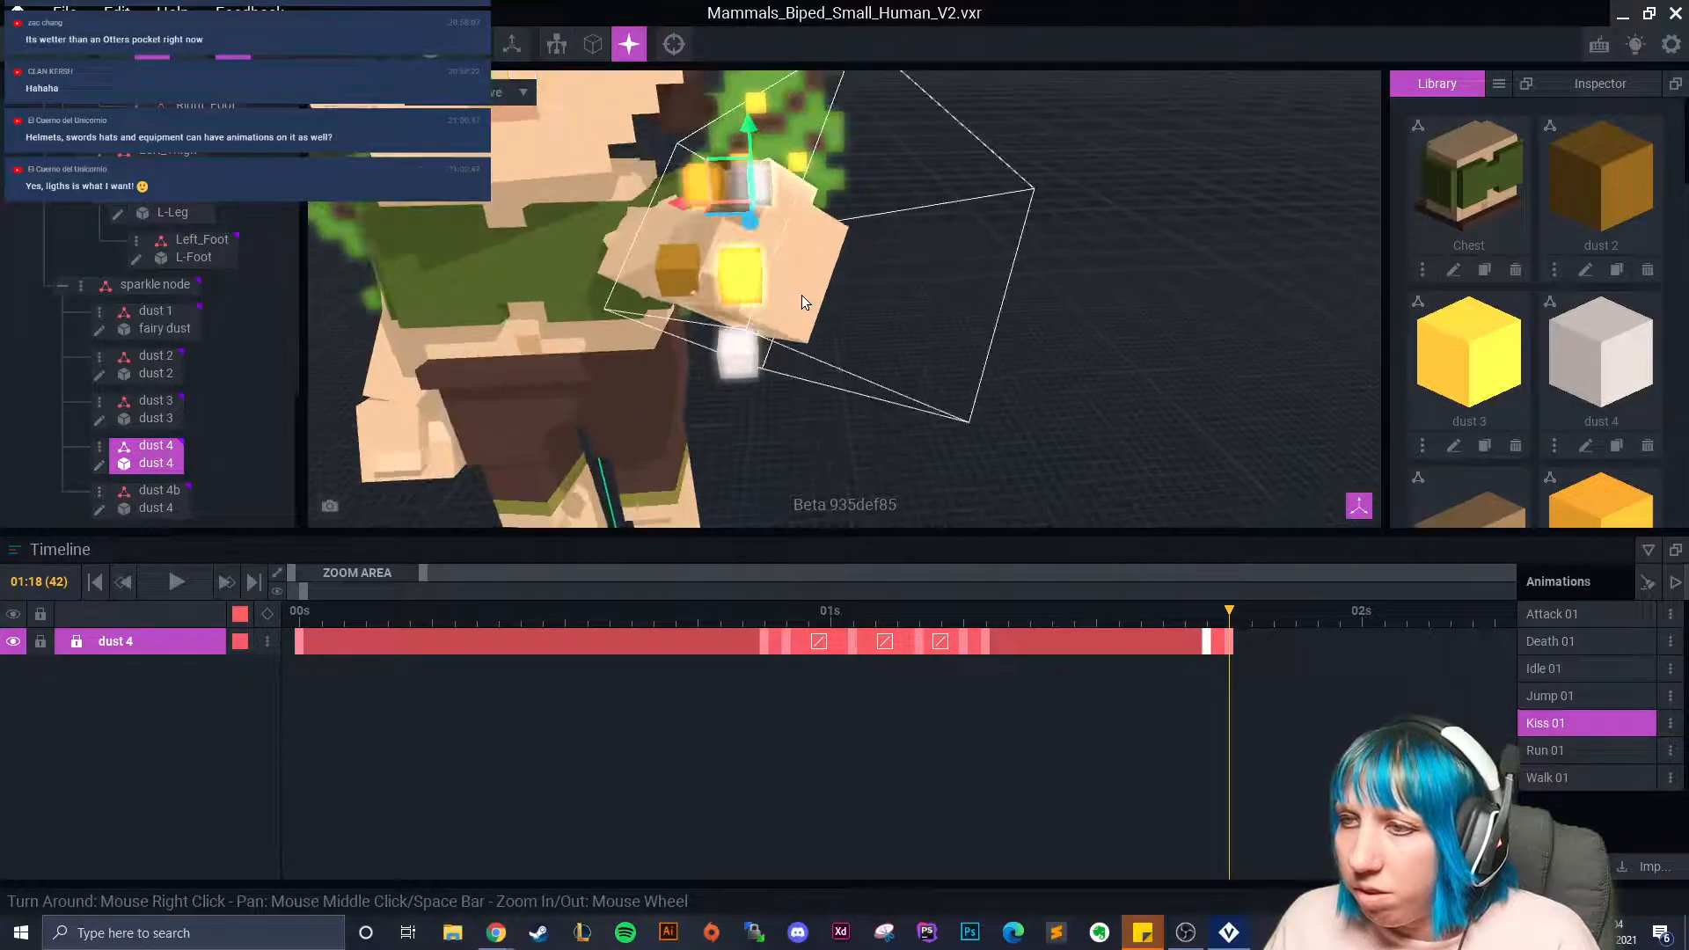
{"action": "right_click_drag", "start_coordinate": [802, 292], "coordinate": [737, 283]}
{"action": "left_click_drag", "start_coordinate": [737, 283], "coordinate": [709, 253]}
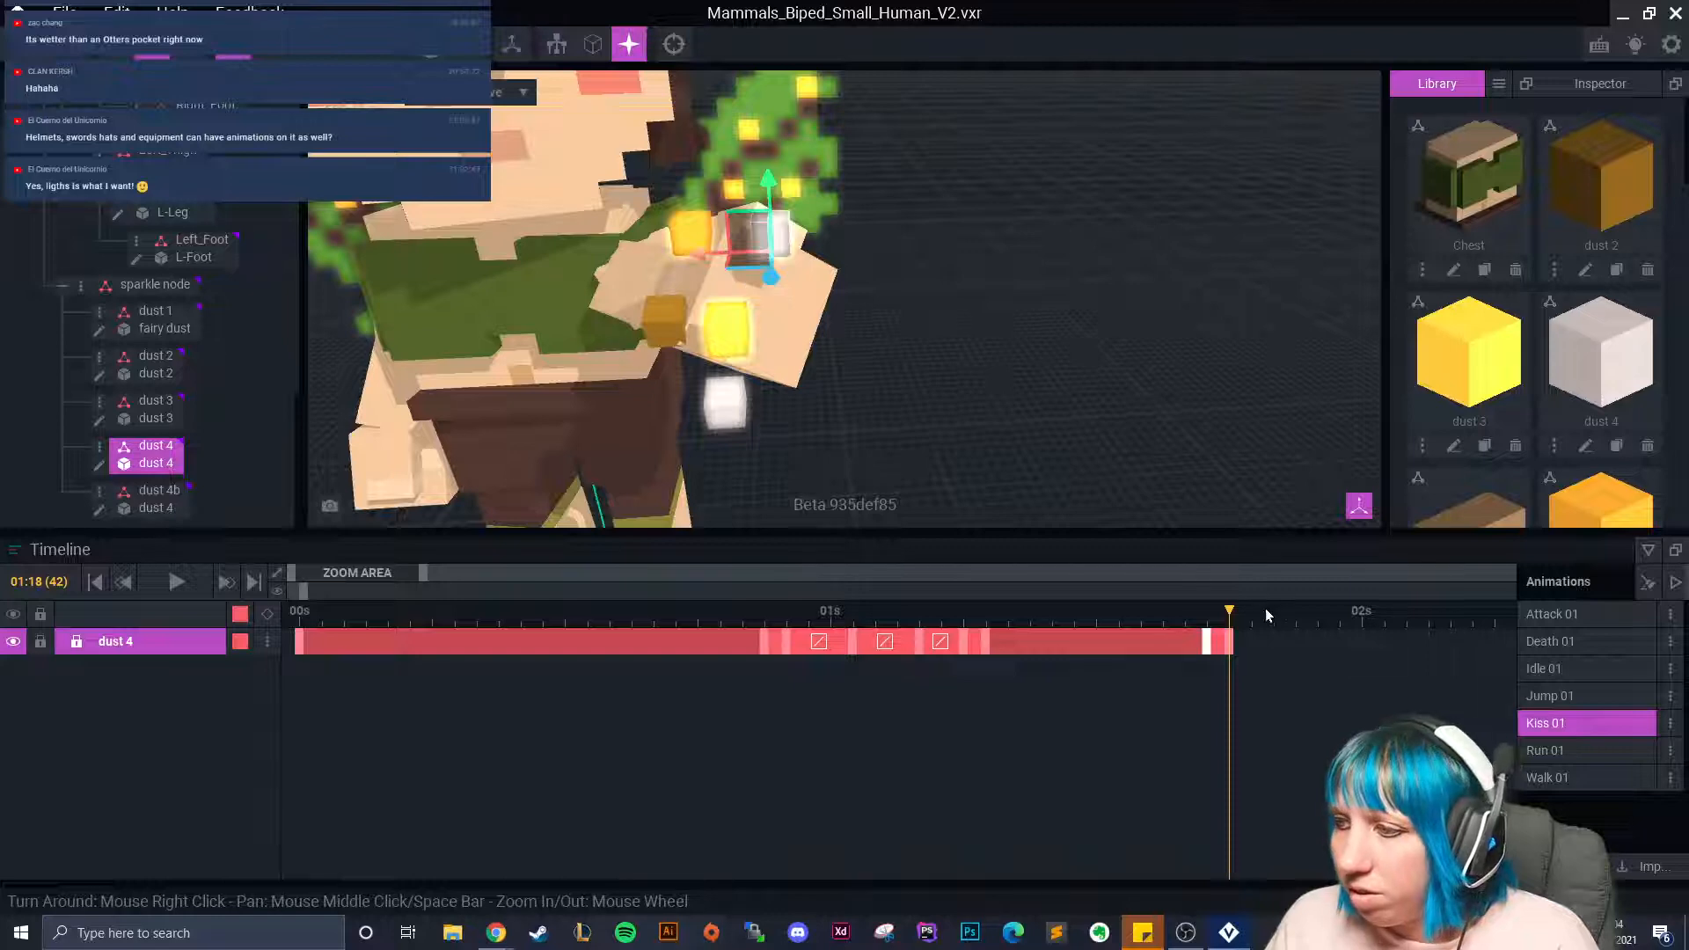
{"action": "left_click", "coordinate": [689, 250]}
{"action": "left_click_drag", "start_coordinate": [1234, 626], "coordinate": [1295, 640]}
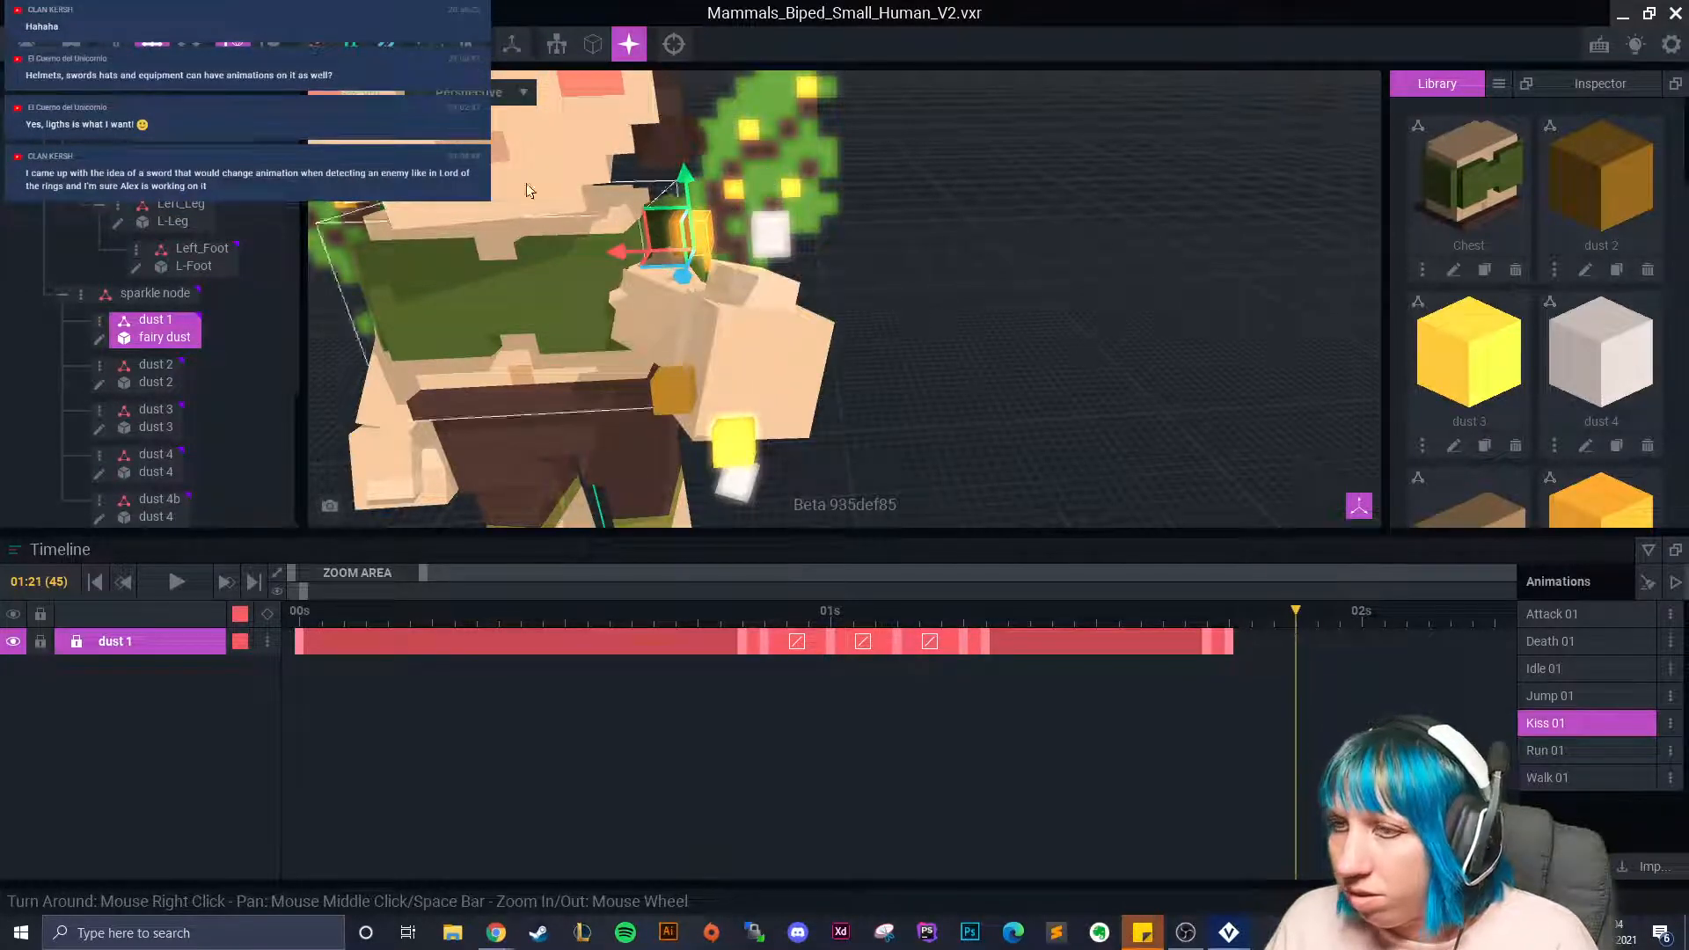
Rotate the dust 1 cube and lower it slightly, keying it at 01:21.
{"action": "left_click", "coordinate": [189, 44]}
{"action": "left_click_drag", "start_coordinate": [684, 207], "coordinate": [671, 338]}
{"action": "left_click", "coordinate": [151, 44]}
{"action": "left_click_drag", "start_coordinate": [667, 232], "coordinate": [688, 396]}
Rotate the white dust 4 cube about 60.3° and move it down along its axis at 01:21.
{"action": "left_click", "coordinate": [773, 236]}
{"action": "left_click", "coordinate": [188, 44]}
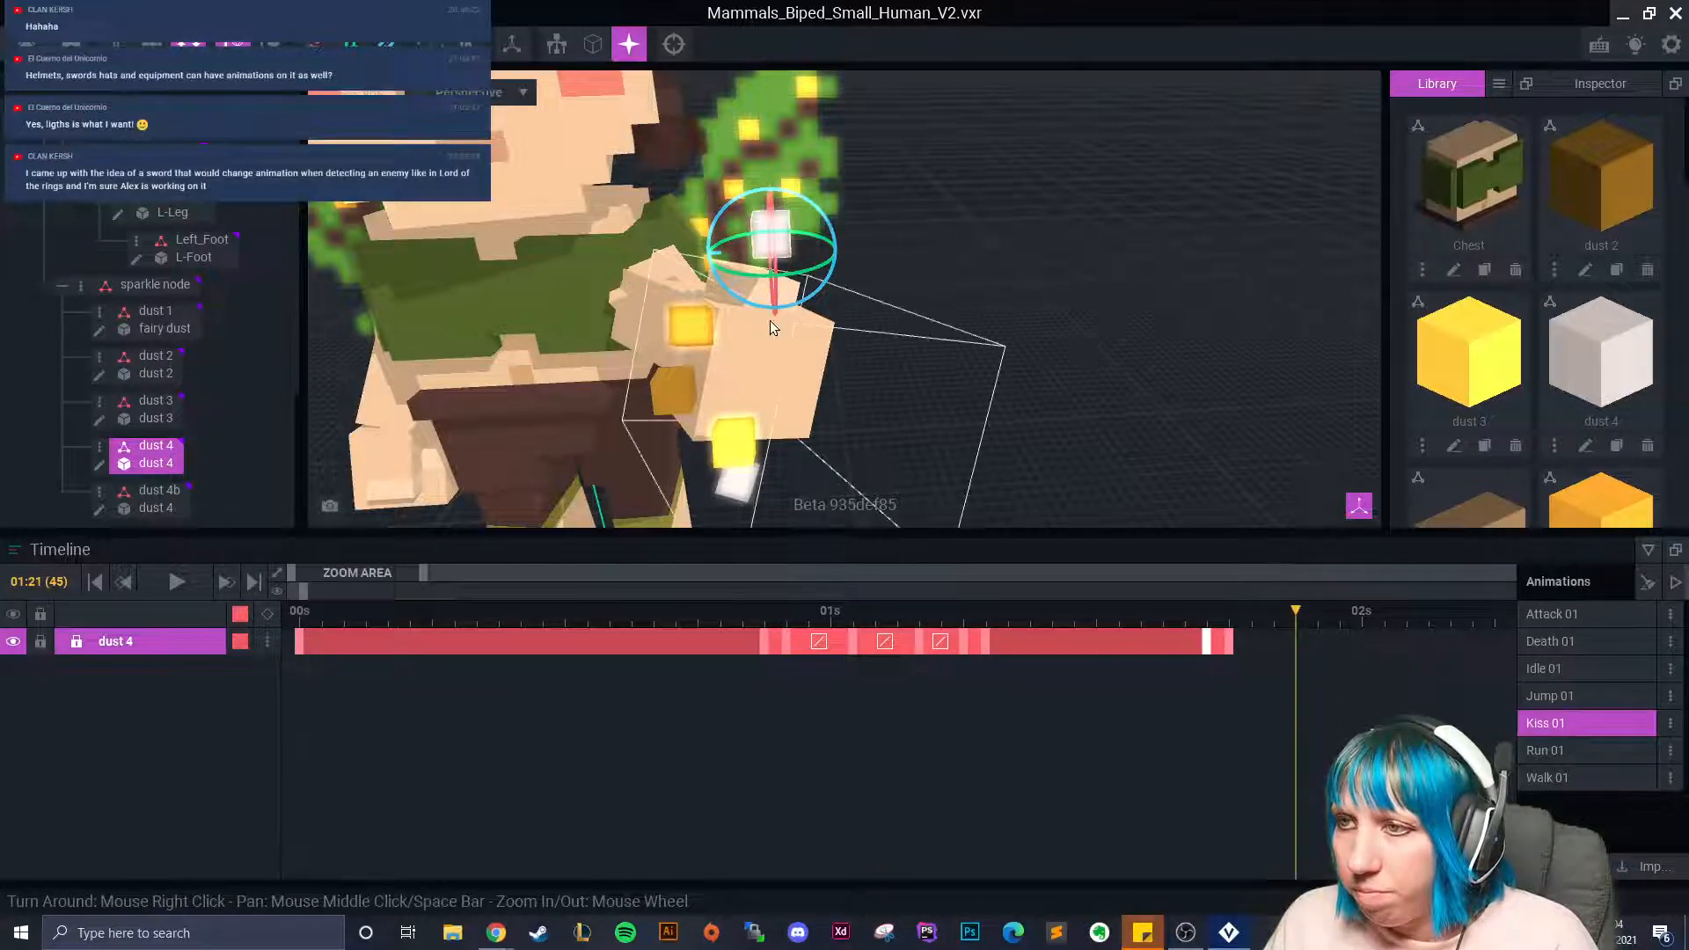
{"action": "left_click", "coordinate": [769, 211]}
{"action": "left_click", "coordinate": [773, 235]}
{"action": "right_click_drag", "start_coordinate": [834, 317], "coordinate": [963, 281]}
{"action": "left_click_drag", "start_coordinate": [903, 209], "coordinate": [908, 275]}
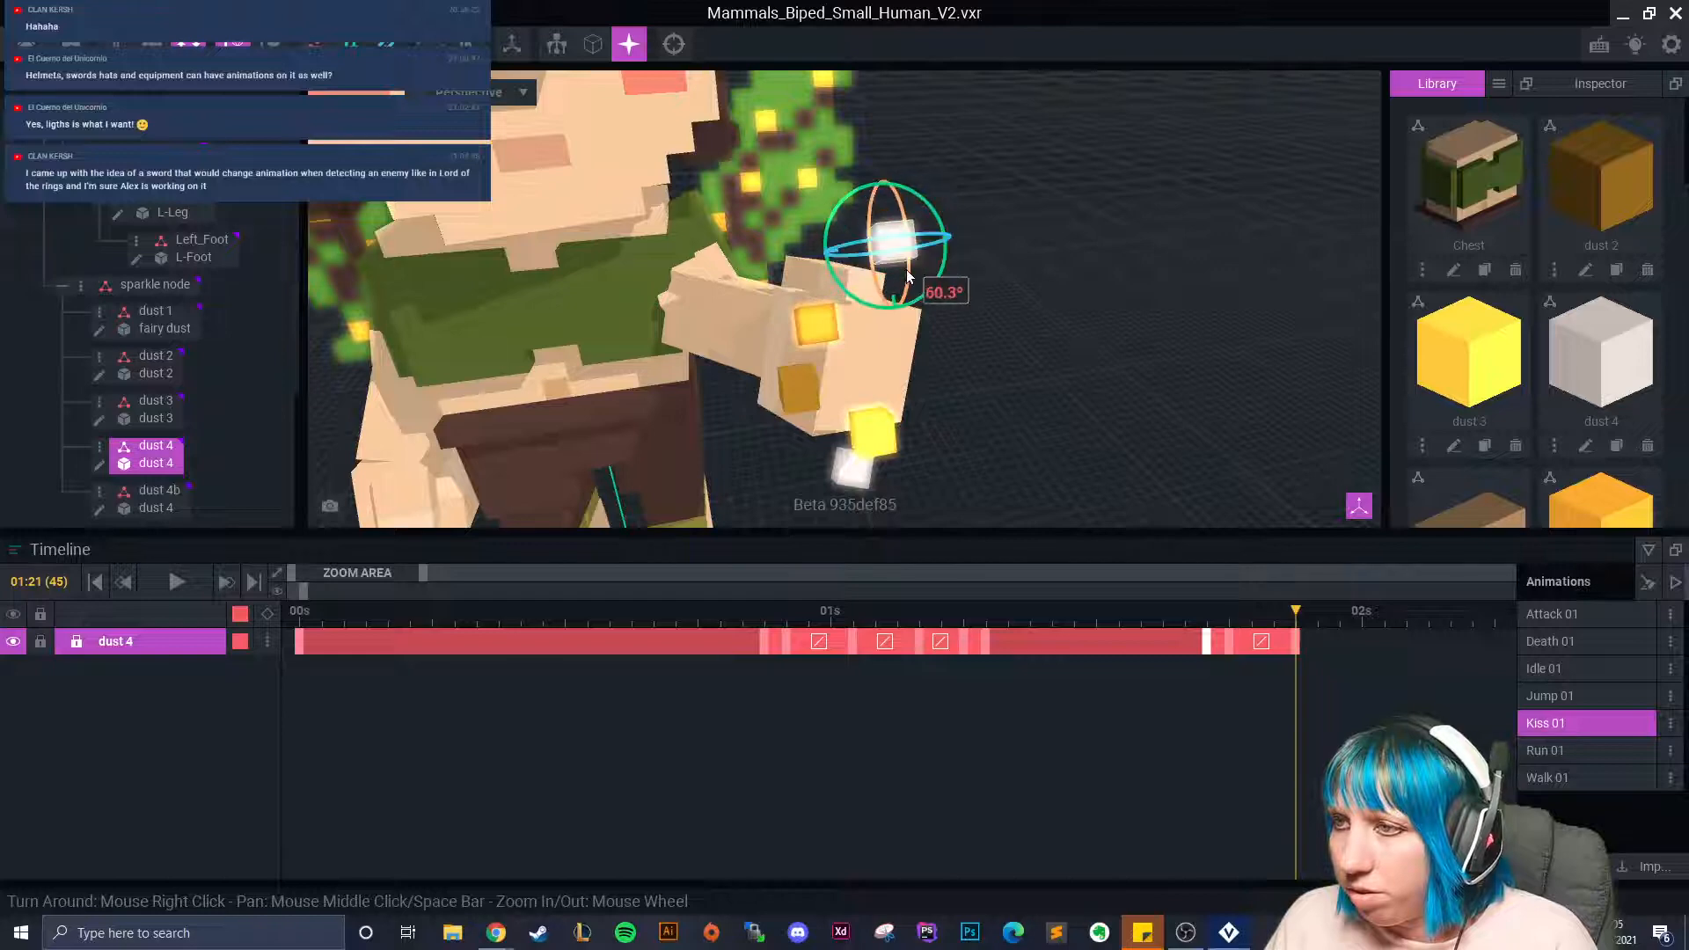
{"action": "left_click_drag", "start_coordinate": [915, 193], "coordinate": [933, 212]}
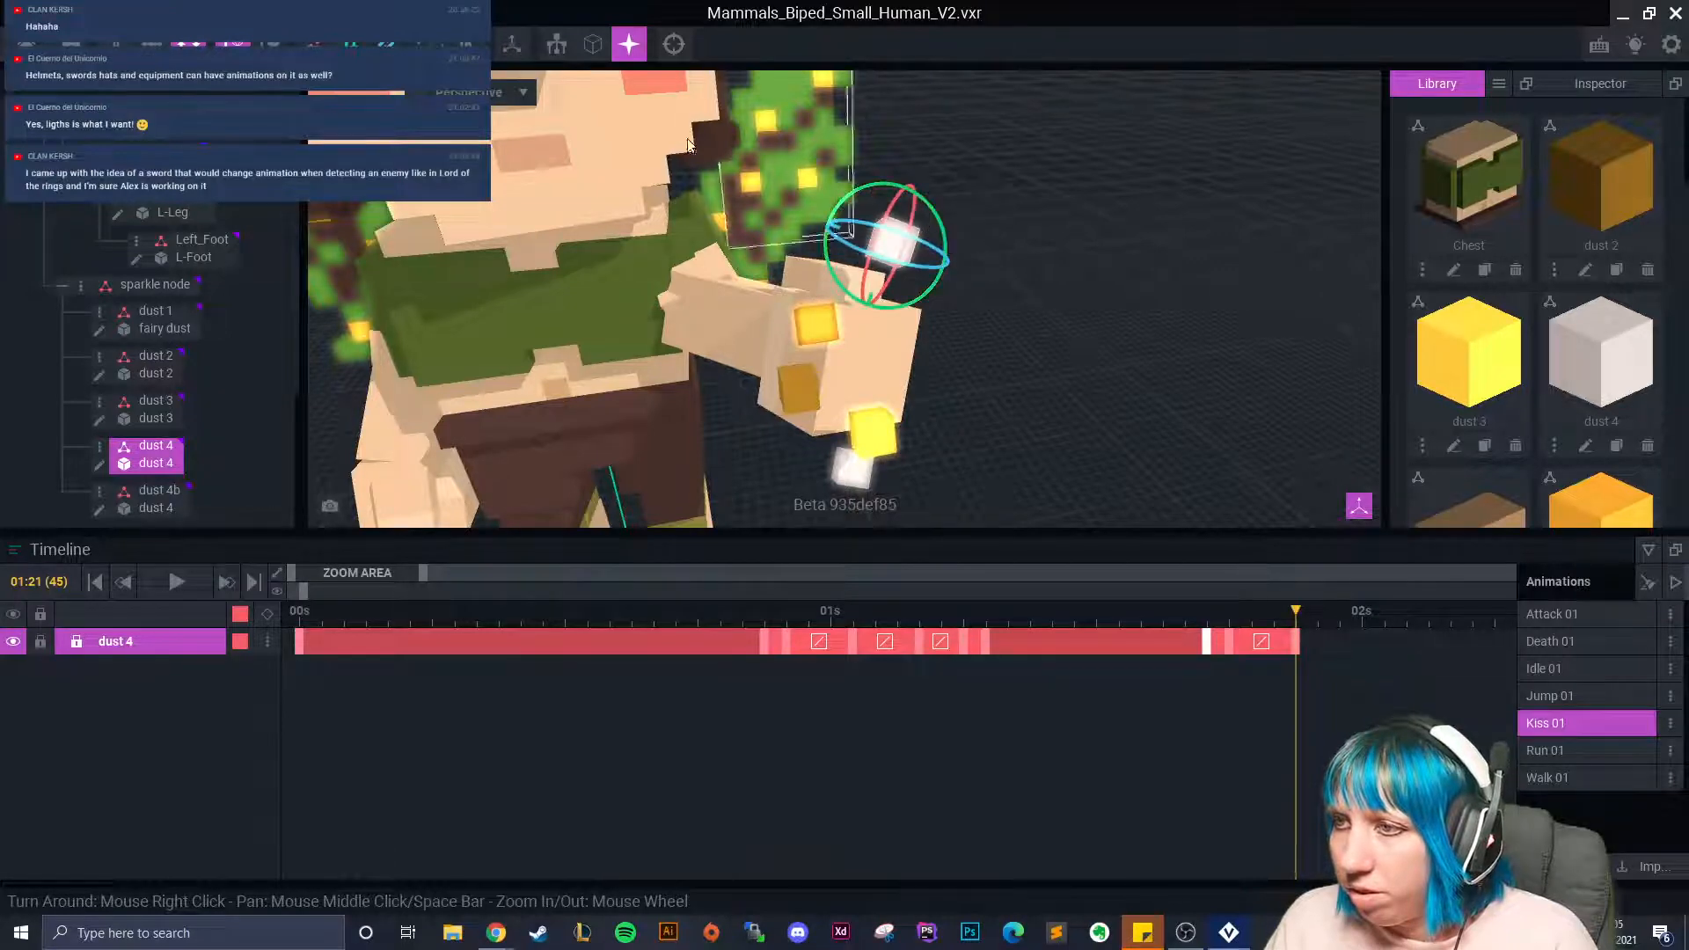
{"action": "left_click", "coordinate": [151, 44]}
{"action": "left_click_drag", "start_coordinate": [864, 310], "coordinate": [829, 318]}
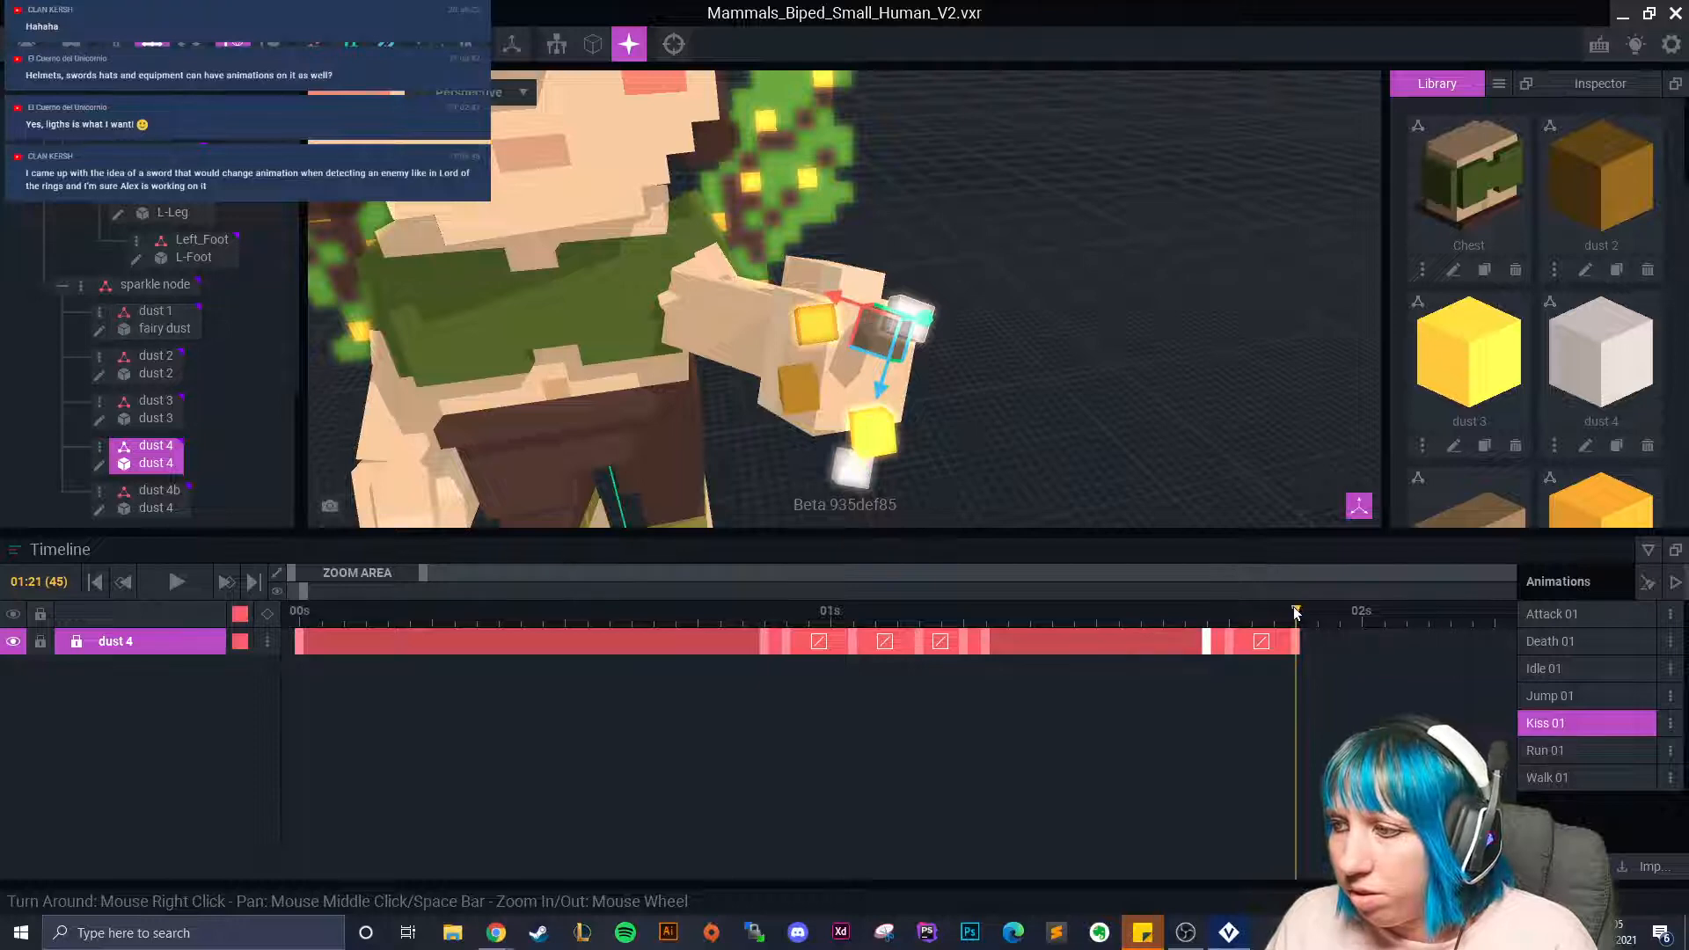
At 02:00, turn the dust 4 cube upright and rotate it further, adding a key.
{"action": "left_click_drag", "start_coordinate": [1295, 611], "coordinate": [1362, 633]}
{"action": "right_click_drag", "start_coordinate": [984, 398], "coordinate": [805, 248]}
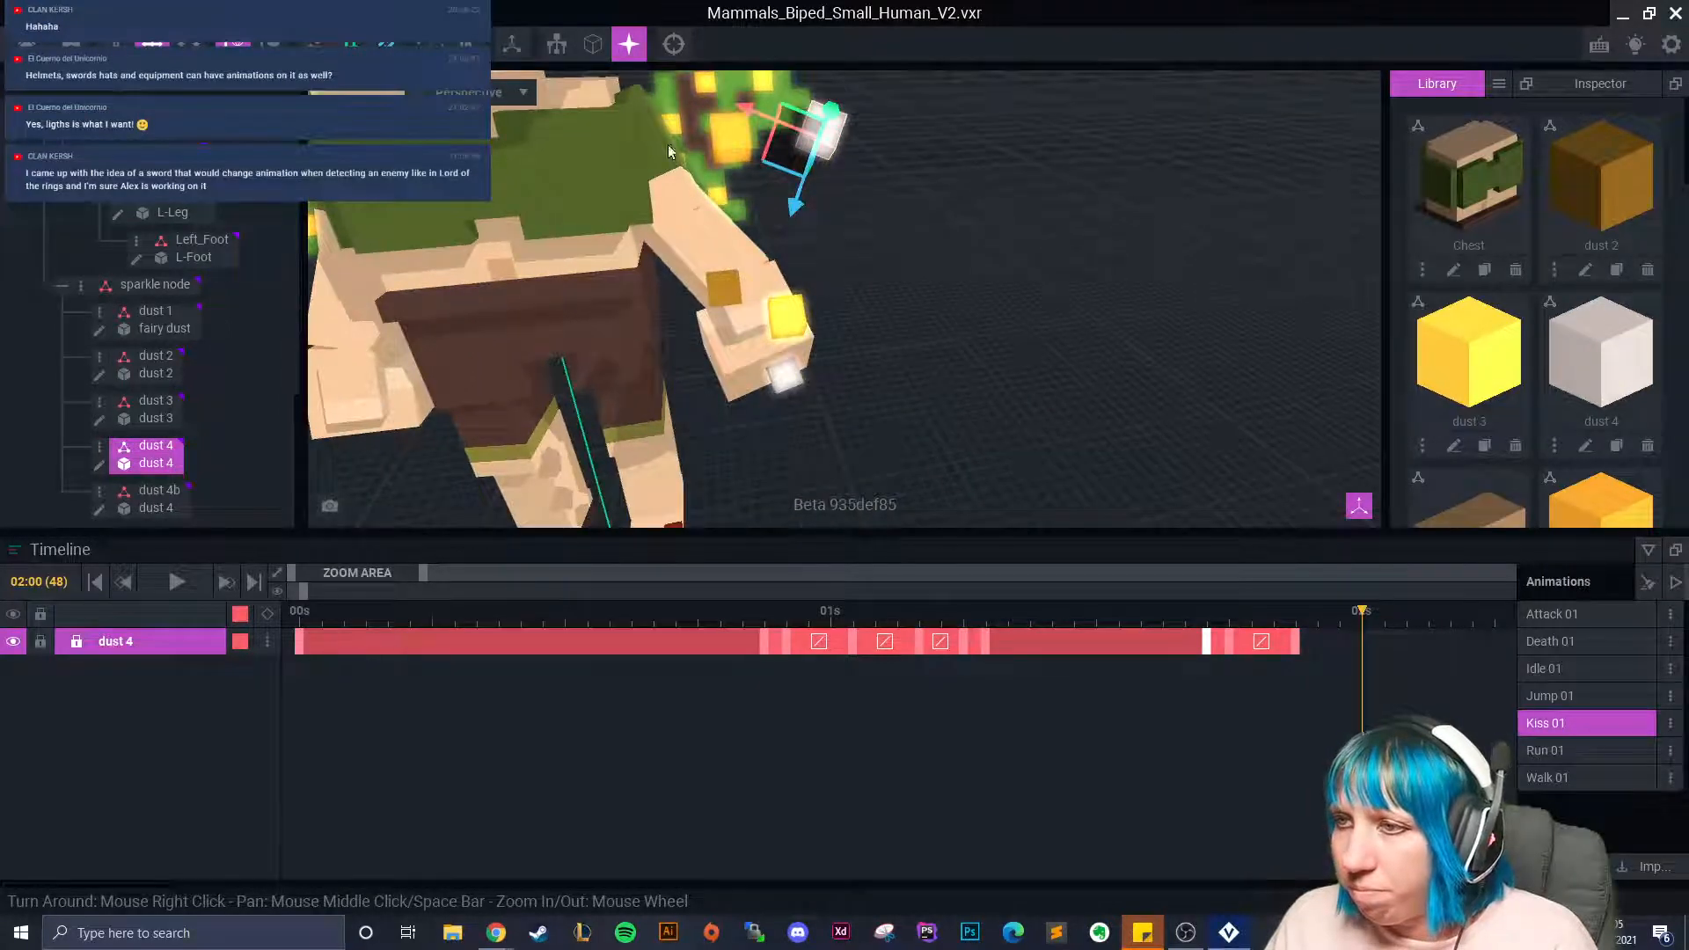
{"action": "key", "text": "e"}
{"action": "left_click_drag", "start_coordinate": [858, 103], "coordinate": [837, 86]}
{"action": "left_click", "coordinate": [829, 127]}
{"action": "left_click", "coordinate": [827, 128]}
{"action": "left_click_drag", "start_coordinate": [831, 92], "coordinate": [811, 281]}
{"action": "left_click", "coordinate": [152, 44]}
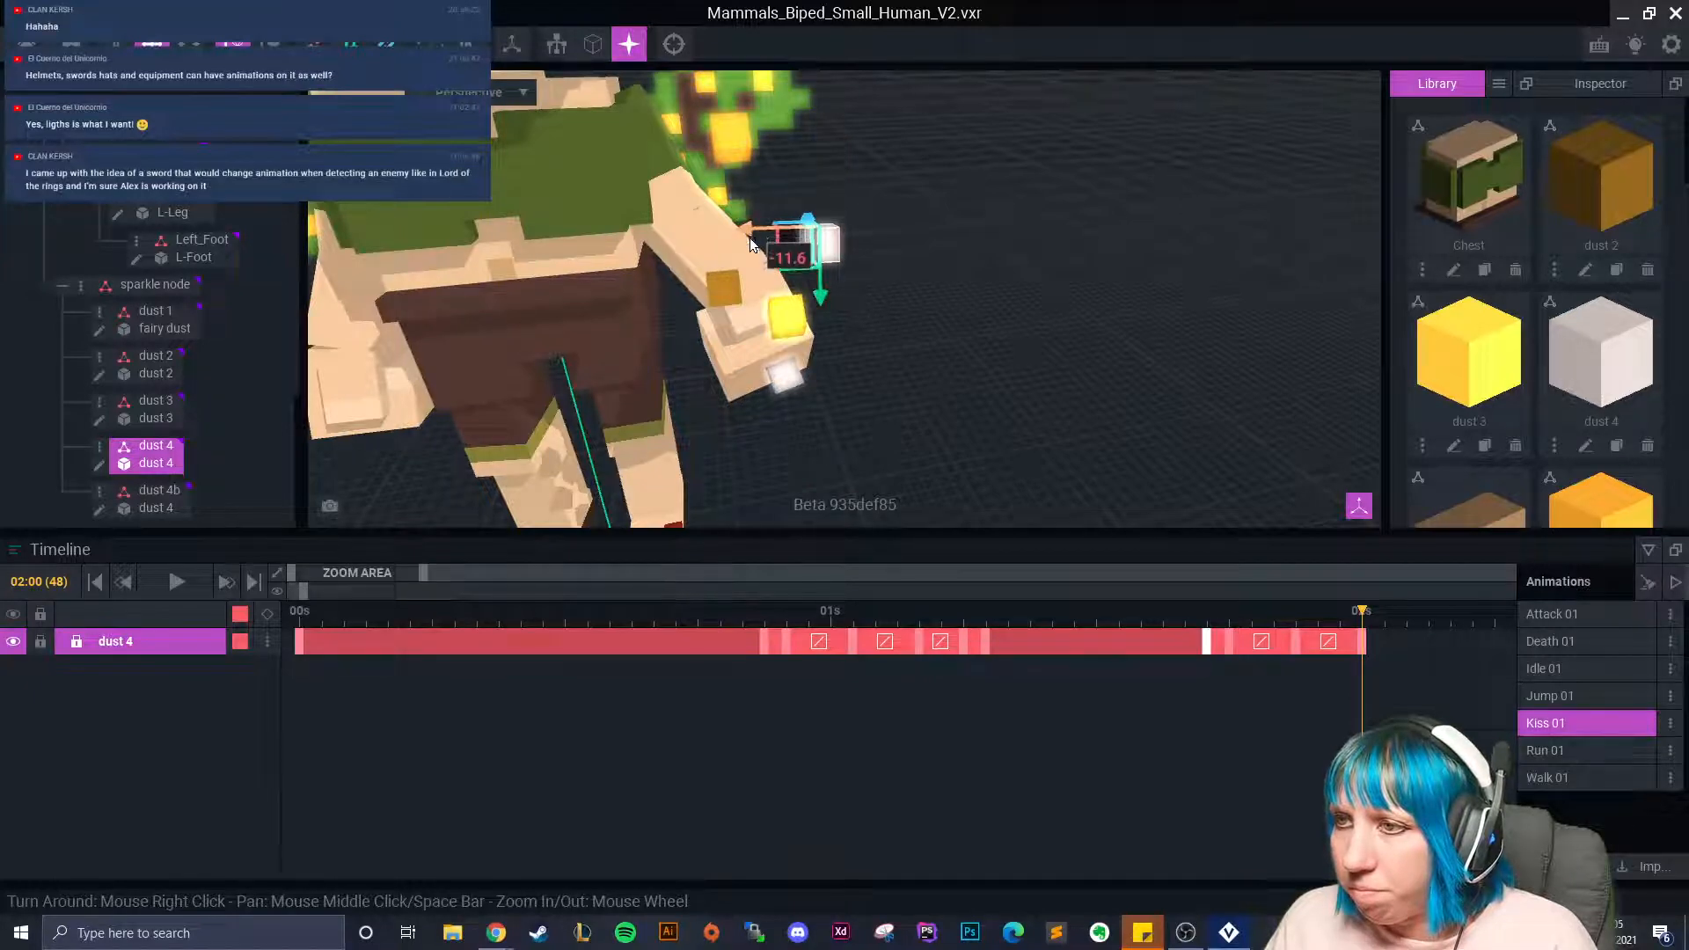
Rotate the dust 1 cube further, keying it at 02:00.
{"action": "left_click", "coordinate": [154, 312]}
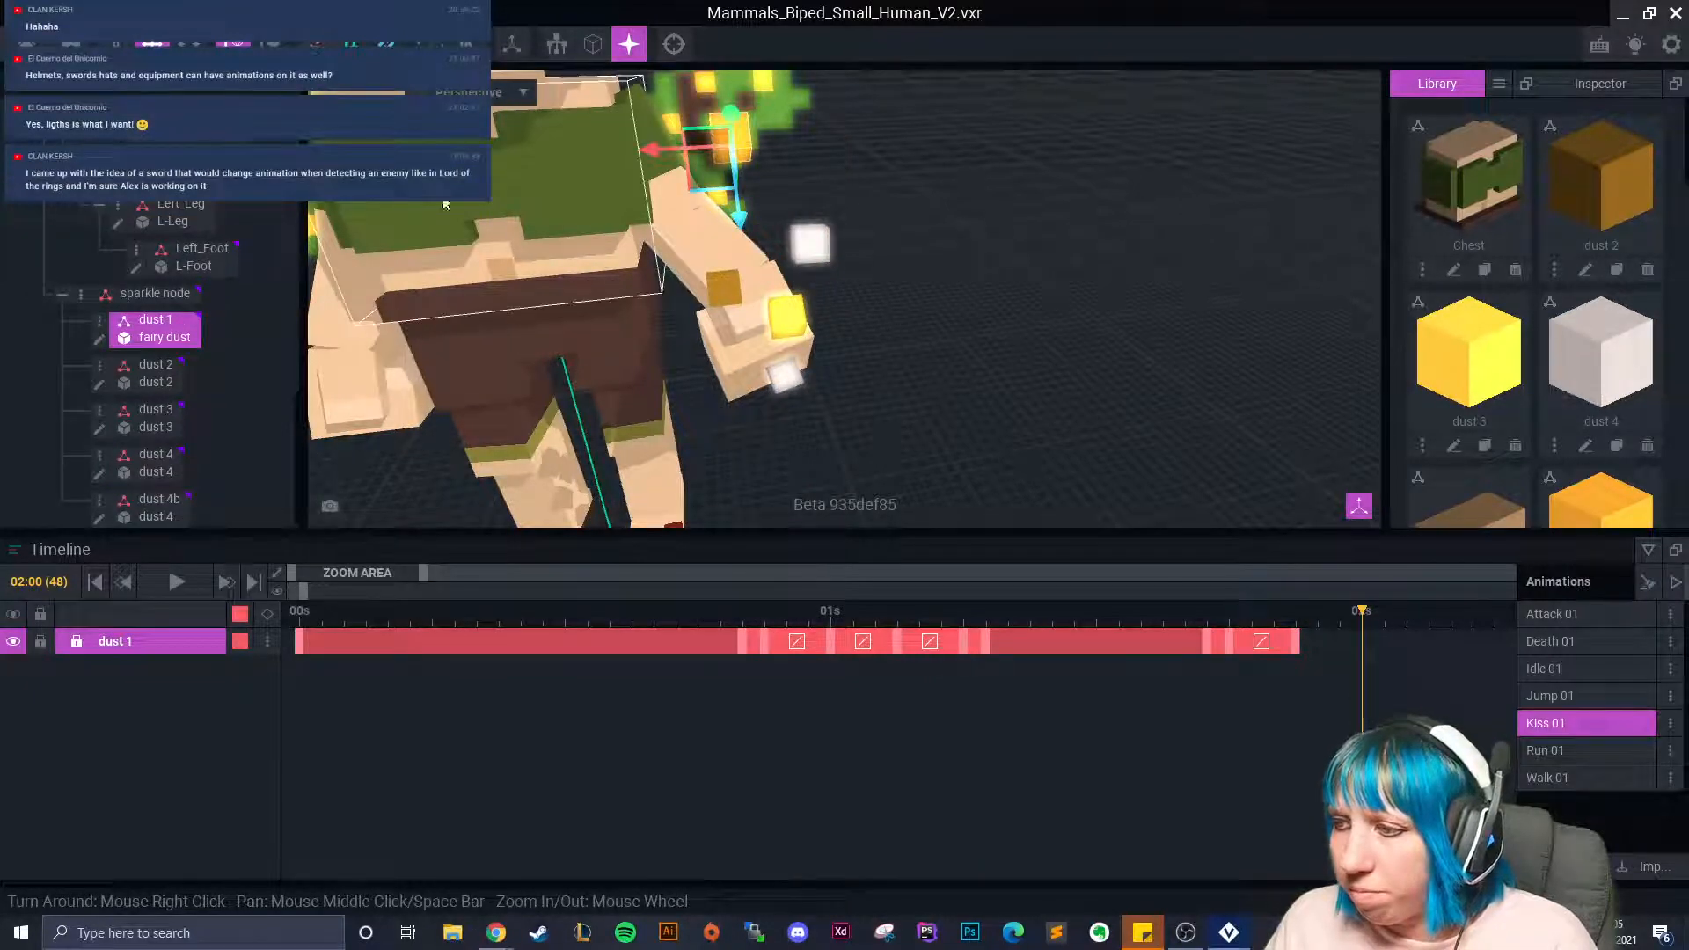
{"action": "left_click", "coordinate": [188, 44]}
{"action": "right_click_drag", "start_coordinate": [738, 151], "coordinate": [1147, 211]}
{"action": "left_click_drag", "start_coordinate": [1120, 148], "coordinate": [1027, 298]}
{"action": "left_click", "coordinate": [152, 43]}
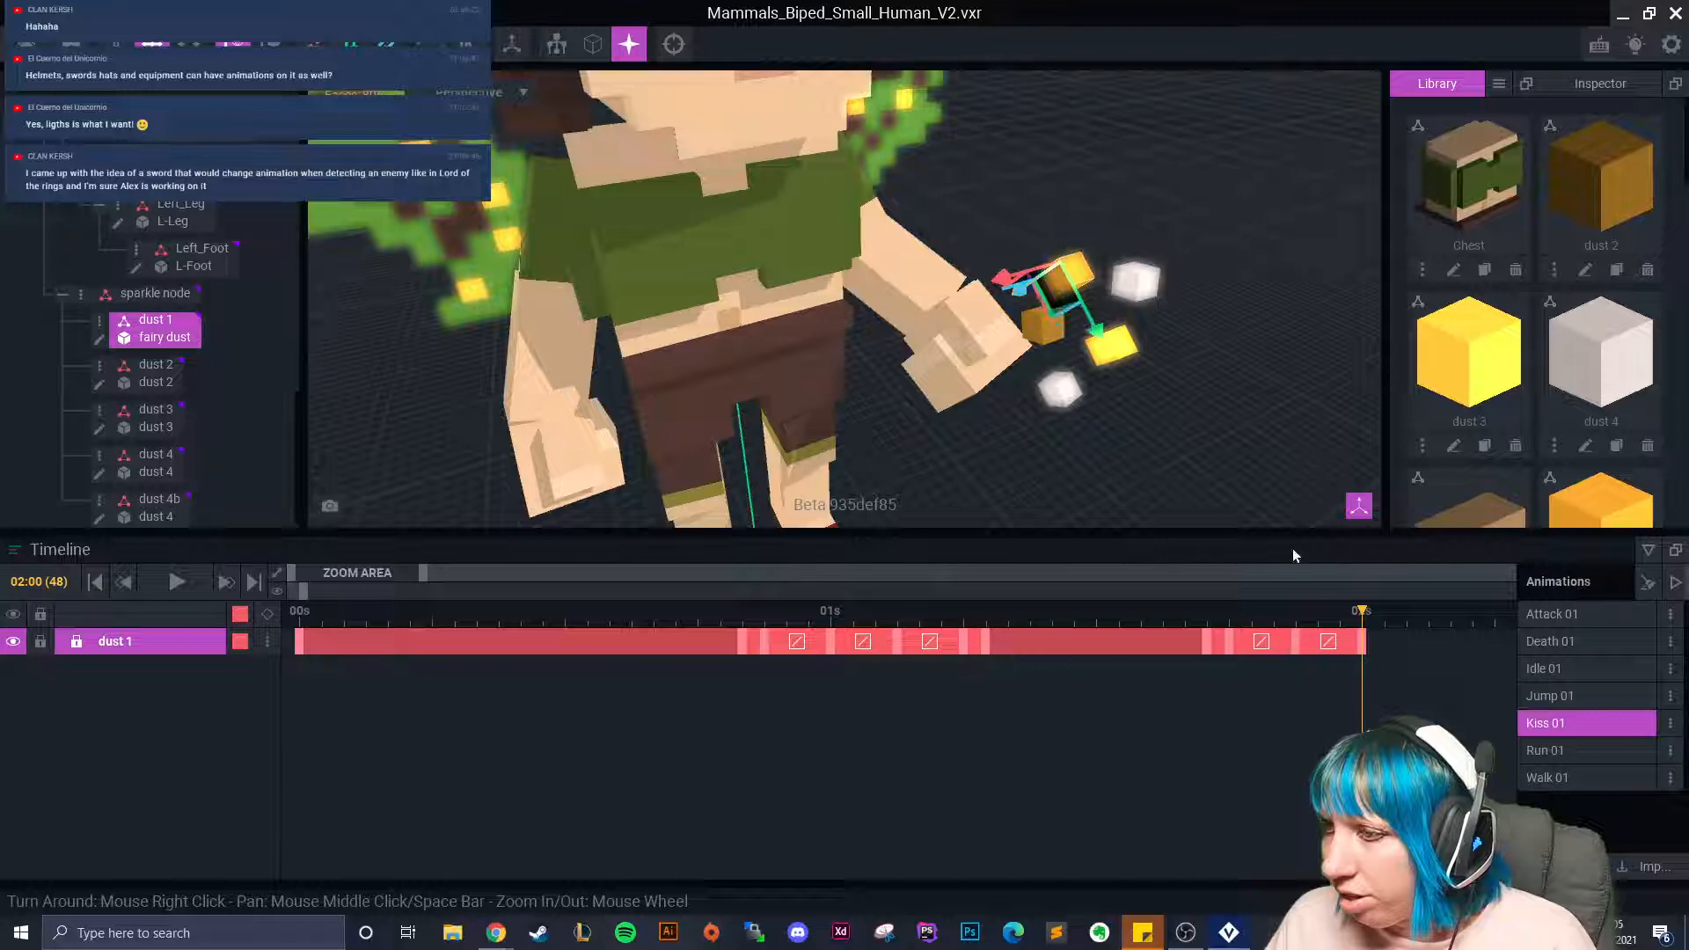
Advance to frame 51 and zoom in on the dust cubes and orange cube.
{"action": "left_click_drag", "start_coordinate": [1372, 623], "coordinate": [1429, 637]}
{"action": "right_click_drag", "start_coordinate": [1135, 388], "coordinate": [1022, 314]}
{"action": "scroll", "coordinate": [1023, 314], "scroll_direction": "up", "scroll_amount": 3}
{"action": "middle_click_drag", "start_coordinate": [1022, 314], "coordinate": [1047, 418]}
Rotate the dust 1 cube further, keying frame 51.
{"action": "left_click", "coordinate": [188, 43]}
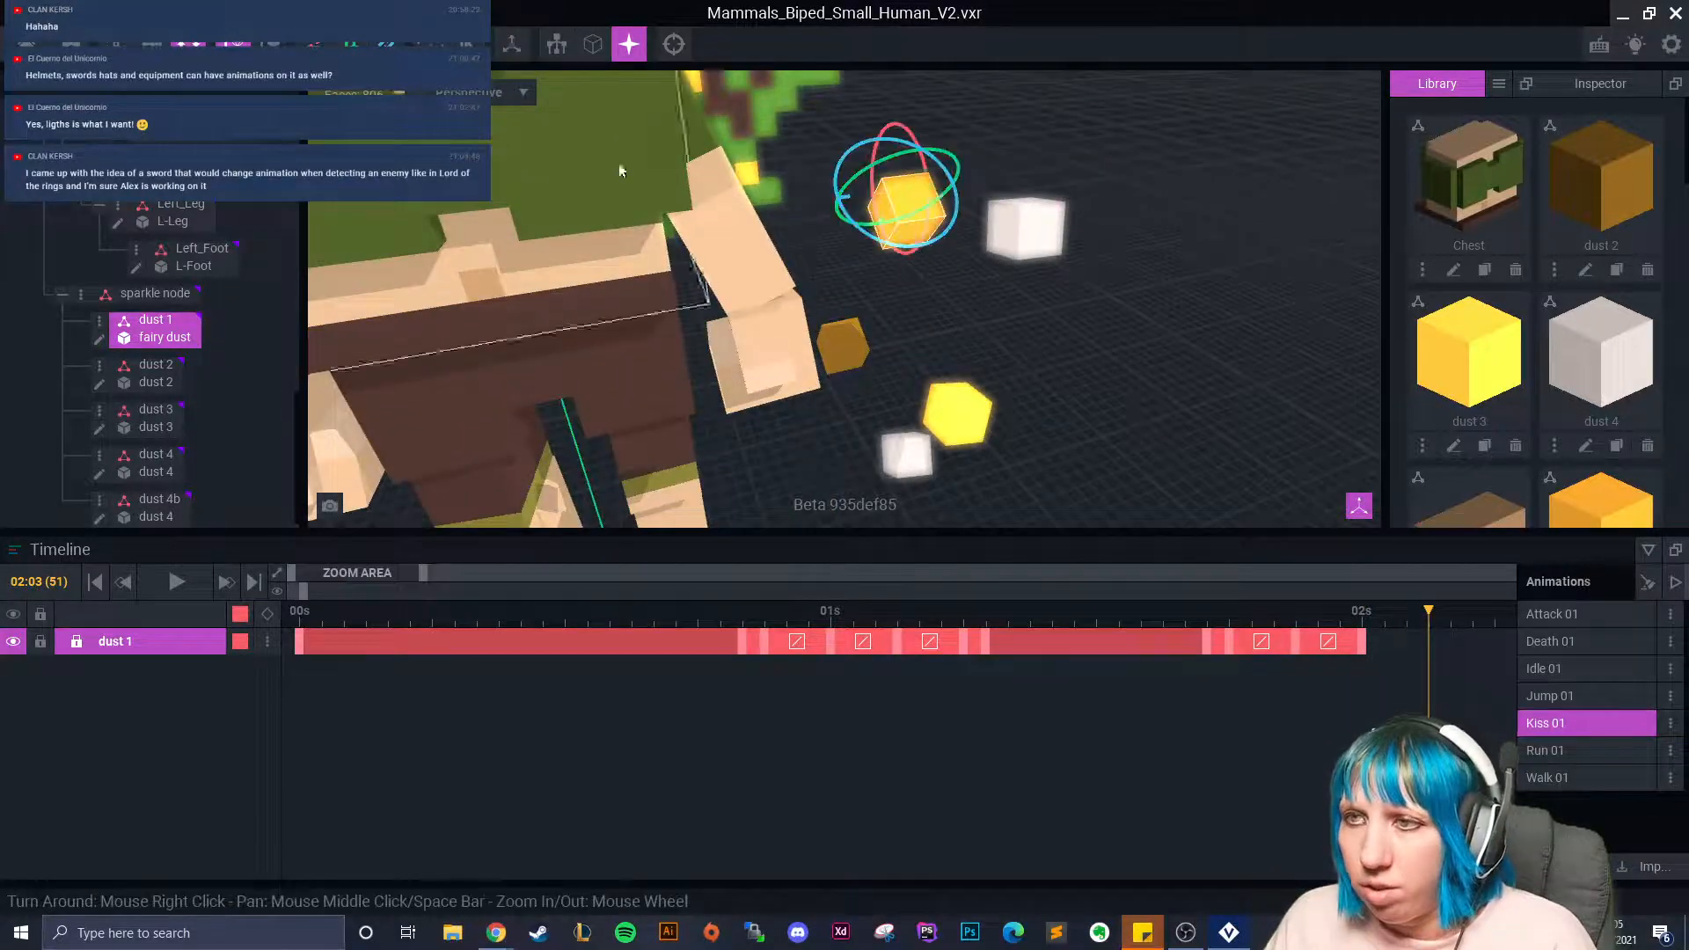
{"action": "left_click_drag", "start_coordinate": [922, 167], "coordinate": [855, 270]}
{"action": "left_click", "coordinate": [152, 43]}
Rotate dust 4 around its red axis and move it down-left along its red and green axes.
{"action": "left_click", "coordinate": [1032, 246]}
{"action": "left_click", "coordinate": [188, 44]}
{"action": "left_click_drag", "start_coordinate": [1023, 158], "coordinate": [1063, 164]}
{"action": "scroll", "coordinate": [1088, 198], "scroll_direction": "up", "scroll_amount": 1}
{"action": "mouse_move", "coordinate": [1088, 199]}
{"action": "right_mouse_down"}
{"action": "mouse_move", "coordinate": [1144, 187]}
{"action": "mouse_move", "coordinate": [1083, 176]}
{"action": "right_mouse_up"}
{"action": "left_click_drag", "start_coordinate": [1110, 151], "coordinate": [1079, 220]}
{"action": "left_click", "coordinate": [151, 43]}
{"action": "left_click_drag", "start_coordinate": [1060, 143], "coordinate": [966, 327]}
{"action": "right_click_drag", "start_coordinate": [966, 328], "coordinate": [1022, 367]}
{"action": "left_click_drag", "start_coordinate": [982, 350], "coordinate": [1048, 308]}
Preview the sparkle motion to 02:04, shorten dust 4's clip, and go to 02:05.
{"action": "left_click", "coordinate": [1396, 626]}
{"action": "left_click_drag", "start_coordinate": [1392, 624], "coordinate": [1472, 656]}
{"action": "middle_click_drag", "start_coordinate": [1135, 369], "coordinate": [1107, 308]}
{"action": "left_click_drag", "start_coordinate": [1428, 649], "coordinate": [1404, 649]}
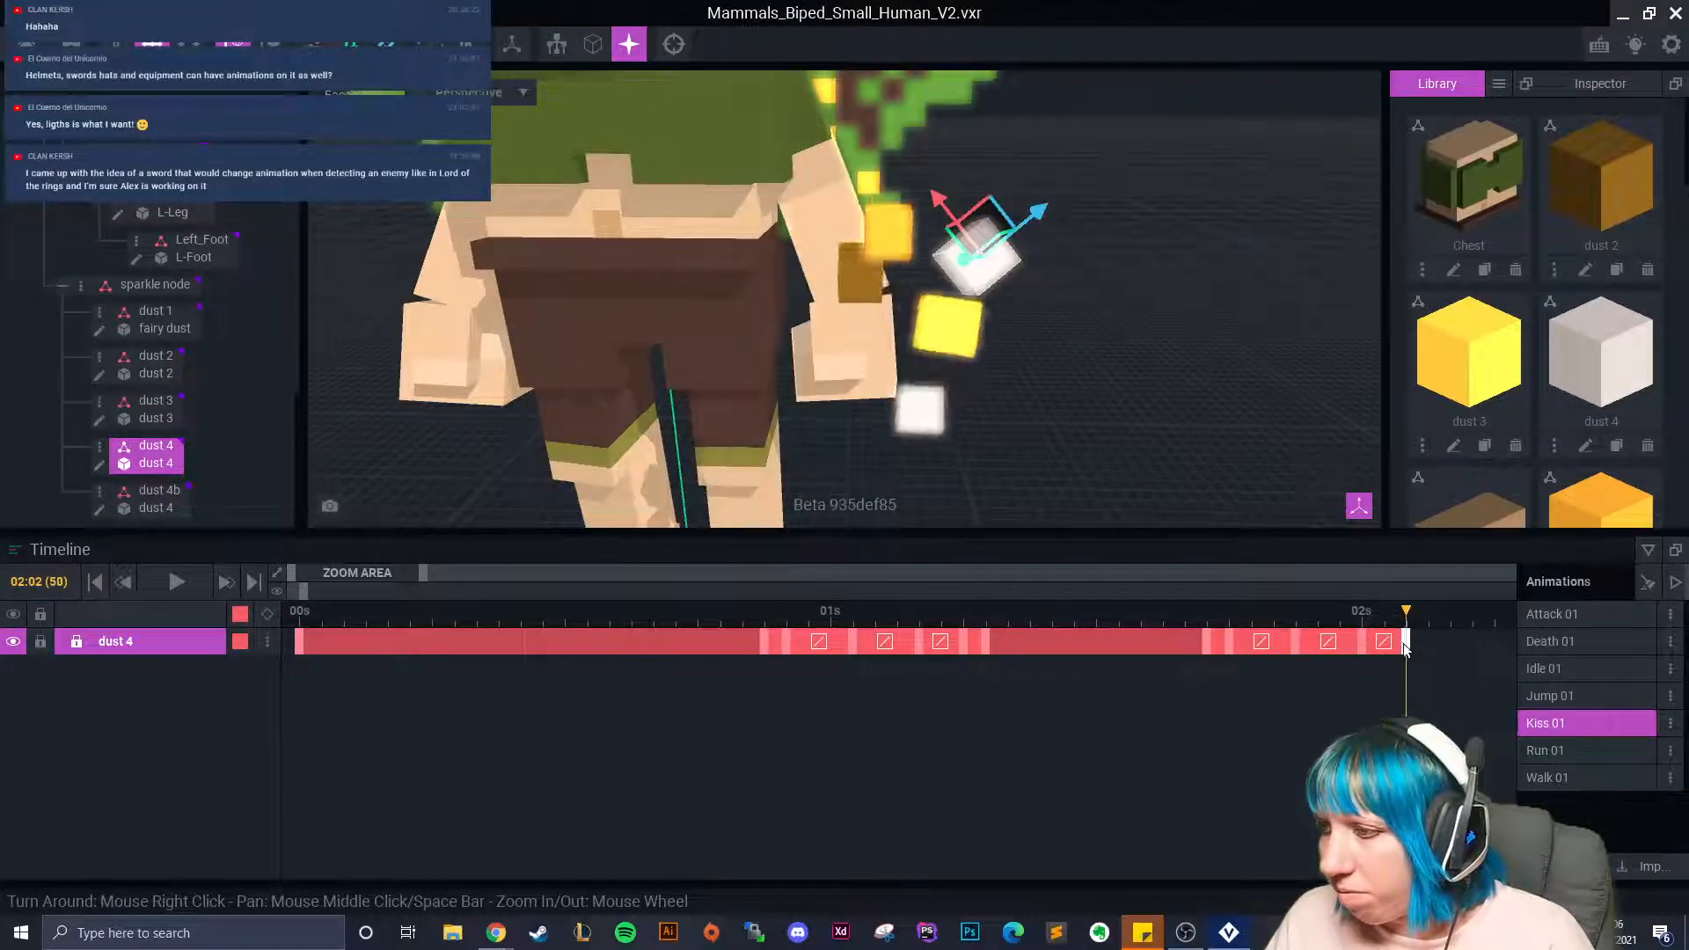
{"action": "left_click", "coordinate": [1443, 652]}
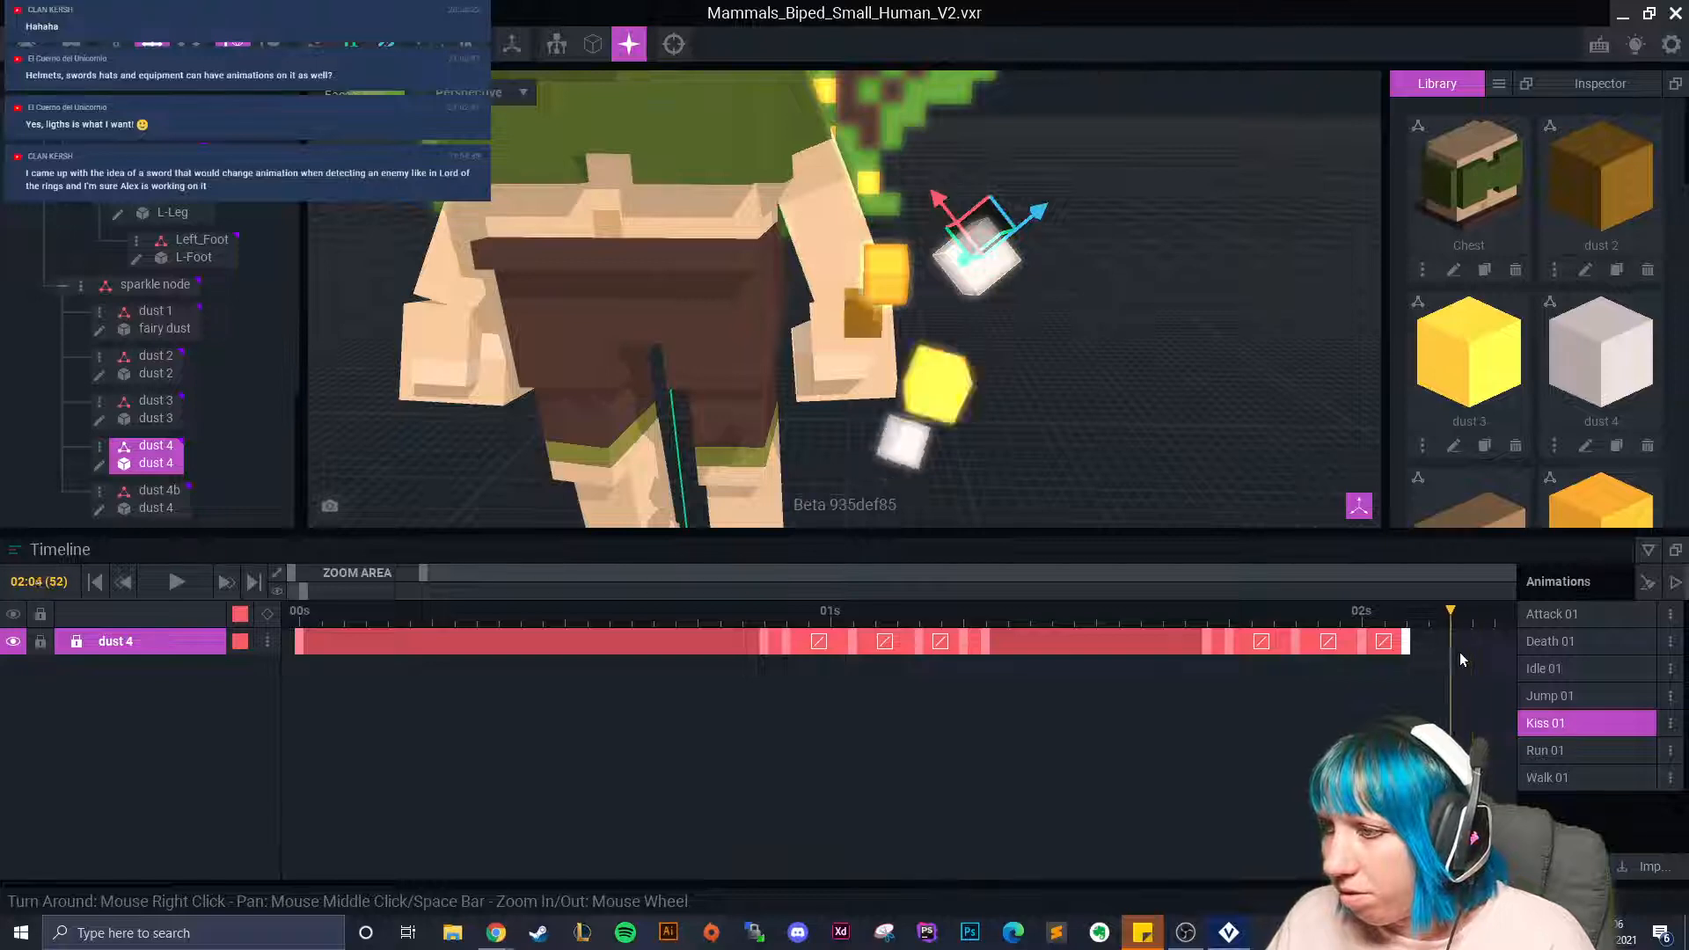
Rotate dust 4 by 53.7° and move it along its vertical axis at 02:05.
{"action": "left_click", "coordinate": [188, 44]}
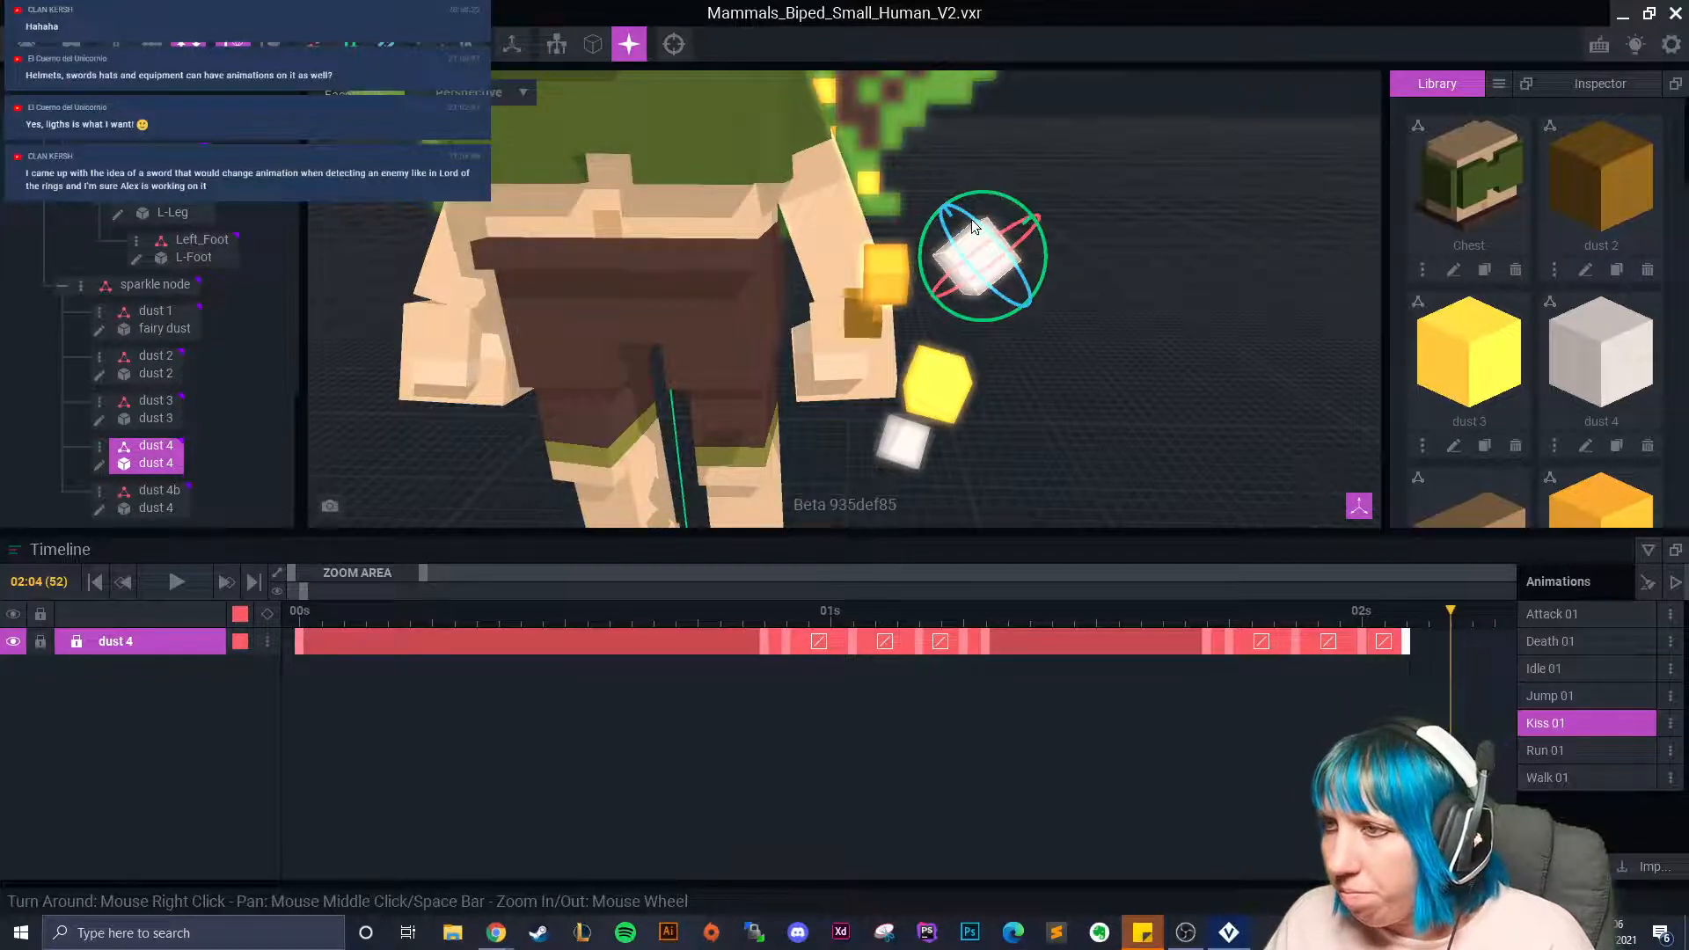
{"action": "left_click_drag", "start_coordinate": [963, 202], "coordinate": [1001, 287]}
{"action": "left_click", "coordinate": [152, 44]}
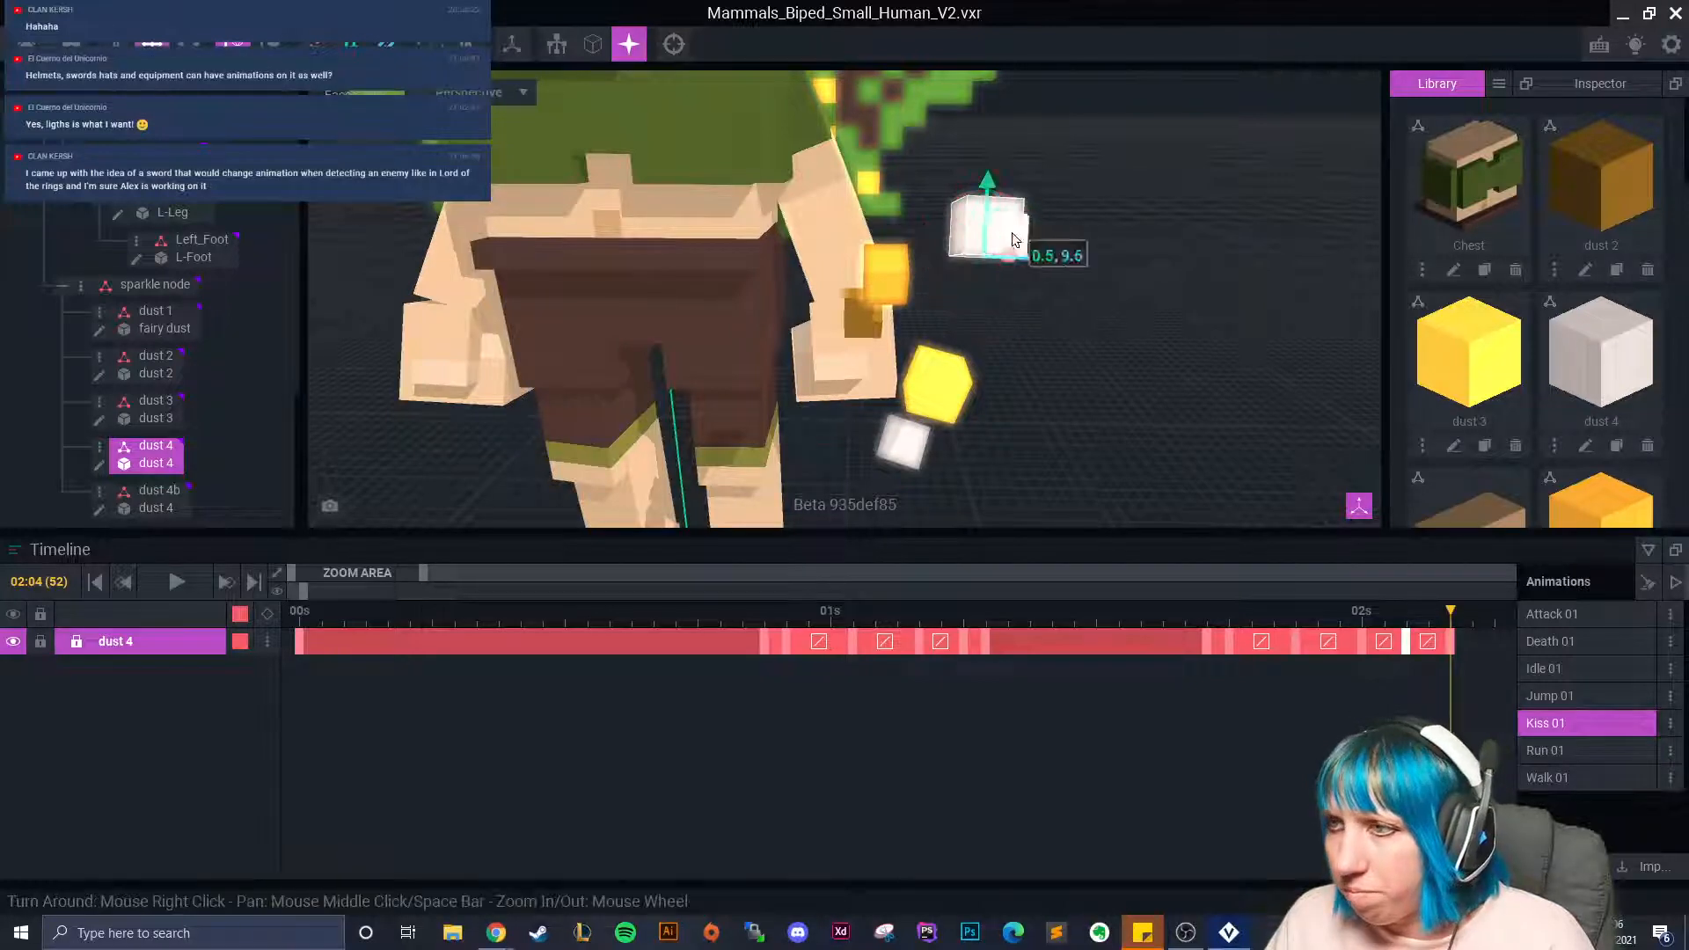
{"action": "left_click_drag", "start_coordinate": [989, 191], "coordinate": [1037, 363]}
Select the yellow dust 1 cube, reframe the fairy's hand, and review the motion from 01:17.
{"action": "left_click", "coordinate": [867, 290]}
{"action": "right_click_drag", "start_coordinate": [933, 308], "coordinate": [1046, 345]}
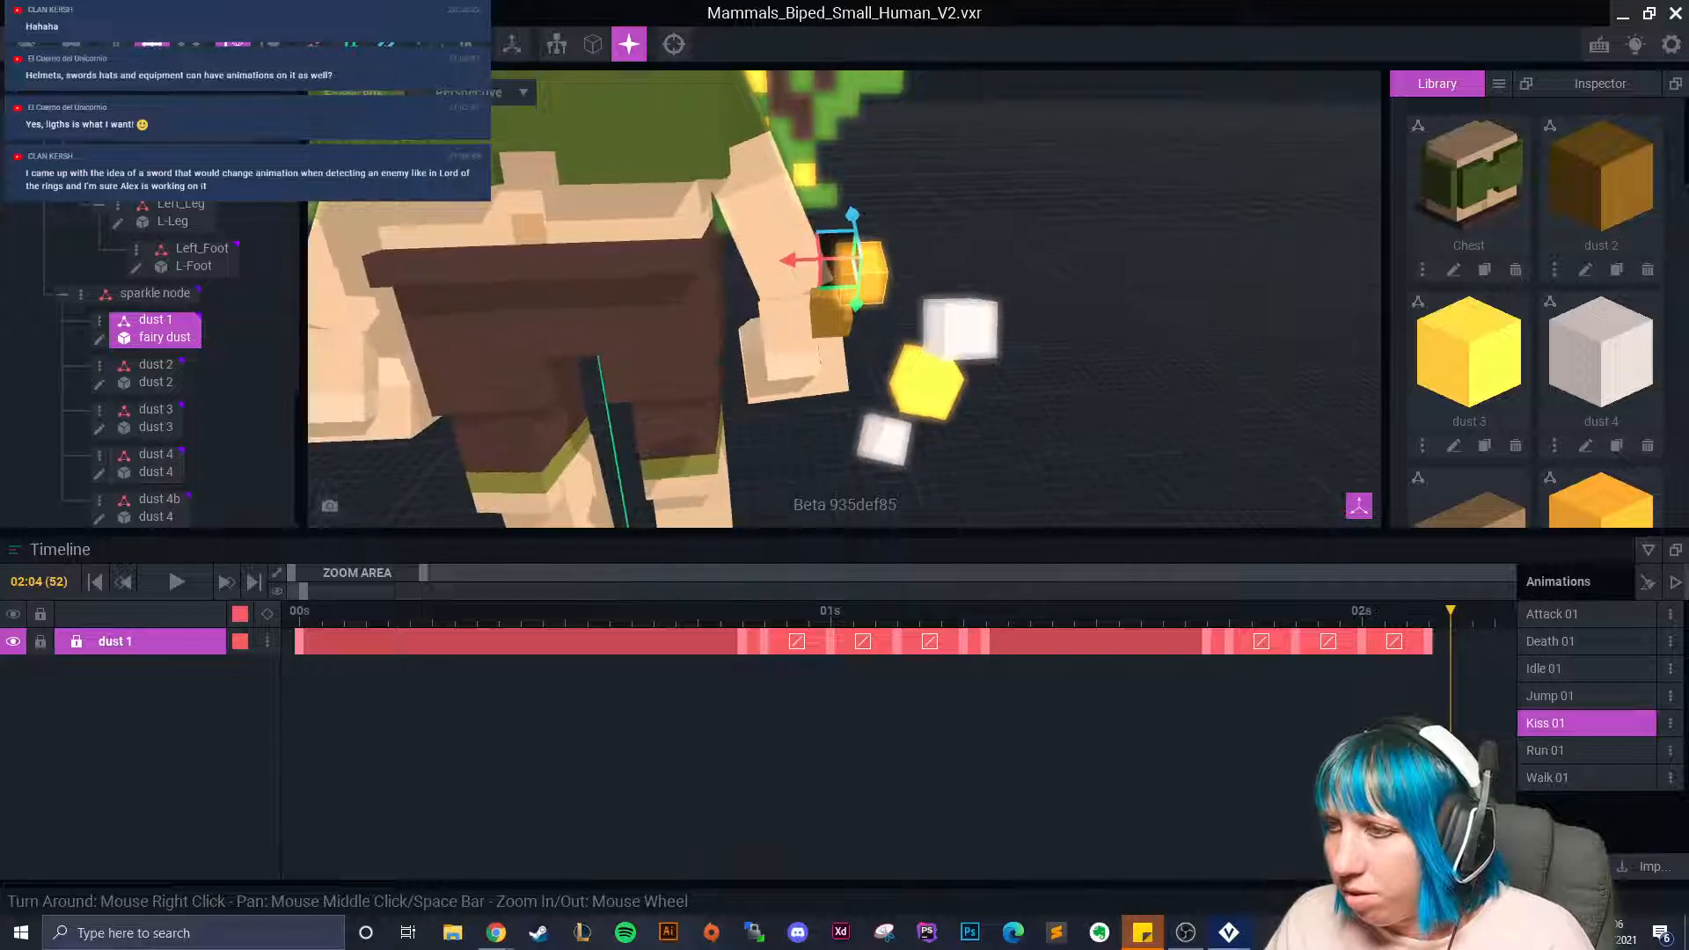
{"action": "scroll", "coordinate": [1047, 347], "scroll_direction": "up", "scroll_amount": 5}
{"action": "middle_click_drag", "start_coordinate": [1214, 350], "coordinate": [906, 312]}
{"action": "left_click", "coordinate": [907, 289]}
{"action": "left_click", "coordinate": [974, 208]}
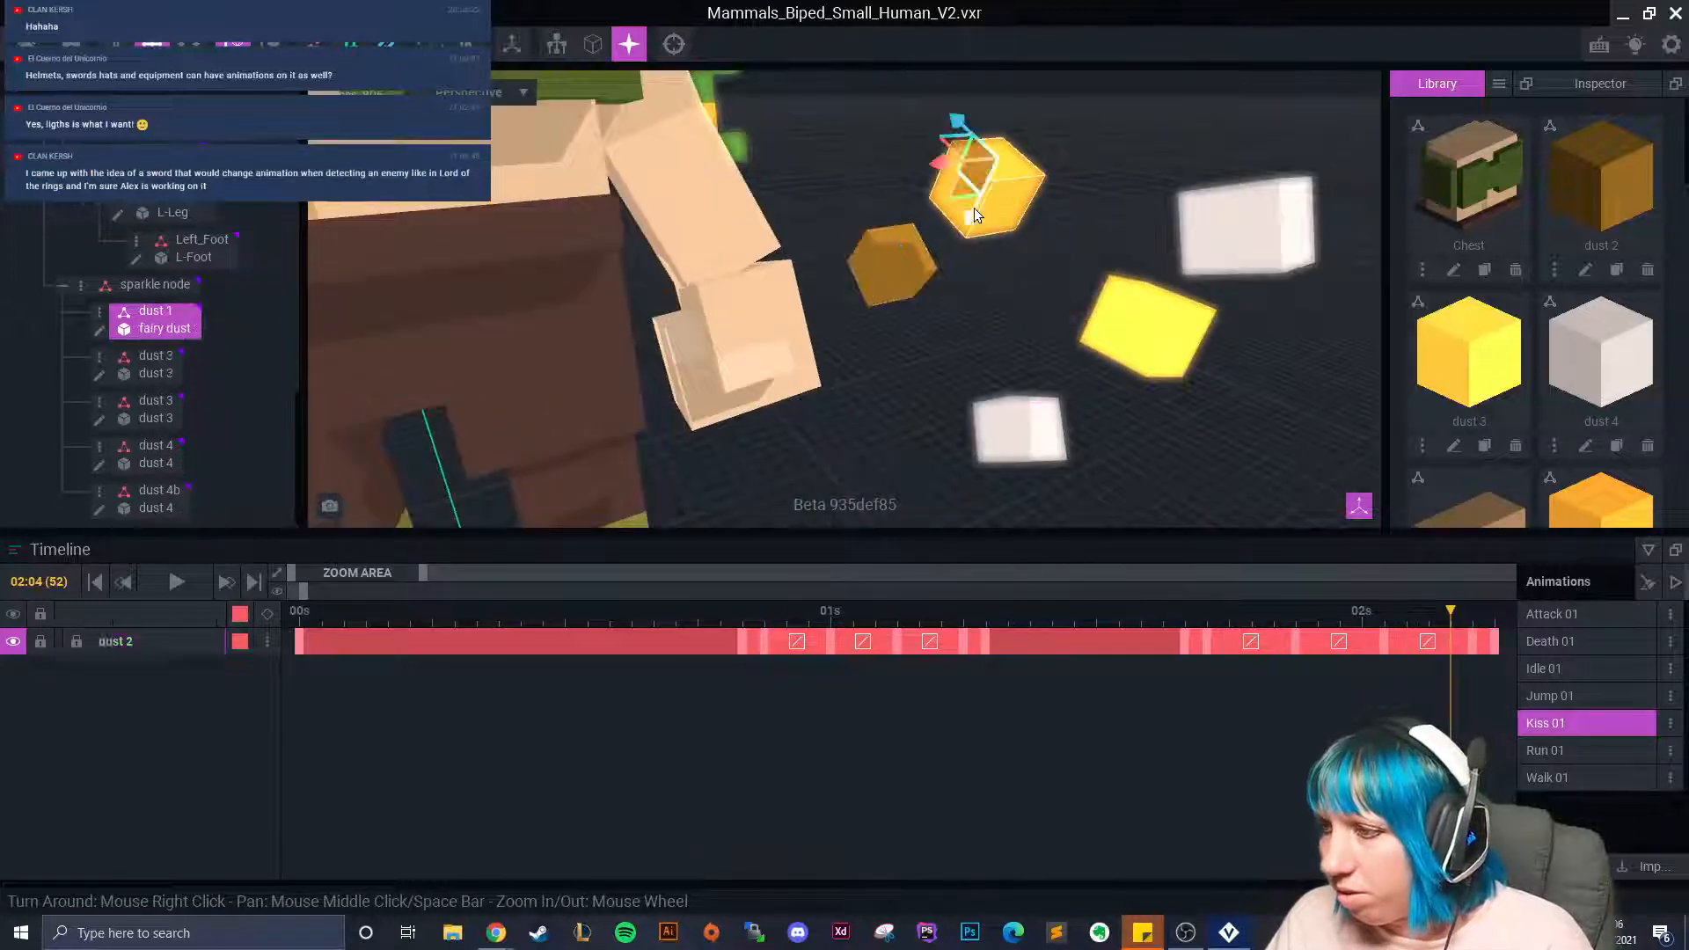
{"action": "scroll", "coordinate": [1067, 370], "scroll_direction": "down", "scroll_amount": 5}
{"action": "left_click_drag", "start_coordinate": [1285, 613], "coordinate": [1492, 664]}
{"action": "scroll", "coordinate": [1047, 361], "scroll_direction": "down", "scroll_amount": 5}
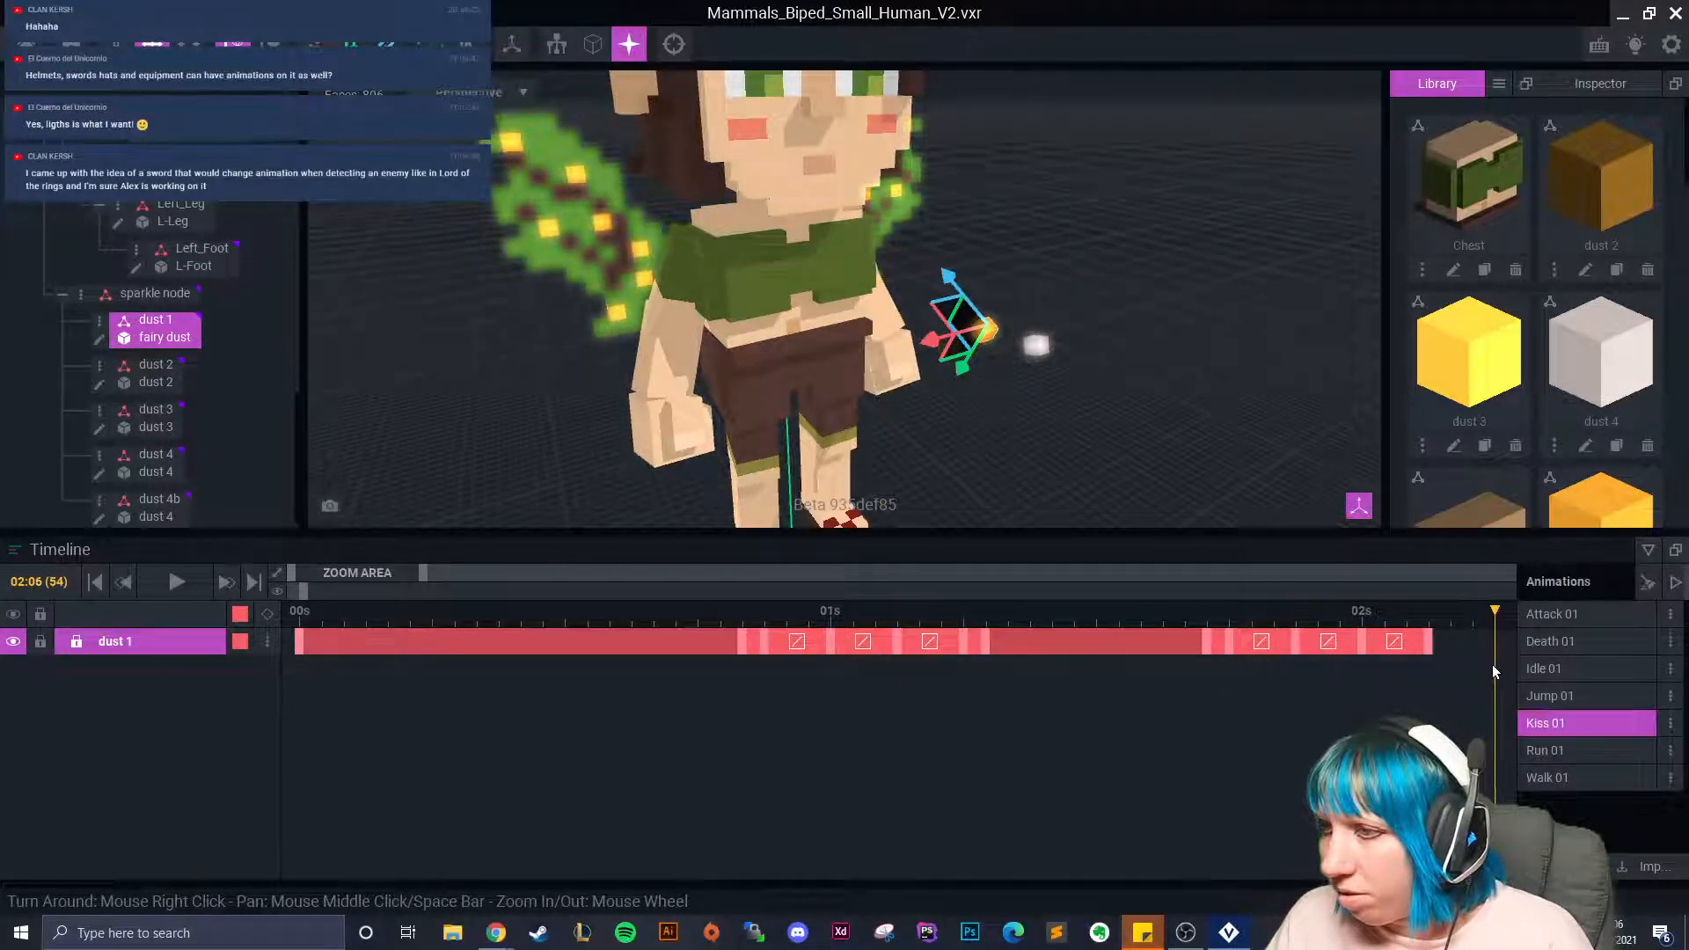
{"action": "scroll", "coordinate": [1026, 371], "scroll_direction": "up", "scroll_amount": 5}
{"action": "middle_click_drag", "start_coordinate": [899, 356], "coordinate": [950, 389]}
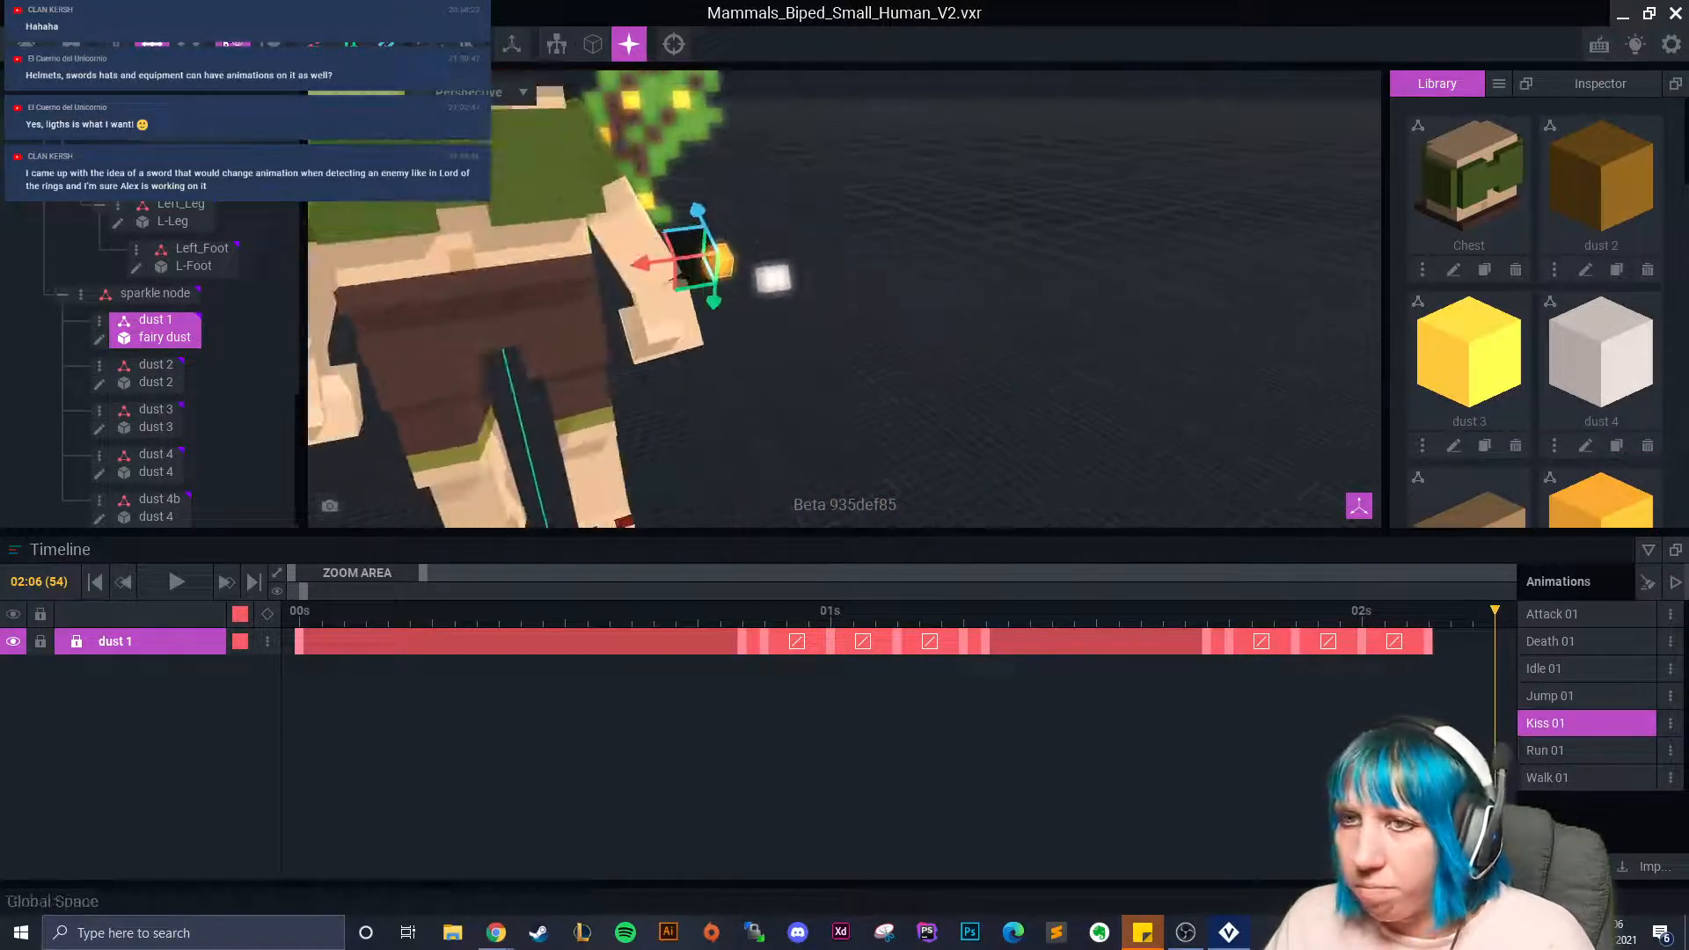
Rotate and lower dust 1, keying it at 02:06, then widen the timeline Zoom Area.
{"action": "left_click", "coordinate": [188, 43]}
{"action": "left_click_drag", "start_coordinate": [735, 241], "coordinate": [744, 317]}
{"action": "left_click", "coordinate": [151, 43]}
{"action": "left_click_drag", "start_coordinate": [722, 189], "coordinate": [720, 256]}
{"action": "left_click_drag", "start_coordinate": [425, 573], "coordinate": [486, 575]}
{"action": "left_click", "coordinate": [1147, 612]}
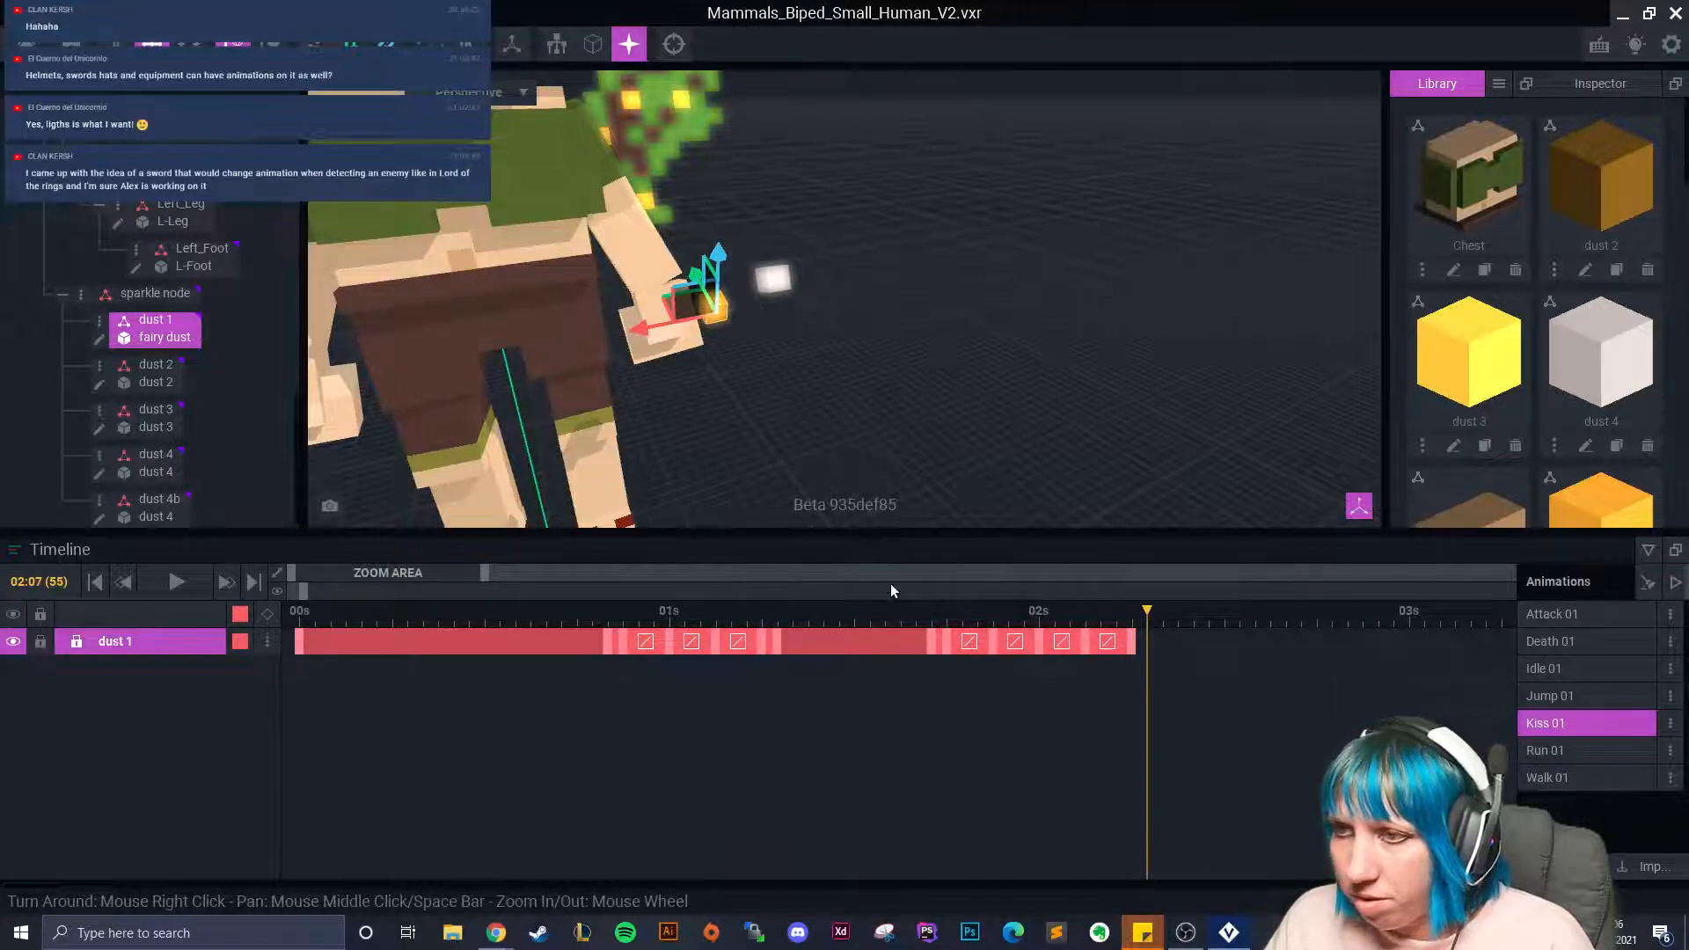
Copy a dust 1 keyframe and paste it at the current frame.
{"action": "right_click", "coordinate": [774, 641]}
{"action": "left_click", "coordinate": [810, 535]}
{"action": "right_click", "coordinate": [1153, 642]}
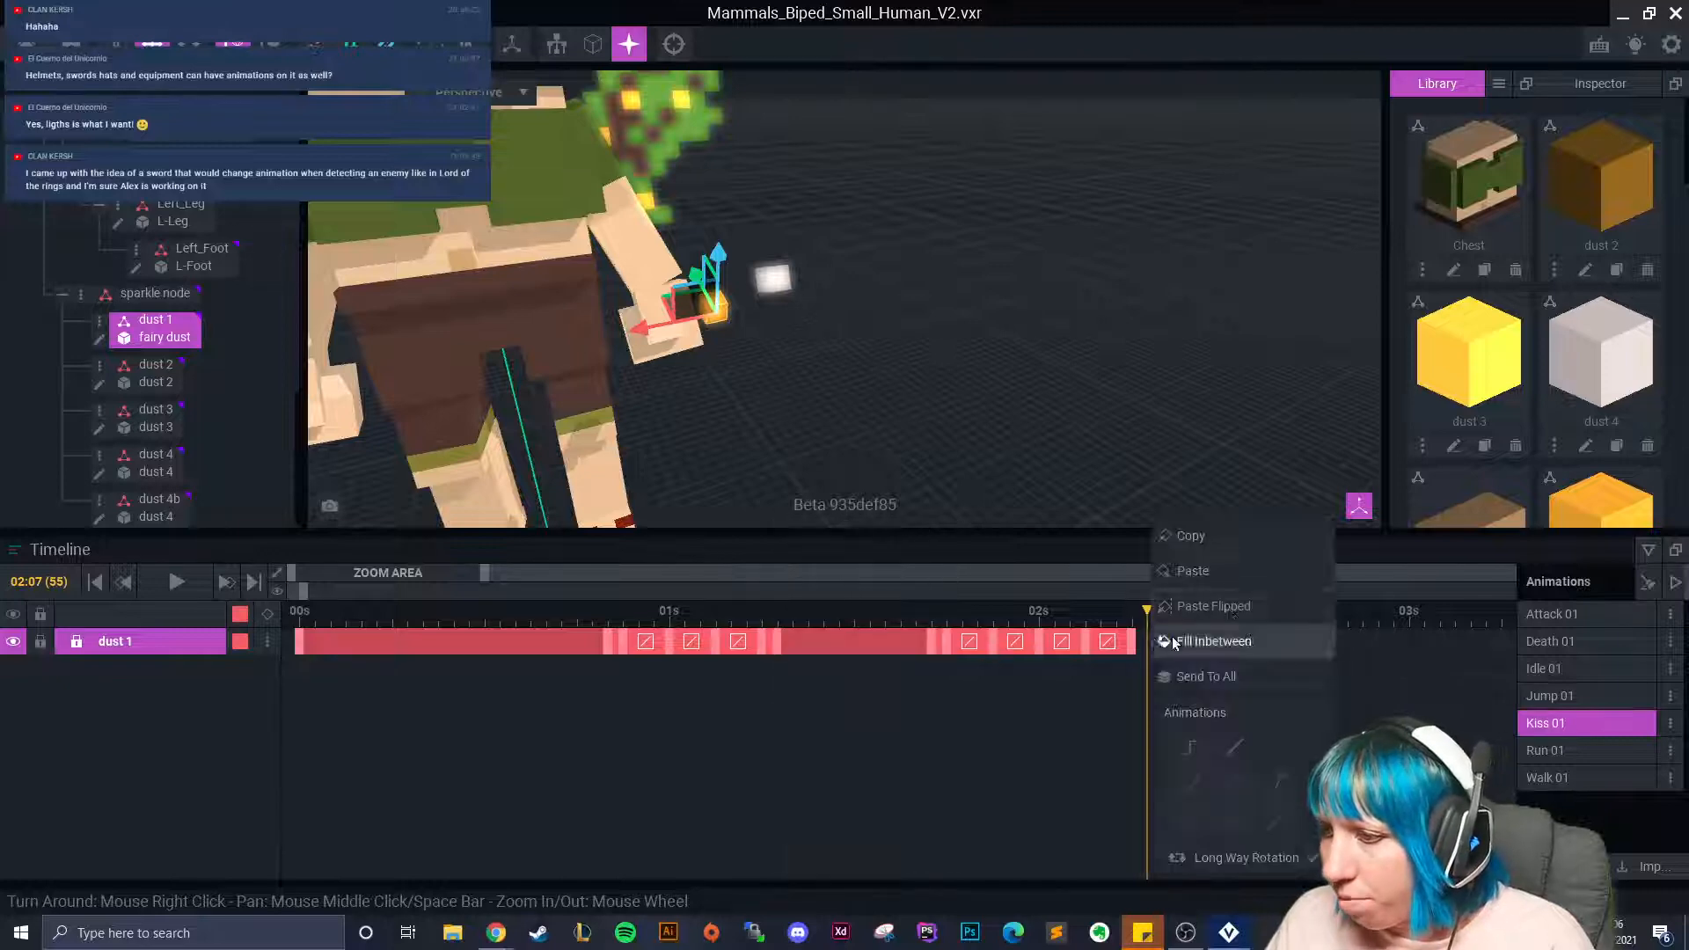
{"action": "left_click", "coordinate": [1232, 581]}
Paste the copied keyframe onto the dust 4 track, including at 02:06.
{"action": "left_click", "coordinate": [772, 278]}
{"action": "right_click", "coordinate": [777, 644]}
{"action": "left_click", "coordinate": [822, 568]}
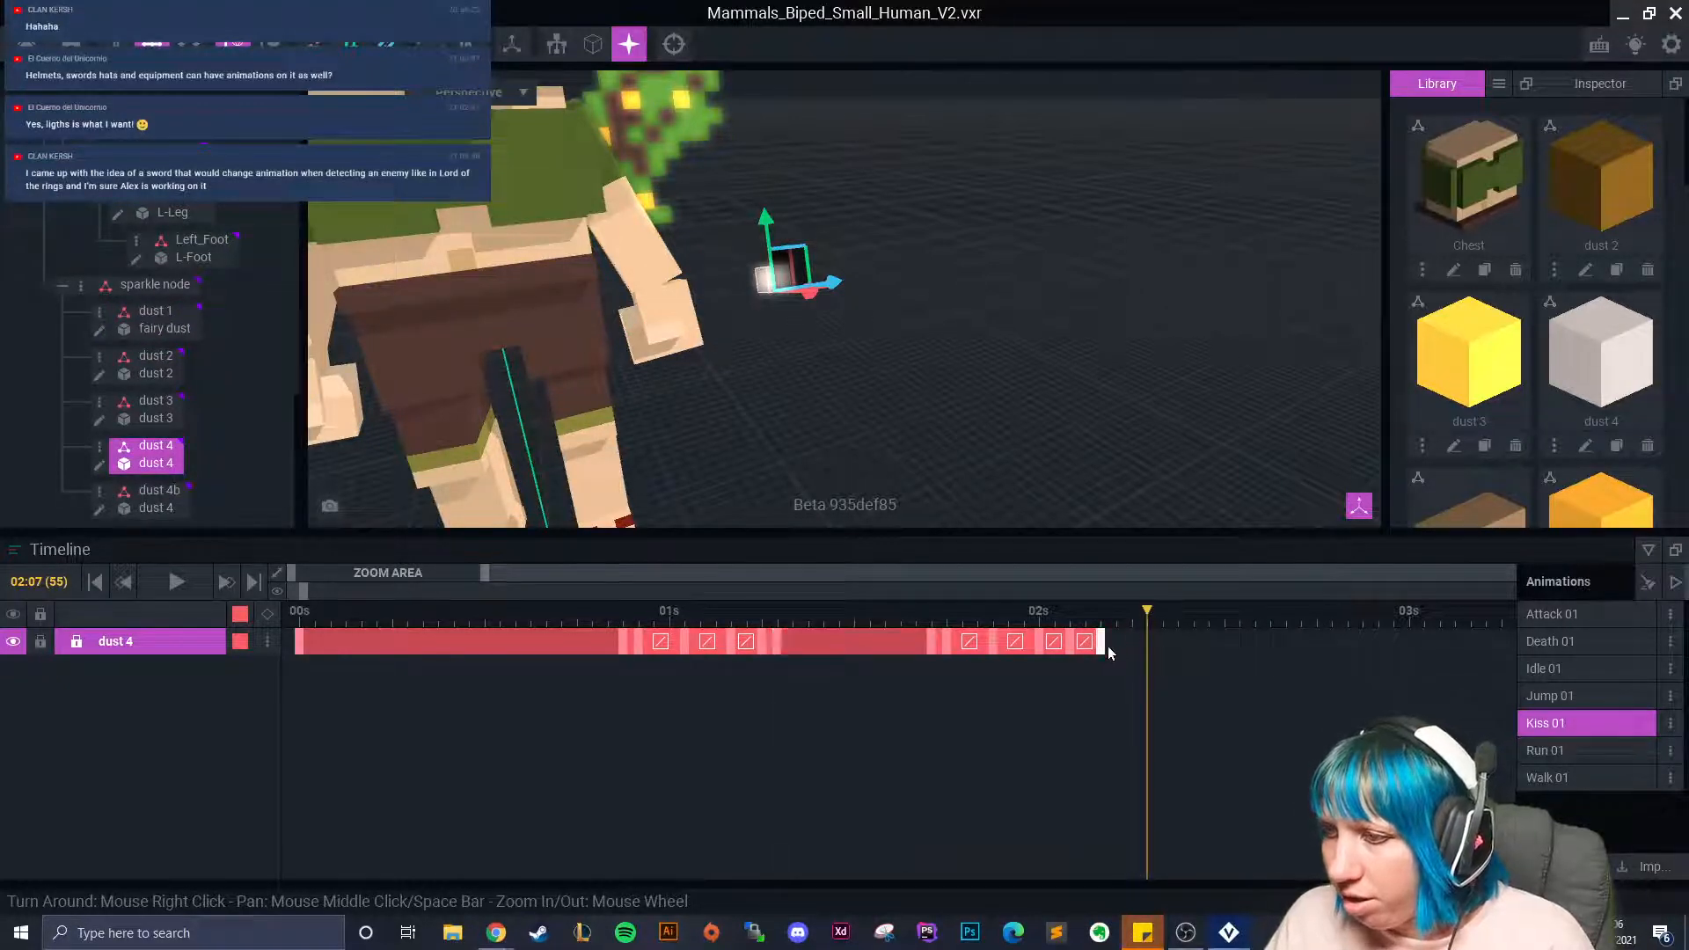
{"action": "left_click_drag", "start_coordinate": [1146, 618], "coordinate": [1133, 621]}
{"action": "right_click", "coordinate": [1132, 641]}
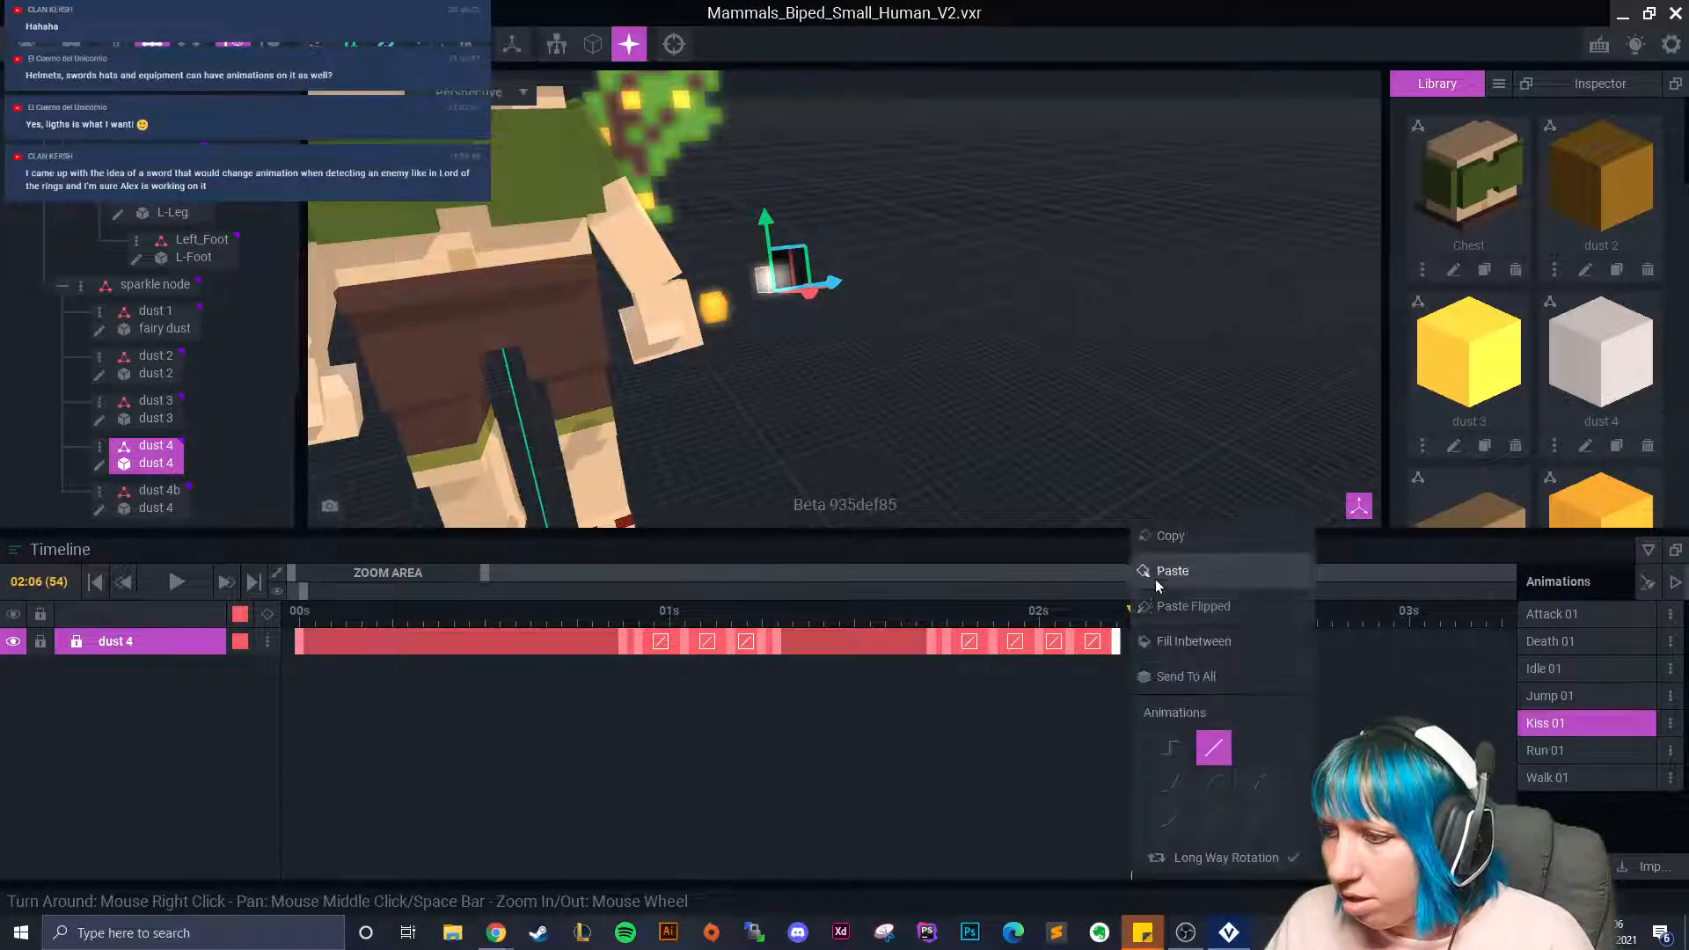
{"action": "left_click", "coordinate": [1156, 577]}
Shift dust 1's later keyframes one frame earlier and review the sparkles from 01:18 to 02:06.
{"action": "left_click", "coordinate": [713, 307]}
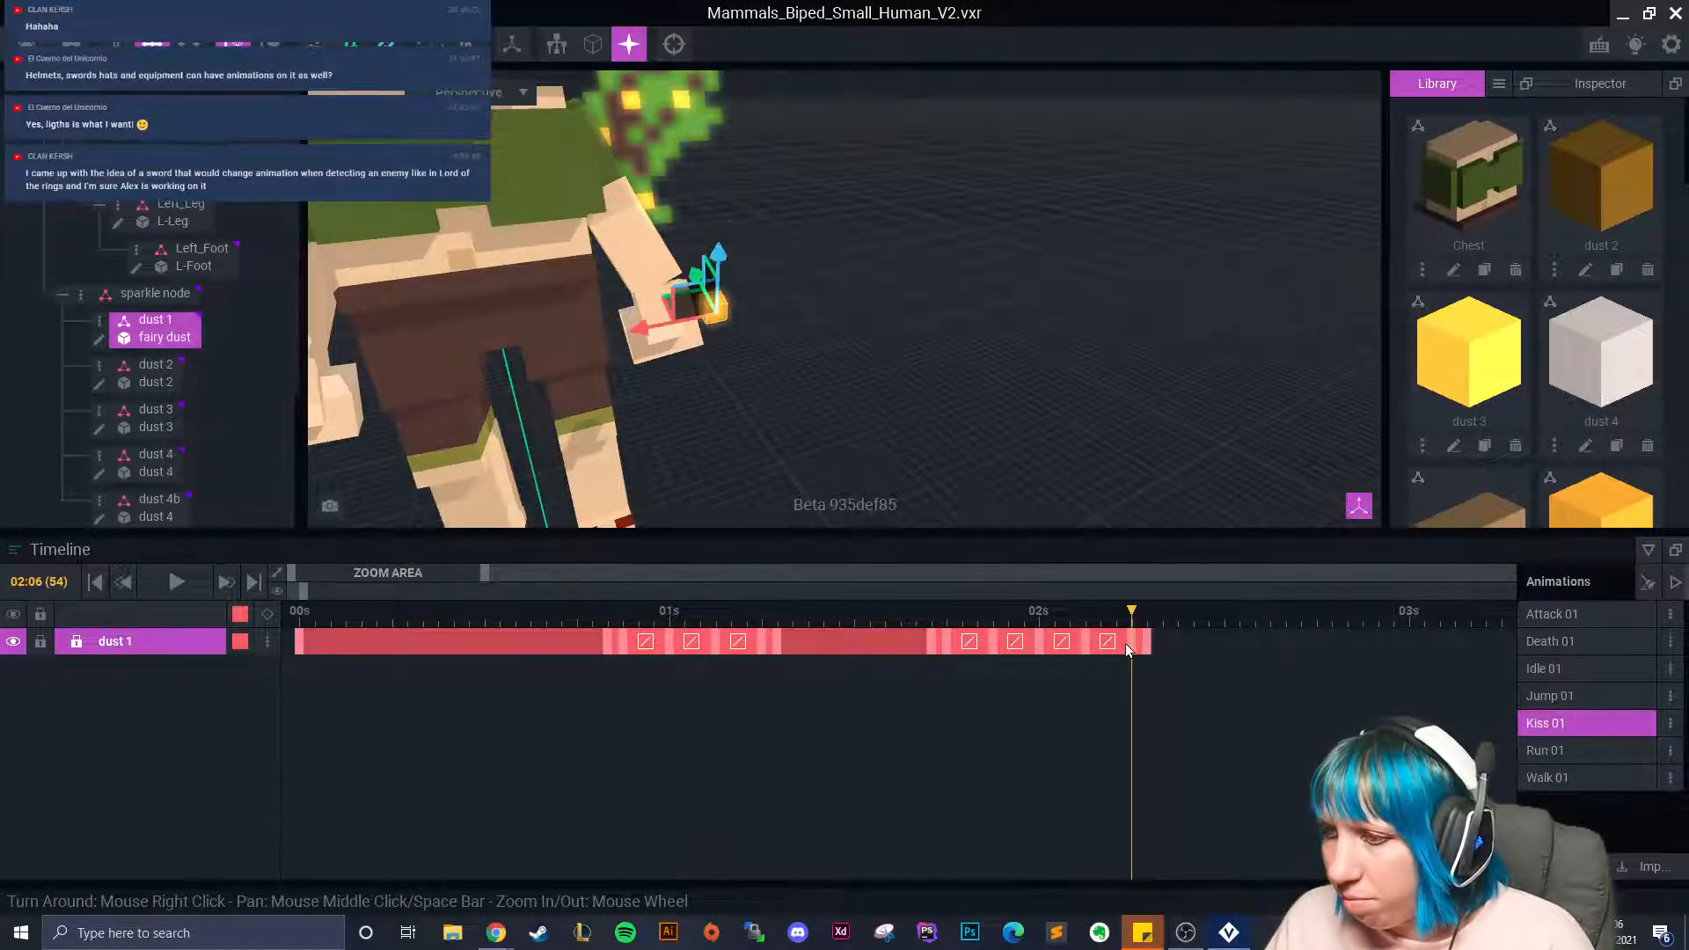
{"action": "left_click_drag", "start_coordinate": [1129, 644], "coordinate": [1139, 641]}
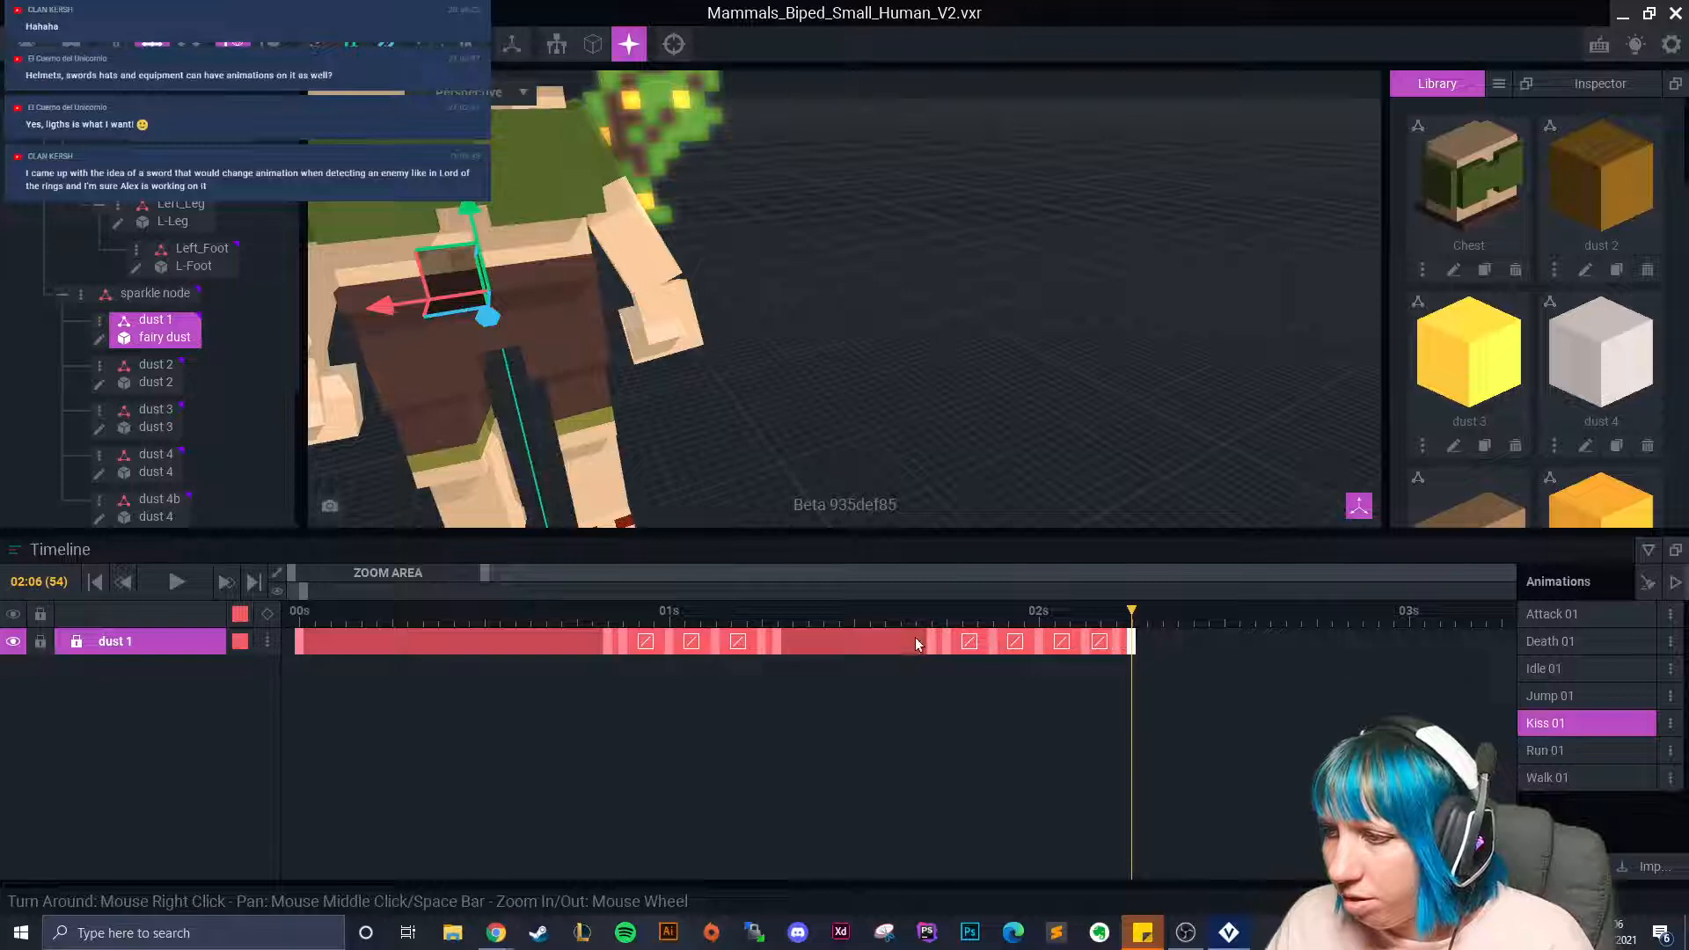
{"action": "left_click_drag", "start_coordinate": [931, 643], "coordinate": [978, 646]}
{"action": "left_click_drag", "start_coordinate": [1132, 611], "coordinate": [919, 667]}
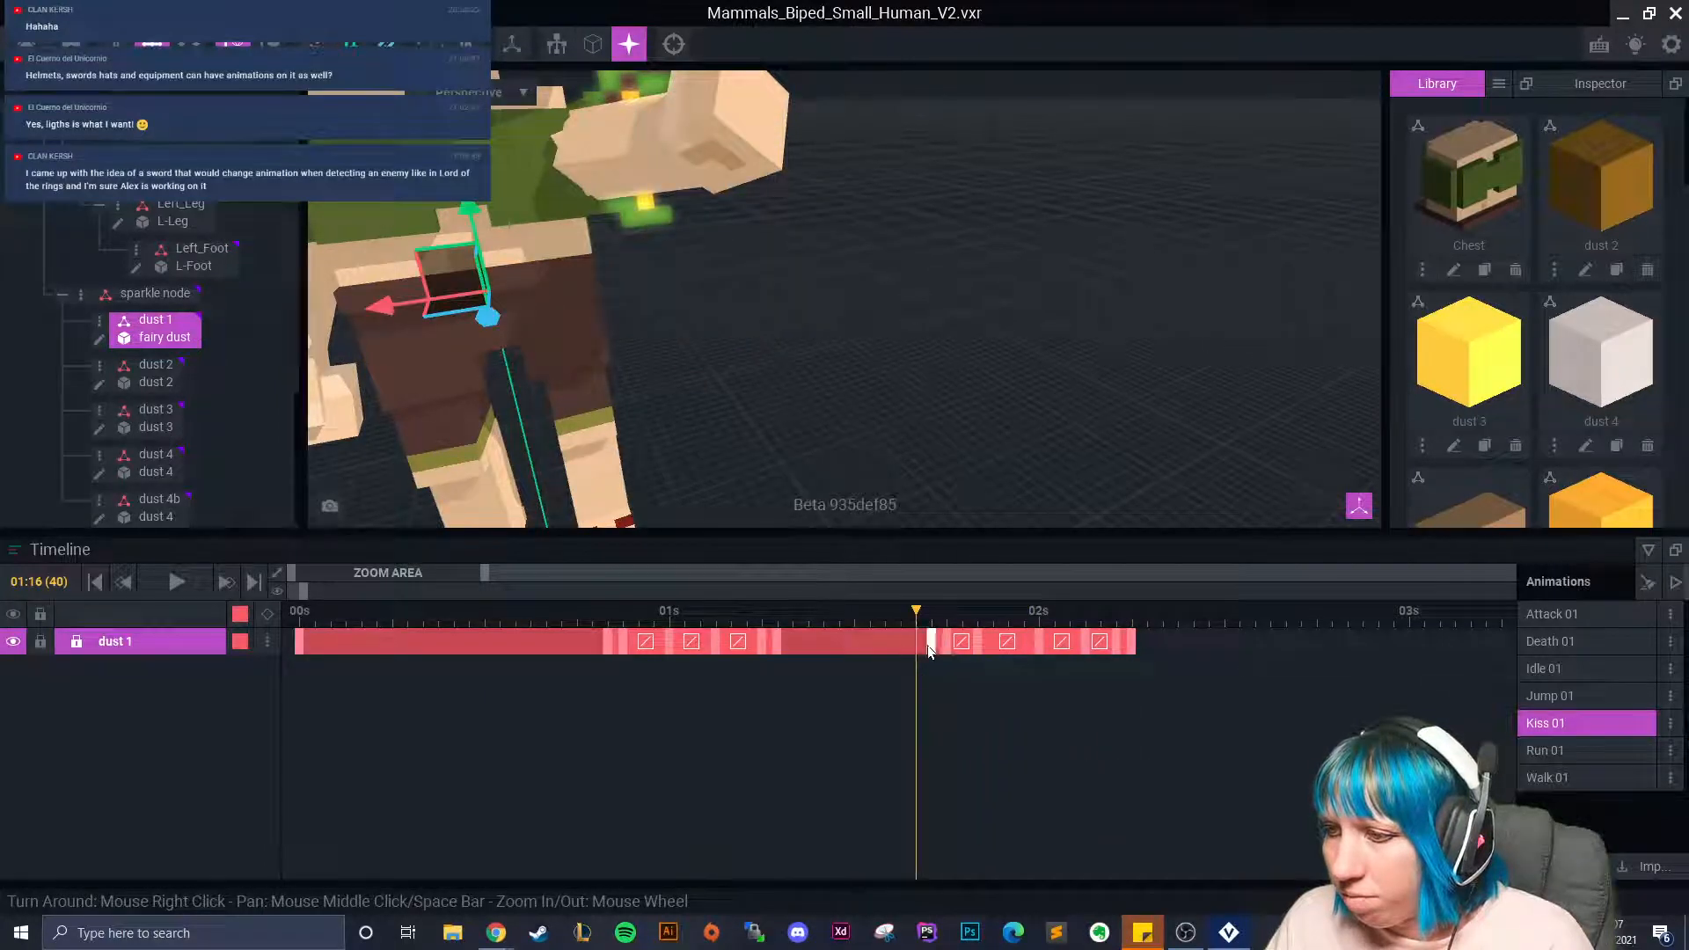
{"action": "left_click", "coordinate": [1039, 643]}
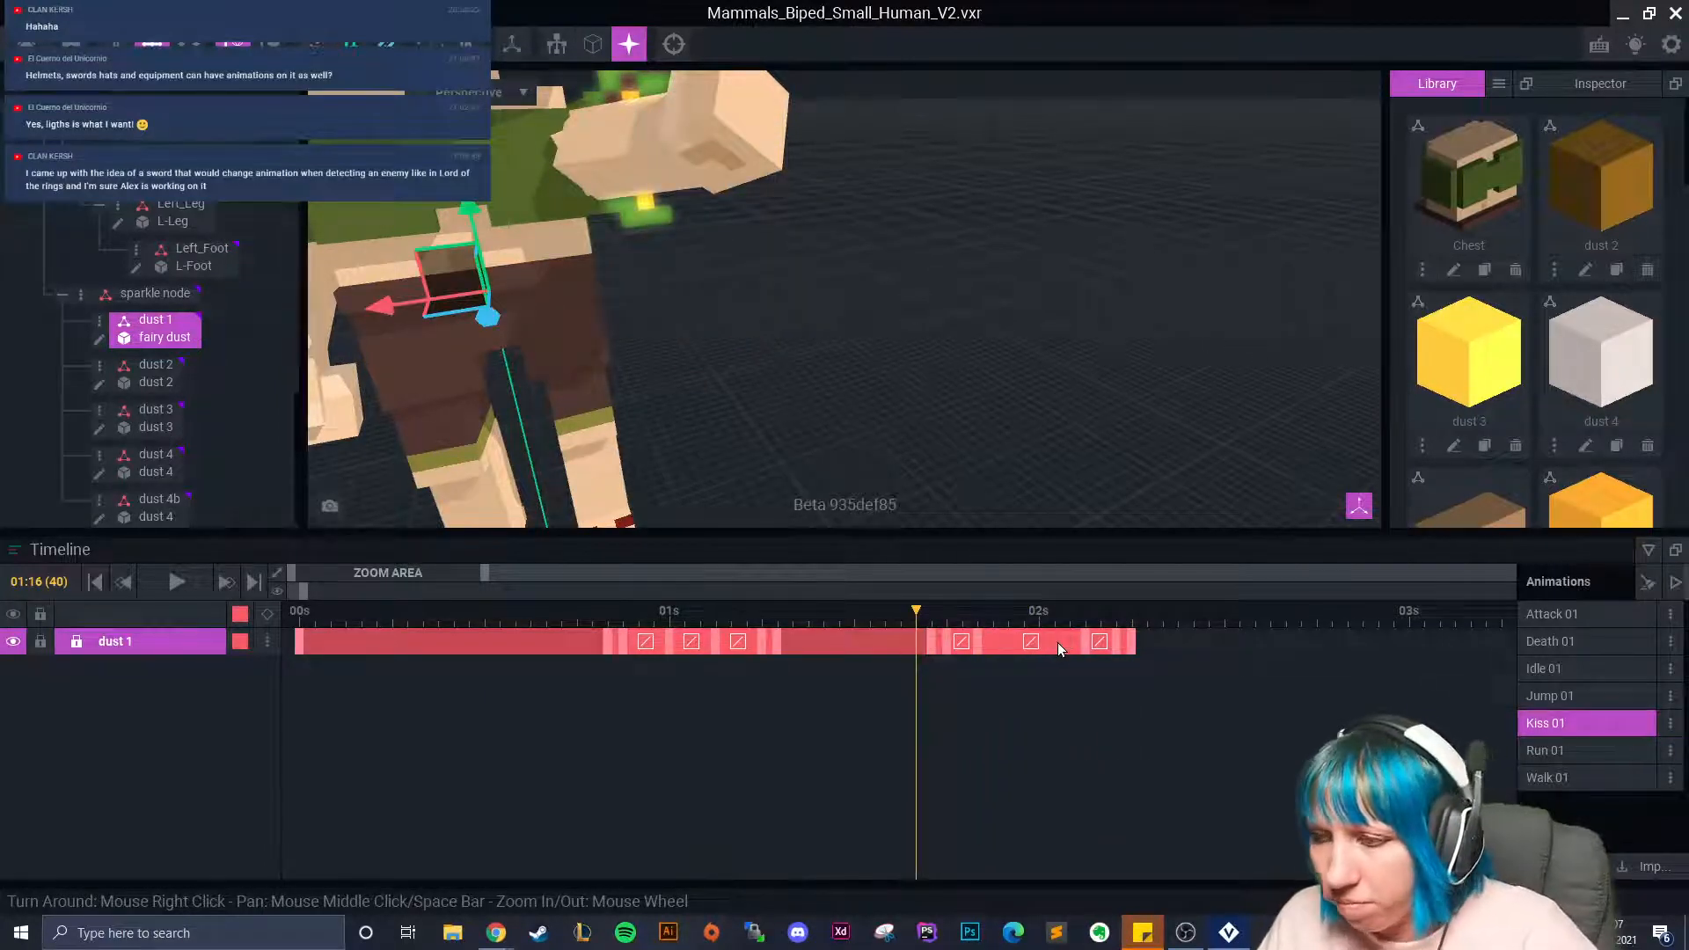
{"action": "left_click_drag", "start_coordinate": [920, 614], "coordinate": [1119, 664]}
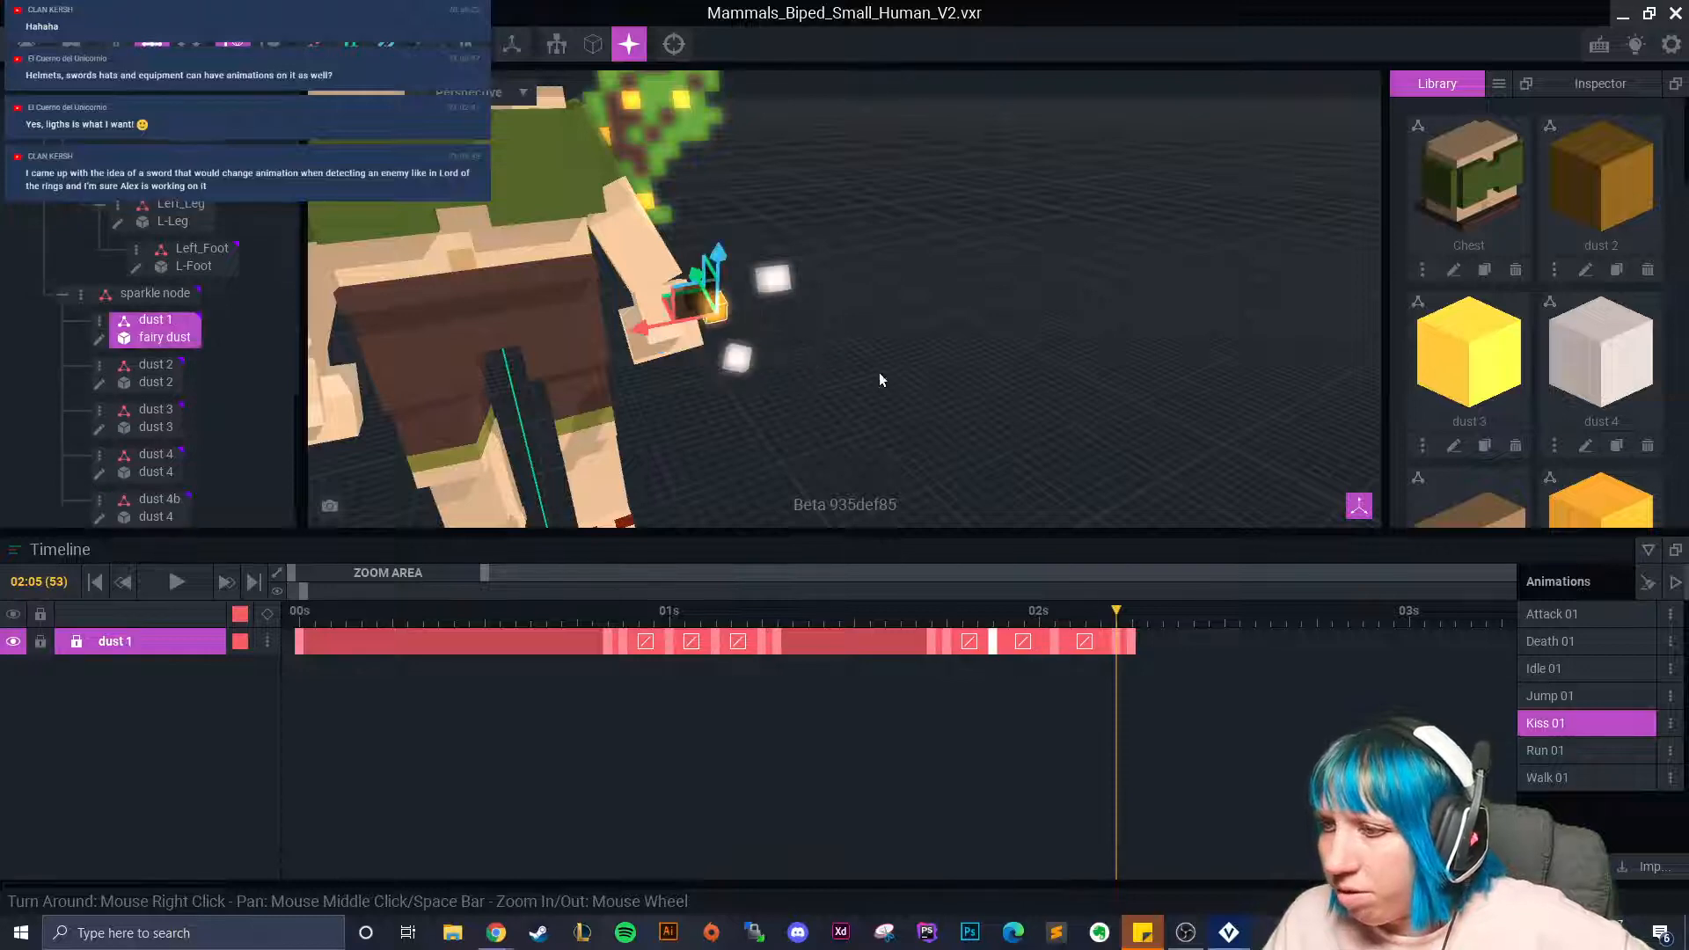
{"action": "left_click", "coordinate": [1130, 613]}
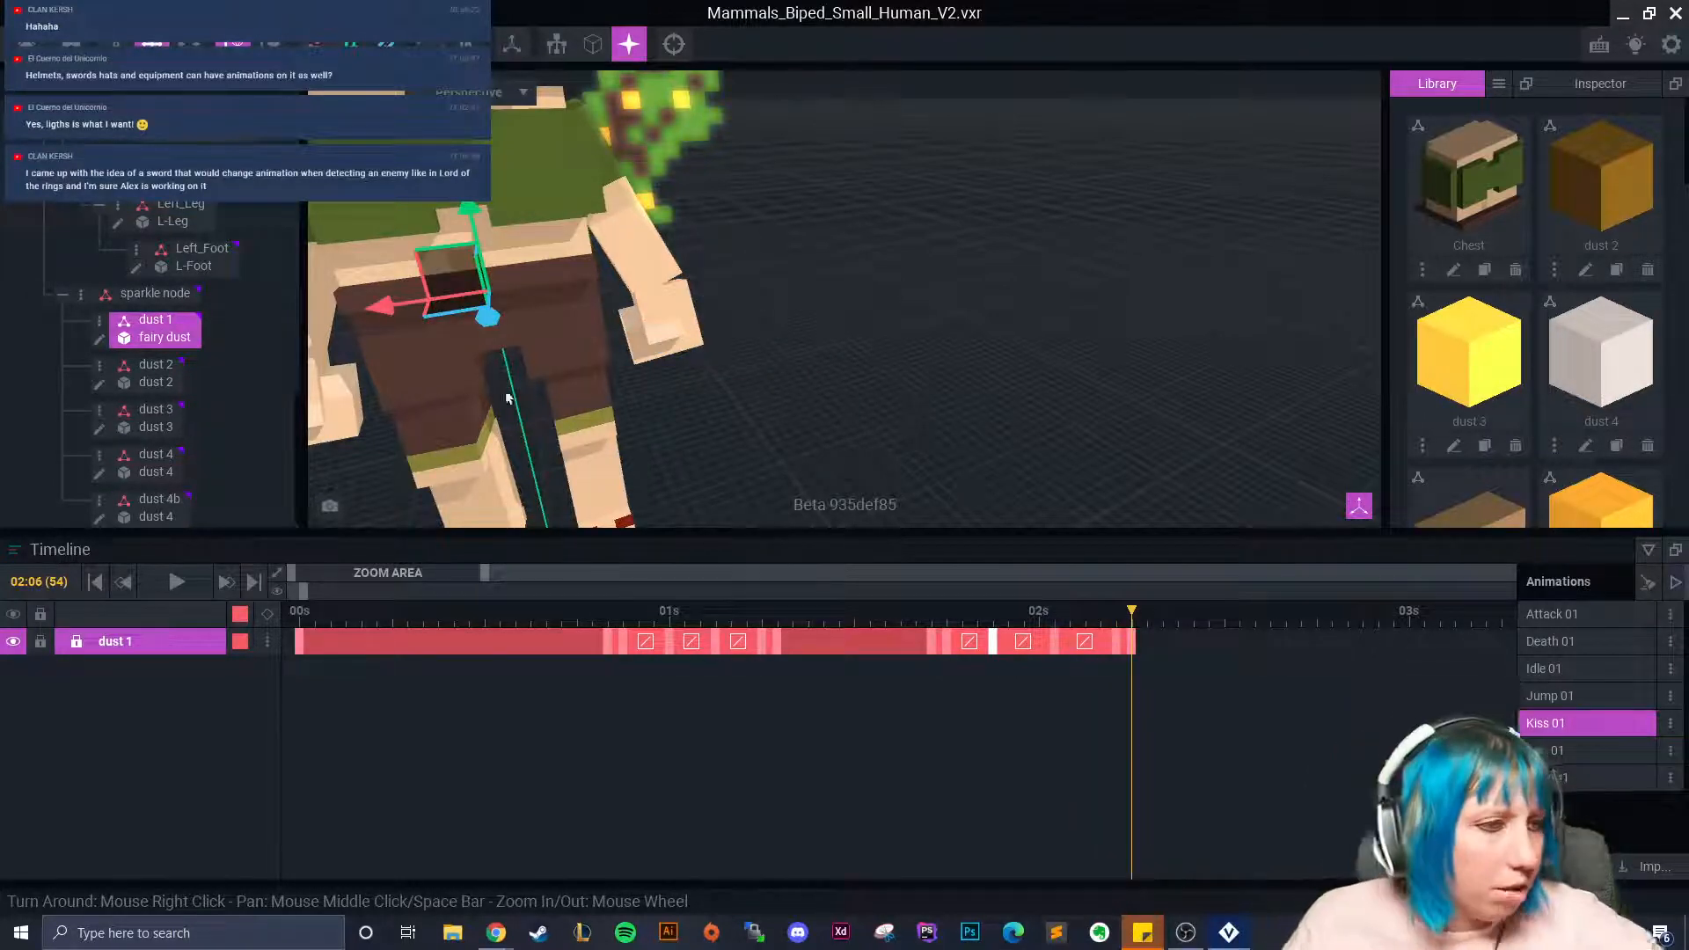
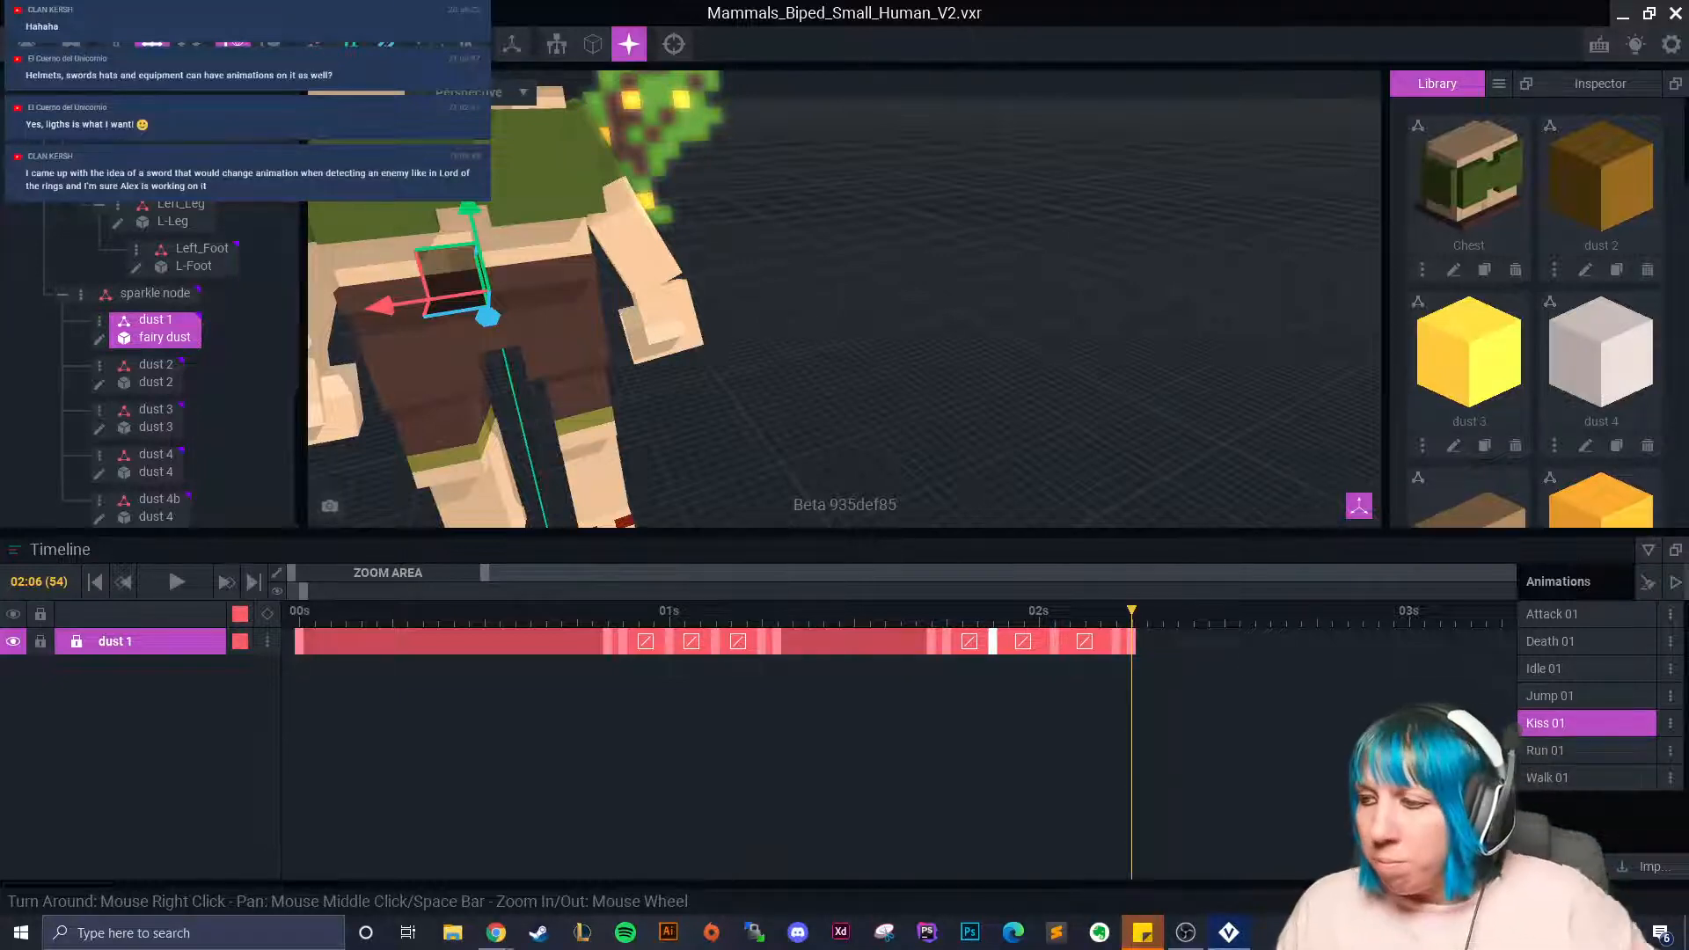
Rewind Kiss 01 to the first frame and play it through once.
{"action": "left_click_drag", "start_coordinate": [1122, 612], "coordinate": [298, 633]}
{"action": "scroll", "coordinate": [704, 396], "scroll_direction": "down", "scroll_amount": 4}
{"action": "right_click_drag", "start_coordinate": [776, 397], "coordinate": [789, 390]}
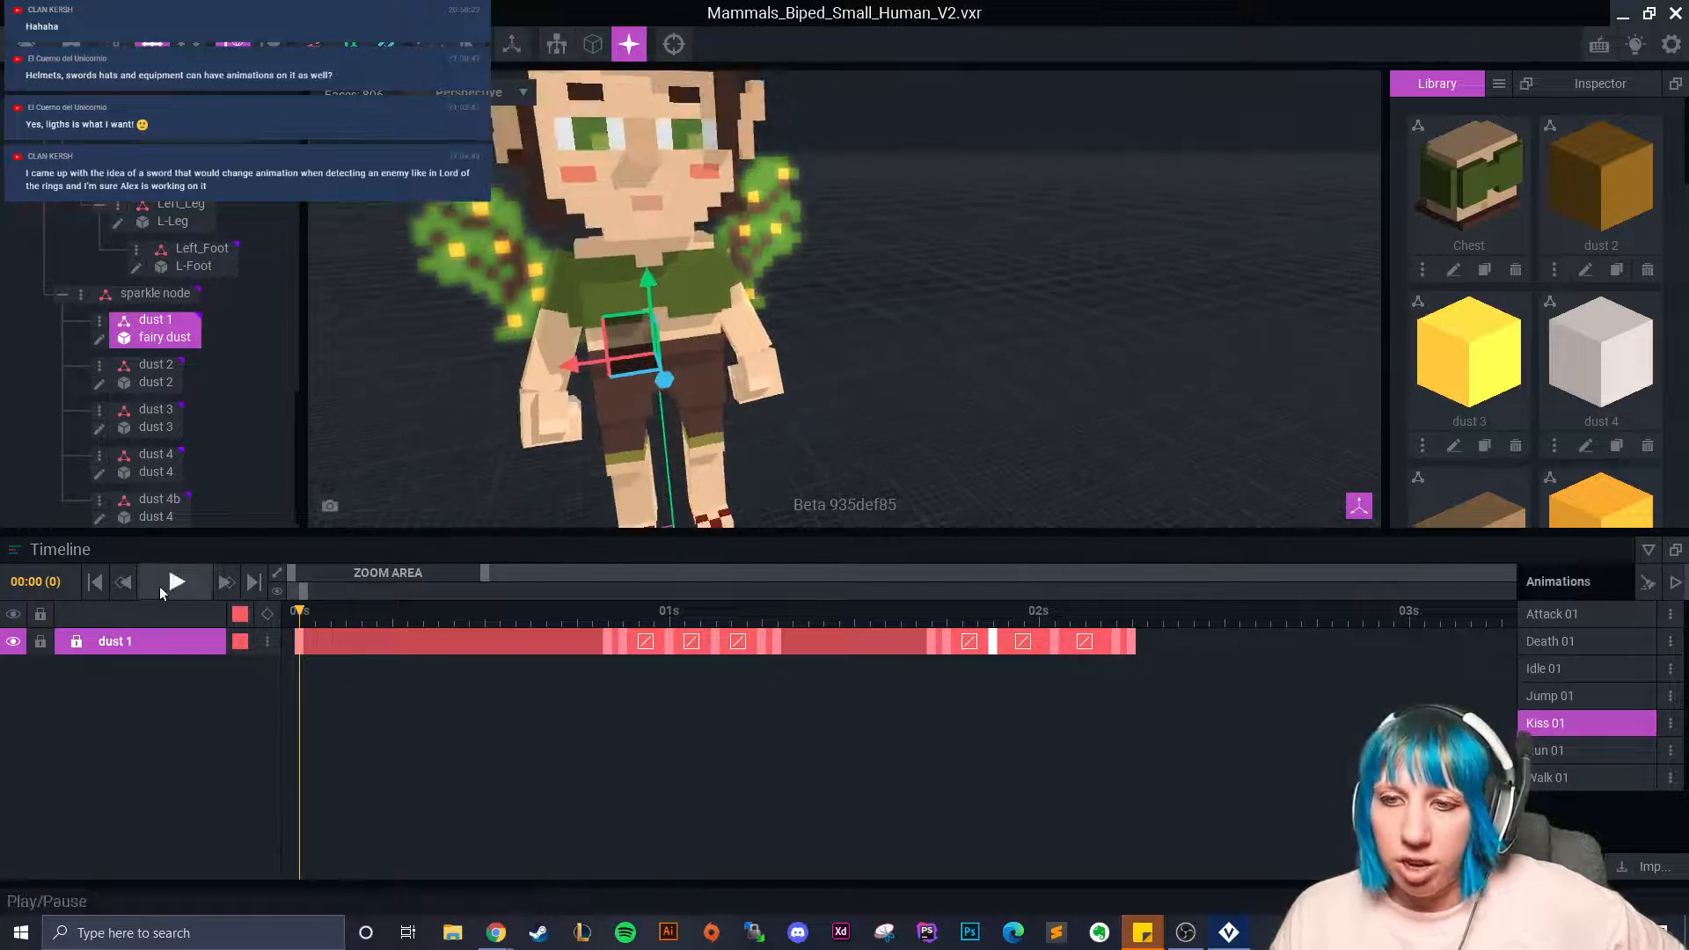
{"action": "left_click", "coordinate": [176, 581]}
{"action": "left_click", "coordinate": [903, 446]}
{"action": "right_click_drag", "start_coordinate": [903, 446], "coordinate": [917, 457]}
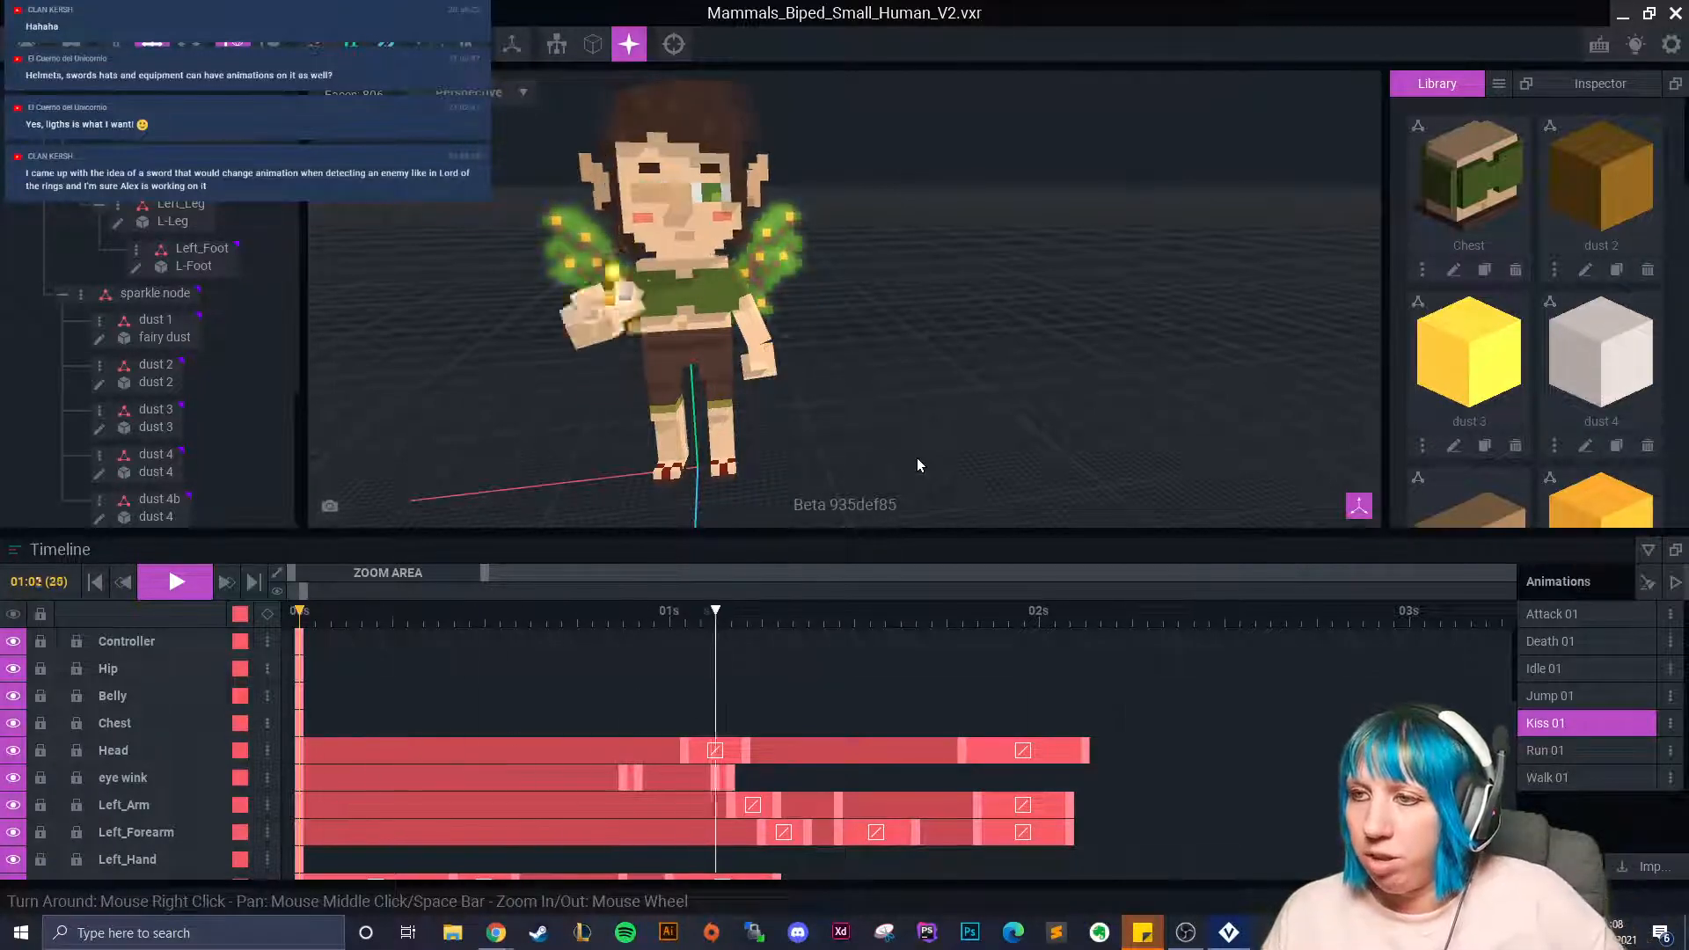
{"action": "left_click", "coordinate": [191, 577]}
Inspect dust 1 at frame 45 and dust 4 at frame 42, then replay Kiss 01.
{"action": "left_click_drag", "start_coordinate": [347, 620], "coordinate": [990, 698]}
{"action": "left_click", "coordinate": [783, 299]}
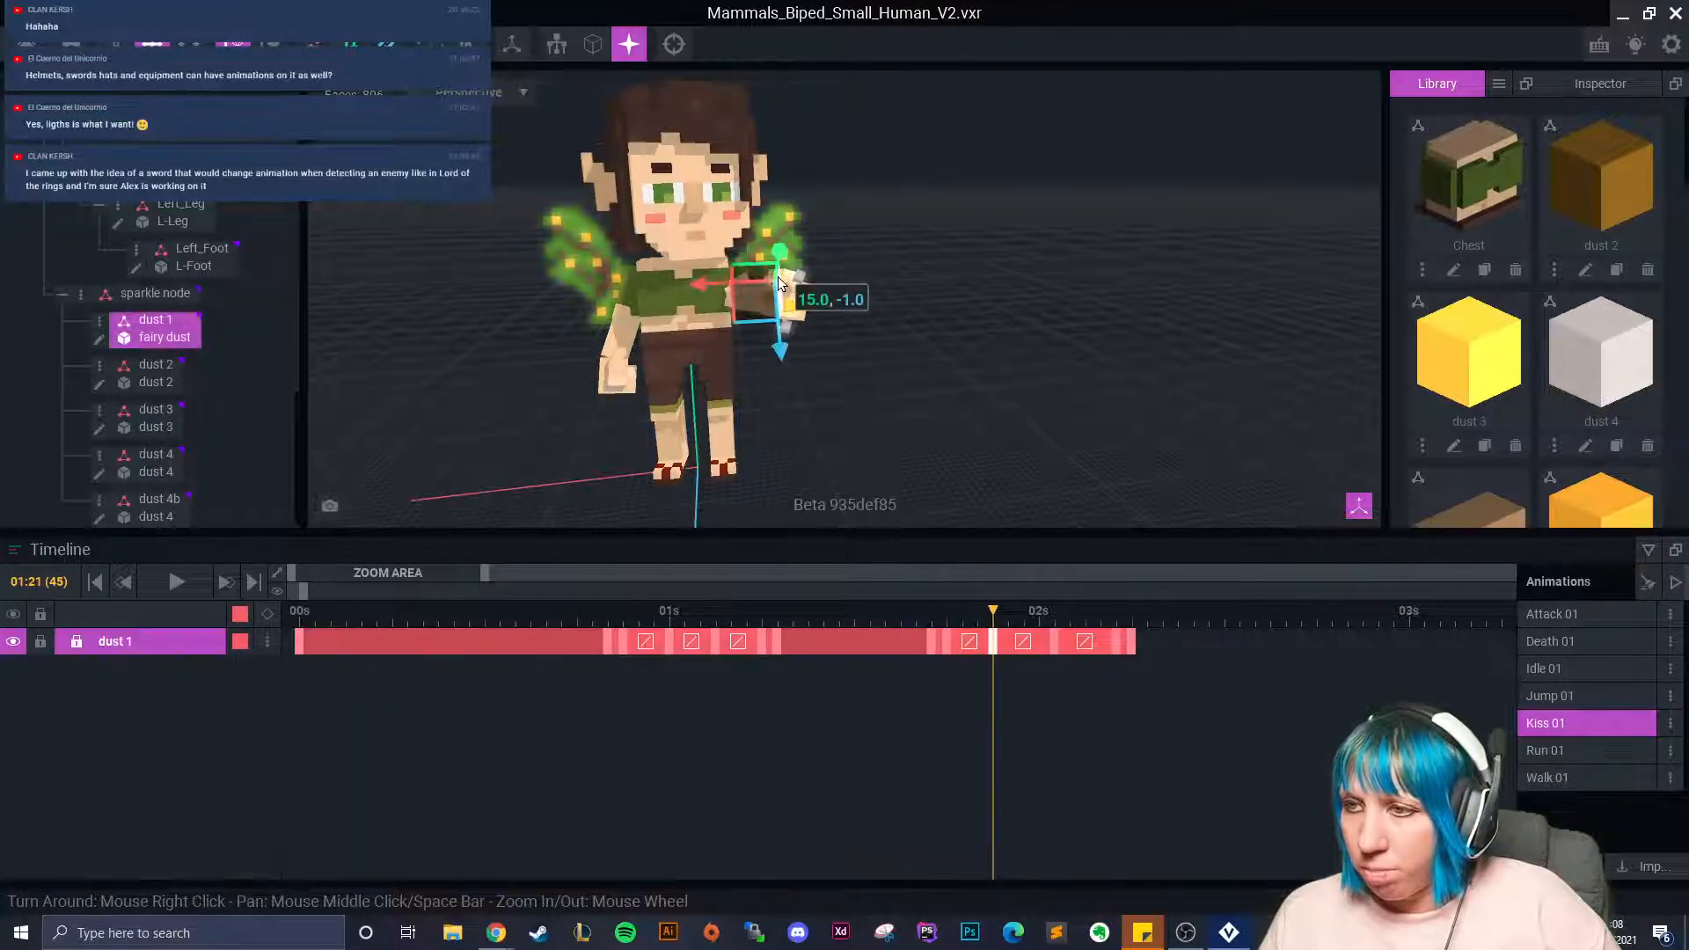
{"action": "scroll", "coordinate": [950, 467], "scroll_direction": "up", "scroll_amount": 3}
{"action": "left_click_drag", "start_coordinate": [989, 613], "coordinate": [298, 671]}
{"action": "left_click", "coordinate": [729, 239]}
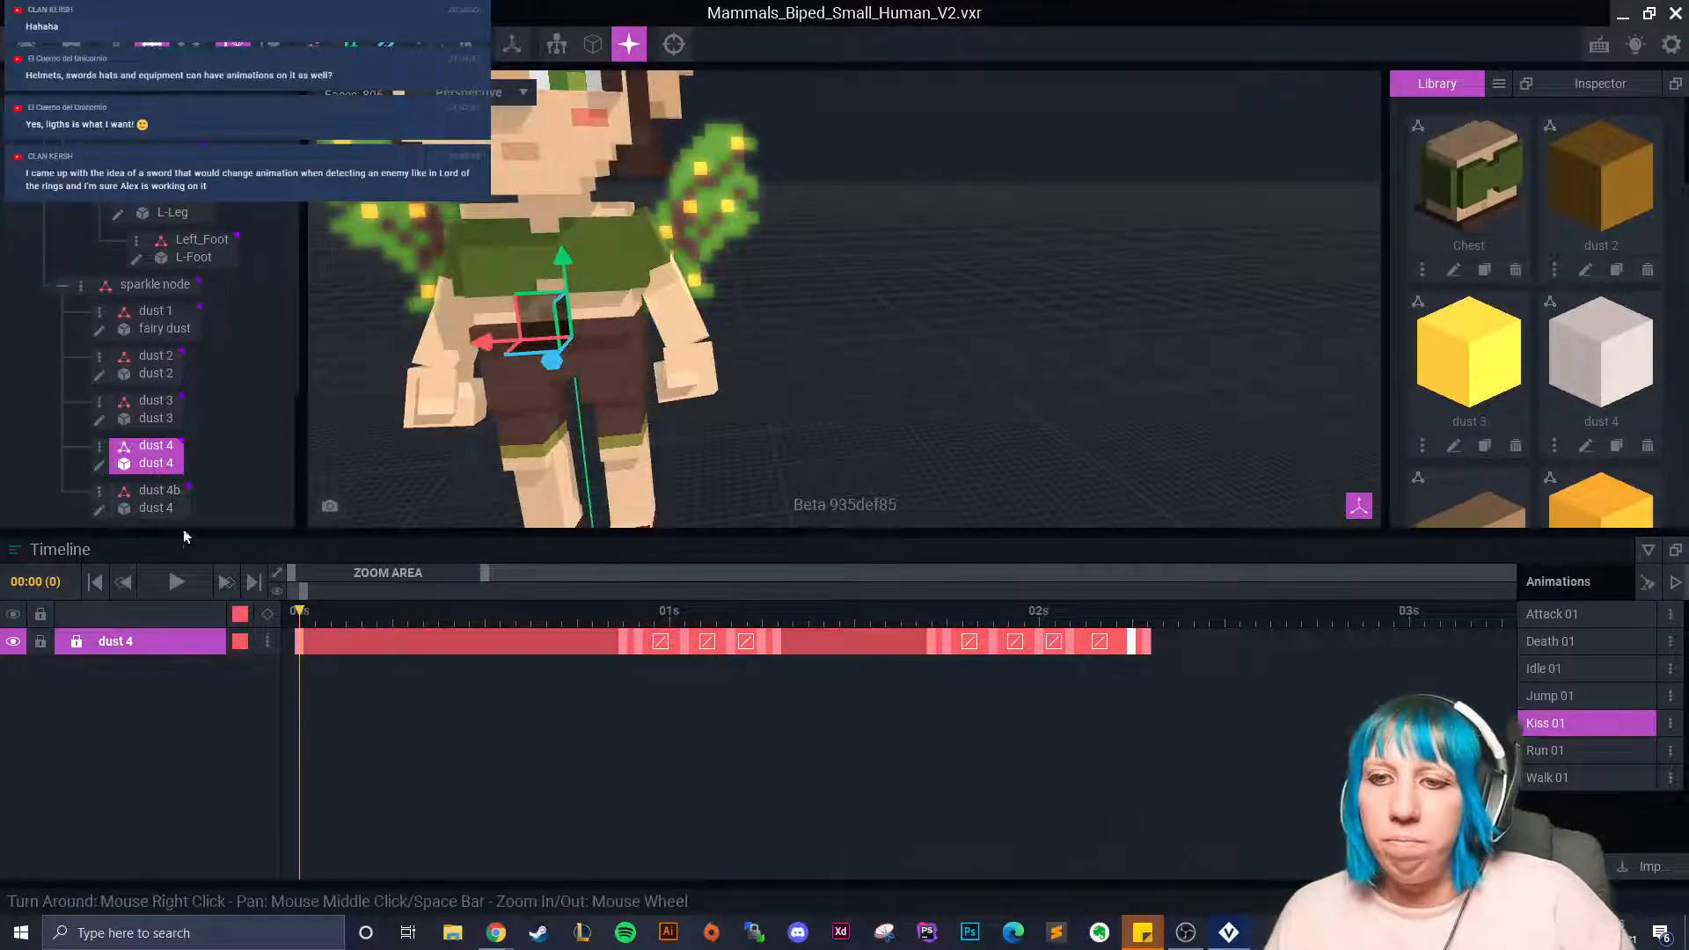
{"action": "left_click", "coordinate": [176, 582]}
{"action": "left_click", "coordinate": [957, 429]}
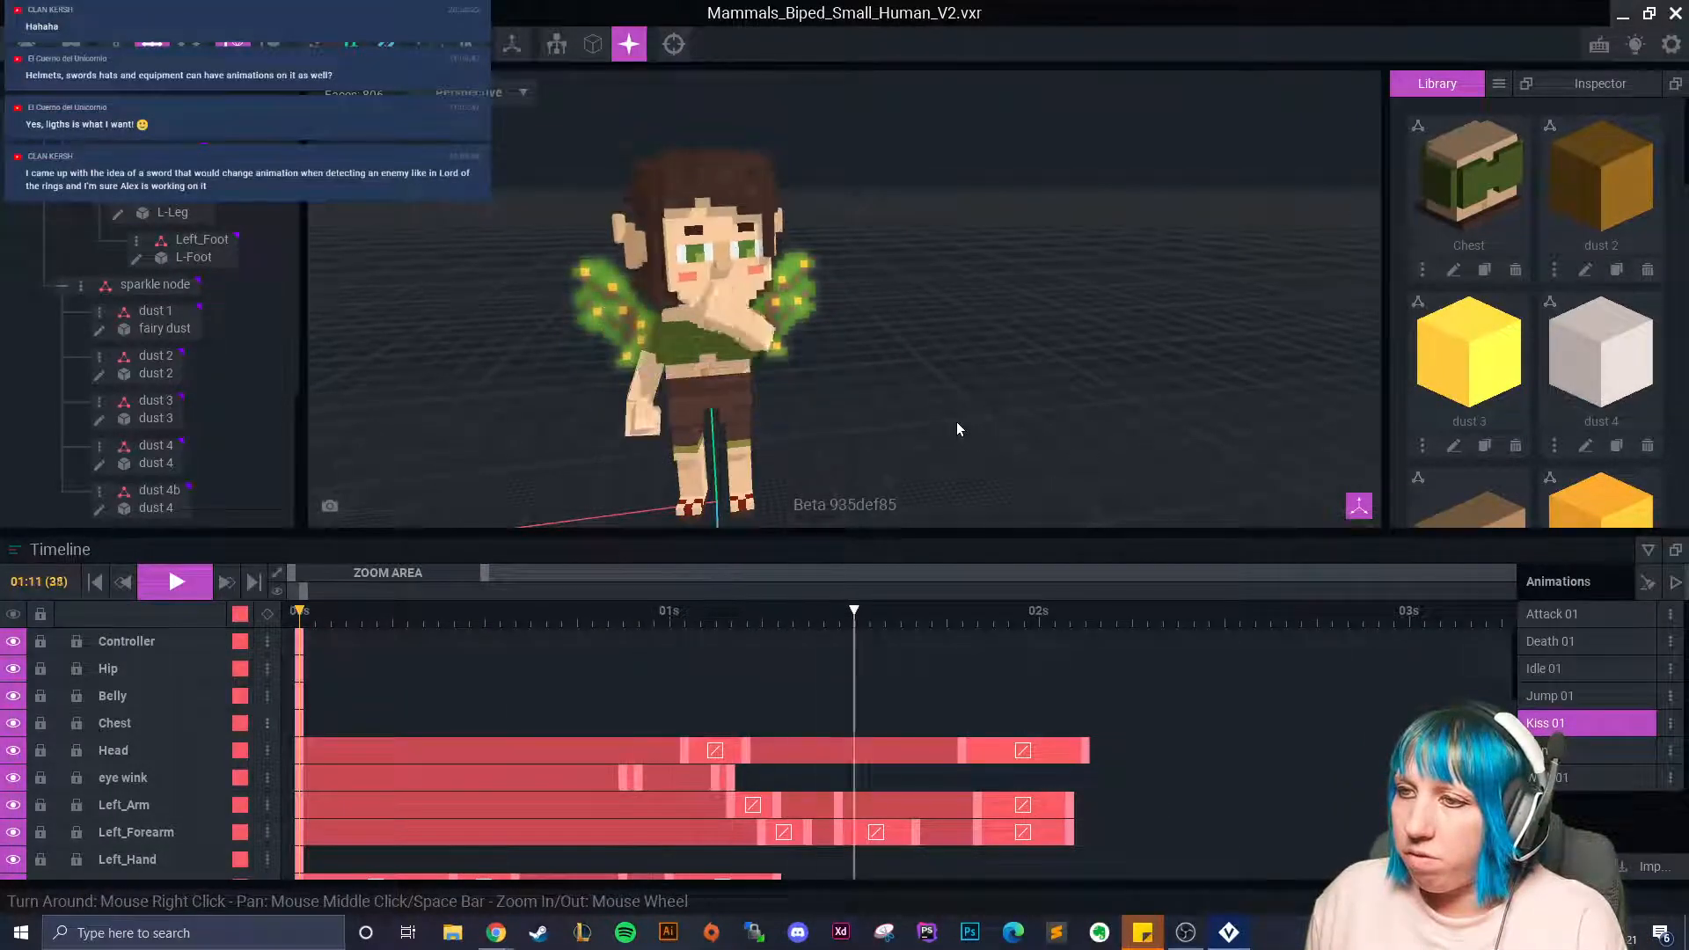
Stop playback, rewind to the first frame and reframe the view on the character.
{"action": "left_click", "coordinate": [172, 579]}
{"action": "right_click_drag", "start_coordinate": [827, 369], "coordinate": [879, 556]}
{"action": "left_click_drag", "start_coordinate": [852, 616], "coordinate": [295, 664]}
{"action": "right_click_drag", "start_coordinate": [647, 315], "coordinate": [818, 342]}
{"action": "scroll", "coordinate": [819, 343], "scroll_direction": "up", "scroll_amount": 3}
{"action": "scroll", "coordinate": [815, 343], "scroll_direction": "up", "scroll_amount": 5}
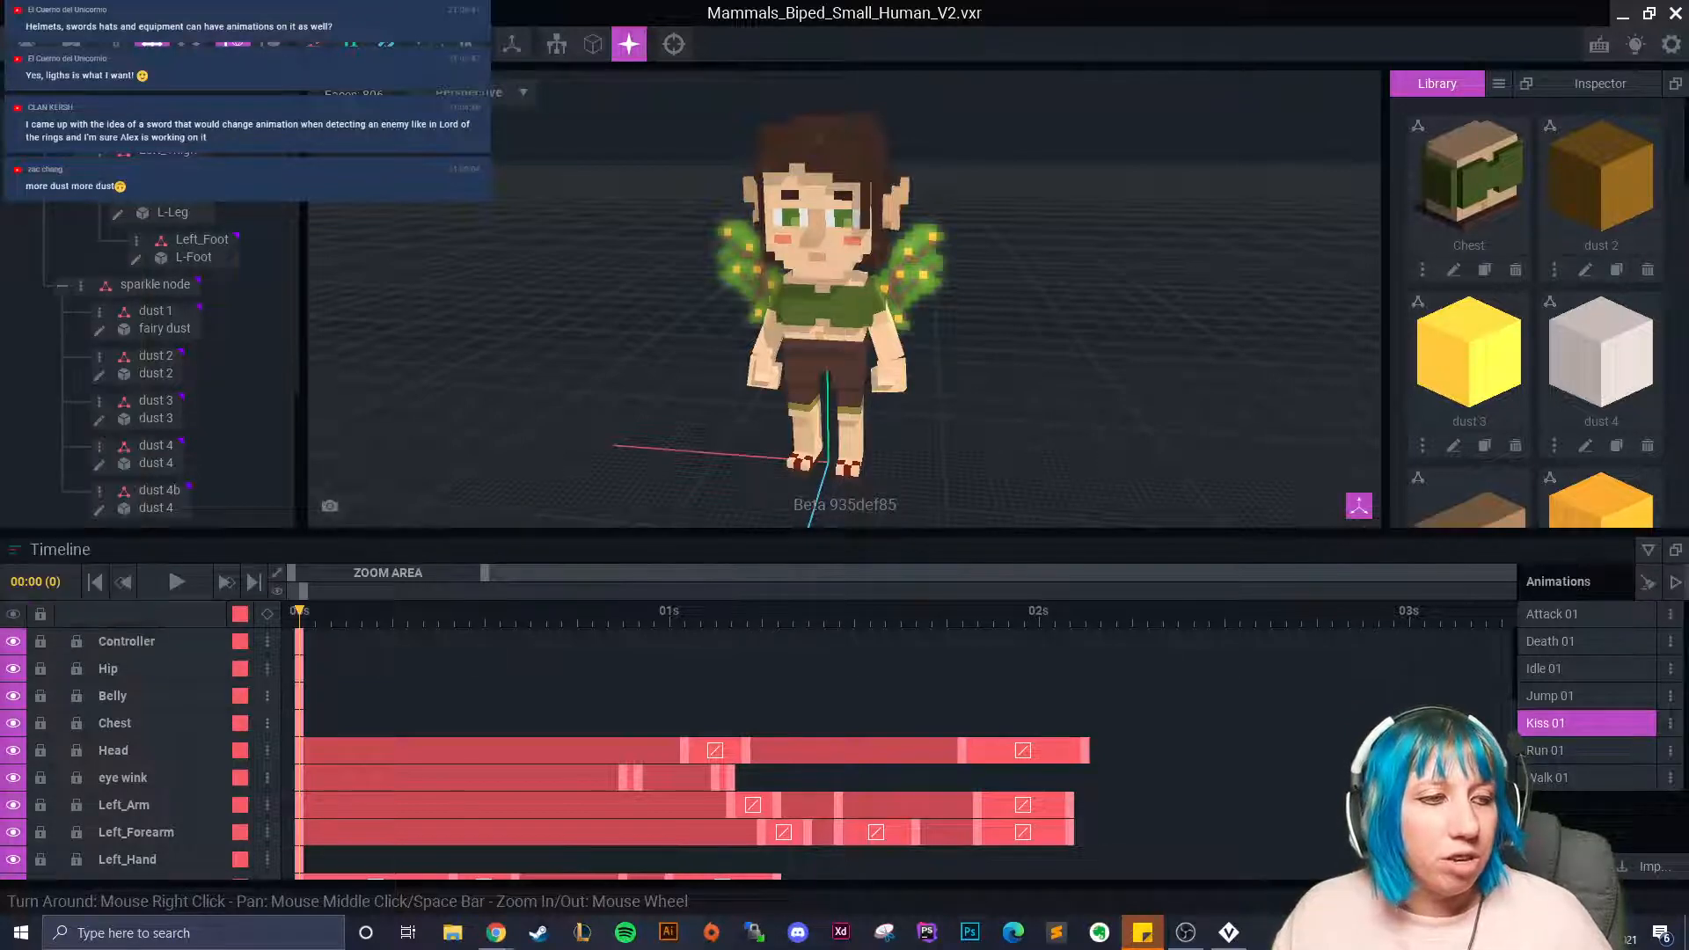
{"action": "left_click_drag", "start_coordinate": [0, 352], "coordinate": [468, 153]}
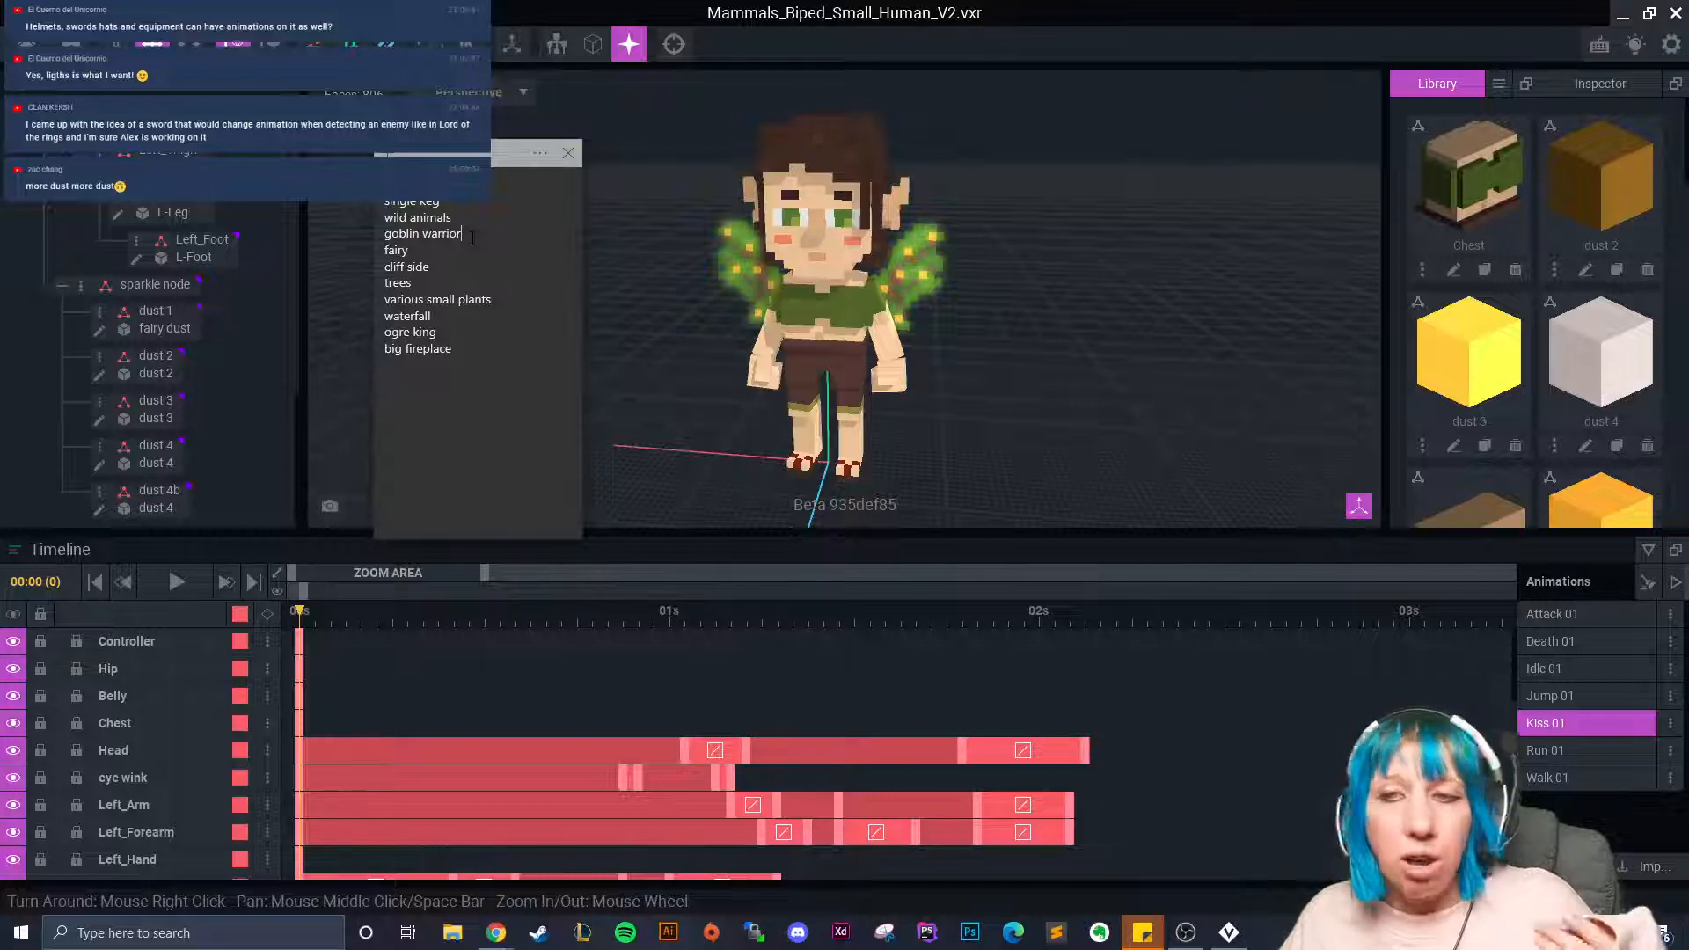
{"action": "left_click_drag", "start_coordinate": [517, 153], "coordinate": [0, 198]}
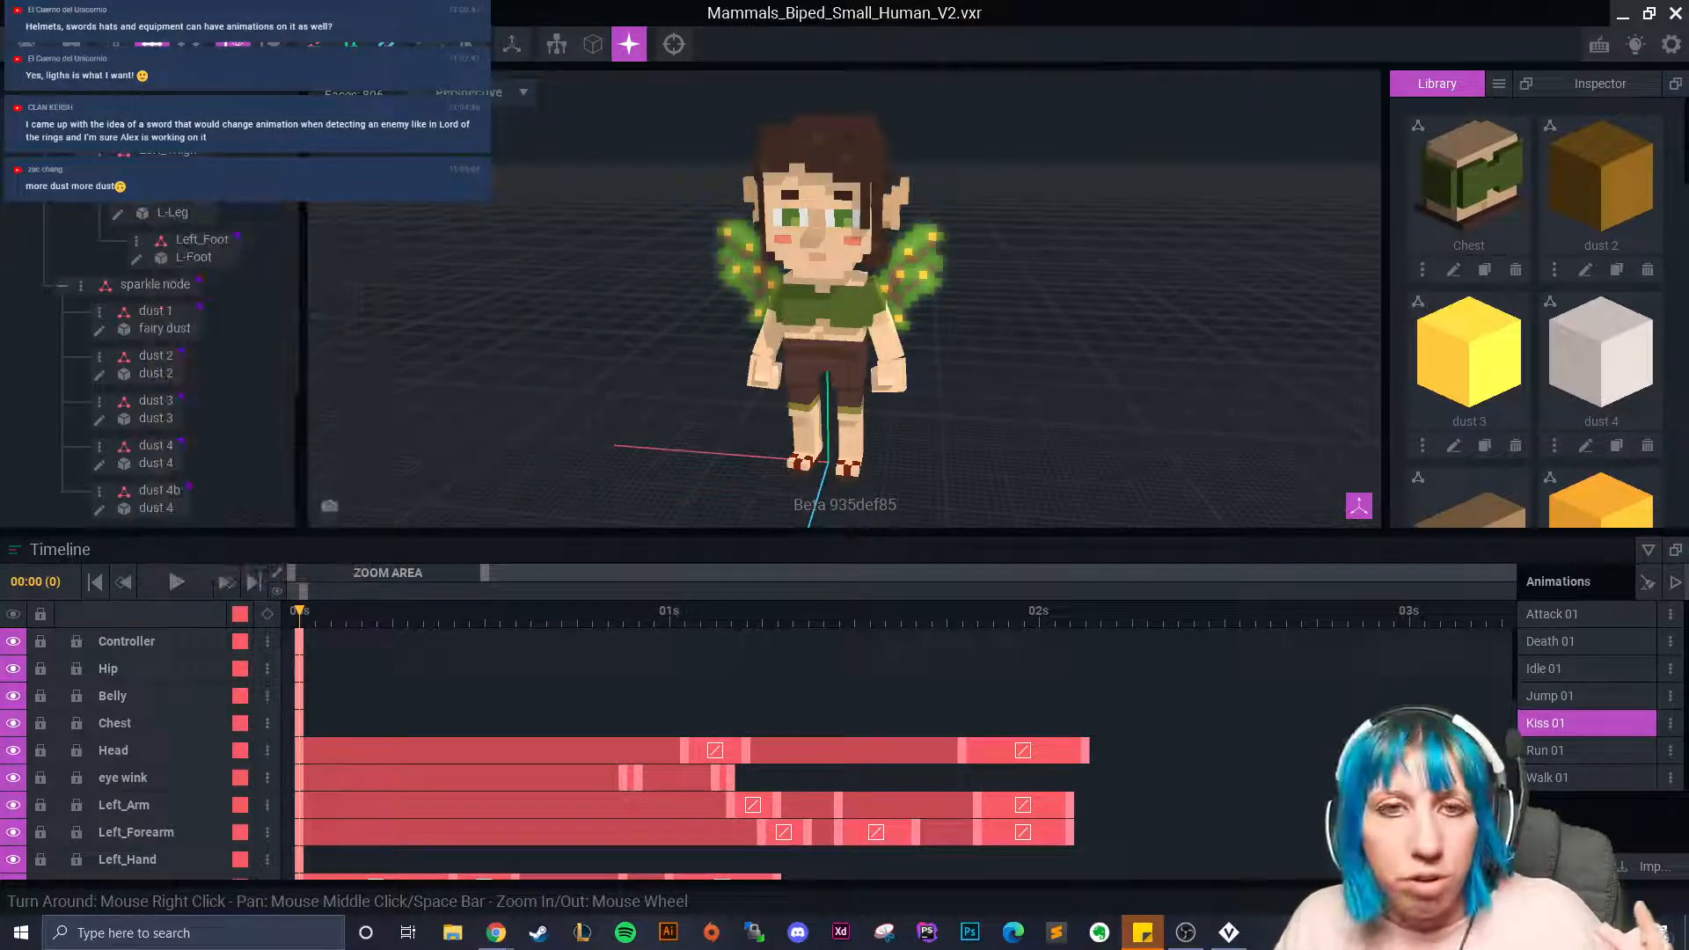
Play Kiss 01 twice from the start, then stop it.
{"action": "left_click", "coordinate": [167, 584]}
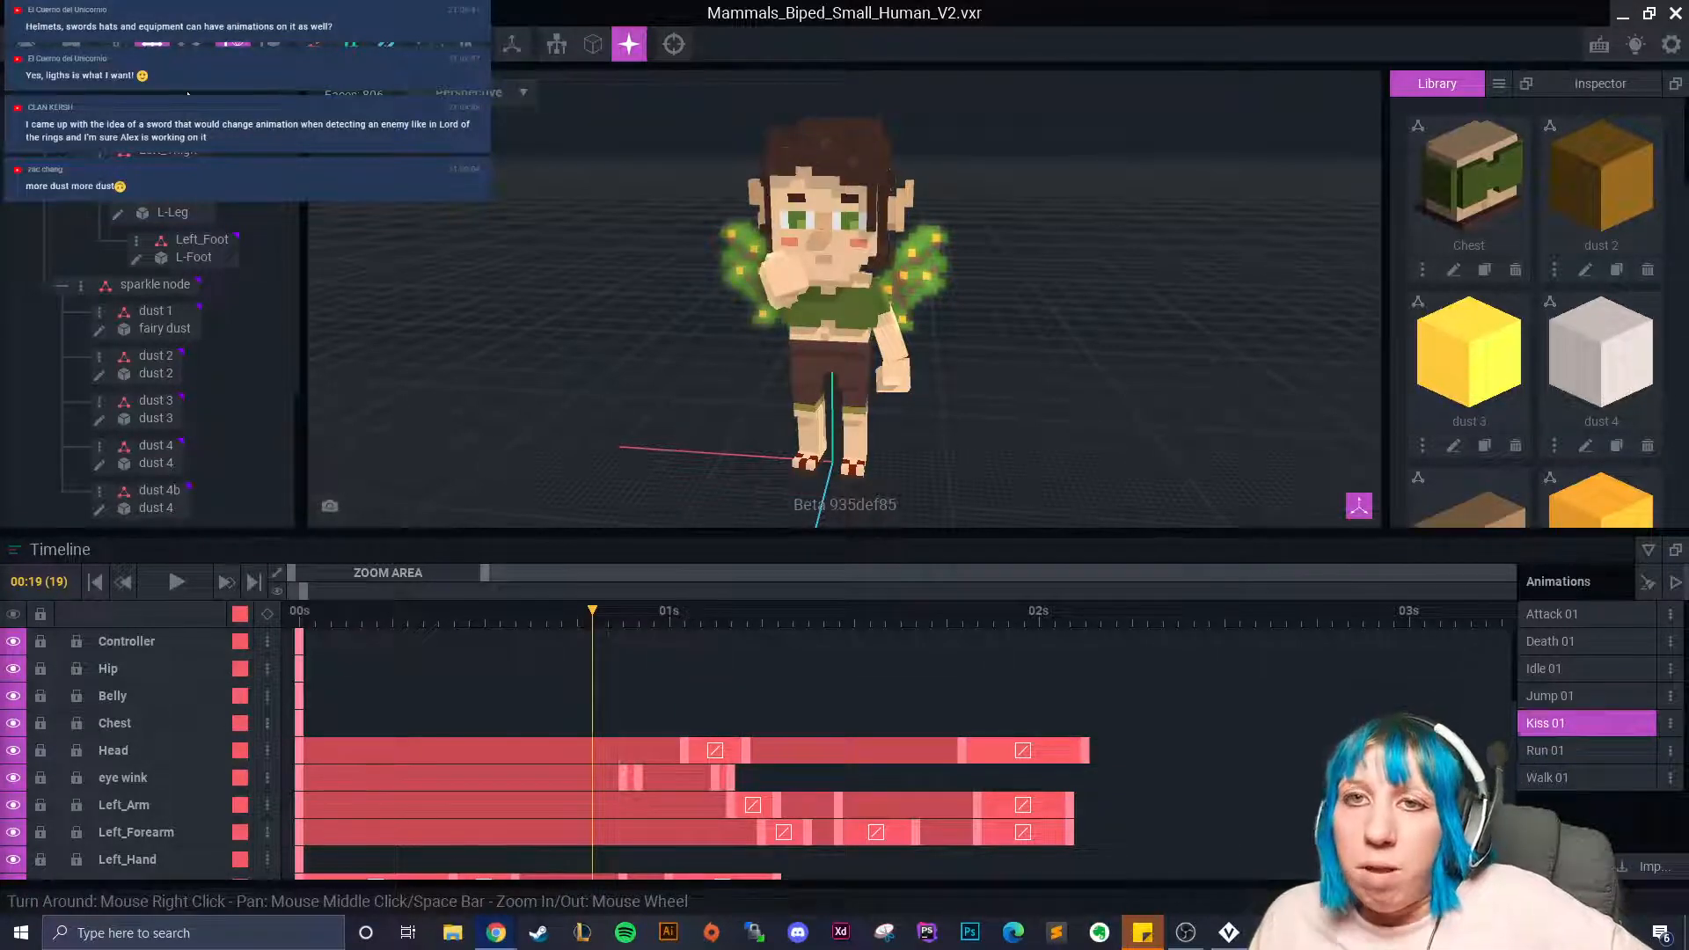
{"action": "left_click", "coordinate": [177, 582]}
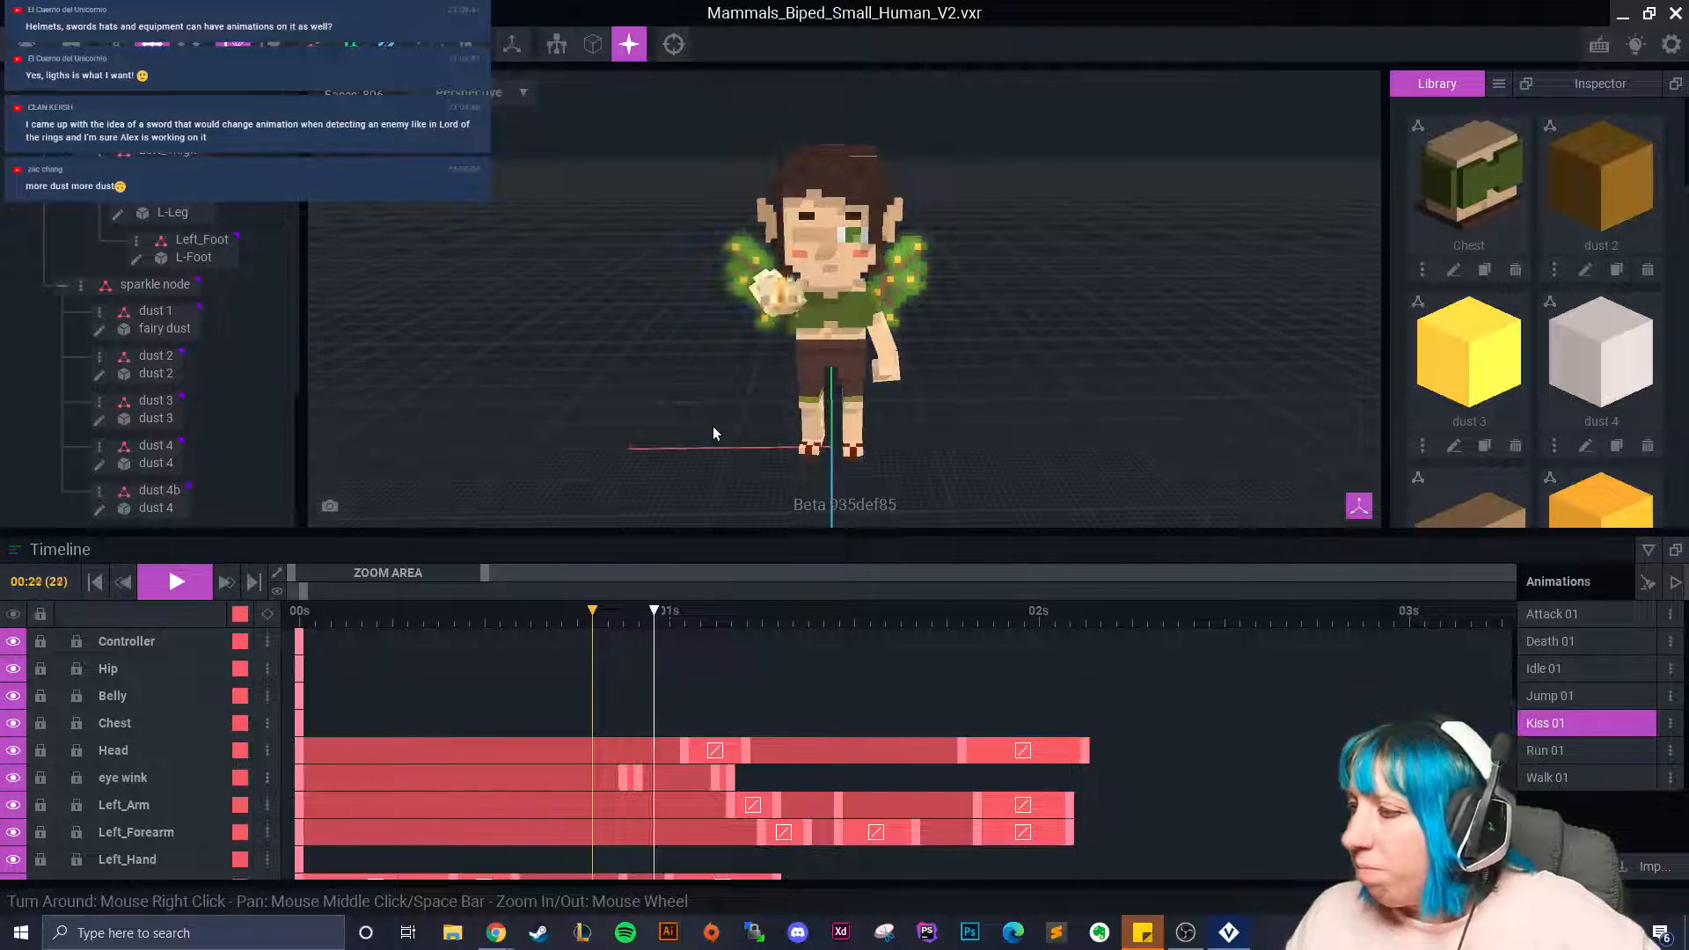
{"action": "left_click", "coordinate": [175, 584]}
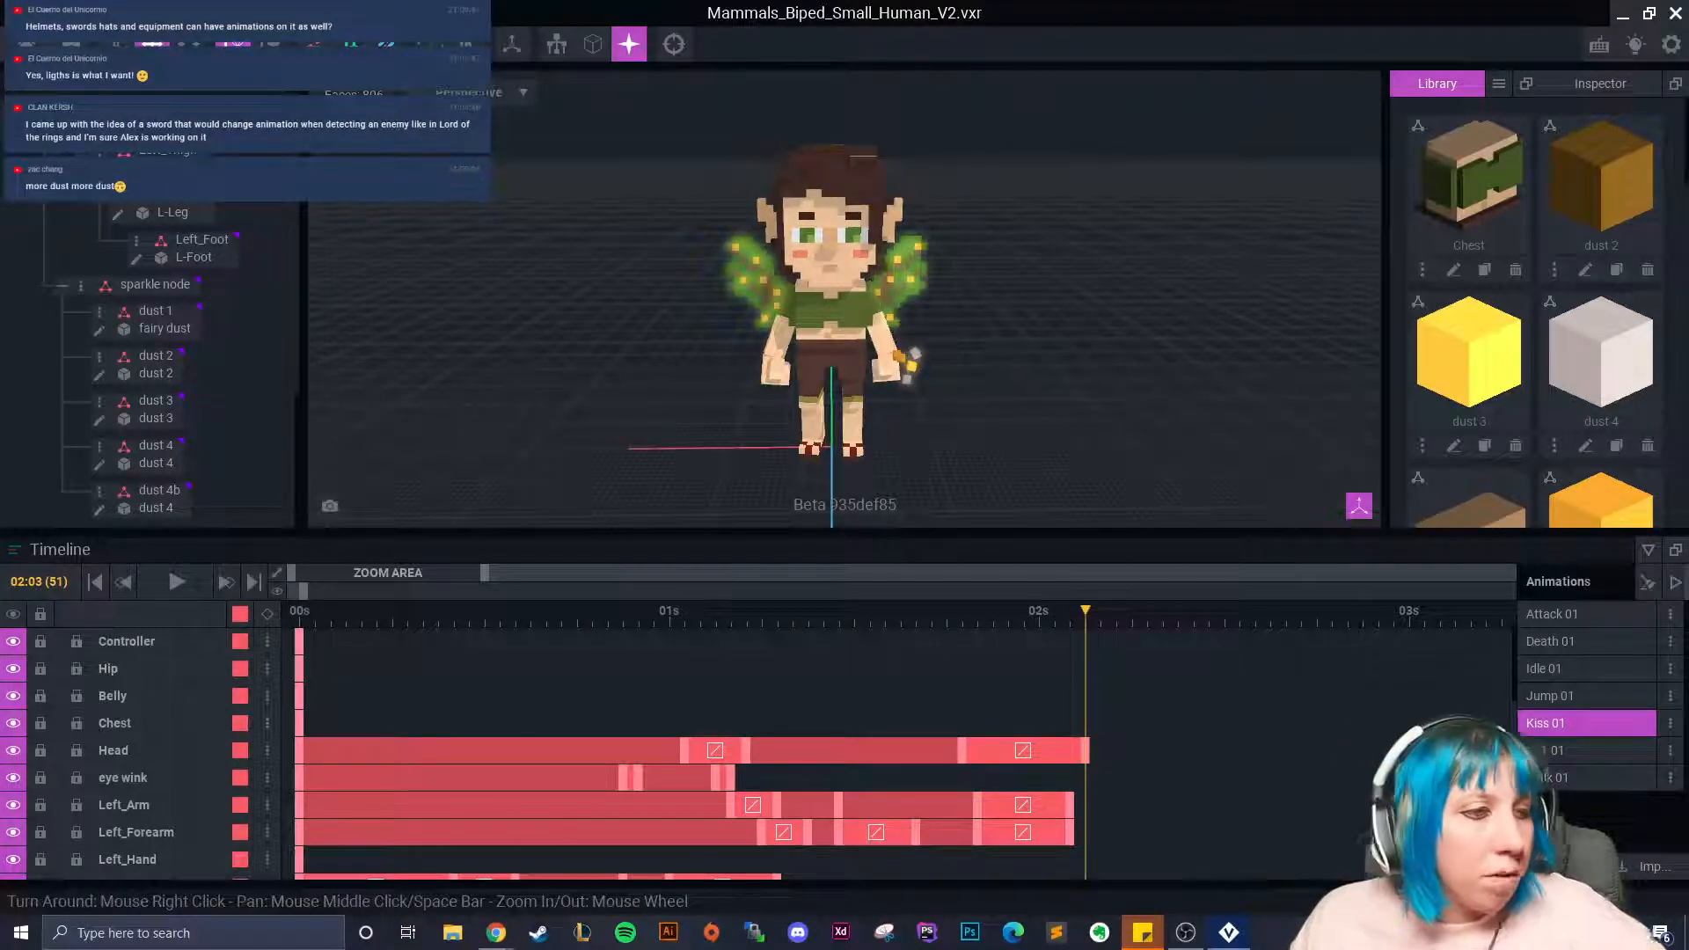
Cancel a new-animation prompt and switch to Idle 01, rewound to the first frame.
{"action": "left_click", "coordinate": [1642, 871]}
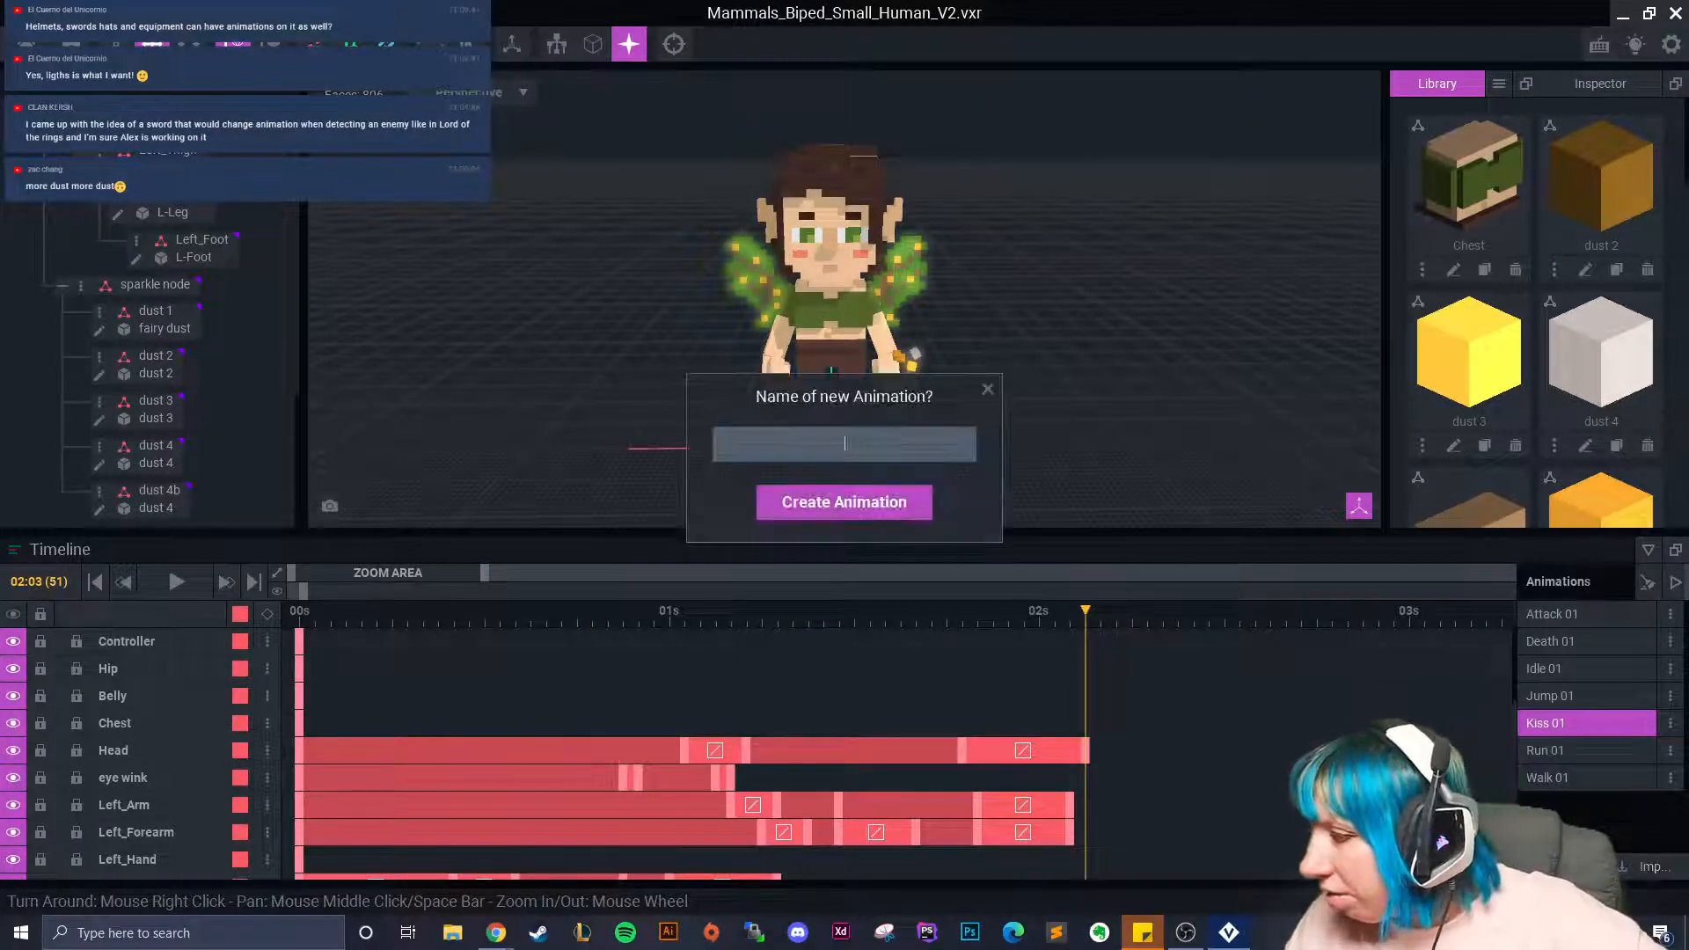
{"action": "left_click", "coordinate": [988, 388]}
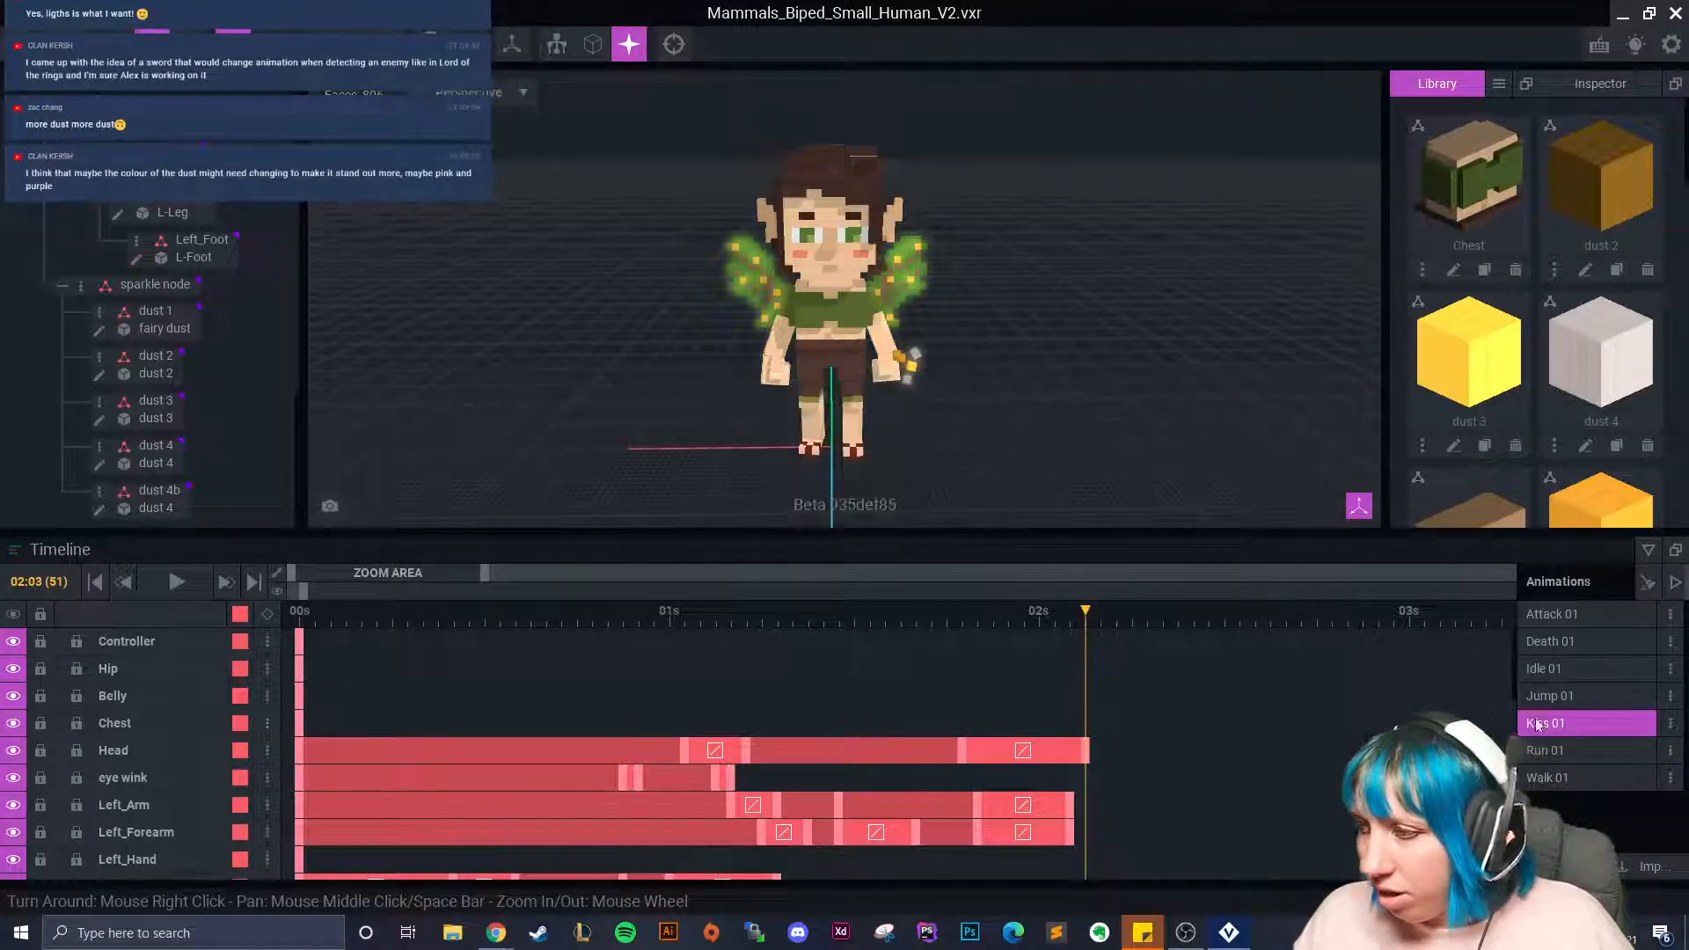
{"action": "left_click", "coordinate": [1563, 669]}
{"action": "left_click_drag", "start_coordinate": [558, 611], "coordinate": [235, 642]}
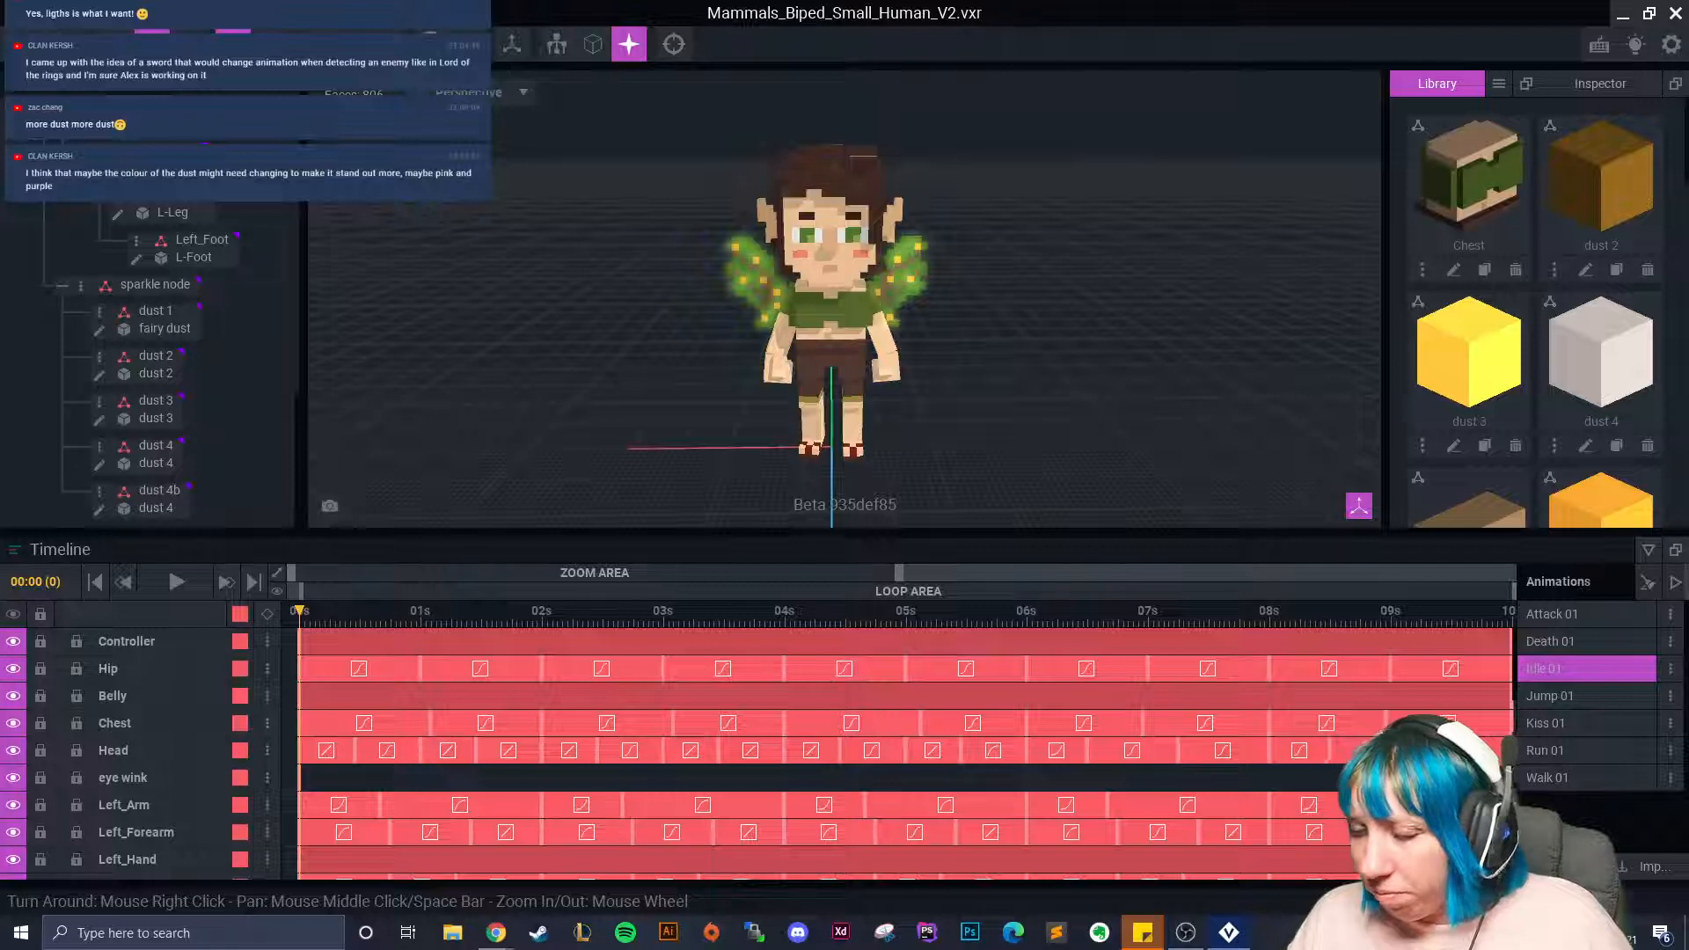
Create new animations named sneeze 01 and fairy 01.
{"action": "left_click", "coordinate": [1562, 866]}
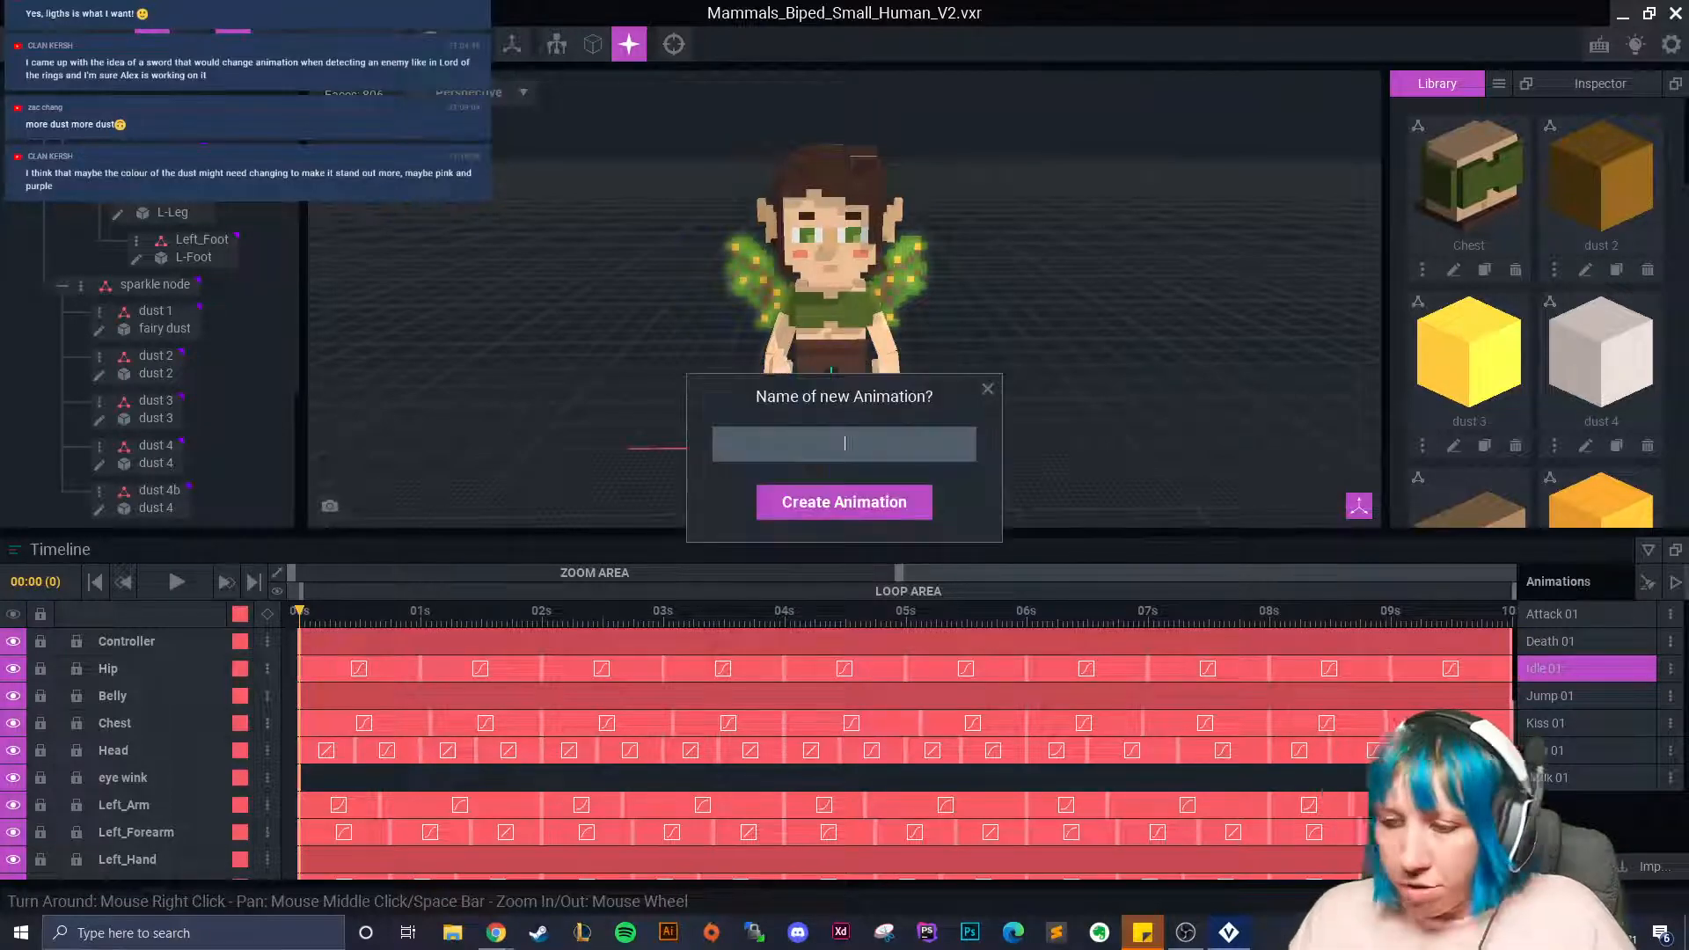
{"action": "type", "text": "sneeze"}
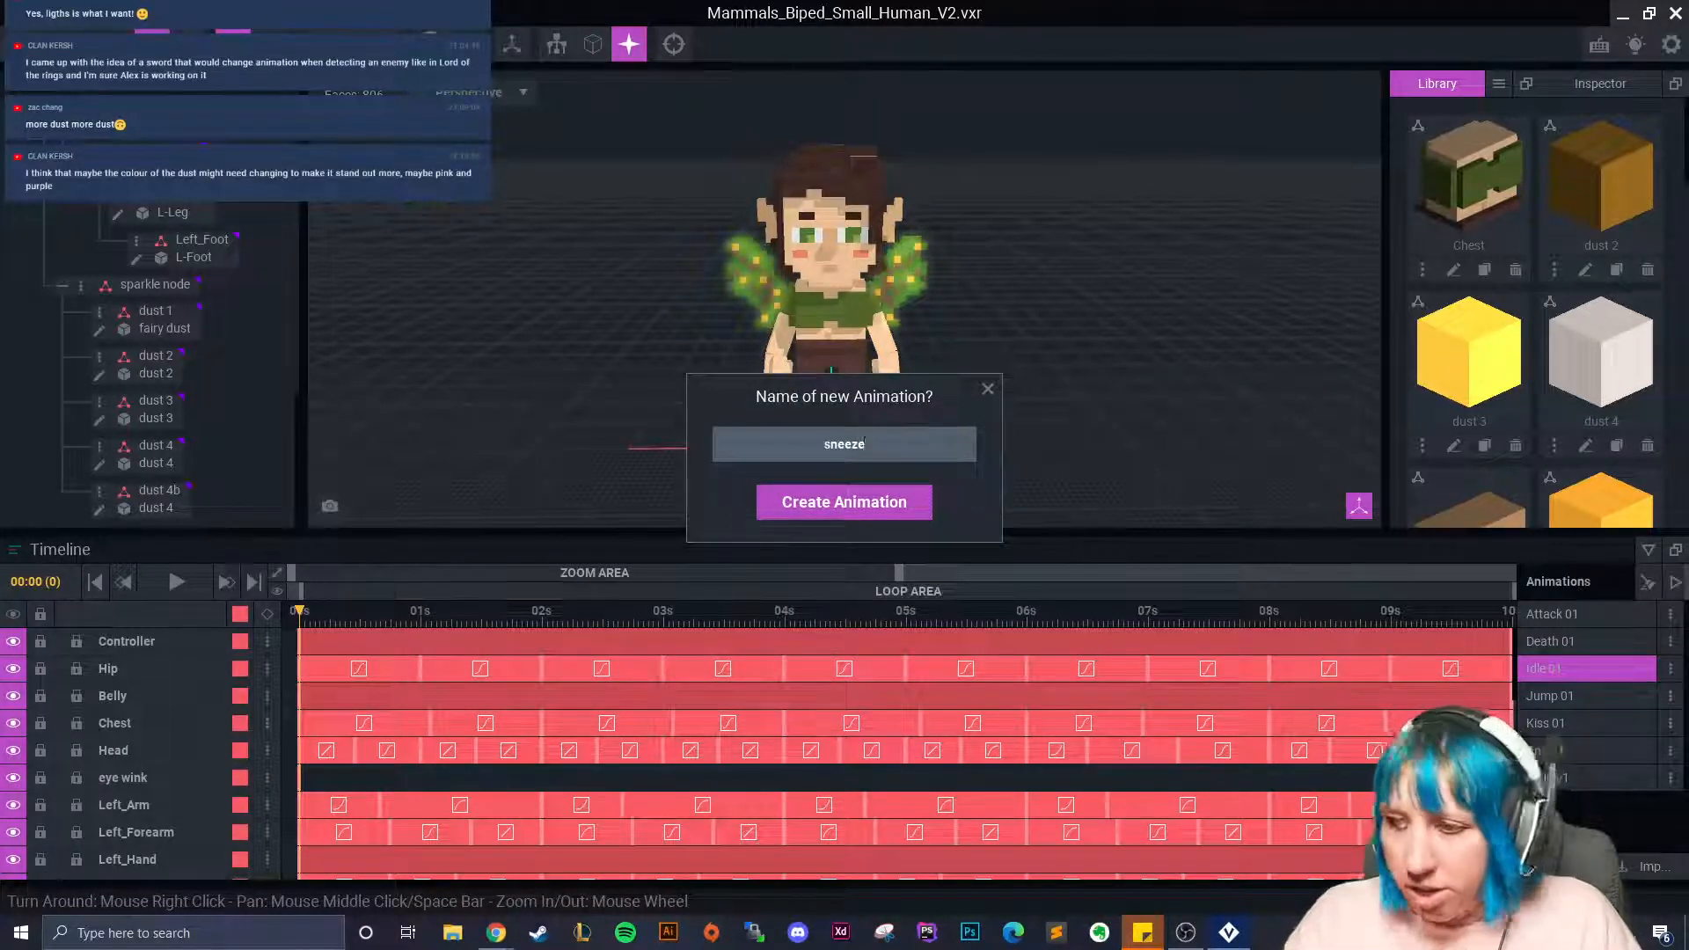
{"action": "type", "text": " 01"}
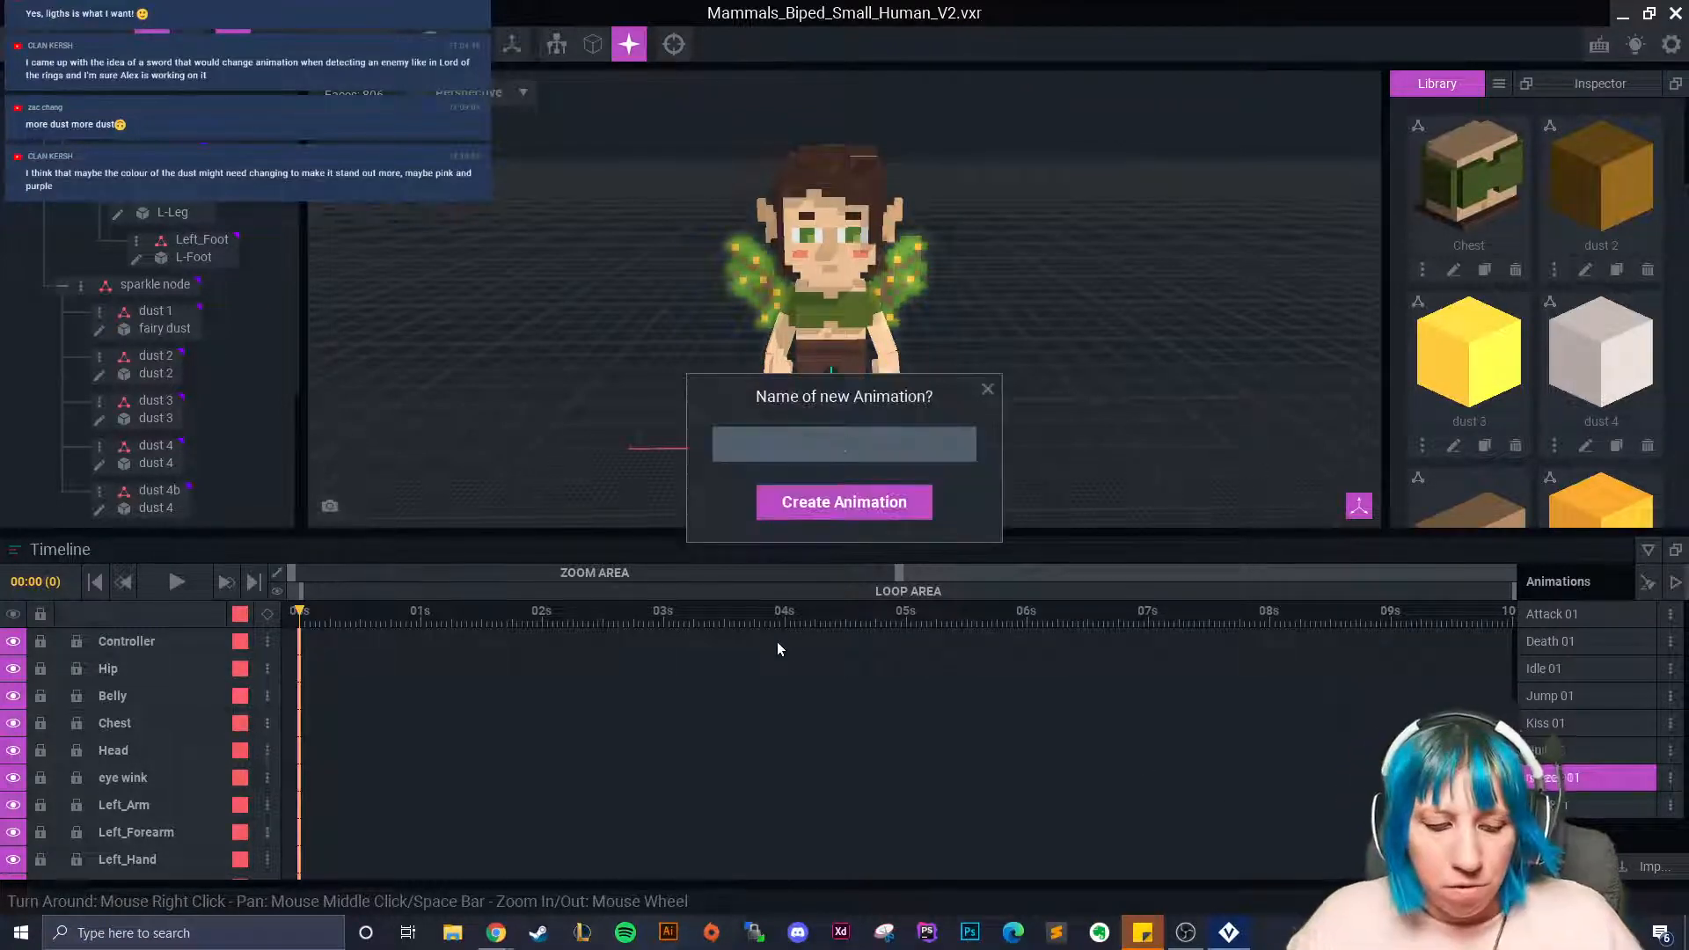
{"action": "type", "text": "fairy 01"}
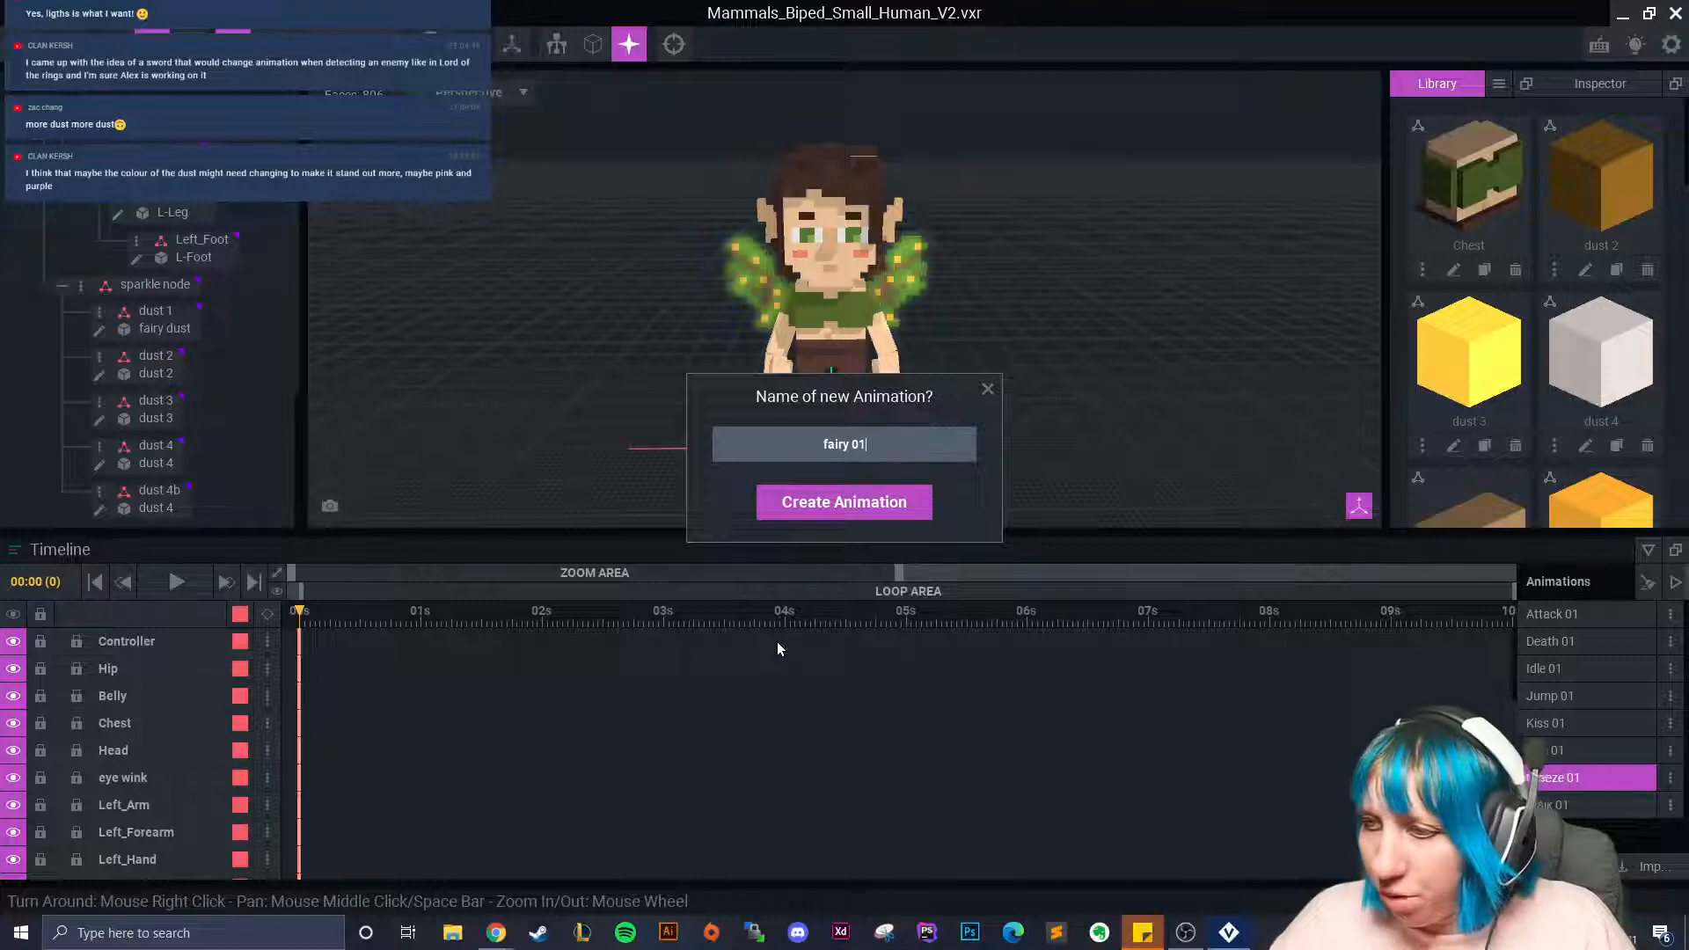
{"action": "left_click", "coordinate": [875, 499]}
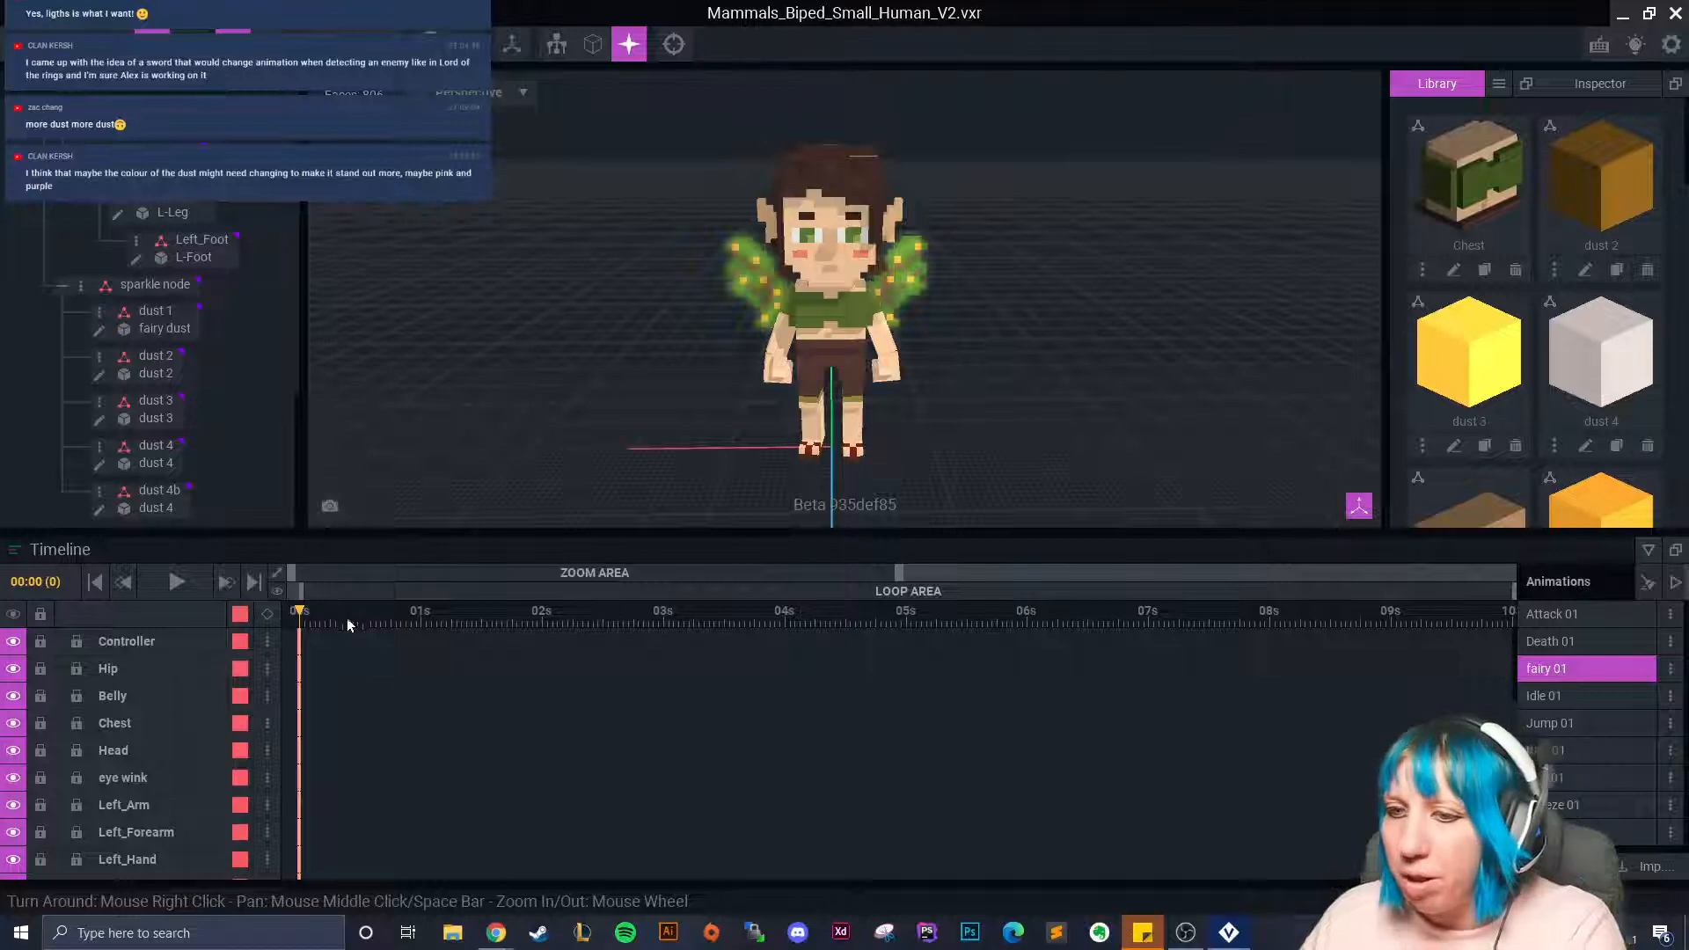
{"action": "left_click_drag", "start_coordinate": [314, 618], "coordinate": [284, 669]}
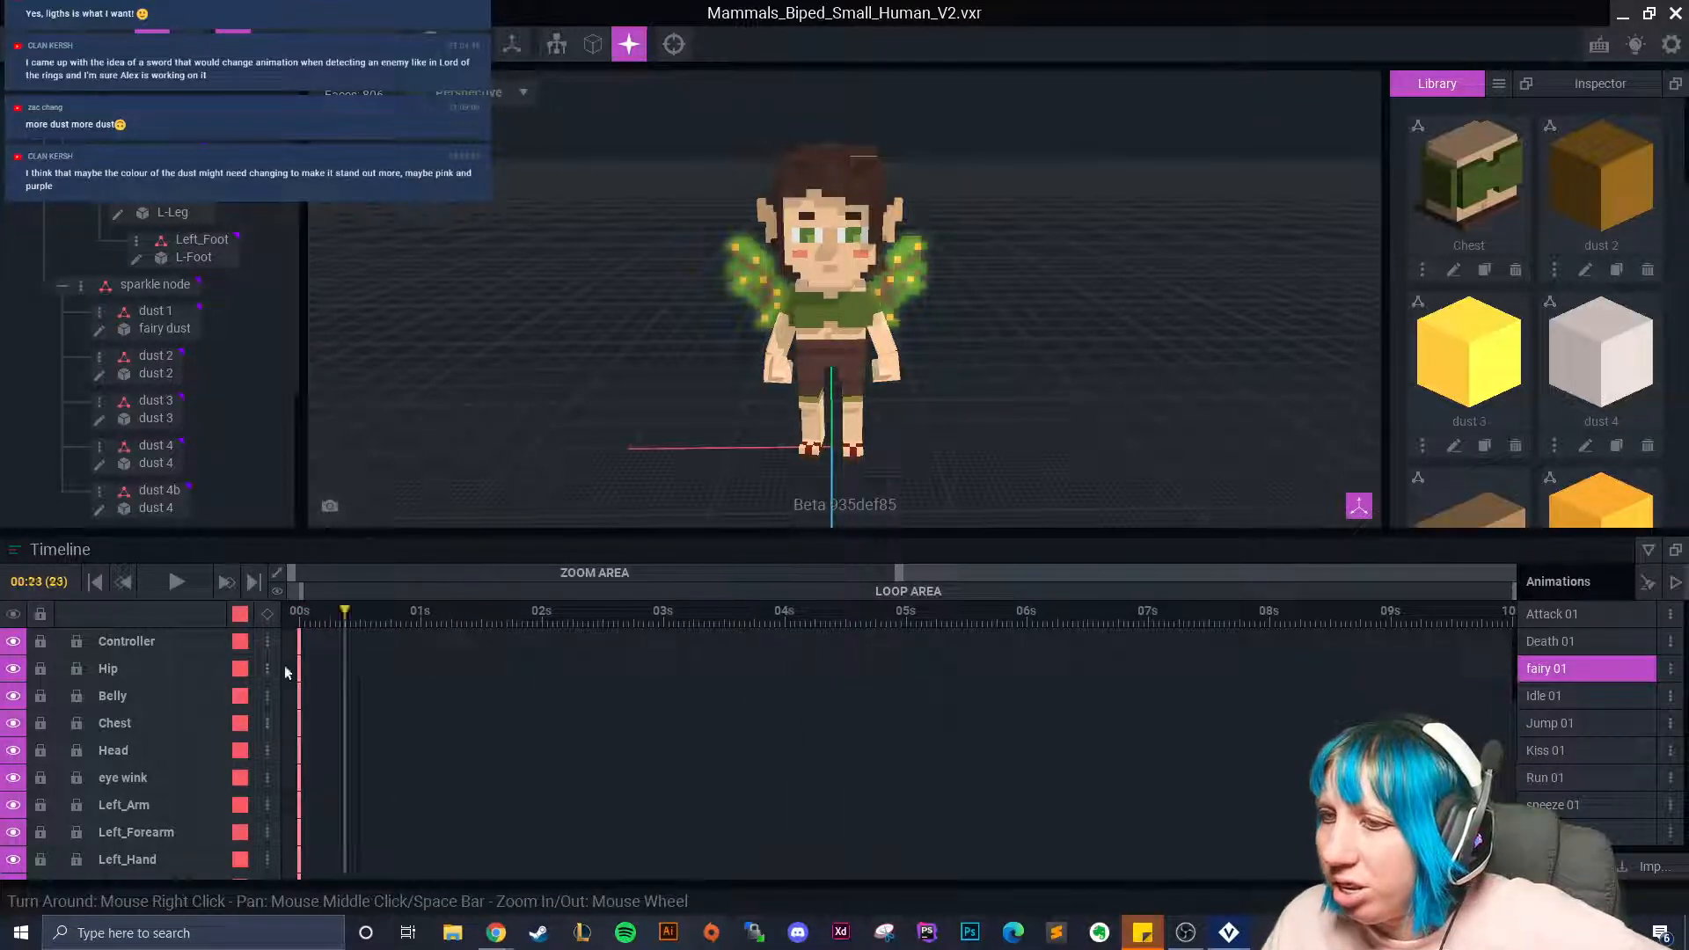
Return to Kiss 01 and make the dust 3 cube an emissive purple, saving it.
{"action": "left_click", "coordinate": [1554, 750]}
{"action": "left_click_drag", "start_coordinate": [689, 644], "coordinate": [309, 725]}
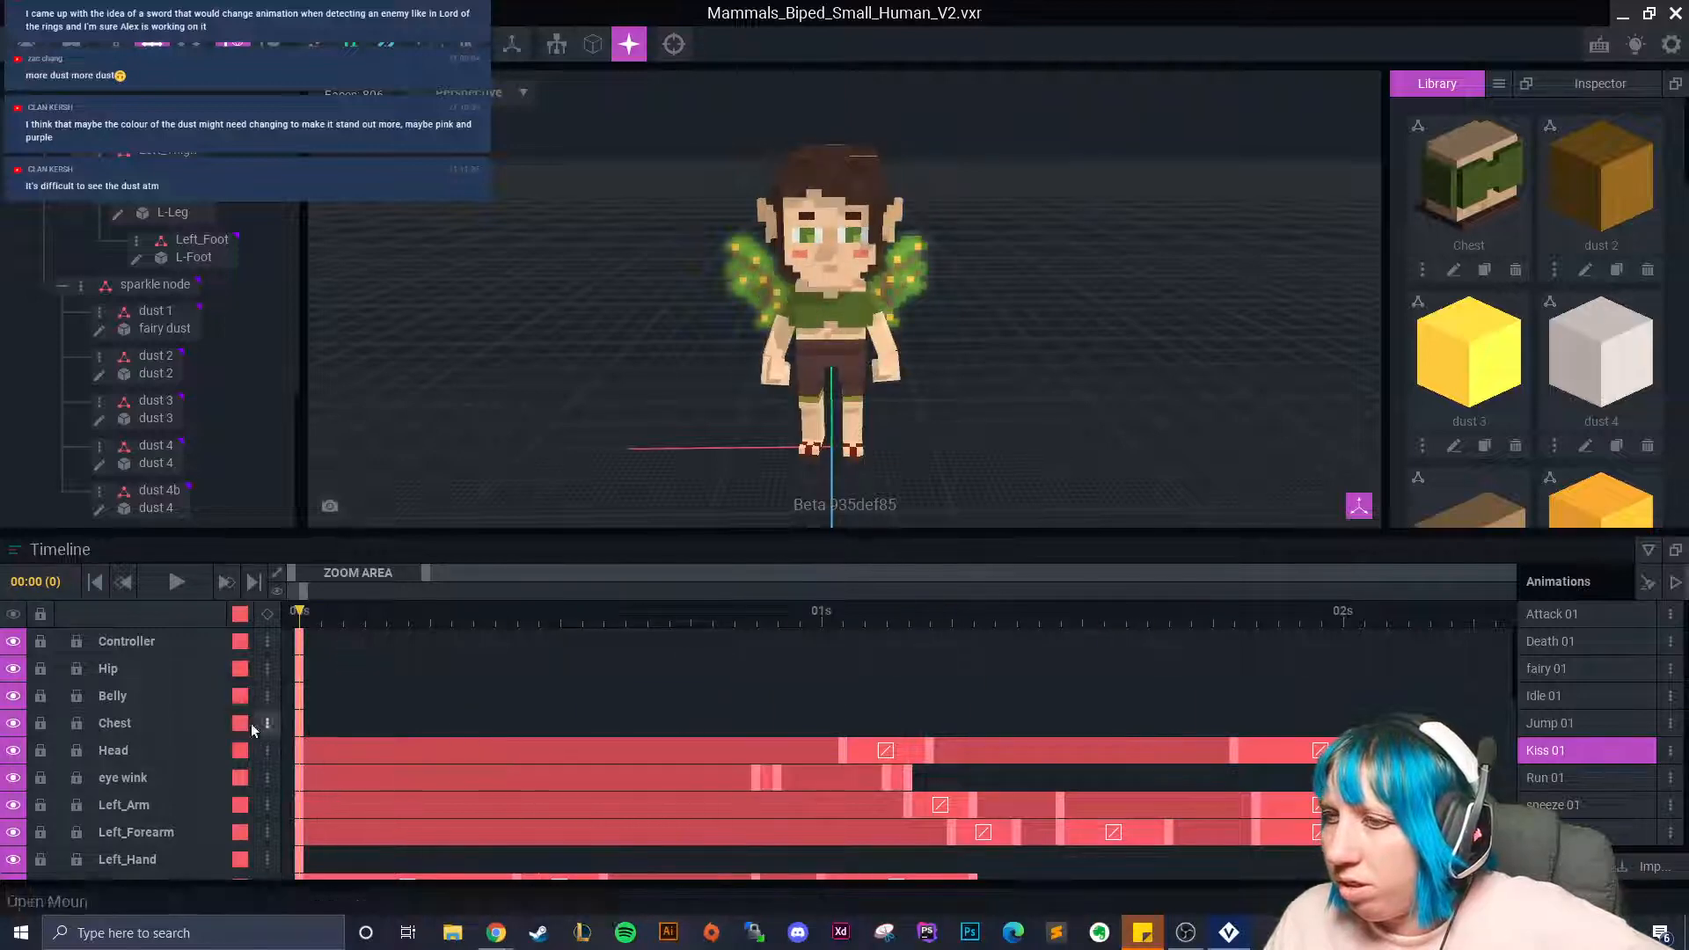
{"action": "scroll", "coordinate": [1594, 289], "scroll_direction": "down", "scroll_amount": 1}
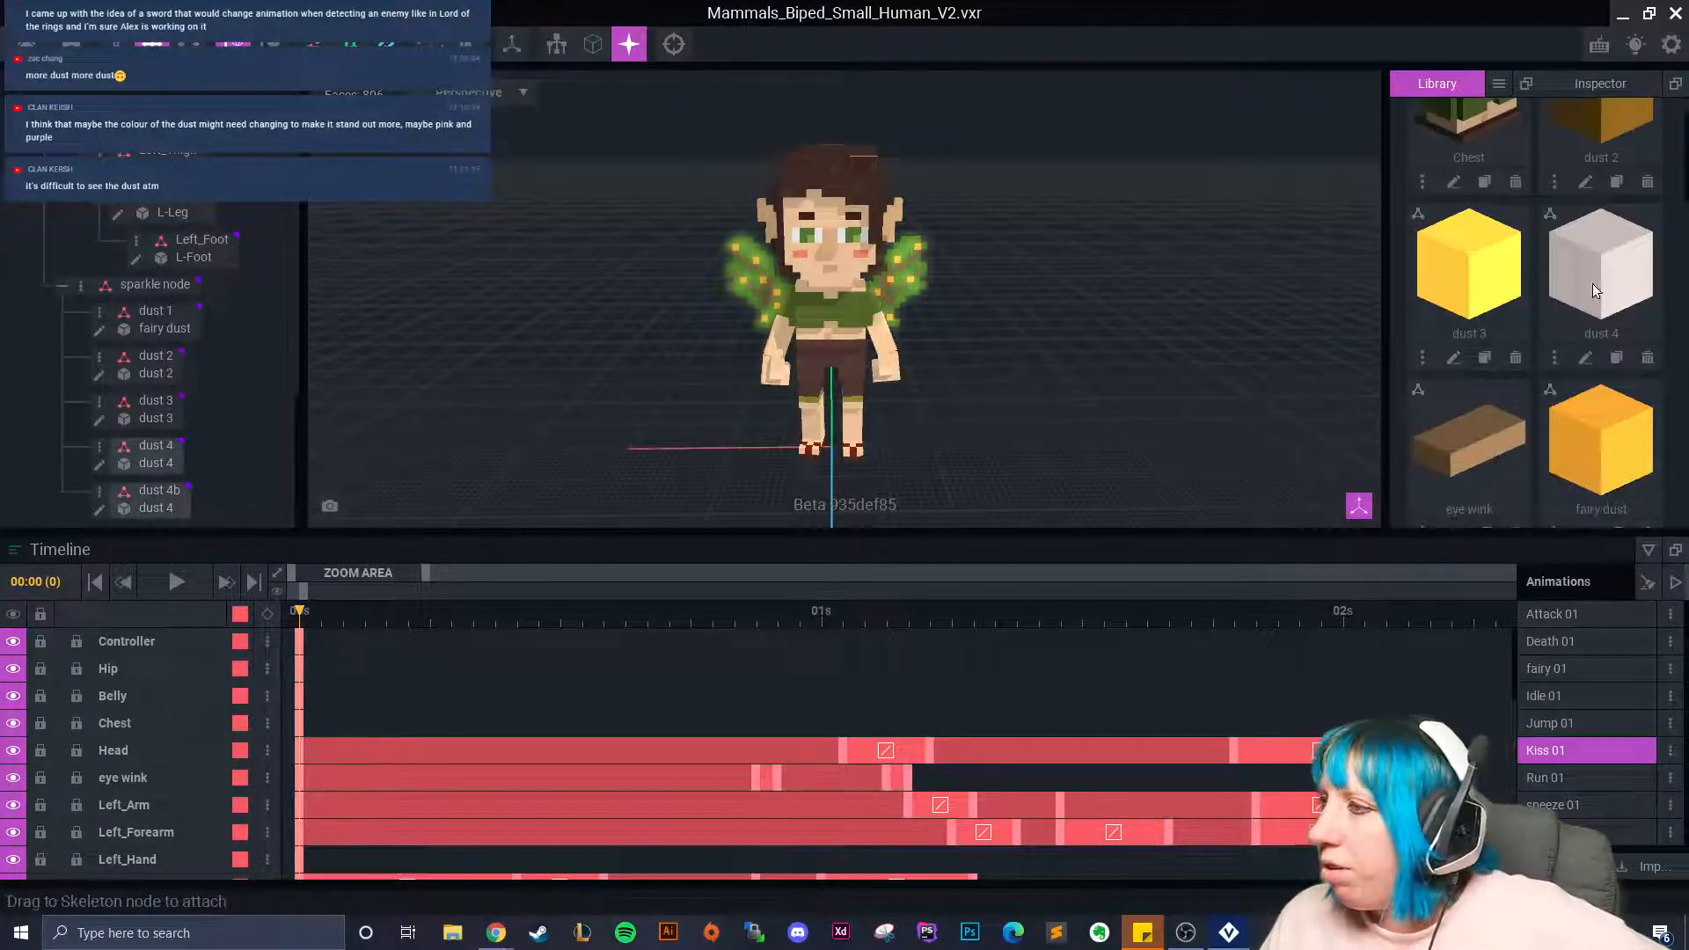
{"action": "left_click", "coordinate": [1455, 357]}
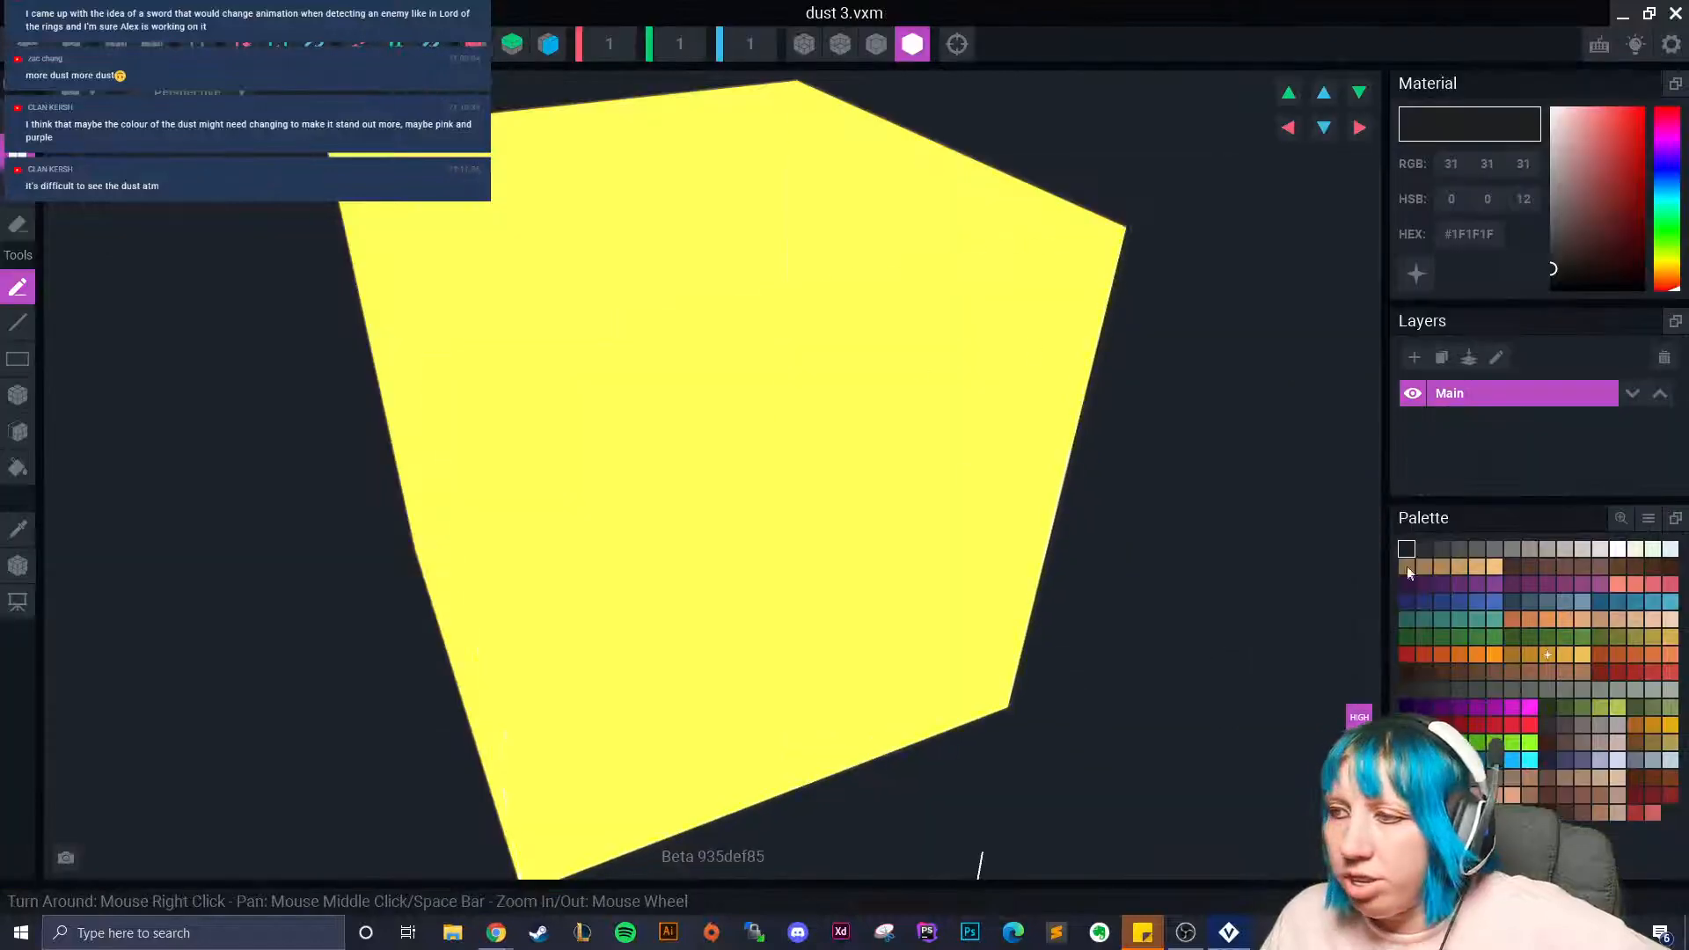
{"action": "left_click", "coordinate": [1477, 584]}
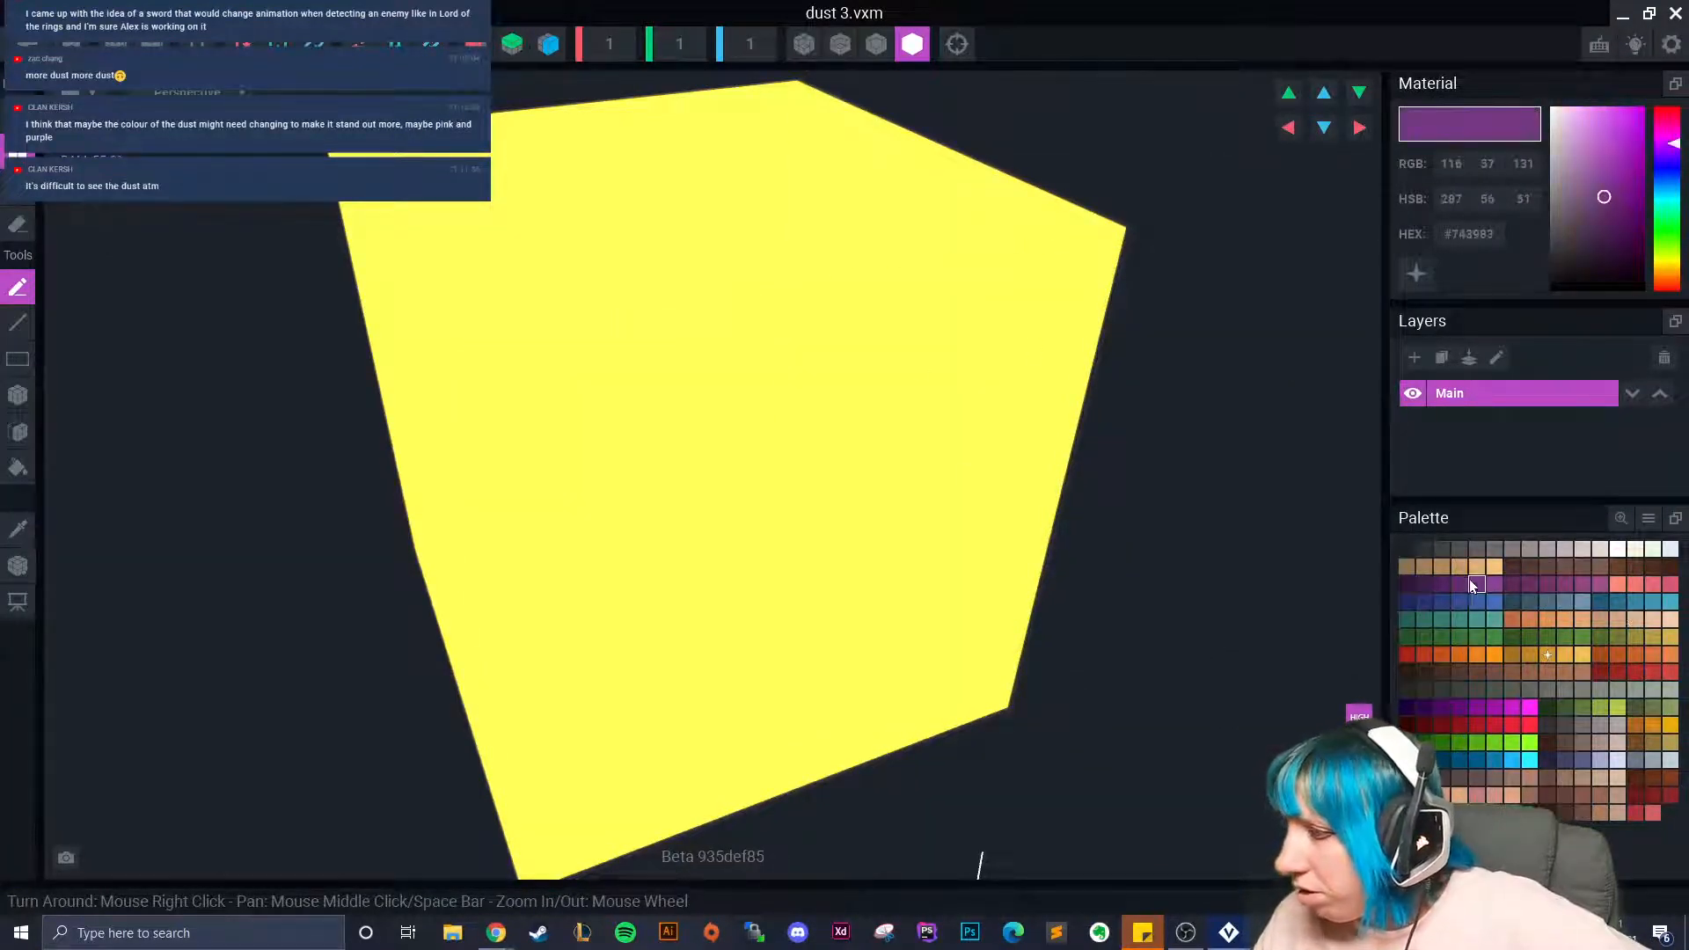
{"action": "left_click", "coordinate": [1415, 274]}
{"action": "left_click", "coordinate": [663, 377]}
{"action": "left_click", "coordinate": [26, 44]}
{"action": "left_click", "coordinate": [658, 342]}
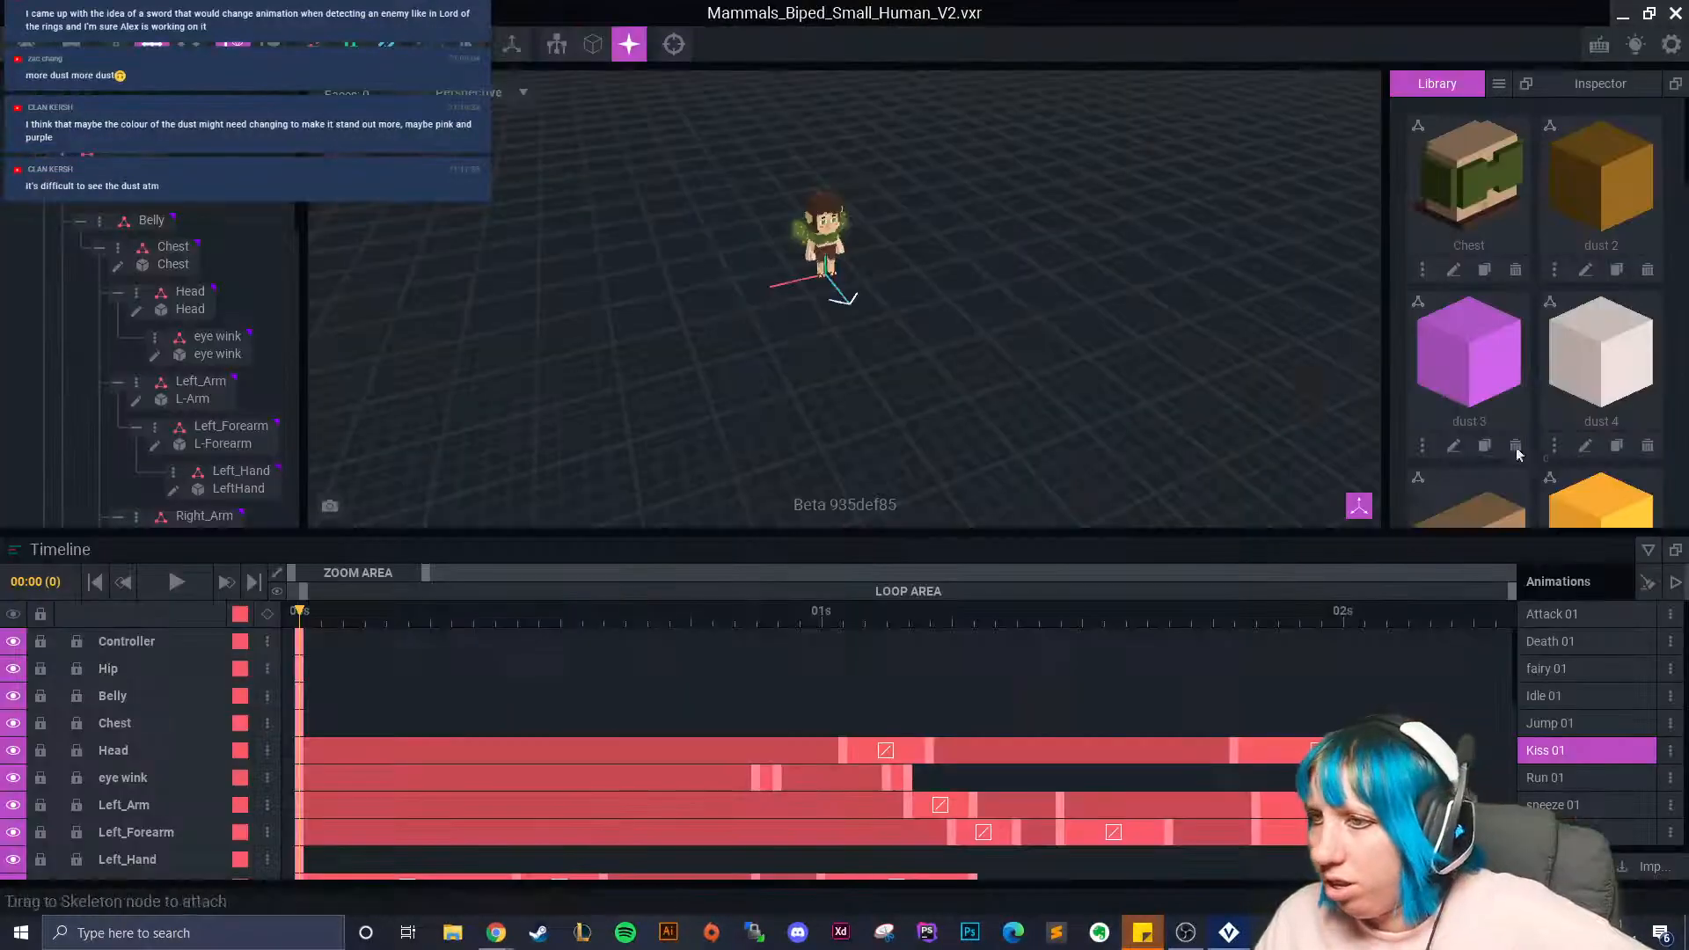
In the fairy dust model, paste a copied purple hex code and tune it toward magenta.
{"action": "scroll", "coordinate": [1565, 332], "scroll_direction": "down", "scroll_amount": 1}
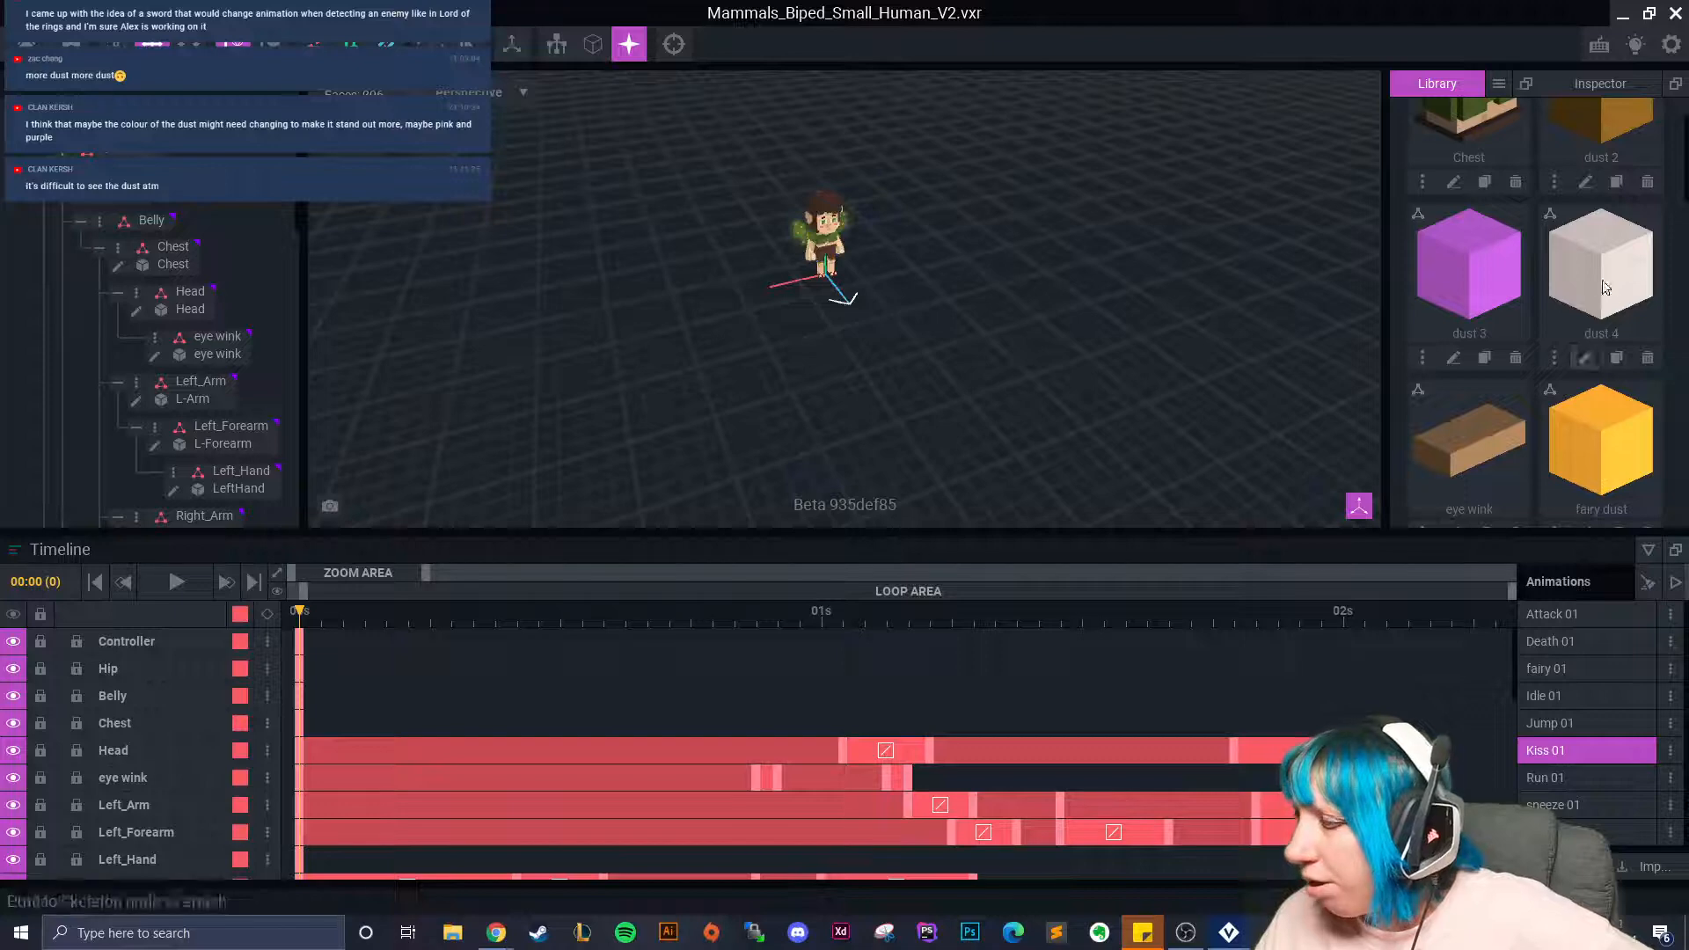
{"action": "scroll", "coordinate": [1592, 389], "scroll_direction": "down", "scroll_amount": 1}
{"action": "left_click", "coordinate": [1587, 447]}
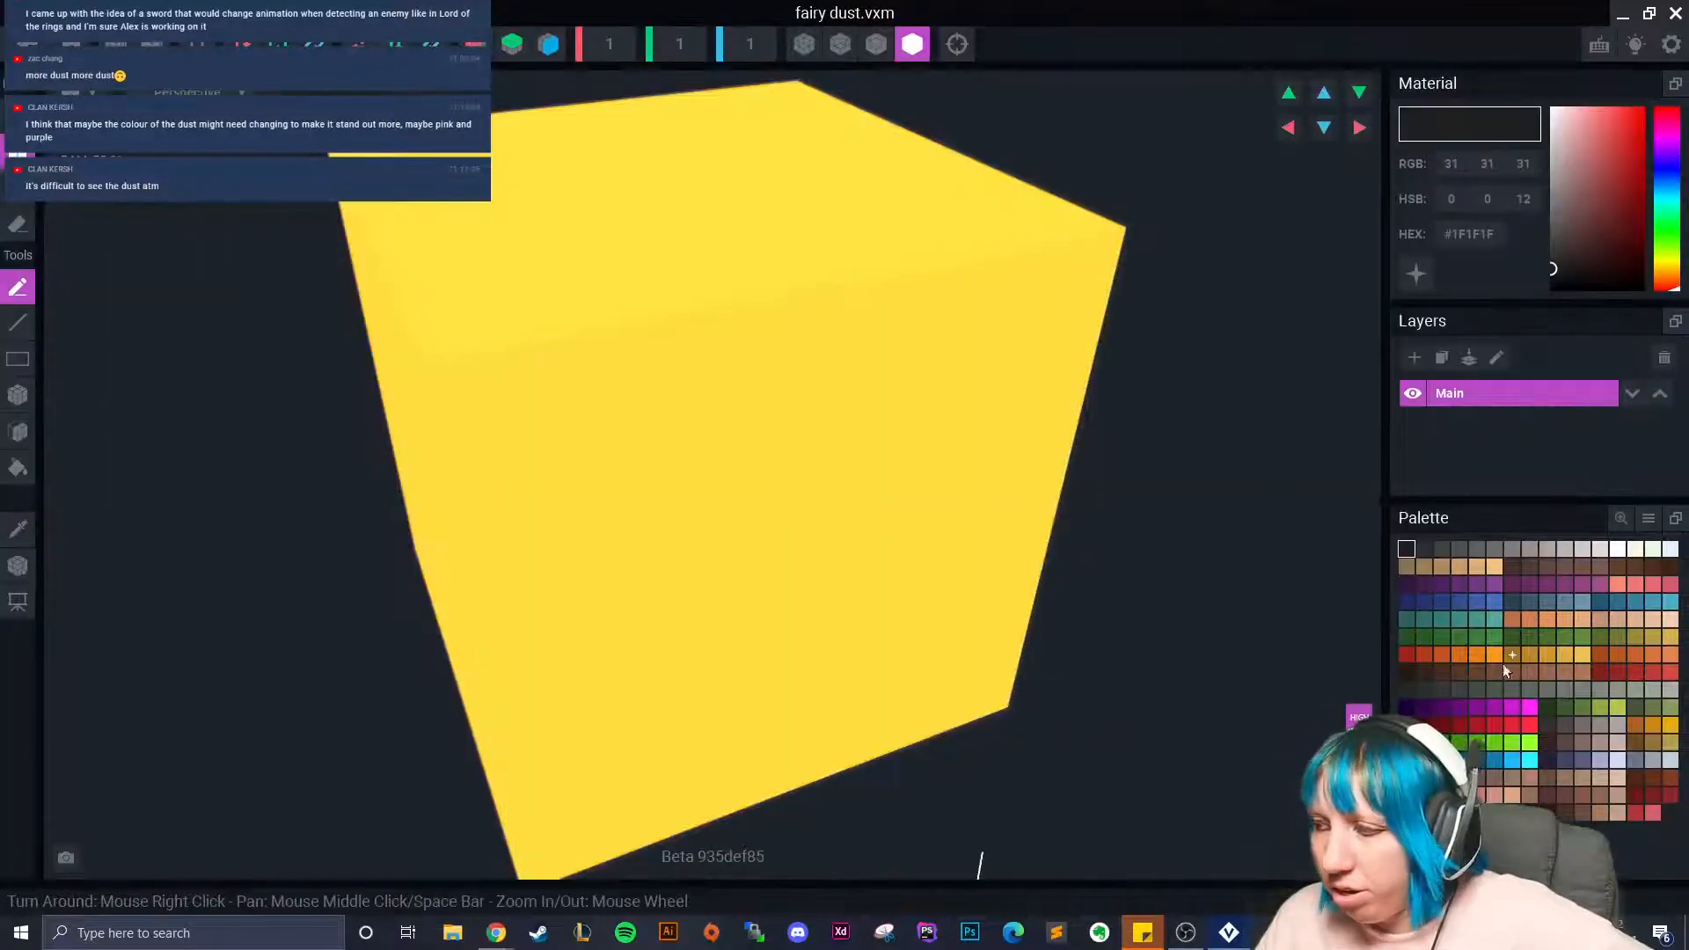
{"action": "left_click", "coordinate": [1461, 584]}
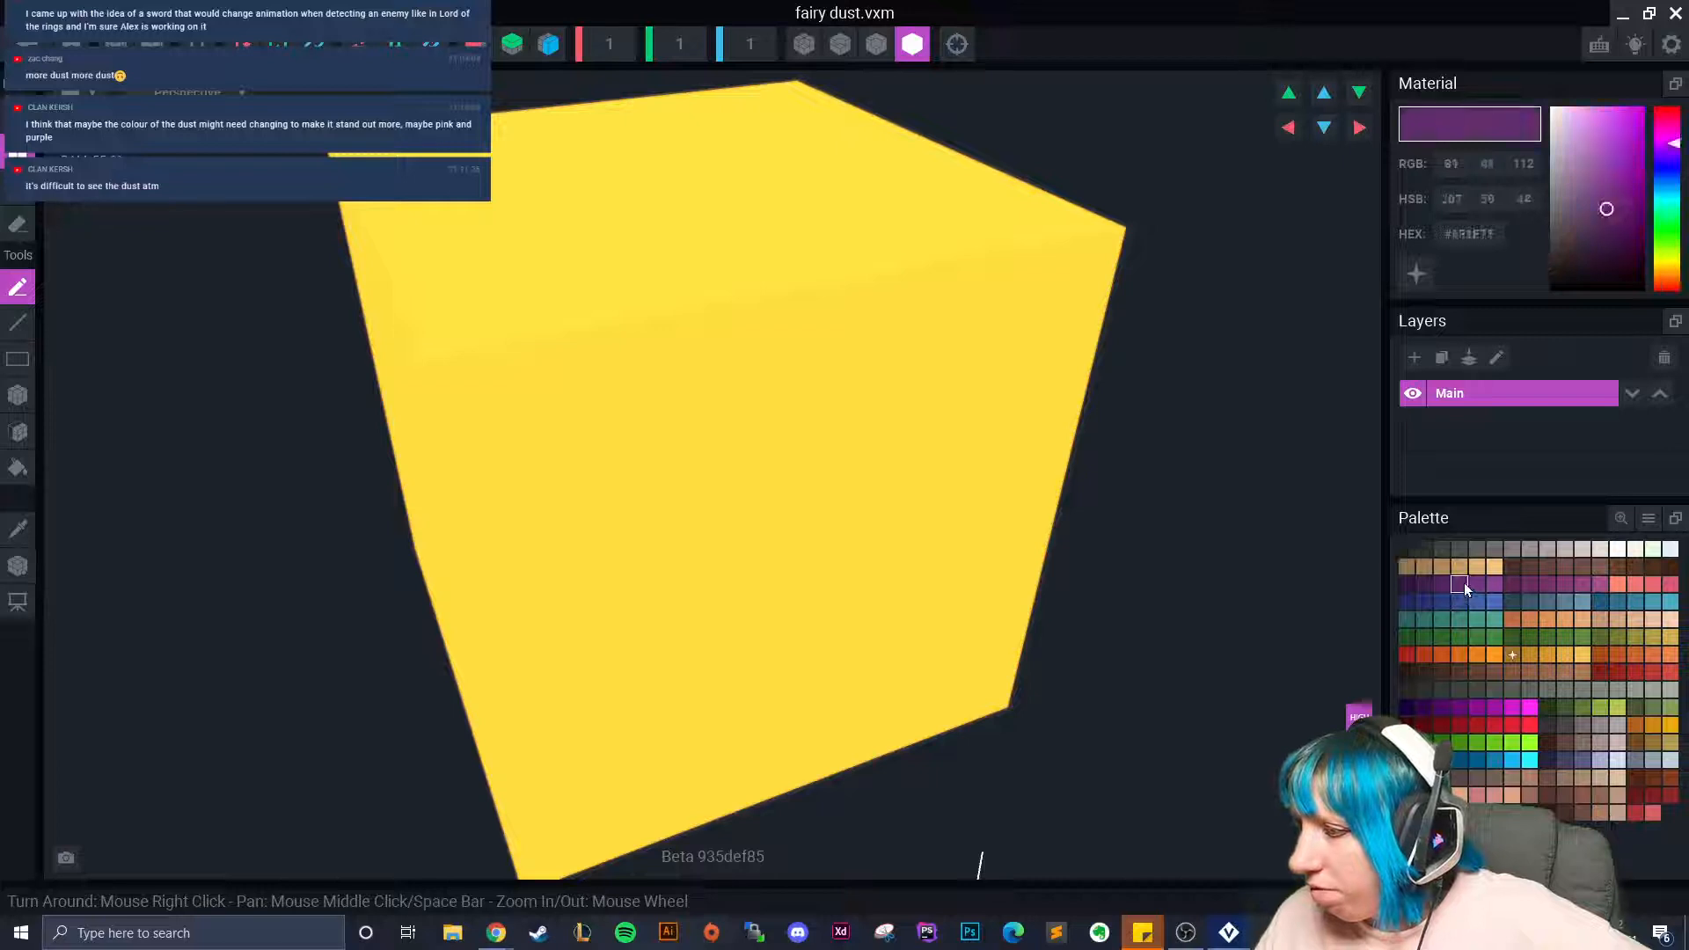
{"action": "right_click", "coordinate": [1478, 236]}
{"action": "left_click", "coordinate": [1518, 252]}
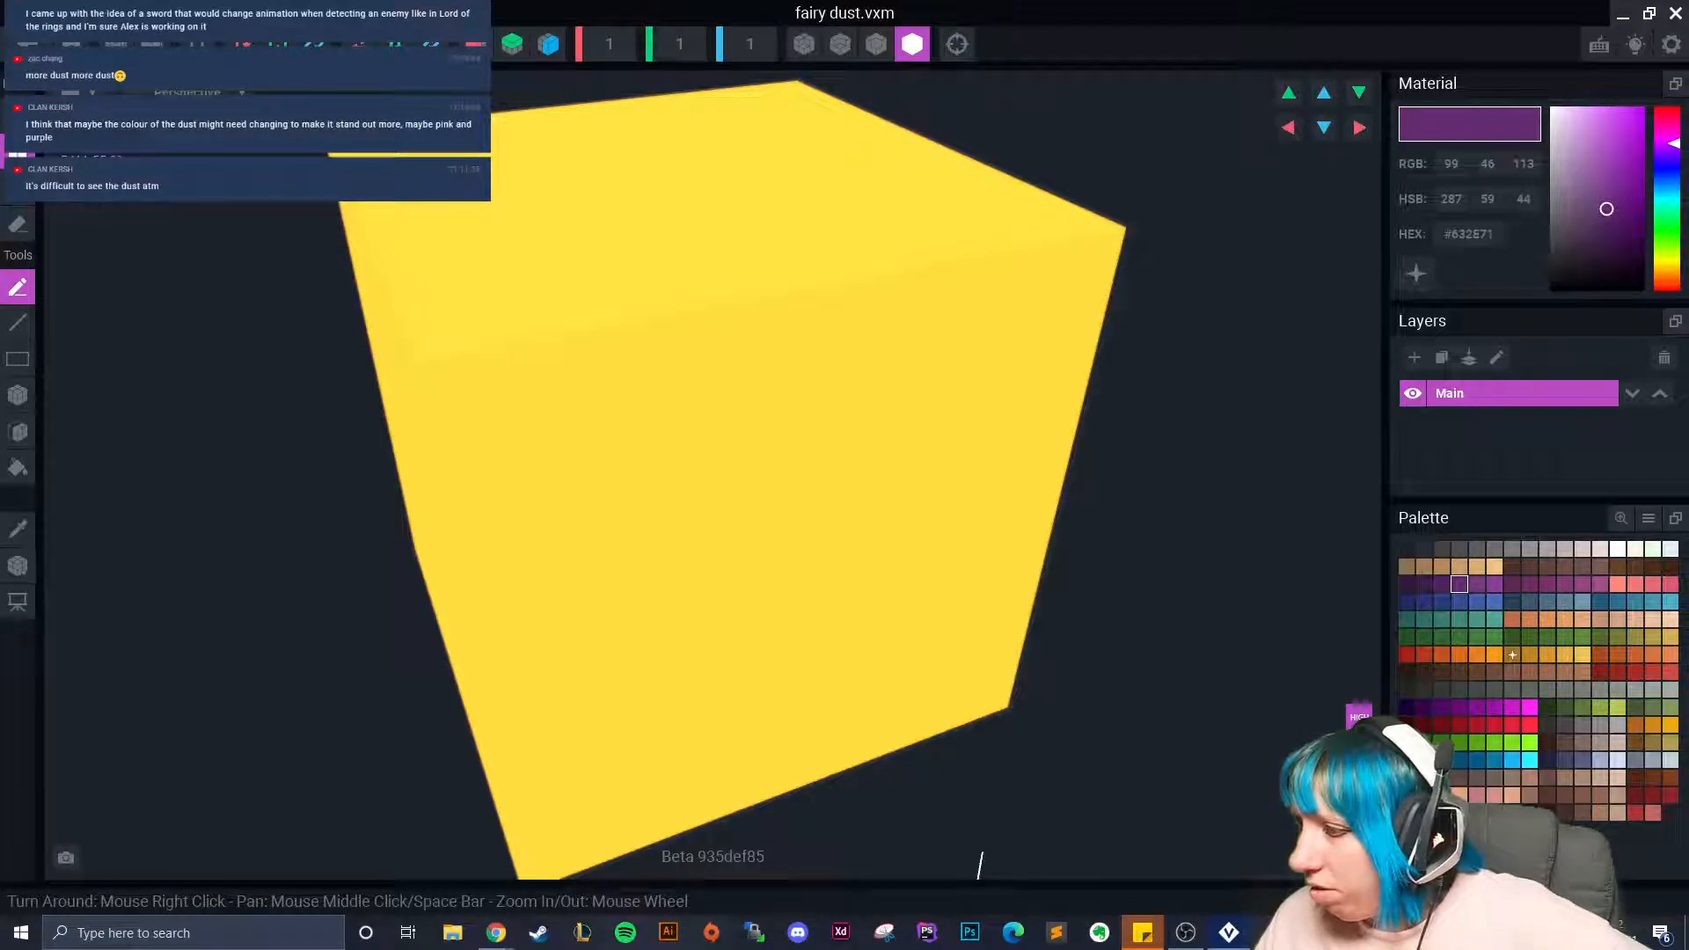
{"action": "left_click", "coordinate": [1513, 813]}
{"action": "right_click", "coordinate": [1468, 232]}
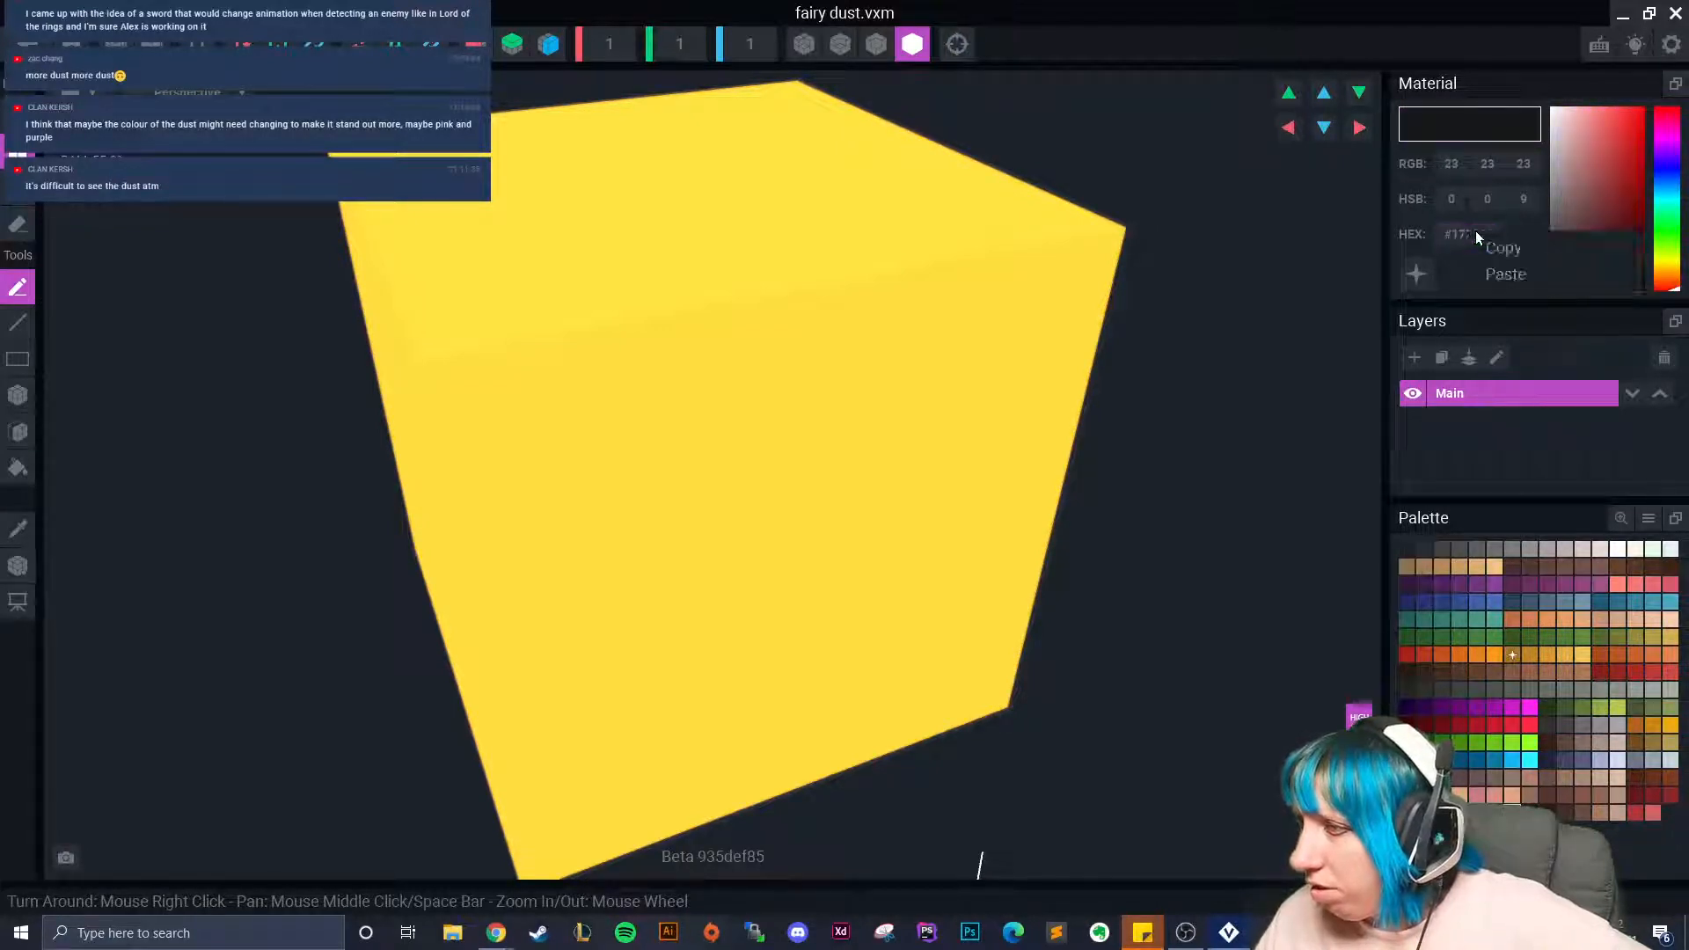
{"action": "left_click", "coordinate": [1512, 273]}
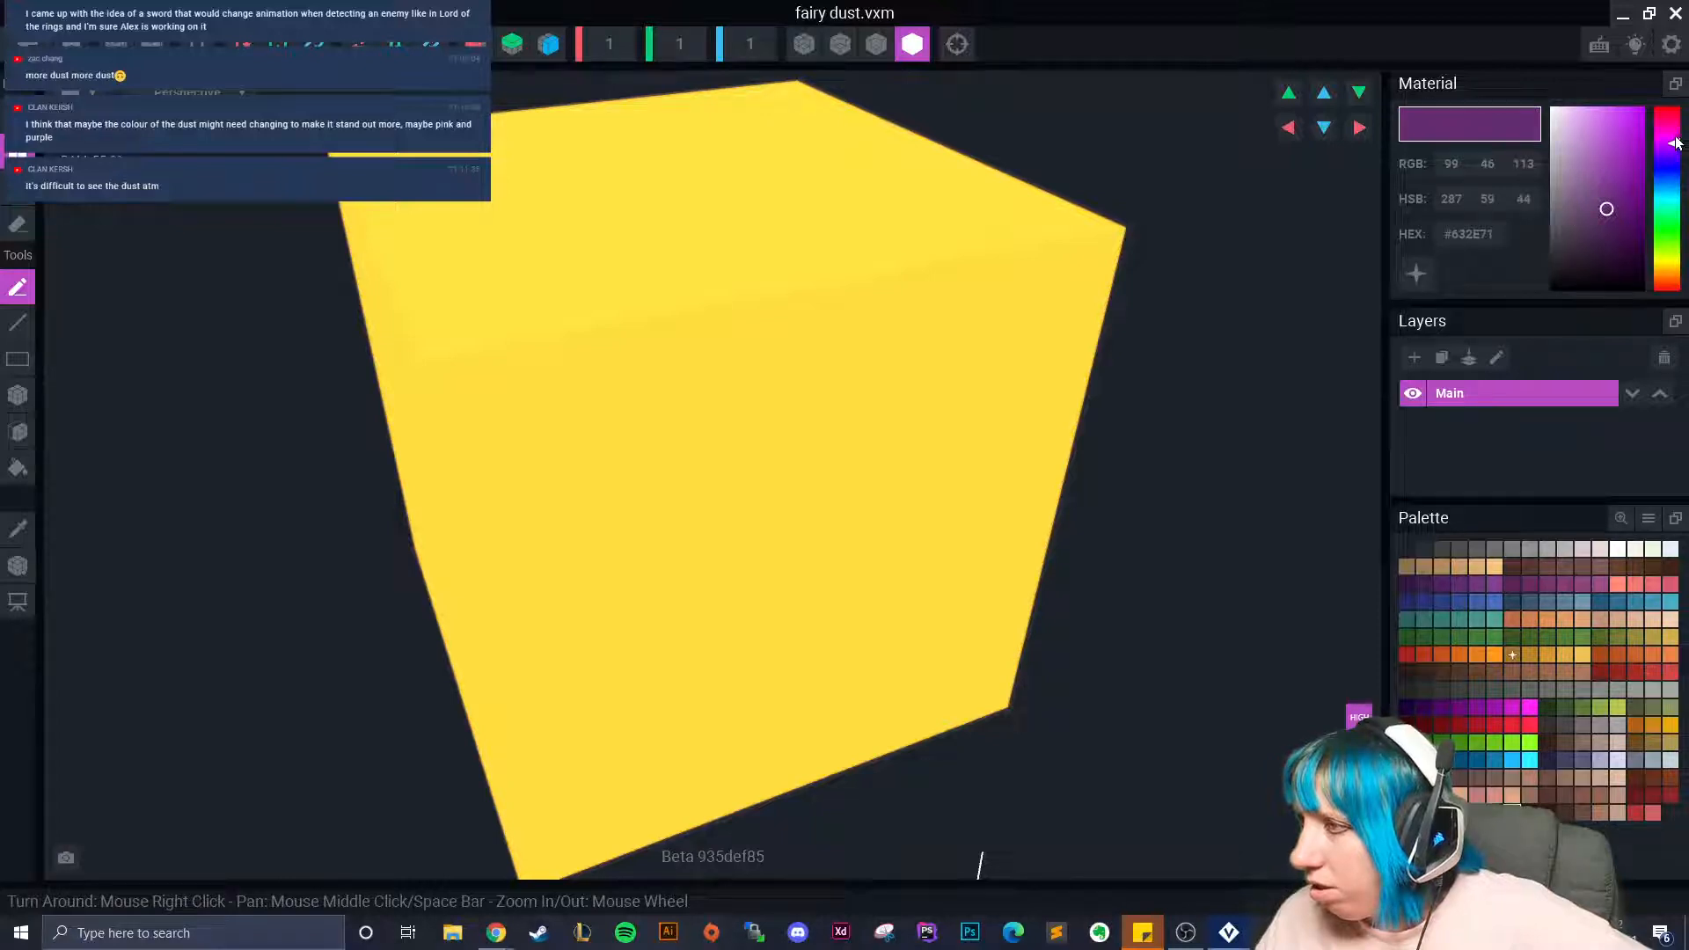
{"action": "left_click", "coordinate": [1592, 173]}
{"action": "left_click_drag", "start_coordinate": [1612, 142], "coordinate": [1617, 149]}
Fill the fairy dust cube with a saturated, emissive pink and save it.
{"action": "left_click", "coordinate": [18, 395]}
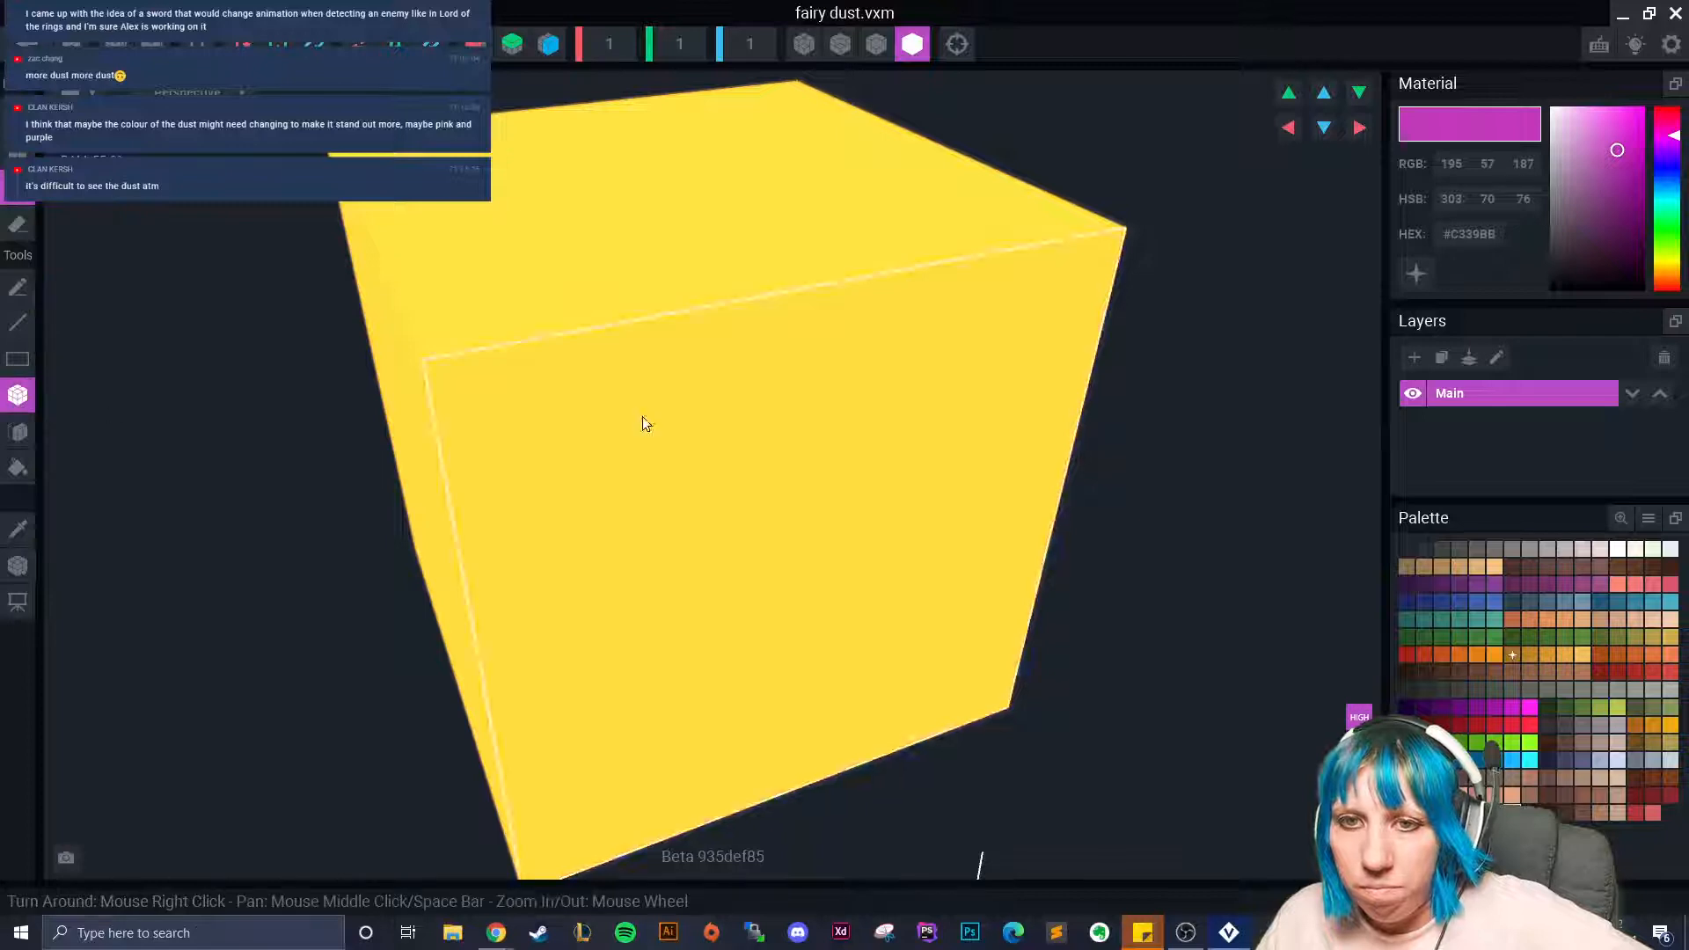
{"action": "left_click", "coordinate": [571, 411]}
{"action": "left_click_drag", "start_coordinate": [1619, 149], "coordinate": [1568, 130]}
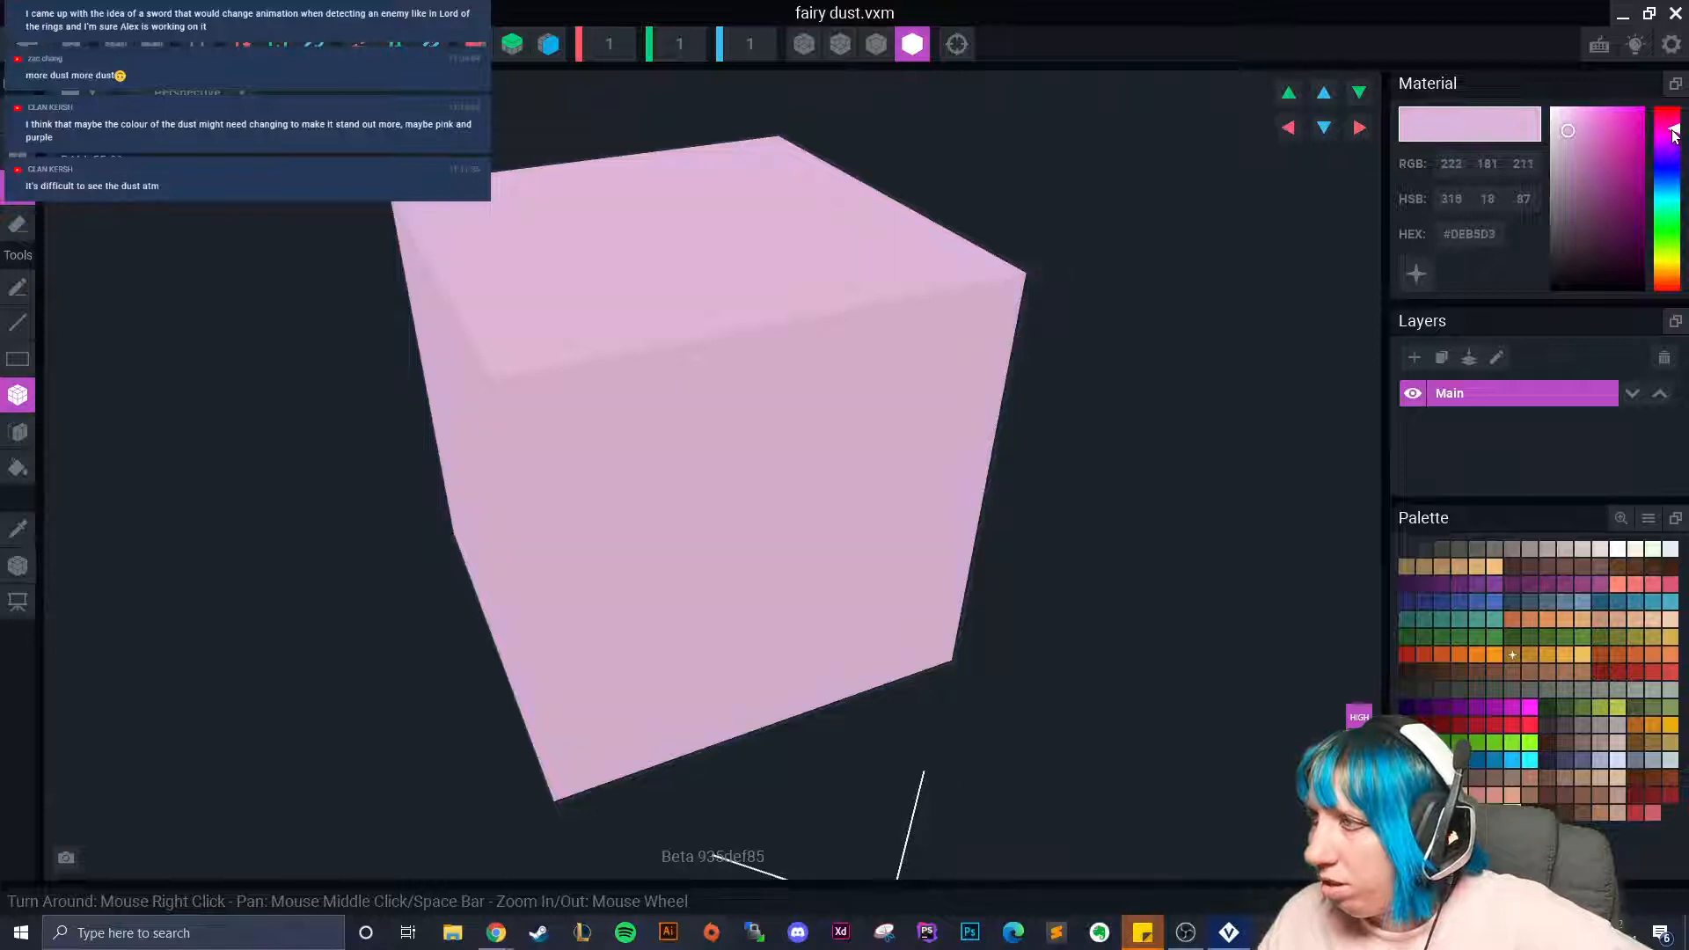
{"action": "mouse_move", "coordinate": [1559, 129]}
{"action": "left_mouse_down"}
{"action": "mouse_move", "coordinate": [1600, 124]}
{"action": "mouse_move", "coordinate": [1606, 165]}
{"action": "left_mouse_up"}
{"action": "left_click", "coordinate": [1416, 273]}
{"action": "left_click", "coordinate": [26, 44]}
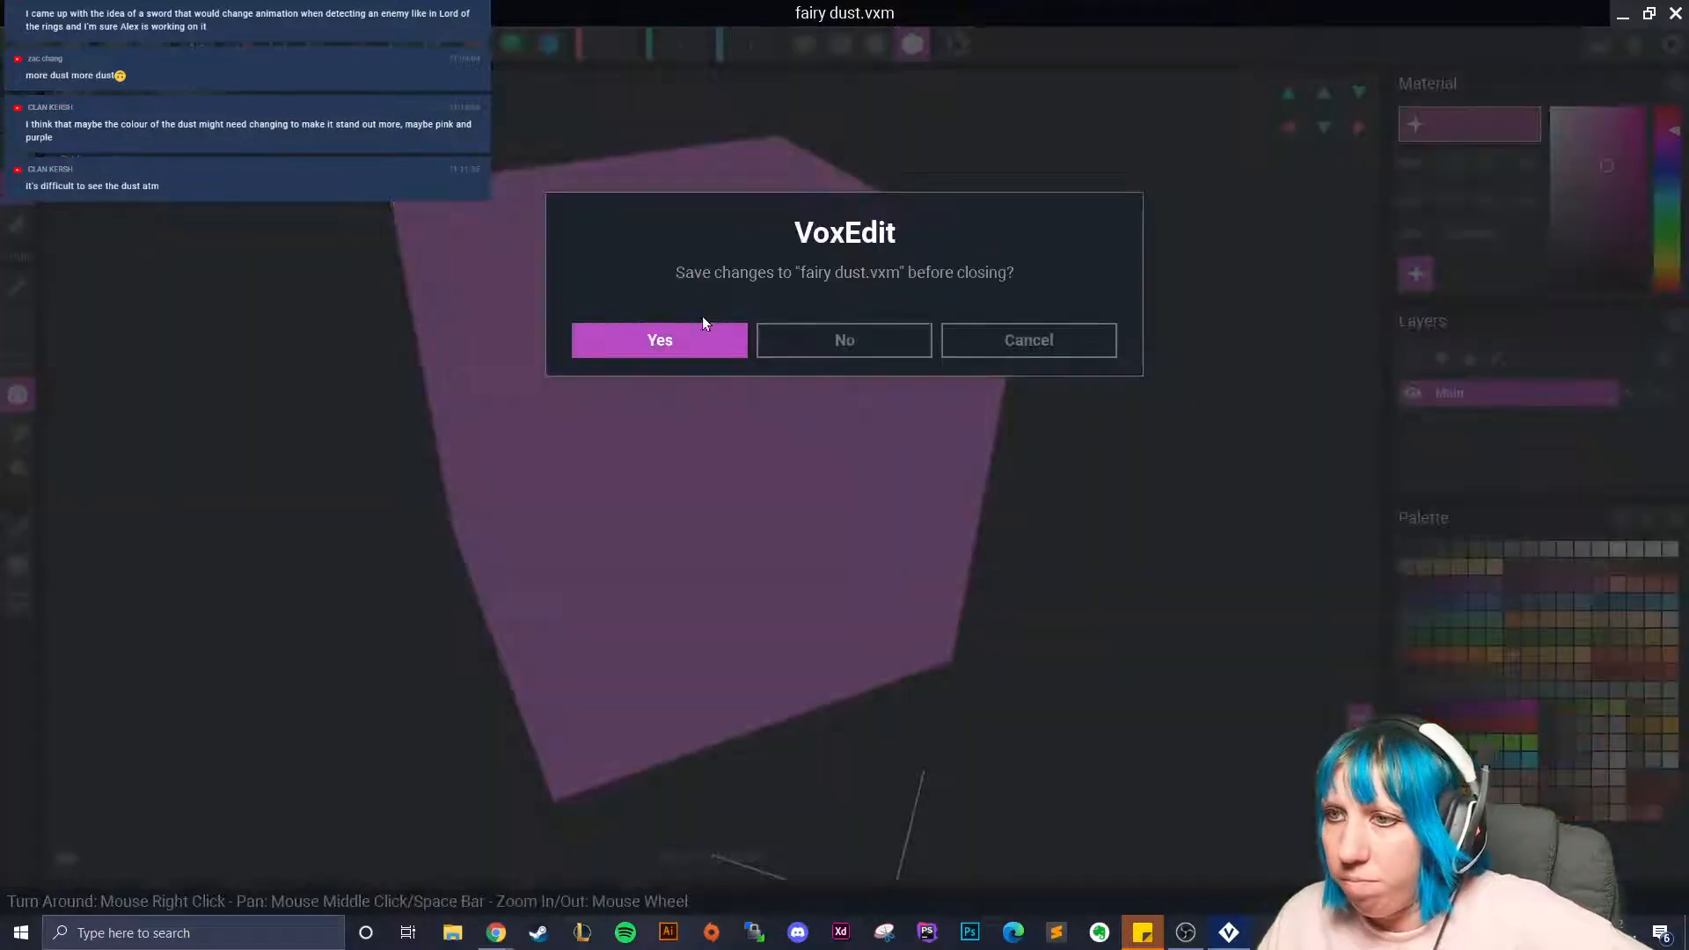
{"action": "left_click", "coordinate": [704, 334]}
Fill the dust 2 cube with purple (#864495) using the Box tool and save it.
{"action": "scroll", "coordinate": [1581, 395], "scroll_direction": "down", "scroll_amount": 2}
{"action": "scroll", "coordinate": [1580, 400], "scroll_direction": "up", "scroll_amount": 2}
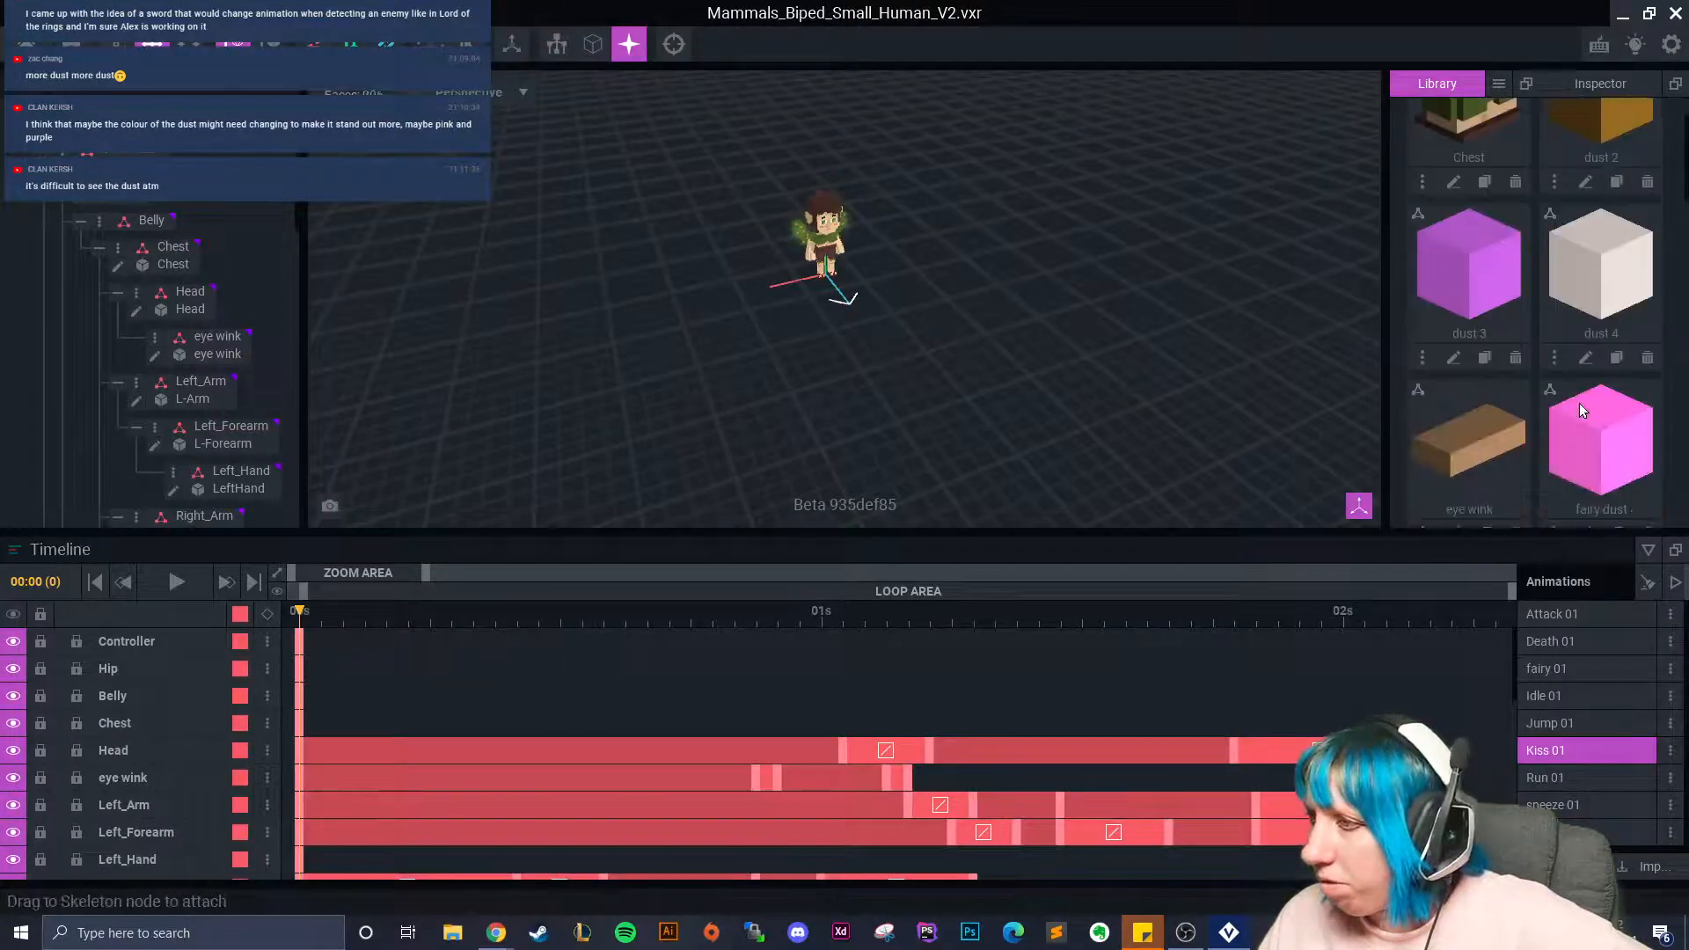
{"action": "left_click", "coordinate": [1585, 271]}
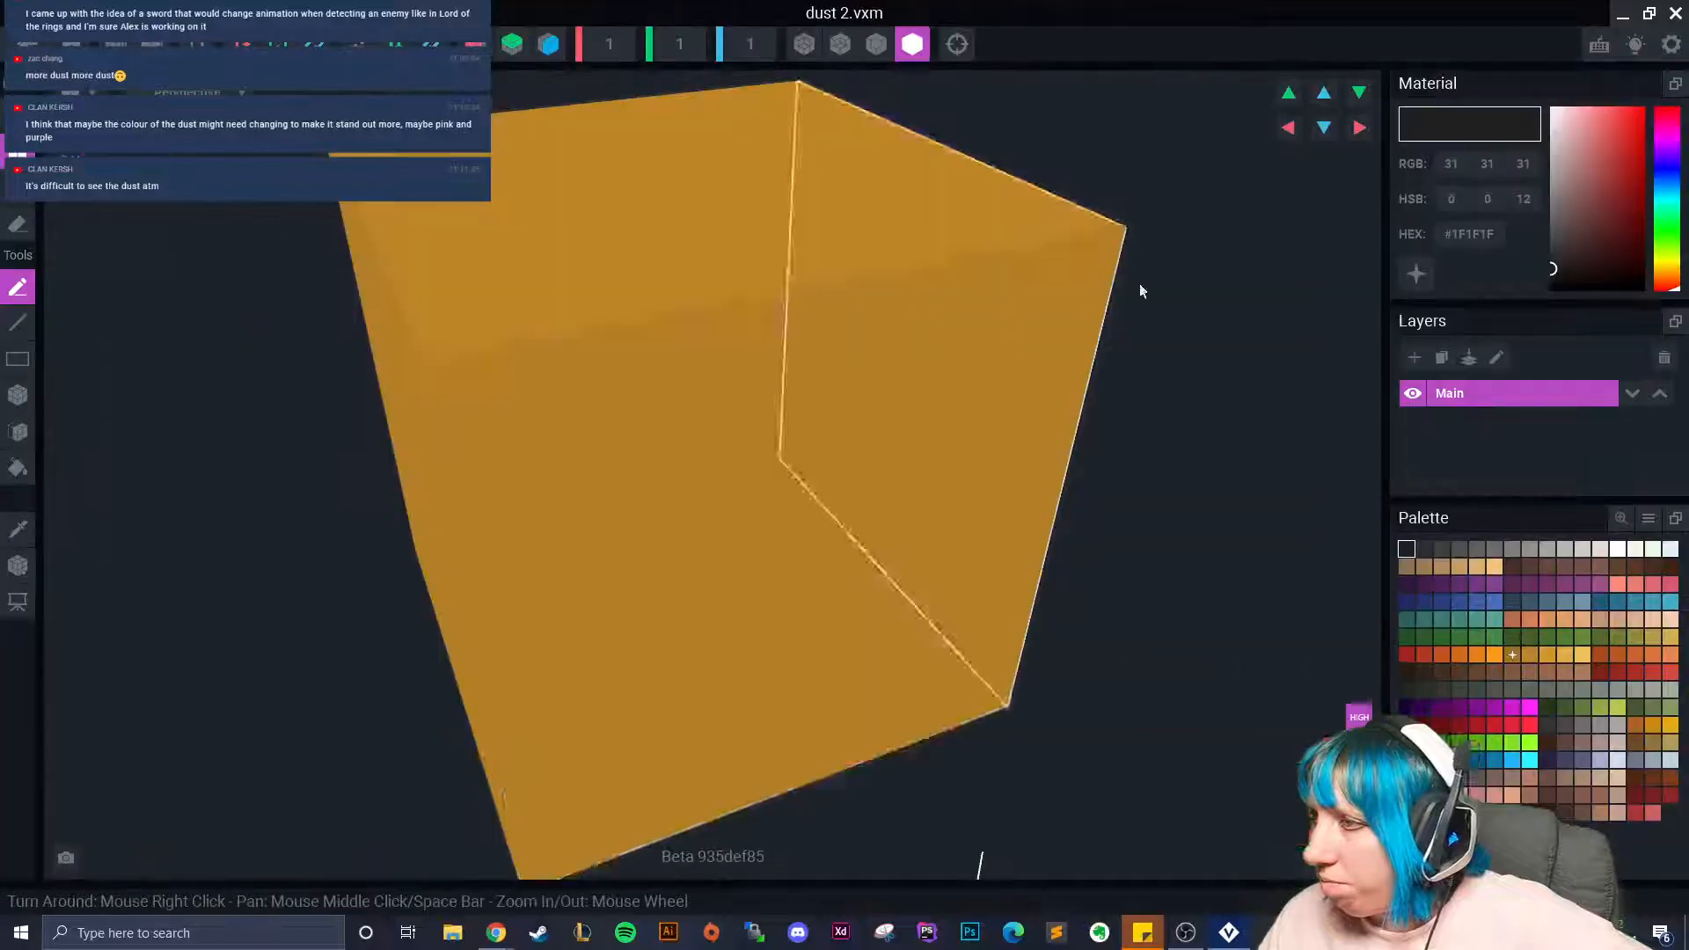
{"action": "left_click", "coordinate": [1494, 584]}
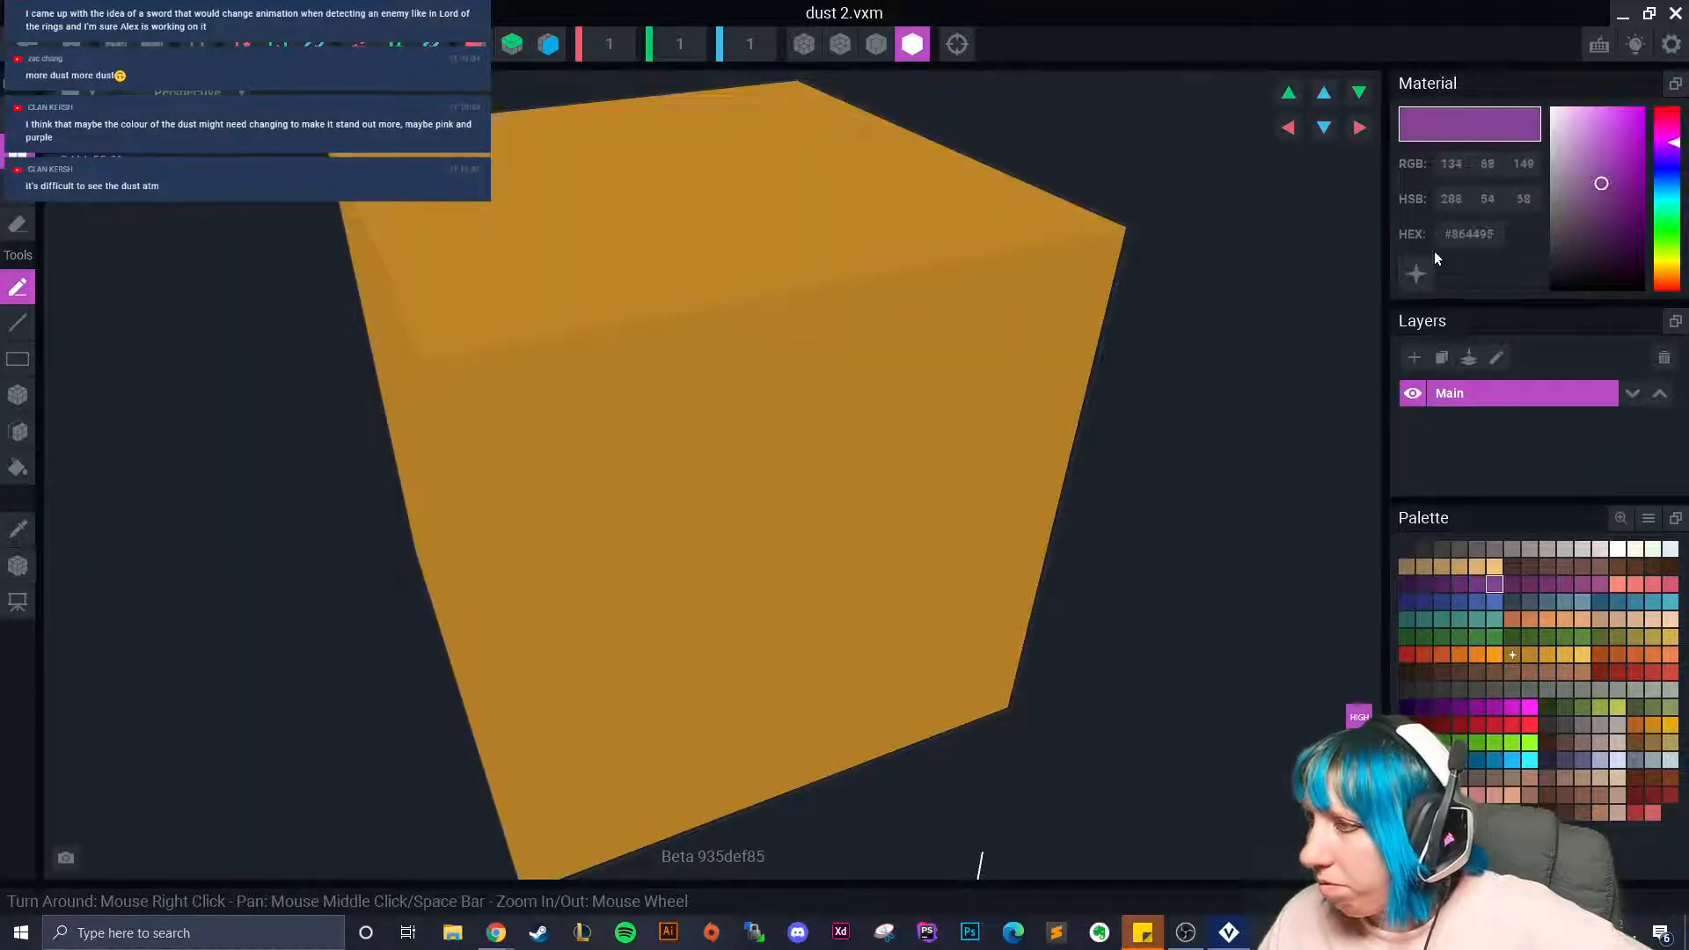
{"action": "left_click", "coordinate": [19, 400]}
{"action": "left_click", "coordinate": [504, 322]}
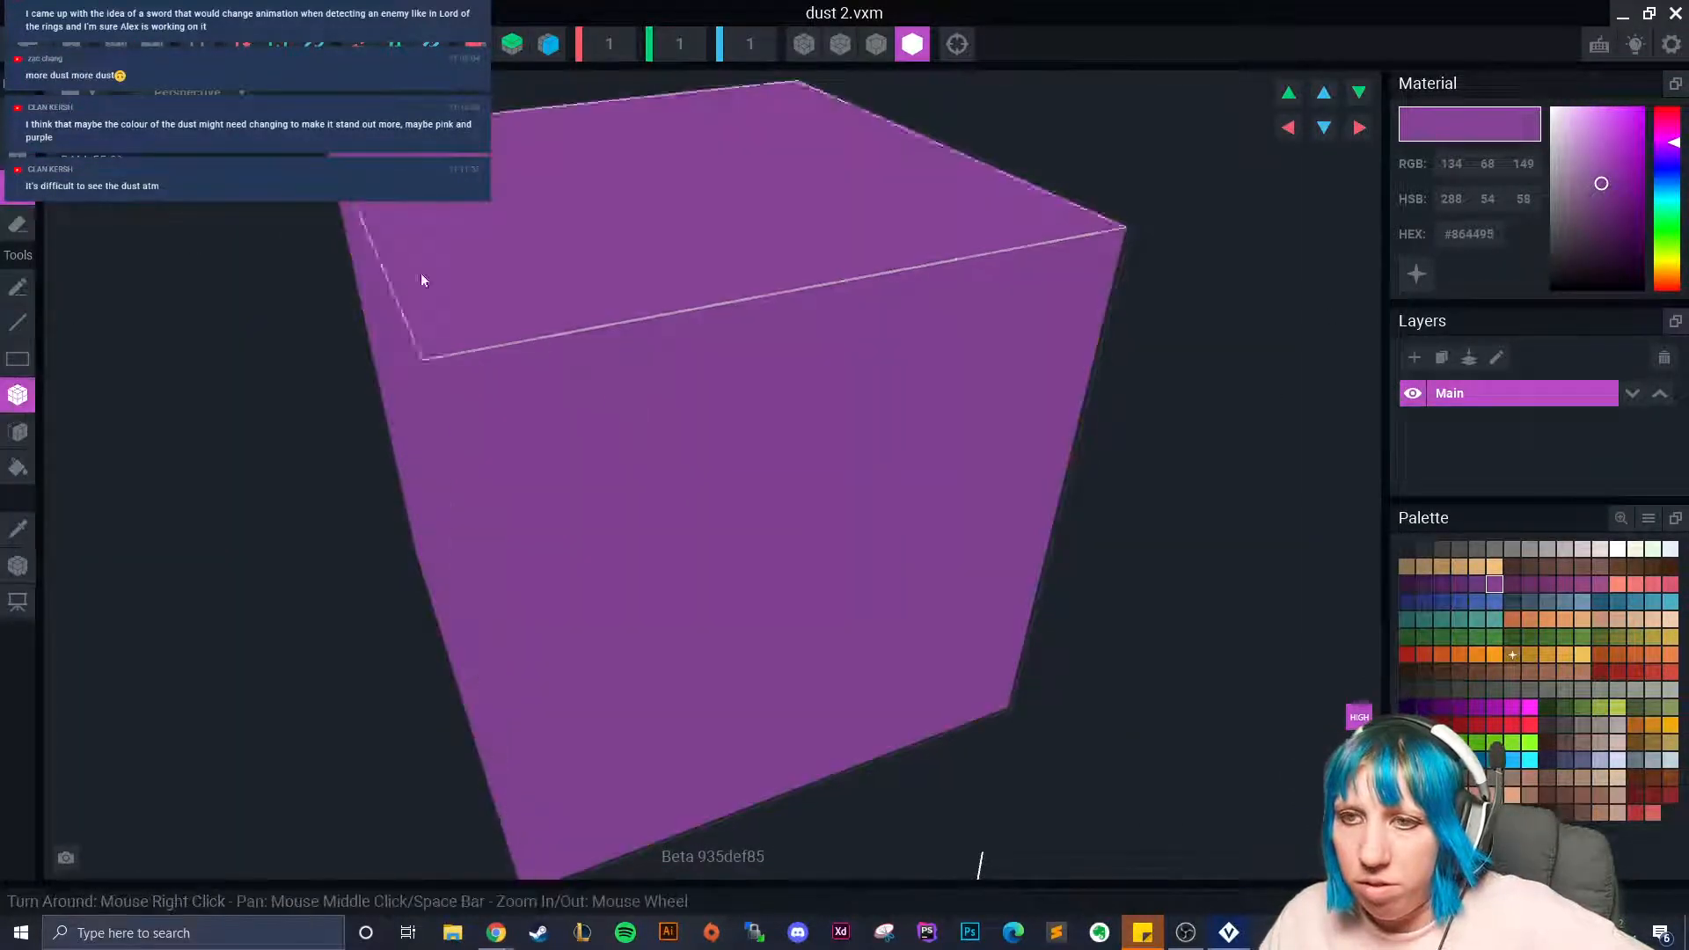
{"action": "left_click", "coordinate": [27, 44]}
{"action": "left_click", "coordinate": [644, 340]}
Reframe the character and scrub Kiss 01 forward to check the dust.
{"action": "right_click_drag", "start_coordinate": [656, 256], "coordinate": [727, 243]}
{"action": "scroll", "coordinate": [727, 243], "scroll_direction": "up", "scroll_amount": 5}
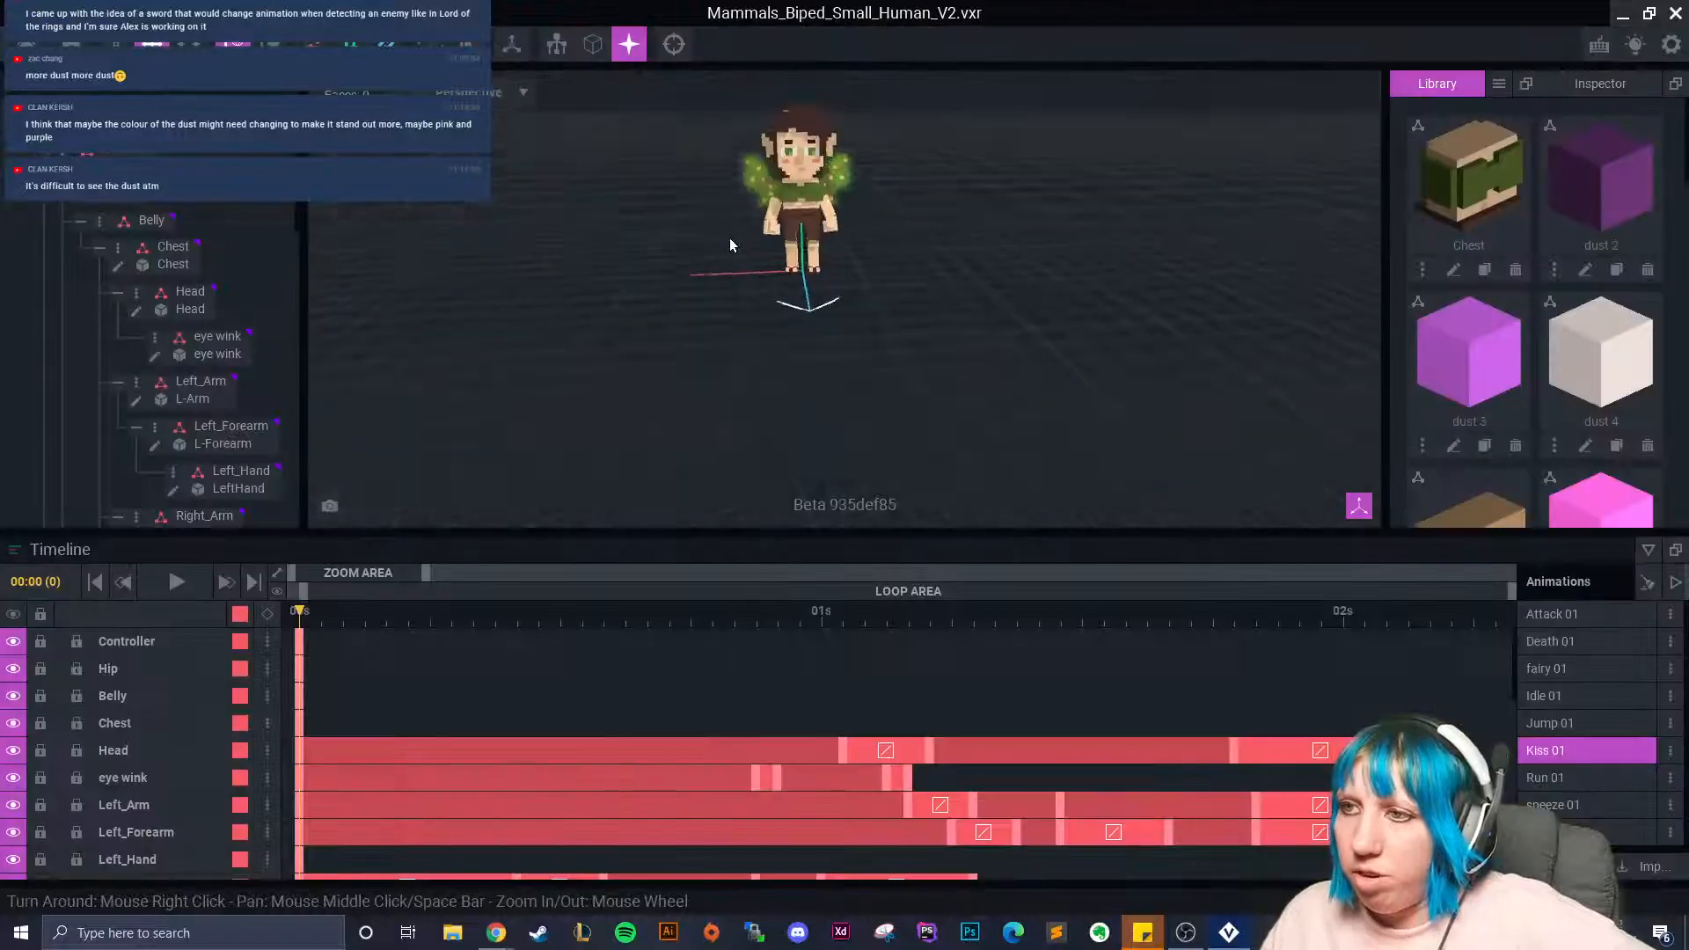
{"action": "middle_click_drag", "start_coordinate": [727, 243], "coordinate": [674, 301]}
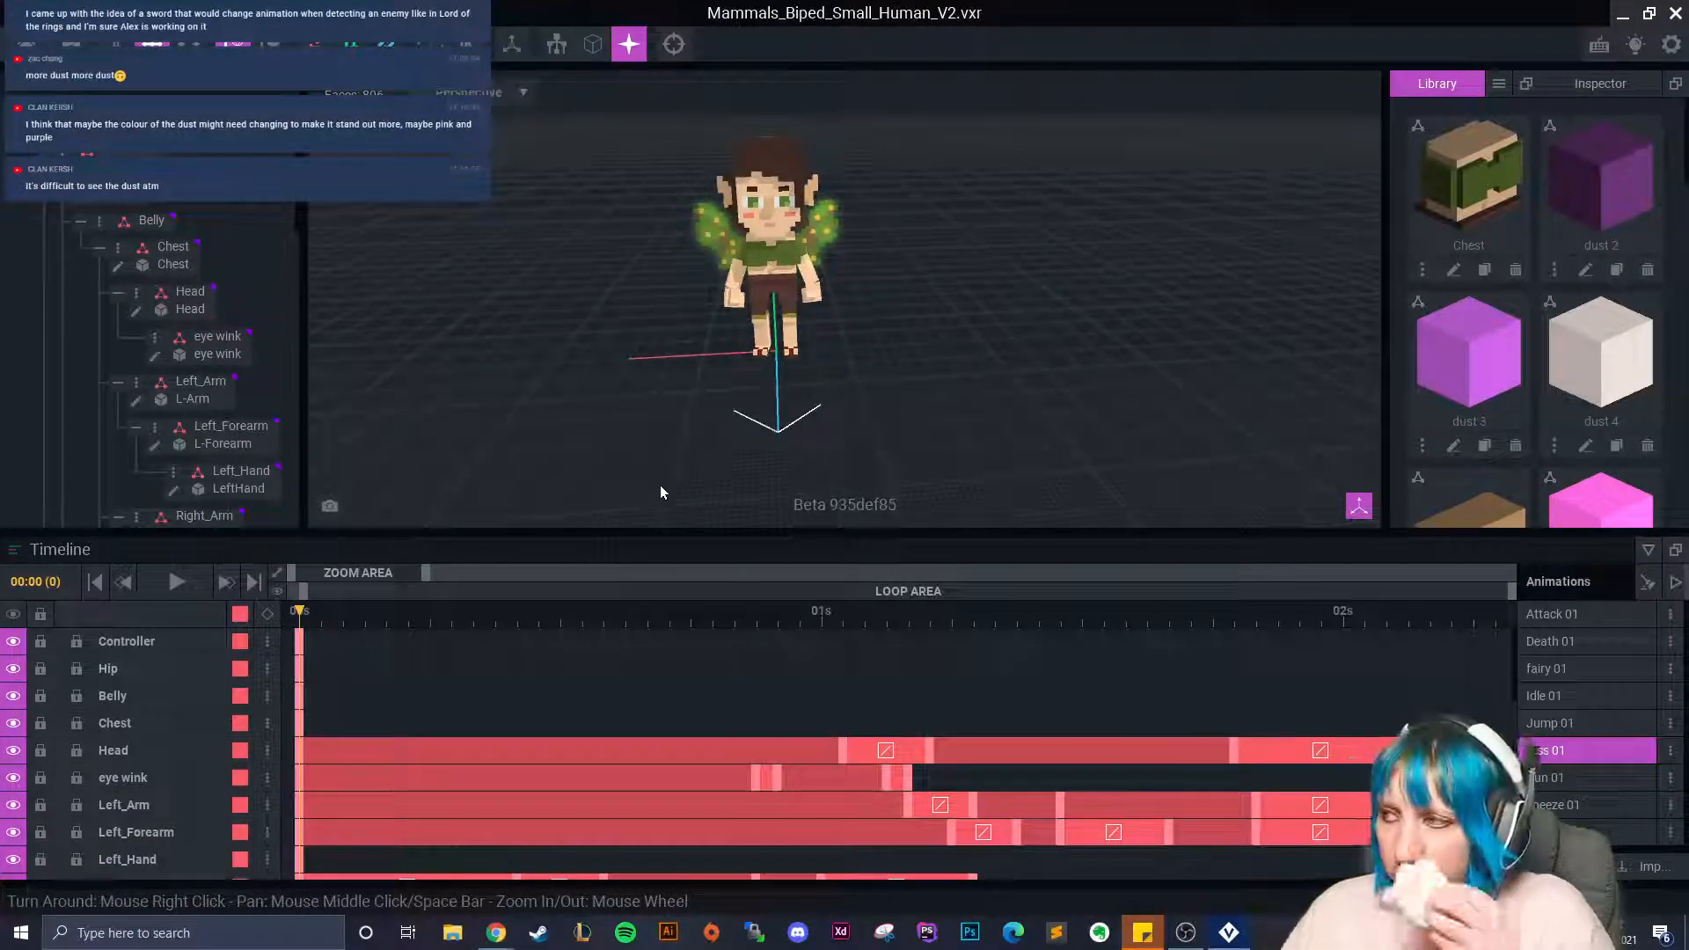
{"action": "left_click_drag", "start_coordinate": [387, 622], "coordinate": [1235, 711]}
{"action": "scroll", "coordinate": [1603, 423], "scroll_direction": "down", "scroll_amount": 2}
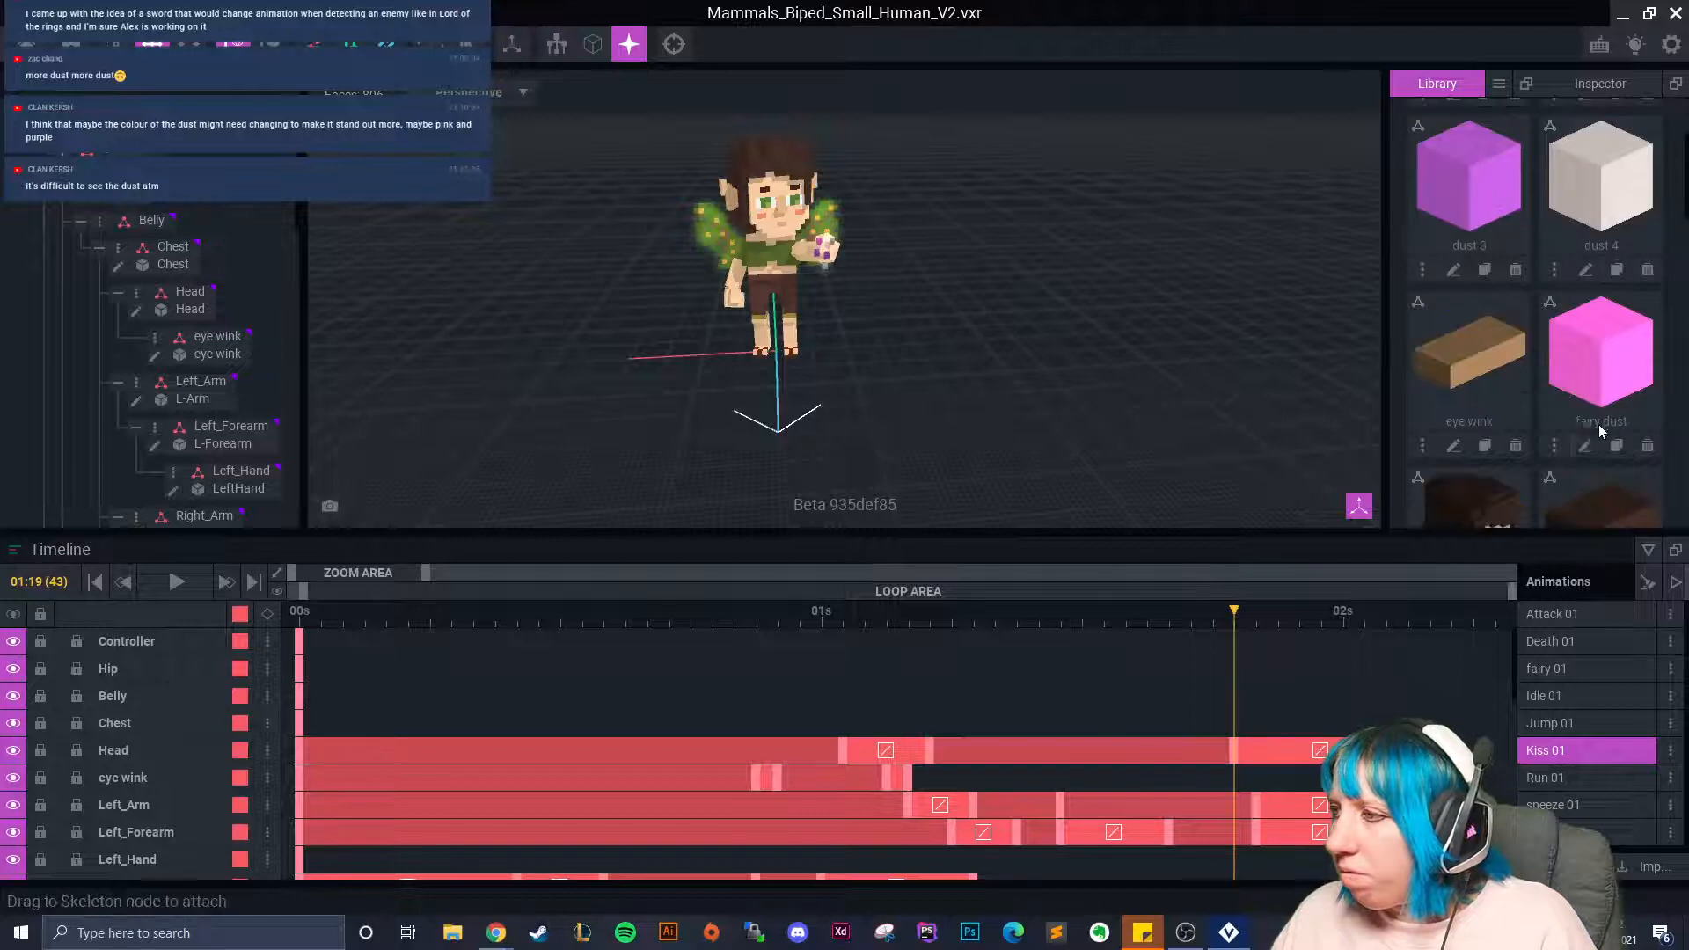
{"action": "scroll", "coordinate": [1560, 380], "scroll_direction": "up", "scroll_amount": 2}
Fill dust 2 with a pink swatch, lighten it to #E8768F, and save.
{"action": "left_click", "coordinate": [1586, 270]}
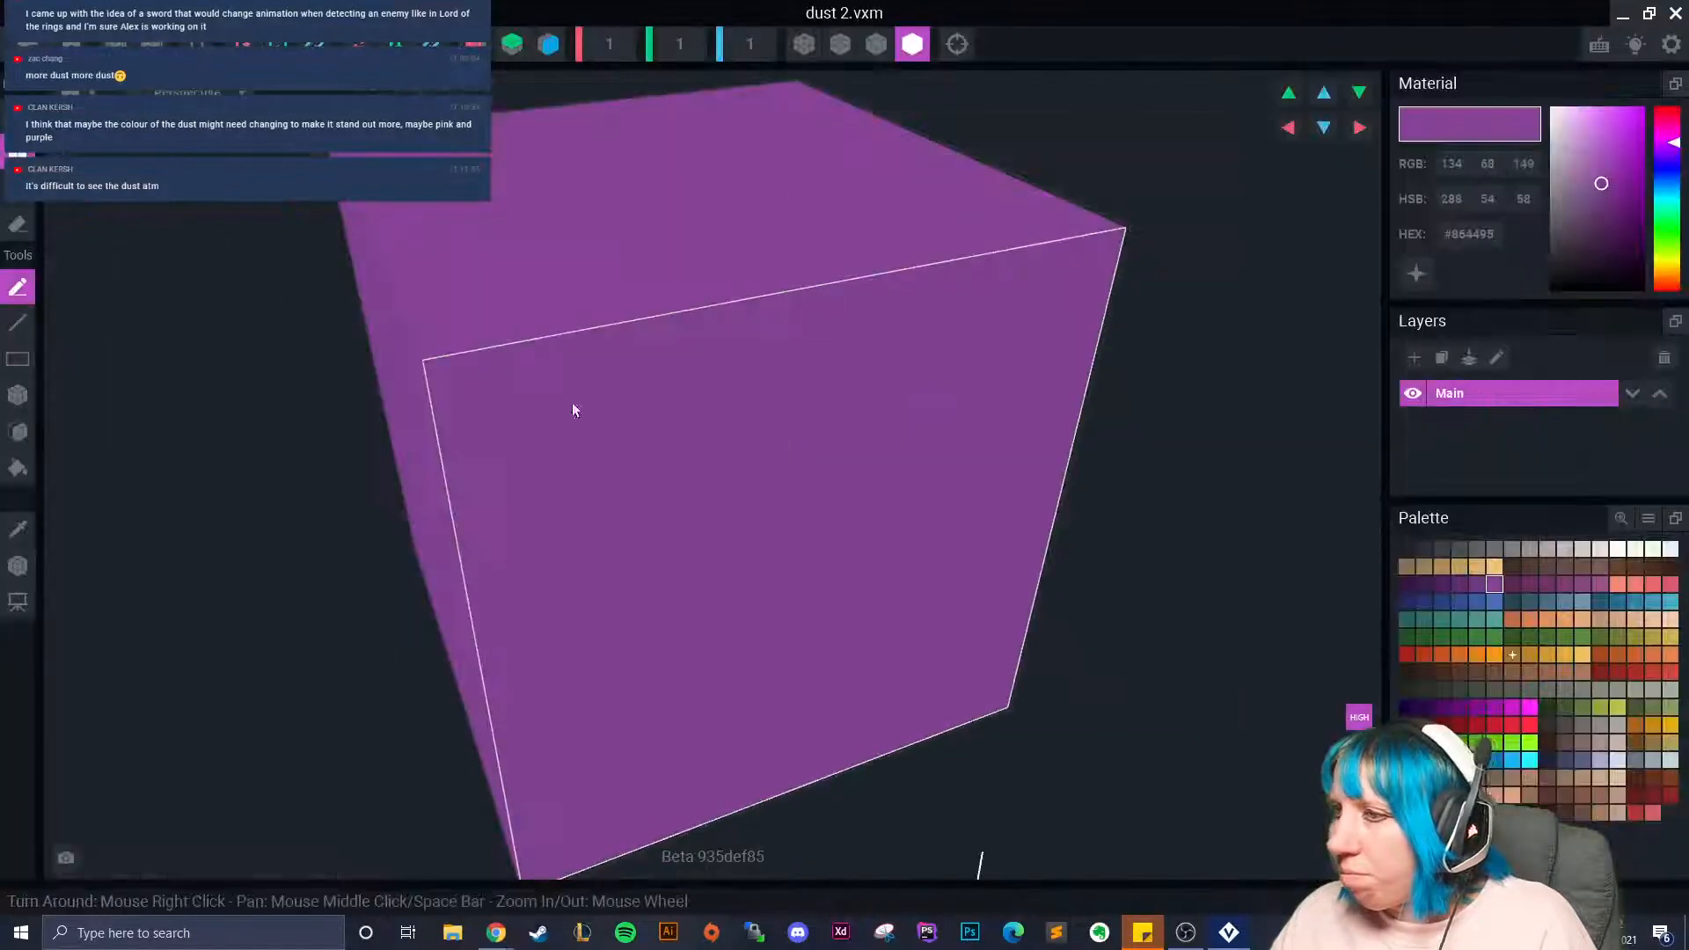
{"action": "left_click", "coordinate": [1670, 584]}
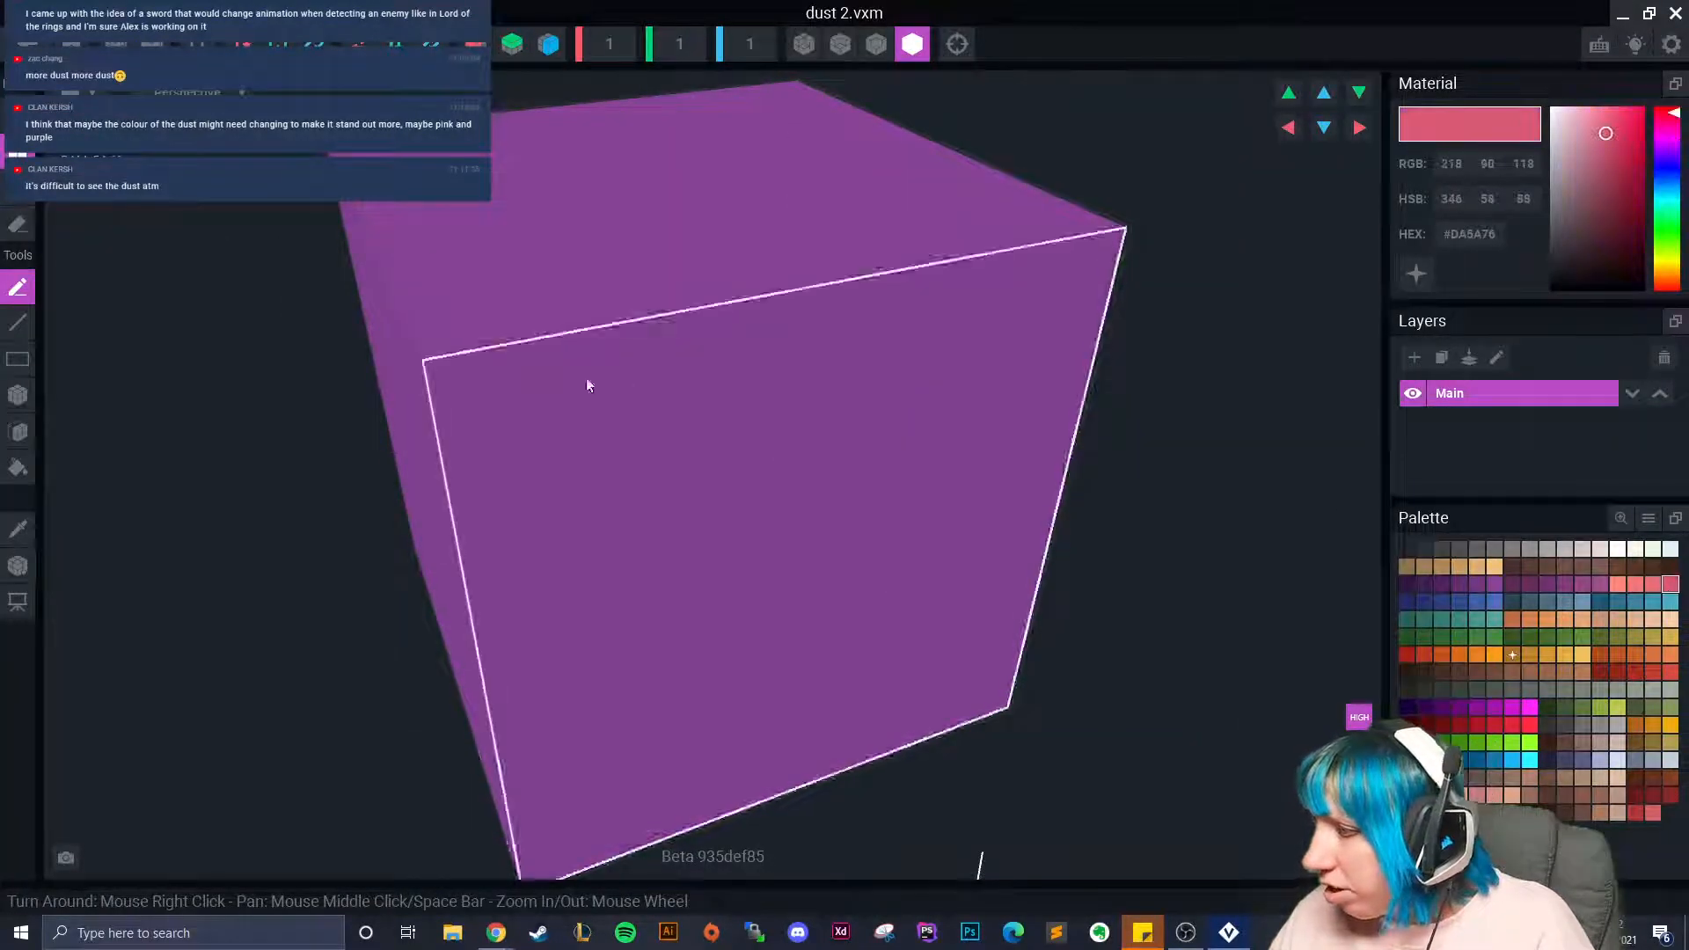
{"action": "left_click", "coordinate": [19, 189]}
{"action": "left_click", "coordinate": [588, 459]}
{"action": "scroll", "coordinate": [855, 536], "scroll_direction": "down", "scroll_amount": 4}
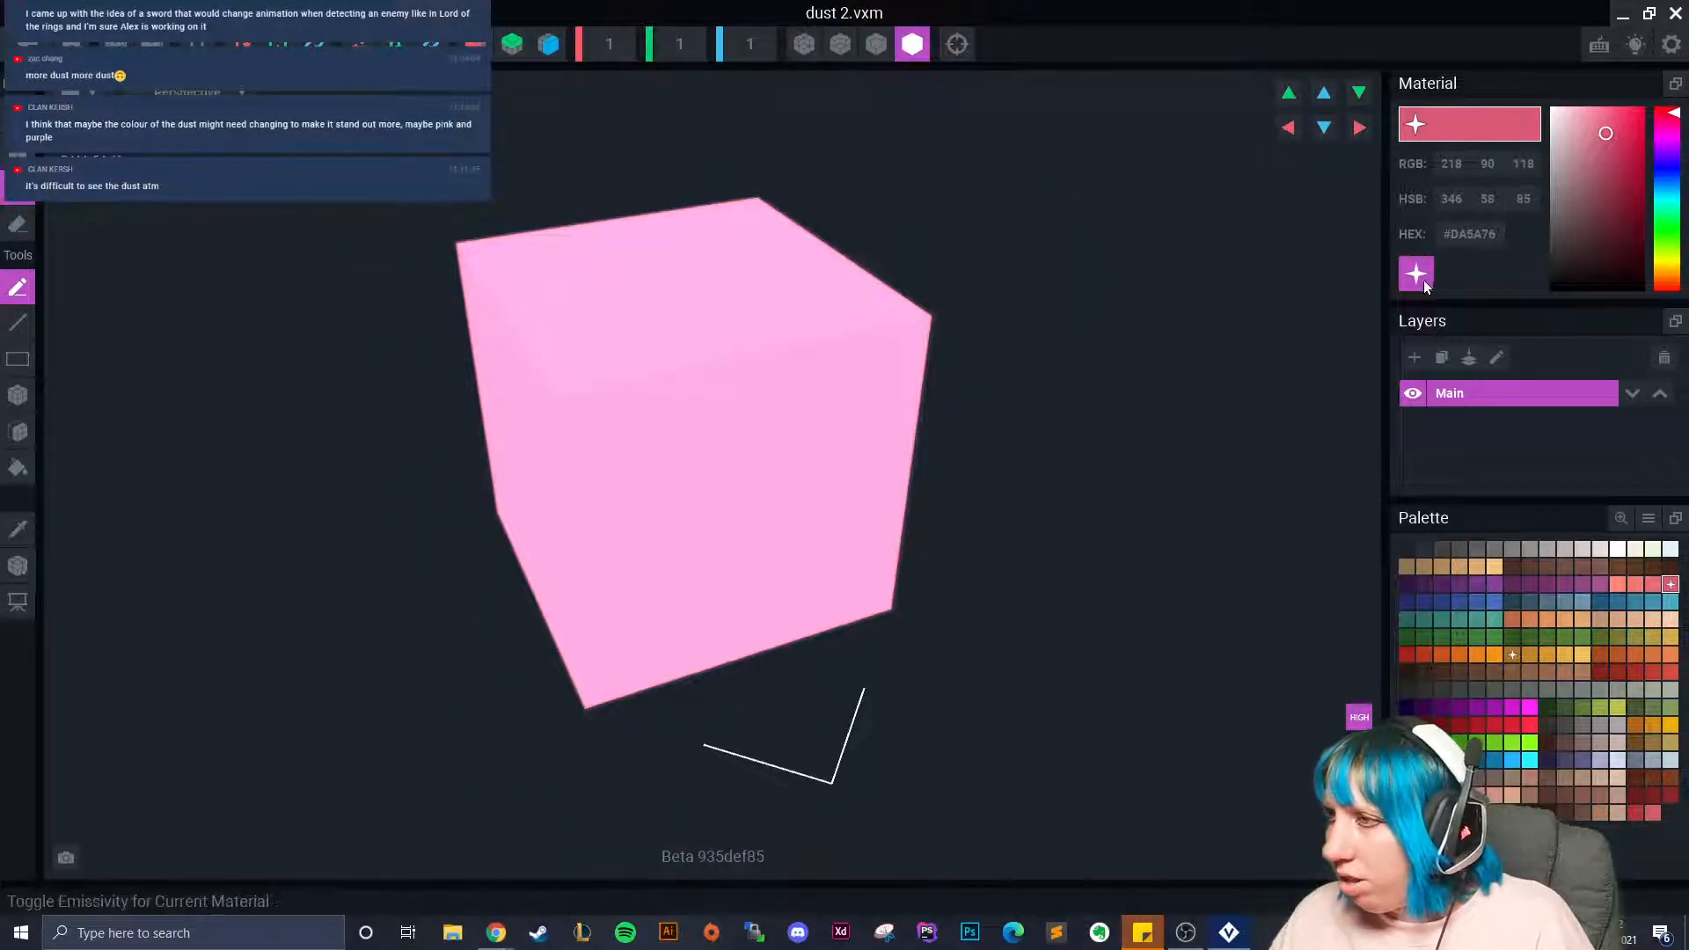
{"action": "left_click_drag", "start_coordinate": [1625, 143], "coordinate": [1597, 125]}
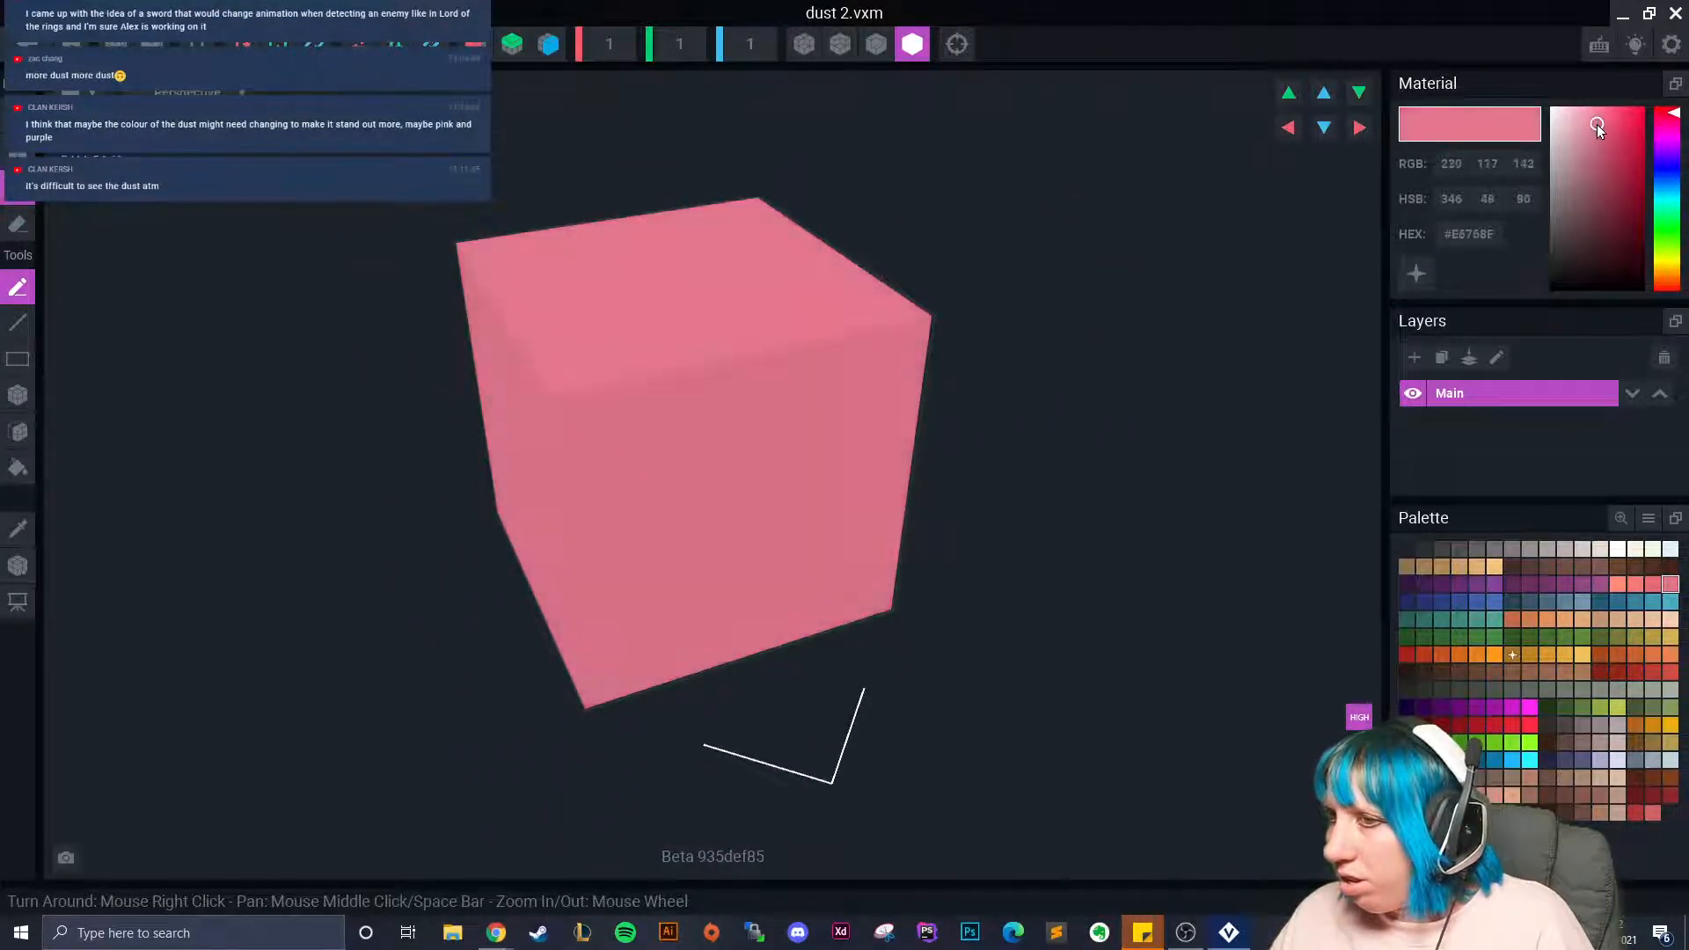
{"action": "left_click", "coordinate": [27, 43]}
{"action": "left_click", "coordinate": [628, 339]}
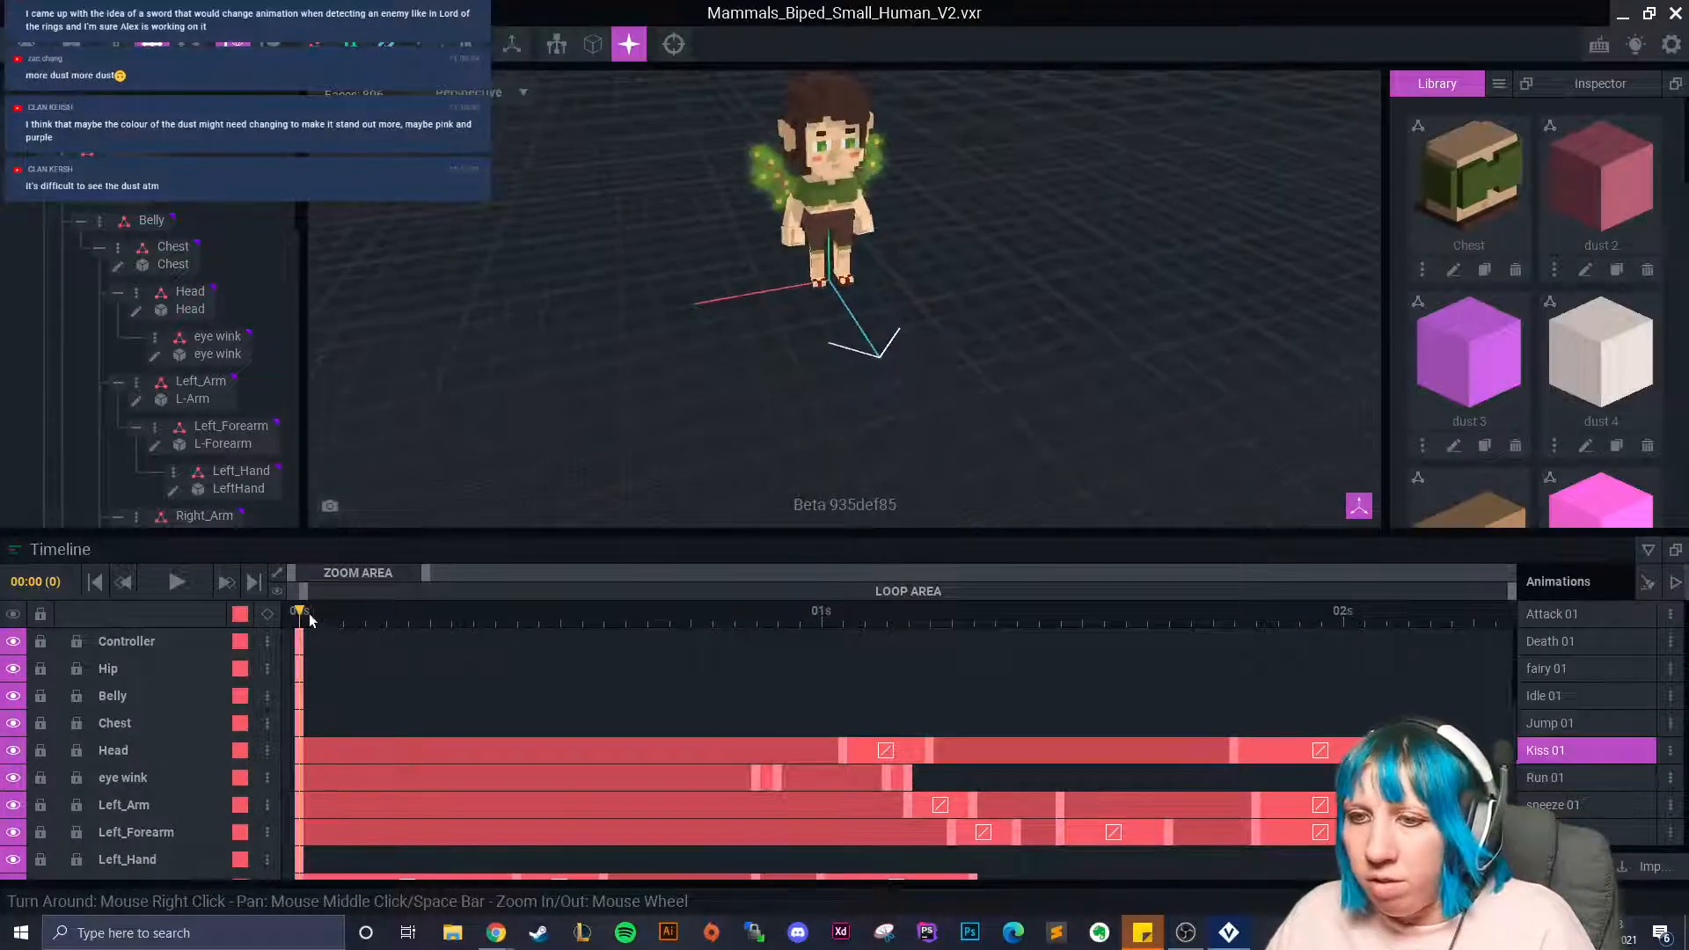
Scrub to frames 11 and 28, then play Kiss 01 while orbiting to a frontal view.
{"action": "left_click_drag", "start_coordinate": [305, 624], "coordinate": [560, 626]}
{"action": "left_click_drag", "start_coordinate": [859, 673], "coordinate": [909, 674]}
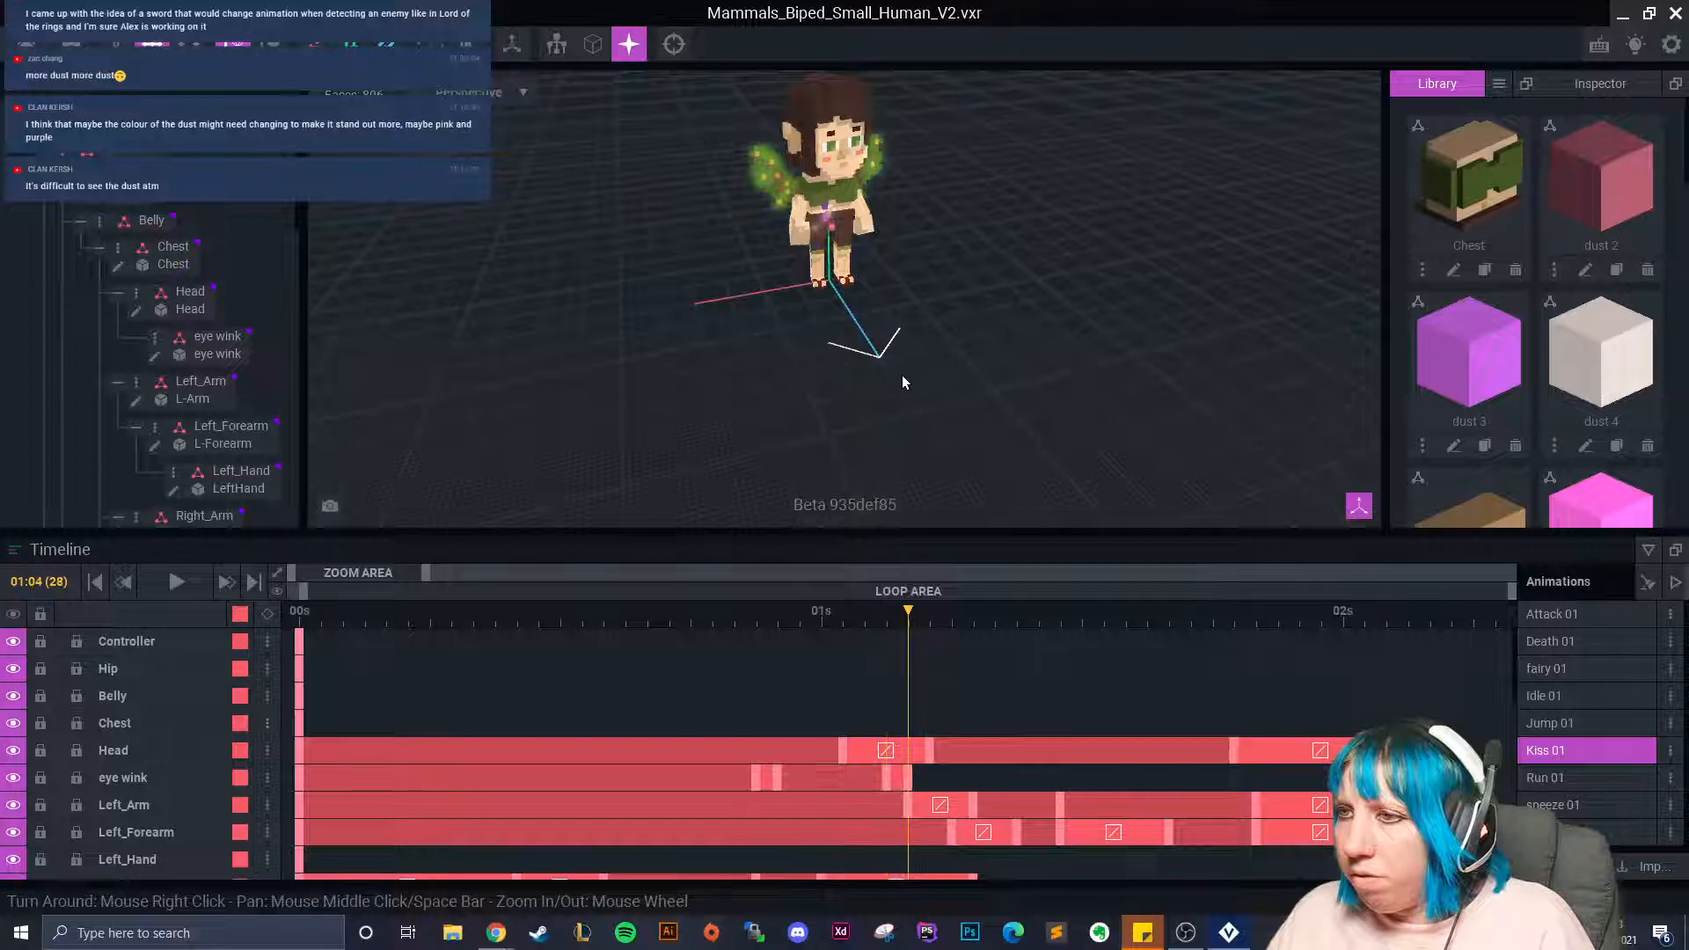
{"action": "right_click_drag", "start_coordinate": [908, 378], "coordinate": [901, 372]}
{"action": "scroll", "coordinate": [901, 371], "scroll_direction": "up", "scroll_amount": 2}
{"action": "middle_click_drag", "start_coordinate": [900, 377], "coordinate": [884, 428]}
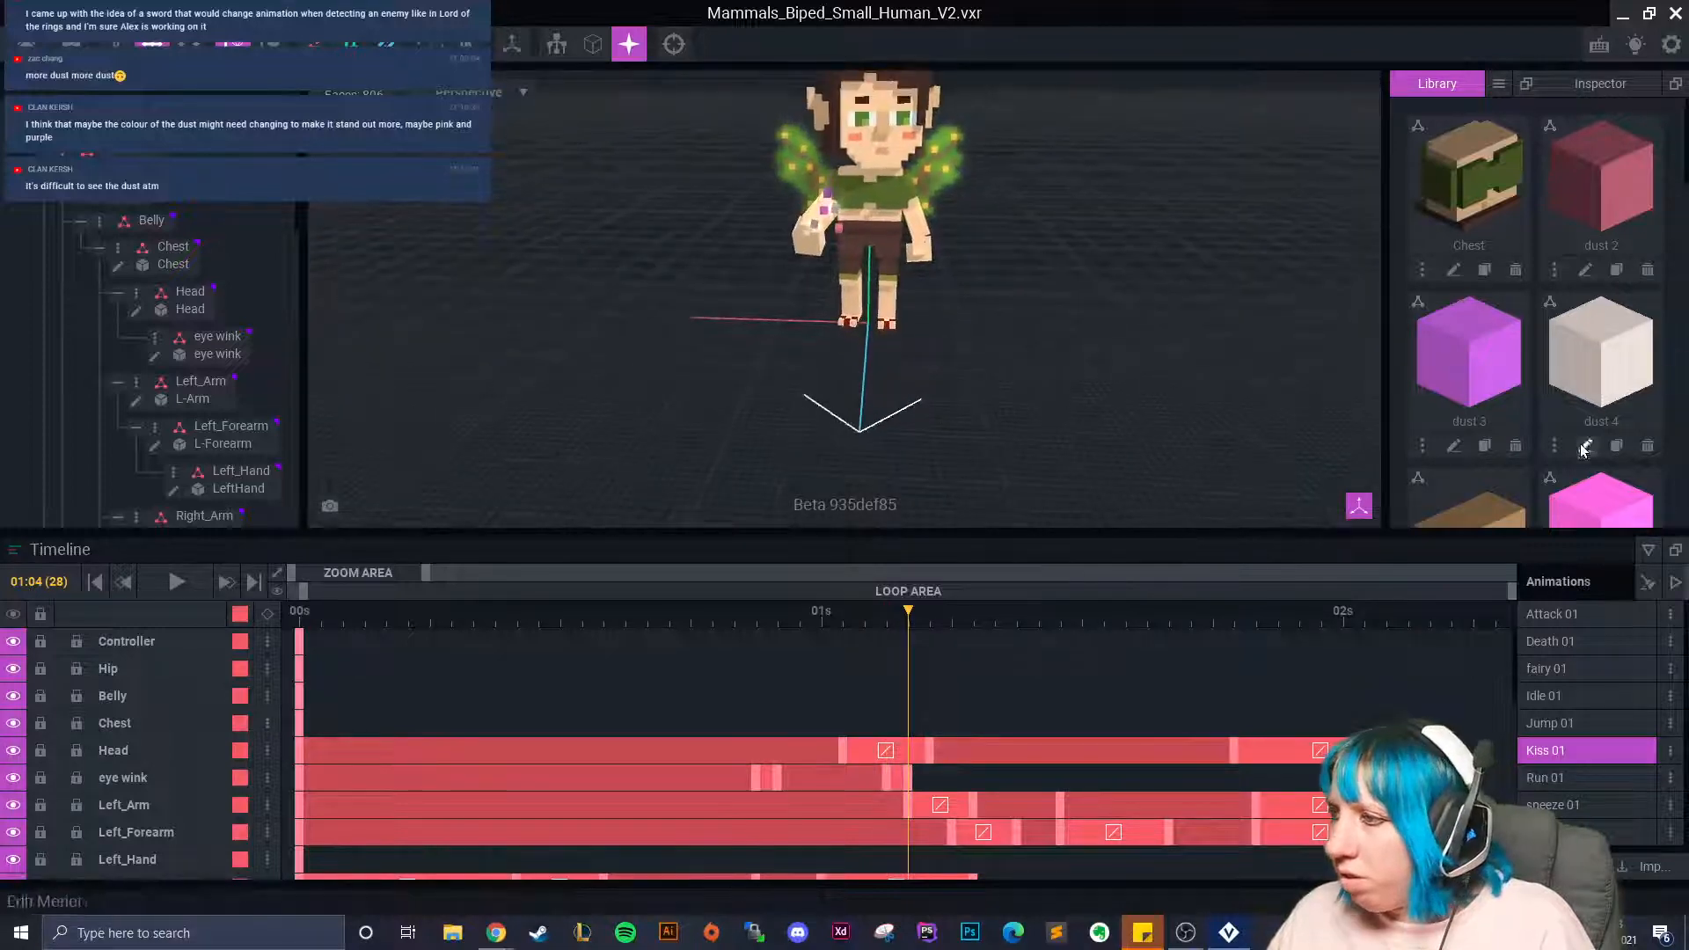
{"action": "left_click", "coordinate": [191, 593]}
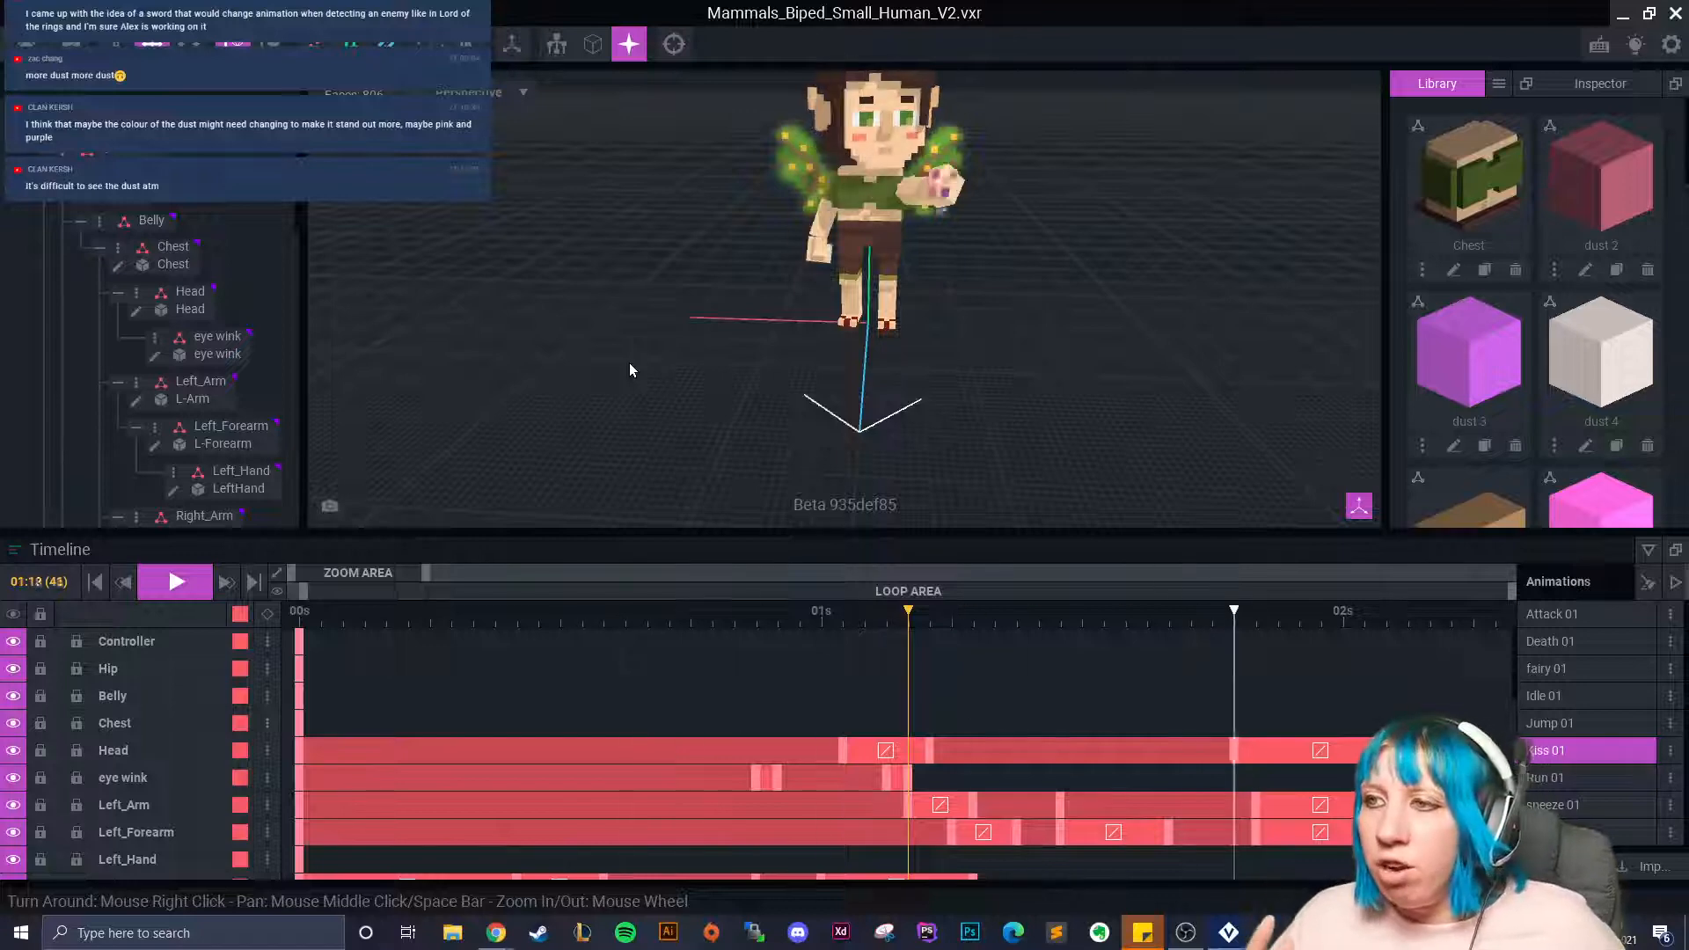
{"action": "right_click_drag", "start_coordinate": [757, 209], "coordinate": [615, 375]}
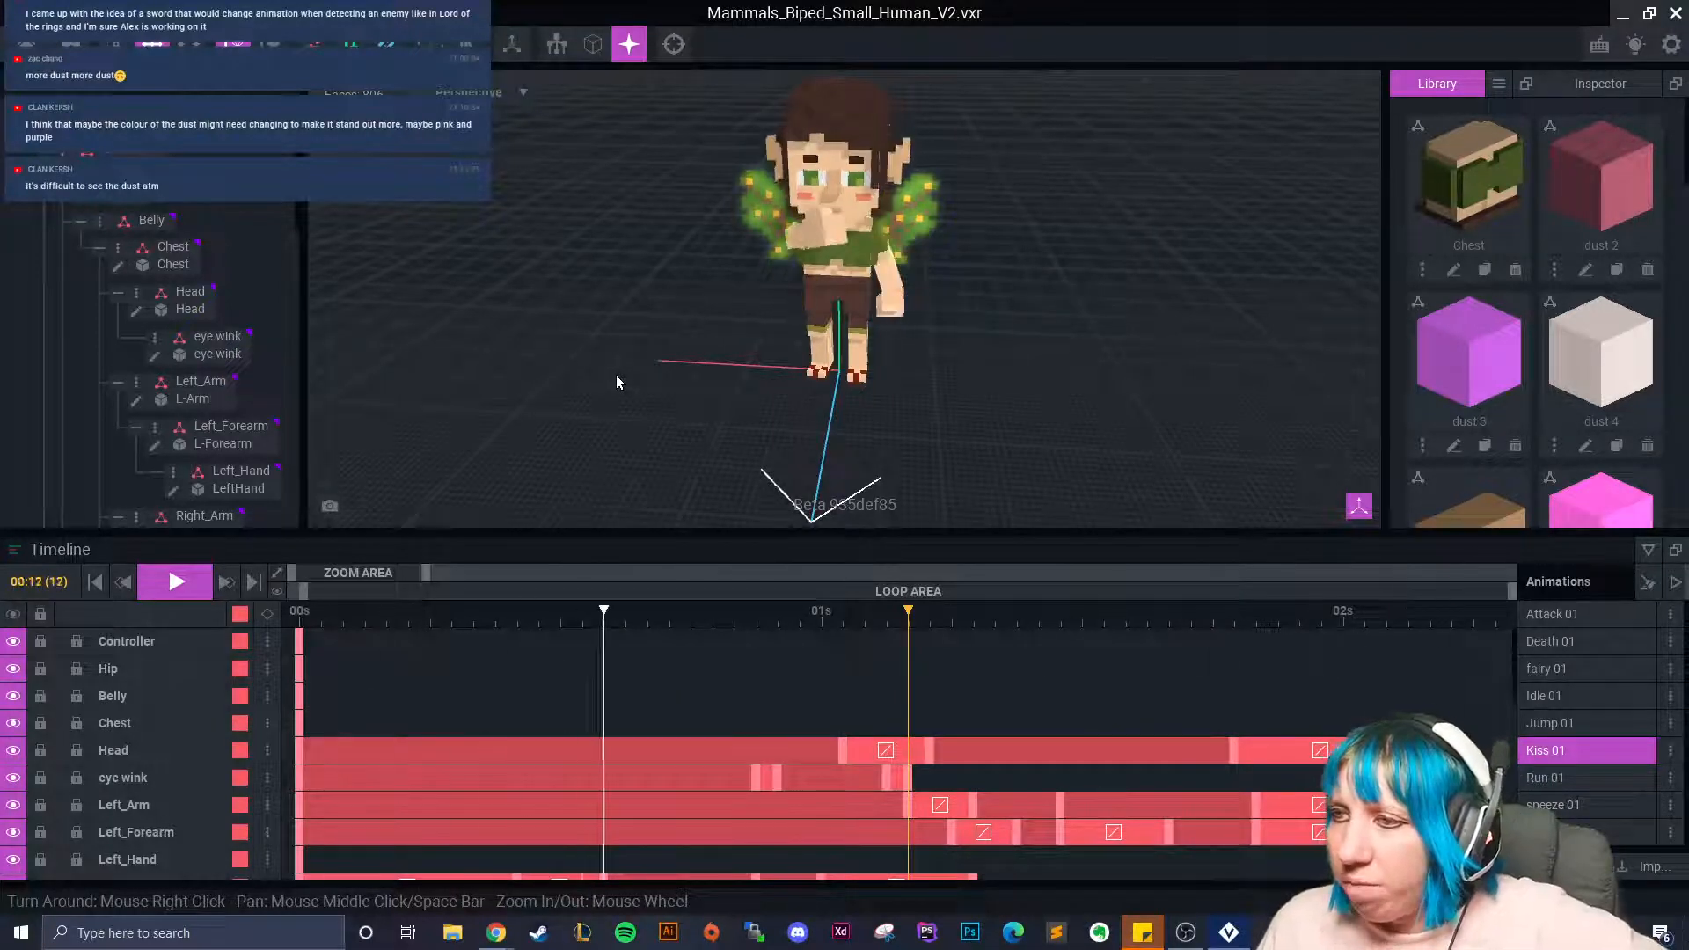
{"action": "right_click_drag", "start_coordinate": [616, 377], "coordinate": [715, 378]}
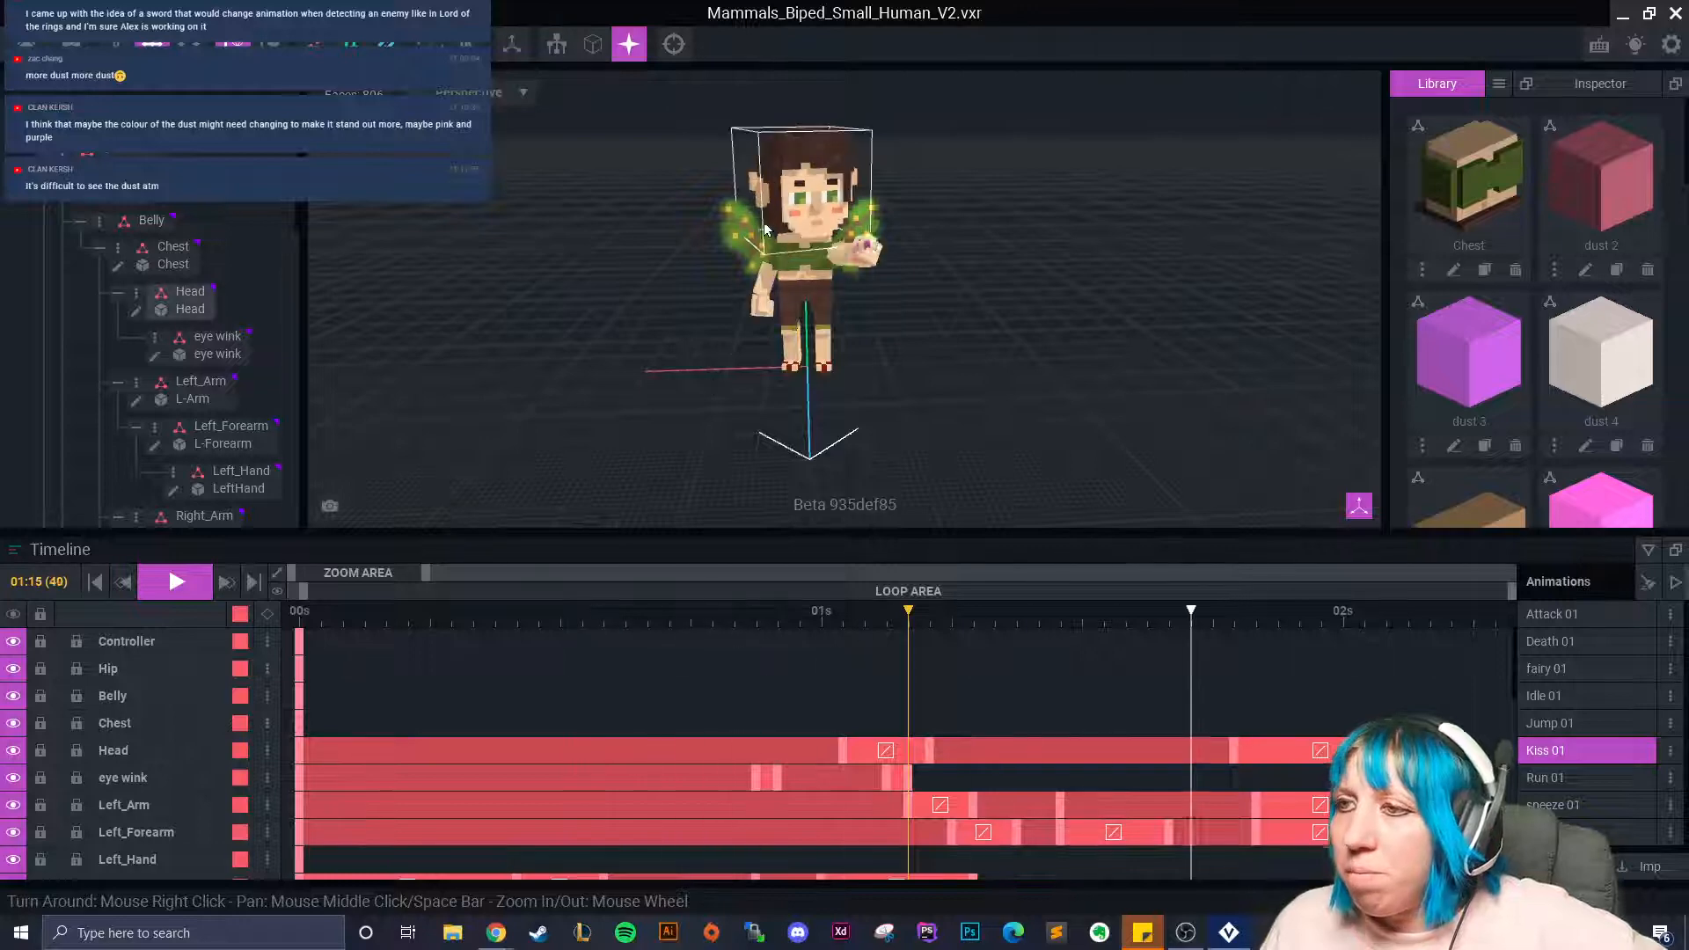
Stop playback, rewind to the first frame, and close the project with saving.
{"action": "left_click", "coordinate": [169, 588]}
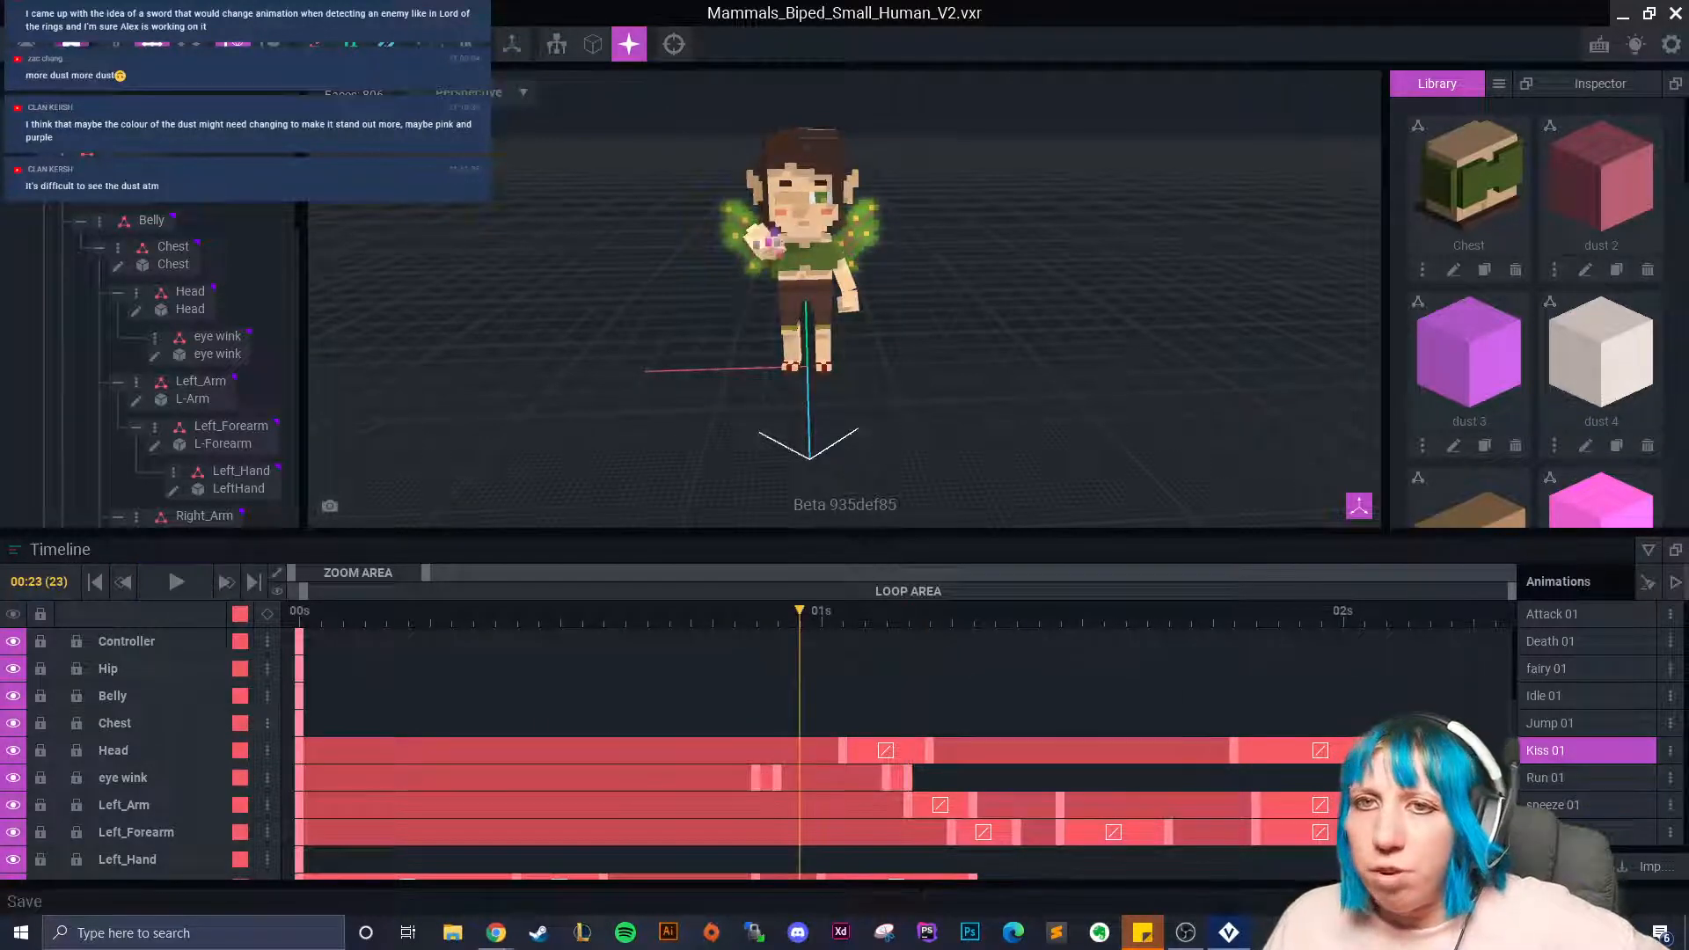
{"action": "left_click_drag", "start_coordinate": [802, 612], "coordinate": [292, 618]}
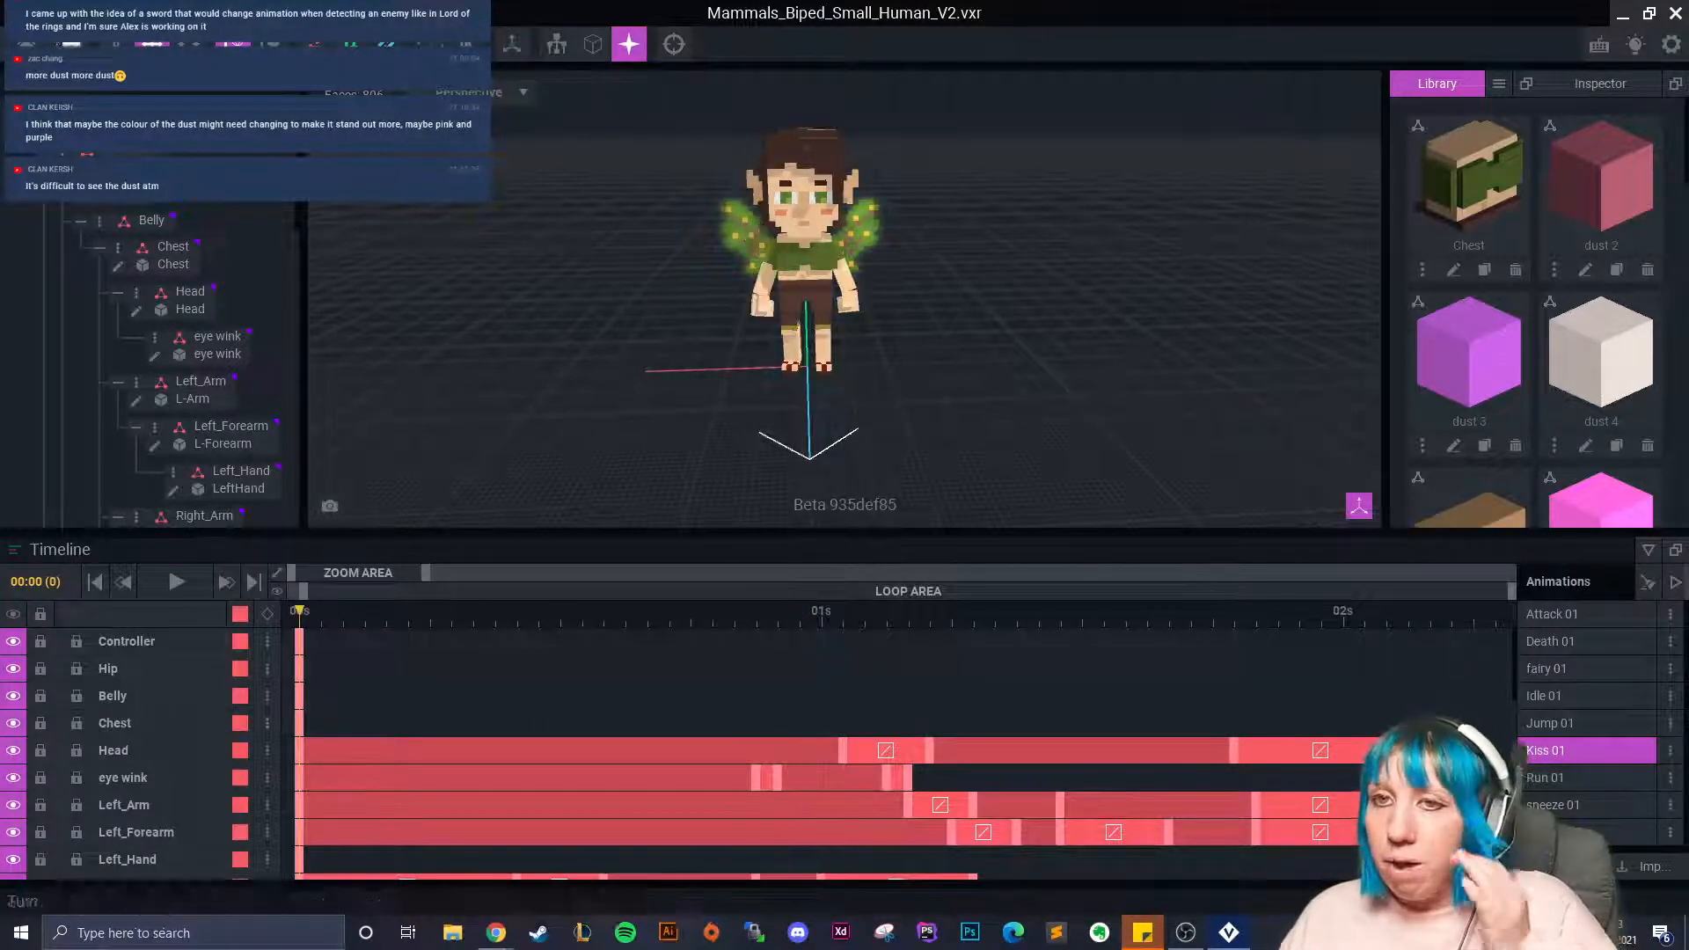
{"action": "left_click", "coordinate": [25, 44]}
{"action": "left_click", "coordinate": [611, 336]}
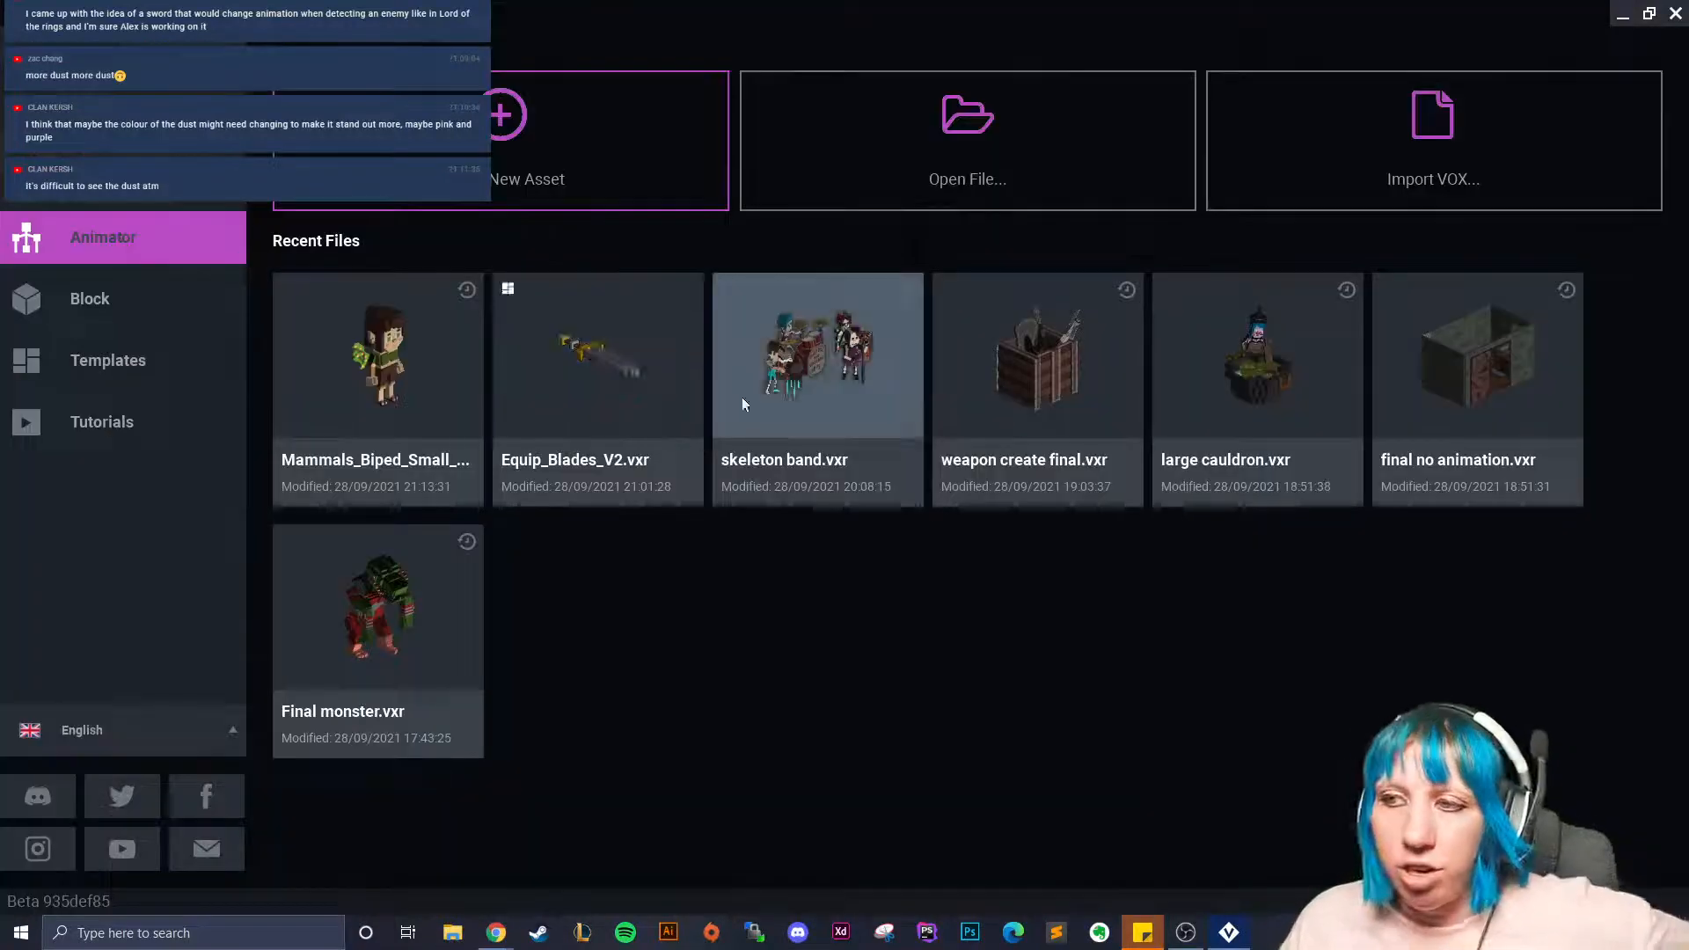
Open skeleton band.vxr from Recent Files, look around it, then close it.
{"action": "left_click", "coordinate": [790, 376]}
{"action": "scroll", "coordinate": [722, 363], "scroll_direction": "up", "scroll_amount": 5}
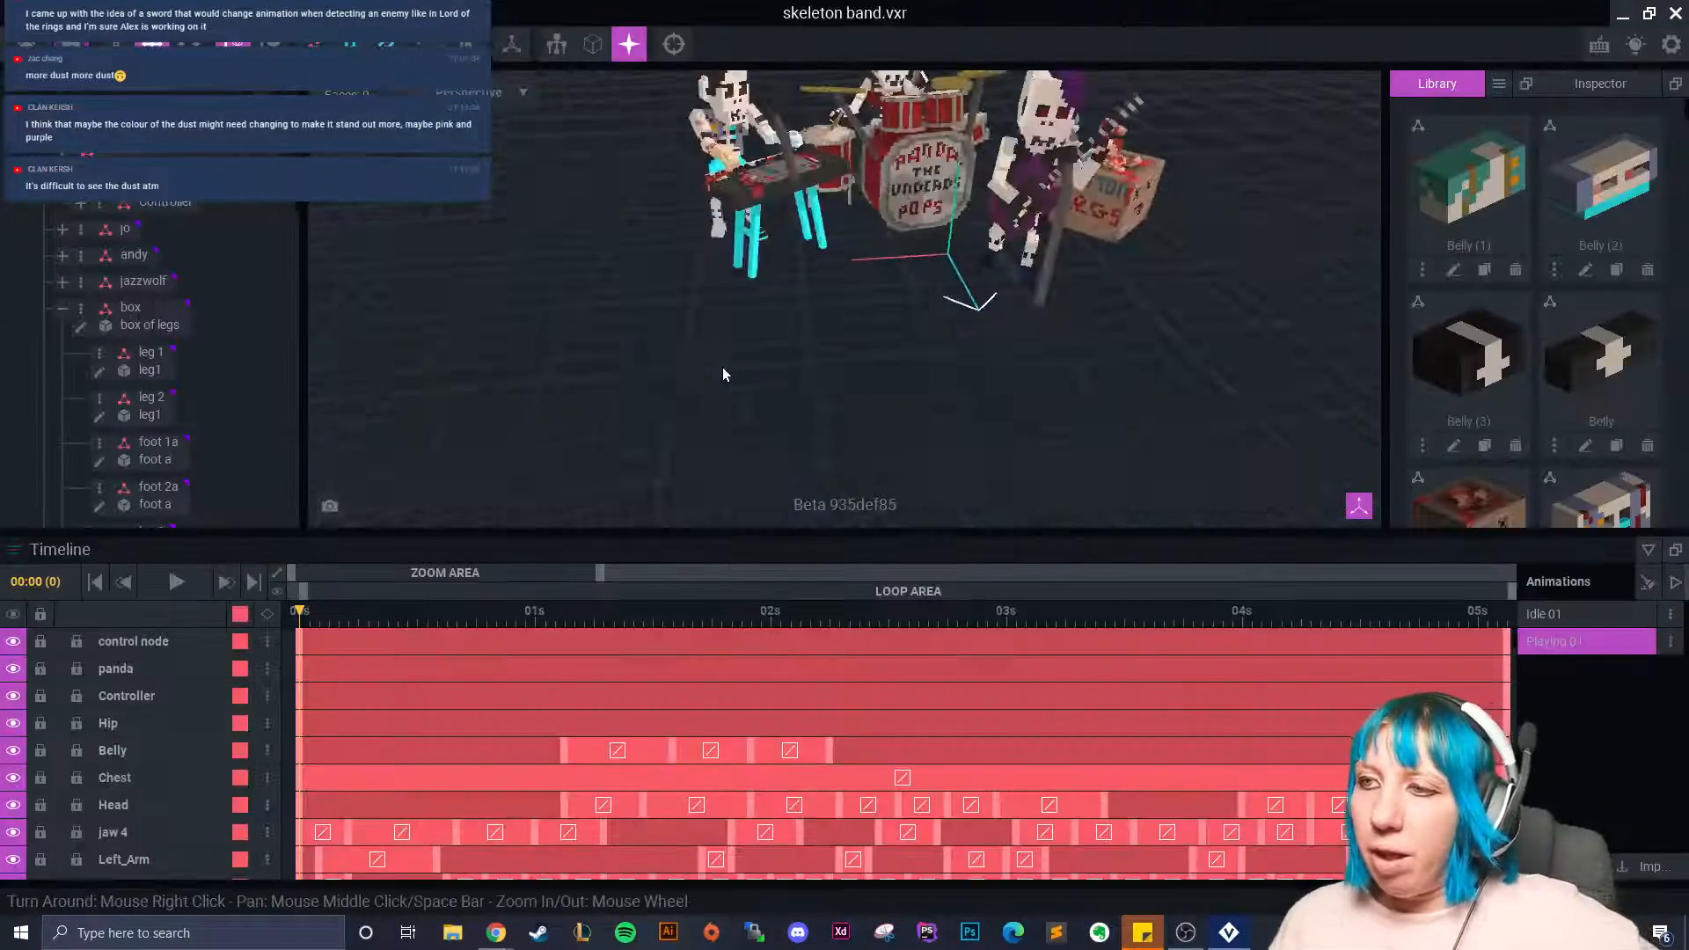
{"action": "scroll", "coordinate": [697, 389], "scroll_direction": "down", "scroll_amount": 2}
{"action": "right_click_drag", "start_coordinate": [697, 389], "coordinate": [765, 353]}
{"action": "scroll", "coordinate": [748, 363], "scroll_direction": "down", "scroll_amount": 3}
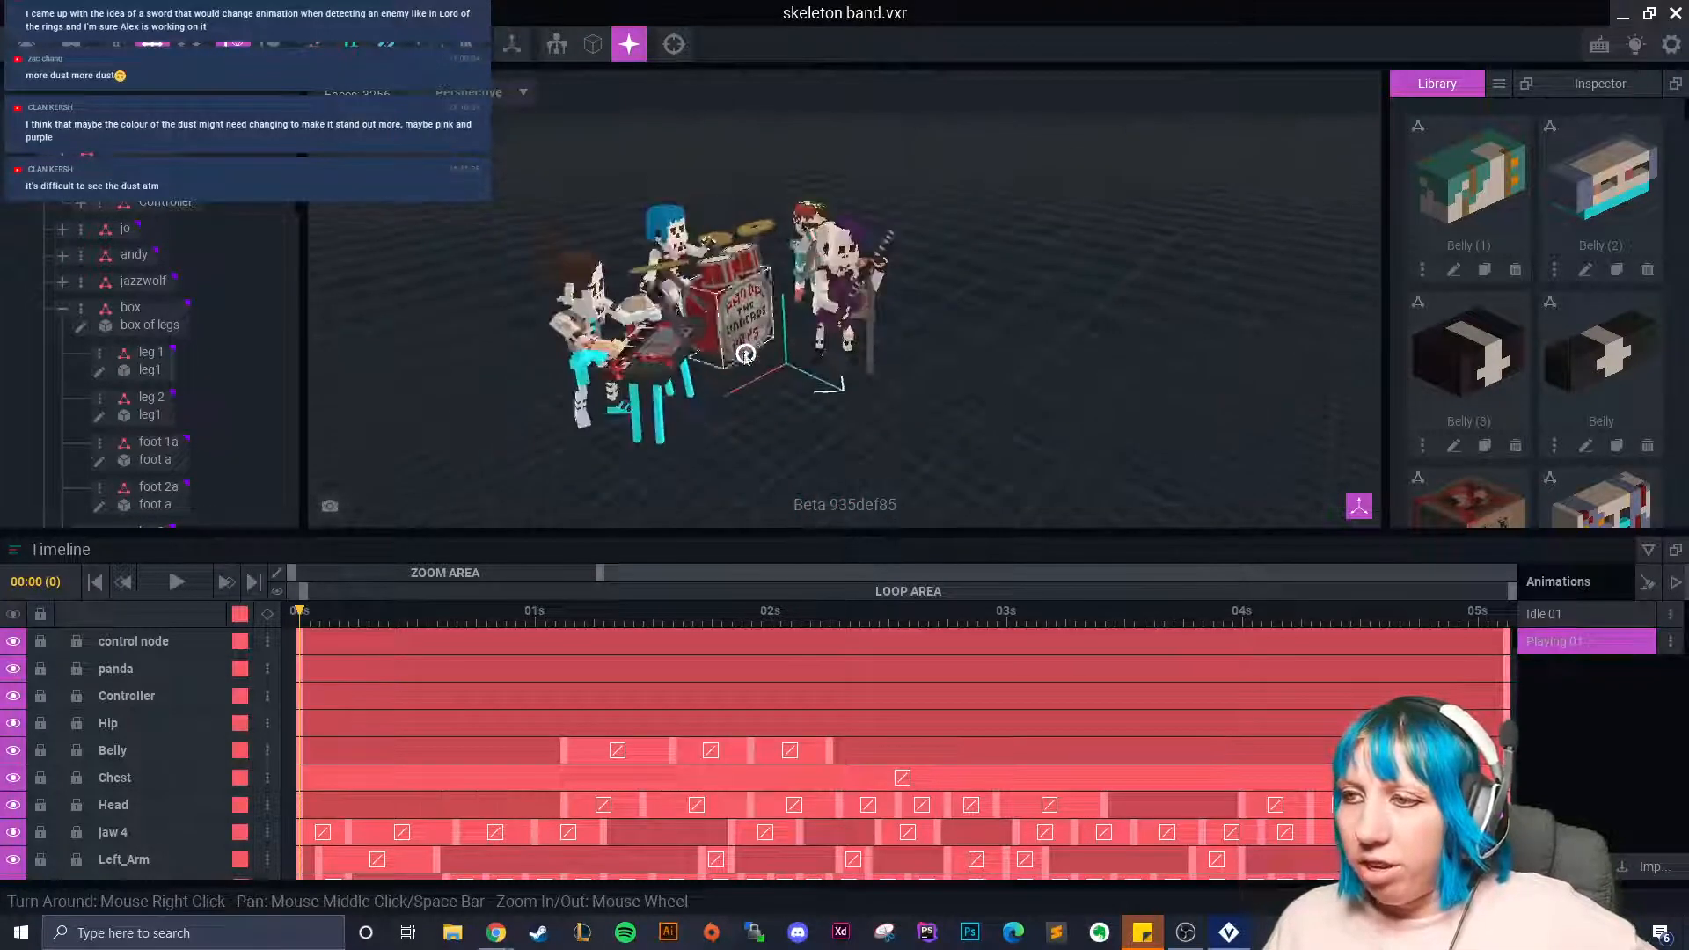
{"action": "key", "text": "alt+F4"}
{"action": "left_click", "coordinate": [616, 340]}
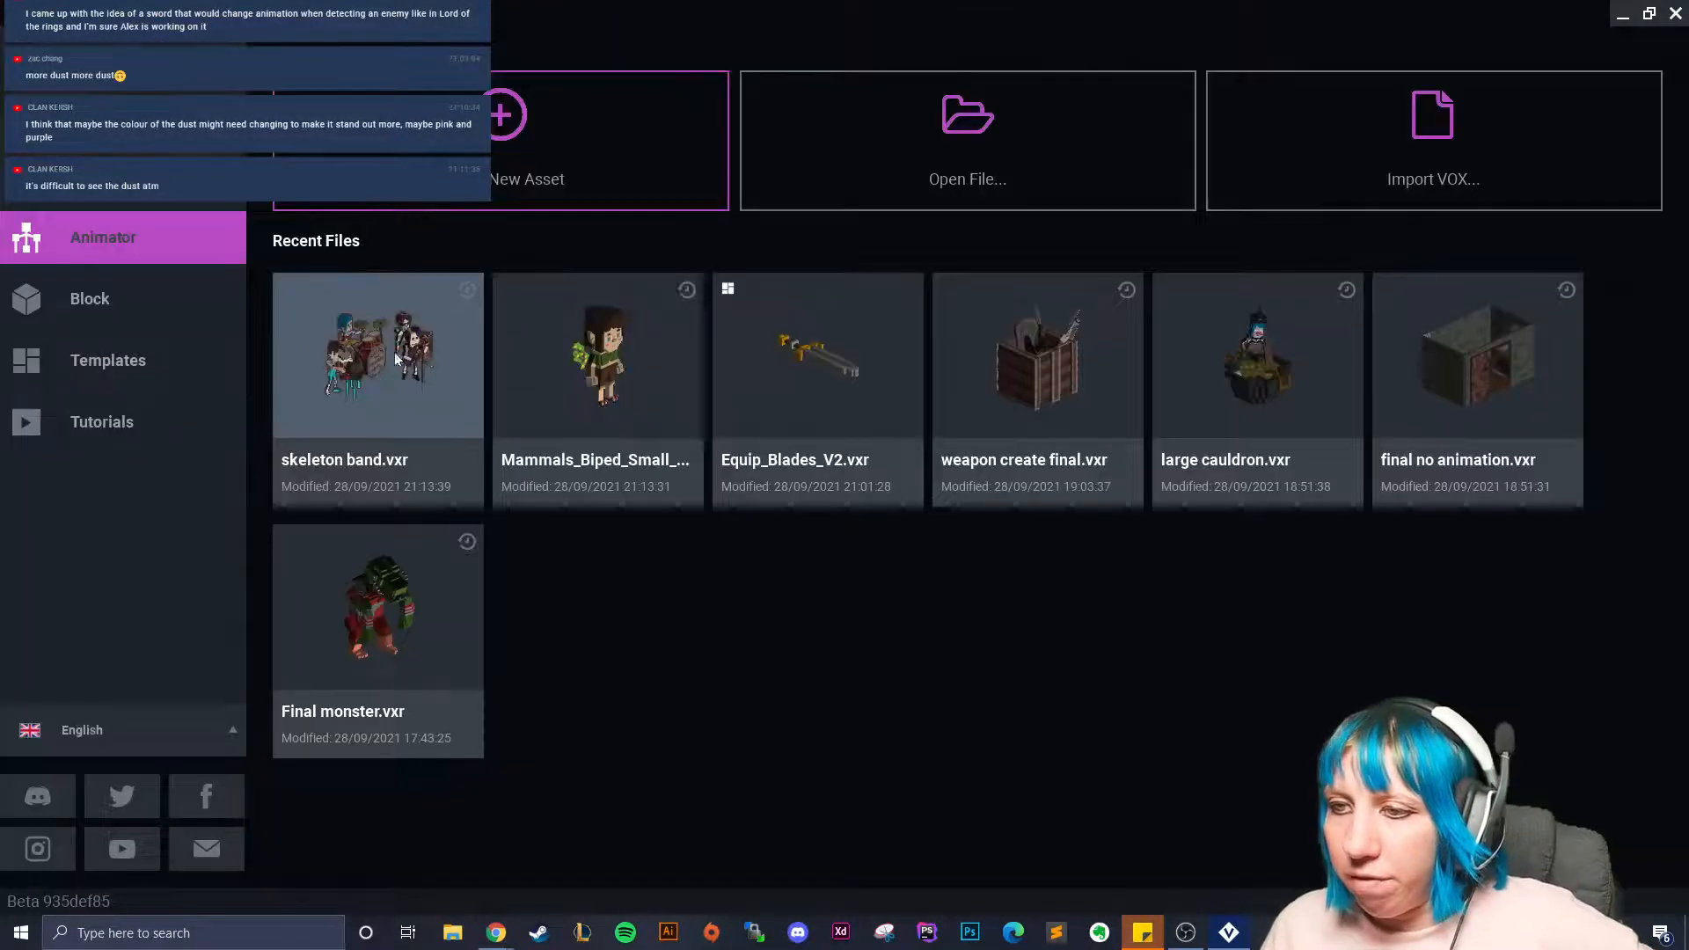
Reopen Mammals_Biped_Small_Human_V2.vxr with the timeline collapsed and a lower camera angle.
{"action": "left_click", "coordinate": [535, 385]}
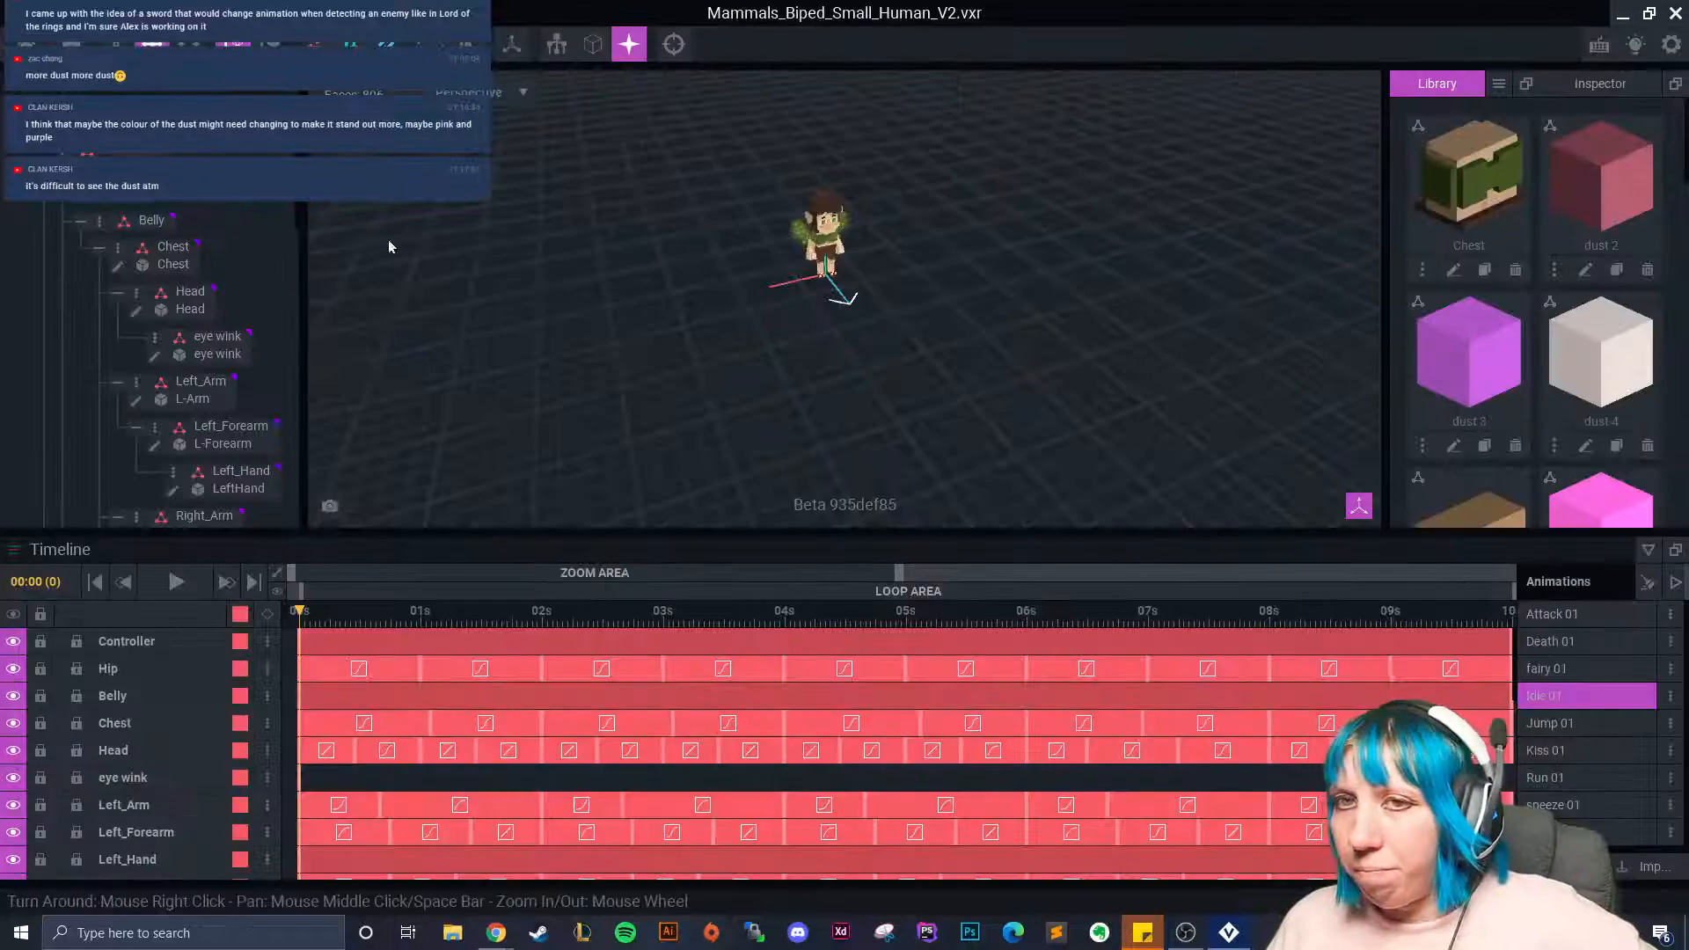
{"action": "left_click", "coordinate": [1648, 550]}
{"action": "scroll", "coordinate": [1097, 493], "scroll_direction": "up", "scroll_amount": 5}
{"action": "right_click_drag", "start_coordinate": [1096, 499], "coordinate": [473, 498]}
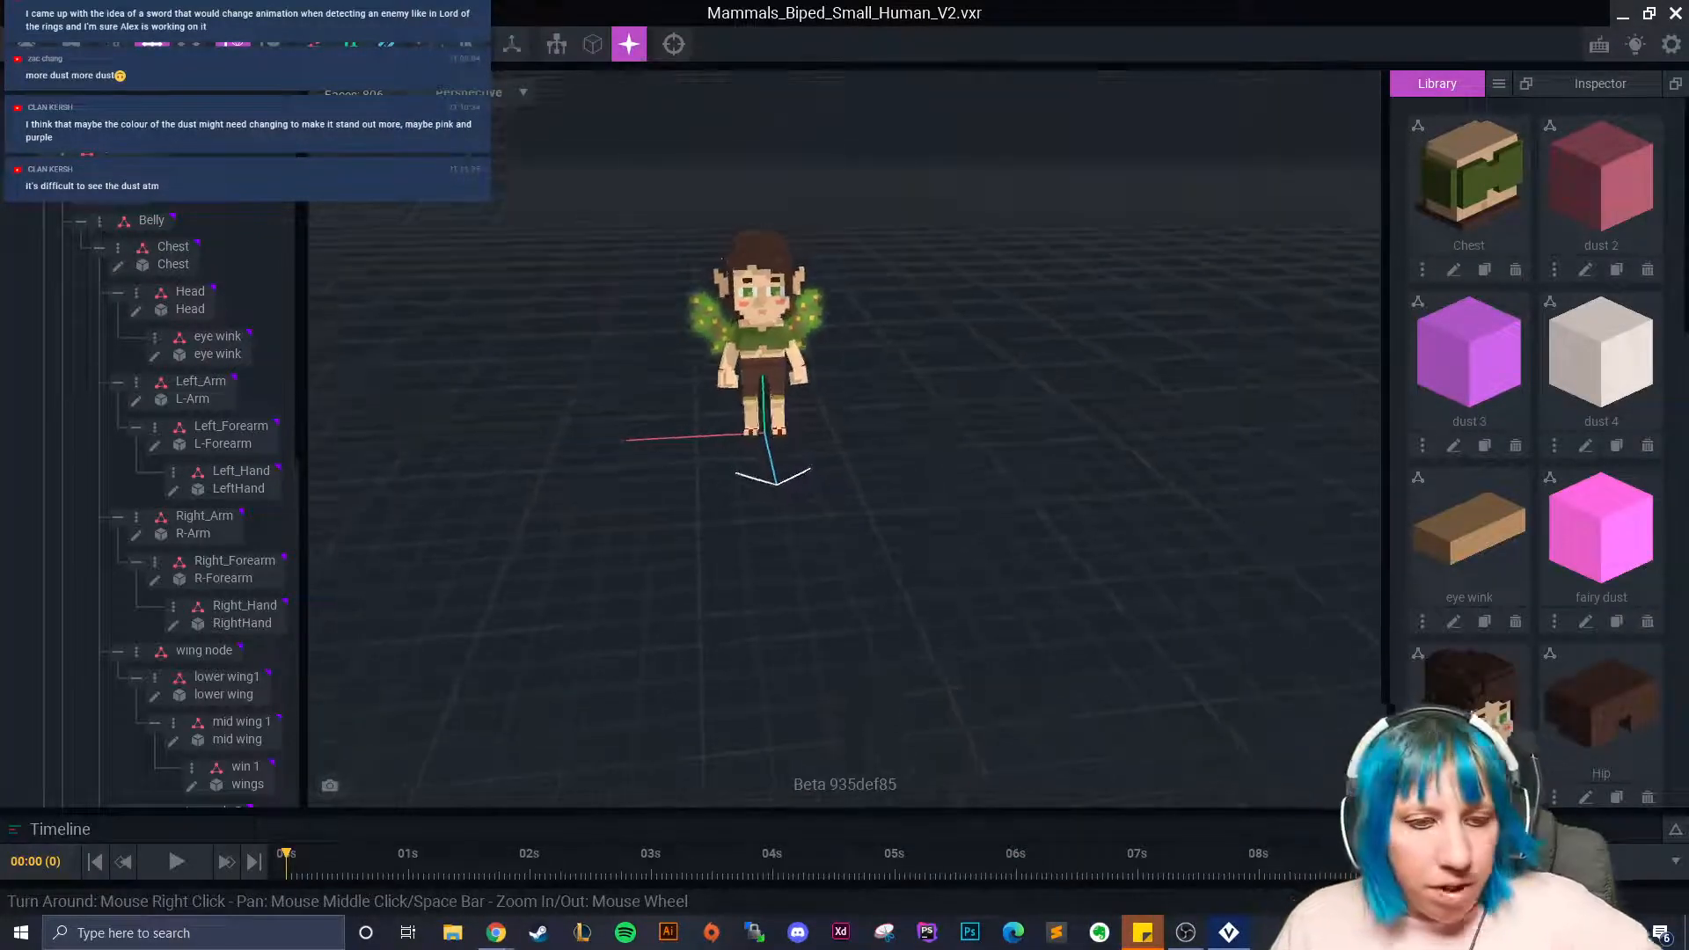